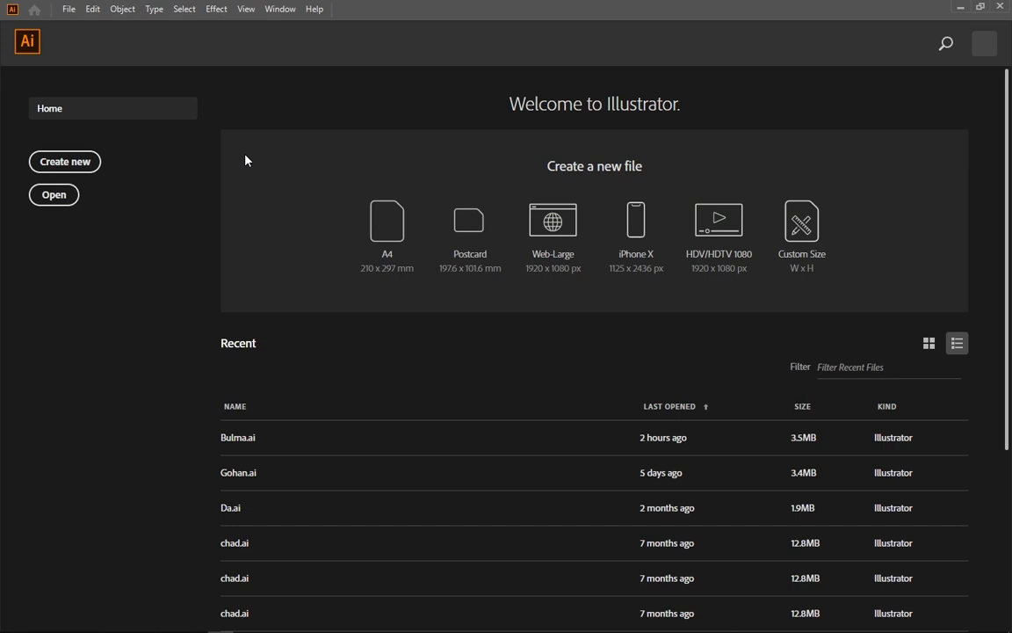
- Start setting up a new document and look over the recently used document sizes
{"action": "left_click", "coordinate": [76, 167]}
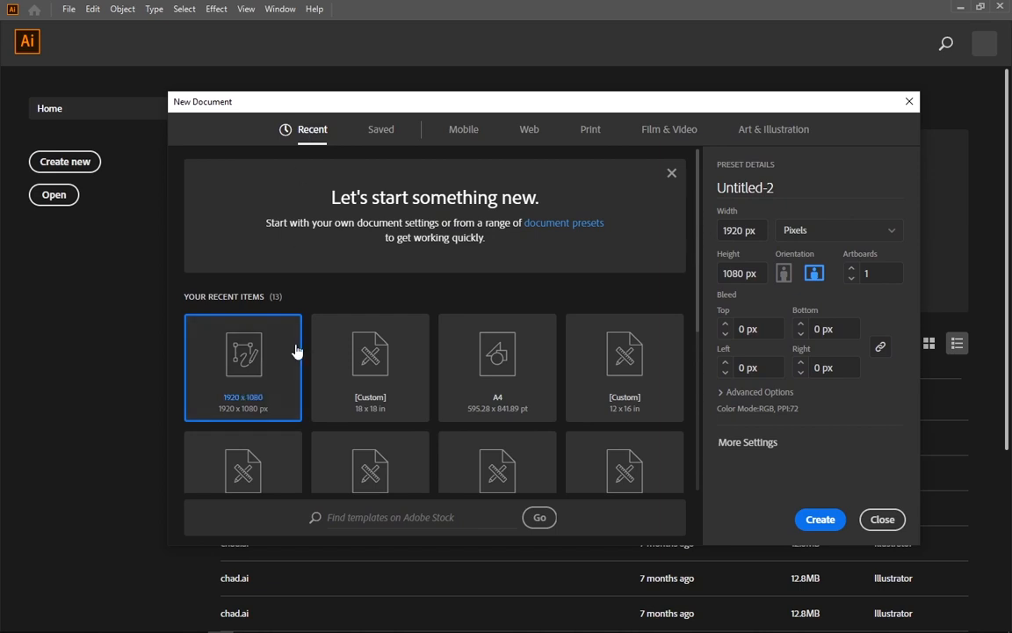
{"action": "scroll", "coordinate": [296, 351], "scroll_direction": "down", "scroll_amount": 3}
{"action": "scroll", "coordinate": [296, 350], "scroll_direction": "down", "scroll_amount": 5}
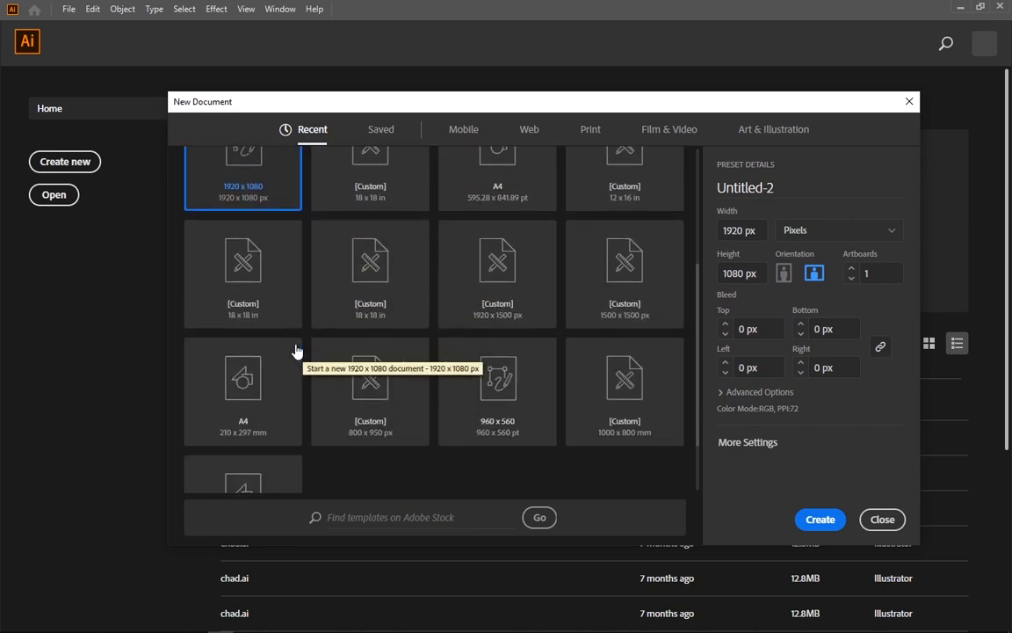
{"action": "scroll", "coordinate": [297, 350], "scroll_direction": "up", "scroll_amount": 5}
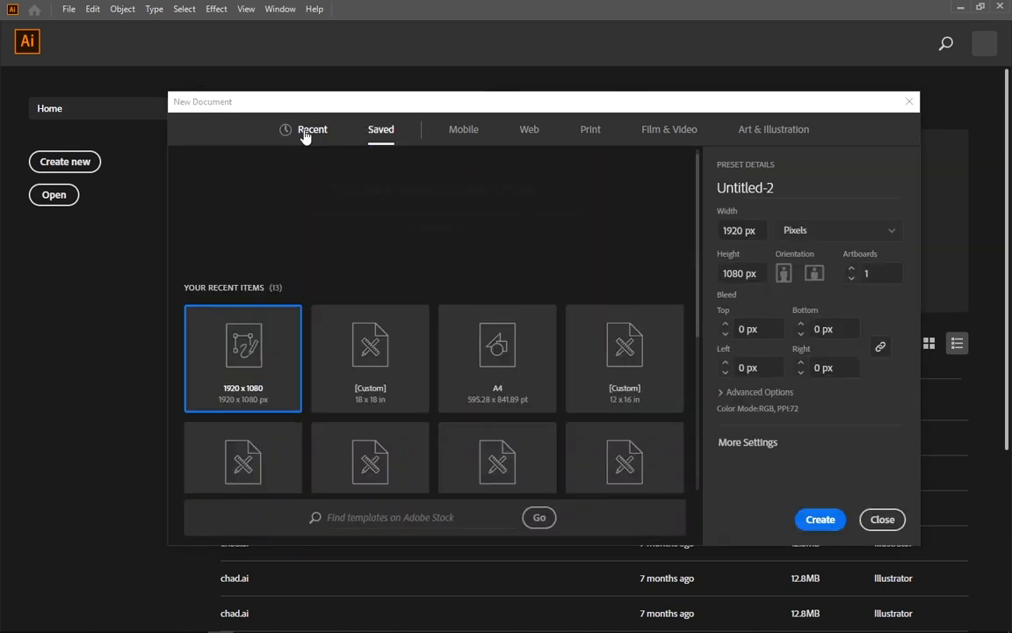
- Look through the Saved, Mobile, Web, Print, Film & Video and Art & Illustration preset categories, returning to the recent ones
{"action": "left_click", "coordinate": [387, 133]}
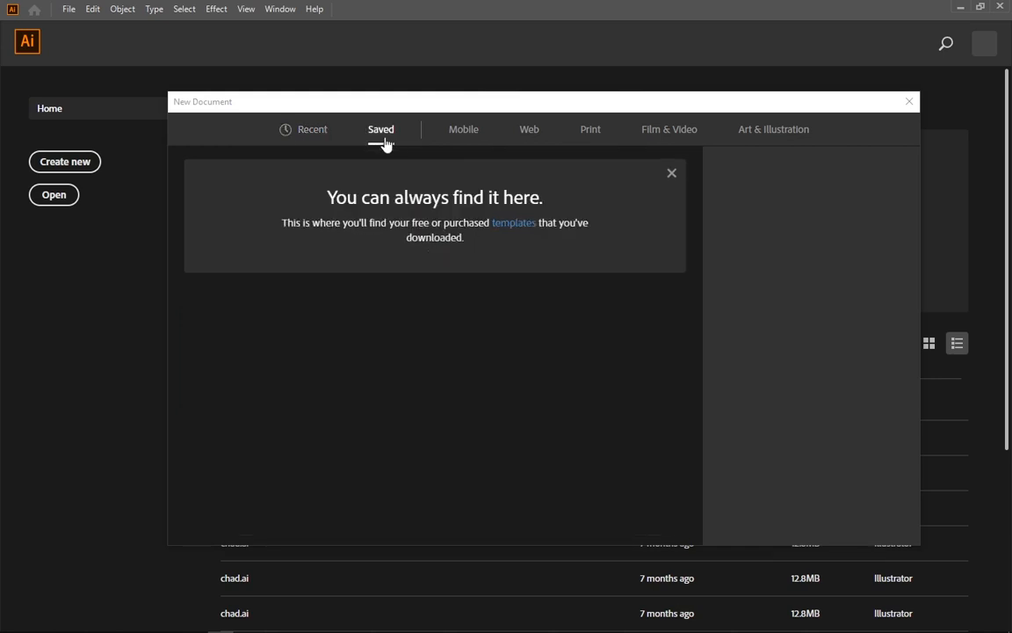
{"action": "left_click", "coordinate": [464, 136]}
{"action": "left_click", "coordinate": [528, 134]}
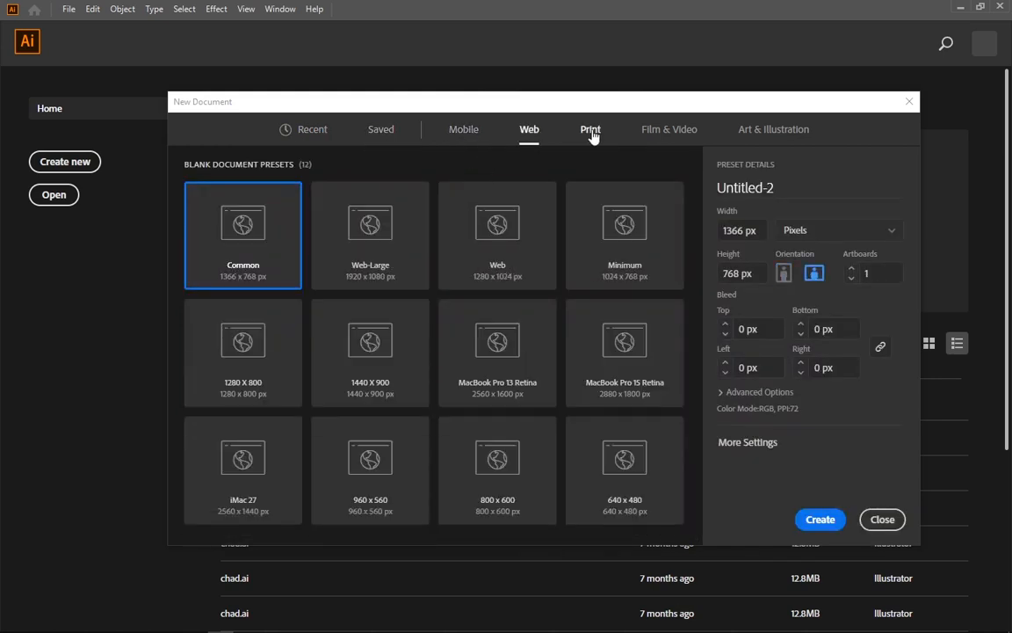
{"action": "left_click", "coordinate": [591, 132]}
{"action": "left_click", "coordinate": [670, 133]}
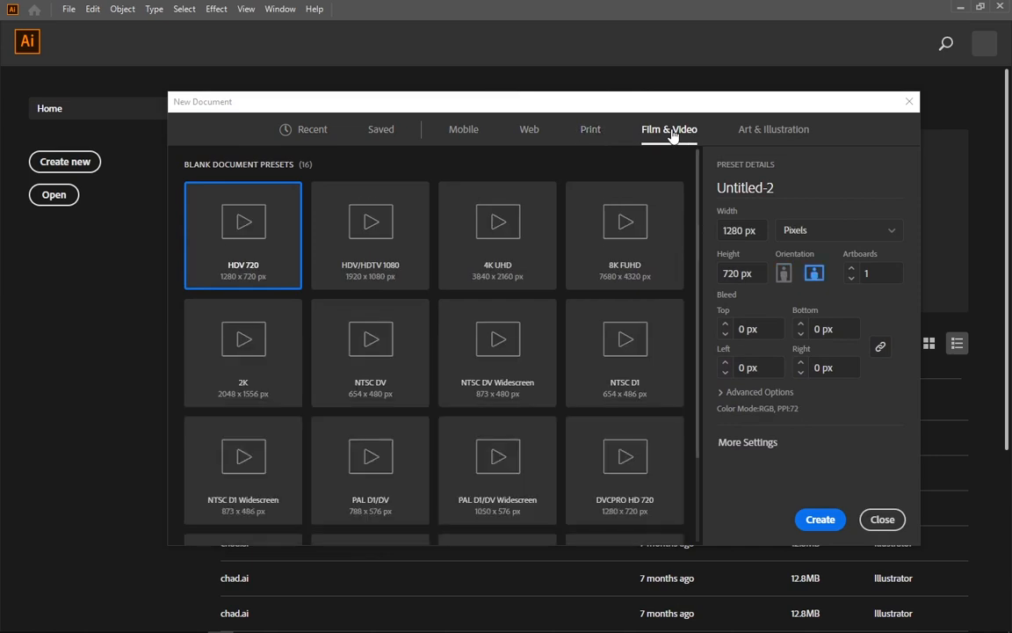
{"action": "left_click", "coordinate": [769, 132]}
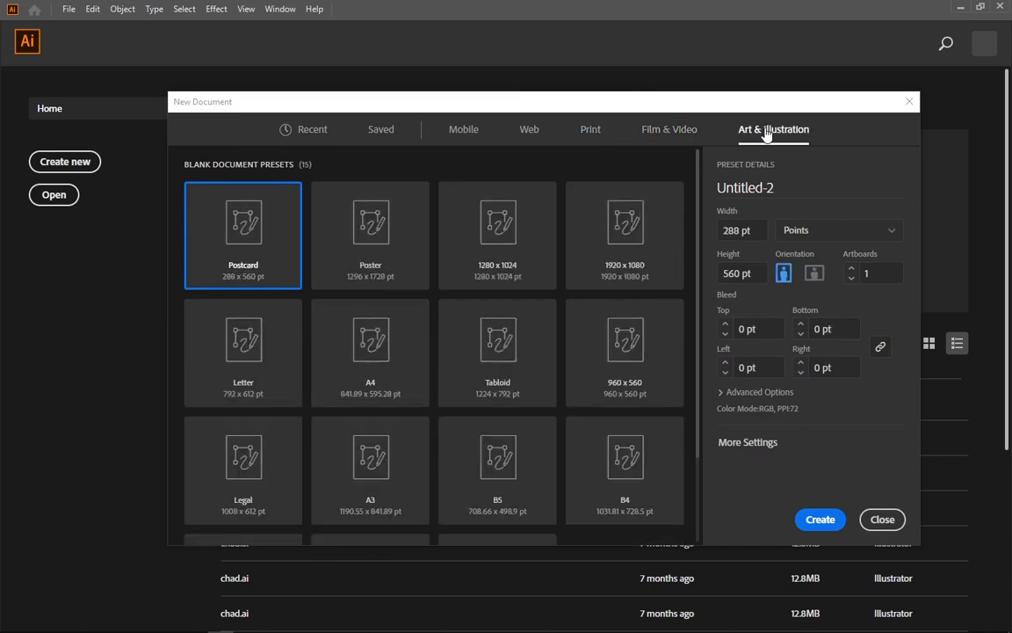
{"action": "left_click", "coordinate": [285, 134]}
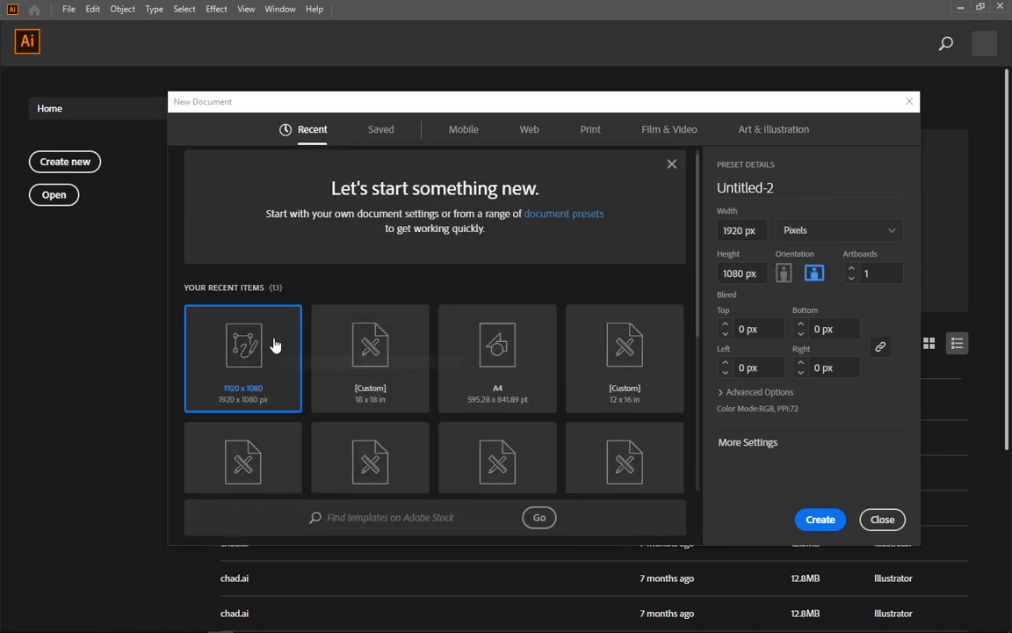
- Select the A4 preset of 595.28 x 841.89 pt among the recent items
{"action": "scroll", "coordinate": [274, 344], "scroll_direction": "down", "scroll_amount": 1}
{"action": "scroll", "coordinate": [268, 329], "scroll_direction": "down", "scroll_amount": 2}
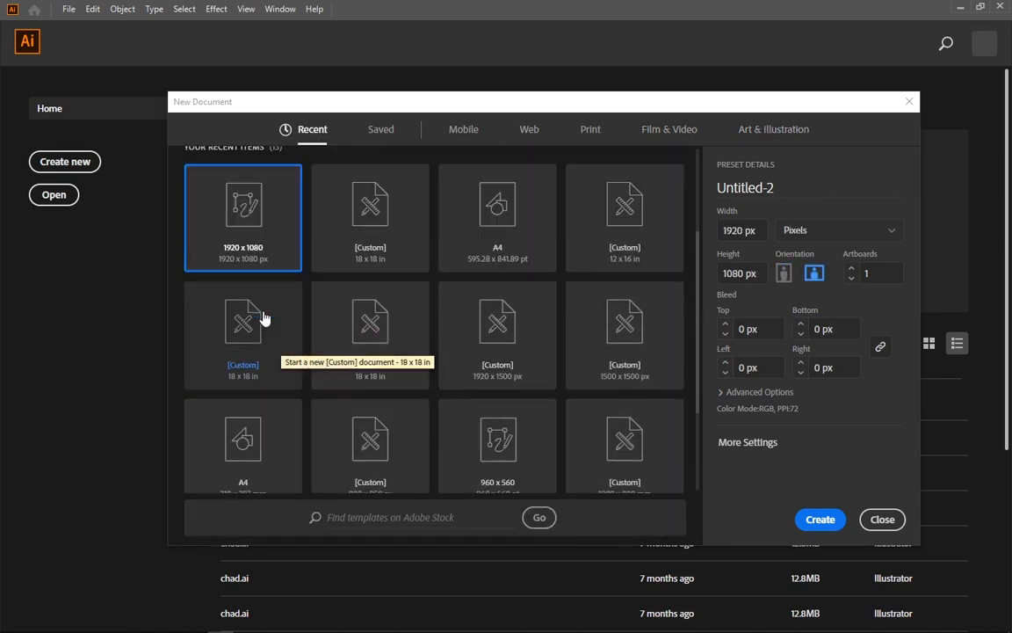
{"action": "scroll", "coordinate": [264, 318], "scroll_direction": "up", "scroll_amount": 2}
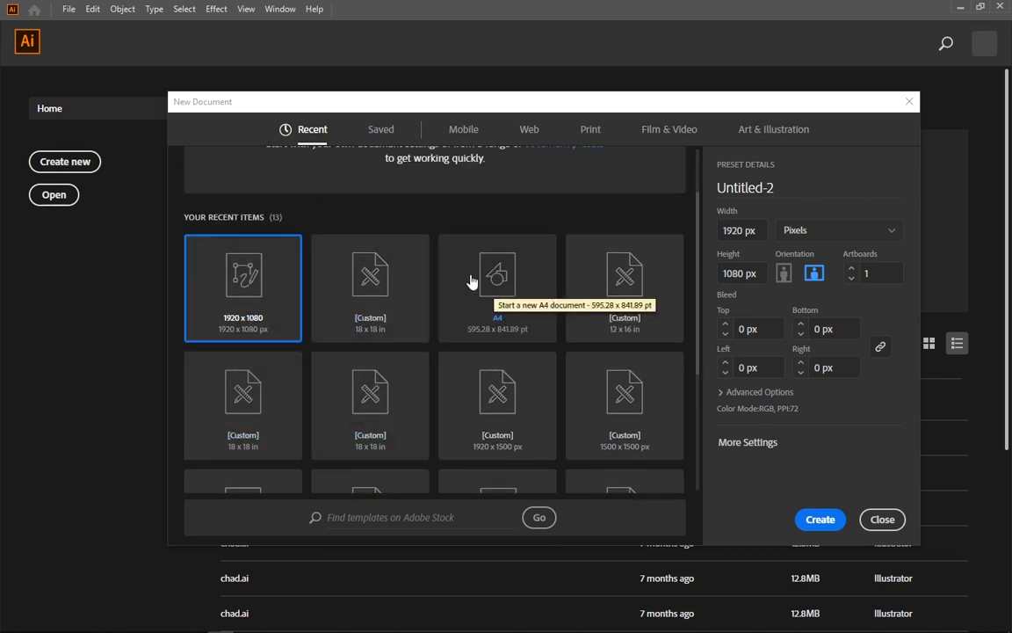
{"action": "left_click", "coordinate": [495, 287]}
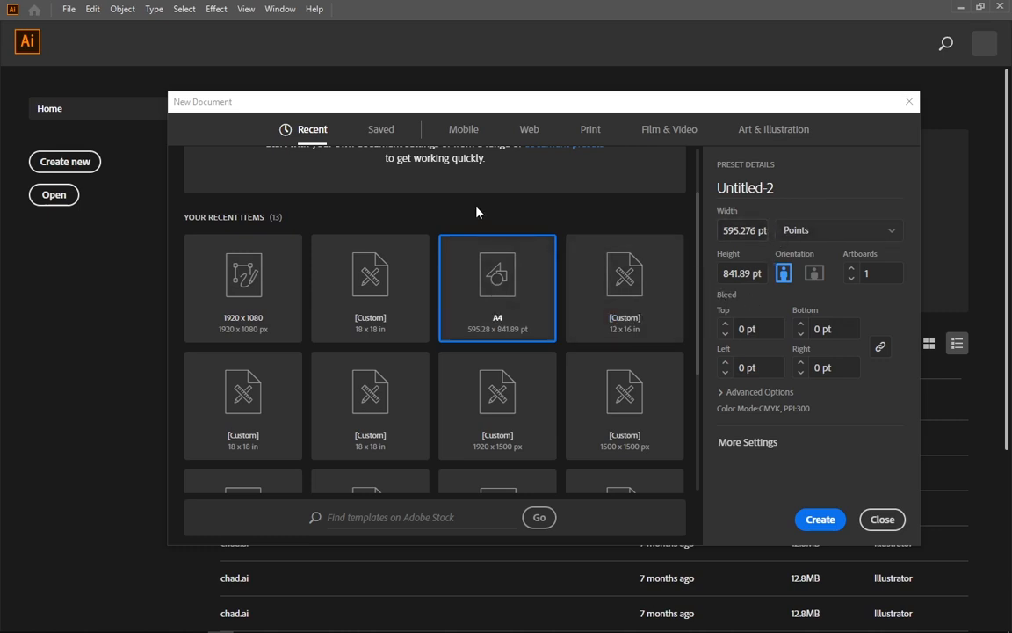
- Examine the sizes offered by the Mobile, Web, Print and Film & Video presets, as well as the Saved category
{"action": "left_click", "coordinate": [382, 131]}
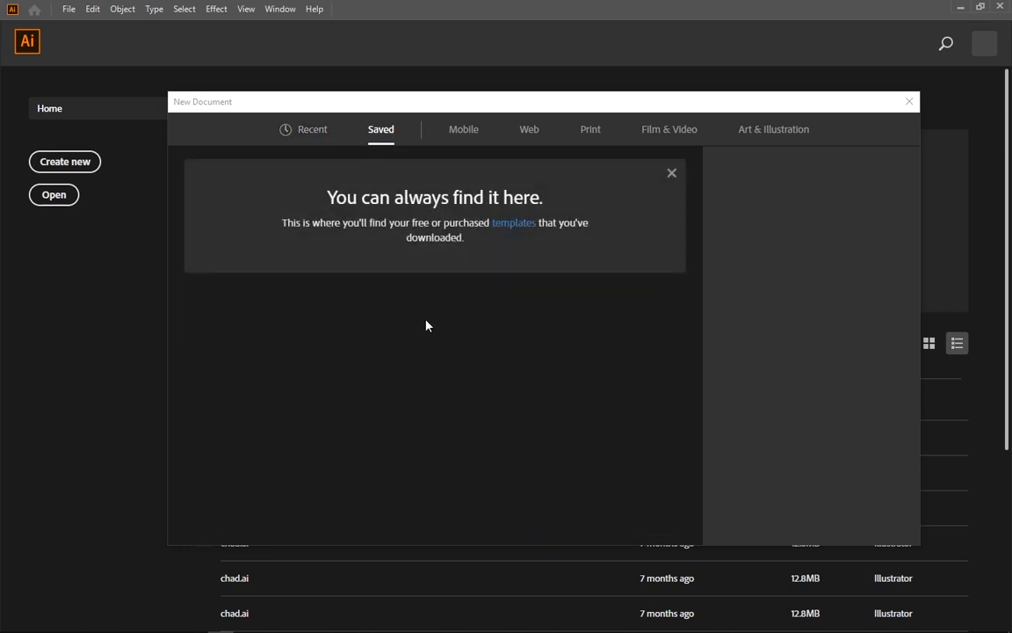
{"action": "left_click", "coordinate": [463, 135]}
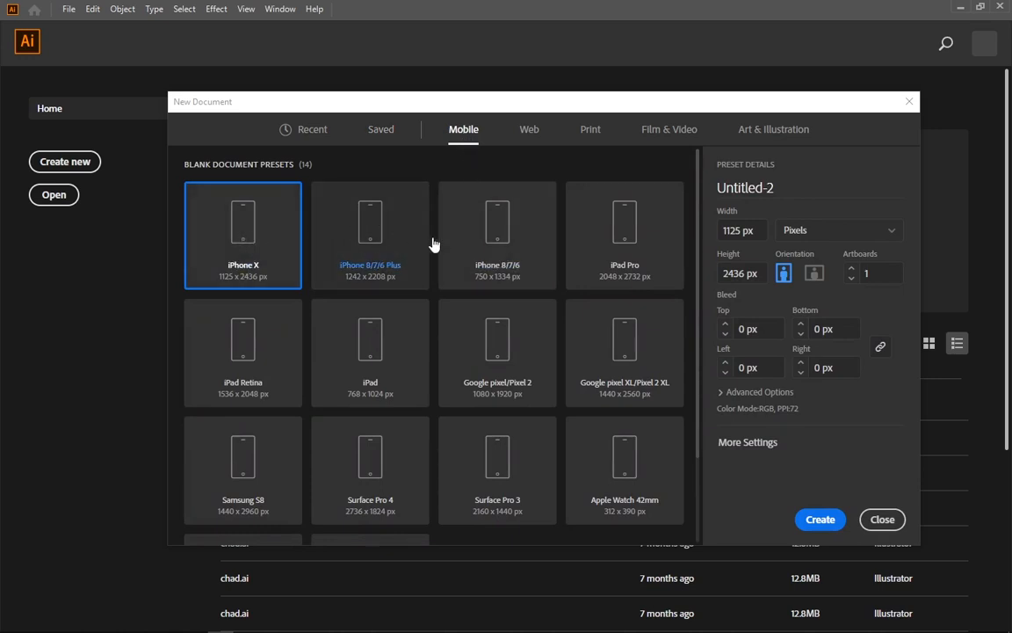
{"action": "scroll", "coordinate": [519, 314], "scroll_direction": "down", "scroll_amount": 1}
{"action": "scroll", "coordinate": [388, 308], "scroll_direction": "down", "scroll_amount": 1}
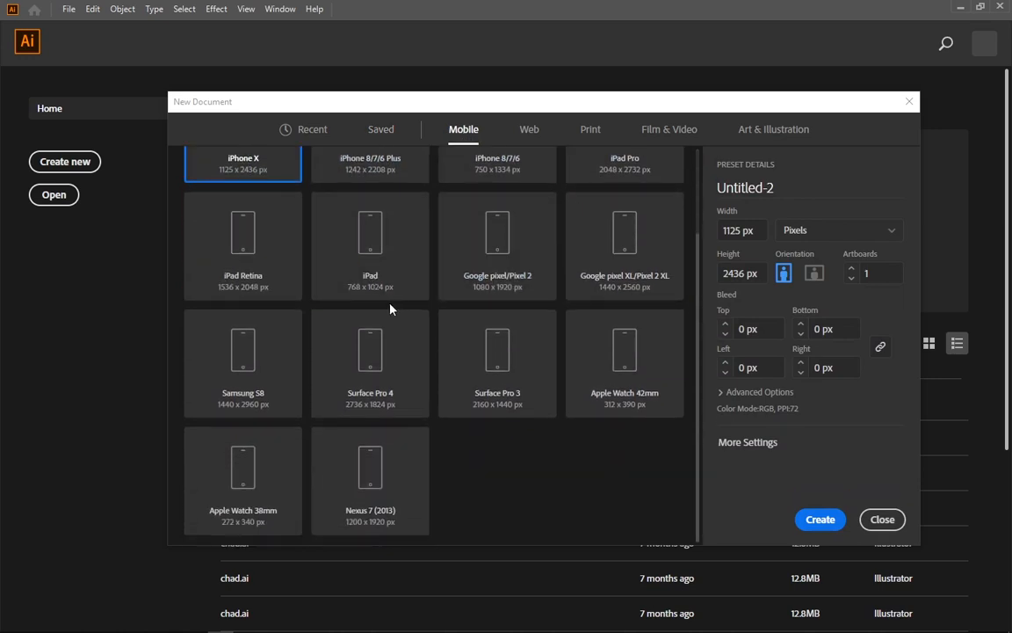
{"action": "scroll", "coordinate": [388, 308], "scroll_direction": "up", "scroll_amount": 3}
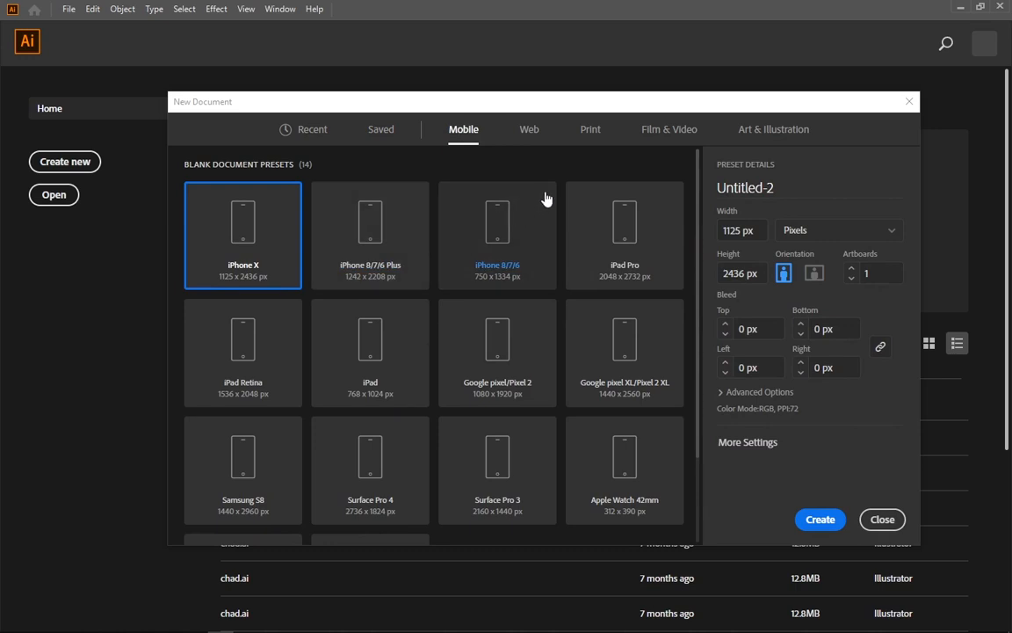
{"action": "left_click", "coordinate": [530, 132]}
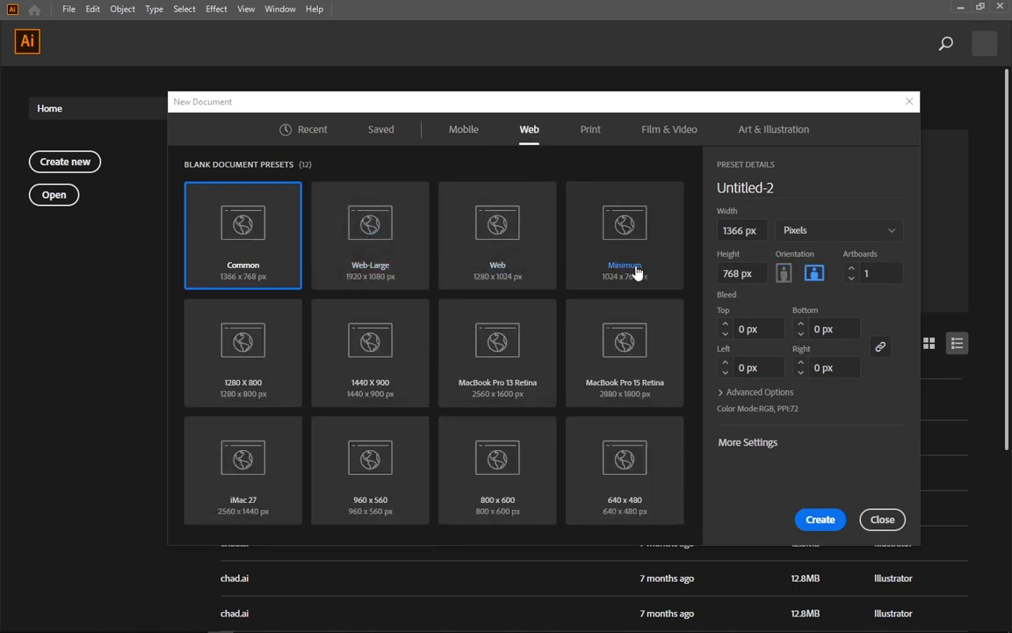
{"action": "left_click", "coordinate": [591, 136]}
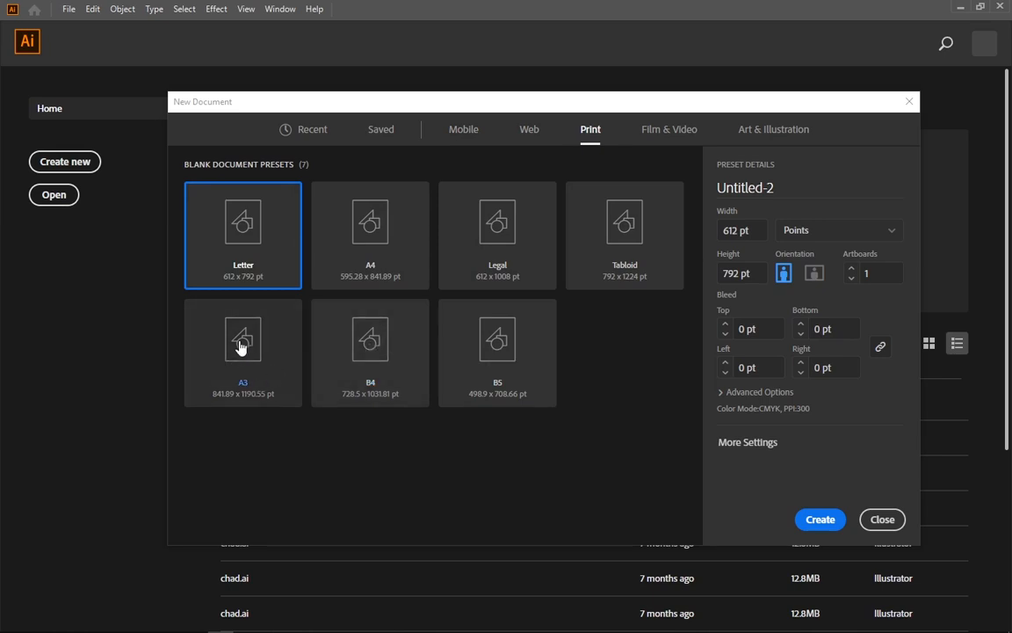
{"action": "left_click", "coordinate": [670, 133]}
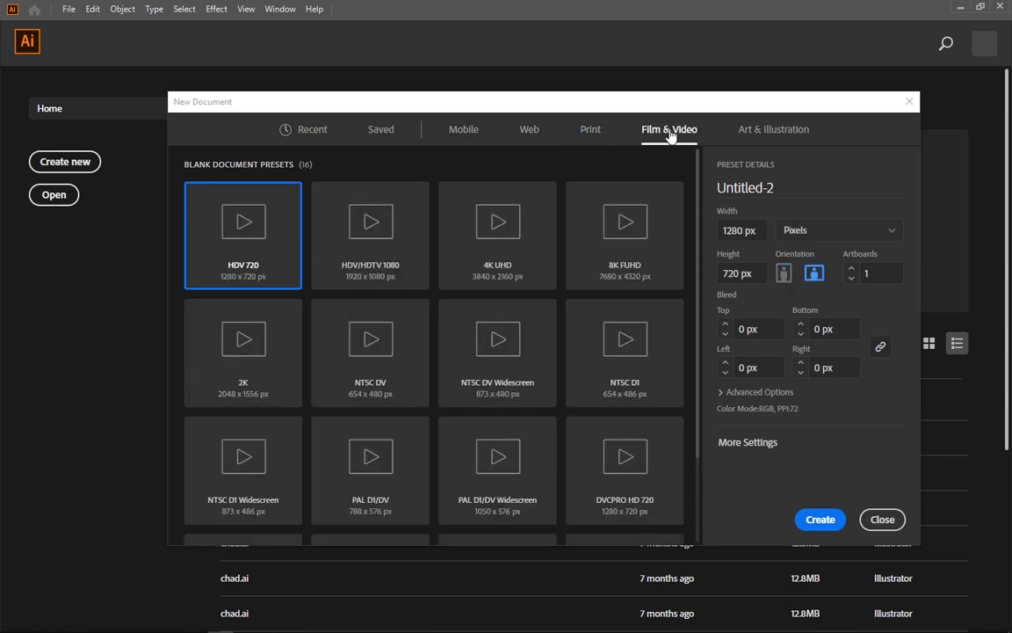
{"action": "scroll", "coordinate": [420, 255], "scroll_direction": "down", "scroll_amount": 2}
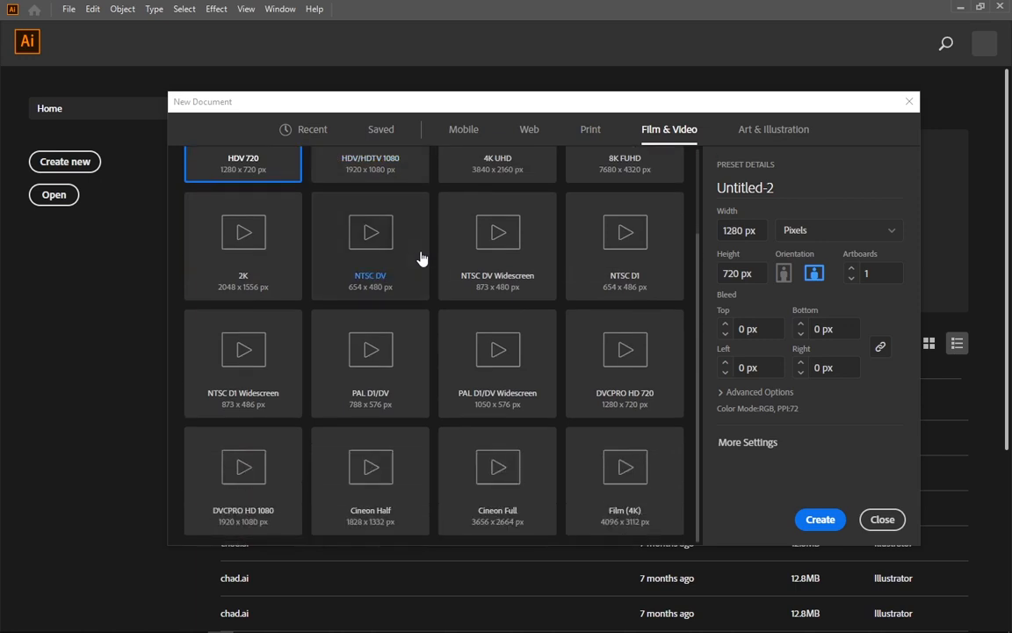
{"action": "scroll", "coordinate": [343, 219], "scroll_direction": "up", "scroll_amount": 2}
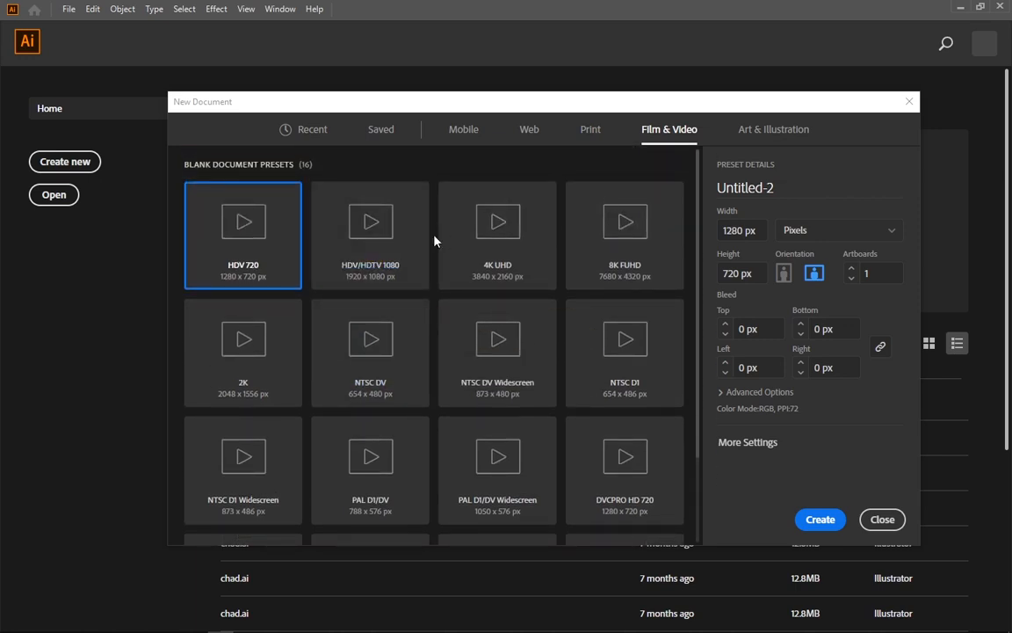
{"action": "scroll", "coordinate": [386, 255], "scroll_direction": "down", "scroll_amount": 2}
{"action": "scroll", "coordinate": [319, 273], "scroll_direction": "up", "scroll_amount": 2}
- Choose the 1920 x 1080 preset from Art & Illustration and name the document "class 1"
{"action": "left_click", "coordinate": [769, 129]}
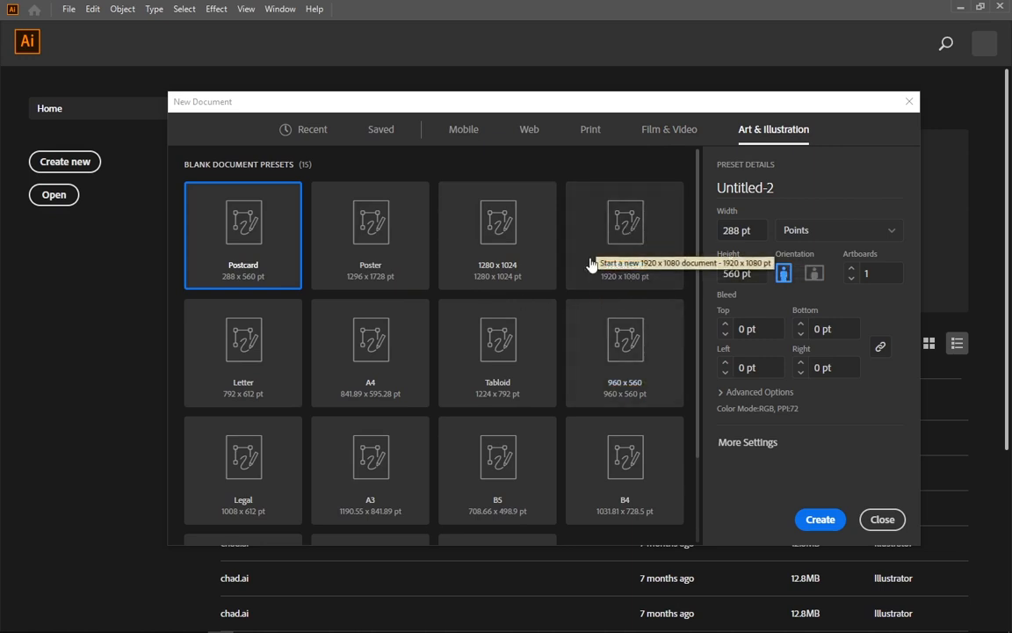
{"action": "left_click", "coordinate": [627, 240]}
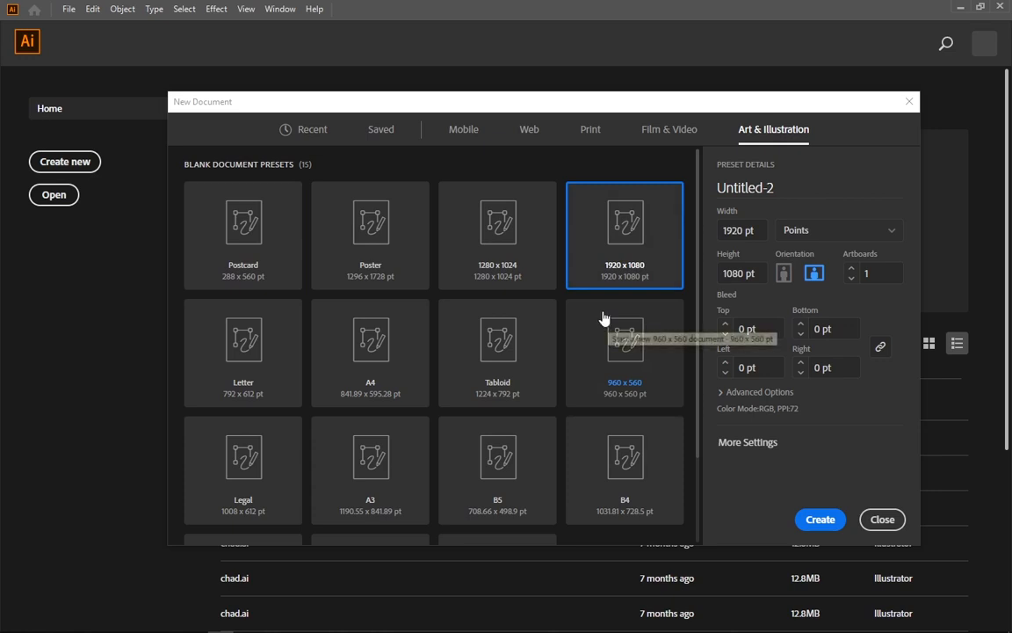
{"action": "left_click", "coordinate": [774, 187]}
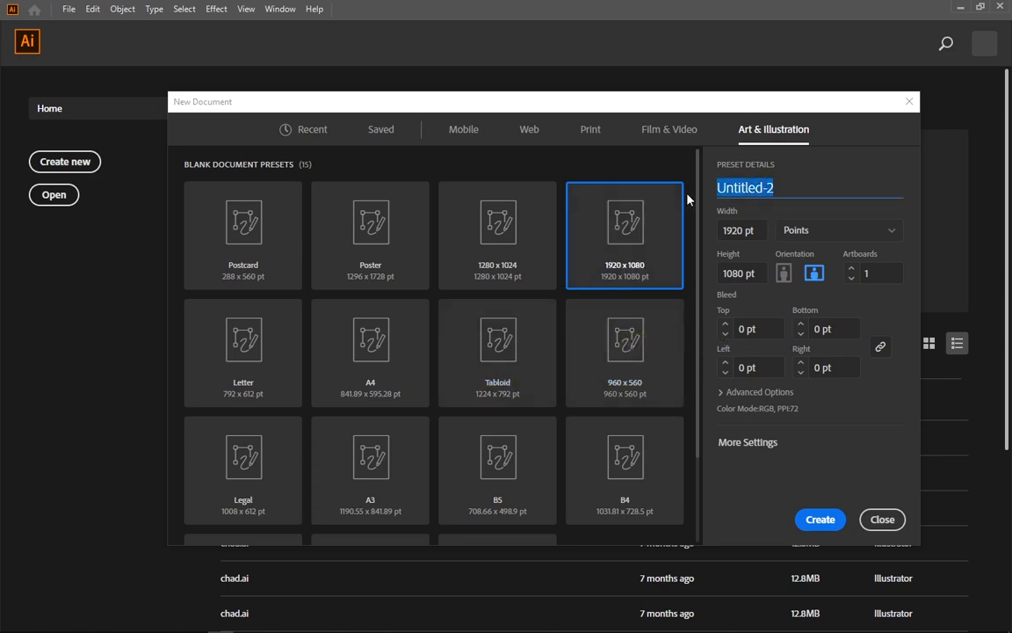
{"action": "type", "text": "class 1"}
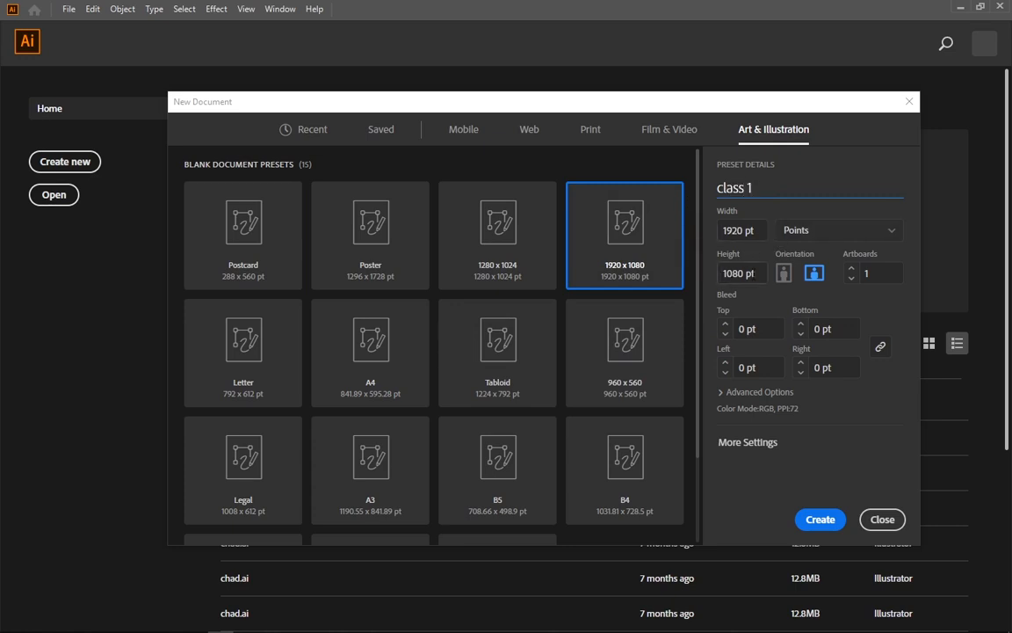
- Set the measurement unit of the new document's width and height to Pixels
{"action": "left_click", "coordinate": [757, 231]}
{"action": "left_click", "coordinate": [773, 235]}
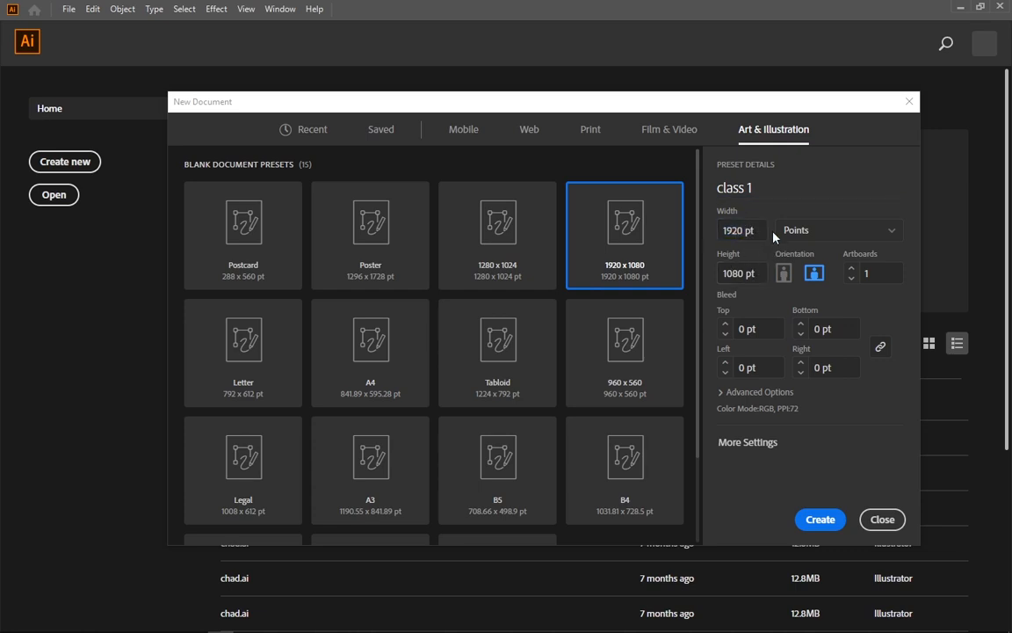
{"action": "left_click", "coordinate": [892, 235]}
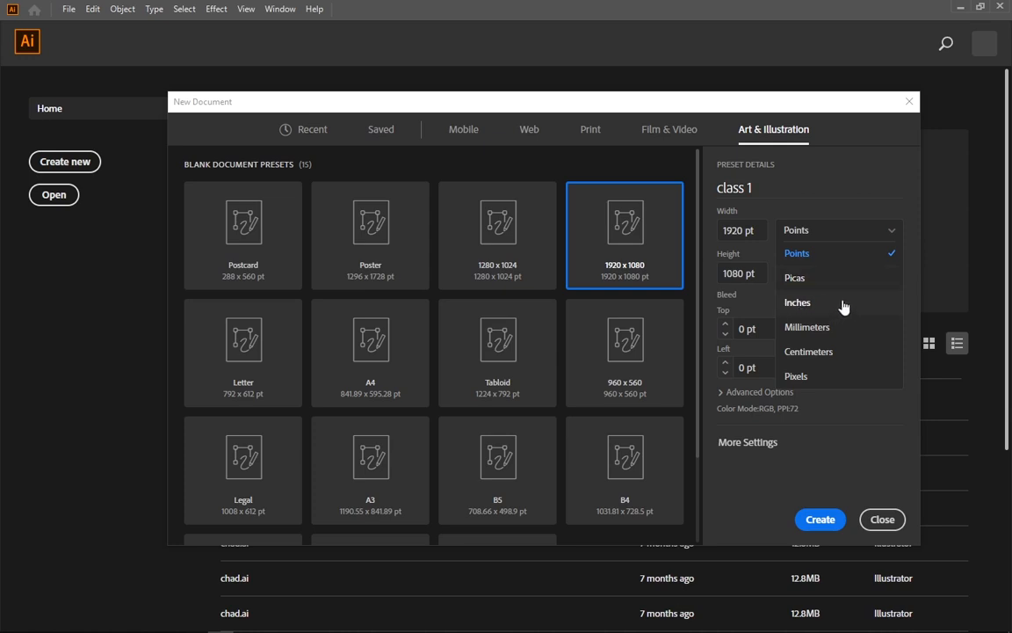
{"action": "left_click", "coordinate": [797, 377]}
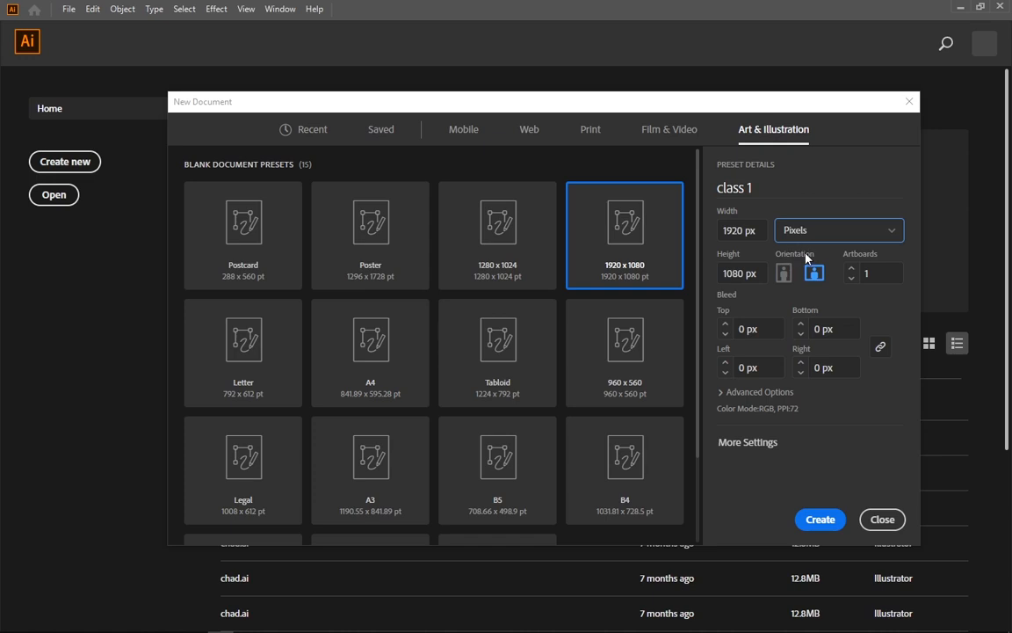
- Try portrait orientation and other artboard counts, returning to landscape and 1 artboard
{"action": "left_click", "coordinate": [783, 273]}
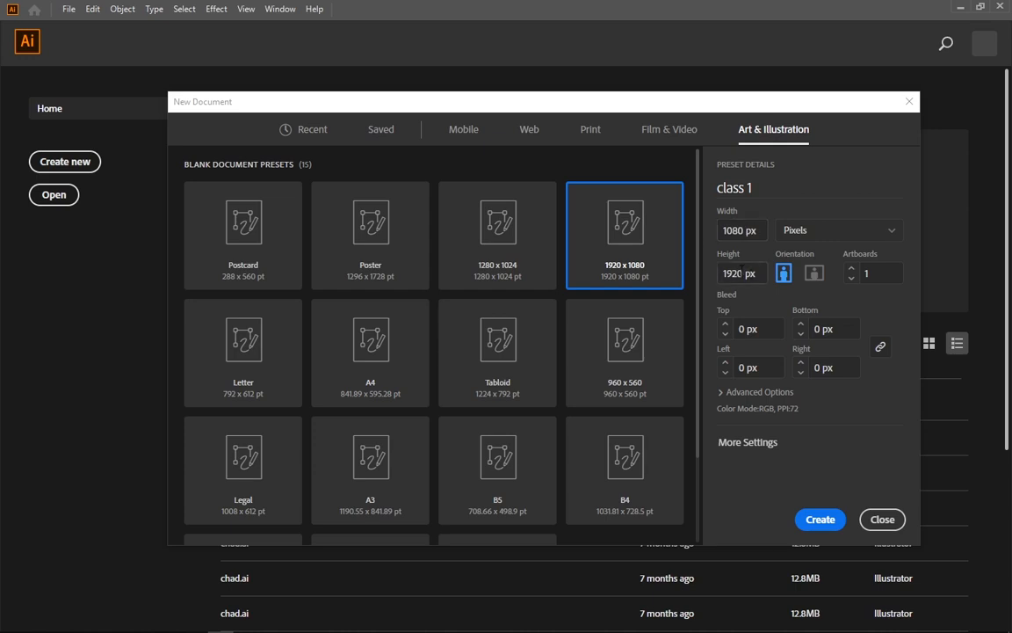
{"action": "left_click", "coordinate": [815, 273]}
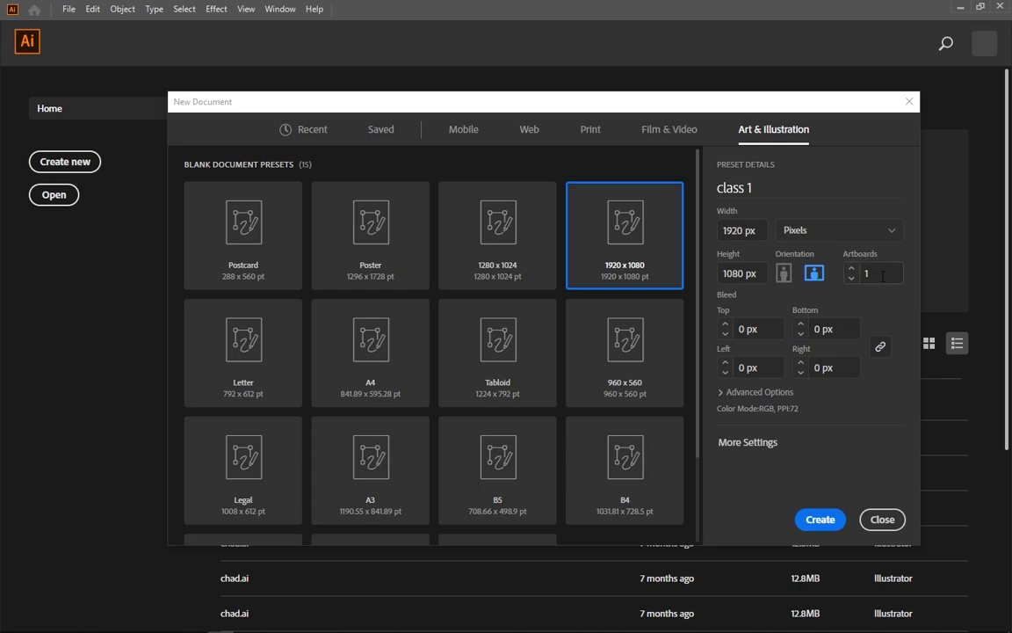
{"action": "left_click", "coordinate": [885, 276]}
{"action": "left_click", "coordinate": [850, 268]}
{"action": "left_click", "coordinate": [851, 269]}
{"action": "left_click", "coordinate": [852, 269]}
{"action": "type", "text": "0"}
{"action": "left_click", "coordinate": [849, 280]}
- Create the document with RGB Color as color mode and raster effects set to High (300 ppi)
{"action": "left_click", "coordinate": [724, 394]}
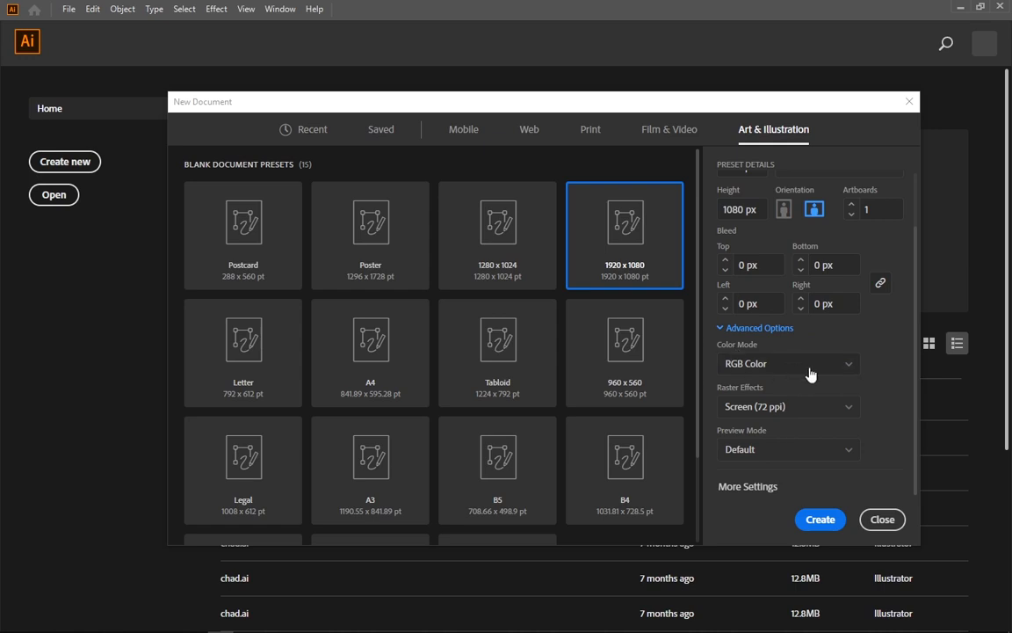
{"action": "left_click", "coordinate": [850, 374]}
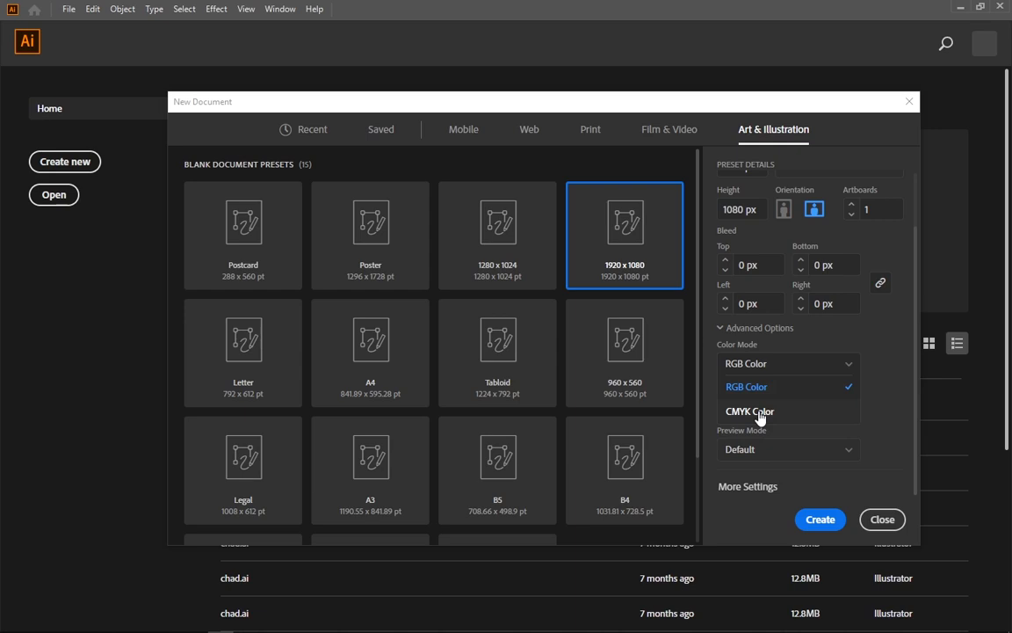
{"action": "left_click", "coordinate": [756, 388]}
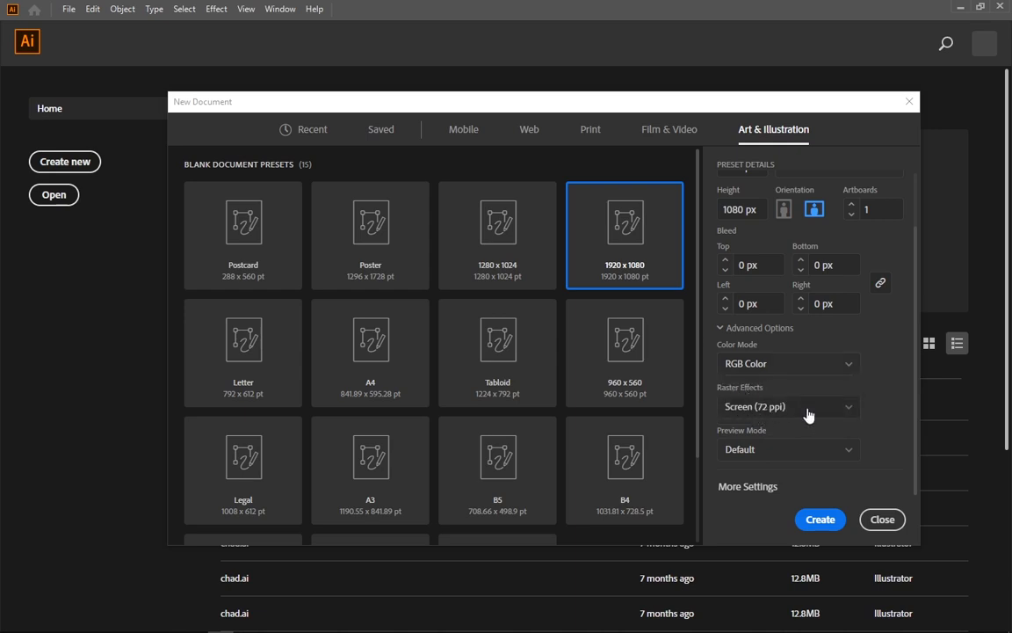
{"action": "left_click", "coordinate": [837, 410]}
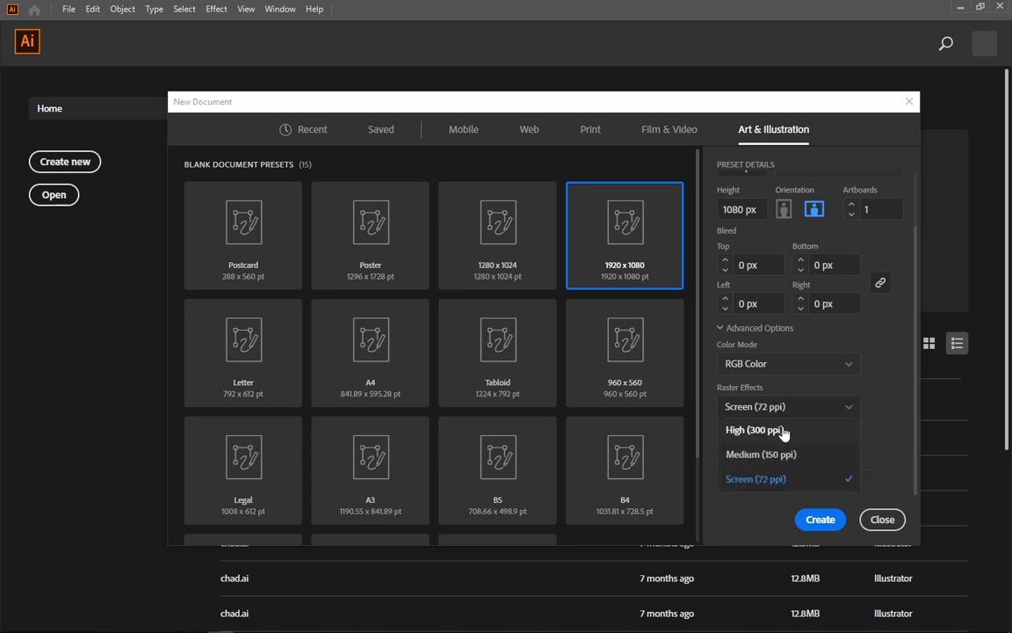
{"action": "left_click", "coordinate": [750, 430]}
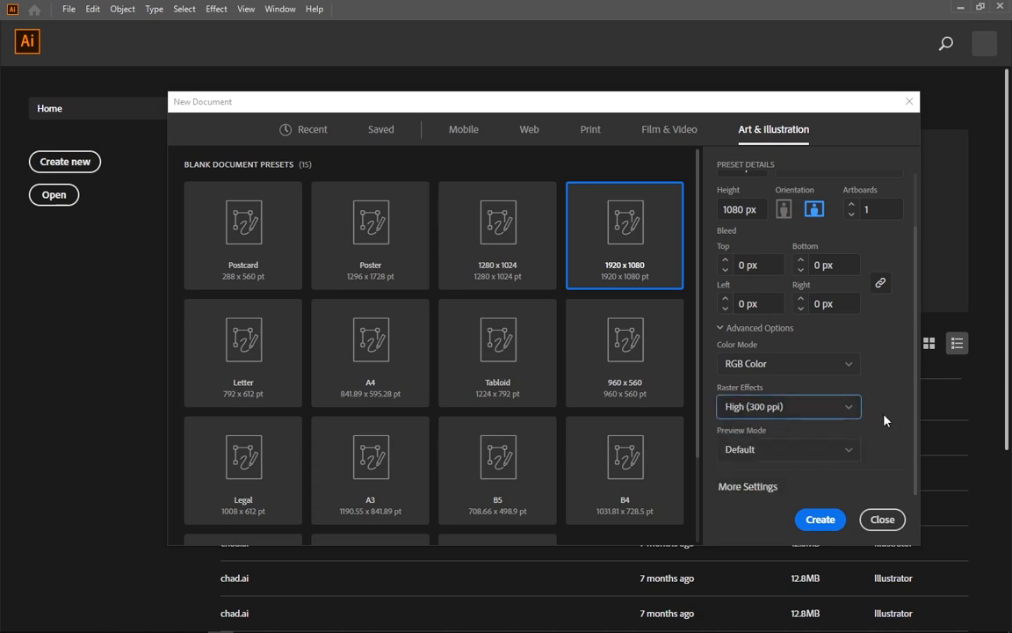
{"action": "left_click", "coordinate": [820, 520]}
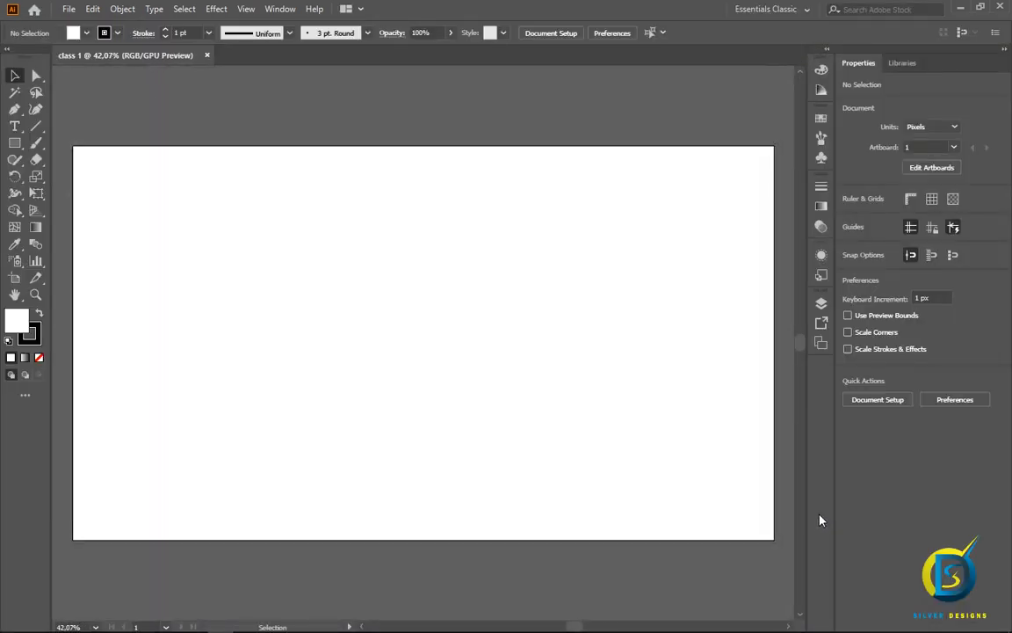
- Try out the Essentials, Layout and Painting workspaces one after another
{"action": "key", "text": "space"}
{"action": "mouse_move", "coordinate": [408, 284]}
{"action": "left_mouse_down"}
{"action": "mouse_move", "coordinate": [432, 291]}
{"action": "mouse_move", "coordinate": [415, 284]}
{"action": "mouse_move", "coordinate": [405, 300]}
{"action": "mouse_move", "coordinate": [420, 281]}
{"action": "mouse_move", "coordinate": [411, 284]}
{"action": "left_mouse_up"}
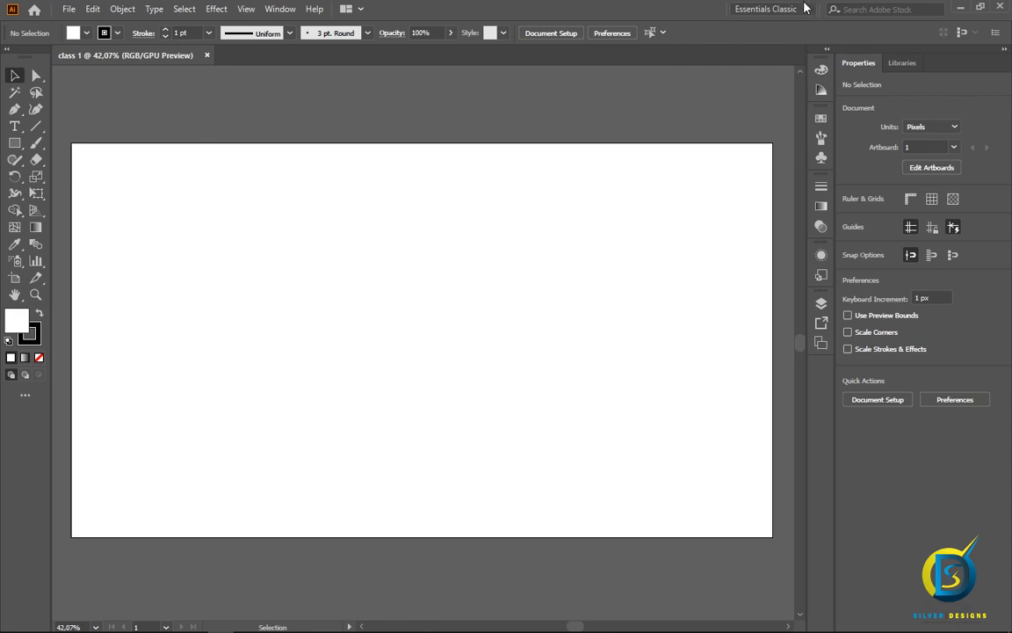
{"action": "left_click", "coordinate": [733, 10]}
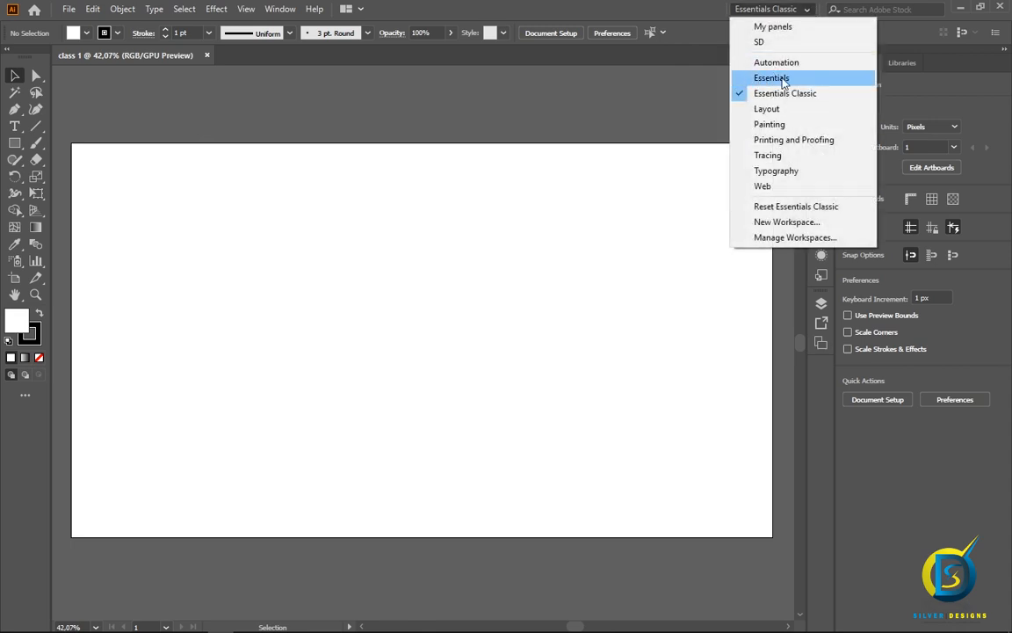
{"action": "left_click", "coordinate": [771, 81]}
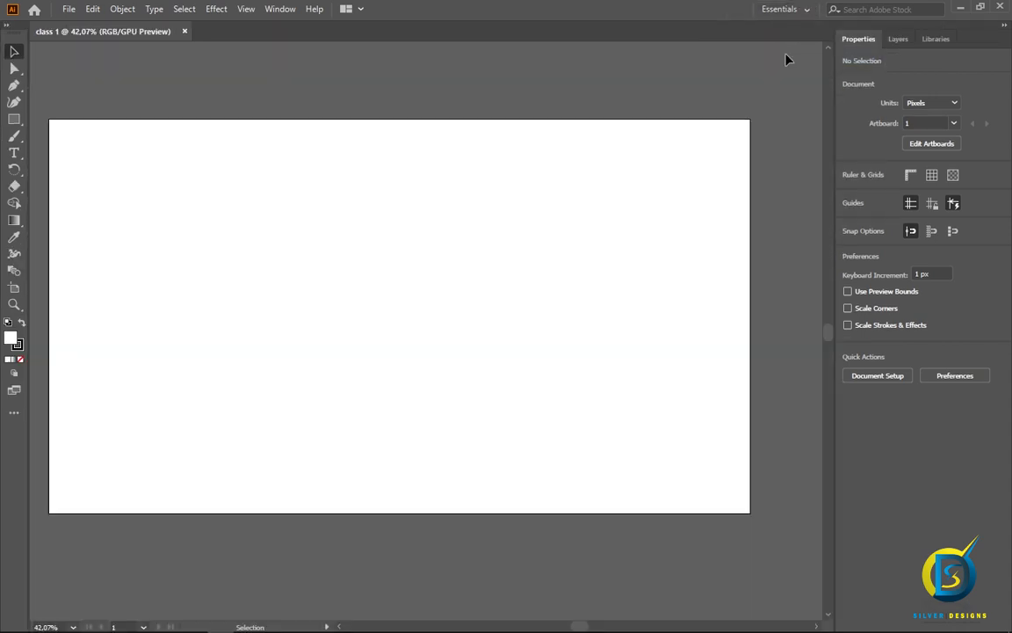
{"action": "left_click", "coordinate": [805, 10]}
{"action": "left_click", "coordinate": [794, 108]}
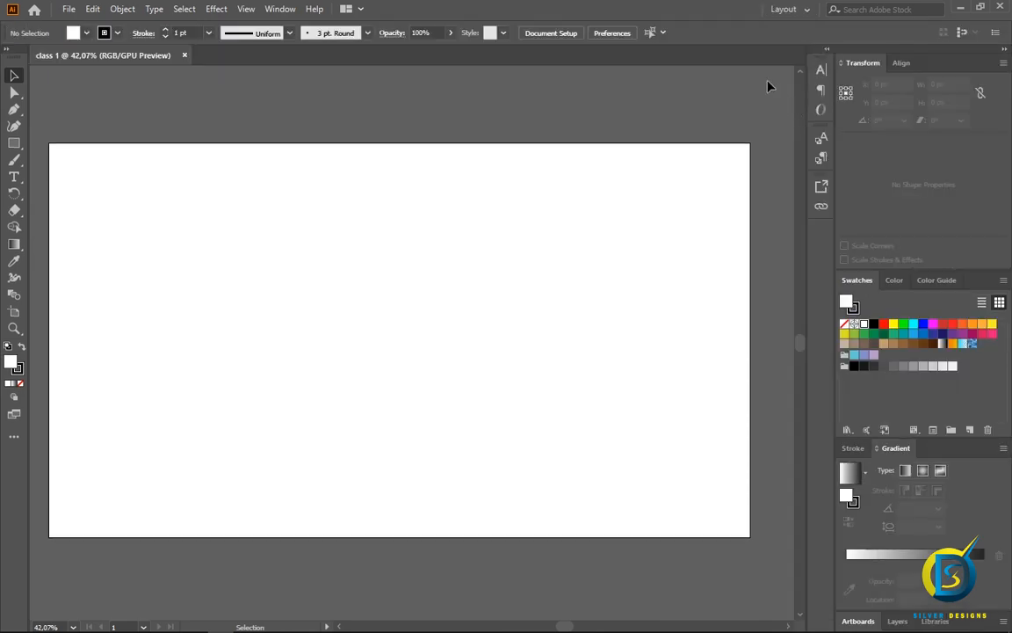
{"action": "left_click", "coordinate": [786, 10]}
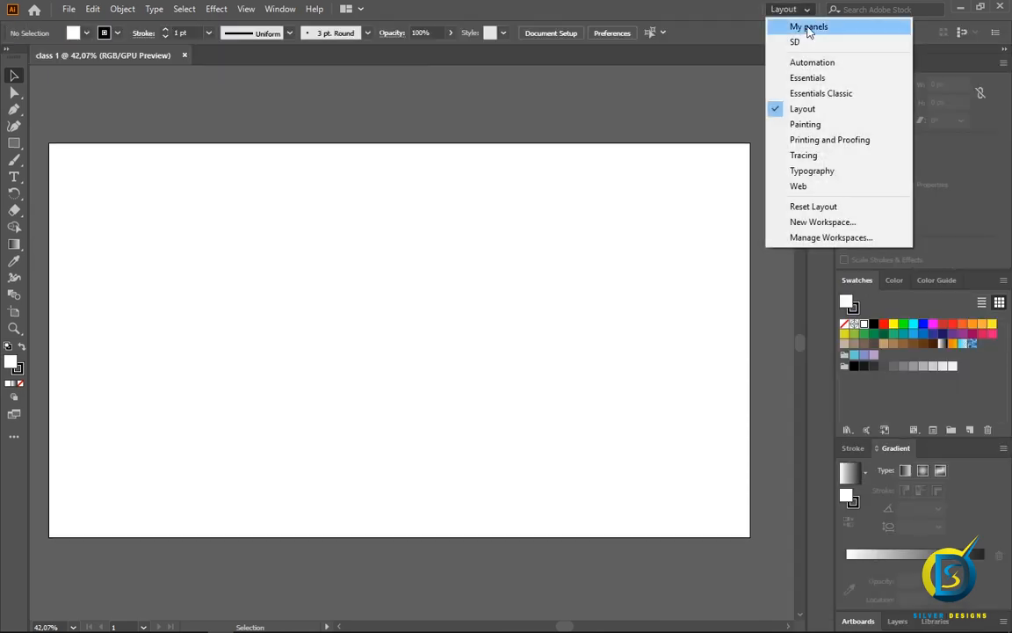
{"action": "left_click", "coordinate": [805, 124]}
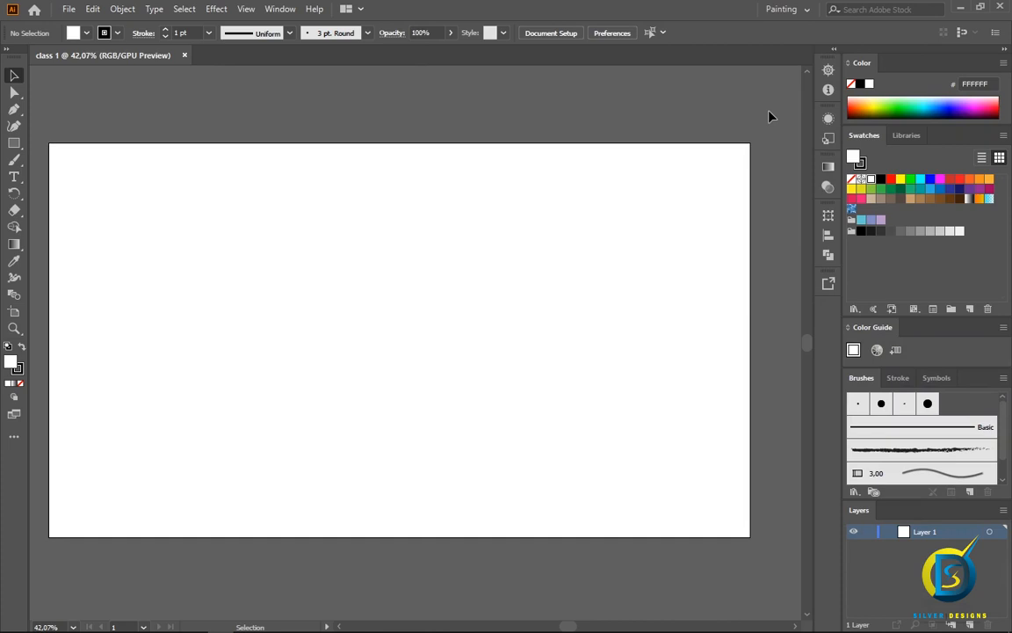
- Try the Tracing workspace, closing its Flattener Preview, and the Typography workspace, returning to Essentials Classic
{"action": "left_click", "coordinate": [791, 9]}
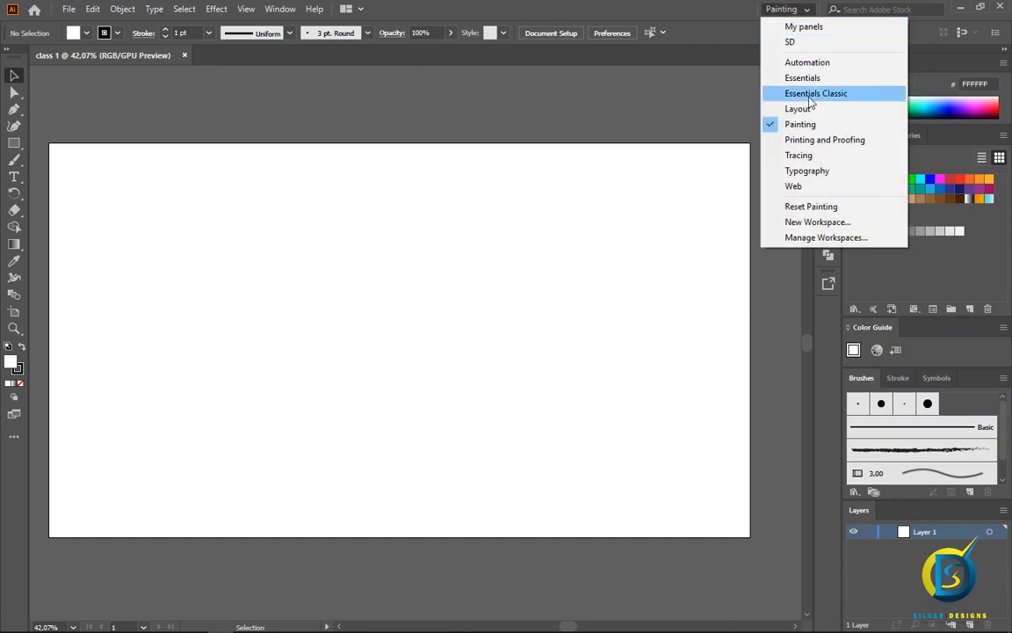
{"action": "left_click", "coordinate": [798, 156]}
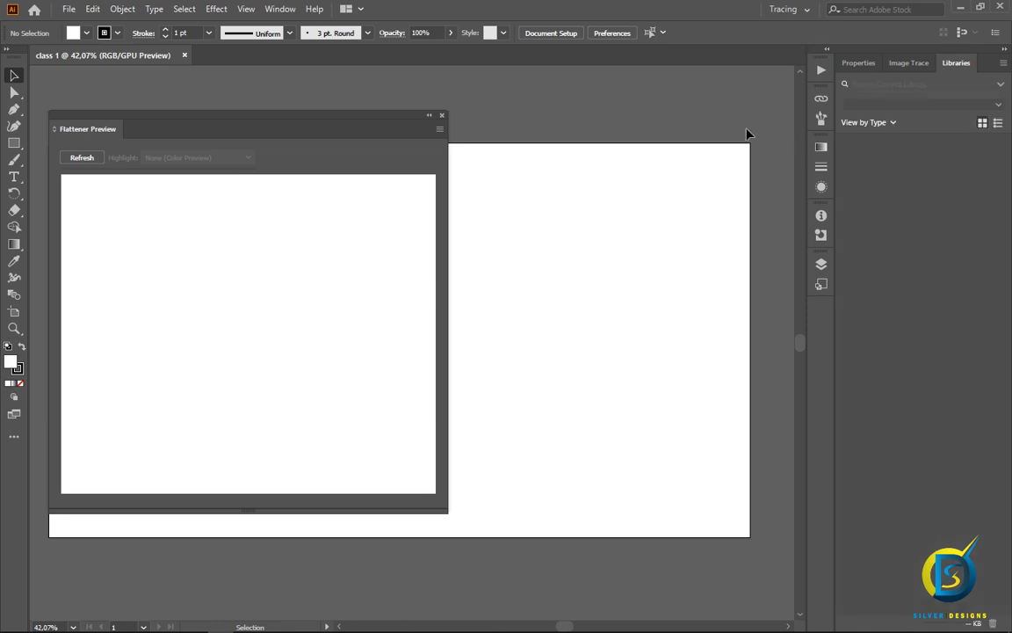
{"action": "left_click", "coordinate": [442, 115]}
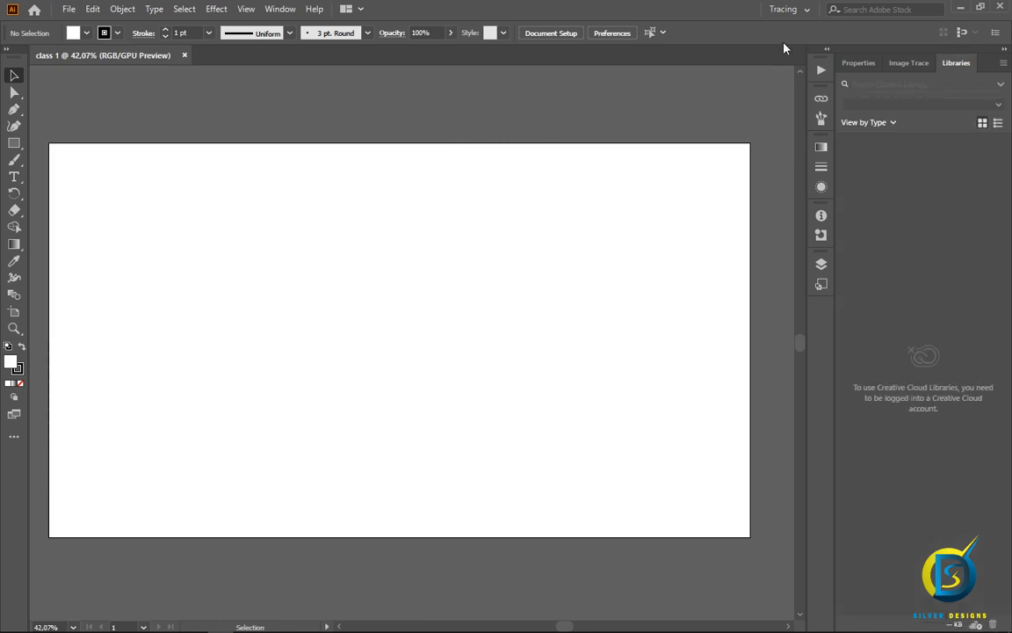
{"action": "left_click", "coordinate": [798, 10]}
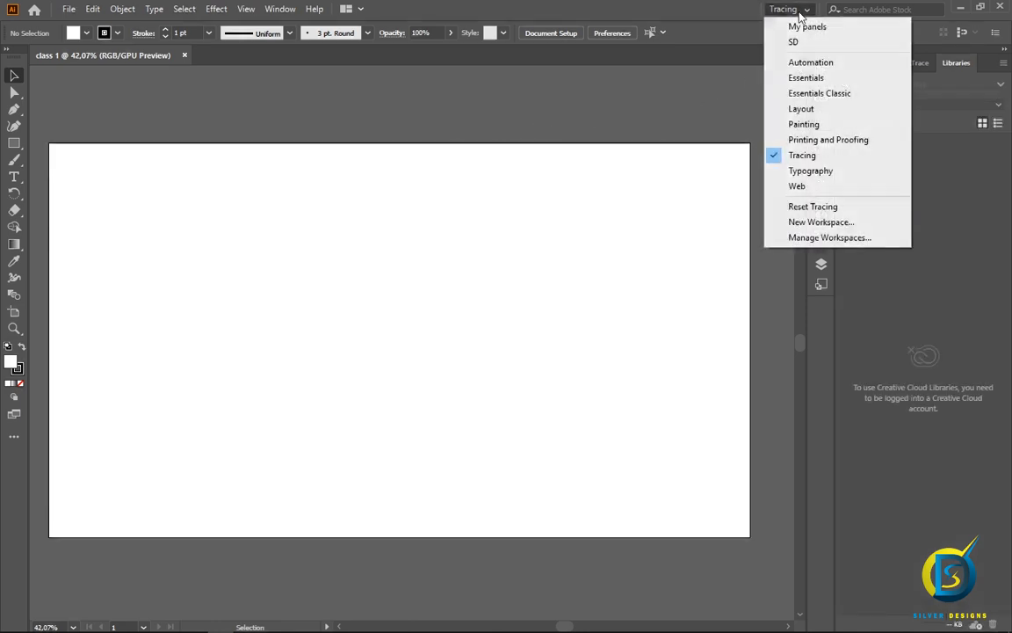
{"action": "left_click", "coordinate": [805, 173]}
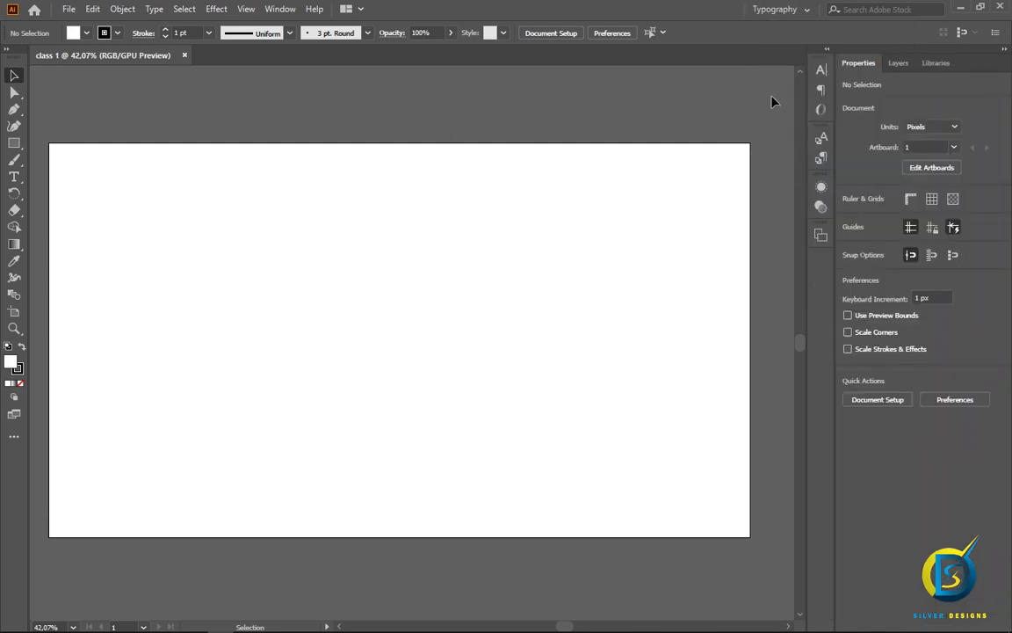
{"action": "left_click", "coordinate": [805, 10]}
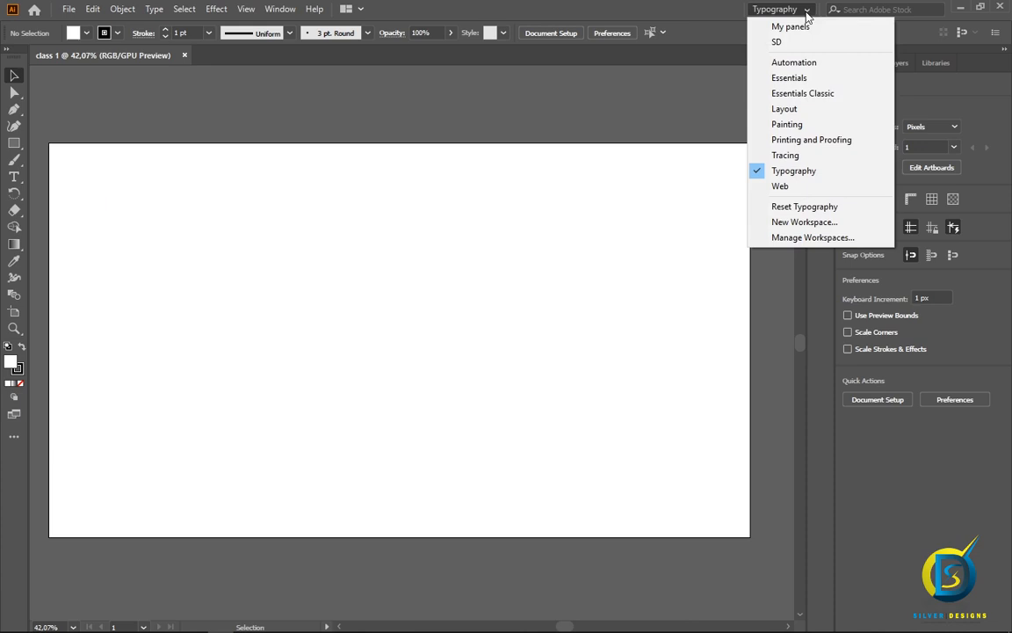
{"action": "left_click", "coordinate": [784, 94]}
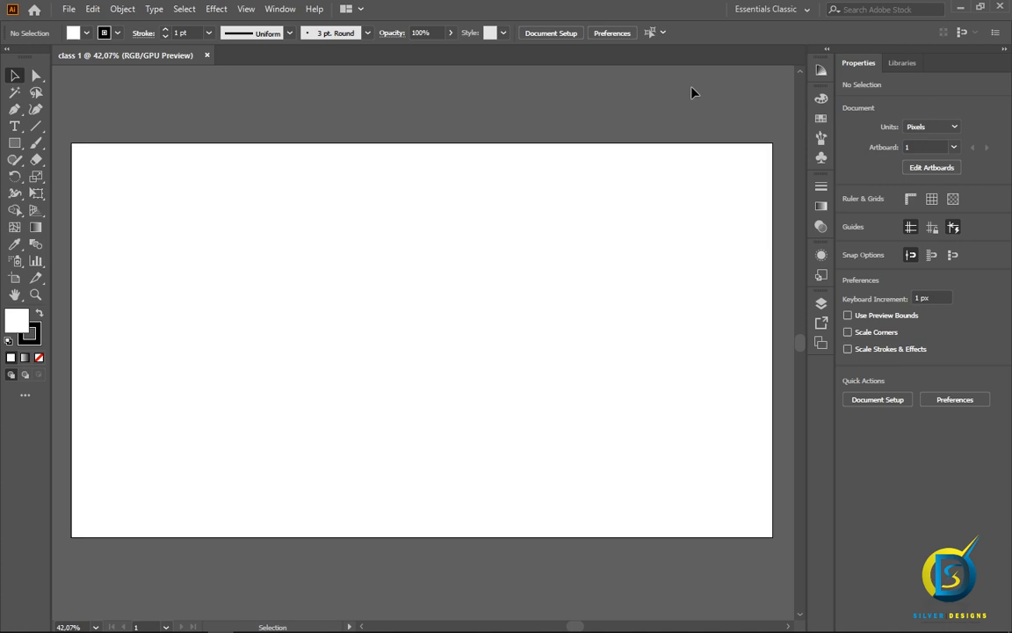
- Undock the Color Guide, Swatches, Graphic Styles and Gradient panels and the remaining panel dock so that they float over the document
{"action": "left_click_drag", "start_coordinate": [820, 70], "coordinate": [673, 86]}
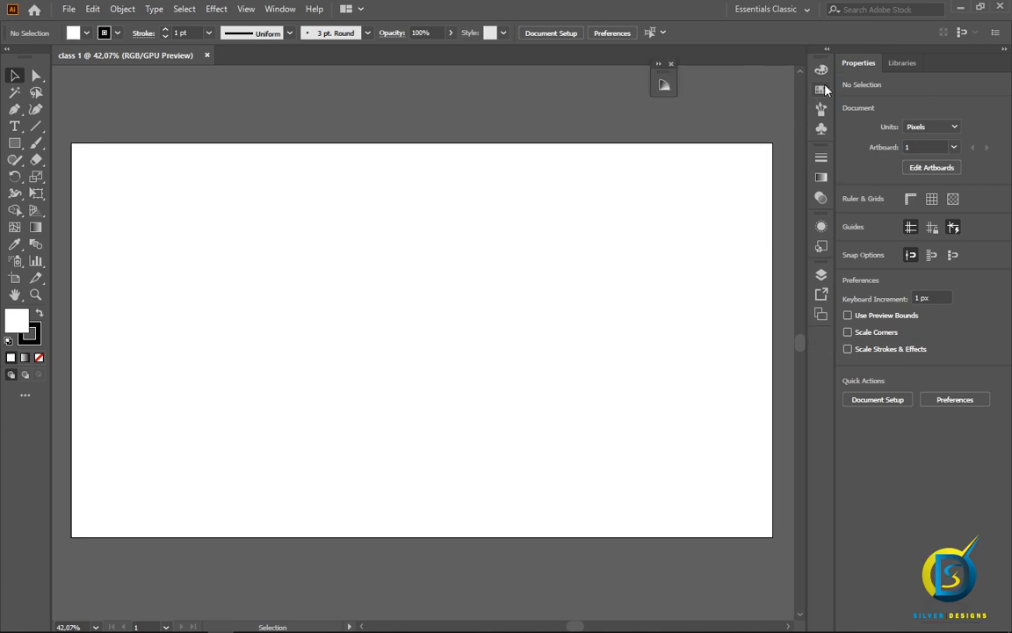
{"action": "left_click_drag", "start_coordinate": [821, 98], "coordinate": [531, 129]}
{"action": "left_click_drag", "start_coordinate": [824, 55], "coordinate": [713, 103]}
{"action": "left_click_drag", "start_coordinate": [709, 281], "coordinate": [572, 312]}
{"action": "left_click_drag", "start_coordinate": [709, 211], "coordinate": [517, 244]}
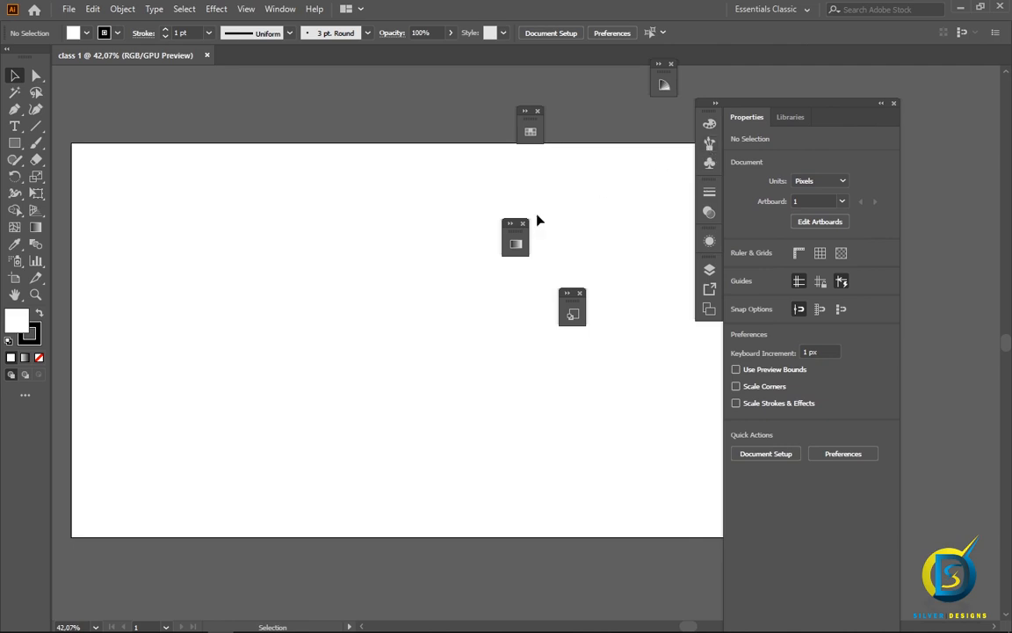
- Reset the Essentials Classic workspace to its default panel layout
{"action": "left_click", "coordinate": [281, 10]}
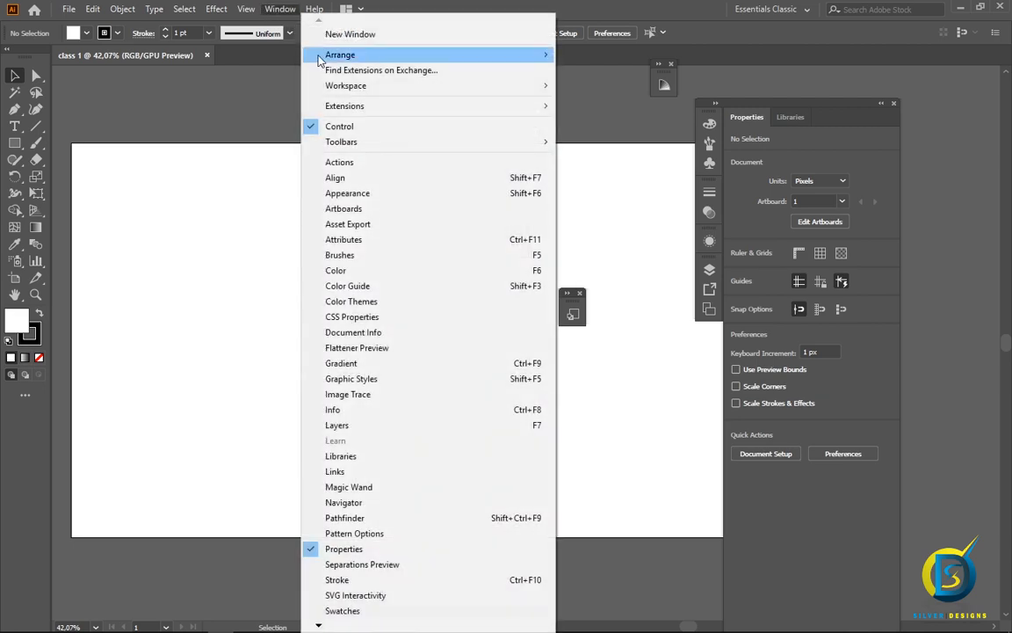
{"action": "mouse_move", "coordinate": [449, 92]}
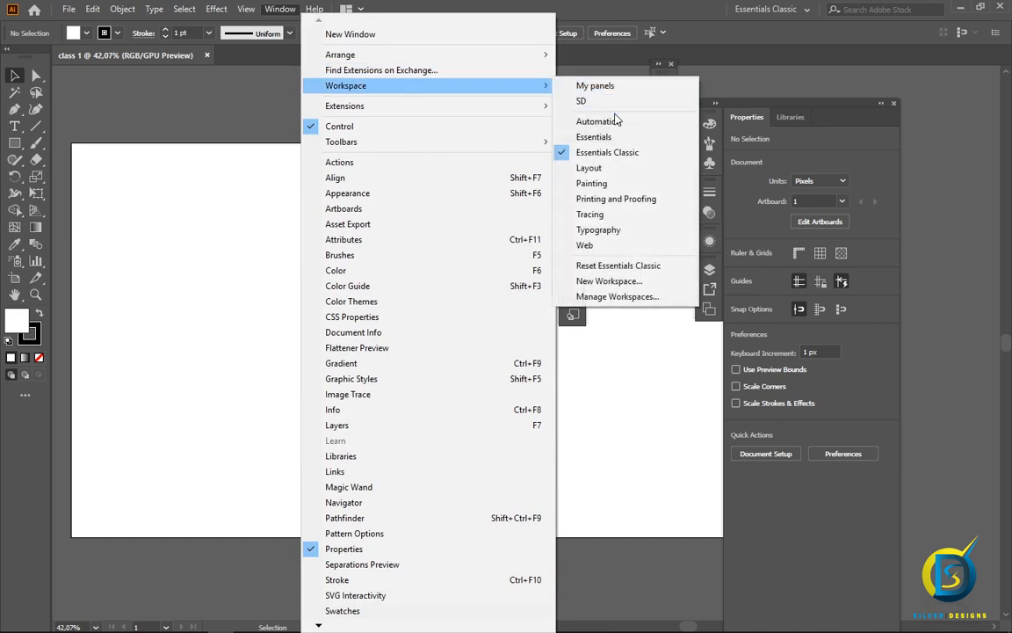
{"action": "left_click", "coordinate": [614, 265]}
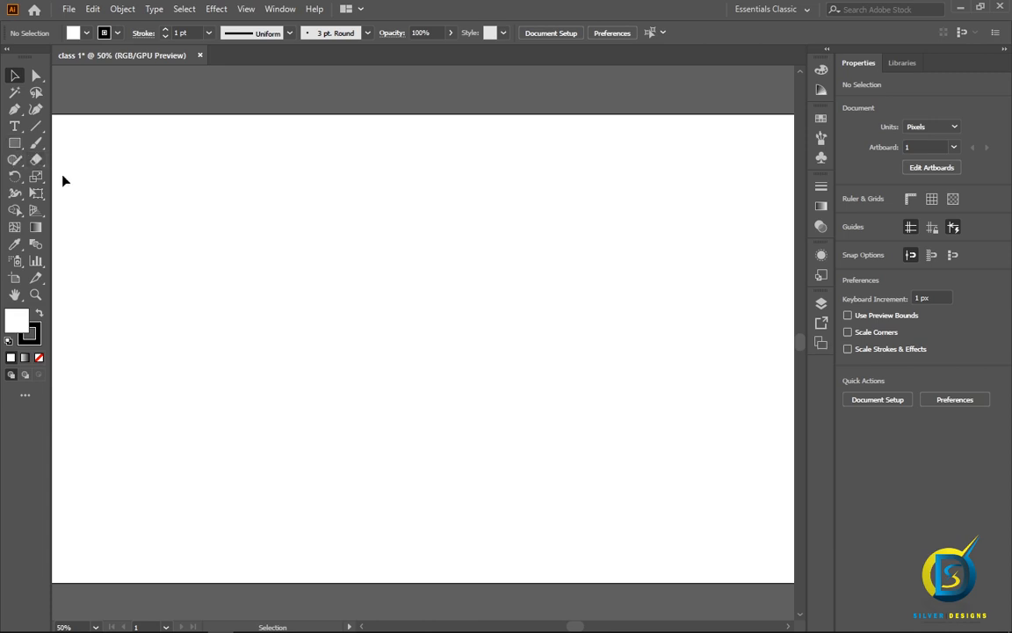
- Draw a rectangle about 434 x 447 px on the artboard with the Rectangle tool and switch to the Selection tool
{"action": "left_click", "coordinate": [23, 151]}
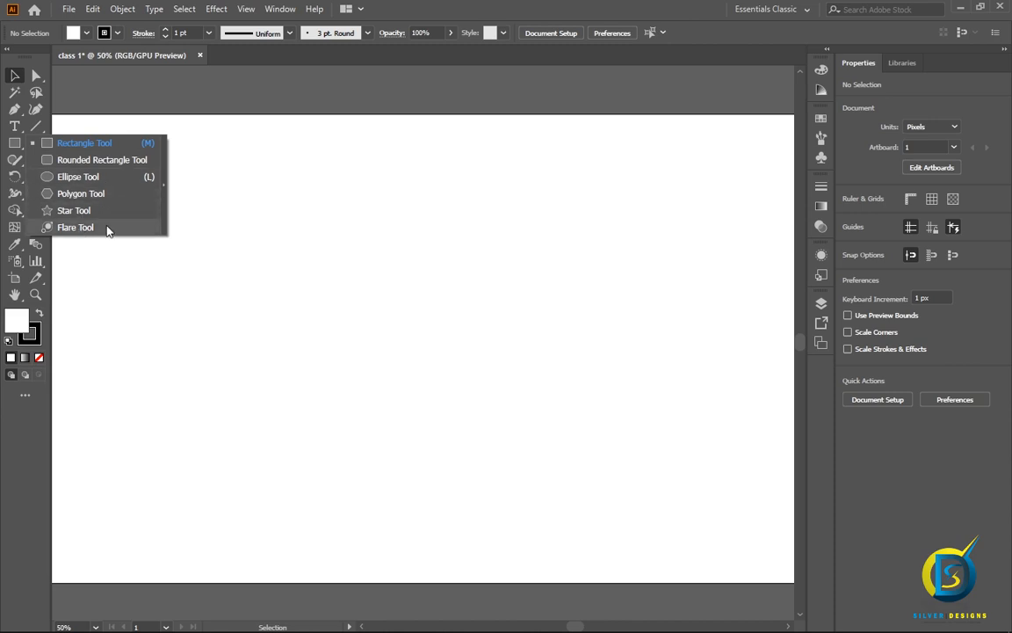
{"action": "left_click", "coordinate": [87, 145]}
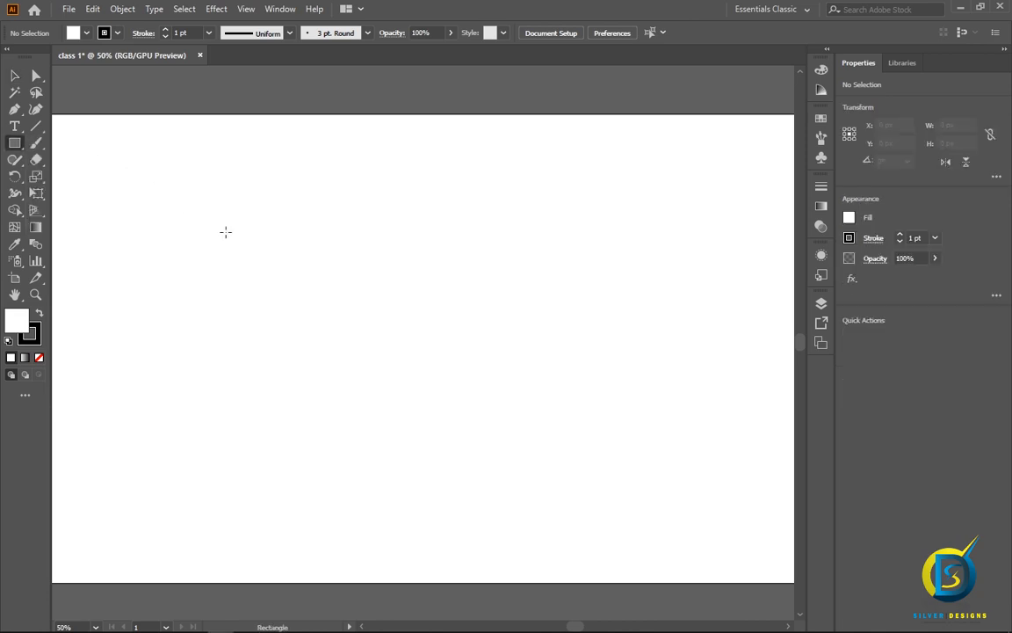
{"action": "left_click_drag", "start_coordinate": [210, 208], "coordinate": [399, 401]}
{"action": "key", "text": "v"}
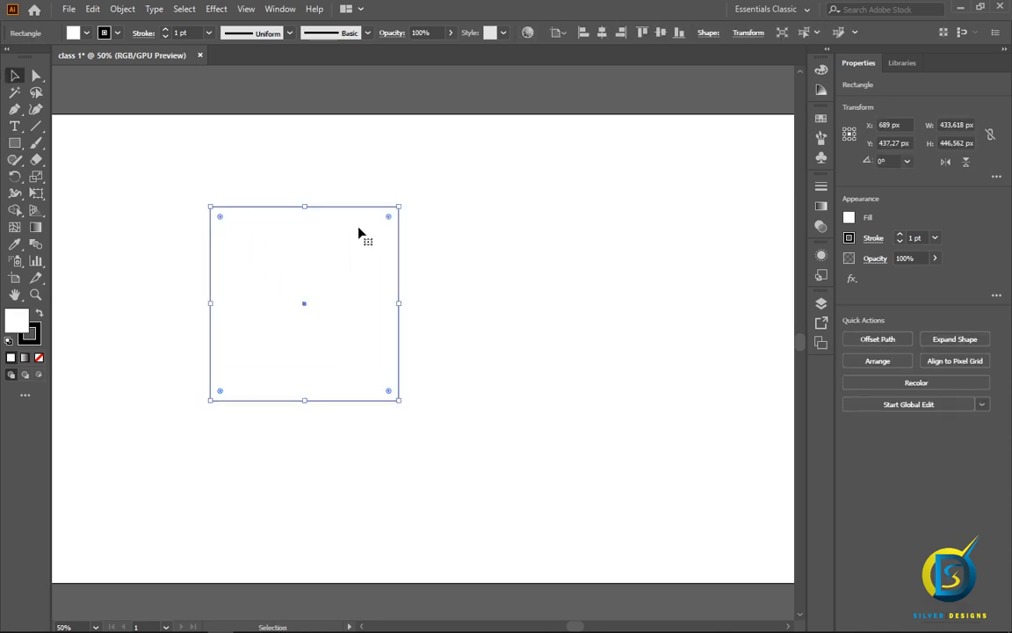
- Move the rectangle toward the artboard's centre, to about X 898 px and Y 413 px, and deselect it
{"action": "left_click", "coordinate": [409, 271]}
{"action": "left_click", "coordinate": [322, 296]}
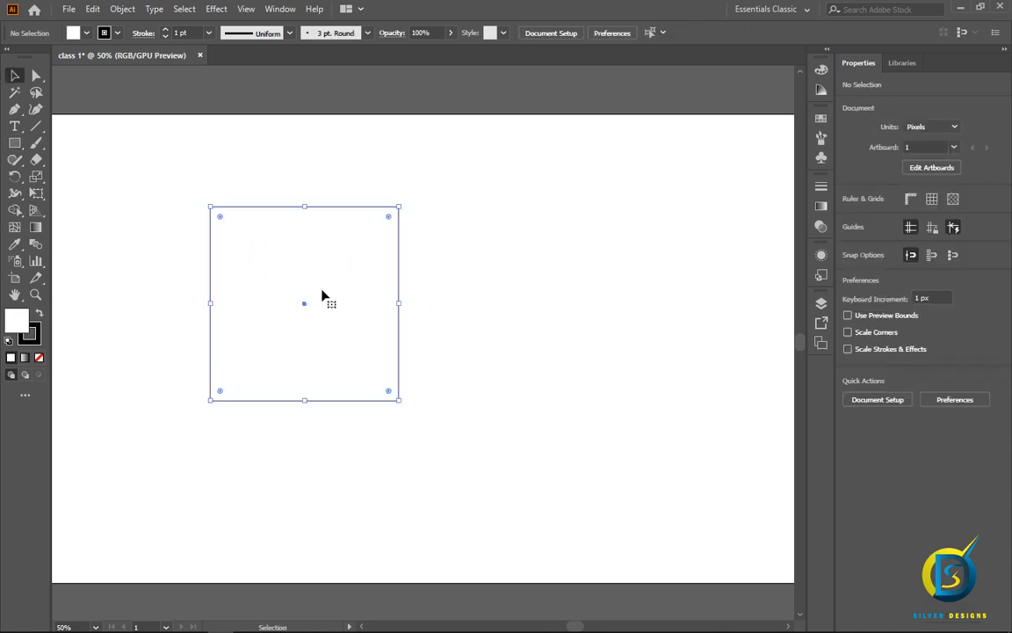
{"action": "left_click_drag", "start_coordinate": [305, 287], "coordinate": [395, 275]}
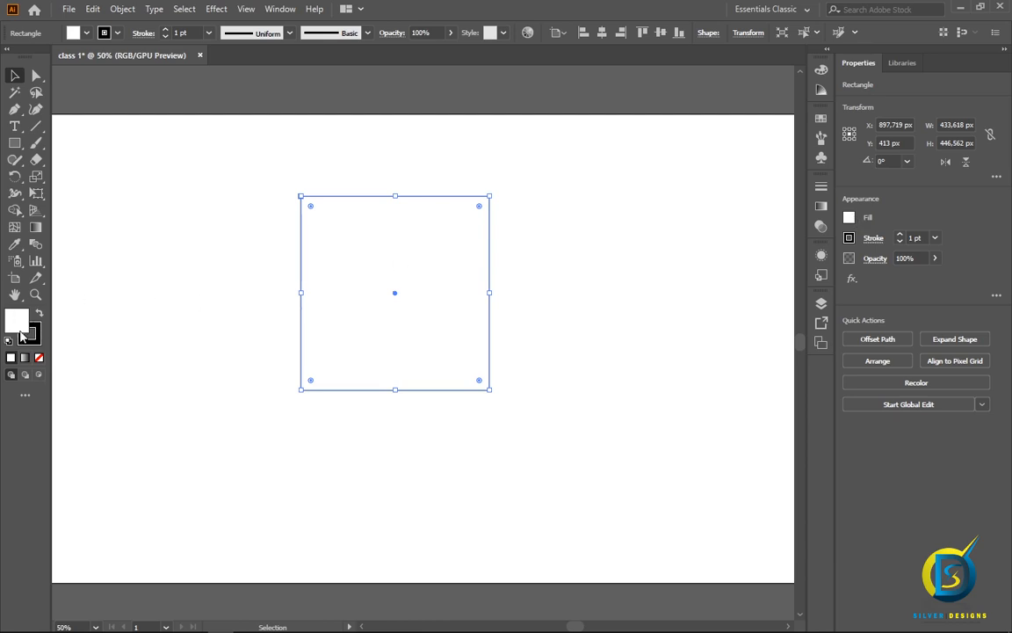
{"action": "left_click", "coordinate": [120, 336]}
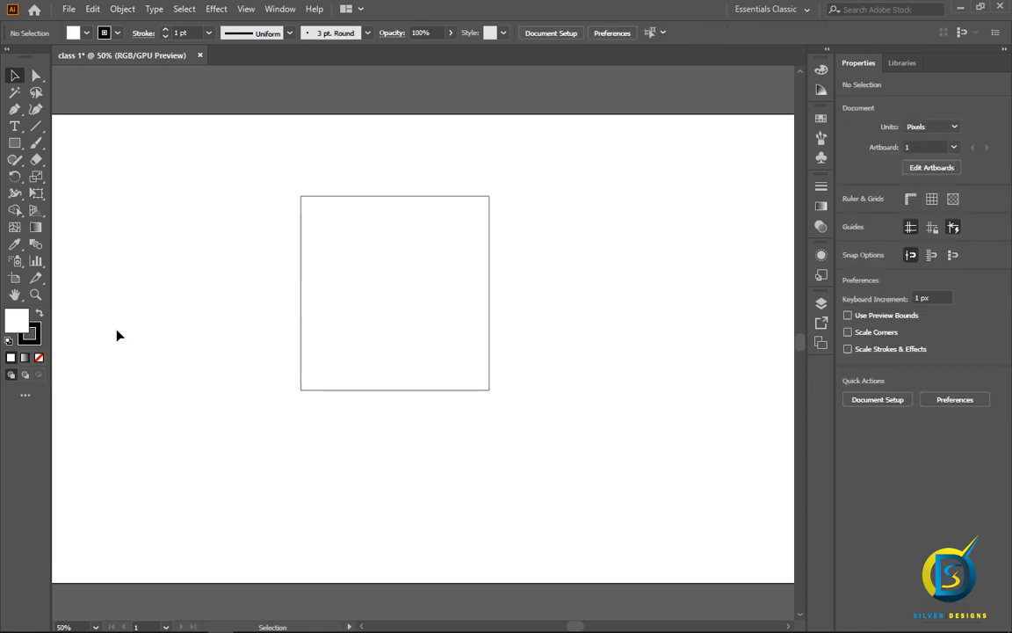
- Fill the rectangle with pure red (FF0000) and deselect it
{"action": "left_click", "coordinate": [389, 287]}
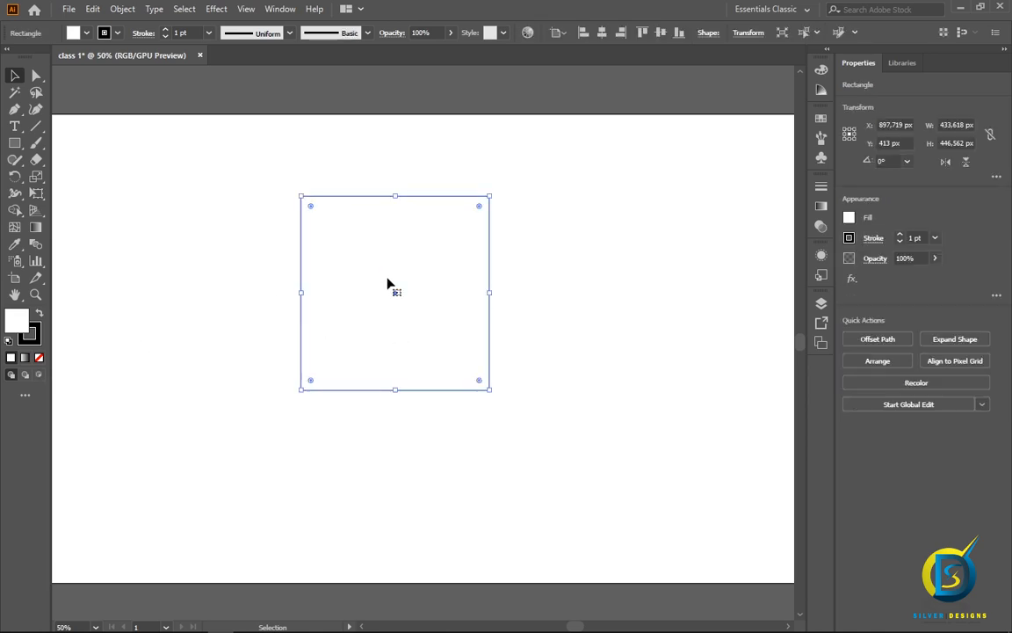
{"action": "double_click", "coordinate": [25, 321]}
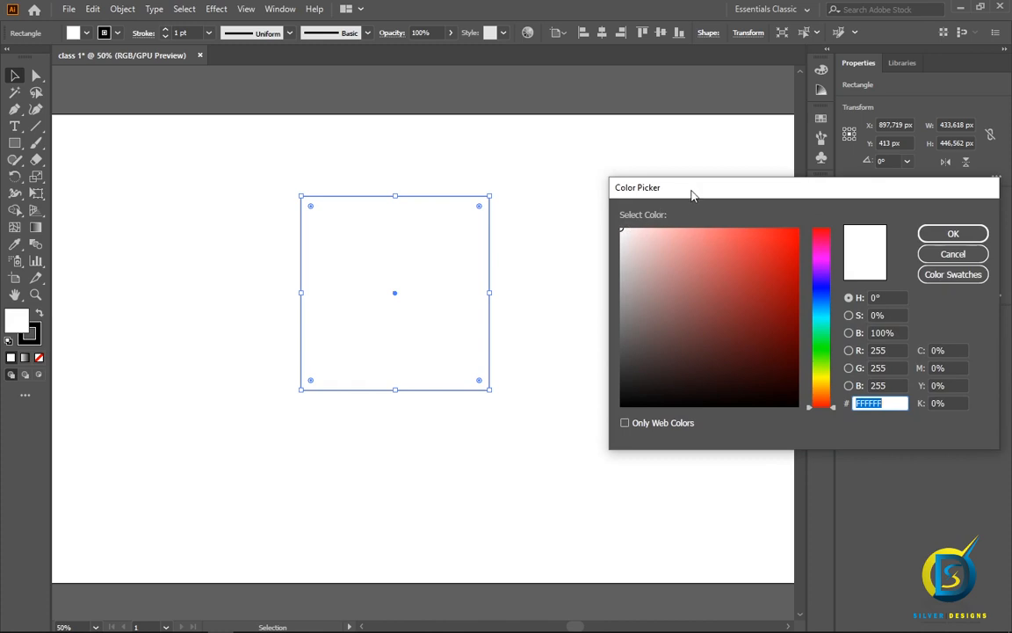
{"action": "left_click_drag", "start_coordinate": [694, 194], "coordinate": [624, 179]}
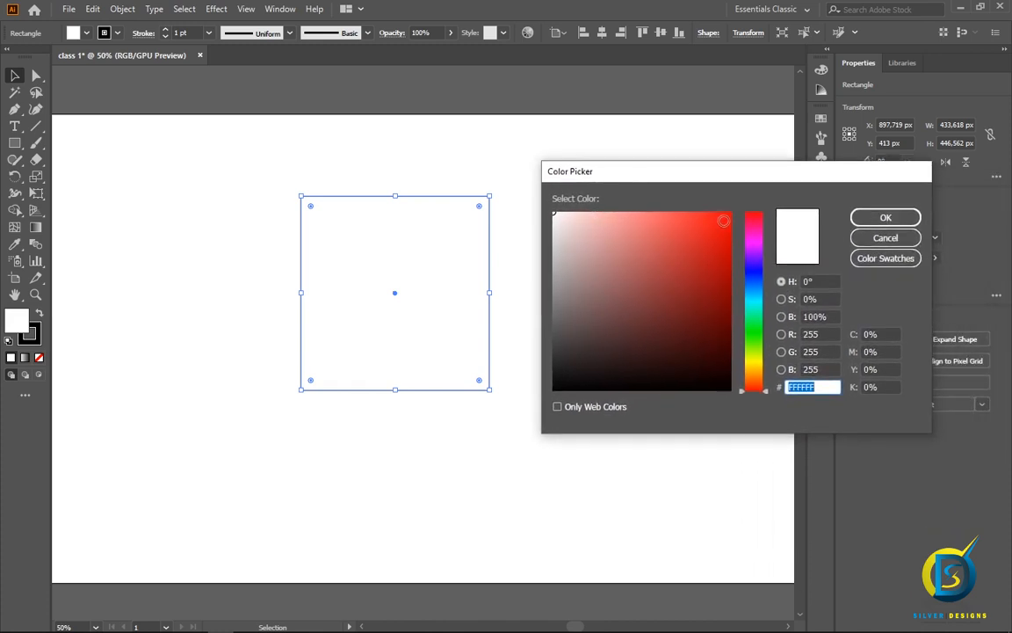
{"action": "left_click_drag", "start_coordinate": [723, 219], "coordinate": [733, 211]}
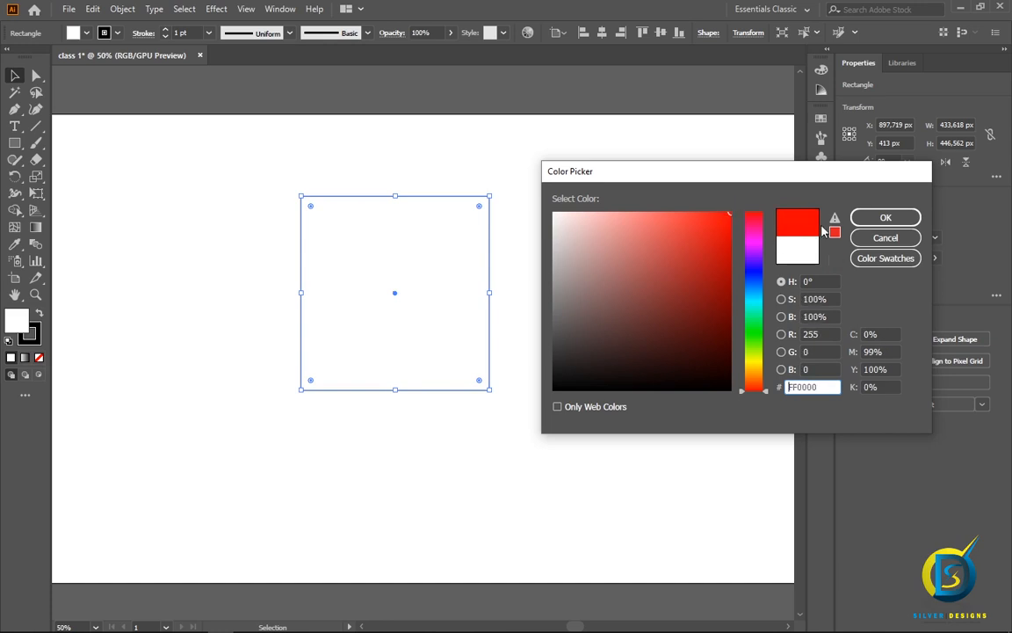
{"action": "left_click", "coordinate": [866, 222]}
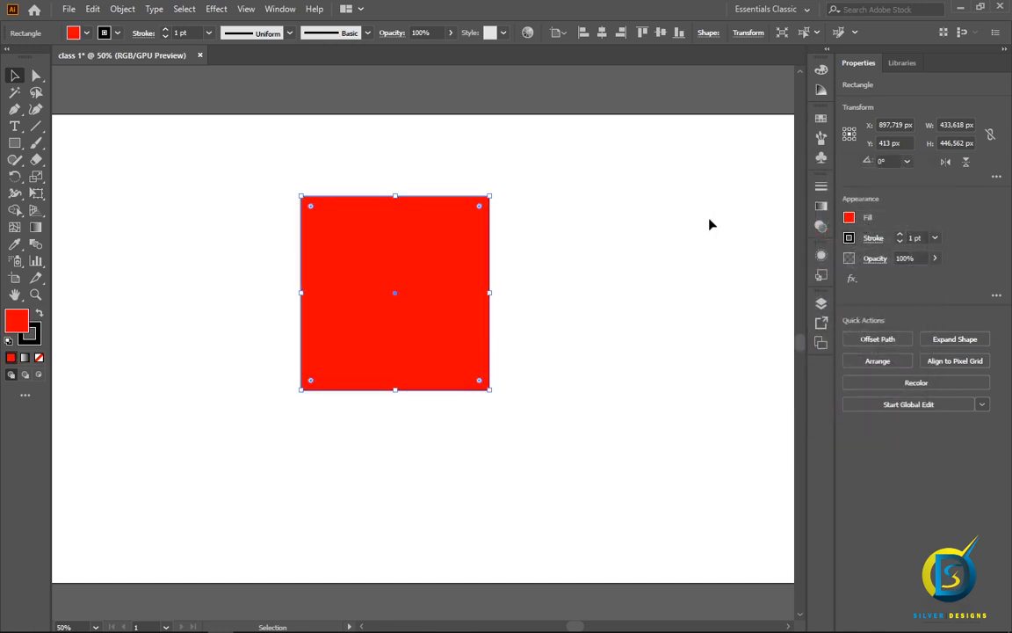
{"action": "left_click", "coordinate": [711, 225]}
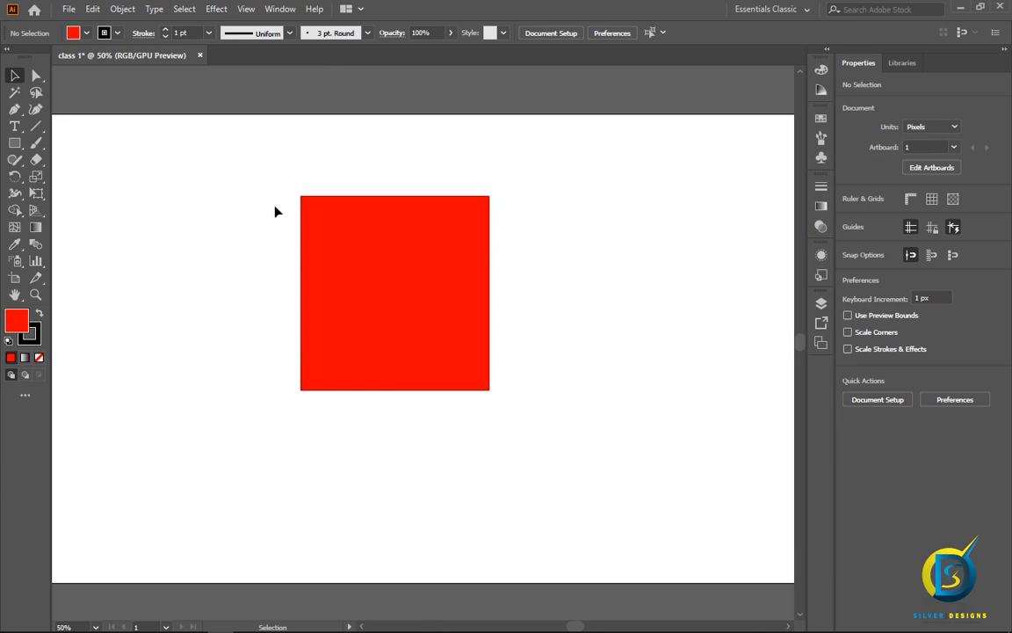
- Raise the red rectangle's stroke weight stepwise to 7 pt and finally set it to 18 pt
{"action": "left_click", "coordinate": [390, 270]}
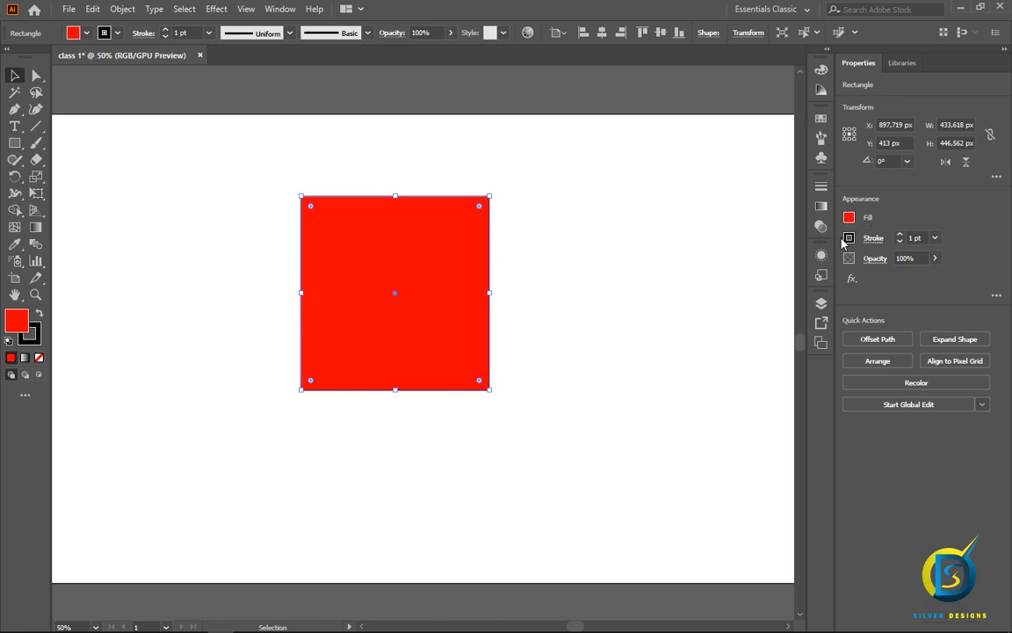
{"action": "left_click", "coordinate": [900, 235]}
{"action": "left_click", "coordinate": [900, 236]}
{"action": "left_click", "coordinate": [900, 236]}
{"action": "left_click", "coordinate": [900, 235]}
{"action": "left_click", "coordinate": [899, 236]}
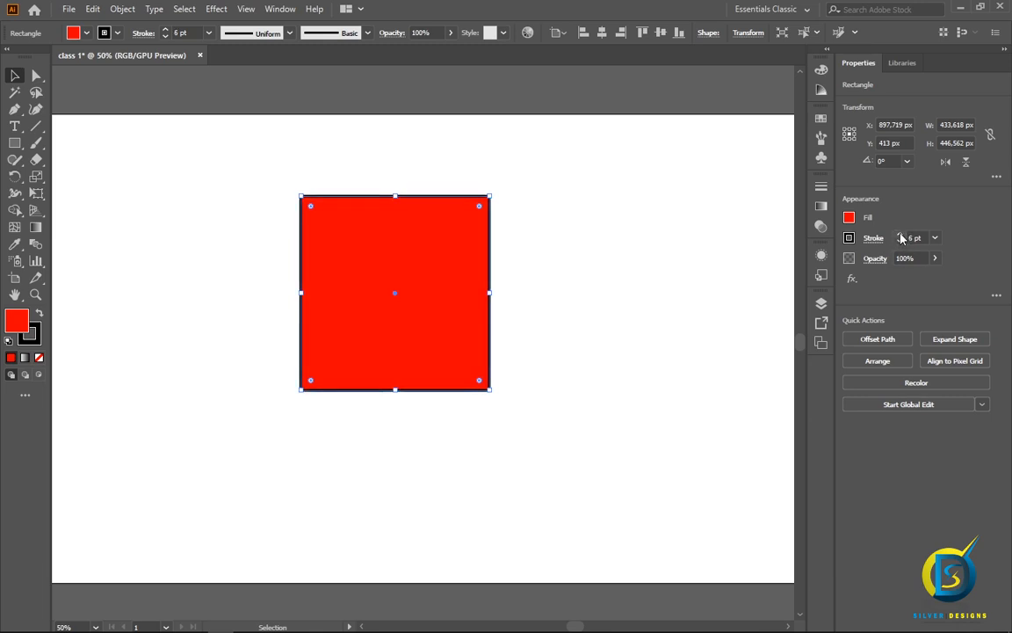
{"action": "left_click", "coordinate": [900, 236]}
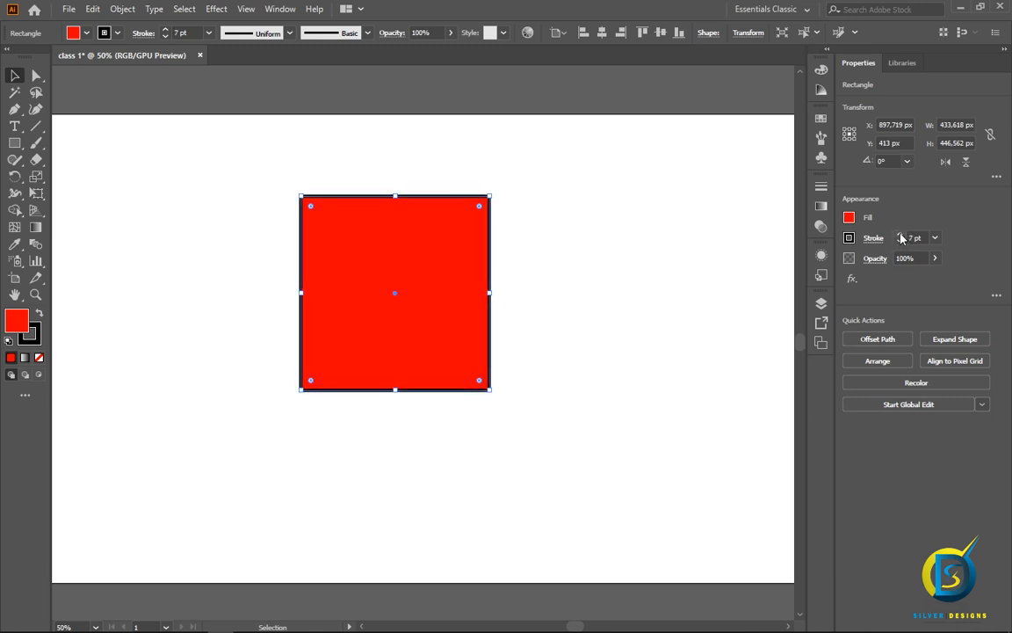
{"action": "left_click", "coordinate": [209, 33]}
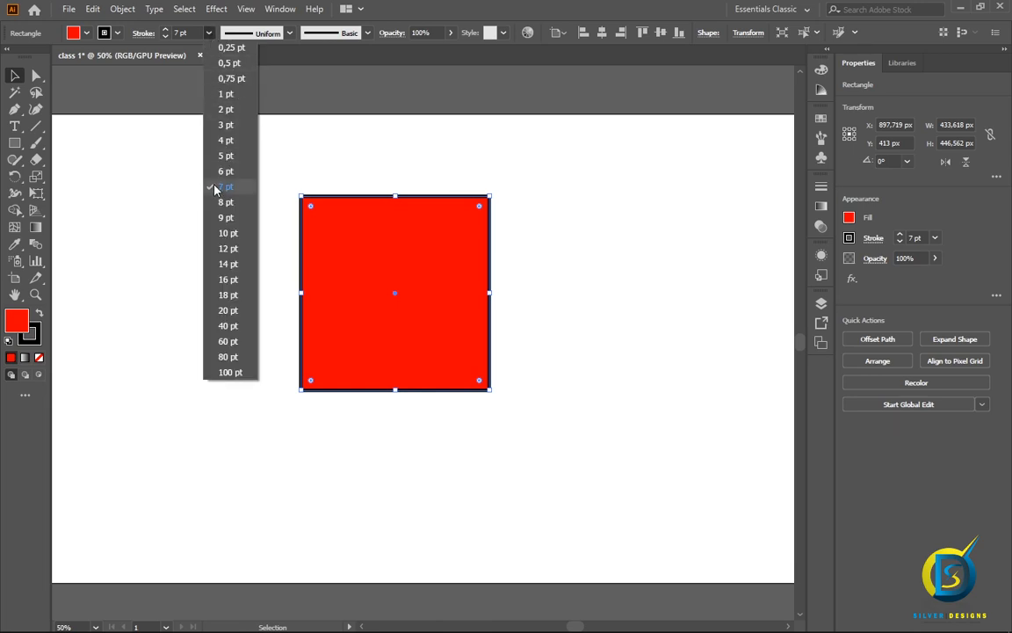
{"action": "left_click", "coordinate": [229, 294]}
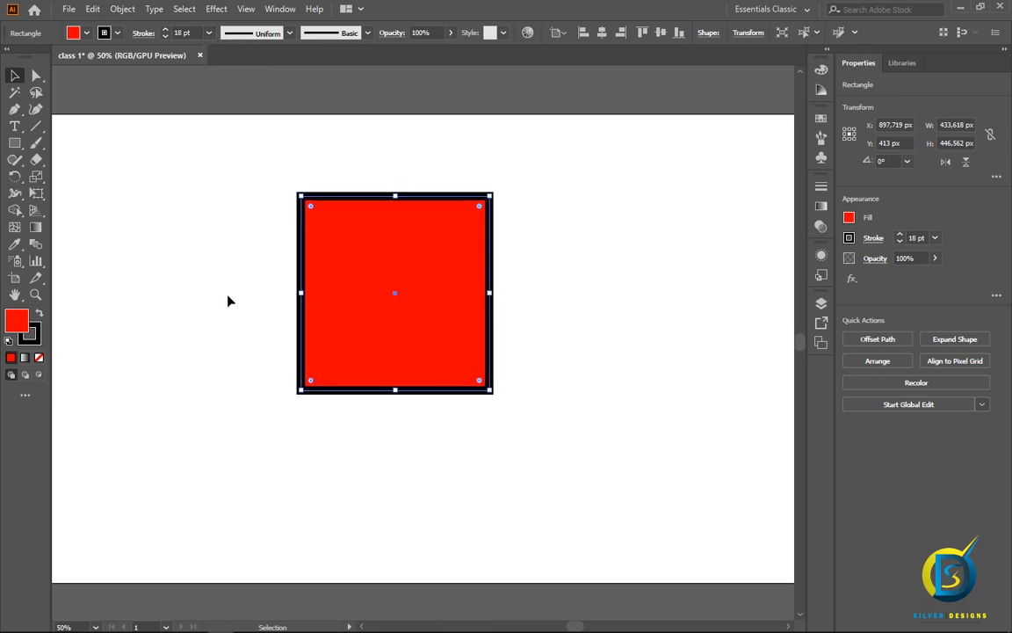
- Move the red rectangle toward the artboard's upper-left area, to about X 500 px and Y 295 px, and deselect it
{"action": "left_click", "coordinate": [582, 220]}
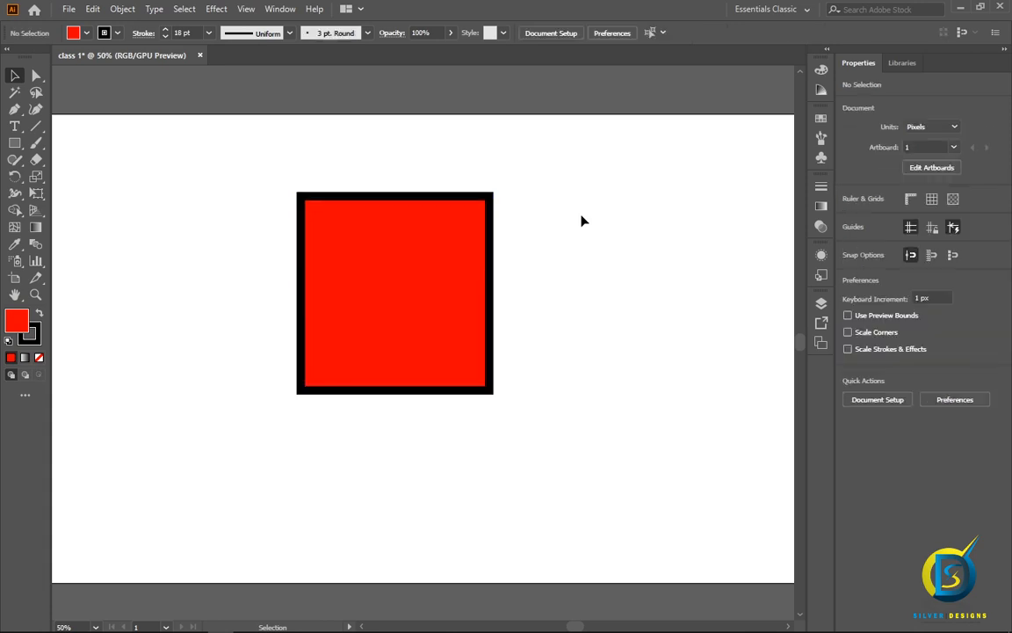
{"action": "left_click_drag", "start_coordinate": [182, 154], "coordinate": [453, 355]}
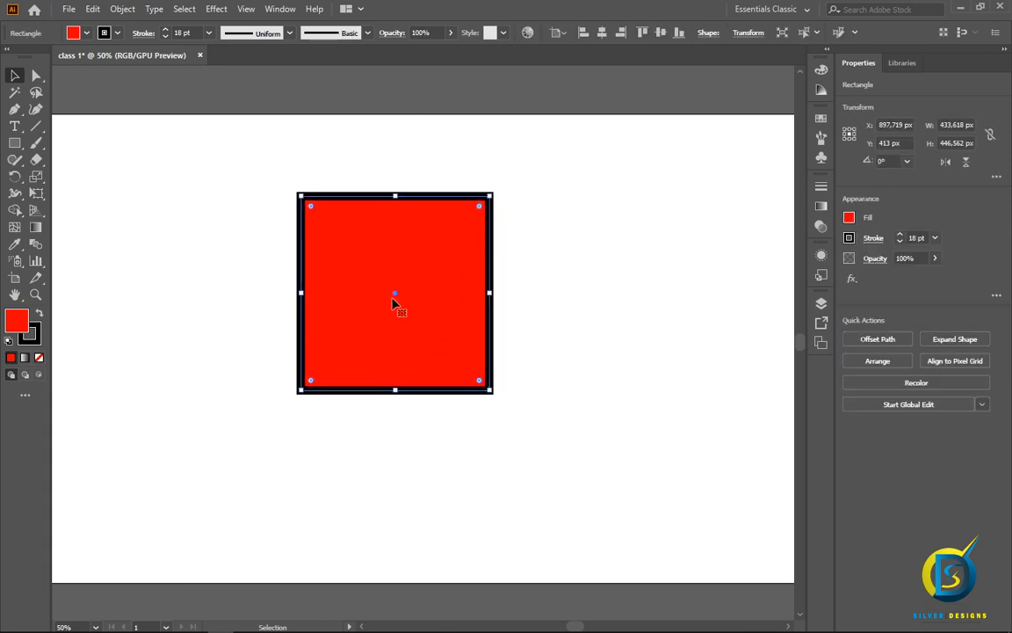
{"action": "left_click_drag", "start_coordinate": [395, 300], "coordinate": [216, 240]}
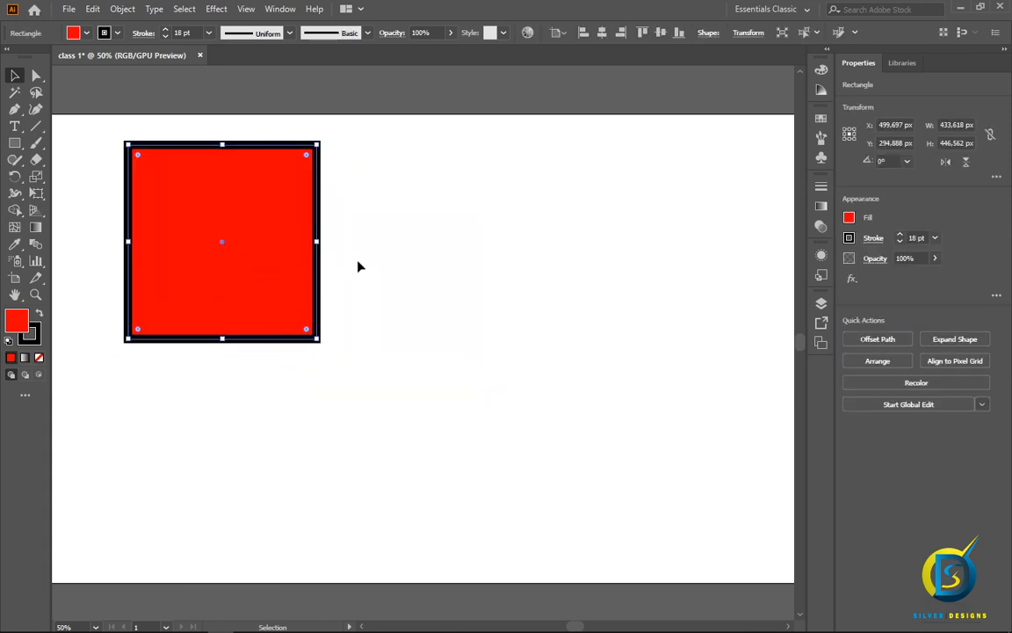
{"action": "left_click", "coordinate": [423, 246]}
- Draw a second square about 335 px wide beside the red rectangle and move it to about X 1141 px, Y 385 px
{"action": "key", "text": "m"}
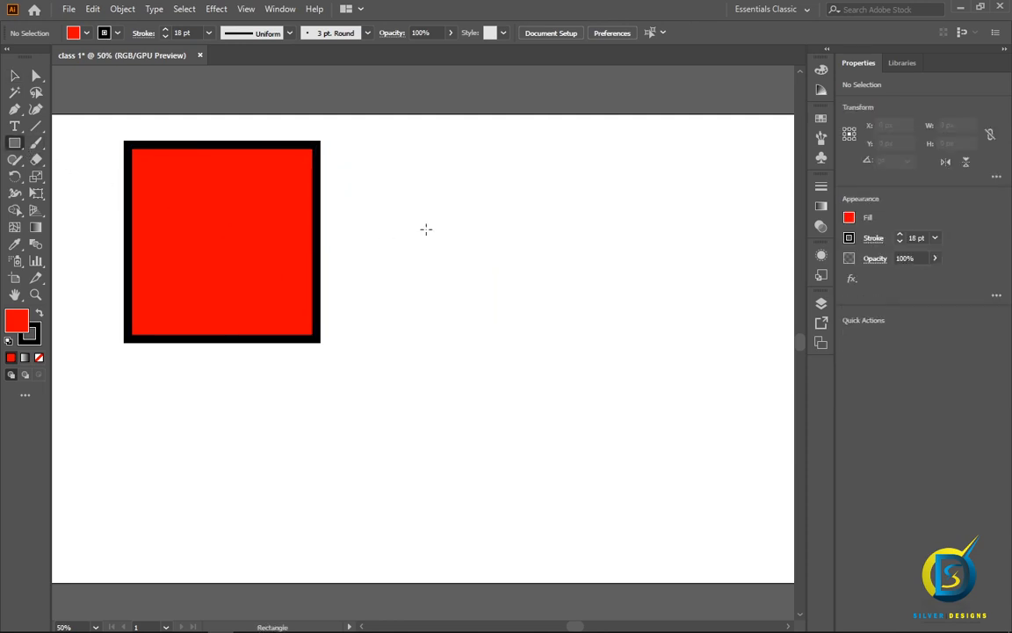
{"action": "left_click_drag", "start_coordinate": [415, 193], "coordinate": [549, 336]}
{"action": "left_click", "coordinate": [14, 75]}
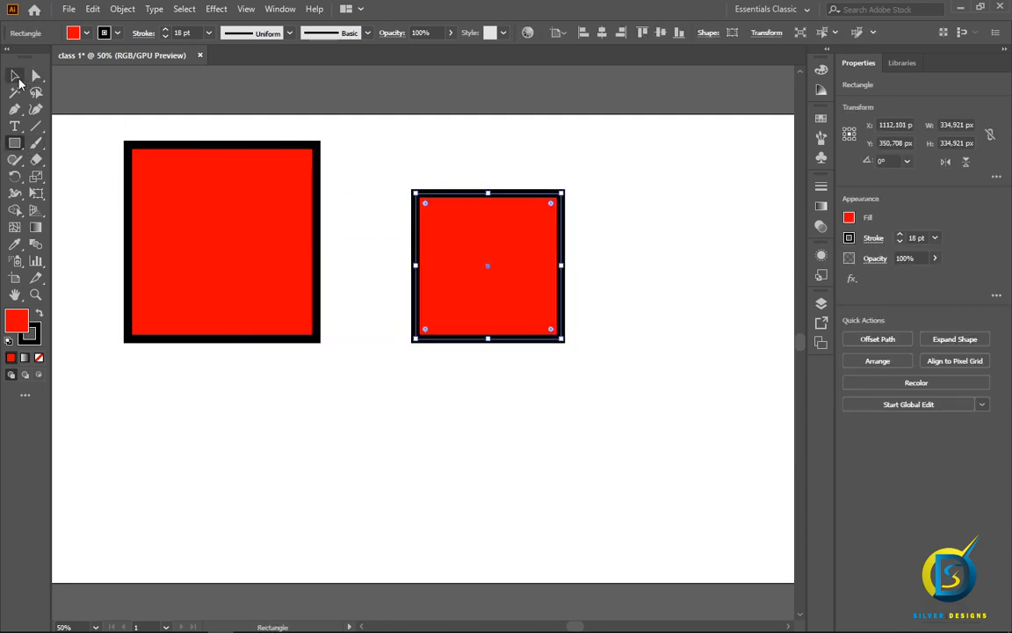
{"action": "left_click_drag", "start_coordinate": [486, 268], "coordinate": [500, 283]}
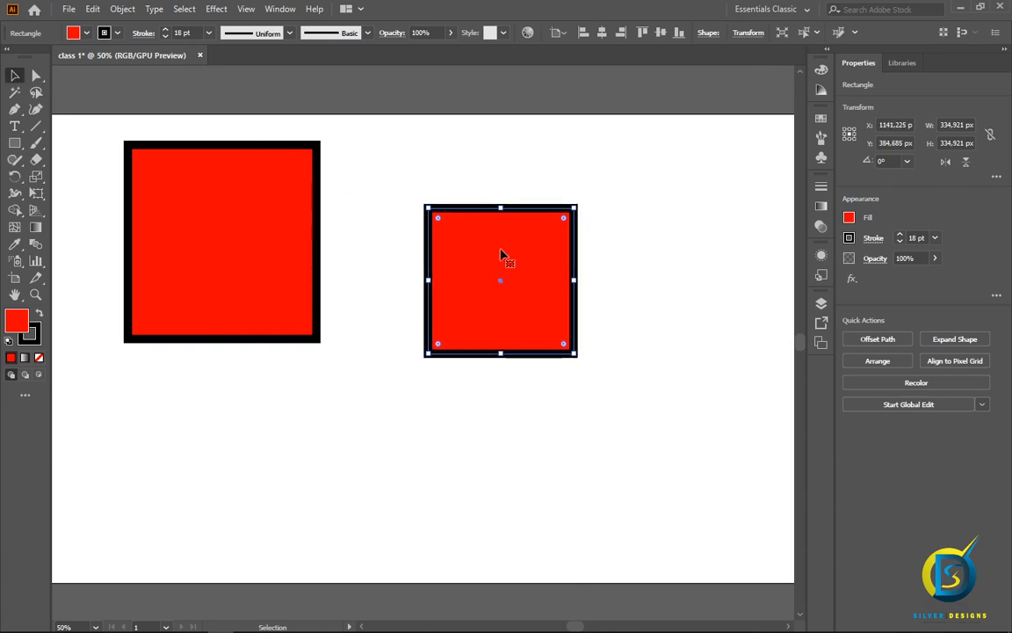
- Give the new square a green fill and a red stroke, and deselect it
{"action": "left_click", "coordinate": [848, 217]}
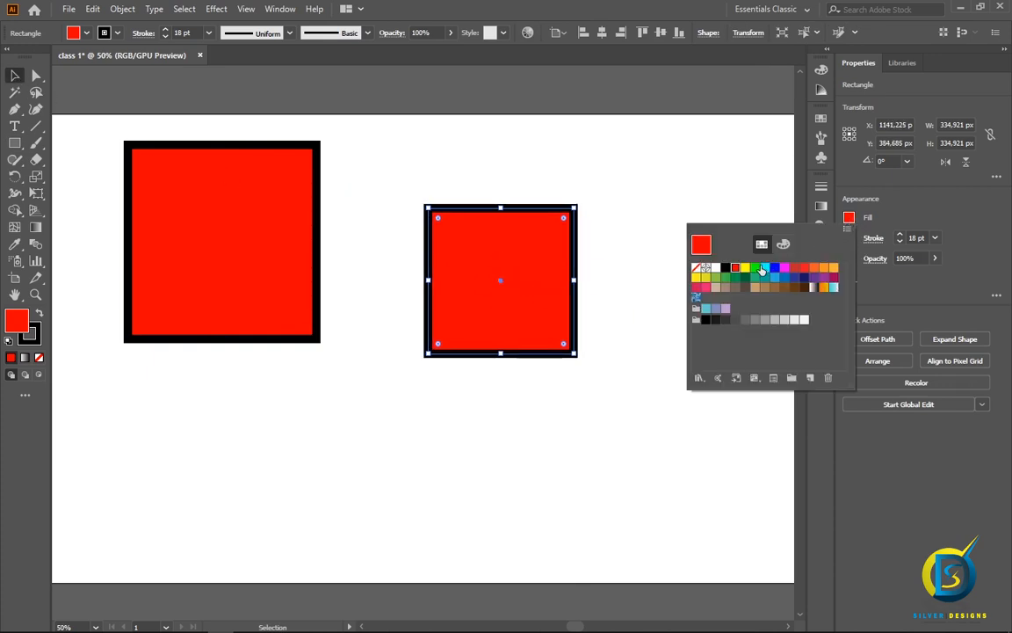
{"action": "left_click", "coordinate": [755, 267]}
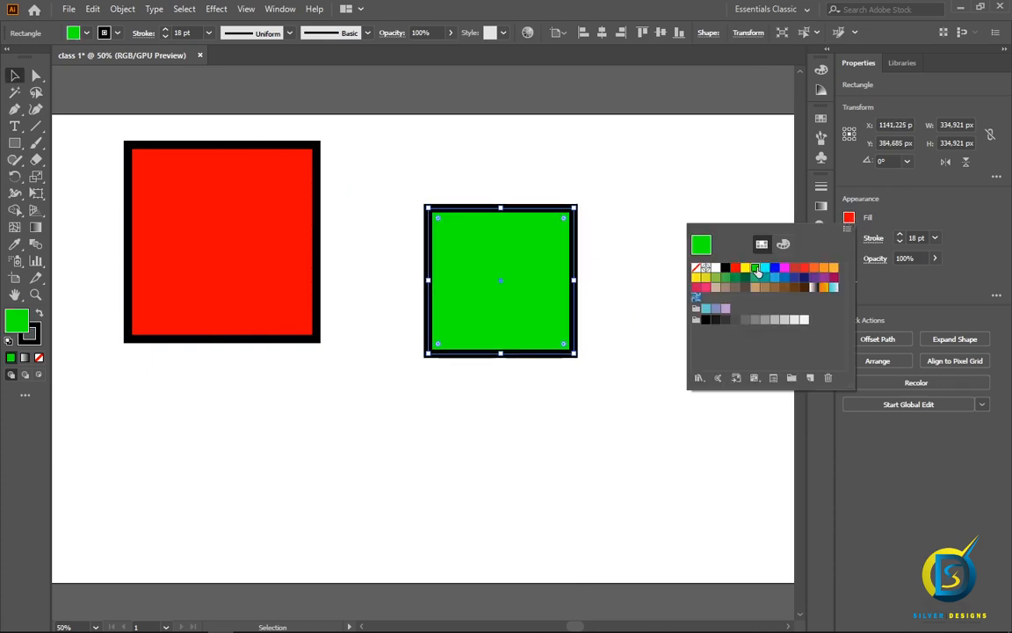
{"action": "left_click", "coordinate": [637, 190]}
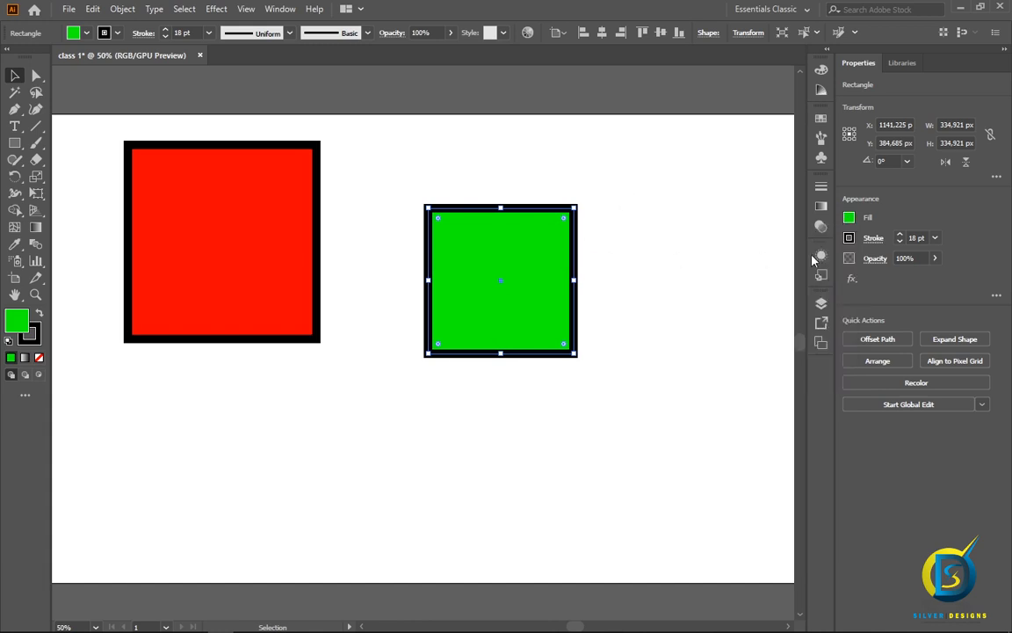
{"action": "left_click", "coordinate": [849, 238]}
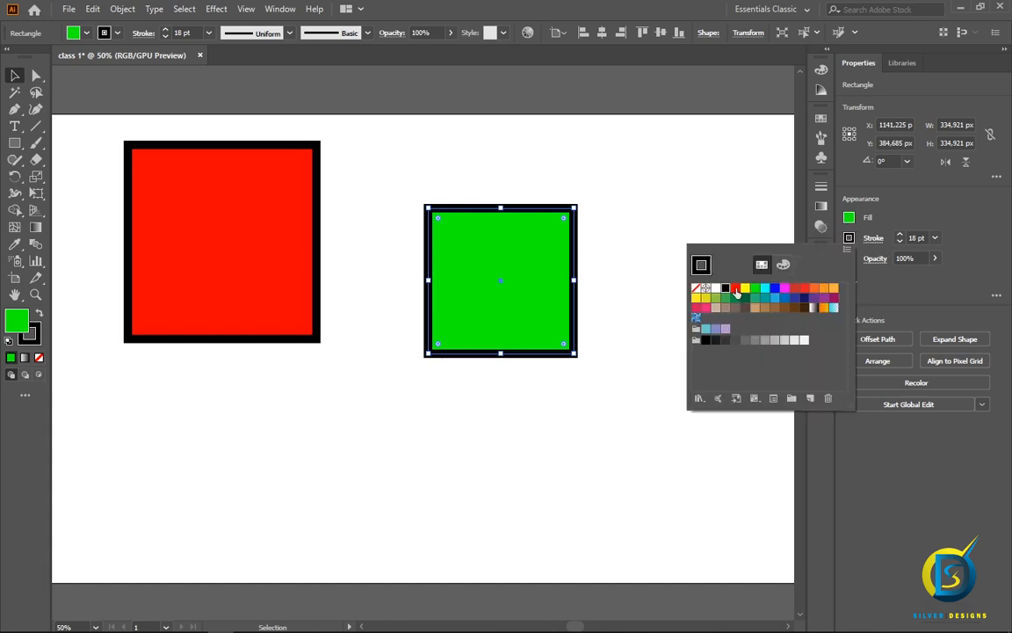
{"action": "left_click", "coordinate": [736, 292]}
{"action": "left_click", "coordinate": [640, 198]}
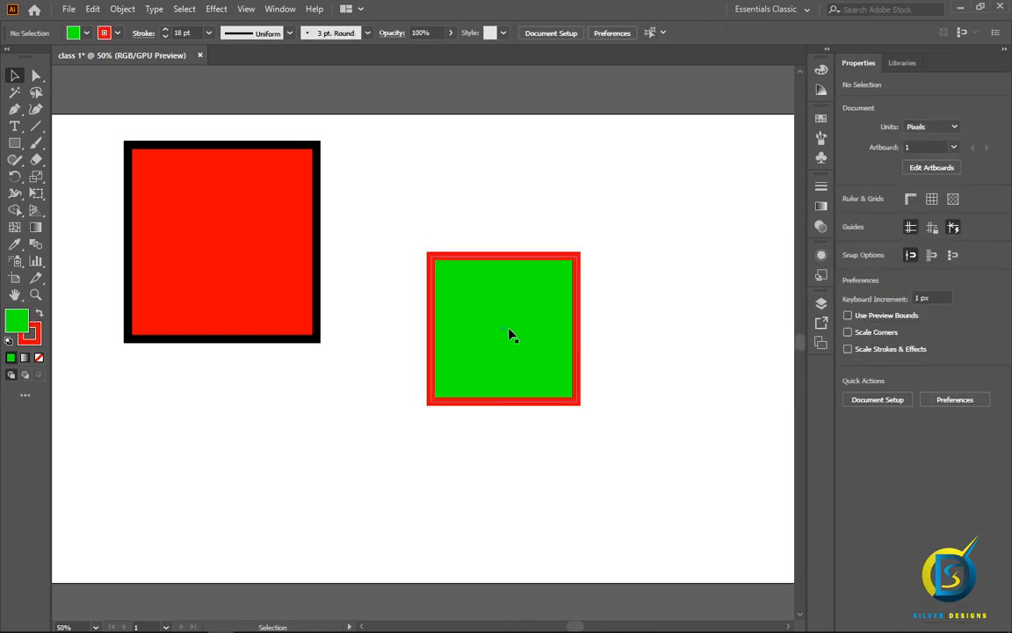
- Lower the green square's stroke weight stepwise to 12 pt and raise it again to 17 pt
{"action": "left_click", "coordinate": [507, 327]}
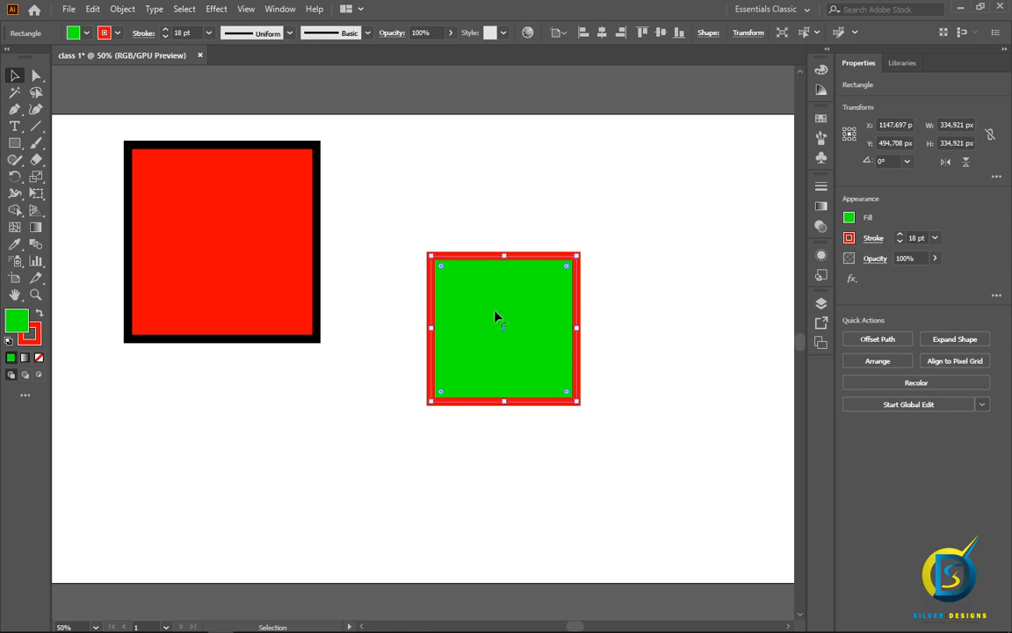
{"action": "left_click", "coordinate": [900, 242]}
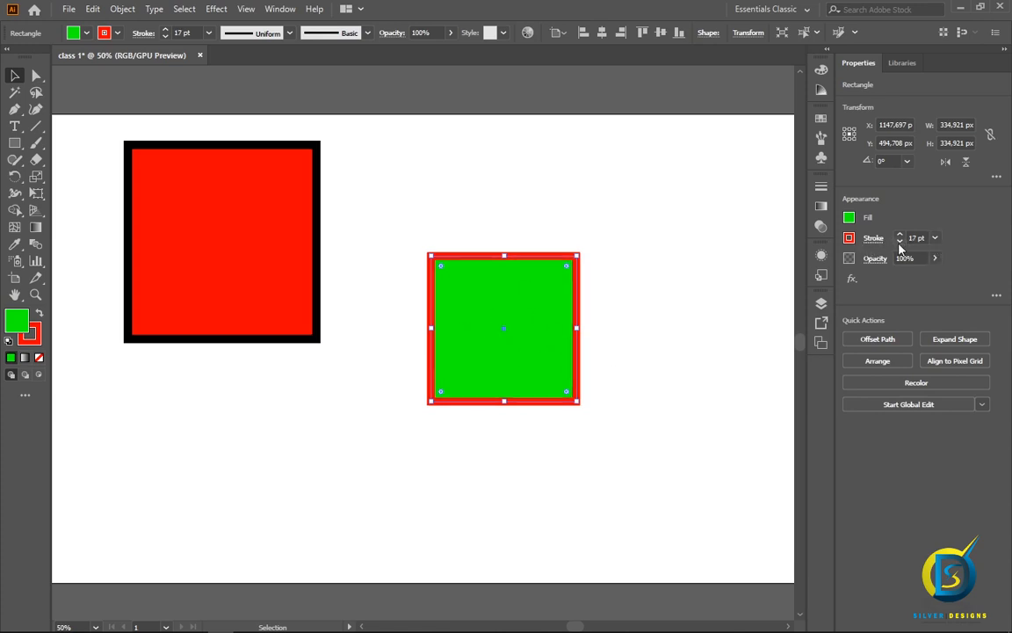
{"action": "left_click", "coordinate": [900, 242]}
{"action": "left_click", "coordinate": [900, 241]}
{"action": "left_click", "coordinate": [900, 242]}
{"action": "left_click", "coordinate": [900, 241]}
{"action": "left_click", "coordinate": [900, 241]}
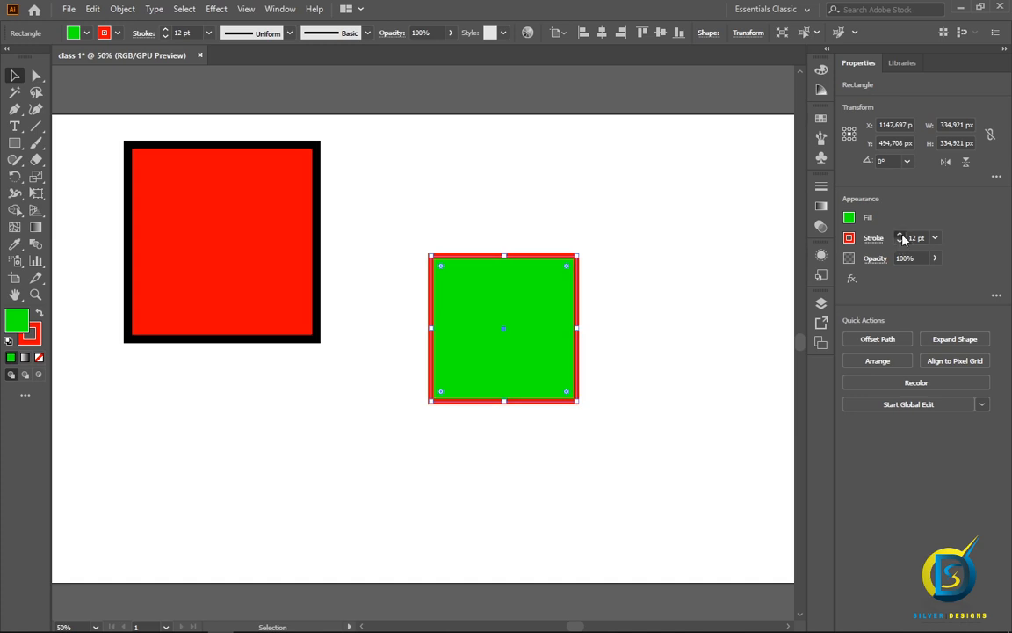
{"action": "left_click", "coordinate": [900, 235]}
{"action": "left_click", "coordinate": [900, 235]}
{"action": "left_click", "coordinate": [901, 234]}
{"action": "left_click", "coordinate": [900, 234]}
{"action": "left_click", "coordinate": [901, 234]}
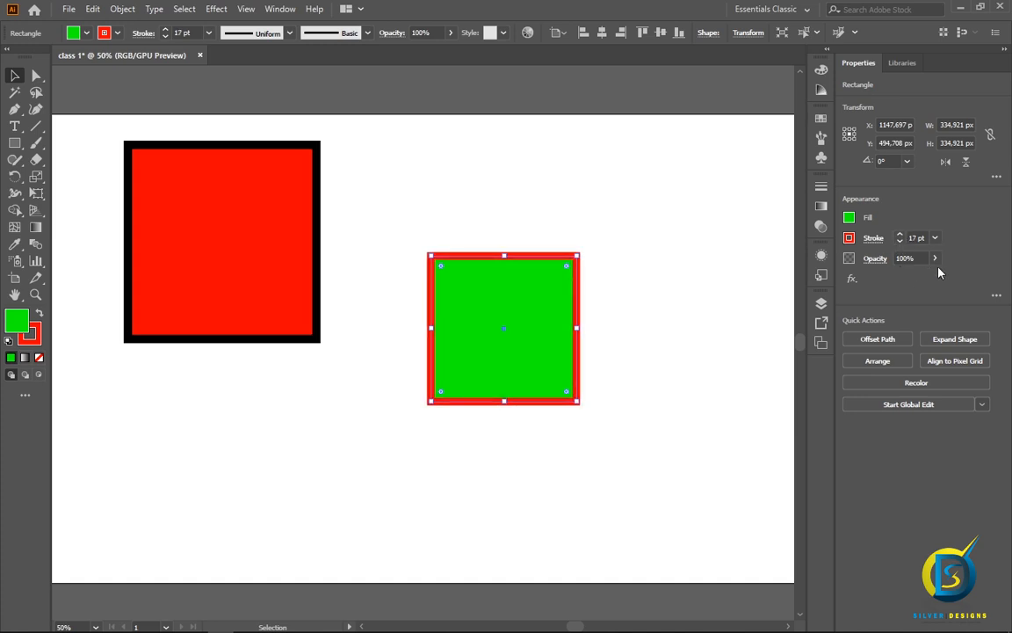
- Vary the green square's opacity, return it to 100%, and deselect the square
{"action": "left_click", "coordinate": [935, 258]}
{"action": "left_click_drag", "start_coordinate": [906, 281], "coordinate": [944, 279]}
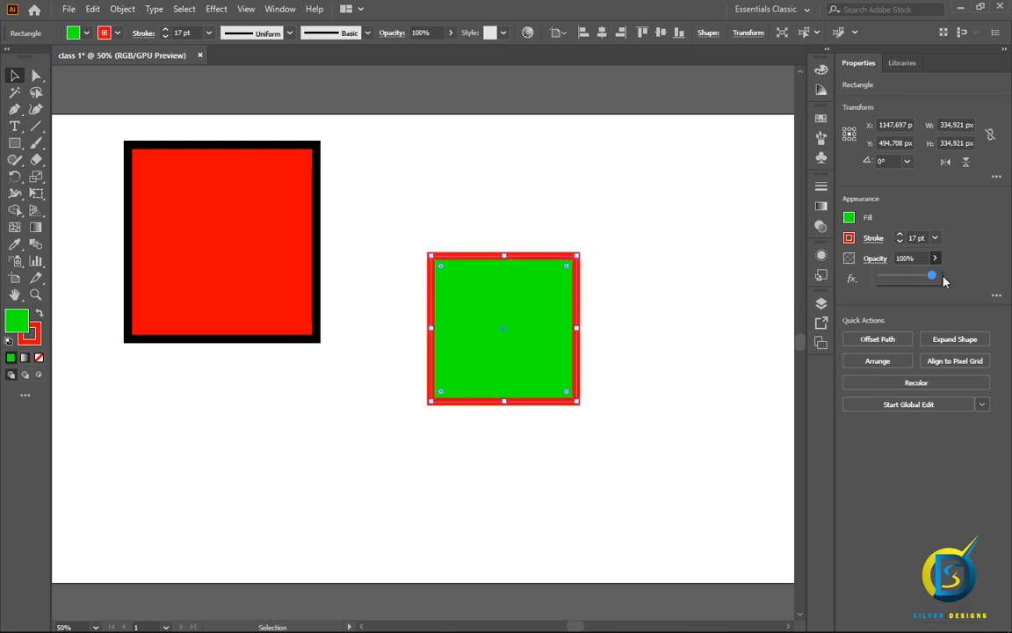
{"action": "left_click", "coordinate": [703, 198]}
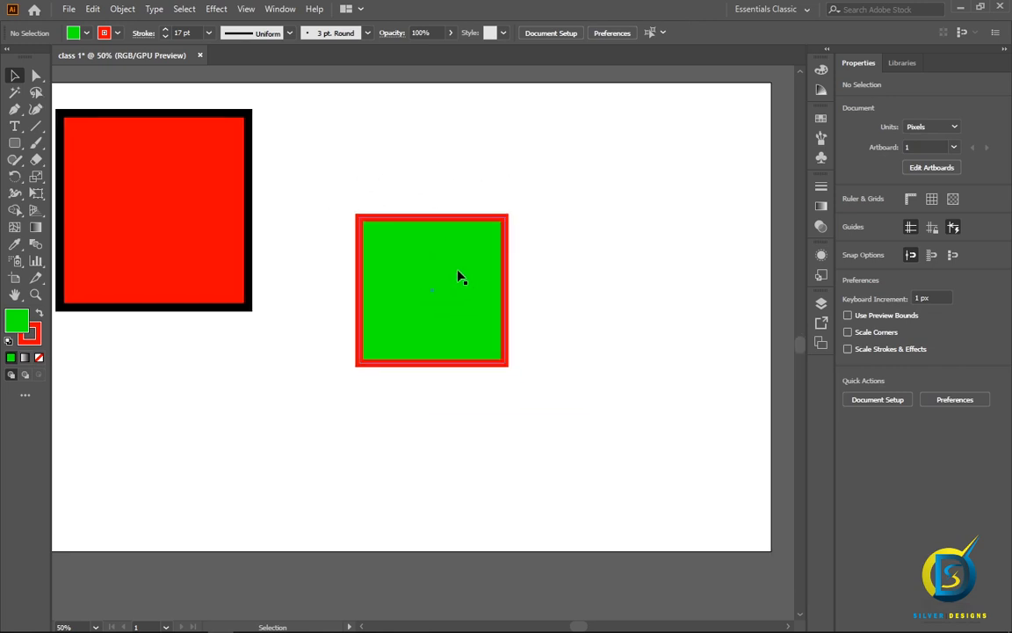
- Round all four corners of the green square slightly using its live corner widget
{"action": "left_click", "coordinate": [458, 277]}
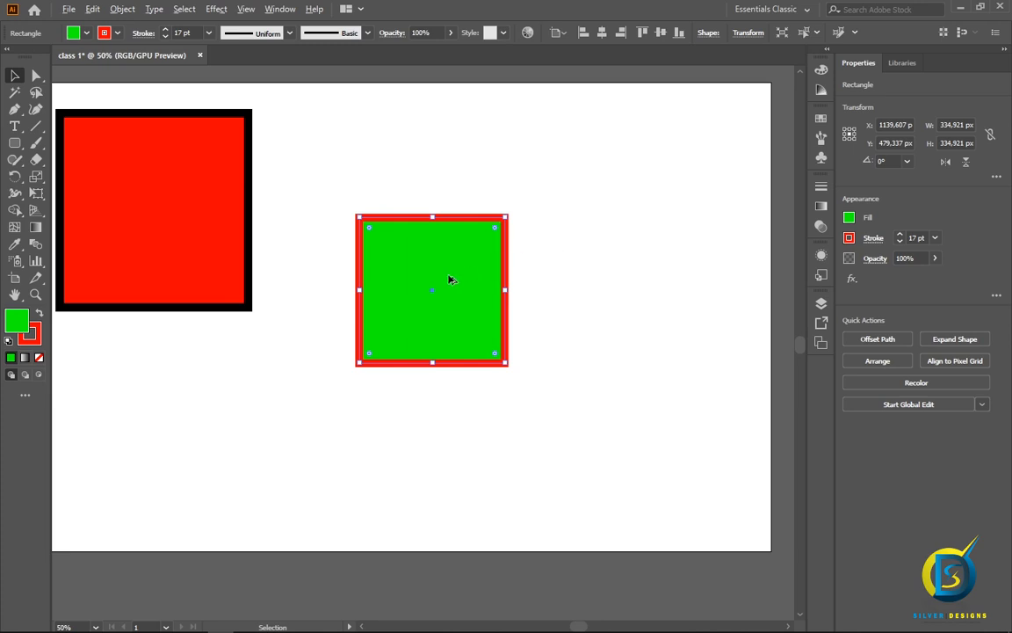
{"action": "scroll", "coordinate": [449, 279], "scroll_direction": "up", "scroll_amount": 3}
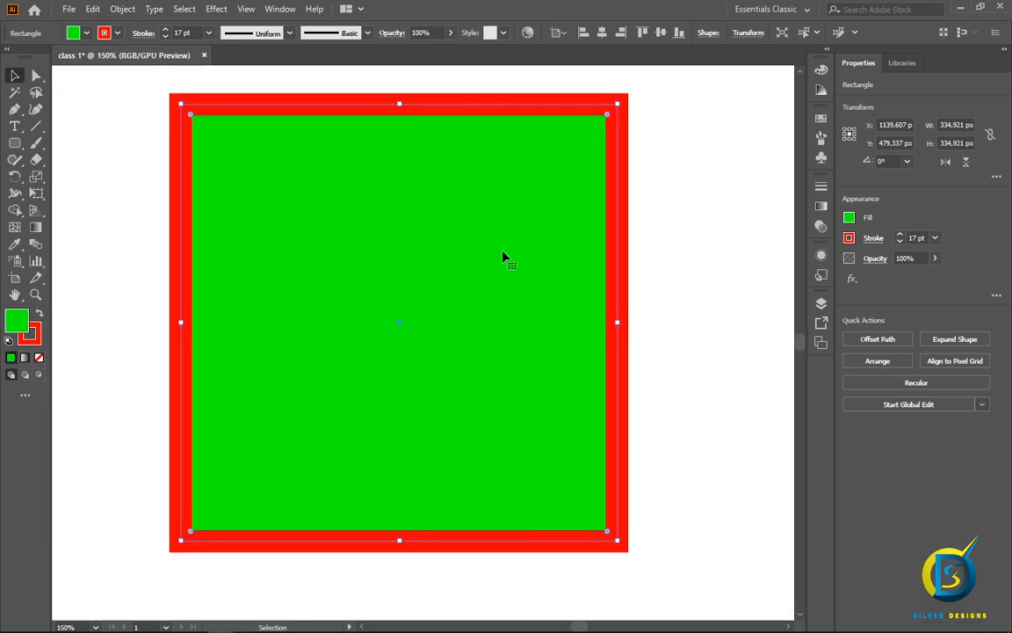
{"action": "left_click_drag", "start_coordinate": [511, 249], "coordinate": [524, 267]}
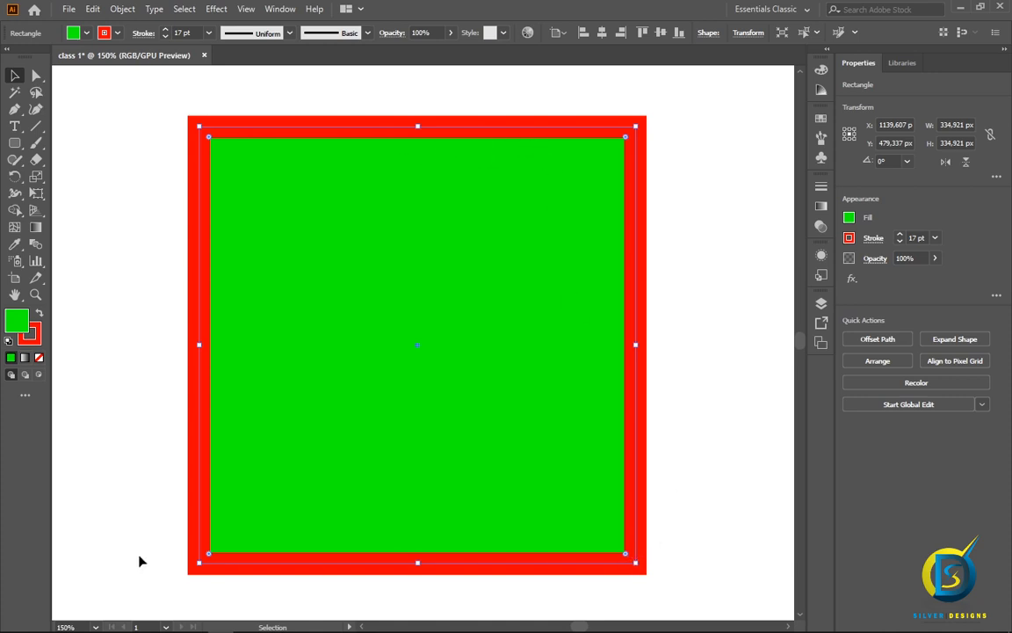
{"action": "scroll", "coordinate": [631, 150], "scroll_direction": "up", "scroll_amount": 2}
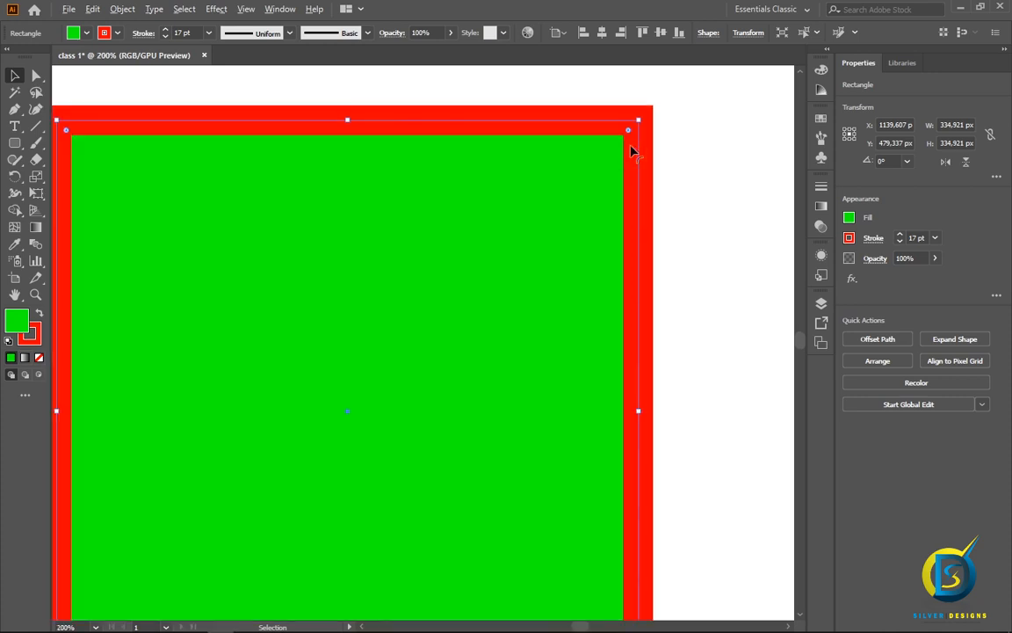
{"action": "scroll", "coordinate": [615, 145], "scroll_direction": "up", "scroll_amount": 1}
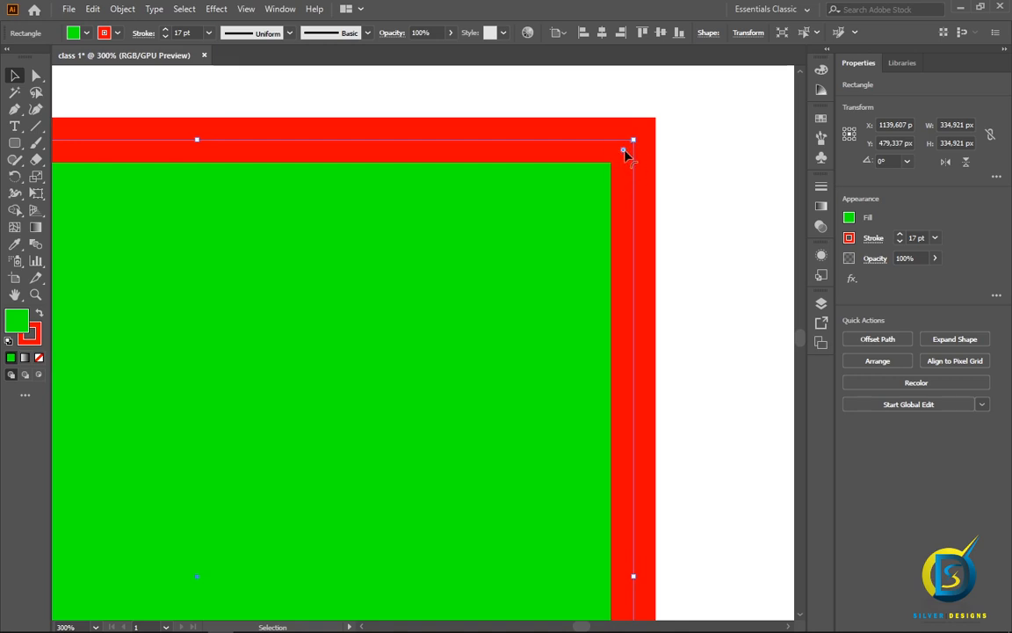
{"action": "left_click_drag", "start_coordinate": [623, 153], "coordinate": [561, 194]}
{"action": "key", "text": "ctrl+minus"}
{"action": "key", "text": "ctrl+minus"}
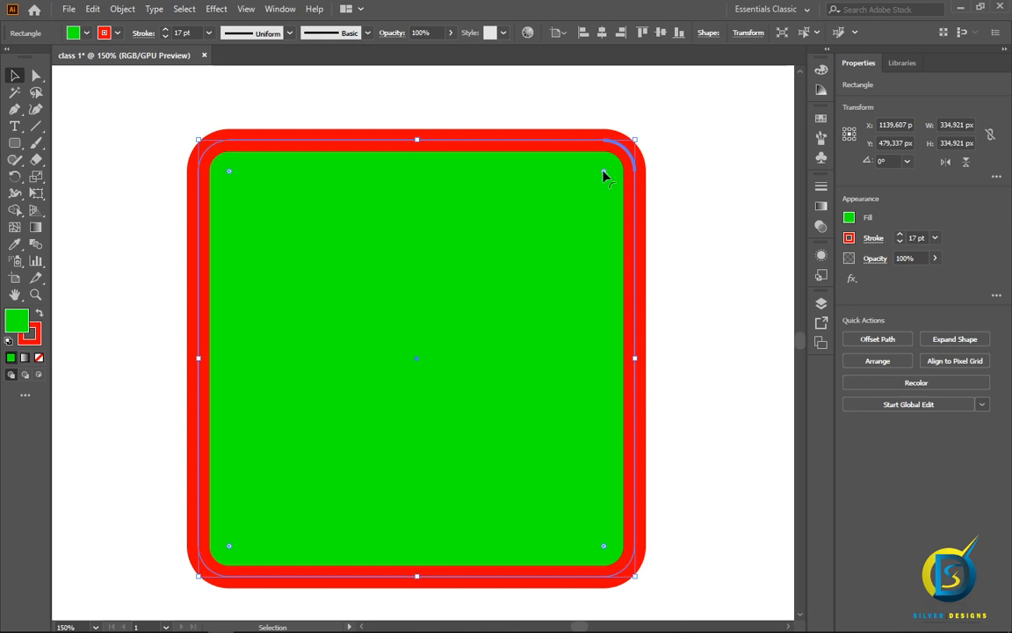
- Increase the green square's corner rounding to the maximum so it forms a circle, and deselect it
{"action": "left_click_drag", "start_coordinate": [603, 172], "coordinate": [380, 356]}
{"action": "scroll", "coordinate": [446, 247], "scroll_direction": "down", "scroll_amount": 2}
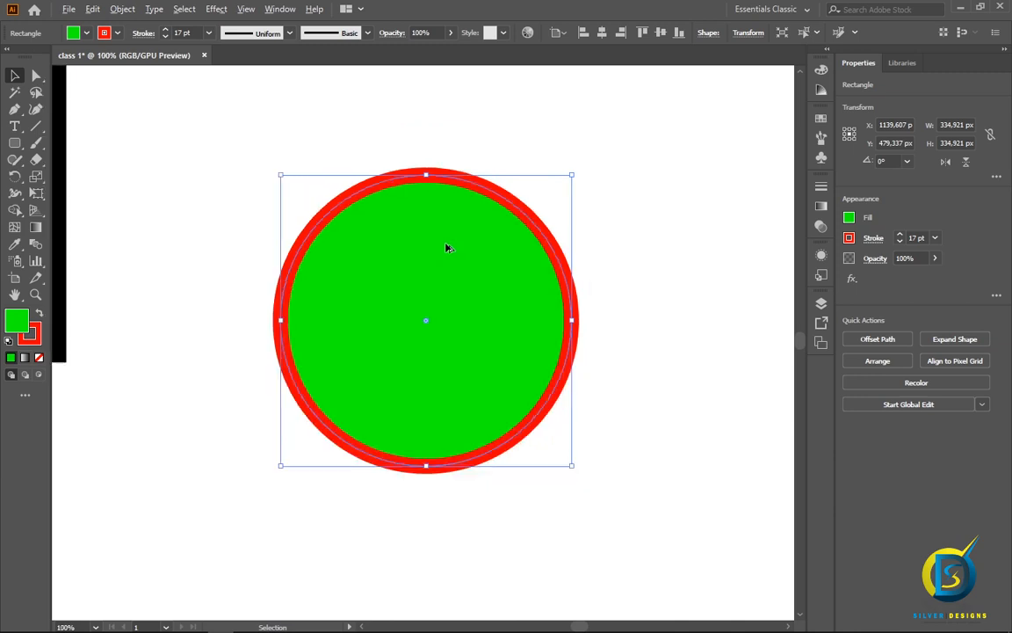
{"action": "scroll", "coordinate": [447, 247], "scroll_direction": "up", "scroll_amount": 1}
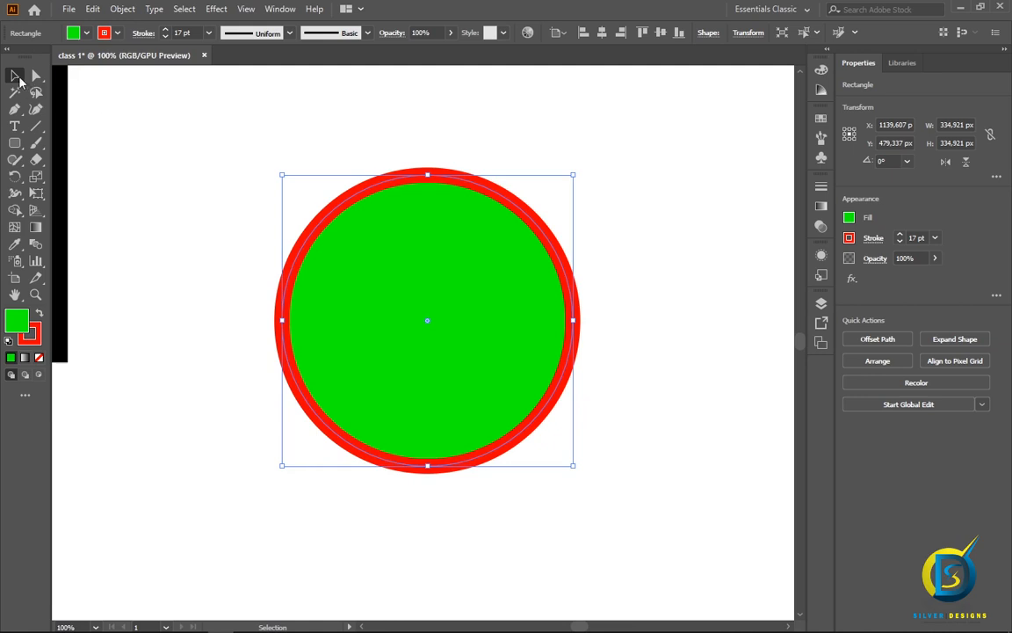
{"action": "left_click", "coordinate": [153, 109]}
- Move the green circle next to the red rectangle, to about X 972 px and Y 283 px, and deselect it
{"action": "scroll", "coordinate": [398, 230], "scroll_direction": "down", "scroll_amount": 2}
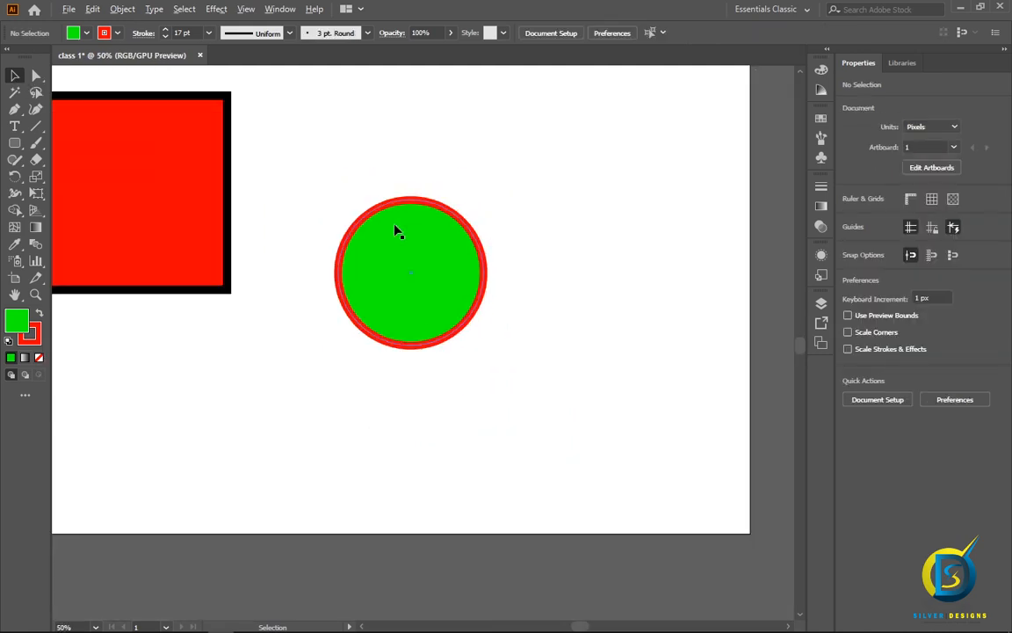
{"action": "scroll", "coordinate": [397, 230], "scroll_direction": "down", "scroll_amount": 1}
{"action": "left_click_drag", "start_coordinate": [404, 259], "coordinate": [384, 206]}
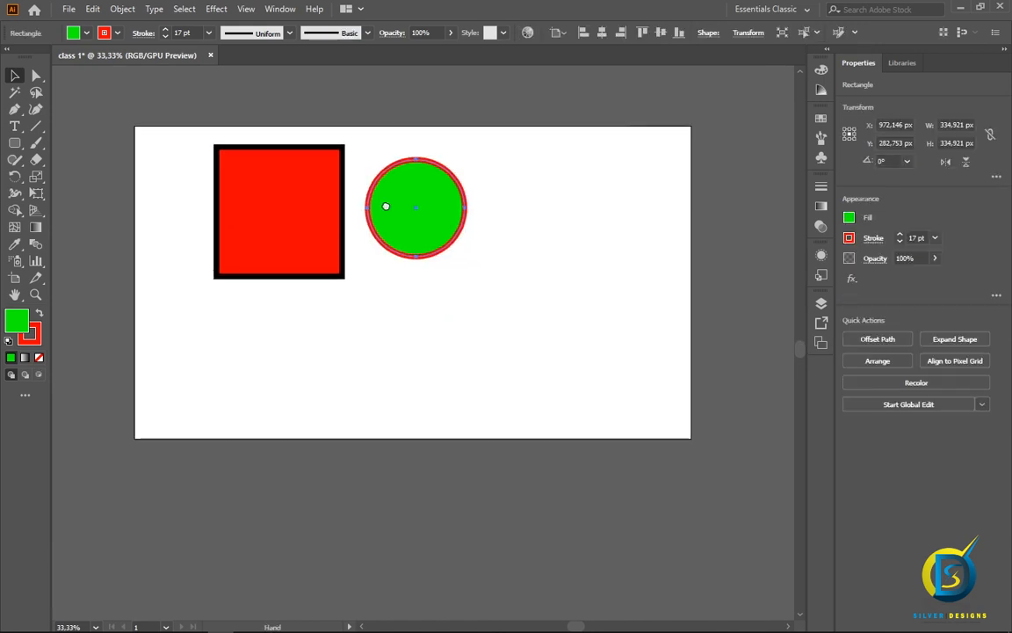
{"action": "left_click", "coordinate": [392, 121]}
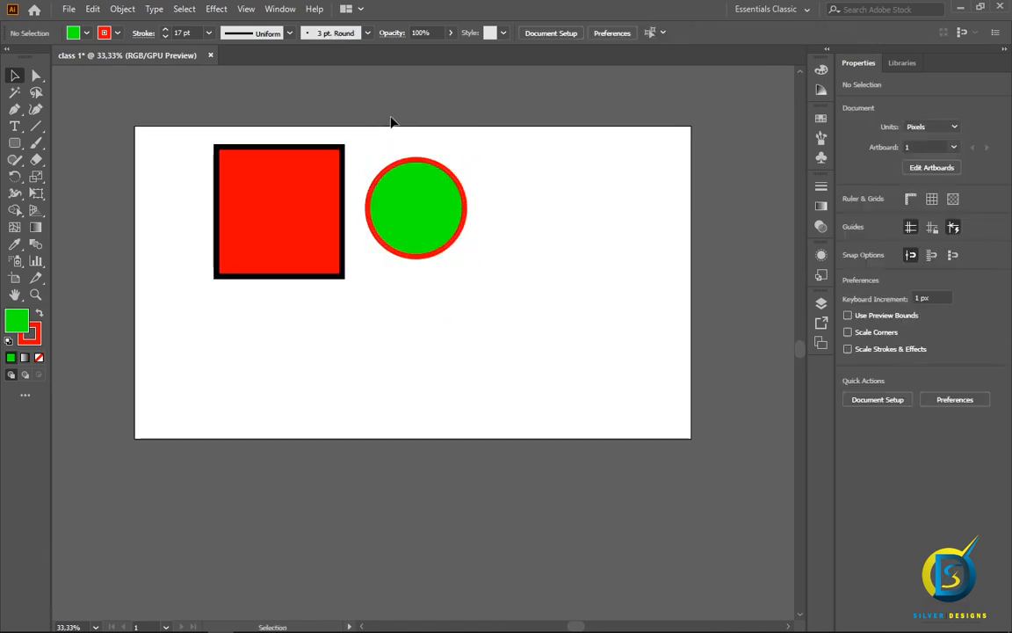
- Draw a circle about 349 px wide with the Ellipse tool beside the first circle and move it to about X 1453 px, Y 246 px
{"action": "left_click", "coordinate": [16, 141]}
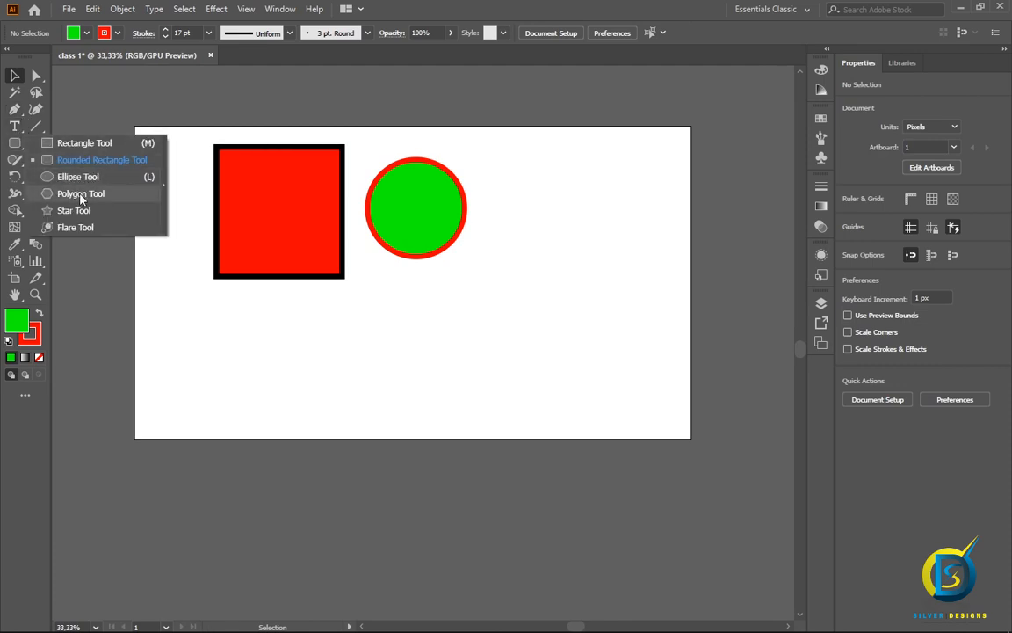
{"action": "left_click", "coordinate": [71, 176]}
{"action": "left_click_drag", "start_coordinate": [514, 175], "coordinate": [615, 272]}
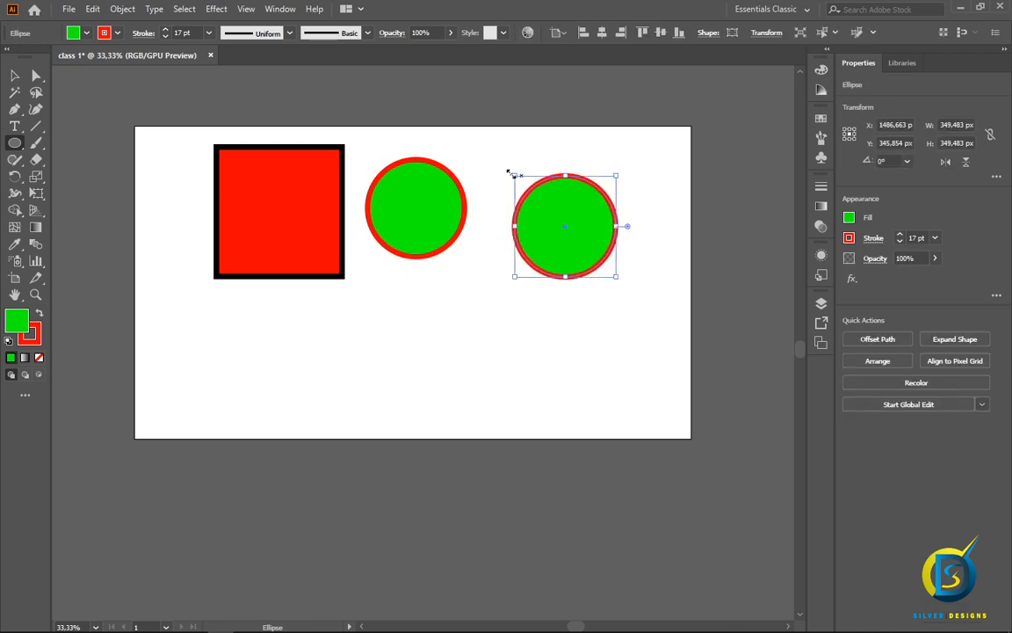
{"action": "left_click", "coordinate": [14, 75]}
{"action": "left_click_drag", "start_coordinate": [564, 230], "coordinate": [555, 201]}
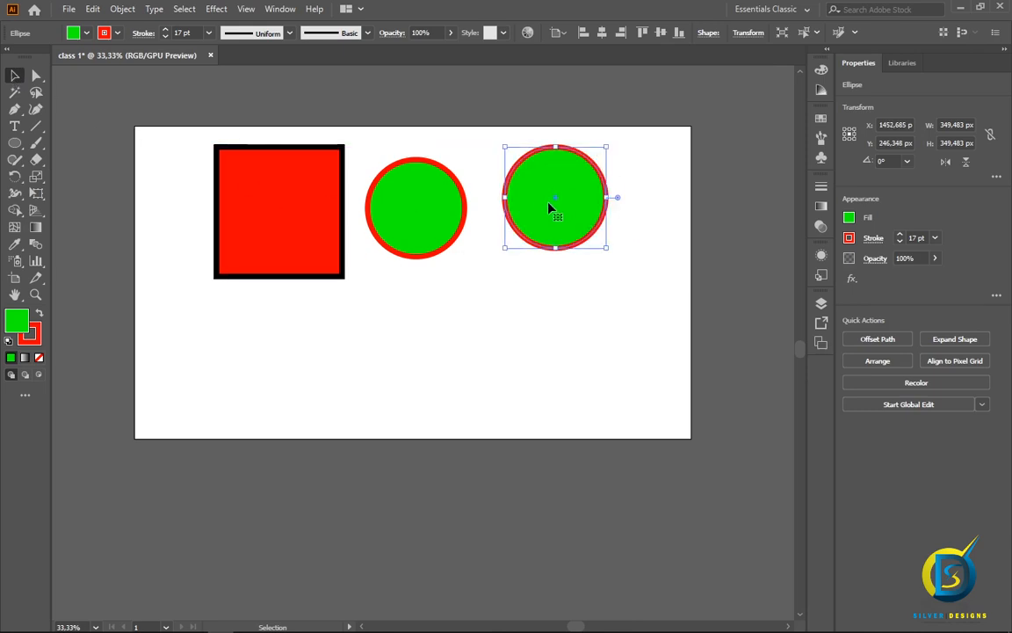
- Undo the second circle's move and draw a hexagon about 406 x 351 px below the first circle with the Polygon tool
{"action": "left_click", "coordinate": [15, 144]}
{"action": "left_click", "coordinate": [78, 195]}
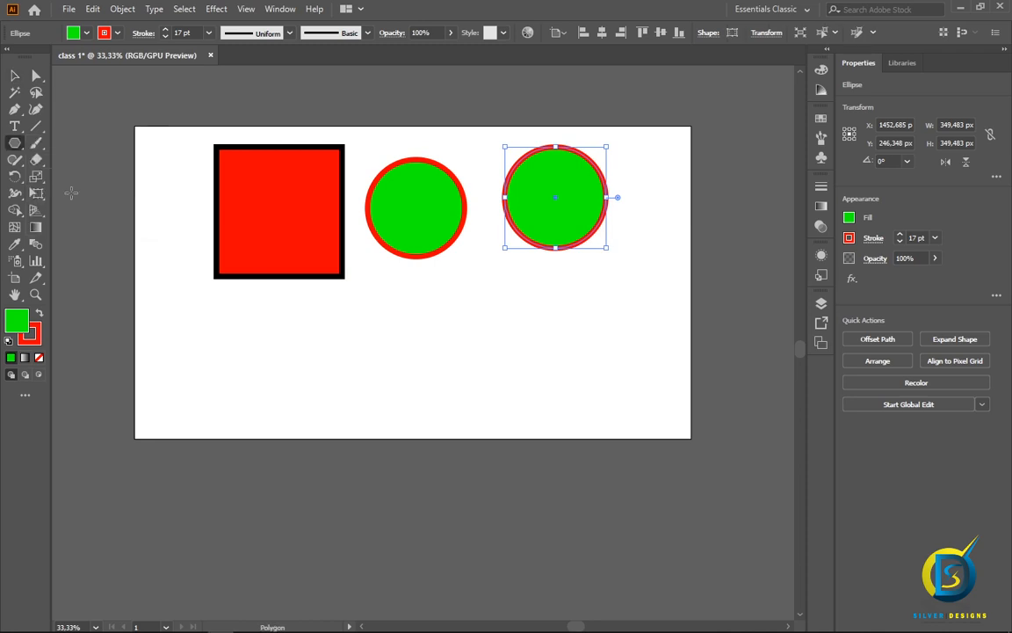
{"action": "key", "text": "ctrl+z"}
{"action": "scroll", "coordinate": [413, 334], "scroll_direction": "up", "scroll_amount": 2}
{"action": "scroll", "coordinate": [394, 359], "scroll_direction": "up", "scroll_amount": 1}
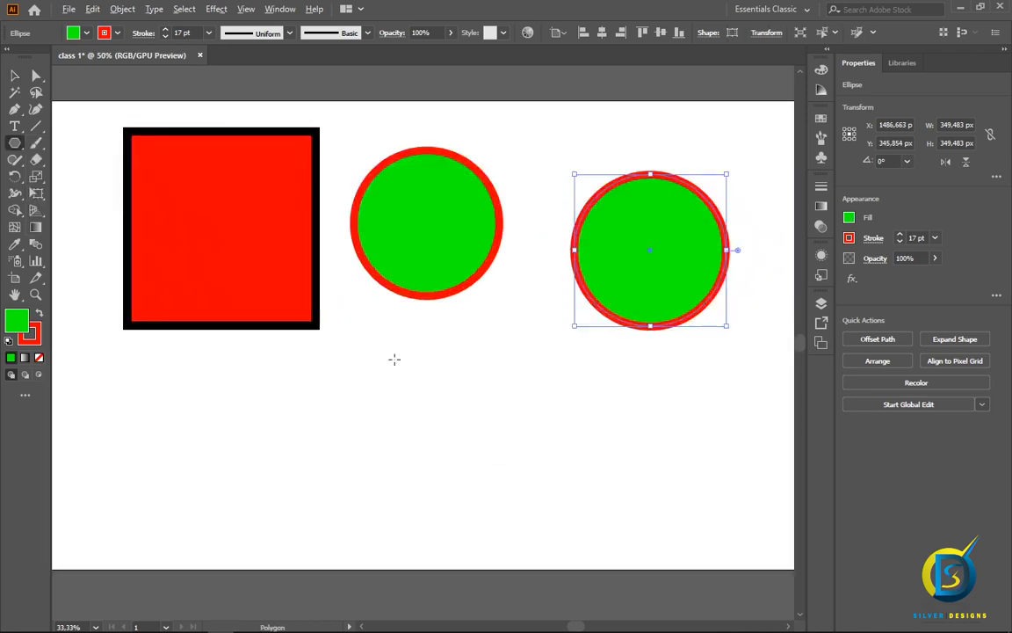
{"action": "mouse_move", "coordinate": [361, 329]}
{"action": "left_mouse_down"}
{"action": "mouse_move", "coordinate": [460, 377]}
{"action": "mouse_move", "coordinate": [415, 401]}
{"action": "left_mouse_up"}
{"action": "left_click_drag", "start_coordinate": [361, 334], "coordinate": [430, 425]}
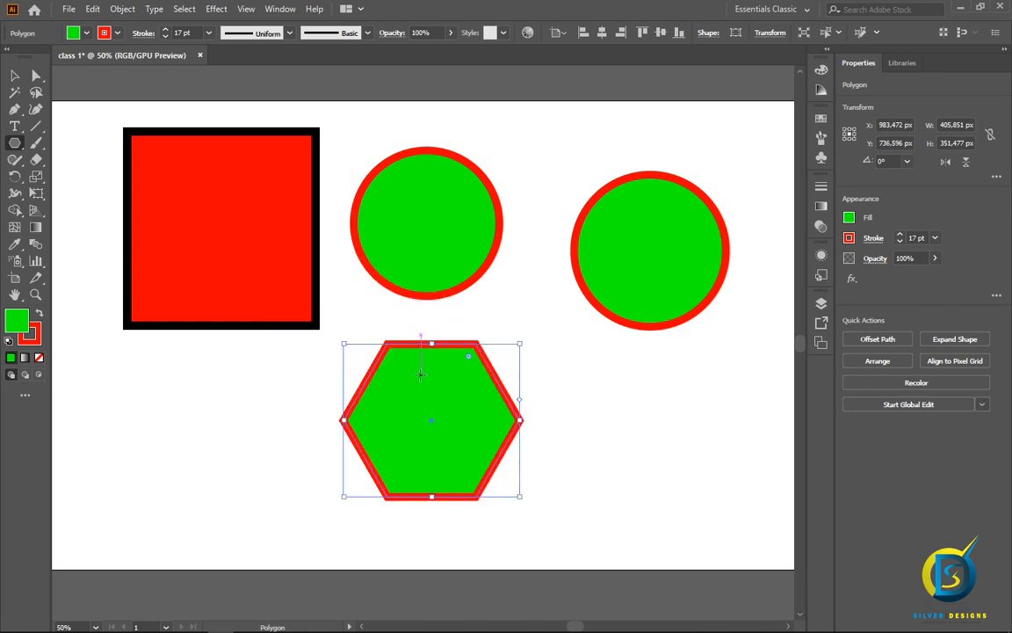
{"action": "left_click", "coordinate": [15, 75]}
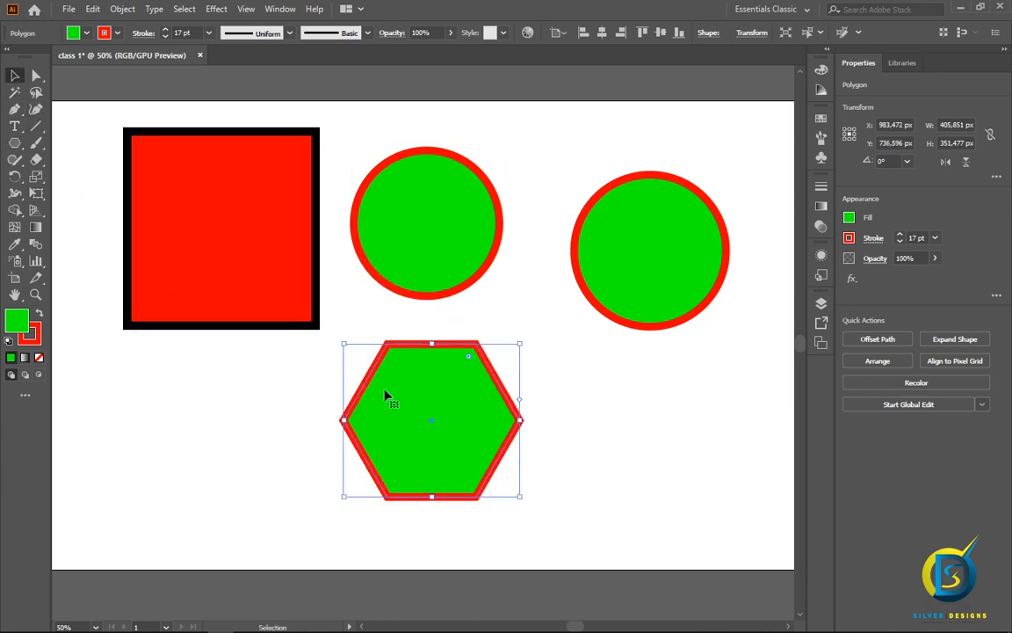
- Move the green hexagon below the red square, to about X 514 px and Y 772 px, and set its fill to blue 0C00FF
{"action": "left_click_drag", "start_coordinate": [419, 404], "coordinate": [235, 433]}
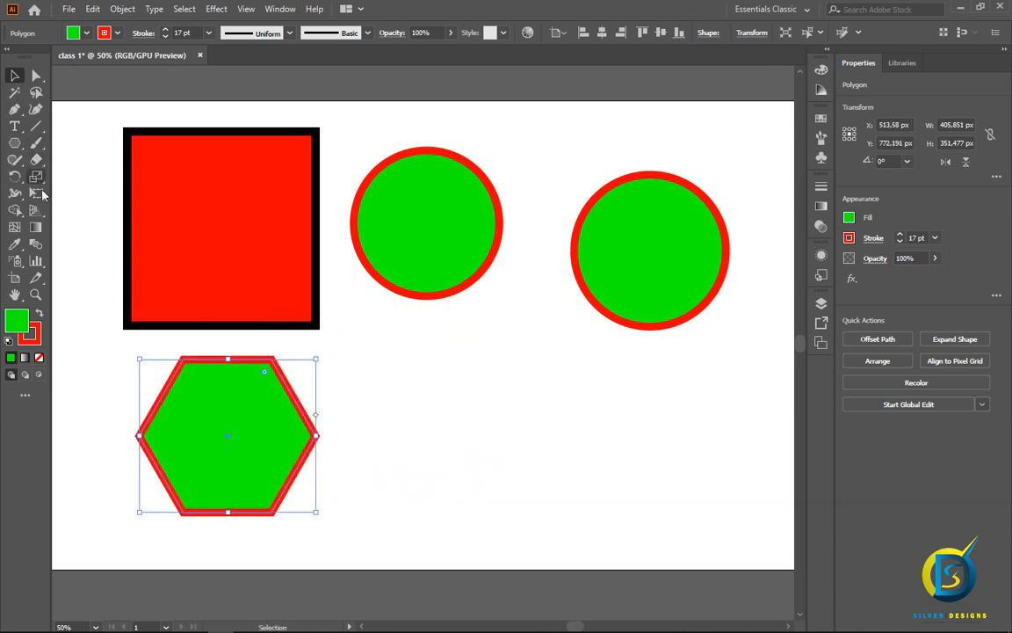
{"action": "double_click", "coordinate": [17, 323]}
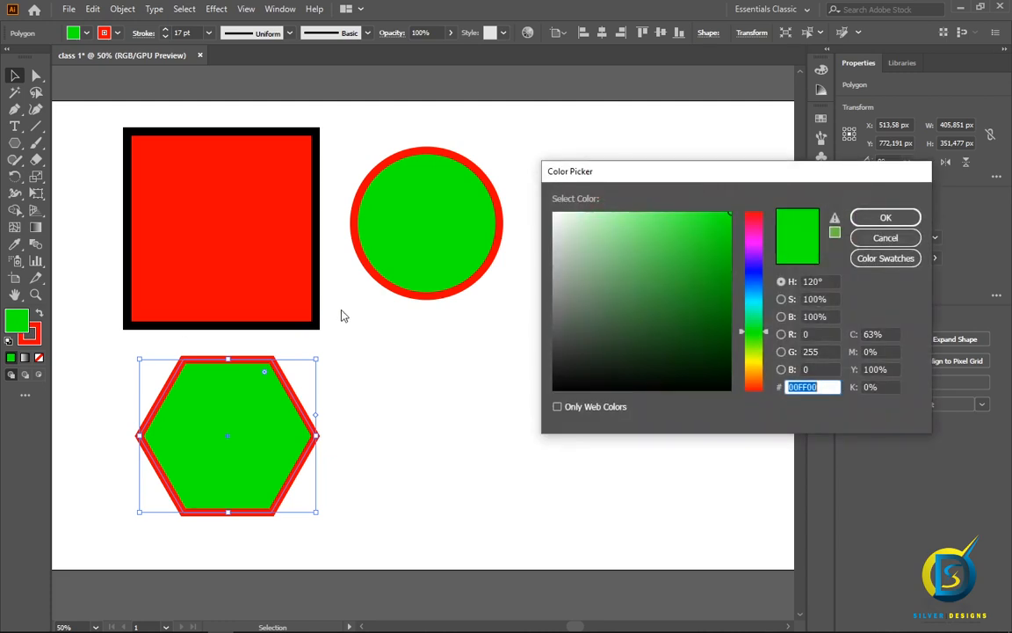
{"action": "left_click", "coordinate": [756, 272]}
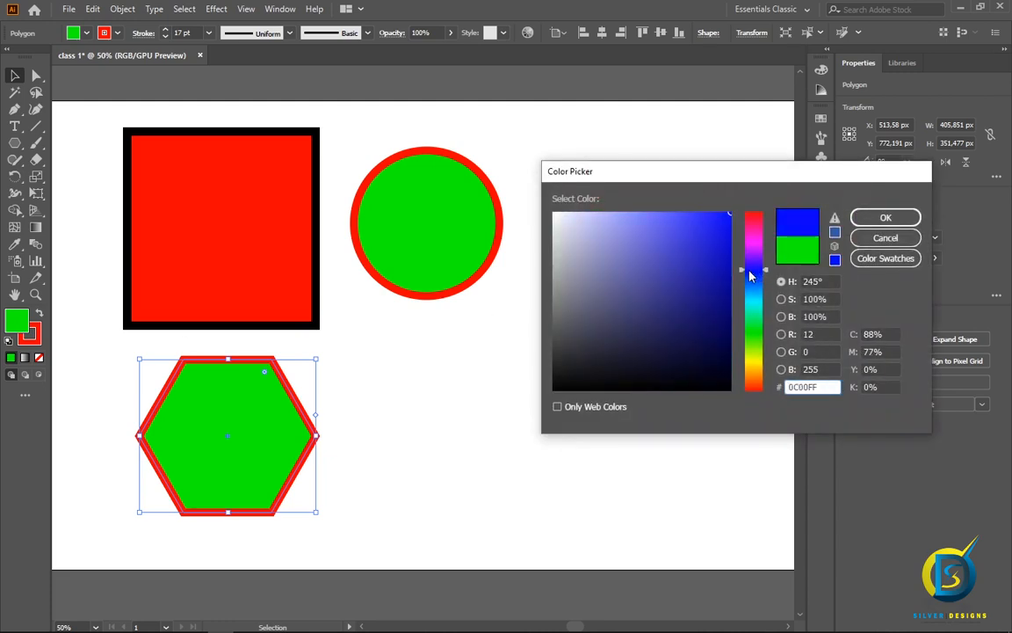
{"action": "left_click", "coordinate": [886, 217]}
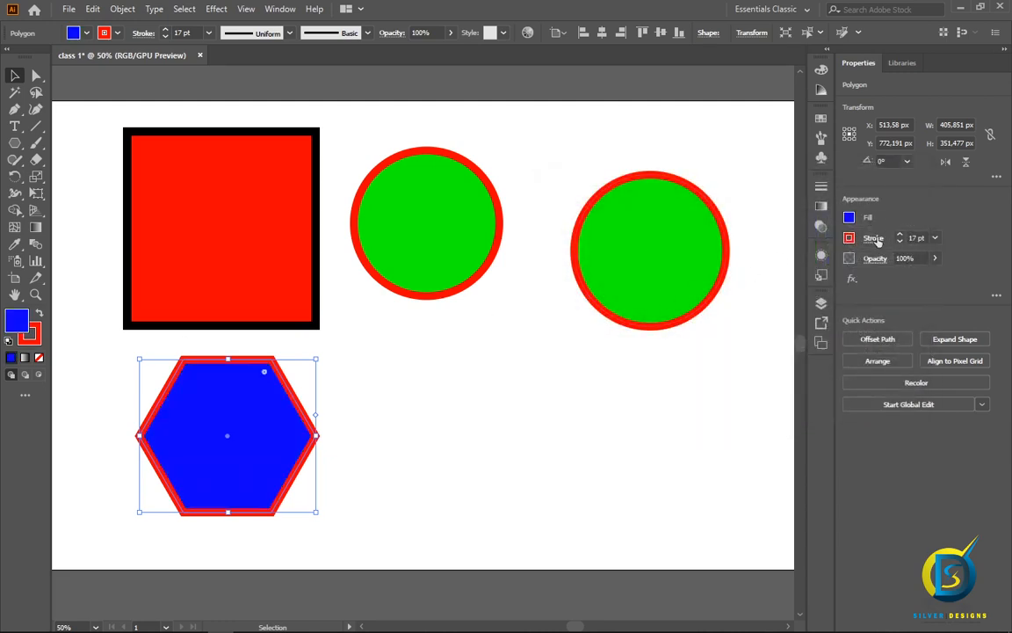
- Set the hexagon's stroke colour to magenta F706E1 and deselect it
{"action": "left_click", "coordinate": [30, 333]}
{"action": "double_click", "coordinate": [29, 333]}
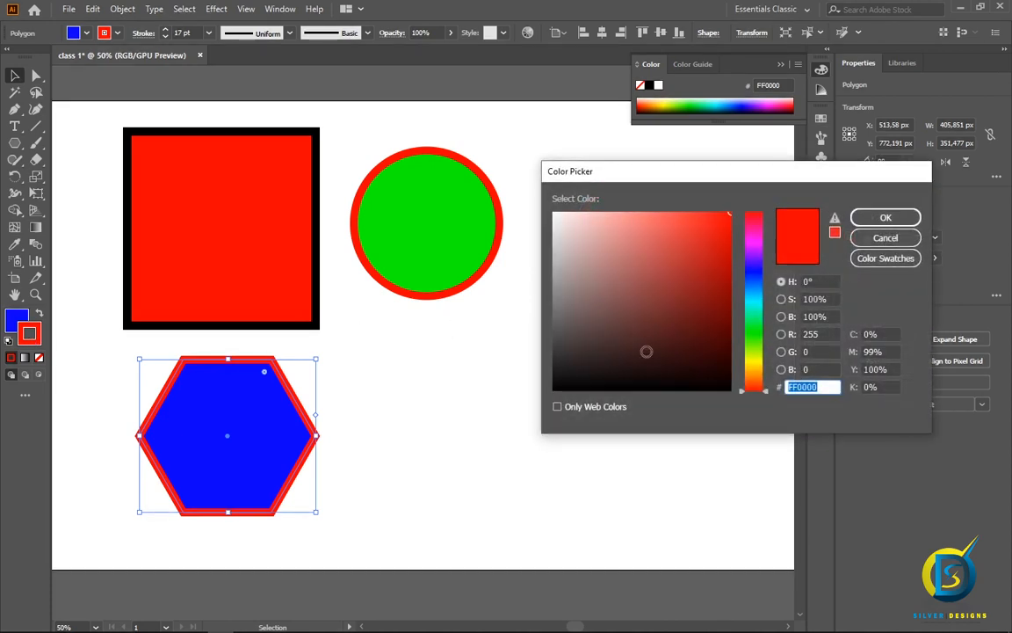
{"action": "left_click", "coordinate": [763, 250]}
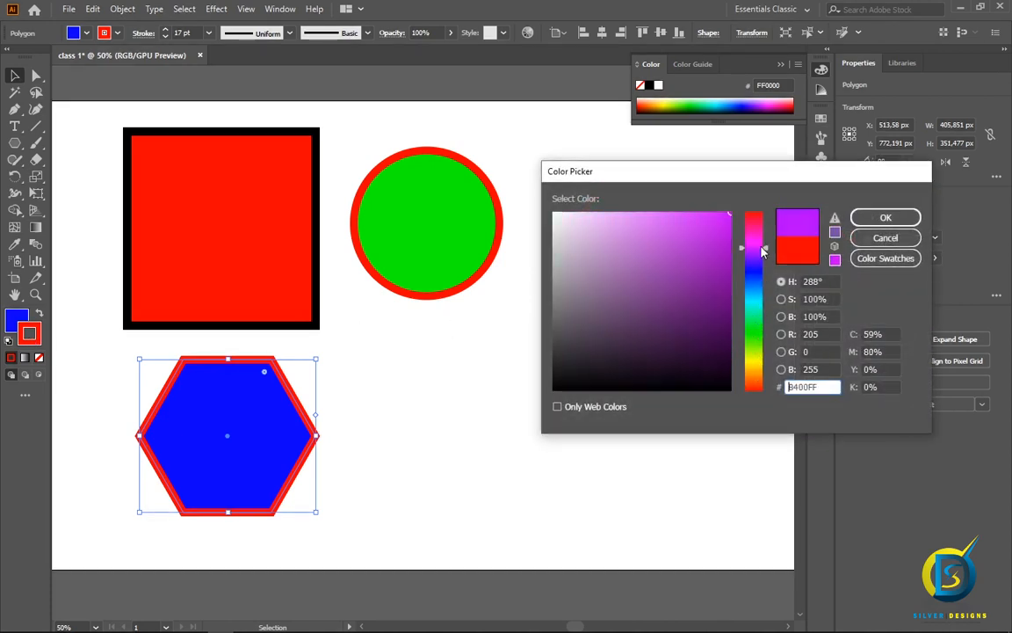
{"action": "left_click_drag", "start_coordinate": [763, 249], "coordinate": [763, 238]}
{"action": "left_click", "coordinate": [728, 216]}
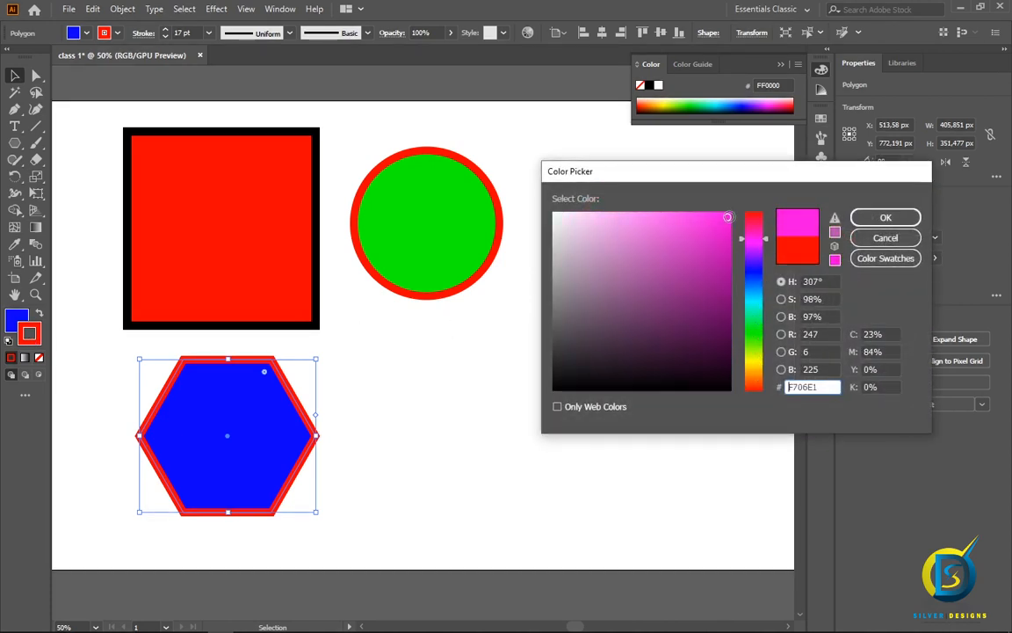
{"action": "left_click", "coordinate": [886, 217]}
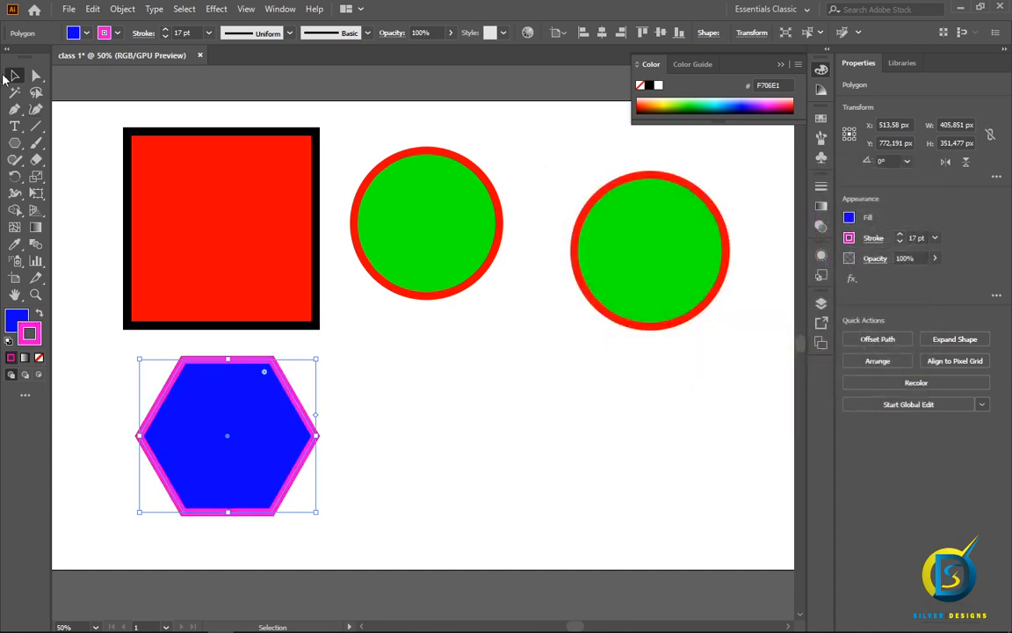
{"action": "left_click", "coordinate": [445, 361]}
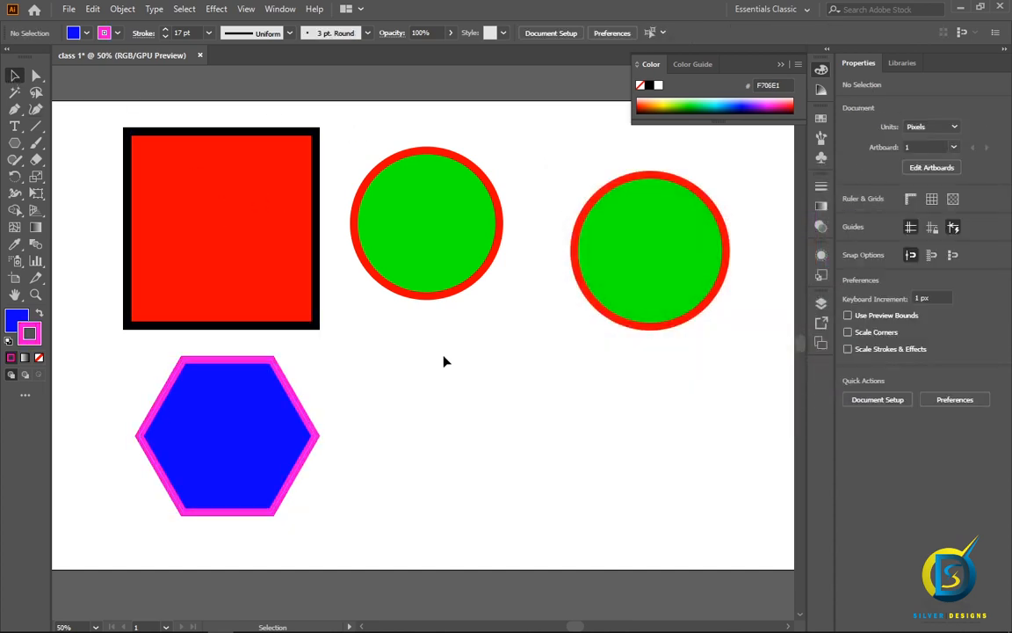
- Draw a closed, straight-sided bow-tie shape with eight anchor points, about 528 x 256 px, beside the hexagon with the Pen tool
{"action": "left_click", "coordinate": [15, 110]}
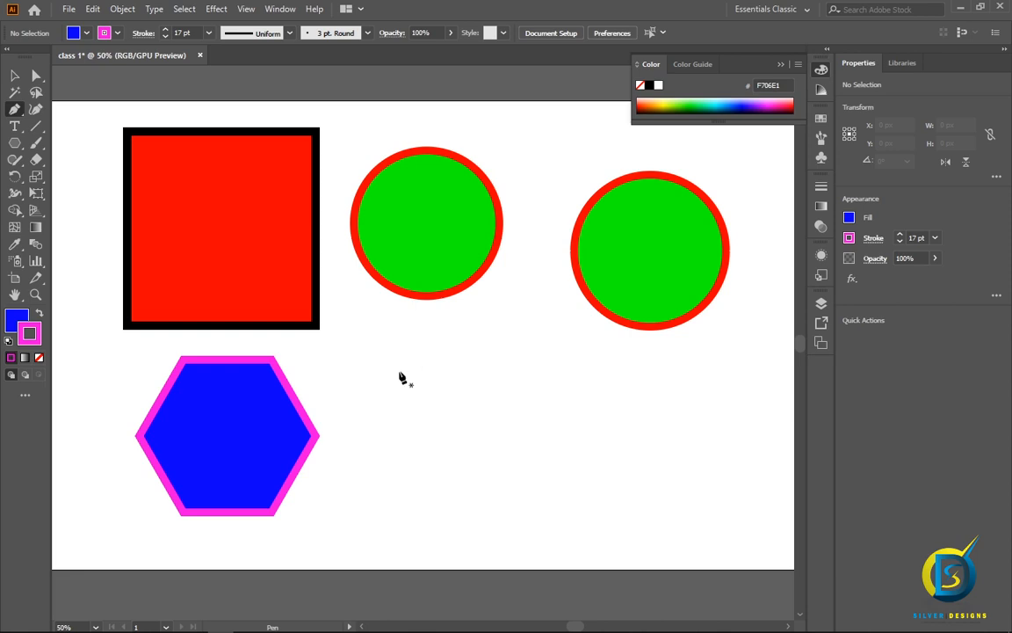
{"action": "scroll", "coordinate": [384, 384], "scroll_direction": "up", "scroll_amount": 1}
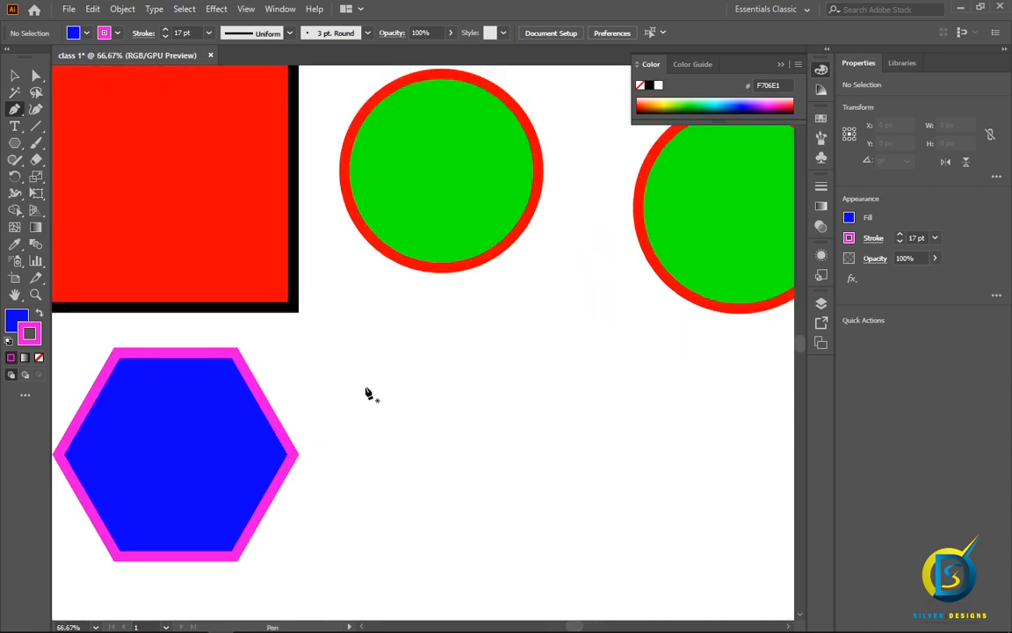
{"action": "left_click", "coordinate": [363, 390]}
{"action": "left_click", "coordinate": [421, 332]}
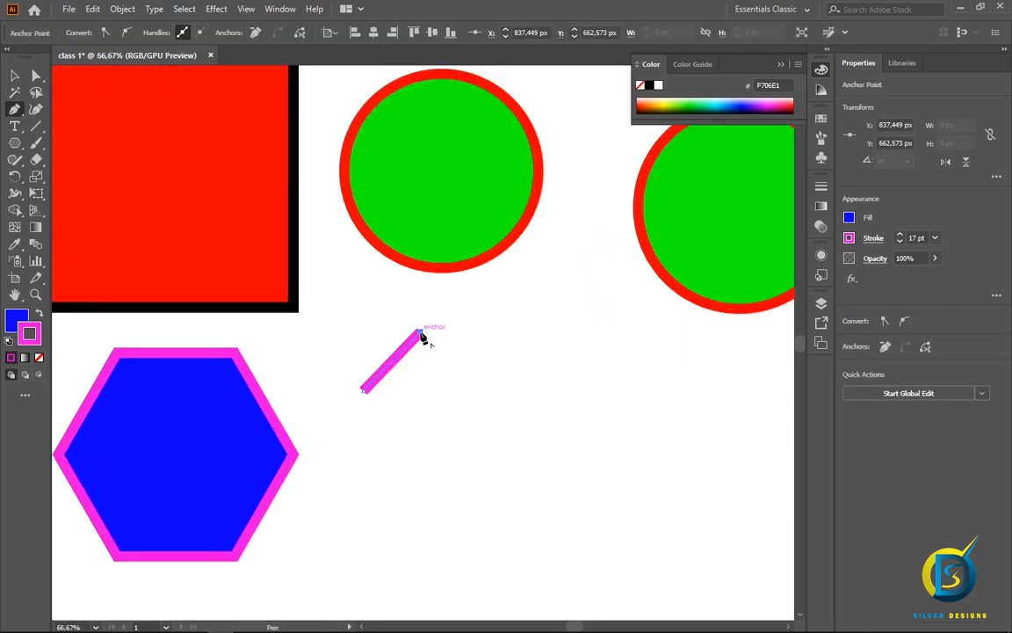
{"action": "left_click", "coordinate": [518, 404]}
{"action": "left_click", "coordinate": [592, 339]}
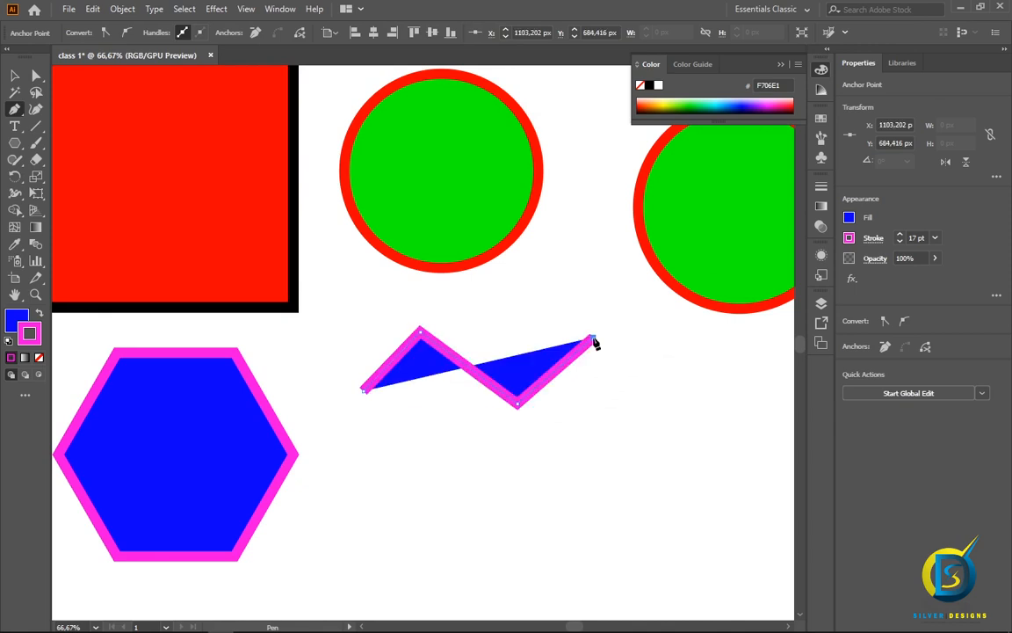
{"action": "left_click", "coordinate": [670, 429]}
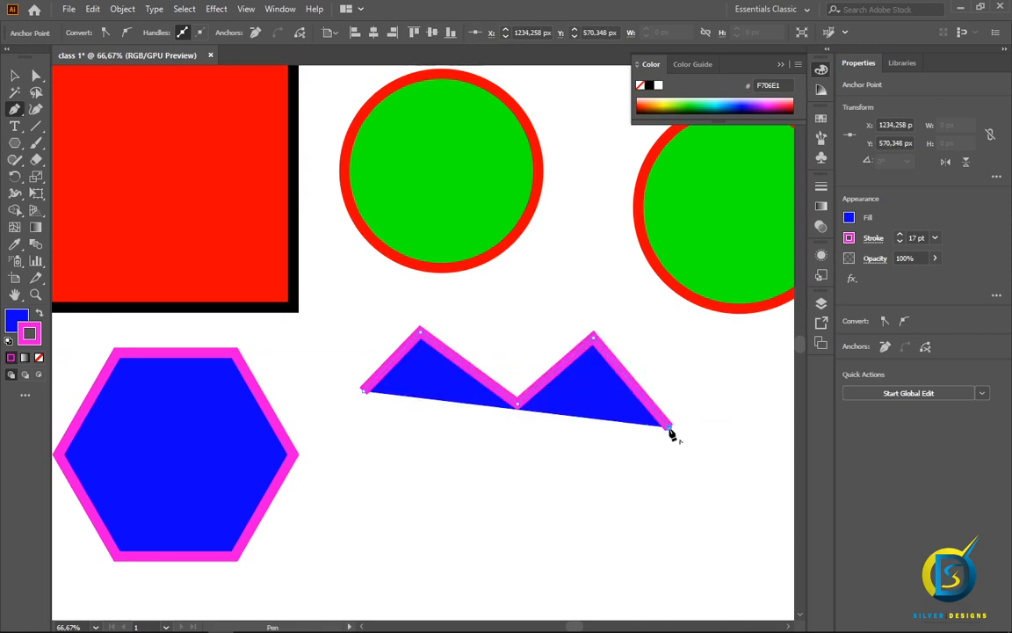
{"action": "left_click", "coordinate": [632, 480]}
{"action": "left_click", "coordinate": [518, 445]}
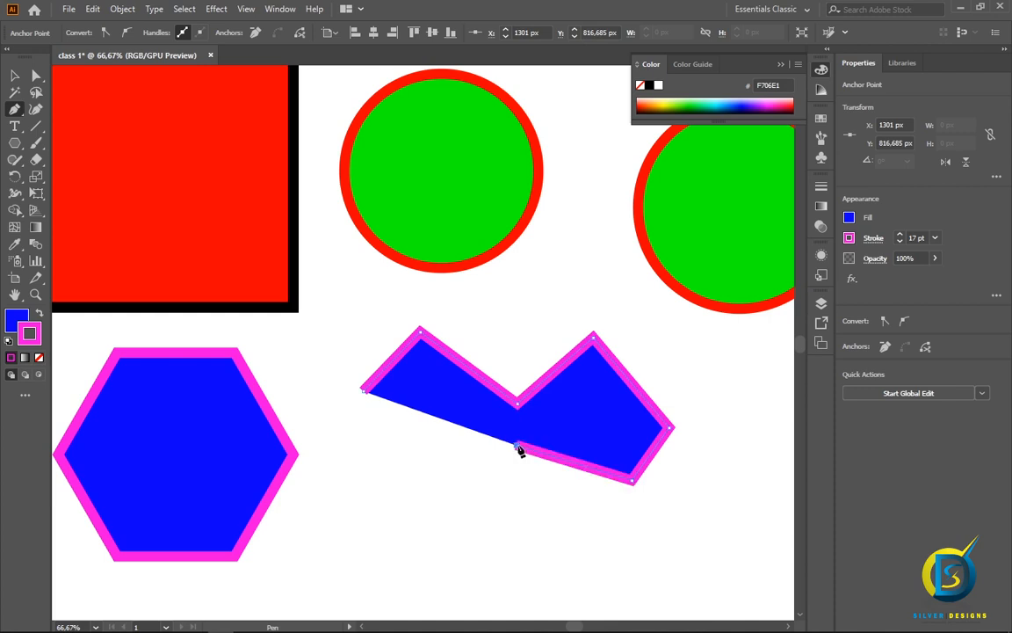
{"action": "left_click", "coordinate": [377, 475]}
{"action": "left_click", "coordinate": [362, 391]}
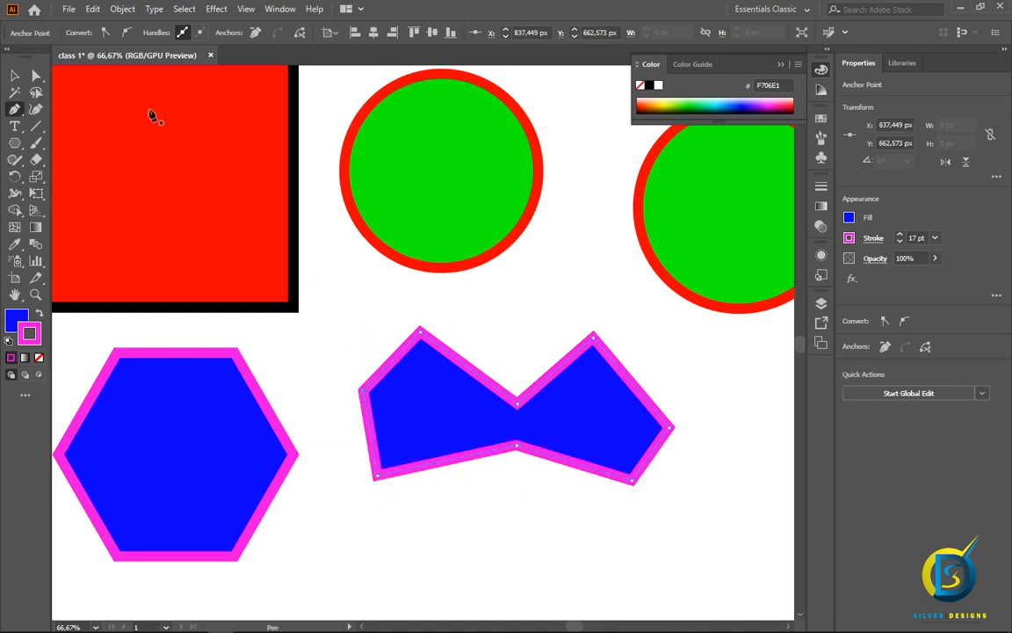
- Move the pen-drawn shape slightly down, to about X 1092 px and Y 752 px, and deselect it
{"action": "key", "text": "v"}
{"action": "scroll", "coordinate": [450, 391], "scroll_direction": "down", "scroll_amount": 1}
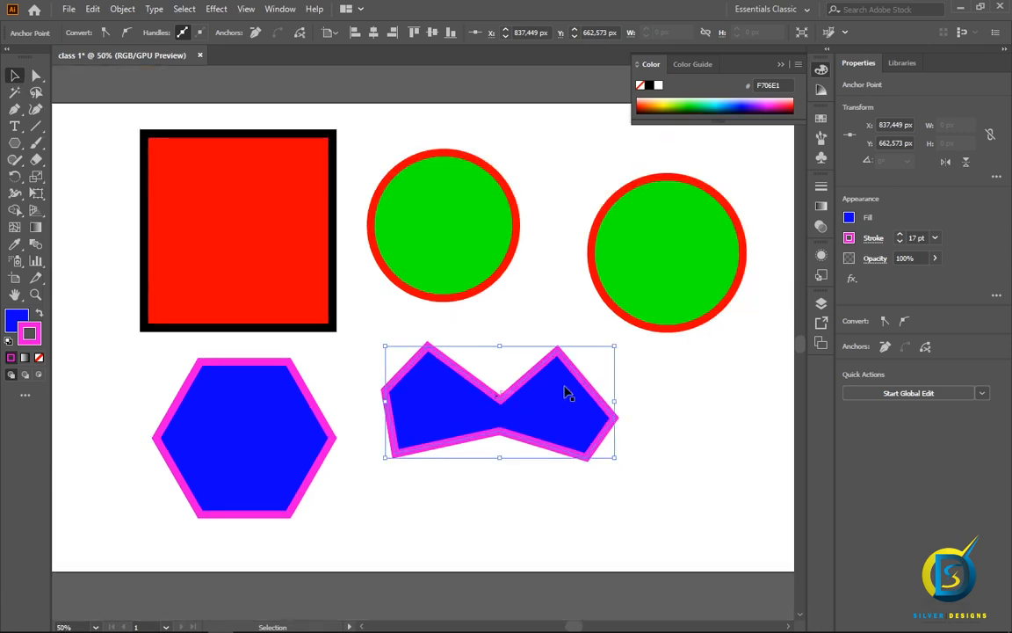
{"action": "left_click", "coordinate": [640, 391]}
{"action": "left_click_drag", "start_coordinate": [530, 418], "coordinate": [524, 447]}
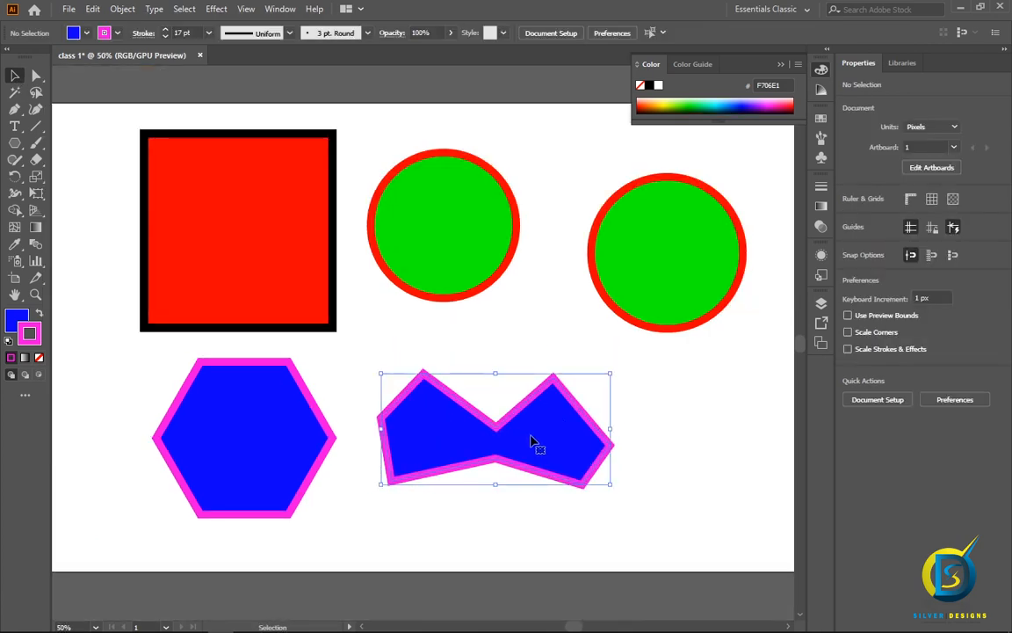
{"action": "left_click", "coordinate": [547, 253]}
- Try a black stroke on the pen-drawn shape and set its stroke to the dark navy swatch 1B1464
{"action": "left_click", "coordinate": [523, 441]}
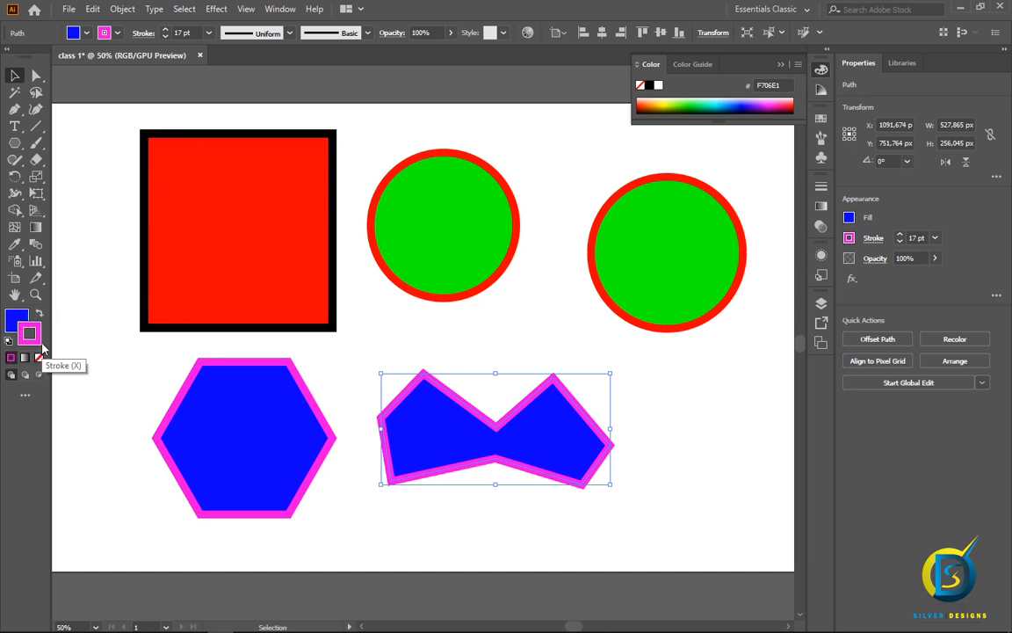
{"action": "left_click", "coordinate": [118, 36]}
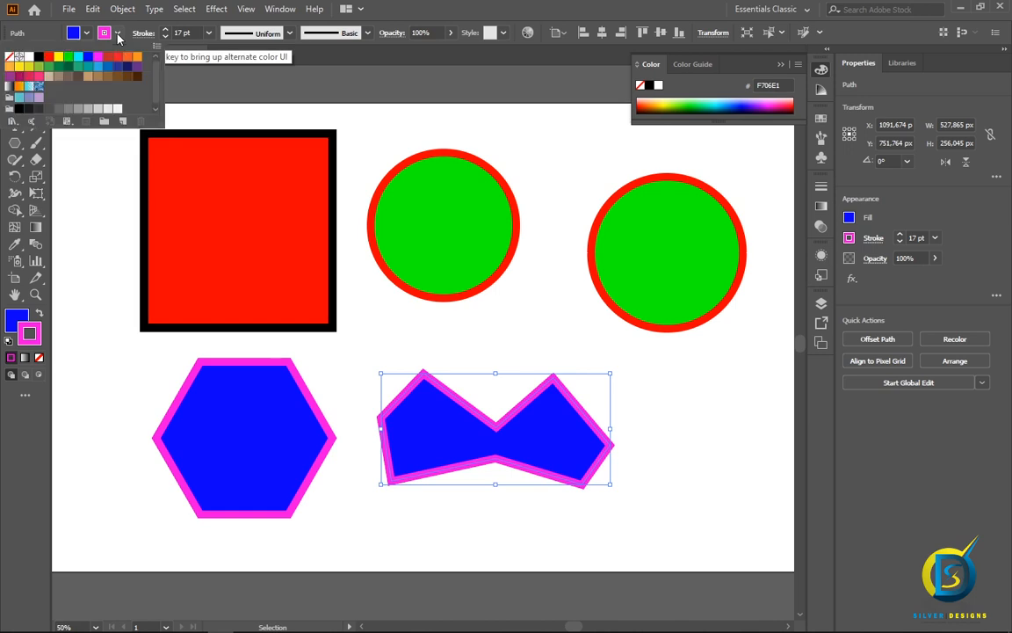
{"action": "left_click", "coordinate": [40, 57]}
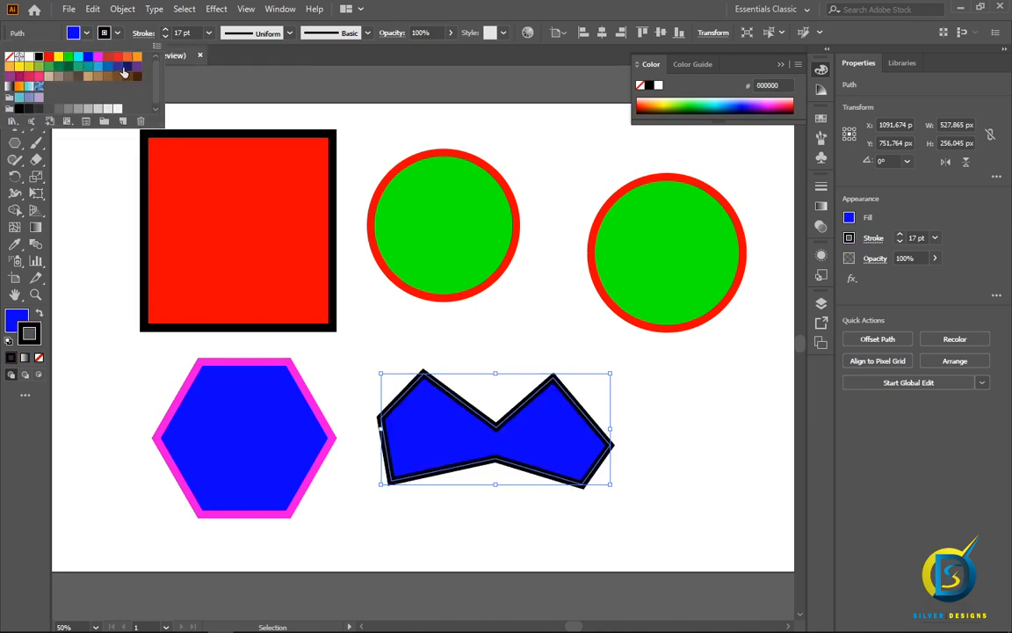
{"action": "left_click", "coordinate": [128, 68]}
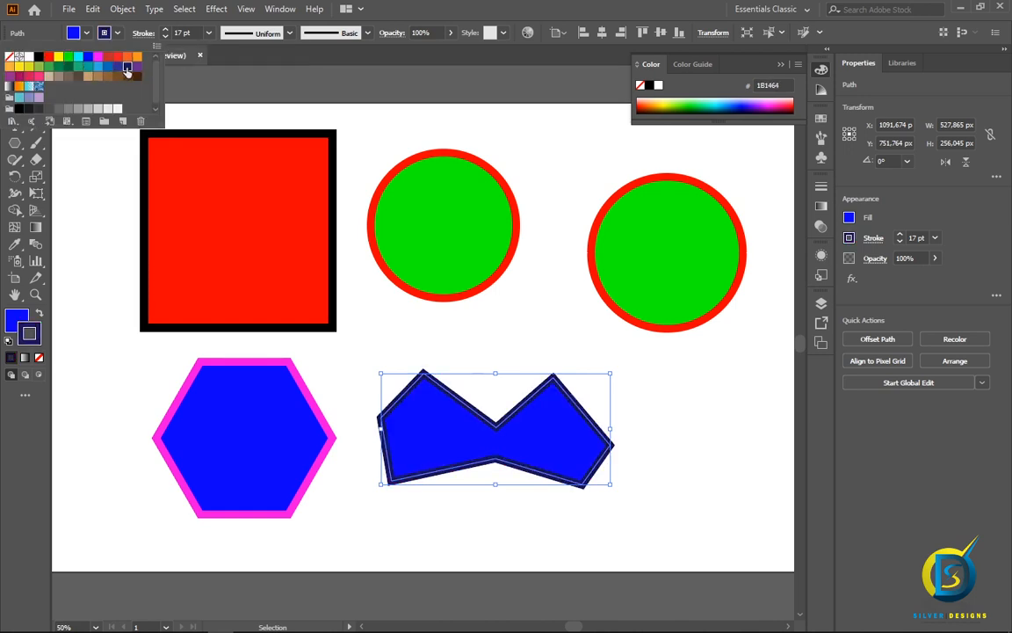
- Set the pen-drawn shape's fill to the black swatch and deselect the shape
{"action": "left_click", "coordinate": [75, 37]}
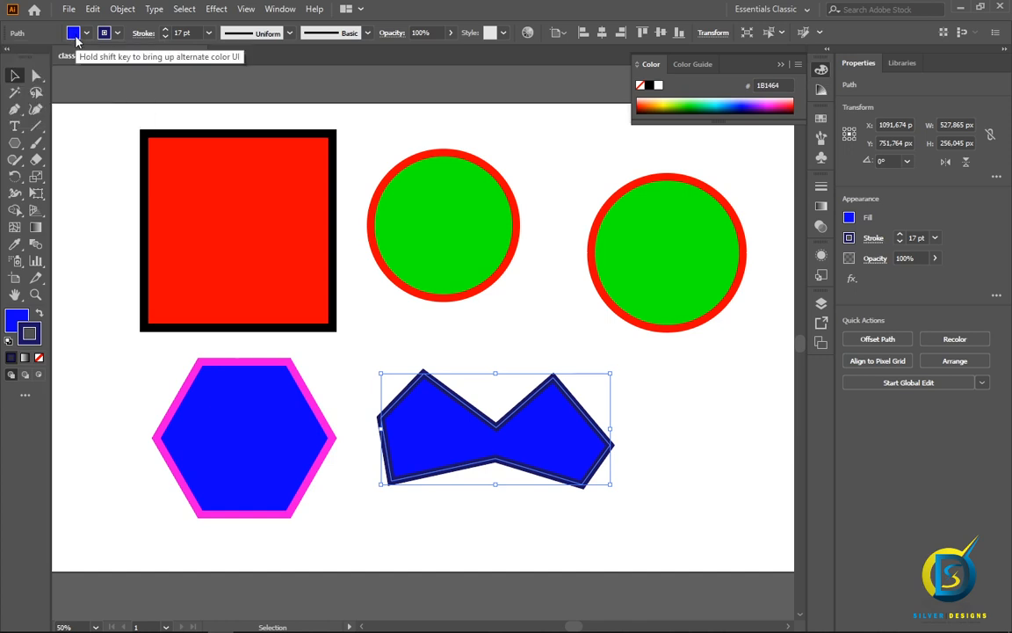
{"action": "left_click", "coordinate": [86, 35]}
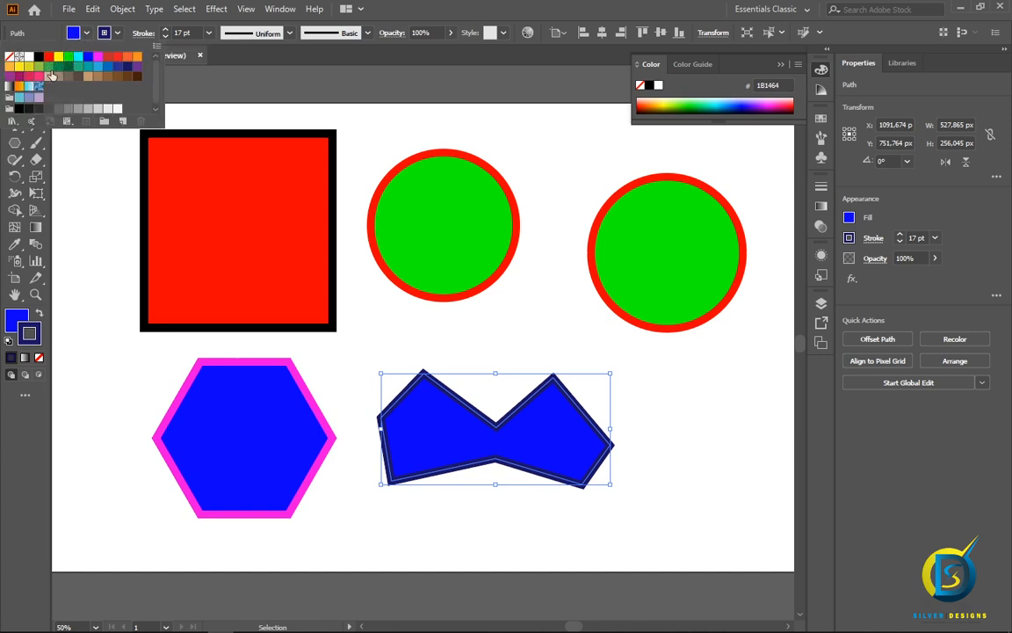
{"action": "left_click", "coordinate": [39, 56]}
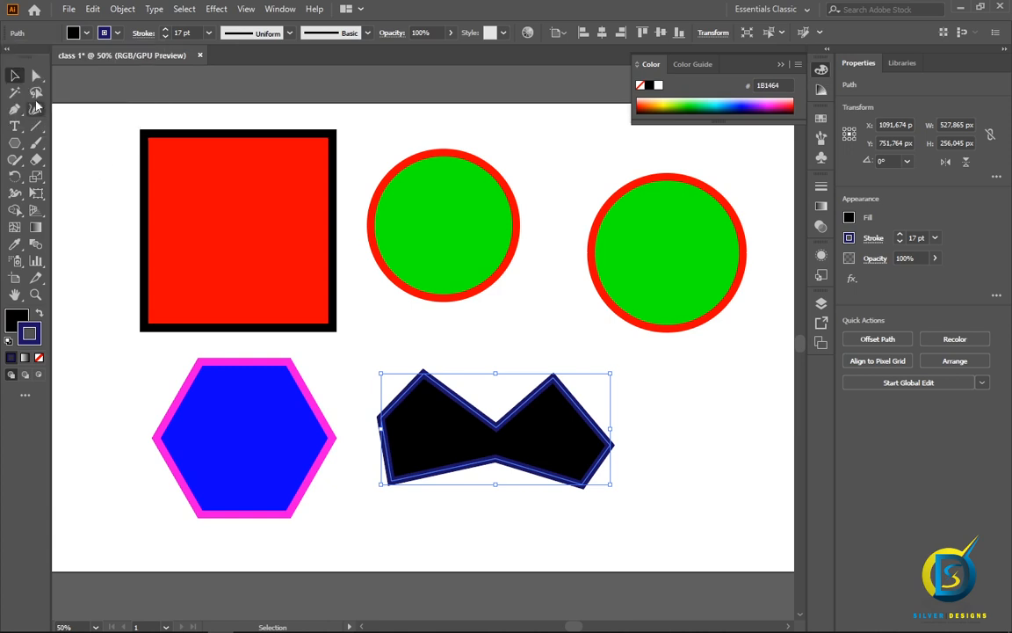
{"action": "left_click", "coordinate": [98, 151]}
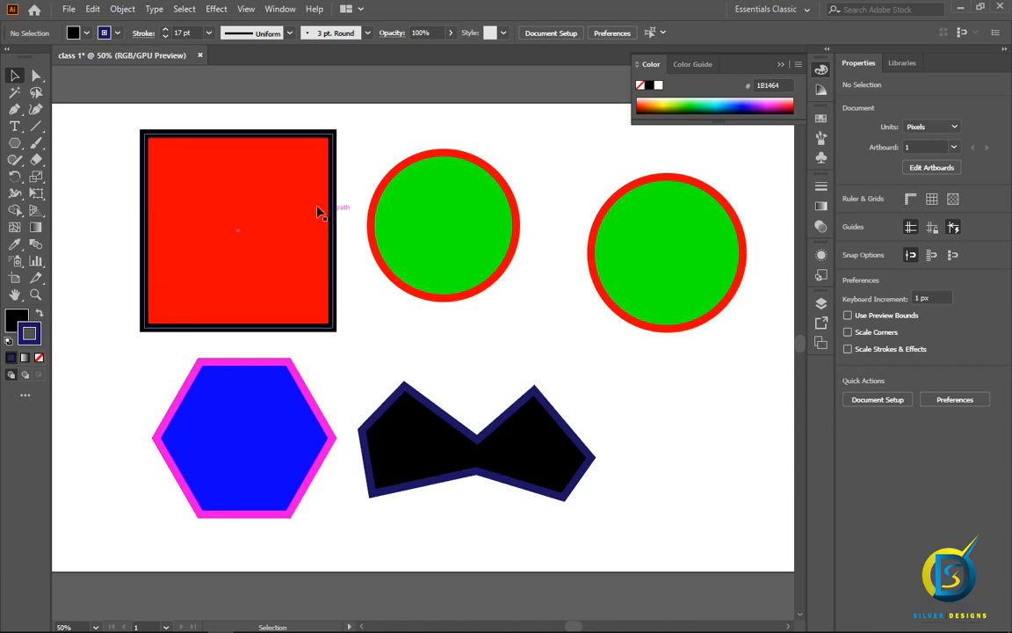
- Draw a closed, roughly circular shape of four points, about 338 x 321 px, below the second green circle with the Curvature tool
{"action": "left_click", "coordinate": [37, 110]}
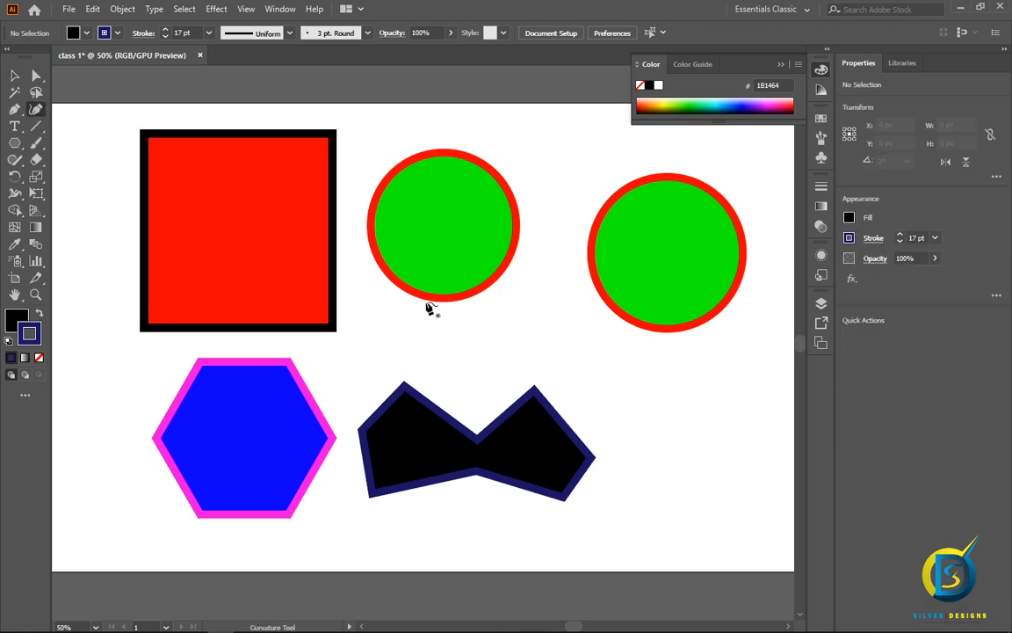
{"action": "left_click", "coordinate": [659, 372]}
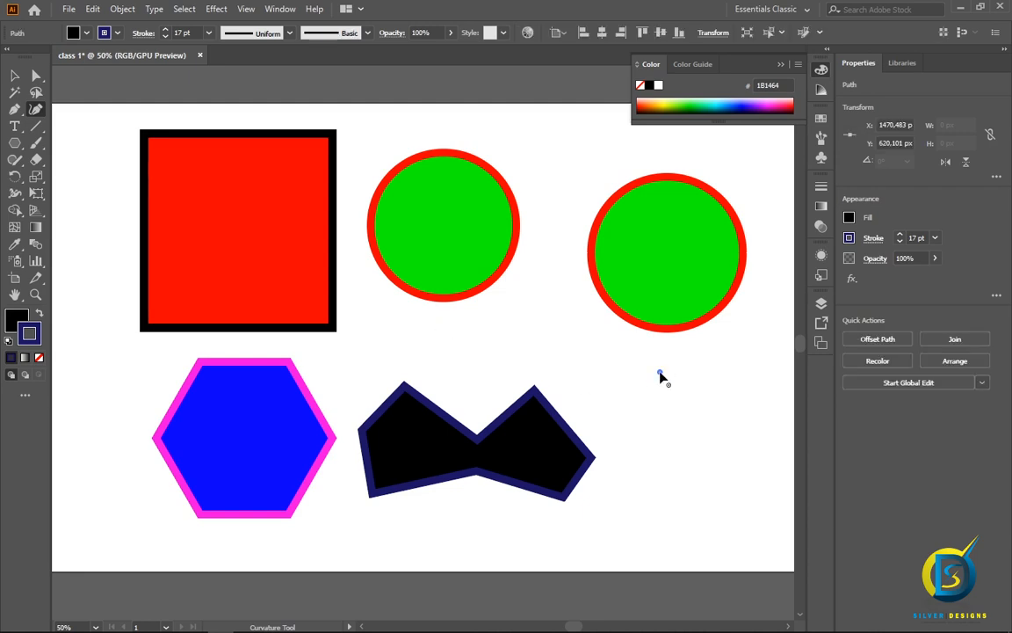
{"action": "left_click", "coordinate": [611, 458]}
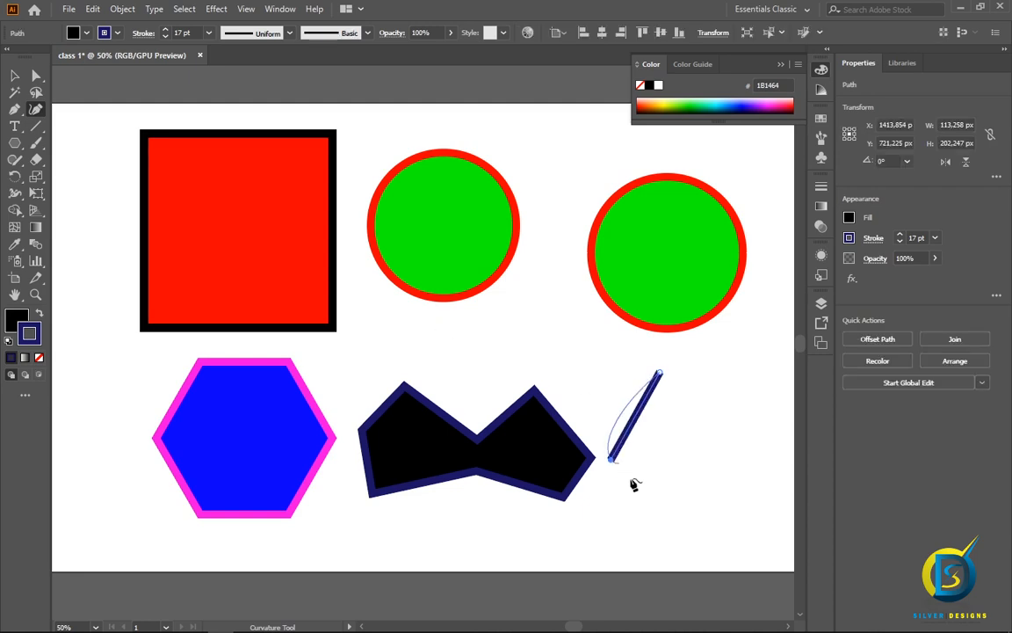
{"action": "left_click", "coordinate": [684, 510]}
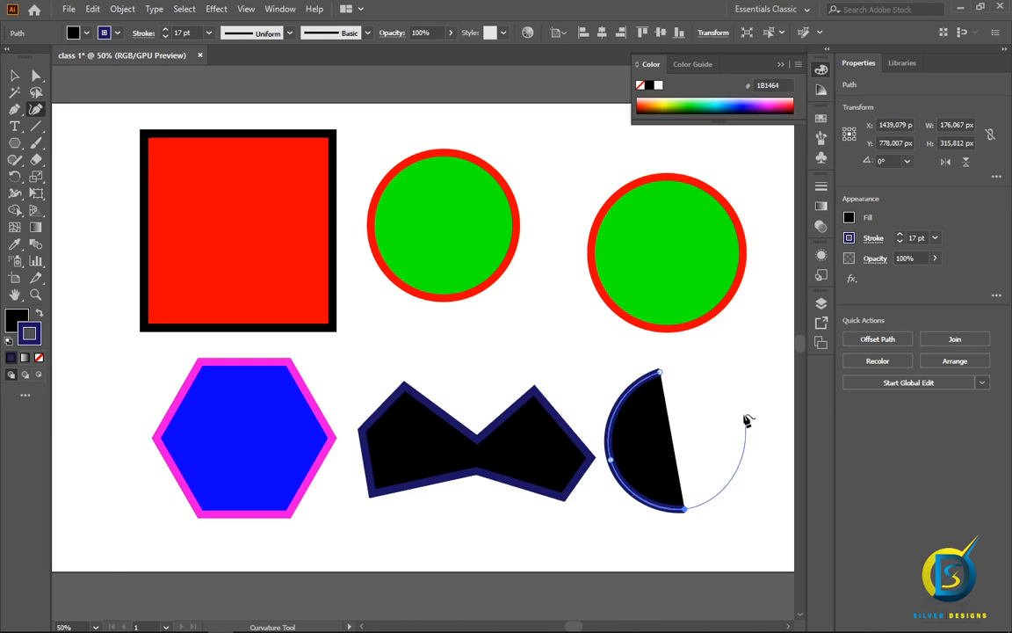
{"action": "left_click", "coordinate": [757, 451]}
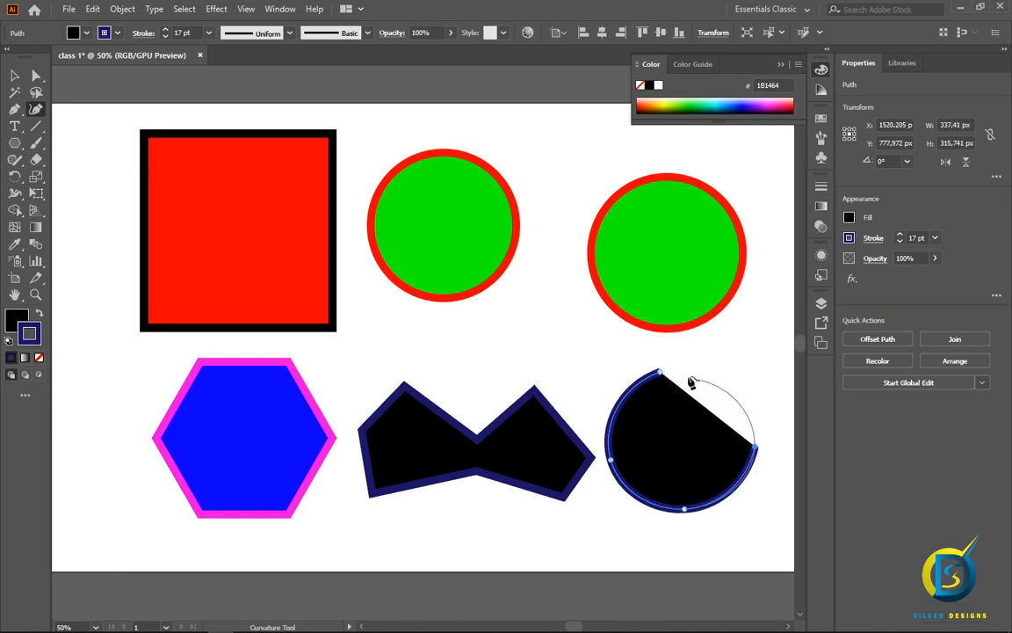
{"action": "left_click", "coordinate": [662, 373]}
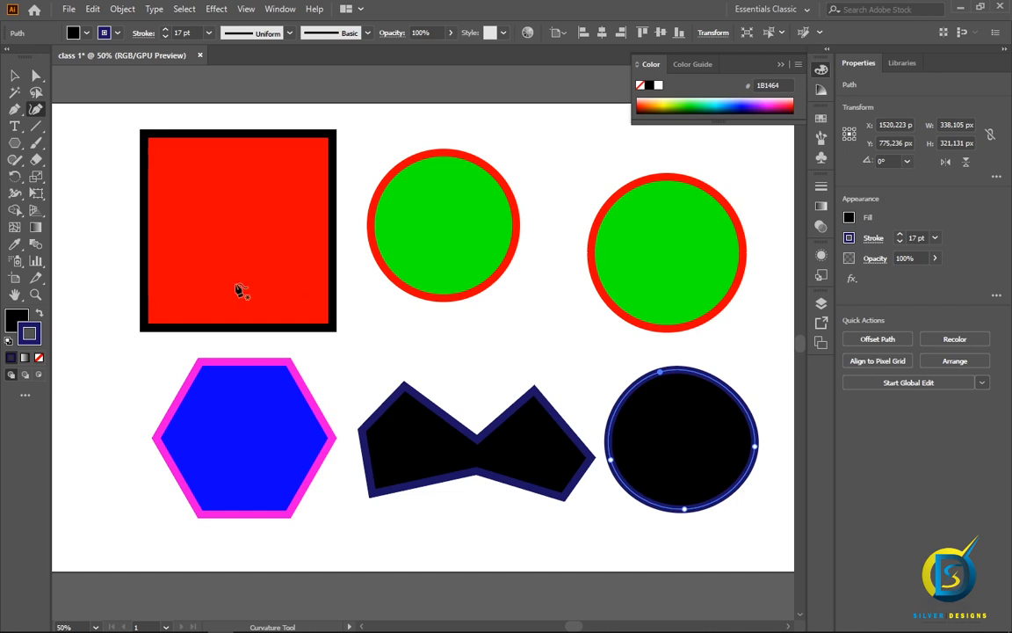
- Select all the shapes on the artboard and delete them
{"action": "key", "text": "v"}
{"action": "left_click", "coordinate": [130, 85]}
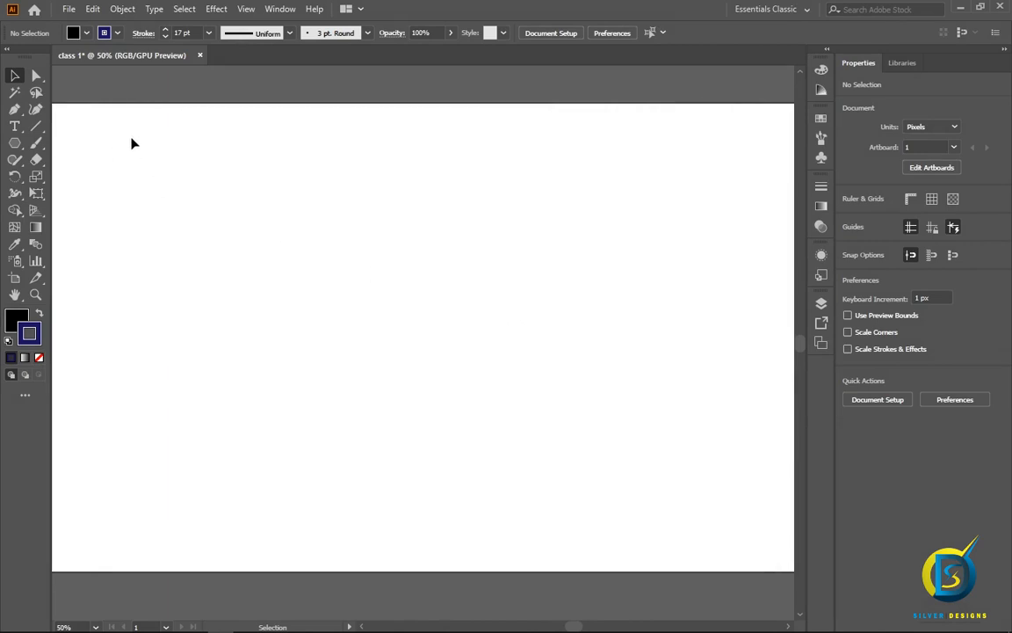
- Draw a hexagon about 470 x 407 px with the Polygon tool, move it toward the artboard's centre and deselect it
{"action": "left_click", "coordinate": [36, 76]}
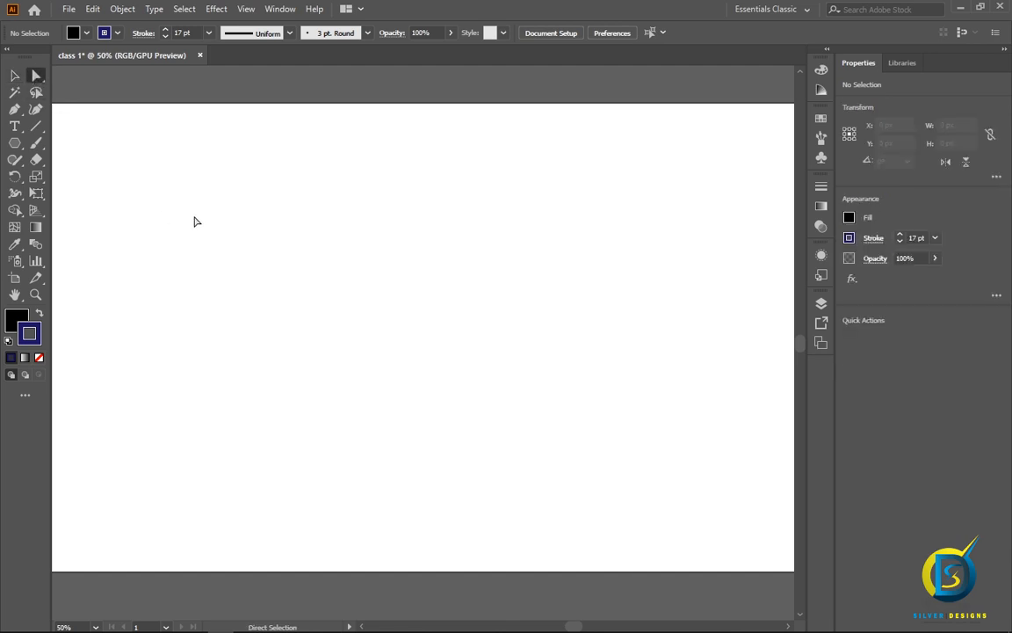
{"action": "left_click", "coordinate": [15, 143]}
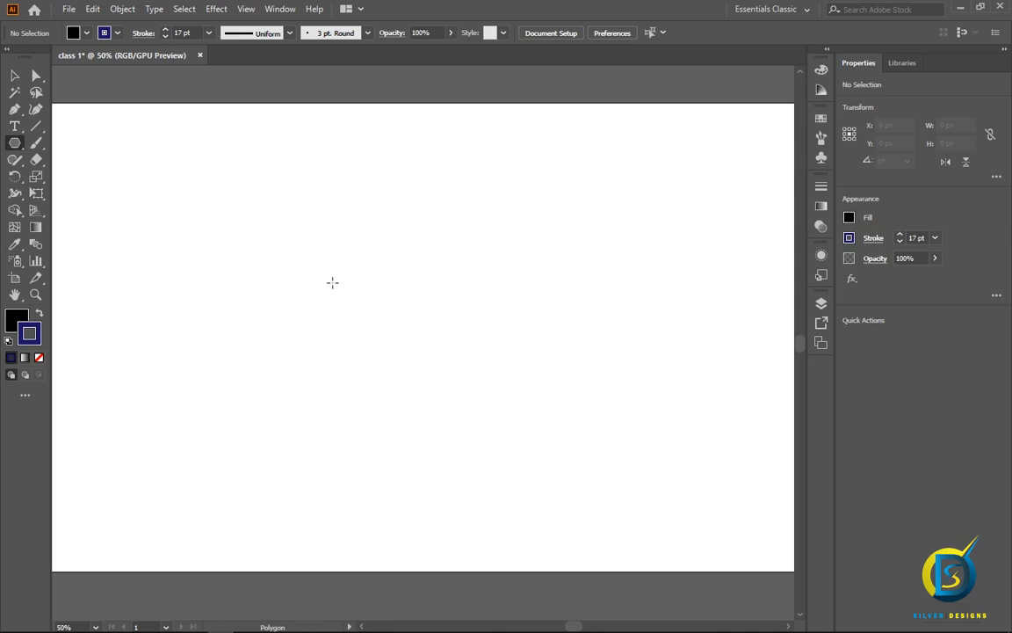
{"action": "left_click_drag", "start_coordinate": [337, 328], "coordinate": [416, 393]}
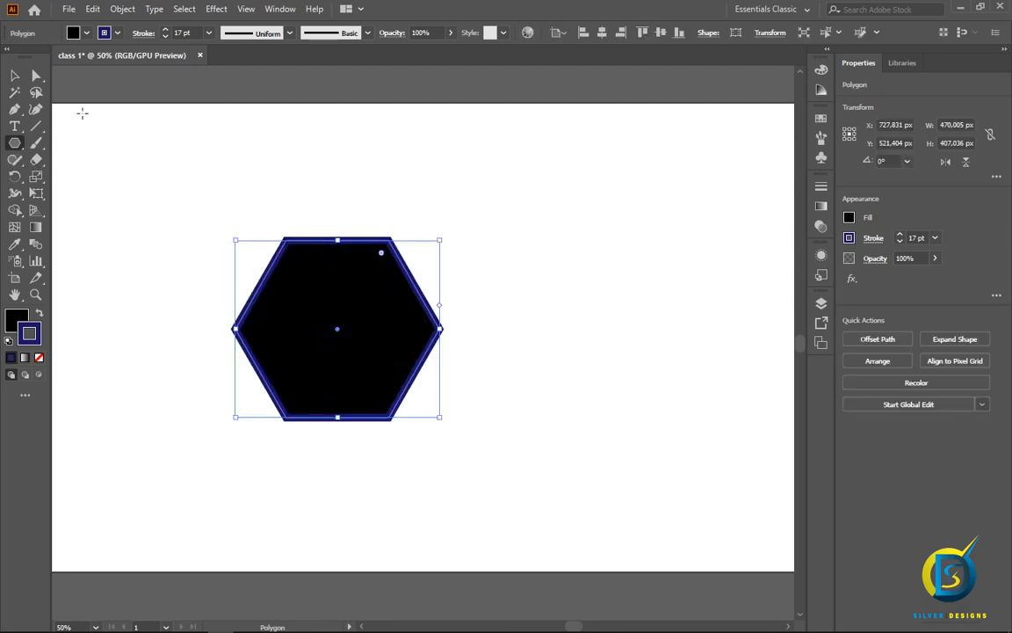
{"action": "left_click", "coordinate": [15, 76]}
{"action": "left_click_drag", "start_coordinate": [337, 329], "coordinate": [413, 325]}
{"action": "left_click", "coordinate": [649, 282]}
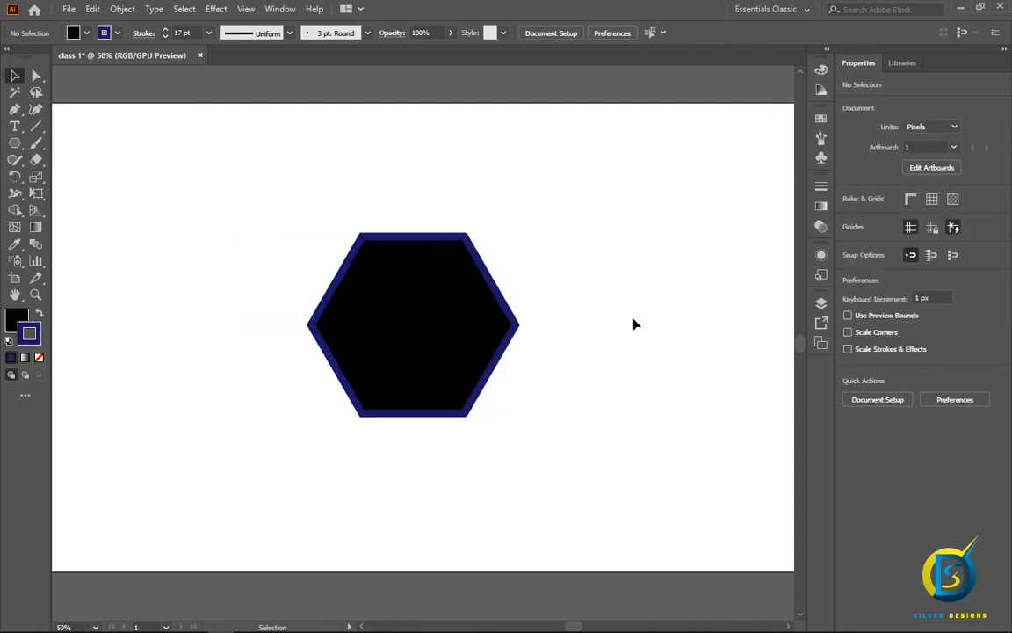
- Pull the hexagon's upper-left anchor point outward to about X 560, Y 87 px with the Direct Selection tool
{"action": "left_click", "coordinate": [413, 318]}
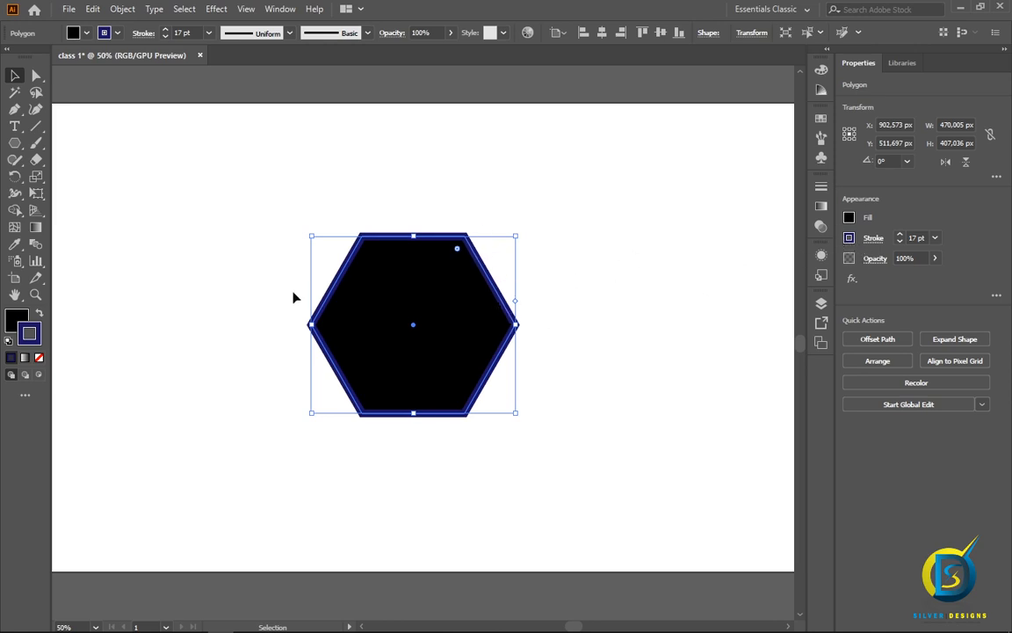
{"action": "left_click", "coordinate": [36, 77]}
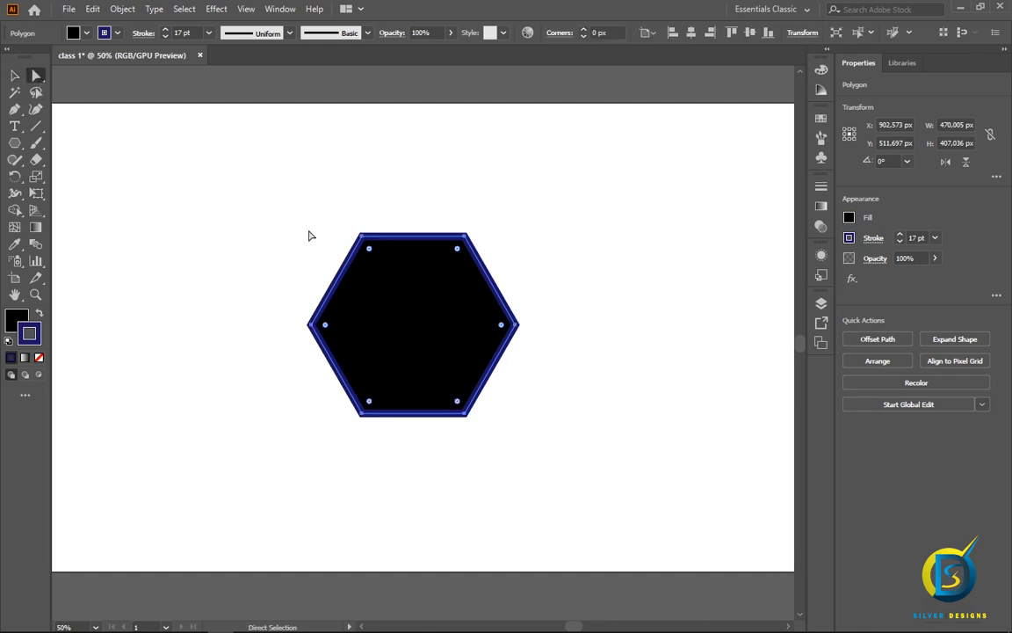
{"action": "scroll", "coordinate": [397, 277], "scroll_direction": "up", "scroll_amount": 1}
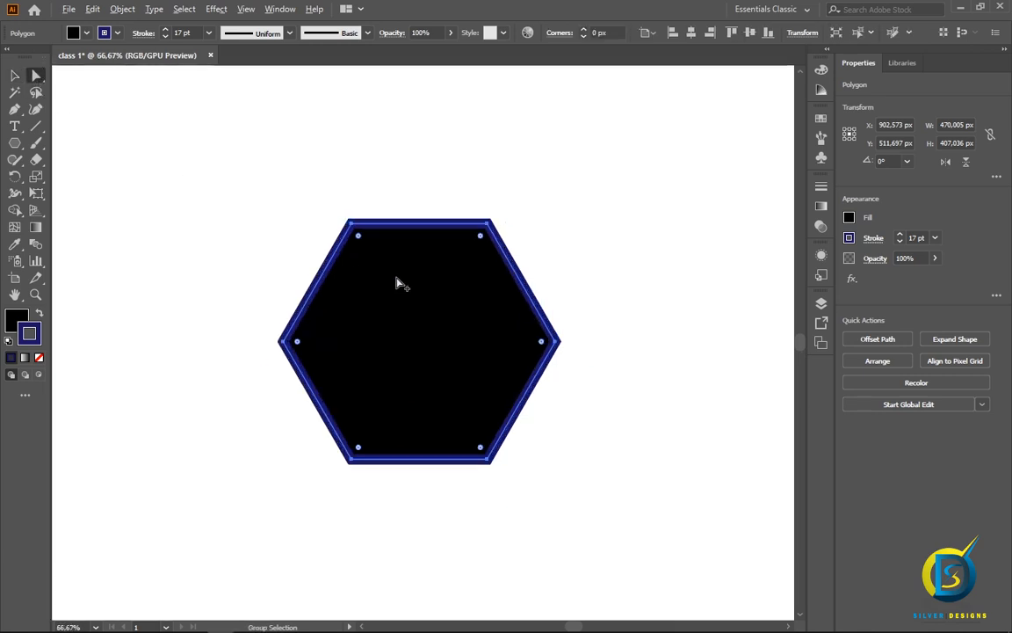
{"action": "left_click_drag", "start_coordinate": [397, 277], "coordinate": [371, 237]}
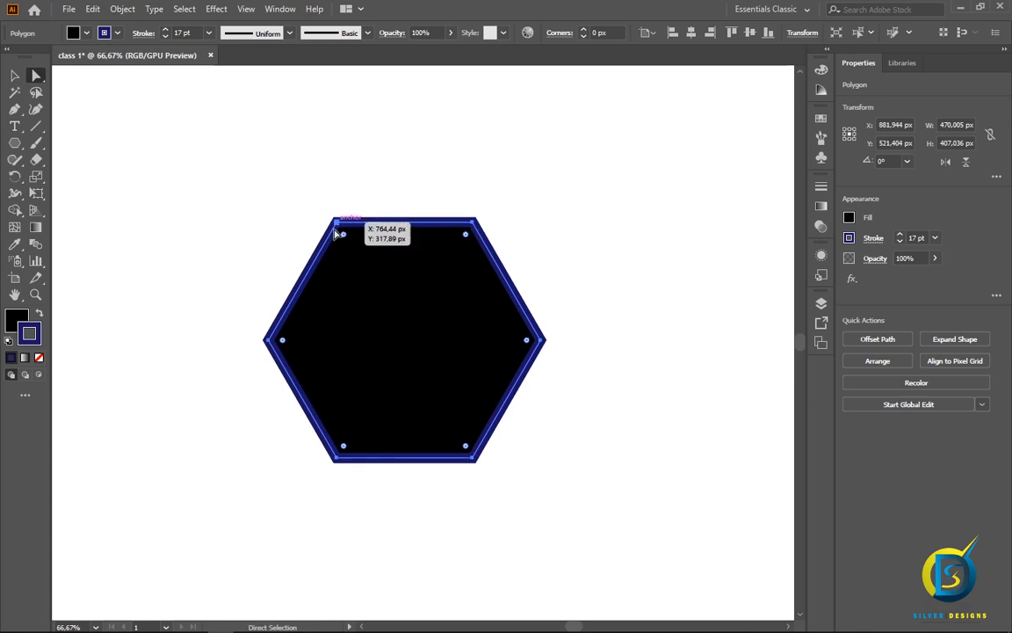
{"action": "left_click", "coordinate": [338, 226]}
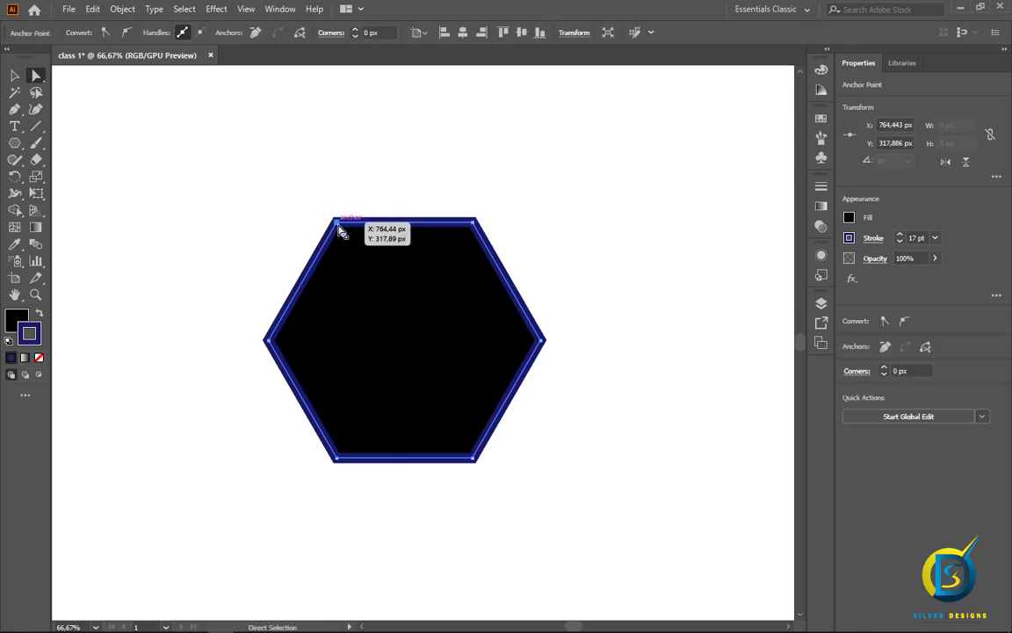
{"action": "left_click_drag", "start_coordinate": [339, 231], "coordinate": [212, 81]}
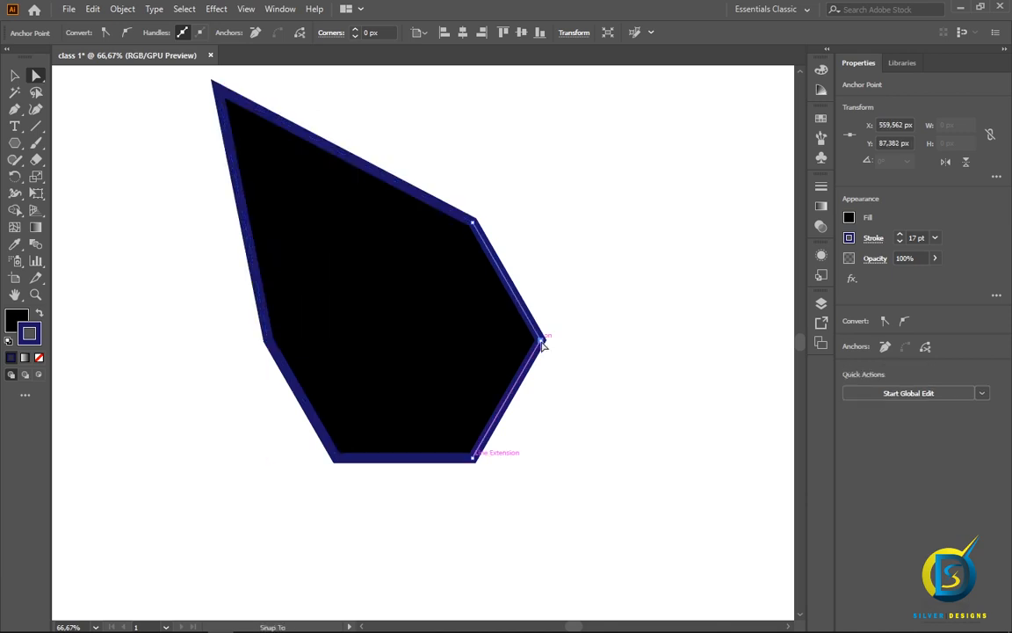
- Reshape the polygon freely by moving its right, left, lower-left and lower-right anchor points, leaving a notch in the lower-left side
{"action": "left_click_drag", "start_coordinate": [542, 344], "coordinate": [686, 316]}
{"action": "left_click", "coordinate": [268, 340]}
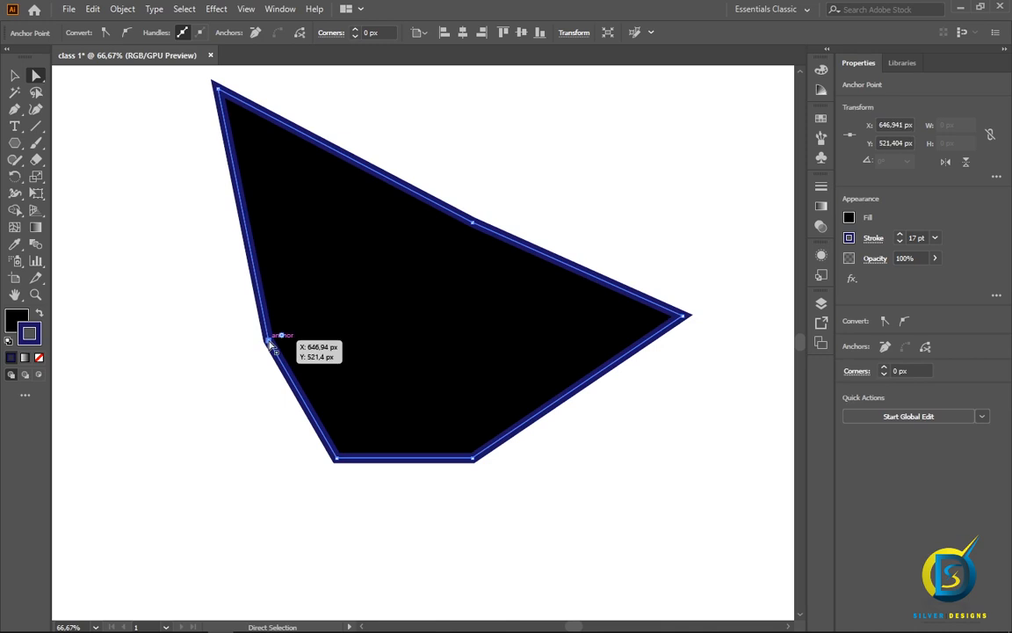
{"action": "left_click_drag", "start_coordinate": [269, 343], "coordinate": [130, 369]}
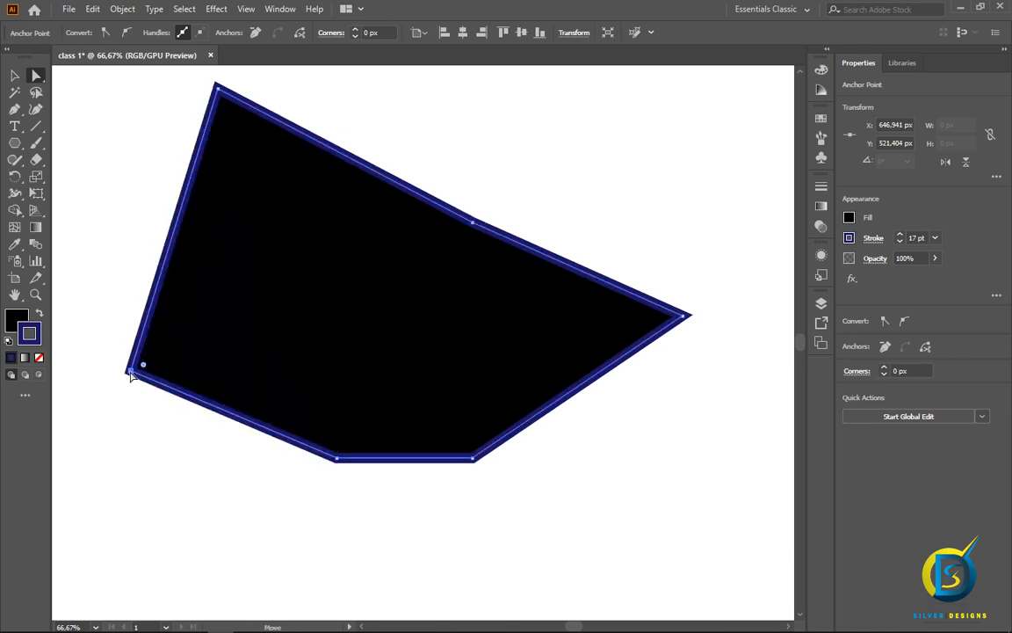
{"action": "left_click_drag", "start_coordinate": [338, 457], "coordinate": [322, 343]}
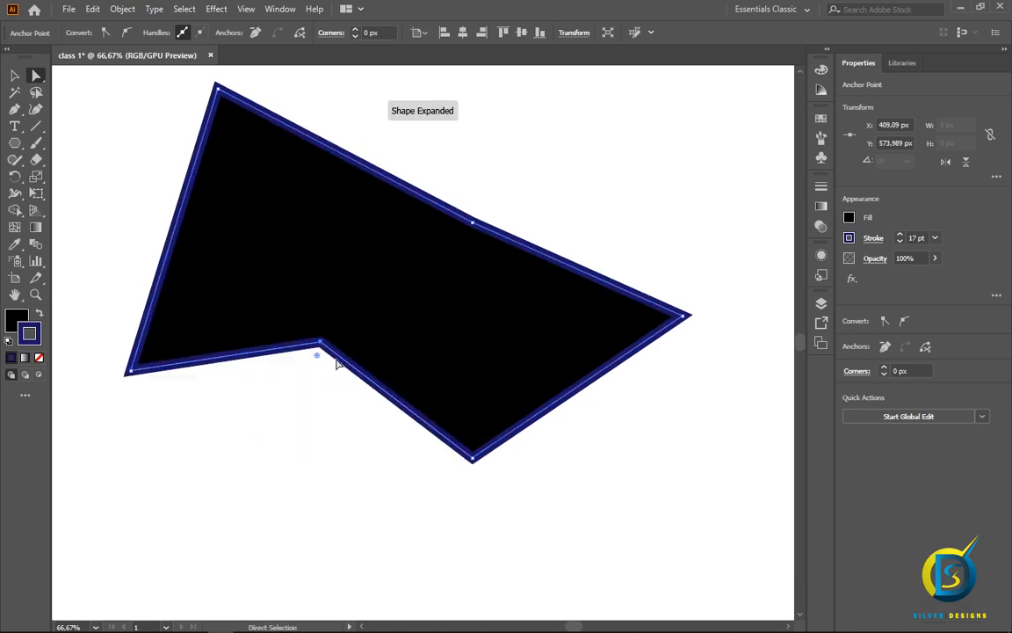
{"action": "left_click_drag", "start_coordinate": [472, 458], "coordinate": [226, 482]}
- Round the shape's upper-right corner and try the corner widget on its sharp lower tip at 11.23 px and 0 px radius
{"action": "left_click_drag", "start_coordinate": [426, 121], "coordinate": [408, 156]}
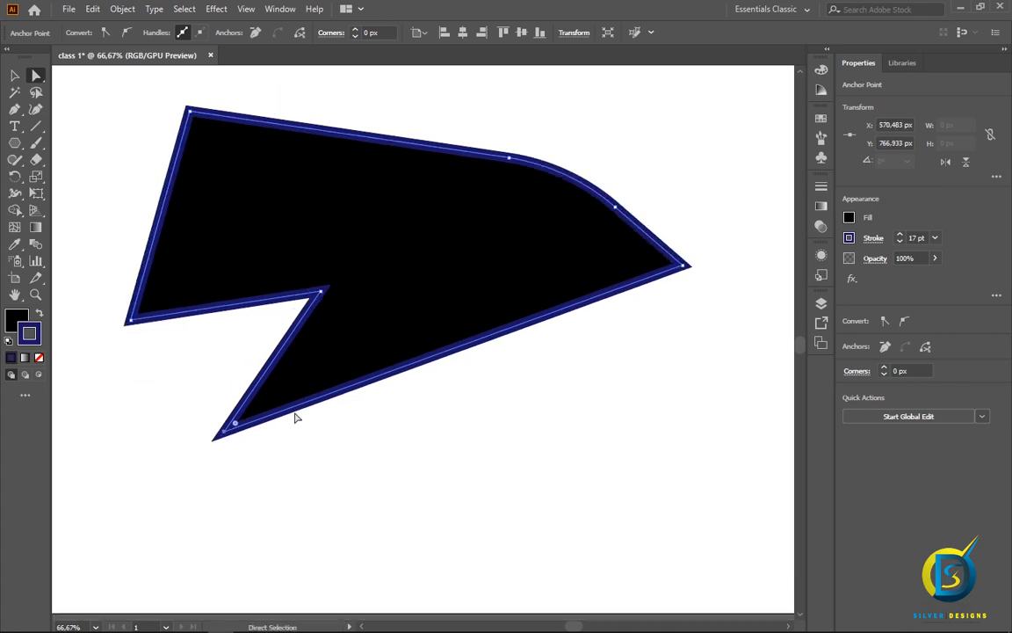
{"action": "scroll", "coordinate": [293, 415], "scroll_direction": "down", "scroll_amount": 1}
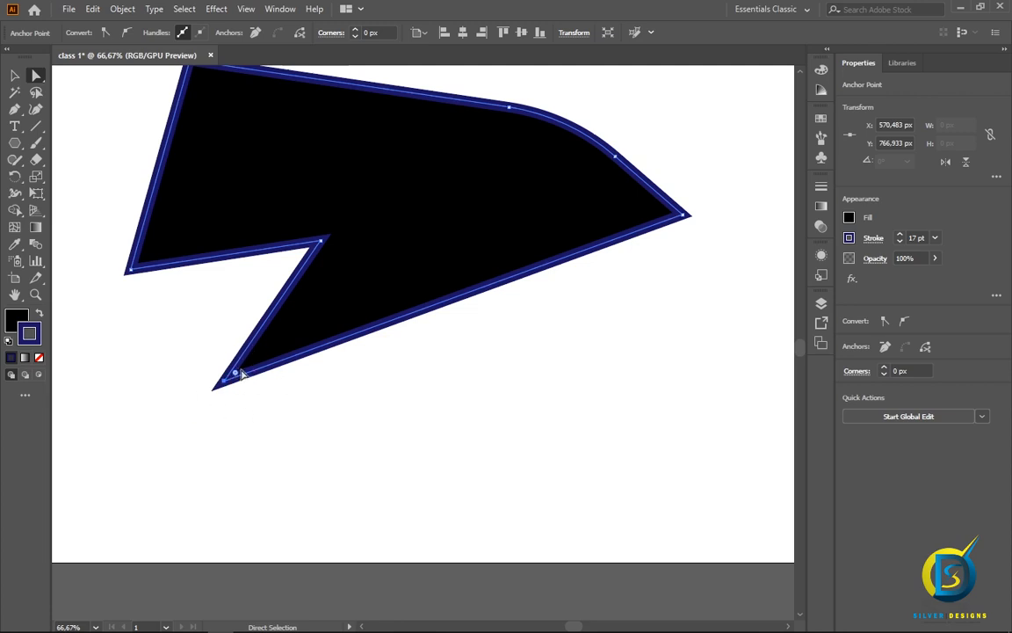
{"action": "mouse_move", "coordinate": [236, 376]}
{"action": "left_mouse_down"}
{"action": "mouse_move", "coordinate": [250, 360]}
{"action": "mouse_move", "coordinate": [285, 353]}
{"action": "mouse_move", "coordinate": [264, 352]}
{"action": "mouse_move", "coordinate": [240, 370]}
{"action": "left_mouse_up"}
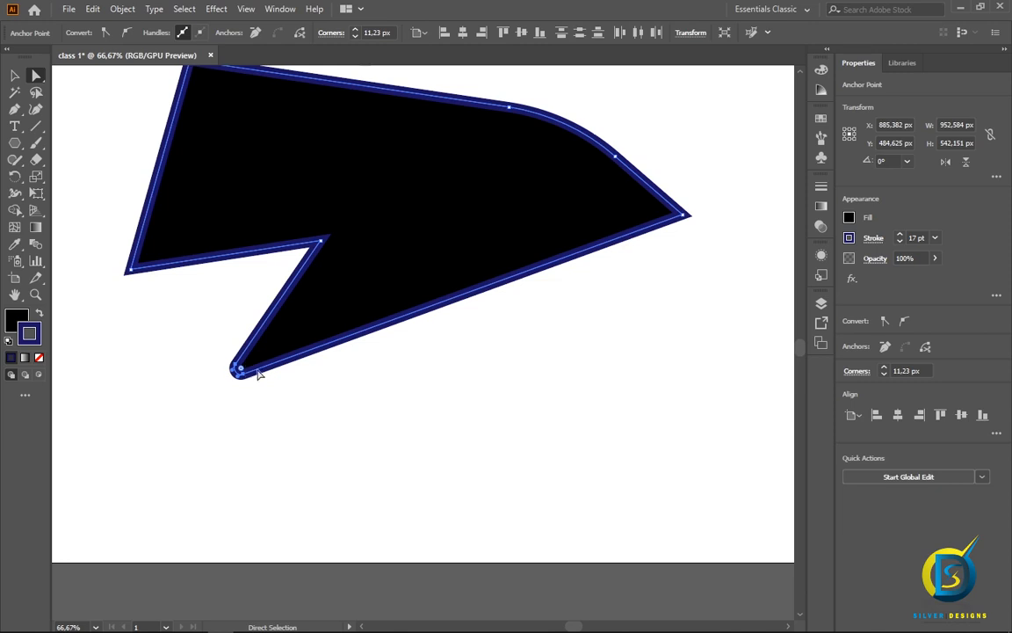
{"action": "left_click_drag", "start_coordinate": [245, 368], "coordinate": [185, 413]}
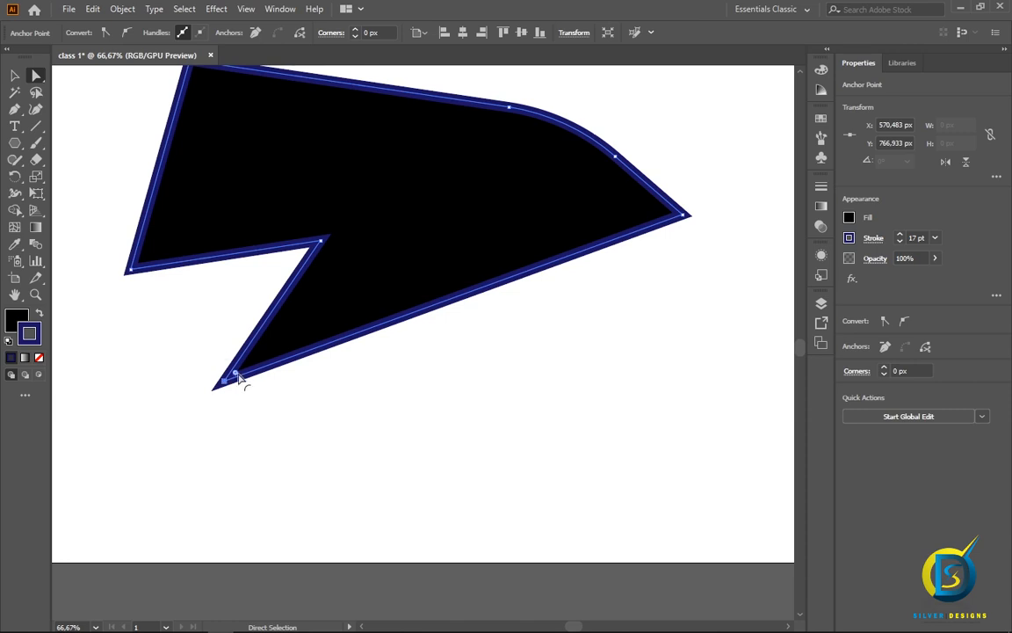
{"action": "left_click_drag", "start_coordinate": [235, 376], "coordinate": [320, 334]}
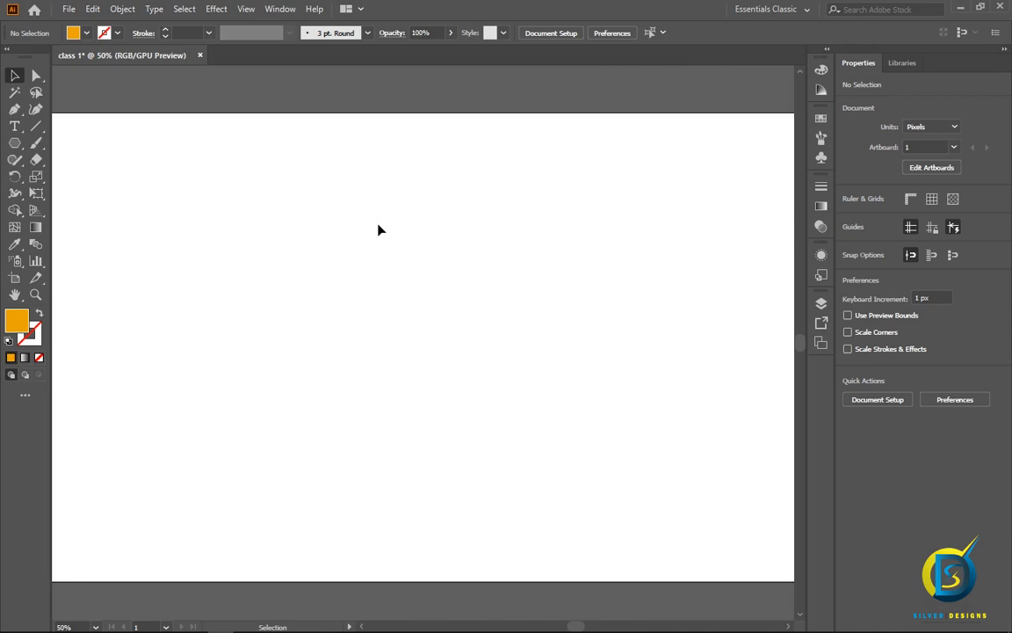
- Show the Pathfinder panel and place it over the empty right part of the artboard
{"action": "left_click", "coordinate": [279, 10]}
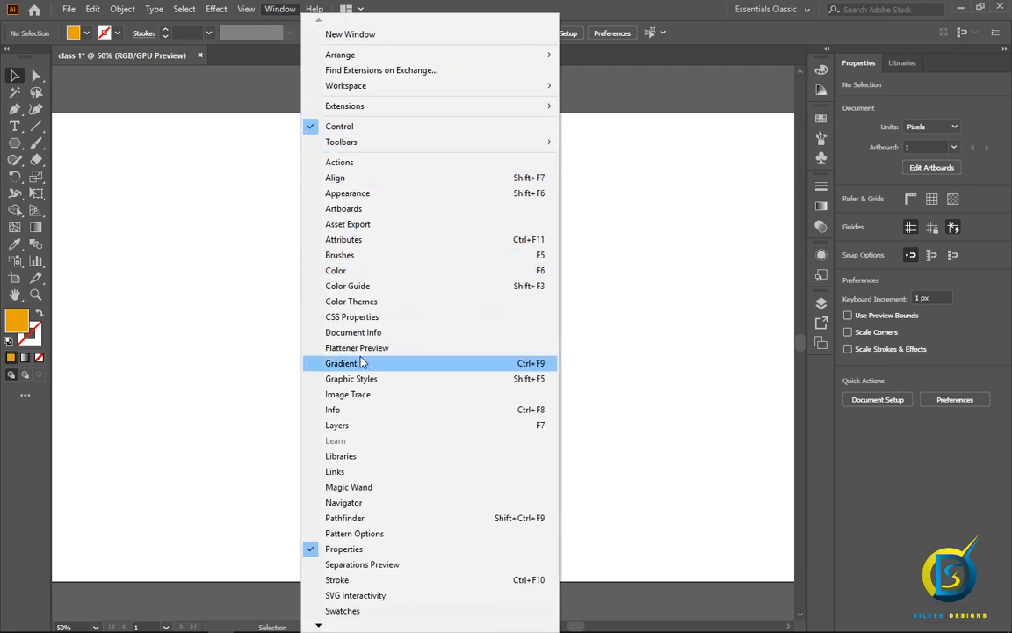
{"action": "left_click", "coordinate": [338, 520]}
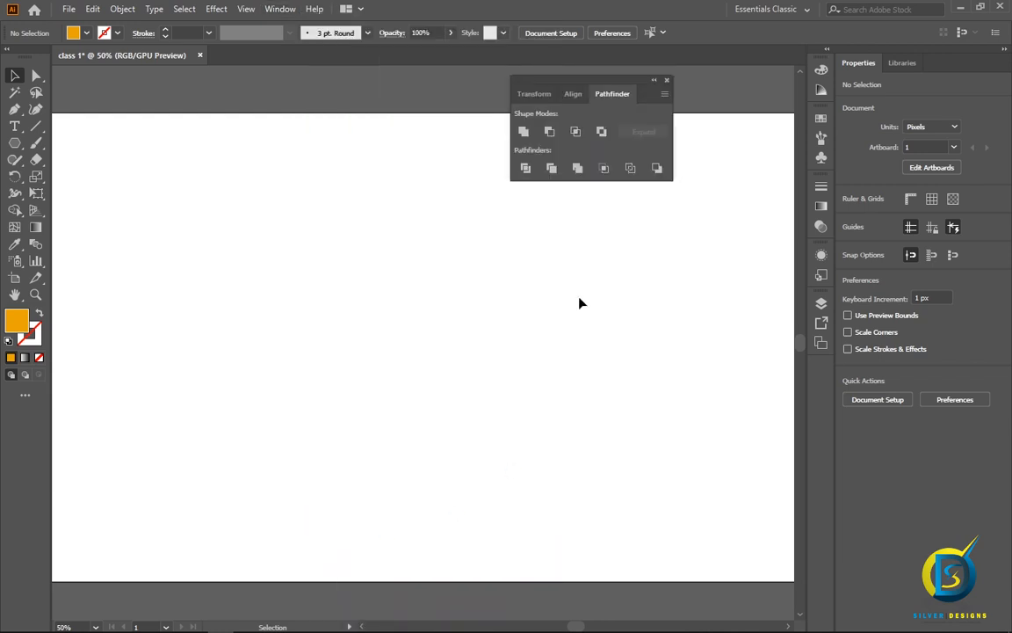
{"action": "left_click_drag", "start_coordinate": [585, 83], "coordinate": [669, 186]}
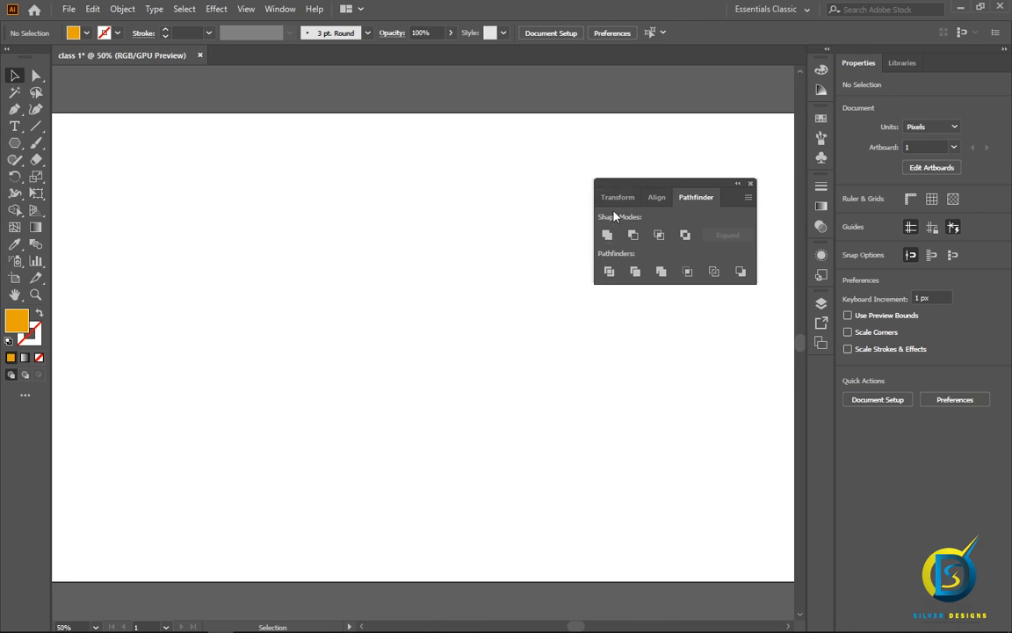
- Draw an orange square about 409 x 409 px and move it to about X 868, Y 474 px
{"action": "left_click", "coordinate": [15, 142]}
{"action": "left_click", "coordinate": [61, 142]}
{"action": "left_click_drag", "start_coordinate": [229, 248], "coordinate": [406, 376]}
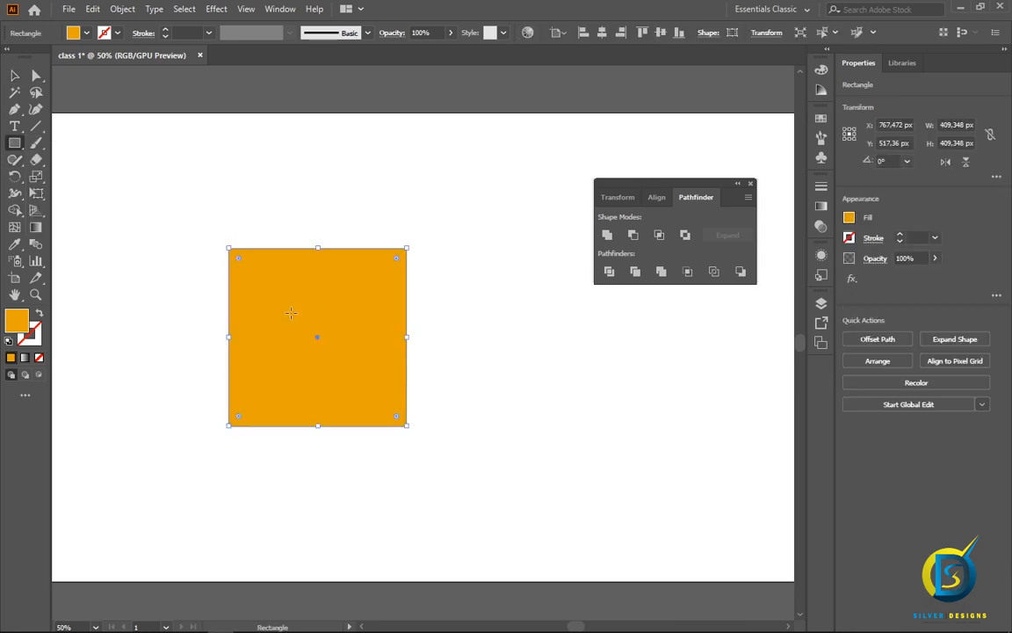
{"action": "key", "text": "v"}
{"action": "left_click", "coordinate": [224, 151]}
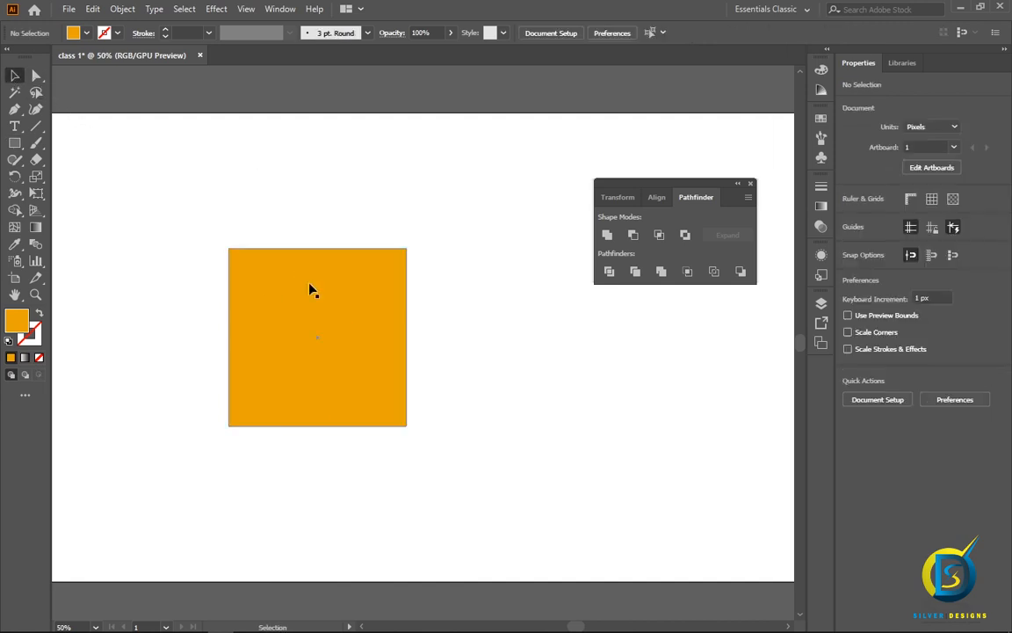
{"action": "left_click_drag", "start_coordinate": [322, 347], "coordinate": [365, 328]}
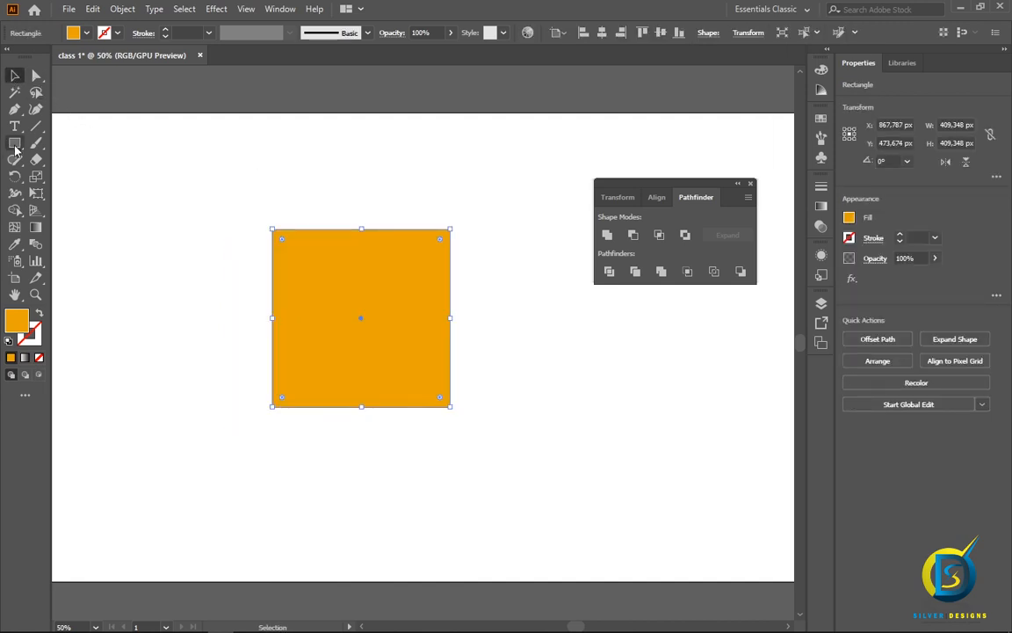
- Draw a circle about 450 px in diameter over the orange square with the Ellipse tool
{"action": "left_click", "coordinate": [14, 142]}
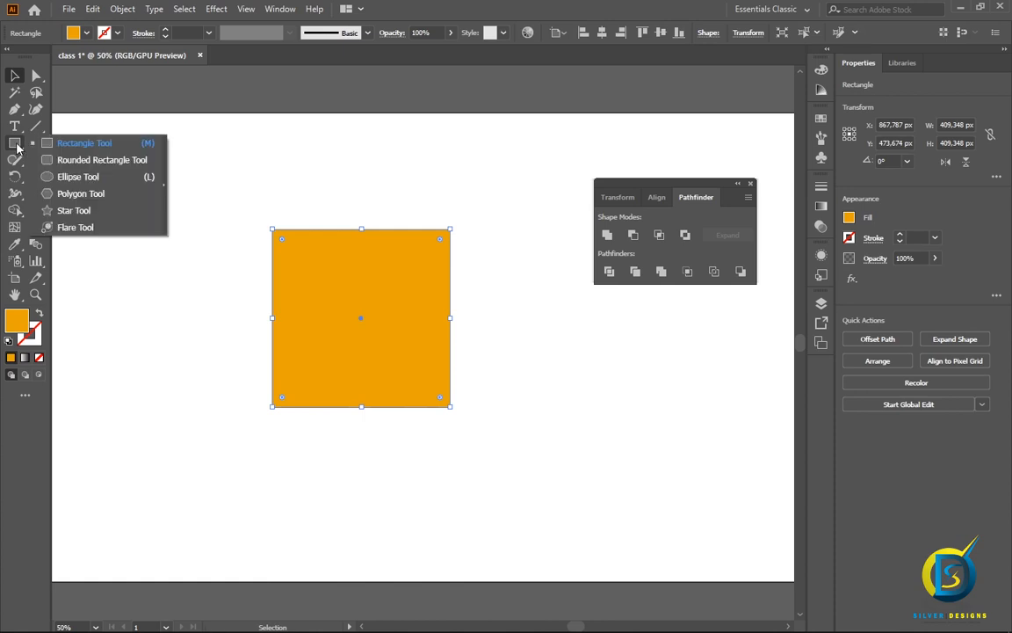
{"action": "left_click", "coordinate": [66, 176]}
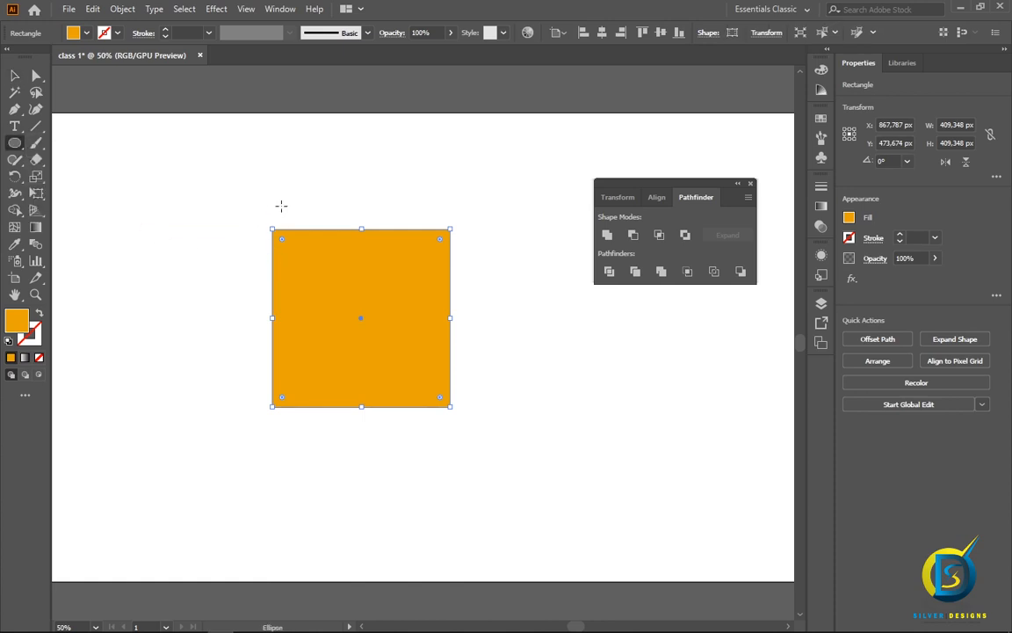
{"action": "left_click_drag", "start_coordinate": [267, 211], "coordinate": [462, 376]}
{"action": "left_click_drag", "start_coordinate": [365, 314], "coordinate": [358, 314]}
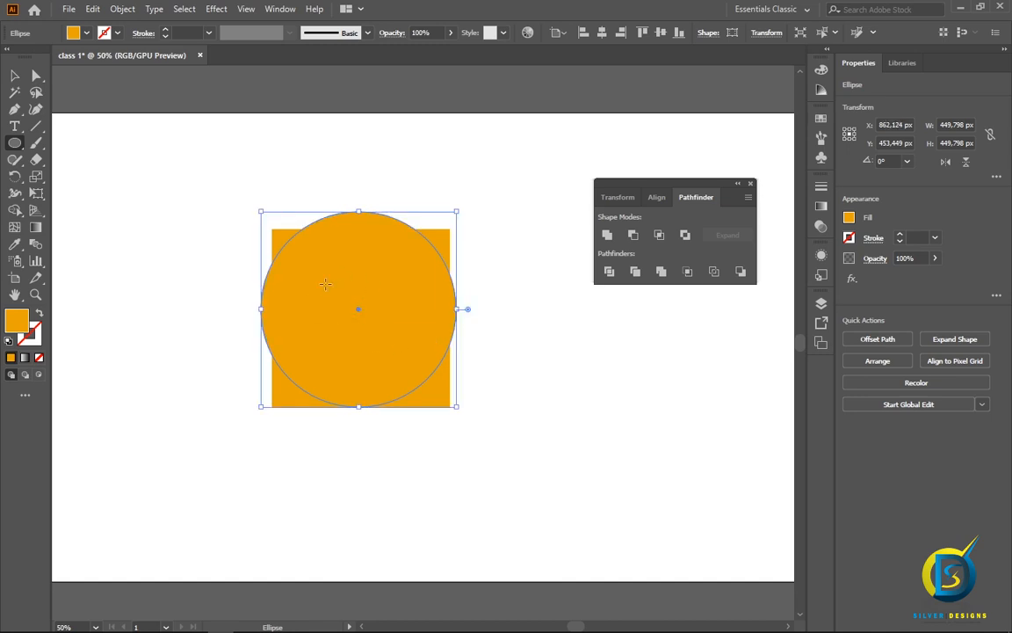
- Set the circle's fill to the bright red swatch and deselect it
{"action": "left_click", "coordinate": [850, 219]}
{"action": "left_click", "coordinate": [851, 219]}
{"action": "left_click", "coordinate": [850, 218]}
{"action": "left_click", "coordinate": [735, 267]}
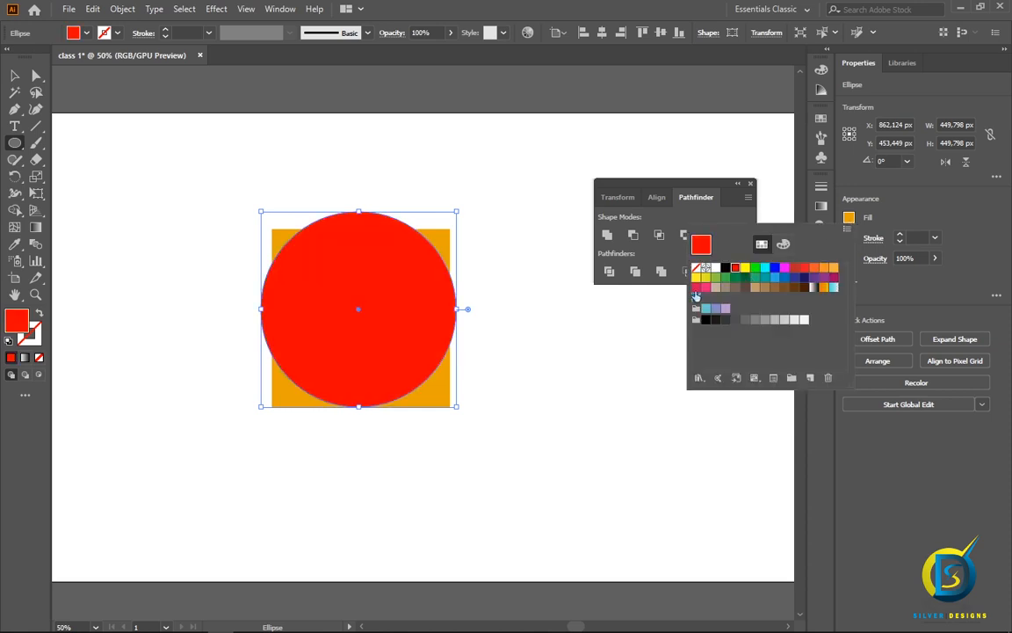
{"action": "key", "text": "Escape"}
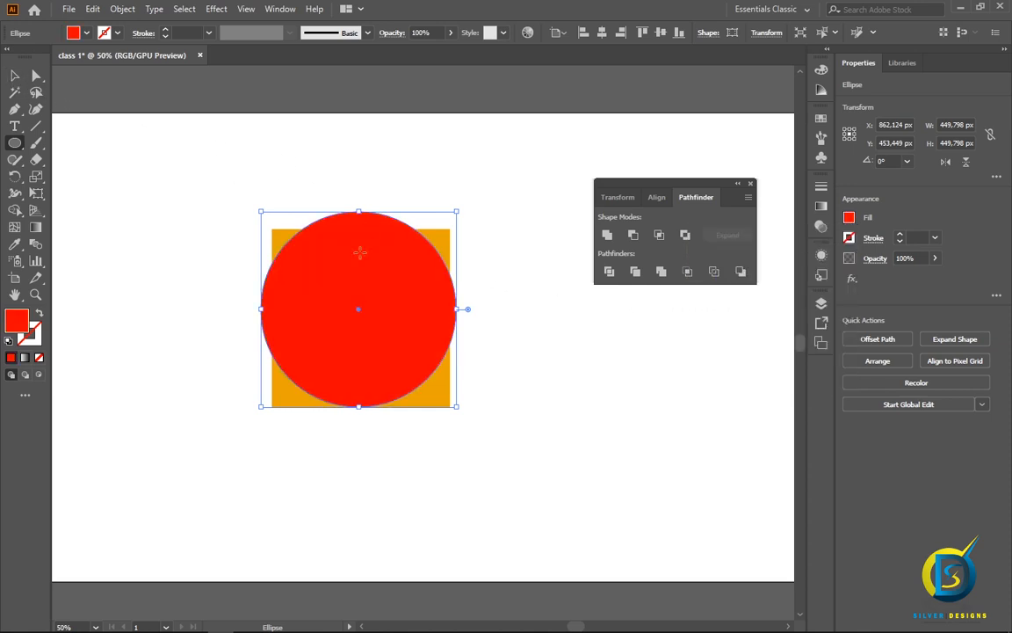
{"action": "left_click", "coordinate": [528, 402]}
{"action": "left_click", "coordinate": [542, 345]}
{"action": "left_click", "coordinate": [15, 78]}
{"action": "left_click", "coordinate": [551, 409]}
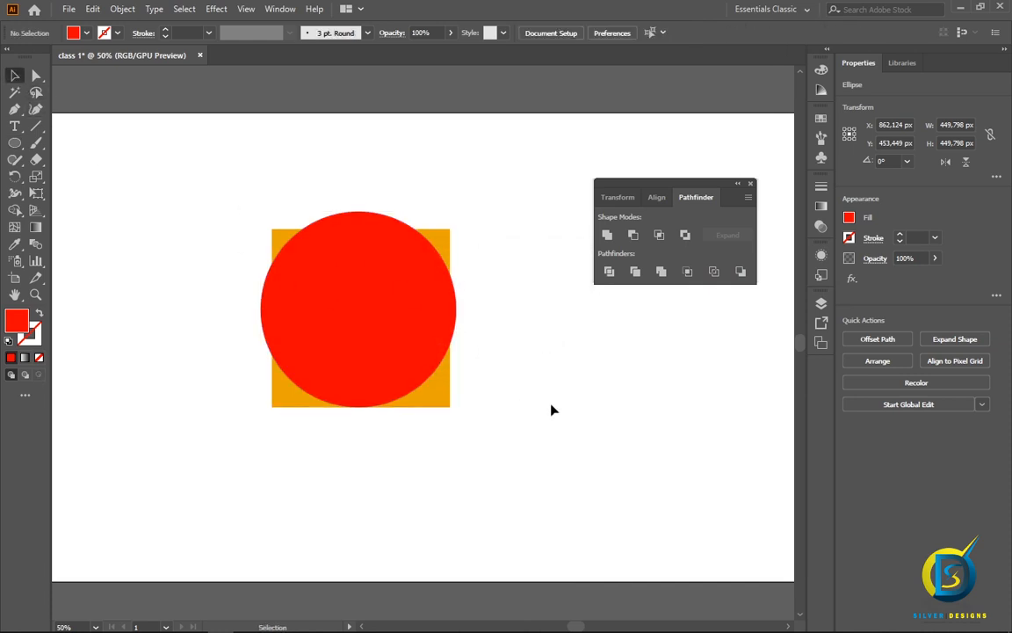
- Enlarge the orange square to about 514.5 x 514.5 px so it frames the red circle evenly, and deselect it
{"action": "left_click", "coordinate": [440, 399]}
{"action": "left_click_drag", "start_coordinate": [449, 229], "coordinate": [481, 199]}
{"action": "left_click_drag", "start_coordinate": [452, 254], "coordinate": [434, 257]}
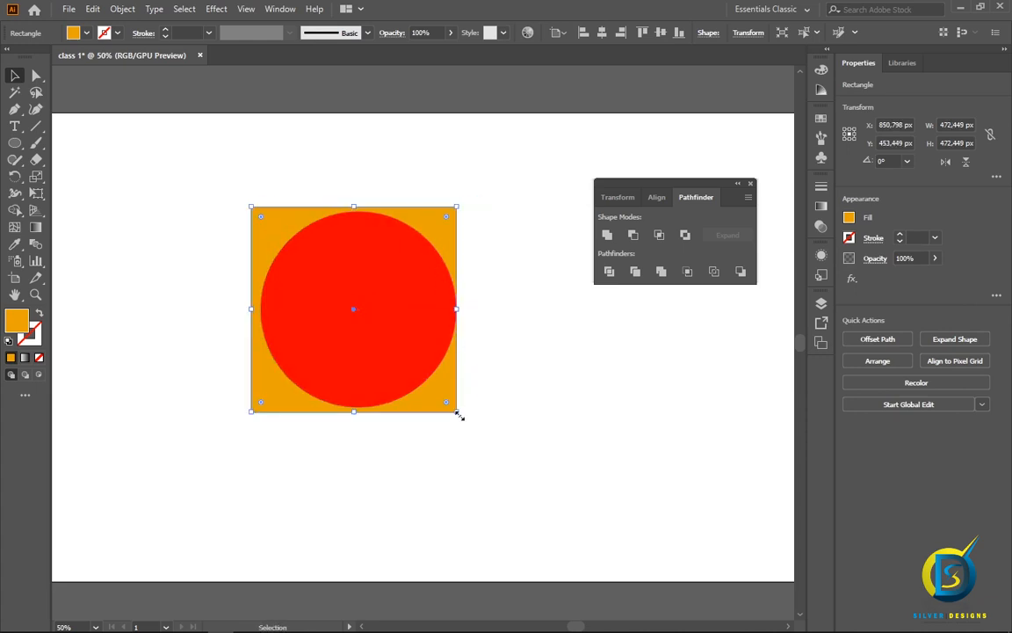
{"action": "left_click_drag", "start_coordinate": [458, 413], "coordinate": [428, 389]}
{"action": "left_click", "coordinate": [514, 391]}
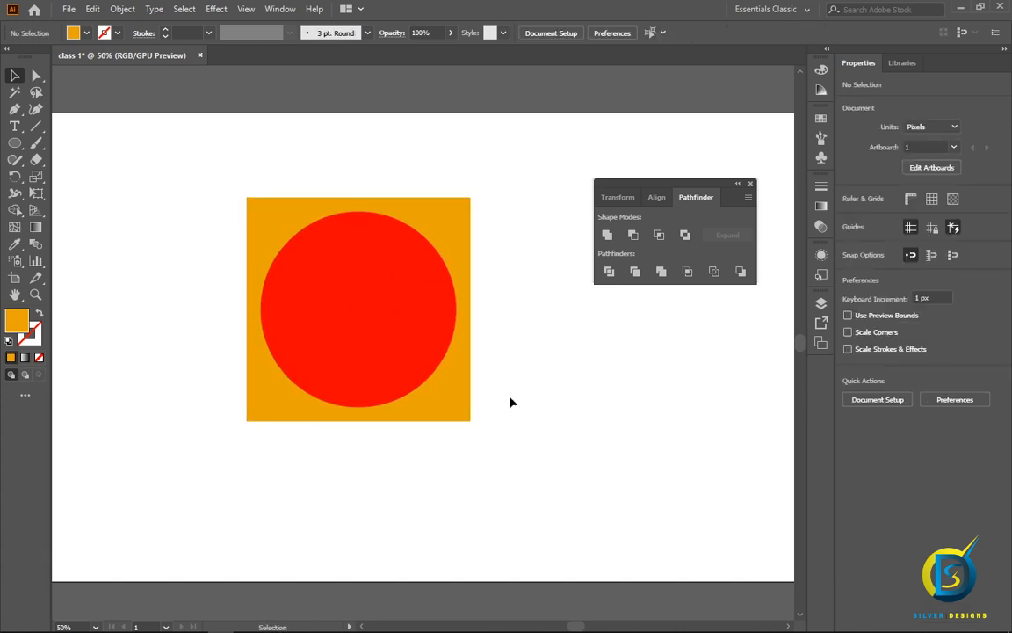
- Unite the orange square and the red circle with Pathfinder and shift the merged shape slightly to the left
{"action": "left_click_drag", "start_coordinate": [174, 158], "coordinate": [527, 429]}
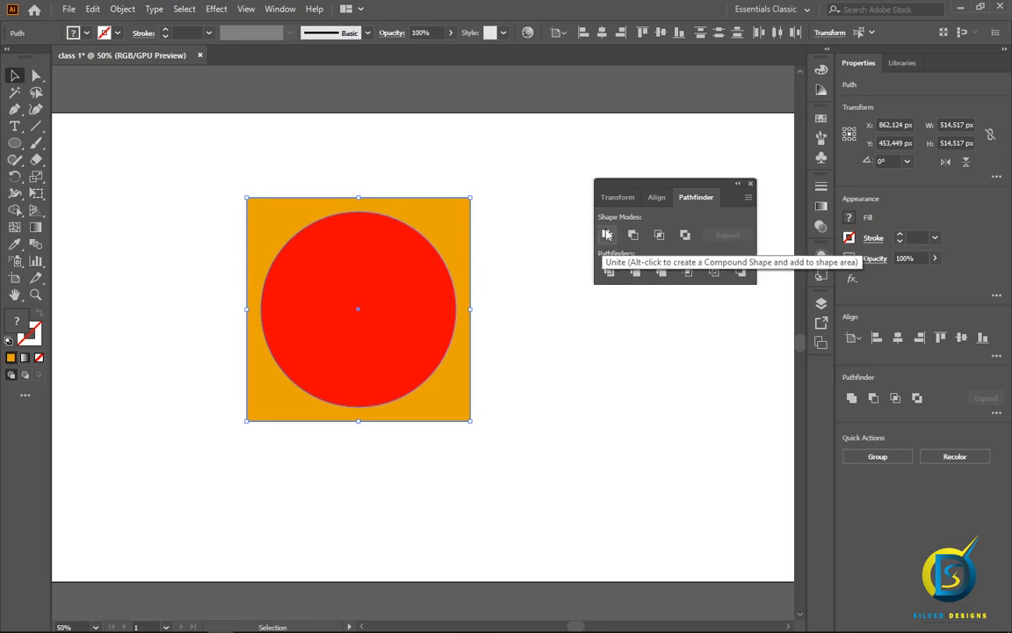
{"action": "left_click", "coordinate": [607, 236]}
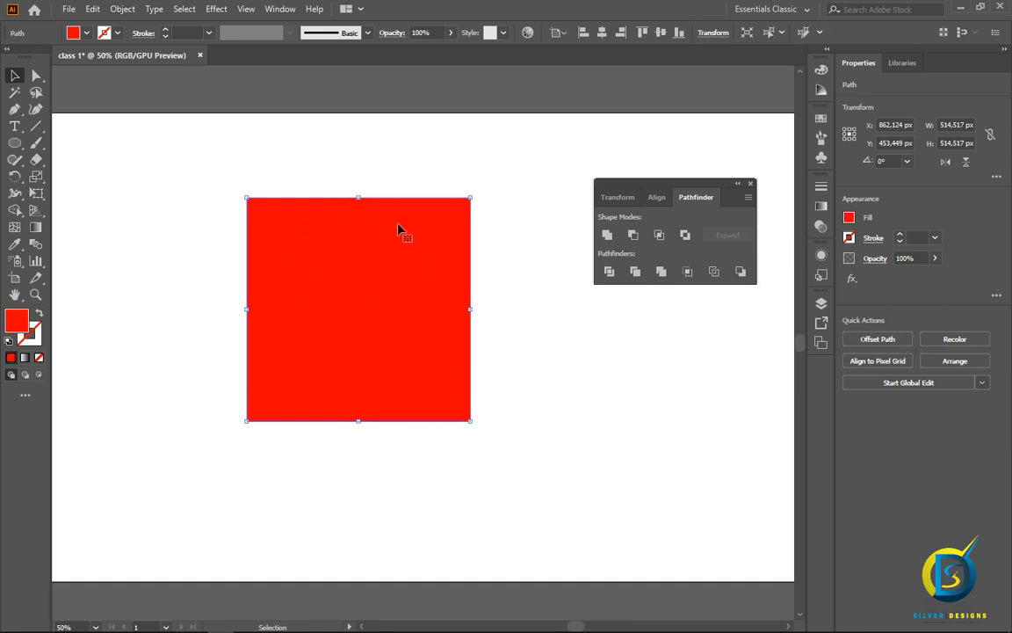
{"action": "left_click_drag", "start_coordinate": [357, 274], "coordinate": [339, 261]}
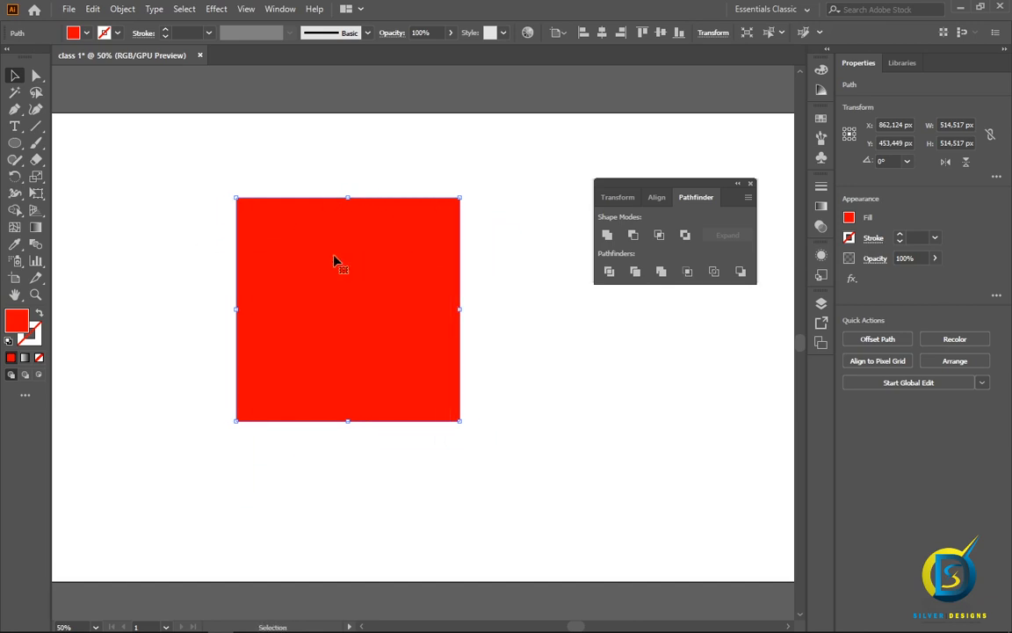
- Undo the move and the Unite to restore the separate orange square and red circle, and clear the selection
{"action": "key", "text": "ctrl+z"}
{"action": "key", "text": "ctrl+z"}
{"action": "left_click", "coordinate": [214, 176]}
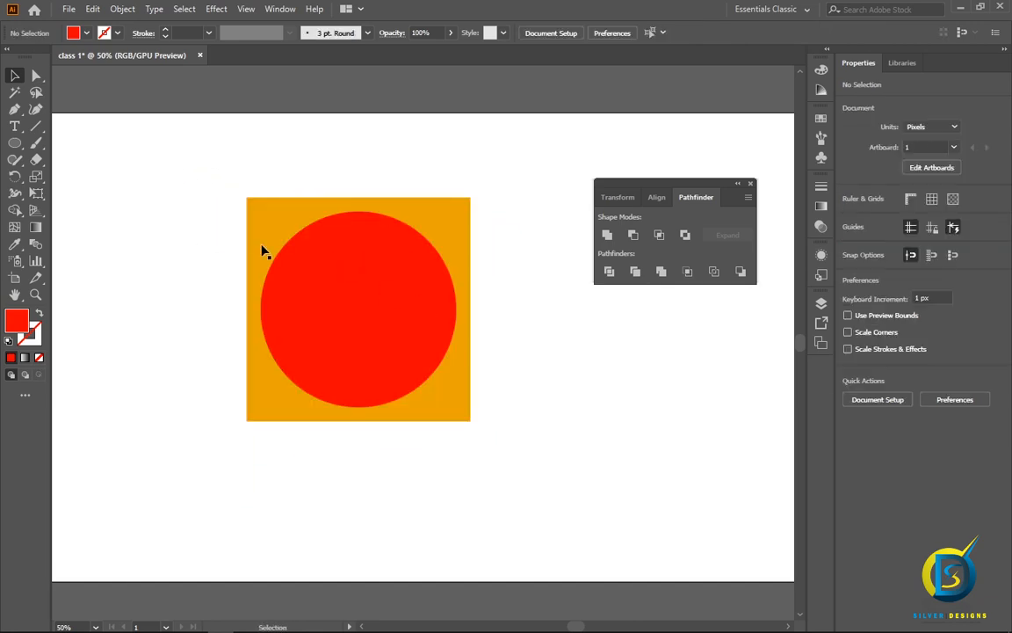
- Try cutting the red circle out of the orange square with Pathfinder Minus Front, and undo it
{"action": "left_click_drag", "start_coordinate": [160, 149], "coordinate": [457, 395]}
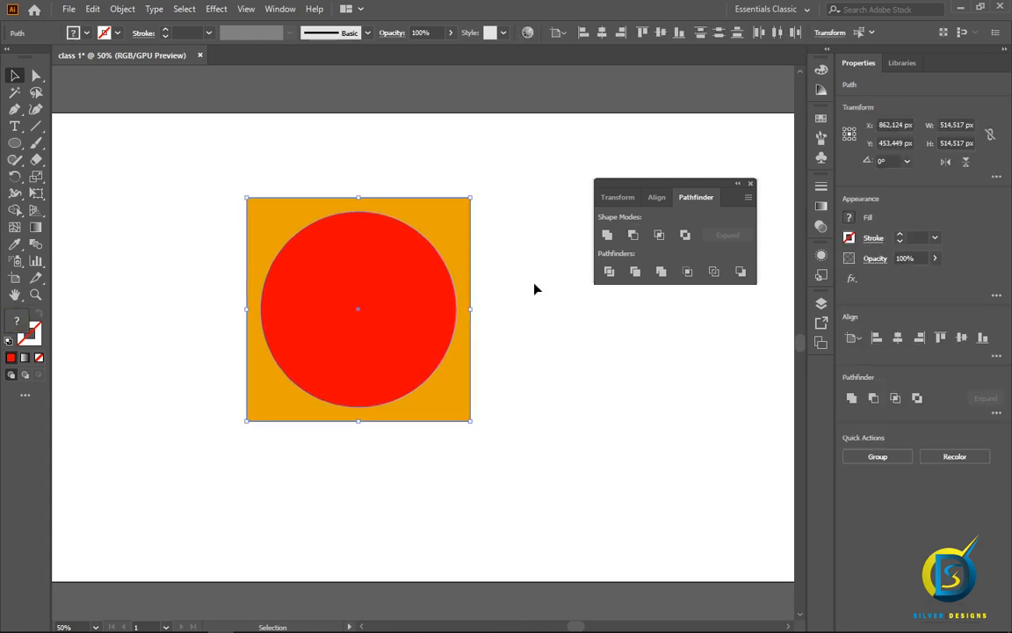
{"action": "left_click", "coordinate": [633, 235]}
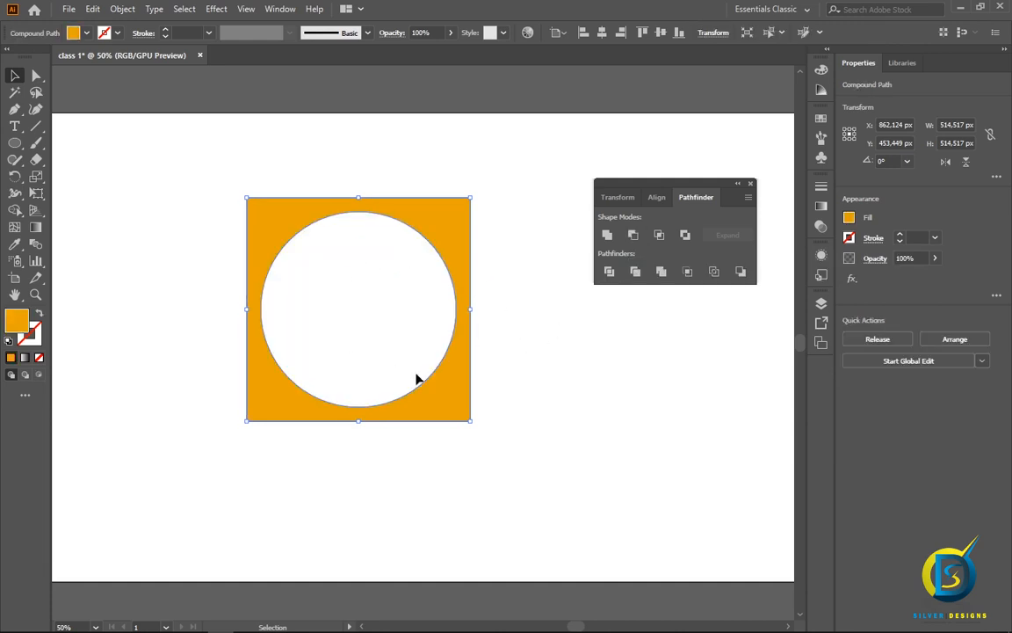
{"action": "left_click", "coordinate": [505, 291]}
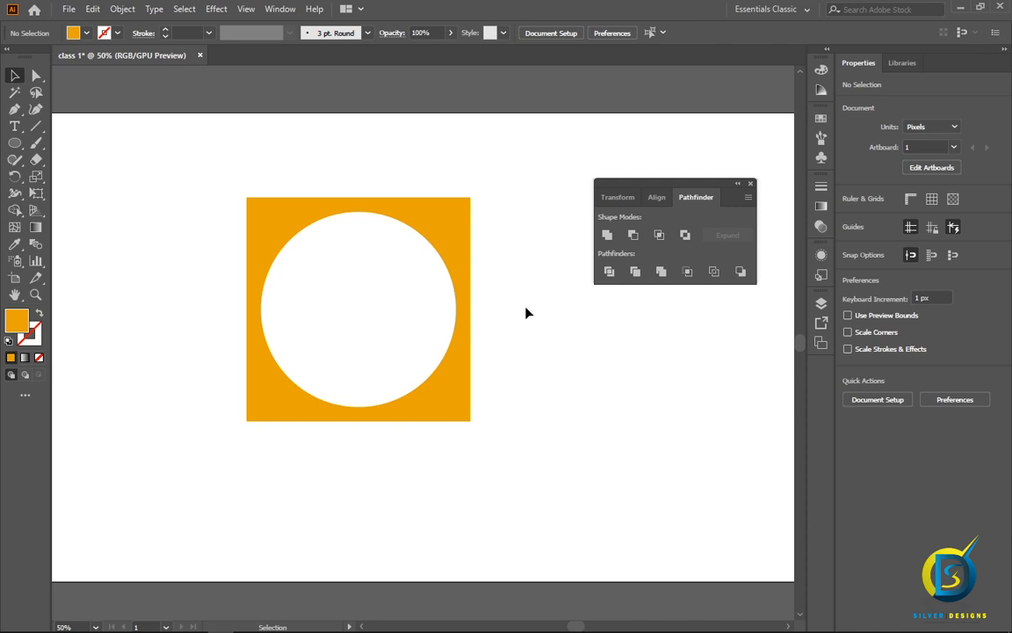
{"action": "key", "text": "ctrl+z"}
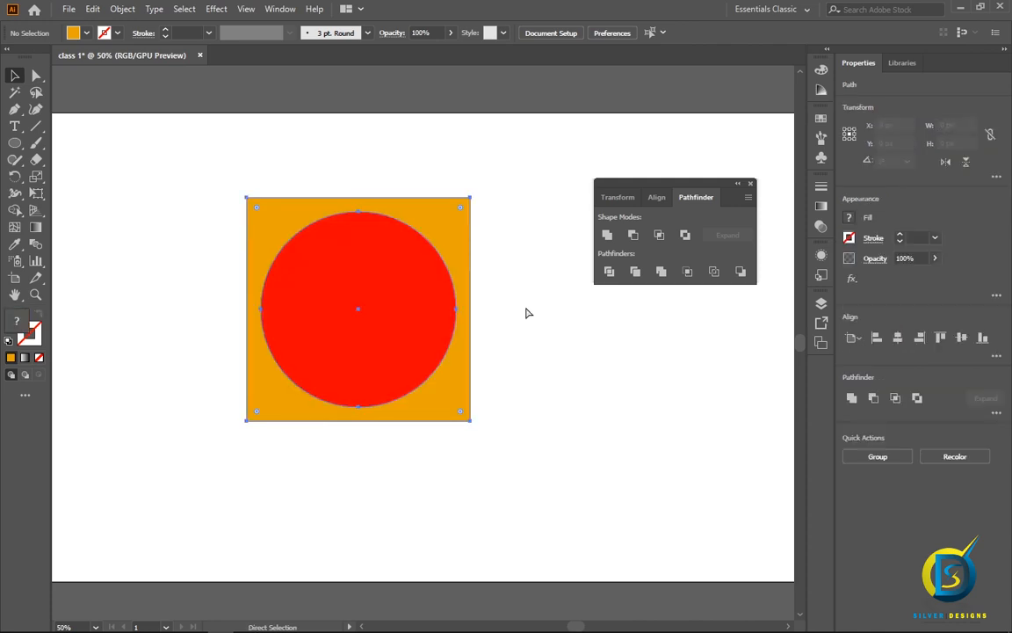
{"action": "left_click", "coordinate": [545, 312]}
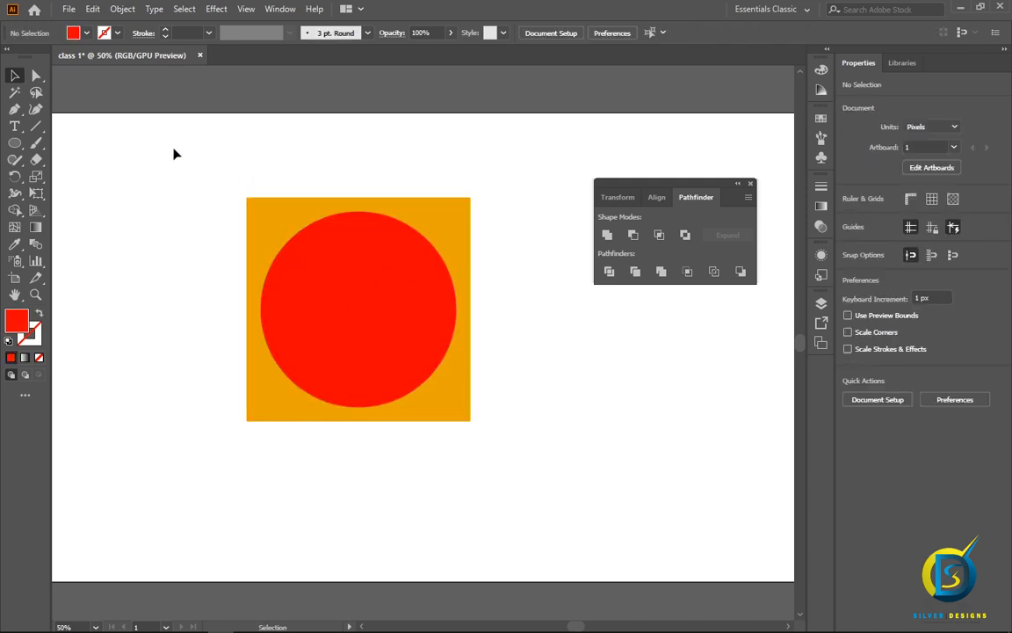
- Try Pathfinder Intersect on the orange square and red circle, and undo it
{"action": "left_click_drag", "start_coordinate": [174, 150], "coordinate": [546, 460]}
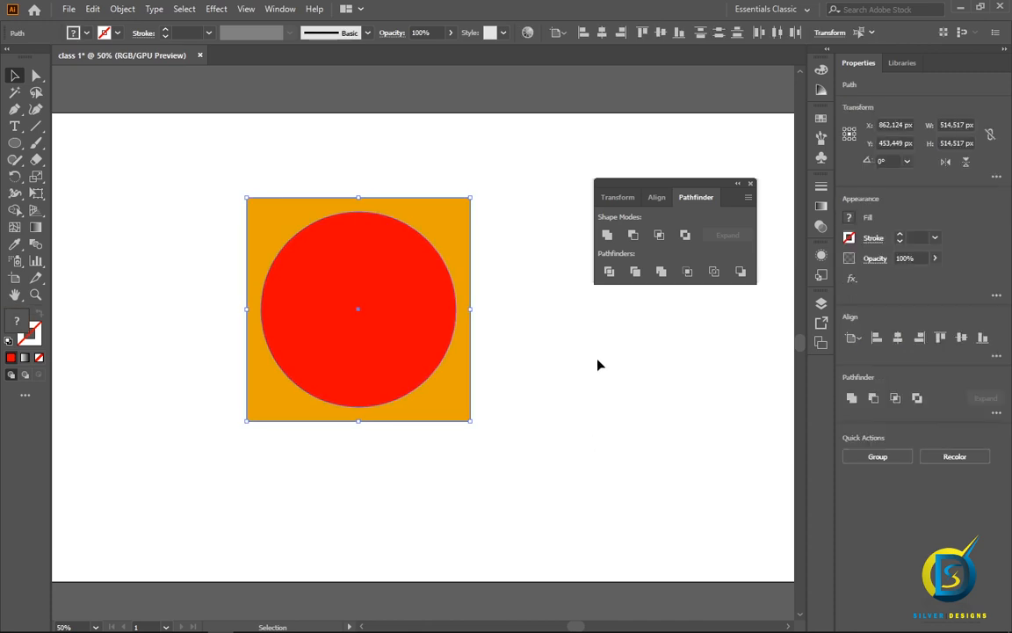
{"action": "left_click", "coordinate": [660, 236]}
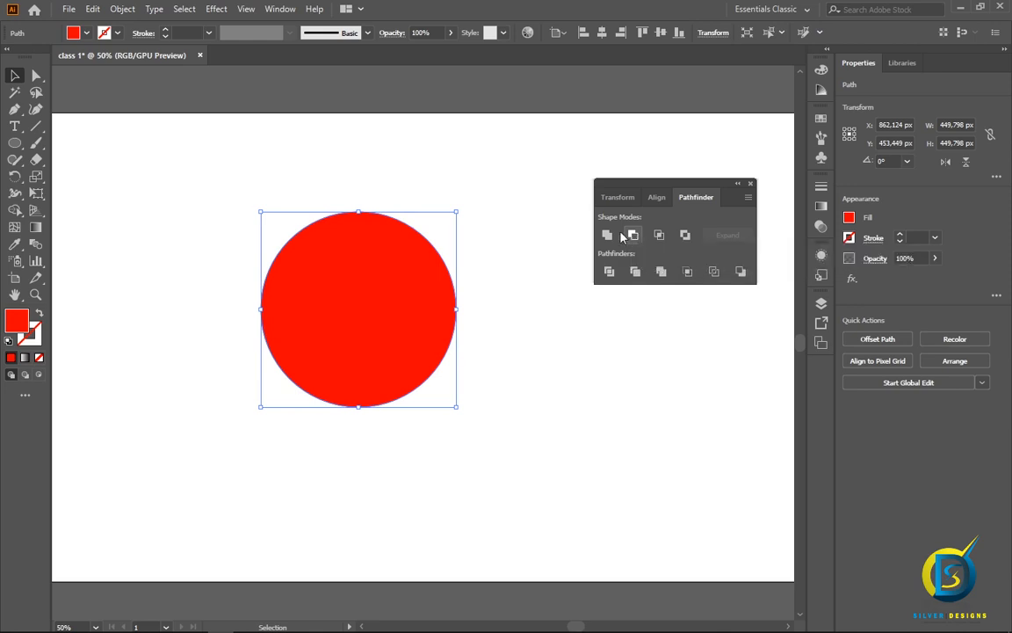
{"action": "left_click", "coordinate": [519, 274]}
{"action": "key", "text": "ctrl+z"}
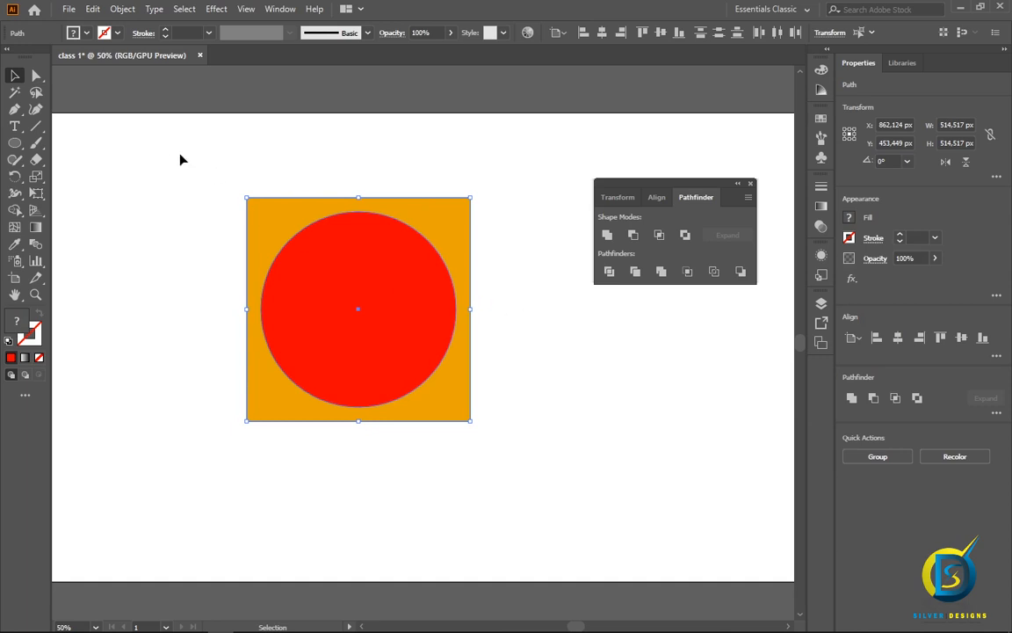
- Apply Pathfinder Exclude to the square and circle, and delete the resulting red shape
{"action": "left_click_drag", "start_coordinate": [176, 152], "coordinate": [515, 405]}
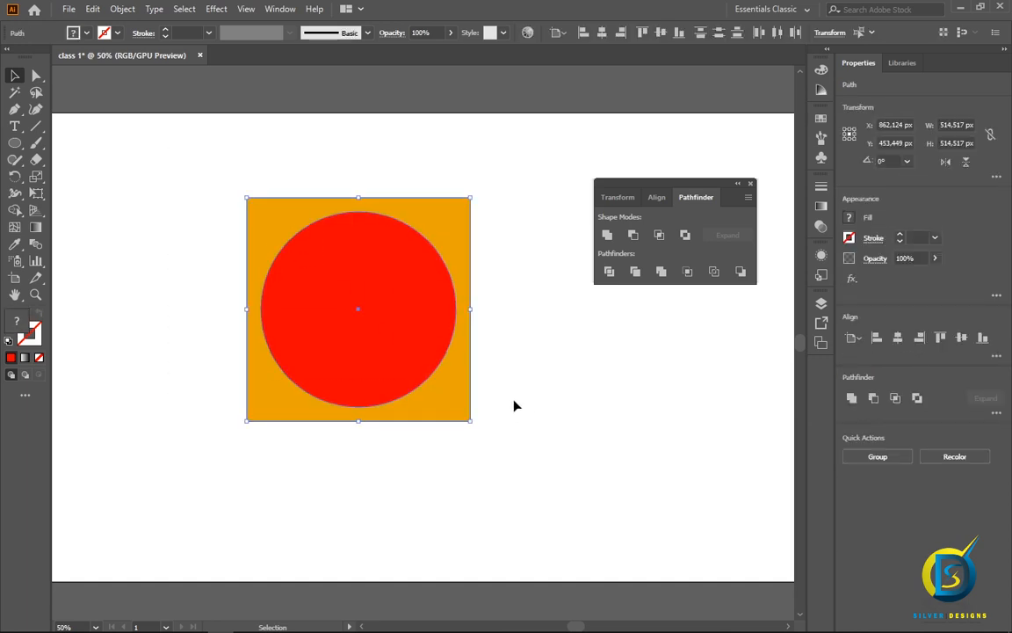
{"action": "left_click", "coordinate": [686, 236]}
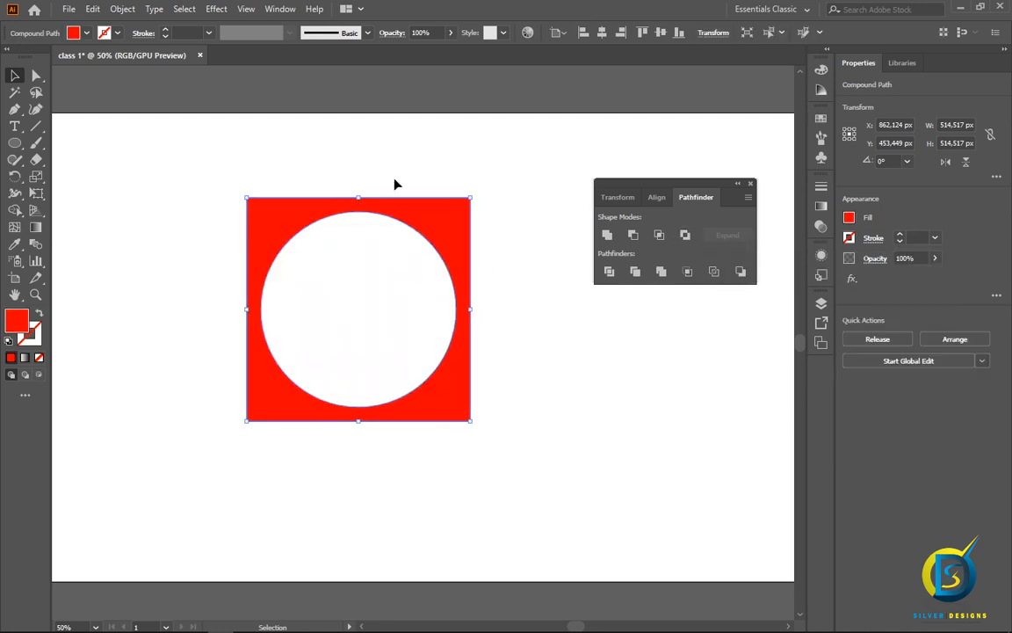
{"action": "left_click", "coordinate": [541, 387]}
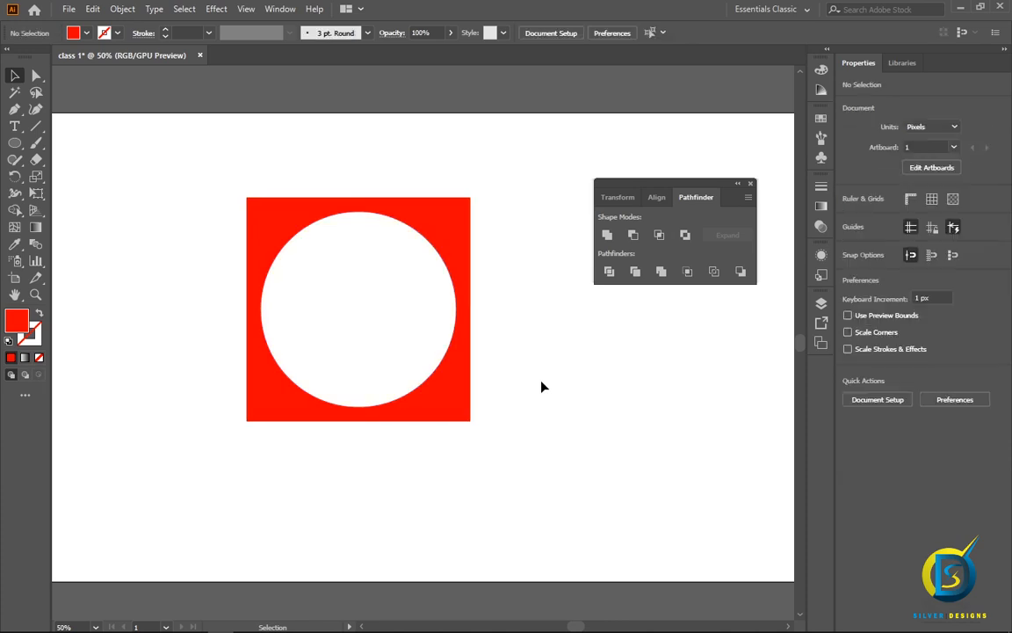
{"action": "left_click", "coordinate": [451, 221]}
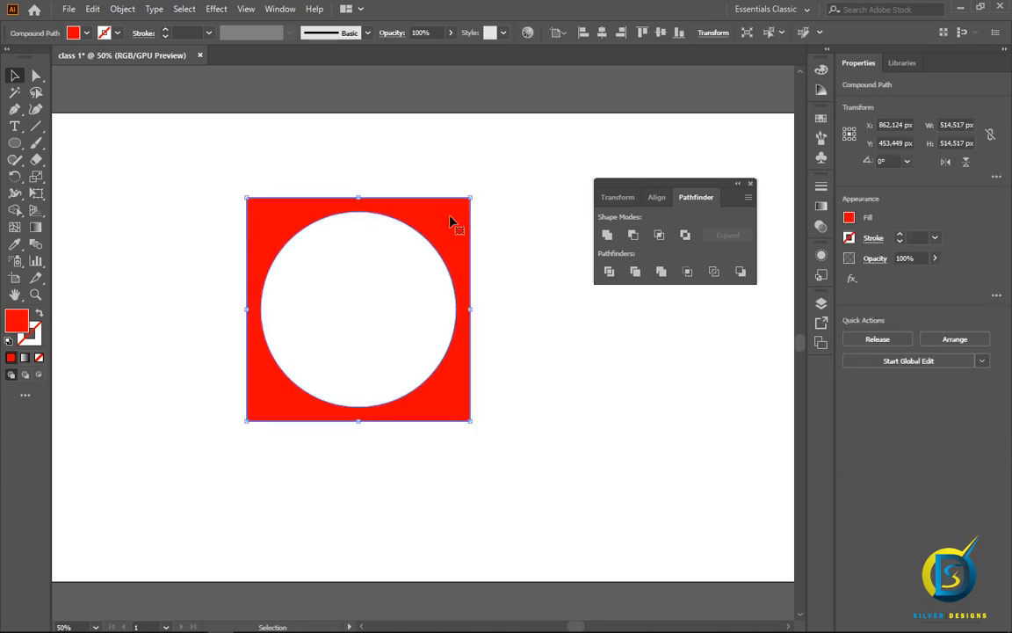
{"action": "key", "text": "Delete"}
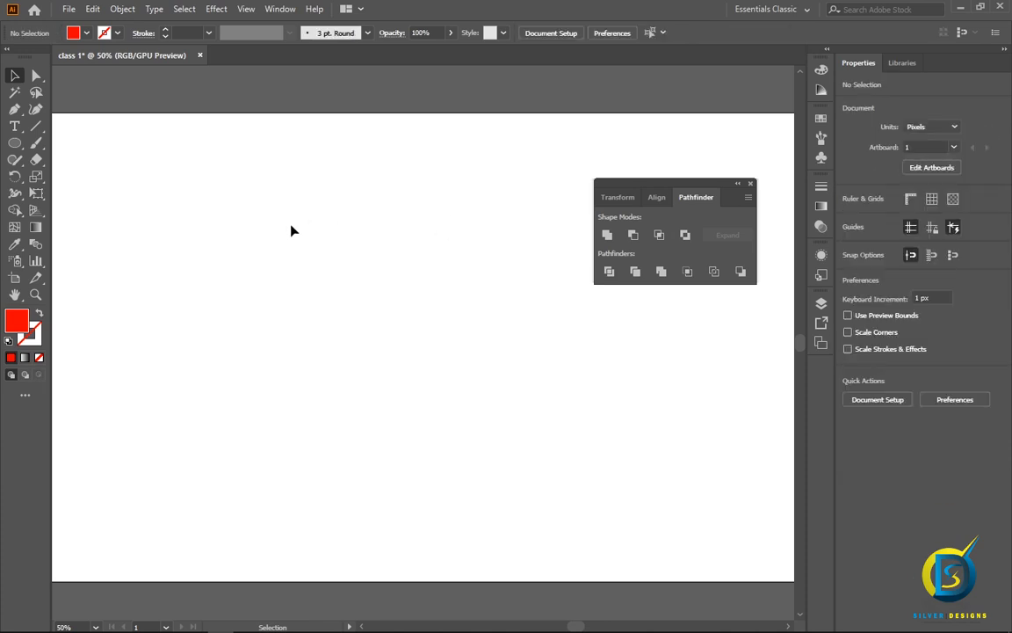
- Draw a red circle about 514.5 px in diameter with the Ellipse tool and shift it slightly up and to the right
{"action": "left_click", "coordinate": [14, 143]}
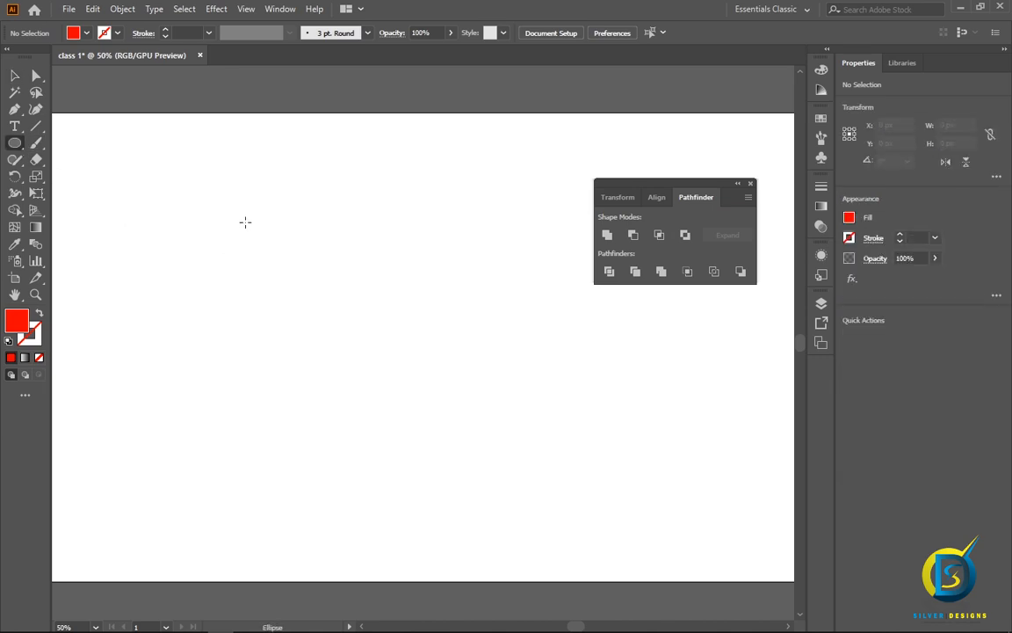
{"action": "left_click_drag", "start_coordinate": [227, 205], "coordinate": [450, 415]}
{"action": "mouse_move", "coordinate": [343, 320]}
{"action": "left_mouse_down"}
{"action": "mouse_move", "coordinate": [350, 304]}
{"action": "mouse_move", "coordinate": [357, 332]}
{"action": "mouse_move", "coordinate": [357, 315]}
{"action": "left_mouse_up"}
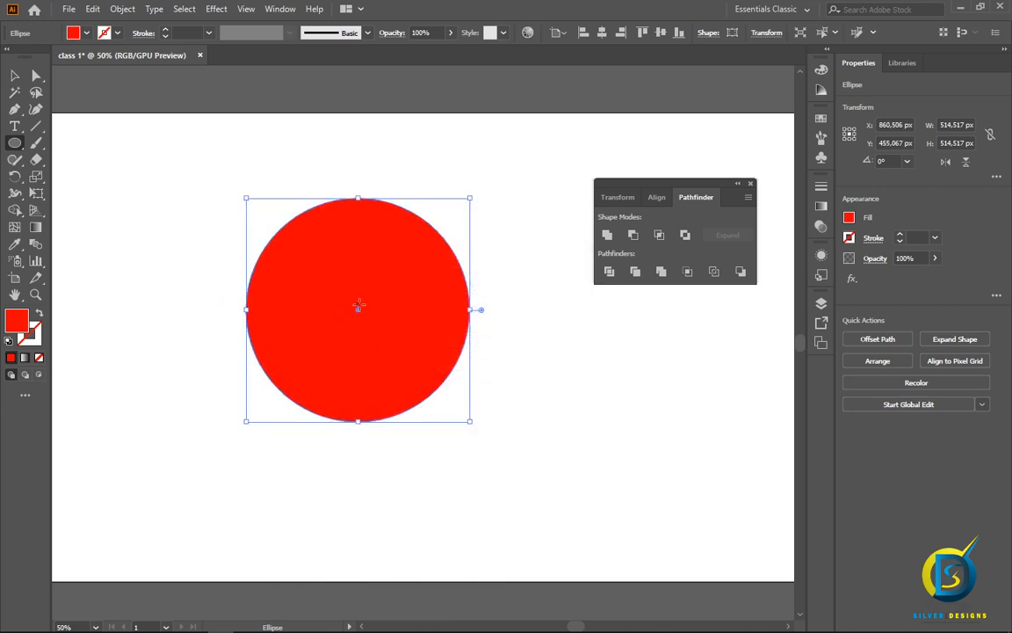
- Copy the red circle and paste the duplicate in place
{"action": "left_click", "coordinate": [91, 11]}
{"action": "left_click", "coordinate": [122, 76]}
{"action": "left_click", "coordinate": [93, 10]}
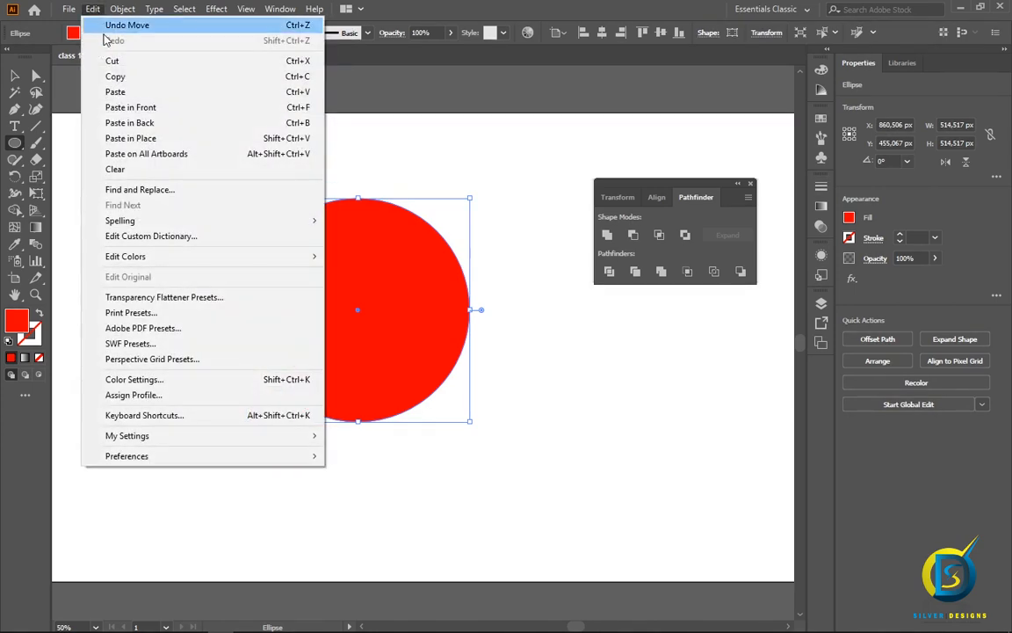
{"action": "left_click", "coordinate": [139, 140]}
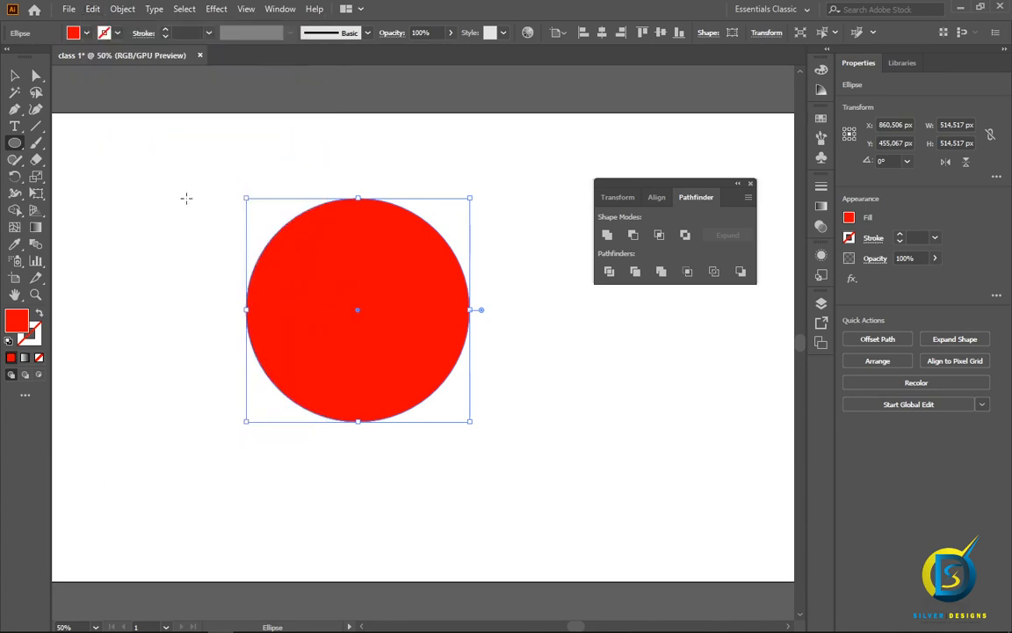
- Set the pasted circle's fill to the bright blue swatch
{"action": "left_click", "coordinate": [13, 76]}
{"action": "mouse_move", "coordinate": [357, 314]}
{"action": "left_mouse_down"}
{"action": "mouse_move", "coordinate": [410, 344]}
{"action": "mouse_move", "coordinate": [357, 310]}
{"action": "left_mouse_up"}
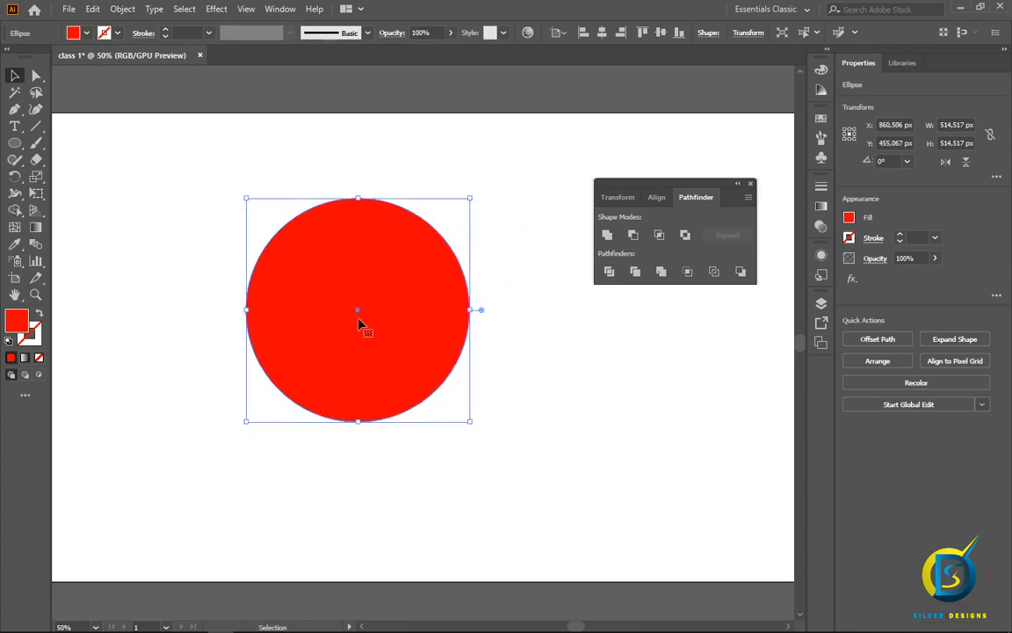
{"action": "left_click", "coordinate": [849, 217]}
{"action": "left_click", "coordinate": [774, 267]}
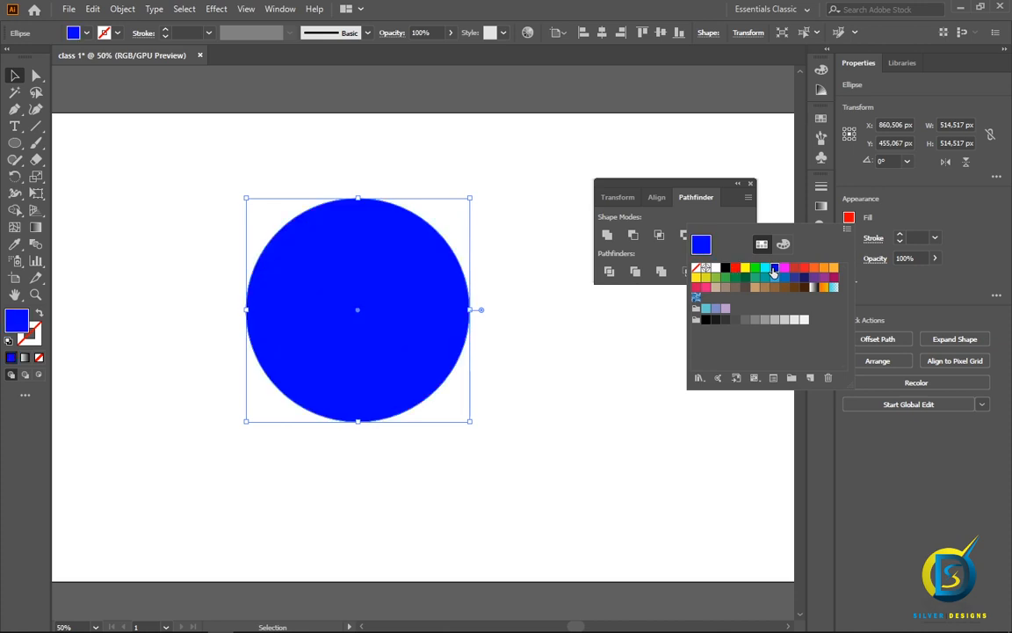
{"action": "left_click", "coordinate": [15, 77]}
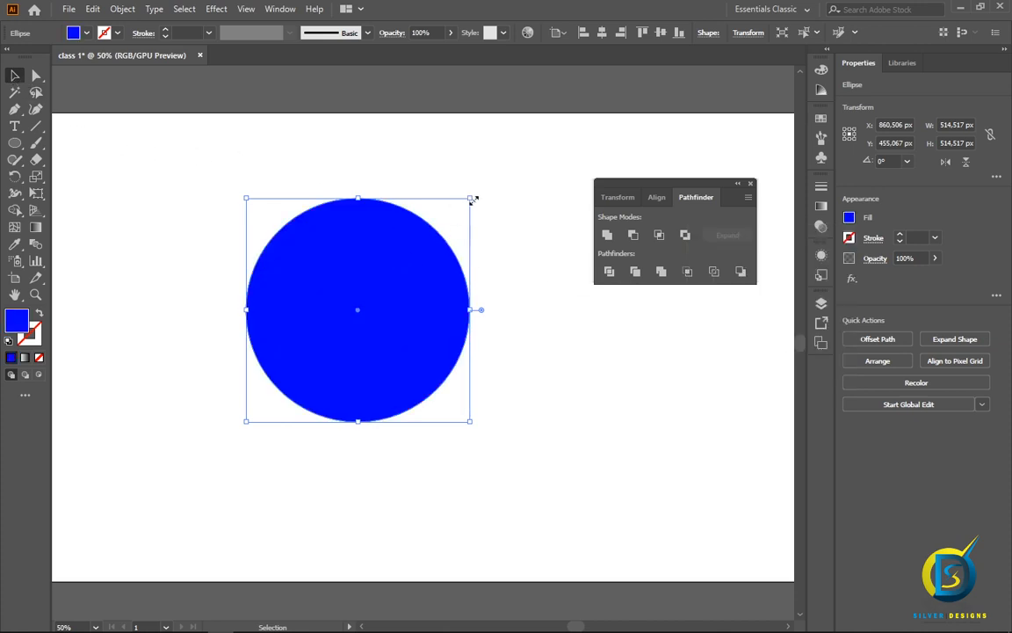
- Scale the blue circle proportionally about its centre to about 365.7 px in diameter and deselect it
{"action": "key", "text": "shift"}
{"action": "key", "text": "ctrl+shift"}
{"action": "left_click_drag", "start_coordinate": [456, 214], "coordinate": [437, 226]}
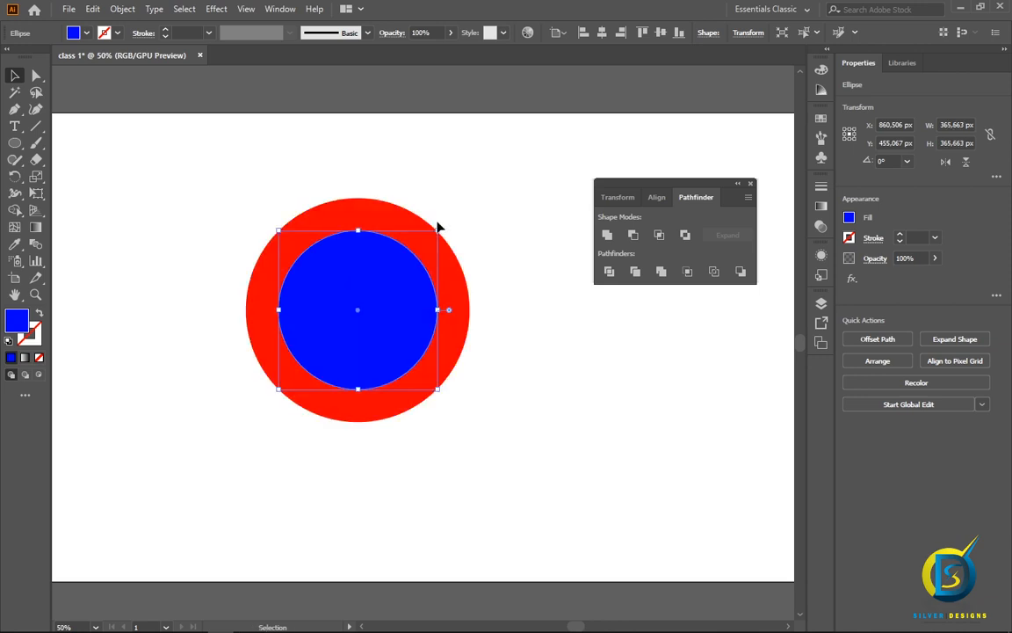
{"action": "left_click", "coordinate": [507, 230]}
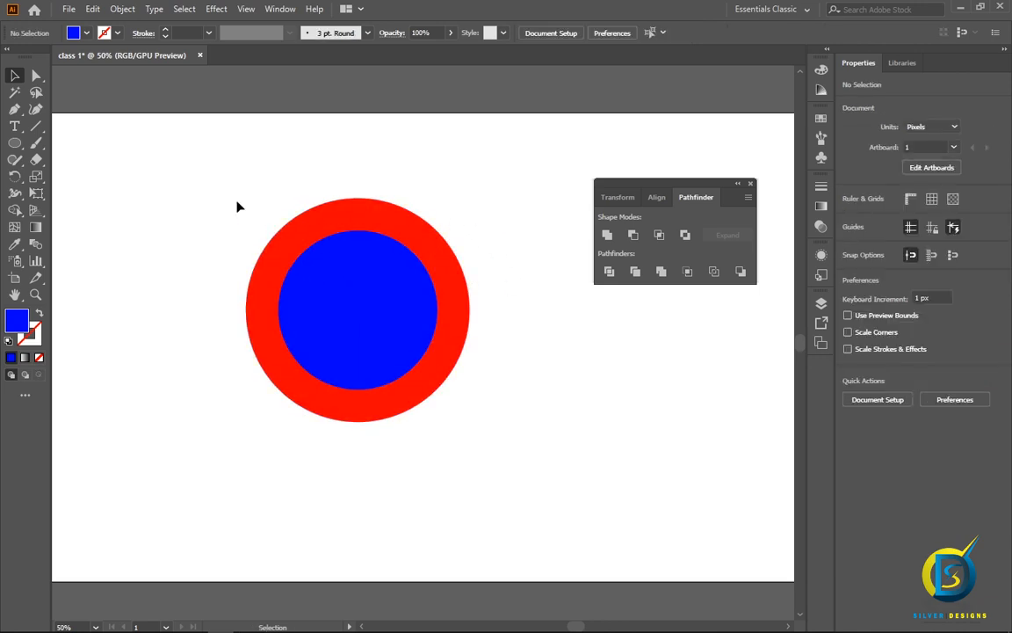
- Apply Pathfinder Exclude to both circles to form a ring, and move the ring up about 92 px
{"action": "left_click_drag", "start_coordinate": [186, 174], "coordinate": [508, 450]}
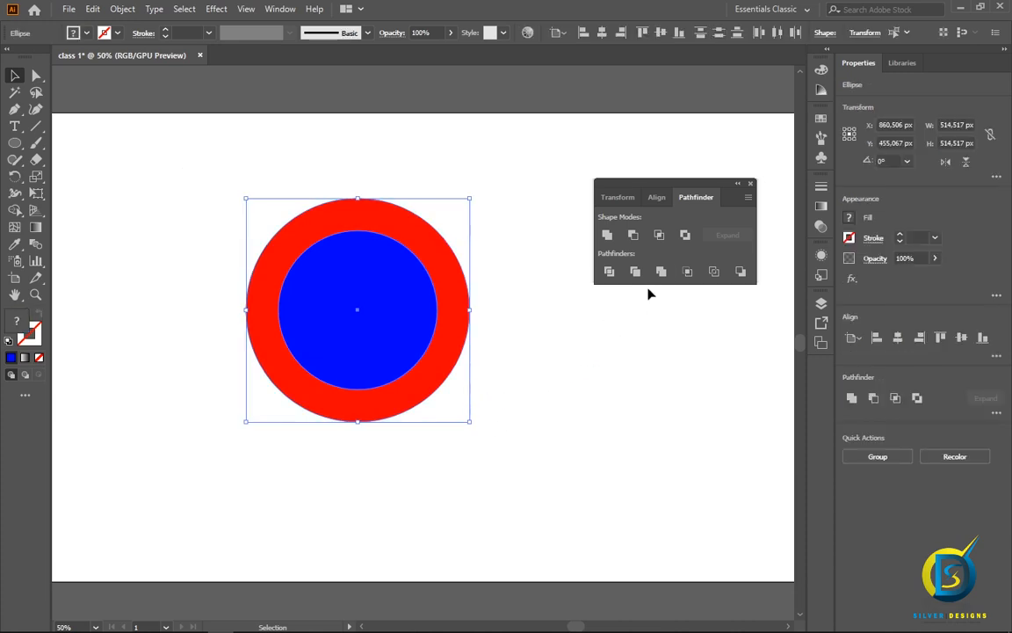
{"action": "left_click", "coordinate": [686, 234]}
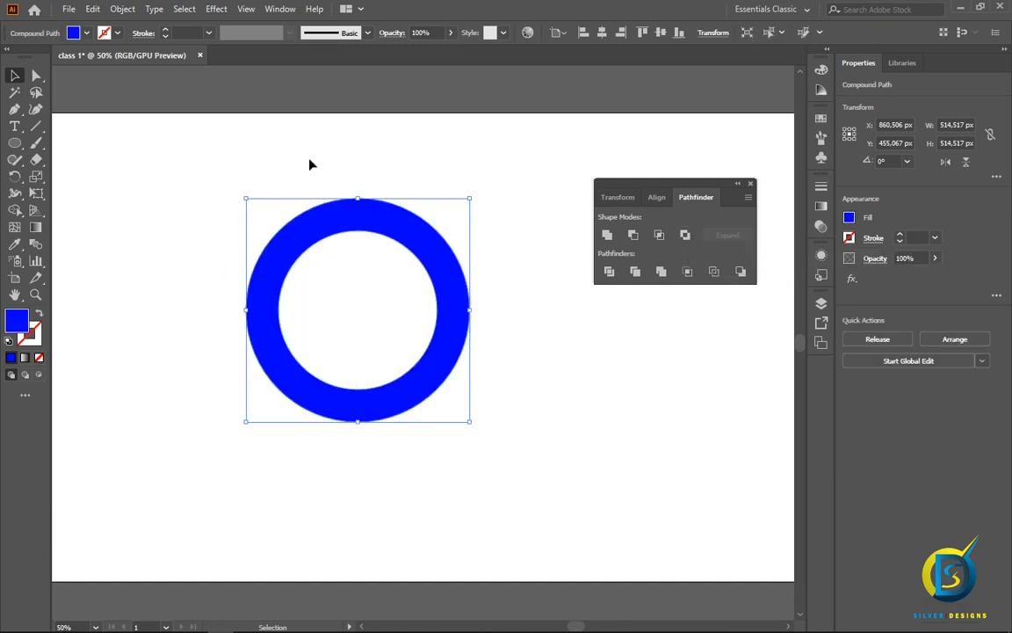
{"action": "left_click_drag", "start_coordinate": [440, 271], "coordinate": [446, 231]}
{"action": "left_click", "coordinate": [519, 268]}
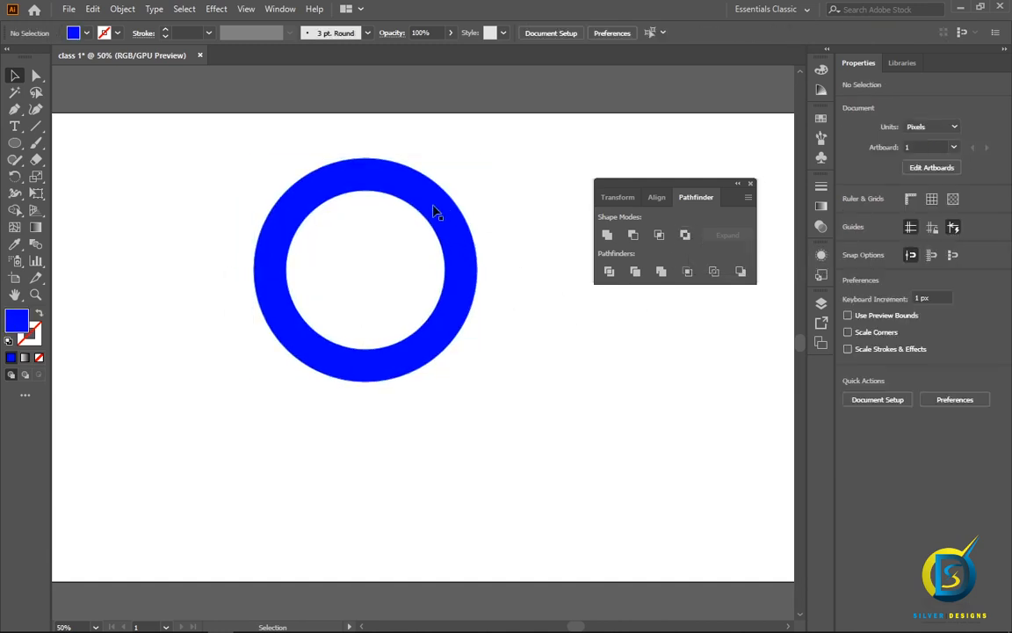
- Duplicate the ring 440.09 px straight down so the two rings overlap as a figure 8, and deselect it
{"action": "left_click", "coordinate": [413, 198]}
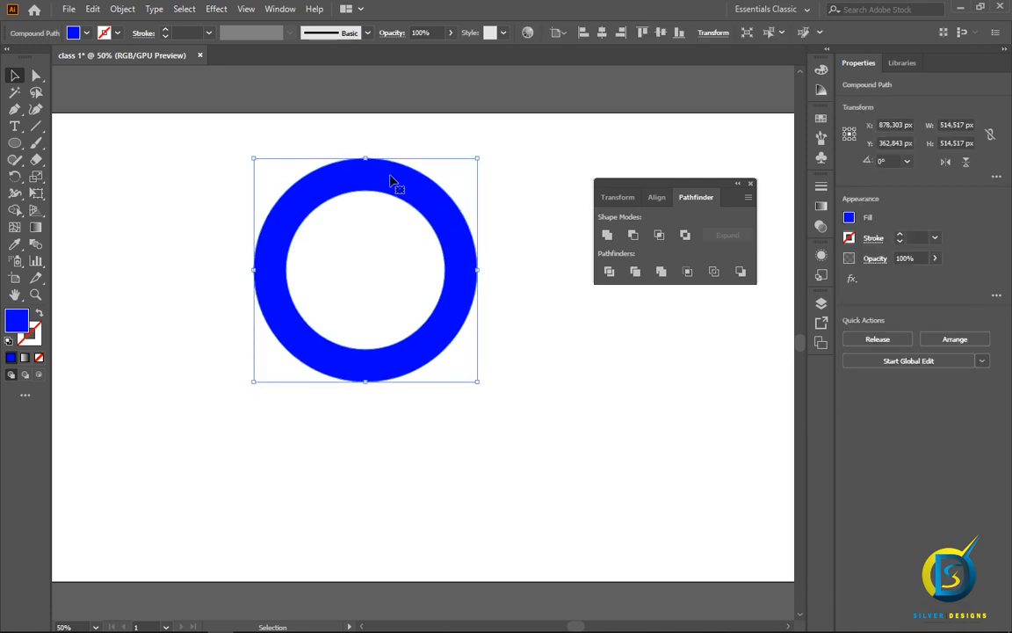
{"action": "left_click_drag", "start_coordinate": [396, 174], "coordinate": [394, 369]}
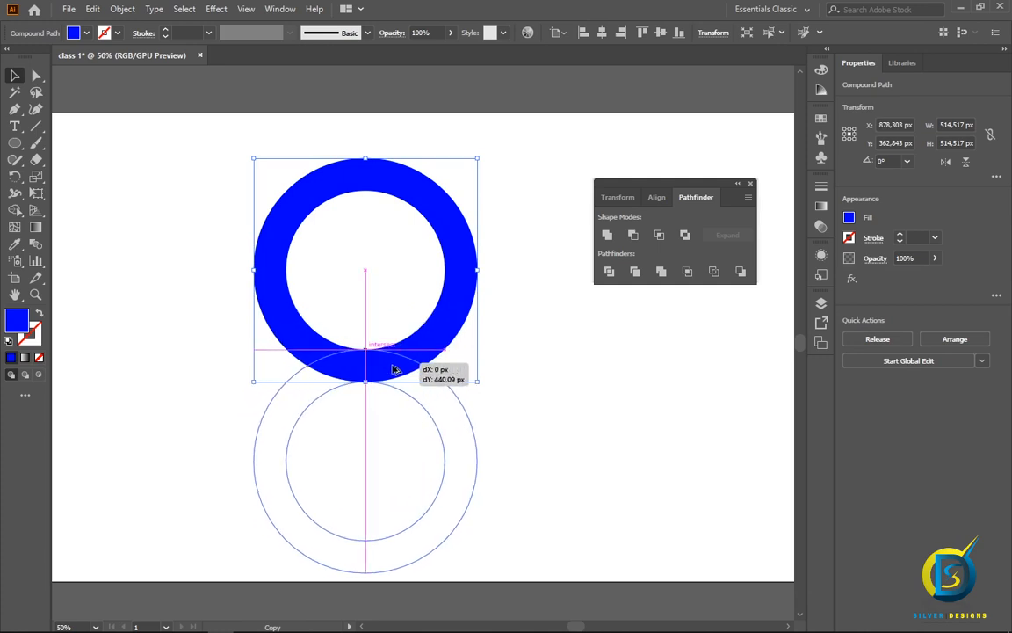
{"action": "left_click_drag", "start_coordinate": [394, 369], "coordinate": [394, 367]}
{"action": "left_click", "coordinate": [246, 165]}
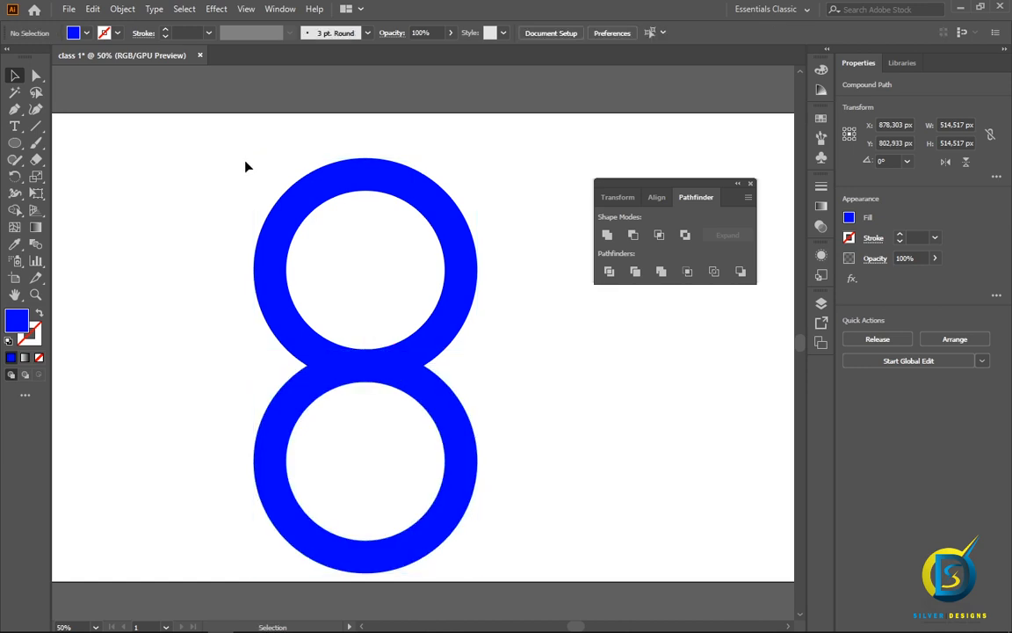
- Move both rings up slightly and scale them together to about 466 x 864.5 px, and deselect them
{"action": "left_click_drag", "start_coordinate": [263, 210], "coordinate": [502, 535]}
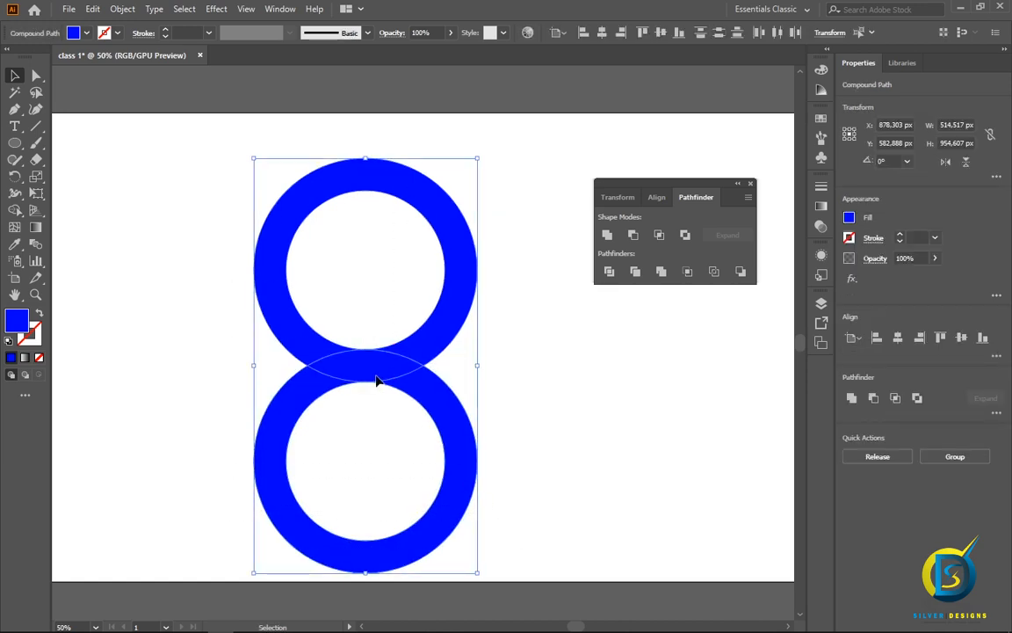
{"action": "left_click_drag", "start_coordinate": [377, 382], "coordinate": [373, 354]}
{"action": "left_click", "coordinate": [511, 398]}
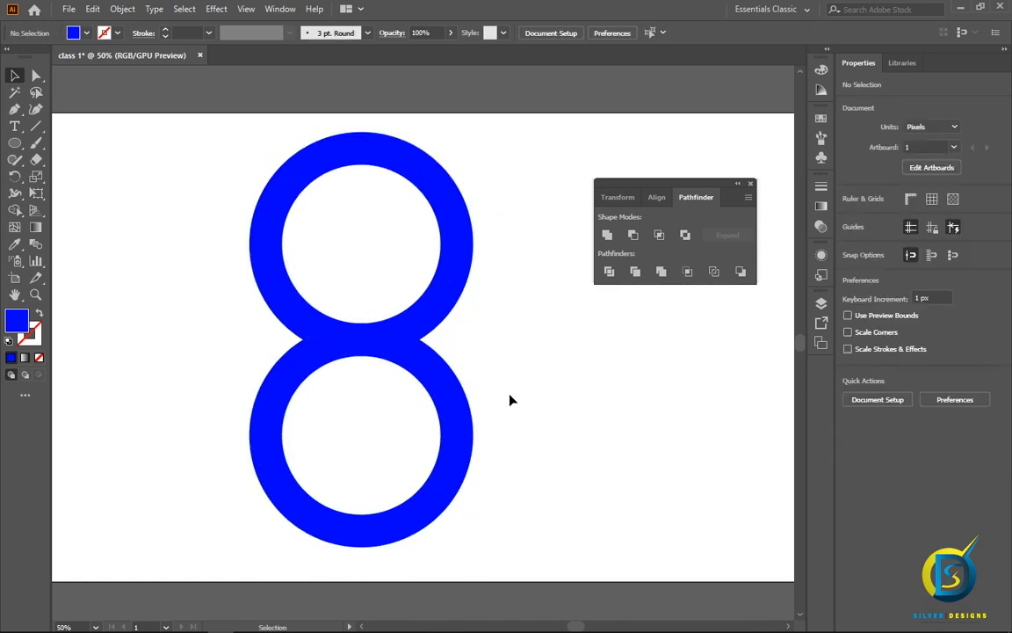
{"action": "left_click_drag", "start_coordinate": [196, 126], "coordinate": [457, 354]}
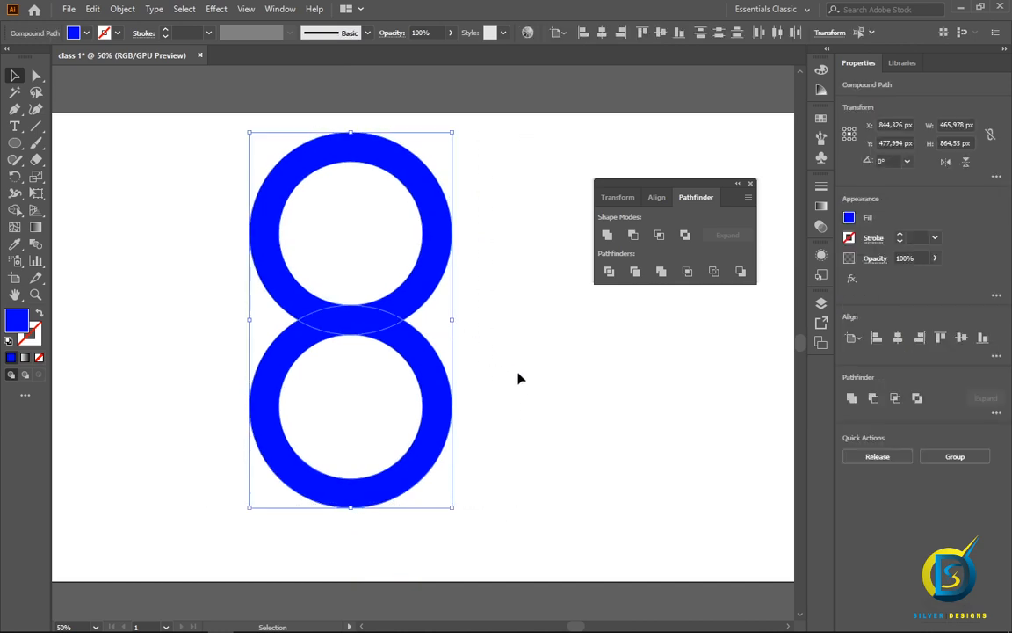
{"action": "left_click", "coordinate": [254, 169]}
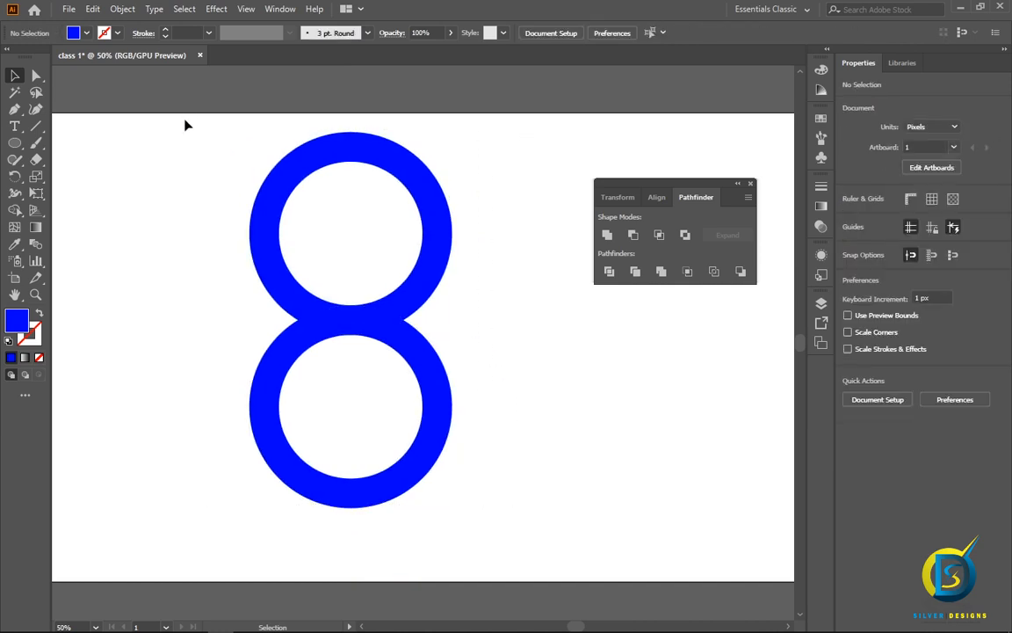
- Select both rings and combine them with Pathfinder Merge
{"action": "left_click_drag", "start_coordinate": [184, 124], "coordinate": [494, 522]}
{"action": "key", "text": "ctrl+8"}
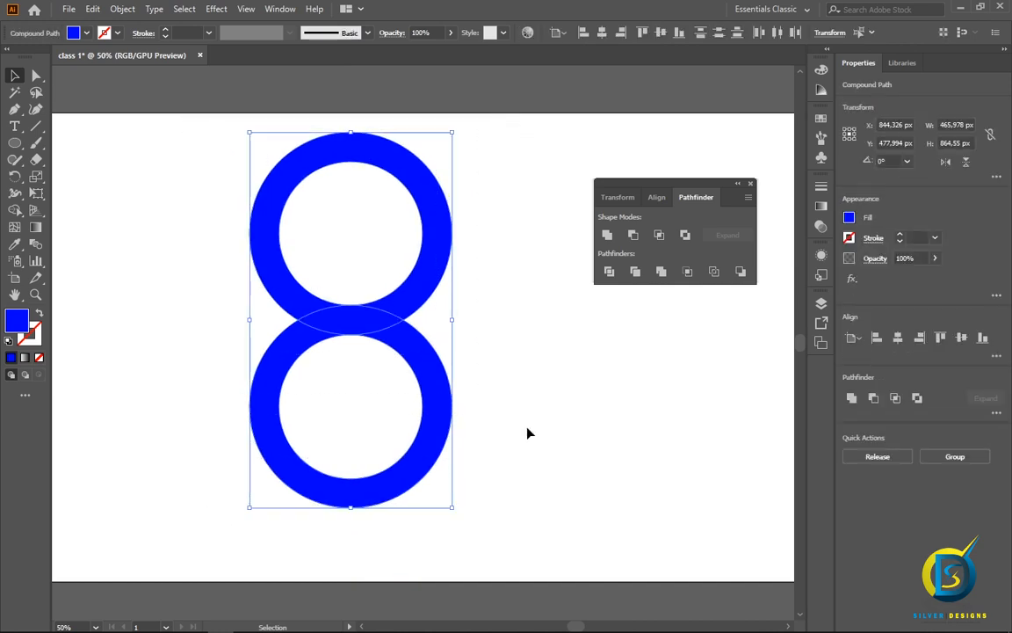
{"action": "left_click", "coordinate": [661, 273]}
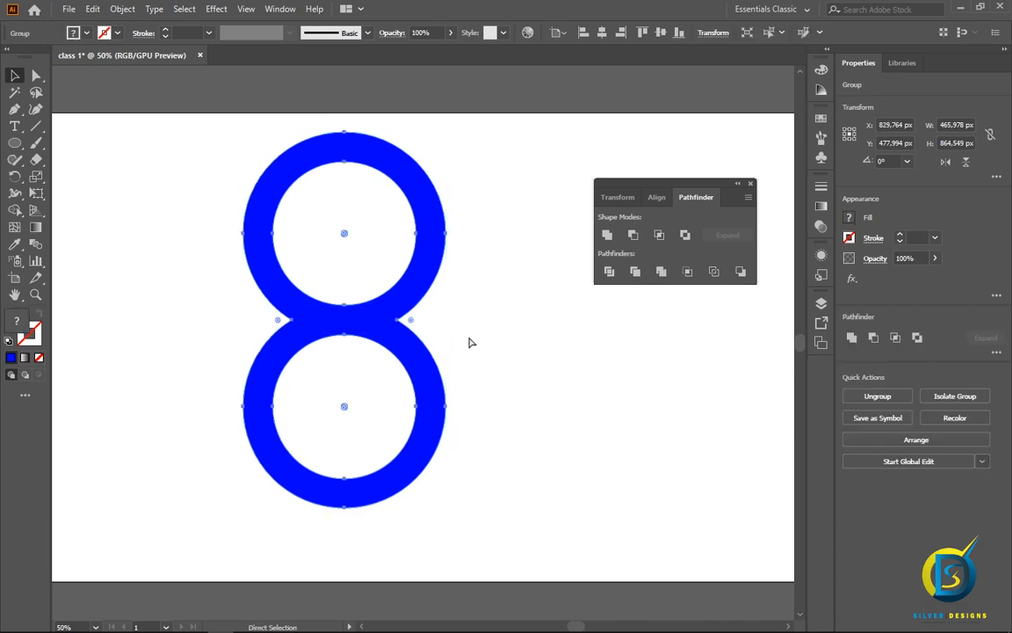
- Deselect the merged figure 8 and move it slightly as one shape
{"action": "left_click", "coordinate": [472, 341]}
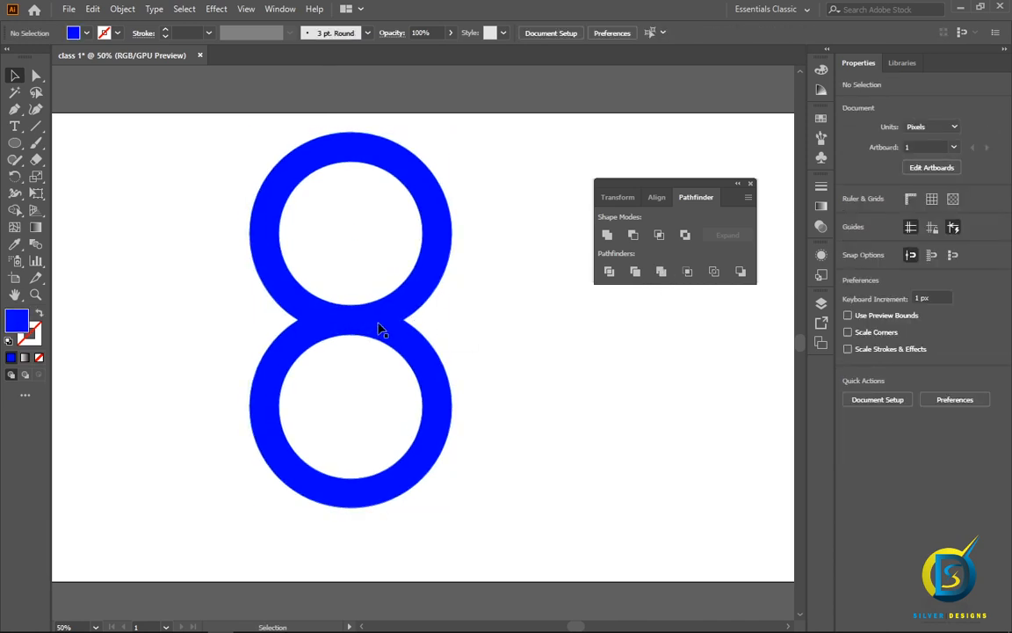
{"action": "left_click_drag", "start_coordinate": [353, 320], "coordinate": [337, 317]}
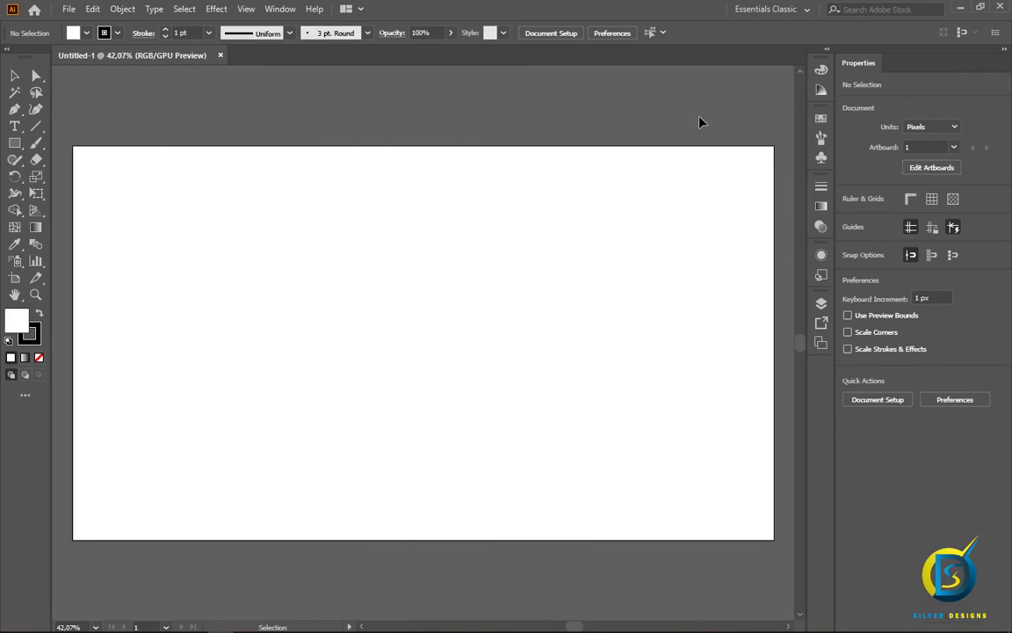
- Place the placeholder text "Lorem ipsum" near the artboard's centre with the Type Tool and set its font size to 72 pt
{"action": "left_click", "coordinate": [20, 130]}
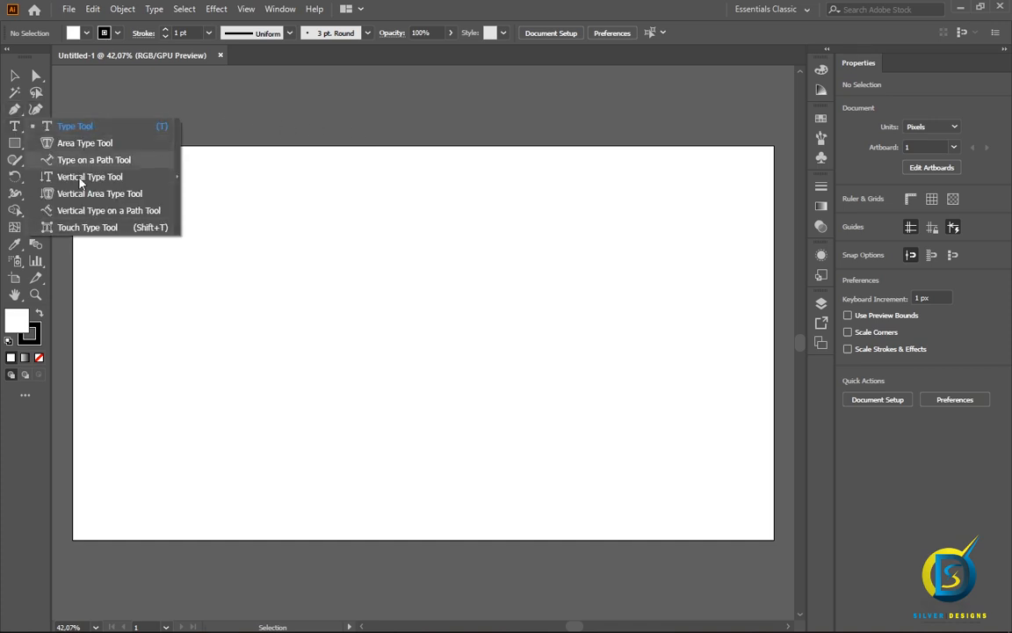
{"action": "left_click", "coordinate": [82, 130]}
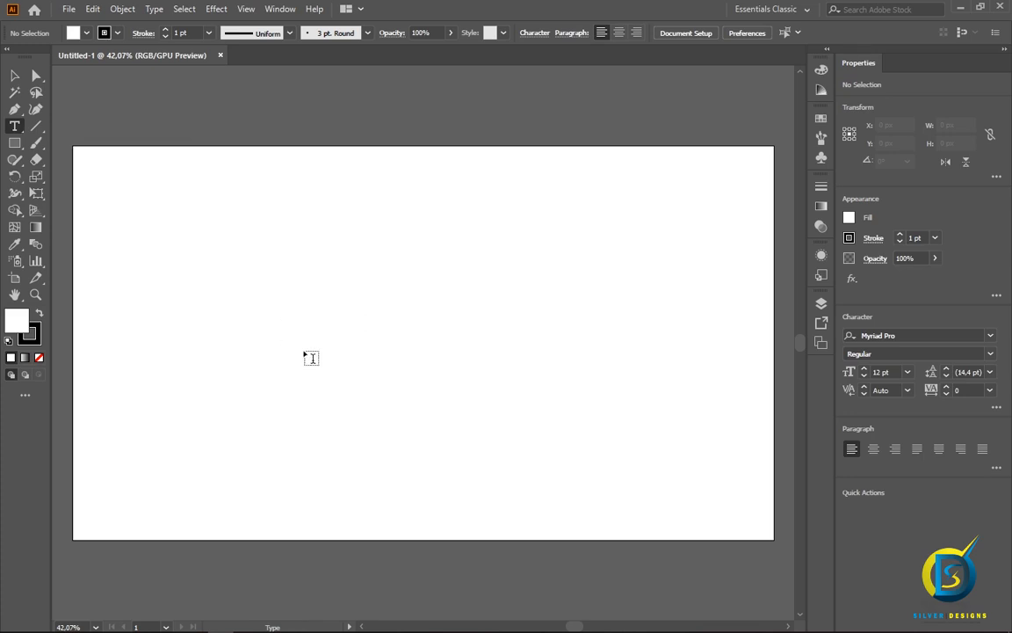
{"action": "left_click", "coordinate": [309, 325]}
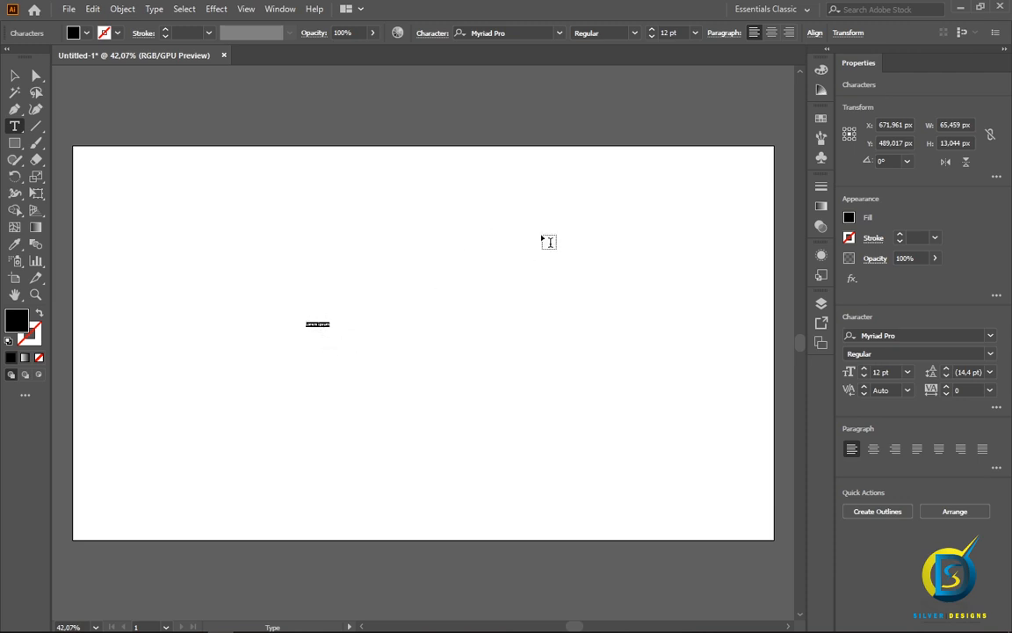
{"action": "left_click", "coordinate": [695, 33]}
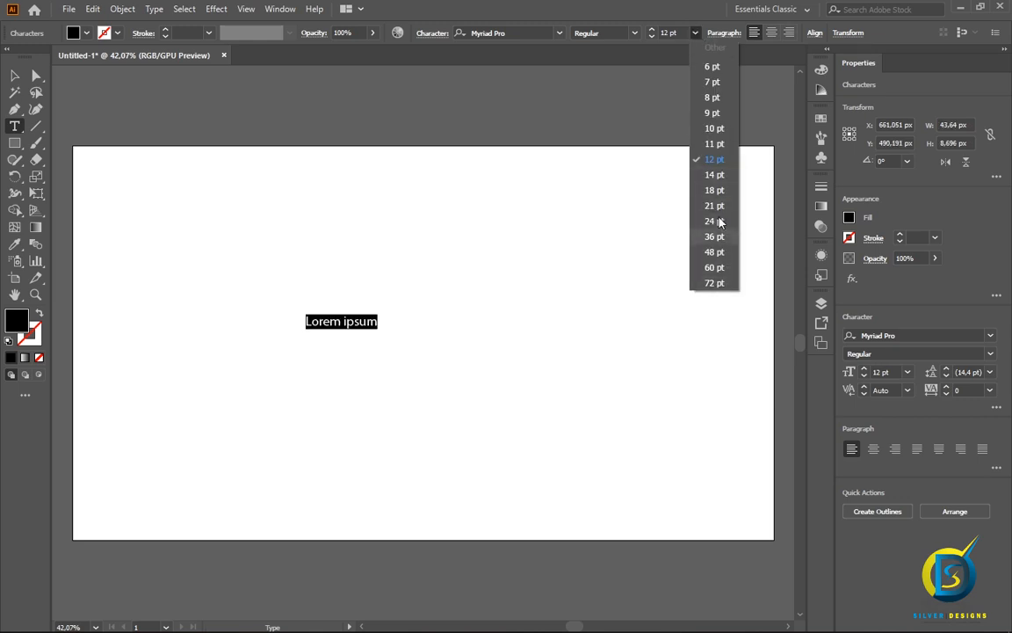
{"action": "left_click", "coordinate": [714, 283]}
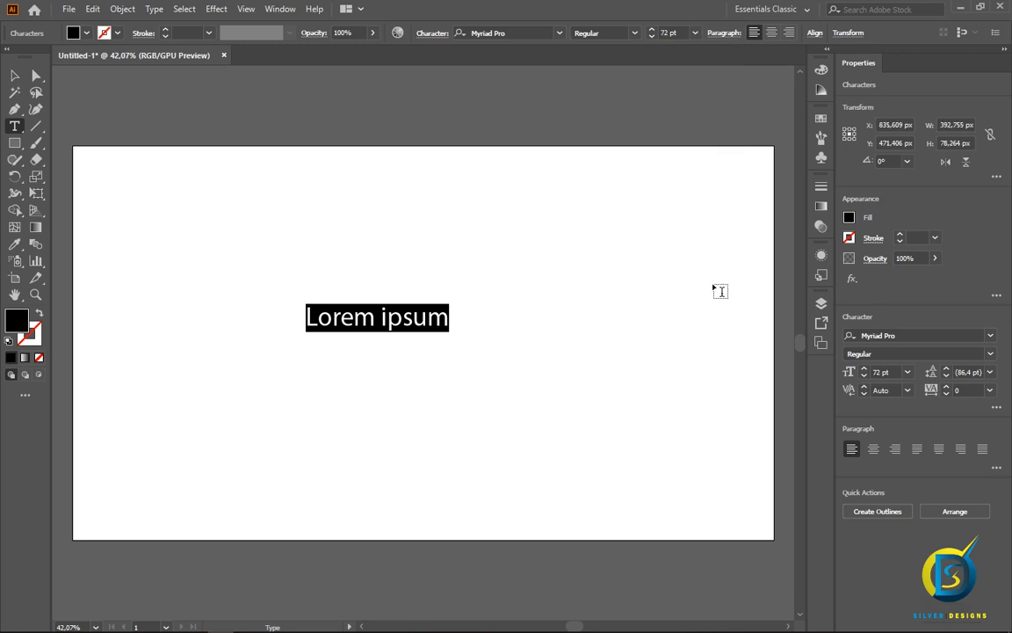
- Move the text about 100 px right and 15 px down, scale it to about 908 x 172 px, and deselect it
{"action": "left_click", "coordinate": [15, 77]}
{"action": "left_click_drag", "start_coordinate": [401, 322], "coordinate": [439, 326]}
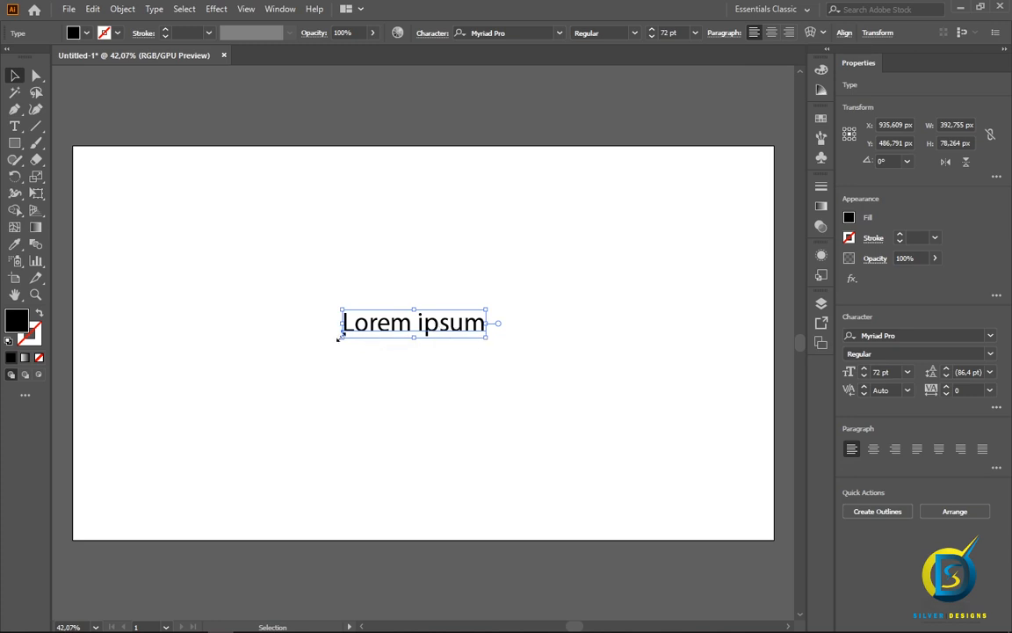
{"action": "left_click_drag", "start_coordinate": [341, 340], "coordinate": [338, 340]}
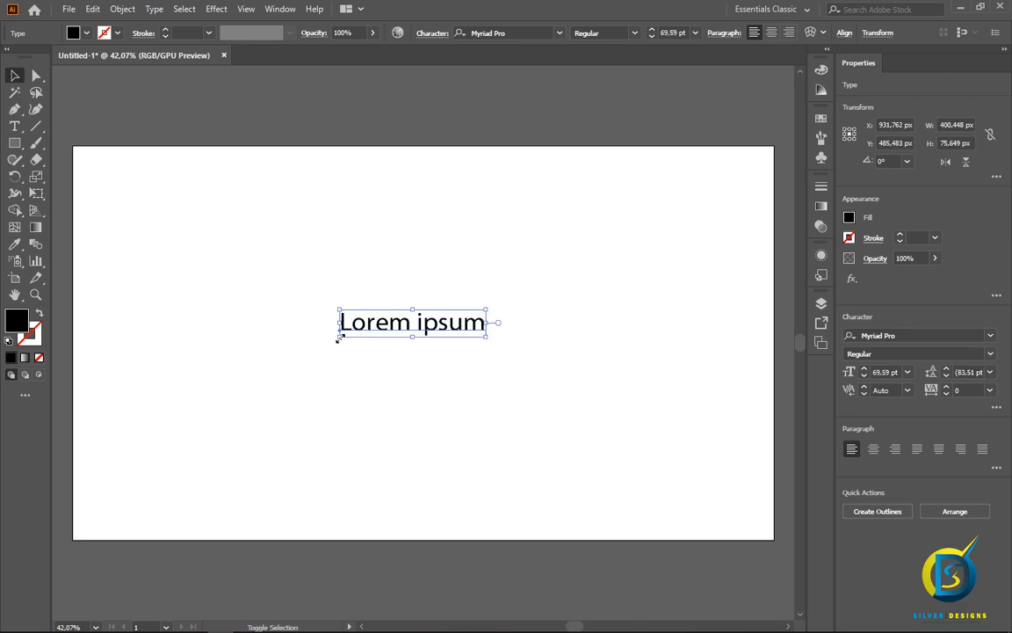
{"action": "left_click_drag", "start_coordinate": [338, 339], "coordinate": [155, 415]}
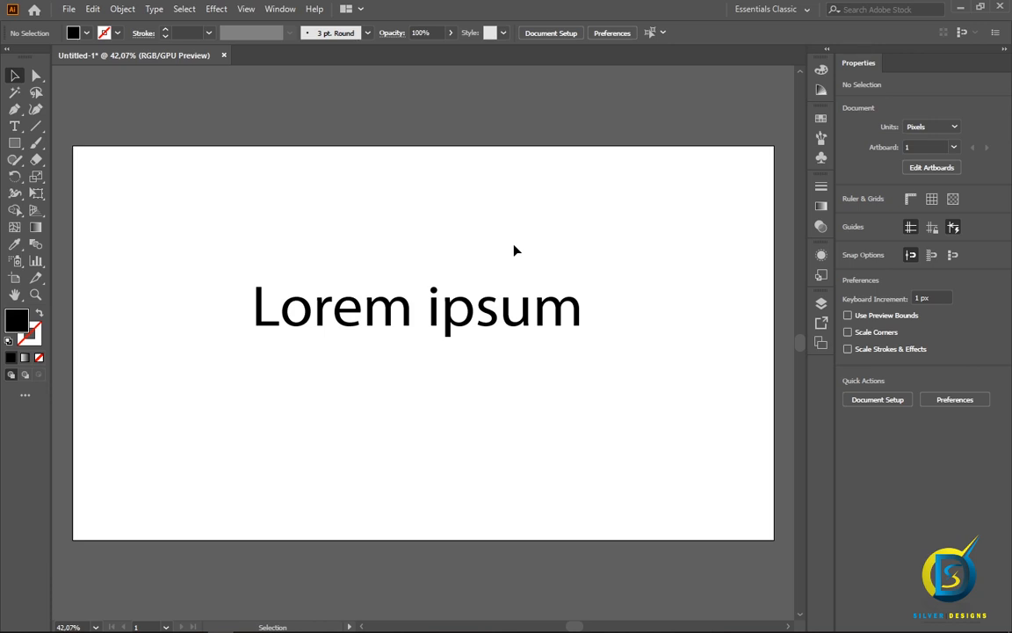
- Select all characters of "Lorem ipsum" and fill them with the red swatch
{"action": "left_click", "coordinate": [405, 313]}
{"action": "double_click", "coordinate": [404, 313]}
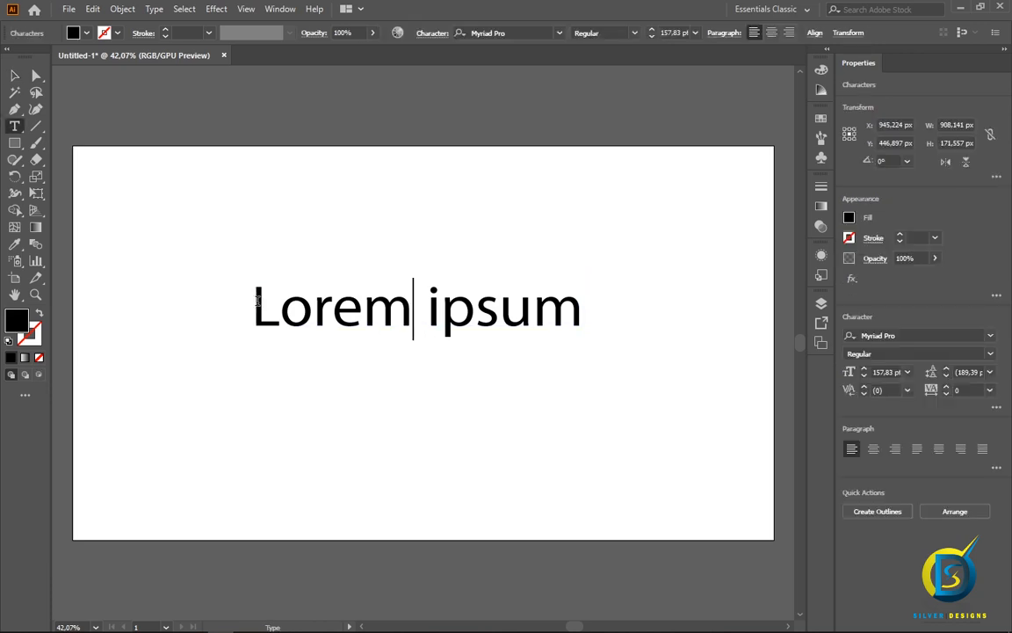
{"action": "left_click_drag", "start_coordinate": [258, 299], "coordinate": [567, 318]}
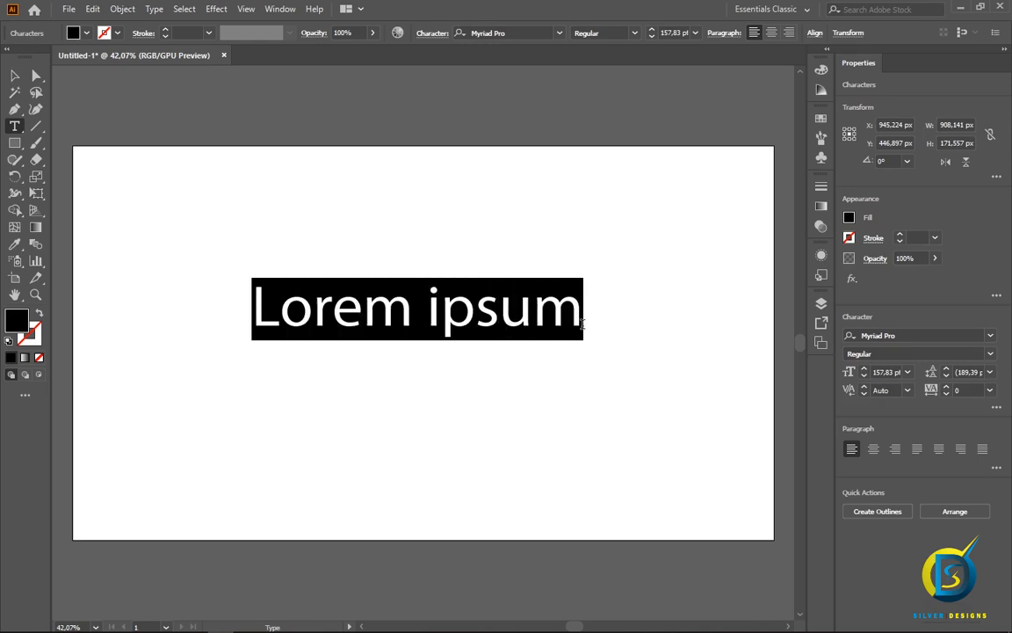
{"action": "left_click", "coordinate": [849, 218]}
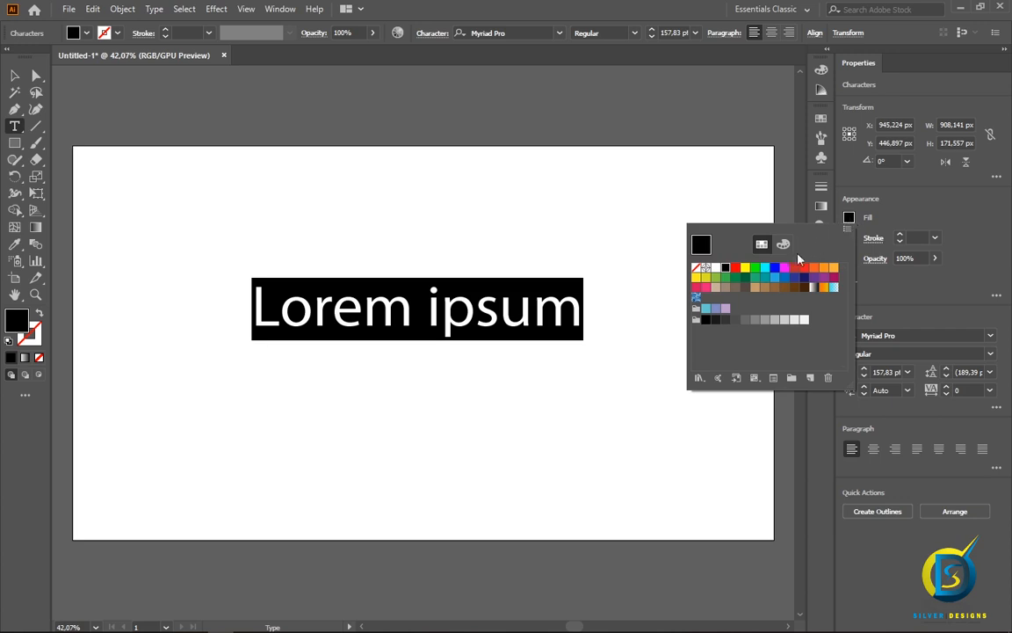
{"action": "left_click", "coordinate": [735, 269]}
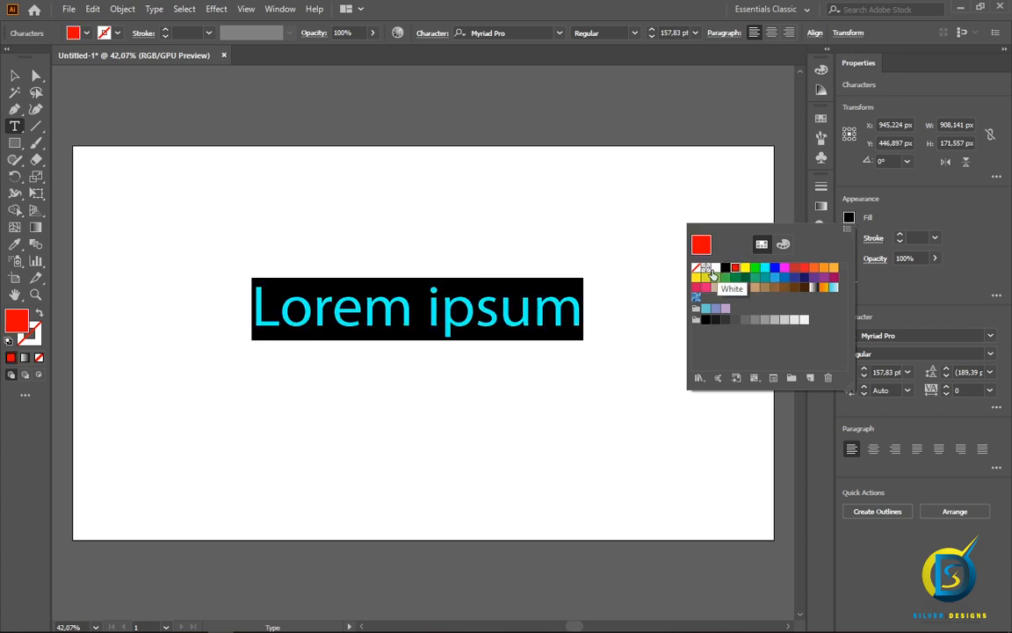
{"action": "left_click", "coordinate": [14, 73]}
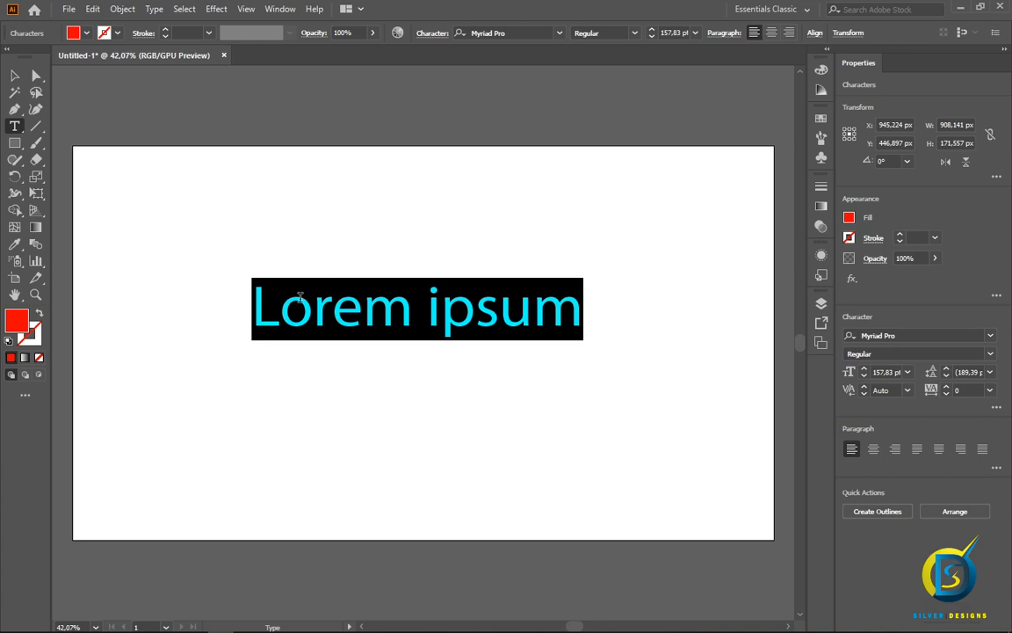
- Change the fill of all "Lorem ipsum" characters to the blue swatch, and deselect the text
{"action": "left_click", "coordinate": [251, 308]}
{"action": "left_click_drag", "start_coordinate": [250, 309], "coordinate": [606, 314]}
{"action": "left_click", "coordinate": [77, 33]}
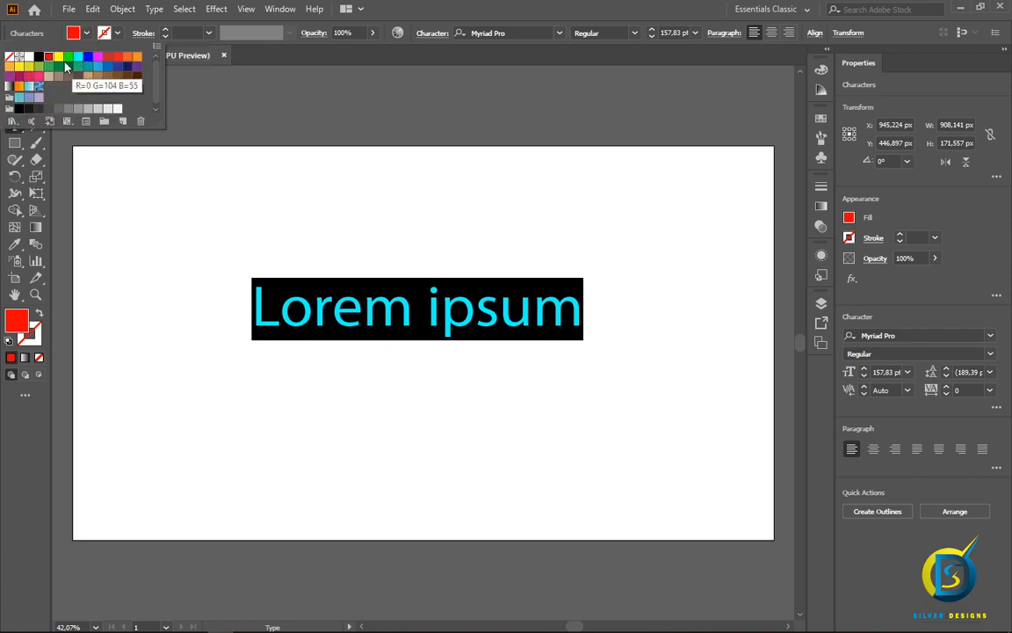
{"action": "left_click", "coordinate": [87, 56]}
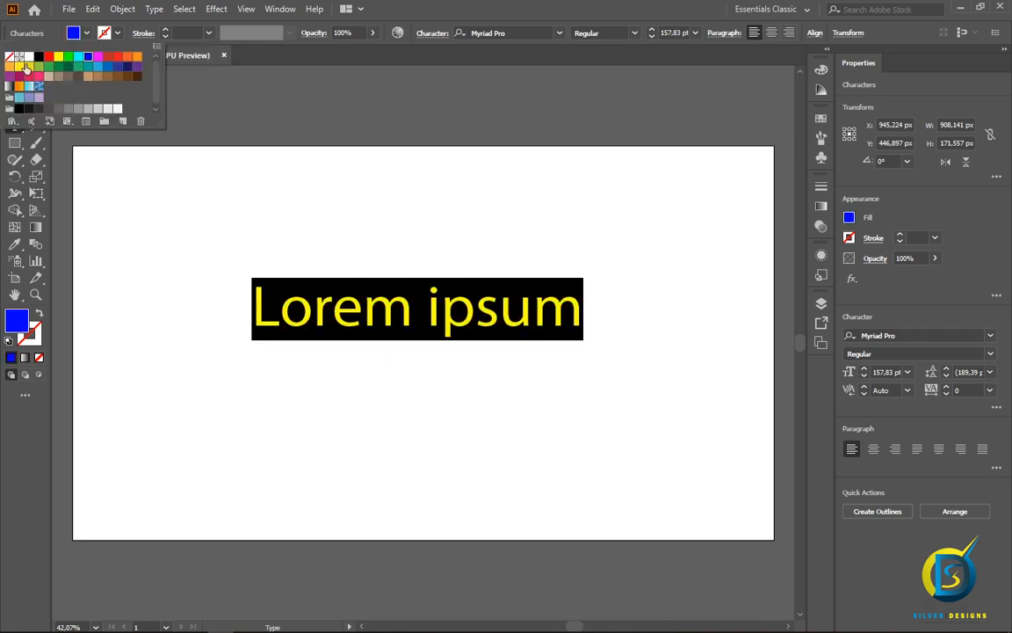
{"action": "key", "text": "Escape"}
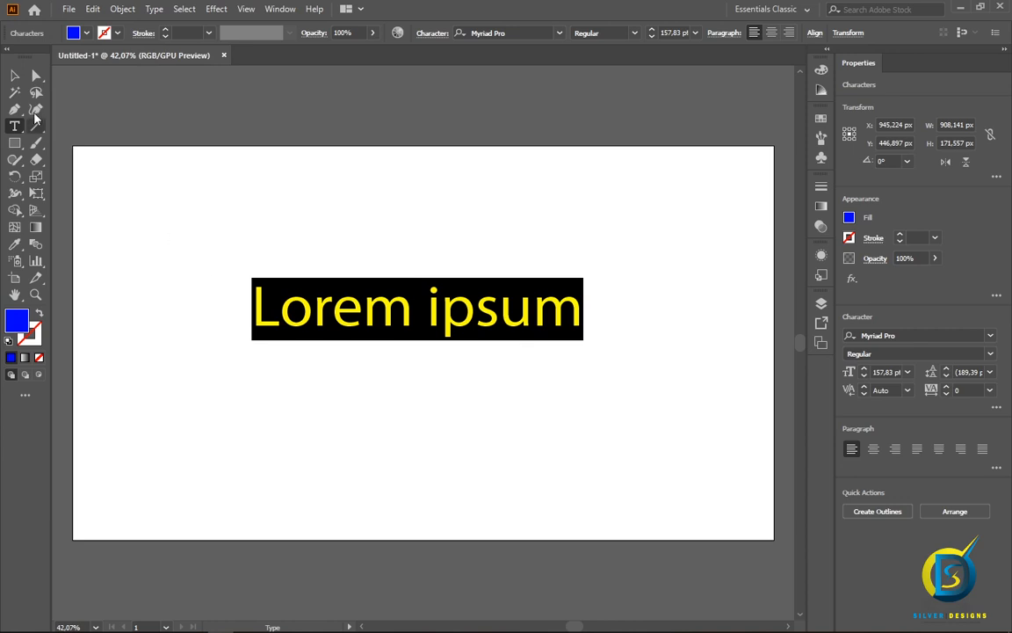
{"action": "key", "text": "Escape"}
{"action": "left_click", "coordinate": [218, 232]}
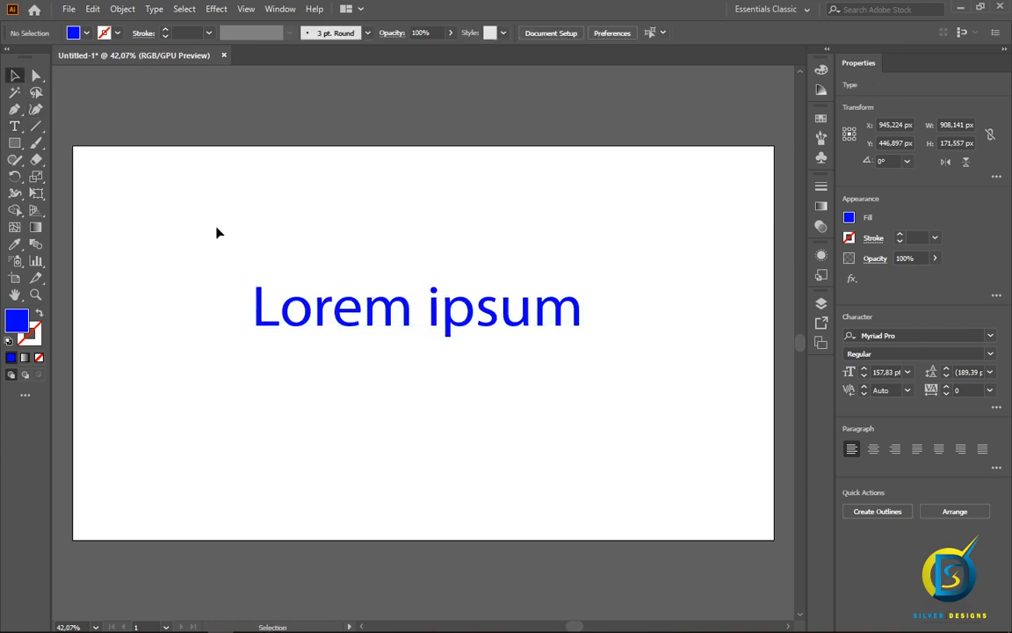
- Fill all "Lorem ipsum" characters with green 20FF00 through the Color Picker, and deselect the text
{"action": "double_click", "coordinate": [280, 309]}
{"action": "left_click_drag", "start_coordinate": [254, 303], "coordinate": [591, 326]}
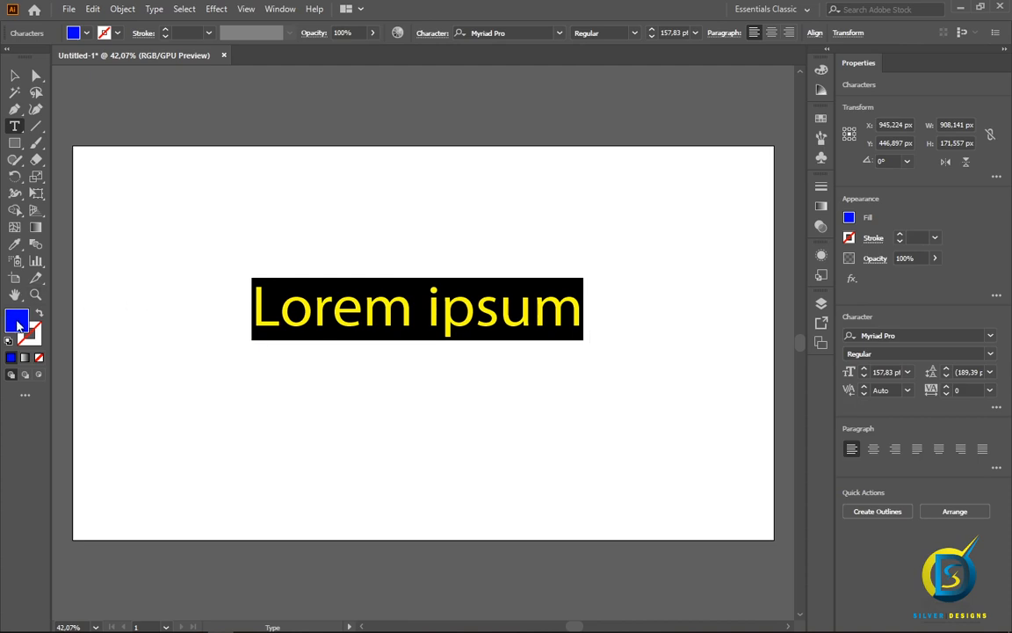
{"action": "double_click", "coordinate": [17, 321]}
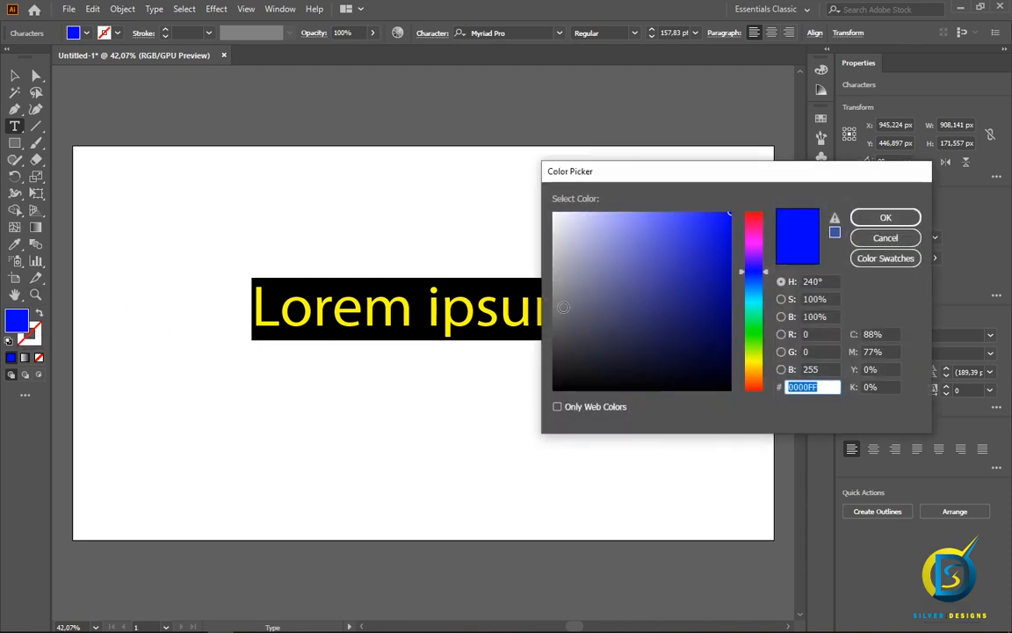
{"action": "left_click_drag", "start_coordinate": [759, 278], "coordinate": [758, 335]}
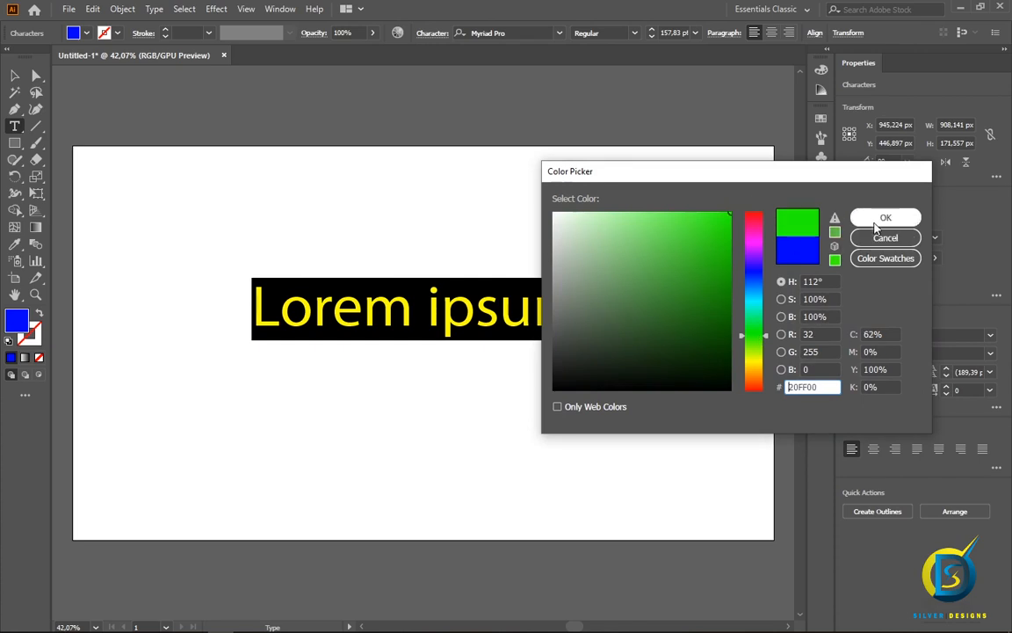
{"action": "left_click", "coordinate": [886, 217]}
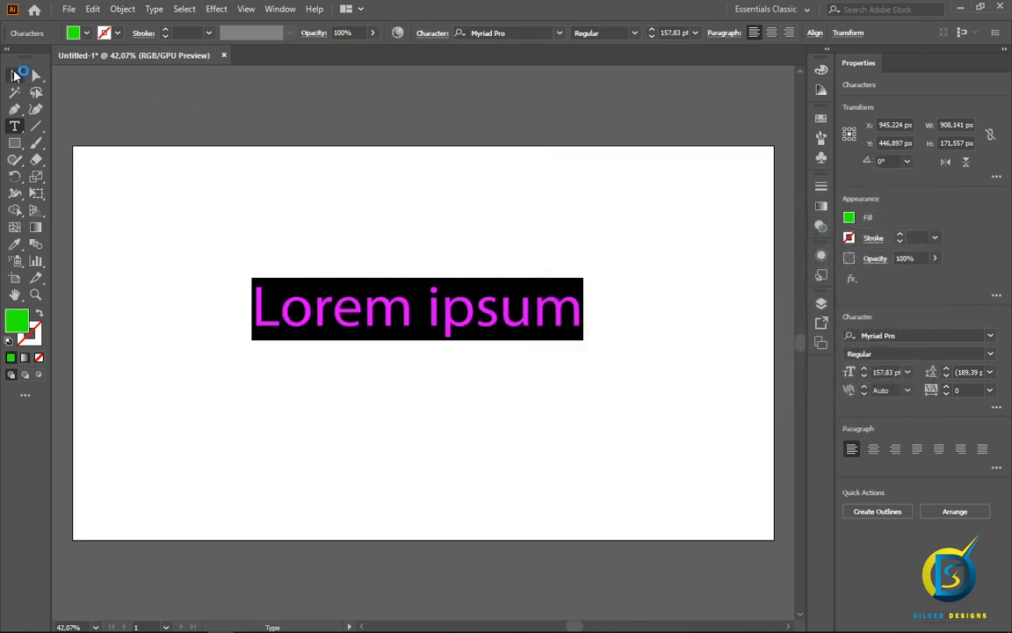
{"action": "left_click", "coordinate": [14, 76]}
{"action": "left_click", "coordinate": [444, 233]}
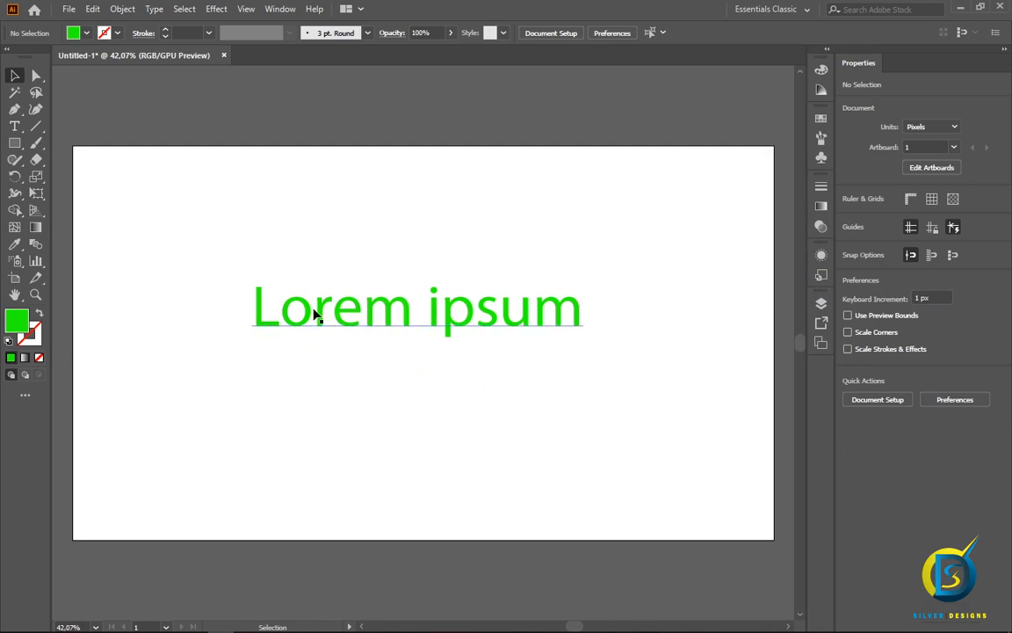
- Add a black stroke to all "Lorem ipsum" characters, and deselect the text
{"action": "double_click", "coordinate": [276, 315]}
{"action": "left_click_drag", "start_coordinate": [254, 304], "coordinate": [581, 331]}
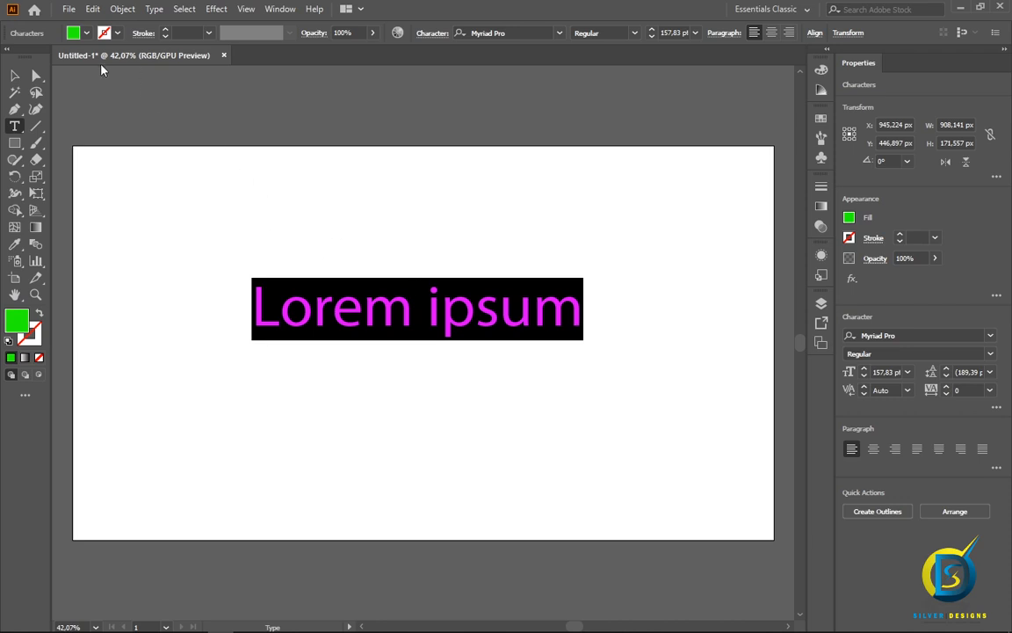
{"action": "left_click", "coordinate": [118, 33]}
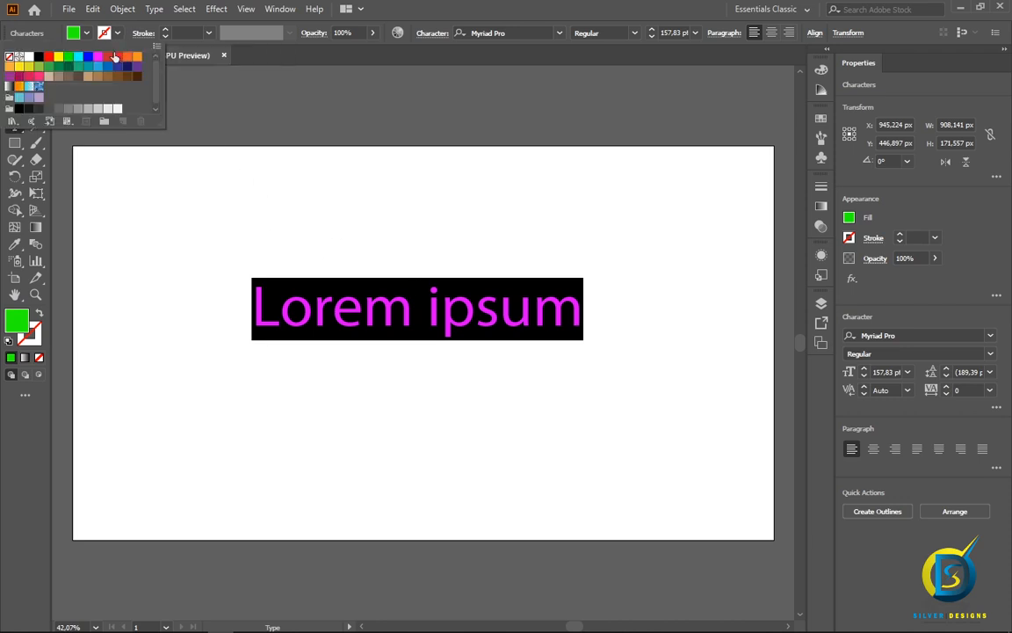
{"action": "left_click", "coordinate": [38, 57]}
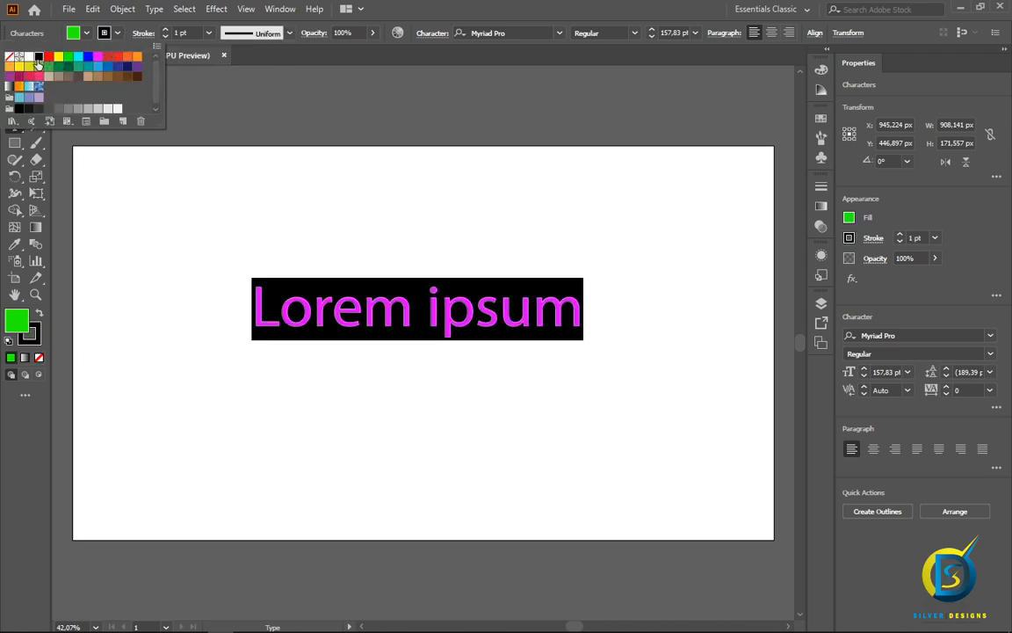
{"action": "left_click", "coordinate": [176, 174]}
{"action": "left_click", "coordinate": [14, 76]}
{"action": "left_click", "coordinate": [208, 213]}
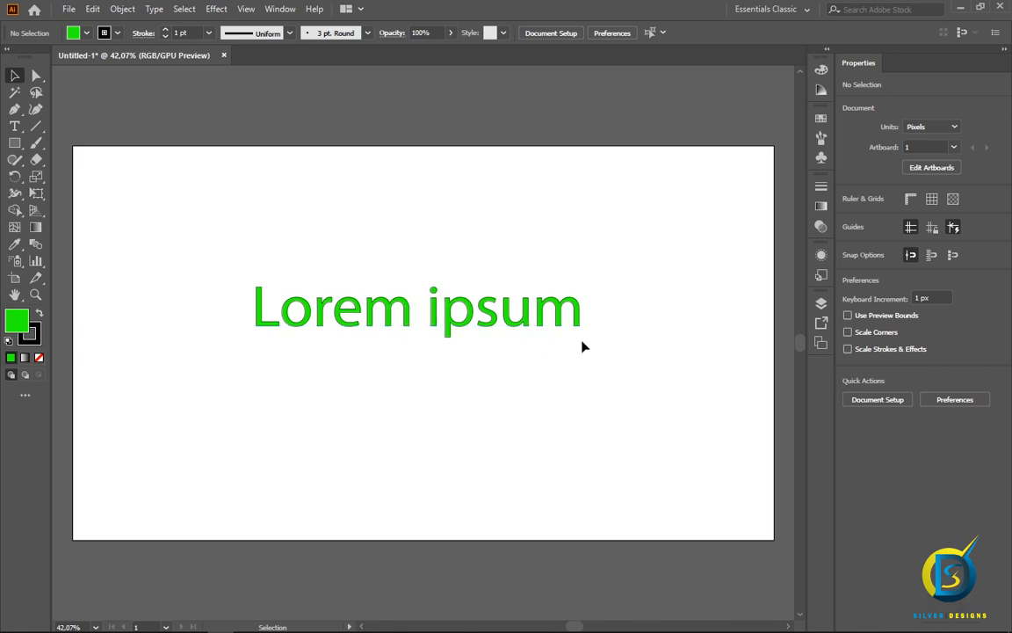
- Set the stroke weight of all "Lorem ipsum" characters to 7 pt, and deselect the text
{"action": "left_click", "coordinate": [259, 312]}
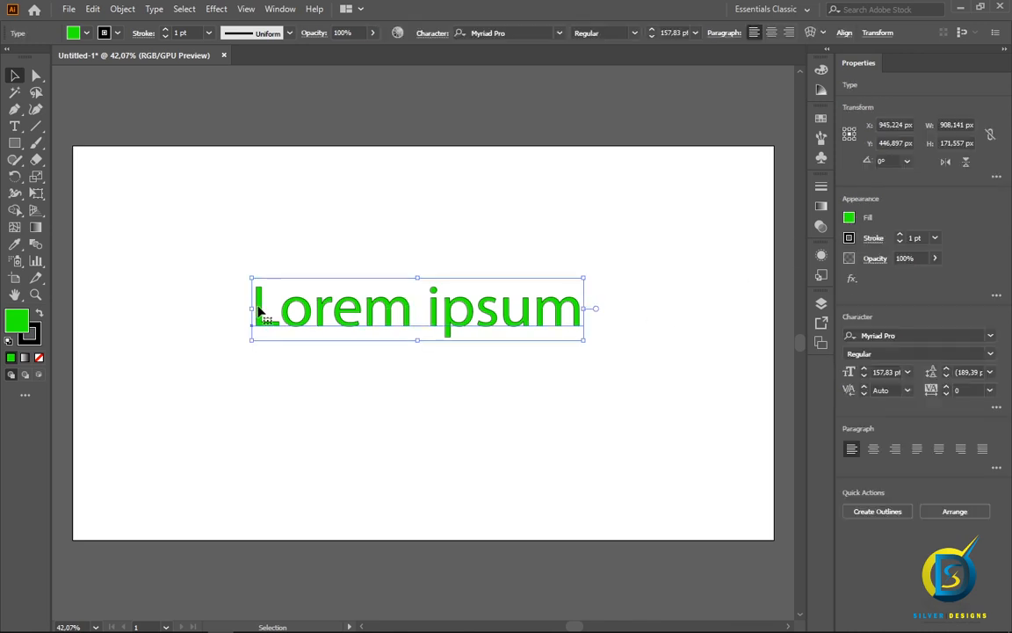
{"action": "left_click", "coordinate": [219, 288]}
{"action": "key", "text": "t"}
{"action": "left_click", "coordinate": [290, 317]}
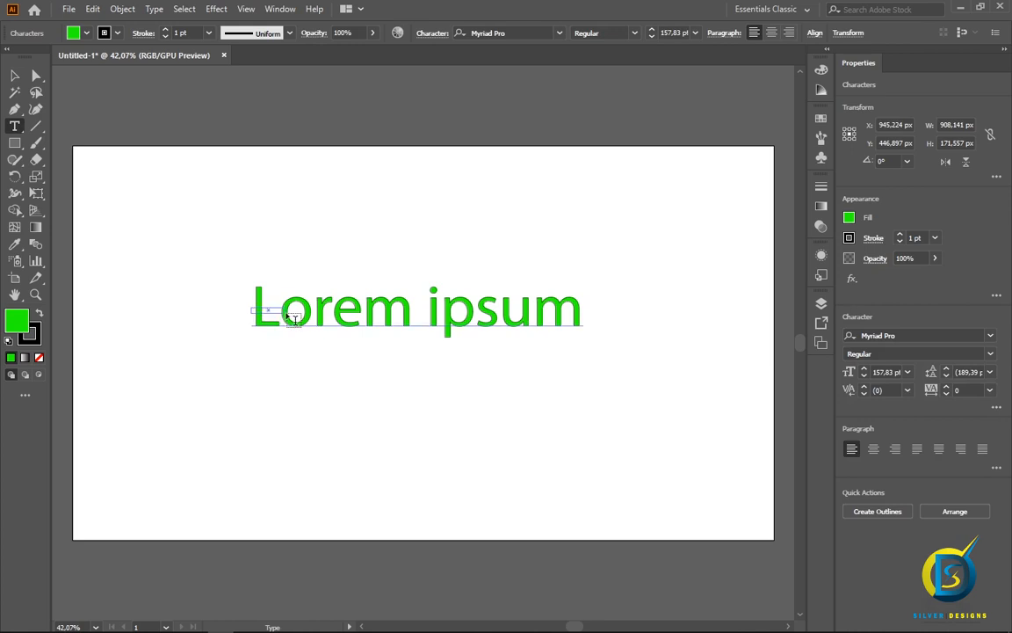
{"action": "left_click", "coordinate": [274, 314]}
{"action": "left_click", "coordinate": [272, 311]}
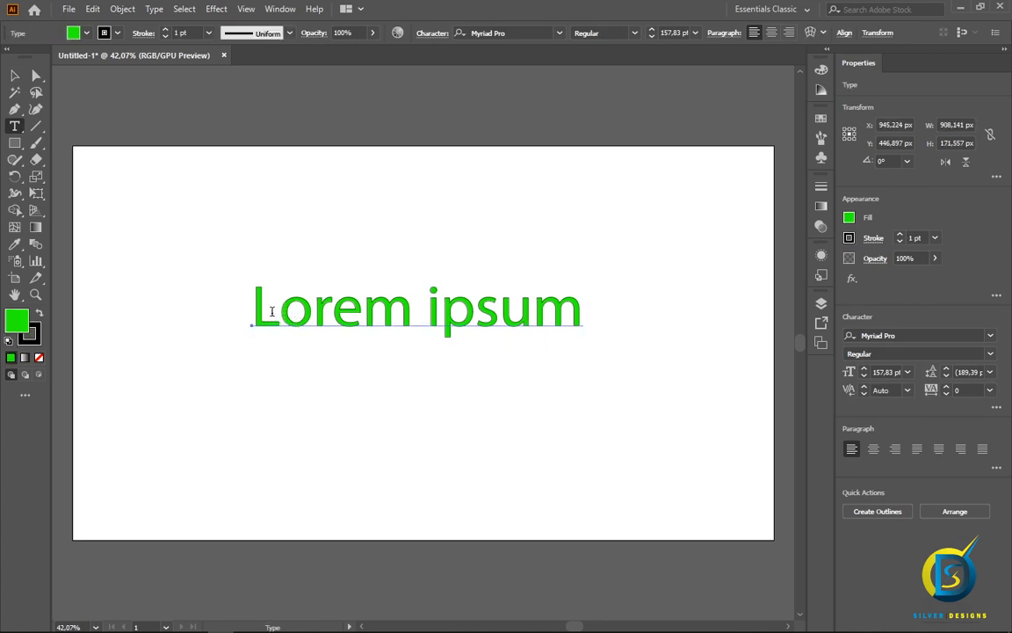
{"action": "double_click", "coordinate": [259, 307]}
{"action": "left_click_drag", "start_coordinate": [257, 309], "coordinate": [500, 325]}
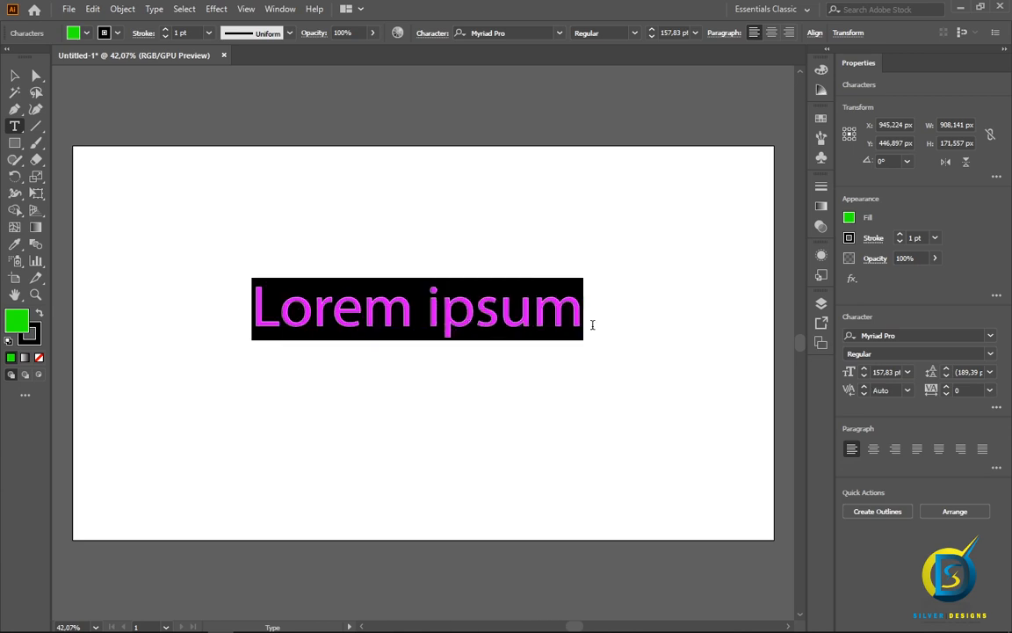
{"action": "left_click", "coordinate": [209, 33]}
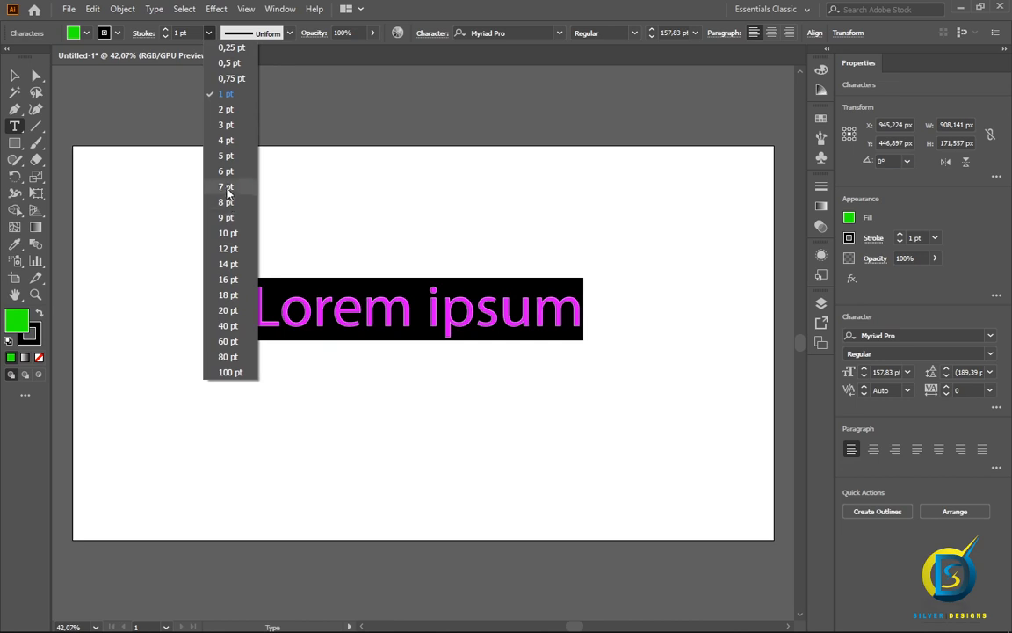
{"action": "left_click", "coordinate": [227, 188]}
{"action": "left_click", "coordinate": [11, 76]}
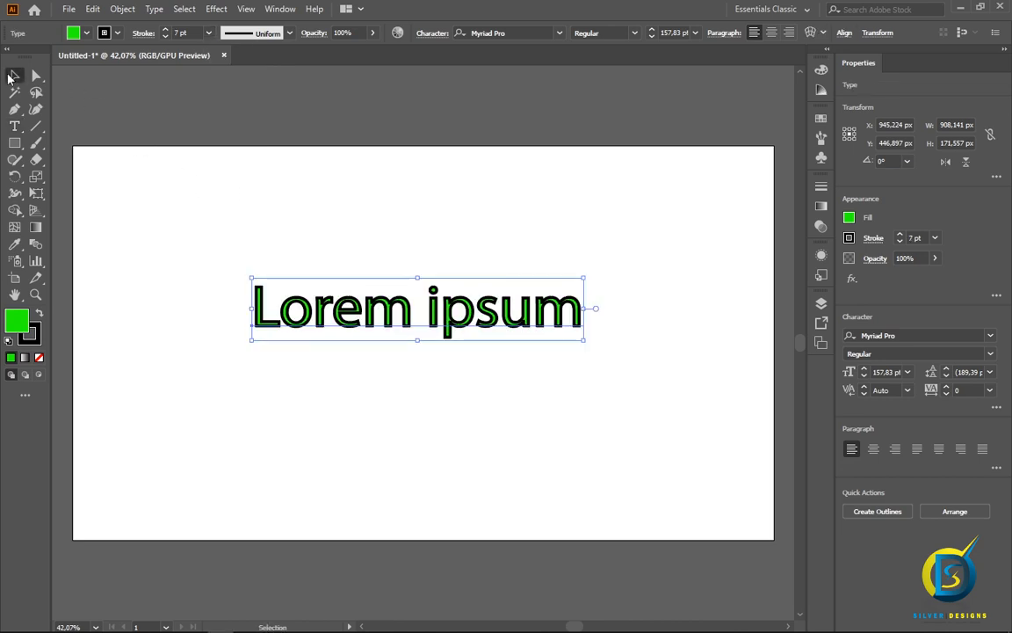
{"action": "left_click", "coordinate": [138, 201]}
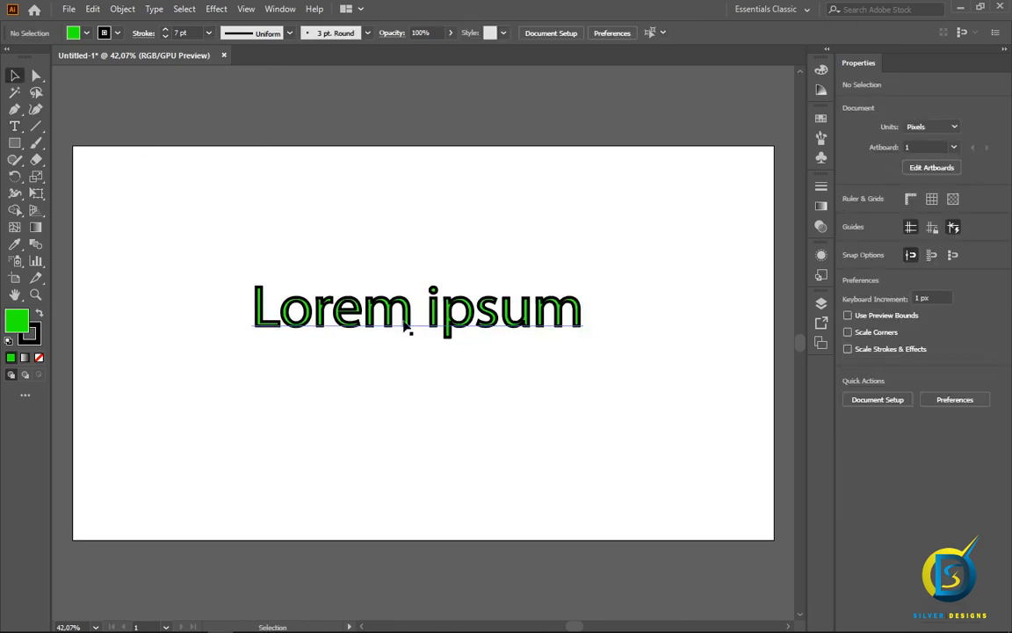
- Delete the "Lorem ipsum" text from the artboard
{"action": "mouse_move", "coordinate": [451, 316]}
{"action": "left_mouse_down"}
{"action": "mouse_move", "coordinate": [472, 341]}
{"action": "mouse_move", "coordinate": [457, 327]}
{"action": "left_mouse_up"}
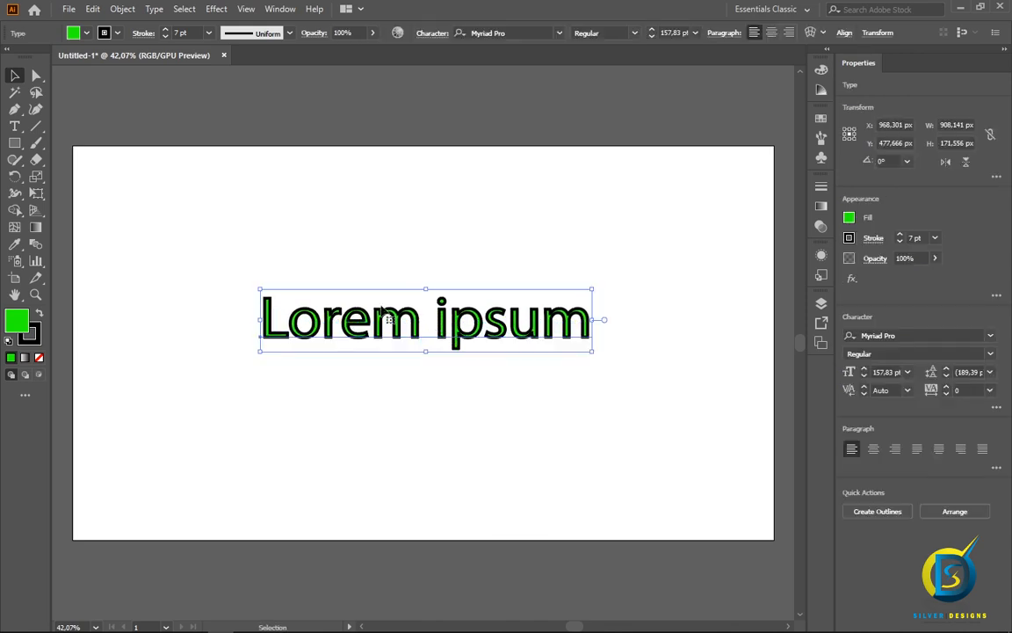
{"action": "left_click", "coordinate": [21, 136]}
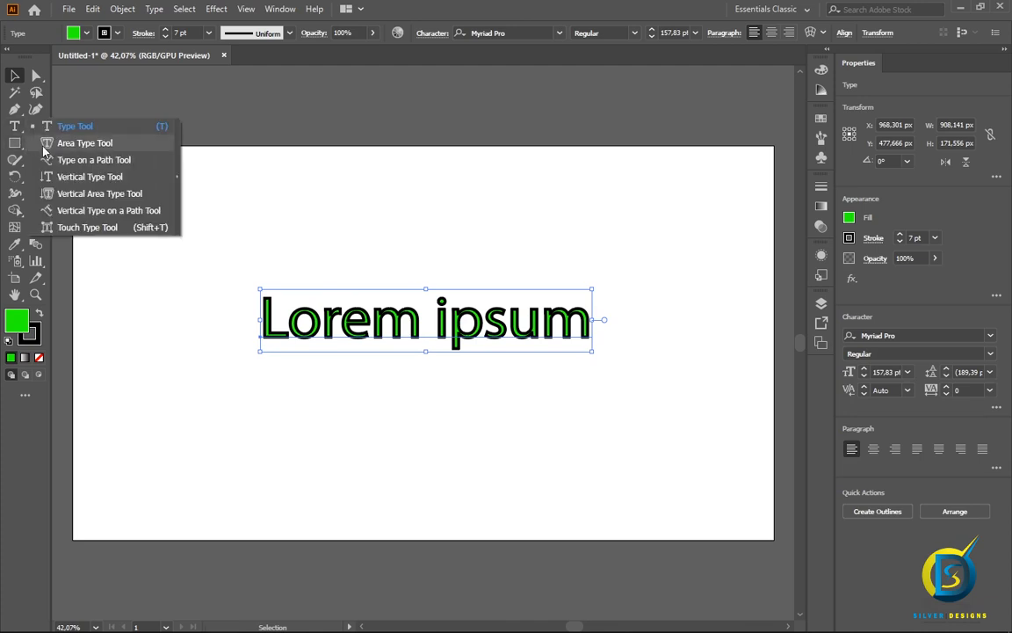
{"action": "left_click", "coordinate": [92, 143]}
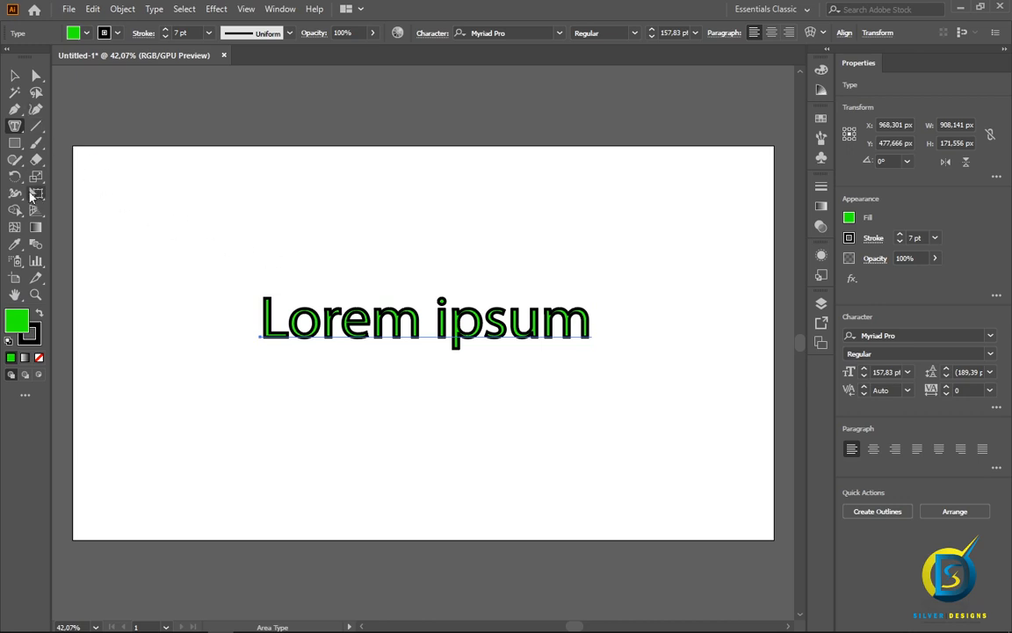
{"action": "left_click", "coordinate": [18, 145]}
{"action": "left_click", "coordinate": [72, 177]}
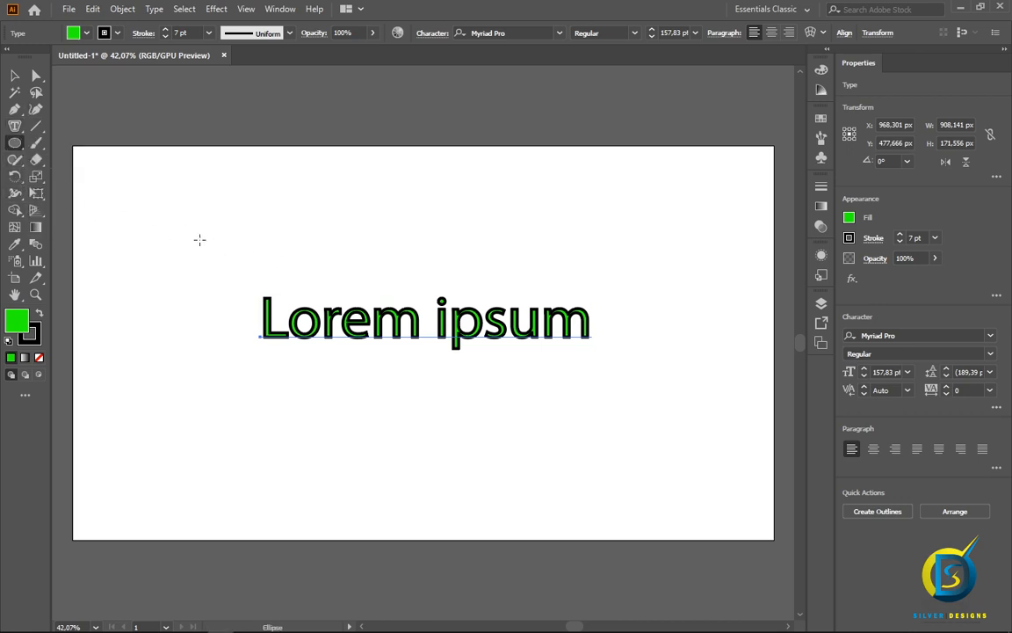
{"action": "left_click", "coordinate": [15, 75]}
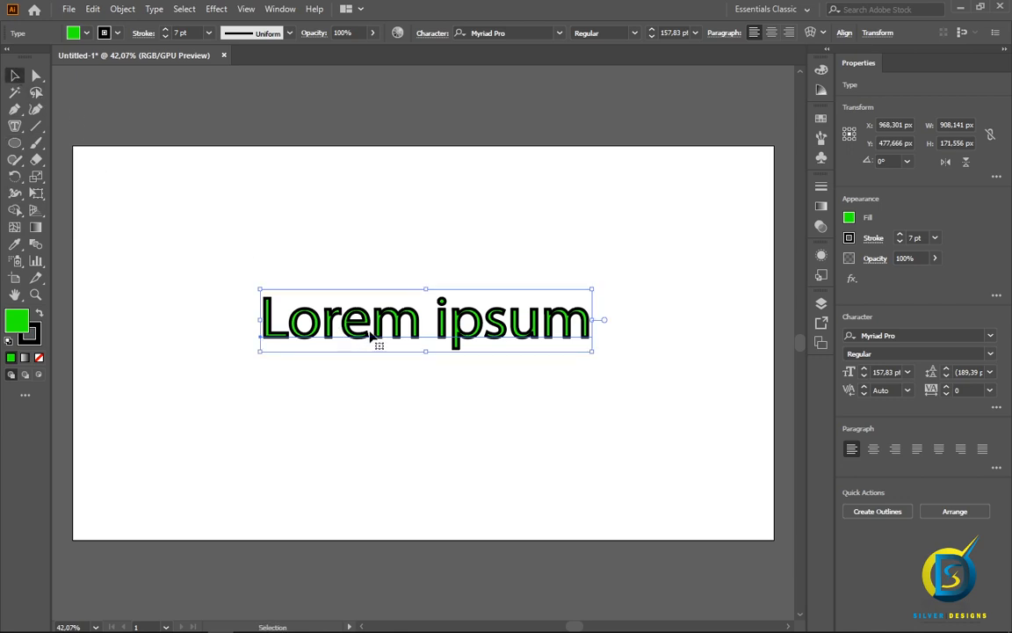
{"action": "key", "text": "Delete"}
- Draw a circle about 633 px in diameter, centre it roughly on the artboard, remove its fill, and deselect it
{"action": "left_click", "coordinate": [15, 142]}
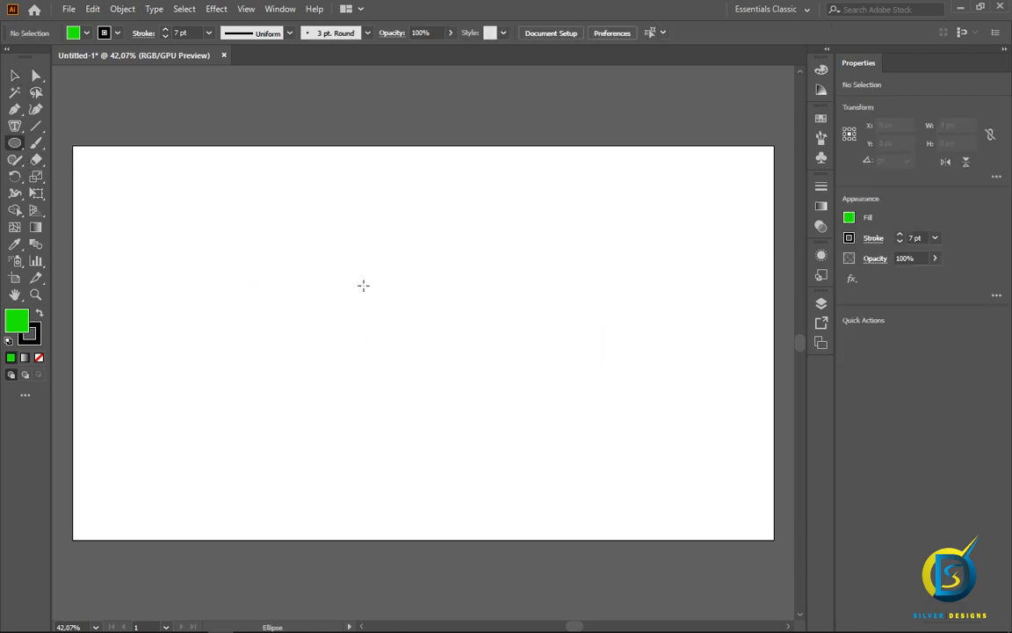
{"action": "mouse_move", "coordinate": [345, 249]}
{"action": "left_mouse_down"}
{"action": "mouse_move", "coordinate": [517, 403]}
{"action": "mouse_move", "coordinate": [577, 479]}
{"action": "left_mouse_up"}
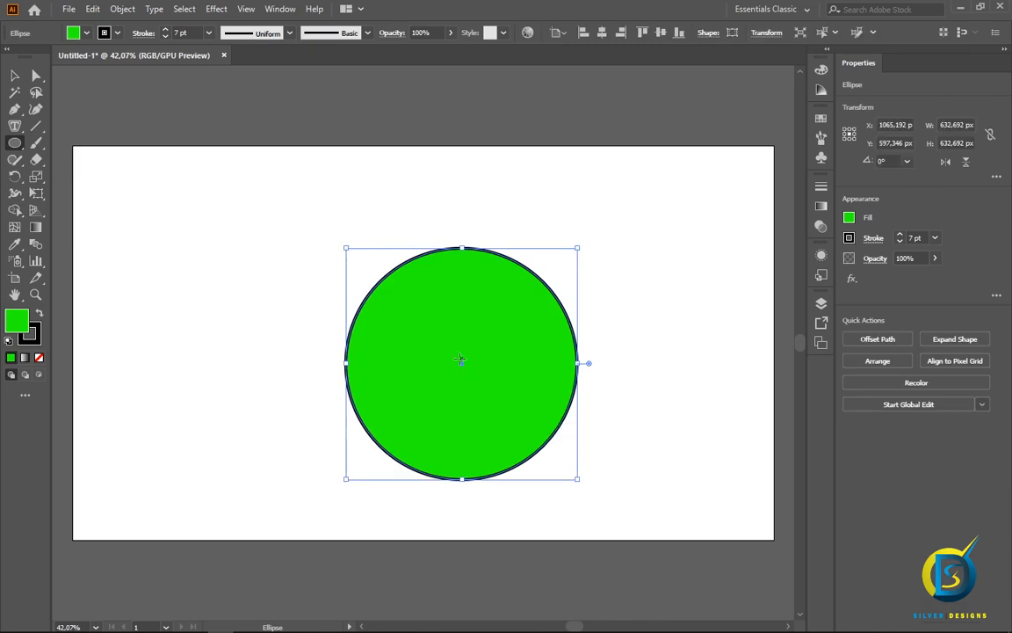
{"action": "left_click_drag", "start_coordinate": [462, 369], "coordinate": [426, 341]}
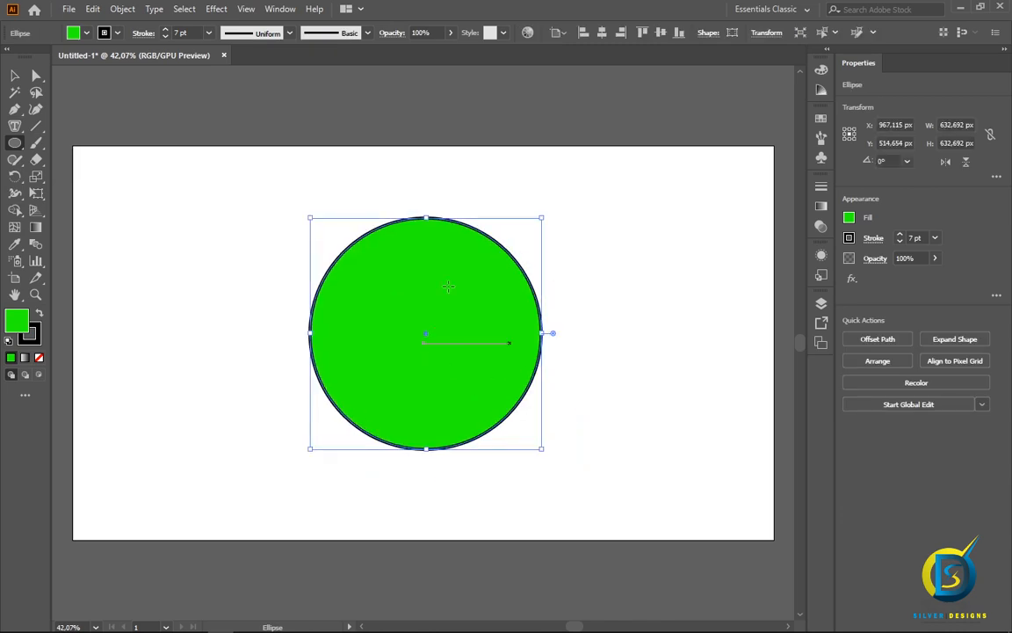
{"action": "left_click", "coordinate": [14, 78]}
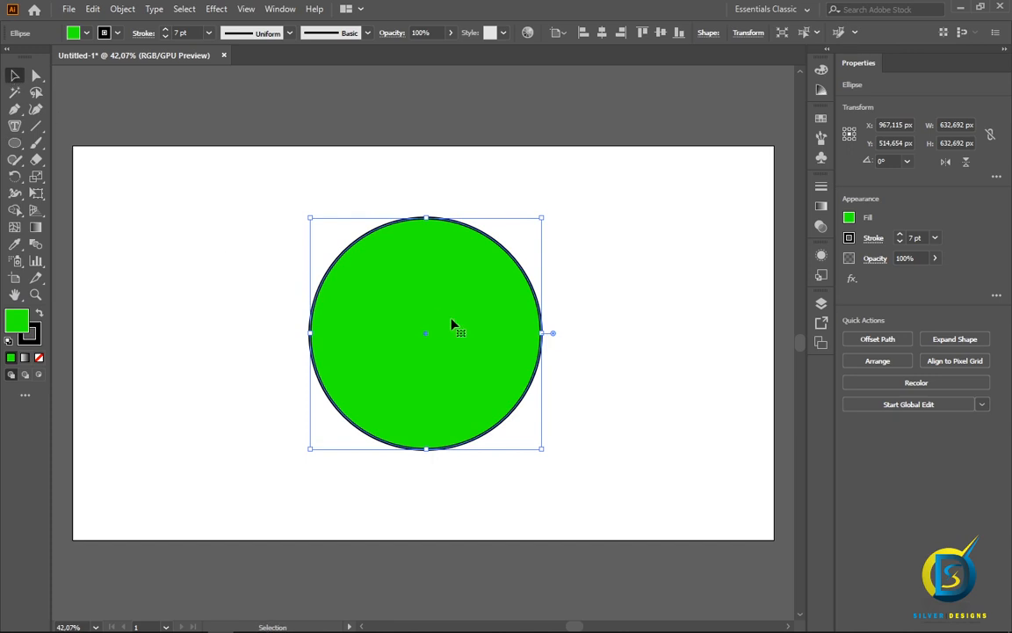
{"action": "left_click", "coordinate": [39, 358]}
{"action": "left_click", "coordinate": [222, 252]}
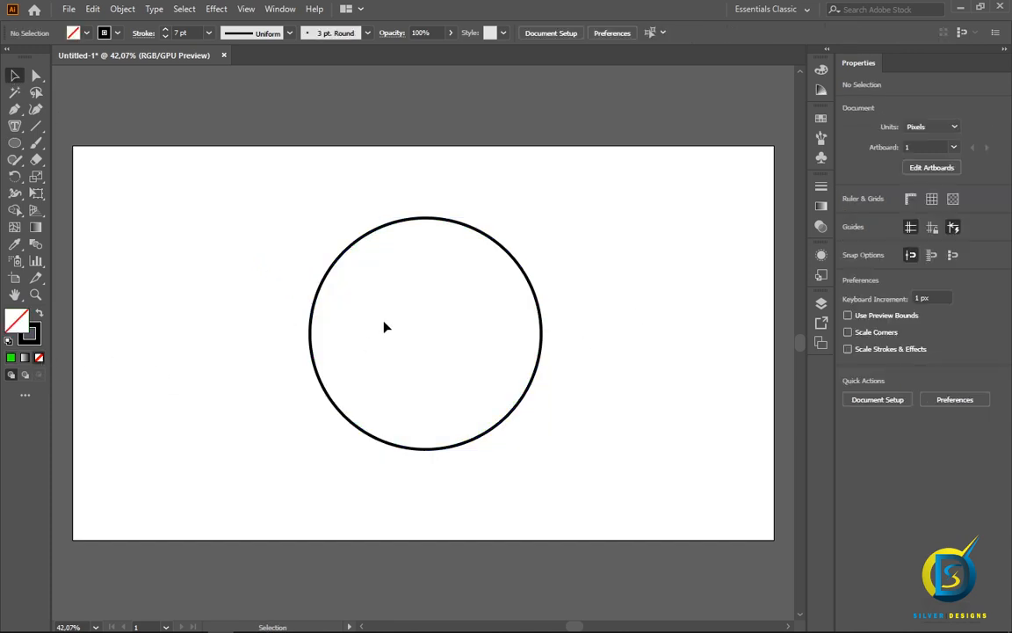
- Fill the circle with placeholder text using the Area Type Tool, and deselect the text
{"action": "left_click", "coordinate": [18, 128]}
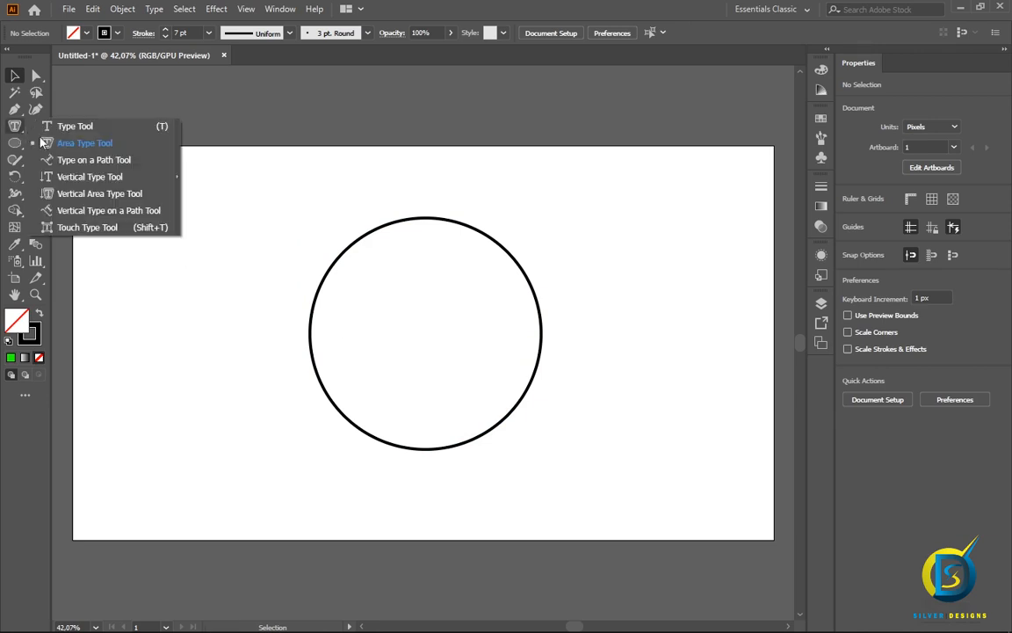
{"action": "left_click", "coordinate": [76, 143]}
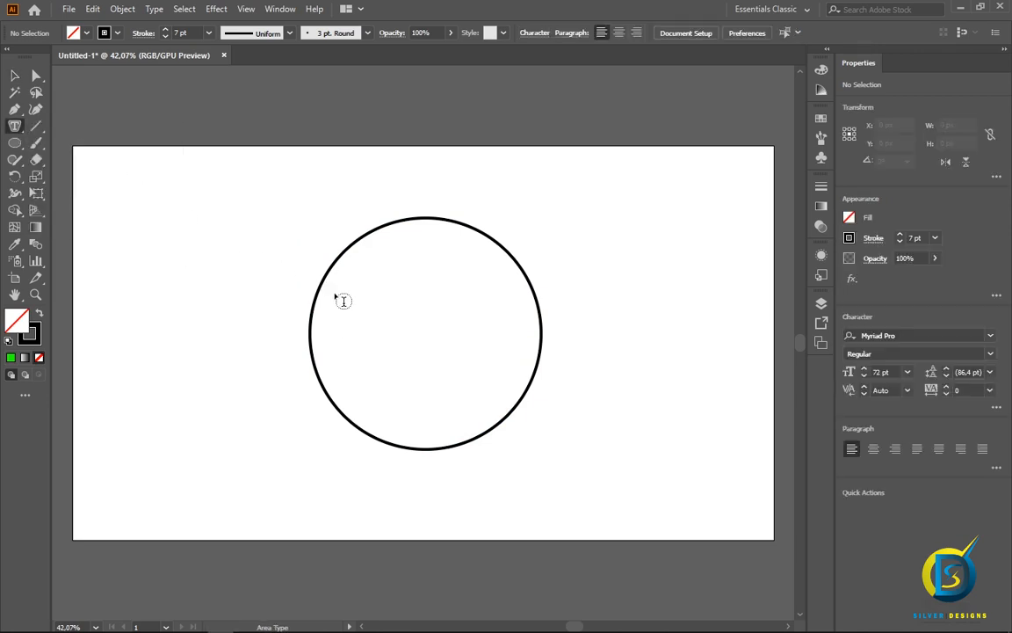
{"action": "left_click", "coordinate": [411, 225]}
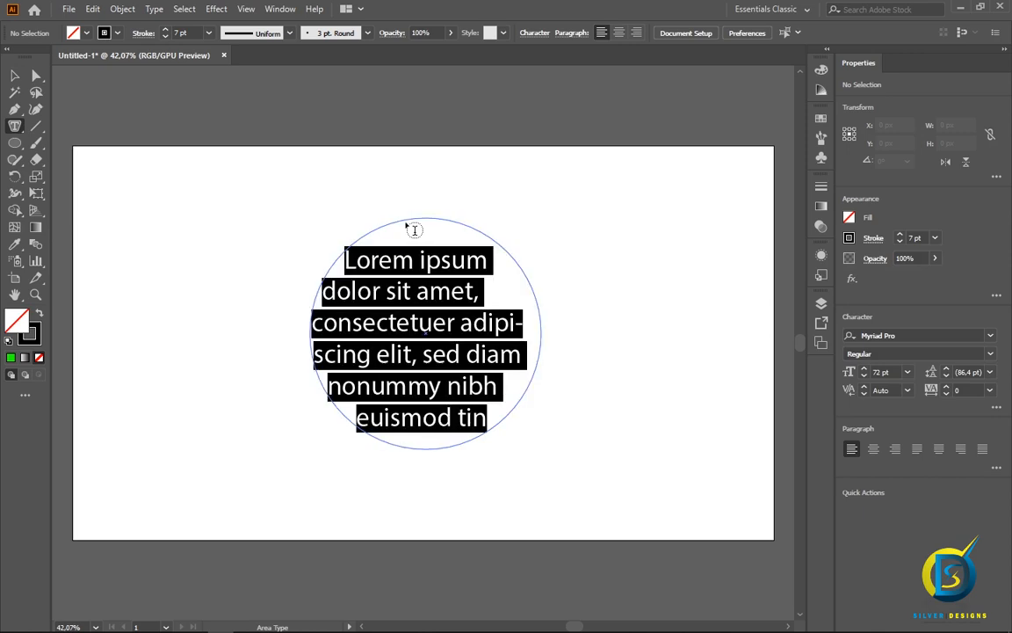
{"action": "left_click", "coordinate": [14, 76]}
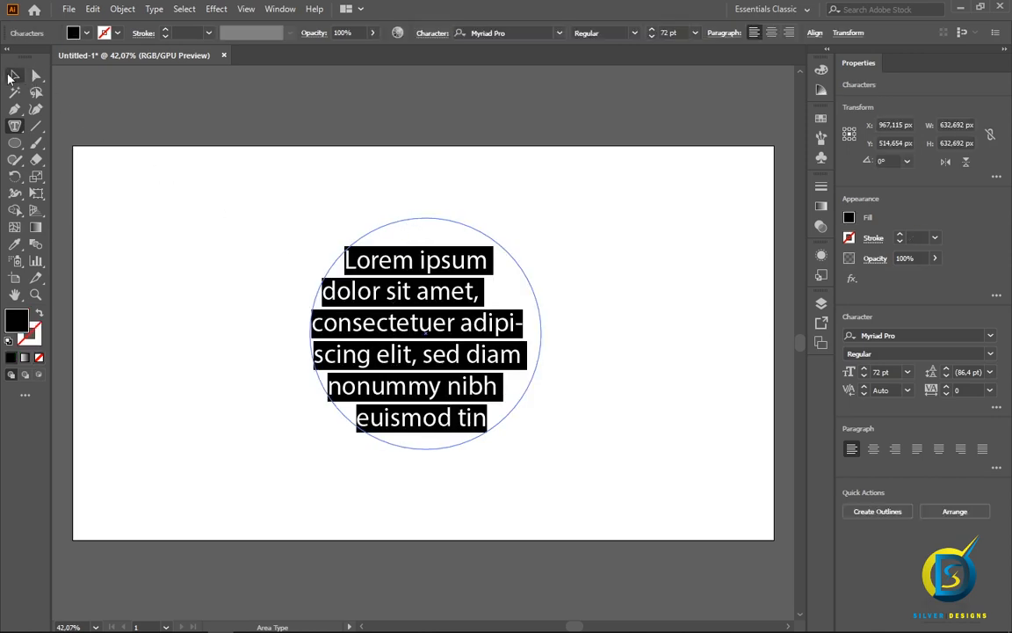
{"action": "left_click", "coordinate": [589, 329]}
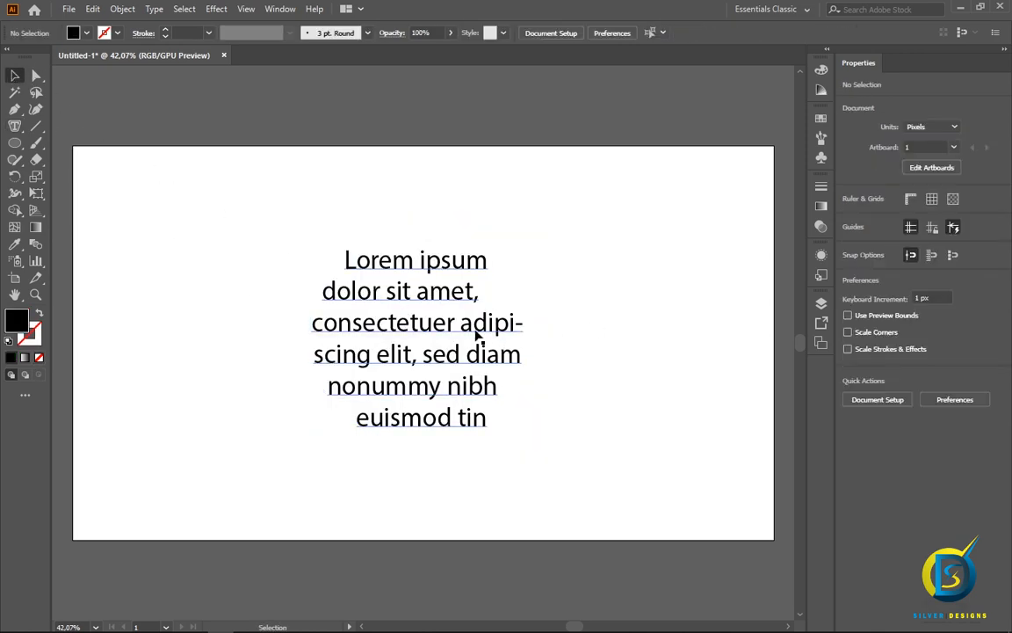
- Move the circular text block to the artboard's upper-left area, shrink it to about 587 px wide, and make two copies in a row
{"action": "left_click_drag", "start_coordinate": [406, 325], "coordinate": [249, 276]}
{"action": "left_click_drag", "start_coordinate": [353, 395], "coordinate": [336, 377]}
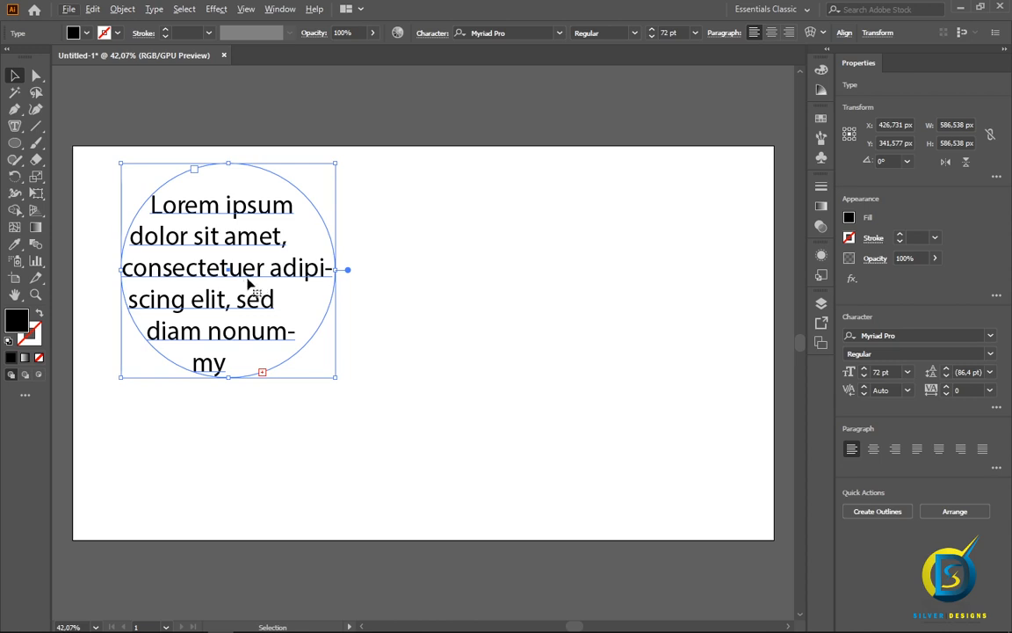
{"action": "left_click_drag", "start_coordinate": [243, 273], "coordinate": [675, 282]}
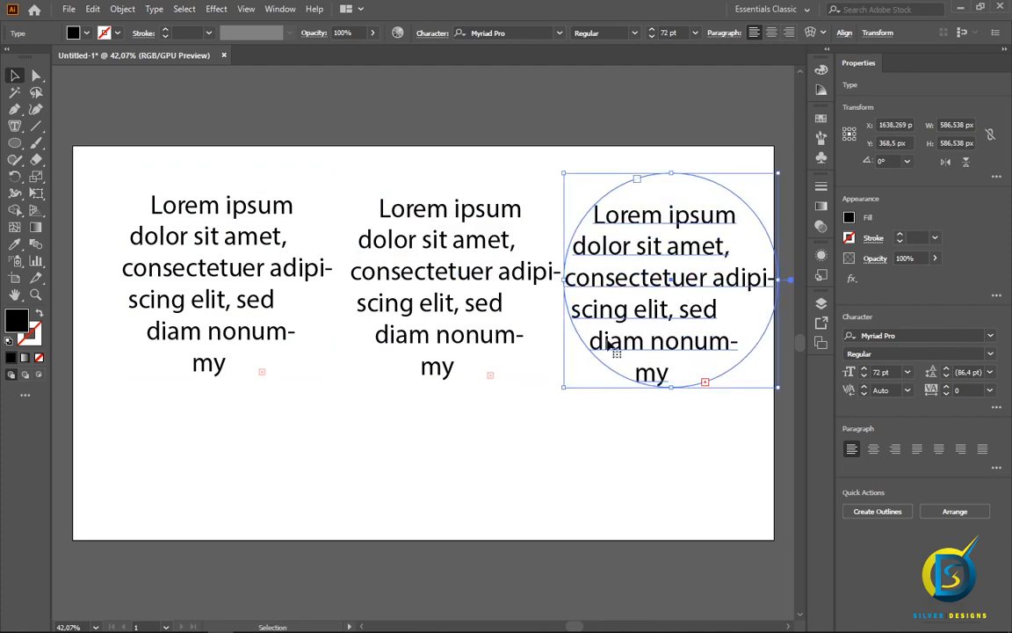
- Adjust the spacing of the three circular text blocks, and delete all three from the artboard
{"action": "left_click_drag", "start_coordinate": [216, 261], "coordinate": [196, 261]}
{"action": "left_click_drag", "start_coordinate": [422, 290], "coordinate": [414, 290]}
{"action": "left_click_drag", "start_coordinate": [658, 309], "coordinate": [651, 303]}
{"action": "mouse_move", "coordinate": [437, 289]}
{"action": "left_mouse_down"}
{"action": "mouse_move", "coordinate": [446, 286]}
{"action": "mouse_move", "coordinate": [420, 289]}
{"action": "left_mouse_up"}
{"action": "left_click", "coordinate": [470, 436]}
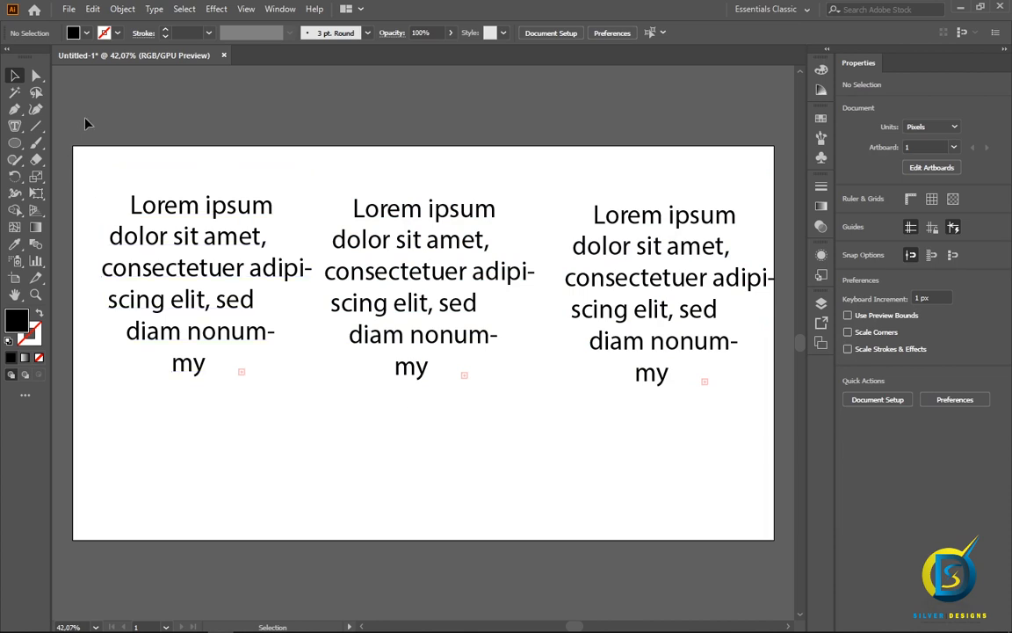
{"action": "left_click_drag", "start_coordinate": [90, 131], "coordinate": [703, 418]}
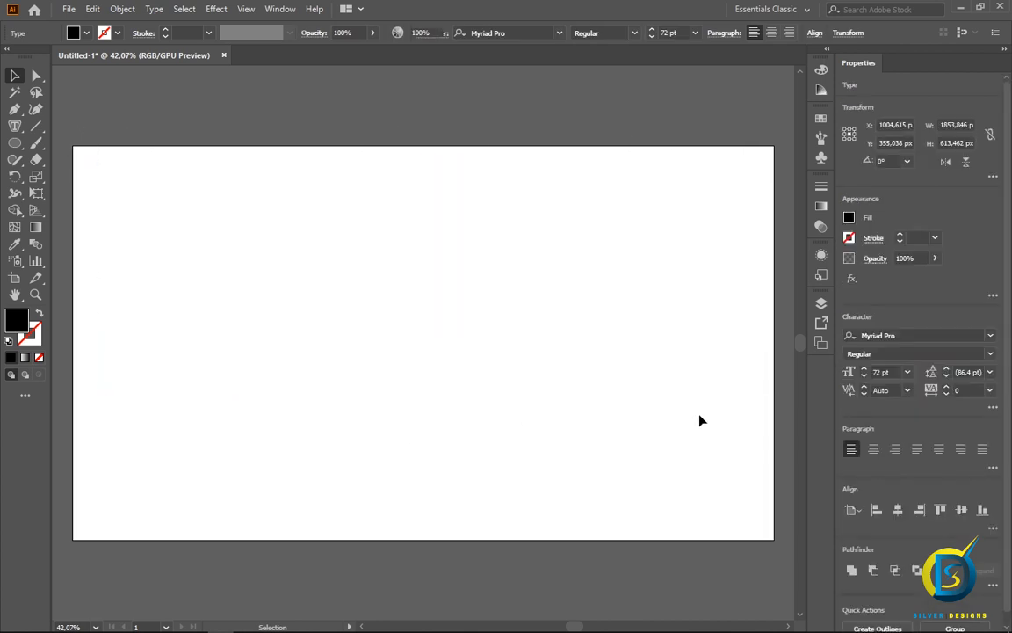
- Draw a hexagon about 557 px wide and 482 px high, and move it near the artboard's centre
{"action": "left_click", "coordinate": [17, 148]}
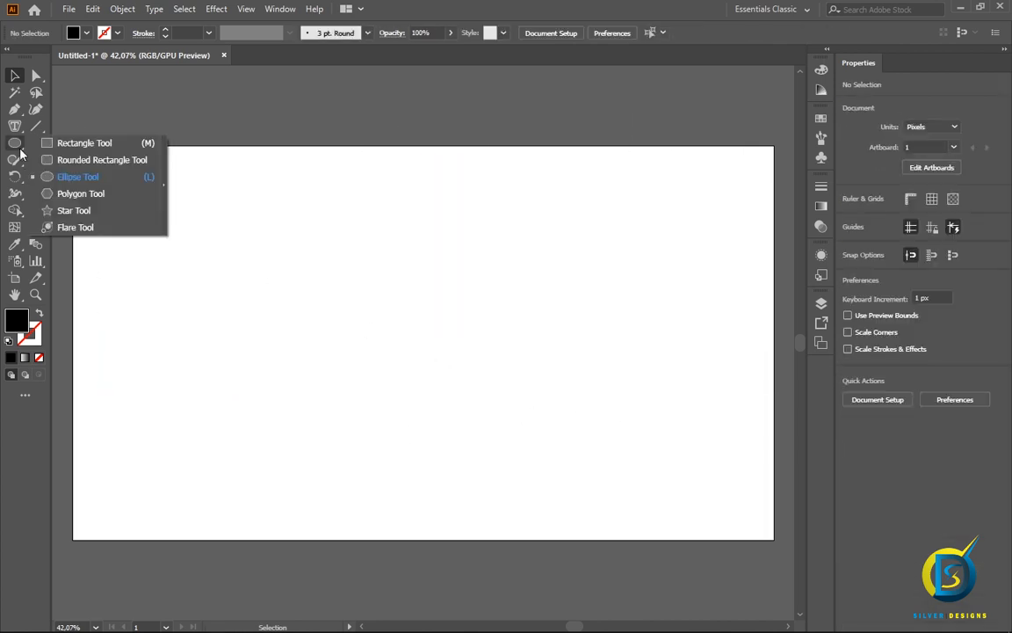
{"action": "left_click", "coordinate": [63, 198]}
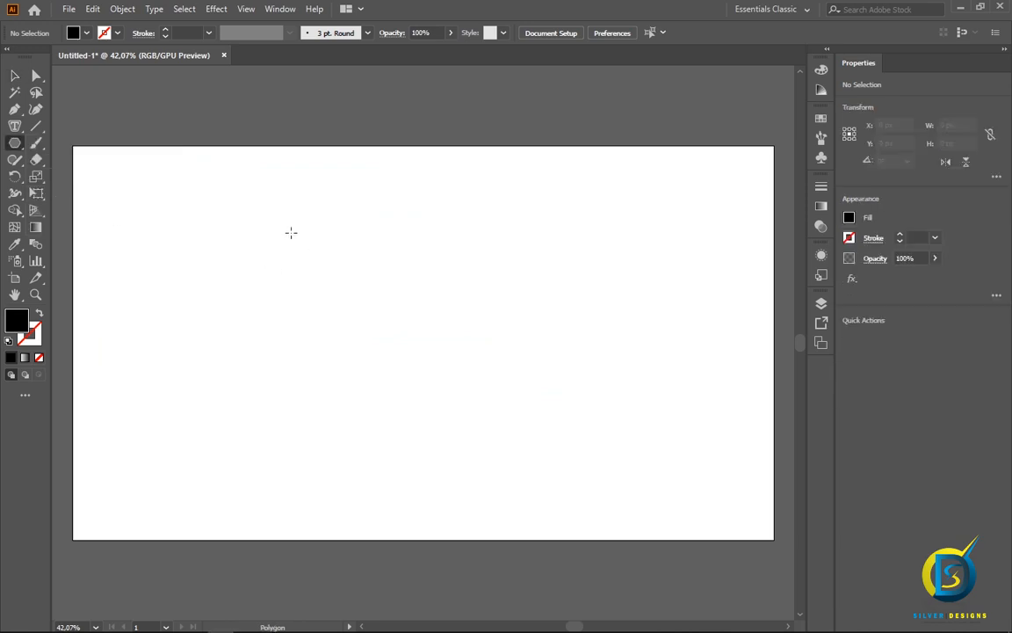
{"action": "left_click_drag", "start_coordinate": [289, 233], "coordinate": [369, 304]}
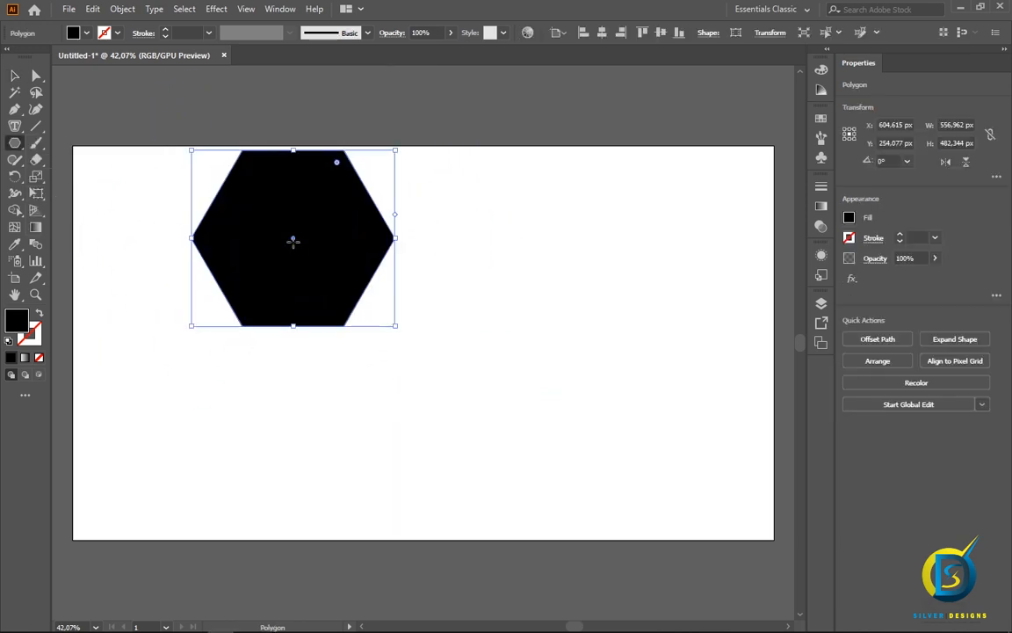
{"action": "left_click_drag", "start_coordinate": [294, 237], "coordinate": [406, 326]}
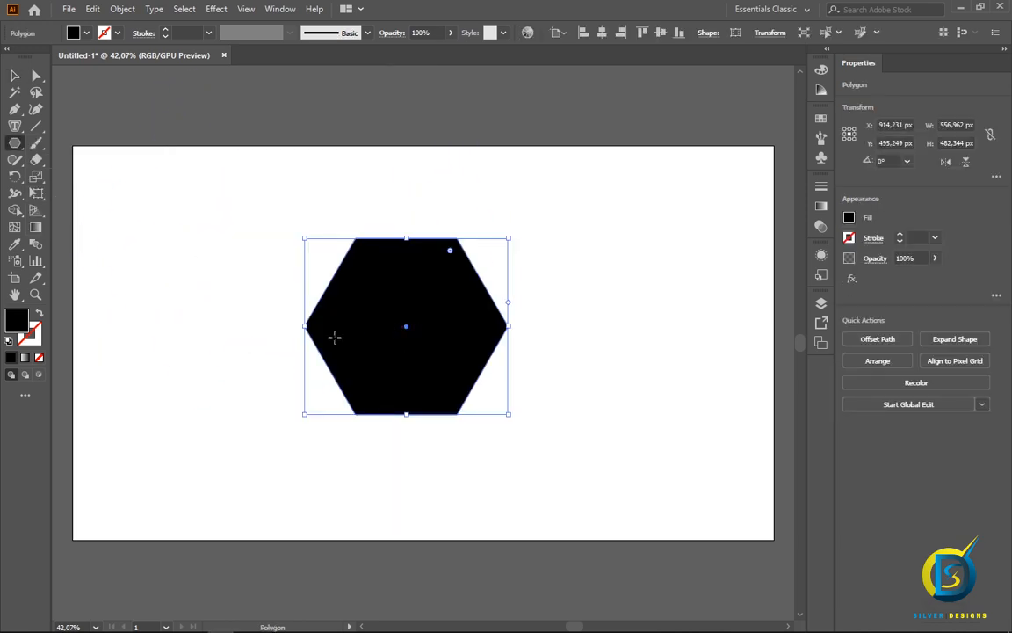
- Remove the hexagon's fill, set its stroke weight to 4 pt, and deselect it
{"action": "left_click", "coordinate": [38, 357]}
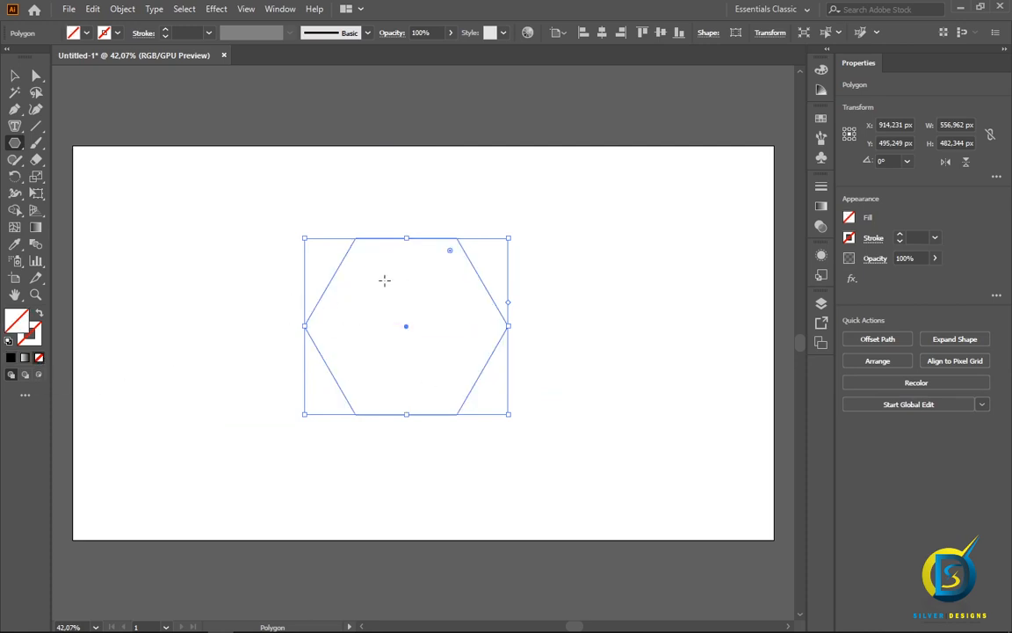
{"action": "left_click", "coordinate": [208, 33]}
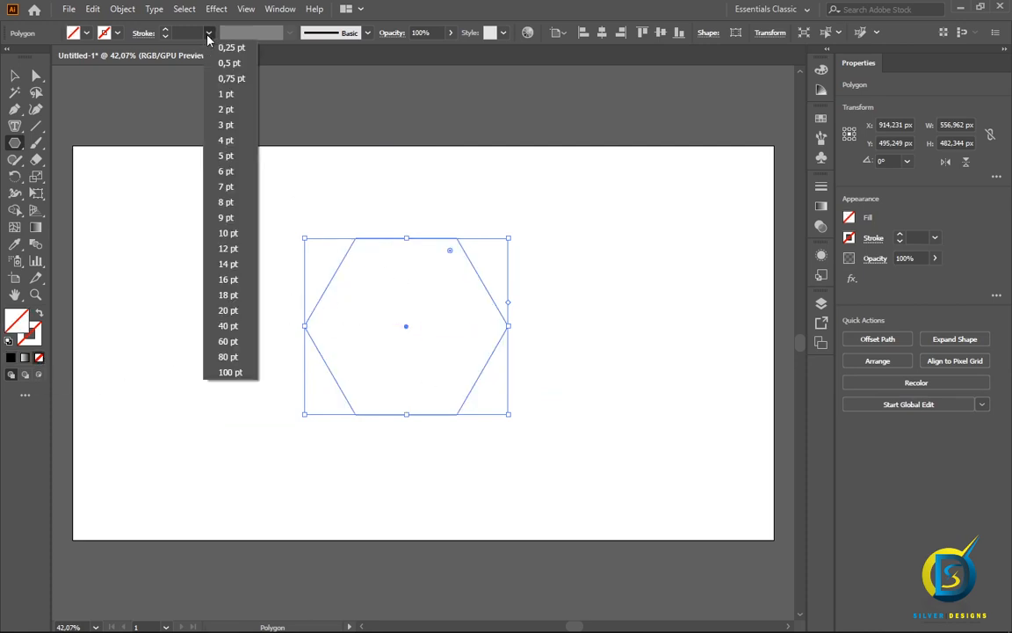
{"action": "left_click", "coordinate": [225, 140]}
{"action": "left_click", "coordinate": [14, 76]}
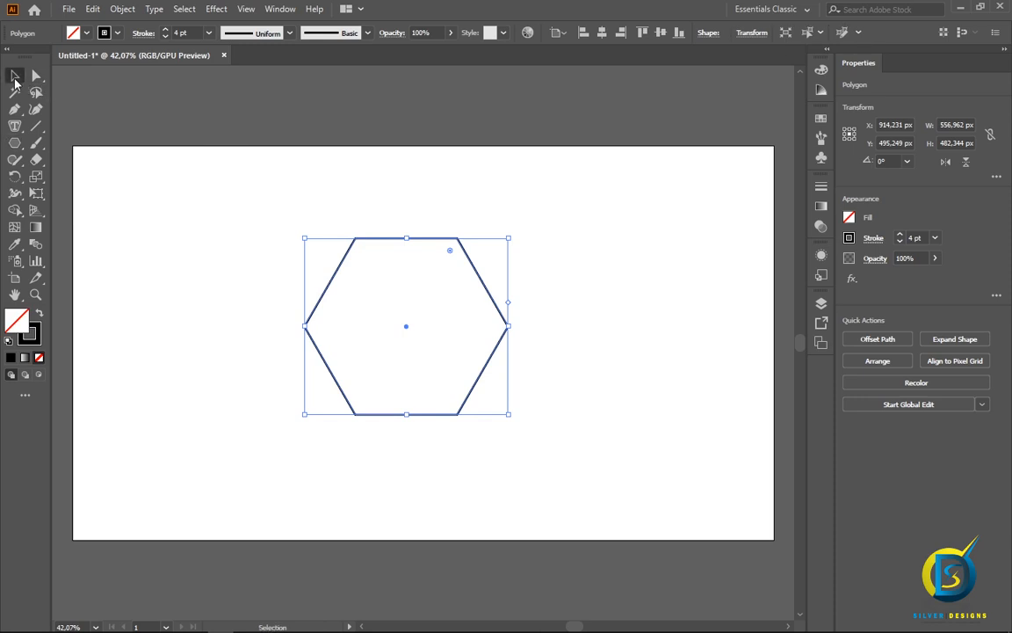
{"action": "left_click", "coordinate": [209, 242]}
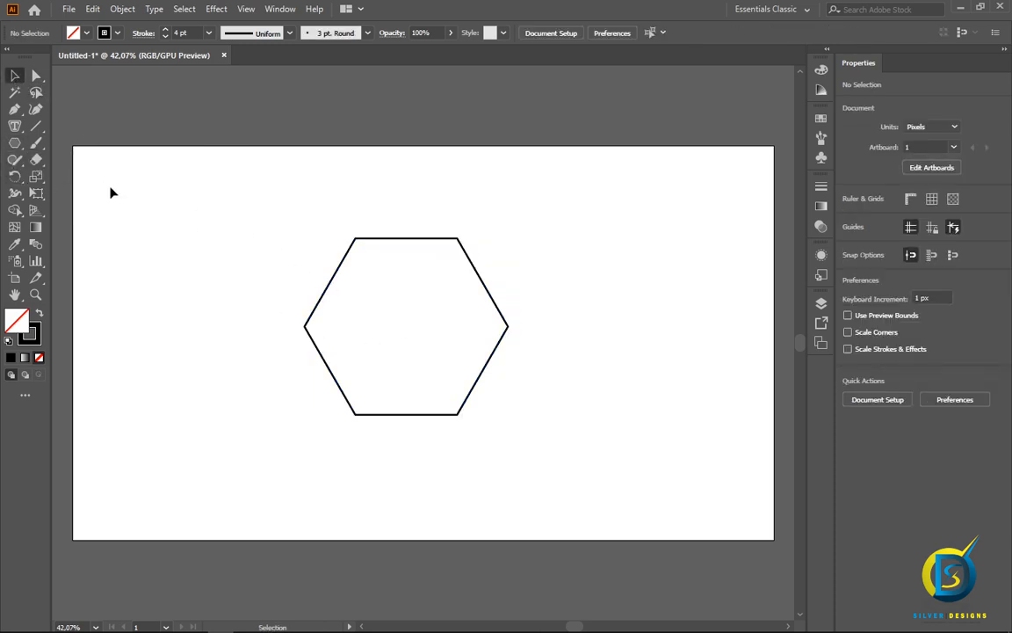
- Fill the hexagon with placeholder text using the Area Type Tool, and move the text block toward the artboard's upper-left area
{"action": "left_click_drag", "start_coordinate": [14, 125], "coordinate": [80, 139]}
{"action": "left_click", "coordinate": [405, 253]}
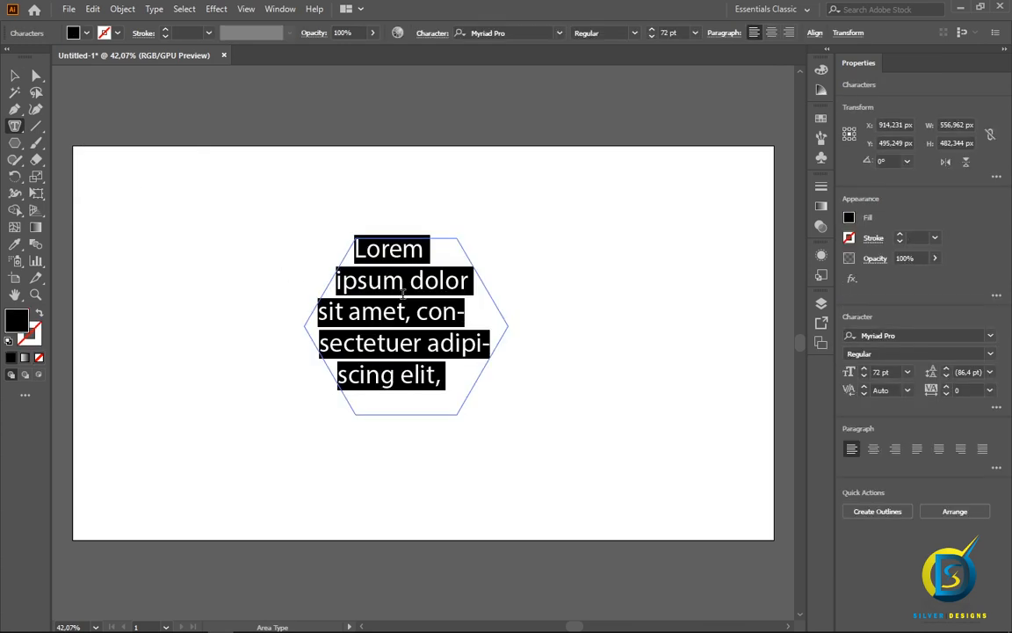
{"action": "left_click", "coordinate": [14, 76]}
{"action": "left_click", "coordinate": [184, 192]}
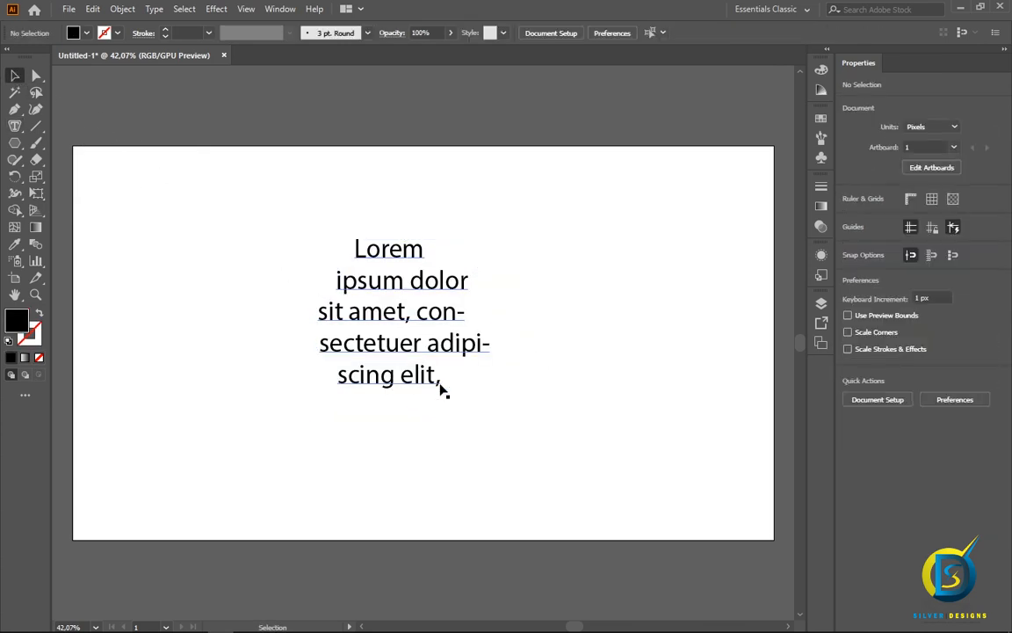
{"action": "left_click", "coordinate": [395, 321]}
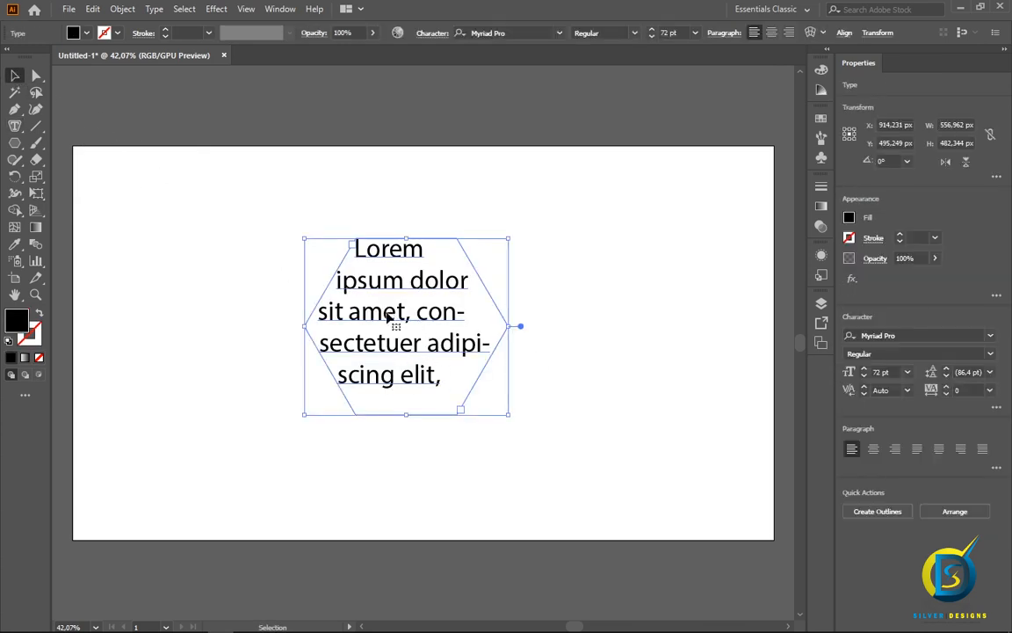
{"action": "left_click_drag", "start_coordinate": [389, 316], "coordinate": [258, 279]}
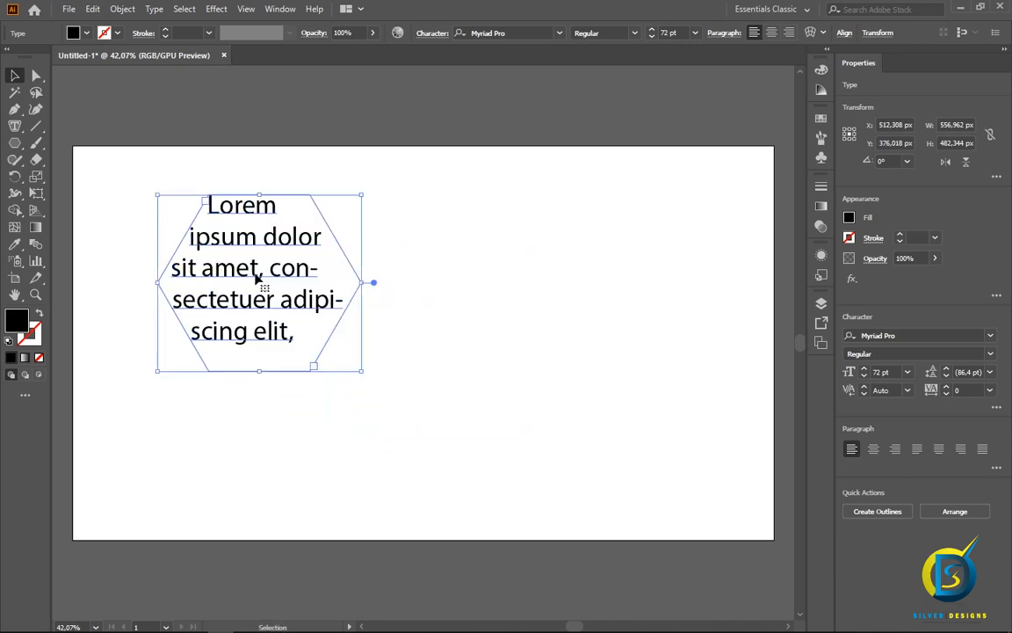
- Change the fill of all characters in the hexagonal text block to the blue swatch
{"action": "double_click", "coordinate": [221, 245]}
{"action": "key", "text": "ctrl+a"}
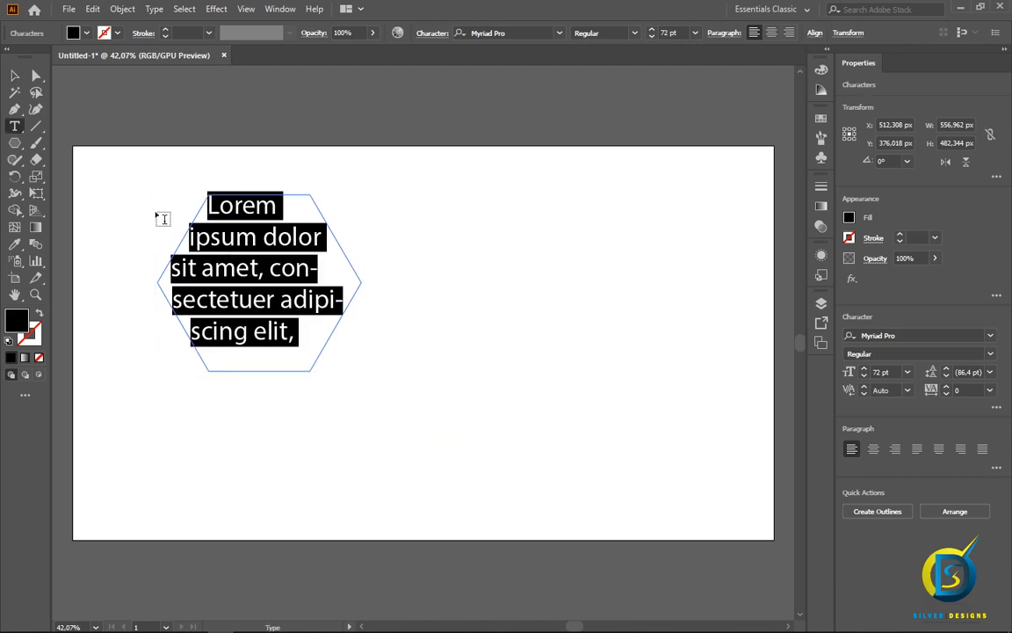
{"action": "left_click", "coordinate": [86, 34]}
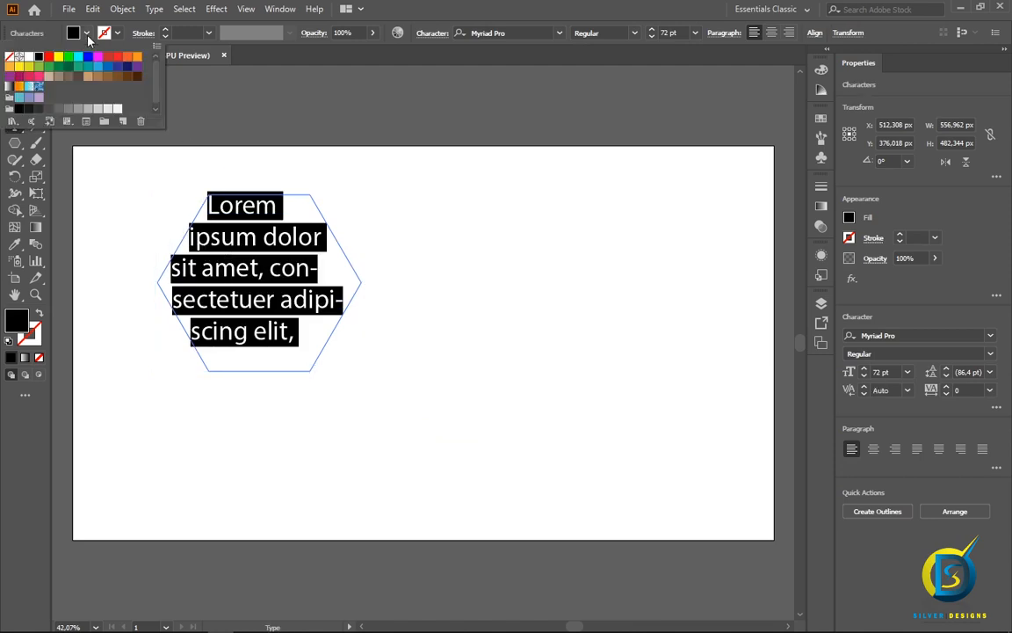
{"action": "left_click", "coordinate": [88, 57]}
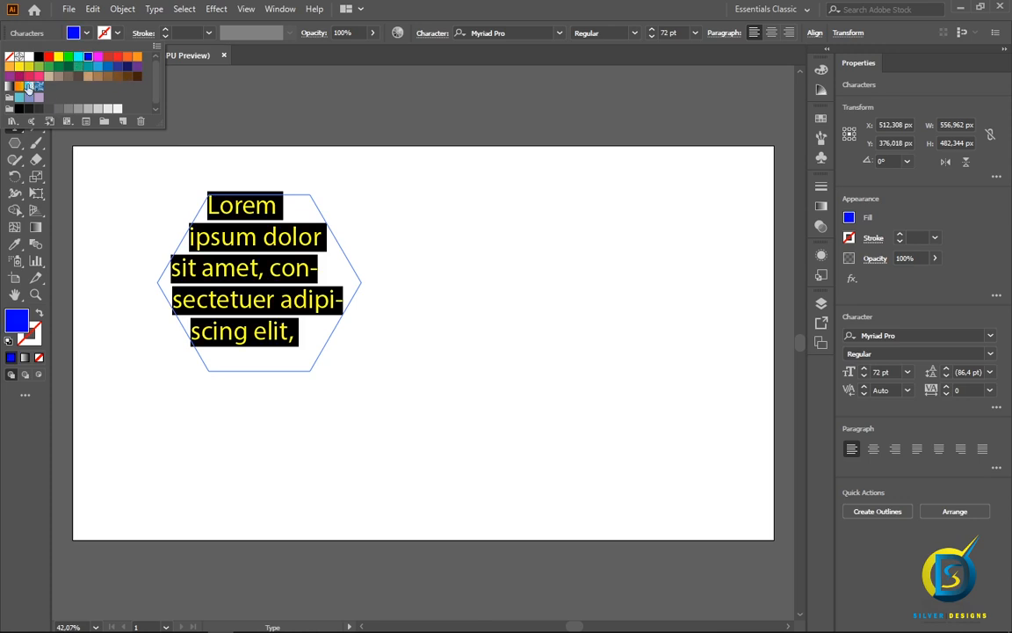
{"action": "left_click", "coordinate": [121, 191]}
{"action": "left_click", "coordinate": [15, 77]}
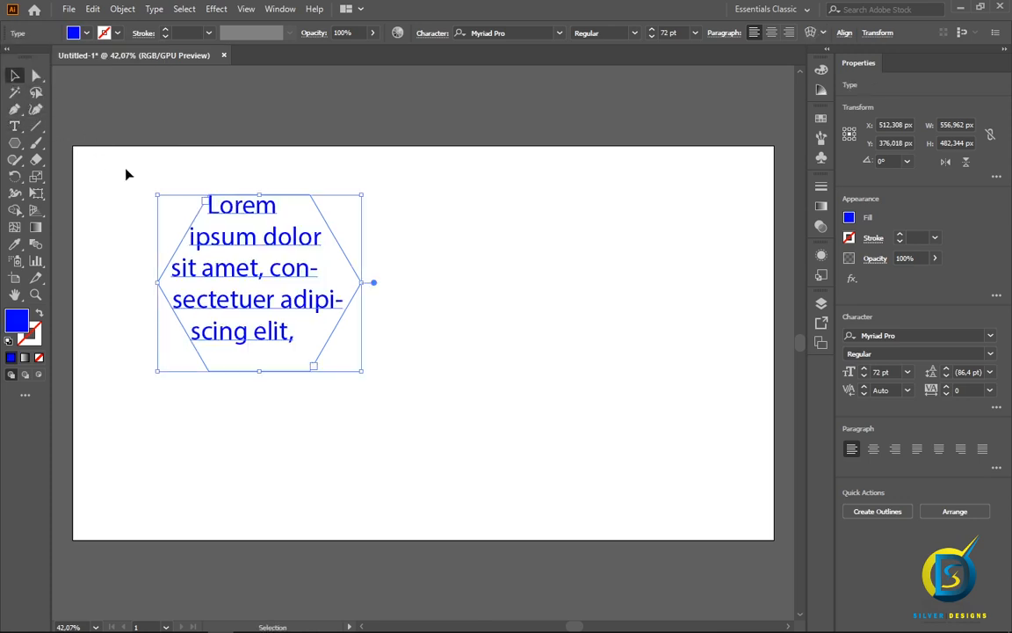
- Duplicate the blue hexagonal text block to its right, and delete both text blocks from the artboard
{"action": "left_click", "coordinate": [124, 188]}
{"action": "left_click_drag", "start_coordinate": [237, 241], "coordinate": [454, 243]}
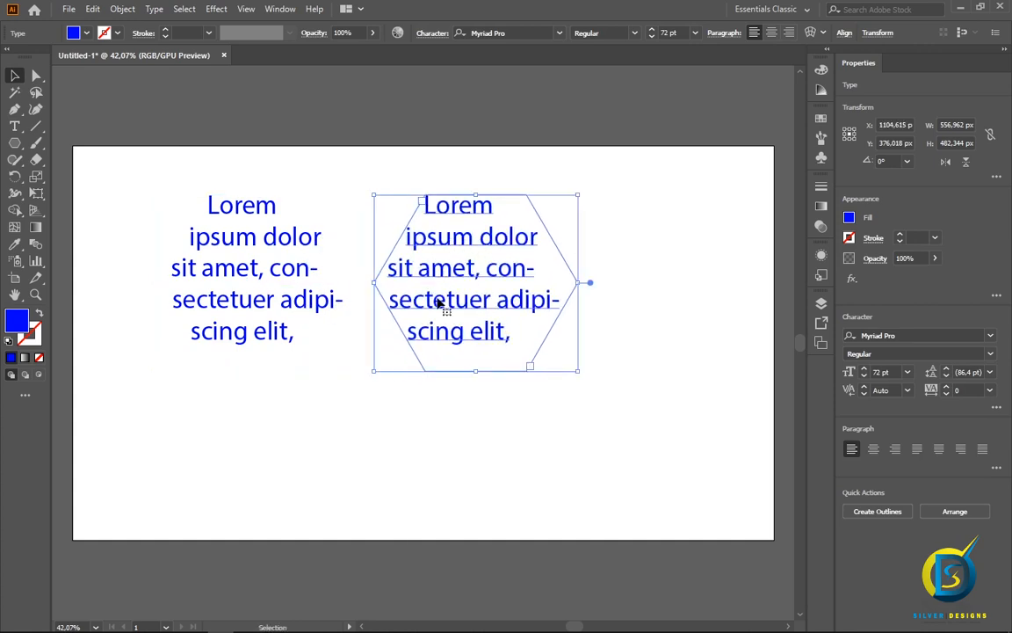
{"action": "left_click", "coordinate": [341, 410]}
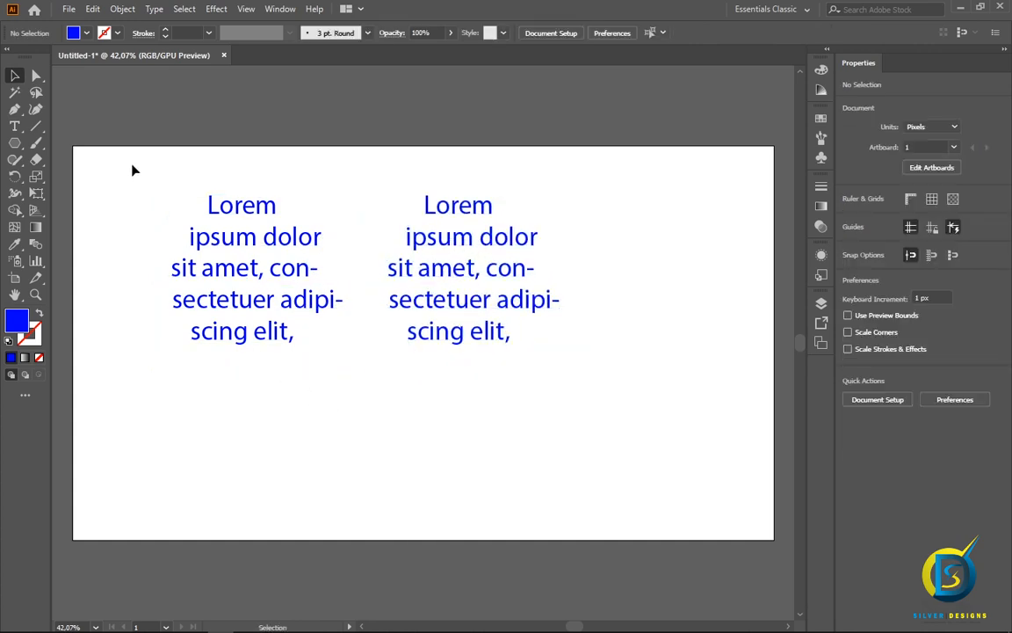
{"action": "left_click_drag", "start_coordinate": [134, 166], "coordinate": [541, 394]}
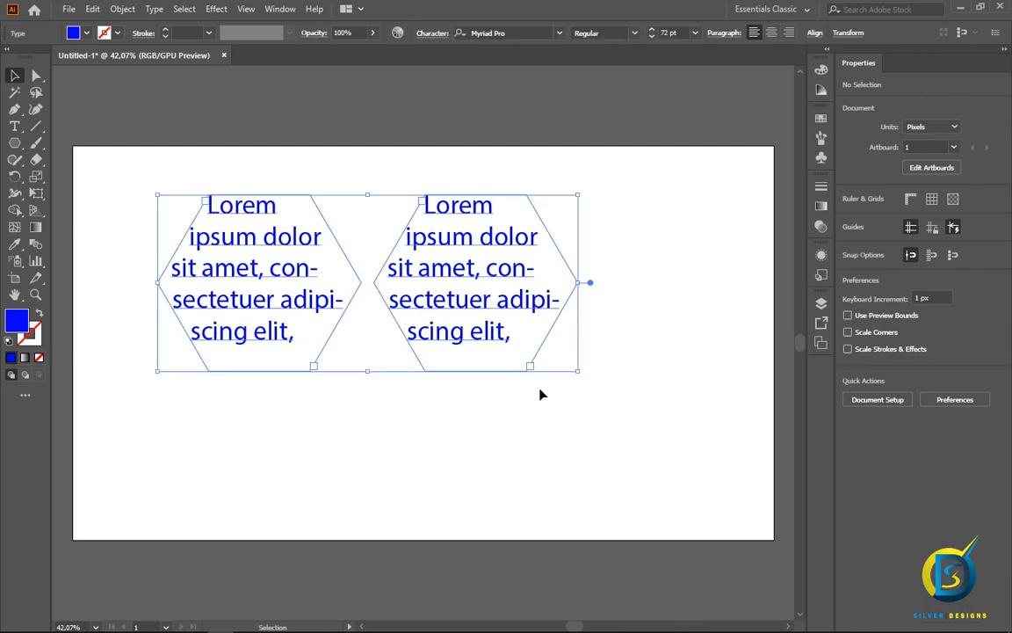
{"action": "key", "text": "Delete"}
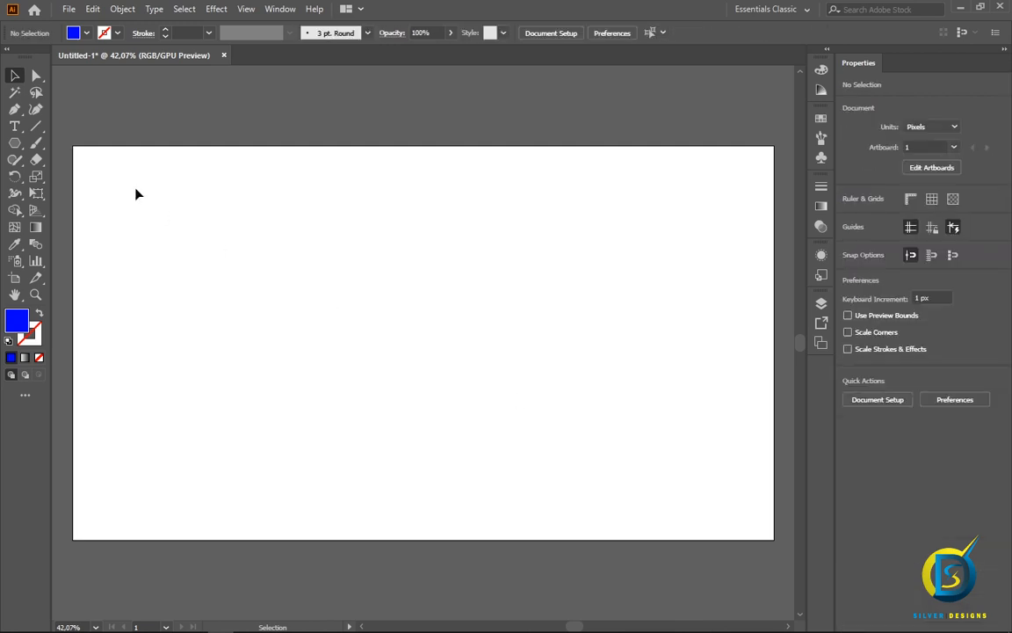
- Draw a rising diagonal line about 885 px wide and 375 px high, and set its stroke weight to 5 pt
{"action": "left_click", "coordinate": [21, 130]}
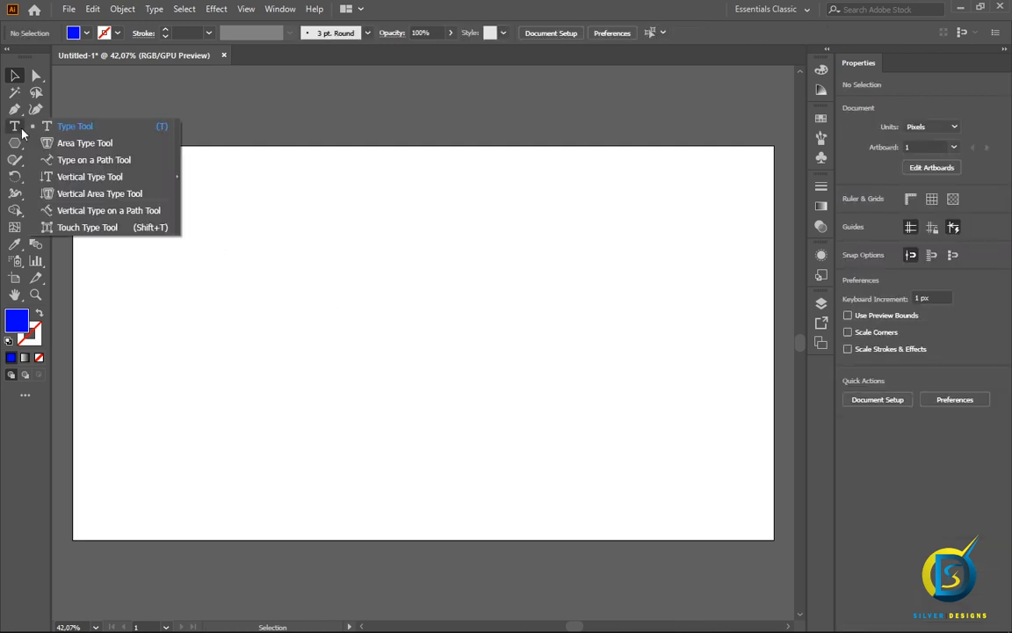
{"action": "key", "text": "t"}
{"action": "left_click", "coordinate": [98, 161]}
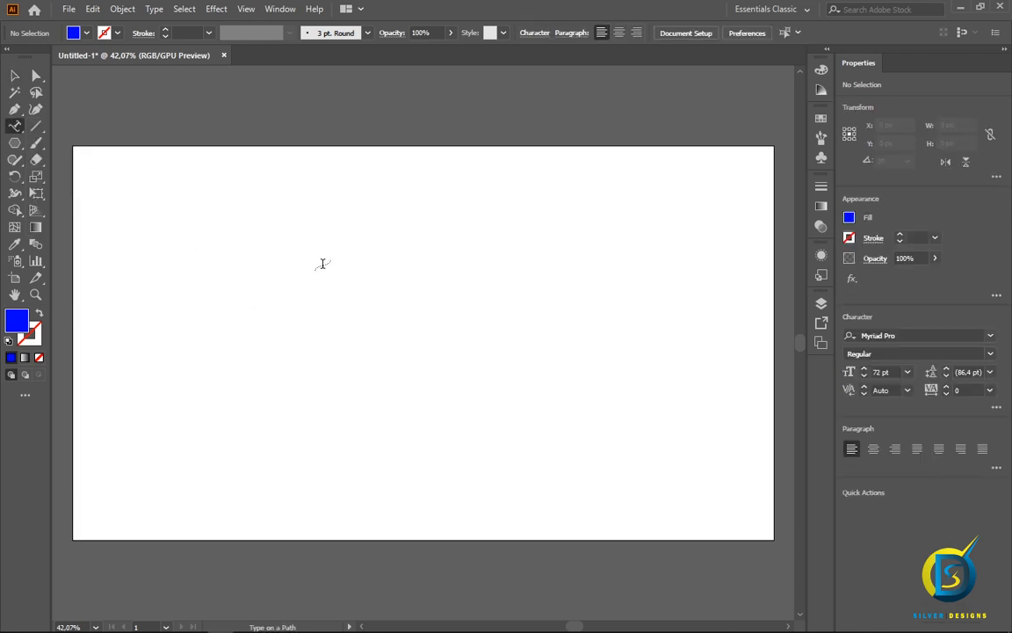
{"action": "left_click", "coordinate": [36, 125]}
{"action": "left_click_drag", "start_coordinate": [234, 391], "coordinate": [557, 255]}
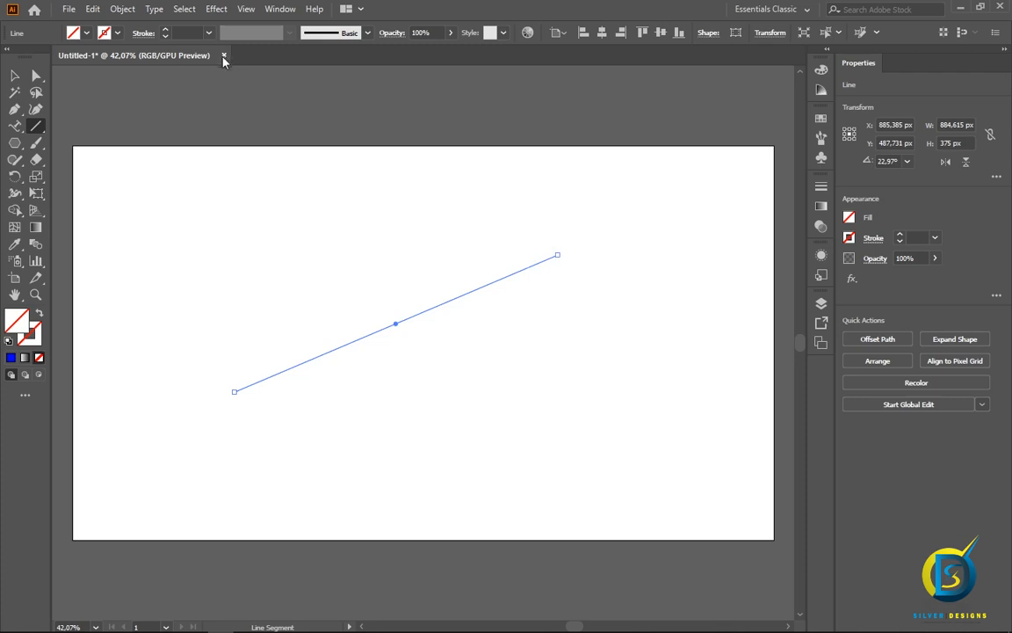
{"action": "left_click", "coordinate": [209, 33]}
{"action": "left_click", "coordinate": [226, 154]}
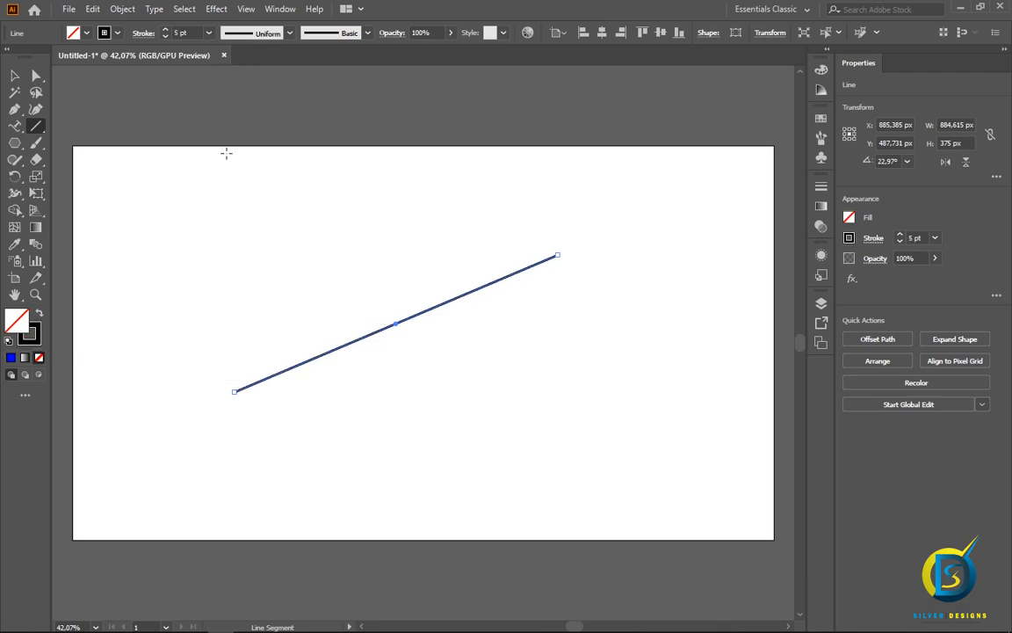
{"action": "left_click", "coordinate": [13, 76]}
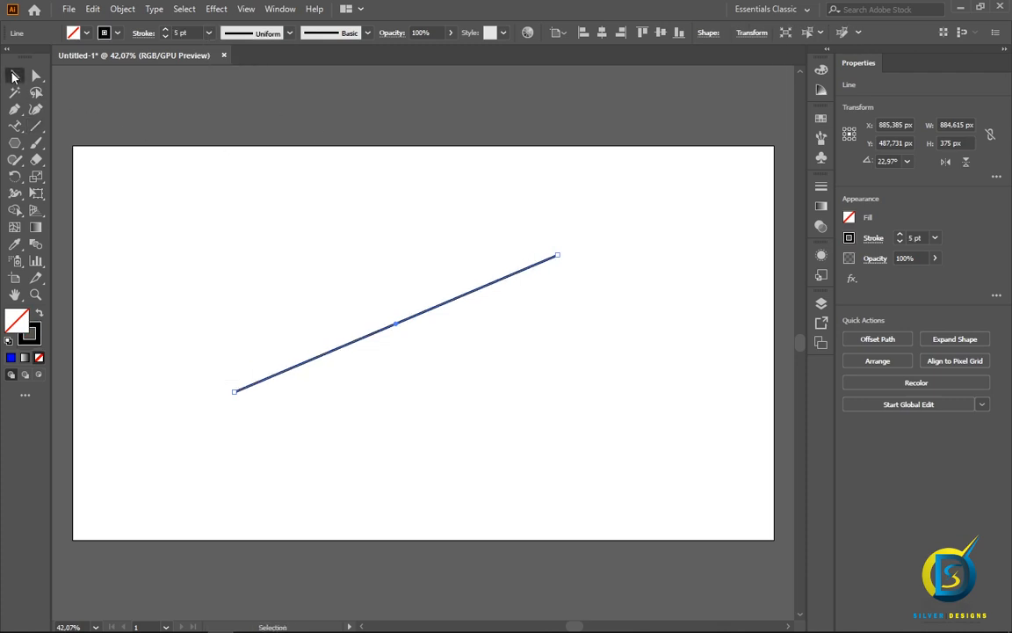
- Add placeholder text along the diagonal line with the Type on a Path Tool, and move it toward the artboard's upper-left area
{"action": "left_click", "coordinate": [15, 128]}
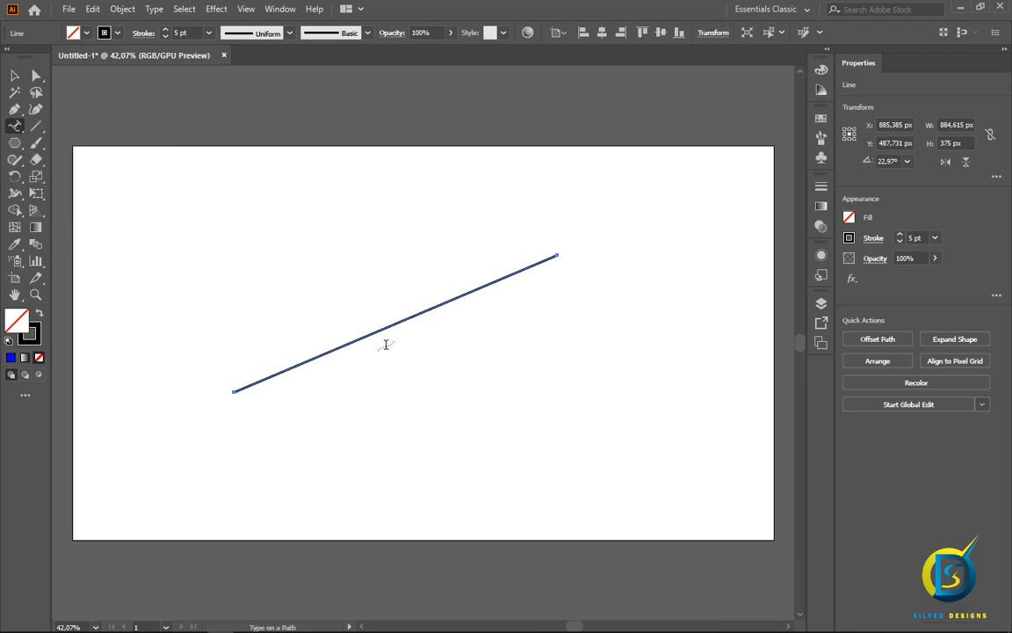
{"action": "left_click", "coordinate": [246, 387]}
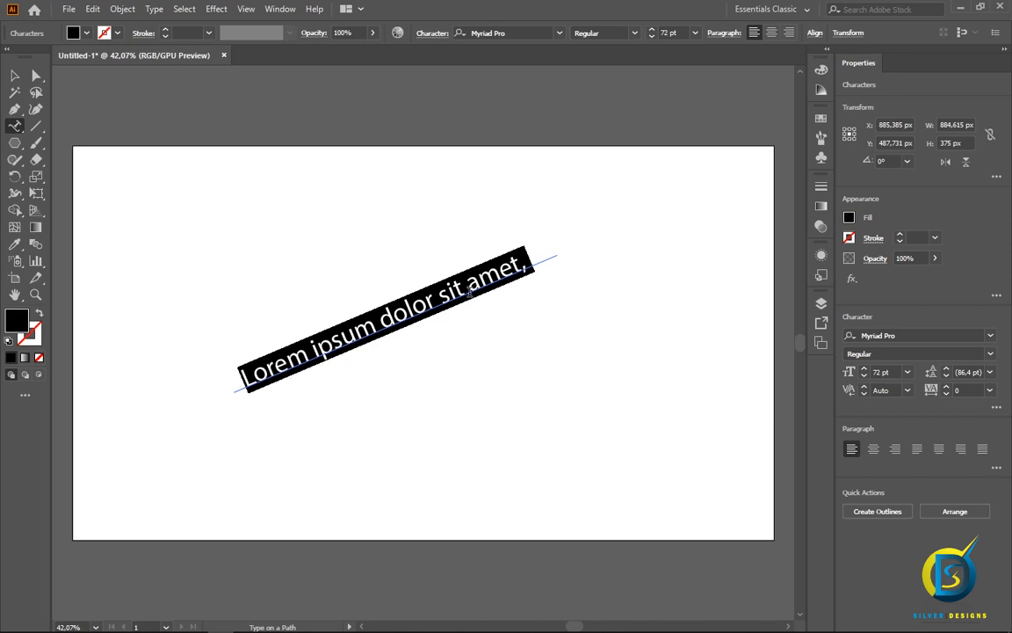
{"action": "key", "text": "Escape"}
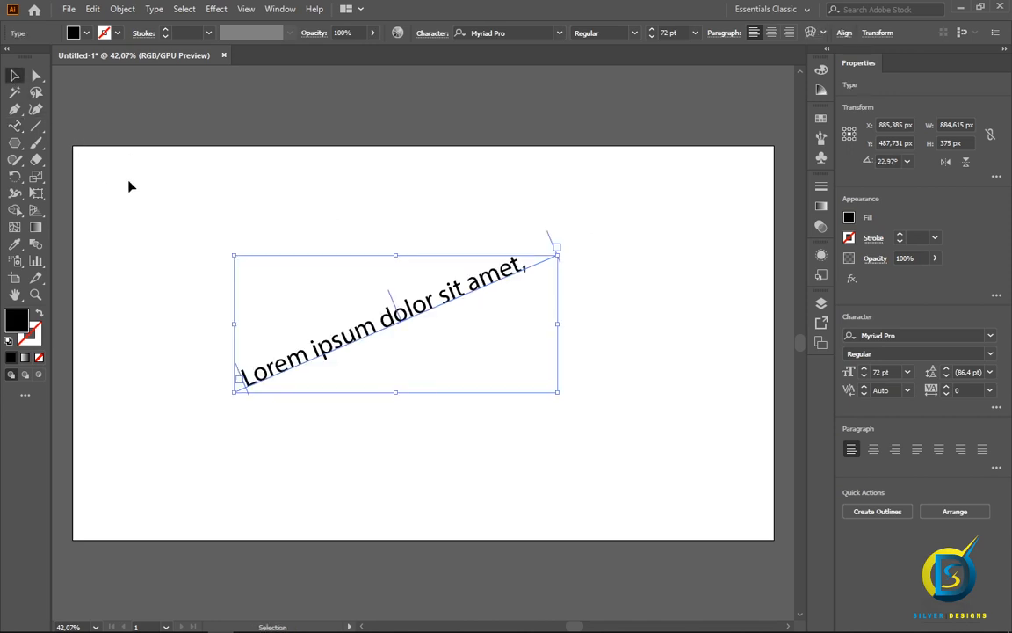
{"action": "left_click", "coordinate": [132, 186]}
{"action": "left_click_drag", "start_coordinate": [348, 343], "coordinate": [247, 264]}
- Change the fill of all characters in the diagonal path text to a red swatch, and deselect the text
{"action": "double_click", "coordinate": [163, 298]}
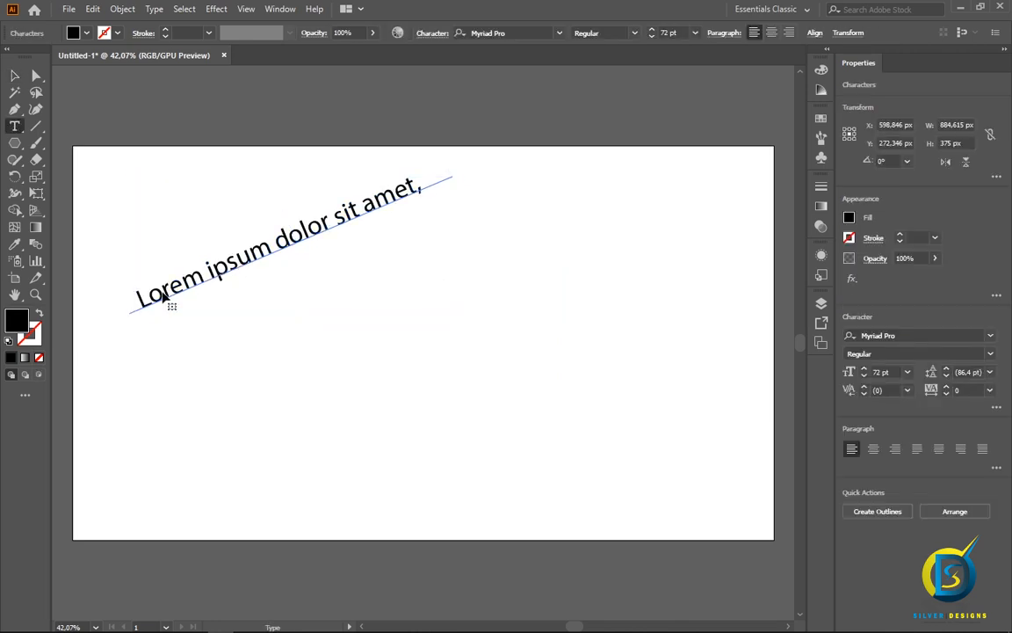
{"action": "key", "text": "ctrl+a"}
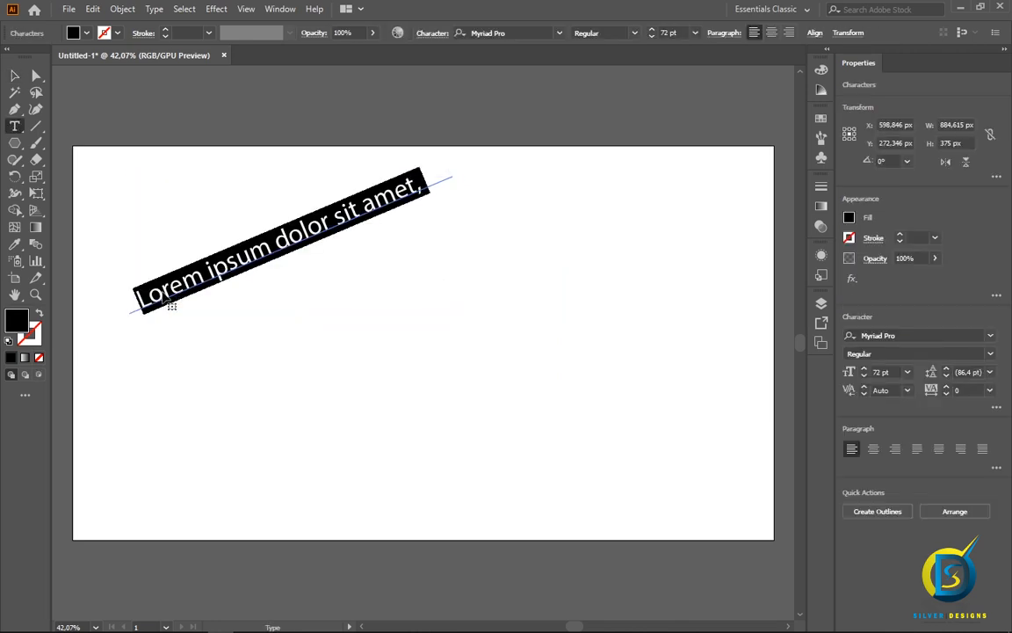
{"action": "left_click", "coordinate": [85, 33]}
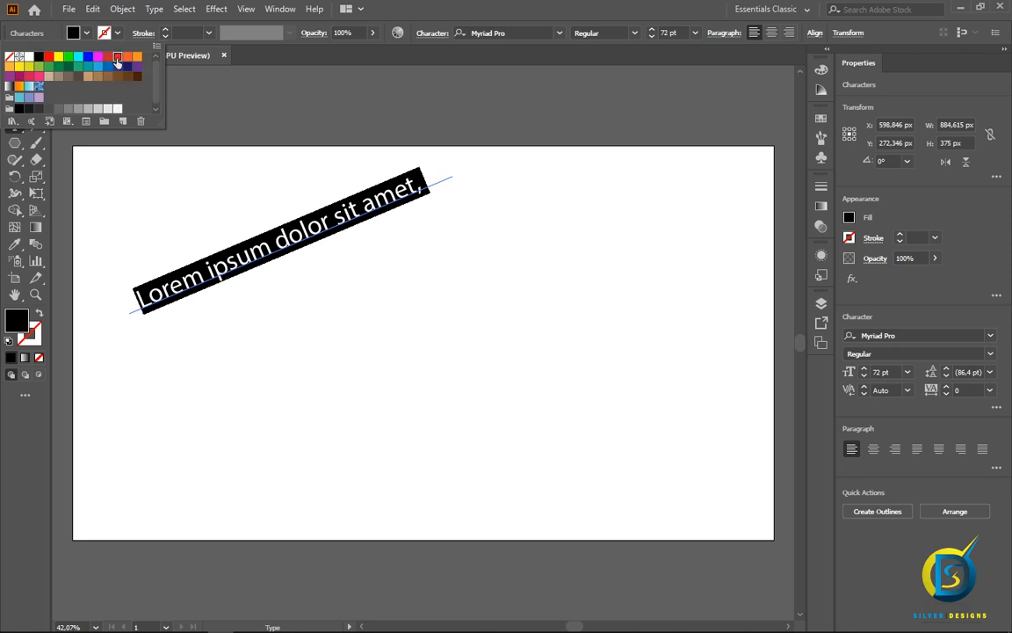
{"action": "left_click", "coordinate": [117, 58]}
{"action": "left_click", "coordinate": [139, 195]}
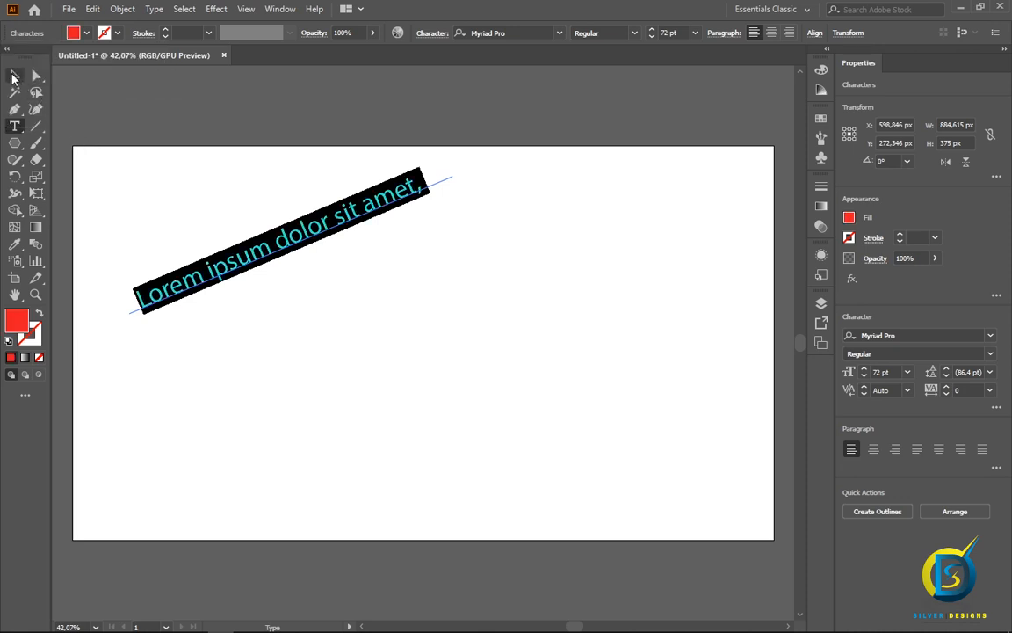
{"action": "left_click", "coordinate": [13, 77]}
{"action": "left_click", "coordinate": [124, 162]}
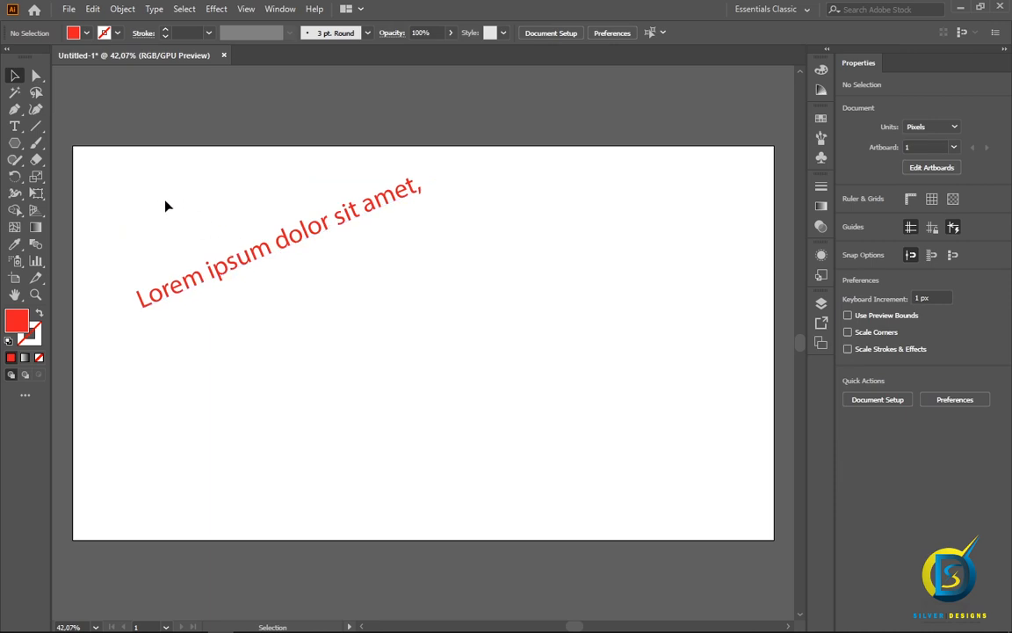
- Draw an open wavy path about 883 px wide and 175 px high below the diagonal text with the Pen tool
{"action": "left_click", "coordinate": [15, 109]}
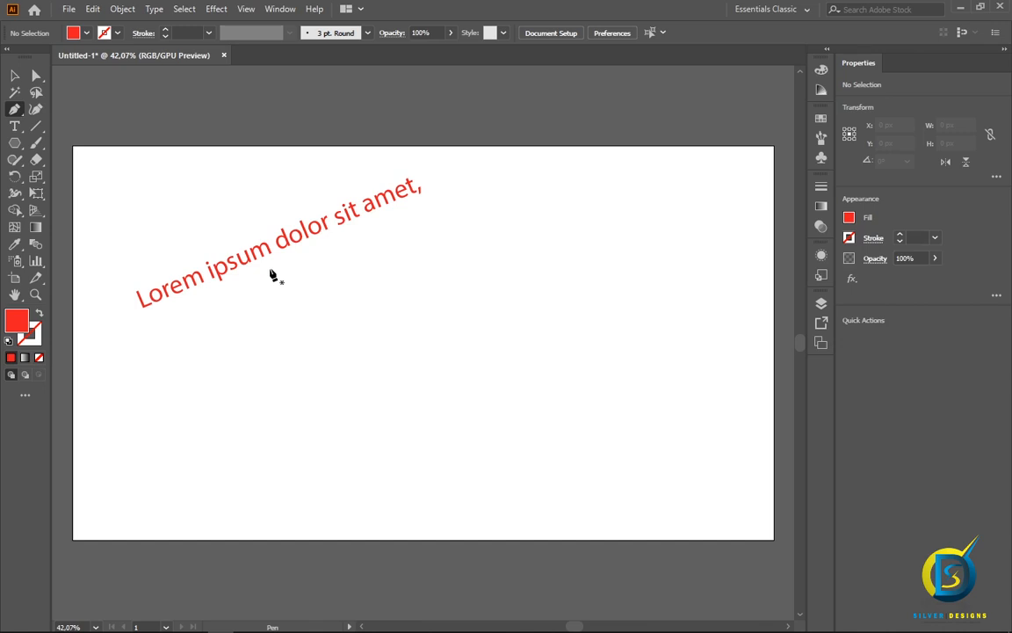
{"action": "left_click", "coordinate": [302, 347]}
{"action": "left_click_drag", "start_coordinate": [380, 331], "coordinate": [428, 373]}
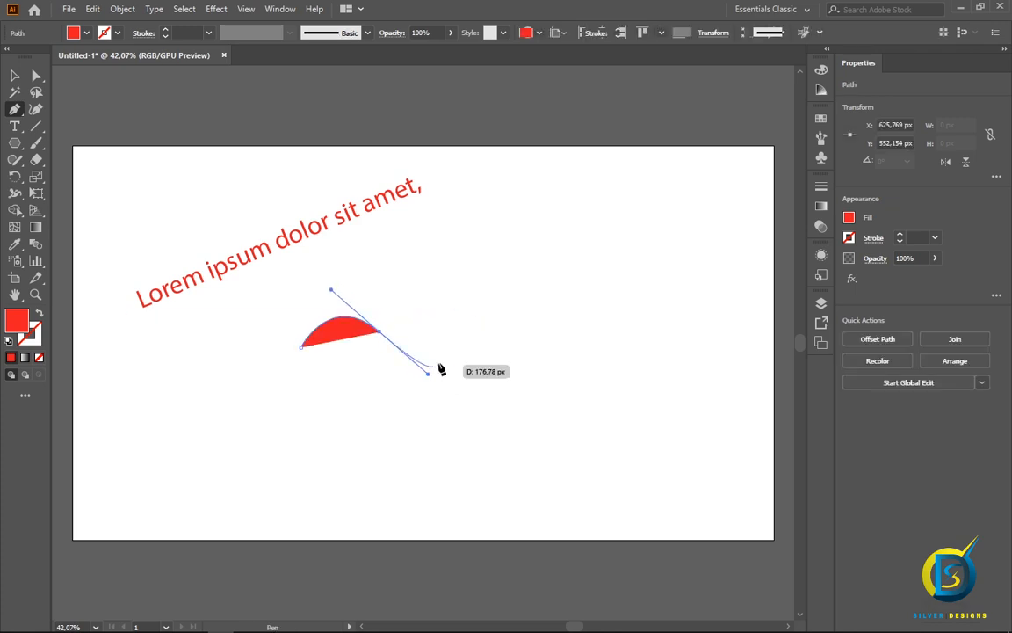
{"action": "left_click", "coordinate": [476, 330]}
{"action": "left_click_drag", "start_coordinate": [476, 330], "coordinate": [579, 339]}
{"action": "left_click_drag", "start_coordinate": [623, 304], "coordinate": [653, 283]}
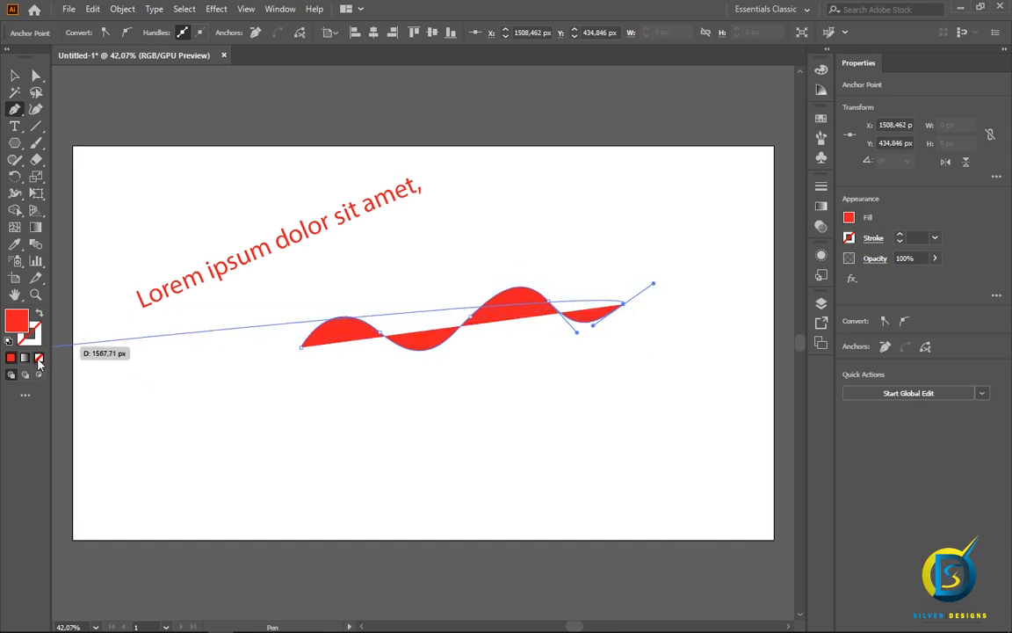
- Remove the wavy path's fill, and set its stroke colour to black (000000)
{"action": "left_click", "coordinate": [38, 360]}
{"action": "left_click", "coordinate": [35, 340]}
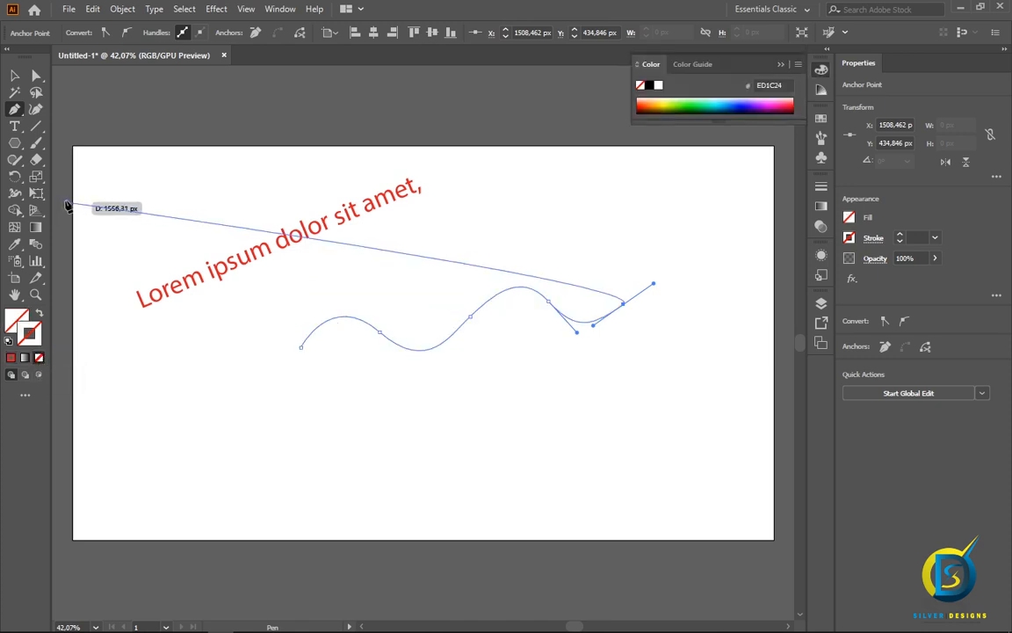
{"action": "double_click", "coordinate": [29, 337]}
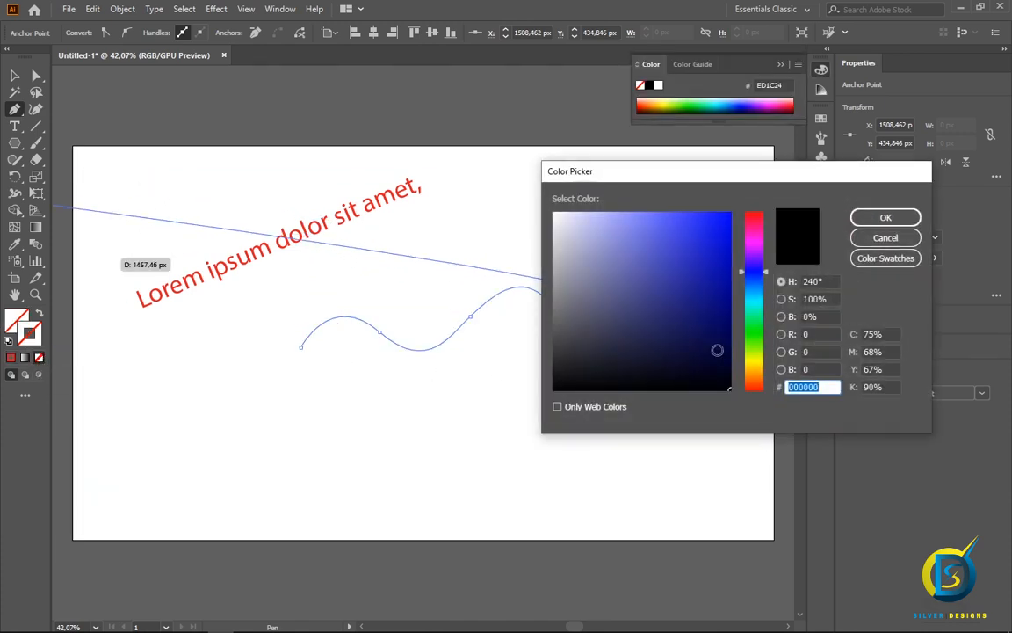
{"action": "left_click", "coordinate": [862, 239]}
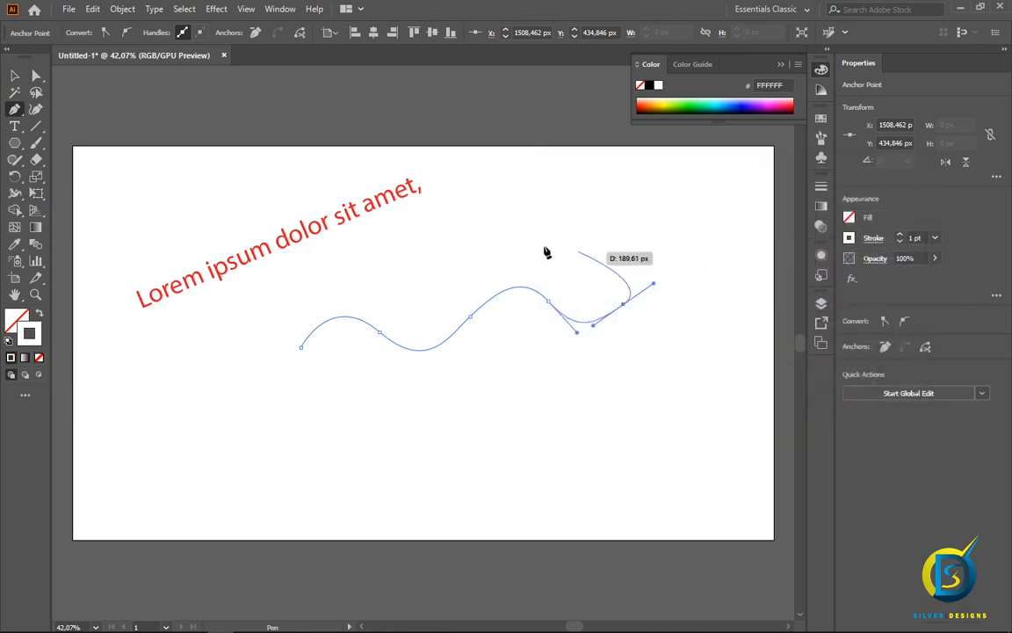
{"action": "double_click", "coordinate": [29, 337]}
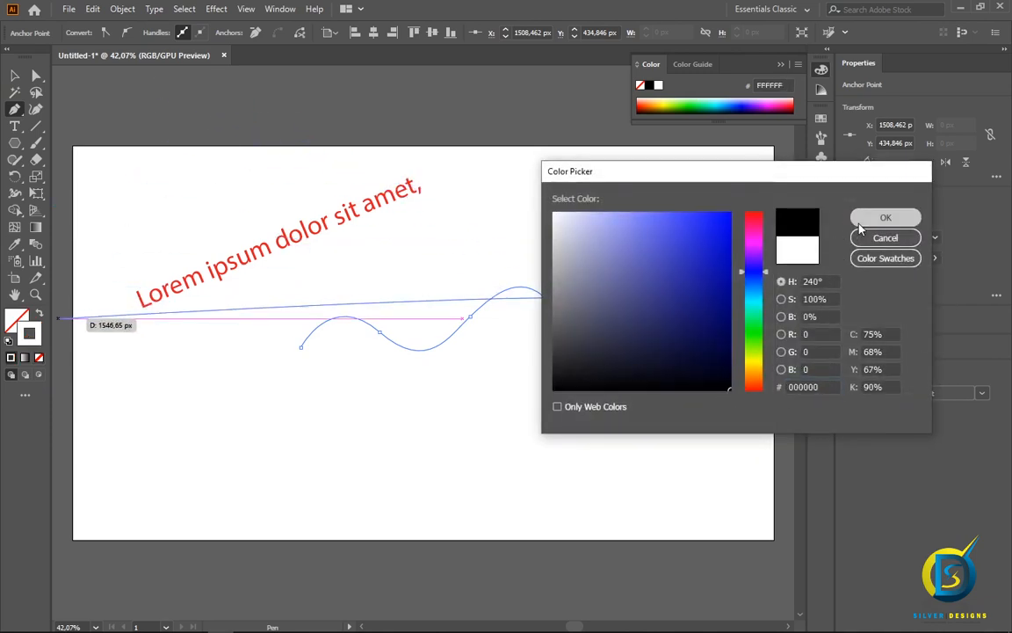
{"action": "left_click", "coordinate": [883, 218]}
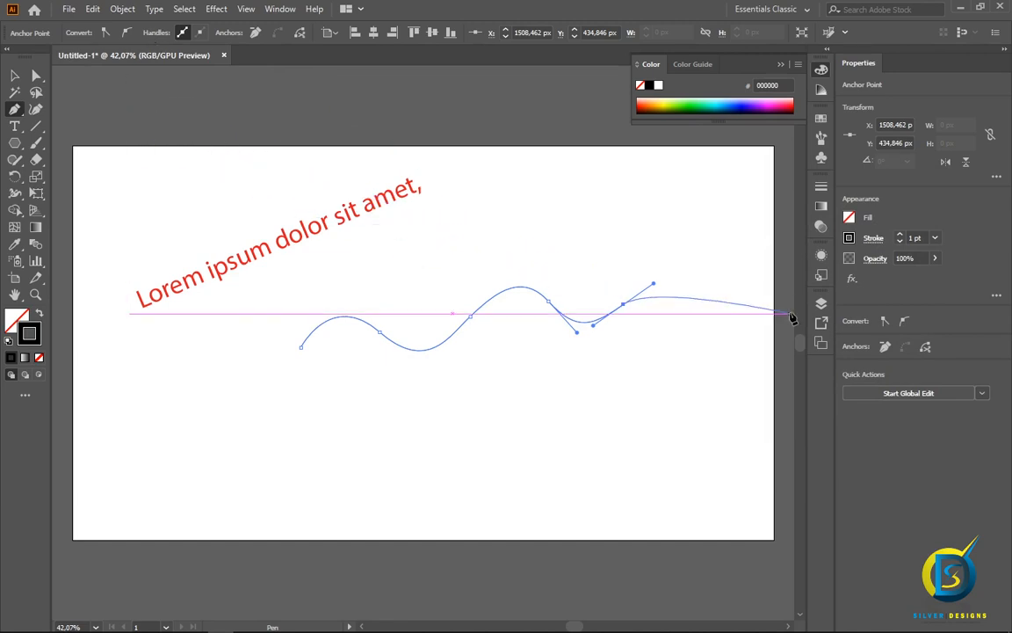
- Set the wavy path's stroke weight to 3 pt, and move the path slightly down and to the left
{"action": "left_click", "coordinate": [935, 238]}
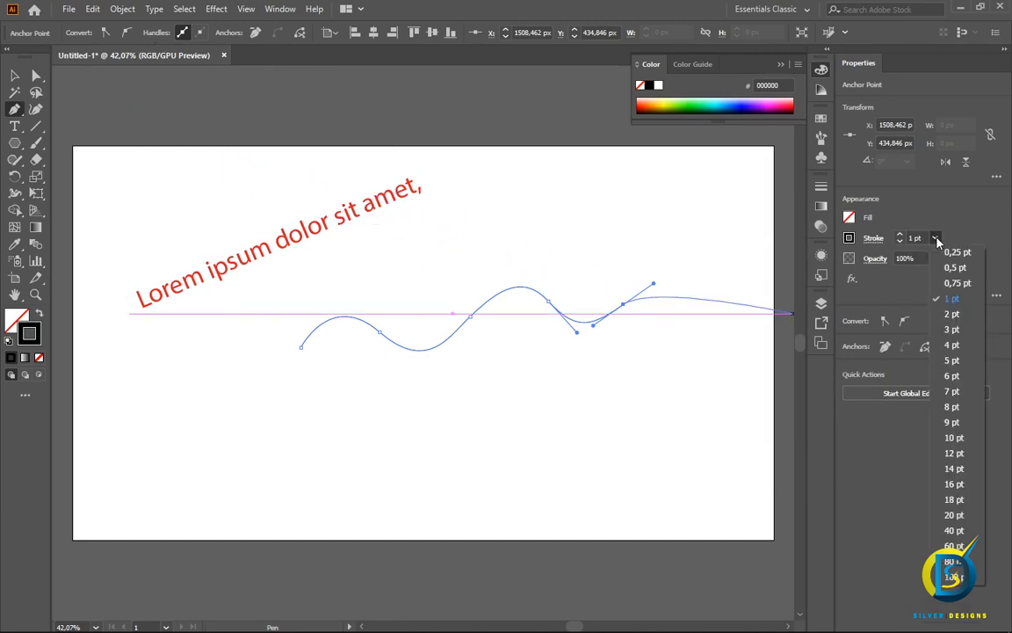
{"action": "left_click", "coordinate": [951, 328]}
{"action": "left_click", "coordinate": [15, 76]}
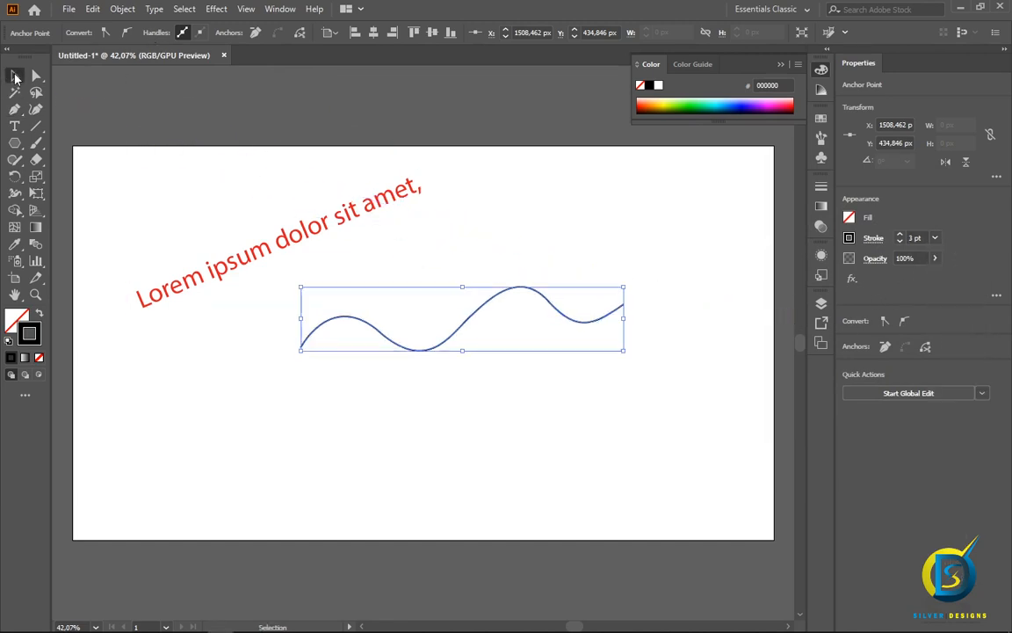
{"action": "left_click", "coordinate": [172, 182]}
{"action": "left_click", "coordinate": [464, 329]}
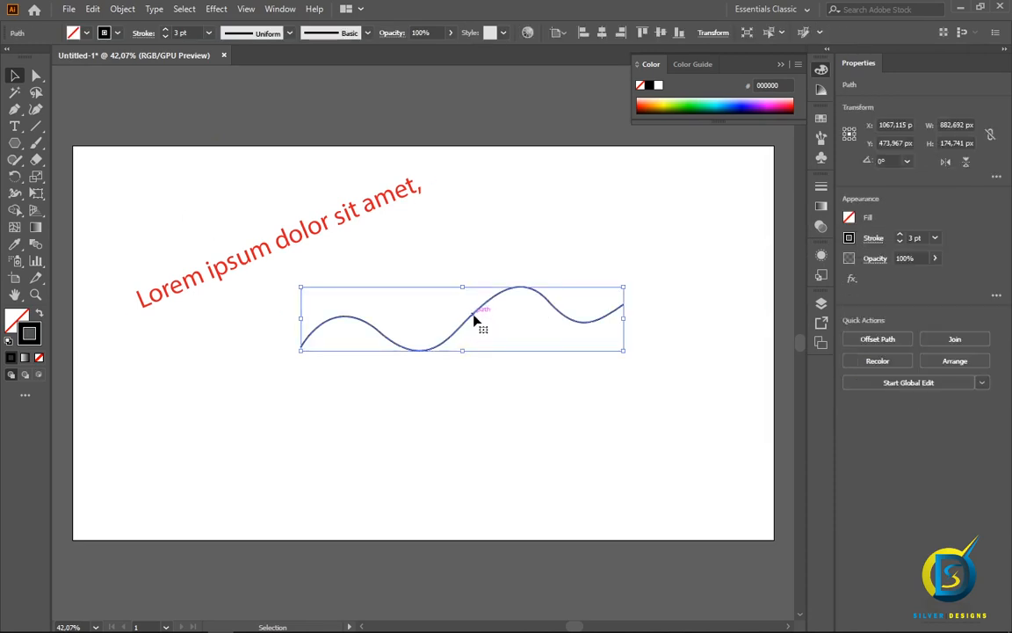
{"action": "left_click_drag", "start_coordinate": [474, 322], "coordinate": [458, 345]}
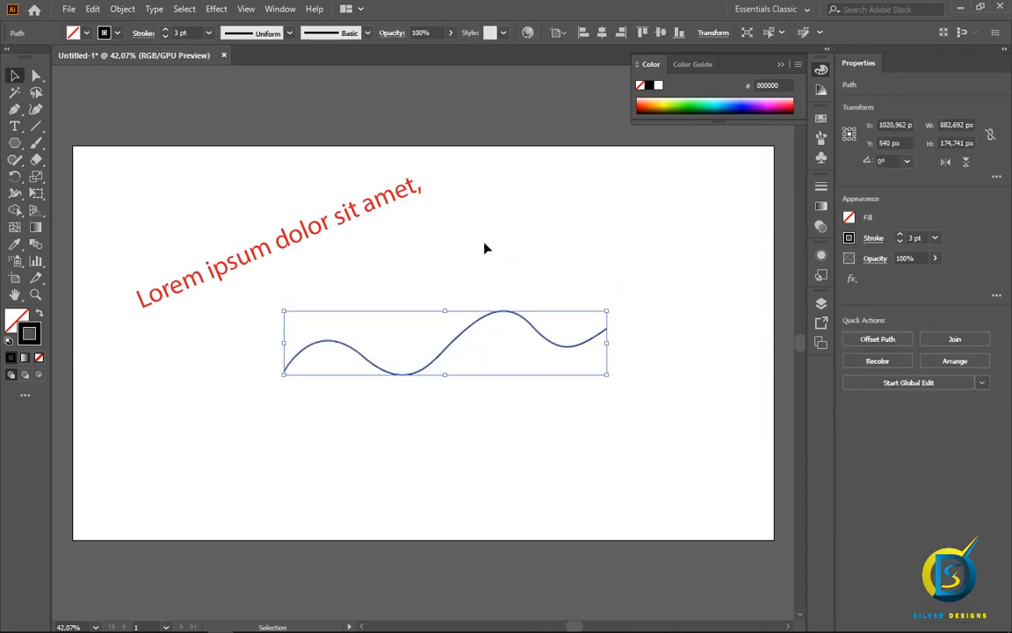
- Add placeholder text along the wavy path with the Type on a Path Tool, starting at its left end, and deselect it
{"action": "left_click", "coordinate": [15, 127]}
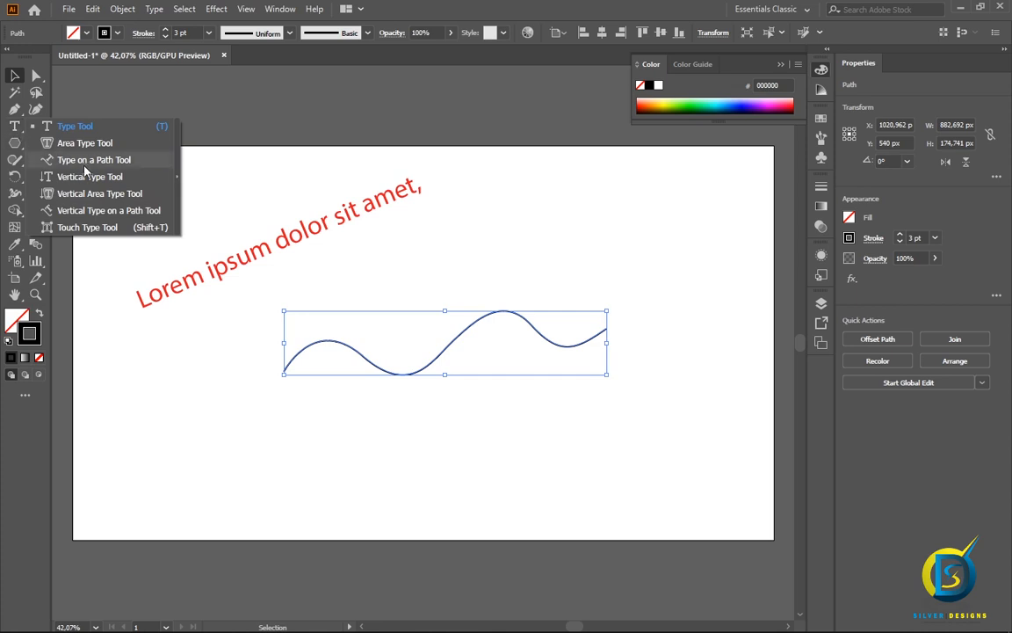
{"action": "left_click", "coordinate": [97, 159]}
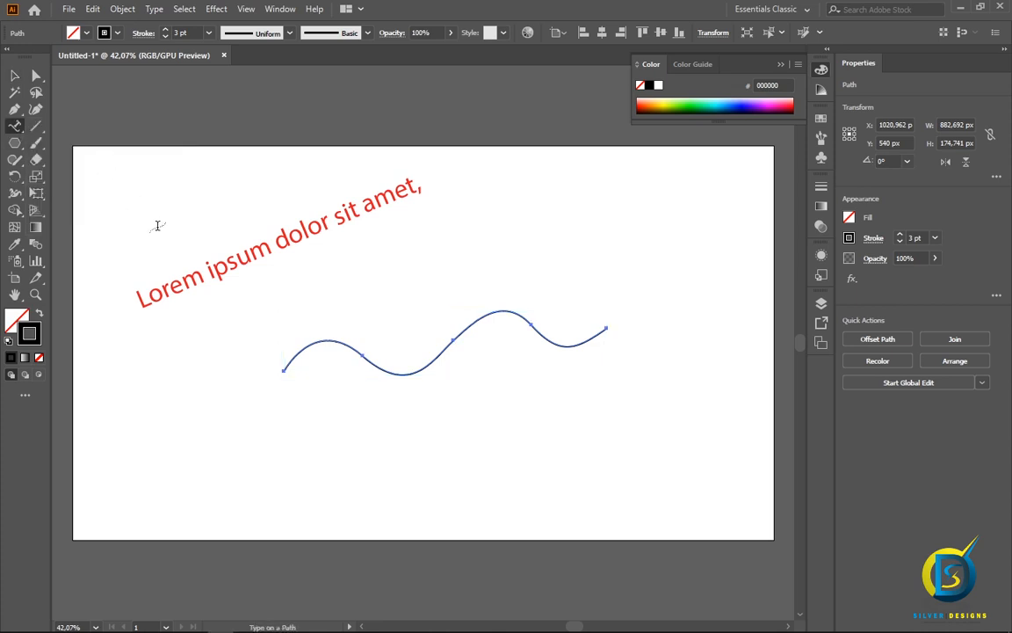
{"action": "left_click", "coordinate": [286, 364]}
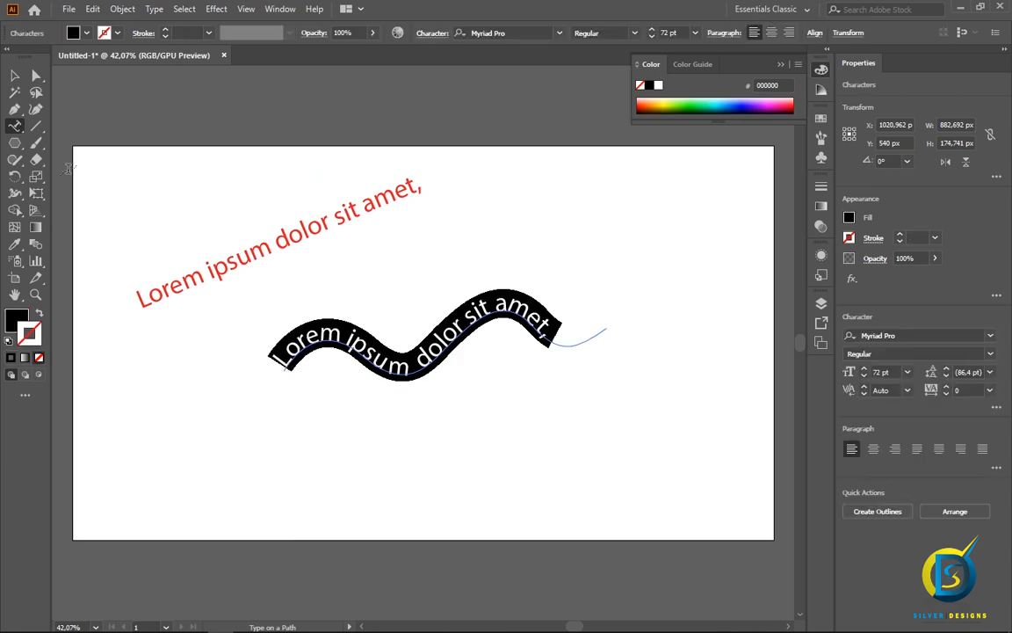
{"action": "key", "text": "Escape"}
{"action": "left_click", "coordinate": [465, 251]}
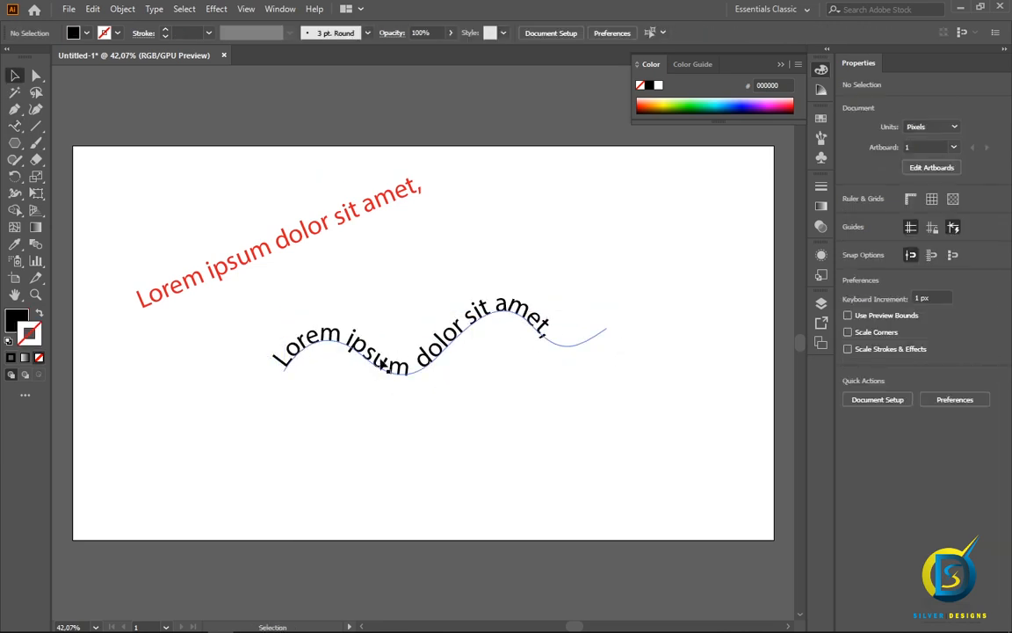
- Enlarge the wavy path text by its lower-right corner, and deselect it
{"action": "left_click", "coordinate": [457, 332]}
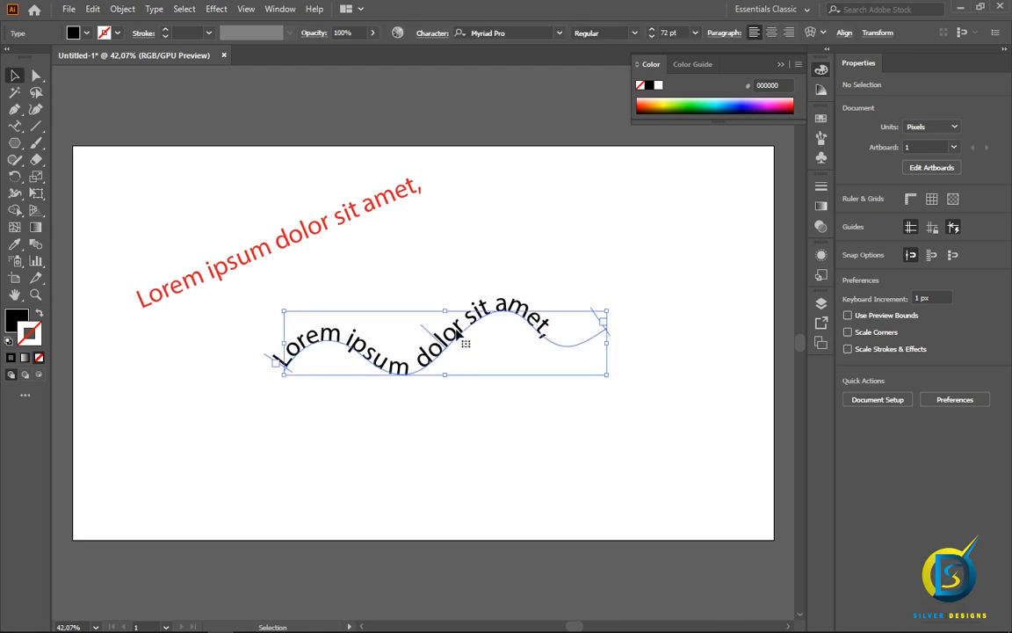
{"action": "left_click_drag", "start_coordinate": [608, 377], "coordinate": [674, 416]}
{"action": "left_click", "coordinate": [452, 188]}
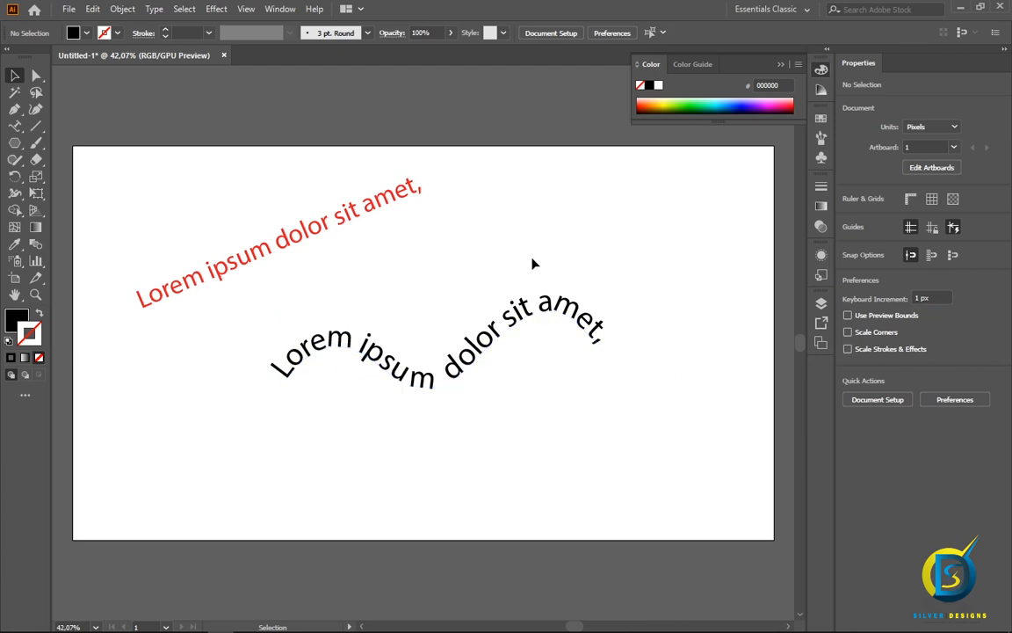
- Move the wavy path text up and to the right, beside the red slanted text, and deselect it
{"action": "left_click_drag", "start_coordinate": [501, 336], "coordinate": [552, 236]}
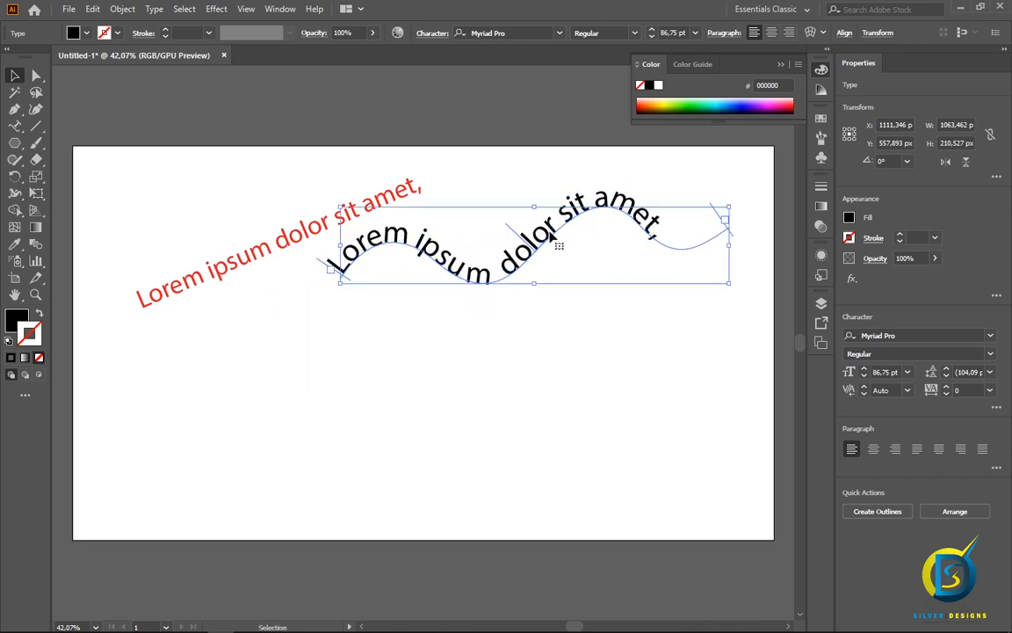
{"action": "left_click", "coordinate": [477, 108]}
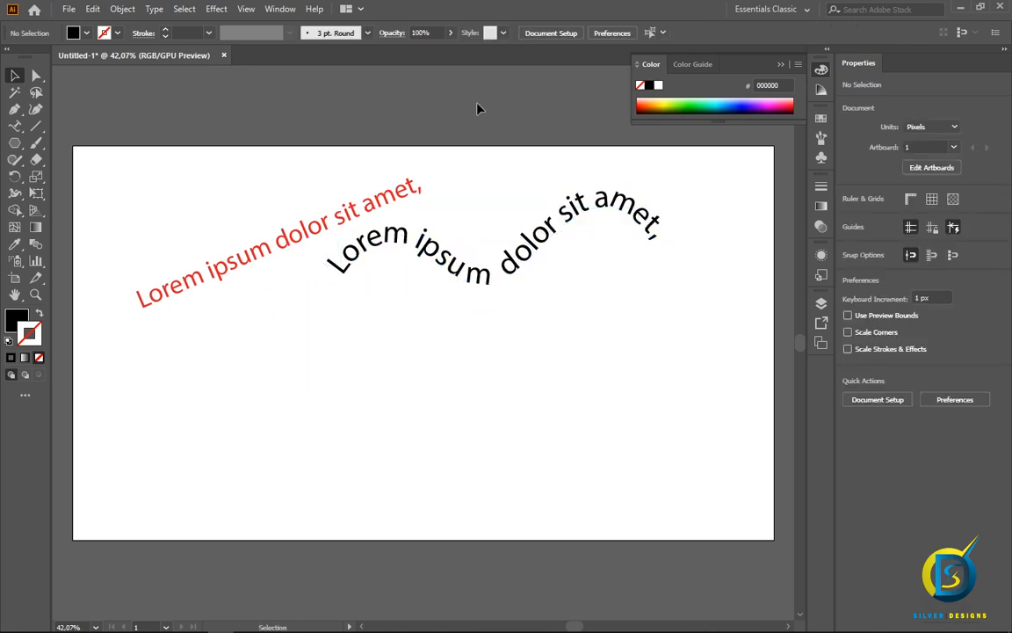
- Draw a straight horizontal line about 1019 px long with the Pen tool in the empty area below the wavy text
{"action": "key", "text": "l"}
{"action": "left_click", "coordinate": [15, 112]}
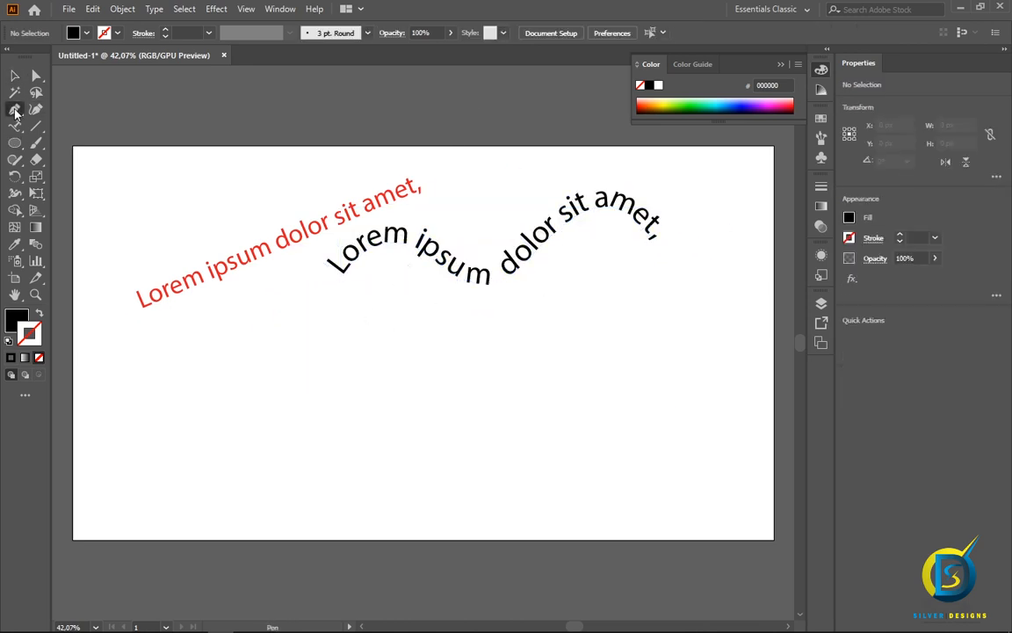
{"action": "left_click", "coordinate": [239, 367]}
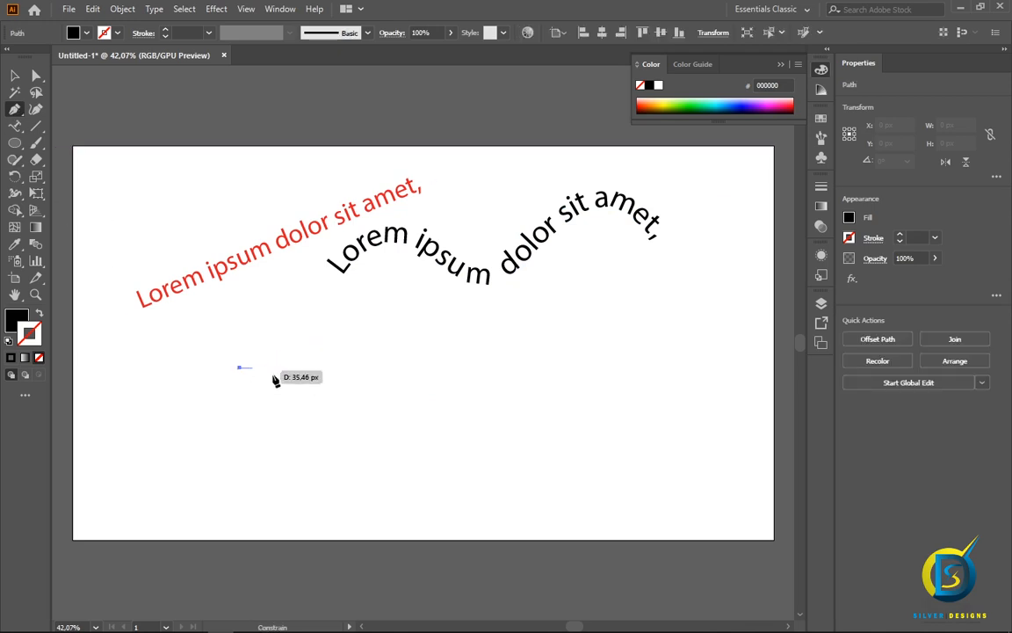
{"action": "left_click", "coordinate": [612, 367]}
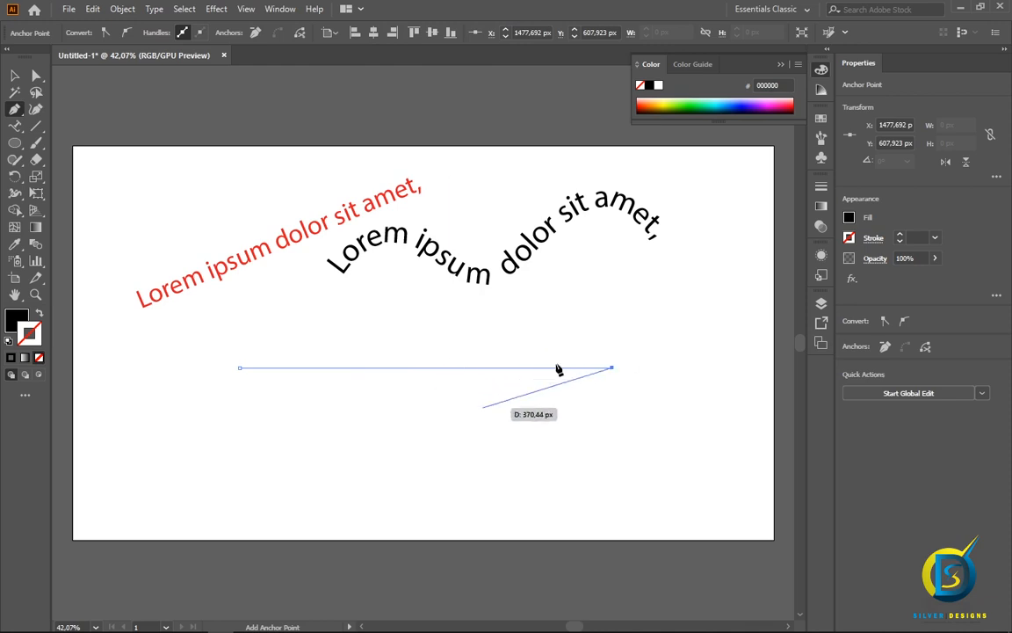
- Set the horizontal line's stroke weight to 10 pt, remove its fill, and deselect it
{"action": "left_click", "coordinate": [935, 238]}
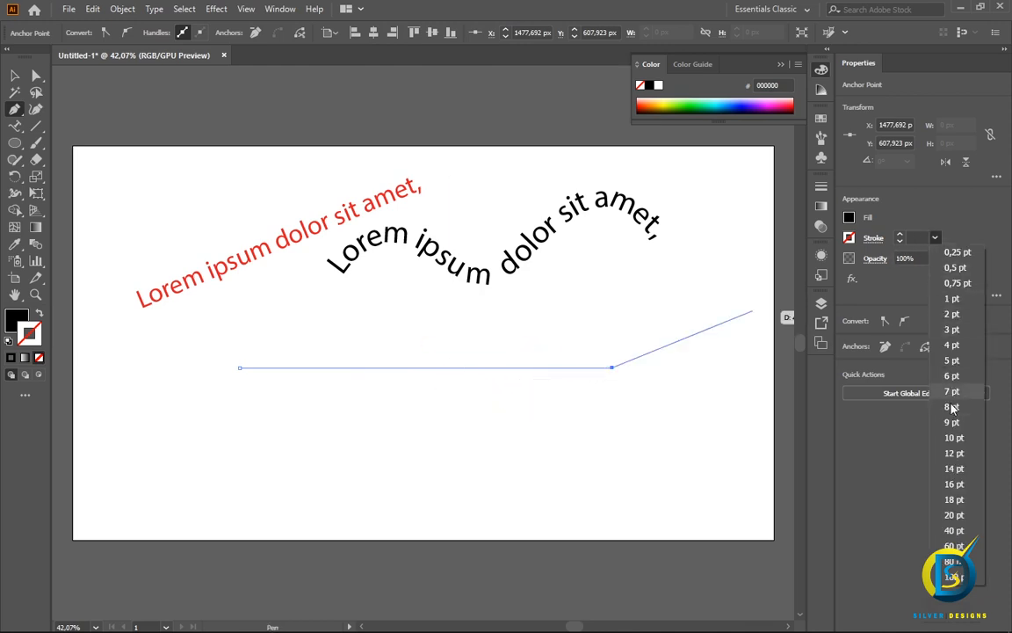
{"action": "left_click", "coordinate": [954, 437]}
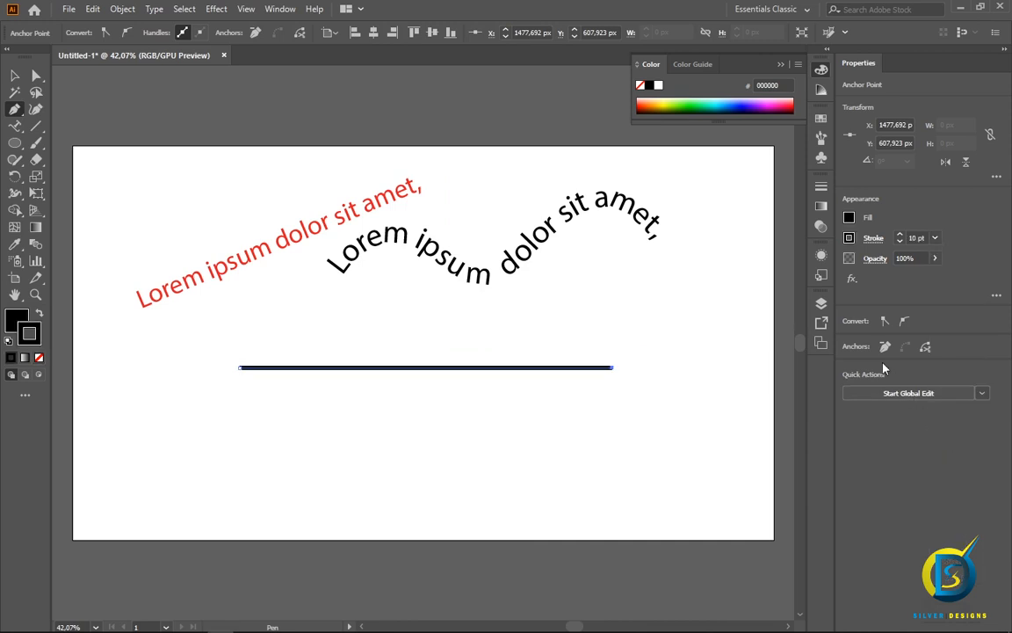
{"action": "left_click", "coordinate": [849, 217]}
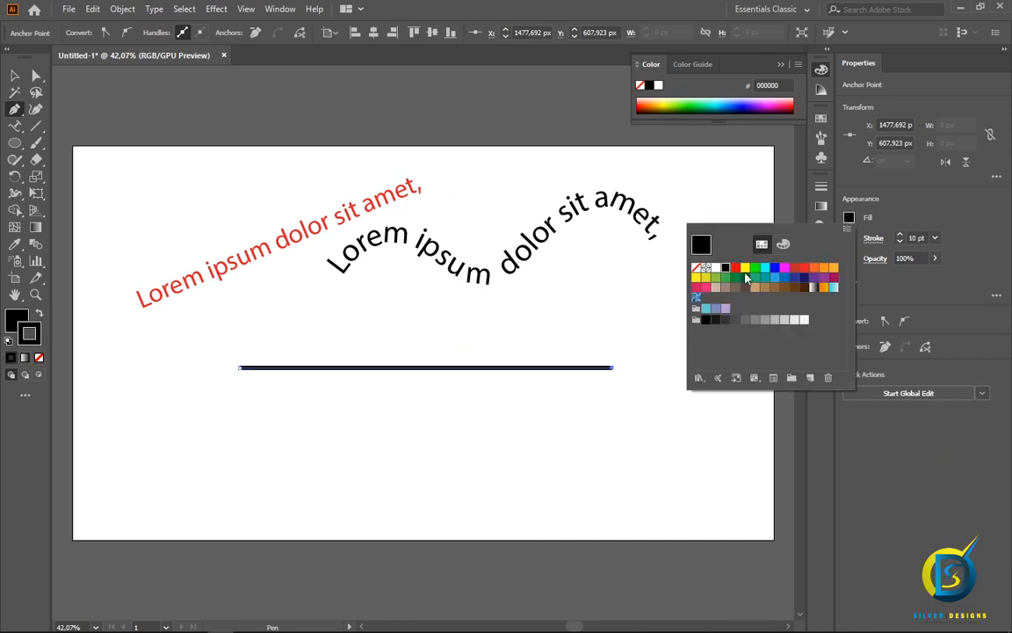
{"action": "left_click", "coordinate": [696, 268]}
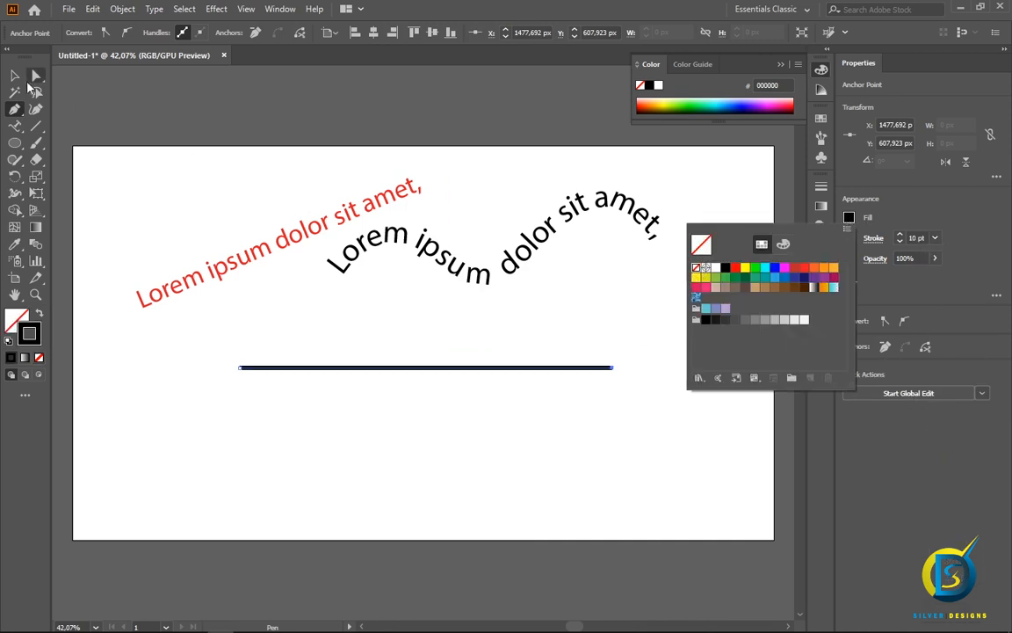
{"action": "left_click", "coordinate": [344, 320]}
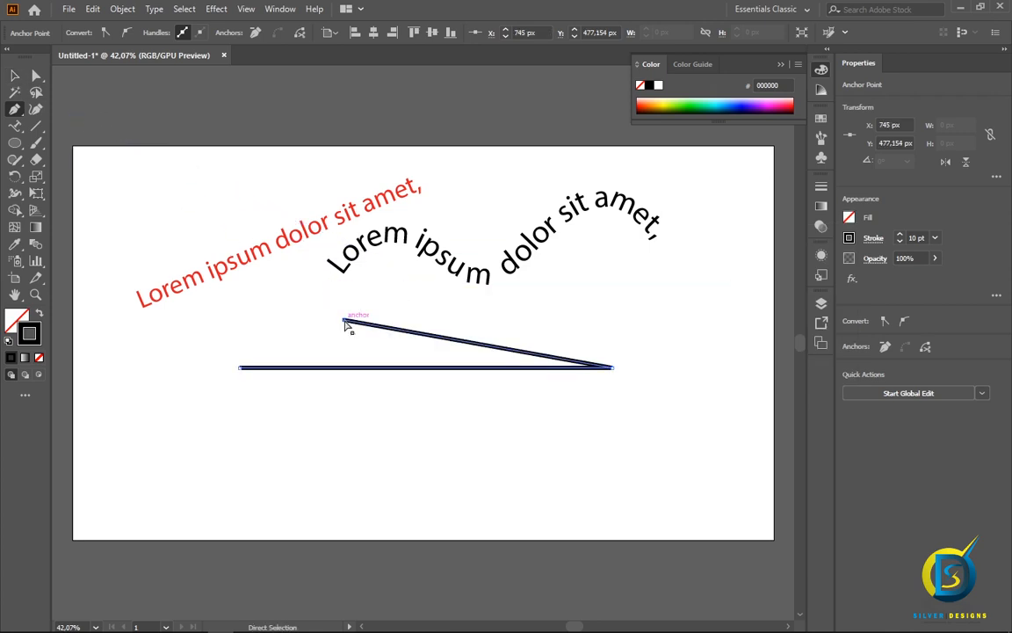
{"action": "key", "text": "ctrl+z"}
{"action": "left_click", "coordinate": [14, 75]}
{"action": "left_click", "coordinate": [270, 305]}
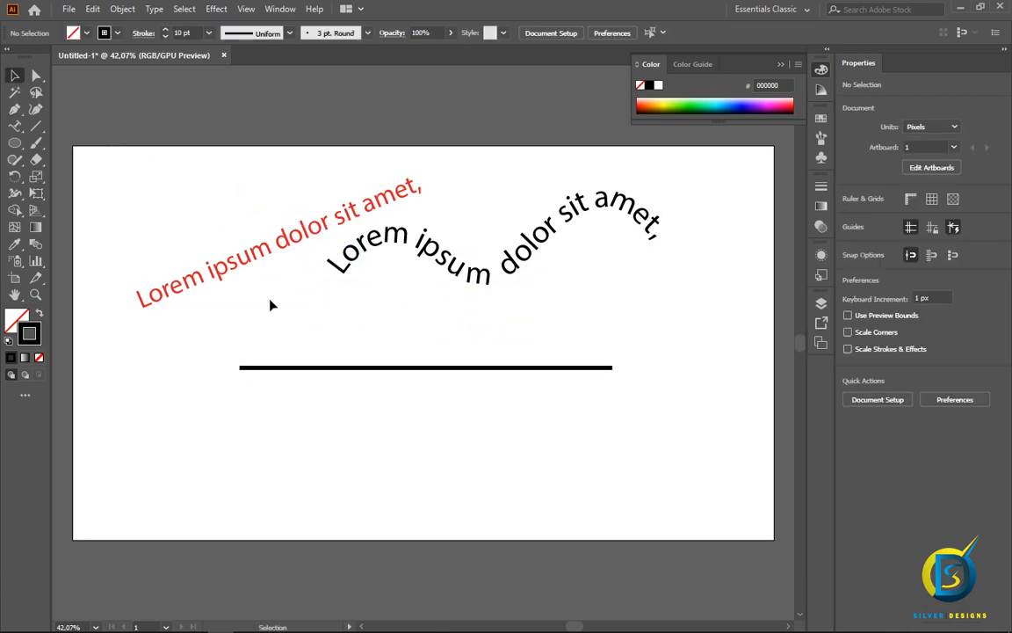
- Bend the horizontal line upward at its middle with the Anchor Point Tool into an arc about 137 px high
{"action": "left_click", "coordinate": [375, 369]}
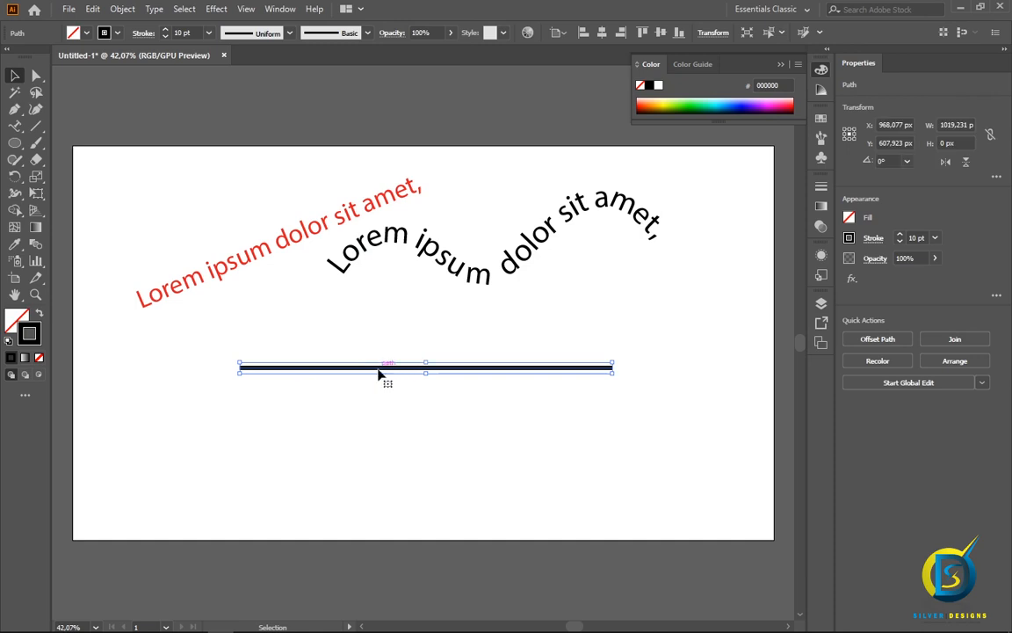
{"action": "left_click", "coordinate": [17, 113]}
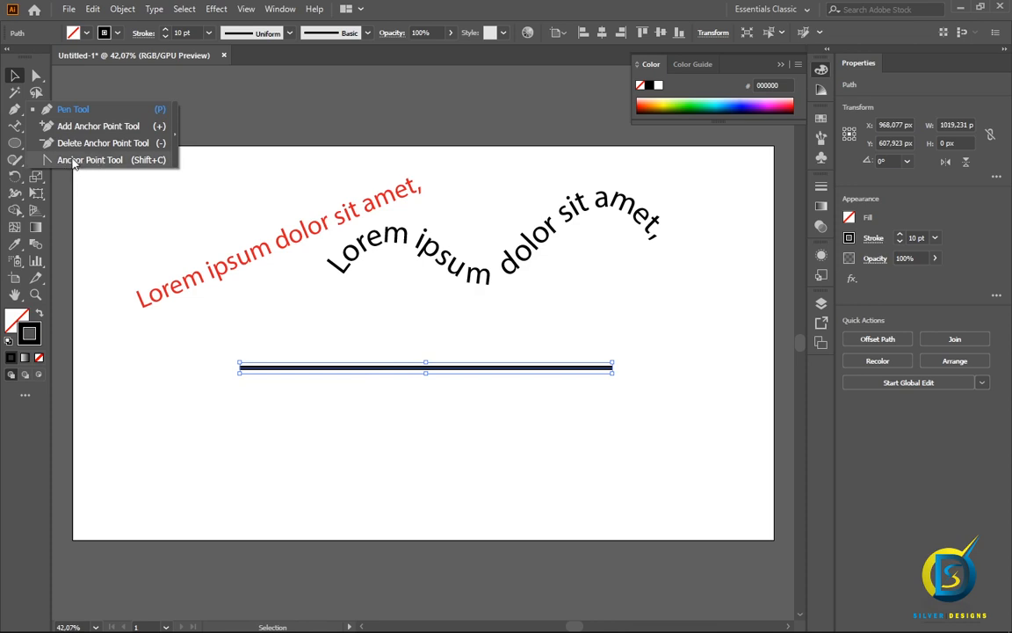
{"action": "left_click", "coordinate": [115, 158]}
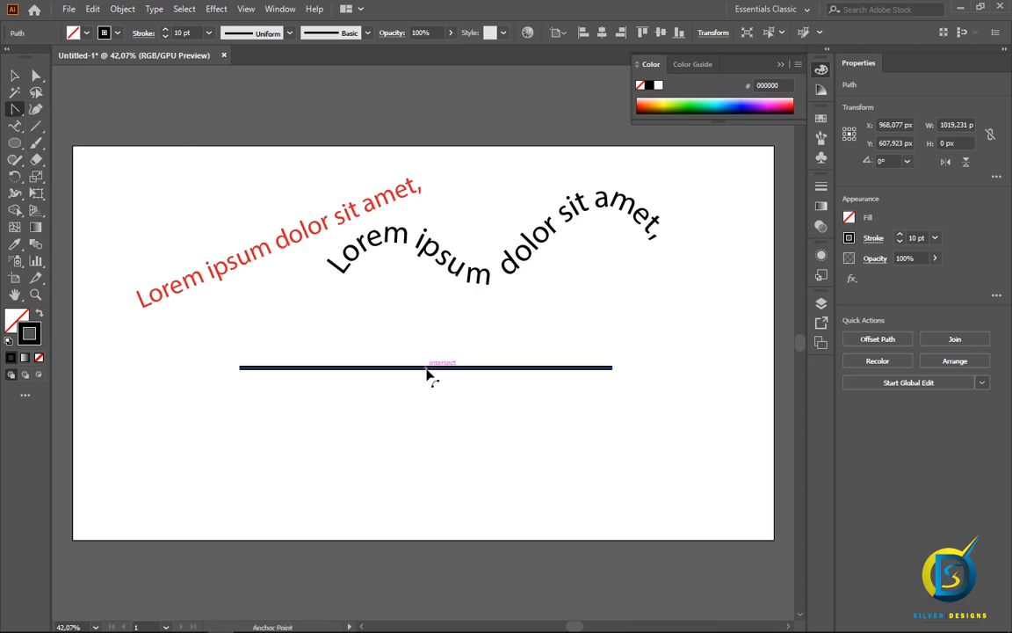
{"action": "mouse_move", "coordinate": [427, 372]}
{"action": "left_mouse_down"}
{"action": "mouse_move", "coordinate": [424, 431]}
{"action": "mouse_move", "coordinate": [430, 323]}
{"action": "left_mouse_up"}
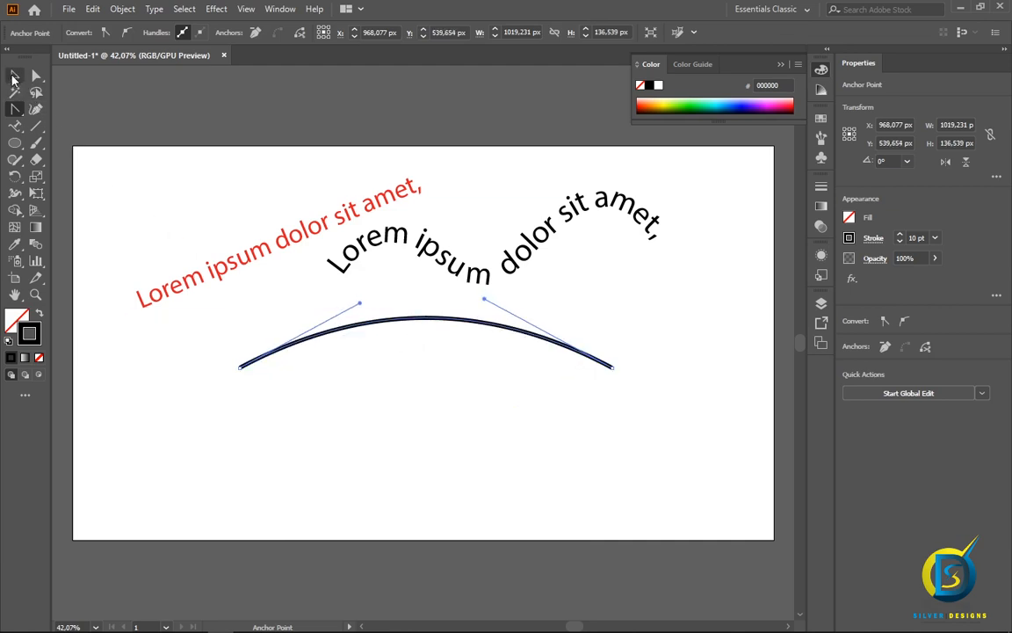
- Move the arc straight down a little, away from the wavy text, and deselect it
{"action": "left_click", "coordinate": [15, 76]}
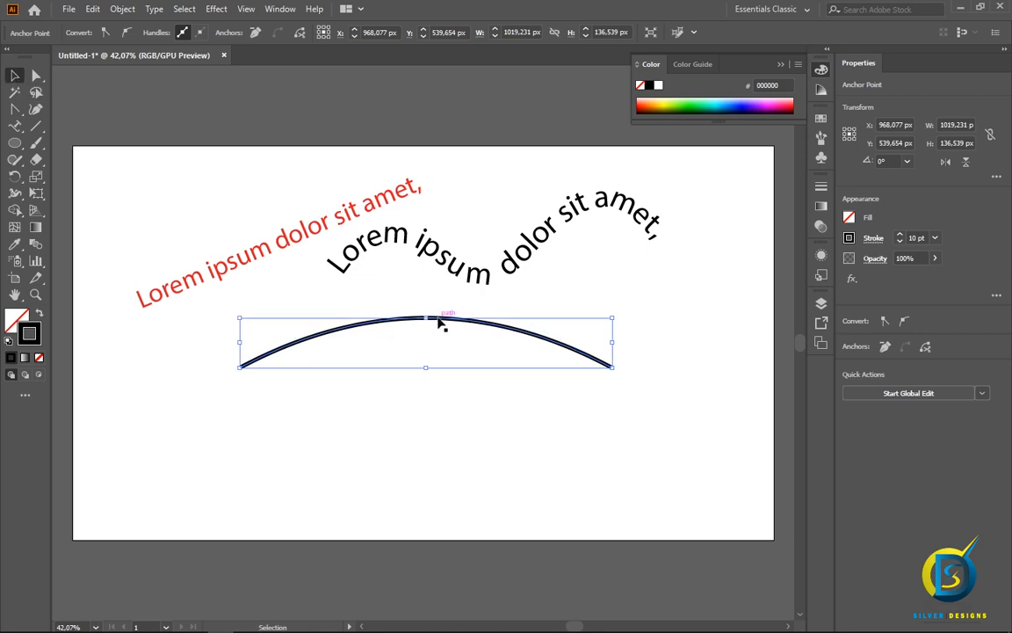
{"action": "left_click_drag", "start_coordinate": [442, 325], "coordinate": [442, 356]}
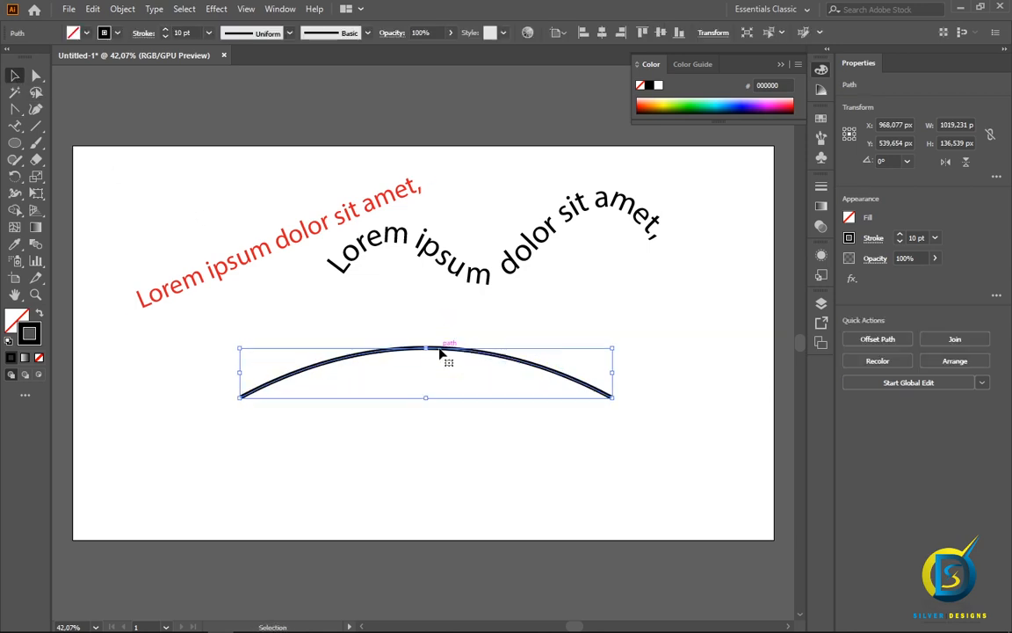
{"action": "left_click", "coordinate": [451, 187]}
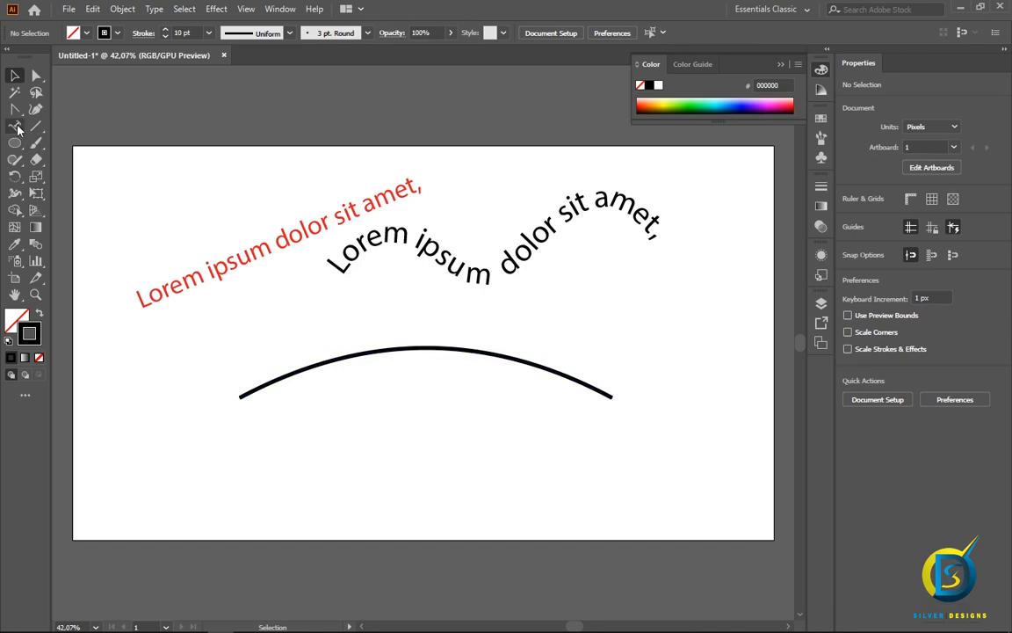
- Add placeholder text along the arc with the Type on a Path Tool, starting at its left end, and deselect it
{"action": "left_click", "coordinate": [17, 129]}
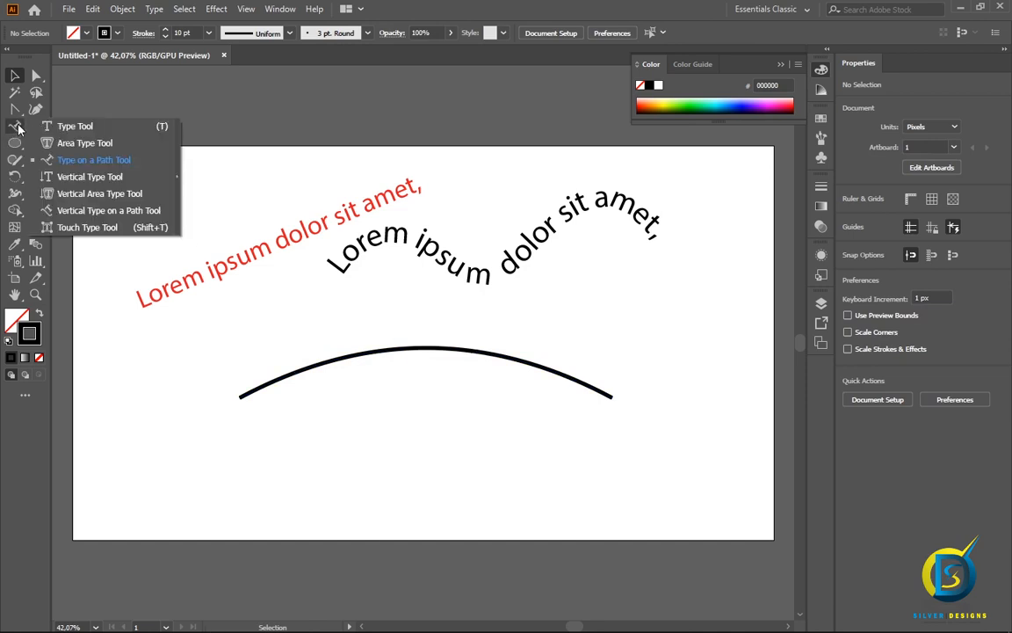
{"action": "left_click", "coordinate": [86, 161]}
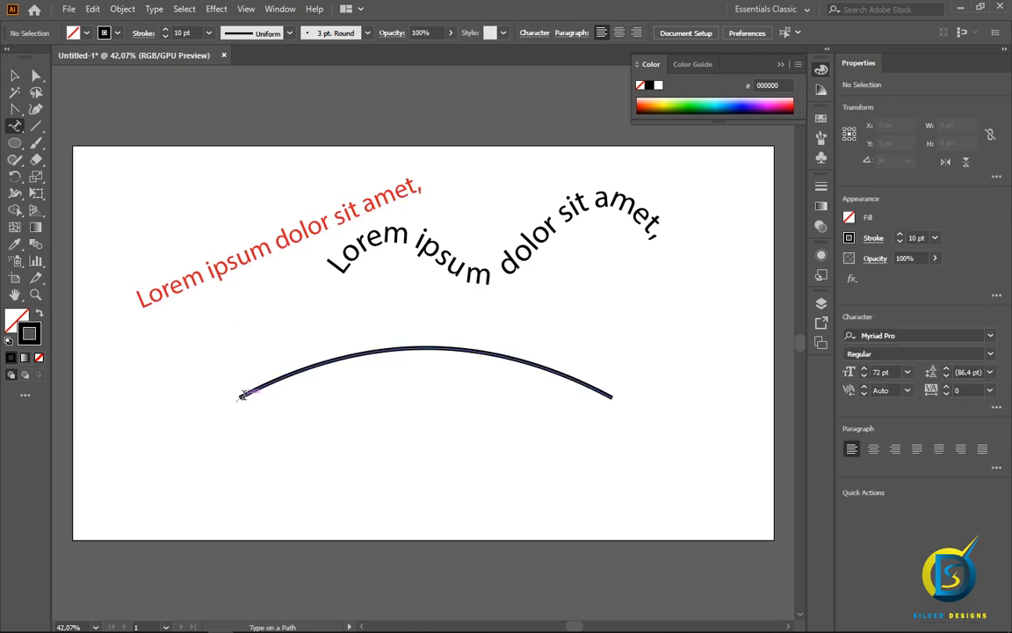
{"action": "left_click", "coordinate": [242, 395]}
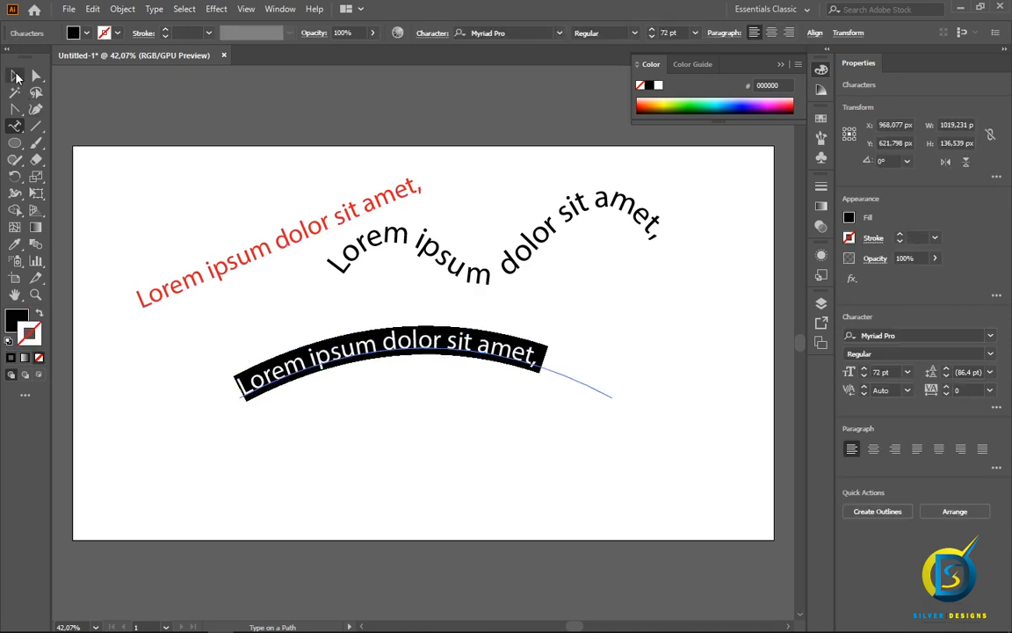
{"action": "left_click", "coordinate": [17, 77]}
{"action": "left_click", "coordinate": [326, 444]}
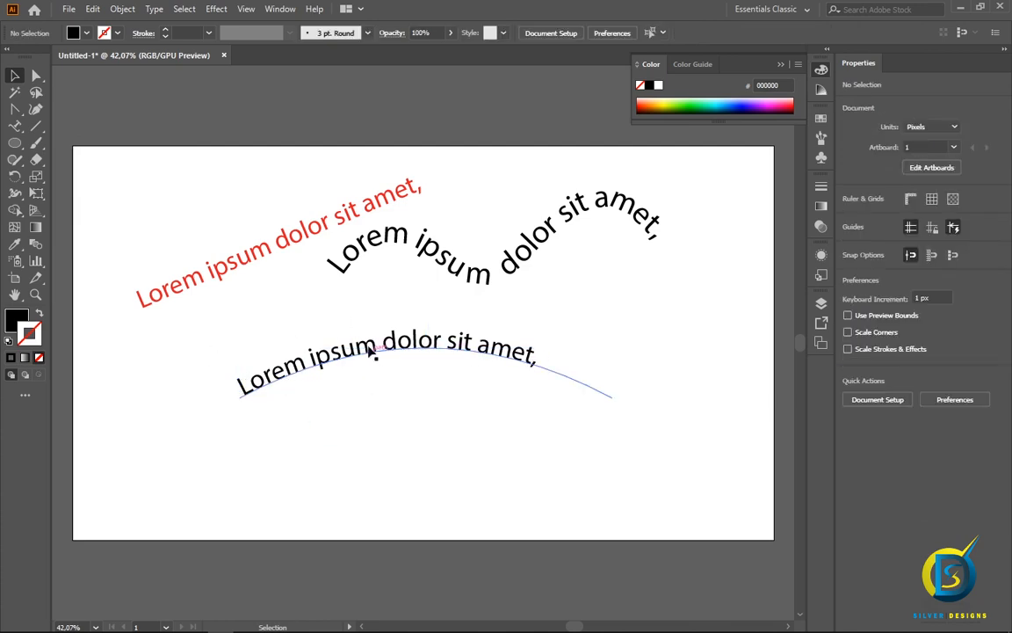
- Select all the text on the arc, and open its font size choices
{"action": "double_click", "coordinate": [312, 365]}
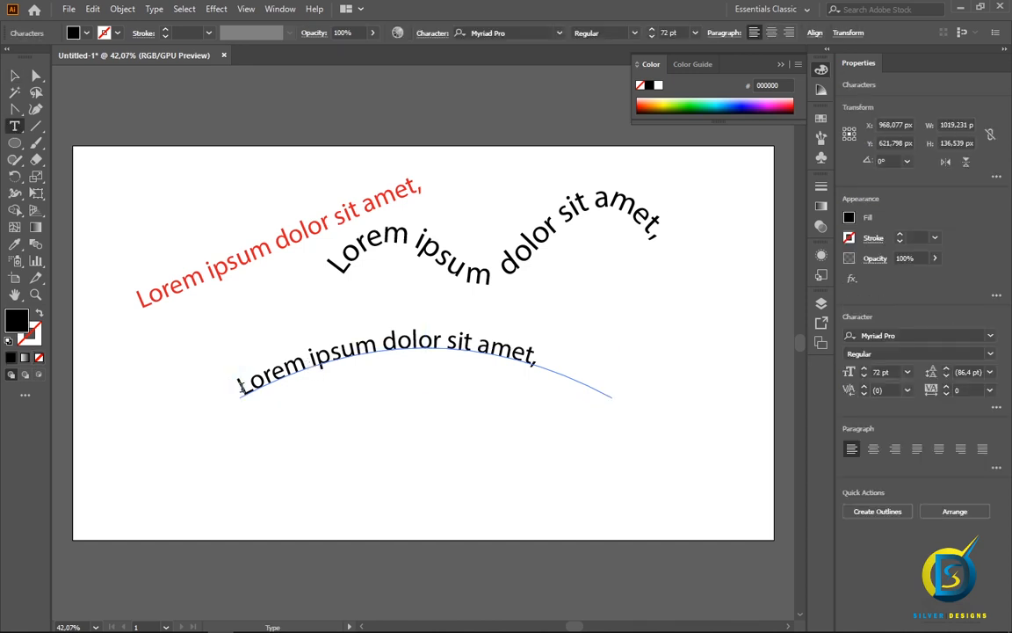
{"action": "left_click_drag", "start_coordinate": [239, 386], "coordinate": [578, 391]}
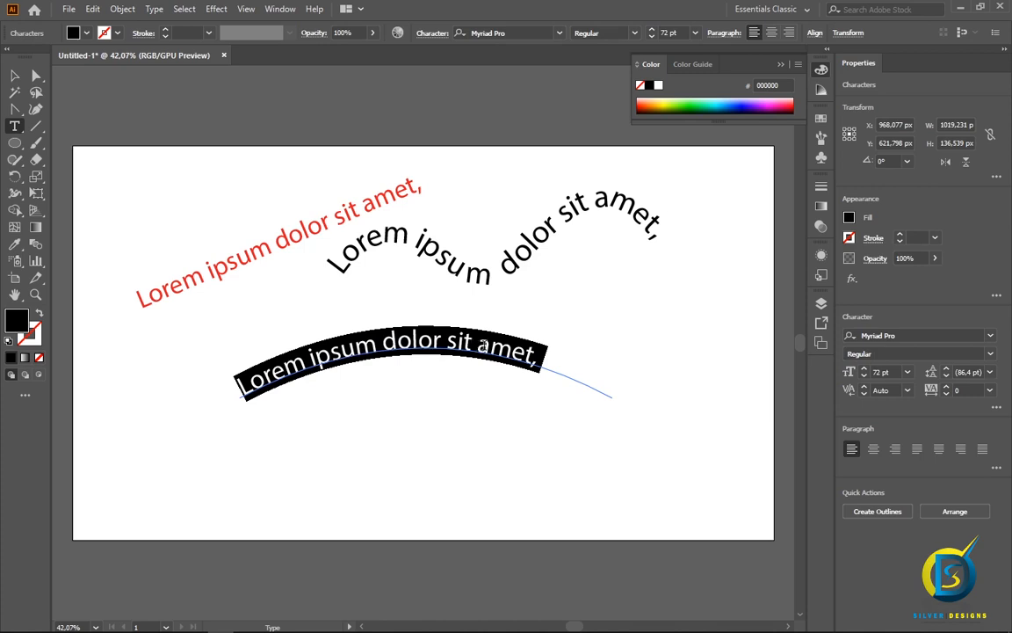
{"action": "left_click", "coordinate": [694, 34]}
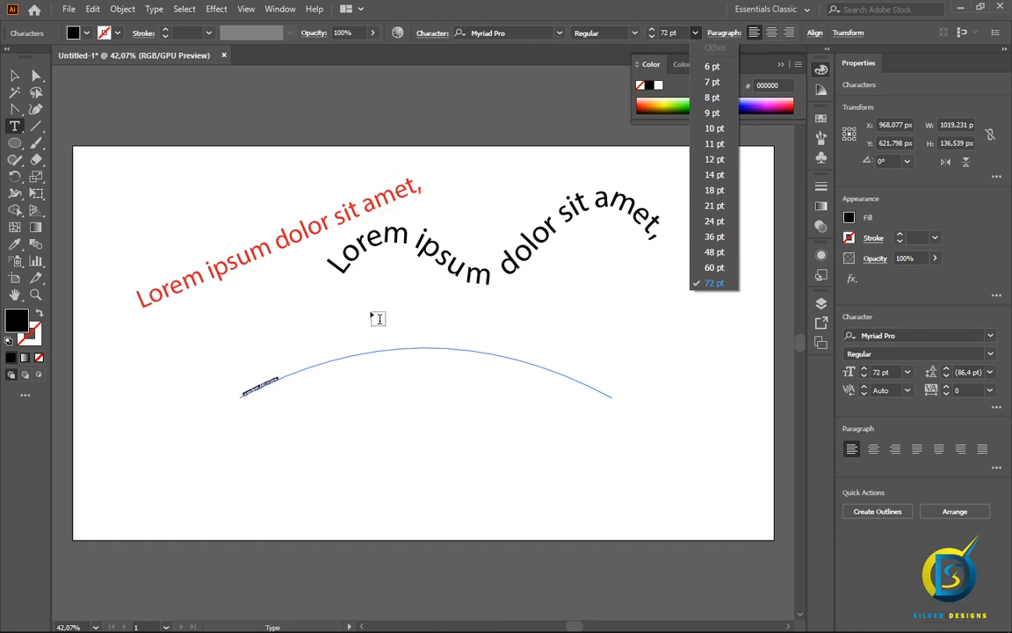
- Set the text on the arched path to 72 pt in the Old English Text MT font
{"action": "left_click", "coordinate": [714, 283]}
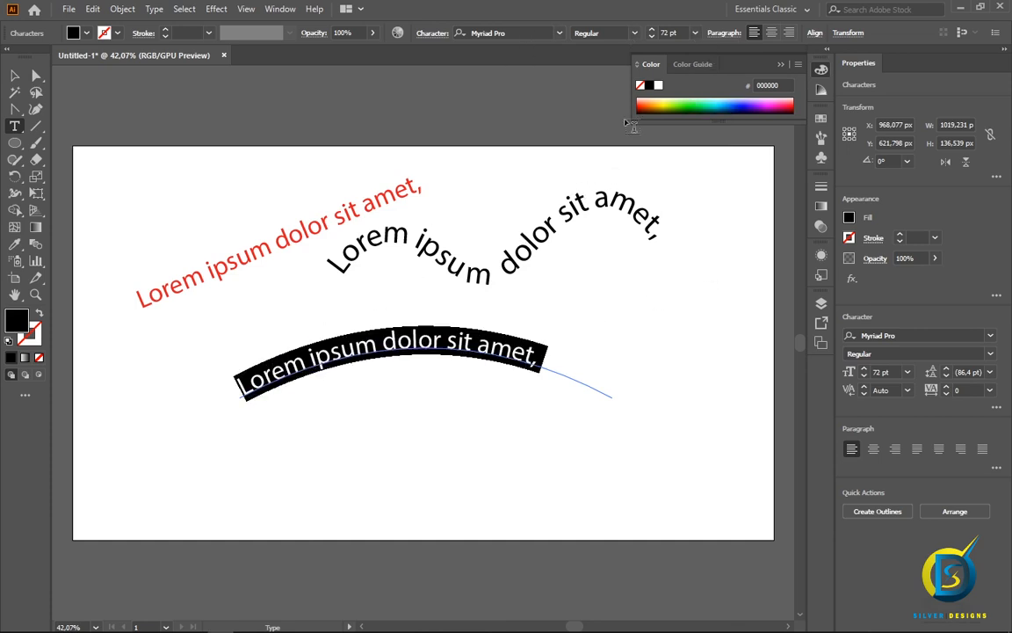
{"action": "left_click", "coordinate": [635, 32]}
{"action": "left_click", "coordinate": [500, 32]}
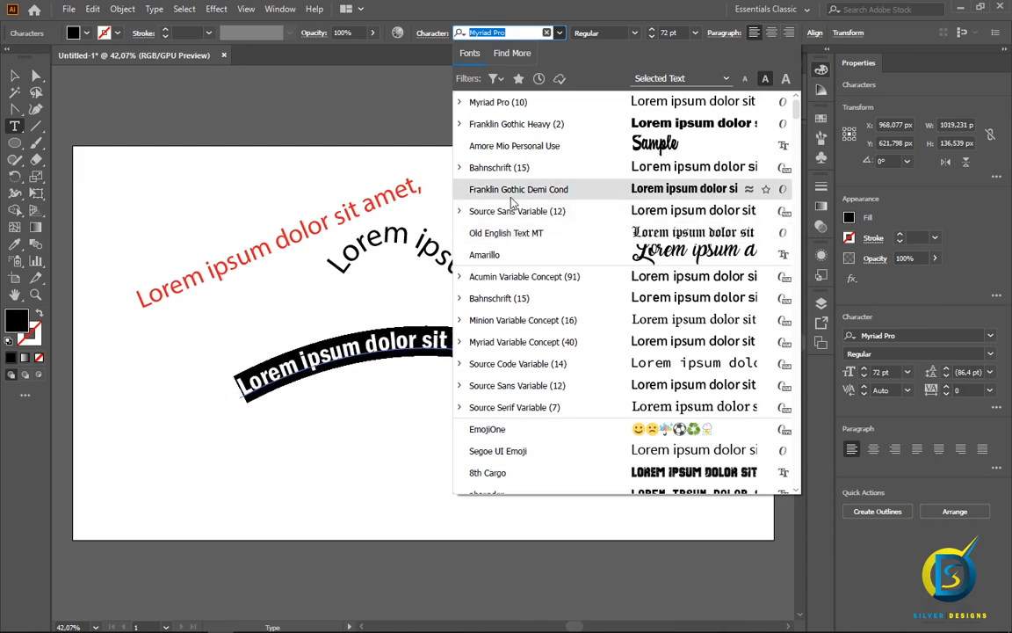
{"action": "left_click", "coordinate": [517, 236]}
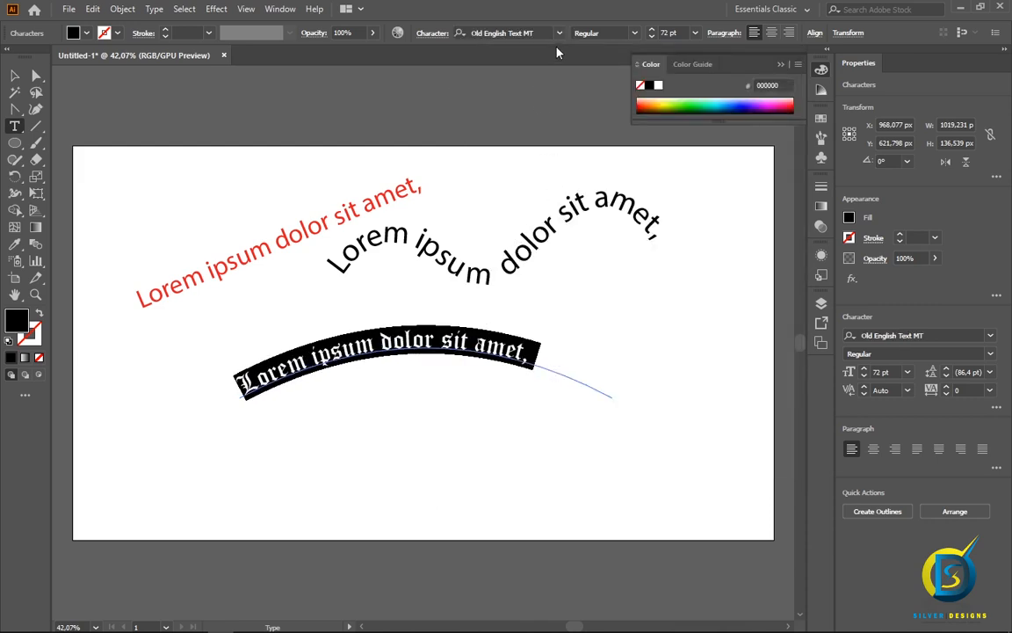
- Change the arched text's font to Franklin Gothic Demi Cond and centre the text along its path
{"action": "left_click", "coordinate": [504, 32]}
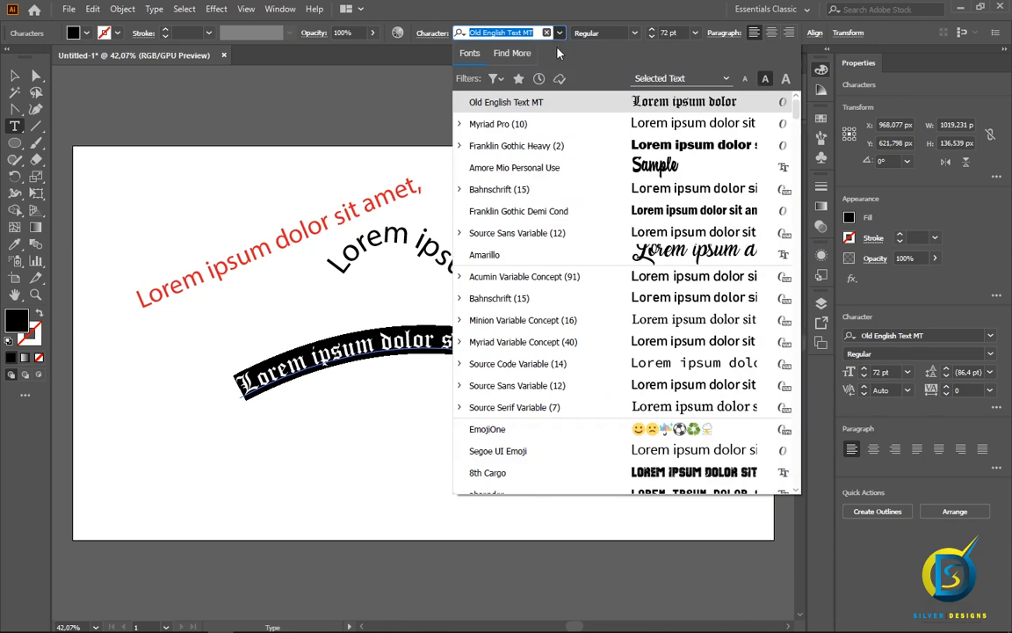
{"action": "left_click", "coordinate": [544, 217]}
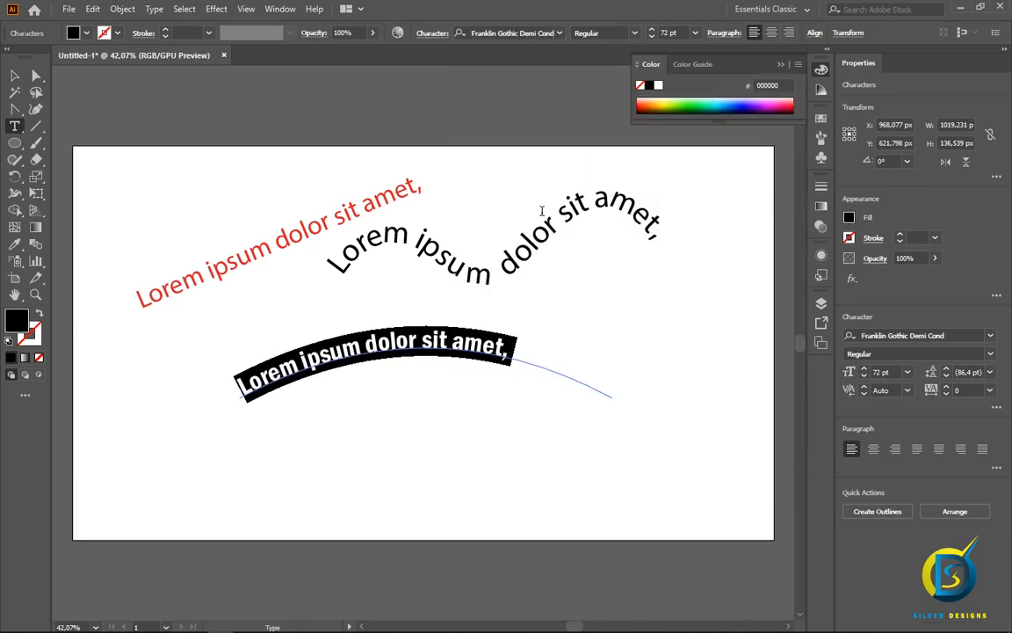
{"action": "left_click", "coordinate": [635, 35]}
{"action": "left_click", "coordinate": [634, 36]}
{"action": "left_click", "coordinate": [772, 34]}
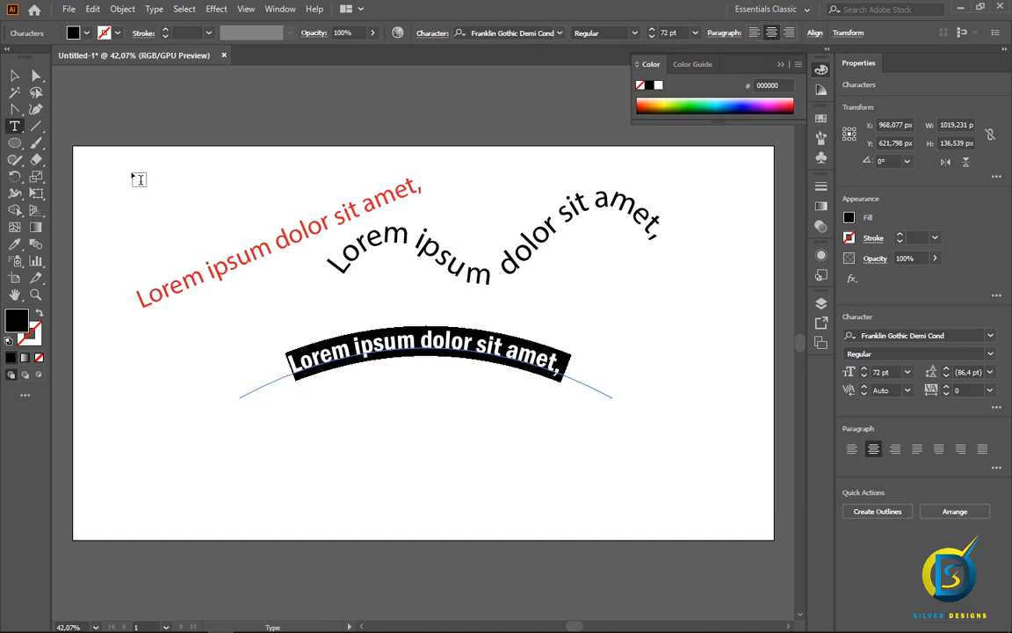
- Scale the arched text up to about 79 pt and move it up closer to the wavy text
{"action": "left_click", "coordinate": [15, 76]}
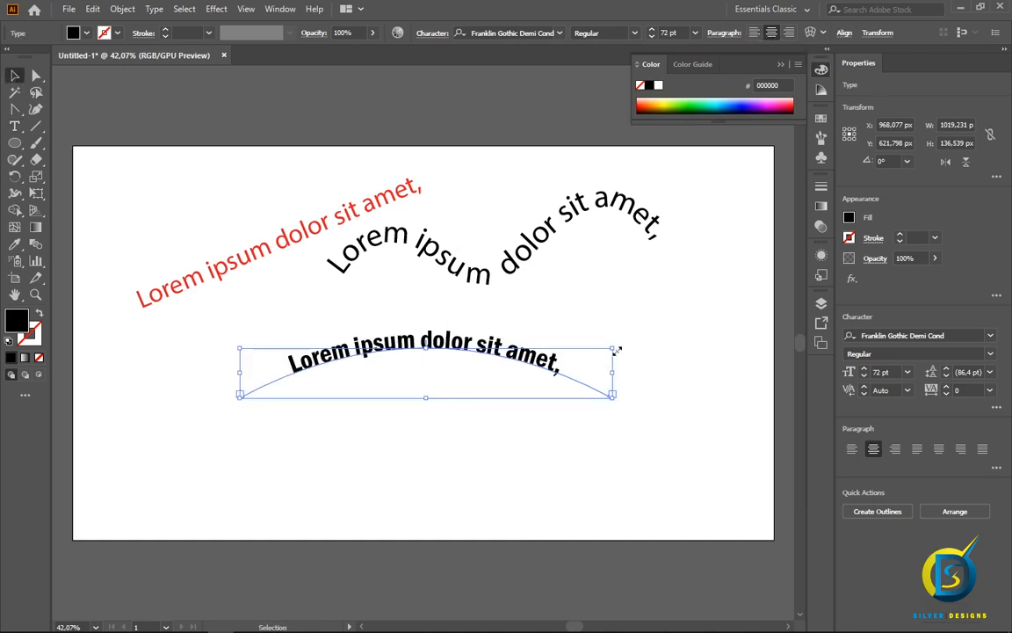
{"action": "left_click_drag", "start_coordinate": [610, 348], "coordinate": [649, 328]}
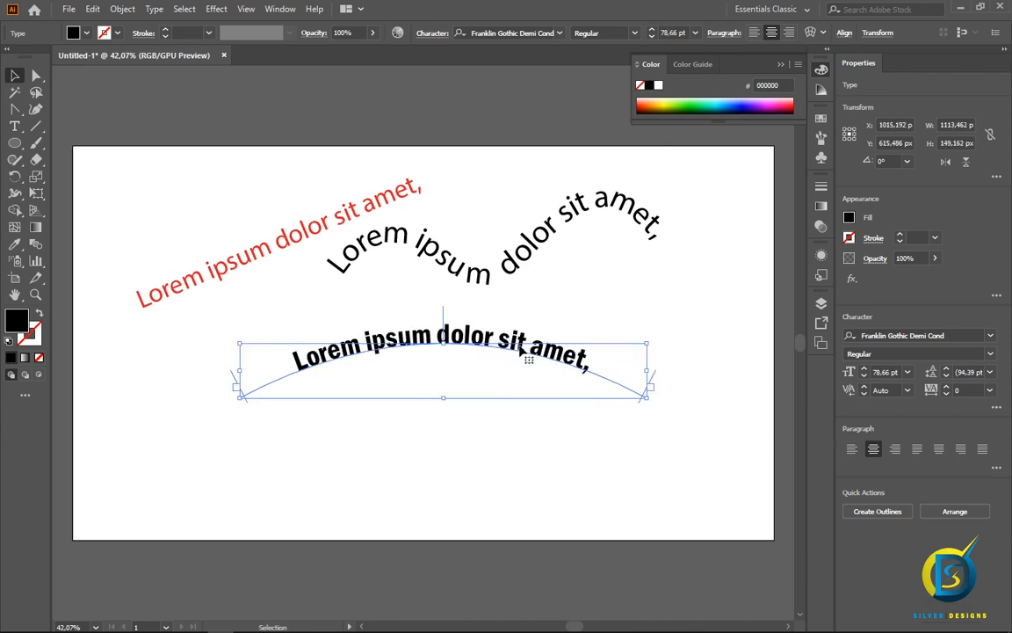
{"action": "mouse_move", "coordinate": [522, 350]}
{"action": "left_mouse_down"}
{"action": "mouse_move", "coordinate": [510, 345]}
{"action": "mouse_move", "coordinate": [518, 354]}
{"action": "left_mouse_up"}
{"action": "left_click", "coordinate": [497, 210]}
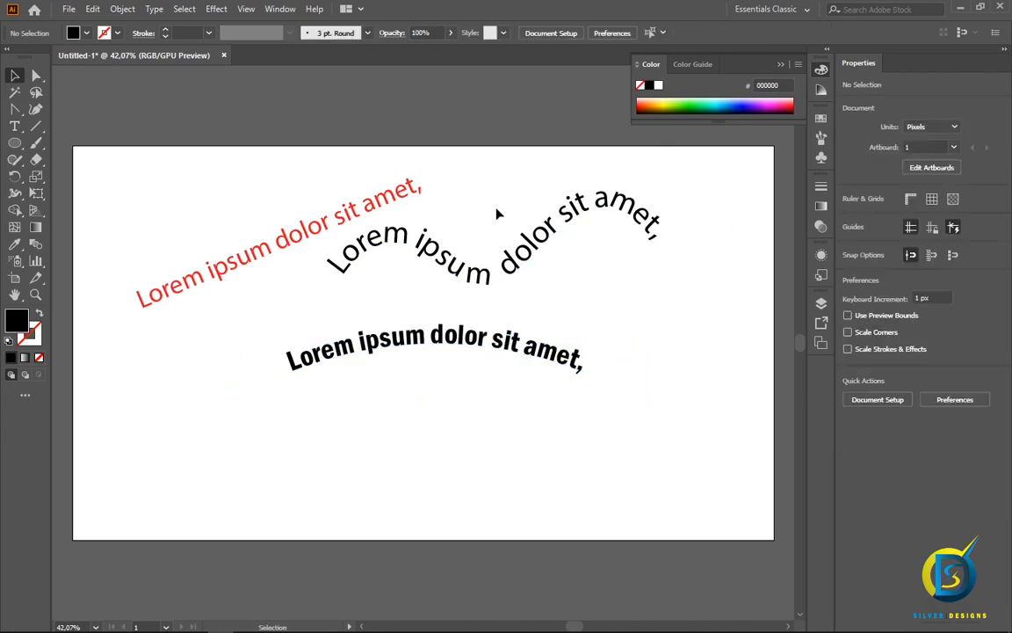
{"action": "left_click_drag", "start_coordinate": [406, 348], "coordinate": [405, 317]}
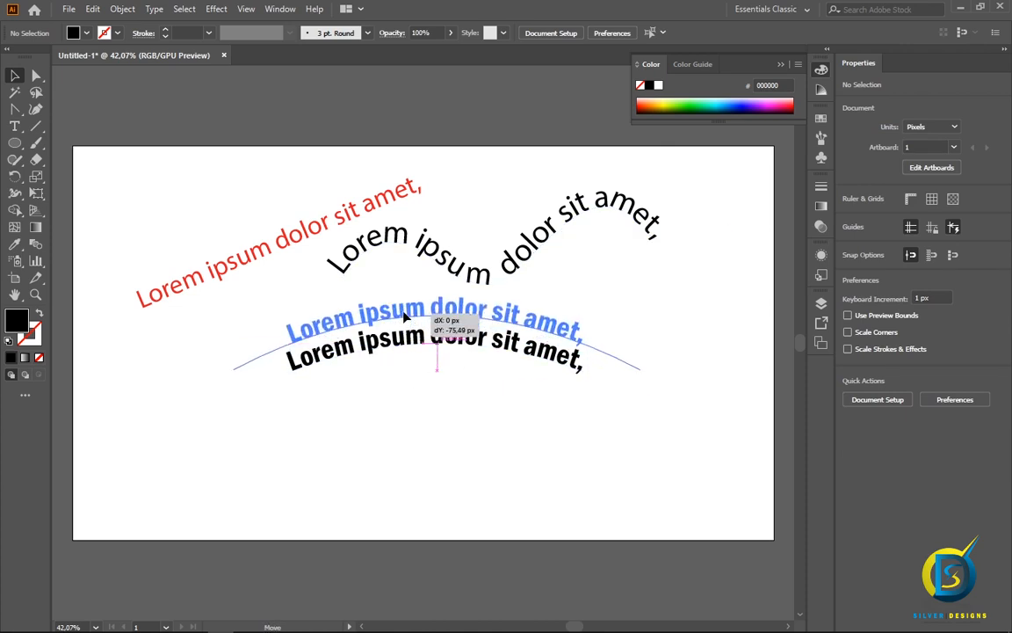
{"action": "left_click_drag", "start_coordinate": [405, 317], "coordinate": [405, 316]}
- Delete all three path texts from the artboard
{"action": "left_click_drag", "start_coordinate": [98, 147], "coordinate": [671, 418]}
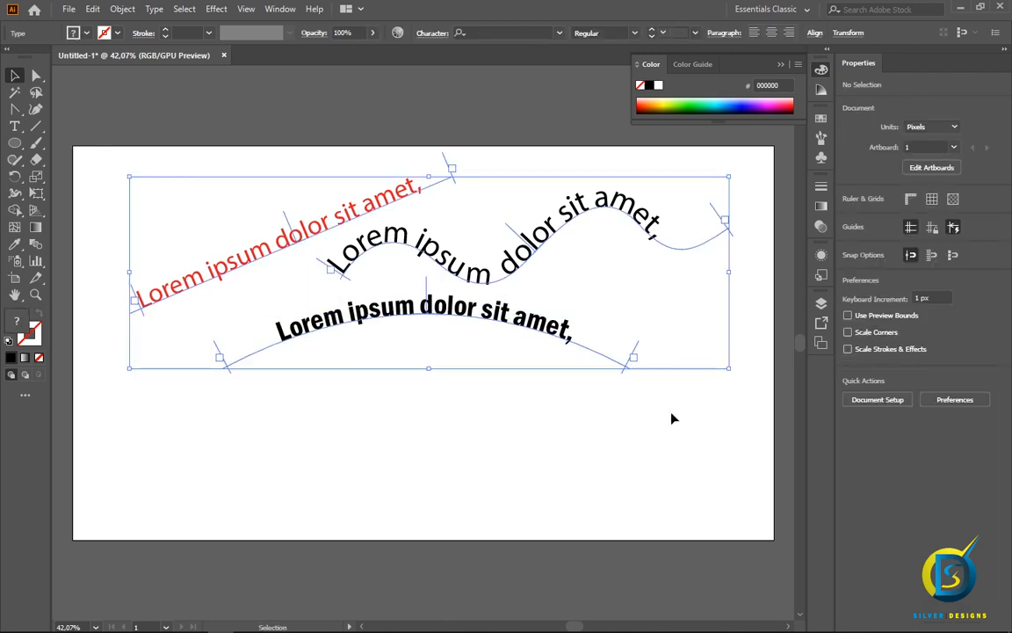
{"action": "key", "text": "Delete"}
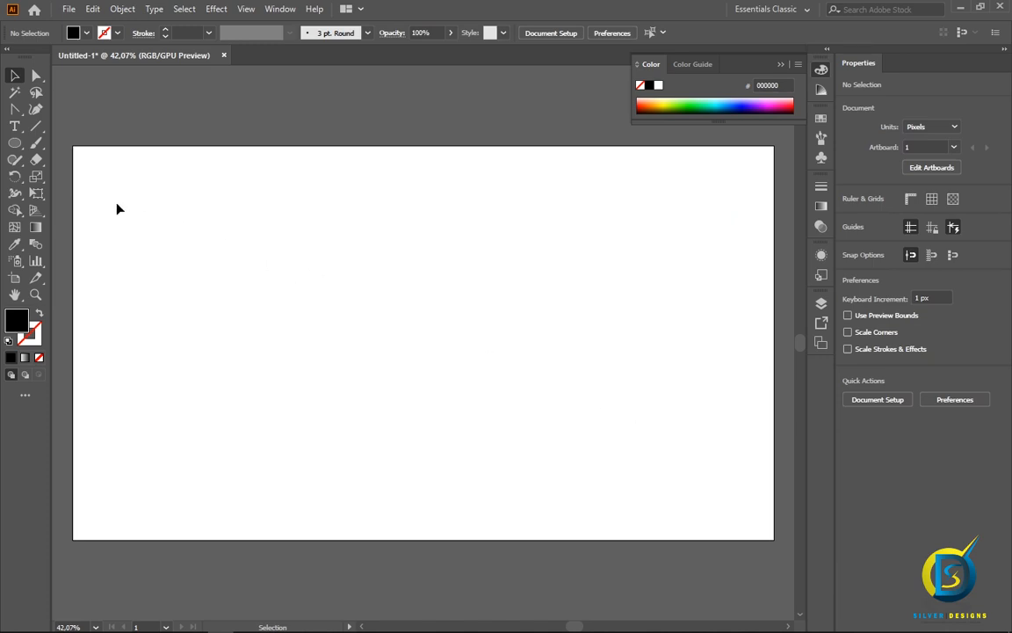
{"action": "left_click", "coordinate": [14, 126]}
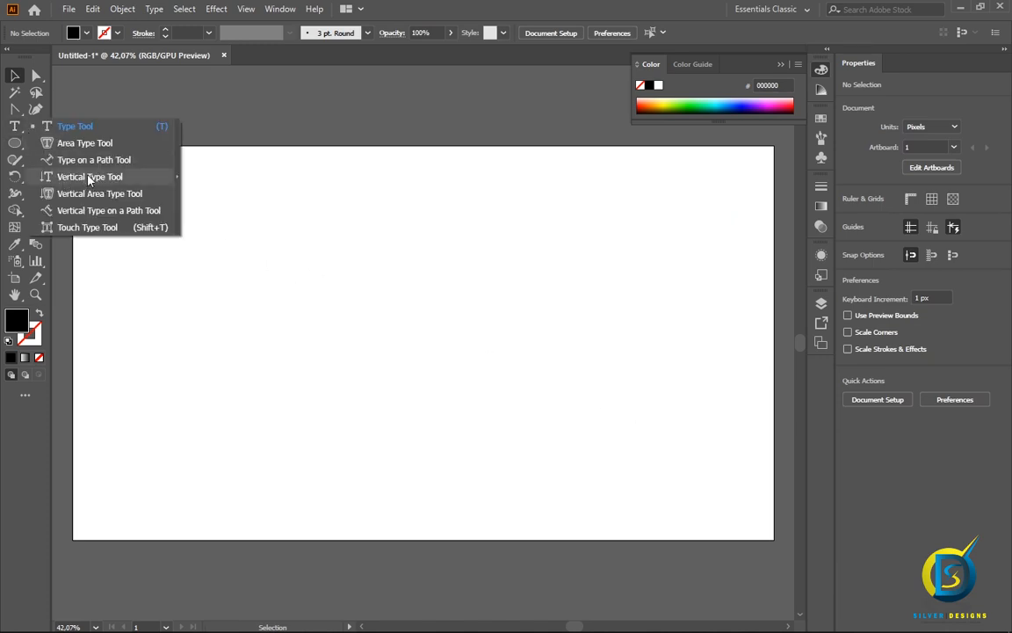
{"action": "left_click", "coordinate": [15, 143]}
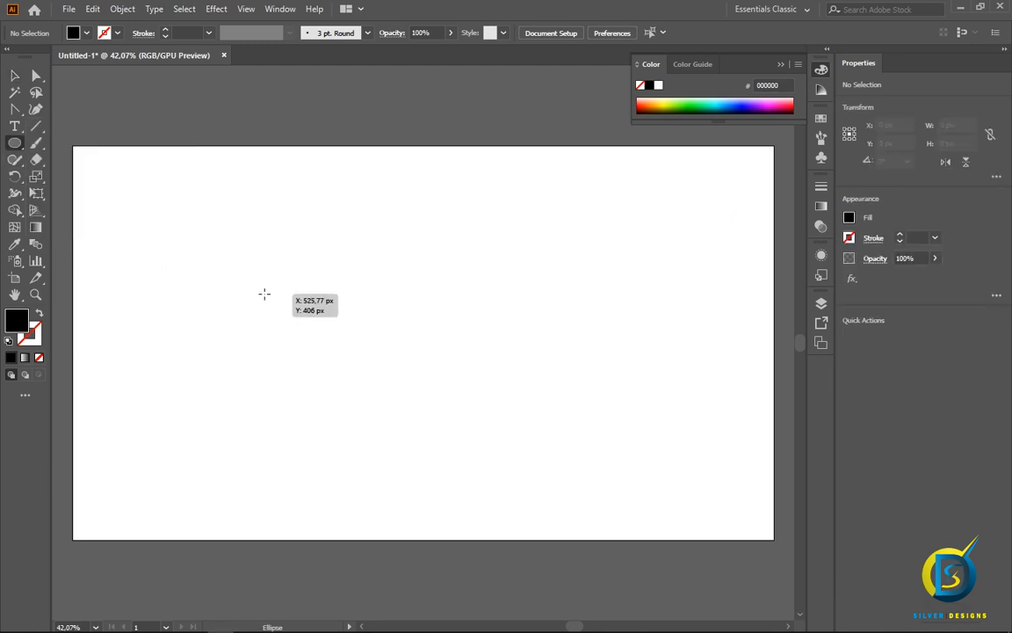
- Draw a slightly rising line about 1200 px wide across the middle of the artboard with a 7 pt stroke
{"action": "left_click", "coordinate": [36, 126]}
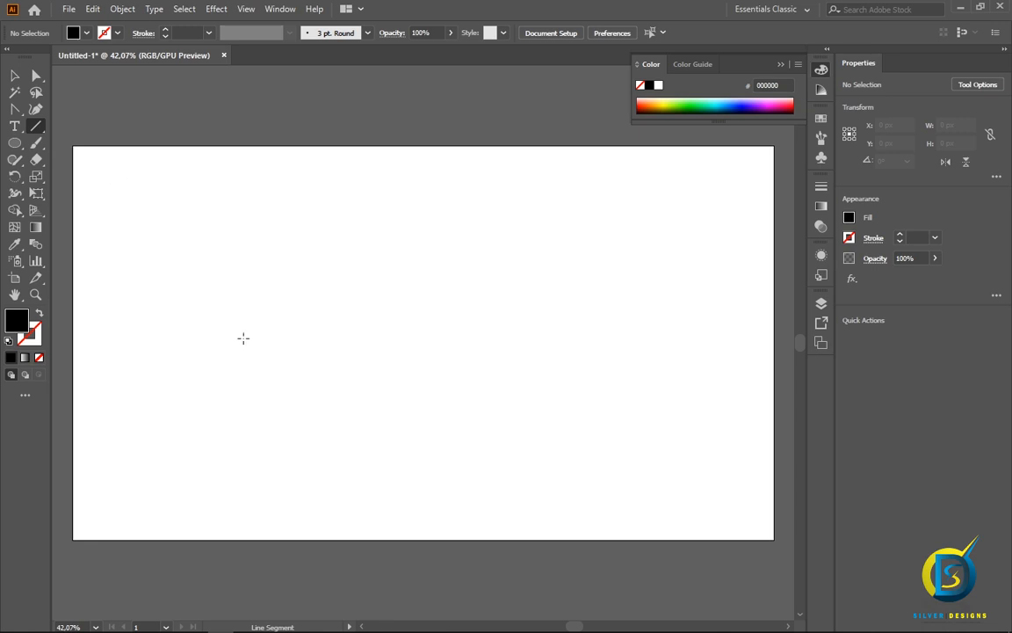
{"action": "left_click_drag", "start_coordinate": [219, 365], "coordinate": [659, 326]}
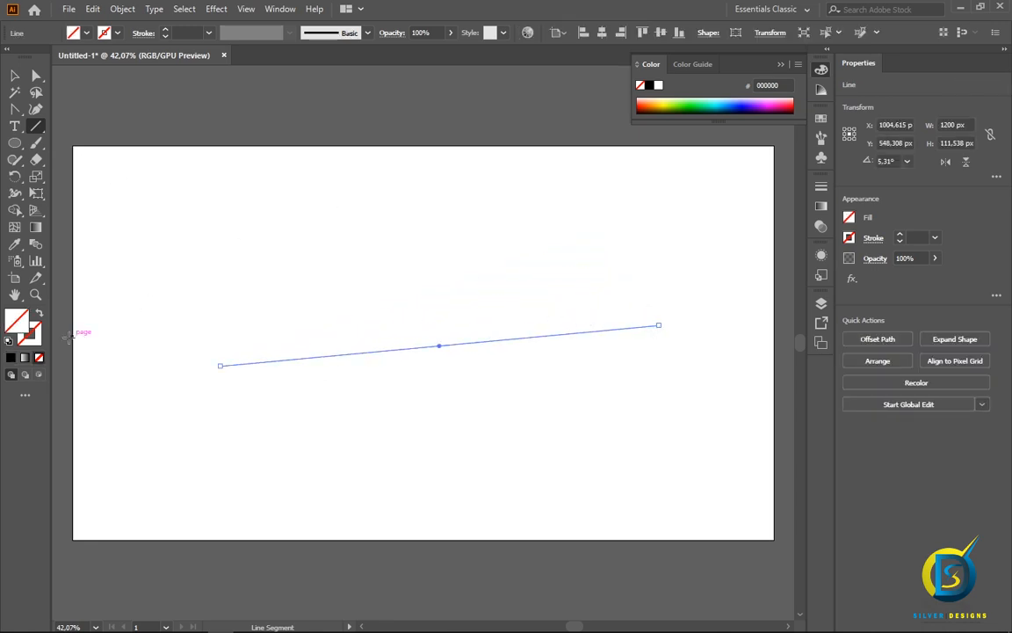
{"action": "left_click", "coordinate": [209, 33]}
{"action": "left_click", "coordinate": [212, 185]}
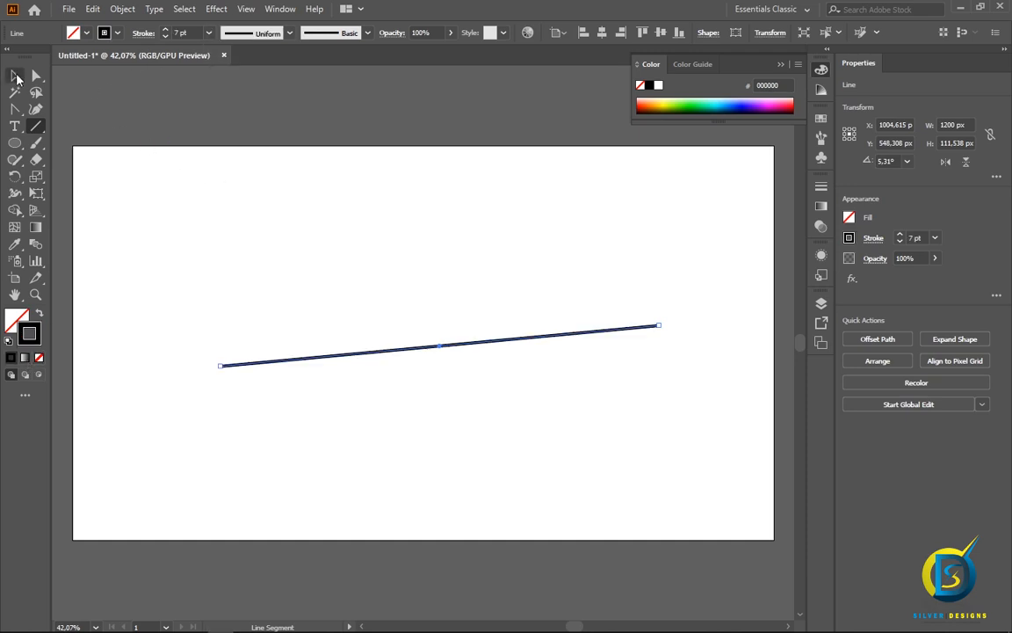
- Place vertical placeholder text along the slanted line with the Vertical Type tool
{"action": "left_click", "coordinate": [18, 79]}
{"action": "left_click", "coordinate": [14, 126]}
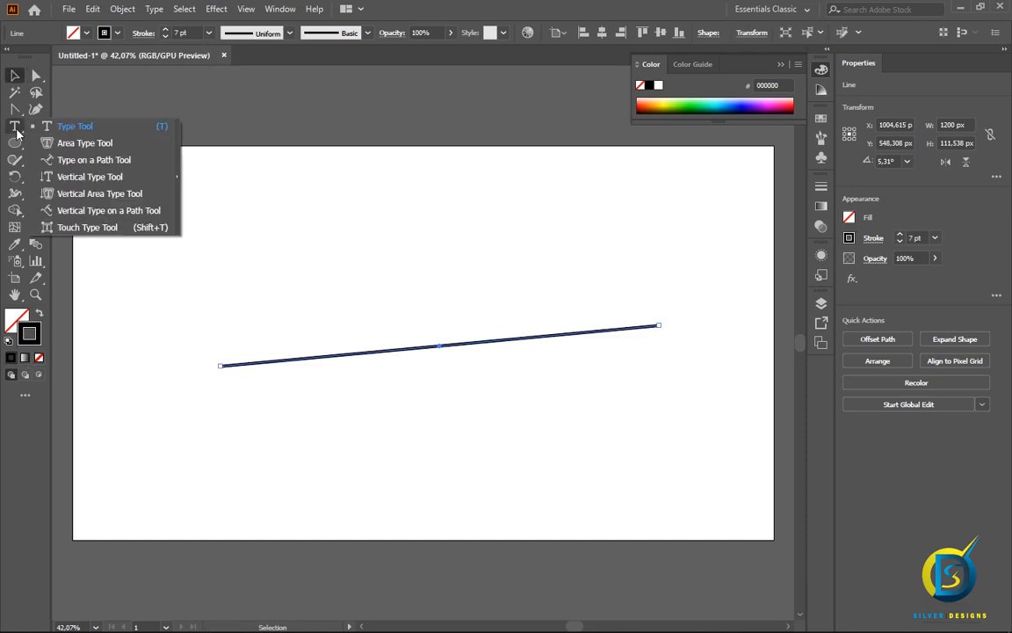
{"action": "left_click", "coordinate": [80, 179]}
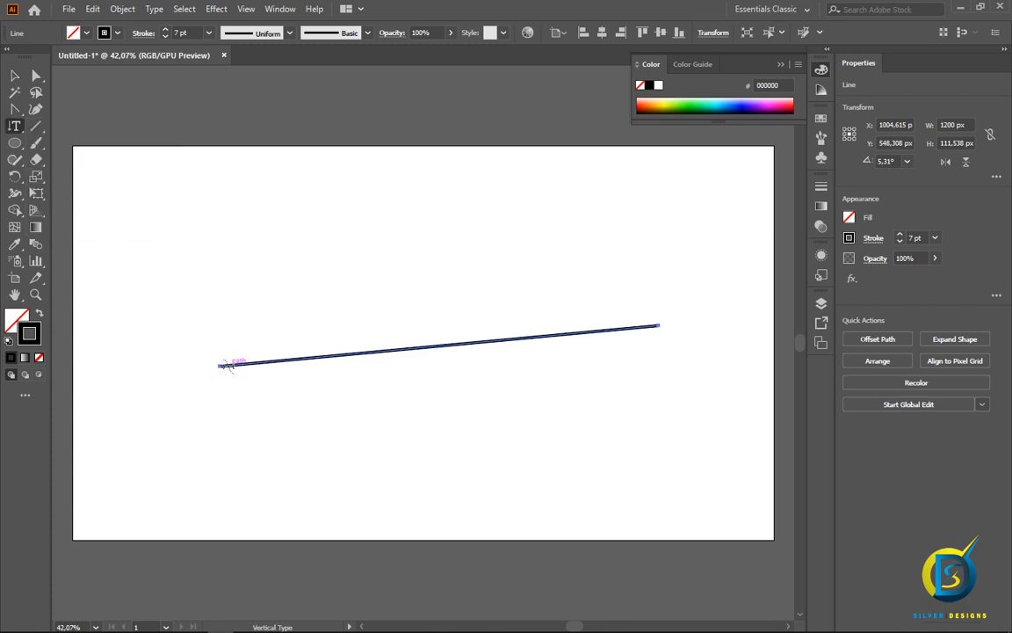
{"action": "left_click", "coordinate": [226, 365]}
{"action": "left_click", "coordinate": [15, 76]}
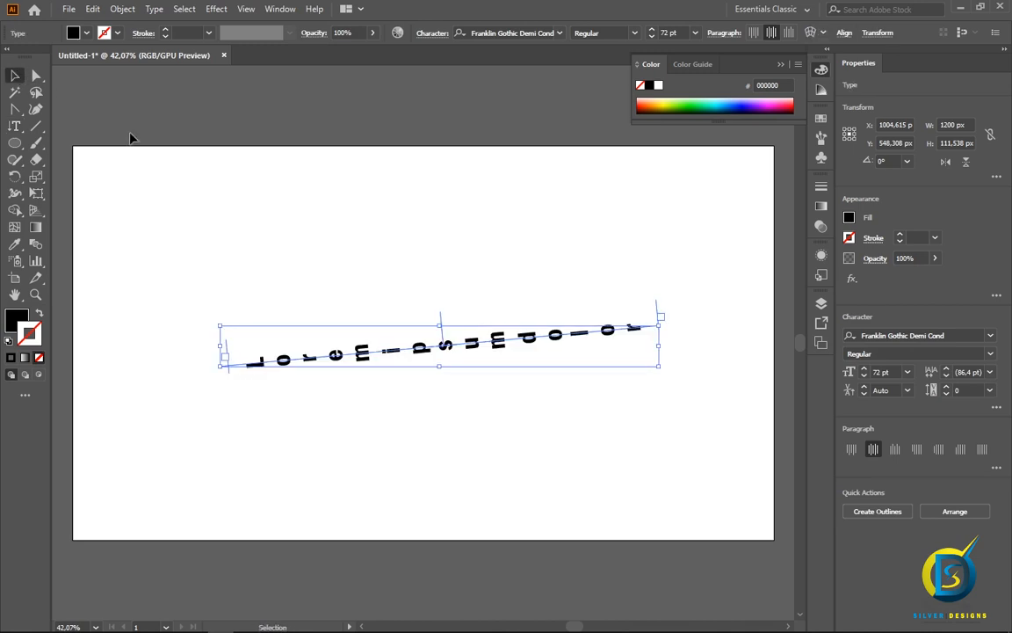
- Move the vertical text on the slanted line up by about 150 px and delete it
{"action": "left_click", "coordinate": [367, 276]}
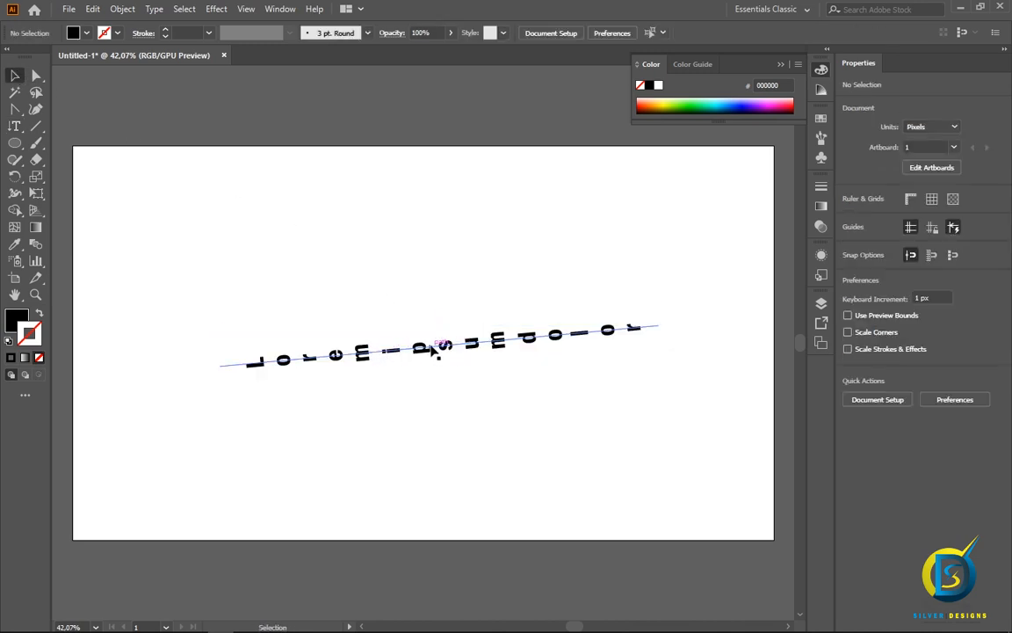
{"action": "left_click_drag", "start_coordinate": [429, 342], "coordinate": [428, 293]}
{"action": "left_click", "coordinate": [425, 330]}
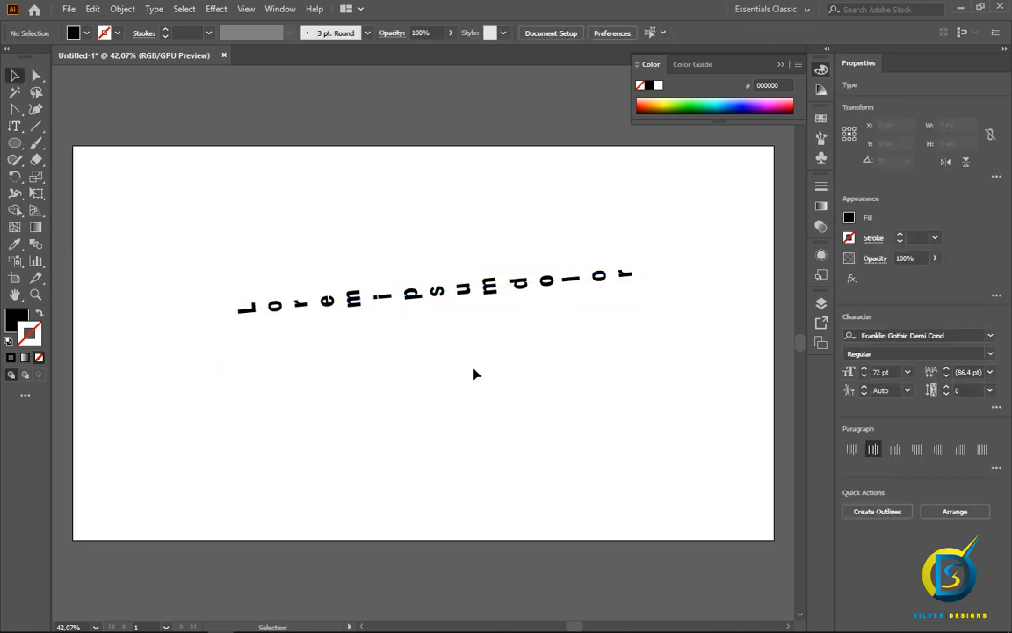
{"action": "left_click", "coordinate": [462, 301]}
{"action": "key", "text": "Delete"}
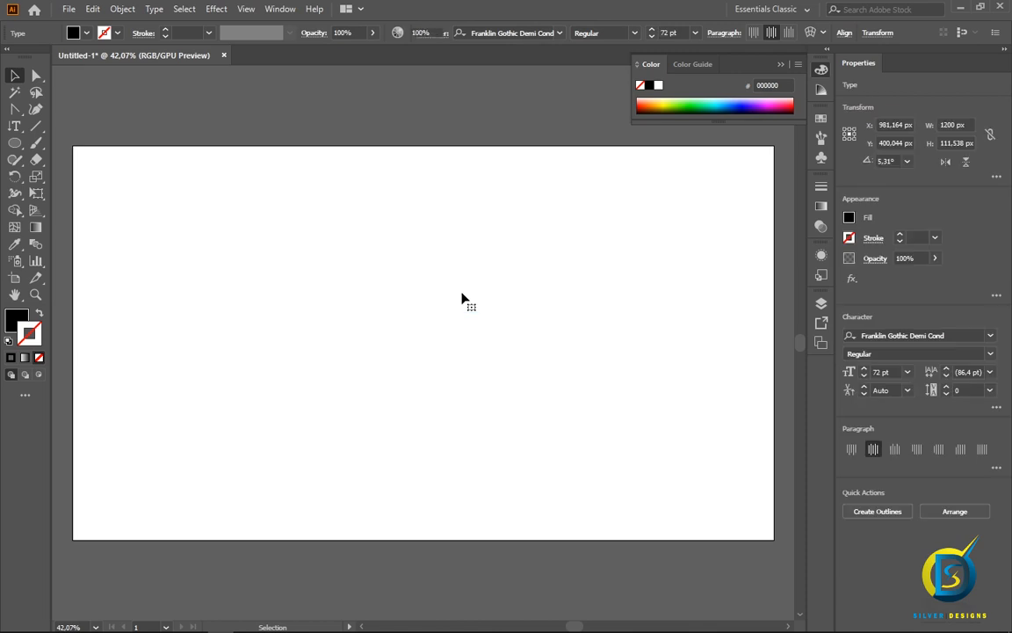
- Draw an upright line about 660 px long left of the artboard's centre and give it a 7 pt stroke
{"action": "left_click", "coordinate": [36, 126]}
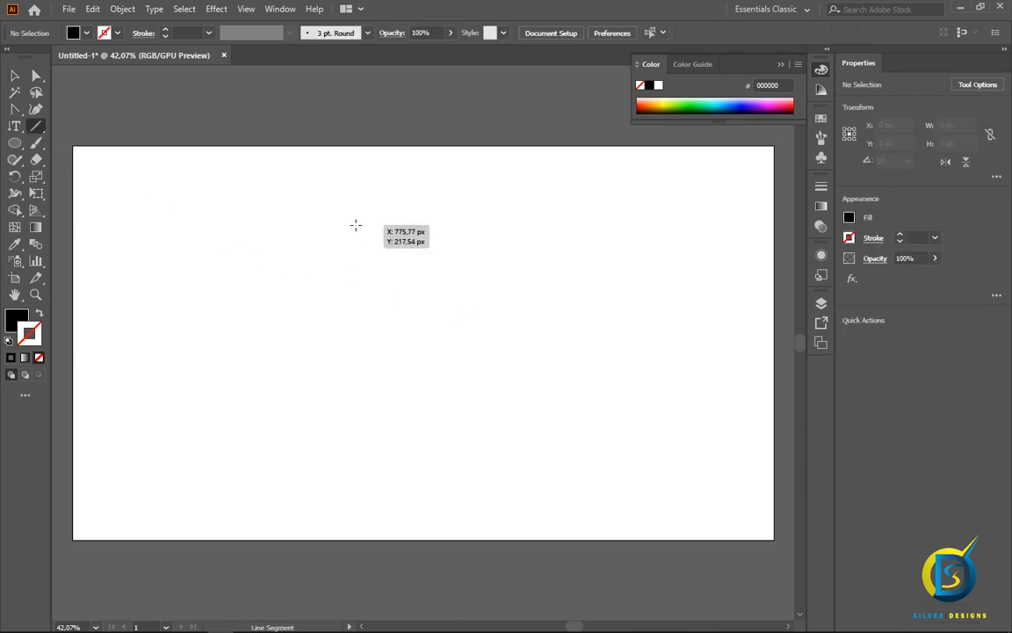
{"action": "left_click_drag", "start_coordinate": [355, 226], "coordinate": [361, 465]}
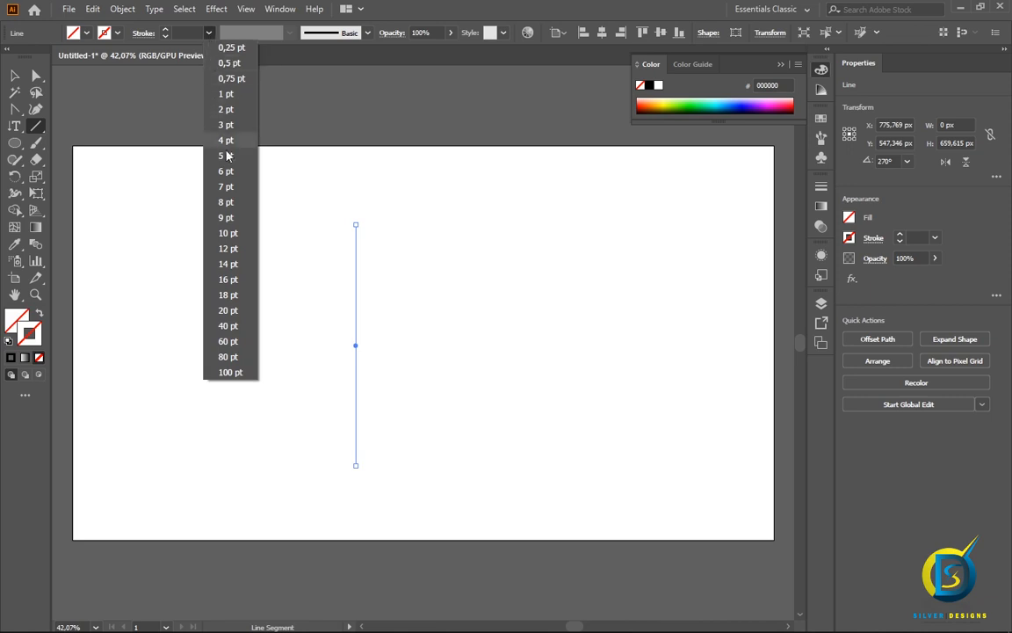
{"action": "left_click", "coordinate": [227, 186]}
- Fill the upright line with placeholder text using the Vertical Type tool
{"action": "left_click", "coordinate": [15, 128]}
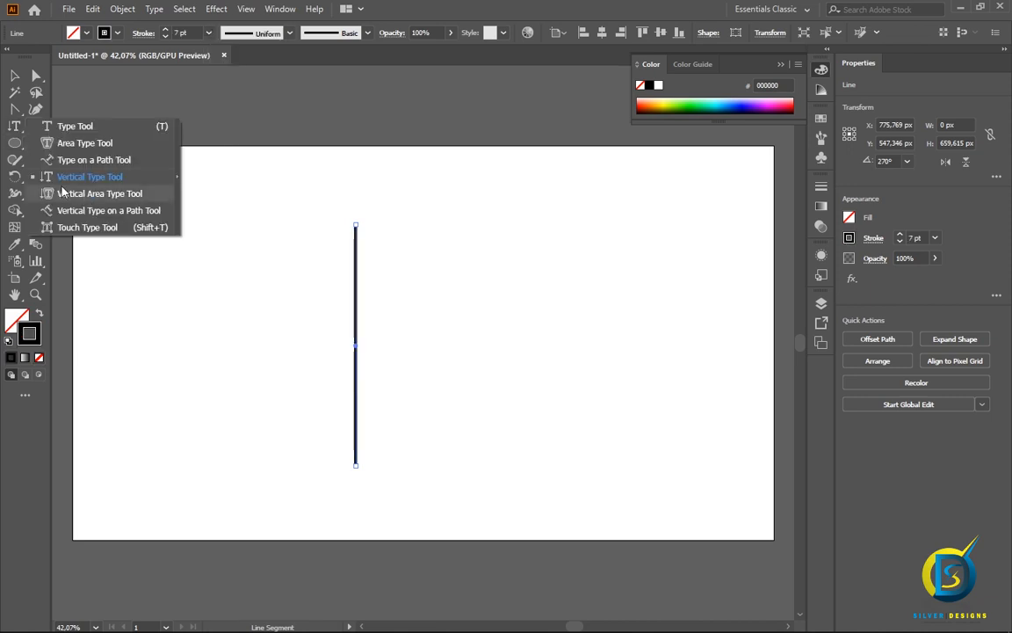
{"action": "left_click", "coordinate": [89, 177]}
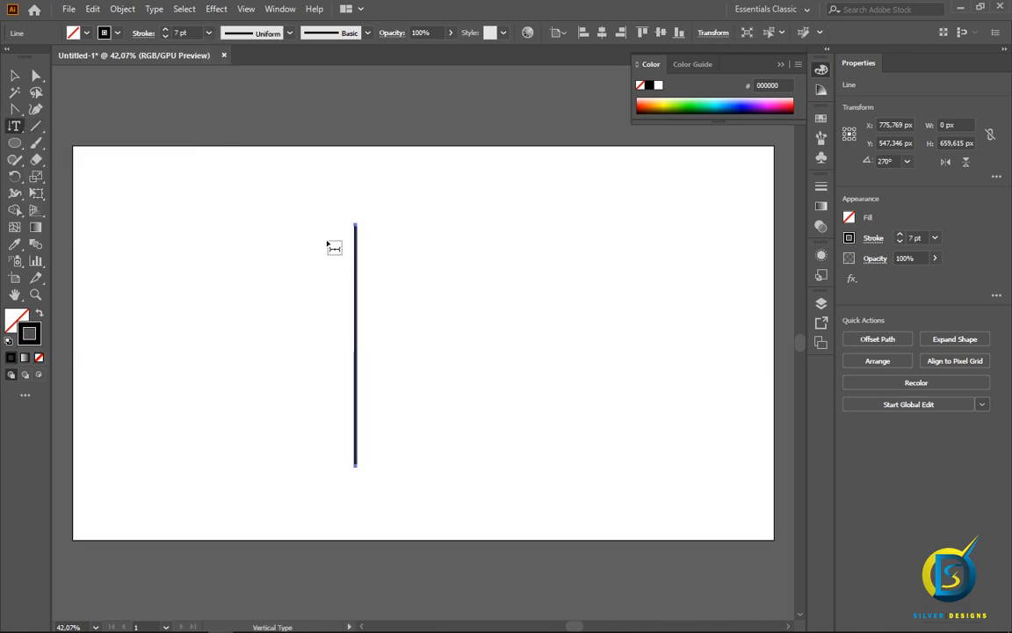
{"action": "left_click", "coordinate": [355, 228]}
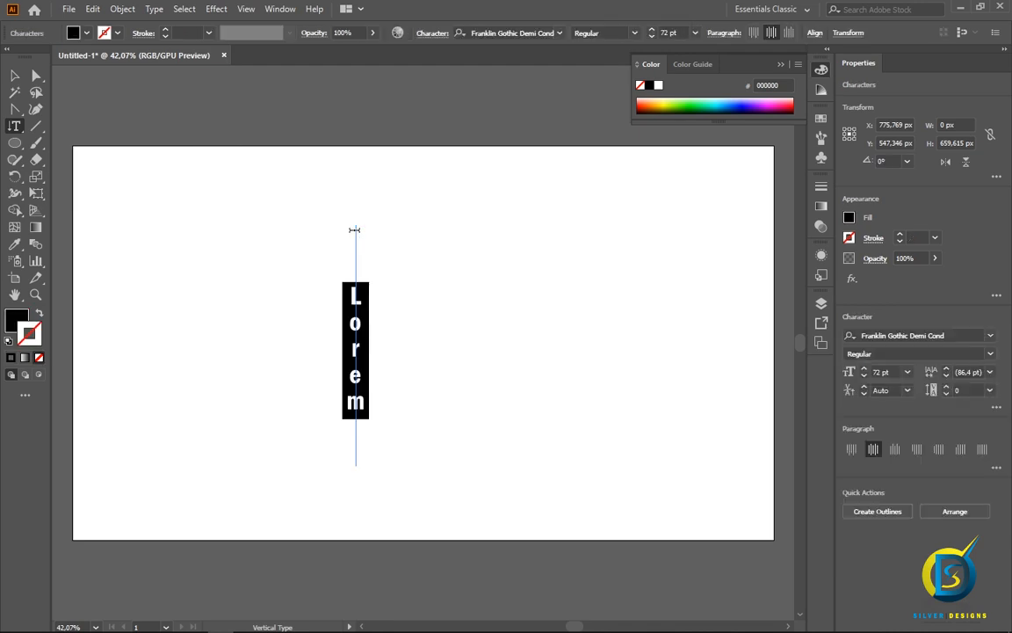
- Enlarge the upright Lorem text to about 100 pt and move it to the artboard's horizontal centre at X 960 px
{"action": "left_click", "coordinate": [13, 76]}
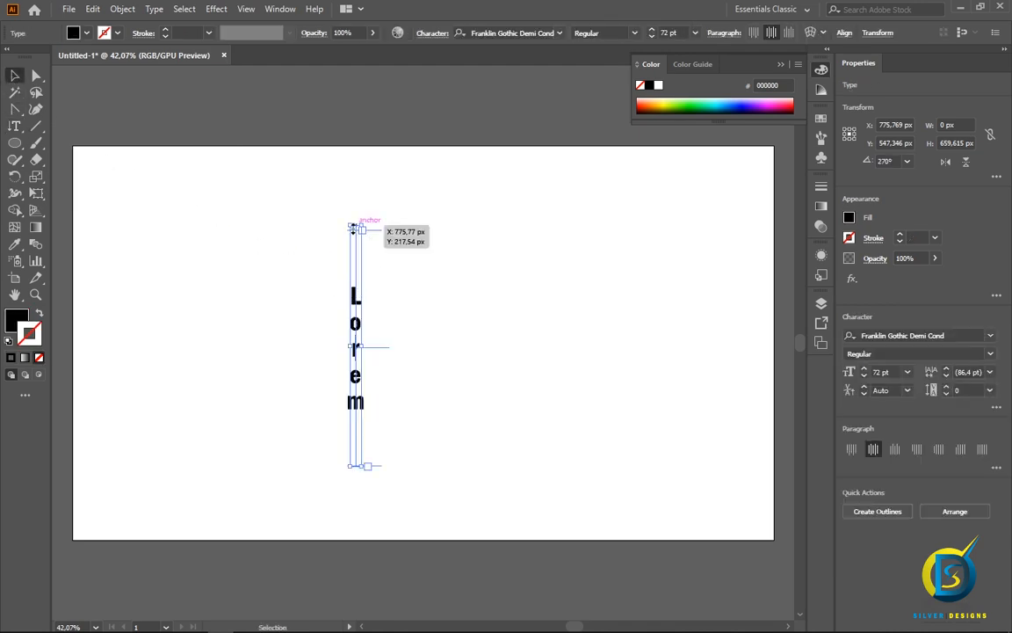
{"action": "left_click_drag", "start_coordinate": [362, 226], "coordinate": [410, 131]}
{"action": "left_click", "coordinate": [464, 275]}
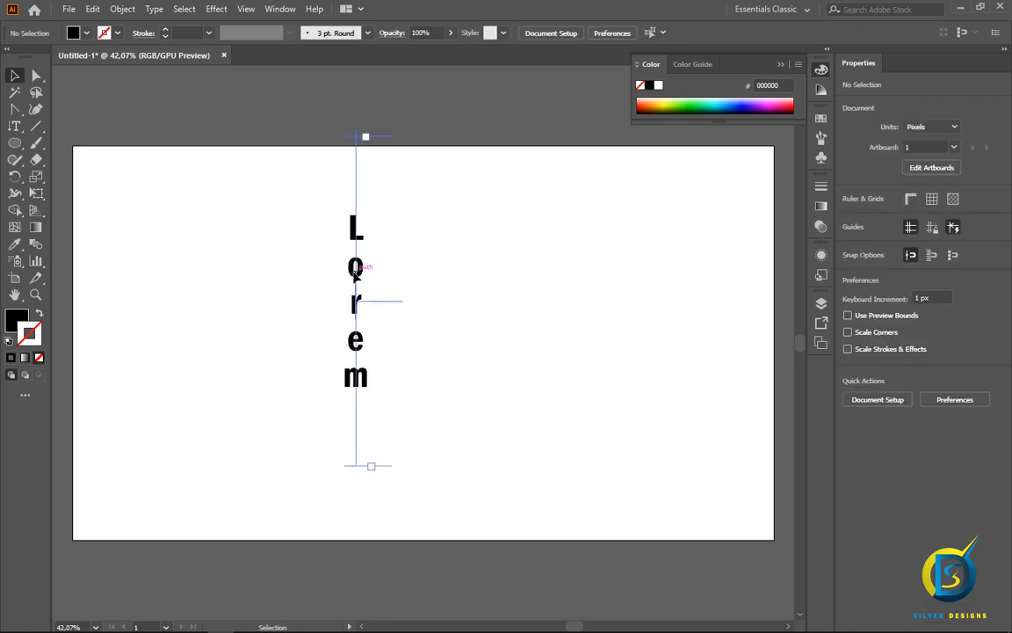
{"action": "left_click_drag", "start_coordinate": [355, 268], "coordinate": [422, 279]}
{"action": "left_click", "coordinate": [335, 275]}
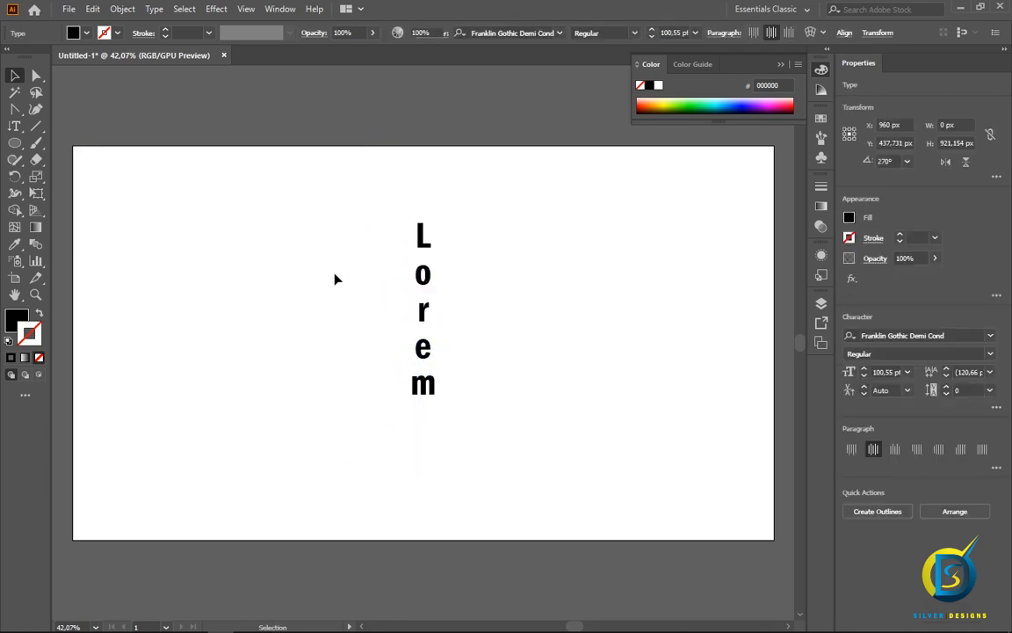
- Delete the upright Lorem text and activate the Vertical Area Type tool
{"action": "left_click", "coordinate": [427, 279]}
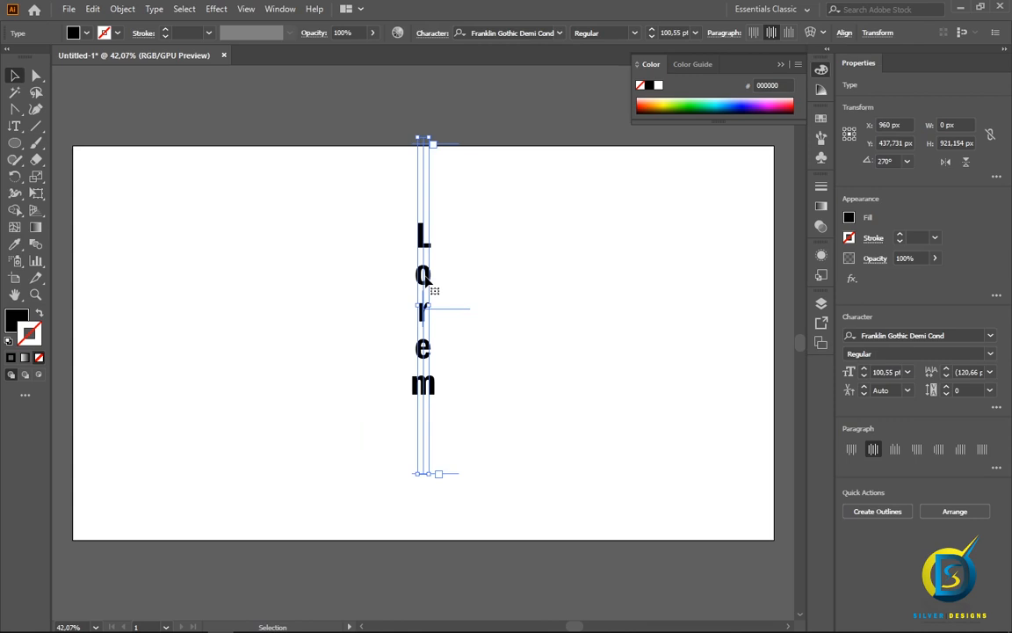
{"action": "key", "text": "Delete"}
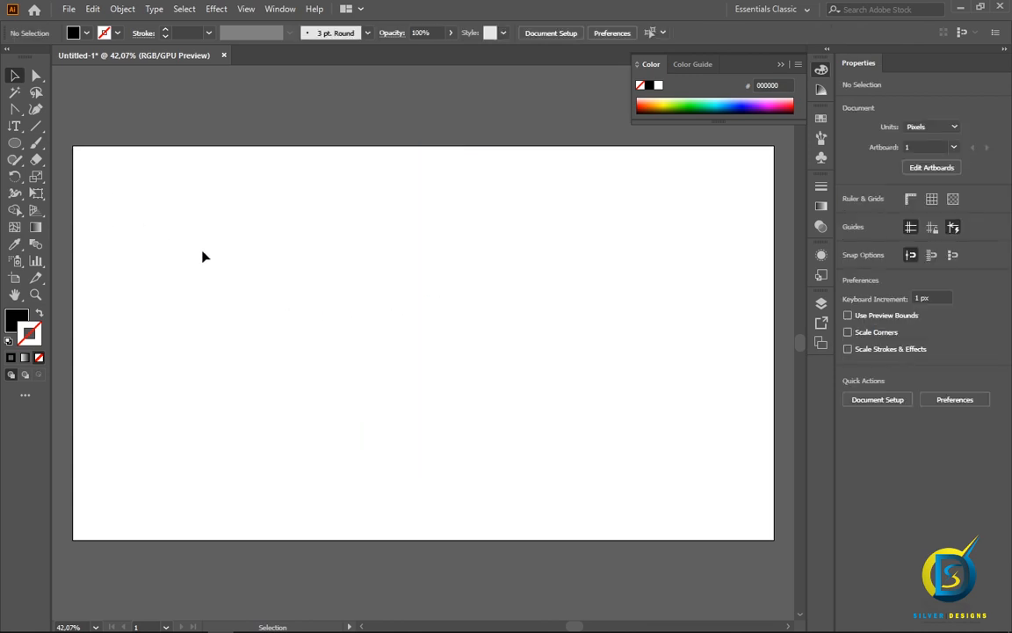
{"action": "left_click", "coordinate": [16, 125]}
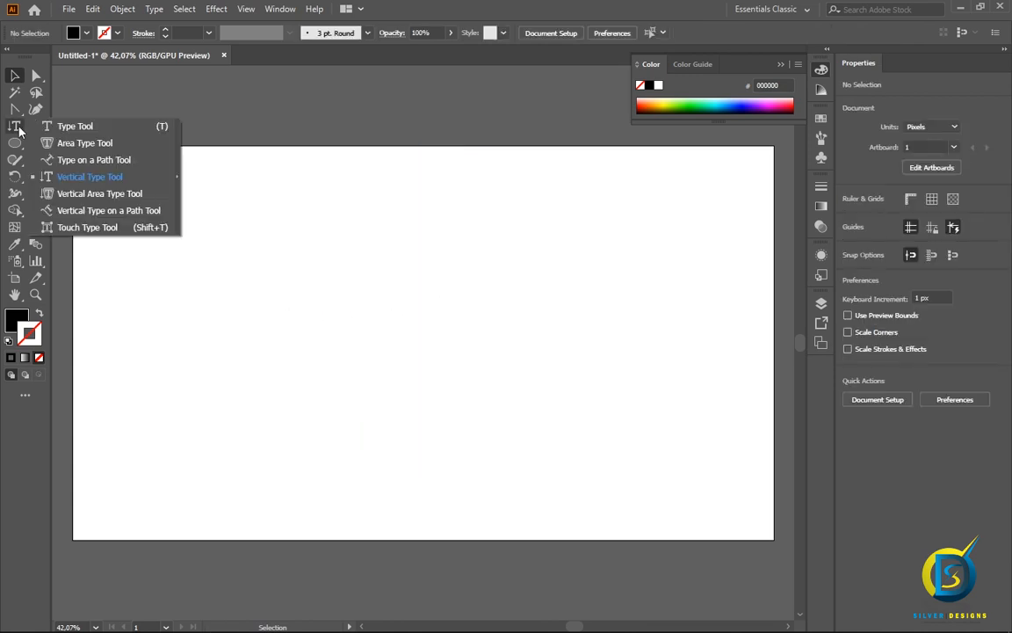
{"action": "left_click", "coordinate": [99, 193]}
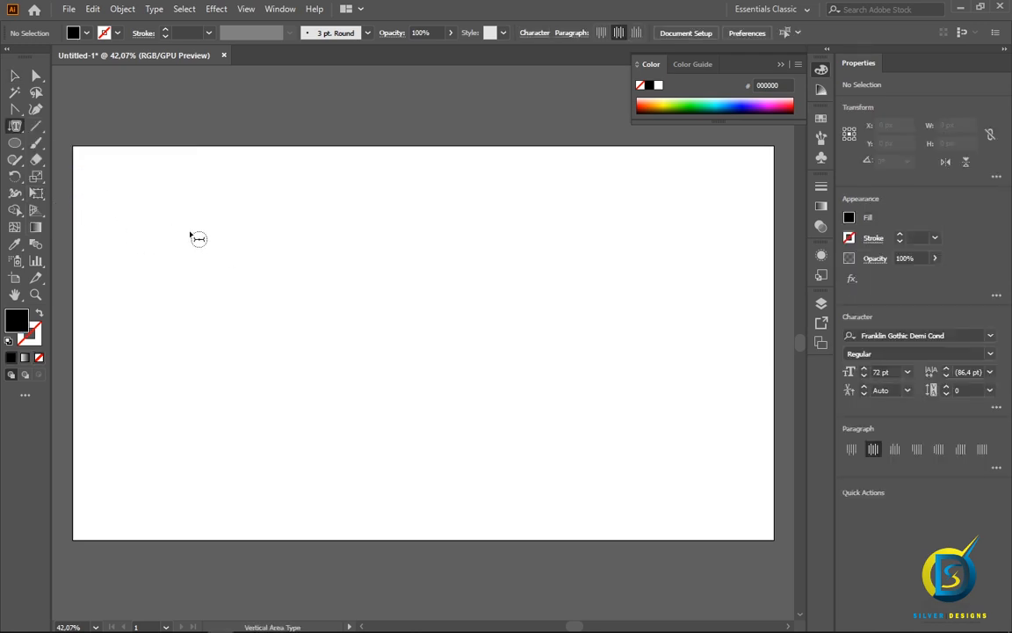
- Draw a circle about 585 px in diameter near the artboard's centre with no fill and a 7 pt stroke
{"action": "left_click", "coordinate": [15, 143]}
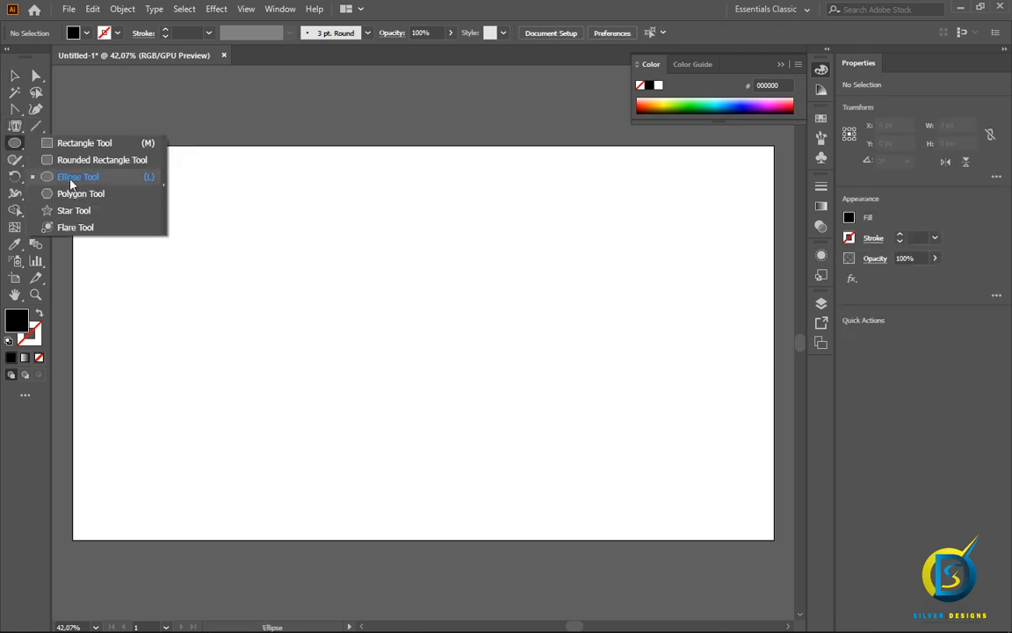
{"action": "left_click", "coordinate": [70, 183]}
{"action": "left_click_drag", "start_coordinate": [324, 238], "coordinate": [513, 453]}
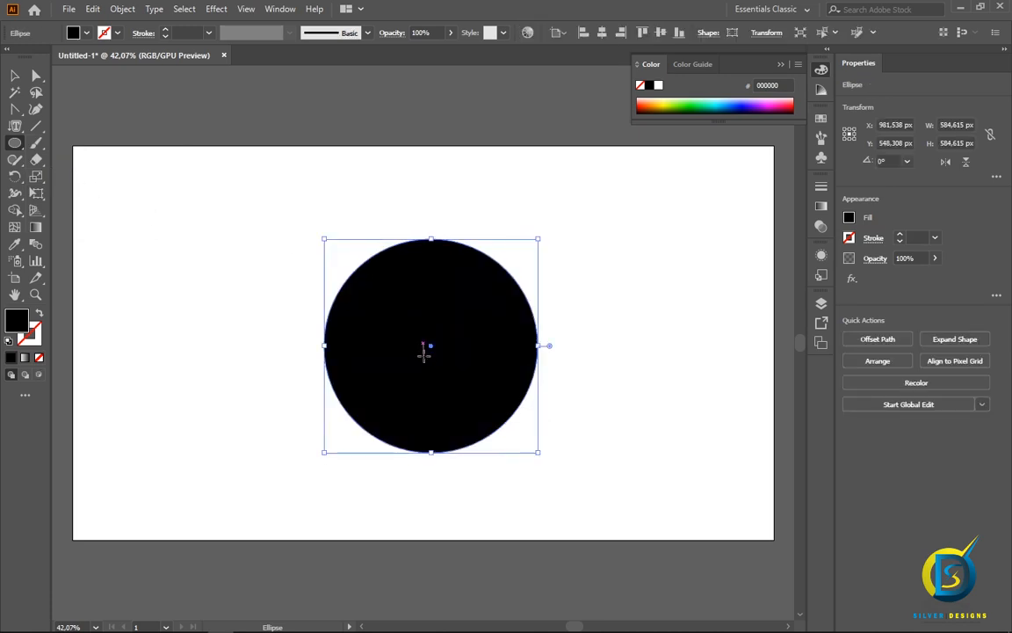
{"action": "left_click", "coordinate": [40, 358]}
{"action": "left_click", "coordinate": [29, 341]}
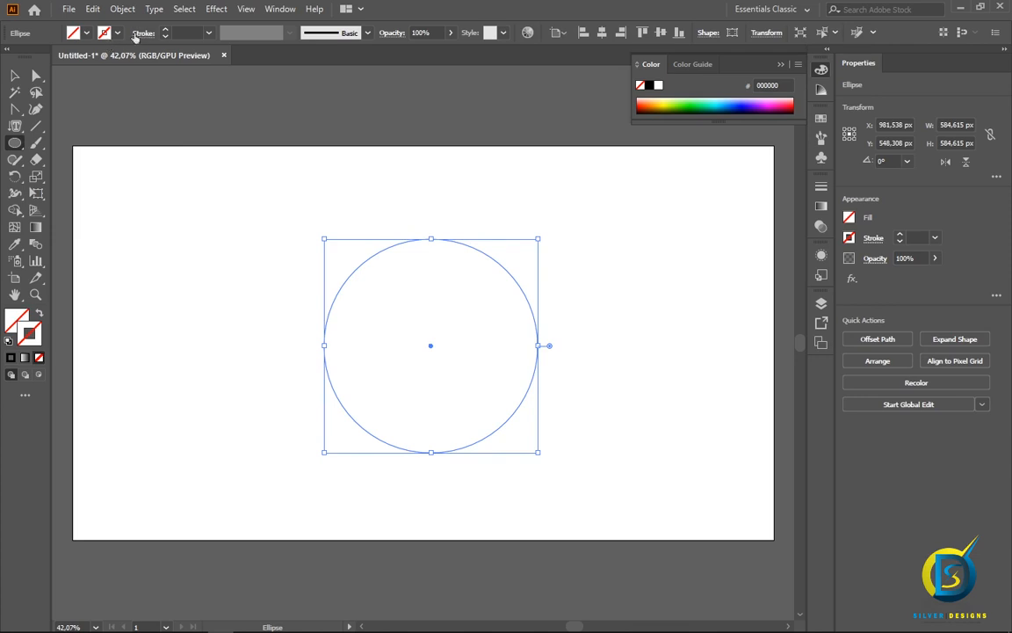
{"action": "left_click", "coordinate": [106, 33]}
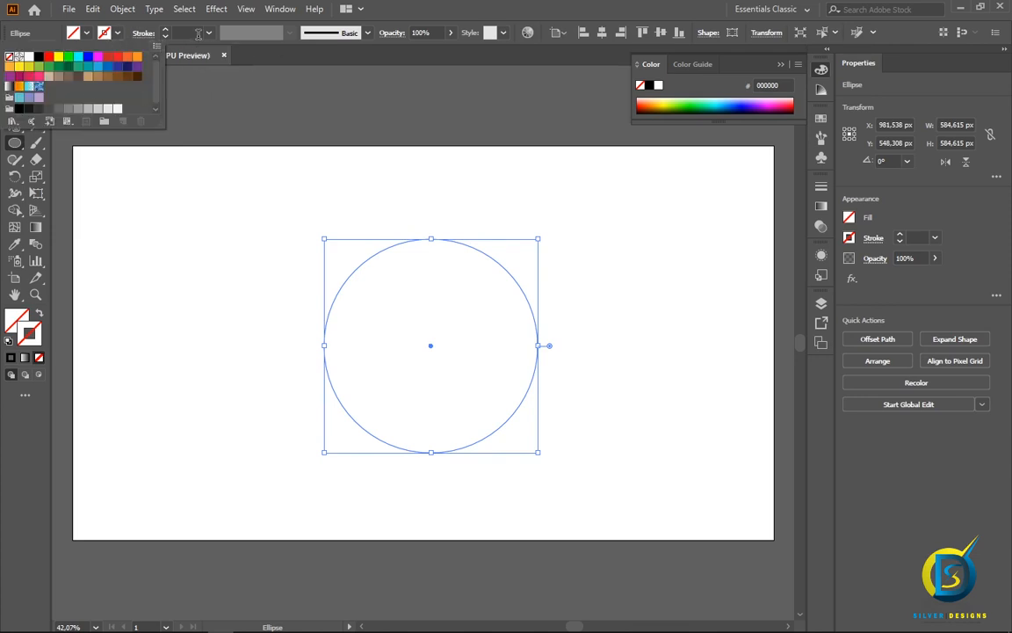
{"action": "left_click", "coordinate": [208, 33]}
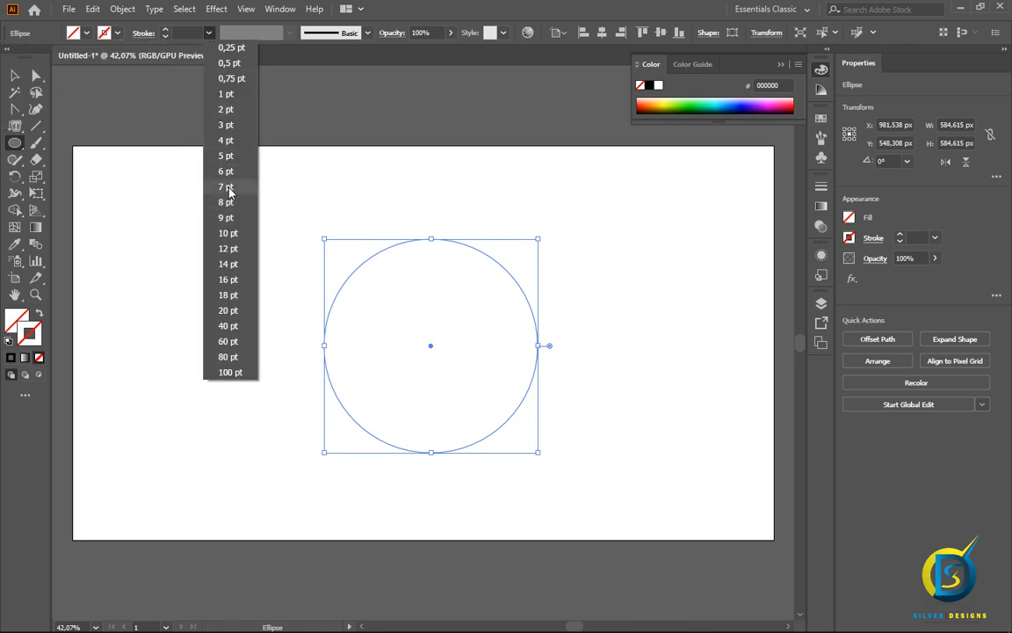
{"action": "left_click", "coordinate": [226, 187]}
{"action": "left_click", "coordinate": [14, 76]}
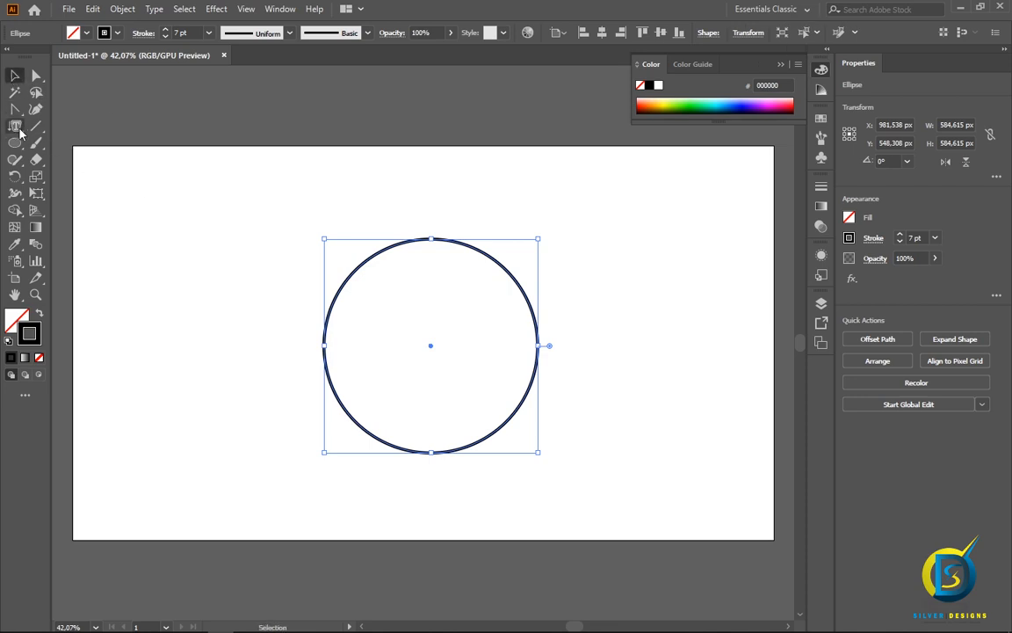
- Fill the circle with placeholder text using the Vertical Area Type tool
{"action": "left_click_drag", "start_coordinate": [19, 132], "coordinate": [112, 199]}
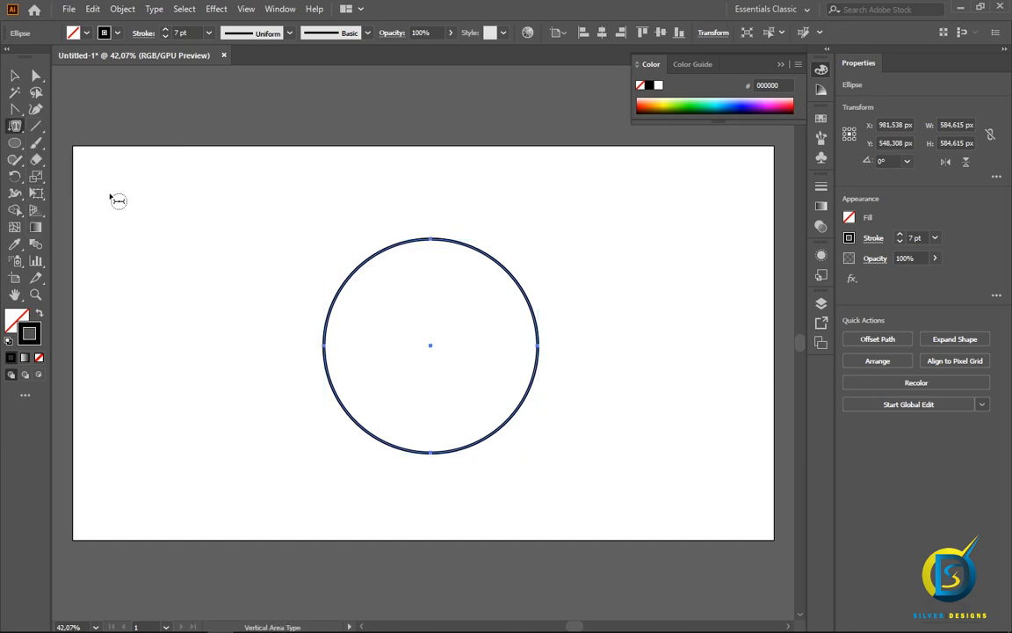
{"action": "left_click", "coordinate": [378, 253]}
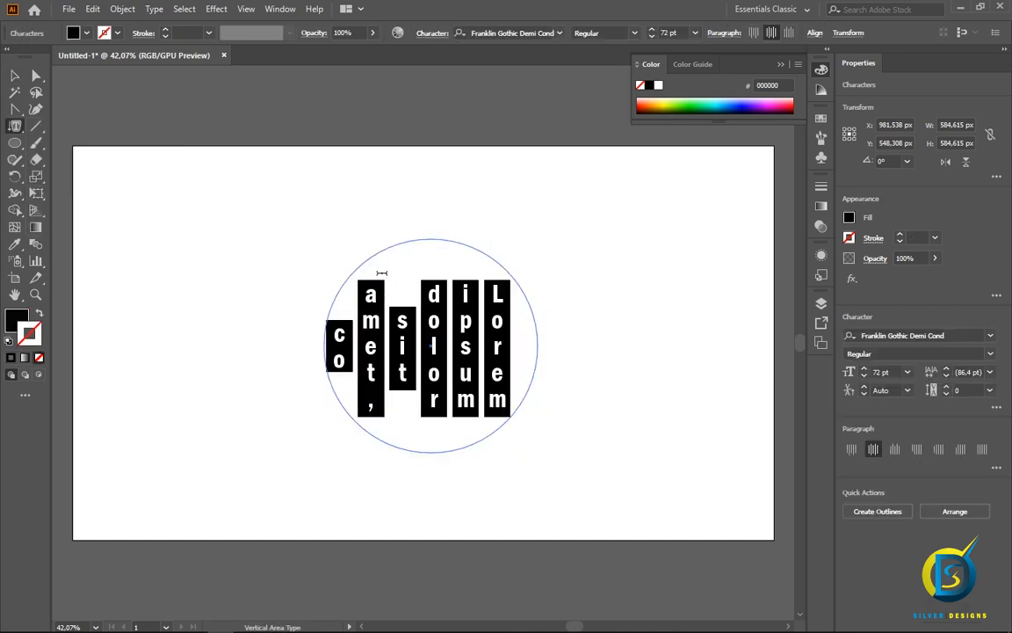
{"action": "left_click", "coordinate": [15, 75]}
{"action": "left_click", "coordinate": [179, 141]}
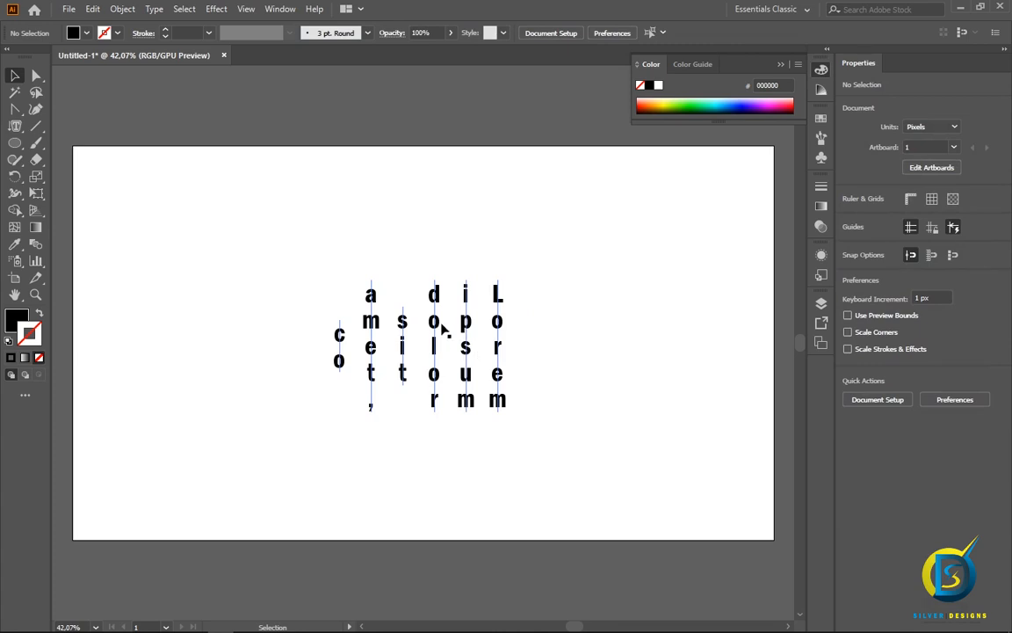
- Delete the vertical area text set inside the circle
{"action": "left_click", "coordinate": [403, 301]}
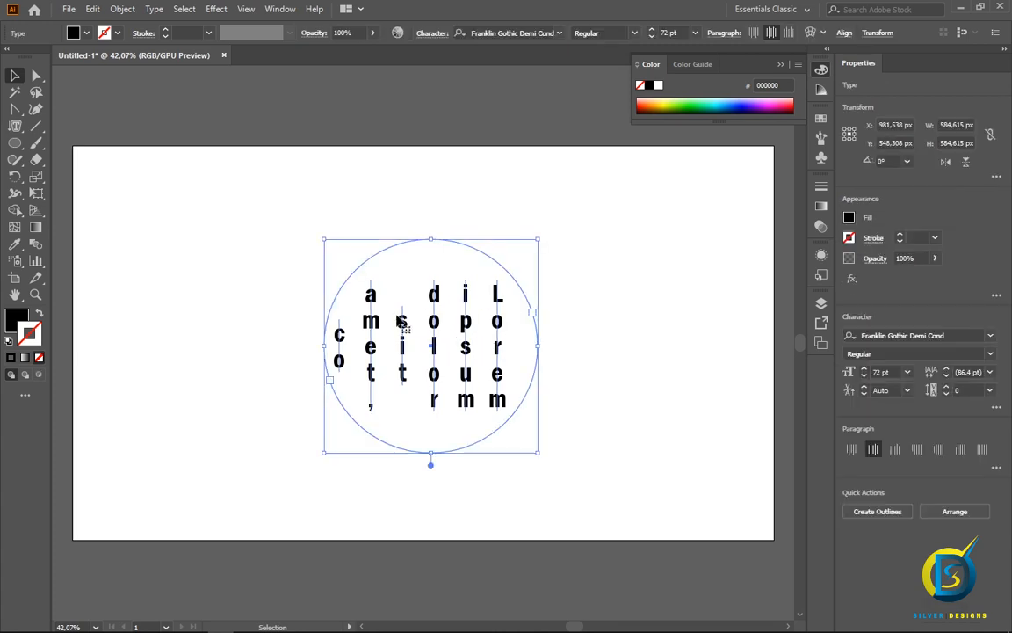
{"action": "left_click", "coordinate": [630, 323]}
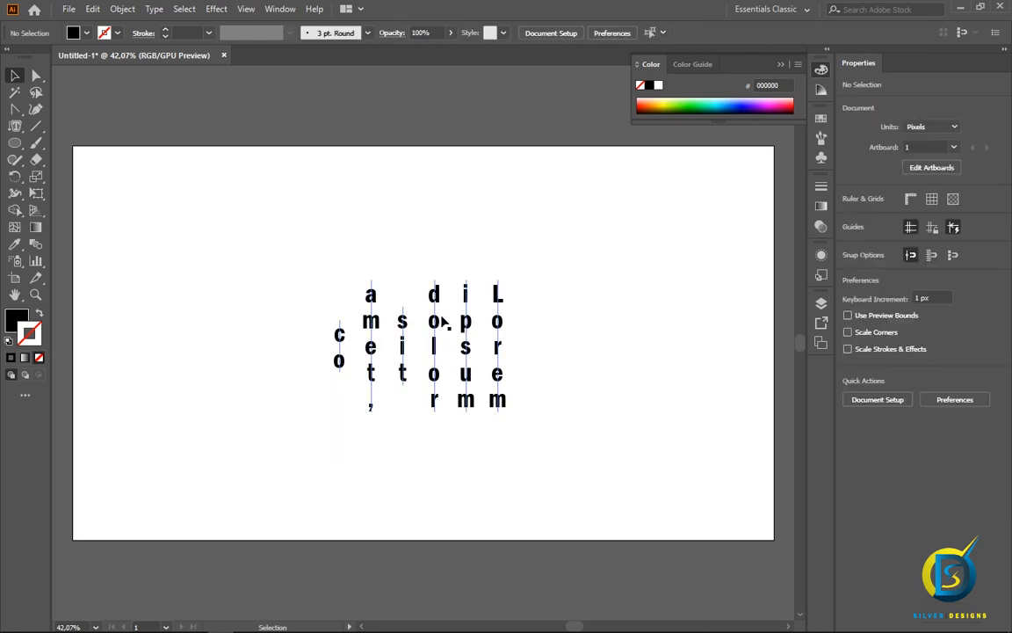
{"action": "left_click", "coordinate": [440, 324]}
{"action": "key", "text": "Delete"}
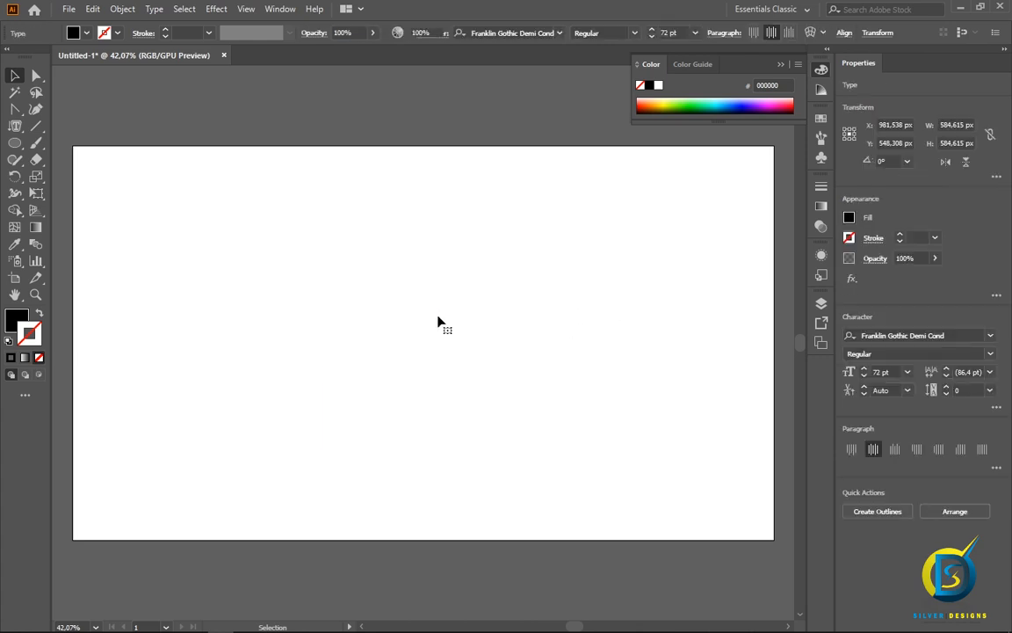
- Draw a circle about 598 px in diameter with no fill and a 7 pt stroke
{"action": "left_click", "coordinate": [16, 144]}
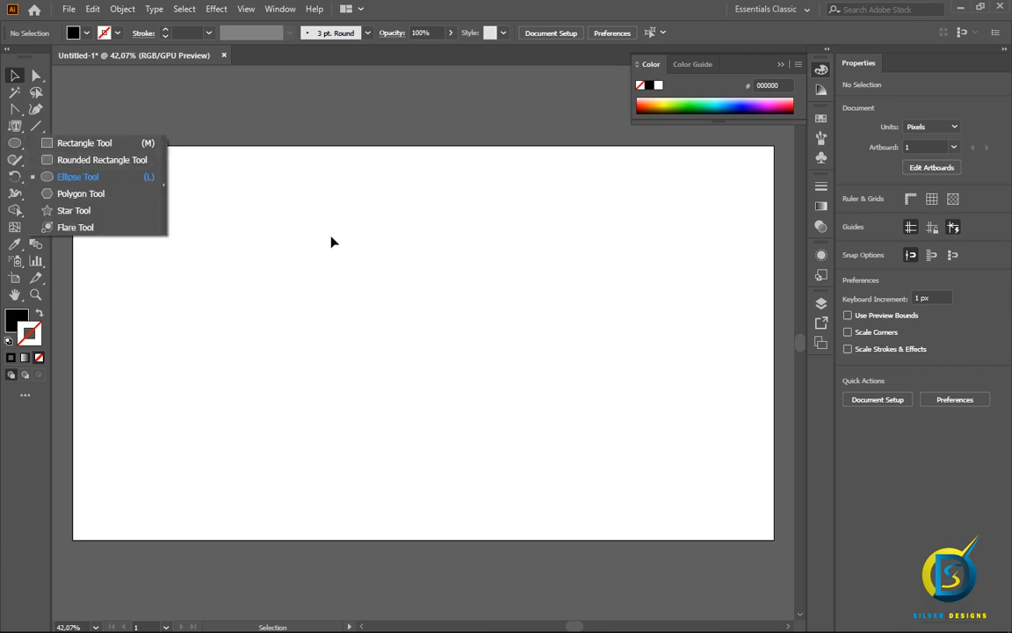
{"action": "key", "text": "l"}
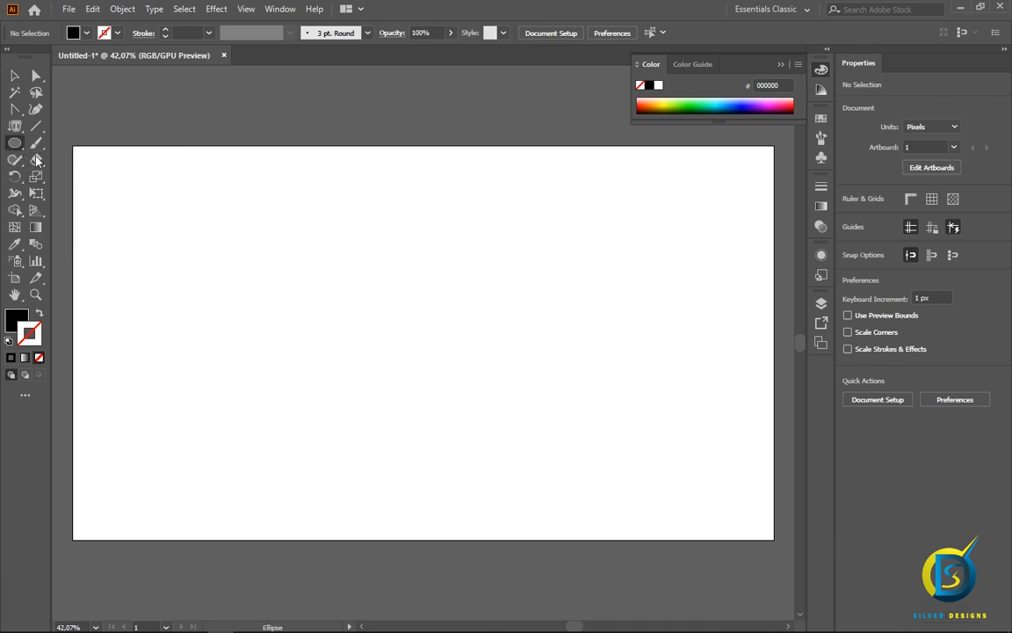
{"action": "left_click_drag", "start_coordinate": [296, 228], "coordinate": [515, 437]}
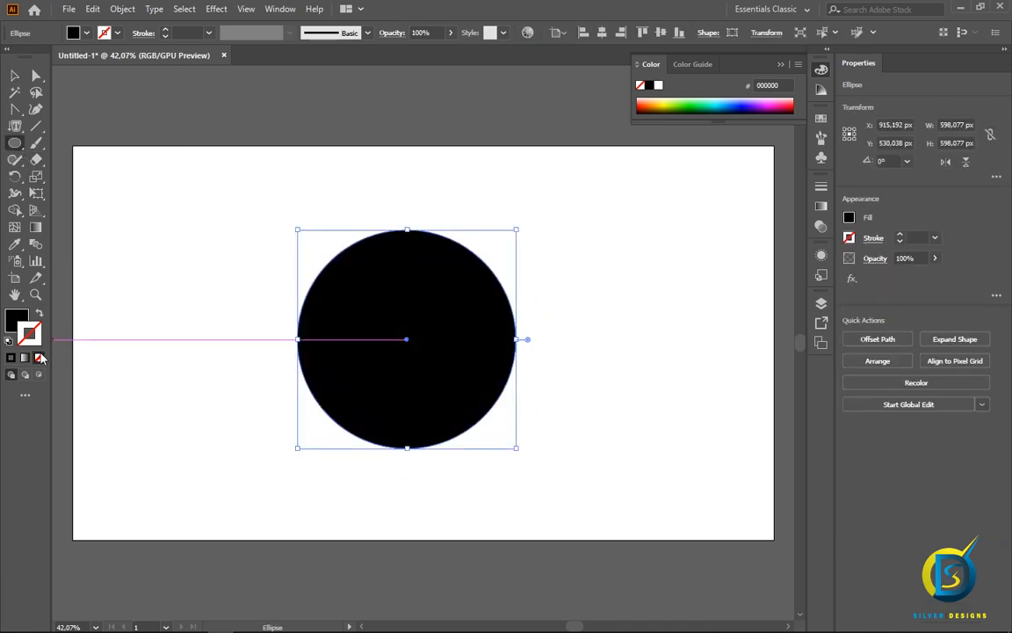
{"action": "key", "text": "slash"}
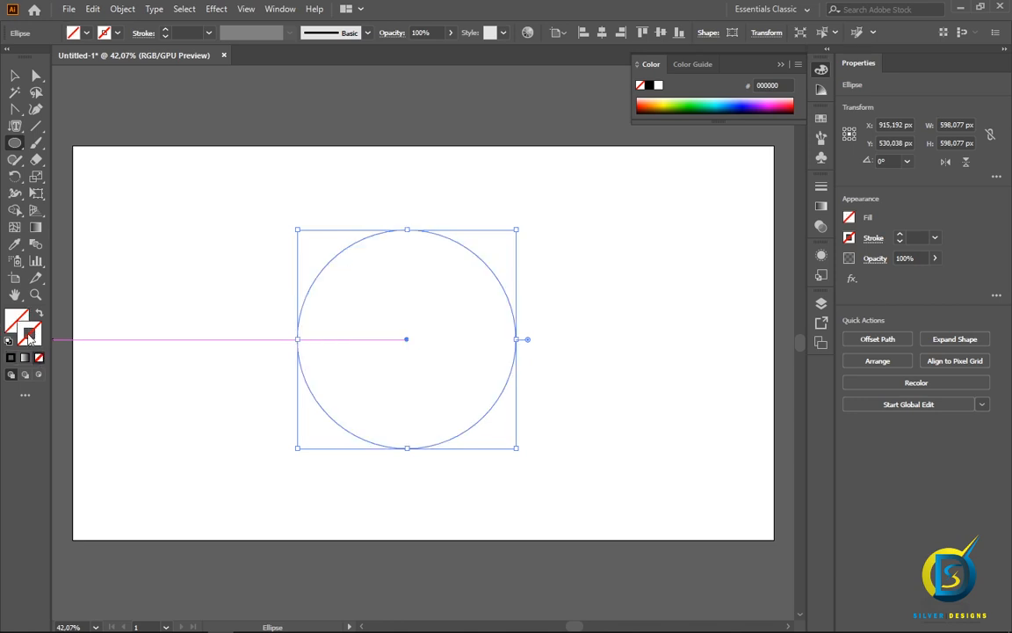
{"action": "left_click", "coordinate": [208, 33]}
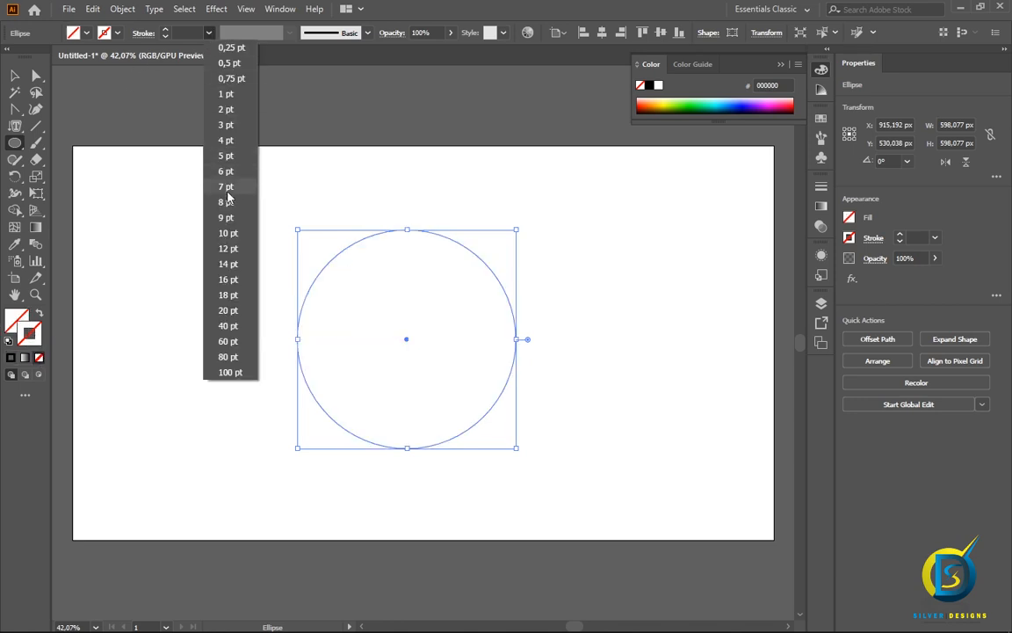
{"action": "left_click", "coordinate": [208, 176]}
{"action": "left_click", "coordinate": [14, 76]}
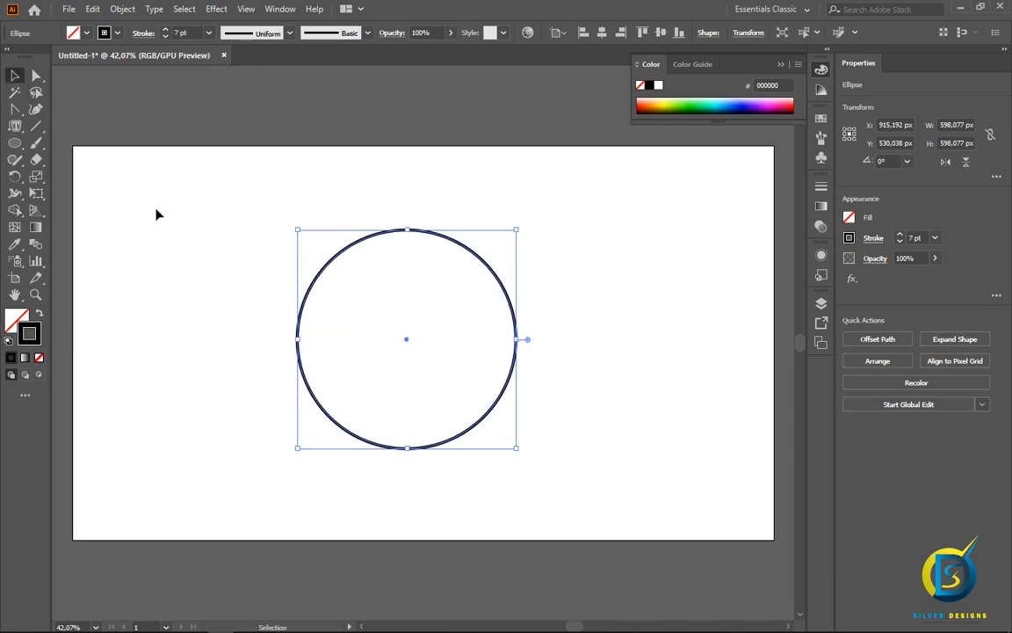
- Run placeholder text around the circle's outline using the Vertical Type on a Path tool
{"action": "left_click", "coordinate": [14, 125]}
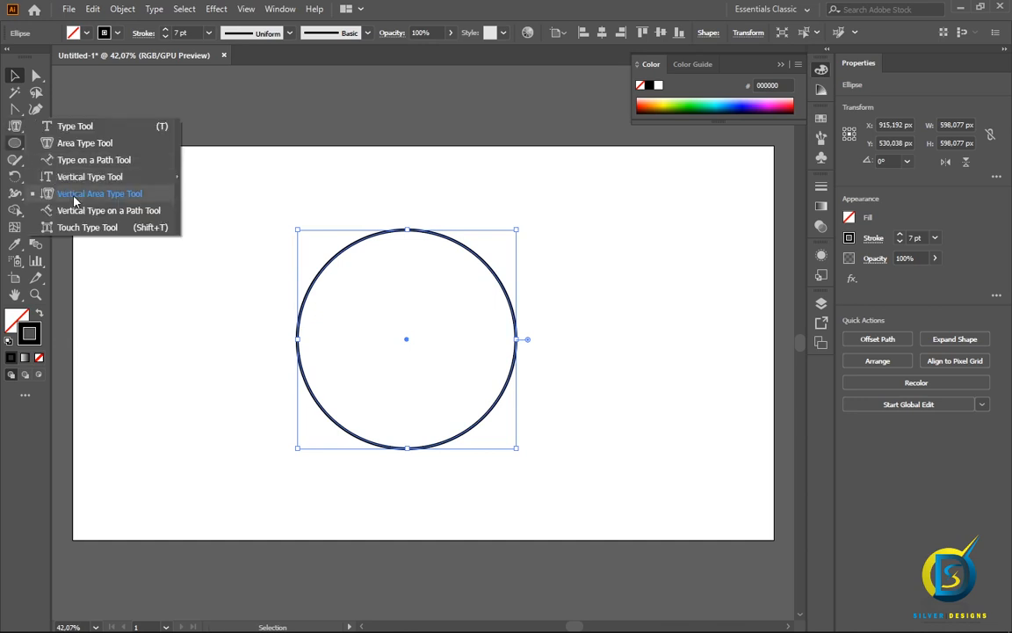
{"action": "left_click", "coordinate": [122, 212]}
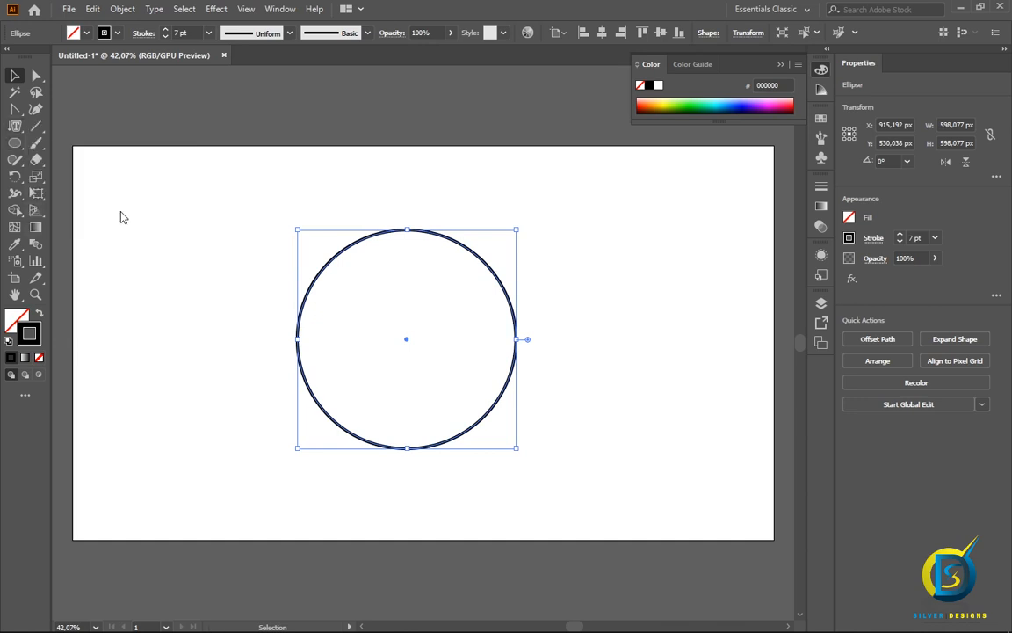
{"action": "left_click", "coordinate": [343, 252]}
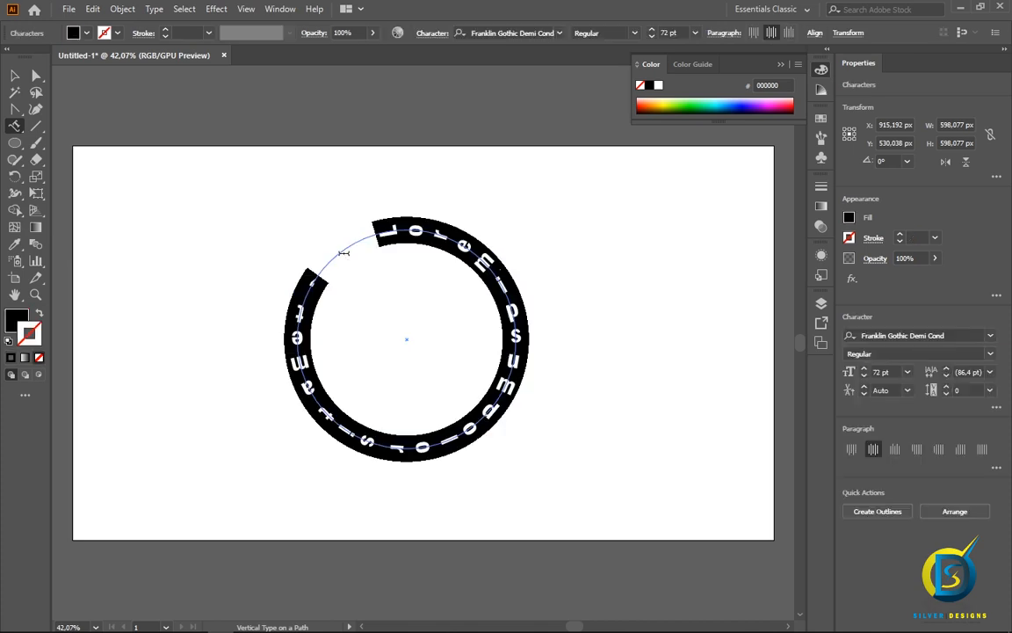
{"action": "left_click", "coordinate": [14, 75]}
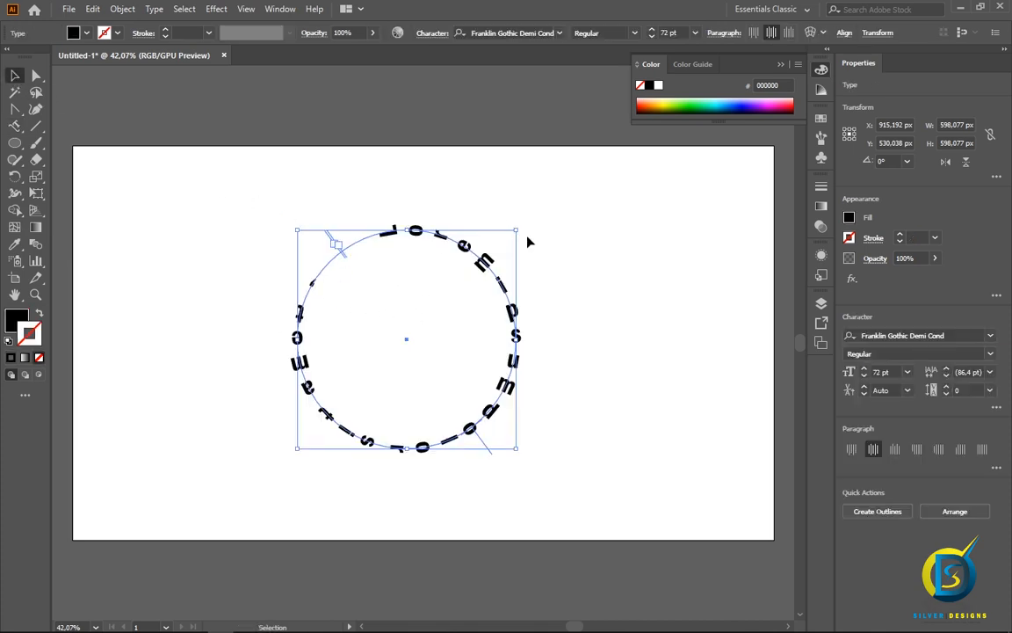
- Rotate the circular text to about 156° and move it to about X 616 px, Y 373 px
{"action": "left_click_drag", "start_coordinate": [522, 229], "coordinate": [280, 318]}
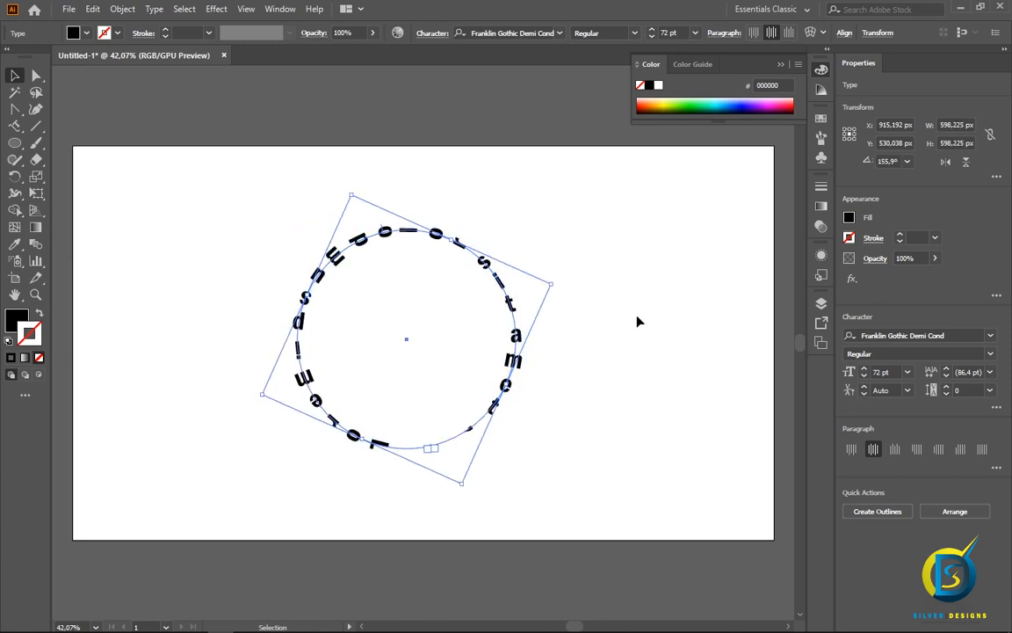
{"action": "left_click", "coordinate": [664, 312]}
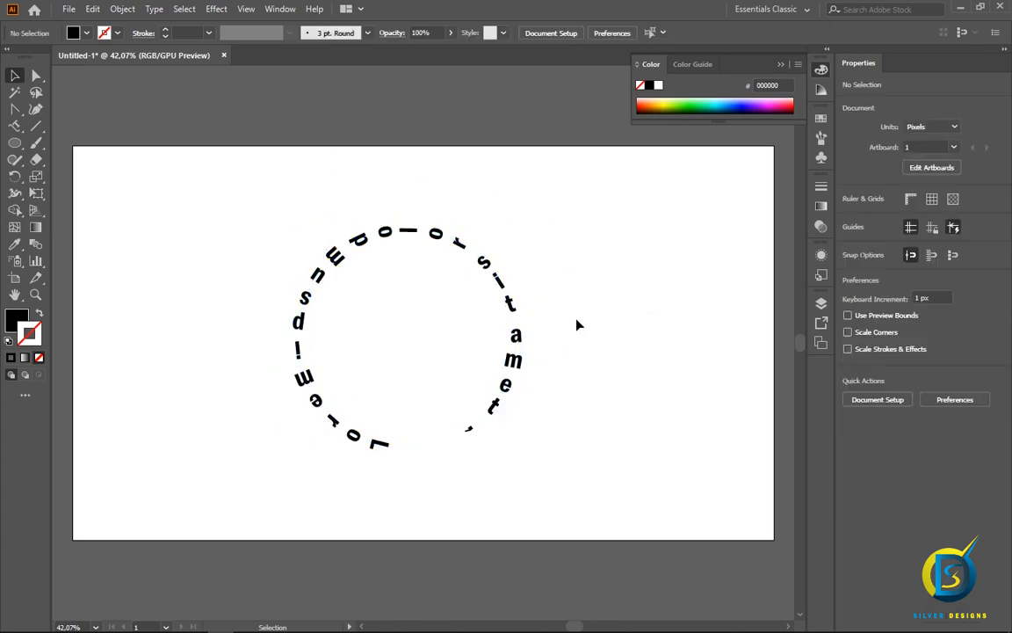
{"action": "left_click_drag", "start_coordinate": [517, 361], "coordinate": [407, 304]}
- Recolour all of the circular text magenta (FF00FF) and deselect it
{"action": "double_click", "coordinate": [397, 317]}
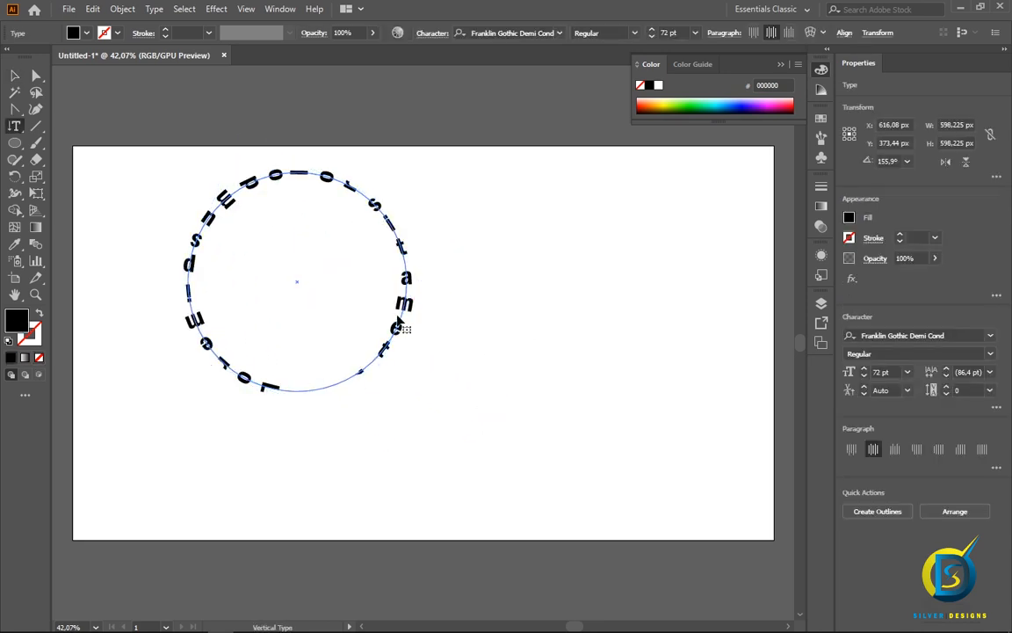
{"action": "key", "text": "ctrl+a"}
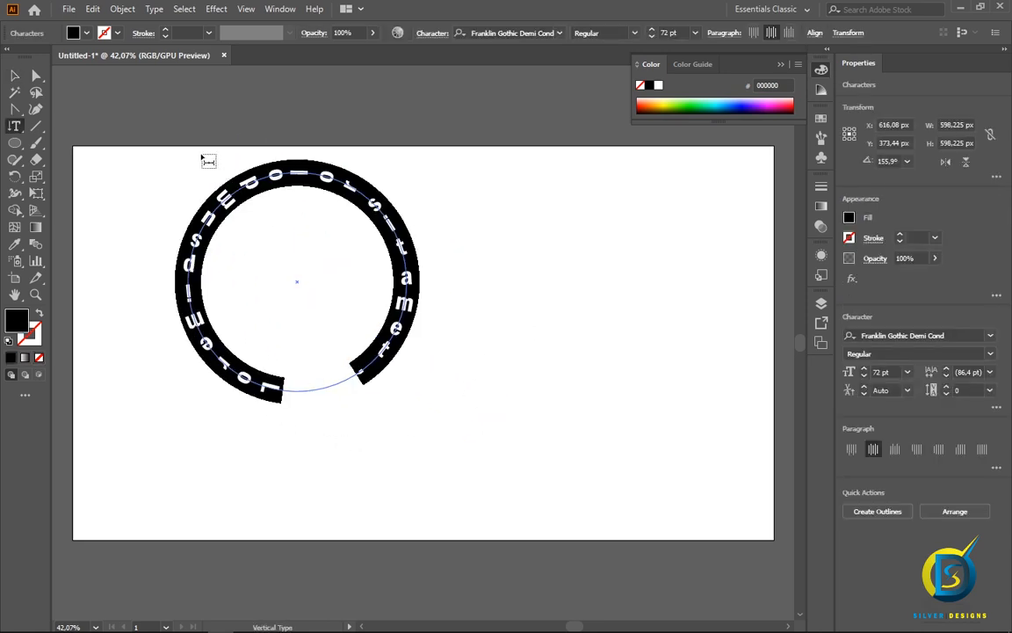
{"action": "left_click", "coordinate": [86, 34]}
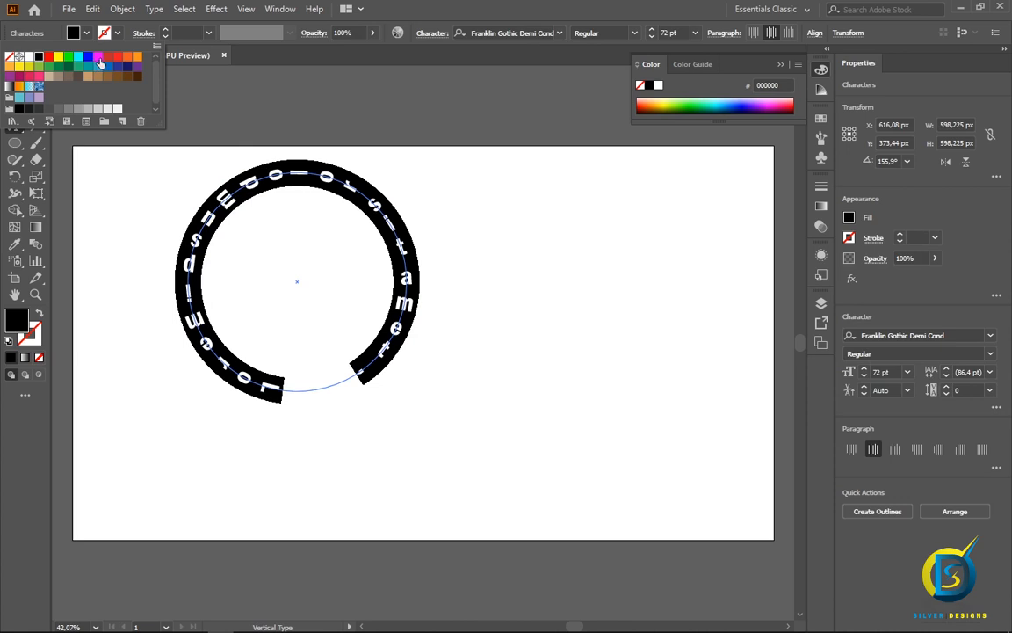
{"action": "left_click", "coordinate": [97, 58]}
{"action": "key", "text": "Escape"}
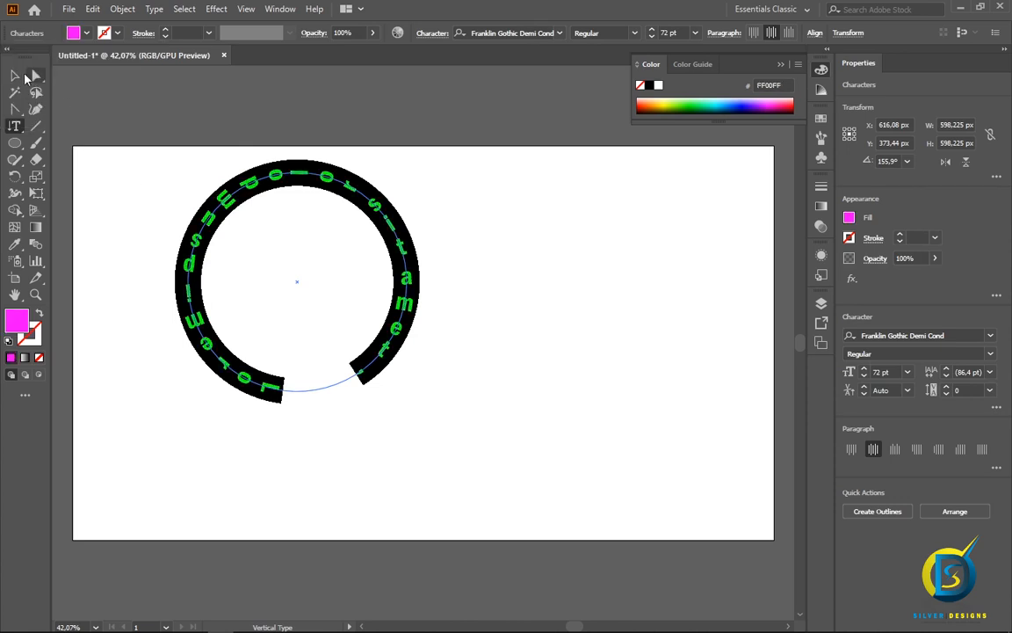
{"action": "key", "text": "Escape"}
{"action": "left_click", "coordinate": [496, 272]}
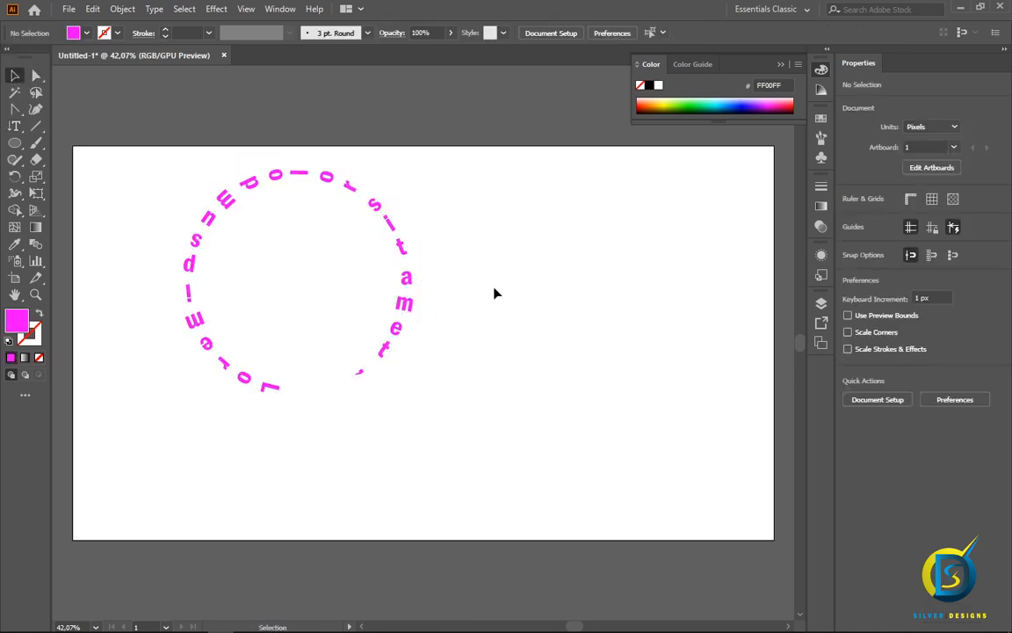
{"action": "left_click", "coordinate": [409, 249]}
{"action": "left_click", "coordinate": [505, 282]}
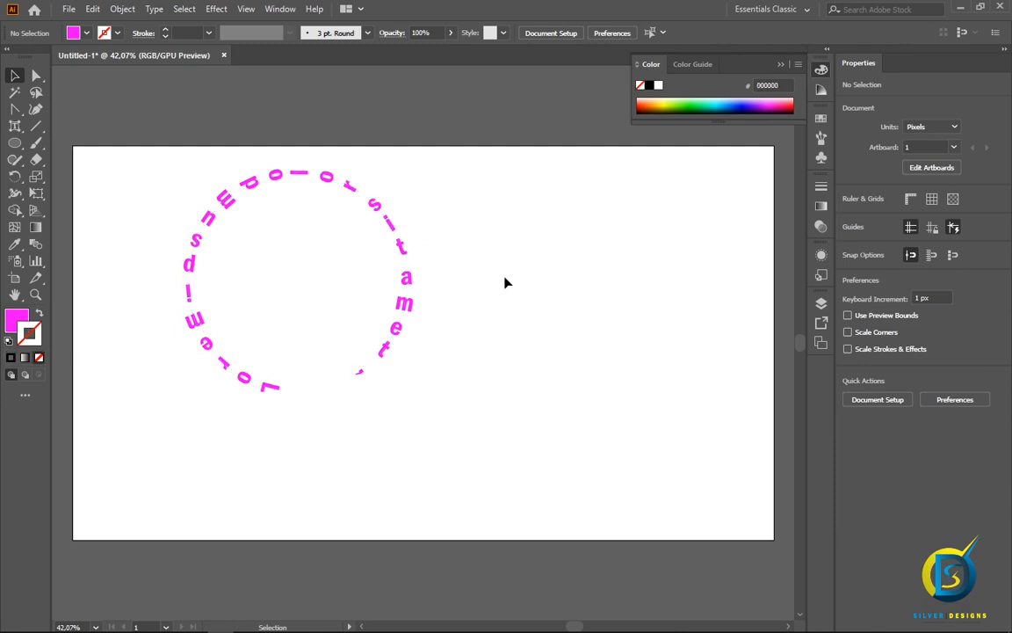
- Create a placeholder text box about 769 by 333 px beside the magenta circle with the Type tool and set its font size to 60 pt
{"action": "left_click", "coordinate": [16, 127]}
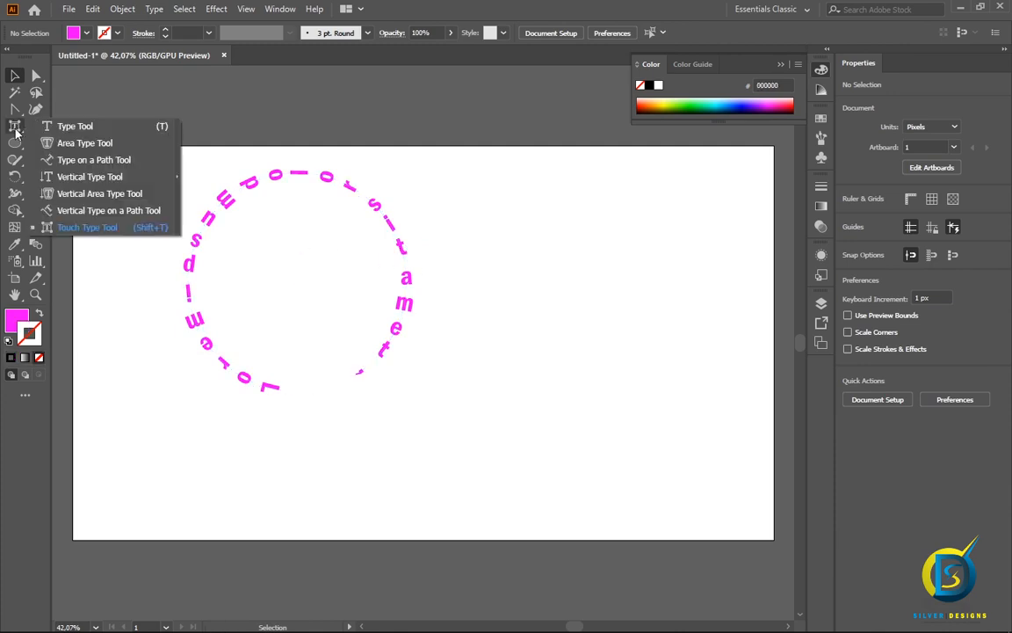
{"action": "left_click", "coordinate": [75, 127]}
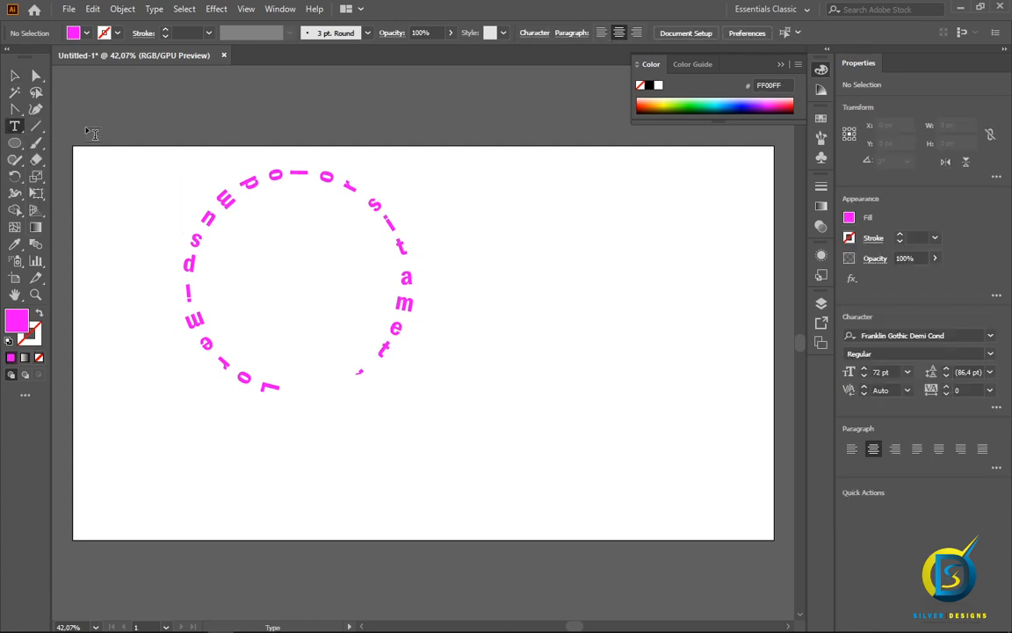
{"action": "left_click_drag", "start_coordinate": [448, 209], "coordinate": [731, 331]}
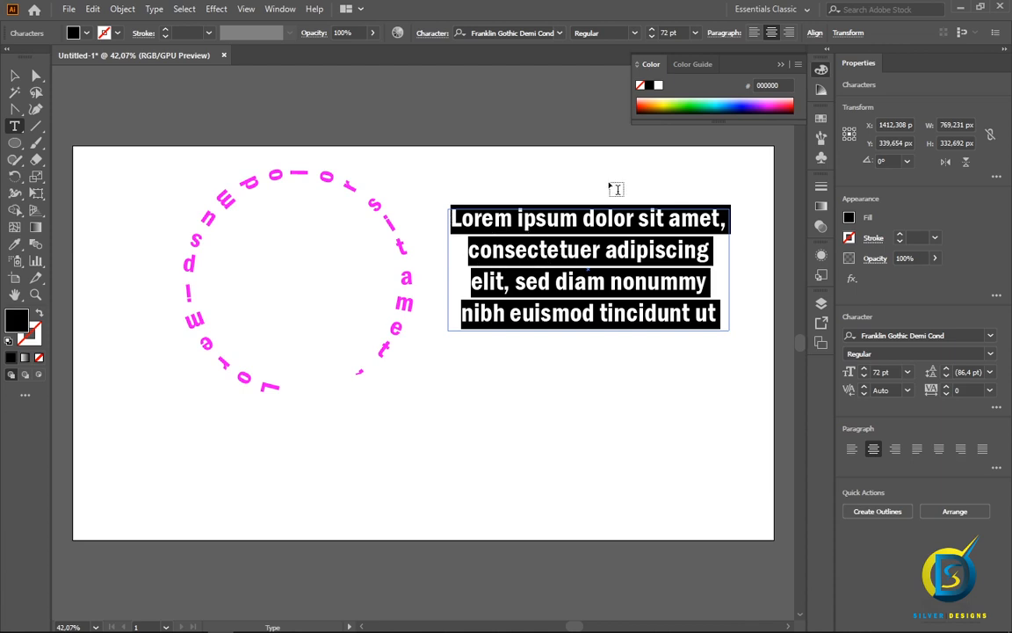
{"action": "left_click", "coordinate": [695, 33]}
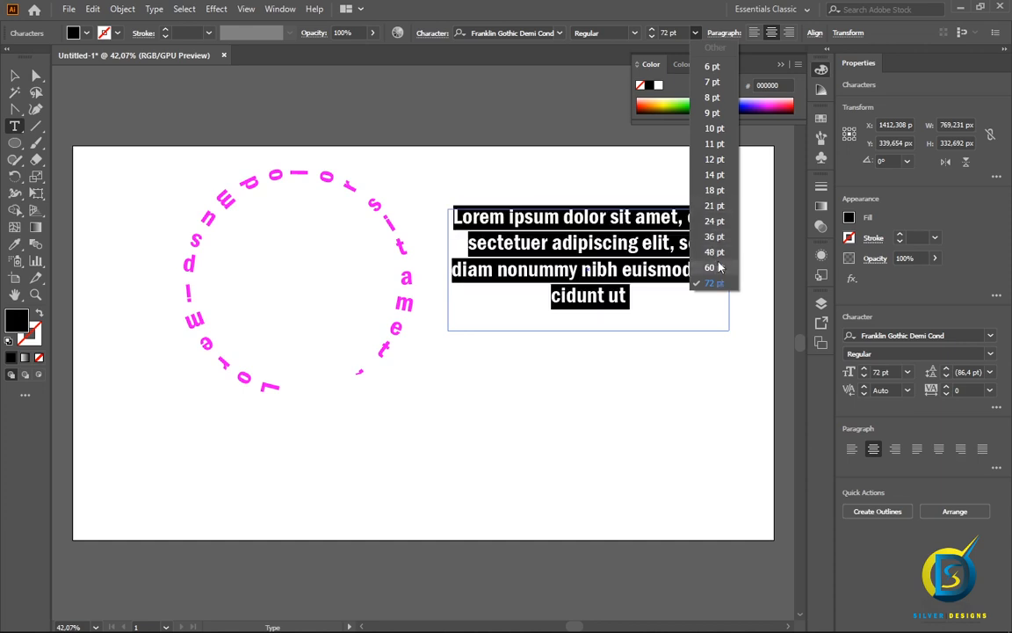
{"action": "left_click", "coordinate": [712, 267]}
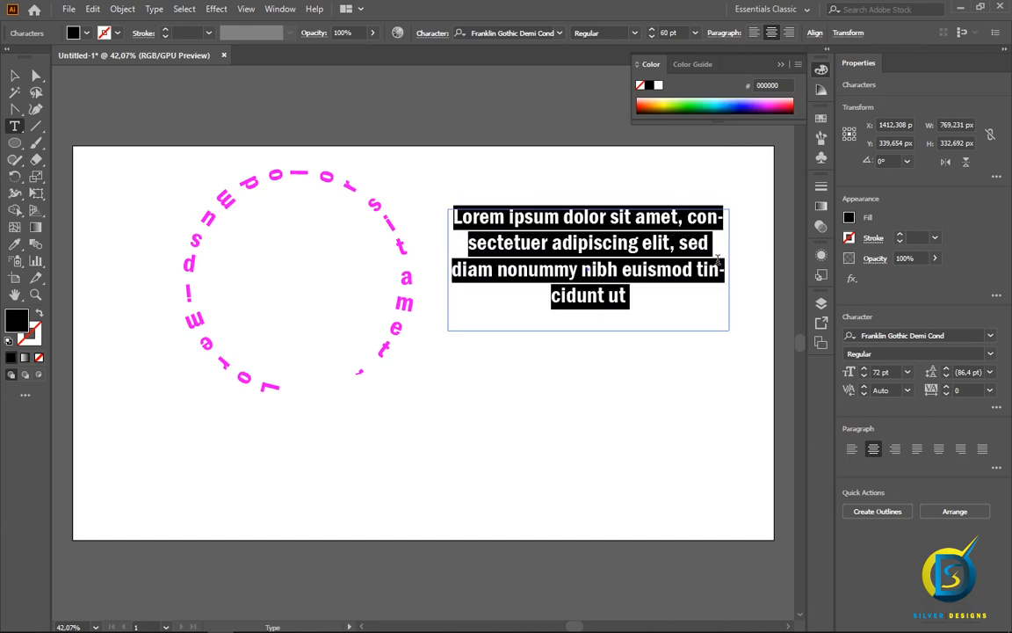
- Set the font size of the placeholder text beside the magenta circle to 36 pt
{"action": "left_click", "coordinate": [695, 32]}
{"action": "left_click", "coordinate": [714, 236]}
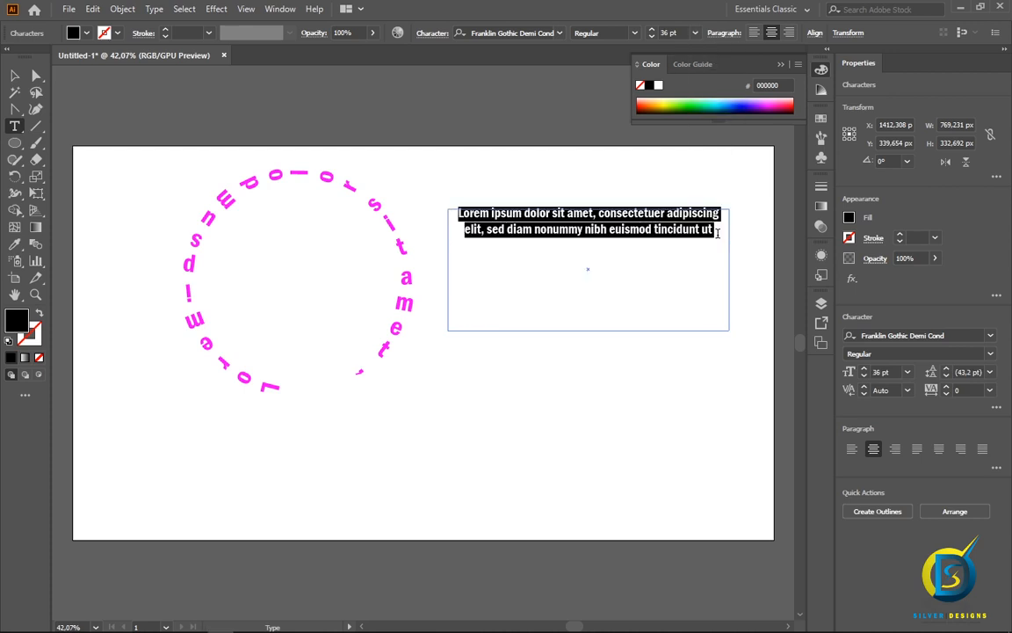
{"action": "left_click", "coordinate": [15, 76]}
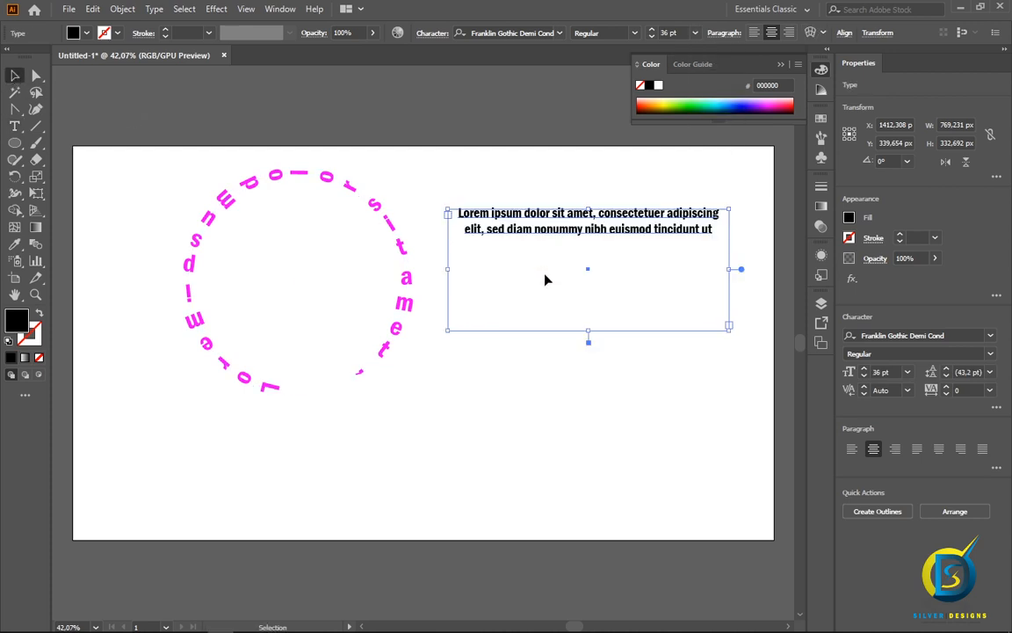
- Resize the text box to about 804 by 125 px and move it to about X 1414 px, Y 394 px
{"action": "left_click_drag", "start_coordinate": [589, 334], "coordinate": [588, 255]}
{"action": "left_click_drag", "start_coordinate": [741, 232], "coordinate": [744, 232]}
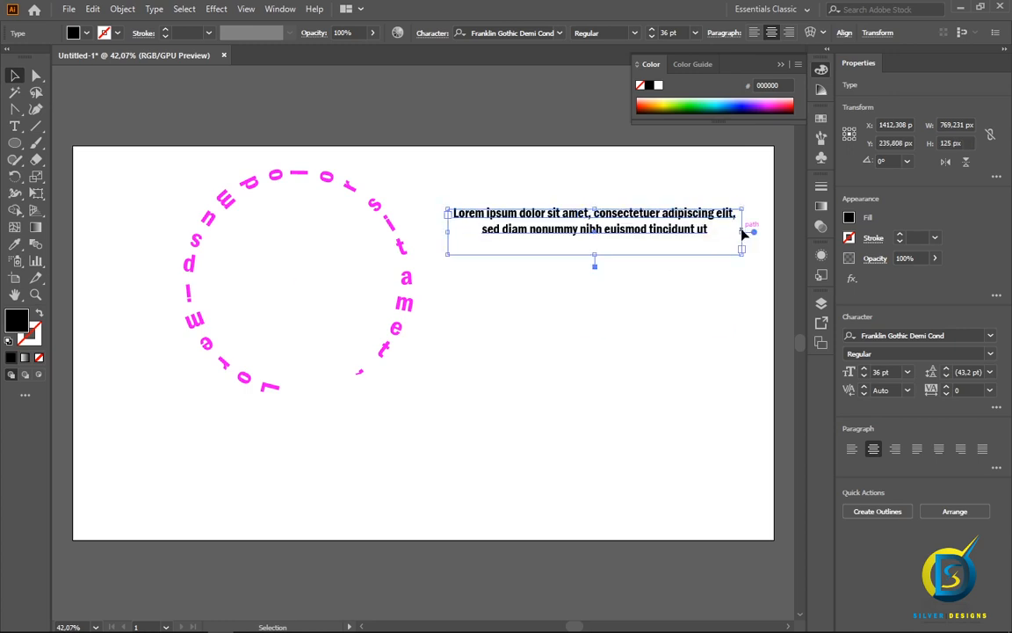
{"action": "left_click_drag", "start_coordinate": [588, 240], "coordinate": [584, 299]}
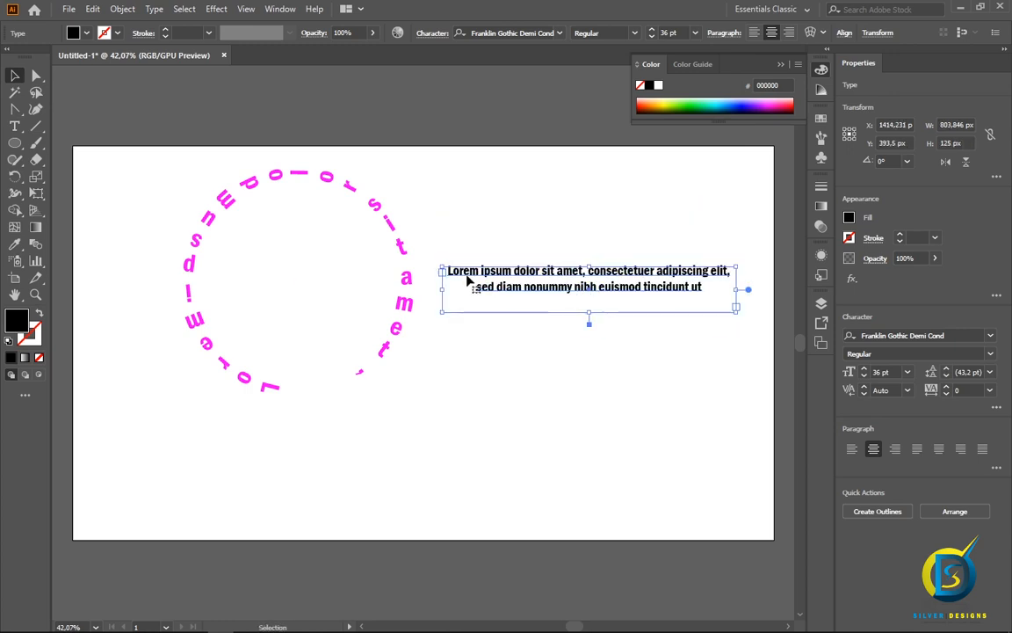
- Change the font of the entire placeholder text to Myriad Variable Concept in the Semibold style
{"action": "double_click", "coordinate": [449, 272]}
{"action": "left_click_drag", "start_coordinate": [450, 271], "coordinate": [702, 287]}
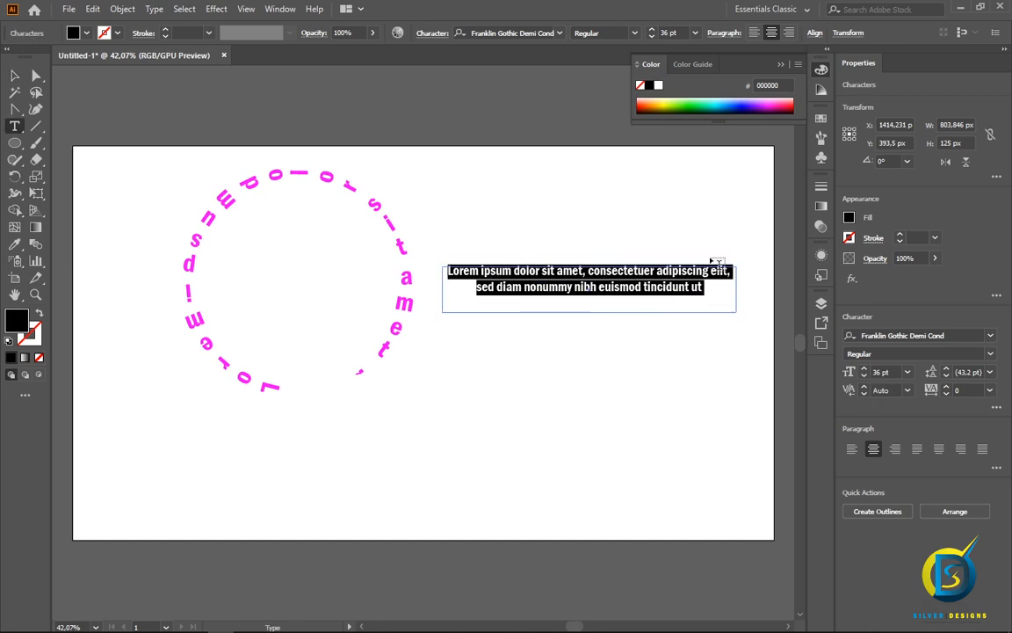
{"action": "left_click", "coordinate": [559, 33]}
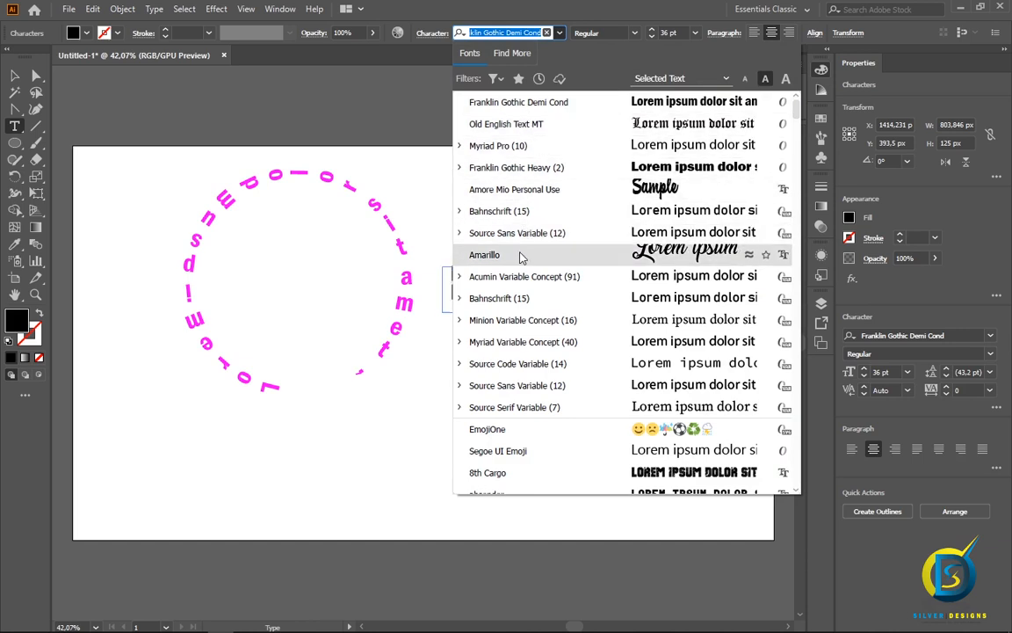
{"action": "left_click", "coordinate": [520, 341]}
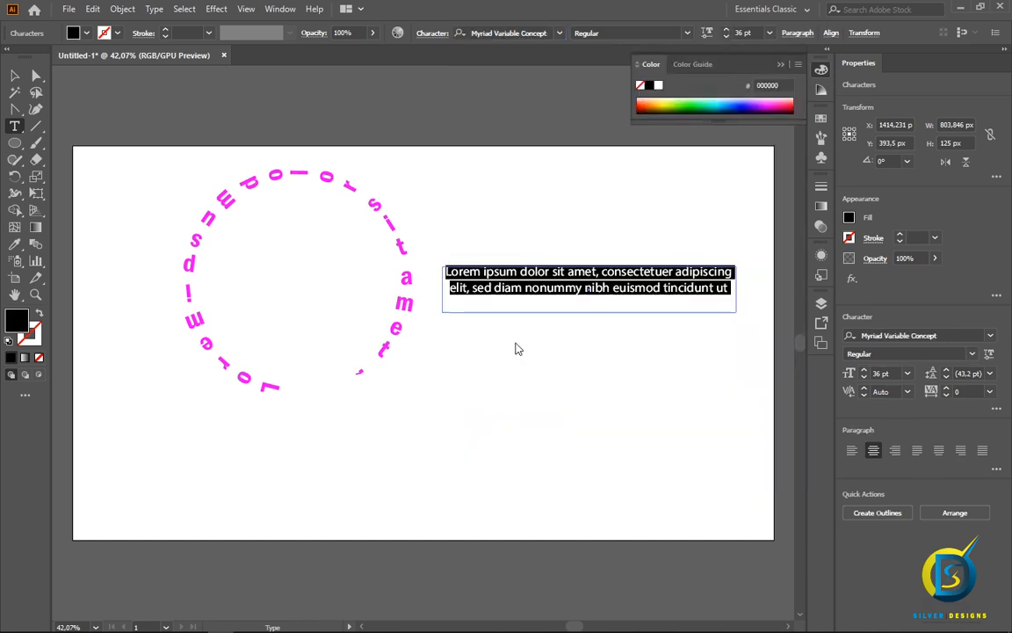
{"action": "left_click", "coordinate": [687, 33]}
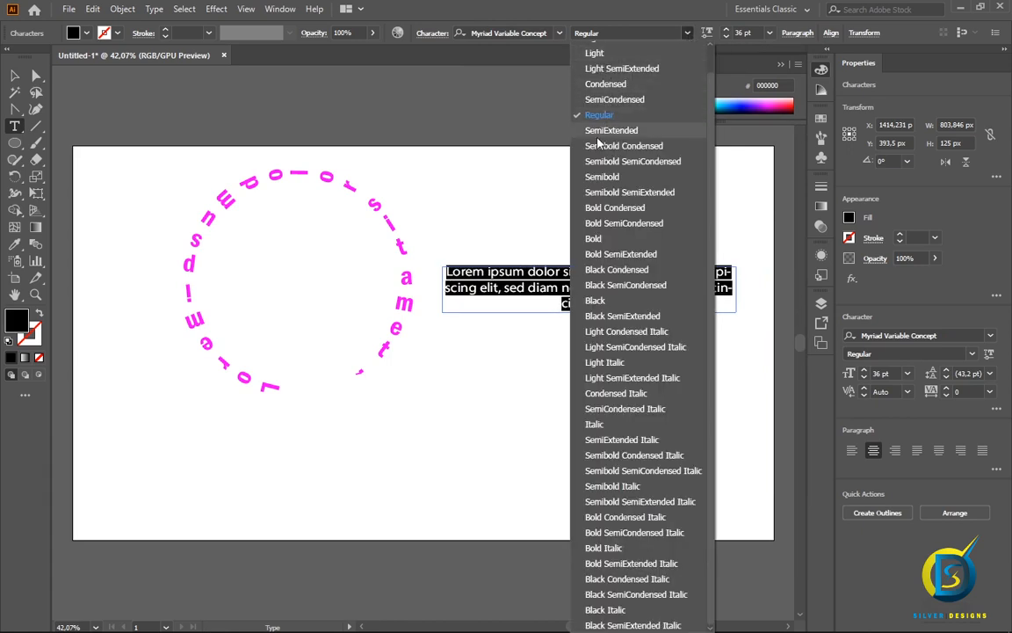
{"action": "left_click", "coordinate": [612, 179]}
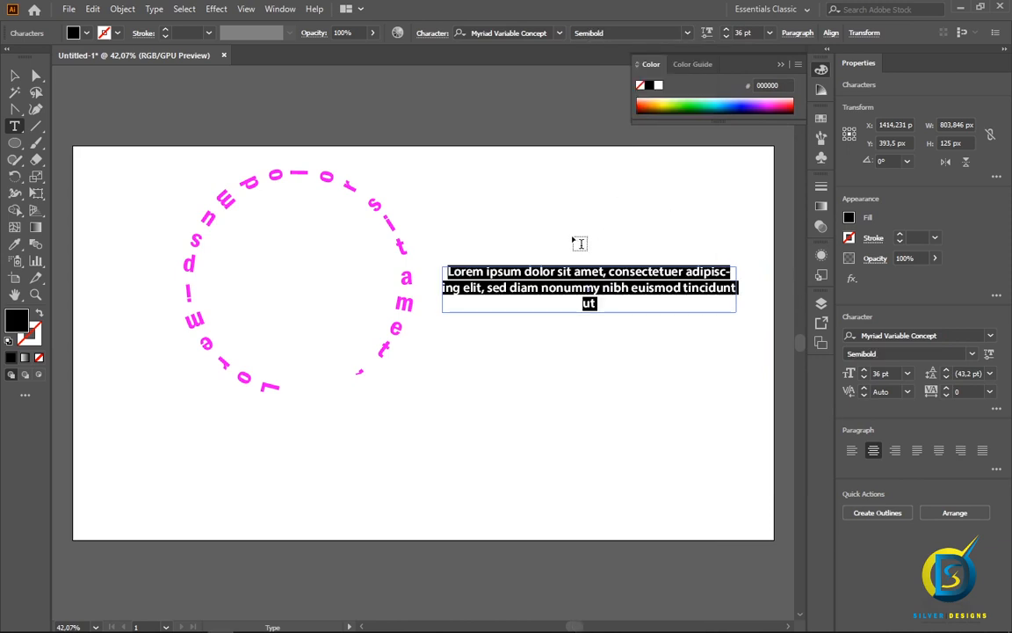
{"action": "left_click", "coordinate": [16, 76]}
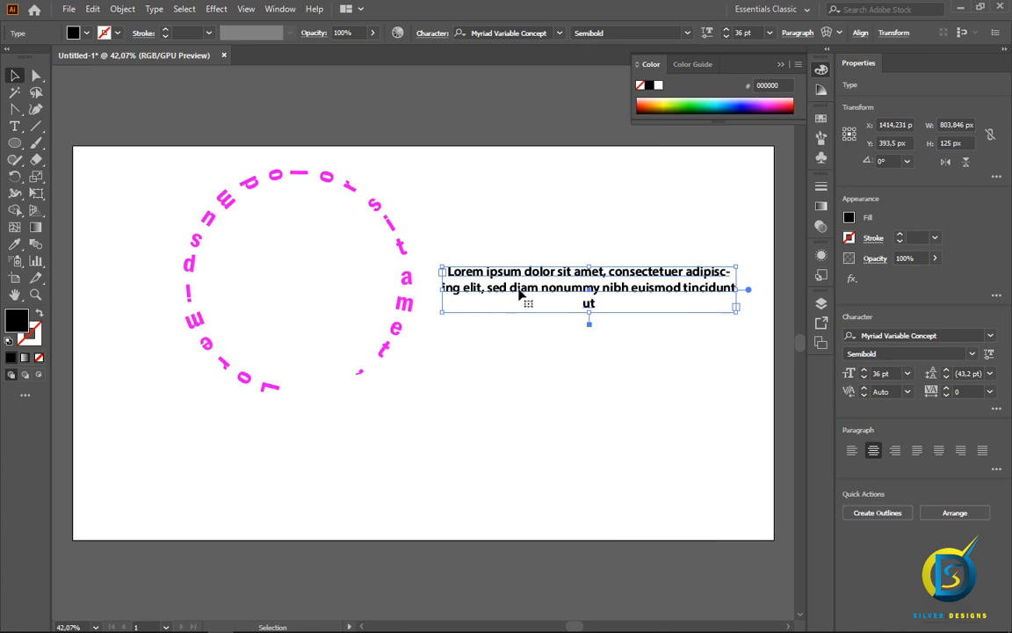
- Move the text box up and enlarge it to about 923 by 560 px, centred near X 1422 px, Y 422 px, and deselect it
{"action": "left_click_drag", "start_coordinate": [522, 297], "coordinate": [504, 228]}
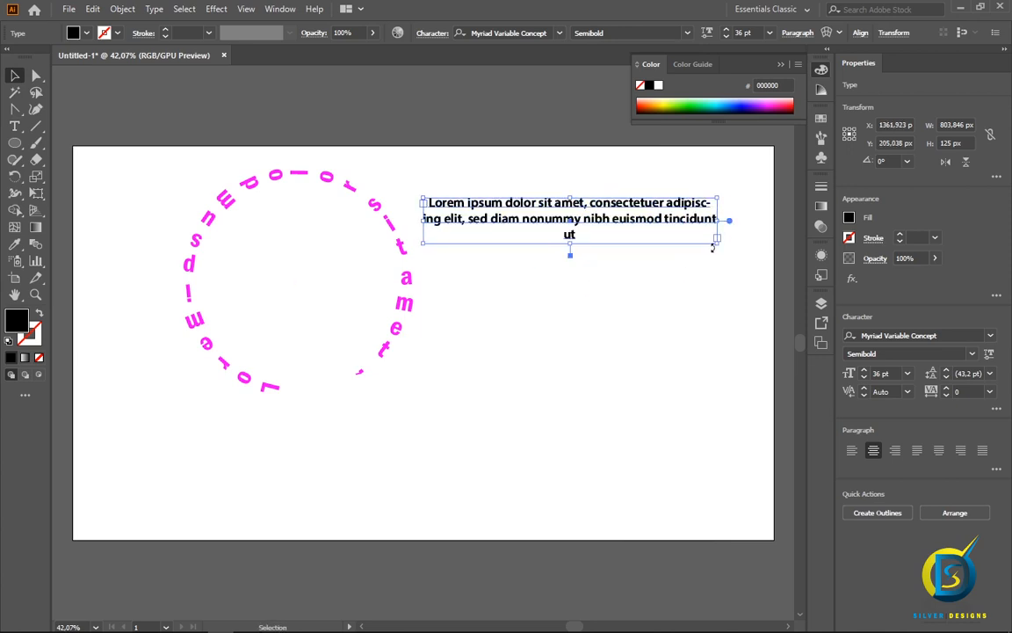
{"action": "left_click_drag", "start_coordinate": [718, 222], "coordinate": [604, 222]}
{"action": "left_click_drag", "start_coordinate": [512, 243], "coordinate": [513, 402]}
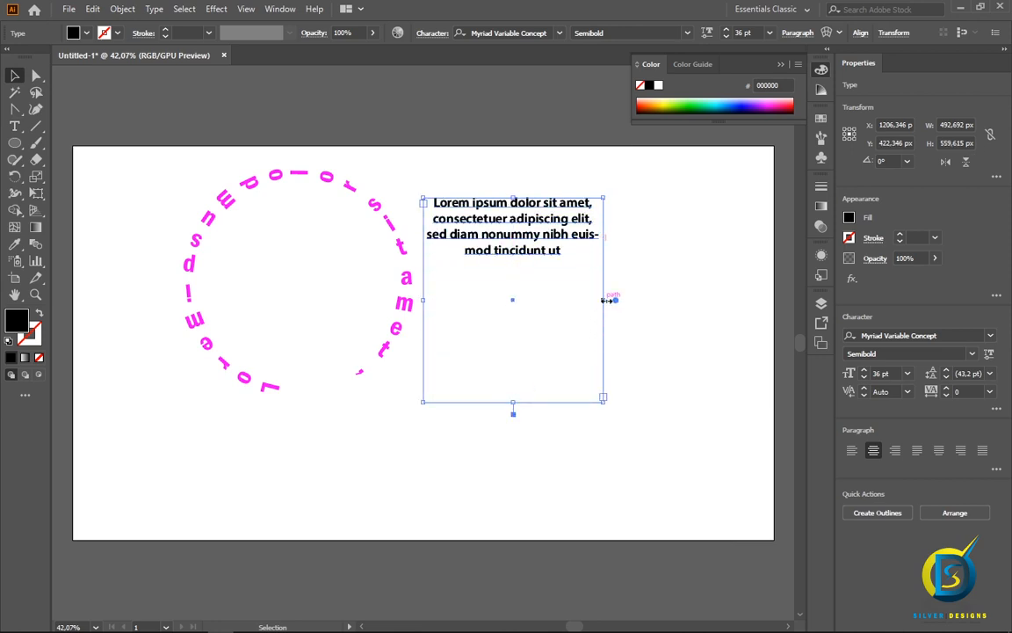
{"action": "left_click_drag", "start_coordinate": [607, 299], "coordinate": [761, 300]}
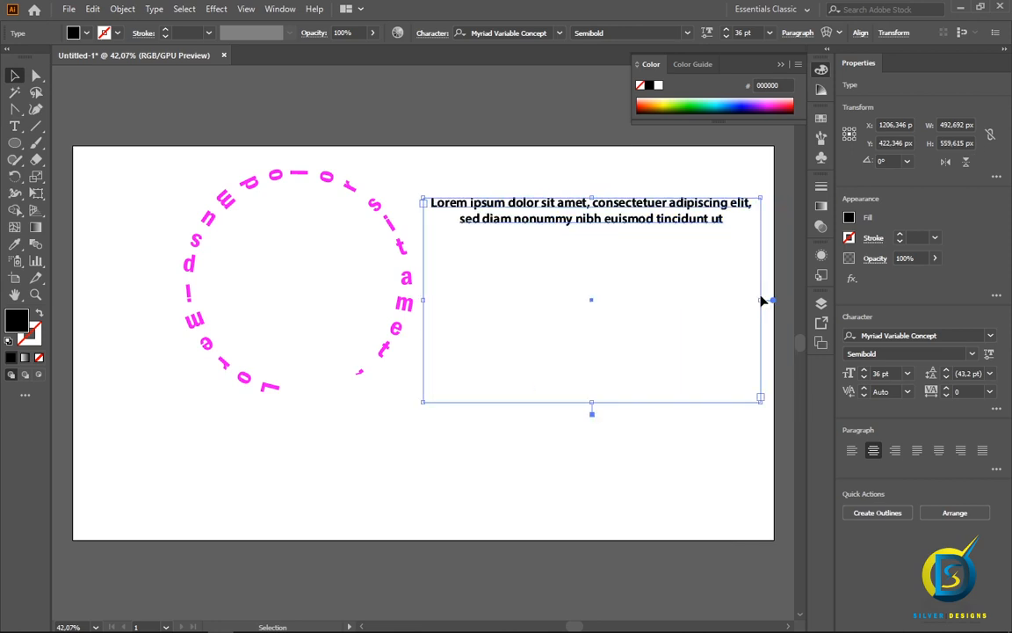
{"action": "left_click", "coordinate": [188, 157]}
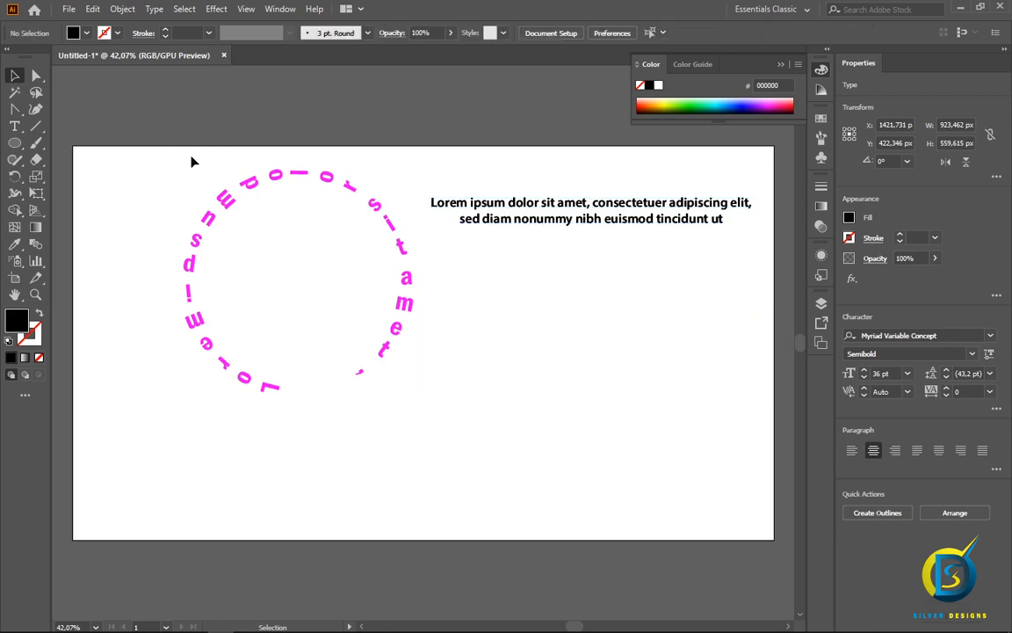
- Delete the placeholder text box and the magenta circular text to clear the artboard
{"action": "left_click_drag", "start_coordinate": [546, 211], "coordinate": [524, 220]}
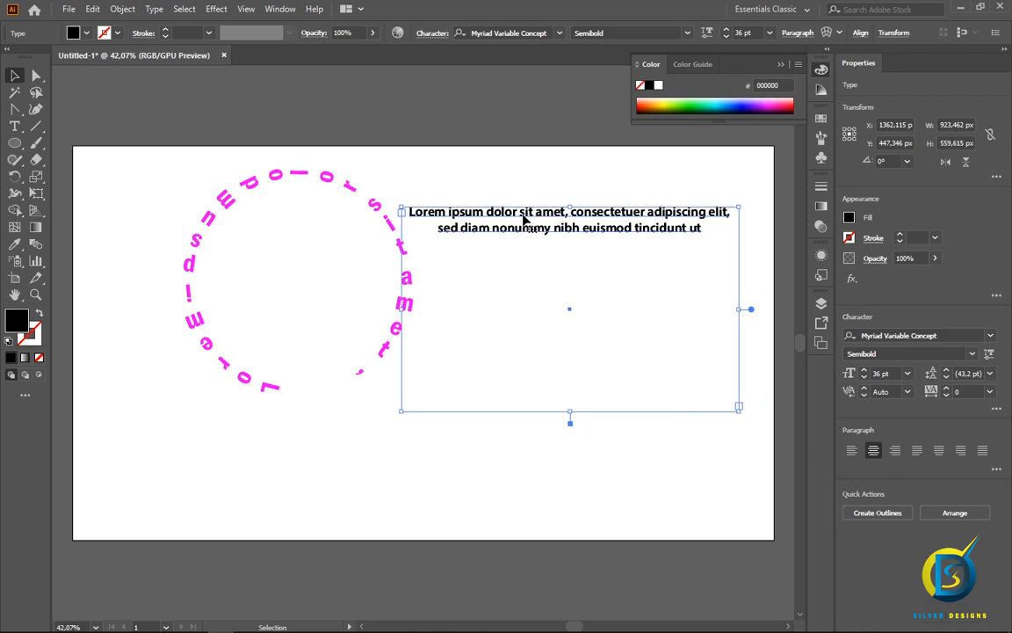
{"action": "key", "text": "Delete"}
{"action": "left_click", "coordinate": [378, 217]}
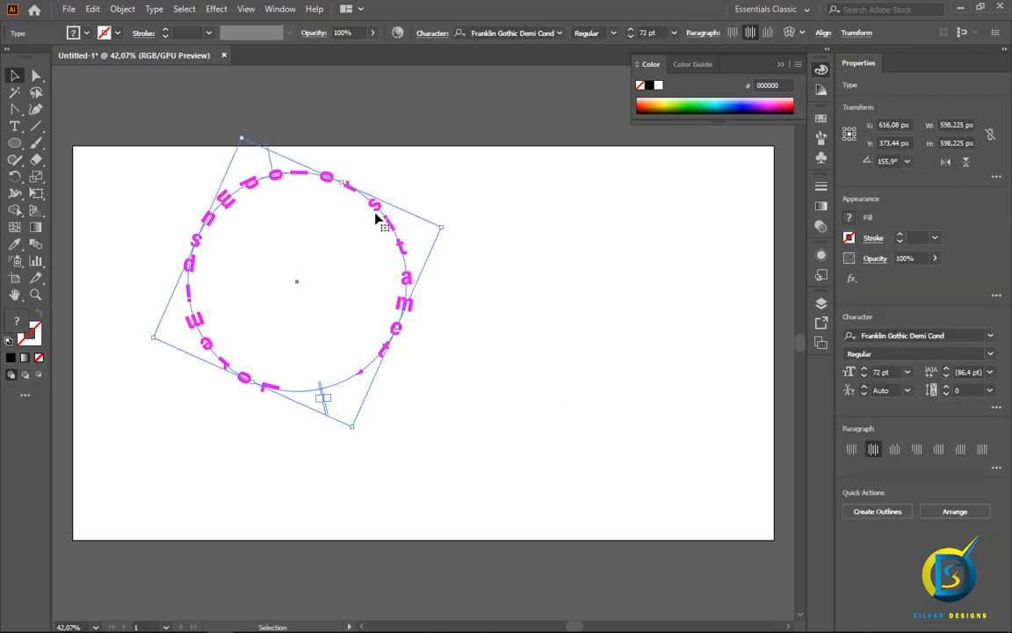
{"action": "key", "text": "Delete"}
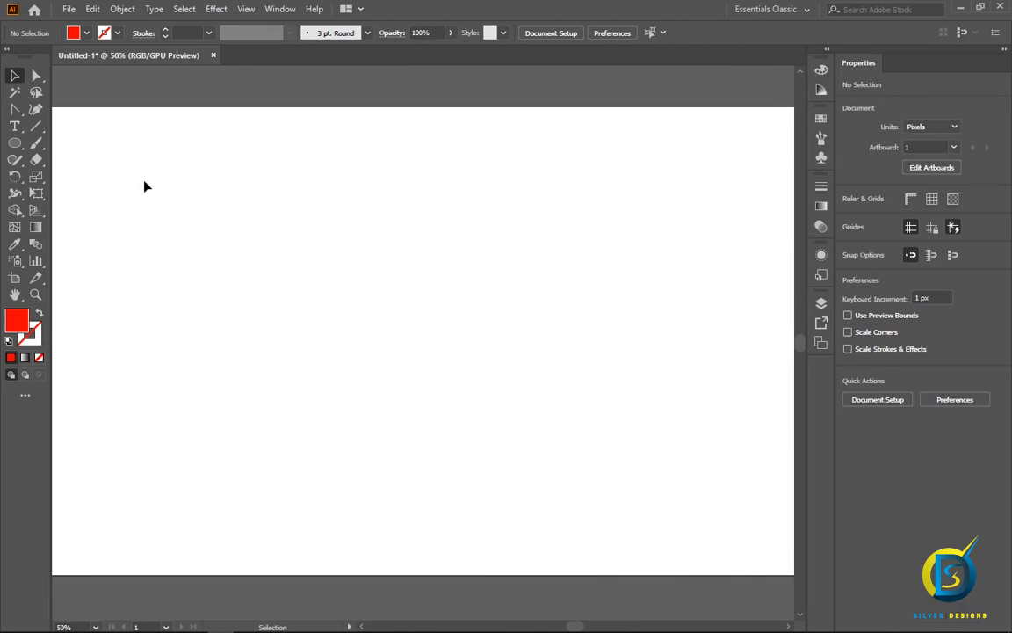
- Choose the Pen tool and turn on Use Precise Cursors in the General preferences
{"action": "left_click_drag", "start_coordinate": [14, 109], "coordinate": [68, 106]}
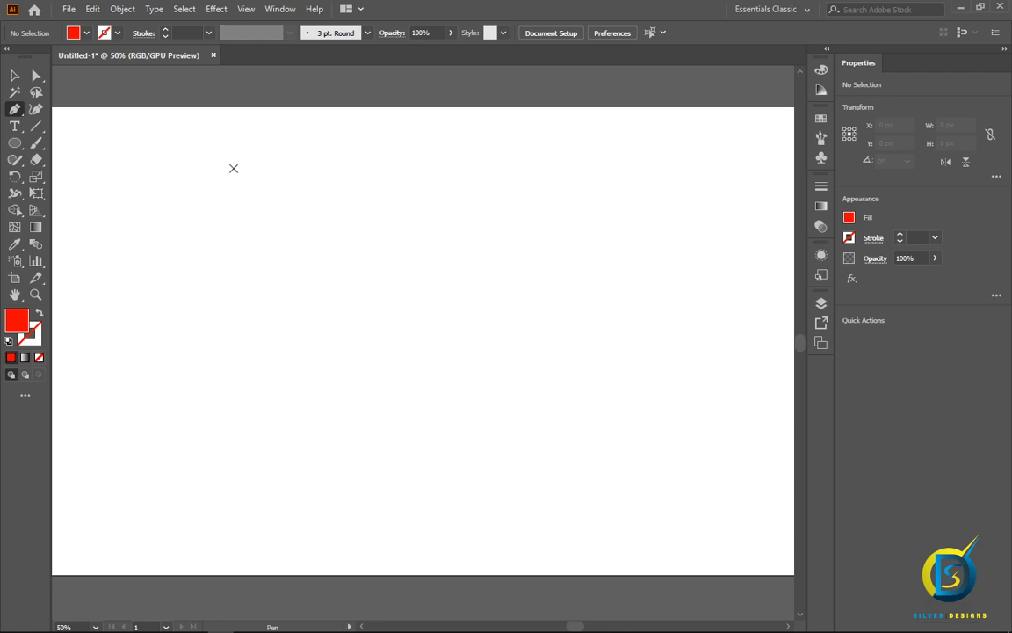
{"action": "left_click", "coordinate": [93, 9]}
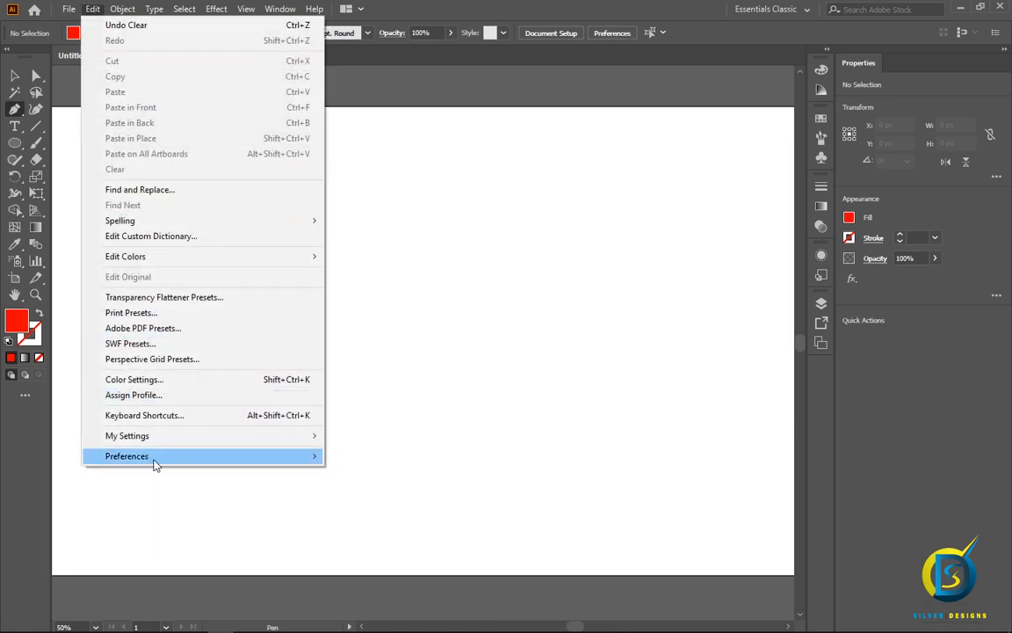
{"action": "mouse_move", "coordinate": [197, 456]}
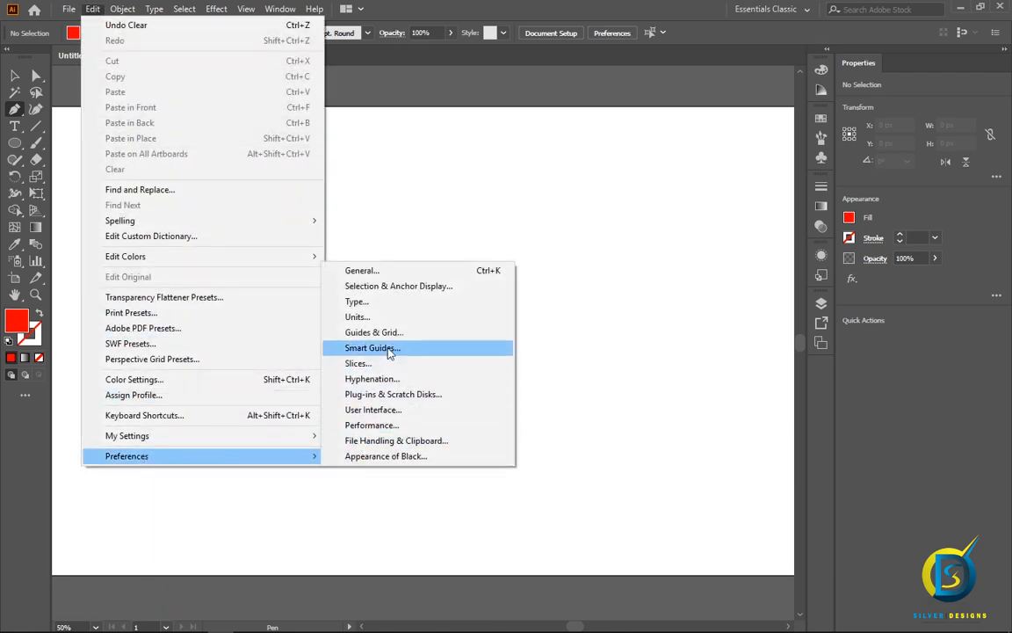
{"action": "left_click", "coordinate": [367, 271]}
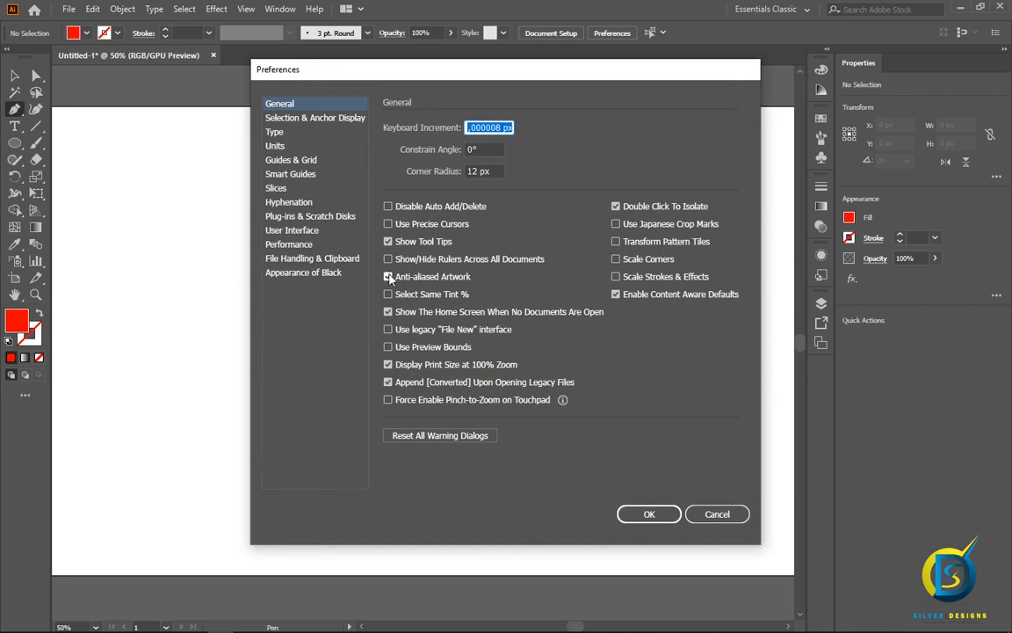
{"action": "left_click", "coordinate": [421, 225]}
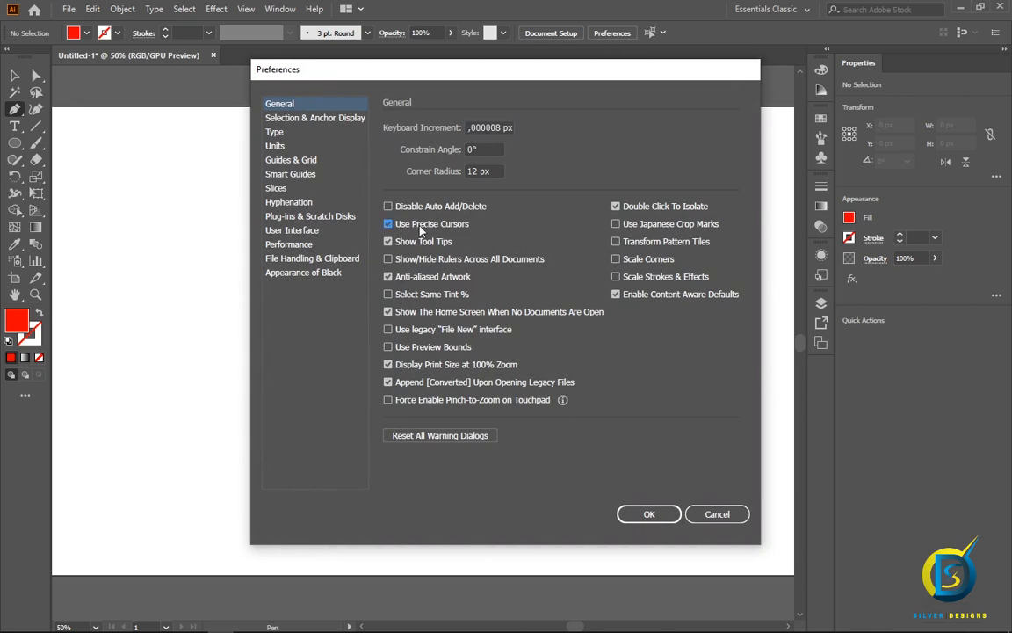
{"action": "left_click", "coordinate": [648, 514]}
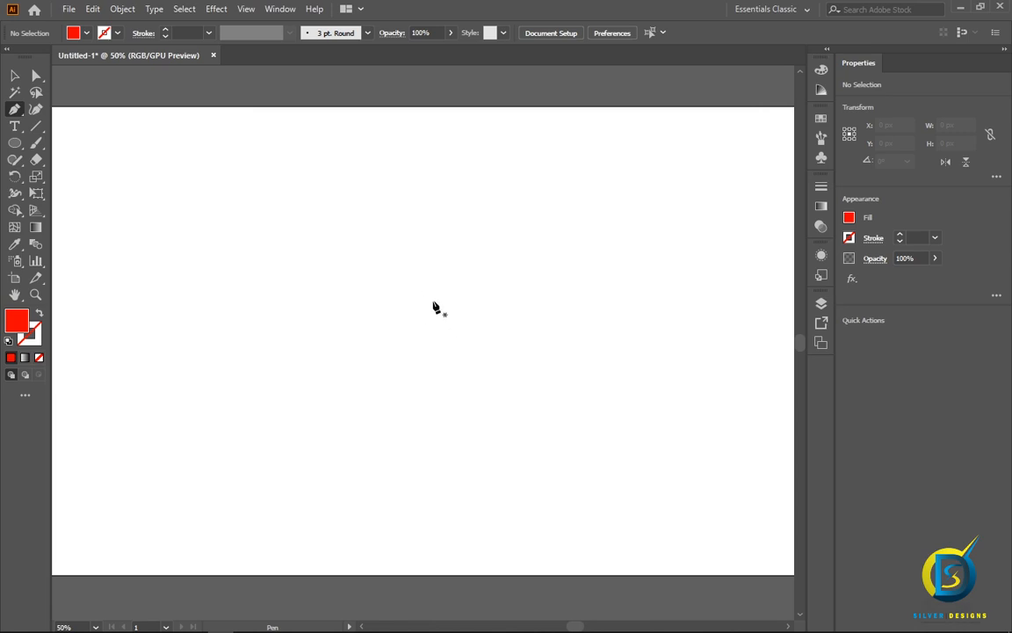
- Draw a closed, curvy red shape about 535 by 738 px with a deep notch in its right side using the Pen tool
{"action": "left_click", "coordinate": [184, 216]}
{"action": "left_click_drag", "start_coordinate": [309, 204], "coordinate": [369, 255]}
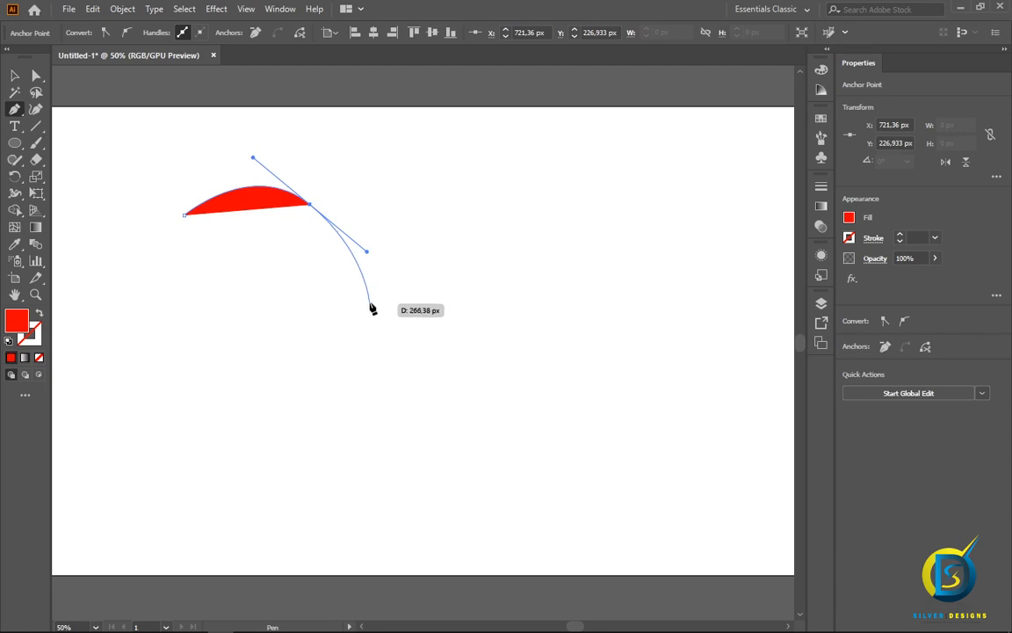
{"action": "left_click_drag", "start_coordinate": [357, 291], "coordinate": [330, 317]}
{"action": "left_click_drag", "start_coordinate": [276, 345], "coordinate": [224, 322]}
{"action": "left_click_drag", "start_coordinate": [209, 384], "coordinate": [219, 415]}
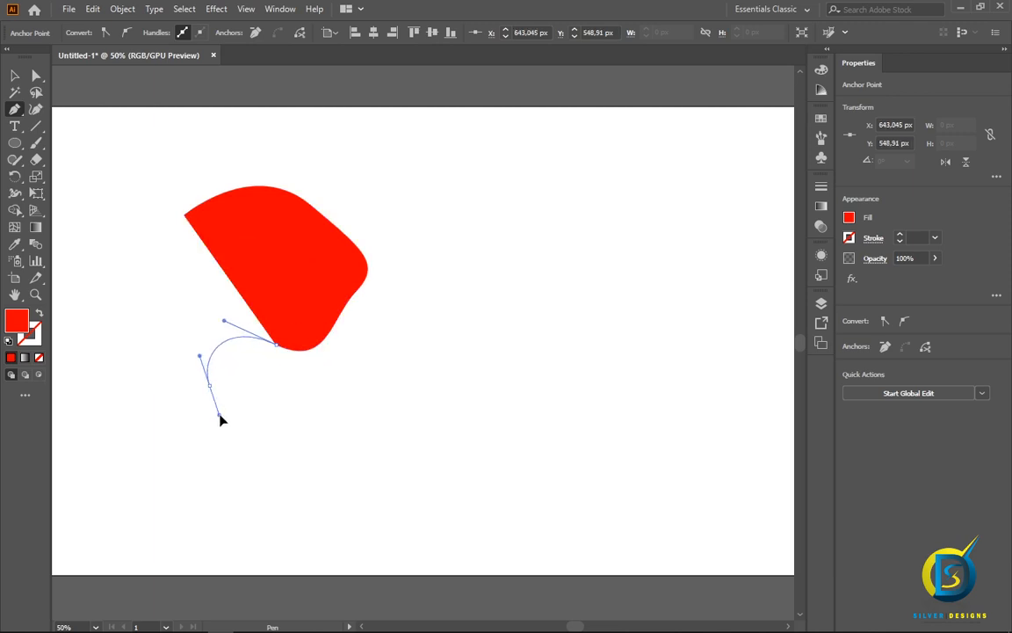
{"action": "left_click_drag", "start_coordinate": [294, 414], "coordinate": [331, 386]}
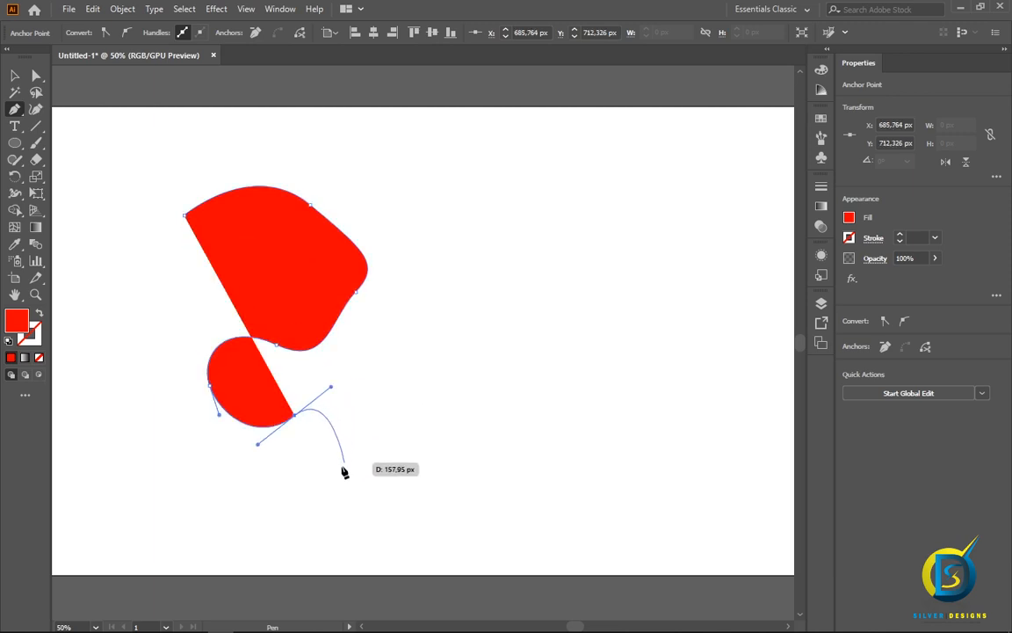
{"action": "left_click_drag", "start_coordinate": [343, 467], "coordinate": [310, 492]}
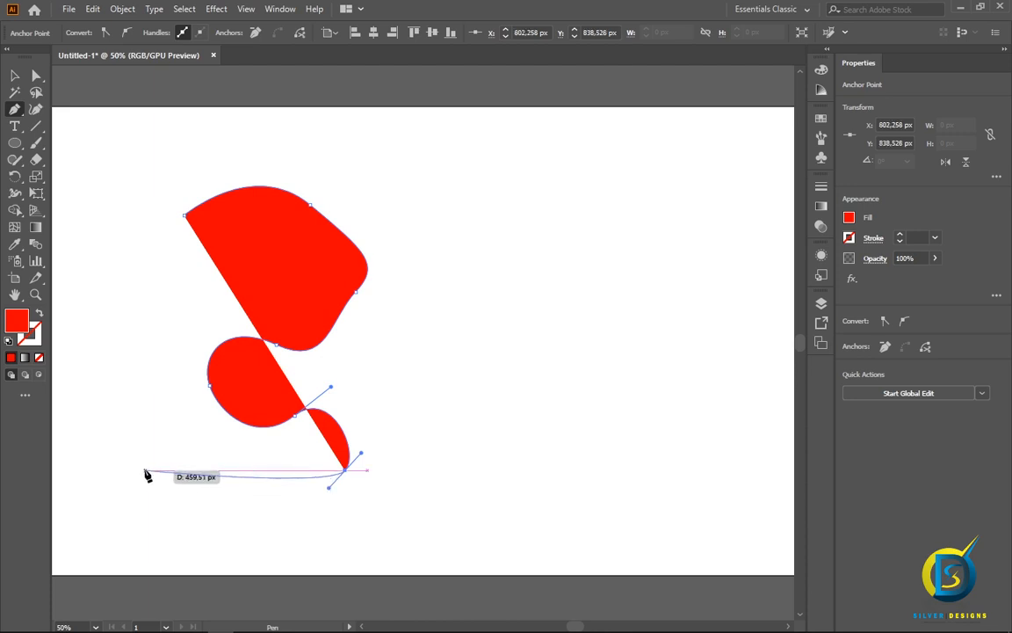
{"action": "left_click_drag", "start_coordinate": [144, 472], "coordinate": [140, 398]}
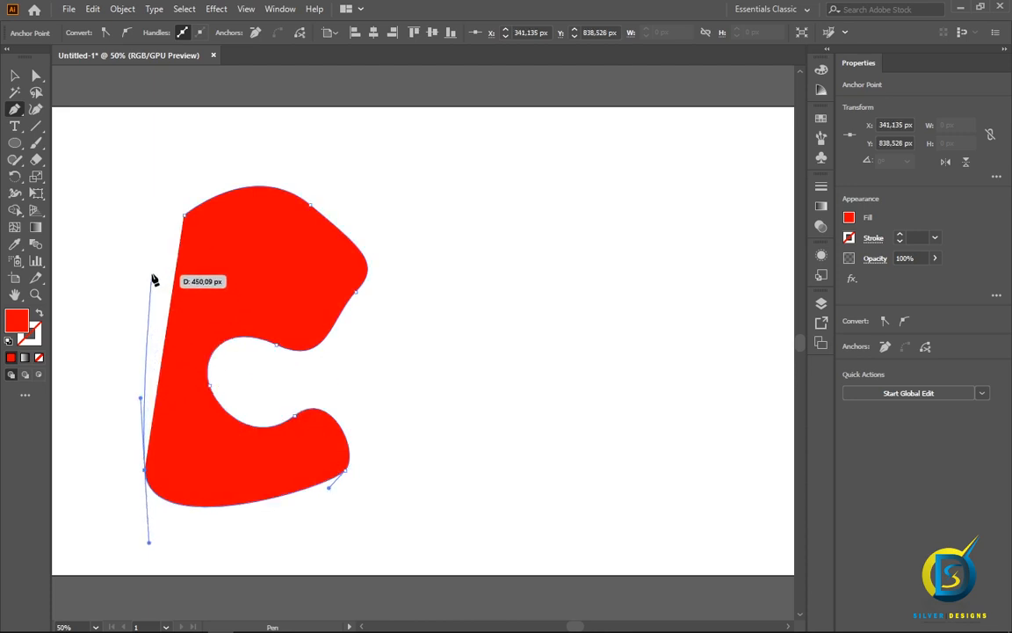
{"action": "left_click_drag", "start_coordinate": [153, 273], "coordinate": [121, 252]}
{"action": "left_click_drag", "start_coordinate": [183, 215], "coordinate": [238, 225]}
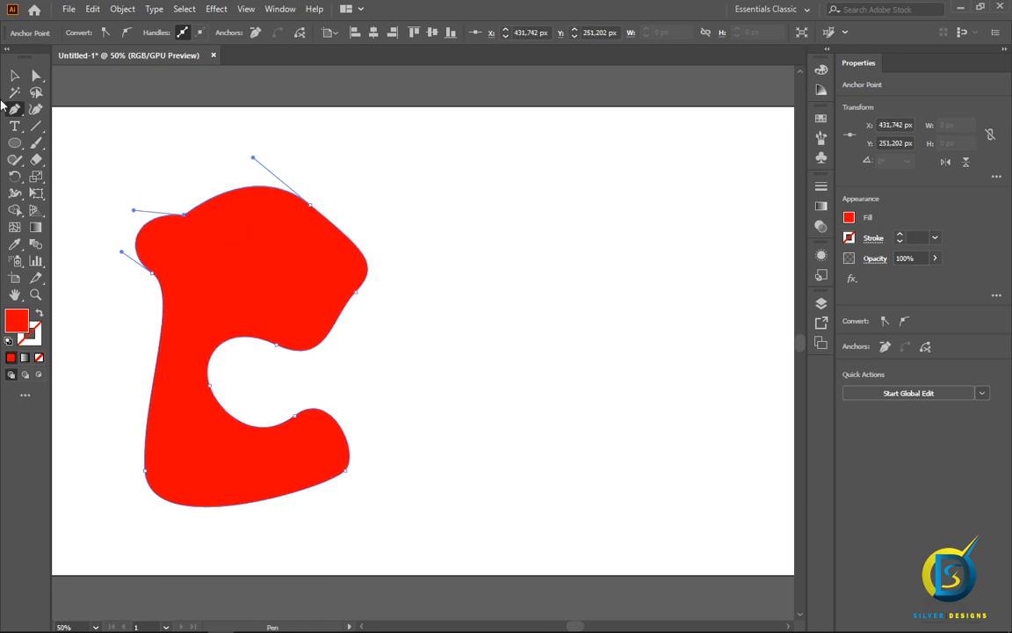
- Move the curvy red shape up and left to about X 527 px, Y 424 px
{"action": "key", "text": "v"}
{"action": "left_click", "coordinate": [519, 215]}
{"action": "left_click_drag", "start_coordinate": [297, 293], "coordinate": [271, 237]}
- Draw a closed, thin red crescent about 508 by 95 px to the right of the curvy shape with the Pen tool
{"action": "key", "text": "p"}
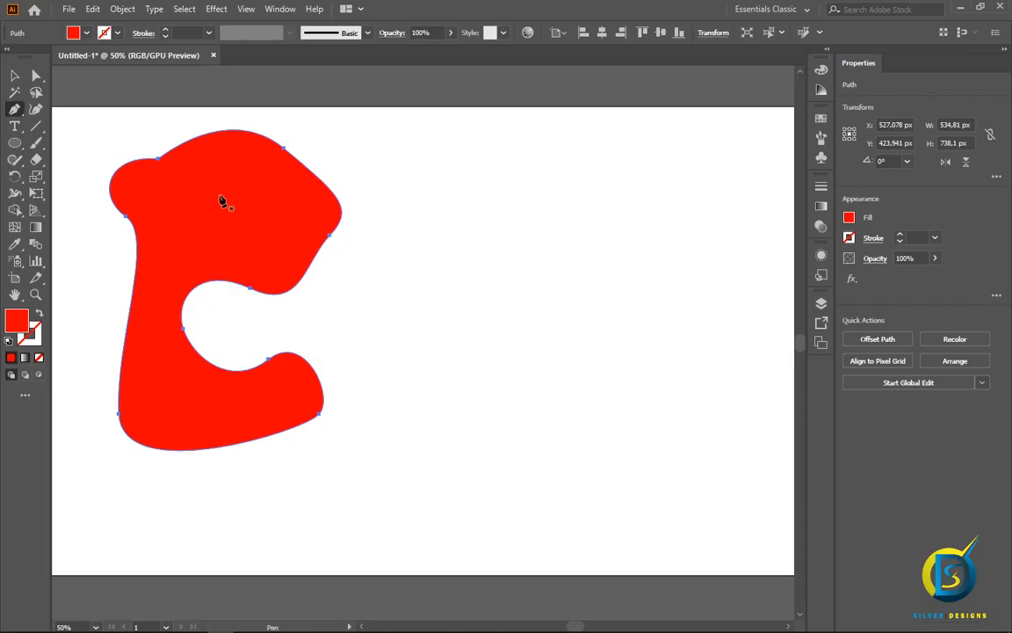
{"action": "left_click", "coordinate": [409, 197]}
{"action": "left_click_drag", "start_coordinate": [602, 191], "coordinate": [698, 251]}
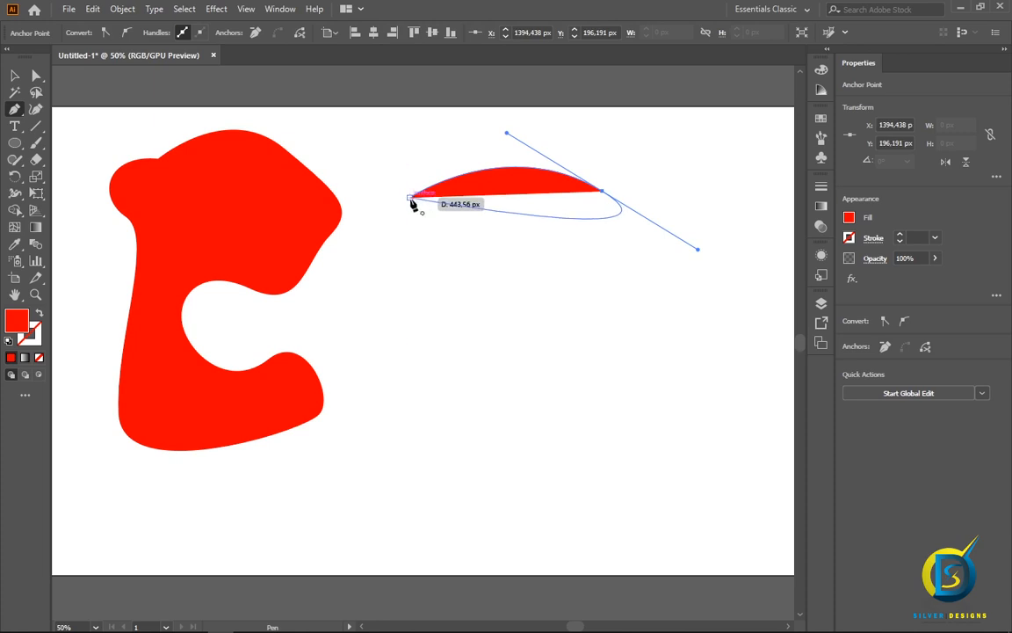
{"action": "left_click_drag", "start_coordinate": [409, 197], "coordinate": [302, 266]}
- Move the red crescent up and left to about X 1162 px, Y 140 px
{"action": "left_click", "coordinate": [14, 77]}
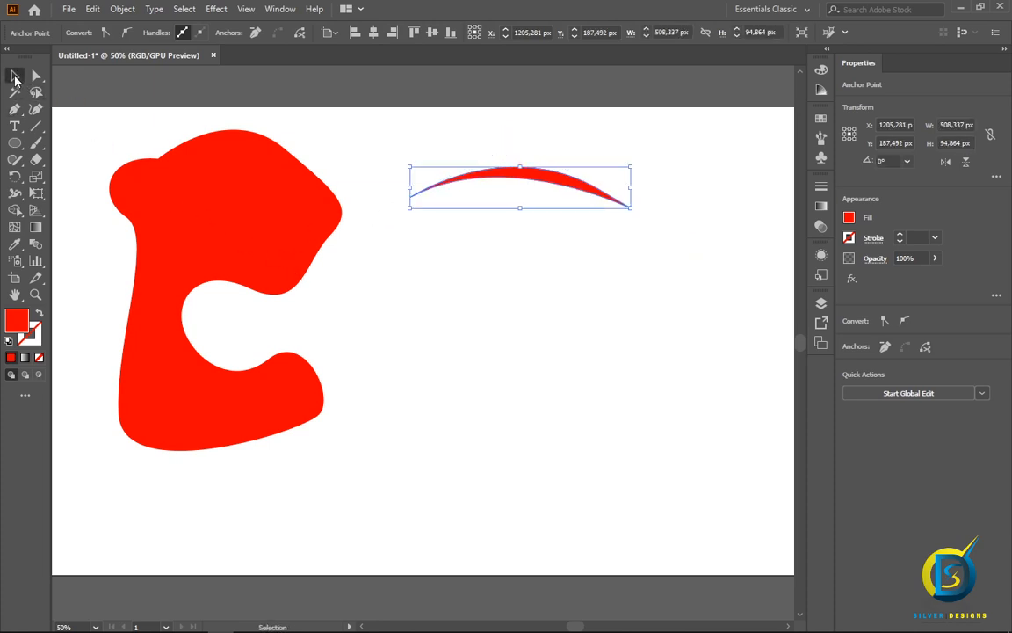
{"action": "left_click", "coordinate": [492, 293]}
{"action": "left_click_drag", "start_coordinate": [543, 182], "coordinate": [525, 161]}
- Draw a small closed, rounded red shape just below the middle of the crescent with the Pen tool
{"action": "left_click", "coordinate": [14, 109]}
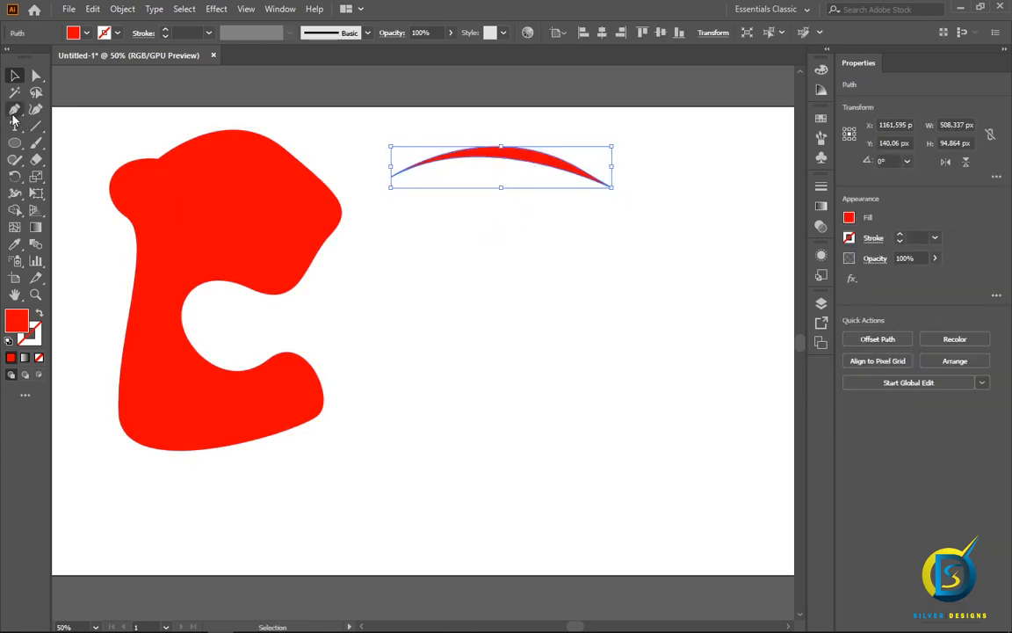
{"action": "left_click_drag", "start_coordinate": [473, 200], "coordinate": [454, 227]}
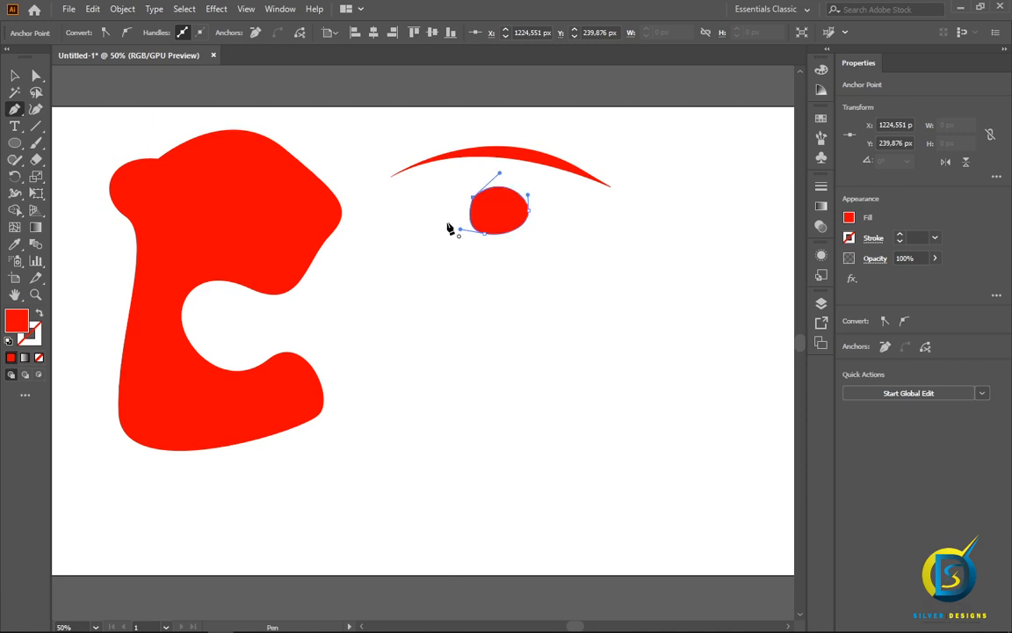
{"action": "key", "text": "v"}
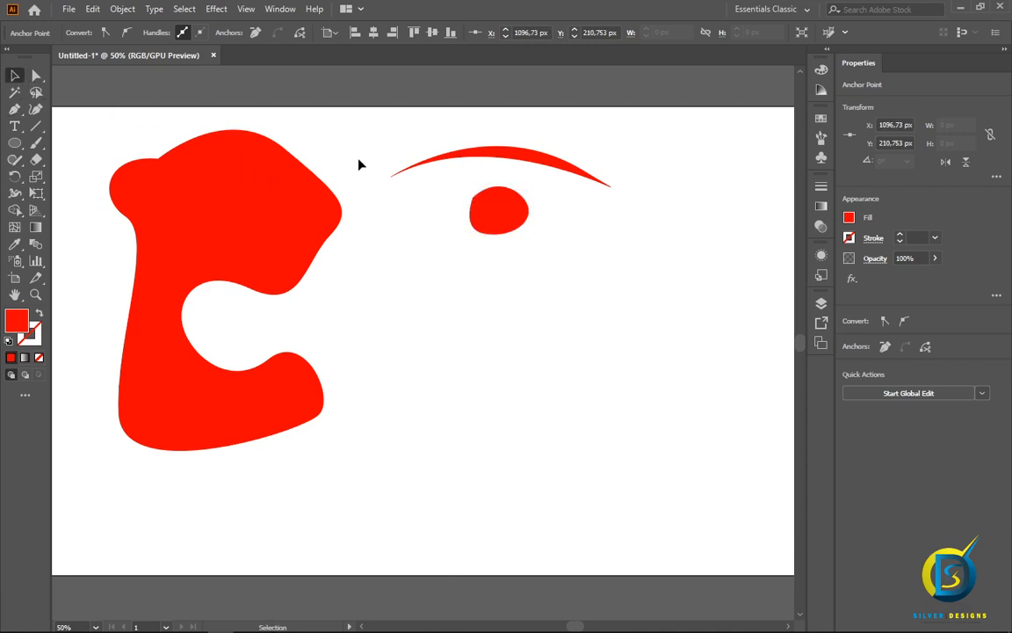
- Draw a closed, curved red nose shape below the crescent's right end with the Pen tool, then deselect it
{"action": "left_click", "coordinate": [360, 162]}
{"action": "left_click", "coordinate": [15, 112]}
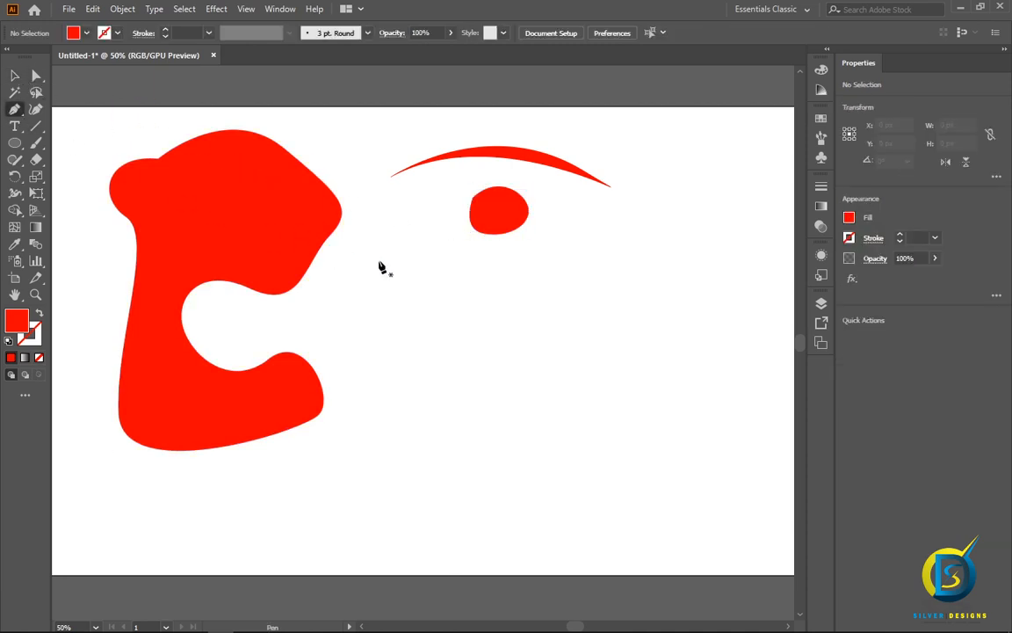
{"action": "left_click", "coordinate": [597, 227]}
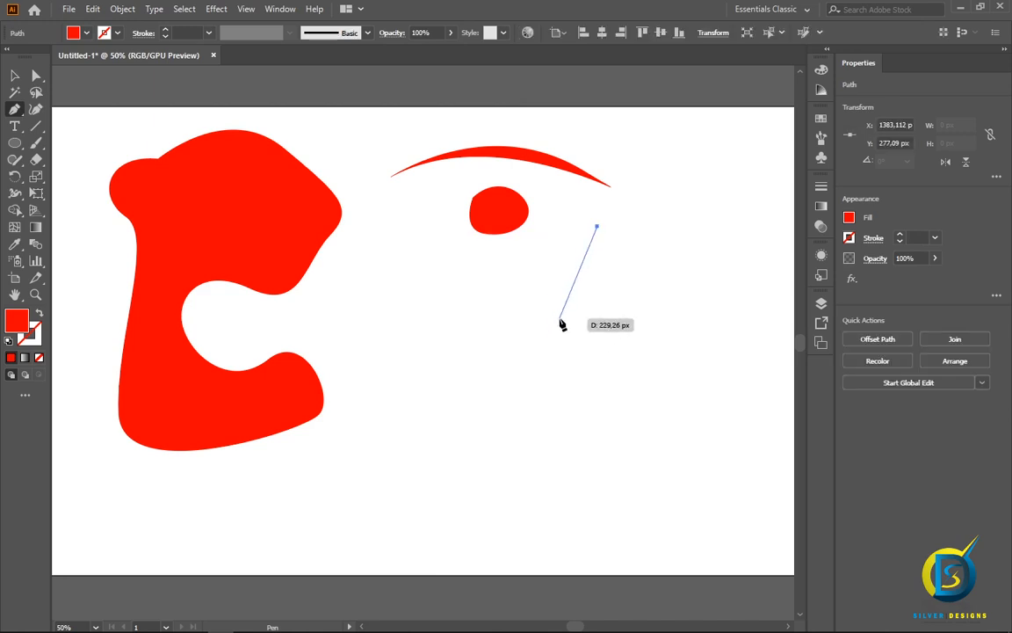
{"action": "left_click_drag", "start_coordinate": [559, 318], "coordinate": [626, 145]}
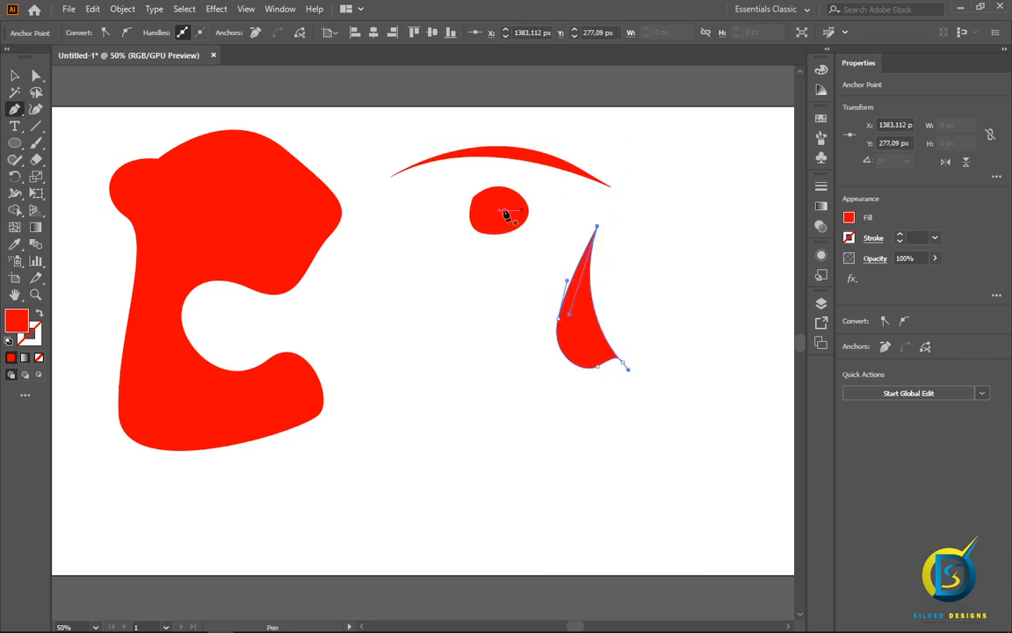
{"action": "left_click", "coordinate": [14, 76]}
{"action": "left_click", "coordinate": [123, 109]}
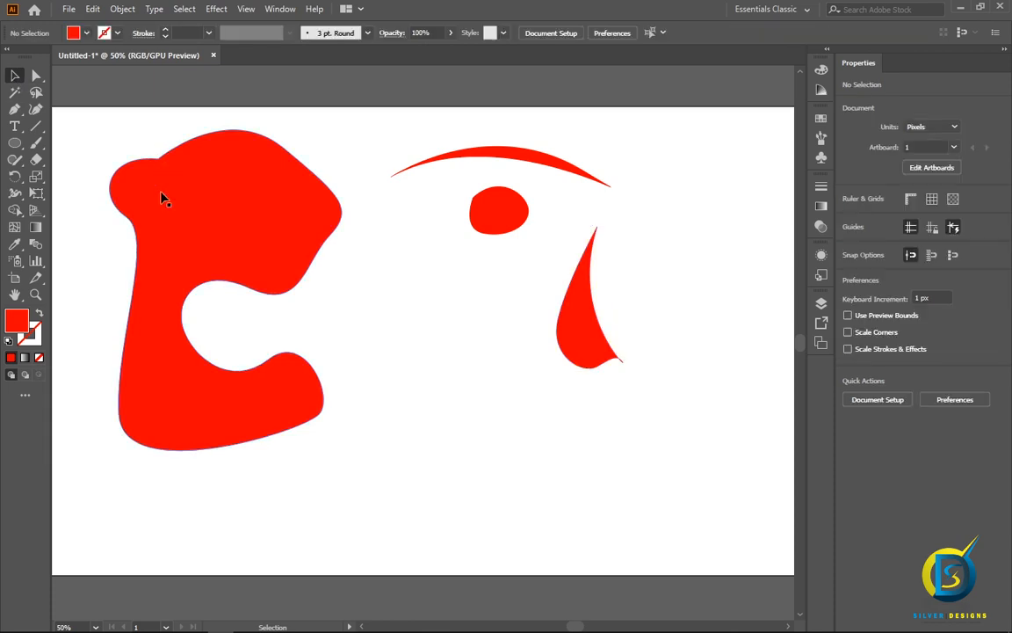
- Draw a closed, flat red mouth shape with a rounded left end below the nose shape with the Pen tool
{"action": "left_click", "coordinate": [15, 110]}
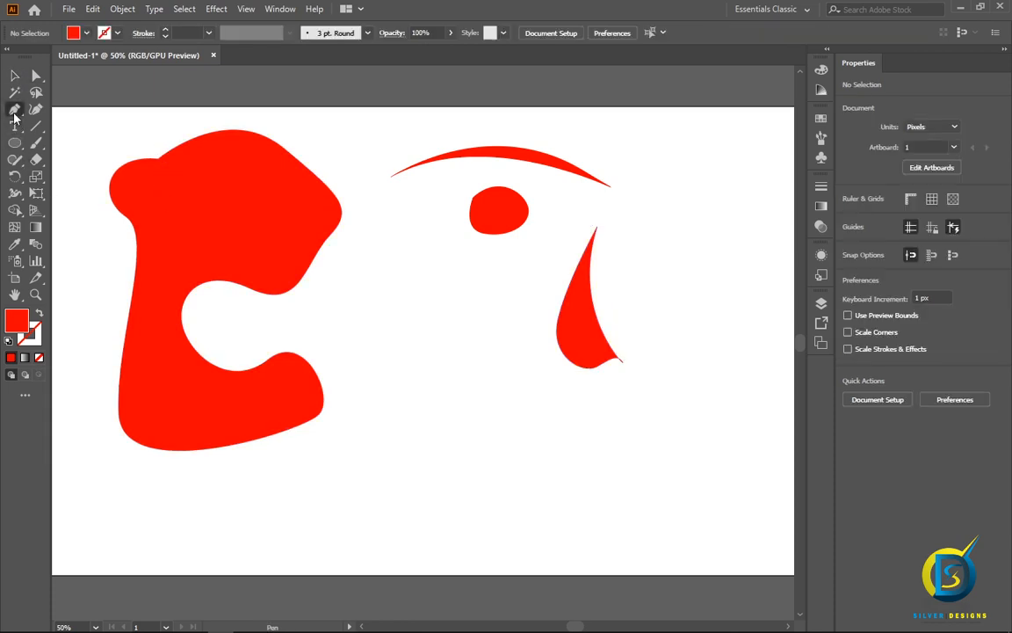
{"action": "left_click", "coordinate": [484, 433]}
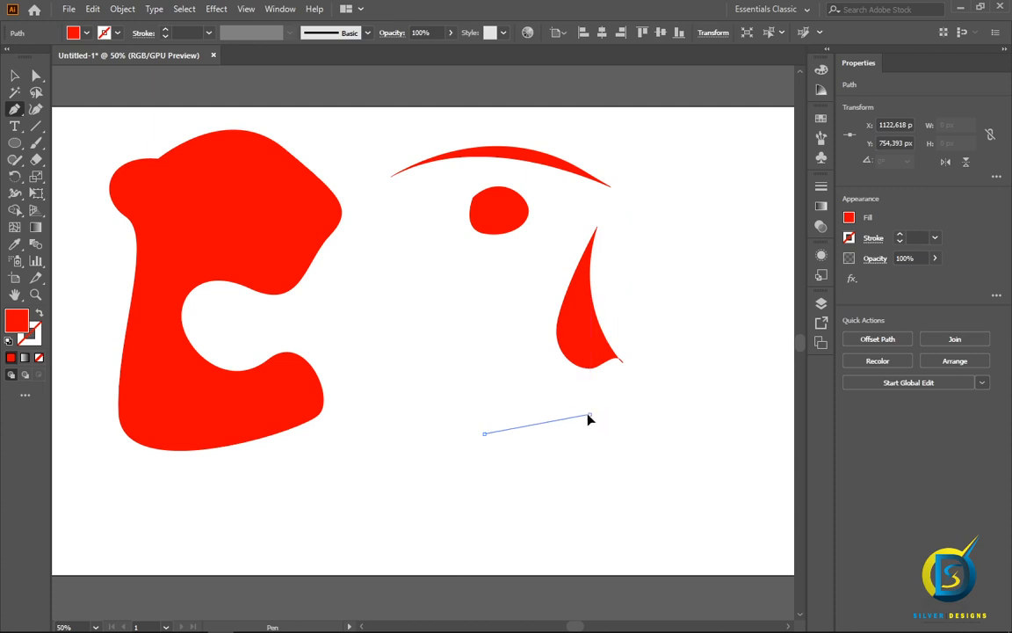
{"action": "left_click", "coordinate": [589, 413]}
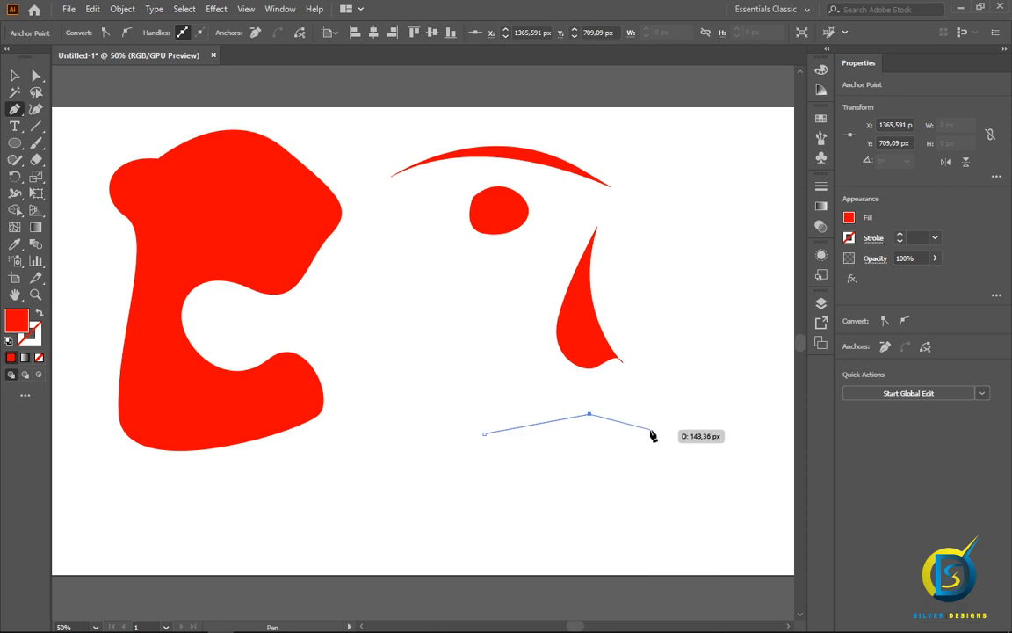
{"action": "left_click", "coordinate": [650, 429]}
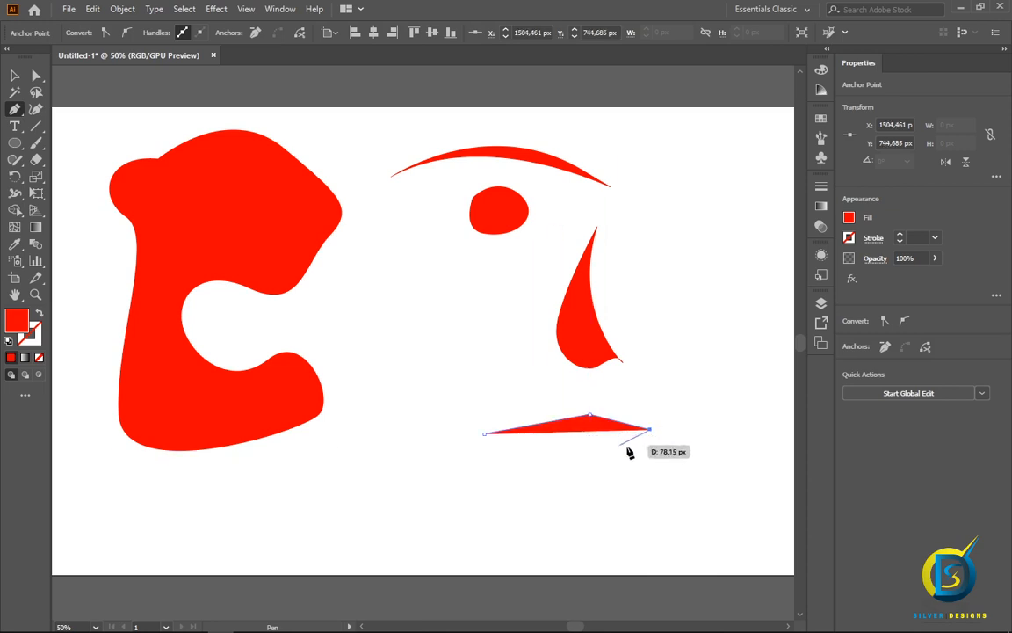
{"action": "left_click", "coordinate": [682, 444]}
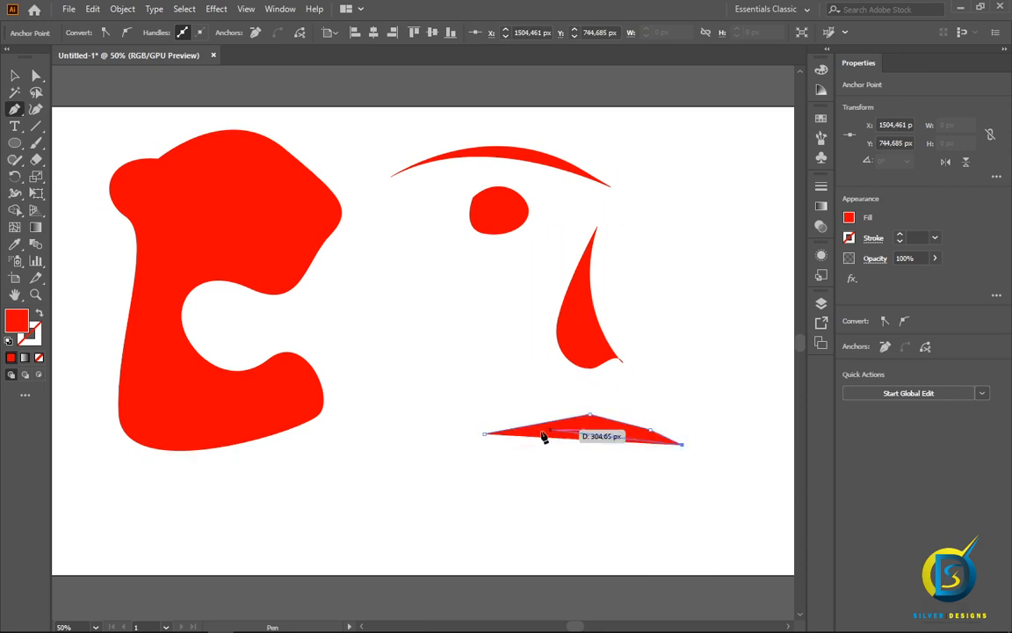
{"action": "left_click", "coordinate": [475, 449]}
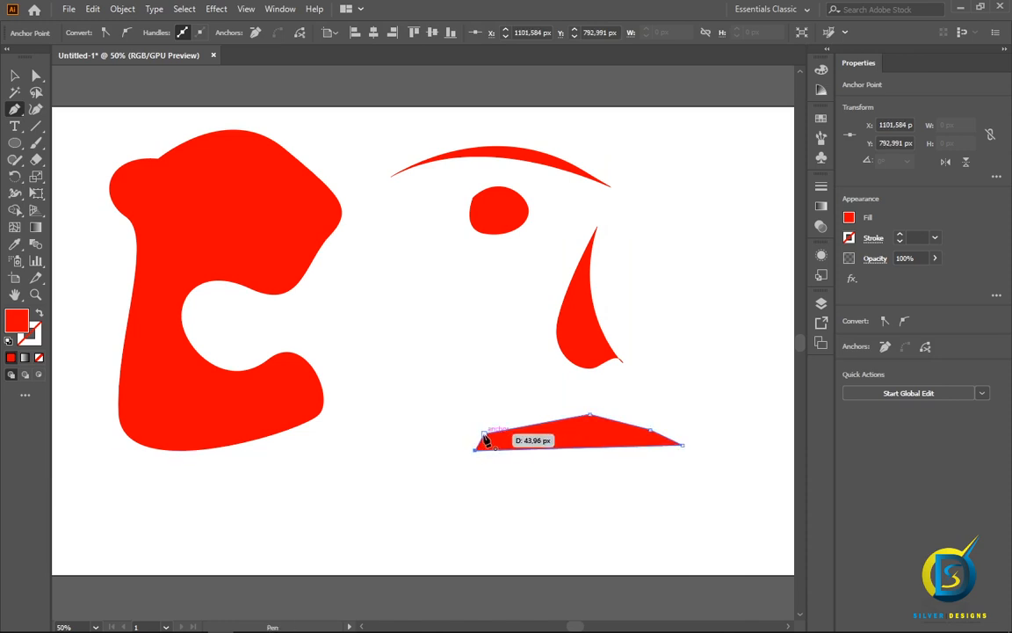
{"action": "left_click_drag", "start_coordinate": [482, 437], "coordinate": [505, 437]}
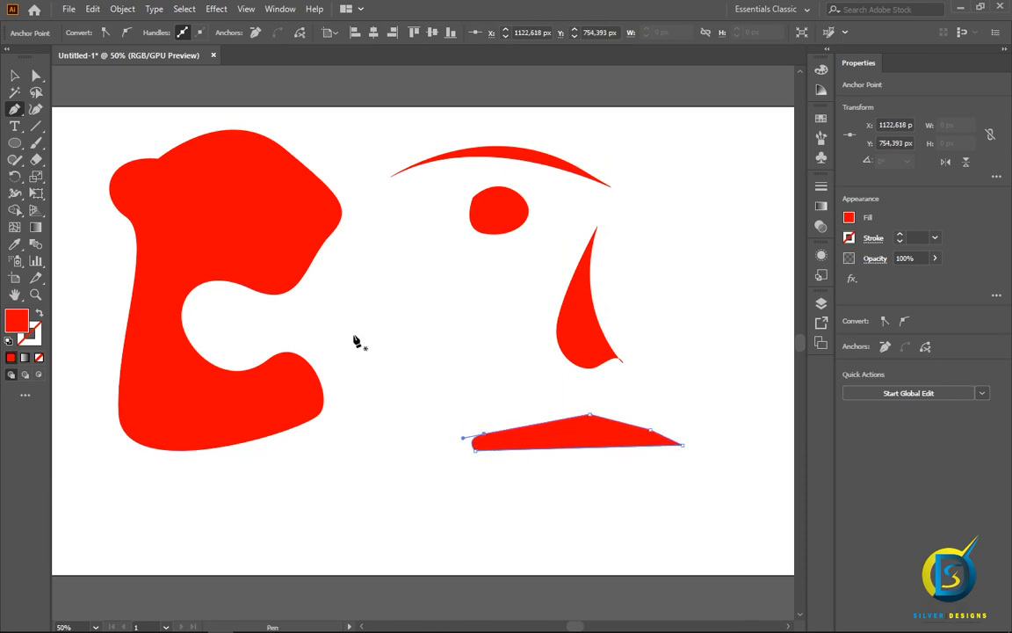
{"action": "left_click", "coordinate": [14, 76]}
{"action": "left_click", "coordinate": [89, 160]}
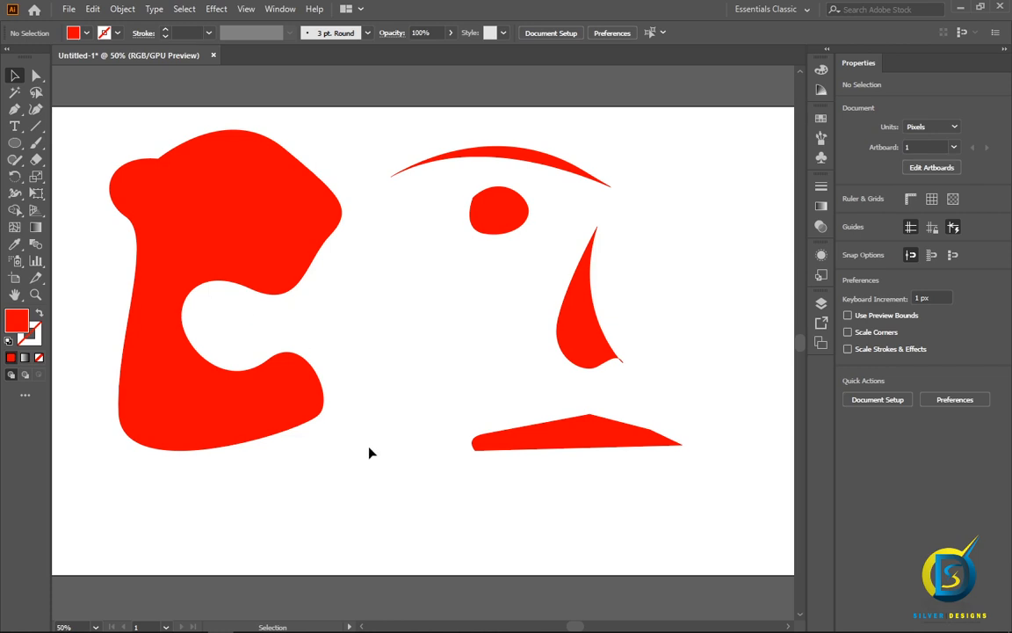
- Delete all the red shapes from the artboard
{"action": "left_click", "coordinate": [14, 113]}
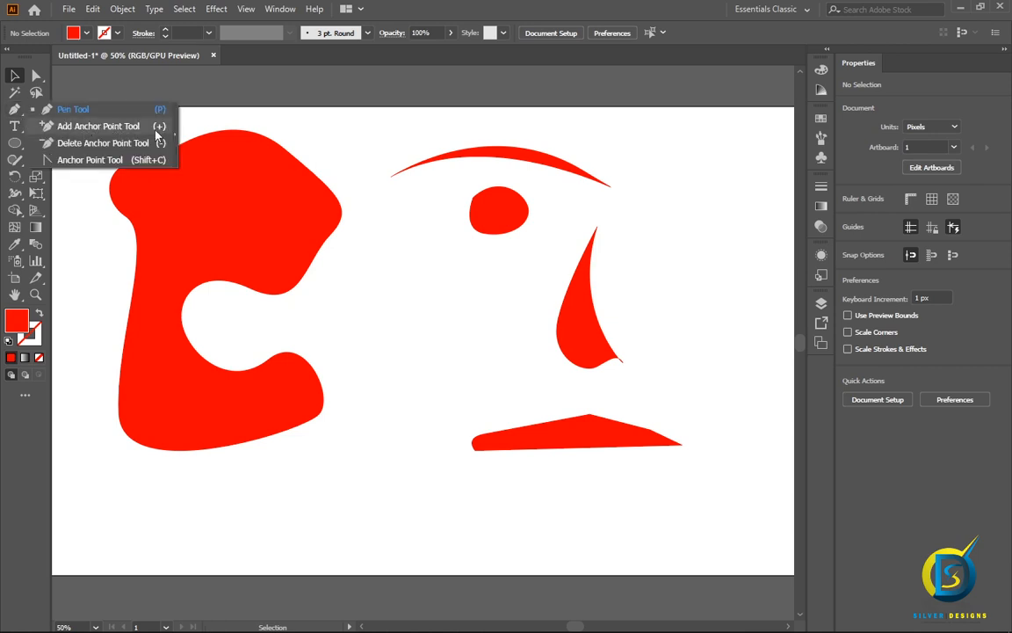
{"action": "left_click", "coordinate": [268, 176]}
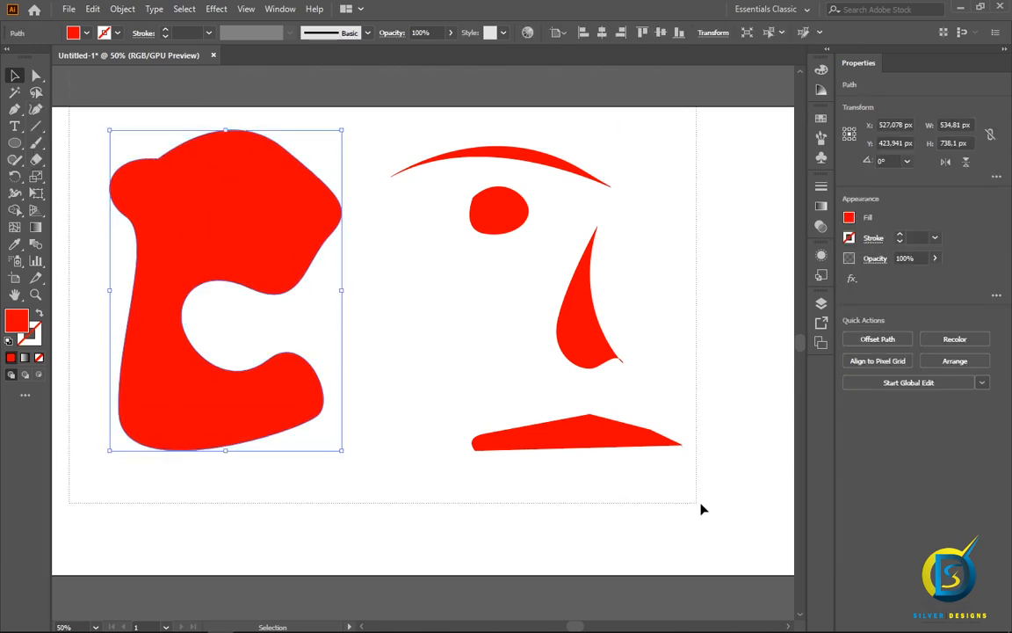
{"action": "key", "text": "ctrl+a"}
{"action": "key", "text": "Delete"}
- Draw a red circle about 660 px in diameter and move its centre to about X 987 px, Y 494 px
{"action": "key", "text": "p"}
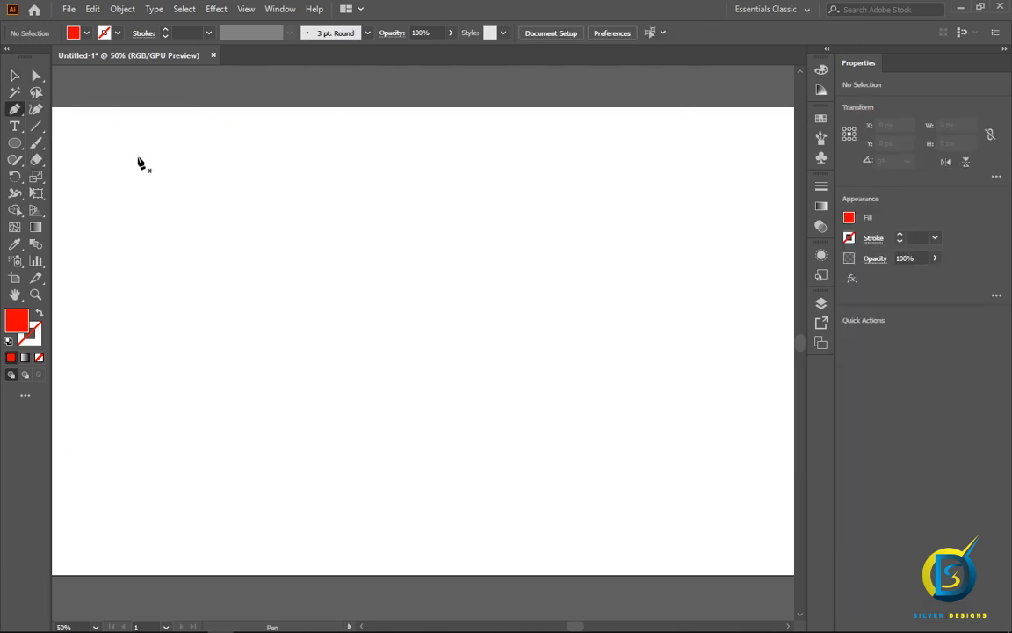
{"action": "left_click", "coordinate": [14, 143]}
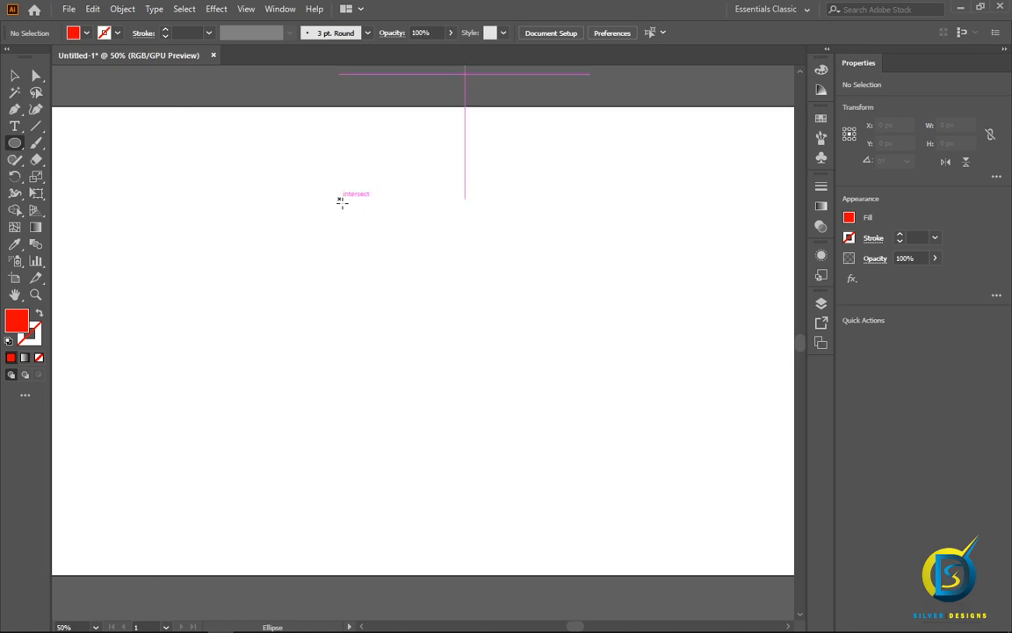
{"action": "left_click_drag", "start_coordinate": [339, 199], "coordinate": [596, 485]}
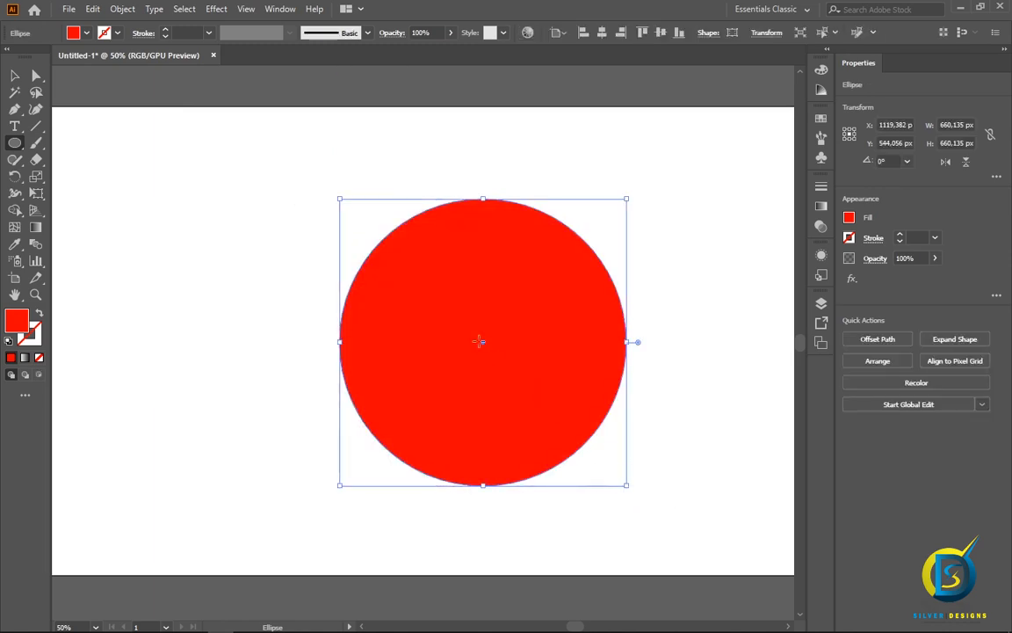
{"action": "left_click_drag", "start_coordinate": [483, 342], "coordinate": [425, 326]}
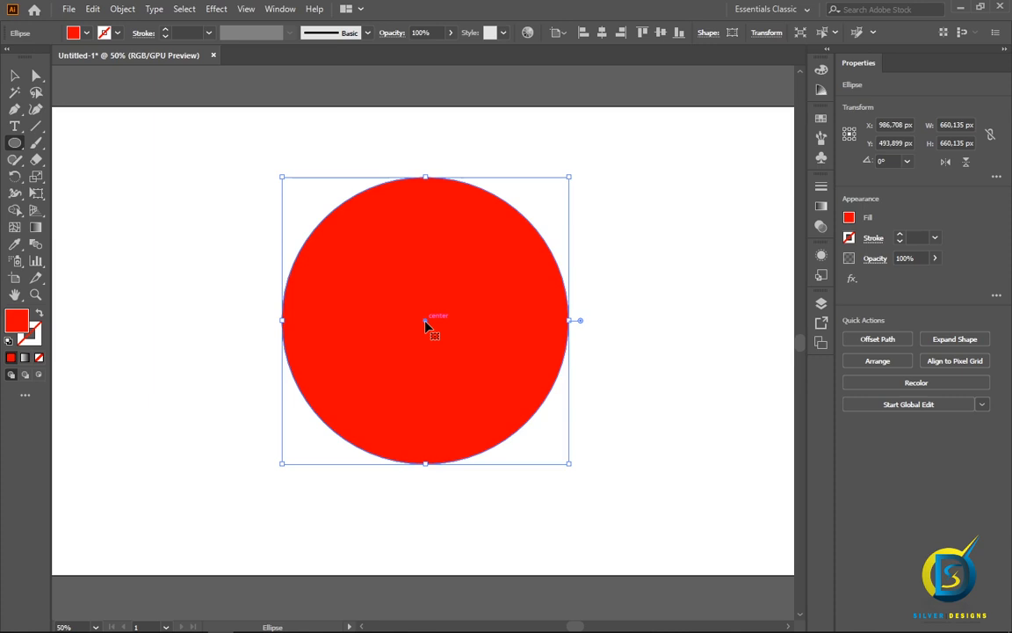
- Add an anchor point on the circle's upper-left edge and pull it to the centre with the Curvature tool
{"action": "left_click", "coordinate": [14, 108]}
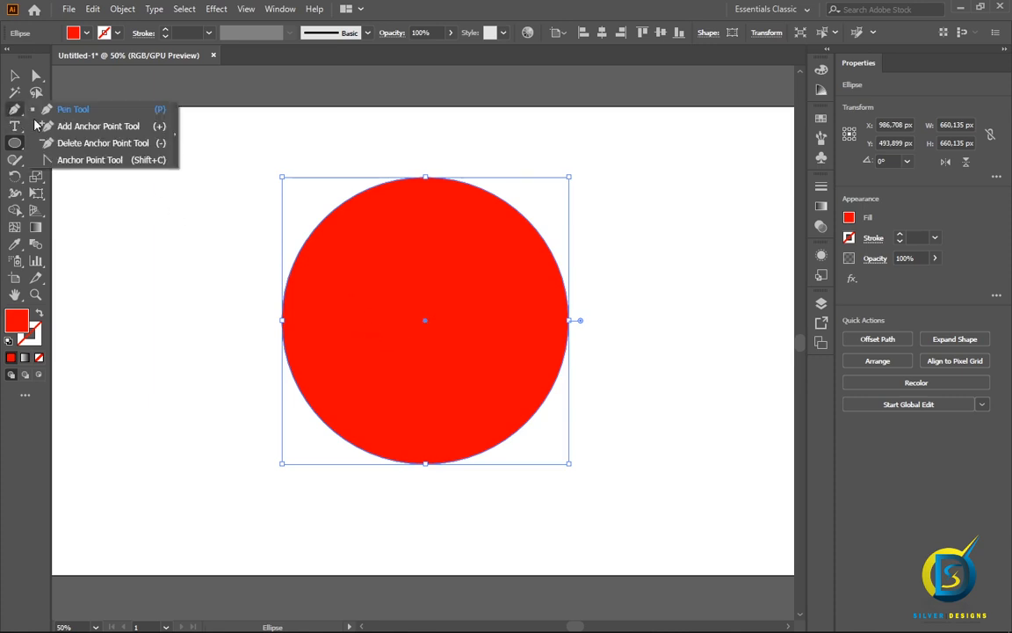
{"action": "left_click", "coordinate": [108, 128]}
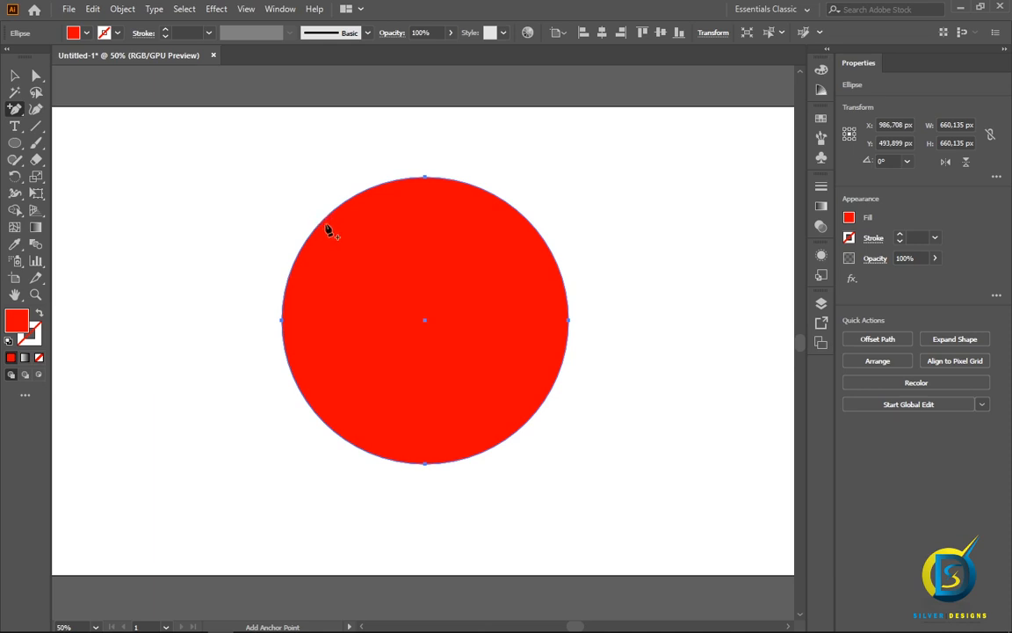
{"action": "left_click", "coordinate": [320, 226]}
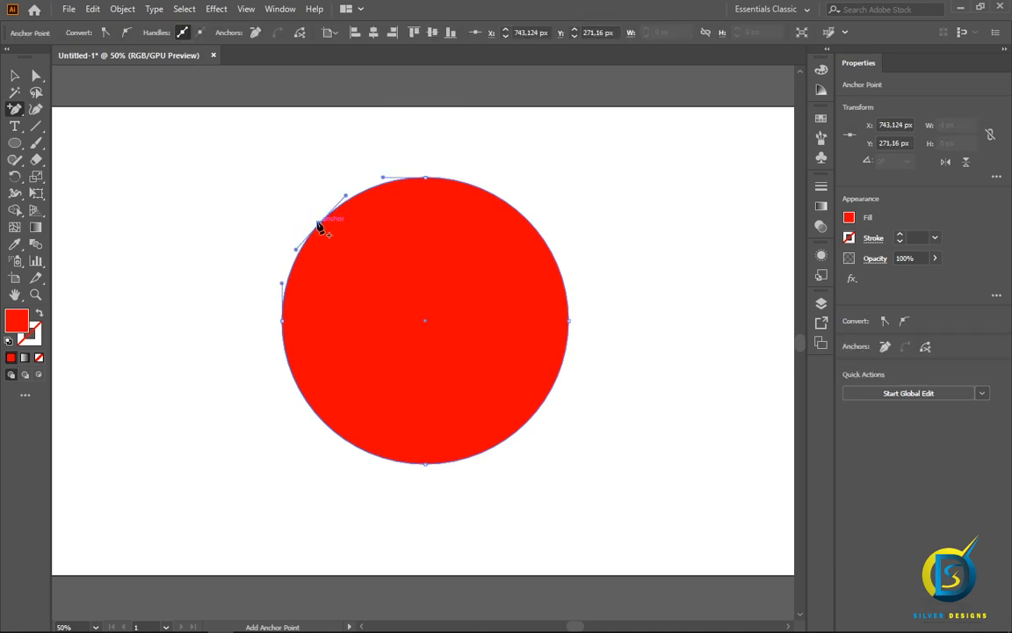
{"action": "left_click", "coordinate": [35, 111]}
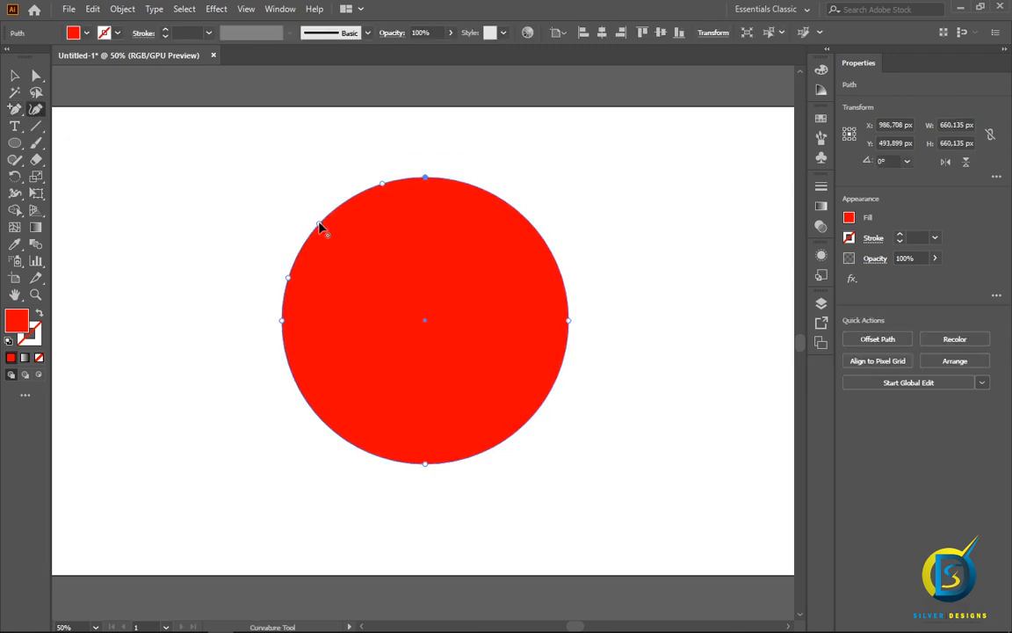
{"action": "left_click_drag", "start_coordinate": [318, 222], "coordinate": [427, 322]}
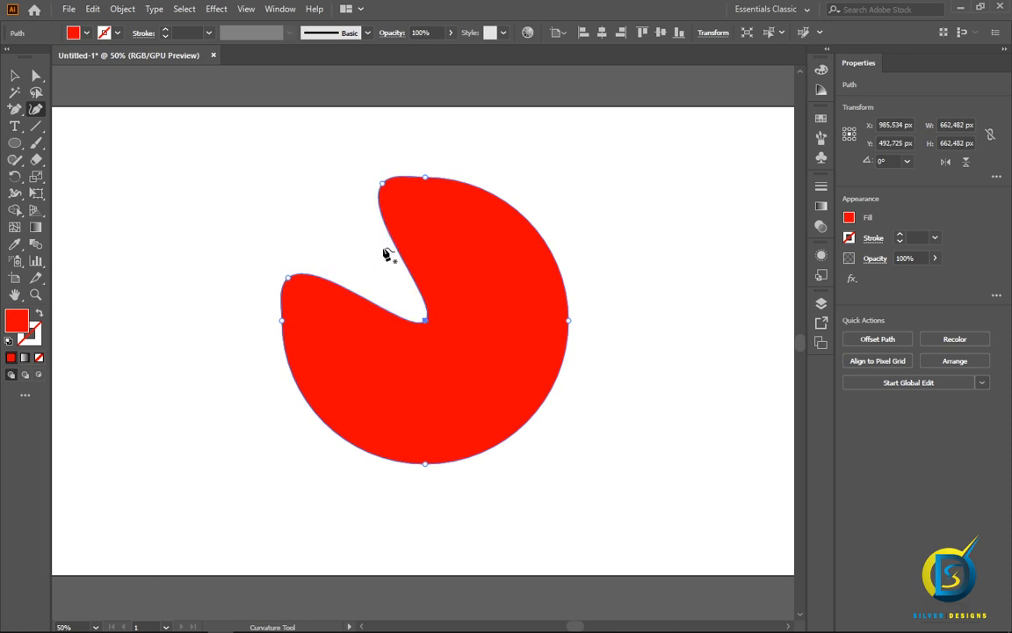
- Convert the upper-left notch's inner point and both outer points to corners so its sides are straight
{"action": "double_click", "coordinate": [426, 321]}
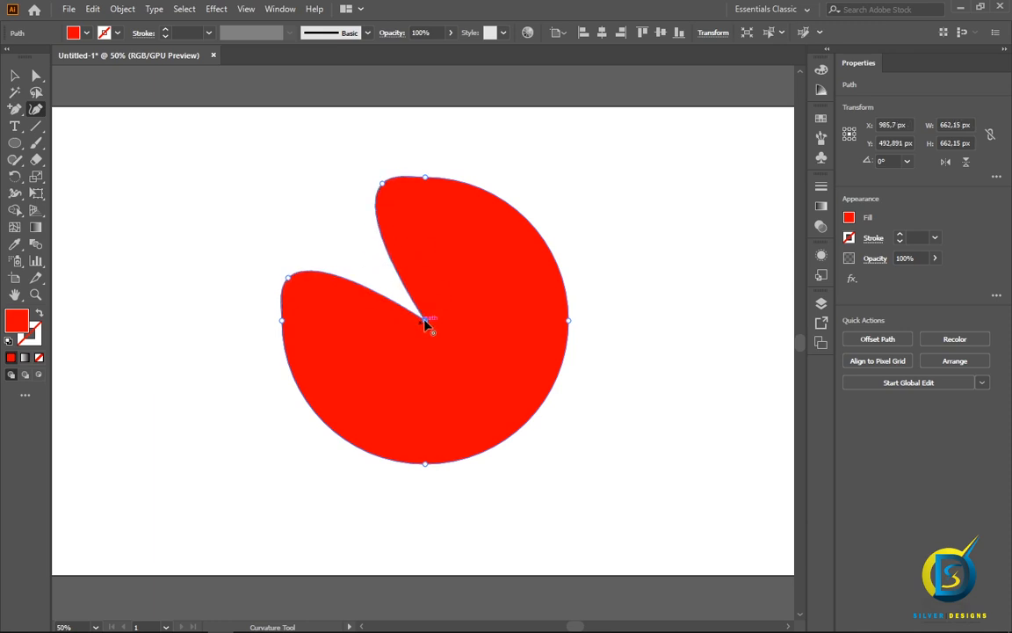
{"action": "double_click", "coordinate": [289, 279]}
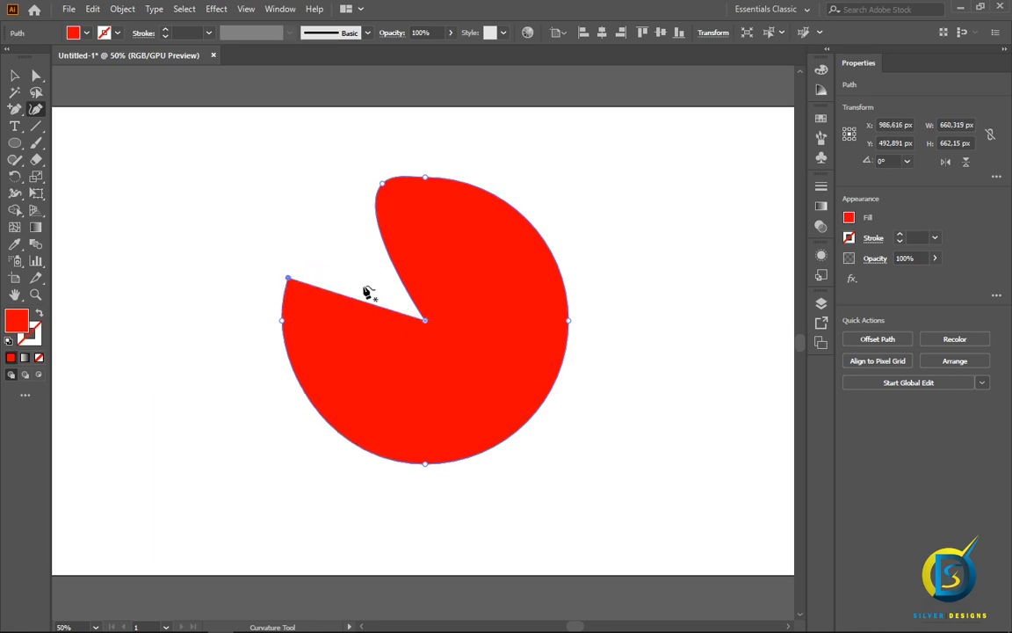
{"action": "double_click", "coordinate": [382, 184]}
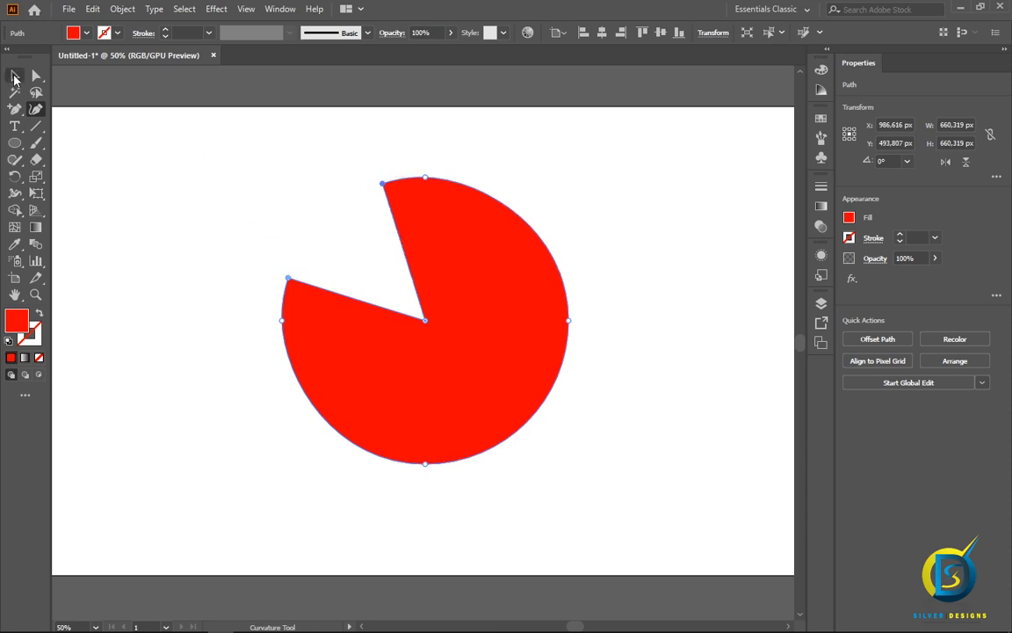
- Add an anchor point on the circle's upper-right edge and pull the curve point just below it inward with the Curvature tool
{"action": "left_click", "coordinate": [14, 109]}
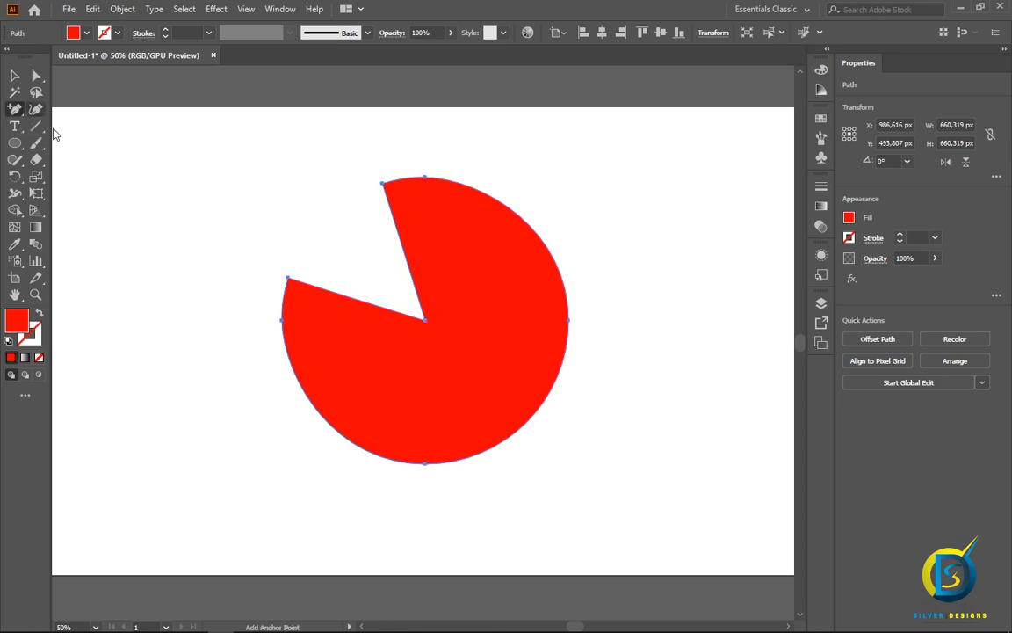
{"action": "left_click", "coordinate": [554, 263]}
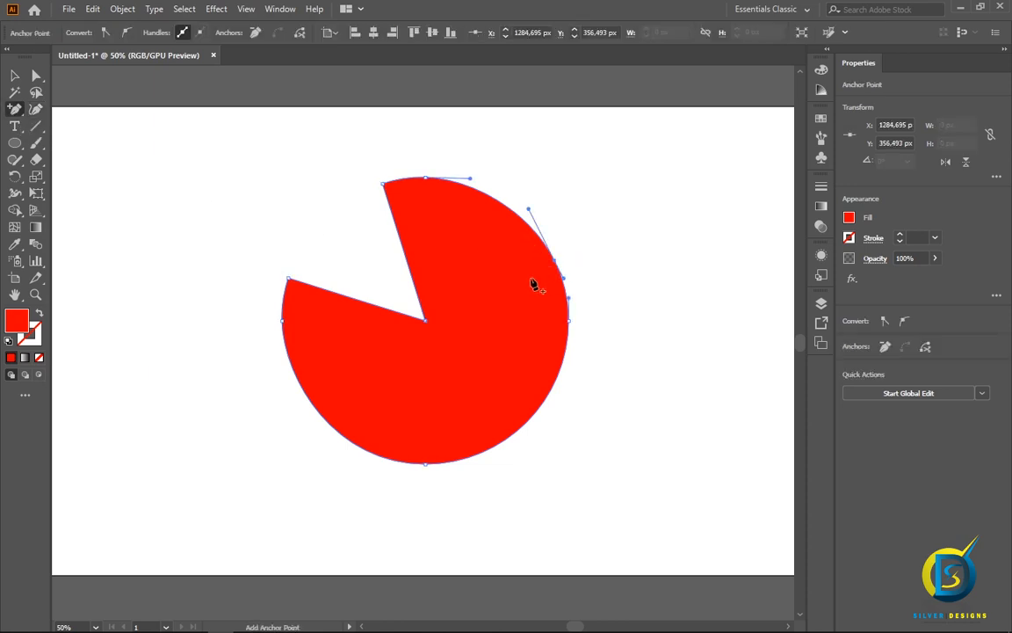
{"action": "left_click", "coordinate": [37, 109]}
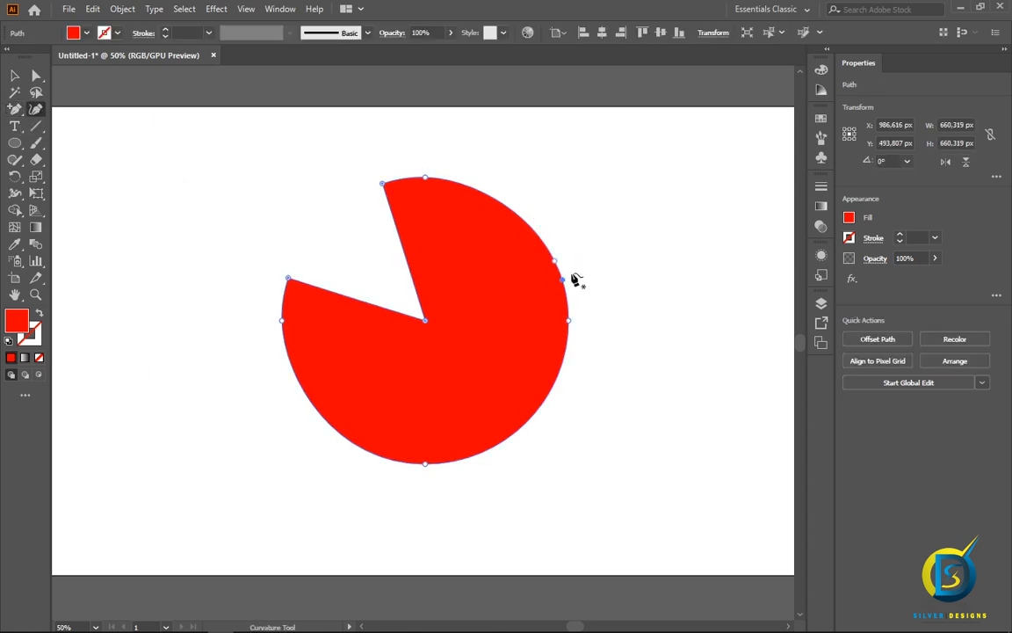
{"action": "left_click_drag", "start_coordinate": [562, 283], "coordinate": [473, 345]}
- Convert the right-hand notch's inner point and both outer points to corners to form a straight-sided wedge
{"action": "double_click", "coordinate": [473, 346]}
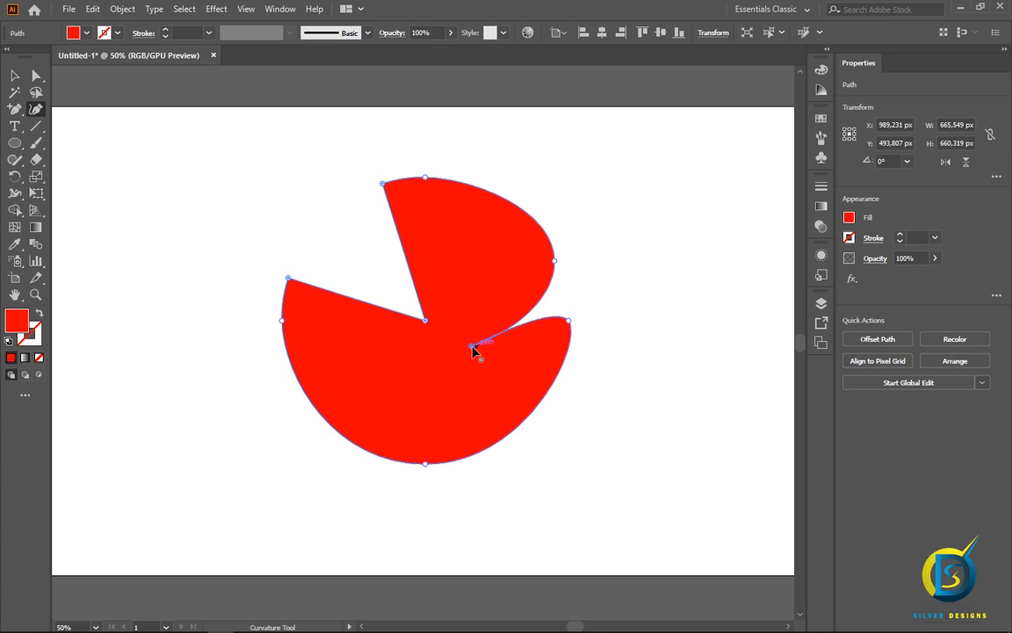
{"action": "double_click", "coordinate": [554, 262]}
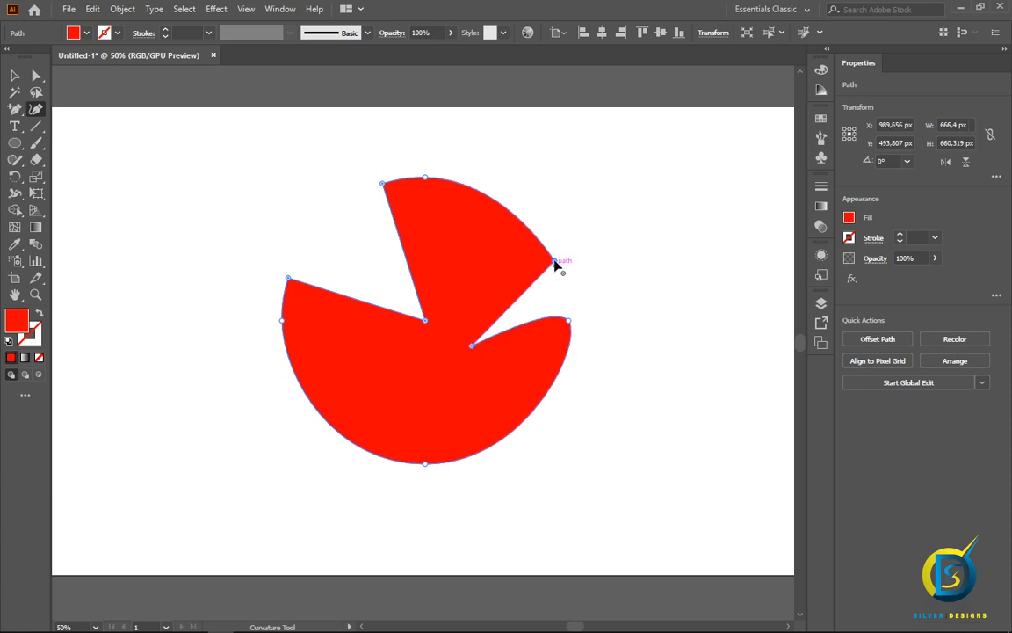
{"action": "double_click", "coordinate": [569, 322]}
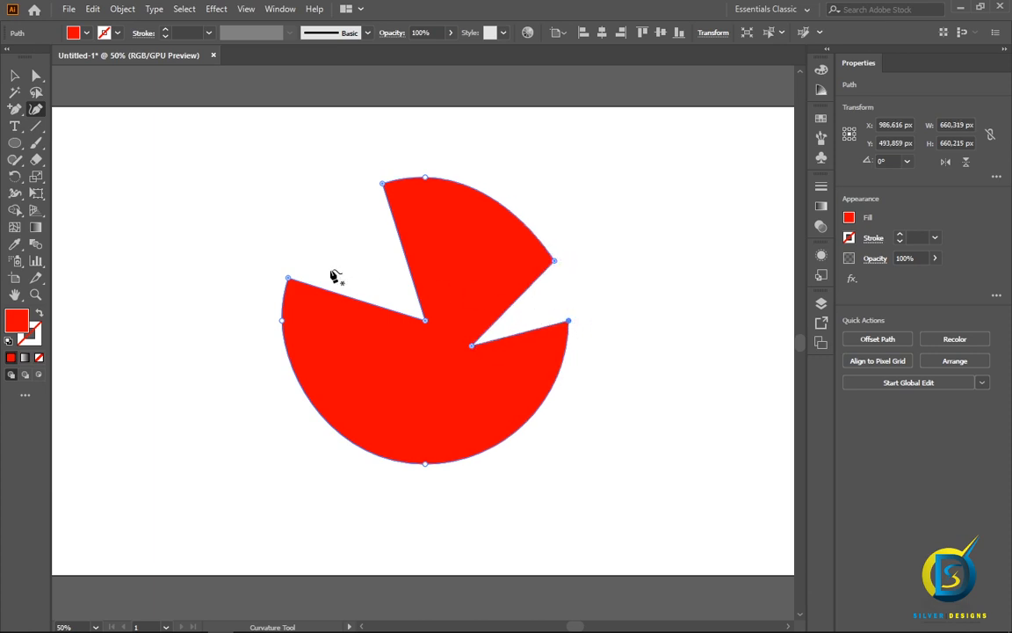
- Add anchor points on the circle's lower-left edge and pull one far outward with the Curvature tool to form a long spike
{"action": "left_click", "coordinate": [17, 112], "text": "alt"}
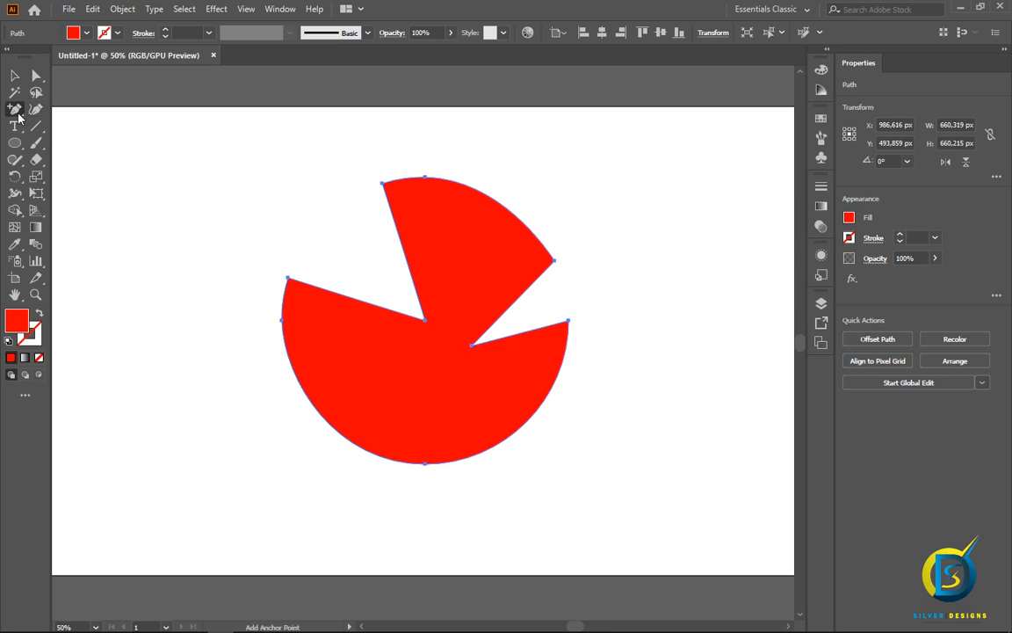
{"action": "left_click", "coordinate": [344, 437]}
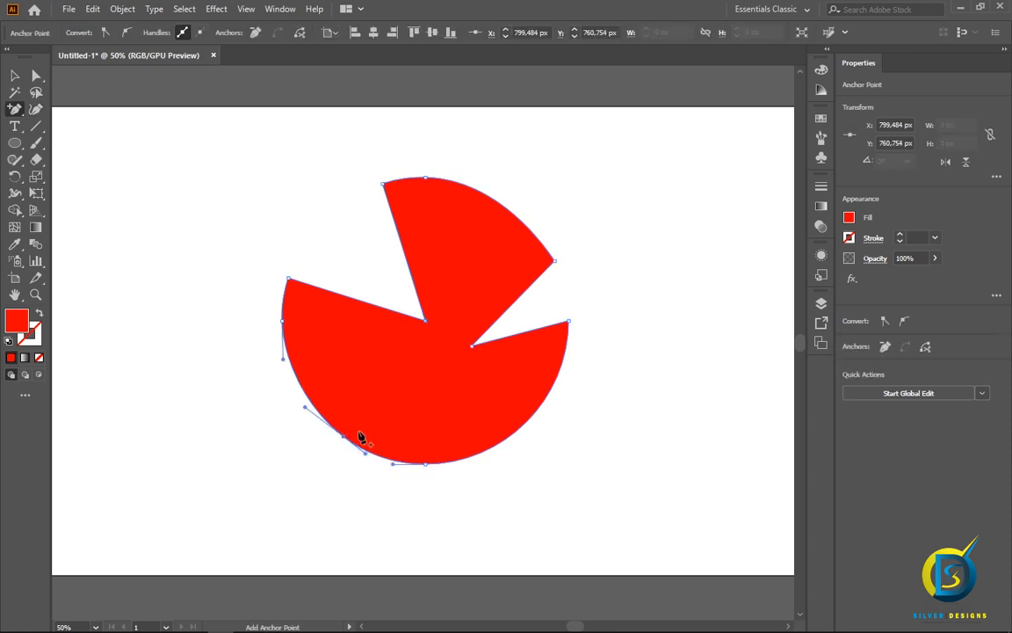
{"action": "left_click", "coordinate": [406, 378]}
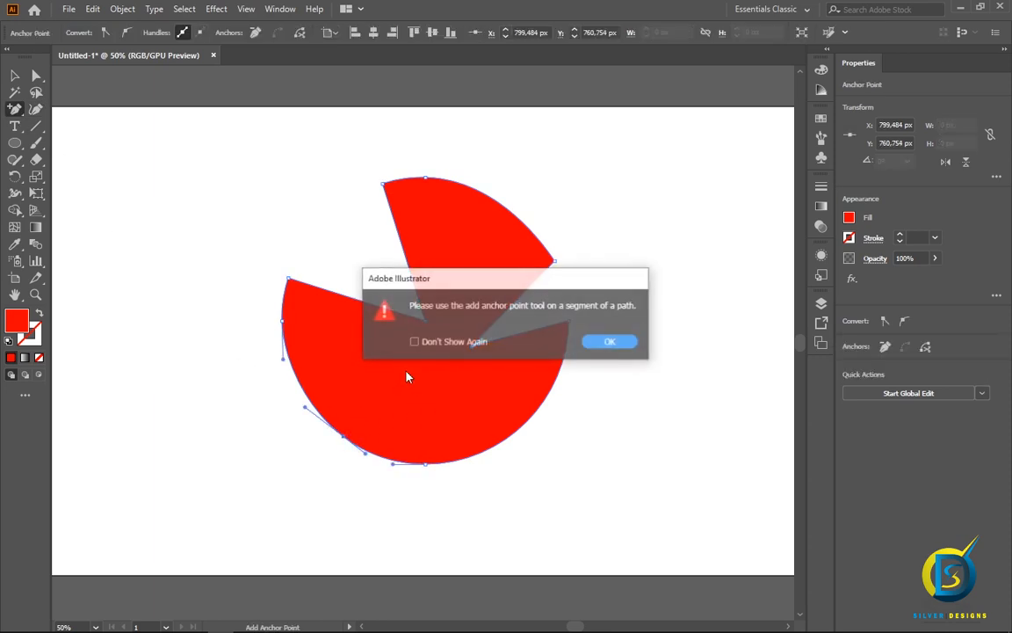
{"action": "left_click", "coordinate": [604, 341]}
{"action": "left_click", "coordinate": [346, 444]}
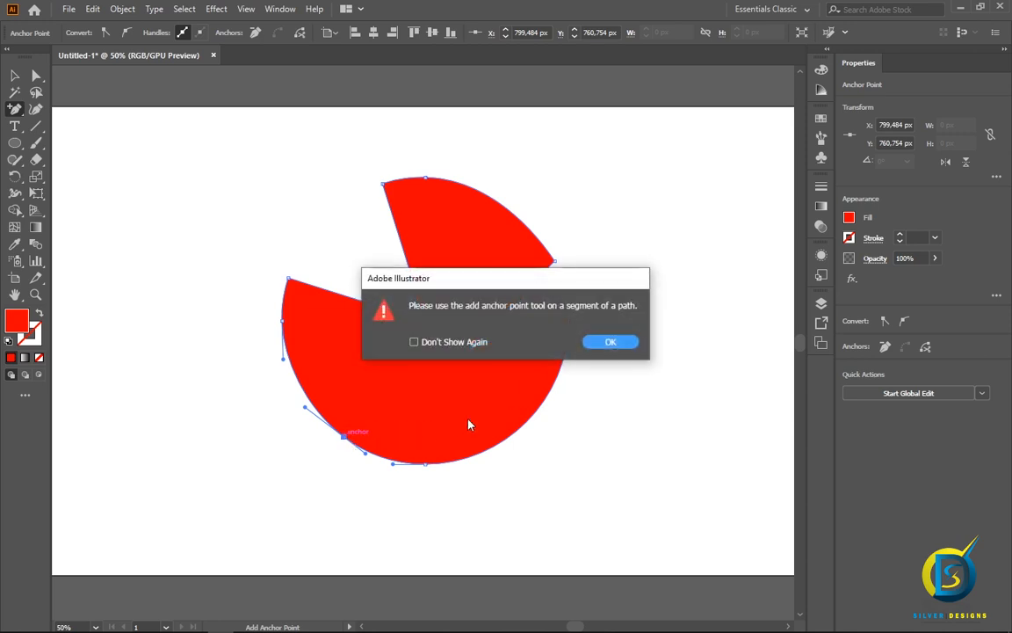
{"action": "left_click", "coordinate": [606, 343]}
{"action": "left_click", "coordinate": [39, 111]}
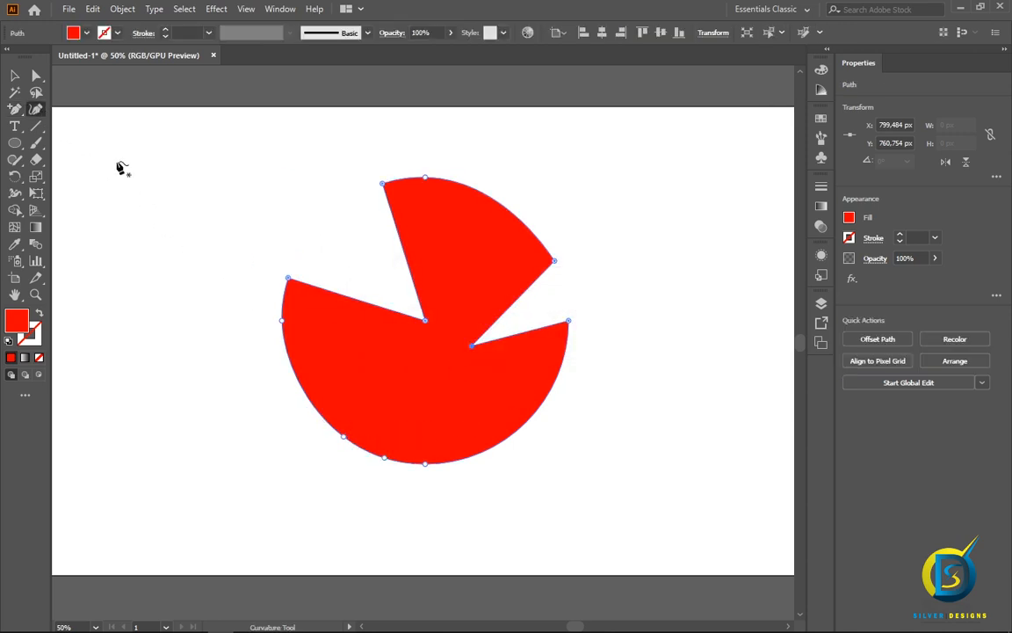
{"action": "left_click_drag", "start_coordinate": [344, 440], "coordinate": [132, 528]}
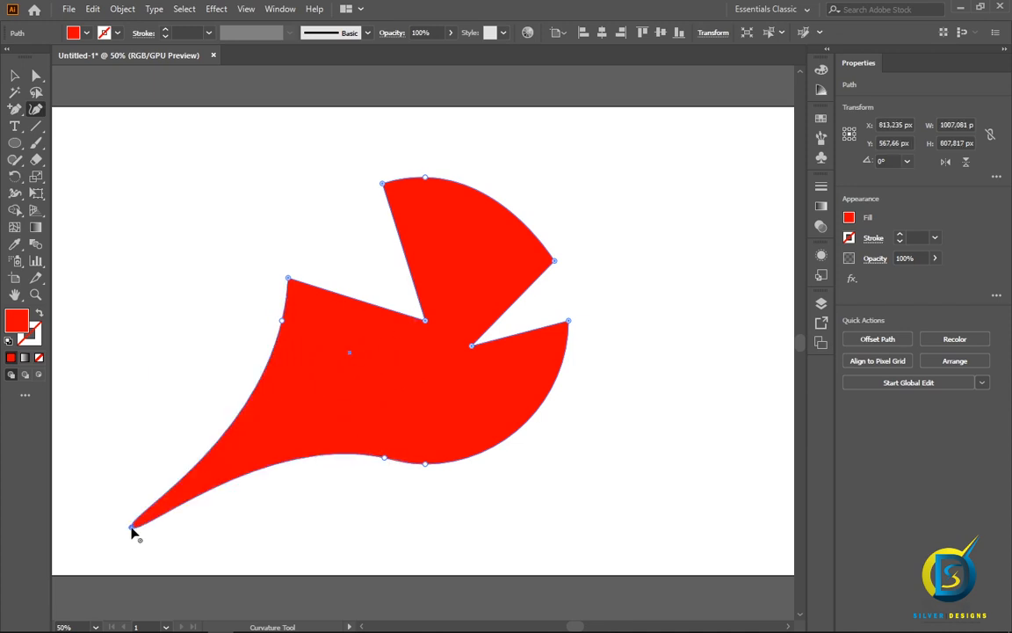
- Convert the spike's tip and the curve points at both ends of its base to corners so its sides are straight
{"action": "double_click", "coordinate": [131, 529]}
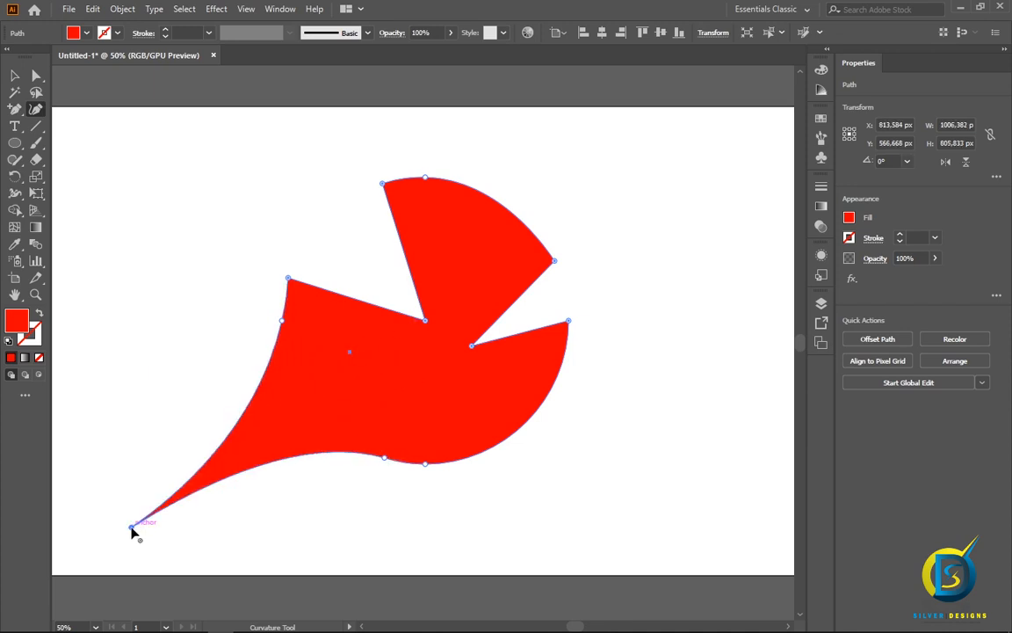
{"action": "double_click", "coordinate": [384, 458]}
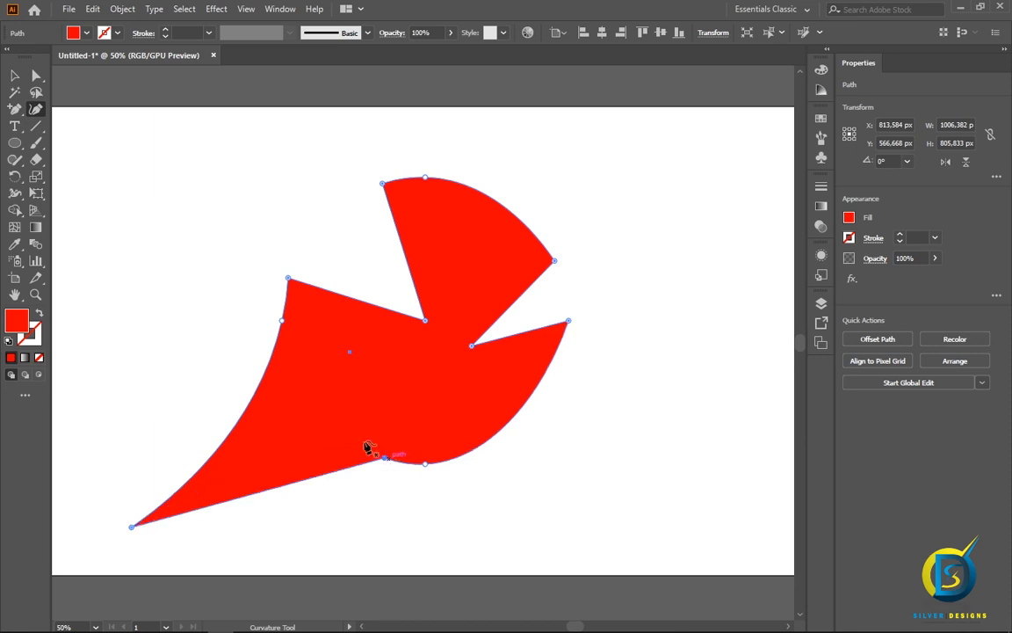
{"action": "double_click", "coordinate": [282, 321]}
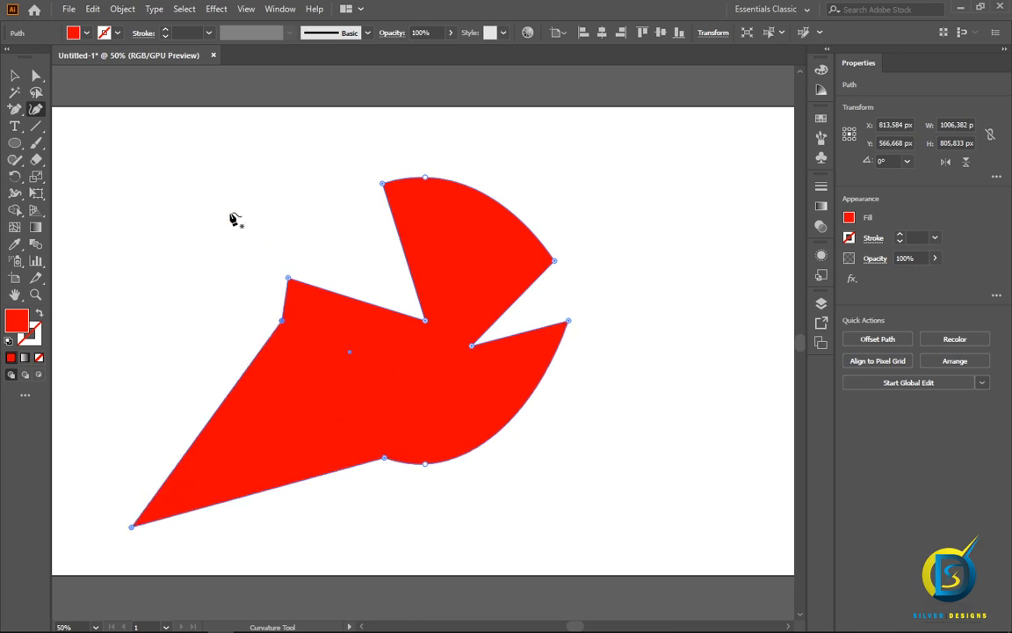
- Move the whole red shape up and to the right on the artboard with the Selection tool
{"action": "left_click", "coordinate": [15, 75]}
{"action": "left_click", "coordinate": [140, 189]}
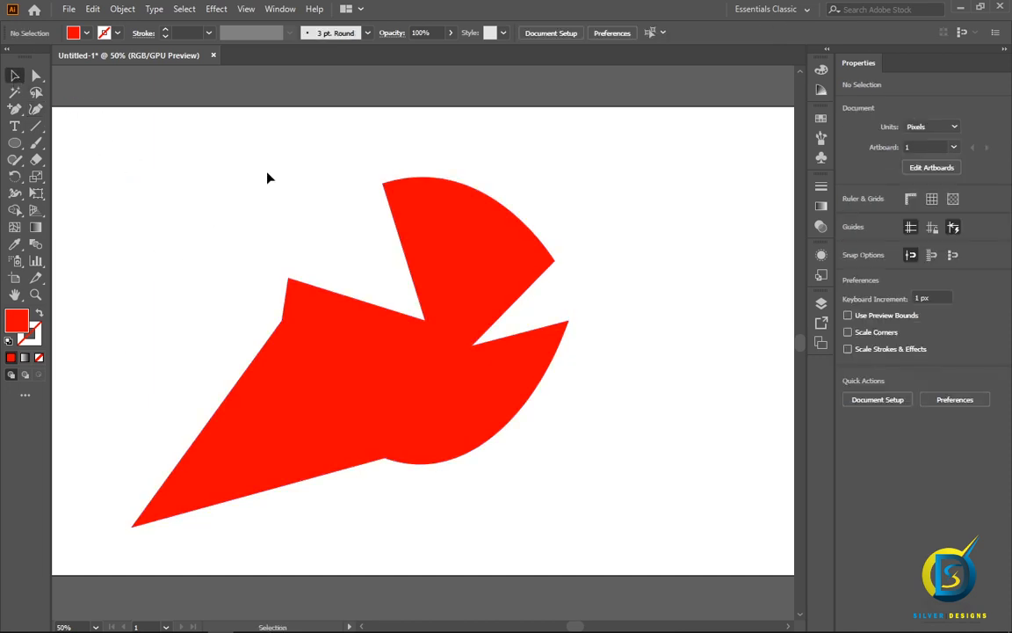
{"action": "left_click_drag", "start_coordinate": [282, 319], "coordinate": [326, 273]}
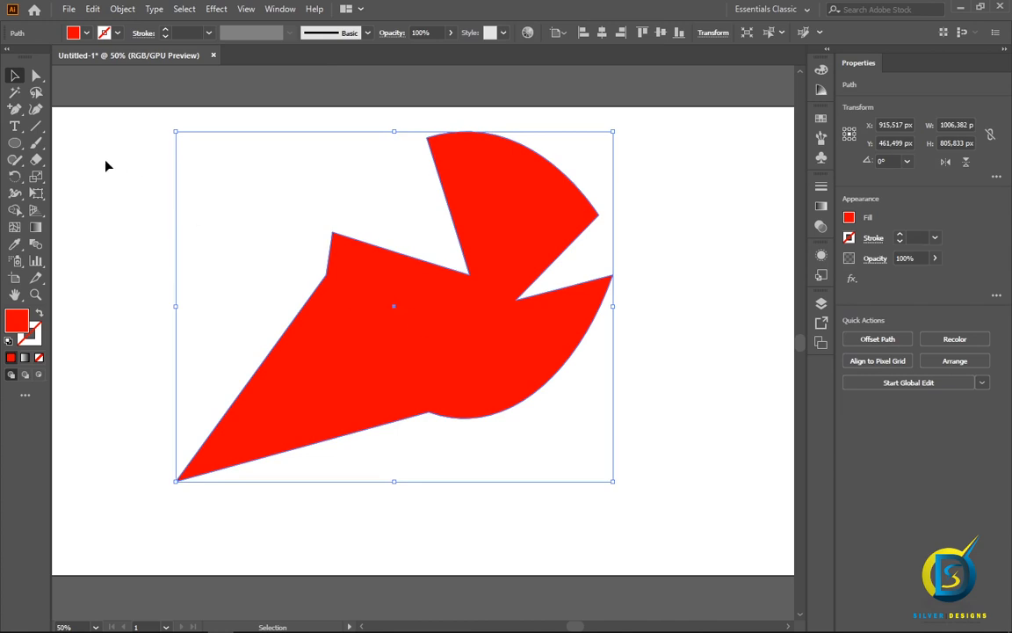
- Remove the spike's tip and the two points along the shape's lower edge with the Delete Anchor Point tool
{"action": "left_click_drag", "start_coordinate": [15, 108], "coordinate": [112, 150]}
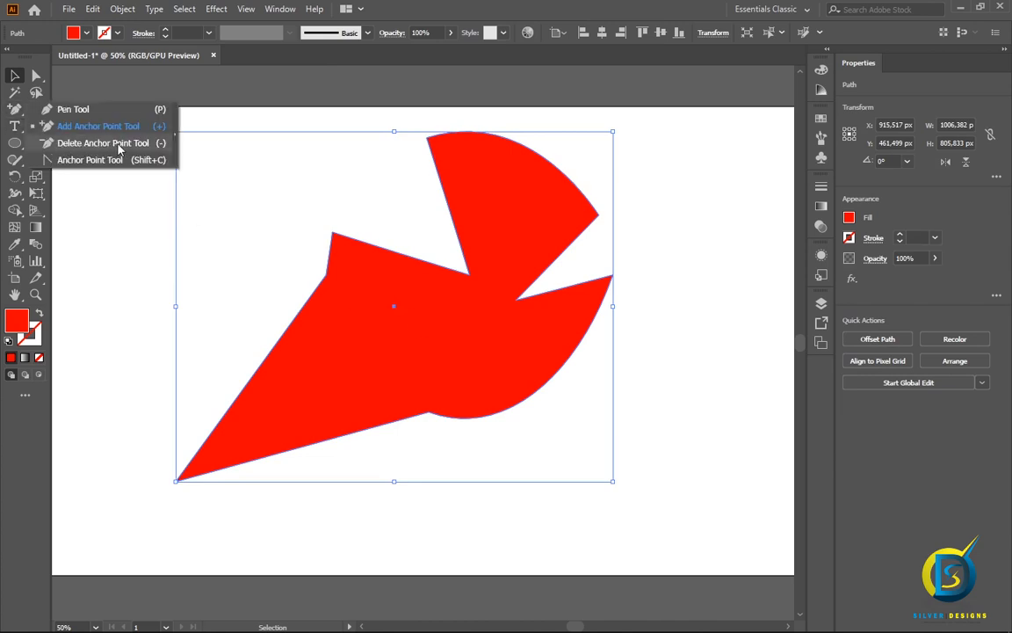
{"action": "left_click_drag", "start_coordinate": [96, 147], "coordinate": [96, 147]}
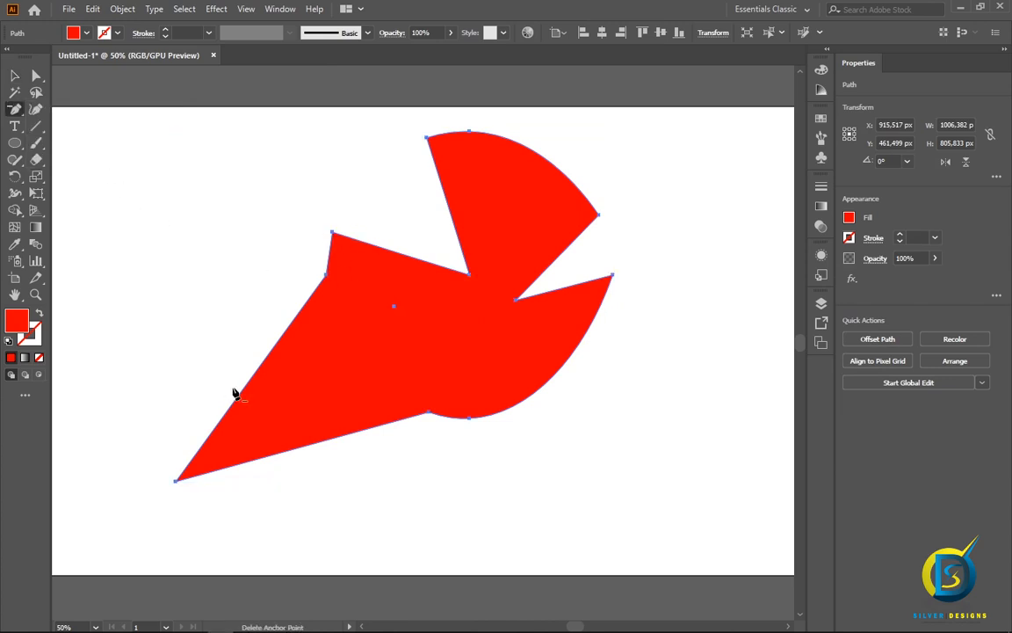
{"action": "left_click", "coordinate": [174, 483]}
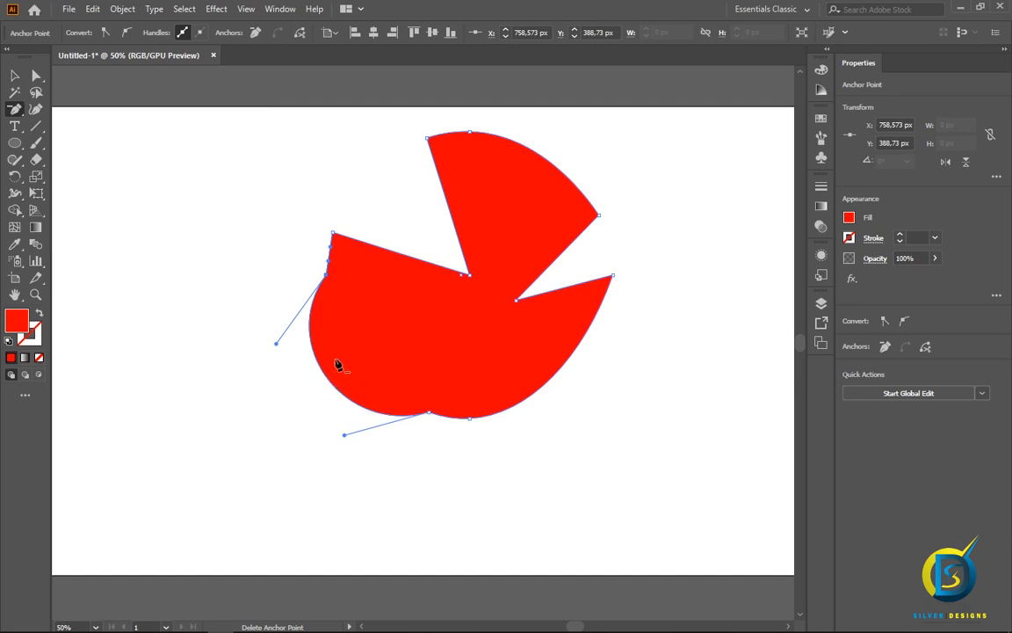
{"action": "left_click", "coordinate": [428, 413]}
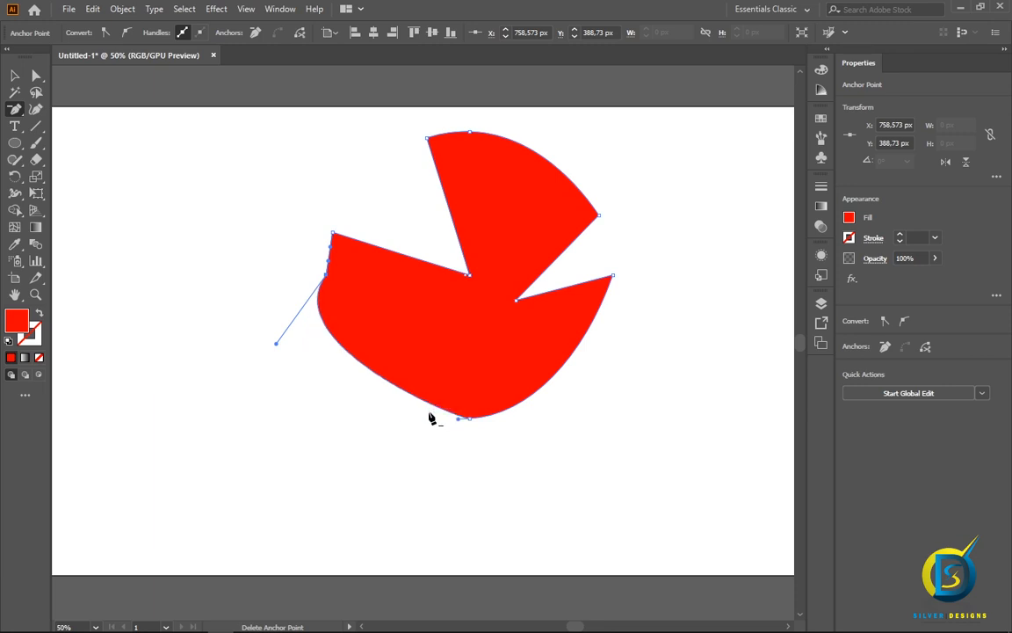
{"action": "left_click", "coordinate": [469, 420]}
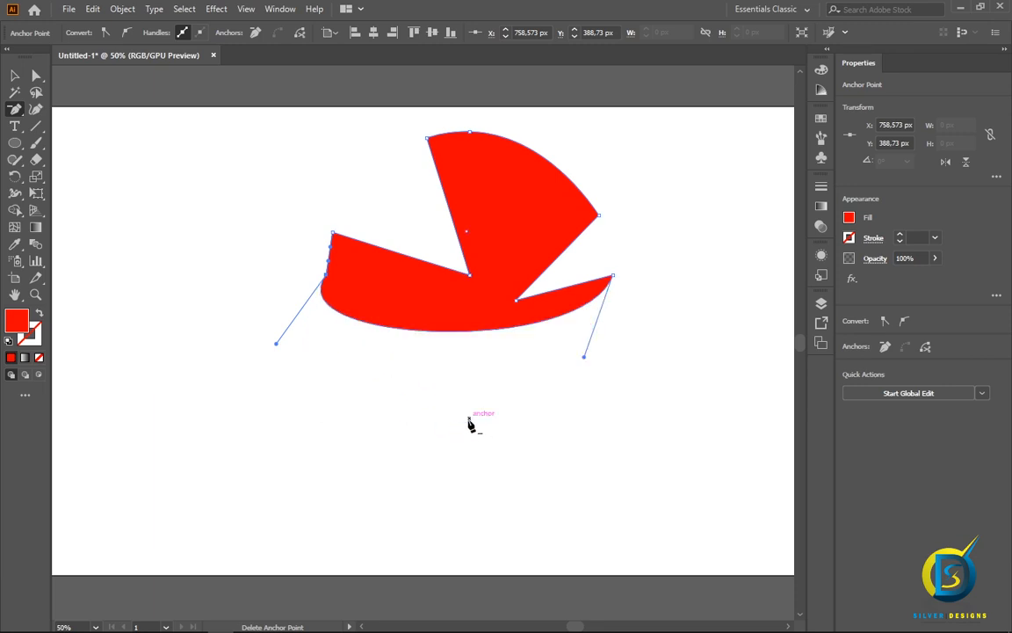
- Delete the right-hand notch's outer points, the top curve point, and the upper-left notch's upper outer and inner points
{"action": "left_click", "coordinate": [613, 278]}
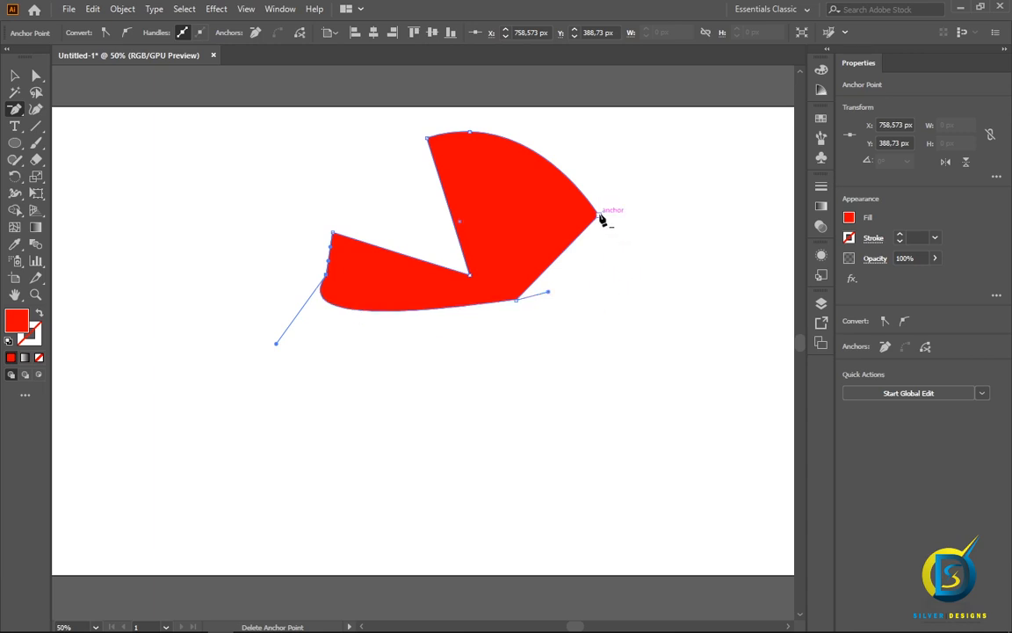
{"action": "left_click", "coordinate": [599, 215]}
{"action": "left_click", "coordinate": [470, 133]}
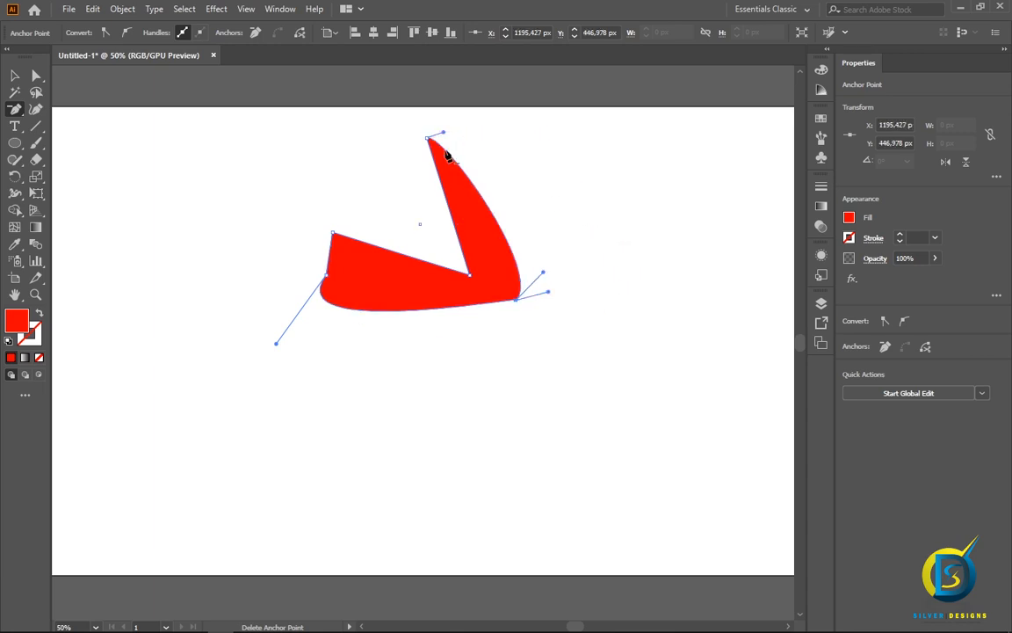
{"action": "left_click", "coordinate": [428, 137]}
{"action": "left_click", "coordinate": [466, 270]}
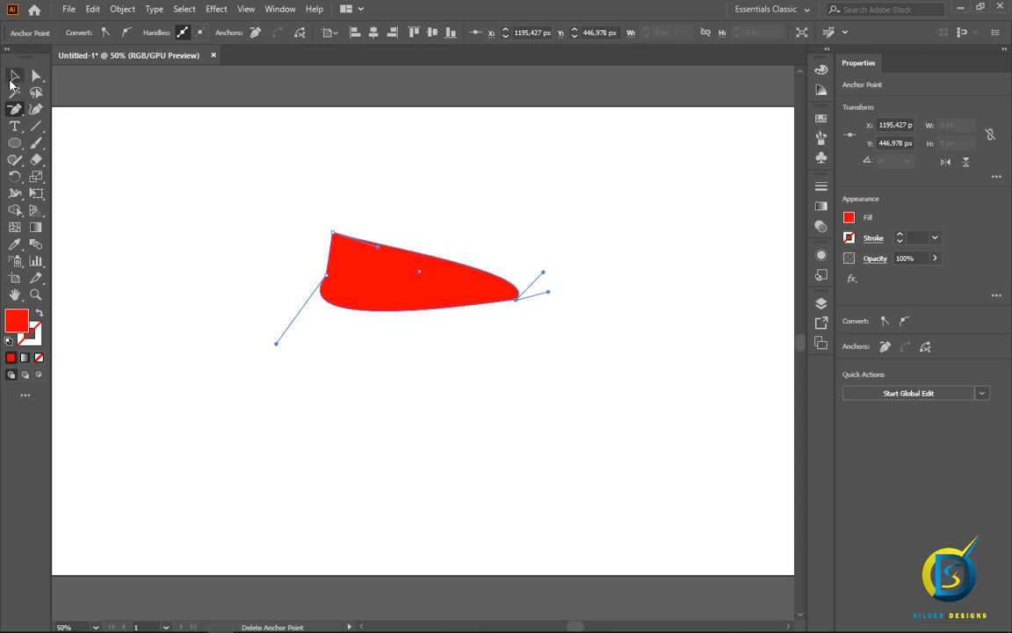
- Delete the remaining red shape from the artboard
{"action": "left_click", "coordinate": [15, 109]}
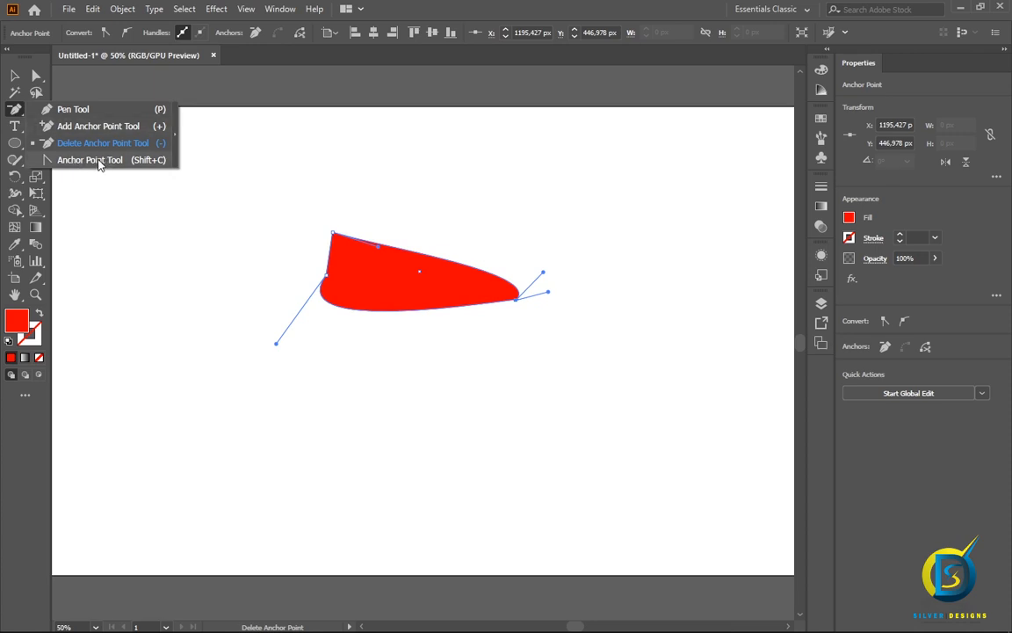
{"action": "key", "text": "v"}
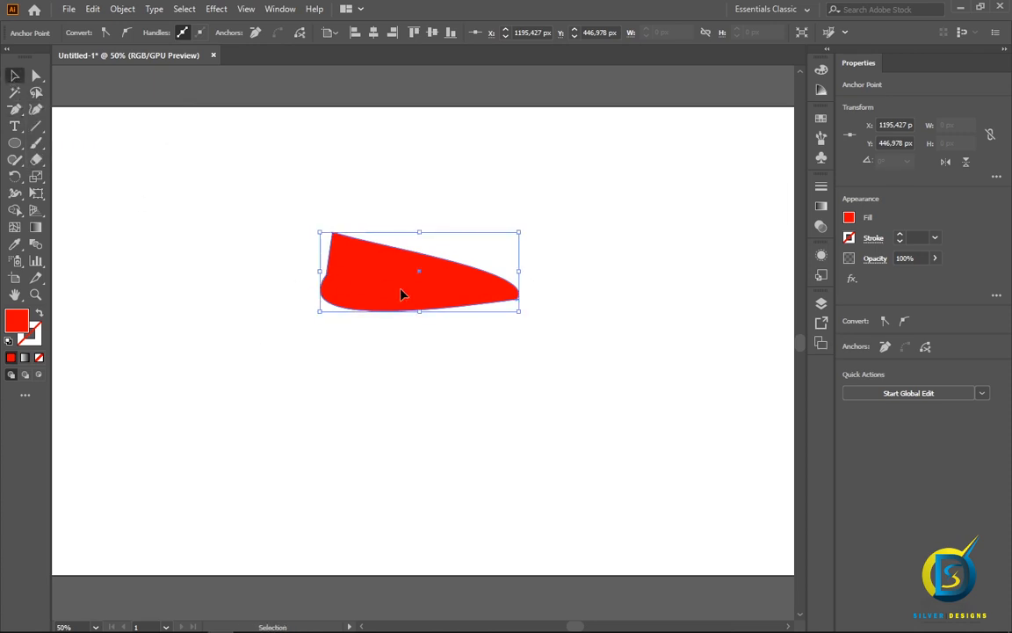
{"action": "left_click", "coordinate": [400, 294]}
{"action": "key", "text": "Delete"}
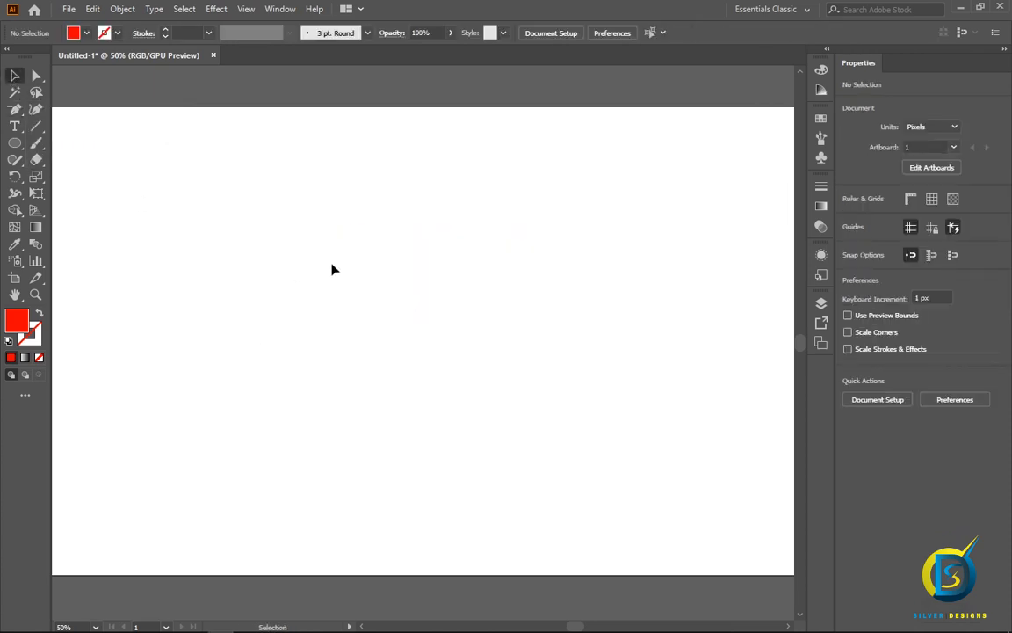
- Draw a straight horizontal line about 929 px long across the middle of the artboard with the Pen tool
{"action": "left_click", "coordinate": [14, 109]}
{"action": "left_click", "coordinate": [68, 105]}
{"action": "left_click", "coordinate": [213, 293]}
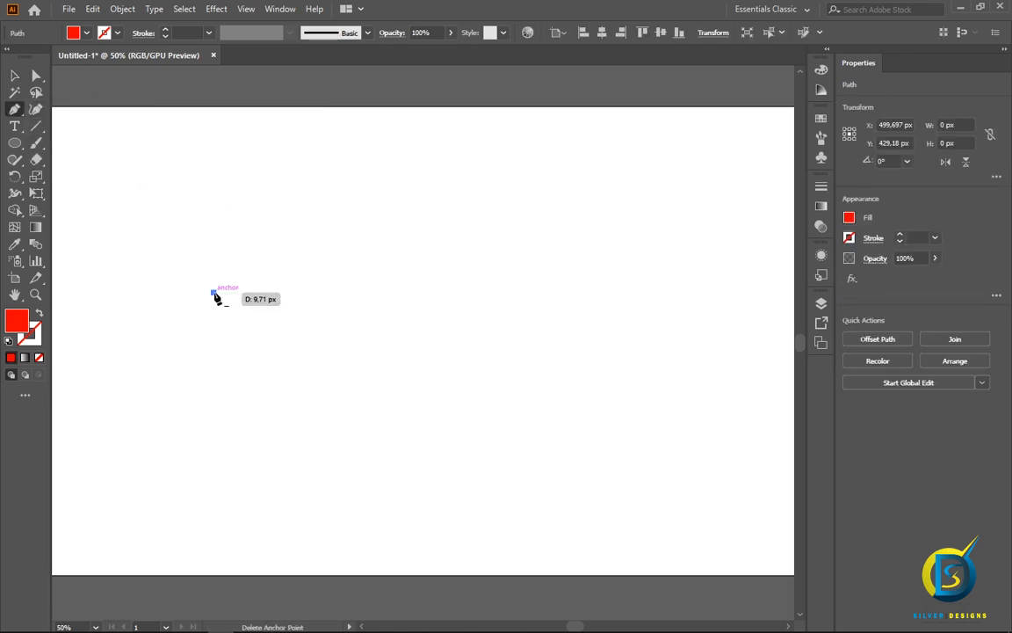
{"action": "left_click", "coordinate": [618, 312], "text": "shift"}
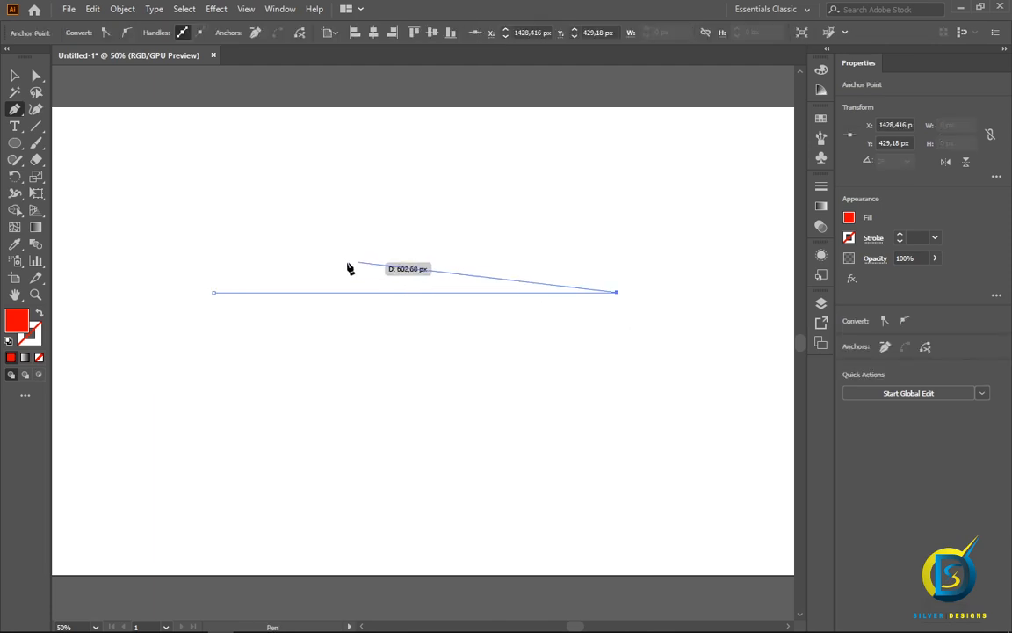
- Remove the line's fill, give it a 10 pt black stroke, and deselect it
{"action": "key", "text": "v"}
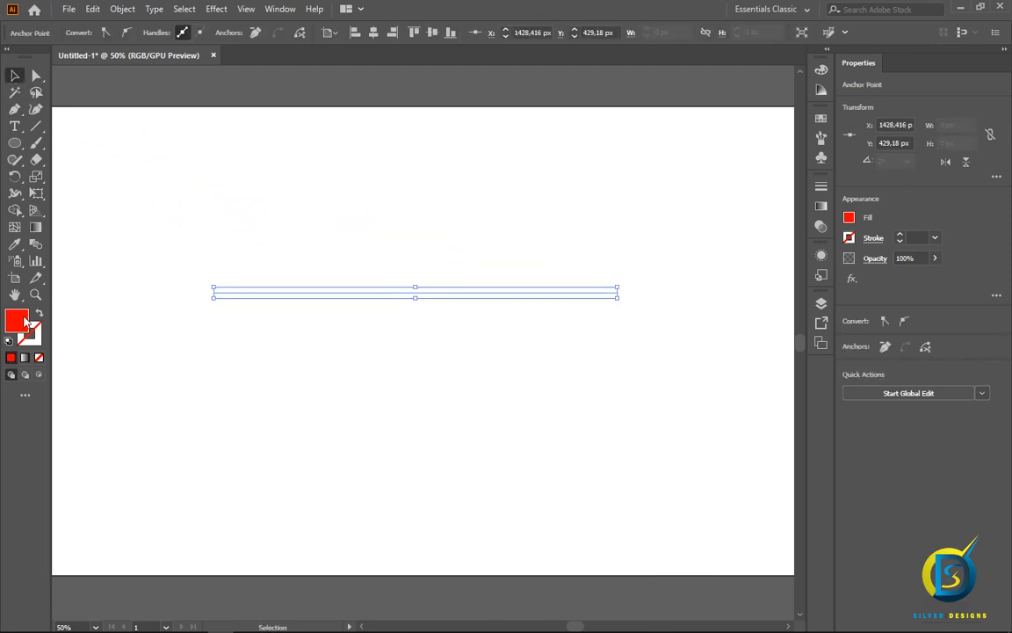
{"action": "left_click", "coordinate": [39, 358]}
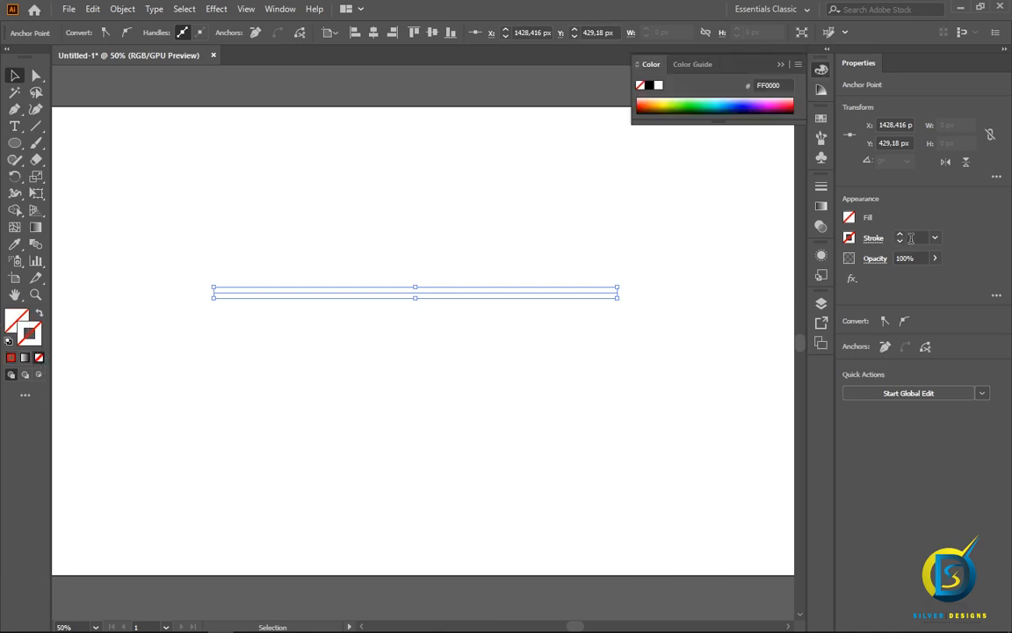
{"action": "left_click", "coordinate": [935, 237]}
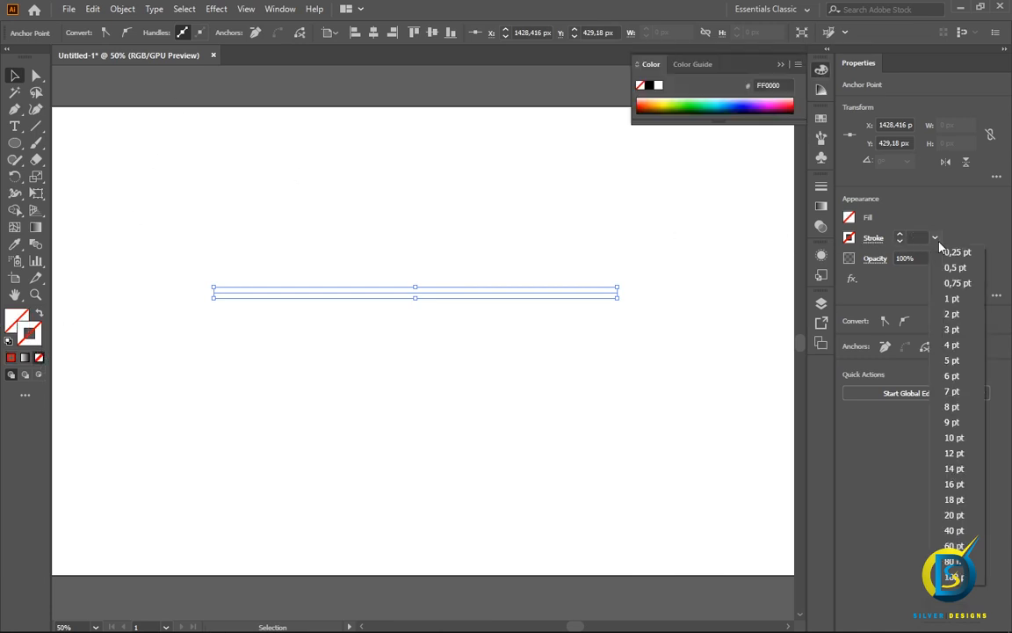
{"action": "left_click", "coordinate": [953, 437]}
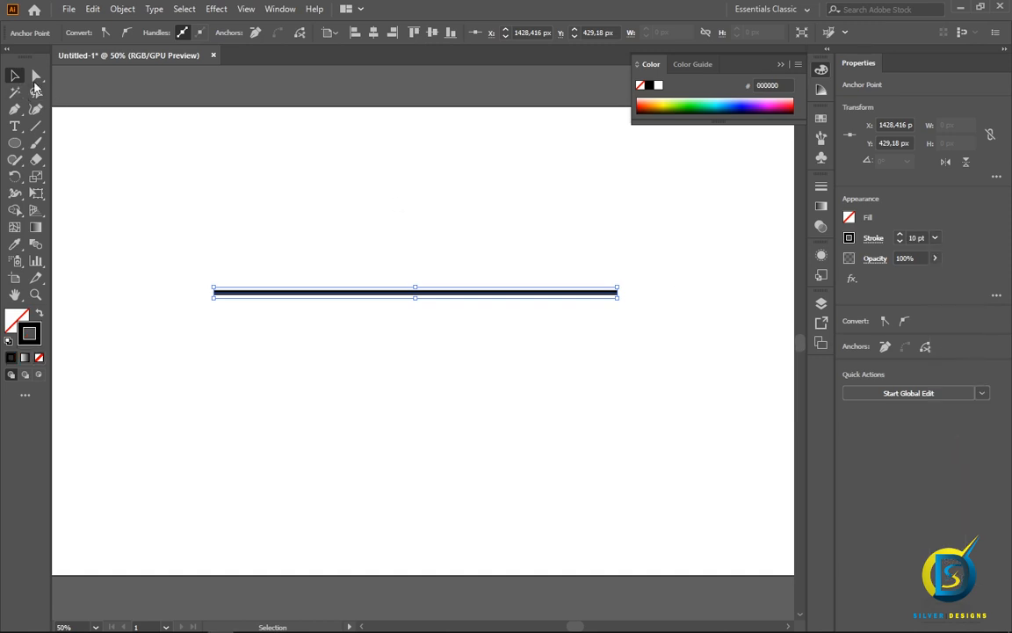
{"action": "left_click", "coordinate": [222, 163]}
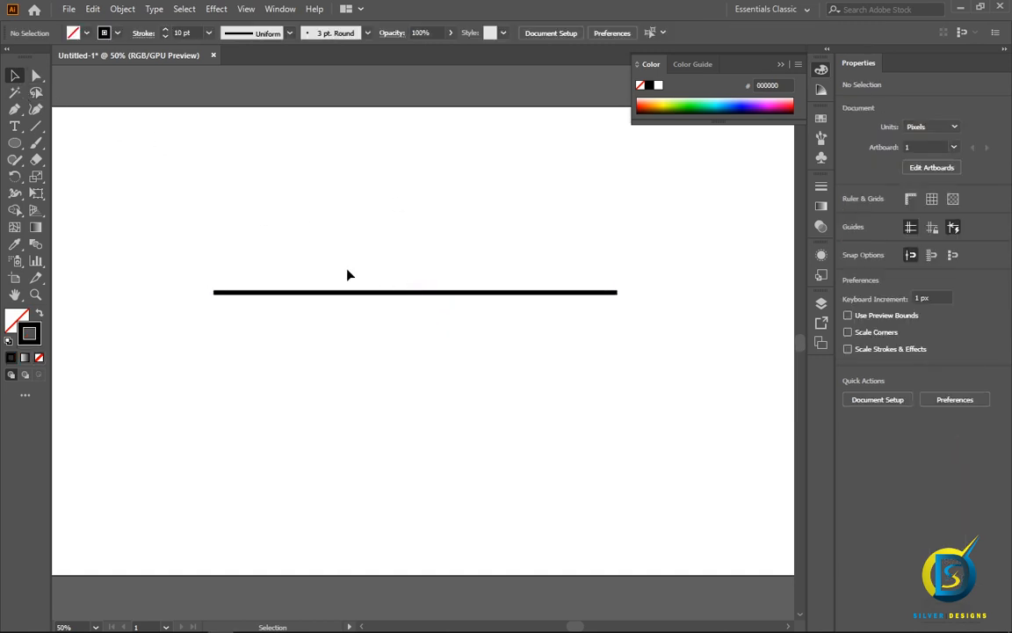
- Bend the line into an S-curve with the Anchor Point tool, pulling its middle down, the left handle further down and the right handle up
{"action": "left_click", "coordinate": [14, 109]}
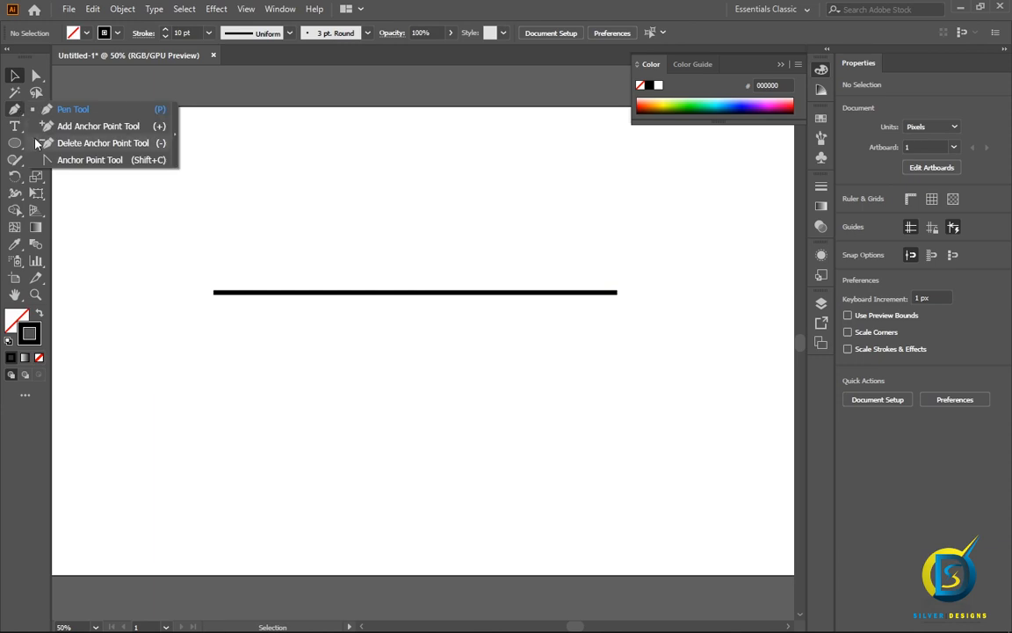
{"action": "left_click", "coordinate": [90, 160]}
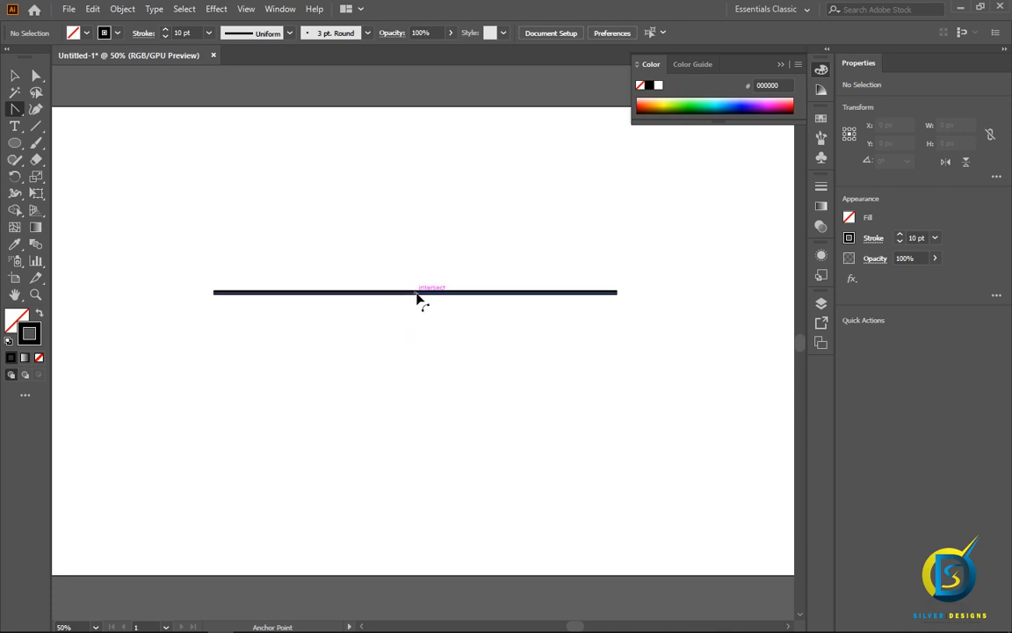
{"action": "left_click", "coordinate": [417, 295]}
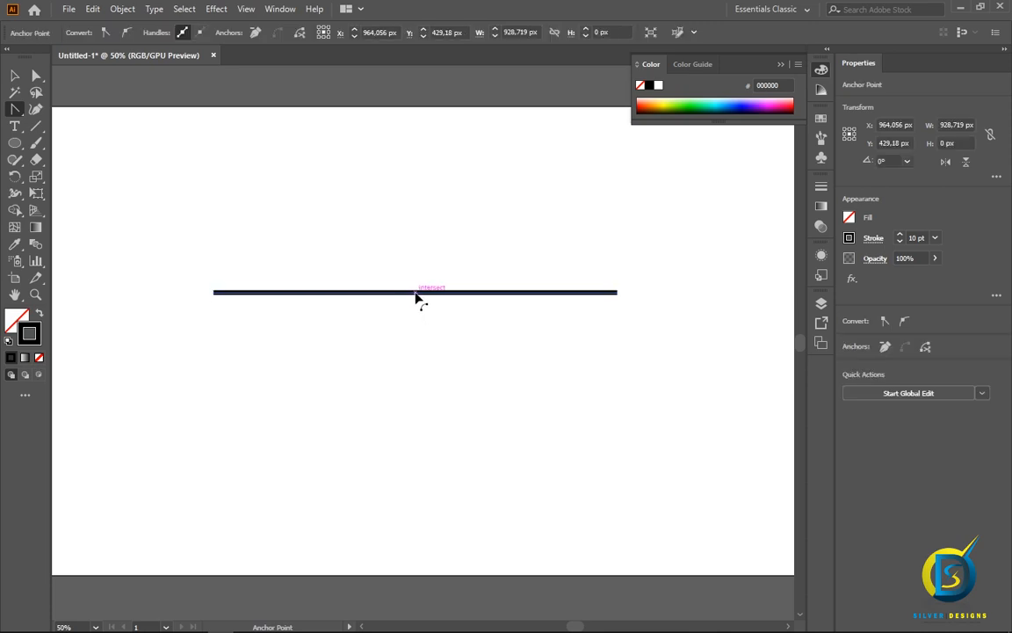
{"action": "left_click_drag", "start_coordinate": [417, 296], "coordinate": [412, 363]}
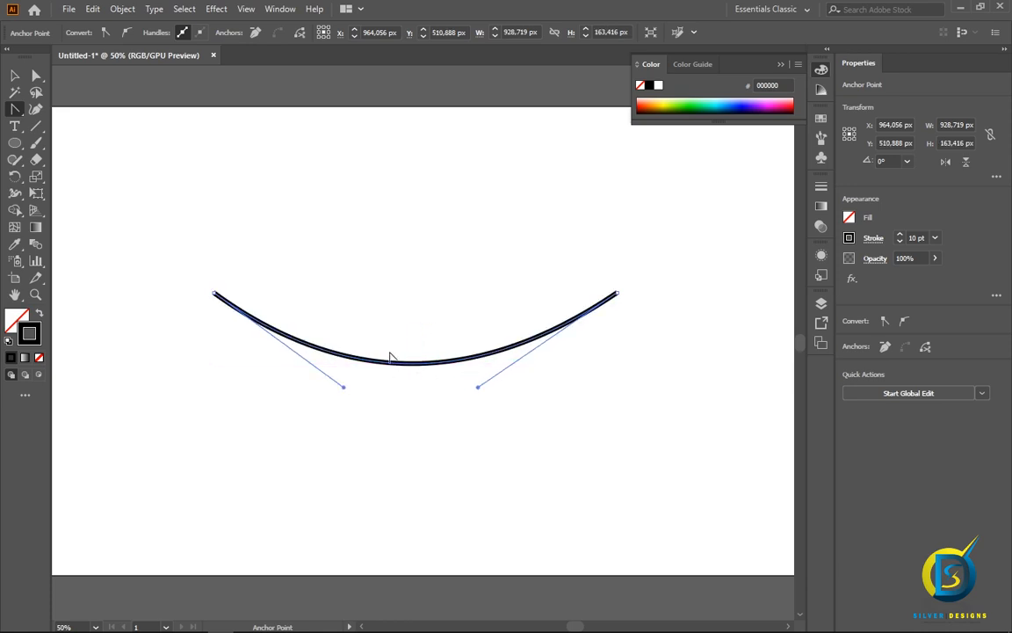
{"action": "left_click_drag", "start_coordinate": [344, 388], "coordinate": [208, 452]}
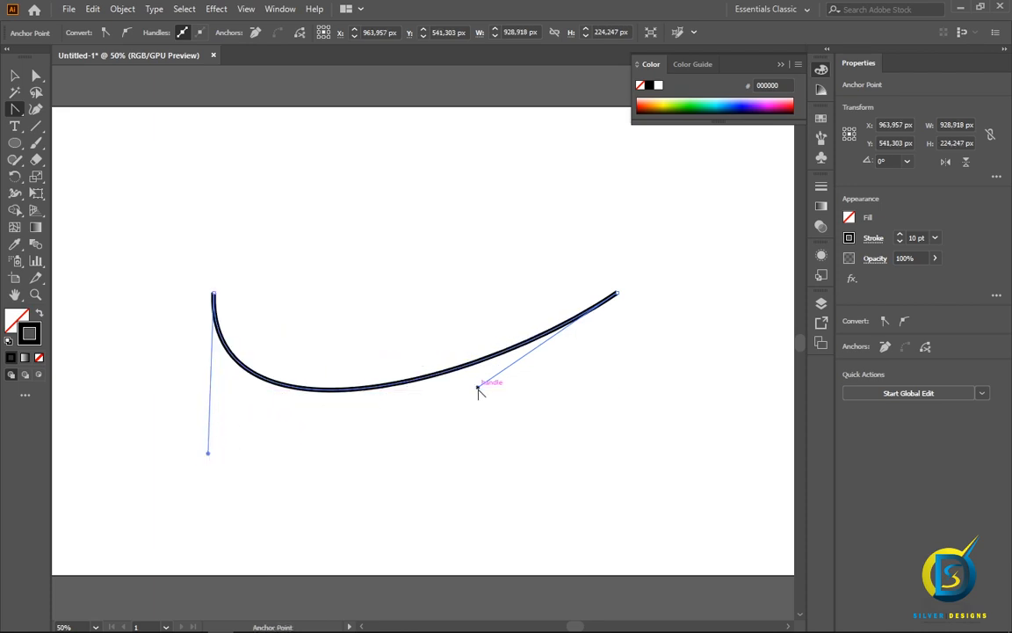
{"action": "mouse_move", "coordinate": [478, 390]}
{"action": "left_mouse_down"}
{"action": "mouse_move", "coordinate": [452, 240]}
{"action": "mouse_move", "coordinate": [473, 162]}
{"action": "left_mouse_up"}
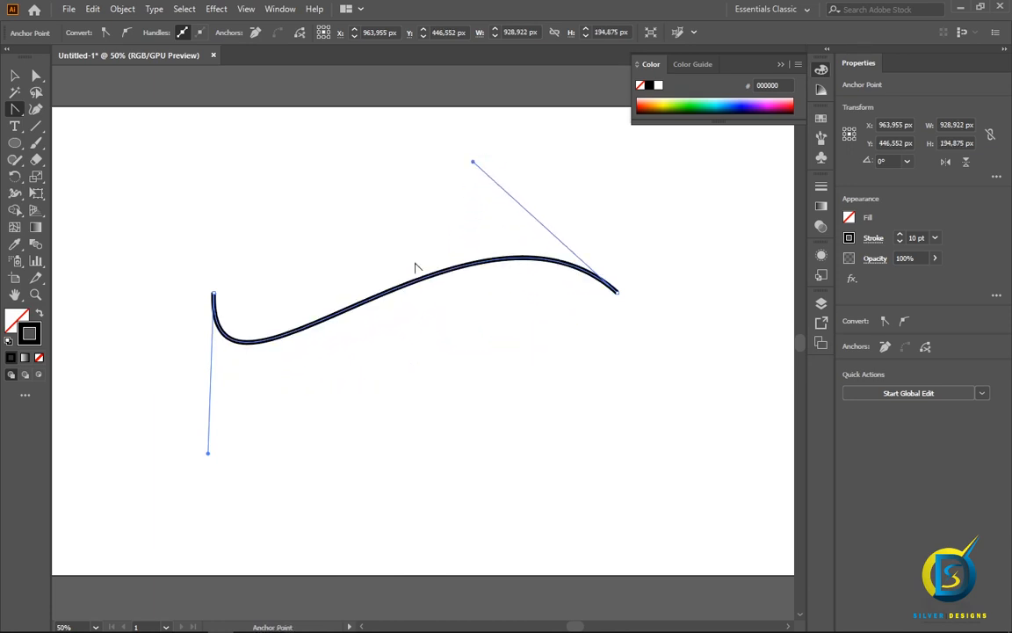
- Pull the S-curve's left handle to the right, move the curve to the artboard's upper left, and deselect it
{"action": "mouse_move", "coordinate": [209, 456]}
{"action": "left_mouse_down"}
{"action": "mouse_move", "coordinate": [265, 436]}
{"action": "mouse_move", "coordinate": [315, 468]}
{"action": "mouse_move", "coordinate": [289, 465]}
{"action": "mouse_move", "coordinate": [312, 465]}
{"action": "left_mouse_up"}
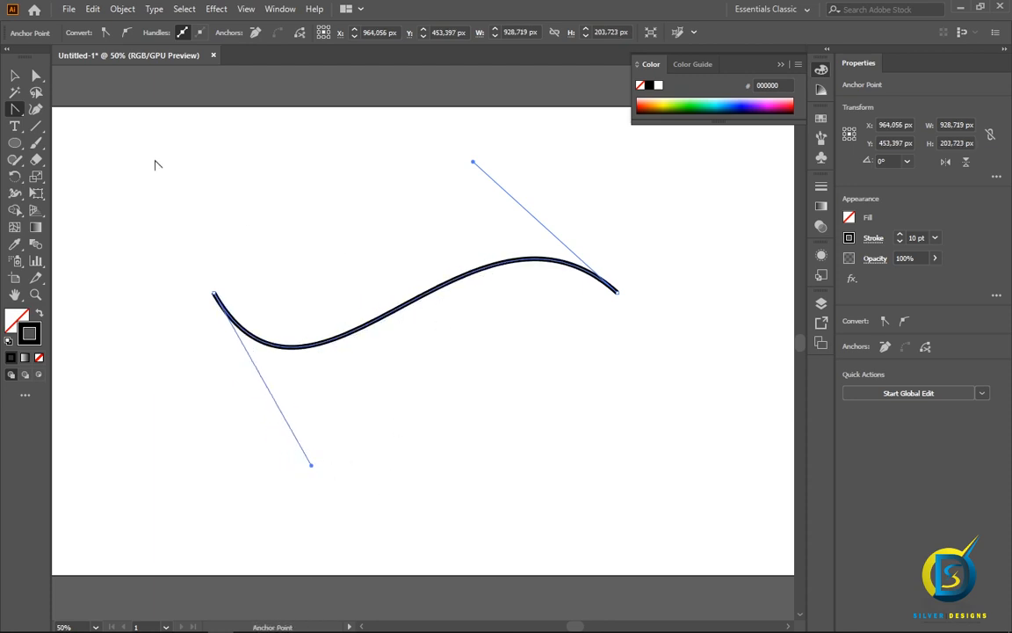
{"action": "left_click", "coordinate": [14, 76]}
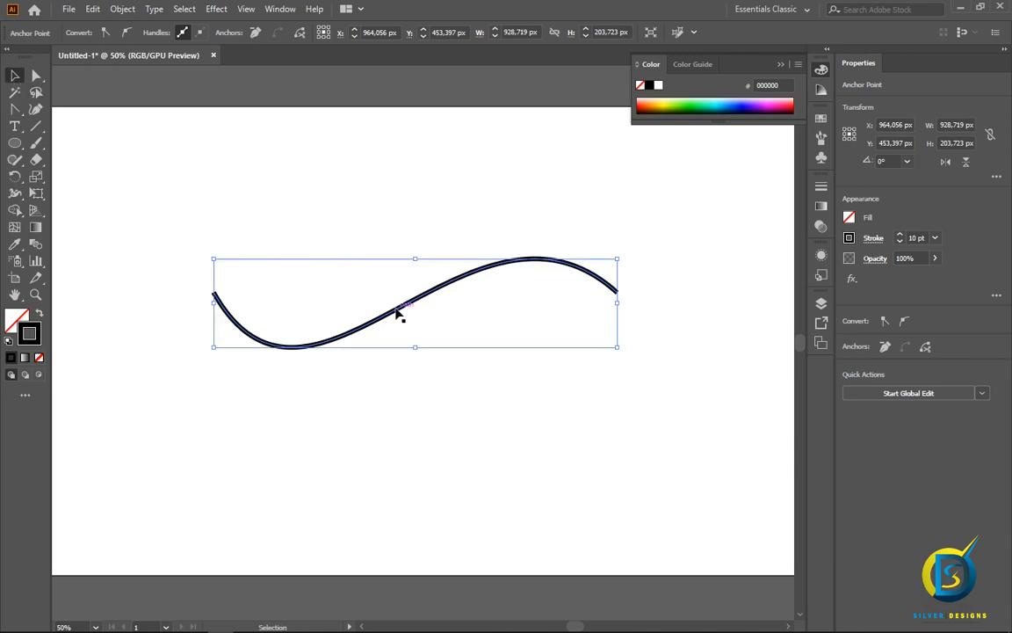
{"action": "left_click_drag", "start_coordinate": [400, 314], "coordinate": [332, 201]}
{"action": "left_click", "coordinate": [58, 176]}
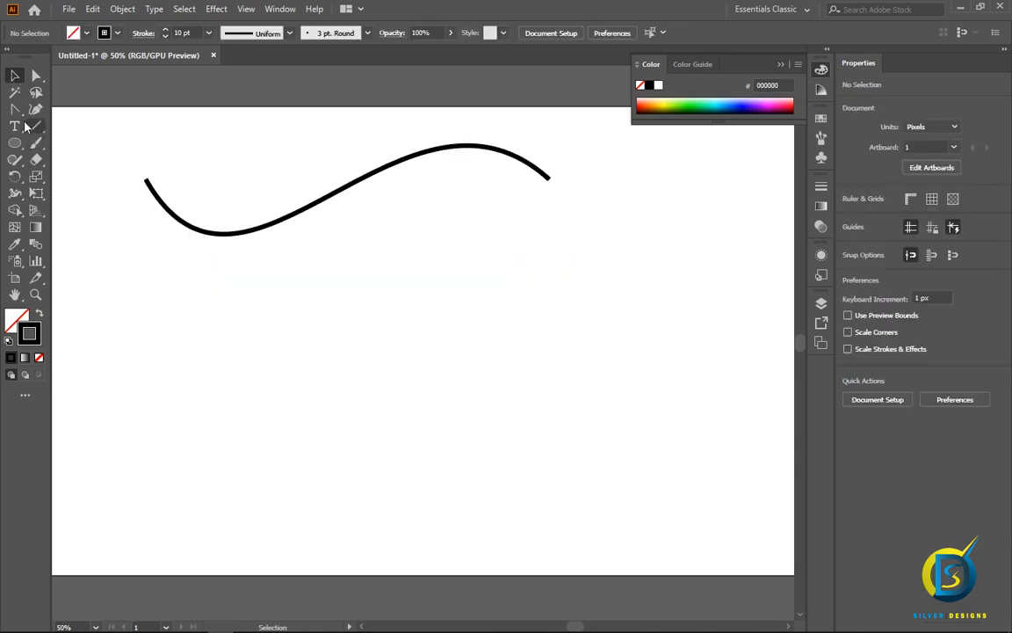
- Draw a short curved path about 134 px wide and 273 px high below the S-curve with the Pen tool
{"action": "left_click_drag", "start_coordinate": [14, 109], "coordinate": [61, 108]}
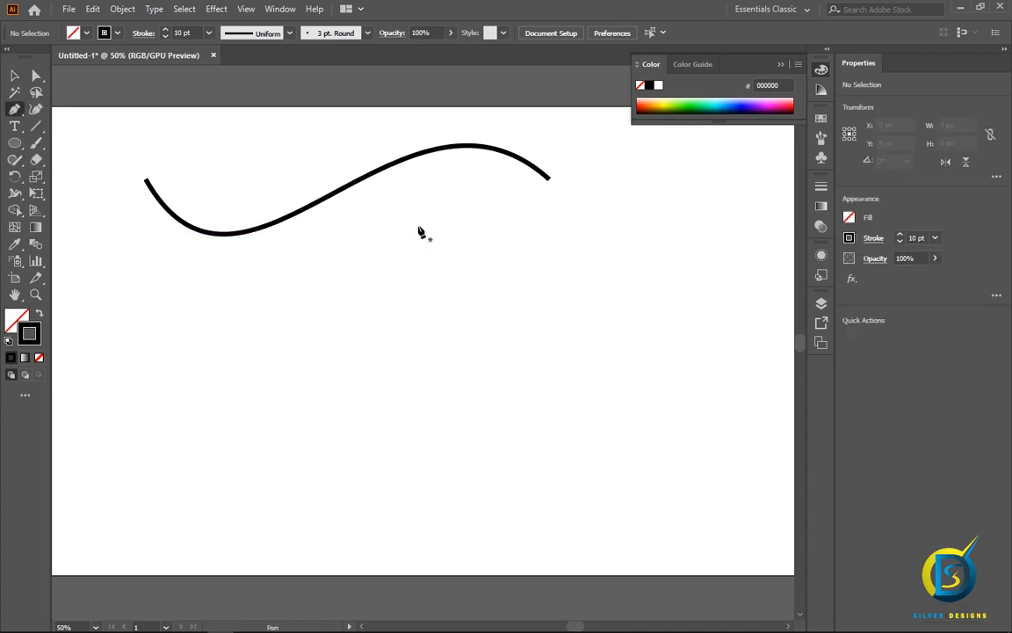
{"action": "left_click", "coordinate": [423, 223]}
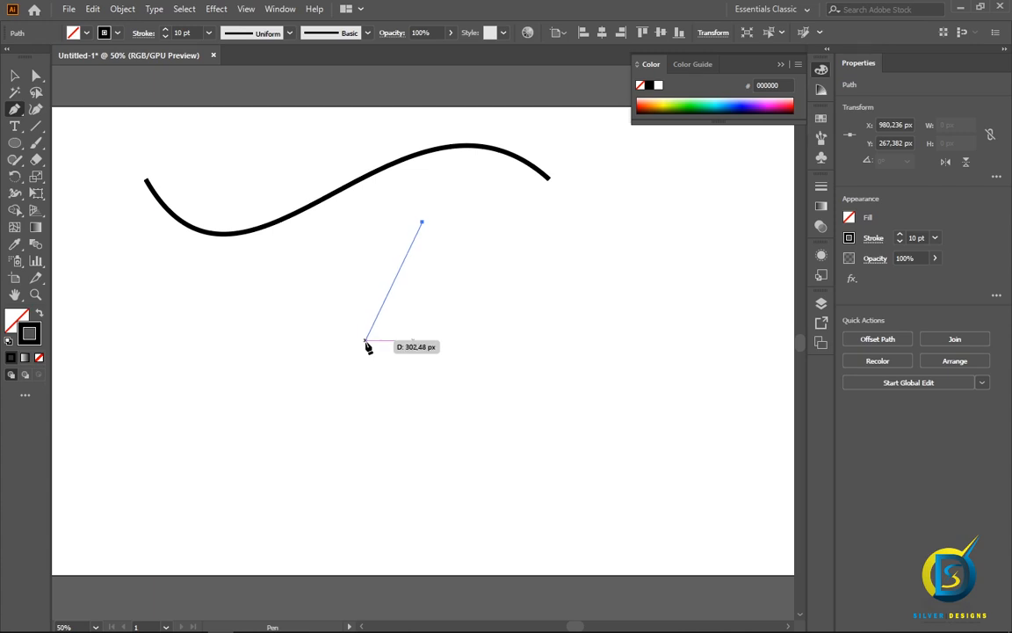
{"action": "left_click", "coordinate": [366, 341]}
{"action": "left_click_drag", "start_coordinate": [366, 343], "coordinate": [380, 420]}
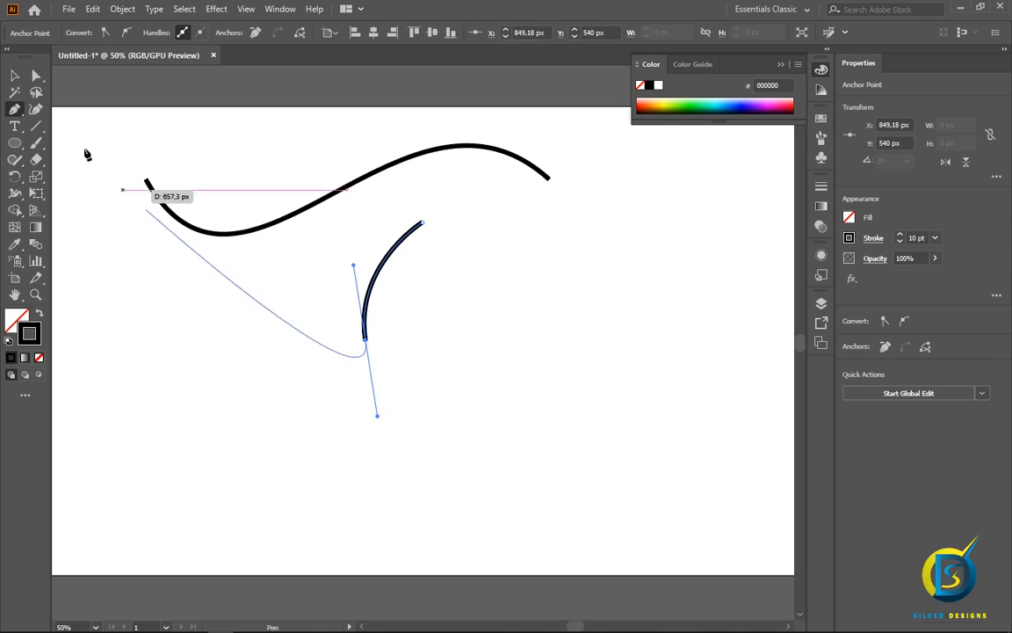
{"action": "left_click", "coordinate": [15, 77]}
{"action": "left_click", "coordinate": [548, 298]}
- Enlarge the short curved path down and to the left to about 269 × 563 px
{"action": "left_click", "coordinate": [365, 336]}
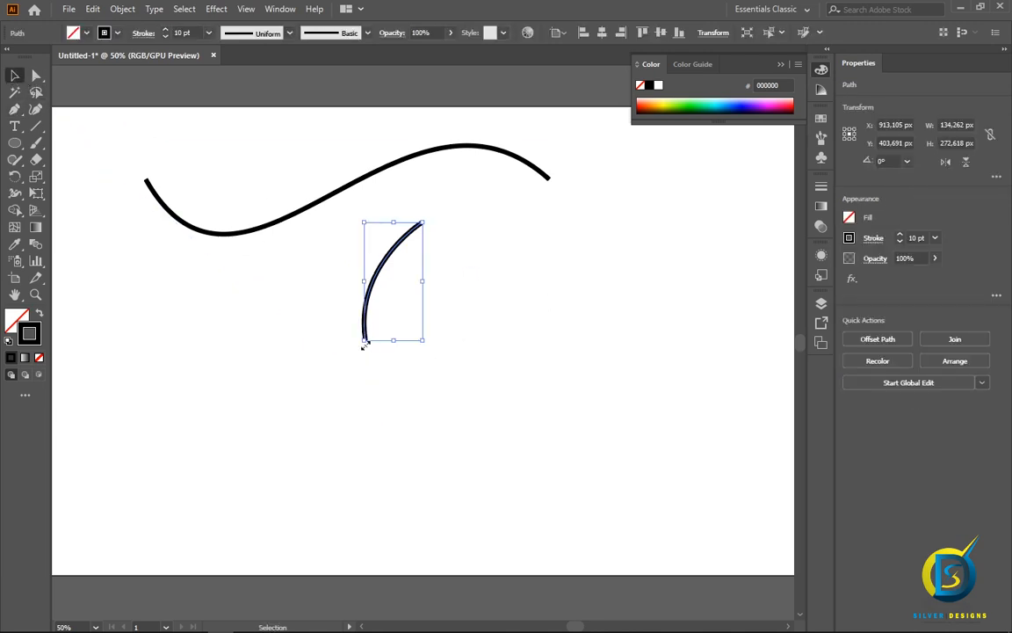
{"action": "left_click_drag", "start_coordinate": [359, 343], "coordinate": [307, 467]}
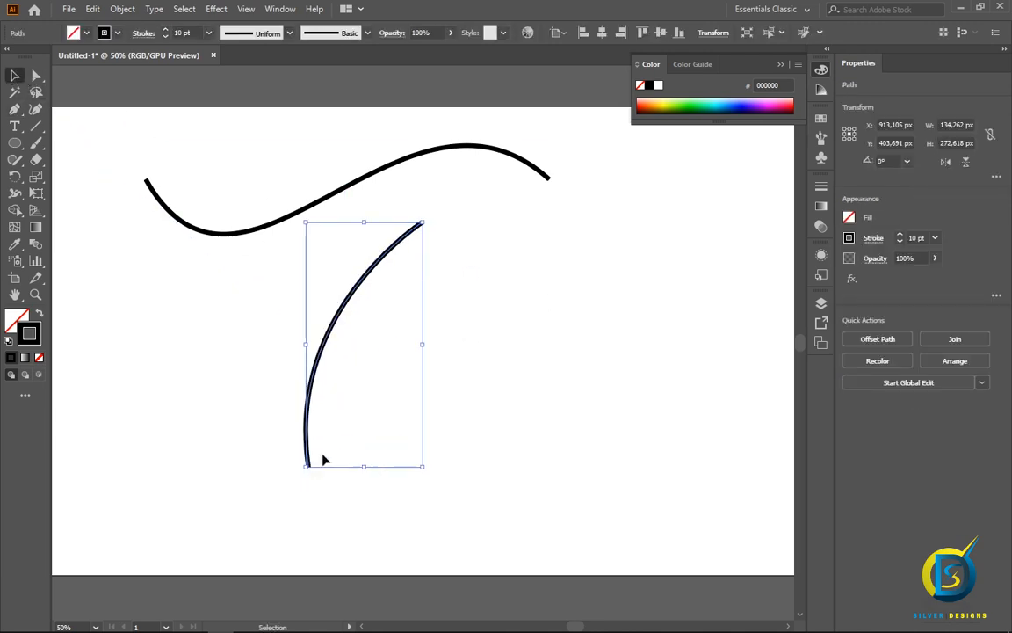
{"action": "left_click", "coordinate": [484, 297]}
- Bend the enlarged curve into an upright S with the Anchor Point tool, pulling its upper handle down and right and its lower handle up
{"action": "left_click", "coordinate": [367, 282]}
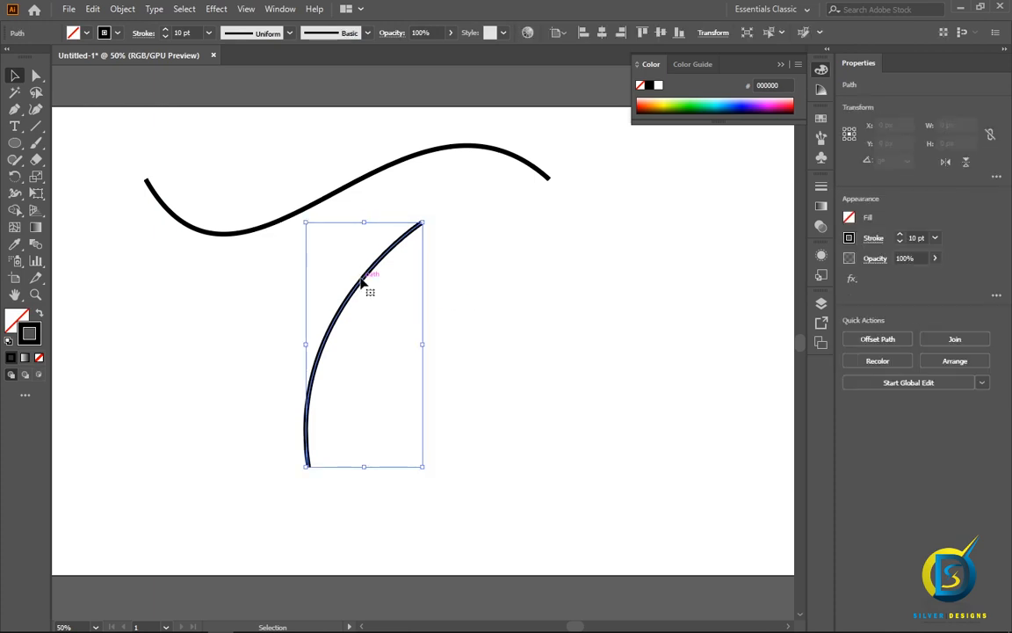
{"action": "left_click", "coordinate": [14, 109]}
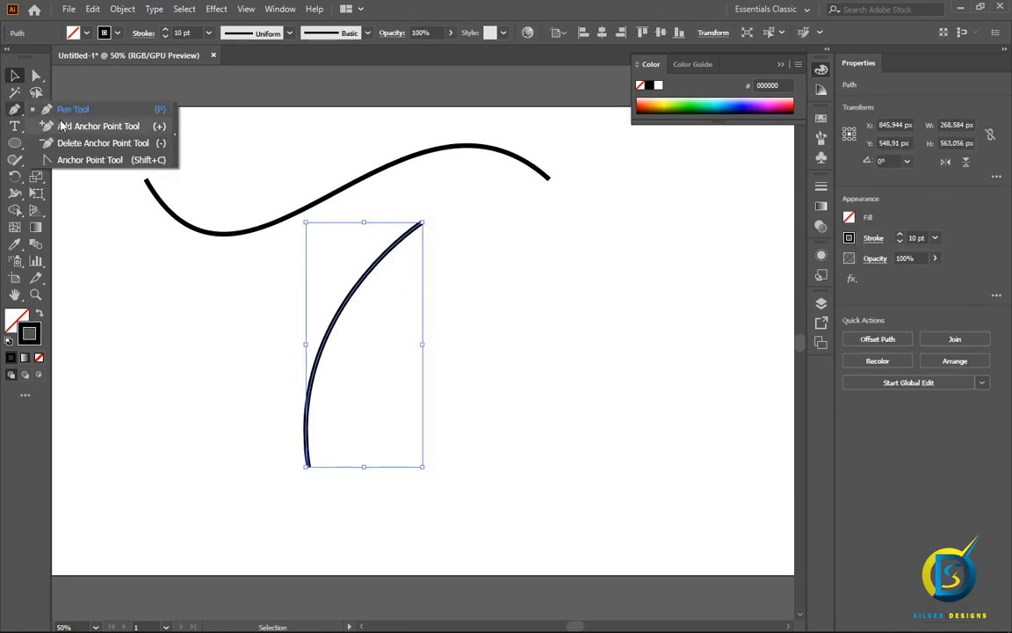
{"action": "left_click", "coordinate": [85, 161]}
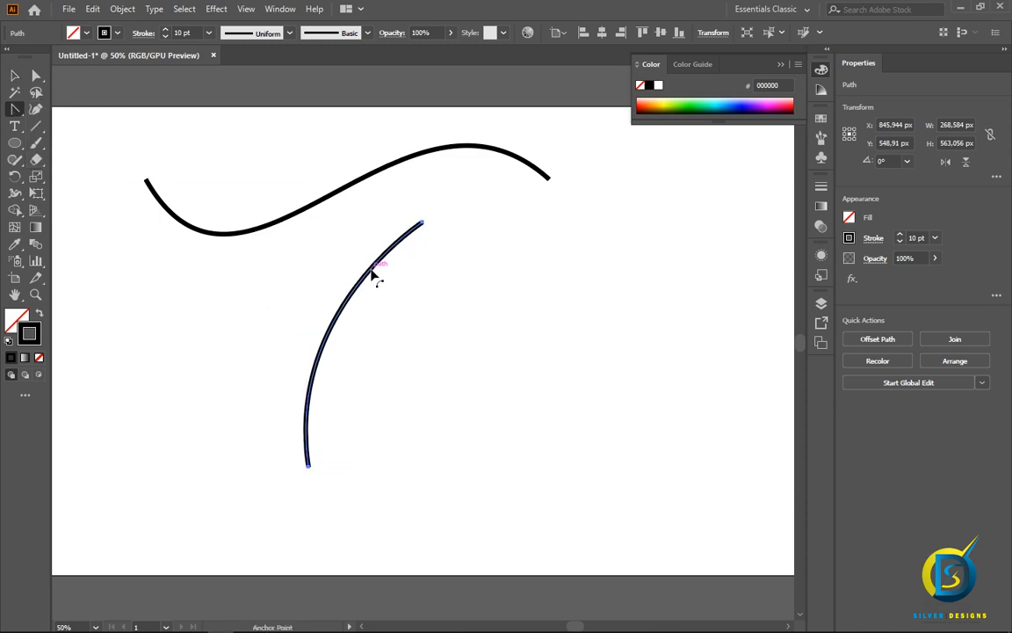
{"action": "left_click_drag", "start_coordinate": [375, 273], "coordinate": [379, 334]}
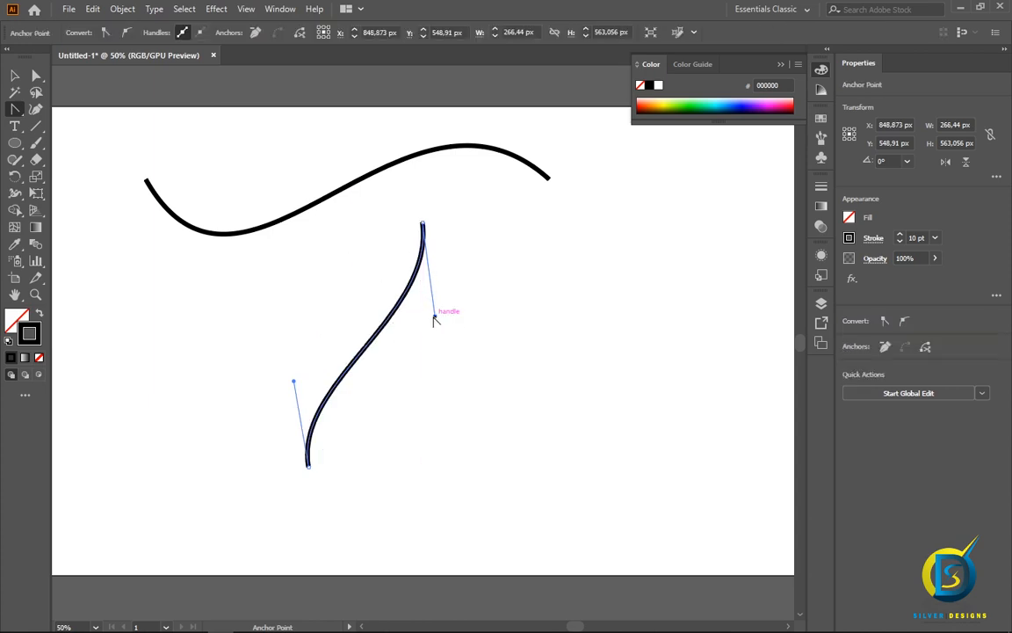
{"action": "left_click_drag", "start_coordinate": [435, 319], "coordinate": [502, 376]}
{"action": "left_click_drag", "start_coordinate": [294, 384], "coordinate": [324, 280]}
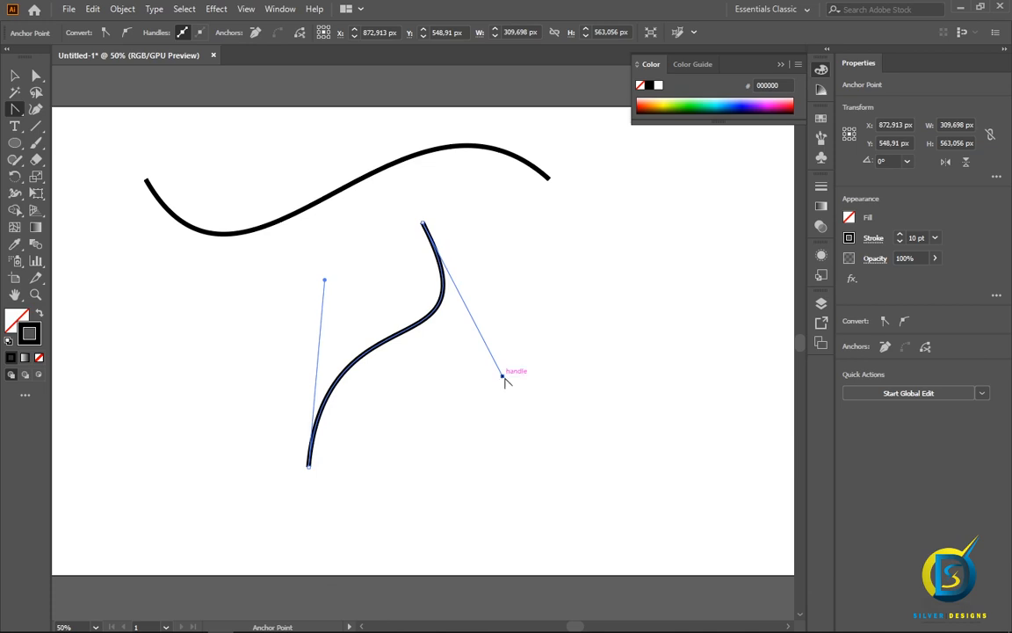
{"action": "left_click_drag", "start_coordinate": [501, 378], "coordinate": [505, 417]}
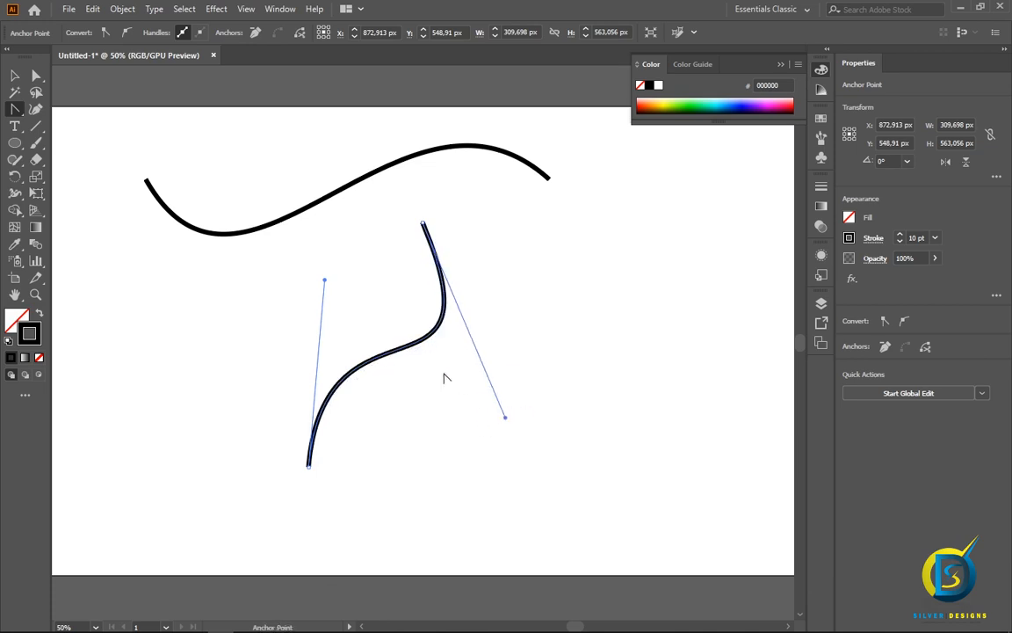
{"action": "left_click_drag", "start_coordinate": [324, 280], "coordinate": [249, 309]}
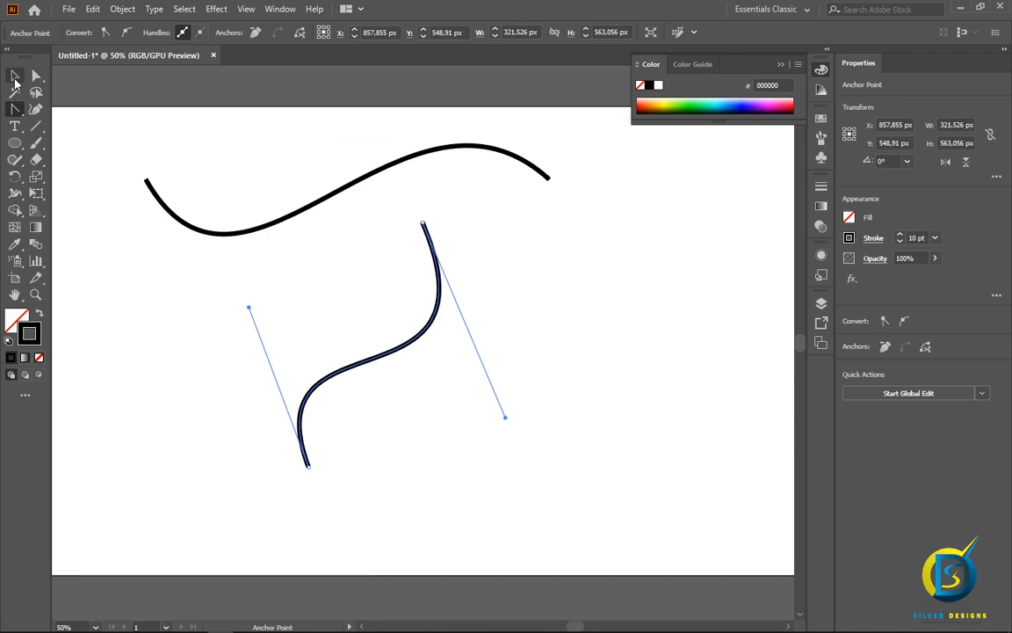
{"action": "left_click", "coordinate": [15, 80]}
{"action": "left_click", "coordinate": [377, 310]}
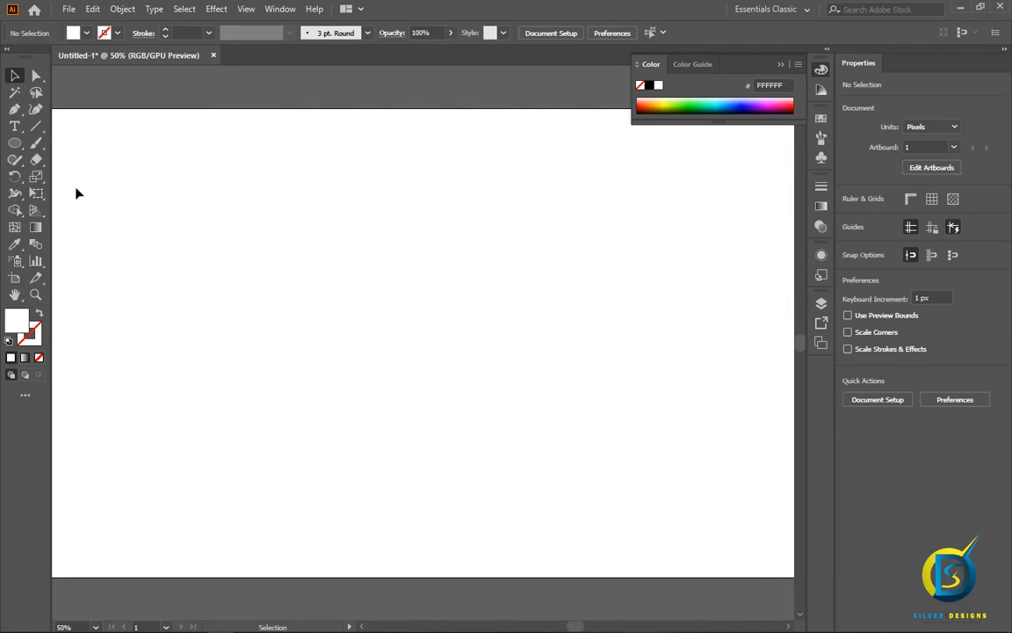
- Add the point text "3D" on the empty artboard
{"action": "left_click", "coordinate": [14, 126]}
{"action": "left_click", "coordinate": [352, 312]}
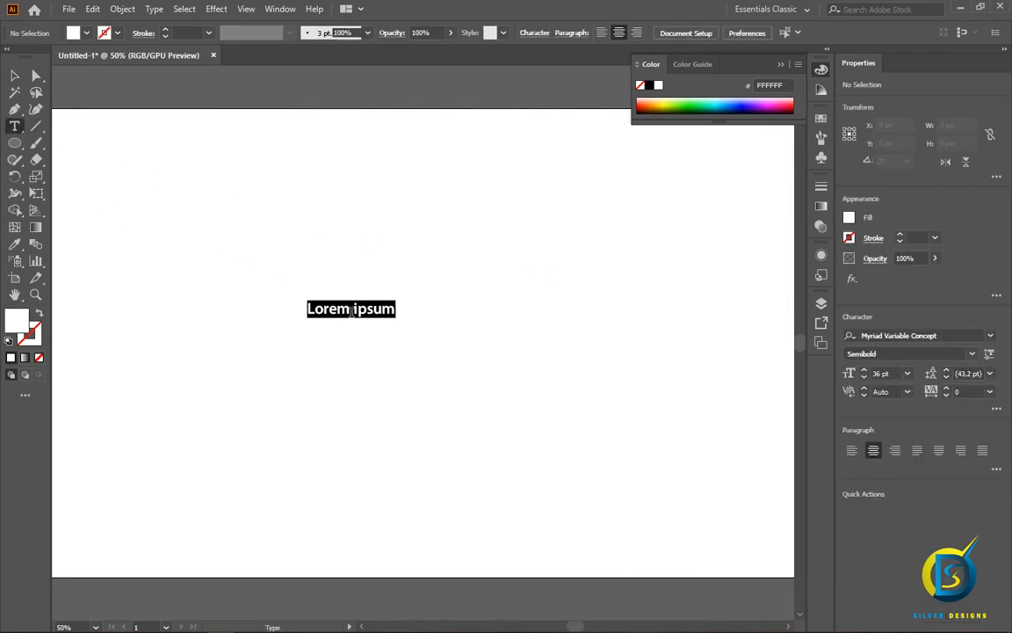
{"action": "type", "text": "3D"}
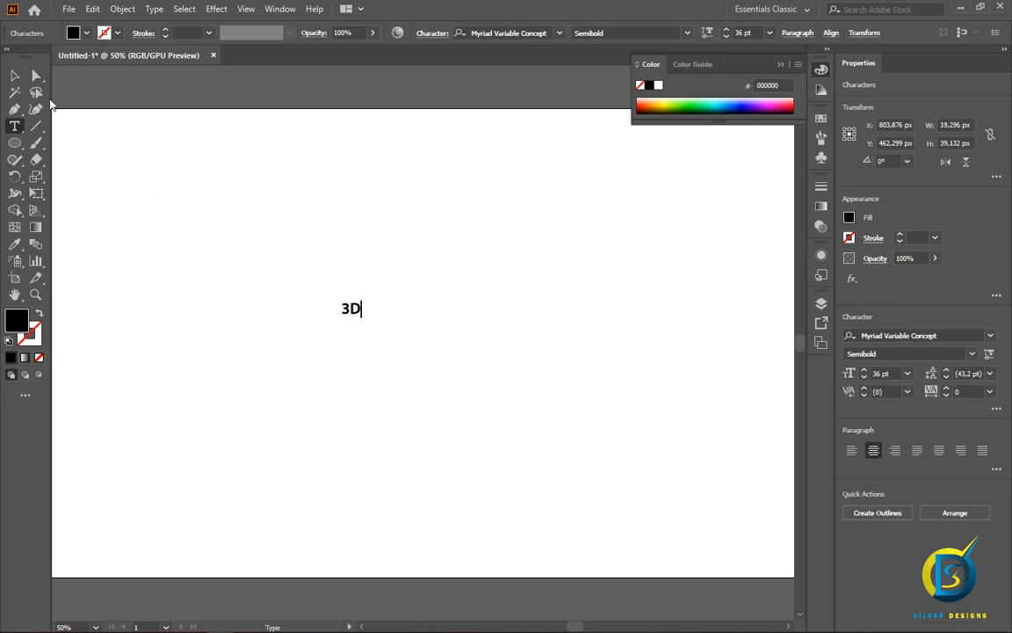
{"action": "left_click", "coordinate": [14, 76]}
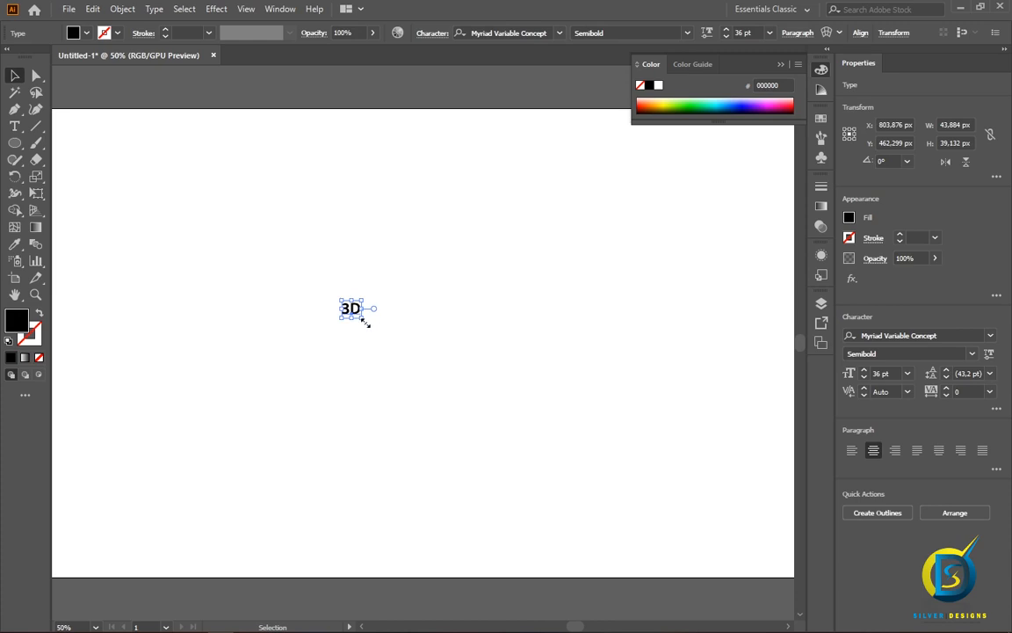
- Enlarge the "3D" text to about 666 × 594 px and position it near the middle of the artboard
{"action": "left_click_drag", "start_coordinate": [363, 320], "coordinate": [669, 546]}
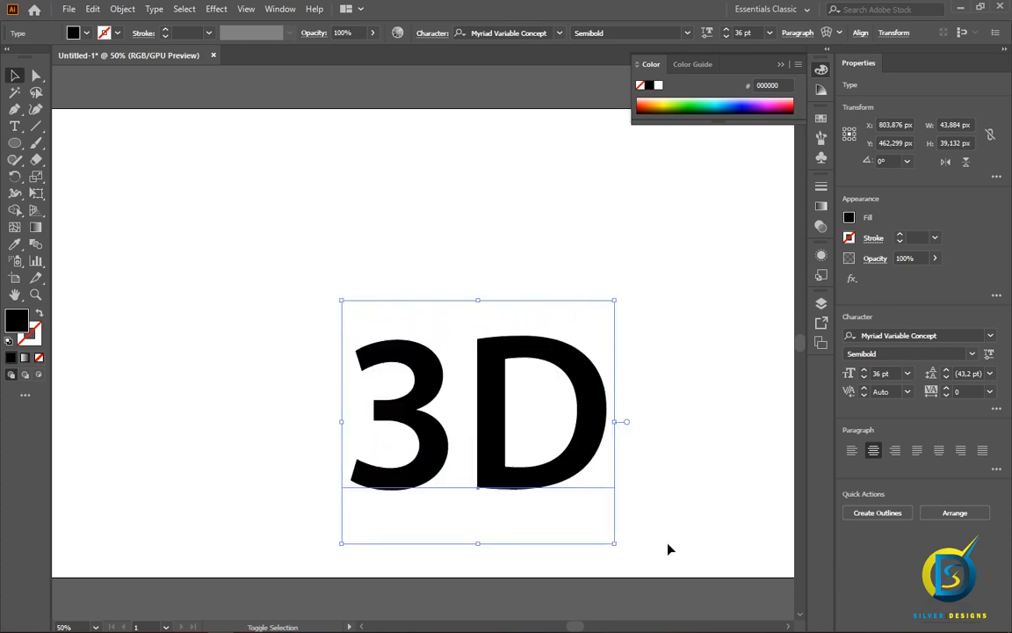
{"action": "left_click_drag", "start_coordinate": [486, 443], "coordinate": [448, 353]}
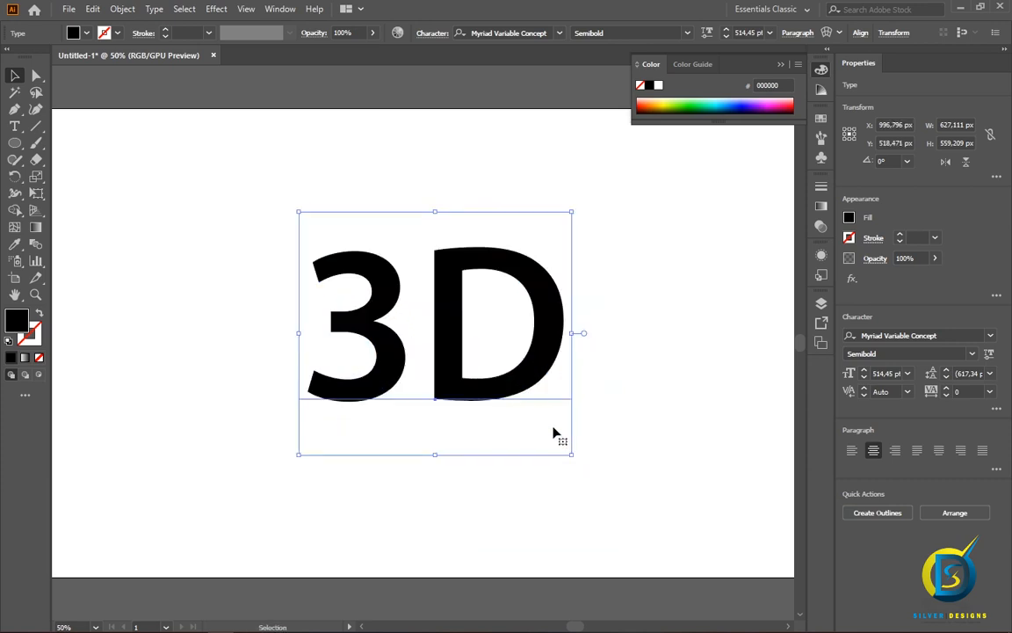
{"action": "left_click_drag", "start_coordinate": [571, 454], "coordinate": [589, 469]}
{"action": "left_click_drag", "start_coordinate": [470, 363], "coordinate": [447, 344]}
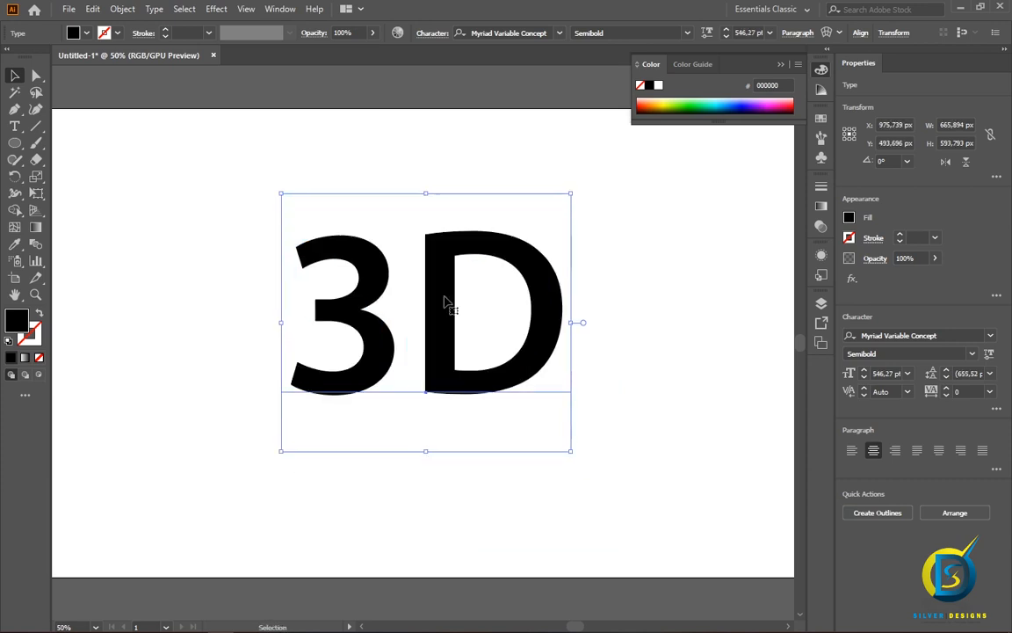
- Give the "3D" text a blue 0000FF fill and a 2 pt orange stroke
{"action": "left_click", "coordinate": [848, 217]}
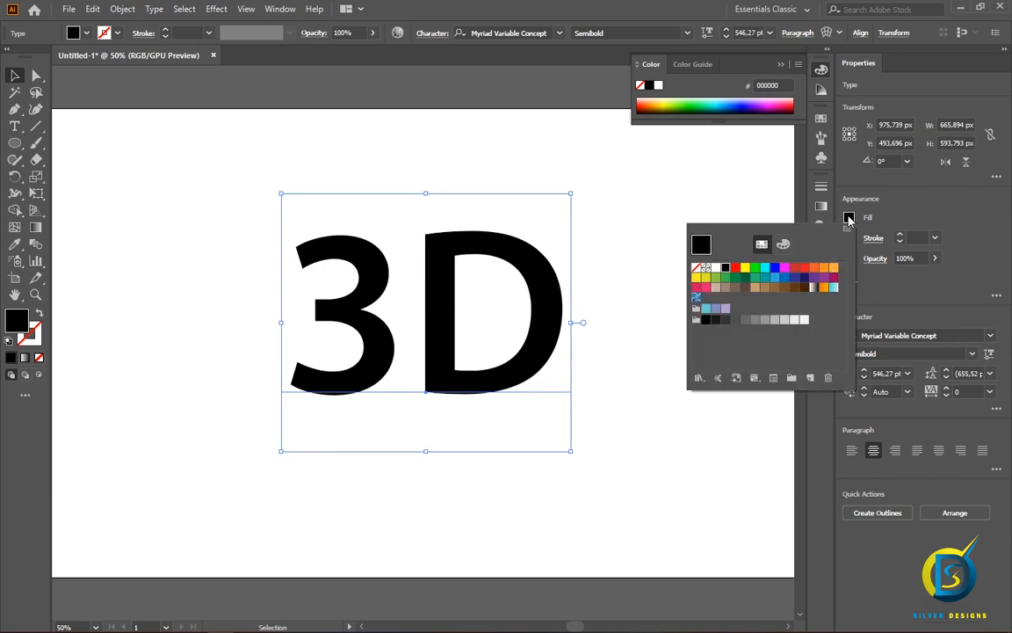
{"action": "left_click", "coordinate": [773, 272]}
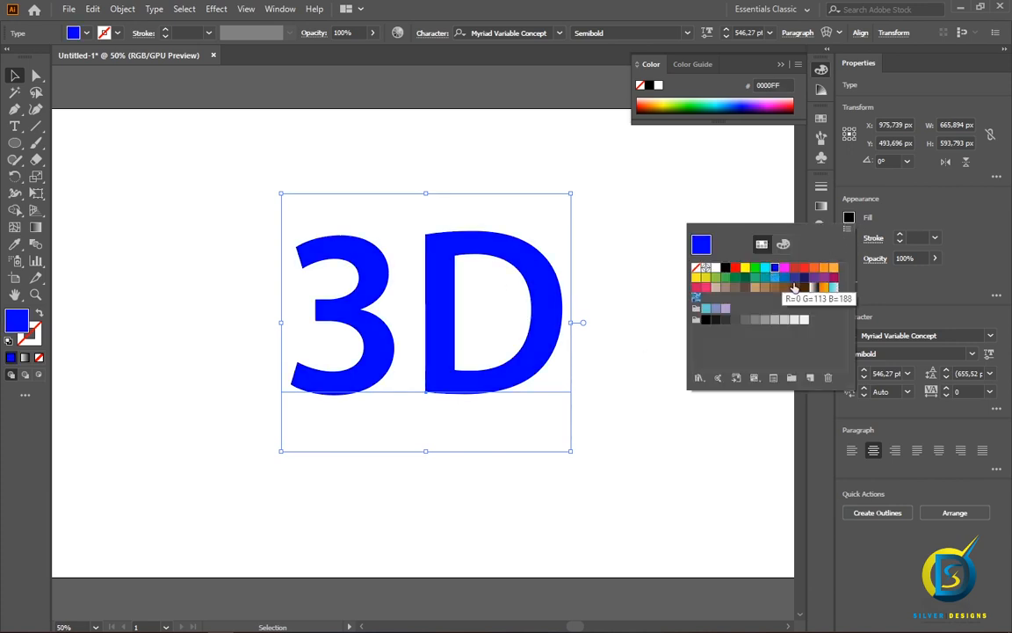
{"action": "left_click", "coordinate": [849, 238]}
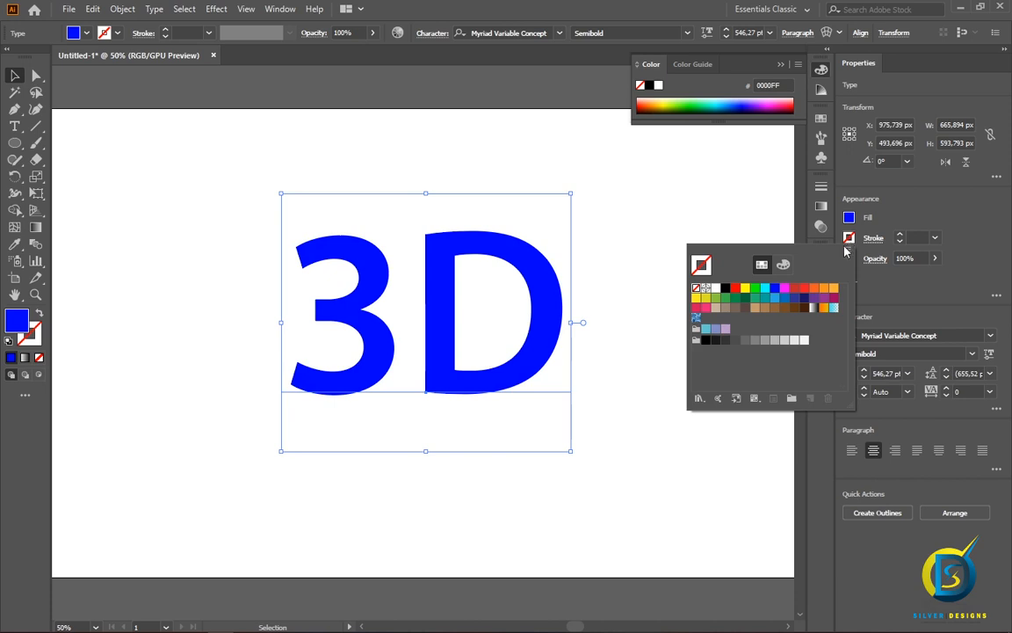
{"action": "left_click", "coordinate": [815, 290]}
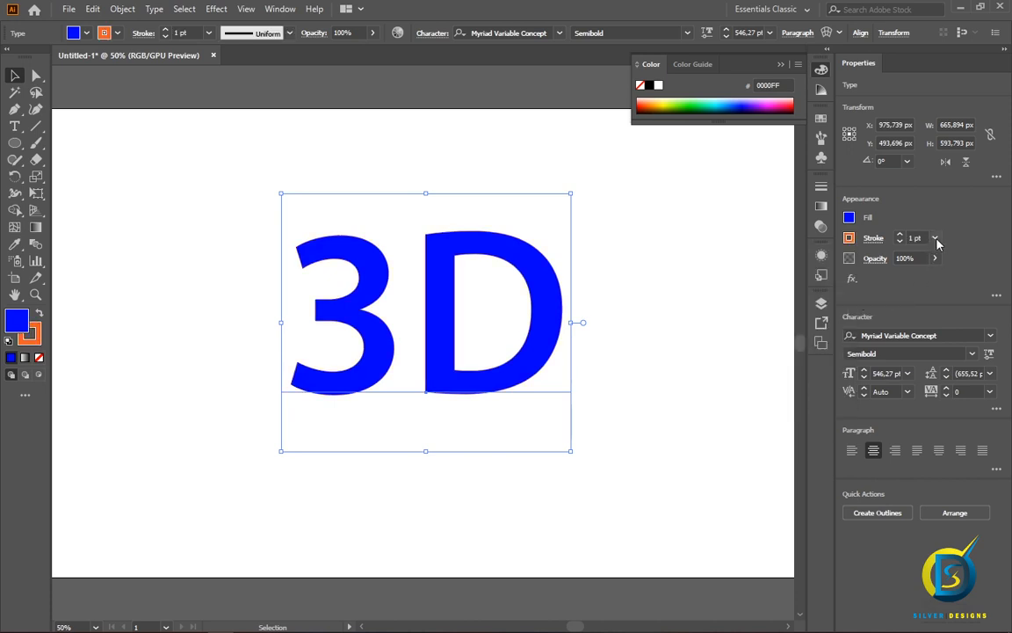
{"action": "left_click", "coordinate": [935, 238]}
{"action": "left_click", "coordinate": [953, 317]}
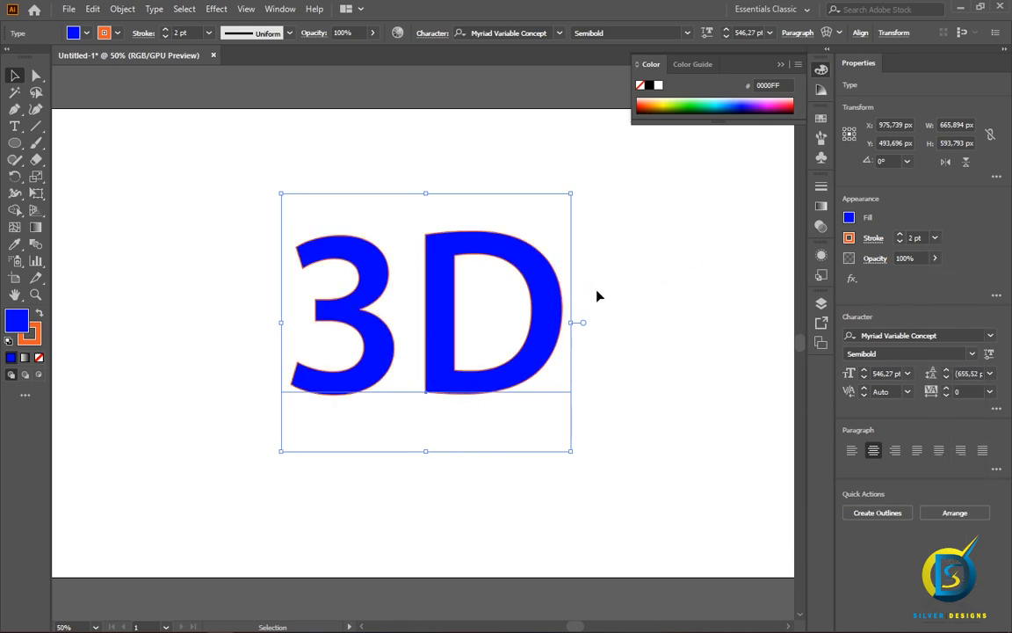
- Show the appearance attributes and compare them with the "3D" text deselected and reselected
{"action": "left_click", "coordinate": [275, 10]}
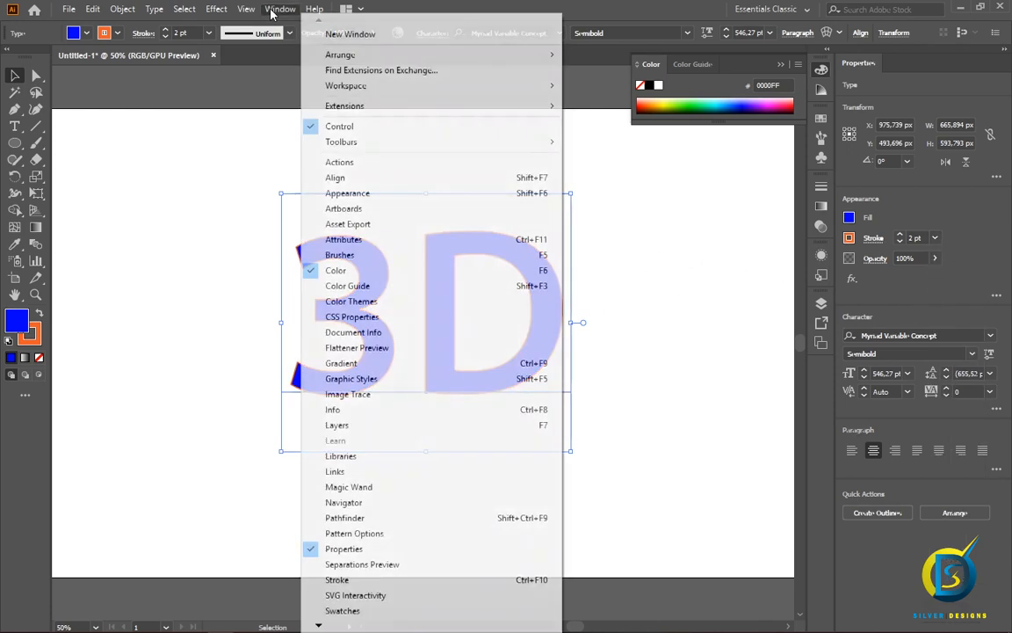
{"action": "left_click", "coordinate": [360, 194]}
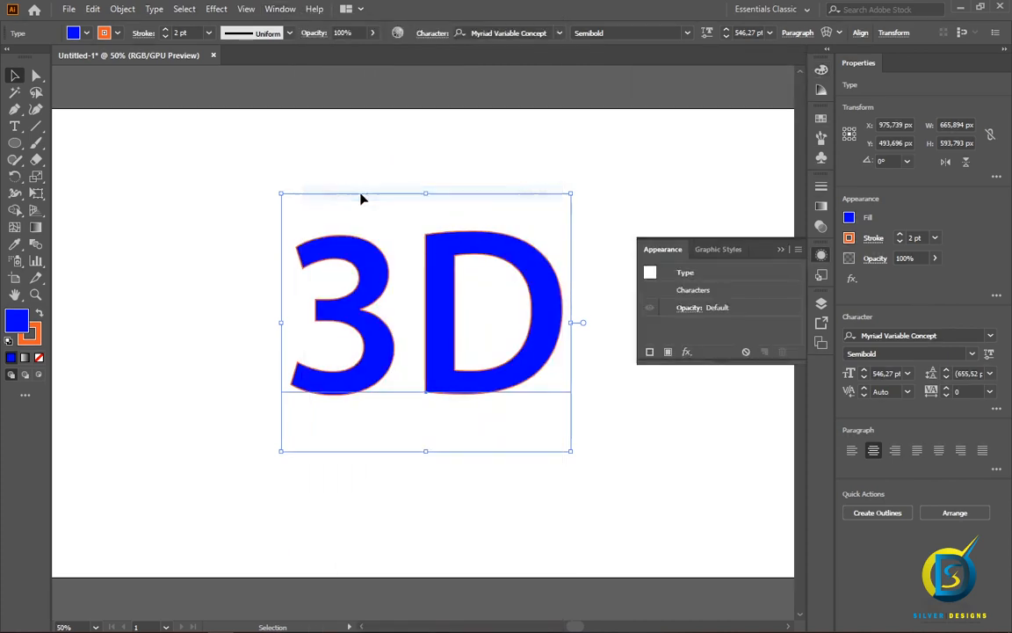
{"action": "left_click", "coordinate": [588, 171]}
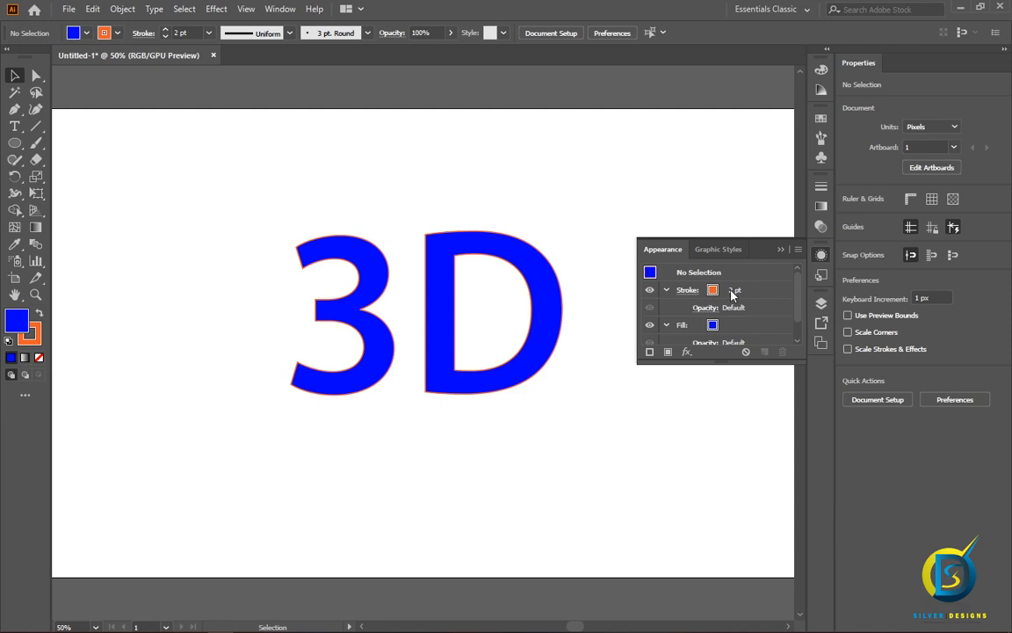
{"action": "left_click", "coordinate": [466, 249]}
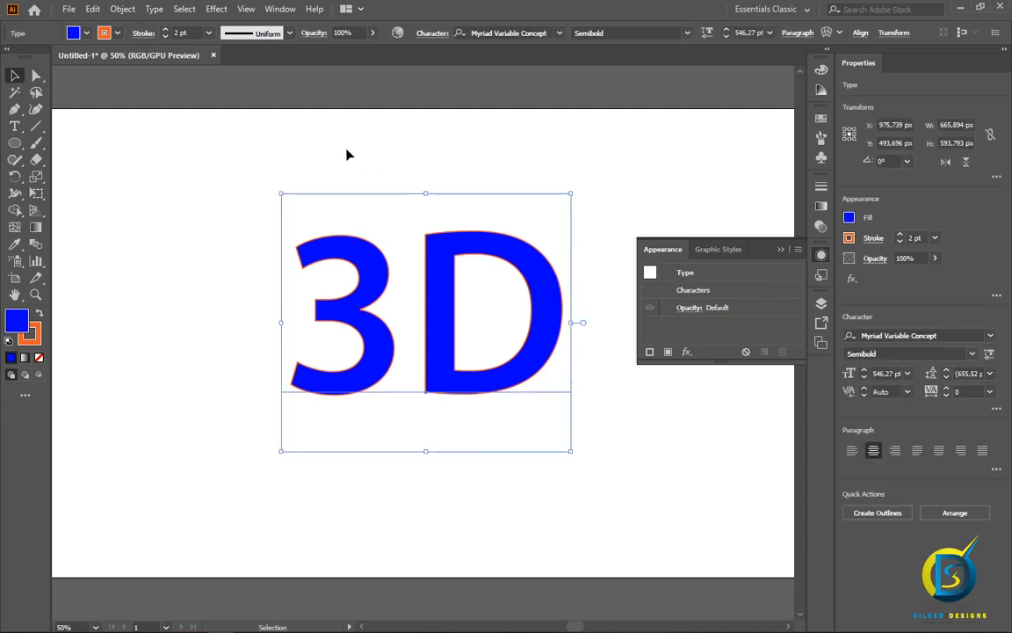
- Open 3D Extrude & Bevel for the "3D" text, enable the preview and rotate it to -1°, -40° and 0°
{"action": "left_click", "coordinate": [216, 8]}
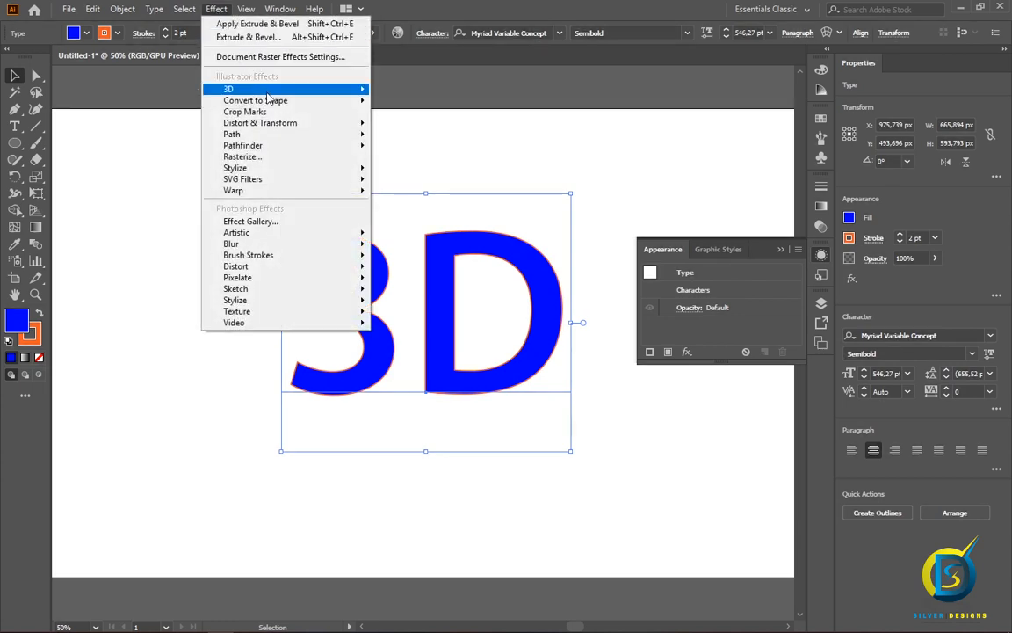
{"action": "mouse_move", "coordinate": [347, 89]}
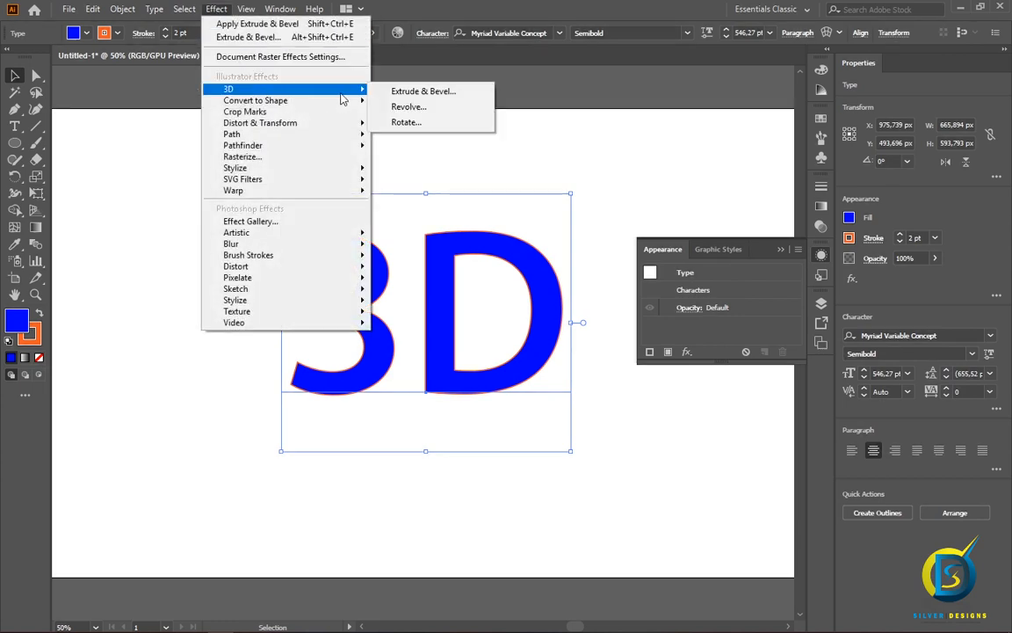
{"action": "left_click", "coordinate": [430, 94]}
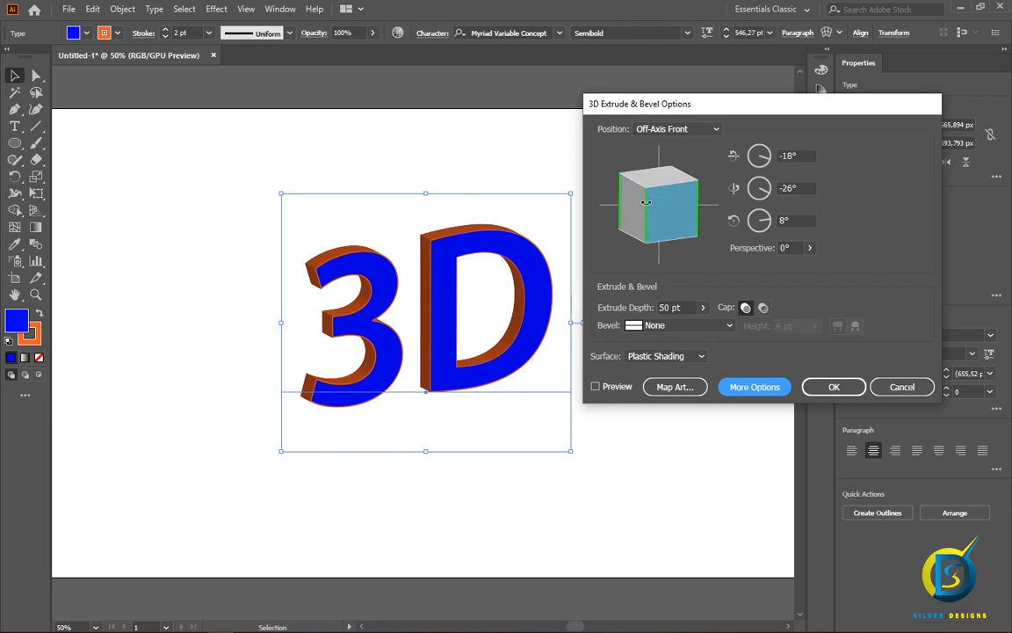
{"action": "left_click_drag", "start_coordinate": [659, 205], "coordinate": [667, 203]}
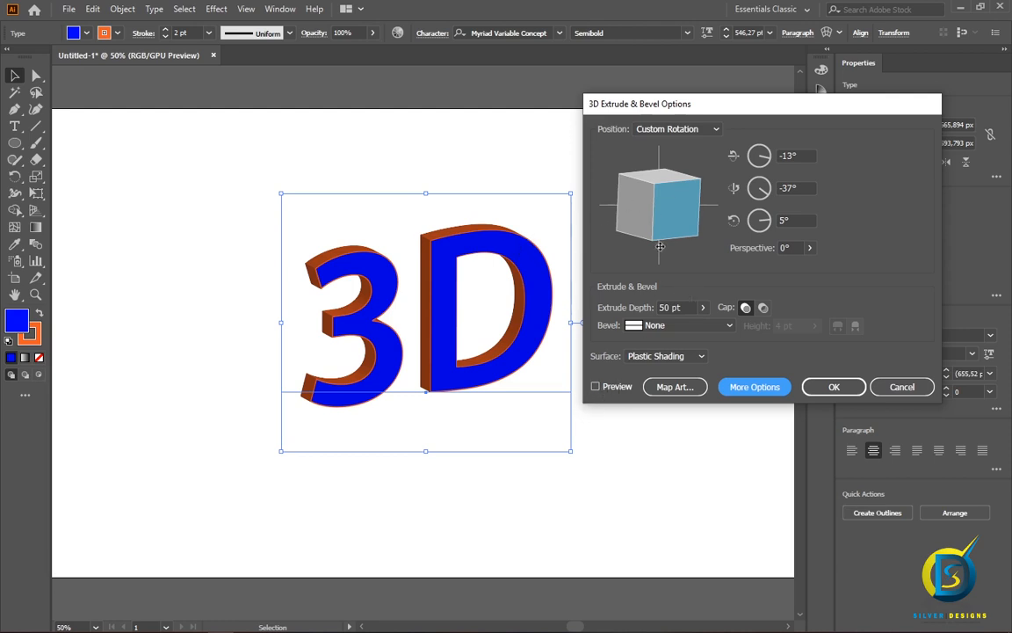
{"action": "left_click", "coordinate": [596, 387]}
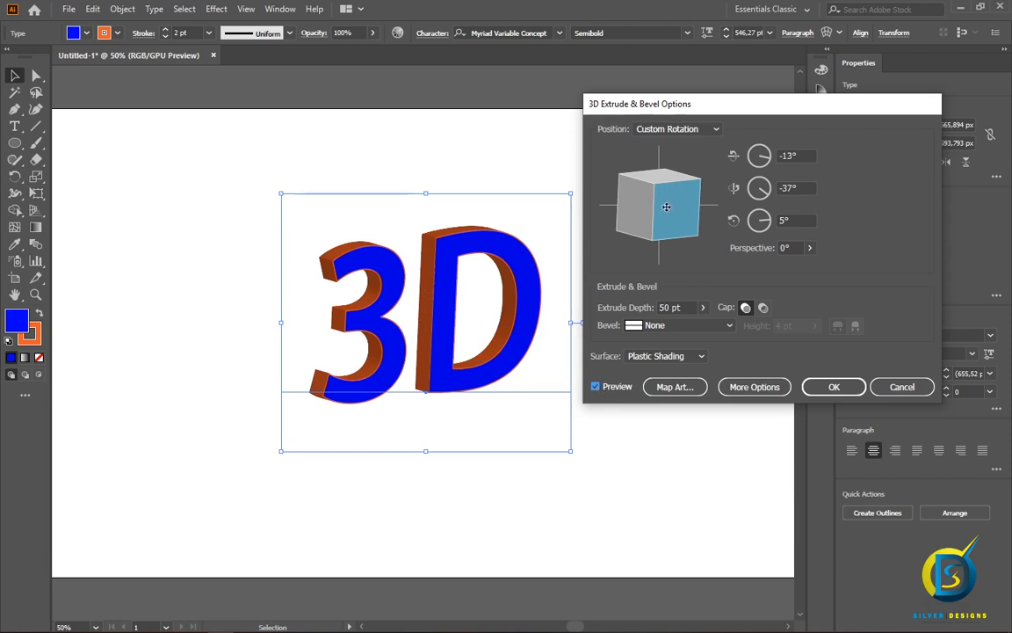
{"action": "left_click_drag", "start_coordinate": [667, 205], "coordinate": [668, 198]}
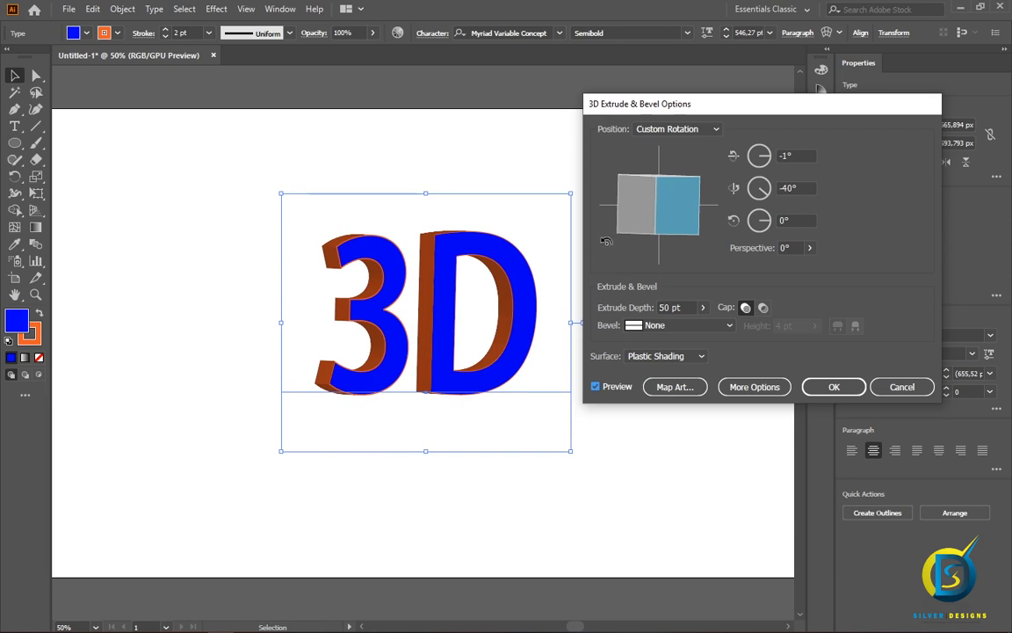
- Set the extrude depth of the "3D" text to 79 pt after trying larger depths
{"action": "left_click", "coordinate": [703, 307]}
{"action": "left_click_drag", "start_coordinate": [652, 326], "coordinate": [654, 326]}
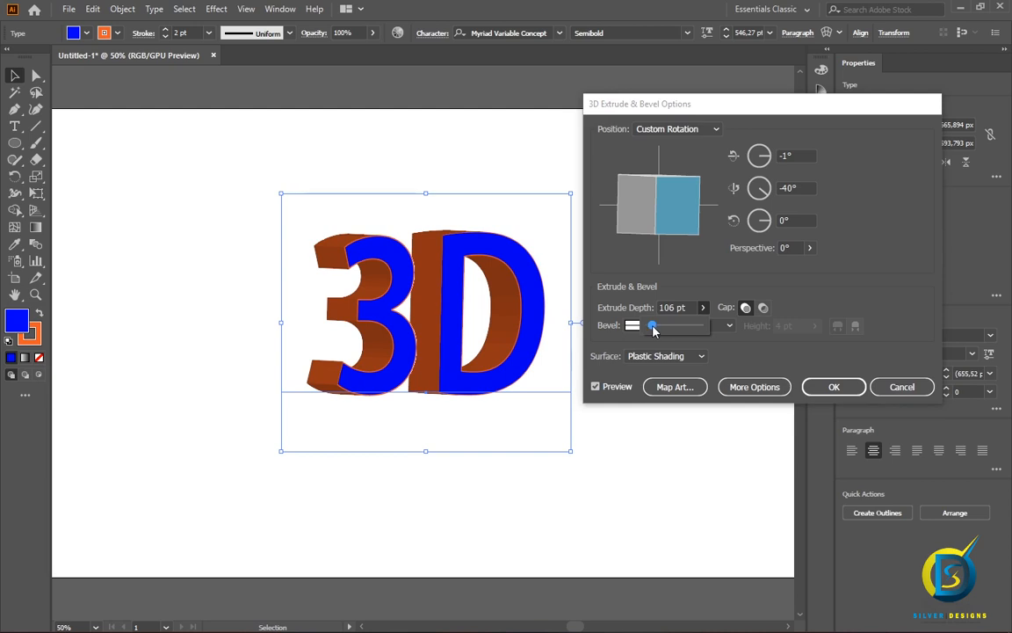
{"action": "left_click_drag", "start_coordinate": [655, 326], "coordinate": [653, 309]}
{"action": "type", "text": "7"}
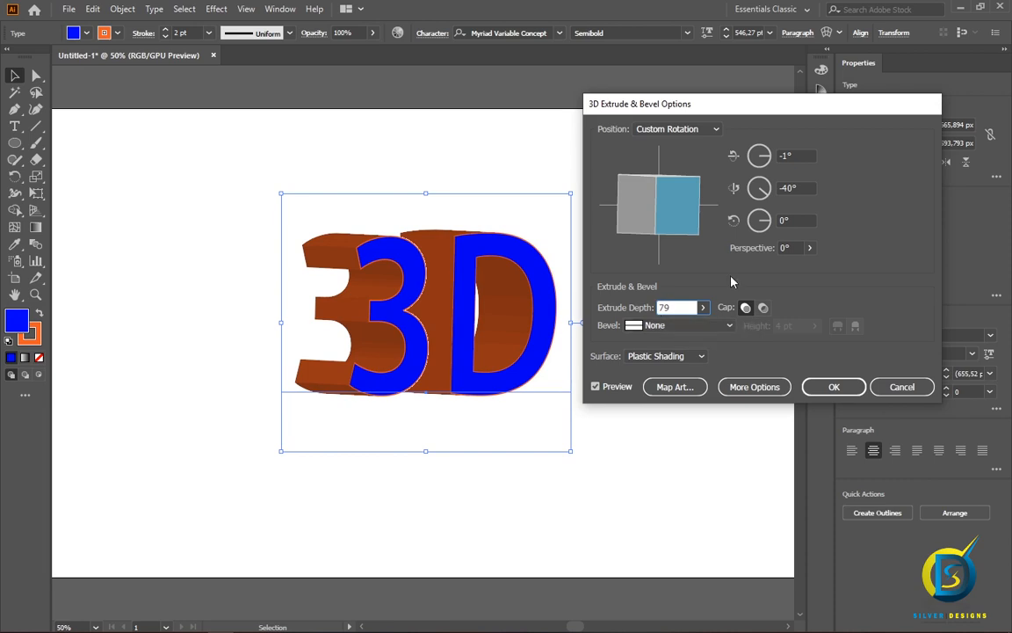
{"action": "type", "text": "9"}
{"action": "key", "text": "Tab"}
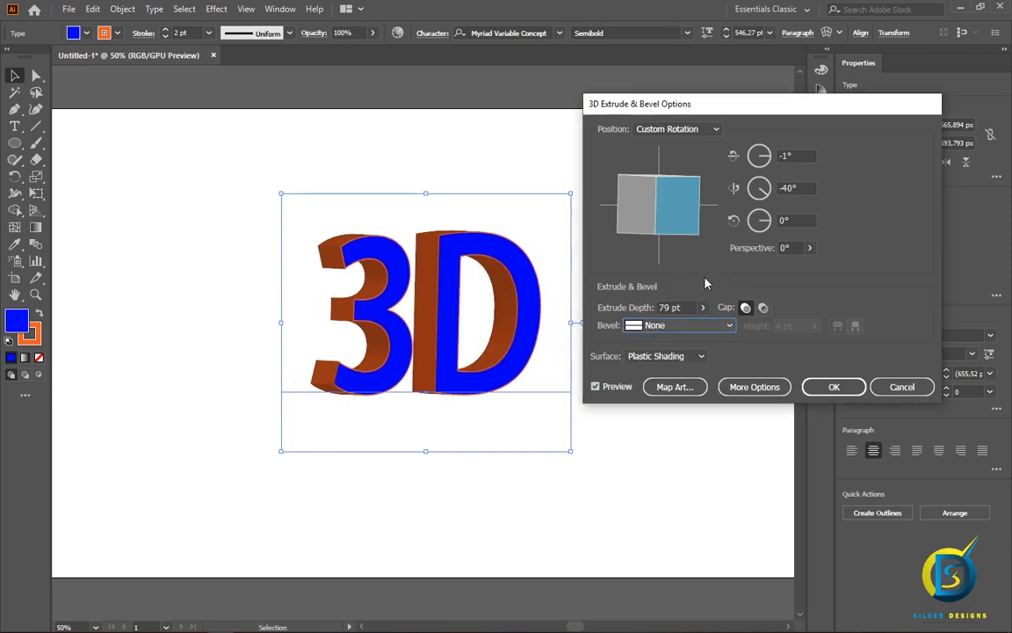
- Choose None as the extrusion's bevel and examine the available surface shading types
{"action": "left_click", "coordinate": [663, 326]}
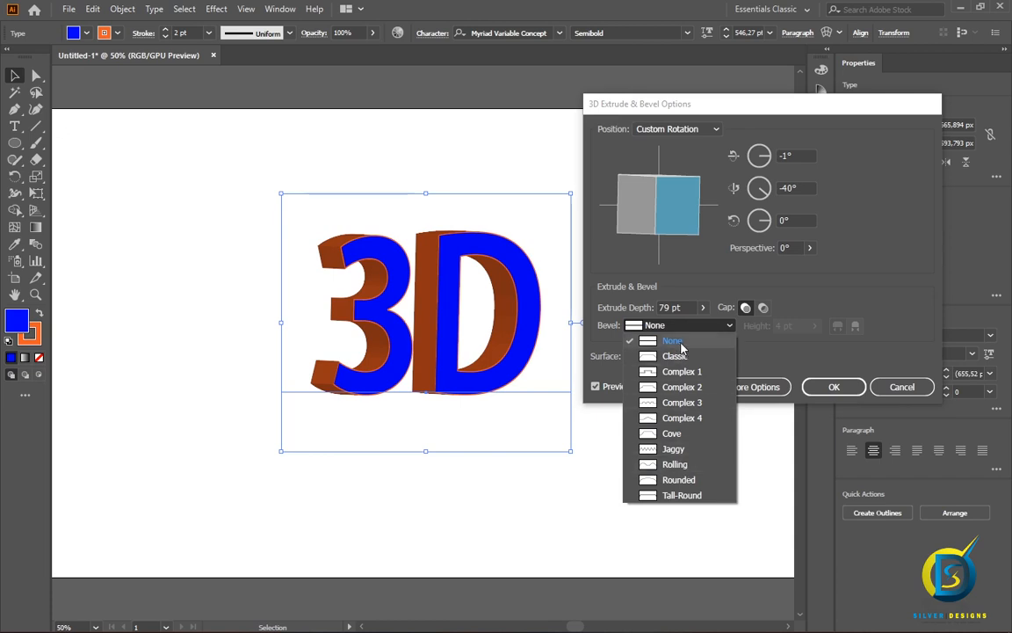
{"action": "left_click", "coordinate": [676, 342]}
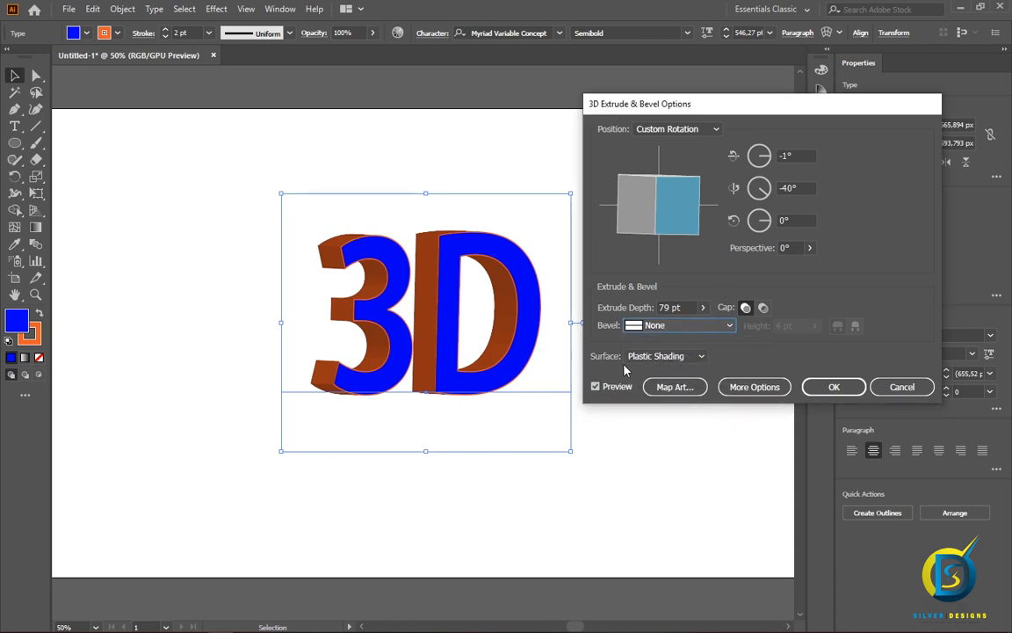
{"action": "left_click", "coordinate": [694, 356]}
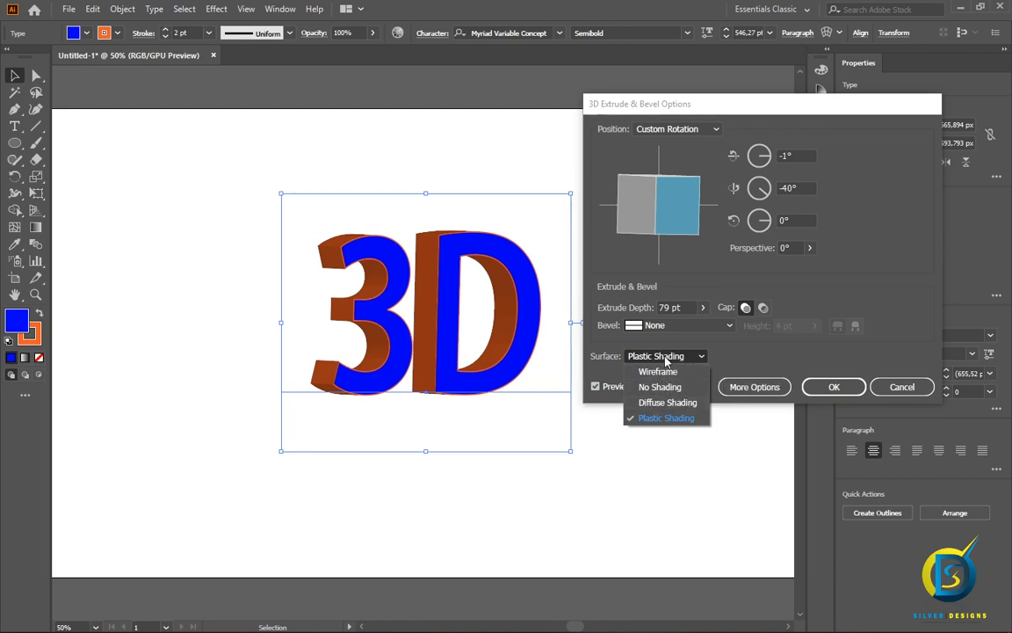
{"action": "left_click", "coordinate": [736, 359]}
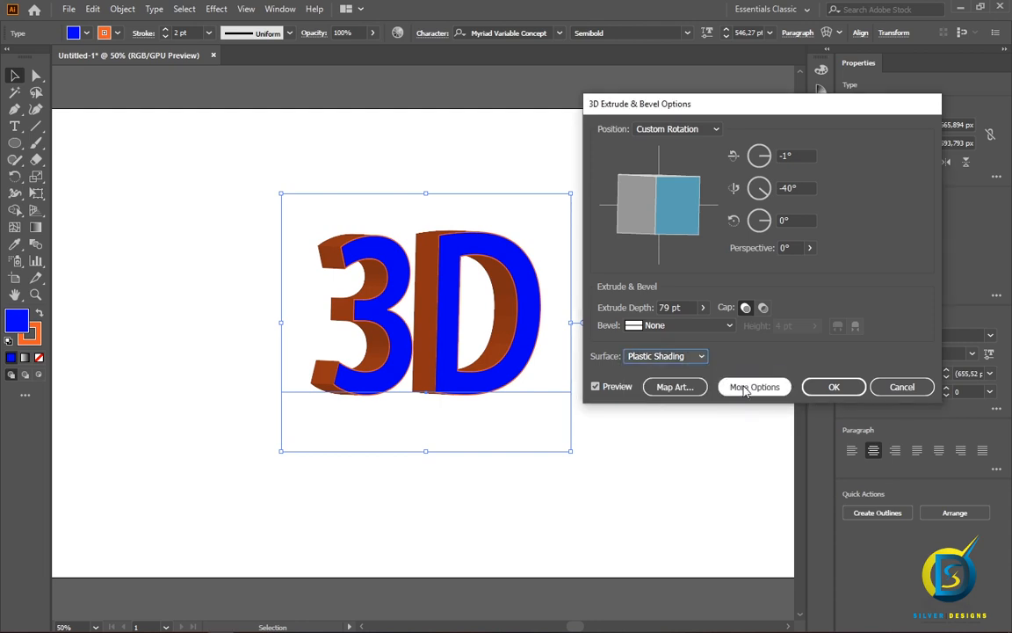
- Show the lighting options, move the light to the upper-left part of the shading sphere, and apply the extrude effect
{"action": "left_click", "coordinate": [743, 388]}
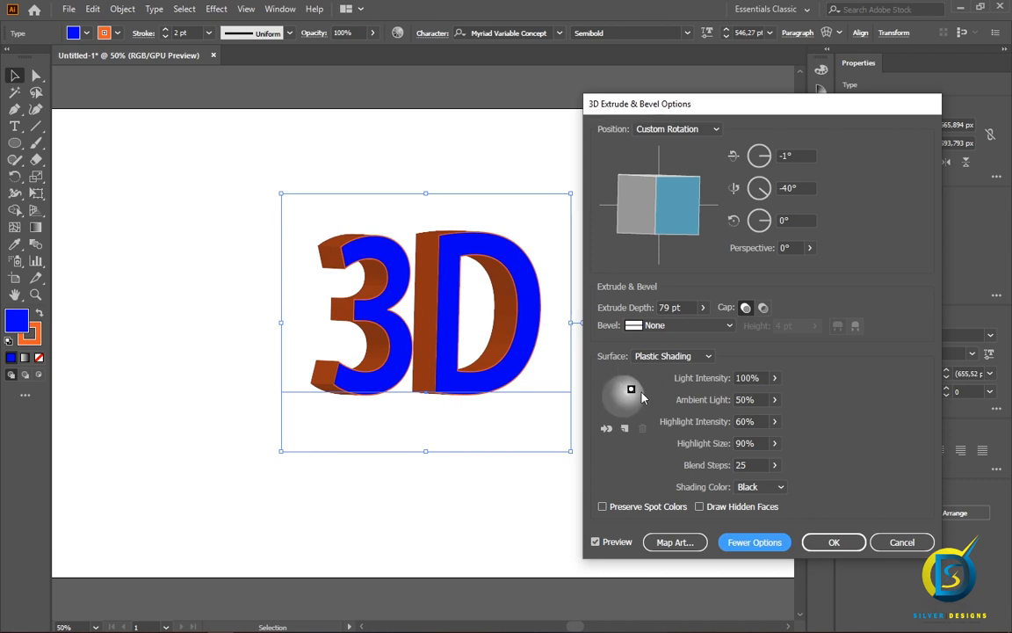
{"action": "left_click_drag", "start_coordinate": [632, 389], "coordinate": [612, 389]}
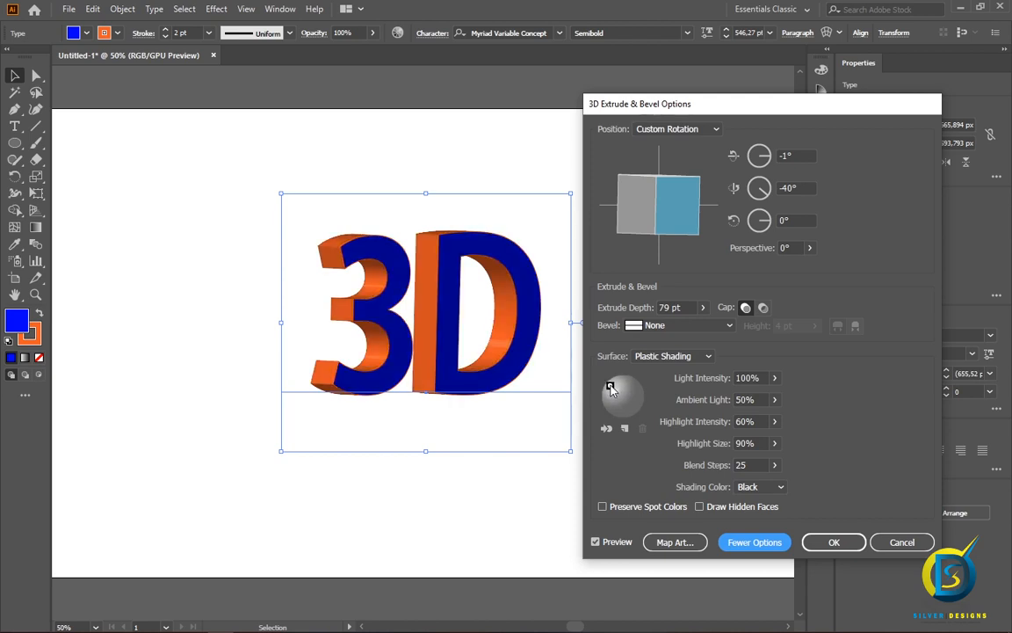
{"action": "left_click_drag", "start_coordinate": [612, 387], "coordinate": [613, 385]}
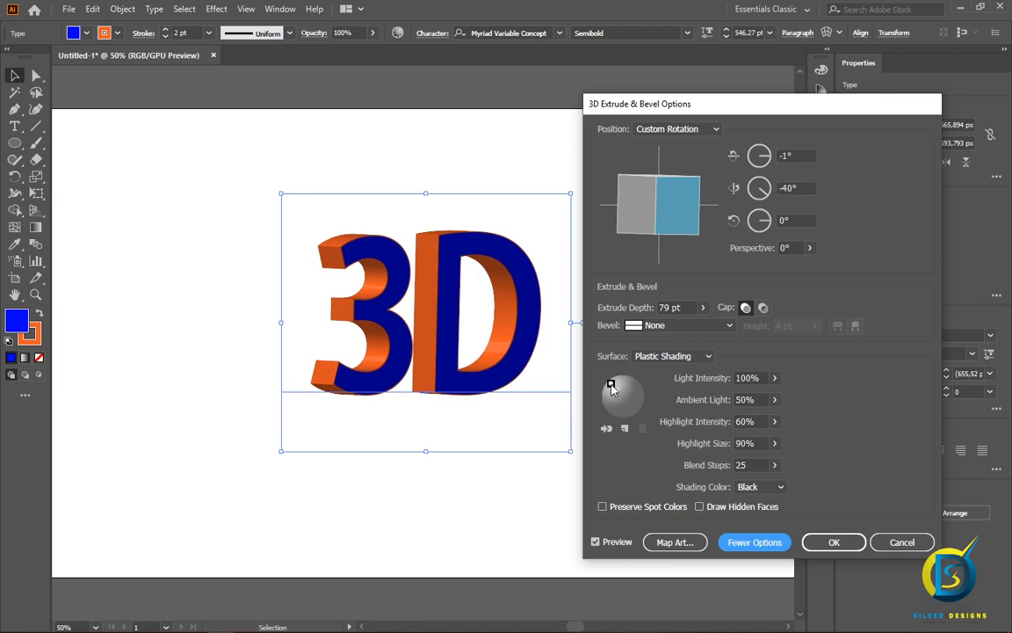
{"action": "left_click_drag", "start_coordinate": [610, 384], "coordinate": [614, 388]}
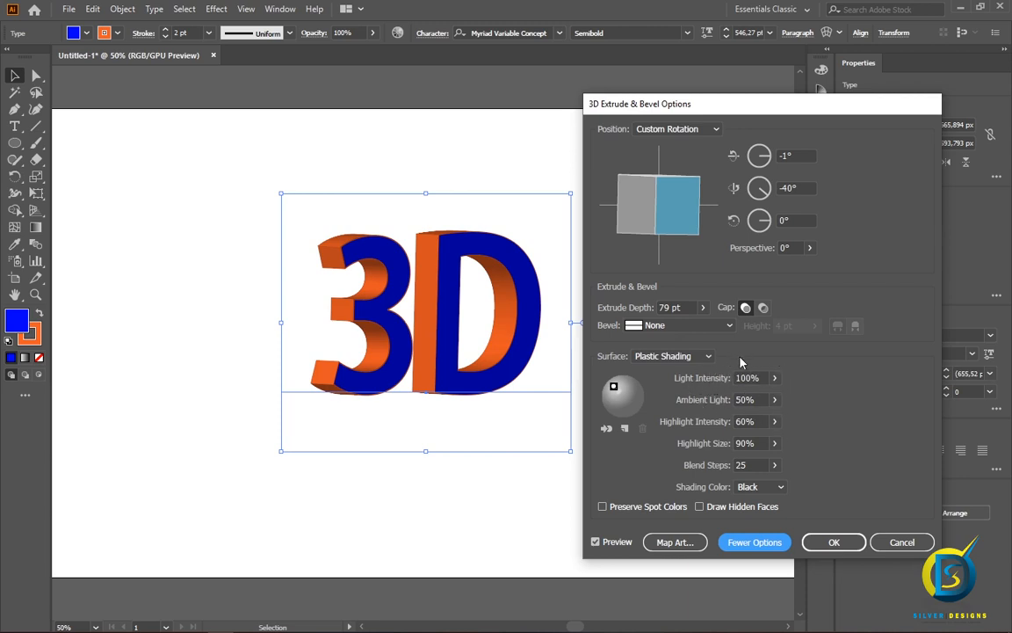
{"action": "left_click", "coordinate": [826, 545]}
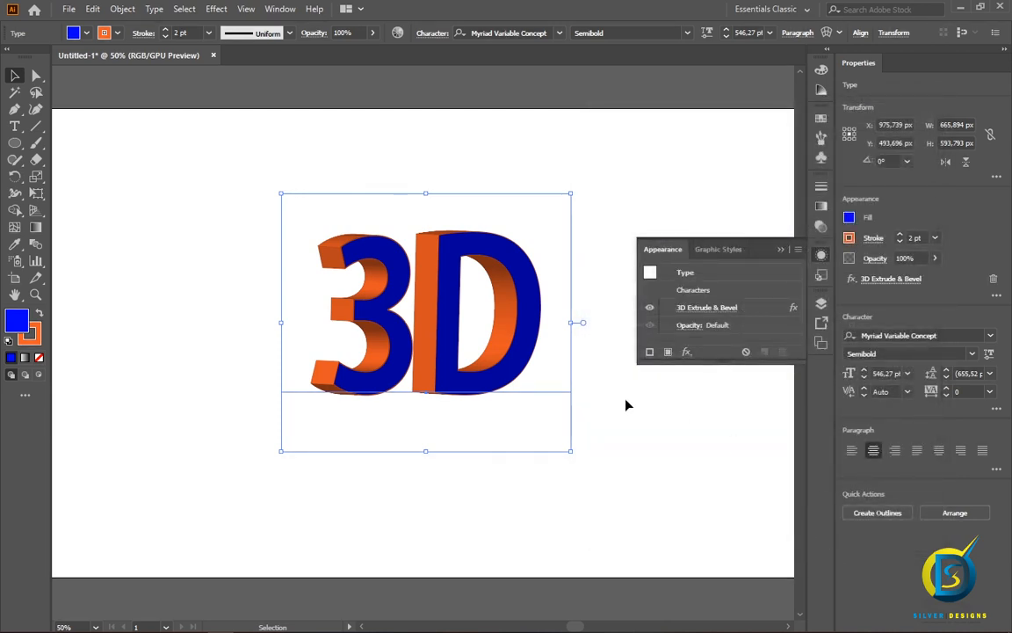
{"action": "left_click", "coordinate": [626, 405]}
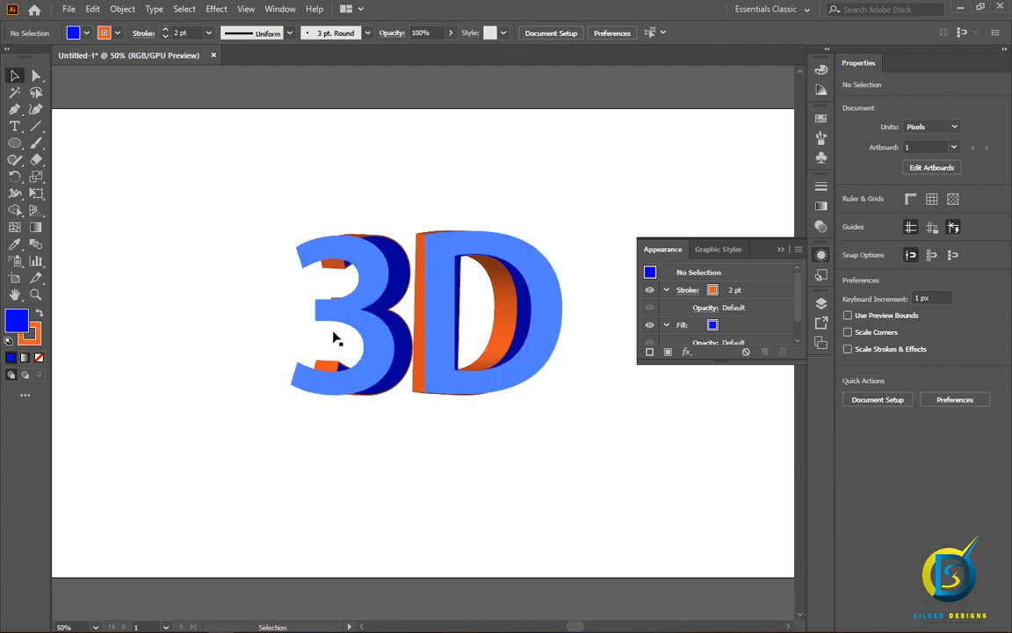
- Recolor the extruded "3D" text with a red fill and an RGB Blue stroke, then deselect it
{"action": "left_click", "coordinate": [399, 247]}
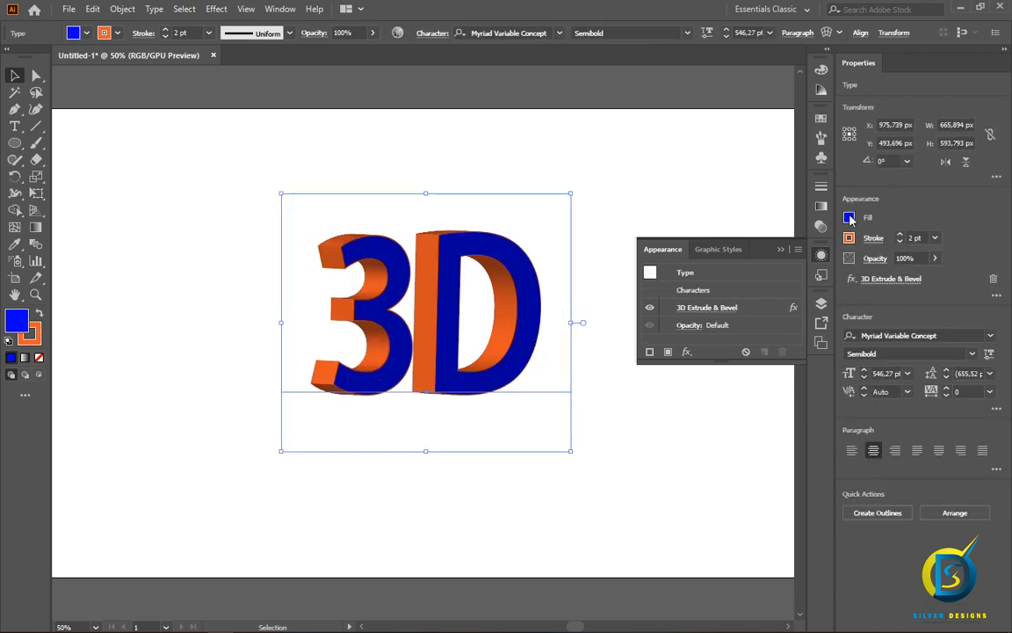
{"action": "left_click", "coordinate": [849, 218]}
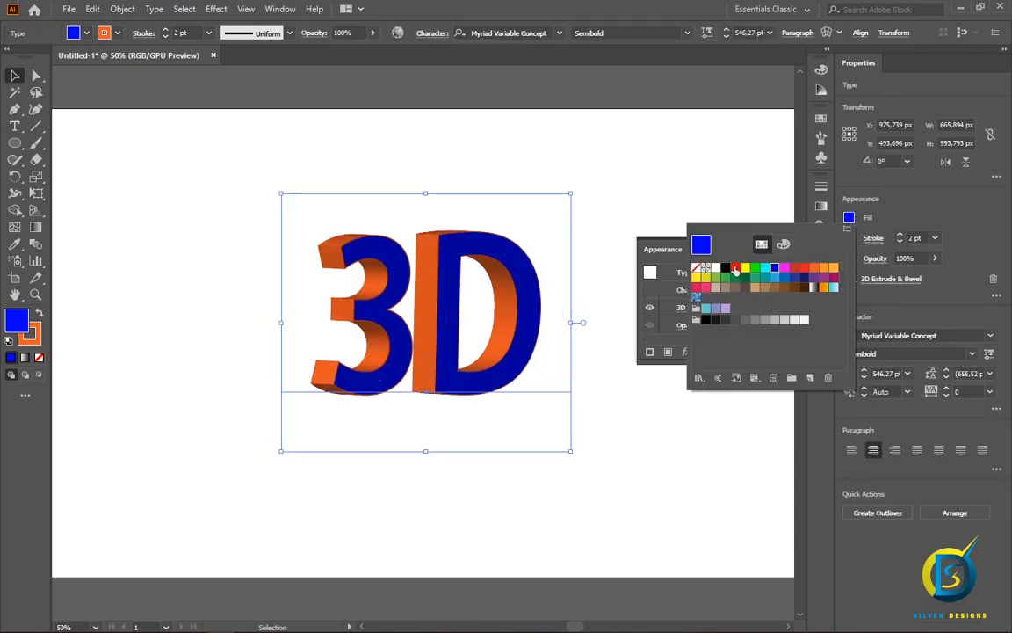
{"action": "left_click", "coordinate": [736, 268]}
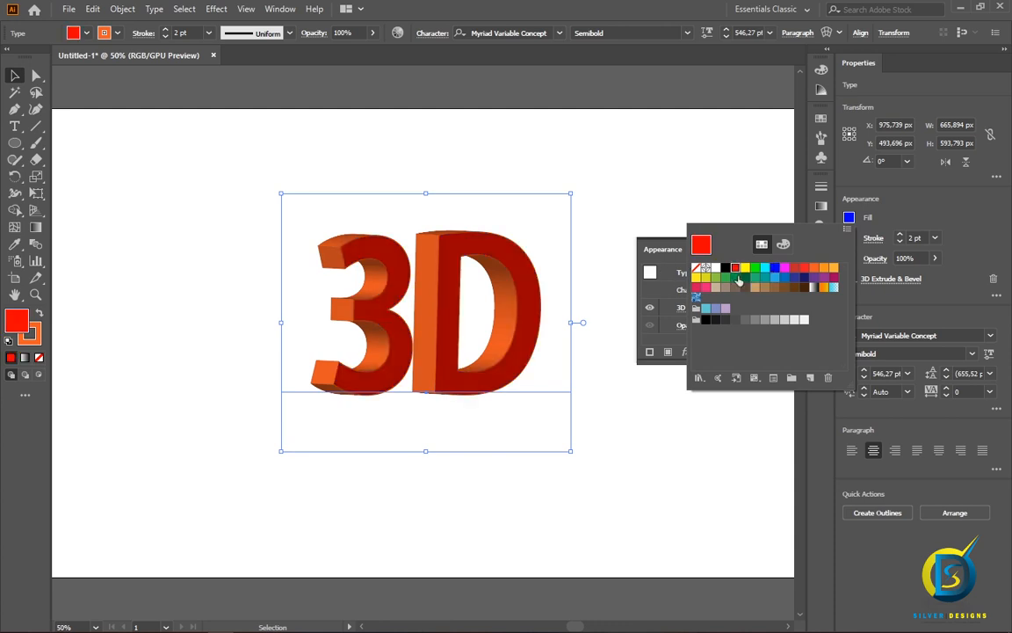
{"action": "left_click", "coordinate": [877, 247]}
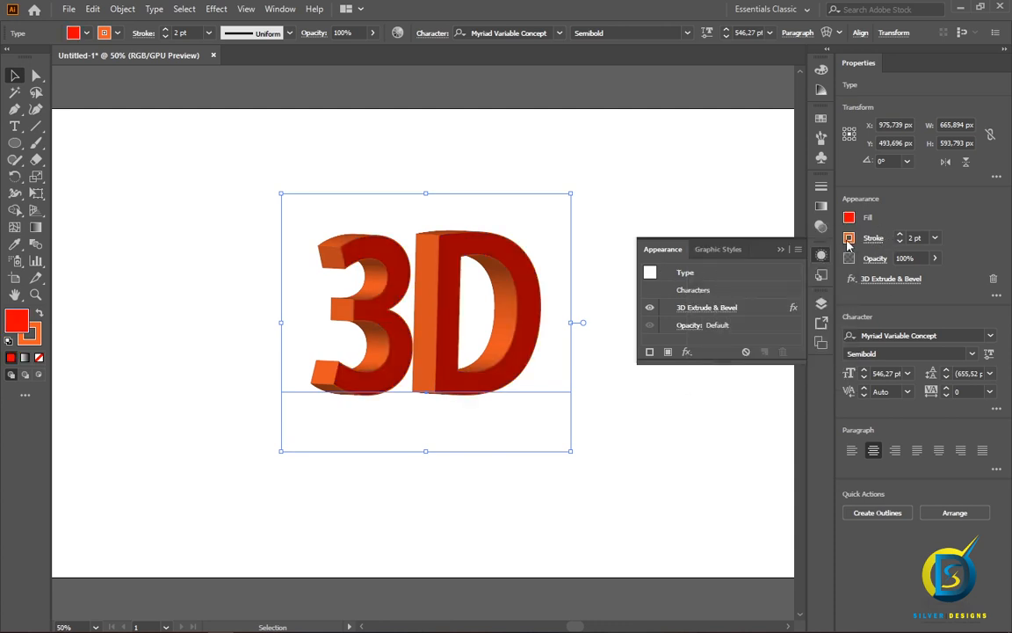
{"action": "left_click", "coordinate": [848, 239]}
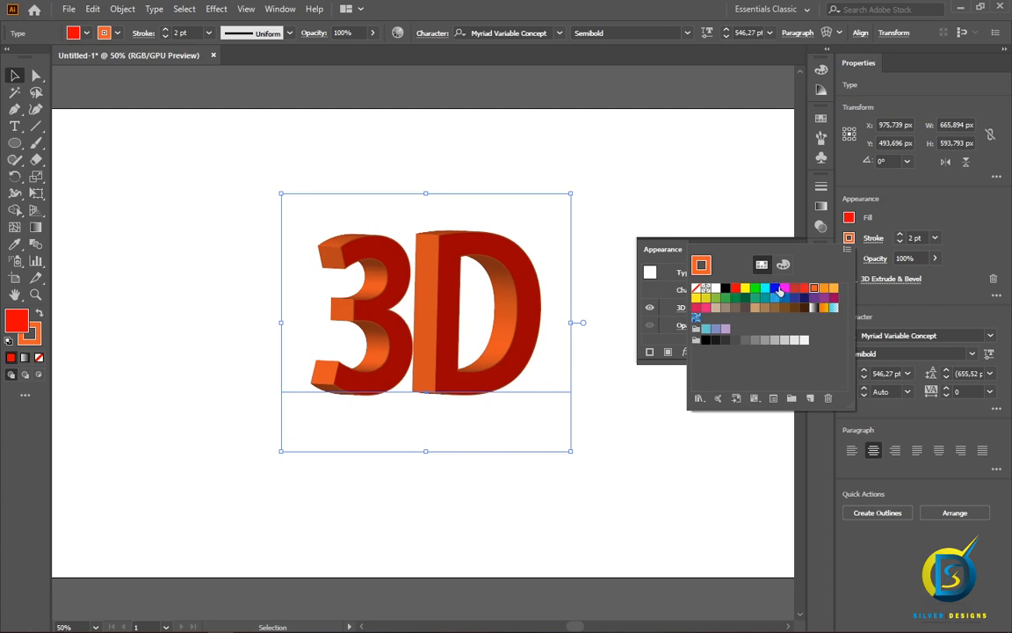
{"action": "left_click", "coordinate": [776, 289]}
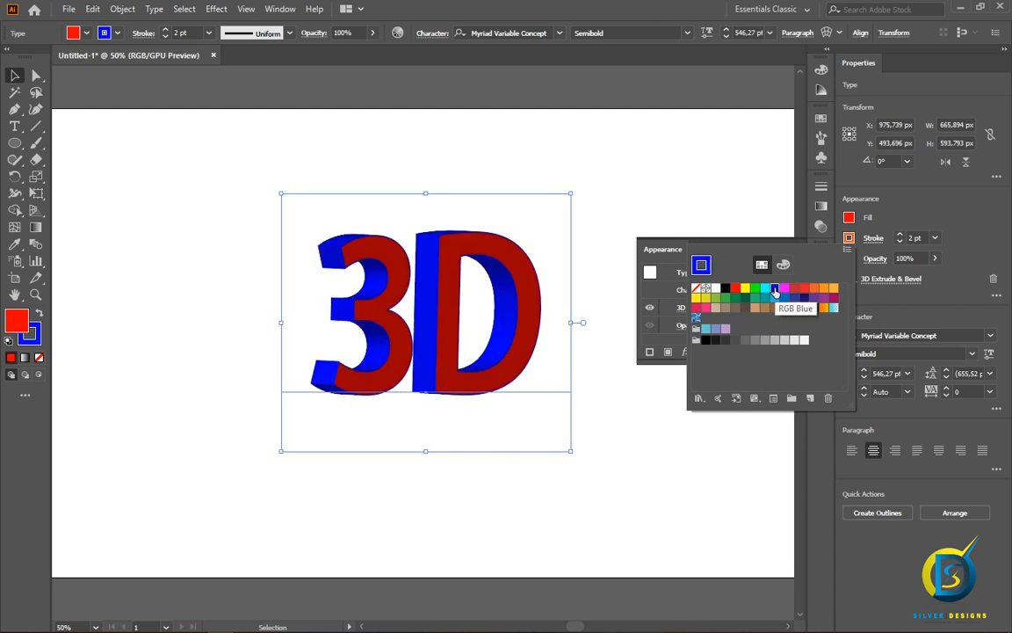
{"action": "left_click", "coordinate": [628, 178]}
{"action": "left_click", "coordinate": [638, 170]}
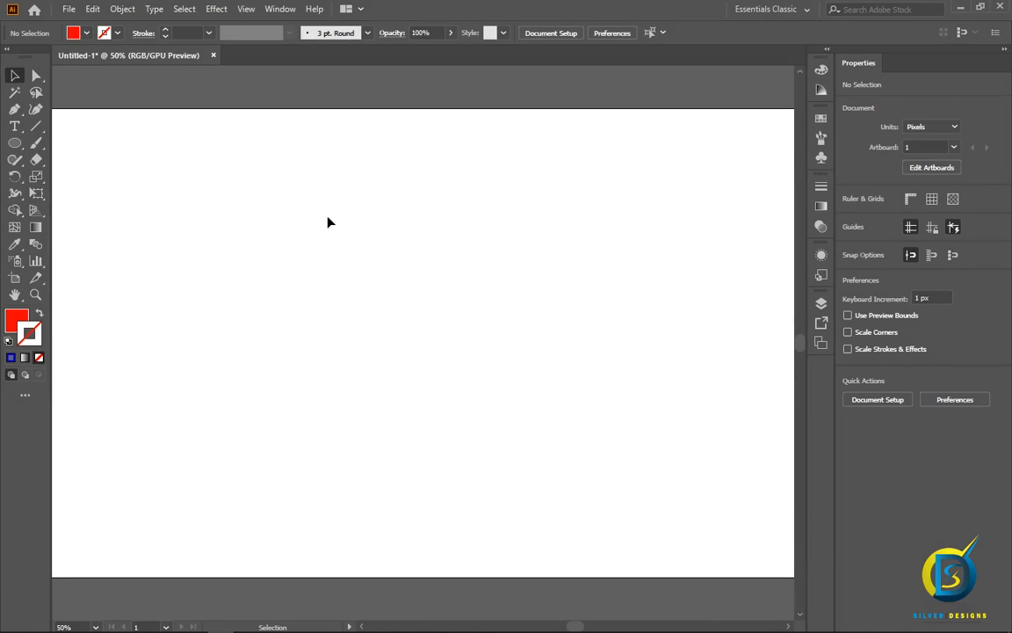
- Start an unfilled, red-stroked Pen path with a shallow arc about 167 px wide and a vertical line about 296 px down
{"action": "left_click", "coordinate": [14, 109]}
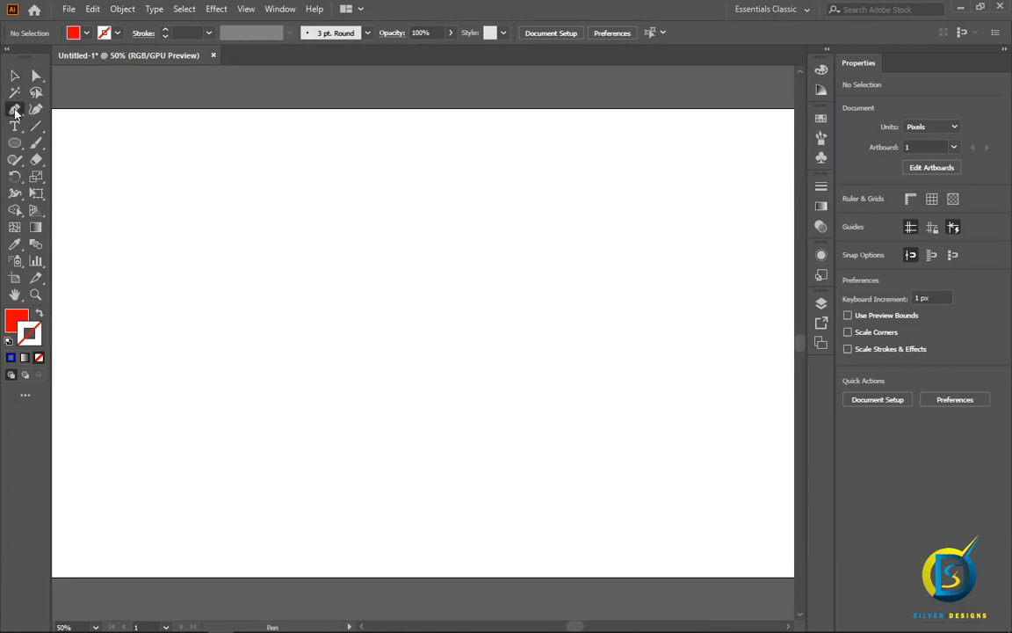
{"action": "left_click", "coordinate": [384, 207]}
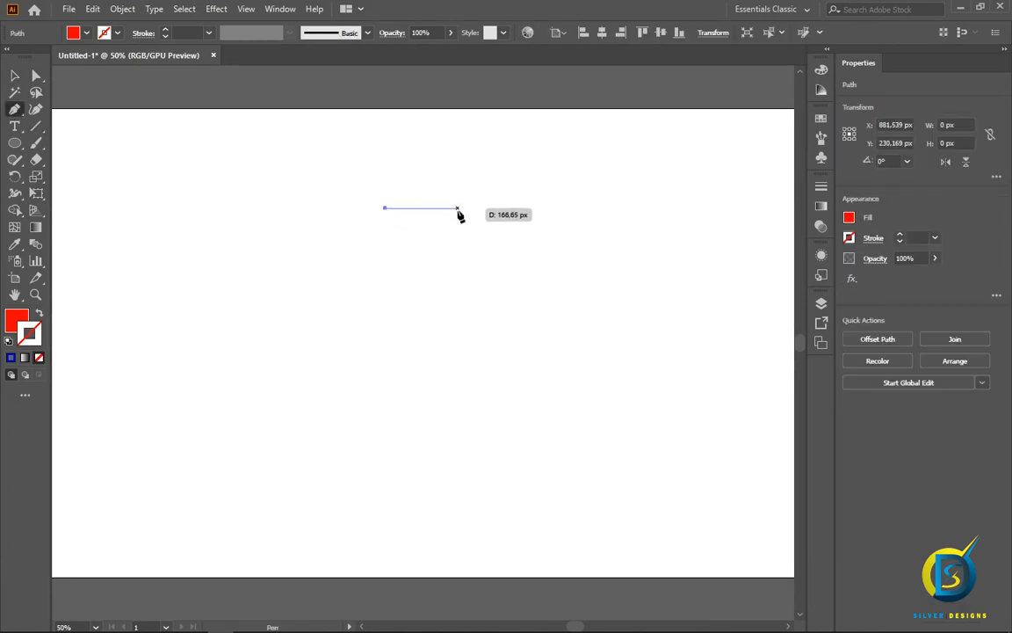
{"action": "left_click_drag", "start_coordinate": [457, 208], "coordinate": [490, 227]}
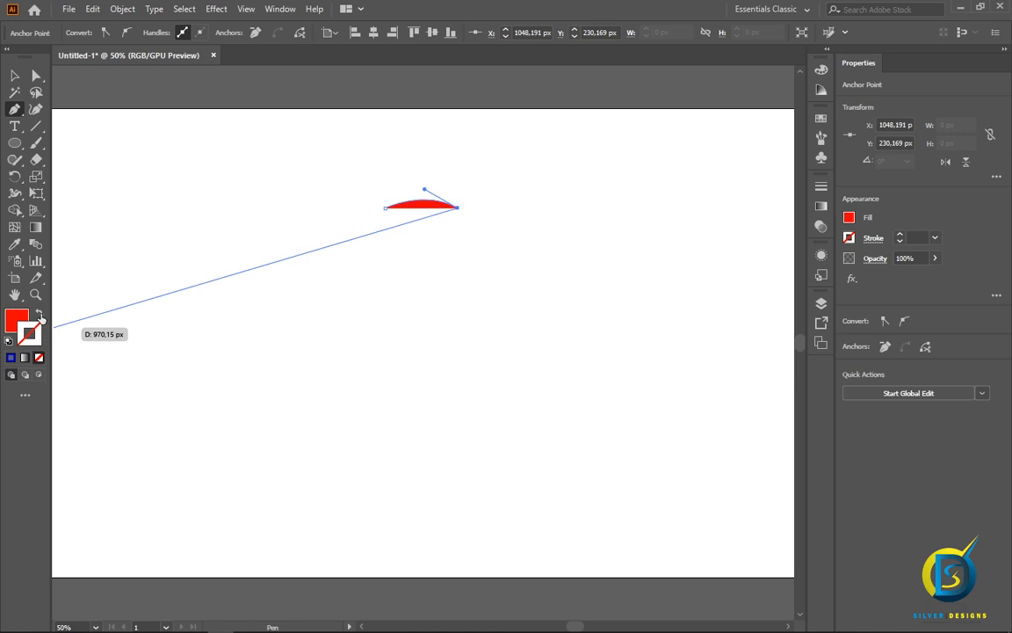
{"action": "left_click", "coordinate": [39, 315]}
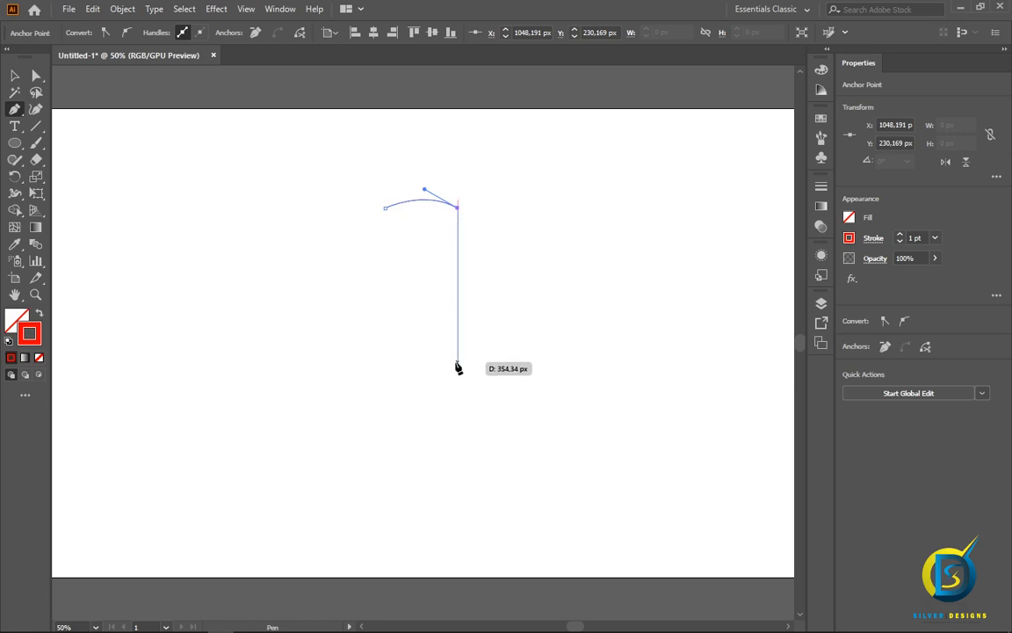
{"action": "left_click", "coordinate": [456, 336]}
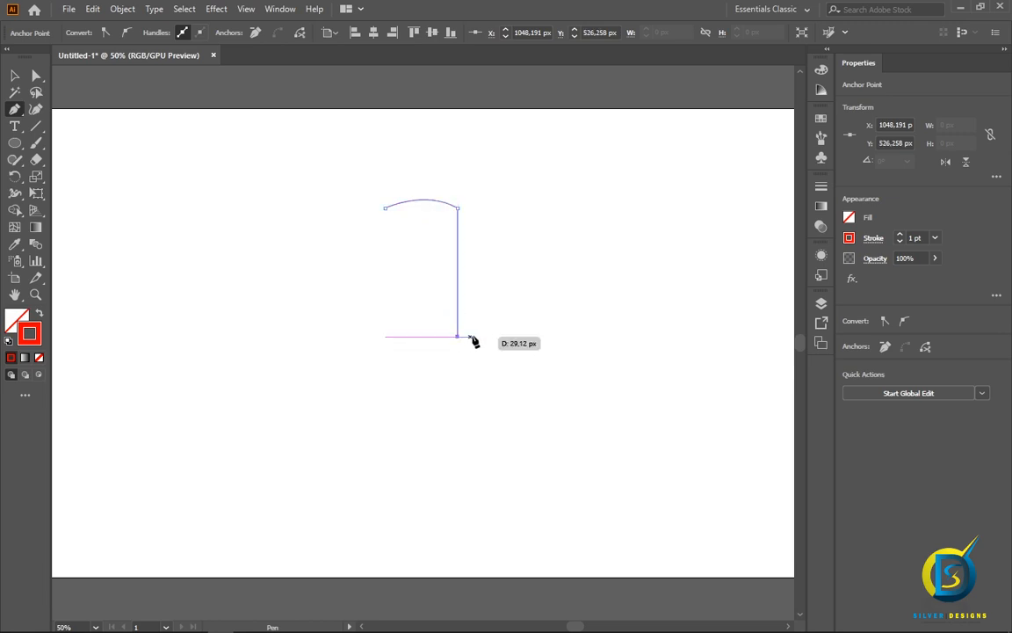
- Extend the profile path downward with a small rounded bump, a nearly vertical curve and a pointed horizontal spike
{"action": "left_click", "coordinate": [486, 336]}
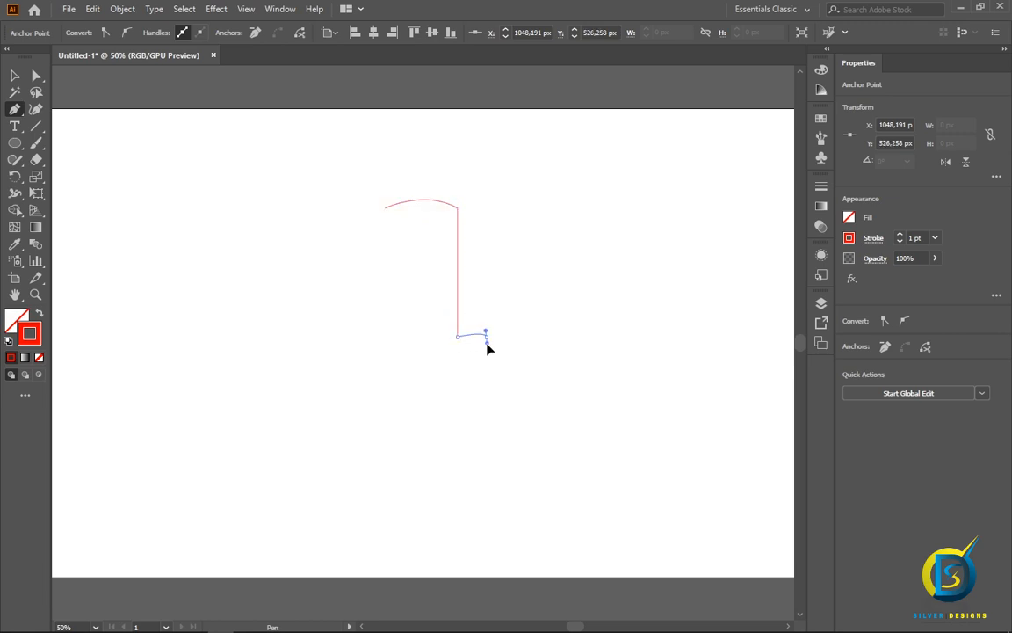
{"action": "left_click_drag", "start_coordinate": [487, 342], "coordinate": [431, 356]}
{"action": "left_click", "coordinate": [458, 356]}
{"action": "left_click", "coordinate": [458, 406]}
{"action": "left_click_drag", "start_coordinate": [460, 415], "coordinate": [462, 413]}
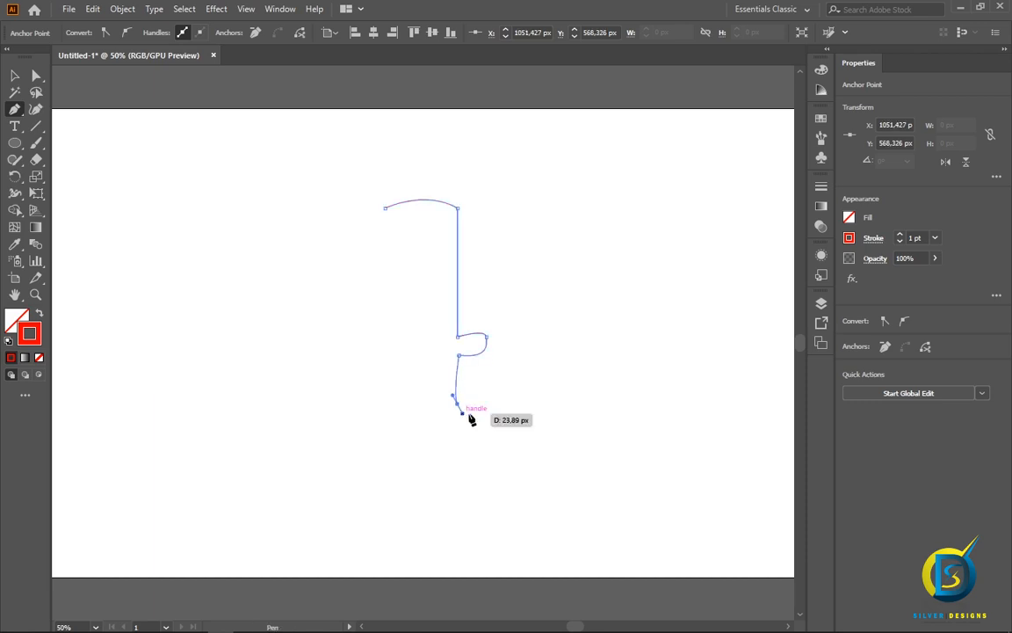
{"action": "left_click", "coordinate": [530, 411]}
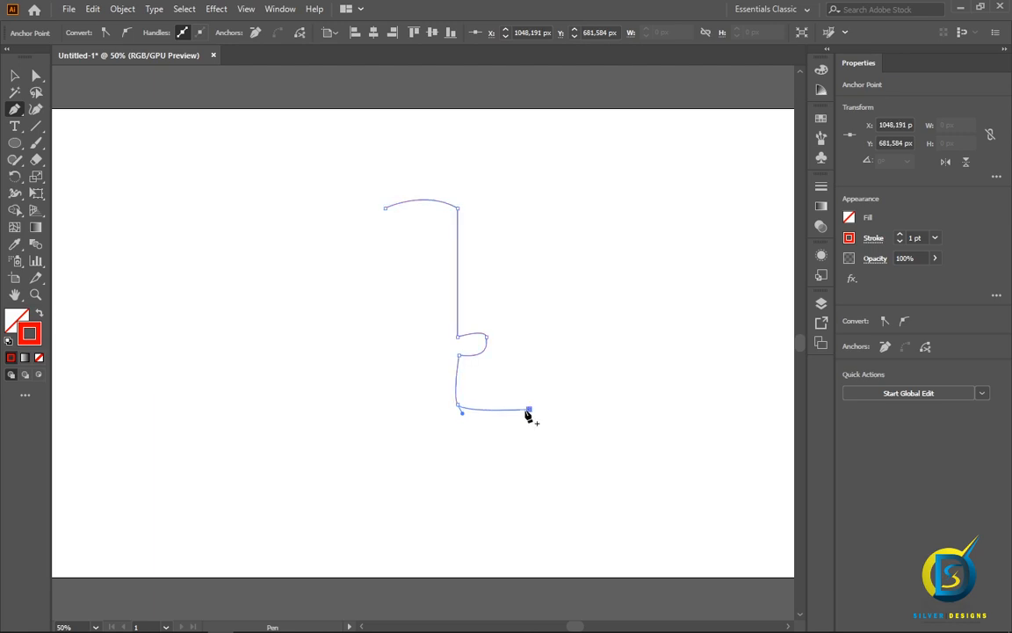
{"action": "left_click", "coordinate": [456, 423]}
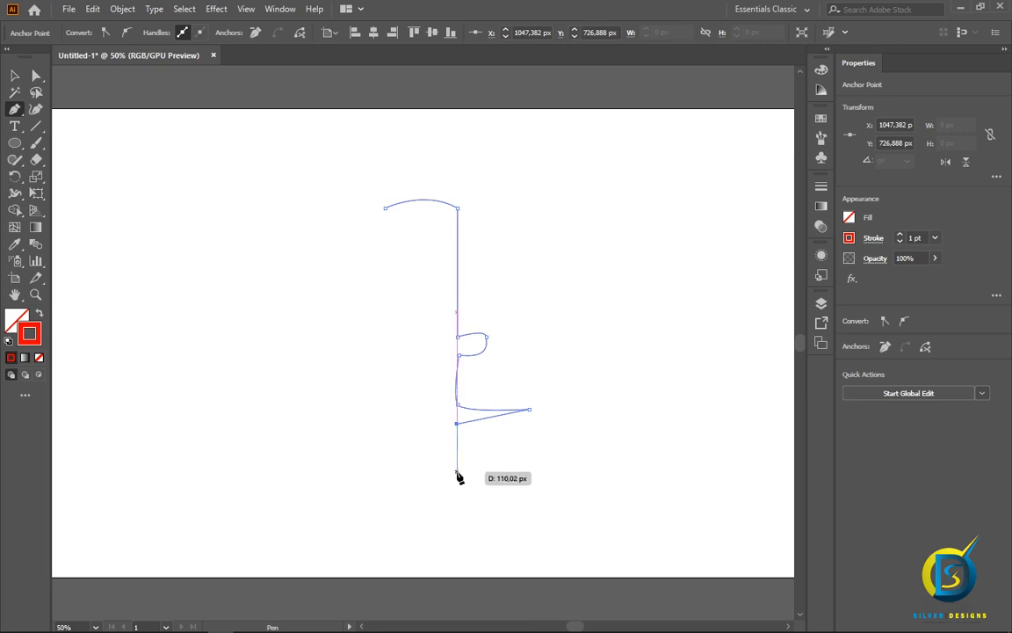
- Finish the profile with a short vertical section and a horizontal base line reaching below its starting point, about 332 by 628 px overall, and deselect it
{"action": "left_click", "coordinate": [457, 474]}
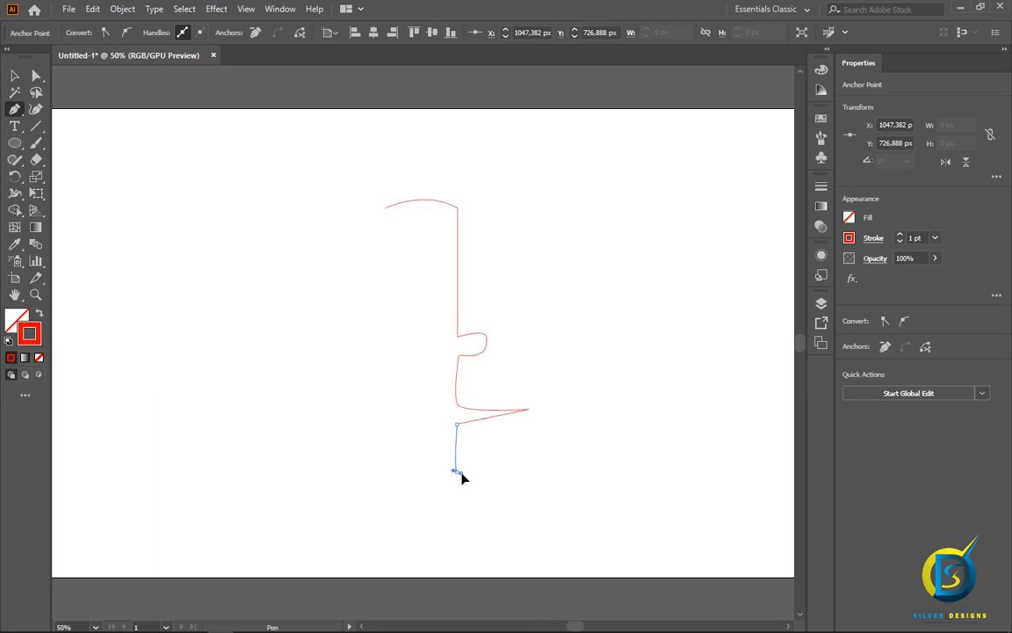
{"action": "left_click", "coordinate": [483, 472]}
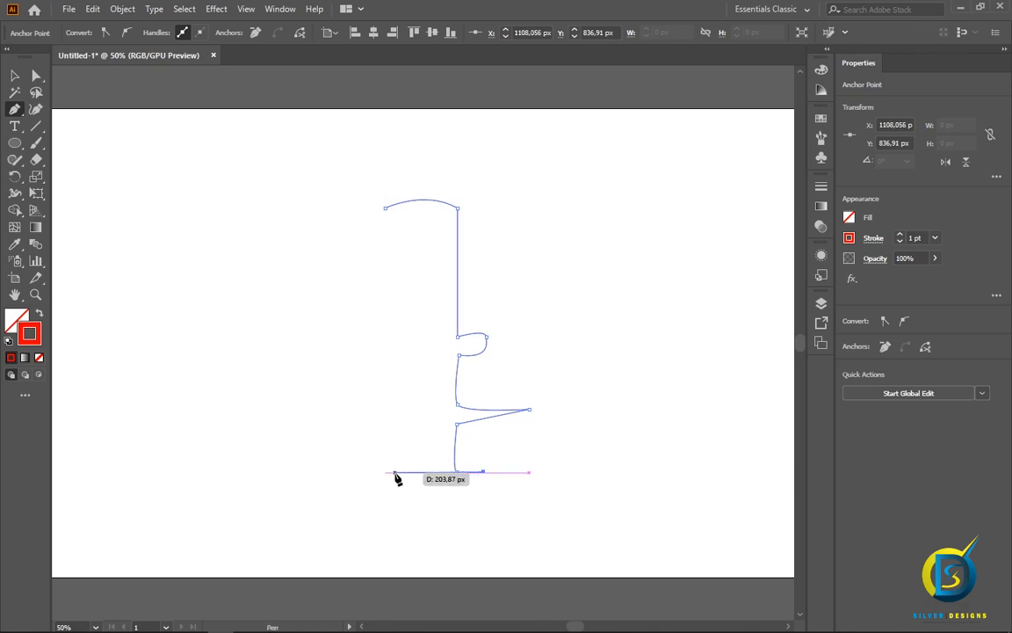
{"action": "left_click_drag", "start_coordinate": [391, 473], "coordinate": [384, 430]}
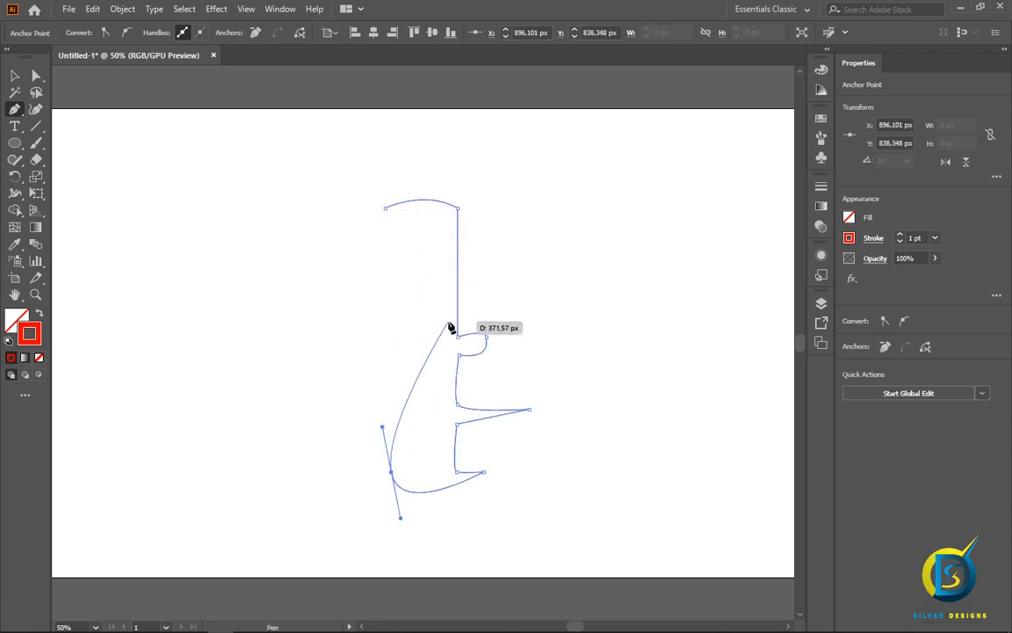
{"action": "key", "text": "ctrl+z"}
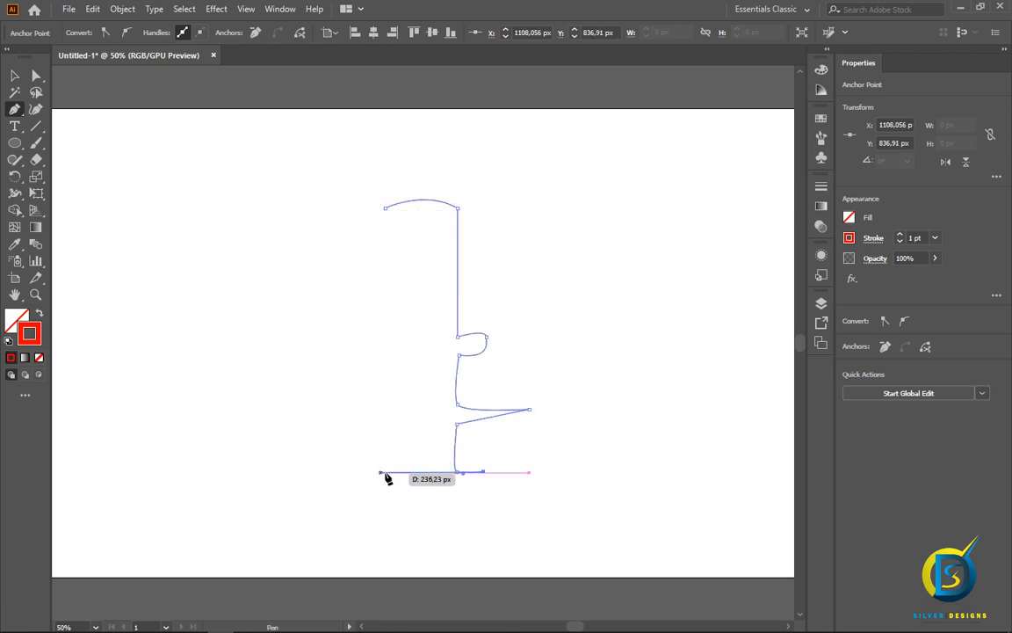
{"action": "left_click", "coordinate": [385, 472]}
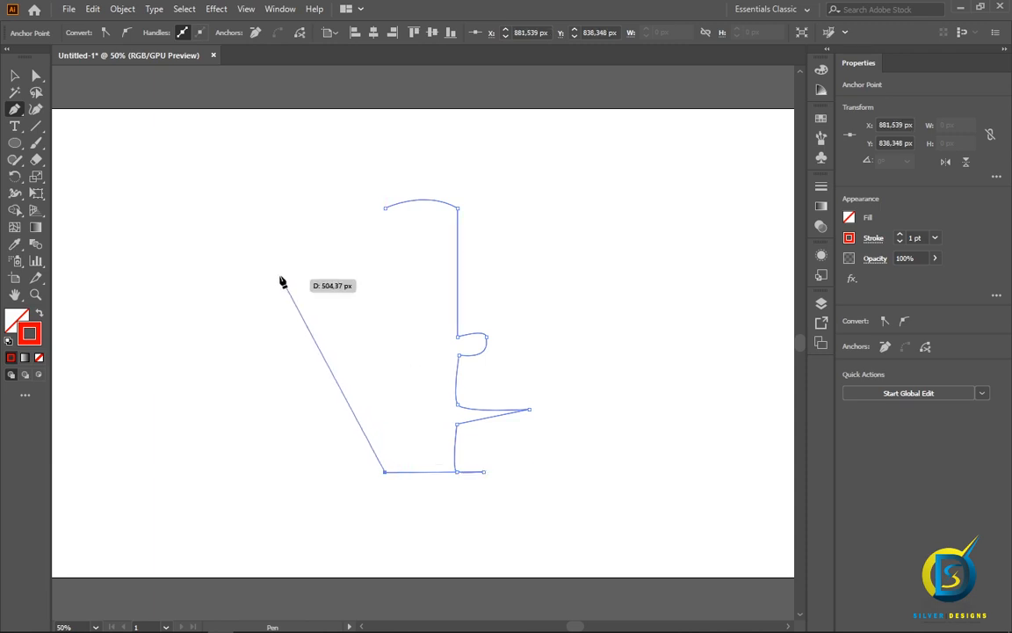
{"action": "left_click", "coordinate": [15, 75]}
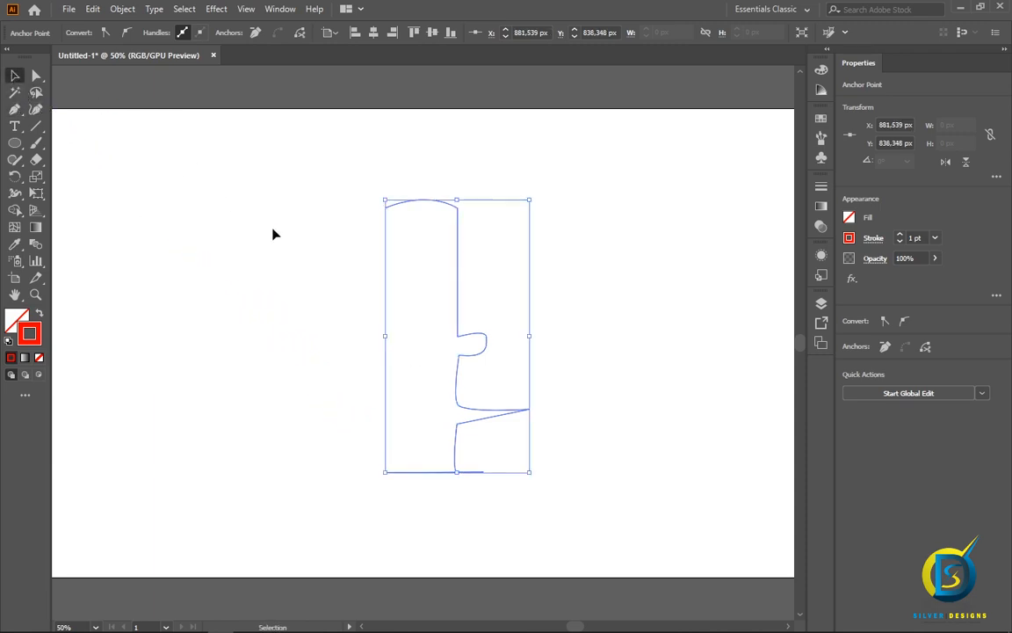
{"action": "left_click", "coordinate": [355, 187]}
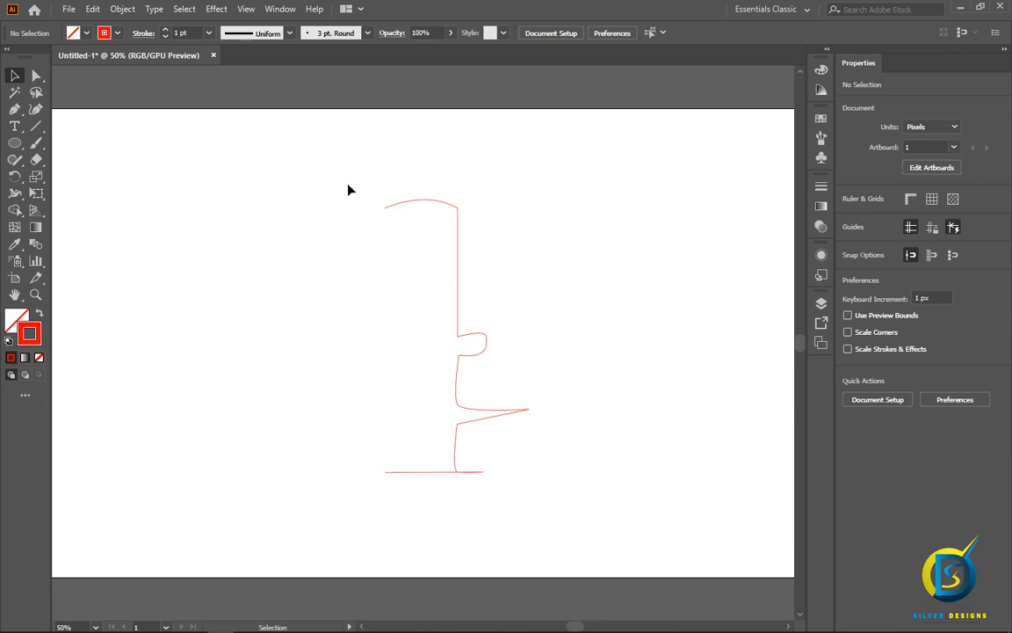
- Preview a 360° 3D Revolve of the profile from its Left Edge with the light nearer the sphere's center, then discard the effect and path
{"action": "left_click_drag", "start_coordinate": [351, 202], "coordinate": [573, 496]}
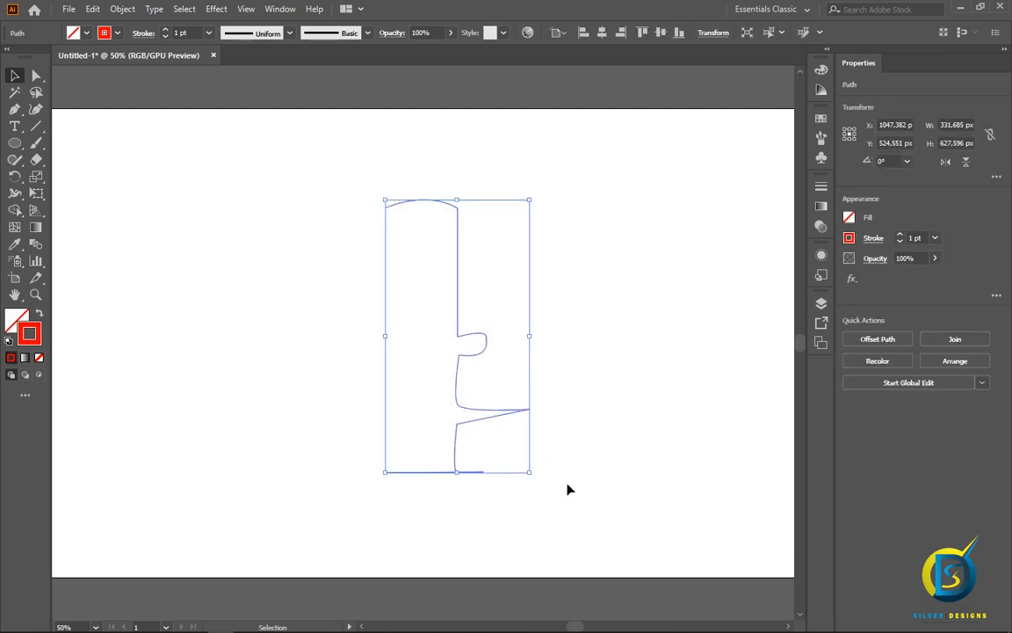
{"action": "left_click", "coordinate": [217, 9]}
{"action": "mouse_move", "coordinate": [313, 89]}
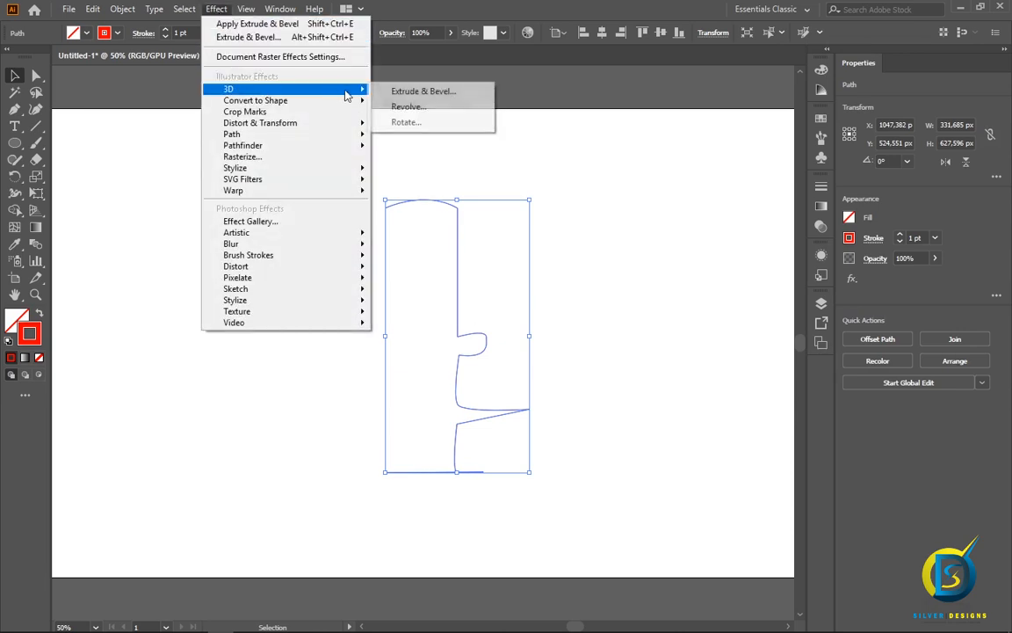
{"action": "left_click", "coordinate": [406, 107]}
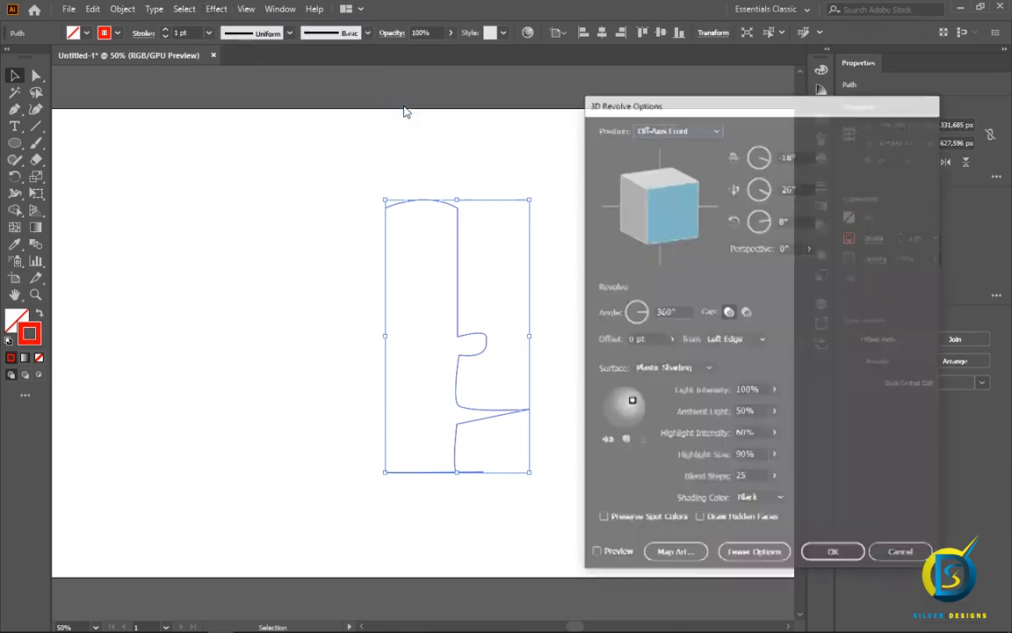
{"action": "left_click_drag", "start_coordinate": [667, 111], "coordinate": [677, 92]}
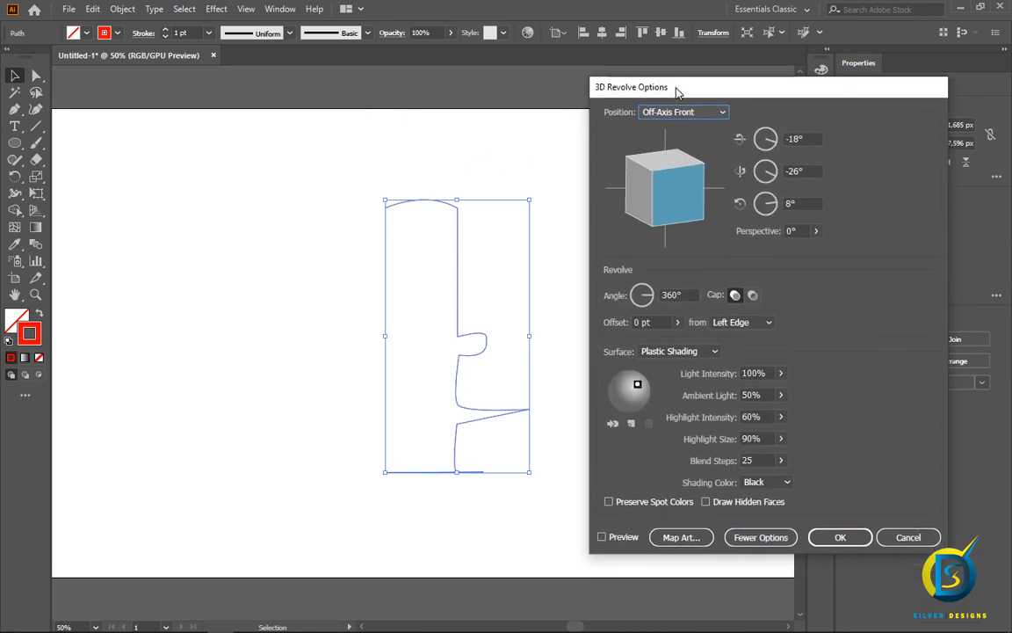
{"action": "left_click", "coordinate": [602, 537]}
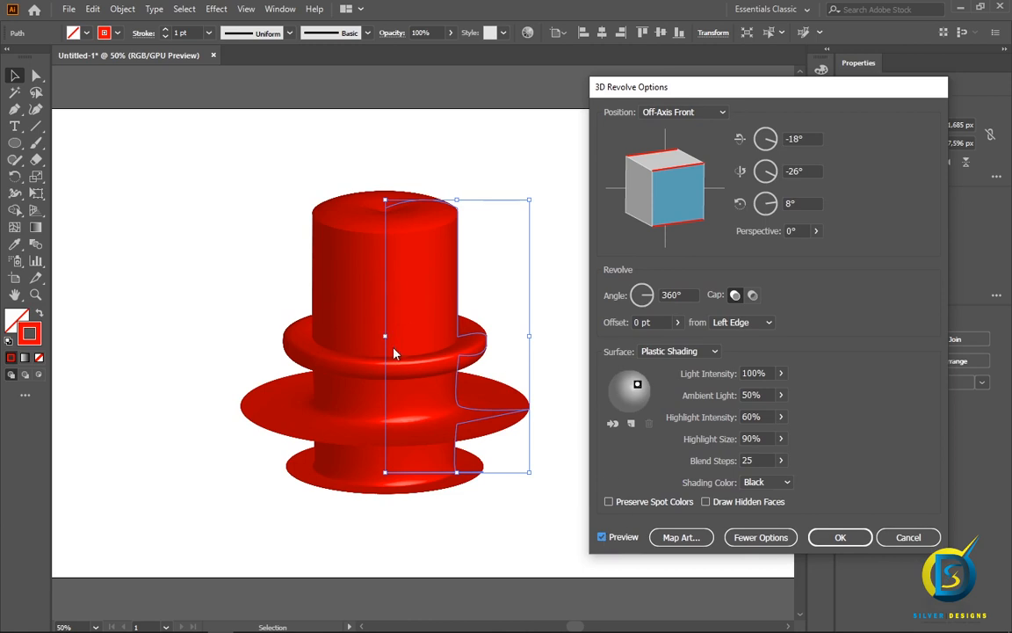
{"action": "mouse_move", "coordinate": [637, 384]}
{"action": "left_mouse_down"}
{"action": "mouse_move", "coordinate": [620, 387]}
{"action": "mouse_move", "coordinate": [630, 388]}
{"action": "left_mouse_up"}
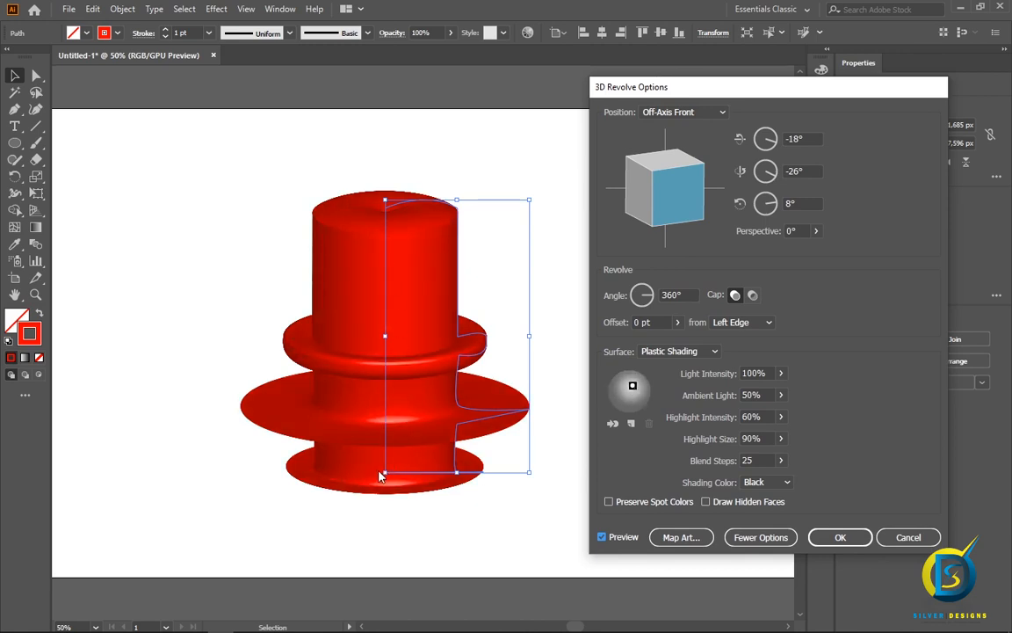
{"action": "left_click", "coordinate": [908, 537]}
{"action": "left_click", "coordinate": [599, 296]}
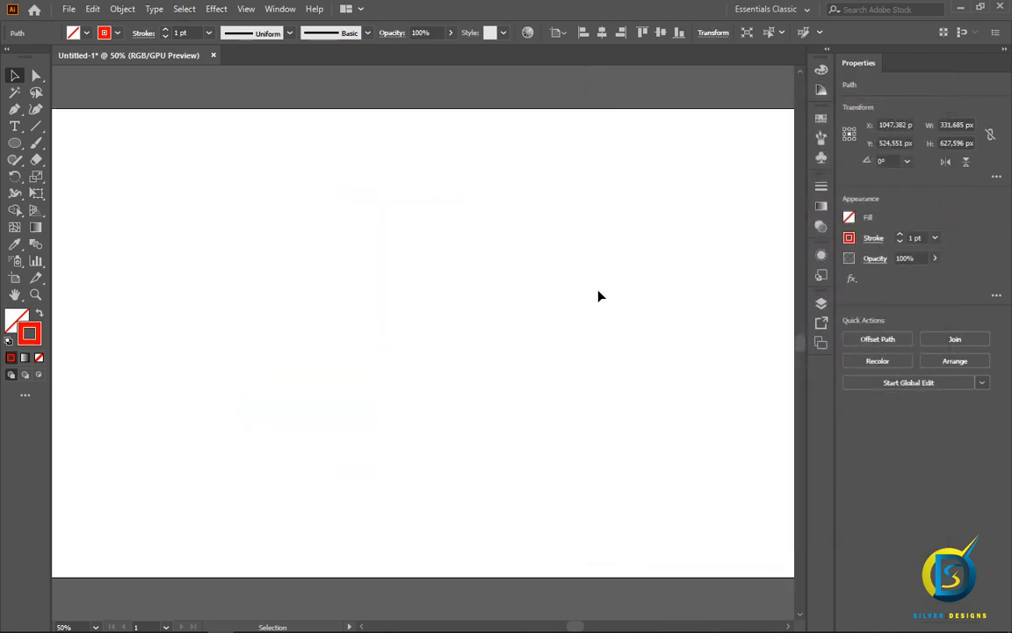
- Draw a new open, D-shaped curved profile about 383 px wide and 430 px high with the Pen tool
{"action": "key", "text": "p"}
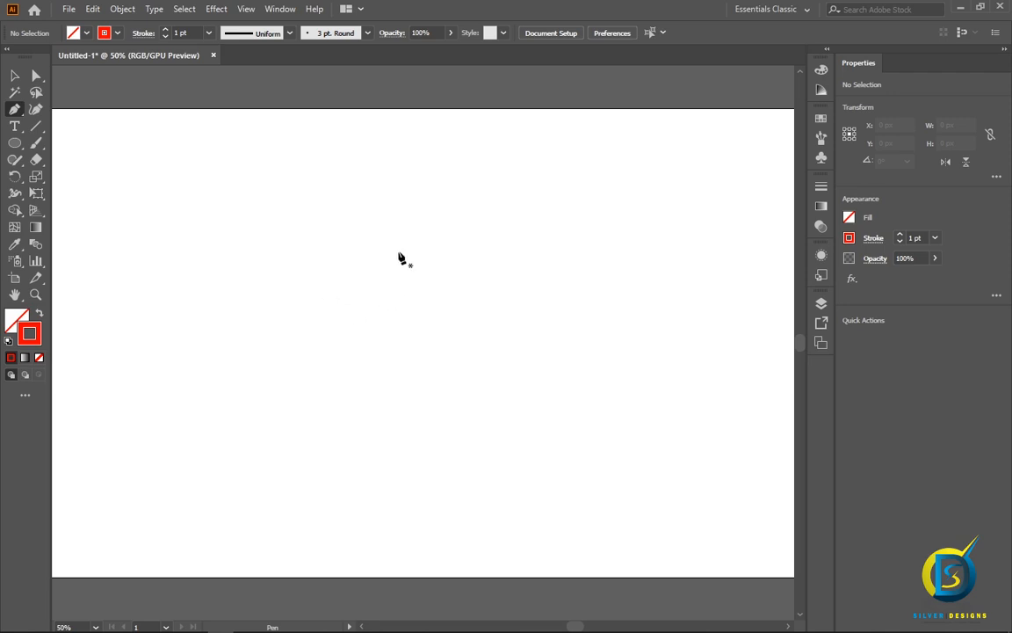
{"action": "left_click", "coordinate": [386, 209]}
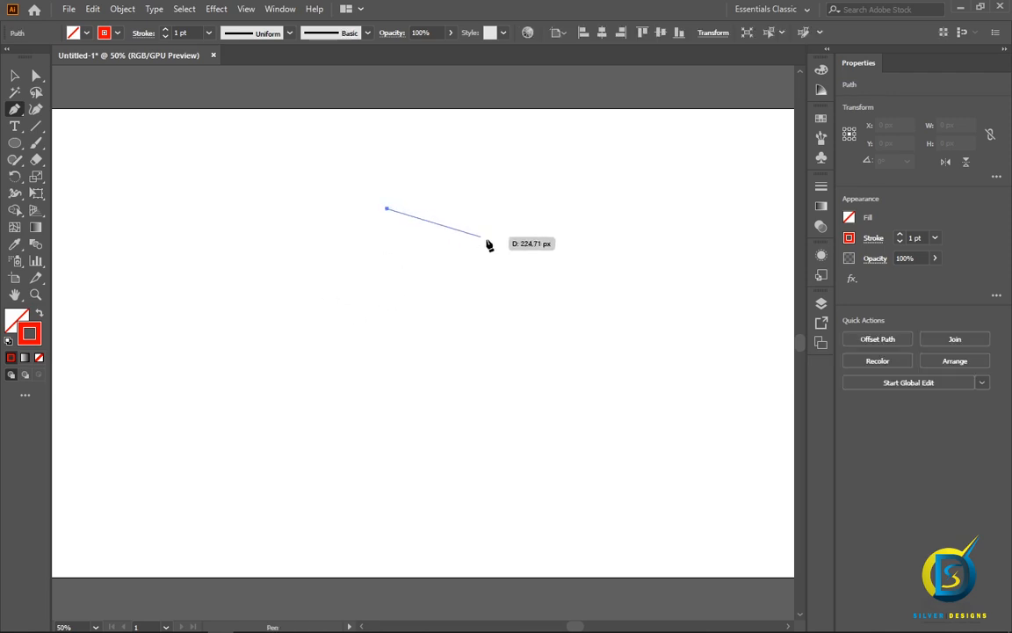
{"action": "left_click_drag", "start_coordinate": [534, 253], "coordinate": [549, 284]}
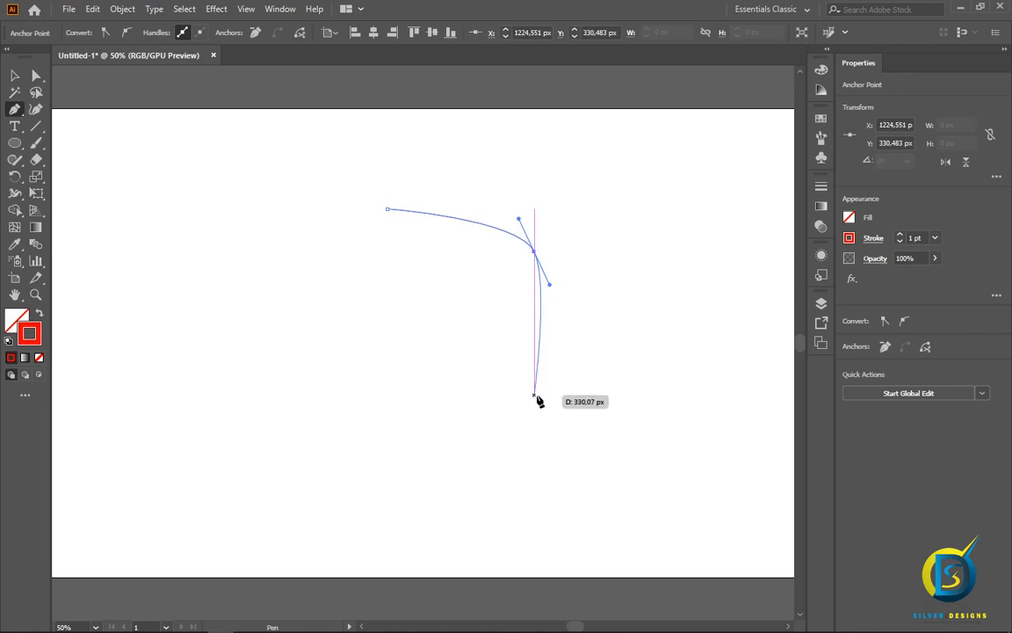
{"action": "left_click_drag", "start_coordinate": [545, 395], "coordinate": [526, 420]}
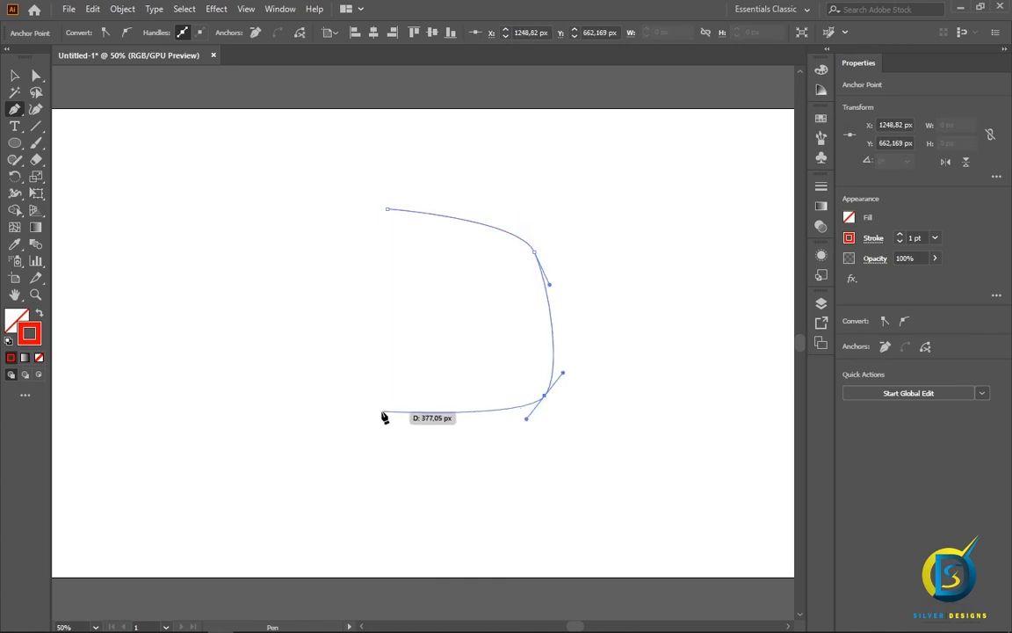
{"action": "left_click", "coordinate": [387, 414]}
{"action": "left_click_drag", "start_coordinate": [391, 420], "coordinate": [375, 373]}
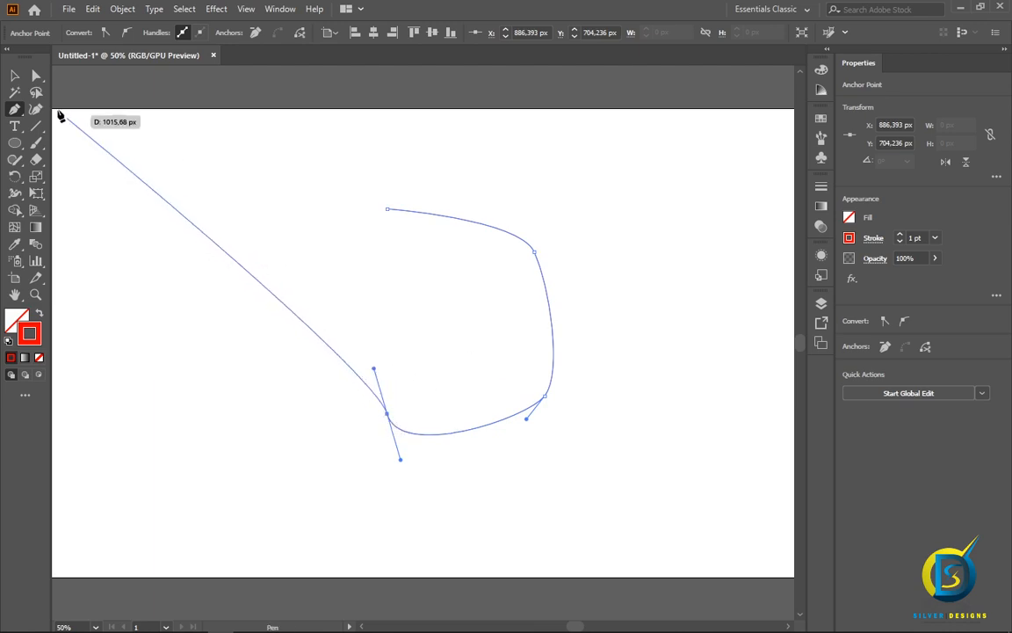
{"action": "left_click", "coordinate": [15, 77]}
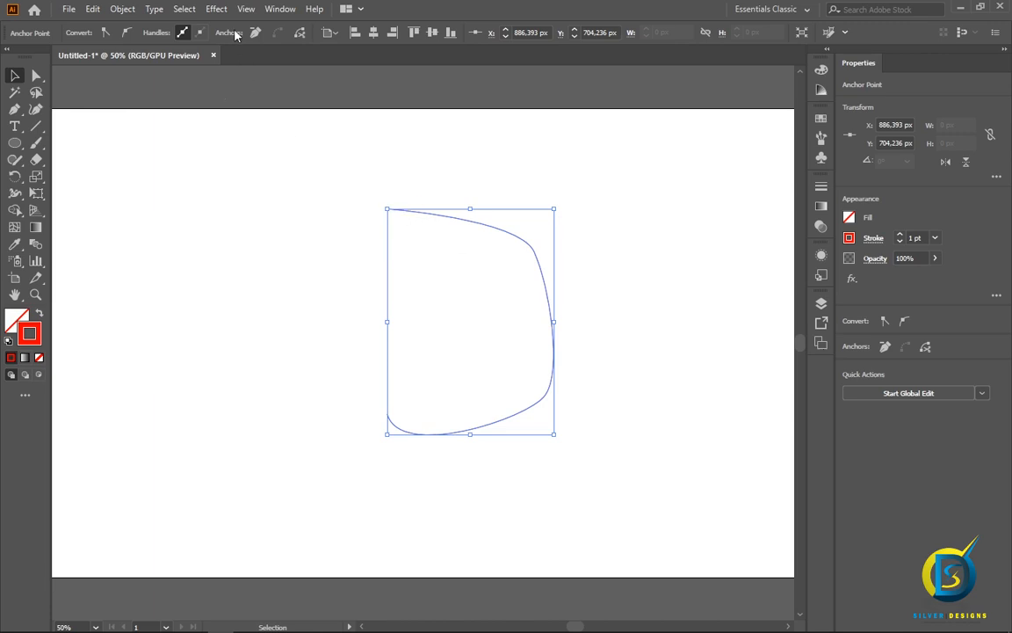
- Preview a 360° 3D Revolve of the curved profile from its Left Edge, then cancel the effect and delete the path
{"action": "left_click", "coordinate": [217, 10]}
{"action": "mouse_move", "coordinate": [290, 88]}
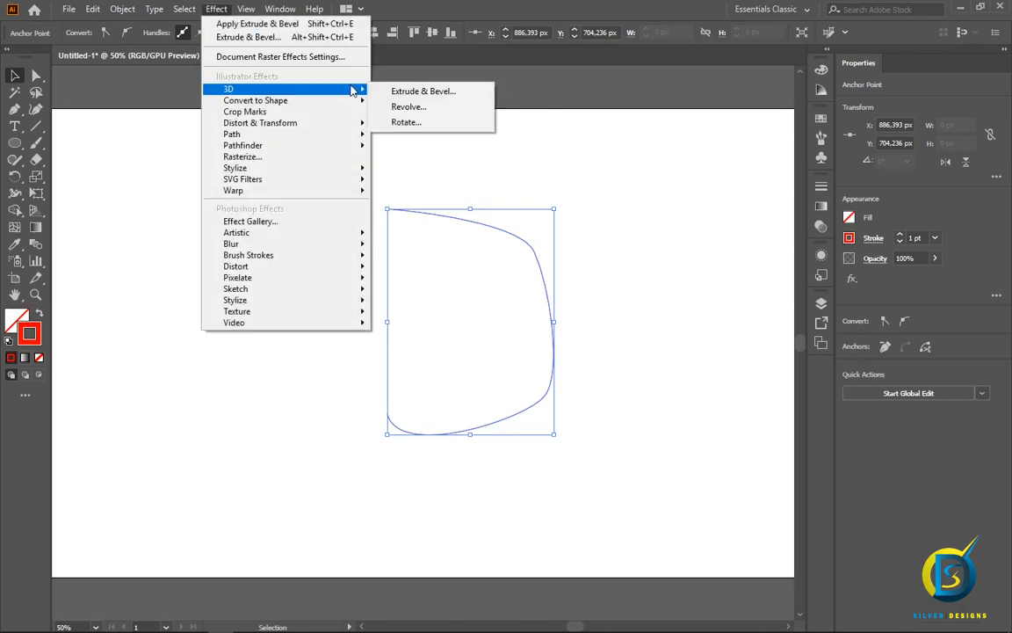
{"action": "left_click", "coordinate": [409, 108]}
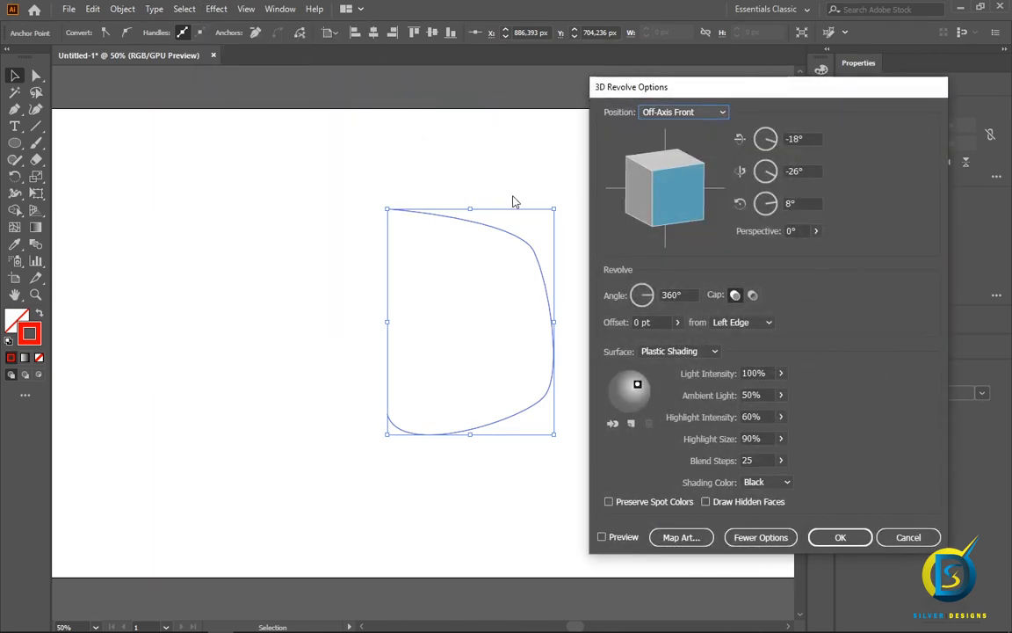
{"action": "left_click", "coordinate": [603, 537]}
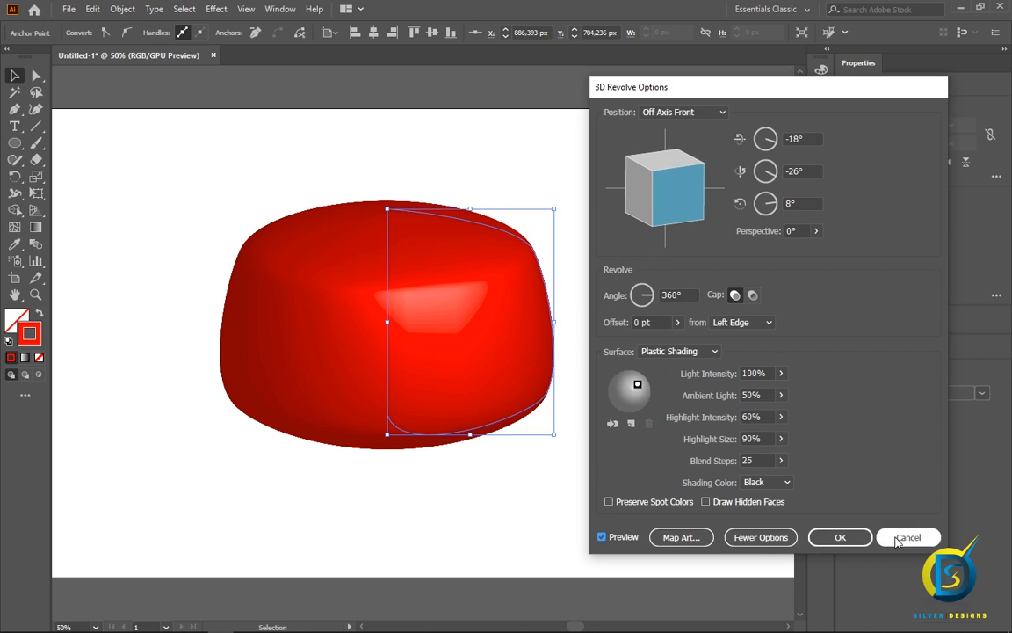
{"action": "left_click_drag", "start_coordinate": [634, 91], "coordinate": [679, 84]}
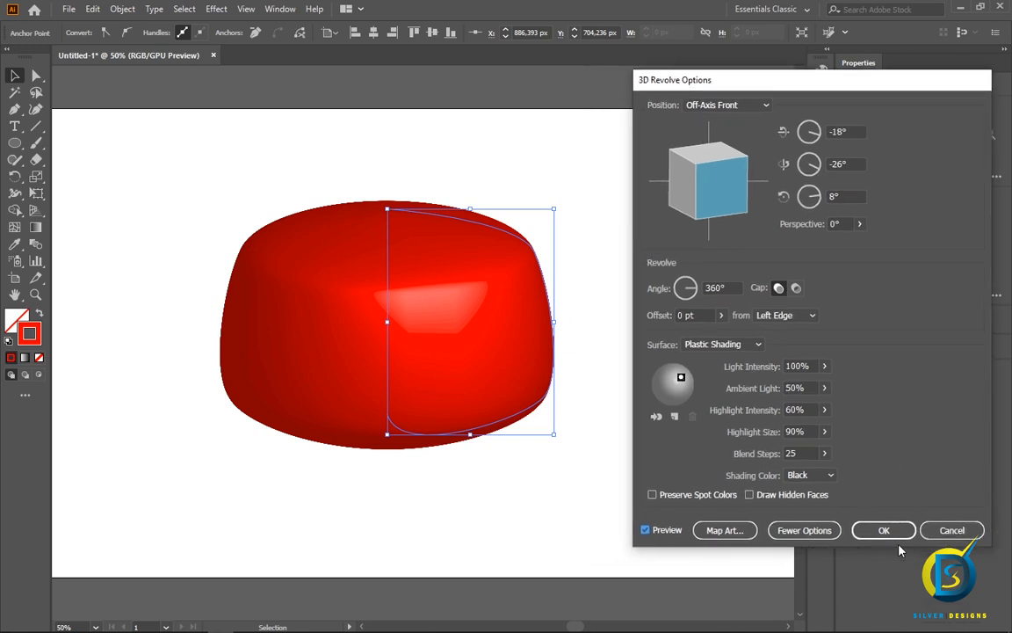
{"action": "left_click", "coordinate": [936, 531]}
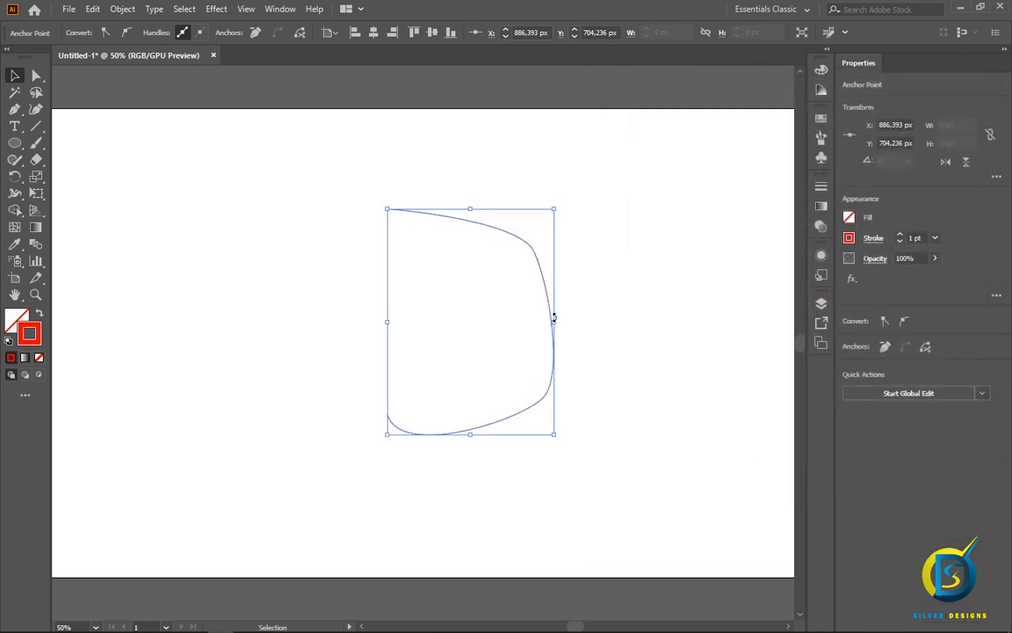
{"action": "key", "text": "Delete"}
{"action": "key", "text": "Delete"}
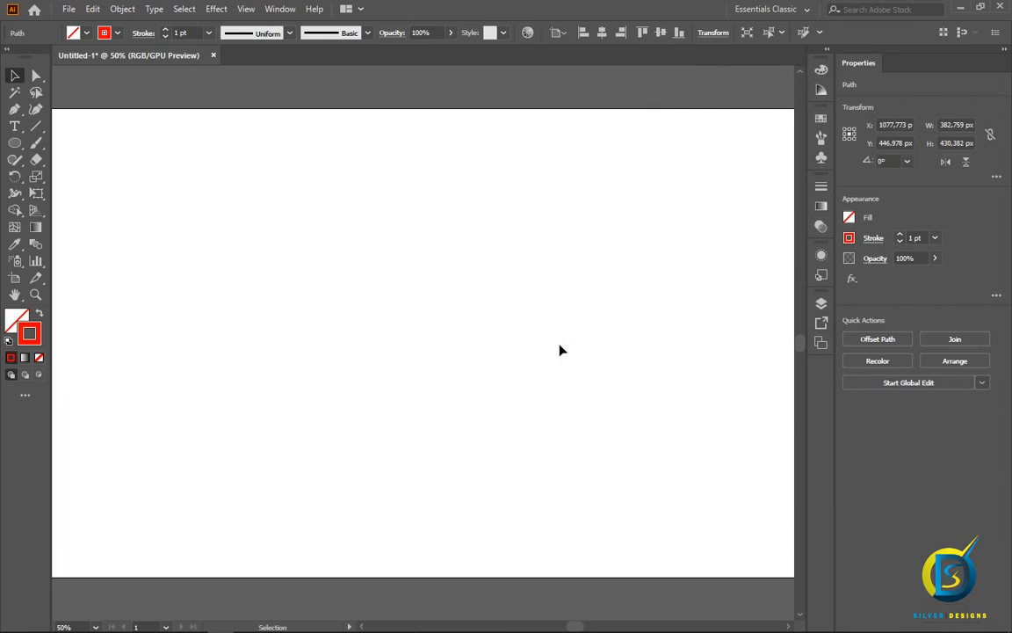
- Start a new open Pen profile with a peak about 176 px wide and 83 px high, followed by a vertical section about 256 px long
{"action": "left_click", "coordinate": [14, 108]}
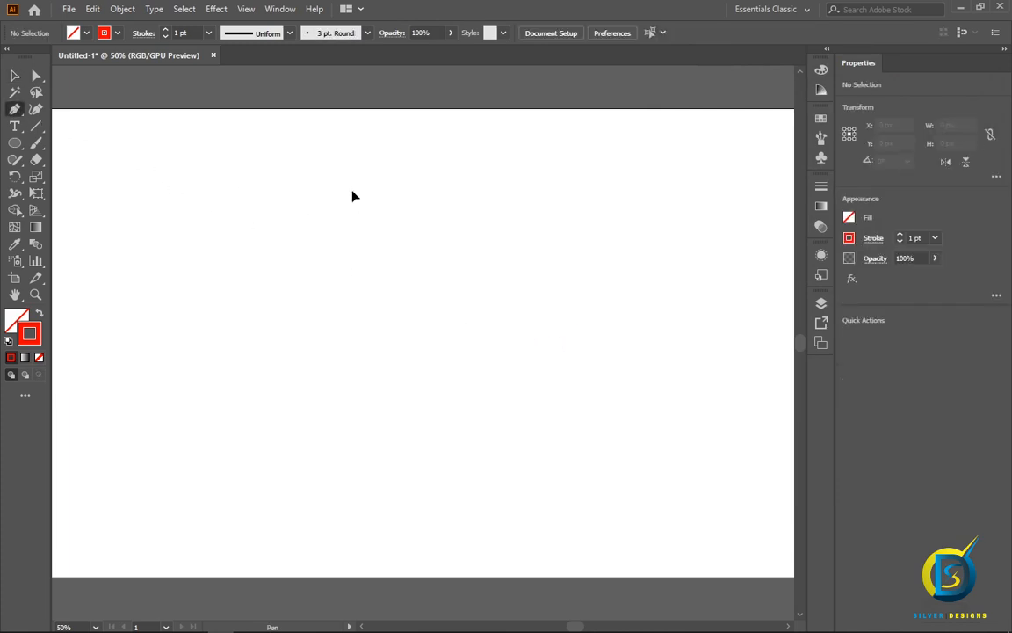
{"action": "left_click_drag", "start_coordinate": [352, 190], "coordinate": [391, 169]}
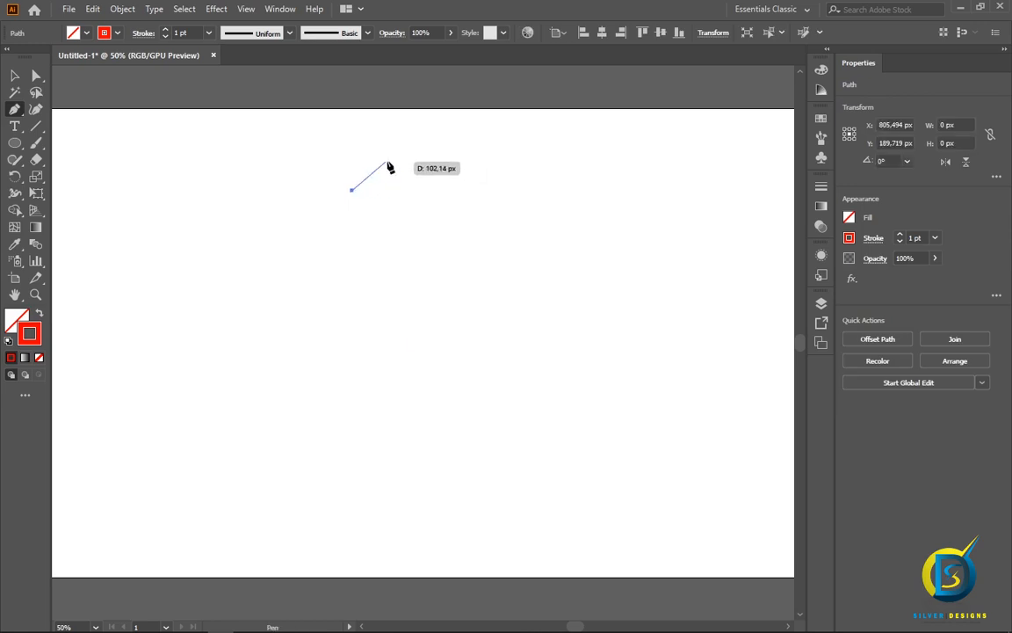
{"action": "left_click", "coordinate": [389, 155]}
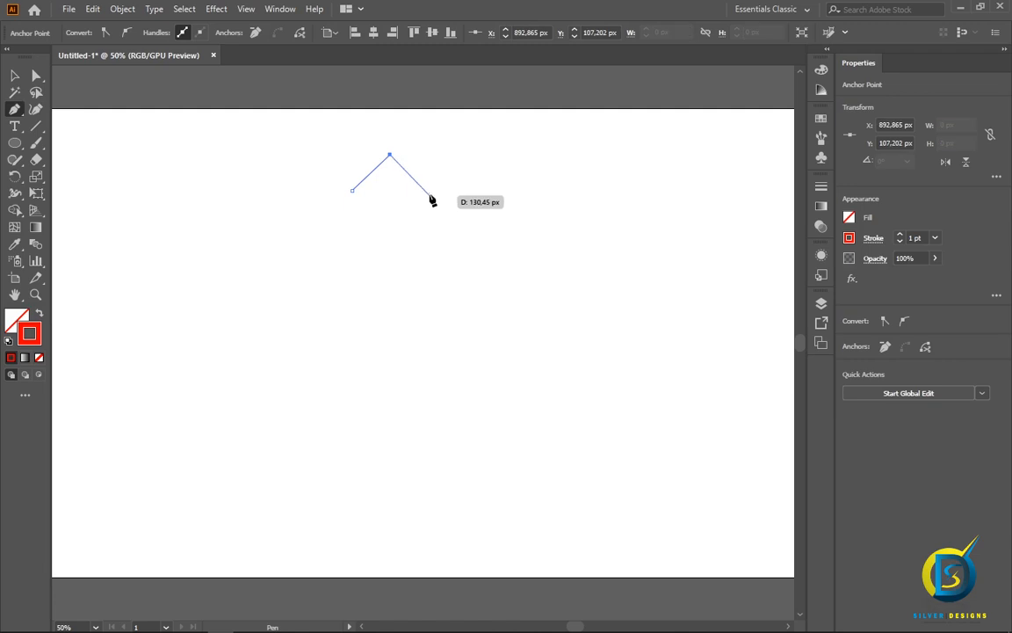
{"action": "left_click", "coordinate": [428, 190]}
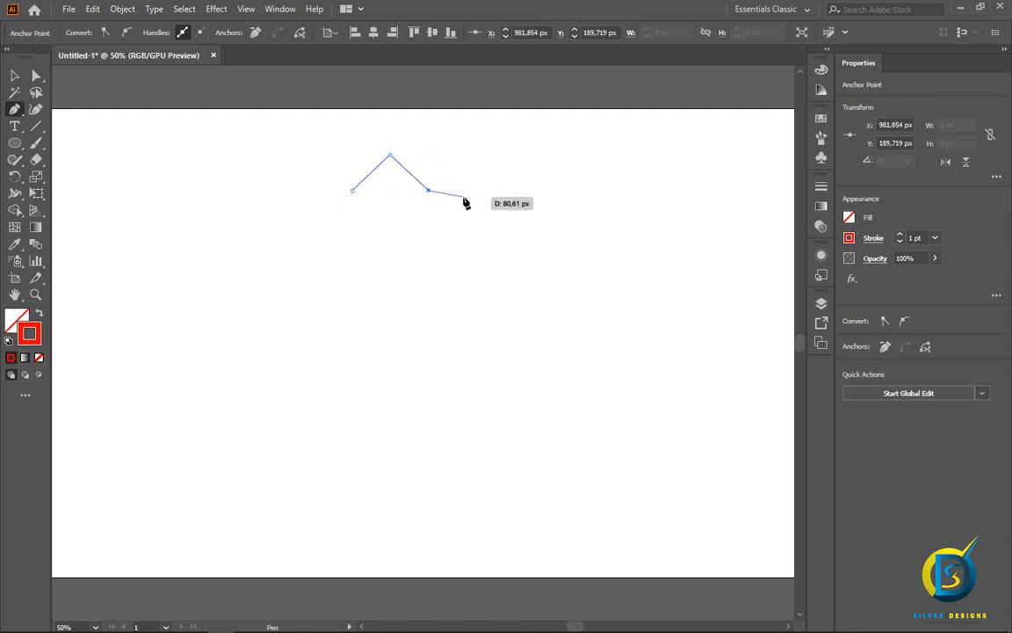
{"action": "left_click", "coordinate": [429, 301]}
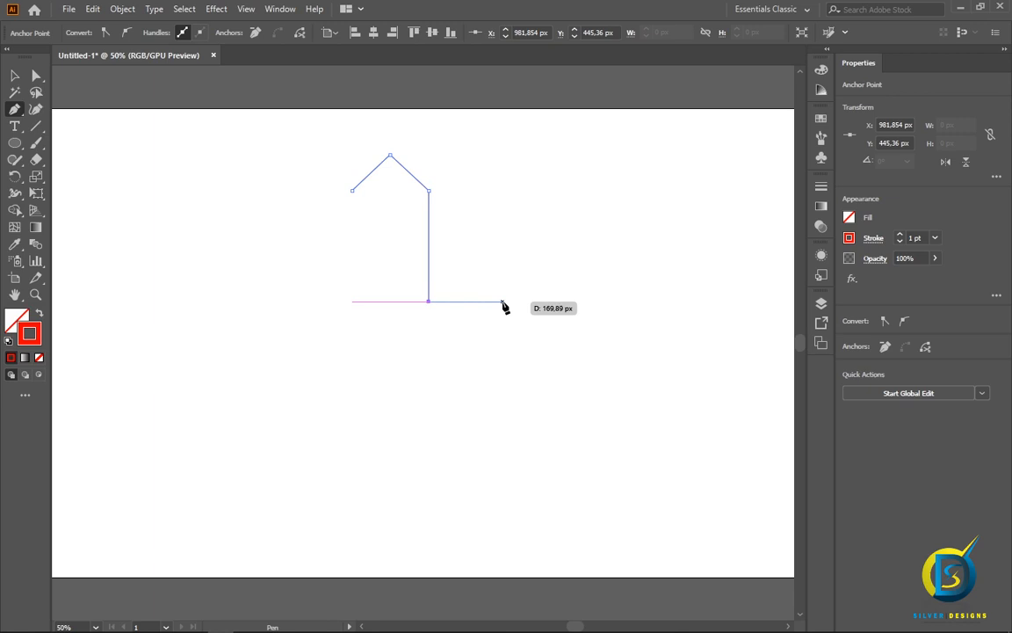
- Add a rectangular prong about 222 px wide and 71 px high to the profile, ending back in line with the vertical section
{"action": "left_click", "coordinate": [503, 302]}
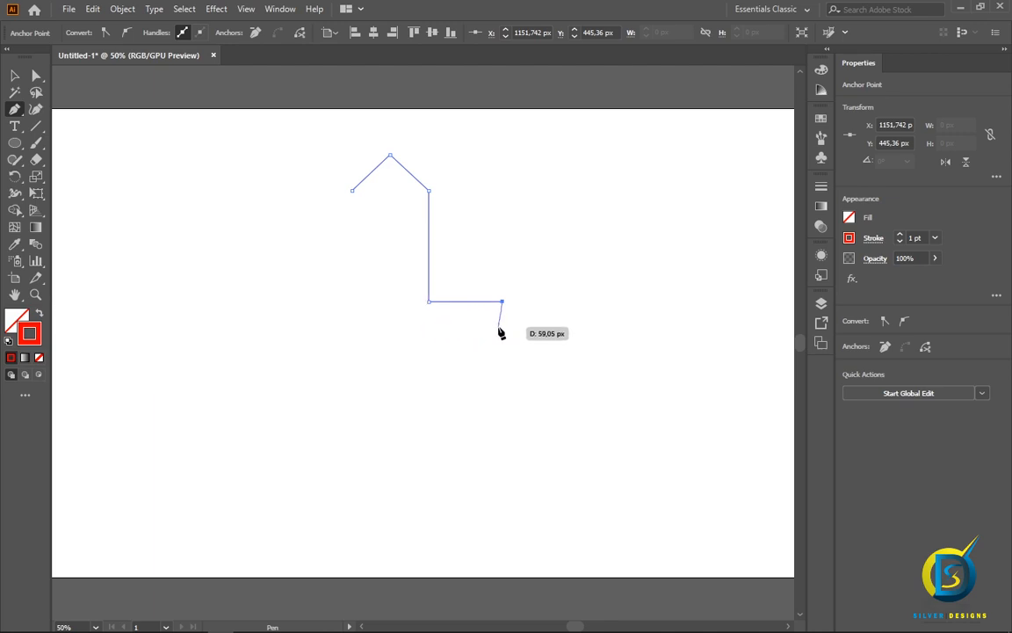
{"action": "key", "text": "ctrl+z"}
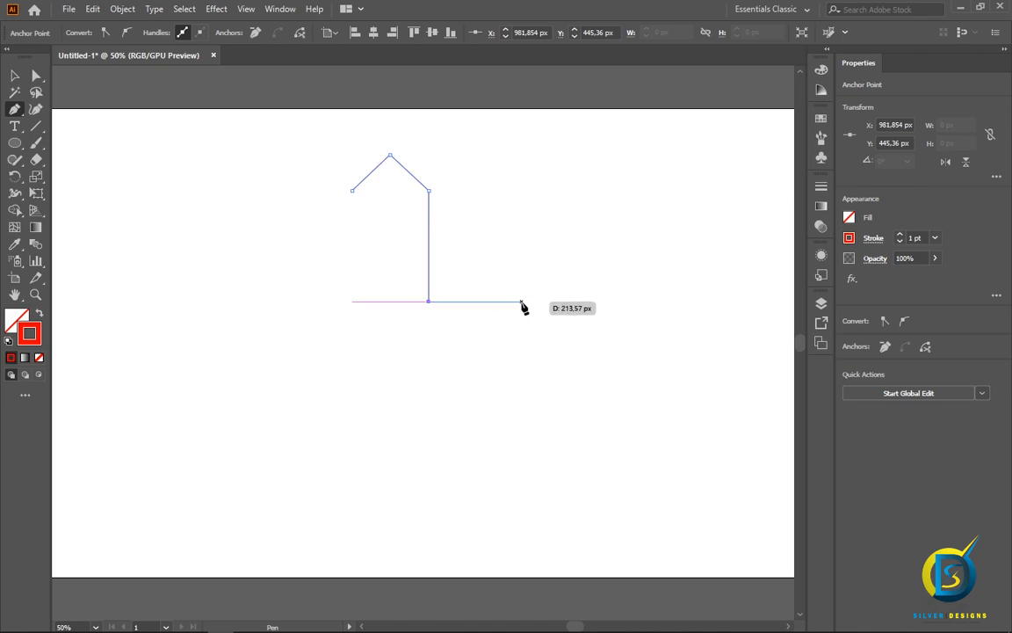
{"action": "left_click", "coordinate": [525, 301]}
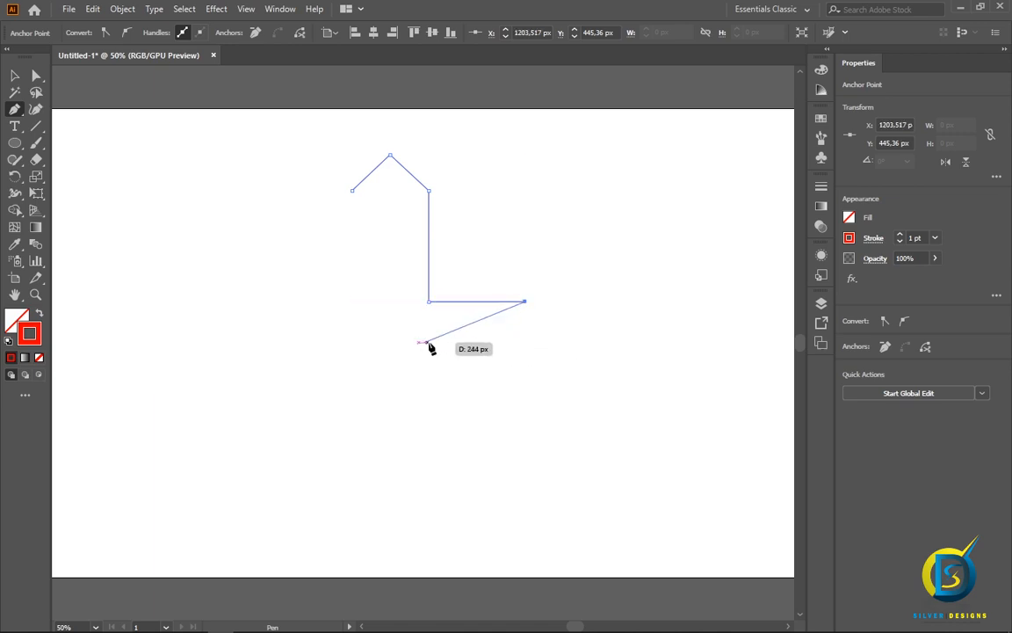
{"action": "left_click", "coordinate": [524, 332]}
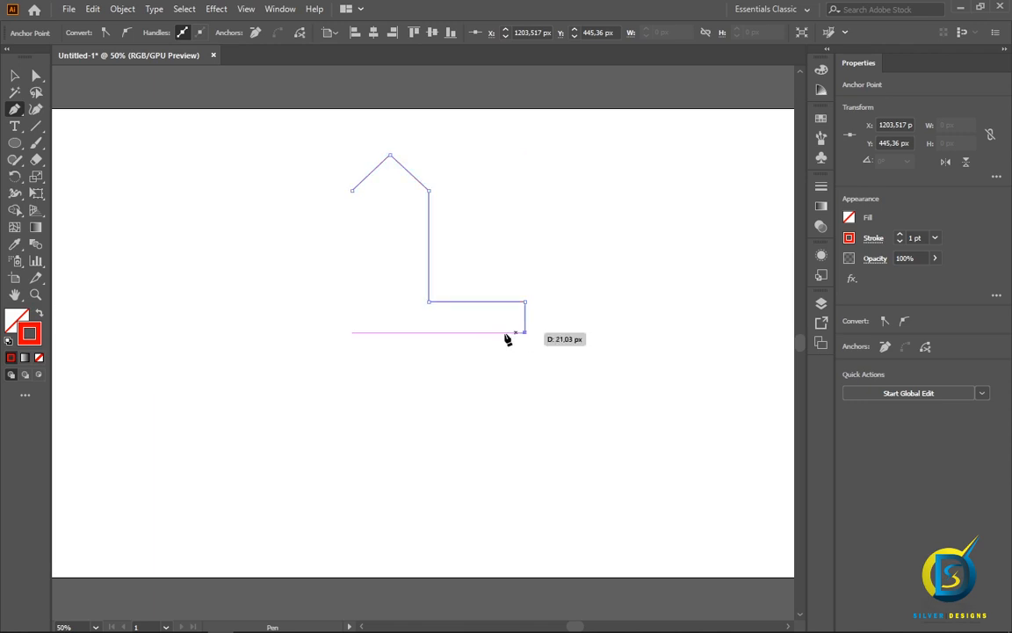
{"action": "left_click", "coordinate": [427, 332]}
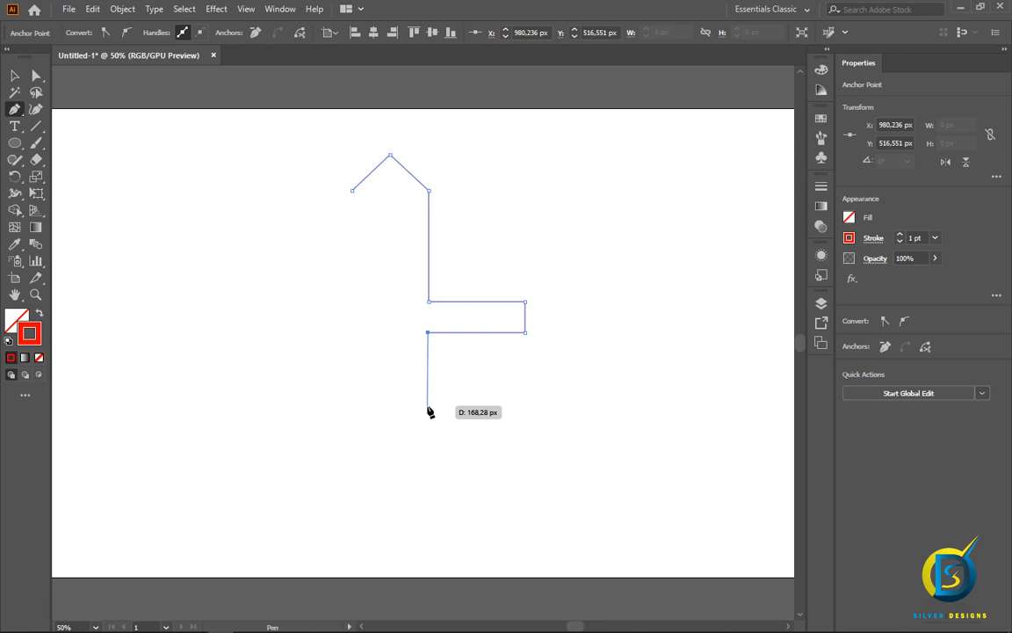
- Continue with a vertical section about 150 px long and a second rectangular prong about 78 px high, matching the first prong's outer edge
{"action": "left_click", "coordinate": [428, 397]}
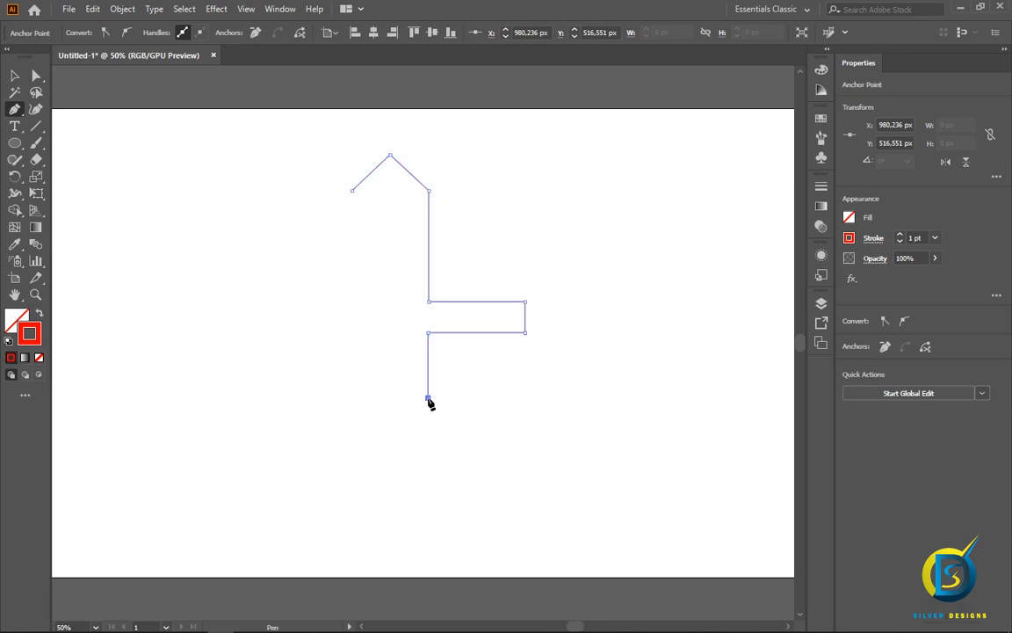
{"action": "left_click", "coordinate": [526, 397]}
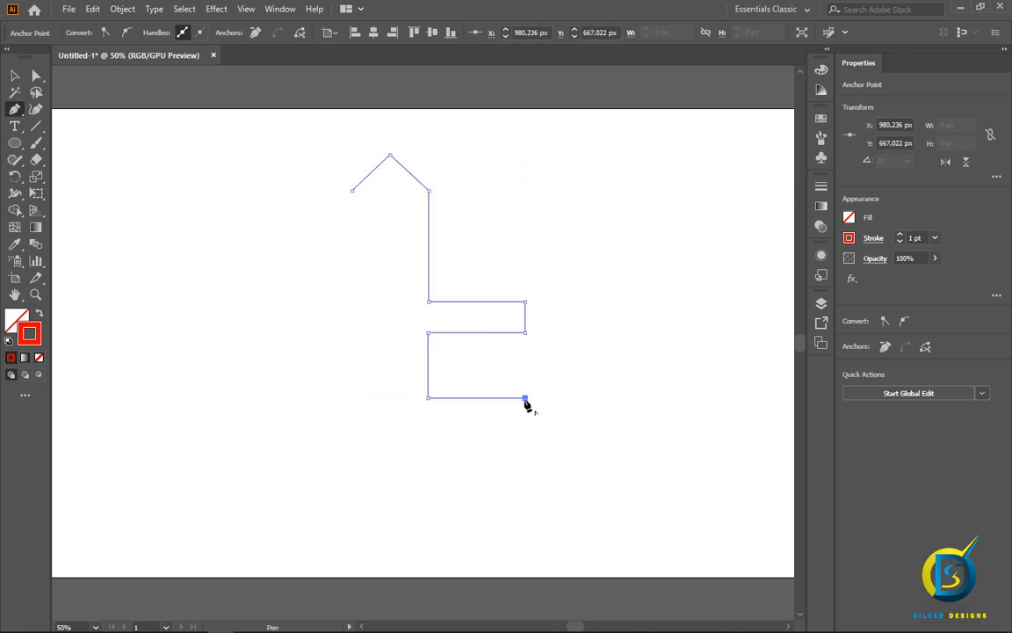
{"action": "left_click", "coordinate": [526, 431]}
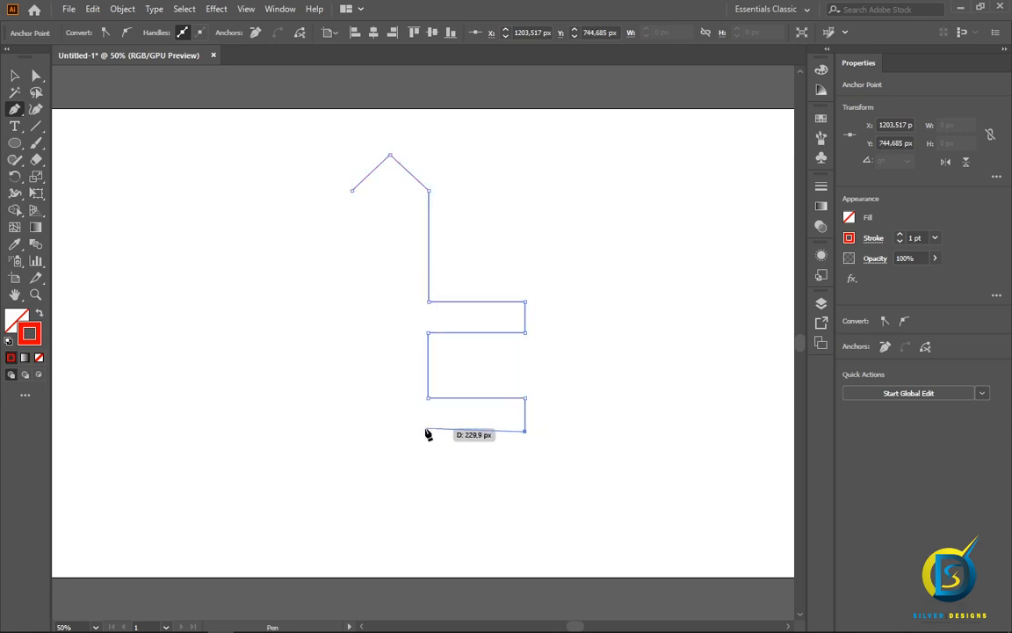
{"action": "left_click", "coordinate": [425, 431]}
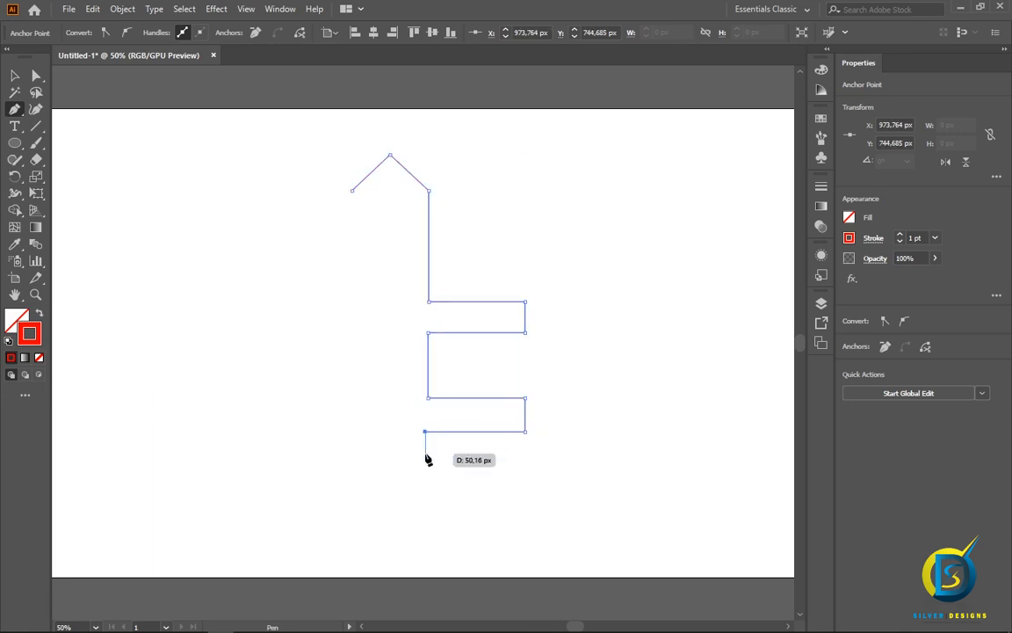
{"action": "key", "text": "ctrl+z"}
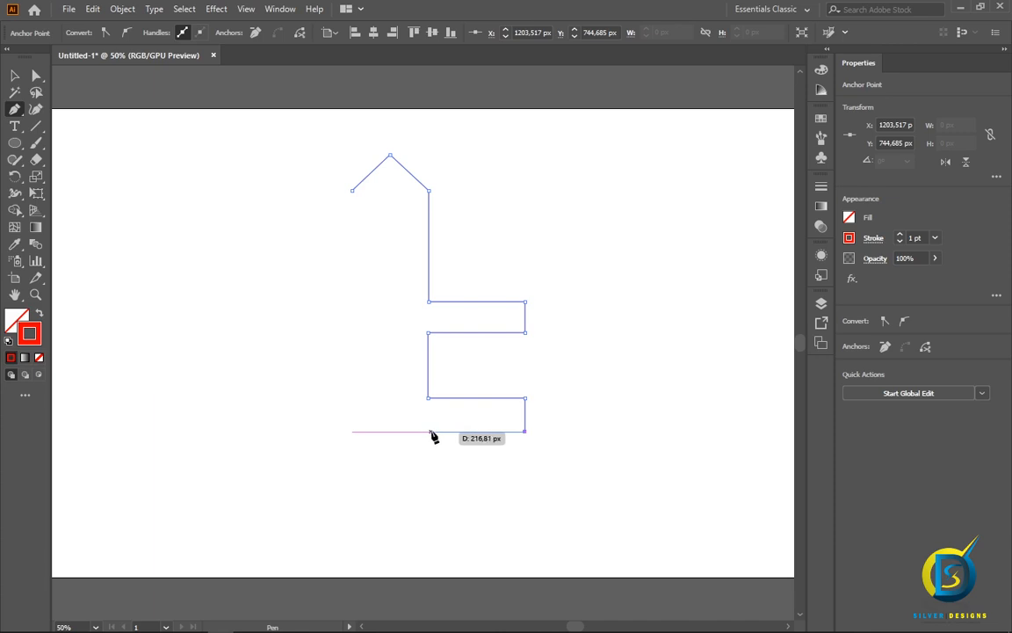
{"action": "left_click", "coordinate": [426, 431]}
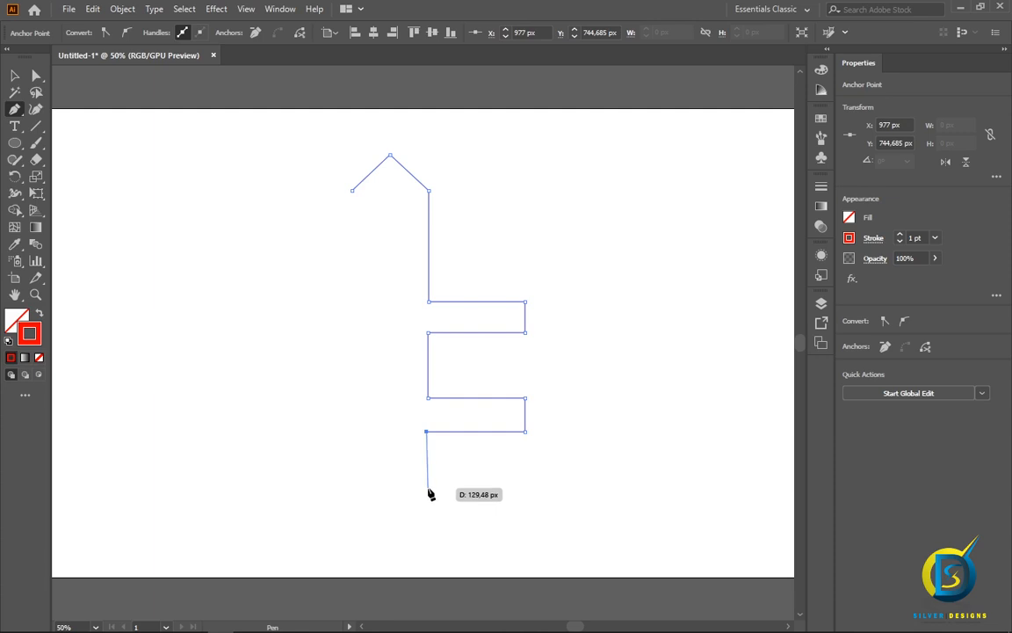
- Add a shorter third prong and a base line ending below the starting point, about 398 by 840 px overall, and deselect the path
{"action": "left_click", "coordinate": [426, 485]}
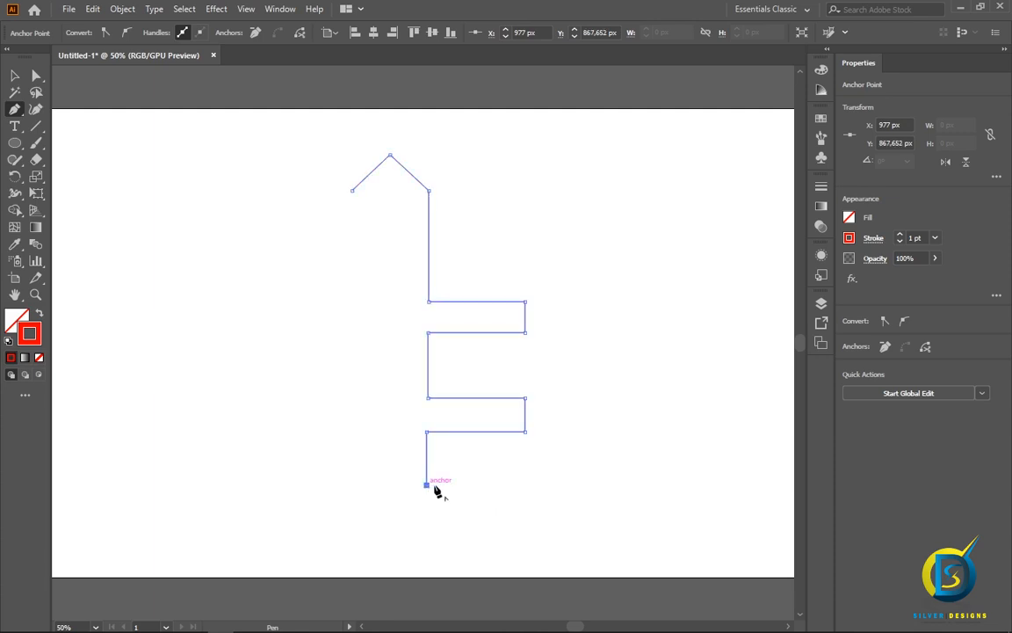
{"action": "left_click", "coordinate": [506, 484]}
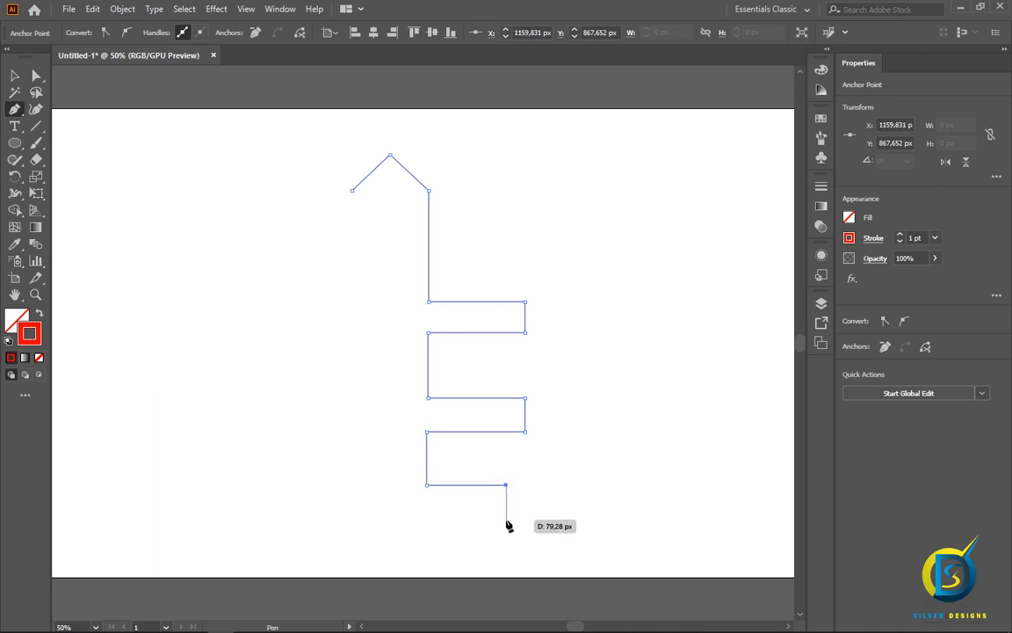
{"action": "left_click", "coordinate": [507, 518]}
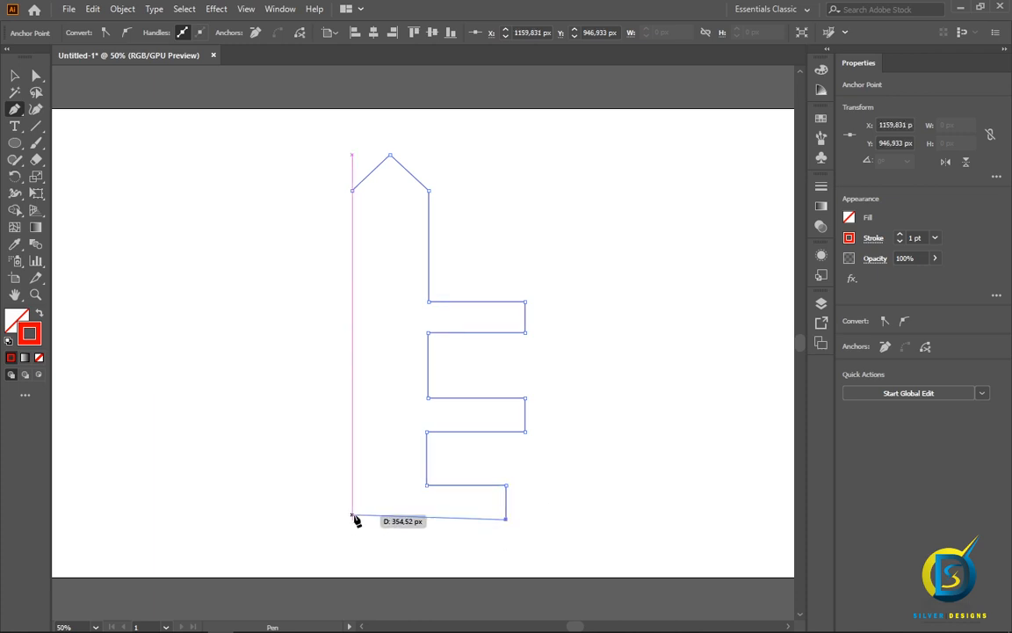
{"action": "left_click", "coordinate": [353, 516]}
{"action": "key", "text": "v"}
{"action": "left_click", "coordinate": [388, 491]}
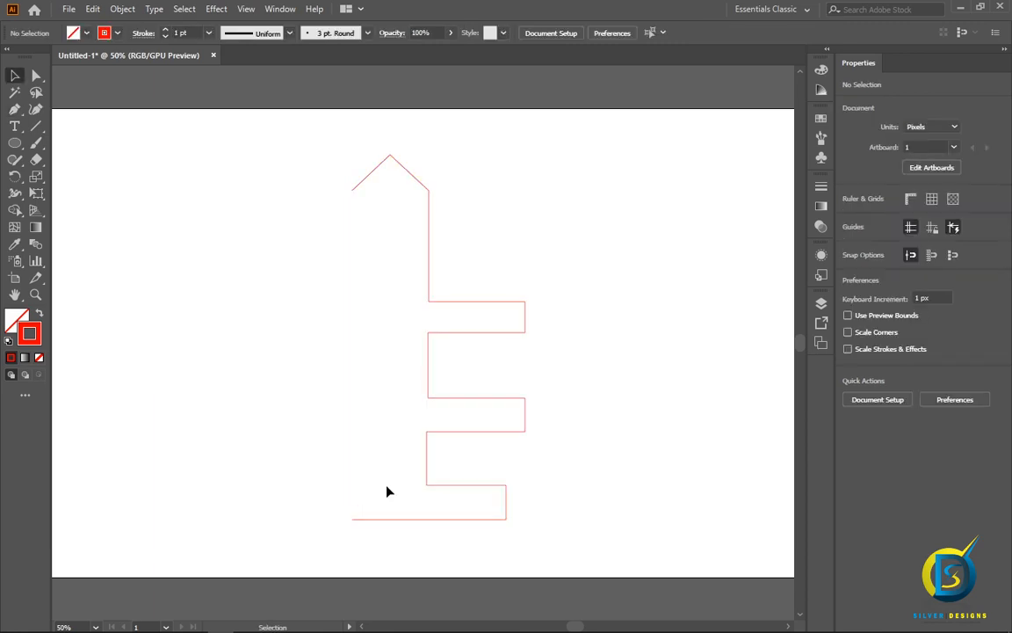
- Bend the straight outer ends of all three prongs outward into rounded curves with the Anchor Point tool
{"action": "left_click", "coordinate": [14, 109]}
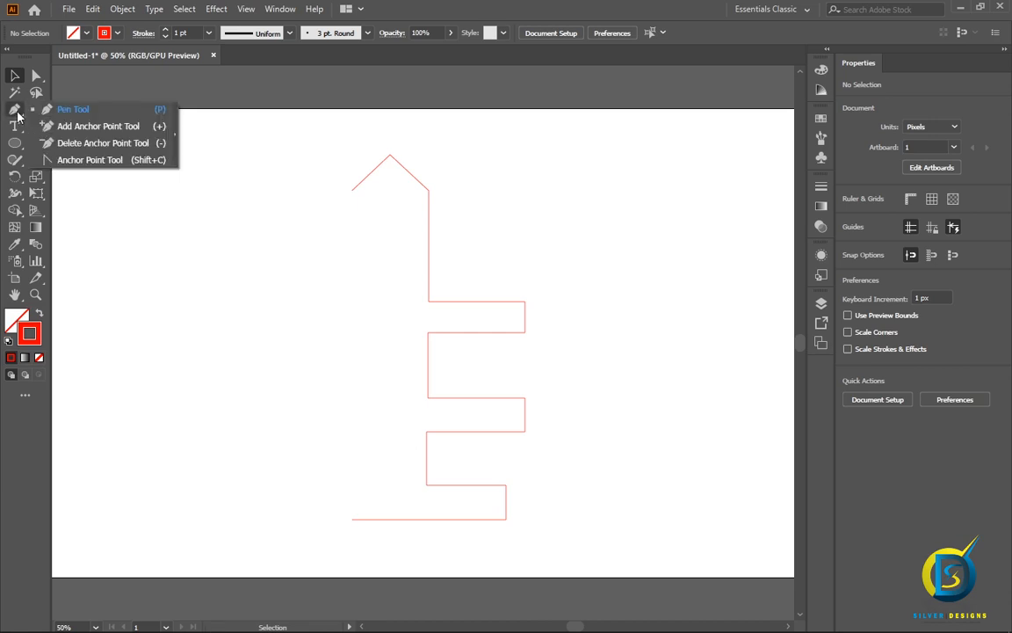
{"action": "left_click", "coordinate": [92, 161]}
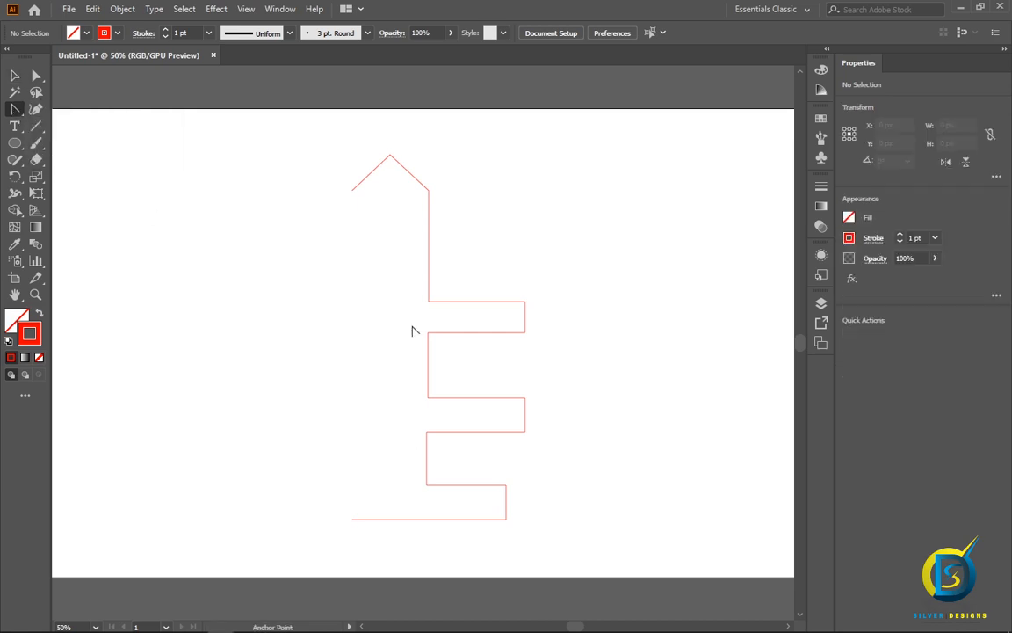
{"action": "left_click", "coordinate": [526, 316]}
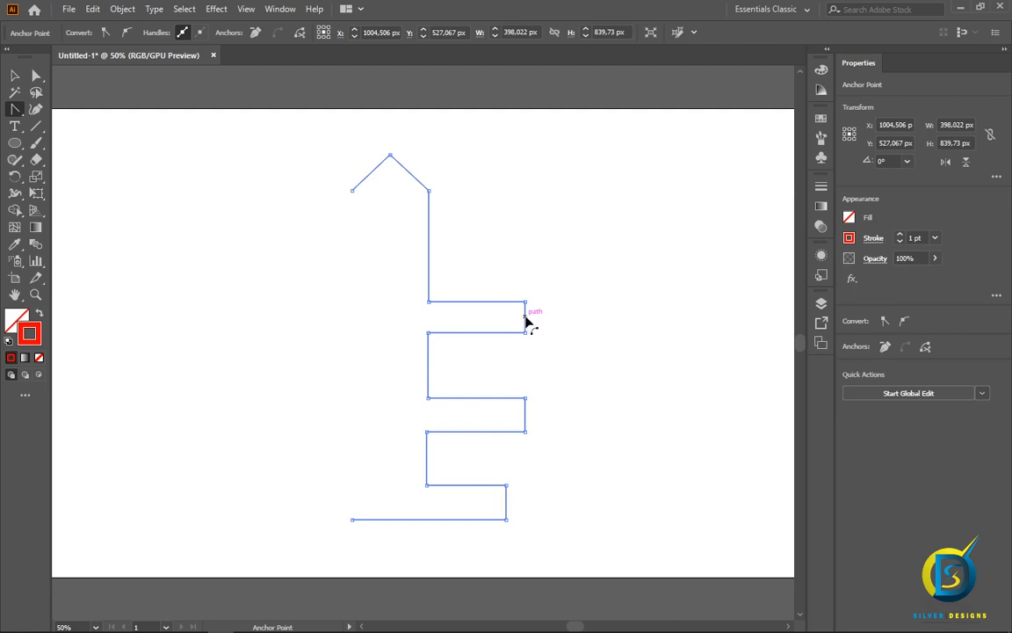
{"action": "left_click_drag", "start_coordinate": [526, 317], "coordinate": [541, 323]}
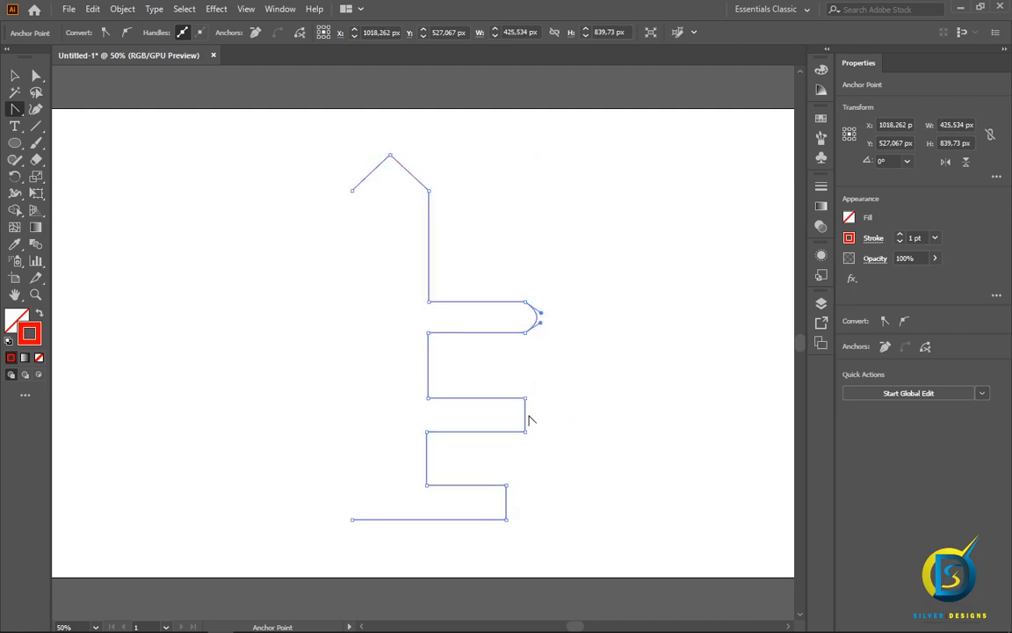
{"action": "left_click_drag", "start_coordinate": [526, 419], "coordinate": [542, 420]}
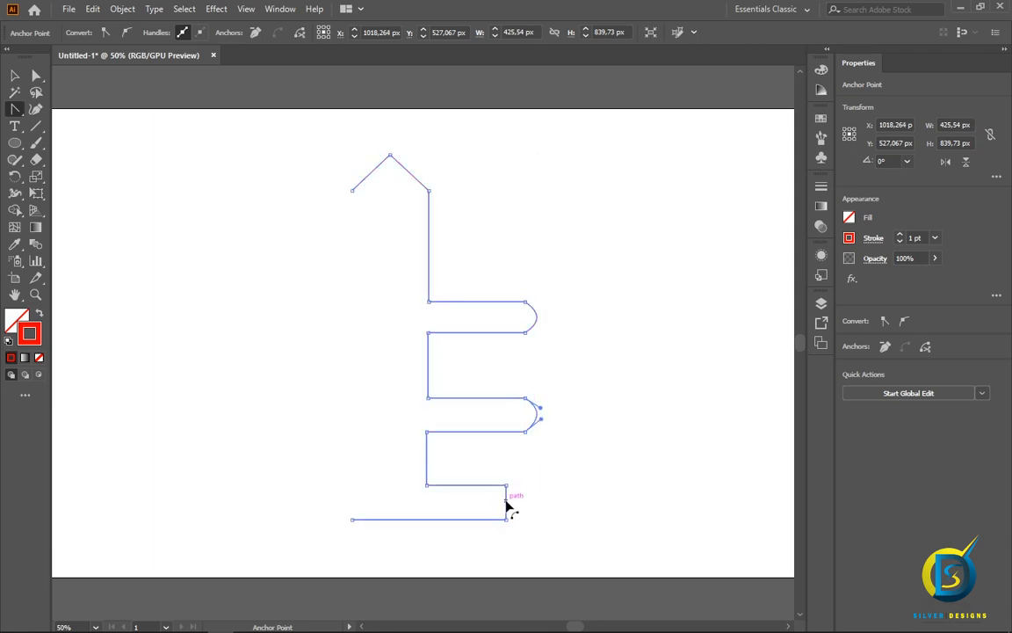
{"action": "left_click_drag", "start_coordinate": [506, 505], "coordinate": [527, 507]}
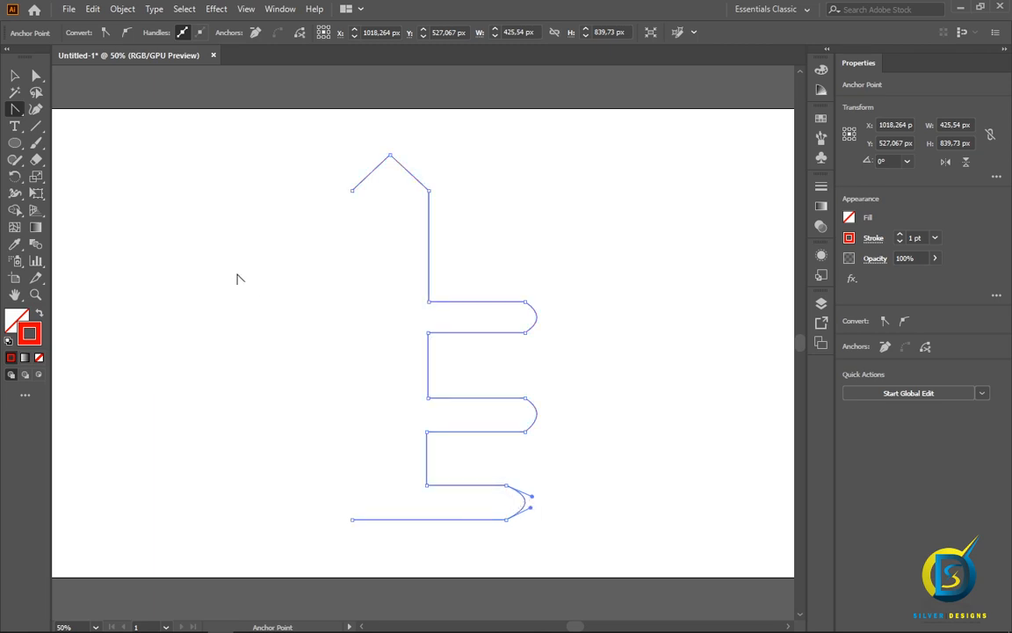
- Add an anchor point near the base line's open end, bend that end segment about 31 px downward, and deselect the path
{"action": "left_click", "coordinate": [19, 112]}
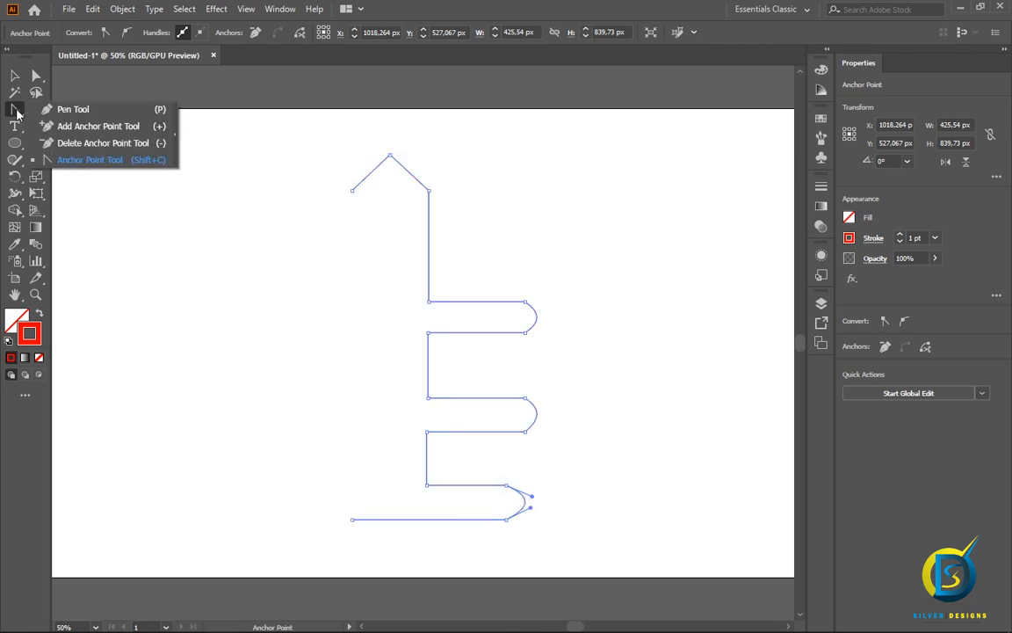
{"action": "left_click", "coordinate": [97, 129]}
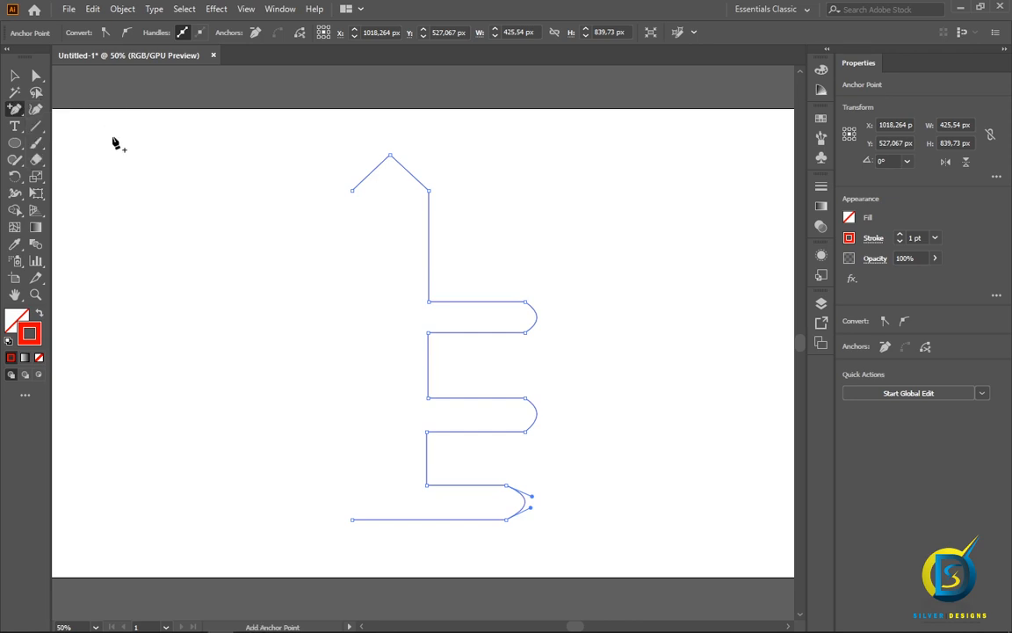
{"action": "left_click", "coordinate": [385, 520]}
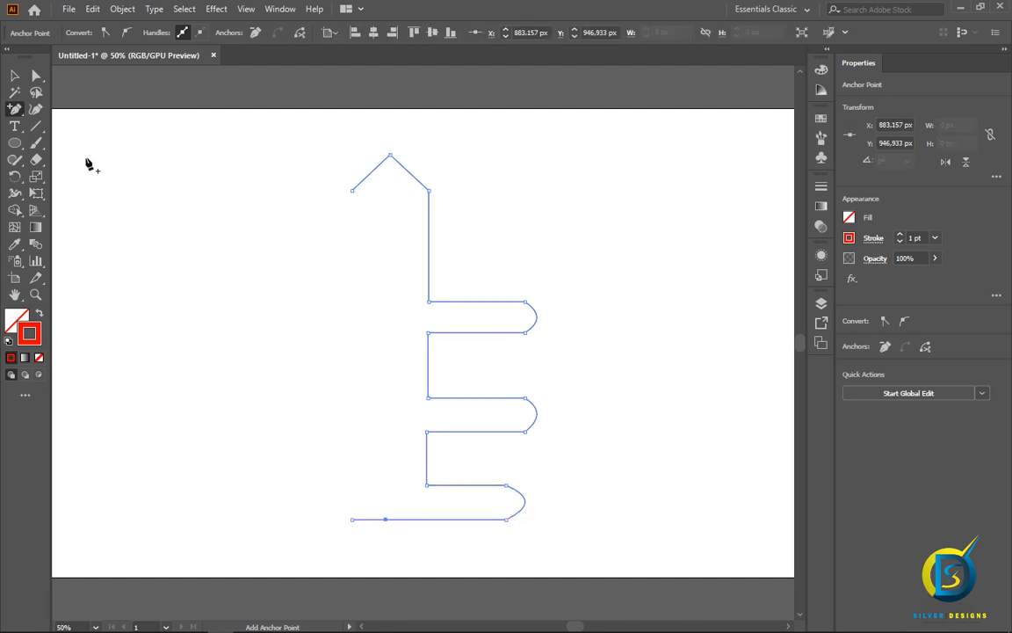
{"action": "left_click", "coordinate": [16, 108]}
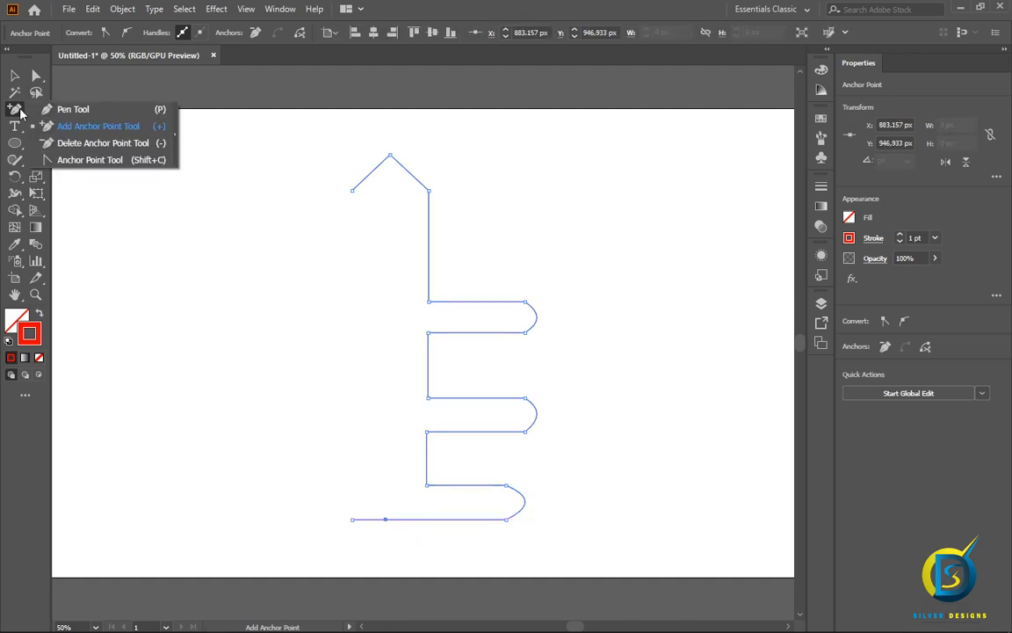
{"action": "left_click", "coordinate": [106, 163]}
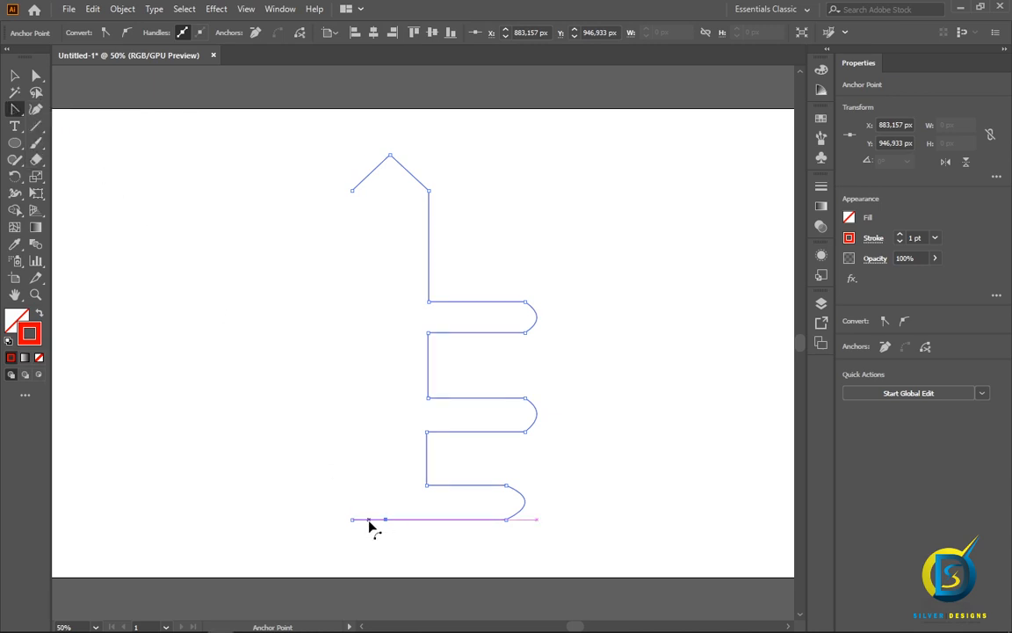
{"action": "left_click_drag", "start_coordinate": [368, 519], "coordinate": [370, 537]}
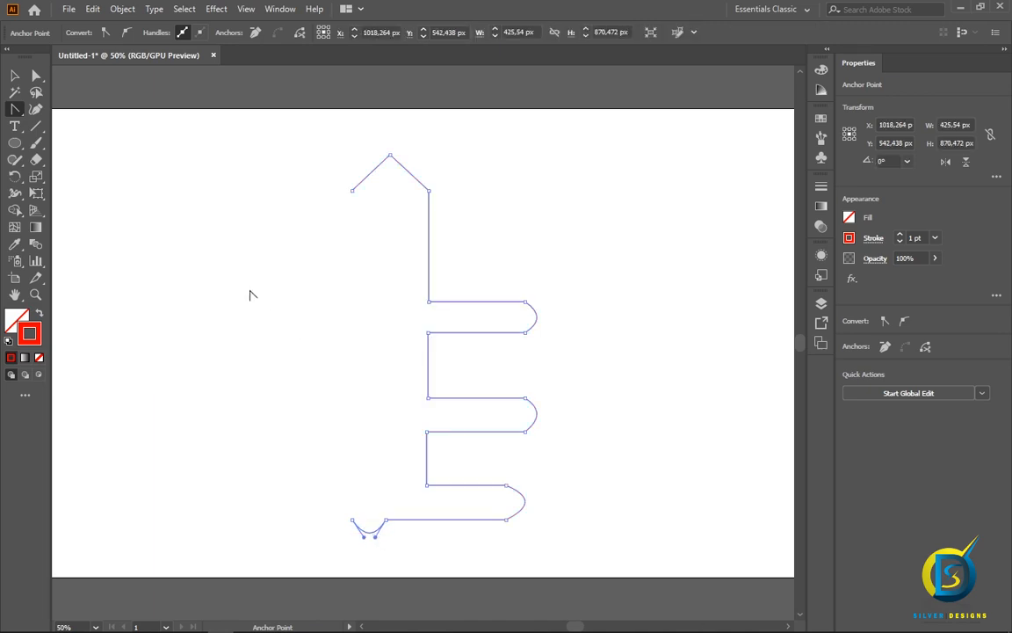
{"action": "left_click", "coordinate": [15, 76]}
{"action": "left_click", "coordinate": [207, 254]}
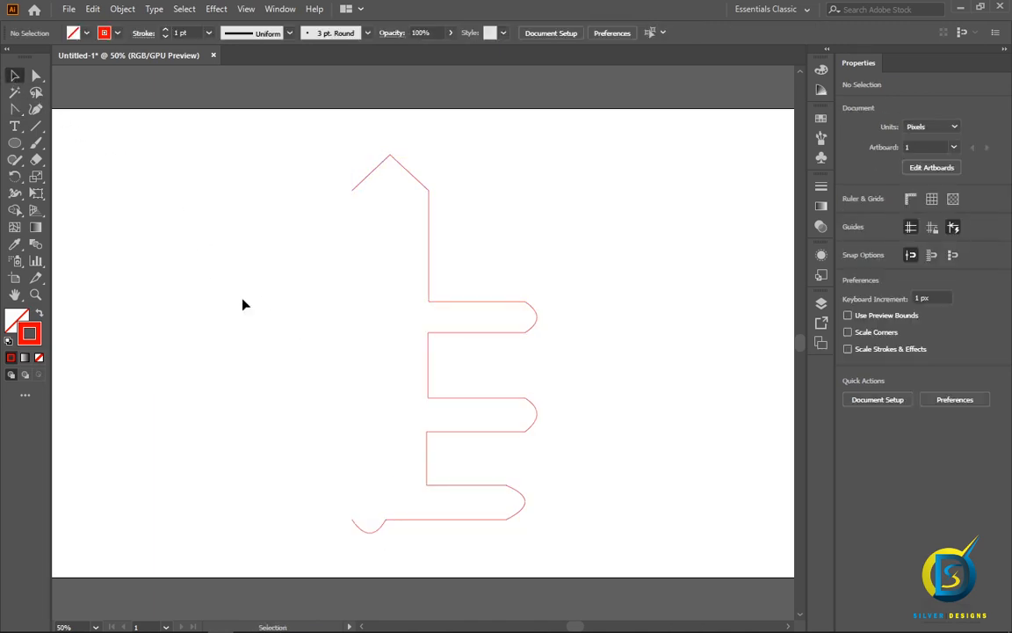
- Apply a 360° 3D Revolve from the left edge to the pronged path, with the Off-Axis Front position and plastic shading, and deselect it
{"action": "left_click_drag", "start_coordinate": [238, 106], "coordinate": [559, 541]}
{"action": "left_click", "coordinate": [216, 9]}
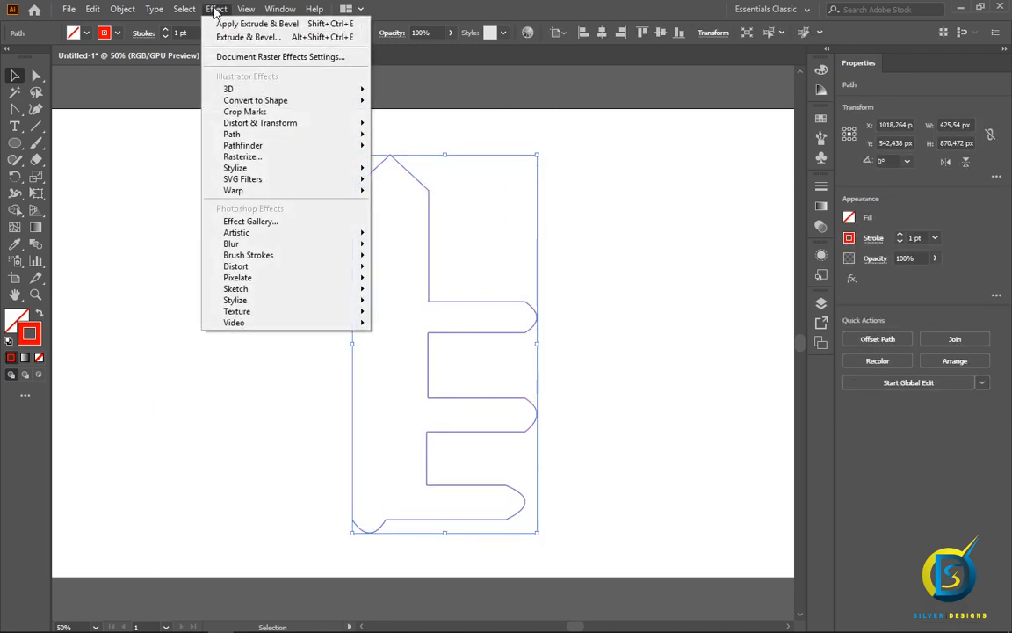
{"action": "mouse_move", "coordinate": [345, 94]}
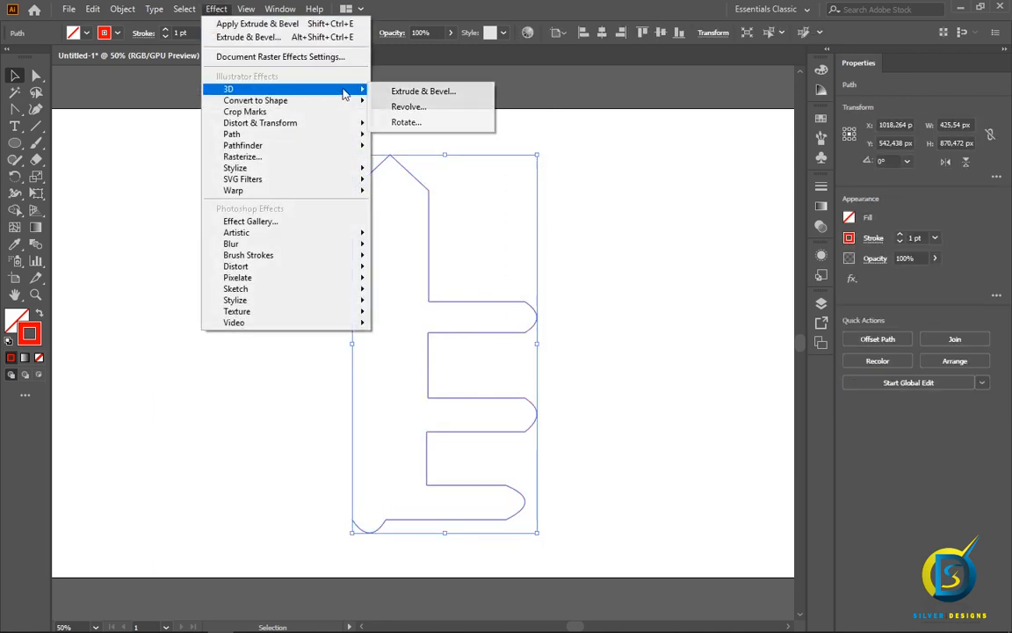
{"action": "left_click", "coordinate": [407, 106]}
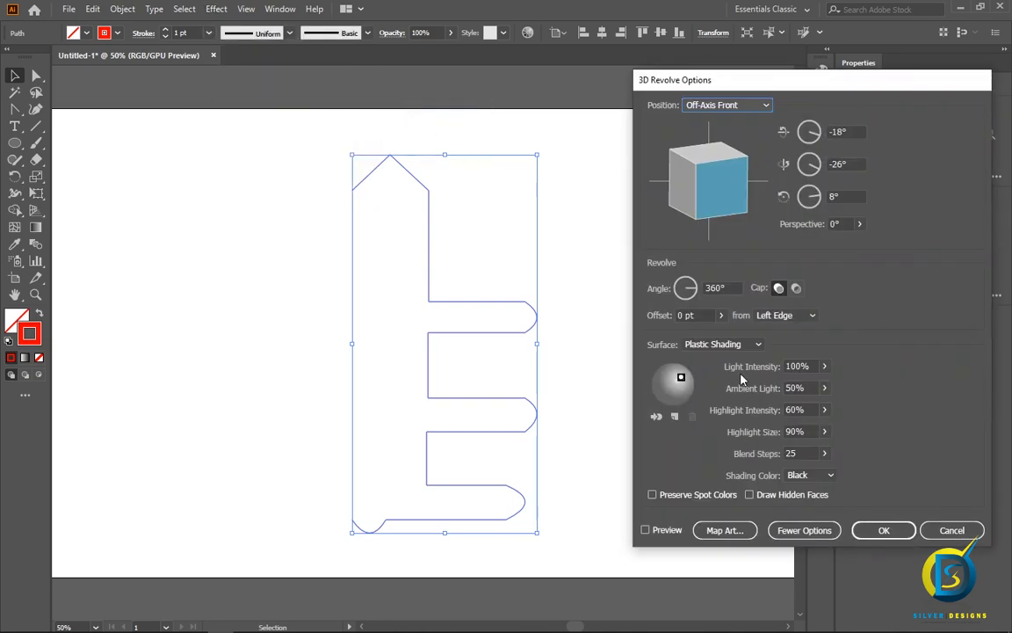
{"action": "left_click", "coordinate": [645, 531]}
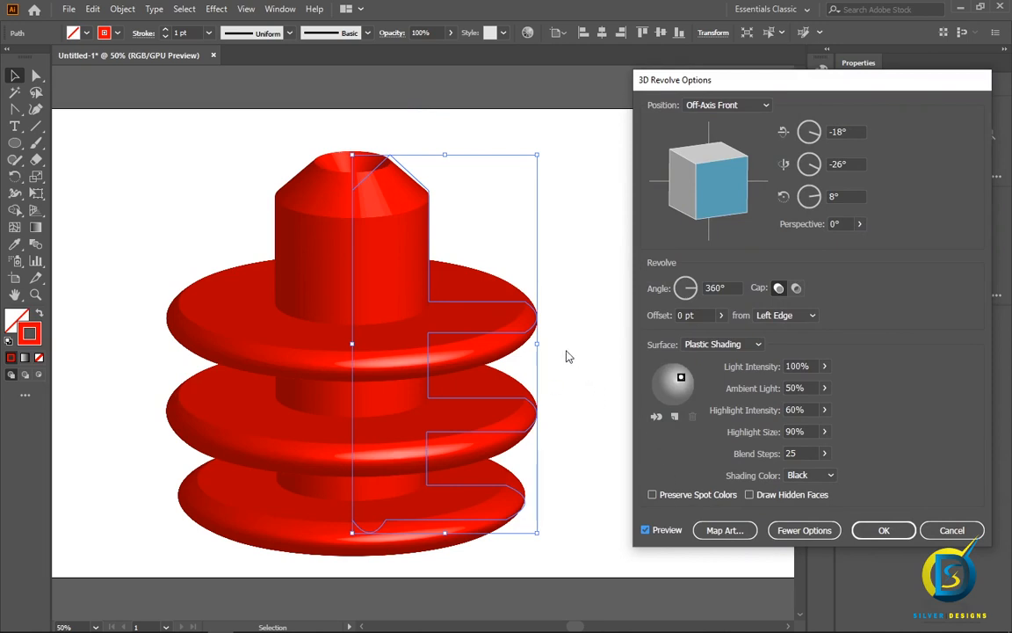
{"action": "left_click", "coordinate": [882, 528]}
{"action": "left_click", "coordinate": [557, 380]}
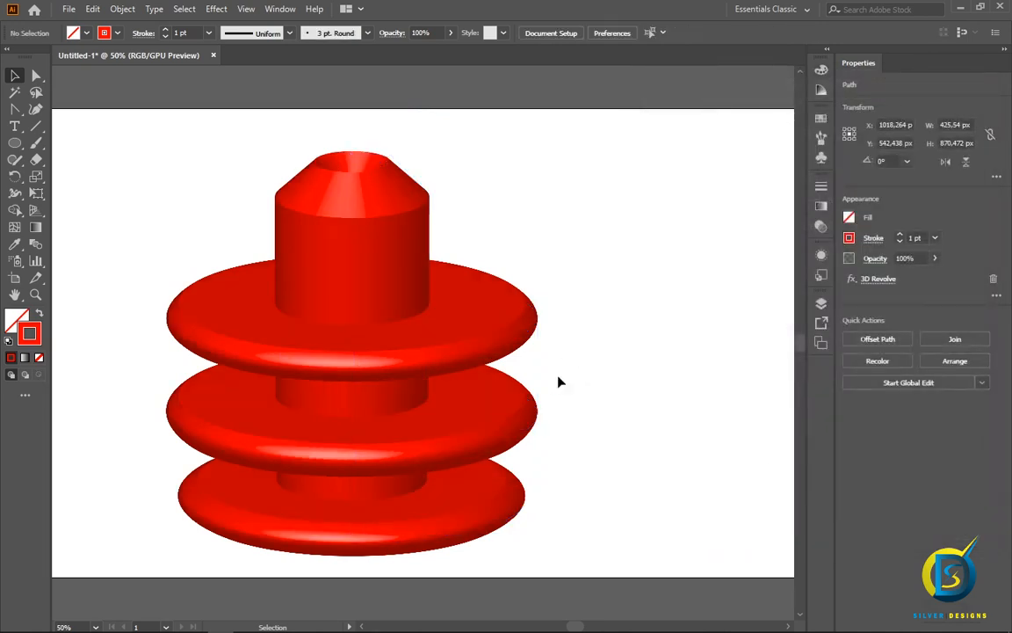
- Scale the revolved solid down to about 361 by 738 px, move it toward the artboard's centre, and deselect it
{"action": "left_click", "coordinate": [382, 294]}
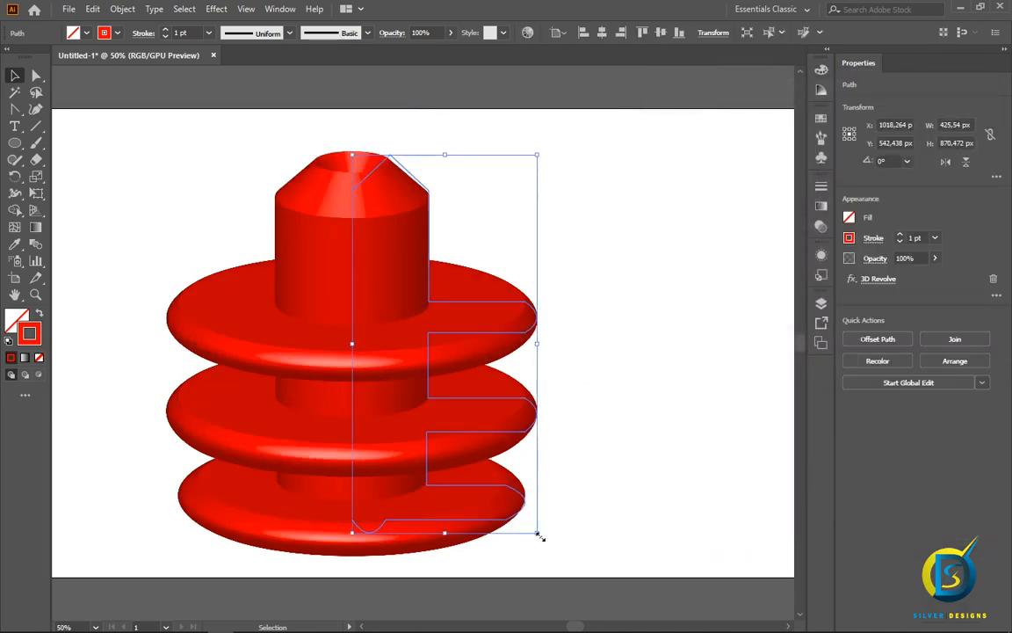
{"action": "left_click_drag", "start_coordinate": [538, 535], "coordinate": [510, 478]}
{"action": "left_click_drag", "start_coordinate": [375, 338], "coordinate": [466, 347]}
{"action": "left_click", "coordinate": [662, 361]}
- Recolor the revolved solid through its stroke, trying green, yellow and cyan swatches before settling on RGB Blue
{"action": "left_click", "coordinate": [540, 332]}
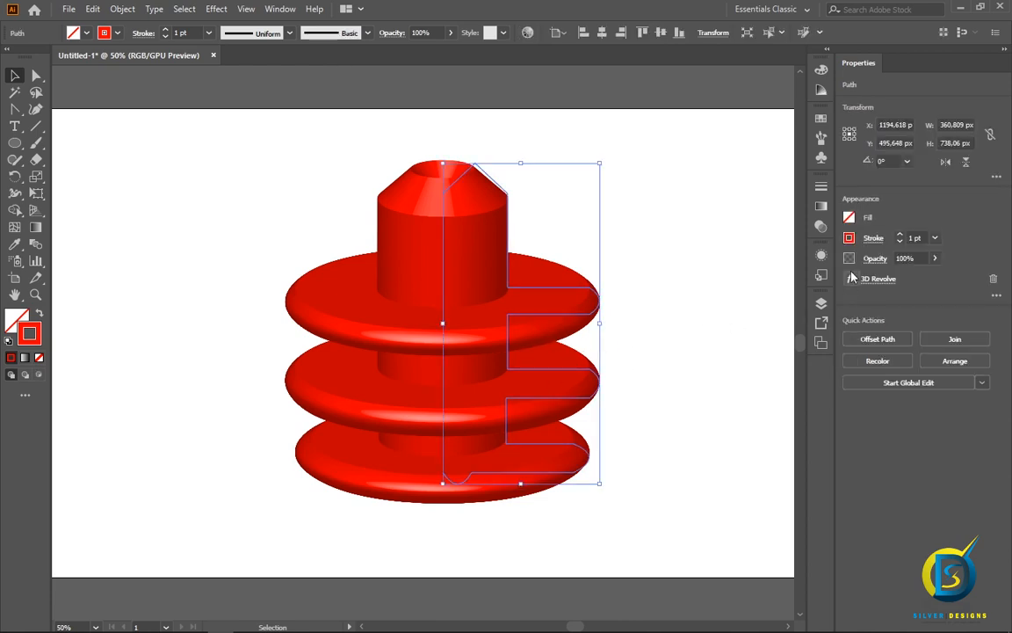
{"action": "left_click", "coordinate": [849, 238]}
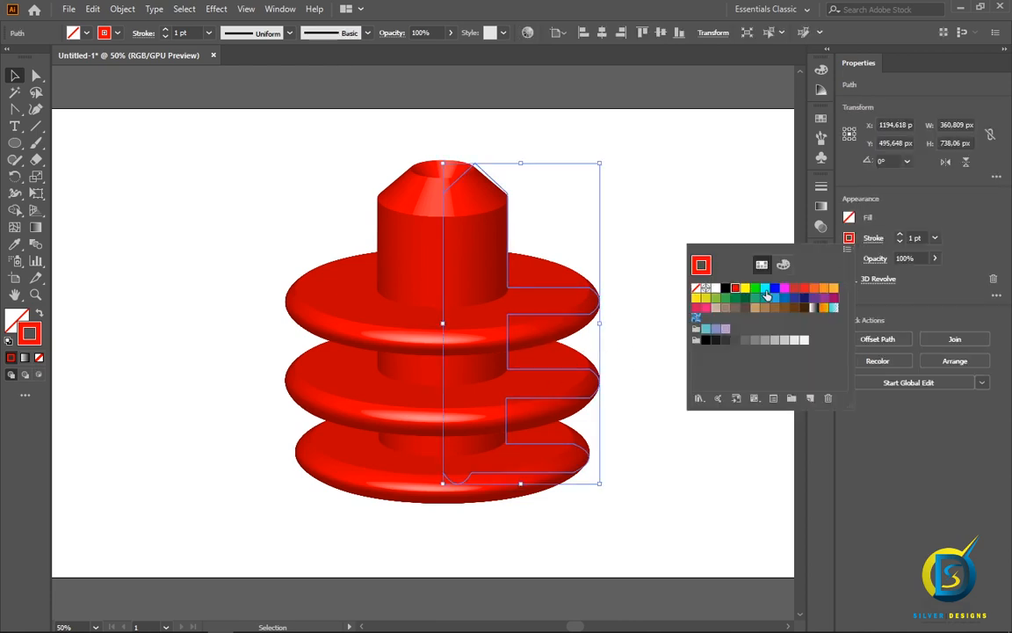
{"action": "left_click", "coordinate": [775, 289]}
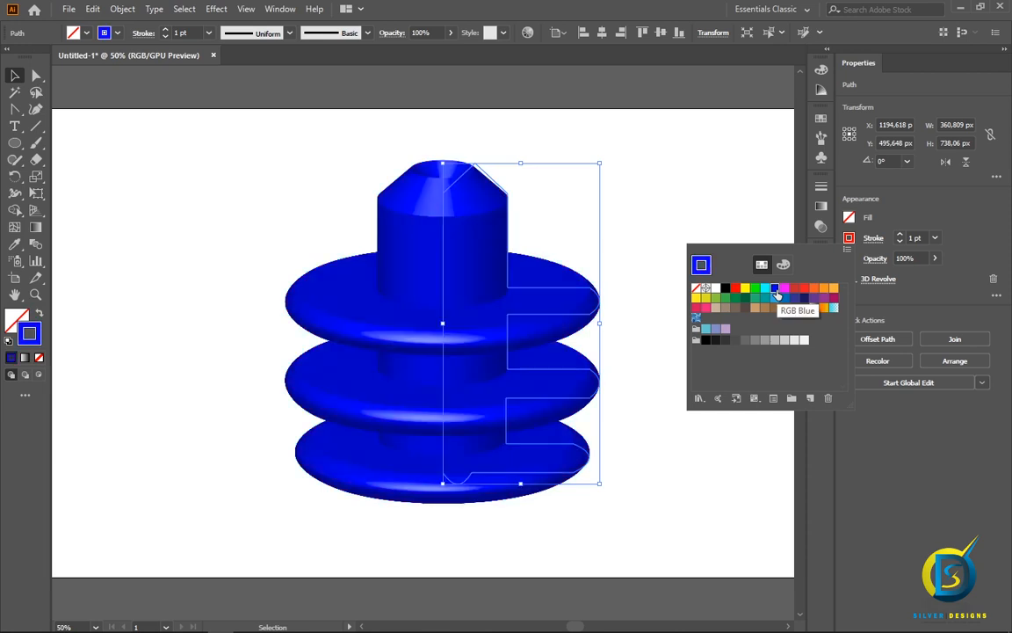
{"action": "left_click", "coordinate": [755, 290]}
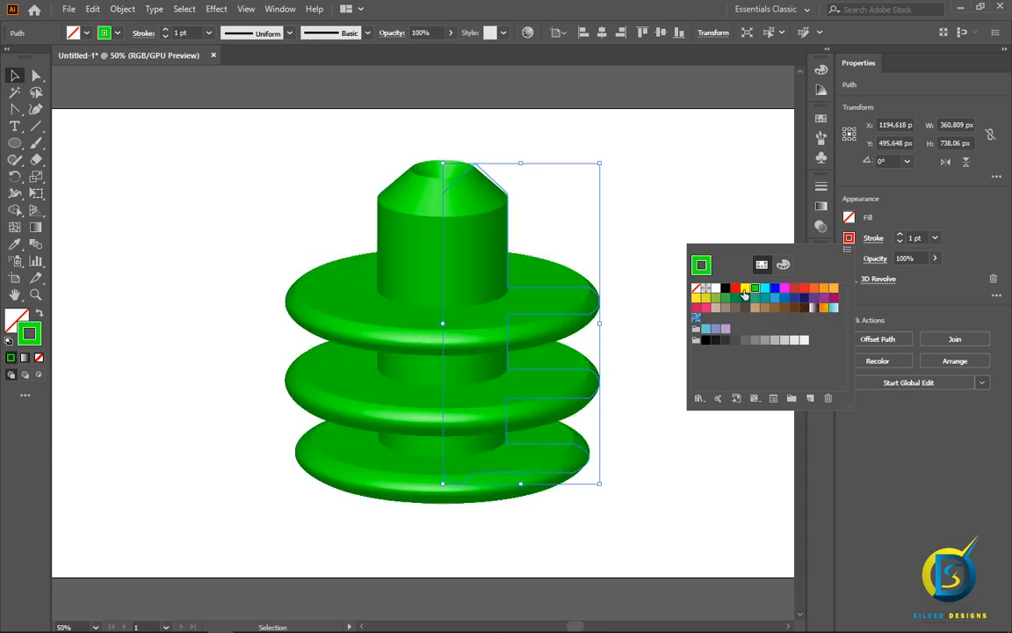
{"action": "left_click", "coordinate": [744, 289]}
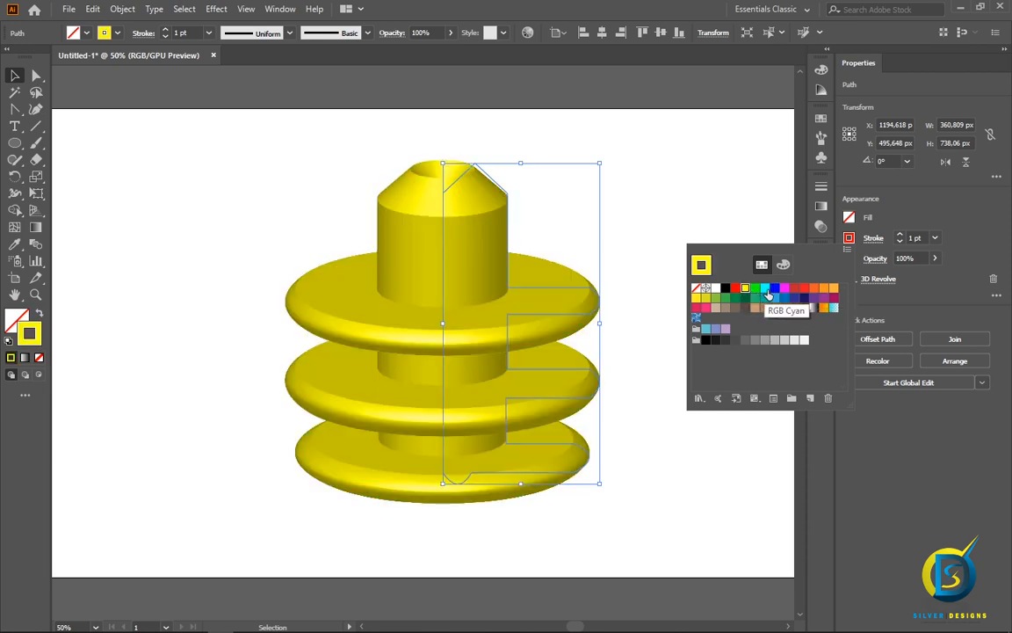
{"action": "left_click", "coordinate": [766, 291]}
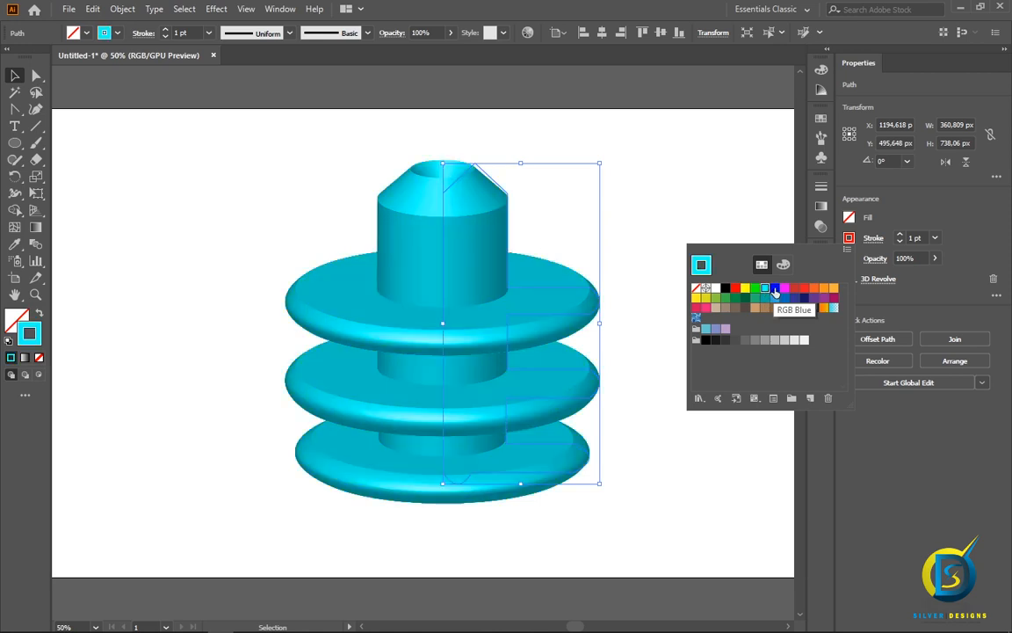
{"action": "left_click", "coordinate": [773, 293]}
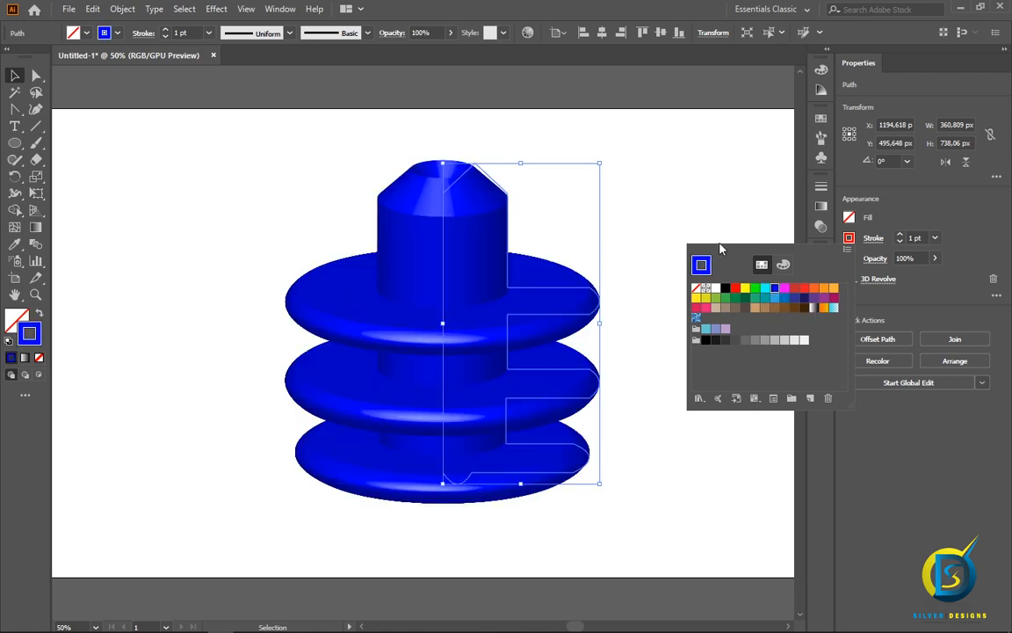
{"action": "left_click", "coordinate": [672, 147]}
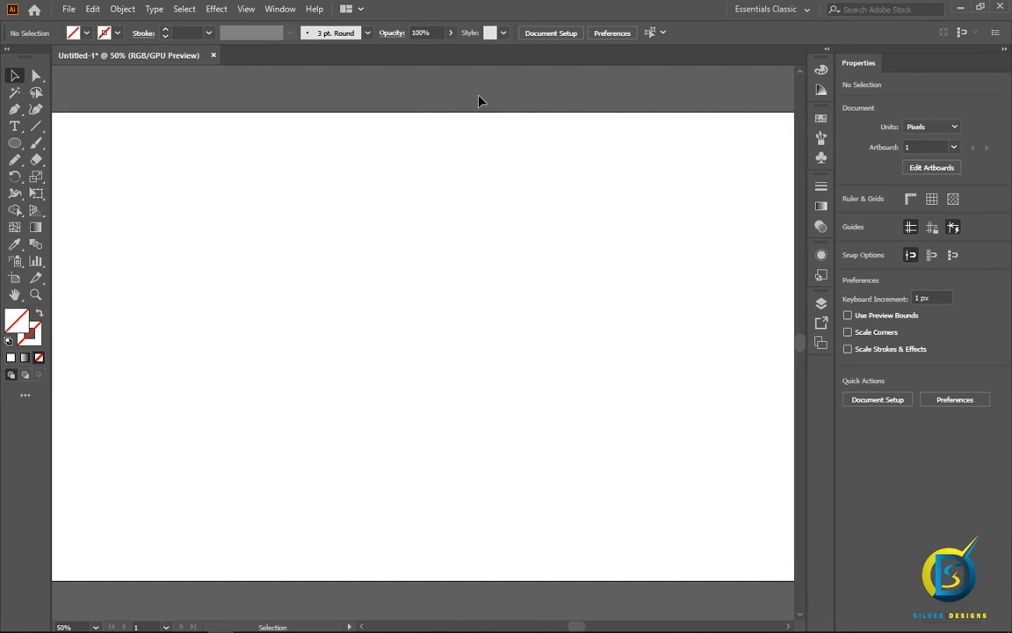
- Draw a circle about 108 px in diameter in the upper left of the empty artboard and give it a linear gradient fill
{"action": "left_click", "coordinate": [15, 142]}
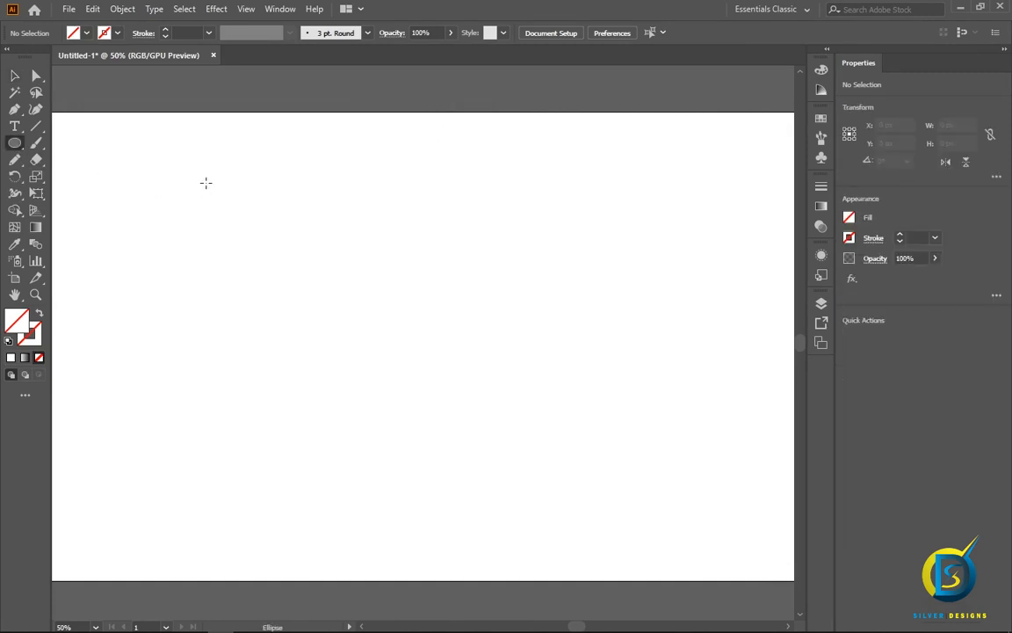
{"action": "left_click_drag", "start_coordinate": [205, 180], "coordinate": [254, 224]}
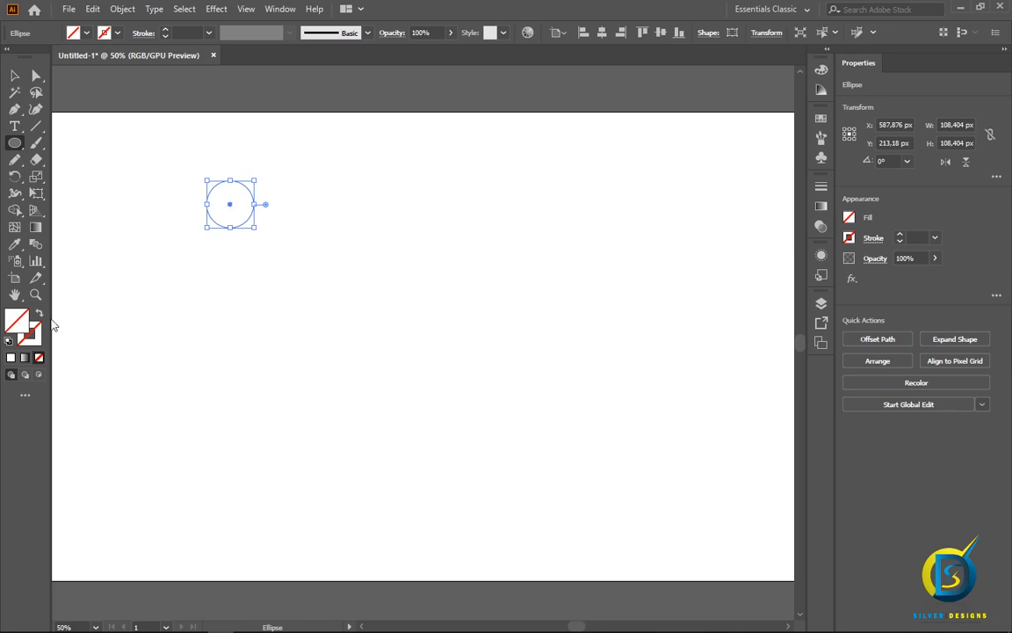
{"action": "left_click", "coordinate": [25, 358]}
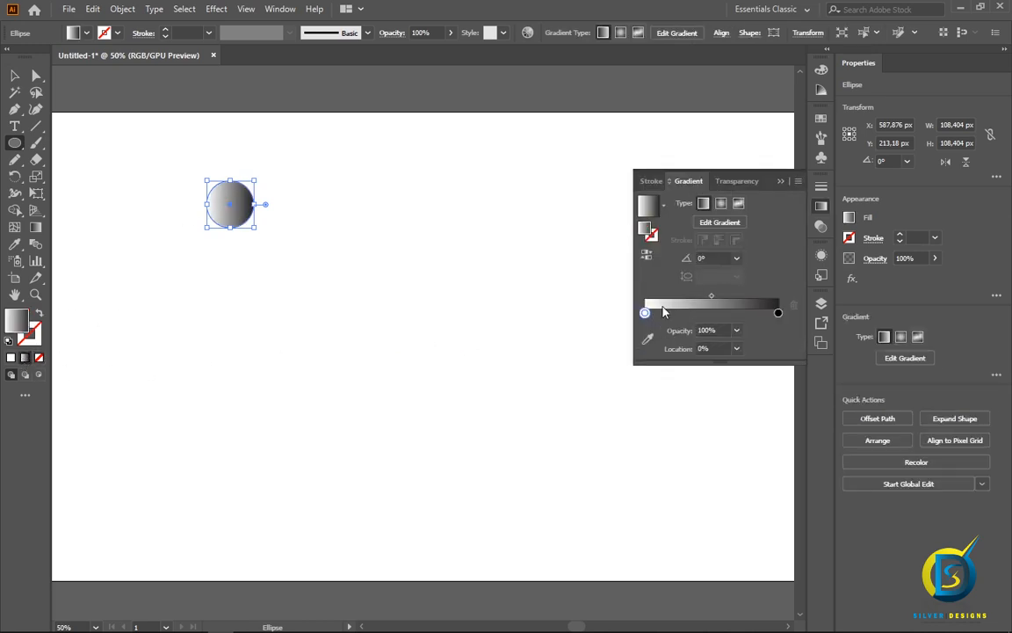
- Color the circle's gradient with a red start stop and an orange F17D24 end stop, and deselect the circle
{"action": "double_click", "coordinate": [646, 313]}
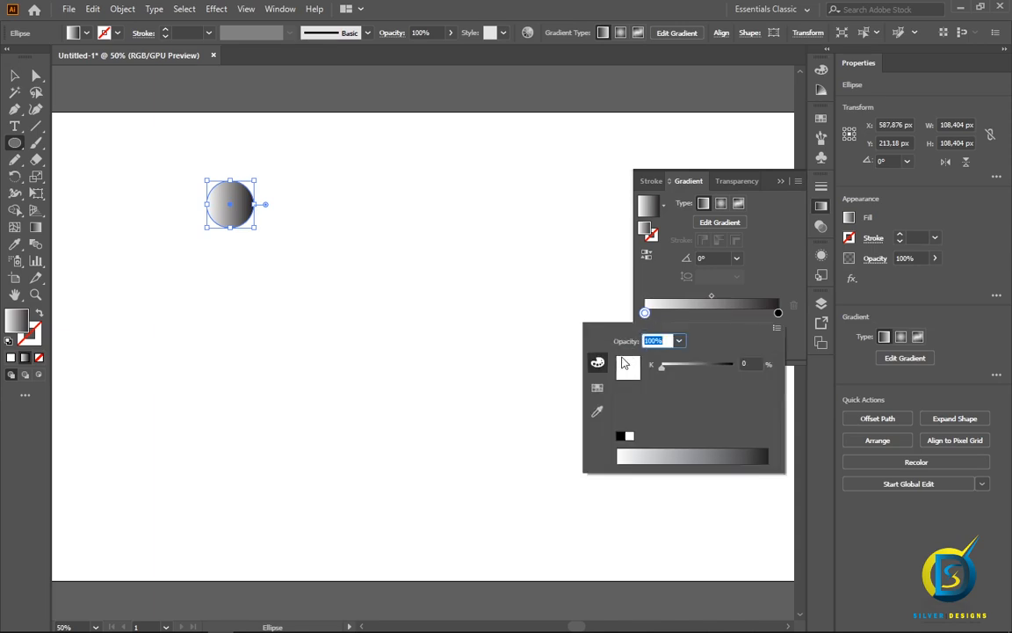
{"action": "left_click", "coordinate": [598, 387]}
{"action": "left_click", "coordinate": [704, 358]}
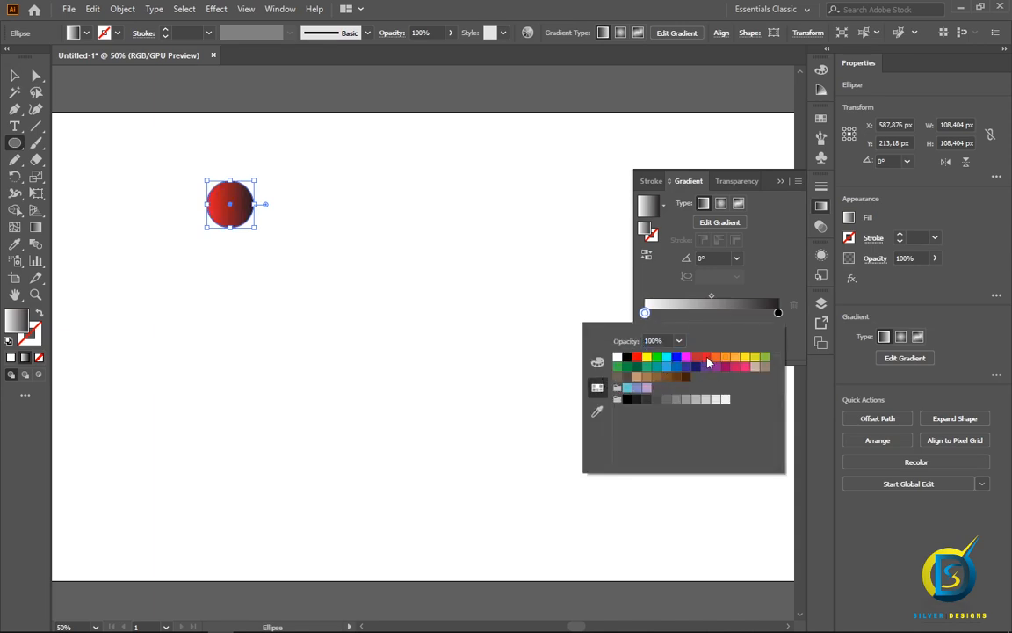
{"action": "left_click", "coordinate": [778, 314]}
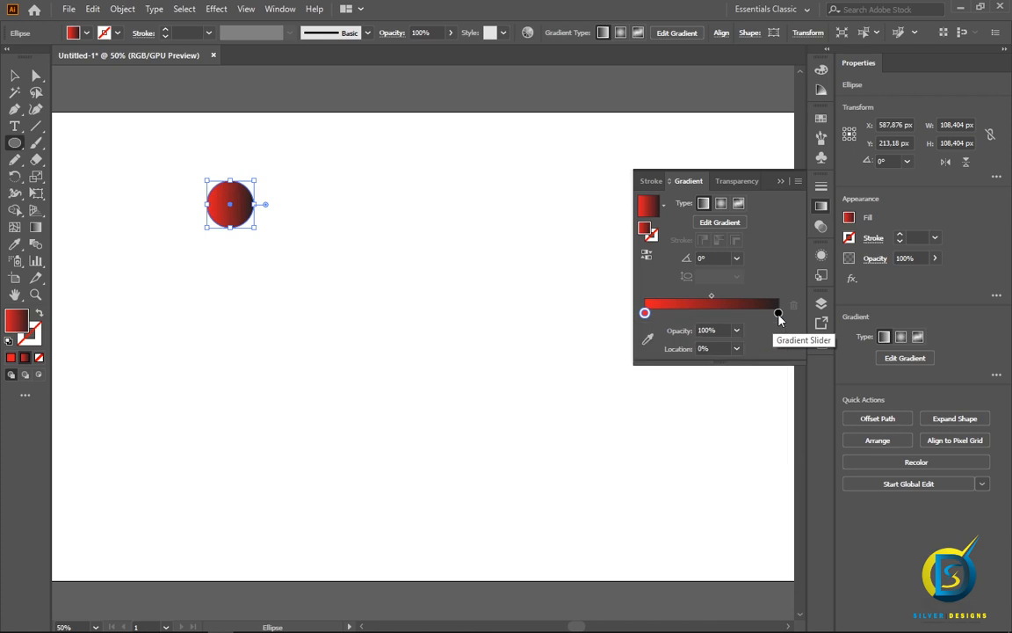
{"action": "double_click", "coordinate": [778, 314]}
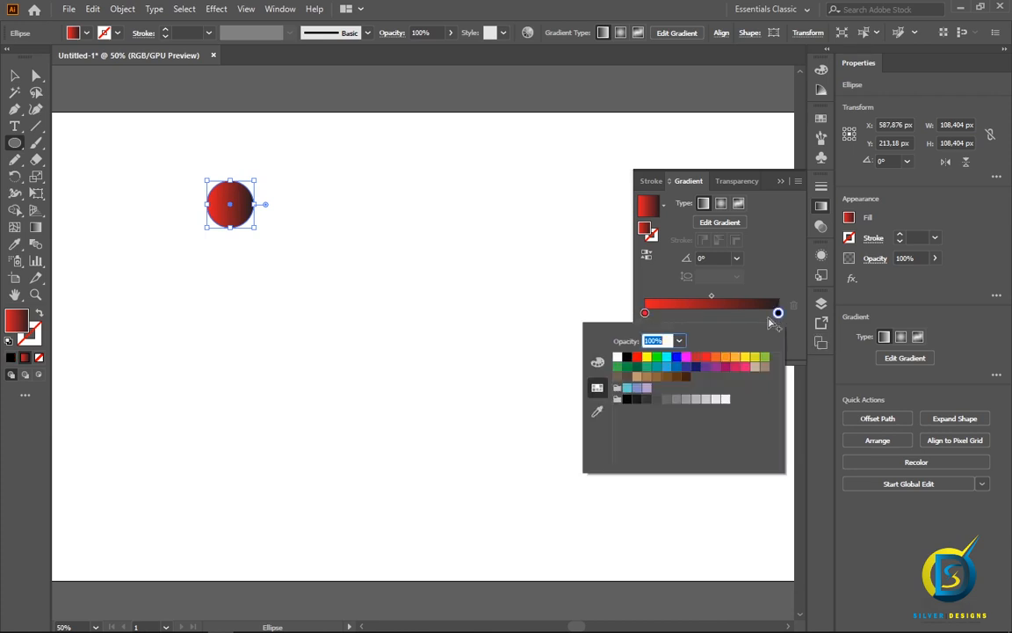
{"action": "left_click", "coordinate": [716, 359]}
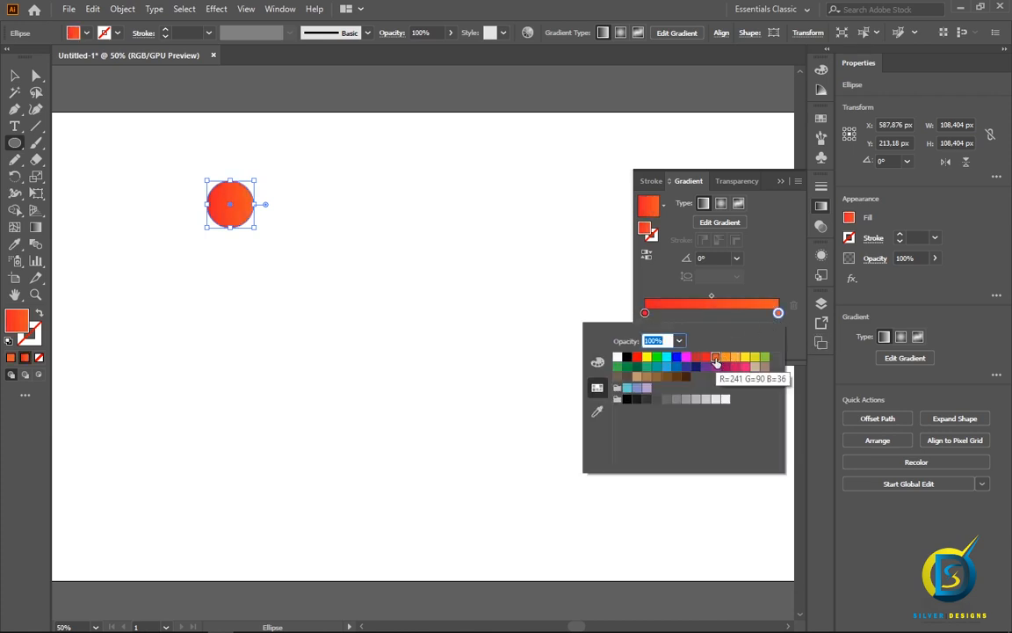
{"action": "left_click", "coordinate": [598, 361]}
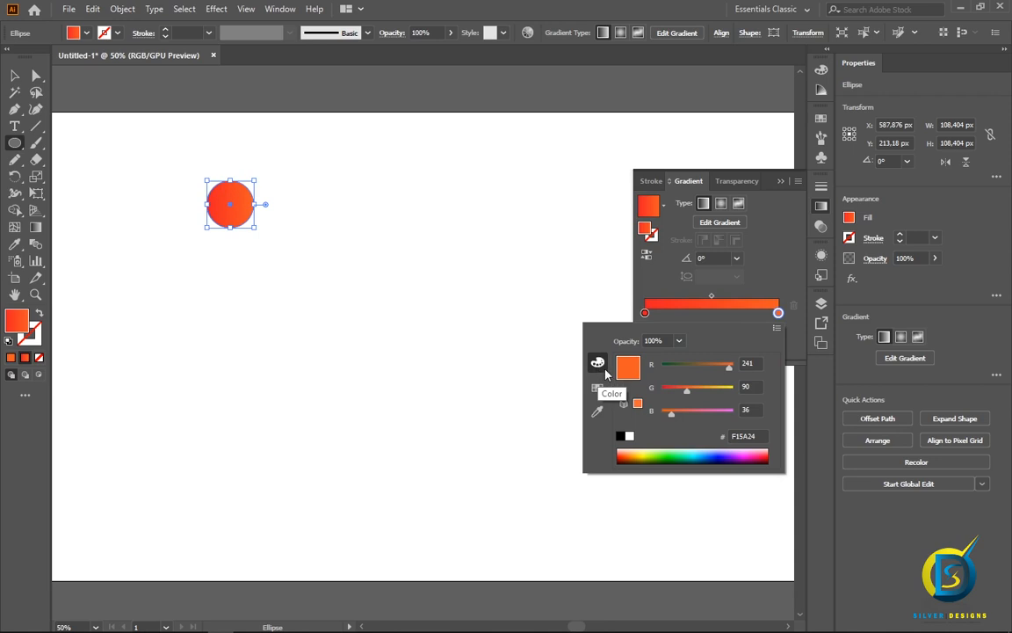
{"action": "left_click", "coordinate": [696, 392]}
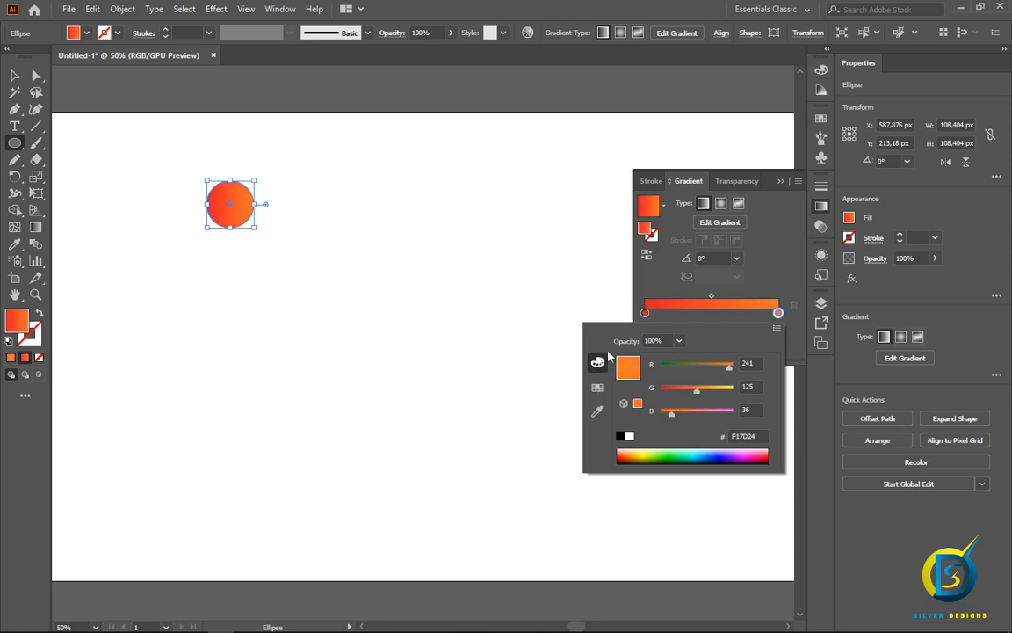
{"action": "left_click", "coordinate": [16, 78]}
{"action": "left_click", "coordinate": [285, 183]}
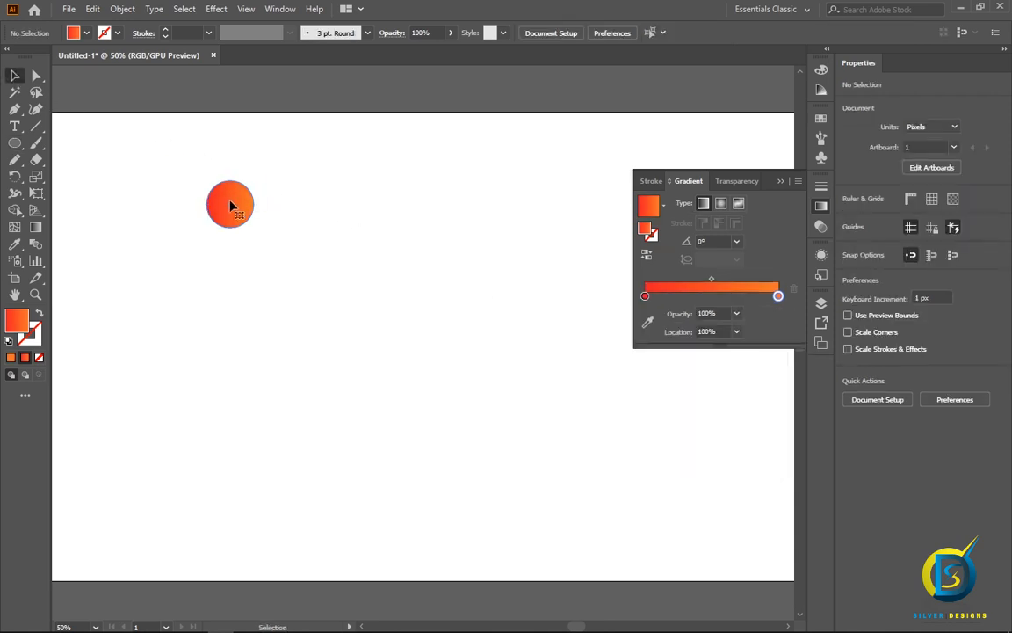
- Duplicate the gradient circle horizontally to its right so the pair spans about 422 px, and deselect
{"action": "left_click", "coordinate": [233, 207]}
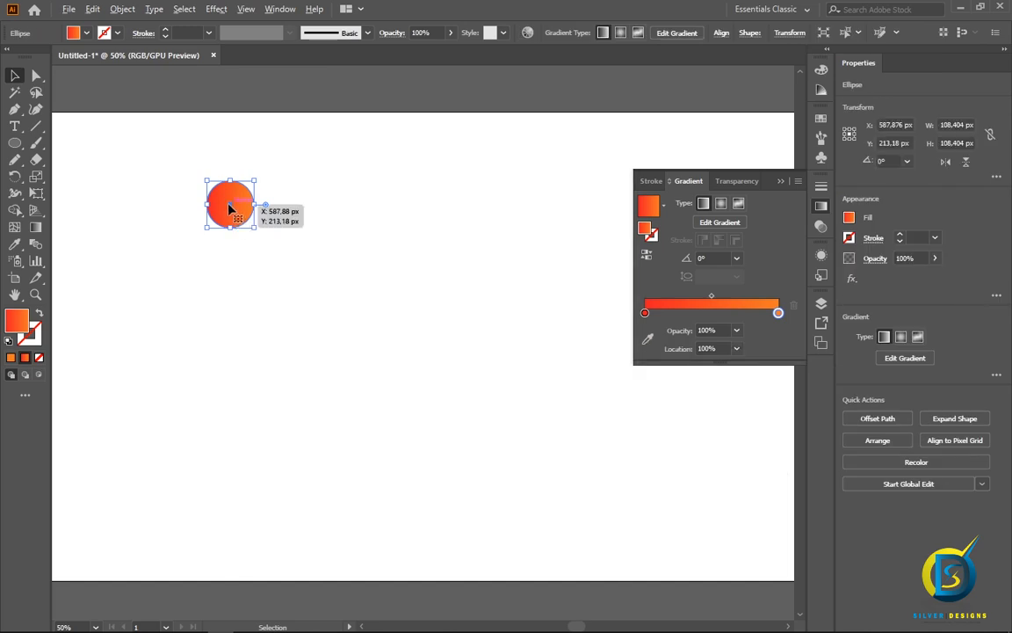
{"action": "left_click_drag", "start_coordinate": [229, 207], "coordinate": [372, 227]}
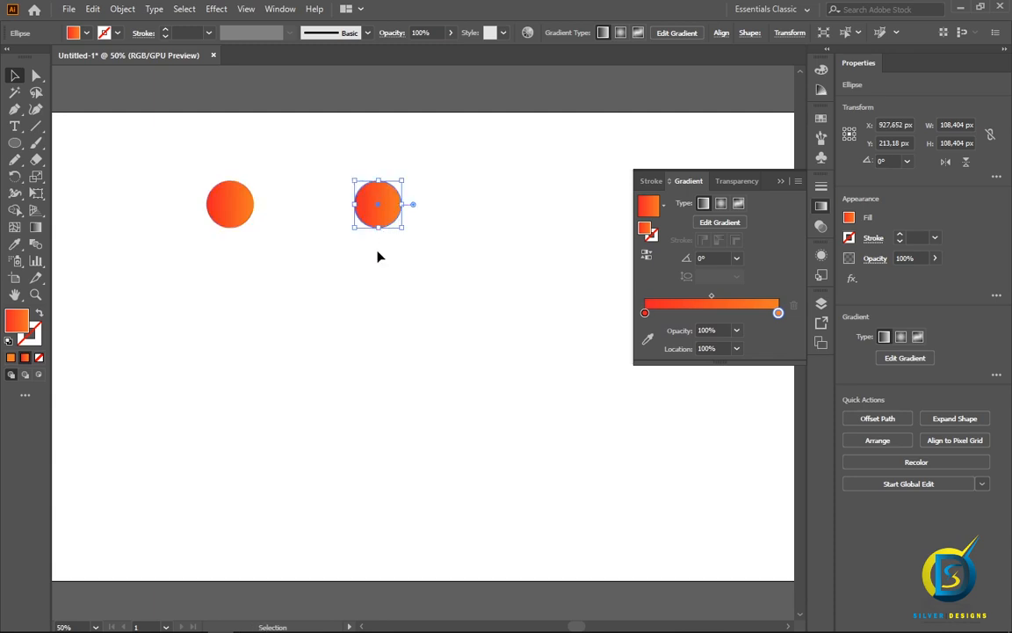
{"action": "left_click", "coordinate": [176, 171]}
- Blend the two gradient circles into one capsule using Specified Steps spacing with 200 steps
{"action": "left_click_drag", "start_coordinate": [176, 172], "coordinate": [393, 255]}
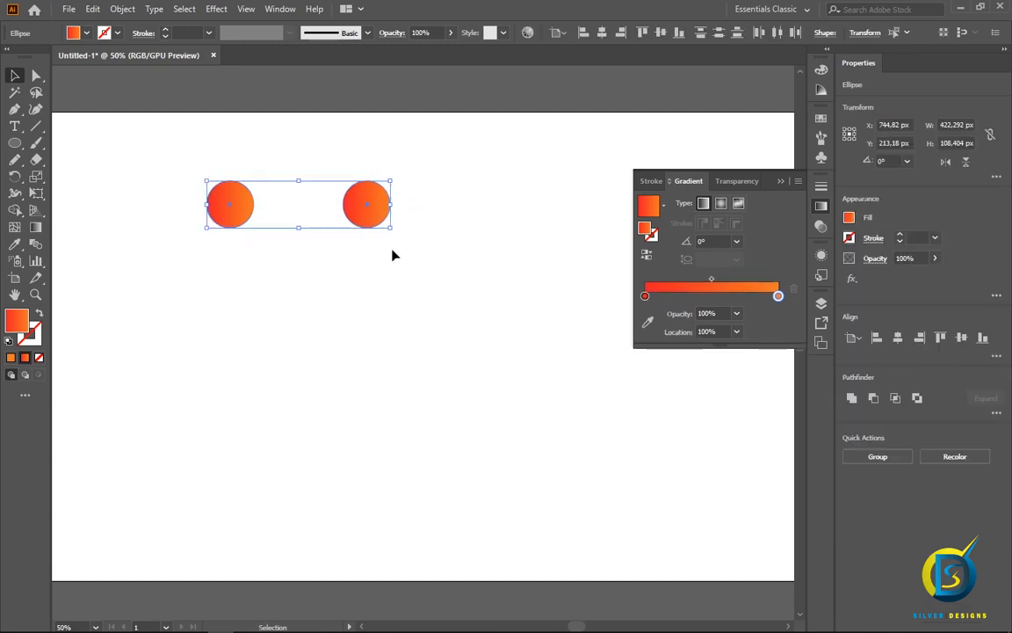
{"action": "double_click", "coordinate": [35, 246]}
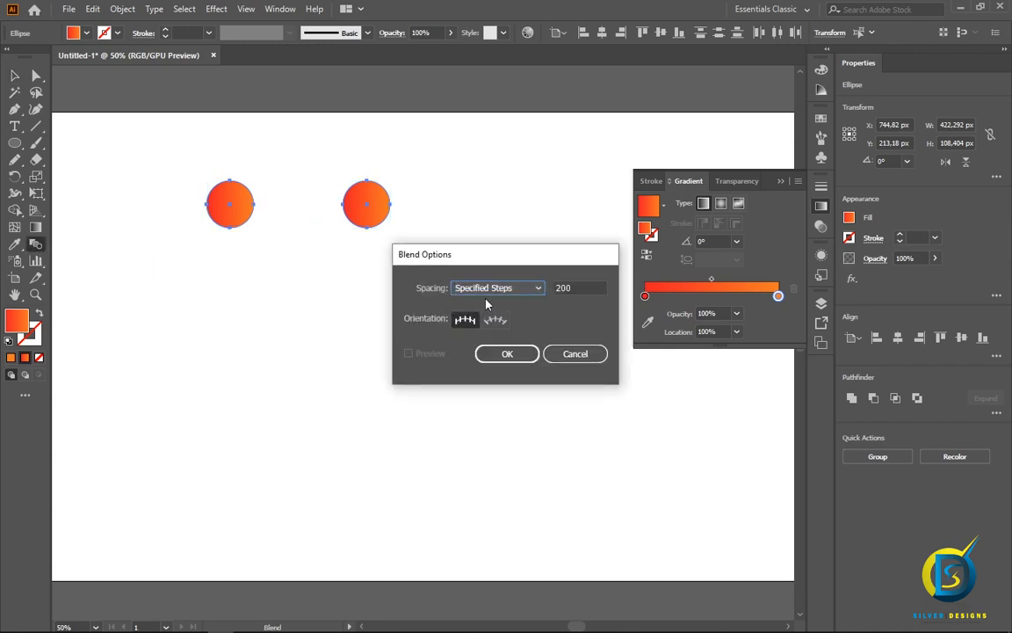
{"action": "left_click", "coordinate": [485, 290]}
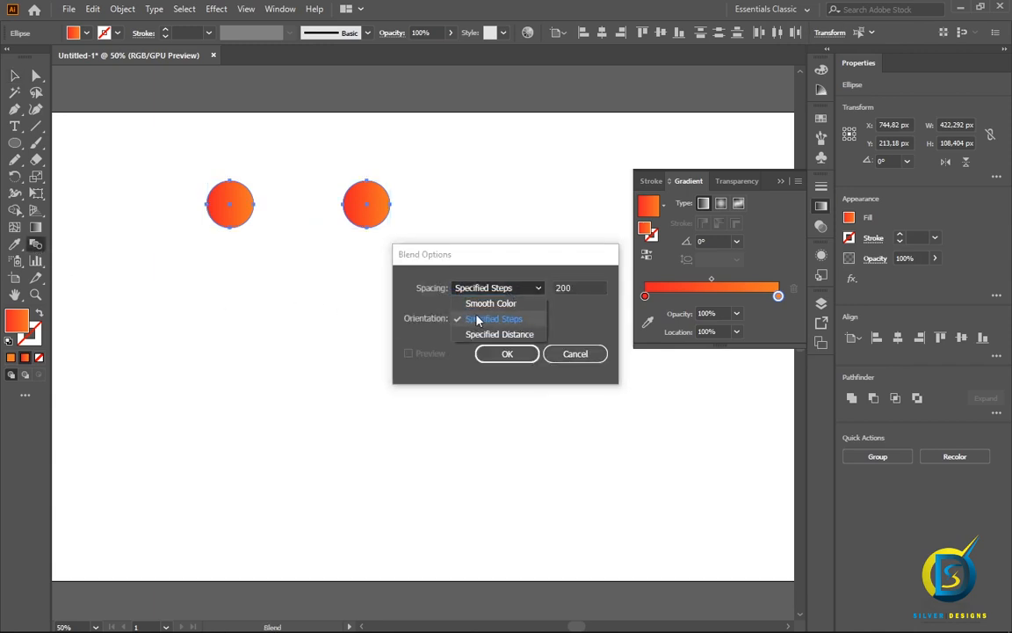
{"action": "left_click", "coordinate": [493, 320]}
{"action": "double_click", "coordinate": [564, 288]}
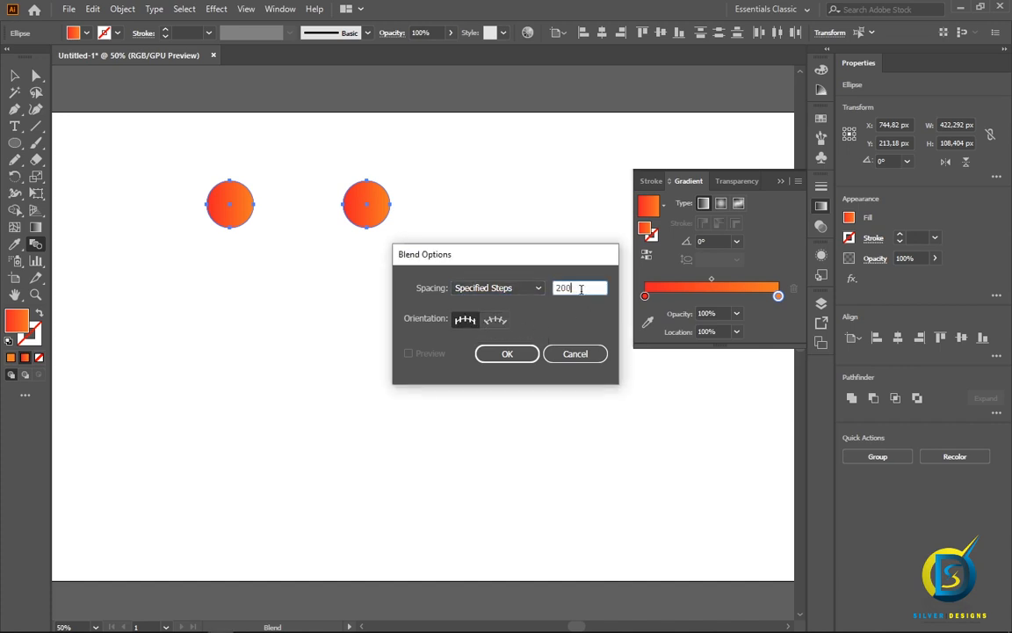
{"action": "type", "text": "200"}
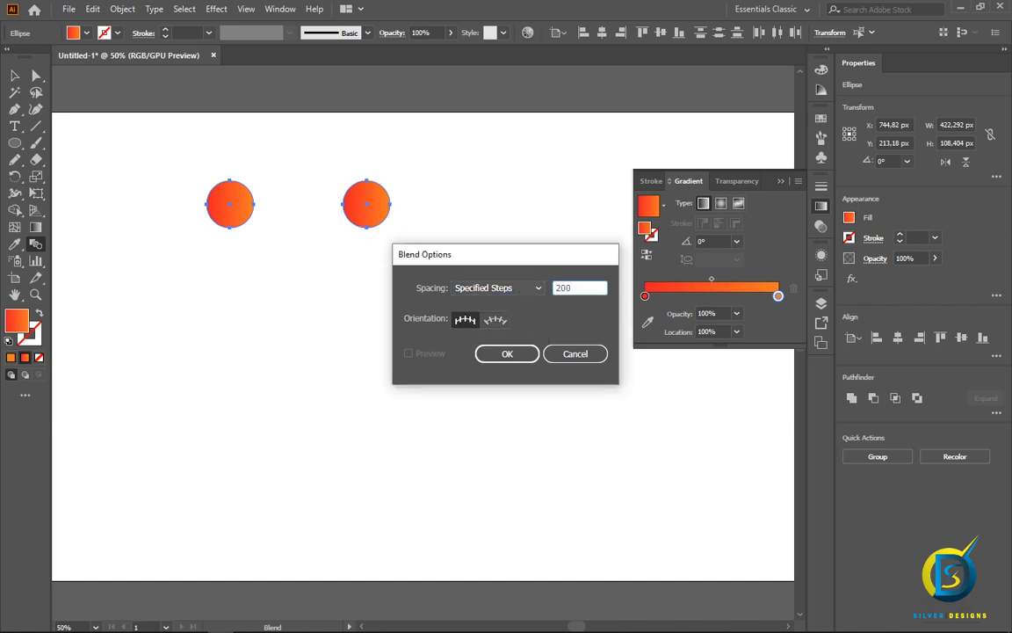
{"action": "left_click", "coordinate": [497, 354]}
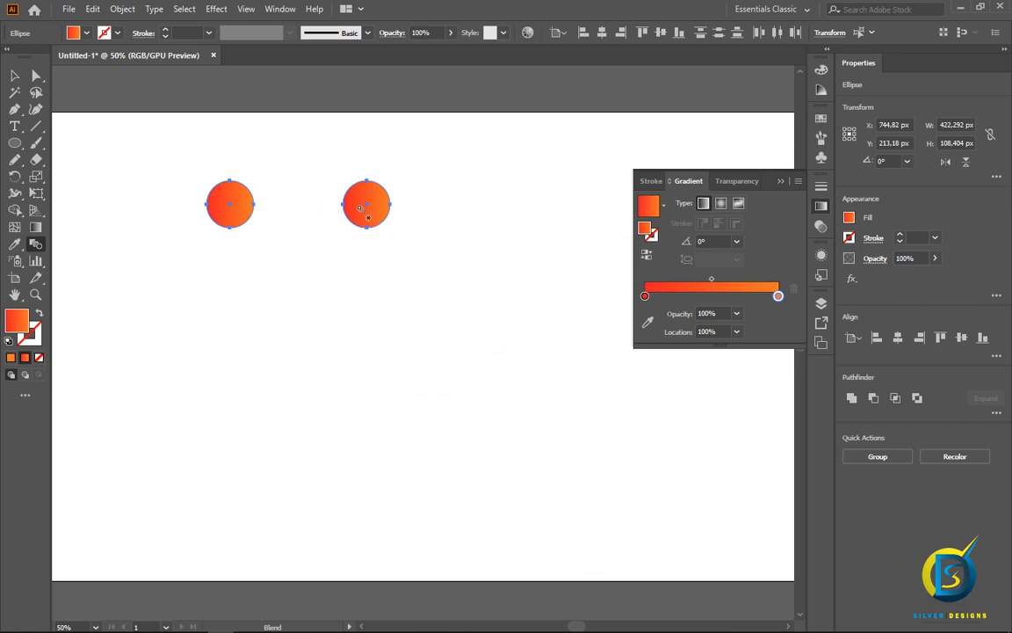
{"action": "left_click", "coordinate": [225, 208]}
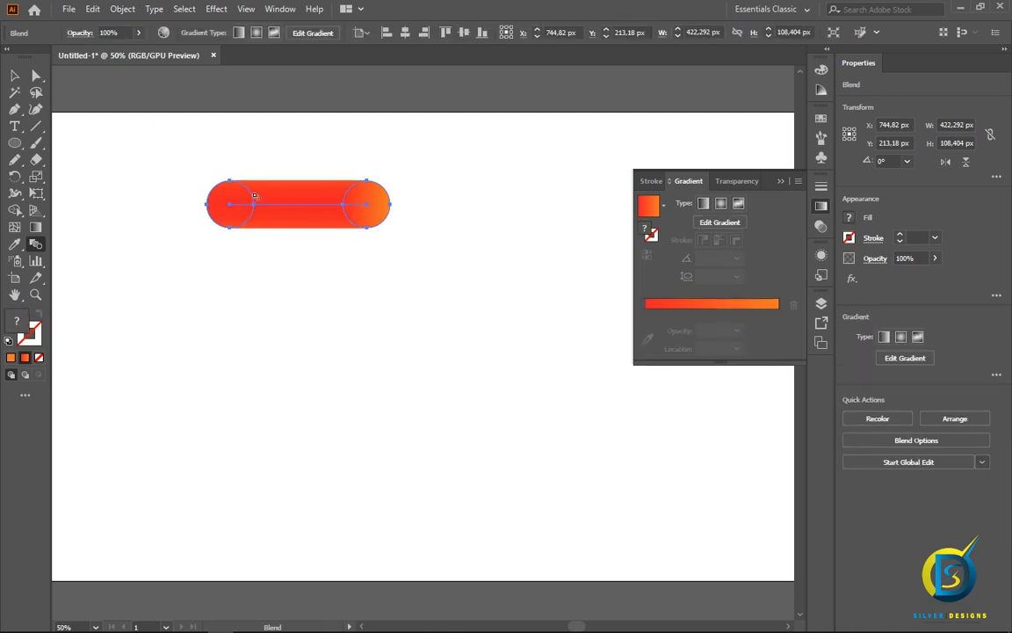
- Shift the blended capsule slightly down and to the left, and deselect it
{"action": "left_click", "coordinate": [14, 76]}
{"action": "left_click", "coordinate": [154, 212]}
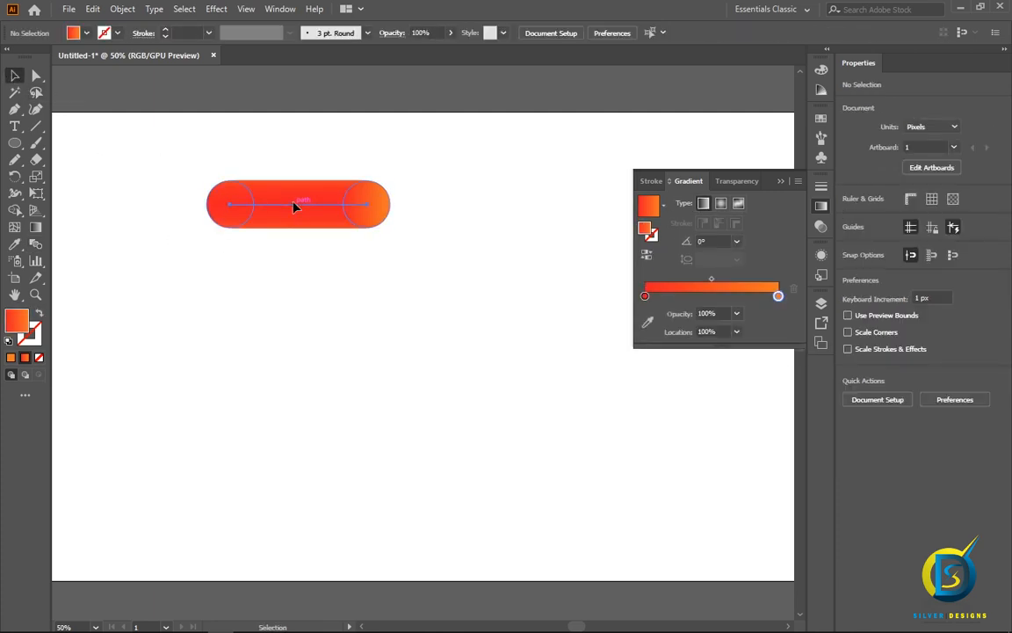
{"action": "mouse_move", "coordinate": [295, 209]}
{"action": "left_mouse_down"}
{"action": "mouse_move", "coordinate": [319, 260]}
{"action": "mouse_move", "coordinate": [283, 221]}
{"action": "left_mouse_up"}
{"action": "left_click", "coordinate": [276, 264]}
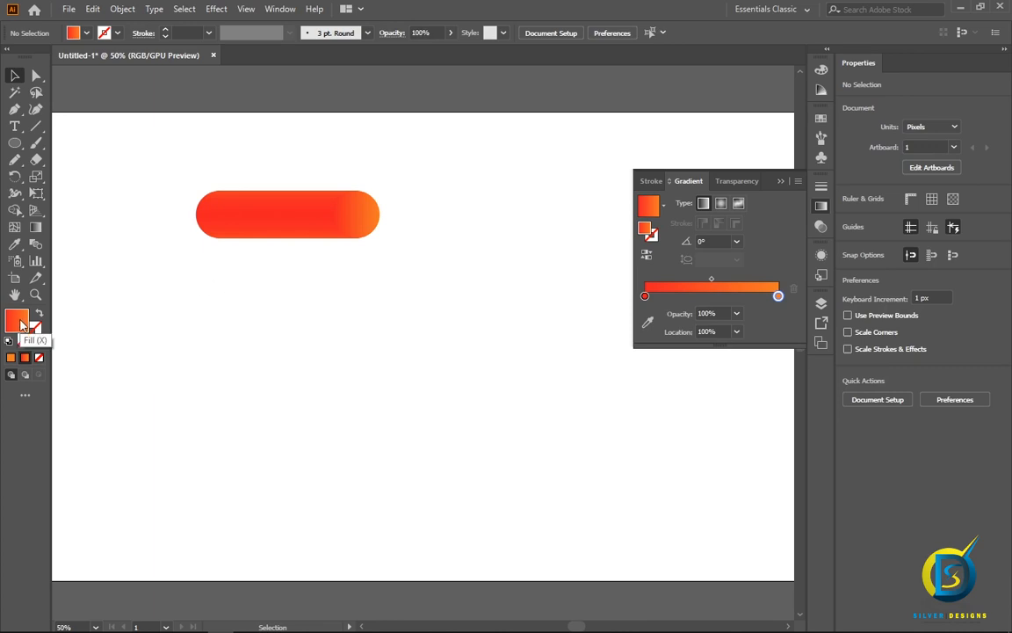
- Set the fill to none and the stroke to black at 1 pt, and activate the Pencil tool for freehand drawing
{"action": "left_click", "coordinate": [39, 352]}
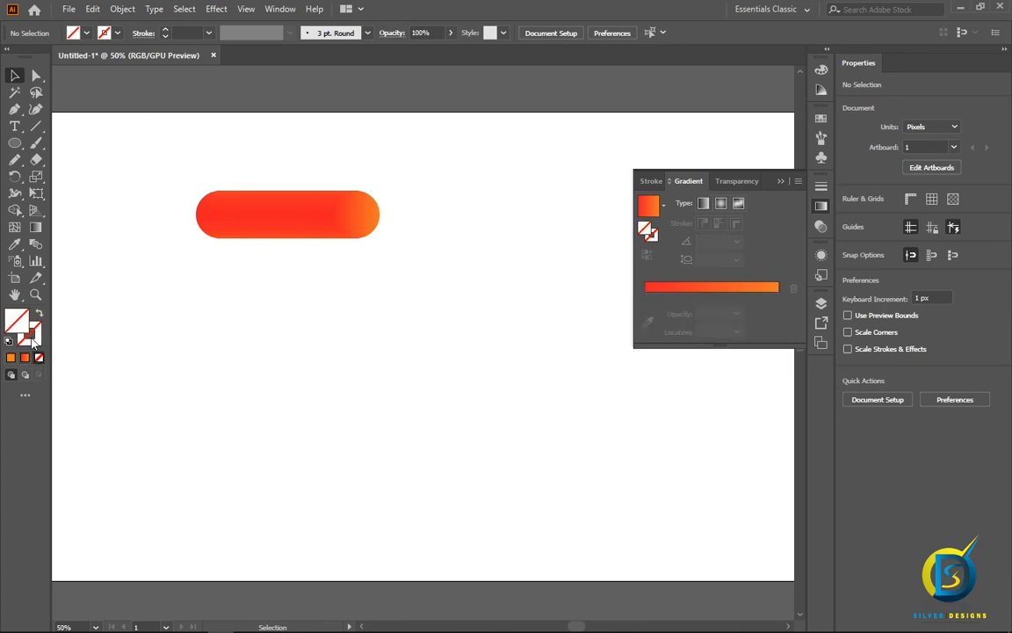
{"action": "left_click", "coordinate": [32, 336]}
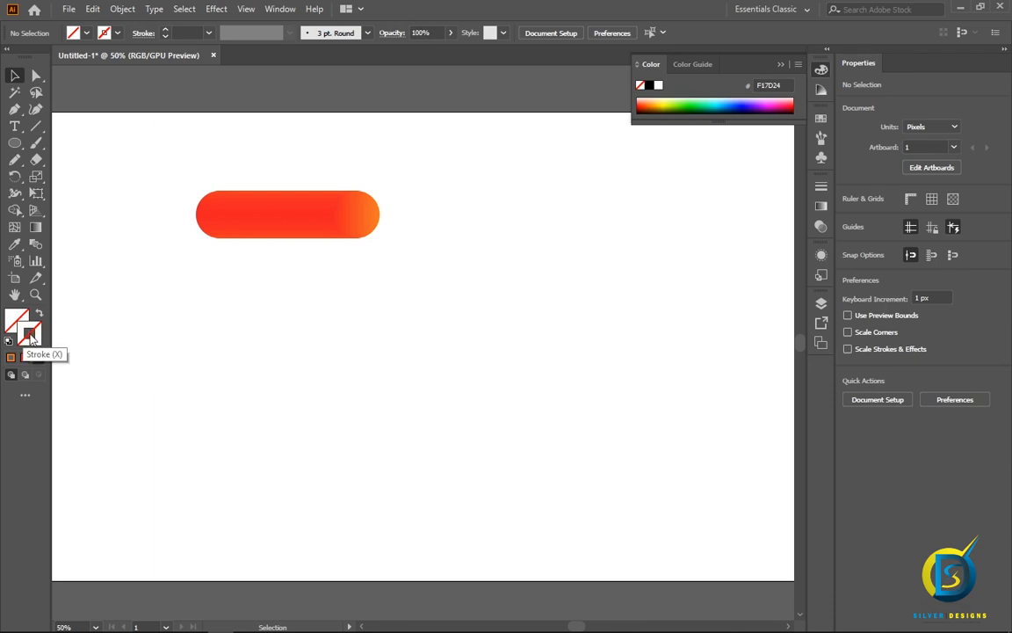
{"action": "left_click", "coordinate": [649, 86]}
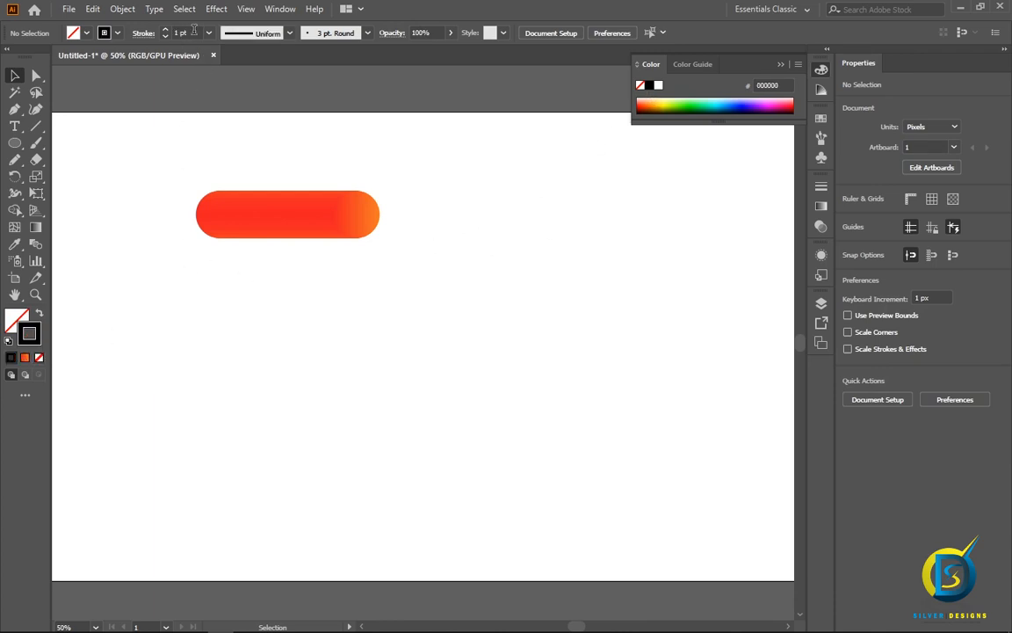
{"action": "left_click", "coordinate": [15, 159]}
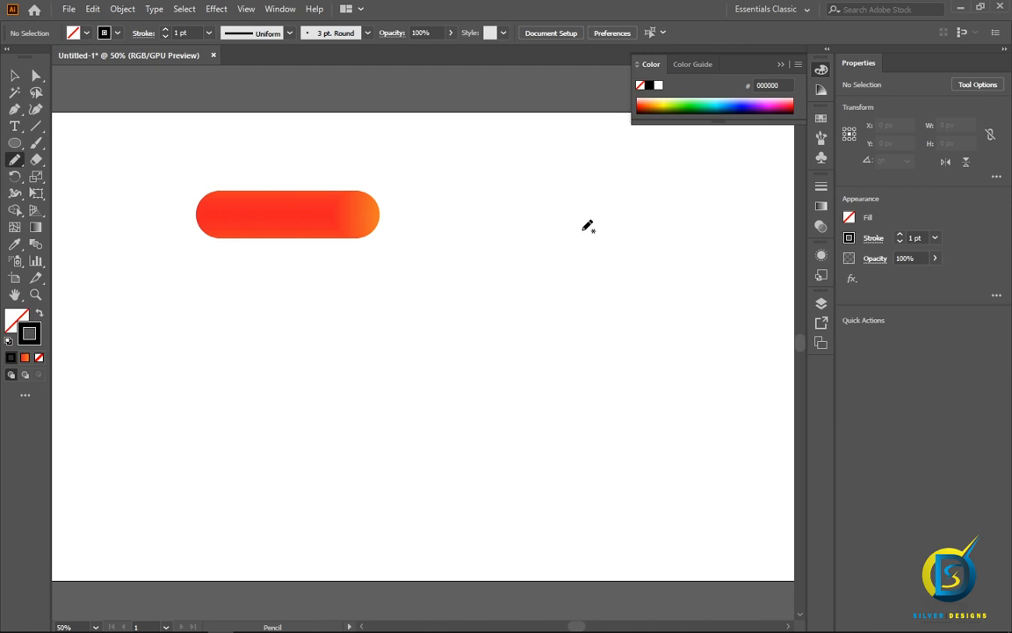
- Draw an S-shaped path with spiral ends using the Pencil tool, about 404 by 581 px, and move it beside the orange blend
{"action": "mouse_move", "coordinate": [606, 236]}
{"action": "left_mouse_down"}
{"action": "mouse_move", "coordinate": [591, 240]}
{"action": "mouse_move", "coordinate": [591, 255]}
{"action": "mouse_move", "coordinate": [625, 257]}
{"action": "mouse_move", "coordinate": [628, 224]}
{"action": "mouse_move", "coordinate": [594, 203]}
{"action": "mouse_move", "coordinate": [544, 216]}
{"action": "mouse_move", "coordinate": [524, 254]}
{"action": "mouse_move", "coordinate": [525, 299]}
{"action": "mouse_move", "coordinate": [569, 337]}
{"action": "mouse_move", "coordinate": [613, 325]}
{"action": "mouse_move", "coordinate": [674, 331]}
{"action": "mouse_move", "coordinate": [695, 377]}
{"action": "mouse_move", "coordinate": [692, 409]}
{"action": "mouse_move", "coordinate": [662, 443]}
{"action": "mouse_move", "coordinate": [623, 444]}
{"action": "mouse_move", "coordinate": [601, 423]}
{"action": "mouse_move", "coordinate": [604, 381]}
{"action": "mouse_move", "coordinate": [626, 372]}
{"action": "mouse_move", "coordinate": [655, 389]}
{"action": "mouse_move", "coordinate": [651, 403]}
{"action": "mouse_move", "coordinate": [630, 397]}
{"action": "left_mouse_up"}
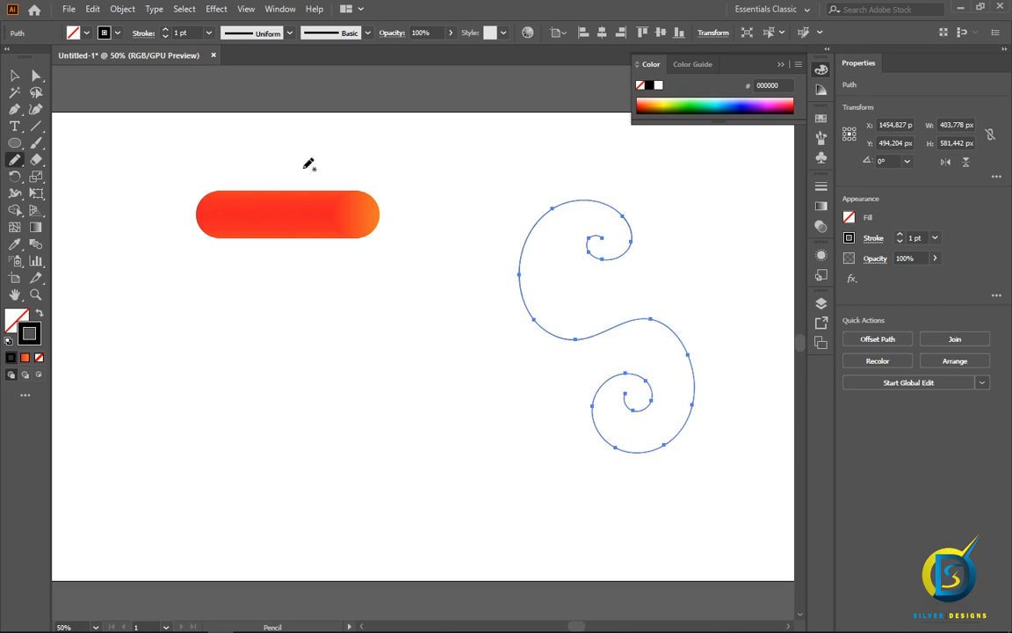
{"action": "left_click", "coordinate": [14, 75]}
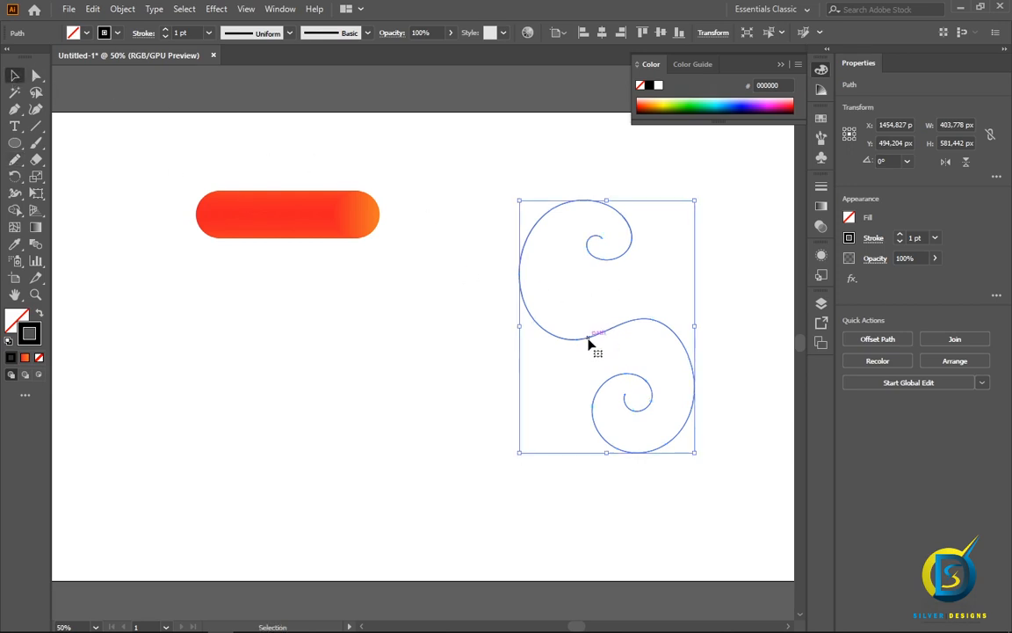
{"action": "left_click_drag", "start_coordinate": [591, 346], "coordinate": [450, 359]}
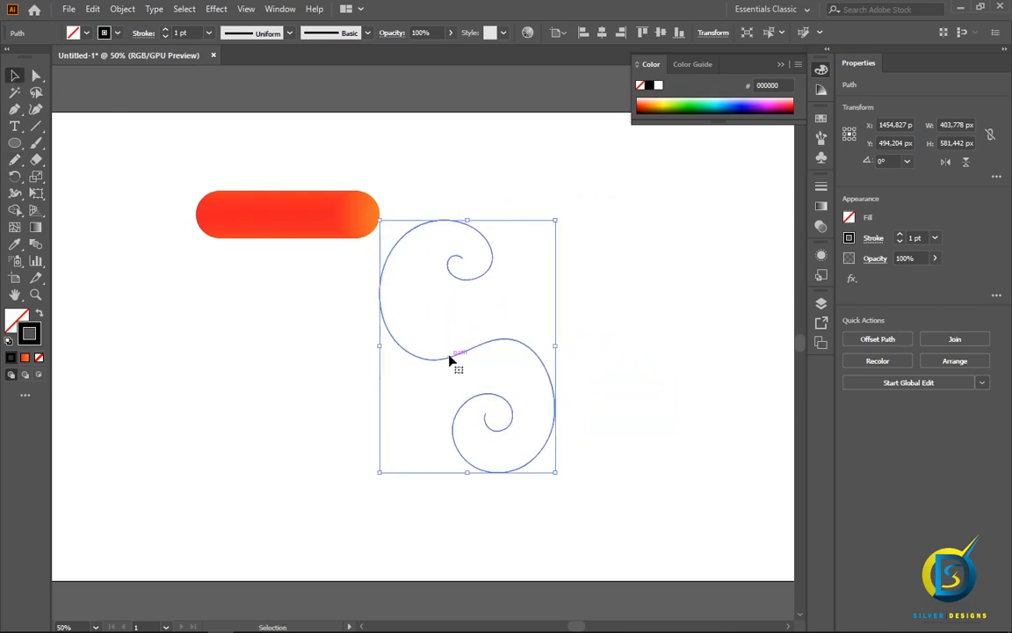
{"action": "left_click", "coordinate": [671, 226]}
- Replace the orange blend's spine with the S-shaped path and move the resulting shape toward the artboard's left side
{"action": "left_click_drag", "start_coordinate": [159, 156], "coordinate": [674, 488]}
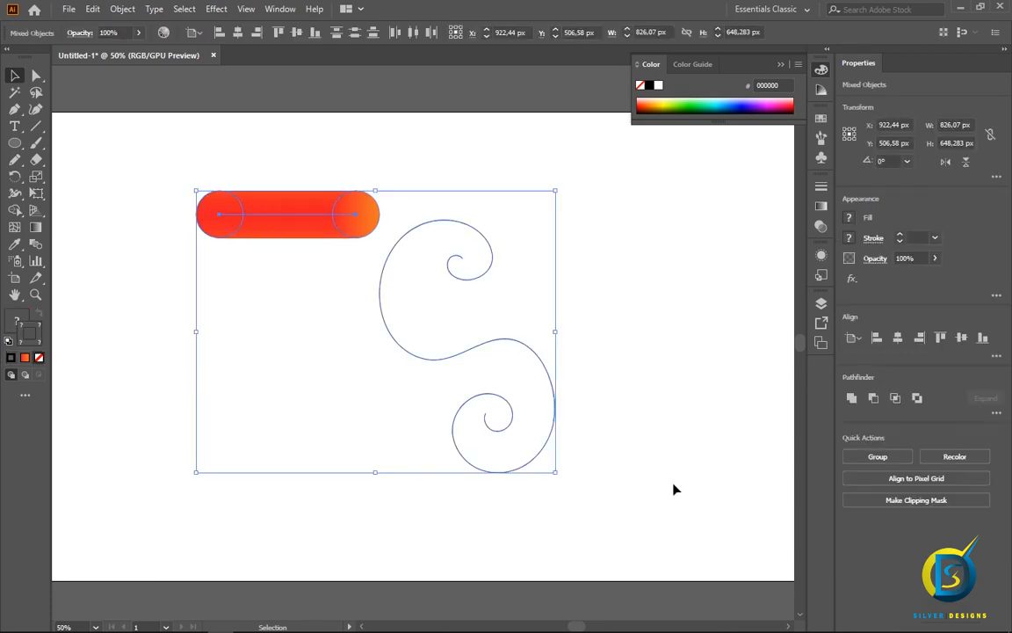
{"action": "left_click", "coordinate": [122, 9]}
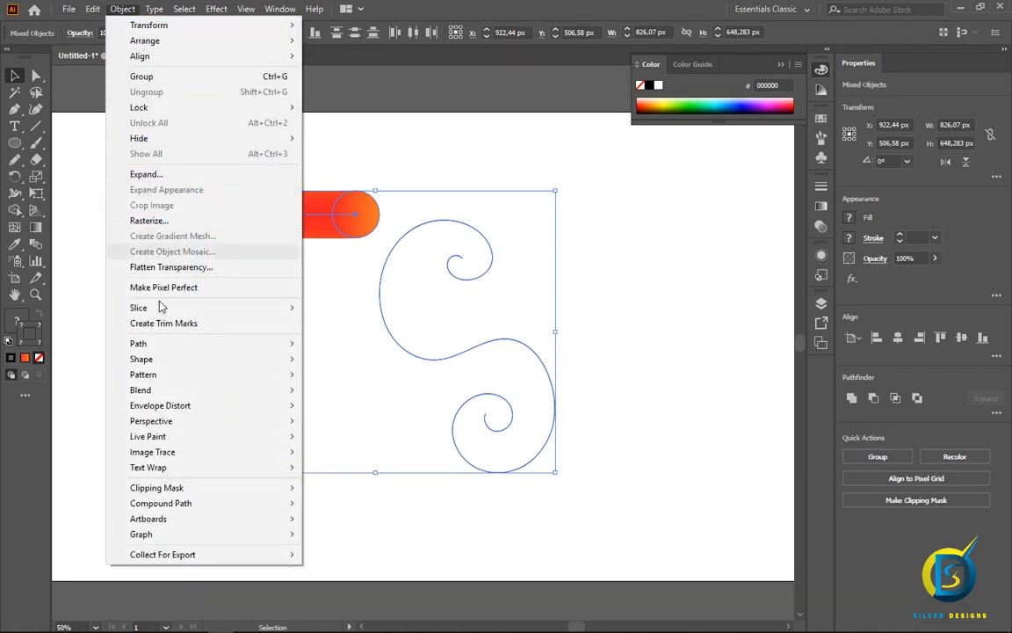
{"action": "mouse_move", "coordinate": [262, 393]}
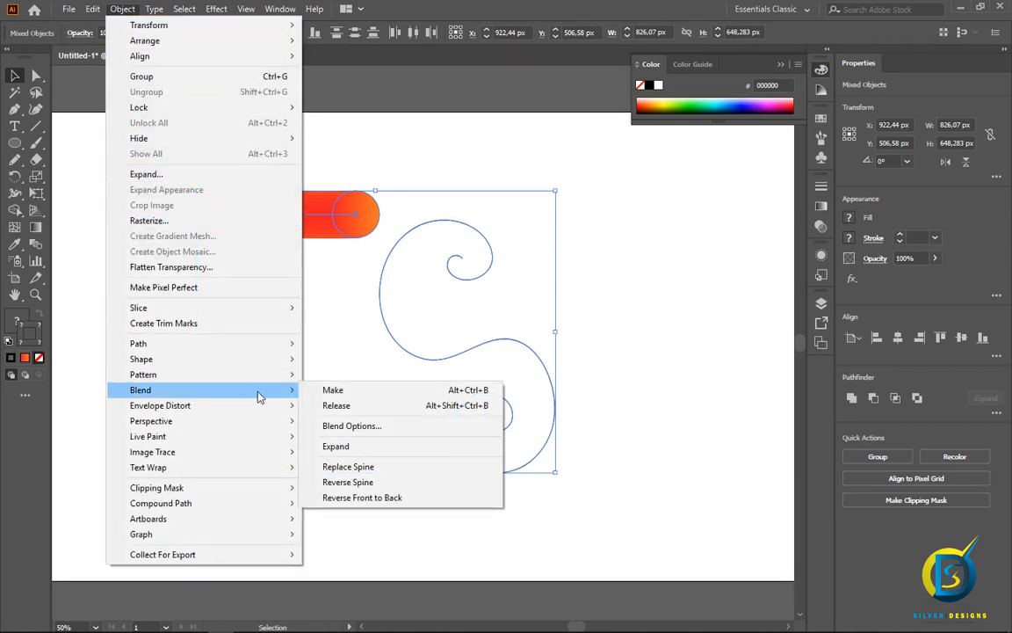
{"action": "left_click", "coordinate": [368, 470]}
{"action": "left_click_drag", "start_coordinate": [424, 355], "coordinate": [252, 314]}
{"action": "left_click", "coordinate": [403, 302]}
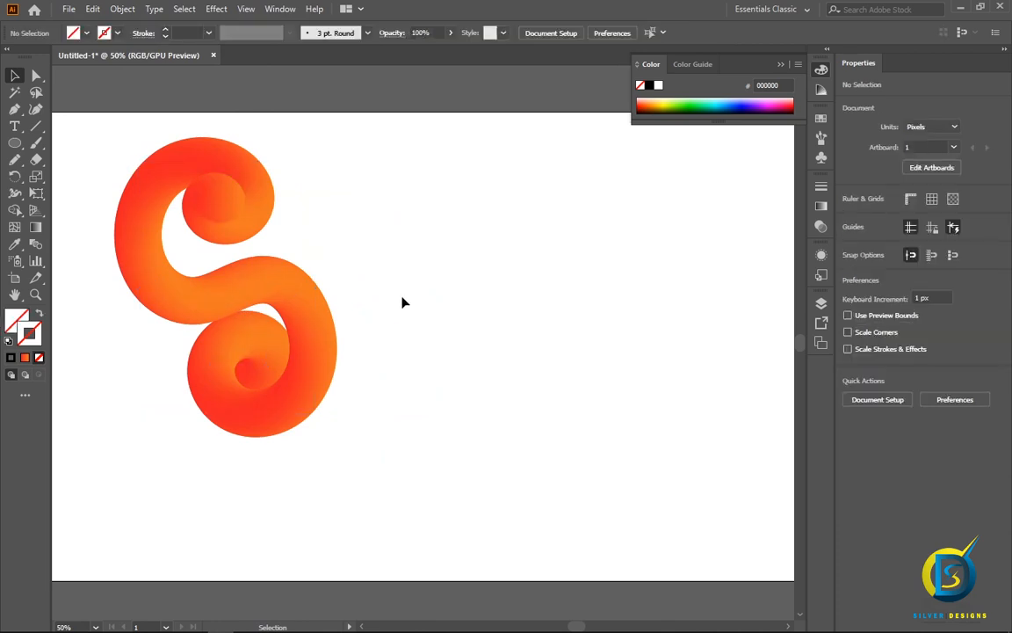
- Delete the orange S-shaped blend and draw a circle about 107 px in diameter near the artboard's upper left
{"action": "left_click", "coordinate": [273, 282]}
{"action": "key", "text": "Delete"}
{"action": "key", "text": "l"}
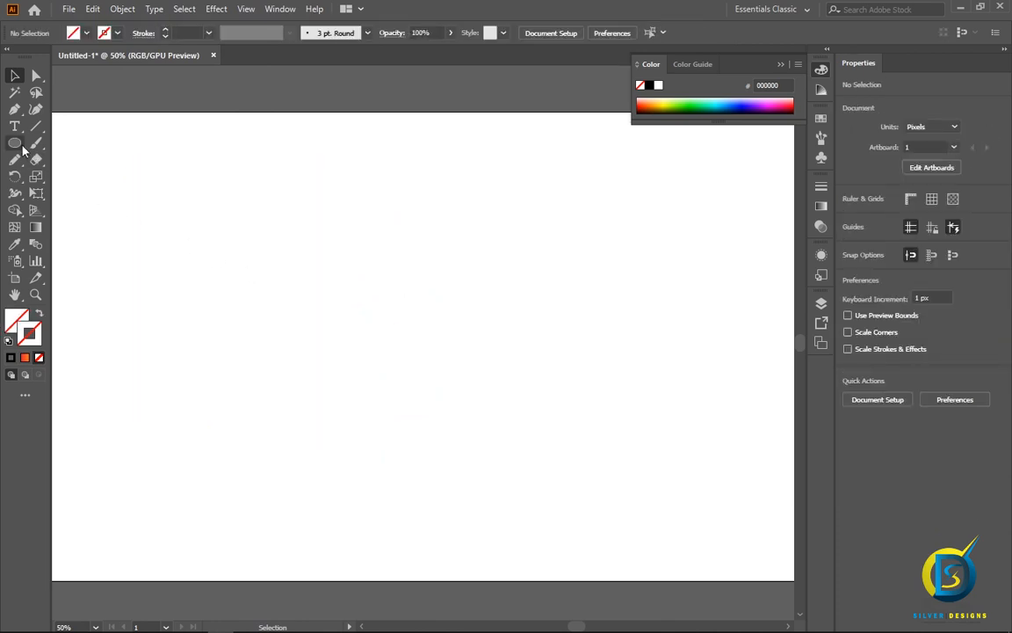
{"action": "left_click_drag", "start_coordinate": [198, 184], "coordinate": [246, 230]}
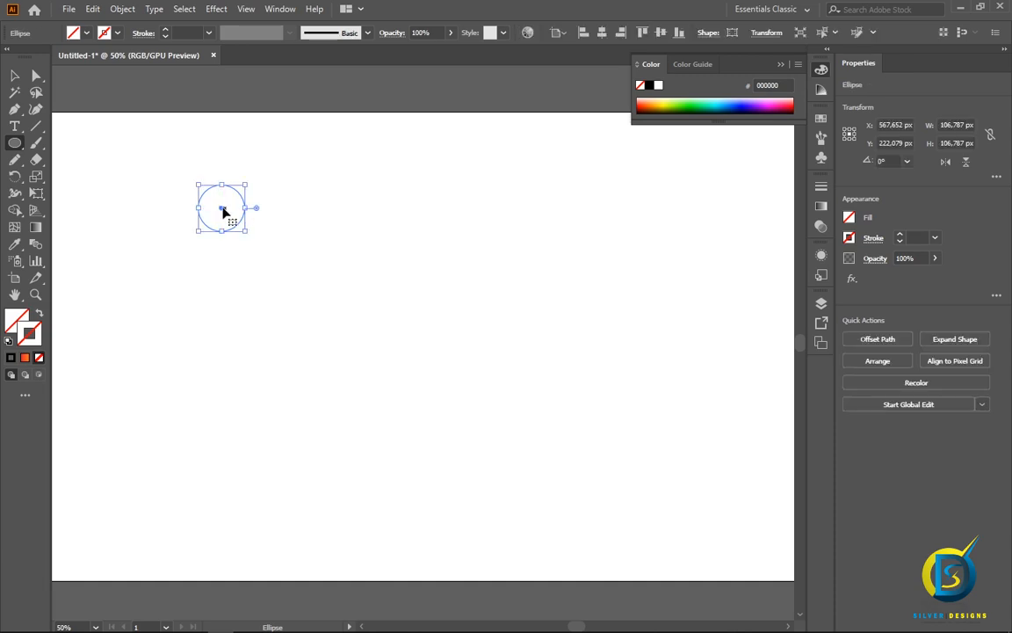
- Apply the linear gradient to the circle's stroke and set its starting colour stop to the blue swatch
{"action": "left_click", "coordinate": [25, 359]}
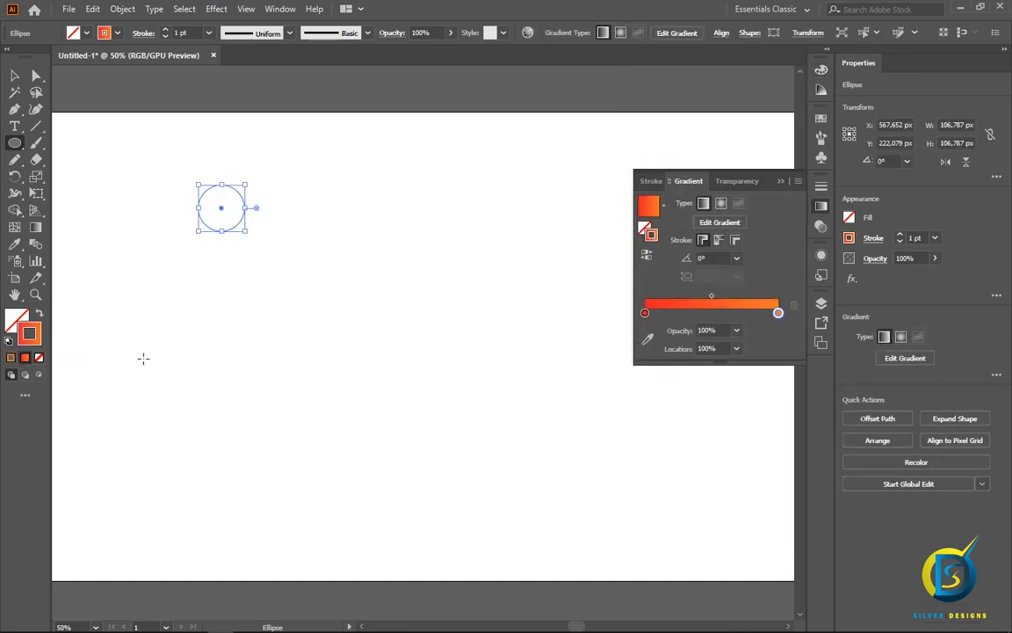
{"action": "double_click", "coordinate": [645, 312]}
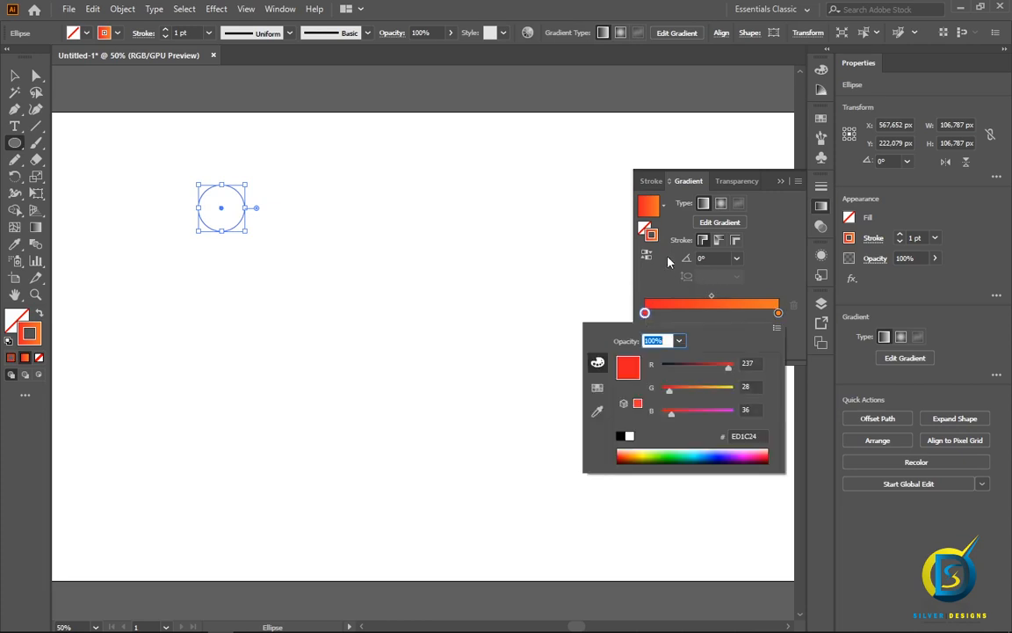
{"action": "left_click", "coordinate": [598, 386]}
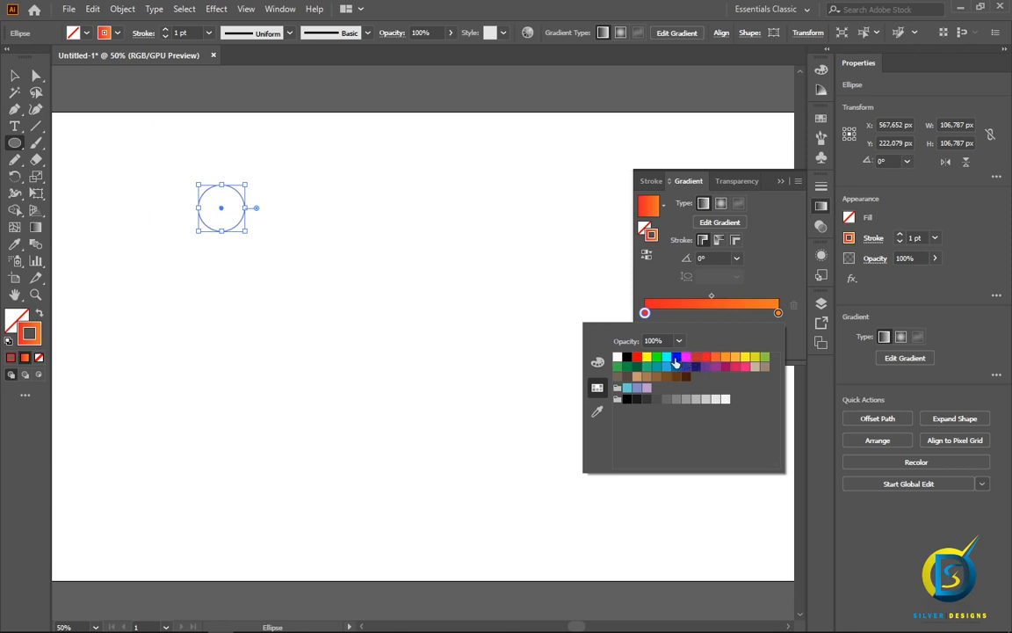
{"action": "left_click", "coordinate": [675, 358]}
- Set the gradient's end stop to RGB Magenta and raise its green value to 63, giving FF3FFF
{"action": "left_click", "coordinate": [779, 313]}
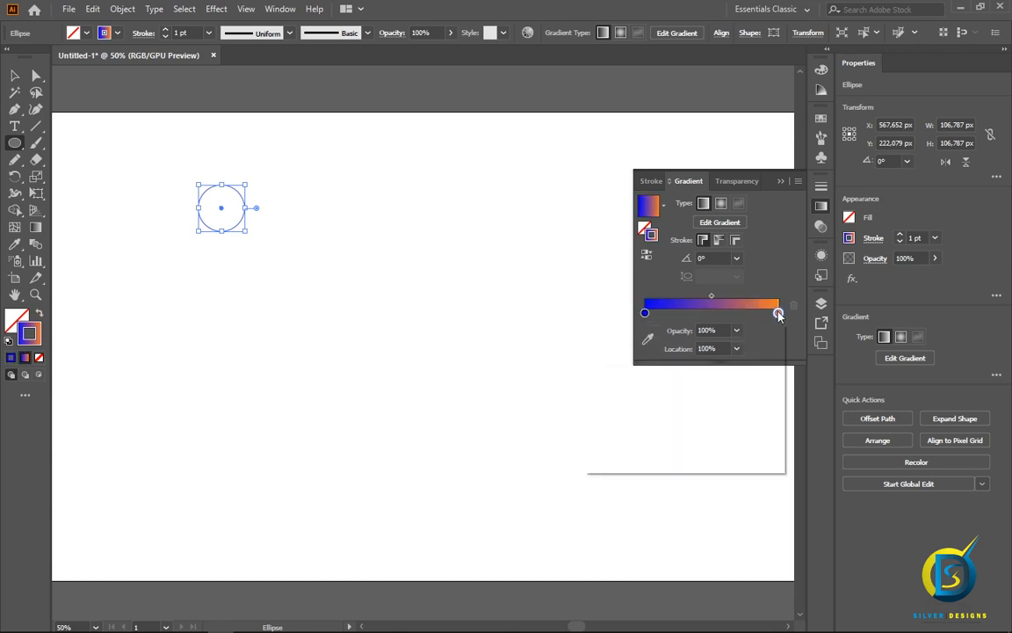
{"action": "double_click", "coordinate": [779, 313]}
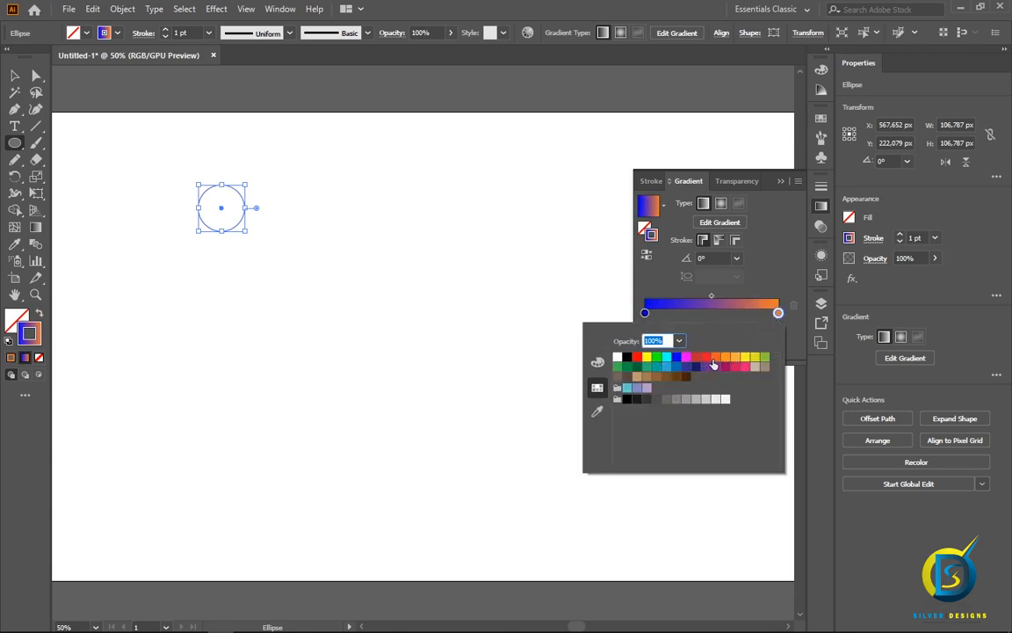
{"action": "left_click", "coordinate": [685, 357]}
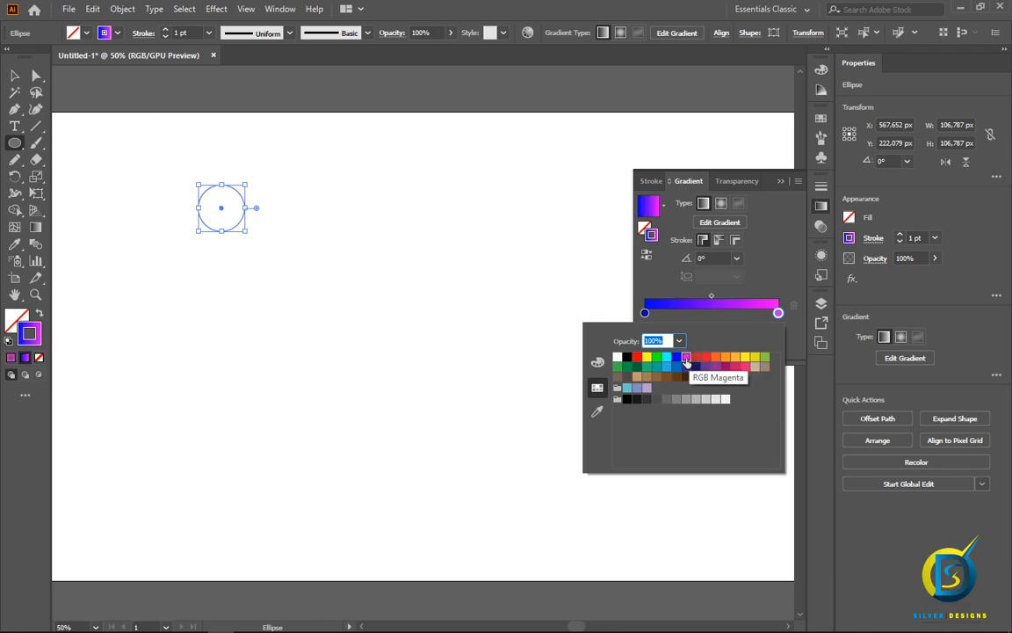
{"action": "left_click", "coordinate": [597, 361]}
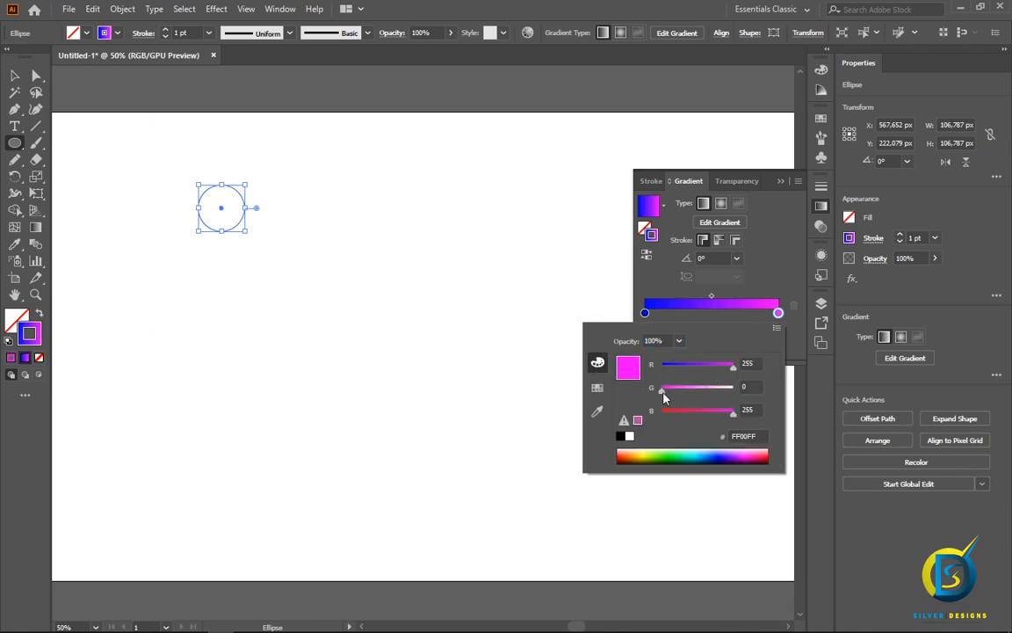
{"action": "mouse_move", "coordinate": [664, 391]}
{"action": "left_mouse_down"}
{"action": "mouse_move", "coordinate": [685, 389]}
{"action": "mouse_move", "coordinate": [679, 395]}
{"action": "left_mouse_up"}
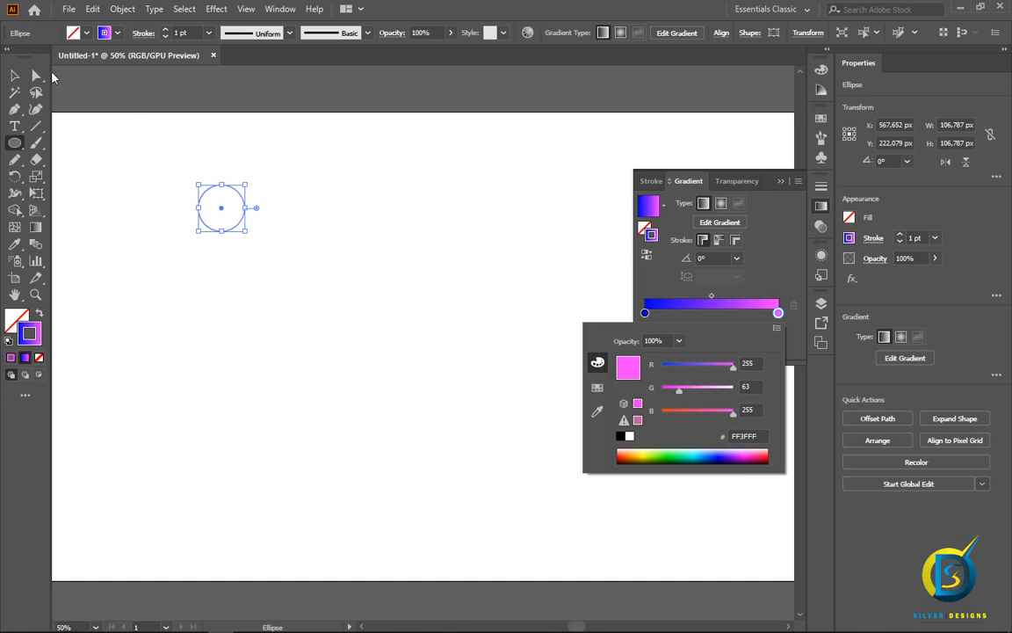
- Swap the circle's fill and stroke so the blue-to-pink gradient fills it and the stroke is none
{"action": "double_click", "coordinate": [15, 76]}
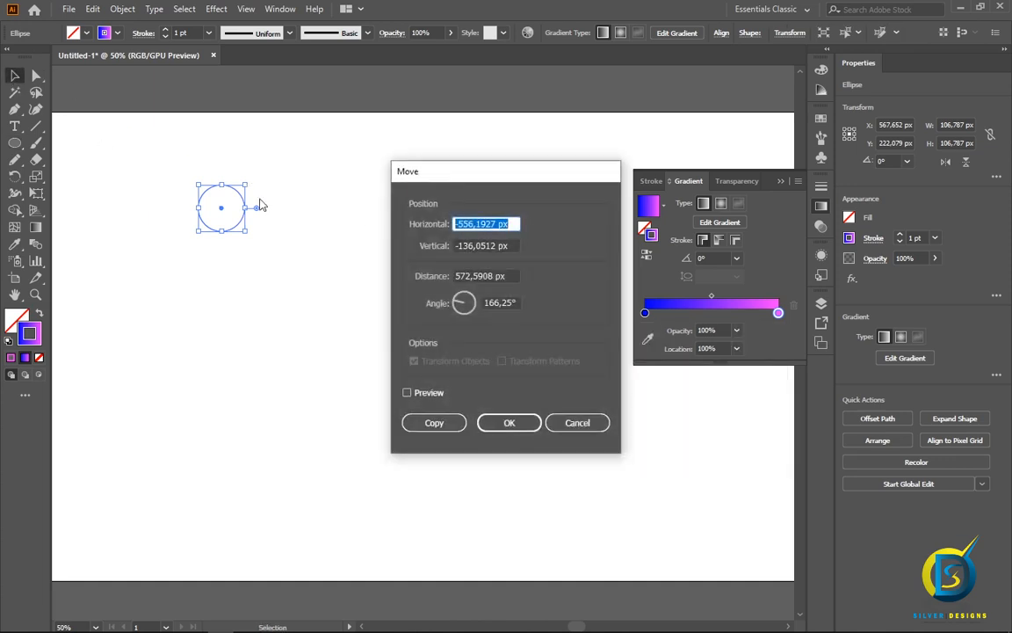
{"action": "left_click", "coordinate": [577, 422]}
{"action": "left_click", "coordinate": [391, 235]}
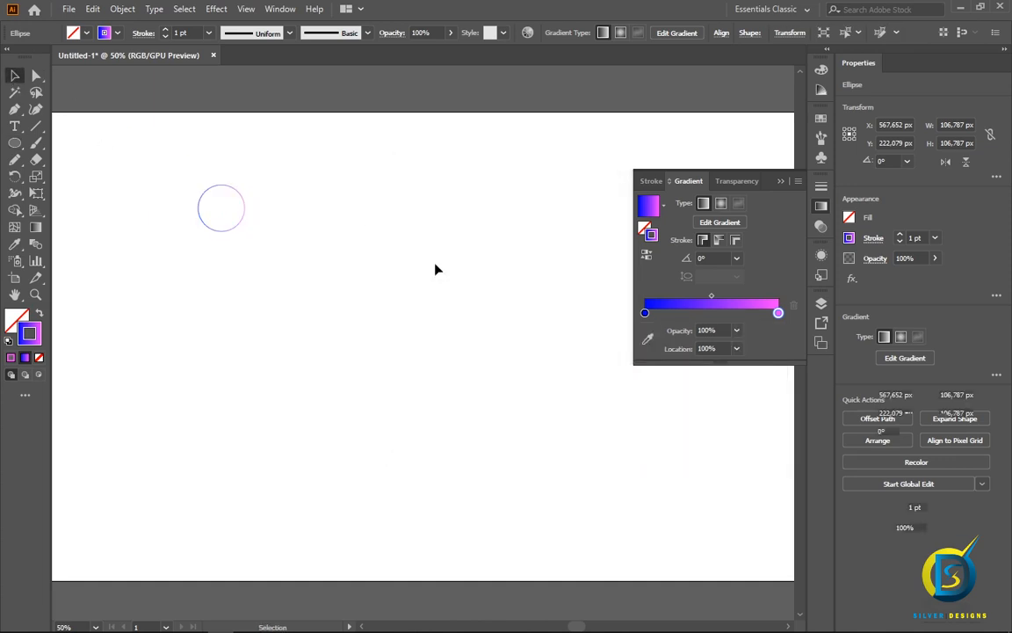
{"action": "left_click", "coordinate": [241, 226]}
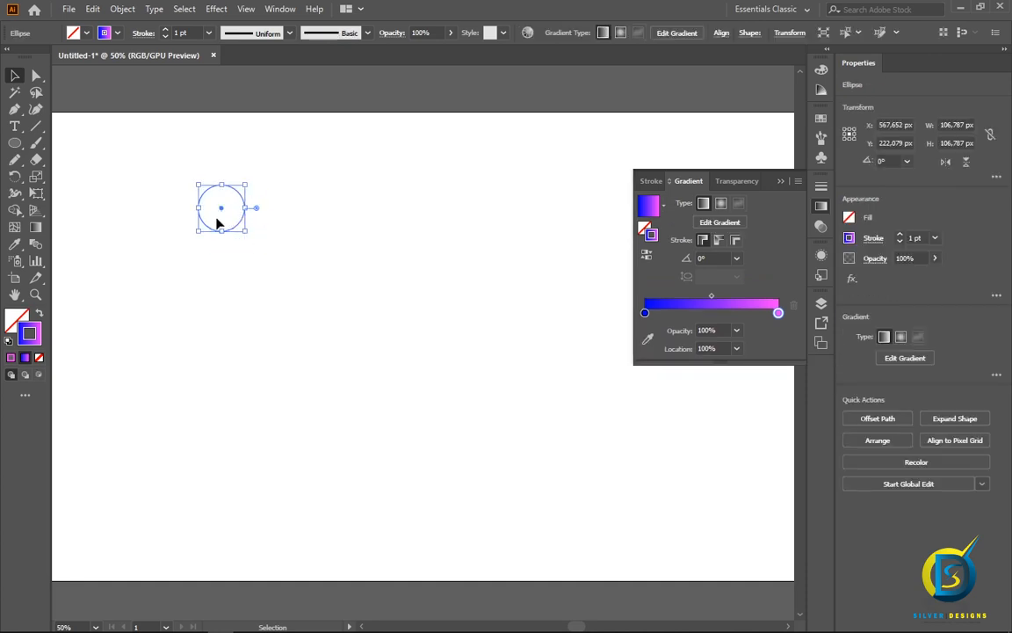
{"action": "left_click", "coordinate": [38, 317]}
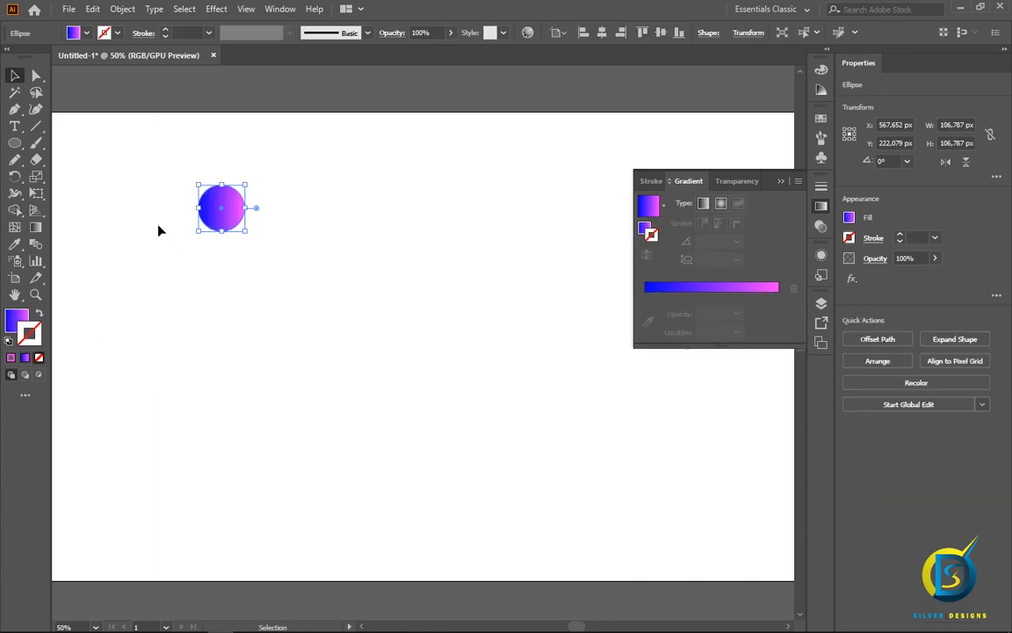
- Shift the gradient circle slightly down and place a duplicate of it level with the original on its right
{"action": "left_click_drag", "start_coordinate": [227, 214], "coordinate": [235, 226]}
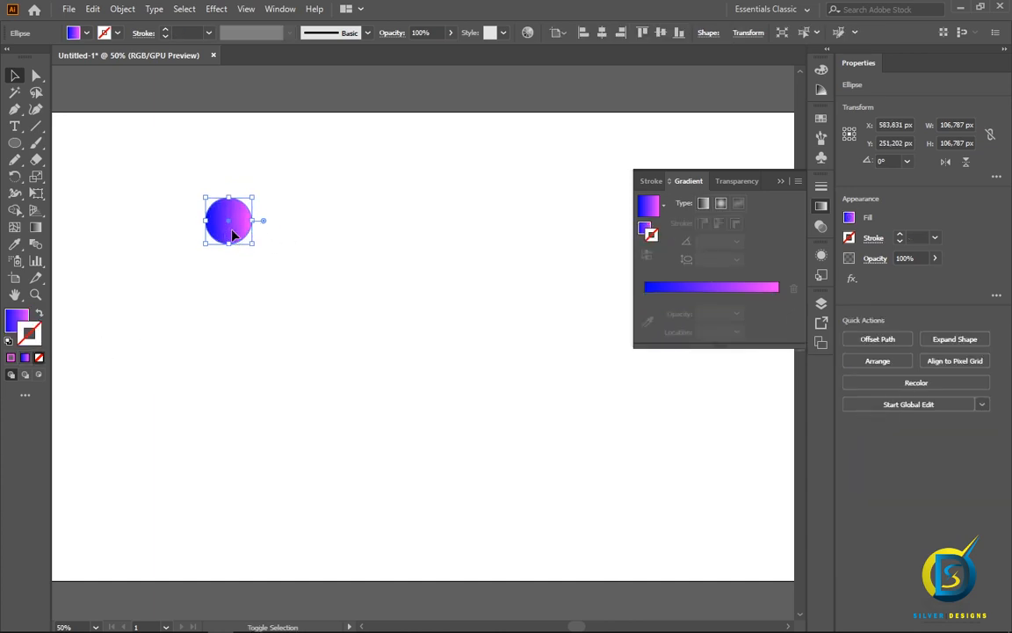
{"action": "left_click_drag", "start_coordinate": [233, 234], "coordinate": [354, 233]}
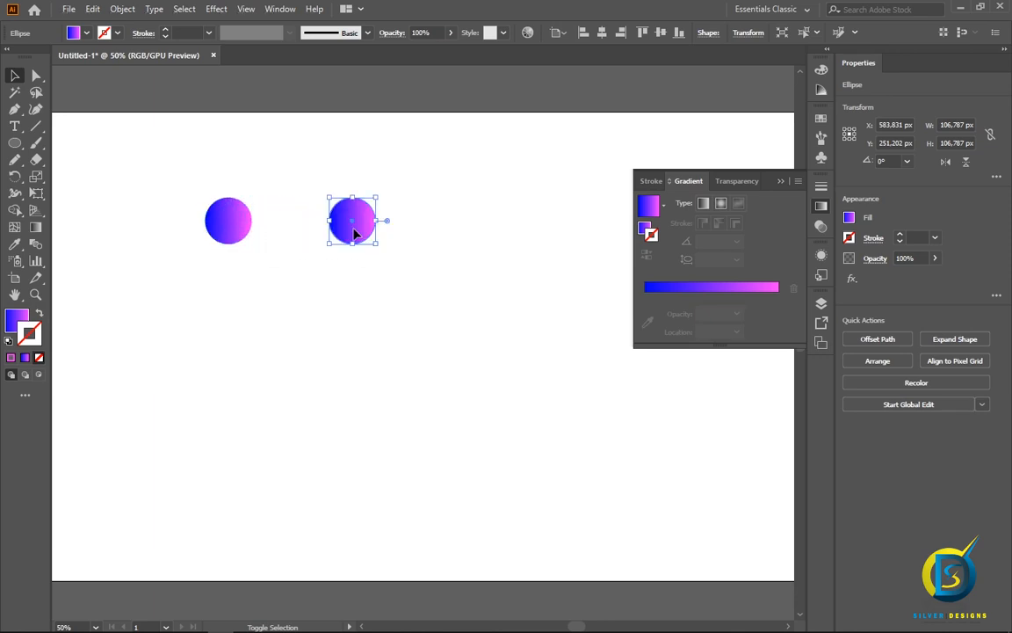
{"action": "left_click", "coordinate": [323, 279]}
- Blend the two gradient circles using Specified Steps spacing of 200 and shift the blend slightly left
{"action": "left_click_drag", "start_coordinate": [173, 177], "coordinate": [384, 271]}
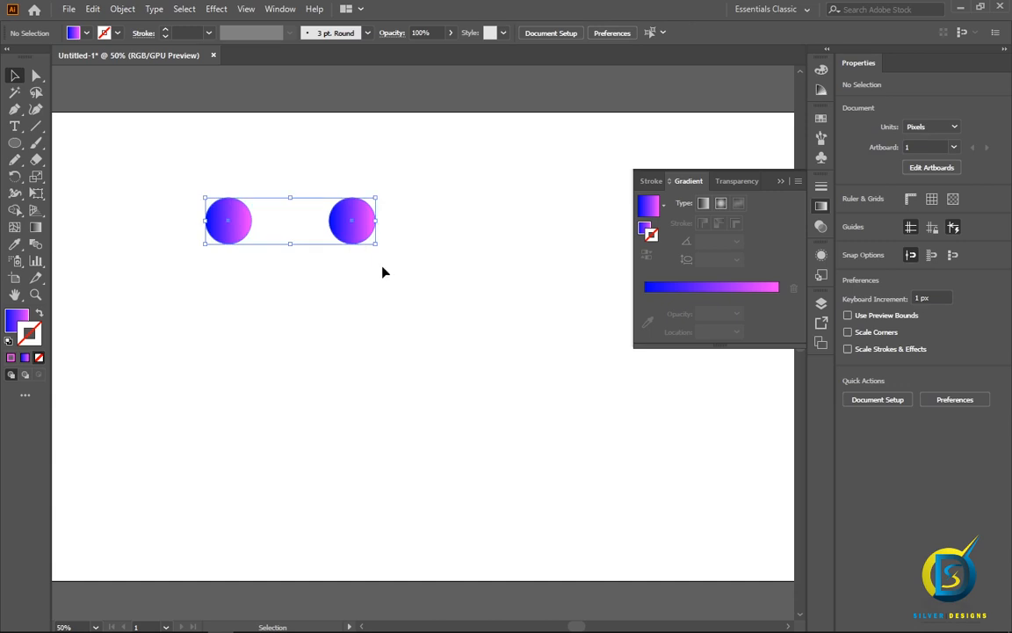
{"action": "double_click", "coordinate": [36, 247]}
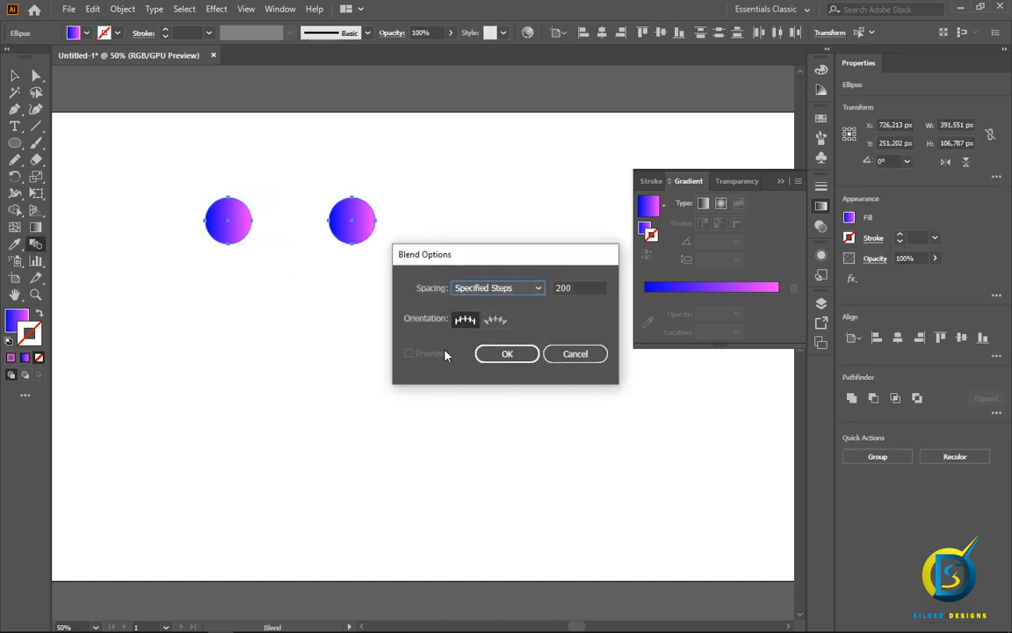
{"action": "left_click", "coordinate": [533, 291]}
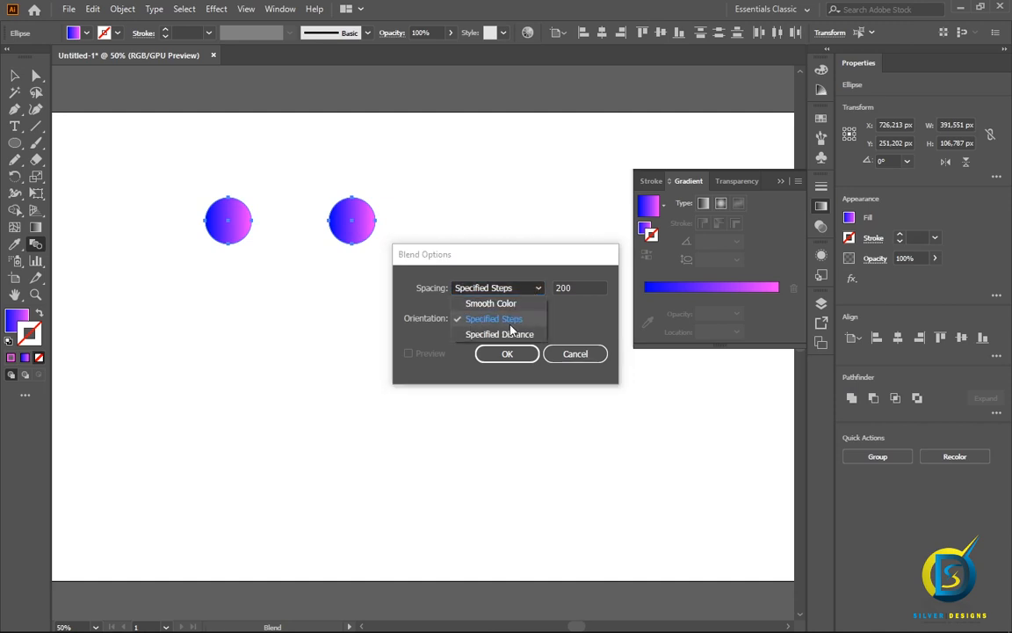
{"action": "left_click", "coordinate": [521, 325]}
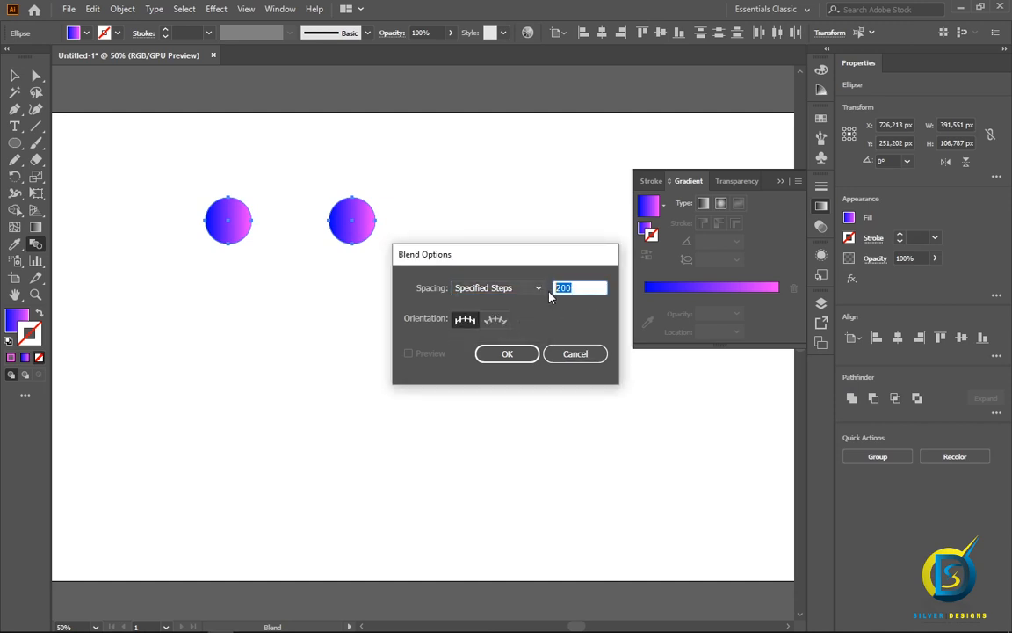
{"action": "left_click", "coordinate": [508, 353]}
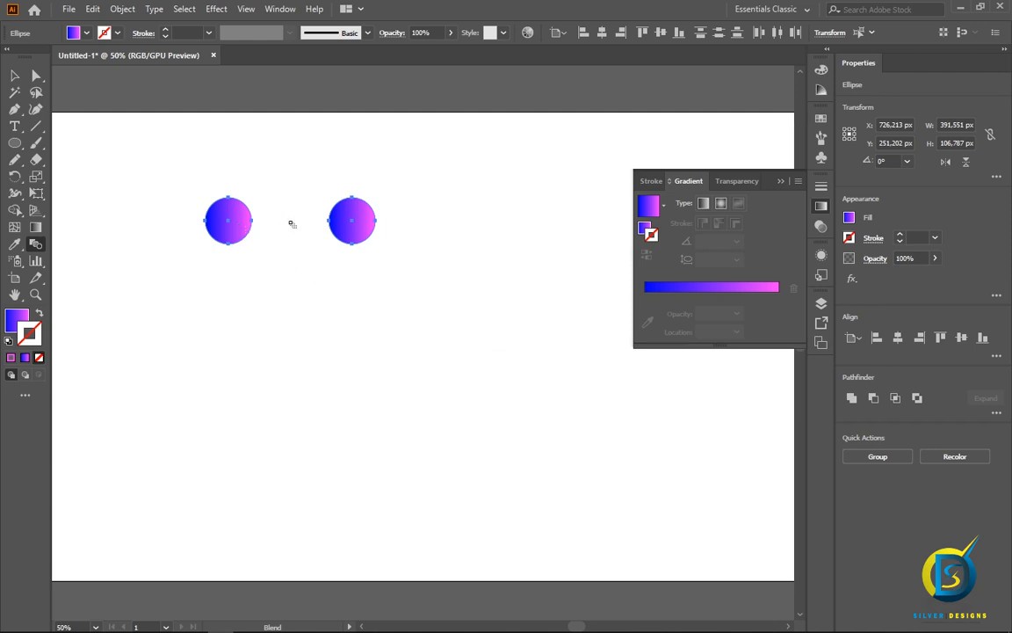
{"action": "left_click", "coordinate": [344, 219]}
{"action": "key", "text": "v"}
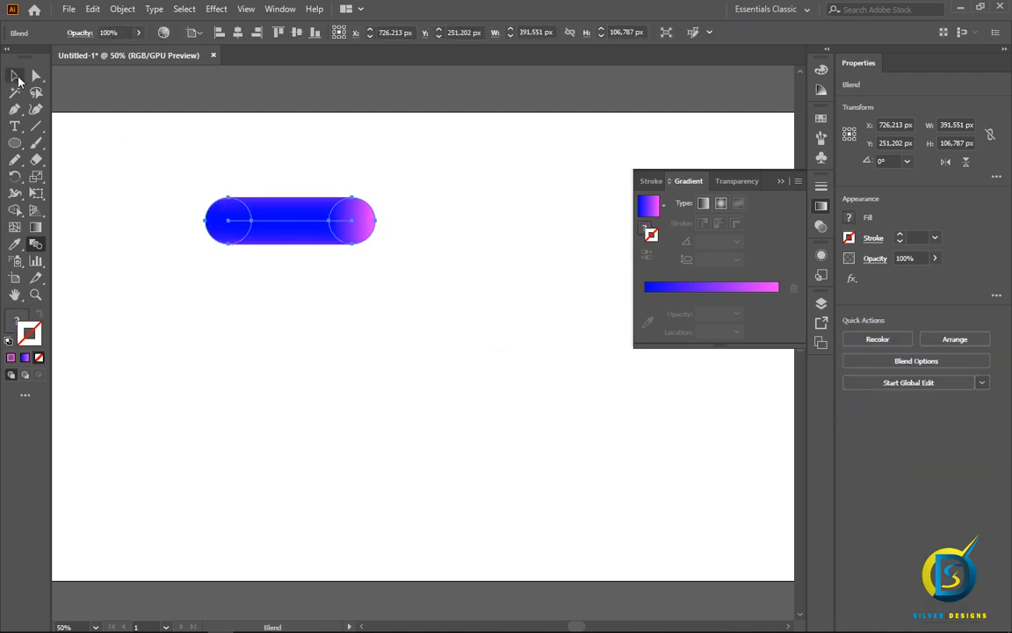
{"action": "left_click", "coordinate": [136, 209]}
- Draw a closed block letter E outline with the Pencil tool, about 343 by 677 px, to the right of the blend
{"action": "left_click", "coordinate": [14, 159]}
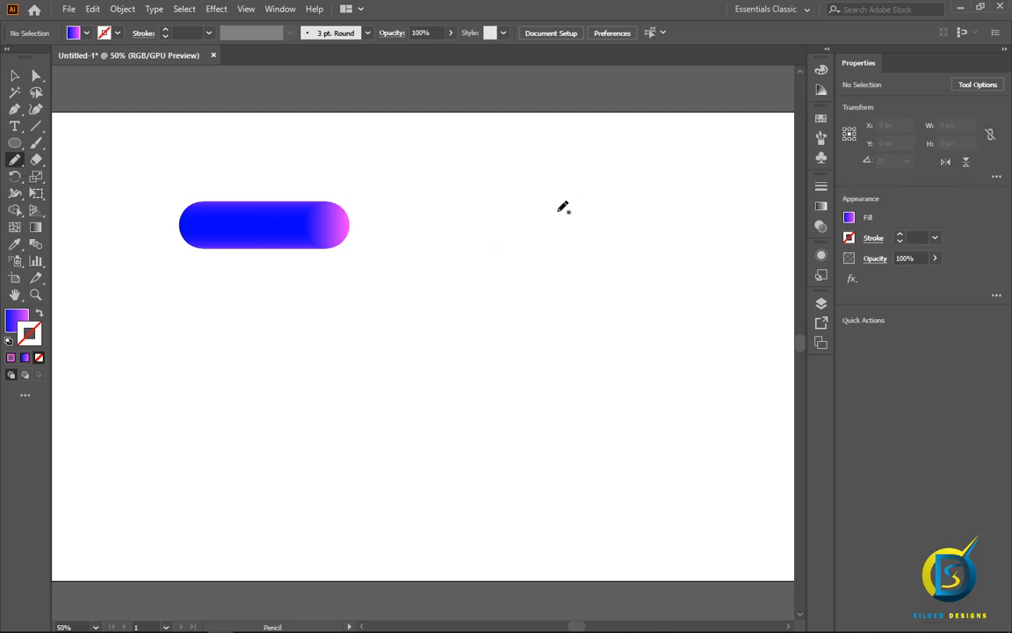
{"action": "mouse_move", "coordinate": [558, 211]}
{"action": "left_mouse_down"}
{"action": "mouse_move", "coordinate": [597, 213]}
{"action": "mouse_move", "coordinate": [598, 175]}
{"action": "mouse_move", "coordinate": [472, 186]}
{"action": "mouse_move", "coordinate": [468, 302]}
{"action": "left_mouse_up"}
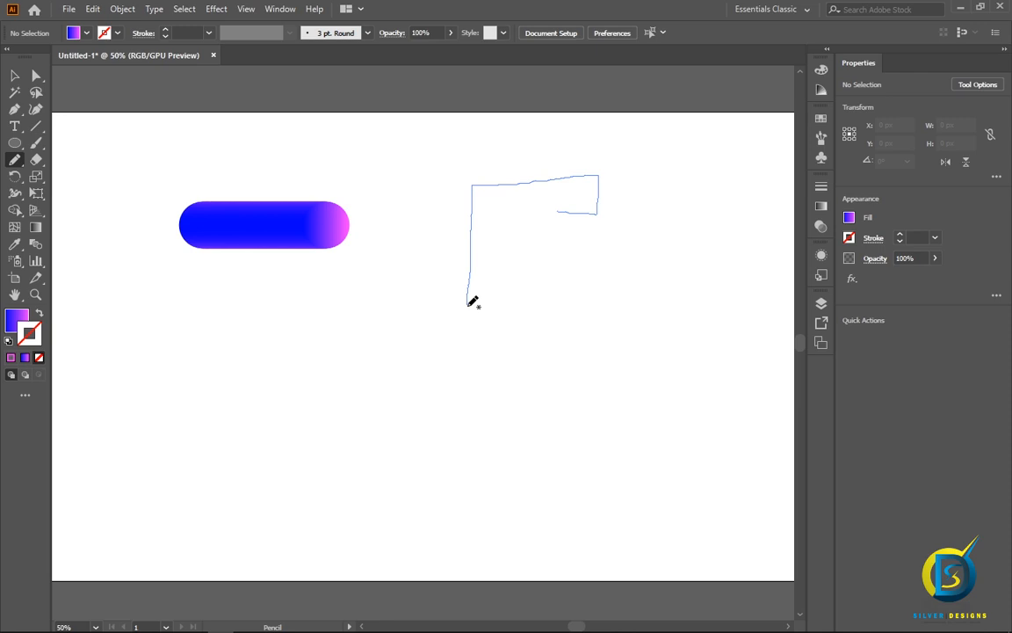
{"action": "mouse_move", "coordinate": [467, 302]}
{"action": "left_mouse_down"}
{"action": "mouse_move", "coordinate": [474, 461]}
{"action": "mouse_move", "coordinate": [618, 466]}
{"action": "mouse_move", "coordinate": [614, 421]}
{"action": "mouse_move", "coordinate": [512, 429]}
{"action": "mouse_move", "coordinate": [507, 348]}
{"action": "mouse_move", "coordinate": [605, 347]}
{"action": "mouse_move", "coordinate": [605, 311]}
{"action": "mouse_move", "coordinate": [513, 314]}
{"action": "mouse_move", "coordinate": [504, 229]}
{"action": "mouse_move", "coordinate": [509, 217]}
{"action": "mouse_move", "coordinate": [565, 212]}
{"action": "left_mouse_up"}
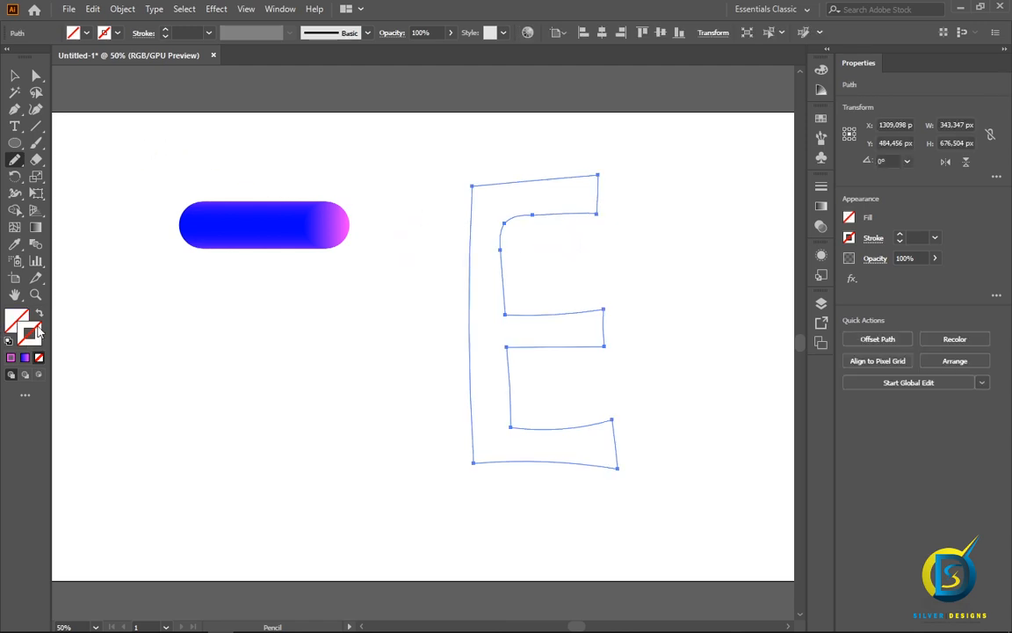
- Give the letter E outline a 1 pt black stroke
{"action": "left_click", "coordinate": [934, 237]}
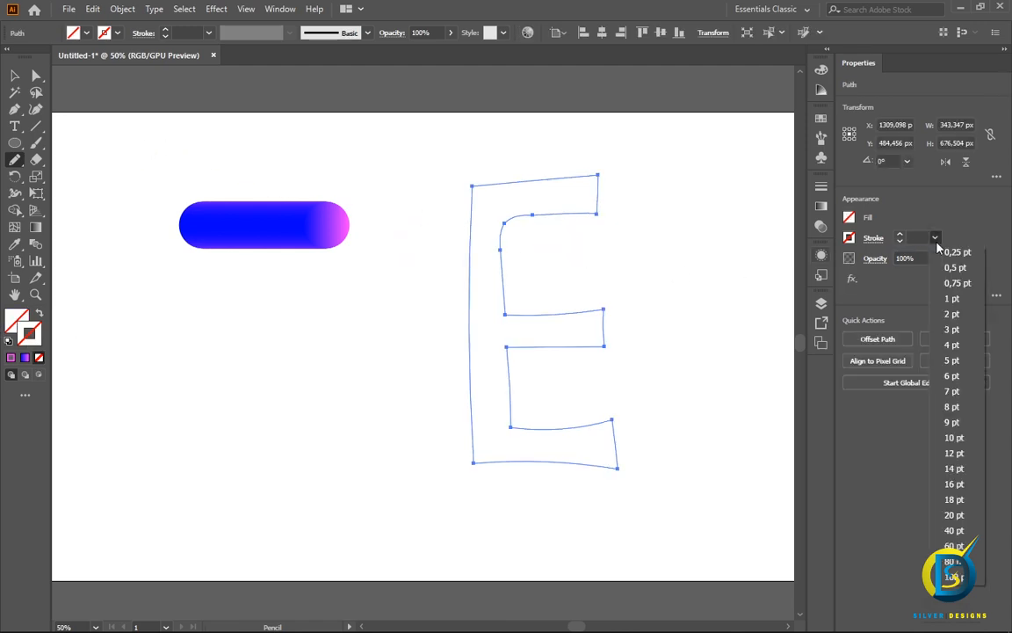
{"action": "left_click", "coordinate": [952, 299]}
{"action": "left_click", "coordinate": [849, 238]}
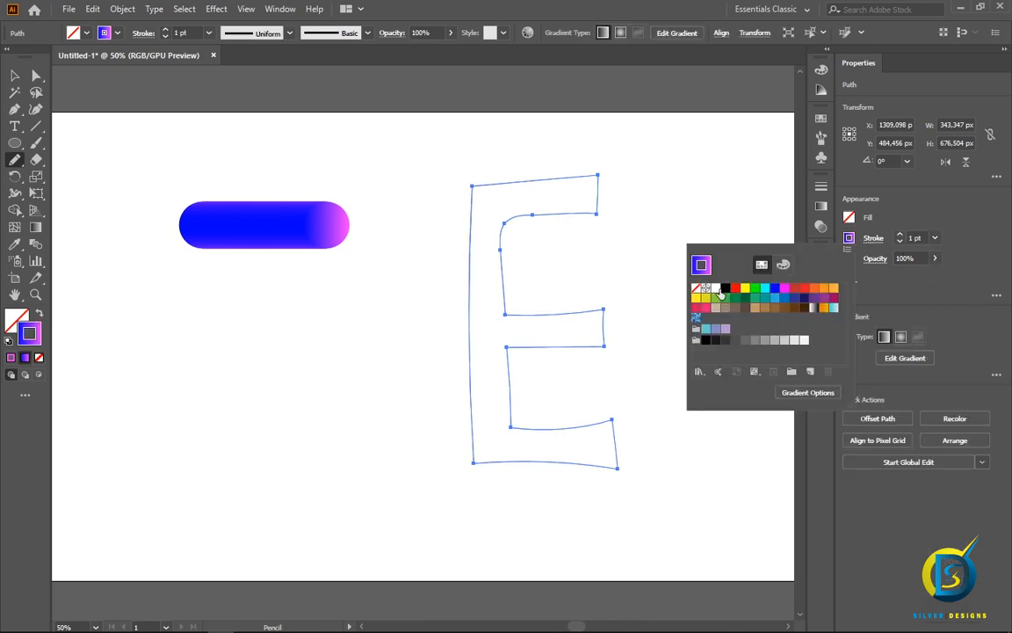
{"action": "left_click", "coordinate": [725, 289]}
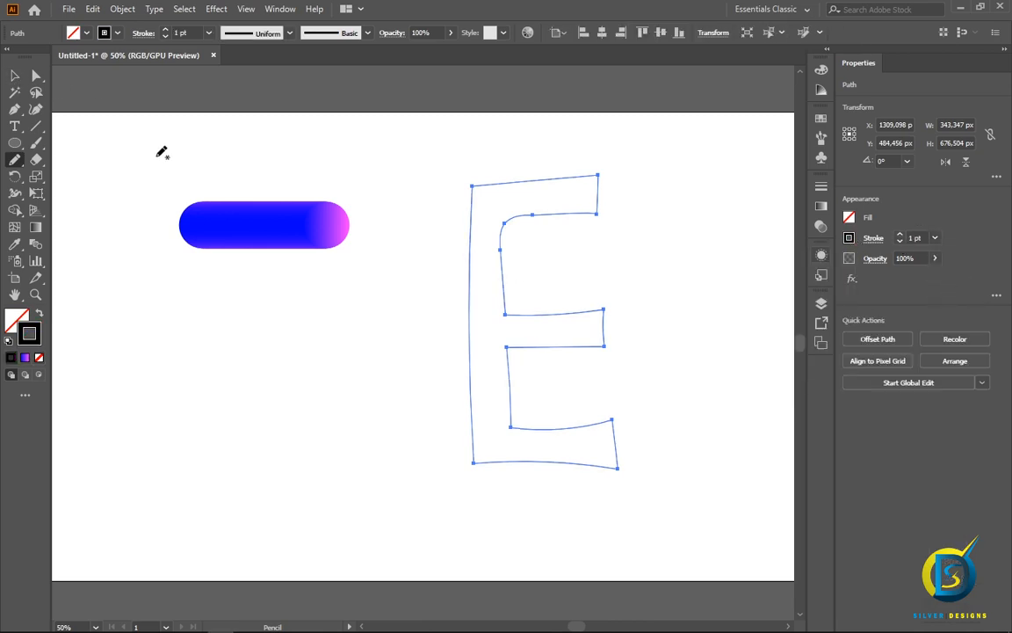
- Replace the spine of the gradient blend with the letter E outline
{"action": "left_click", "coordinate": [15, 75]}
{"action": "left_click", "coordinate": [128, 149]}
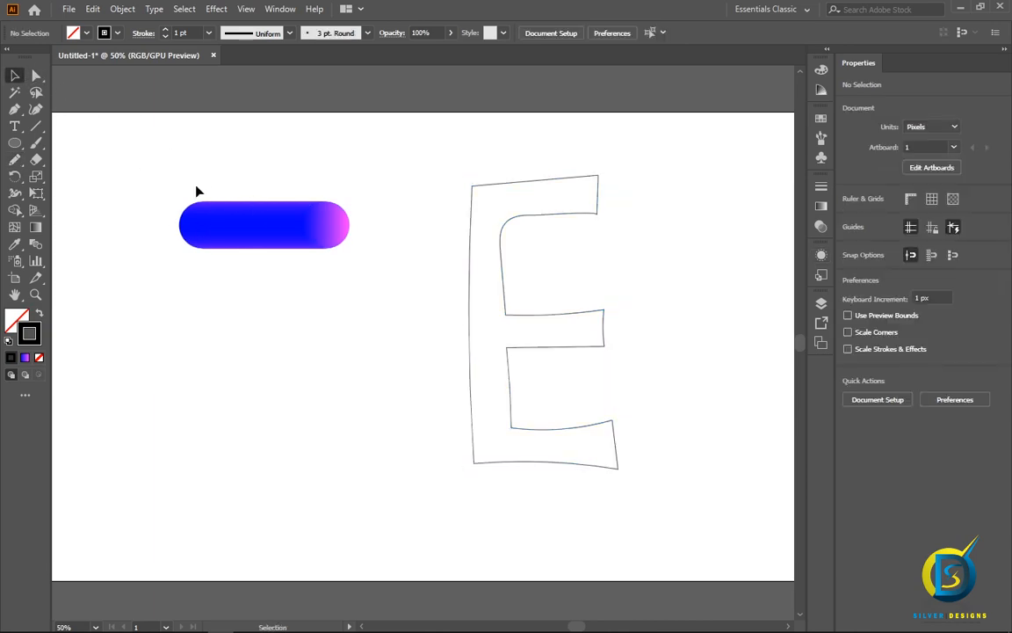
{"action": "mouse_move", "coordinate": [125, 156]}
{"action": "left_mouse_down"}
{"action": "mouse_move", "coordinate": [293, 270]}
{"action": "mouse_move", "coordinate": [370, 303]}
{"action": "left_mouse_up"}
{"action": "mouse_move", "coordinate": [152, 129]}
{"action": "left_mouse_down"}
{"action": "mouse_move", "coordinate": [161, 153]}
{"action": "mouse_move", "coordinate": [534, 458]}
{"action": "mouse_move", "coordinate": [676, 533]}
{"action": "left_mouse_up"}
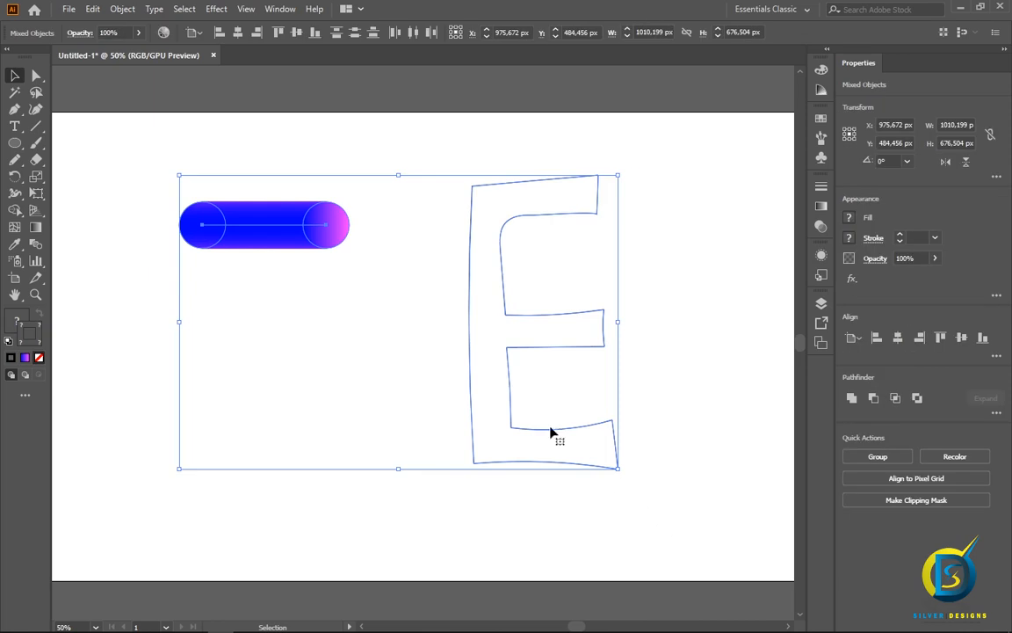
{"action": "left_click", "coordinate": [123, 10]}
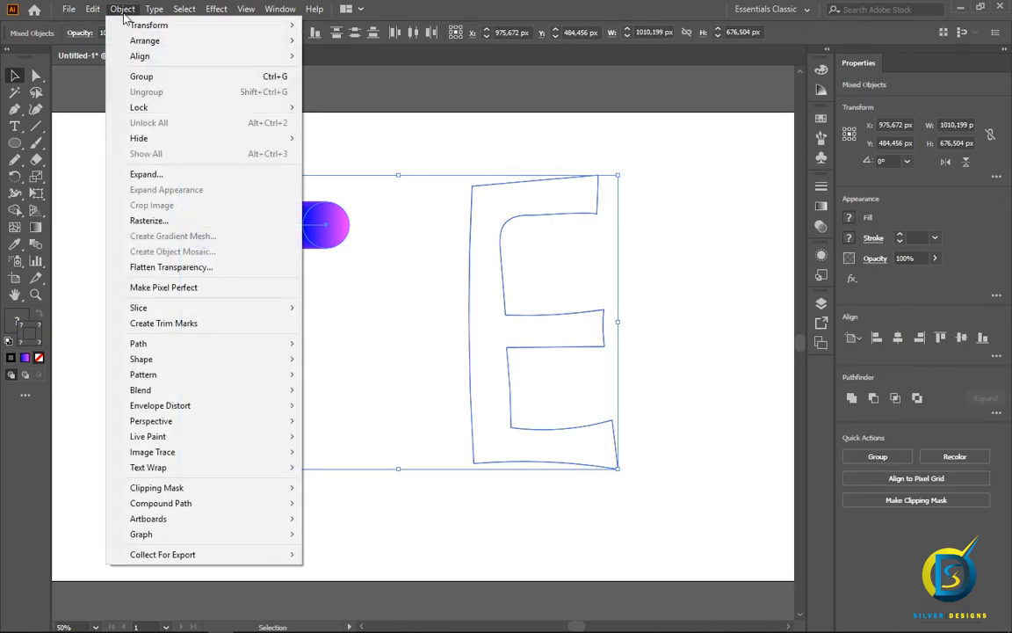
{"action": "mouse_move", "coordinate": [282, 394]}
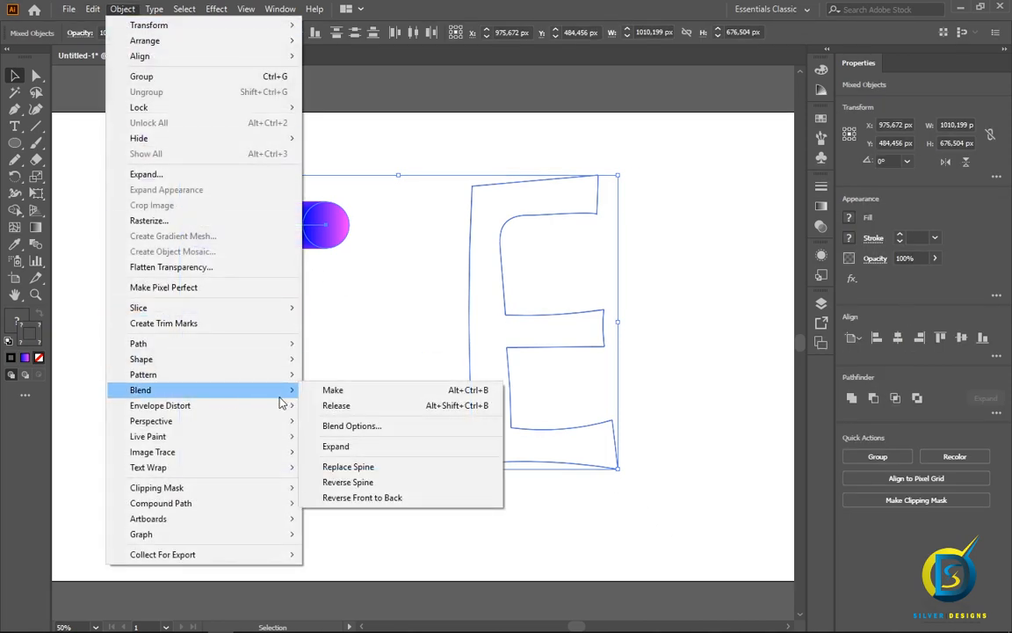
{"action": "left_click", "coordinate": [368, 472]}
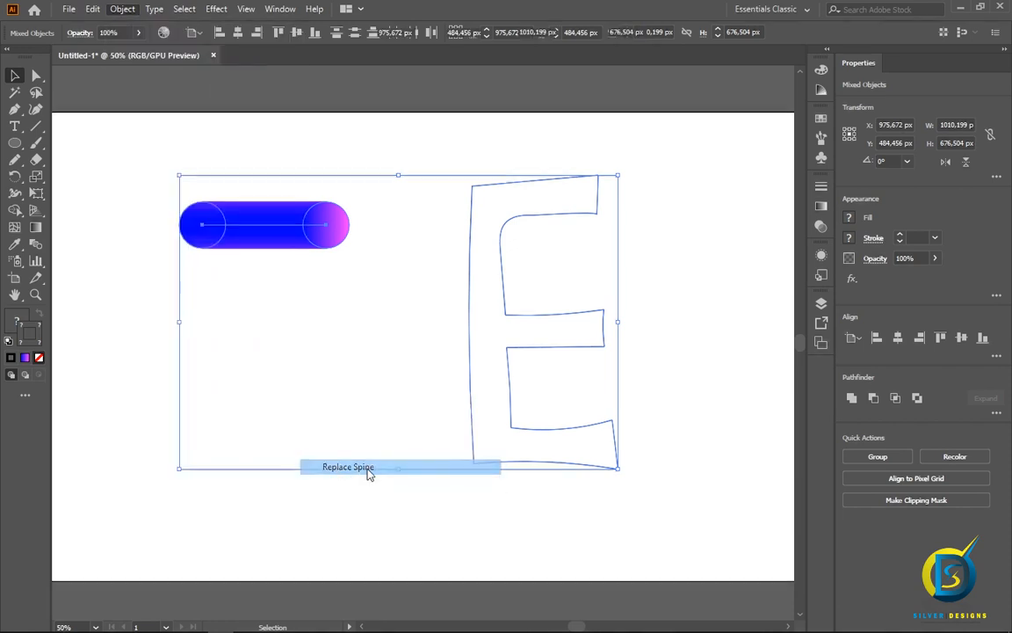
- Move the gradient letter E left to about the middle of the artboard's left half and deselect it
{"action": "left_click", "coordinate": [348, 329]}
{"action": "left_click_drag", "start_coordinate": [528, 344], "coordinate": [330, 352]}
{"action": "left_click", "coordinate": [542, 351]}
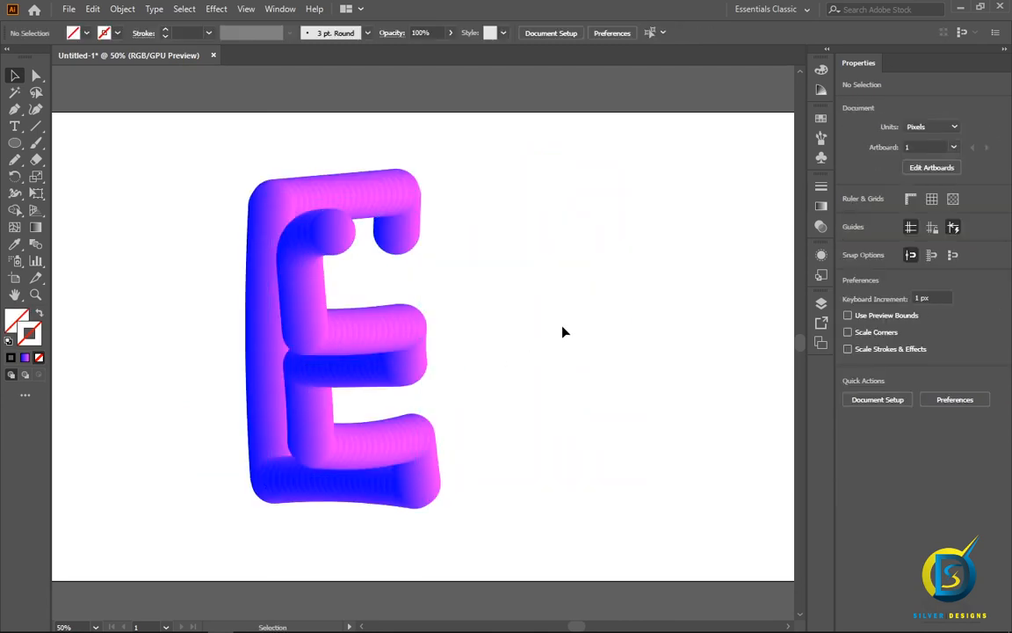
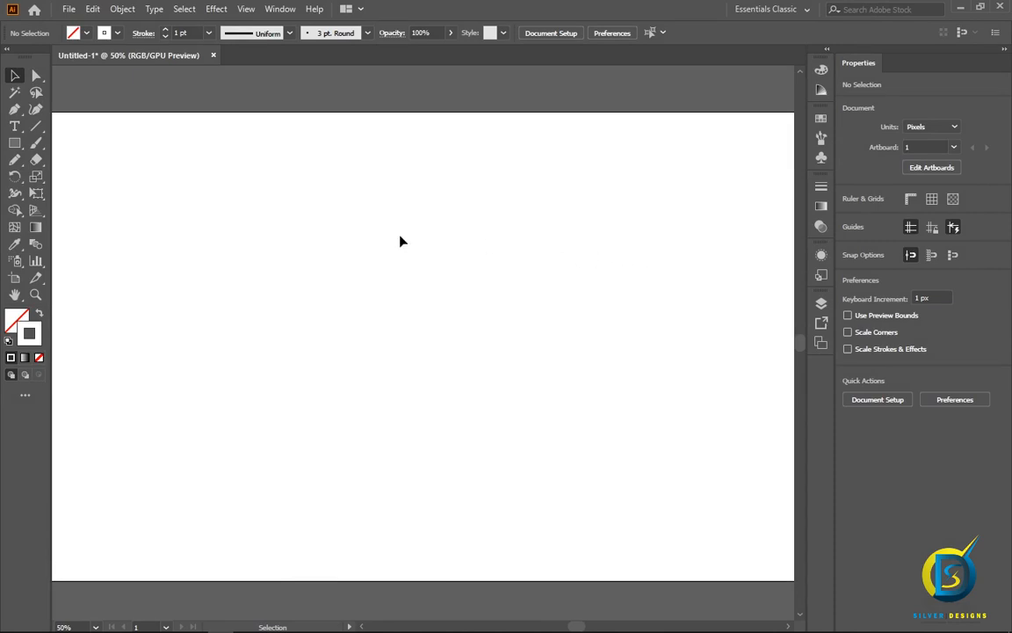
- Draw a tall rectangle about 108 by 481 px on the empty artboard with no stroke and a red FF0000 fill
{"action": "left_click", "coordinate": [15, 142]}
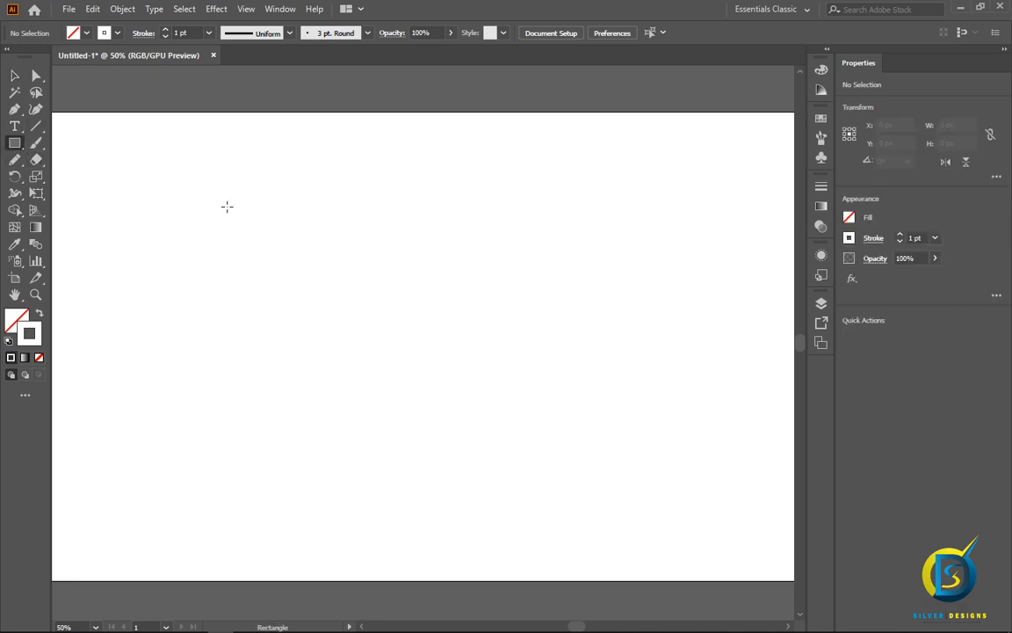
{"action": "left_click_drag", "start_coordinate": [236, 204], "coordinate": [283, 413]}
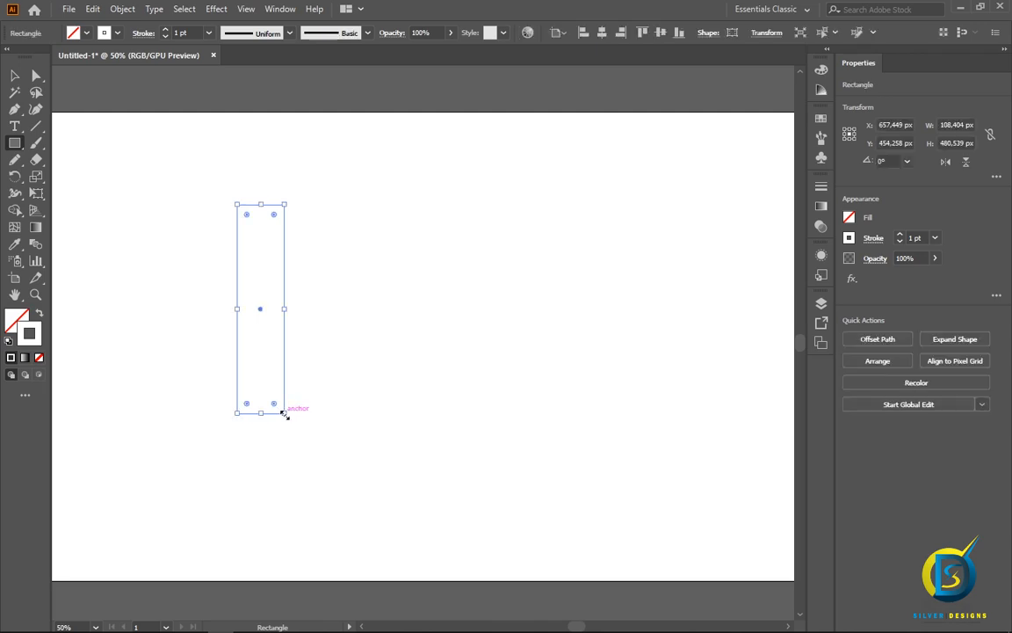
{"action": "left_click", "coordinate": [41, 360]}
{"action": "left_click", "coordinate": [16, 318]}
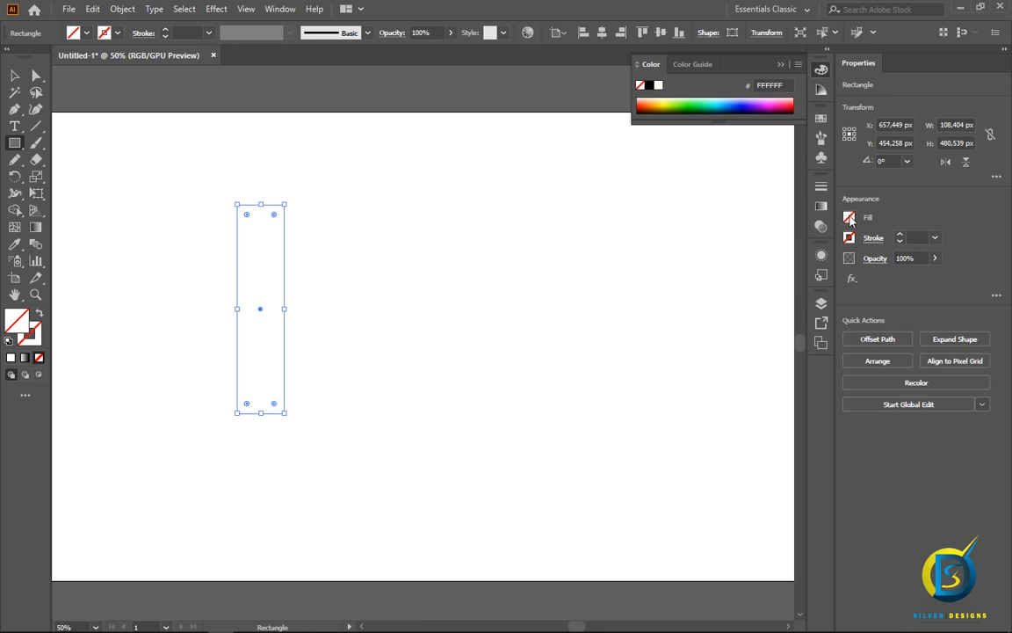
{"action": "left_click", "coordinate": [849, 218]}
{"action": "left_click", "coordinate": [735, 269]}
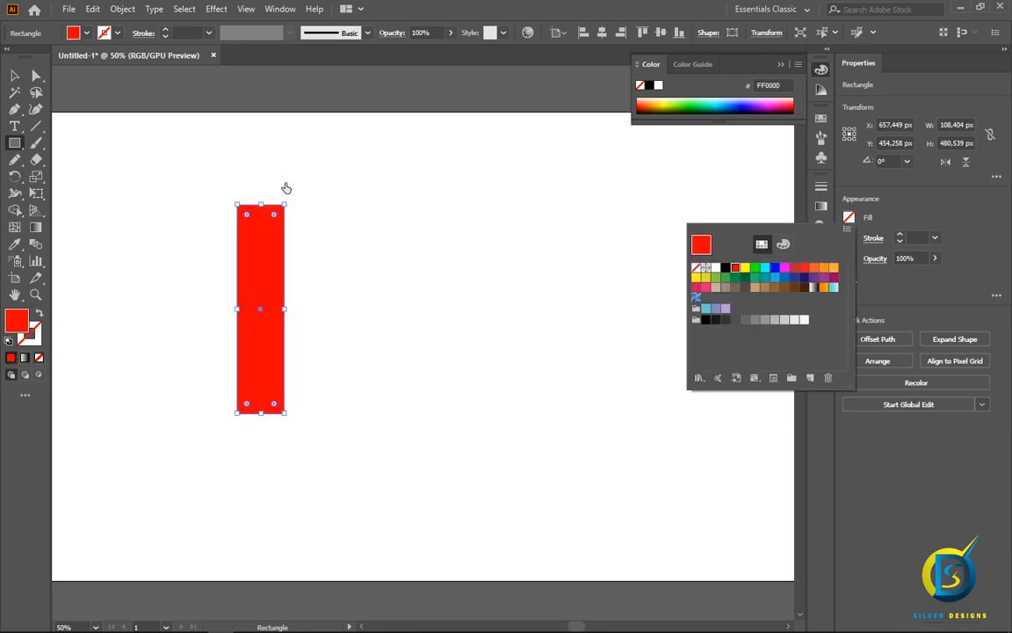
{"action": "left_click", "coordinate": [16, 77]}
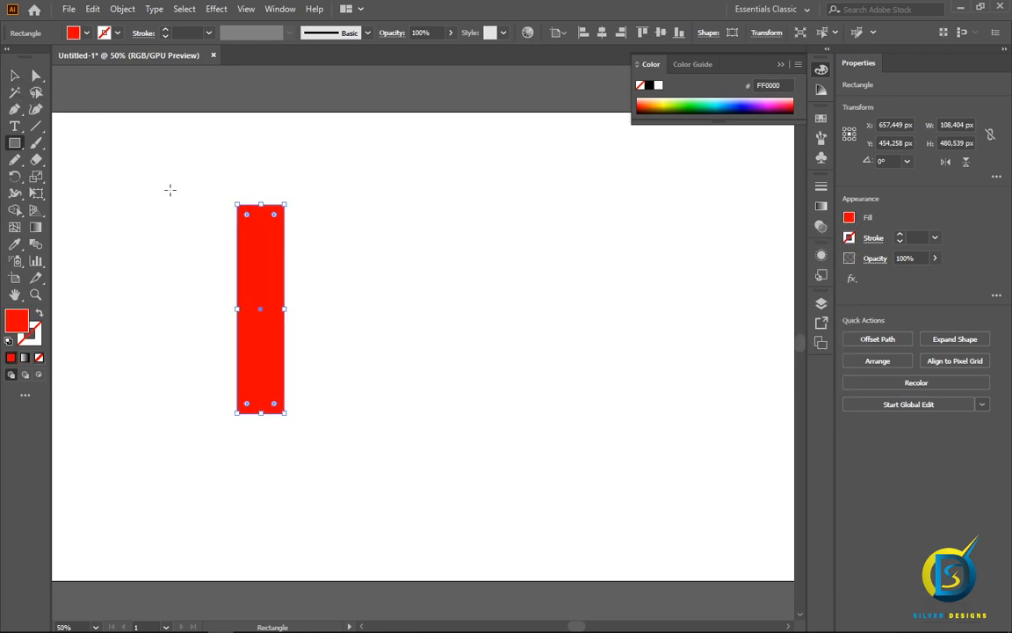
- Apply a 3D Extrude & Bevel effect to the red rectangle with Off-Axis Front position and 150 pt extrude depth
{"action": "left_click", "coordinate": [216, 9]}
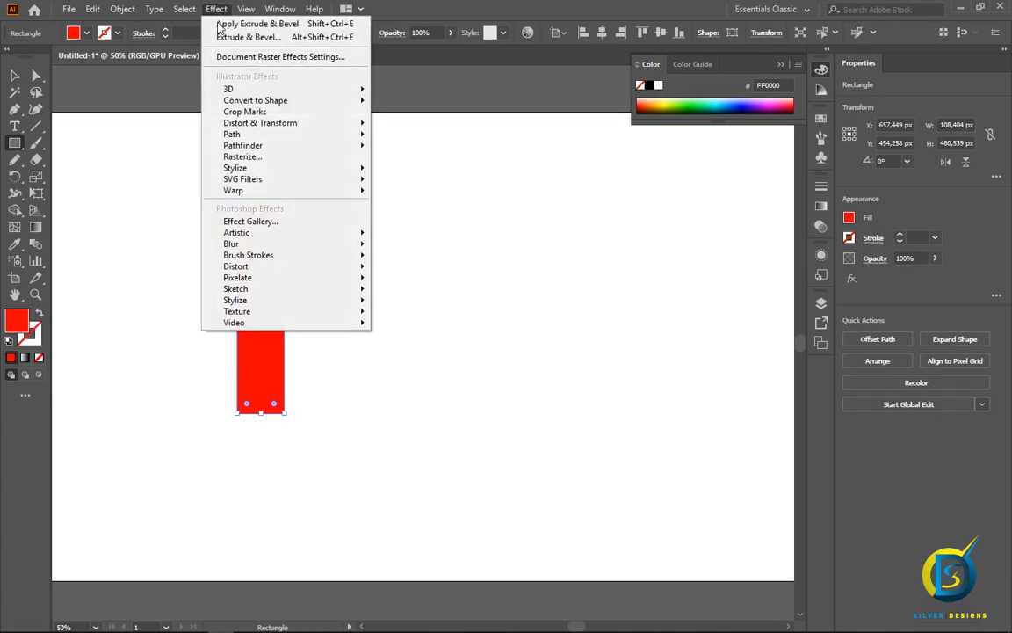
{"action": "mouse_move", "coordinate": [263, 88]}
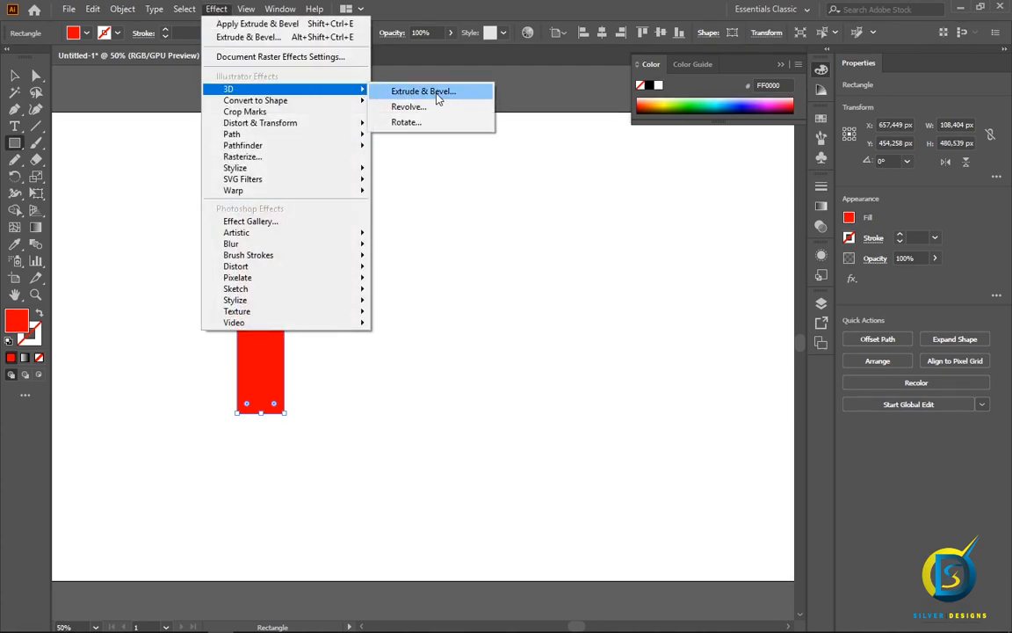
{"action": "left_click", "coordinate": [438, 91]}
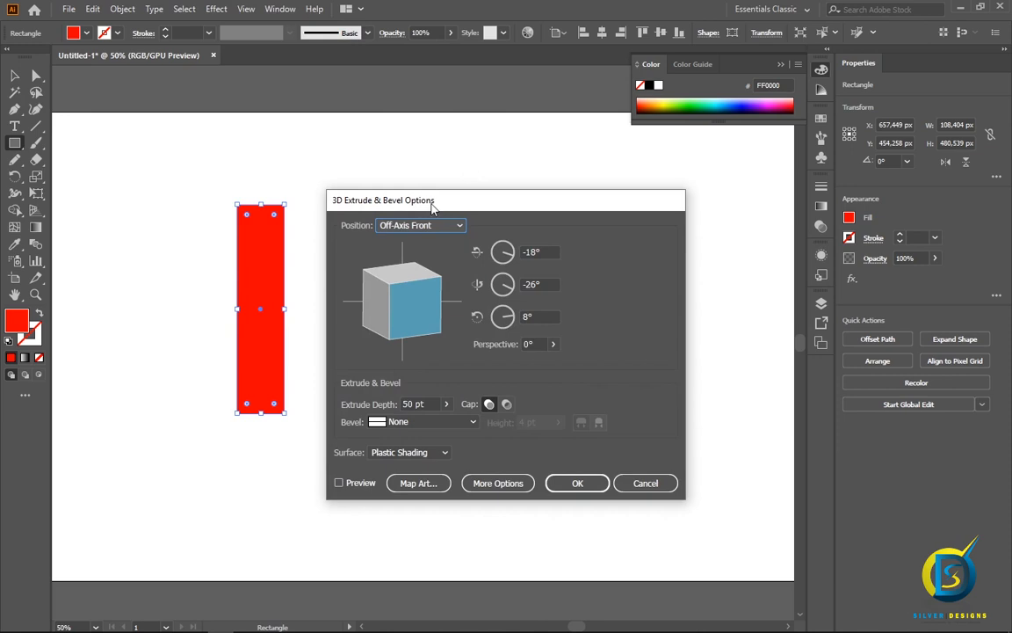
{"action": "left_click_drag", "start_coordinate": [435, 204], "coordinate": [457, 174]}
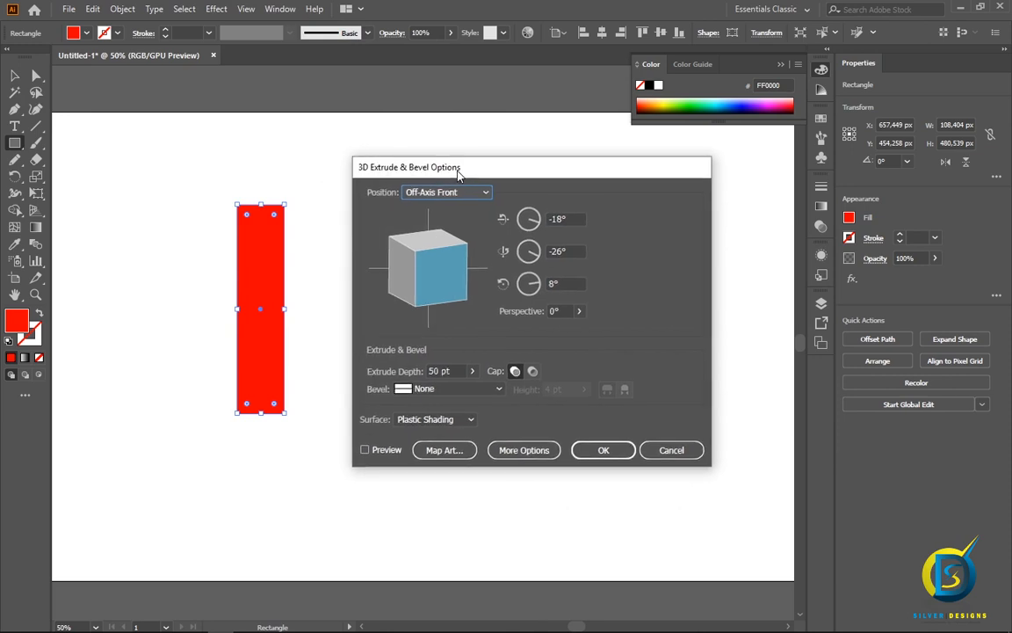
{"action": "left_click", "coordinate": [365, 449]}
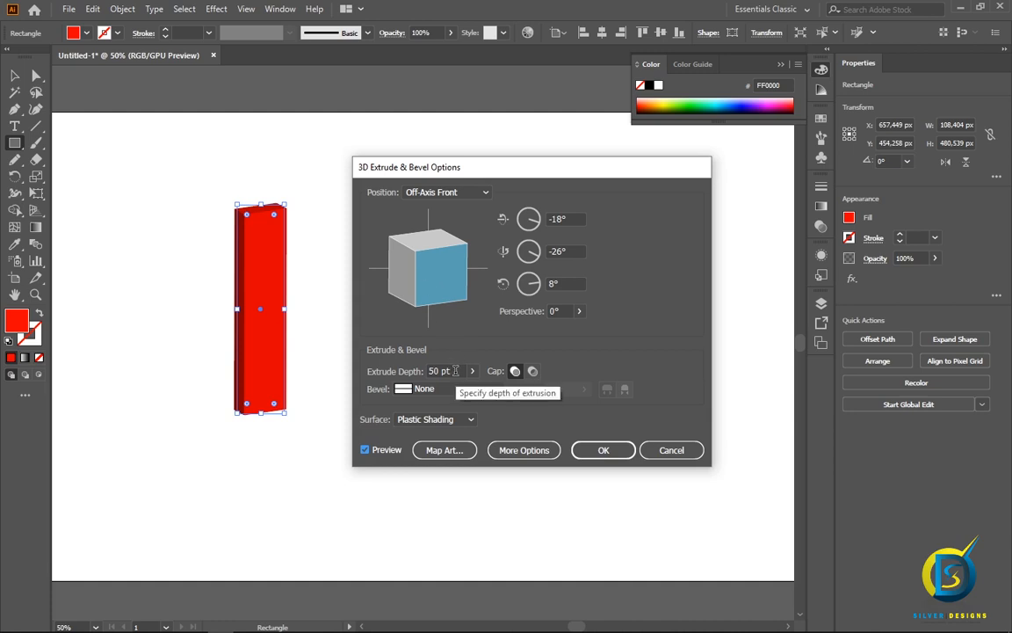
{"action": "left_click_drag", "start_coordinate": [456, 370], "coordinate": [427, 372]}
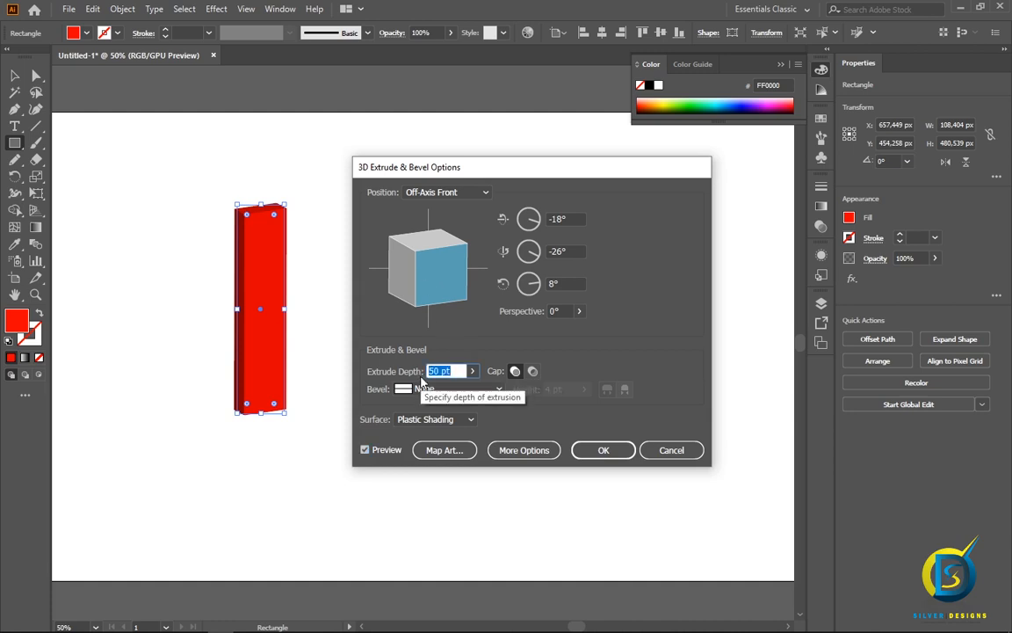
{"action": "type", "text": "150"}
{"action": "left_click", "coordinate": [465, 388]}
{"action": "left_click", "coordinate": [418, 336]}
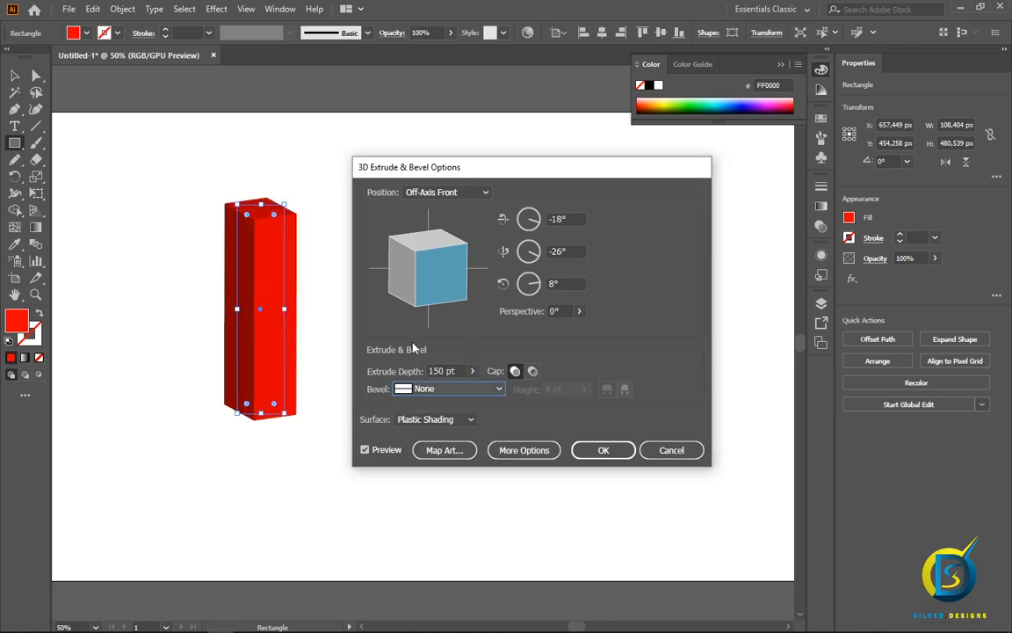
{"action": "left_click", "coordinate": [592, 450]}
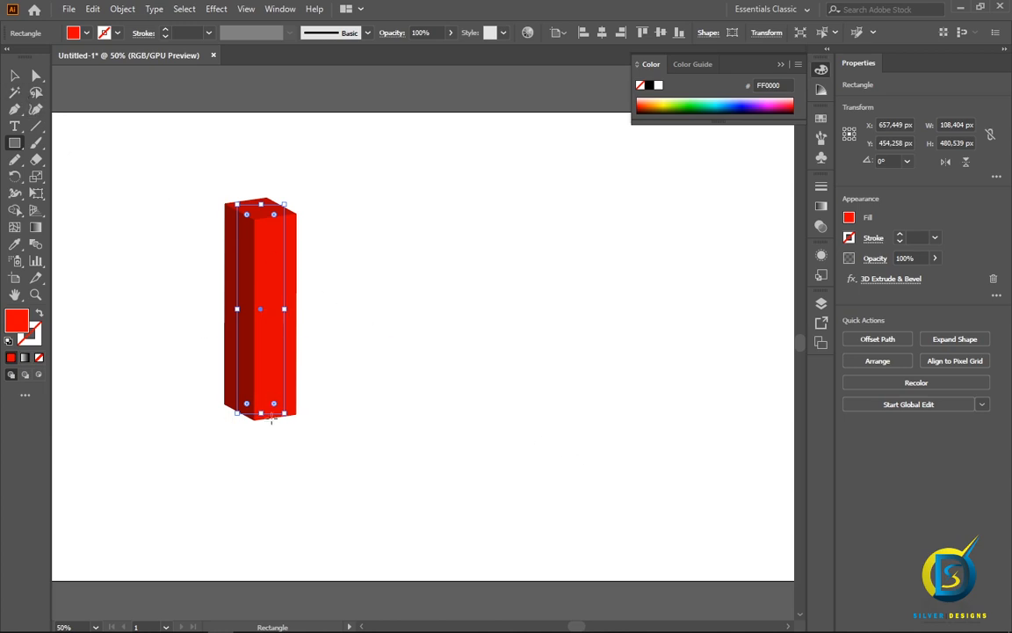
- Stretch the red bar downward to about 618 px tall and place a shorter duplicate, about 518 px tall, on its right
{"action": "left_click_drag", "start_coordinate": [260, 413], "coordinate": [253, 473]}
{"action": "key", "text": "v"}
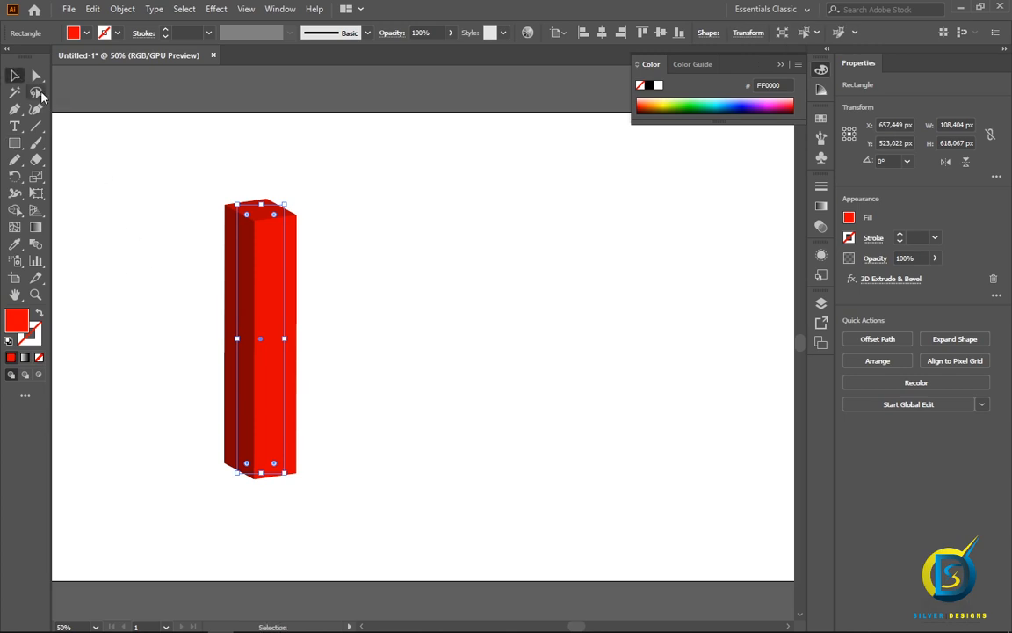
{"action": "left_click_drag", "start_coordinate": [260, 302], "coordinate": [297, 281]}
{"action": "left_click_drag", "start_coordinate": [298, 182], "coordinate": [294, 229]}
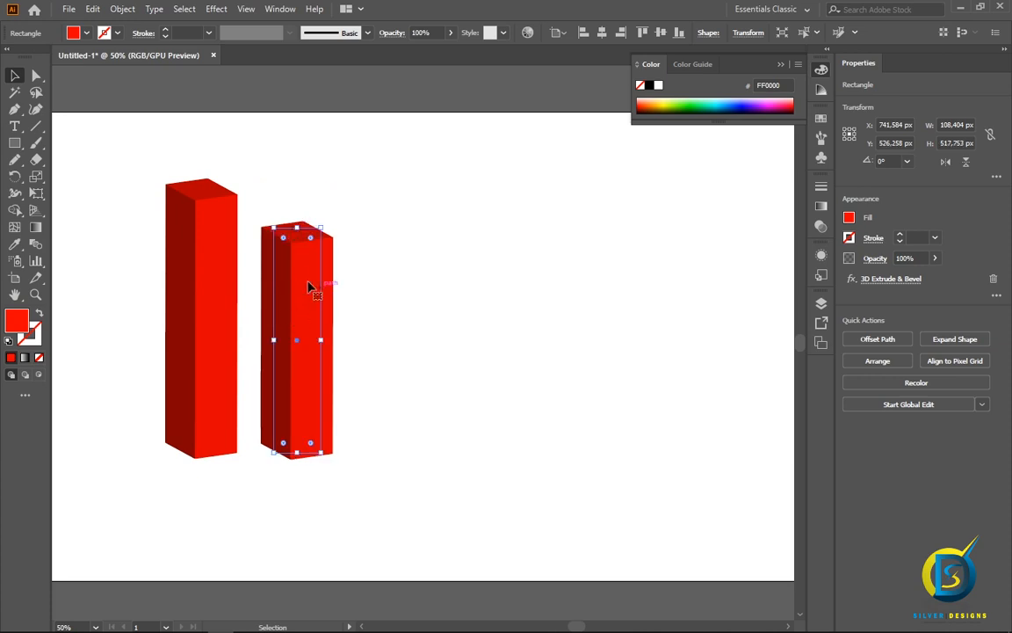
- Fill the second, shorter bar with blue 0000FF
{"action": "left_click", "coordinate": [850, 218]}
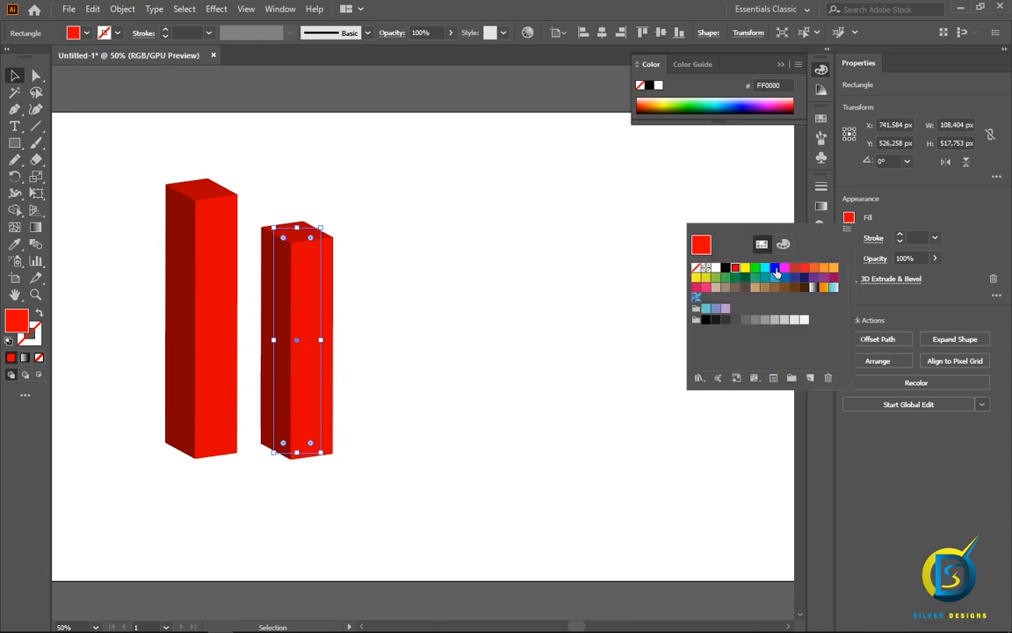
{"action": "left_click", "coordinate": [775, 268]}
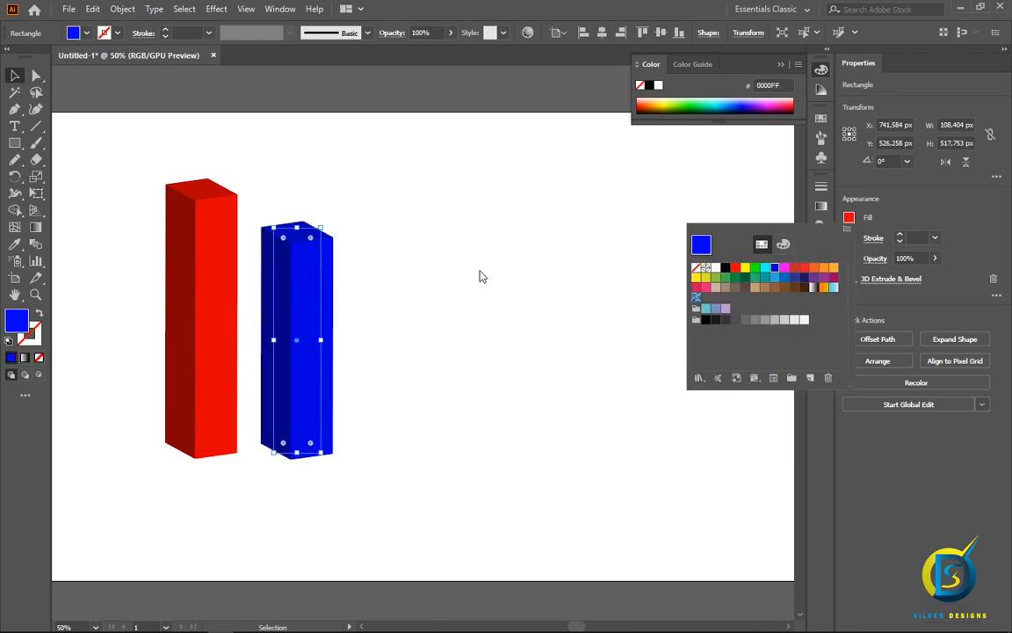
{"action": "key", "text": "Escape"}
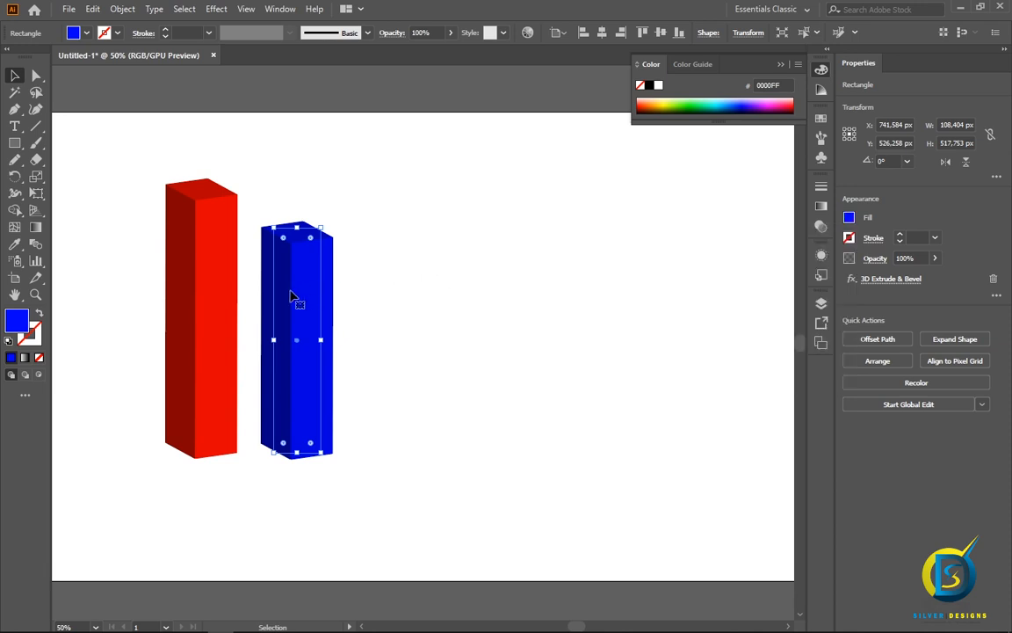
- Place a duplicate of the blue bar on its right, shortened from the top to about 392 px, and fill it green 00FF00
{"action": "left_click_drag", "start_coordinate": [295, 298], "coordinate": [379, 299]}
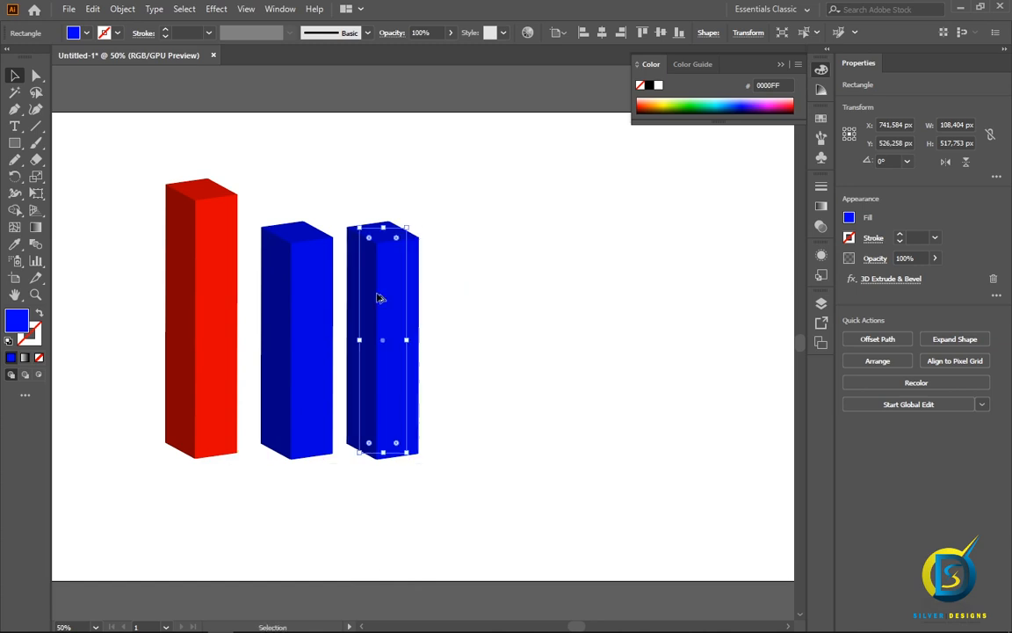
{"action": "left_click_drag", "start_coordinate": [382, 228], "coordinate": [378, 284]}
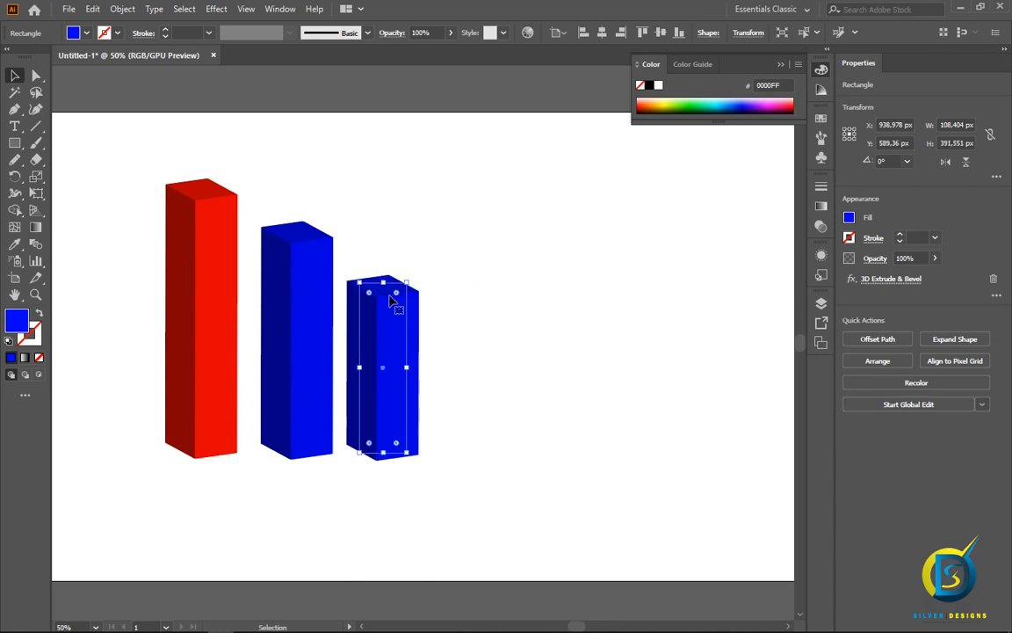
{"action": "left_click", "coordinate": [850, 219]}
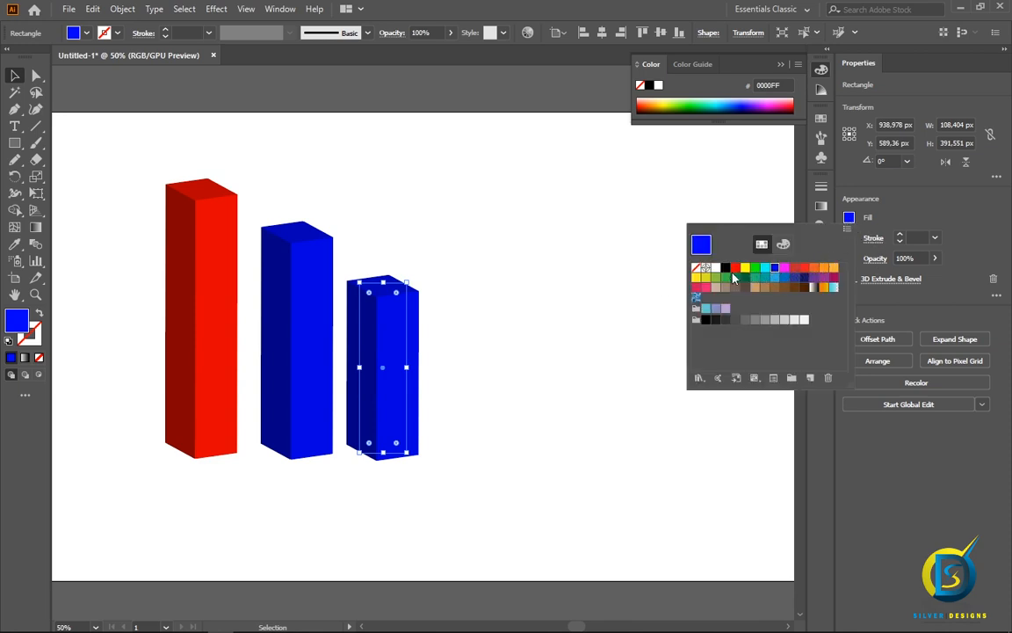
{"action": "left_click", "coordinate": [756, 268]}
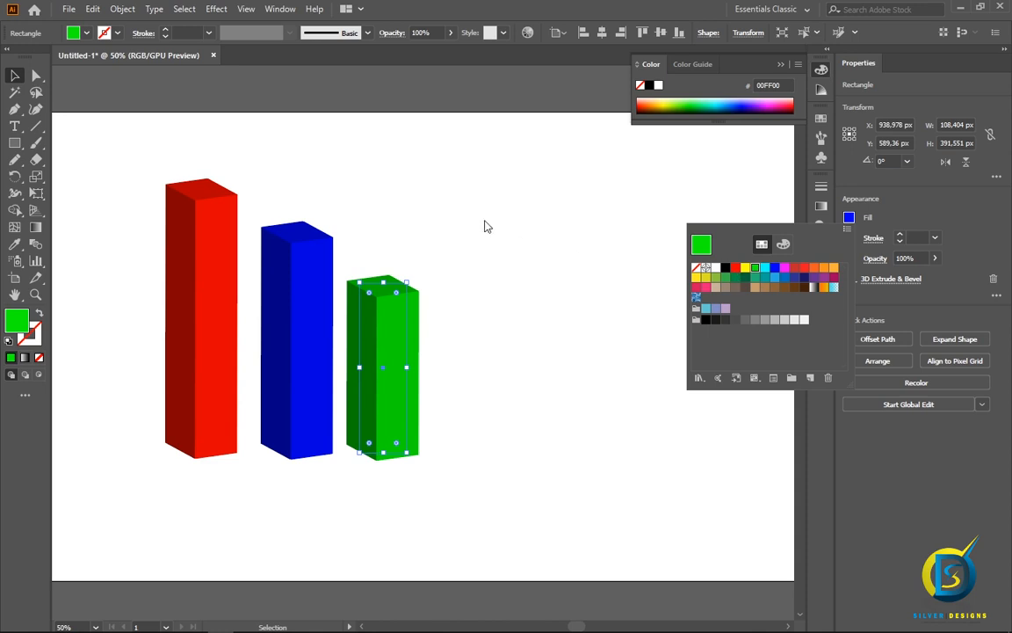
{"action": "left_click", "coordinate": [377, 332]}
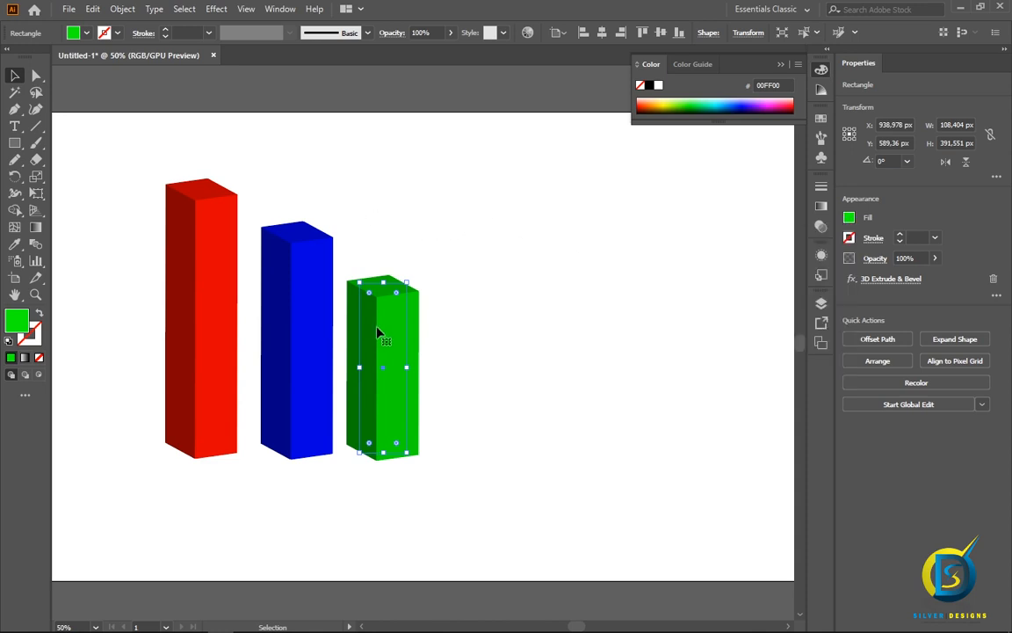
- Place a level duplicate of the green bar on its right, shortened from the top to about 278 px
{"action": "left_click_drag", "start_coordinate": [376, 334], "coordinate": [452, 334]}
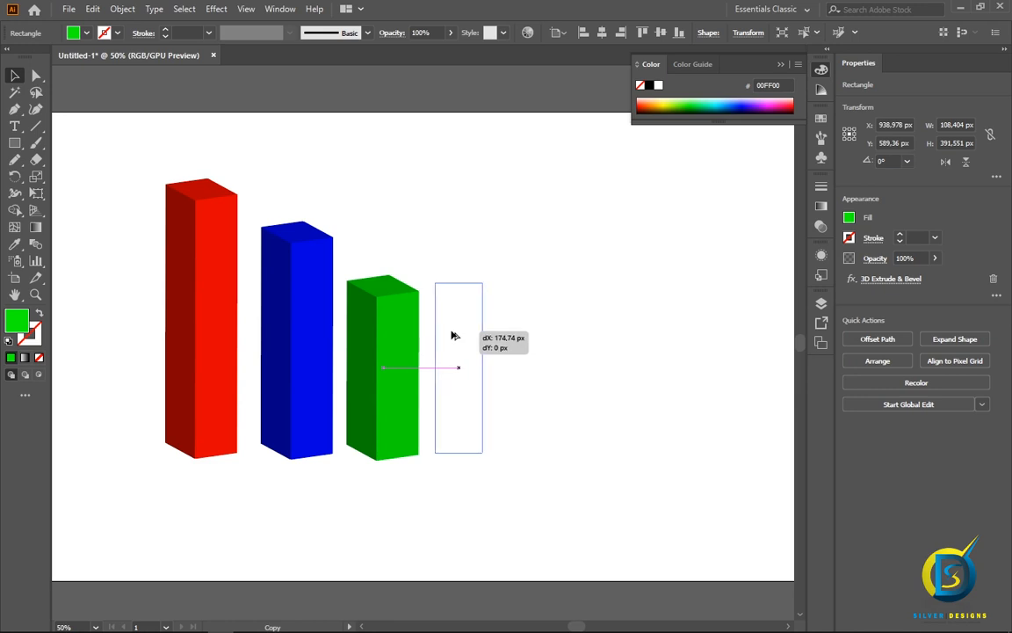
{"action": "left_click_drag", "start_coordinate": [454, 335], "coordinate": [455, 335]}
{"action": "left_click_drag", "start_coordinate": [460, 282], "coordinate": [471, 362]}
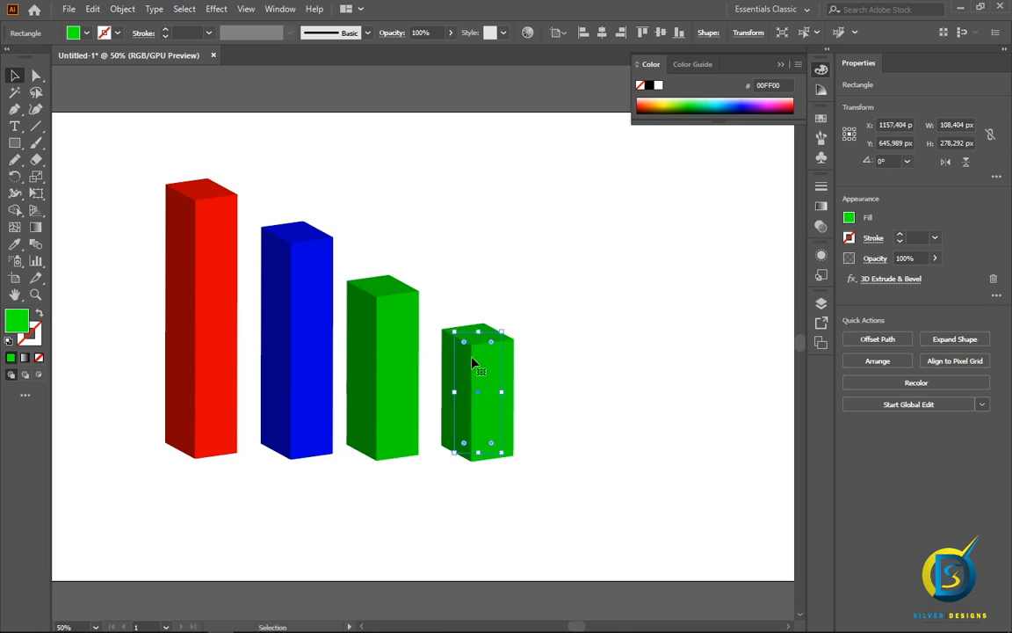
- Nudge the shortest bar 7 px left and fill it with yellow FFFF00
{"action": "key", "text": "Left"}
{"action": "key", "text": "Left"}
{"action": "key", "text": "Left"}
{"action": "key", "text": "Left"}
{"action": "key", "text": "Left"}
{"action": "key", "text": "Left"}
{"action": "key", "text": "Left"}
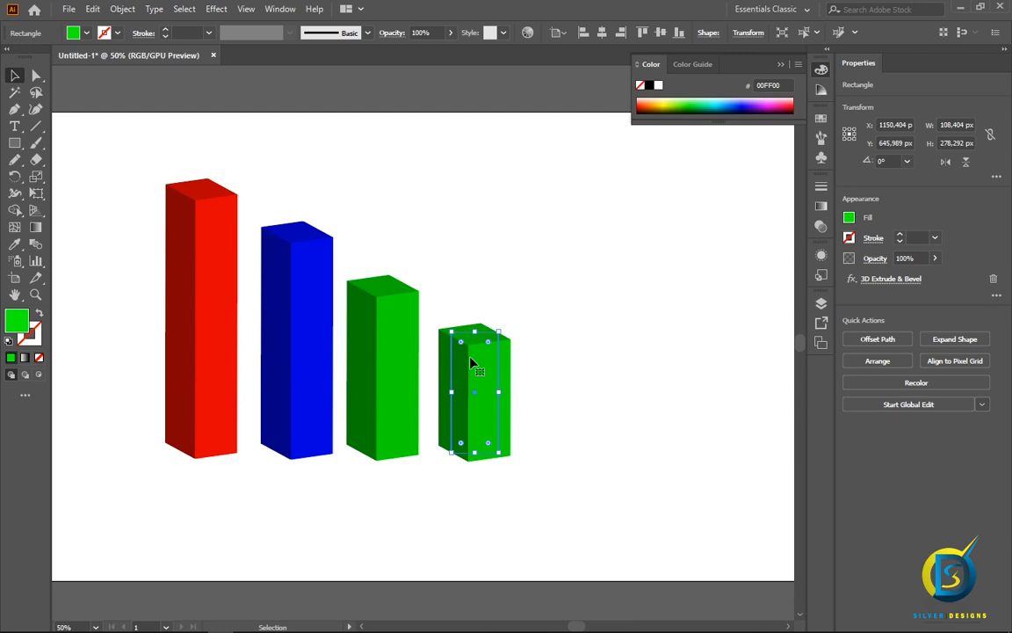
{"action": "left_click", "coordinate": [849, 217]}
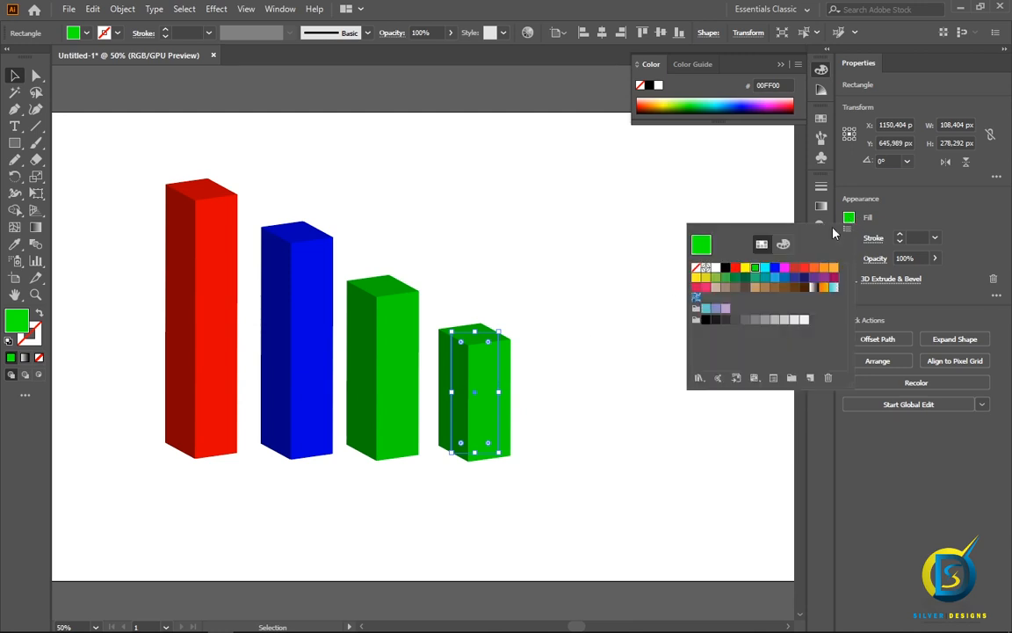
{"action": "left_click", "coordinate": [745, 268]}
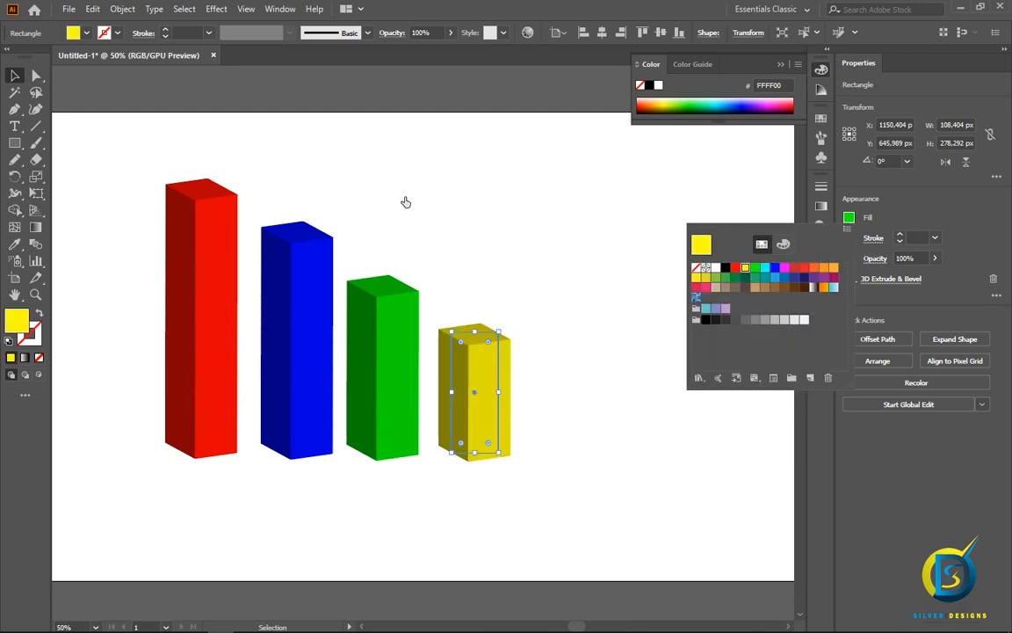
- Place a level duplicate of the yellow bar on its right, shortened from the top to about 129 px, and fill it dark brown 42210B
{"action": "left_click", "coordinate": [470, 376]}
{"action": "left_click_drag", "start_coordinate": [470, 376], "coordinate": [552, 378]}
{"action": "left_click_drag", "start_coordinate": [559, 332], "coordinate": [559, 397]}
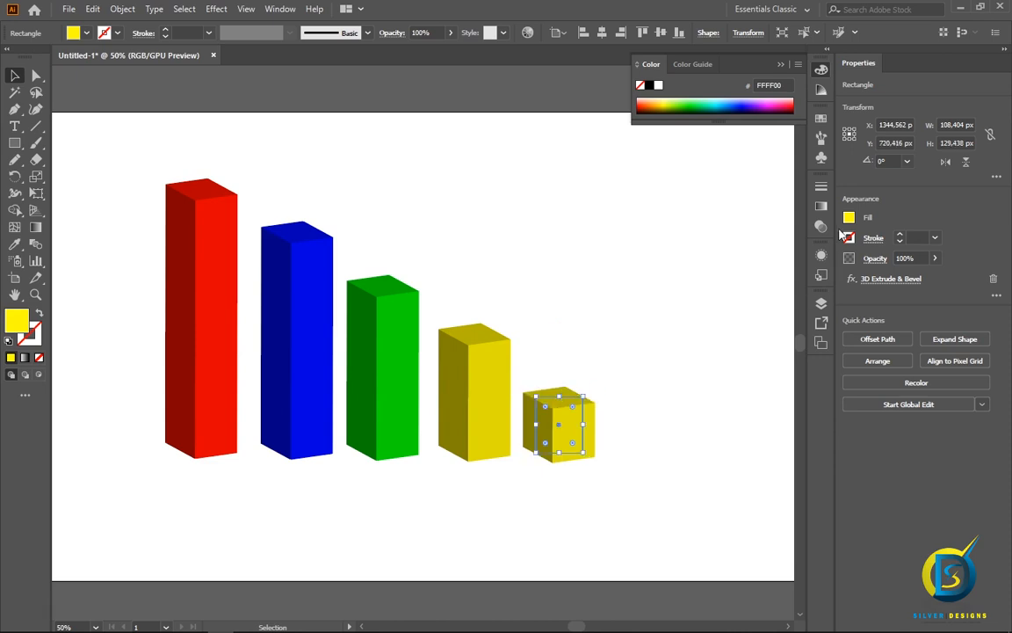
{"action": "left_click", "coordinate": [849, 217]}
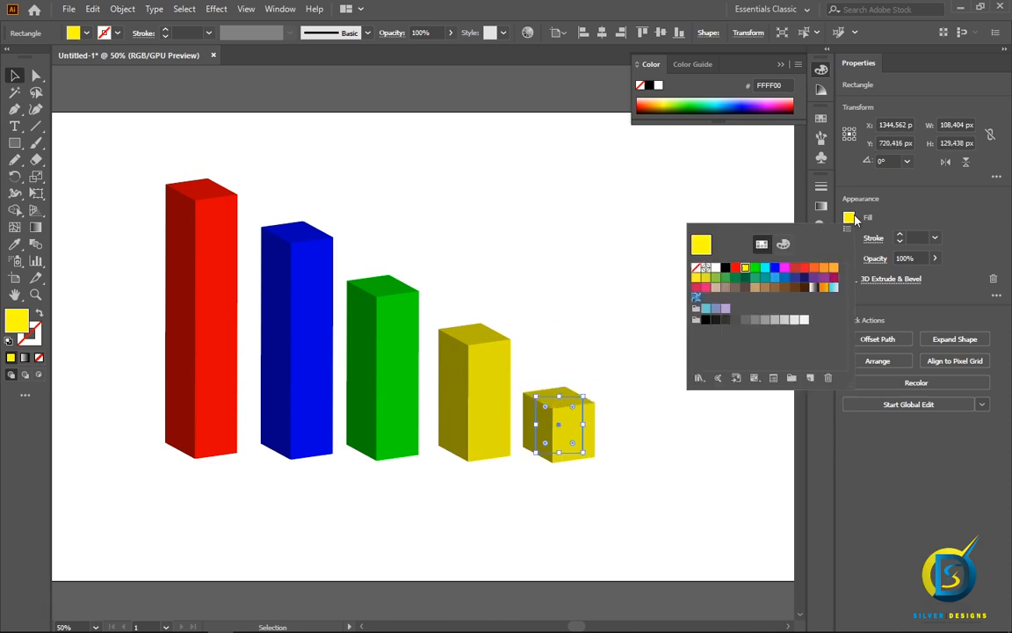
{"action": "left_click", "coordinate": [805, 289]}
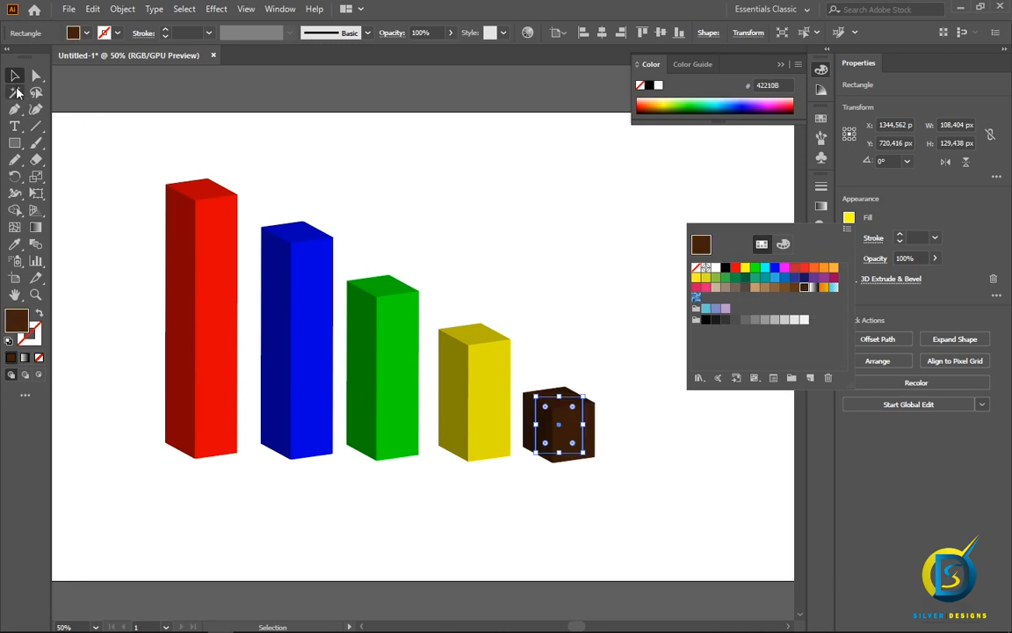
{"action": "left_click", "coordinate": [15, 88]}
{"action": "left_click", "coordinate": [195, 138]}
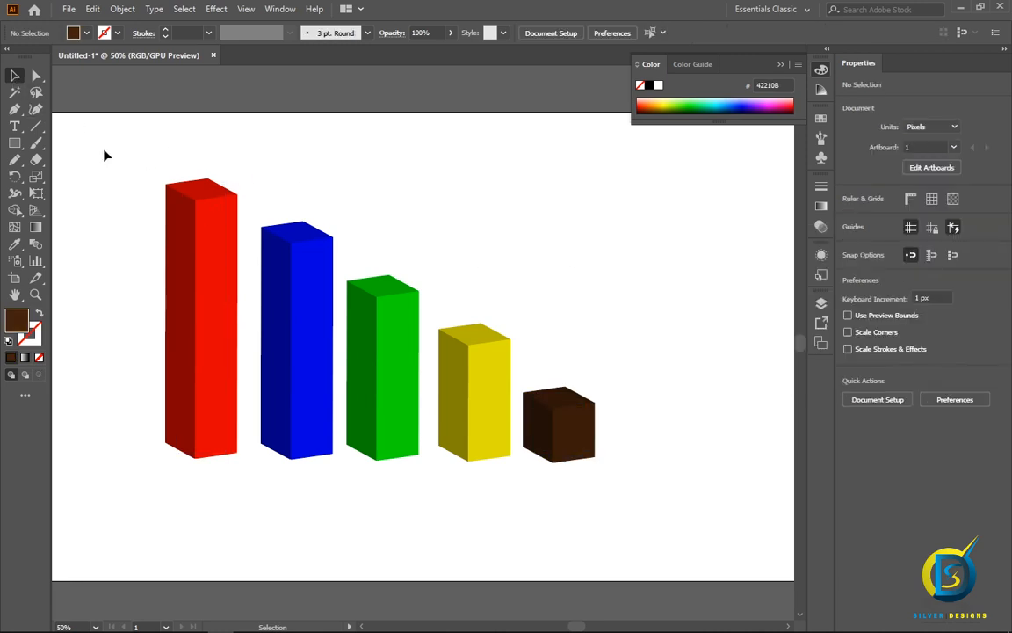
- Move all five bars together slightly up and to the right on the artboard
{"action": "left_click_drag", "start_coordinate": [103, 155], "coordinate": [630, 500]}
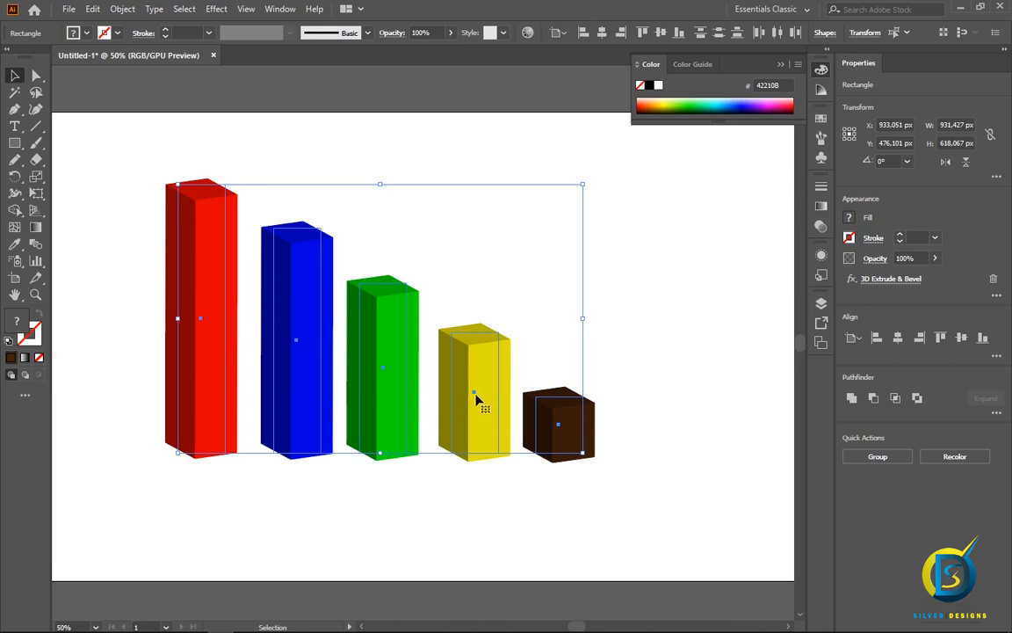
{"action": "left_click_drag", "start_coordinate": [475, 400], "coordinate": [495, 385]}
{"action": "left_click", "coordinate": [666, 365]}
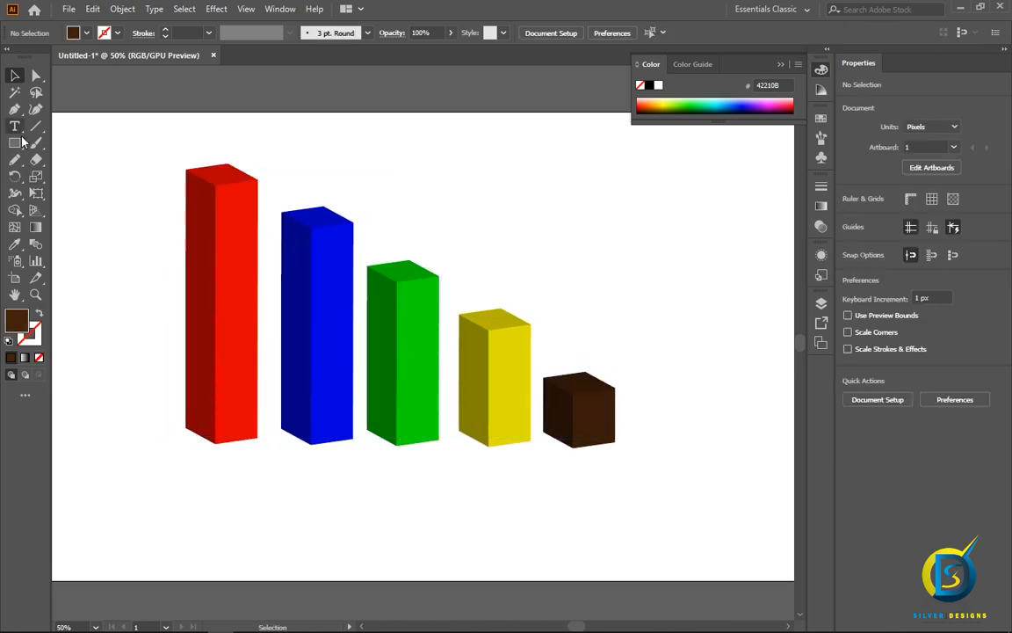
- Add the text 90 above the yellow bar and scale it up to about 197 pt
{"action": "left_click", "coordinate": [452, 216]}
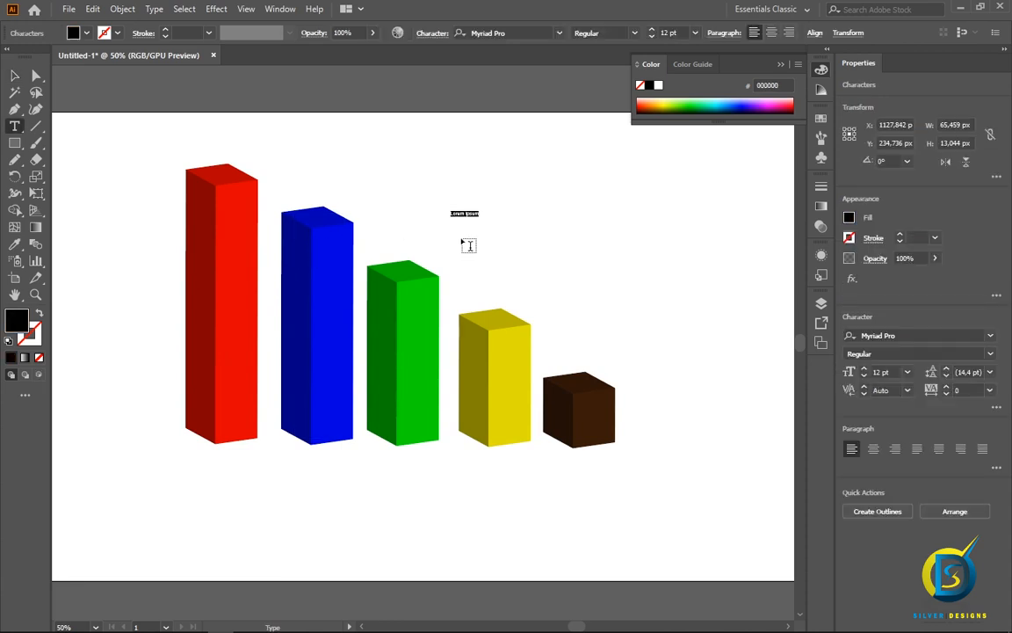
{"action": "key", "text": "BackSpace"}
{"action": "left_click", "coordinate": [14, 76]}
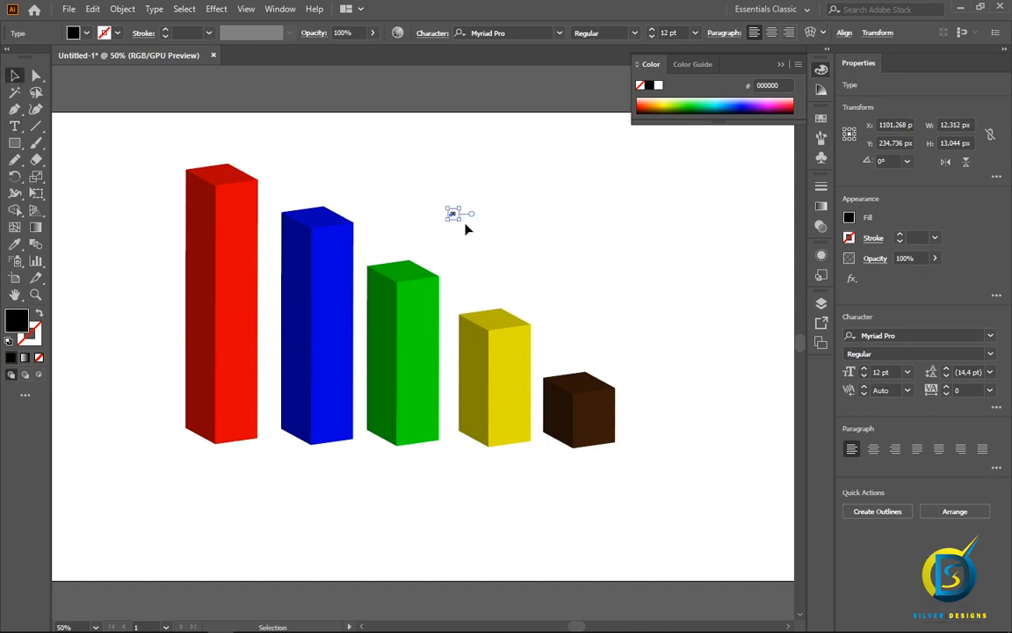
{"action": "left_click_drag", "start_coordinate": [460, 220], "coordinate": [553, 304]}
- Fill the 90 text with white FFFFFF
{"action": "double_click", "coordinate": [489, 263]}
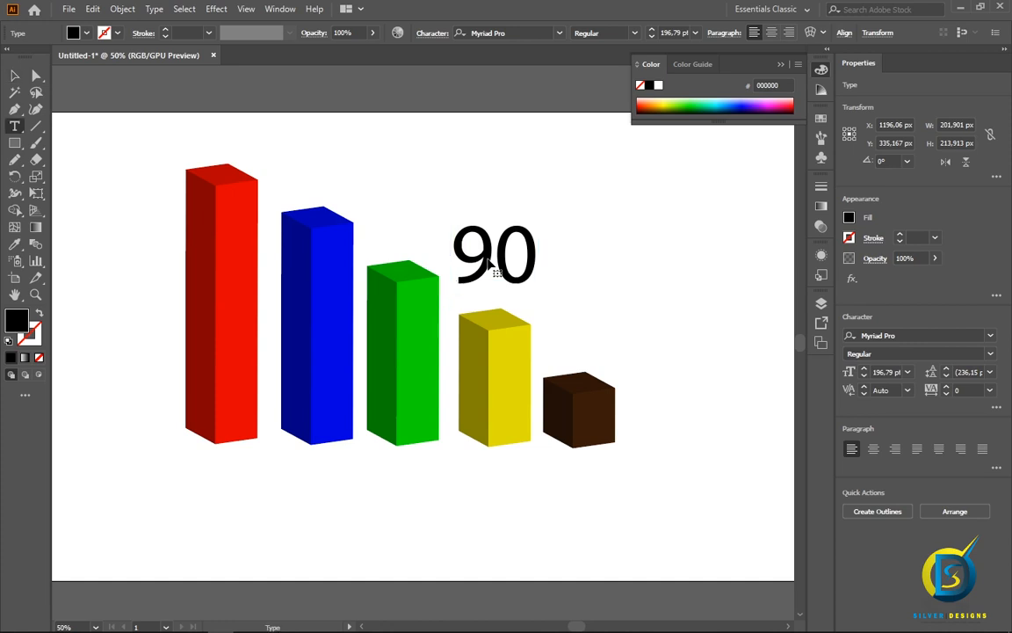
{"action": "left_click_drag", "start_coordinate": [460, 249], "coordinate": [554, 251]}
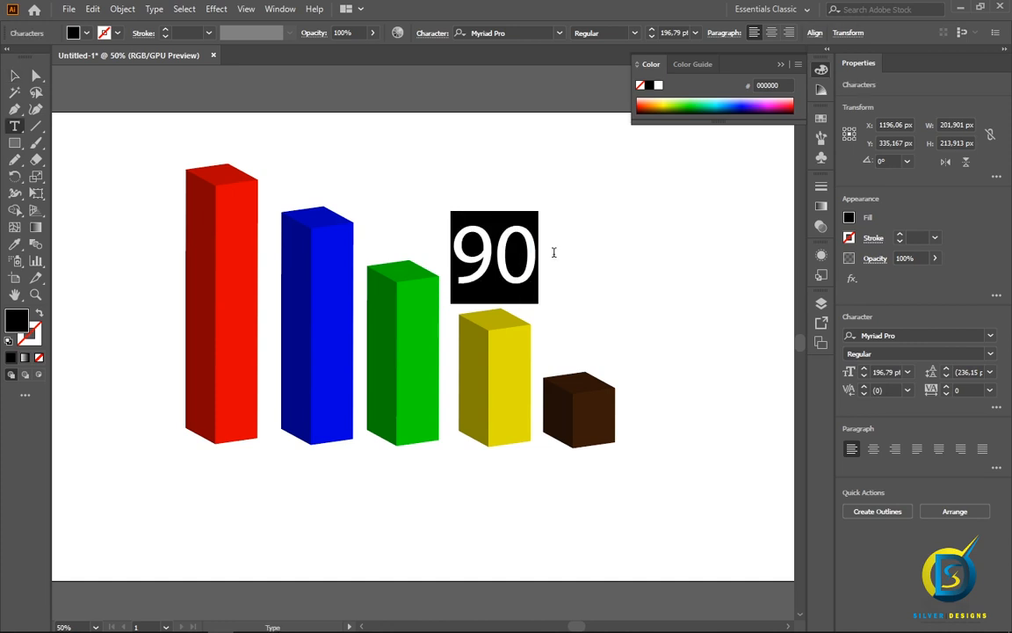
{"action": "double_click", "coordinate": [21, 318]}
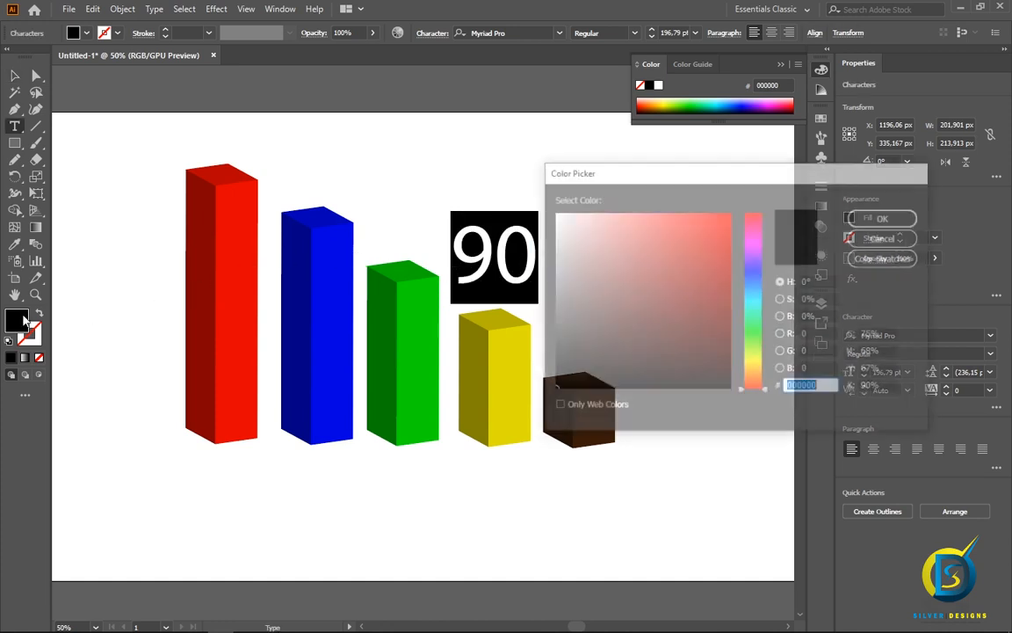
{"action": "left_click", "coordinate": [553, 213]}
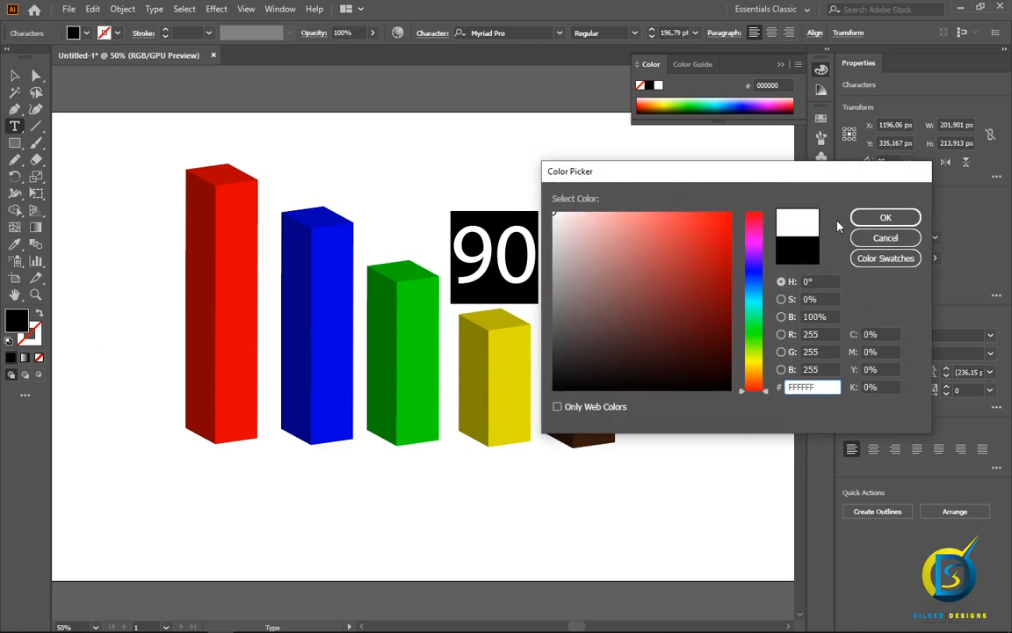
{"action": "left_click", "coordinate": [863, 219]}
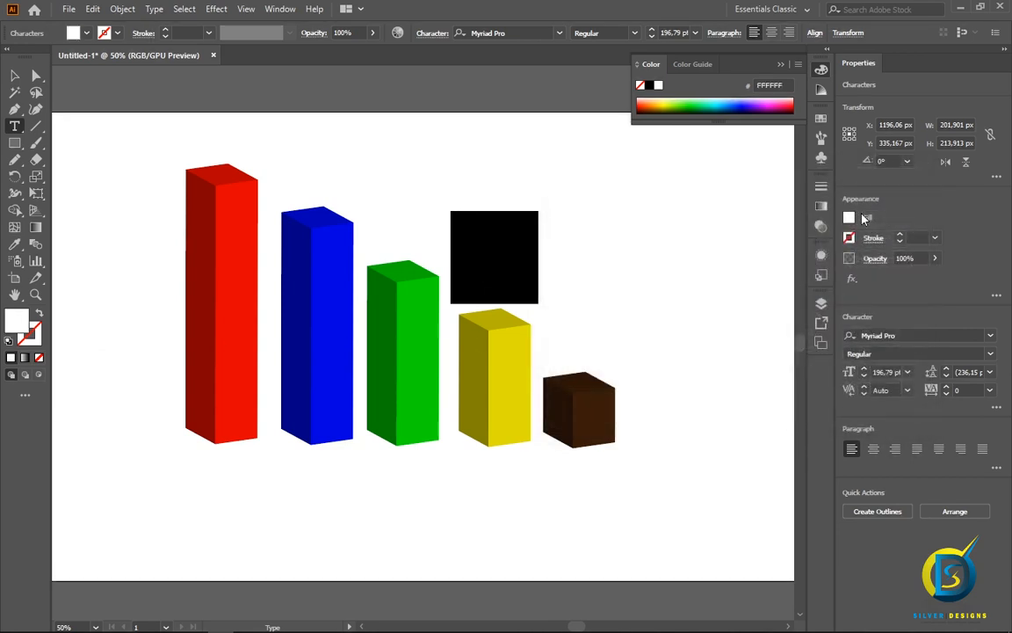
{"action": "left_click", "coordinate": [15, 77]}
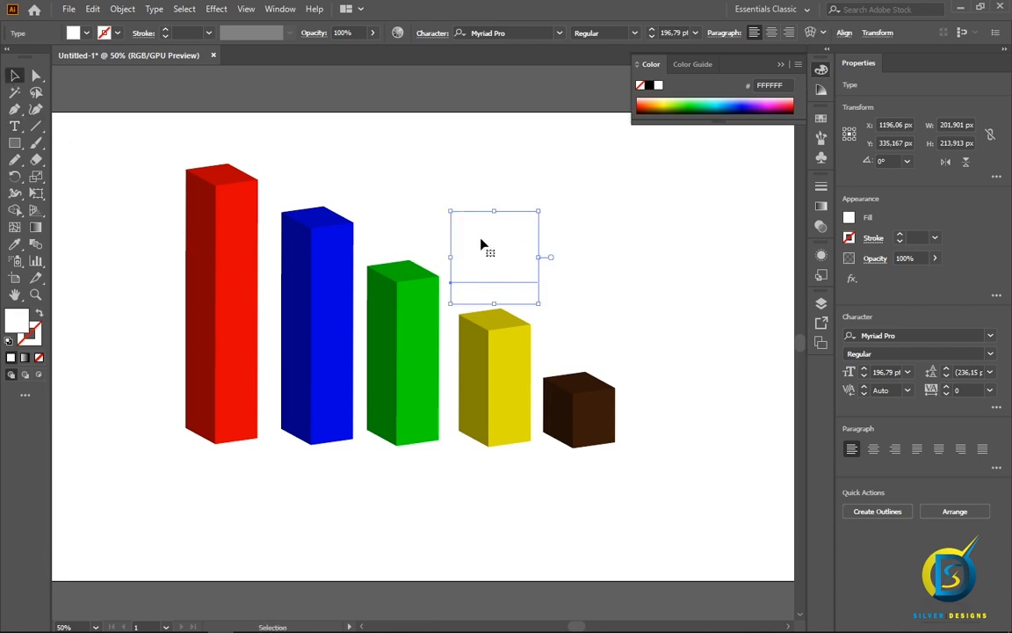
- Apply 3D Extrude & Bevel to the 90 text with a 50 pt depth and a custom rotation of -5°, -2°, 0°
{"action": "left_click", "coordinate": [216, 13]}
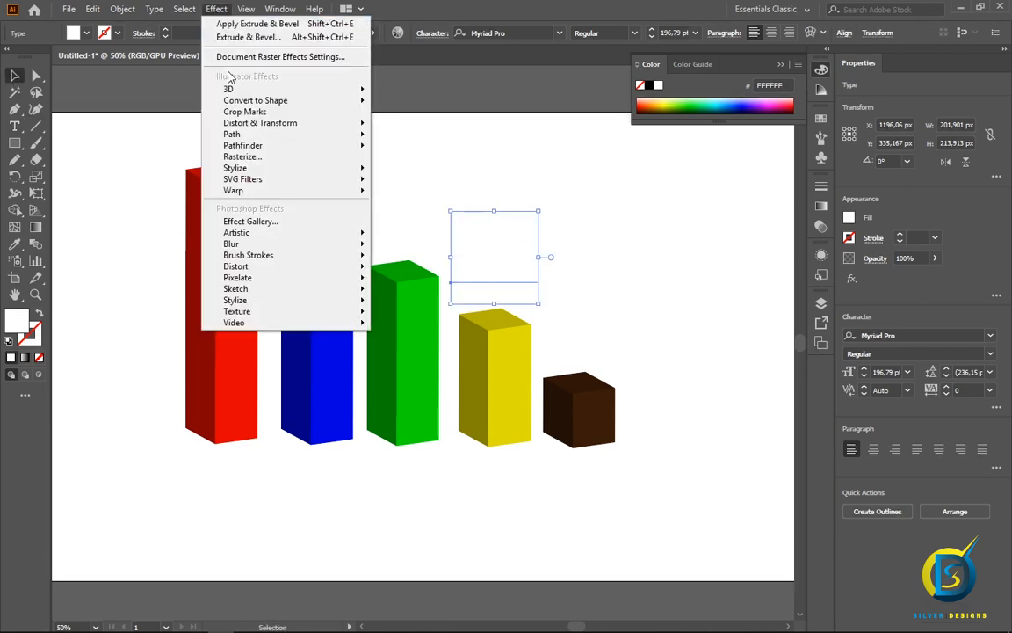
{"action": "mouse_move", "coordinate": [307, 90]}
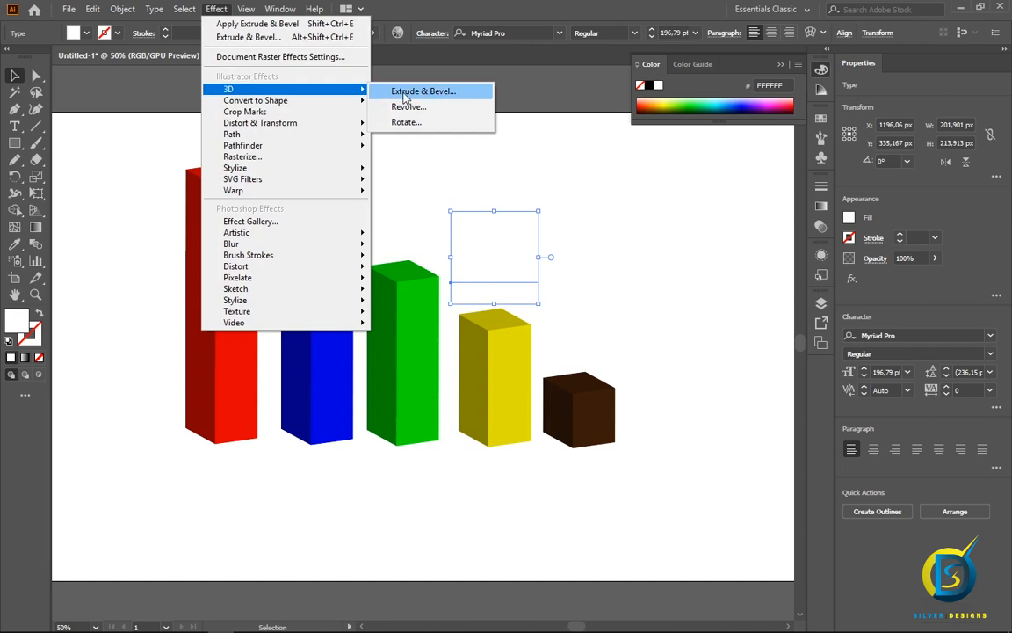
{"action": "left_click", "coordinate": [423, 92]}
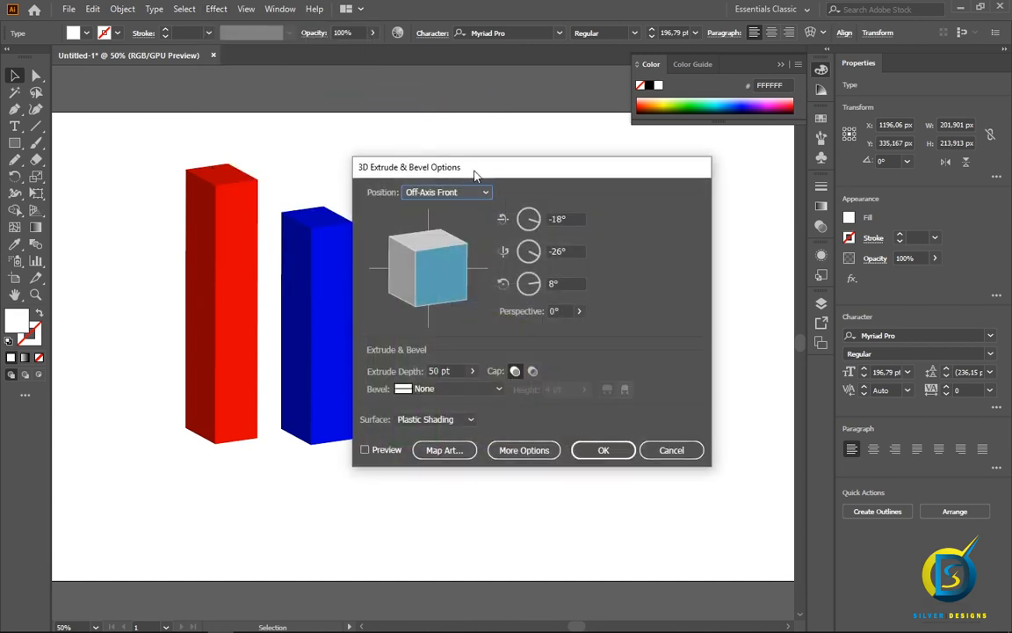
{"action": "left_click_drag", "start_coordinate": [441, 172], "coordinate": [534, 141]}
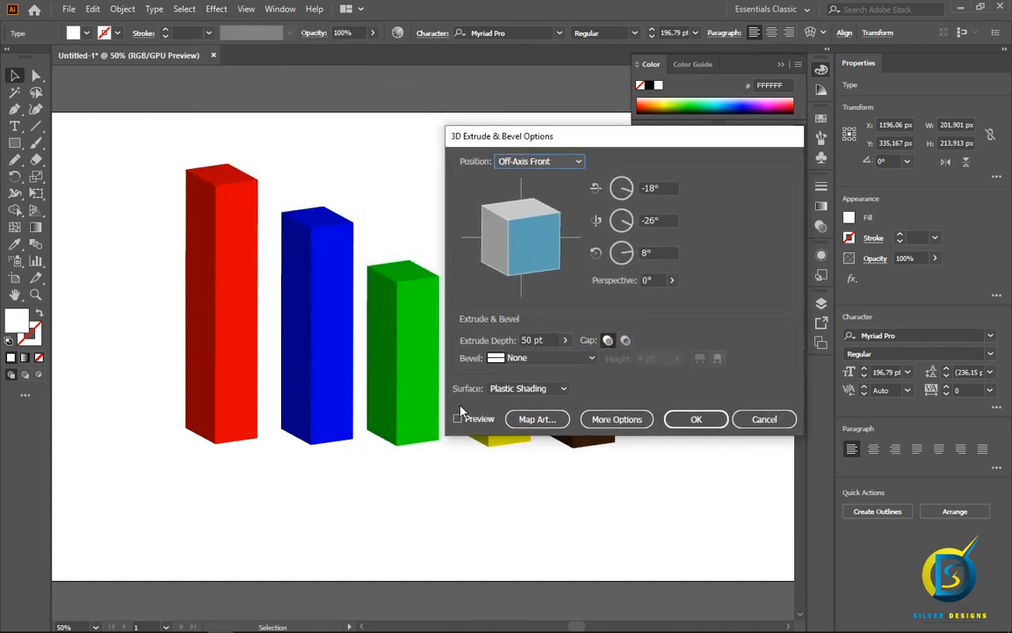
{"action": "left_click", "coordinate": [458, 420]}
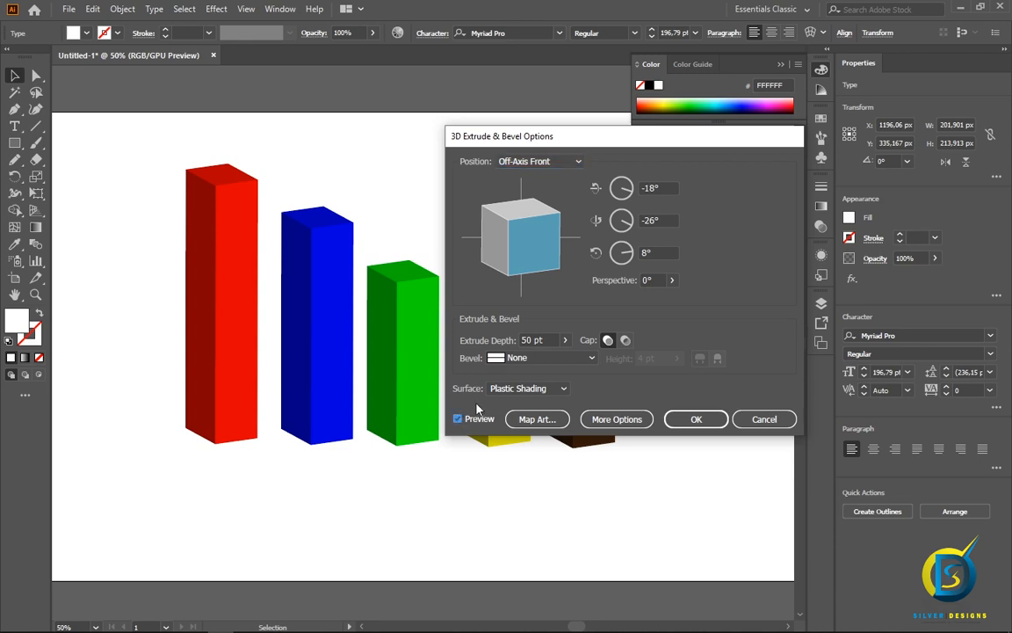
{"action": "left_click_drag", "start_coordinate": [489, 149], "coordinate": [625, 174]}
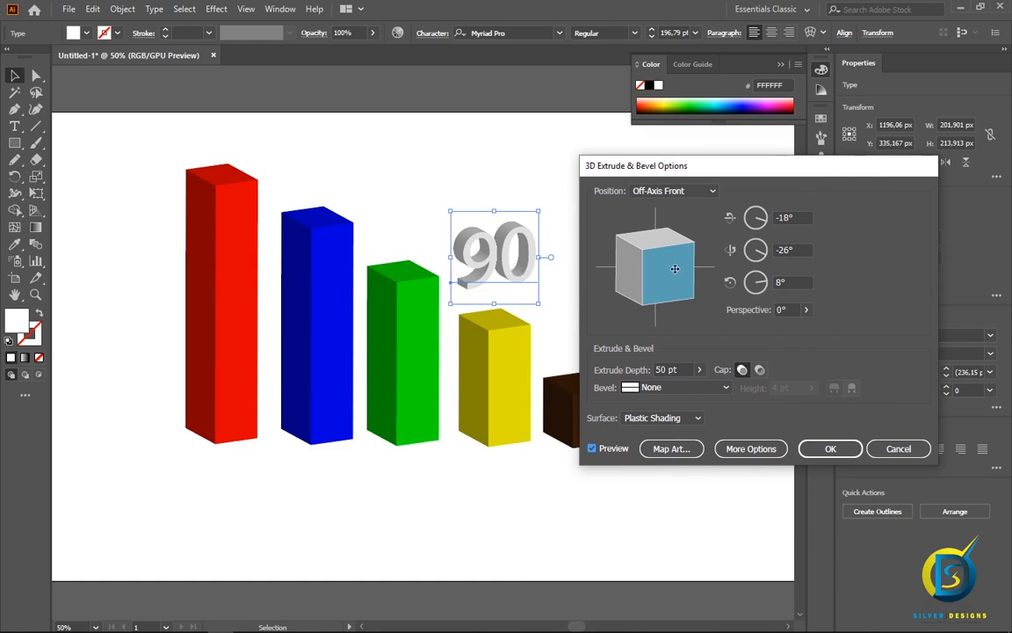
{"action": "mouse_move", "coordinate": [675, 268]}
{"action": "left_mouse_down"}
{"action": "mouse_move", "coordinate": [632, 278]}
{"action": "mouse_move", "coordinate": [623, 267]}
{"action": "mouse_move", "coordinate": [673, 260]}
{"action": "mouse_move", "coordinate": [672, 247]}
{"action": "left_mouse_up"}
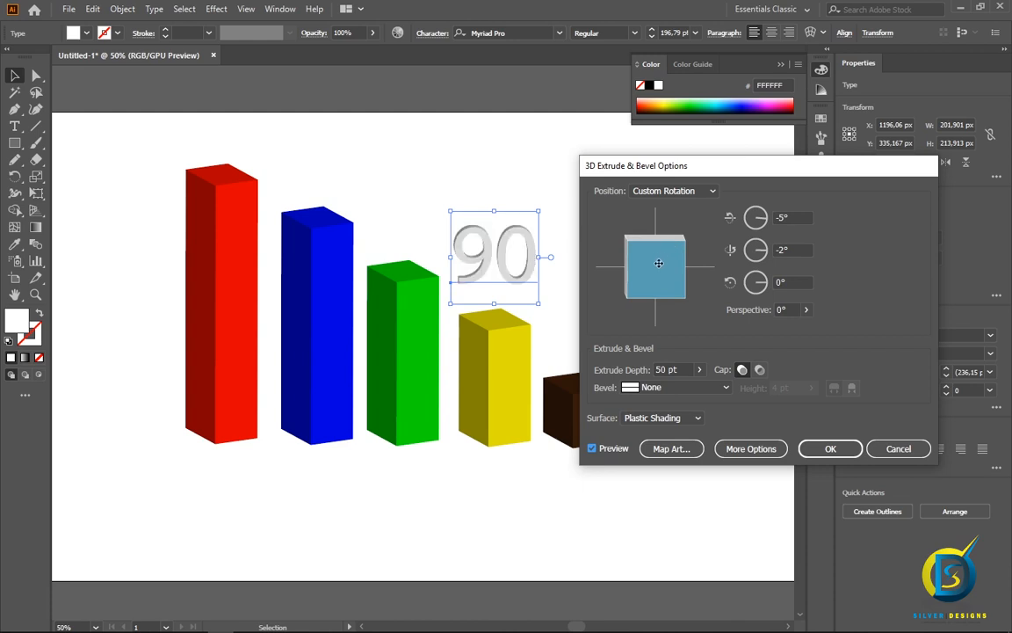
{"action": "left_click", "coordinate": [831, 448]}
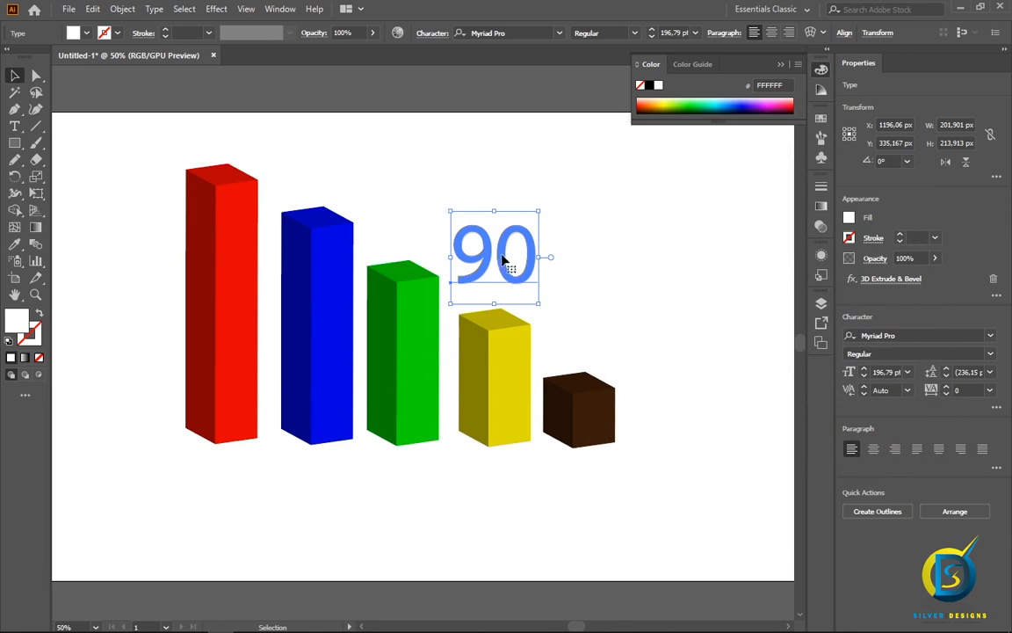
- Move the 3D 90 onto the red bar and scale it down to about 93 pt to fit the front face
{"action": "left_click_drag", "start_coordinate": [498, 258], "coordinate": [236, 279]}
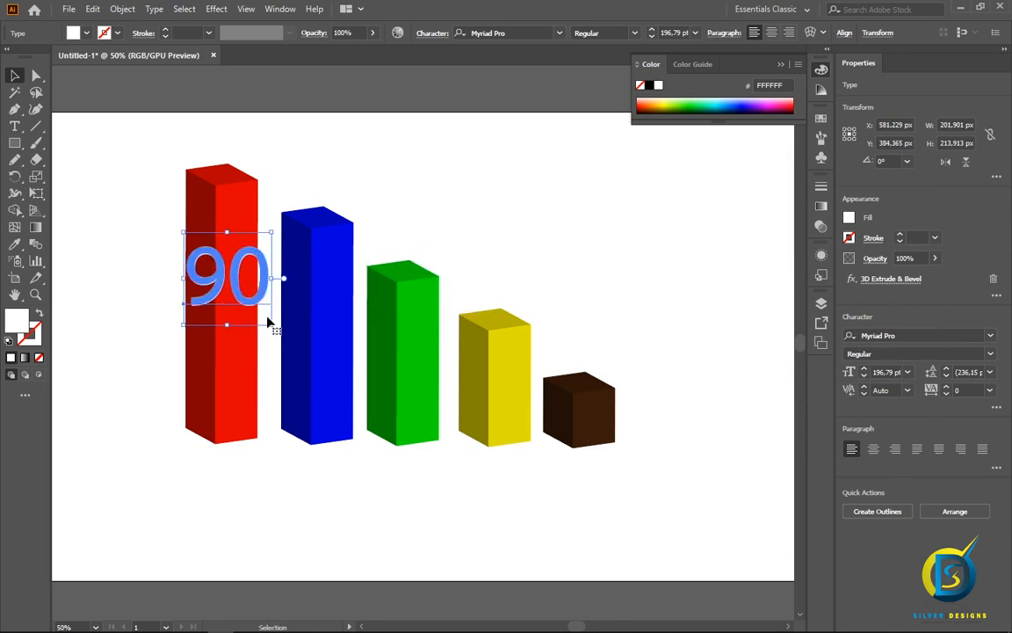
{"action": "left_click_drag", "start_coordinate": [273, 328], "coordinate": [247, 279]}
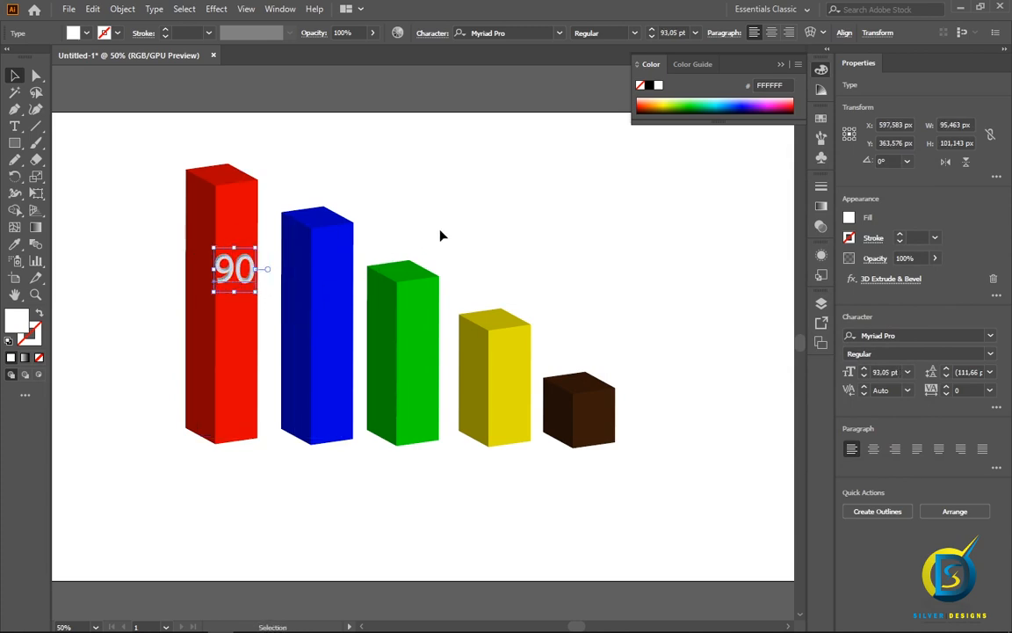
{"action": "left_click", "coordinate": [442, 235]}
- Place a duplicate of the 90 on the blue bar's front face and change its text to 70
{"action": "left_click", "coordinate": [230, 275]}
{"action": "left_click_drag", "start_coordinate": [231, 275], "coordinate": [352, 275]}
{"action": "double_click", "coordinate": [322, 279]}
{"action": "key", "text": "BackSpace"}
{"action": "type", "text": "70"}
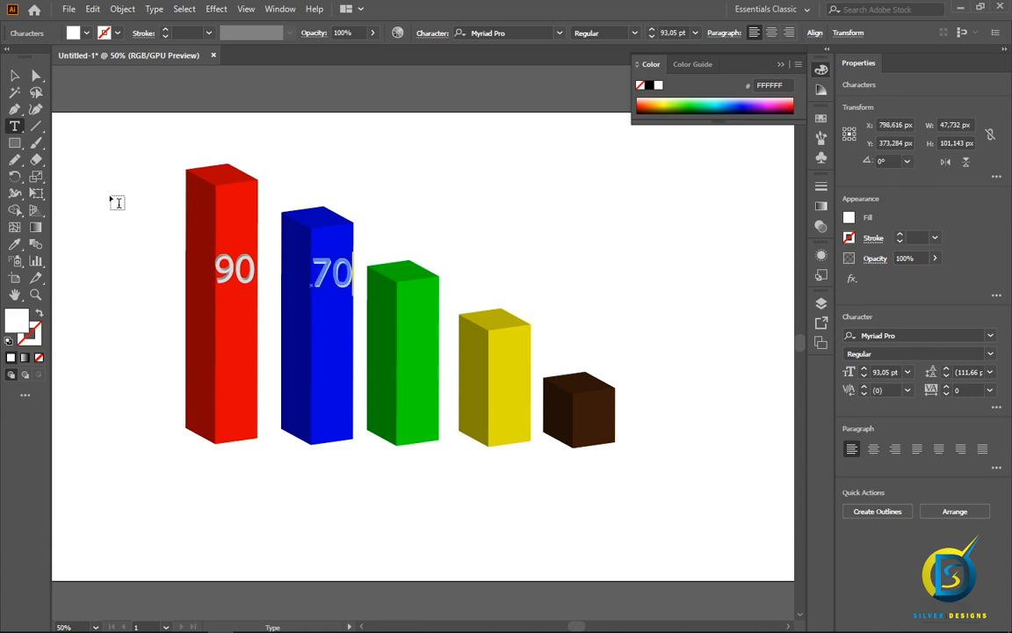
{"action": "key", "text": "Escape"}
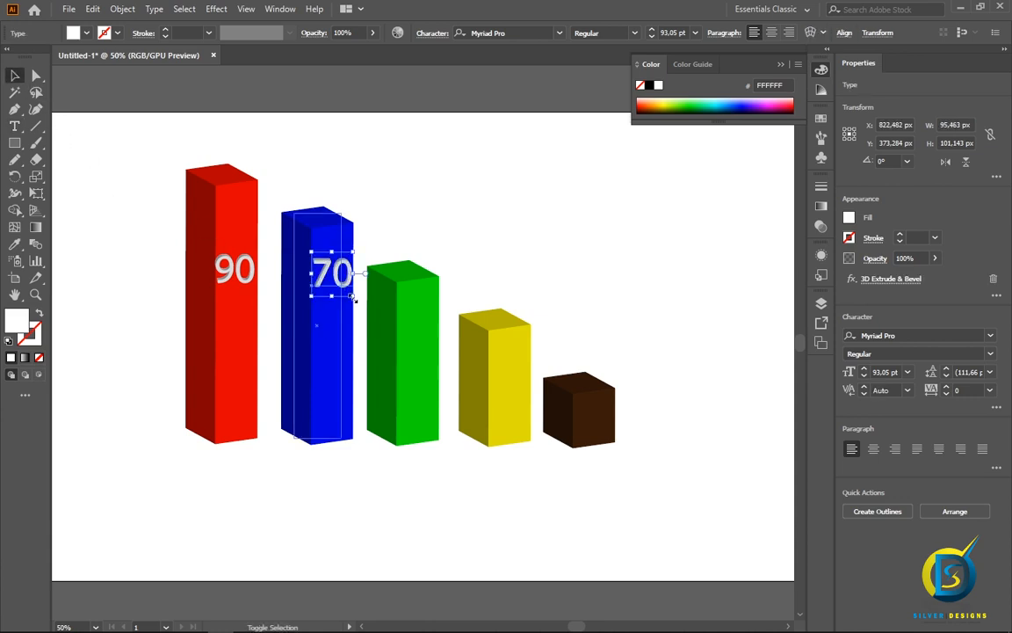
- Shrink the 70 to about 82 pt, place a duplicate on the green bar's front face and change that copy to 50
{"action": "left_click_drag", "start_coordinate": [352, 297], "coordinate": [425, 332]}
{"action": "mouse_move", "coordinate": [428, 356]}
{"action": "left_mouse_down"}
{"action": "mouse_move", "coordinate": [419, 355]}
{"action": "mouse_move", "coordinate": [444, 350]}
{"action": "left_mouse_up"}
{"action": "double_click", "coordinate": [403, 347]}
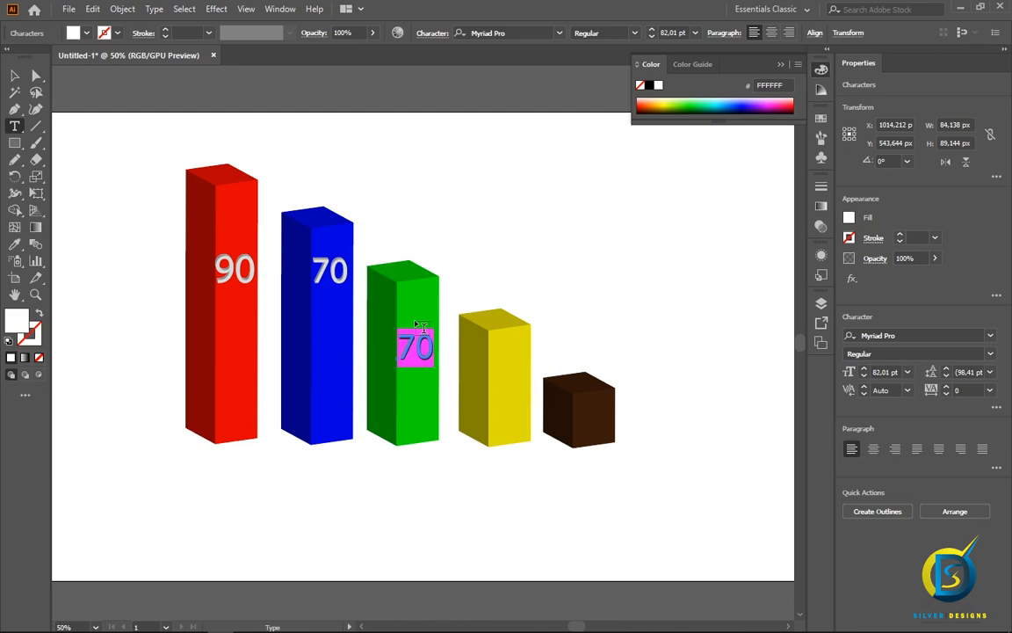
{"action": "type", "text": "5"}
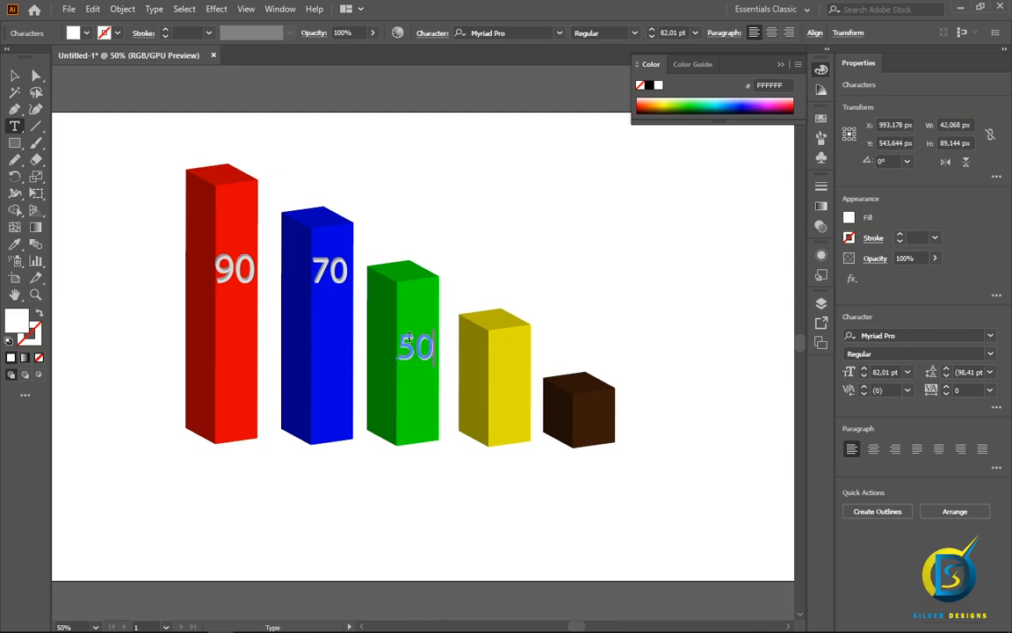
{"action": "left_click", "coordinate": [14, 76]}
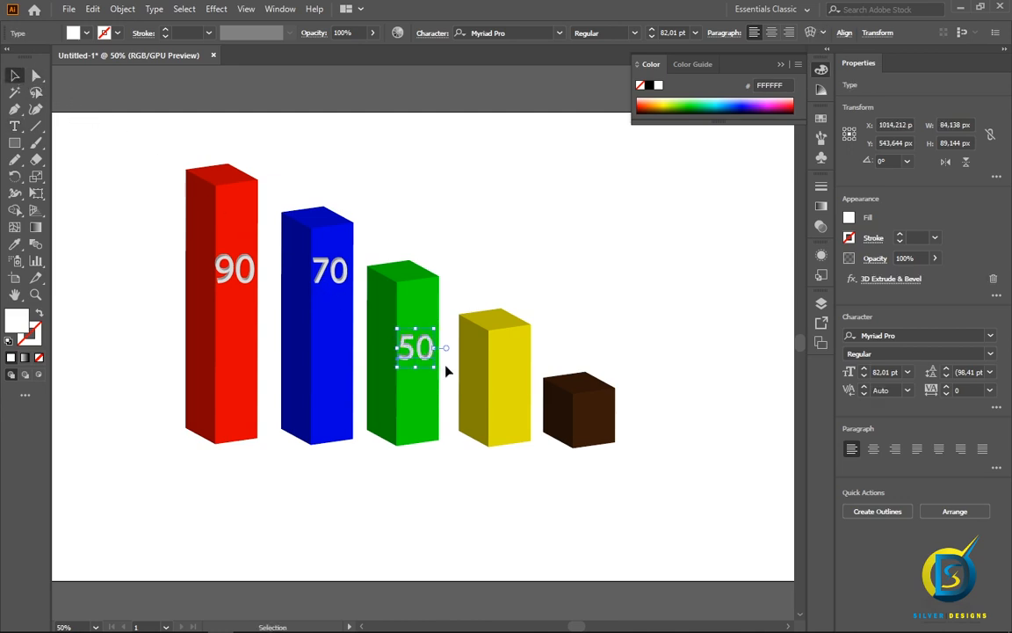
- Place a duplicate of the 50 on the yellow bar's front face and change its text to 25
{"action": "left_click_drag", "start_coordinate": [420, 358], "coordinate": [531, 383], "text": "alt"}
{"action": "key", "text": "t"}
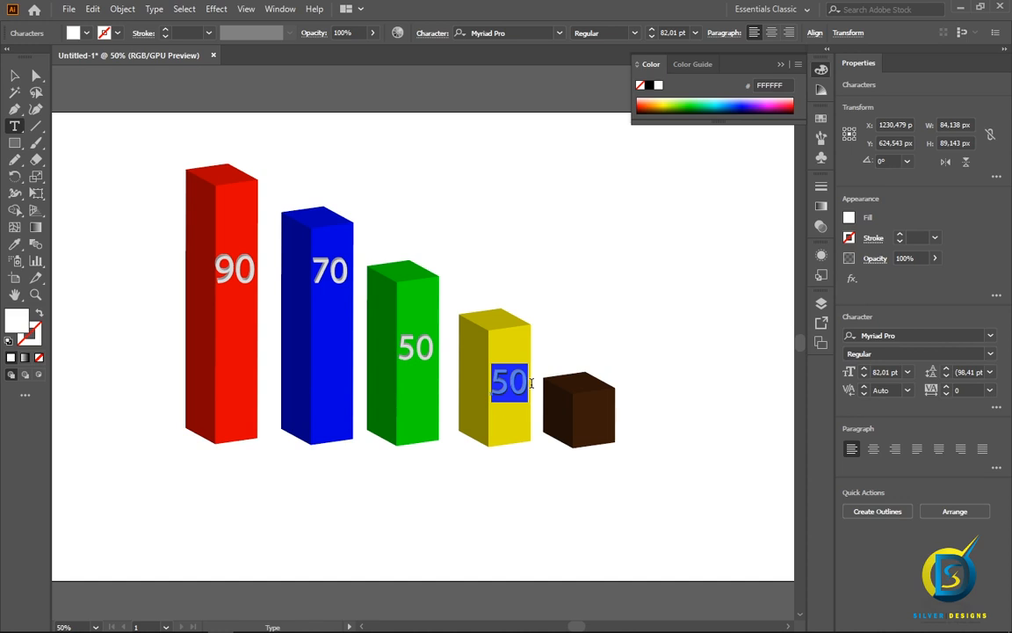
{"action": "type", "text": "25"}
{"action": "left_click", "coordinate": [14, 75]}
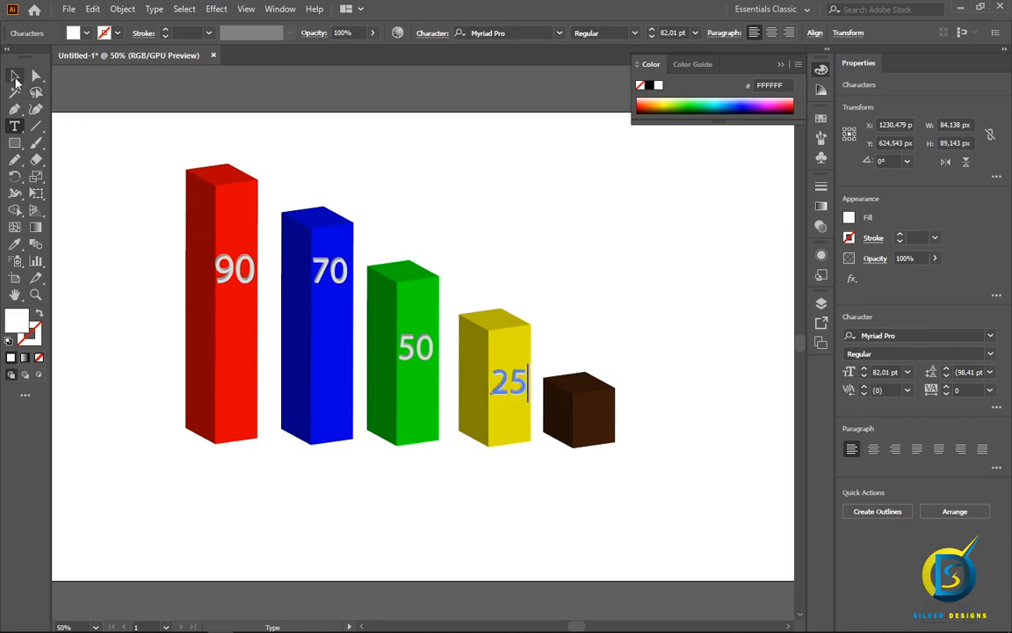
- Place a duplicate of the 25 on the brown bar's front face, change its text to 10 and deselect it
{"action": "left_click_drag", "start_coordinate": [518, 381], "coordinate": [602, 423]}
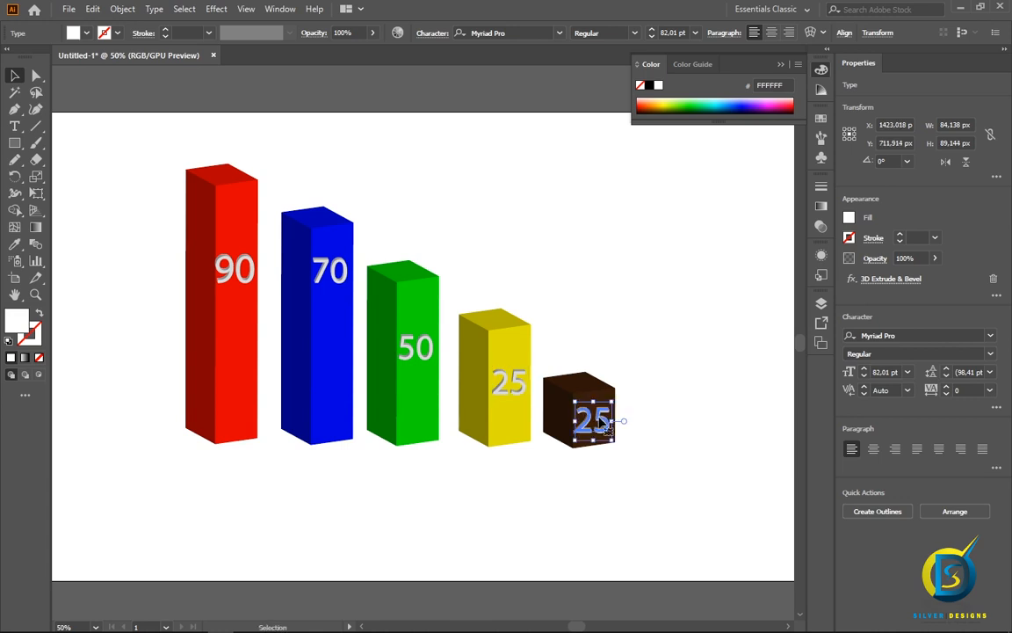
{"action": "double_click", "coordinate": [592, 420]}
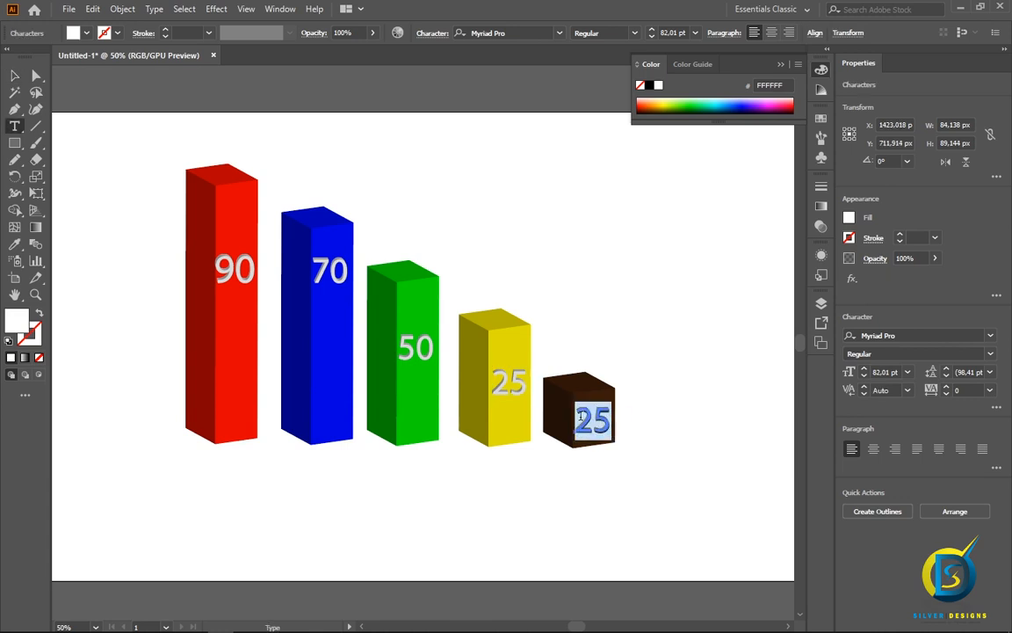
{"action": "type", "text": "10"}
{"action": "left_click", "coordinate": [14, 76]}
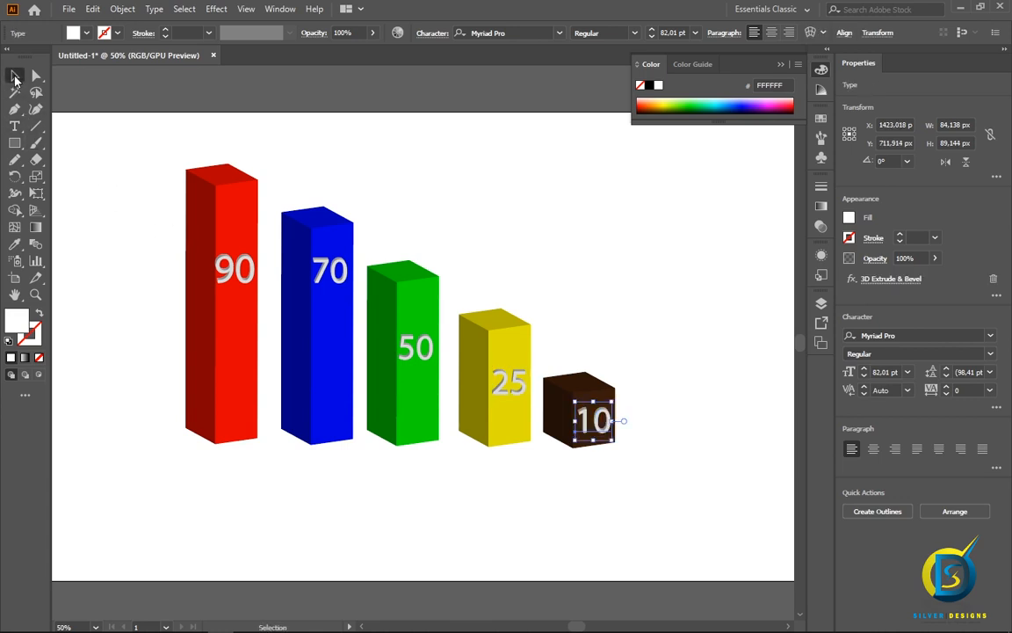
{"action": "left_click", "coordinate": [714, 406]}
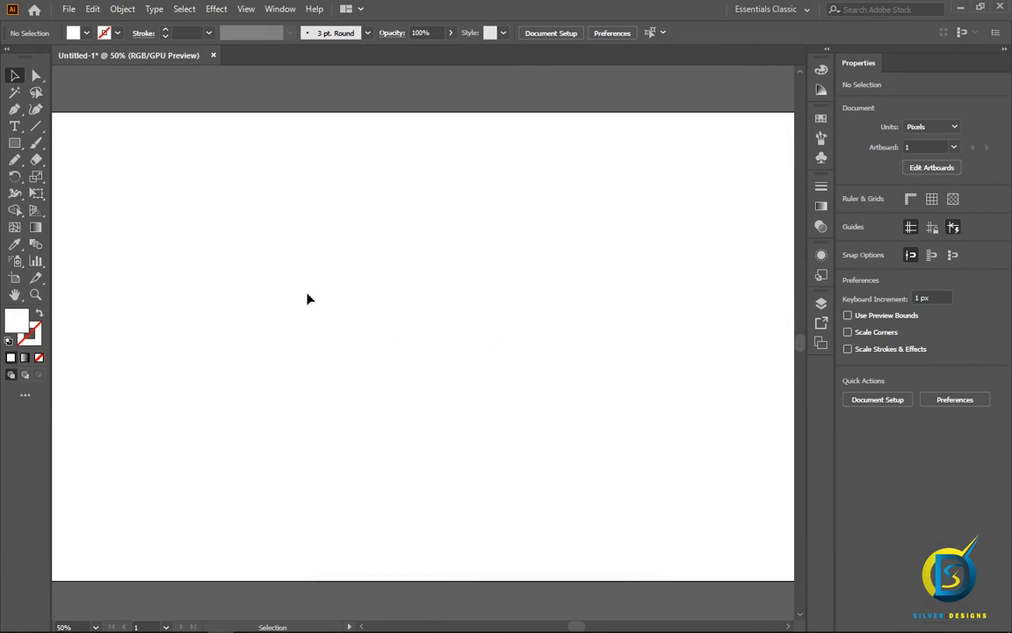
- Draw a circle about 668 px in diameter with the Ellipse tool near the artboard's centre and give it a gradient fill
{"action": "left_click_drag", "start_coordinate": [14, 142], "coordinate": [70, 178]}
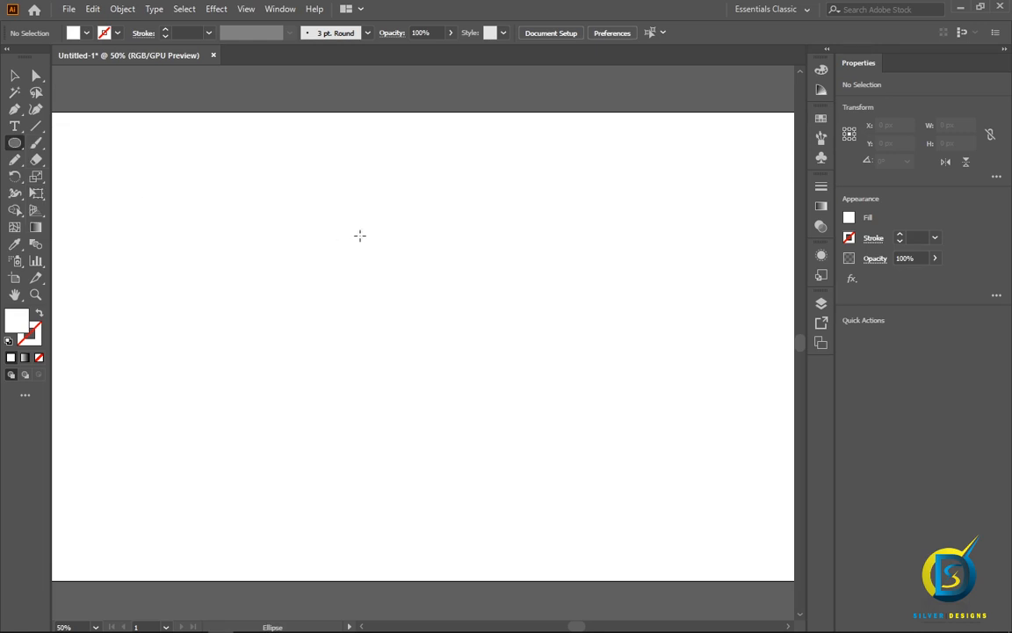
{"action": "left_click_drag", "start_coordinate": [321, 231], "coordinate": [558, 522]}
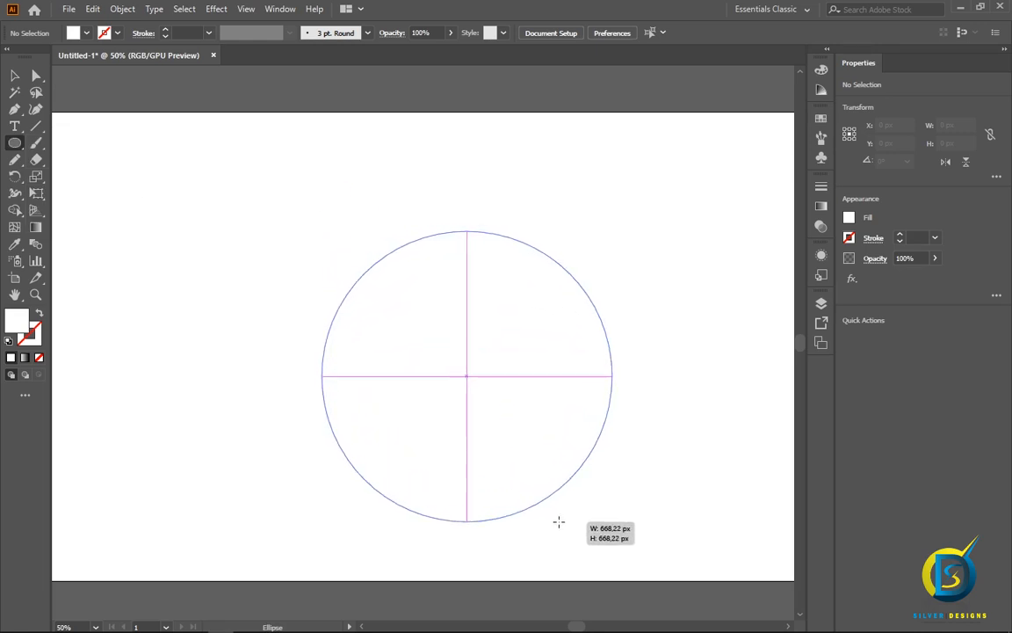
{"action": "left_click_drag", "start_coordinate": [465, 378], "coordinate": [403, 327]}
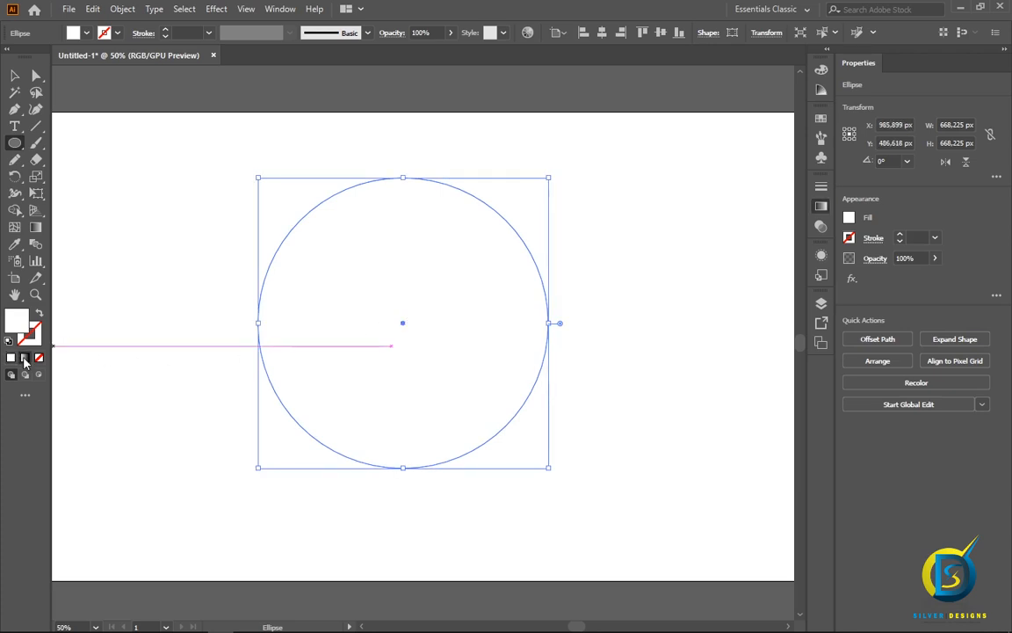
{"action": "left_click", "coordinate": [24, 359]}
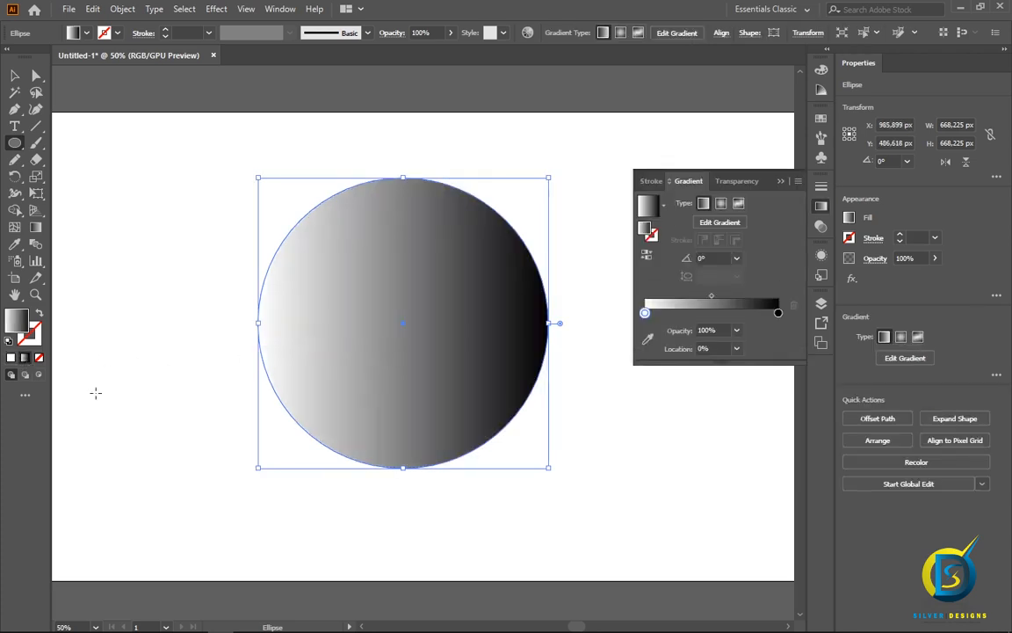
- Try the Gold Dust and Blue Sky gradient presets on the circle and return to the White, Black preset
{"action": "left_click", "coordinate": [663, 205]}
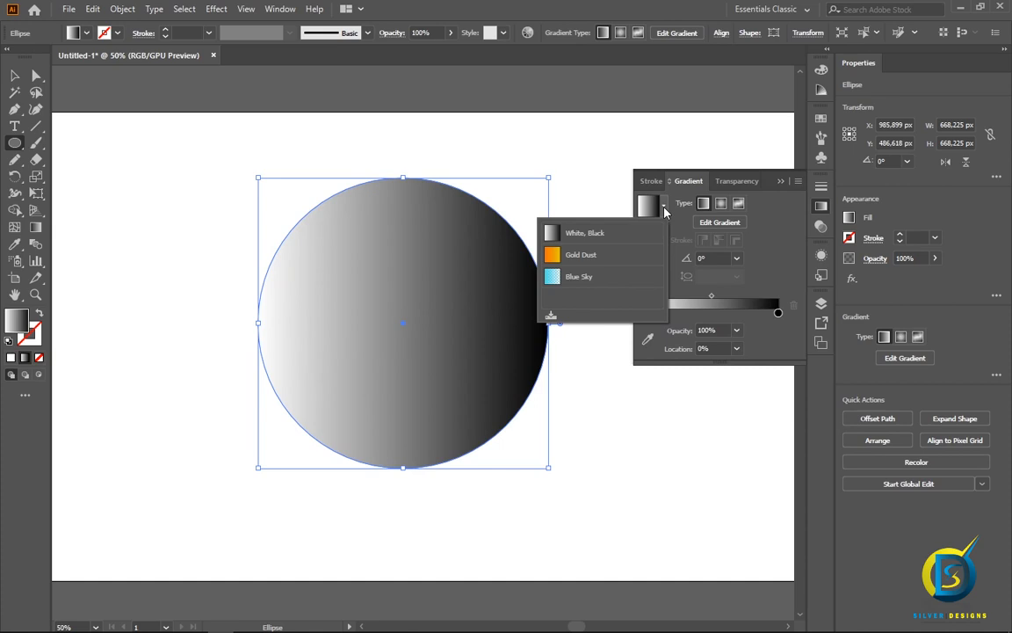
{"action": "left_click", "coordinate": [580, 255]}
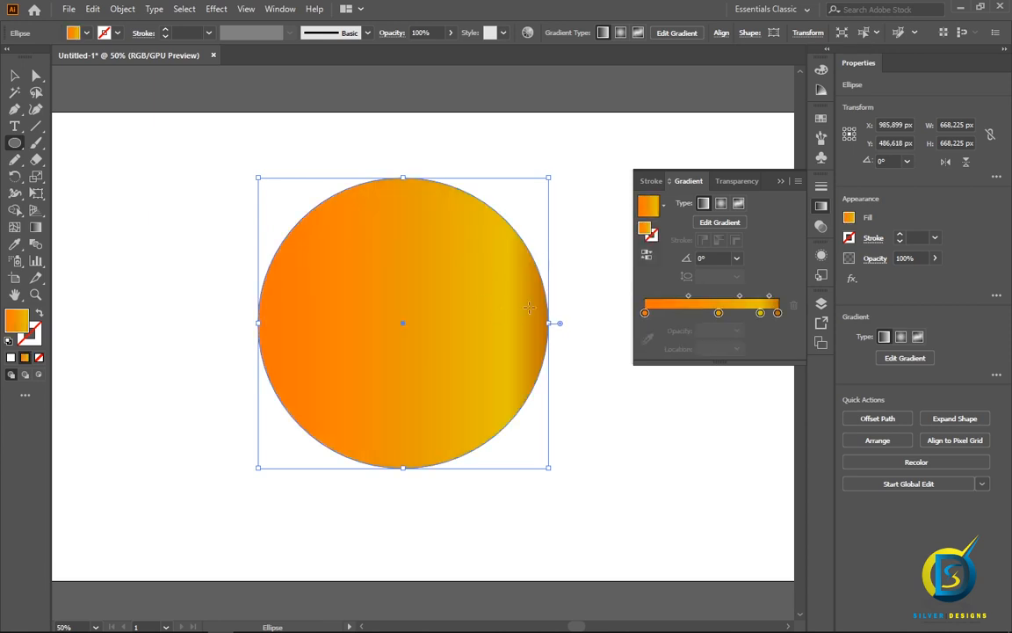
{"action": "left_click", "coordinate": [663, 205]}
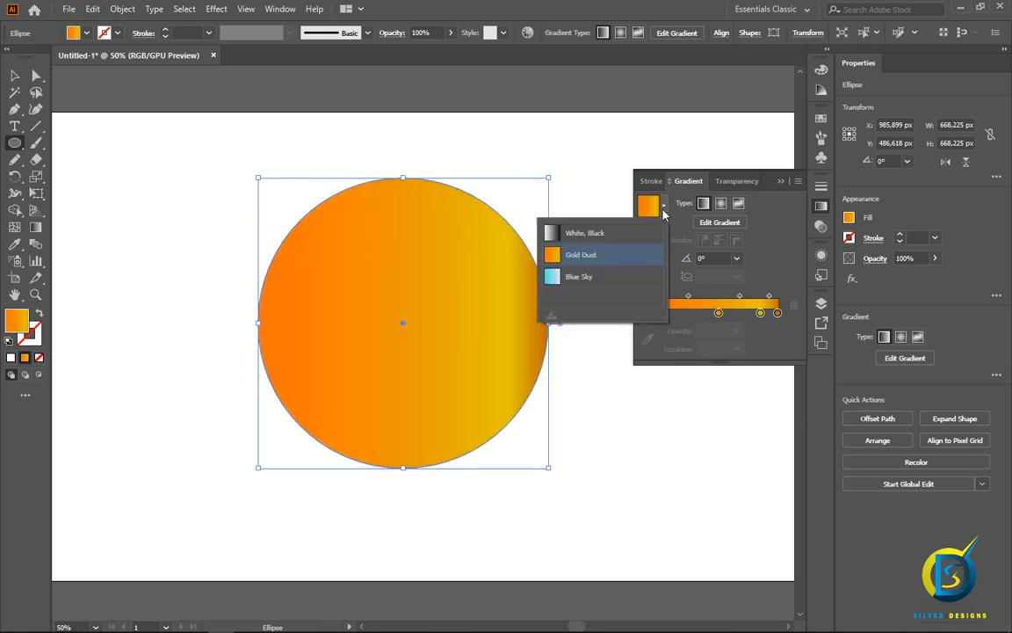
{"action": "left_click", "coordinate": [587, 277]}
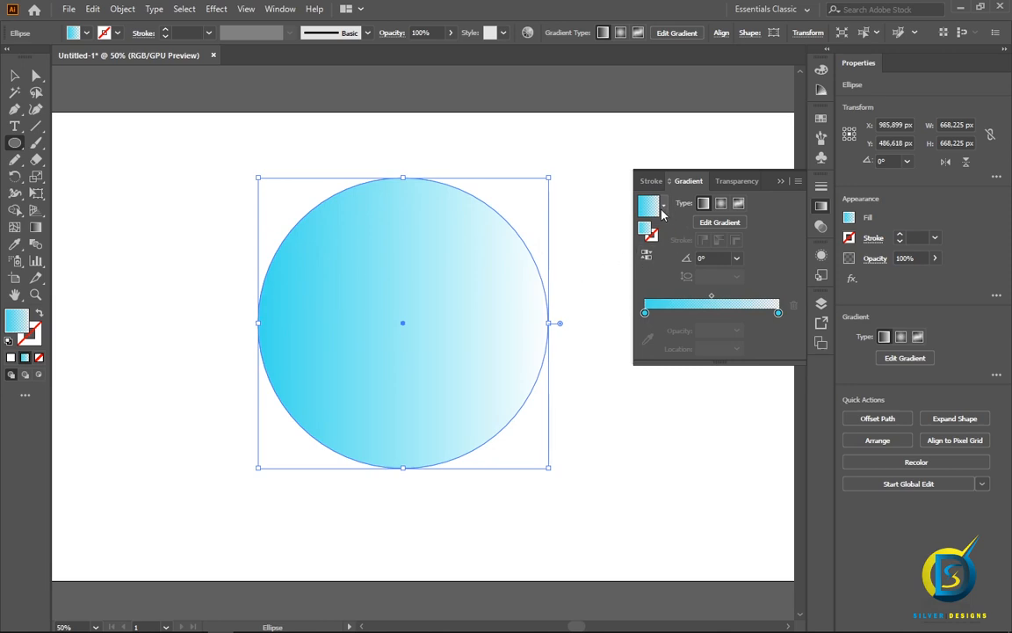
{"action": "left_click", "coordinate": [663, 206]}
{"action": "left_click", "coordinate": [601, 232]}
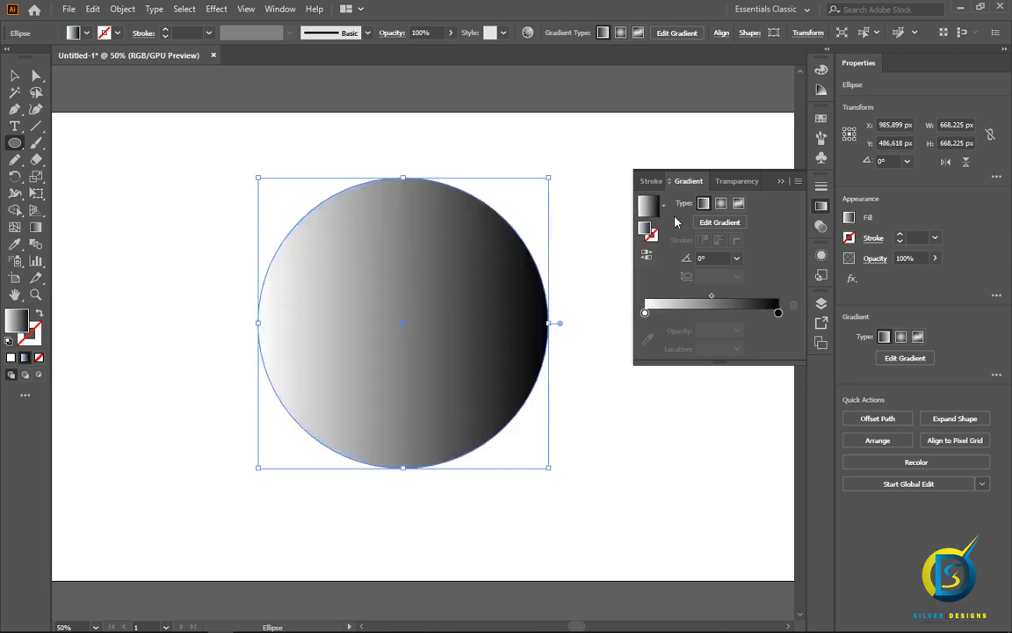
- Change the white starting colour stop of the circle's gradient to the bright green swatch
{"action": "left_click", "coordinate": [645, 312]}
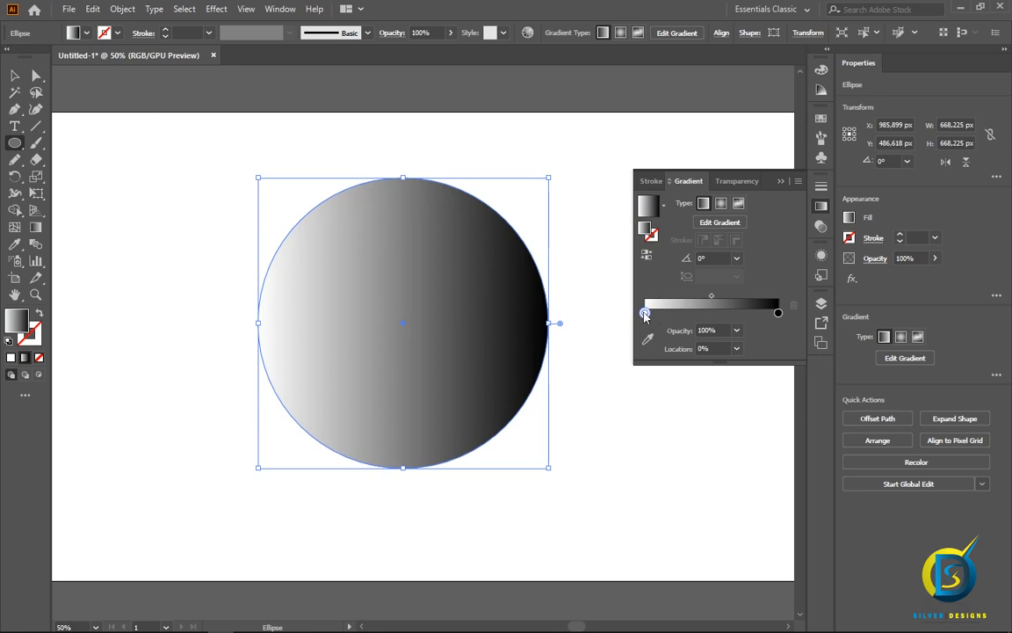
{"action": "double_click", "coordinate": [645, 313]}
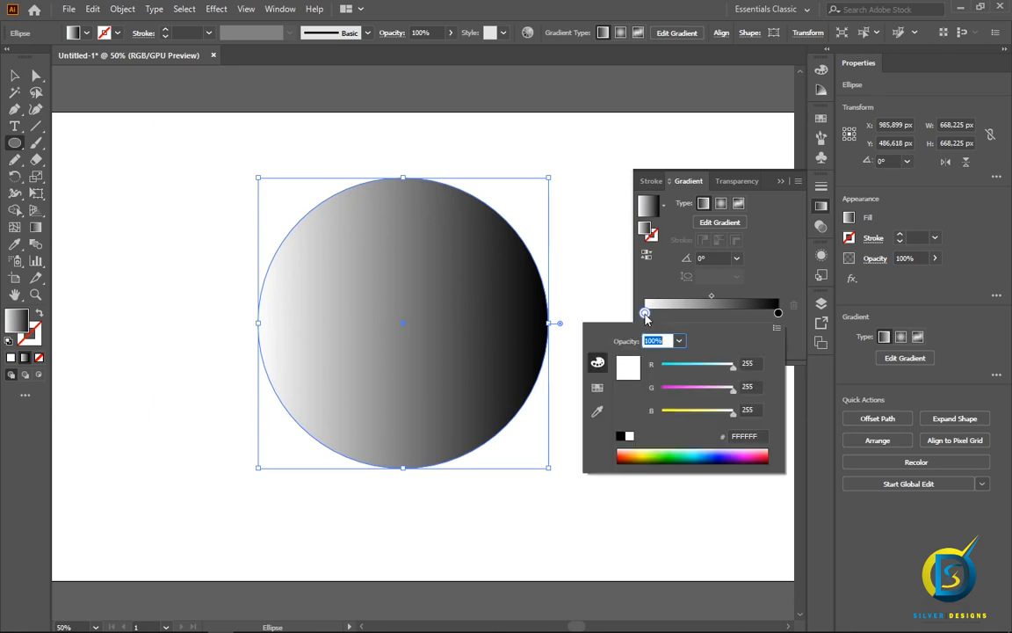
{"action": "left_click", "coordinate": [596, 388]}
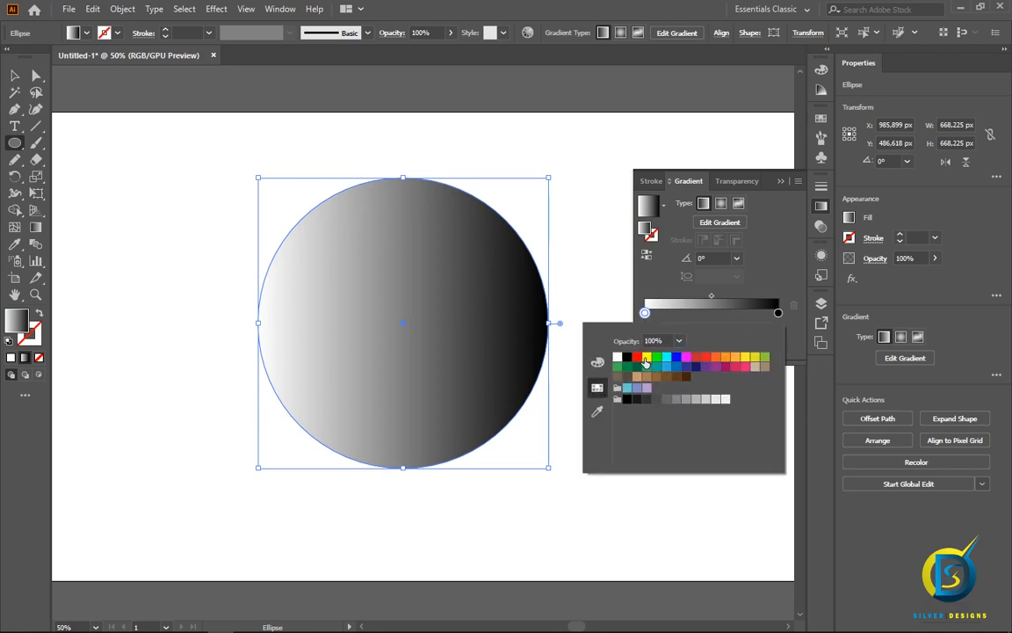
{"action": "left_click", "coordinate": [647, 357]}
{"action": "left_click", "coordinate": [656, 357]}
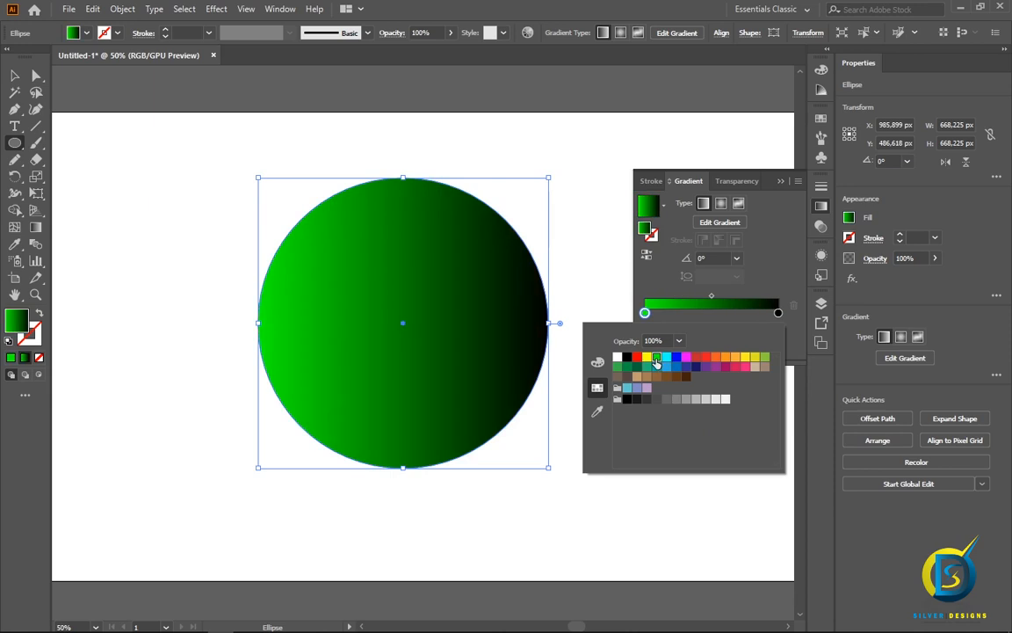
- Try several swatches on the black end stop of the circle's gradient and settle on red
{"action": "left_click", "coordinate": [777, 313]}
{"action": "double_click", "coordinate": [777, 313]}
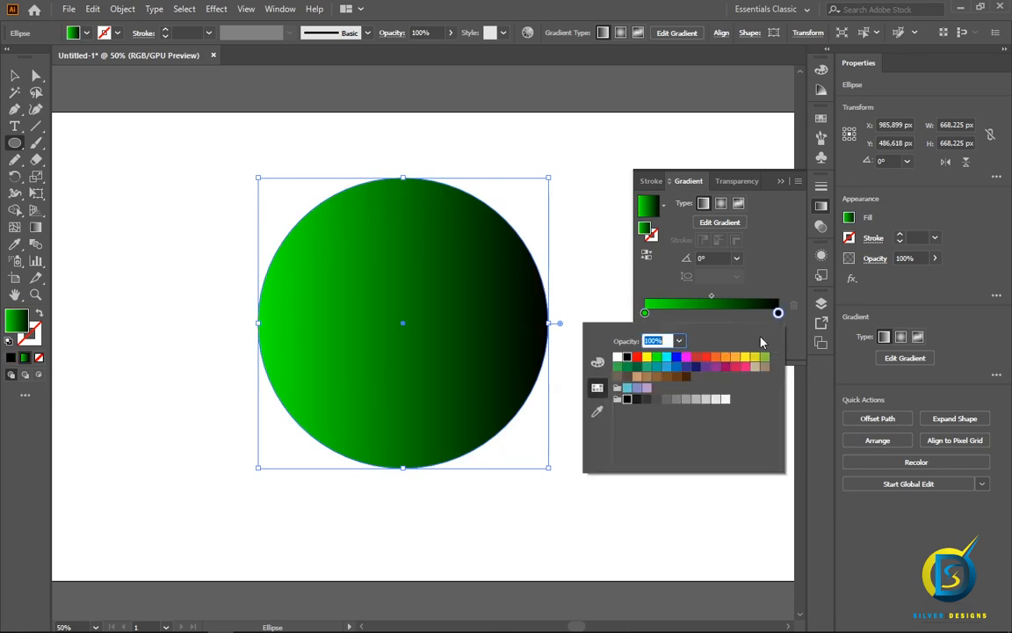
{"action": "left_click", "coordinate": [743, 367]}
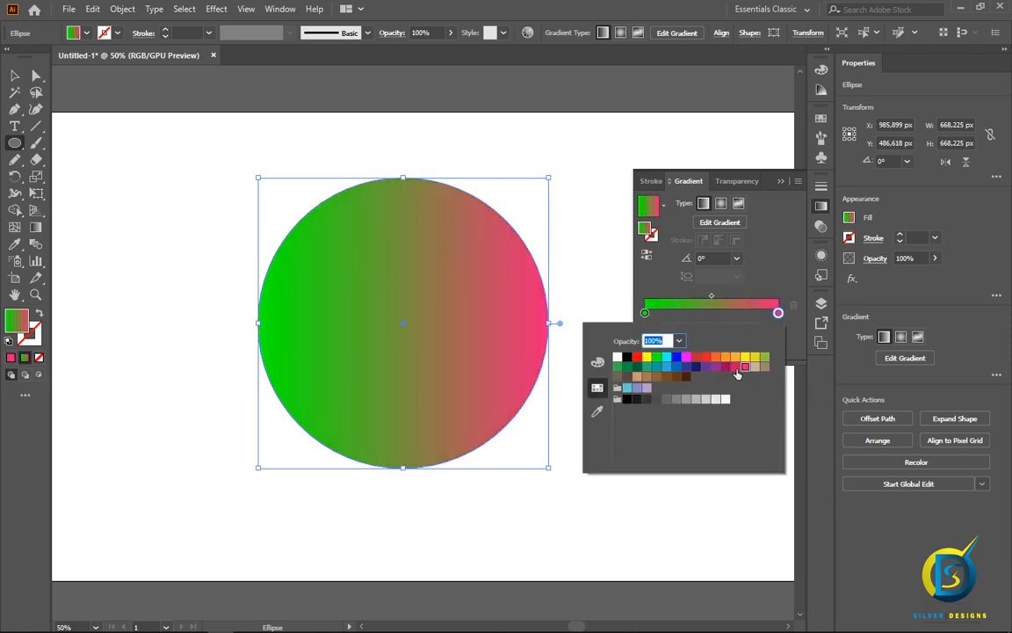
{"action": "left_click", "coordinate": [737, 368]}
{"action": "left_click", "coordinate": [706, 359]}
{"action": "left_click", "coordinate": [697, 359]}
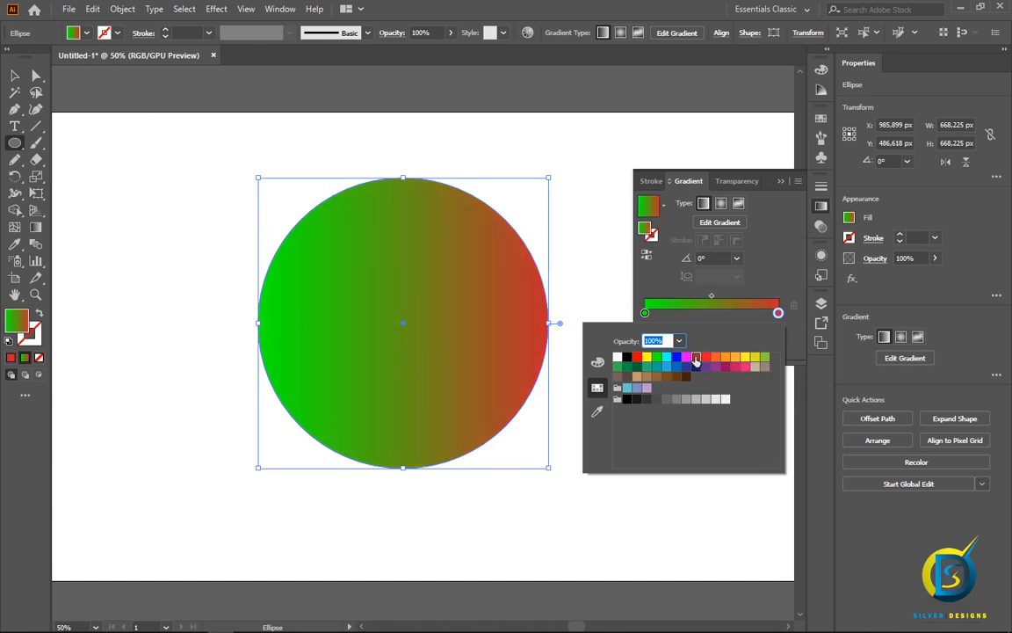
{"action": "left_click", "coordinate": [738, 286]}
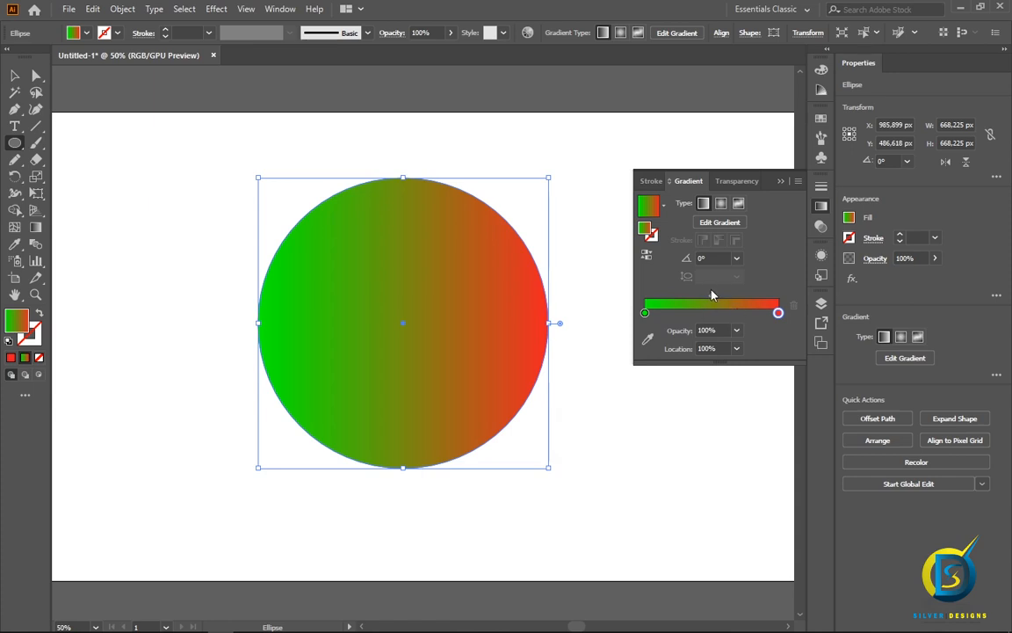
- Add a third colour stop in the middle of the gradient at about 48.71% and colour it blue
{"action": "left_click", "coordinate": [651, 316]}
{"action": "left_click_drag", "start_coordinate": [651, 317], "coordinate": [711, 318]}
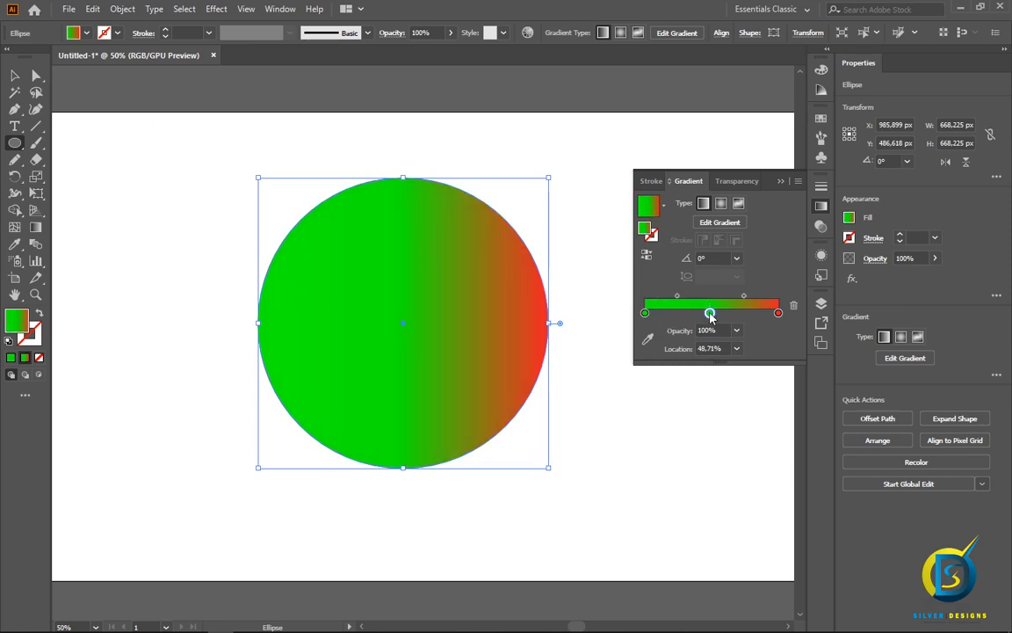
{"action": "double_click", "coordinate": [710, 314]}
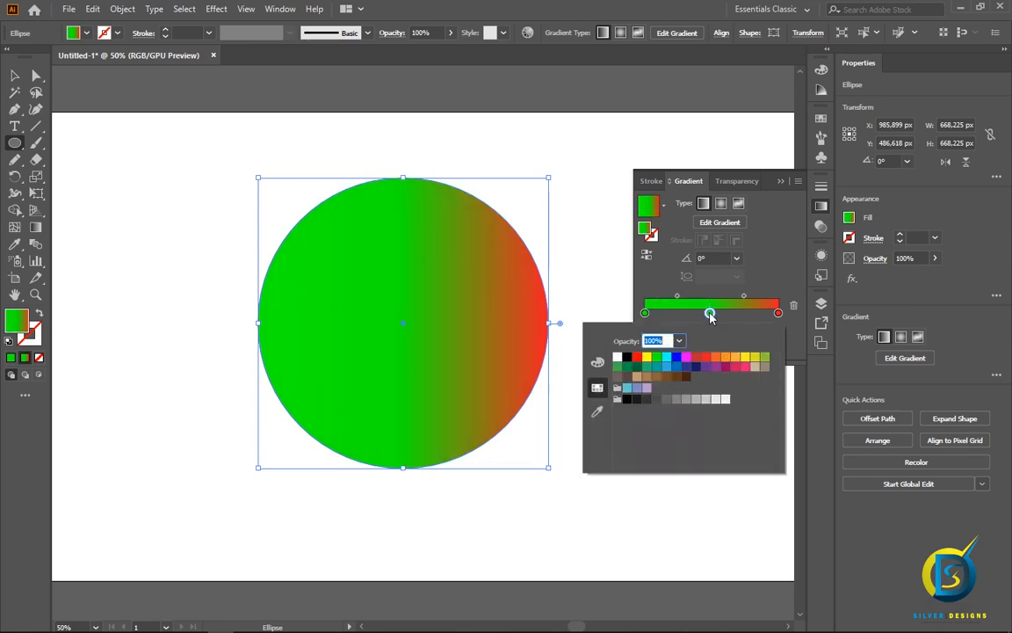
{"action": "left_click", "coordinate": [675, 357]}
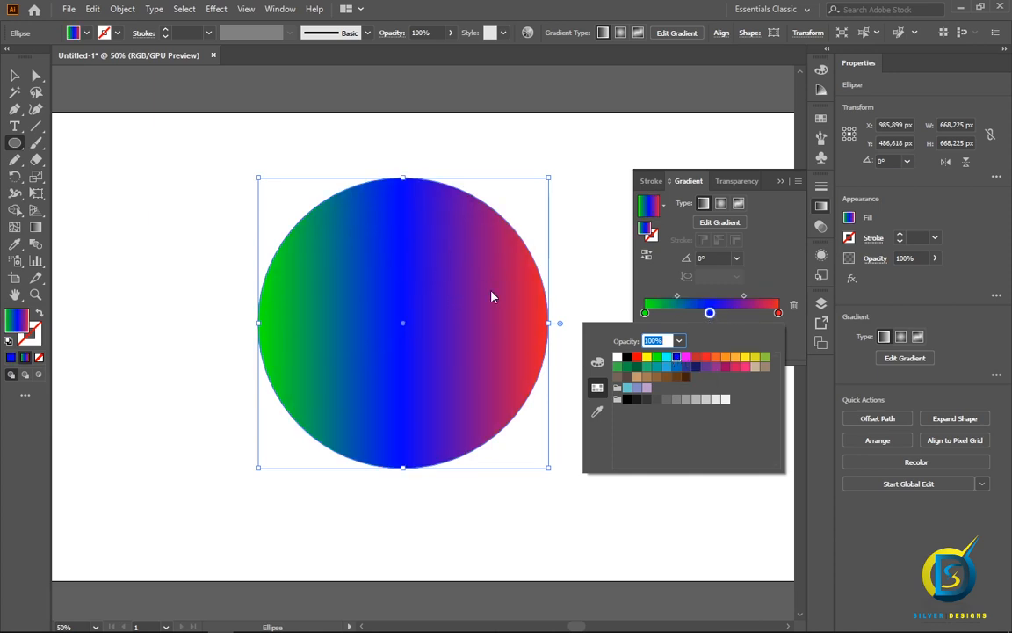
- Start editing the gradient directly on the circle, try deleting its red end stop and undo the deletion
{"action": "left_click", "coordinate": [720, 226]}
{"action": "left_click", "coordinate": [720, 224]}
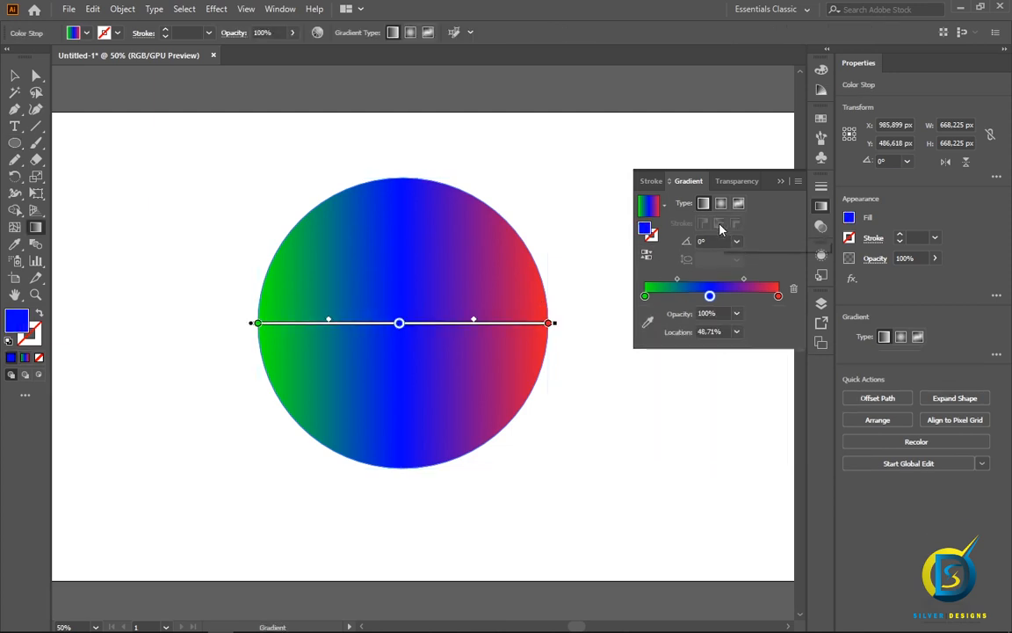
{"action": "left_click", "coordinate": [548, 323]}
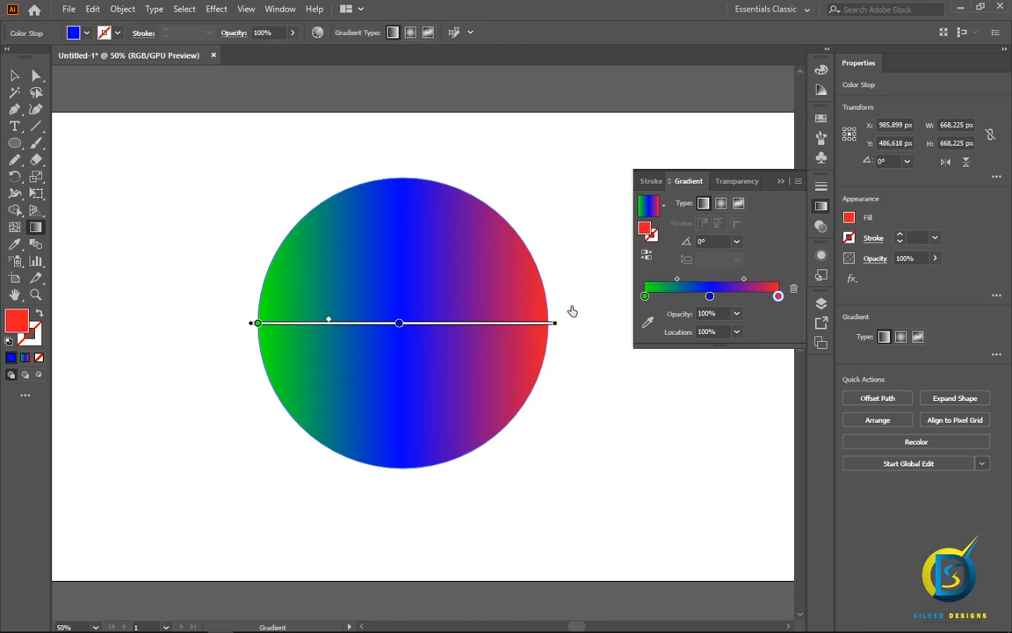
{"action": "key", "text": "Delete"}
{"action": "key", "text": "v"}
{"action": "key", "text": "ctrl+z"}
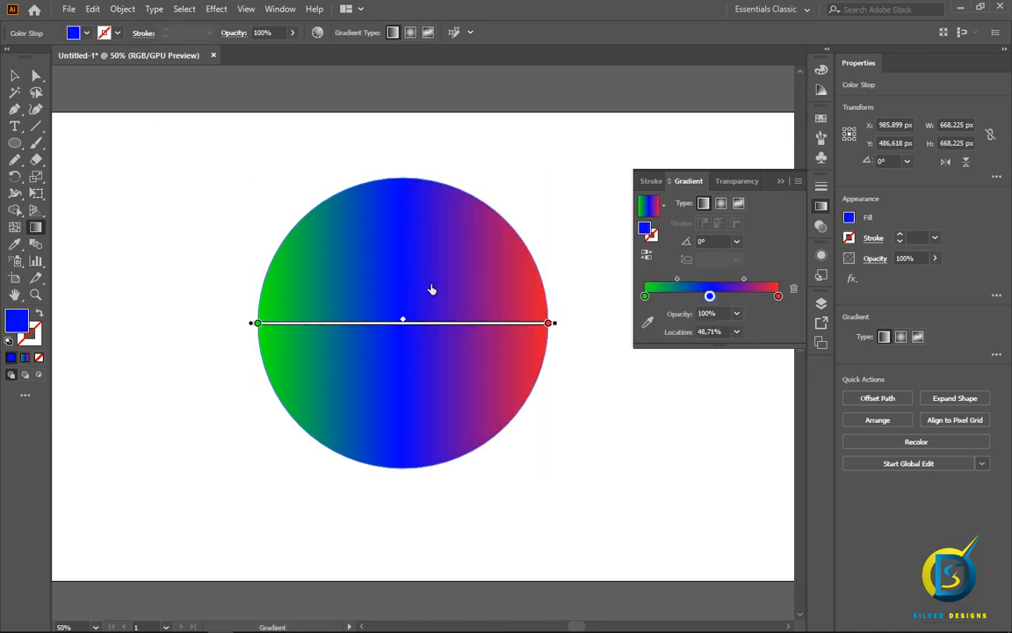
- Move the blue stop to about 48.18% on the circle and adjust the blend midpoints on both sides of it
{"action": "left_click_drag", "start_coordinate": [400, 324], "coordinate": [398, 334]}
{"action": "left_click_drag", "start_coordinate": [473, 322], "coordinate": [528, 320]}
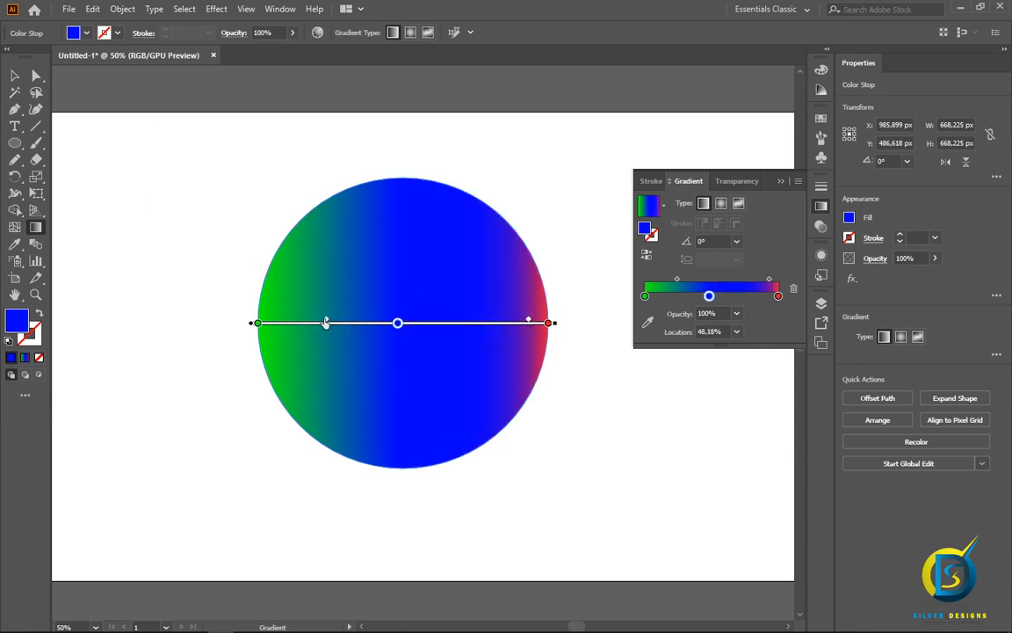
{"action": "mouse_move", "coordinate": [325, 322]}
{"action": "left_mouse_down"}
{"action": "mouse_move", "coordinate": [313, 320]}
{"action": "mouse_move", "coordinate": [351, 321]}
{"action": "left_mouse_up"}
{"action": "left_click_drag", "start_coordinate": [528, 321], "coordinate": [468, 322]}
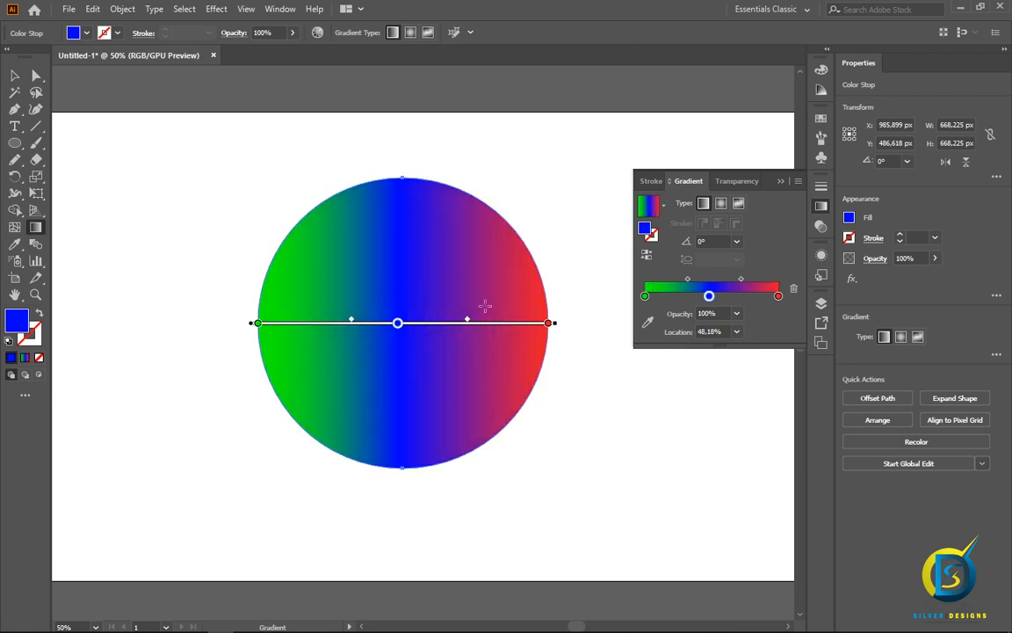
- Try opacities of 10% and 22% on the blue colour stop and restore it to 100%
{"action": "left_click", "coordinate": [736, 315]}
{"action": "left_click", "coordinate": [754, 344]}
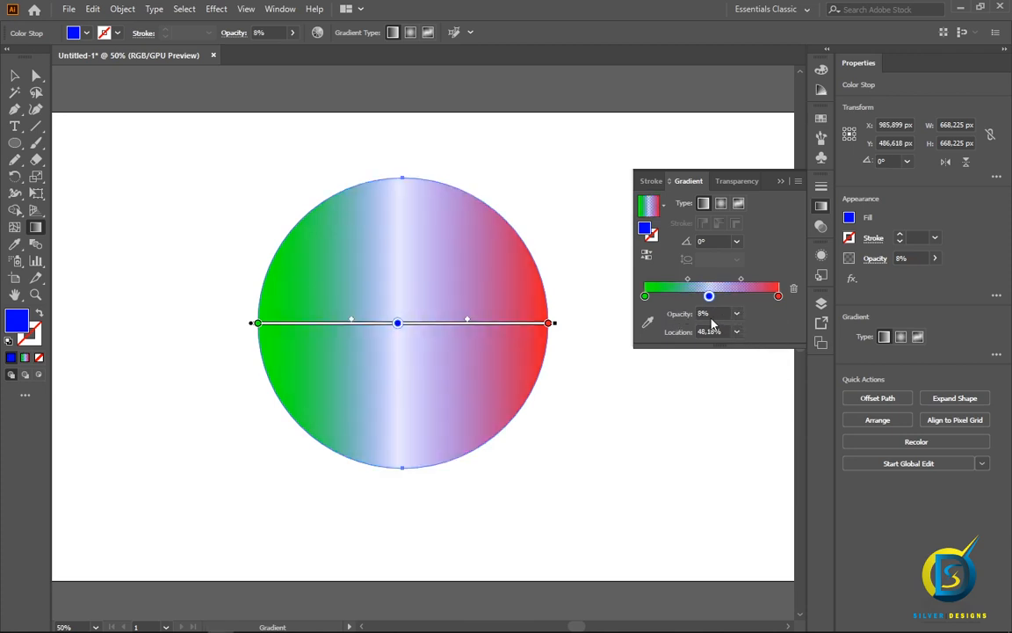
{"action": "scroll", "coordinate": [712, 319], "scroll_direction": "up", "scroll_amount": 7}
{"action": "scroll", "coordinate": [714, 320], "scroll_direction": "up", "scroll_amount": 4}
{"action": "left_click", "coordinate": [736, 315]}
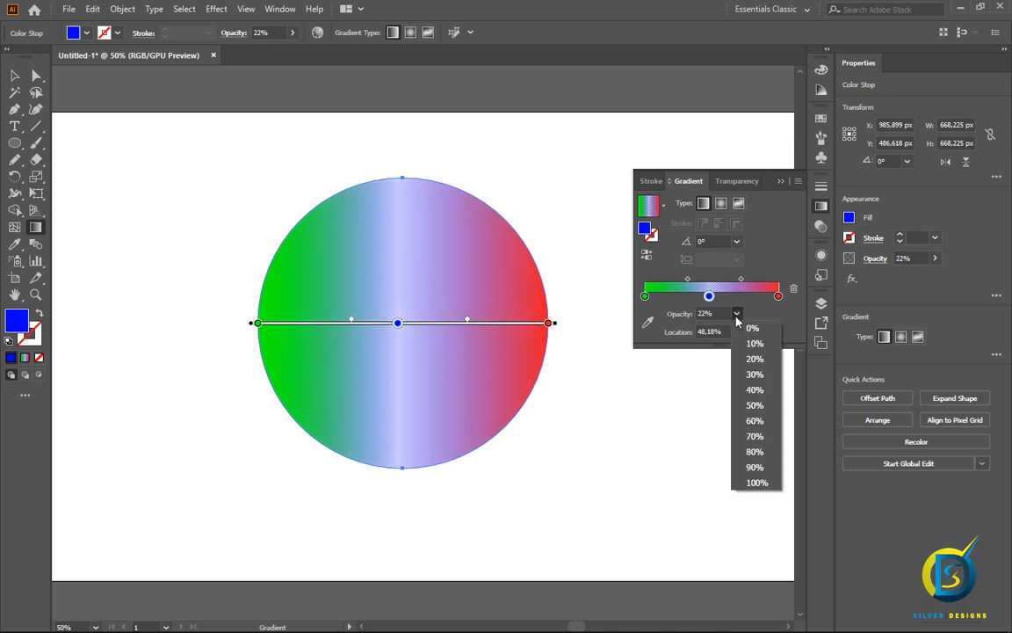
{"action": "left_click", "coordinate": [758, 481]}
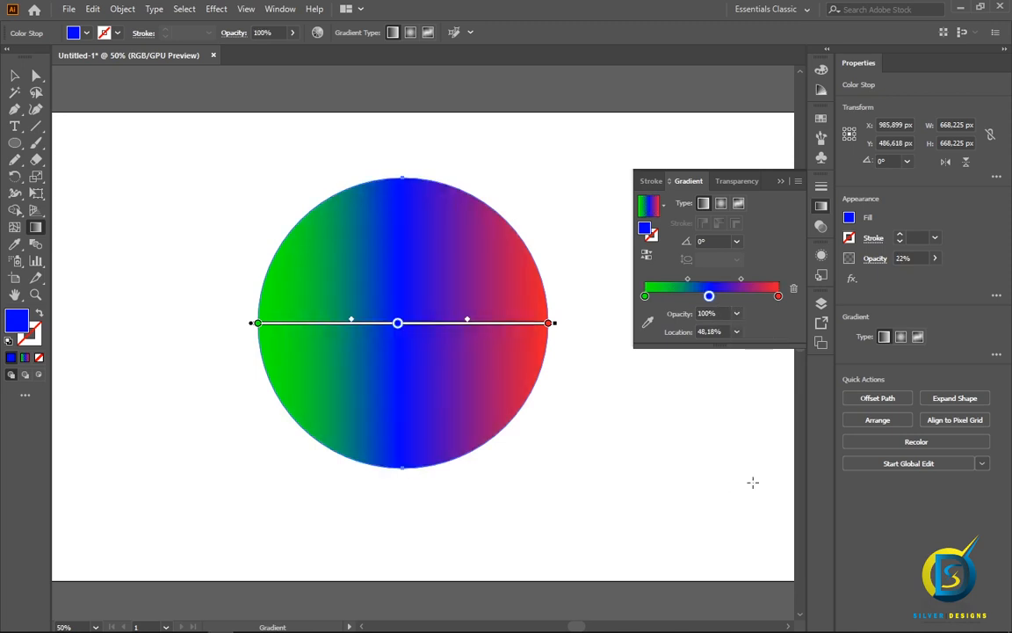
- Try the blue colour stop at locations 10%, 20%, 30%, 40%, 100% and 0% along the gradient
{"action": "left_click", "coordinate": [737, 332]}
{"action": "left_click", "coordinate": [756, 362]}
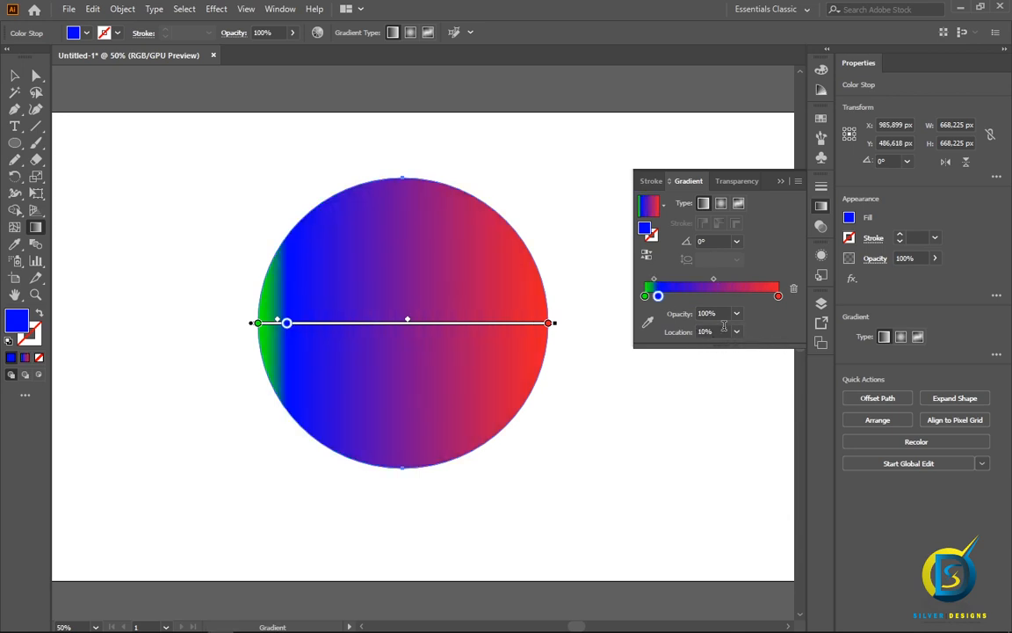
{"action": "left_click", "coordinate": [736, 331]}
{"action": "left_click", "coordinate": [752, 379]}
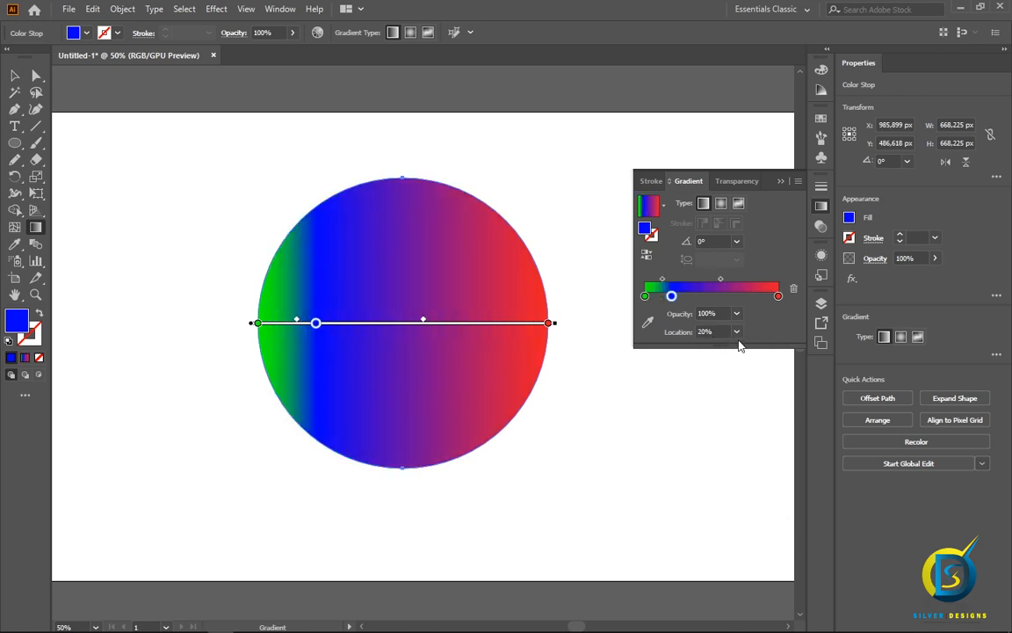
{"action": "left_click", "coordinate": [737, 332]}
{"action": "left_click", "coordinate": [752, 395]}
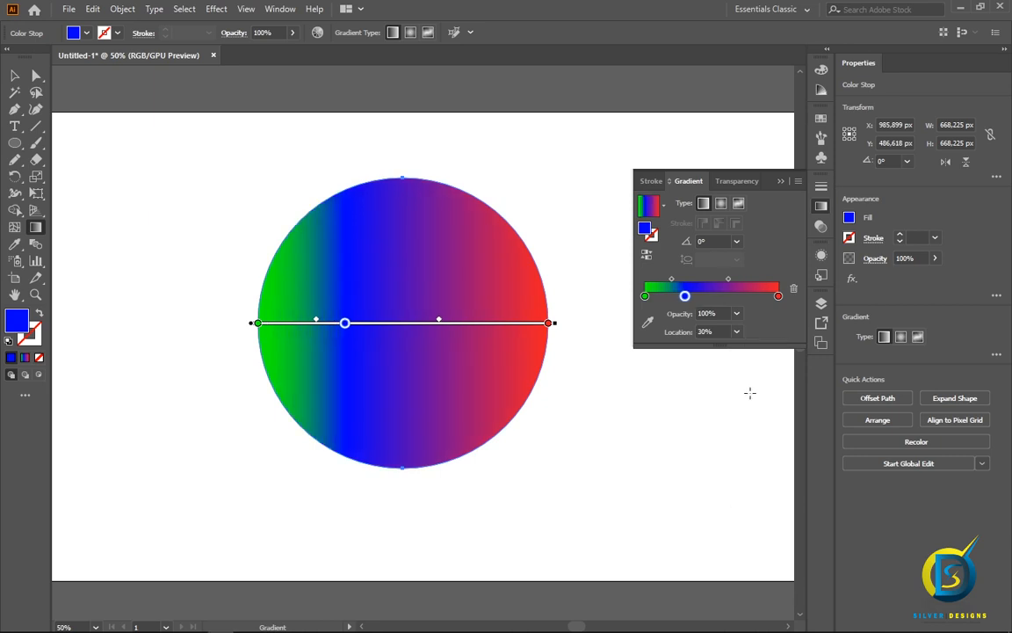
{"action": "left_click", "coordinate": [737, 332]}
{"action": "left_click", "coordinate": [754, 408]}
{"action": "left_click", "coordinate": [737, 332]}
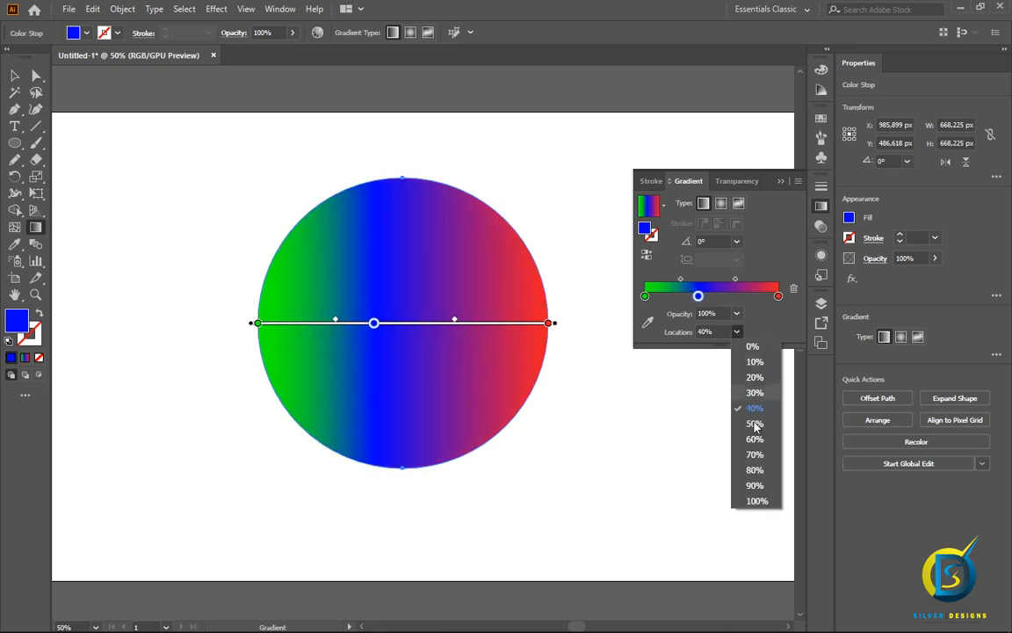
{"action": "left_click", "coordinate": [758, 500]}
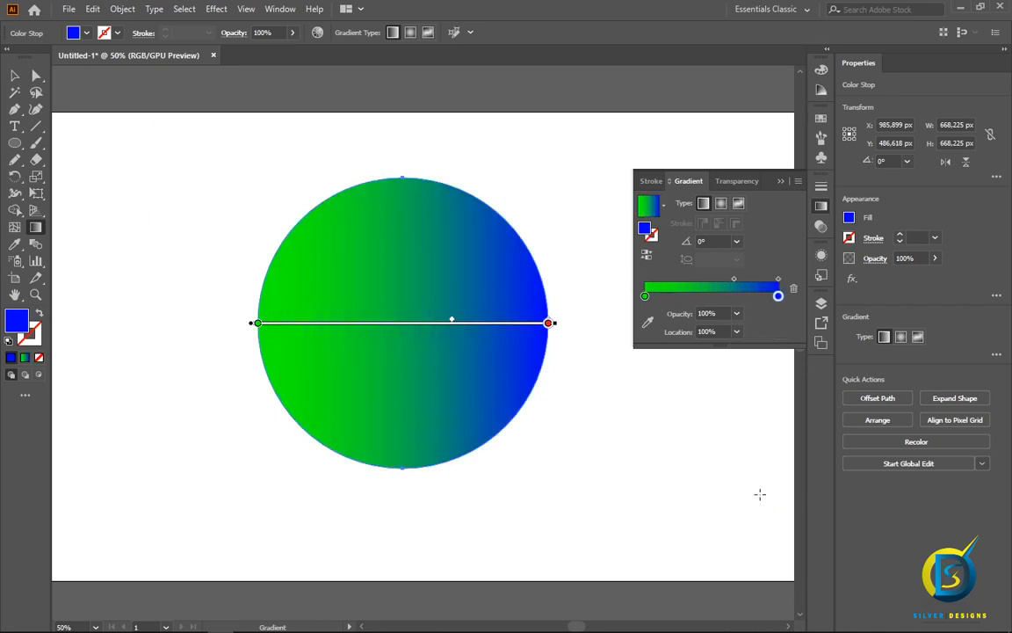
{"action": "left_click", "coordinate": [737, 333]}
{"action": "left_click", "coordinate": [754, 344]}
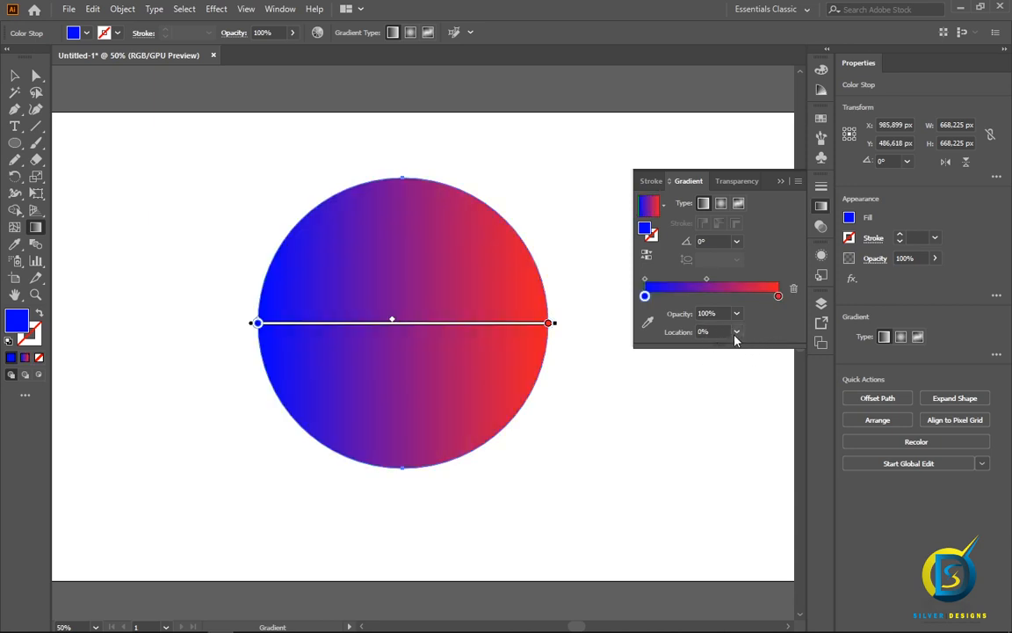
- Change the circle's green-to-red gradient type to radial
{"action": "left_click", "coordinate": [720, 204]}
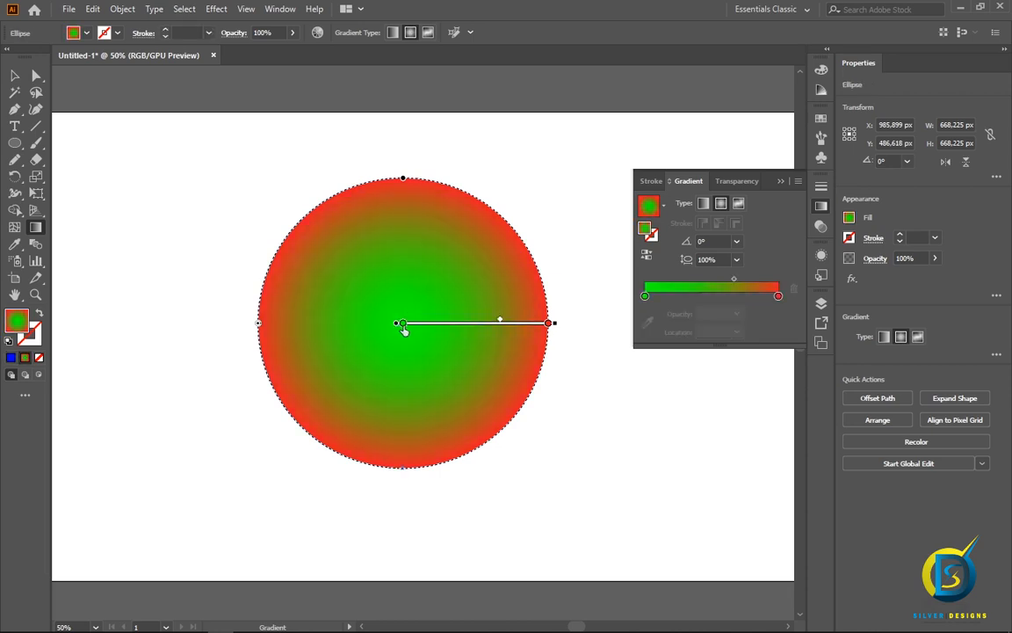
- Move the radial gradient's blend midpoint slightly toward the green centre, and undo a trial diagonal redraw of the gradient
{"action": "left_click", "coordinate": [402, 325]}
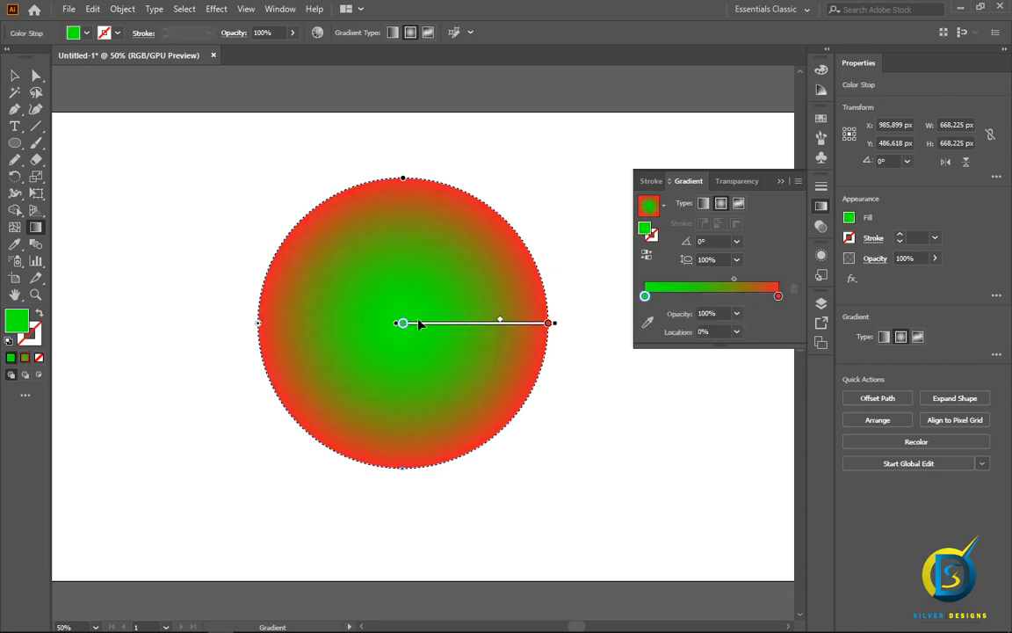
{"action": "left_click_drag", "start_coordinate": [463, 319], "coordinate": [483, 324]}
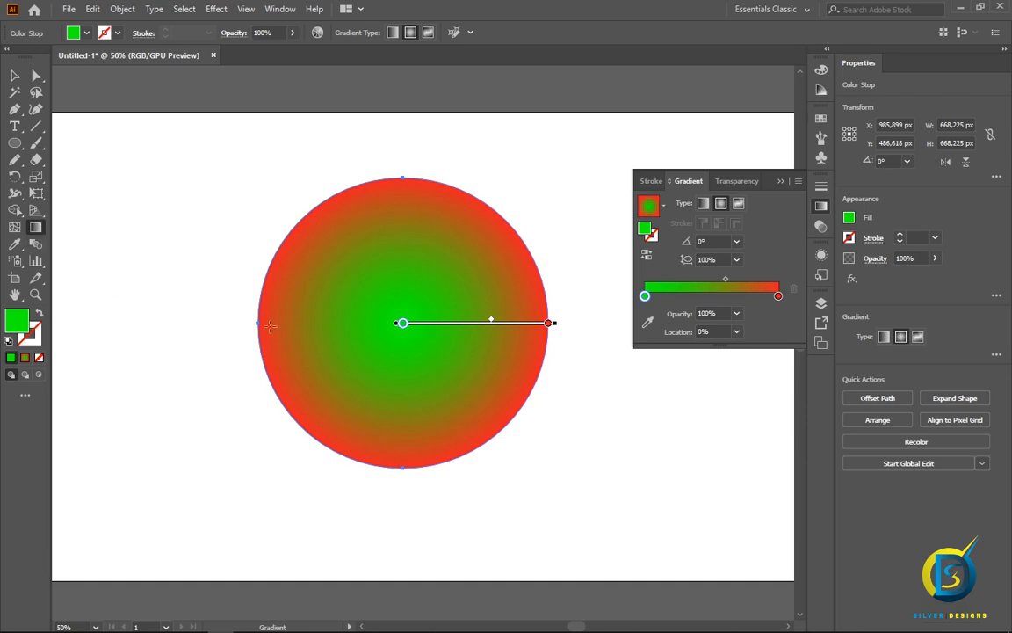
{"action": "mouse_move", "coordinate": [236, 372]}
{"action": "left_mouse_down"}
{"action": "mouse_move", "coordinate": [422, 242]}
{"action": "mouse_move", "coordinate": [443, 271]}
{"action": "mouse_move", "coordinate": [429, 278]}
{"action": "left_mouse_up"}
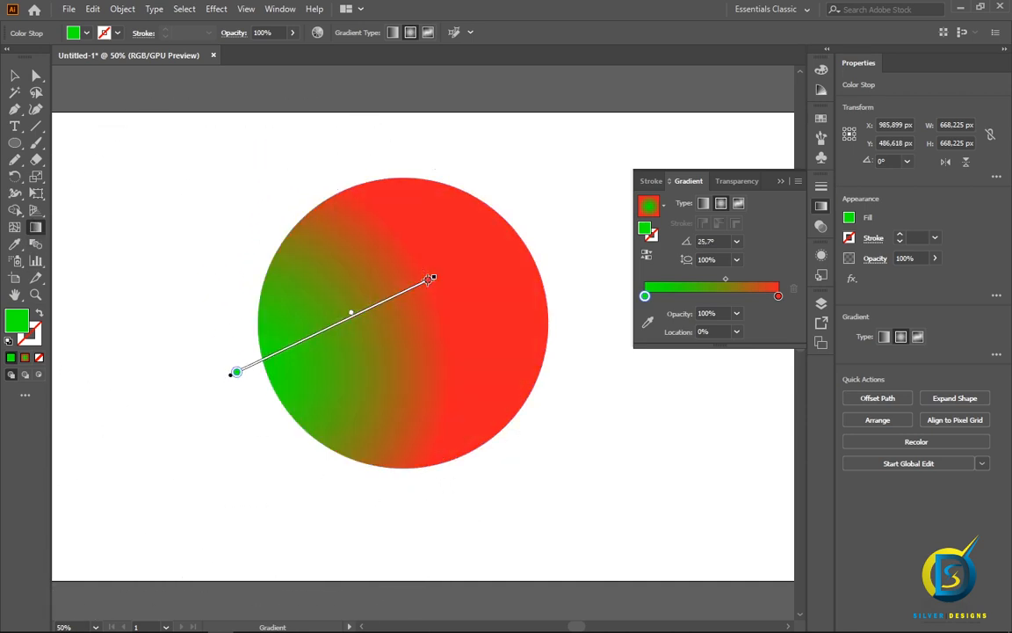
{"action": "key", "text": "ctrl+z"}
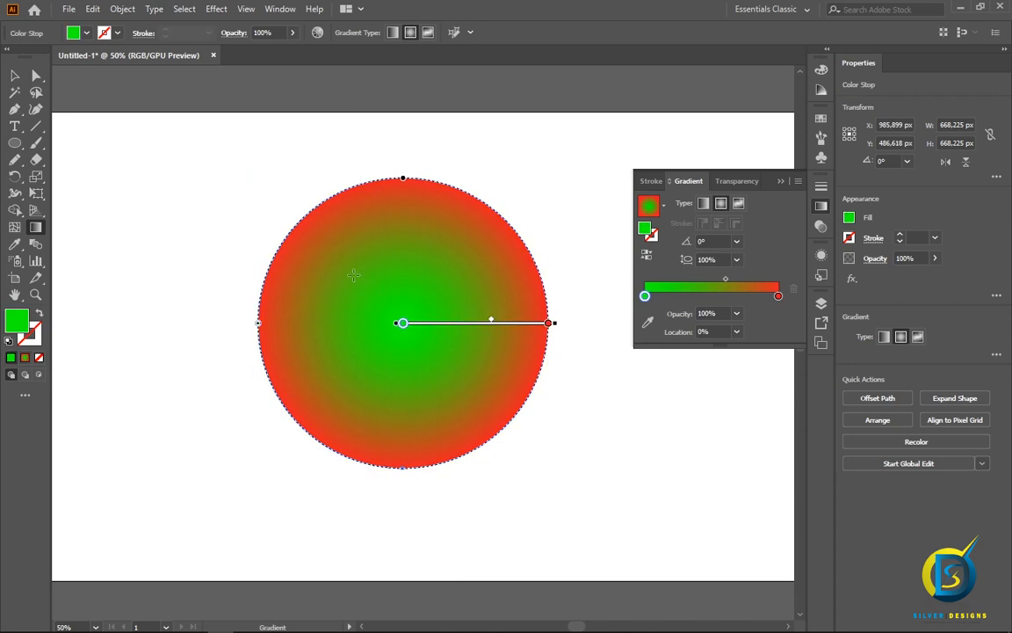
- Redraw the circle's radial gradient in several directions, ending with green at the upper-right edge and red near the centre at about -122.9°
{"action": "left_click_drag", "start_coordinate": [354, 275], "coordinate": [489, 362]}
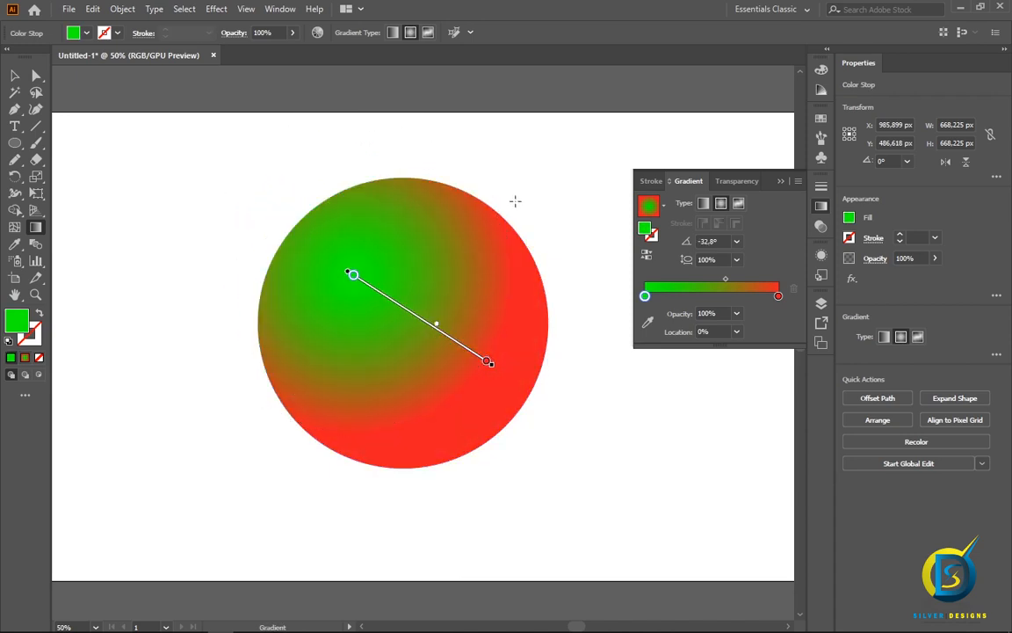
{"action": "left_click_drag", "start_coordinate": [517, 200], "coordinate": [435, 313]}
{"action": "left_click_drag", "start_coordinate": [472, 470], "coordinate": [354, 295]}
{"action": "left_click_drag", "start_coordinate": [240, 341], "coordinate": [387, 404]}
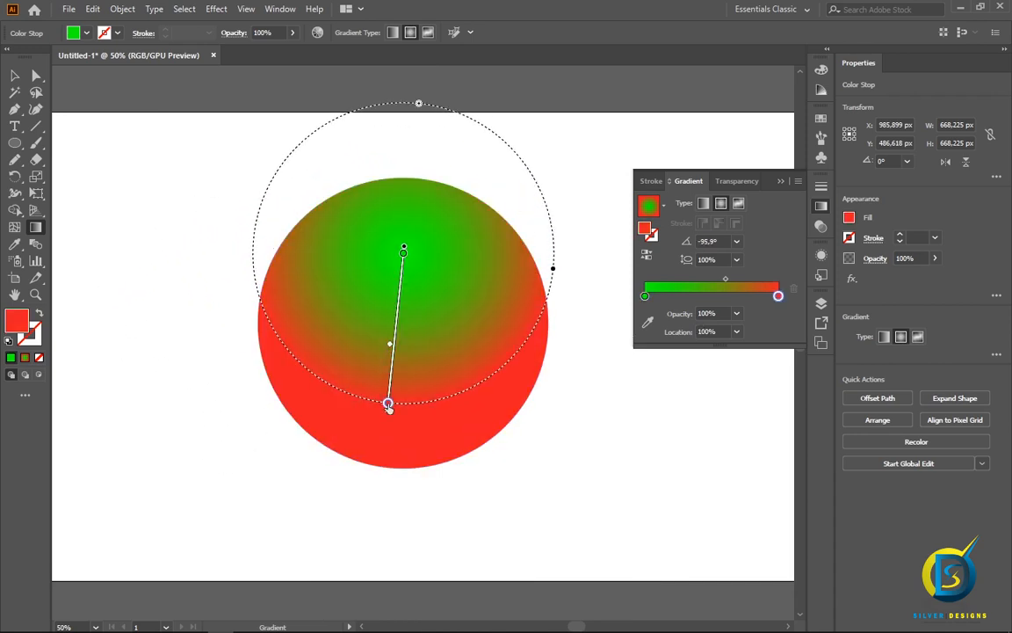
{"action": "left_click_drag", "start_coordinate": [572, 181], "coordinate": [445, 305]}
{"action": "left_click_drag", "start_coordinate": [483, 199], "coordinate": [384, 356]}
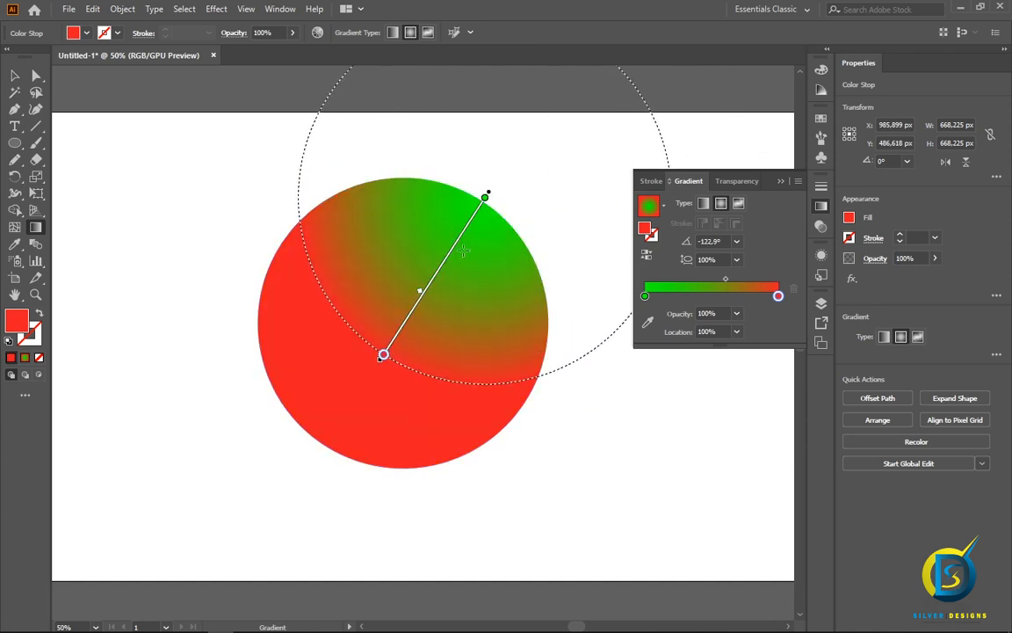
- Move the green colour stop to about 16.19% along the gradient and shift the circle slightly left on the artboard
{"action": "left_click_drag", "start_coordinate": [485, 196], "coordinate": [453, 235]}
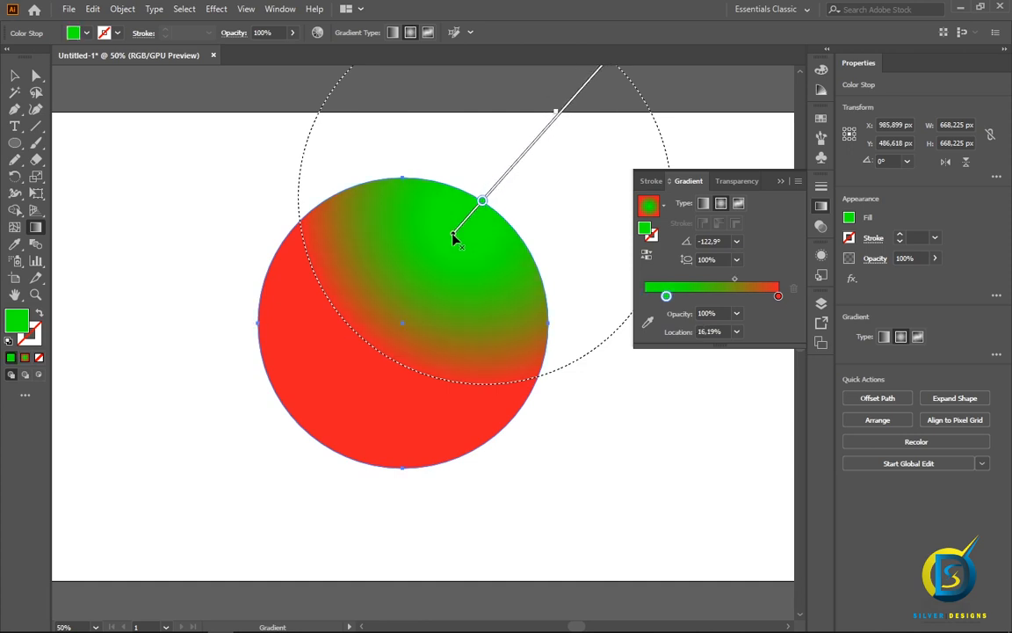
{"action": "key", "text": "v"}
{"action": "left_click", "coordinate": [134, 192]}
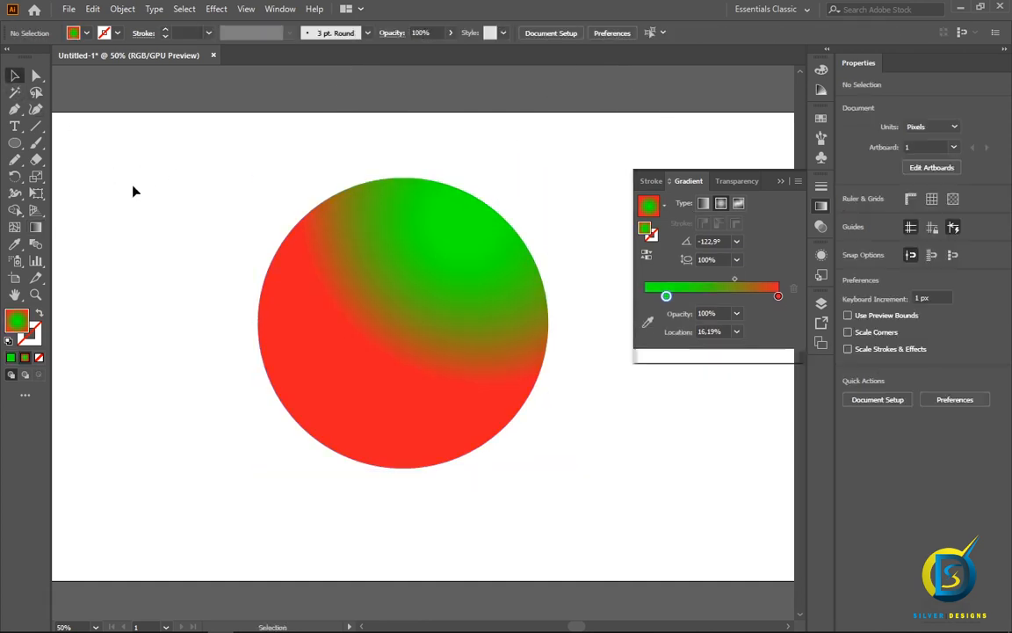
{"action": "left_click_drag", "start_coordinate": [397, 266], "coordinate": [370, 266]}
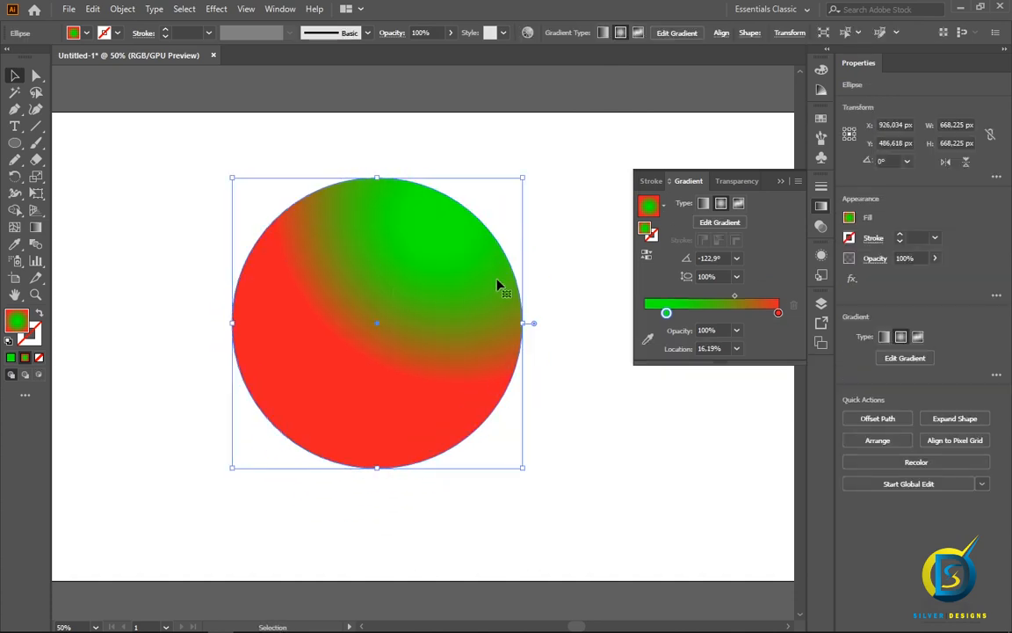
{"action": "left_click", "coordinate": [592, 253]}
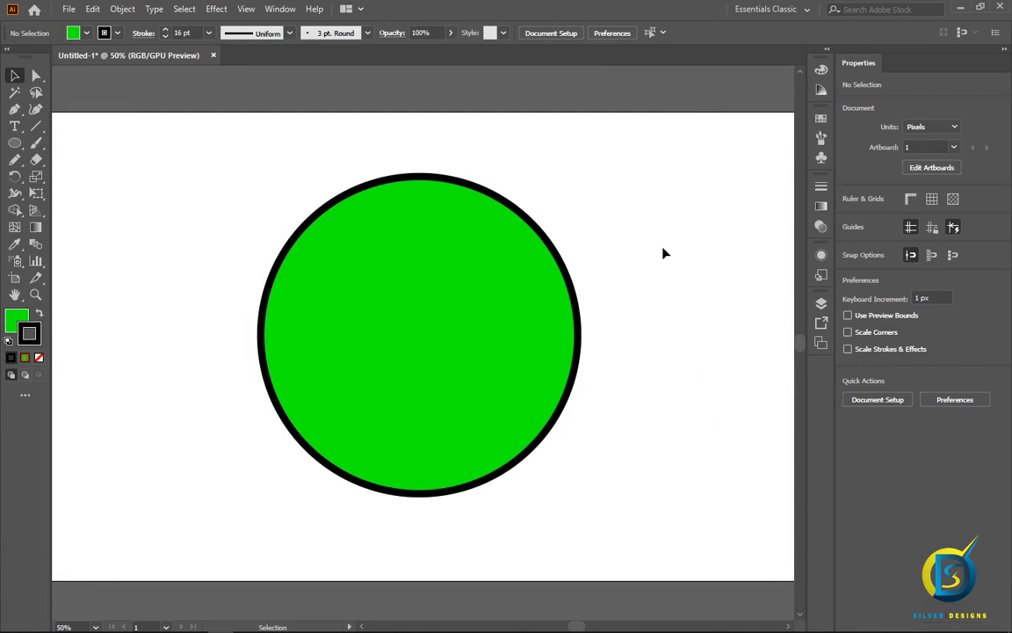
- Try stroke weights of 12 pt and 0.75 pt on the green circle's black outline and restore it to 16 pt
{"action": "left_click", "coordinate": [421, 345]}
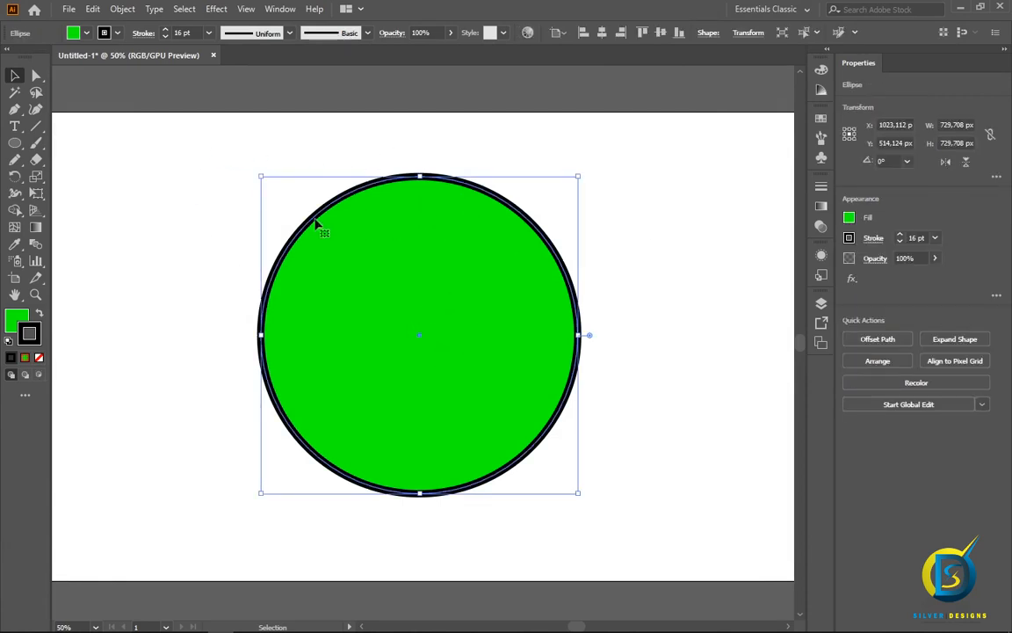
{"action": "left_click", "coordinate": [19, 319]}
{"action": "left_click", "coordinate": [26, 334]}
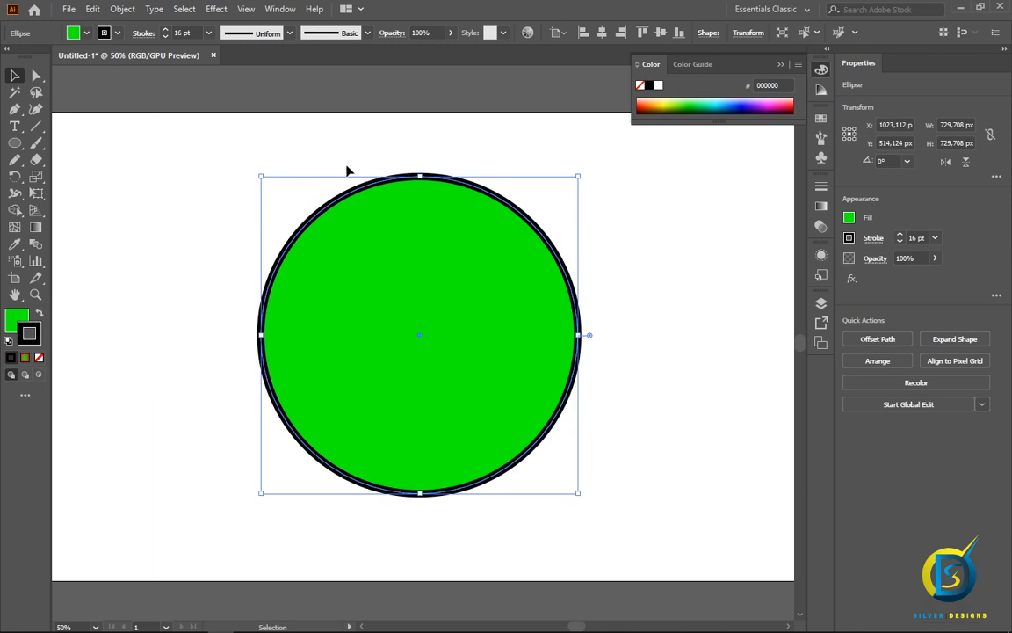
{"action": "left_click", "coordinate": [935, 239]}
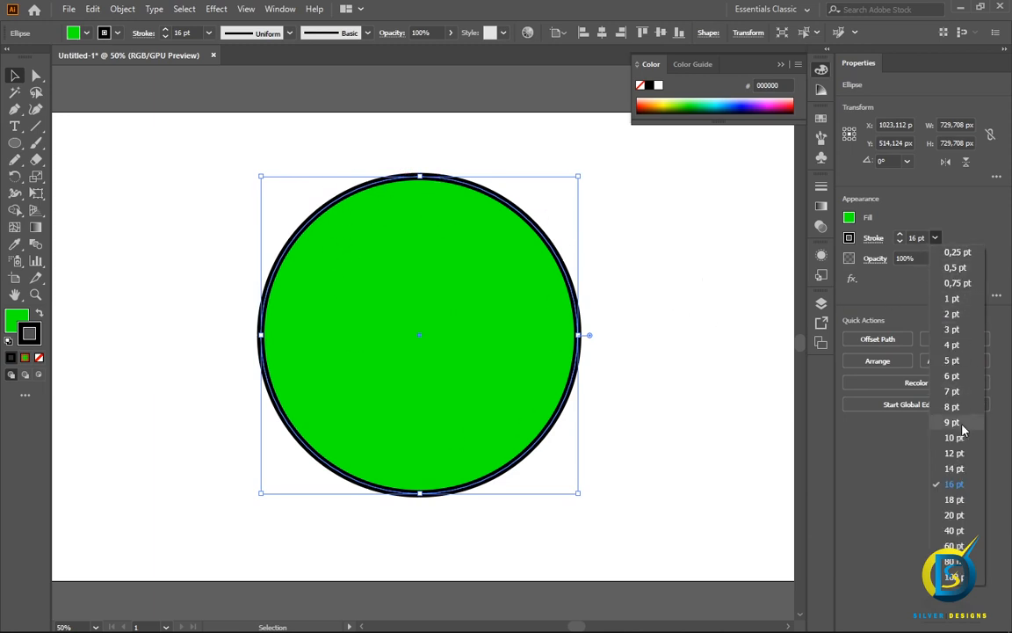
{"action": "left_click", "coordinate": [954, 453]}
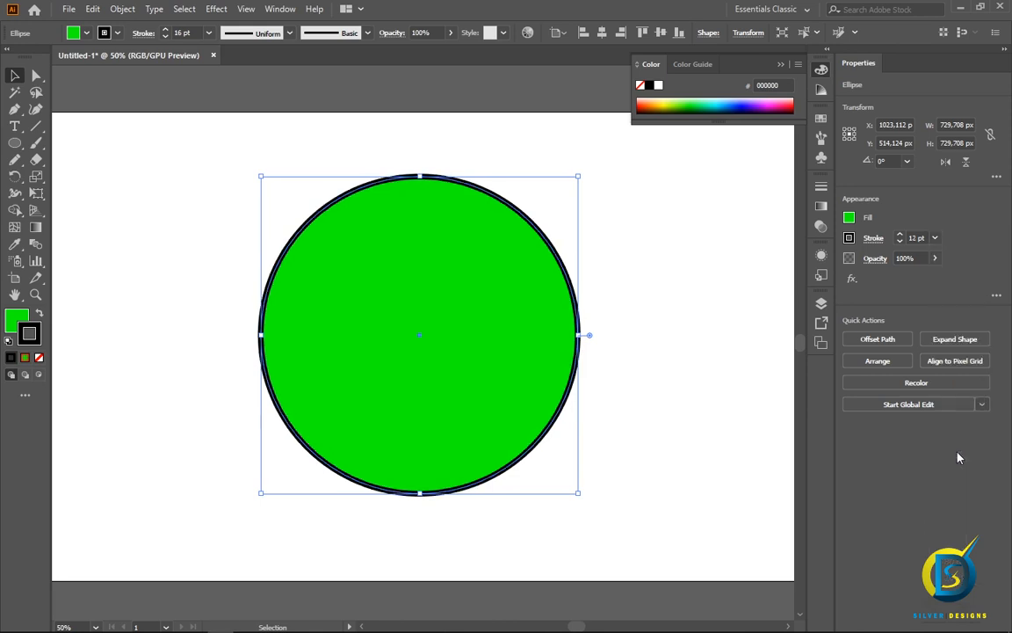
{"action": "left_click", "coordinate": [935, 239]}
{"action": "left_click", "coordinate": [957, 283]}
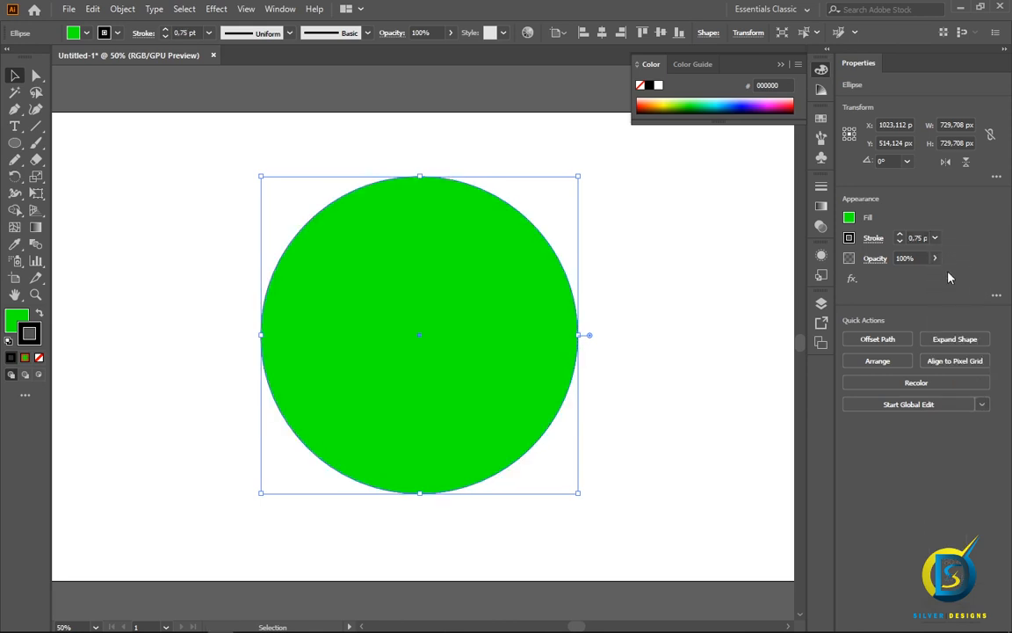
{"action": "left_click", "coordinate": [937, 239]}
{"action": "left_click", "coordinate": [936, 239]}
{"action": "left_click", "coordinate": [936, 258]}
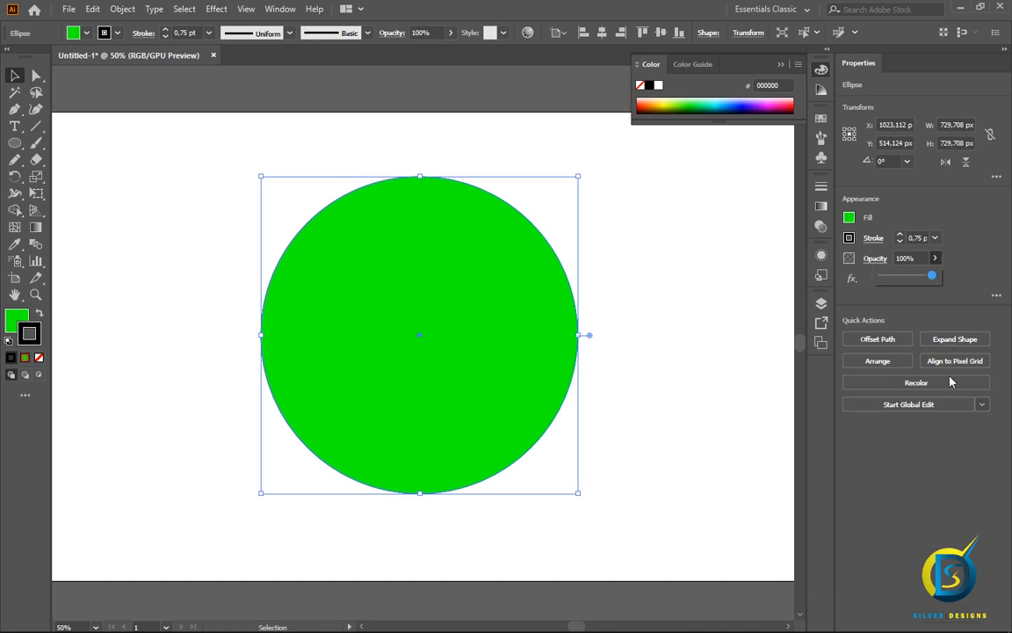
{"action": "left_click", "coordinate": [936, 238]}
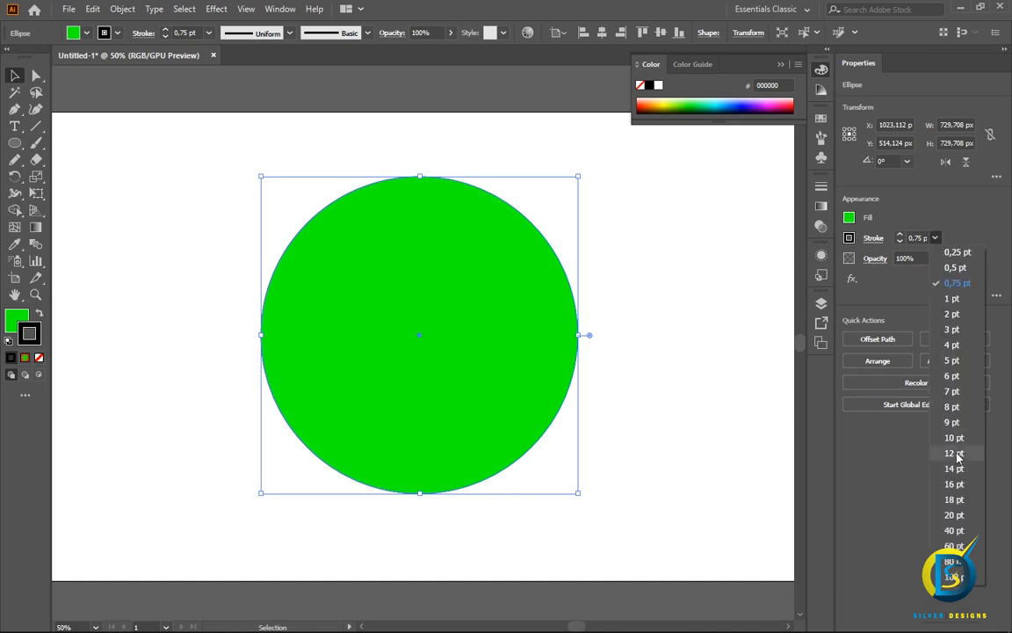
{"action": "left_click", "coordinate": [958, 486]}
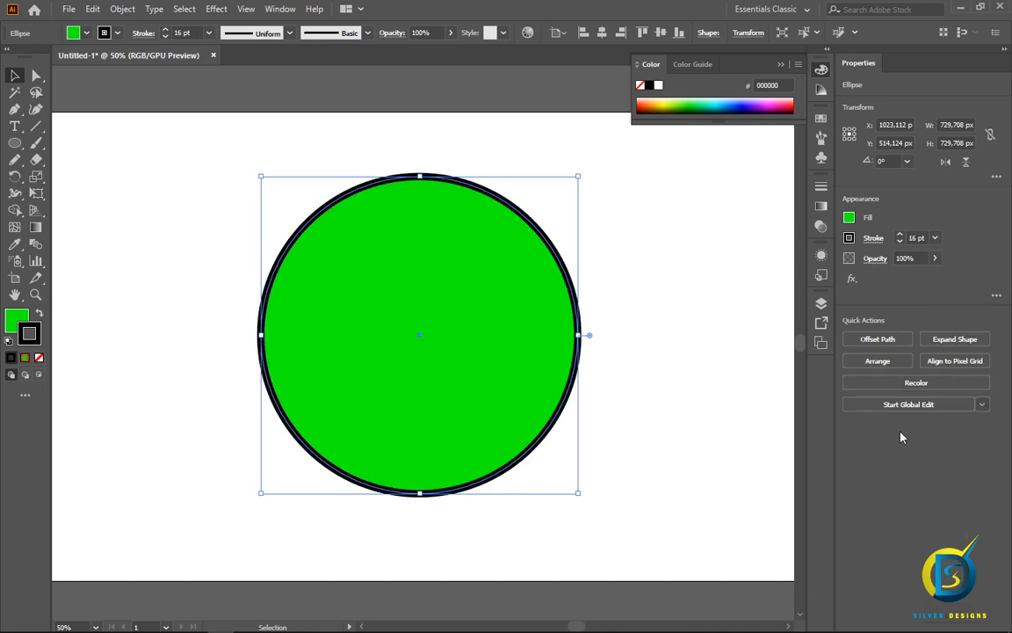
{"action": "left_click", "coordinate": [936, 259]}
{"action": "mouse_move", "coordinate": [933, 277]}
{"action": "left_mouse_down"}
{"action": "mouse_move", "coordinate": [917, 280]}
{"action": "mouse_move", "coordinate": [938, 280]}
{"action": "left_mouse_up"}
- Try removing the green circle's outline by setting its stroke to None two different ways, undoing the removal each time
{"action": "left_click", "coordinate": [40, 359]}
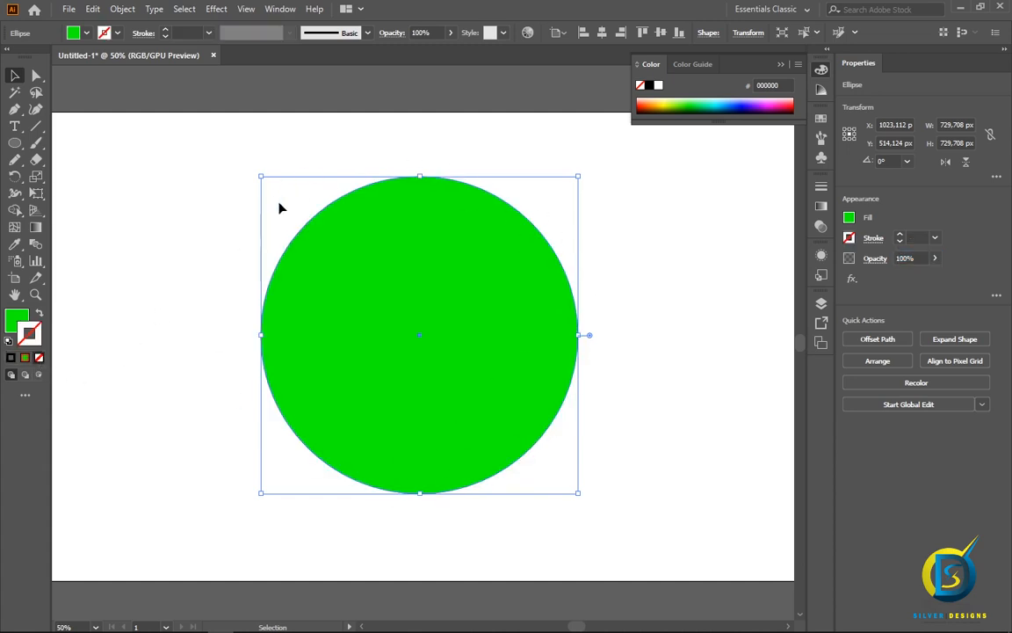
{"action": "key", "text": "ctrl+z"}
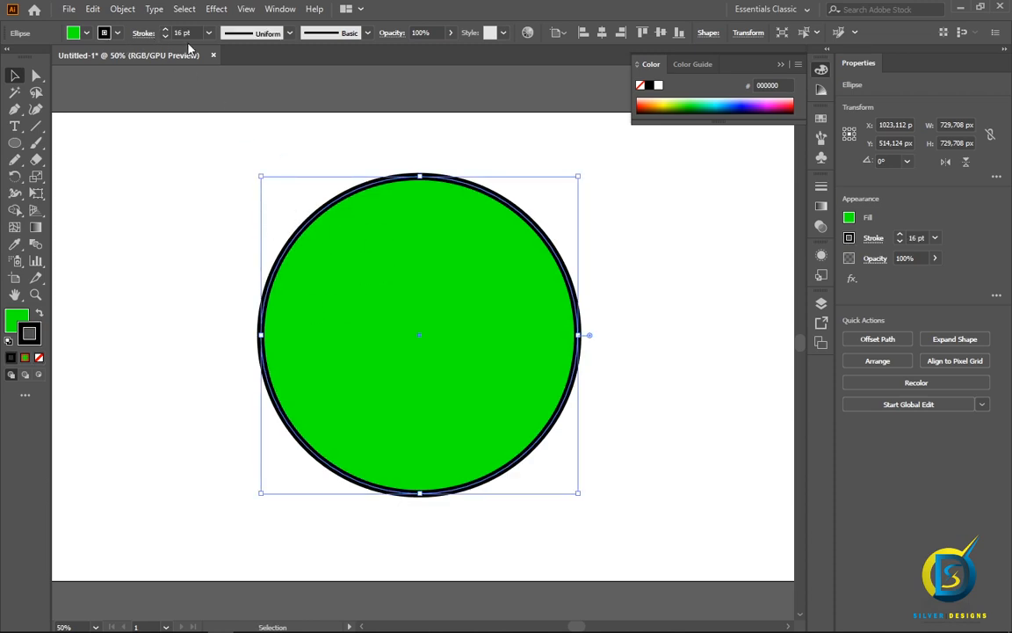
{"action": "left_click", "coordinate": [108, 34]}
{"action": "left_click", "coordinate": [9, 58]}
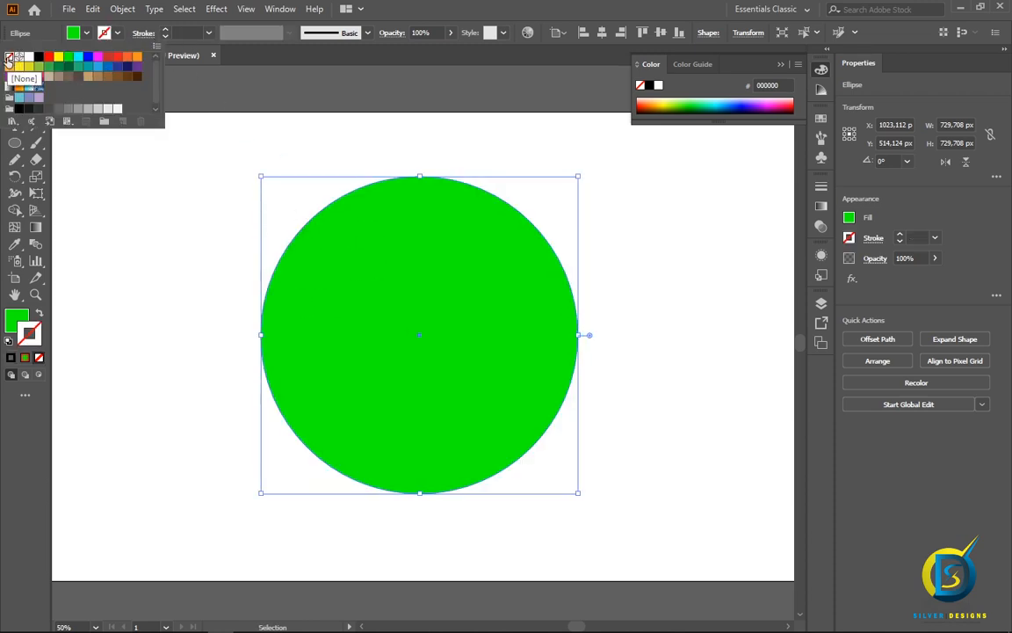
{"action": "left_click", "coordinate": [106, 156]}
{"action": "left_click", "coordinate": [285, 254]}
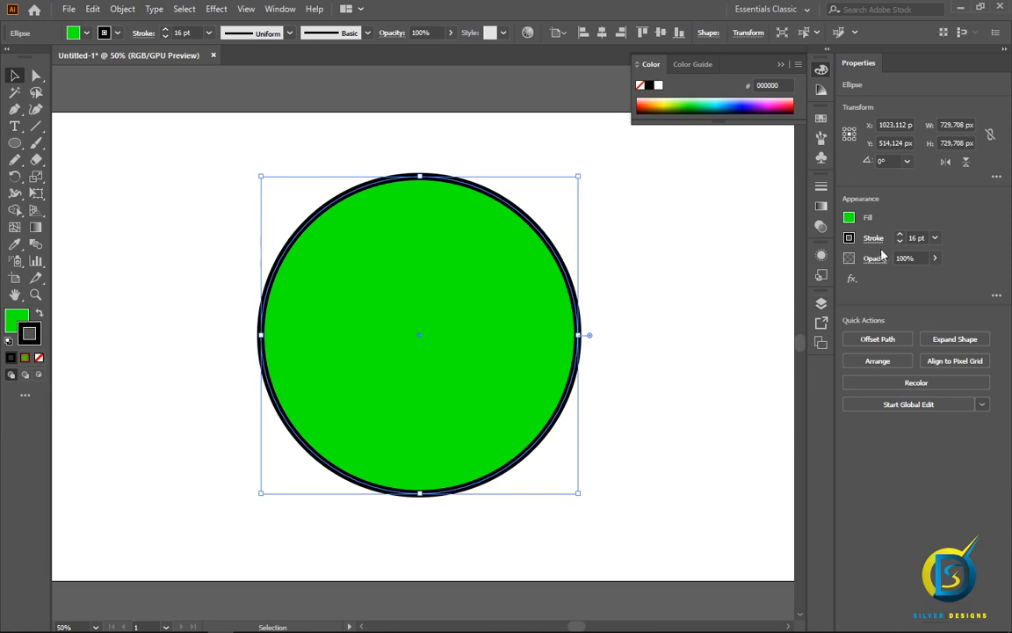
- Set the green circle's stroke colour to None and deselect the circle
{"action": "left_click", "coordinate": [850, 239]}
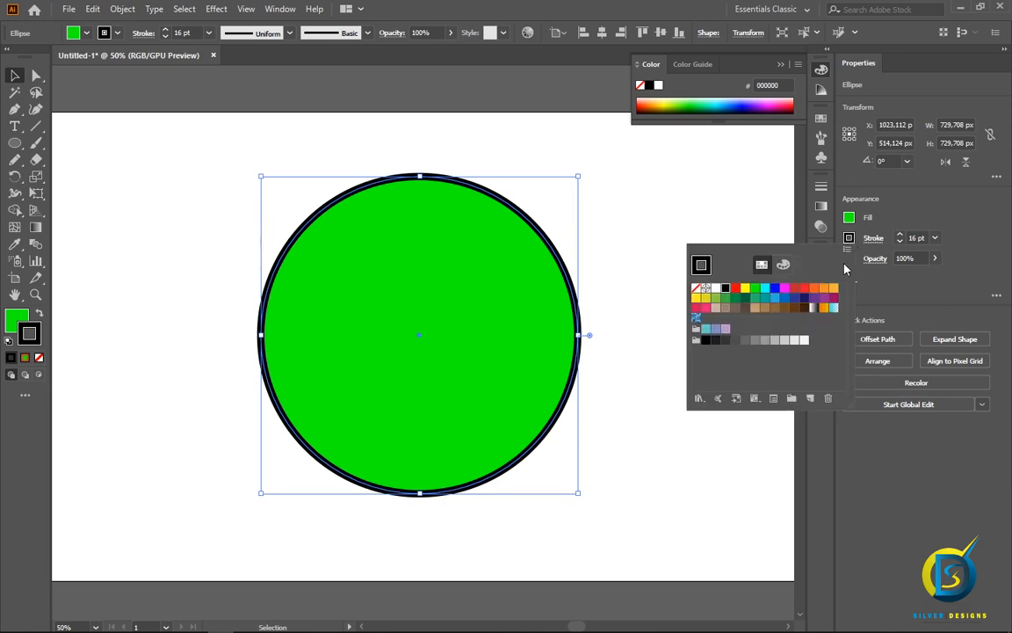
{"action": "left_click", "coordinate": [696, 291]}
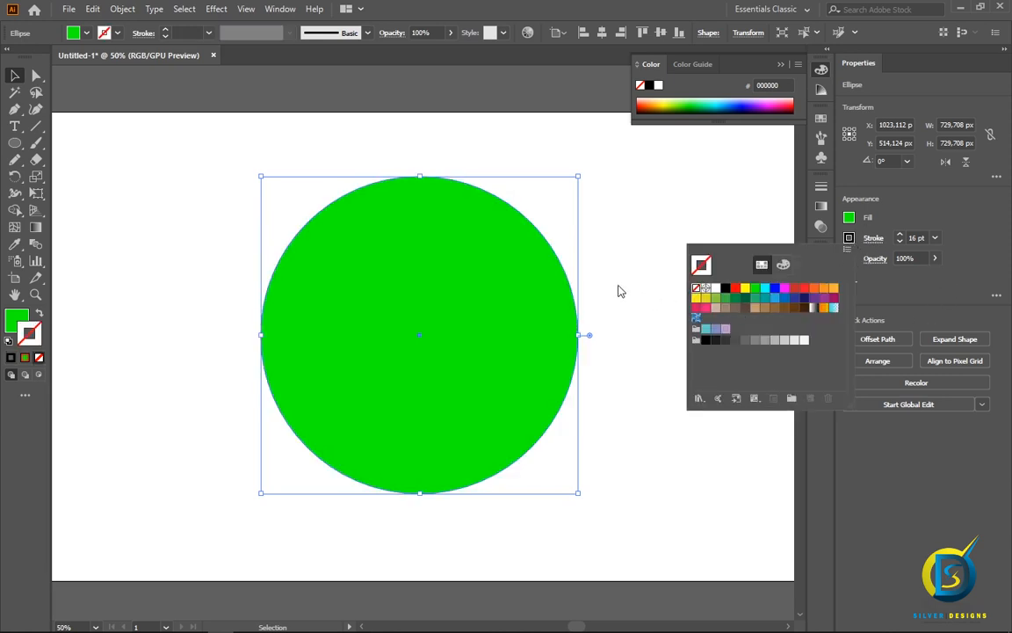
{"action": "key", "text": "Escape"}
{"action": "key", "text": "ctrl+h"}
{"action": "left_click", "coordinate": [657, 272]}
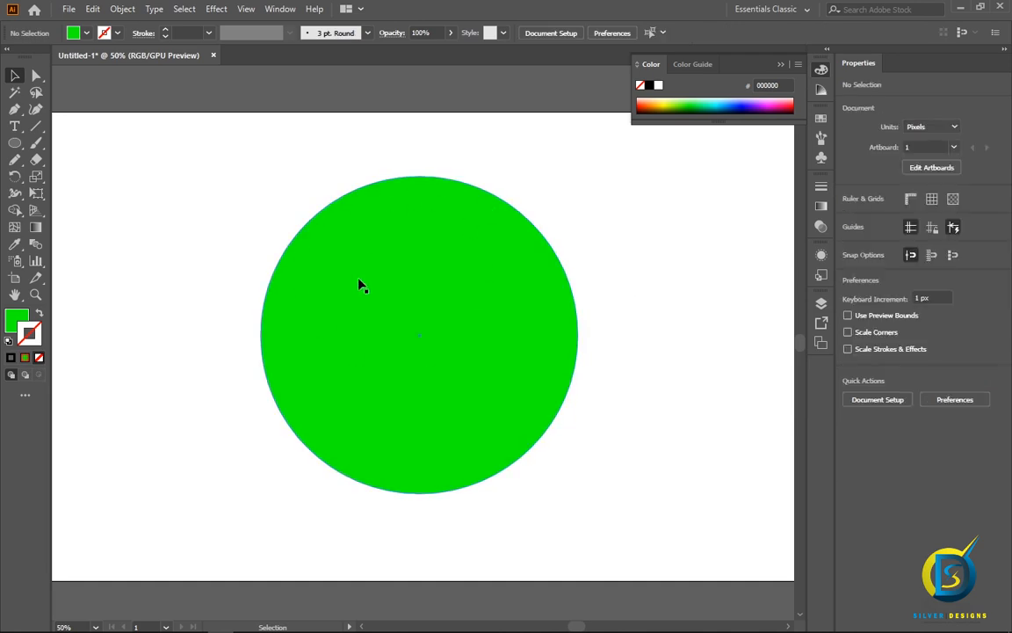
- Give the green circle a blue stroke with a weight of 16 pt
{"action": "left_click", "coordinate": [407, 288]}
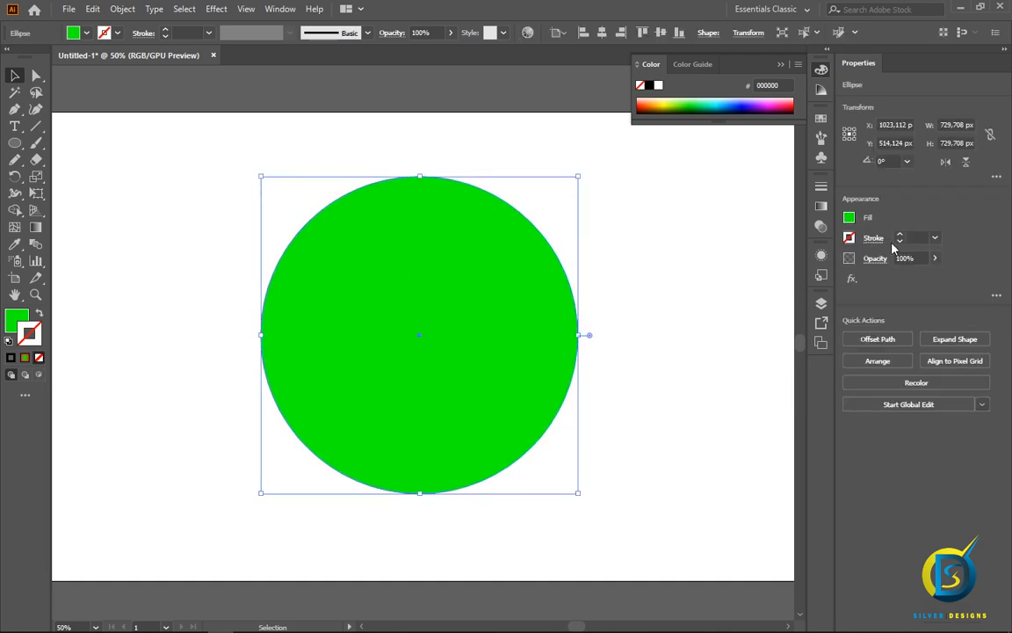
{"action": "left_click", "coordinate": [849, 239]}
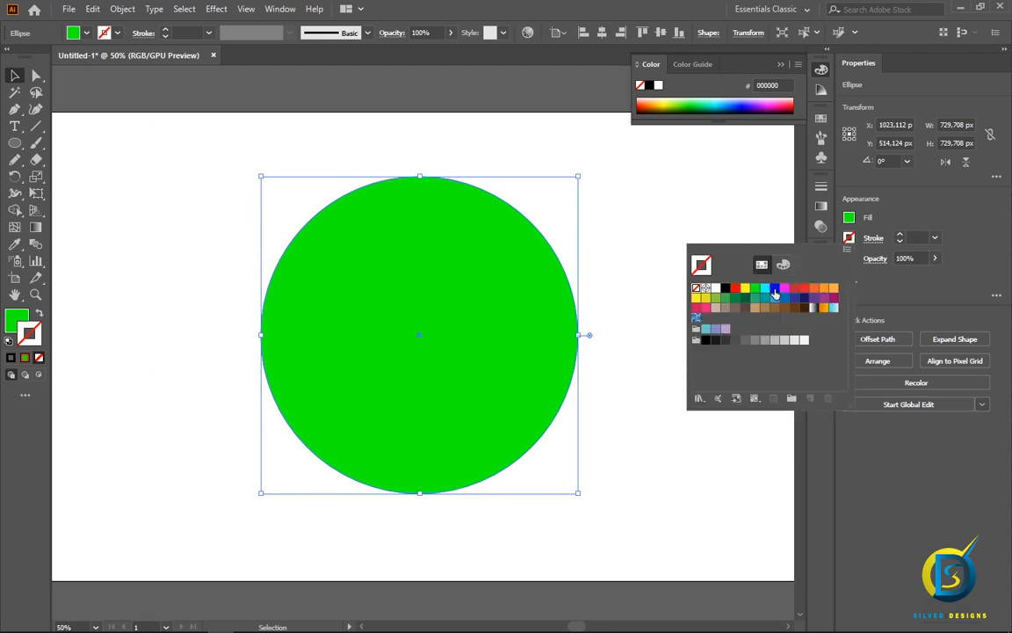
{"action": "left_click", "coordinate": [774, 290]}
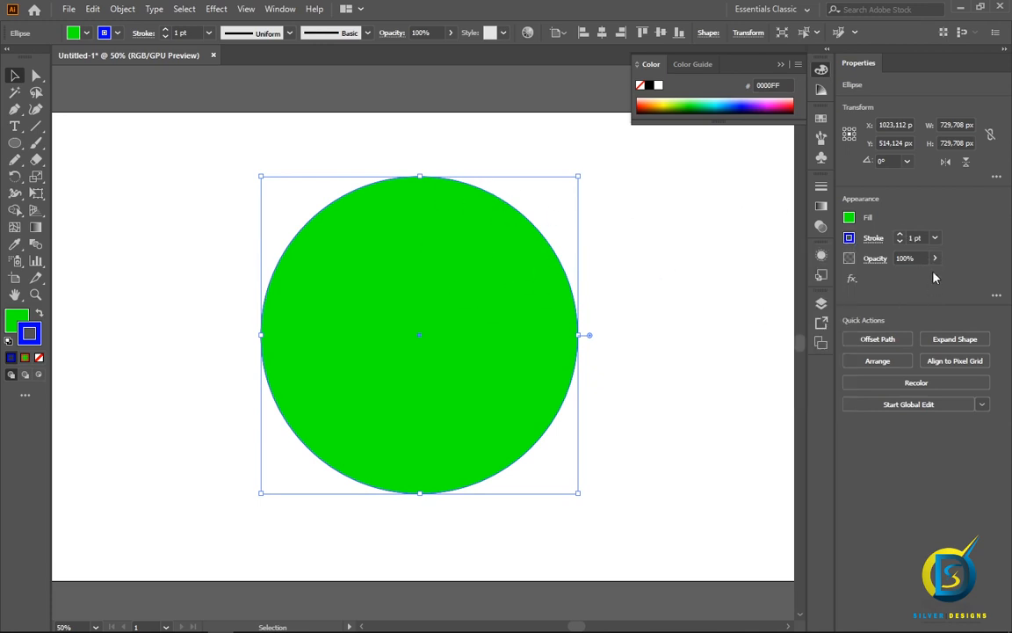
{"action": "left_click", "coordinate": [935, 238]}
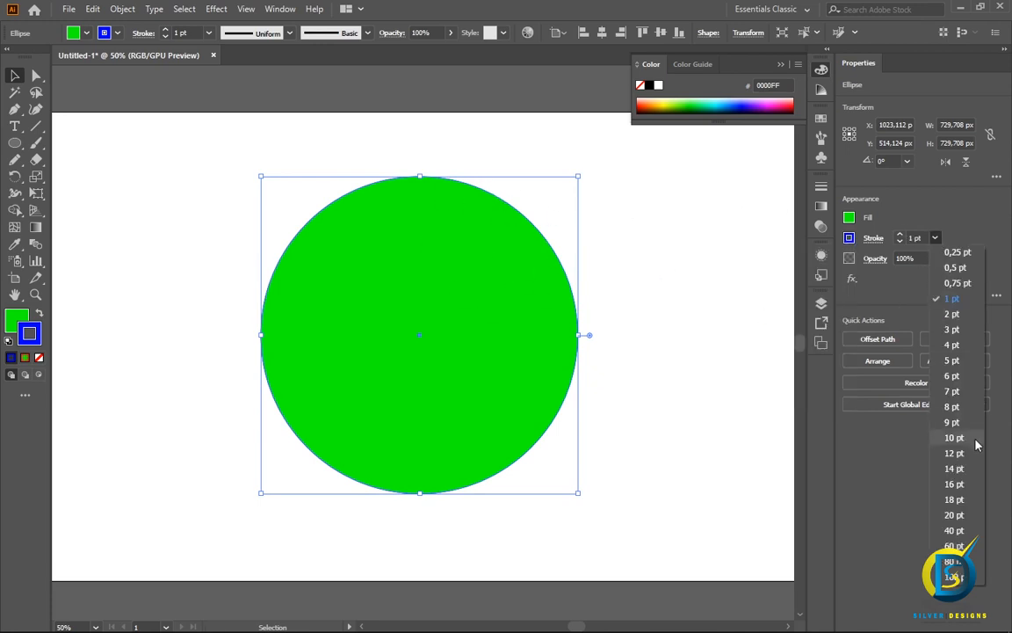
{"action": "left_click", "coordinate": [953, 483]}
{"action": "left_click", "coordinate": [708, 368]}
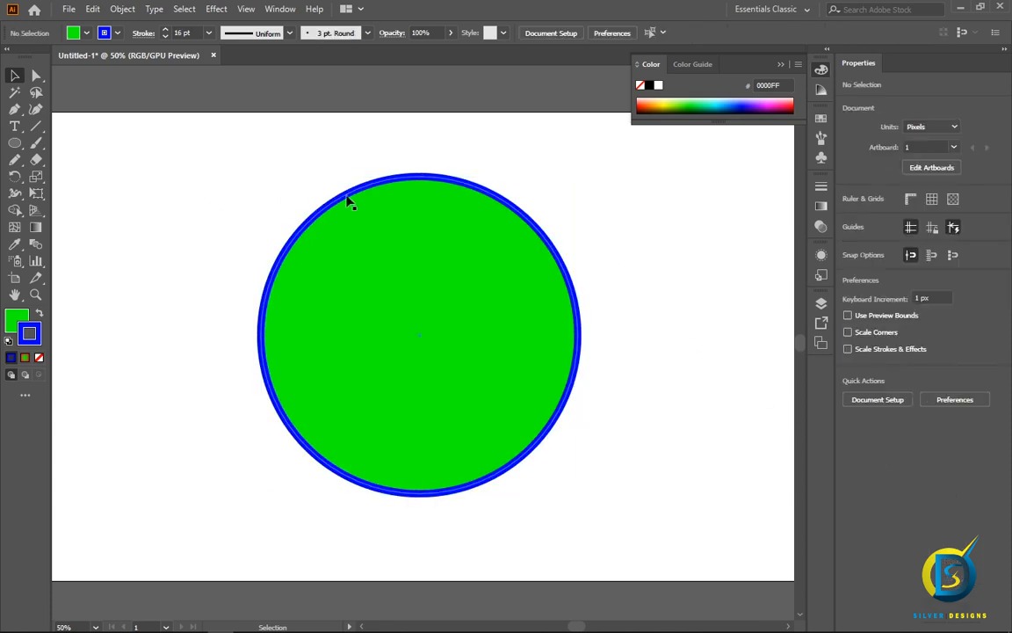
- Apply the rough charcoal-style brush definition to the green circle's blue stroke
{"action": "left_click", "coordinate": [425, 303]}
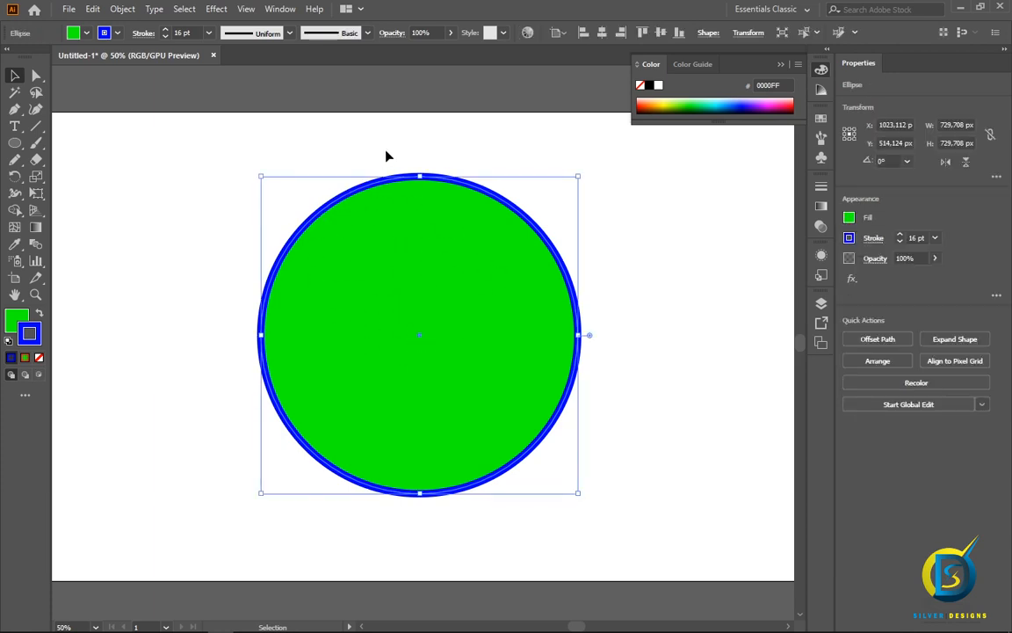
{"action": "left_click", "coordinate": [367, 35]}
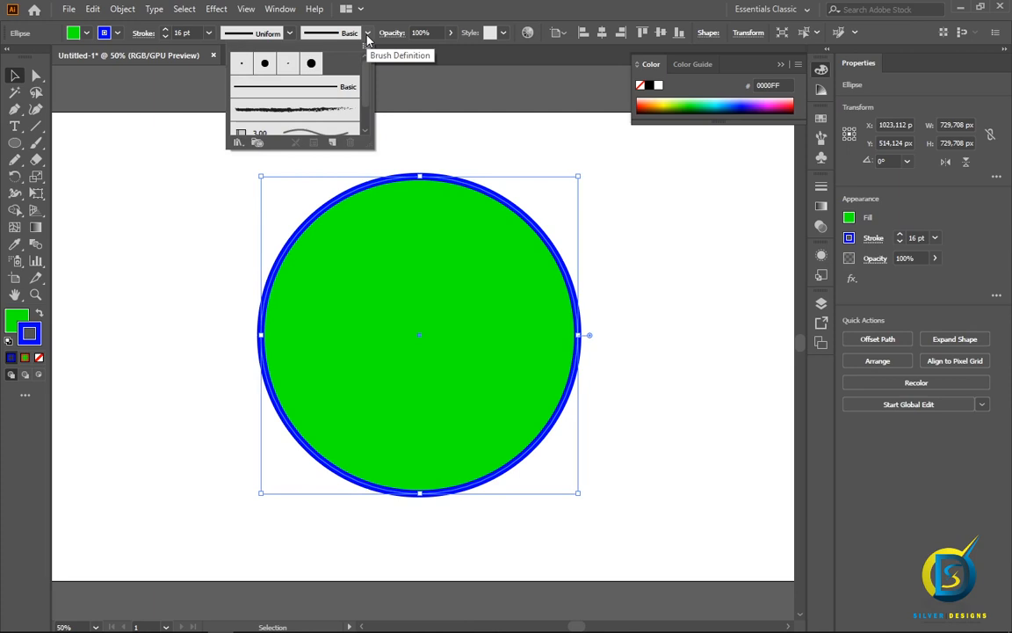
{"action": "scroll", "coordinate": [278, 108], "scroll_direction": "down", "scroll_amount": 2}
{"action": "scroll", "coordinate": [278, 109], "scroll_direction": "up", "scroll_amount": 2}
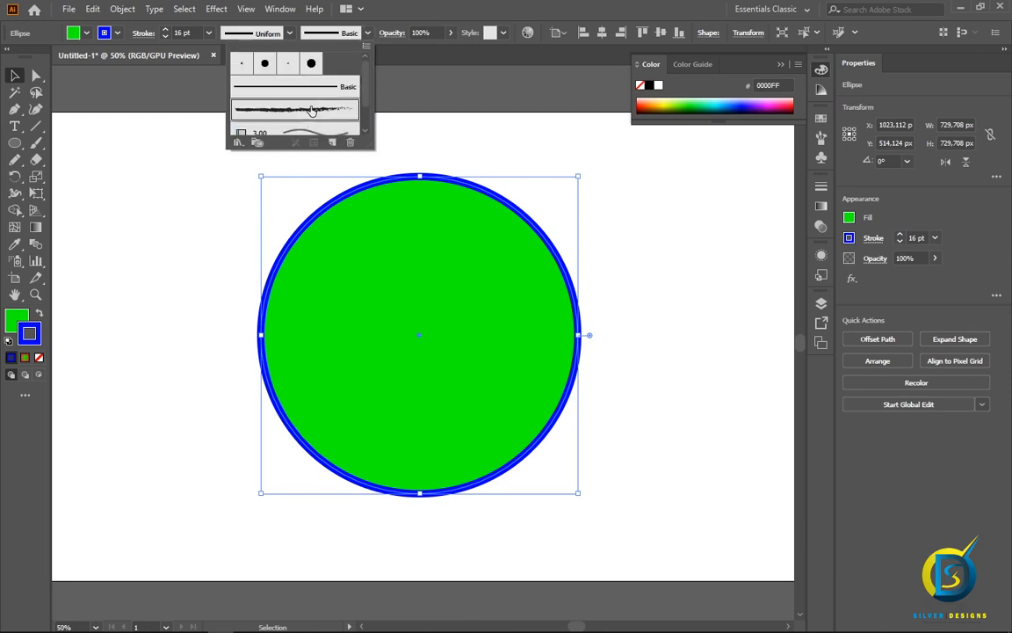
{"action": "left_click", "coordinate": [310, 109]}
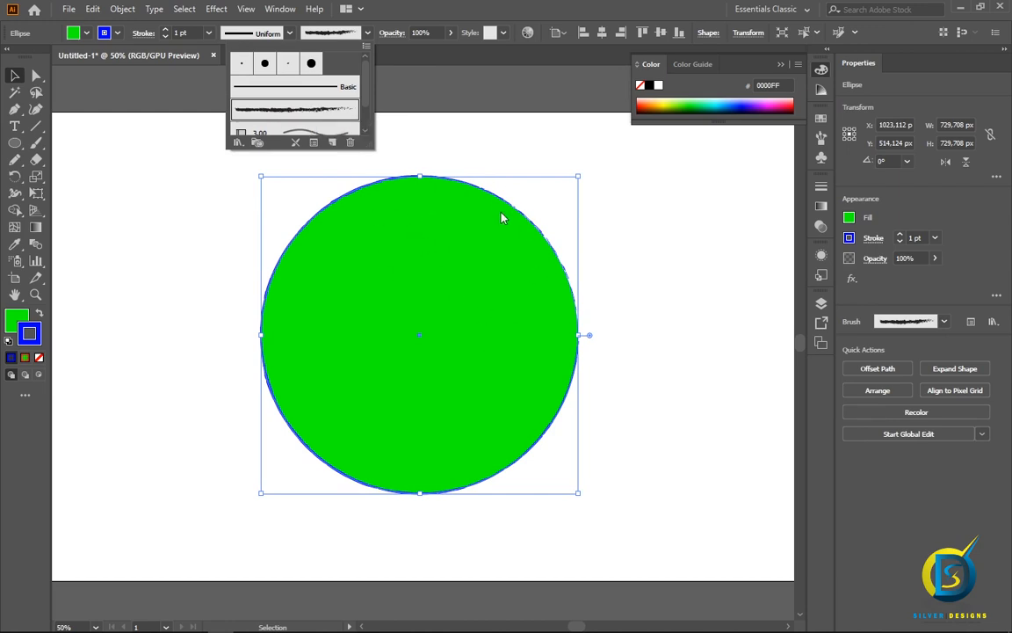
- Set the weight of the green circle's charcoal-brushed blue stroke to 16 pt
{"action": "left_click", "coordinate": [936, 239]}
{"action": "left_click", "coordinate": [936, 238]}
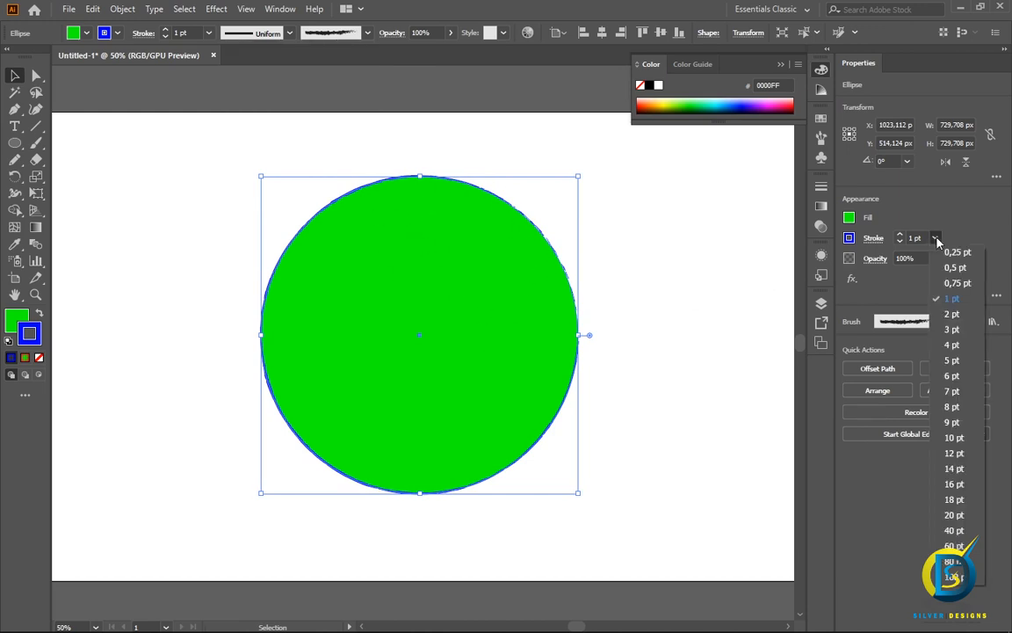
{"action": "left_click", "coordinate": [953, 483]}
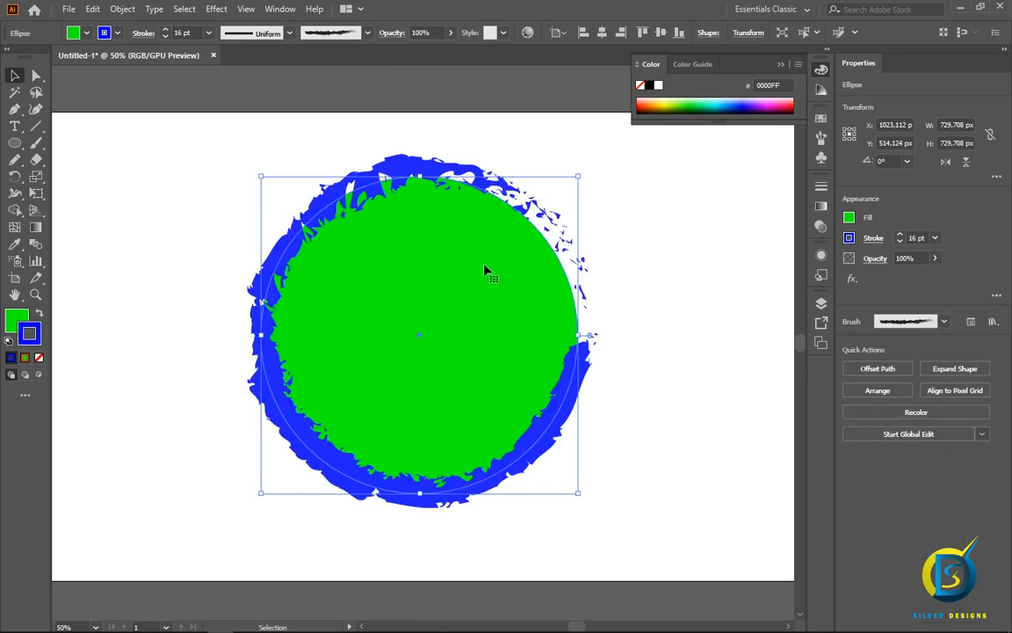
- Apply the 3.00 bristle brush to the circle's blue stroke and set its weight to 16 pt
{"action": "left_click", "coordinate": [330, 33]}
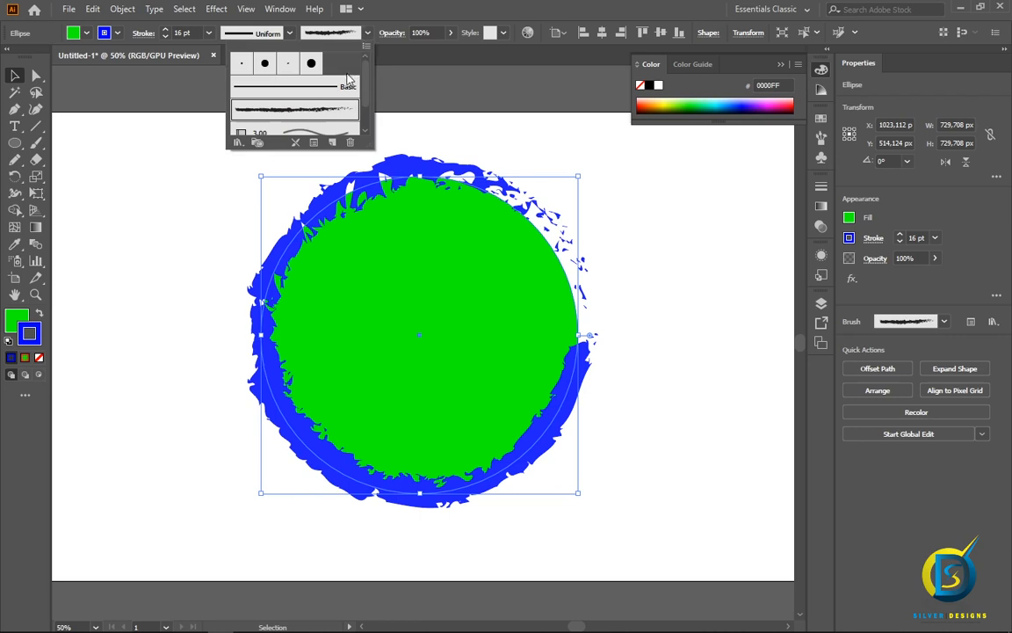
{"action": "scroll", "coordinate": [324, 130], "scroll_direction": "down", "scroll_amount": 2}
{"action": "left_click", "coordinate": [288, 96]}
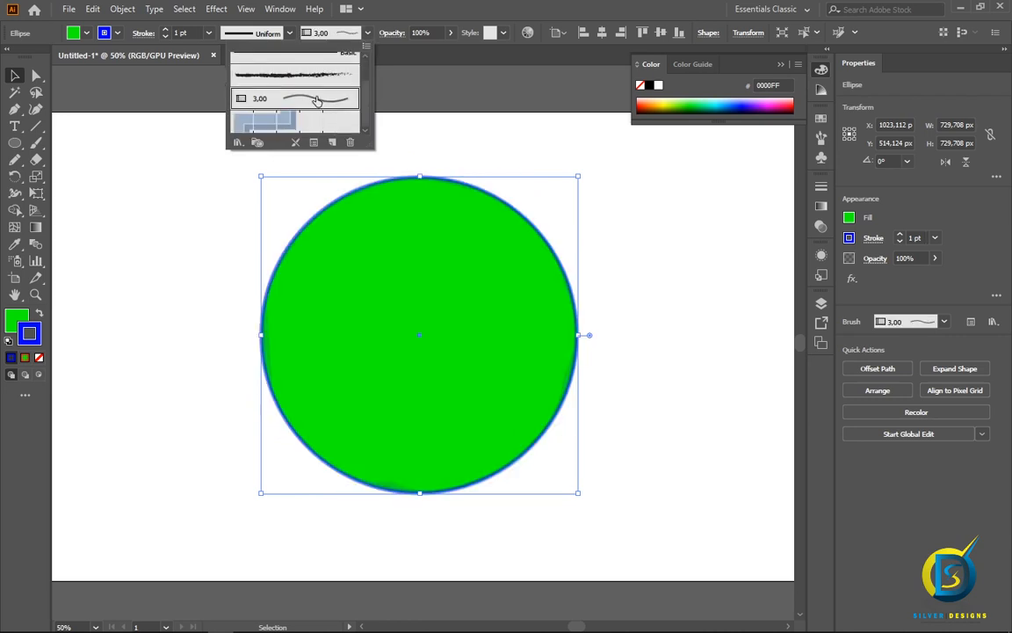
{"action": "left_click", "coordinate": [935, 237]}
{"action": "left_click", "coordinate": [935, 237]}
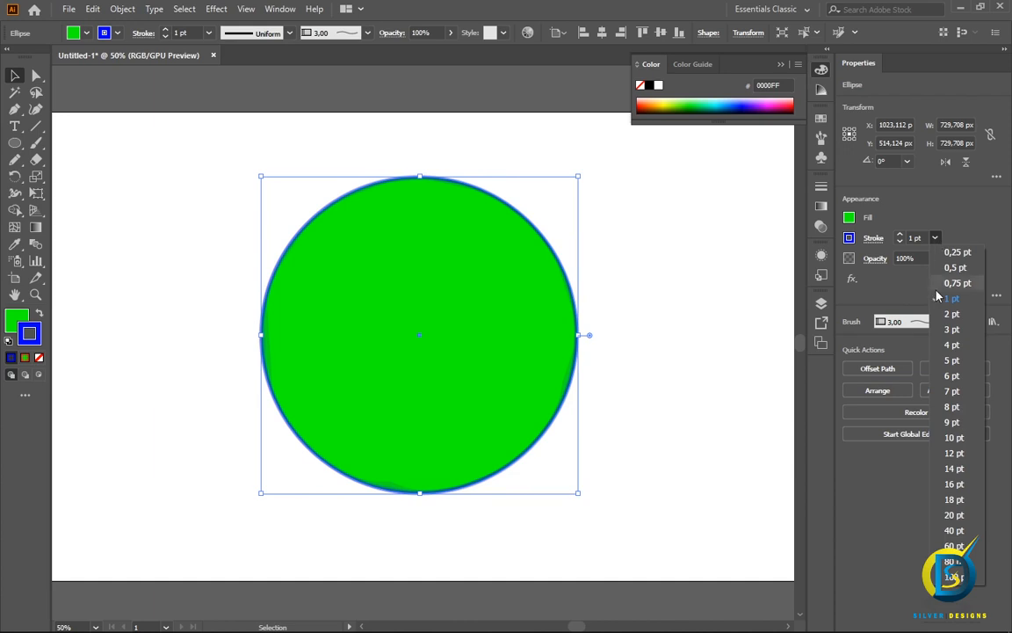
{"action": "left_click", "coordinate": [954, 484]}
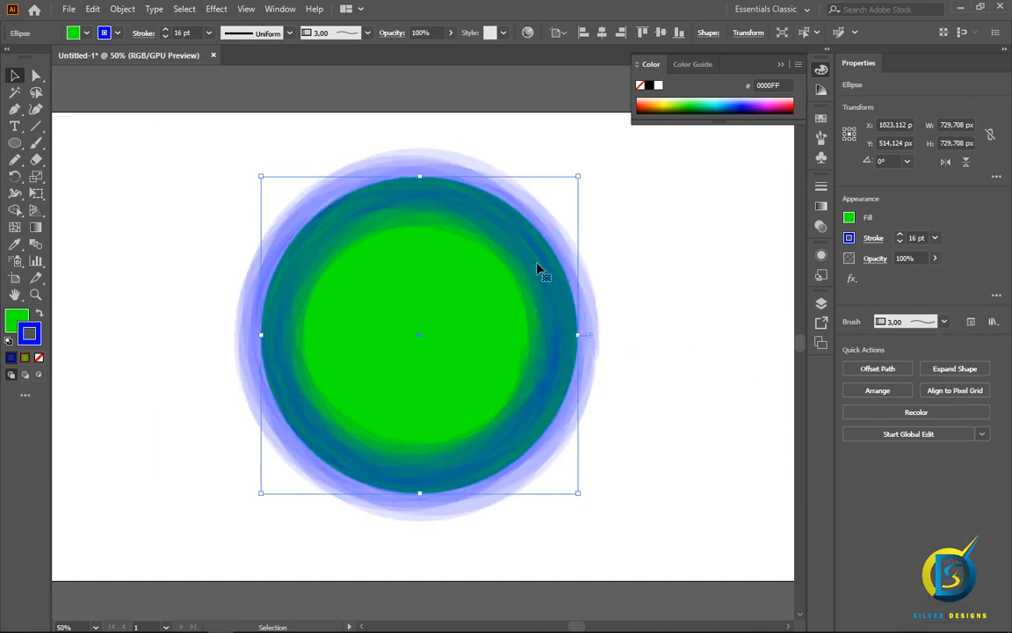
- Reduce the bristle-brushed stroke's weight to 8 pt and then to 5 pt
{"action": "left_click", "coordinate": [935, 237]}
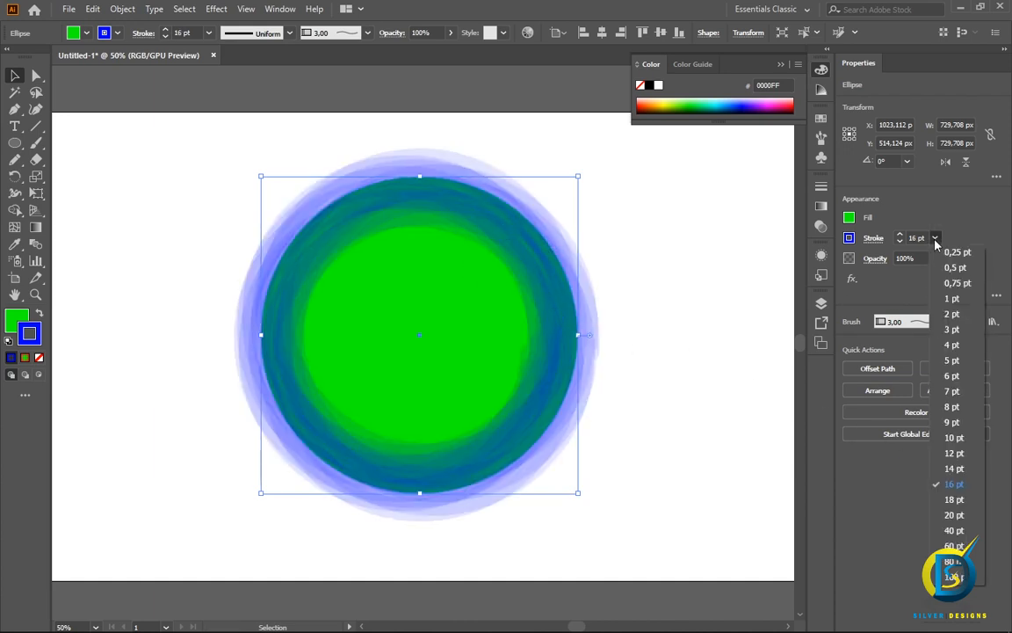
{"action": "left_click", "coordinate": [954, 410]}
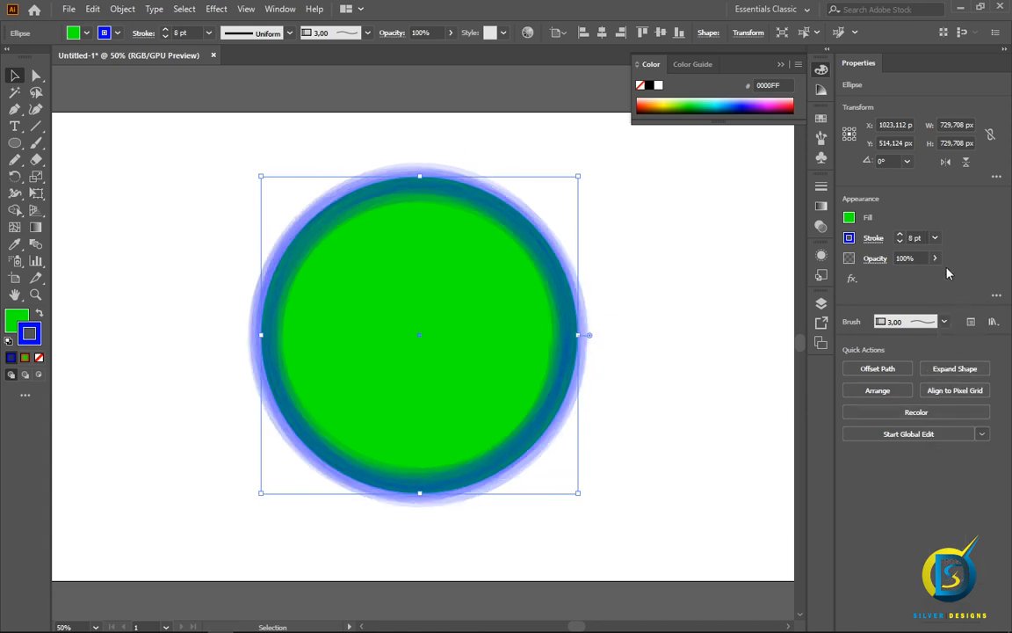
{"action": "left_click", "coordinate": [935, 237]}
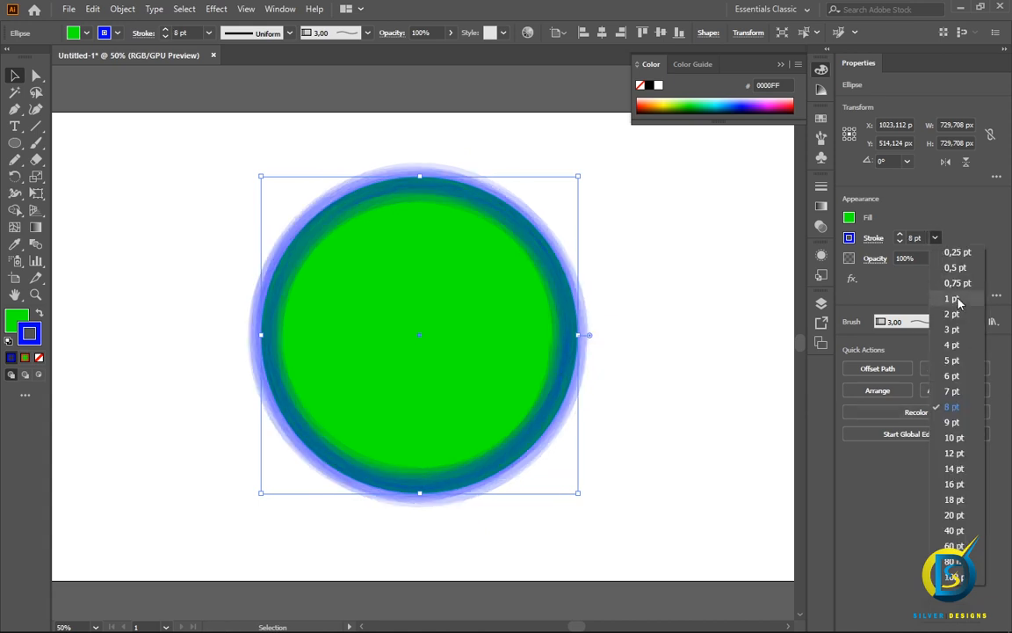
{"action": "left_click", "coordinate": [952, 361]}
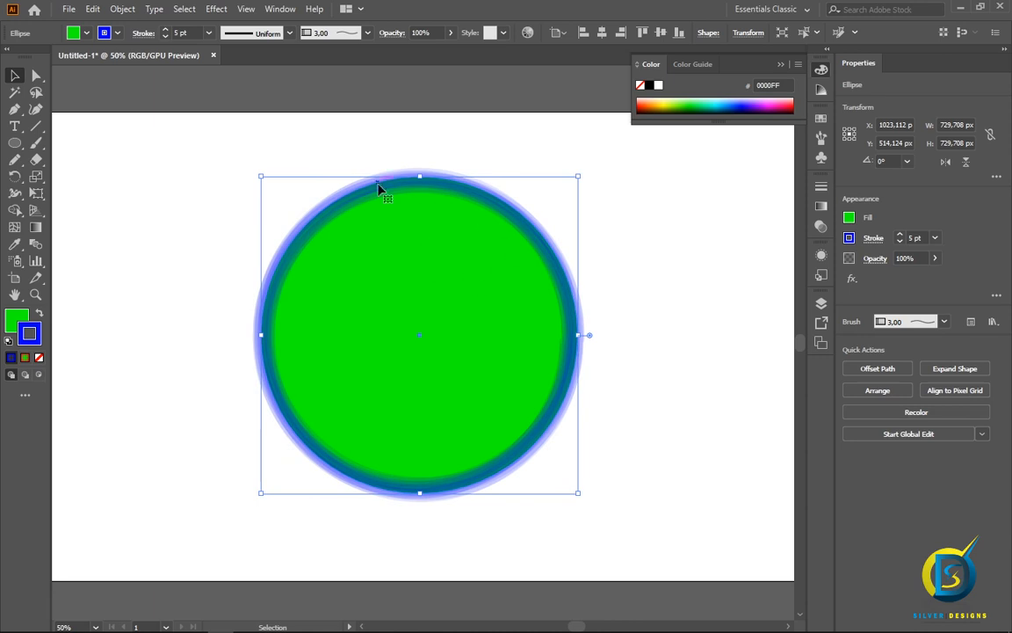
- Try the blue tiled pattern brush on the circle's outline, then replace it with the Basic brush
{"action": "left_click", "coordinate": [367, 32]}
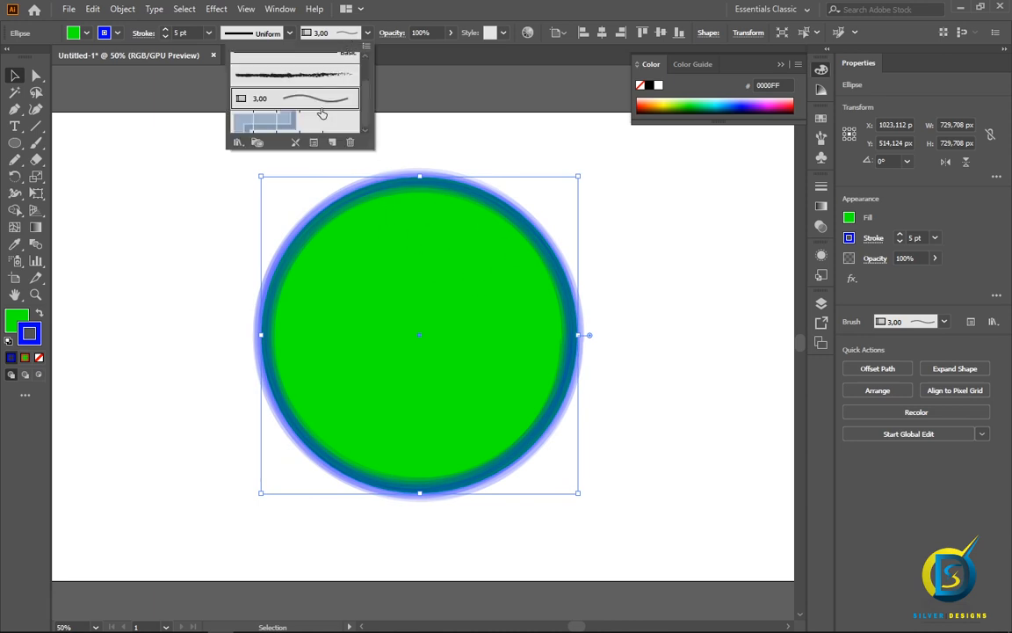
{"action": "left_click", "coordinate": [263, 119]}
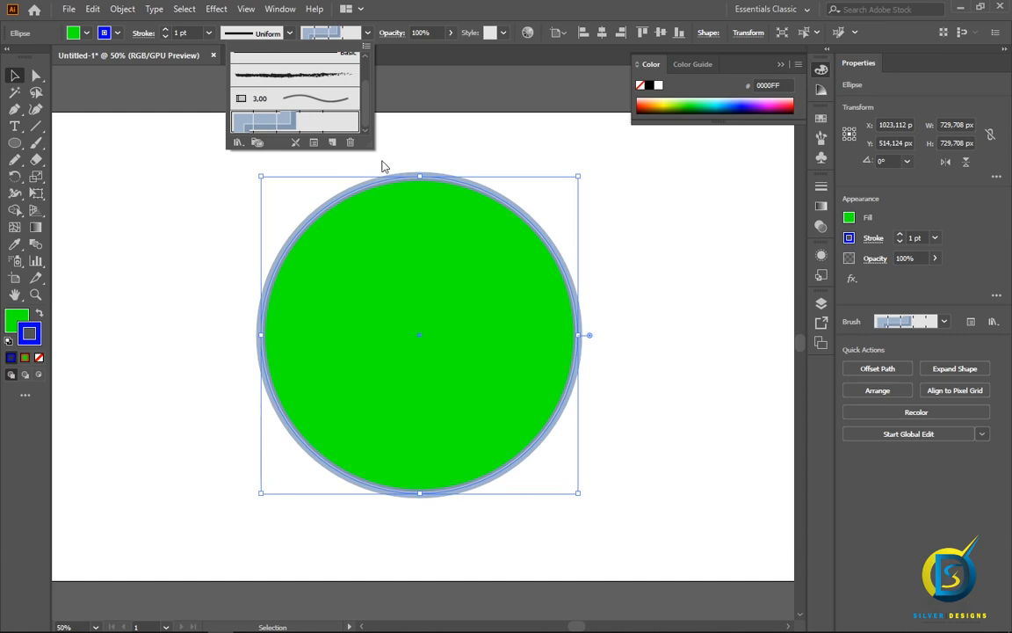
{"action": "scroll", "coordinate": [311, 105], "scroll_direction": "up", "scroll_amount": 2}
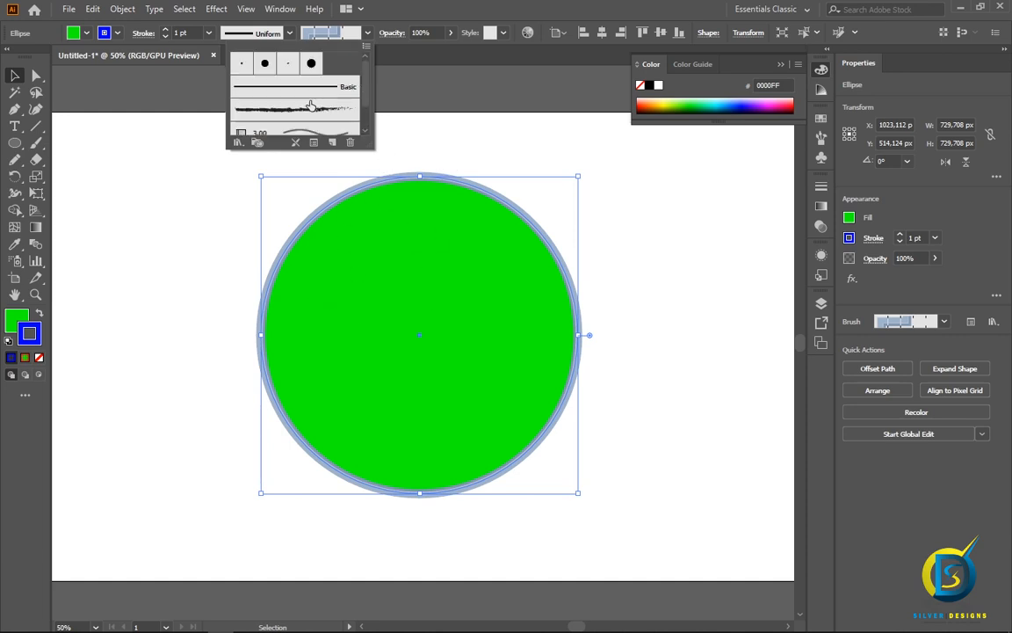
{"action": "left_click", "coordinate": [304, 85]}
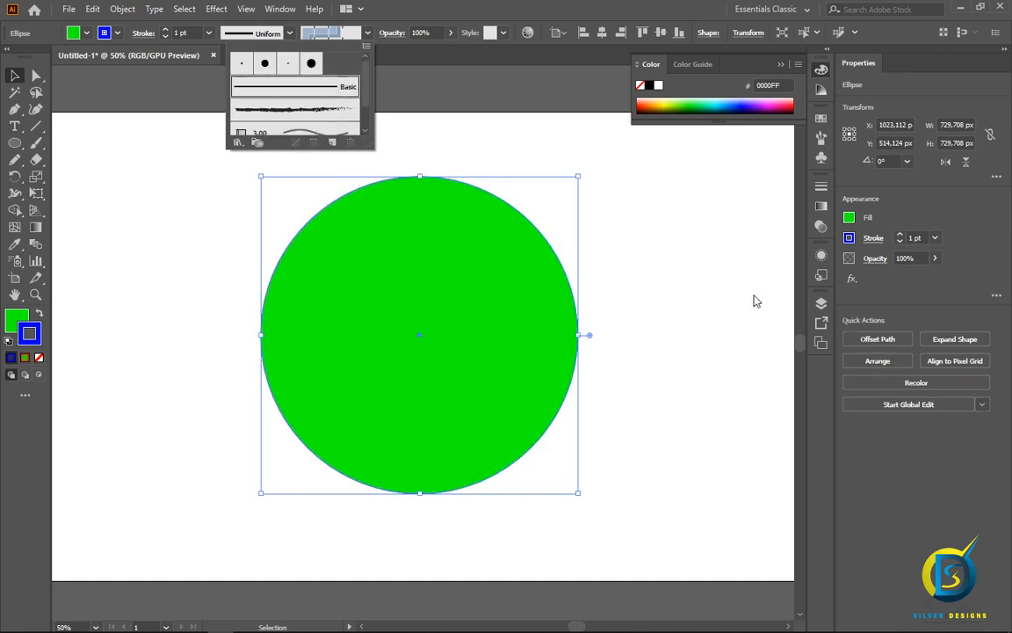
- Set the circle's Basic blue stroke weight to 16 pt and deselect the circle
{"action": "left_click", "coordinate": [936, 245]}
{"action": "left_click", "coordinate": [935, 241]}
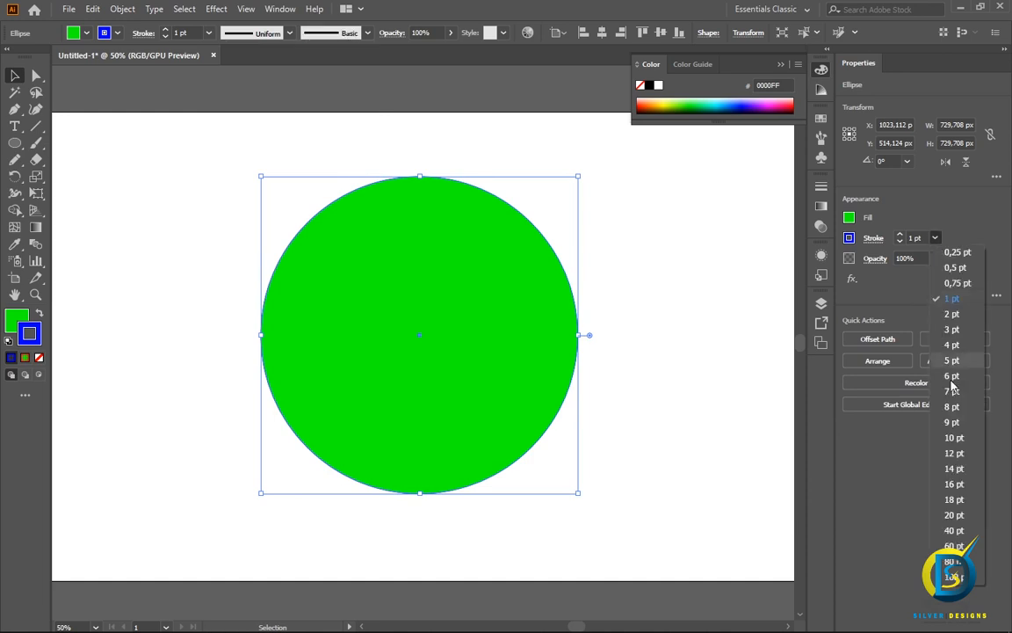
{"action": "left_click", "coordinate": [959, 483]}
{"action": "left_click", "coordinate": [694, 297]}
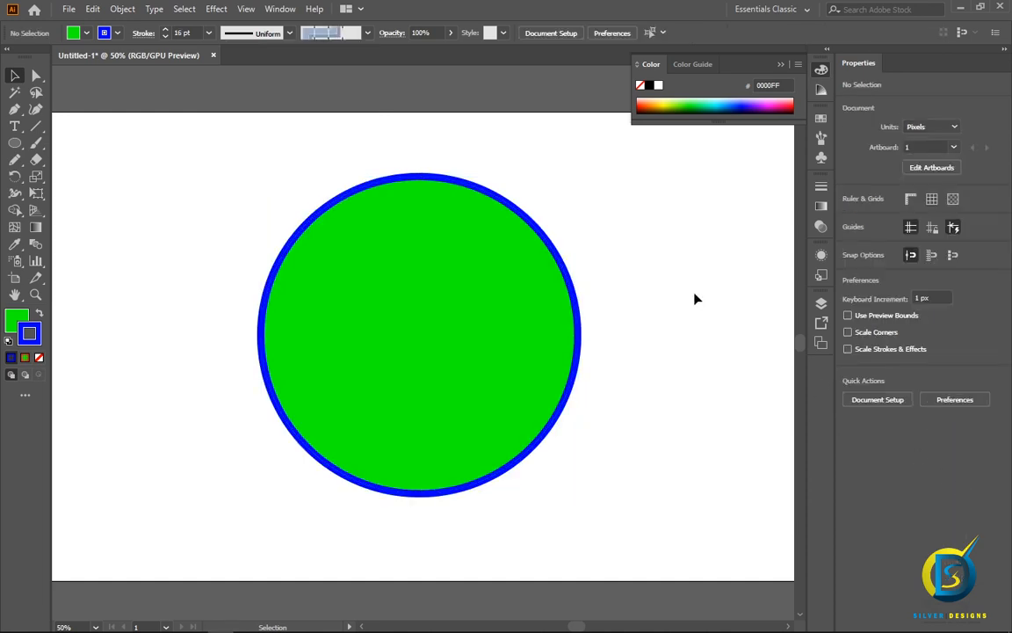
- Apply the symmetrical lens-shaped width profile, directly below Uniform, to the circle's blue stroke
{"action": "left_click", "coordinate": [479, 274]}
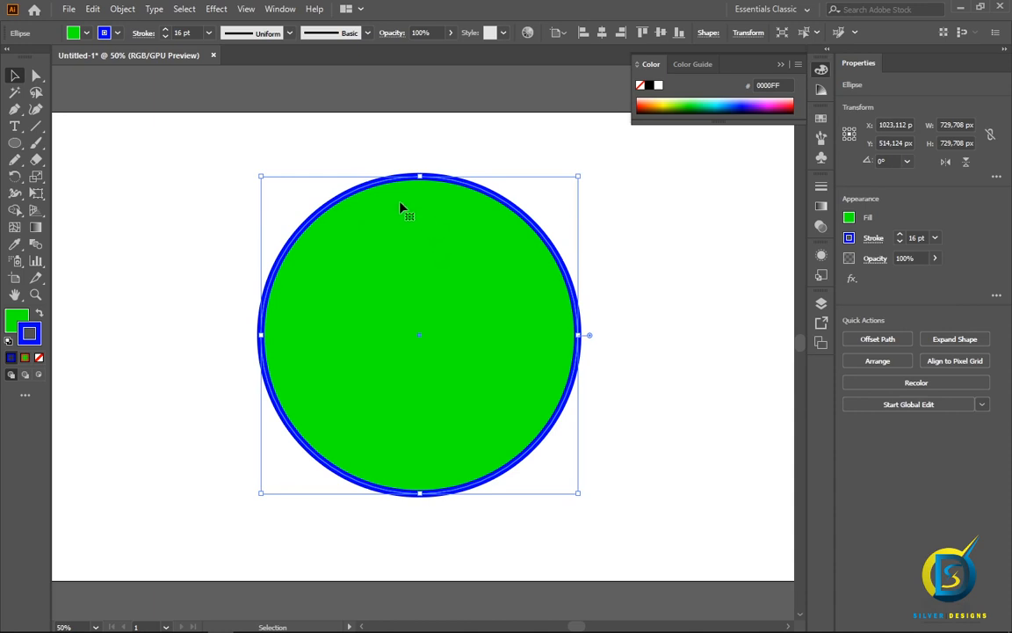
{"action": "left_click", "coordinate": [283, 37]}
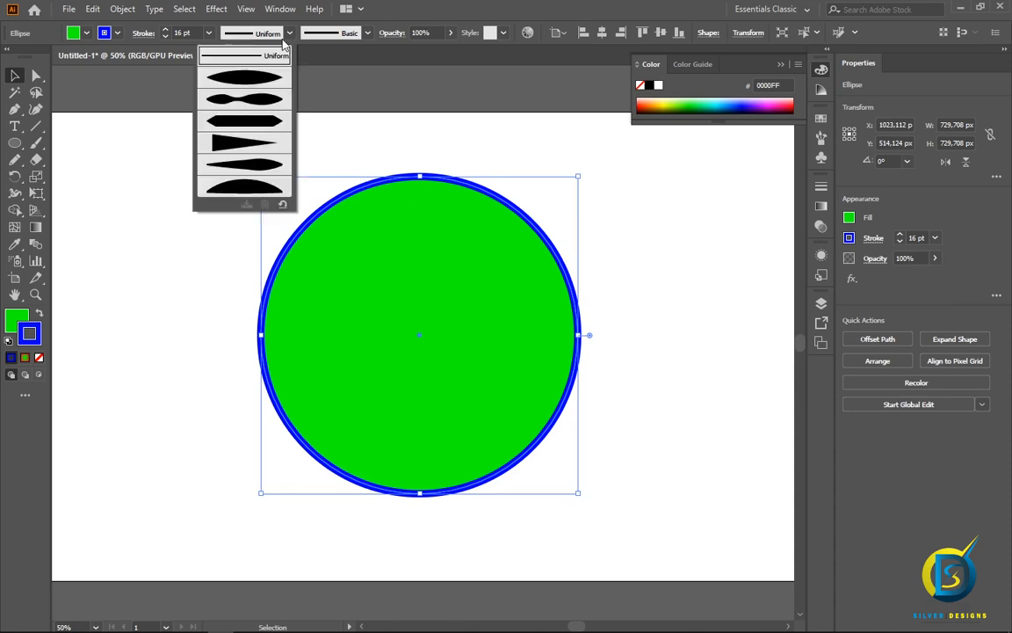
{"action": "left_click", "coordinate": [263, 81]}
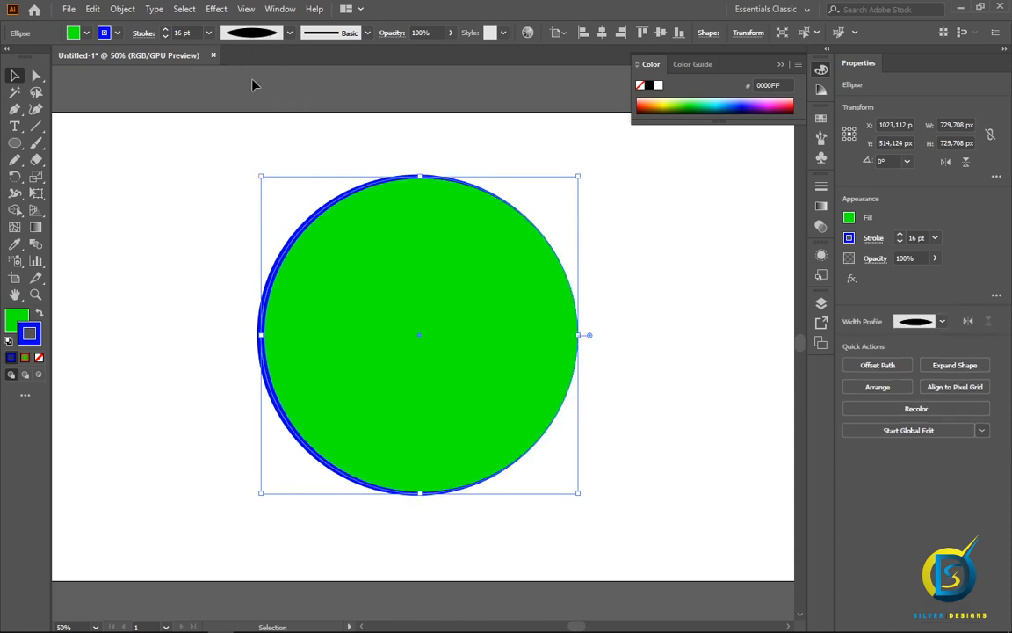
{"action": "left_click", "coordinate": [351, 145]}
- Set the circle's stroke weight to 40 pt and deselect the circle
{"action": "left_click", "coordinate": [429, 226]}
{"action": "left_click", "coordinate": [935, 238]}
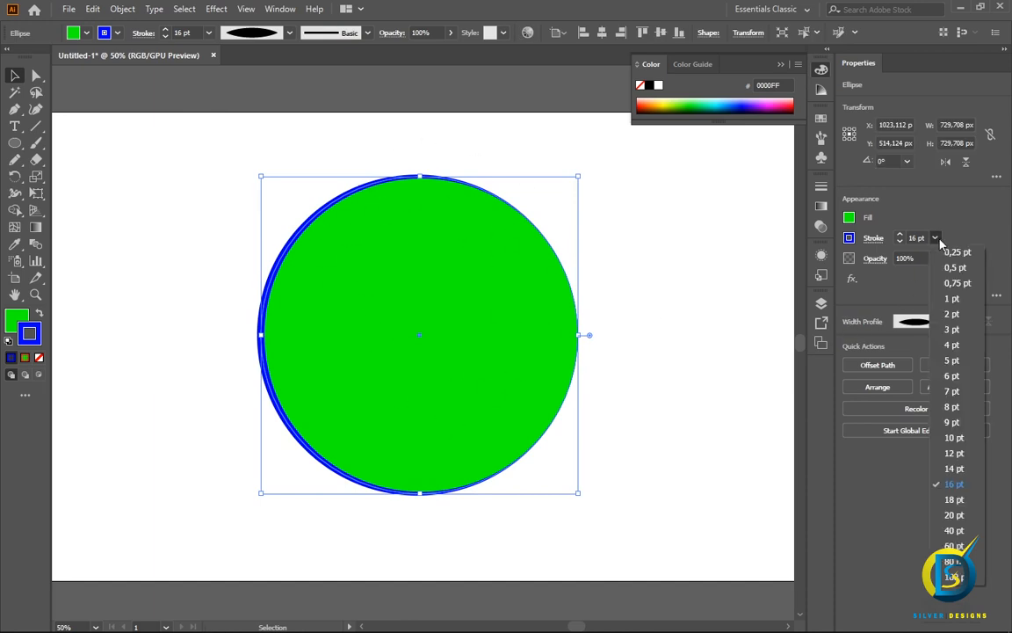
{"action": "left_click", "coordinate": [954, 530]}
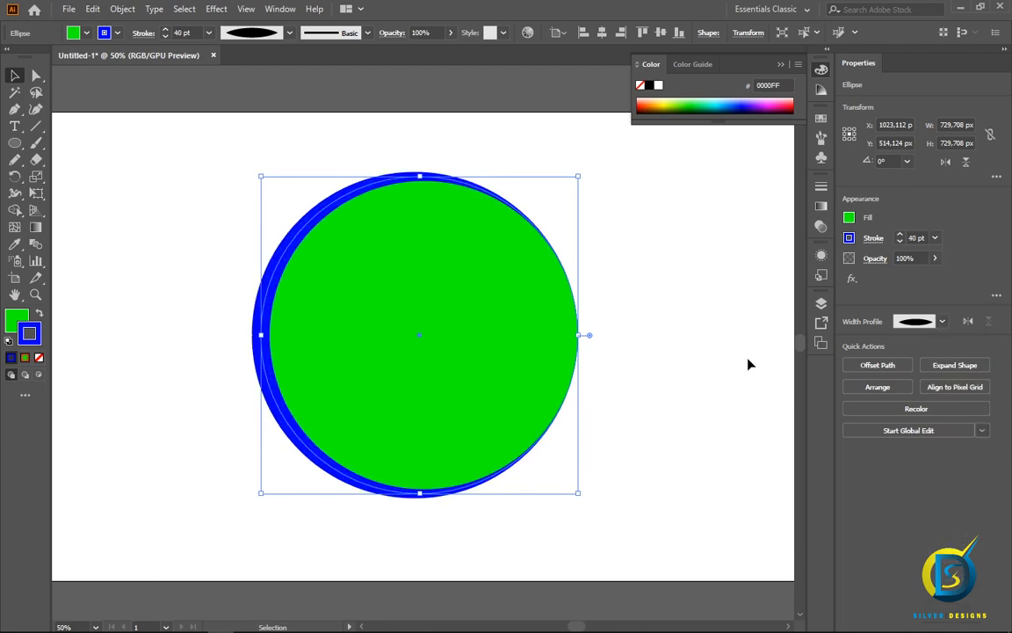
{"action": "left_click", "coordinate": [665, 308]}
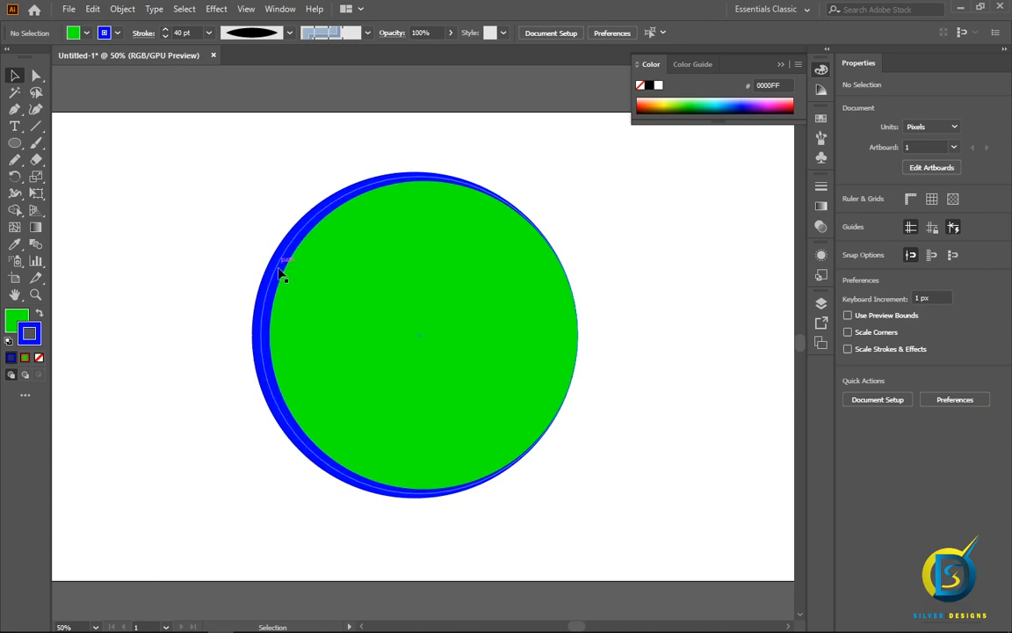
- Change the circle's stroke to the double-bulge width profile that narrows in the middle, then deselect the circle
{"action": "left_click", "coordinate": [342, 203]}
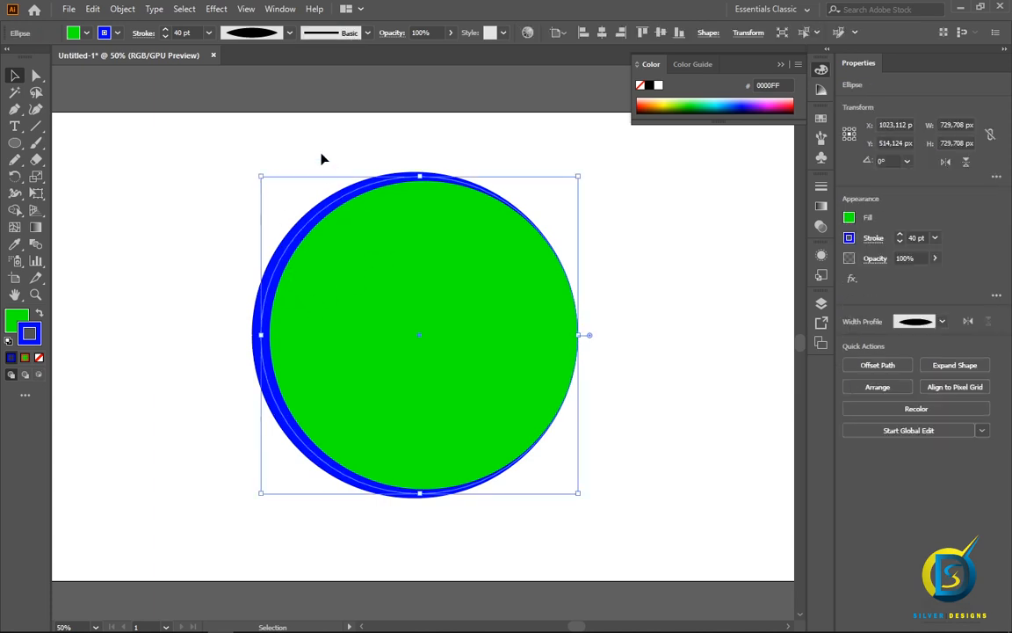
{"action": "left_click", "coordinate": [284, 34]}
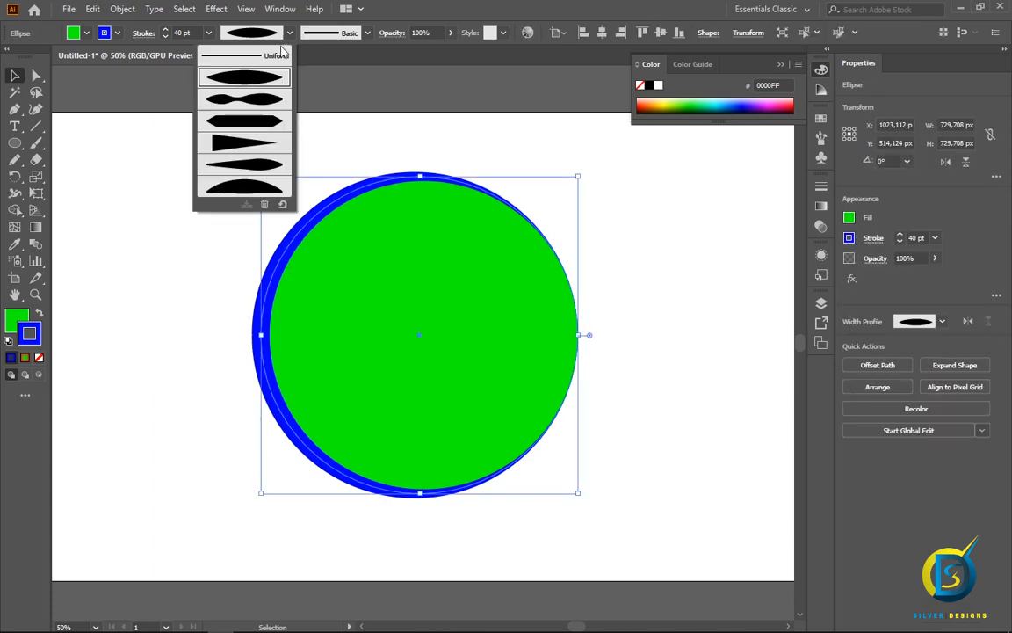
{"action": "left_click", "coordinate": [249, 100]}
{"action": "left_click", "coordinate": [203, 181]}
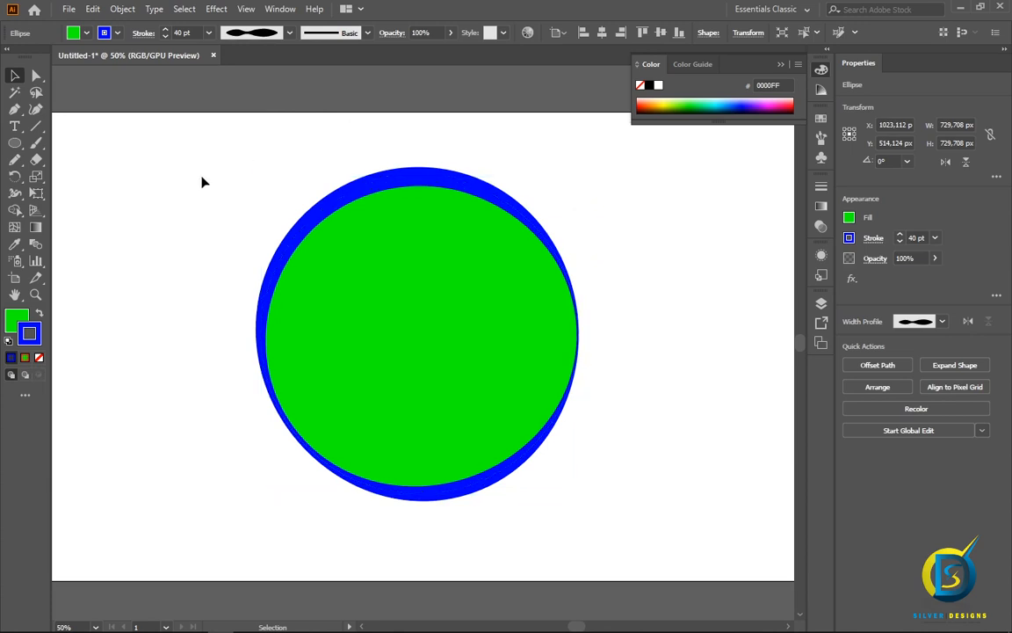
- Change the circle's stroke to the flat width profile with pointed ends and deselect the circle
{"action": "left_click", "coordinate": [360, 180]}
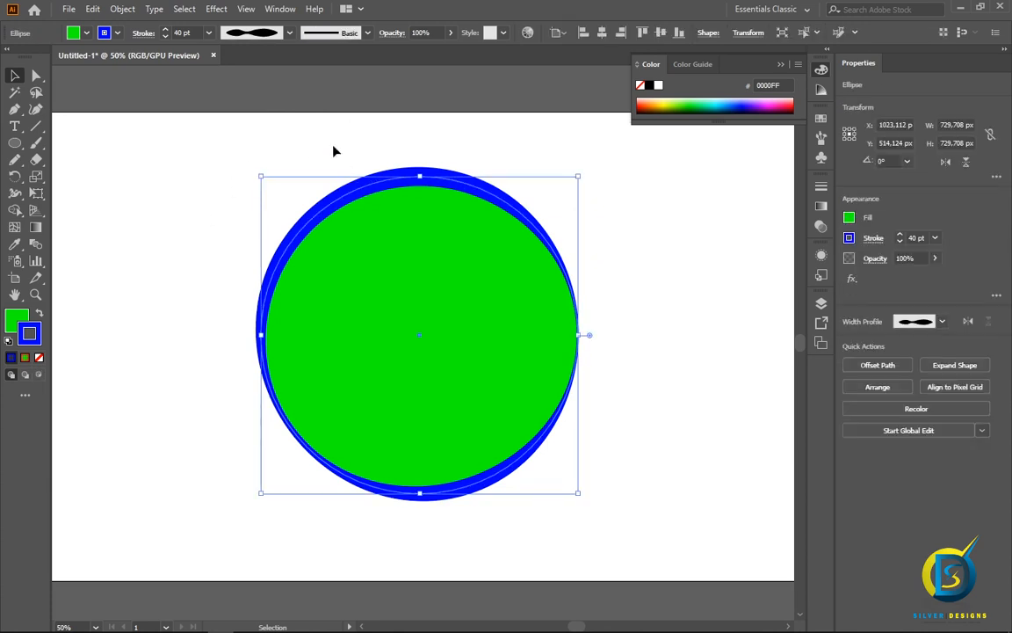
{"action": "left_click", "coordinate": [289, 33]}
{"action": "left_click", "coordinate": [229, 120]}
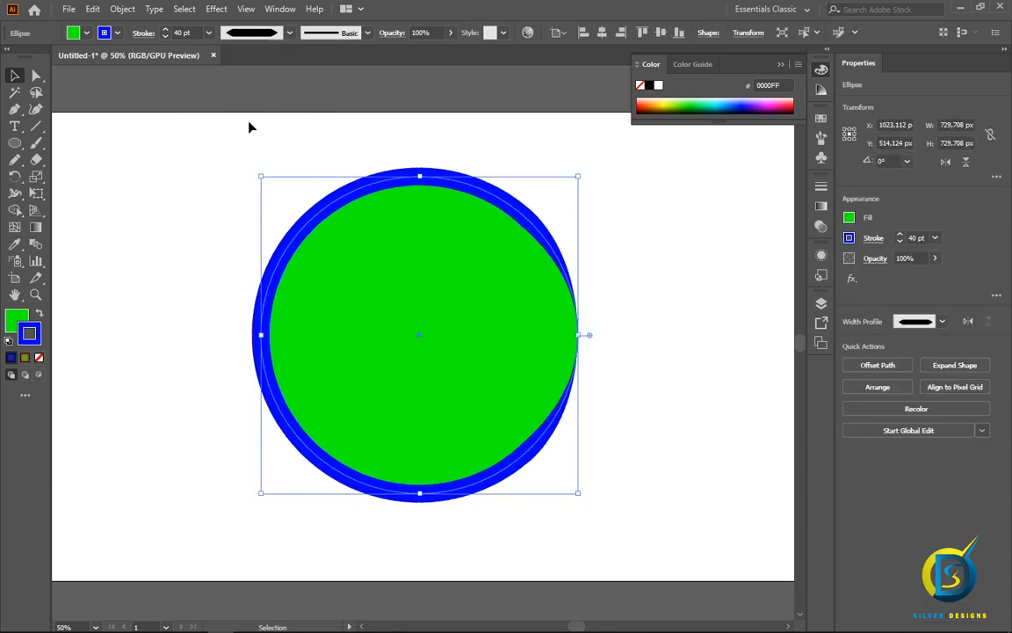
{"action": "left_click", "coordinate": [202, 183]}
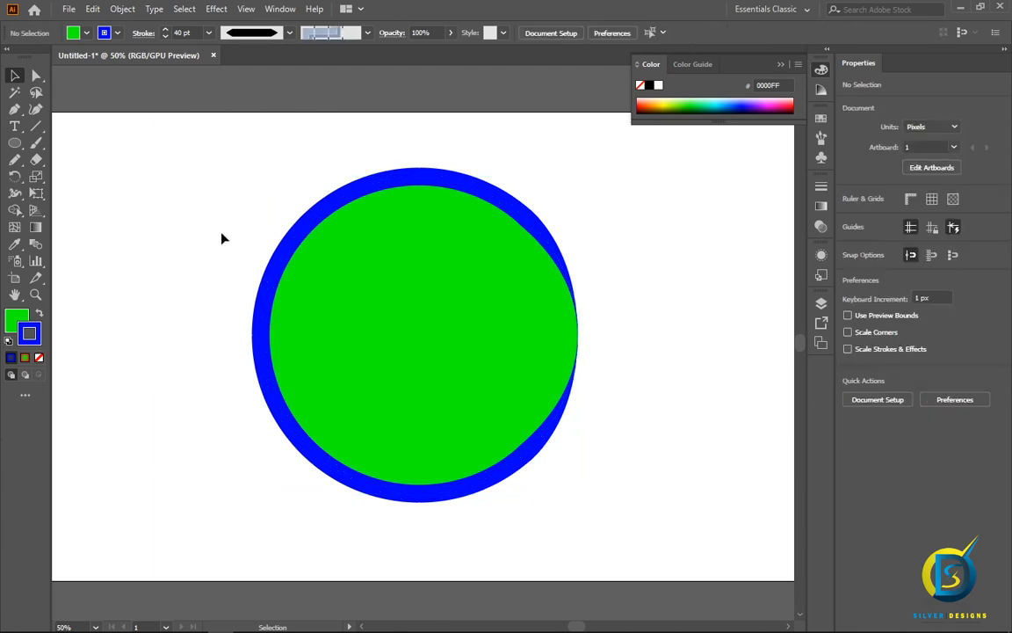
- Change the circle's stroke to the triangular width profile that tapers from one end, then deselect the circle
{"action": "left_click", "coordinate": [370, 201]}
{"action": "left_click", "coordinate": [289, 33]}
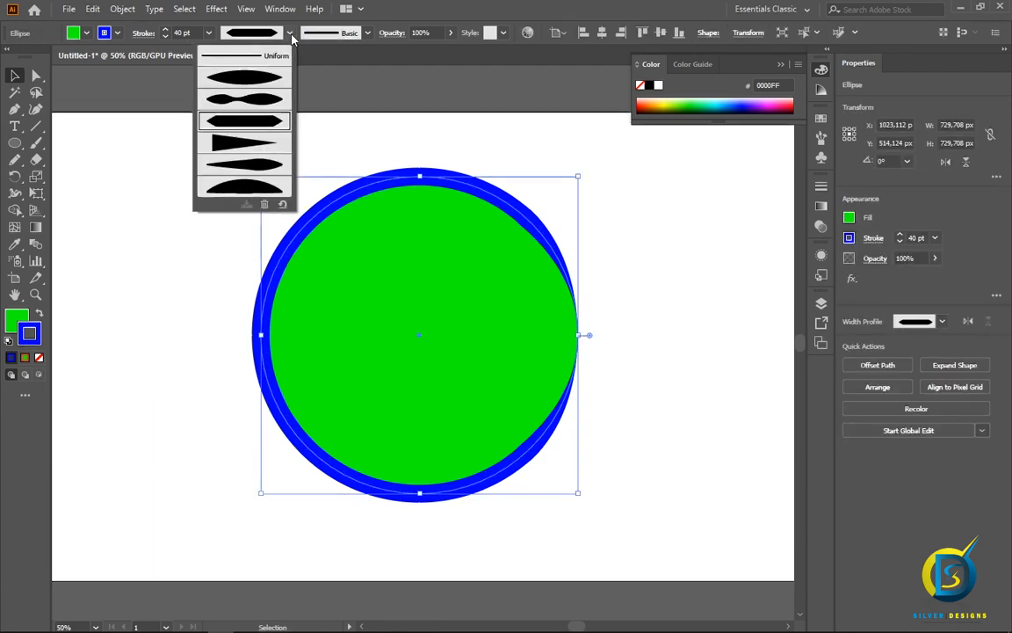
{"action": "left_click", "coordinate": [249, 142]}
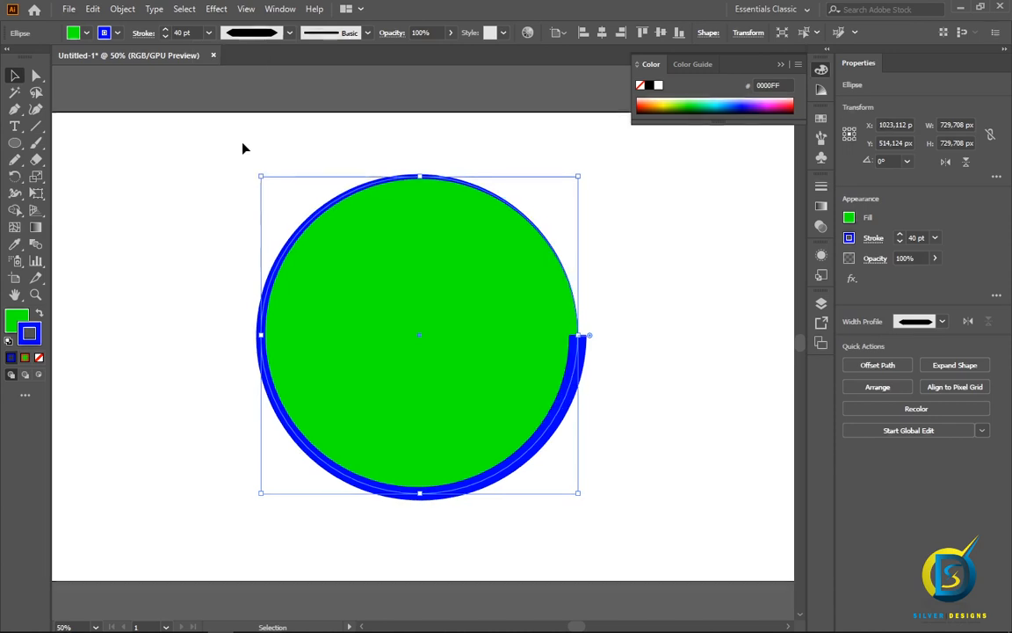
{"action": "left_click", "coordinate": [202, 218]}
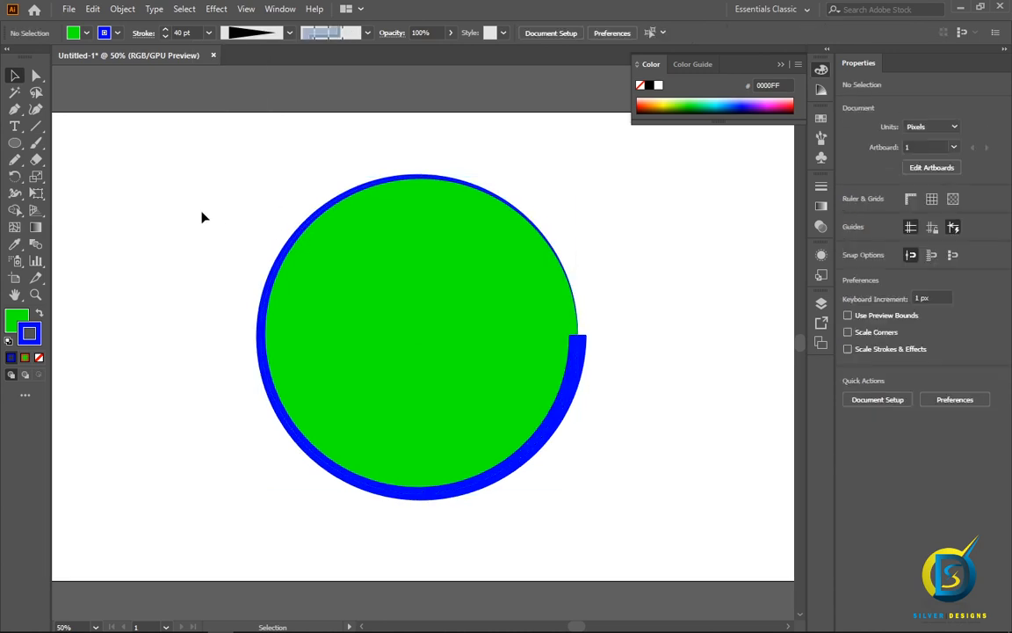
- Change the green circle's stroke colour to red (FF0000)
{"action": "left_click", "coordinate": [334, 206]}
{"action": "left_click", "coordinate": [849, 239]}
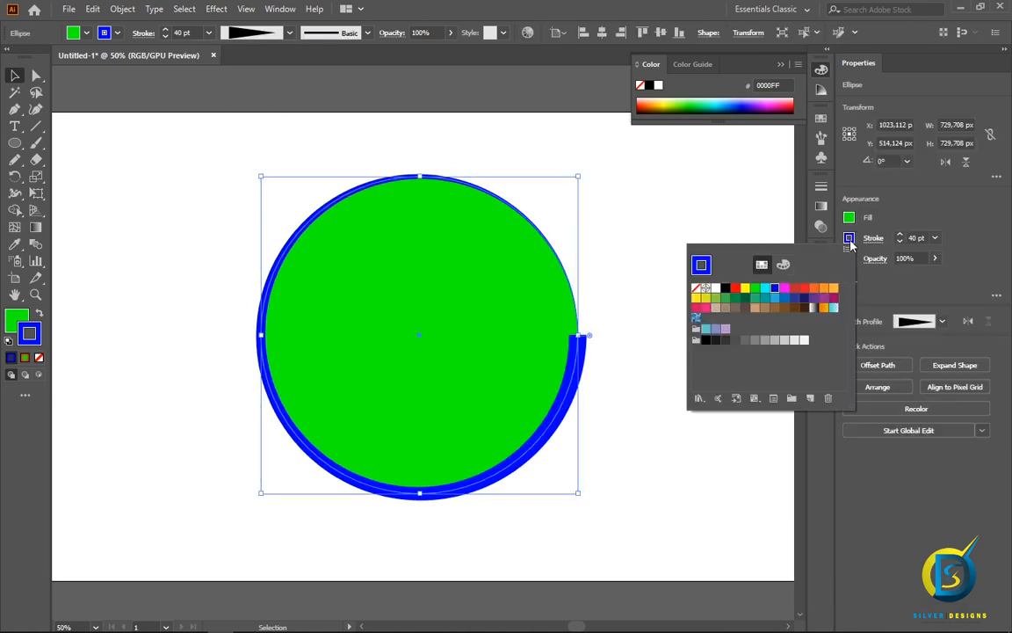
{"action": "left_click", "coordinate": [736, 288]}
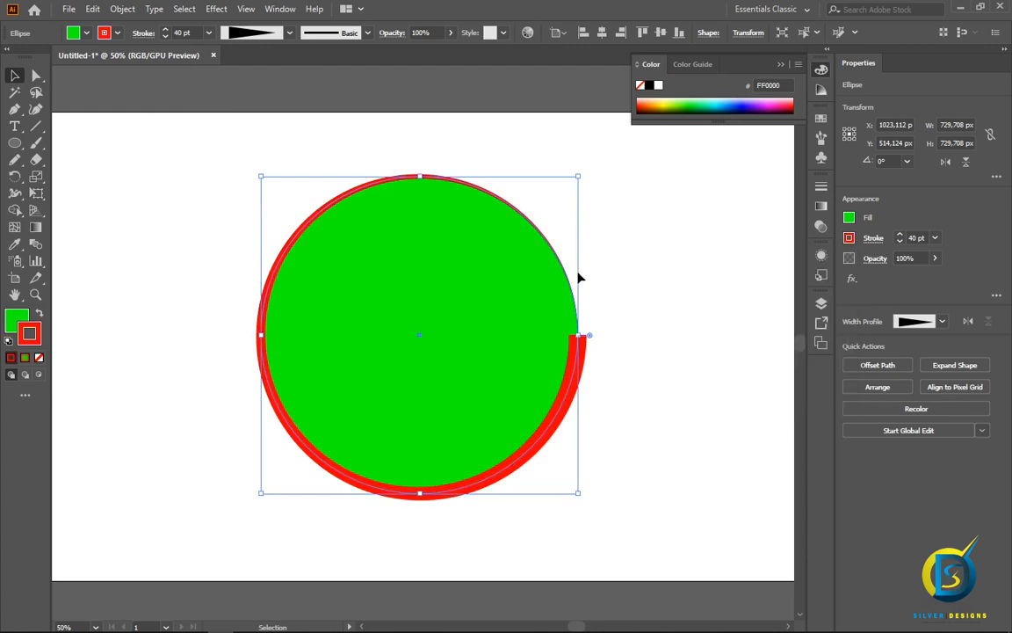
- Apply the asymmetrical teardrop-like width profile to the circle's red stroke and deselect the circle
{"action": "left_click", "coordinate": [269, 37]}
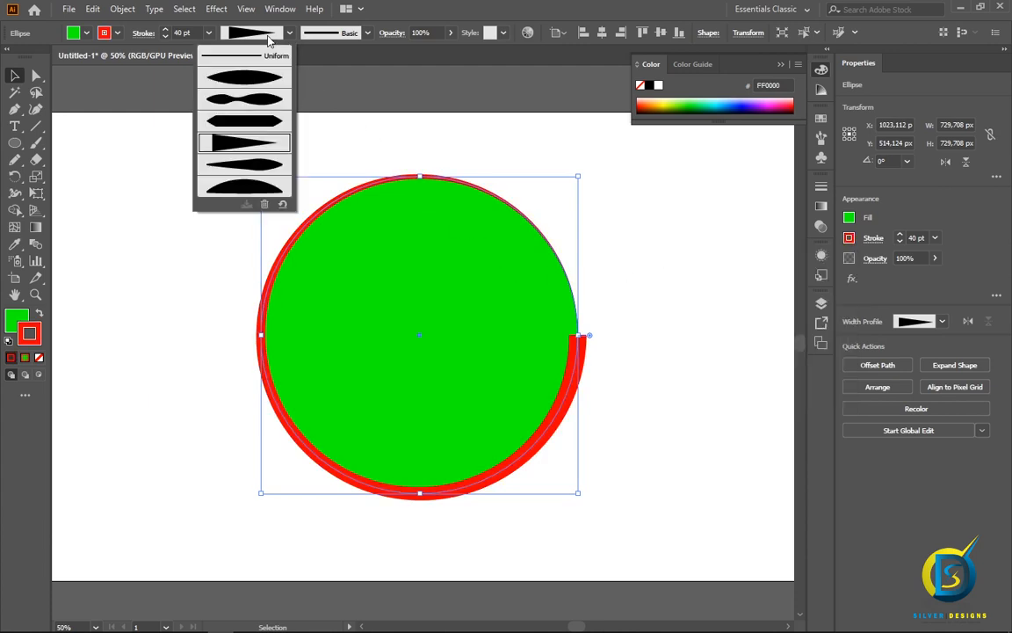
{"action": "left_click", "coordinate": [257, 166]}
{"action": "left_click", "coordinate": [184, 194]}
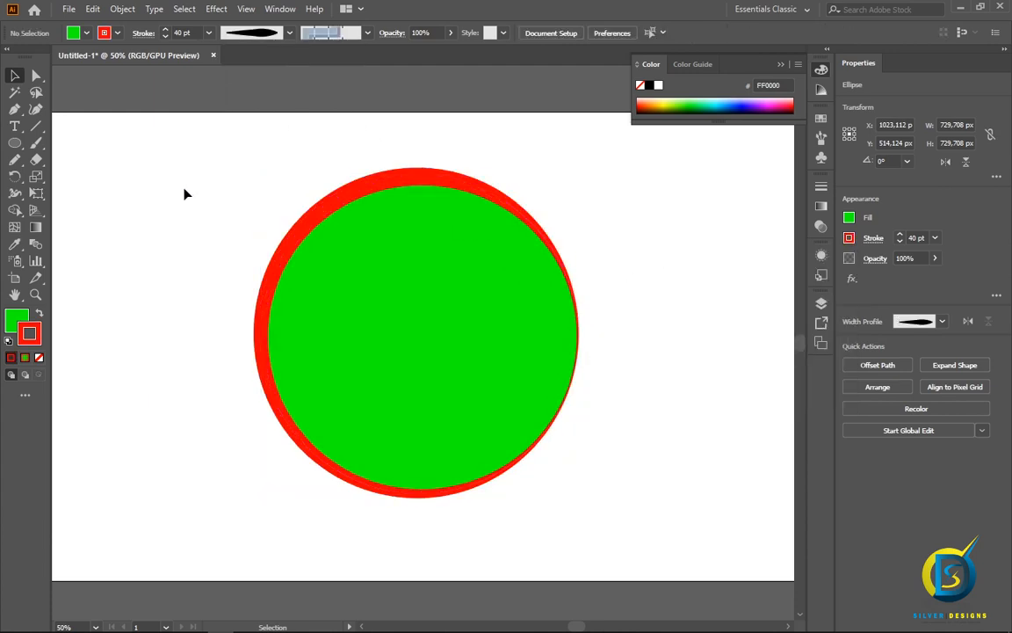
- Apply the half-dome width profile with a flat lower edge to the circle's red stroke and deselect the circle
{"action": "left_click", "coordinate": [323, 190]}
{"action": "left_click", "coordinate": [266, 39]}
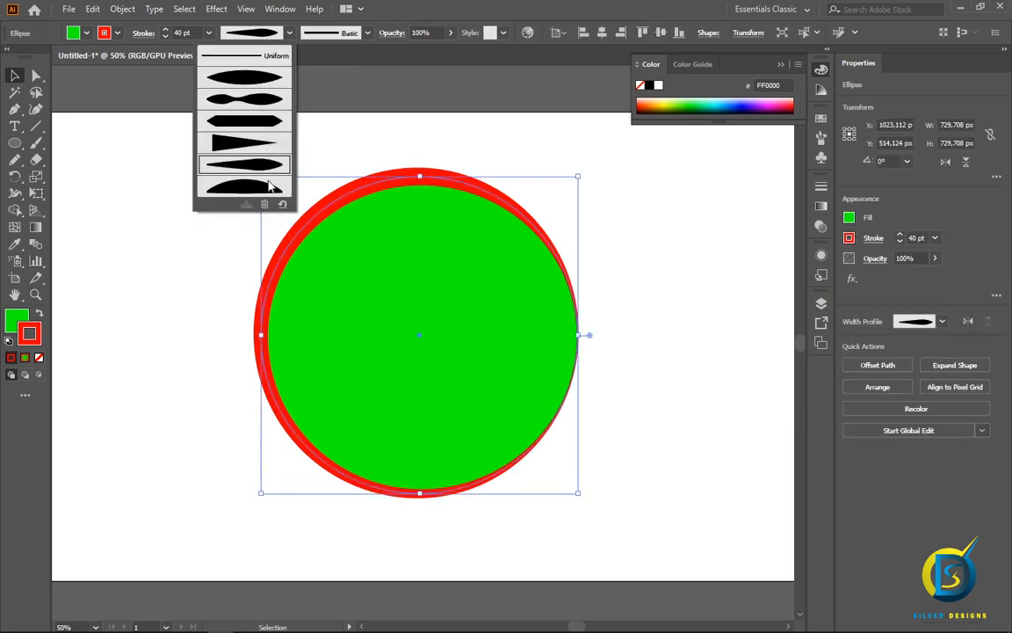
{"action": "left_click", "coordinate": [244, 193]}
{"action": "left_click", "coordinate": [181, 194]}
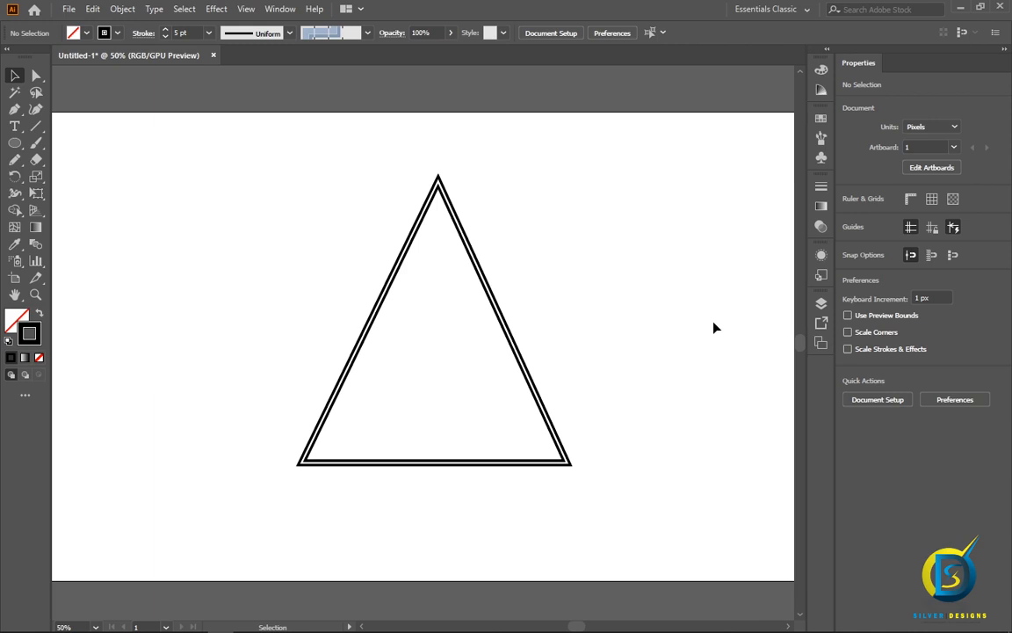
- Delete the double-outlined triangle and draw a new closed triangle about 544 px wide and 612 px high with the Pen tool
{"action": "left_click_drag", "start_coordinate": [245, 139], "coordinate": [643, 530]}
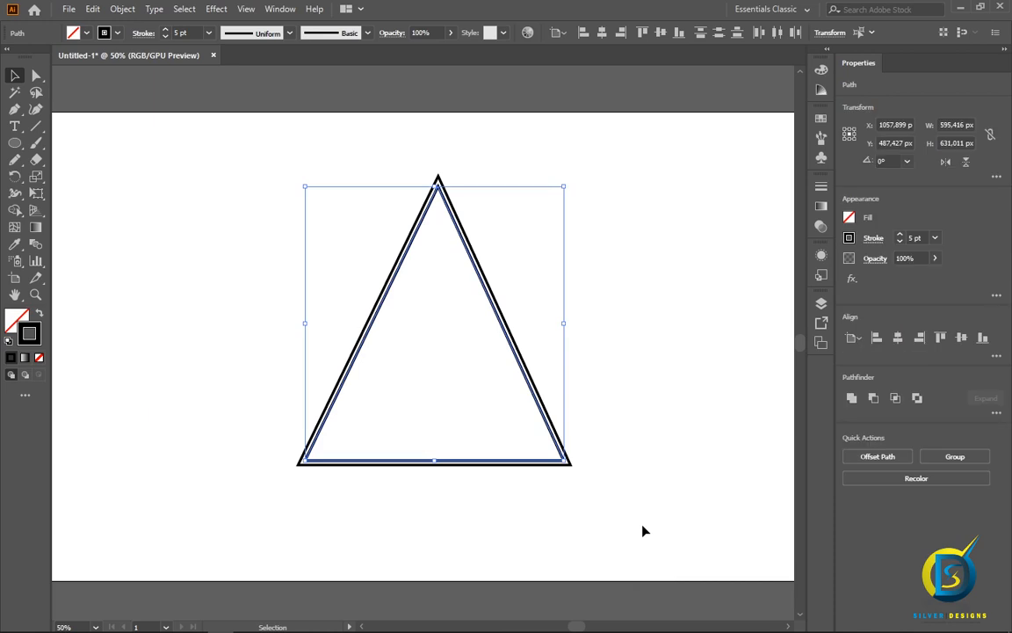
{"action": "key", "text": "Delete"}
{"action": "key", "text": "p"}
{"action": "left_click", "coordinate": [391, 177]}
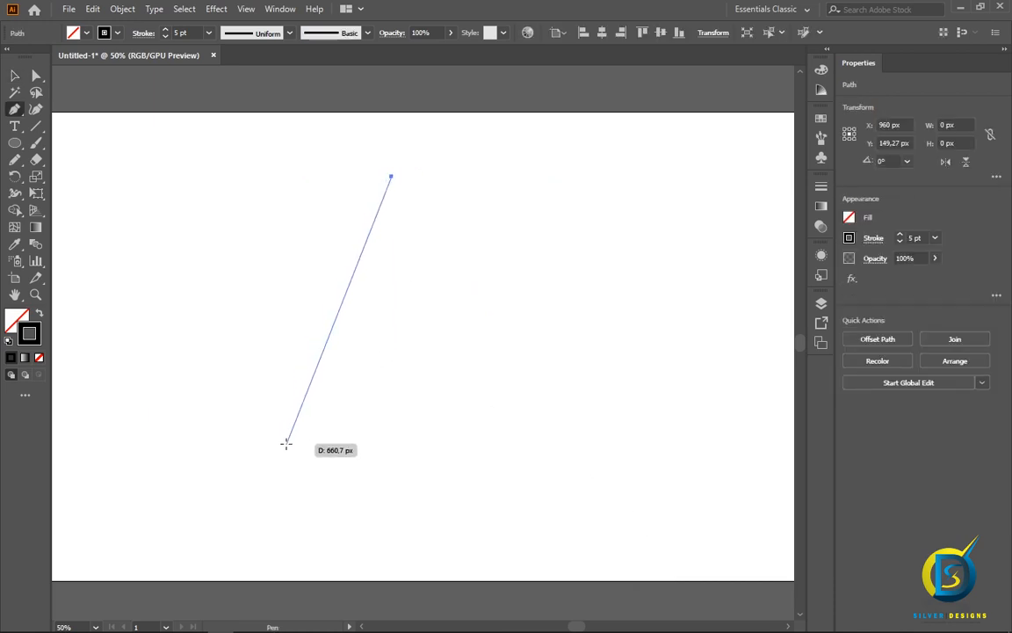
{"action": "left_click", "coordinate": [281, 441]}
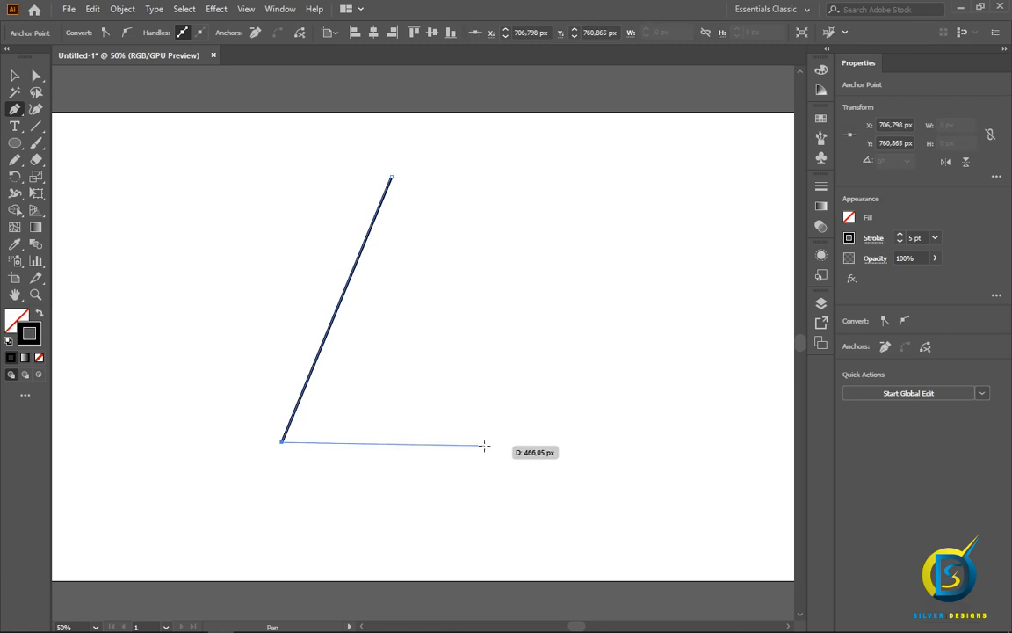
{"action": "left_click", "coordinate": [484, 445]}
{"action": "key", "text": "ctrl+z"}
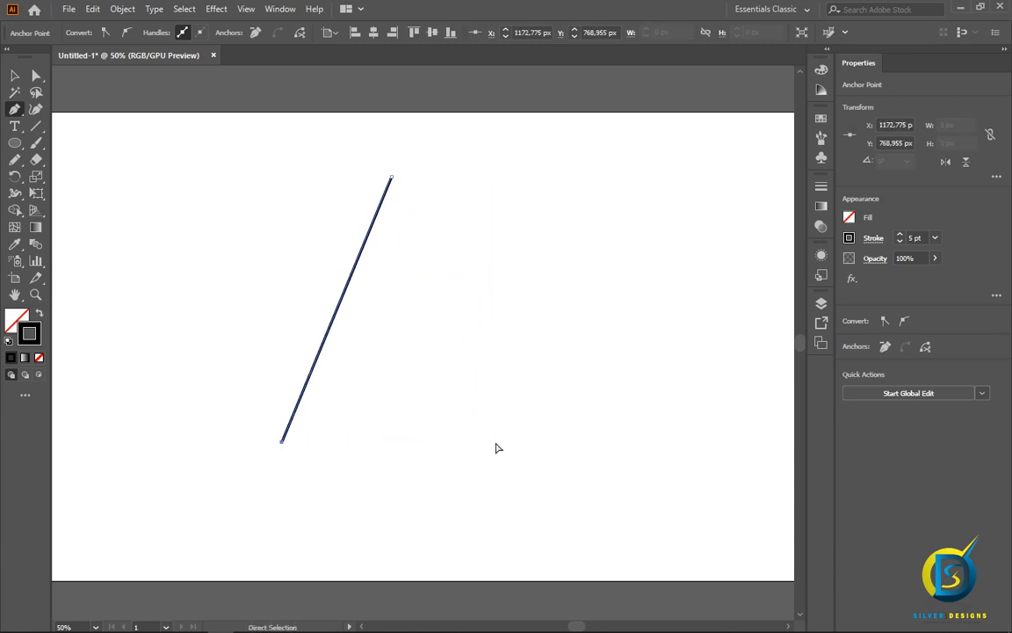
{"action": "left_click", "coordinate": [518, 441]}
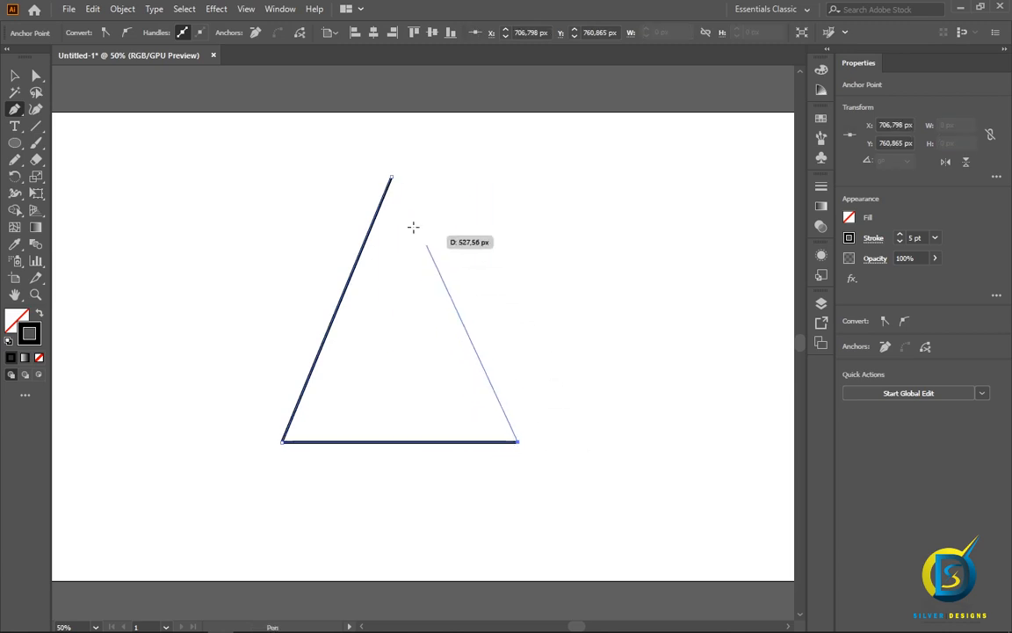
{"action": "left_click", "coordinate": [391, 175]}
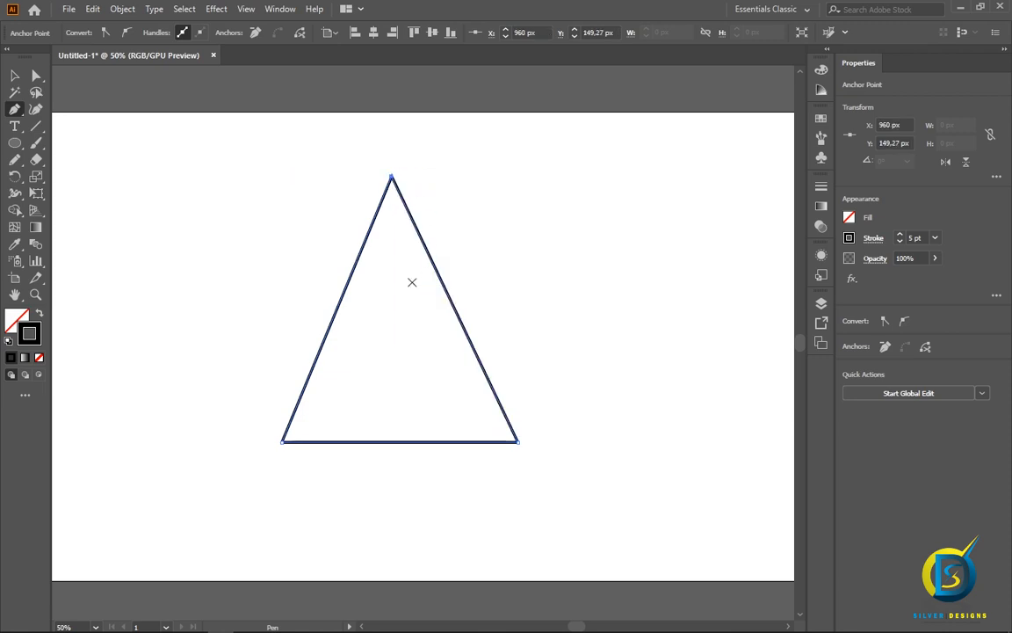
{"action": "key", "text": "v"}
{"action": "left_click", "coordinate": [194, 157]}
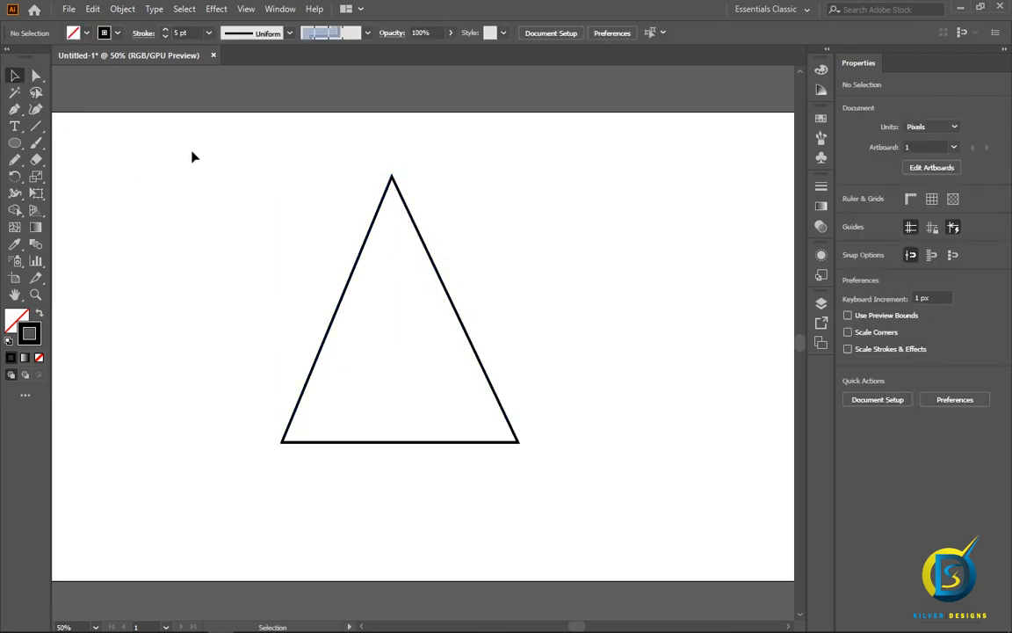
- Copy the new triangle and paste the duplicate in place over the original
{"action": "left_click_drag", "start_coordinate": [162, 119], "coordinate": [545, 449]}
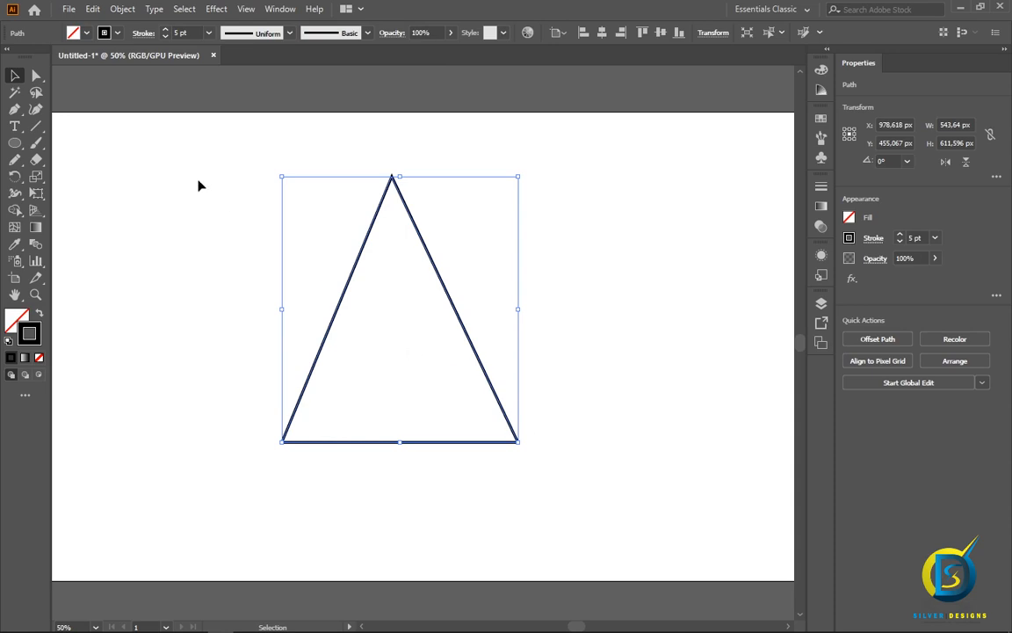
{"action": "left_click", "coordinate": [92, 9]}
{"action": "left_click", "coordinate": [123, 77]}
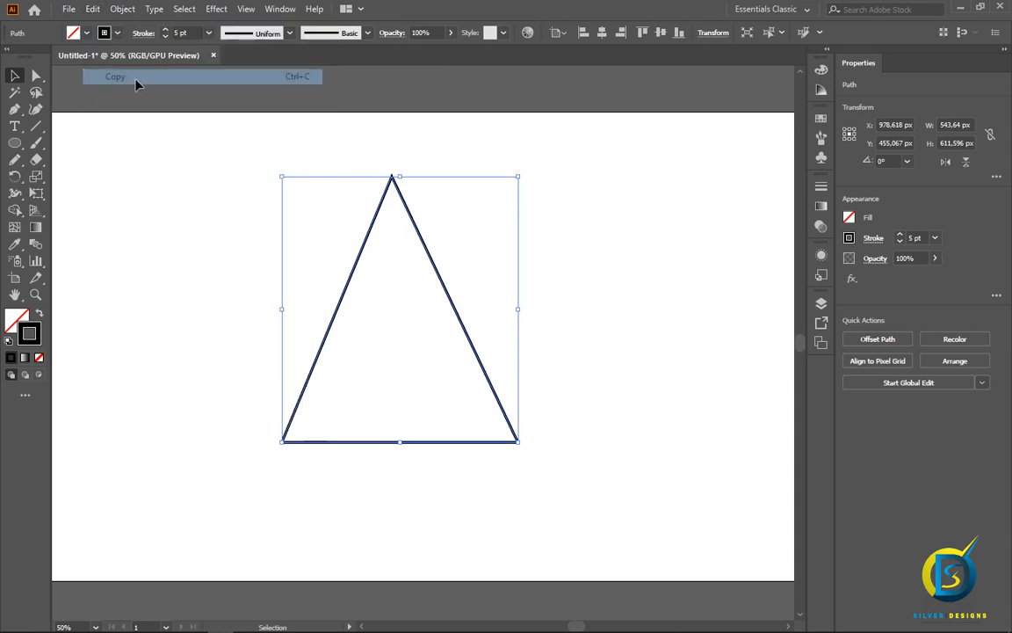
{"action": "left_click", "coordinate": [92, 9]}
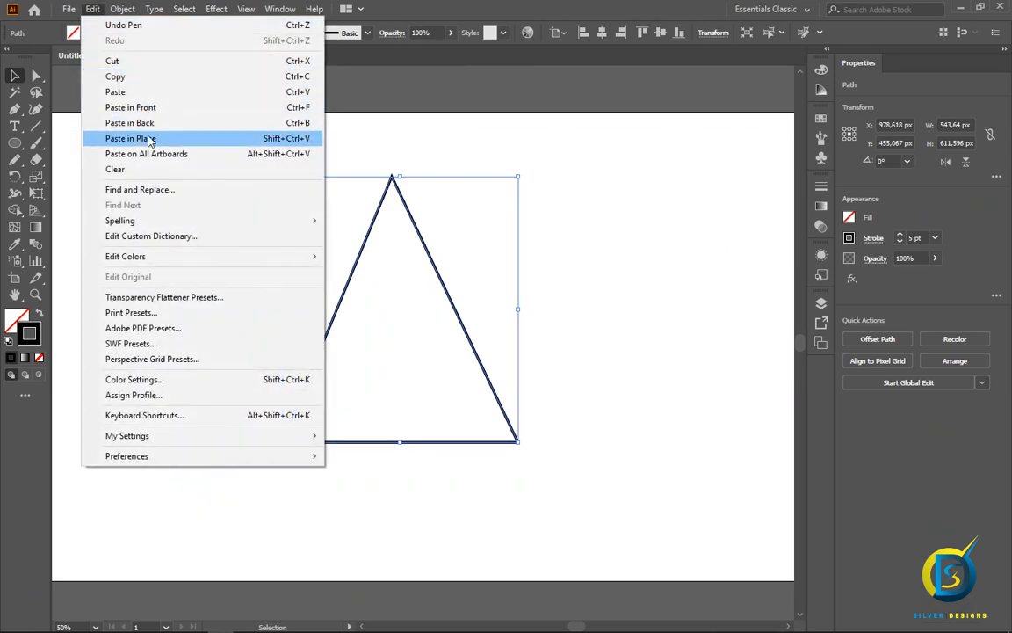
{"action": "left_click", "coordinate": [150, 140]}
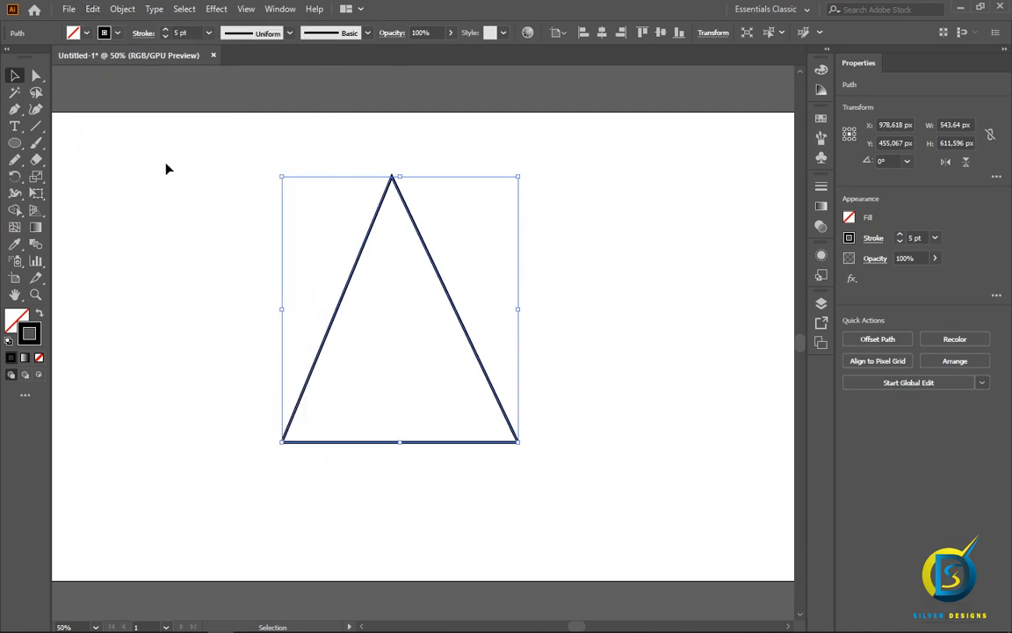
- Apply the Offset Path effect to the pasted triangle with a 10 px offset, Miter joins and miter limit 4, then deselect it
{"action": "left_click", "coordinate": [216, 10]}
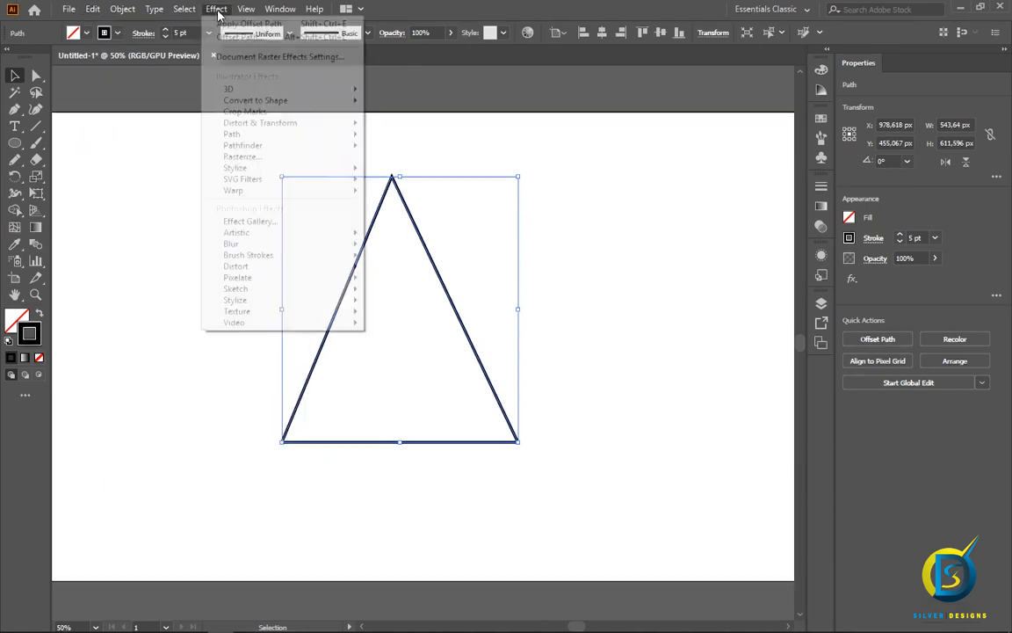
{"action": "mouse_move", "coordinate": [340, 135]}
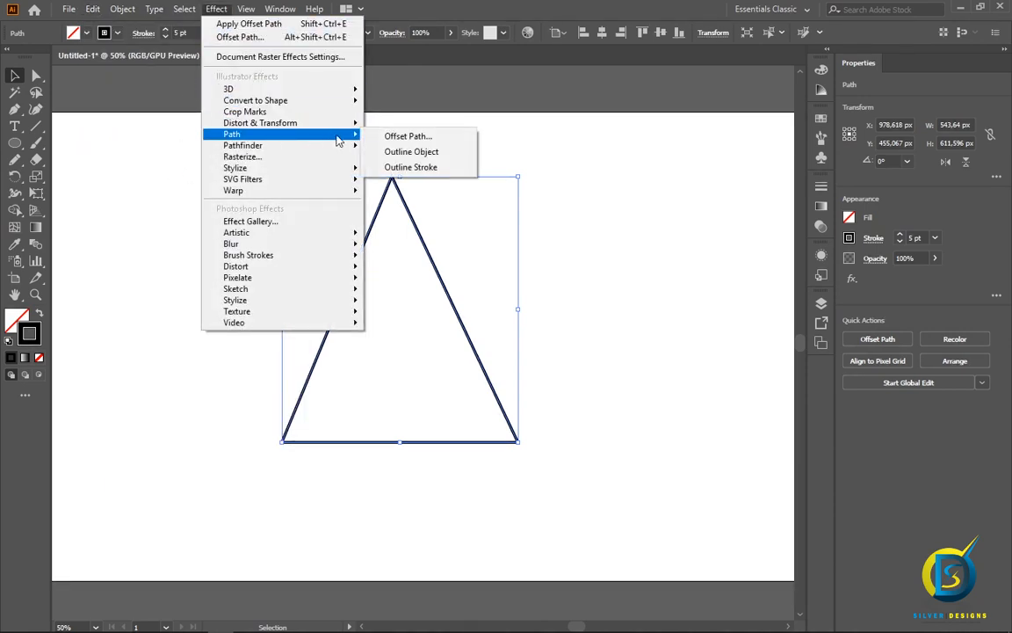
{"action": "left_click", "coordinate": [382, 133]}
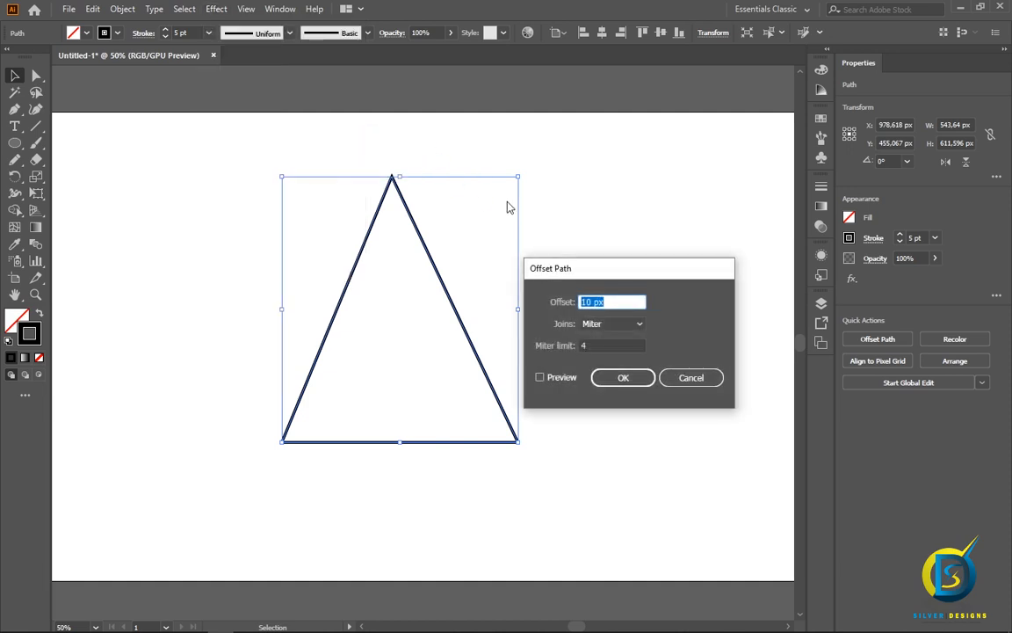
{"action": "left_click", "coordinate": [540, 377]}
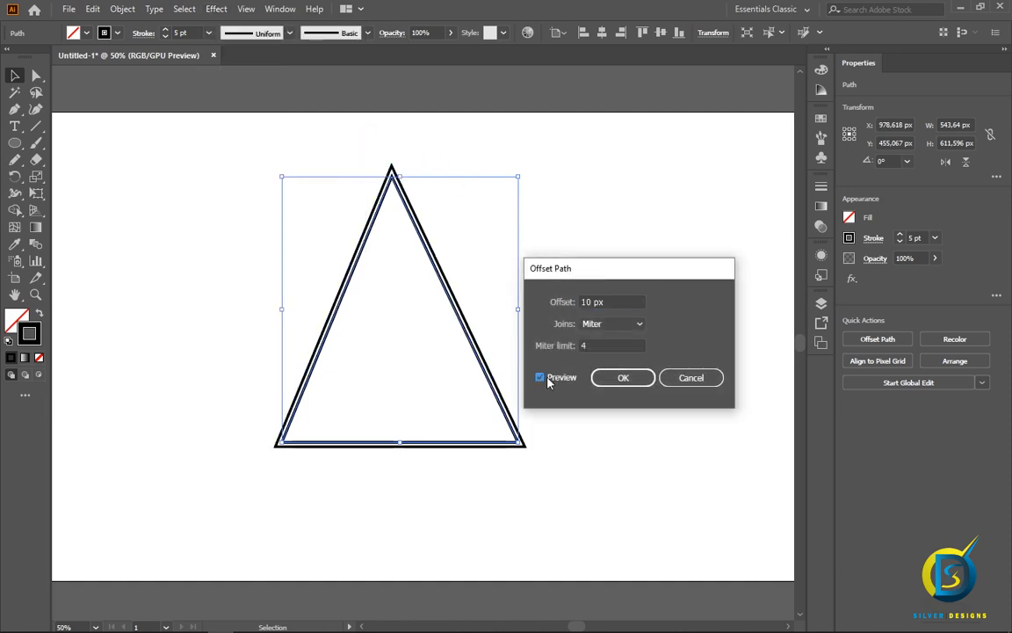
{"action": "left_click", "coordinate": [608, 377]}
{"action": "left_click", "coordinate": [588, 290]}
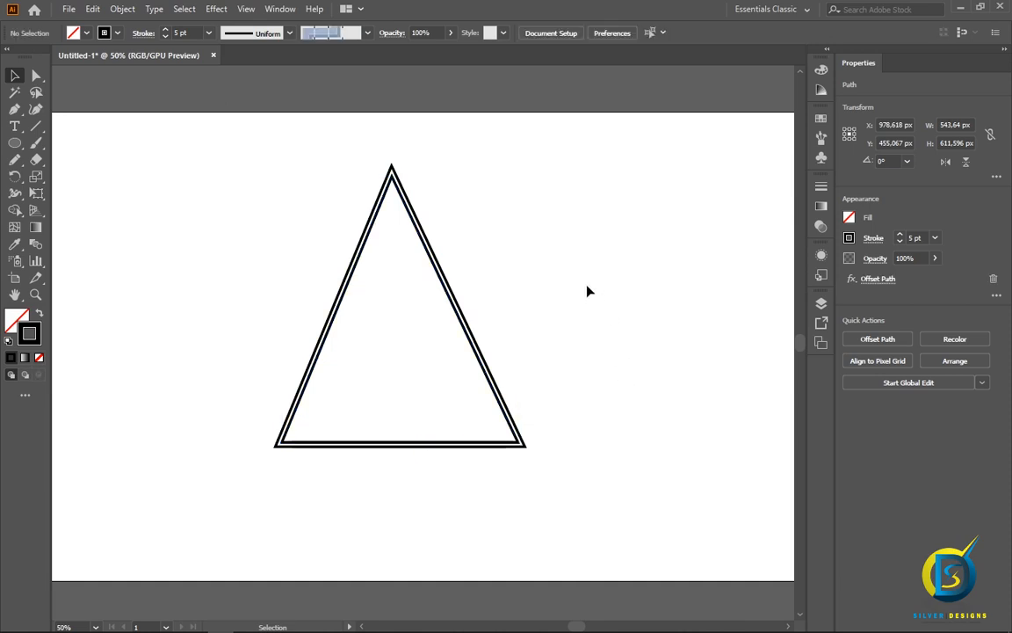
- Copy the triangle that has the offset outline and paste the duplicate in place
{"action": "left_click", "coordinate": [367, 251]}
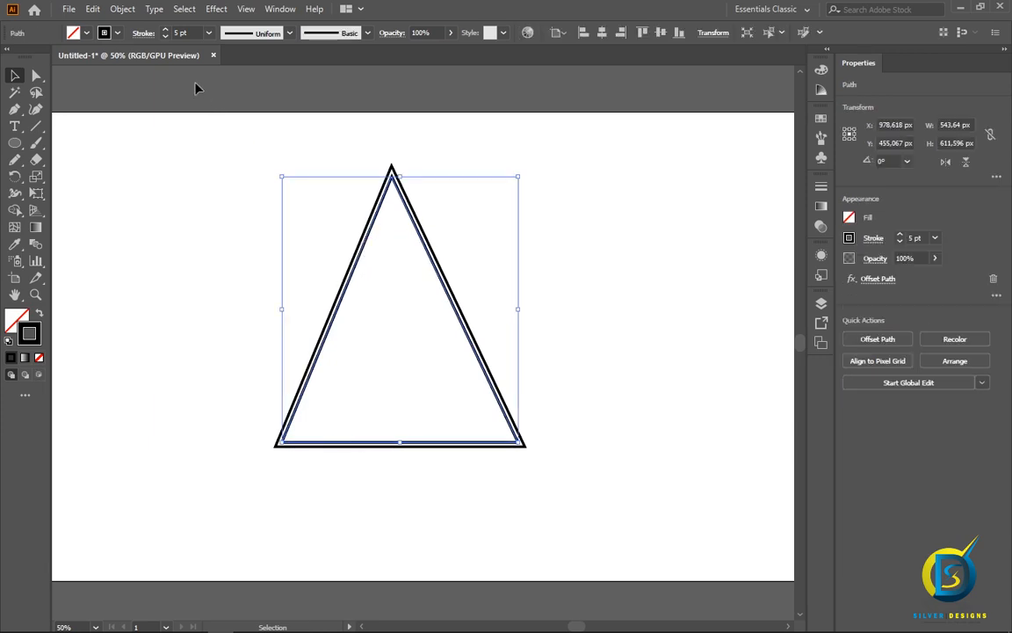
{"action": "left_click", "coordinate": [97, 10]}
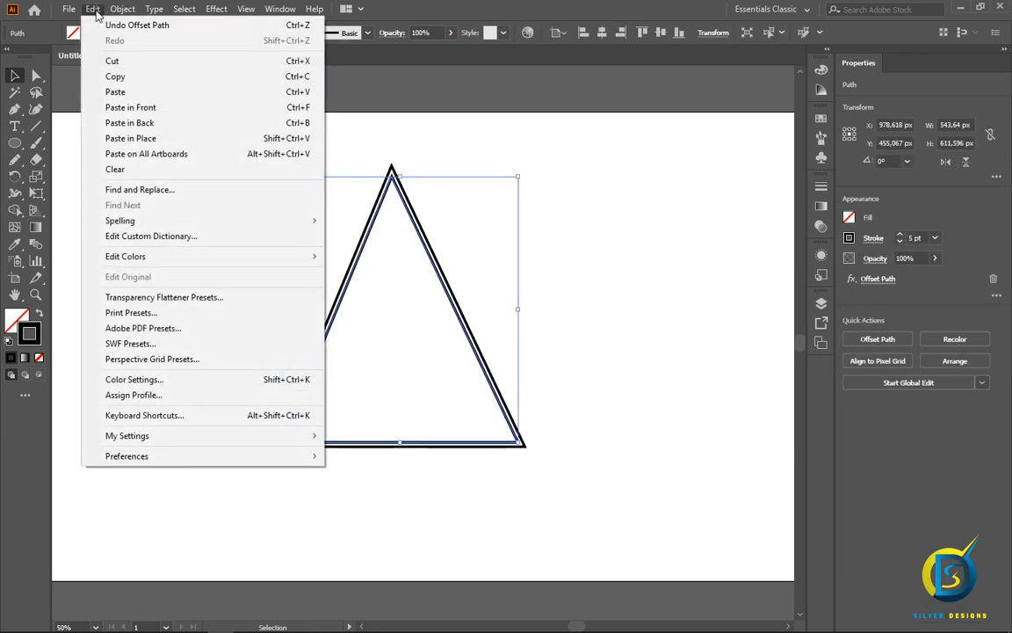
{"action": "left_click", "coordinate": [127, 79]}
{"action": "left_click", "coordinate": [92, 9]}
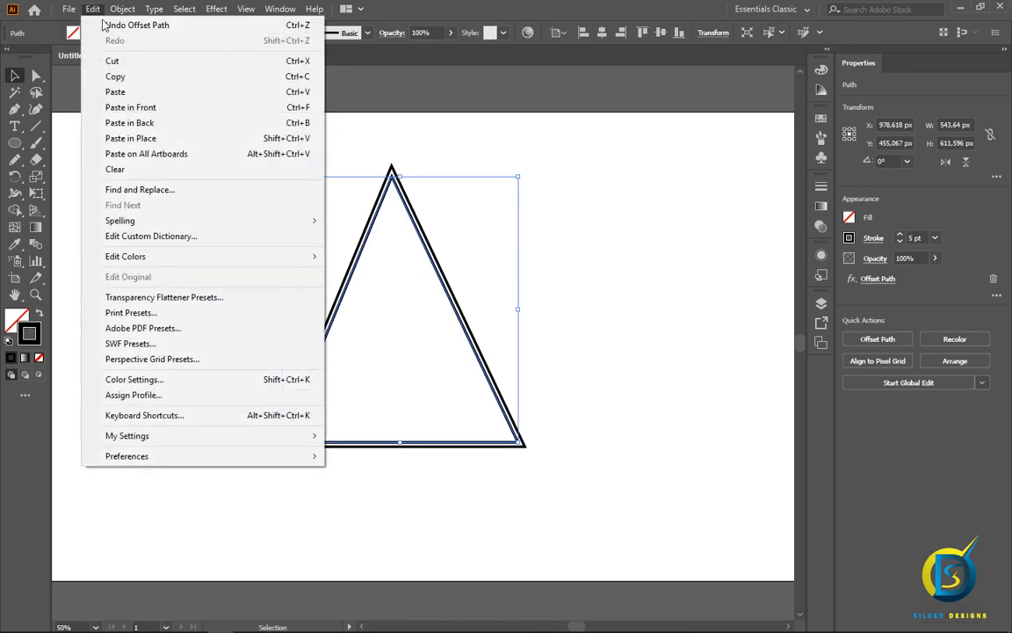
{"action": "left_click", "coordinate": [141, 139]}
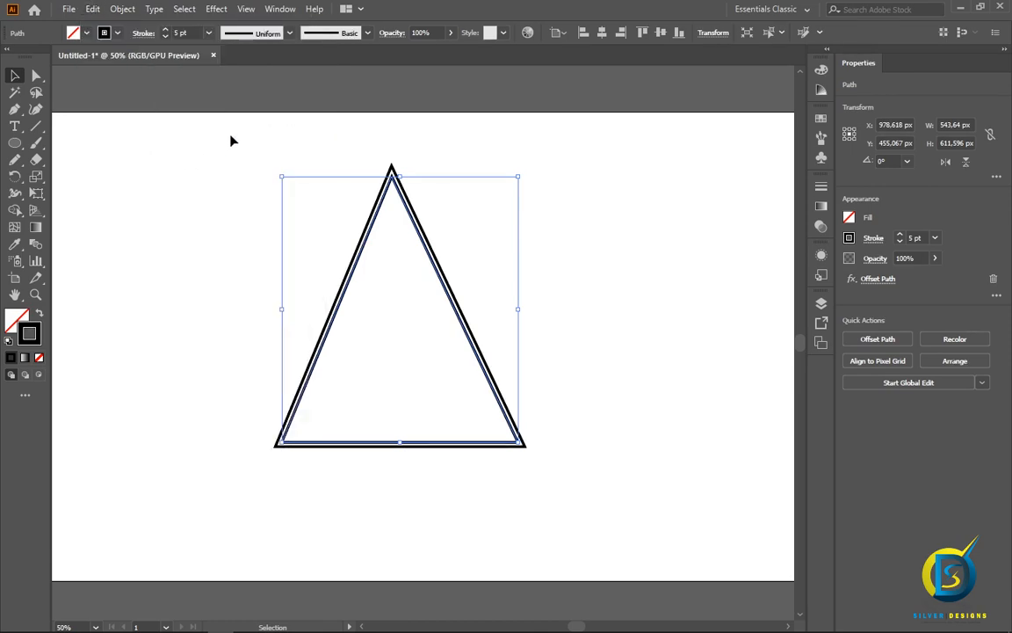
- Add another 10 px Offset Path effect with Miter joins to the pasted triangle, turning off the repeated-effect warning for future use
{"action": "left_click", "coordinate": [217, 8]}
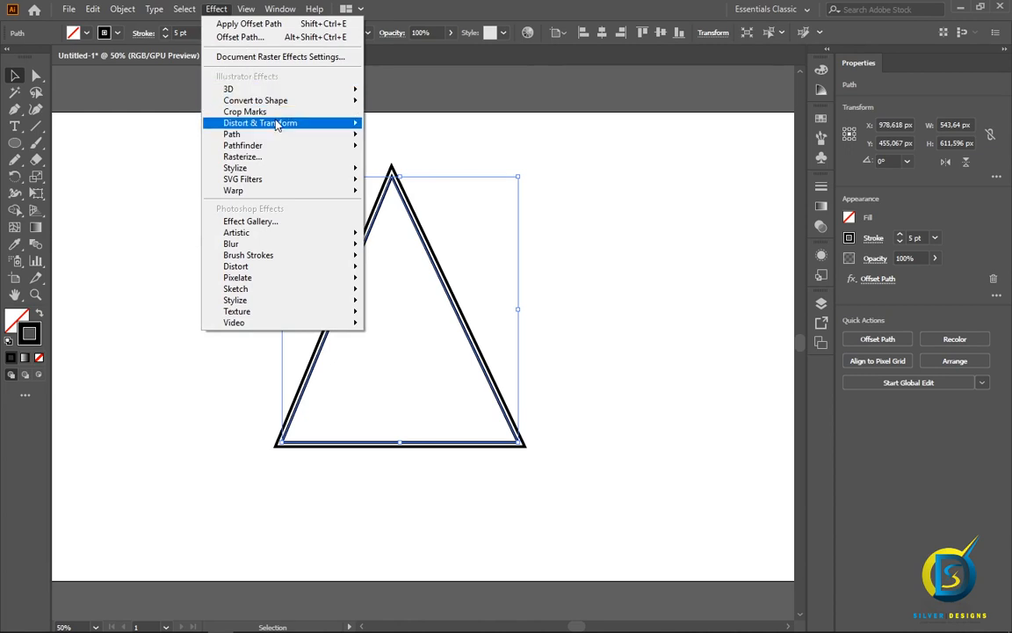
{"action": "mouse_move", "coordinate": [303, 137]}
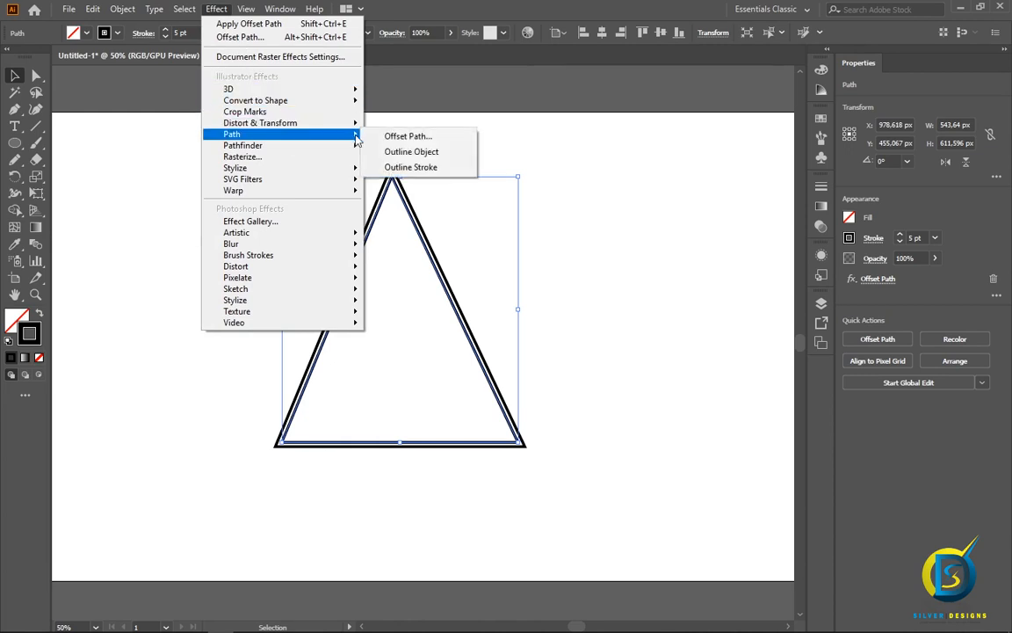
{"action": "left_click", "coordinate": [415, 136]}
{"action": "left_click_drag", "start_coordinate": [495, 273], "coordinate": [605, 227]}
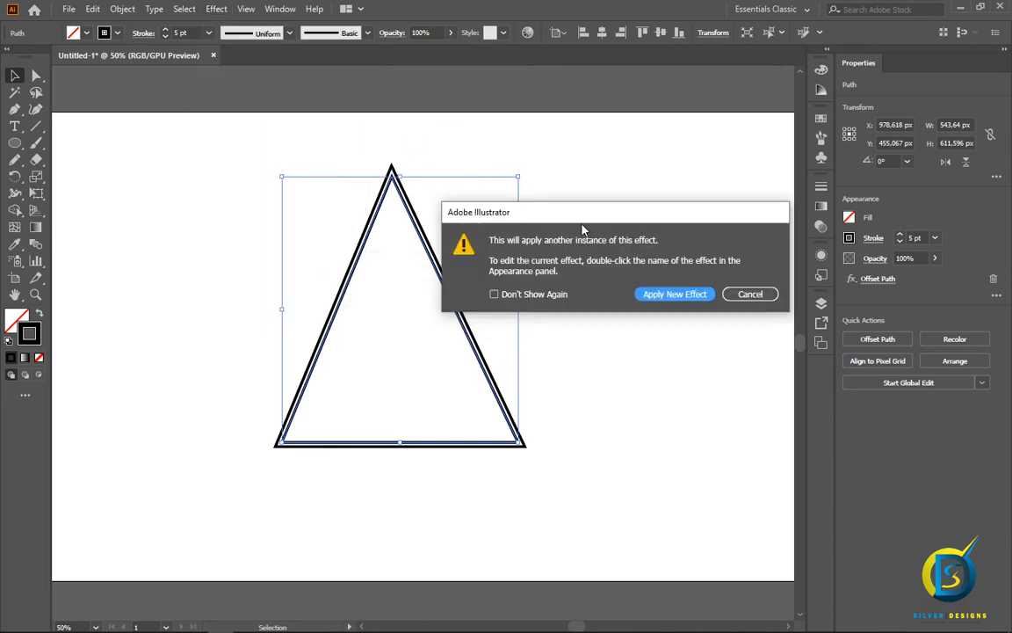
{"action": "left_click", "coordinate": [494, 293]}
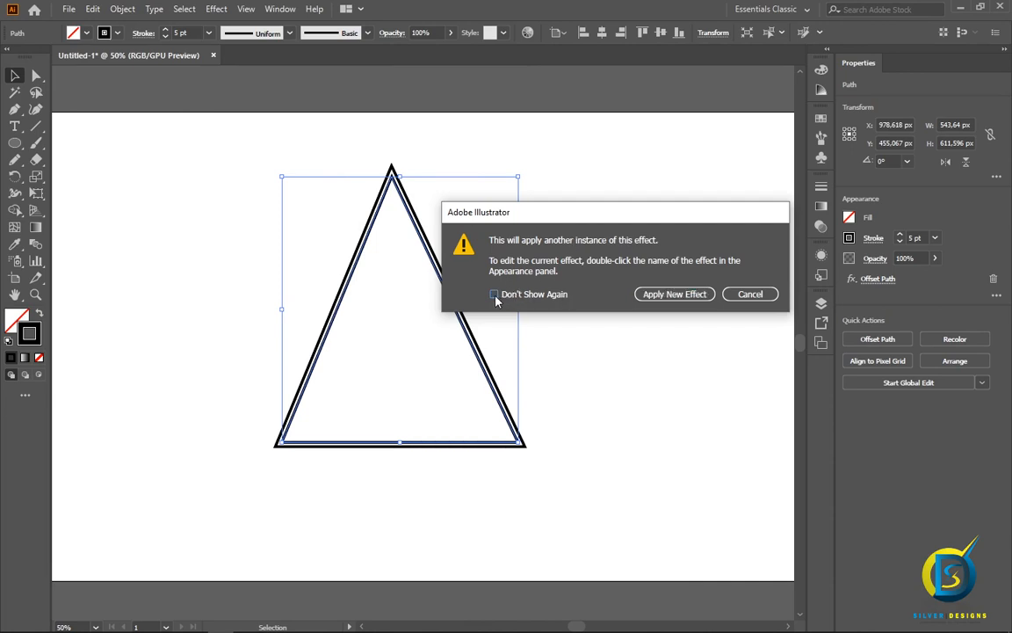
{"action": "left_click", "coordinate": [673, 294]}
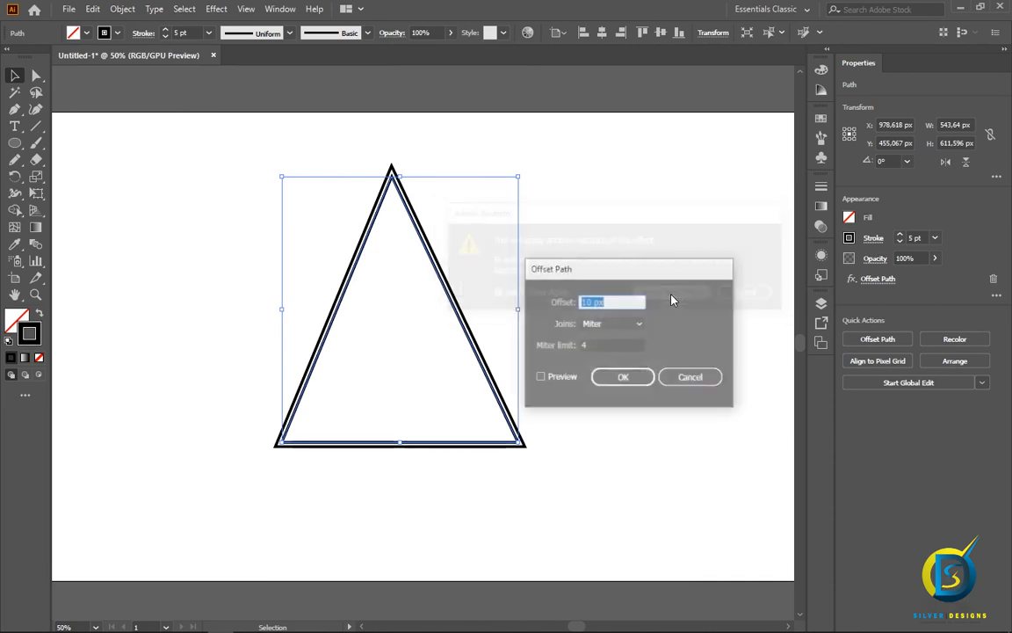
{"action": "left_click", "coordinate": [544, 379]}
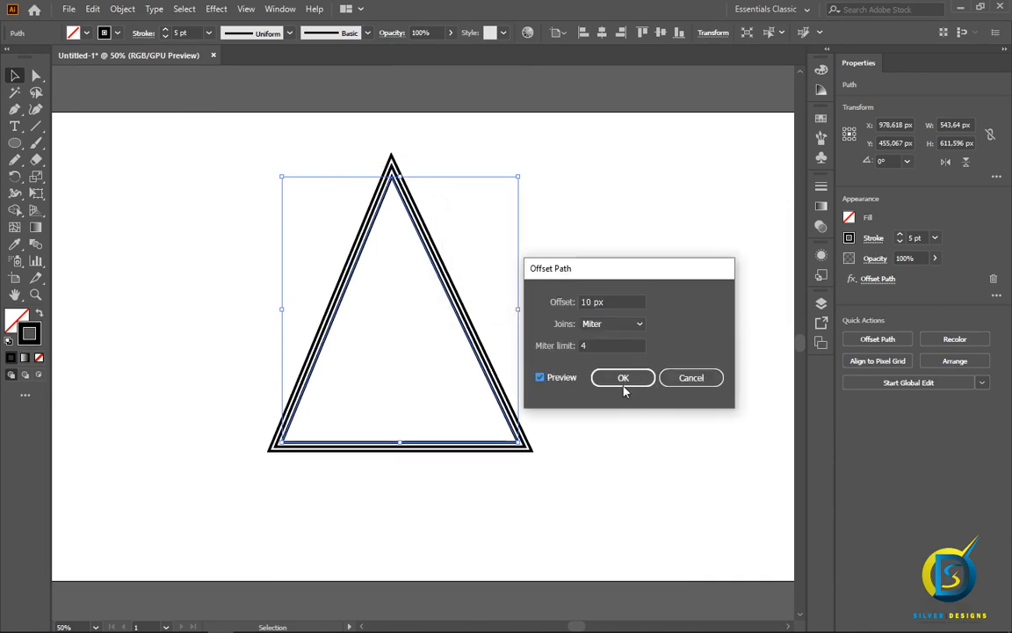
{"action": "left_click", "coordinate": [623, 377]}
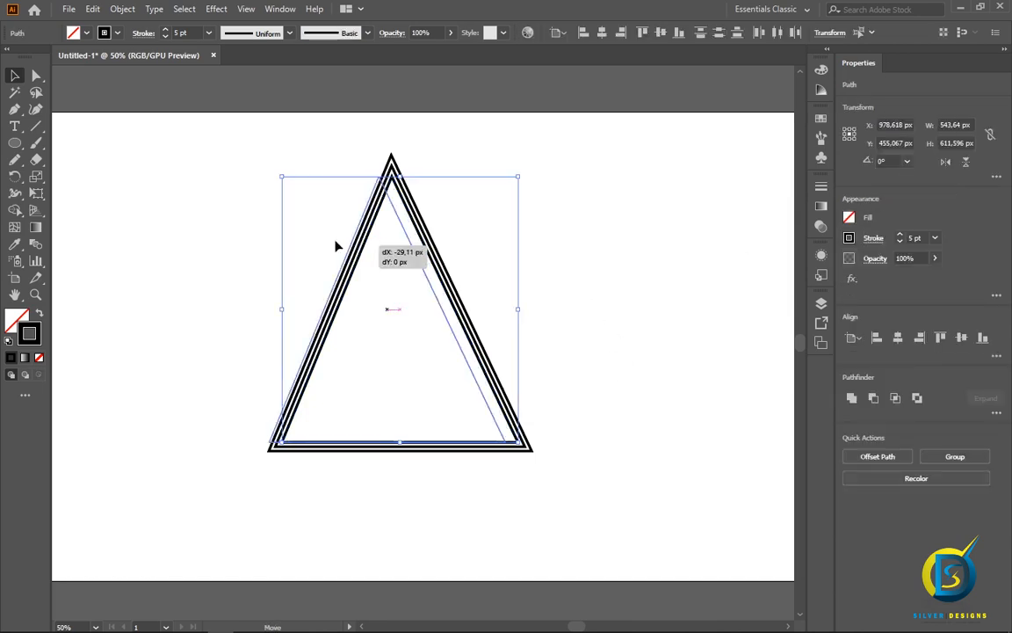
- Move the stacked triangles to the artboard's upper-left area and draw a circle about 540 px in diameter beside them
{"action": "left_click_drag", "start_coordinate": [335, 249], "coordinate": [172, 213]}
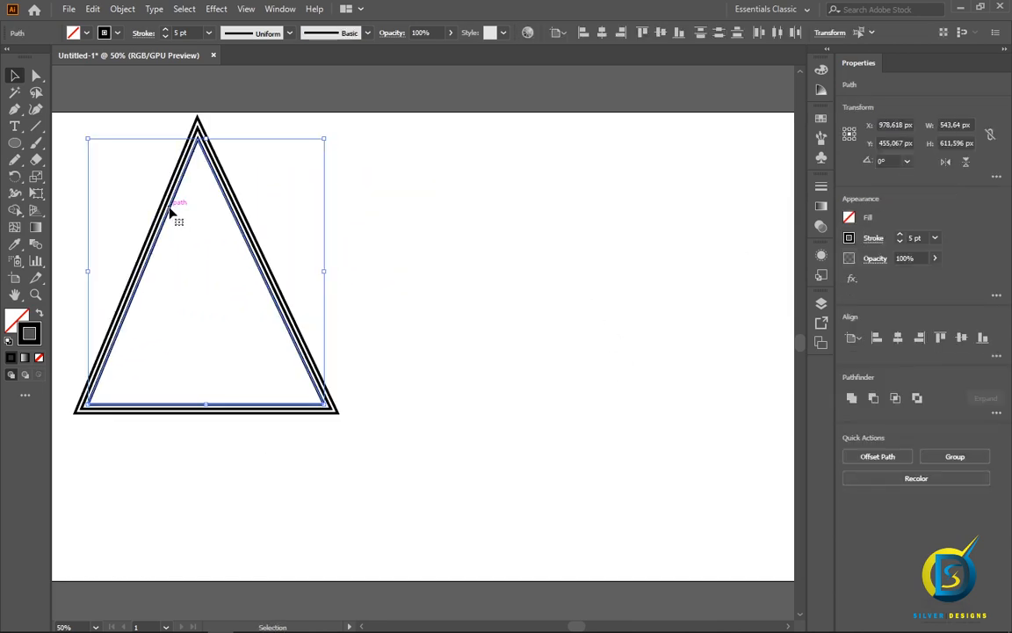
{"action": "left_click", "coordinate": [404, 270]}
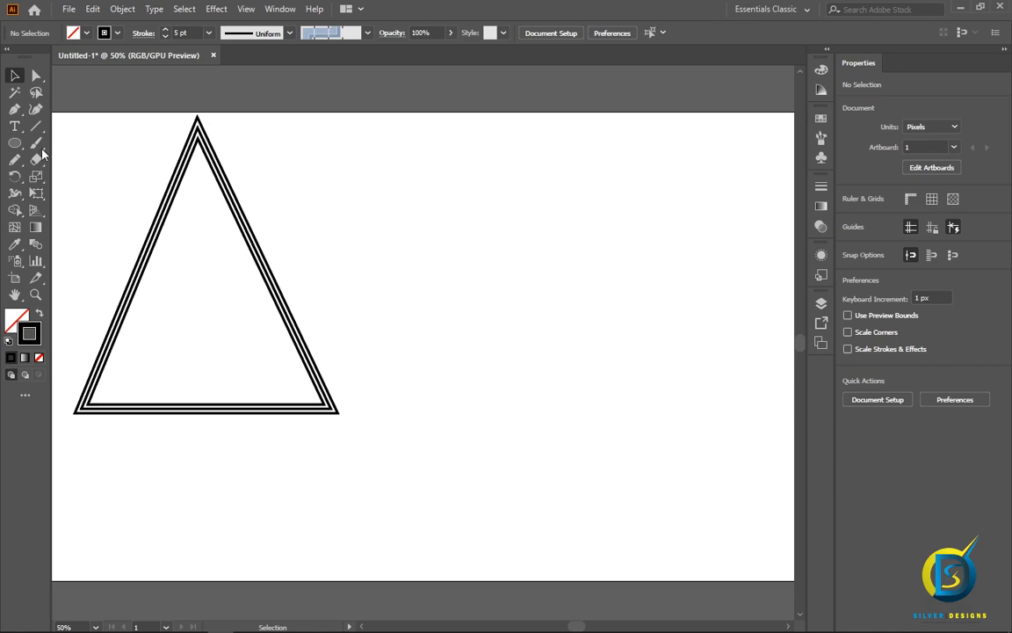
{"action": "left_click", "coordinate": [14, 142]}
{"action": "left_click_drag", "start_coordinate": [410, 197], "coordinate": [629, 432]}
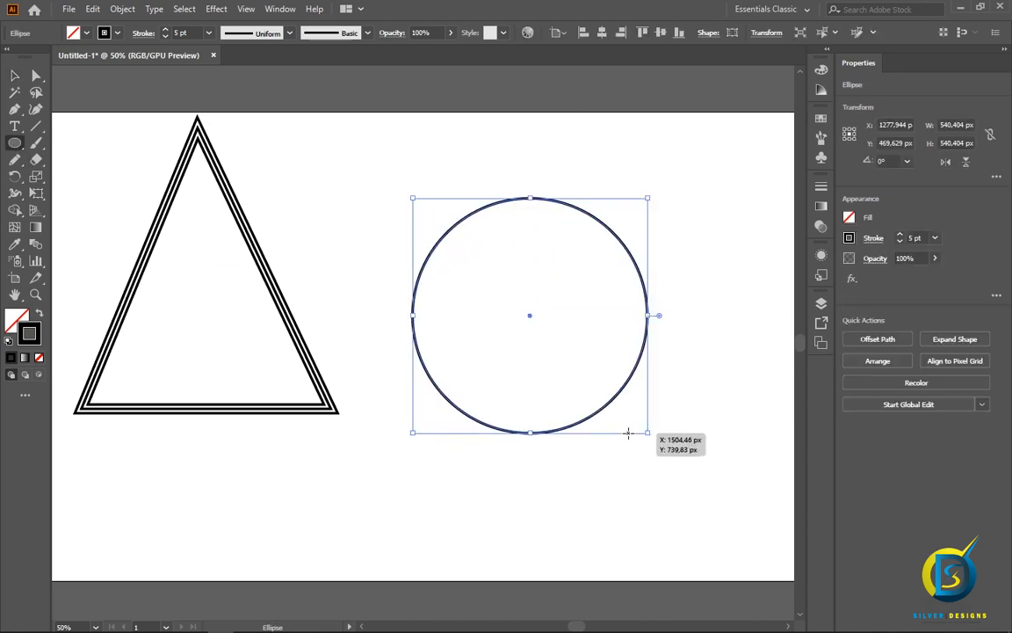
{"action": "key", "text": "v"}
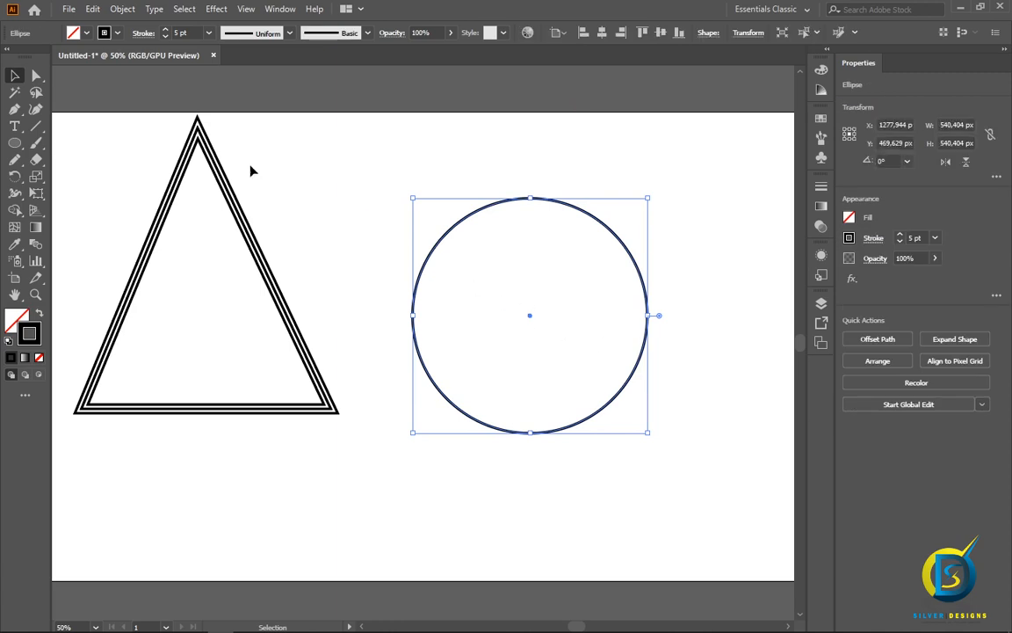
- Copy the selected circle and paste the duplicate in place
{"action": "left_click", "coordinate": [92, 9]}
{"action": "left_click", "coordinate": [124, 77]}
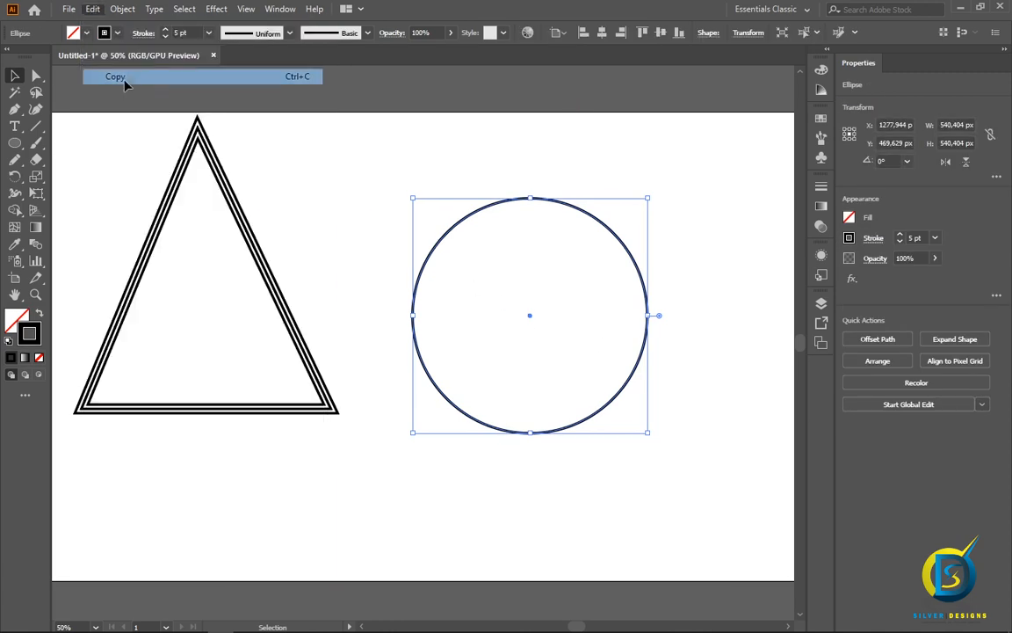
{"action": "left_click", "coordinate": [96, 12]}
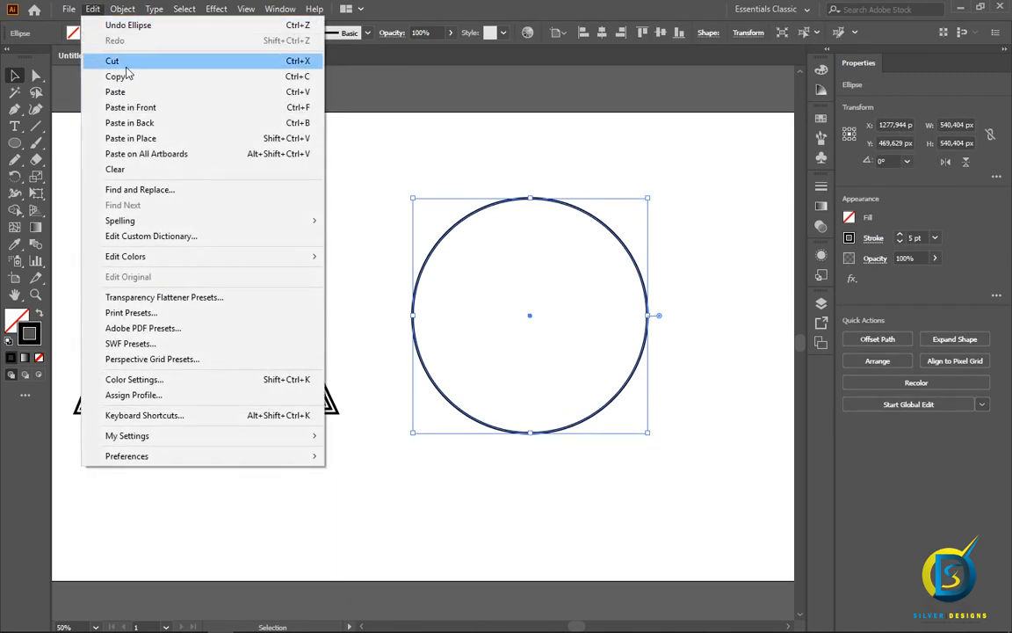
{"action": "left_click", "coordinate": [143, 139]}
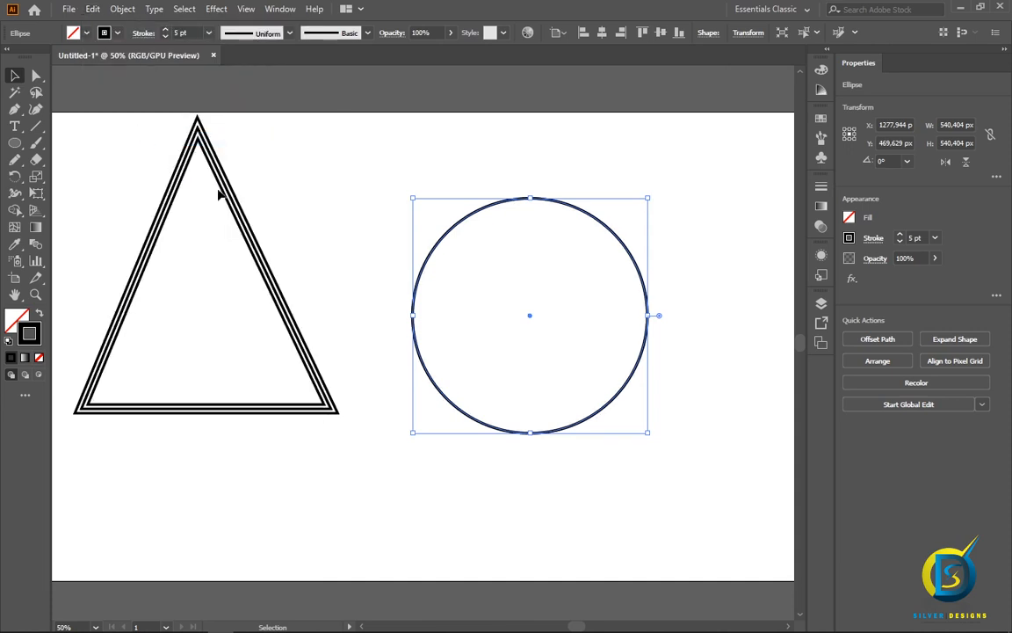
- Apply the Offset Path effect to the pasted circle with a 10 px offset, Miter joins and miter limit 4, then deselect it
{"action": "left_click", "coordinate": [207, 11]}
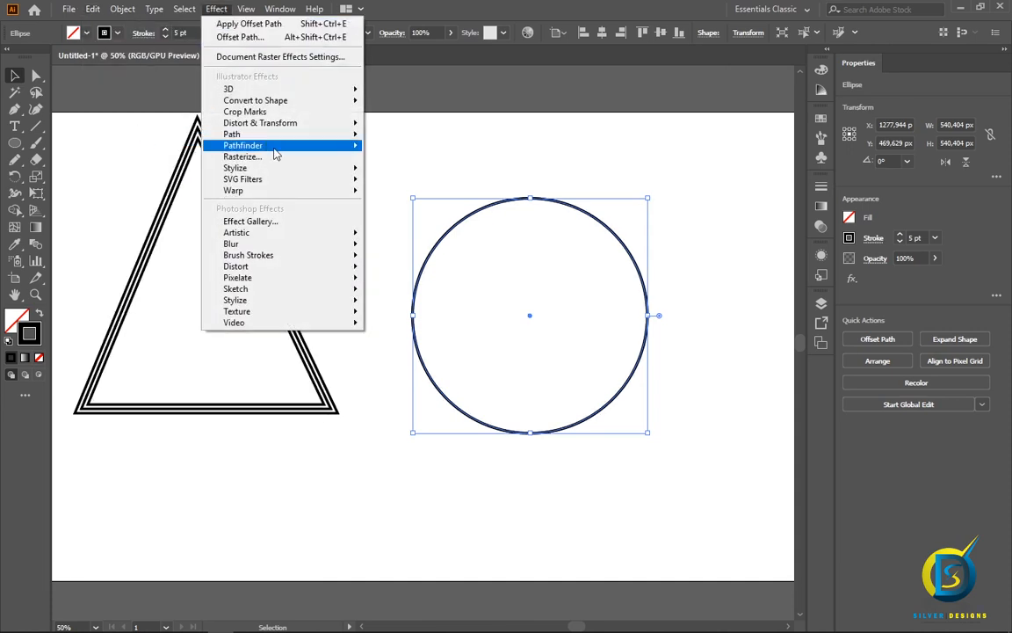
{"action": "mouse_move", "coordinate": [323, 134]}
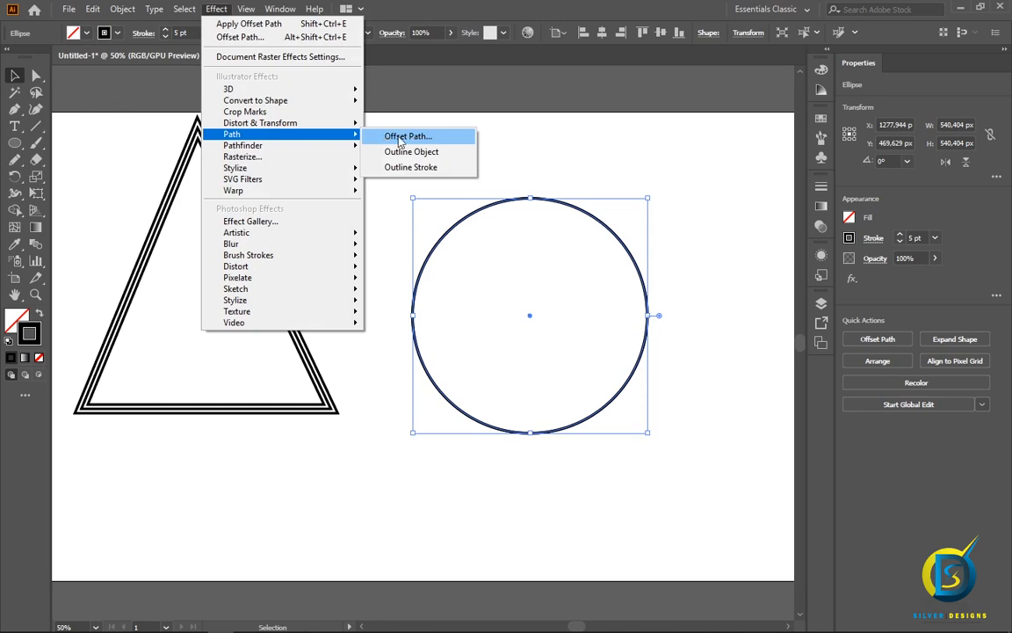
{"action": "left_click", "coordinate": [400, 138]}
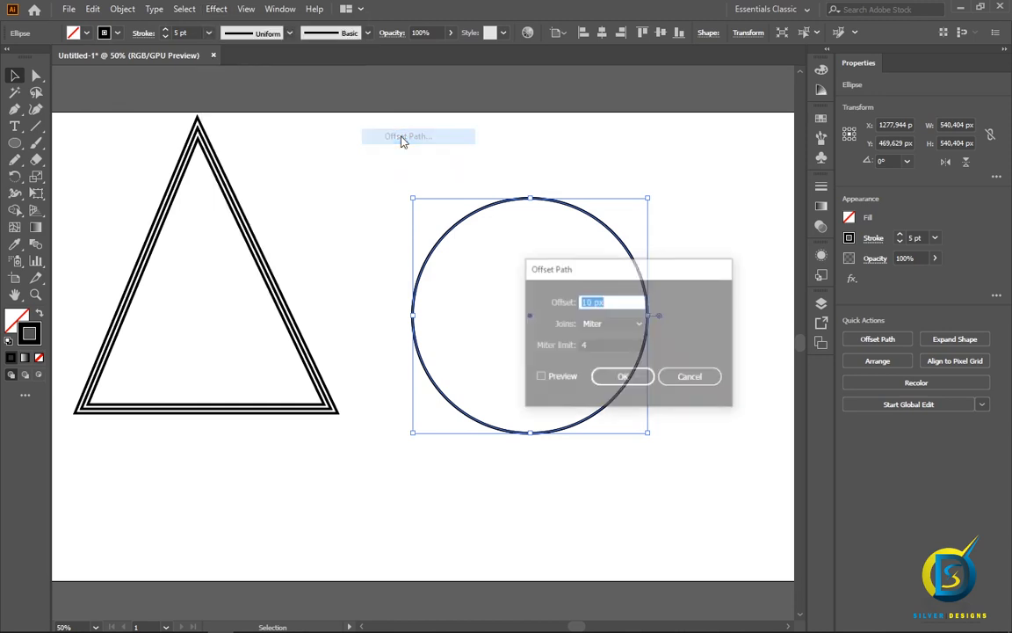
{"action": "left_click", "coordinate": [539, 378]}
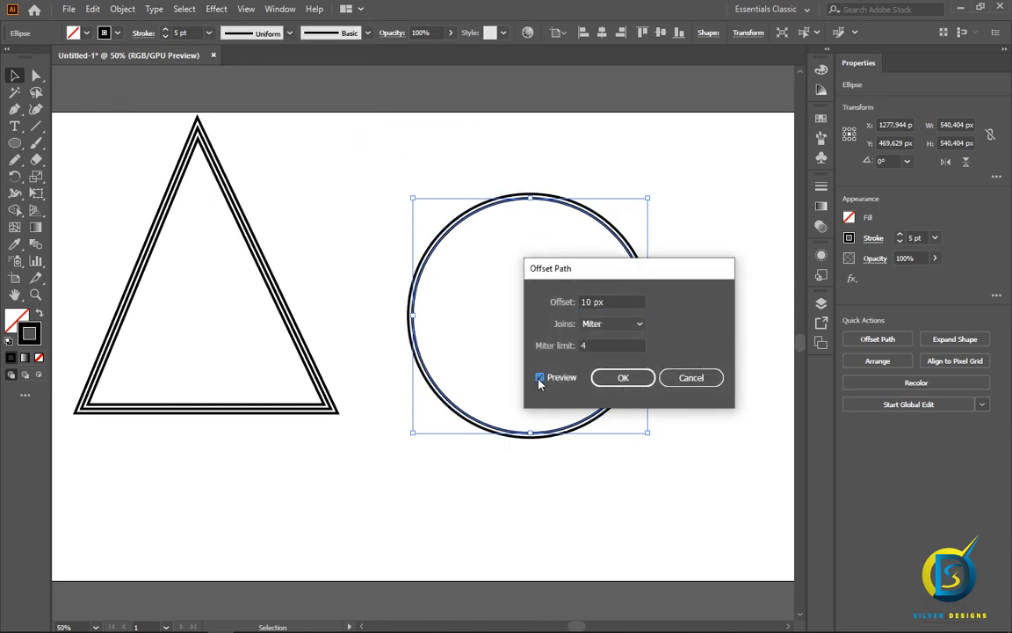
{"action": "left_click", "coordinate": [621, 378]}
{"action": "left_click", "coordinate": [686, 326]}
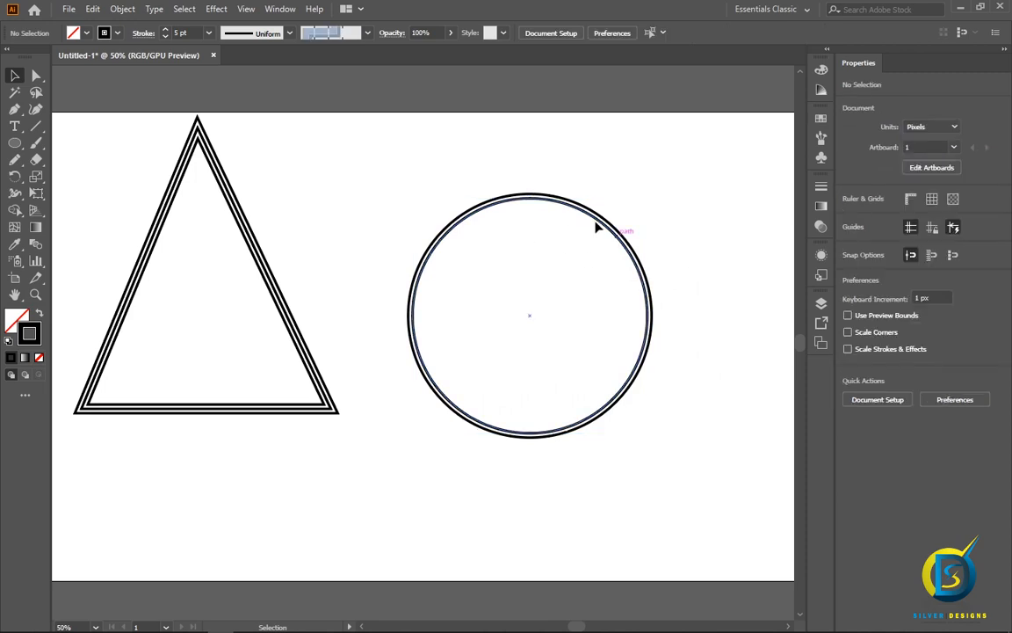
- Fill the circle that has the Offset Path effect with red
{"action": "left_click", "coordinate": [490, 211]}
{"action": "left_click", "coordinate": [848, 218]}
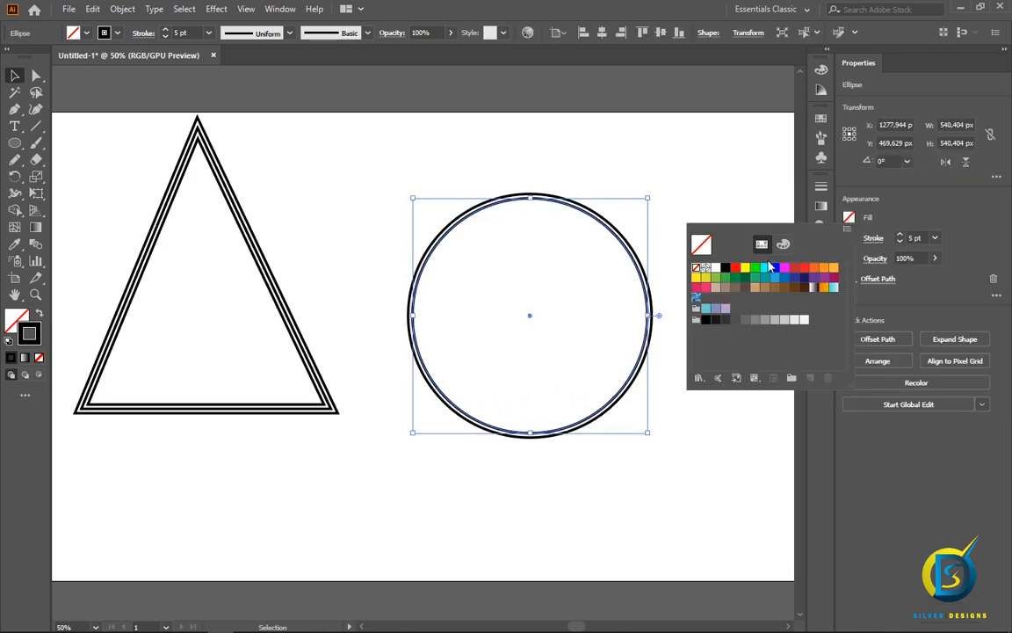
{"action": "left_click", "coordinate": [736, 267]}
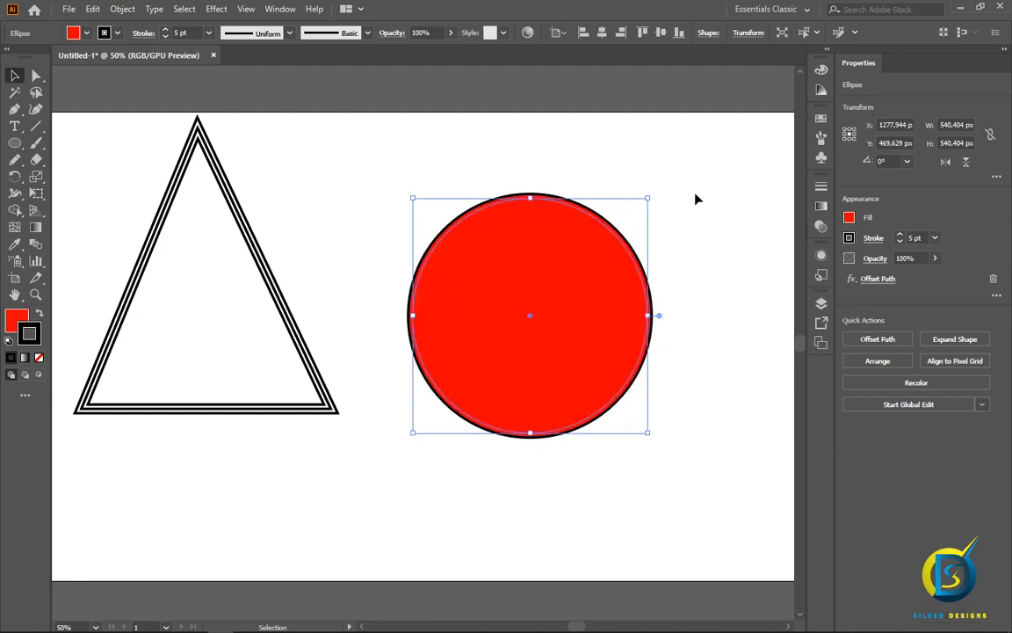
{"action": "left_click", "coordinate": [331, 226]}
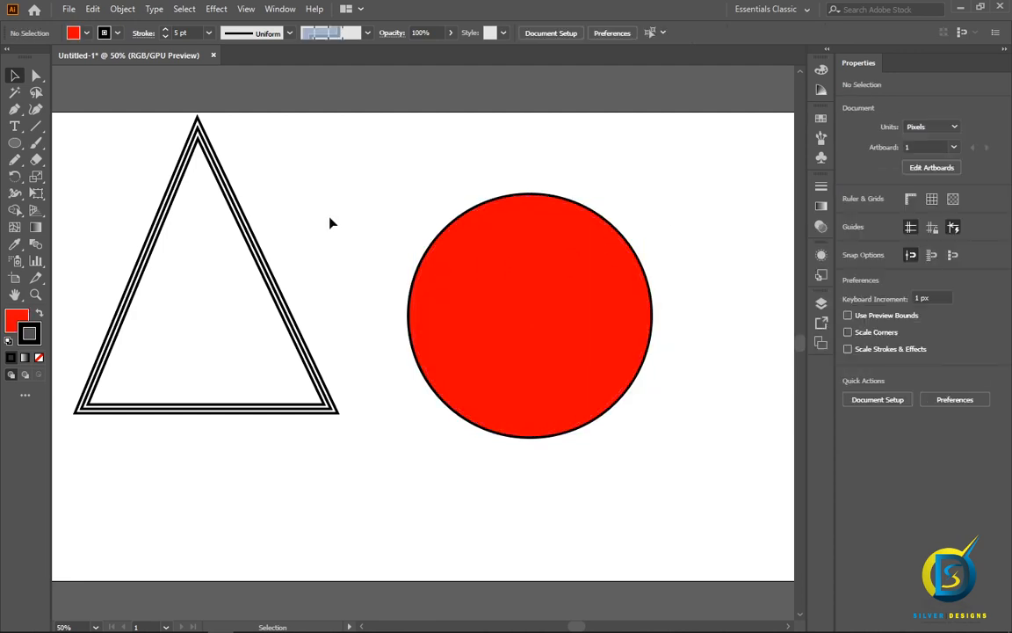
{"action": "left_click", "coordinate": [265, 272]}
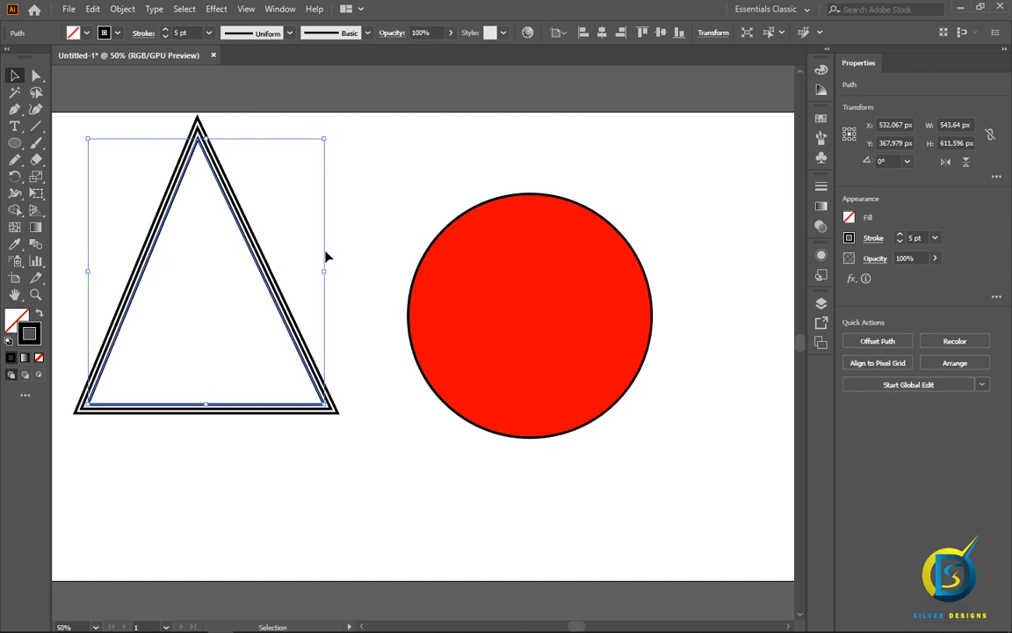
{"action": "left_click", "coordinate": [365, 243]}
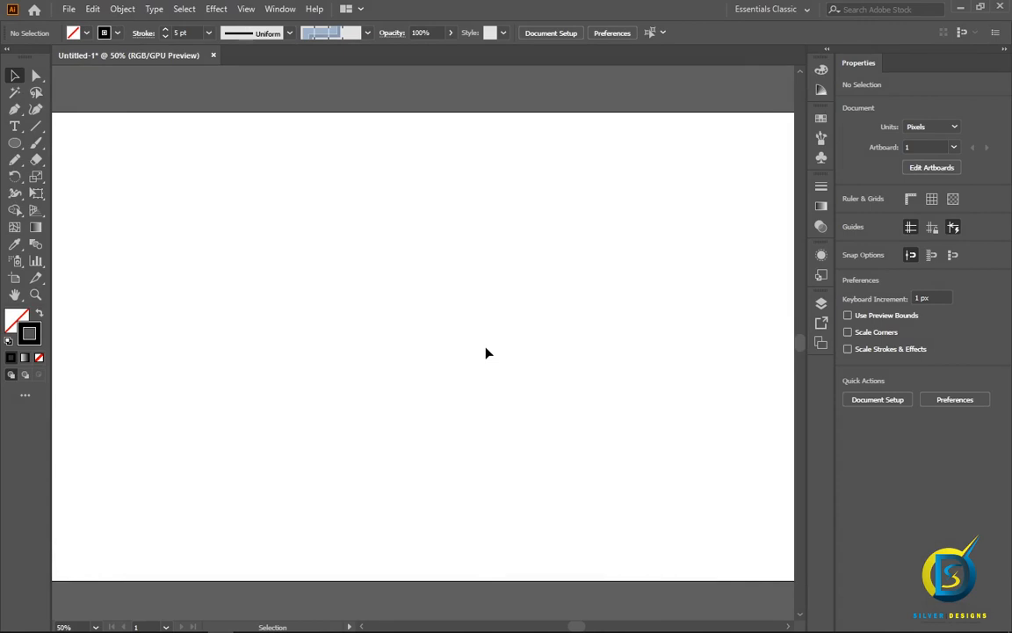
- Swap the fill and stroke colors so the fill is black, and add the point text "DESIGN" on the empty artboard
{"action": "key", "text": "shift+x"}
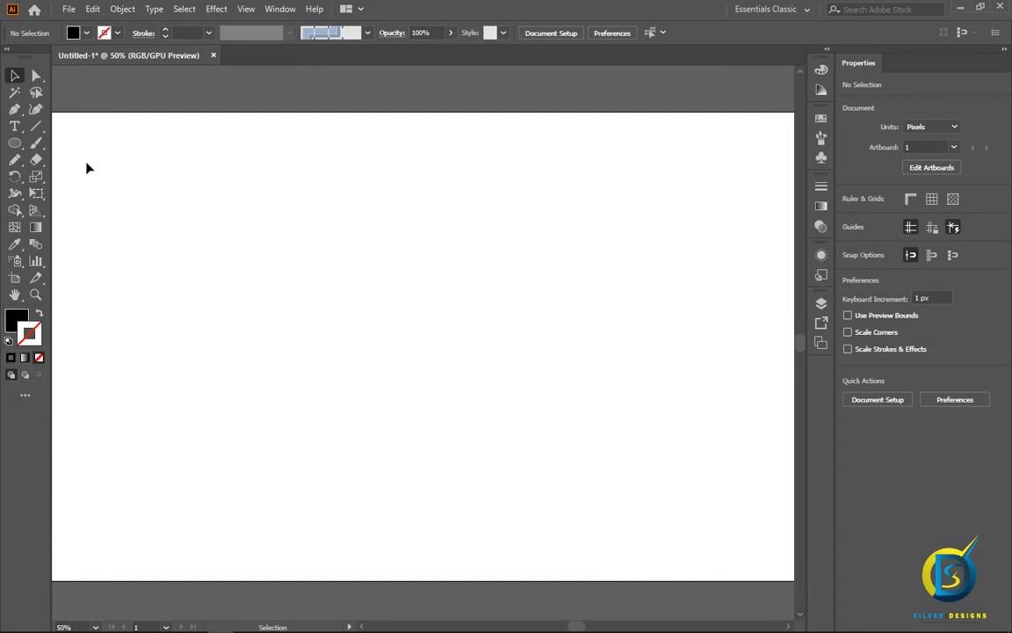
{"action": "left_click", "coordinate": [14, 125]}
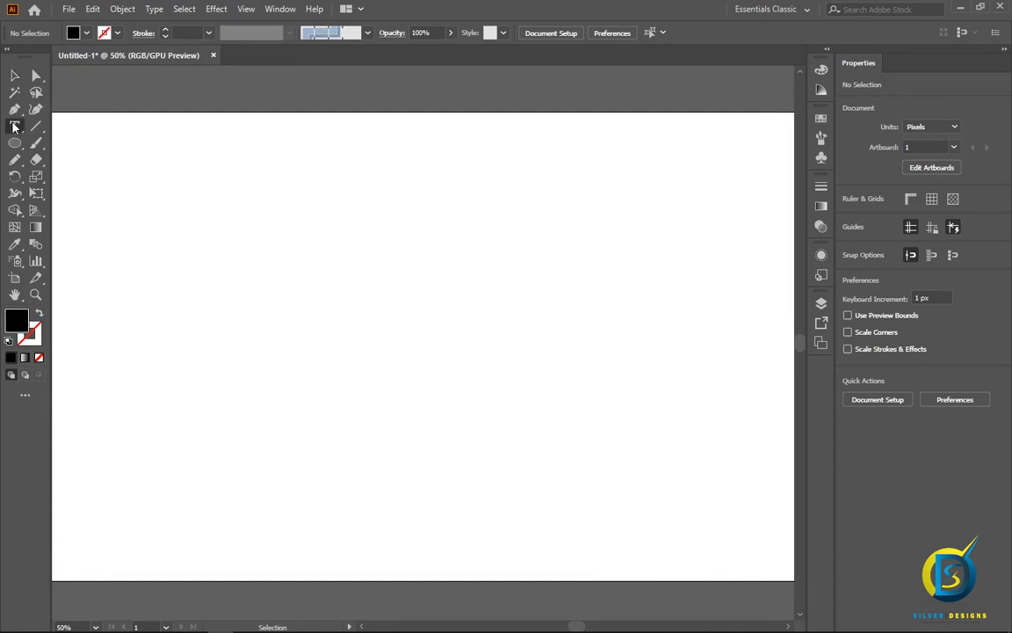
{"action": "left_click", "coordinate": [342, 320]}
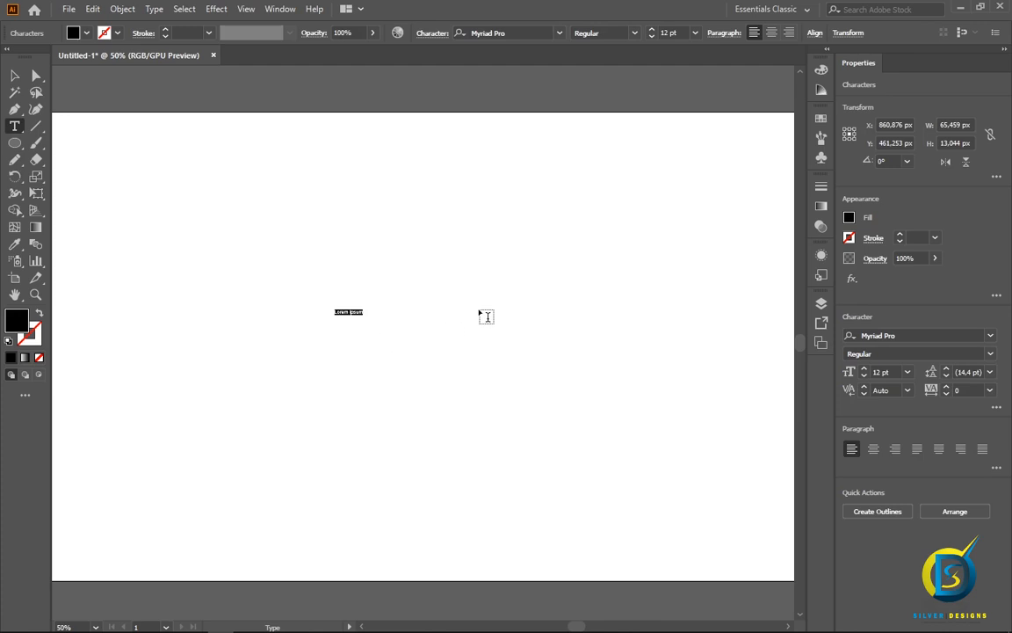
{"action": "type", "text": "DESIGN"}
{"action": "left_click", "coordinate": [14, 76]}
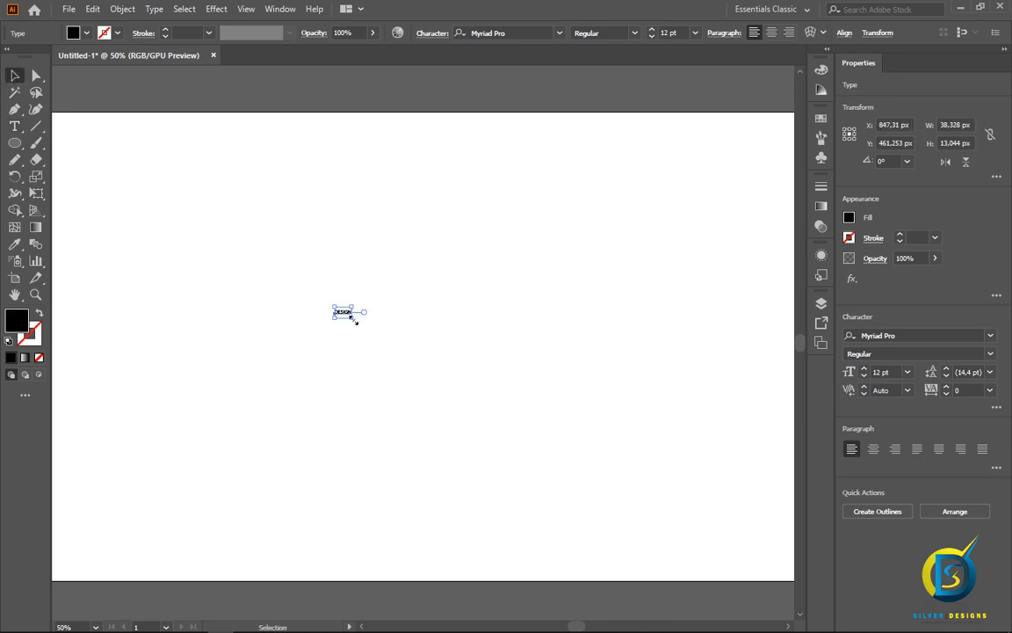
- Enlarge the DESIGN text to about 883 px wide and position it near the middle of the artboard
{"action": "left_click_drag", "start_coordinate": [354, 320], "coordinate": [642, 516]}
{"action": "left_click_drag", "start_coordinate": [554, 398], "coordinate": [480, 344]}
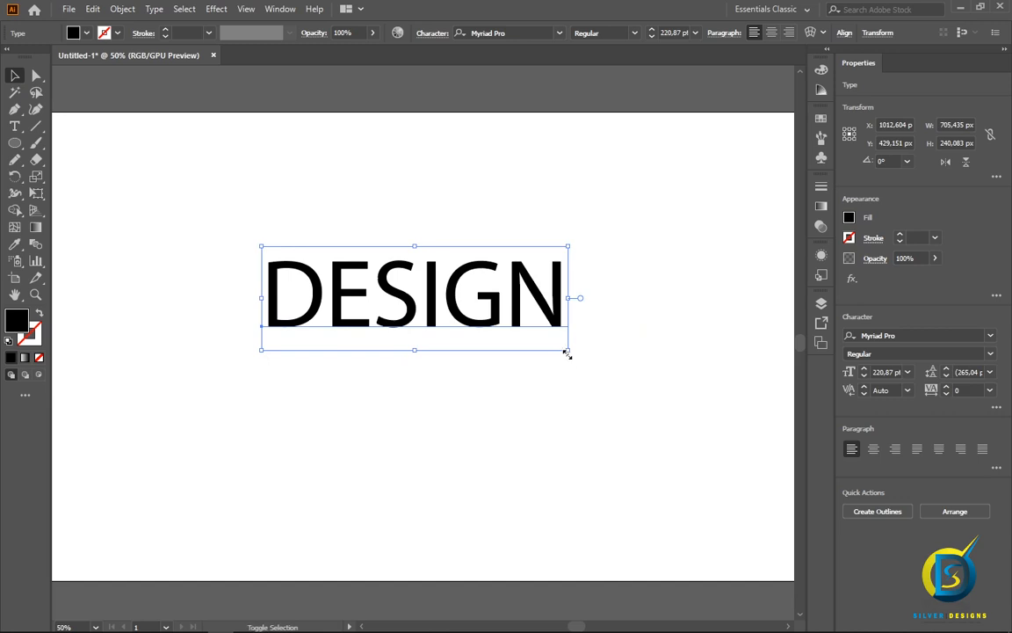
{"action": "left_click_drag", "start_coordinate": [567, 353], "coordinate": [605, 396]}
{"action": "left_click_drag", "start_coordinate": [534, 349], "coordinate": [505, 343]}
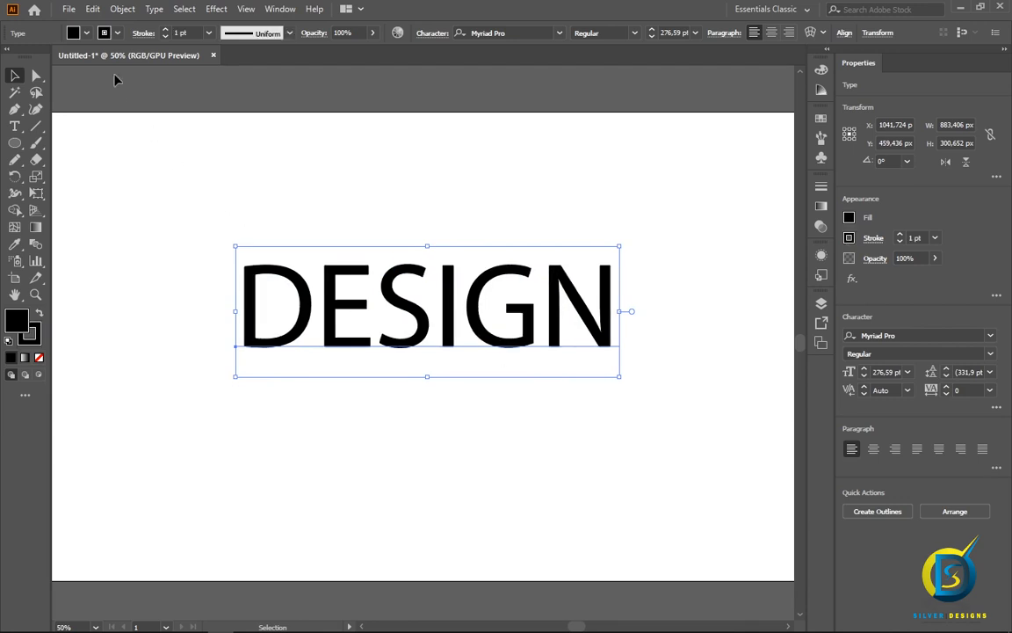
- Copy the DESIGN text and paste the duplicate in place
{"action": "left_click", "coordinate": [90, 12]}
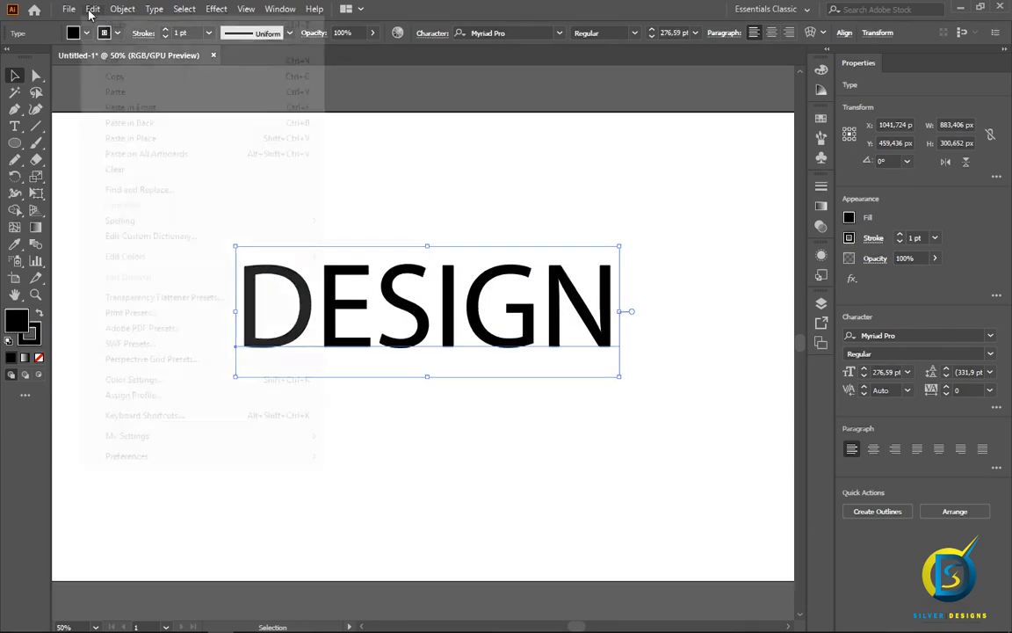
{"action": "left_click", "coordinate": [110, 77]}
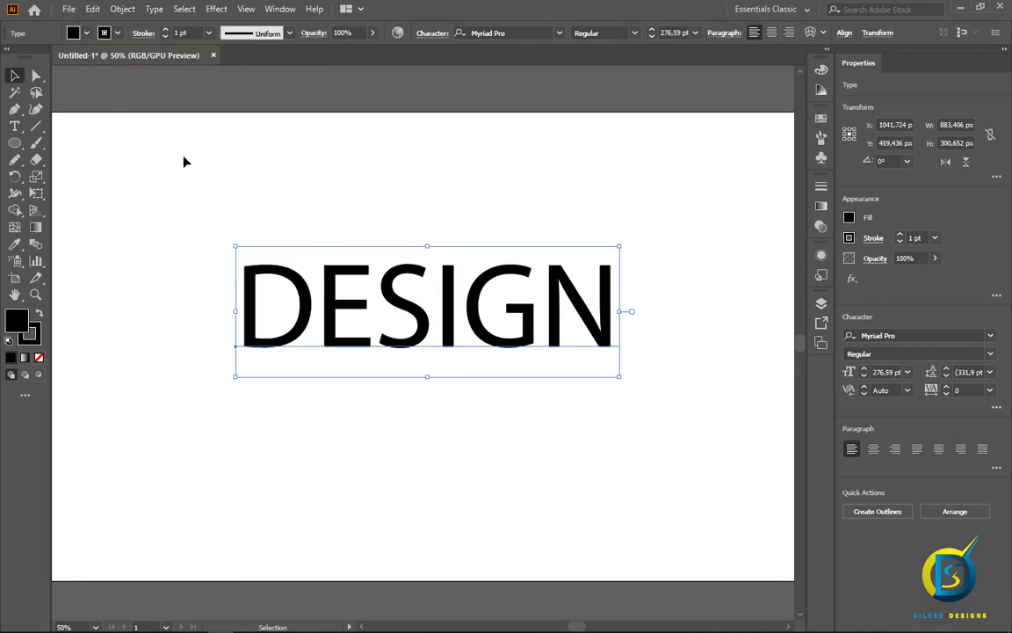
{"action": "left_click", "coordinate": [93, 9]}
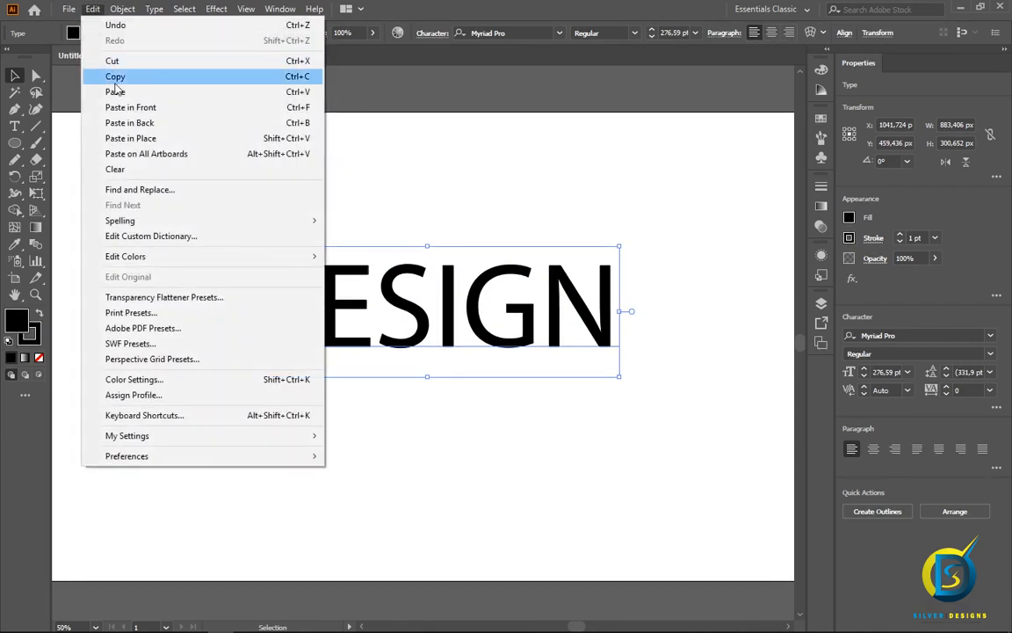
{"action": "left_click", "coordinate": [162, 140]}
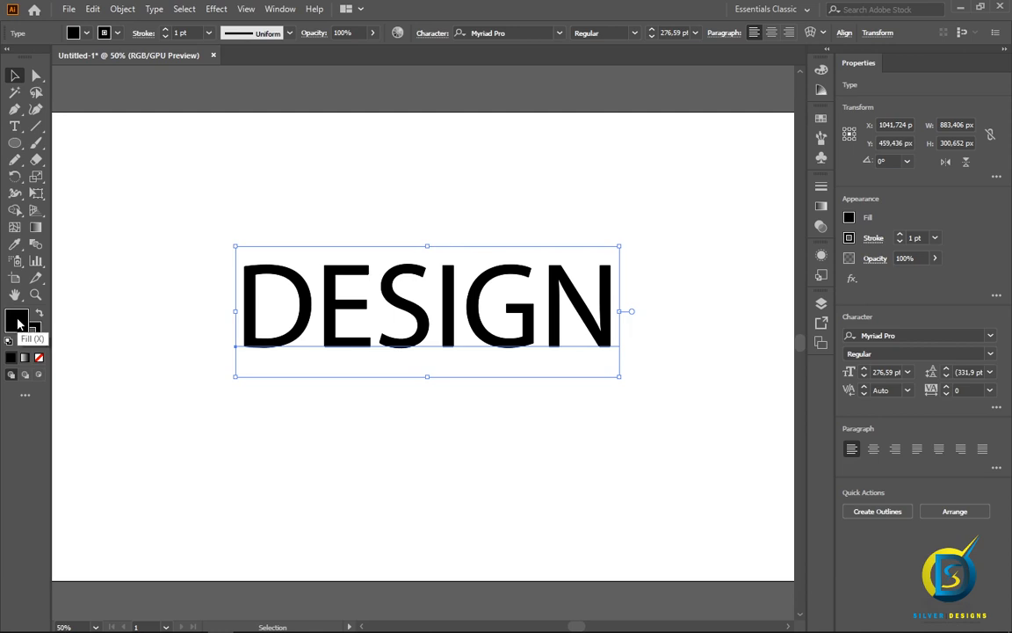
- Remove the pasted text's fill and give it a 10 px Offset Path effect with Miter joins and miter limit 4
{"action": "left_click", "coordinate": [39, 358]}
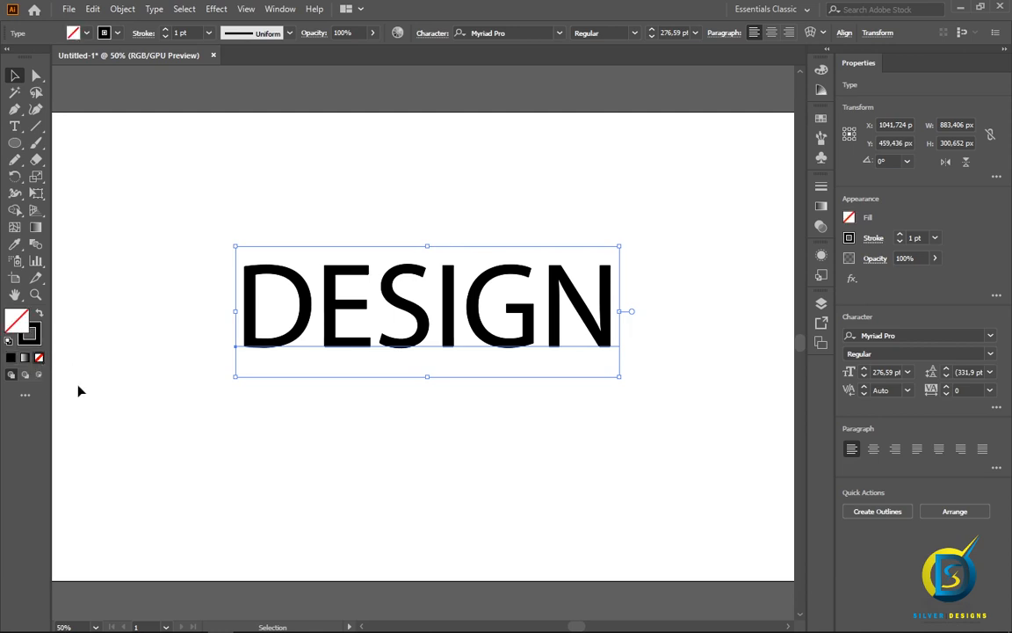
{"action": "left_click", "coordinate": [216, 9]}
{"action": "mouse_move", "coordinate": [255, 134]}
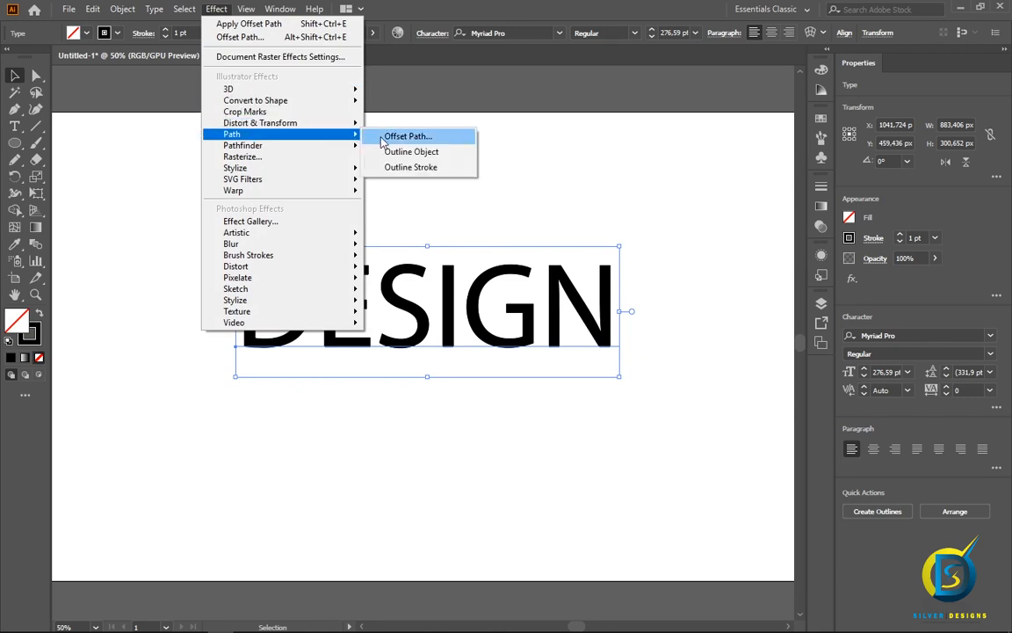
{"action": "left_click", "coordinate": [401, 136]}
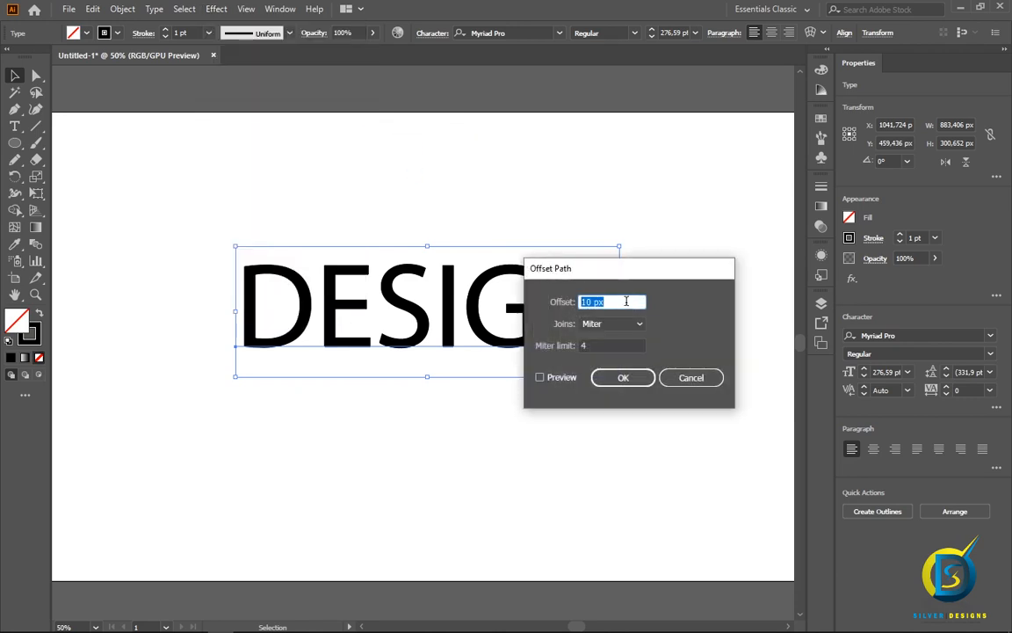
{"action": "left_click", "coordinate": [623, 377]}
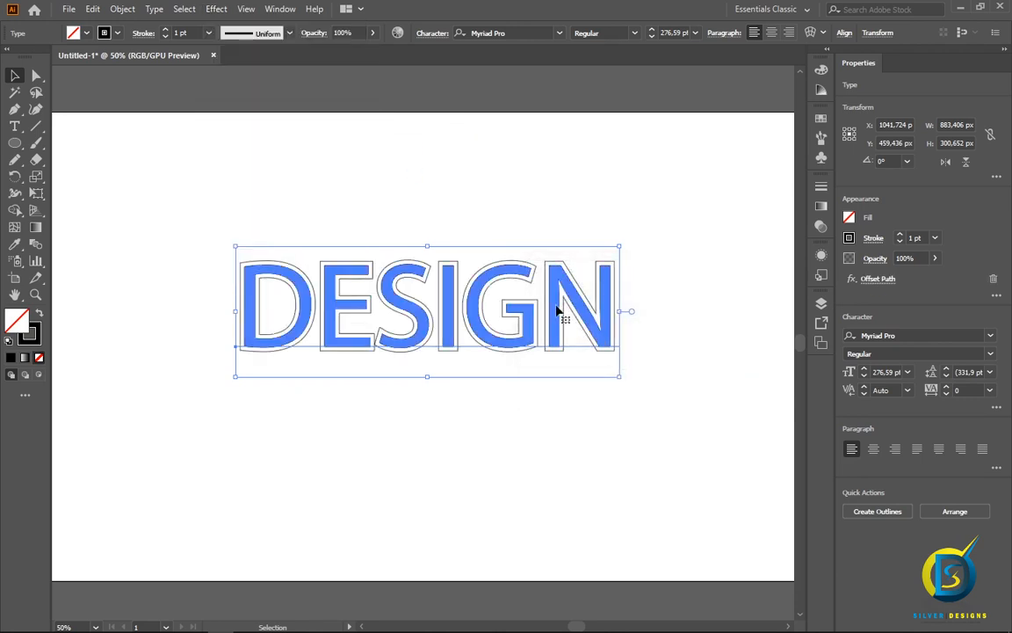
{"action": "left_click", "coordinate": [128, 189]}
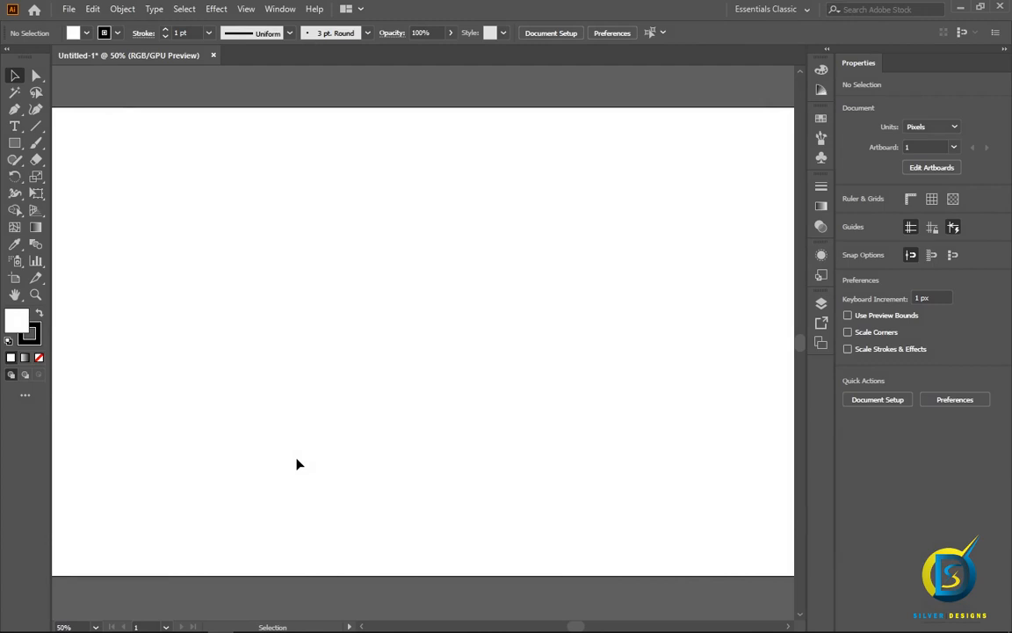
- Place the orange abstract image 3ddigitaldesign15mars47_800 from the DEFAUX folder on the empty artboard
{"action": "left_click", "coordinate": [67, 9]}
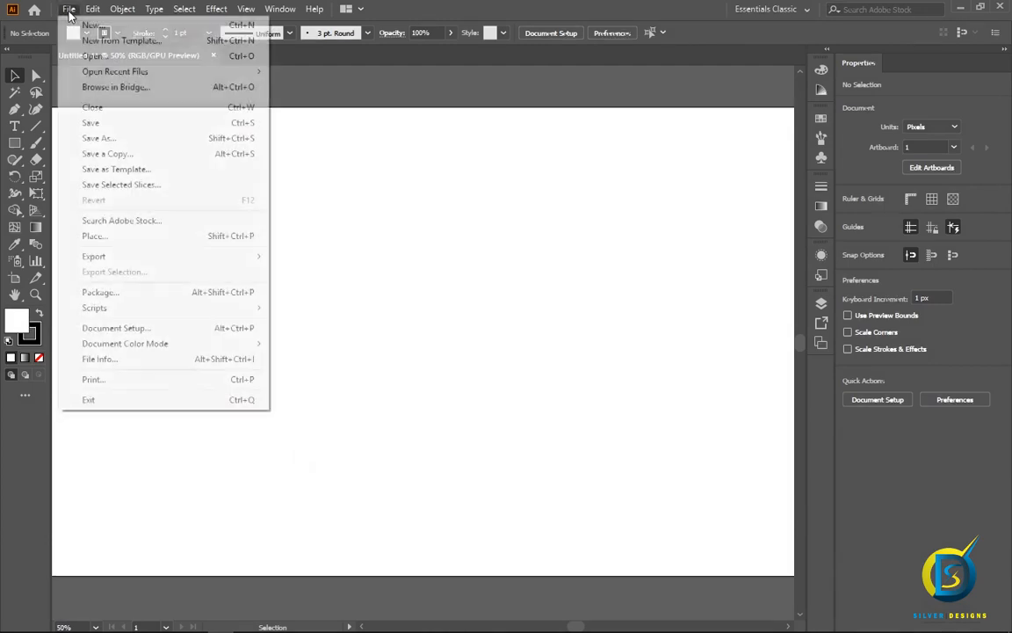
{"action": "left_click", "coordinate": [94, 236]}
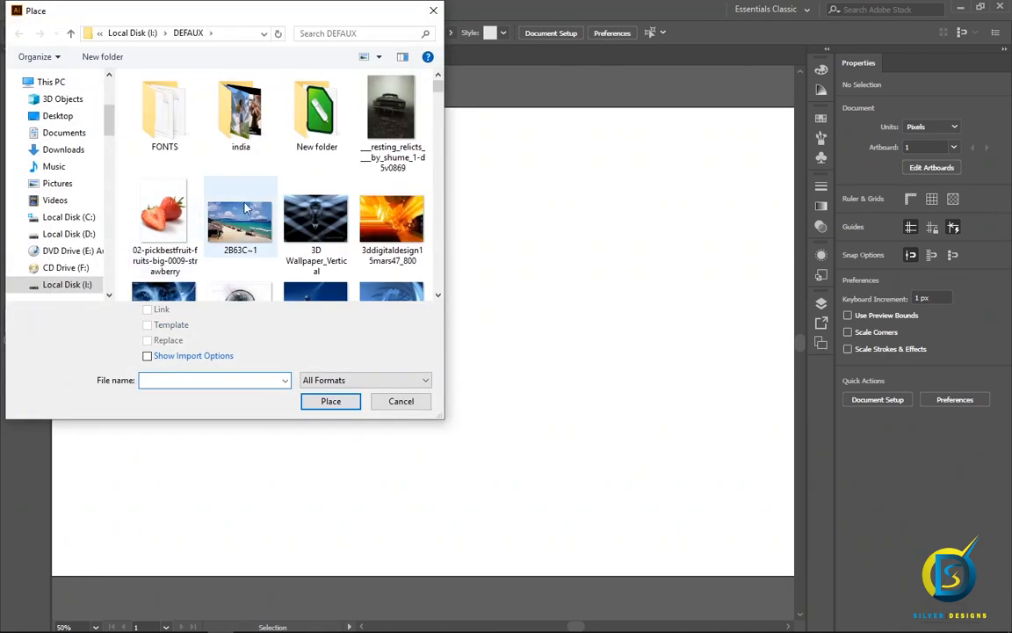
{"action": "scroll", "coordinate": [270, 199], "scroll_direction": "down", "scroll_amount": 1}
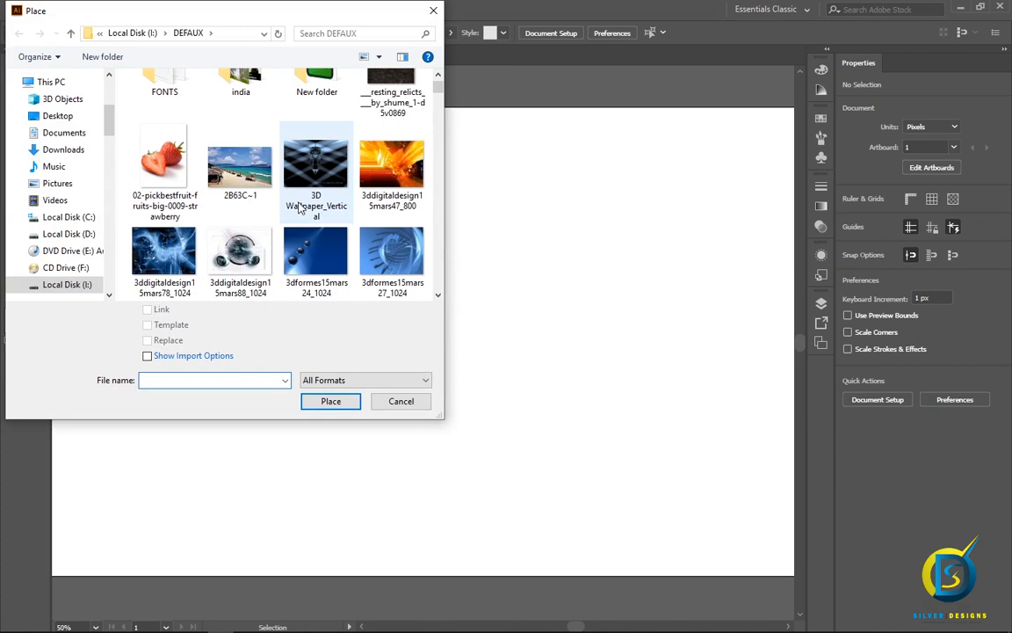
{"action": "left_click", "coordinate": [387, 180]}
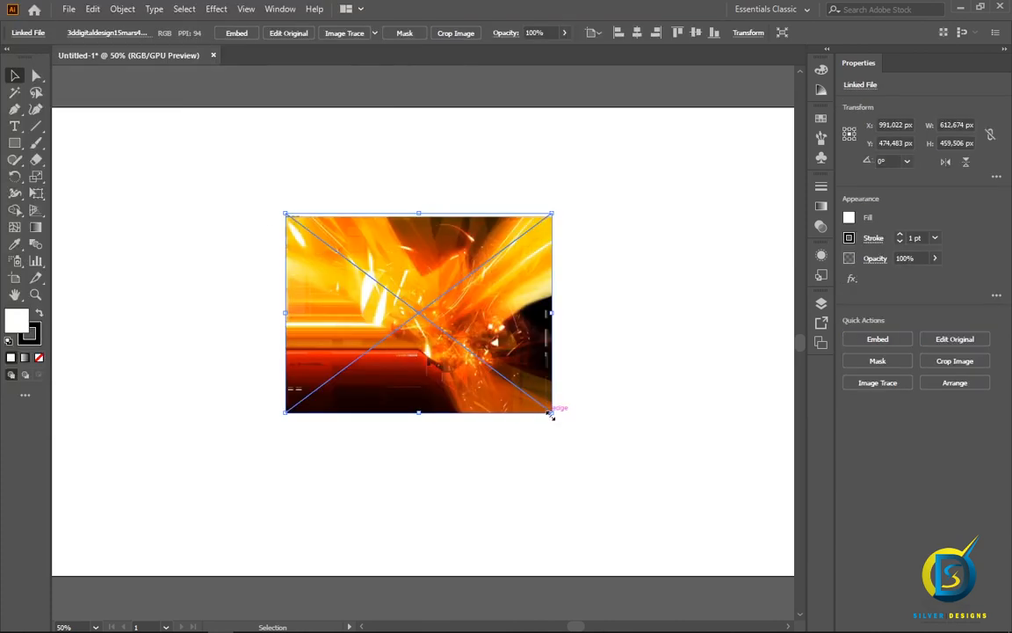
- Enlarge the placed image to about 1341 by 1006 px and move it to cover the middle of the artboard
{"action": "left_click_drag", "start_coordinate": [558, 417], "coordinate": [416, 355]}
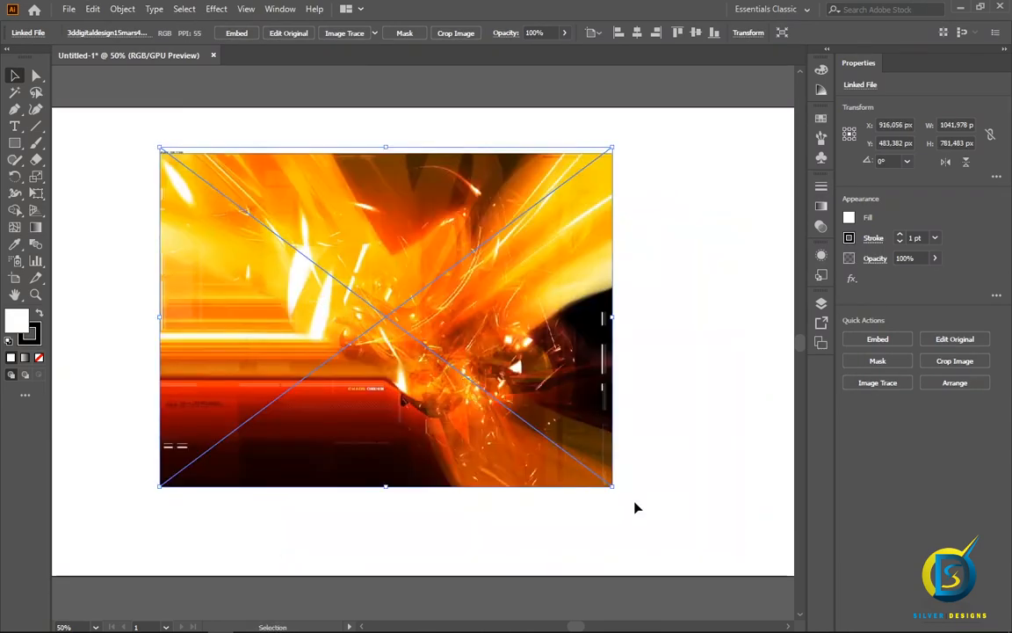
{"action": "left_click_drag", "start_coordinate": [615, 488], "coordinate": [742, 583]}
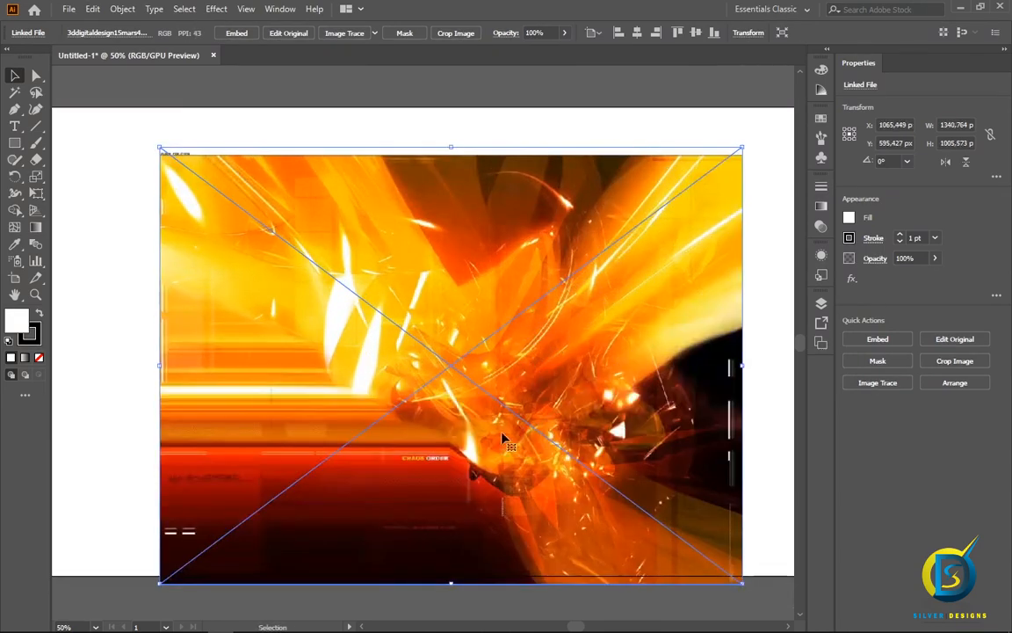
{"action": "left_click_drag", "start_coordinate": [472, 424], "coordinate": [446, 398]}
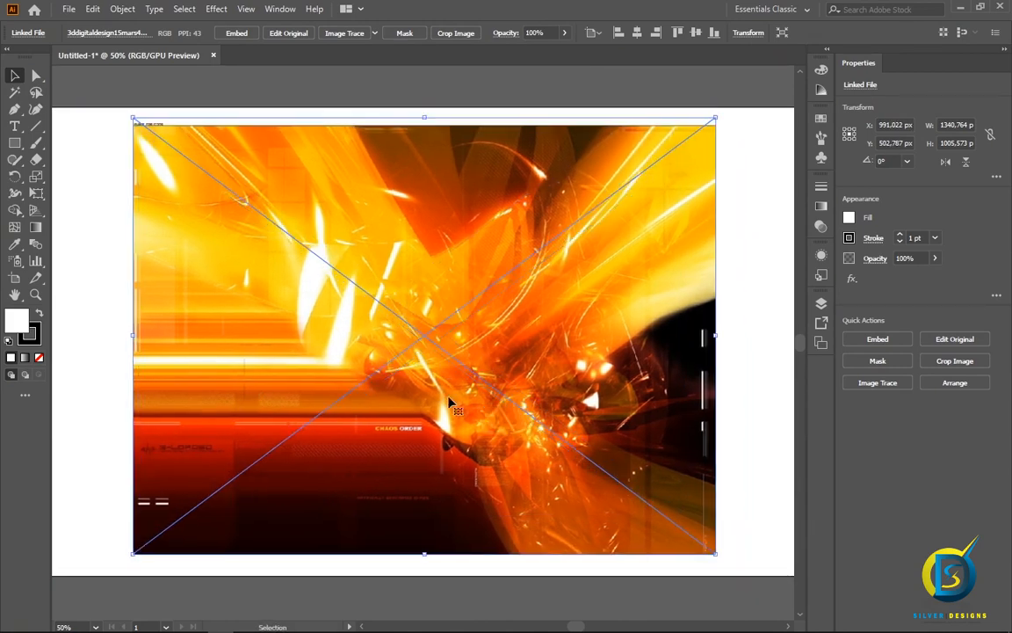
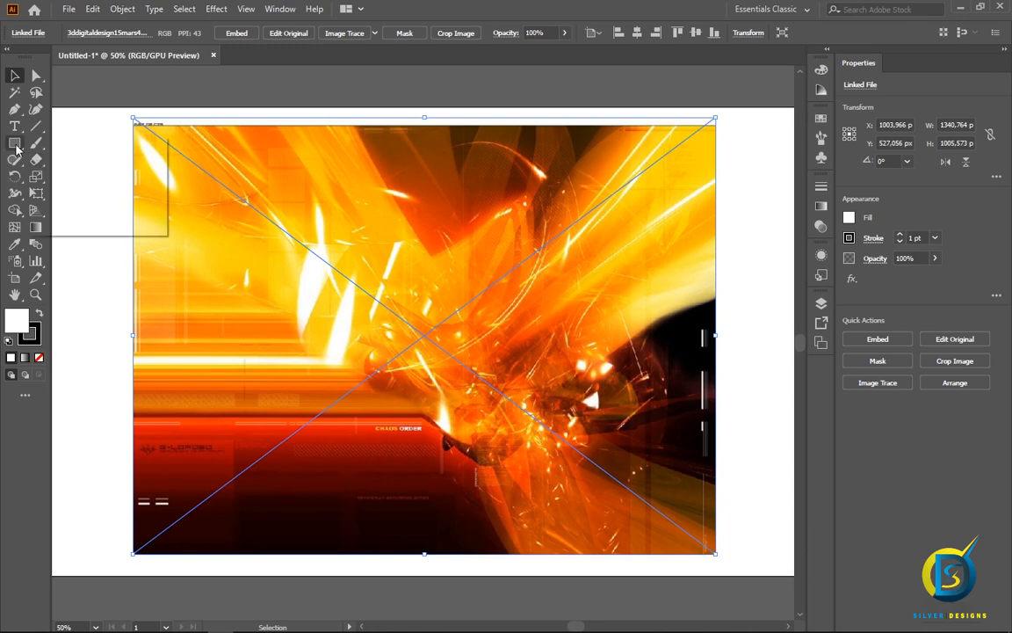
- Draw a white circle about 692 px in diameter over the middle of the orange image and bring up the transparency settings
{"action": "left_click_drag", "start_coordinate": [15, 145], "coordinate": [83, 181]}
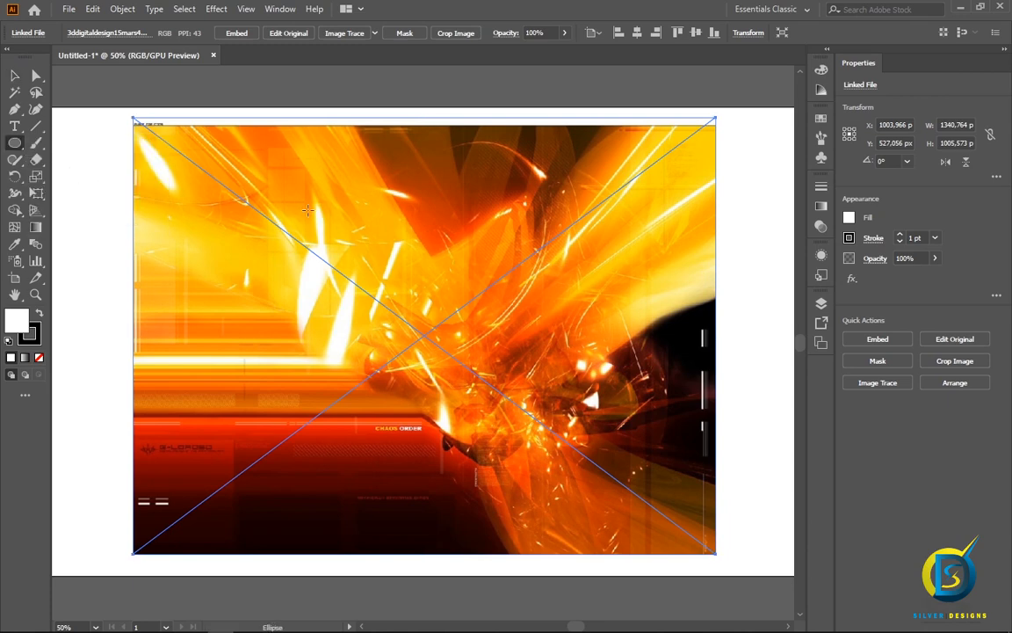
{"action": "mouse_move", "coordinate": [280, 200]}
{"action": "left_mouse_down"}
{"action": "mouse_move", "coordinate": [464, 399]}
{"action": "mouse_move", "coordinate": [527, 520]}
{"action": "mouse_move", "coordinate": [582, 501]}
{"action": "left_mouse_up"}
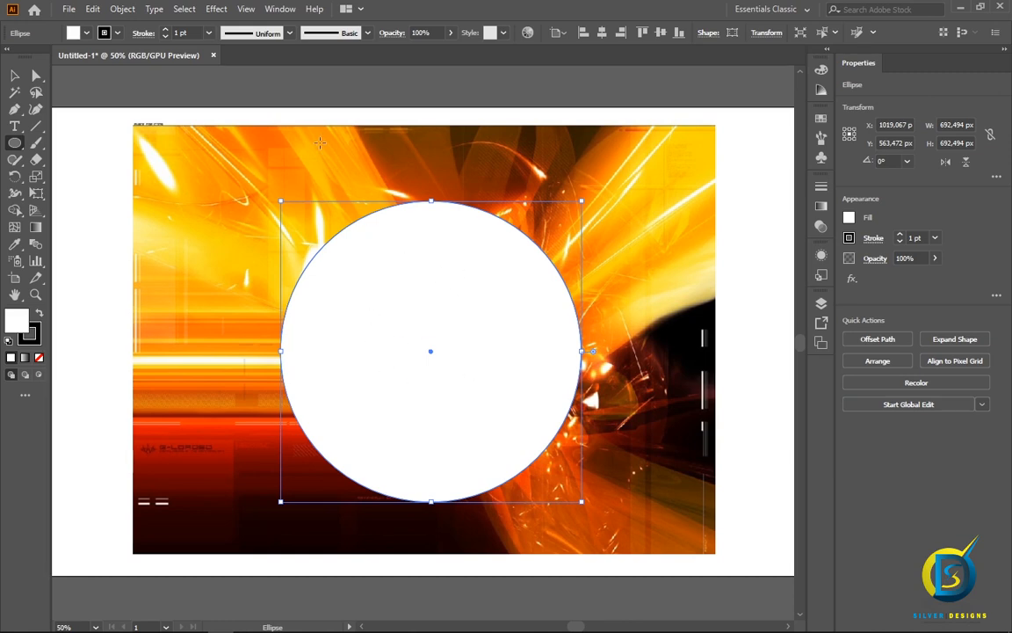
{"action": "left_click", "coordinate": [272, 11]}
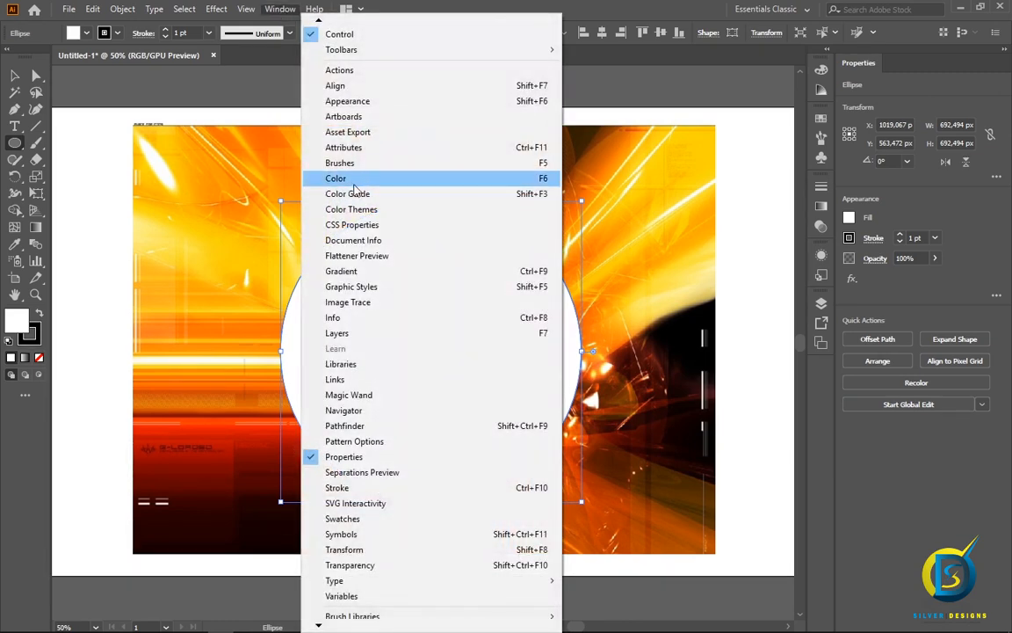
{"action": "mouse_move", "coordinate": [322, 627]}
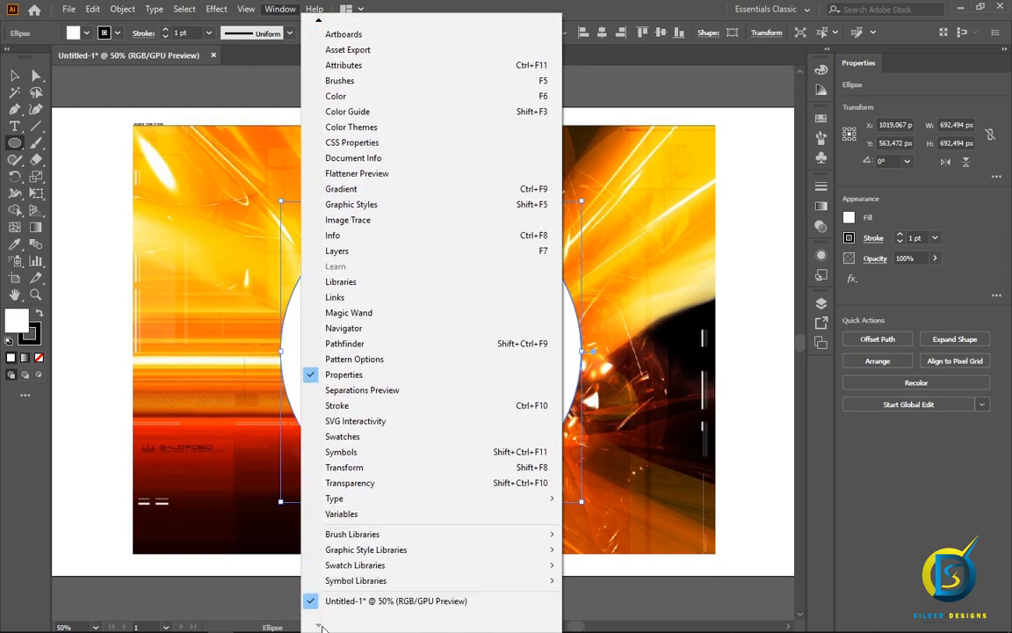
{"action": "left_click", "coordinate": [330, 484]}
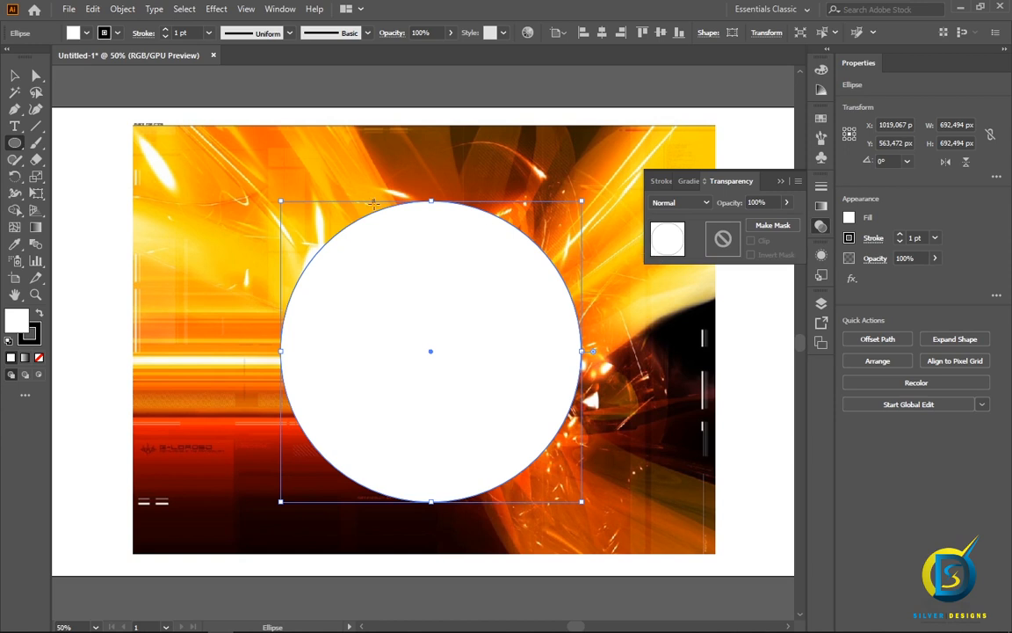
- Select the orange image together with the circle and make an opacity mask from them
{"action": "left_click", "coordinate": [14, 75]}
{"action": "left_click", "coordinate": [219, 174]}
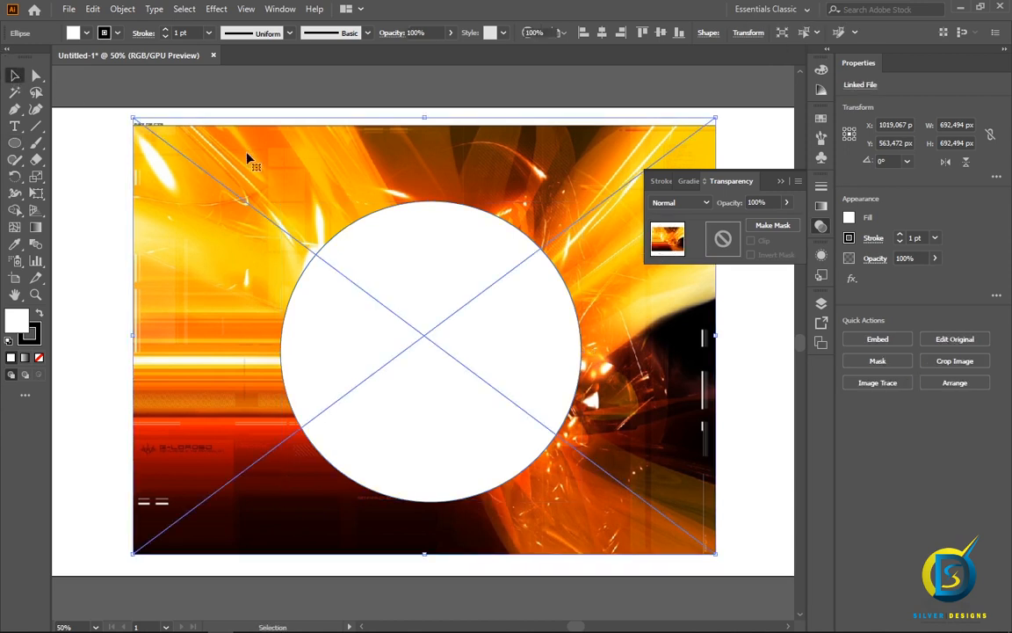
{"action": "left_click", "coordinate": [406, 272], "text": "shift"}
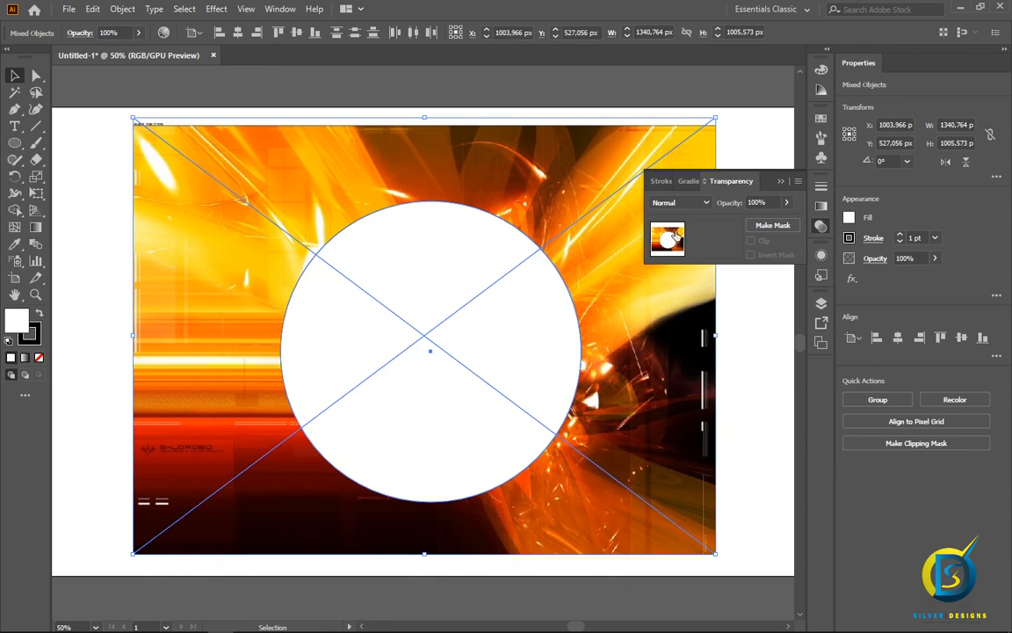
{"action": "left_click", "coordinate": [768, 226]}
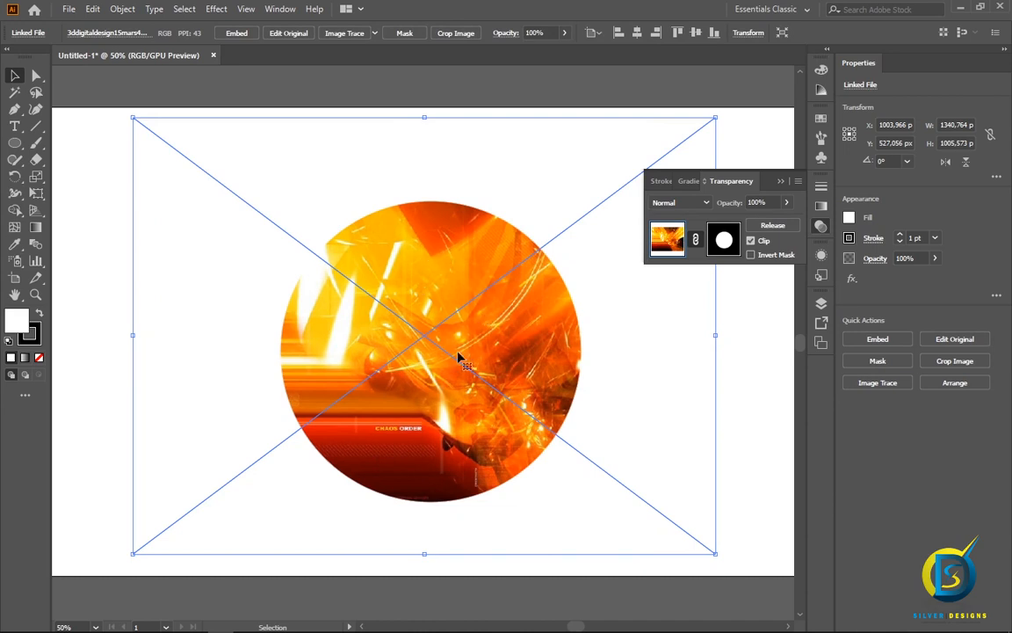
- Scale the masked image to about 1293 by 970 px and shift its mask circle to about X 1025, Y 500 px
{"action": "left_click_drag", "start_coordinate": [716, 117], "coordinate": [694, 134]}
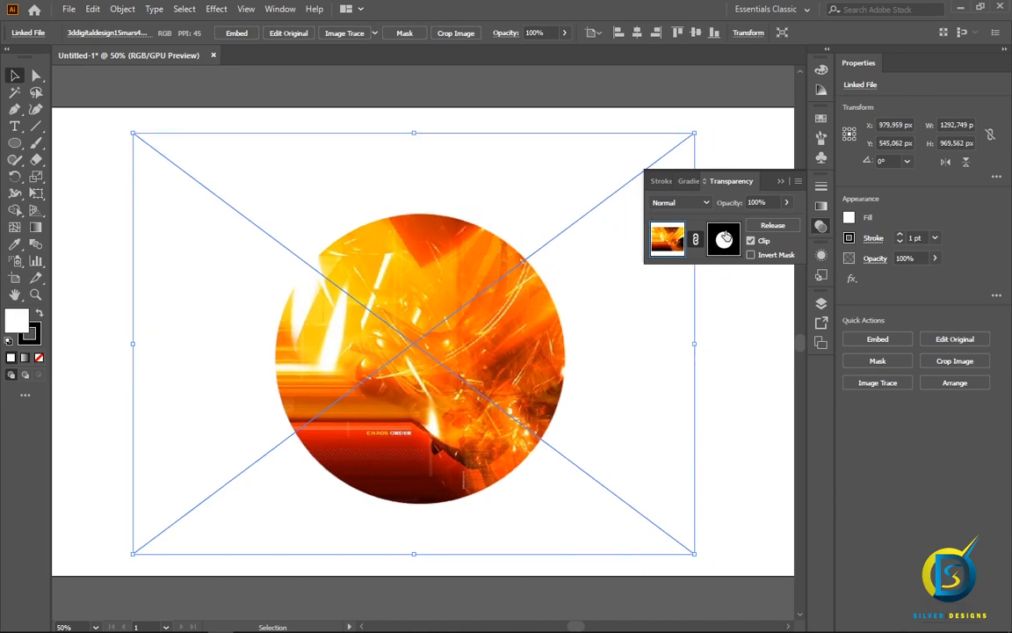
{"action": "left_click", "coordinate": [724, 239]}
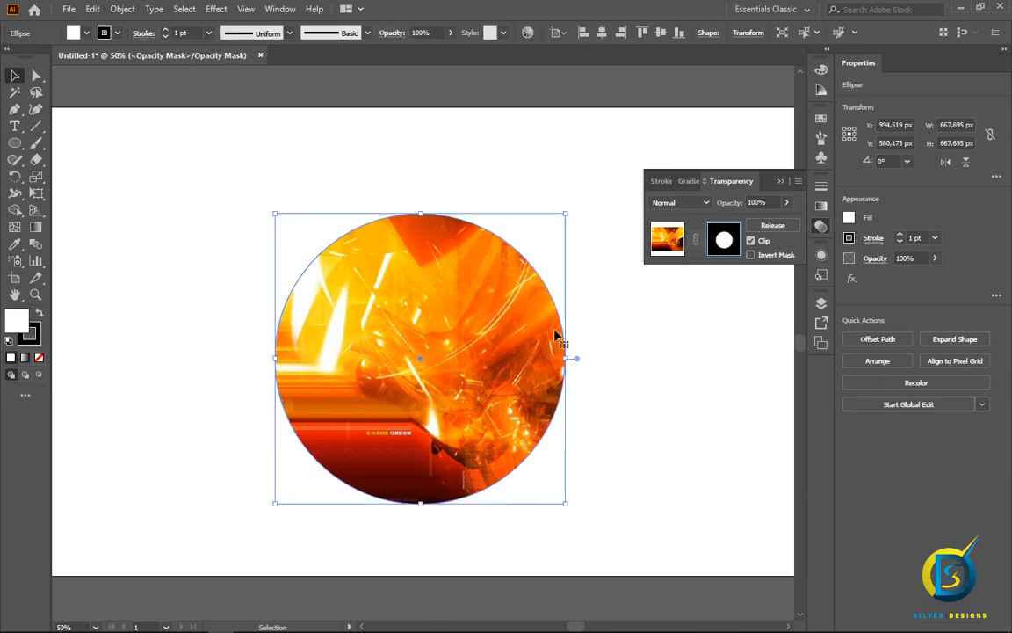
{"action": "left_click_drag", "start_coordinate": [555, 334], "coordinate": [450, 310]}
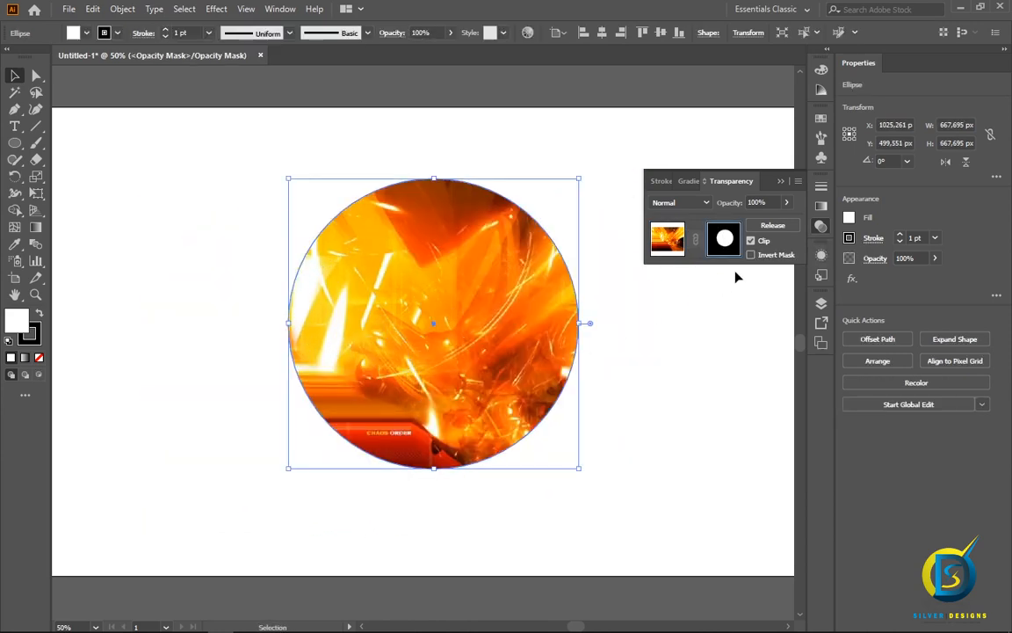
- Try out the opacity of the mask circle and return to editing the image instead of its mask
{"action": "left_click", "coordinate": [787, 204]}
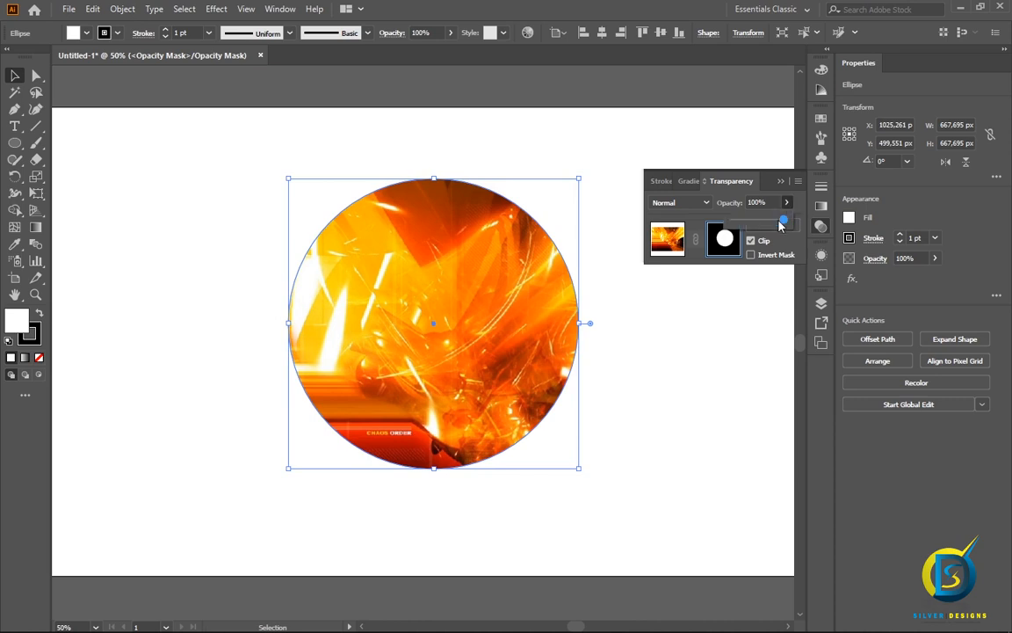
{"action": "mouse_move", "coordinate": [780, 225]}
{"action": "left_mouse_down"}
{"action": "mouse_move", "coordinate": [761, 223]}
{"action": "mouse_move", "coordinate": [787, 225]}
{"action": "left_mouse_up"}
{"action": "left_click", "coordinate": [667, 238]}
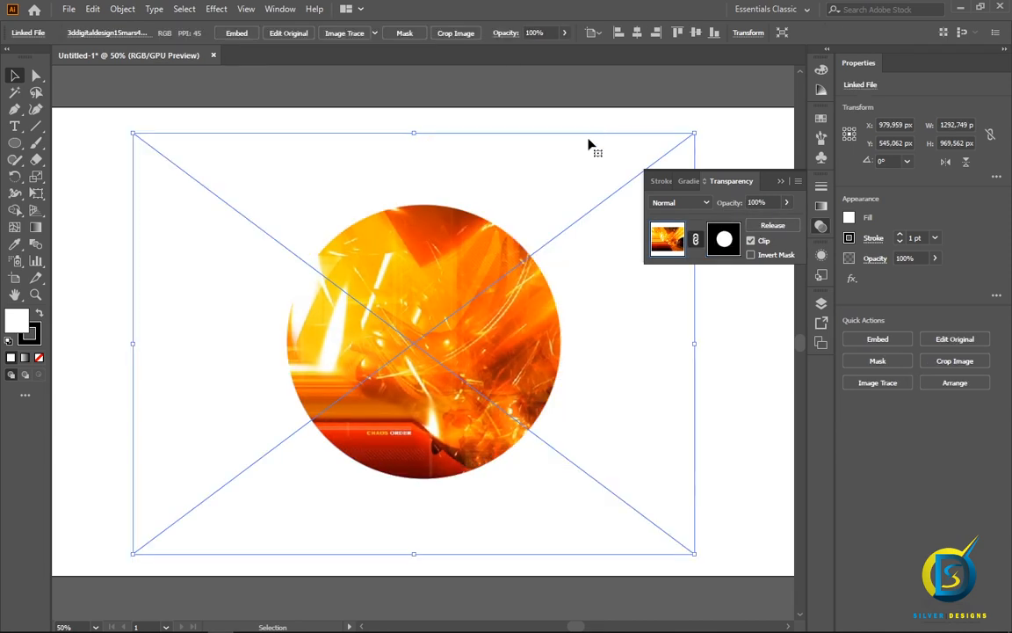
- Delete the masked orange image and place the beach picture 2B63C~1 from the DEFAUX folder on the artboard
{"action": "key", "text": "Delete"}
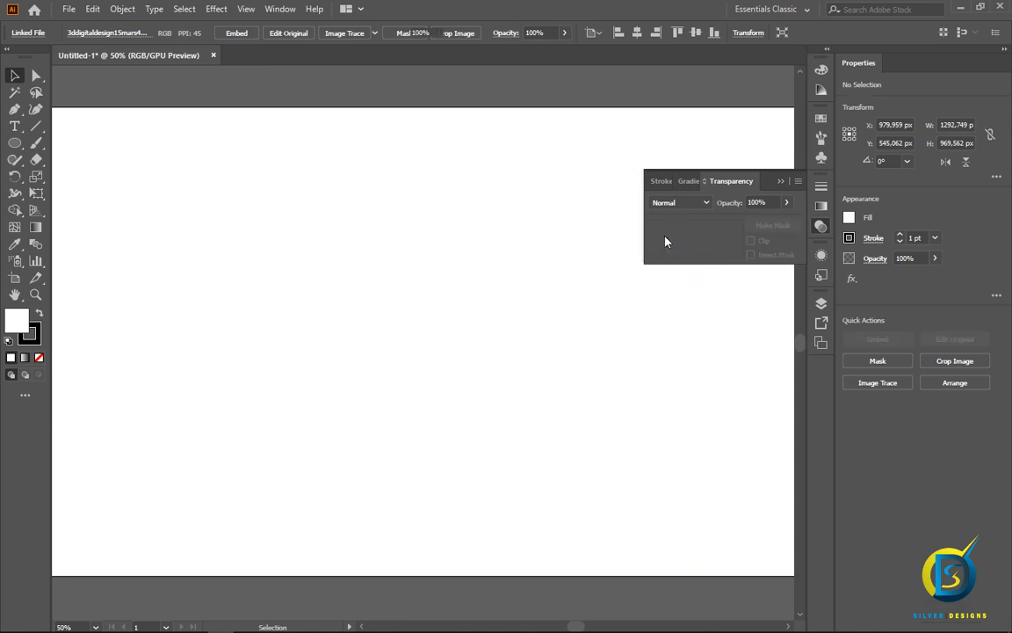
{"action": "left_click", "coordinate": [68, 9]}
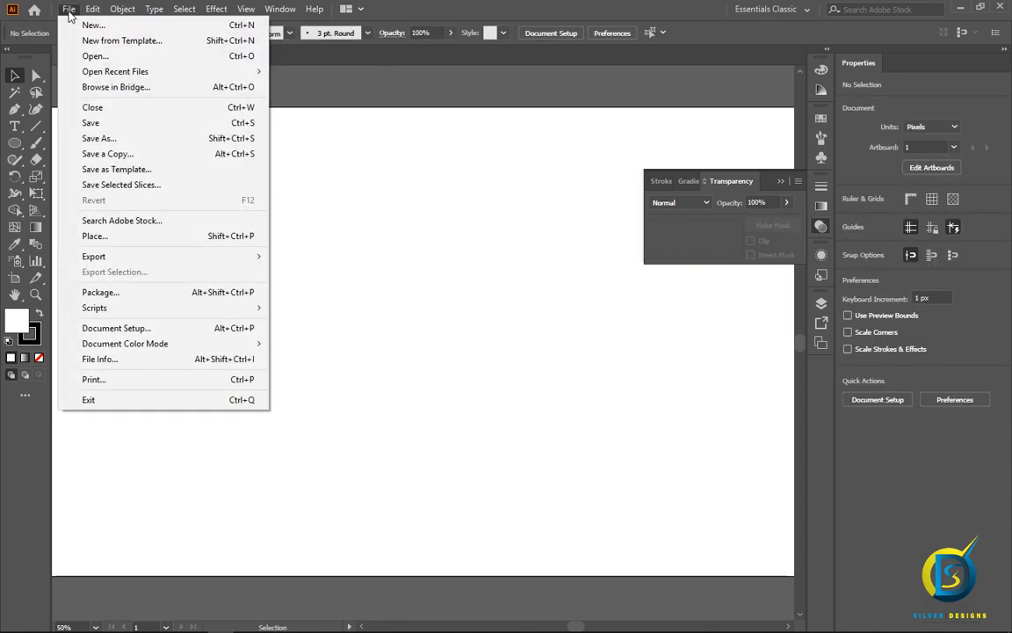
{"action": "left_click", "coordinate": [94, 237]}
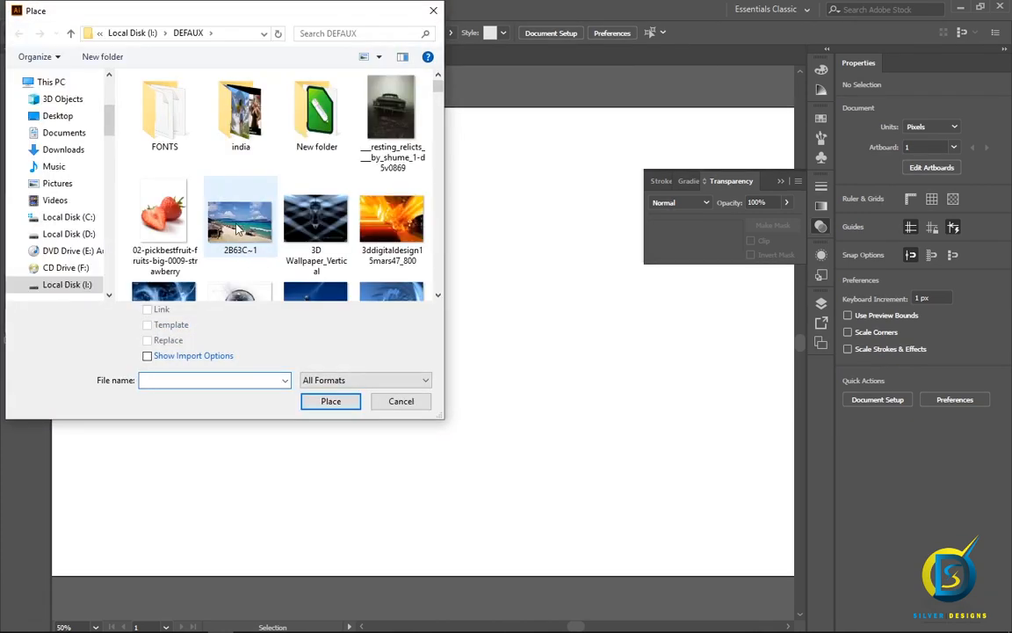
{"action": "left_click", "coordinate": [237, 220]}
{"action": "left_click", "coordinate": [331, 402]}
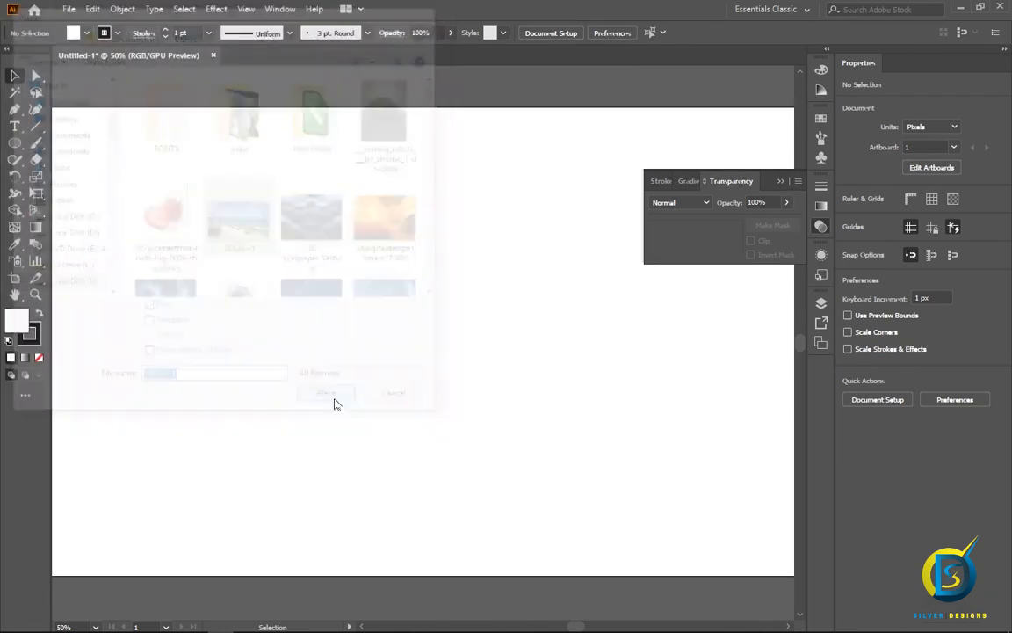
{"action": "left_click_drag", "start_coordinate": [186, 230], "coordinate": [687, 542]}
- Enlarge the beach picture to about 1414 by 896 px and move it to the middle of the artboard
{"action": "left_click_drag", "start_coordinate": [436, 387], "coordinate": [428, 330]}
{"action": "left_click_drag", "start_coordinate": [175, 485], "coordinate": [64, 556]}
{"action": "left_click_drag", "start_coordinate": [367, 410], "coordinate": [409, 370]}
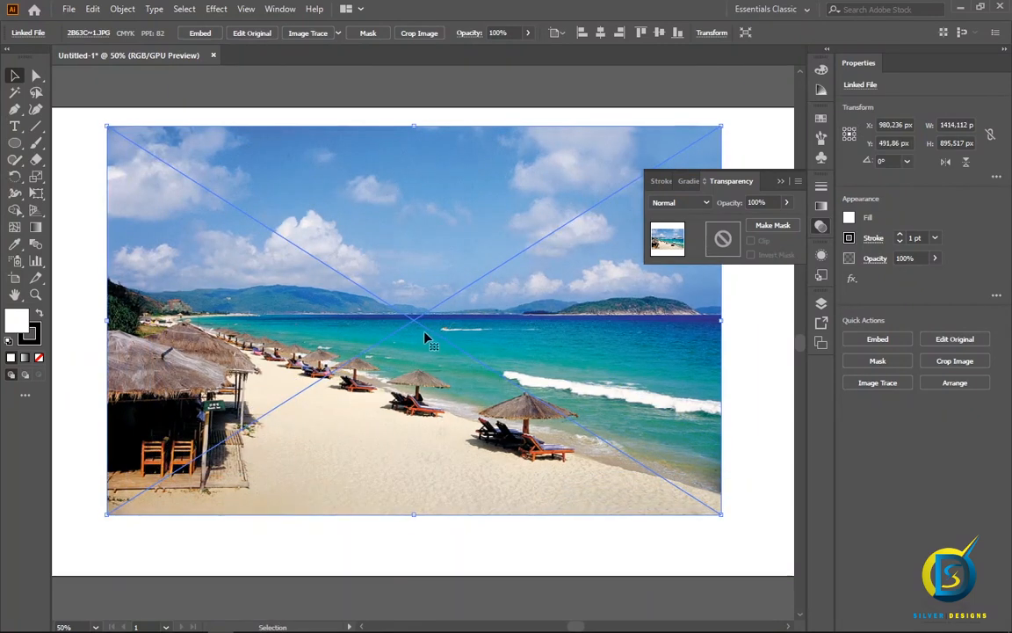
{"action": "left_click_drag", "start_coordinate": [423, 326], "coordinate": [423, 338]}
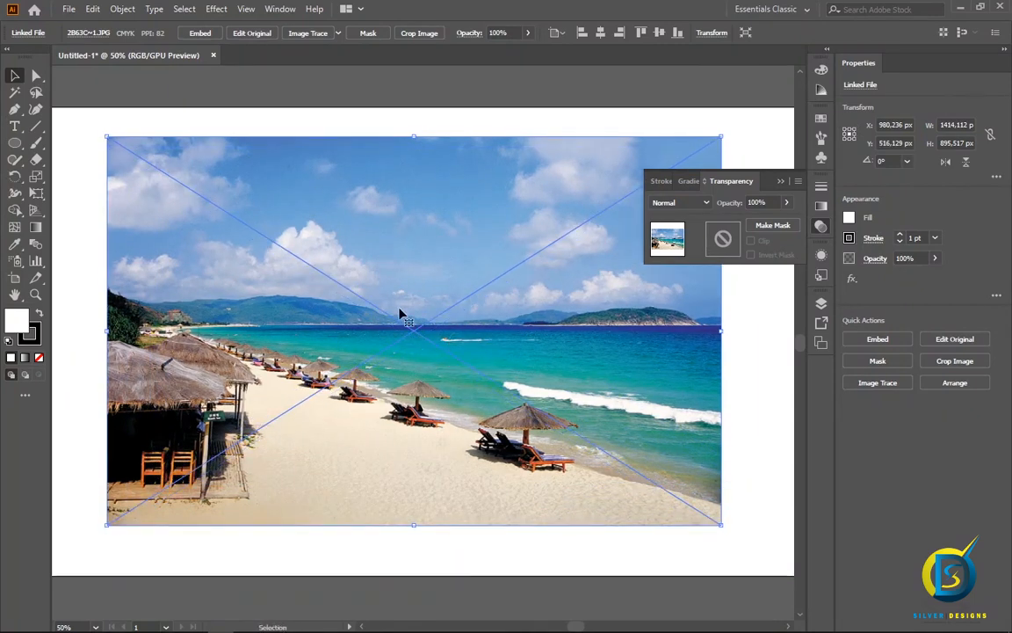
- Draw a circle about 701 px in diameter over the beach picture and move it to about X 1020, Y 534 px
{"action": "key", "text": "l"}
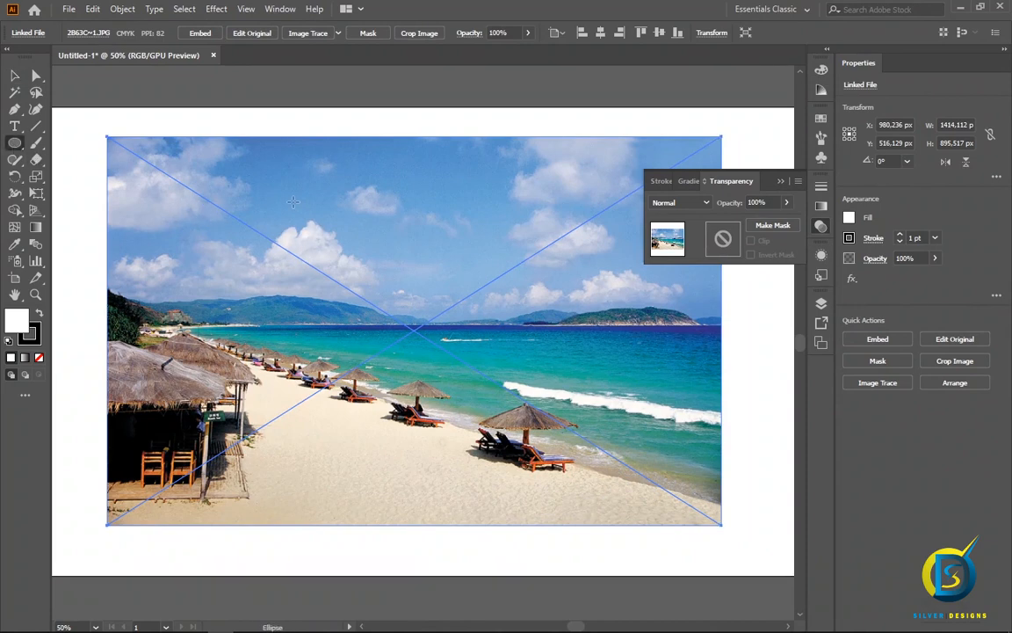
{"action": "left_click_drag", "start_coordinate": [293, 202], "coordinate": [594, 505]}
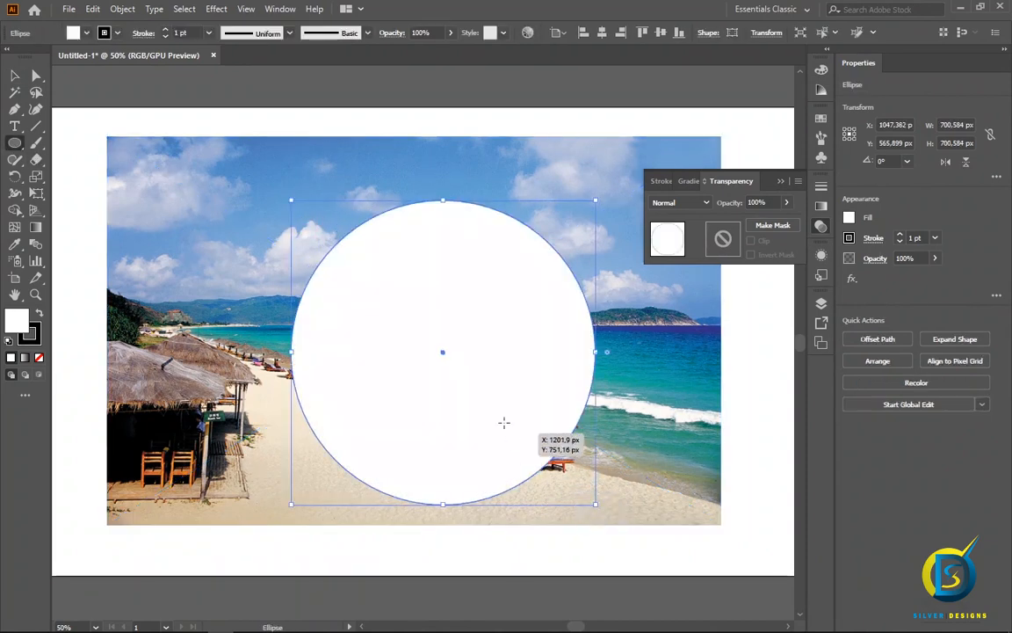
{"action": "left_click_drag", "start_coordinate": [443, 352], "coordinate": [430, 336]}
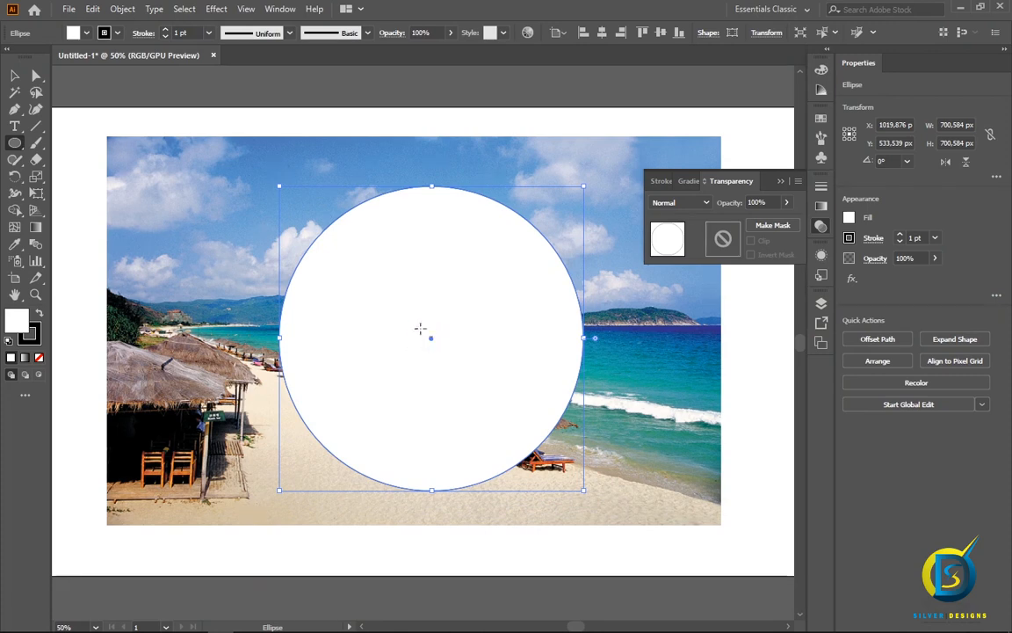
- Select the beach picture together with the circle and turn the circle into its opacity mask
{"action": "key", "text": "v"}
{"action": "key", "text": "ctrl+shift+a"}
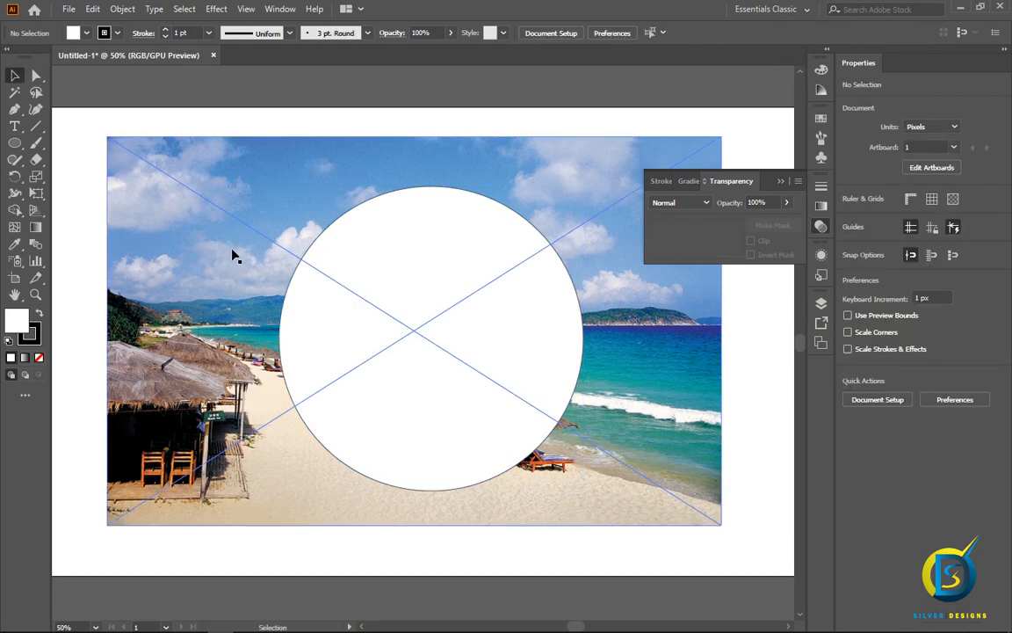
{"action": "left_click", "coordinate": [193, 156]}
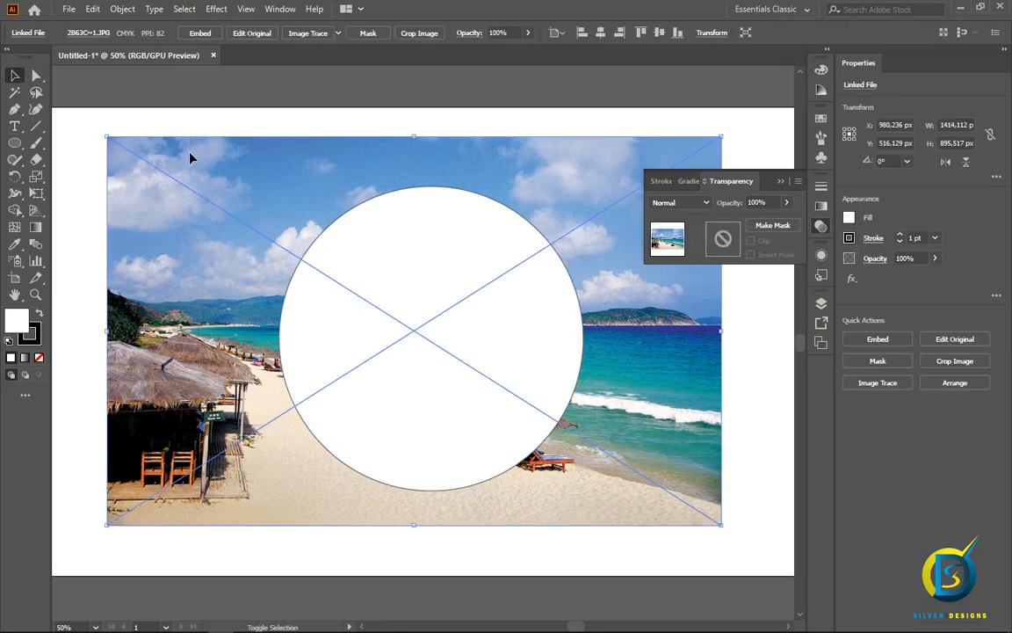
{"action": "left_click", "coordinate": [413, 272], "text": "shift"}
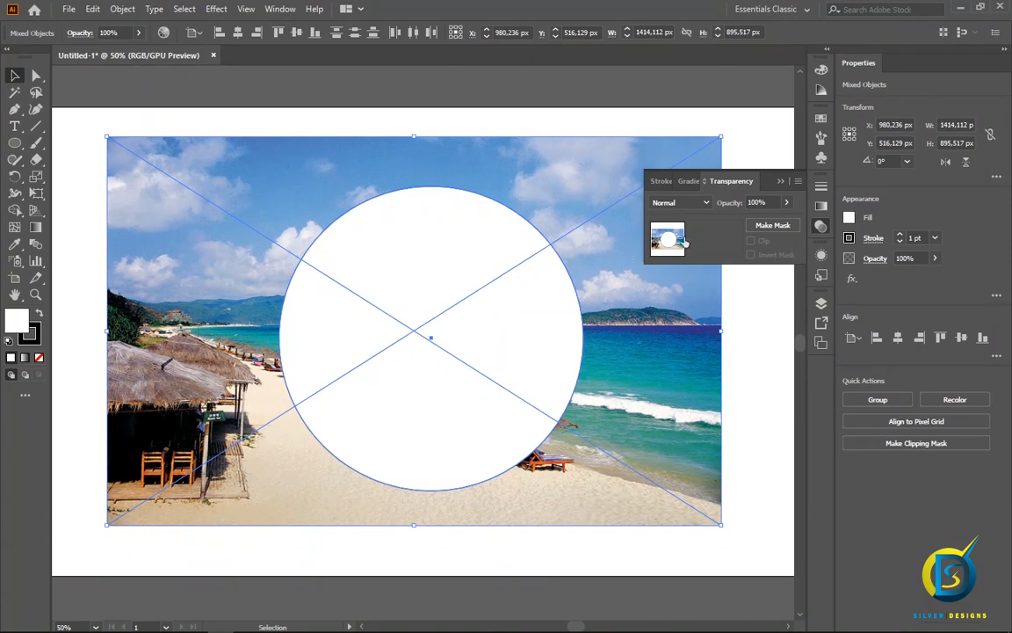
{"action": "left_click", "coordinate": [761, 229]}
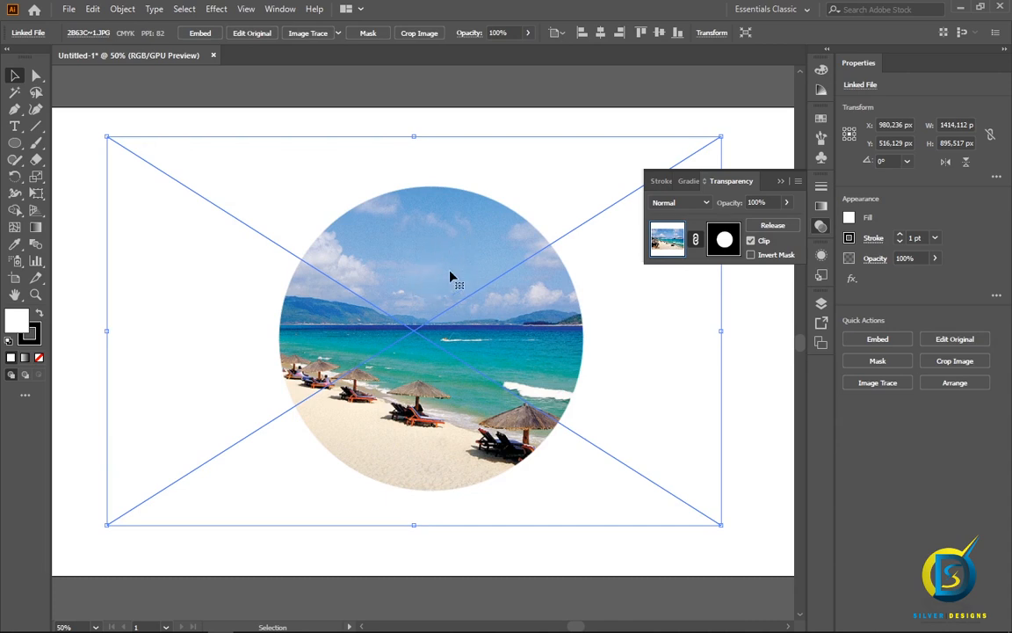
- Move the masked beach picture to about X 960, Y 505 px and shift the mask circle within it
{"action": "left_click_drag", "start_coordinate": [450, 277], "coordinate": [441, 272]}
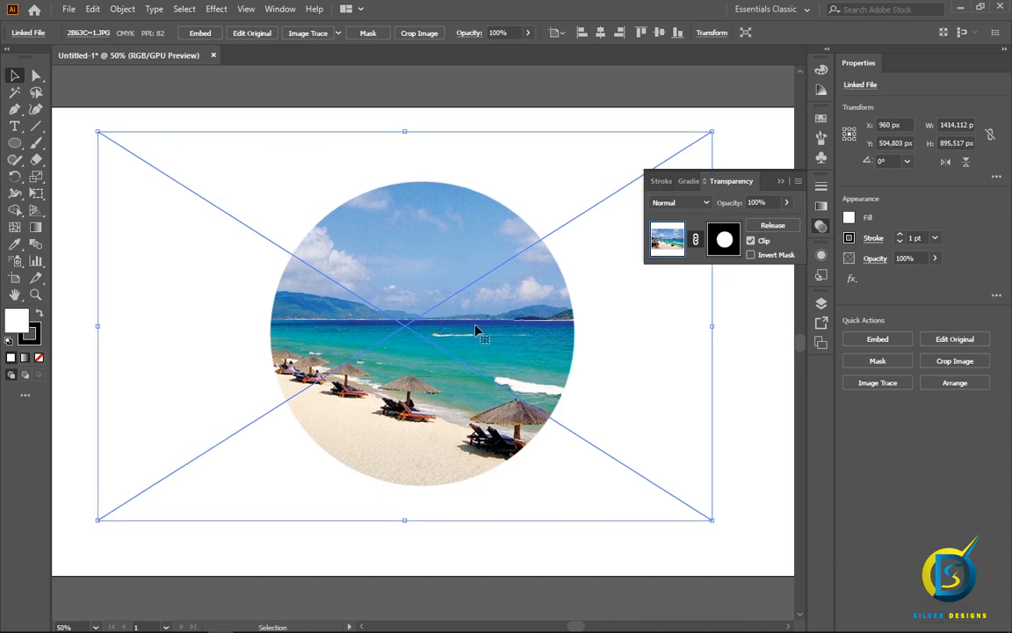
{"action": "left_click", "coordinate": [724, 240]}
{"action": "left_click_drag", "start_coordinate": [480, 323], "coordinate": [315, 354]}
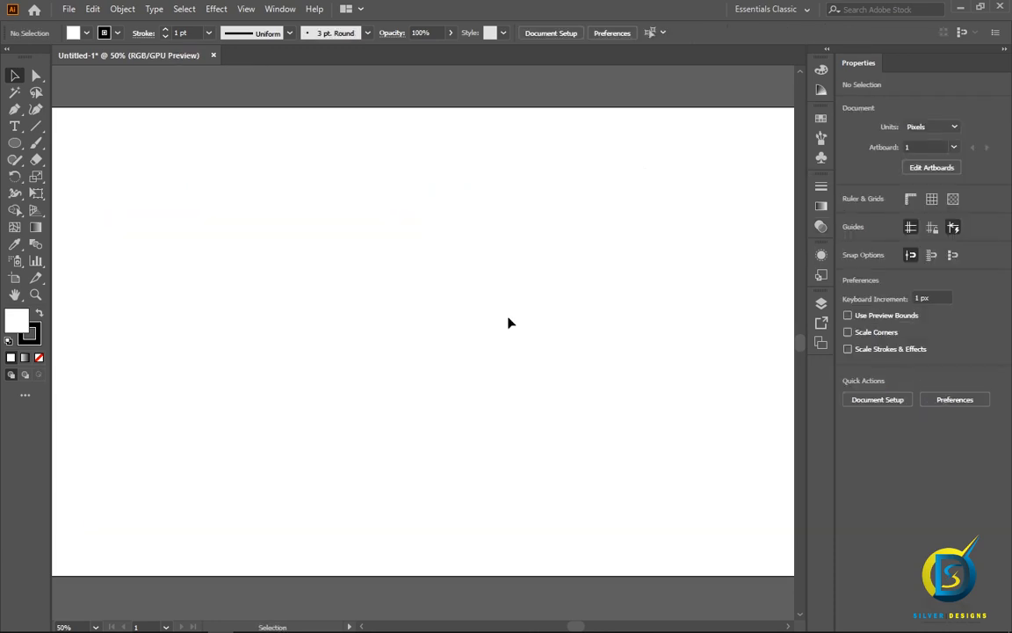
- Place the jet-ski sea picture 4BA3C~1 from the DEFAUX folder on the empty artboard at about 1381 by 922 px
{"action": "left_click", "coordinate": [66, 10]}
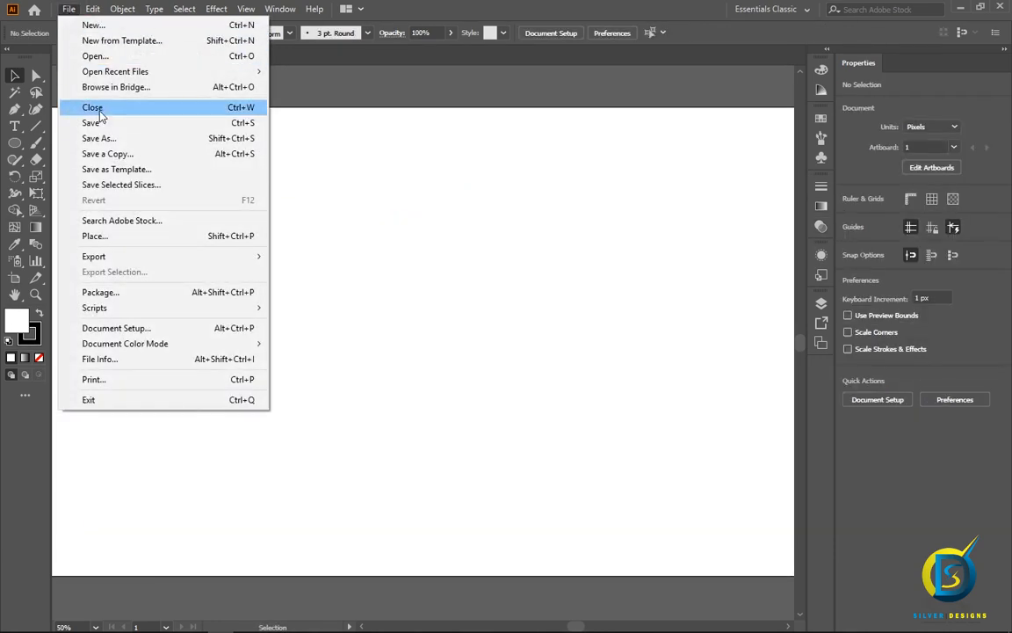
{"action": "left_click", "coordinate": [96, 236]}
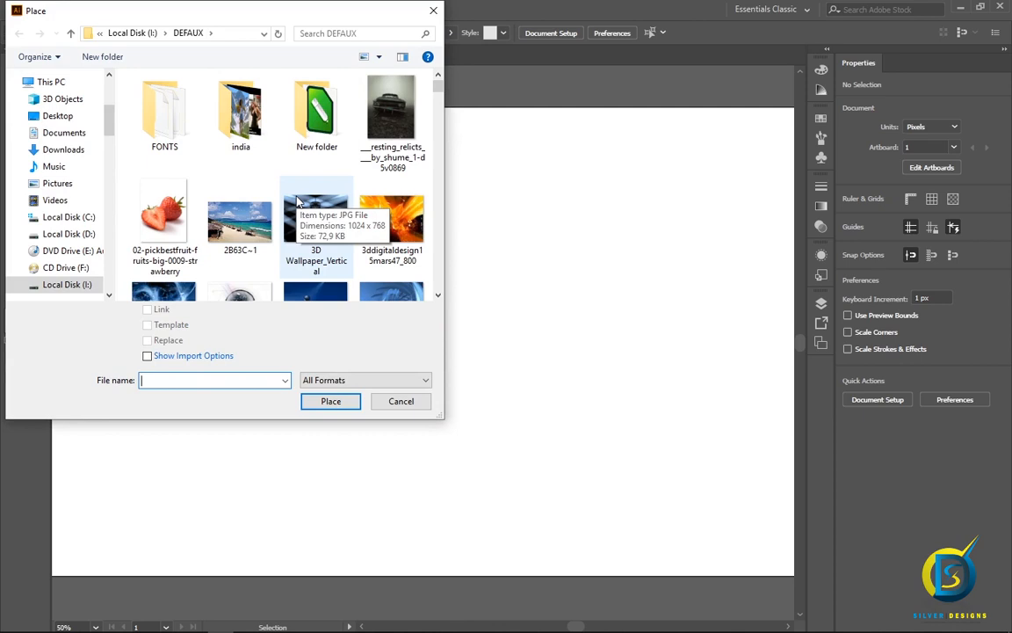
{"action": "scroll", "coordinate": [297, 202], "scroll_direction": "down", "scroll_amount": 3}
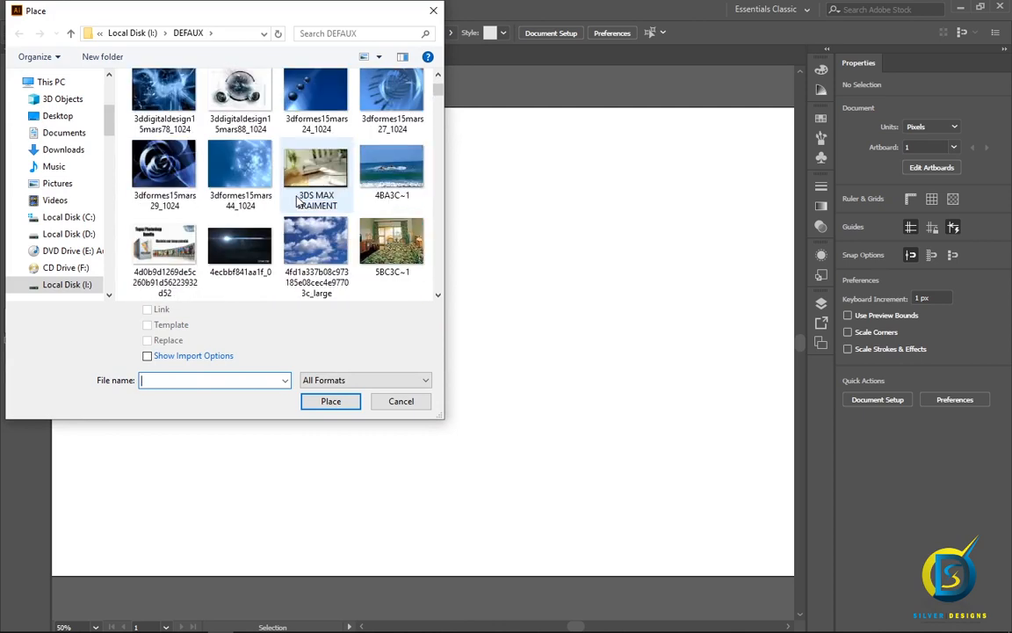
{"action": "left_click", "coordinate": [391, 168]}
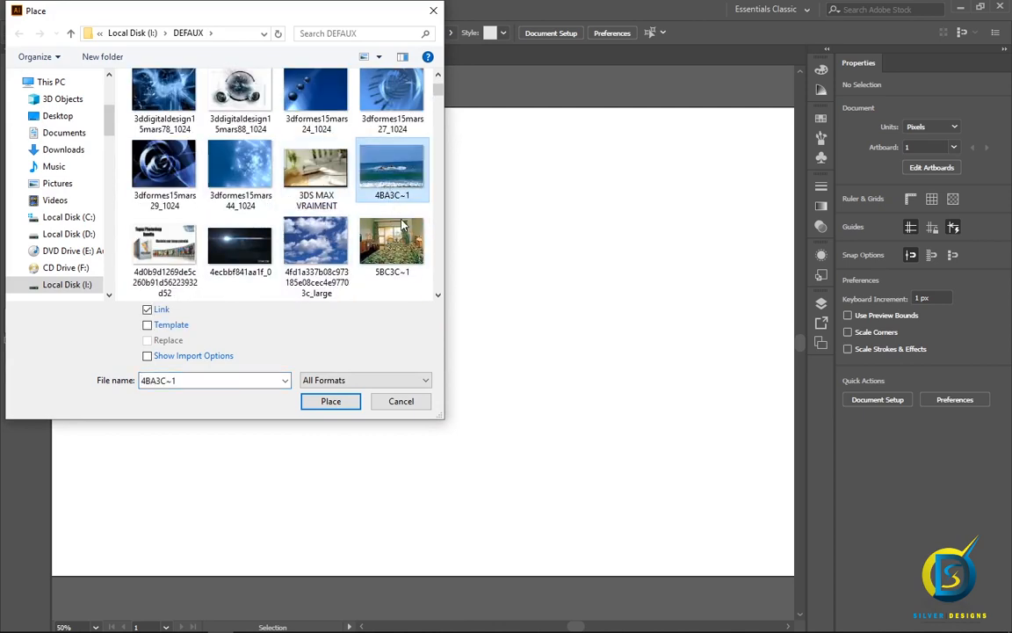
{"action": "left_click", "coordinate": [331, 402]}
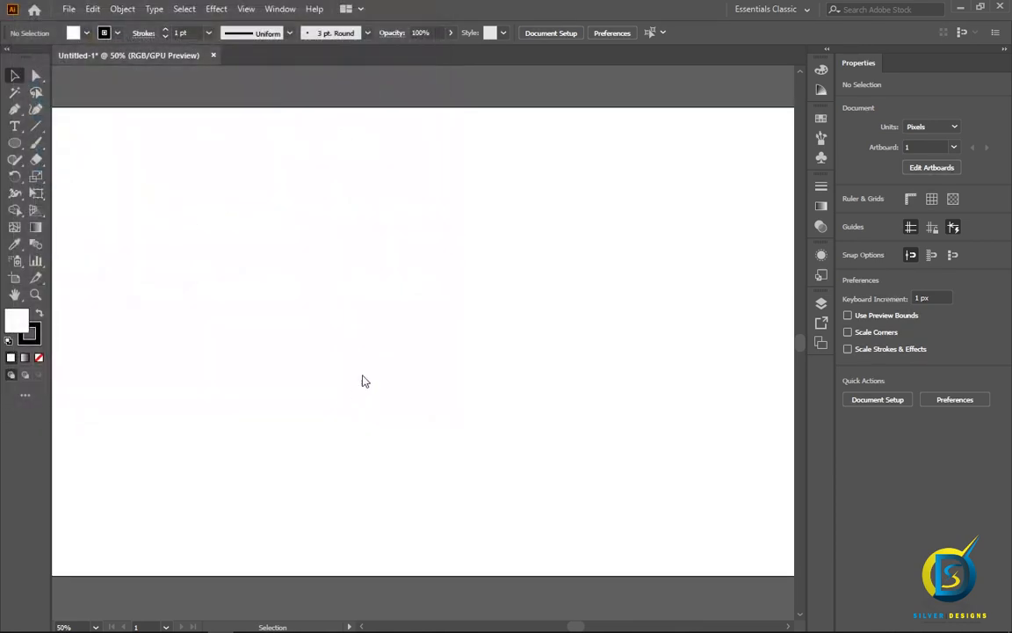
{"action": "left_click_drag", "start_coordinate": [237, 248], "coordinate": [775, 549]}
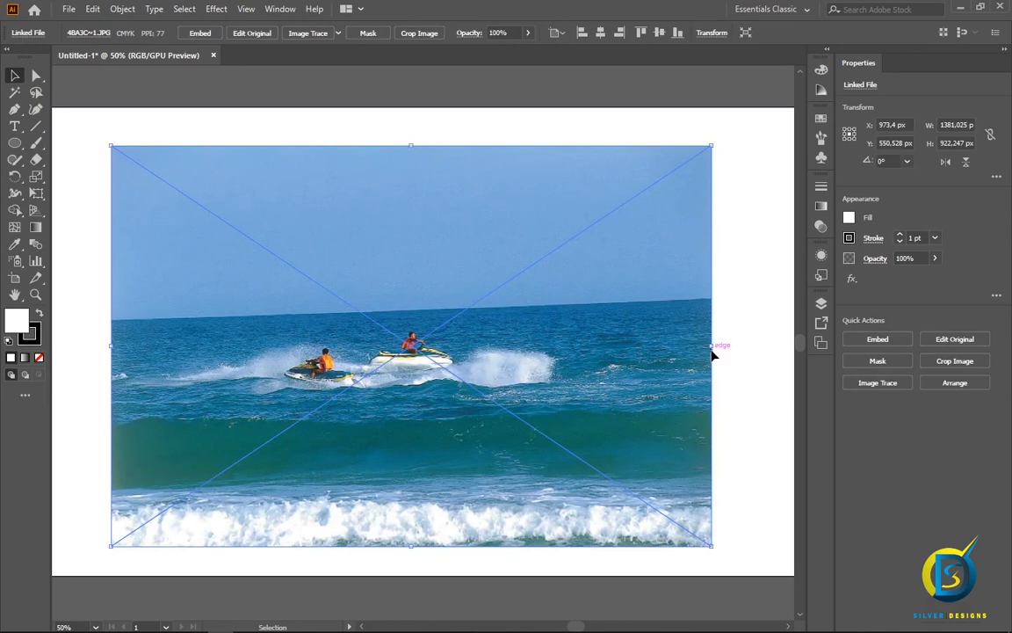
- Enlarge the jet-ski sea picture to about 1468 by 980 px, centre it near X 970, Y 540 px, and deselect it
{"action": "left_click_drag", "start_coordinate": [718, 344], "coordinate": [725, 340]}
{"action": "left_click", "coordinate": [429, 81]}
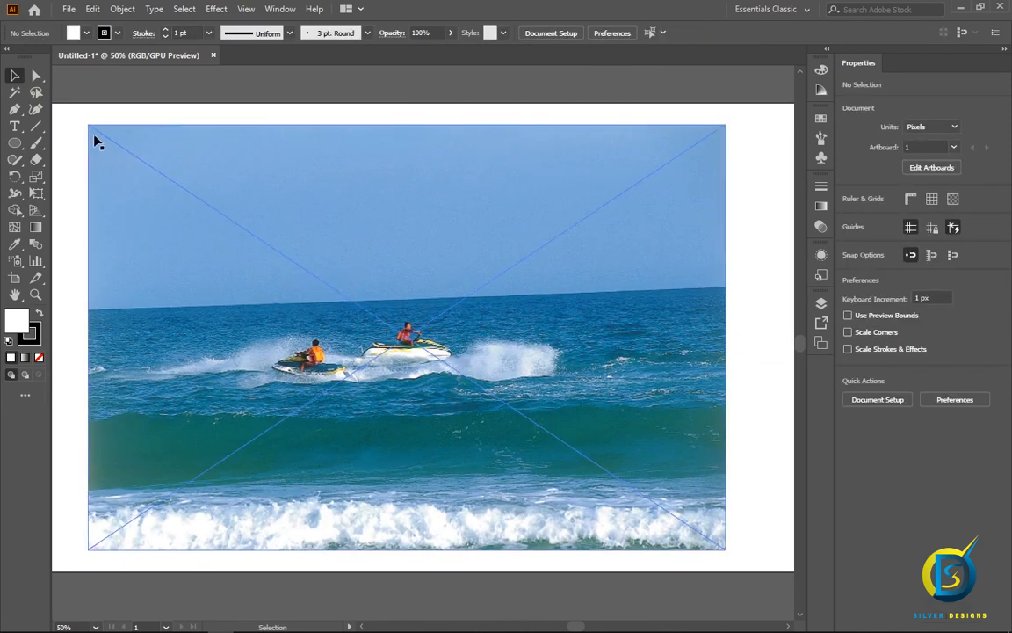
- Add the black text "design" over the sea picture, enlarge it to about 1118 by 434 px and place it near X 970, Y 497 px
{"action": "left_click", "coordinate": [14, 126]}
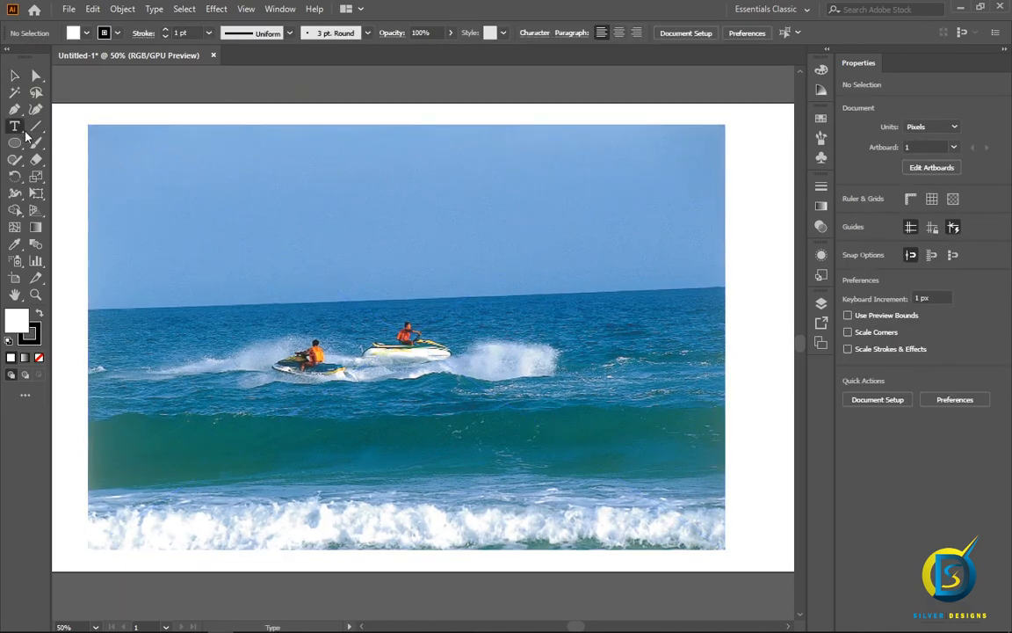
{"action": "left_click", "coordinate": [300, 317]}
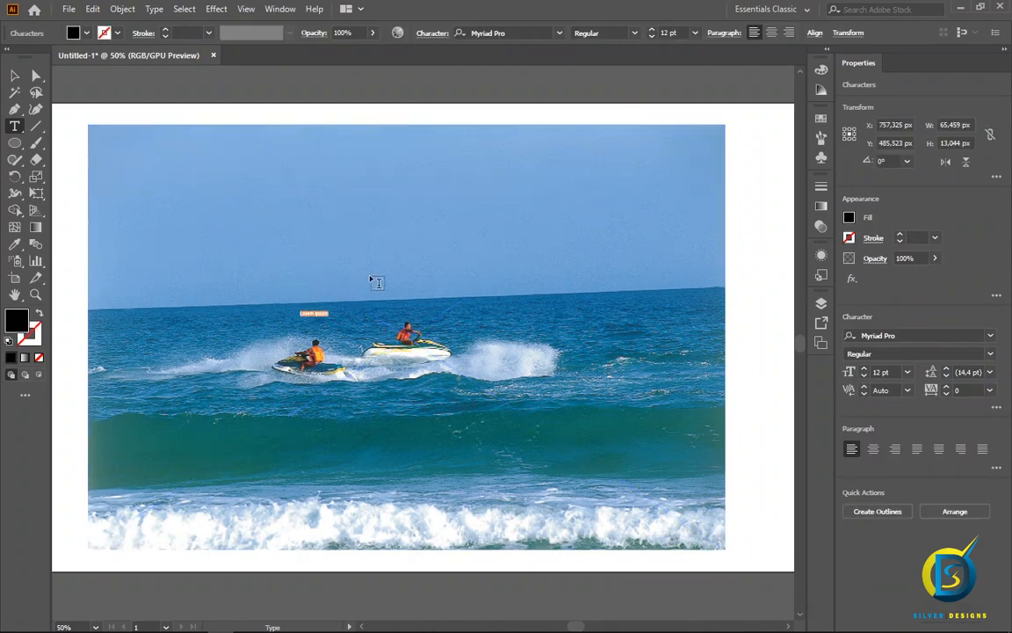
{"action": "type", "text": "design"}
{"action": "left_click", "coordinate": [14, 76]}
{"action": "left_click_drag", "start_coordinate": [313, 321], "coordinate": [604, 429]}
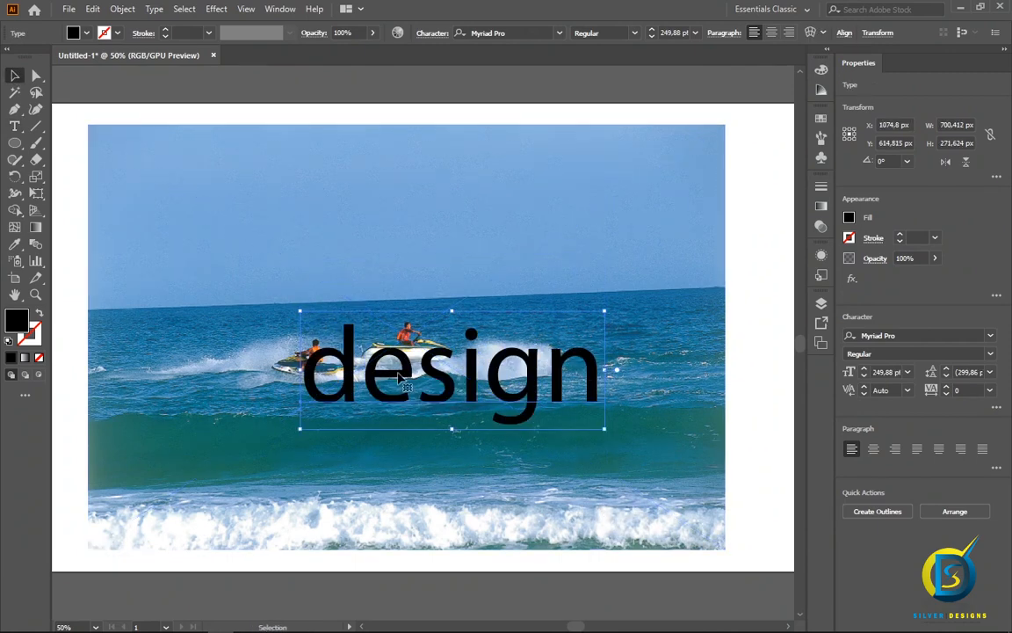
{"action": "left_click_drag", "start_coordinate": [366, 344], "coordinate": [356, 281]}
{"action": "left_click_drag", "start_coordinate": [290, 363], "coordinate": [109, 434]}
{"action": "left_click_drag", "start_coordinate": [447, 350], "coordinate": [474, 347]}
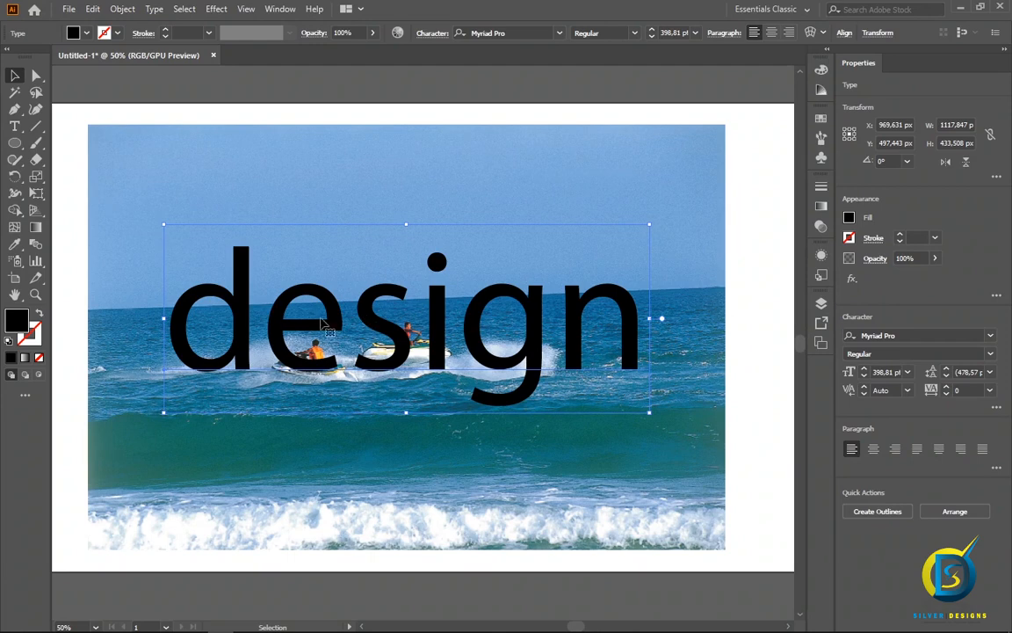
- Try to turn the black "design" text into the sea picture's opacity mask, and release the mask again
{"action": "left_click", "coordinate": [197, 278]}
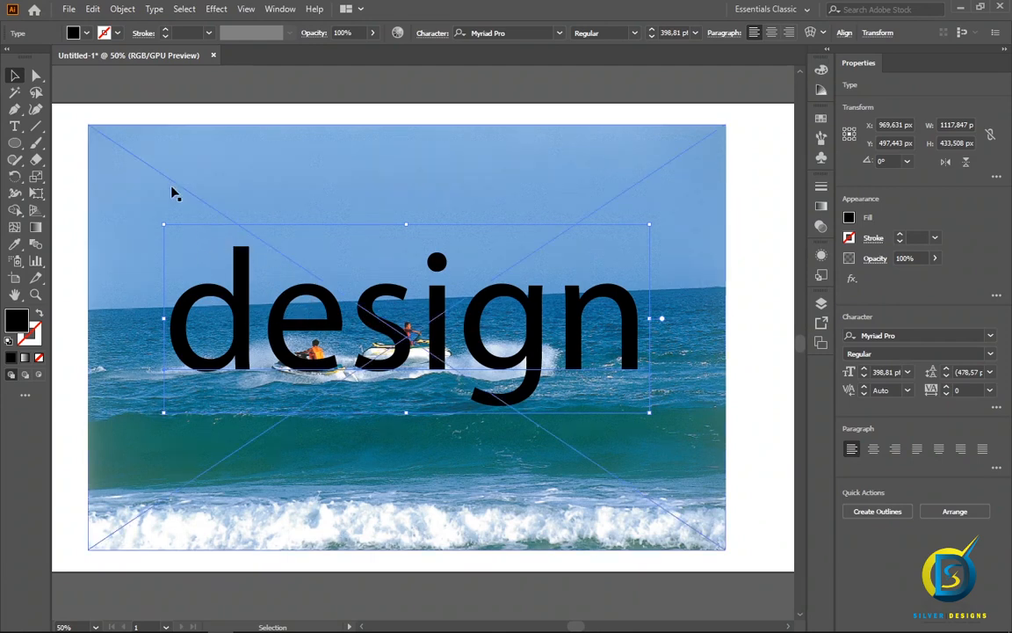
{"action": "left_click", "coordinate": [219, 268], "text": "shift"}
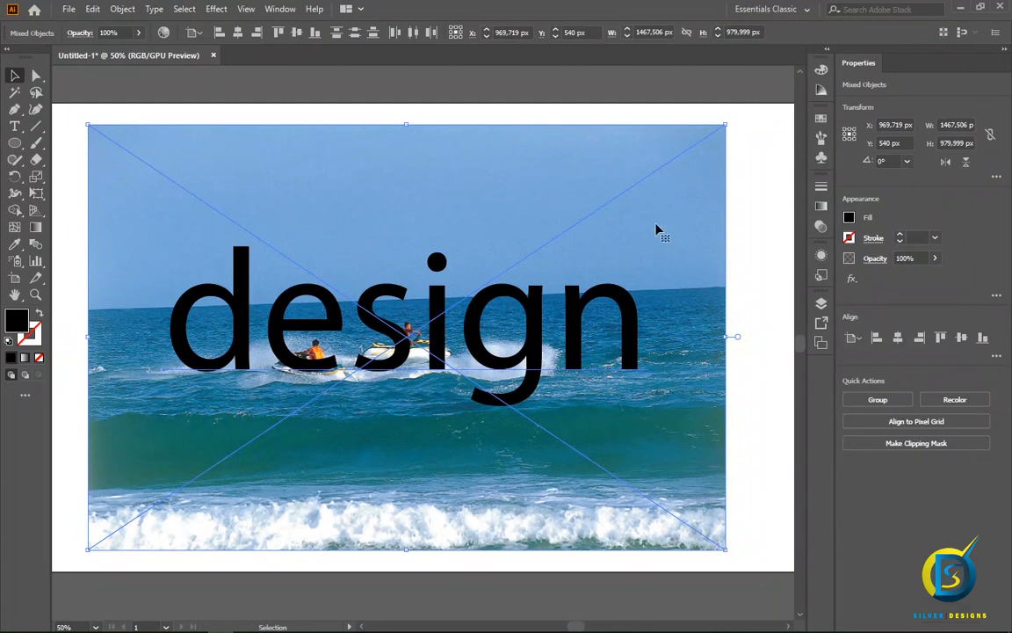
{"action": "left_click", "coordinate": [279, 9]}
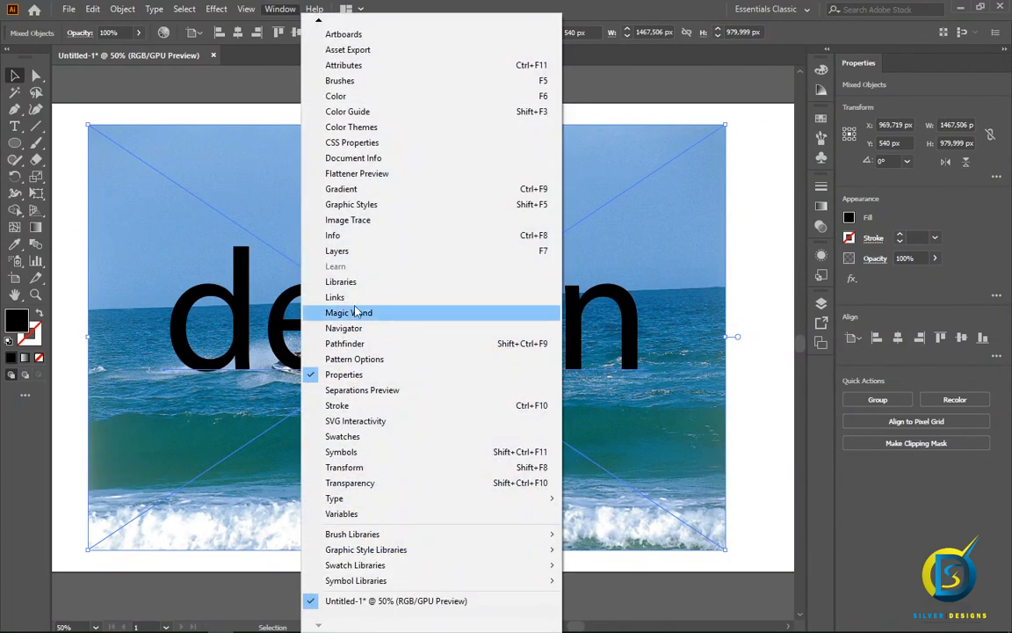
{"action": "left_click", "coordinate": [371, 482]}
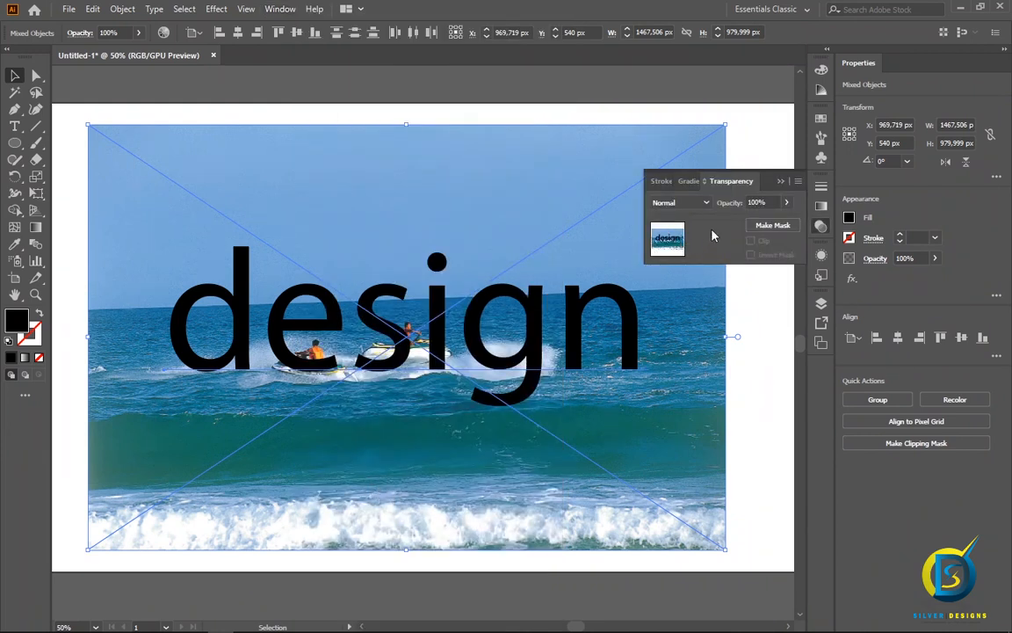
{"action": "left_click", "coordinate": [772, 226]}
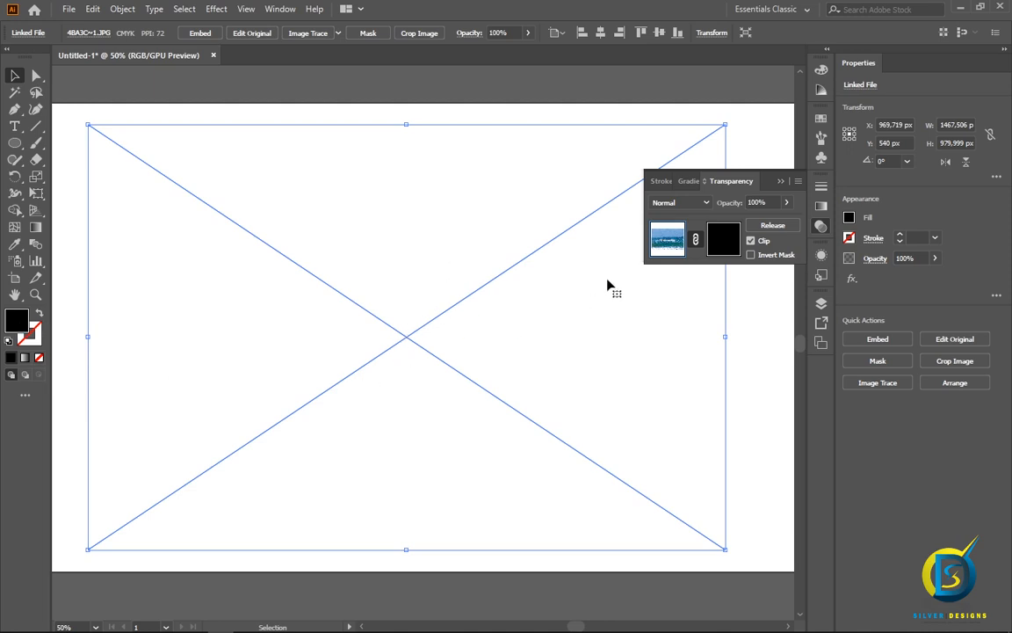
{"action": "left_click", "coordinate": [772, 225]}
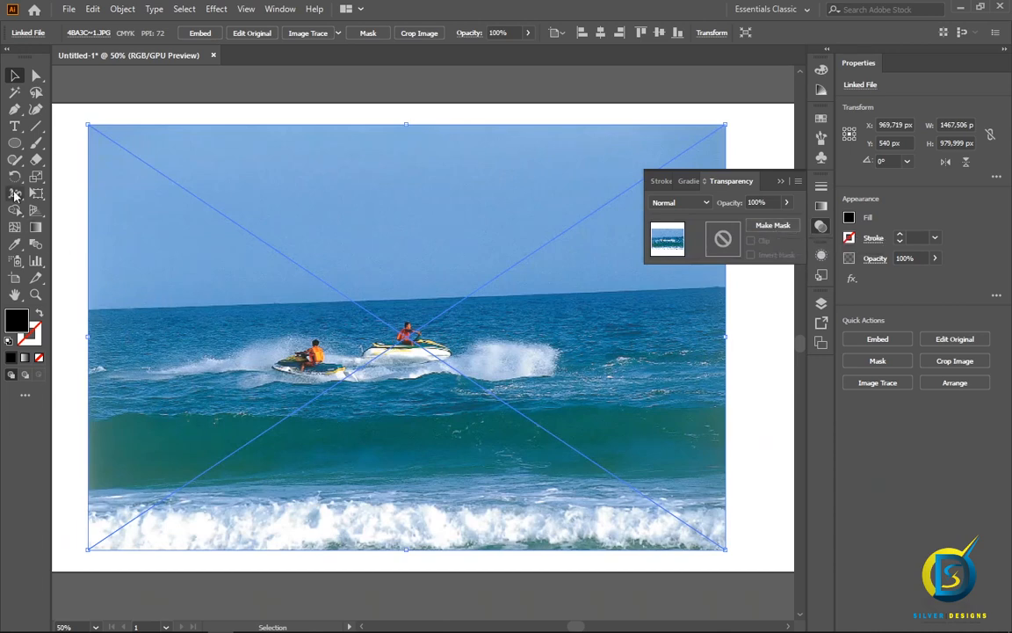
- Add the point text "Design" in 12 pt Myriad Pro Regular over the jet-skis in the sea picture
{"action": "left_click", "coordinate": [15, 127]}
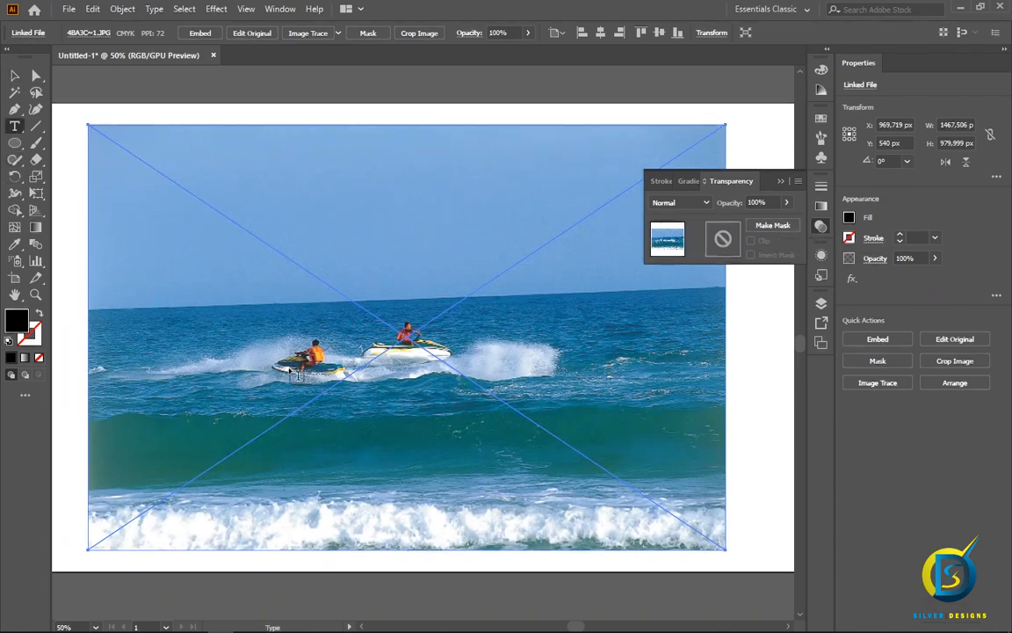
{"action": "left_click", "coordinate": [289, 357]}
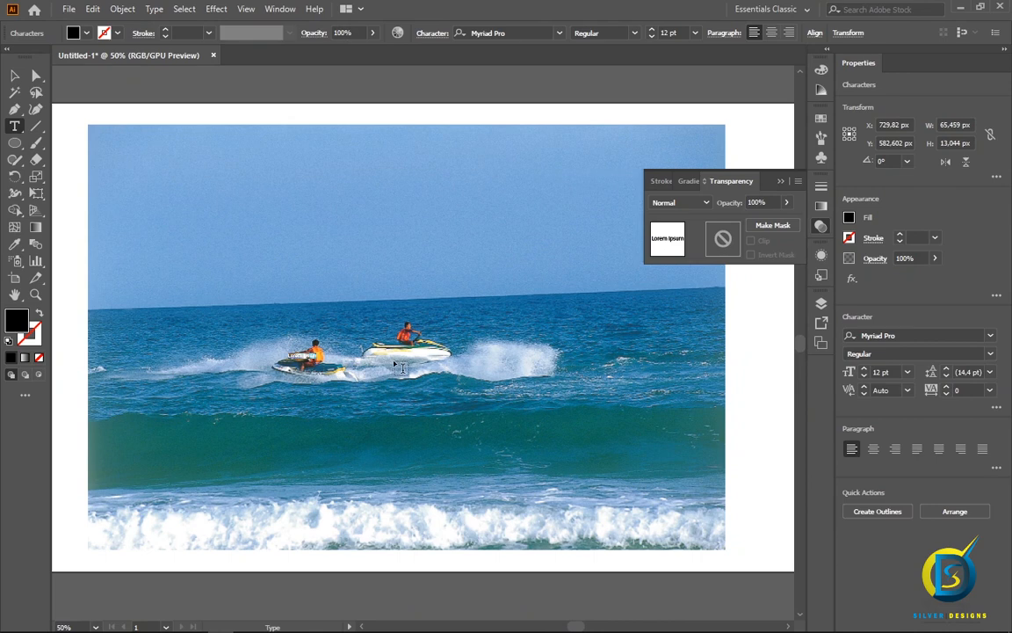
{"action": "type", "text": "t"}
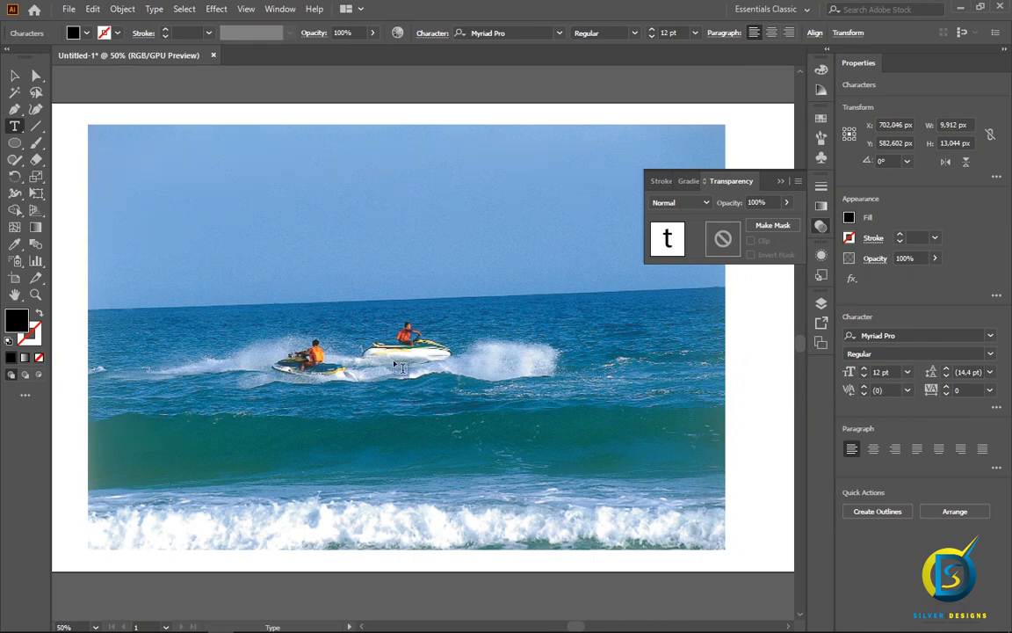
{"action": "key", "text": "BackSpace"}
{"action": "type", "text": "Design"}
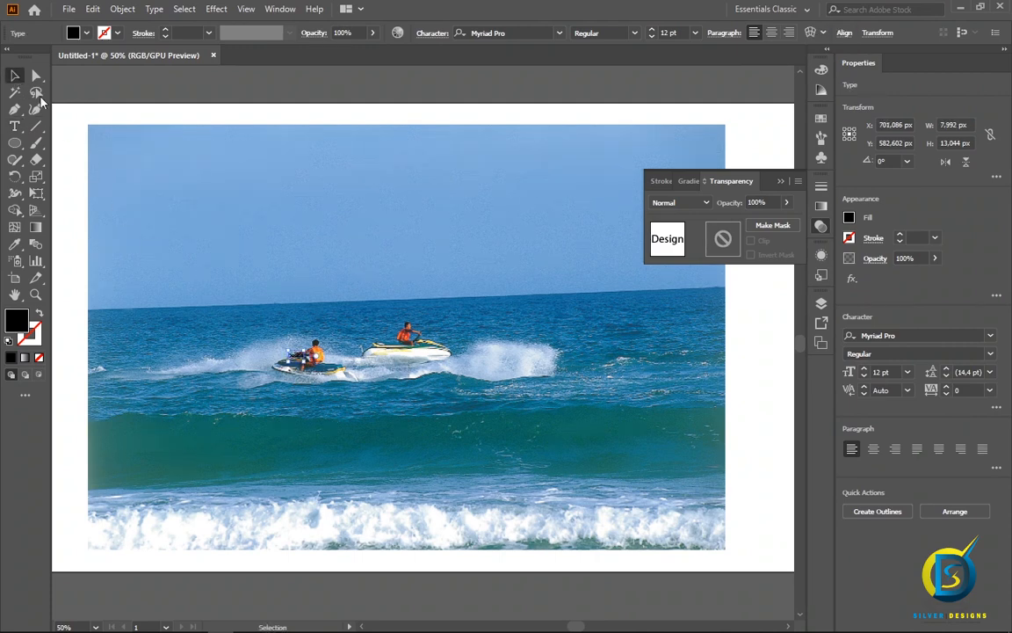
- Enlarge the "Design" text to about 1048 by 392 px and move it to about X 1006, Y 537 px over the picture
{"action": "left_click", "coordinate": [15, 76]}
{"action": "left_click_drag", "start_coordinate": [304, 359], "coordinate": [547, 539]}
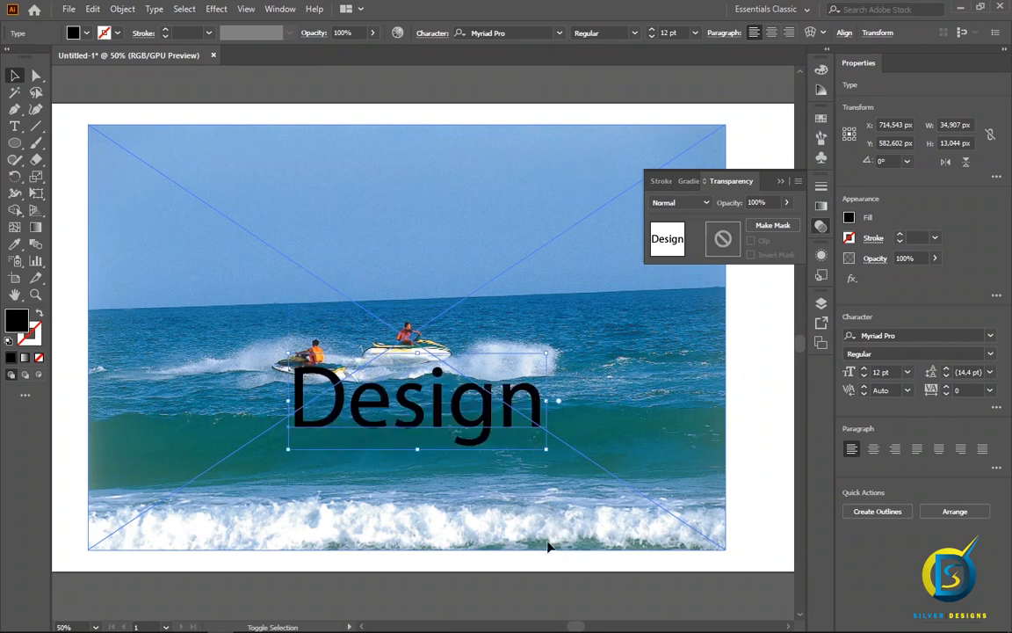
{"action": "left_click_drag", "start_coordinate": [437, 406], "coordinate": [420, 312]}
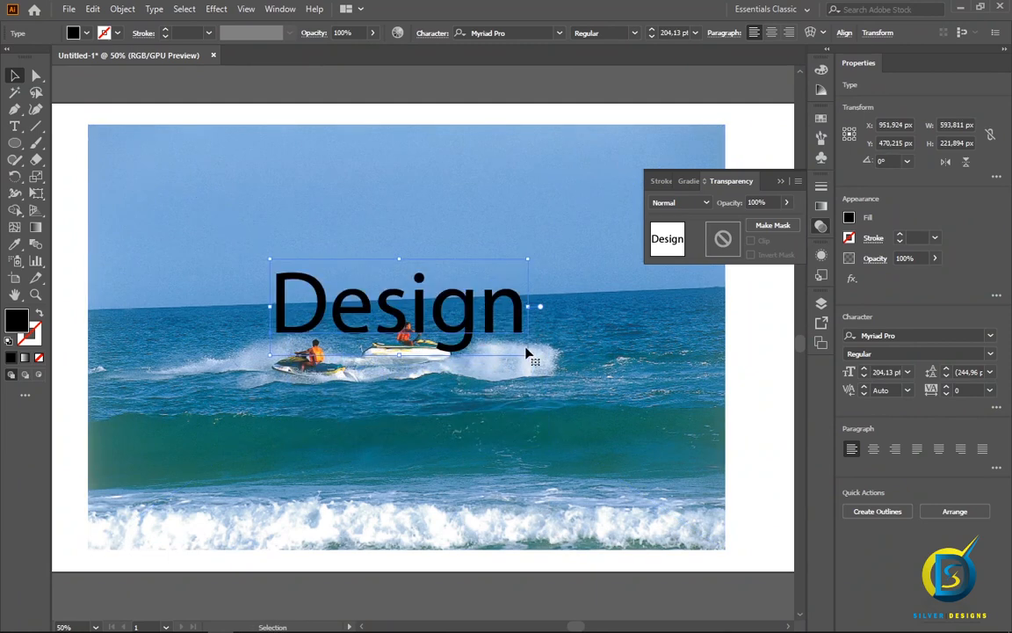
{"action": "left_click_drag", "start_coordinate": [529, 356], "coordinate": [728, 526]}
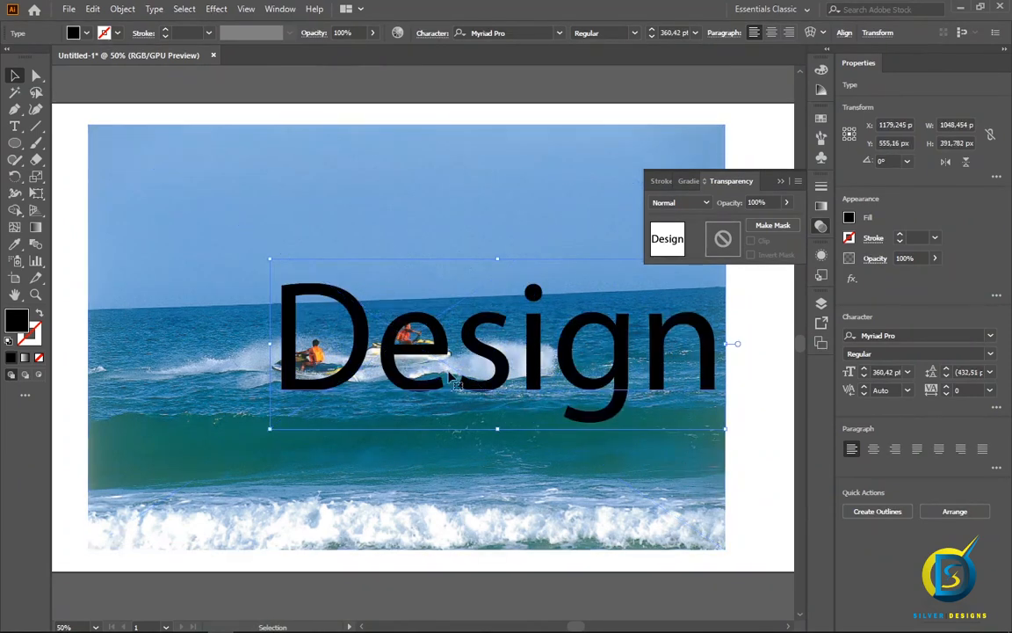
{"action": "left_click_drag", "start_coordinate": [497, 357], "coordinate": [419, 354]}
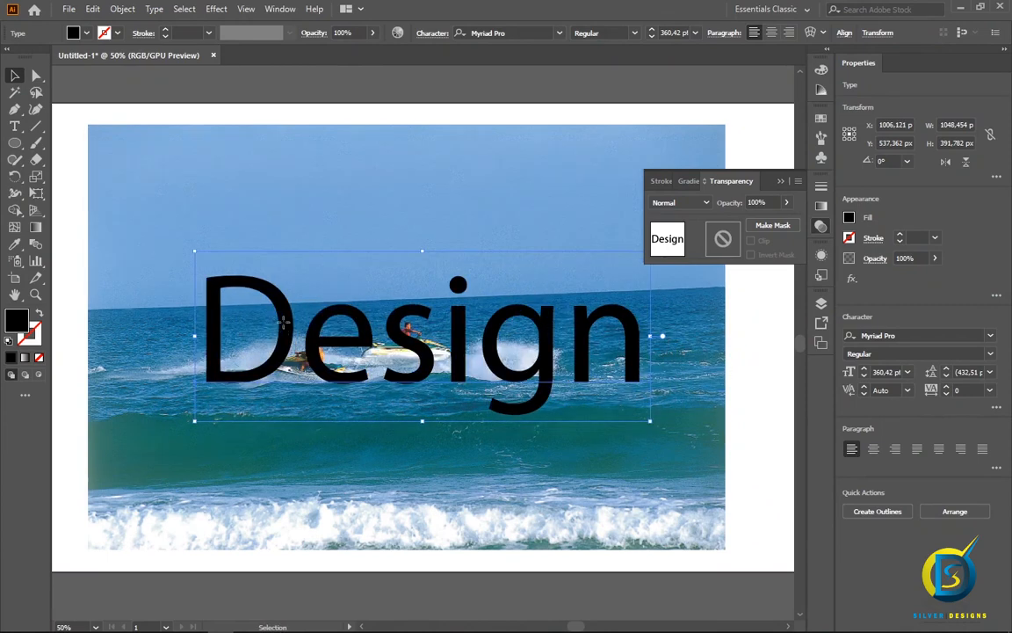
- Change the fill colour of all the "Design" letters to white, FFFFFF
{"action": "key", "text": "t"}
{"action": "left_click_drag", "start_coordinate": [208, 312], "coordinate": [632, 360]}
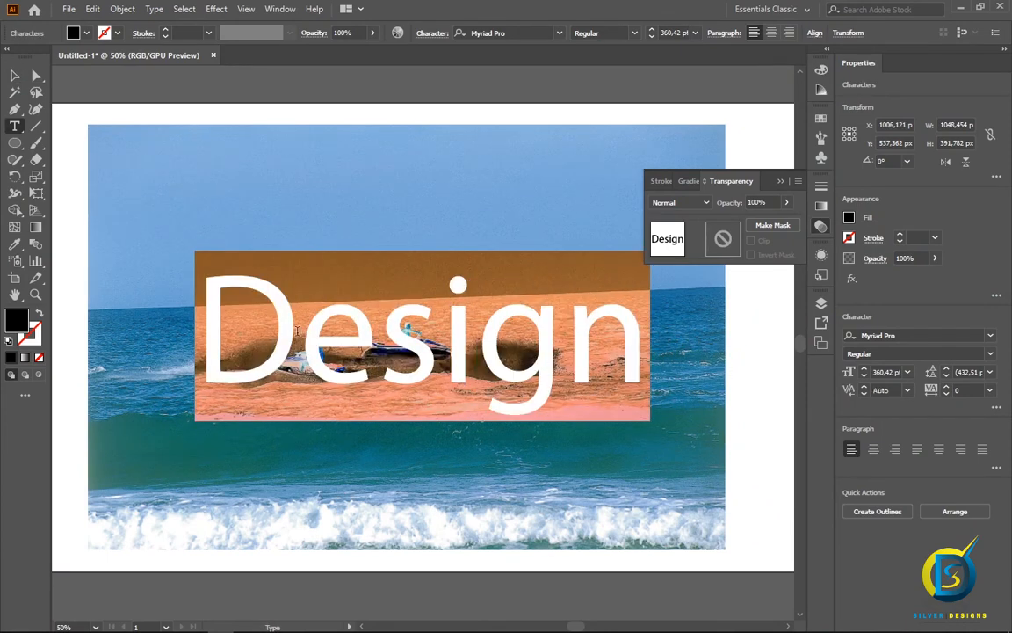
{"action": "double_click", "coordinate": [18, 321]}
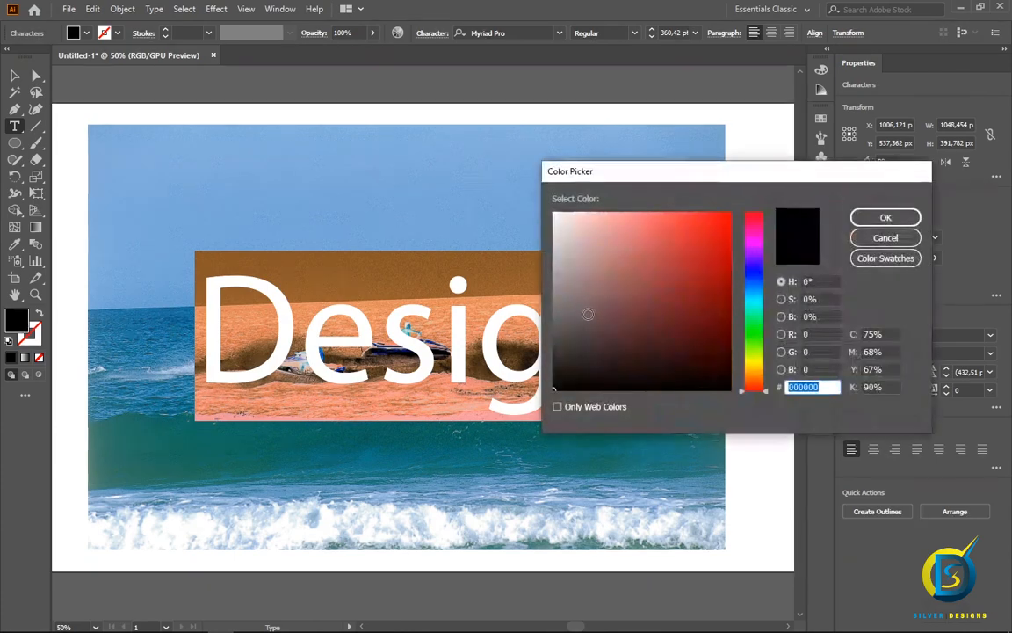
{"action": "left_click_drag", "start_coordinate": [576, 250], "coordinate": [533, 203]}
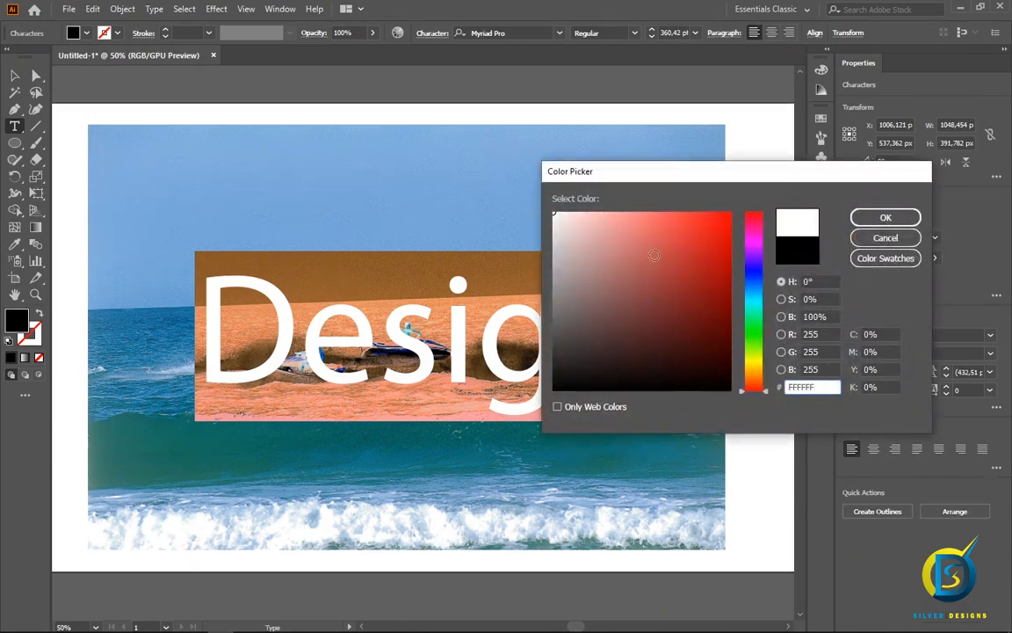
{"action": "left_click", "coordinate": [886, 217]}
{"action": "key", "text": "Escape"}
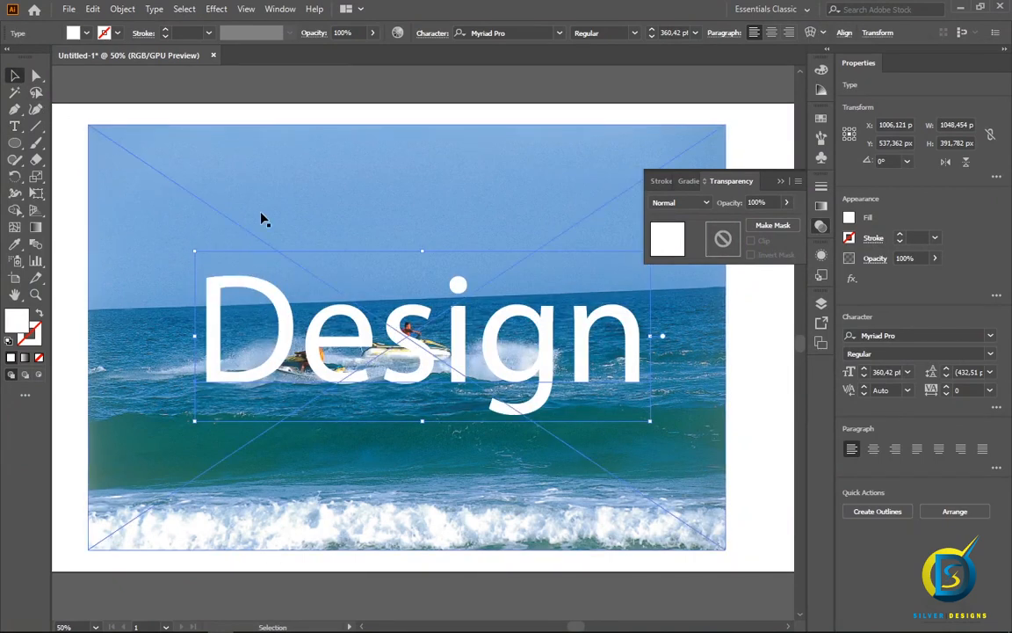
- Select the sea picture together with the white "Design" text
{"action": "left_click", "coordinate": [246, 169]}
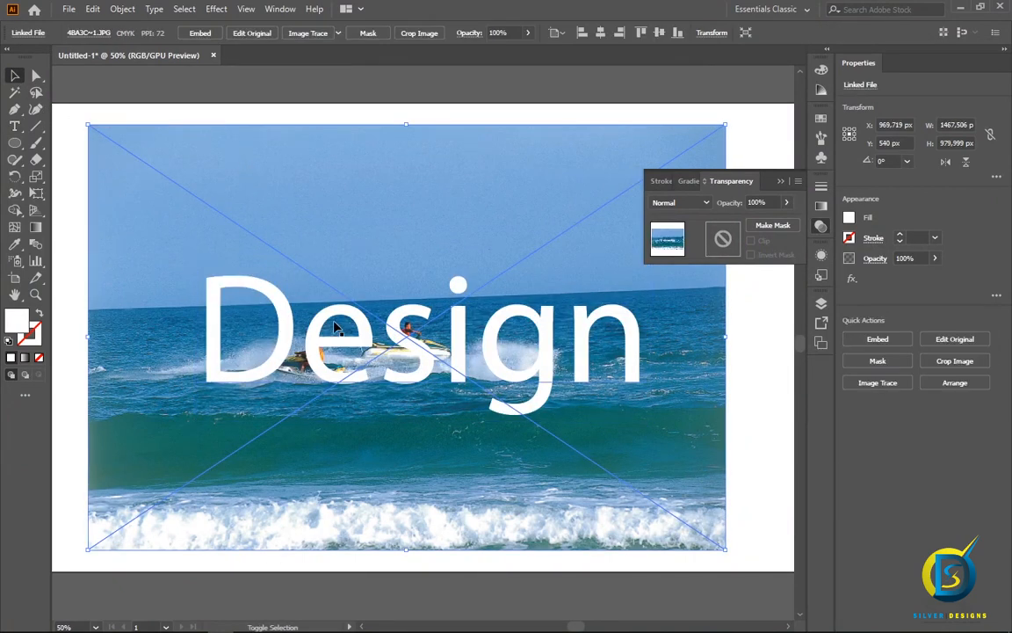
{"action": "left_click", "coordinate": [542, 334], "text": "shift"}
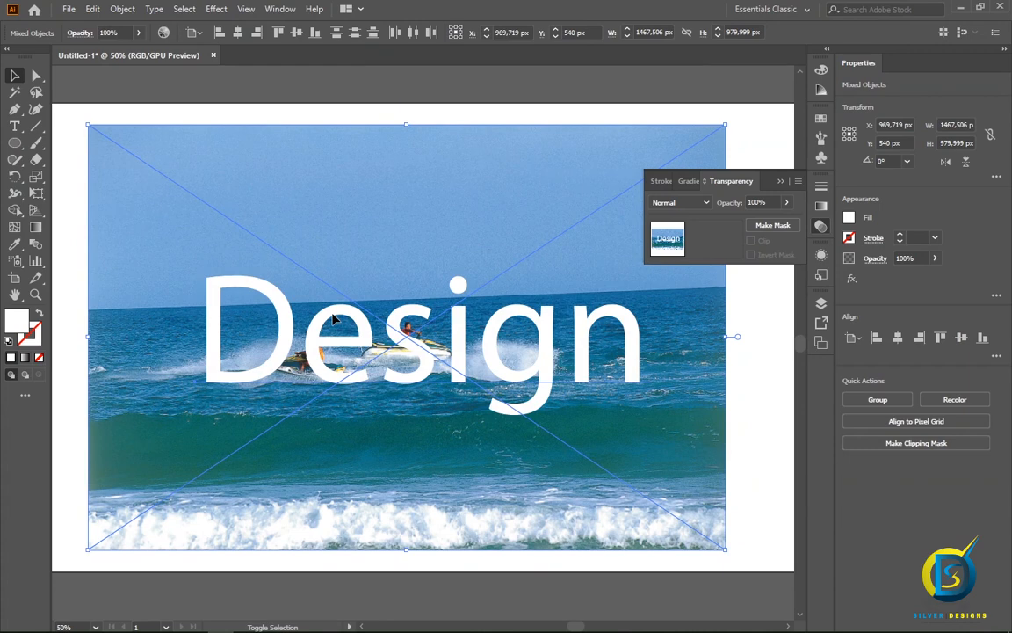
- Make an opacity mask from the selected sea photo and the "Design" text
{"action": "left_click", "coordinate": [773, 226]}
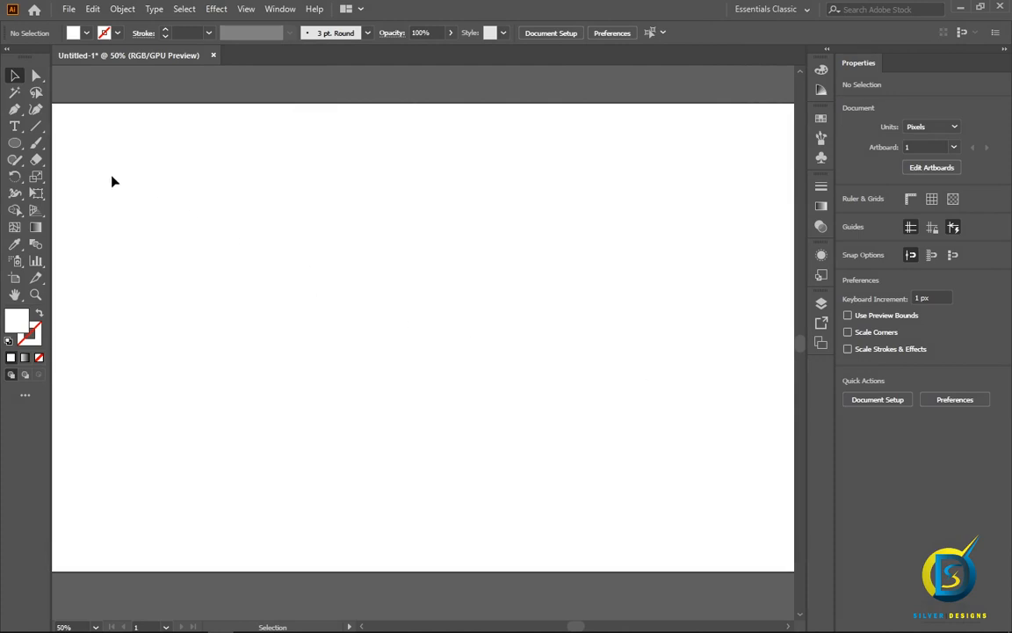
- Draw a circle about 671 px in diameter near the centre of the artboard and fill it with red
{"action": "left_click", "coordinate": [36, 158]}
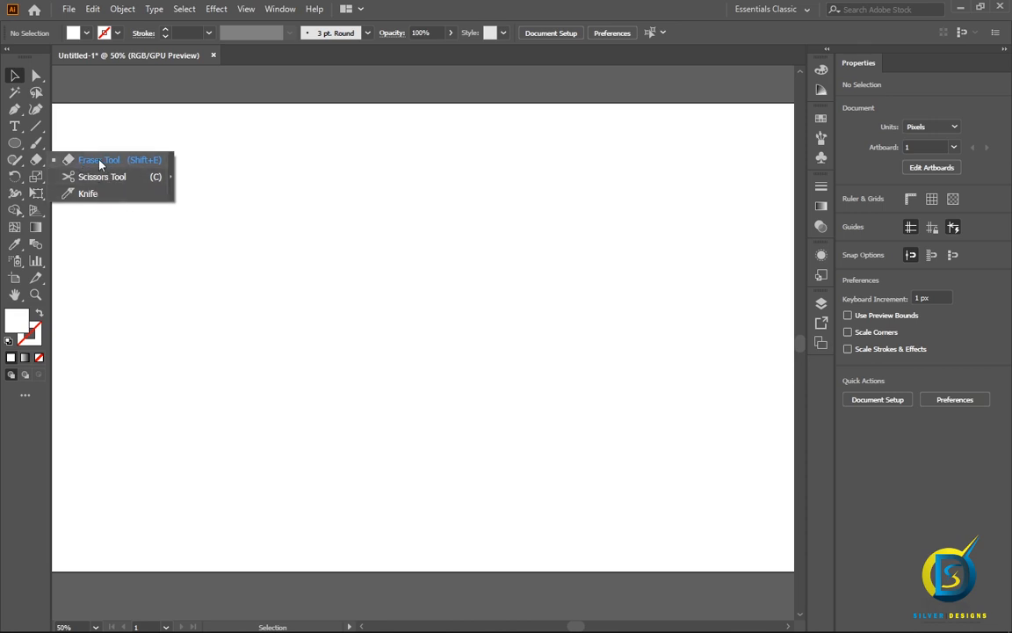
{"action": "key", "text": "l"}
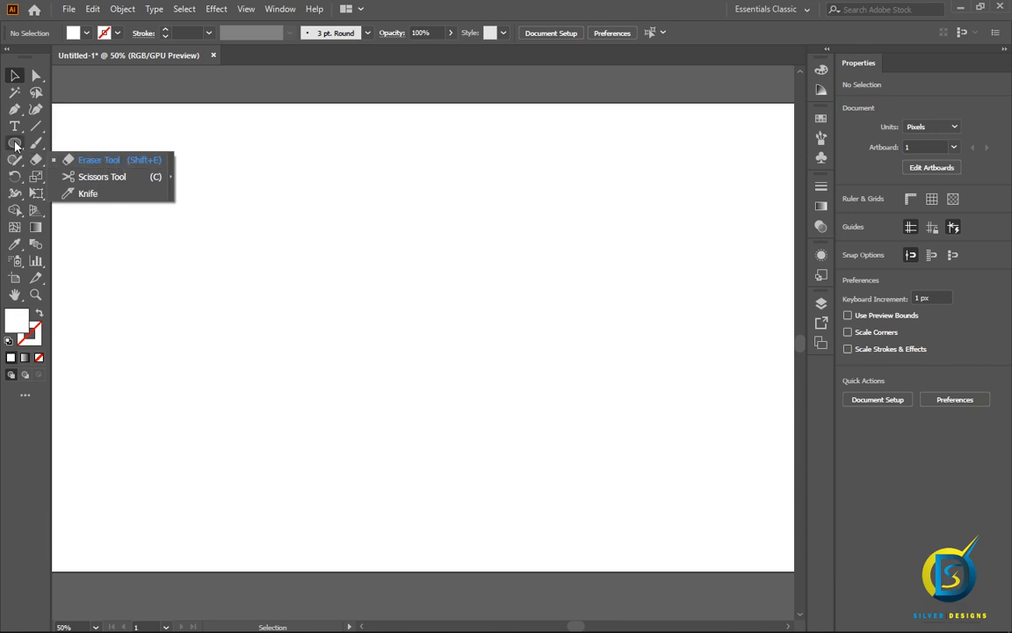
{"action": "mouse_move", "coordinate": [281, 199]}
{"action": "left_mouse_down"}
{"action": "mouse_move", "coordinate": [614, 490]}
{"action": "mouse_move", "coordinate": [604, 460]}
{"action": "left_mouse_up"}
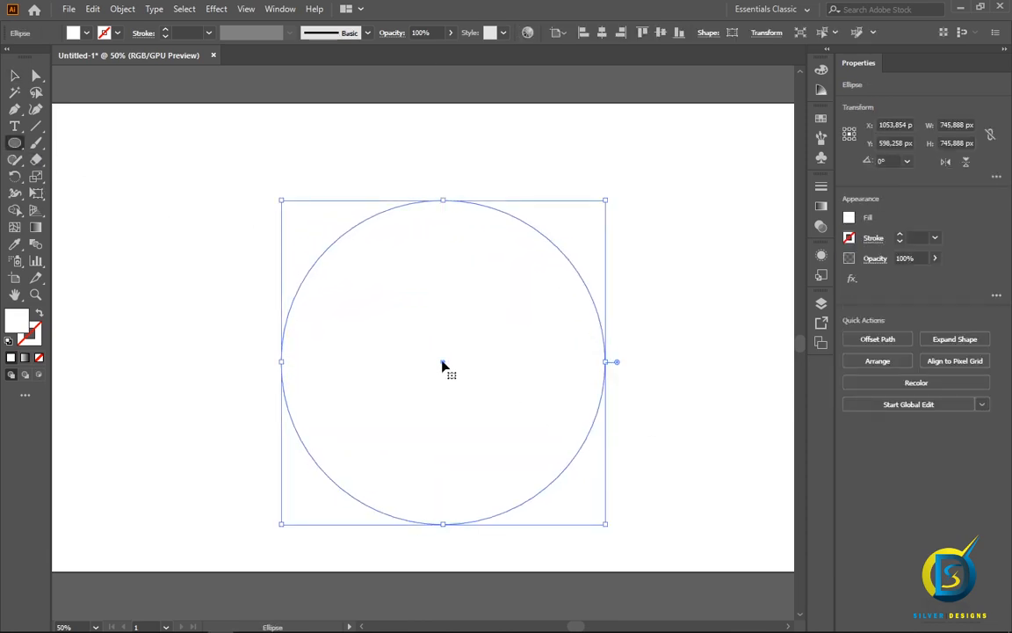
{"action": "left_click_drag", "start_coordinate": [443, 367], "coordinate": [430, 328]}
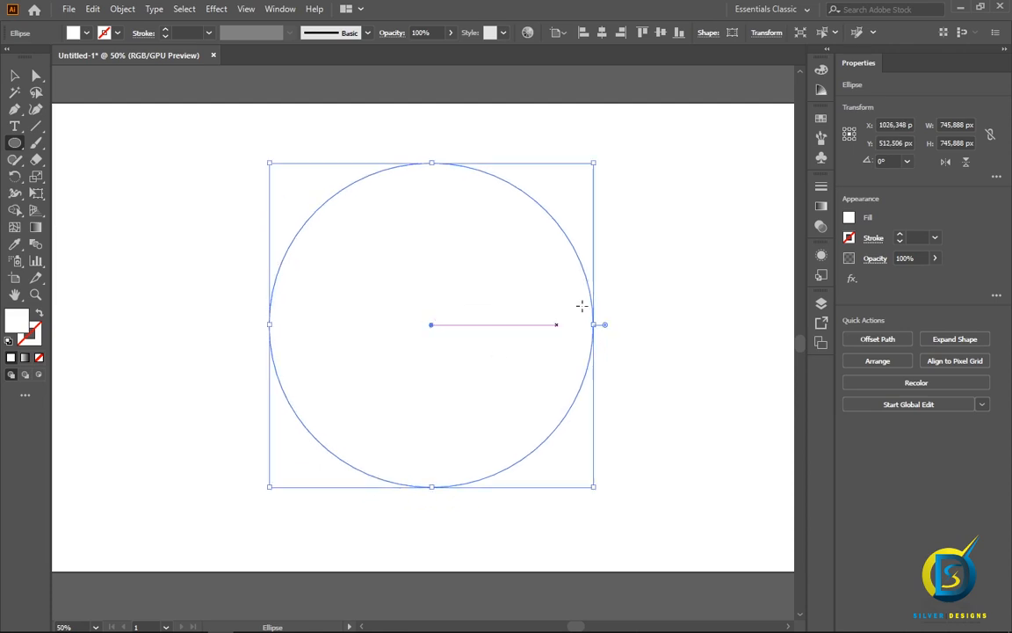
{"action": "left_click_drag", "start_coordinate": [597, 159], "coordinate": [561, 187]}
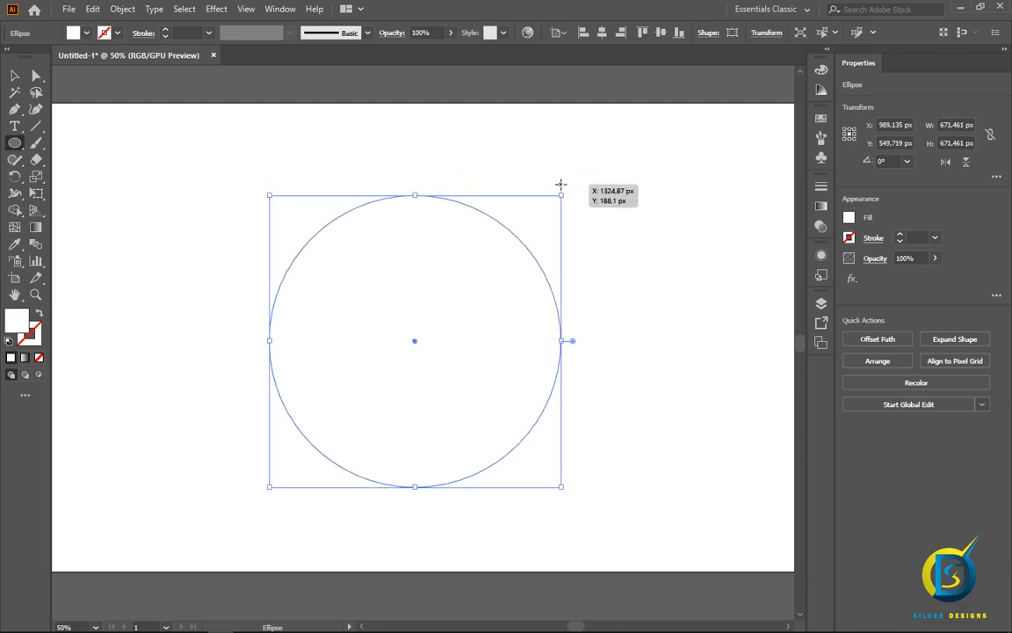
{"action": "left_click", "coordinate": [849, 217]}
{"action": "left_click", "coordinate": [736, 273]}
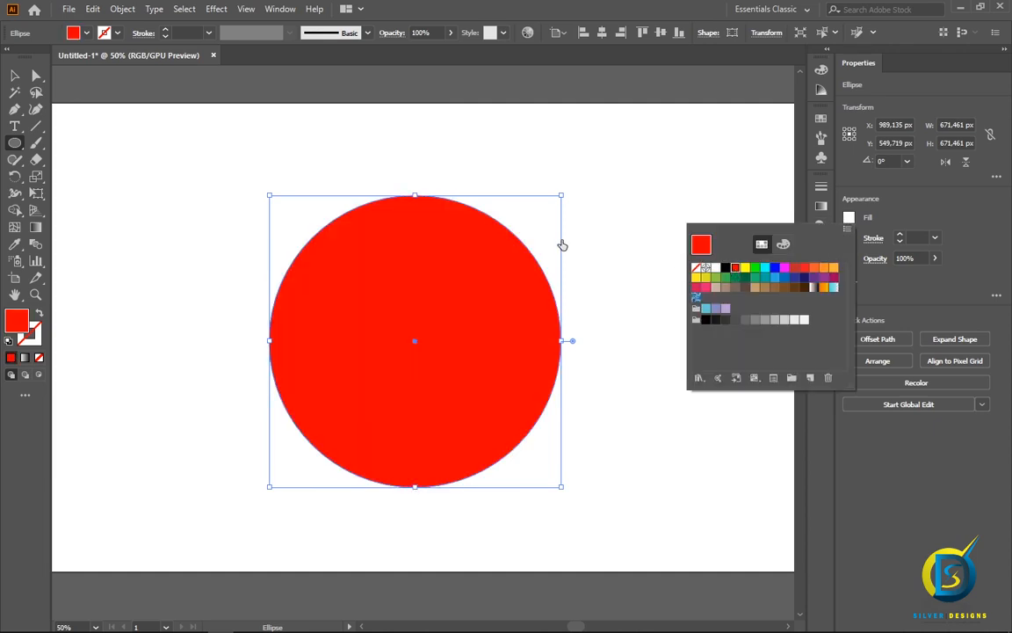
{"action": "left_click", "coordinate": [14, 70]}
{"action": "left_click", "coordinate": [182, 160]}
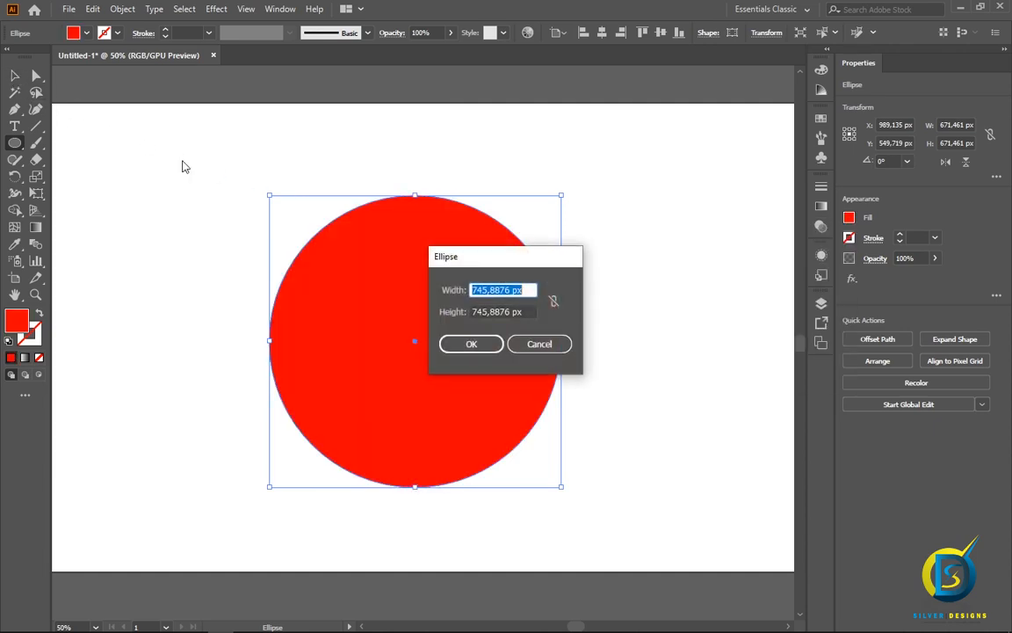
{"action": "left_click", "coordinate": [538, 344]}
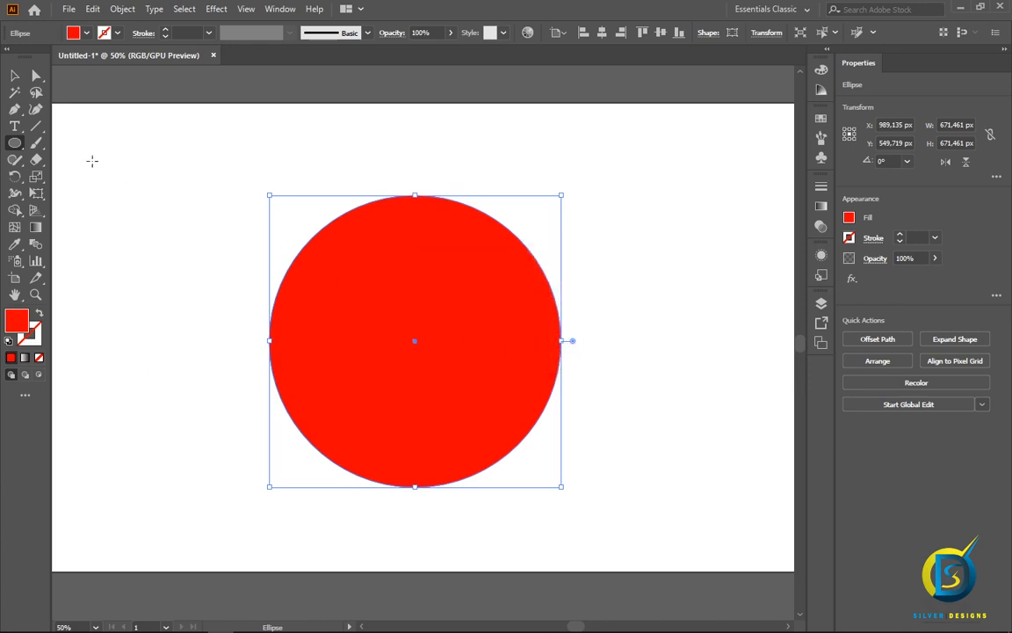
- Cut the red circle horizontally through its middle with a thin Eraser tool stroke from edge to edge
{"action": "left_click", "coordinate": [36, 159]}
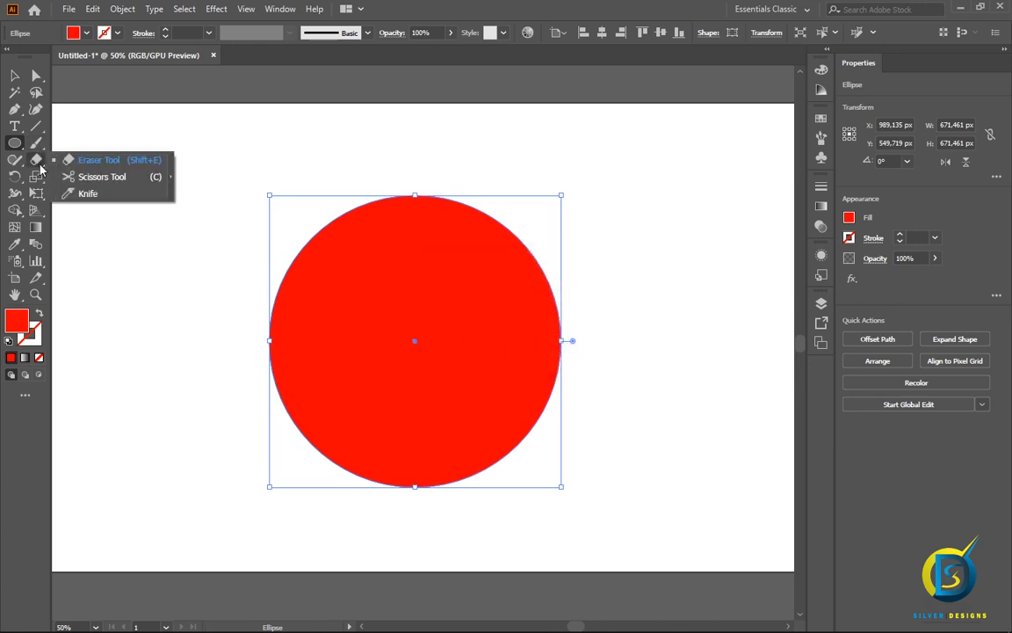
{"action": "left_click", "coordinate": [94, 162]}
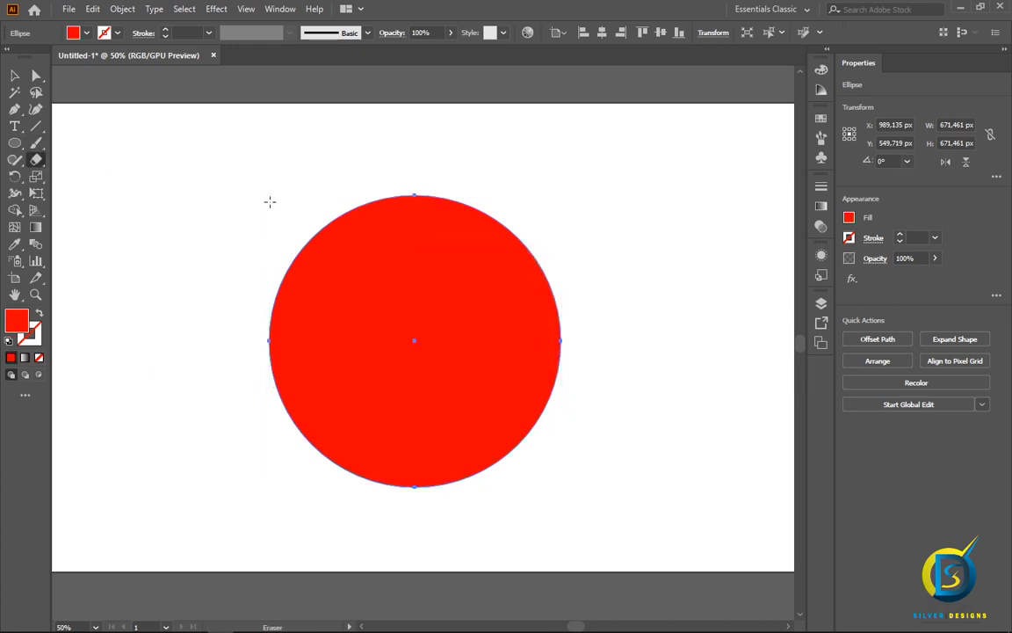
{"action": "left_click_drag", "start_coordinate": [269, 341], "coordinate": [602, 353]}
{"action": "key", "text": "v"}
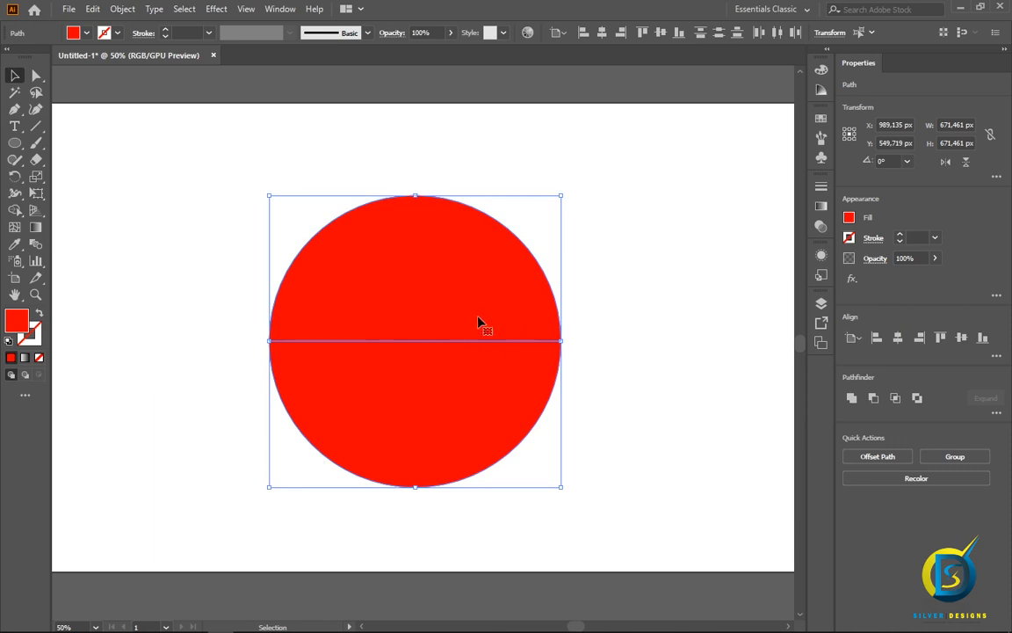
{"action": "left_click", "coordinate": [661, 300]}
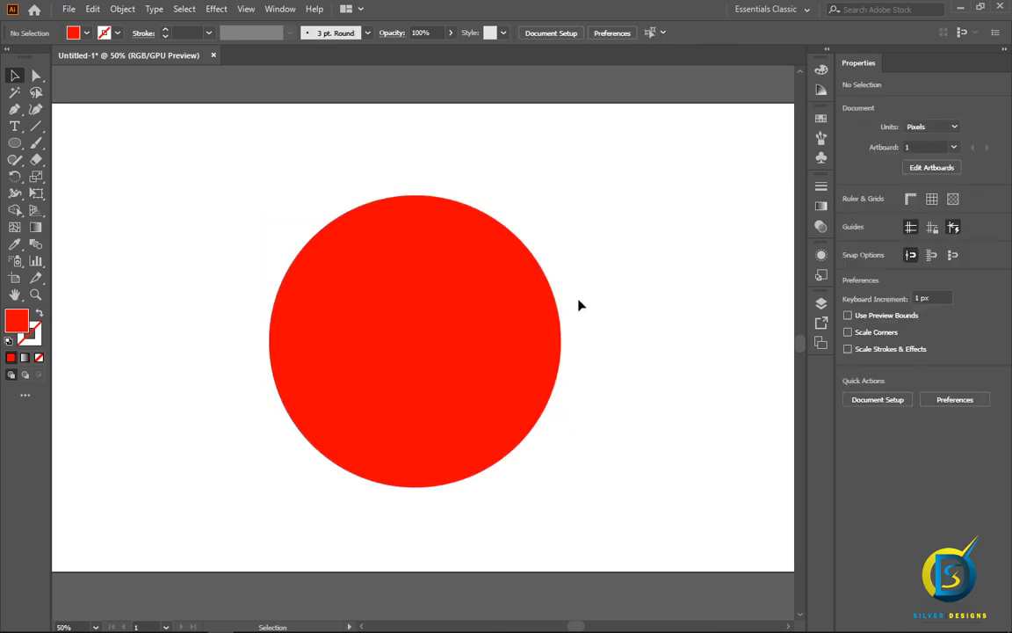
- Separate the circle's two halves by moving the upper half up, and nudge the lower half slightly upward
{"action": "left_click", "coordinate": [454, 281]}
{"action": "left_click_drag", "start_coordinate": [443, 285], "coordinate": [444, 255]}
{"action": "left_click", "coordinate": [629, 321]}
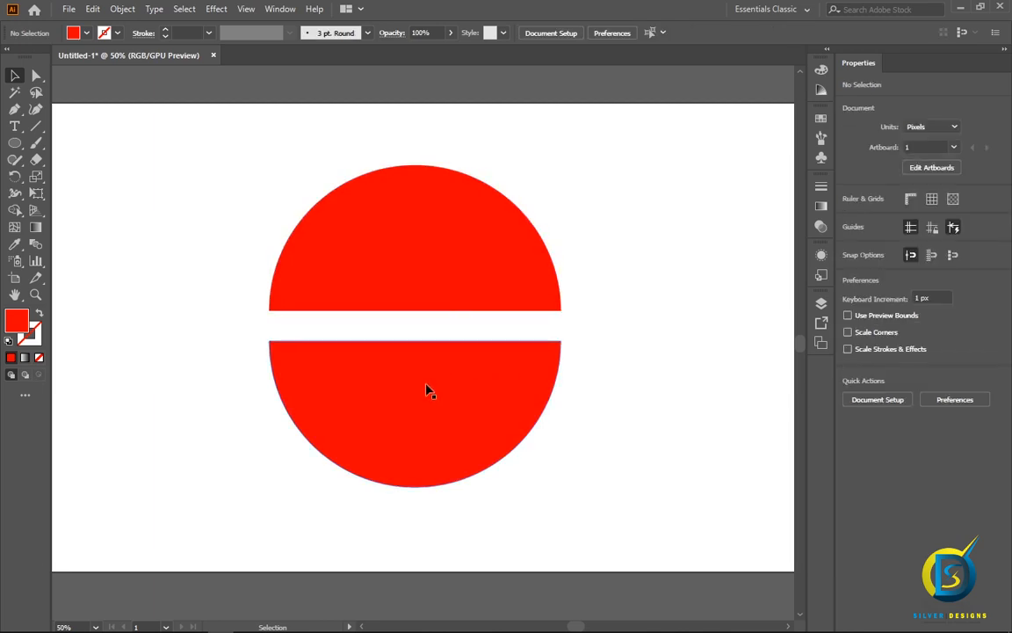
{"action": "left_click_drag", "start_coordinate": [430, 388], "coordinate": [425, 376]}
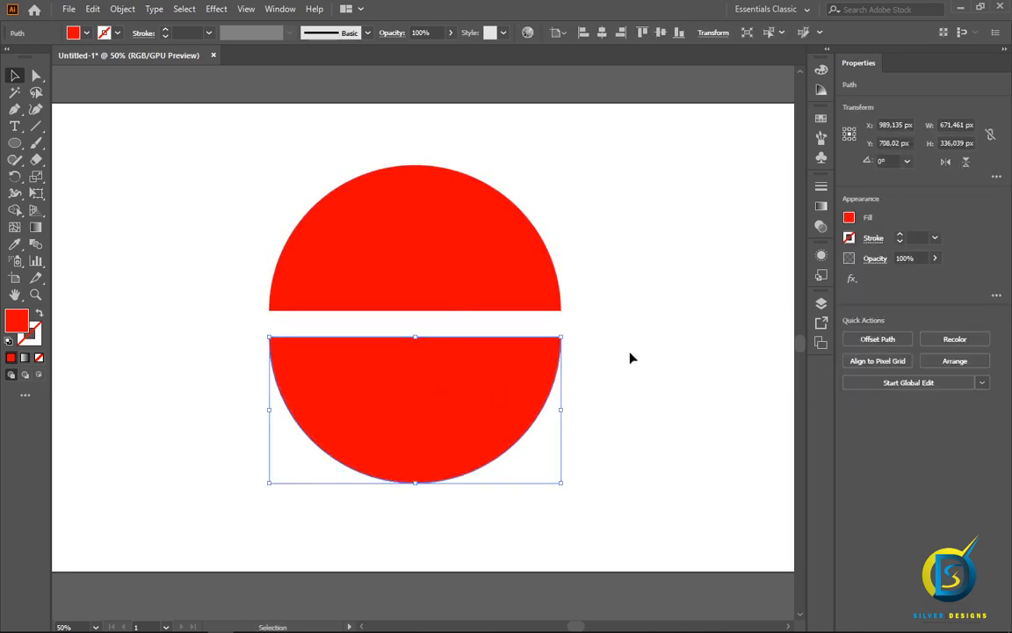
{"action": "left_click", "coordinate": [606, 352]}
- Fill the upper half of the circle with blue
{"action": "left_click", "coordinate": [437, 259]}
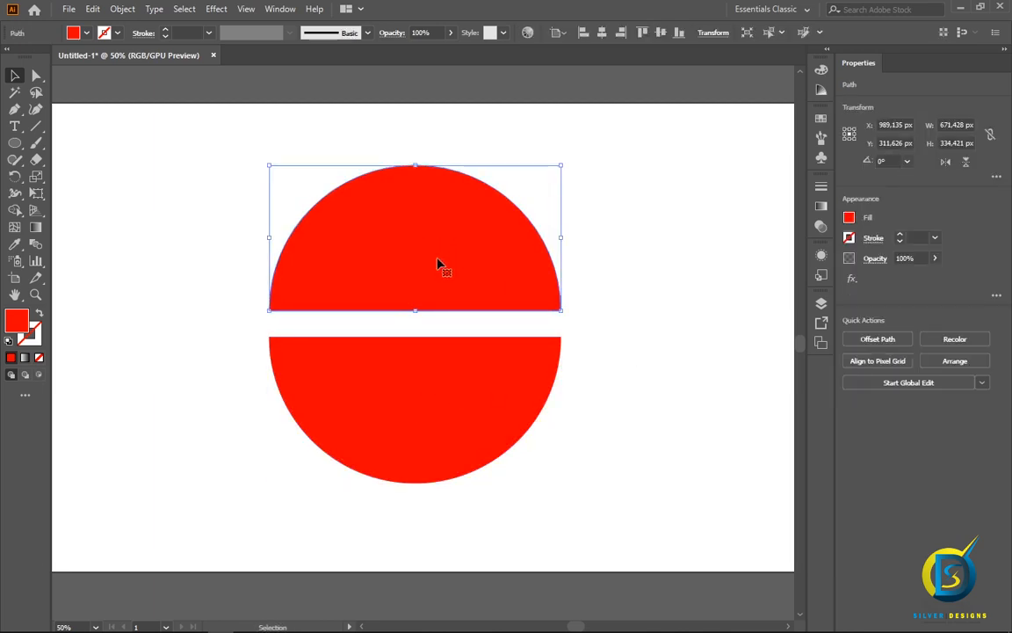
{"action": "left_click", "coordinate": [848, 218]}
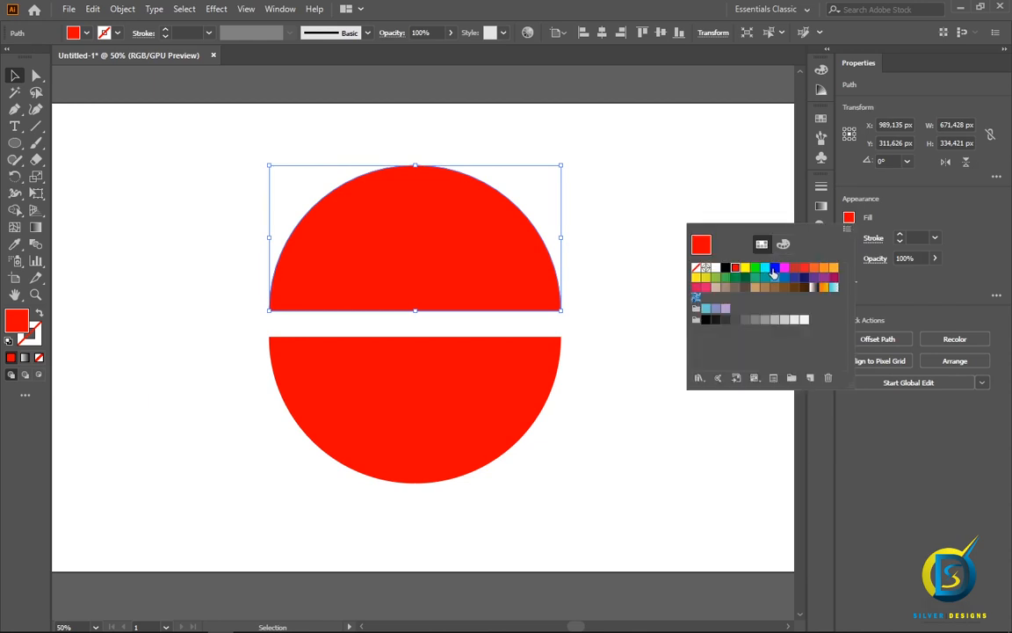
{"action": "left_click", "coordinate": [773, 268]}
{"action": "left_click", "coordinate": [622, 255]}
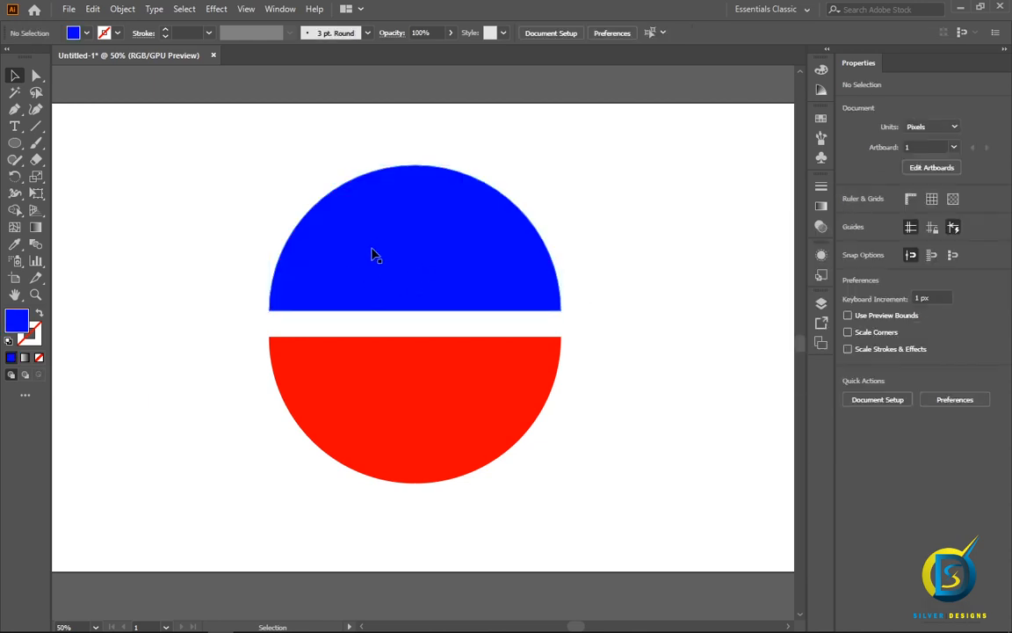
- Slice the blue half with four slanted Eraser tool strokes, two near each end, from the arc to the flat edge
{"action": "left_click", "coordinate": [36, 159]}
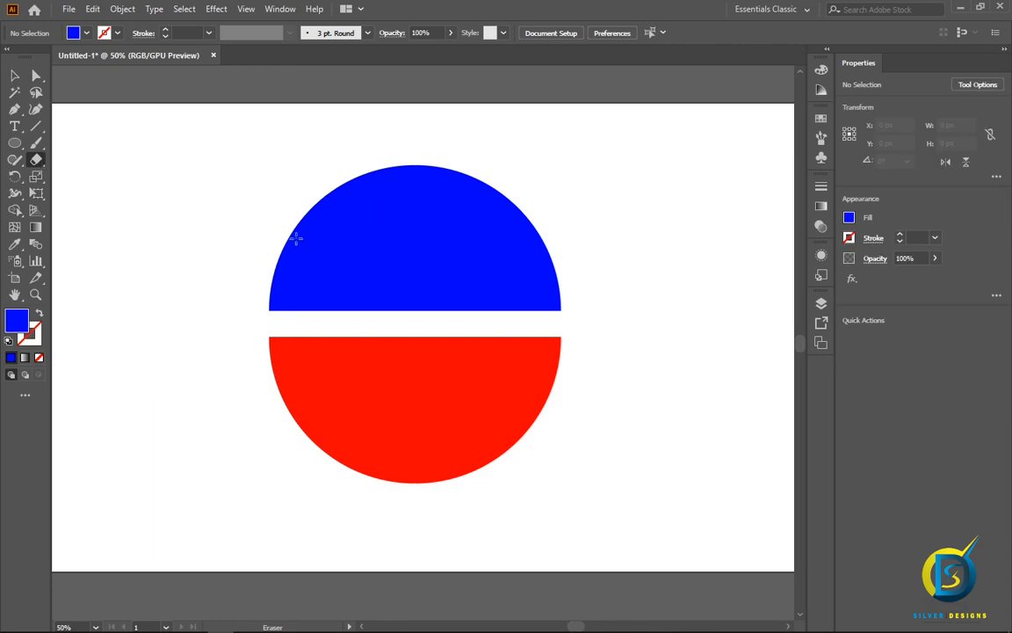
{"action": "left_click_drag", "start_coordinate": [296, 238], "coordinate": [361, 319]}
{"action": "left_click_drag", "start_coordinate": [316, 203], "coordinate": [389, 332]}
{"action": "left_click_drag", "start_coordinate": [521, 211], "coordinate": [454, 312]}
{"action": "left_click_drag", "start_coordinate": [547, 244], "coordinate": [488, 317]}
{"action": "key", "text": "v"}
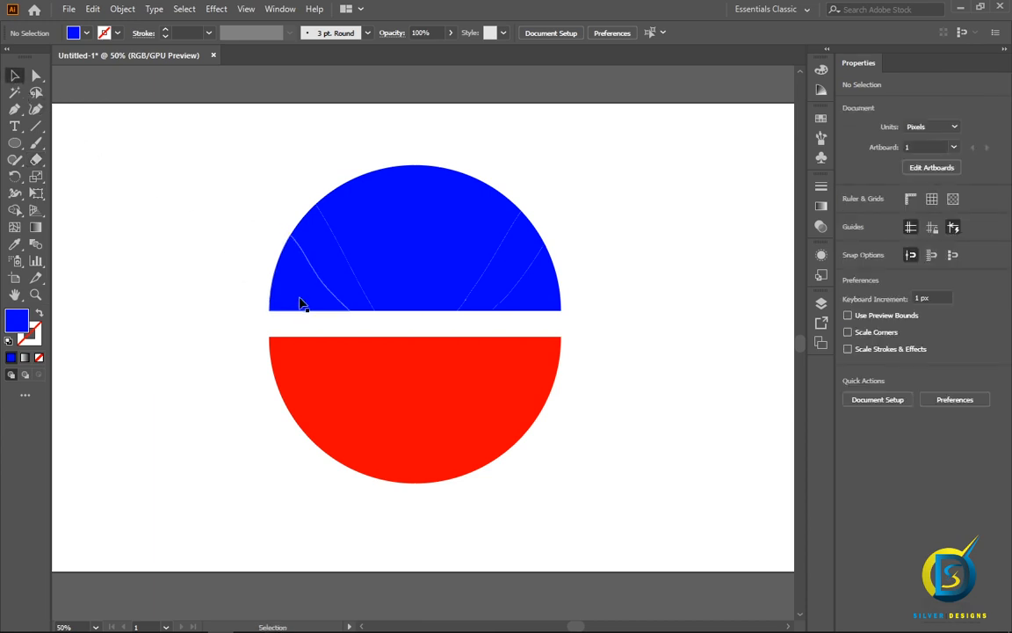
- Move the two left slices, the central piece and the right wedge of the blue half apart from each other
{"action": "left_click_drag", "start_coordinate": [300, 303], "coordinate": [190, 265]}
{"action": "left_click_drag", "start_coordinate": [343, 276], "coordinate": [169, 384]}
{"action": "left_click_drag", "start_coordinate": [505, 275], "coordinate": [603, 268]}
{"action": "left_click_drag", "start_coordinate": [490, 244], "coordinate": [452, 226]}
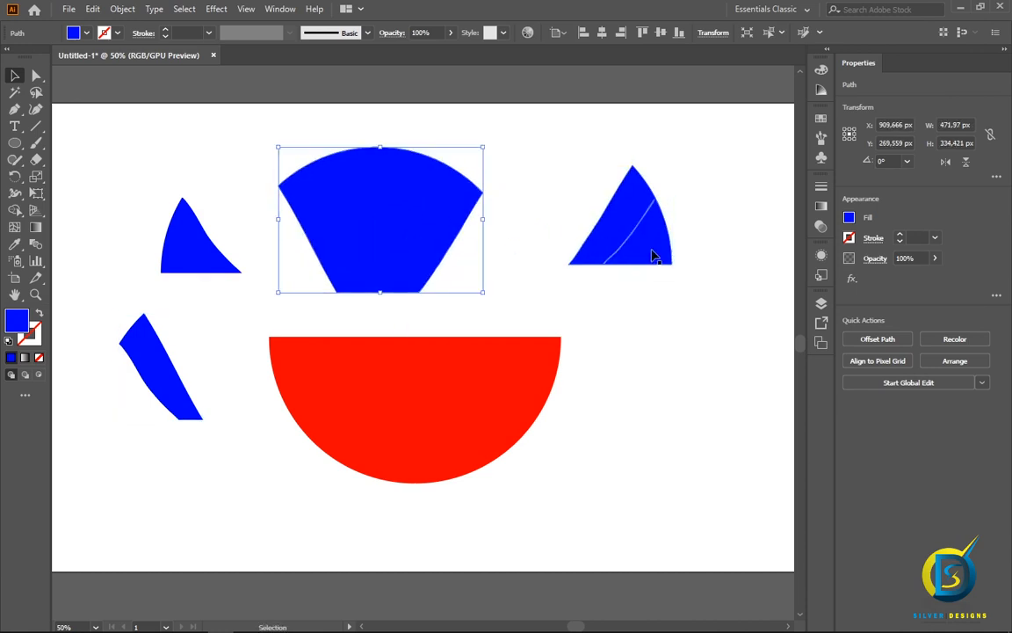
{"action": "left_click_drag", "start_coordinate": [653, 250], "coordinate": [589, 222]}
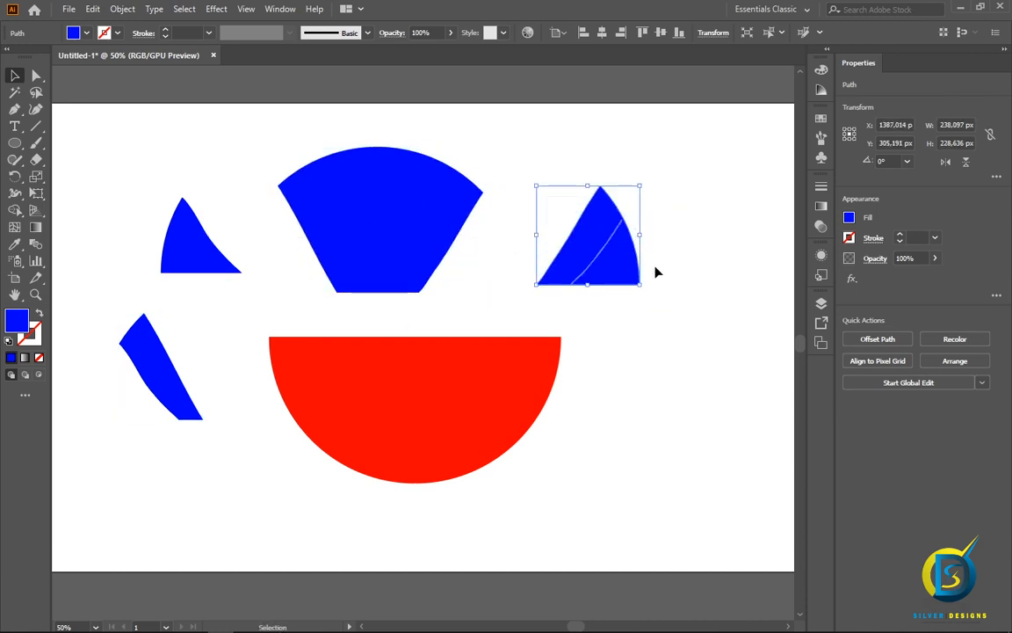
{"action": "left_click", "coordinate": [658, 273]}
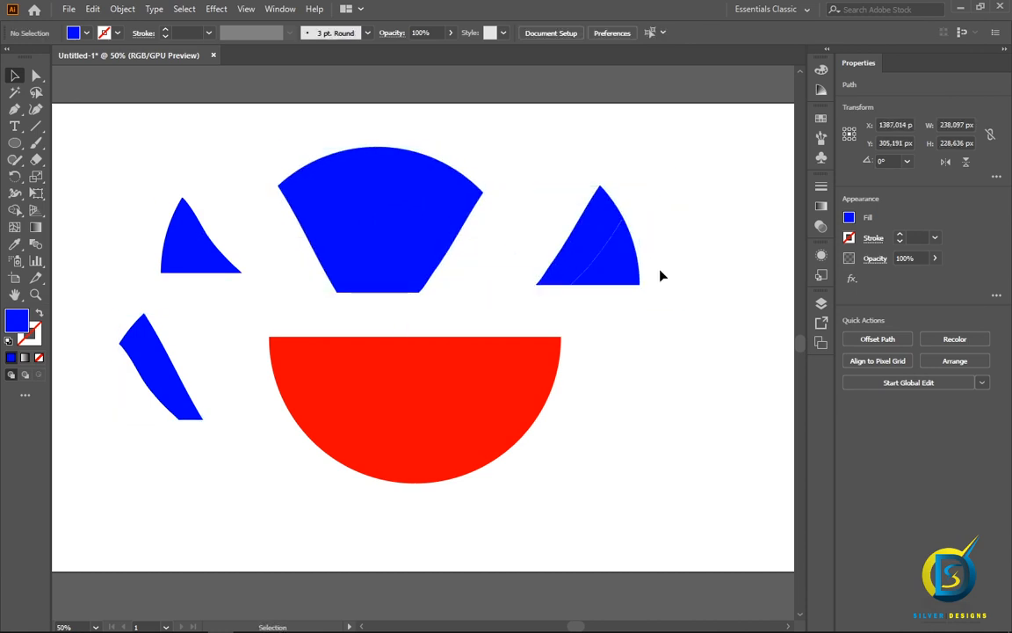
- Erase again along the slanted cut in the right blue wedge and pull its pieces apart
{"action": "left_click", "coordinate": [37, 160]}
{"action": "left_click_drag", "start_coordinate": [629, 212], "coordinate": [560, 292]}
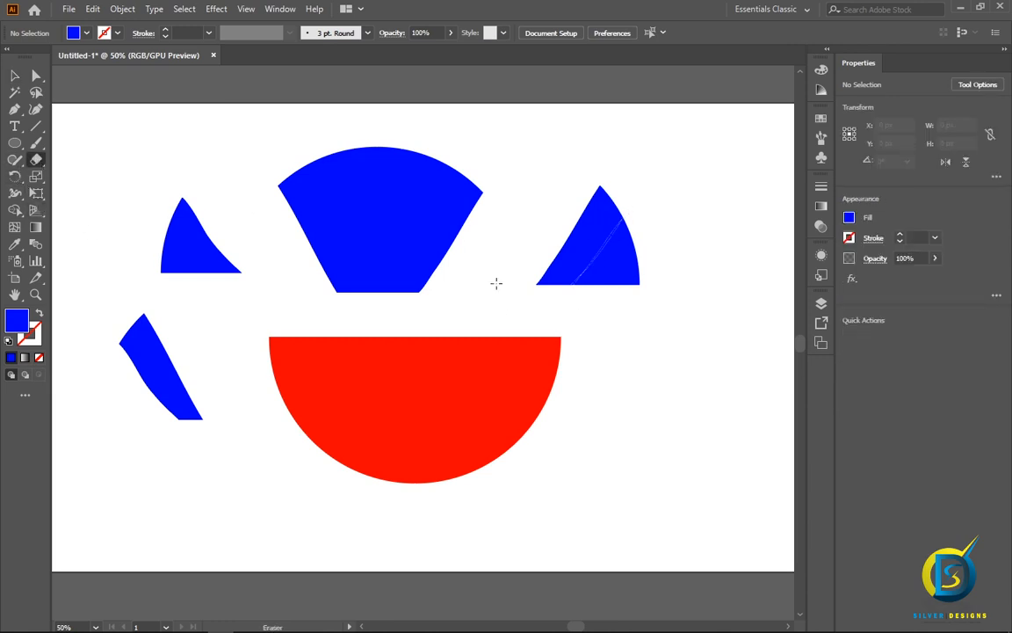
{"action": "left_click", "coordinate": [14, 76]}
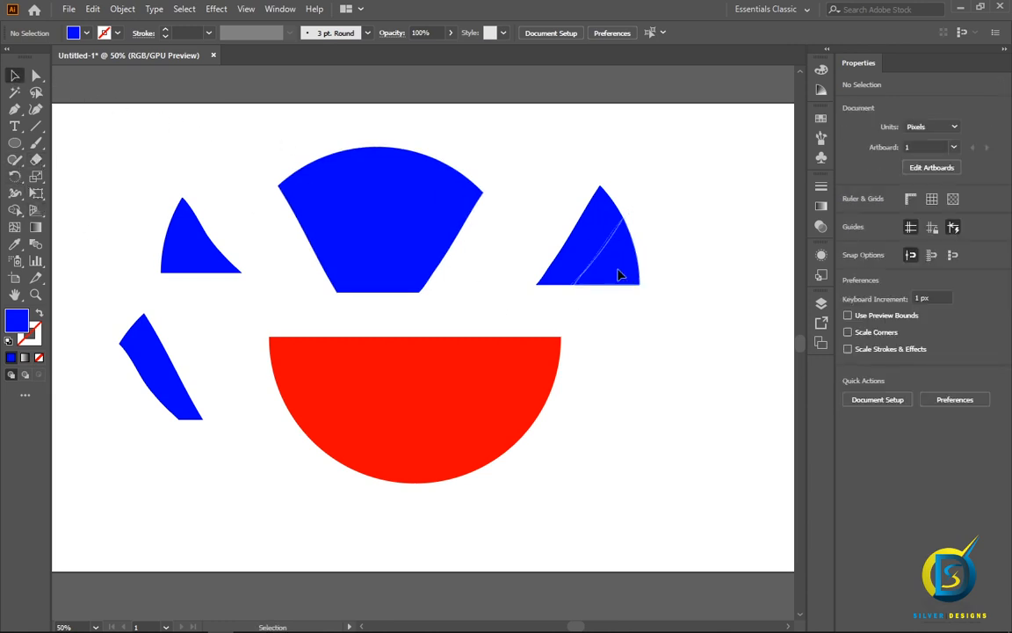
{"action": "left_click_drag", "start_coordinate": [618, 272], "coordinate": [561, 234]}
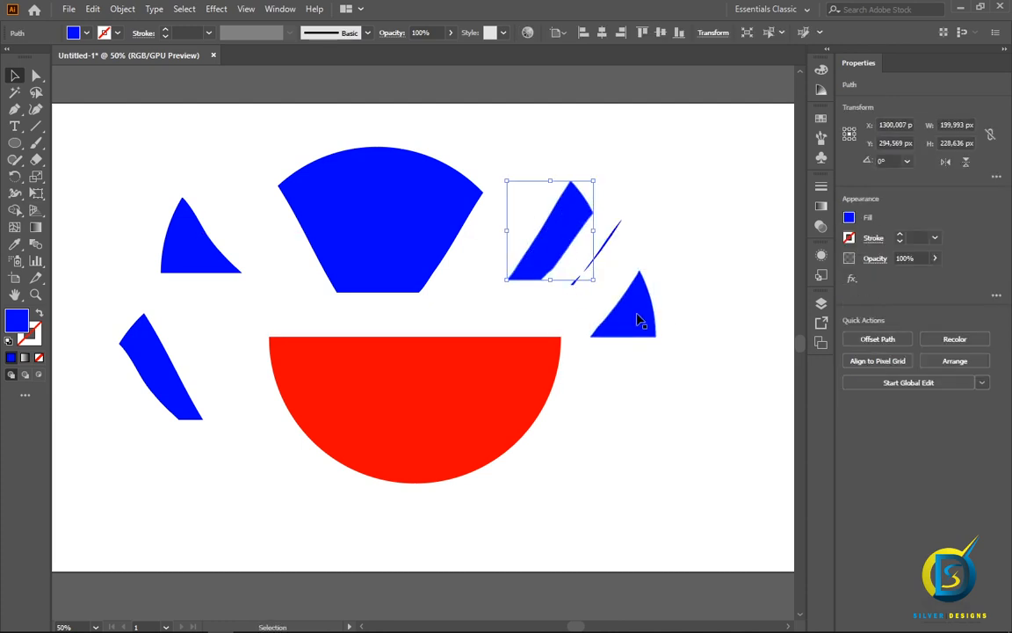
- Fill the small blue triangular piece at the far right of the artwork with red
{"action": "left_click", "coordinate": [640, 317]}
{"action": "left_click", "coordinate": [848, 218]}
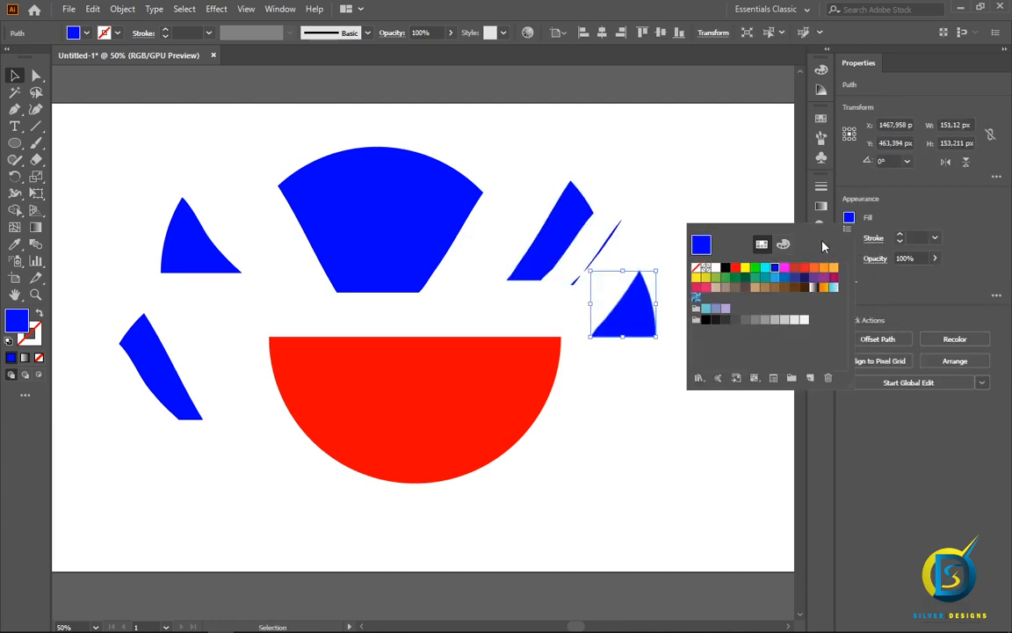
{"action": "left_click", "coordinate": [734, 267]}
{"action": "key", "text": "Escape"}
- Fill the slanted blue strip beside the large central piece with magenta
{"action": "double_click", "coordinate": [595, 227]}
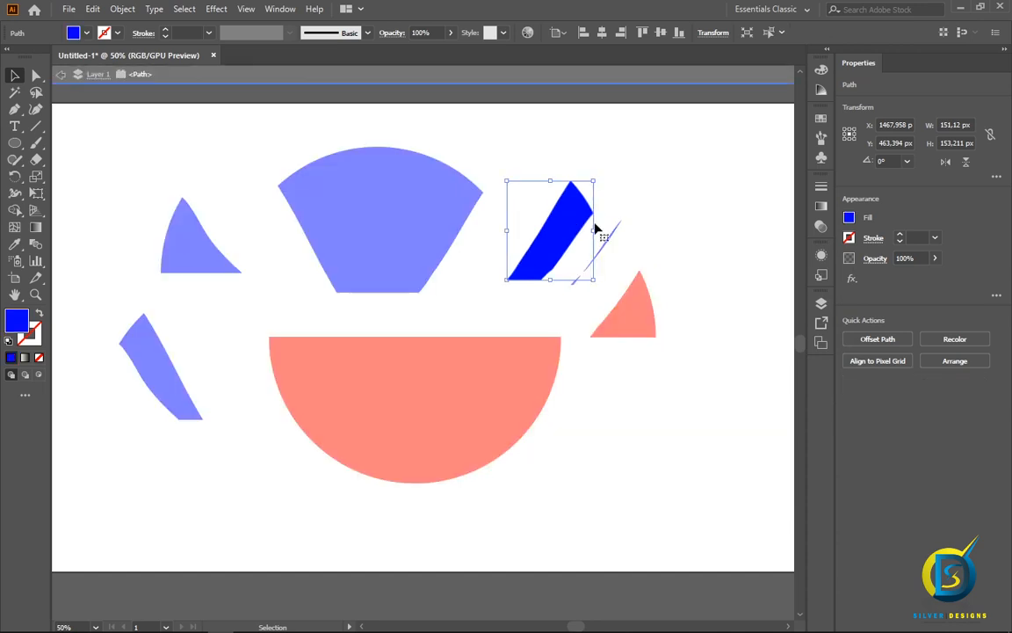
{"action": "double_click", "coordinate": [693, 236]}
{"action": "left_click", "coordinate": [573, 211]}
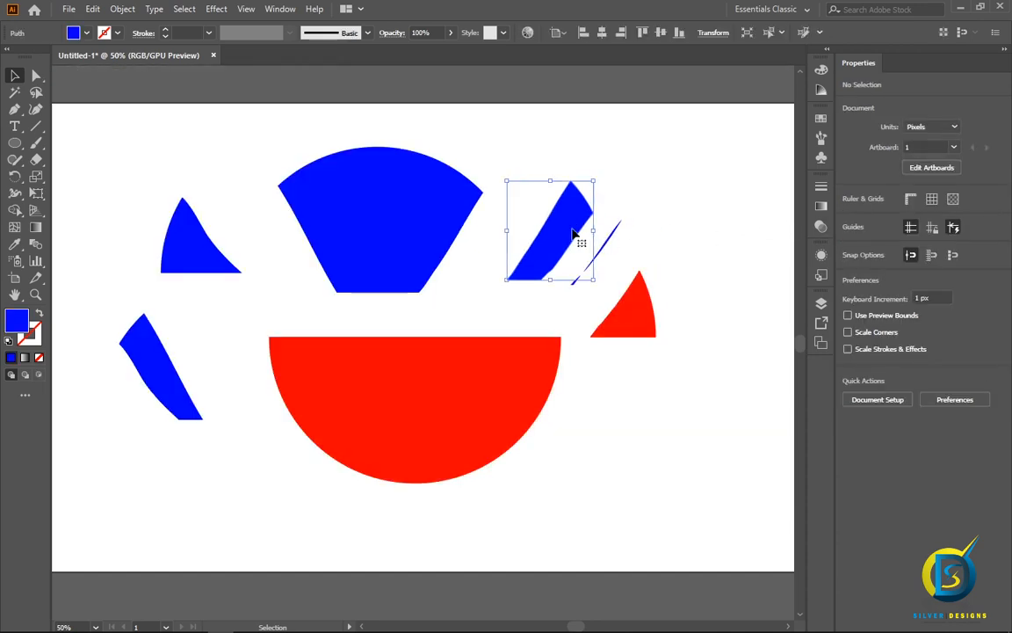
{"action": "left_click", "coordinate": [849, 218]}
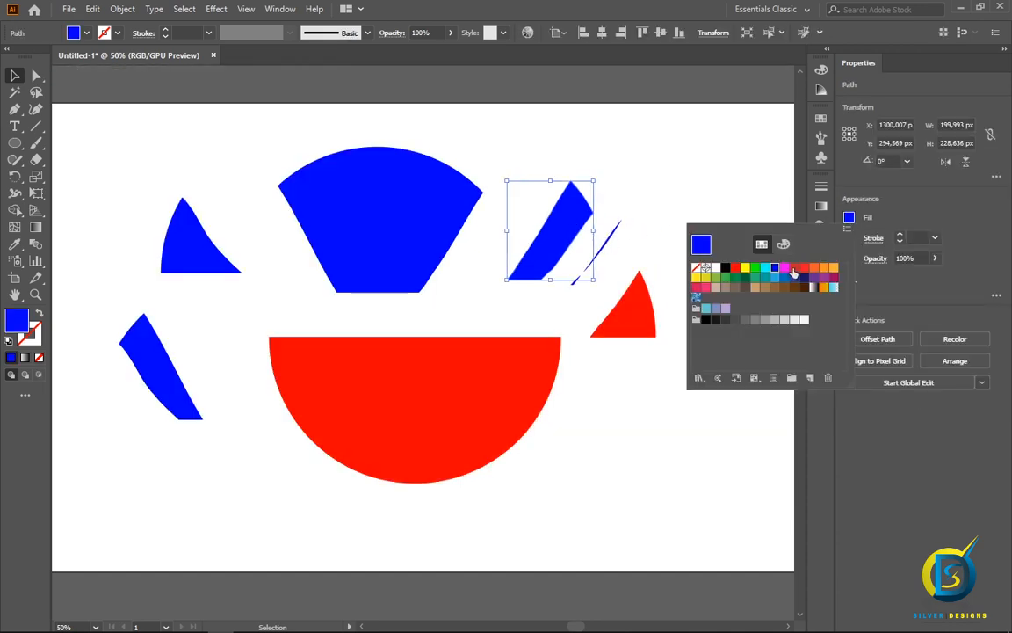
{"action": "left_click", "coordinate": [784, 268]}
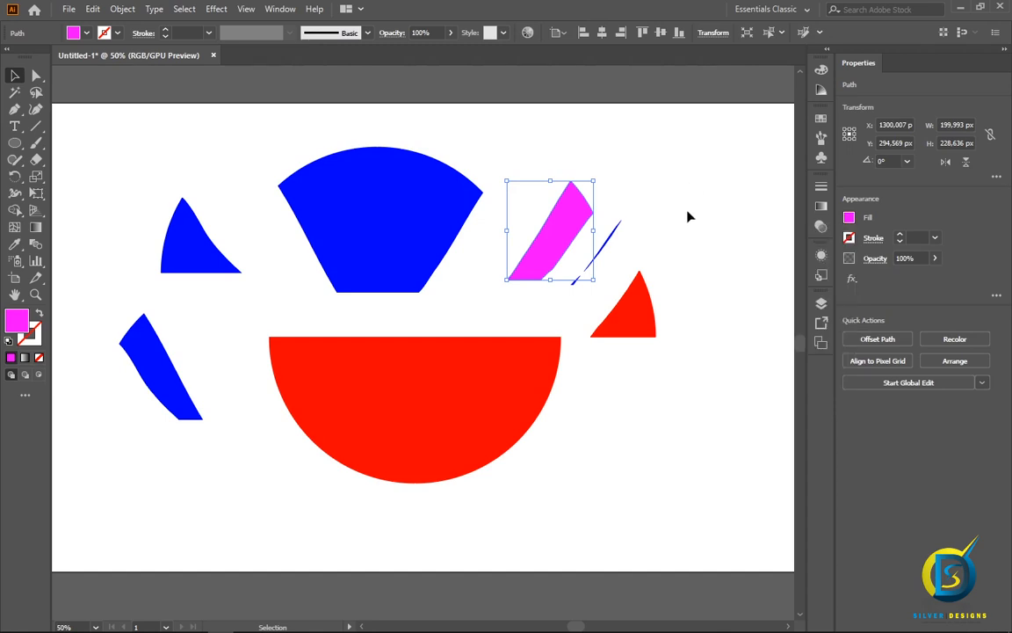
- Delete all shapes from the artboard and draw a magenta hexagon about 728 × 630 px near its centre
{"action": "key", "text": "ctrl+a"}
{"action": "key", "text": "Delete"}
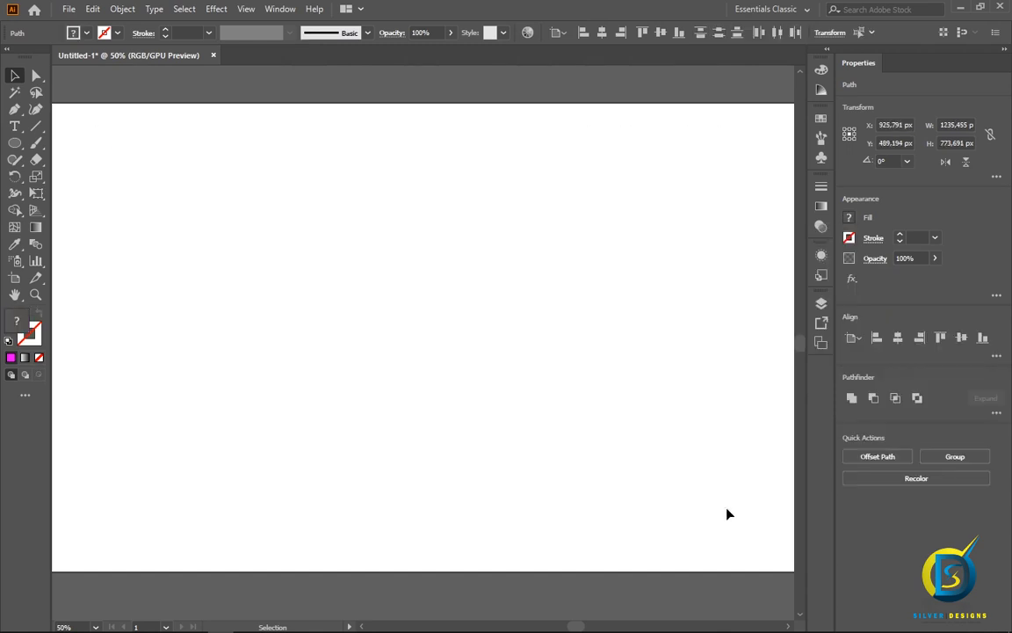
{"action": "left_click_drag", "start_coordinate": [14, 143], "coordinate": [68, 195]}
{"action": "left_click_drag", "start_coordinate": [310, 240], "coordinate": [434, 334]}
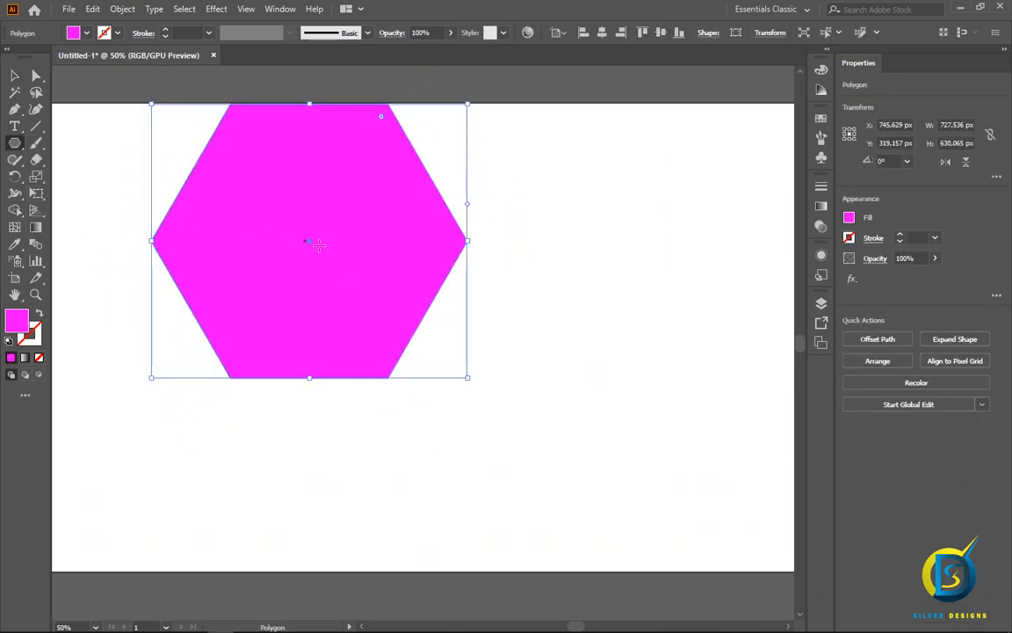
{"action": "left_click_drag", "start_coordinate": [312, 242], "coordinate": [426, 340]}
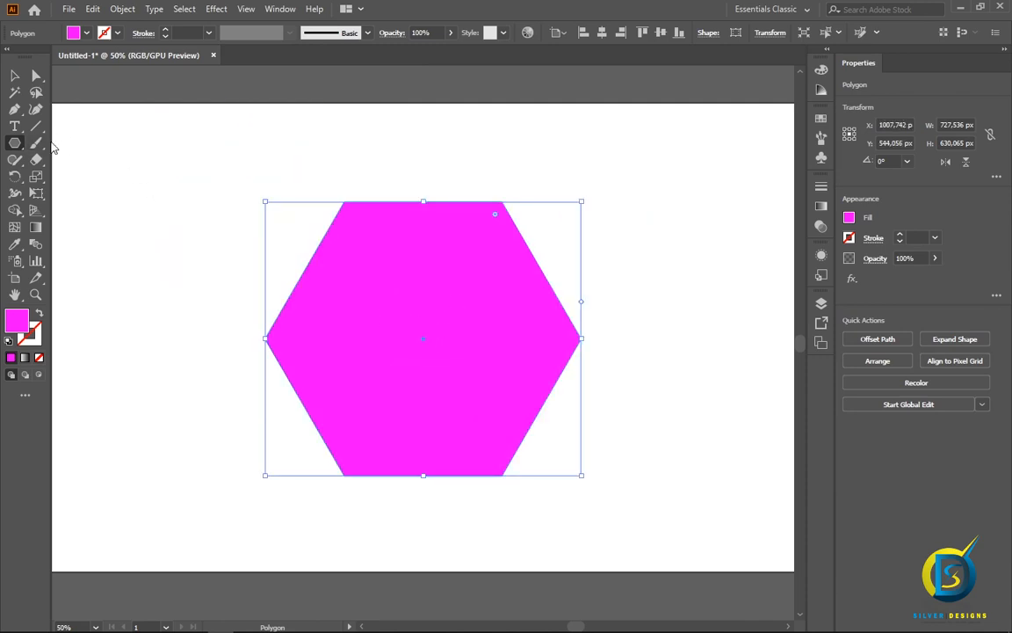
- Cut the magenta hexagon in half horizontally with the Scissors tool at its far left and far right corner points
{"action": "left_click_drag", "start_coordinate": [36, 159], "coordinate": [103, 179]}
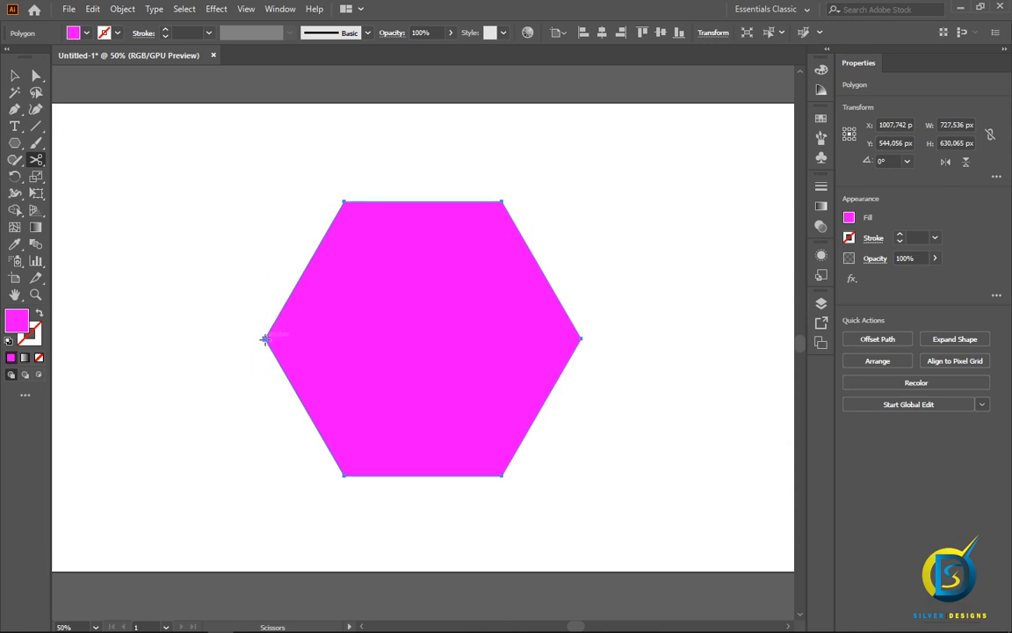
{"action": "scroll", "coordinate": [394, 342], "scroll_direction": "up", "scroll_amount": 2}
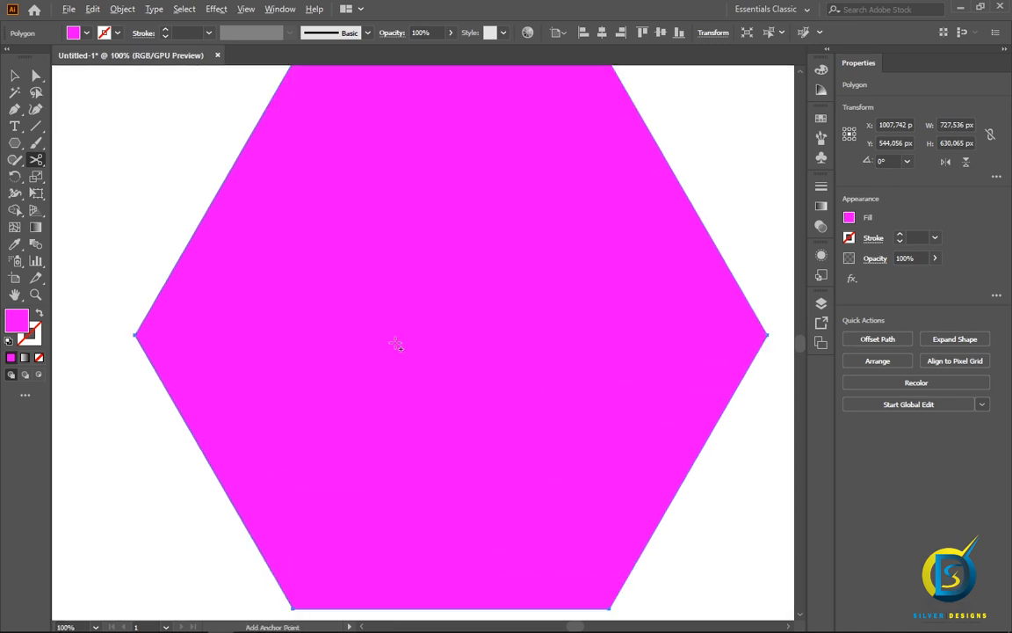
{"action": "scroll", "coordinate": [398, 347], "scroll_direction": "down", "scroll_amount": 1}
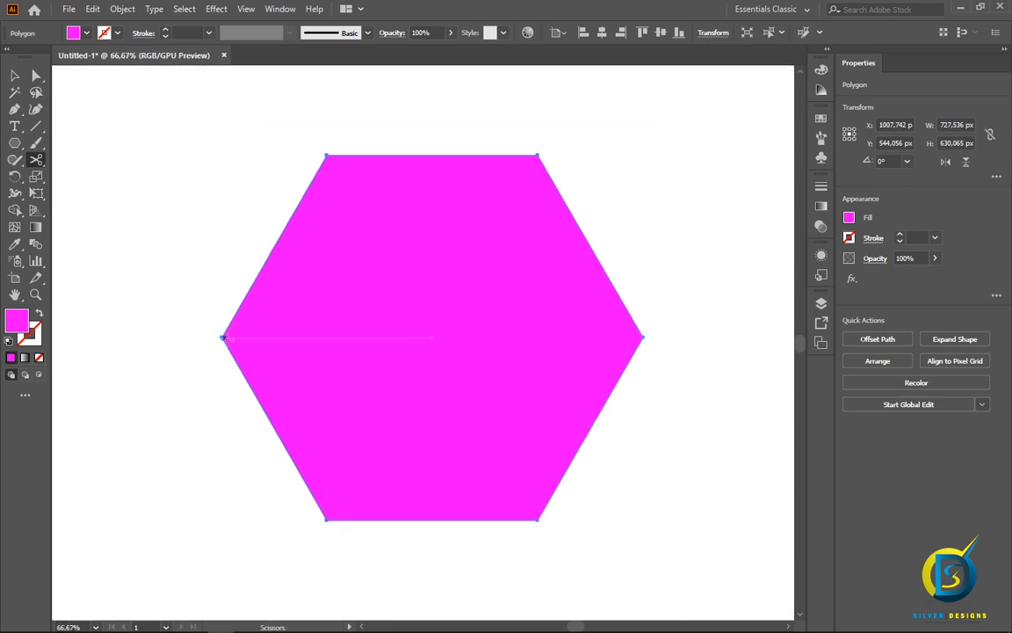
{"action": "left_click", "coordinate": [223, 336]}
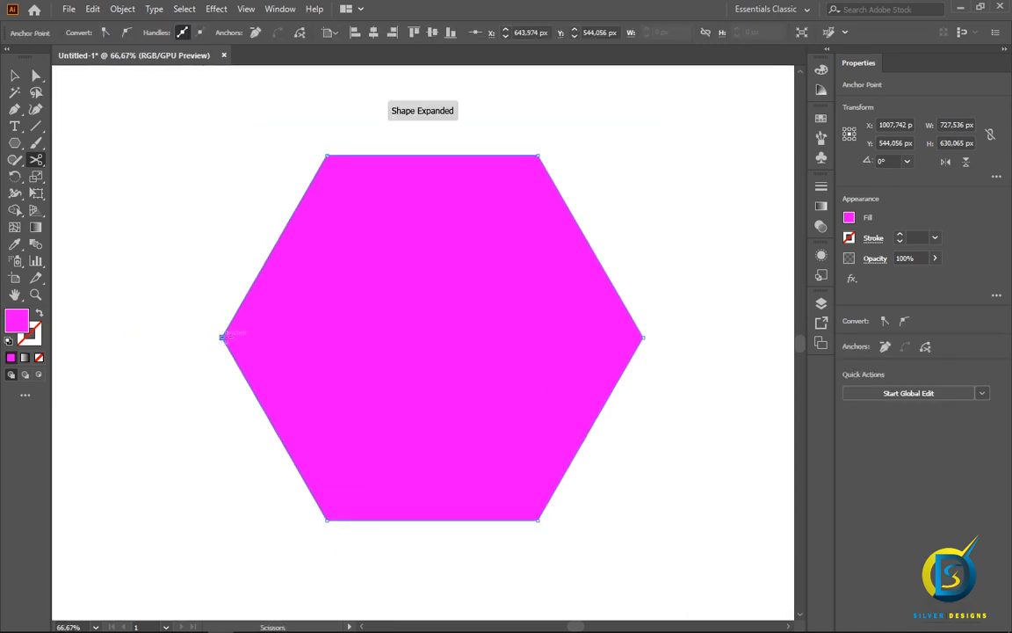
{"action": "left_click", "coordinate": [643, 337]}
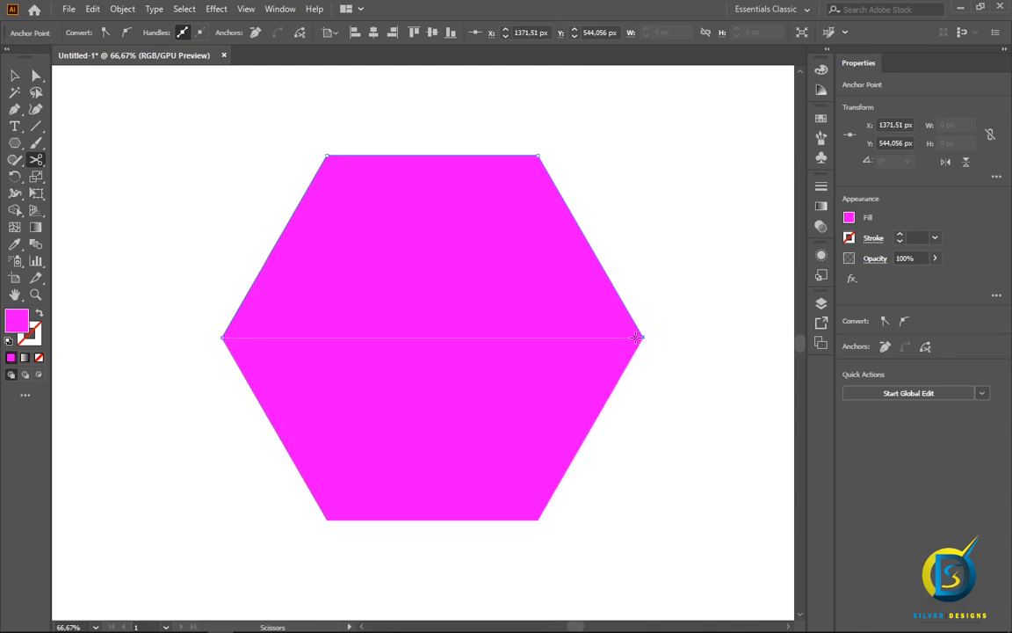
- Move the upper half of the cut hexagon straight up to leave a narrow gap above the lower half
{"action": "key", "text": "v"}
{"action": "left_click", "coordinate": [310, 235]}
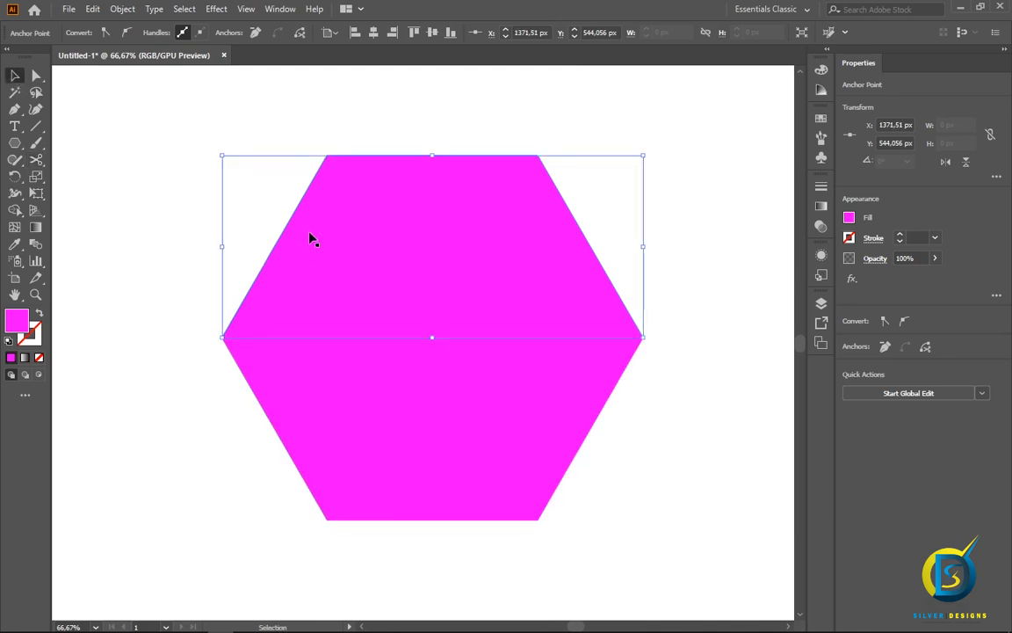
{"action": "left_click_drag", "start_coordinate": [388, 265], "coordinate": [389, 231]}
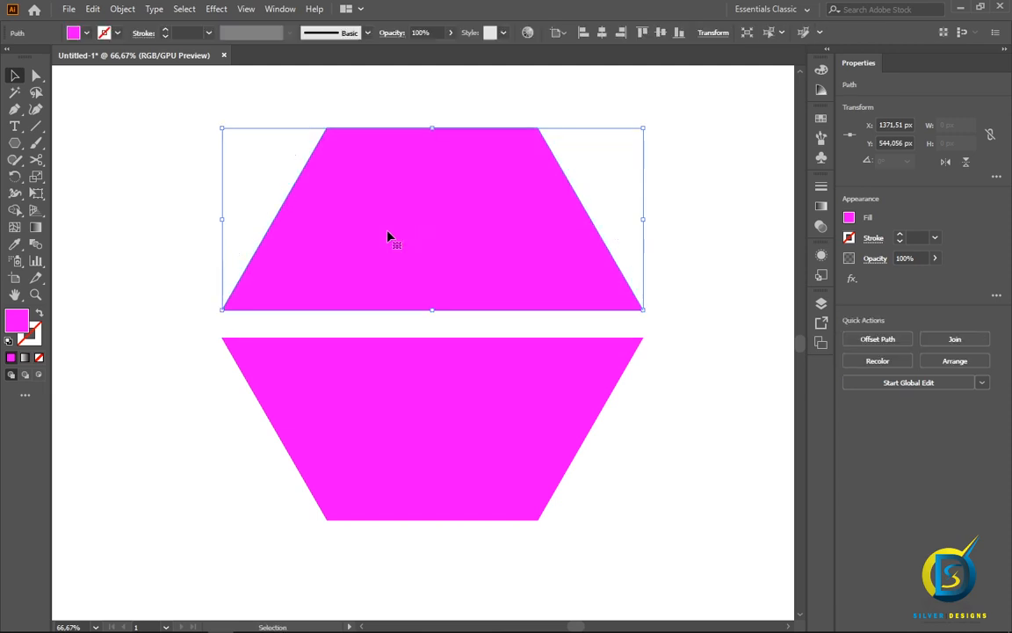
{"action": "left_click", "coordinate": [543, 344]}
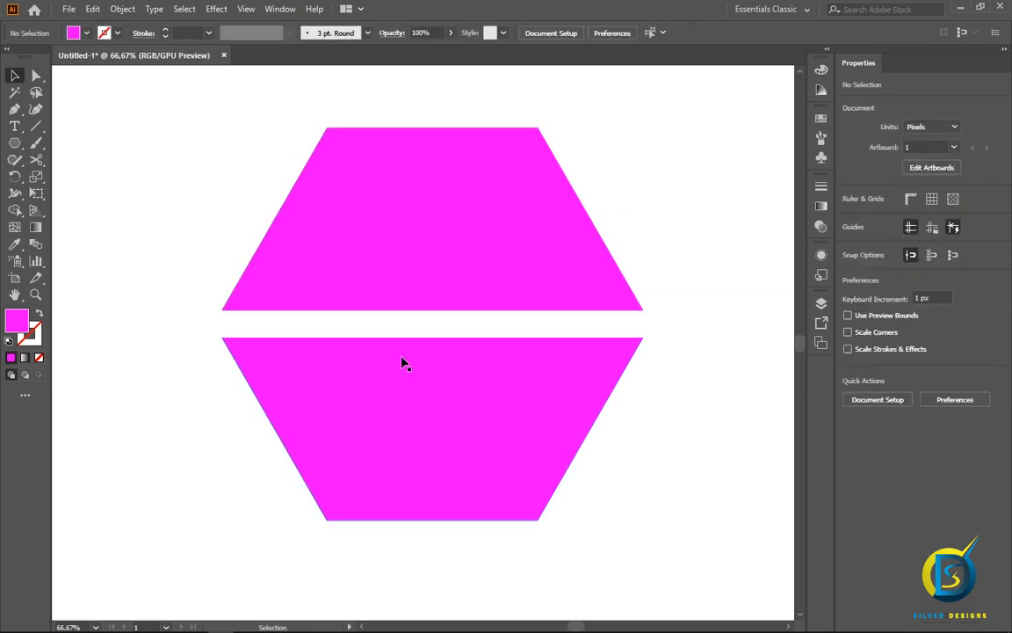
- Fill the upper half of the hexagon with red and the lower half with green, and leave nothing selected
{"action": "left_click", "coordinate": [430, 249]}
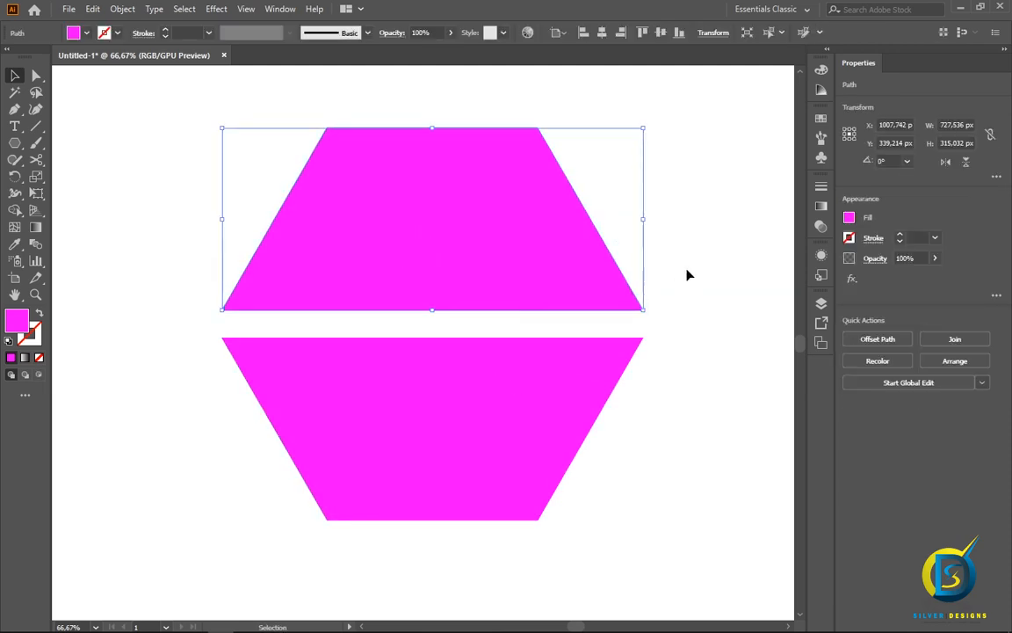
{"action": "left_click", "coordinate": [849, 217]}
{"action": "left_click", "coordinate": [735, 267]}
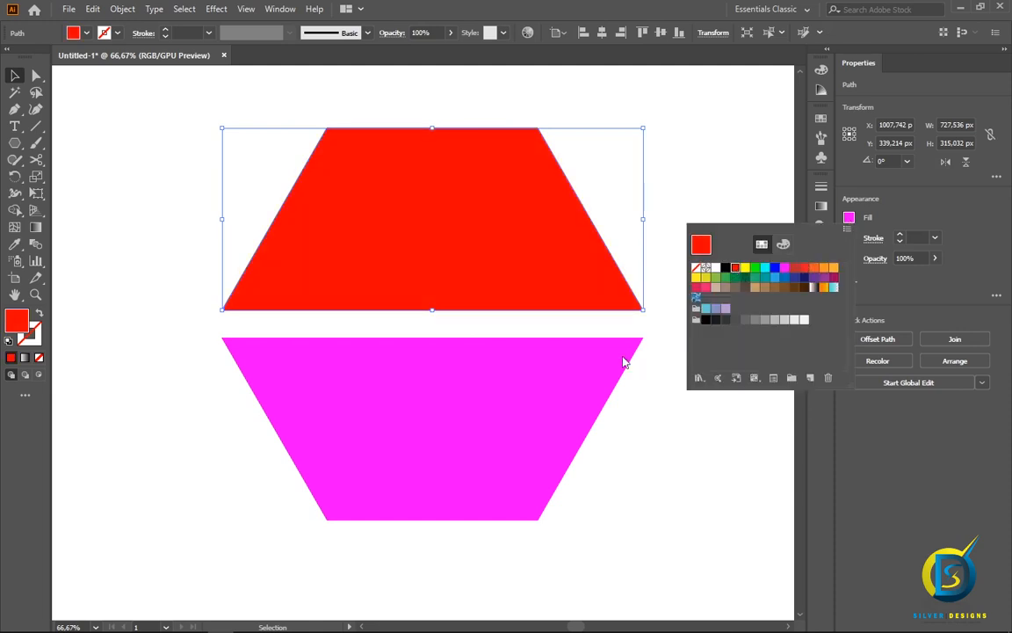
{"action": "left_click", "coordinate": [592, 377]}
{"action": "left_click", "coordinate": [593, 377]}
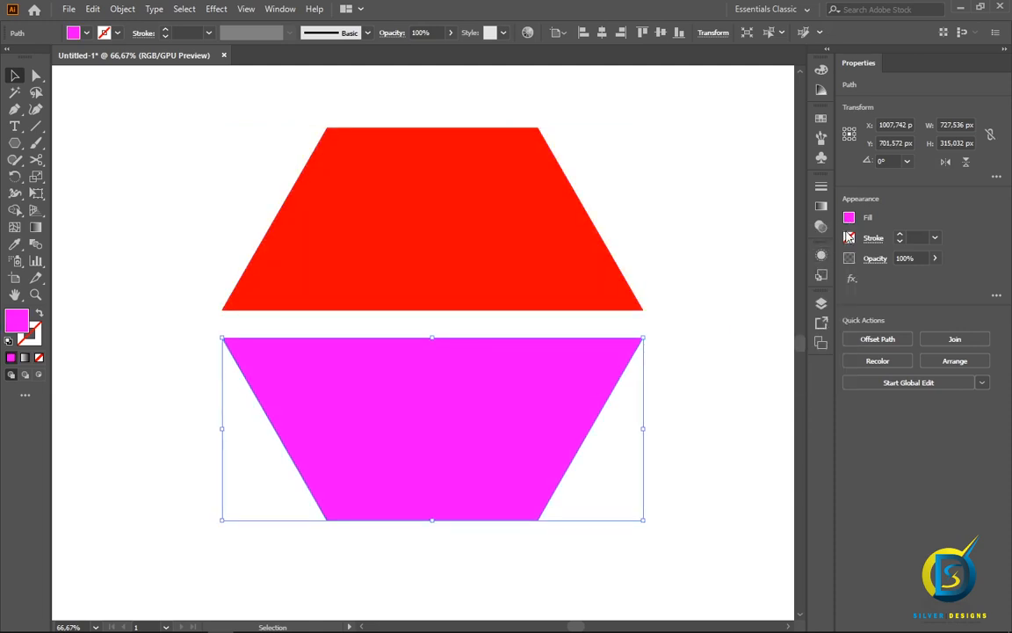
{"action": "left_click", "coordinate": [849, 217]}
{"action": "left_click", "coordinate": [755, 268]}
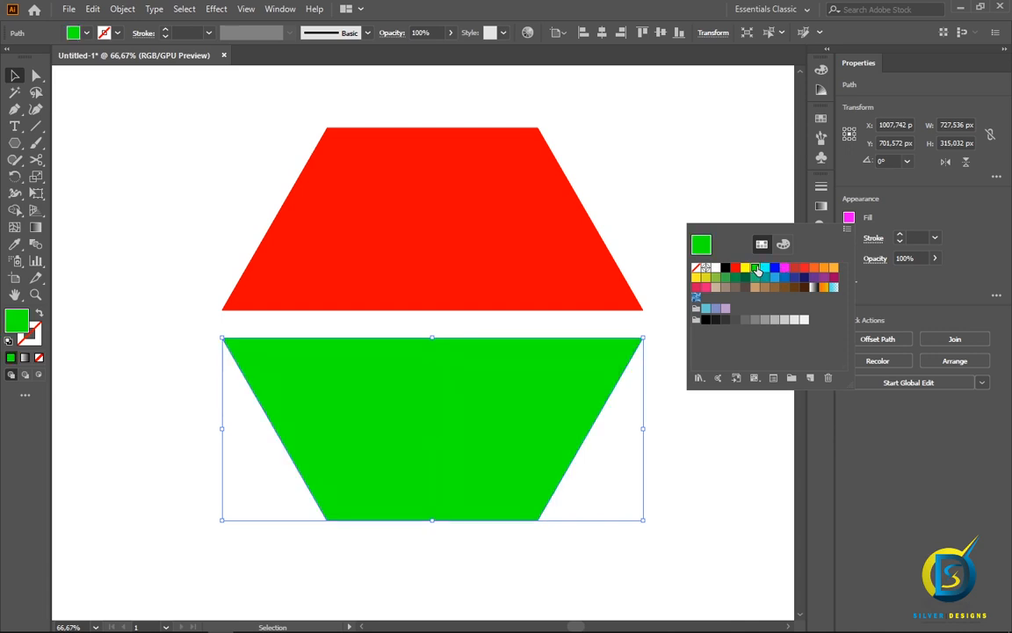
{"action": "left_click", "coordinate": [666, 184]}
{"action": "left_click", "coordinate": [727, 249]}
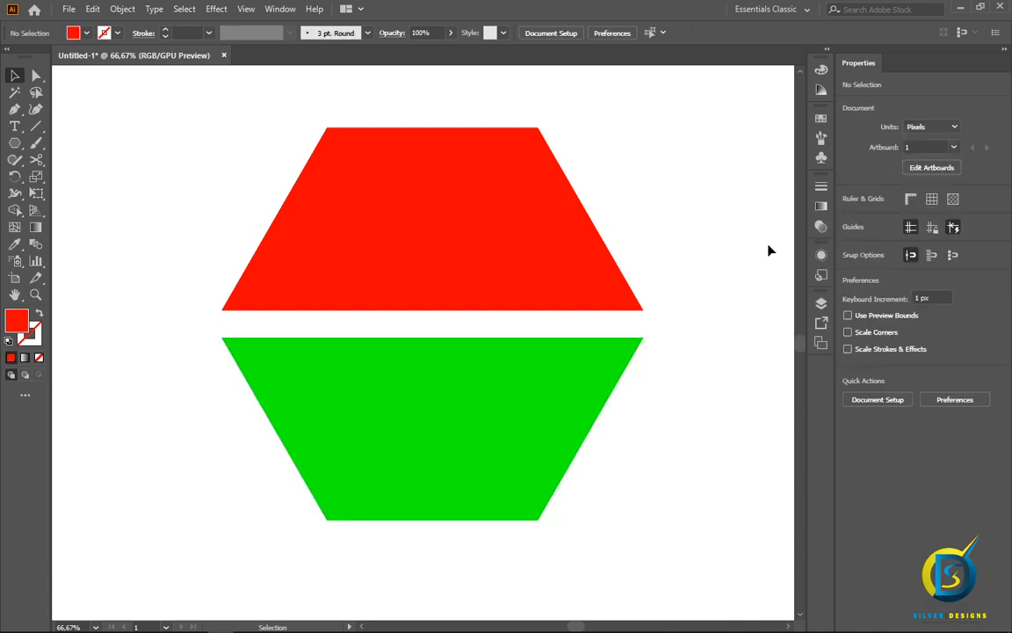
- Delete the red and green hexagon halves from the artboard
{"action": "left_click", "coordinate": [547, 253]}
{"action": "key", "text": "Delete"}
{"action": "left_click", "coordinate": [497, 387]}
{"action": "key", "text": "Delete"}
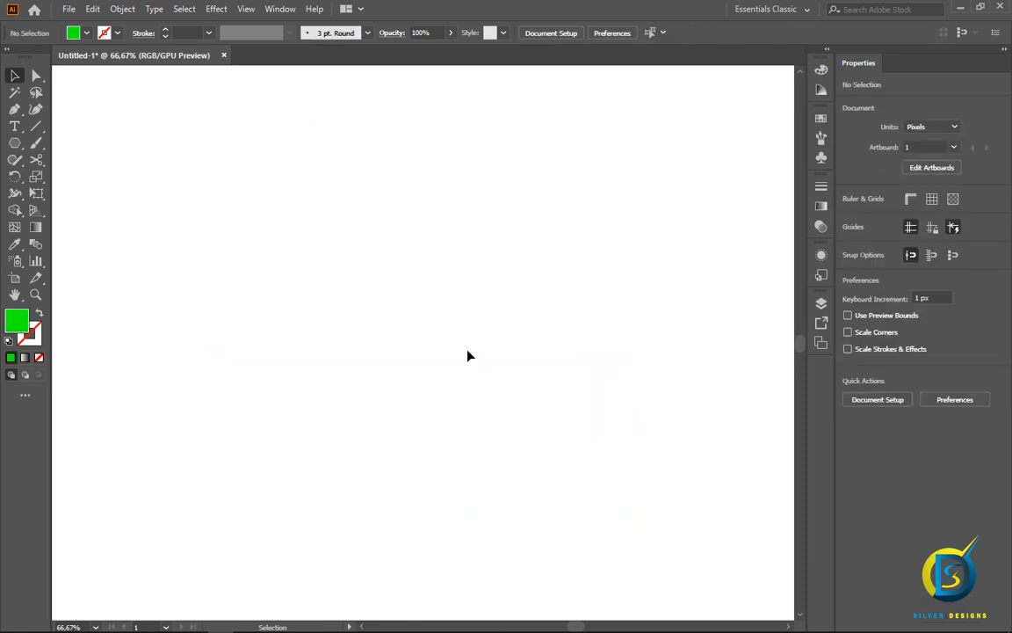
- Draw a closed green triangle about 420 × 420 px with the Pen tool, with a horizontal base
{"action": "left_click", "coordinate": [15, 110]}
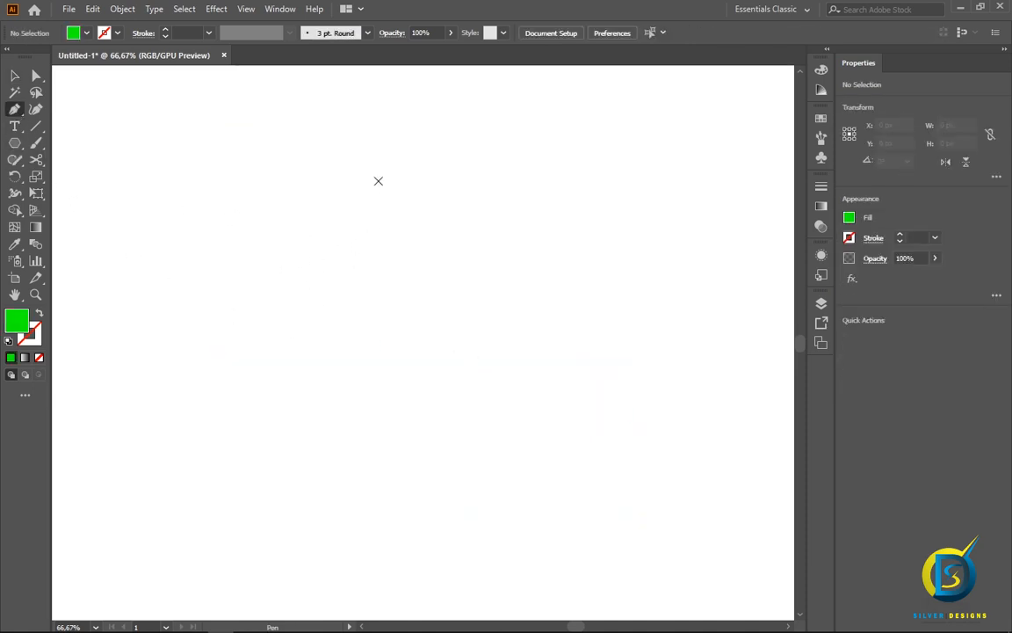
{"action": "left_click", "coordinate": [378, 181]}
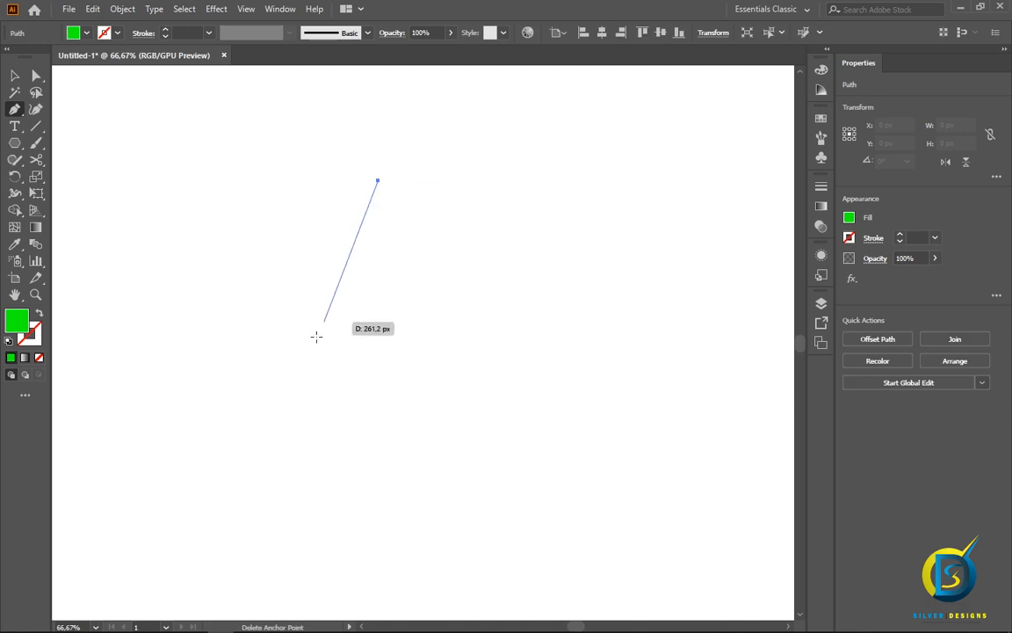
{"action": "left_click", "coordinate": [279, 424]}
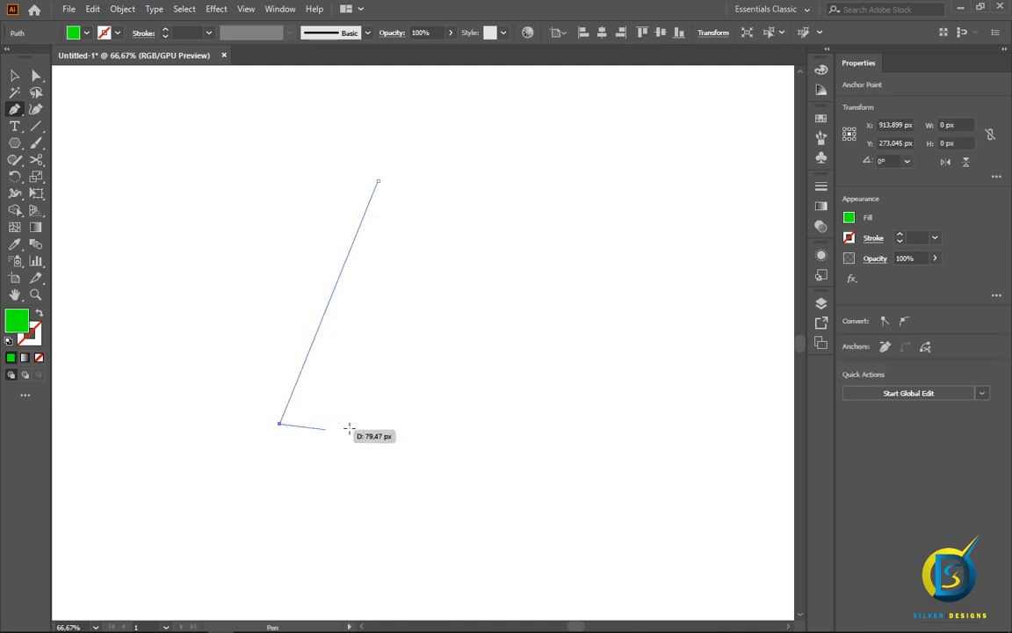
{"action": "left_click", "coordinate": [523, 424]}
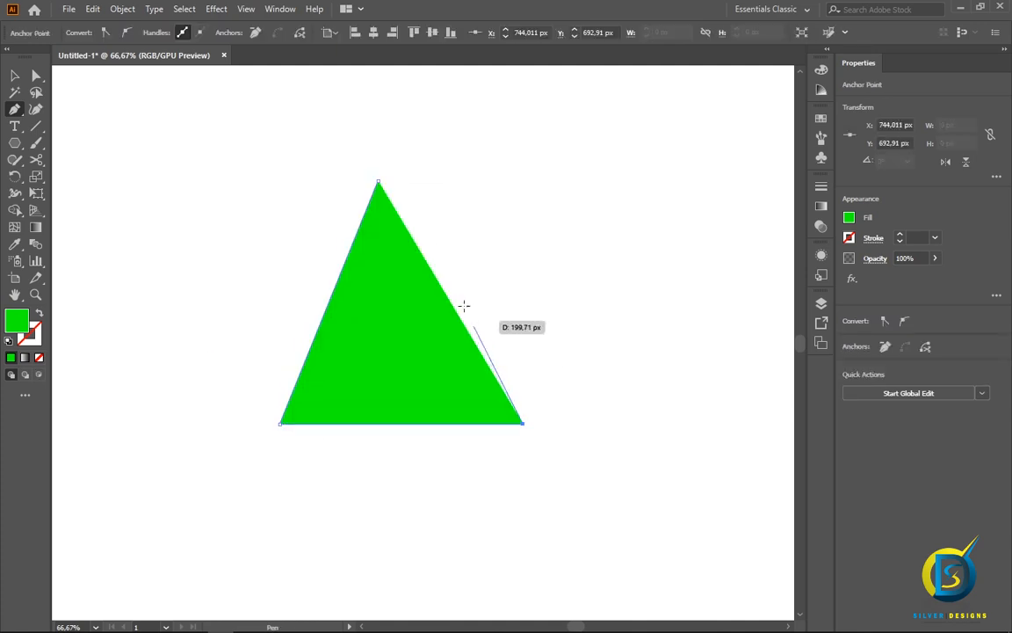
{"action": "left_click", "coordinate": [378, 181]}
{"action": "key", "text": "v"}
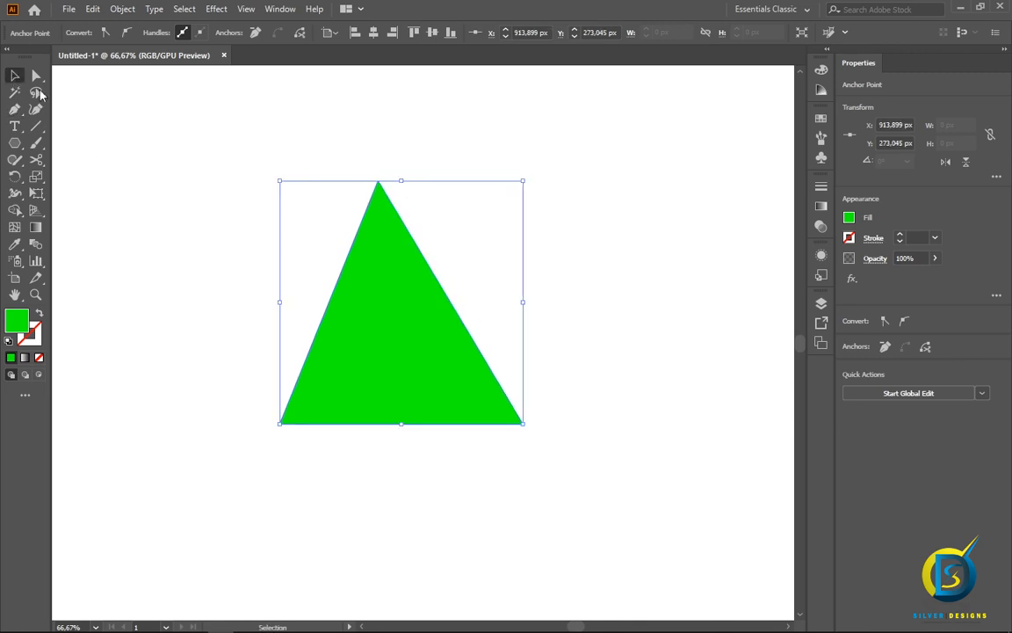
- Enlarge the green triangle proportionally to about 548 × 548 px and move it near the artboard's centre
{"action": "left_click", "coordinate": [258, 281]}
{"action": "left_click", "coordinate": [407, 361]}
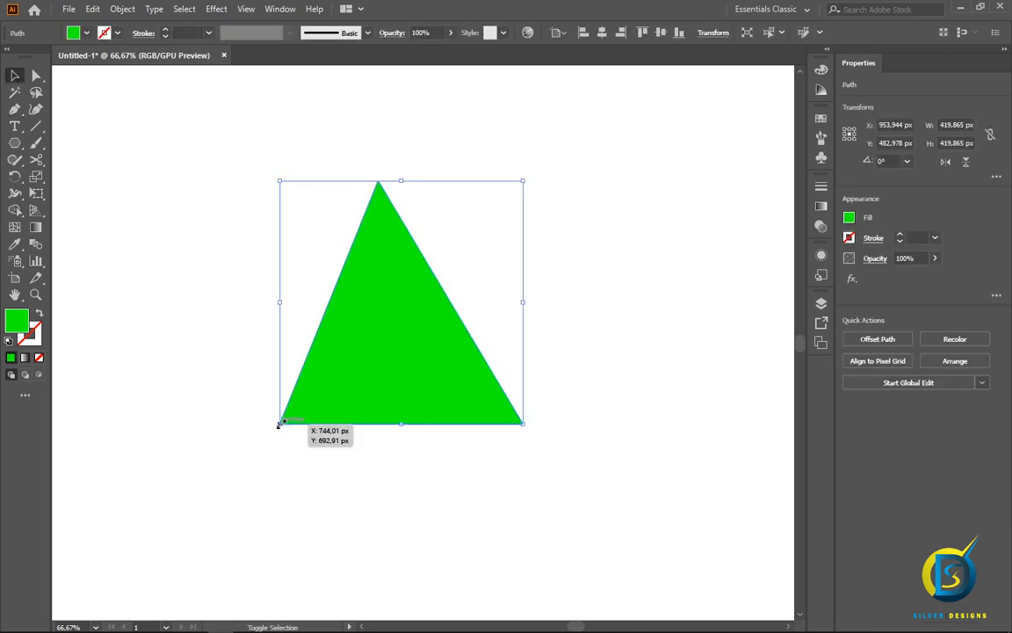
{"action": "left_click_drag", "start_coordinate": [281, 424], "coordinate": [180, 499]}
{"action": "left_click_drag", "start_coordinate": [334, 409], "coordinate": [393, 380]}
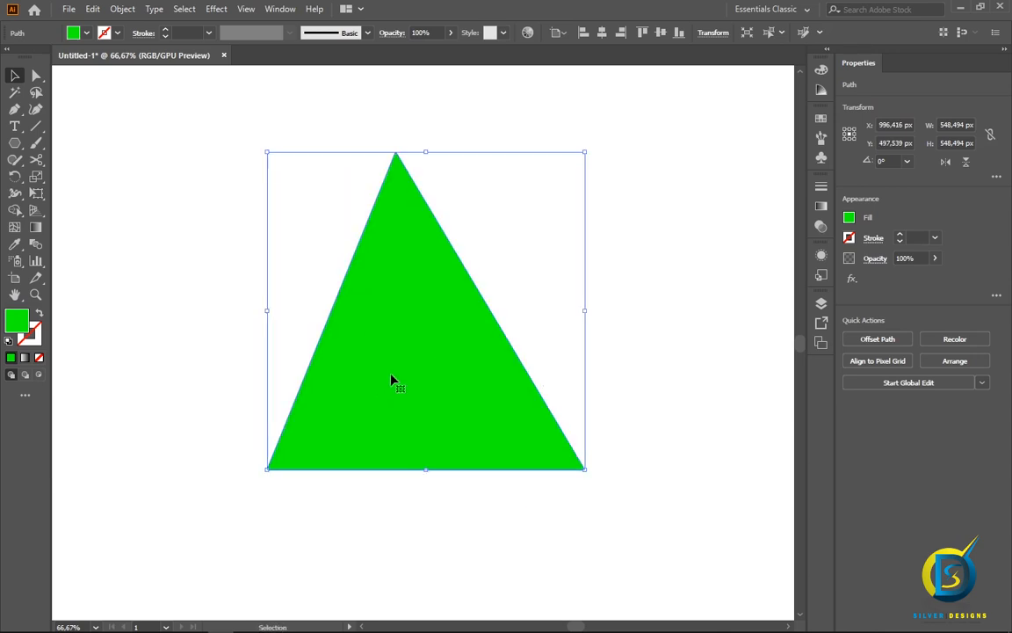
- Slice the triangle with the Knife tool, making two slanted cuts across each lower corner and three roughly horizontal cuts near the apex
{"action": "left_click", "coordinate": [36, 160]}
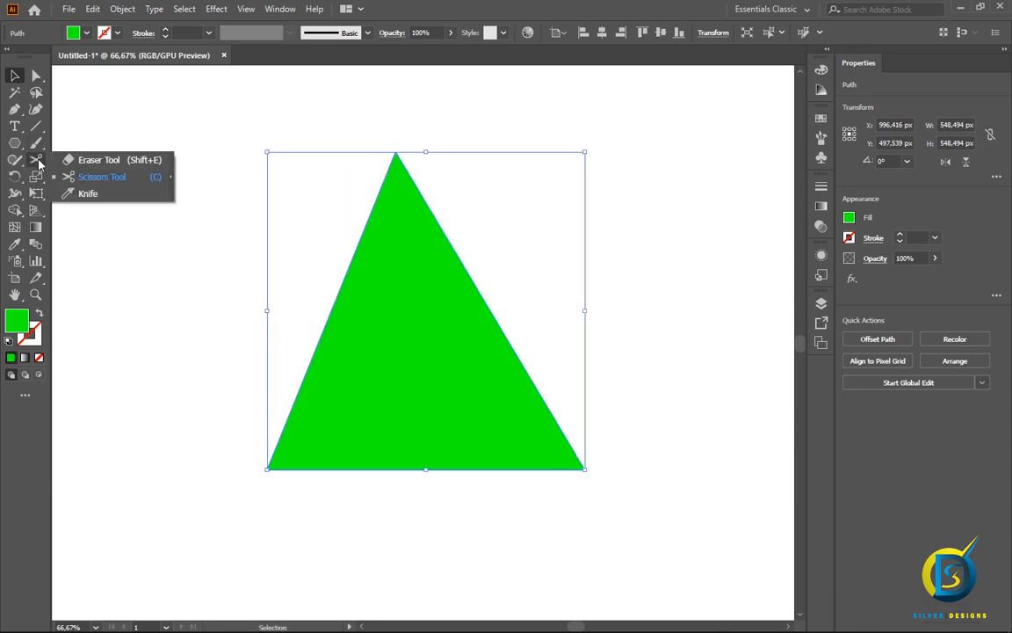
{"action": "left_click", "coordinate": [83, 194]}
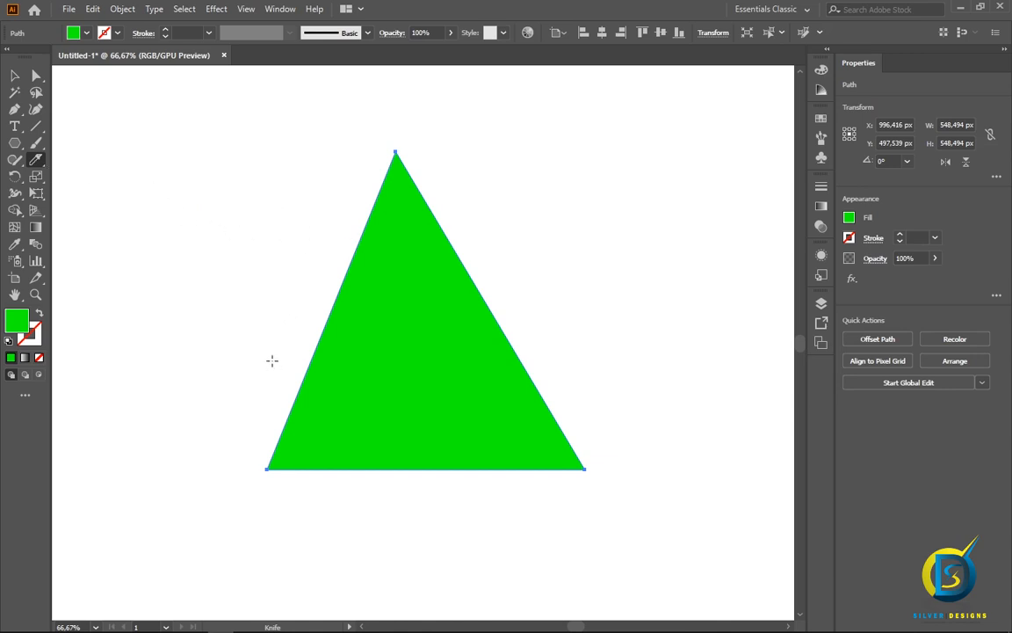
{"action": "mouse_move", "coordinate": [288, 388]}
{"action": "left_mouse_down"}
{"action": "mouse_move", "coordinate": [384, 518]}
{"action": "mouse_move", "coordinate": [343, 381]}
{"action": "mouse_move", "coordinate": [408, 494]}
{"action": "left_mouse_up"}
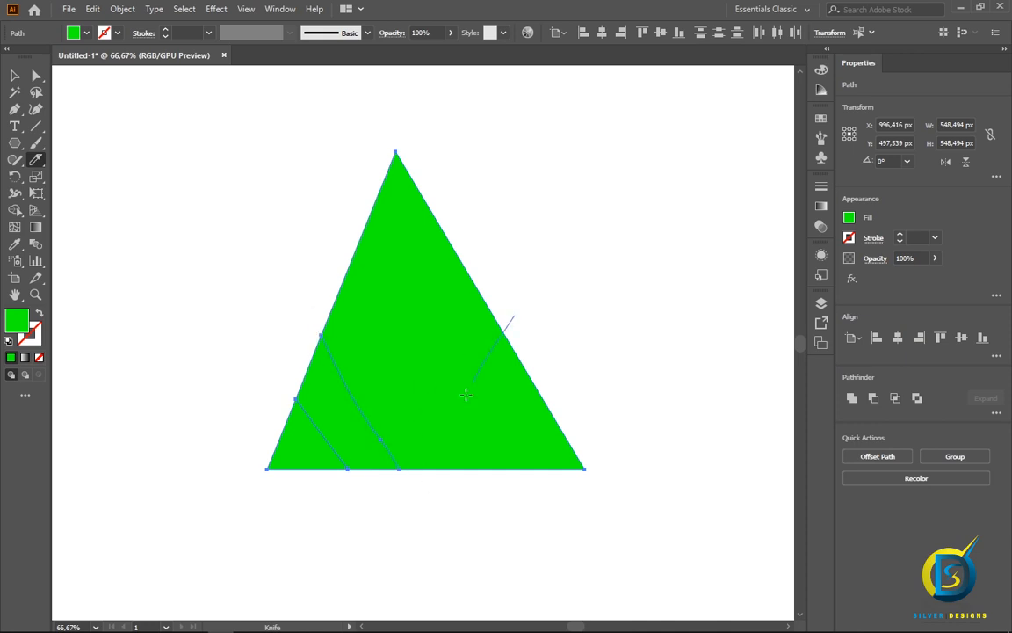
{"action": "left_click_drag", "start_coordinate": [466, 395], "coordinate": [411, 497]}
{"action": "left_click_drag", "start_coordinate": [531, 345], "coordinate": [431, 500]}
{"action": "left_click_drag", "start_coordinate": [492, 237], "coordinate": [494, 237]}
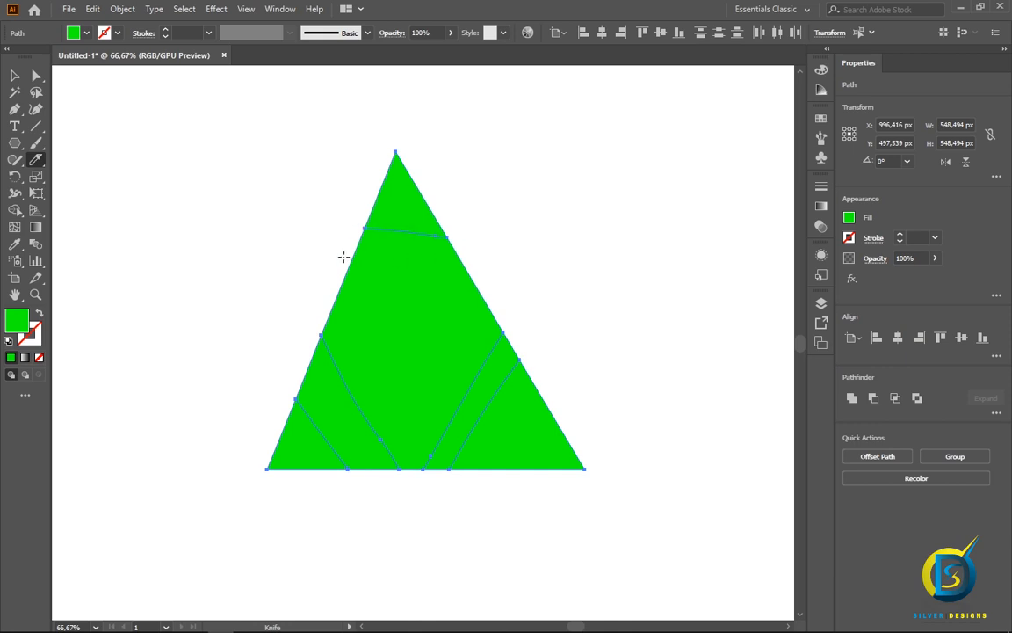
{"action": "left_click_drag", "start_coordinate": [341, 256], "coordinate": [495, 257]}
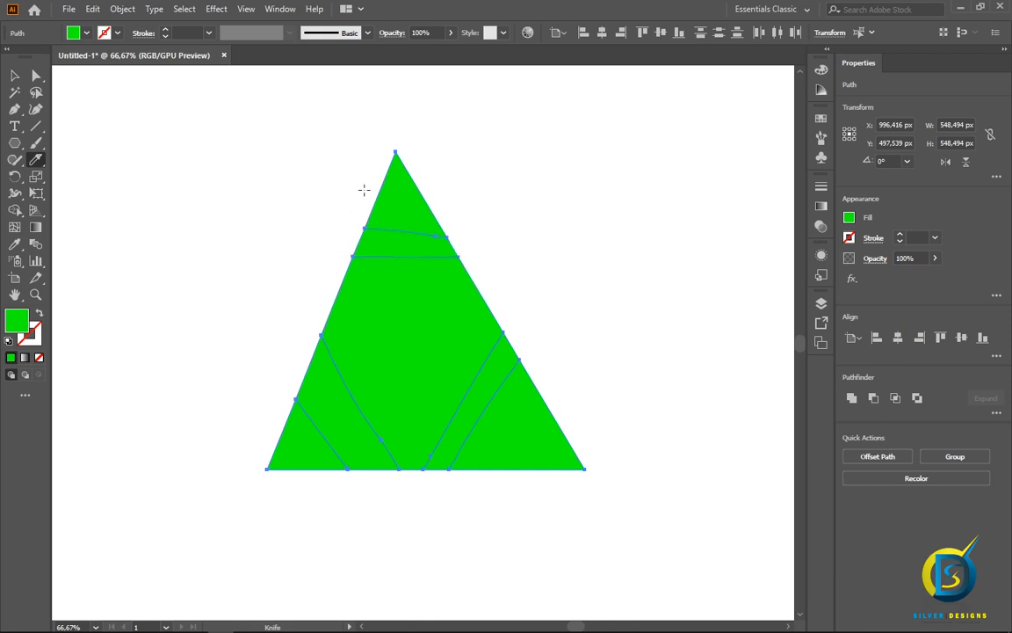
{"action": "left_click_drag", "start_coordinate": [364, 189], "coordinate": [474, 190]}
- Pull the three apex pieces and the large central piece of the sliced triangle away from one another
{"action": "key", "text": "v"}
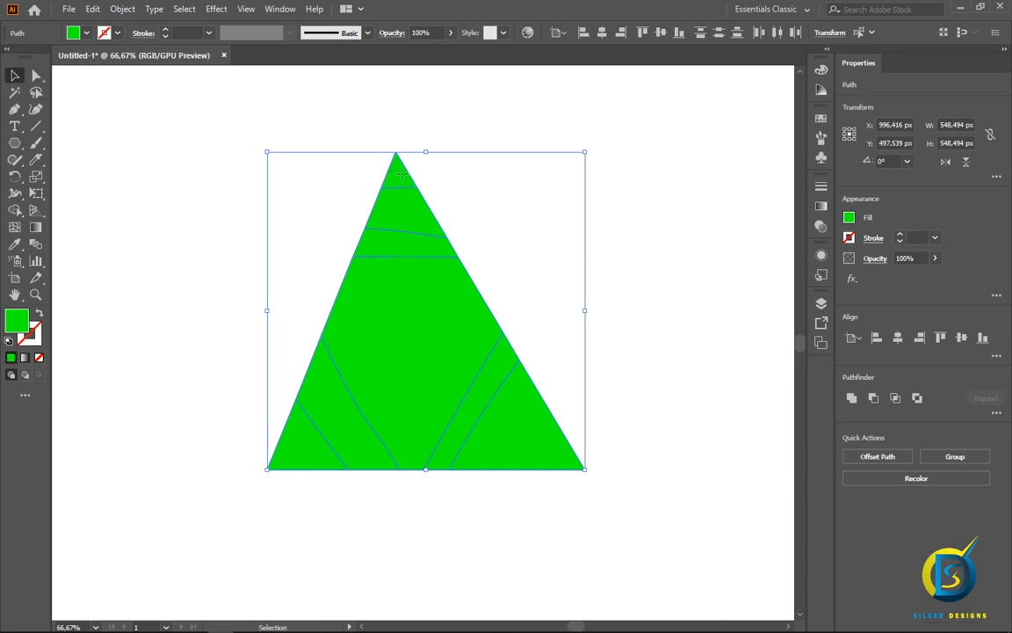
{"action": "left_click", "coordinate": [419, 185]}
{"action": "left_click_drag", "start_coordinate": [398, 170], "coordinate": [515, 152]}
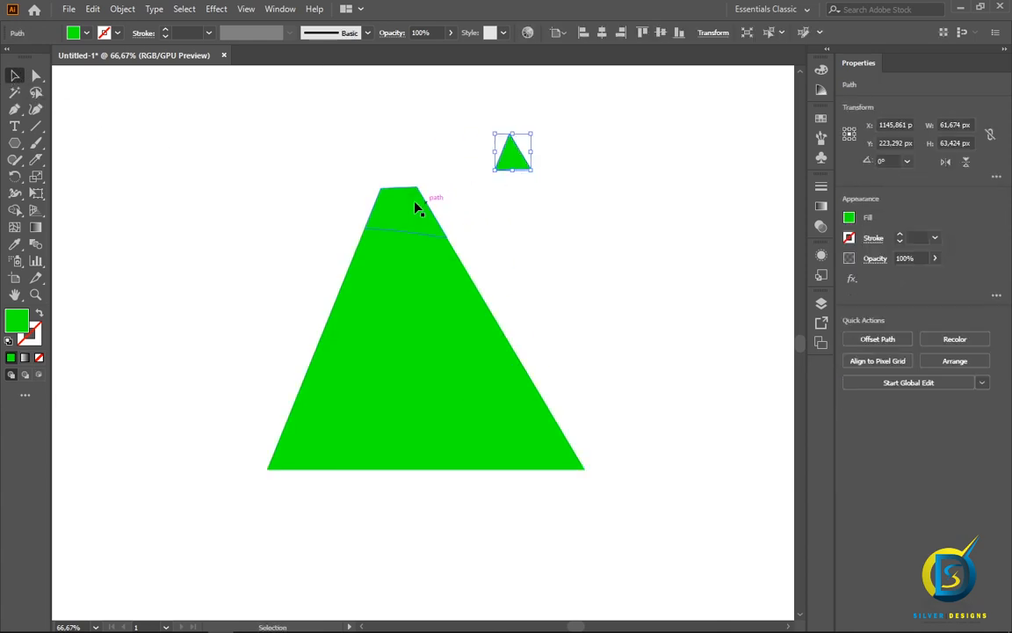
{"action": "left_click_drag", "start_coordinate": [418, 208], "coordinate": [319, 178]}
{"action": "left_click", "coordinate": [391, 262]}
{"action": "left_click_drag", "start_coordinate": [391, 249], "coordinate": [579, 239]}
{"action": "left_click", "coordinate": [400, 300]}
{"action": "left_click_drag", "start_coordinate": [400, 300], "coordinate": [221, 303]}
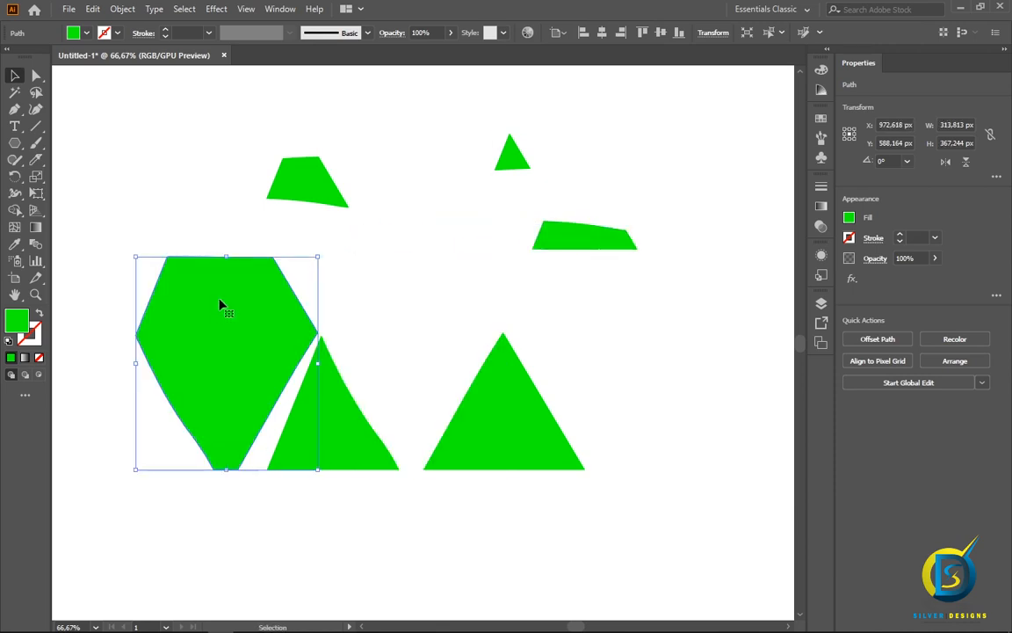
- Spread out the two lower-corner triangles and the two slanted strips as separate pieces, and deselect everything
{"action": "left_click", "coordinate": [338, 401]}
{"action": "left_click_drag", "start_coordinate": [338, 402], "coordinate": [678, 479]}
{"action": "left_click_drag", "start_coordinate": [526, 440], "coordinate": [522, 400]}
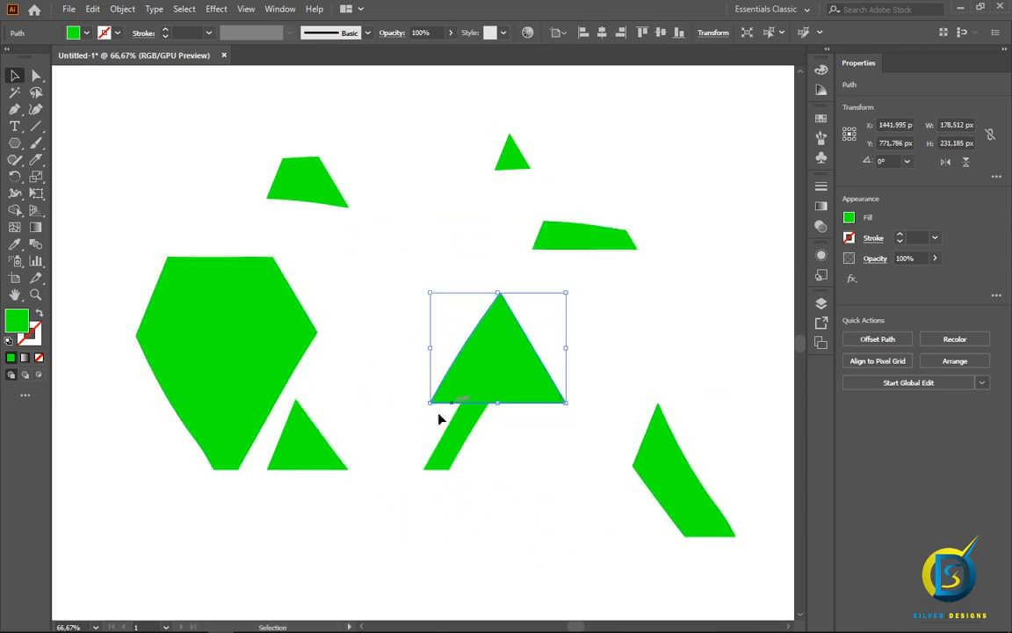
{"action": "left_click_drag", "start_coordinate": [301, 467], "coordinate": [279, 502]}
{"action": "left_click_drag", "start_coordinate": [466, 445], "coordinate": [558, 506]}
{"action": "left_click_drag", "start_coordinate": [471, 367], "coordinate": [435, 348]}
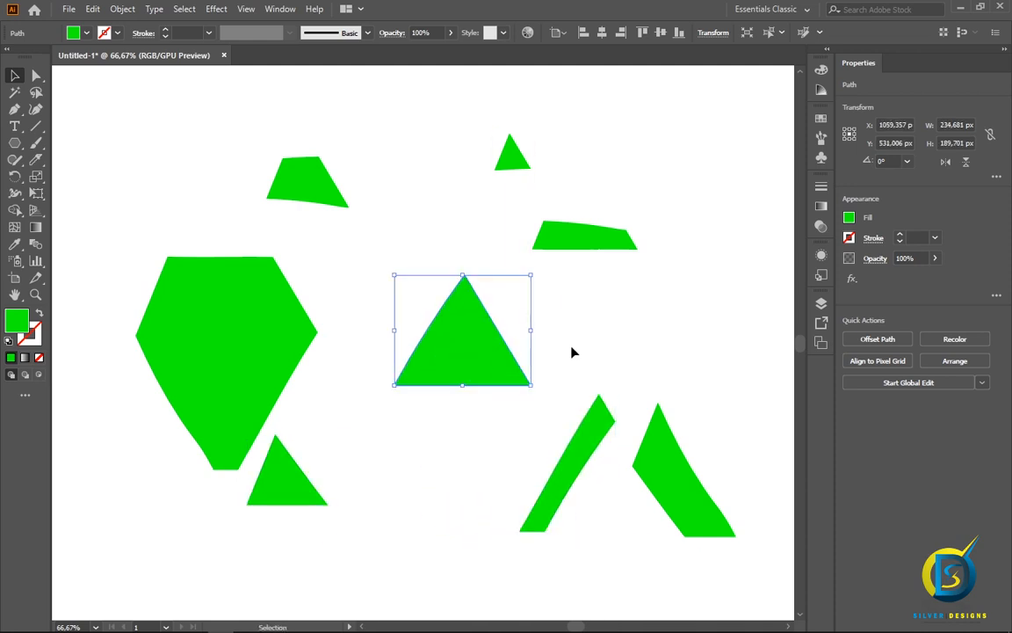
{"action": "left_click", "coordinate": [572, 353]}
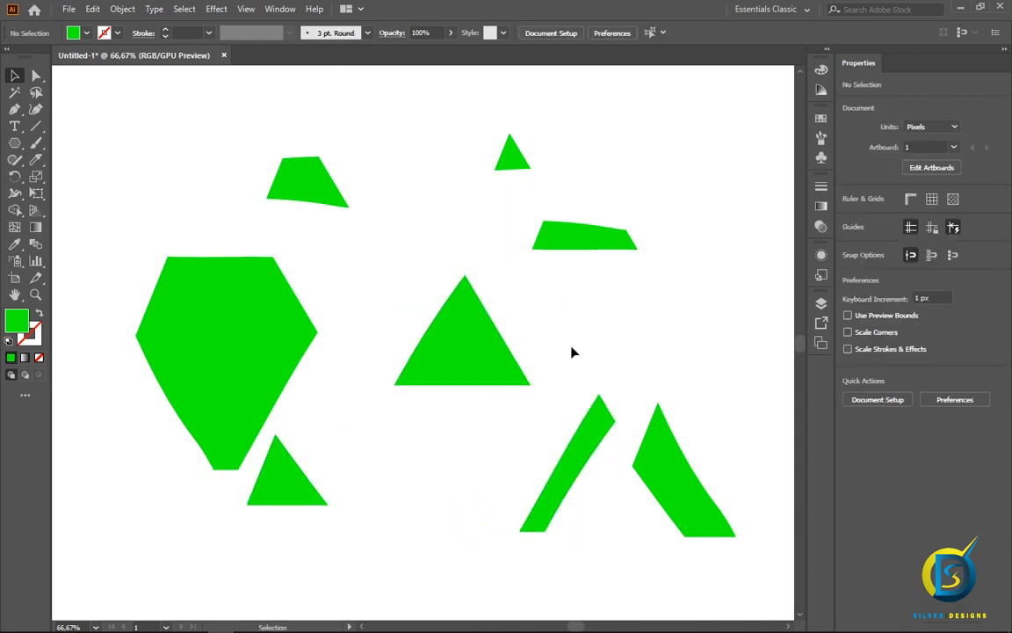
- Delete all the green triangle pieces from the artboard
{"action": "left_click_drag", "start_coordinate": [66, 130], "coordinate": [452, 506]}
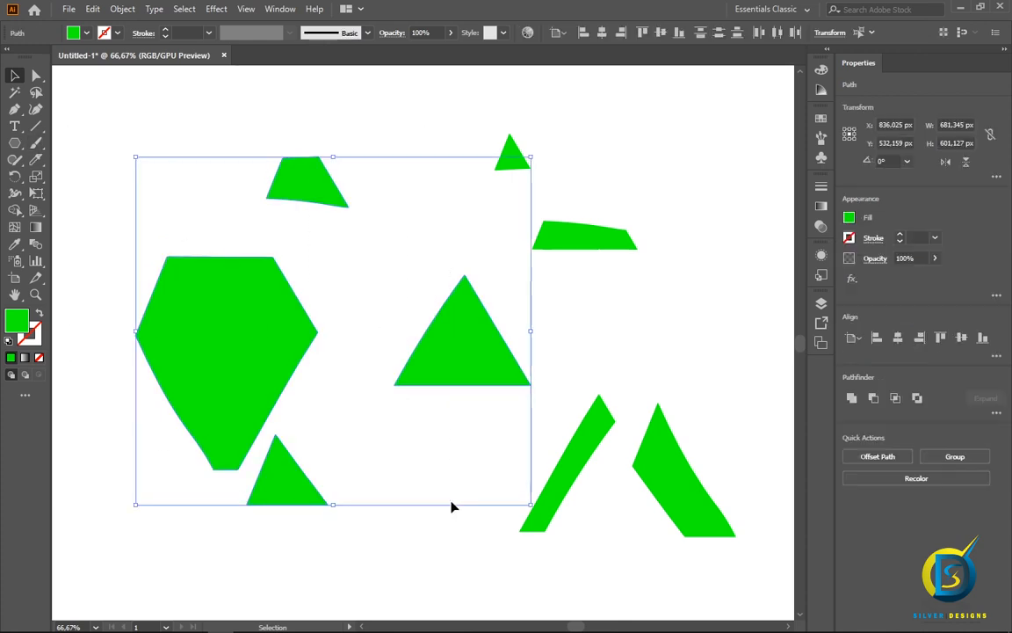
{"action": "key", "text": "Delete"}
{"action": "left_click_drag", "start_coordinate": [401, 133], "coordinate": [694, 562]}
{"action": "key", "text": "Delete"}
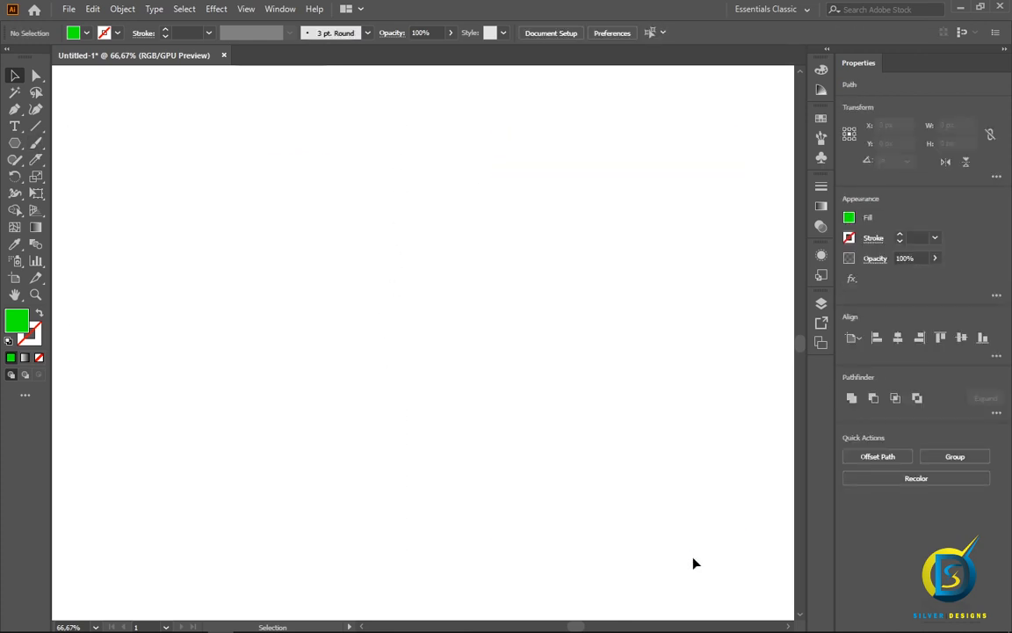
- Draw a green circle about 483 px in diameter with the Ellipse tool and position it near the artboard's centre
{"action": "left_click_drag", "start_coordinate": [14, 142], "coordinate": [61, 161]}
{"action": "left_click_drag", "start_coordinate": [300, 203], "coordinate": [521, 483]}
{"action": "left_click_drag", "start_coordinate": [440, 345], "coordinate": [420, 339]}
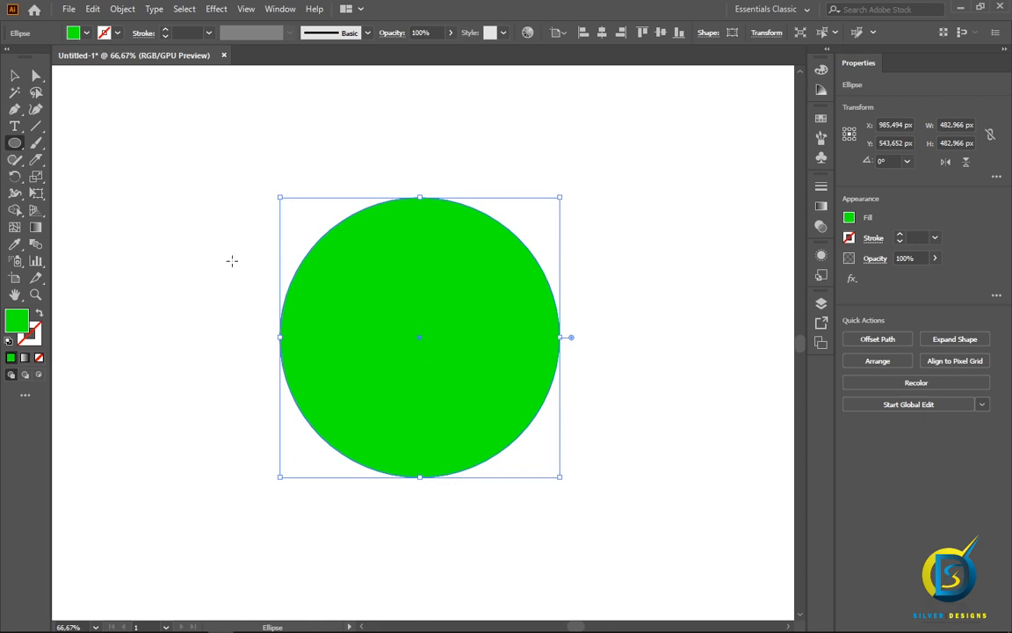
- Cut the green circle in half with a straight horizontal Eraser stroke through its centre
{"action": "right_click", "coordinate": [32, 147]}
{"action": "right_click", "coordinate": [31, 158]}
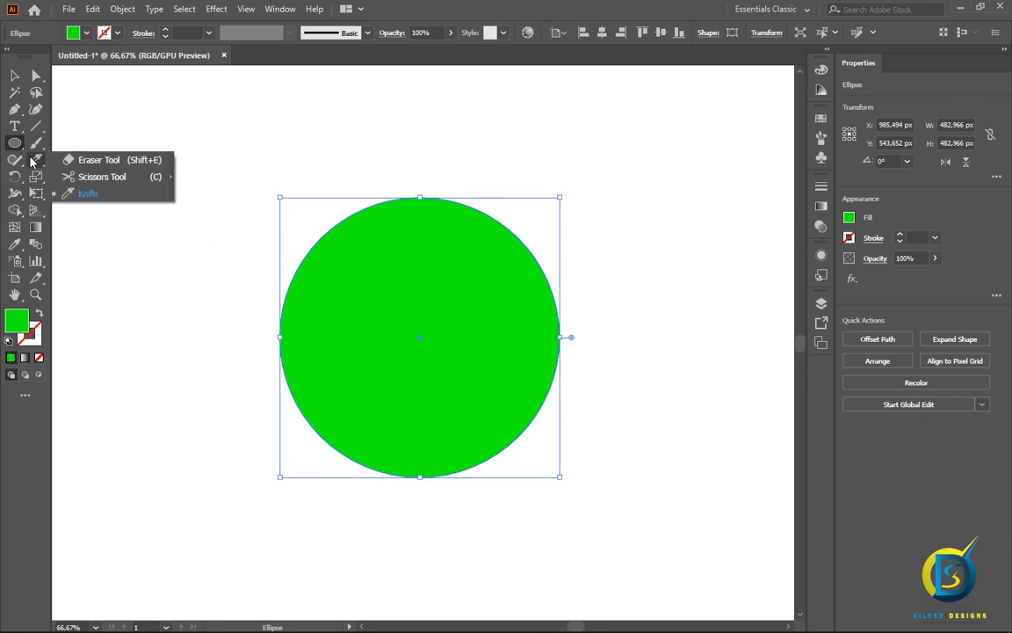
{"action": "left_click", "coordinate": [88, 159]}
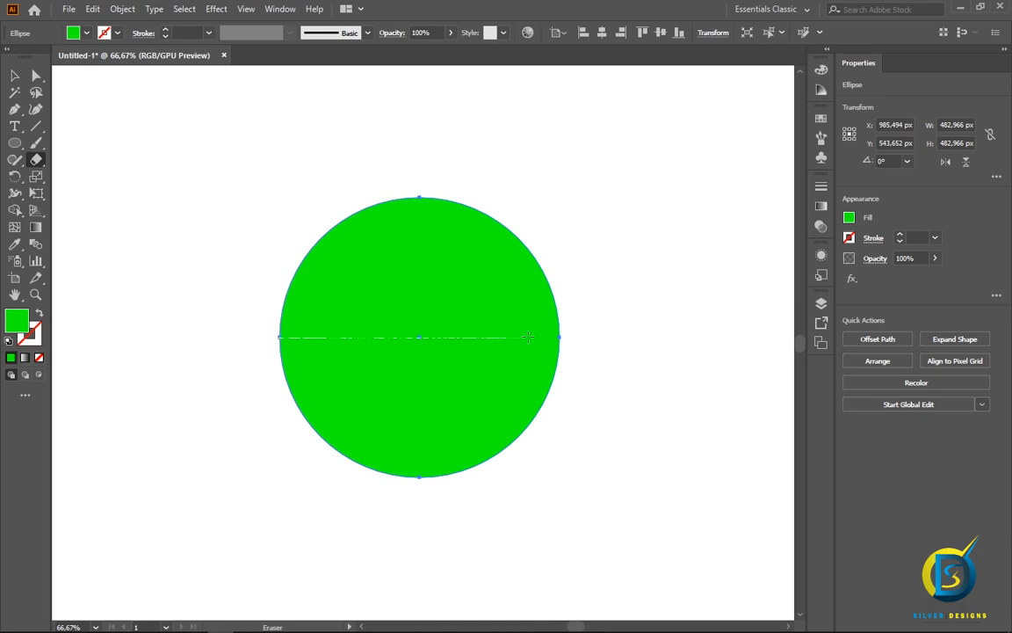
{"action": "left_click_drag", "start_coordinate": [560, 336], "coordinate": [560, 335]}
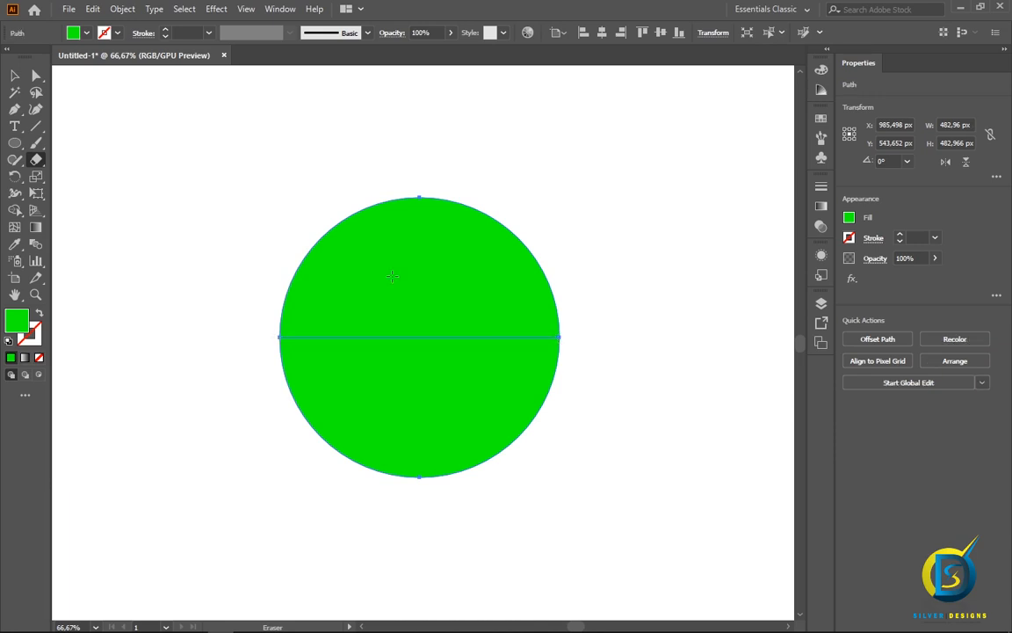
- Select the upper half of the circle and nudge it up 25 px away from the lower half
{"action": "key", "text": "v"}
{"action": "left_click", "coordinate": [217, 273]}
{"action": "left_click", "coordinate": [396, 273]}
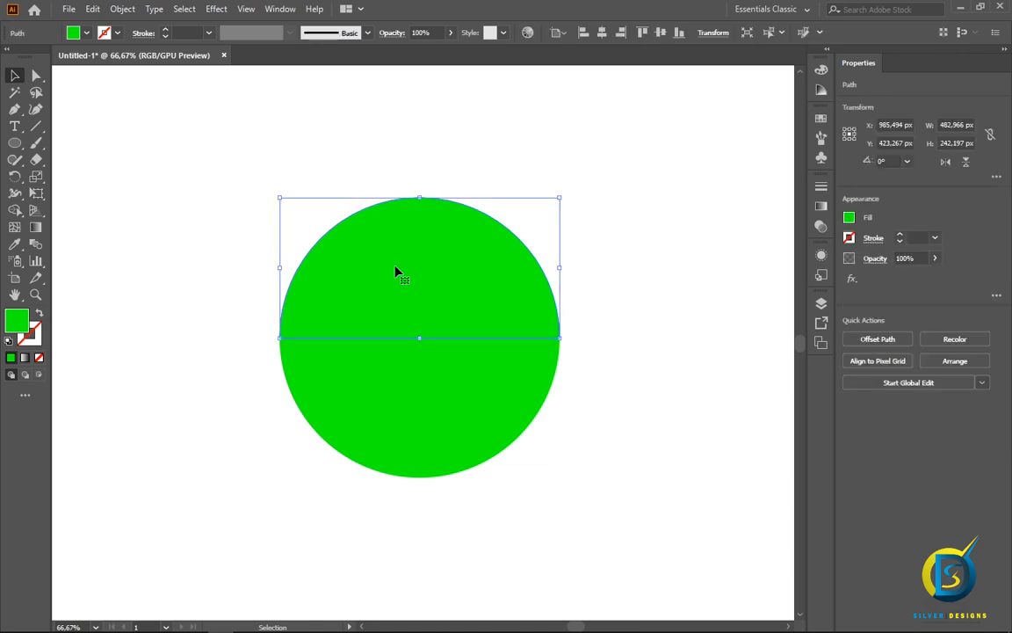
{"action": "key", "text": "Up"}
{"action": "key", "text": "Up"}
{"action": "key", "text": "Up"}
{"action": "key", "text": "Up"}
{"action": "key", "text": "Up"}
{"action": "key", "text": "Up"}
{"action": "key", "text": "Up"}
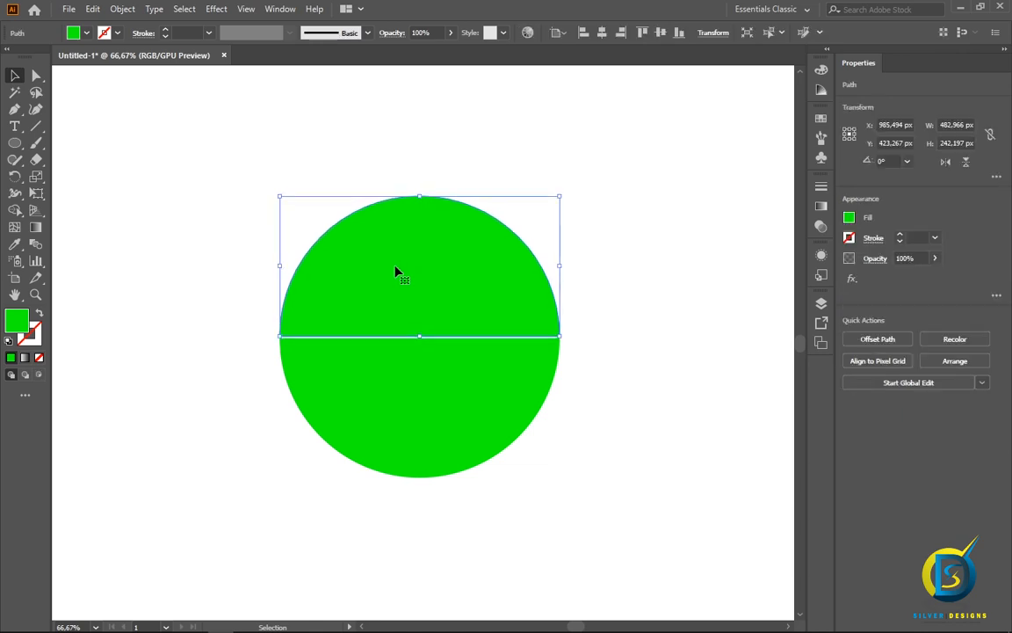
{"action": "key", "text": "Up"}
{"action": "key", "text": "Up"}
{"action": "key", "text": "Up"}
{"action": "key", "text": "Up"}
{"action": "key", "text": "Up"}
{"action": "key", "text": "Up"}
{"action": "key", "text": "Up"}
{"action": "key", "text": "Up"}
{"action": "key", "text": "Up"}
{"action": "key", "text": "Up"}
{"action": "key", "text": "Up"}
{"action": "key", "text": "Up"}
{"action": "key", "text": "Up"}
{"action": "key", "text": "Up"}
{"action": "key", "text": "Up"}
{"action": "key", "text": "Up"}
{"action": "key", "text": "Up"}
{"action": "key", "text": "Up"}
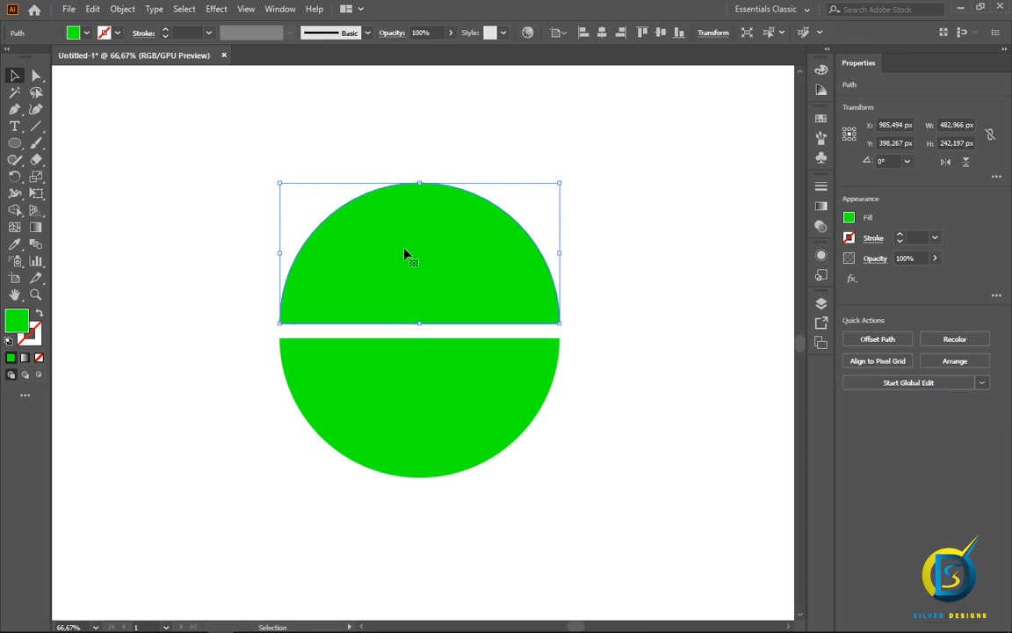
- Fill the upper semicircle with blue and the lower semicircle with red, and deselect everything
{"action": "left_click", "coordinate": [85, 34]}
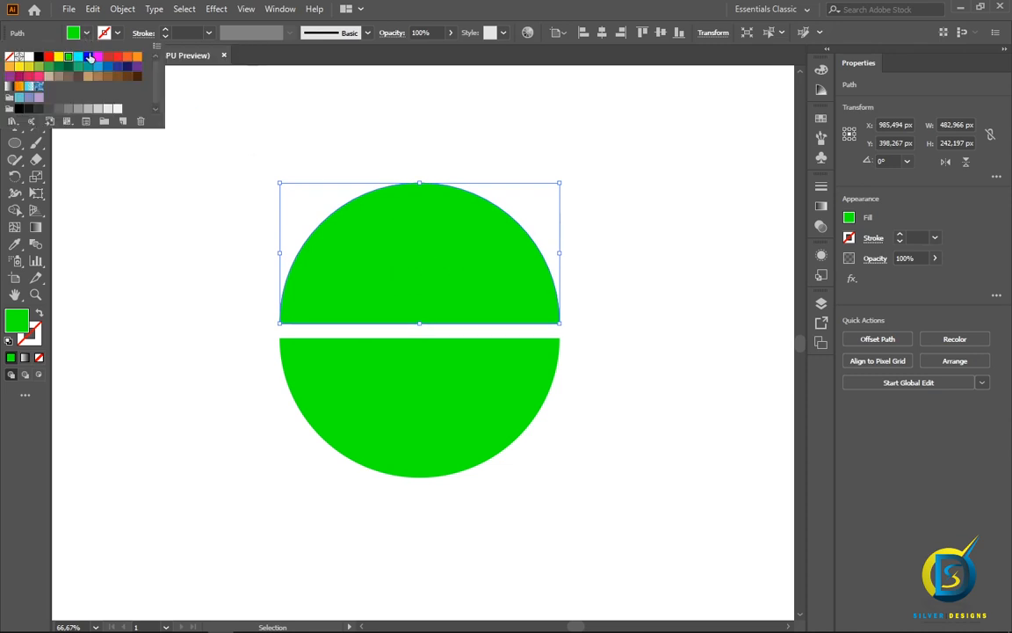
{"action": "left_click", "coordinate": [88, 57]}
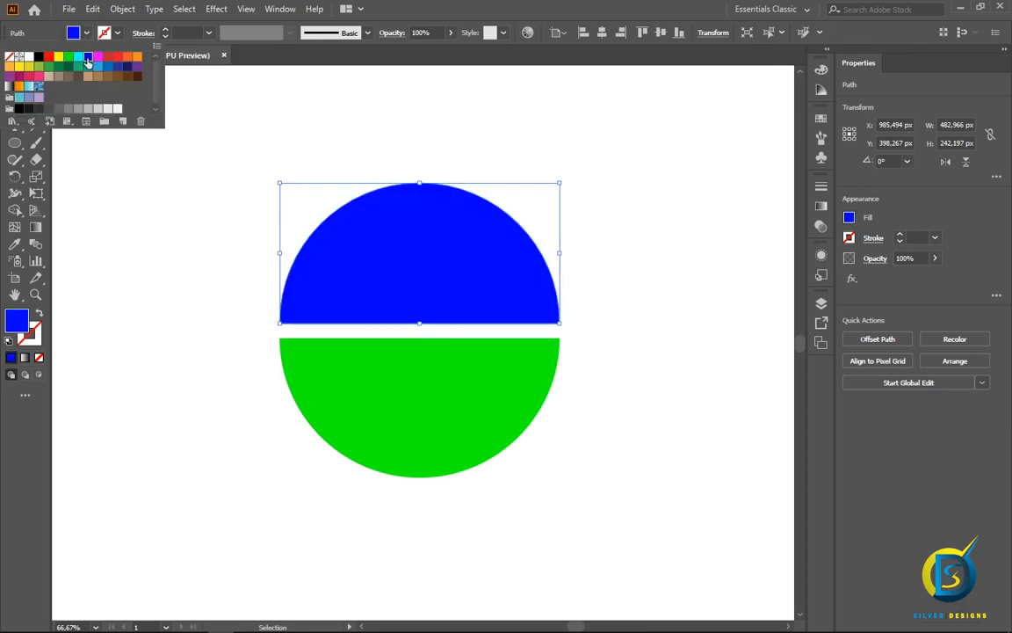
{"action": "left_click", "coordinate": [431, 392]}
{"action": "double_click", "coordinate": [430, 396]}
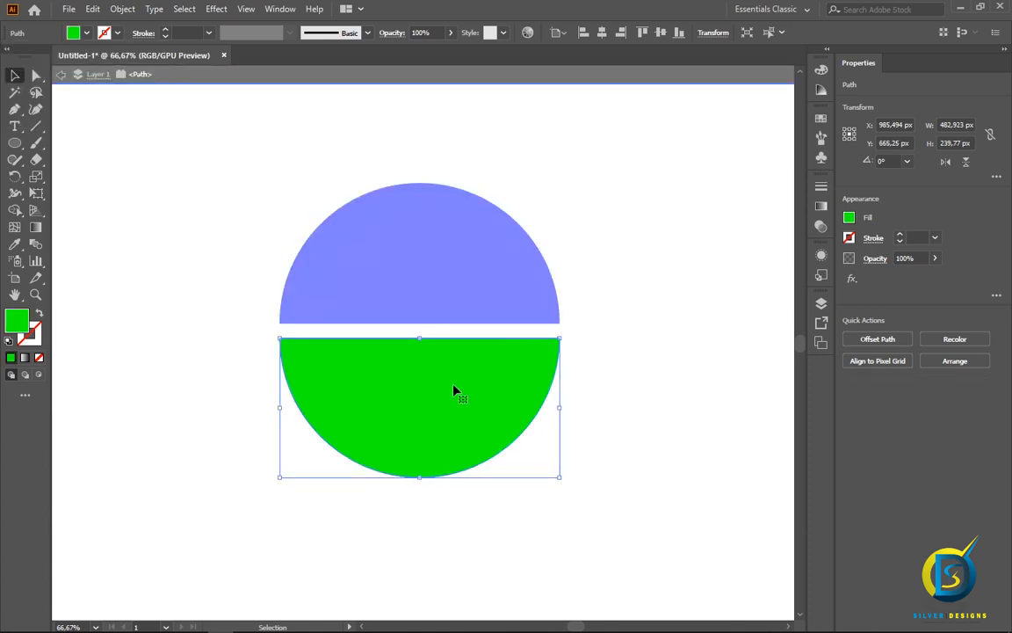
{"action": "double_click", "coordinate": [608, 356]}
{"action": "left_click", "coordinate": [493, 382]}
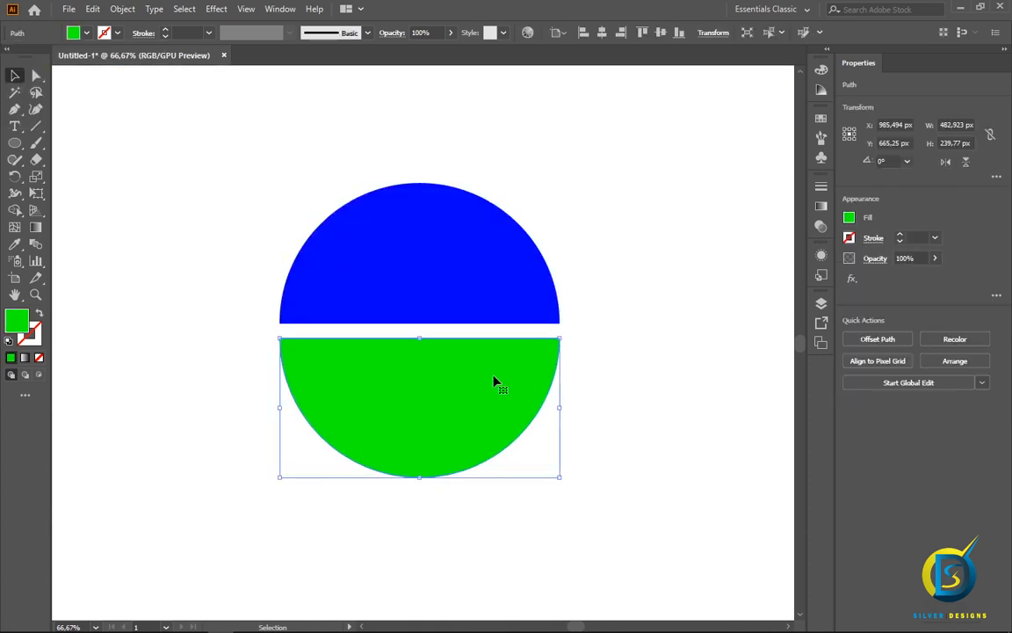
{"action": "left_click", "coordinate": [78, 33]}
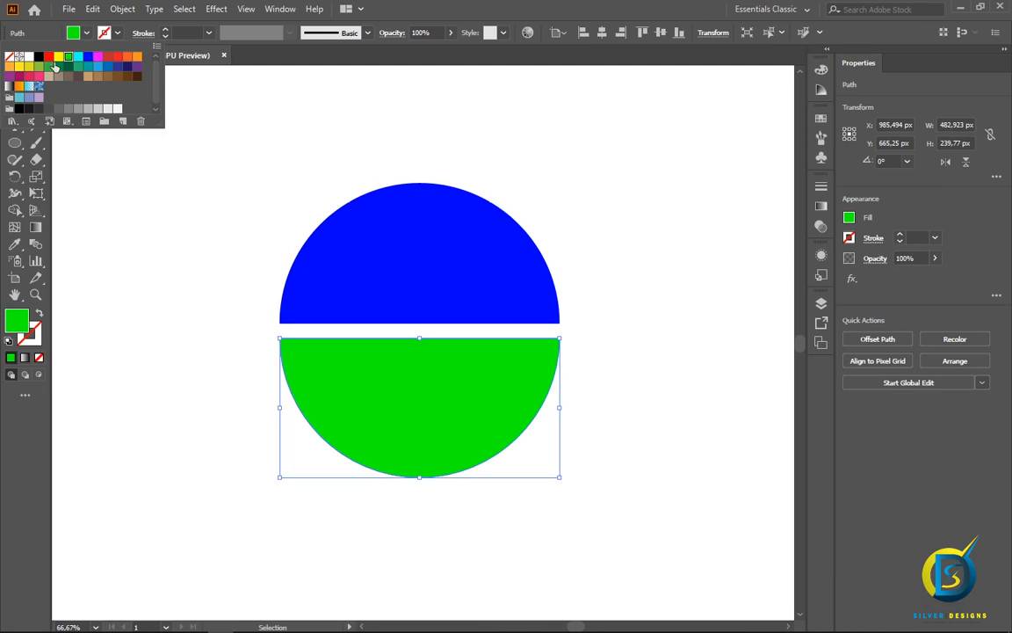
{"action": "left_click", "coordinate": [49, 58]}
{"action": "left_click", "coordinate": [176, 197]}
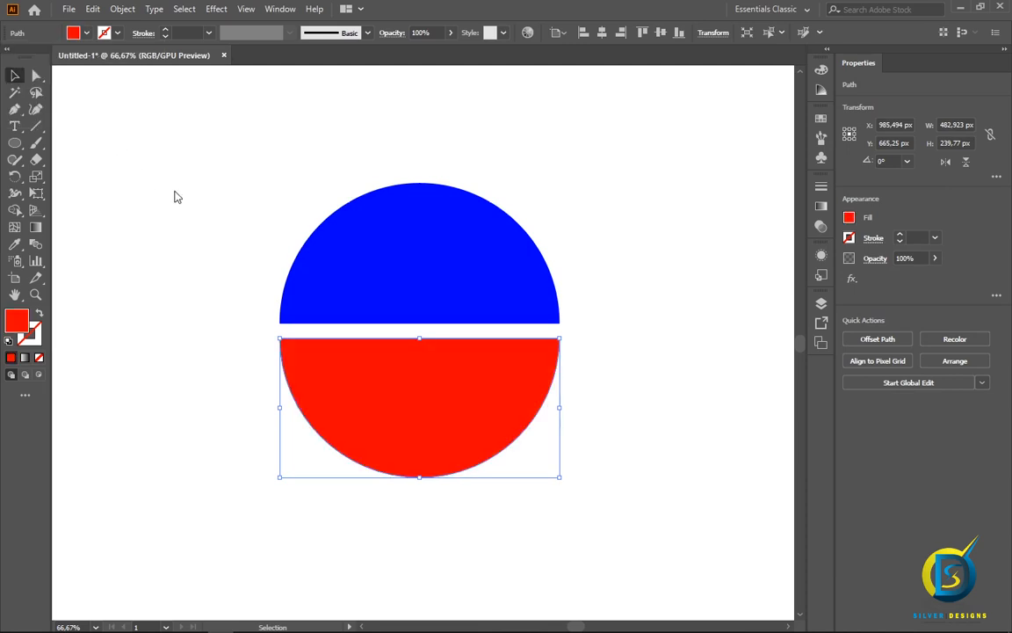
{"action": "left_click", "coordinate": [371, 177]}
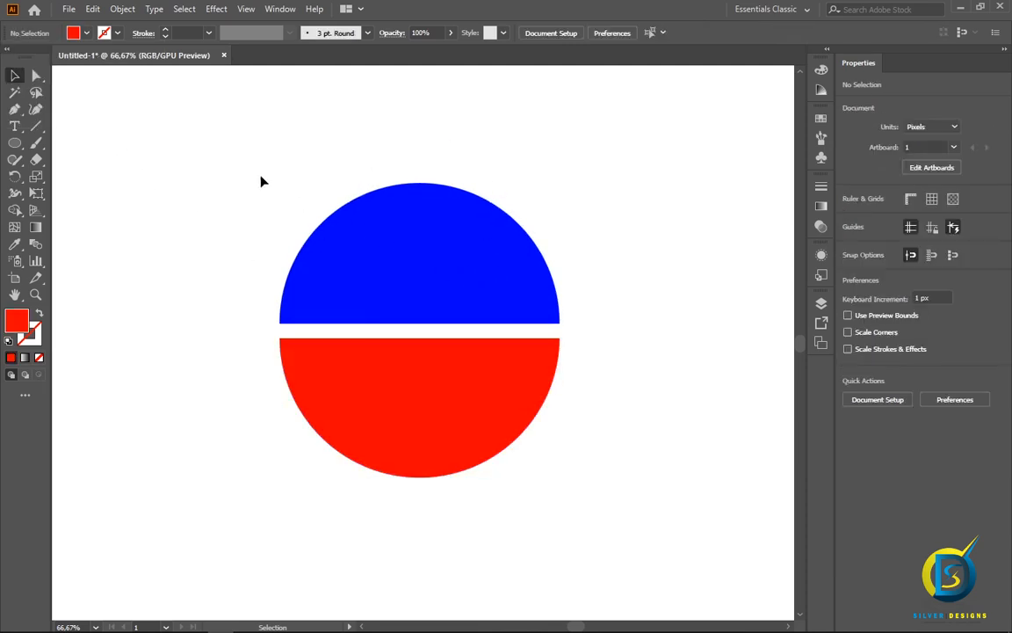
- Move both semicircles together towards the artboard's left side and deselect them
{"action": "left_click_drag", "start_coordinate": [200, 156], "coordinate": [562, 475]}
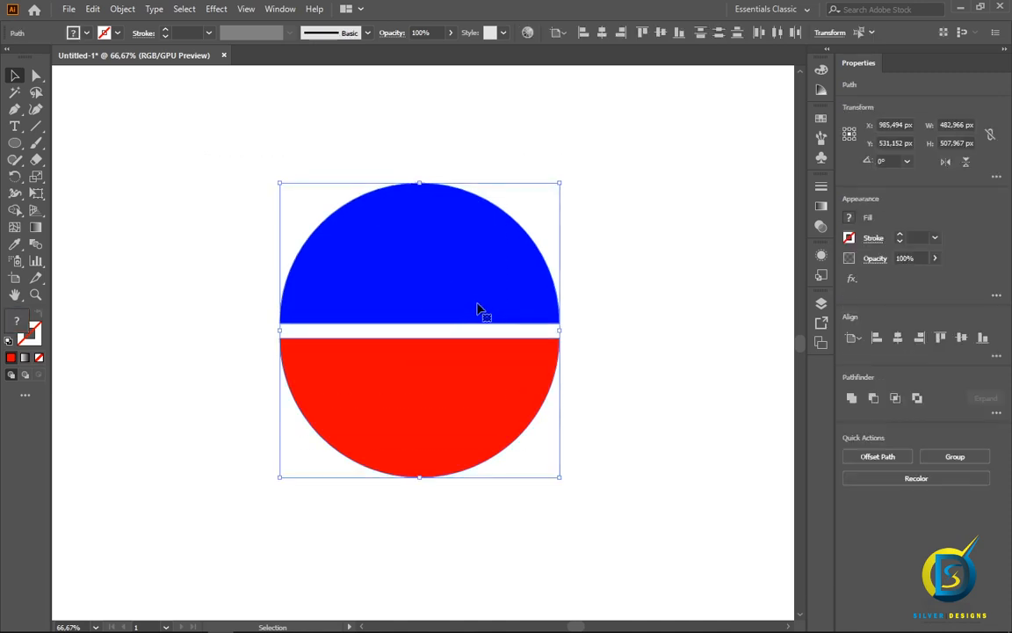
{"action": "left_click_drag", "start_coordinate": [481, 309], "coordinate": [388, 296]}
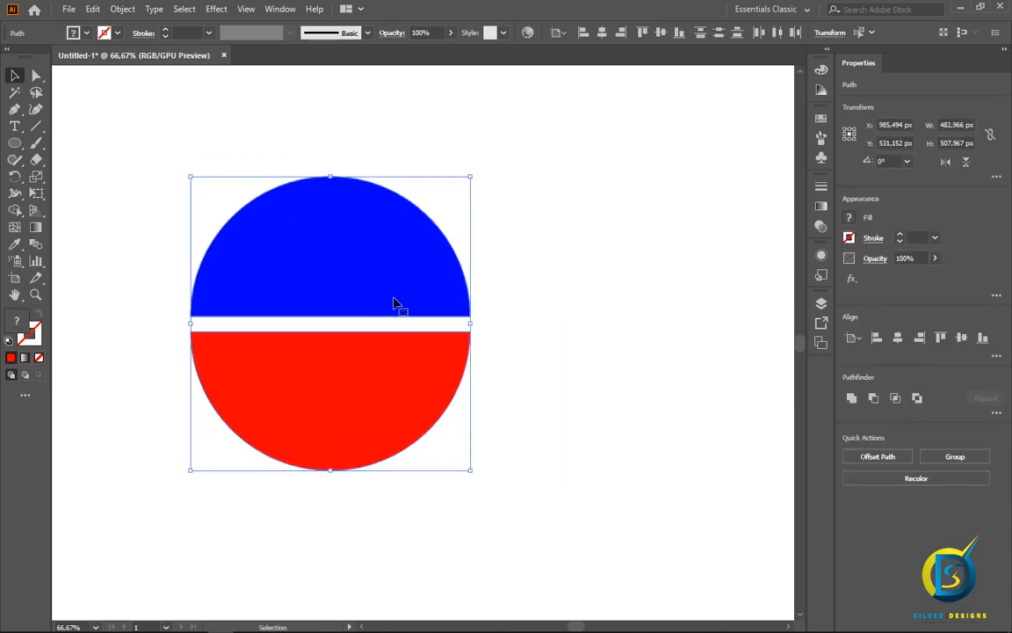
{"action": "left_click", "coordinate": [554, 298]}
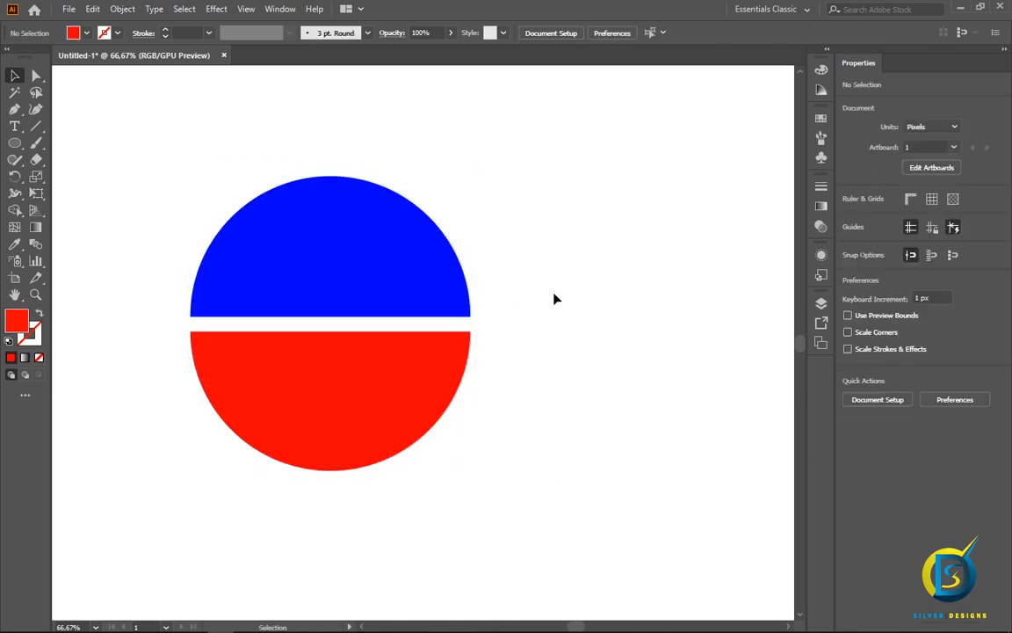
- Add the point text "PEPSI" beside the two-coloured circle
{"action": "left_click", "coordinate": [14, 125]}
{"action": "left_click", "coordinate": [511, 270]}
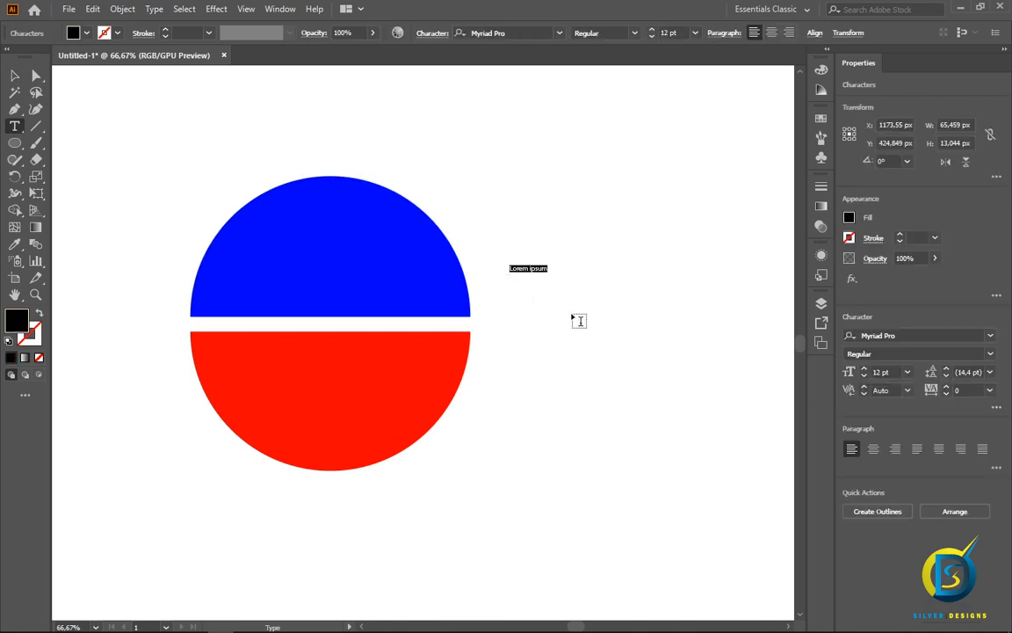
{"action": "type", "text": "A"}
{"action": "left_click", "coordinate": [13, 76]}
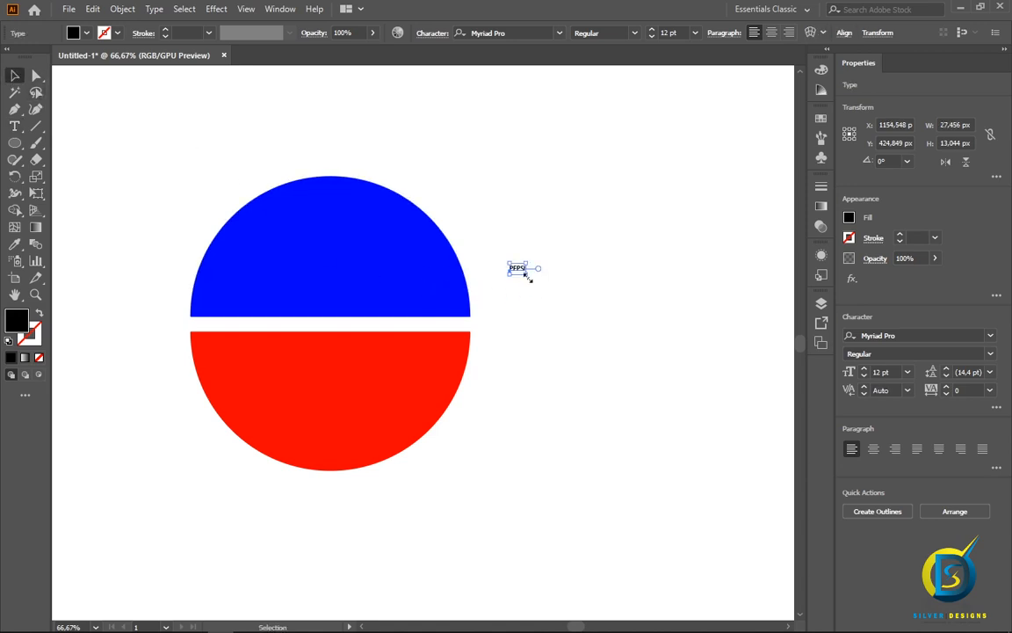
- Enlarge the PEPSI text to about 200 pt and fit it just right of the circle
{"action": "left_click_drag", "start_coordinate": [528, 276], "coordinate": [709, 453]}
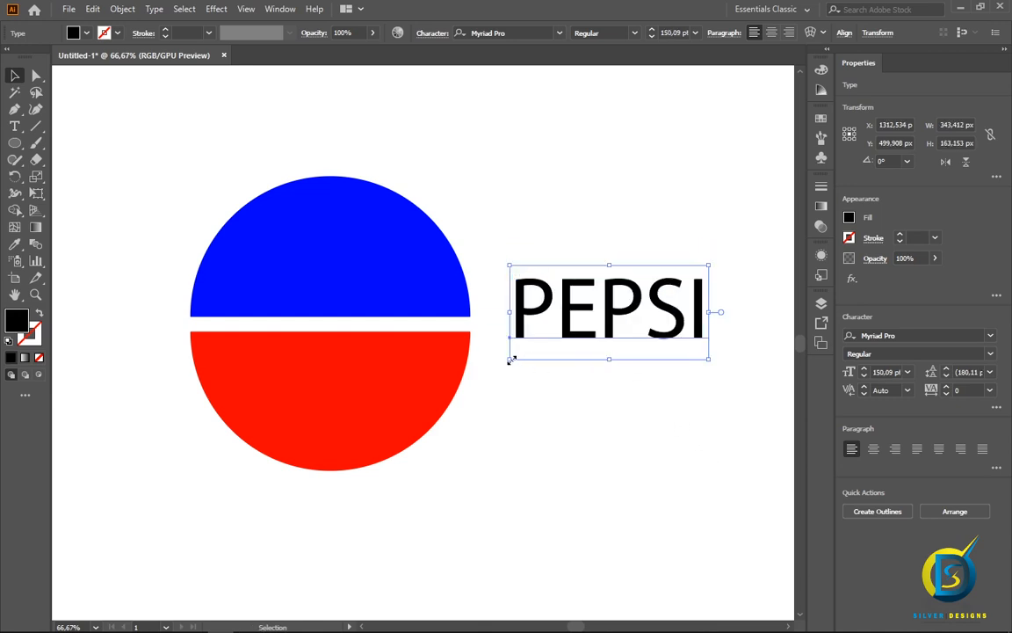
{"action": "left_click_drag", "start_coordinate": [509, 358], "coordinate": [405, 410]}
{"action": "left_click_drag", "start_coordinate": [497, 337], "coordinate": [550, 337]}
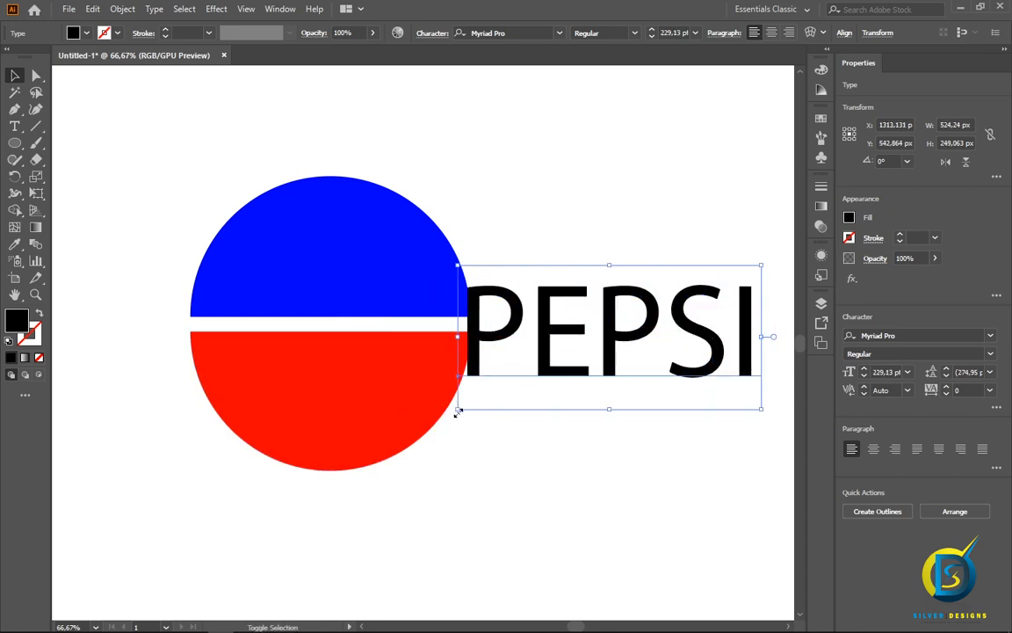
{"action": "left_click_drag", "start_coordinate": [459, 408], "coordinate": [497, 390]}
{"action": "mouse_move", "coordinate": [571, 332]}
{"action": "left_mouse_down"}
{"action": "mouse_move", "coordinate": [554, 338]}
{"action": "mouse_move", "coordinate": [562, 326]}
{"action": "left_mouse_up"}
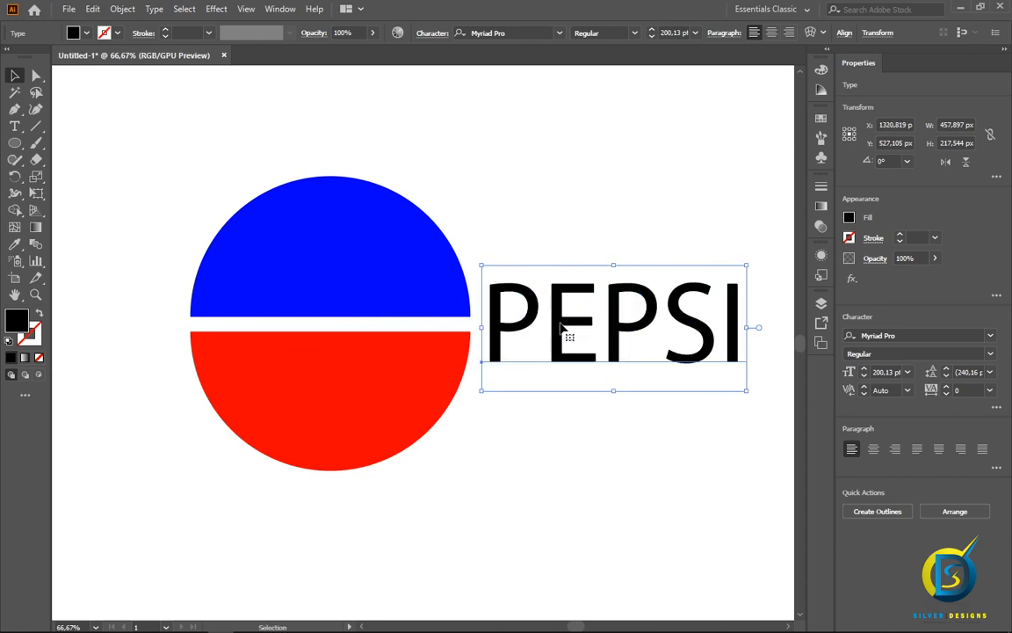
- Move the circle halves and the PEPSI text together to the middle of the artboard, and deselect everything
{"action": "left_click", "coordinate": [547, 232]}
{"action": "left_click_drag", "start_coordinate": [129, 132], "coordinate": [757, 504]}
{"action": "left_click_drag", "start_coordinate": [582, 339], "coordinate": [498, 349]}
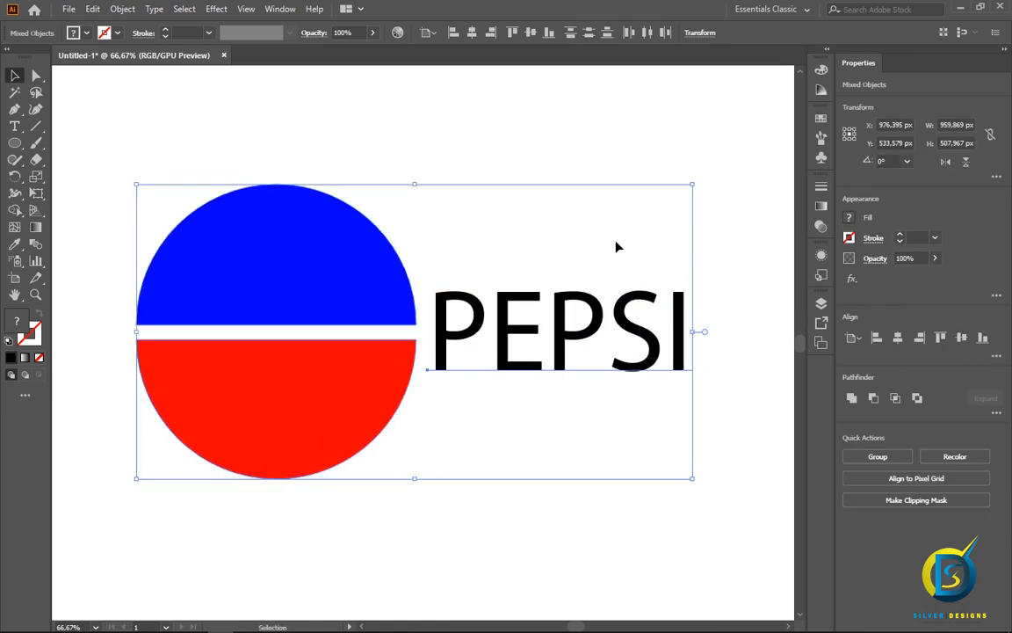
{"action": "left_click", "coordinate": [748, 199]}
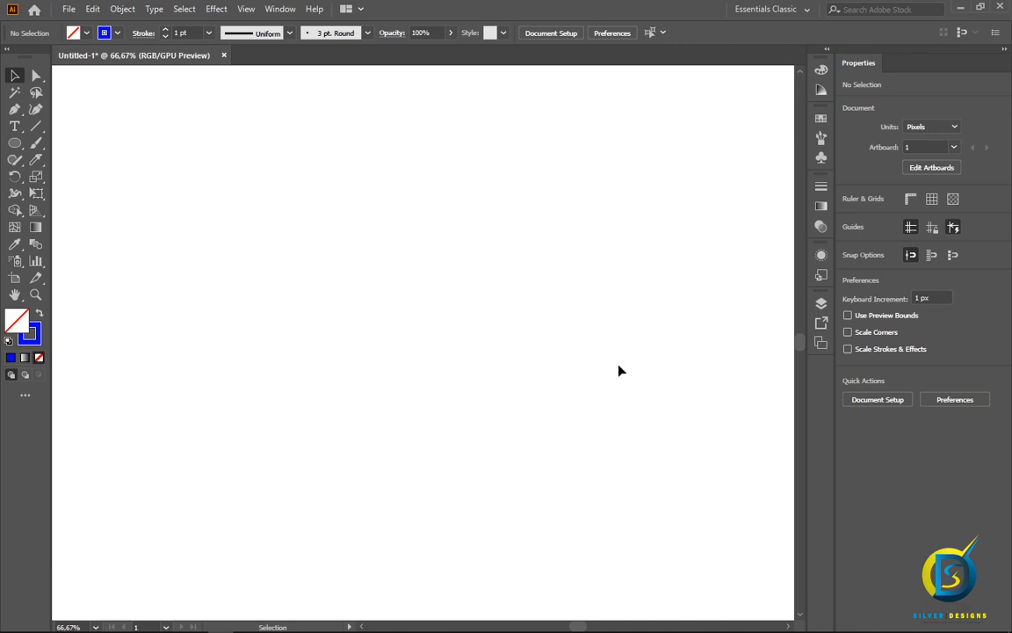
- Draw an unfilled square about 419 px wide with a 1 pt blue stroke and rotate it 45° into a diamond
{"action": "left_click", "coordinate": [22, 148]}
{"action": "right_click", "coordinate": [15, 147]}
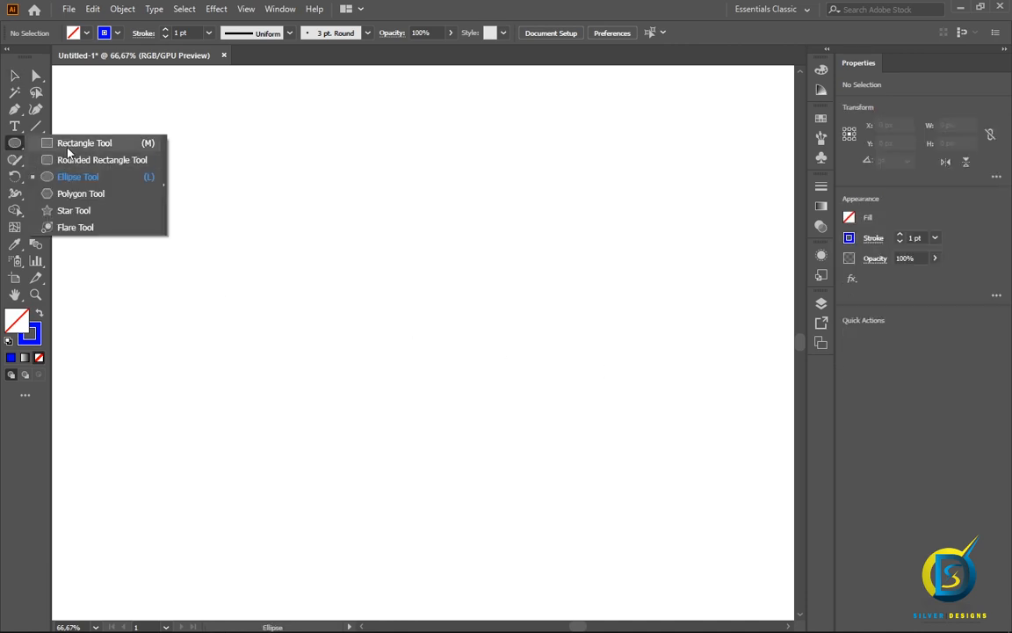
{"action": "left_click", "coordinate": [51, 143]}
{"action": "left_click_drag", "start_coordinate": [287, 228], "coordinate": [529, 467]}
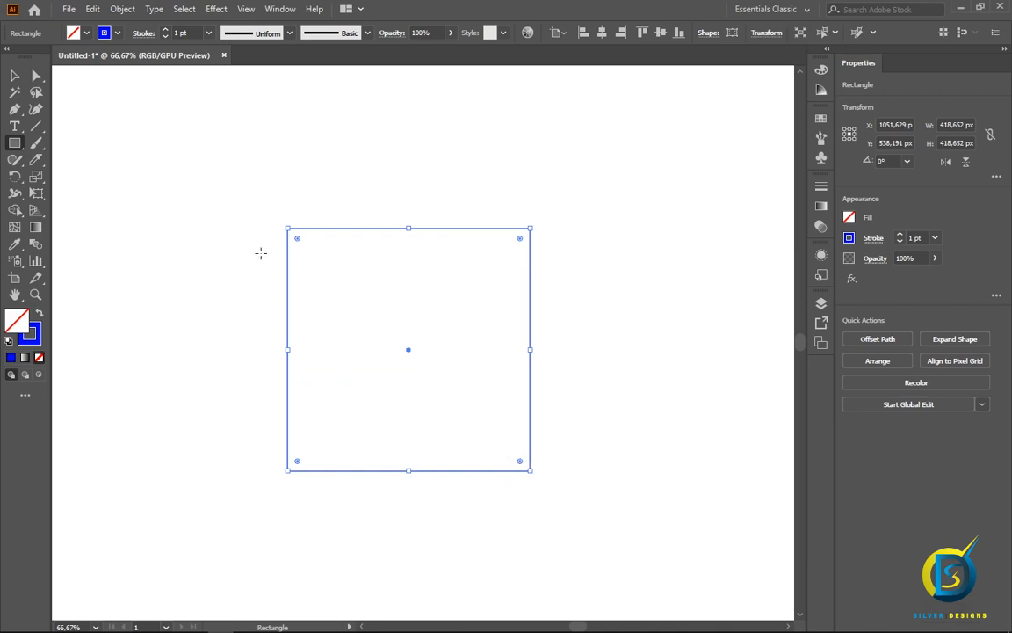
{"action": "left_click", "coordinate": [14, 78]}
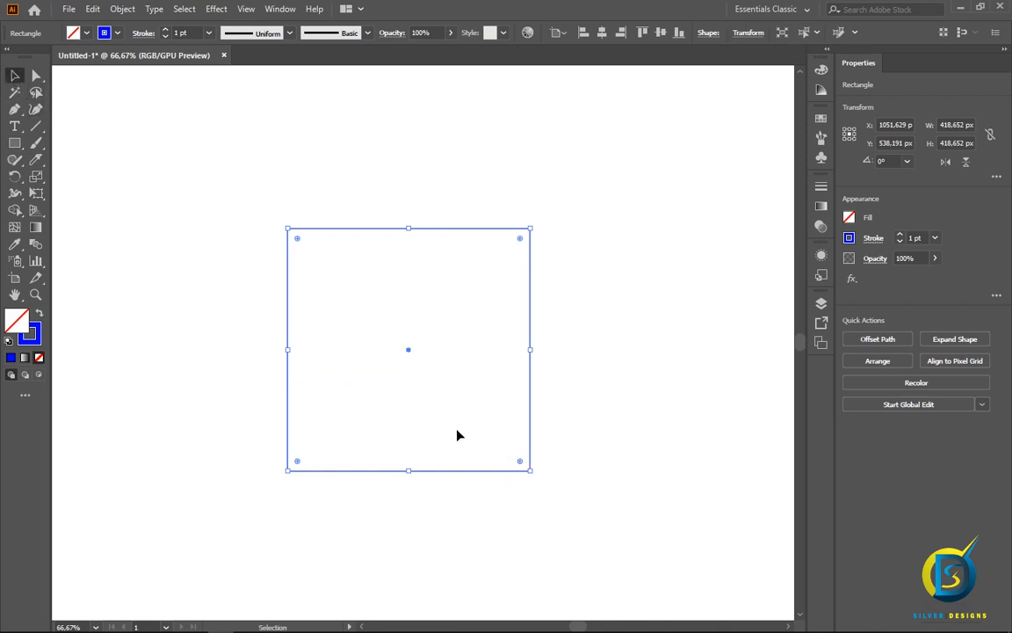
{"action": "left_click_drag", "start_coordinate": [535, 475], "coordinate": [567, 344]}
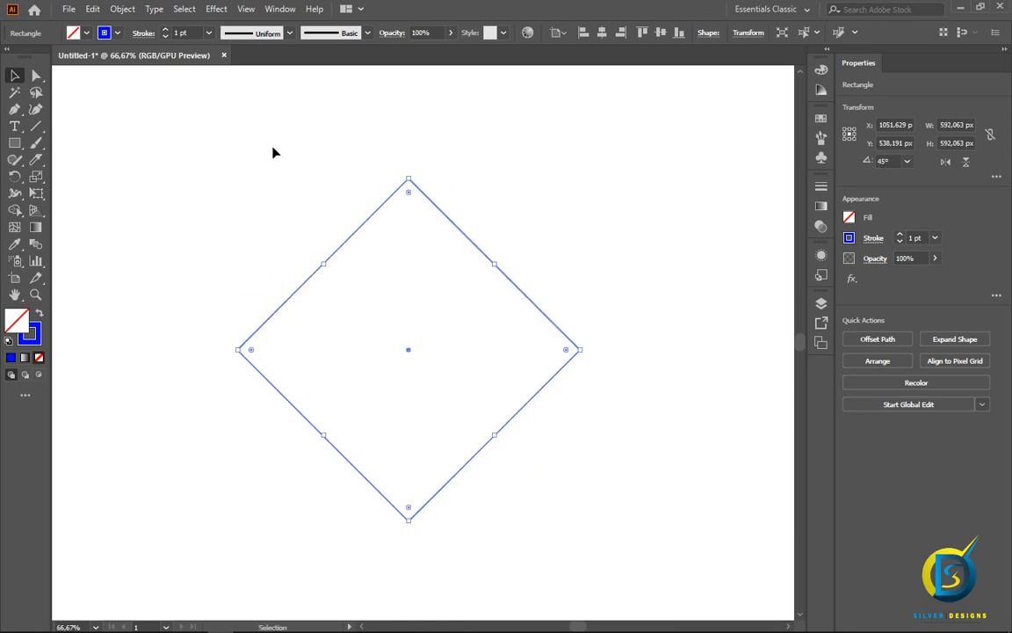
- Start a Distort & Transform Transform effect on the diamond and set the number of copies to 19
{"action": "left_click", "coordinate": [216, 10]}
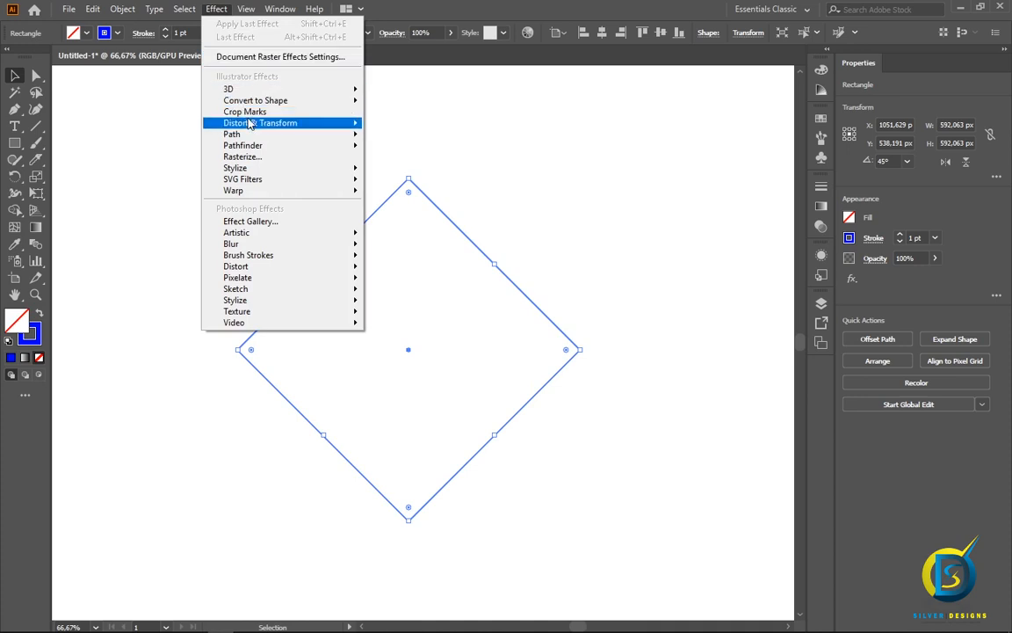
{"action": "mouse_move", "coordinate": [307, 129]}
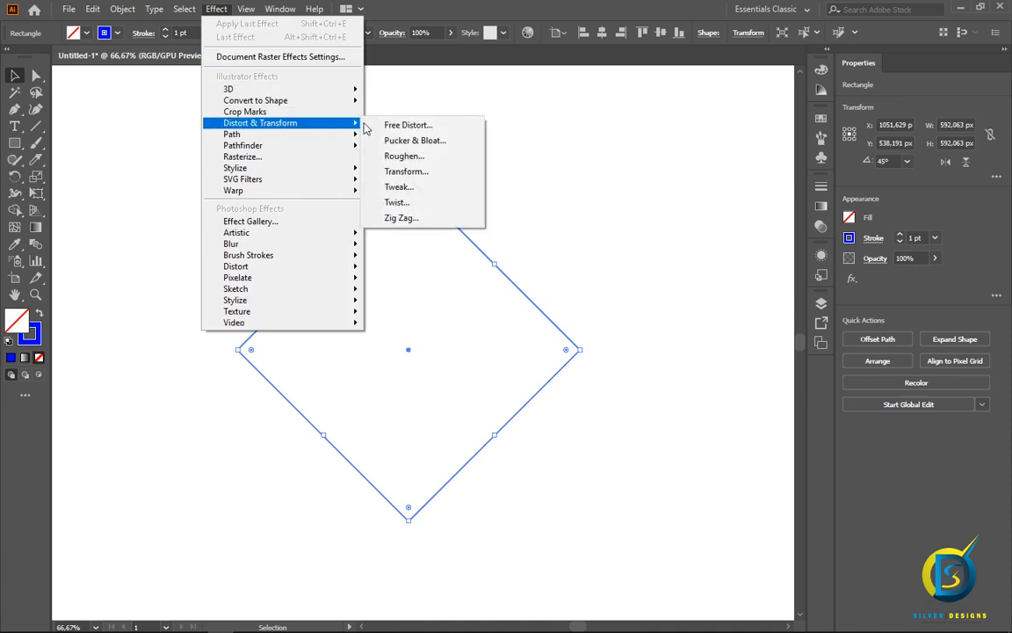
{"action": "left_click", "coordinate": [395, 175]}
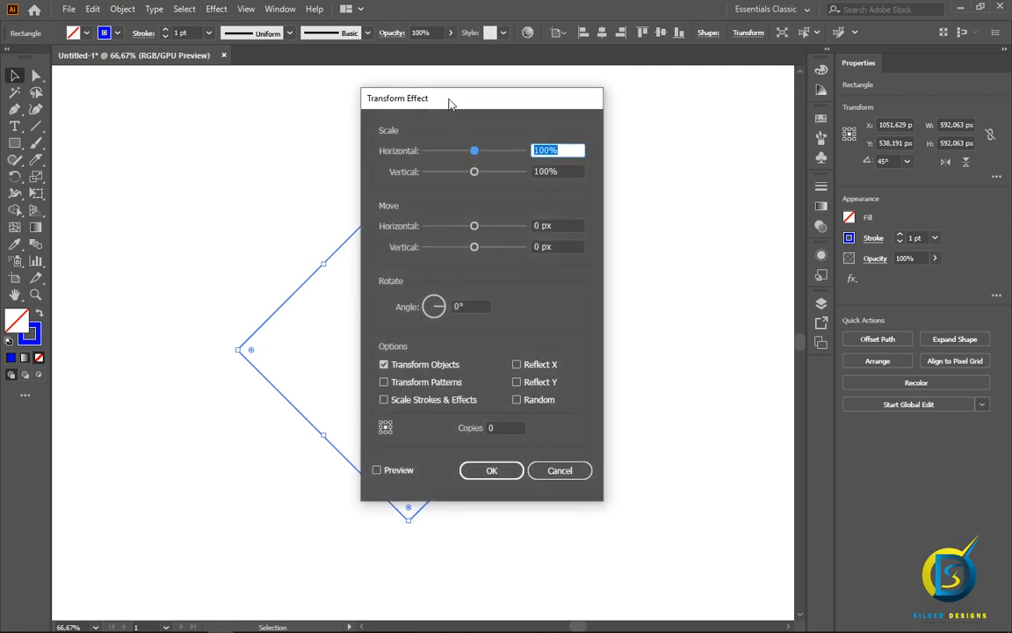
{"action": "left_click_drag", "start_coordinate": [445, 116], "coordinate": [677, 97]}
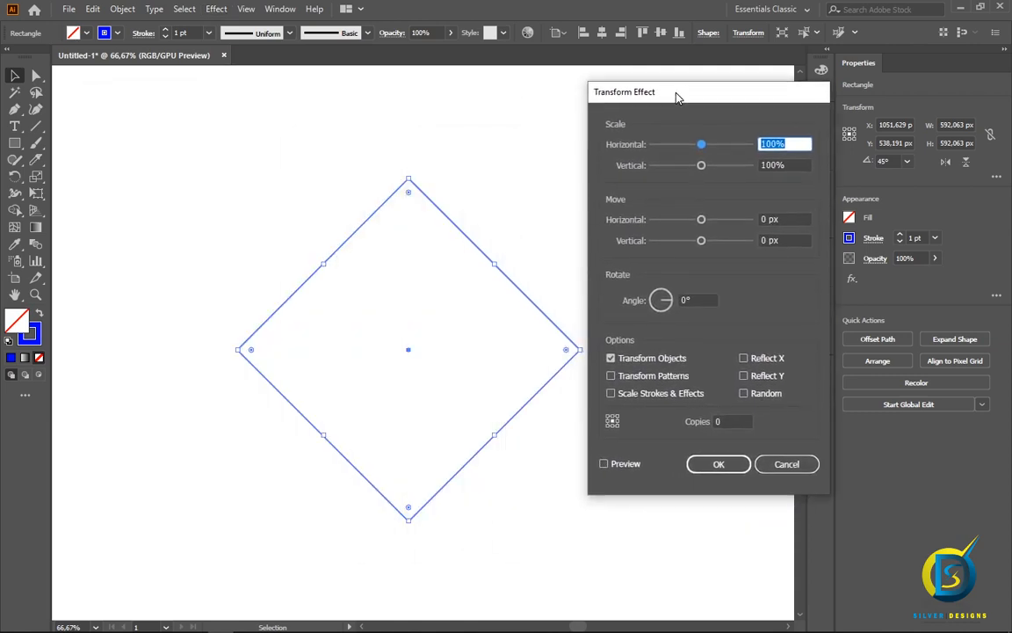
{"action": "left_click", "coordinate": [724, 422]}
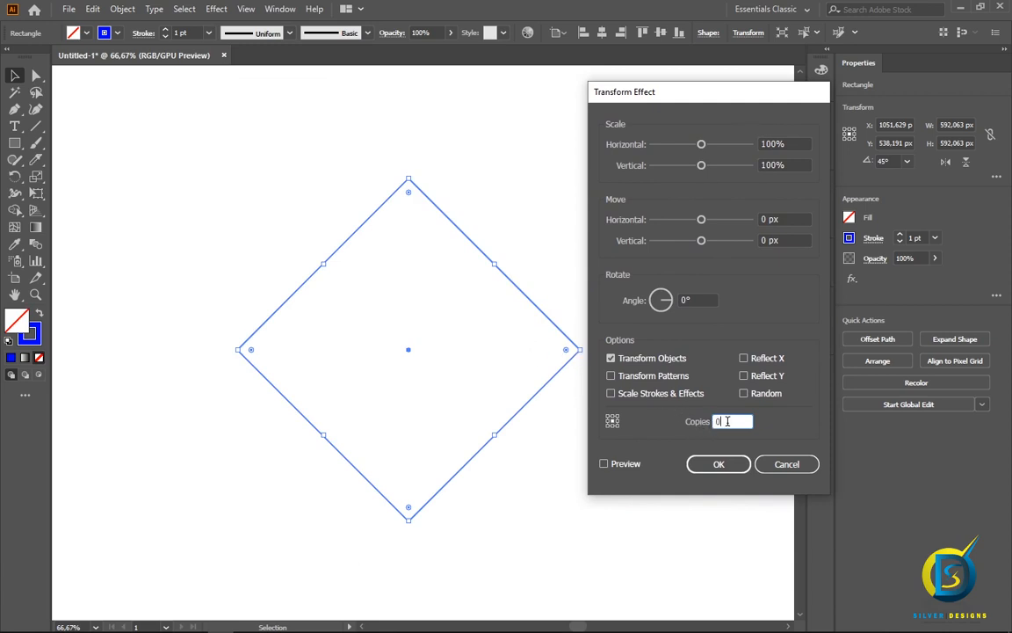
{"action": "key", "text": "BackSpace"}
{"action": "key", "text": "Tab"}
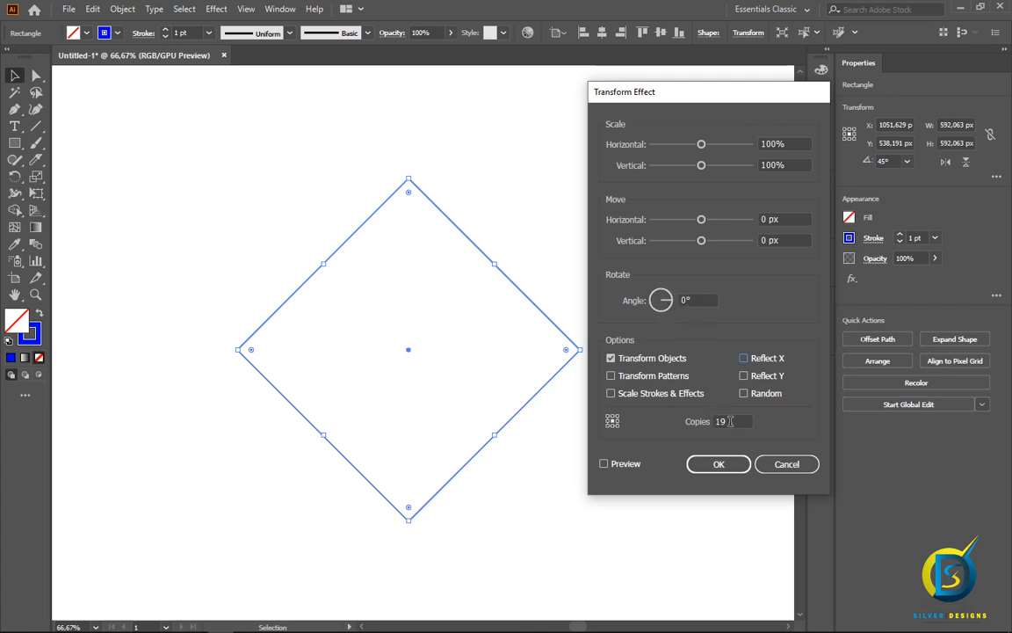
- Switch to the Calculator, divide 360 by 19, and close the Calculator
{"action": "key", "text": "alt+Tab"}
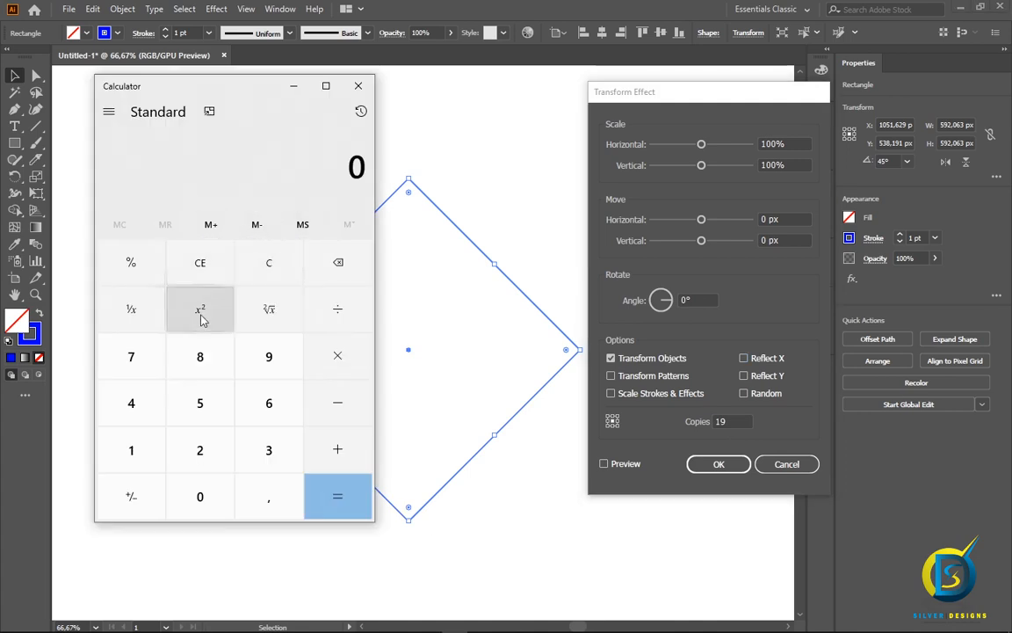
{"action": "left_click", "coordinate": [269, 450]}
{"action": "left_click", "coordinate": [269, 402]}
{"action": "left_click", "coordinate": [199, 499]}
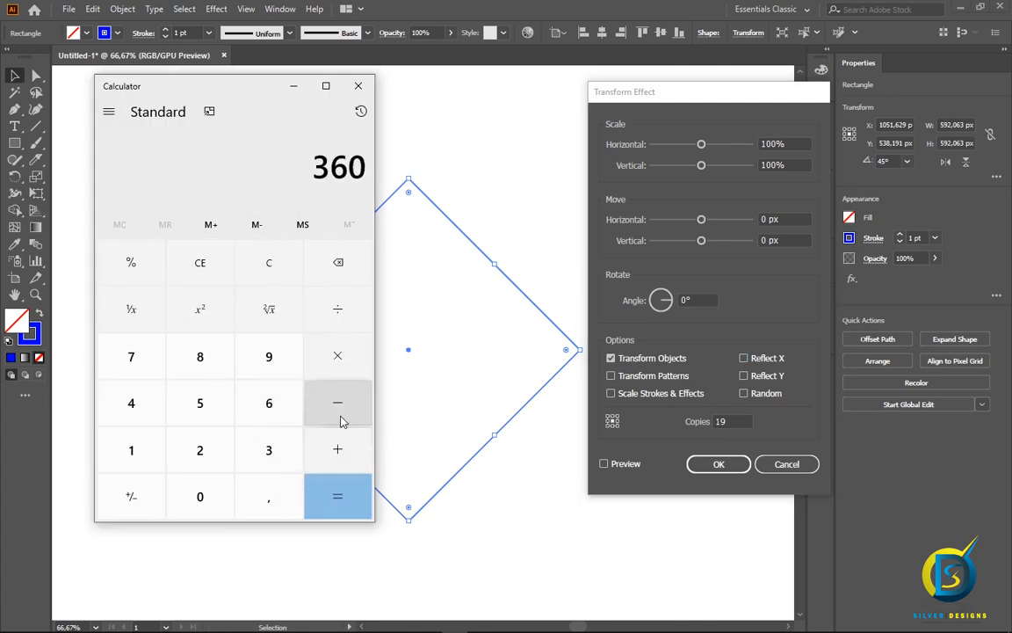
{"action": "left_click", "coordinate": [338, 323]}
{"action": "left_click", "coordinate": [131, 450]}
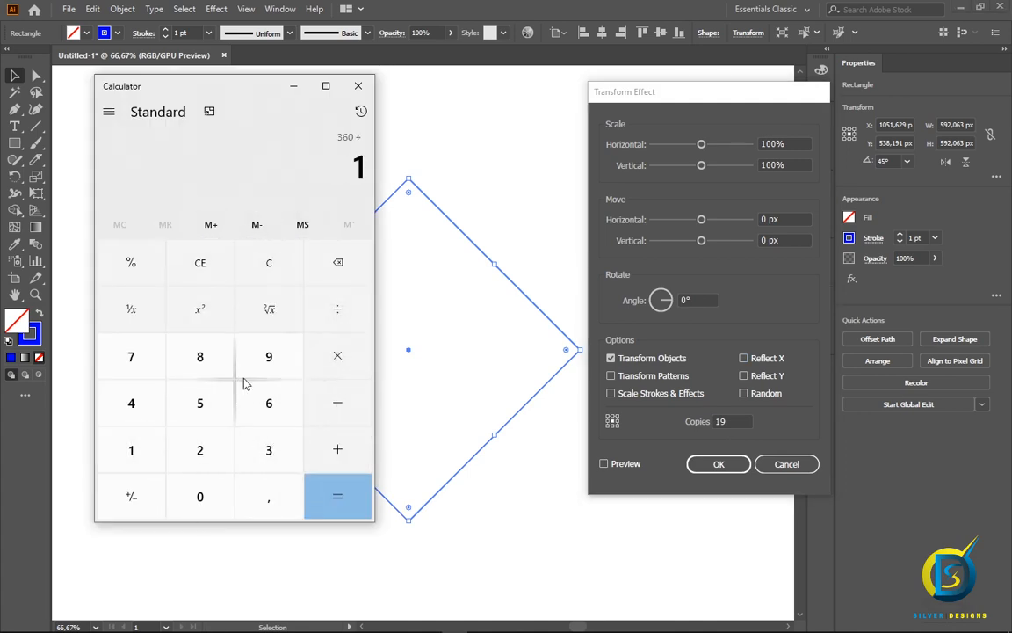
{"action": "left_click", "coordinate": [269, 356]}
{"action": "left_click", "coordinate": [338, 496]}
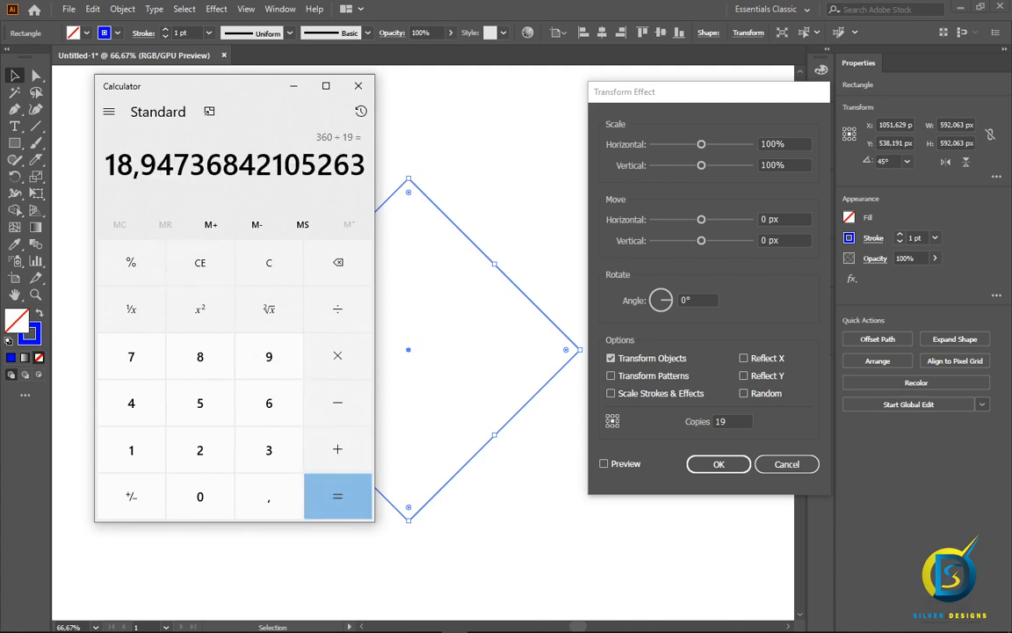
{"action": "left_click", "coordinate": [358, 85]}
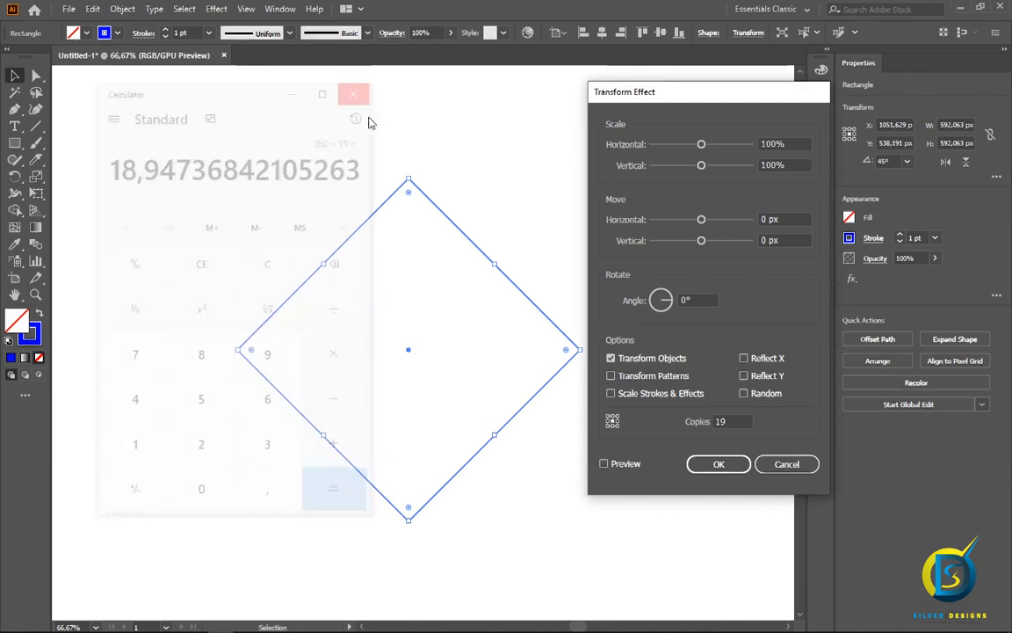
- Set the Transform effect's rotation angle to 19° and apply the effect to the diamond
{"action": "left_click", "coordinate": [682, 301]}
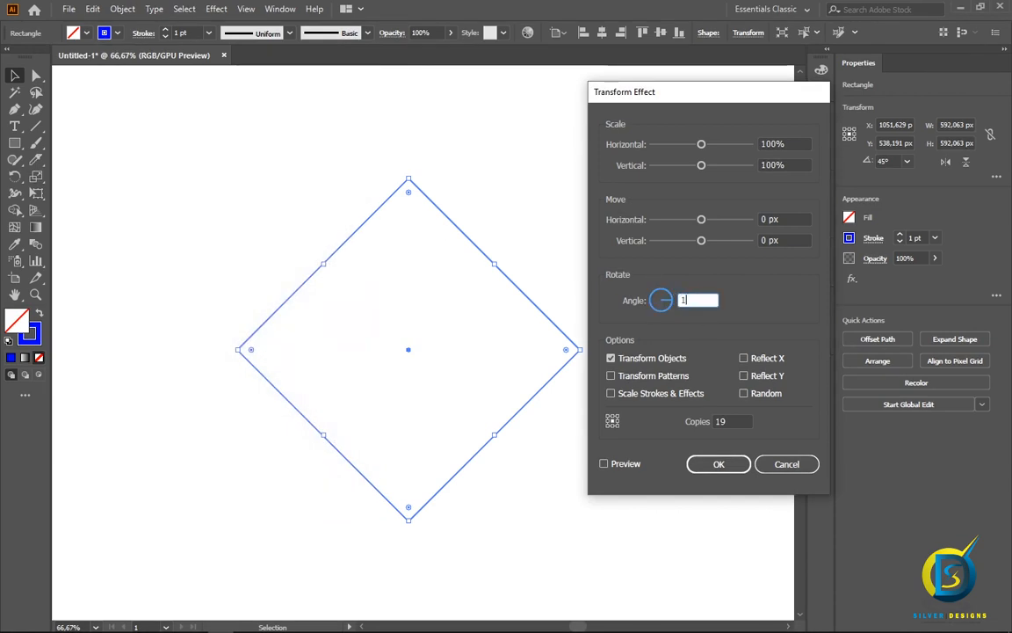
{"action": "left_click", "coordinate": [716, 465]}
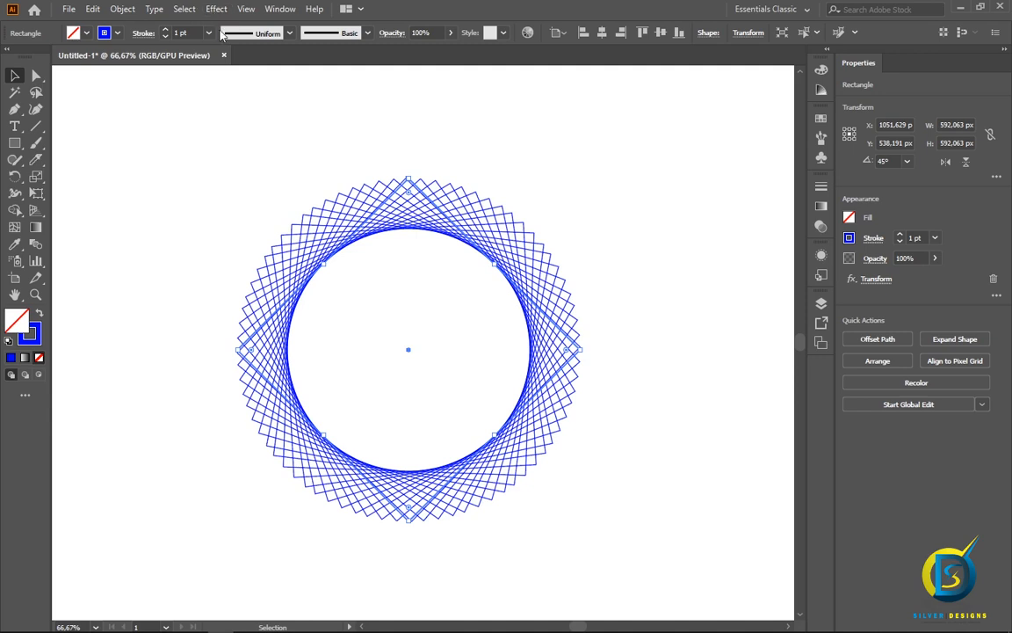
- Edit the applied Transform effect with preview on: scale 96% horizontally and 101% vertically, move -24 px horizontally and -36 px vertically
{"action": "left_click", "coordinate": [821, 257]}
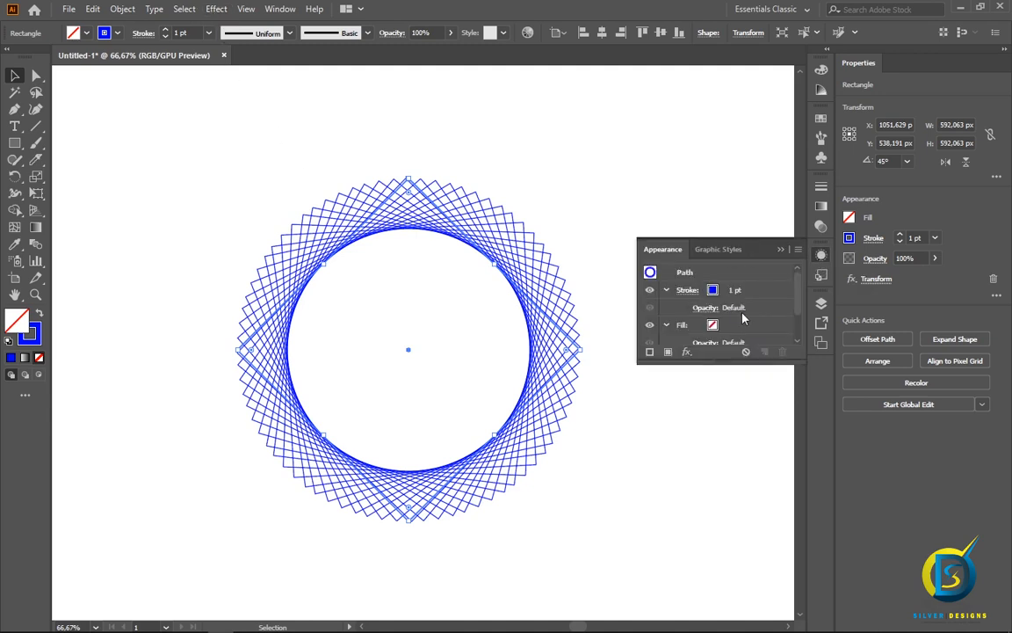
{"action": "scroll", "coordinate": [742, 318], "scroll_direction": "down", "scroll_amount": 2}
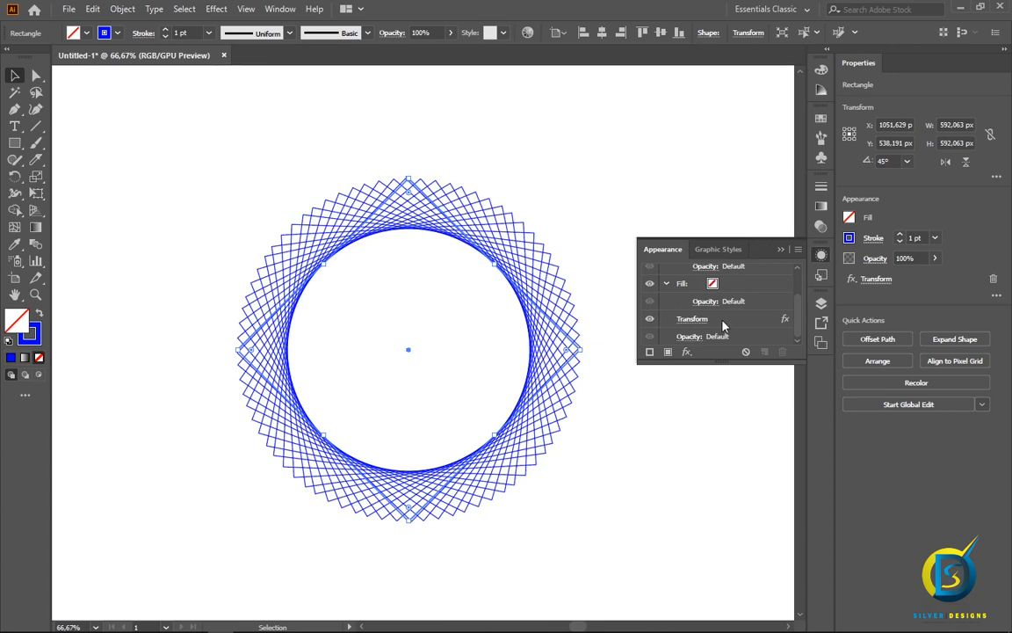
{"action": "left_click", "coordinate": [690, 321]}
{"action": "left_click", "coordinate": [681, 323]}
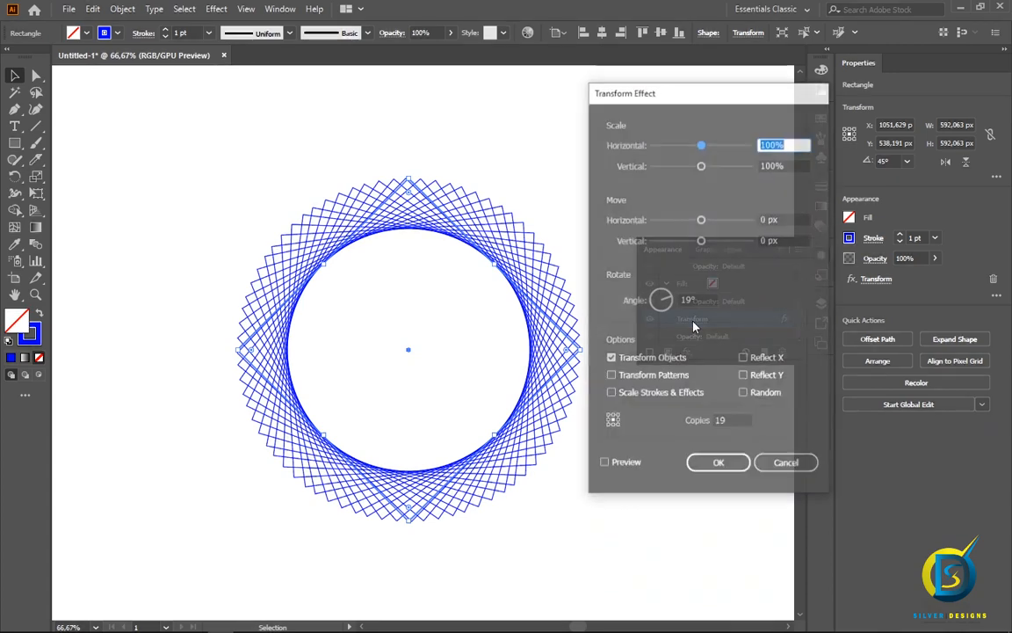
{"action": "mouse_move", "coordinate": [663, 104]}
{"action": "left_mouse_down"}
{"action": "mouse_move", "coordinate": [657, 123]}
{"action": "mouse_move", "coordinate": [681, 108]}
{"action": "left_mouse_up"}
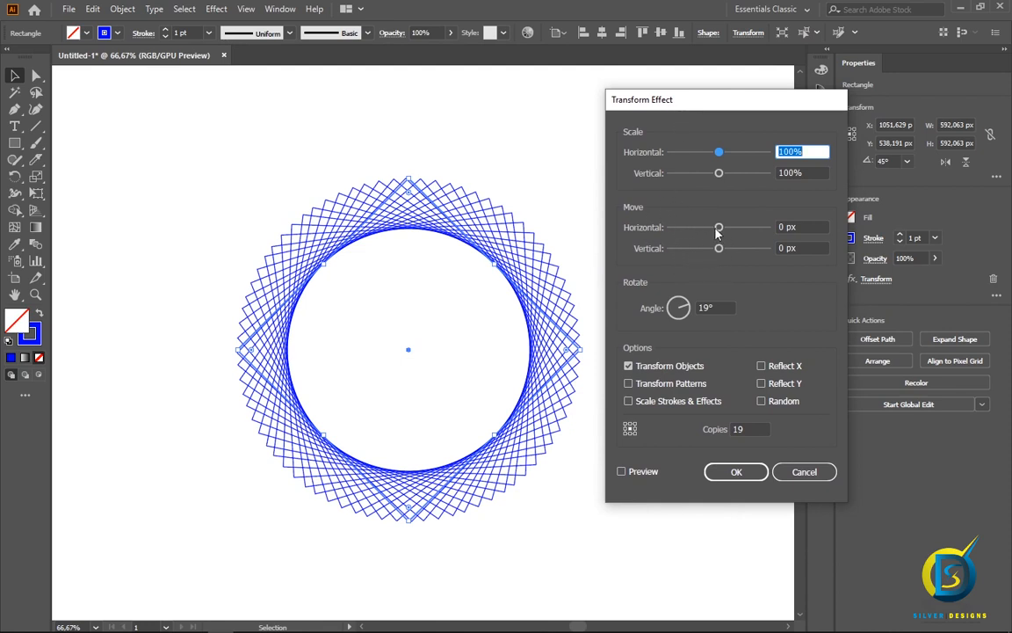
{"action": "mouse_move", "coordinate": [718, 228]}
{"action": "left_mouse_down"}
{"action": "mouse_move", "coordinate": [730, 230]}
{"action": "mouse_move", "coordinate": [719, 232]}
{"action": "left_mouse_up"}
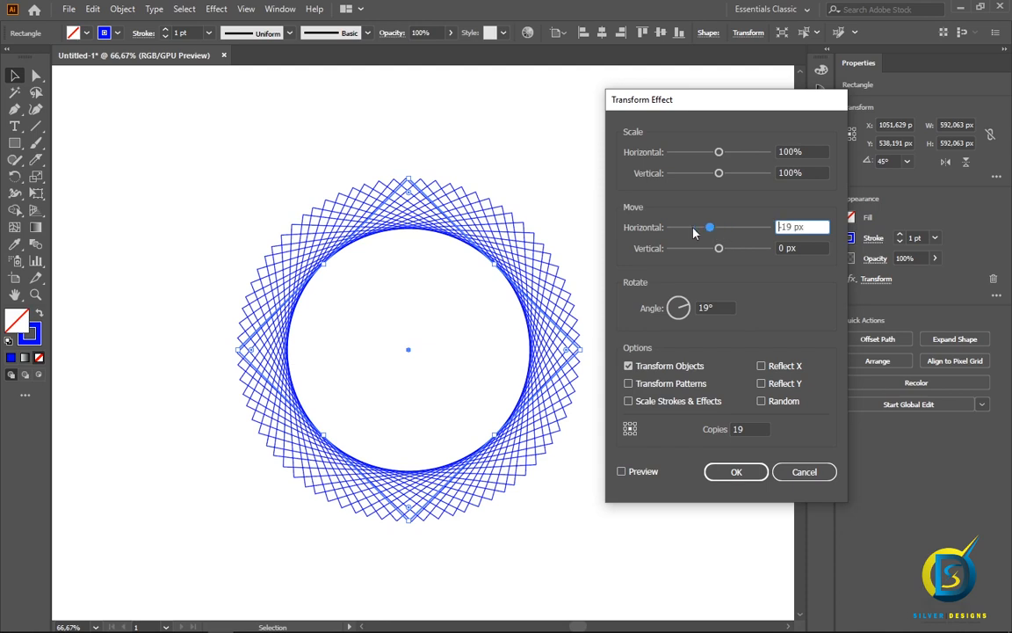
{"action": "left_click", "coordinate": [622, 472]}
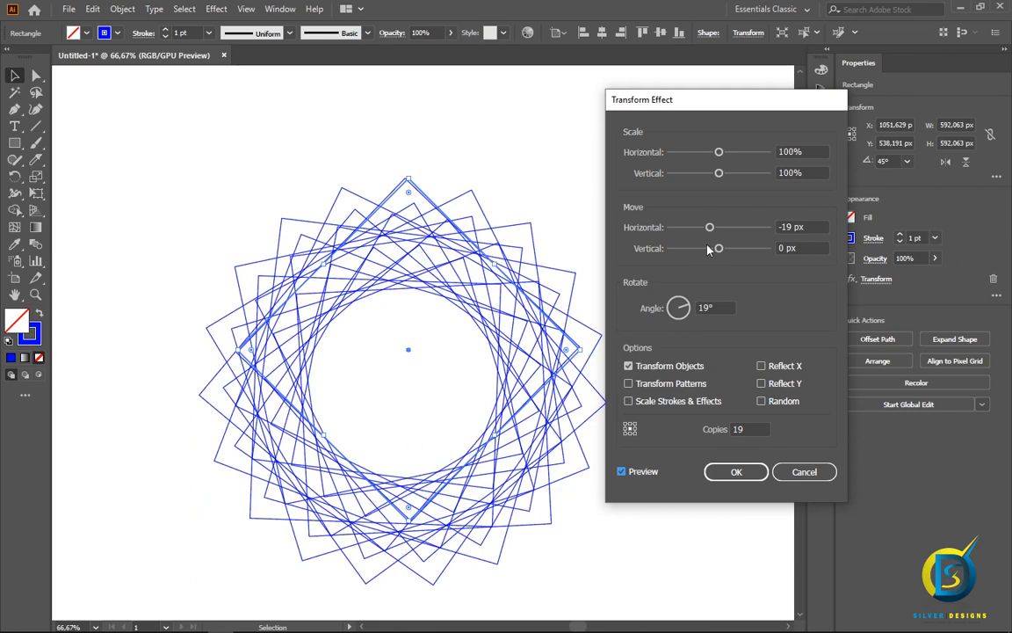
{"action": "mouse_move", "coordinate": [720, 250]}
{"action": "left_mouse_down"}
{"action": "mouse_move", "coordinate": [698, 252]}
{"action": "mouse_move", "coordinate": [734, 254]}
{"action": "mouse_move", "coordinate": [703, 254]}
{"action": "mouse_move", "coordinate": [701, 230]}
{"action": "mouse_move", "coordinate": [723, 229]}
{"action": "mouse_move", "coordinate": [707, 233]}
{"action": "left_mouse_up"}
{"action": "left_click_drag", "start_coordinate": [719, 152], "coordinate": [708, 160]}
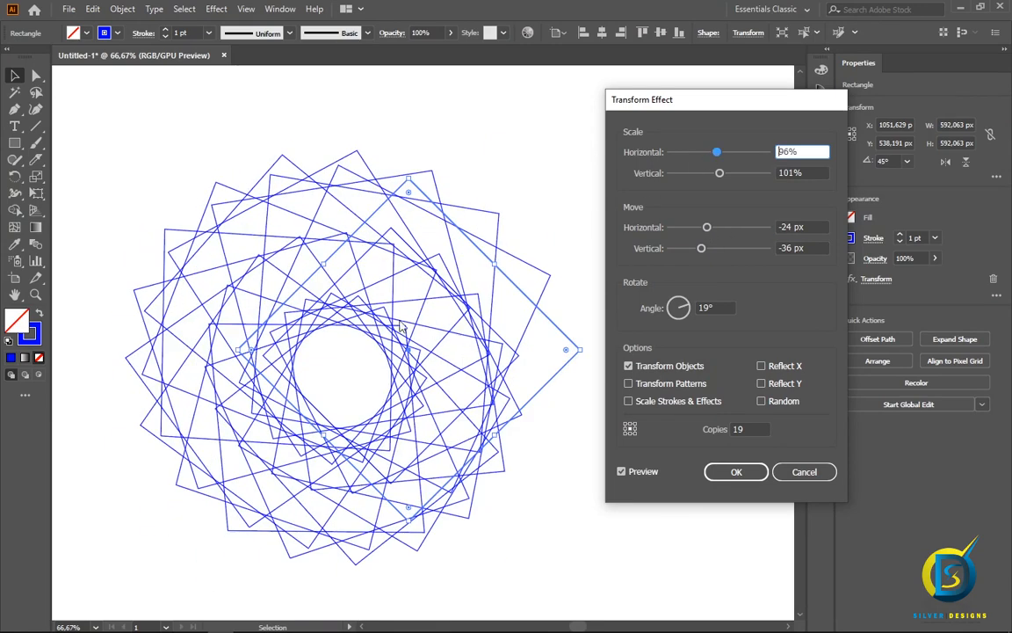
{"action": "left_click", "coordinate": [715, 473]}
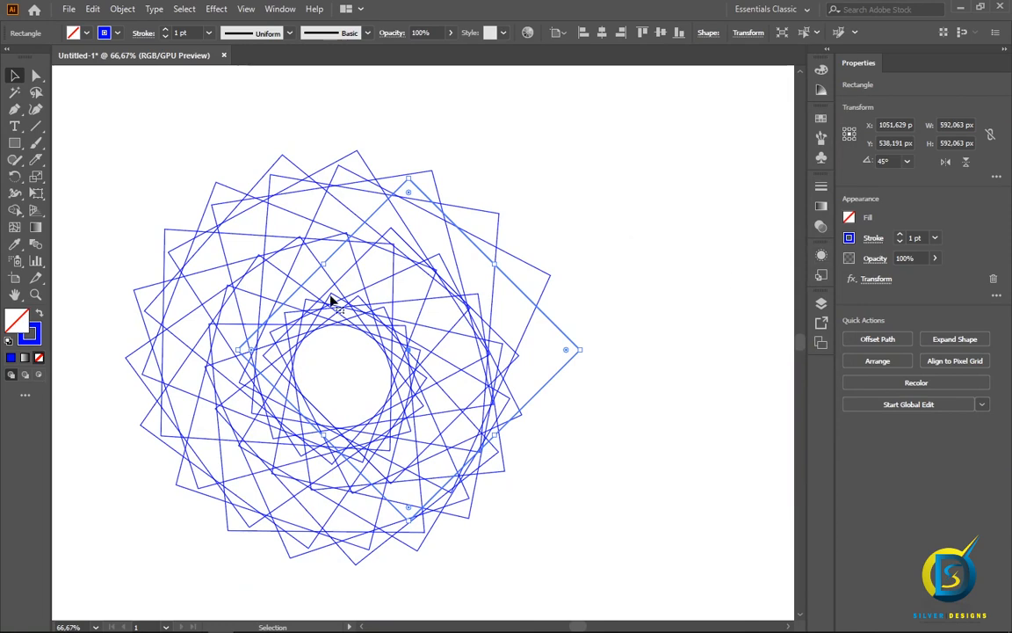
- Move the rotated pattern so its base diamond sits at about X 1107 px, Y 524 px, and deselect it
{"action": "left_click_drag", "start_coordinate": [350, 308], "coordinate": [383, 300]}
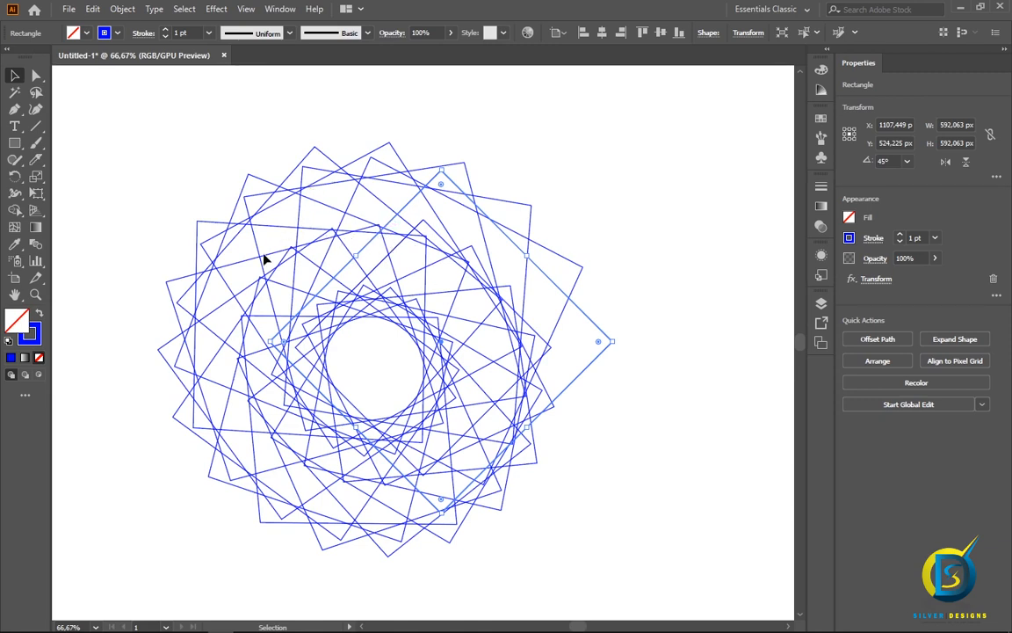
{"action": "left_click", "coordinate": [250, 291]}
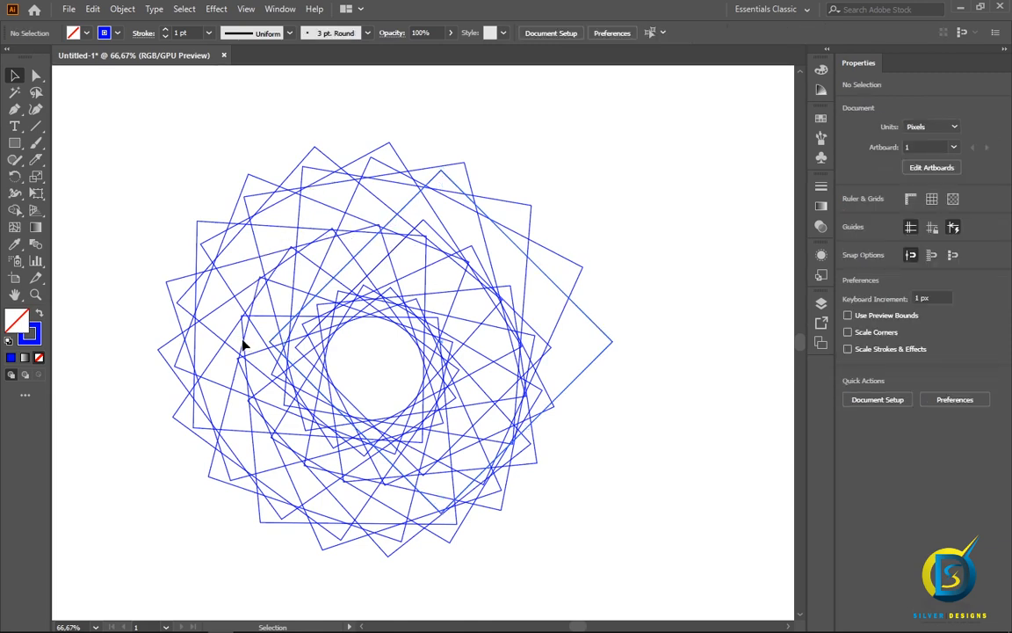
- Try a red fill on the base diamond, undo the fill, and deselect the pattern
{"action": "left_click", "coordinate": [425, 209]}
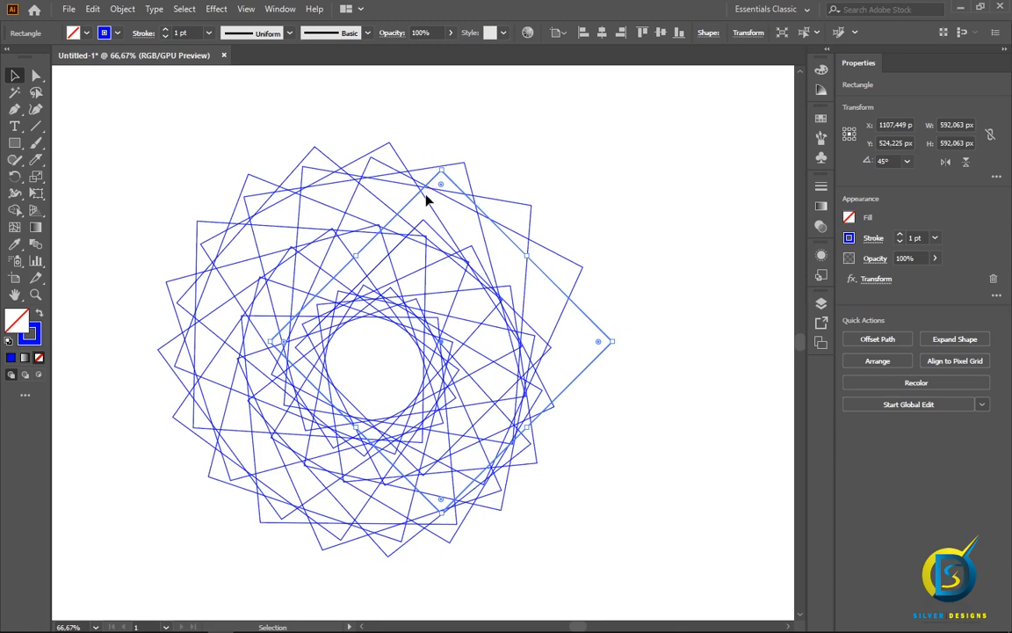
{"action": "left_click", "coordinate": [849, 217]}
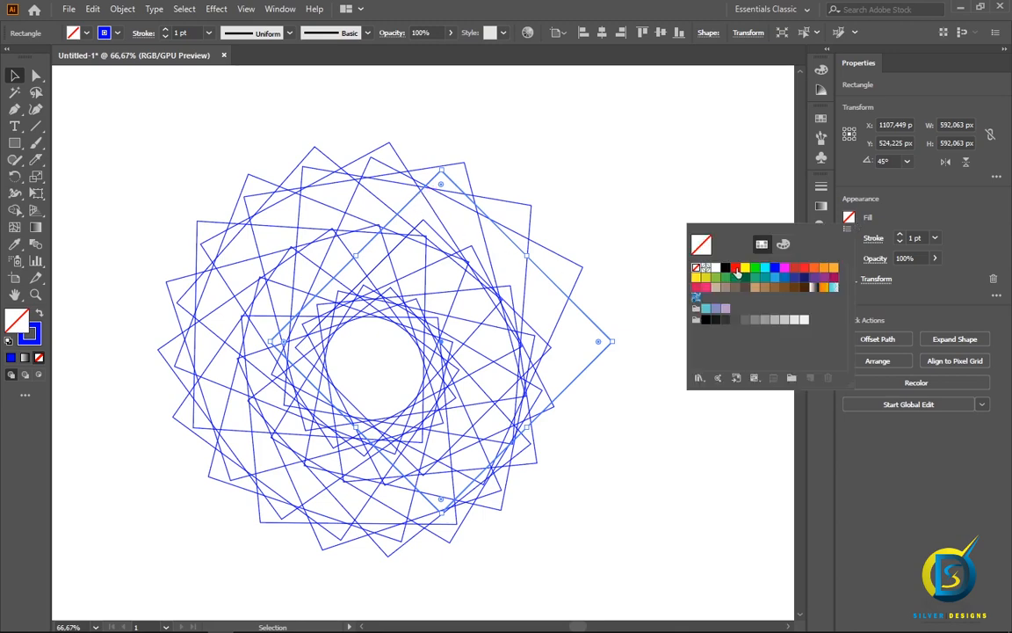
{"action": "left_click", "coordinate": [736, 267]}
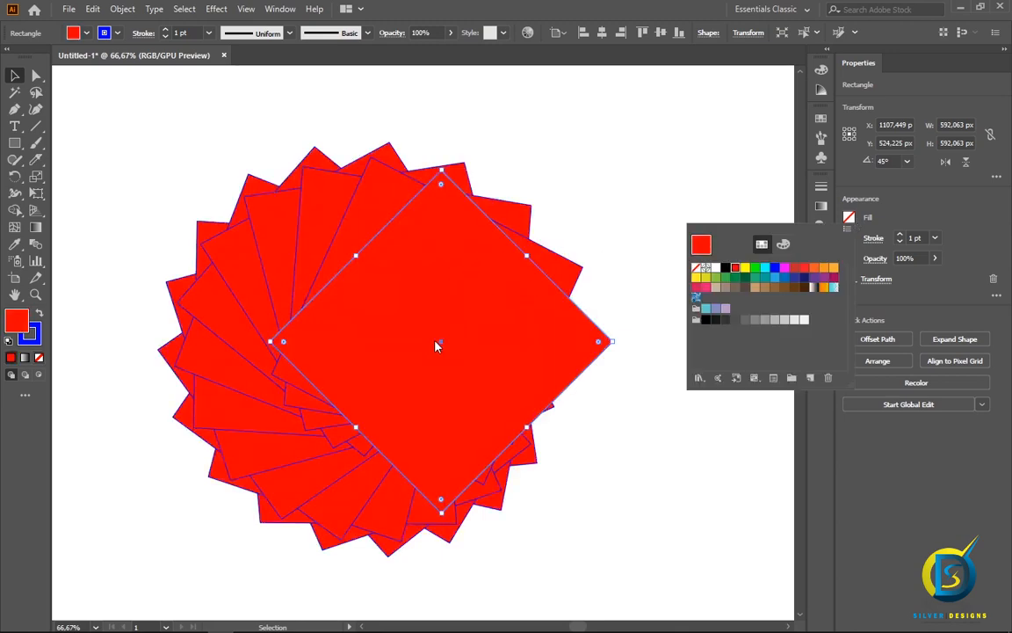
{"action": "left_click", "coordinate": [508, 294]}
{"action": "key", "text": "ctrl+z"}
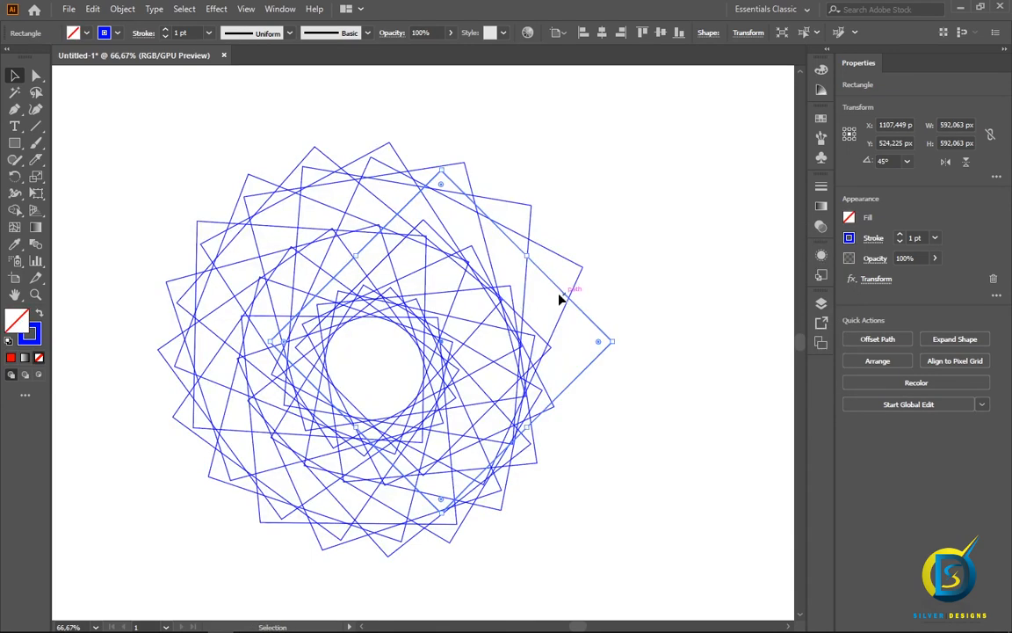
{"action": "left_click", "coordinate": [613, 257]}
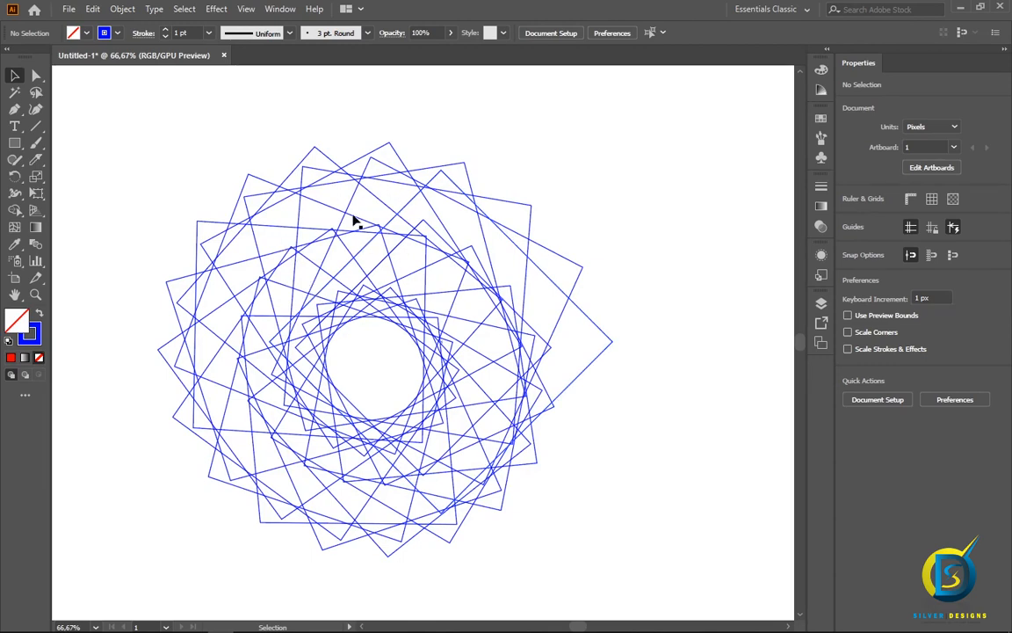
- Expand the appearance of the diamond pattern, move the resulting group to about X 1082 px, Y 540 px, and deselect it
{"action": "left_click", "coordinate": [425, 209]}
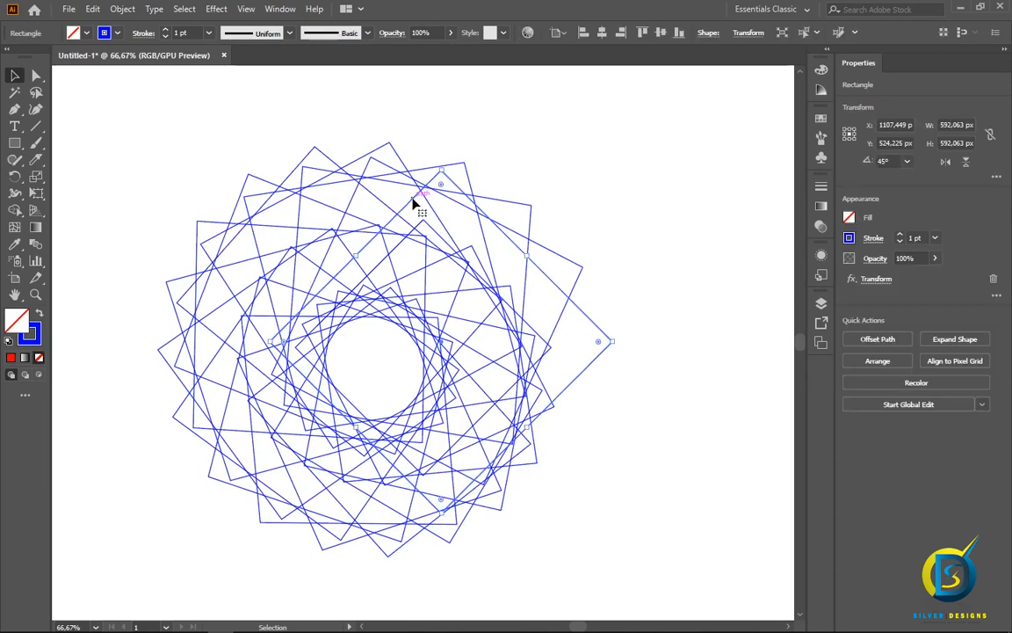
{"action": "left_click", "coordinate": [122, 8]}
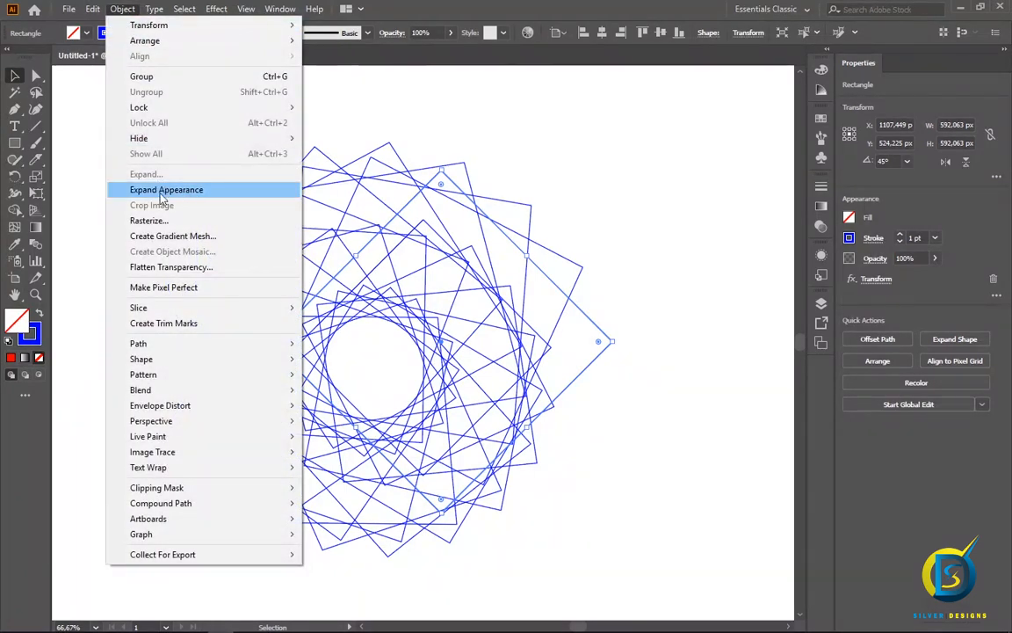
{"action": "left_click", "coordinate": [187, 193]}
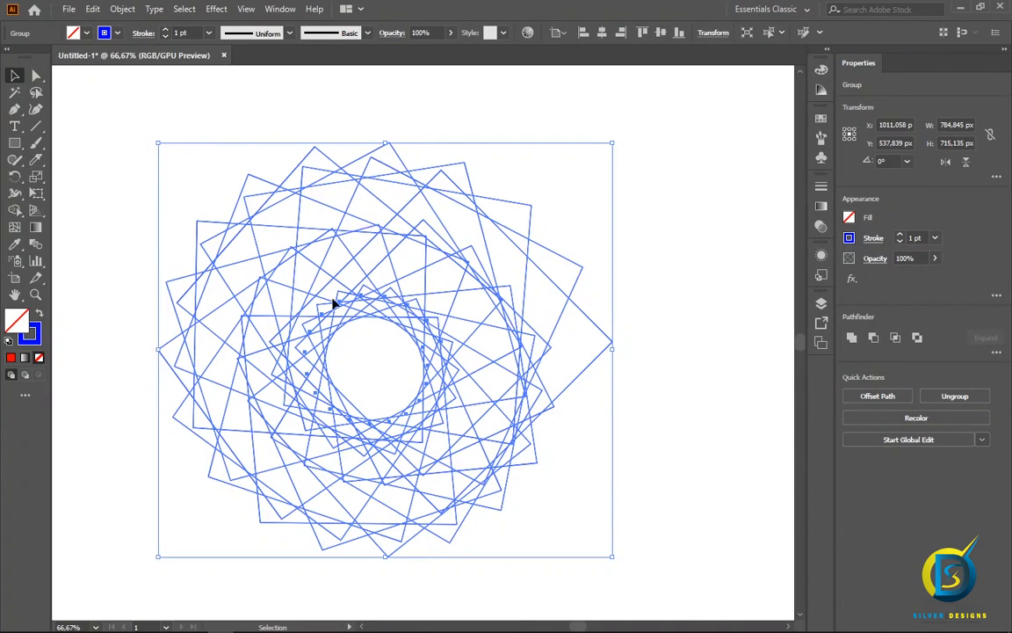
{"action": "left_click_drag", "start_coordinate": [361, 328], "coordinate": [403, 326]}
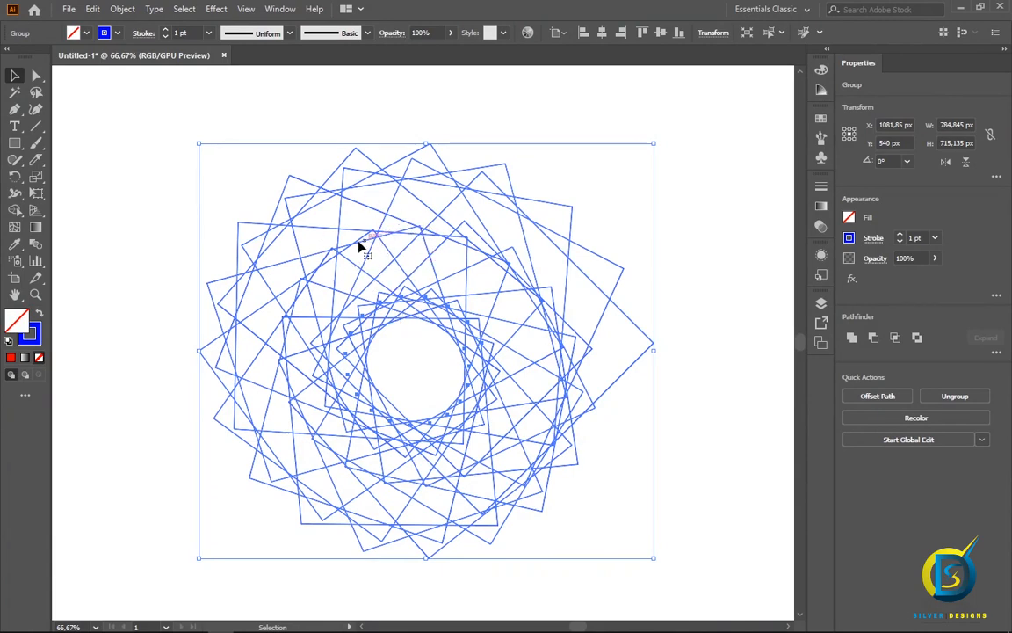
{"action": "left_click", "coordinate": [318, 255]}
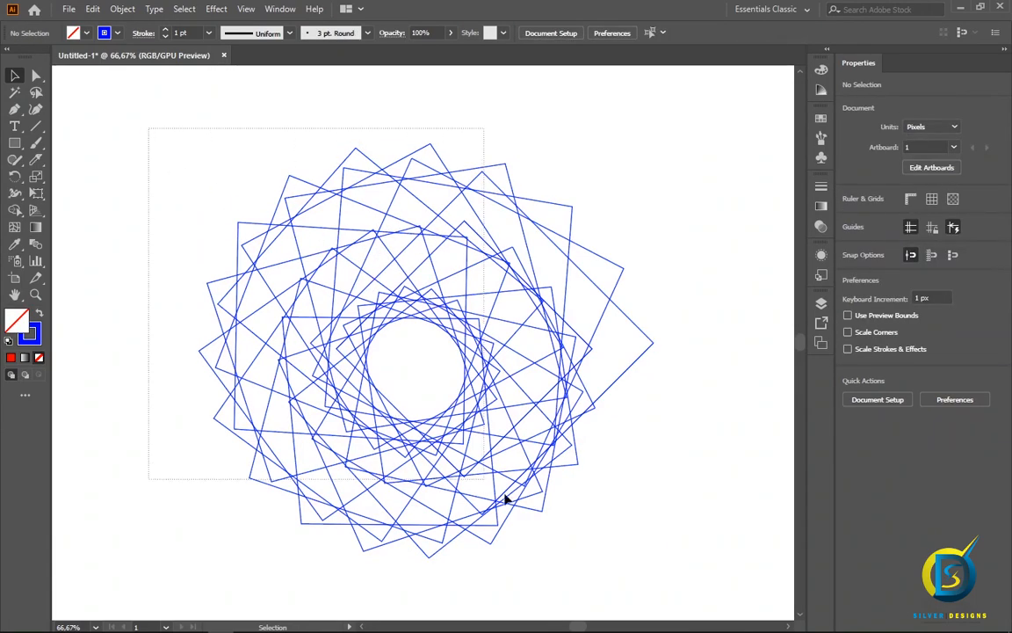
- Turn the expanded pattern into a Live Paint group with the Live Paint Bucket and fill a first upper area red
{"action": "left_click_drag", "start_coordinate": [505, 499], "coordinate": [657, 559]}
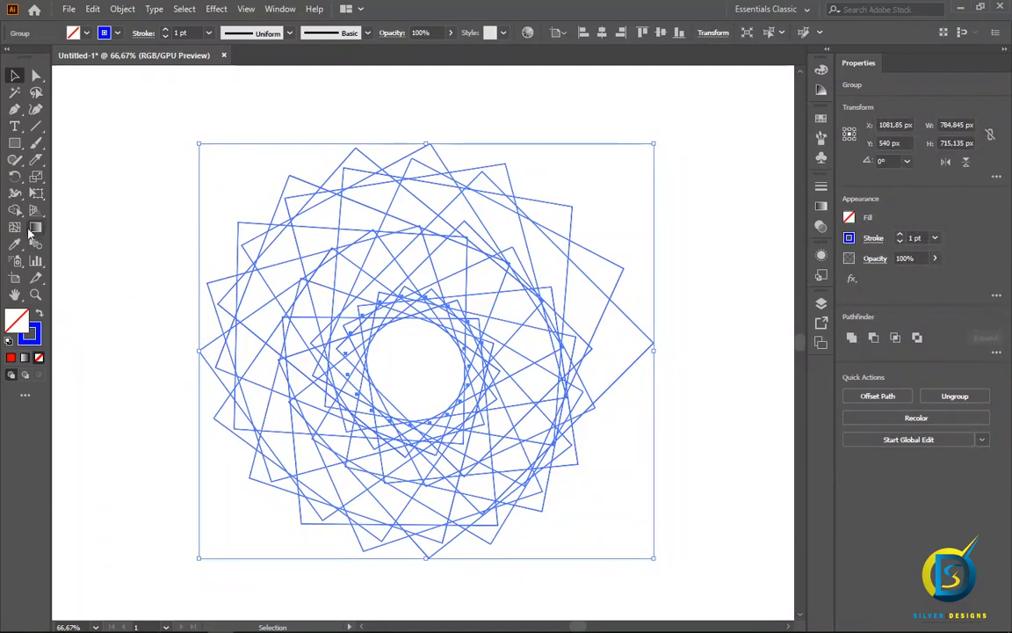
{"action": "left_click", "coordinate": [15, 209]}
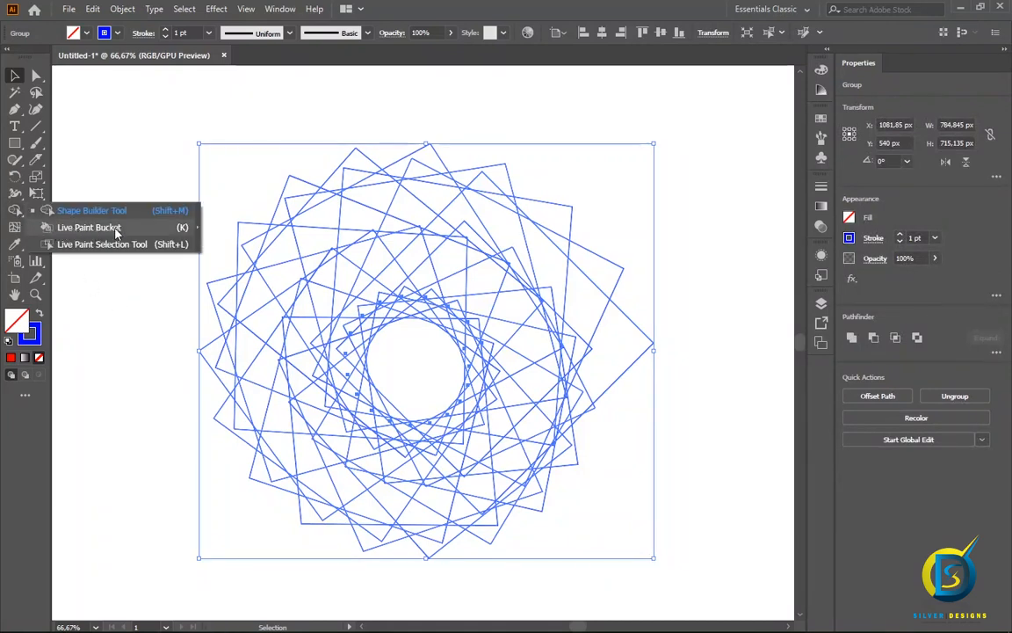
{"action": "left_click", "coordinate": [88, 230]}
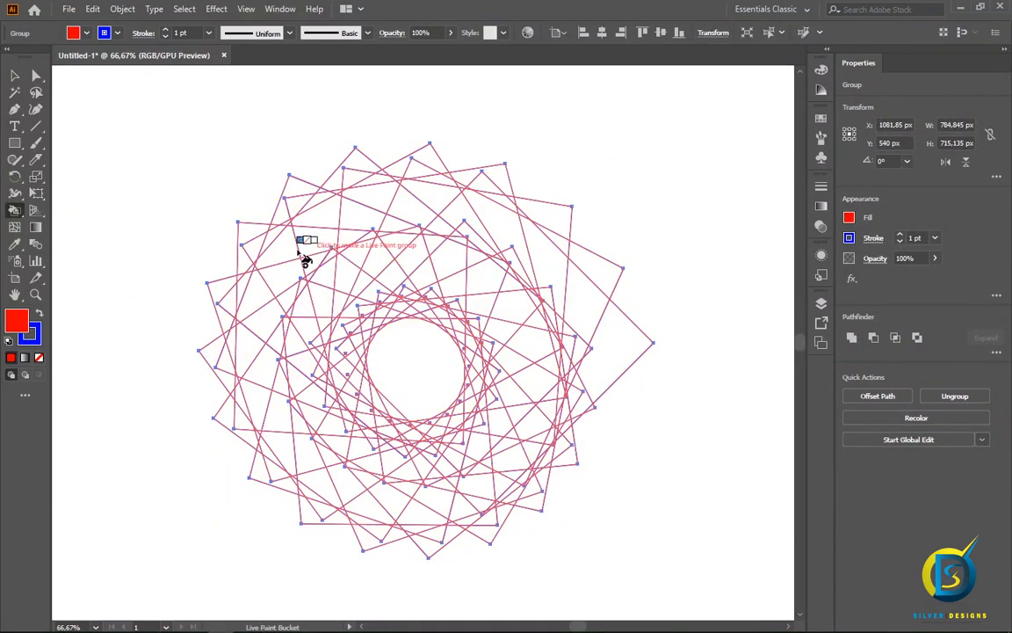
{"action": "left_click", "coordinate": [321, 212]}
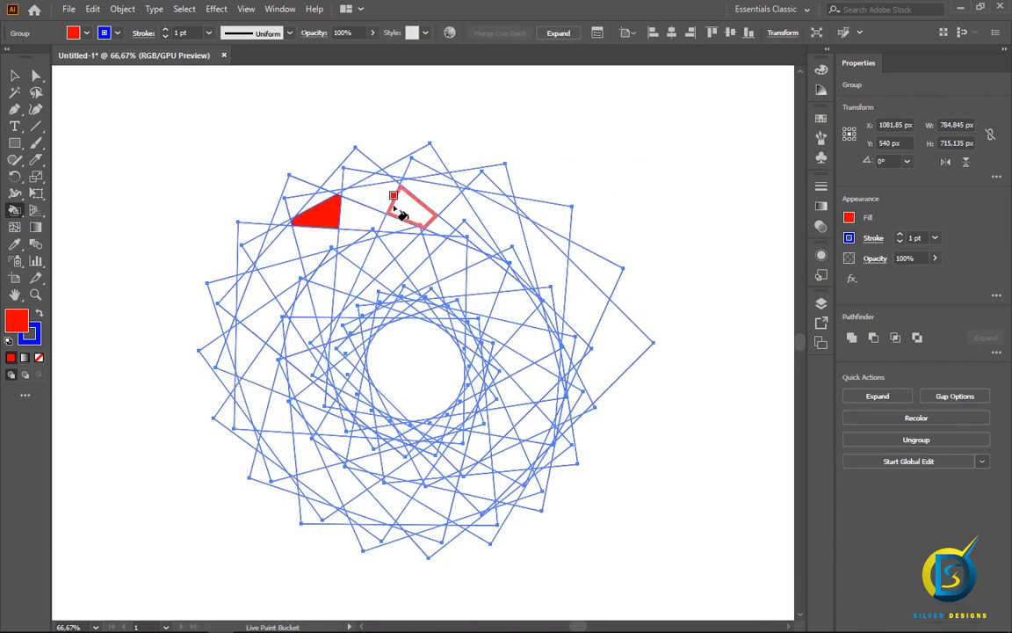
- Fill further Live Paint areas red along the pattern's upper arc and down its left side
{"action": "left_click", "coordinate": [405, 207]}
{"action": "left_click", "coordinate": [315, 251]}
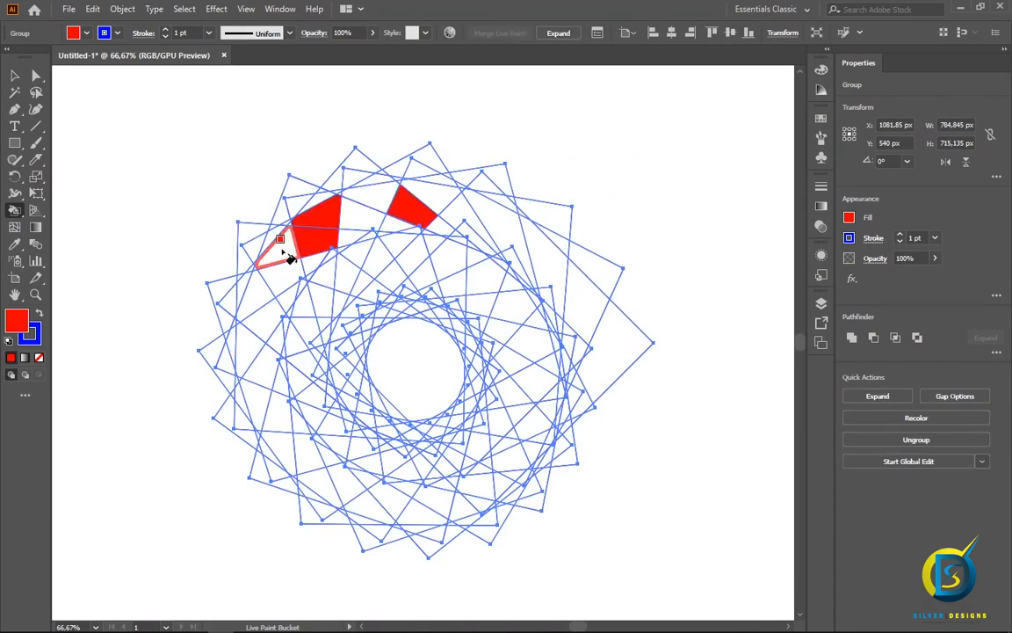
{"action": "left_click", "coordinate": [272, 256]}
{"action": "left_click", "coordinate": [257, 305]}
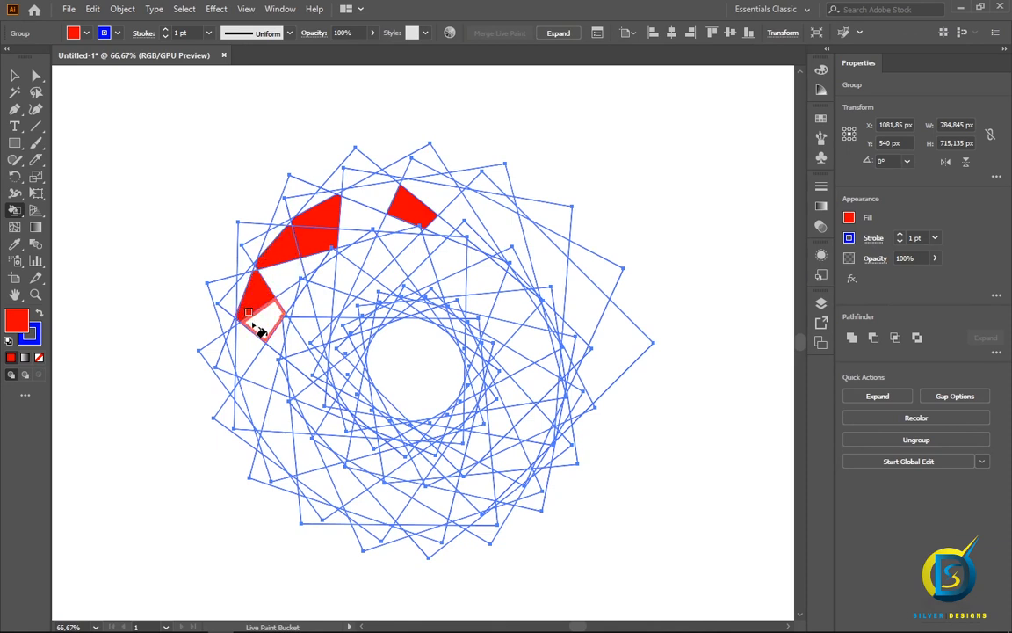
{"action": "left_click", "coordinate": [255, 376]}
{"action": "left_click", "coordinate": [259, 413]}
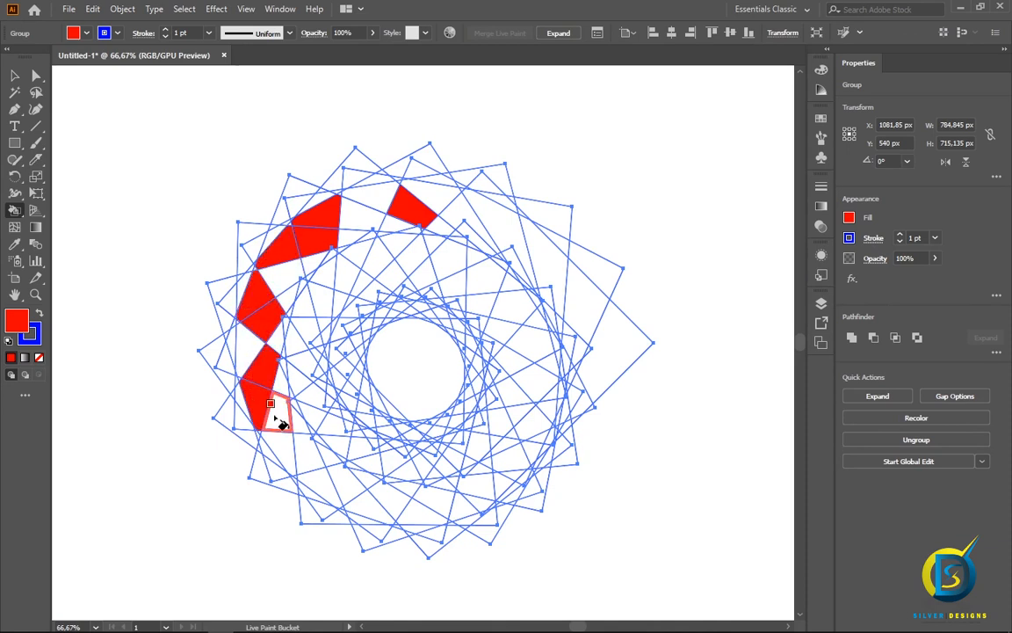
- Fill the centre circle, one lower-left area and several upper-right and right-hand areas of the pattern red
{"action": "left_click", "coordinate": [300, 452]}
{"action": "left_click", "coordinate": [436, 371]}
{"action": "left_click", "coordinate": [481, 282]}
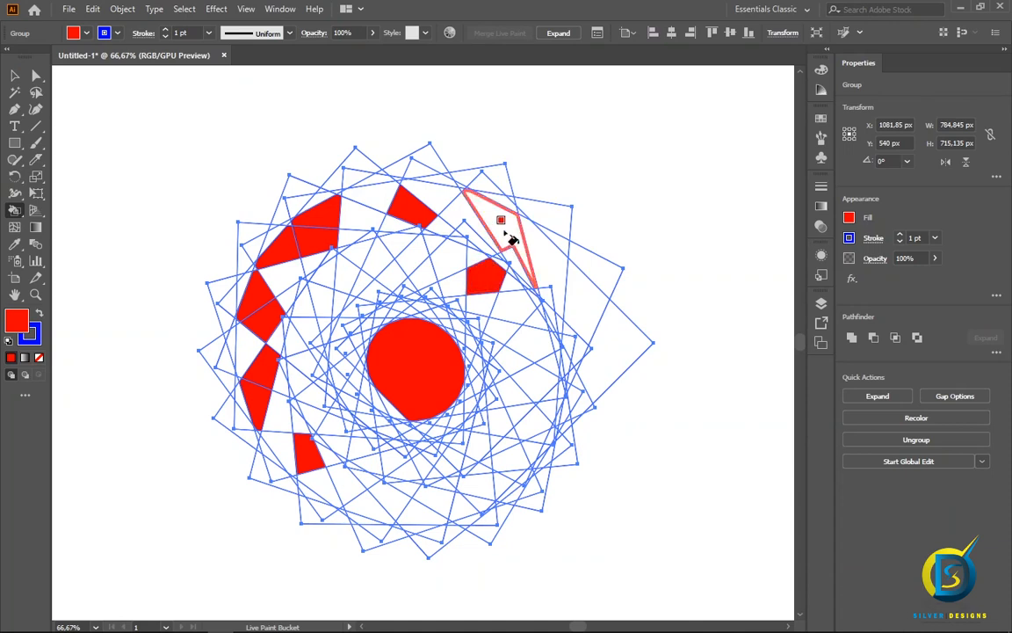
{"action": "left_click", "coordinate": [515, 237]}
{"action": "left_click", "coordinate": [582, 299]}
{"action": "left_click", "coordinate": [617, 344]}
{"action": "left_click", "coordinate": [530, 418]}
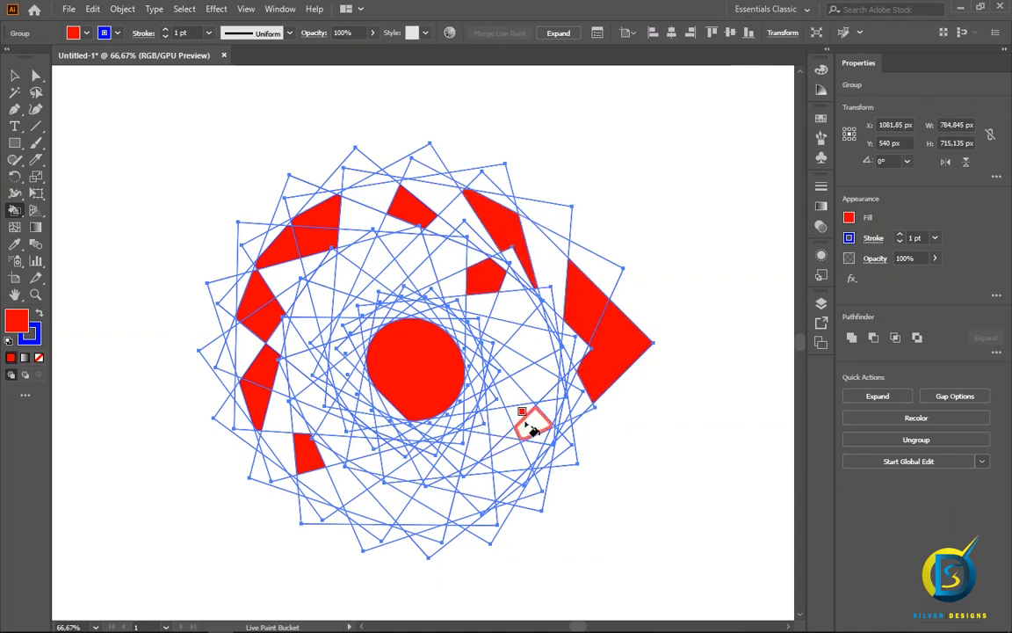
{"action": "left_click", "coordinate": [534, 384]}
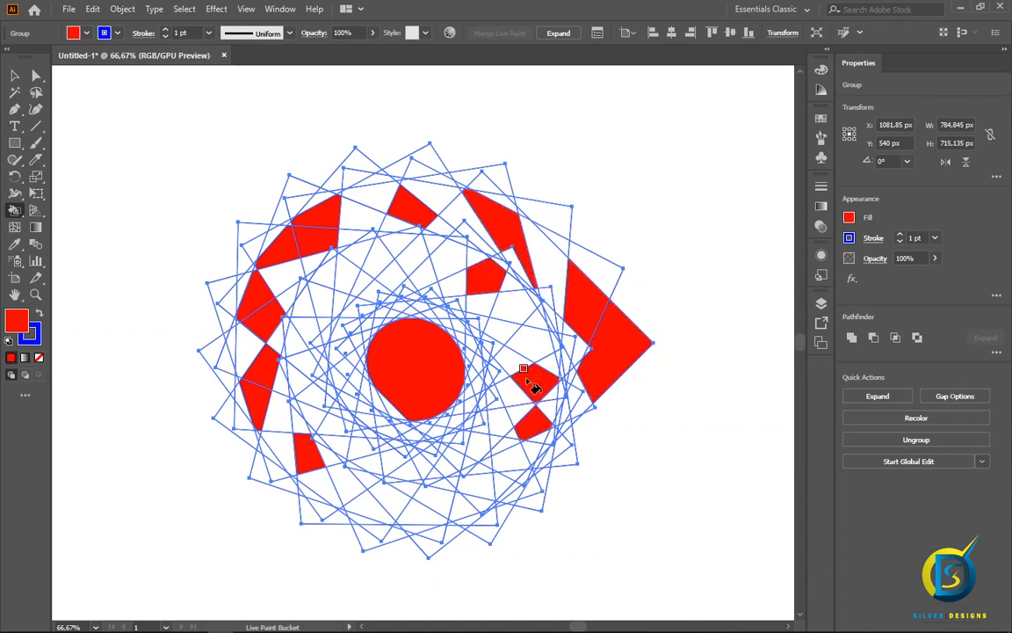
- Set the fill colour to blue 001FFF and fill areas across the pattern's upper ring and right side
{"action": "double_click", "coordinate": [19, 325]}
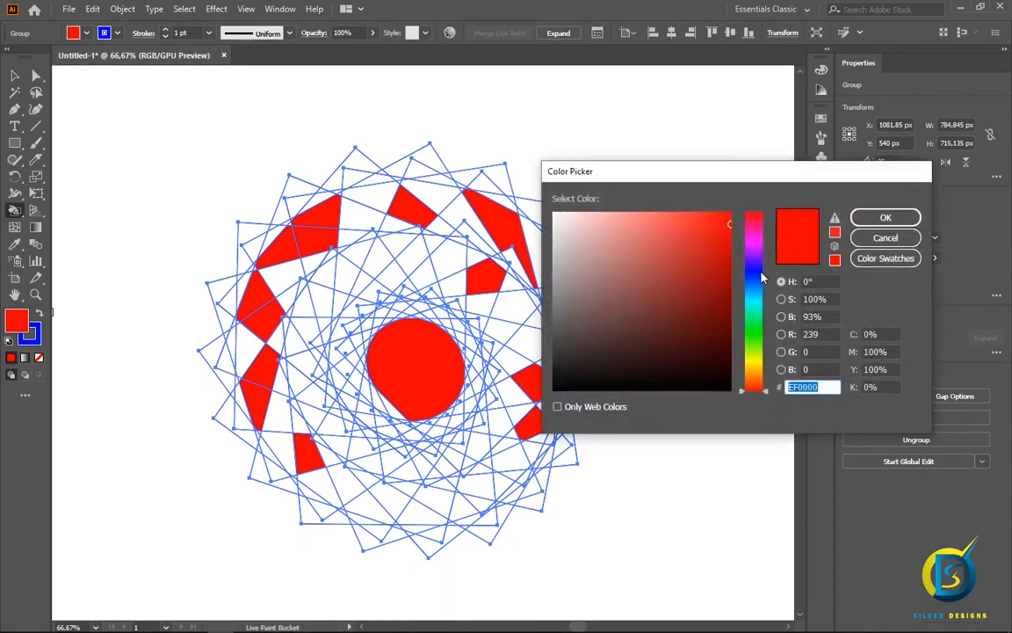
{"action": "left_click", "coordinate": [755, 284]}
{"action": "left_click_drag", "start_coordinate": [760, 283], "coordinate": [760, 274]}
{"action": "left_click_drag", "start_coordinate": [726, 234], "coordinate": [735, 208]}
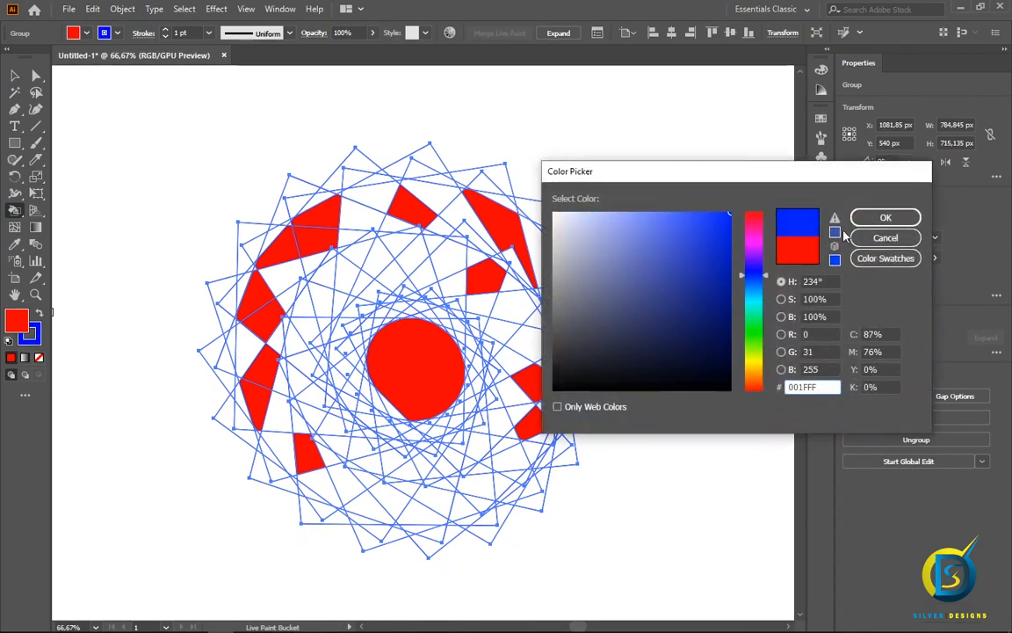
{"action": "left_click", "coordinate": [865, 224]}
{"action": "left_click", "coordinate": [446, 262]}
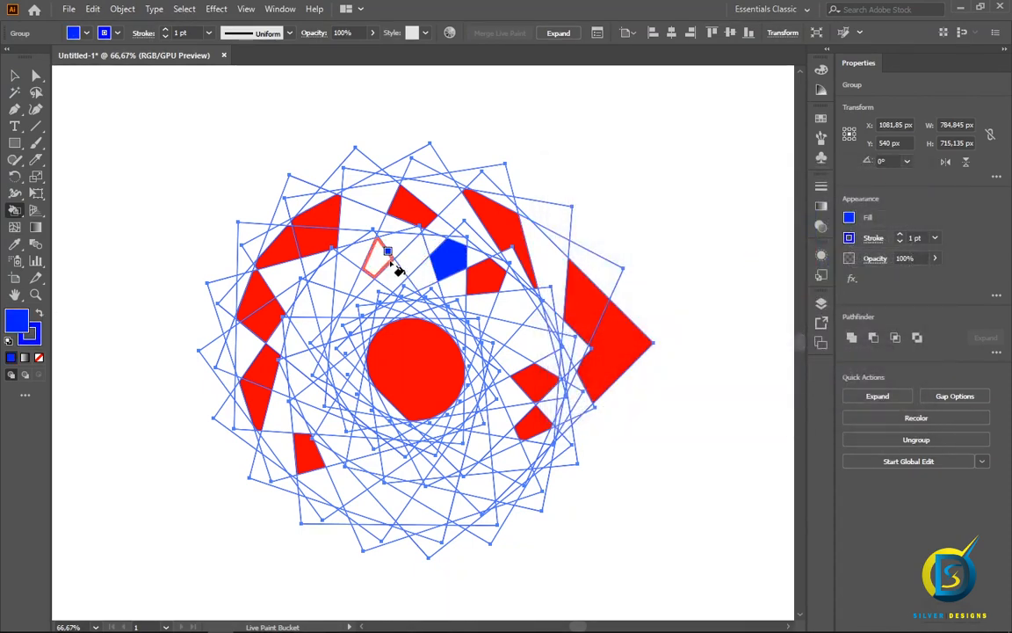
{"action": "left_click", "coordinate": [378, 255]}
{"action": "left_click", "coordinate": [362, 204]}
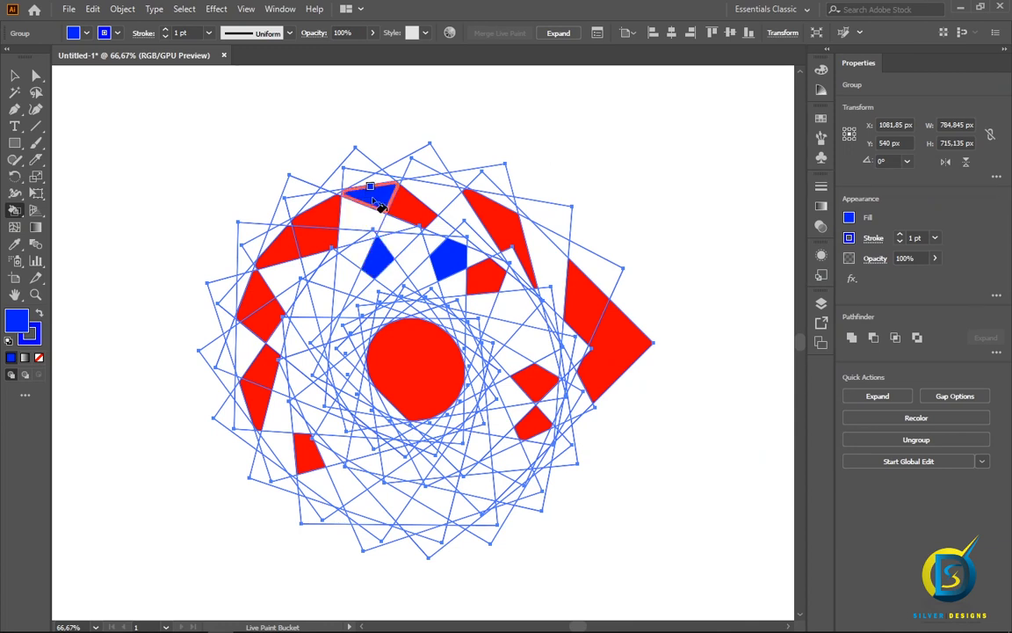
{"action": "left_click", "coordinate": [349, 274]}
{"action": "left_click", "coordinate": [482, 304]}
{"action": "left_click", "coordinate": [526, 343]}
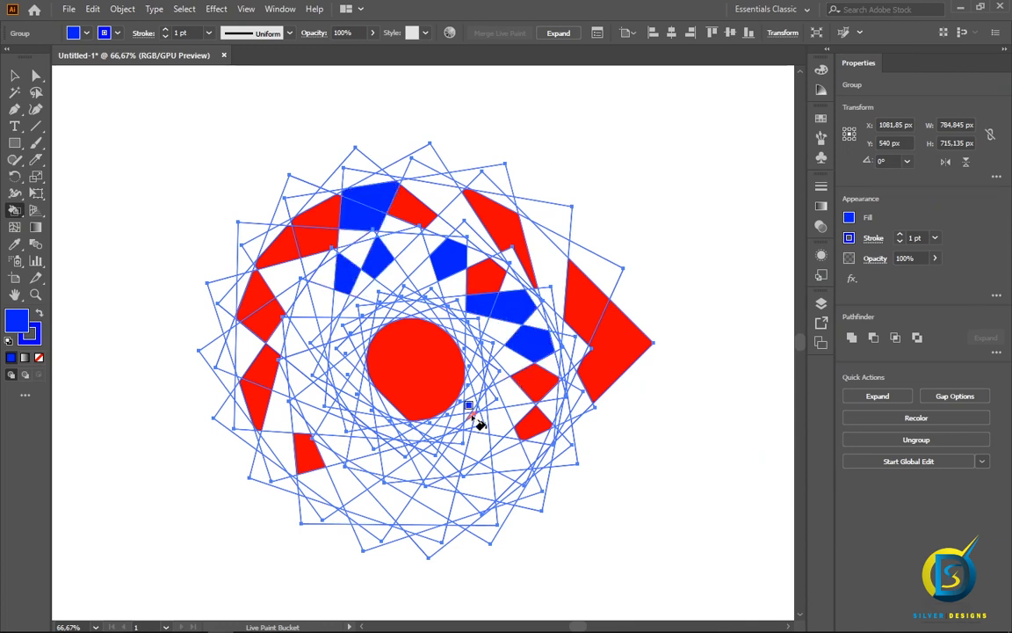
- Fill areas blue around the pattern's lower ring and its left side
{"action": "left_click", "coordinate": [474, 489]}
{"action": "left_click", "coordinate": [513, 460]}
{"action": "left_click", "coordinate": [393, 497]}
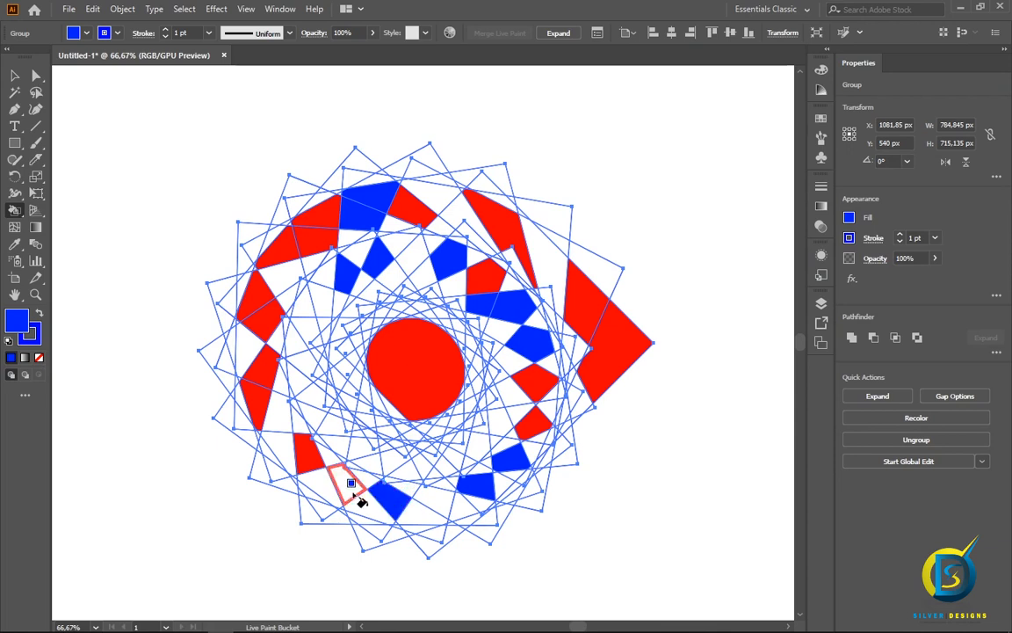
{"action": "left_click", "coordinate": [341, 485]}
{"action": "left_click", "coordinate": [273, 422]}
{"action": "left_click", "coordinate": [301, 330]}
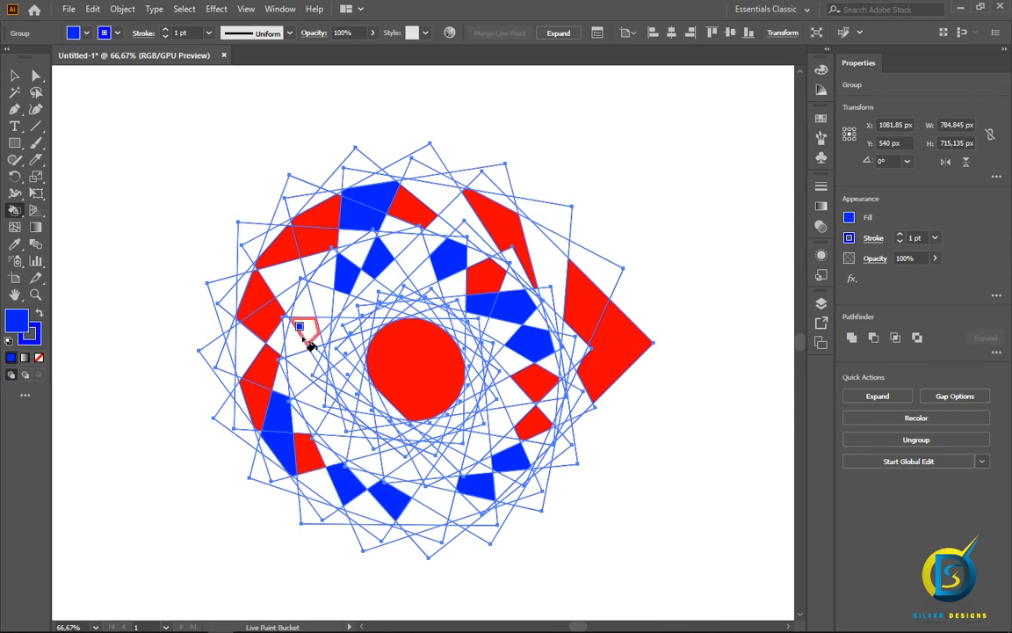
- Fill more gaps blue in the upper-left, top, right and lower parts of the pattern's inner ring
{"action": "left_click", "coordinate": [284, 288]}
{"action": "left_click", "coordinate": [316, 300]}
{"action": "left_click", "coordinate": [321, 272]}
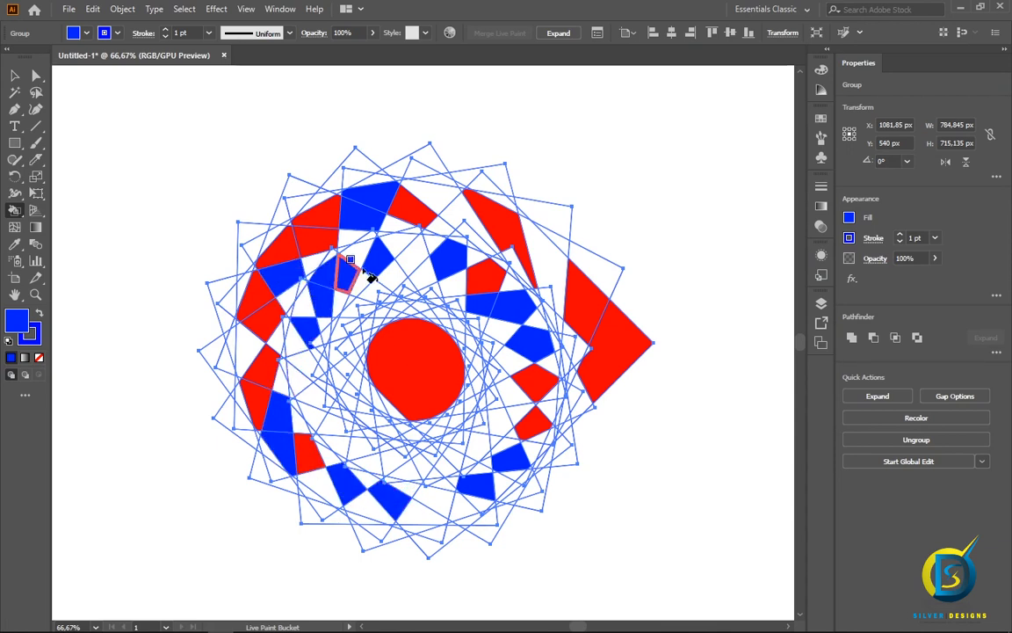
{"action": "left_click", "coordinate": [389, 247]}
{"action": "left_click", "coordinate": [509, 360]}
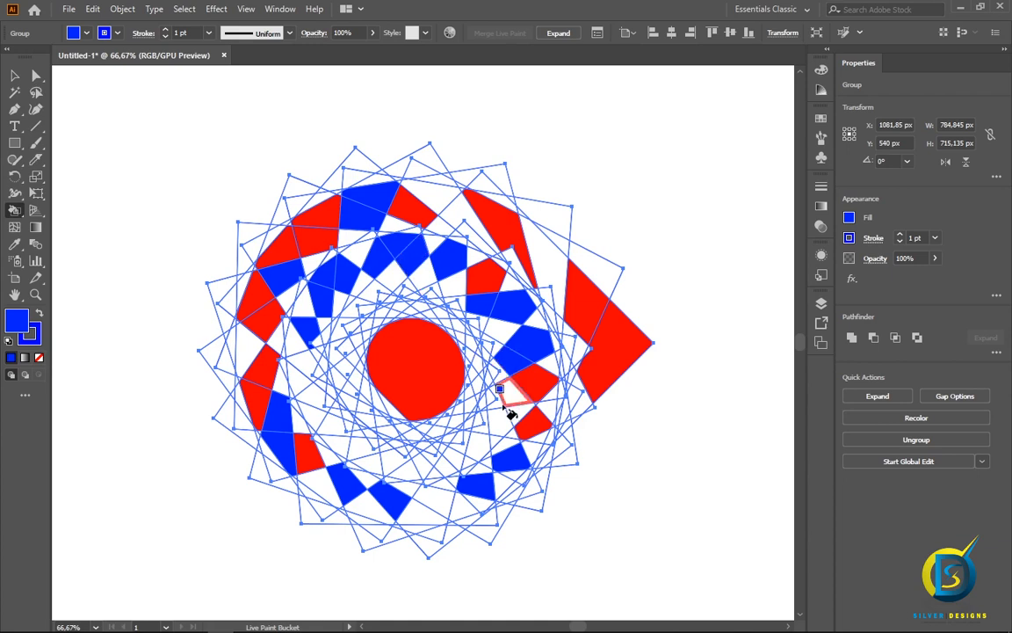
{"action": "left_click", "coordinate": [499, 421]}
{"action": "left_click", "coordinate": [478, 445]}
{"action": "left_click", "coordinate": [358, 448]}
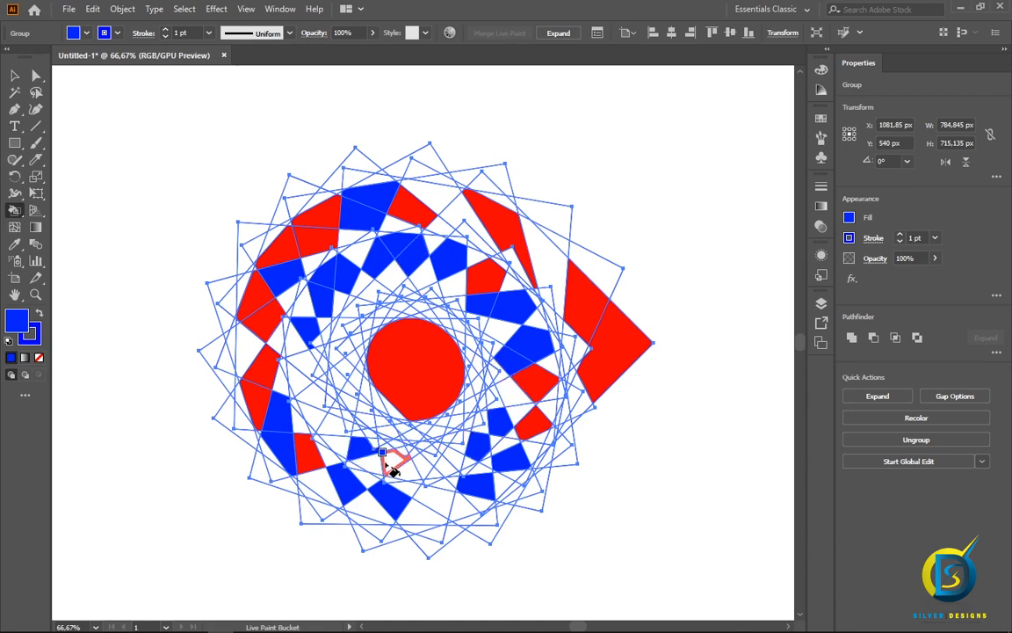
{"action": "left_click", "coordinate": [390, 462]}
- Switch the fill to the magenta swatch and fill one inner right area and two outer upper-right areas
{"action": "left_click", "coordinate": [849, 217]}
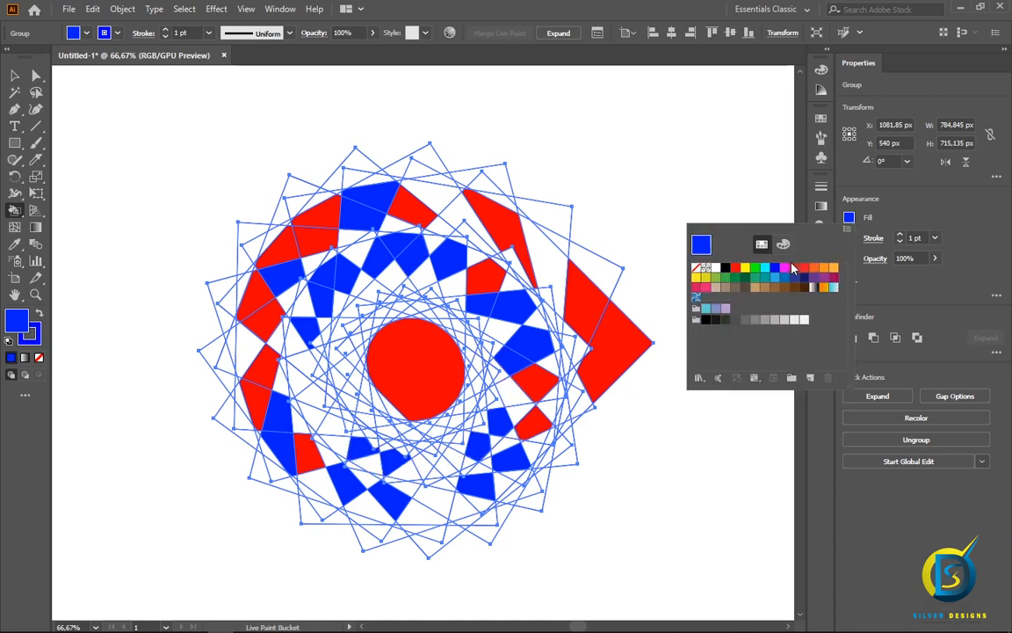
{"action": "left_click", "coordinate": [784, 267]}
{"action": "left_click", "coordinate": [515, 398]}
{"action": "left_click", "coordinate": [514, 398]}
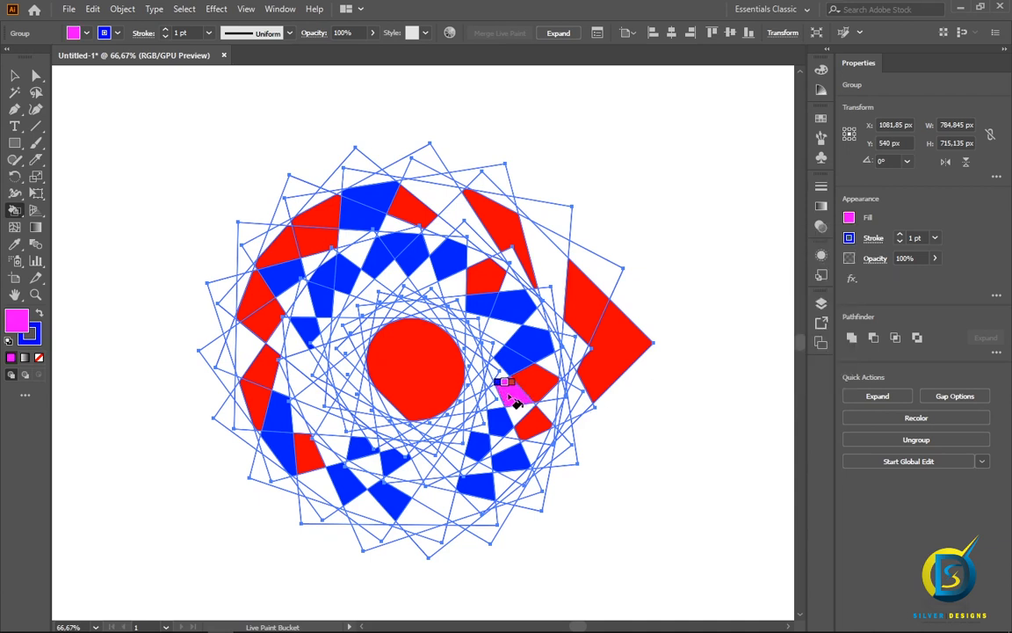
{"action": "left_click", "coordinate": [546, 271]}
{"action": "left_click", "coordinate": [585, 268]}
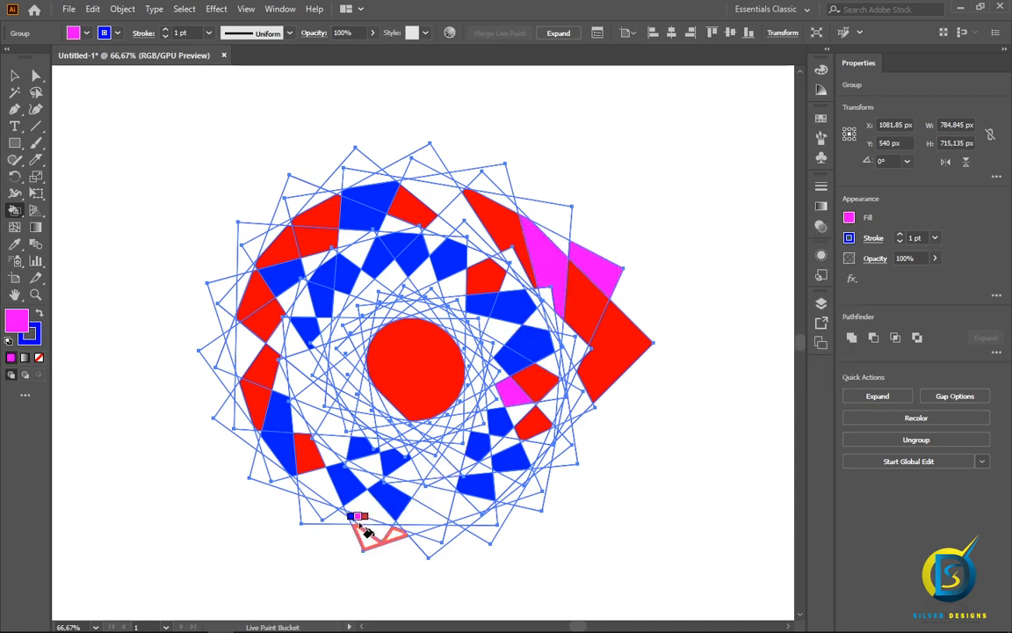
- Fill the outer areas and points magenta from the pattern's bottom left up to its upper left
{"action": "left_click", "coordinate": [367, 514]}
{"action": "left_click", "coordinate": [316, 487]}
{"action": "left_click", "coordinate": [262, 465]}
{"action": "left_click", "coordinate": [237, 419]}
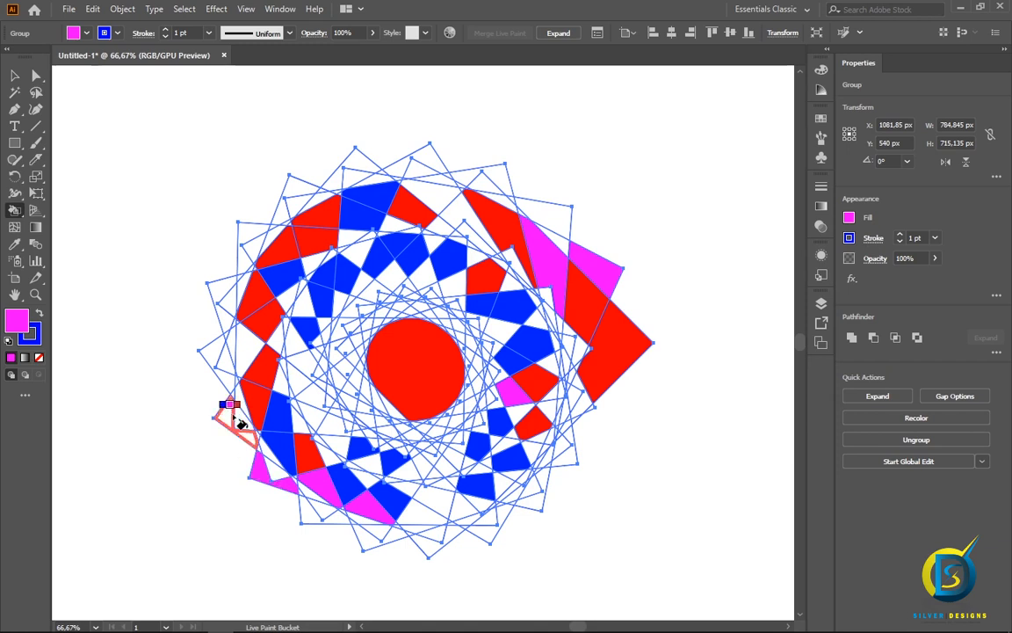
{"action": "left_click", "coordinate": [211, 350]}
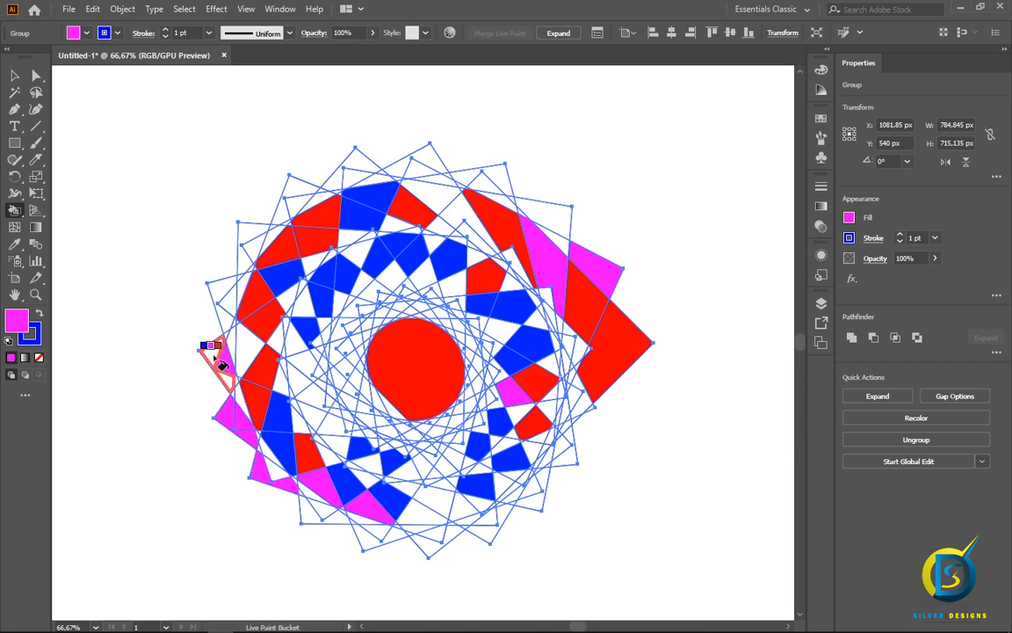
{"action": "left_click", "coordinate": [239, 338]}
{"action": "left_click", "coordinate": [223, 297]}
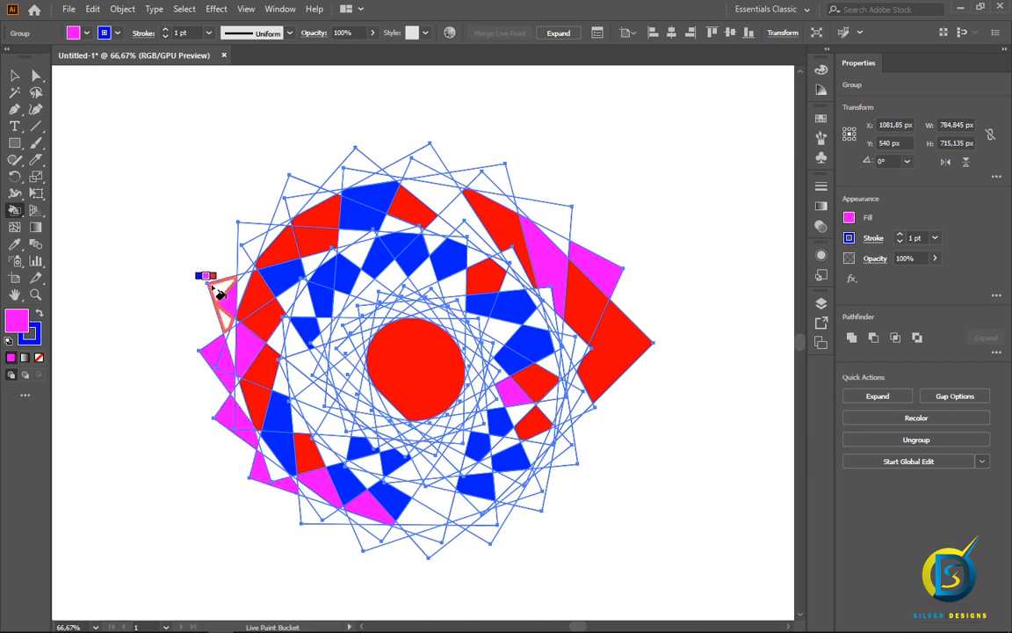
{"action": "left_click", "coordinate": [255, 240]}
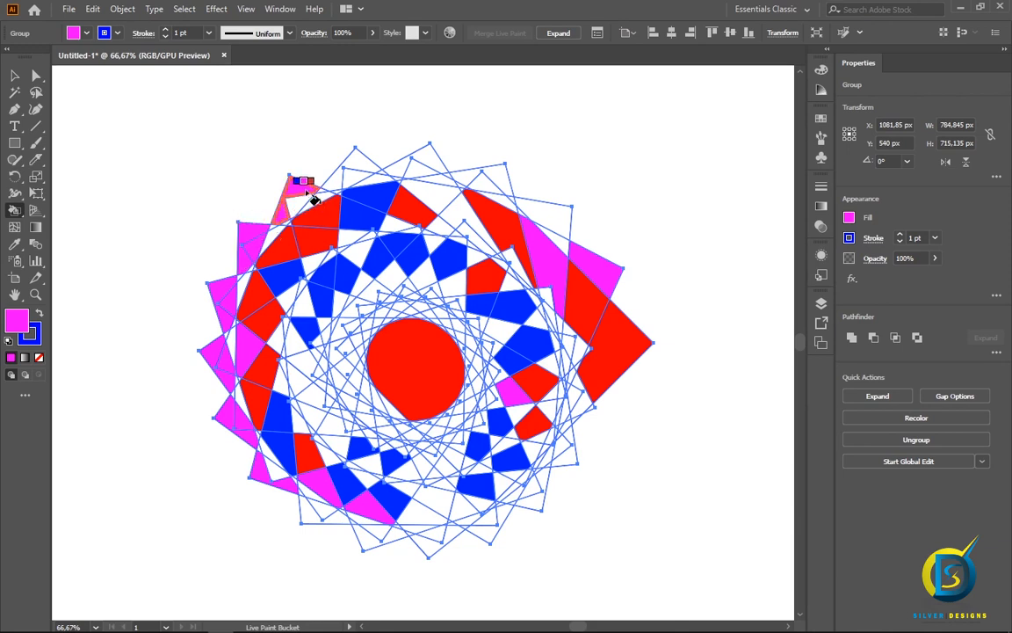
{"action": "left_click", "coordinate": [292, 195]}
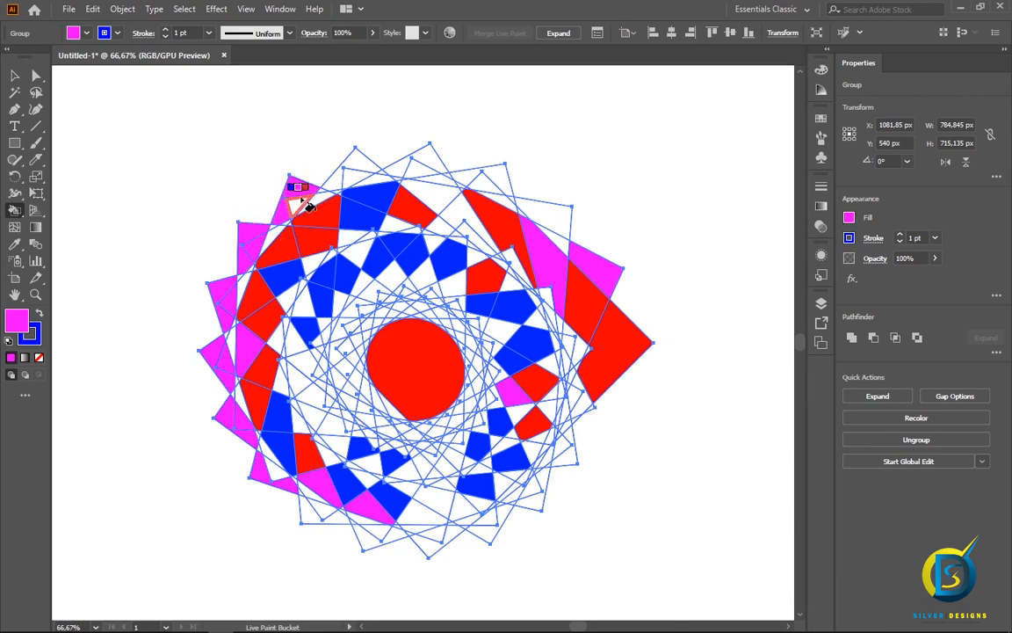
- Fill the outer points magenta across the pattern's top, upper right and lower right
{"action": "left_click", "coordinate": [434, 162]}
{"action": "left_click", "coordinate": [495, 176]}
{"action": "left_click", "coordinate": [548, 214]}
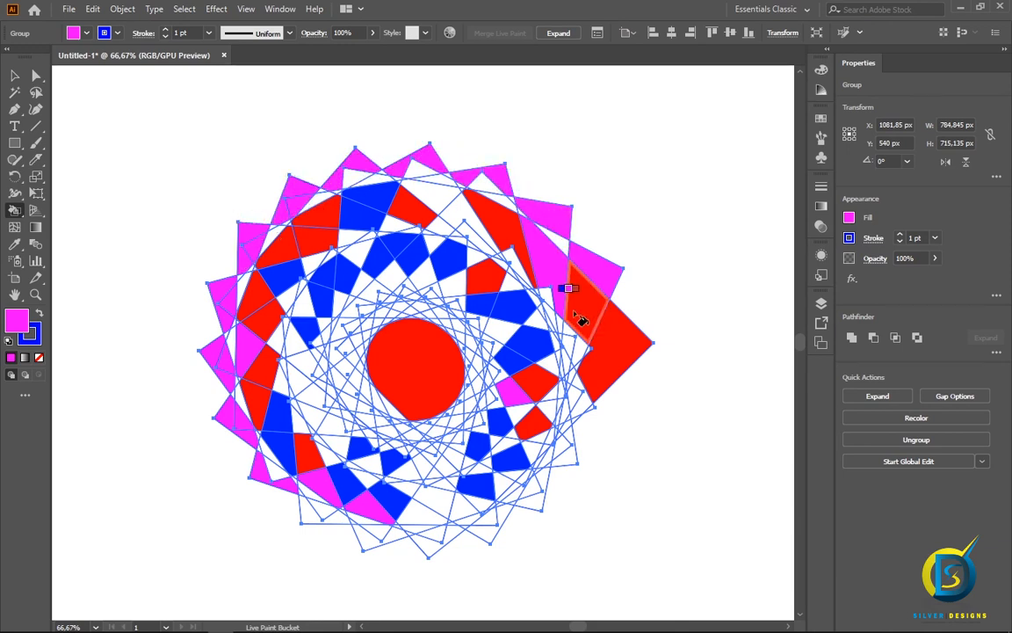
{"action": "left_click", "coordinate": [567, 456]}
{"action": "left_click", "coordinate": [532, 503]}
{"action": "left_click", "coordinate": [490, 522]}
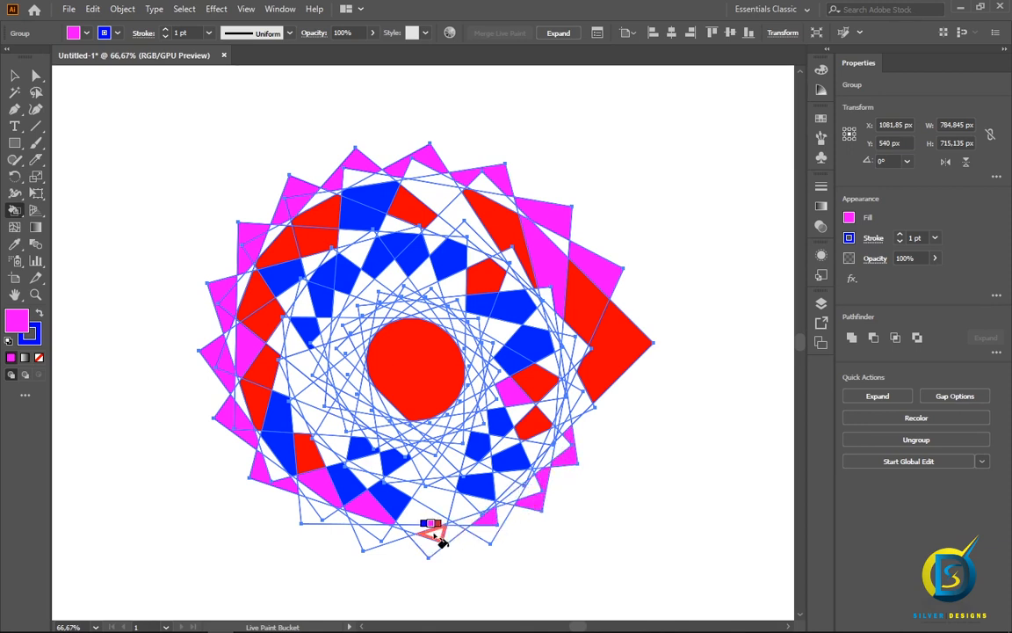
- Fill the remaining outer points and adjoining areas magenta along the pattern's bottom edge
{"action": "left_click", "coordinate": [432, 535]}
{"action": "left_click", "coordinate": [429, 517]}
{"action": "left_click", "coordinate": [461, 510]}
{"action": "left_click", "coordinate": [369, 537]}
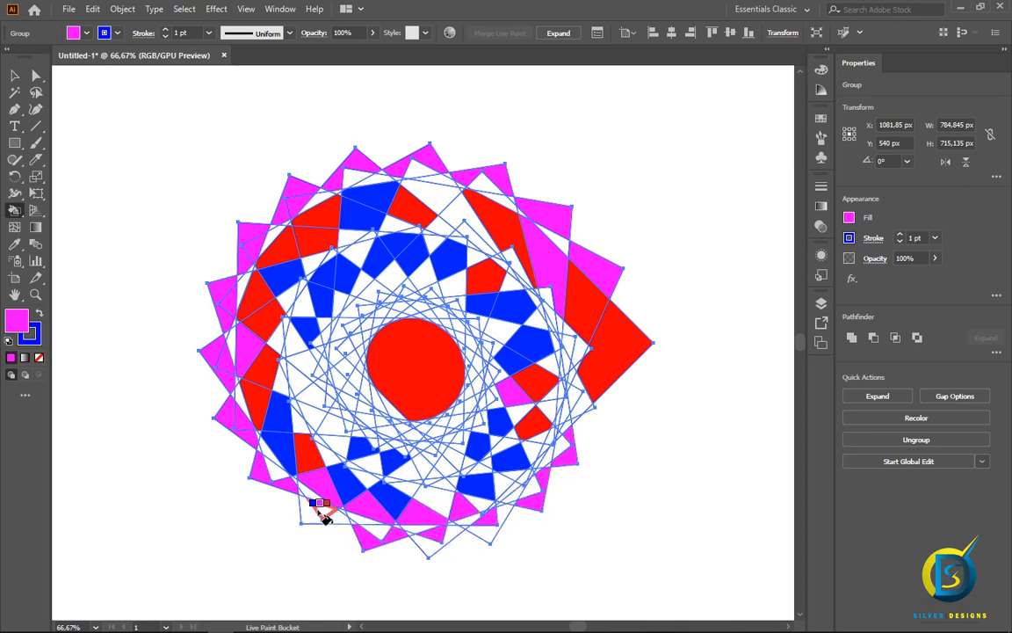
{"action": "left_click", "coordinate": [323, 511]}
{"action": "left_click", "coordinate": [482, 539]}
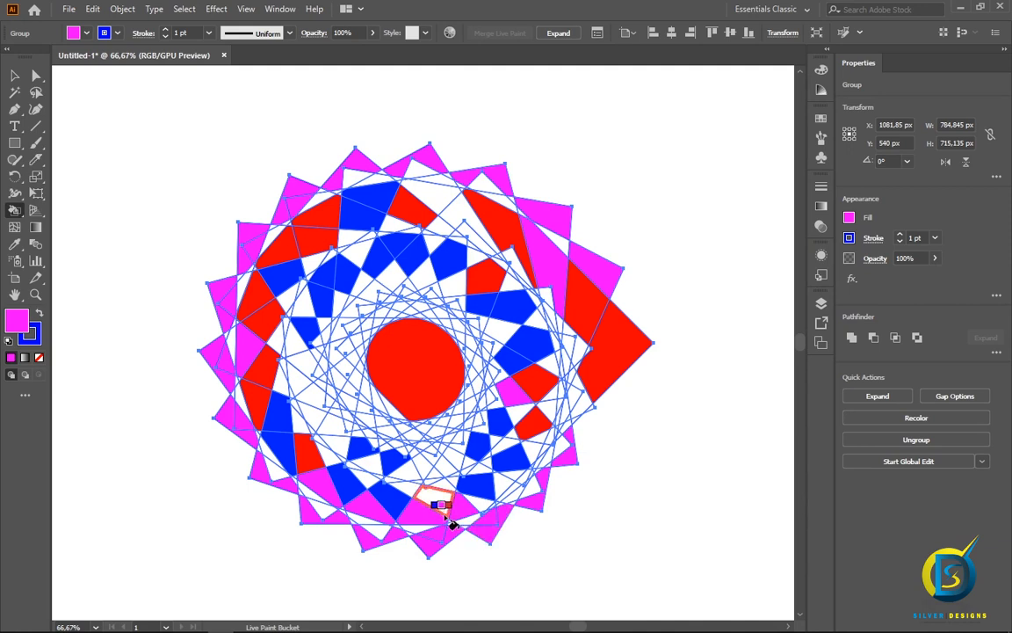
- Fill areas magenta near the bottom centre and around the inner ring's left side and top
{"action": "left_click", "coordinate": [442, 511]}
{"action": "left_click", "coordinate": [445, 489]}
{"action": "left_click", "coordinate": [335, 443]}
{"action": "left_click", "coordinate": [312, 413]}
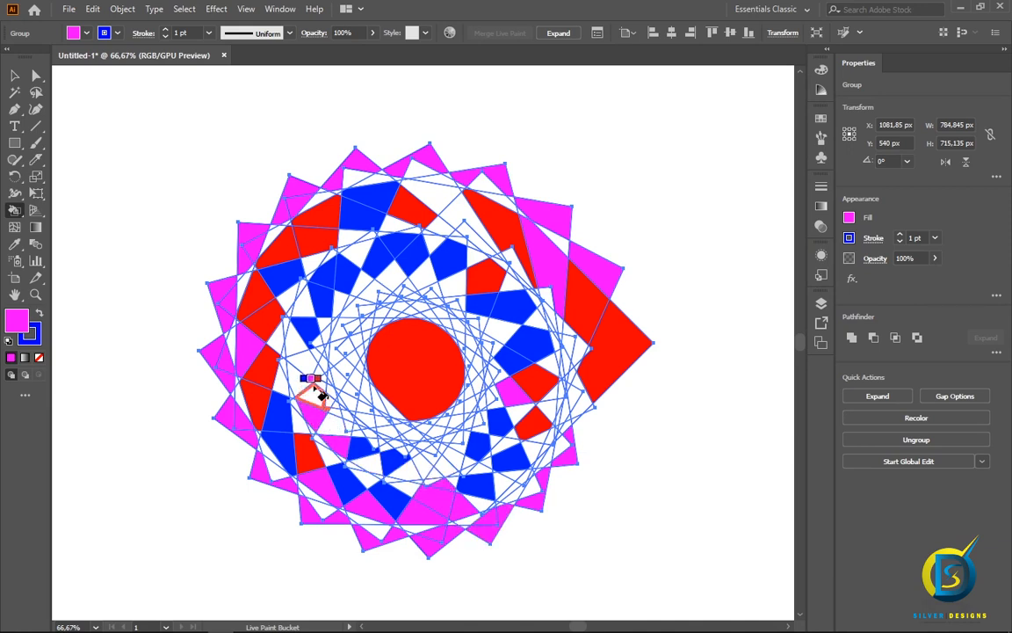
{"action": "left_click", "coordinate": [302, 361]}
{"action": "left_click", "coordinate": [391, 300]}
{"action": "left_click", "coordinate": [392, 276]}
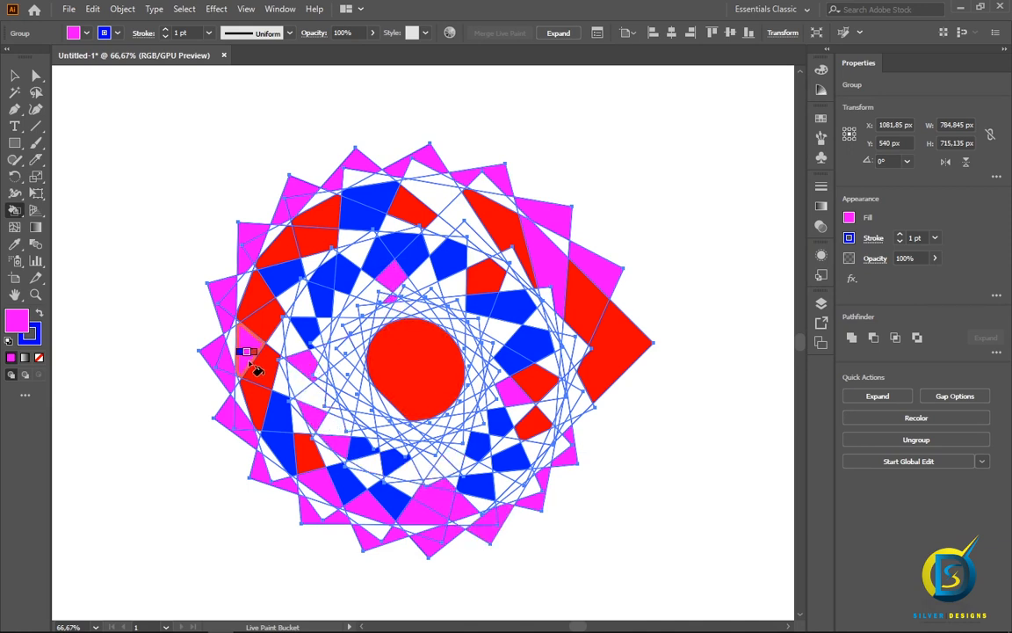
- Leave the Live Paint Bucket, deselect the coloured pattern, and select and delete it from the artboard
{"action": "left_click", "coordinate": [14, 76]}
{"action": "left_click", "coordinate": [644, 454]}
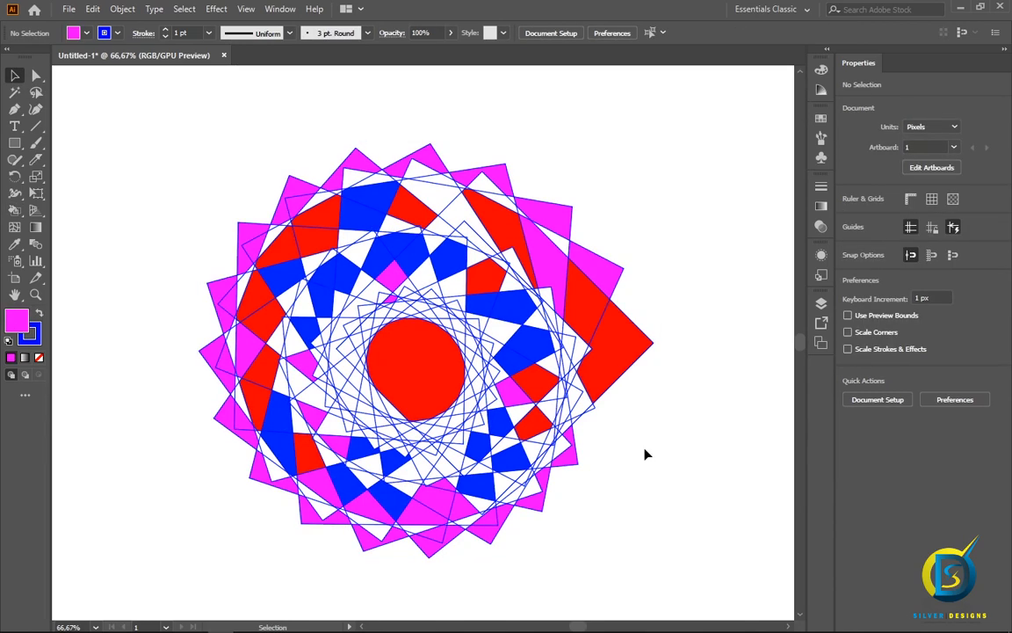
{"action": "left_click", "coordinate": [520, 355]}
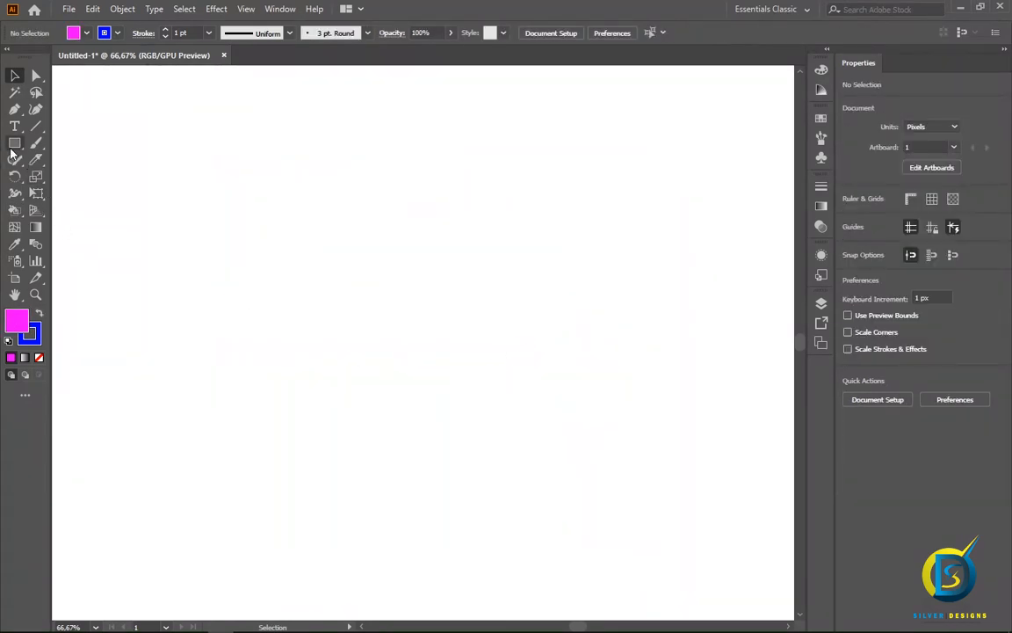
- Draw a magenta circle about 191 px in diameter with the Ellipse tool and move it to about X 1058 px, Y 463 px
{"action": "left_click_drag", "start_coordinate": [14, 143], "coordinate": [61, 174]}
{"action": "left_click_drag", "start_coordinate": [274, 243], "coordinate": [383, 329]}
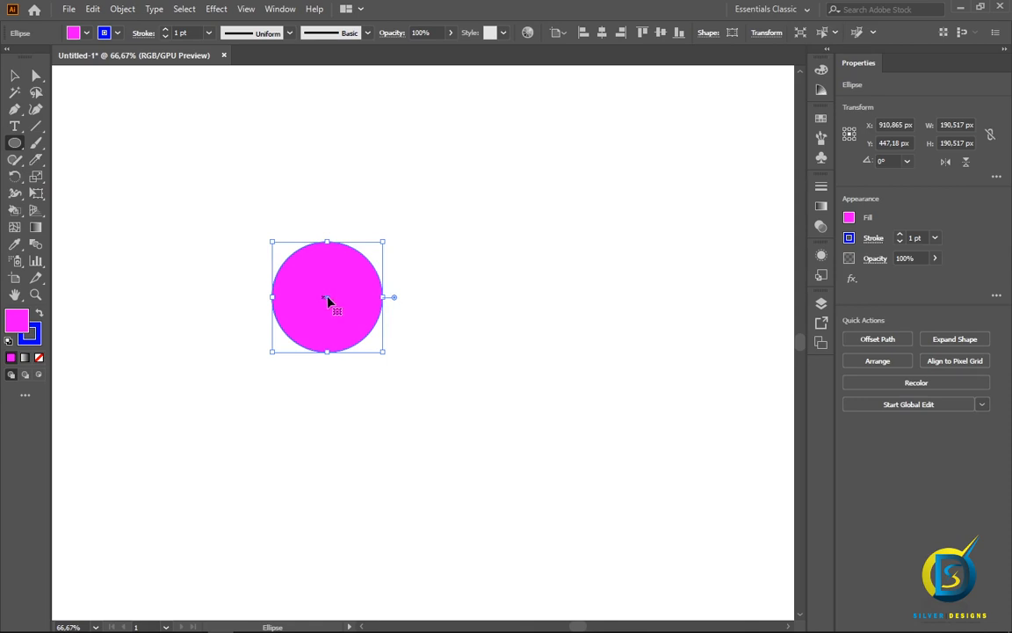
{"action": "left_click_drag", "start_coordinate": [327, 301], "coordinate": [412, 305]}
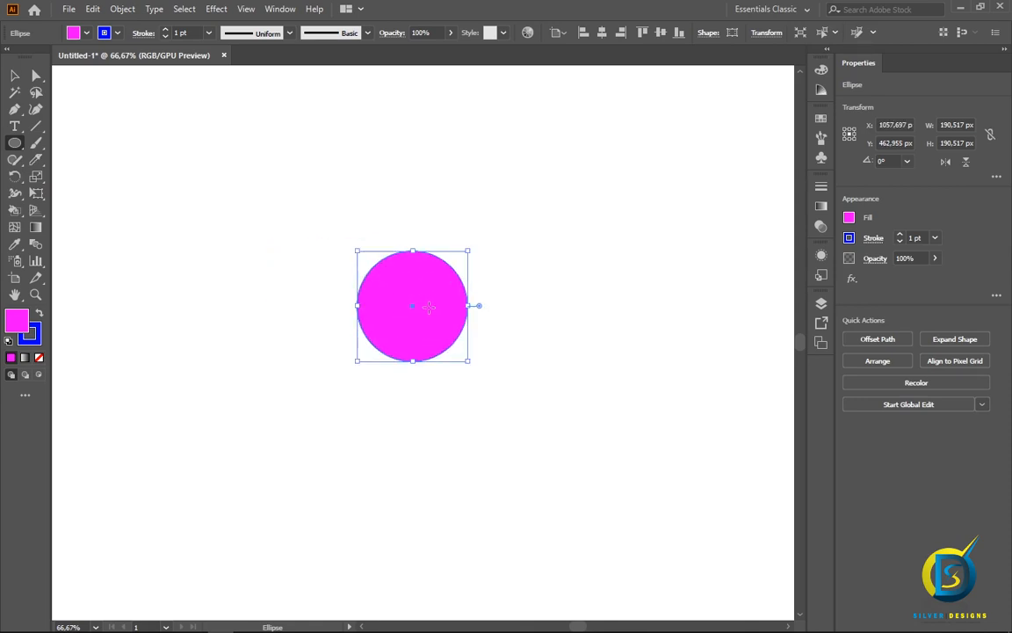
- Apply a Transform effect to the magenta circle with 19 copies, a 19° angle and a vertical move of -53 px
{"action": "left_click", "coordinate": [216, 8]}
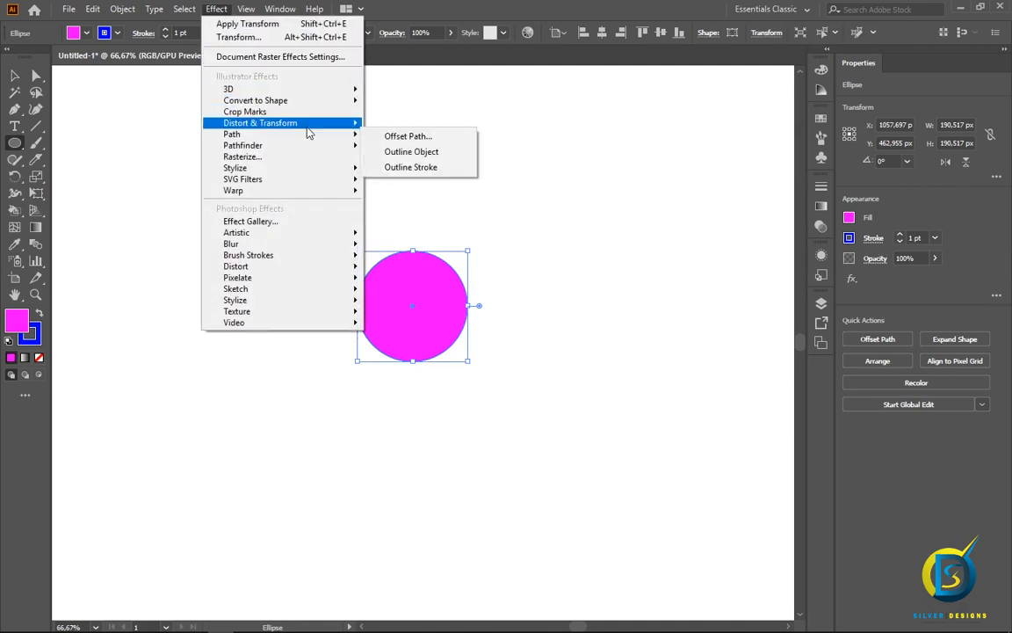
{"action": "mouse_move", "coordinate": [356, 127]}
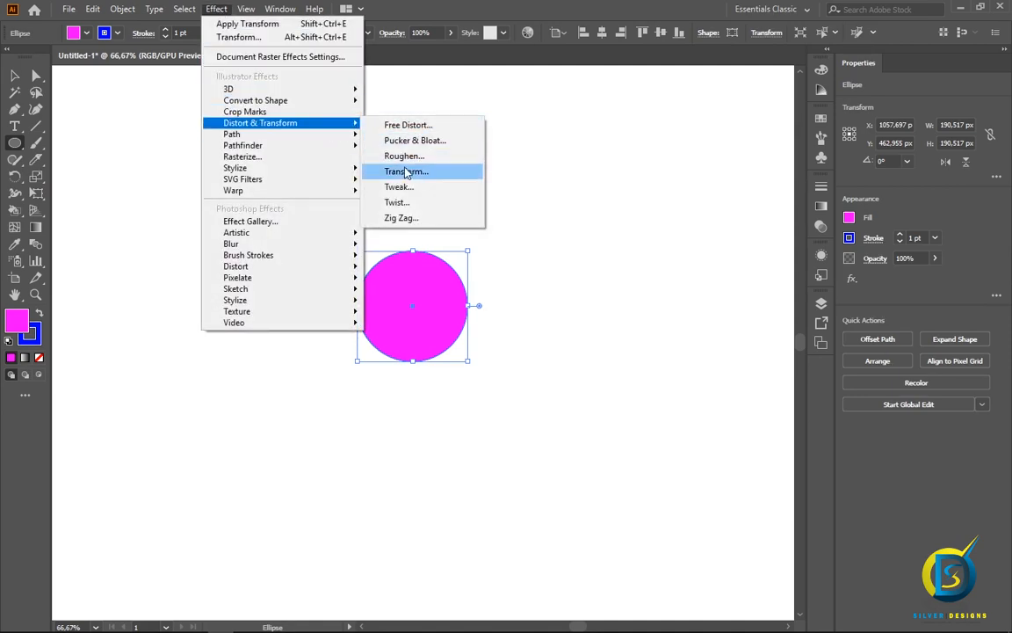
{"action": "left_click", "coordinate": [405, 172]}
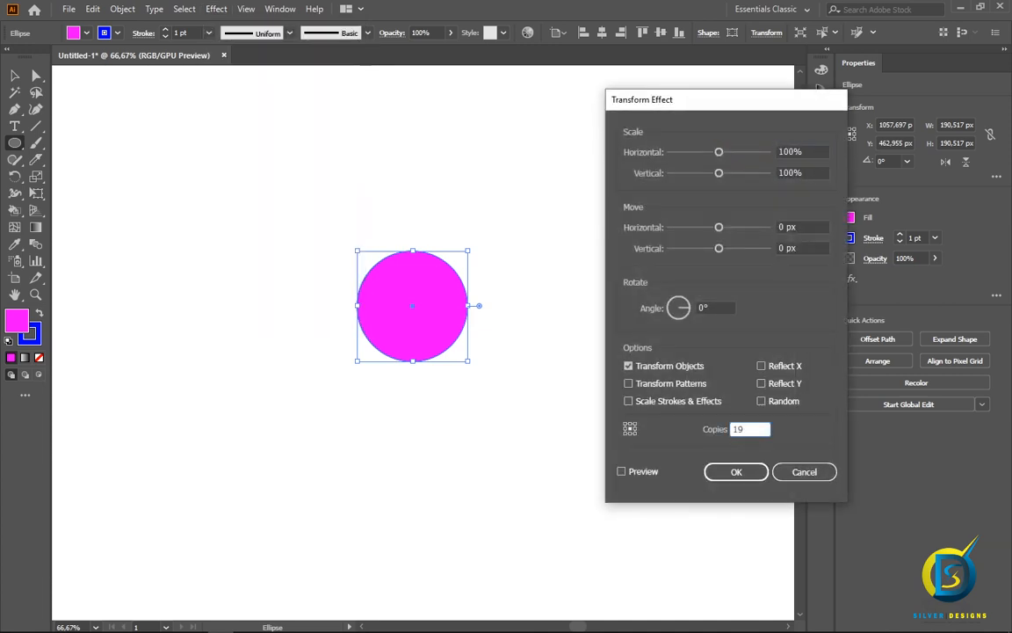
{"action": "left_click", "coordinate": [710, 308]}
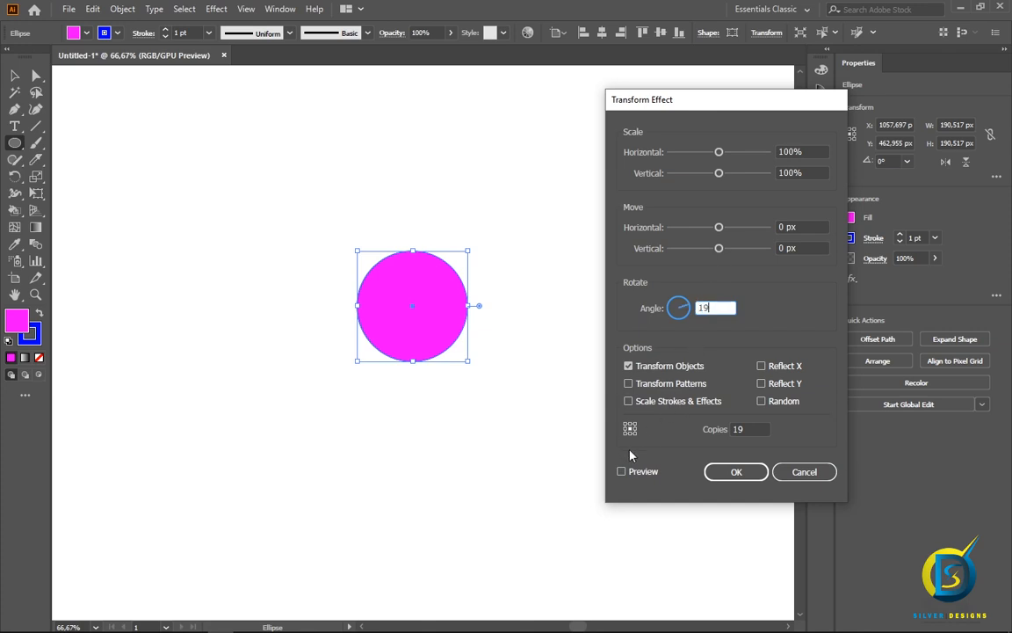
{"action": "left_click", "coordinate": [627, 472]}
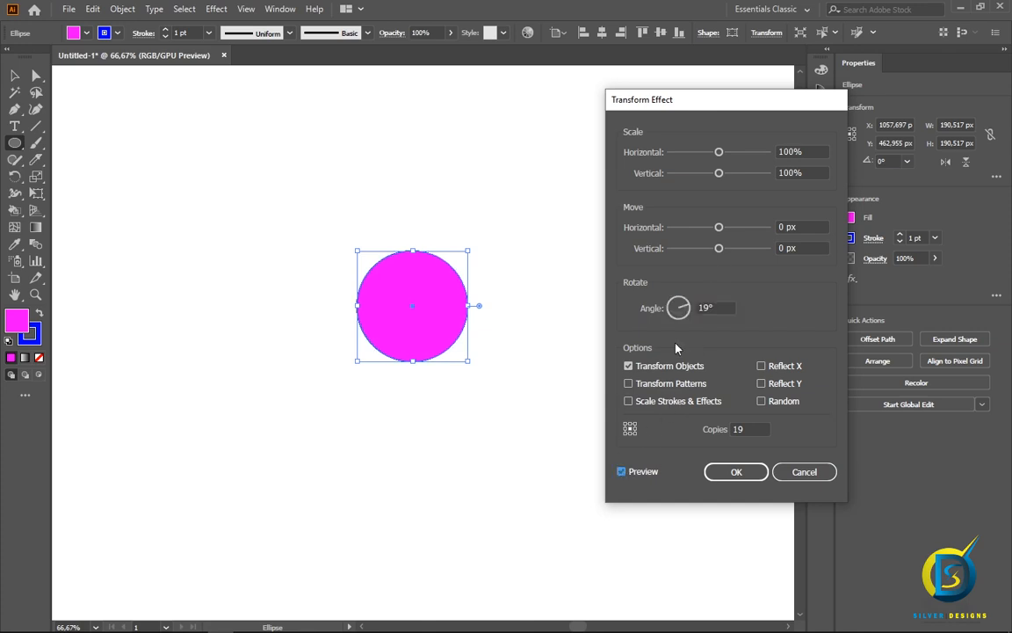
{"action": "left_click_drag", "start_coordinate": [718, 252], "coordinate": [724, 253]}
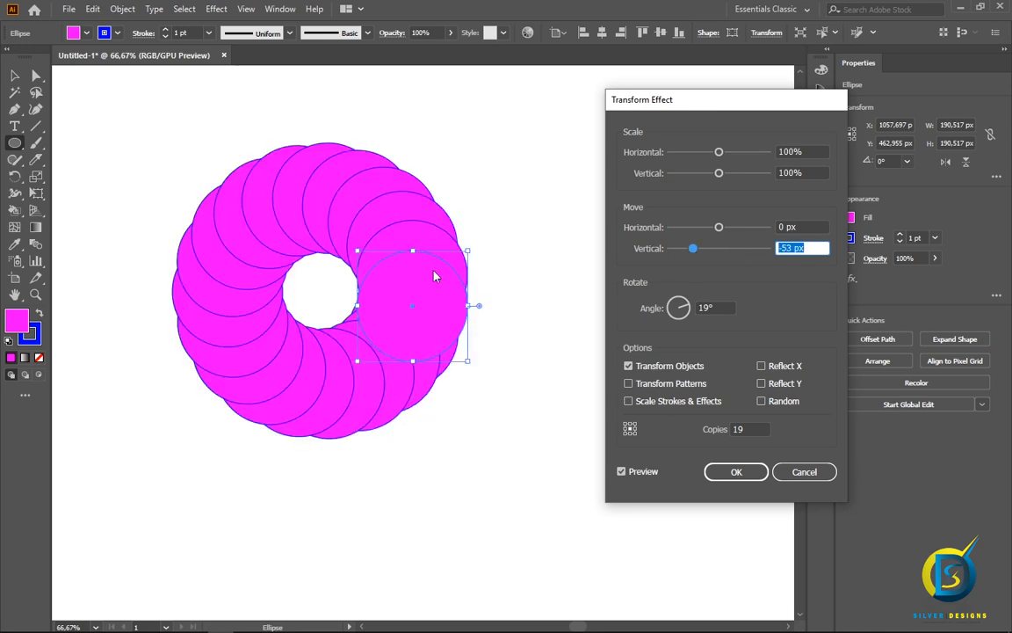
{"action": "left_click", "coordinate": [733, 473]}
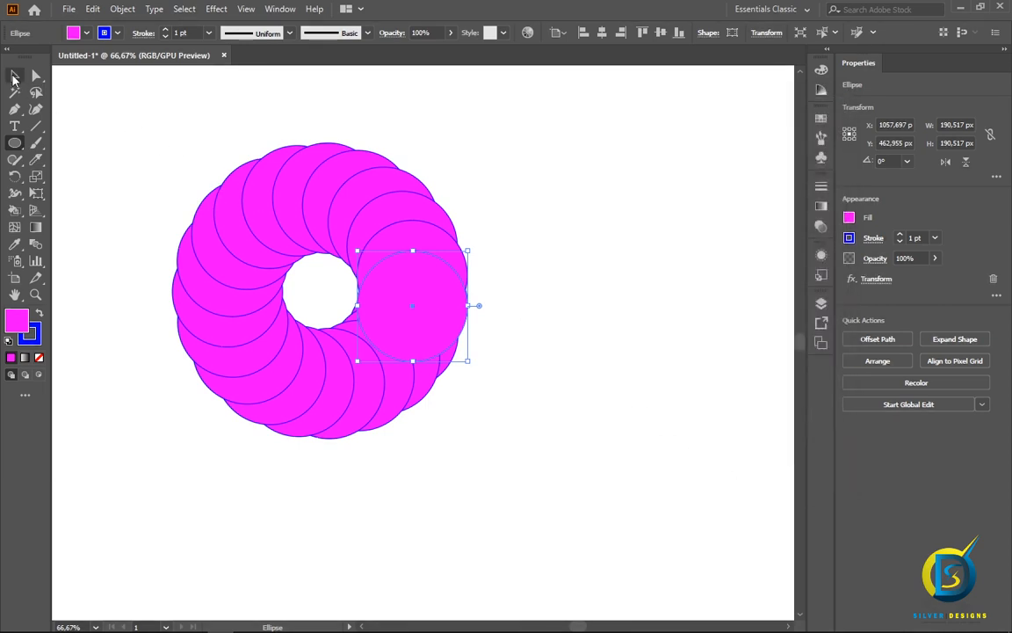
- Move the ring of circles so its source circle sits at about X 1200 px, Y 530 px, and deselect it
{"action": "left_click", "coordinate": [13, 78]}
{"action": "left_click", "coordinate": [621, 305]}
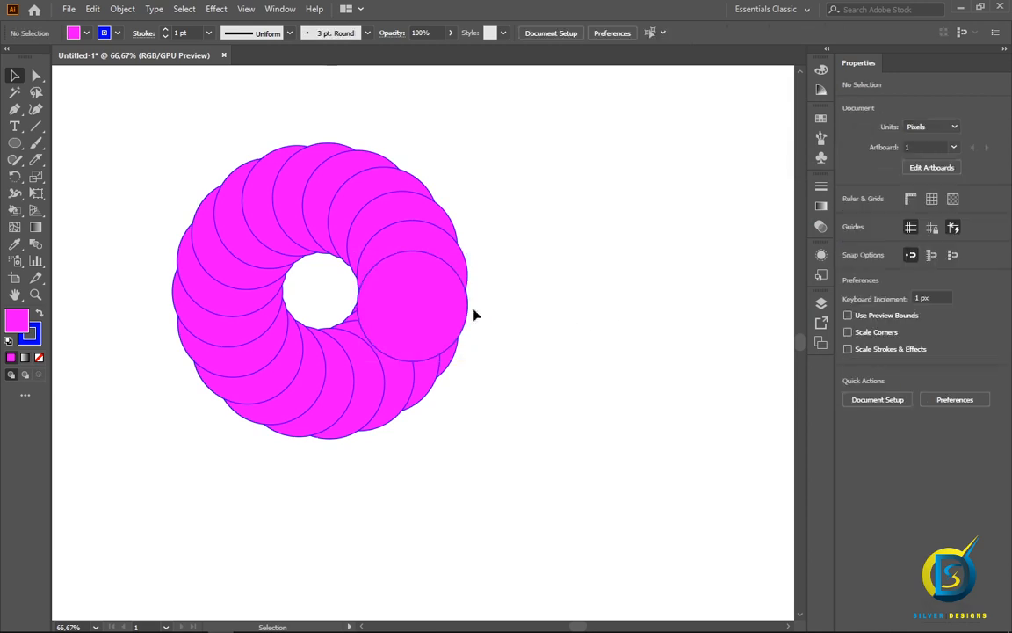
{"action": "left_click_drag", "start_coordinate": [413, 329], "coordinate": [486, 345]}
{"action": "left_click", "coordinate": [594, 358]}
{"action": "left_click", "coordinate": [572, 345]}
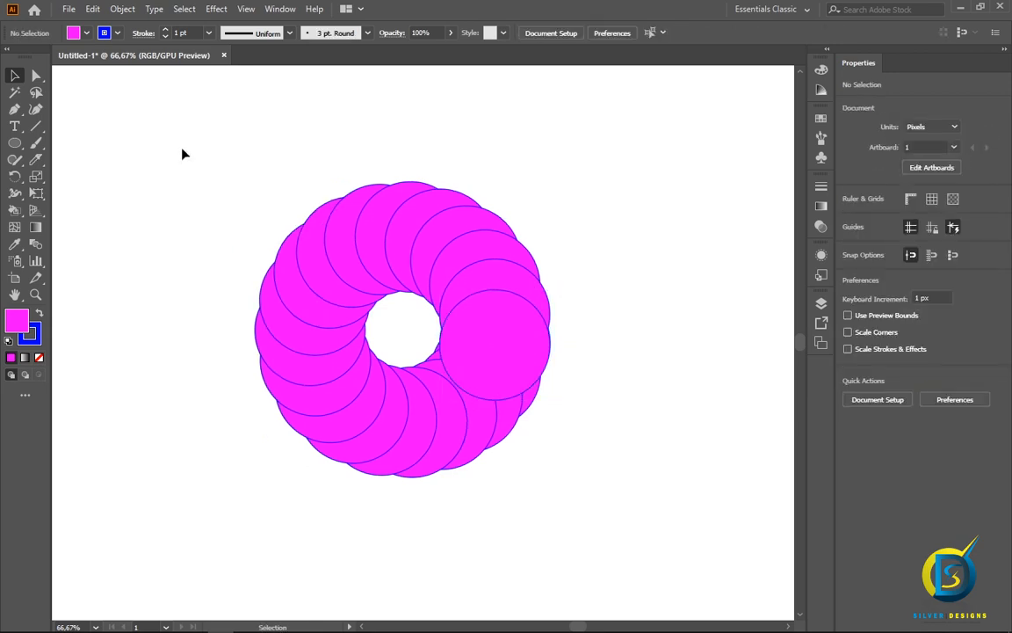
- Select the whole ring and expand its appearance into separate circles
{"action": "left_click_drag", "start_coordinate": [182, 150], "coordinate": [605, 493]}
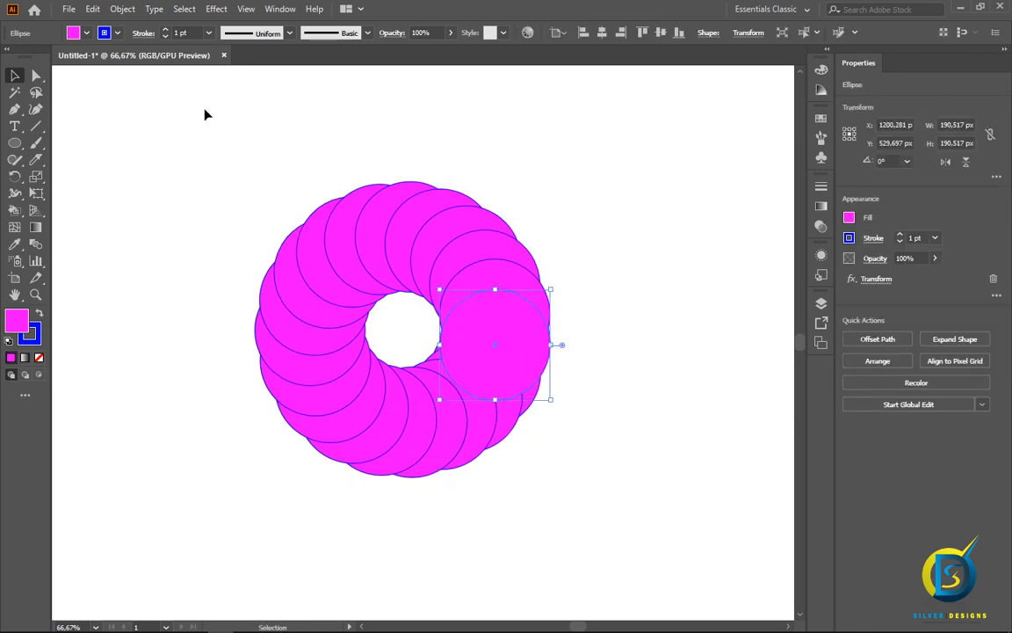
{"action": "left_click", "coordinate": [121, 11]}
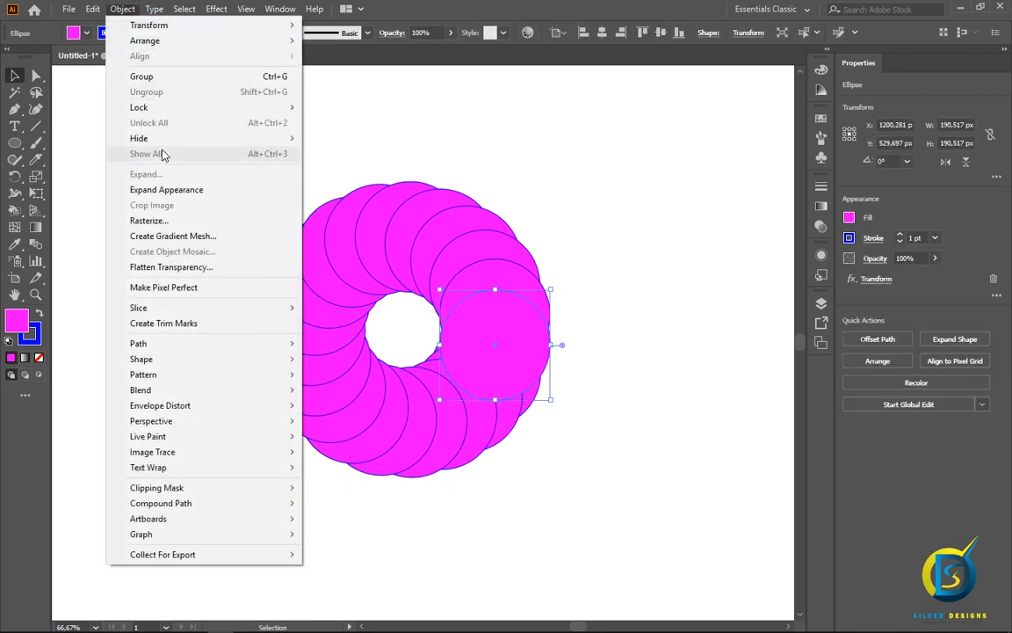
{"action": "left_click", "coordinate": [185, 197]}
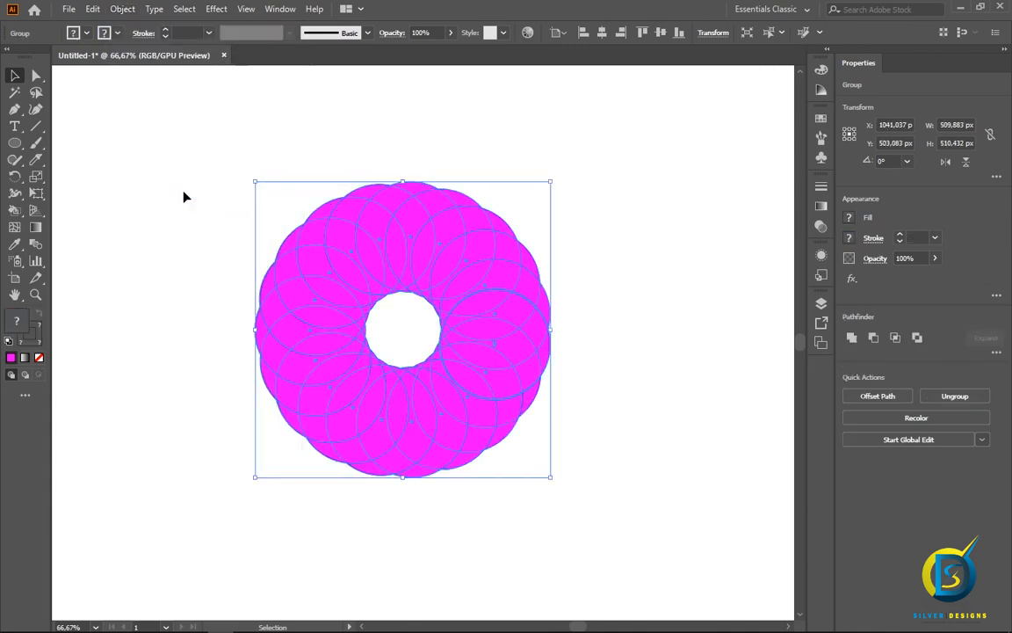
{"action": "left_click_drag", "start_coordinate": [174, 142], "coordinate": [608, 498]}
- Swap the fill to blue and use the Live Paint Bucket to fill overlap areas across the ring's upper half
{"action": "mouse_move", "coordinate": [17, 214]}
{"action": "left_mouse_down"}
{"action": "mouse_move", "coordinate": [63, 235]}
{"action": "mouse_move", "coordinate": [90, 231]}
{"action": "left_mouse_up"}
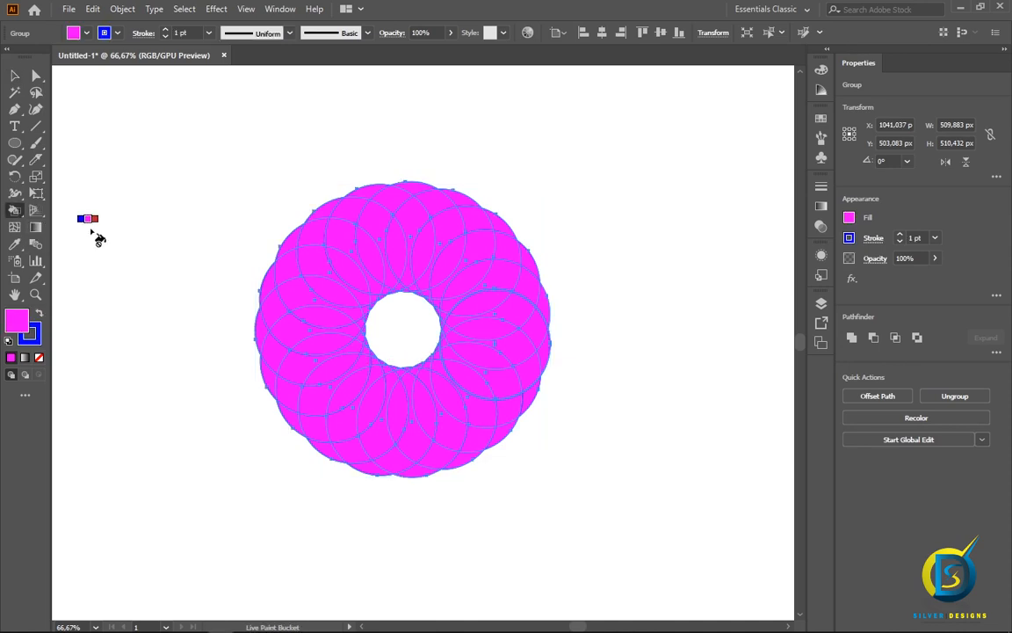
{"action": "left_click", "coordinate": [40, 315]}
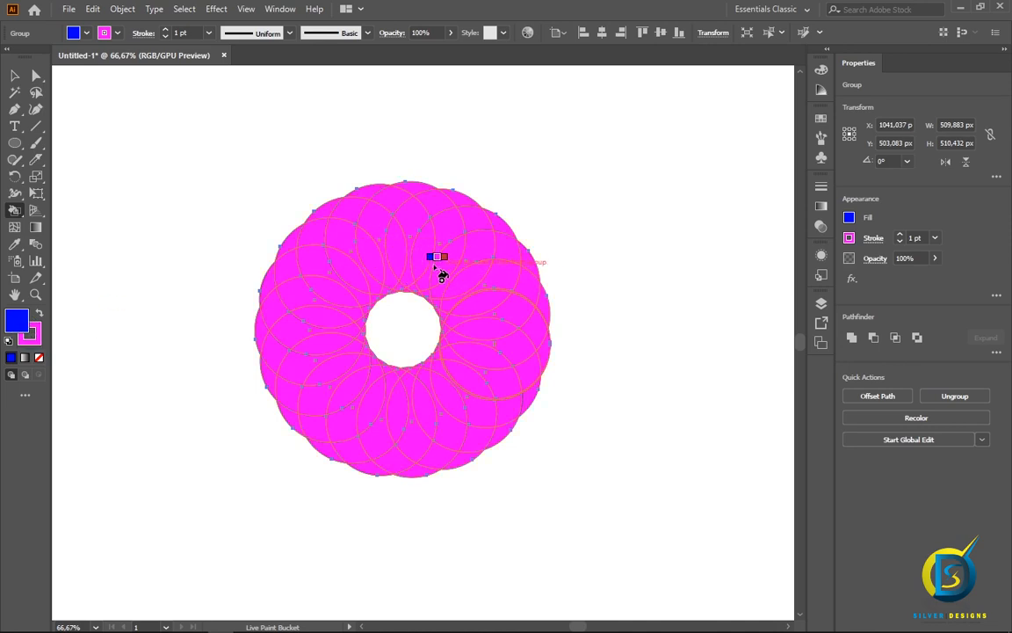
{"action": "left_click", "coordinate": [409, 226]}
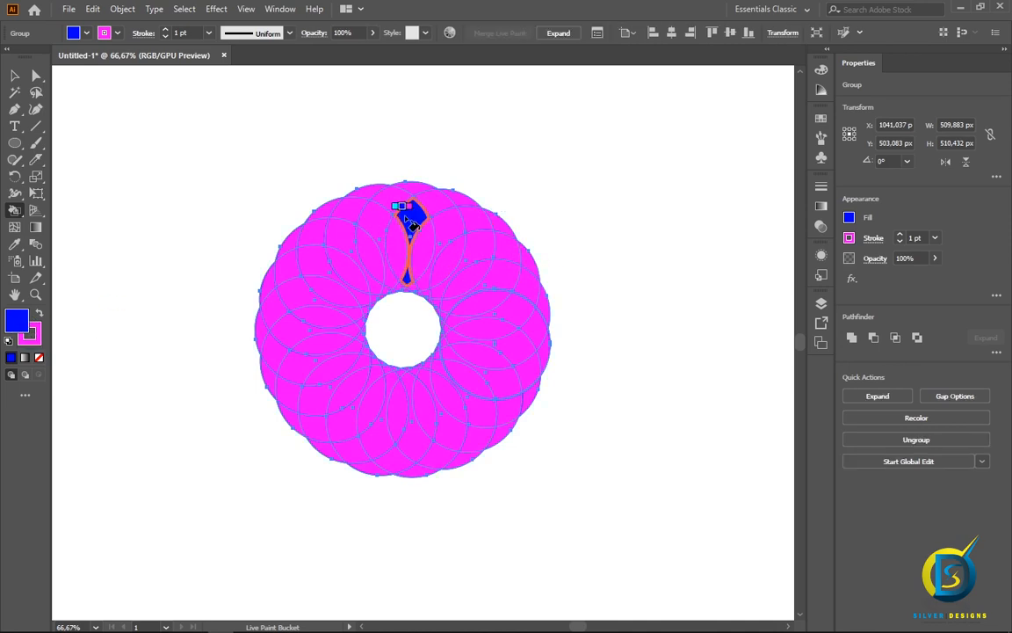
{"action": "left_click", "coordinate": [349, 219]}
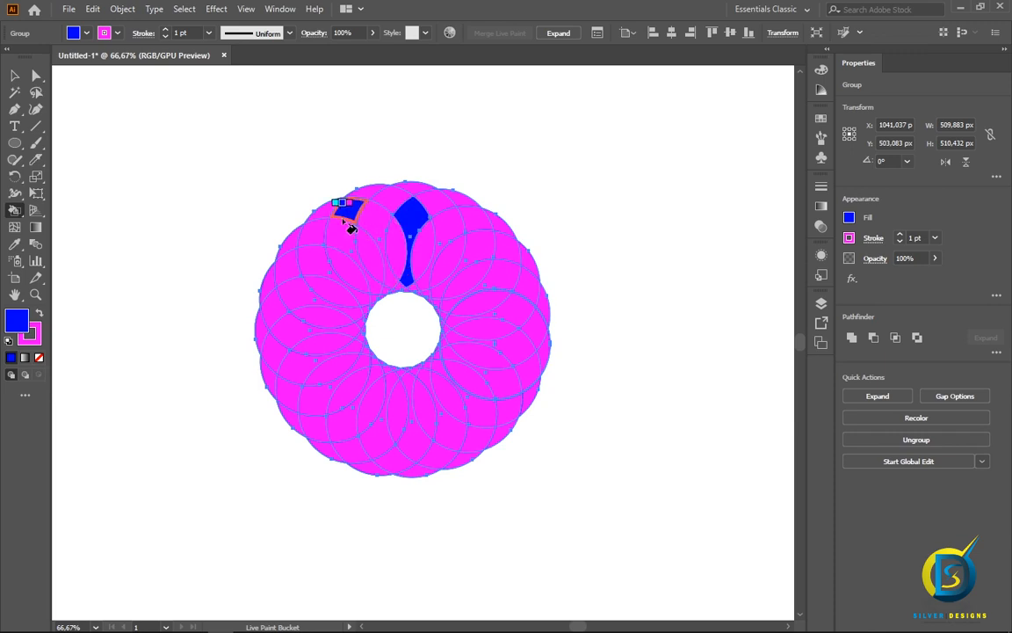
{"action": "left_click", "coordinate": [313, 259]}
{"action": "left_click", "coordinate": [311, 239]}
{"action": "left_click", "coordinate": [460, 290]}
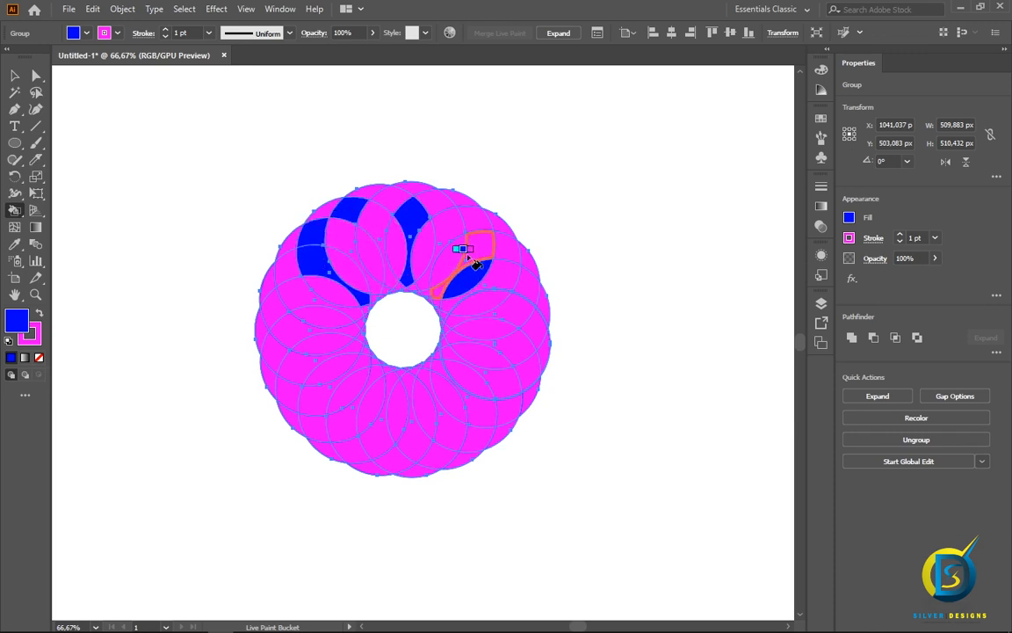
{"action": "left_click", "coordinate": [445, 235]}
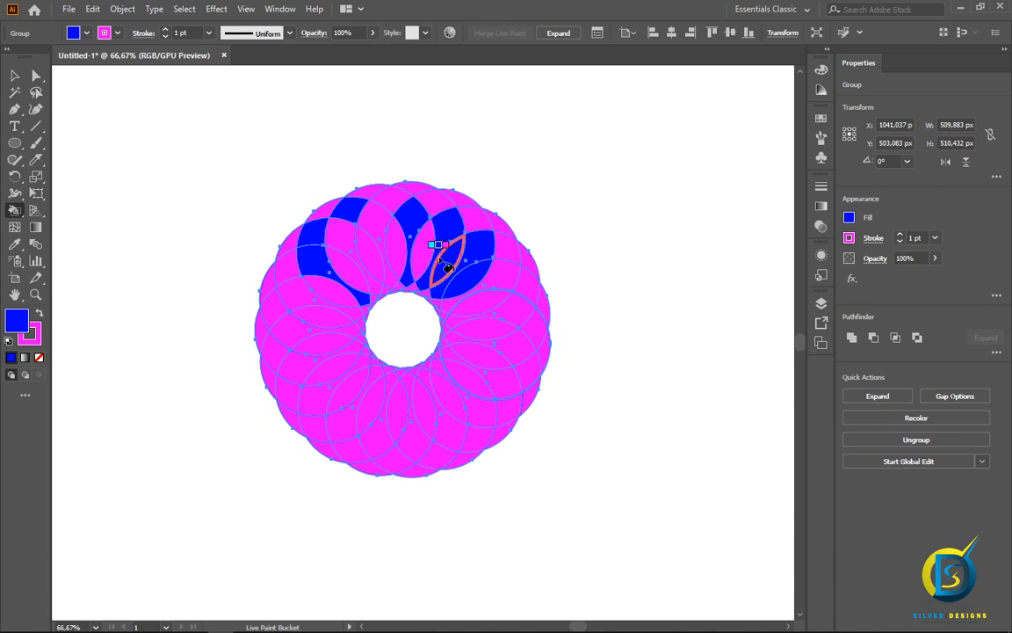
- Fill the group of adjoining petal areas at the ring's lower left with blue
{"action": "left_click", "coordinate": [360, 388]}
{"action": "left_click", "coordinate": [369, 401]}
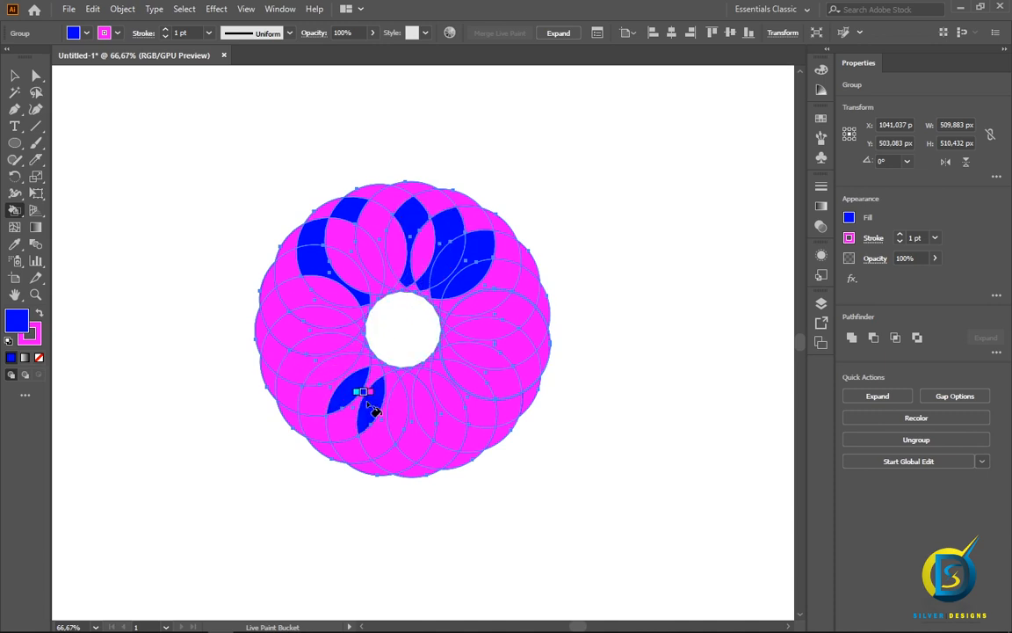
{"action": "left_click", "coordinate": [394, 404]}
{"action": "left_click", "coordinate": [374, 441]}
{"action": "left_click", "coordinate": [344, 428]}
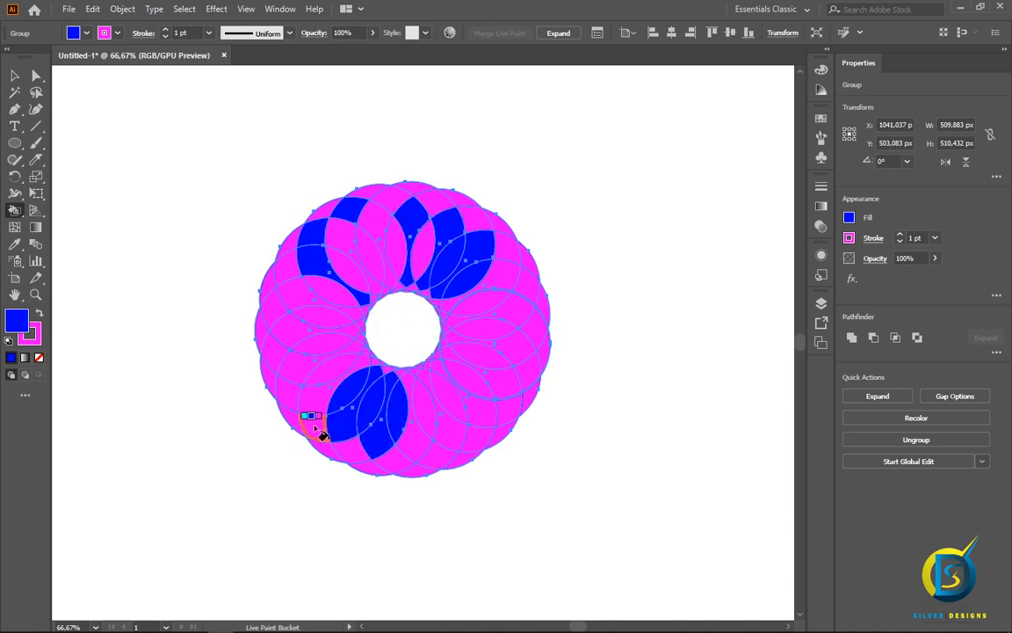
- Fill petal areas on the ring's right side, left side and bottom with blue
{"action": "left_click", "coordinate": [509, 347]}
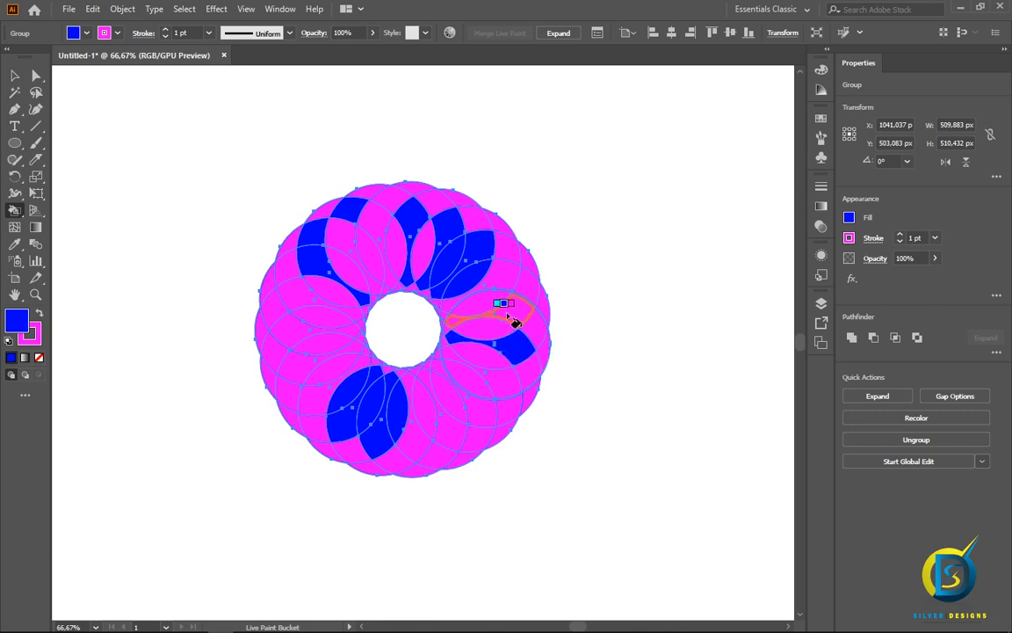
{"action": "left_click", "coordinate": [507, 315]}
{"action": "left_click", "coordinate": [485, 330]}
{"action": "left_click", "coordinate": [476, 388]}
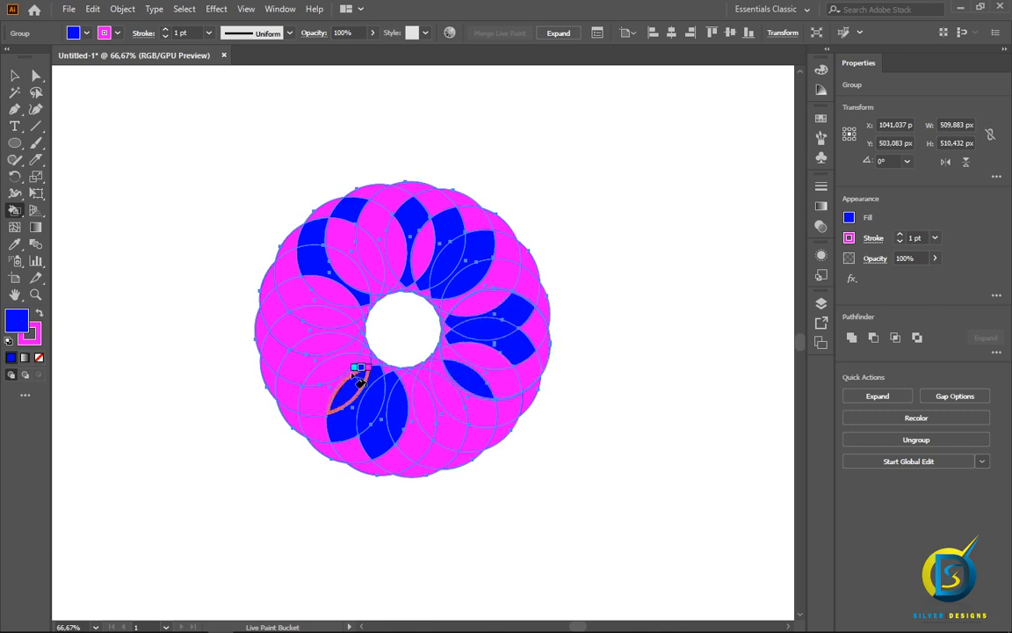
{"action": "left_click", "coordinate": [294, 334]}
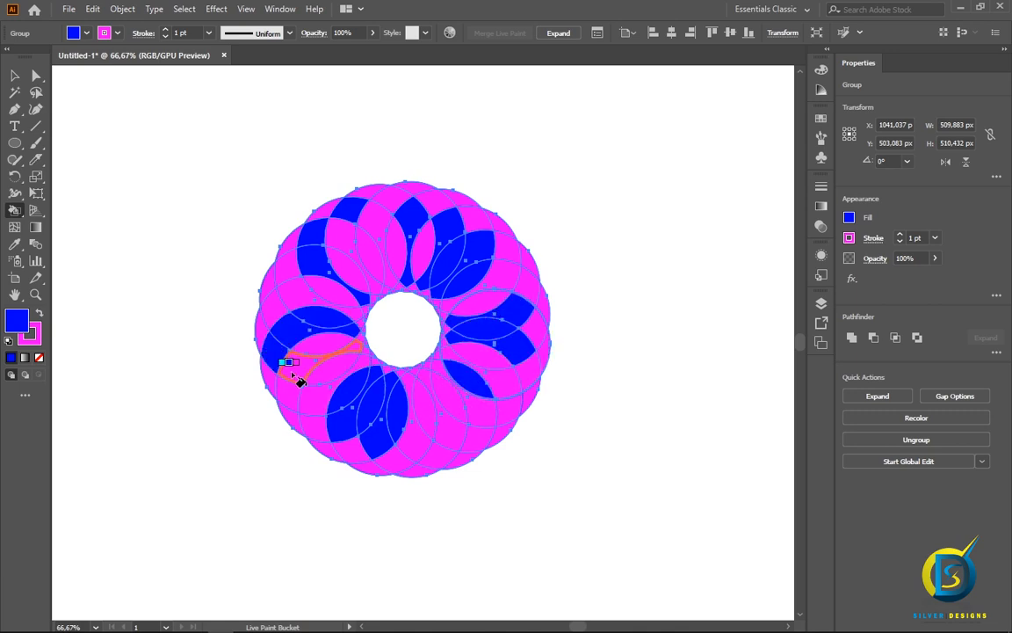
{"action": "left_click", "coordinate": [292, 369]}
{"action": "left_click", "coordinate": [426, 438]}
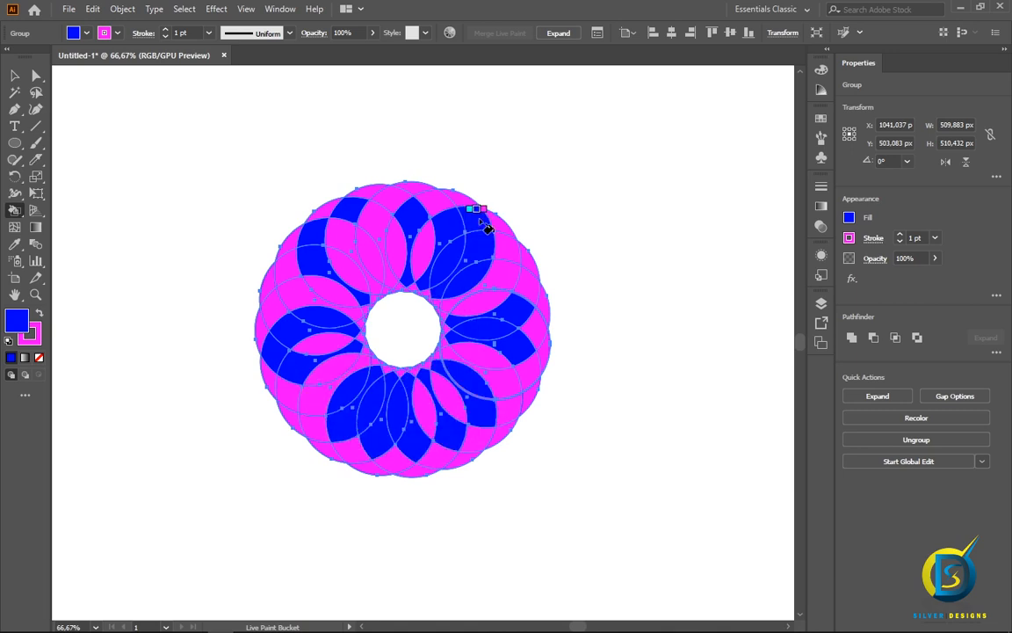
- Set the Live Paint fill to green (32FF00) and paint areas around the ring's outer band green
{"action": "double_click", "coordinate": [14, 322]}
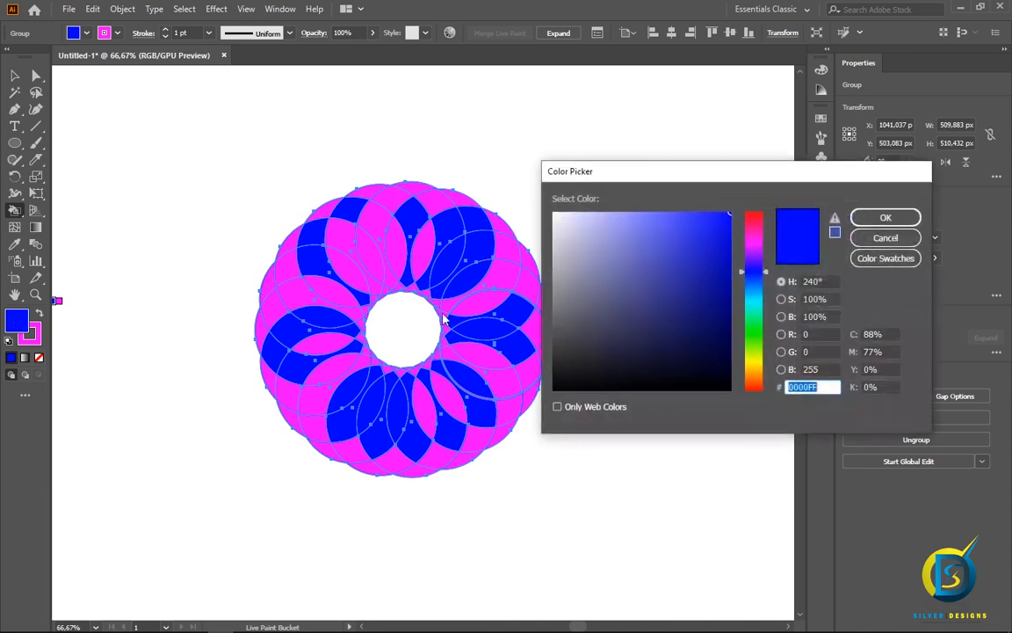
{"action": "left_click_drag", "start_coordinate": [742, 285], "coordinate": [754, 335]}
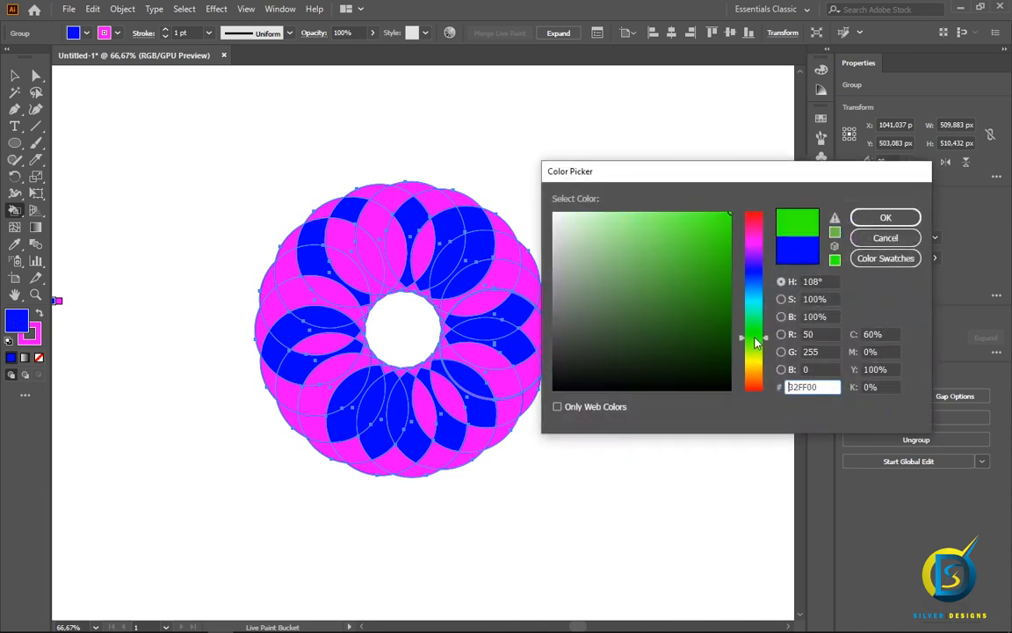
{"action": "left_click", "coordinate": [886, 217]}
{"action": "left_click", "coordinate": [499, 384]}
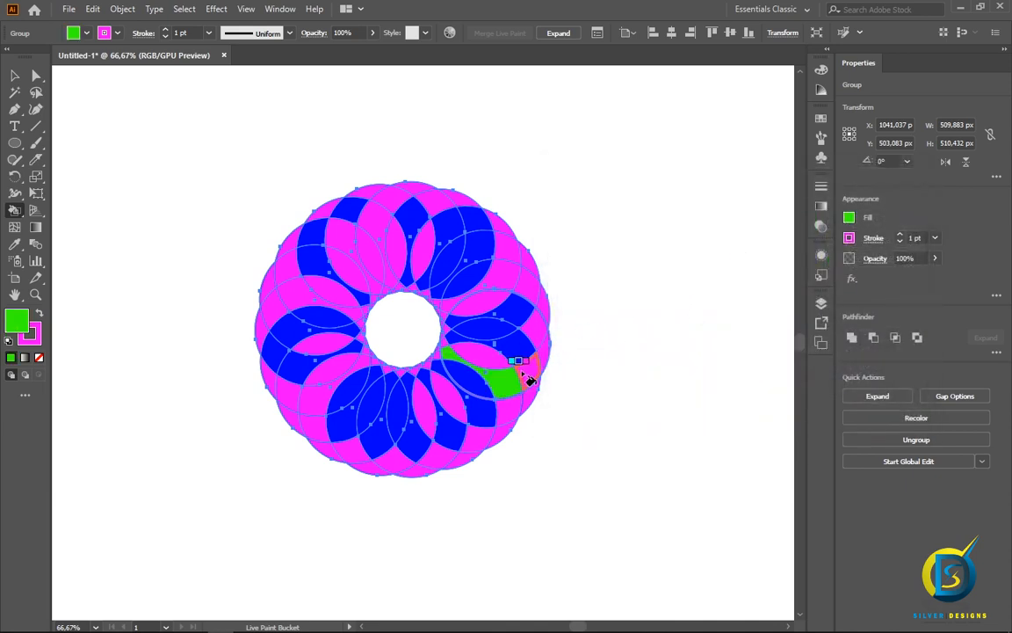
{"action": "mouse_move", "coordinate": [529, 380]}
{"action": "left_mouse_down"}
{"action": "mouse_move", "coordinate": [509, 423]}
{"action": "mouse_move", "coordinate": [458, 459]}
{"action": "mouse_move", "coordinate": [383, 471]}
{"action": "mouse_move", "coordinate": [315, 421]}
{"action": "mouse_move", "coordinate": [272, 347]}
{"action": "mouse_move", "coordinate": [342, 239]}
{"action": "mouse_move", "coordinate": [394, 202]}
{"action": "mouse_move", "coordinate": [402, 170]}
{"action": "mouse_move", "coordinate": [366, 186]}
{"action": "mouse_move", "coordinate": [516, 255]}
{"action": "mouse_move", "coordinate": [499, 265]}
{"action": "mouse_move", "coordinate": [524, 283]}
{"action": "left_mouse_up"}
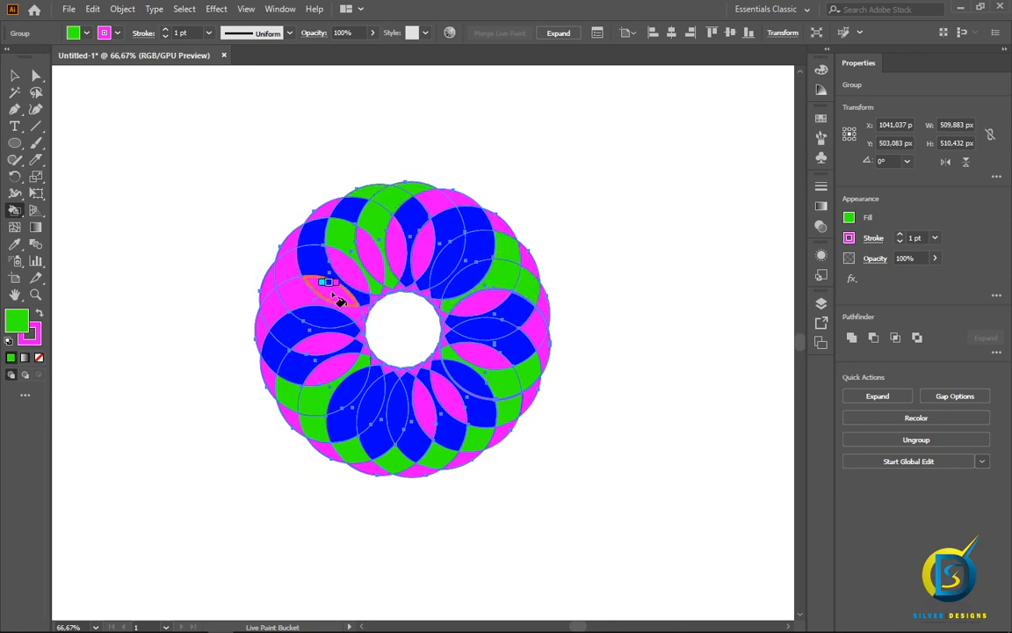
- Paint more areas on the ring's left side and top green, and deselect the artwork
{"action": "mouse_move", "coordinate": [332, 294]}
{"action": "left_mouse_down"}
{"action": "mouse_move", "coordinate": [285, 283]}
{"action": "mouse_move", "coordinate": [273, 259]}
{"action": "mouse_move", "coordinate": [266, 293]}
{"action": "mouse_move", "coordinate": [332, 361]}
{"action": "left_mouse_up"}
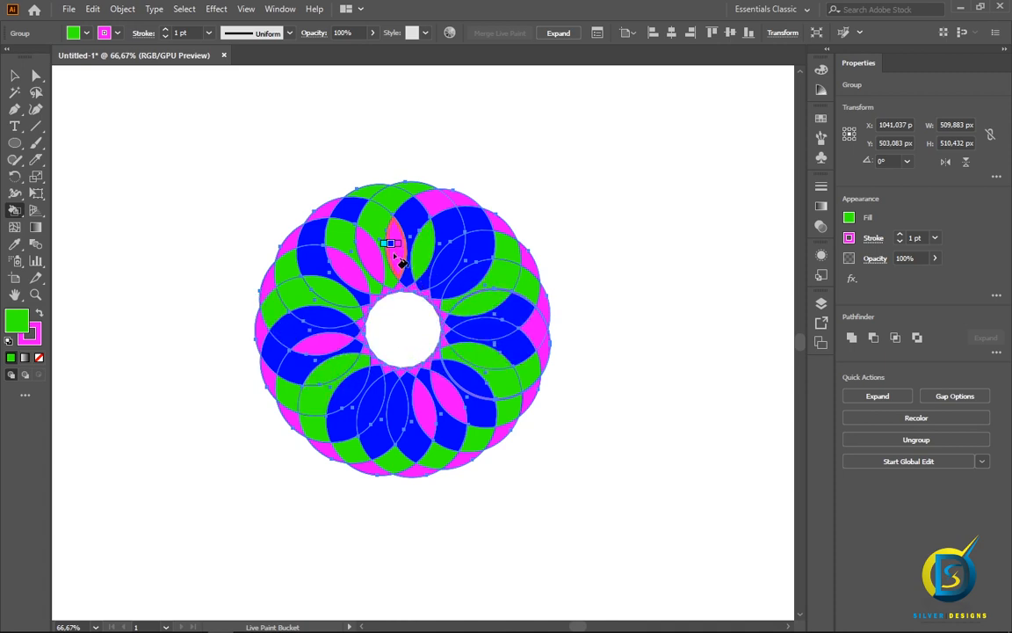
{"action": "left_click", "coordinate": [14, 76]}
{"action": "left_click", "coordinate": [170, 146]}
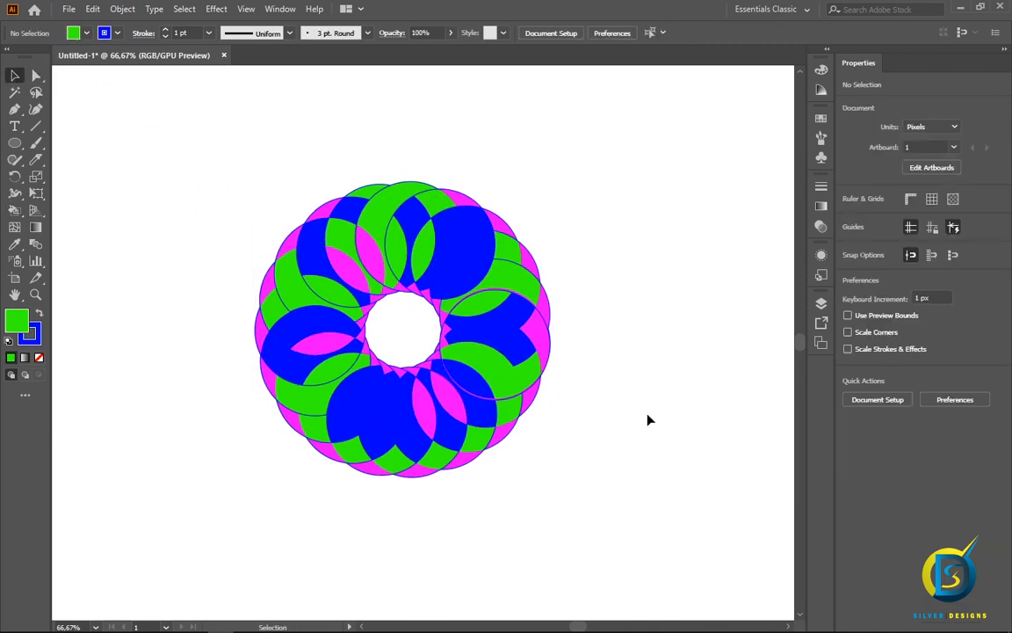
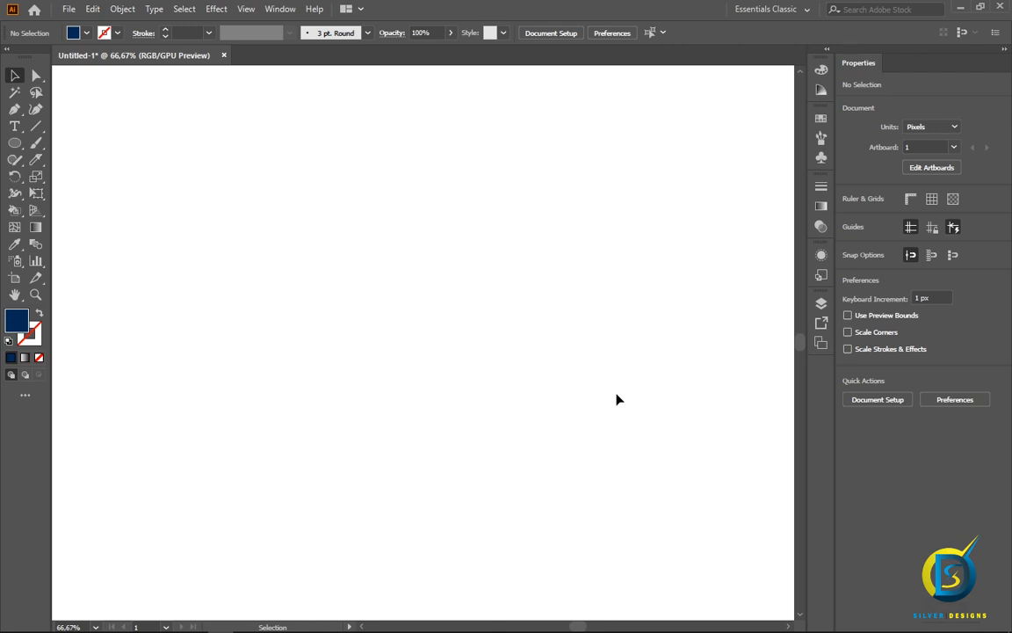
- Draw a dark blue circle about 365 px in diameter and place it at about X 1089 px, Y 511 px
{"action": "left_click", "coordinate": [23, 150]}
{"action": "left_click_drag", "start_coordinate": [351, 242], "coordinate": [515, 452]}
{"action": "left_click_drag", "start_coordinate": [457, 349], "coordinate": [431, 335]}
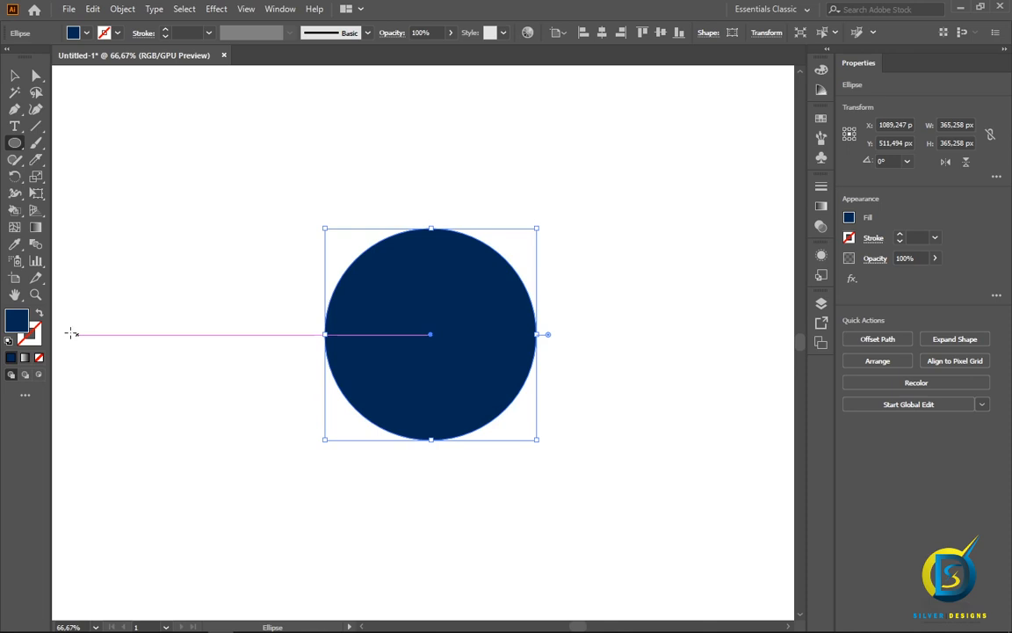
- Set the circle's fill colour to orange-yellow E5AA03
{"action": "double_click", "coordinate": [16, 321]}
{"action": "left_click_drag", "start_coordinate": [757, 363], "coordinate": [759, 373]}
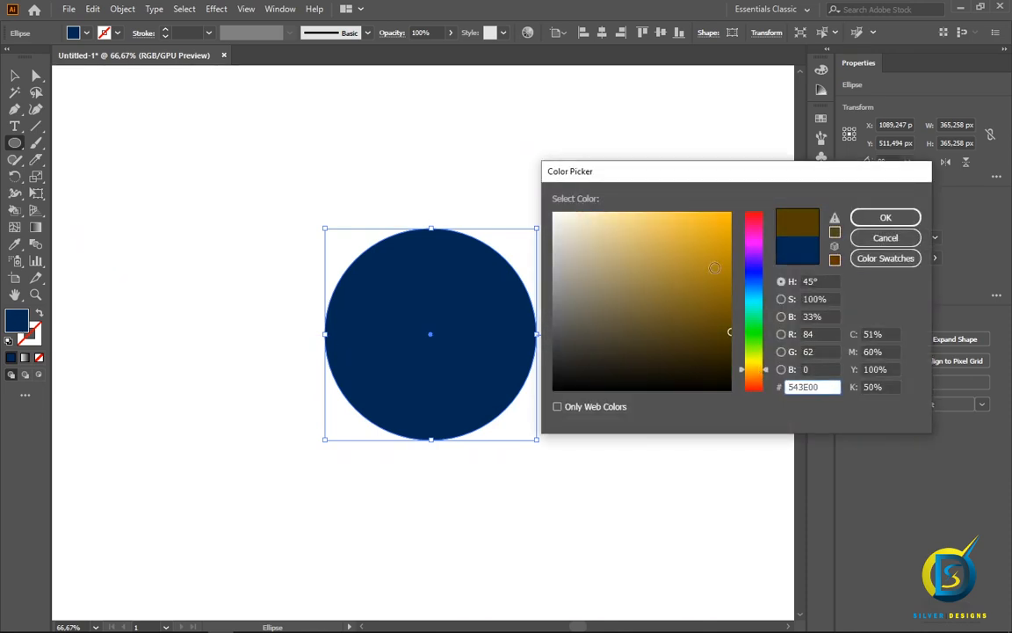
{"action": "left_click", "coordinate": [728, 239]}
{"action": "left_click_drag", "start_coordinate": [728, 242], "coordinate": [728, 232]}
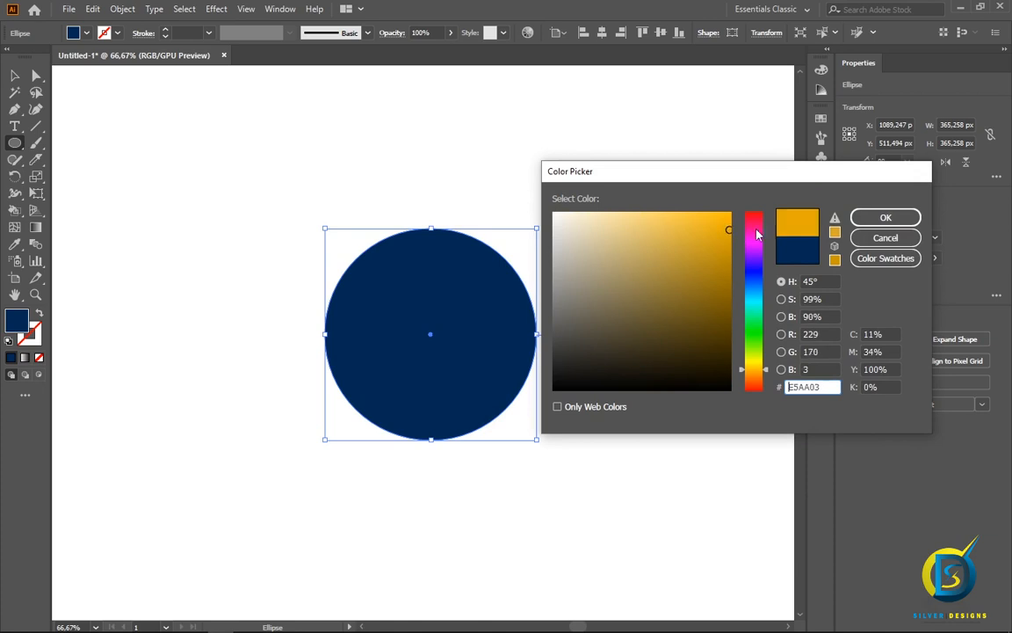
{"action": "left_click", "coordinate": [870, 221]}
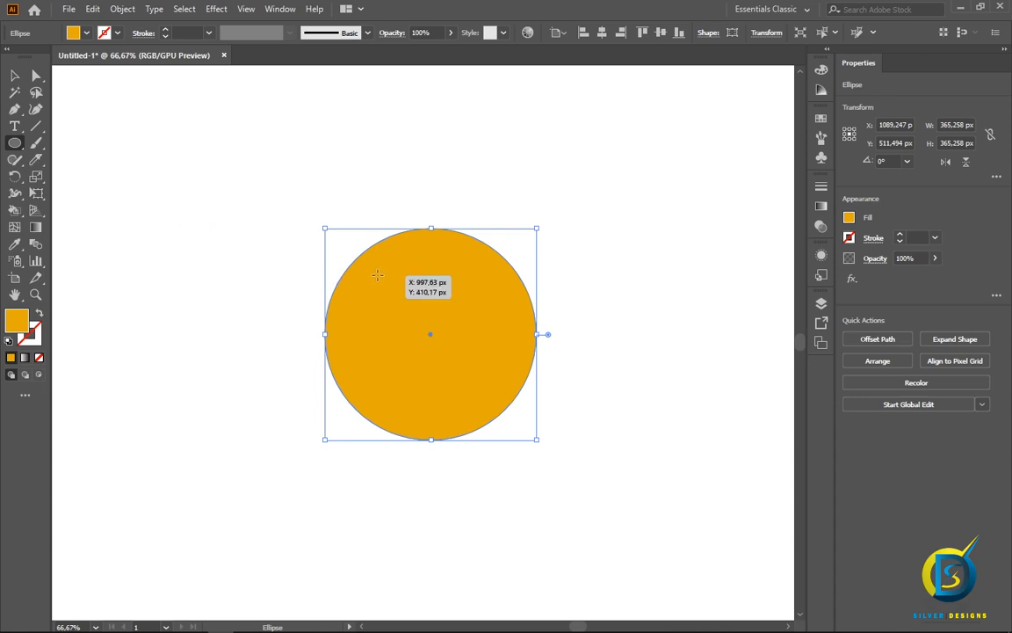
- Draw a circle about 220 px in diameter inside the orange one, with no fill and a near-black 020200 stroke
{"action": "left_click_drag", "start_coordinate": [428, 325], "coordinate": [483, 388]}
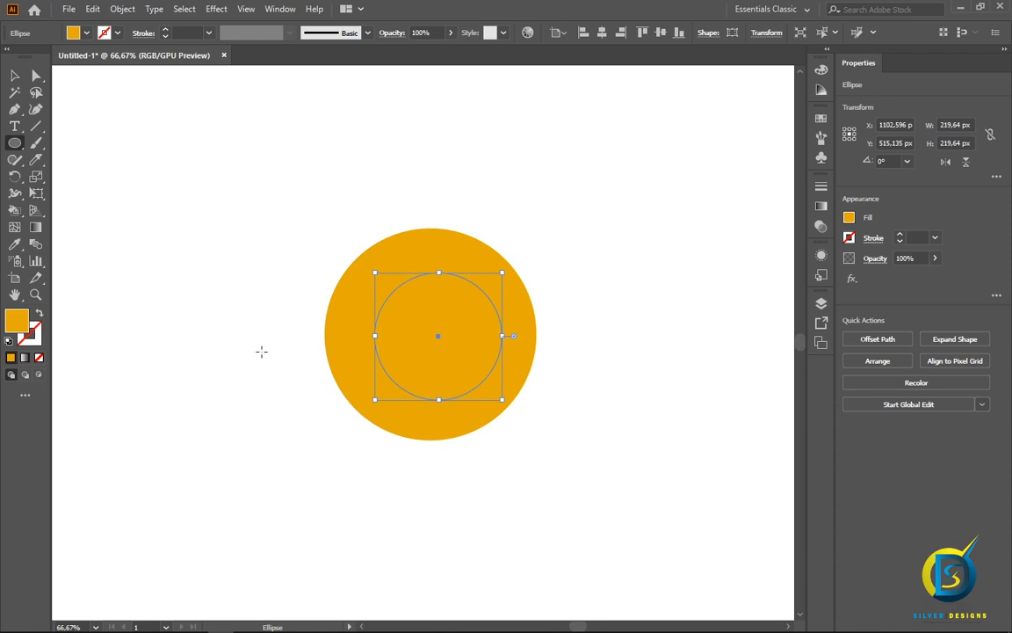
{"action": "left_click", "coordinate": [40, 316]}
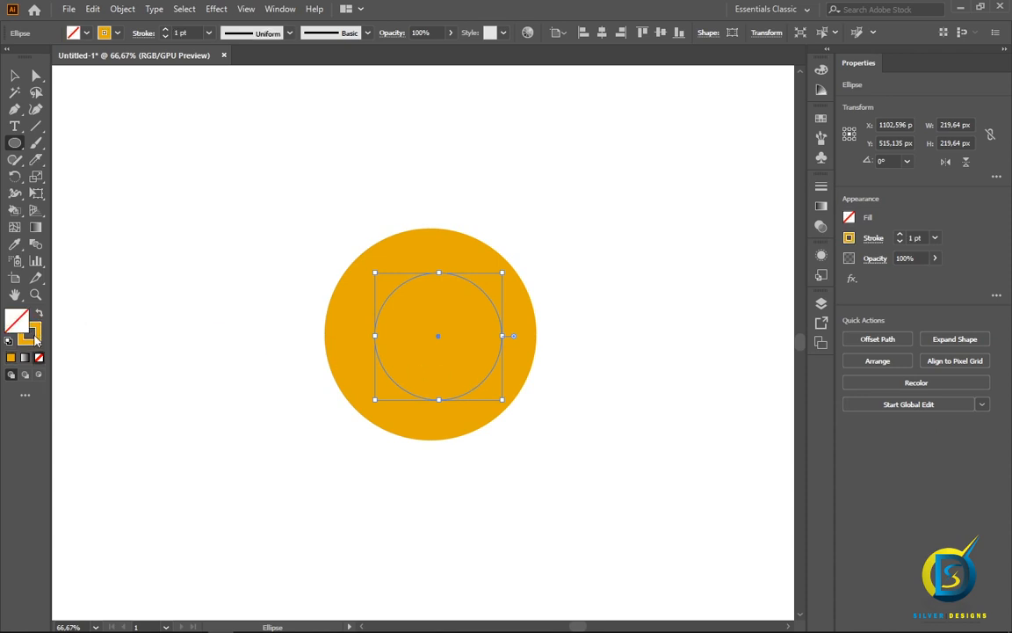
{"action": "left_click", "coordinate": [34, 337]}
{"action": "double_click", "coordinate": [29, 336]}
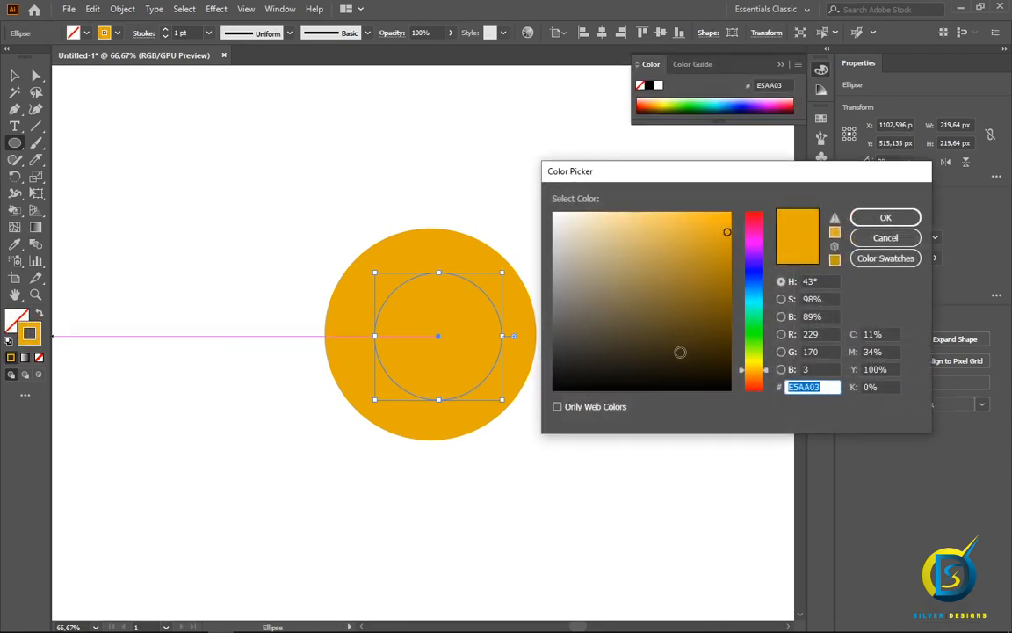
{"action": "left_click", "coordinate": [702, 388]}
{"action": "left_click", "coordinate": [870, 217]}
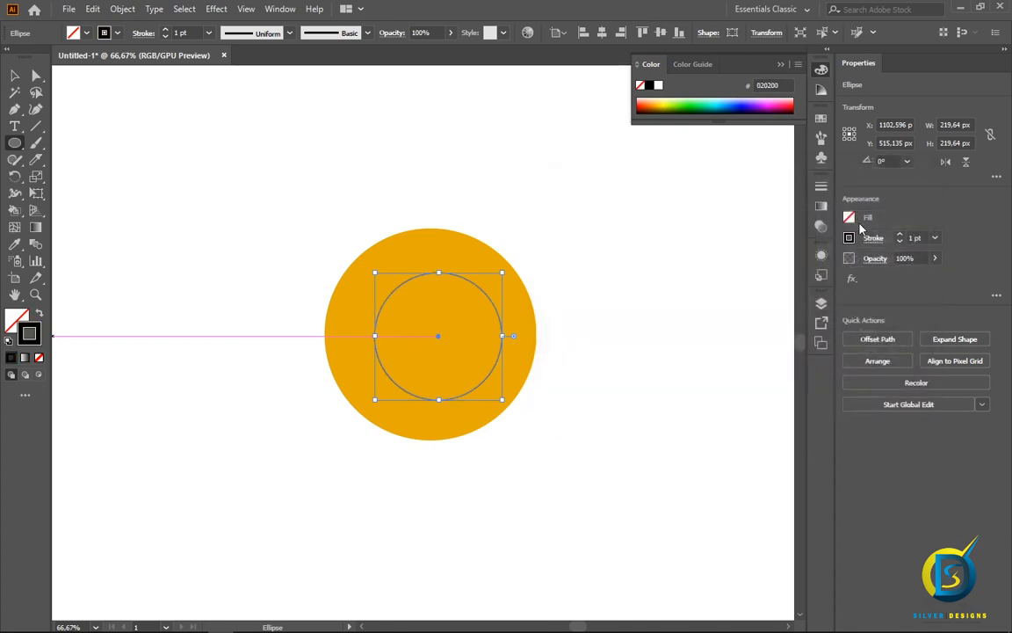
- Set the inner circle's stroke weight to 8 pt
{"action": "left_click", "coordinate": [935, 237]}
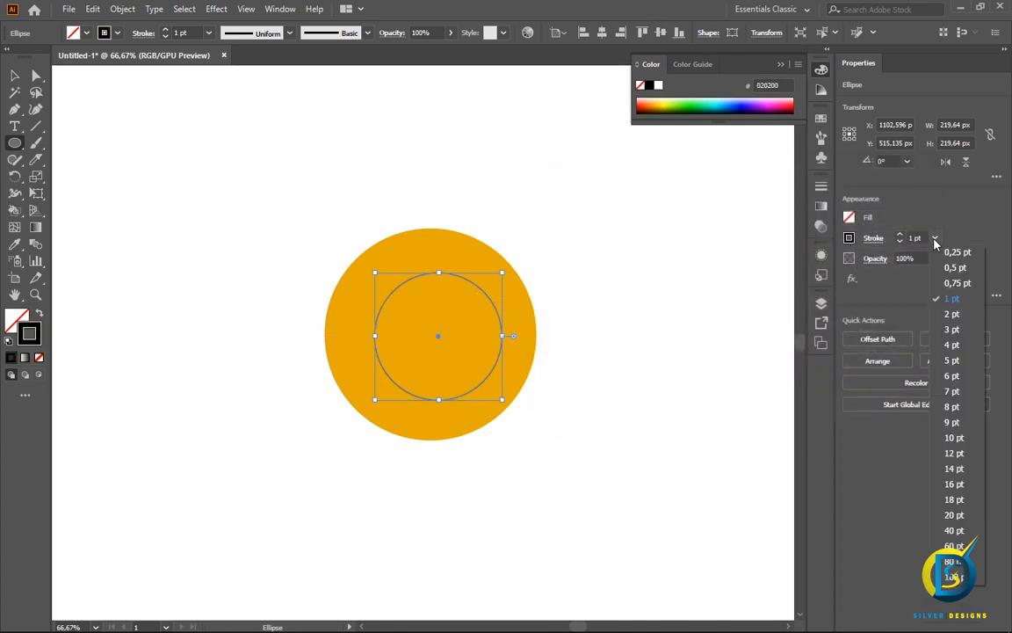
{"action": "left_click", "coordinate": [953, 376]}
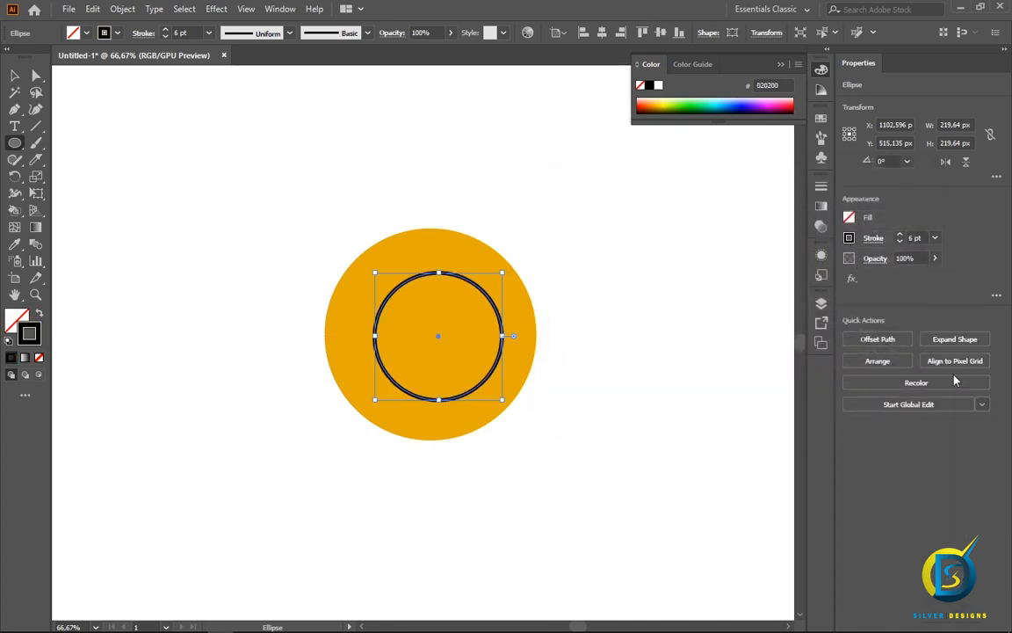
{"action": "left_click", "coordinate": [937, 239]}
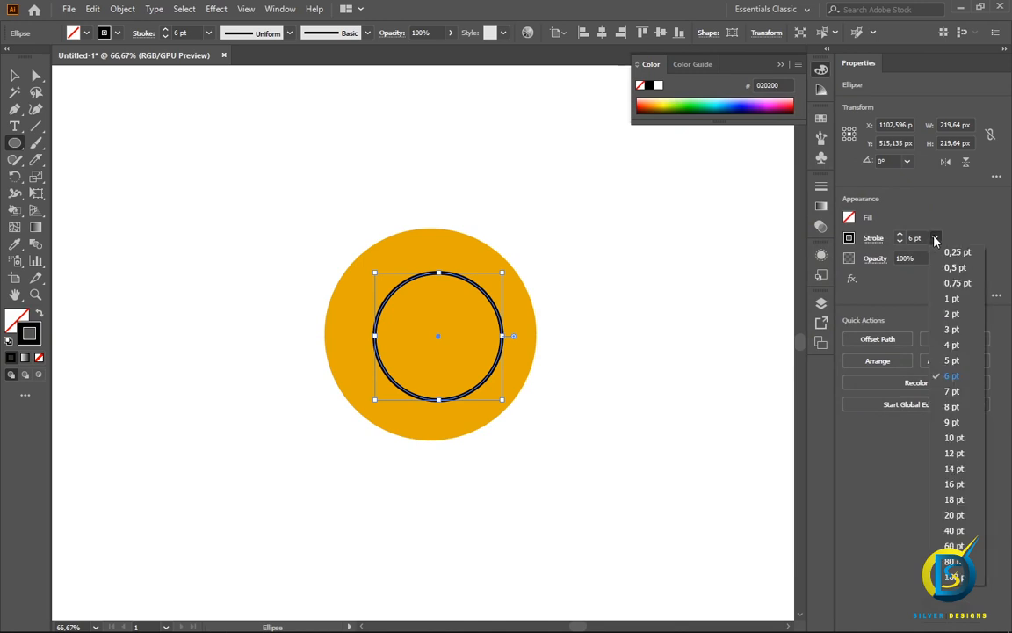
{"action": "left_click", "coordinate": [953, 411]}
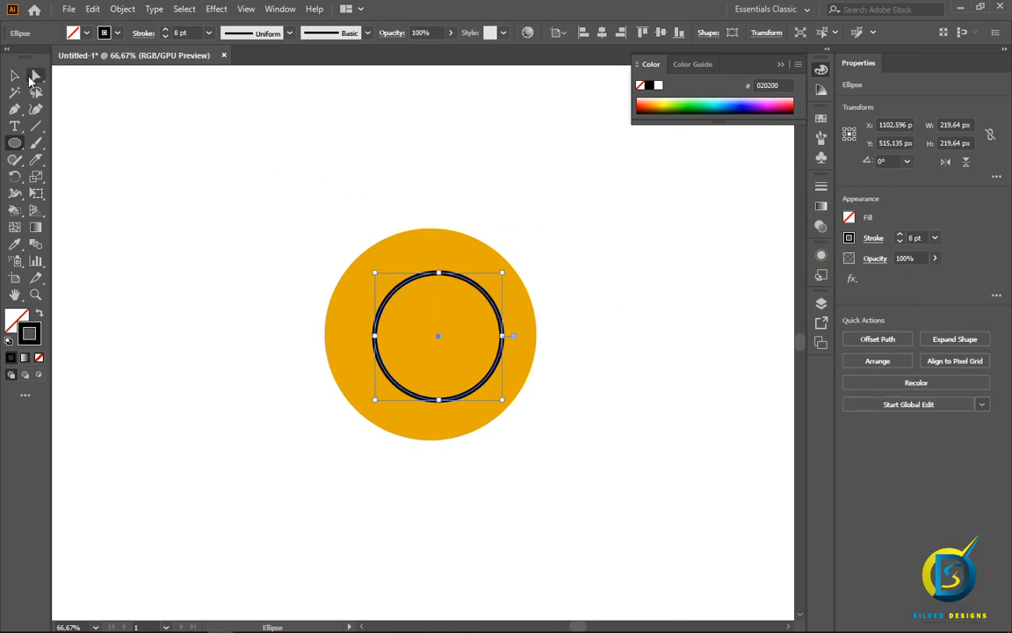
- Select both circles and align their centres horizontally
{"action": "key", "text": "v"}
{"action": "left_click_drag", "start_coordinate": [264, 176], "coordinate": [483, 360]}
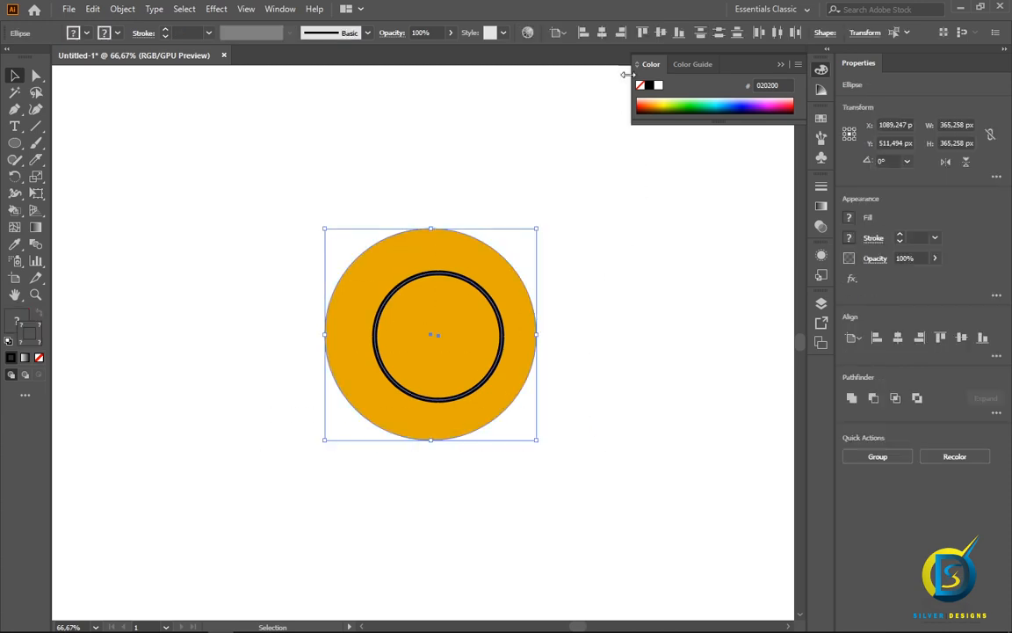
{"action": "left_click", "coordinate": [602, 34]}
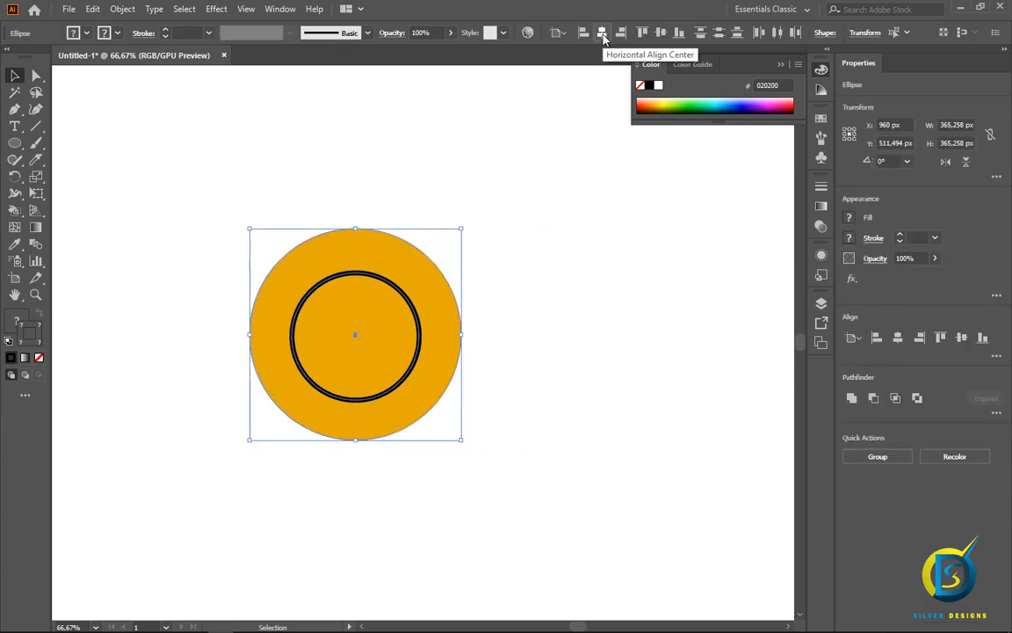
- Move both circles to about X 1047 px and enlarge the inner ring from its centre to about 270 px in diameter
{"action": "left_click_drag", "start_coordinate": [191, 201], "coordinate": [504, 436]}
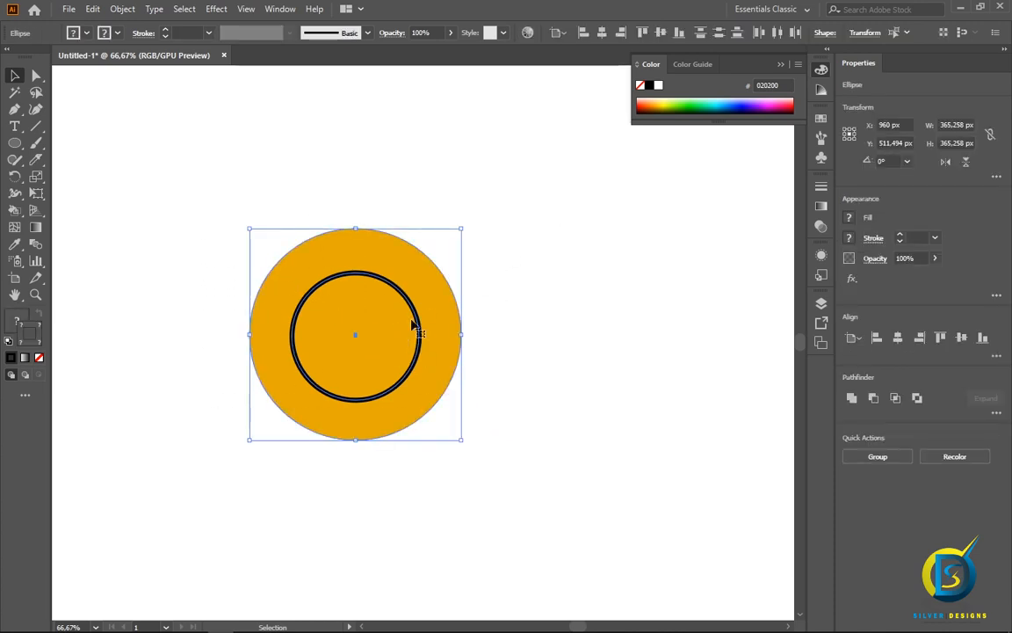
{"action": "left_click_drag", "start_coordinate": [419, 320], "coordinate": [470, 319]}
{"action": "left_click", "coordinate": [301, 174]}
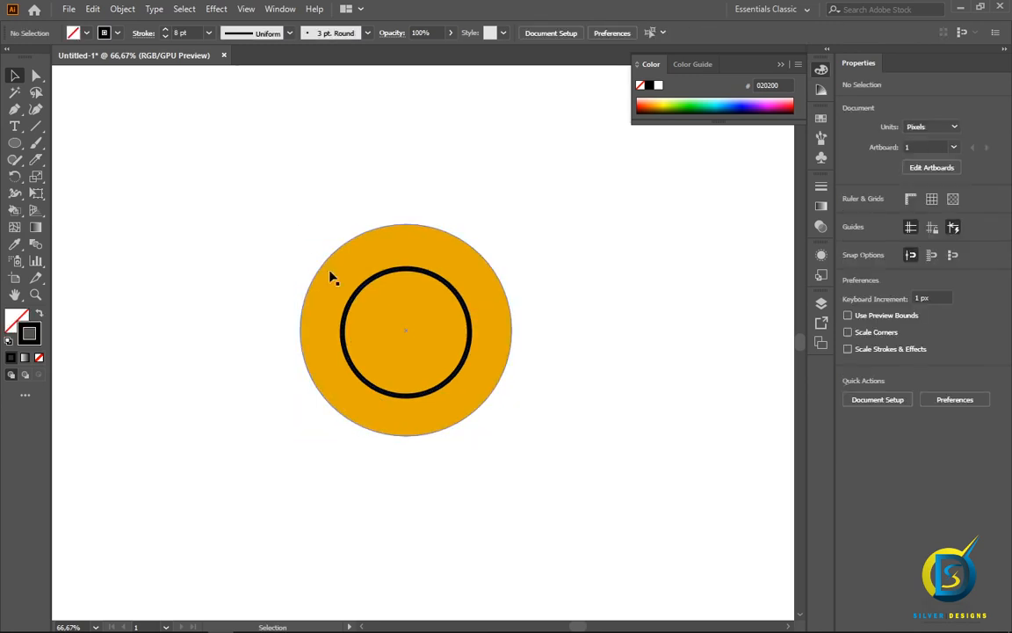
{"action": "left_click", "coordinate": [393, 279]}
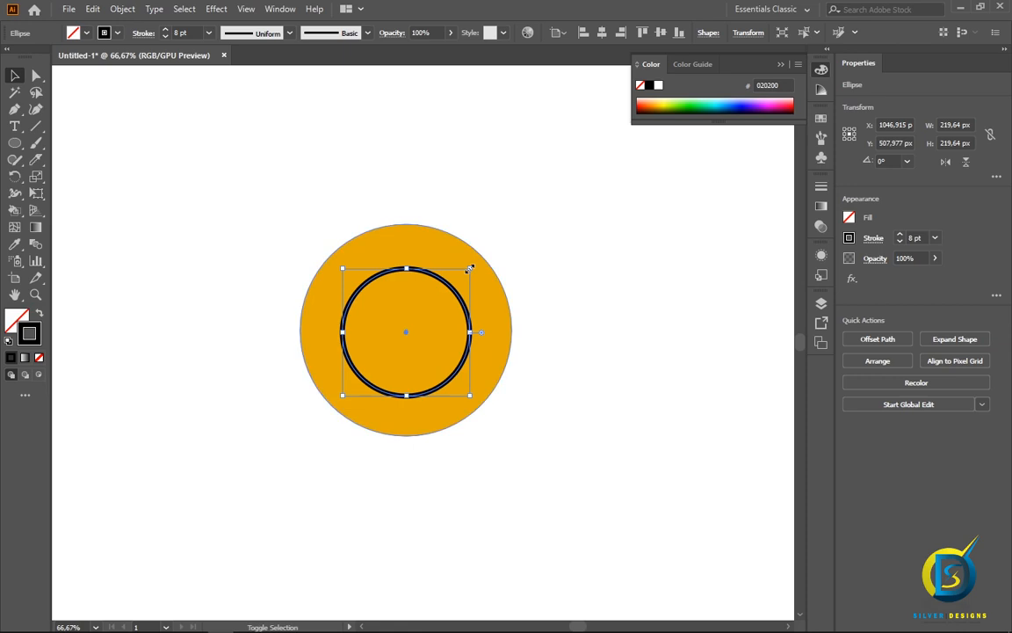
{"action": "left_click_drag", "start_coordinate": [470, 268], "coordinate": [483, 251]}
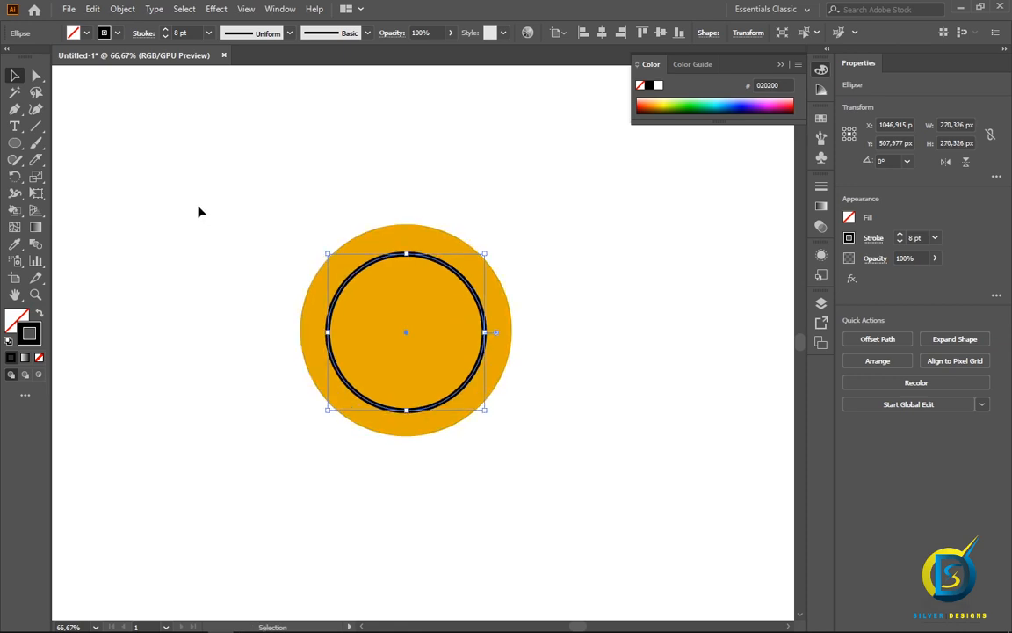
- Cut the ring at its left and right anchor points with the Scissors tool and delete the upper half
{"action": "mouse_move", "coordinate": [43, 163]}
{"action": "left_mouse_down"}
{"action": "mouse_move", "coordinate": [81, 183]}
{"action": "mouse_move", "coordinate": [101, 180]}
{"action": "left_mouse_up"}
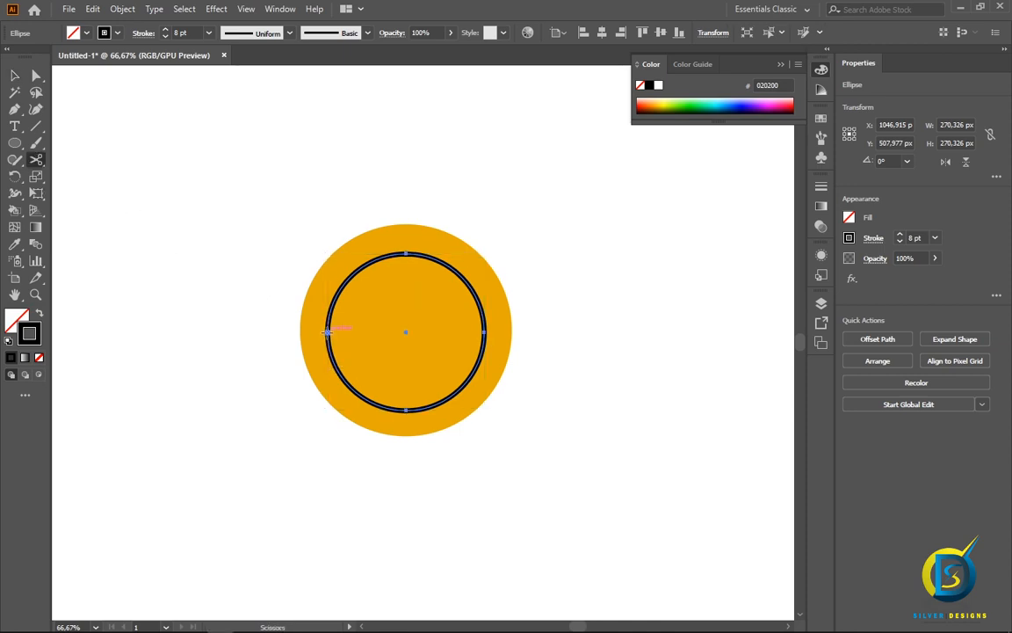
{"action": "left_click", "coordinate": [327, 332]}
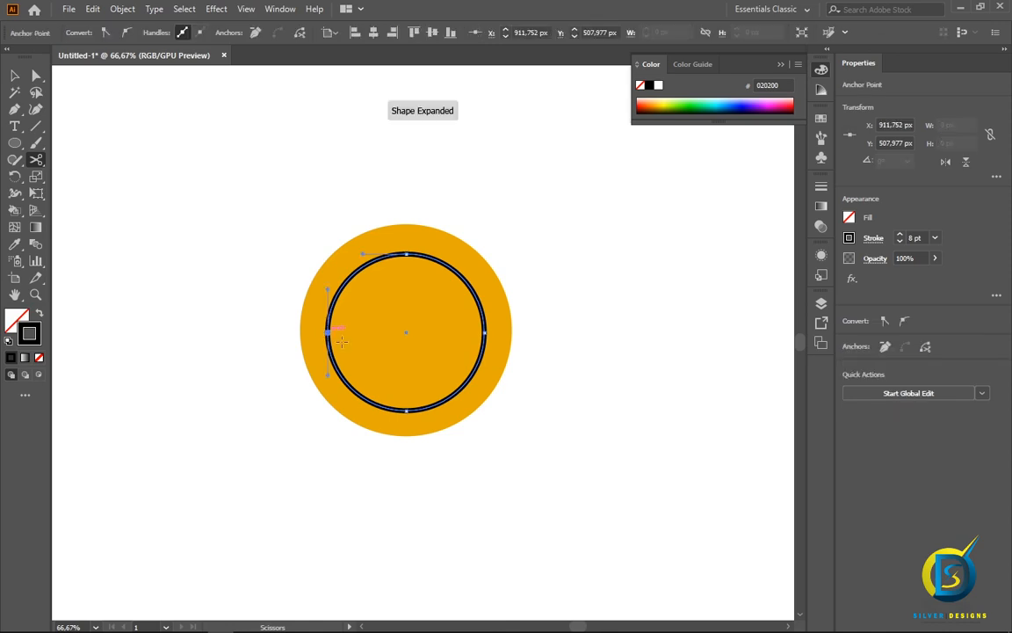
{"action": "left_click", "coordinate": [484, 331]}
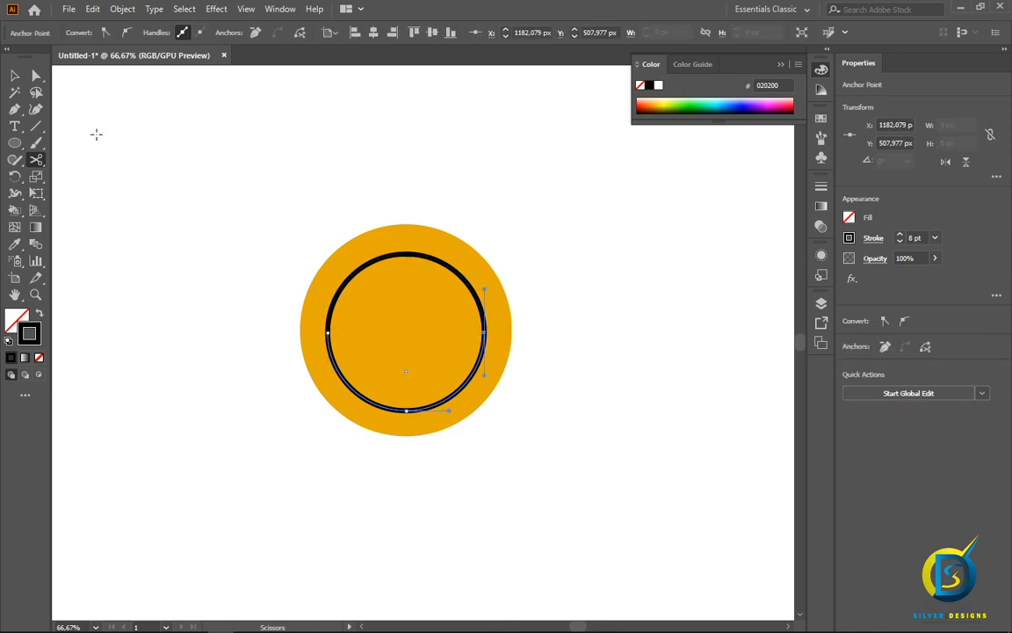
{"action": "left_click", "coordinate": [15, 76]}
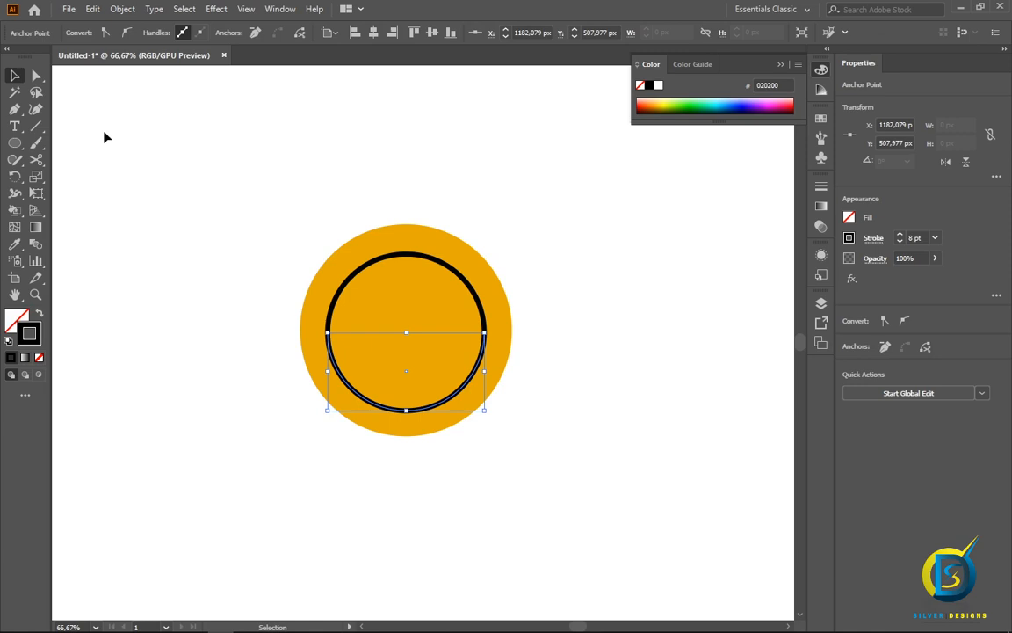
{"action": "left_click", "coordinate": [395, 256]}
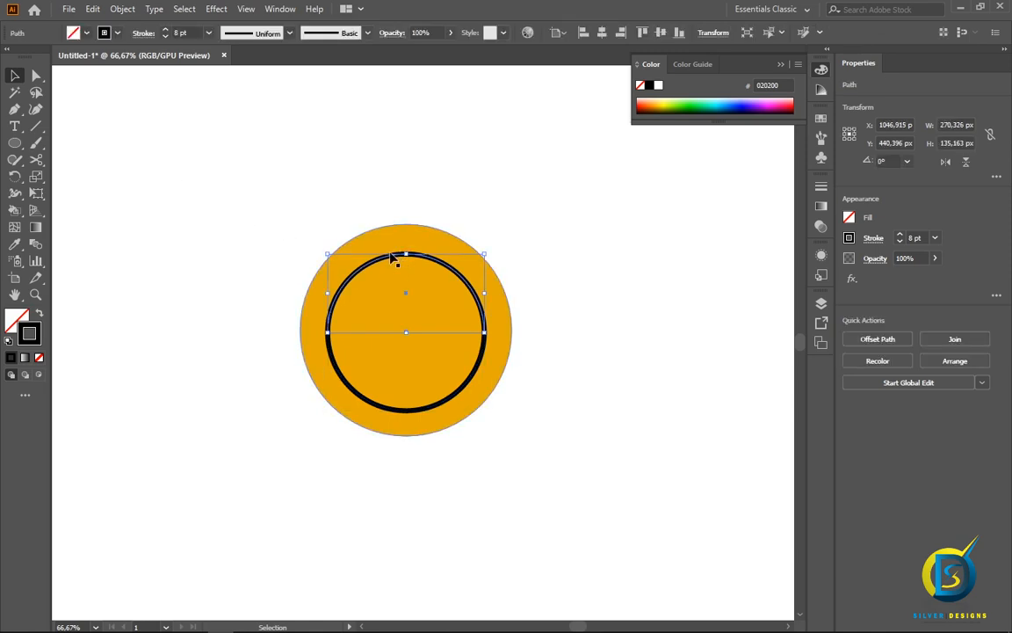
{"action": "key", "text": "Delete"}
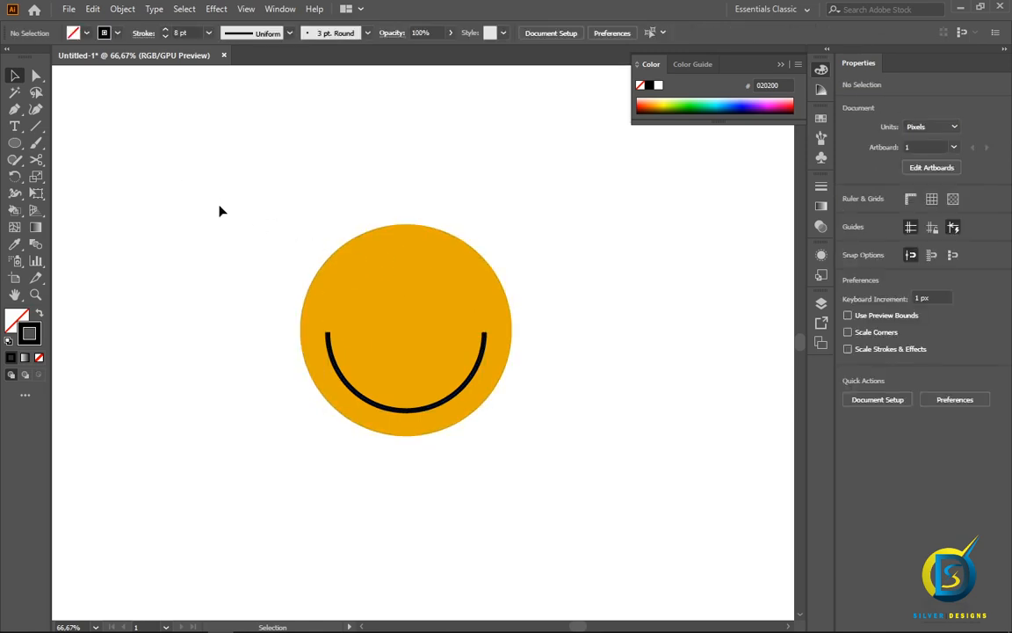
- Draw the left eye as a circle about 47 px in diameter above the smile, with a black fill and no stroke
{"action": "left_click", "coordinate": [14, 142]}
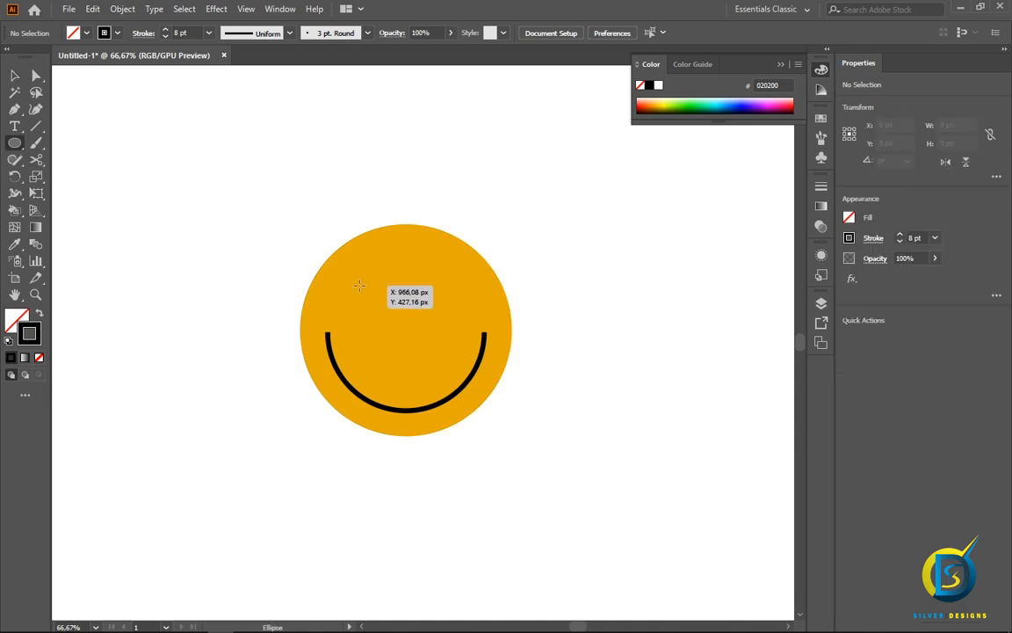
{"action": "mouse_move", "coordinate": [359, 287]}
{"action": "left_mouse_down"}
{"action": "mouse_move", "coordinate": [380, 313]}
{"action": "mouse_move", "coordinate": [368, 301]}
{"action": "left_mouse_up"}
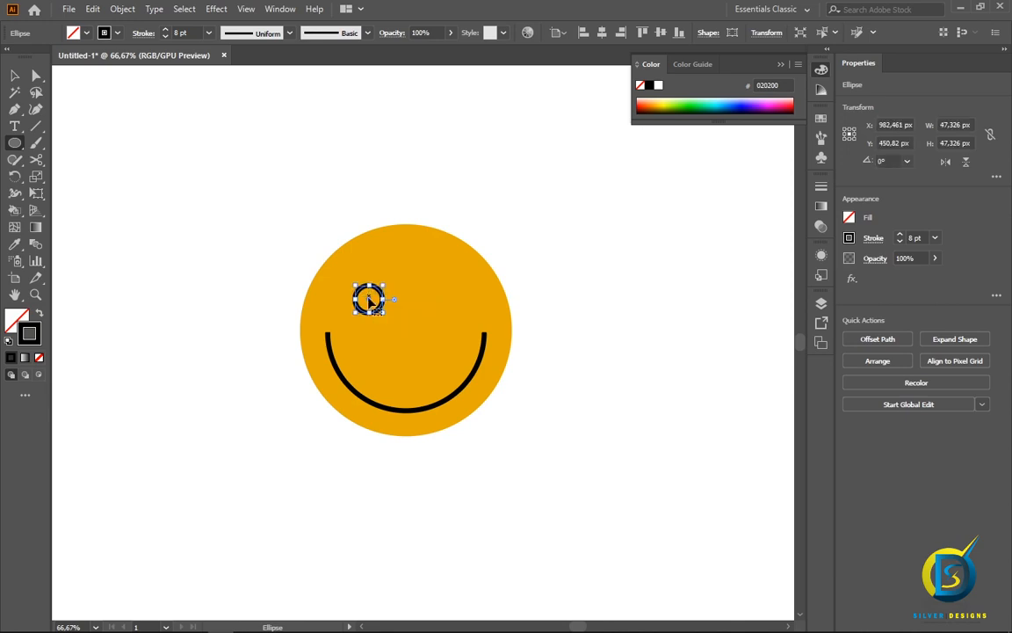
{"action": "left_click", "coordinate": [39, 314]}
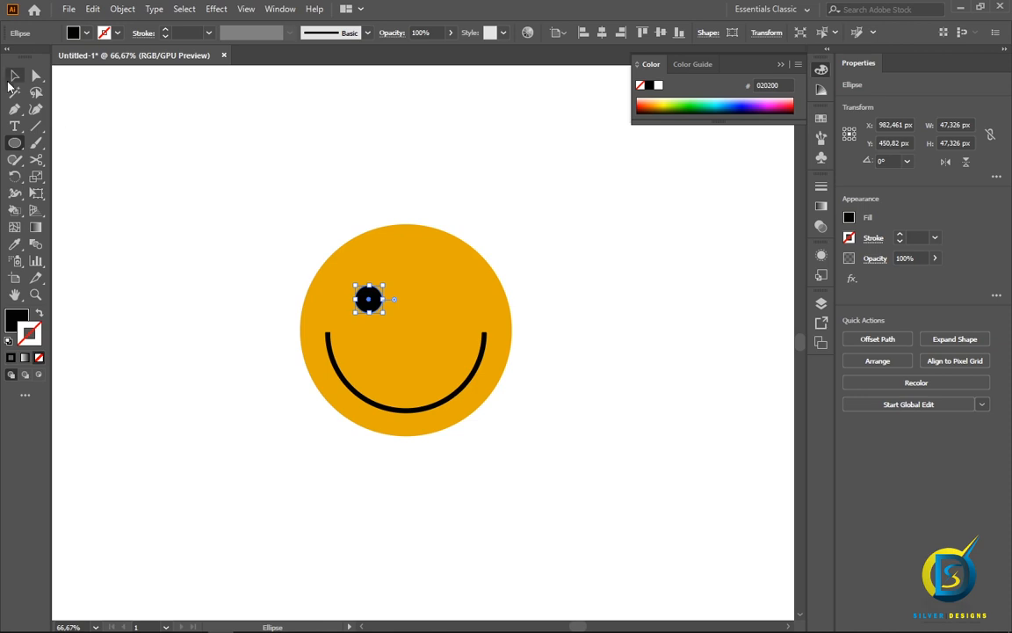
- Duplicate the eye horizontally to about X 1101 px as the right eye, and deselect it
{"action": "left_click", "coordinate": [15, 77]}
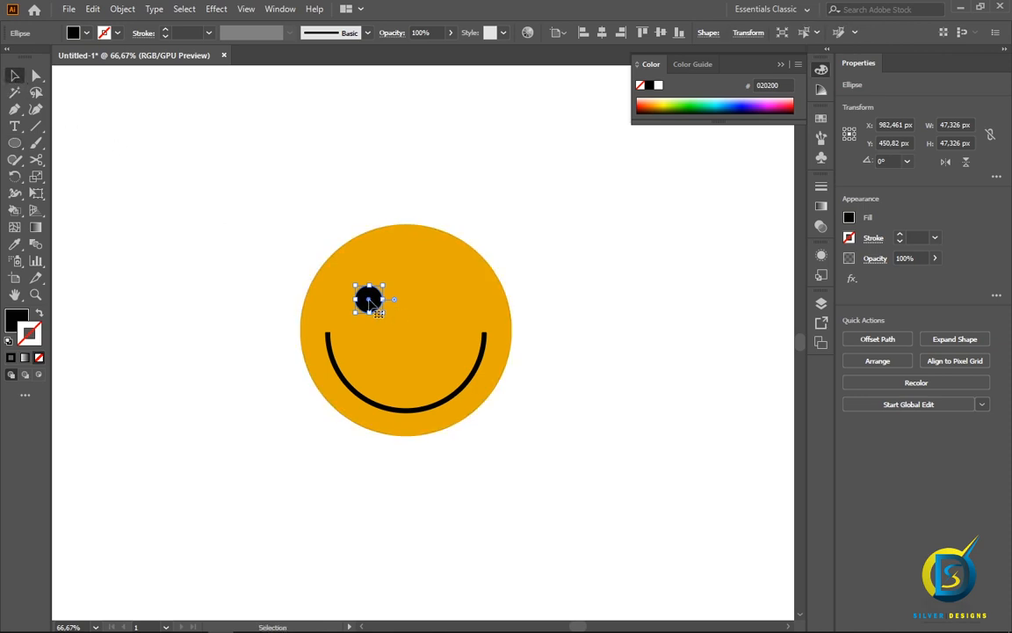
{"action": "left_click_drag", "start_coordinate": [369, 300], "coordinate": [438, 309]}
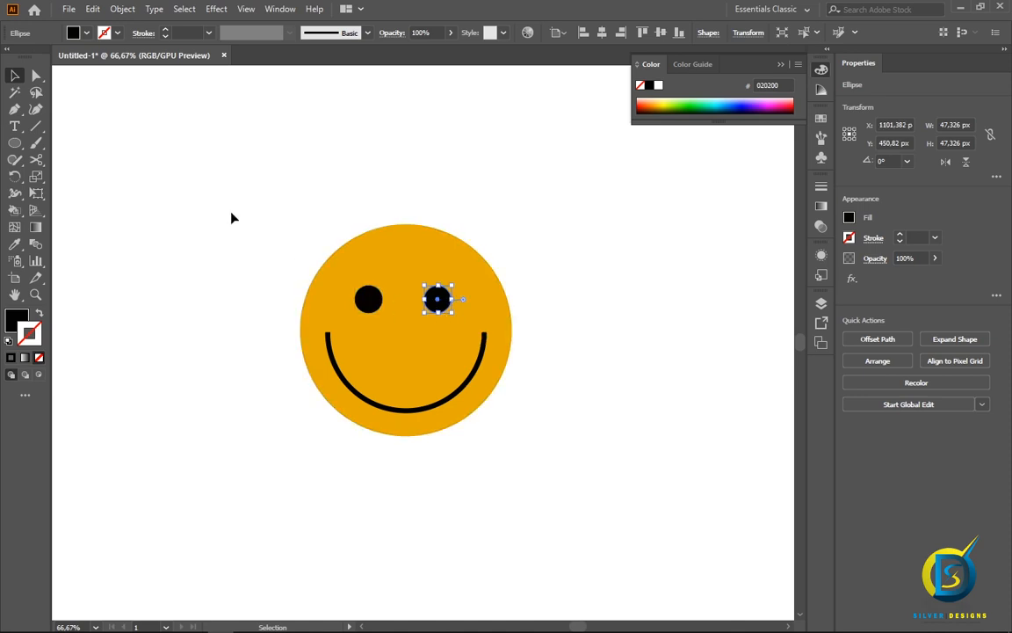
{"action": "left_click", "coordinate": [172, 193]}
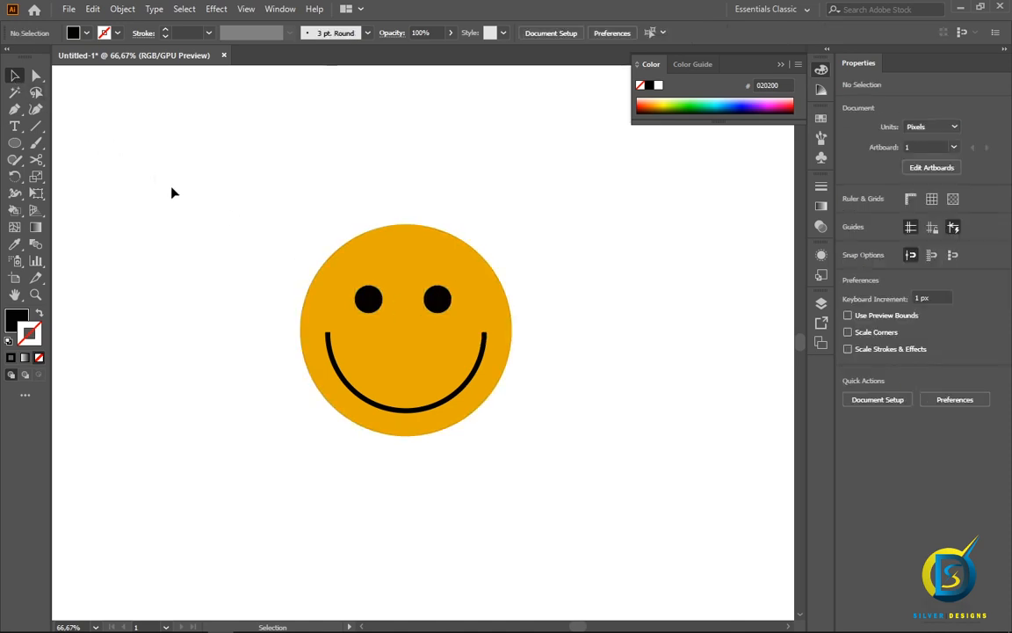
- Nudge the left eye a few pixels to the right to even out the spacing of the eyes, and deselect it
{"action": "left_click", "coordinate": [375, 302]}
{"action": "left_click", "coordinate": [270, 245]}
{"action": "left_click", "coordinate": [376, 304]}
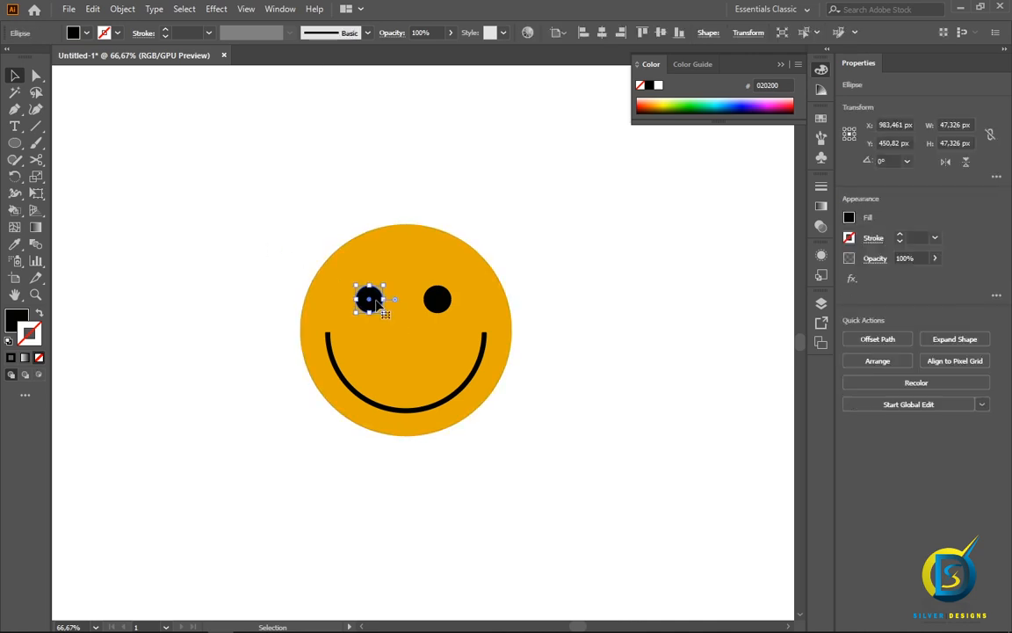
{"action": "key", "text": "Right"}
{"action": "key", "text": "Right"}
{"action": "key", "text": "Right"}
{"action": "key", "text": "Right"}
{"action": "key", "text": "Right"}
{"action": "key", "text": "Right"}
{"action": "key", "text": "Right"}
{"action": "key", "text": "Right"}
{"action": "key", "text": "Right"}
{"action": "left_click", "coordinate": [266, 237]}
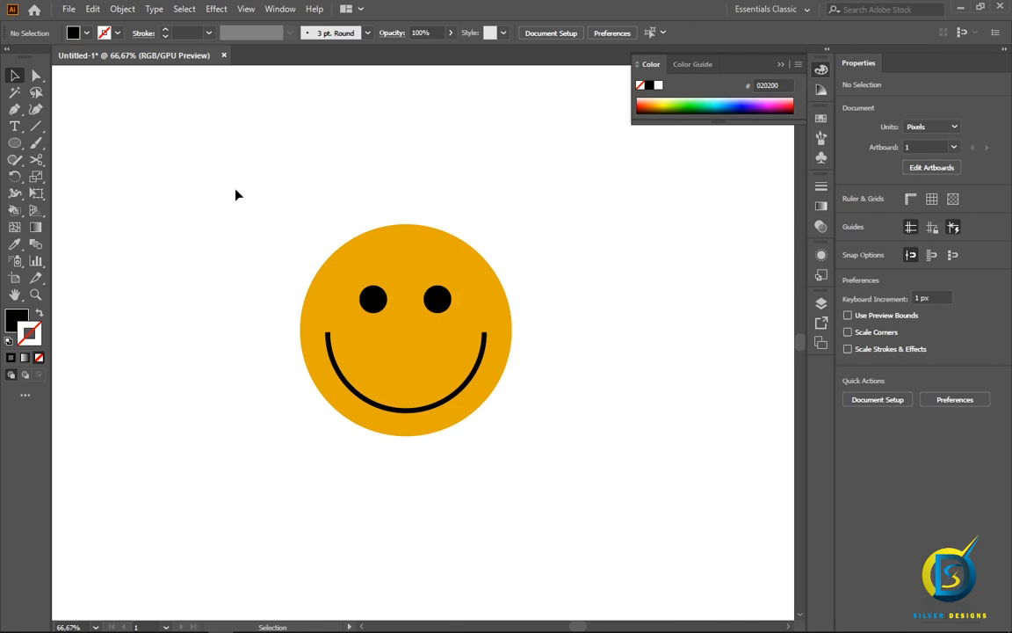
- Move the whole smiley to the artboard's upper-left area at about X 636 px, Y 252 px, and deselect it
{"action": "left_click_drag", "start_coordinate": [237, 195], "coordinate": [521, 425]}
{"action": "mouse_move", "coordinate": [444, 380]}
{"action": "left_mouse_down"}
{"action": "mouse_move", "coordinate": [398, 378]}
{"action": "mouse_move", "coordinate": [233, 264]}
{"action": "mouse_move", "coordinate": [208, 234]}
{"action": "left_mouse_up"}
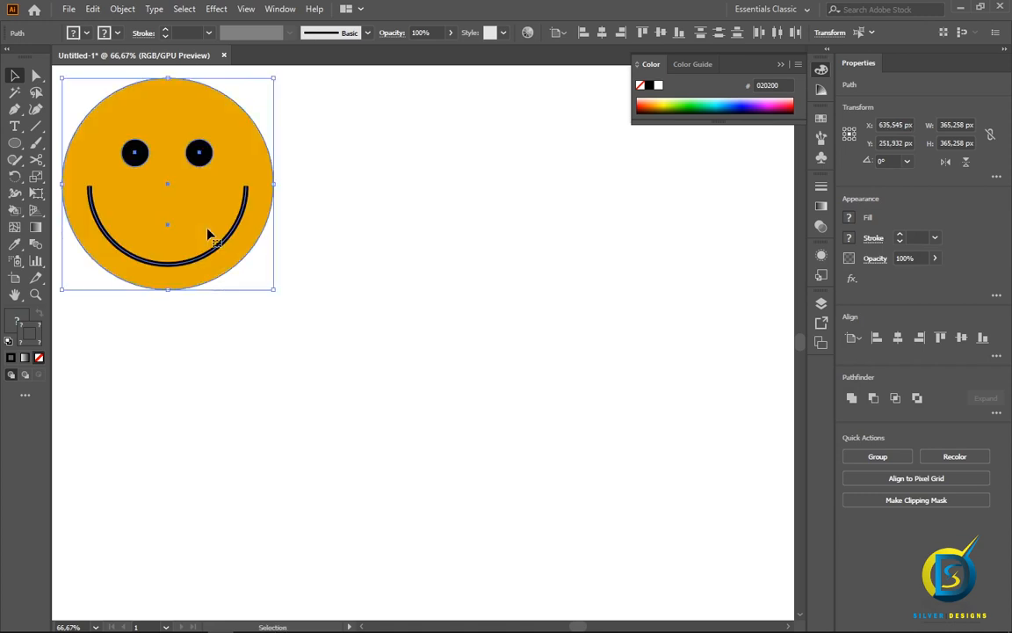
{"action": "left_click", "coordinate": [403, 339]}
- Draw a circle about 396 px in diameter at about X 1118 px, Y 562 px and apply the smiley's orange fill with the Eyedropper
{"action": "left_click", "coordinate": [14, 142]}
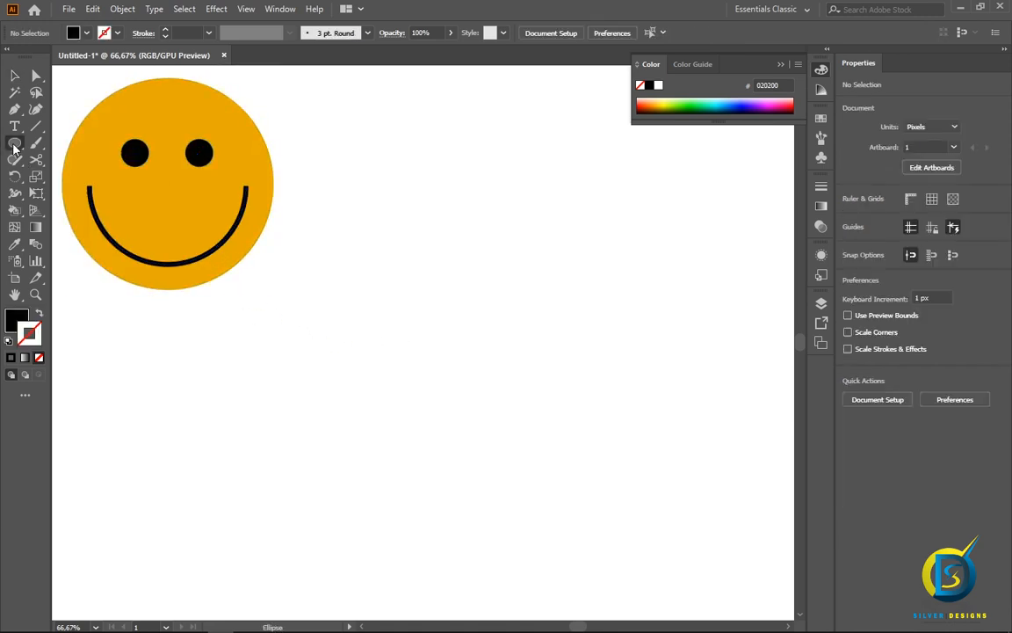
{"action": "left_click_drag", "start_coordinate": [342, 261], "coordinate": [551, 489]}
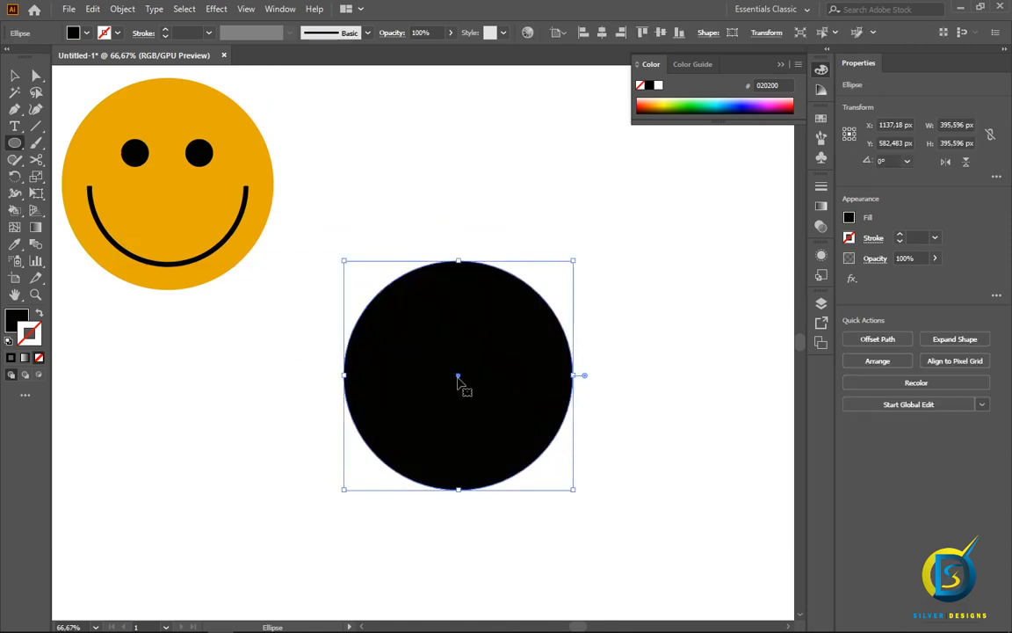
{"action": "left_click_drag", "start_coordinate": [457, 379], "coordinate": [447, 368]}
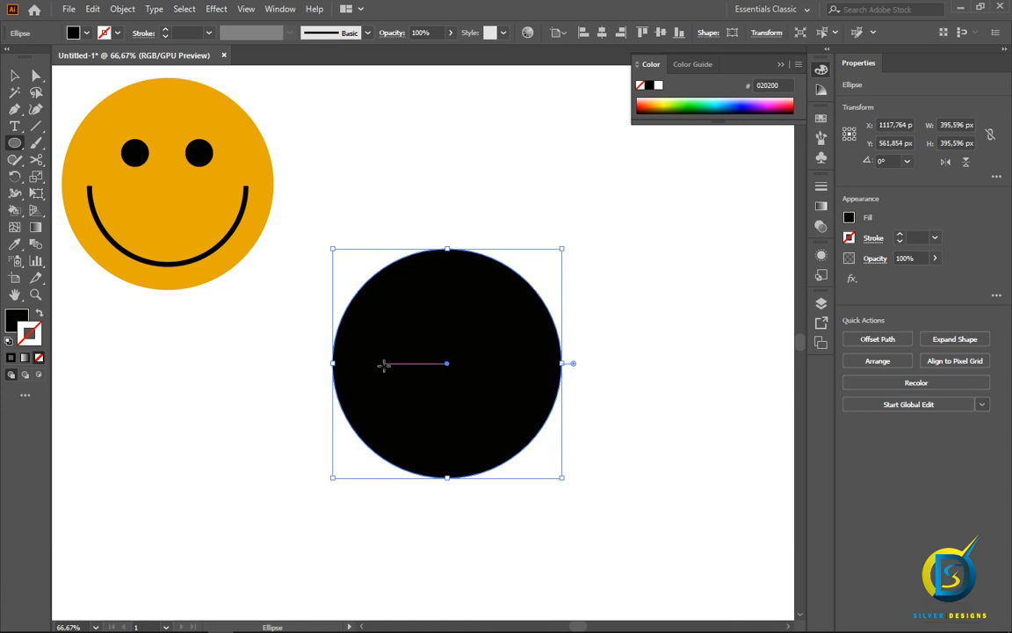
{"action": "left_click", "coordinate": [14, 243]}
{"action": "left_click", "coordinate": [212, 204]}
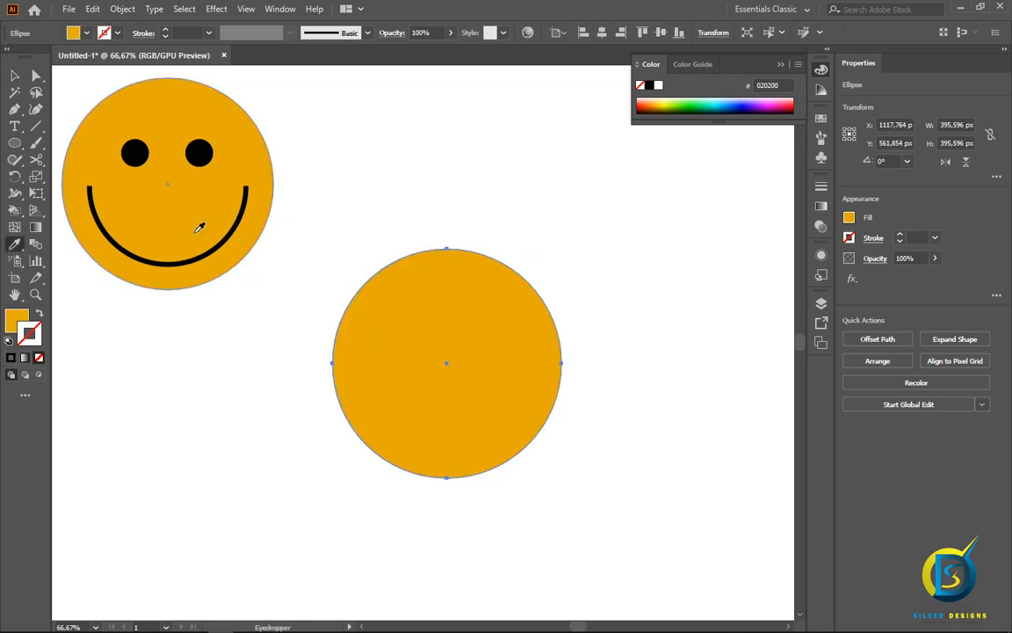
- Draw a circle about 254 px in diameter inside the new orange circle with no fill and a black 8 pt stroke
{"action": "left_click", "coordinate": [17, 146]}
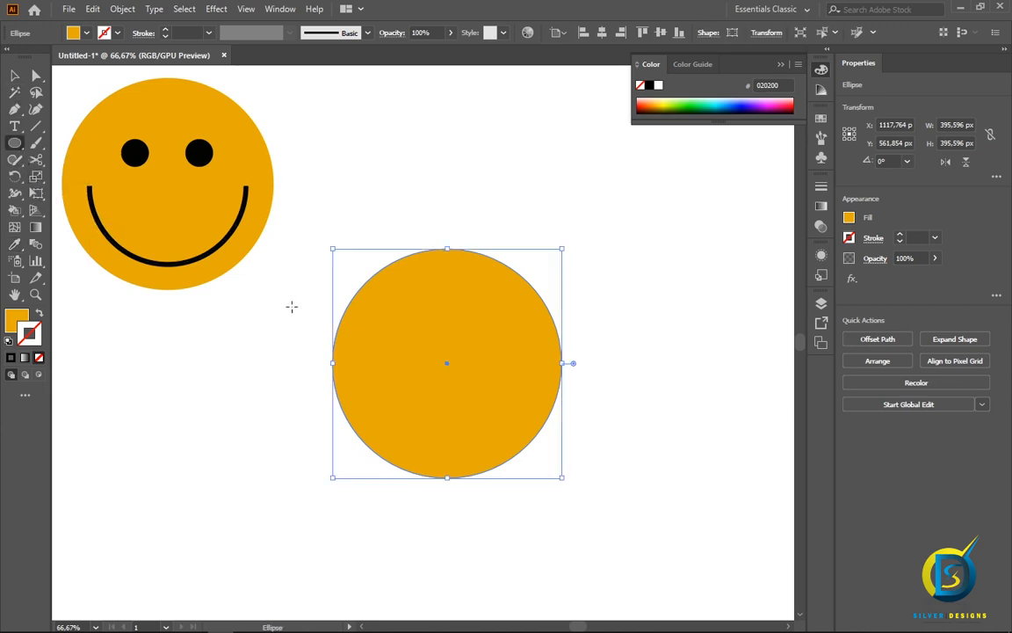
{"action": "left_click_drag", "start_coordinate": [383, 293], "coordinate": [499, 434]}
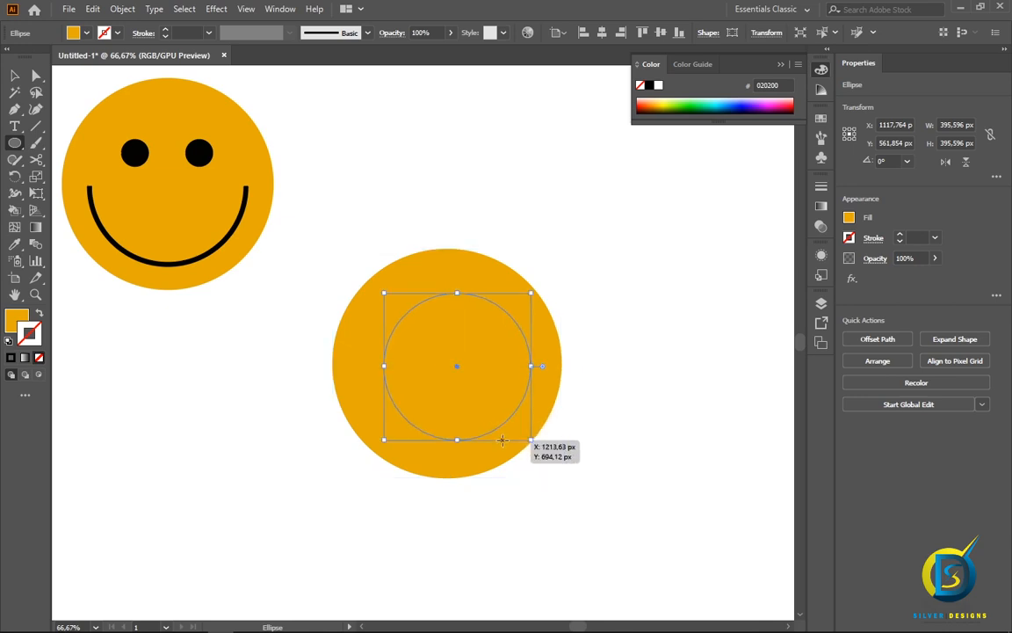
{"action": "left_click", "coordinate": [38, 316]}
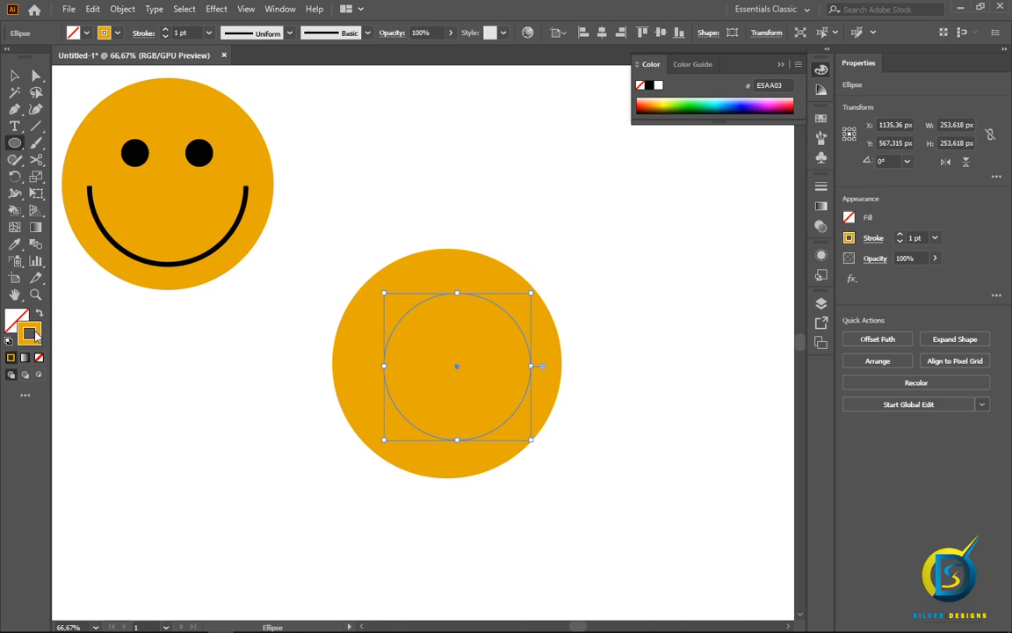
{"action": "double_click", "coordinate": [34, 333]}
{"action": "left_click_drag", "start_coordinate": [610, 338], "coordinate": [712, 389]}
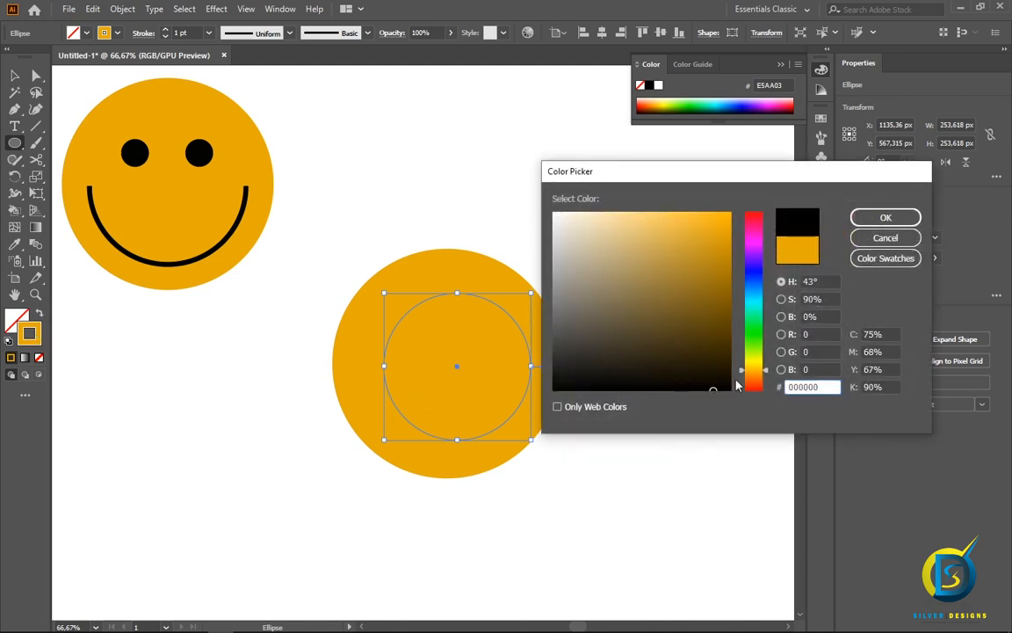
{"action": "left_click", "coordinate": [878, 217]}
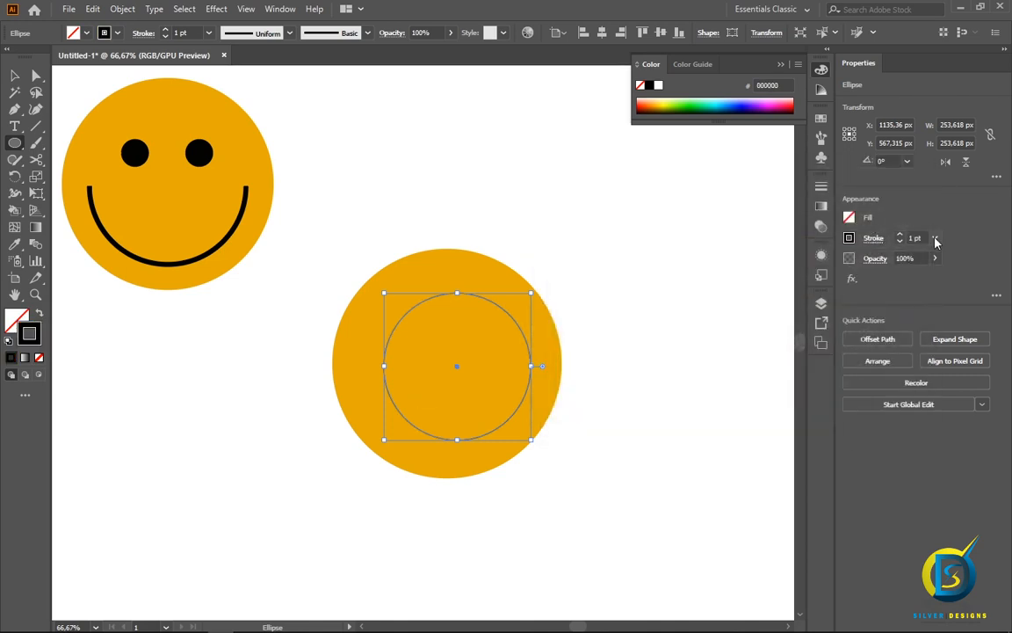
{"action": "left_click", "coordinate": [935, 239]}
{"action": "left_click", "coordinate": [953, 407]}
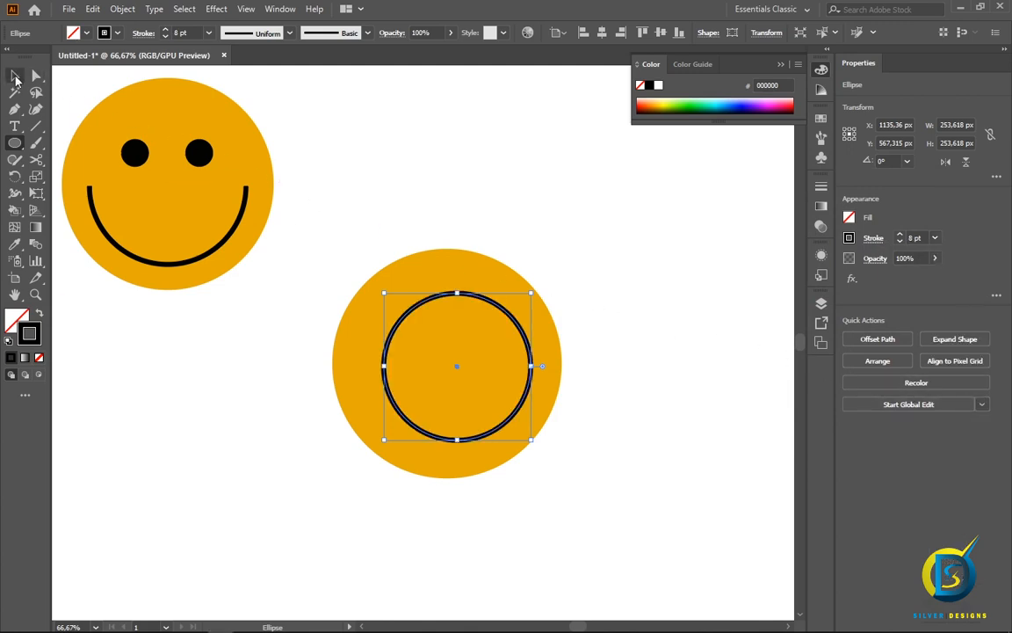
- Center the ring and the orange circle horizontally on each other and move both to about X 1062 px, Y 579 px
{"action": "left_click", "coordinate": [15, 79]}
{"action": "left_click", "coordinate": [314, 233]}
{"action": "left_click_drag", "start_coordinate": [291, 224], "coordinate": [624, 507]}
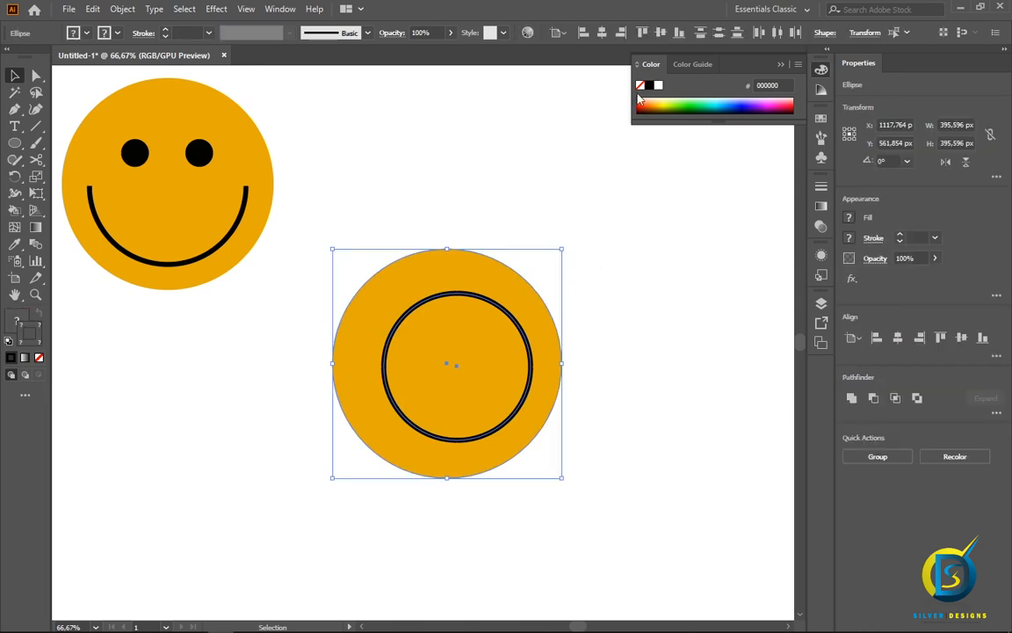
{"action": "left_click", "coordinate": [602, 32]}
{"action": "left_click_drag", "start_coordinate": [356, 366], "coordinate": [414, 376]}
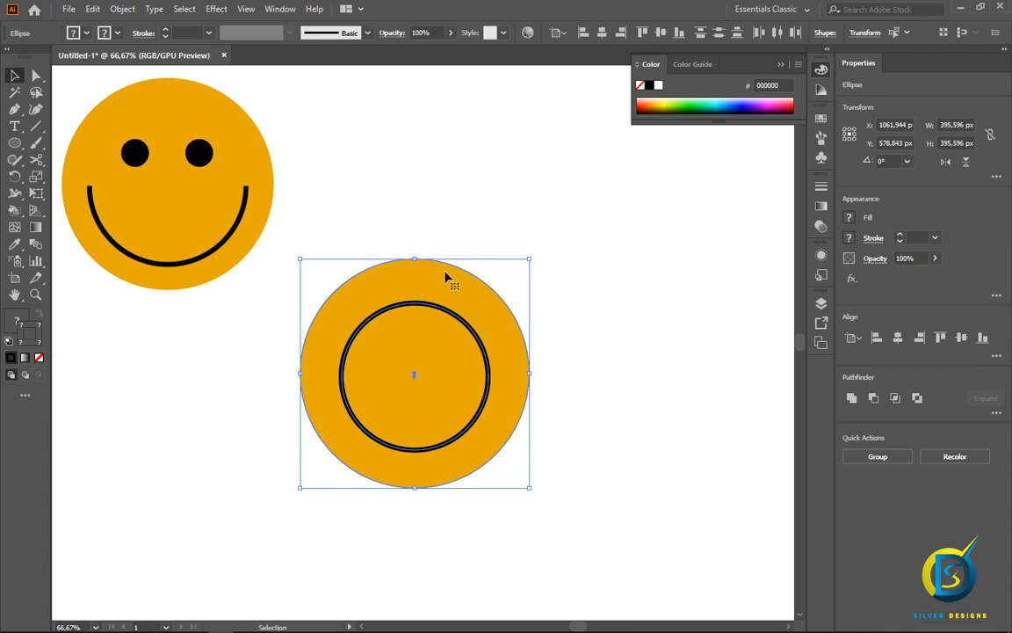
{"action": "left_click", "coordinate": [452, 245]}
- Enlarge the black ring proportionally from its center to about 313 px in diameter, and deselect it
{"action": "left_click", "coordinate": [418, 304]}
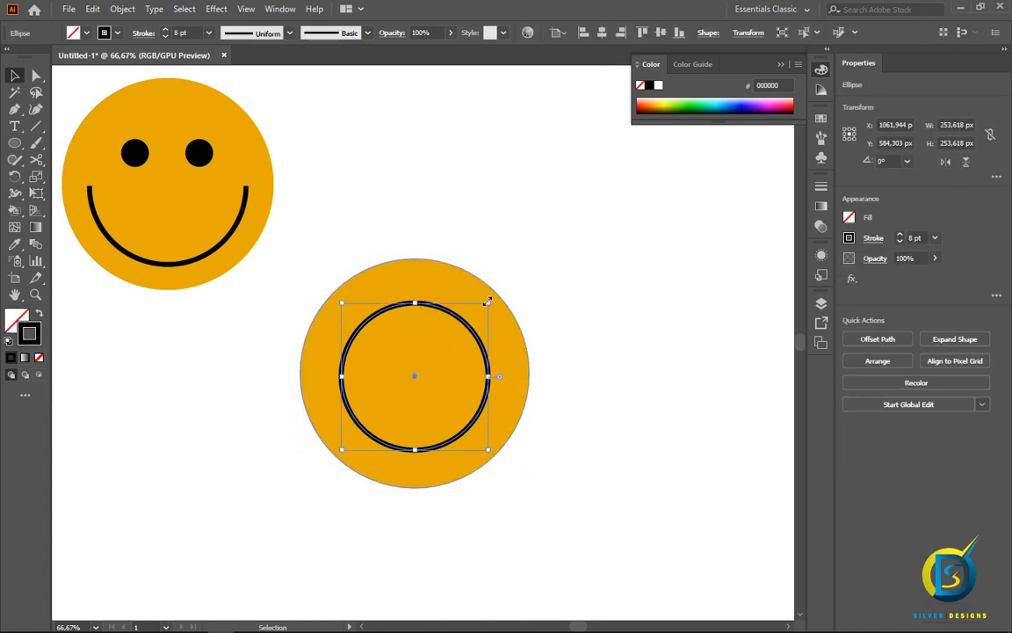
{"action": "left_click_drag", "start_coordinate": [485, 299], "coordinate": [508, 280]}
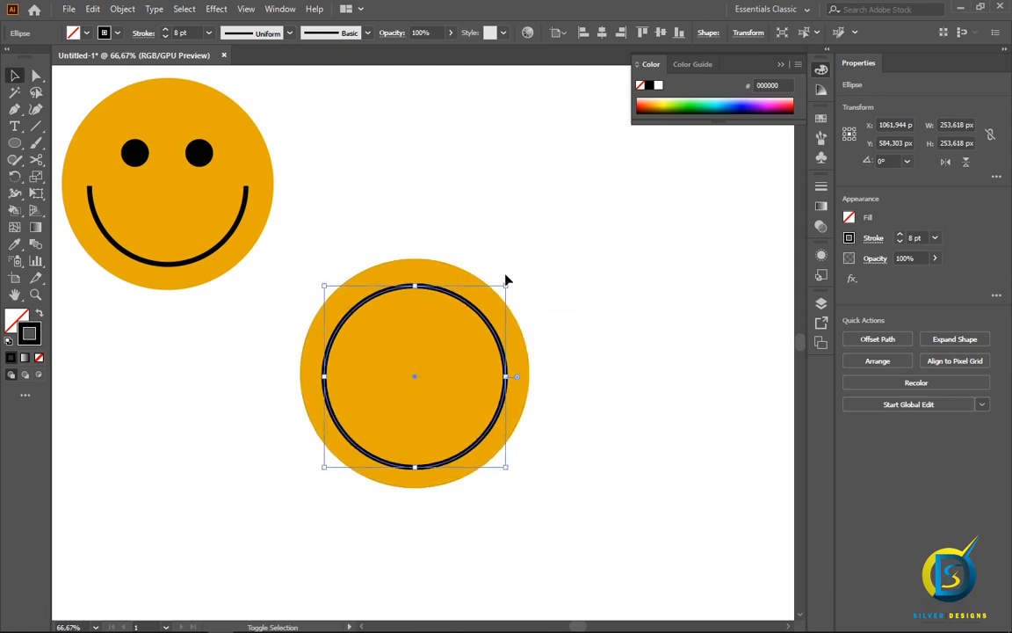
{"action": "left_click", "coordinate": [468, 232]}
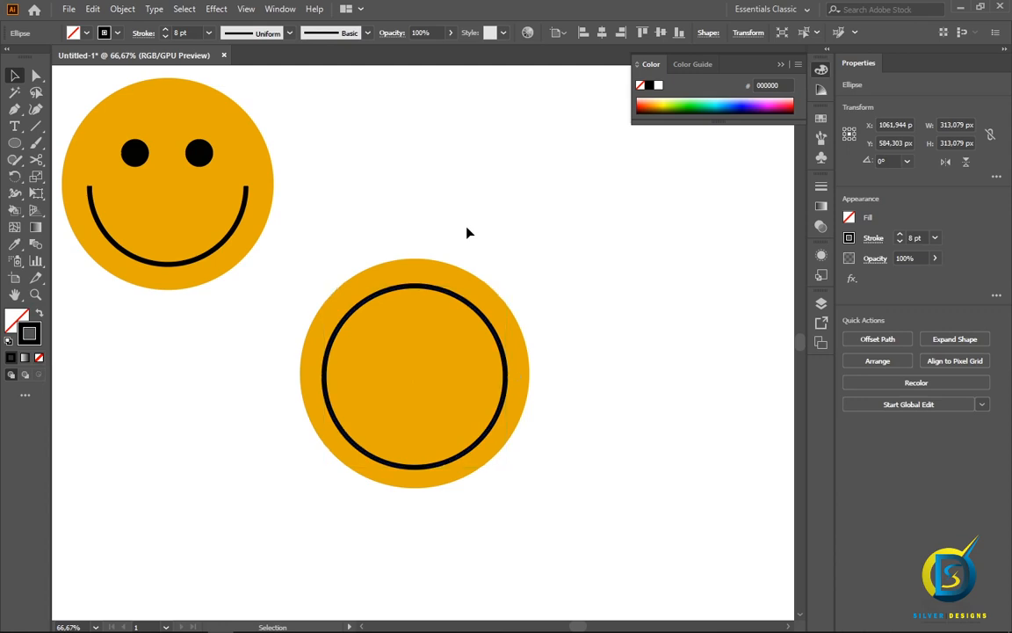
- Cut the black ring at two points near its bottom with the Scissors tool and delete the upper arc, keeping a short smile
{"action": "left_click", "coordinate": [408, 290]}
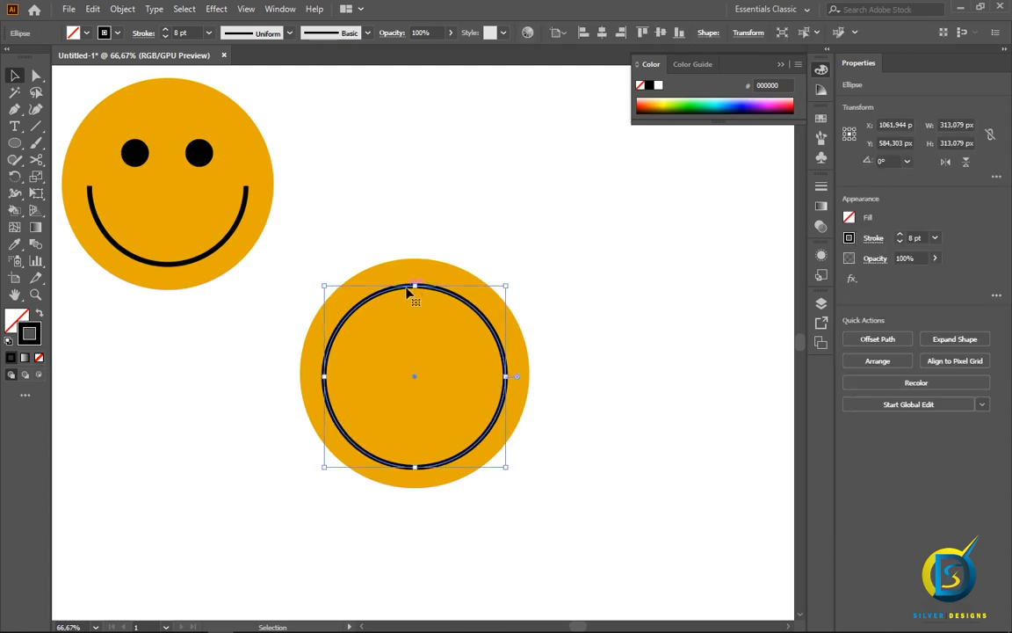
{"action": "left_click", "coordinate": [36, 159]}
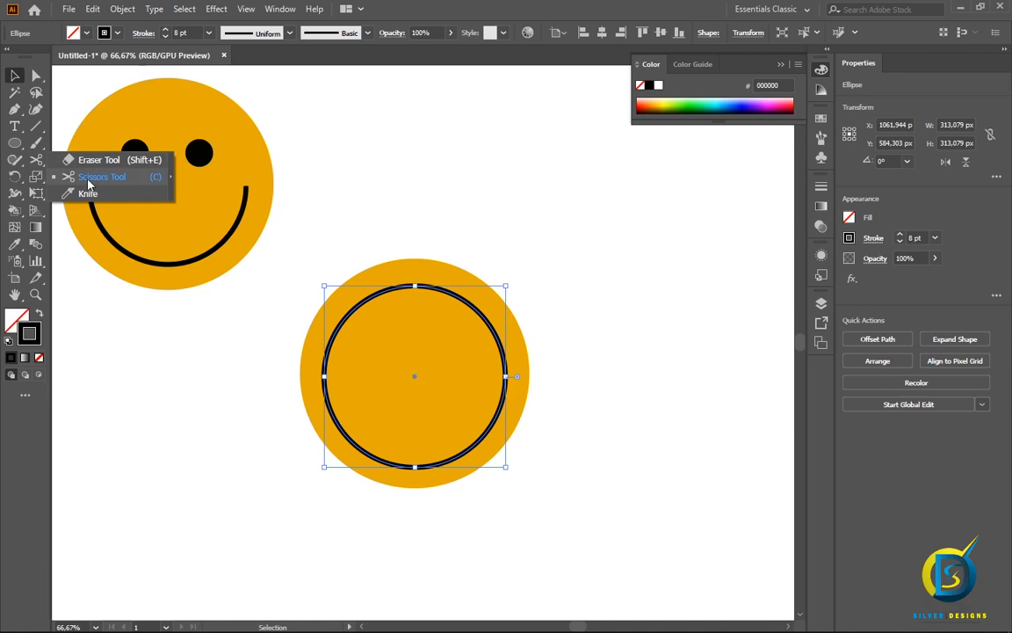
{"action": "left_click", "coordinate": [91, 178]}
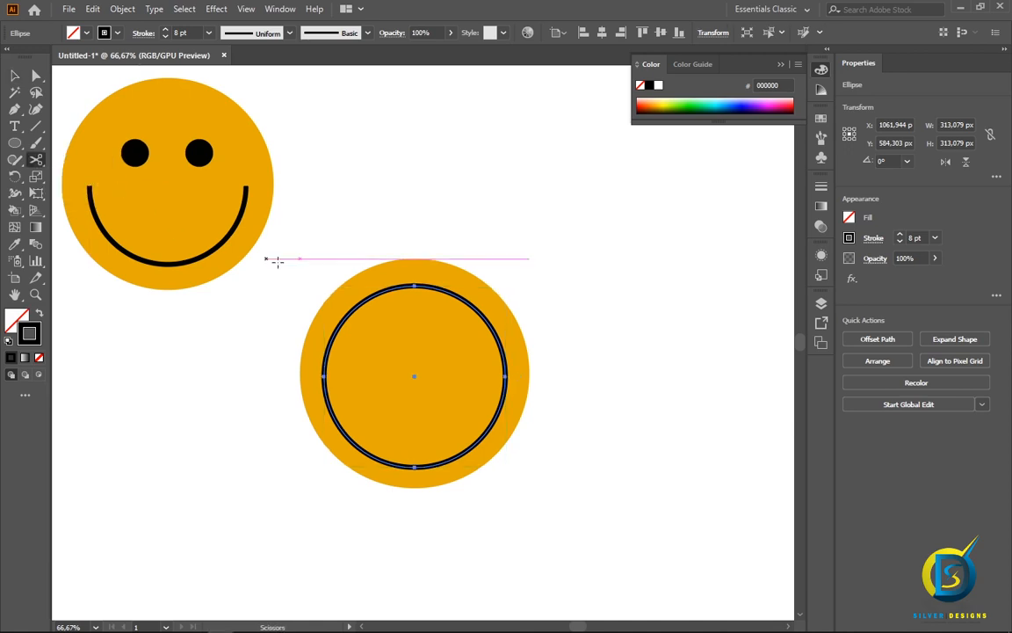
{"action": "left_click", "coordinate": [364, 452]}
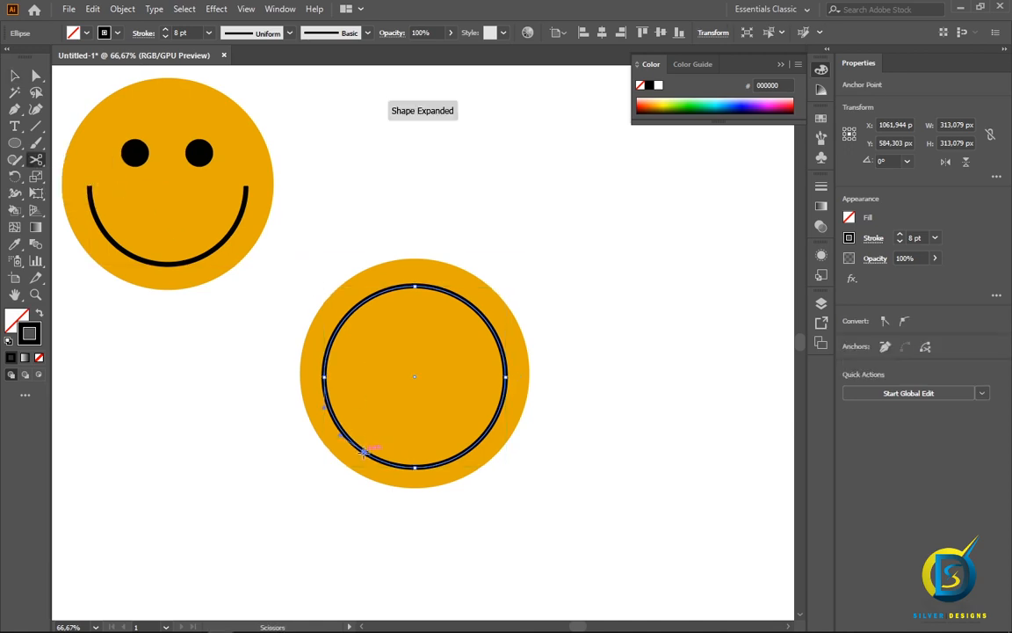
{"action": "left_click", "coordinate": [475, 447]}
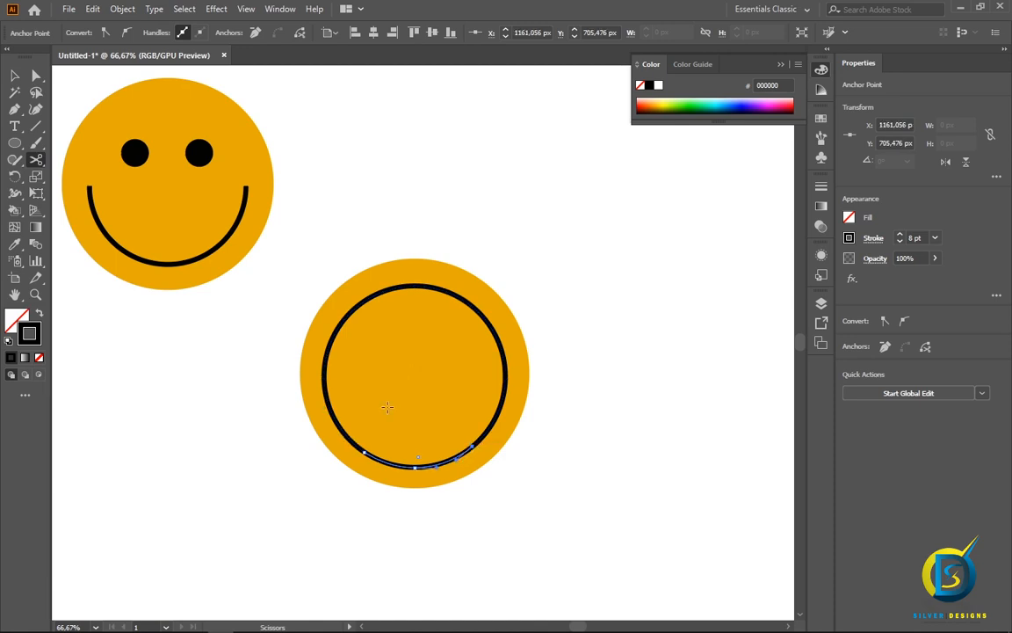
{"action": "left_click", "coordinate": [13, 78]}
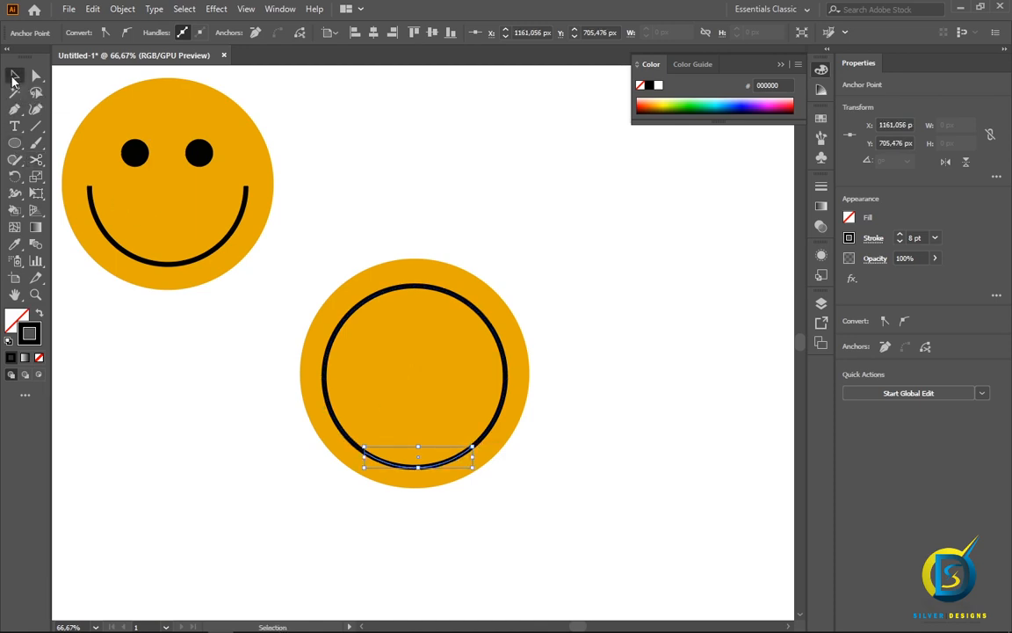
{"action": "left_click", "coordinate": [393, 294]}
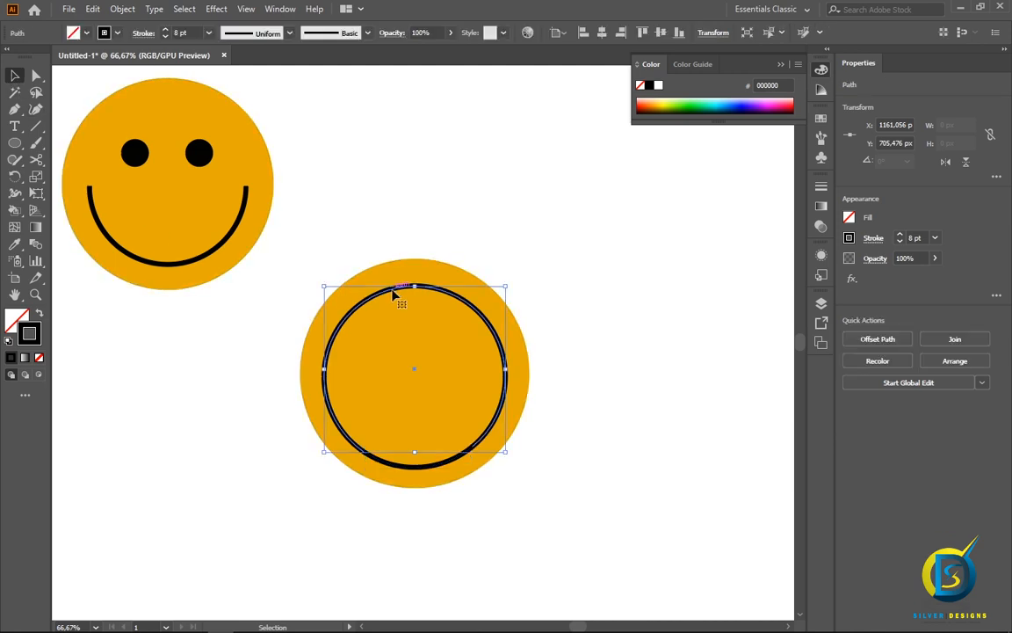
{"action": "key", "text": "Delete"}
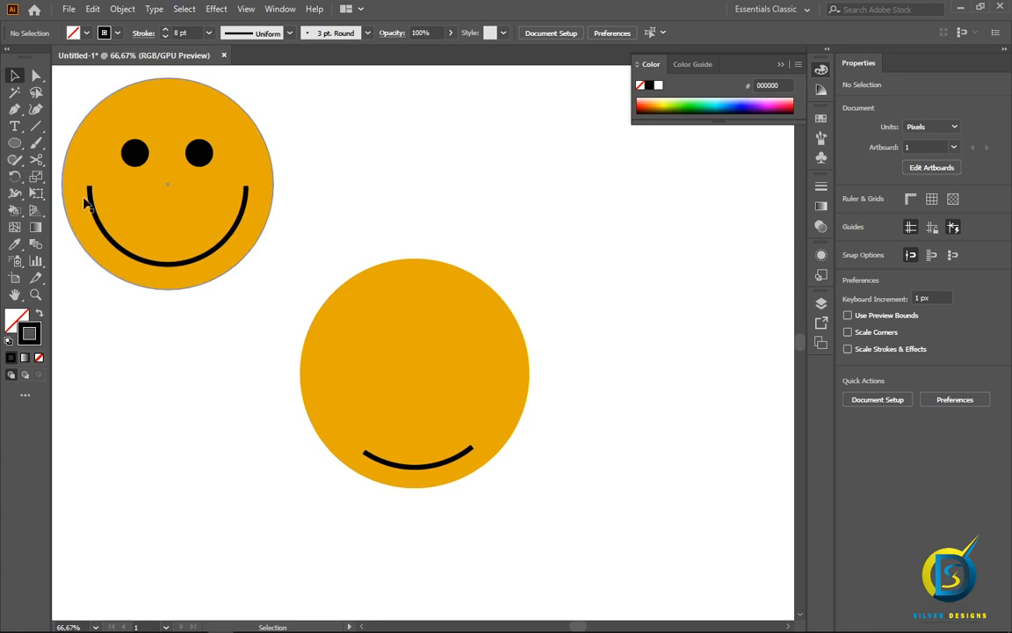
- Draw a vertical ellipse about 40 by 84 px as the left eye at about X 986 px, Y 537 px with black fill and no stroke
{"action": "left_click", "coordinate": [15, 145]}
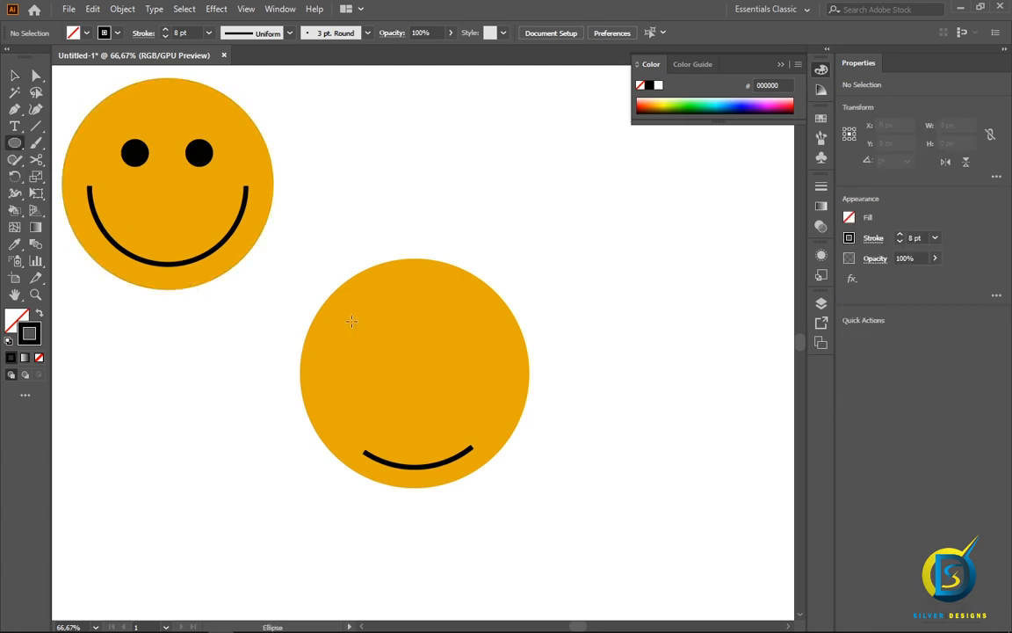
{"action": "left_click_drag", "start_coordinate": [359, 326], "coordinate": [381, 373]}
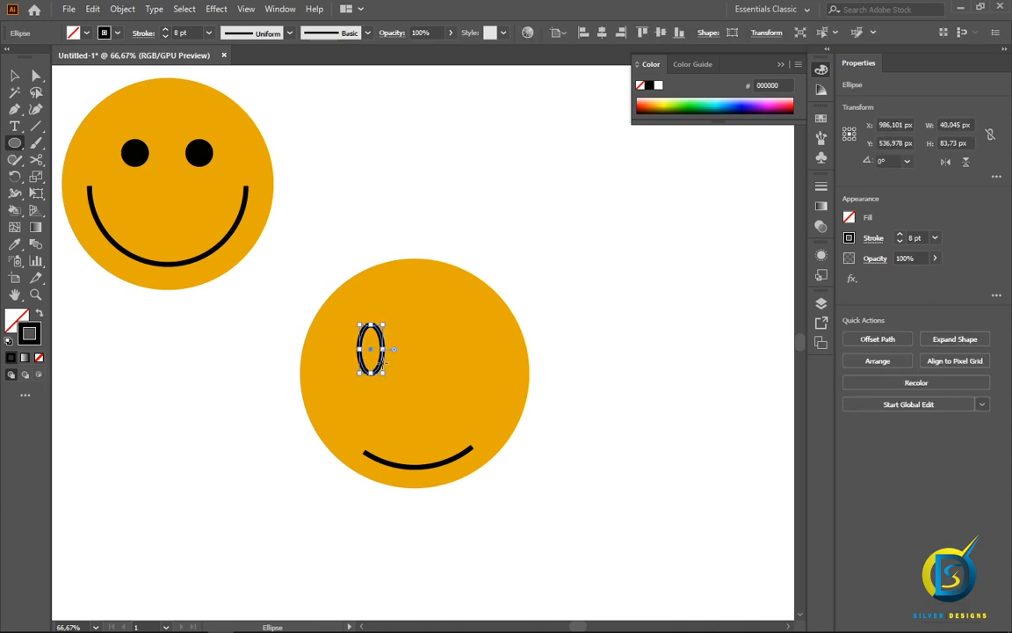
{"action": "left_click", "coordinate": [39, 313]}
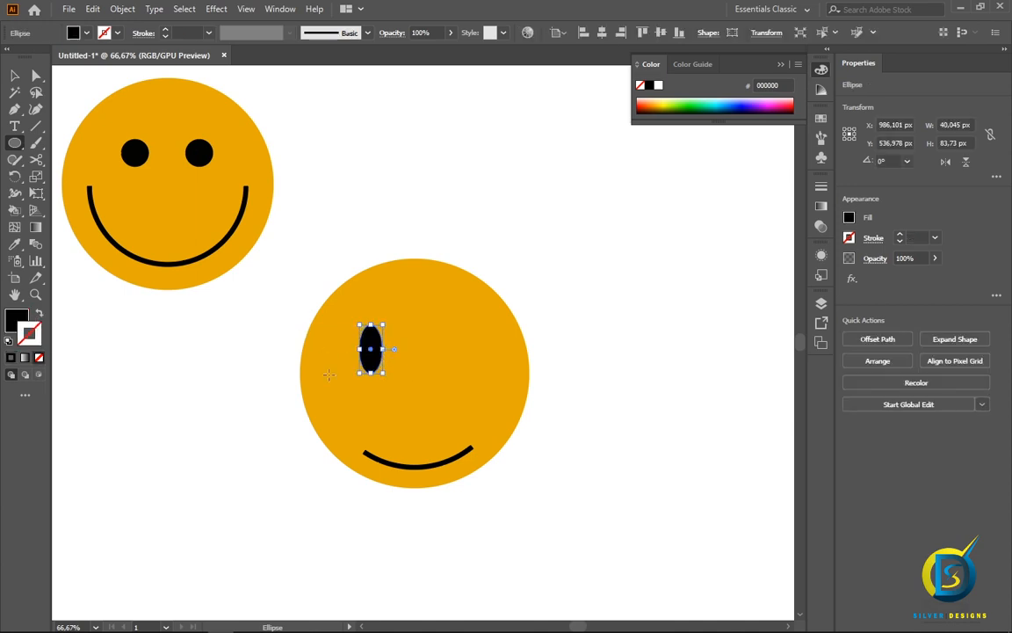
- Duplicate the oval eye horizontally across the face as the right eye, and deselect it
{"action": "left_click", "coordinate": [14, 75]}
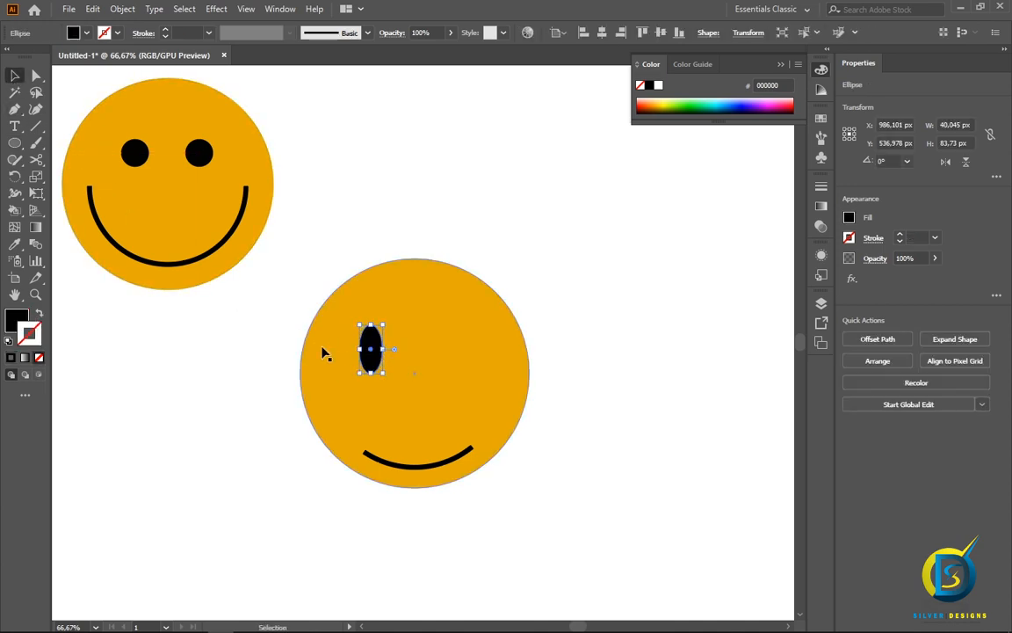
{"action": "left_click_drag", "start_coordinate": [376, 354], "coordinate": [453, 358]}
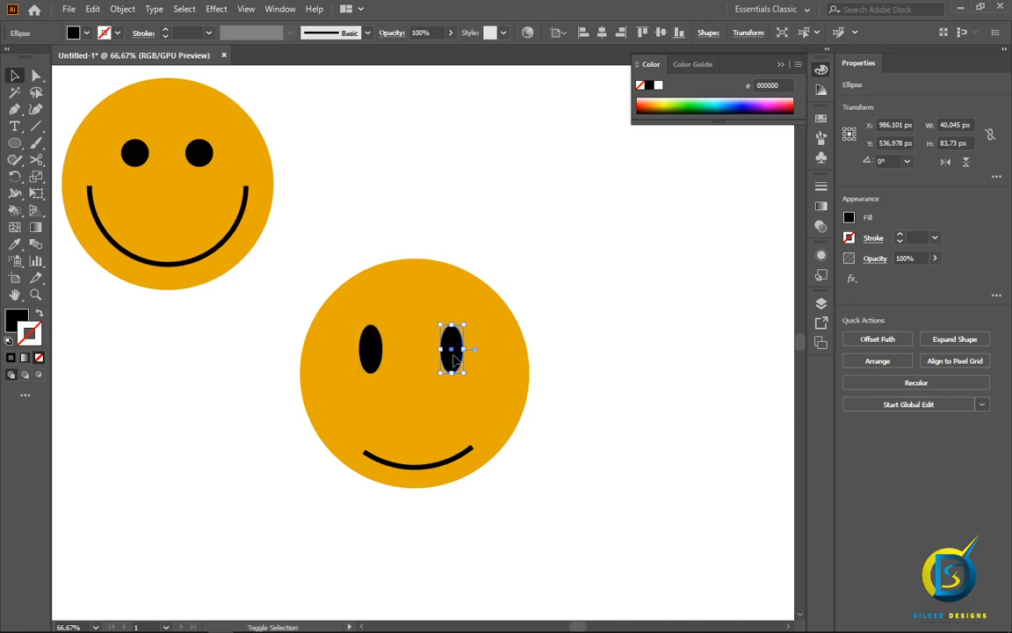
{"action": "left_click", "coordinate": [581, 335]}
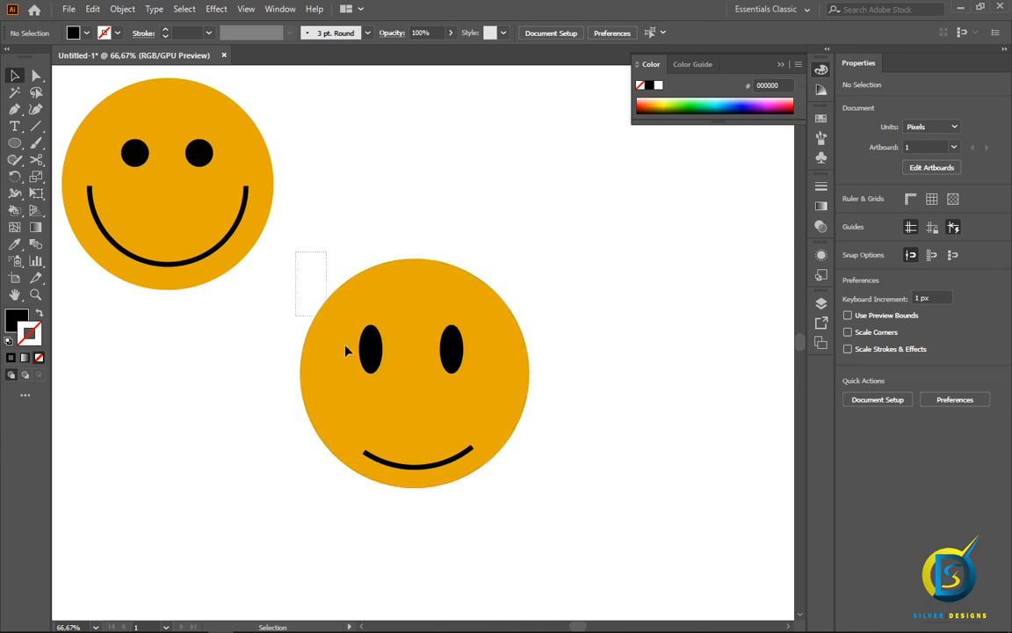
- Move the whole second smiley up beside the first one, scale it down slightly to a similar size, and deselect it
{"action": "left_click_drag", "start_coordinate": [345, 351], "coordinate": [562, 479]}
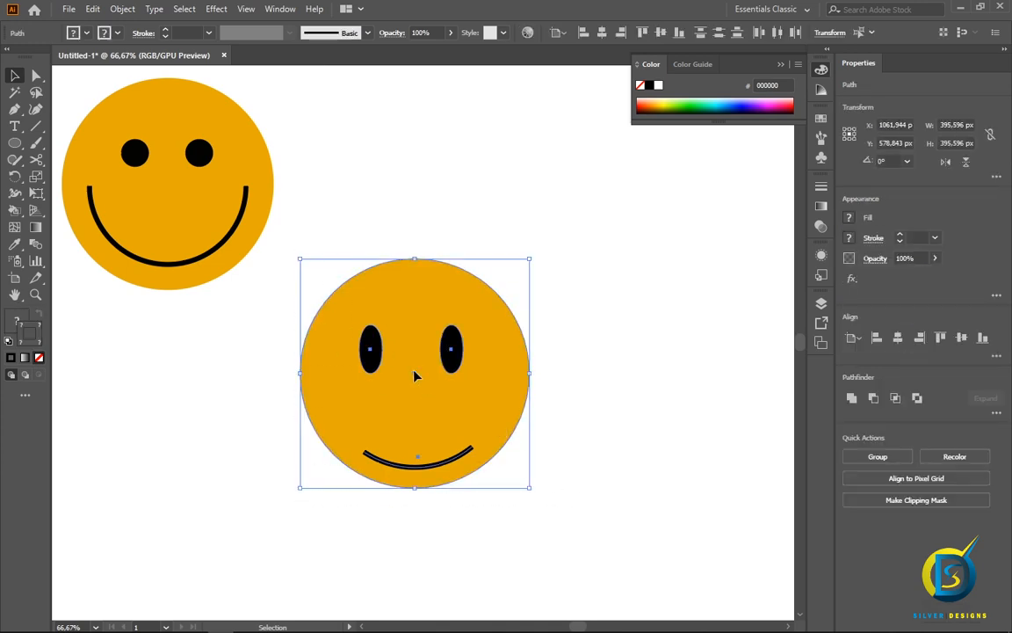
{"action": "left_click_drag", "start_coordinate": [416, 377], "coordinate": [431, 192]}
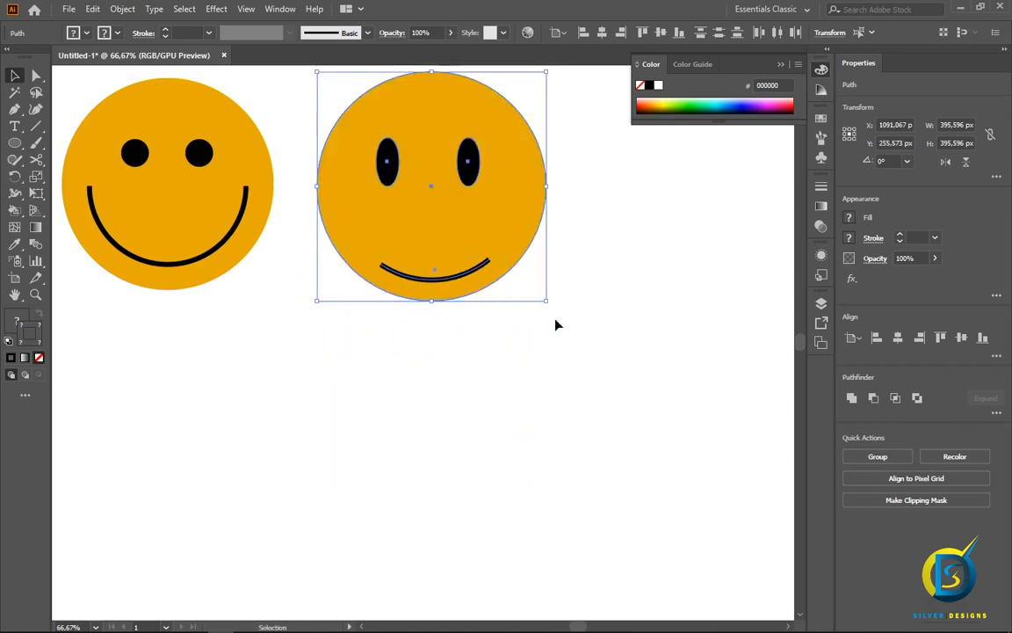
{"action": "left_click_drag", "start_coordinate": [548, 303], "coordinate": [533, 289]}
{"action": "left_click", "coordinate": [588, 340]}
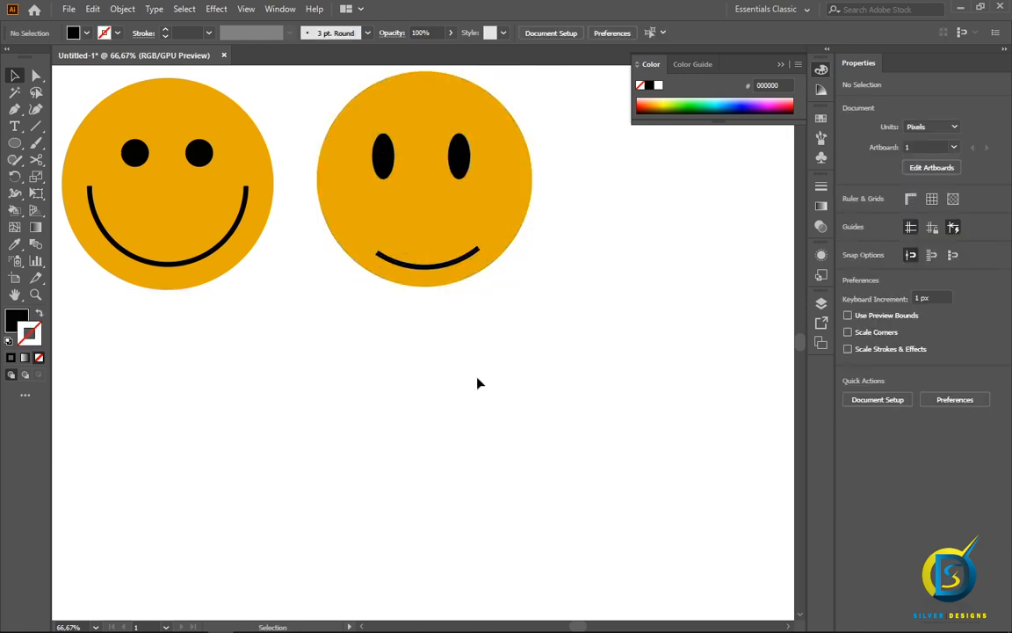
- Draw a circle about 379 px in diameter at about X 1096 px, Y 740 px and apply the smiley's orange fill with the Eyedropper
{"action": "left_click", "coordinate": [15, 143]}
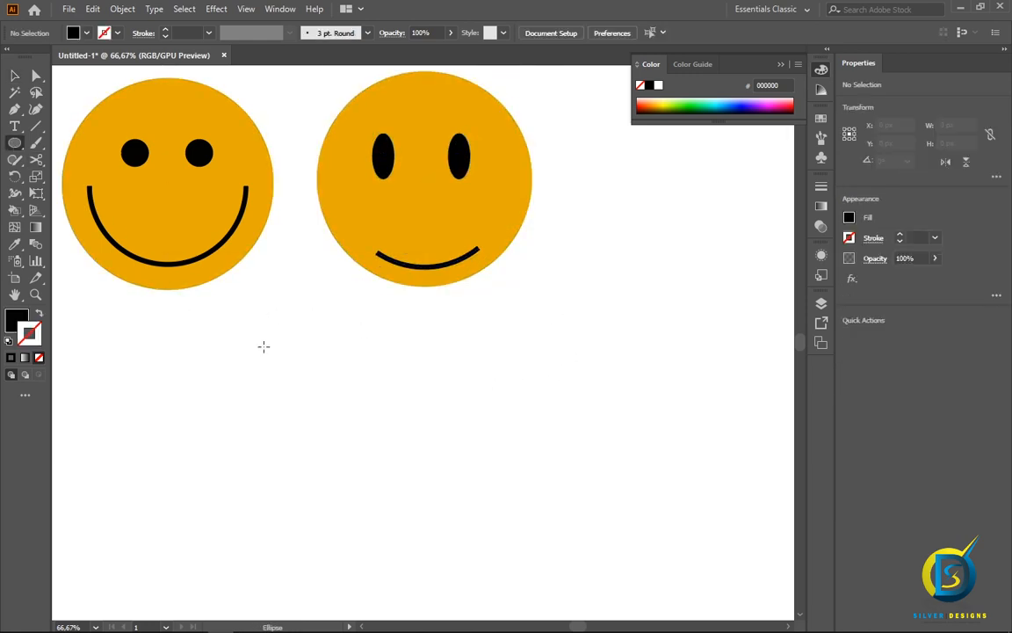
{"action": "left_click_drag", "start_coordinate": [345, 366], "coordinate": [542, 585]}
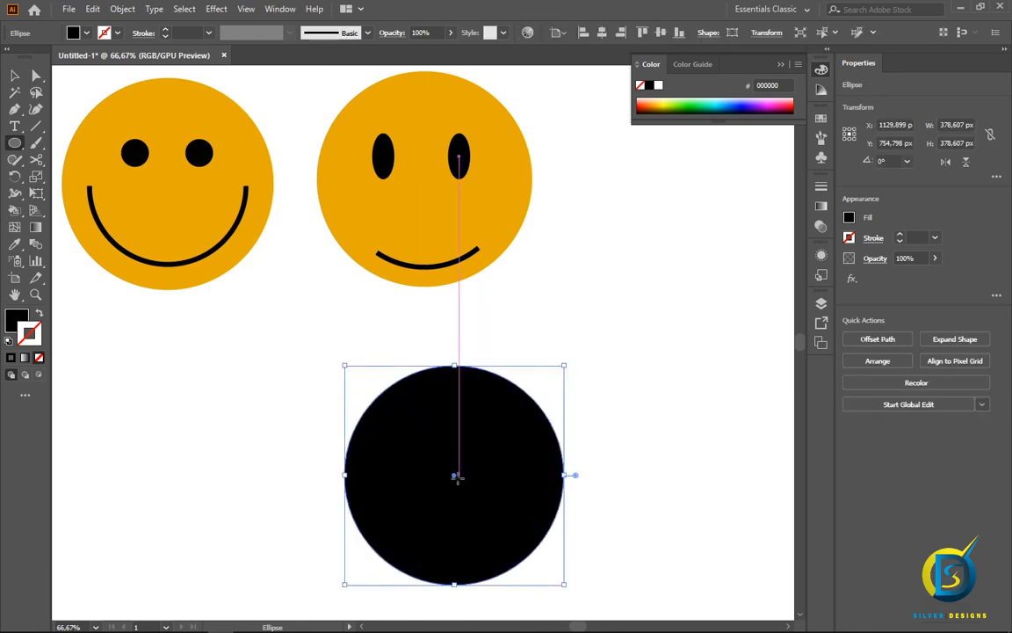
{"action": "left_click_drag", "start_coordinate": [454, 475], "coordinate": [435, 466]}
{"action": "left_click", "coordinate": [15, 244]}
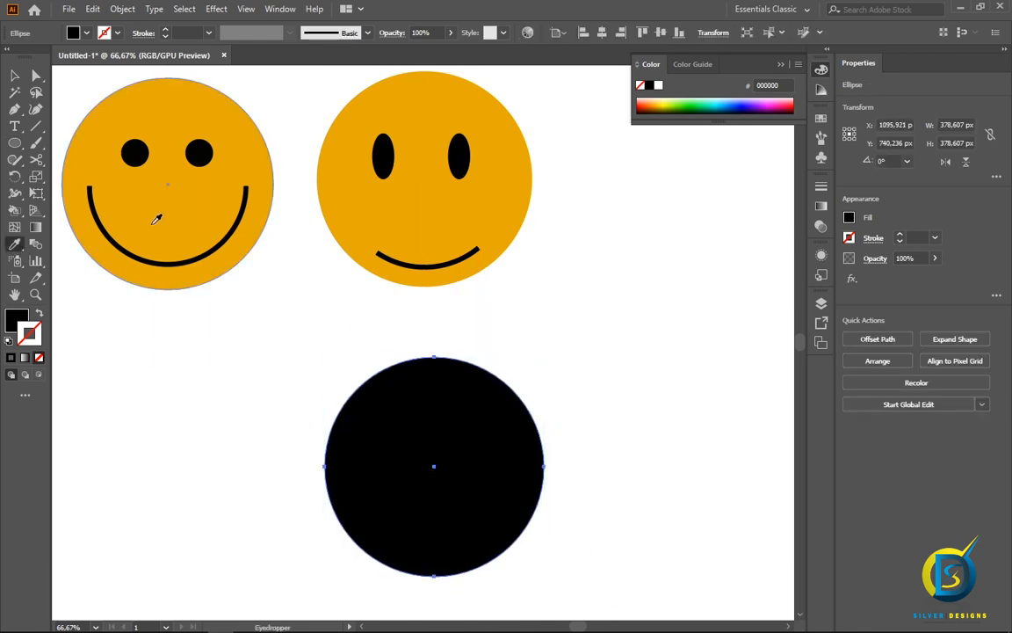
{"action": "left_click", "coordinate": [179, 217]}
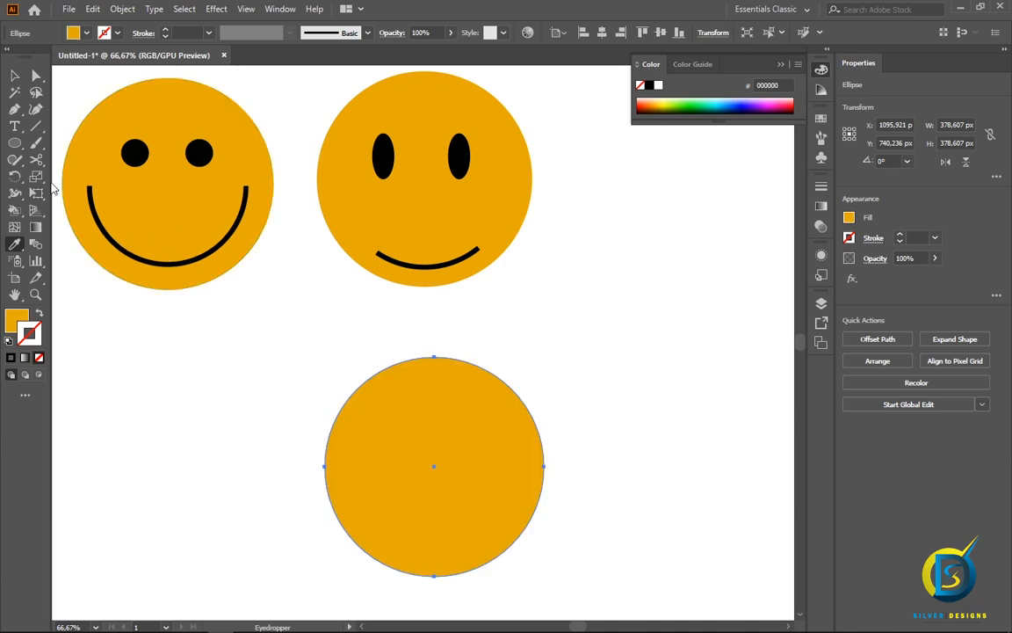
{"action": "left_click", "coordinate": [15, 75]}
{"action": "left_click", "coordinate": [295, 318]}
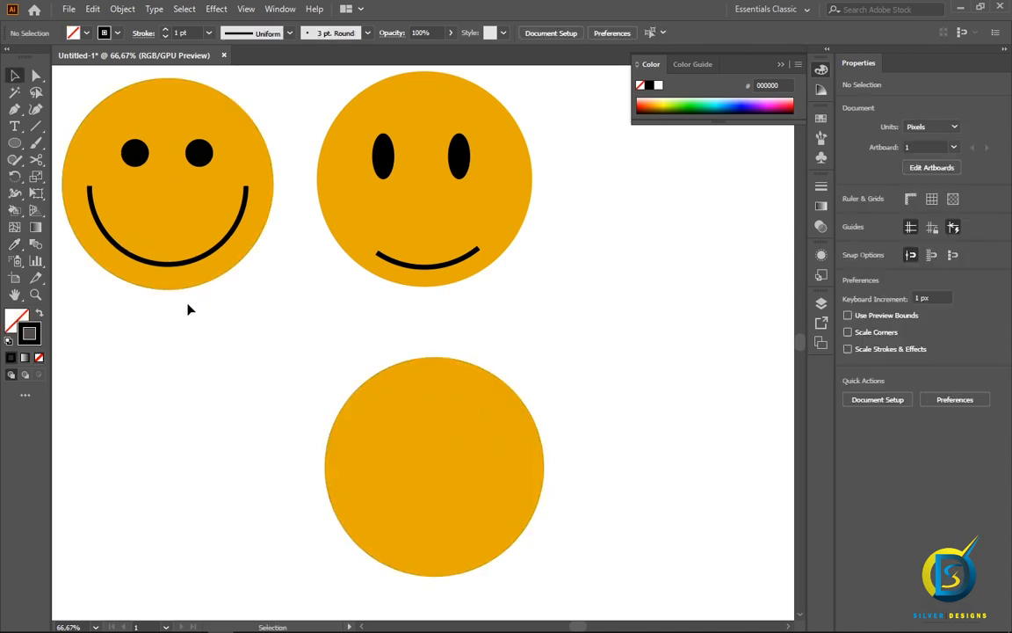
- Draw a straight horizontal mouth line across the lower part of the third face with the Pen tool and set its stroke to 8 pt
{"action": "left_click", "coordinate": [14, 111]}
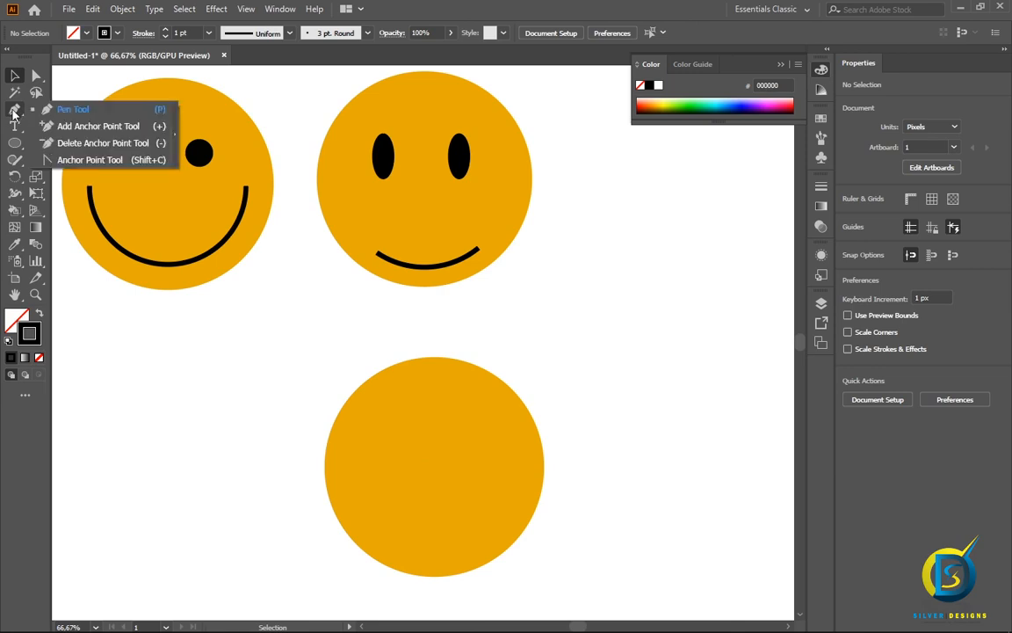
{"action": "left_click", "coordinate": [51, 112]}
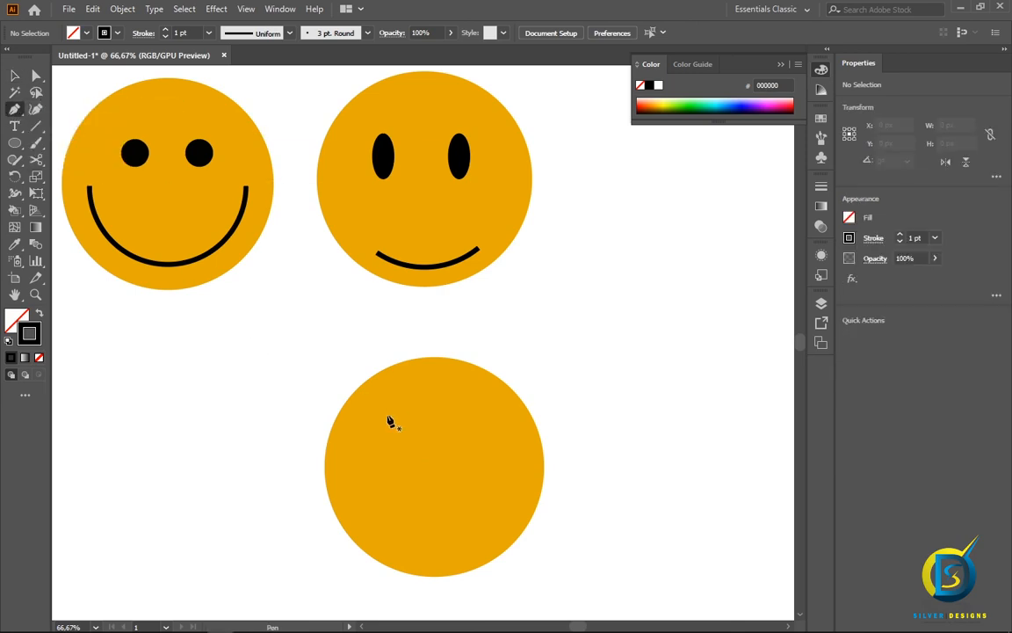
{"action": "left_click", "coordinate": [360, 511]}
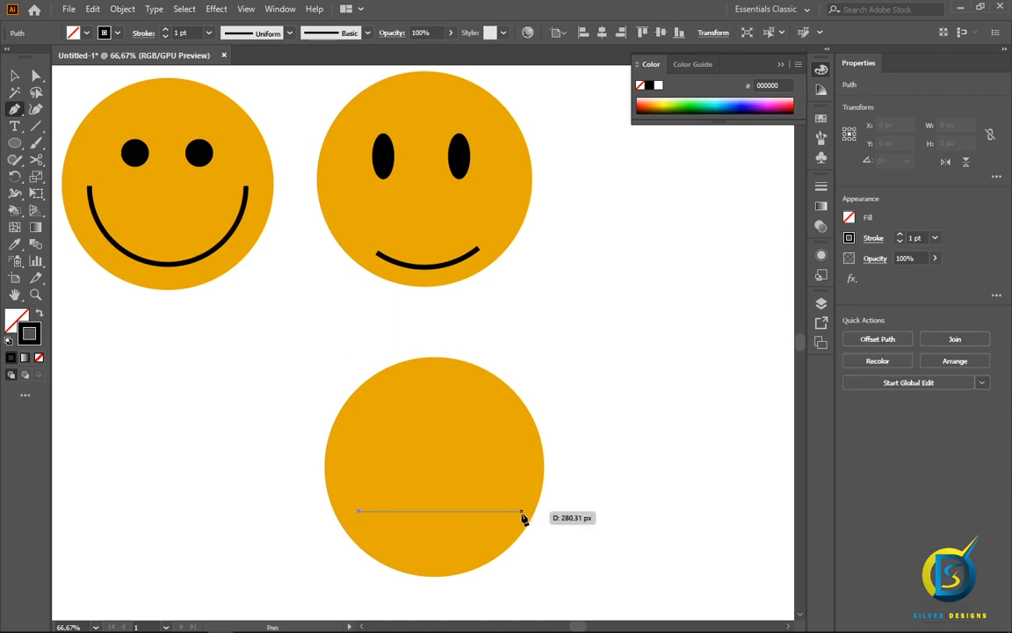
{"action": "left_click", "coordinate": [516, 510]}
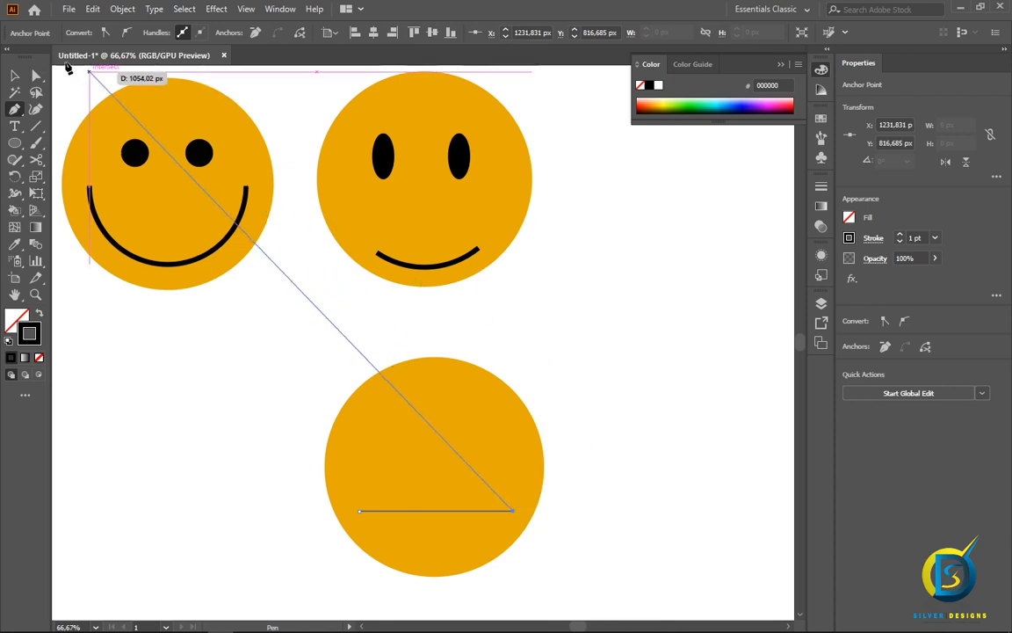
{"action": "left_click", "coordinate": [15, 76]}
{"action": "left_click", "coordinate": [934, 238]}
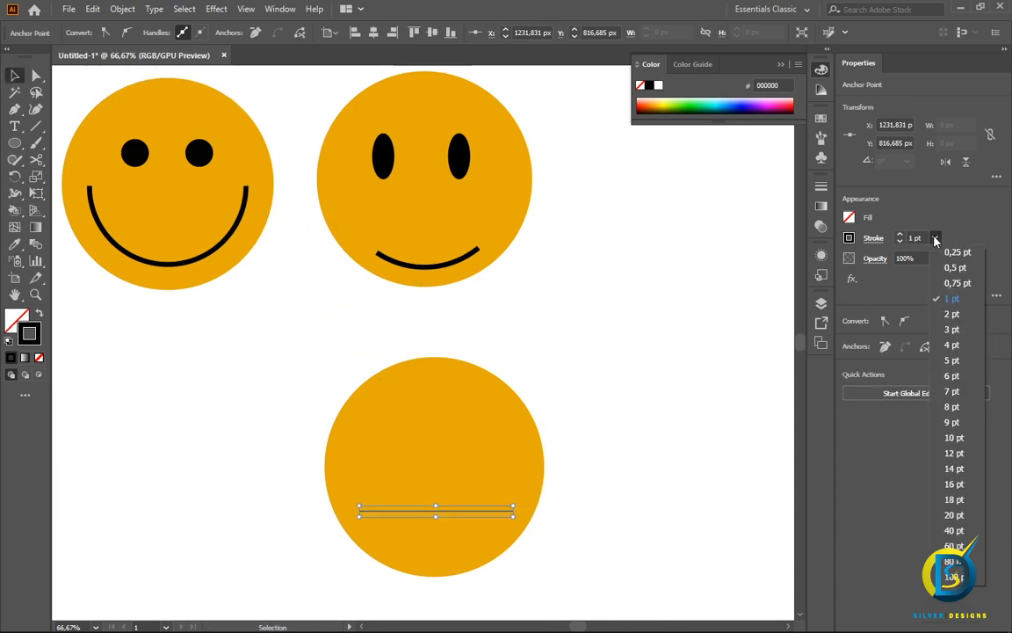
{"action": "left_click", "coordinate": [877, 378]}
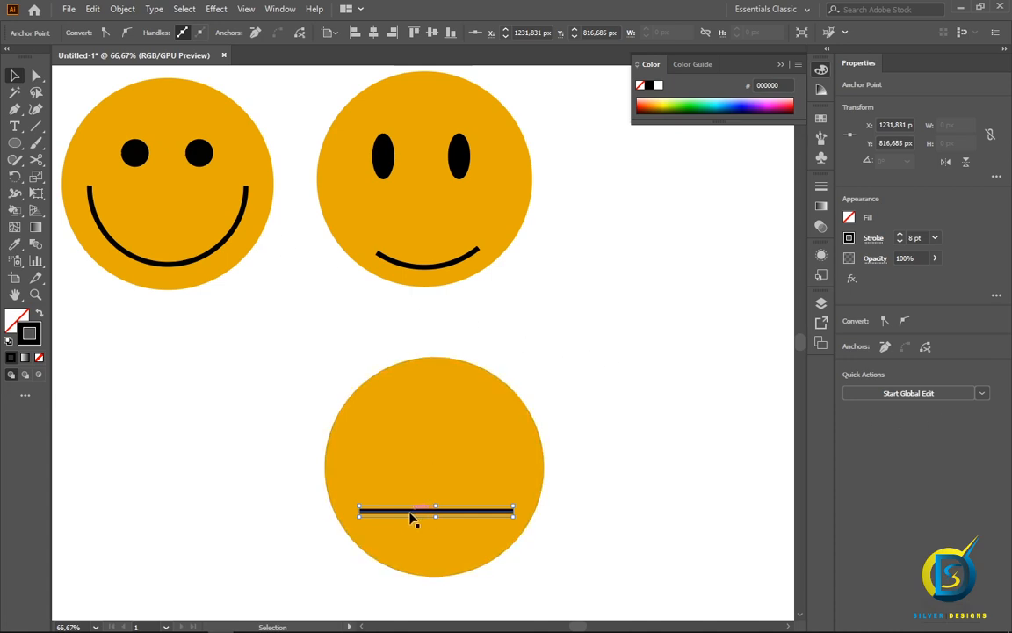
- Bend the middle of the straight mouth line downward into a smile about 62 px deep with the Anchor Point tool
{"action": "left_click", "coordinate": [15, 109]}
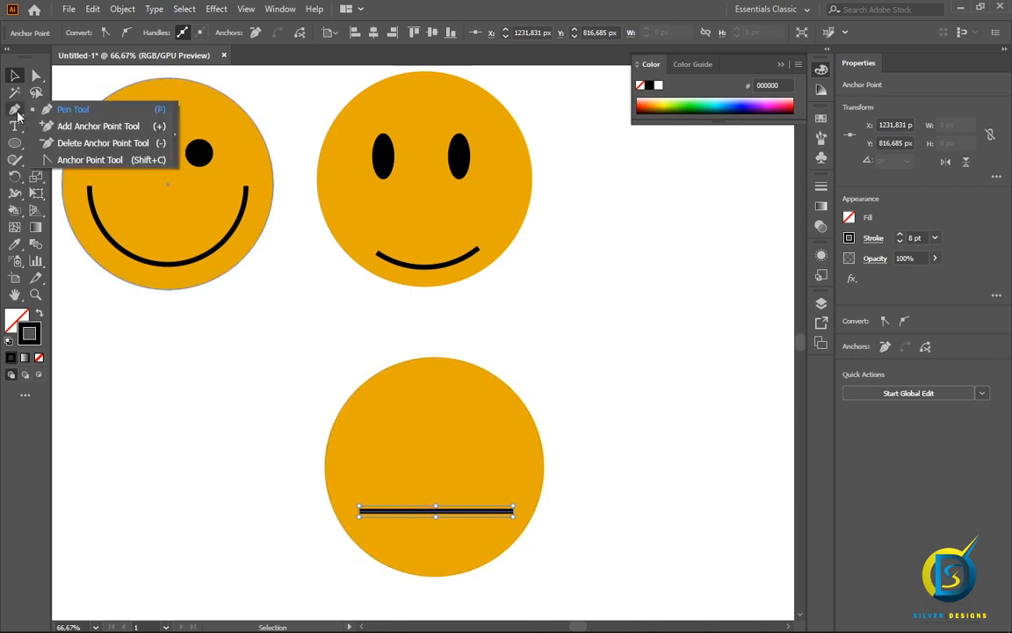
{"action": "left_click", "coordinate": [93, 161]}
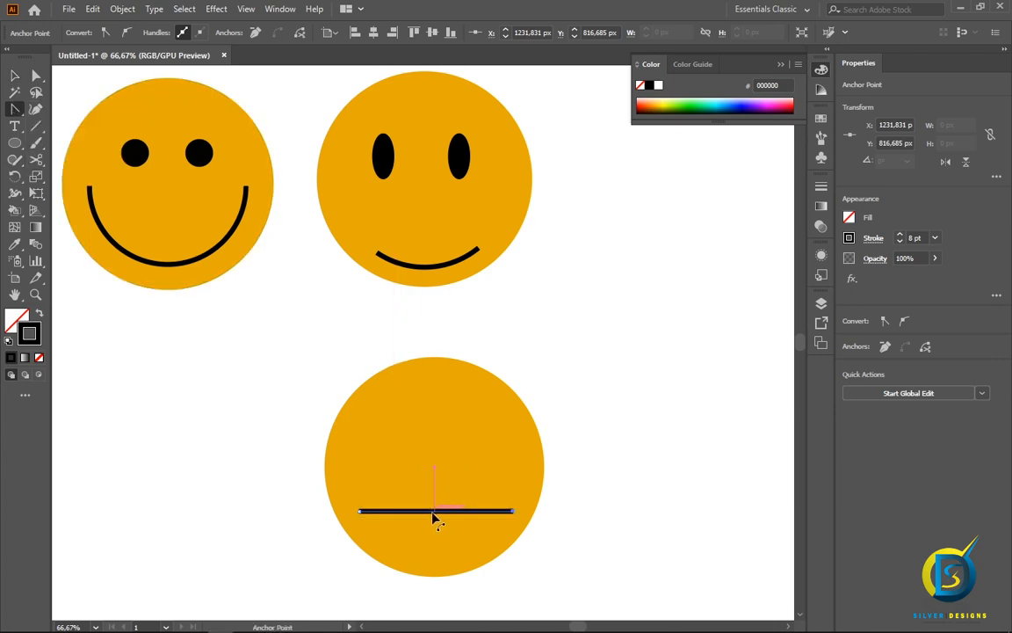
{"action": "left_click_drag", "start_coordinate": [433, 514], "coordinate": [444, 550]}
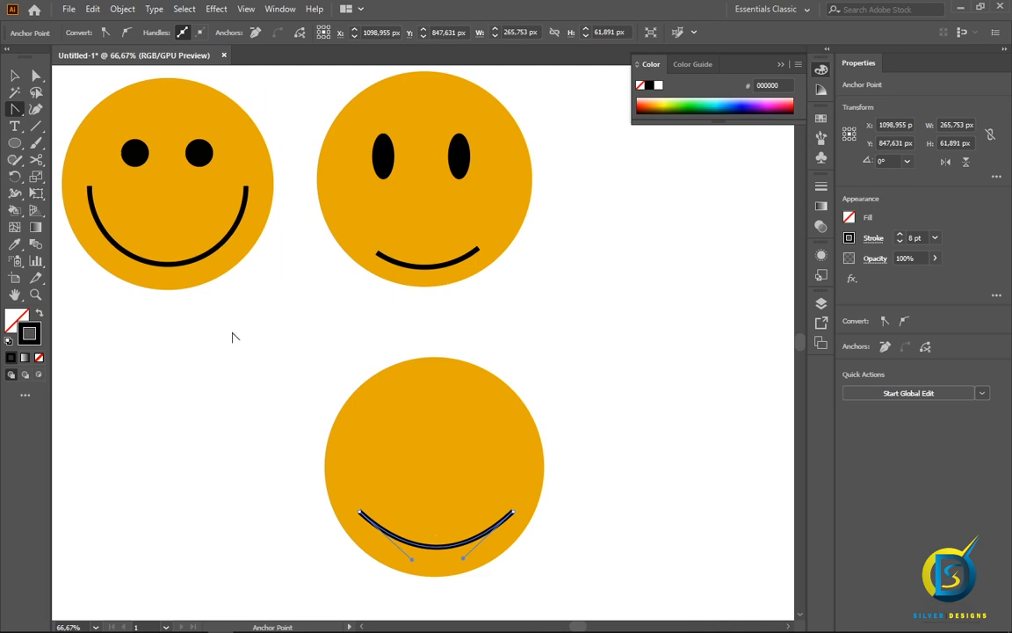
- Draw a circle about 101 px in diameter as the left eye with black fill and no stroke, and duplicate it horizontally as the right eye
{"action": "left_click", "coordinate": [15, 140]}
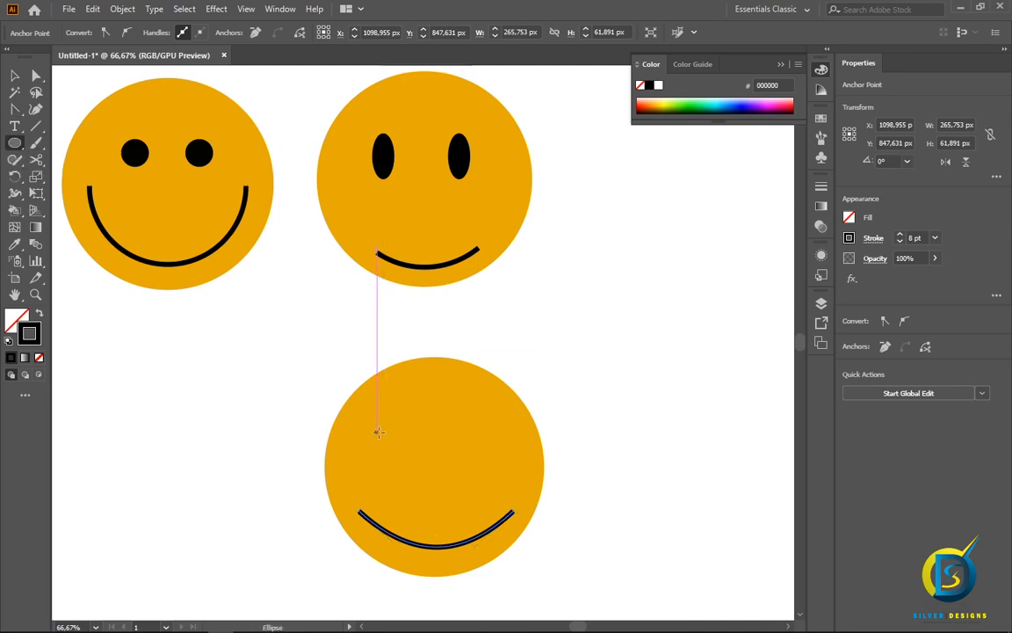
{"action": "mouse_move", "coordinate": [369, 421]}
{"action": "left_mouse_down"}
{"action": "mouse_move", "coordinate": [428, 479]}
{"action": "mouse_move", "coordinate": [387, 441]}
{"action": "left_mouse_up"}
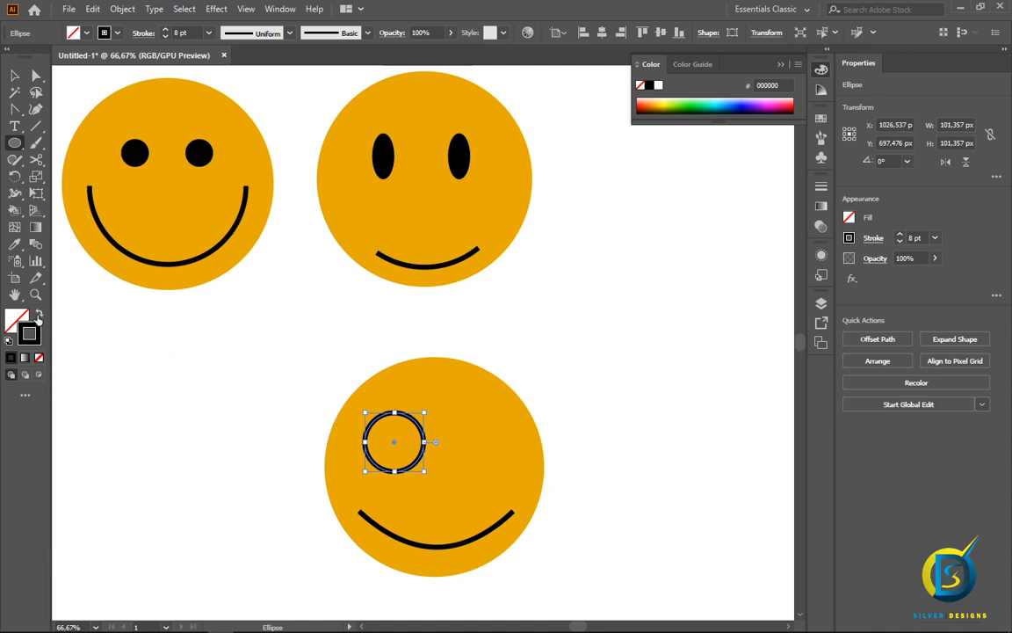
{"action": "left_click", "coordinate": [39, 315]}
{"action": "left_click", "coordinate": [14, 76]}
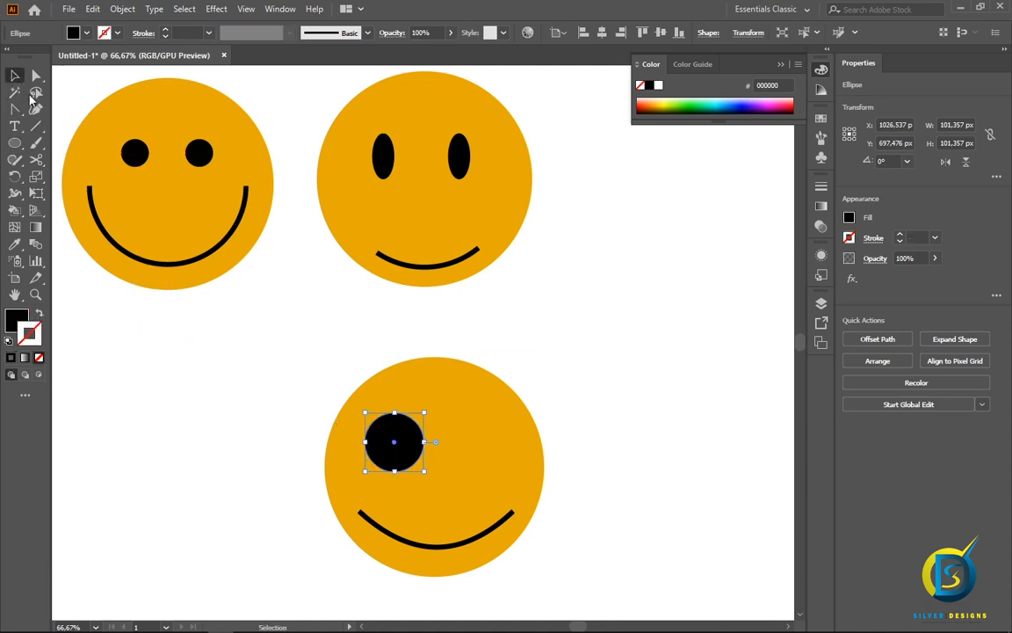
{"action": "left_click_drag", "start_coordinate": [393, 449], "coordinate": [471, 452]}
{"action": "left_click", "coordinate": [582, 365]}
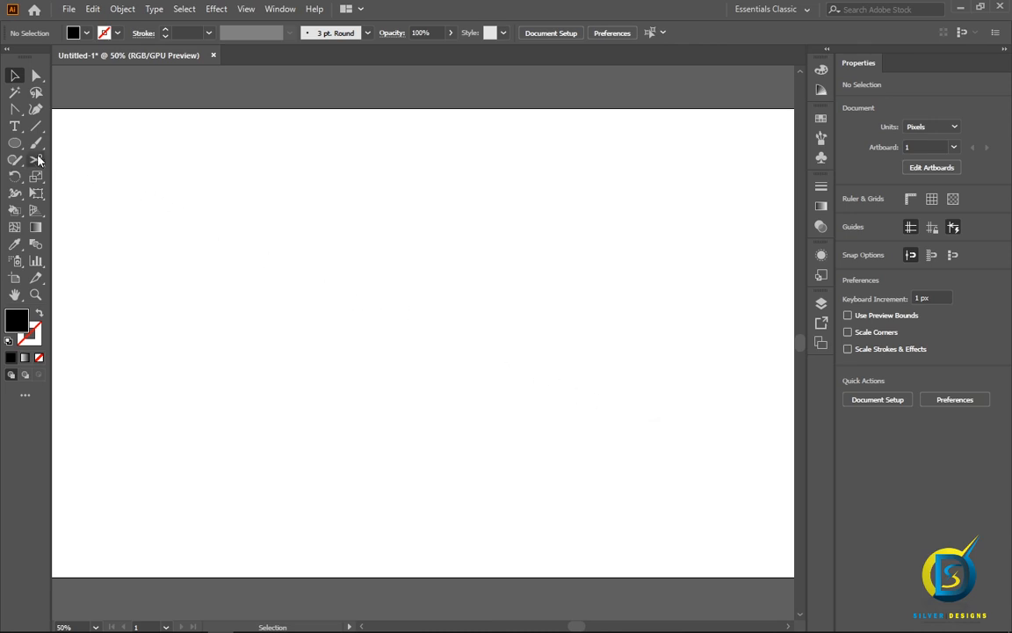
- Draw a square about 406 px wide at about X 1044 px, Y 490 px on the empty artboard and fill it with dark blue #06518E
{"action": "left_click", "coordinate": [14, 143]}
{"action": "left_click", "coordinate": [79, 144]}
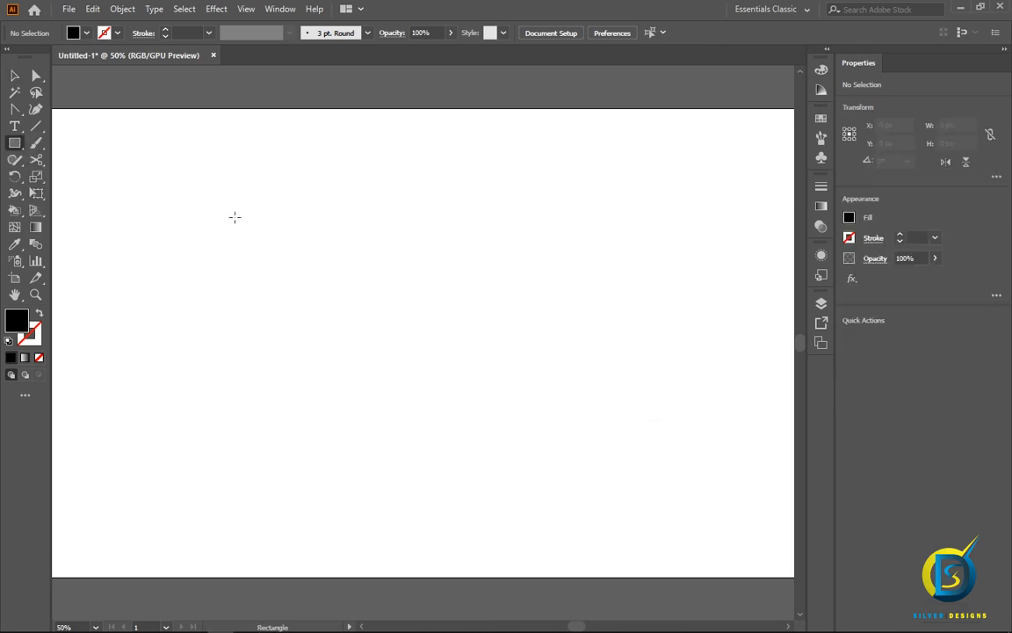
{"action": "left_click_drag", "start_coordinate": [340, 233], "coordinate": [507, 406]}
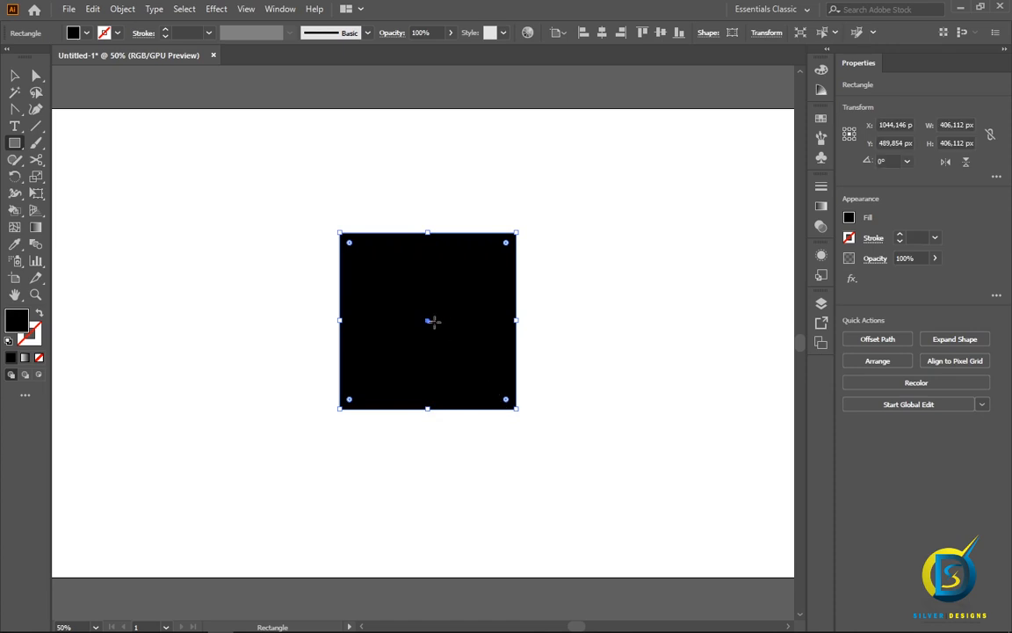
{"action": "double_click", "coordinate": [15, 323]}
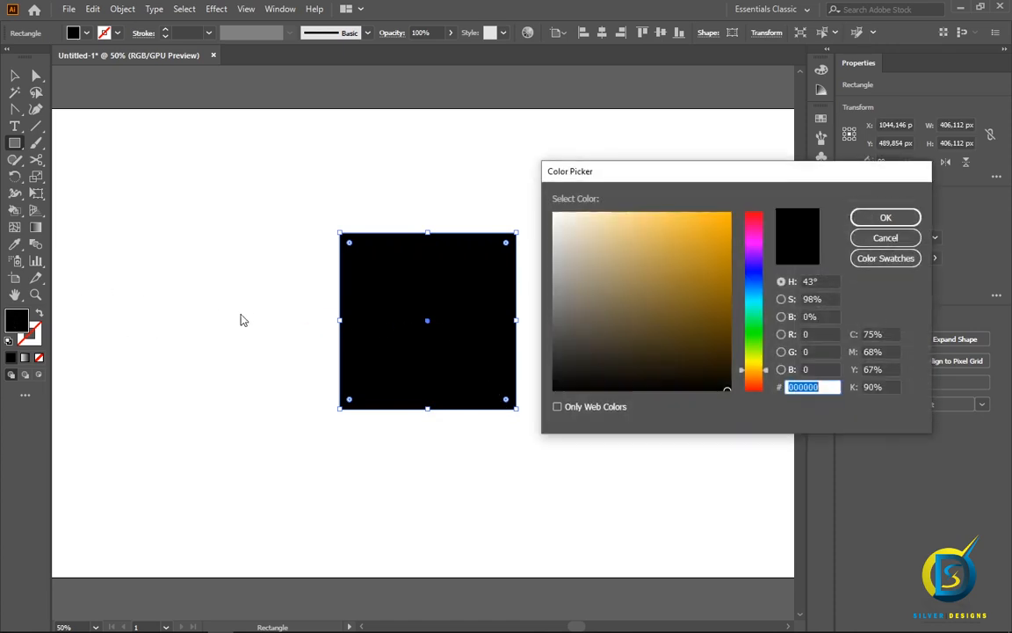
{"action": "left_click", "coordinate": [752, 291]}
{"action": "mouse_move", "coordinate": [752, 292]}
{"action": "left_mouse_down"}
{"action": "mouse_move", "coordinate": [720, 244]}
{"action": "mouse_move", "coordinate": [714, 279]}
{"action": "mouse_move", "coordinate": [724, 297]}
{"action": "mouse_move", "coordinate": [749, 288]}
{"action": "left_mouse_up"}
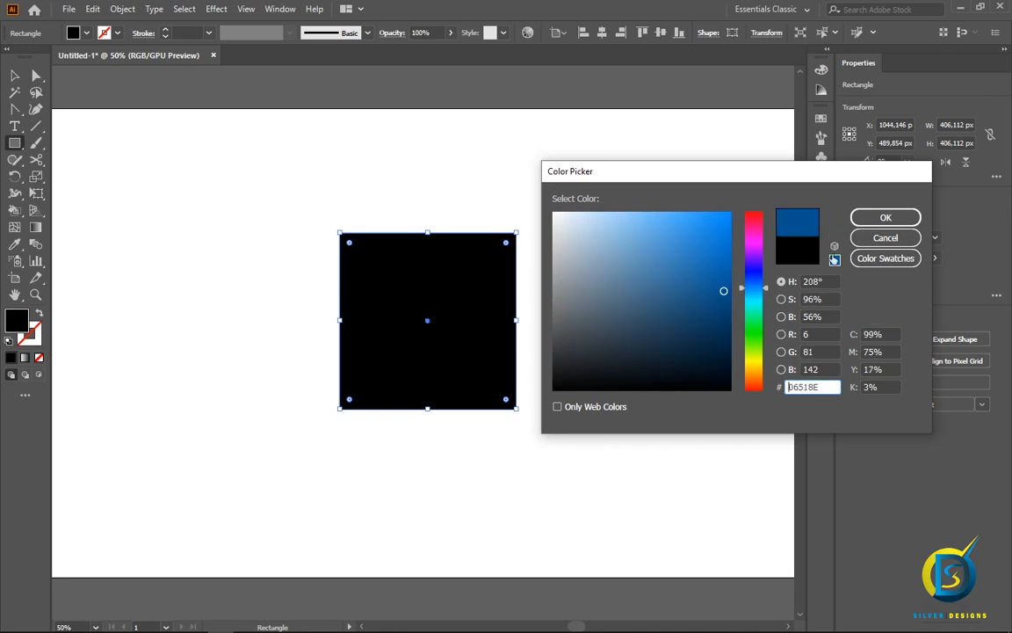
{"action": "left_click", "coordinate": [882, 217]}
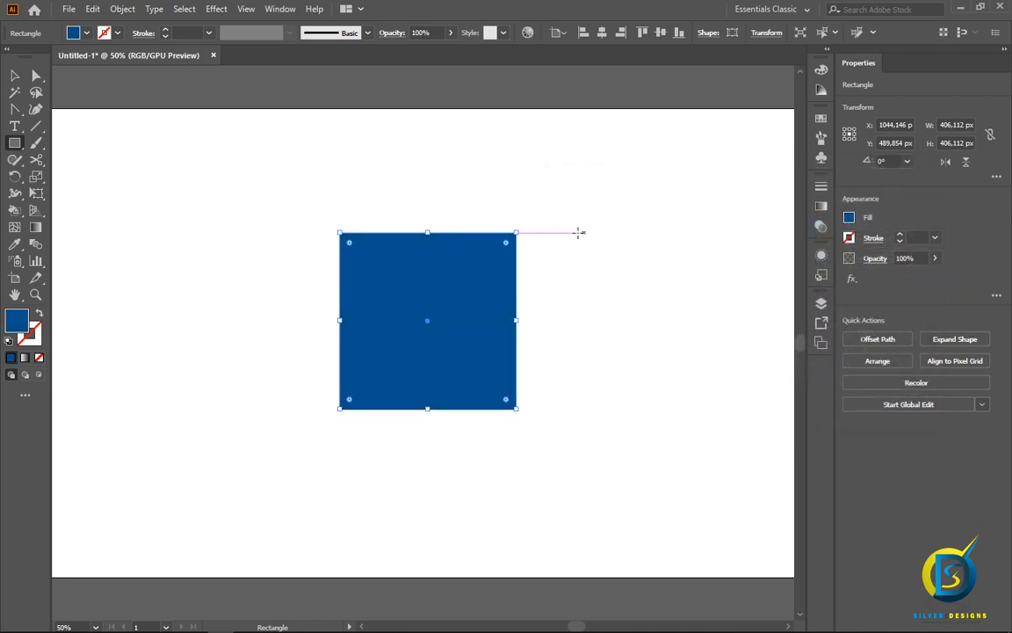
- Add the text "f", enlarge it to about 492 pt, and place it right of the square's centre with its stem ending at the lower edge
{"action": "left_click", "coordinate": [14, 126]}
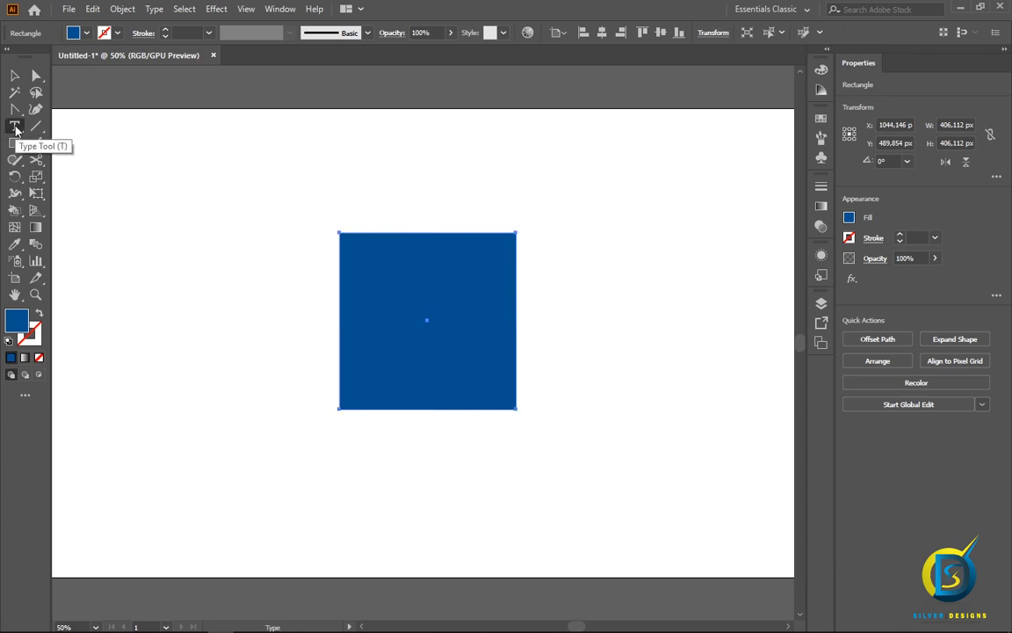
{"action": "left_click", "coordinate": [189, 235]}
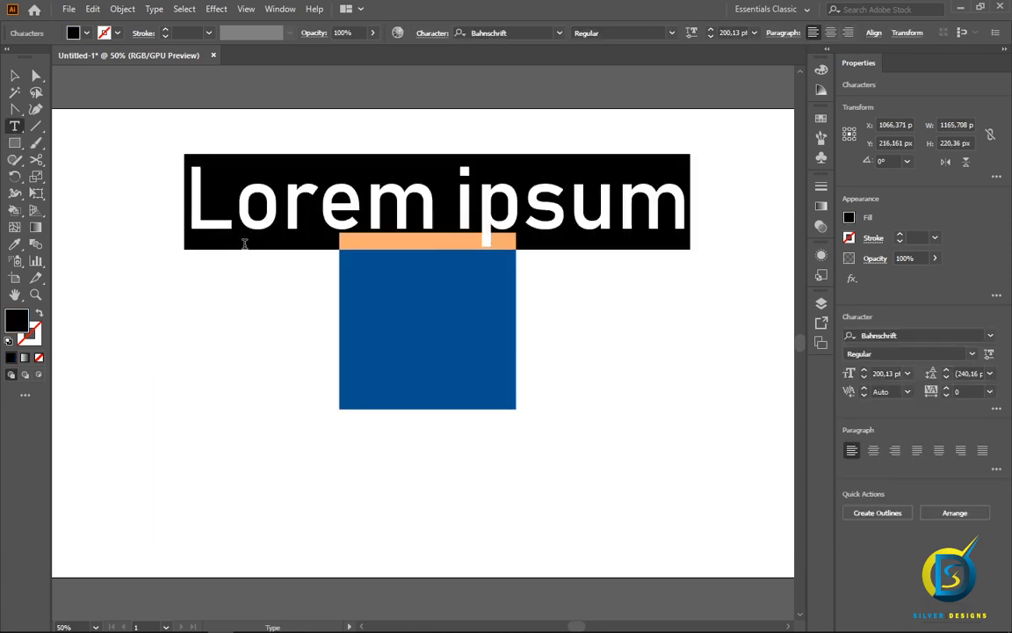
{"action": "type", "text": "f"}
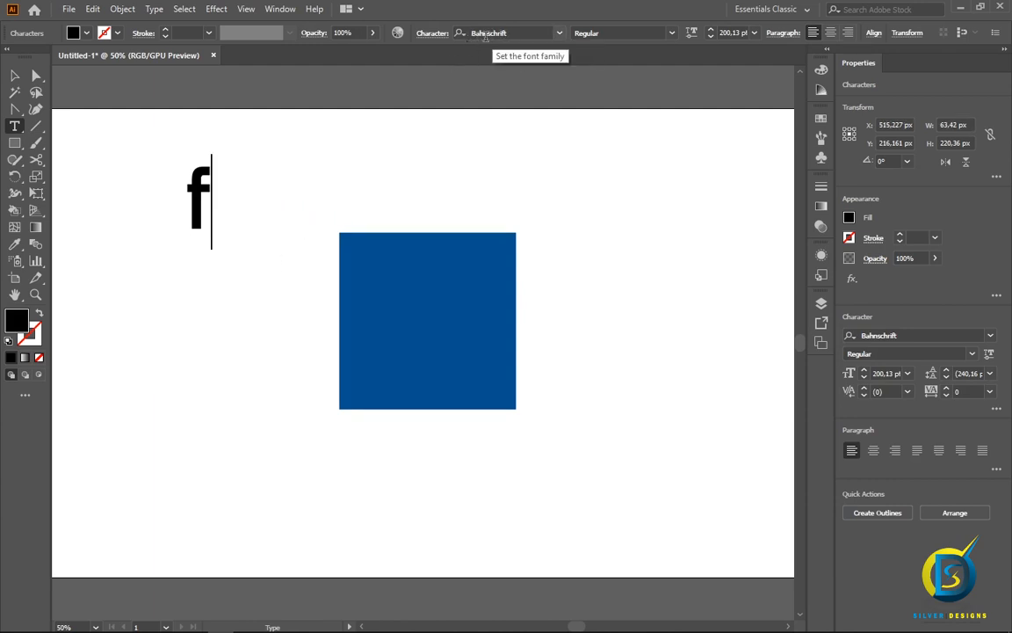
{"action": "key", "text": "Escape"}
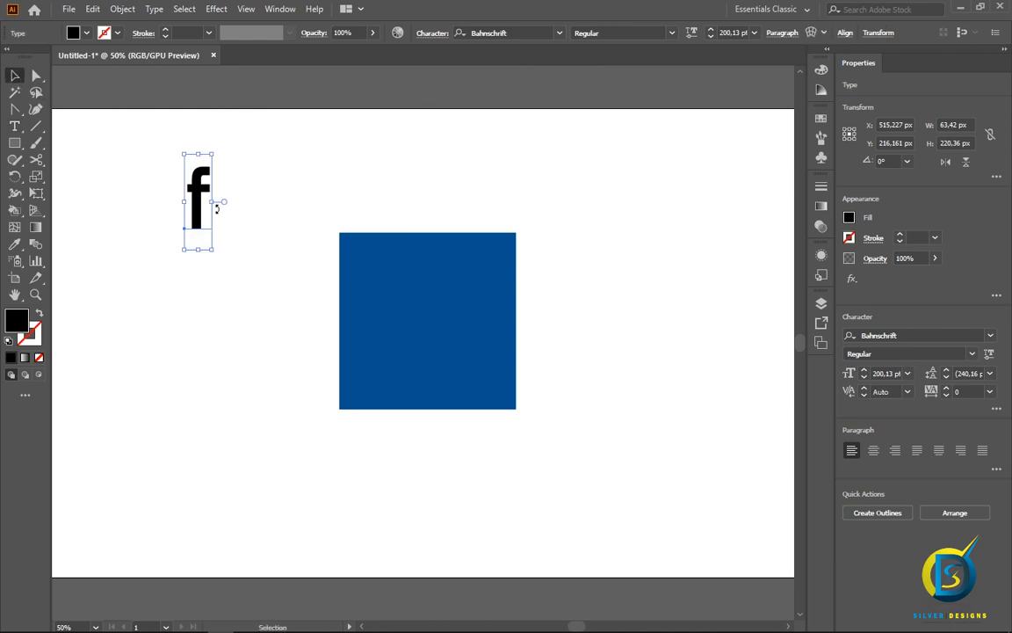
{"action": "left_click_drag", "start_coordinate": [213, 252], "coordinate": [376, 391]}
{"action": "left_click_drag", "start_coordinate": [213, 260], "coordinate": [448, 330]}
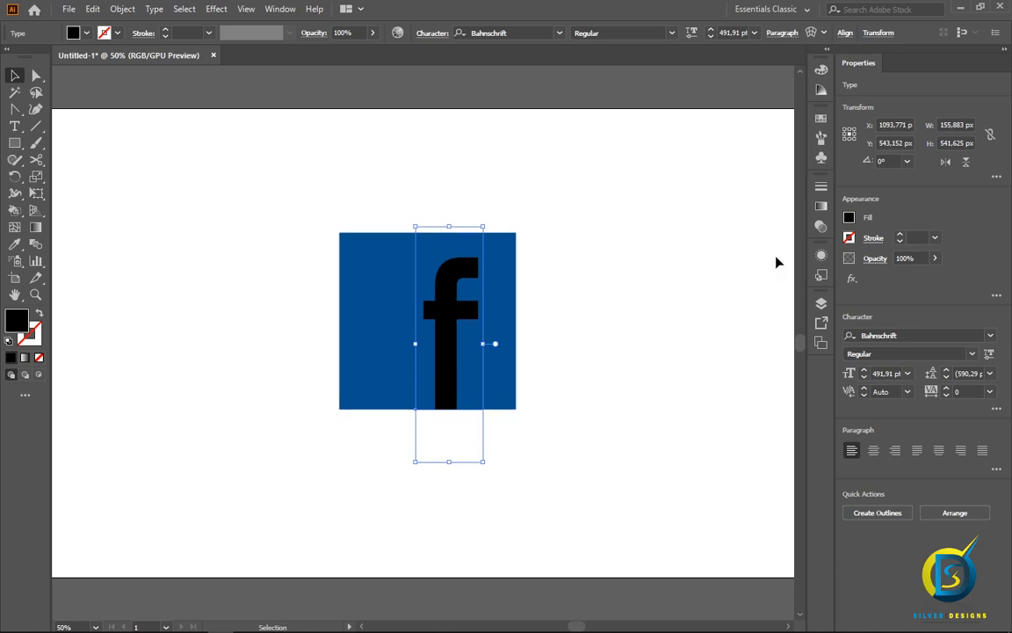
- Fill the letter f with white and deselect it
{"action": "left_click", "coordinate": [849, 217]}
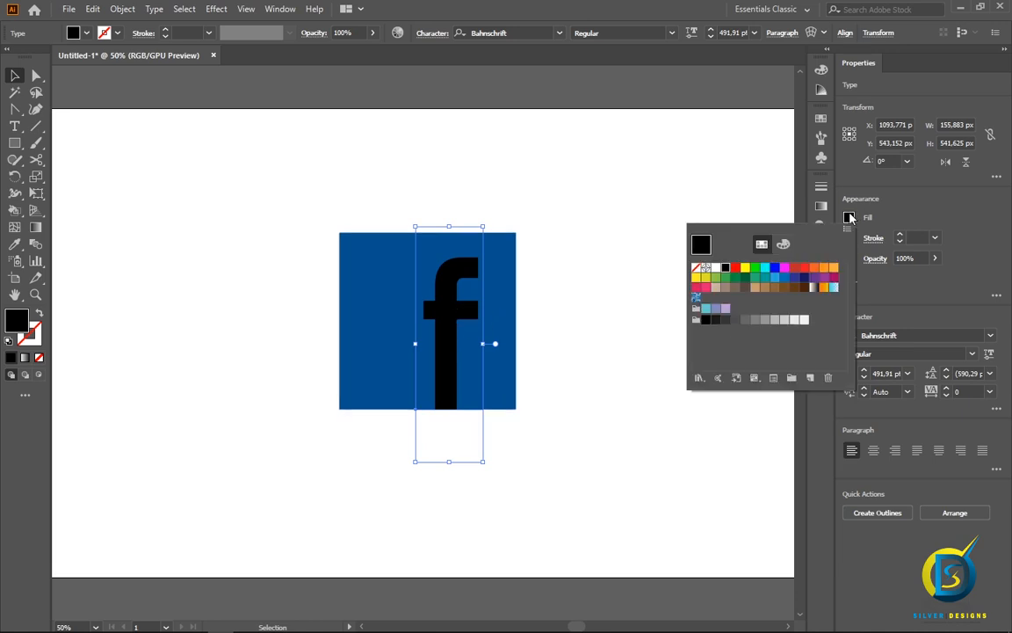
{"action": "left_click", "coordinate": [716, 267]}
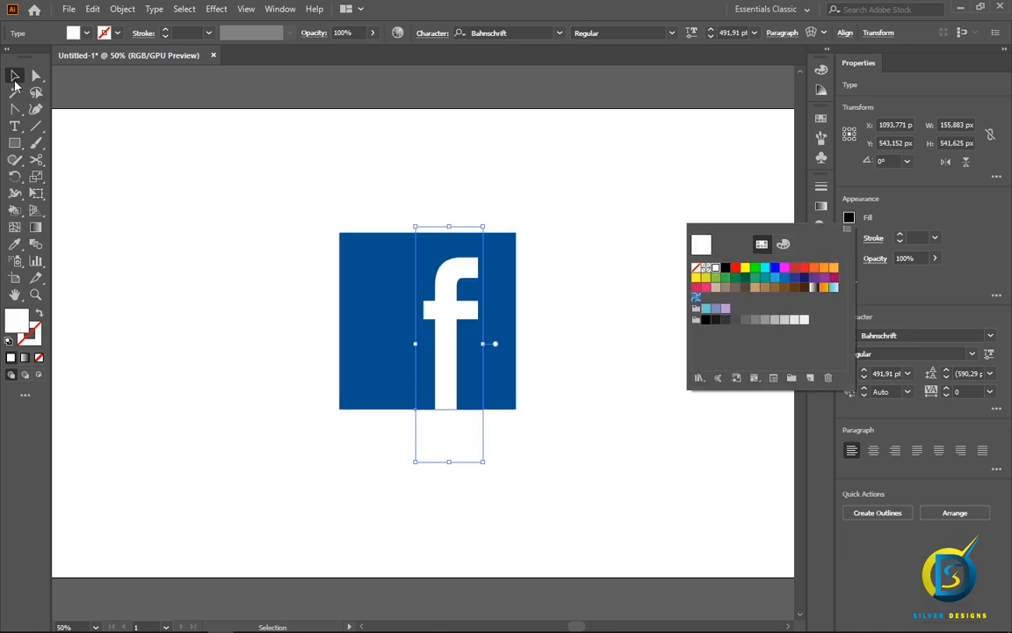
{"action": "left_click", "coordinate": [14, 79]}
{"action": "left_click", "coordinate": [167, 187]}
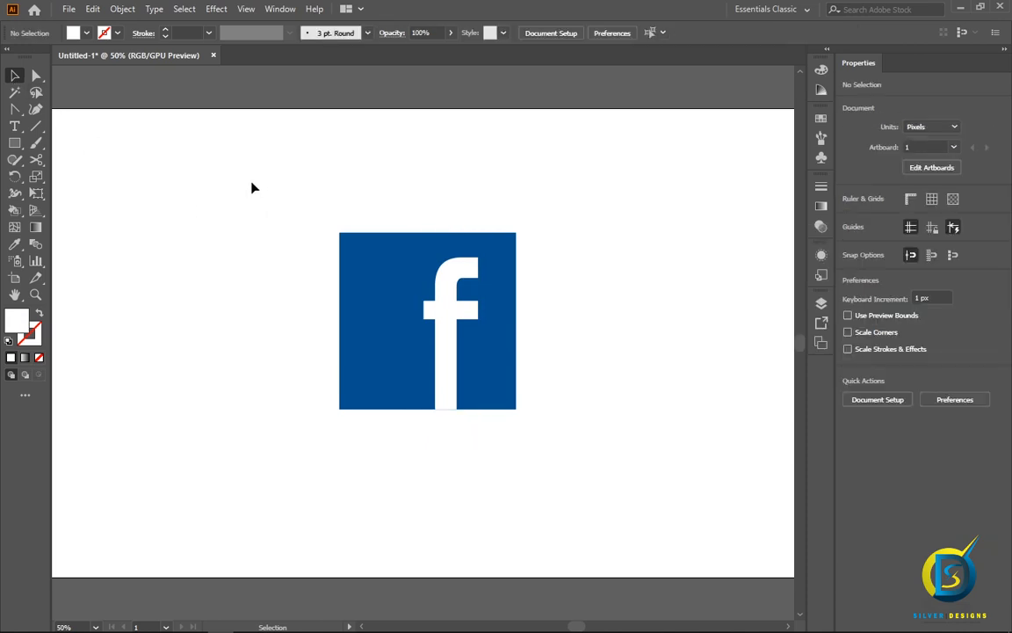
- Scale the square and letter together to about 469 px wide, move them up on the artboard, and deselect them
{"action": "left_click_drag", "start_coordinate": [251, 187], "coordinate": [536, 426]}
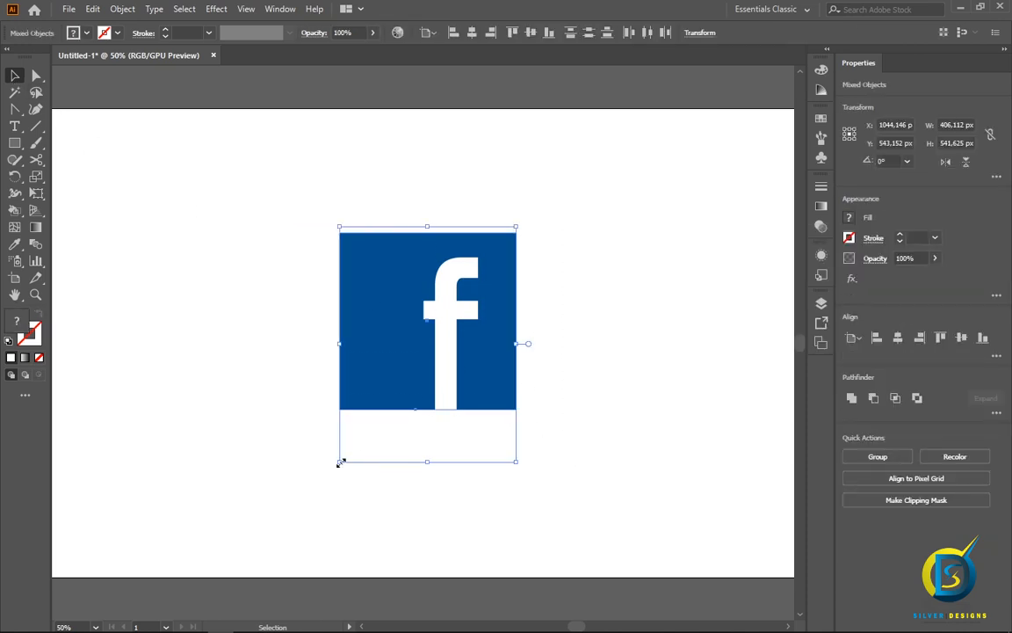
{"action": "left_click_drag", "start_coordinate": [340, 462], "coordinate": [282, 501]}
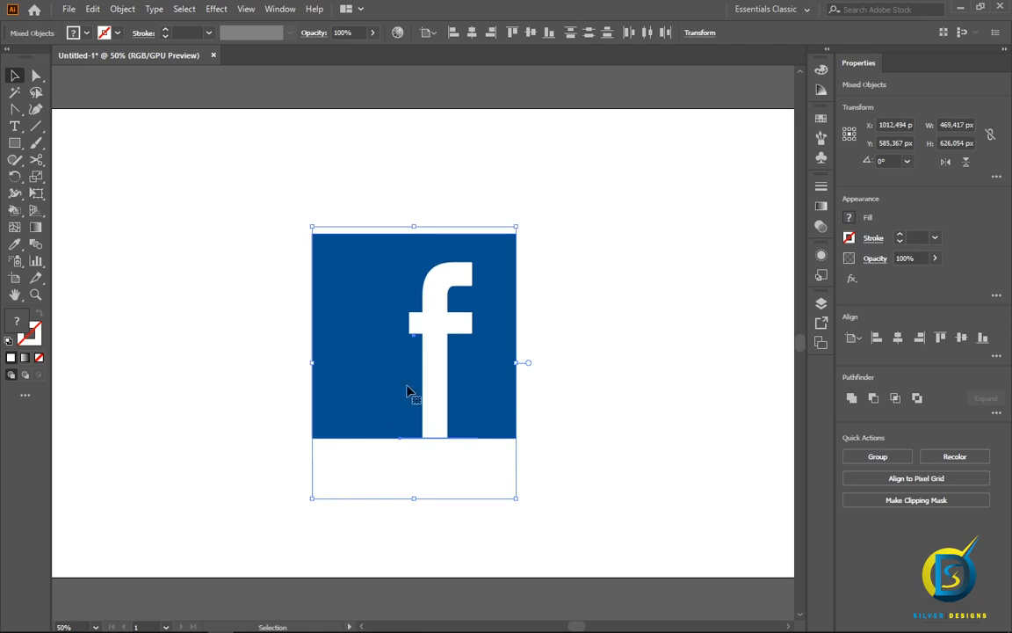
{"action": "left_click_drag", "start_coordinate": [431, 382], "coordinate": [437, 332]}
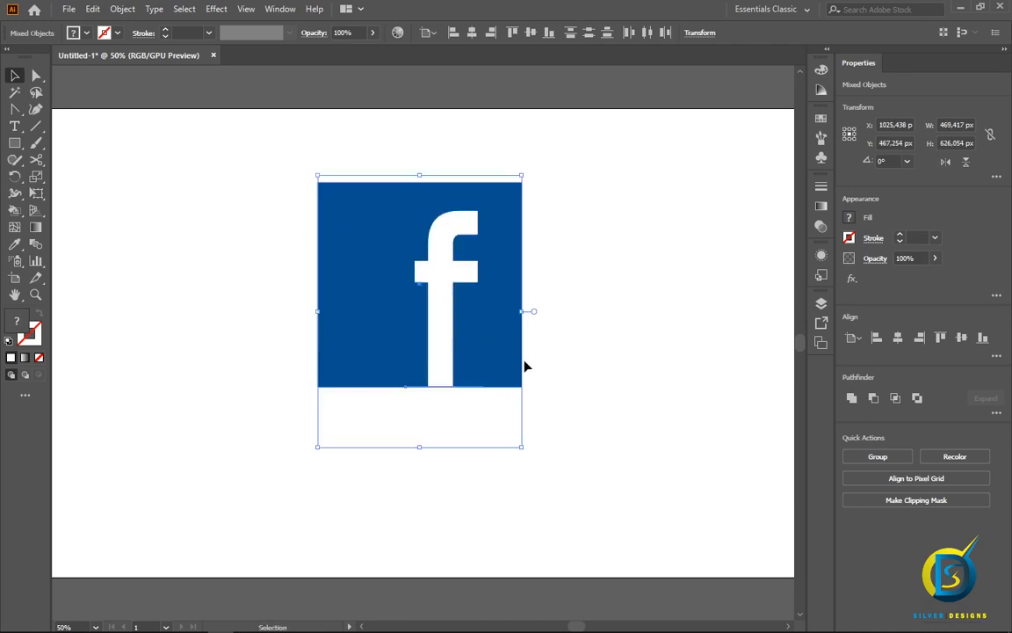
{"action": "left_click", "coordinate": [615, 335]}
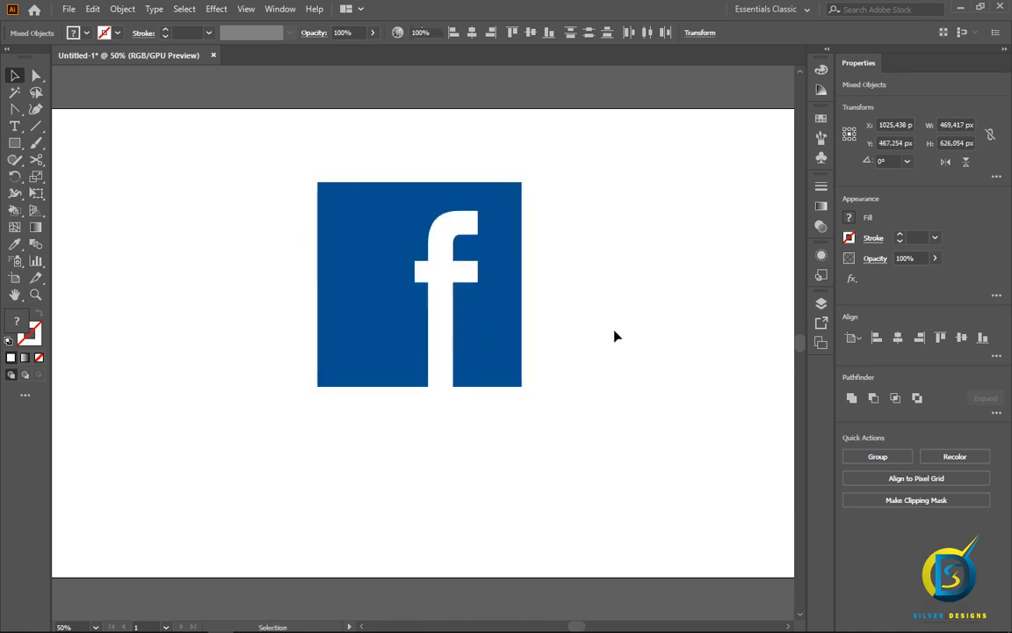
- Round all four corners of the blue square moderately and deselect it
{"action": "left_click", "coordinate": [507, 198]}
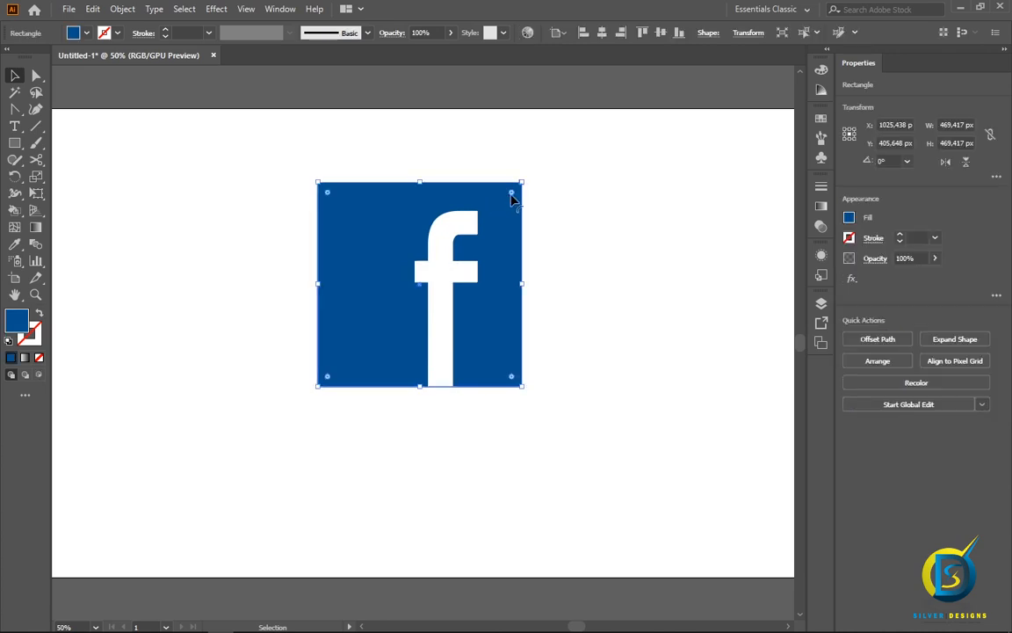
{"action": "left_click_drag", "start_coordinate": [512, 198], "coordinate": [494, 208]}
{"action": "left_click", "coordinate": [589, 245]}
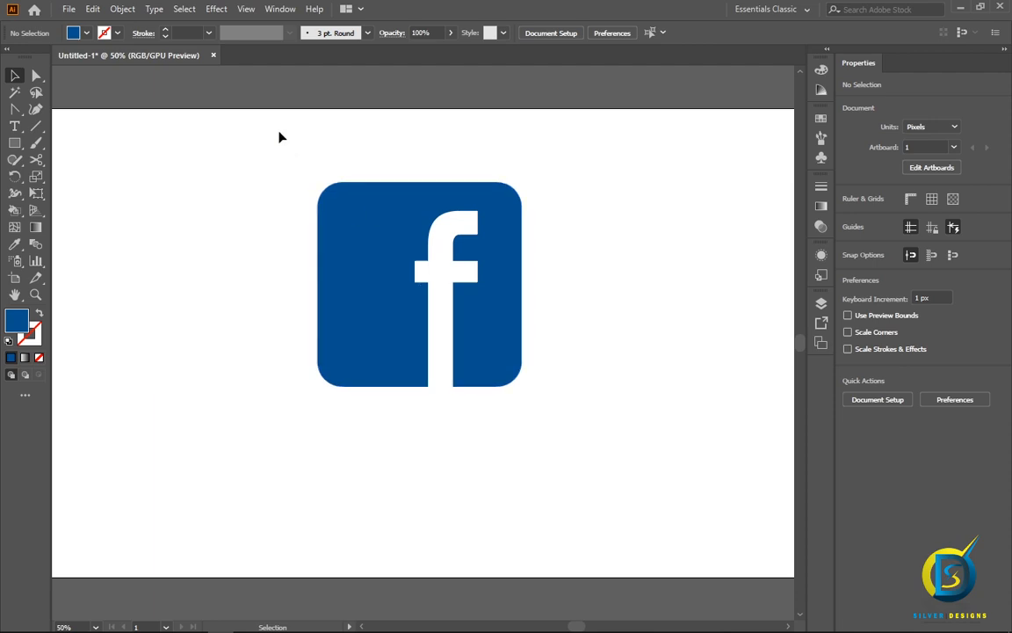
- Move the rounded square and its letter together to the upper-left corner of the artboard and deselect them
{"action": "left_click_drag", "start_coordinate": [293, 183], "coordinate": [535, 400]}
{"action": "left_click_drag", "start_coordinate": [435, 316], "coordinate": [201, 263]}
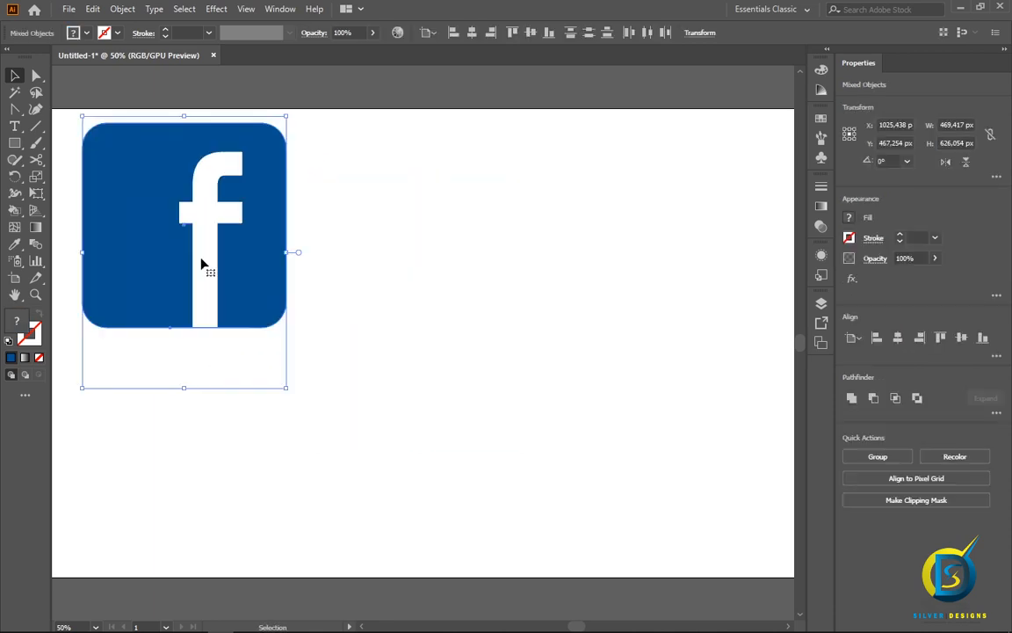
{"action": "left_click", "coordinate": [343, 380]}
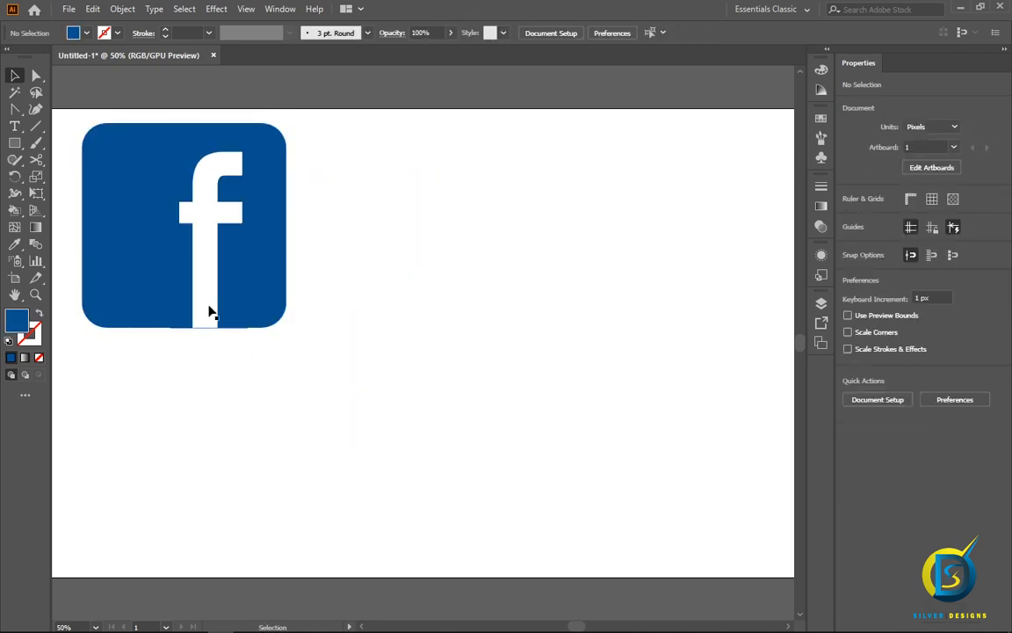
- Draw a blue rectangle about 657 by 293 px beside the Facebook icon, move it down and left, and moderately round all its corners
{"action": "left_click", "coordinate": [14, 142]}
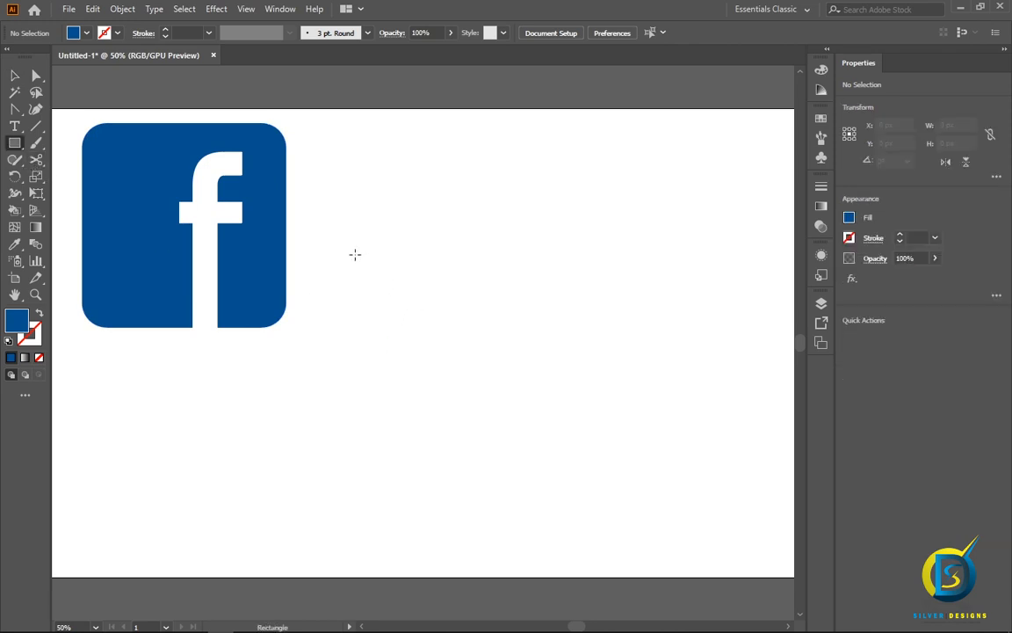
{"action": "left_click_drag", "start_coordinate": [353, 251], "coordinate": [638, 379]}
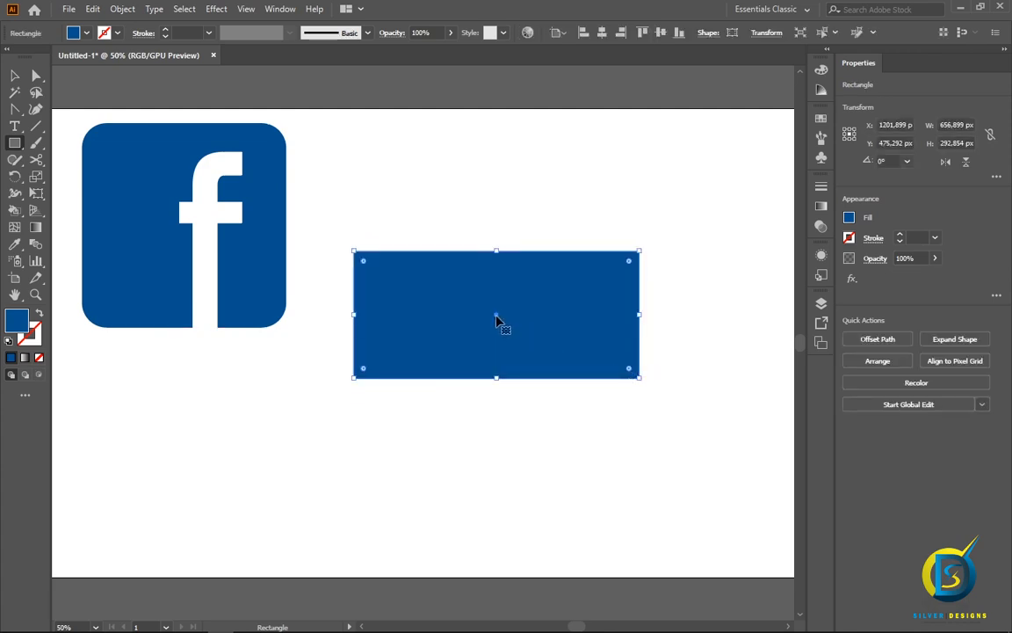
{"action": "left_click_drag", "start_coordinate": [494, 320], "coordinate": [445, 369]}
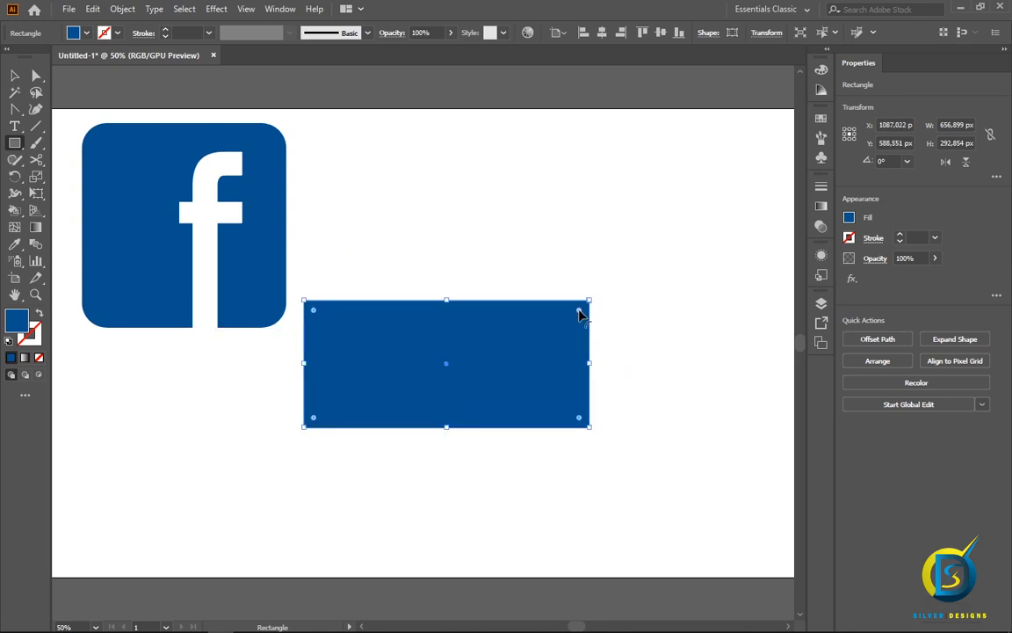
{"action": "left_click_drag", "start_coordinate": [579, 314], "coordinate": [556, 317]}
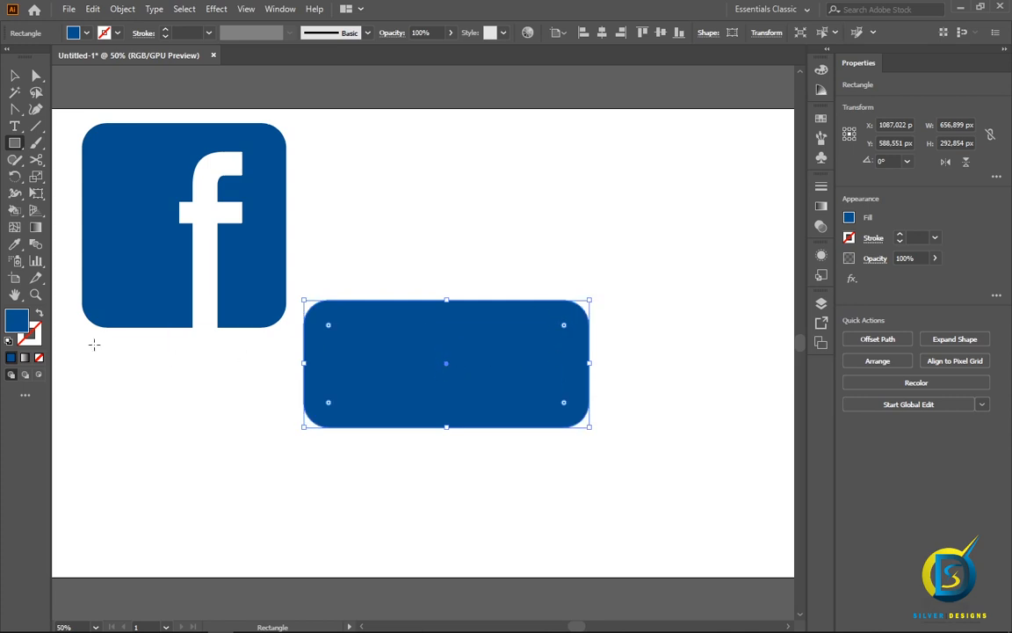
- Change the rounded rectangle's fill to the red B22828
{"action": "double_click", "coordinate": [17, 321]}
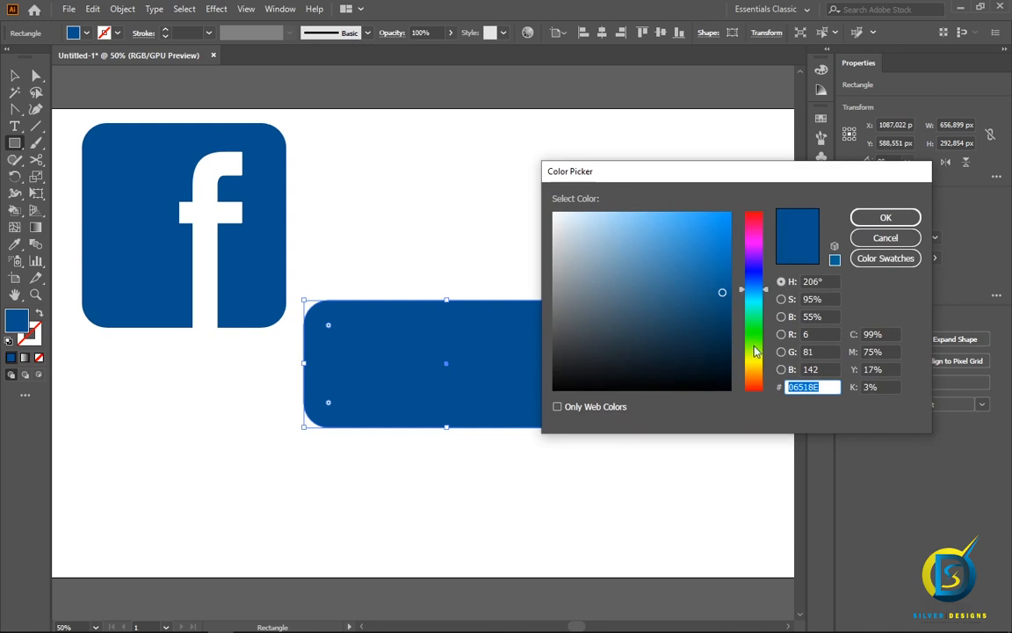
{"action": "left_click_drag", "start_coordinate": [754, 354], "coordinate": [753, 394]}
{"action": "left_click", "coordinate": [704, 269]}
{"action": "left_click", "coordinate": [680, 270]}
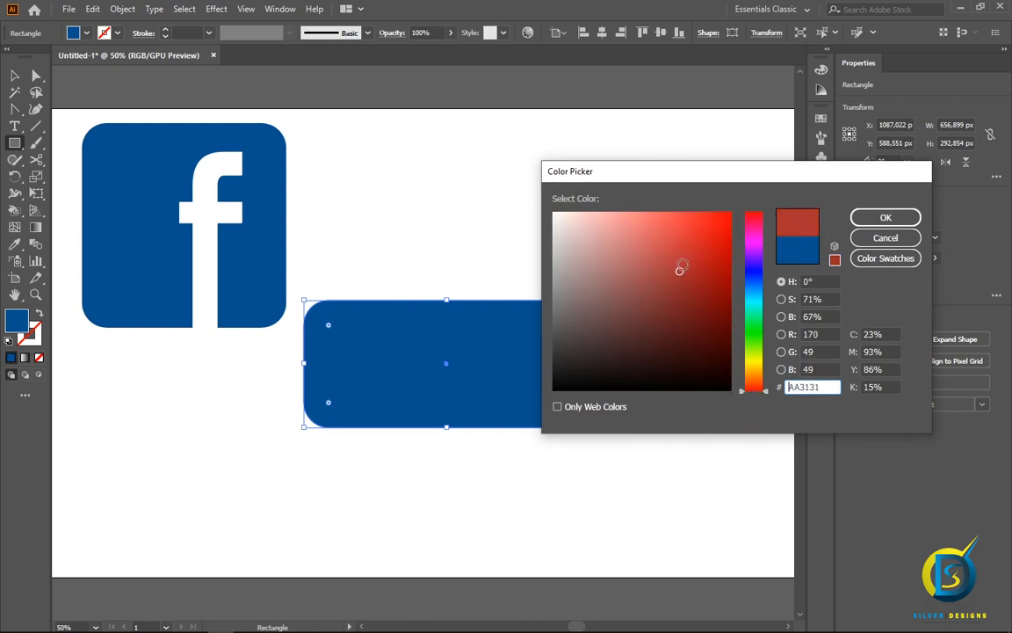
{"action": "left_click", "coordinate": [683, 264]}
{"action": "left_click", "coordinate": [696, 255]}
{"action": "left_click", "coordinate": [700, 243]}
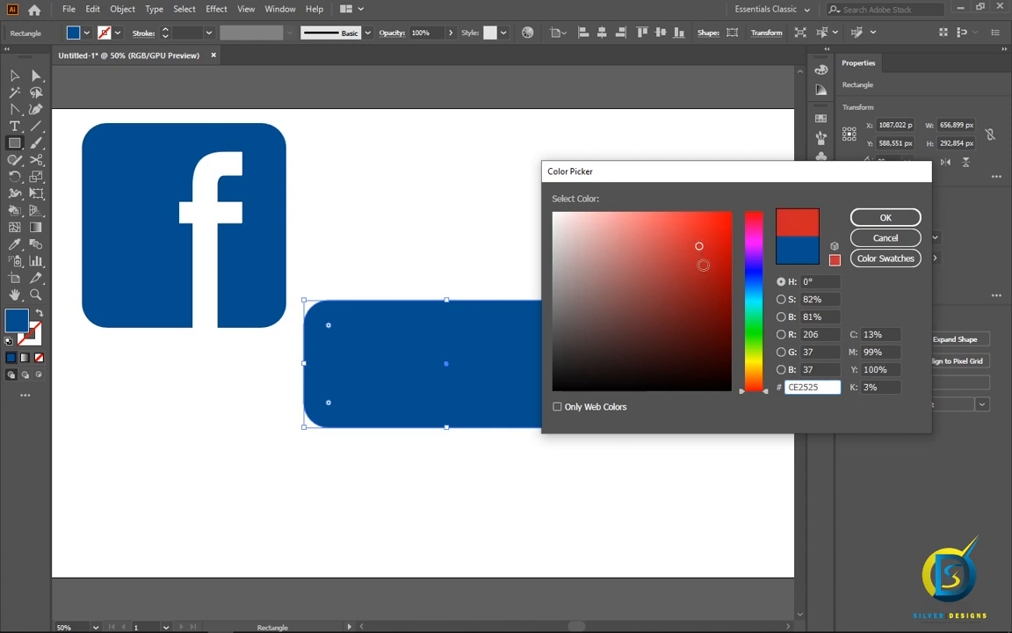
{"action": "left_click", "coordinate": [699, 269]}
{"action": "left_click", "coordinate": [692, 265]}
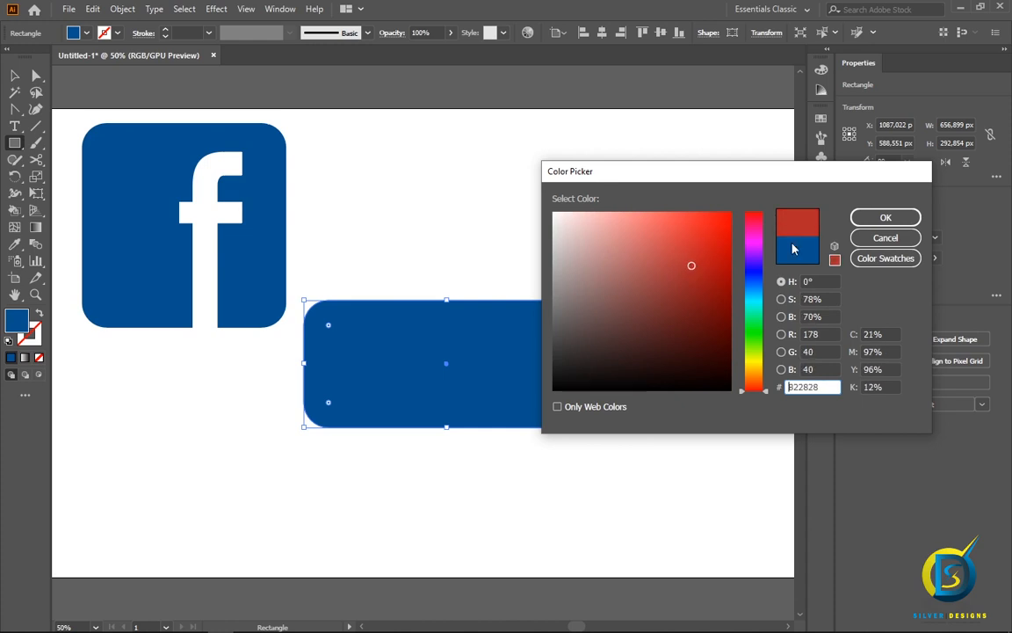
{"action": "left_click", "coordinate": [883, 218]}
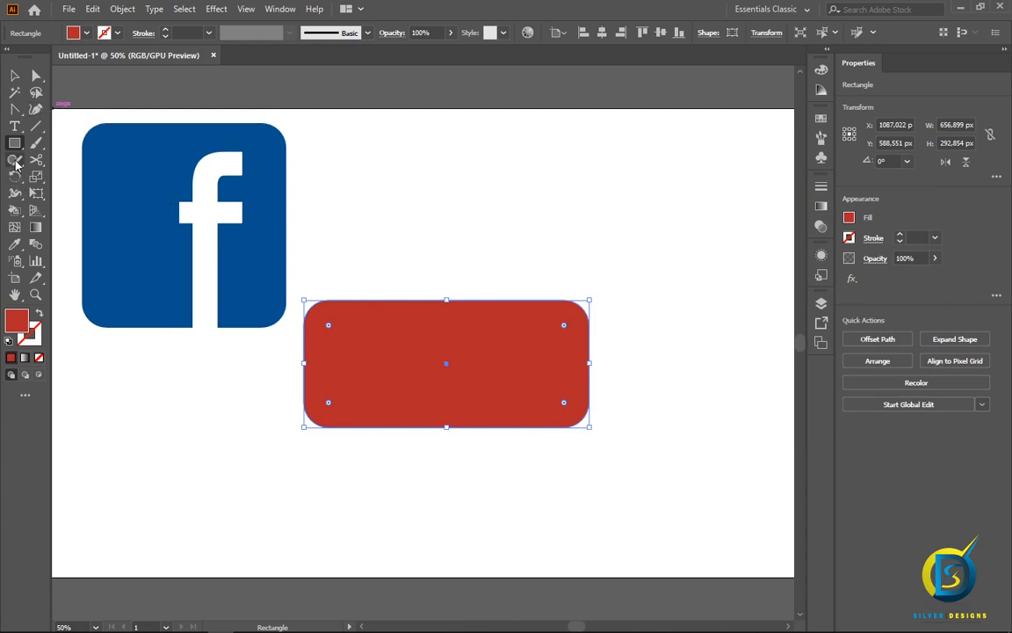
- Add the text "YouTube" above the red rounded rectangle and select it as an object
{"action": "left_click", "coordinate": [14, 126]}
{"action": "left_click", "coordinate": [391, 237]}
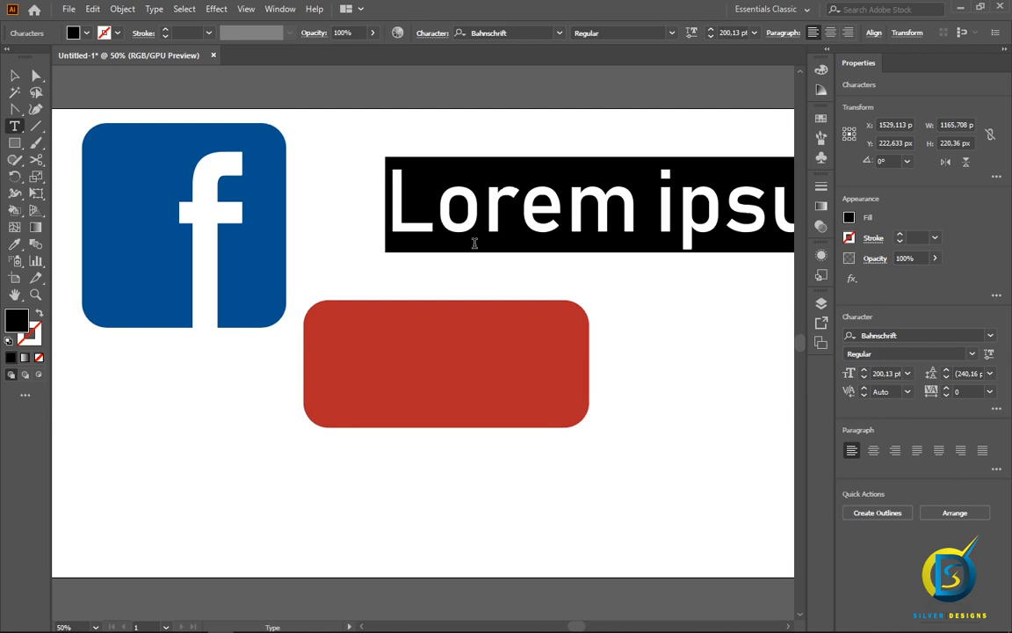
{"action": "type", "text": "yo"}
{"action": "key", "text": "BackSpace"}
{"action": "key", "text": "BackSpace"}
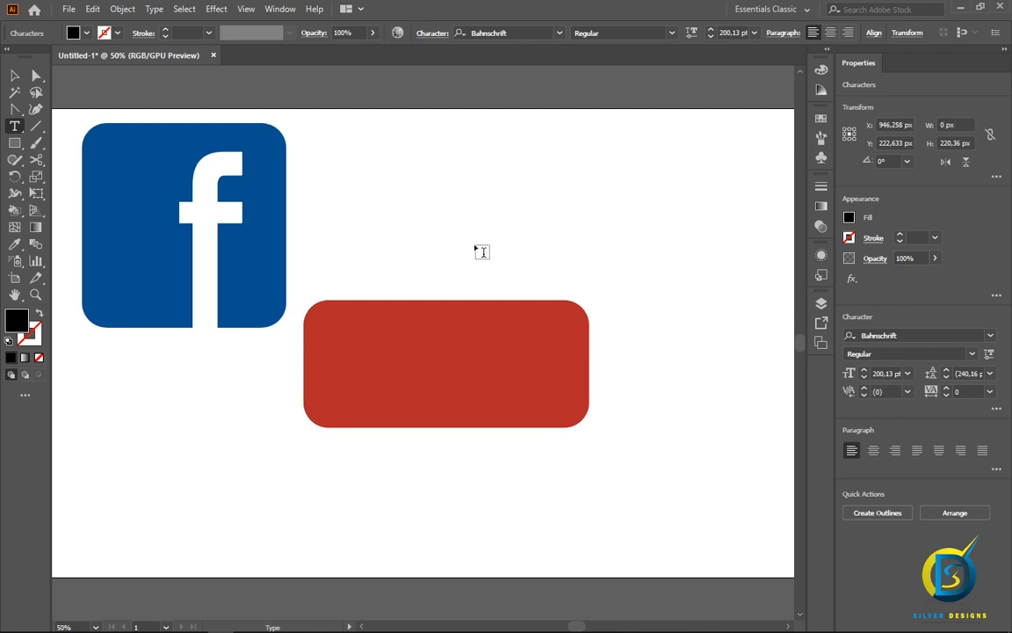
{"action": "type", "text": "Yo"}
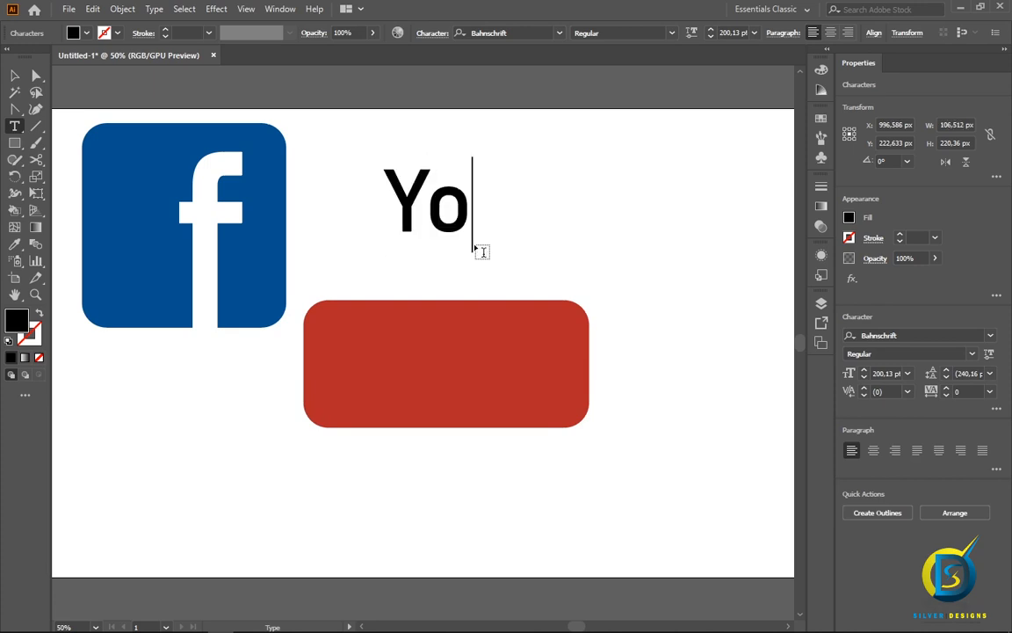
{"action": "type", "text": "uTu"}
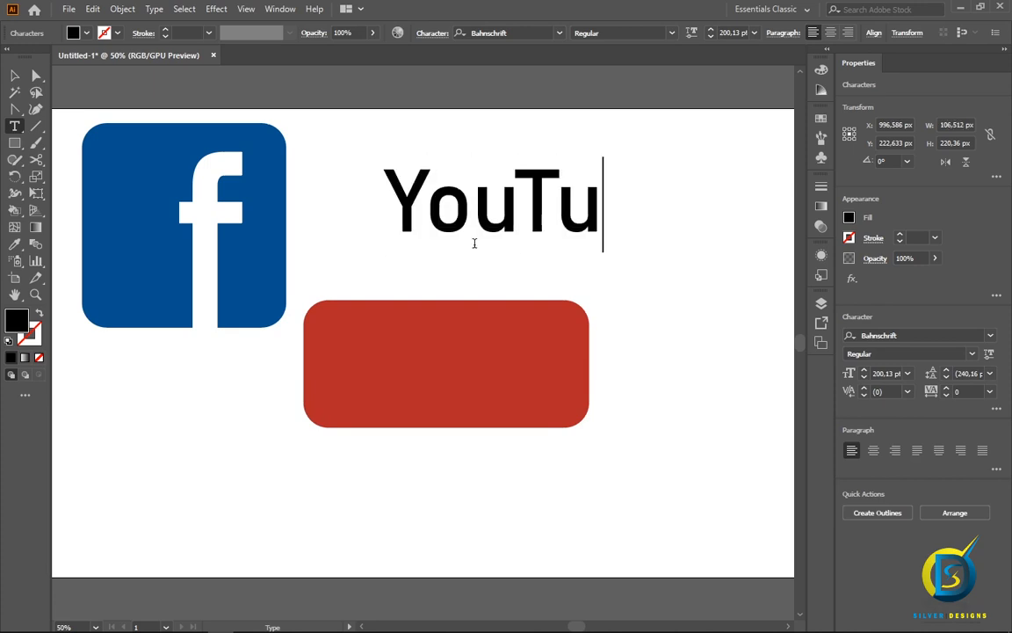
{"action": "type", "text": "be"}
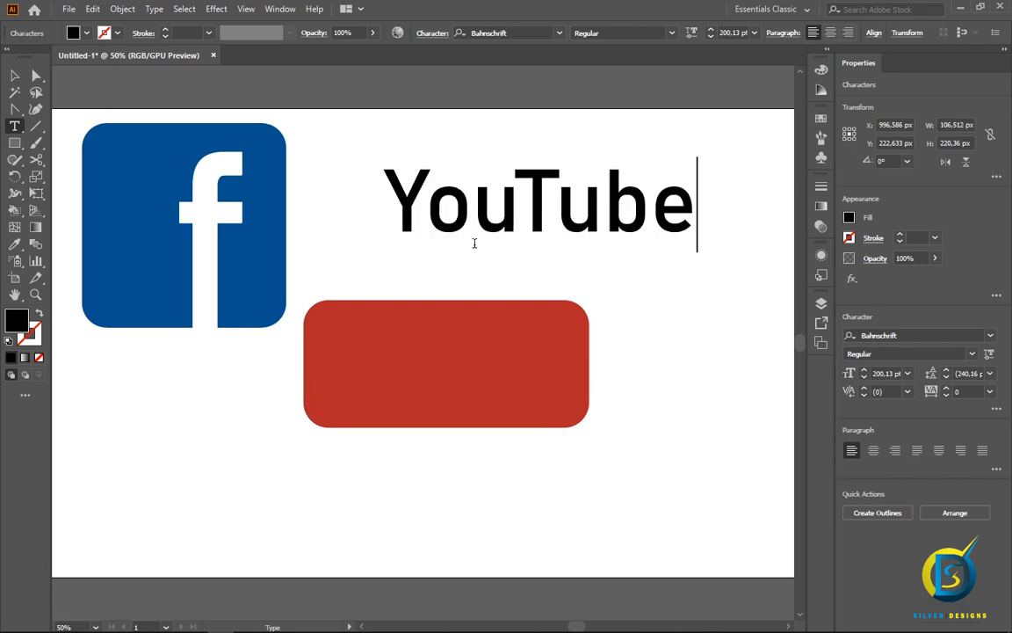
{"action": "left_click", "coordinate": [15, 75]}
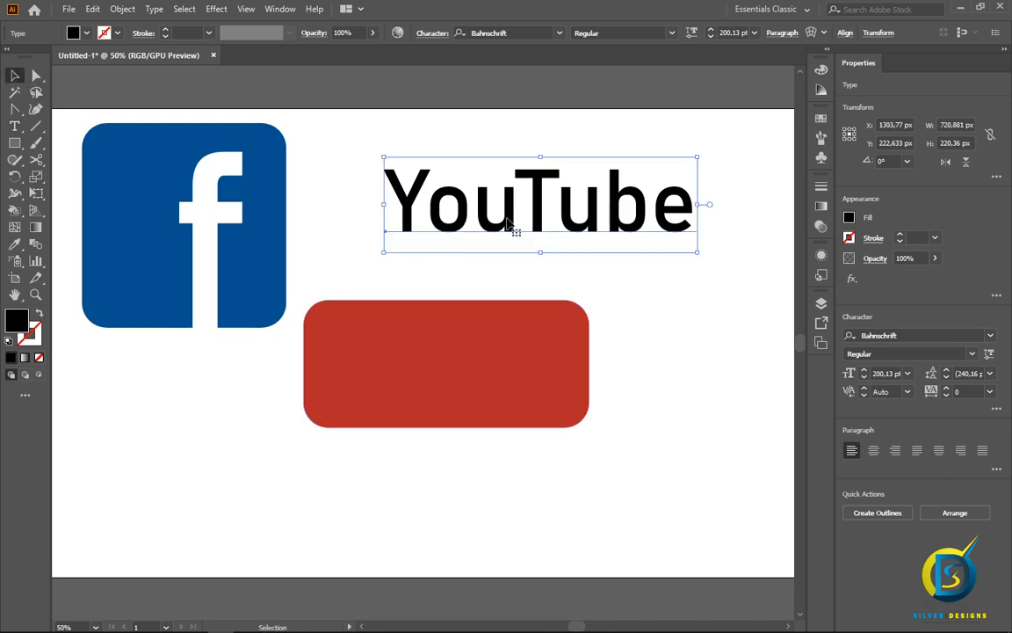
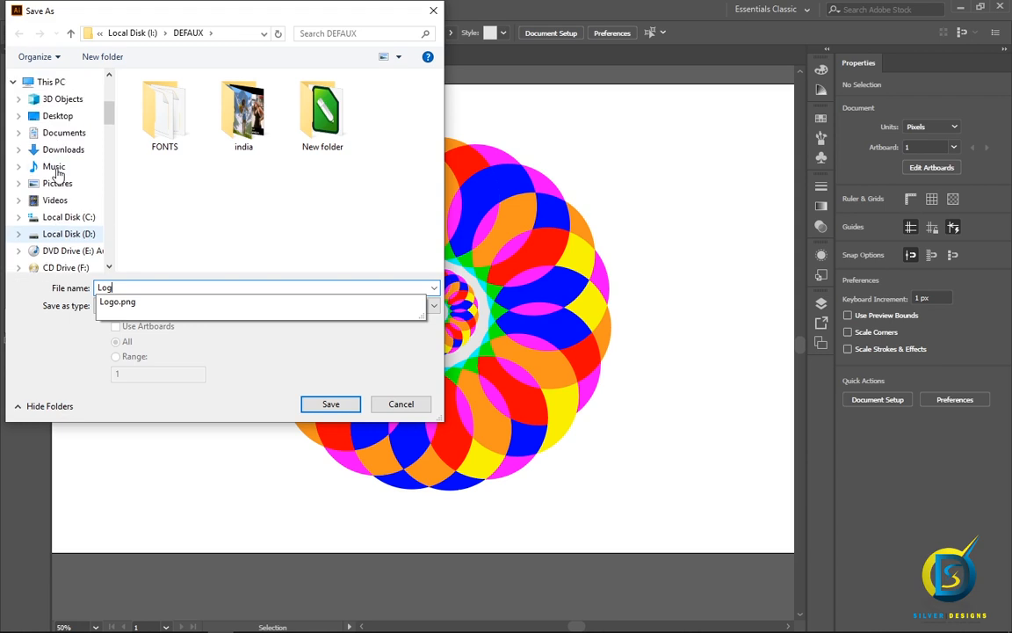
- Save the circular pattern artwork as an Illustrator 2020 file named Log in the pp folder on the Desktop
{"action": "left_click", "coordinate": [58, 115]}
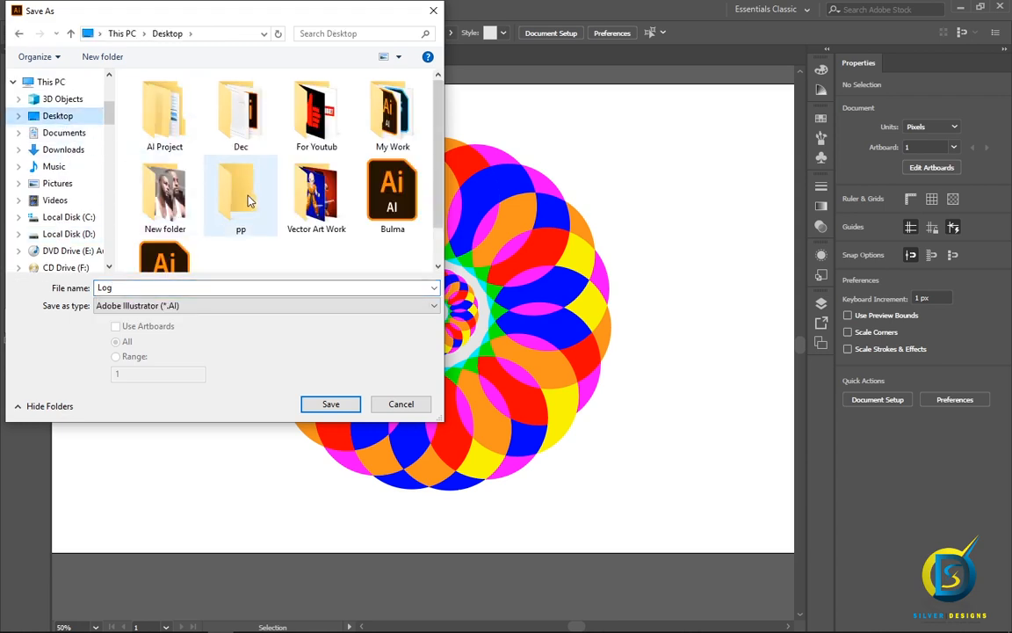
{"action": "double_click", "coordinate": [238, 174]}
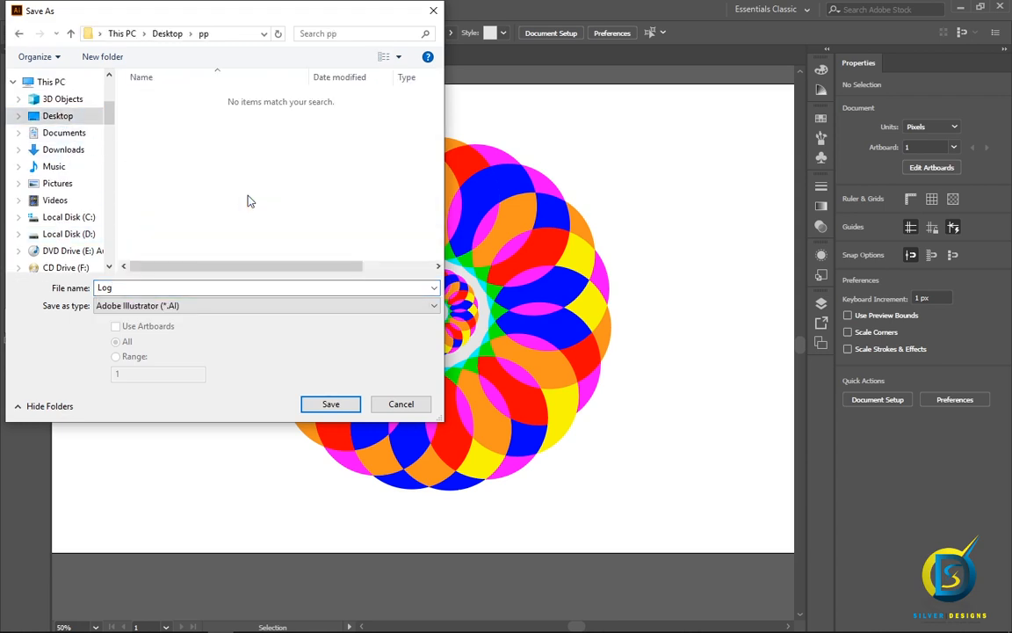
{"action": "left_click", "coordinate": [323, 404]}
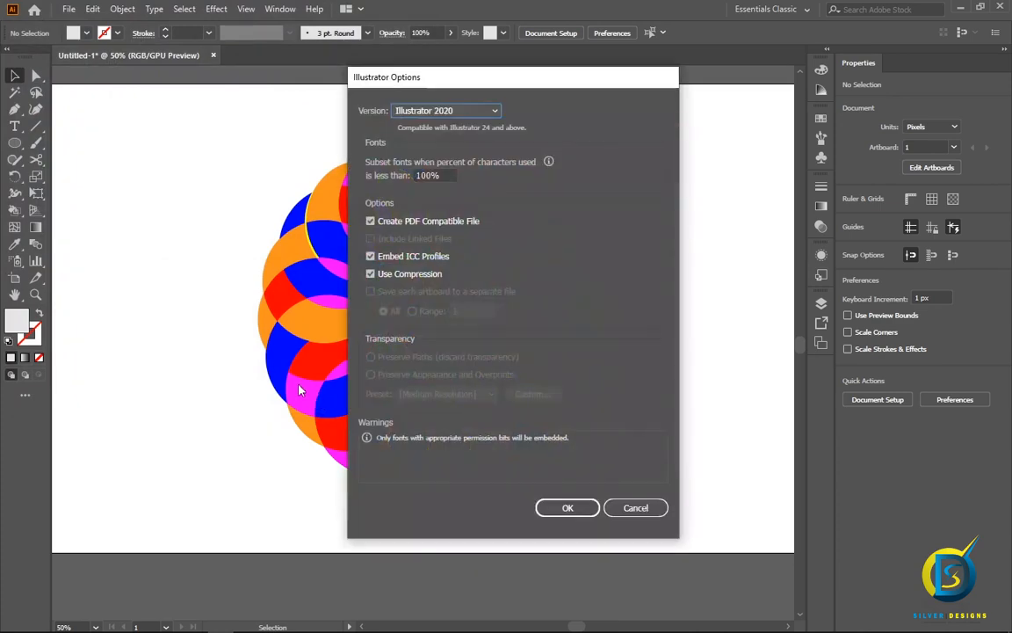
{"action": "left_click_drag", "start_coordinate": [442, 81], "coordinate": [425, 78]}
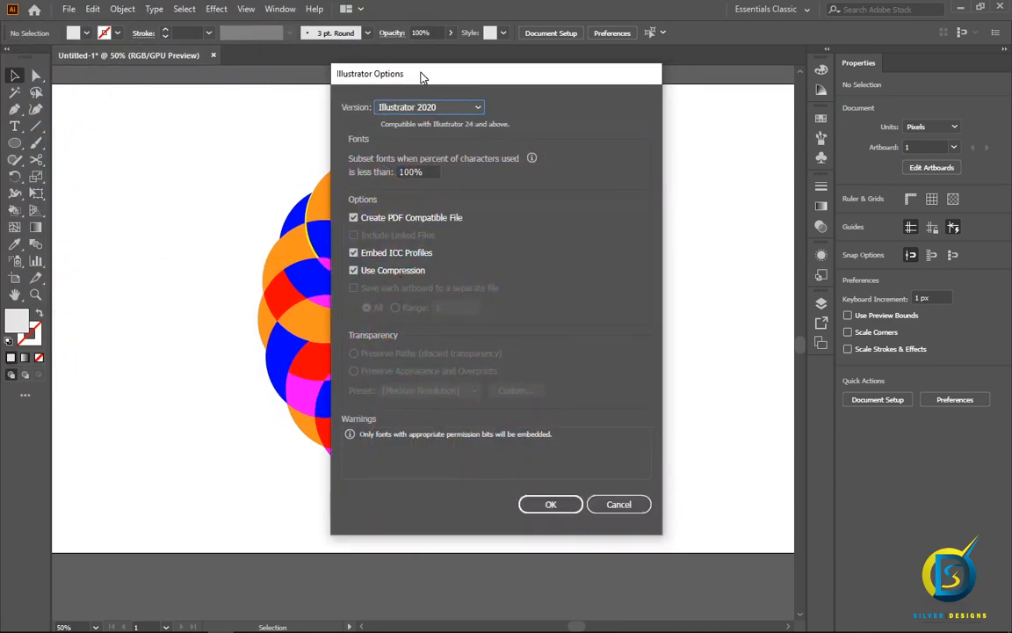
{"action": "left_click", "coordinate": [543, 504]}
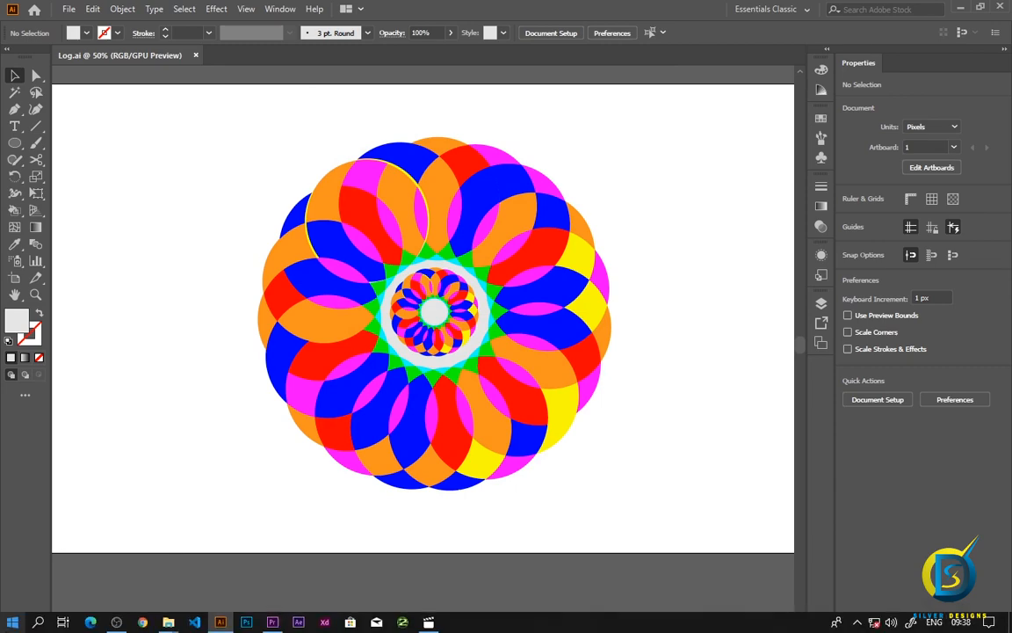
- Search Windows for the Desktop folder, go into its pp folder in File Explorer, and open the Log file in Illustrator
{"action": "left_click", "coordinate": [38, 621]}
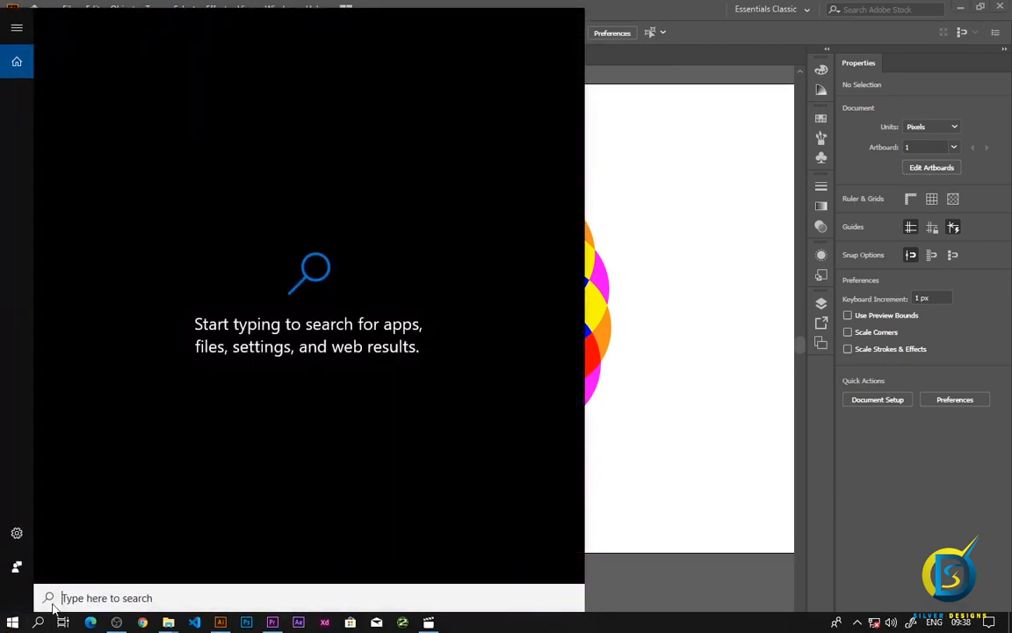
{"action": "type", "text": "desk"}
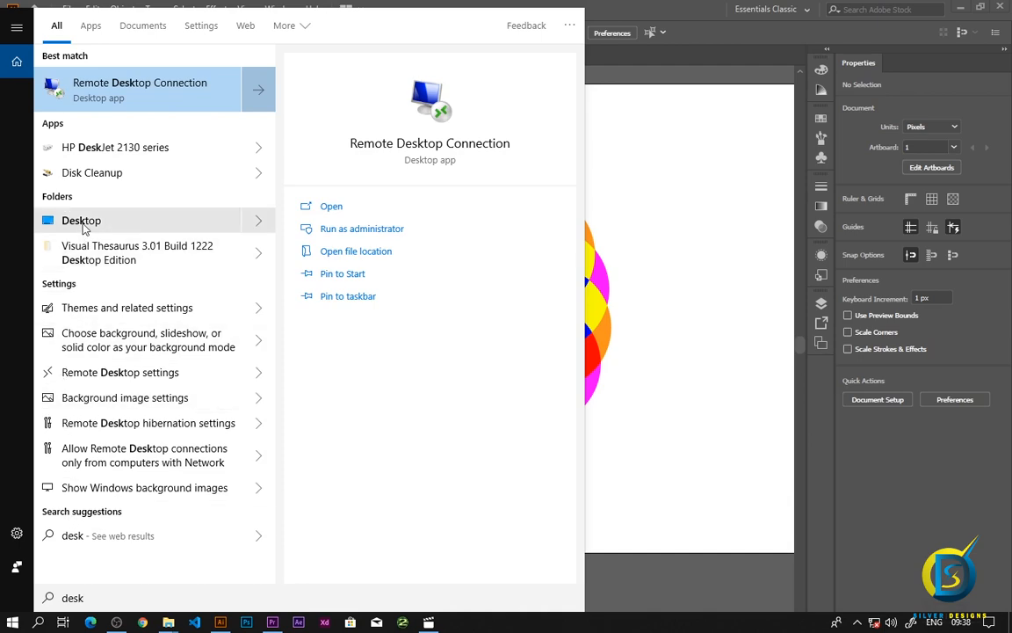
{"action": "left_click", "coordinate": [83, 226]}
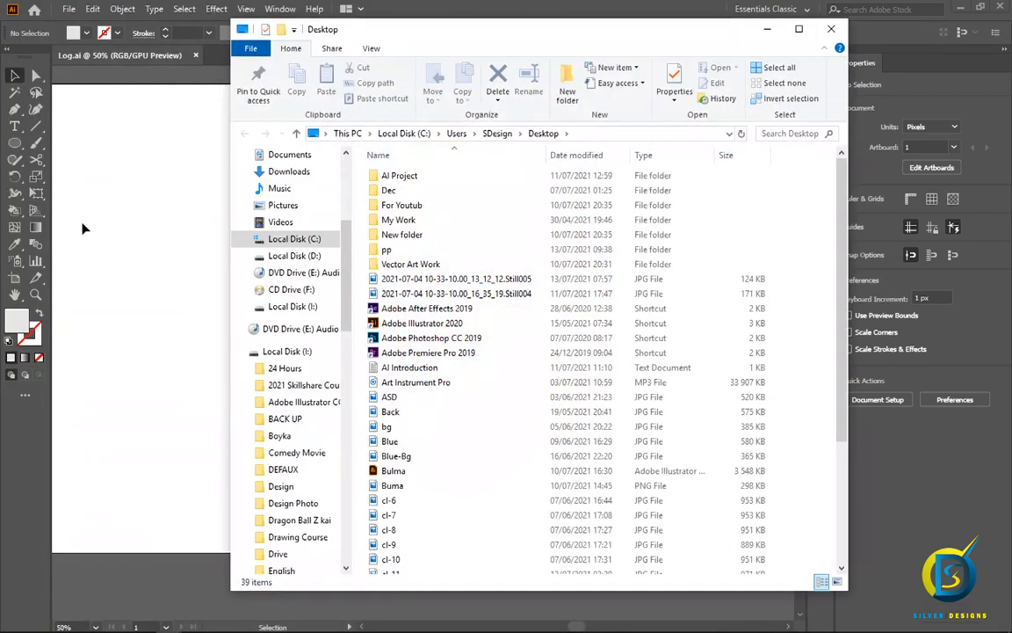
{"action": "left_click", "coordinate": [397, 253]}
{"action": "double_click", "coordinate": [400, 253]}
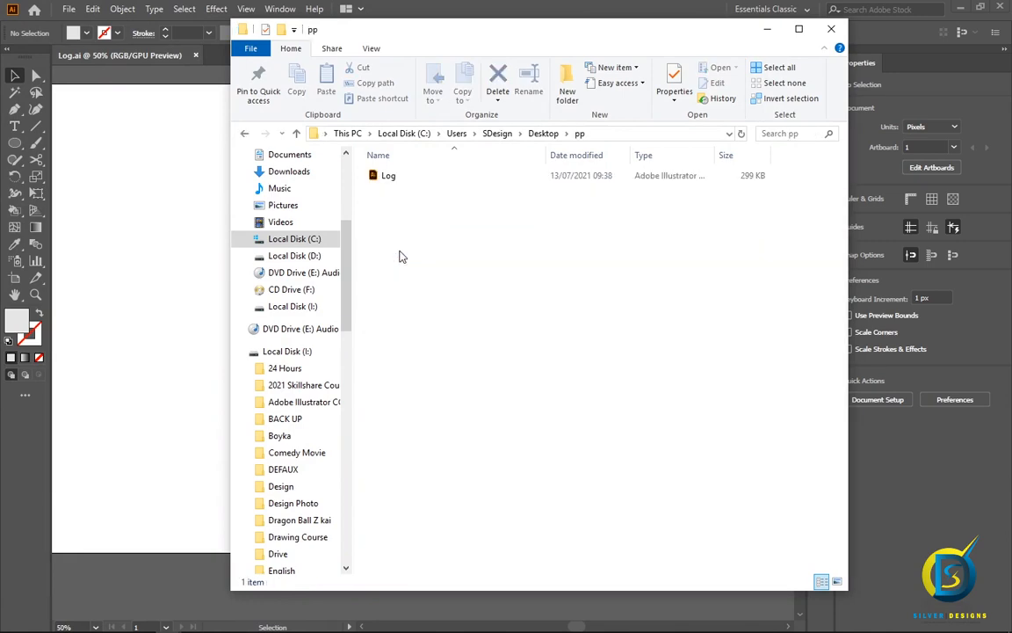
{"action": "double_click", "coordinate": [420, 179]}
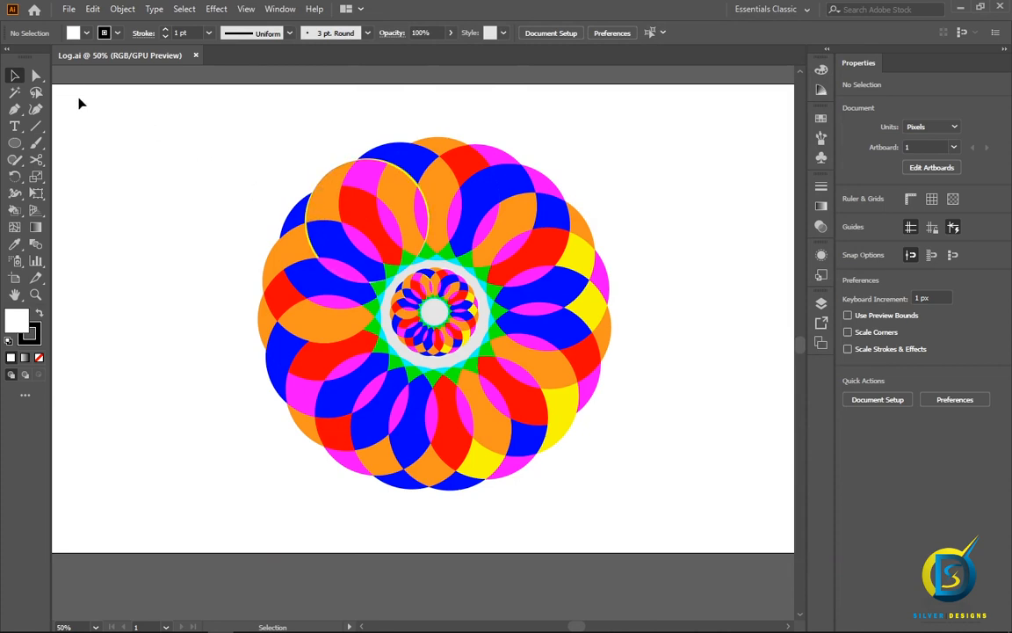
- Export the artwork as a JPEG named Log to the pp folder, proceeding to the JPEG options
{"action": "left_click", "coordinate": [69, 11]}
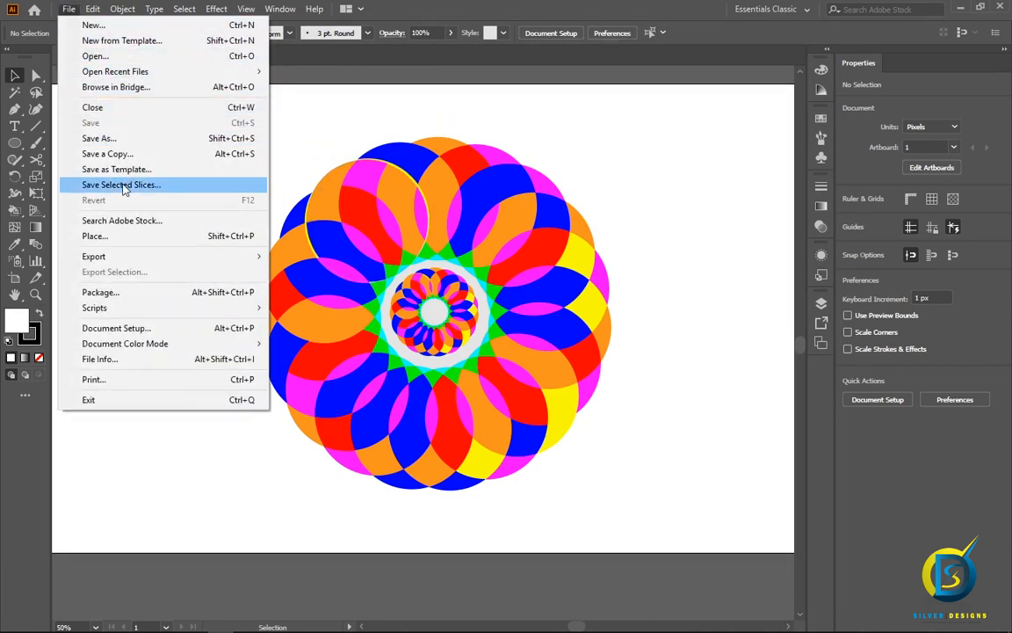
{"action": "mouse_move", "coordinate": [145, 256]}
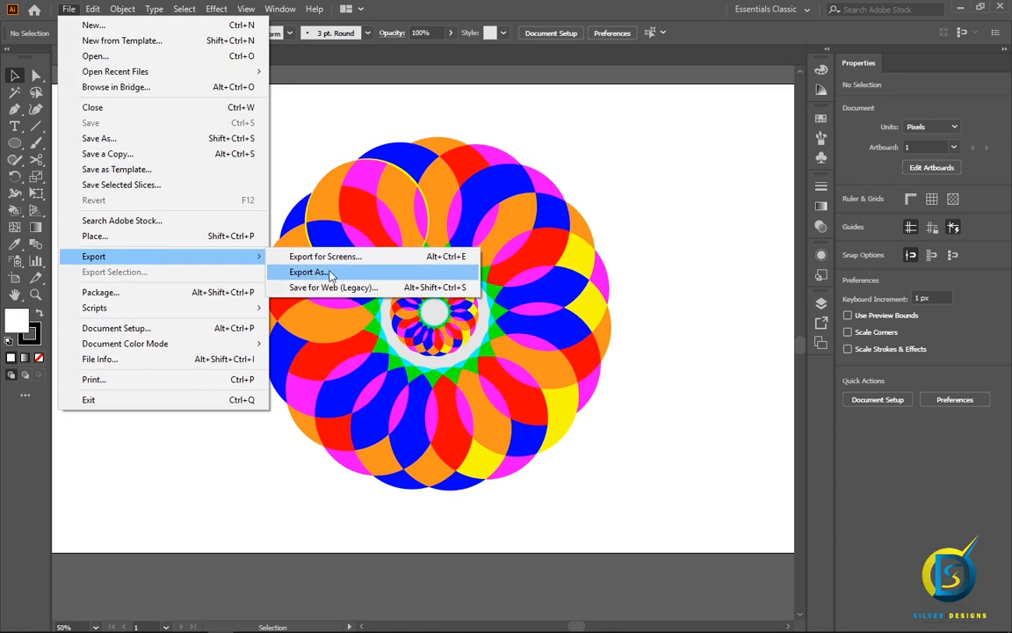
{"action": "left_click", "coordinate": [314, 273]}
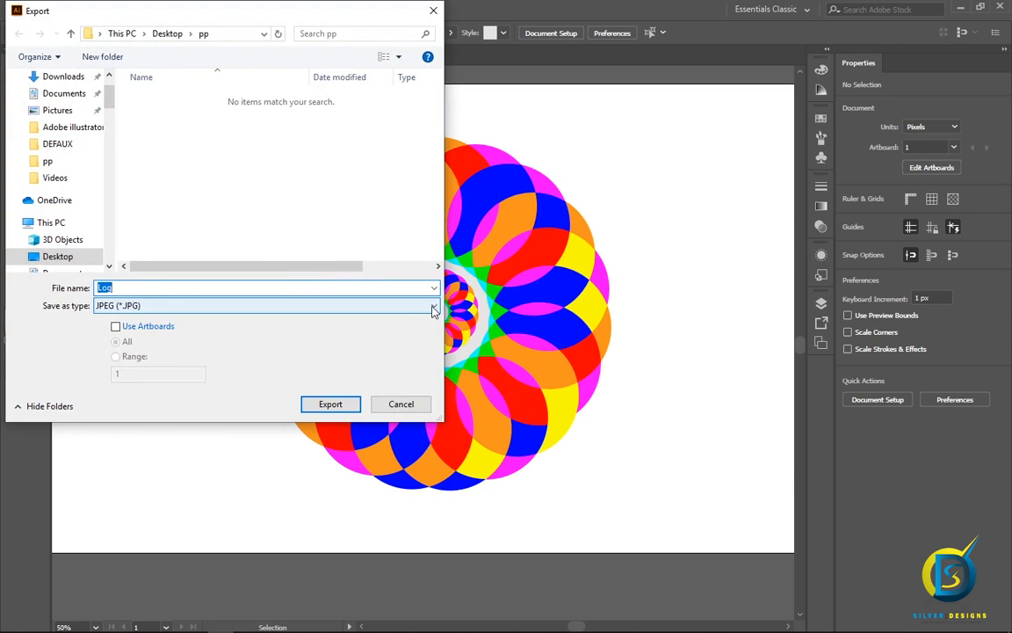
{"action": "left_click", "coordinate": [432, 310]}
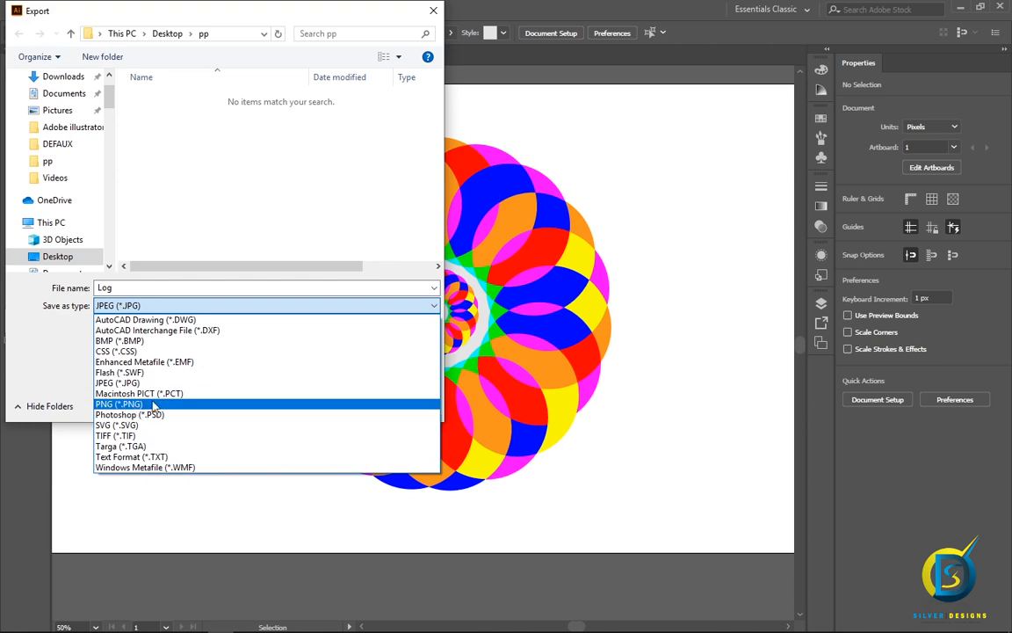
{"action": "left_click", "coordinate": [128, 384]}
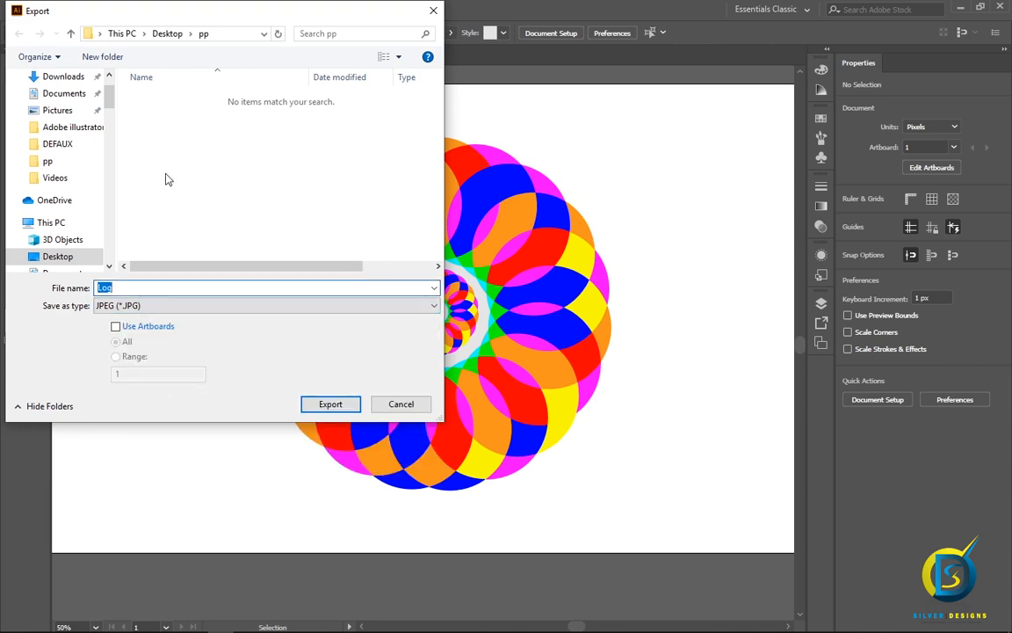
{"action": "left_click", "coordinate": [172, 287]}
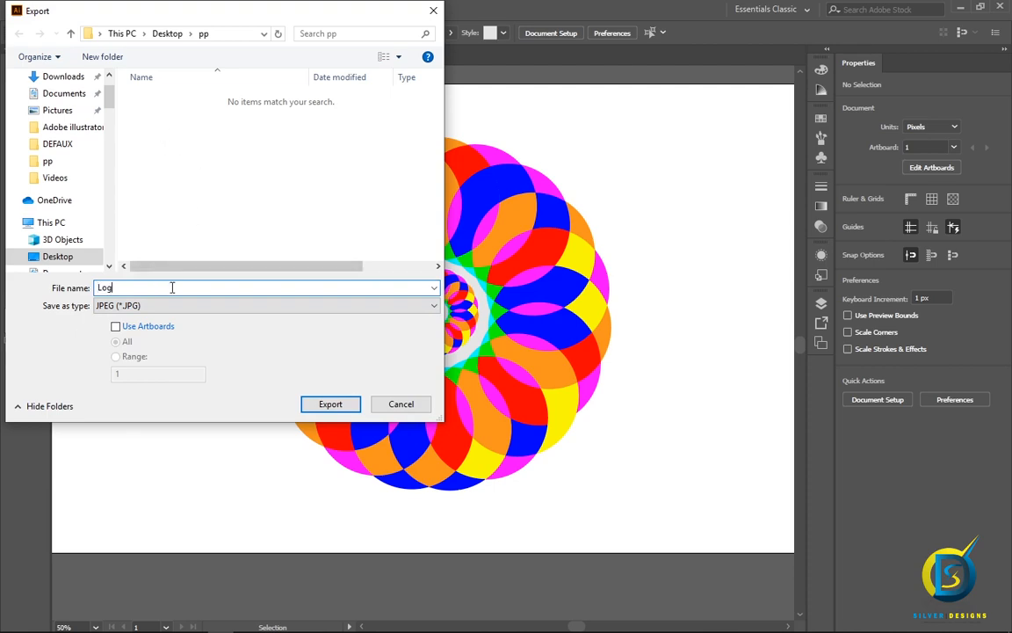
{"action": "left_click", "coordinate": [342, 402]}
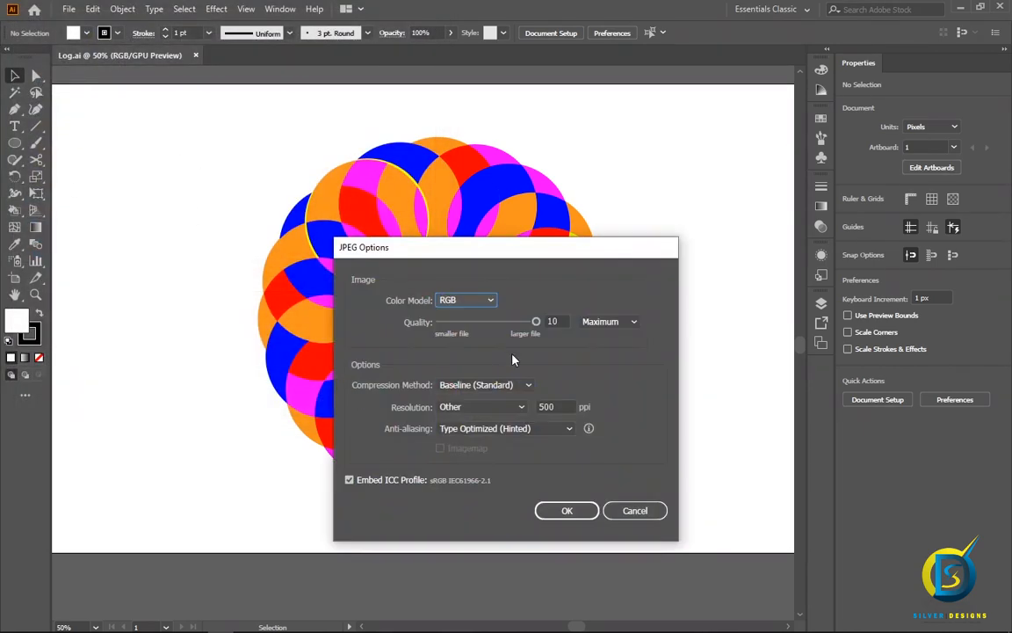
- Try a JPEG quality of 2, return it to 10, and show the available quality presets
{"action": "left_click_drag", "start_coordinate": [489, 258], "coordinate": [436, 190]}
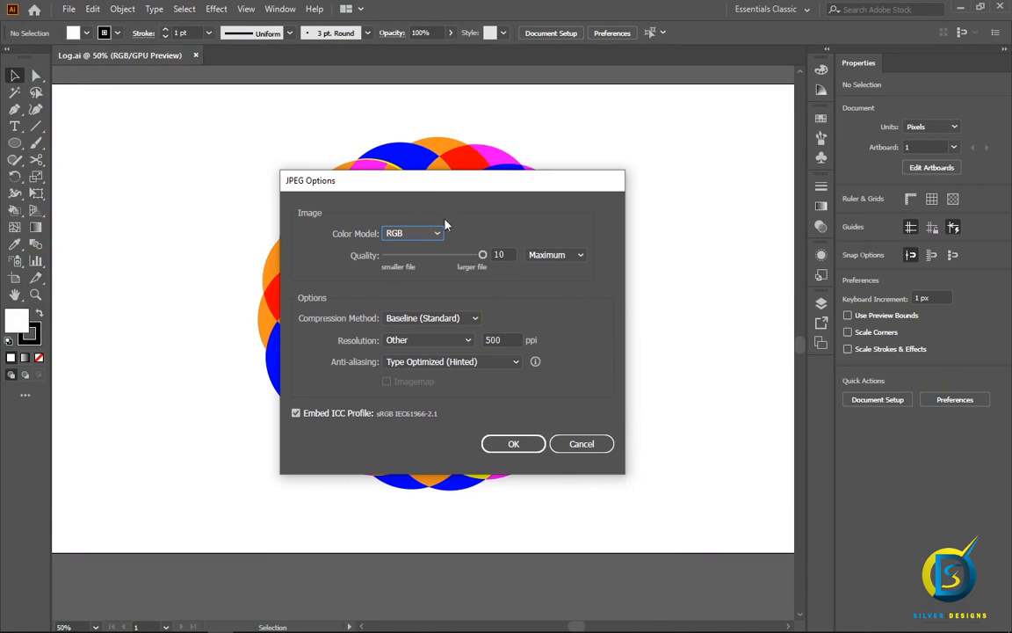
{"action": "left_click", "coordinate": [404, 256]}
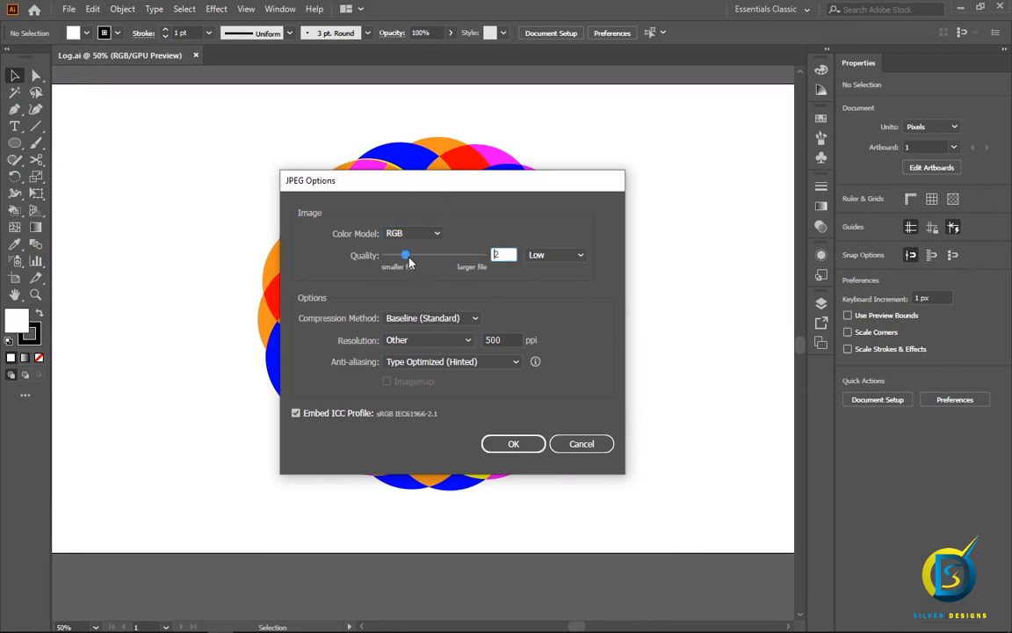
{"action": "left_click_drag", "start_coordinate": [398, 255], "coordinate": [514, 263]}
{"action": "double_click", "coordinate": [507, 254]}
{"action": "left_click", "coordinate": [549, 257]}
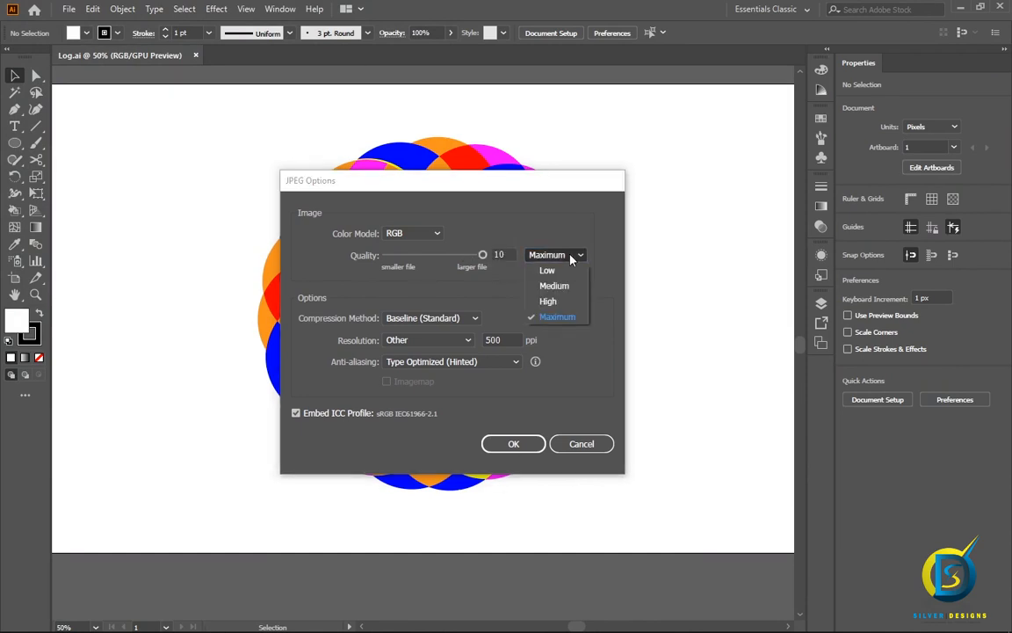
- Set the JPEG quality to Maximum and export the colourful circular artwork
{"action": "left_click", "coordinate": [551, 317]}
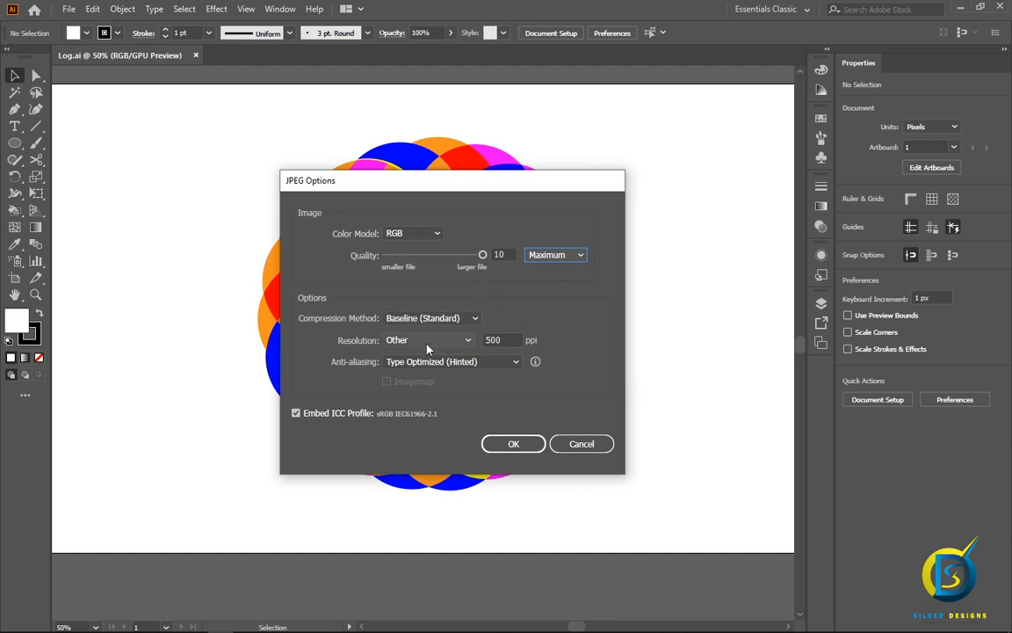
{"action": "left_click", "coordinate": [515, 442]}
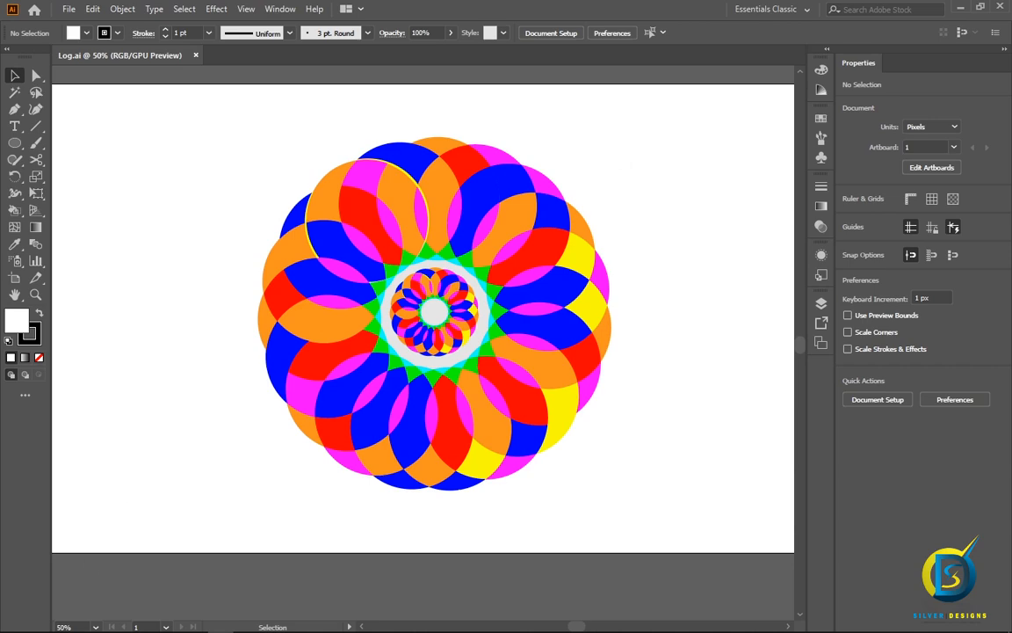
- Switch to File Explorer, open the pp folder on the Desktop and check the exported Log image
{"action": "left_click", "coordinate": [38, 623]}
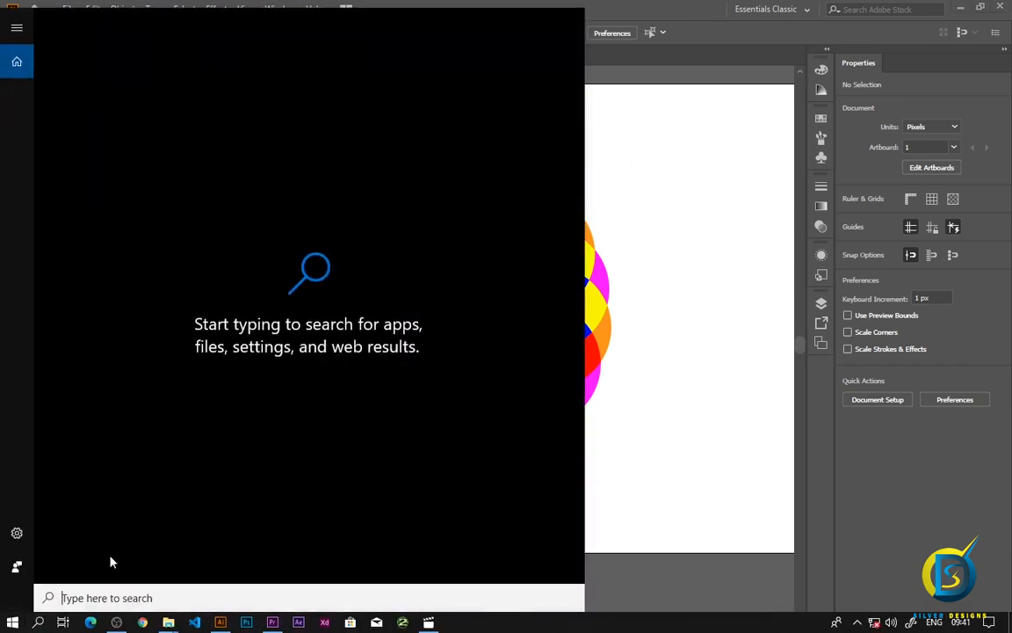
{"action": "type", "text": "desk"}
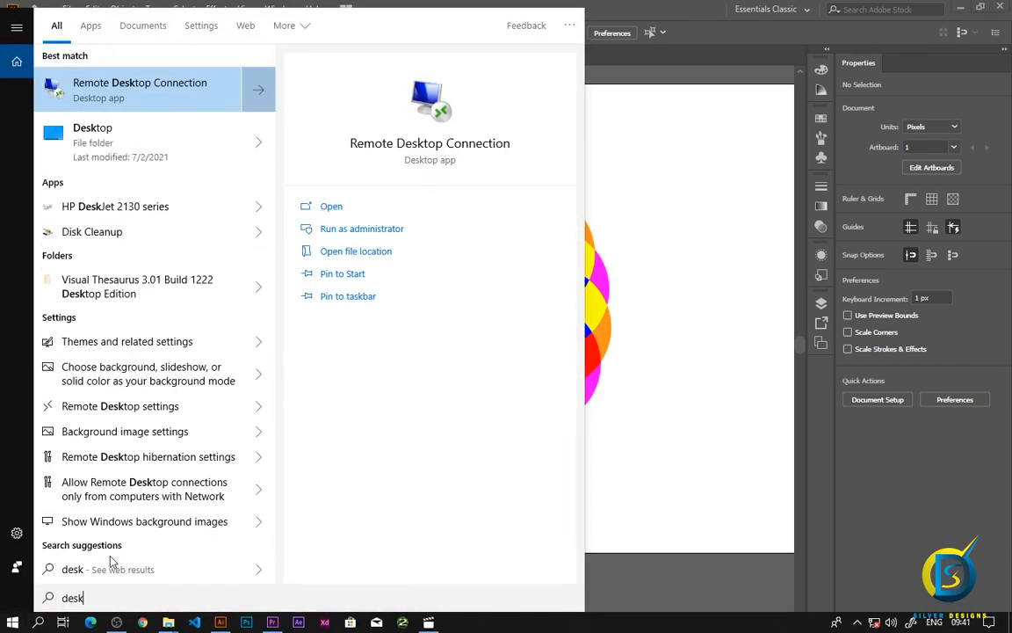
{"action": "key", "text": "Escape"}
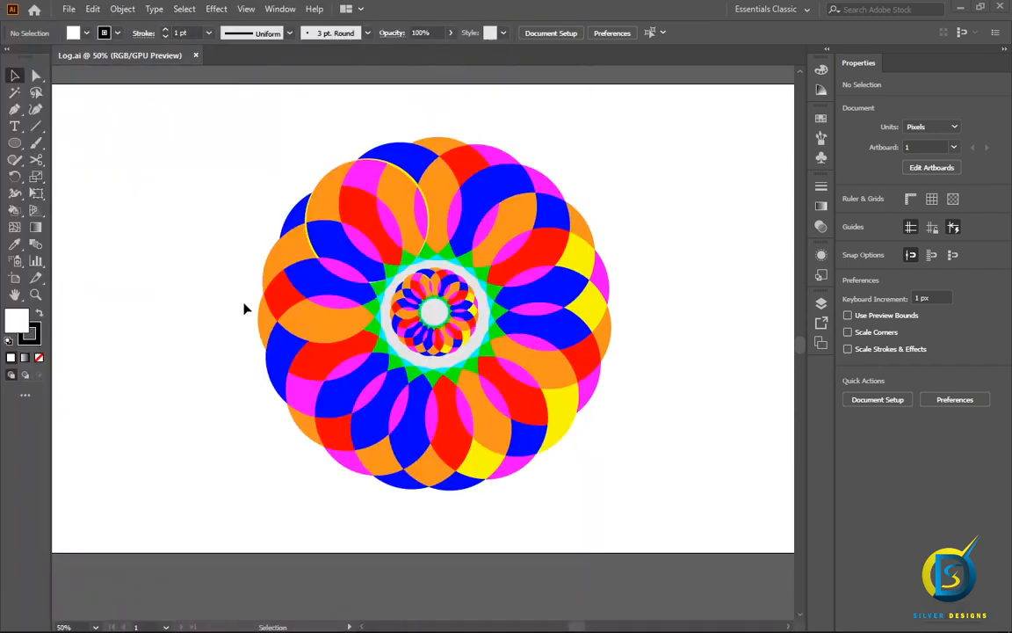
{"action": "key", "text": "super+e"}
{"action": "left_click", "coordinate": [417, 269]}
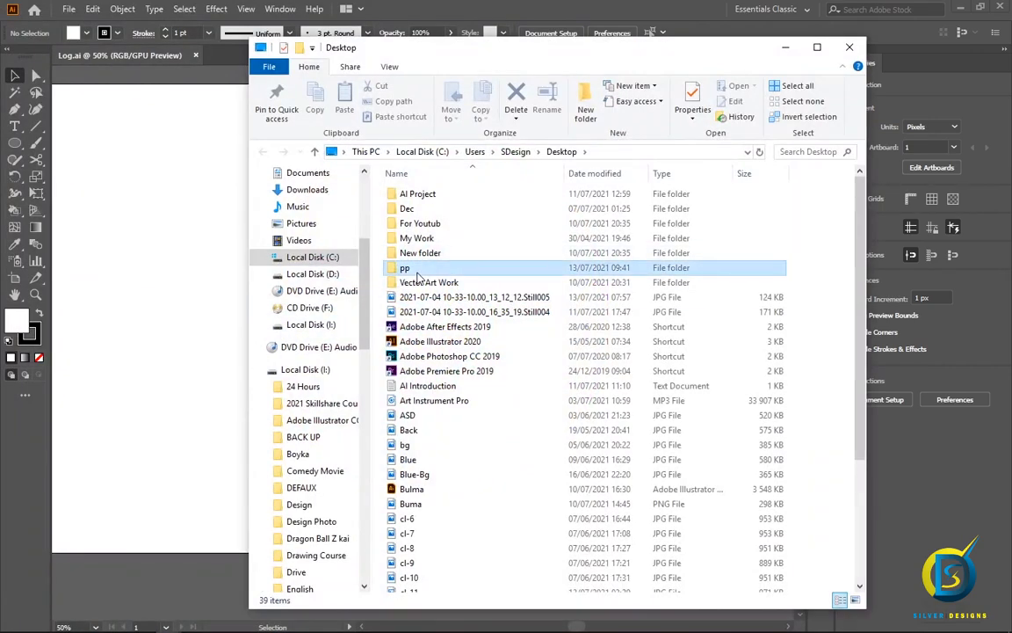
{"action": "double_click", "coordinate": [418, 275]}
{"action": "left_click", "coordinate": [477, 224]}
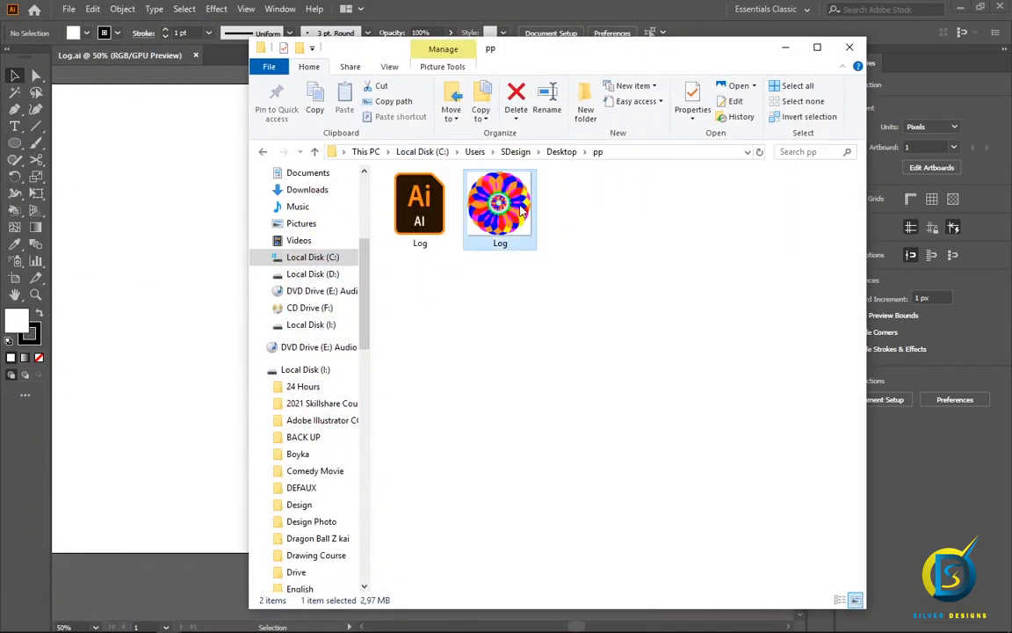
{"action": "right_click", "coordinate": [470, 198]}
{"action": "left_click", "coordinate": [360, 188]}
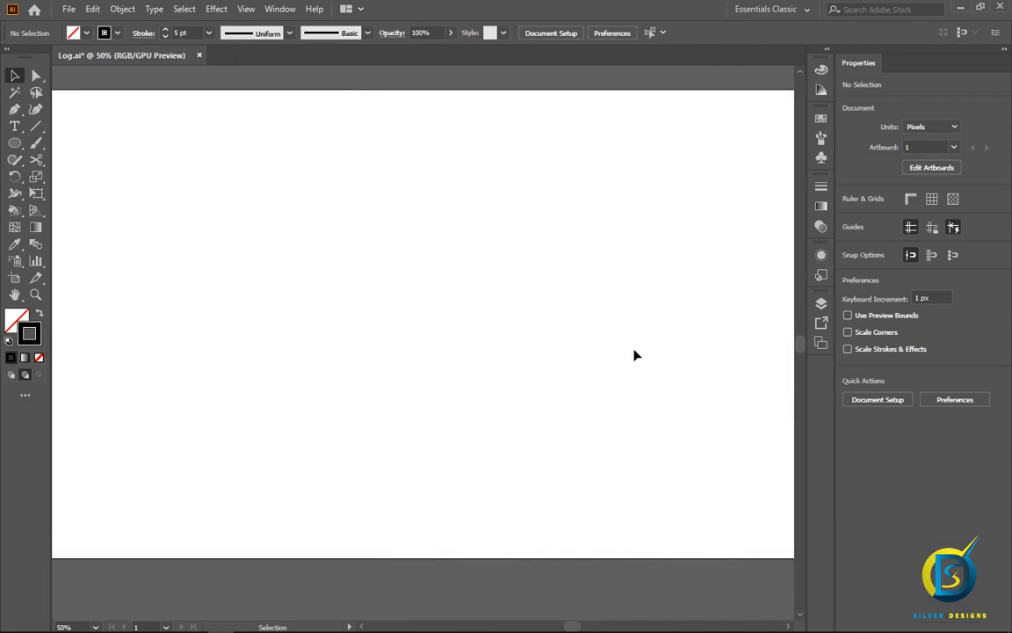
- Draw a horizontal straight line about 709 px long with the Pen tool, using a 7 pt black stroke and no fill
{"action": "left_click", "coordinate": [13, 107]}
{"action": "left_click", "coordinate": [208, 33]}
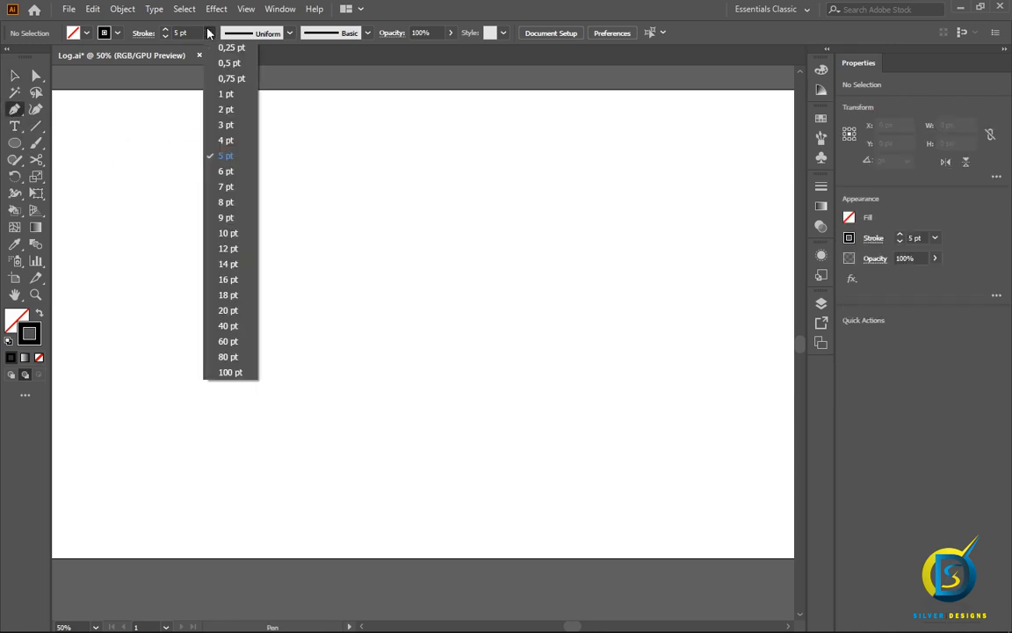
{"action": "left_click", "coordinate": [225, 187]}
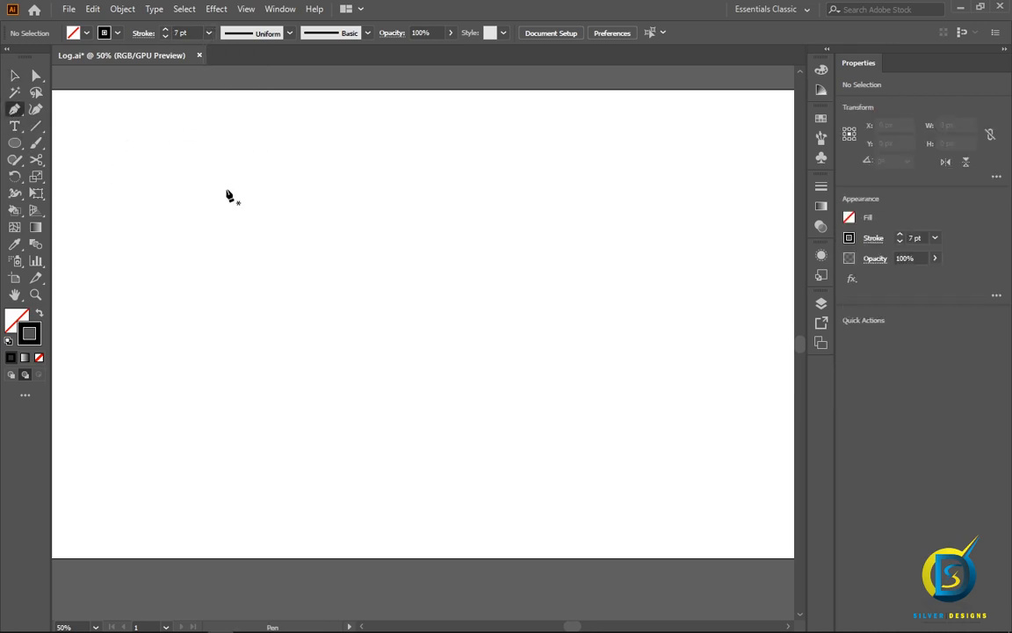
{"action": "left_click", "coordinate": [204, 281]}
{"action": "left_click", "coordinate": [497, 283]}
{"action": "left_click", "coordinate": [514, 281]}
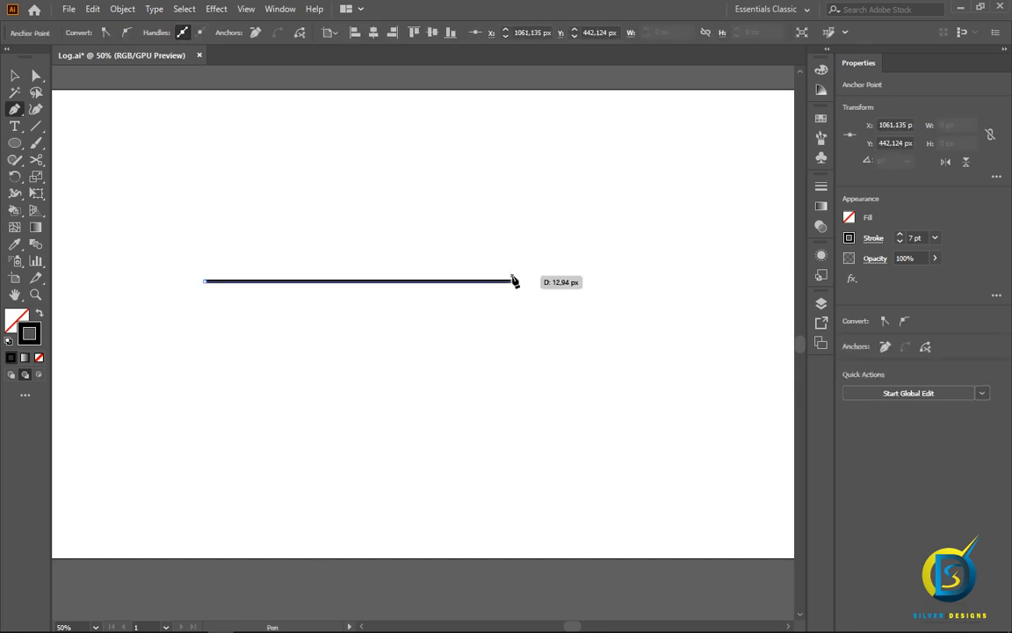
{"action": "left_click", "coordinate": [14, 77]}
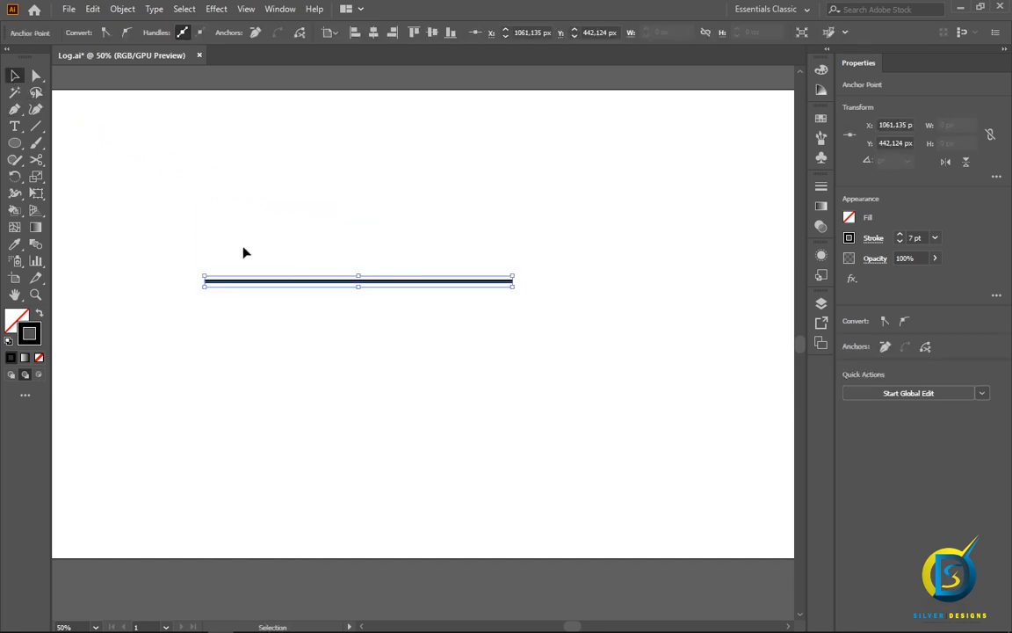
- Duplicate the line downward at equal spacing to make four stacked lines, and move the whole stack up by about one line spacing
{"action": "left_click_drag", "start_coordinate": [376, 287], "coordinate": [440, 296]}
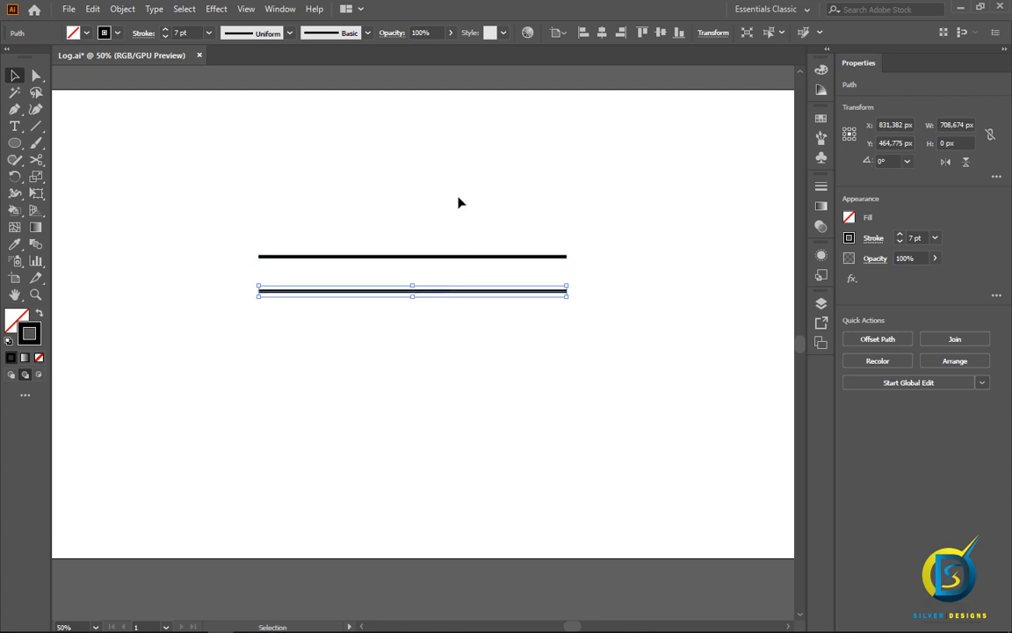
{"action": "key", "text": "a"}
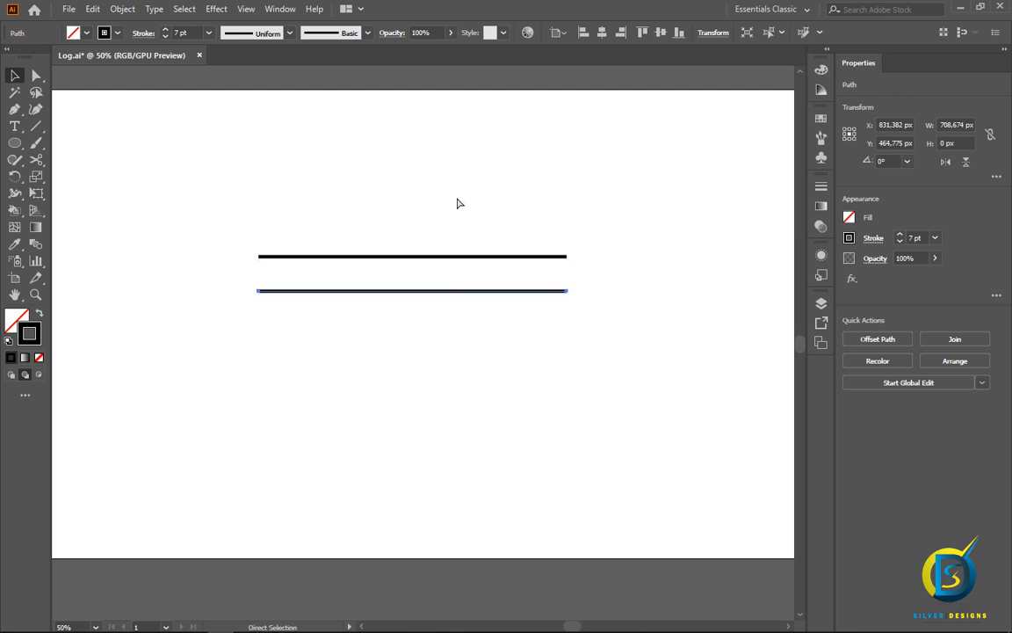
{"action": "key", "text": "ctrl+d"}
{"action": "key", "text": "ctrl+d"}
{"action": "key", "text": "v"}
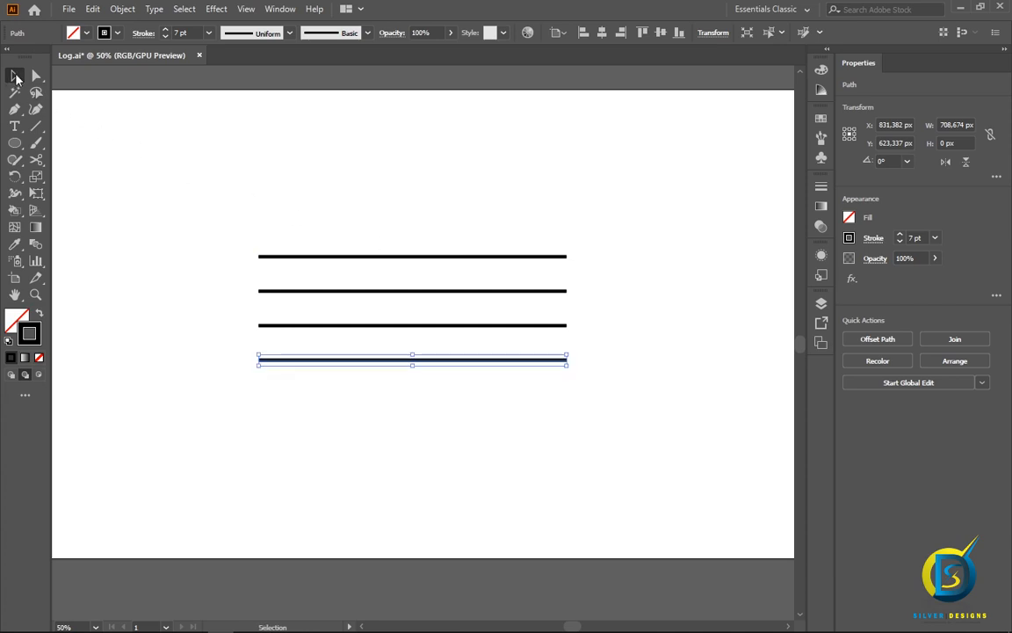
{"action": "left_click", "coordinate": [206, 169]}
{"action": "left_click_drag", "start_coordinate": [198, 214], "coordinate": [571, 393]}
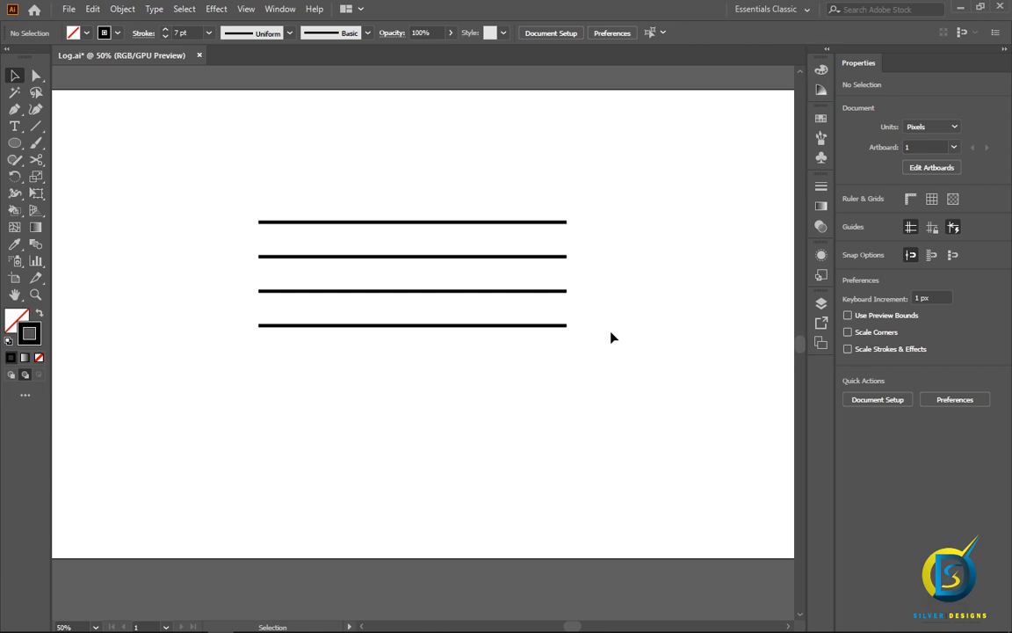
- Give the topmost line the width profile that tapers at both ends and set its stroke weight to 10 pt
{"action": "left_click", "coordinate": [430, 227]}
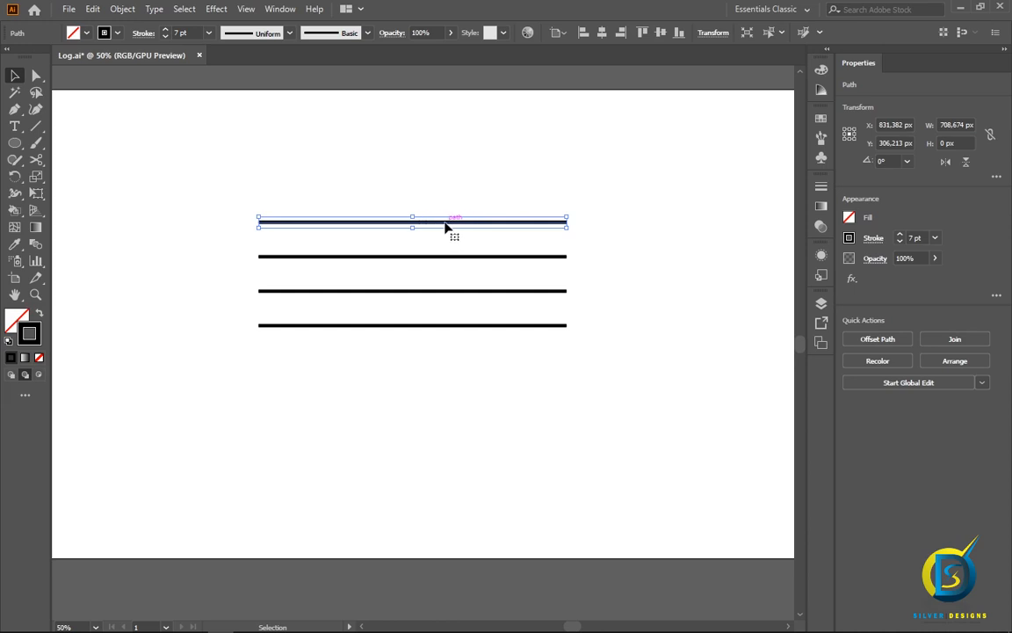
{"action": "left_click", "coordinate": [290, 34]}
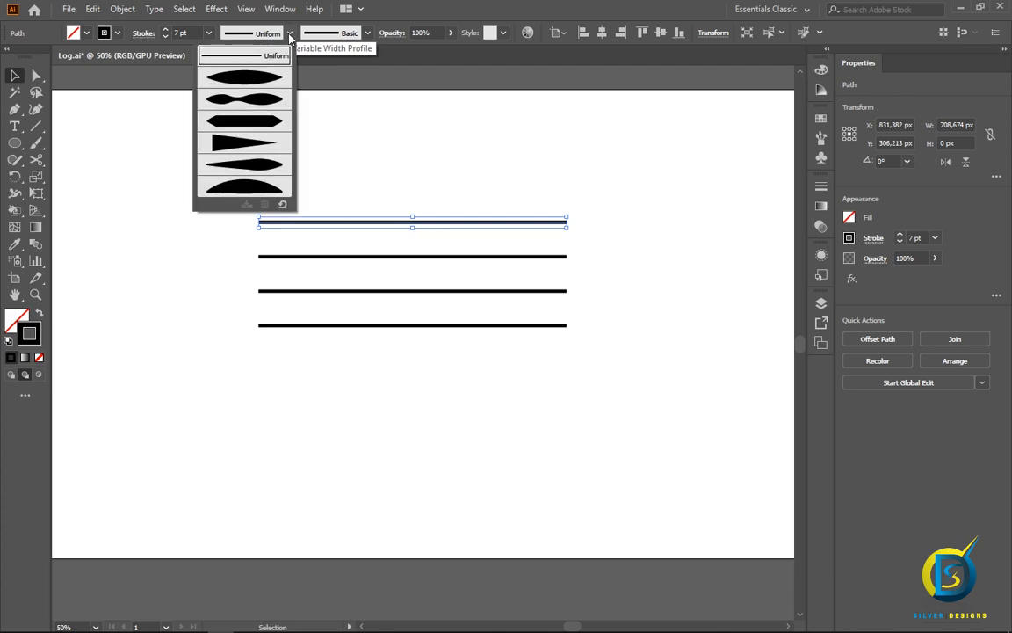
{"action": "left_click", "coordinate": [252, 80]}
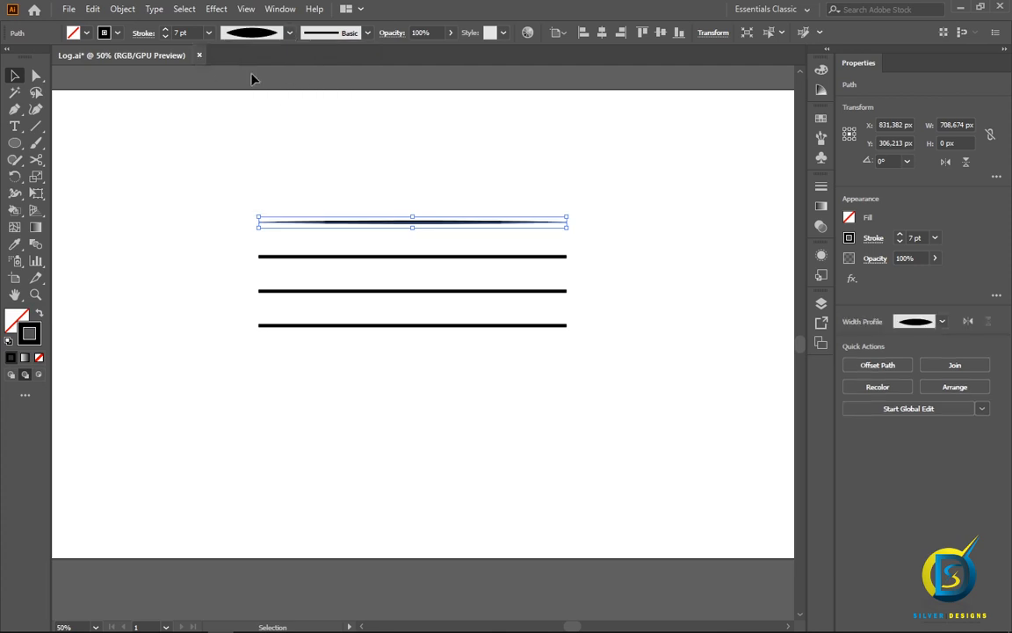
{"action": "left_click", "coordinate": [366, 176]}
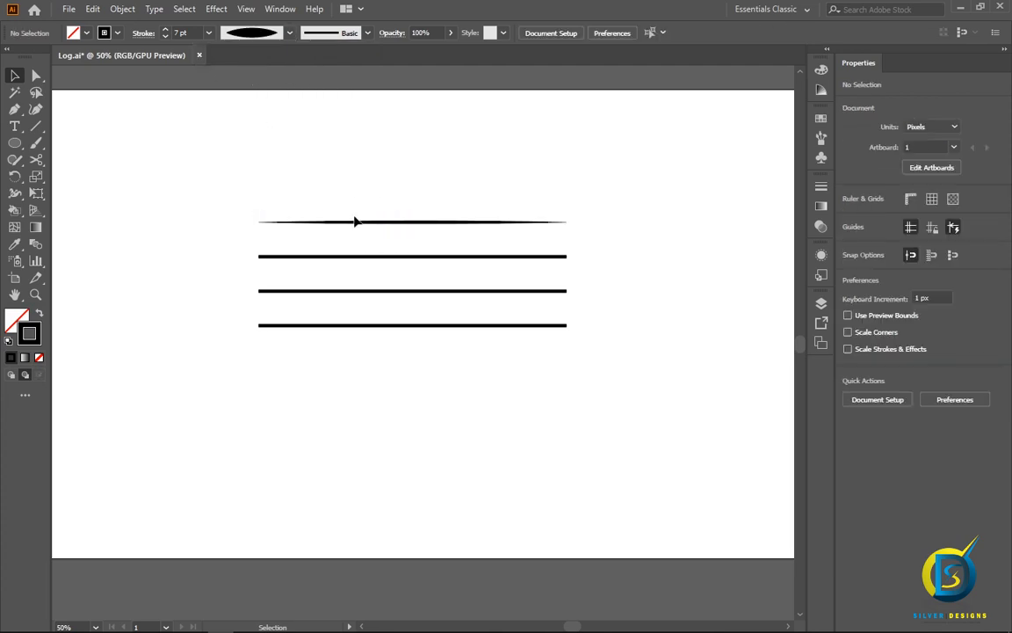
{"action": "left_click", "coordinate": [410, 227]}
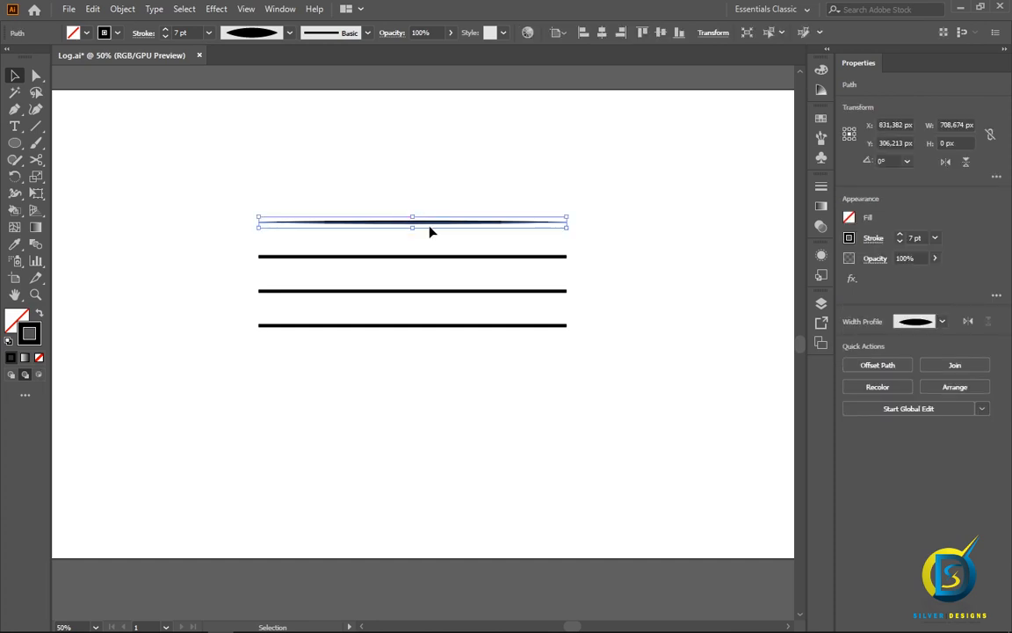
{"action": "left_click", "coordinate": [935, 237]}
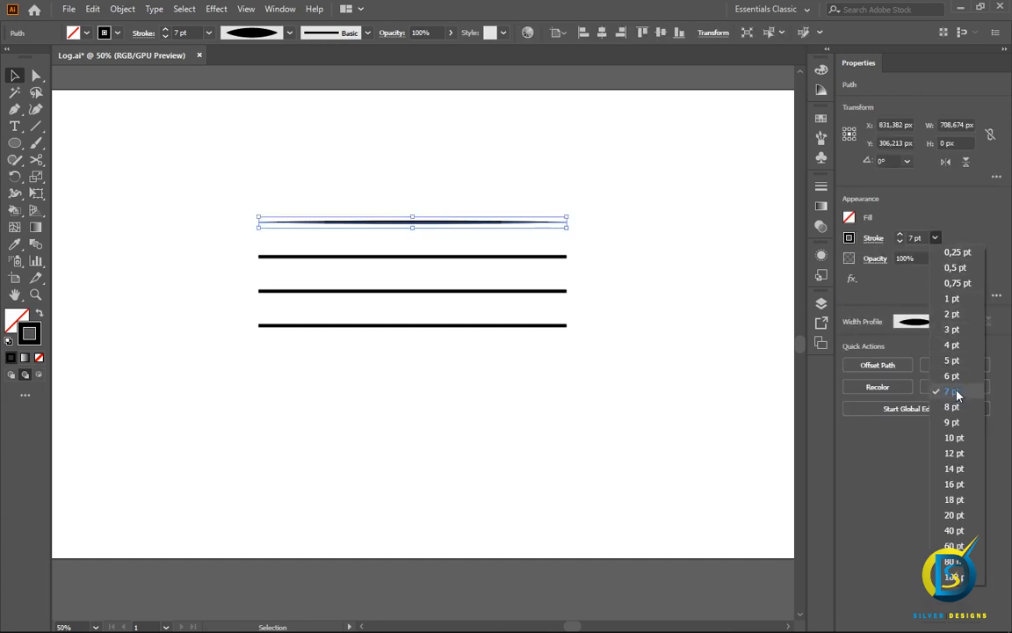
{"action": "left_click", "coordinate": [919, 437]}
{"action": "left_click", "coordinate": [692, 214]}
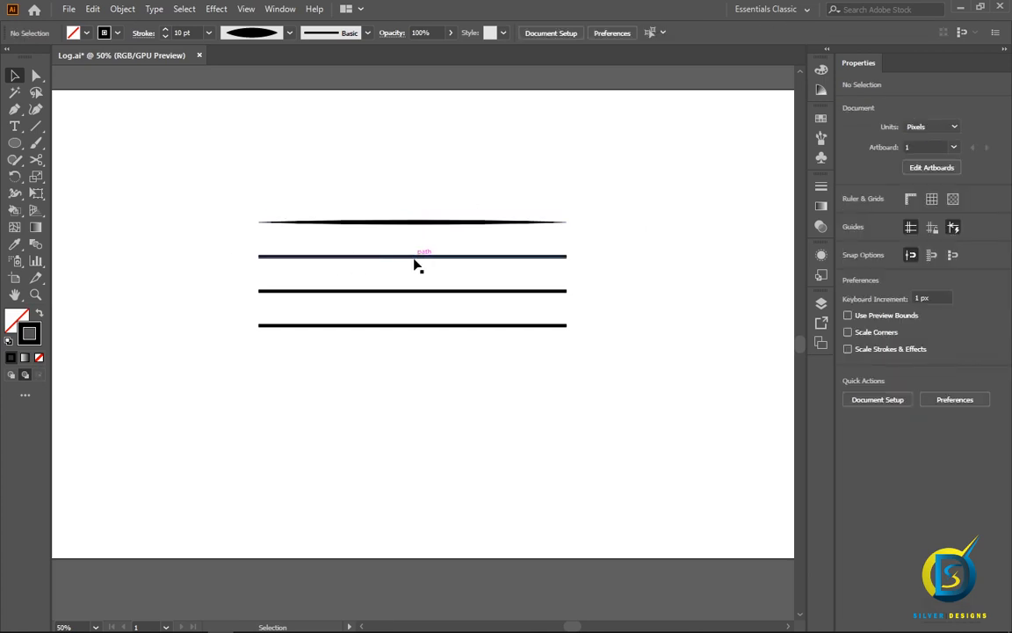
- Apply the same double-tapered width profile to the second line and set its stroke weight to 4 pt
{"action": "left_click", "coordinate": [391, 257]}
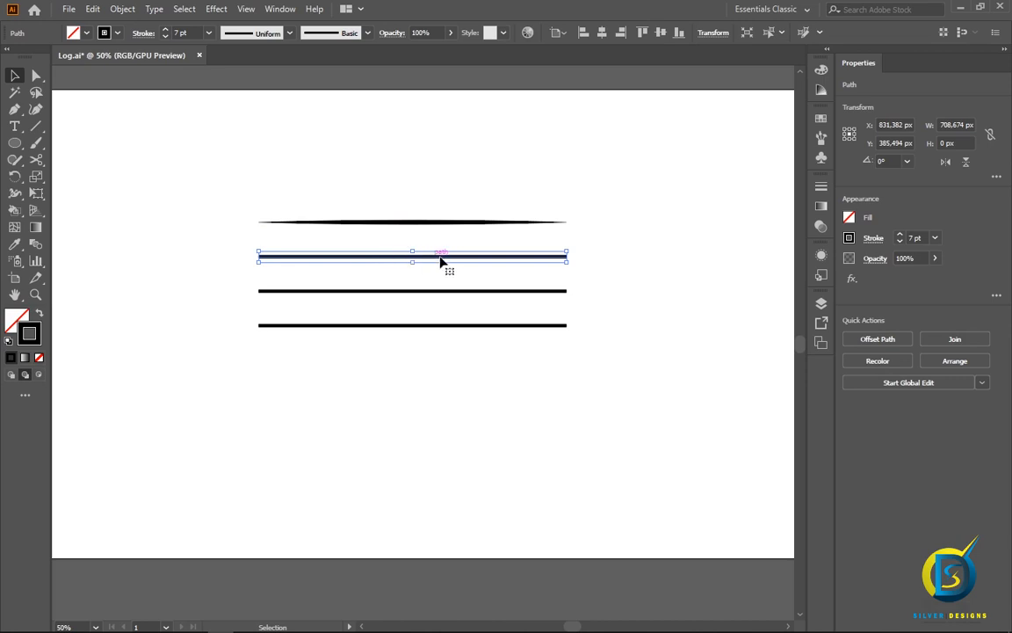
{"action": "left_click", "coordinate": [265, 34]}
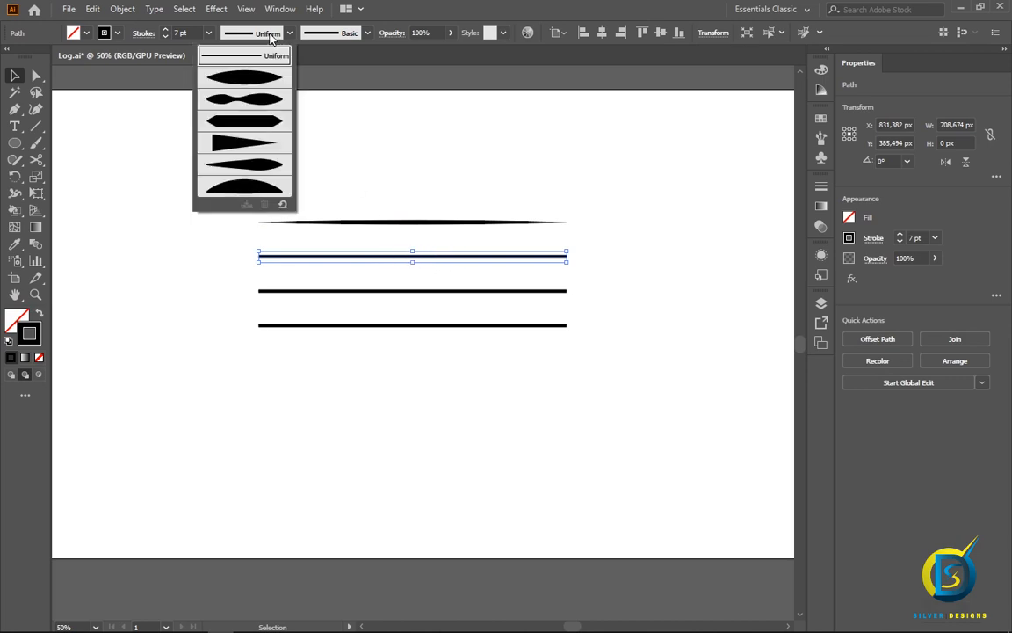
{"action": "left_click", "coordinate": [270, 83]}
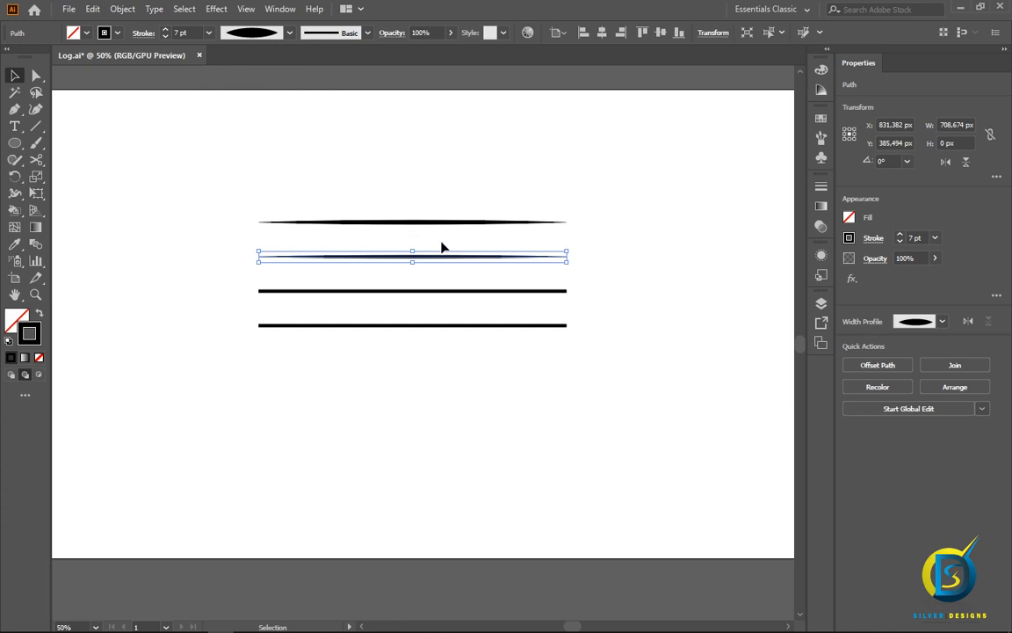
{"action": "scroll", "coordinate": [400, 252], "scroll_direction": "up", "scroll_amount": 2}
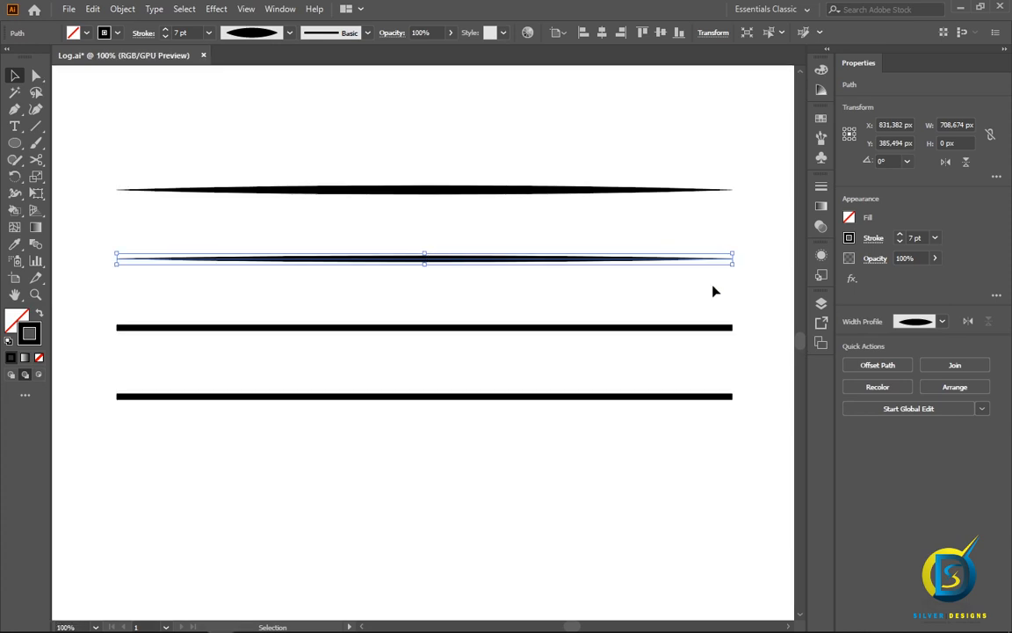
{"action": "left_click", "coordinate": [934, 237]}
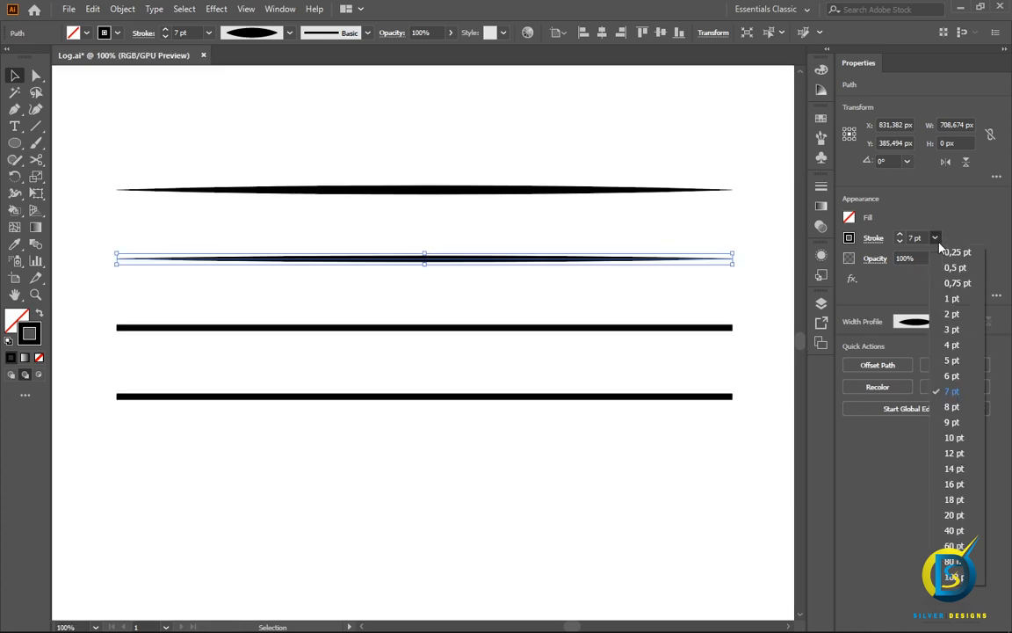
{"action": "left_click", "coordinate": [958, 350]}
{"action": "left_click", "coordinate": [527, 158]}
{"action": "scroll", "coordinate": [500, 197], "scroll_direction": "down", "scroll_amount": 1}
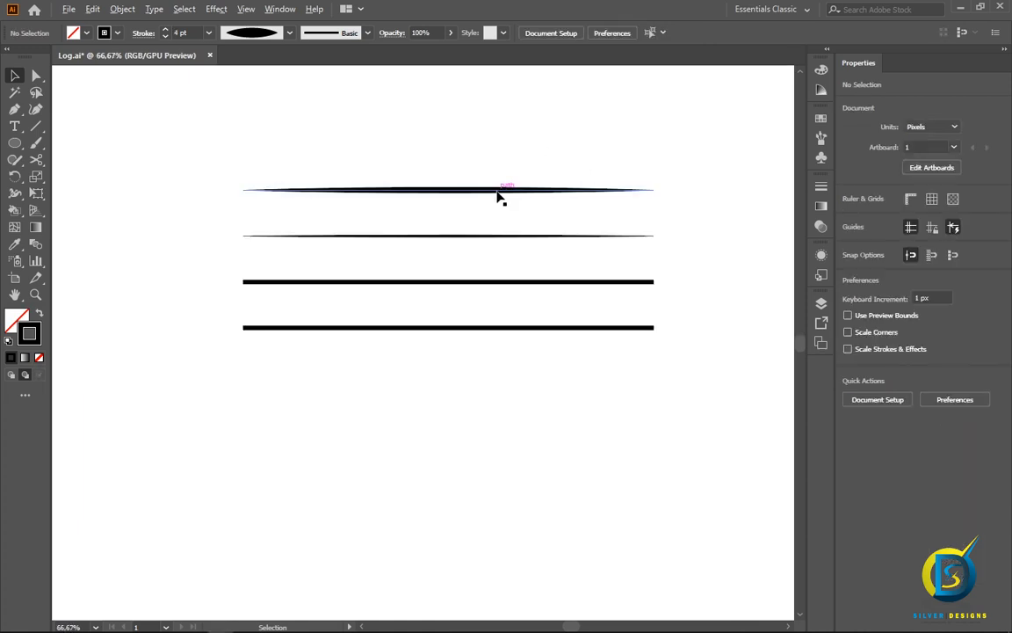
- Apply the triangular width profile to the third line so it tapers to a point at its right end
{"action": "left_click", "coordinate": [436, 282]}
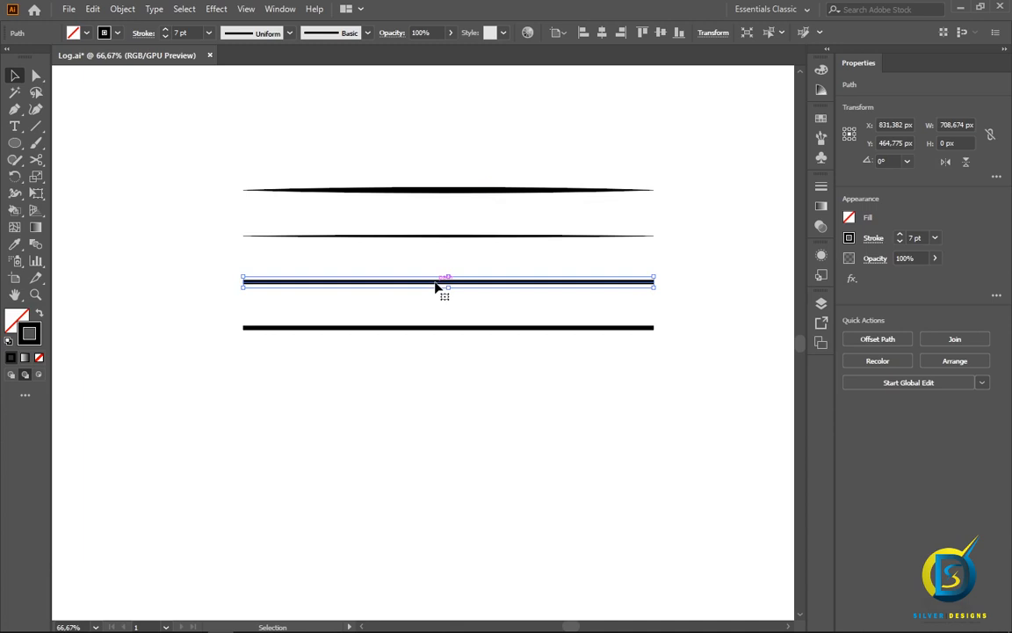
{"action": "left_click", "coordinate": [259, 36]}
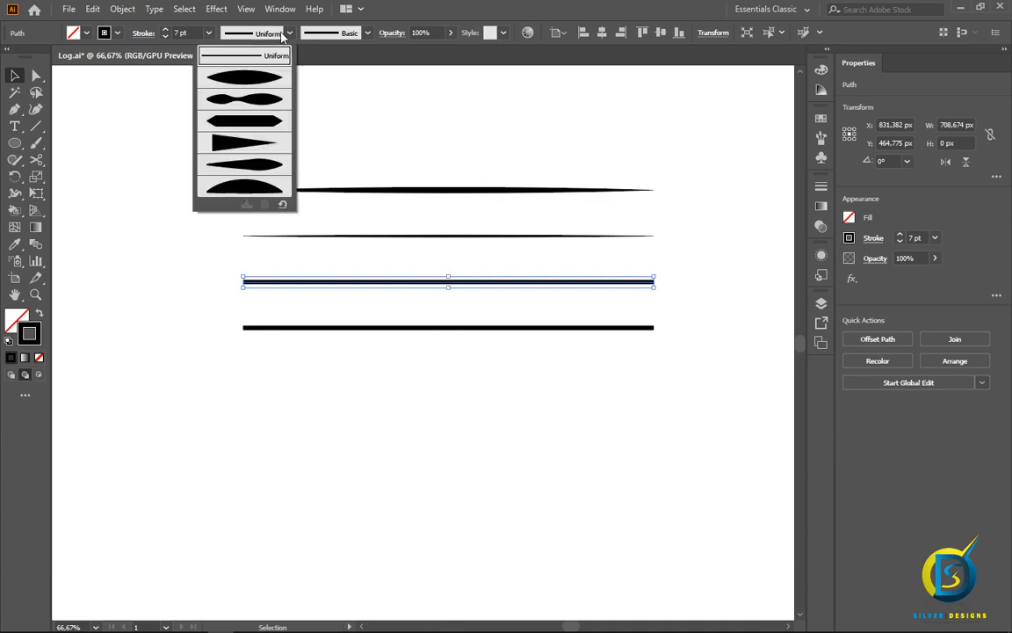
{"action": "left_click", "coordinate": [237, 144]}
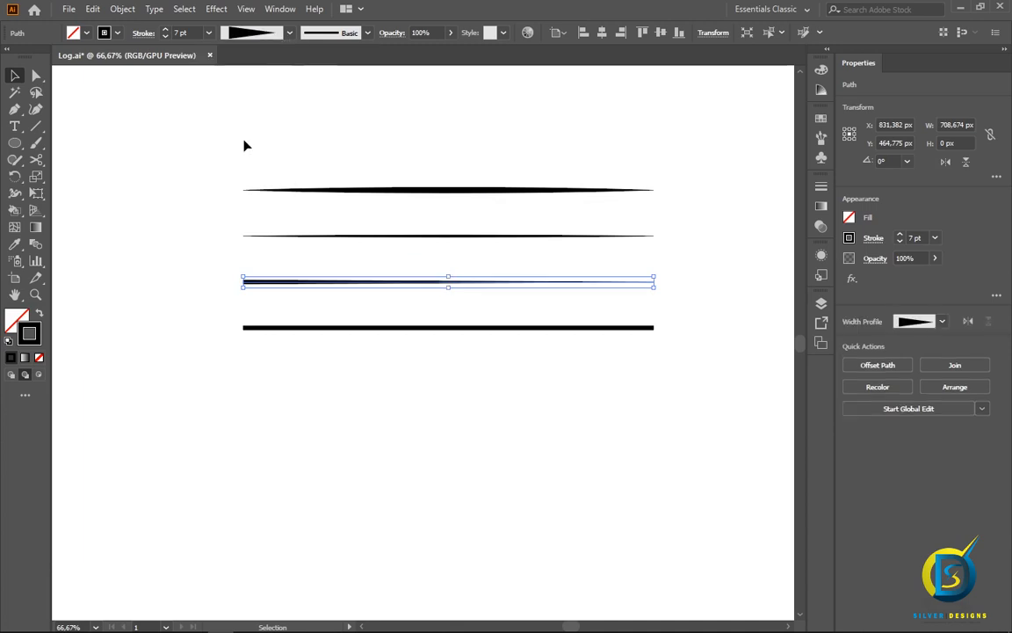
{"action": "left_click", "coordinate": [332, 148]}
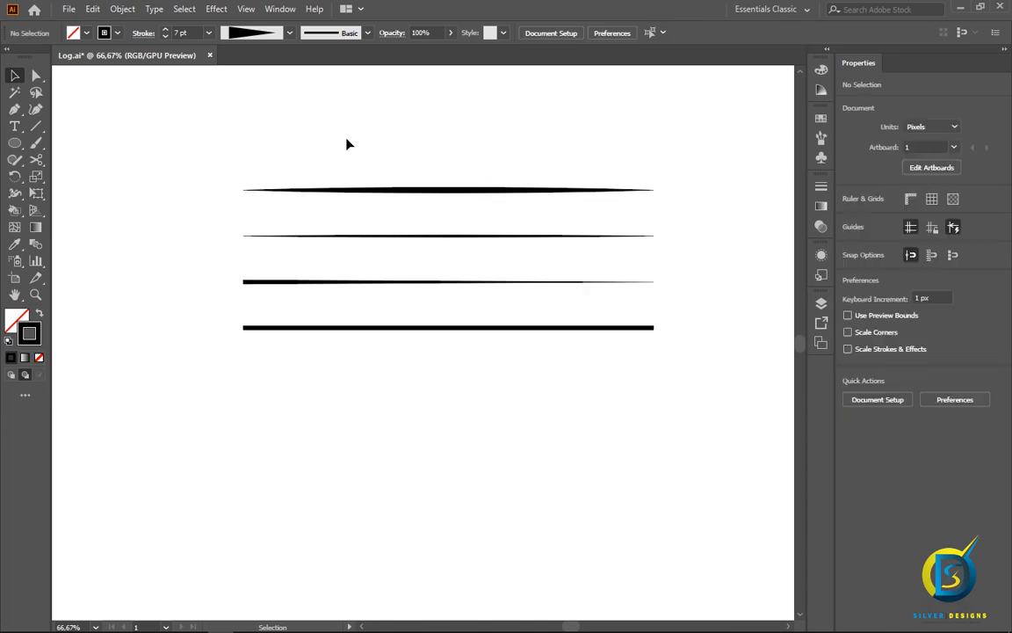
{"action": "left_click", "coordinate": [319, 282]}
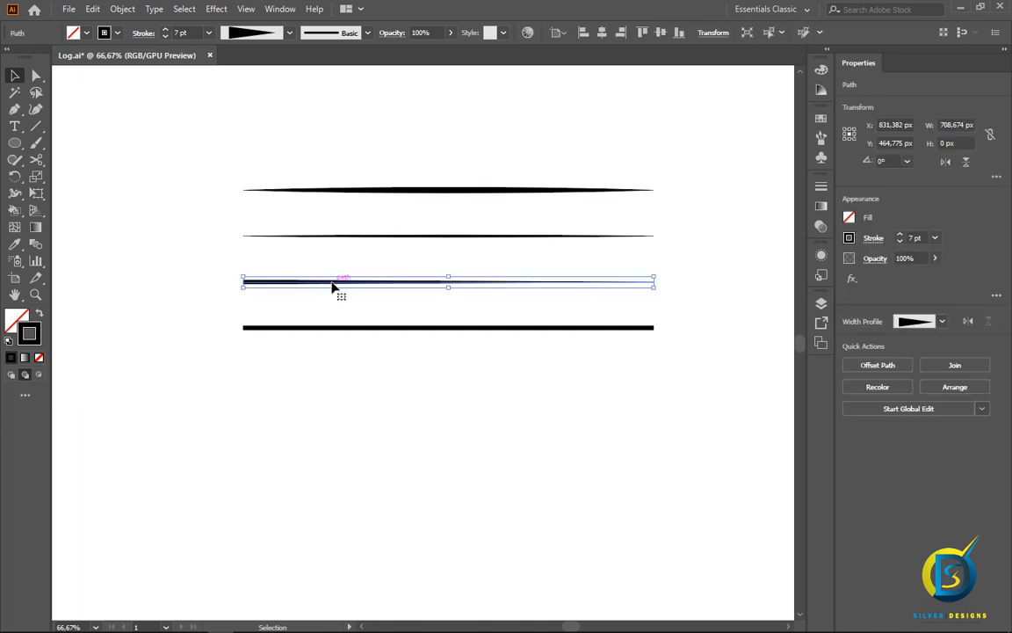
{"action": "left_click", "coordinate": [442, 190]}
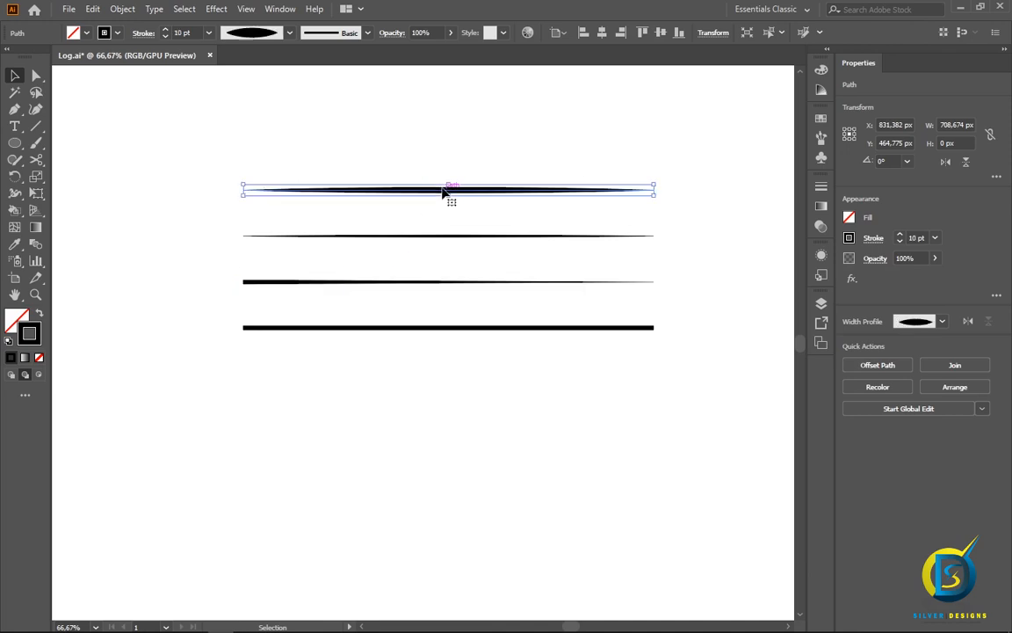
- Set the third line's stroke weight to 10 pt and deselect it
{"action": "double_click", "coordinate": [925, 237]}
{"action": "left_click", "coordinate": [375, 282]}
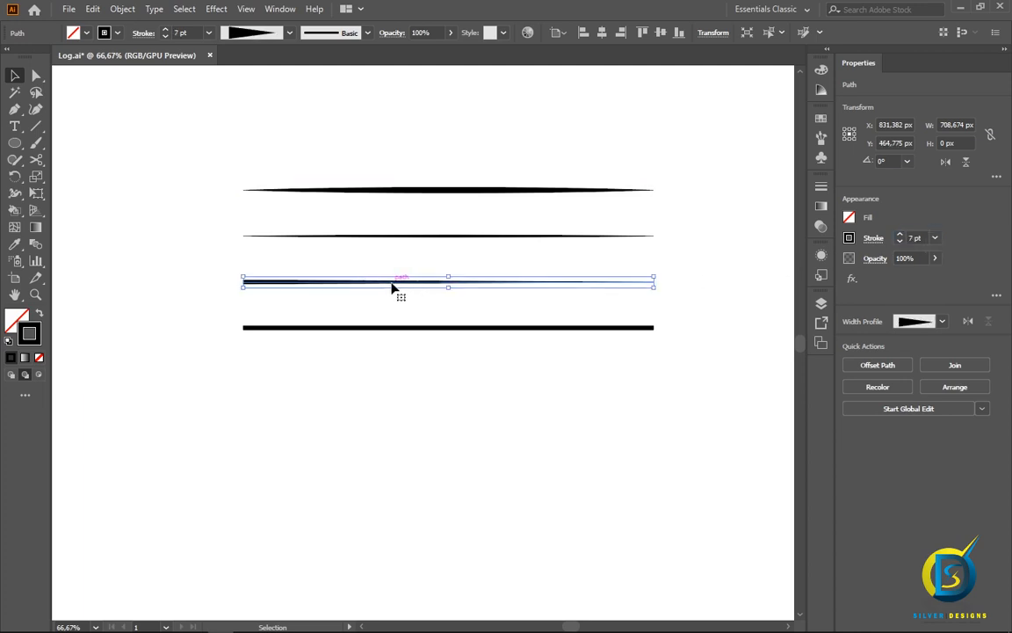
{"action": "left_click", "coordinate": [935, 239]}
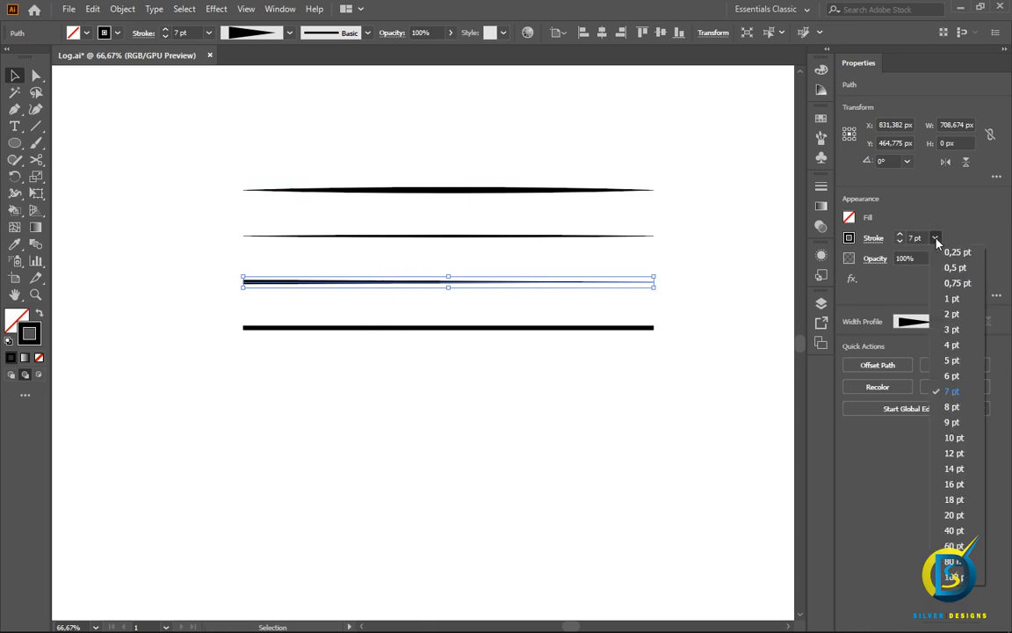
{"action": "left_click", "coordinate": [954, 437]}
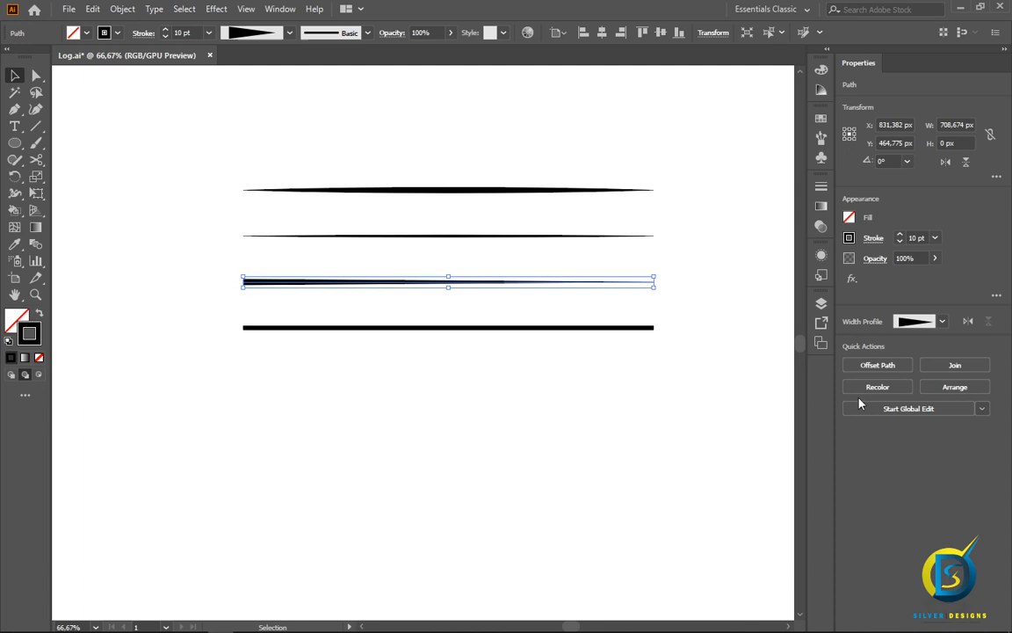
{"action": "left_click", "coordinate": [576, 137]}
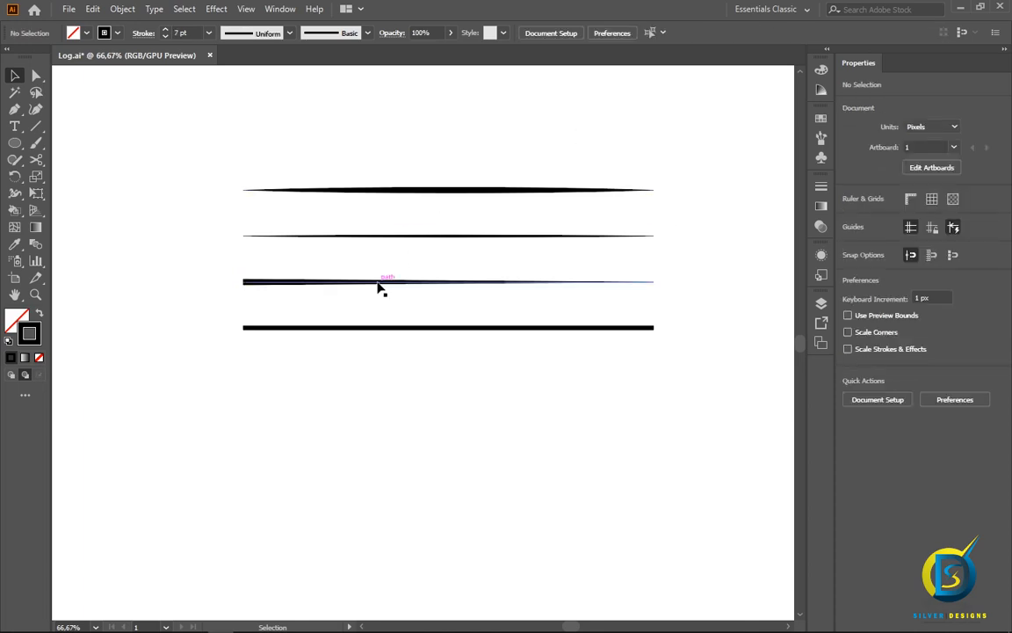
- Apply the triangular width profile to the bottom line
{"action": "left_click", "coordinate": [434, 329]}
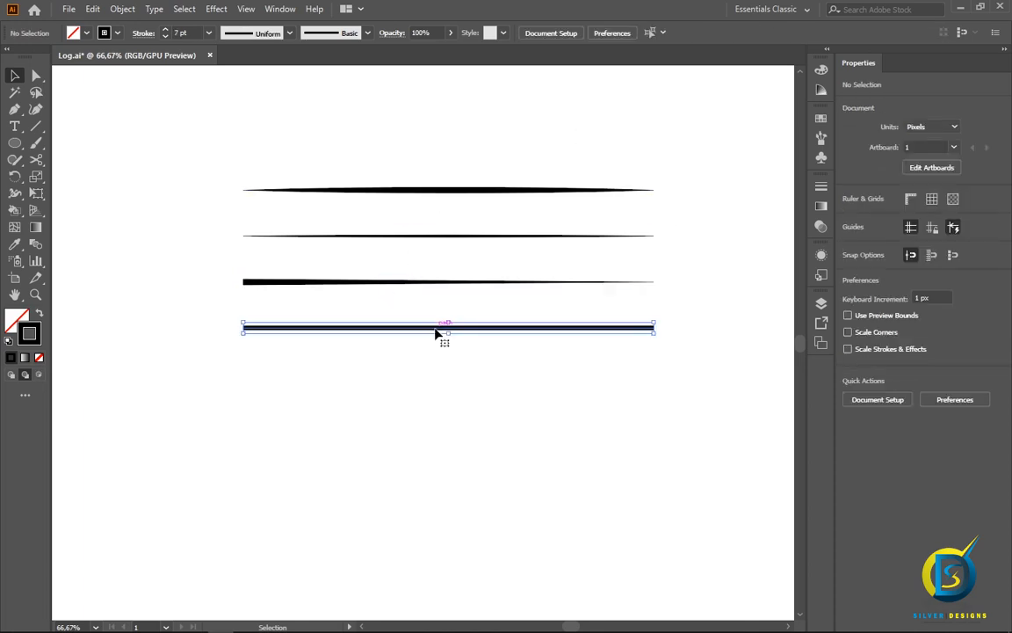
{"action": "left_click", "coordinate": [268, 33]}
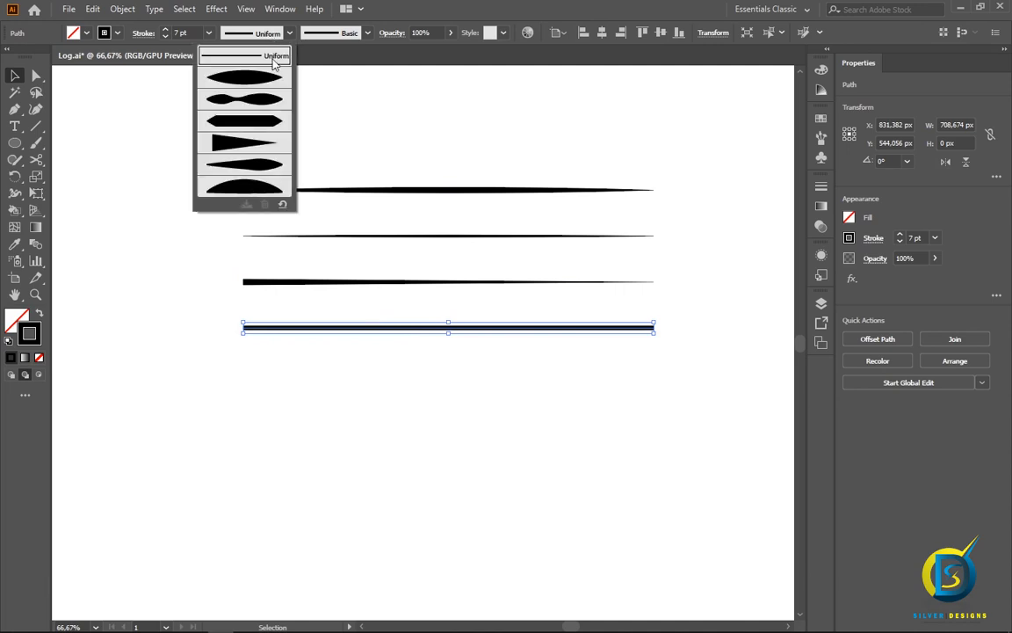
{"action": "left_click", "coordinate": [227, 143]}
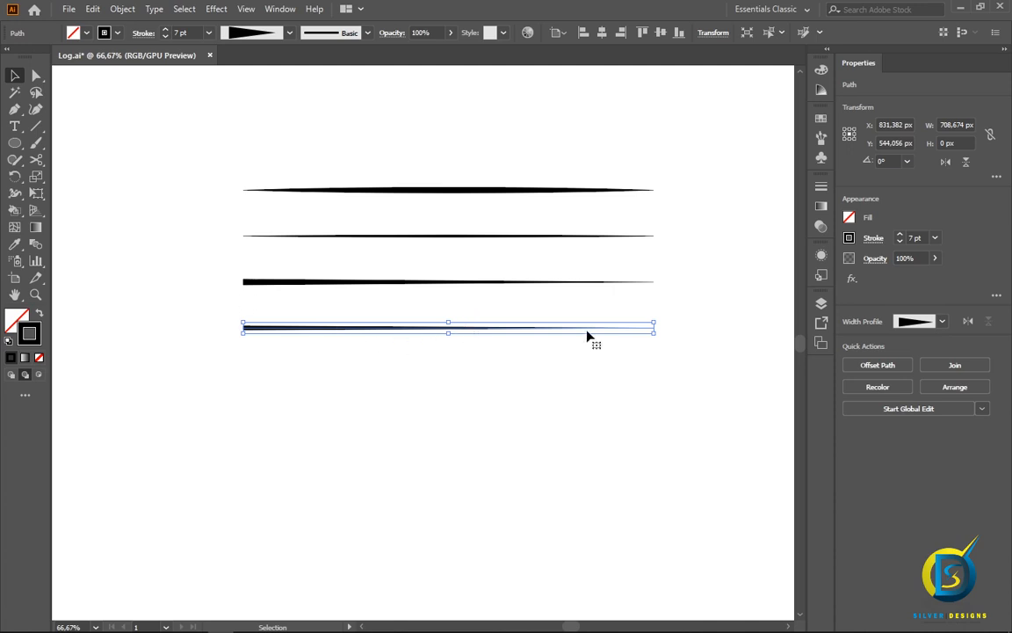
- Reflect the bottom line about the vertical axis so its taper points the opposite way, and deselect it
{"action": "right_click", "coordinate": [345, 332]}
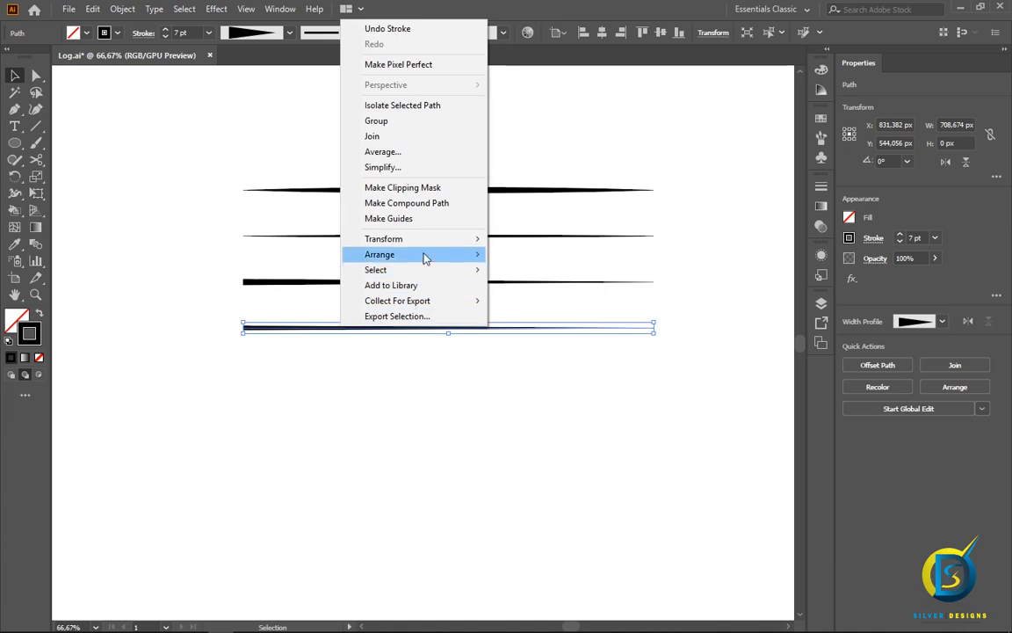
{"action": "mouse_move", "coordinate": [426, 240]}
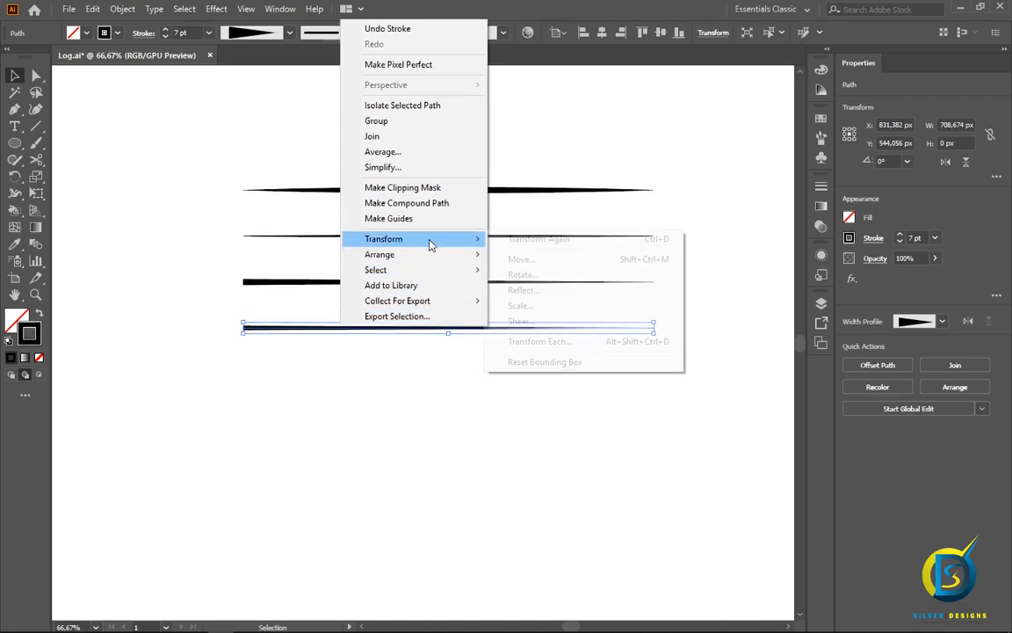
{"action": "left_click", "coordinate": [539, 294]}
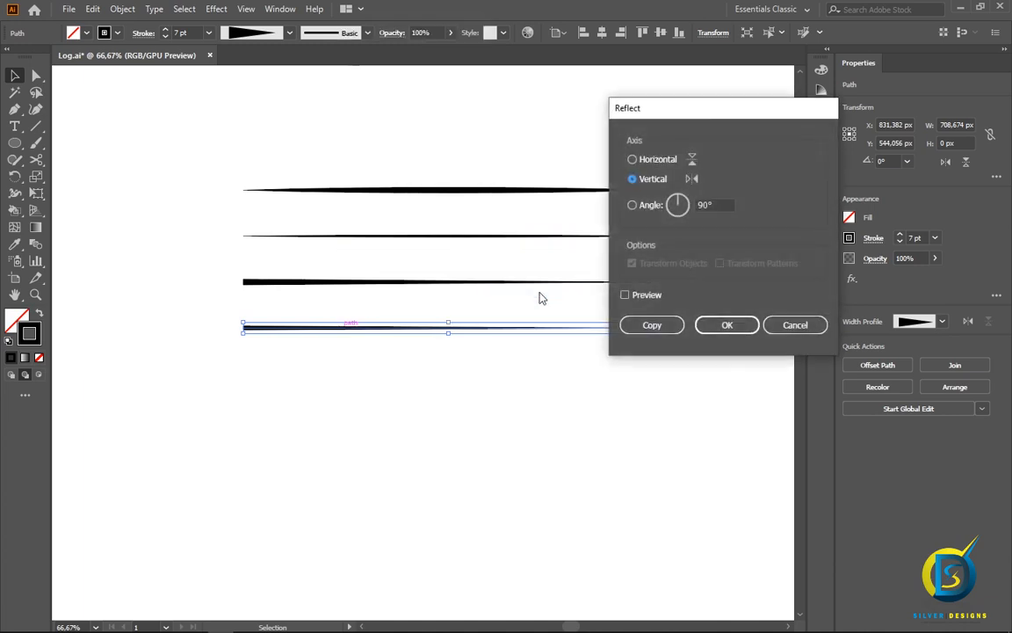
{"action": "left_click_drag", "start_coordinate": [702, 116], "coordinate": [733, 134]}
{"action": "left_click", "coordinate": [759, 343]}
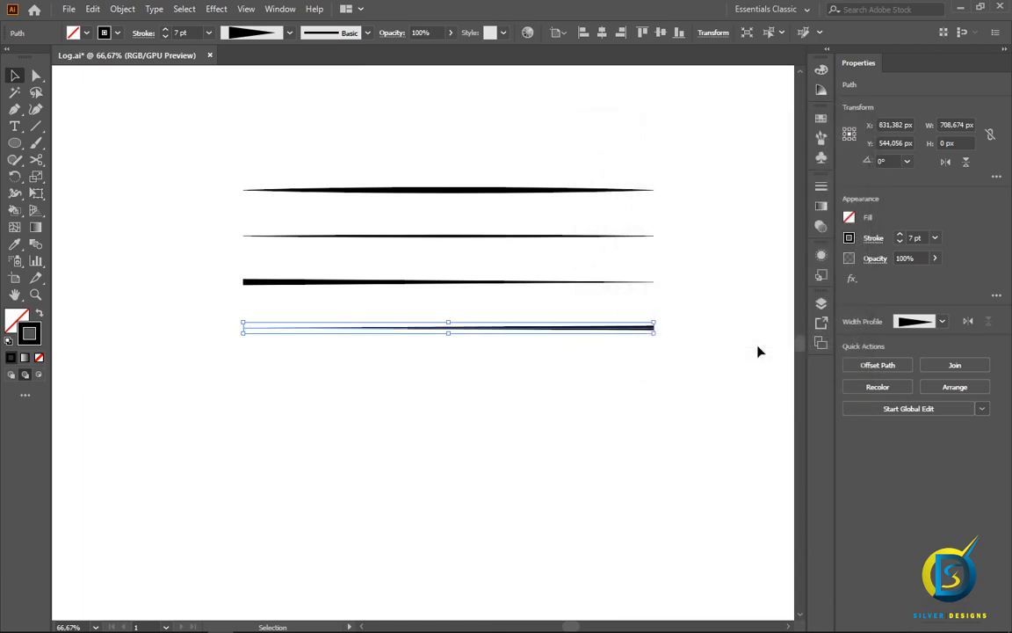
{"action": "left_click", "coordinate": [713, 342]}
- Show the document's brushes and enlarge their list so that all of them fit
{"action": "scroll", "coordinate": [663, 207], "scroll_direction": "up", "scroll_amount": 2}
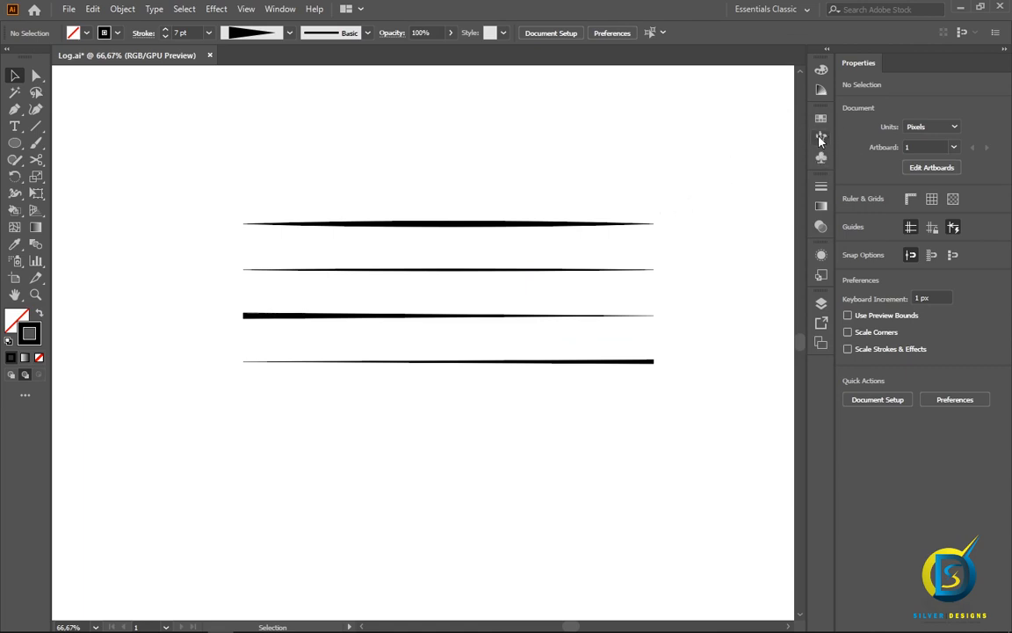
{"action": "left_click", "coordinate": [278, 10]}
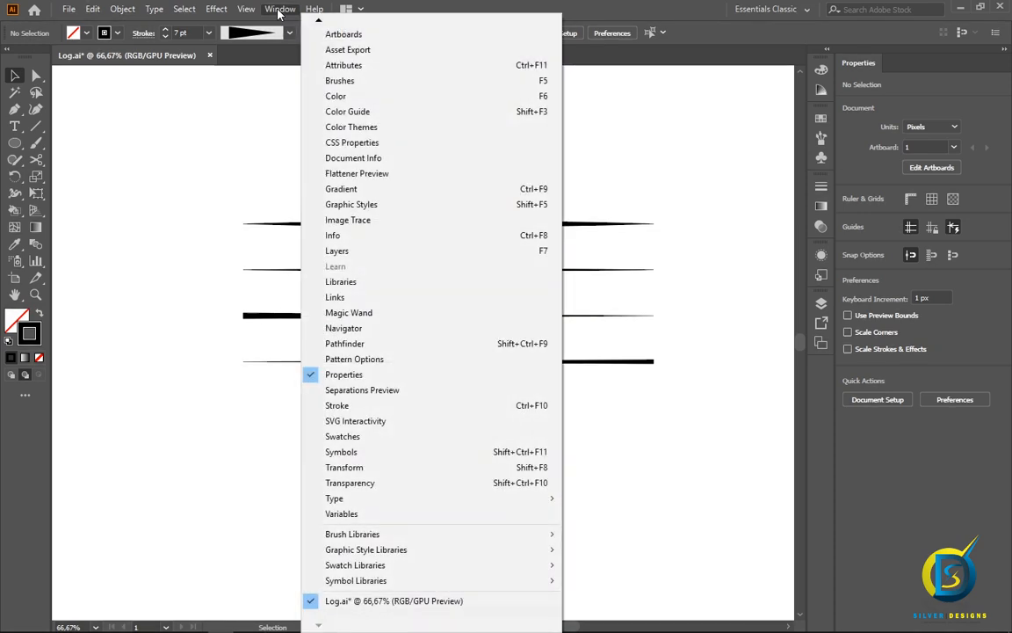
{"action": "left_click", "coordinate": [339, 81]}
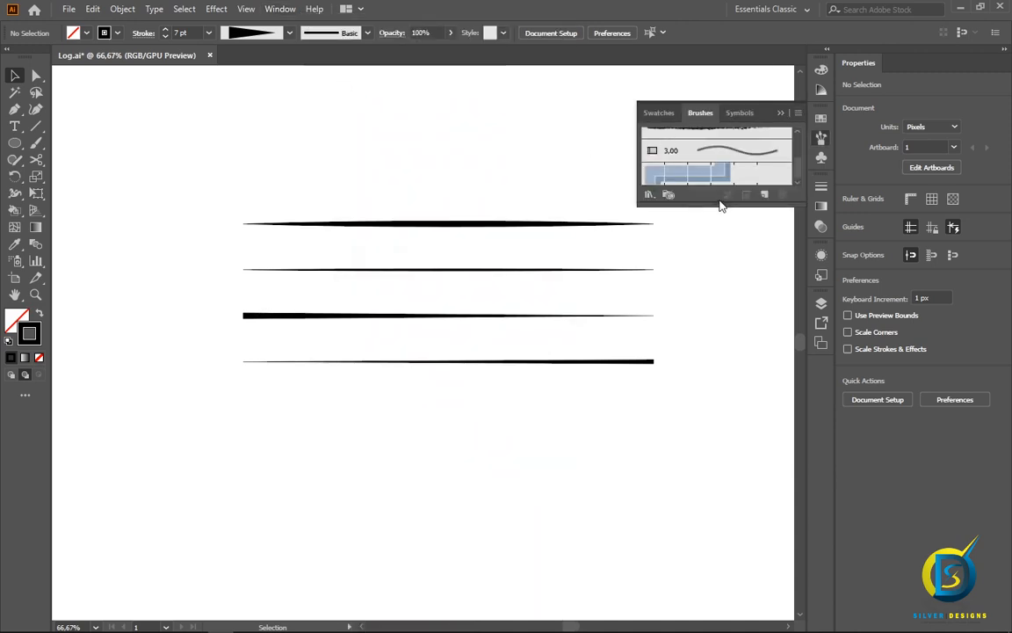
{"action": "left_click_drag", "start_coordinate": [719, 204], "coordinate": [719, 254]}
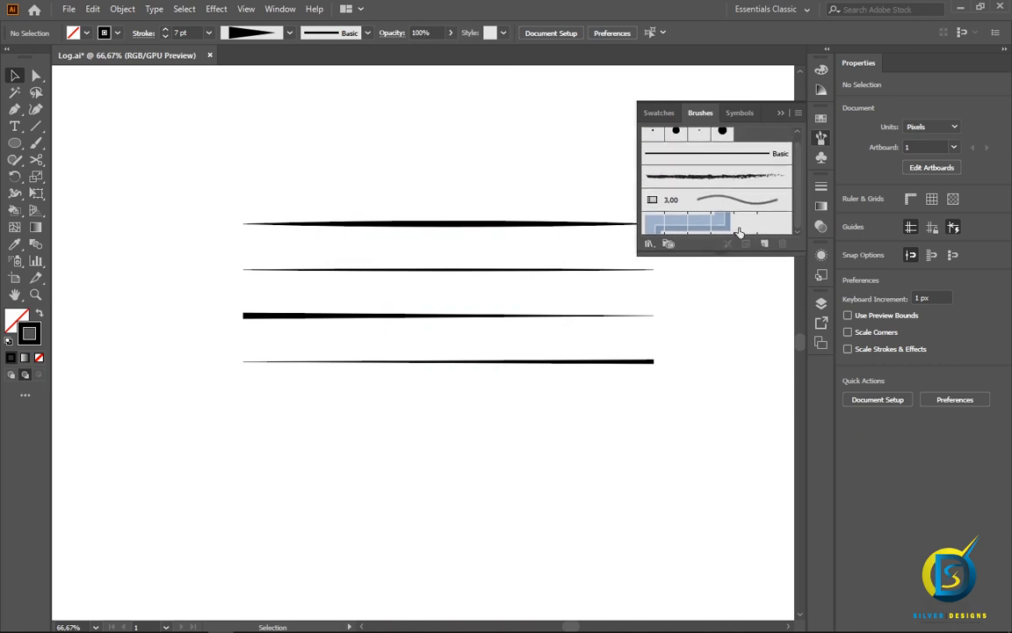
{"action": "left_click_drag", "start_coordinate": [729, 101], "coordinate": [728, 76]}
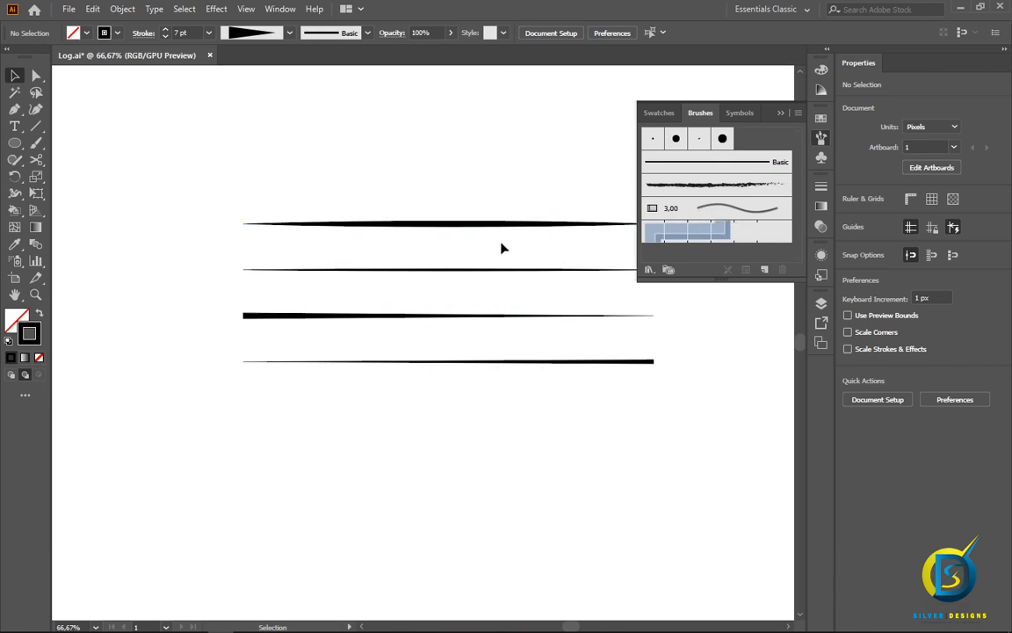
- Start a new brush of the Art Brush type from the topmost line
{"action": "left_click", "coordinate": [474, 225]}
{"action": "mouse_move", "coordinate": [475, 227]}
{"action": "left_mouse_down"}
{"action": "mouse_move", "coordinate": [737, 220]}
{"action": "mouse_move", "coordinate": [727, 213]}
{"action": "left_mouse_up"}
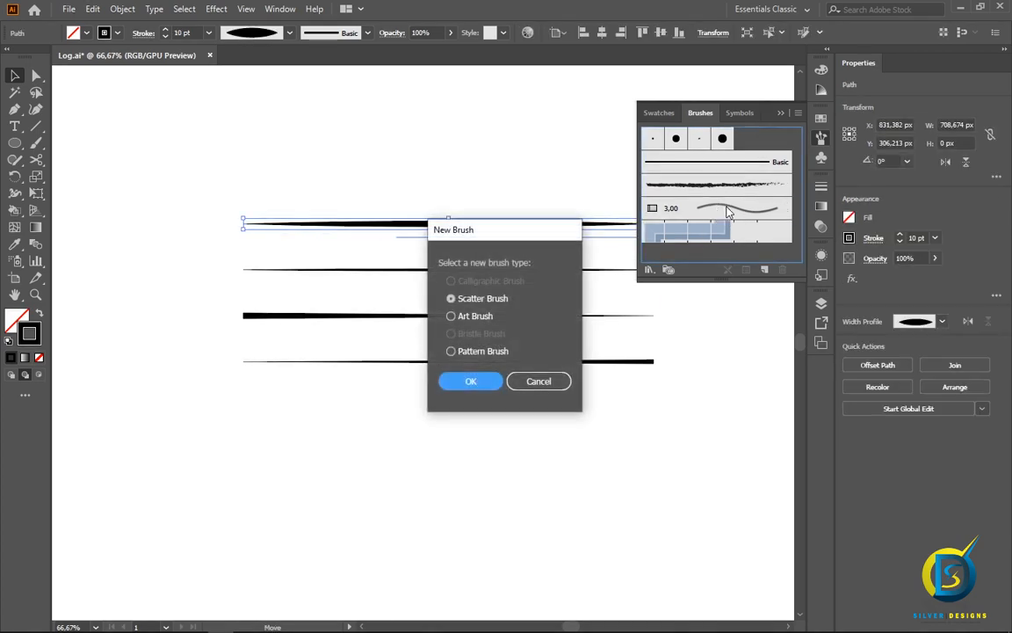
{"action": "mouse_move", "coordinate": [484, 238]}
{"action": "left_mouse_down"}
{"action": "mouse_move", "coordinate": [510, 198]}
{"action": "mouse_move", "coordinate": [499, 168]}
{"action": "left_mouse_up"}
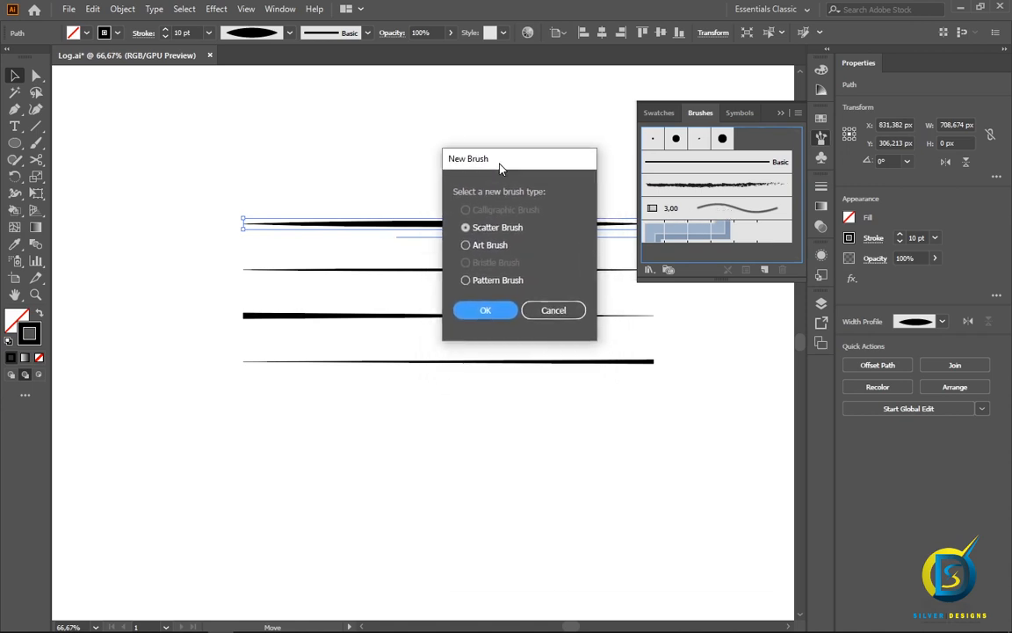
{"action": "left_click", "coordinate": [480, 249]}
{"action": "left_click", "coordinate": [490, 311]}
{"action": "left_click_drag", "start_coordinate": [538, 106], "coordinate": [558, 101]}
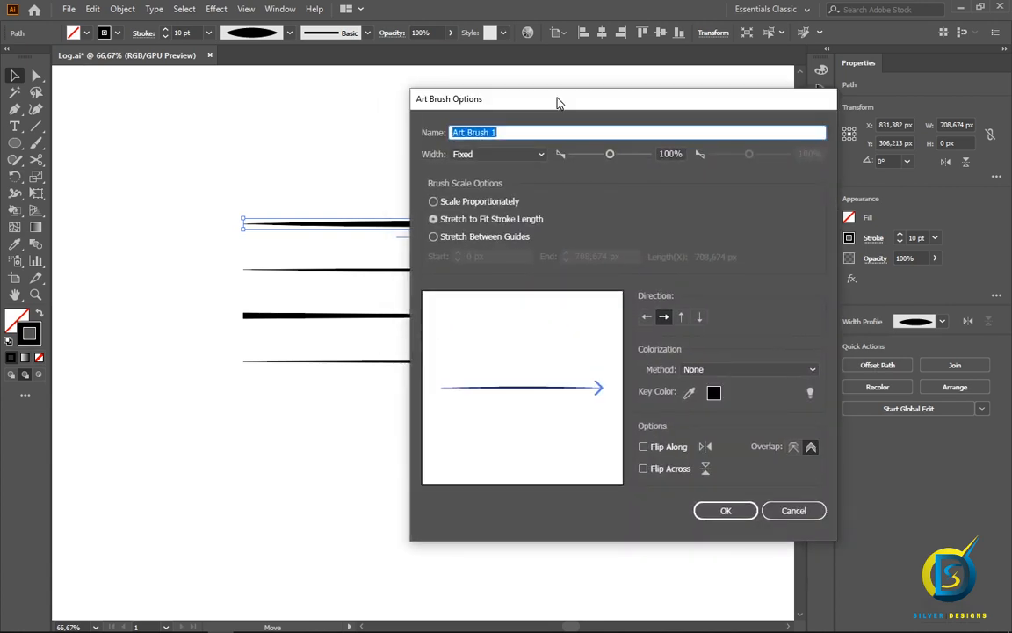
- Name the art brush "Brush 1" with the Tints colorization method, create it, and apply it to the topmost line
{"action": "left_click", "coordinate": [518, 133]}
{"action": "left_click_drag", "start_coordinate": [516, 132], "coordinate": [432, 141]}
{"action": "key", "text": "BackSpace"}
{"action": "left_click", "coordinate": [533, 132]}
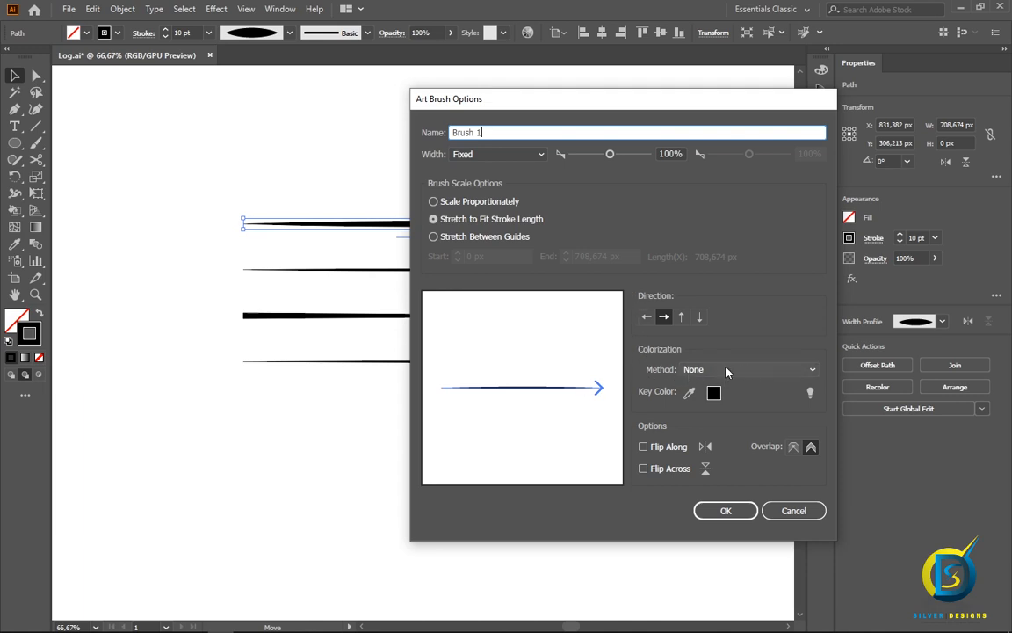
{"action": "left_click", "coordinate": [703, 371]}
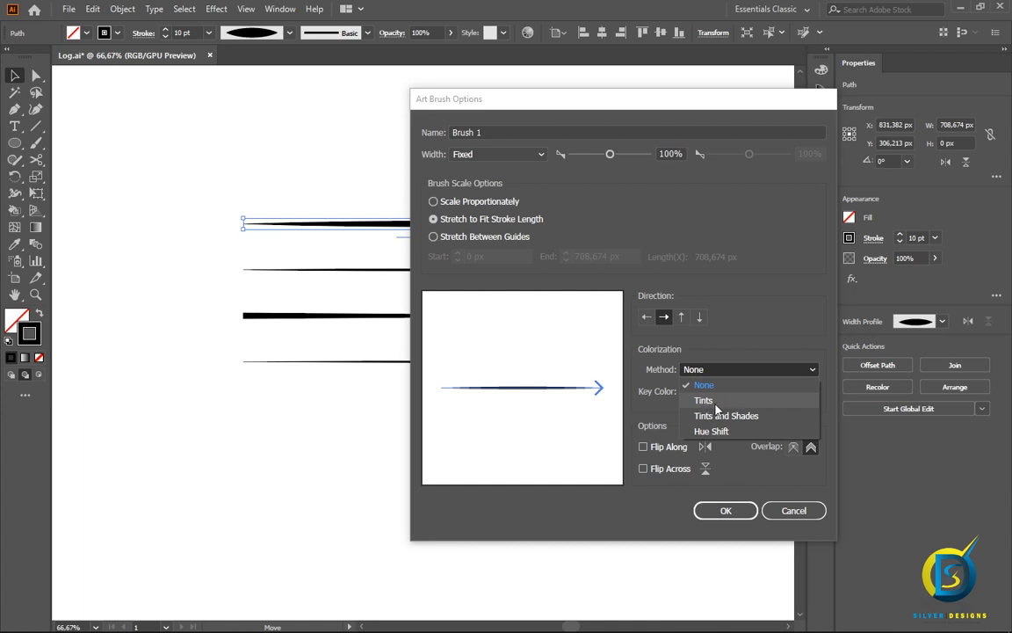
{"action": "left_click", "coordinate": [711, 401]}
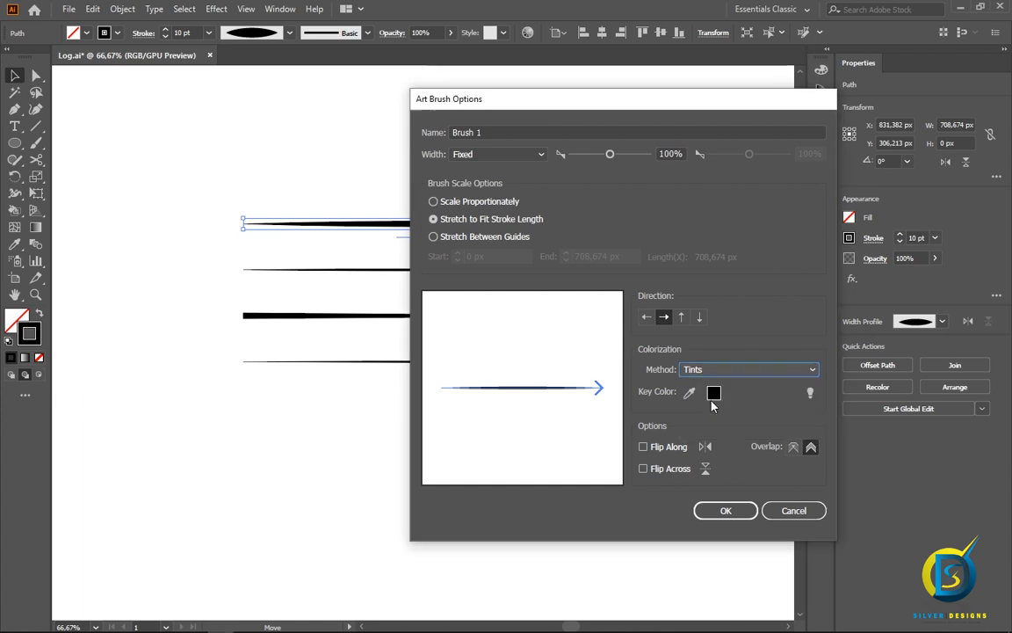
{"action": "left_click", "coordinate": [724, 510]}
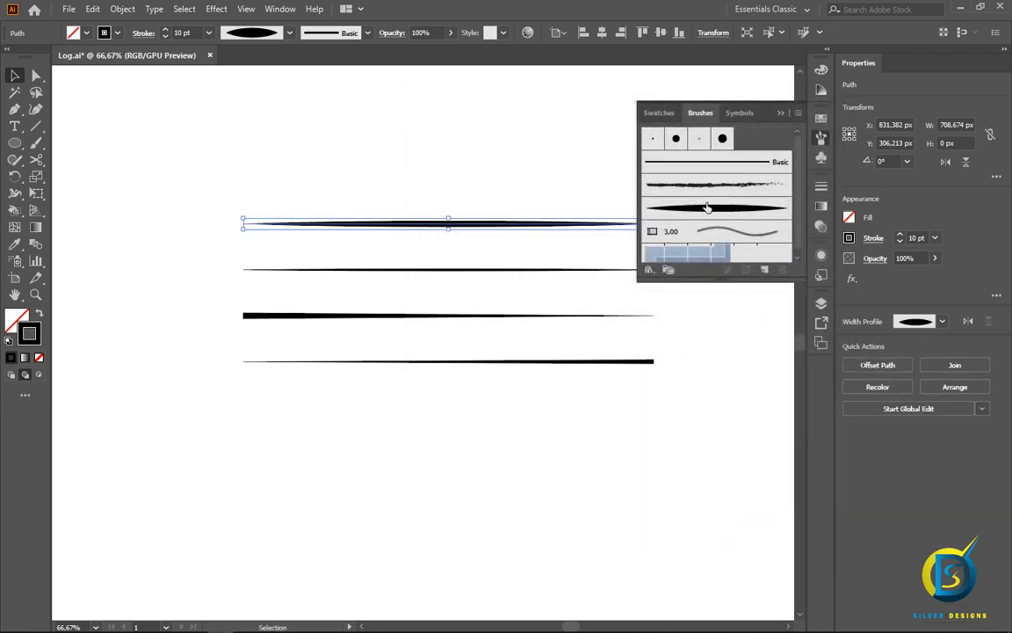
{"action": "left_click", "coordinate": [703, 209]}
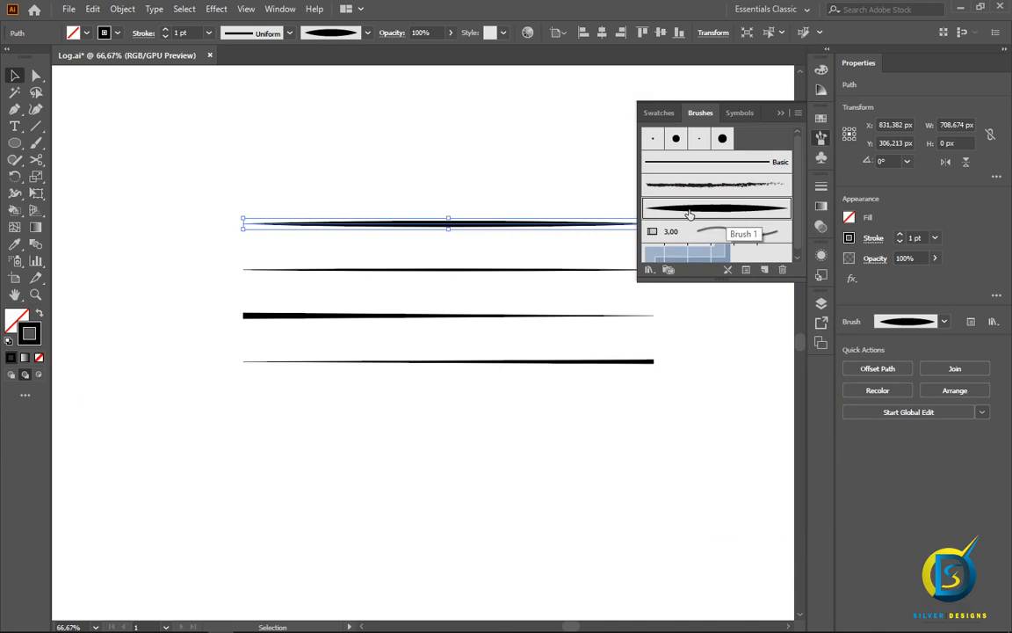
- Create an art brush named "Brush 2" from the second line with the Tints colorization method and apply it to that line
{"action": "left_click", "coordinate": [469, 272]}
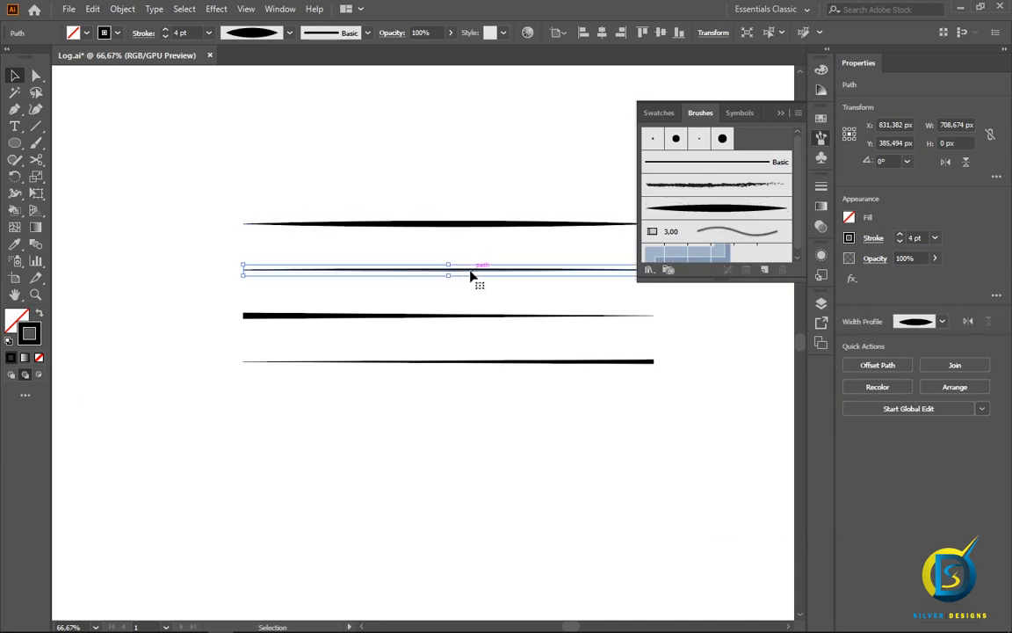
{"action": "mouse_move", "coordinate": [470, 276]}
{"action": "left_mouse_down"}
{"action": "mouse_move", "coordinate": [669, 287]}
{"action": "mouse_move", "coordinate": [721, 232]}
{"action": "left_mouse_up"}
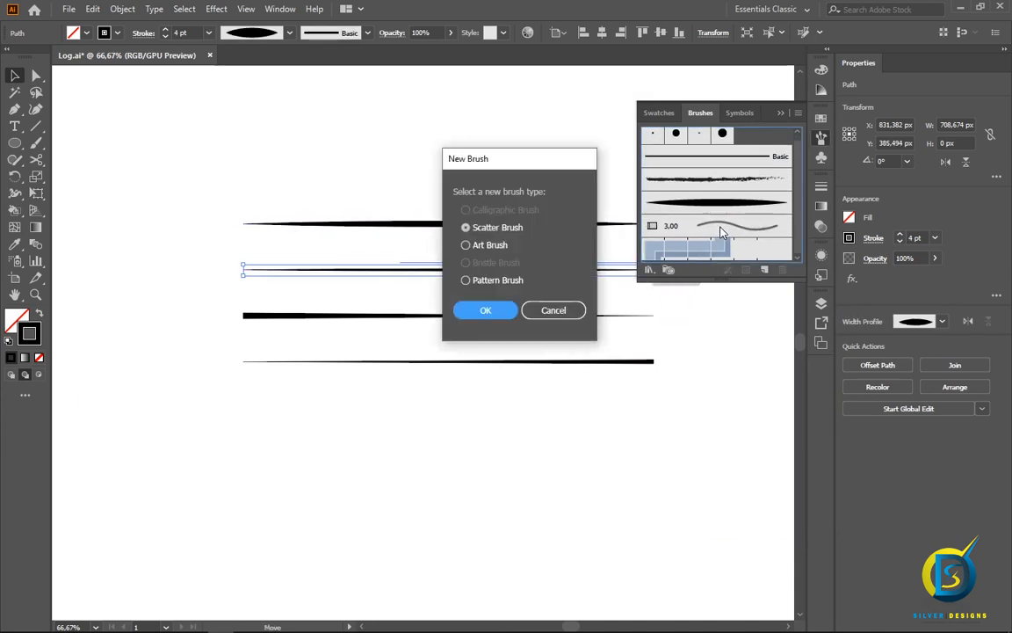
{"action": "left_click", "coordinate": [473, 247]}
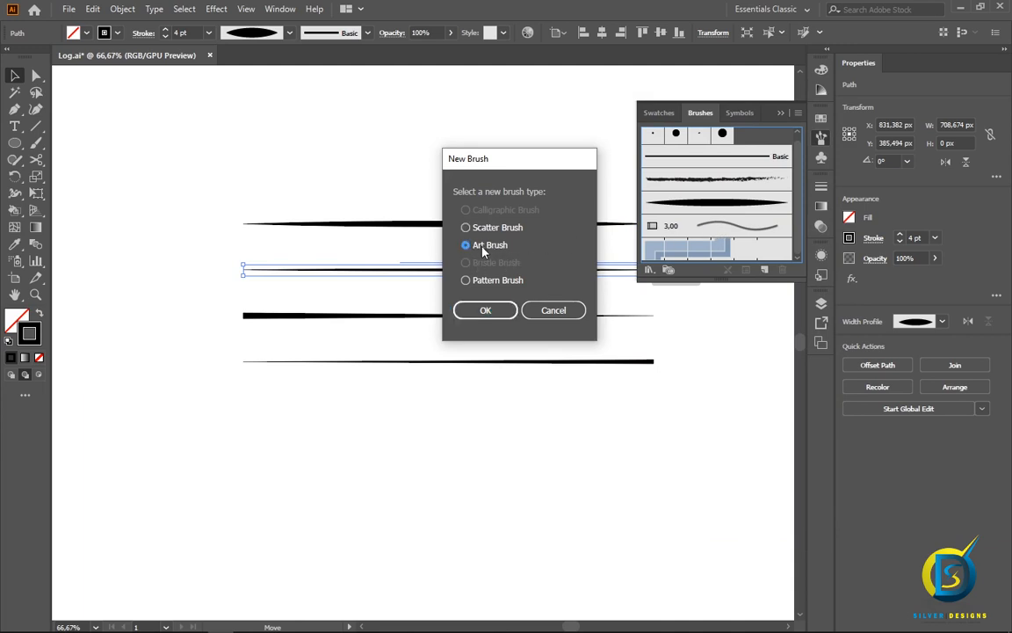
{"action": "left_click", "coordinate": [487, 311]}
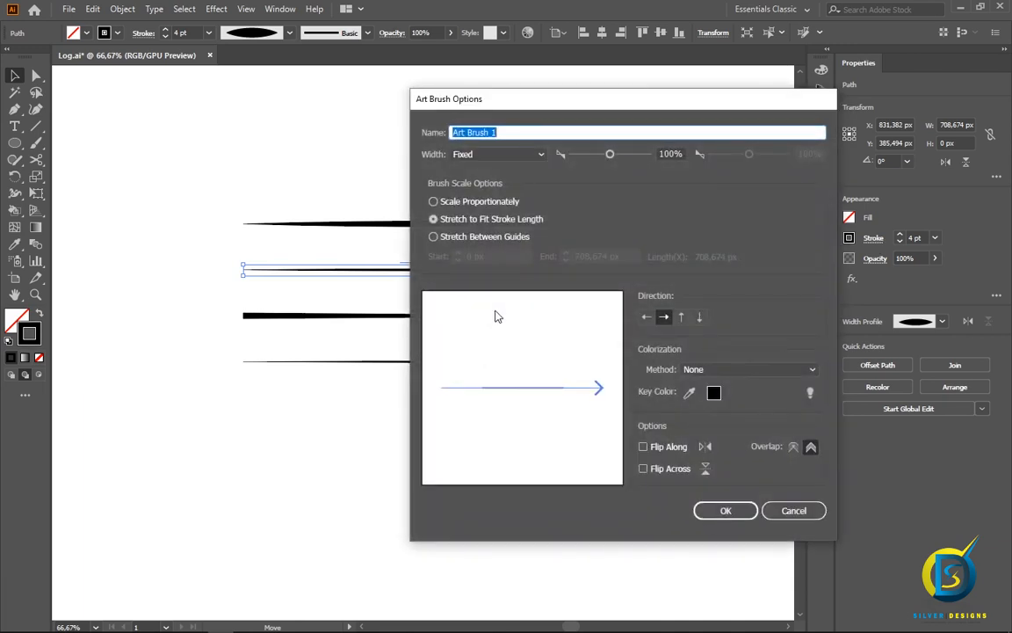
{"action": "left_click_drag", "start_coordinate": [466, 132], "coordinate": [427, 140]}
{"action": "key", "text": "BackSpace"}
{"action": "type", "text": "2"}
{"action": "left_click", "coordinate": [695, 368]}
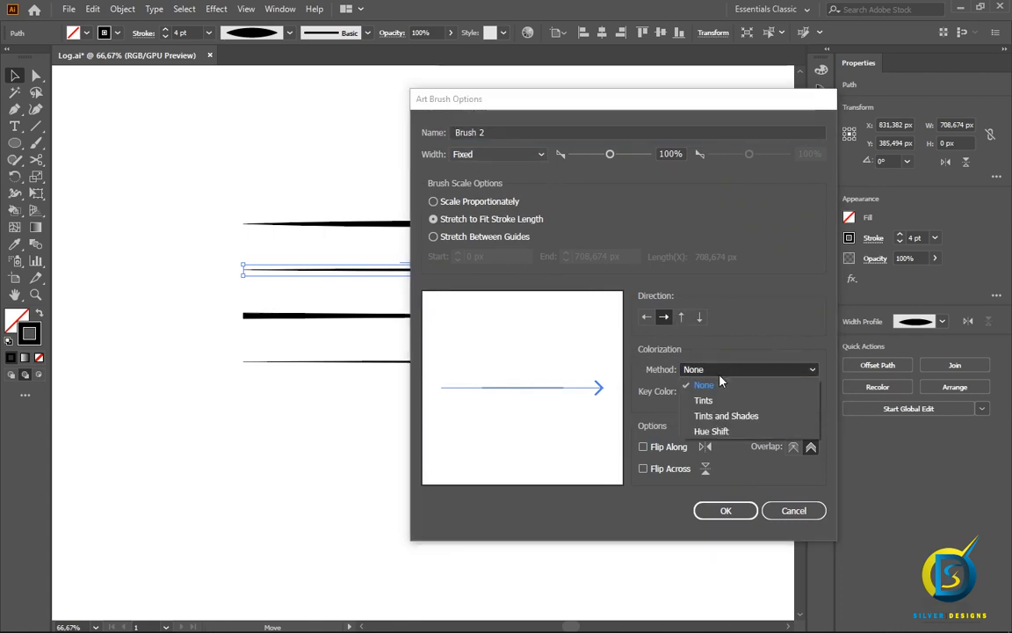
{"action": "left_click", "coordinate": [707, 401]}
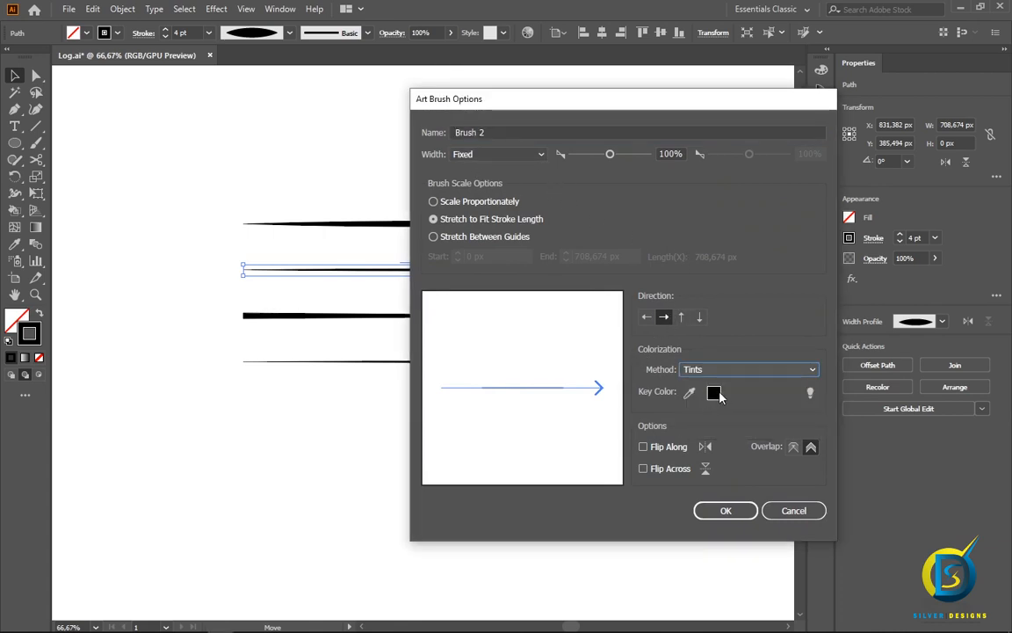
{"action": "left_click", "coordinate": [722, 511]}
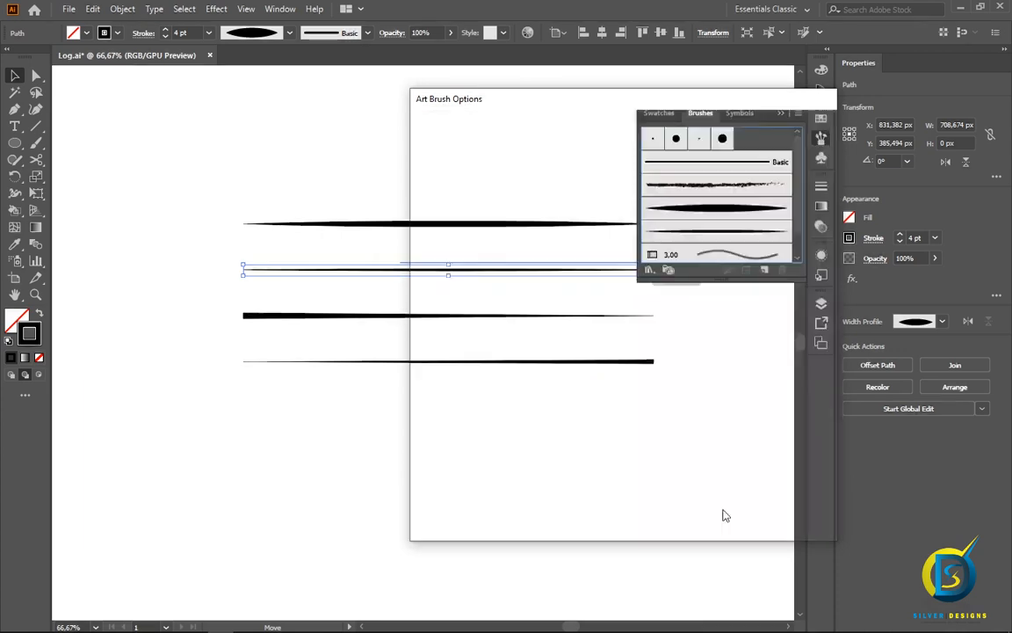
{"action": "left_click", "coordinate": [705, 232]}
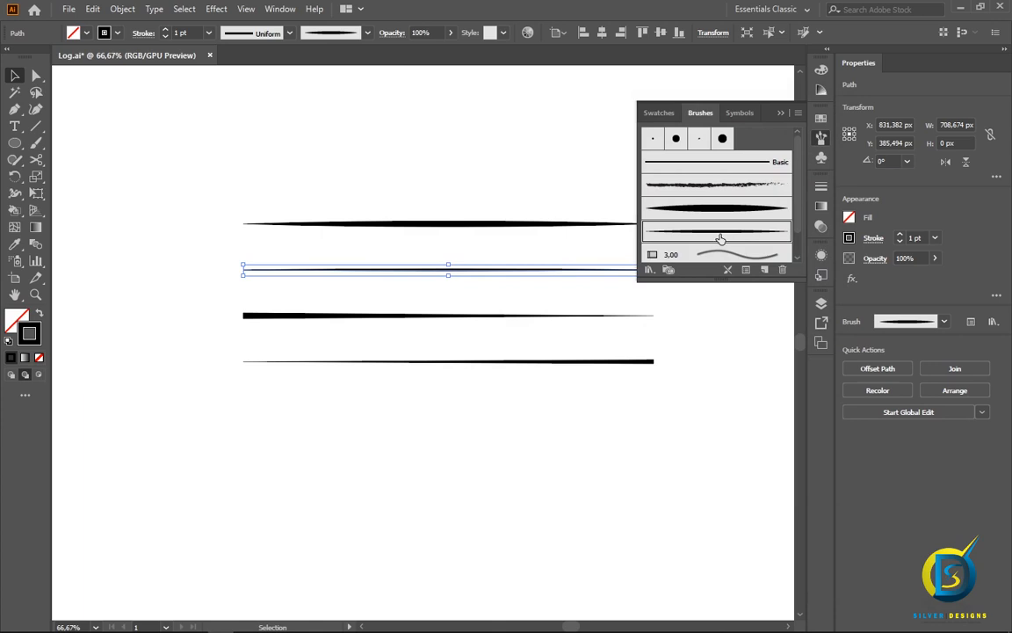
- Start a new brush of the Art Brush type from the third line and name it "Brush 3"
{"action": "left_click", "coordinate": [404, 317]}
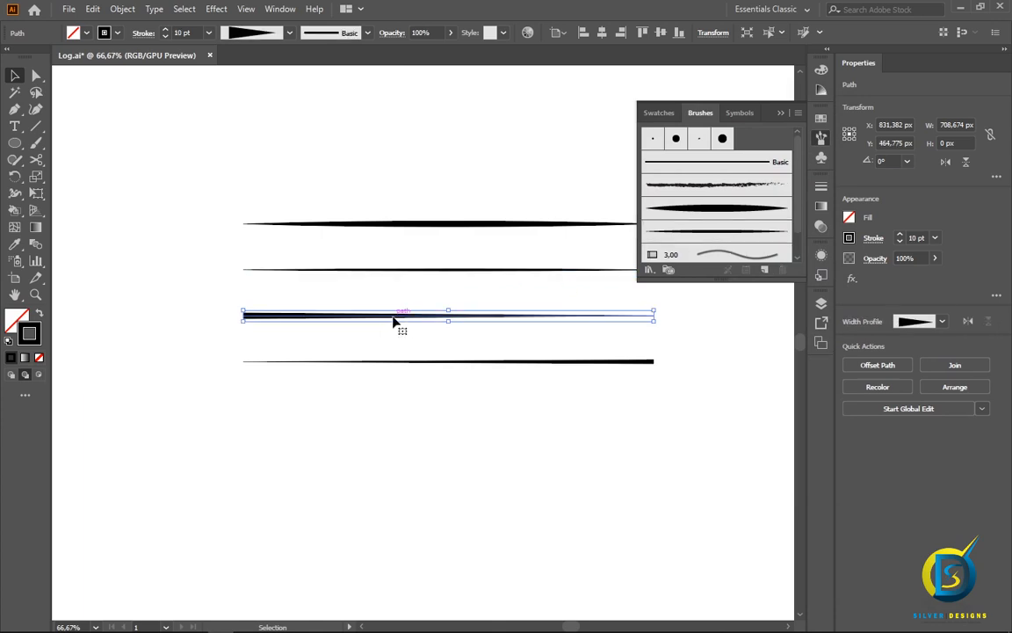
{"action": "mouse_move", "coordinate": [393, 322]}
{"action": "left_mouse_down"}
{"action": "mouse_move", "coordinate": [605, 323]}
{"action": "mouse_move", "coordinate": [705, 236]}
{"action": "left_mouse_up"}
{"action": "left_click", "coordinate": [466, 245]}
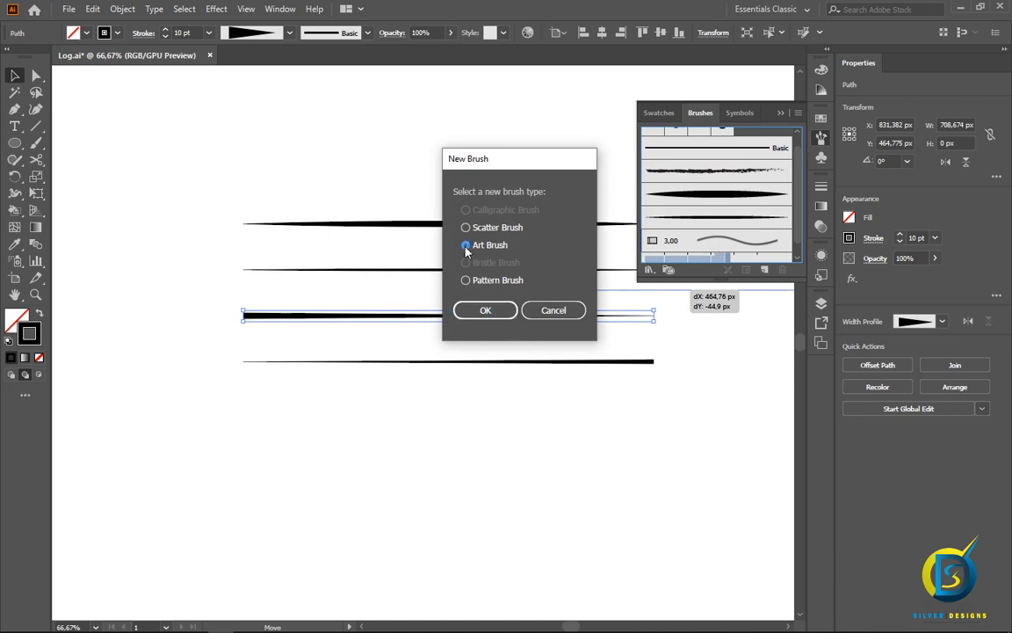
{"action": "left_click", "coordinate": [486, 311]}
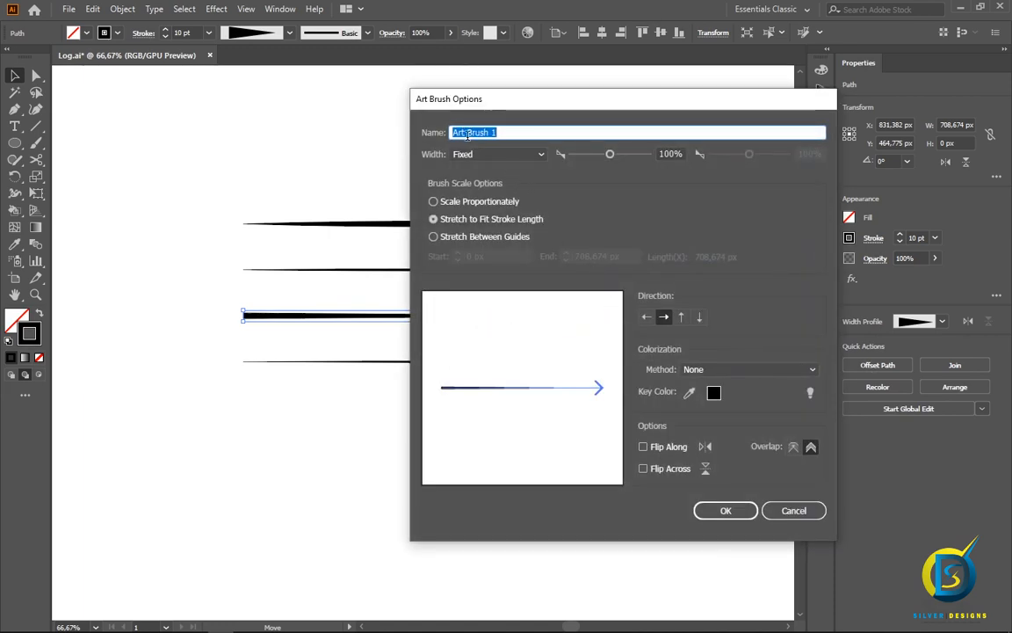
{"action": "left_click_drag", "start_coordinate": [468, 134], "coordinate": [391, 128]}
{"action": "key", "text": "BackSpace"}
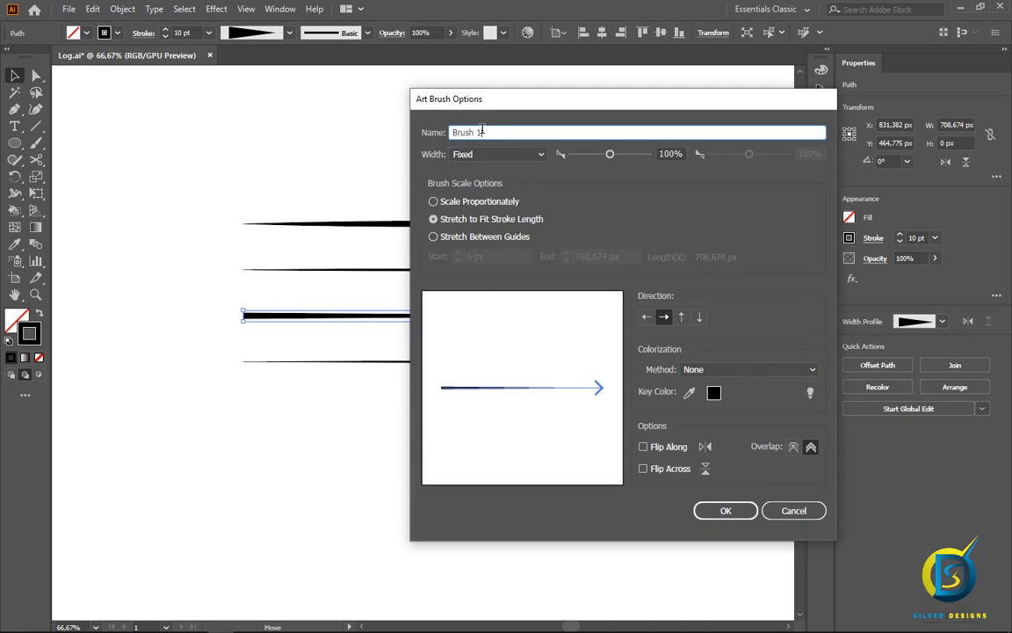
{"action": "type", "text": "3"}
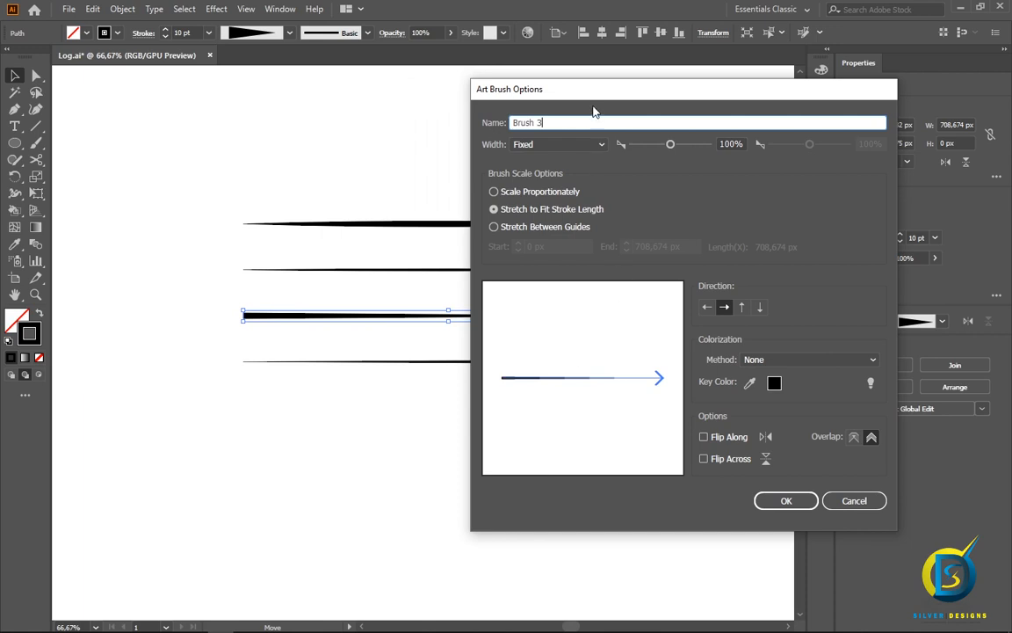
{"action": "left_click_drag", "start_coordinate": [603, 93], "coordinate": [682, 94]}
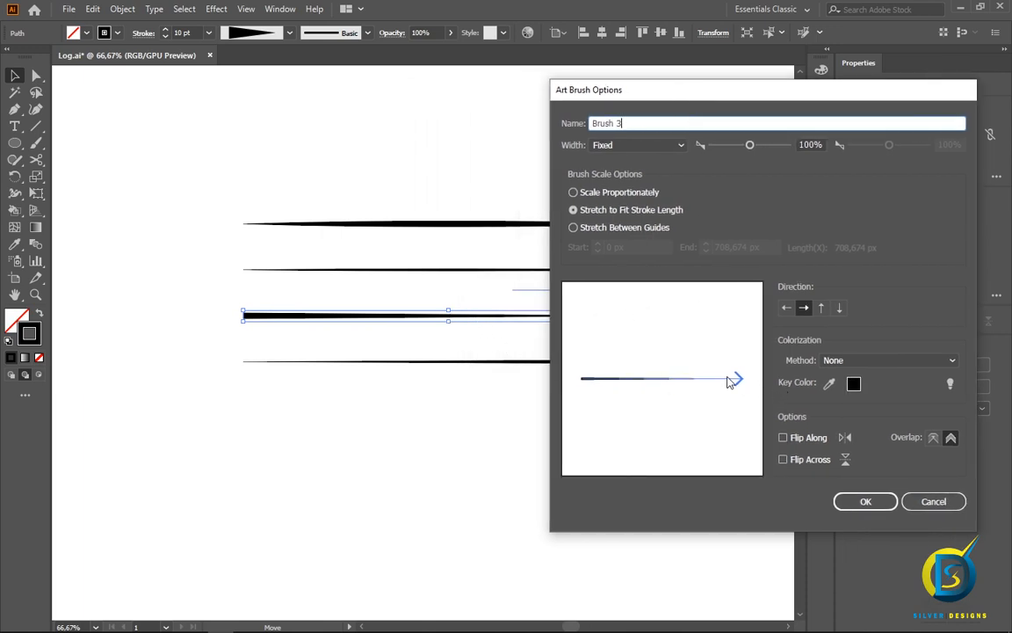
- Try the leftward, upward and downward stroke directions for Brush 3, then restore the rightward direction
{"action": "left_click", "coordinate": [786, 309]}
{"action": "left_click", "coordinate": [822, 308]}
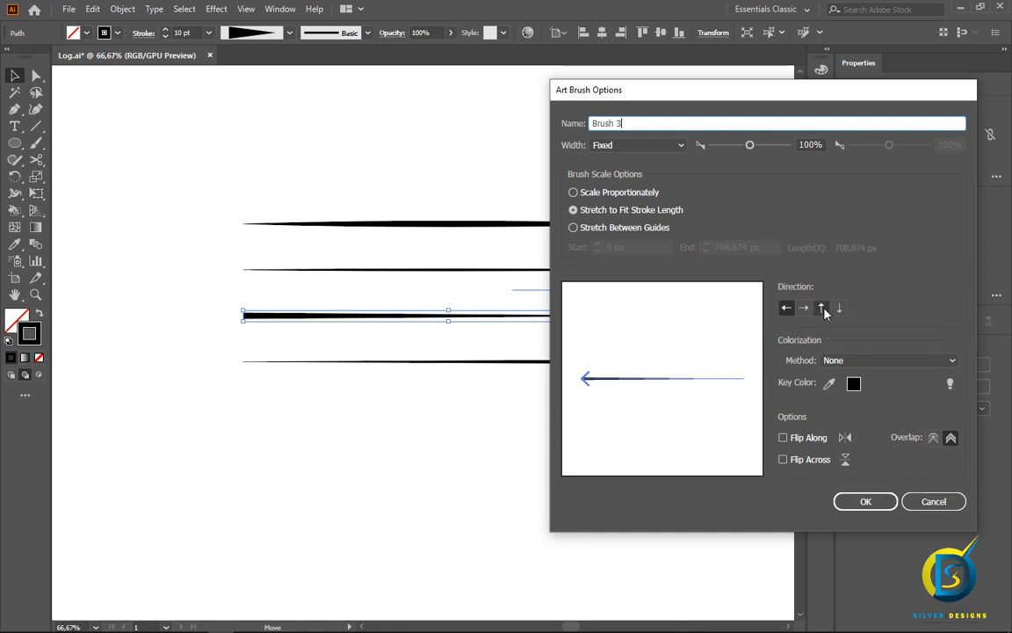
{"action": "left_click", "coordinate": [839, 309]}
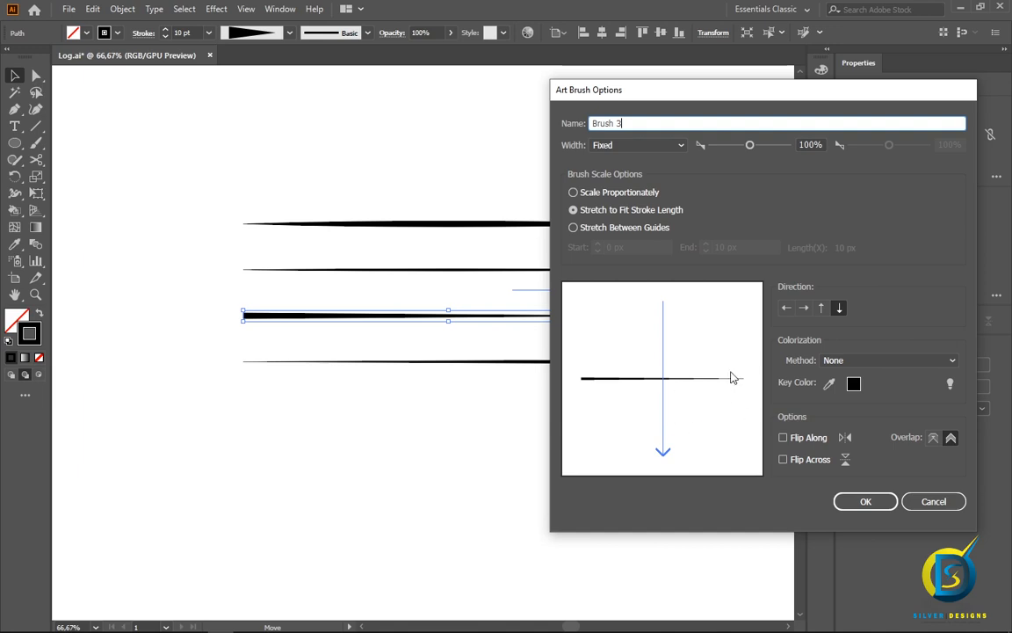
{"action": "left_click", "coordinate": [804, 310]}
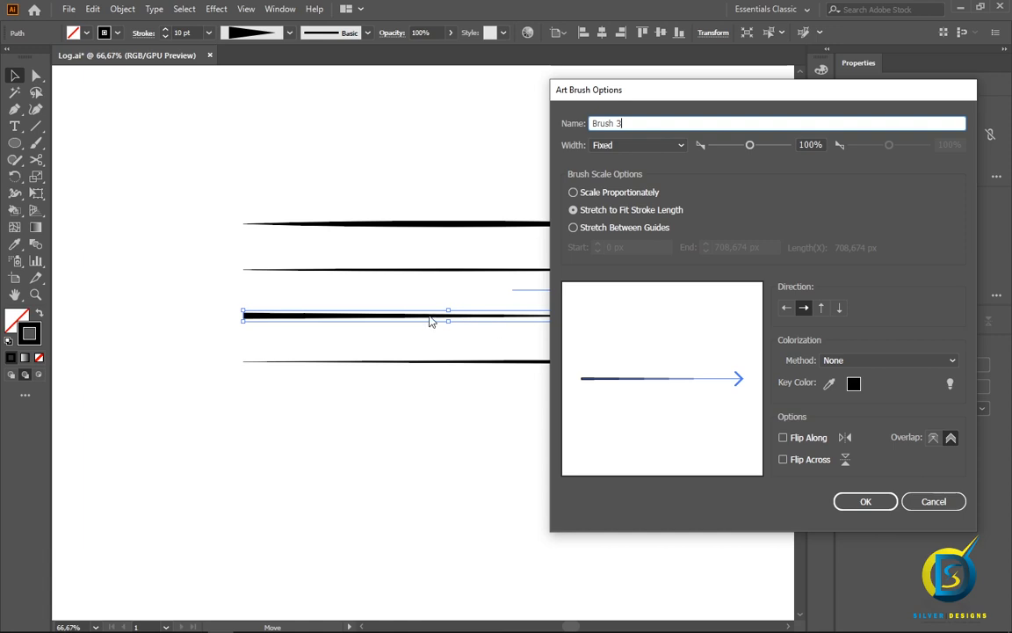
- Set the Tints colorization method for Brush 3, create the brush, and apply it to the third line
{"action": "left_click", "coordinate": [933, 362]}
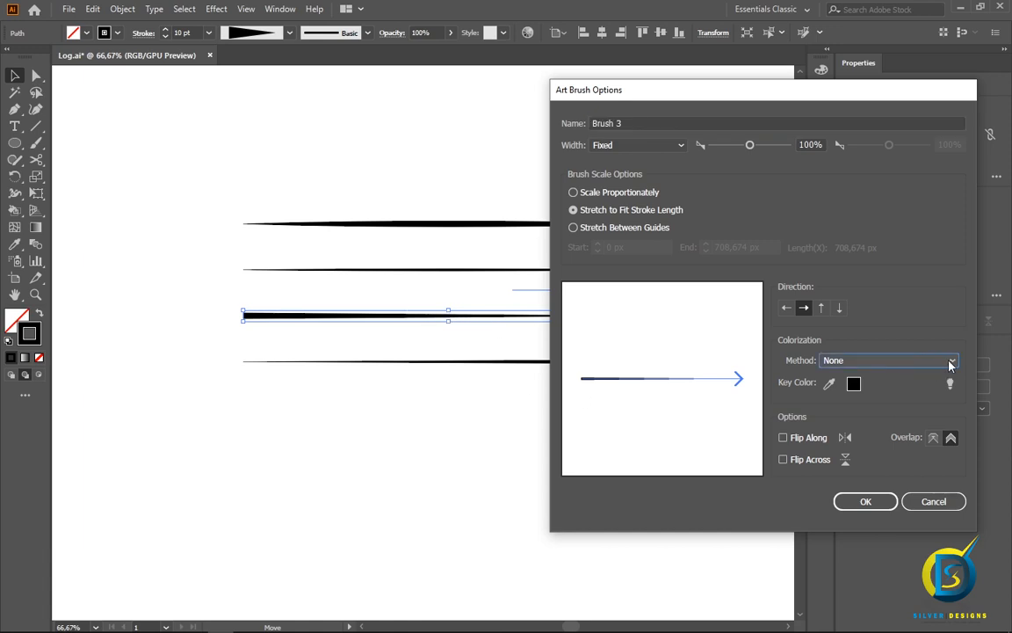
{"action": "left_click", "coordinate": [954, 363]}
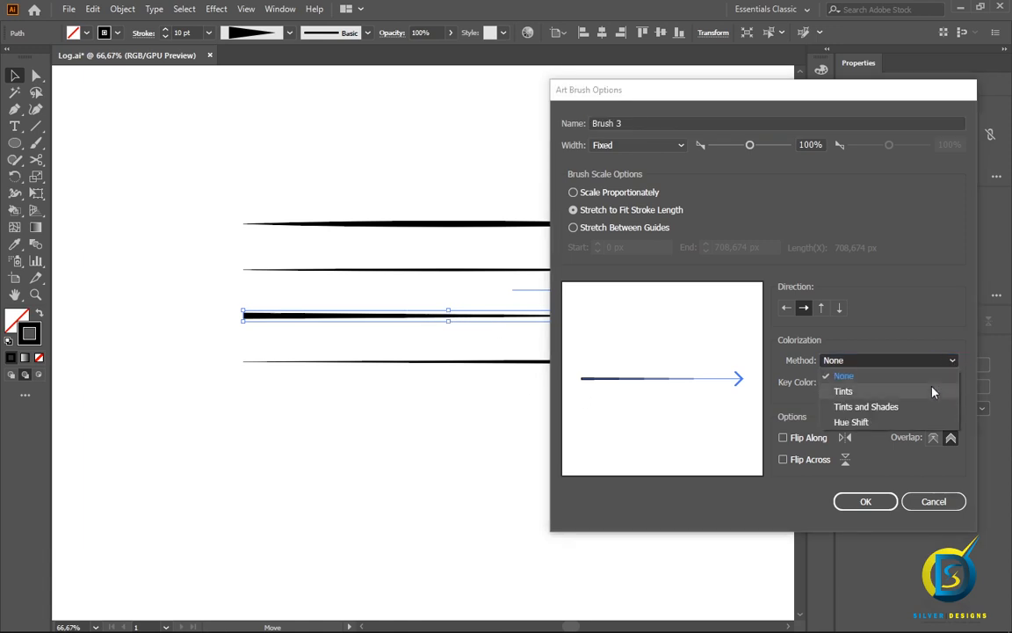
{"action": "left_click", "coordinate": [852, 393]}
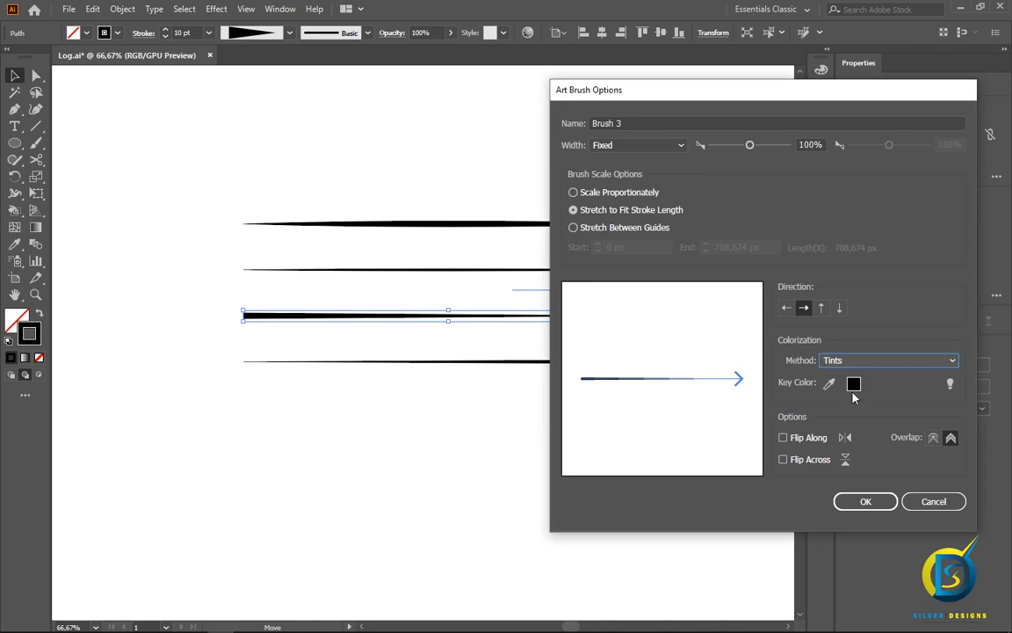
{"action": "left_click", "coordinate": [865, 501]}
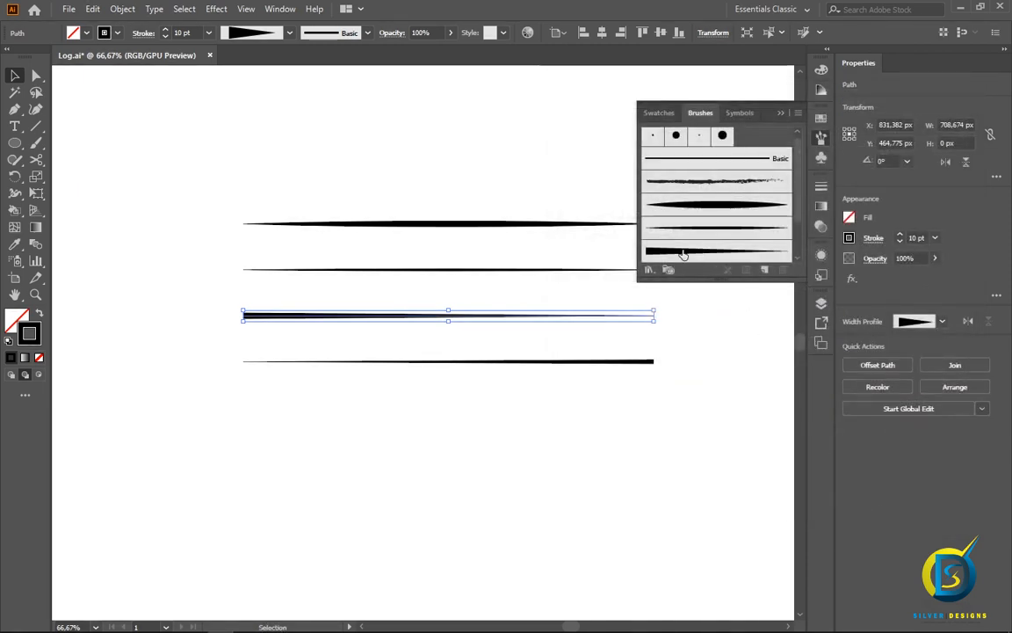
{"action": "left_click", "coordinate": [712, 250]}
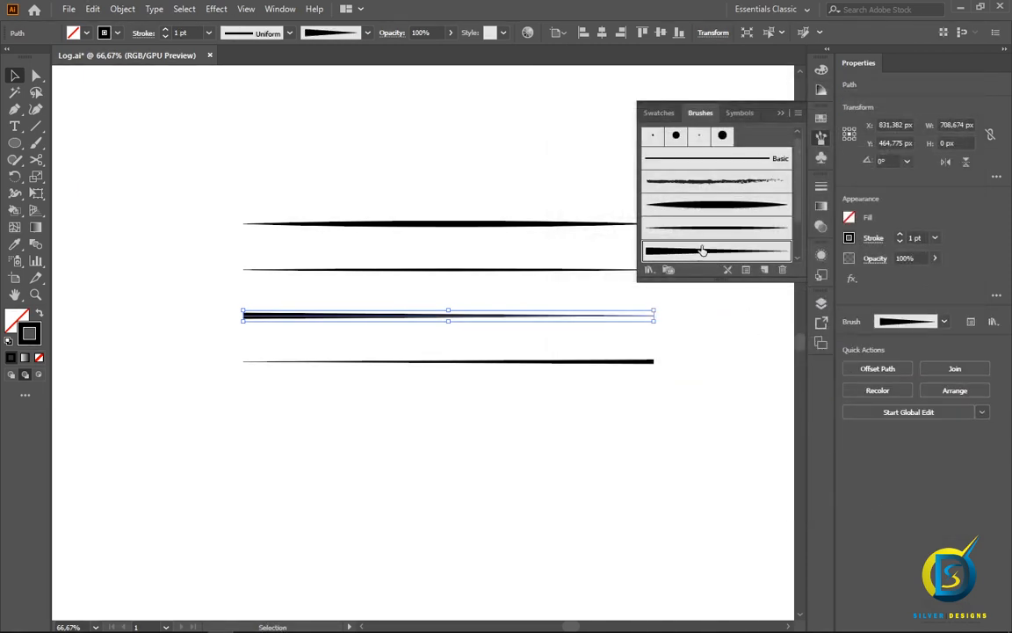
- Start a new brush of the Art Brush type from the bottommost line and name it "Brush 4"
{"action": "left_click", "coordinate": [556, 368]}
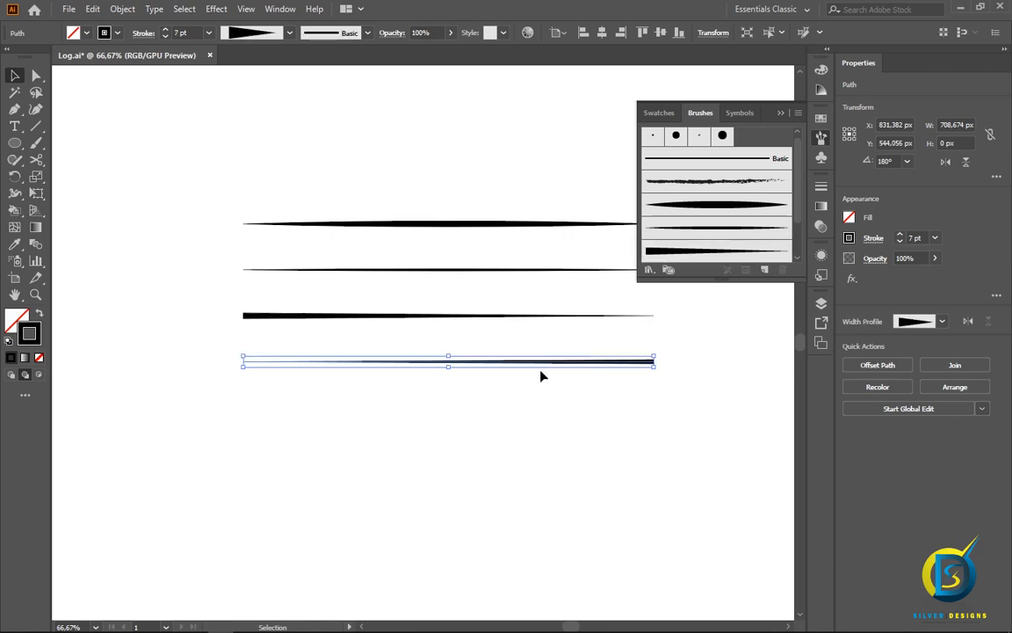
{"action": "mouse_move", "coordinate": [548, 360]}
{"action": "left_mouse_down"}
{"action": "mouse_move", "coordinate": [712, 305]}
{"action": "mouse_move", "coordinate": [734, 232]}
{"action": "left_mouse_up"}
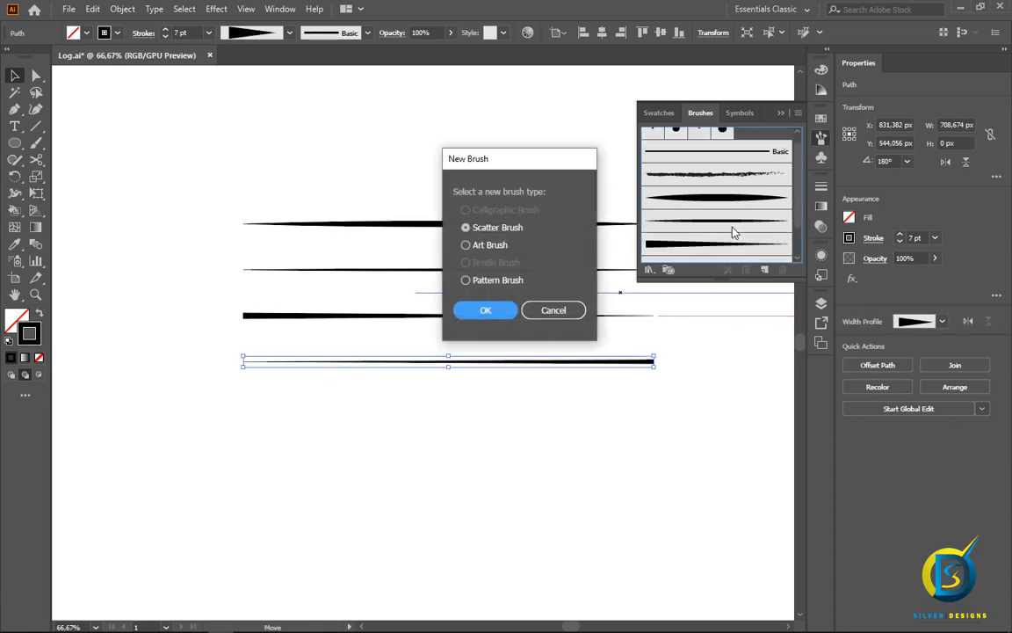
{"action": "left_click", "coordinate": [479, 246]}
{"action": "left_click", "coordinate": [483, 313]}
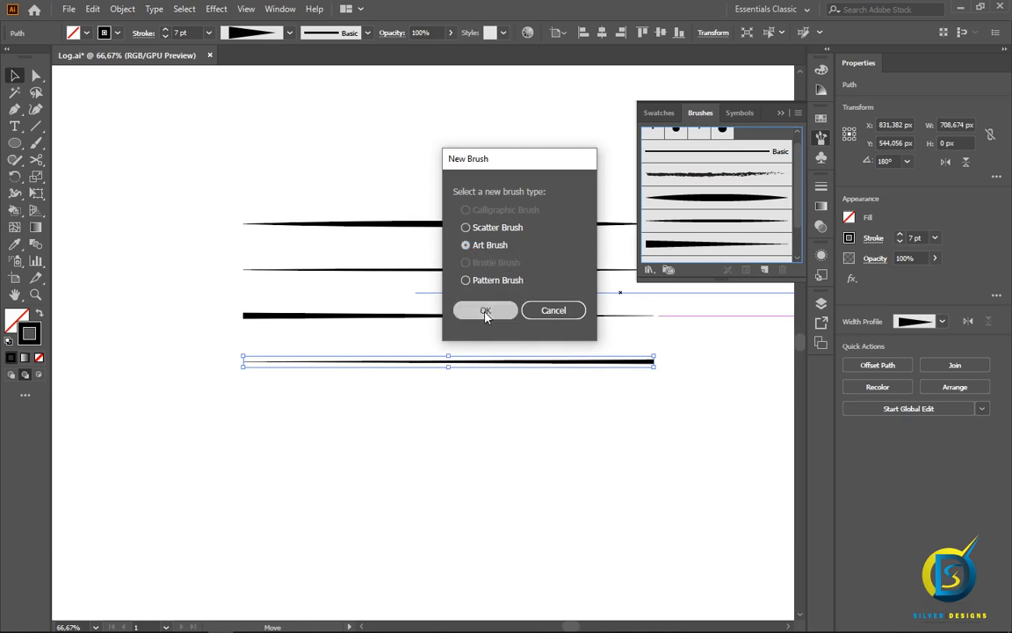
{"action": "left_click_drag", "start_coordinate": [608, 123], "coordinate": [581, 126]}
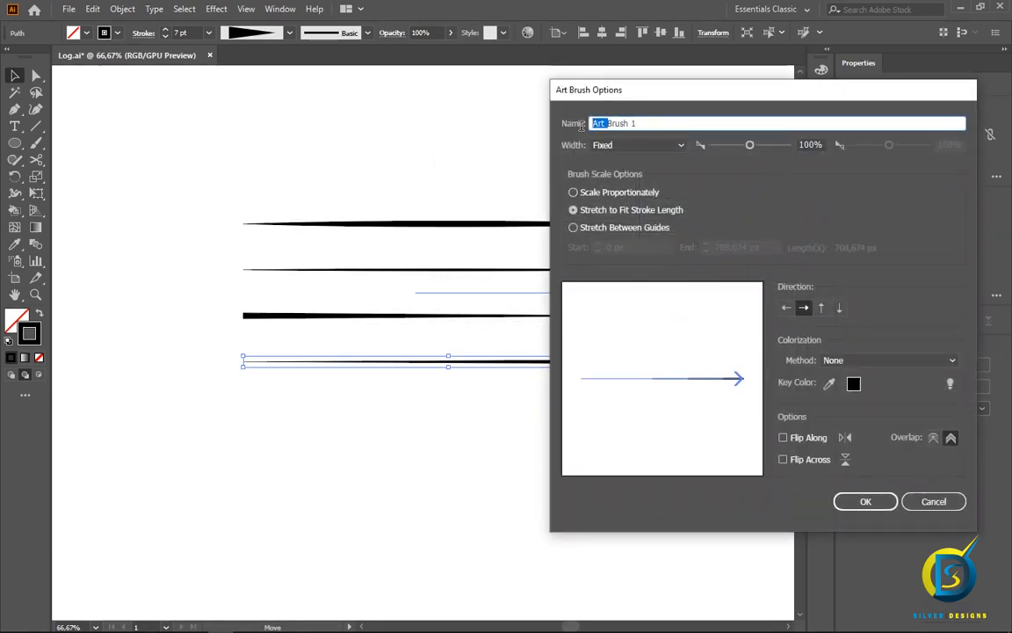
{"action": "key", "text": "BackSpace"}
{"action": "left_click", "coordinate": [630, 126]}
{"action": "key", "text": "BackSpace"}
{"action": "type", "text": "4"}
- Keep the rightward stroke direction for Brush 4, choose its colorization method, and create the brush
{"action": "left_click", "coordinate": [786, 309]}
{"action": "left_click", "coordinate": [805, 310]}
{"action": "left_click", "coordinate": [881, 361]}
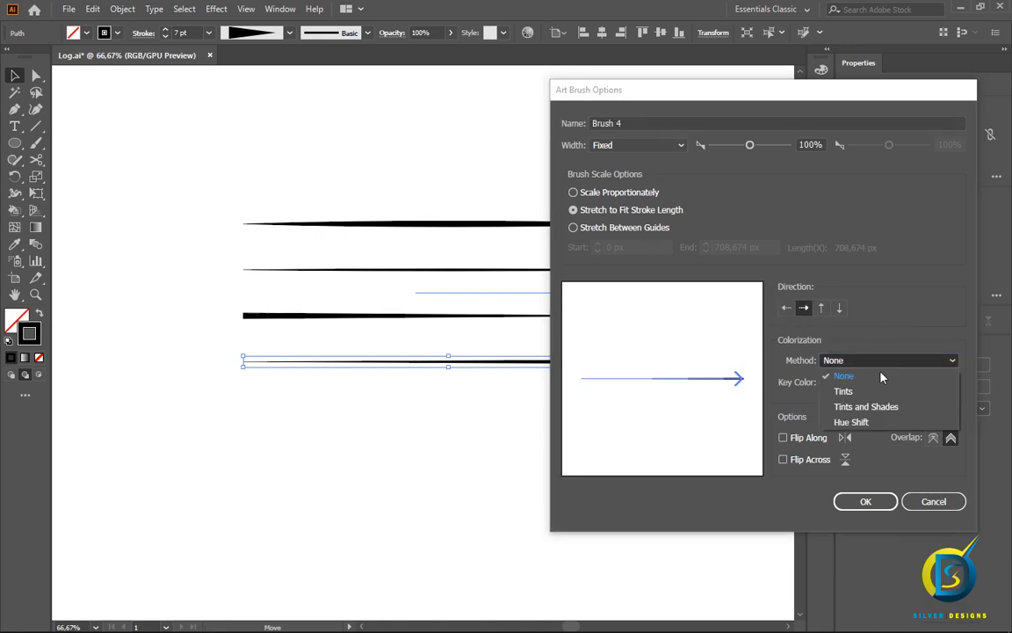
{"action": "left_click", "coordinate": [865, 502]}
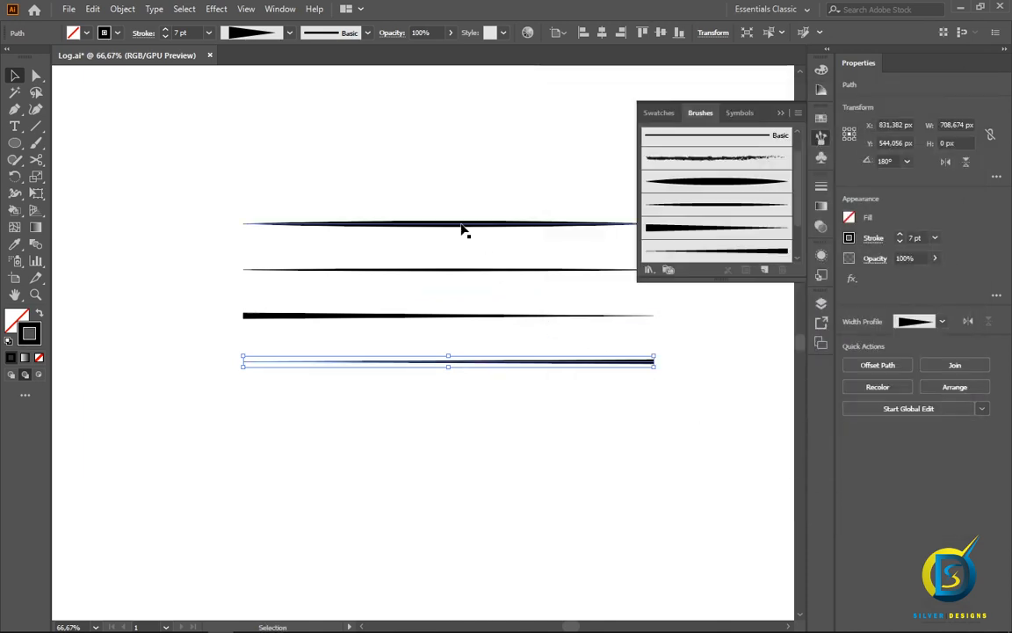
- Delete all four source lines from the artboard and look through the list of brushes
{"action": "left_click", "coordinate": [409, 214]}
{"action": "mouse_move", "coordinate": [243, 163]}
{"action": "left_mouse_down"}
{"action": "mouse_move", "coordinate": [436, 311]}
{"action": "mouse_move", "coordinate": [617, 431]}
{"action": "left_mouse_up"}
{"action": "key", "text": "Delete"}
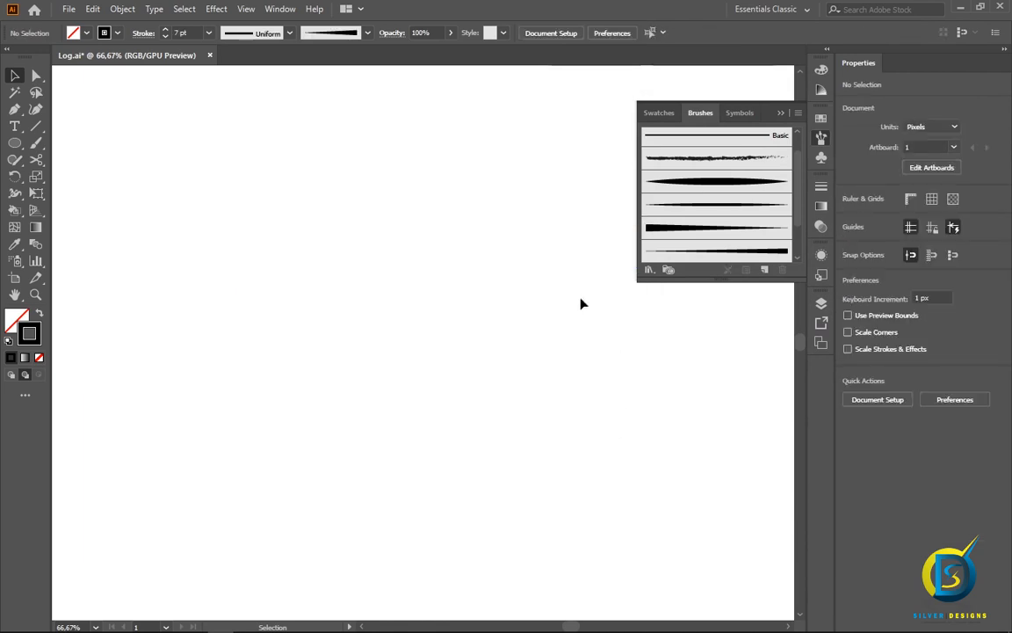
{"action": "scroll", "coordinate": [693, 197], "scroll_direction": "up", "scroll_amount": 2}
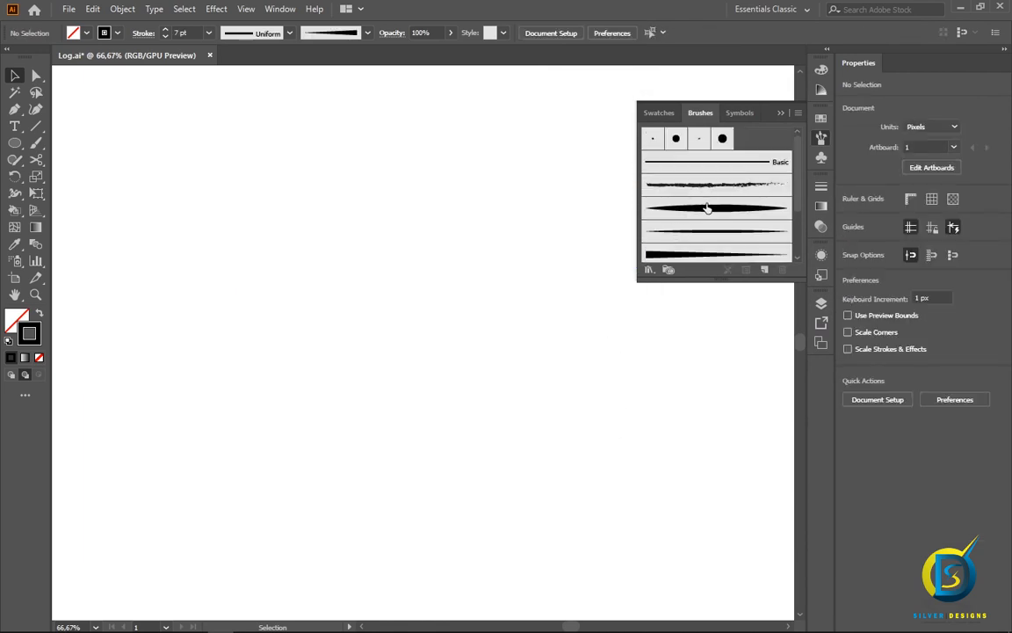
{"action": "scroll", "coordinate": [708, 208], "scroll_direction": "down", "scroll_amount": 2}
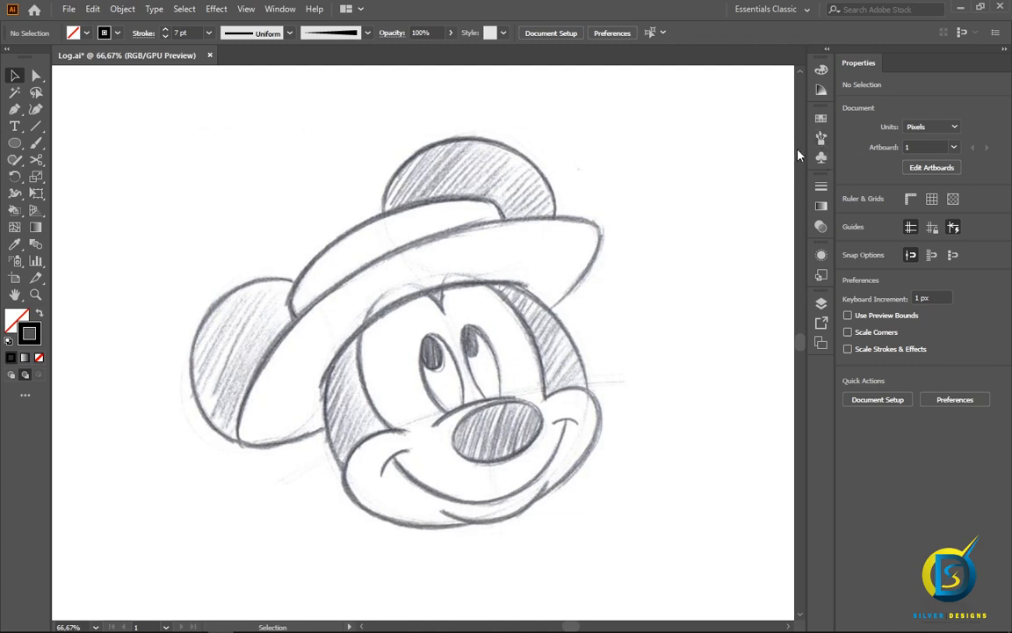
- Show the document's brushes again and make the thick double-tapered art brush the current stroke brush
{"action": "left_click", "coordinate": [280, 9]}
{"action": "left_click", "coordinate": [339, 80]}
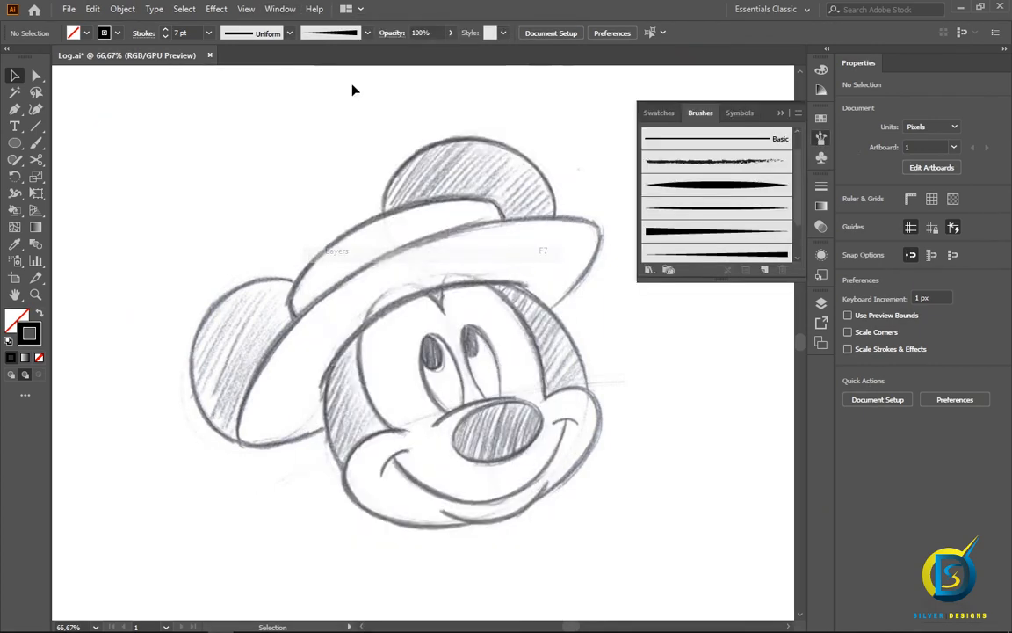
{"action": "left_click", "coordinate": [688, 188]}
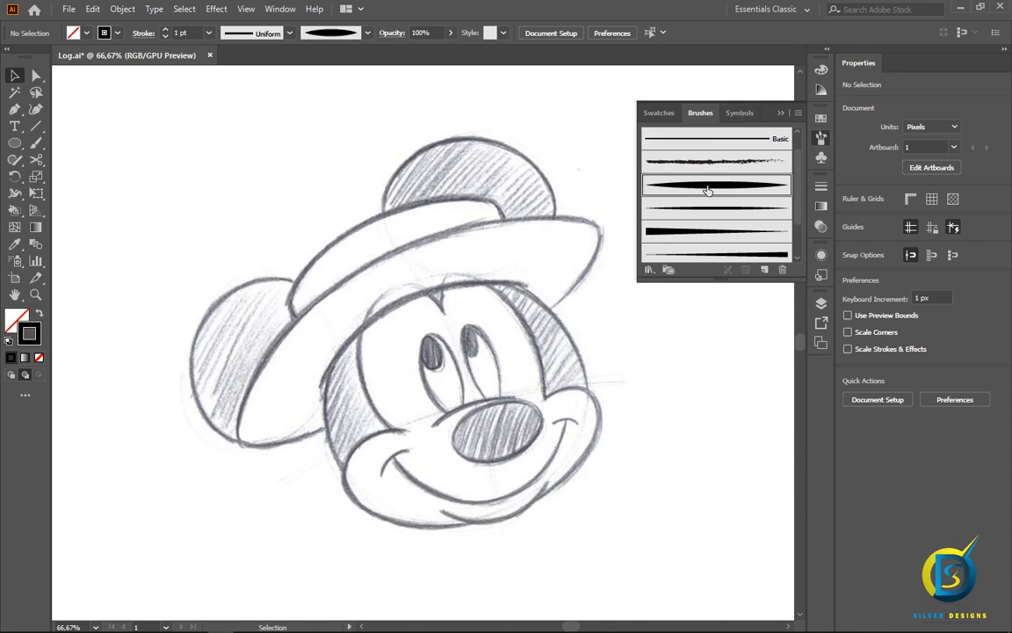
{"action": "left_click", "coordinate": [720, 233]}
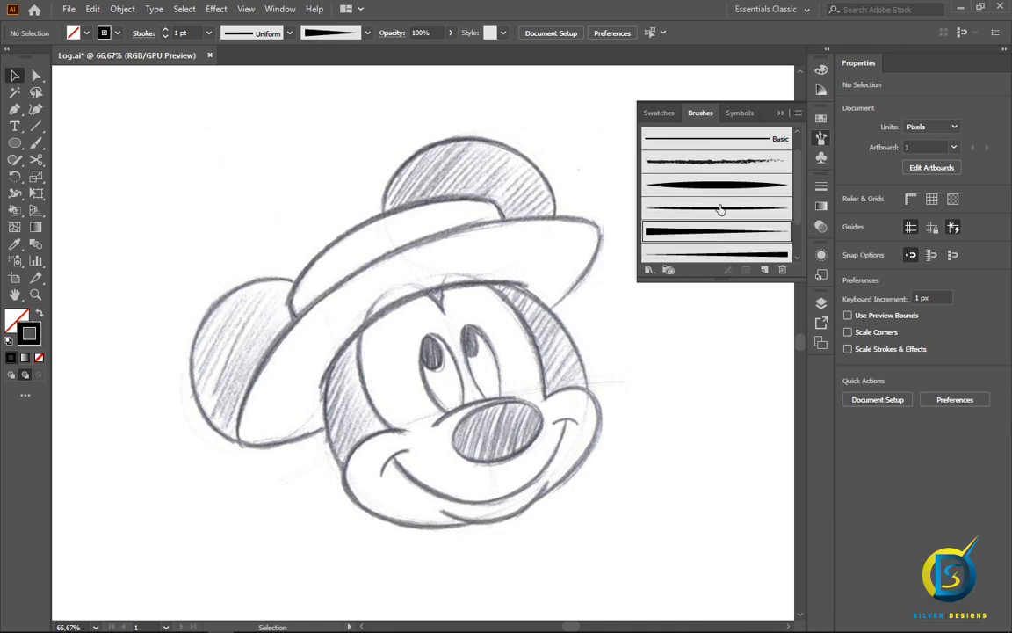
{"action": "left_click", "coordinate": [718, 186]}
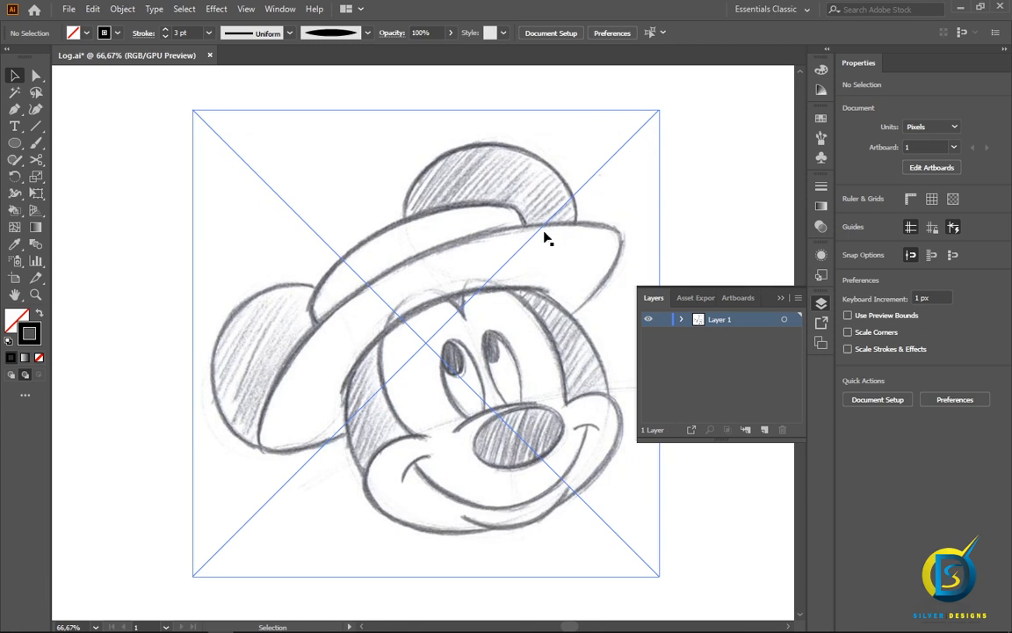
- Lower the opacity of the Mickey Mouse sketch image to 58% and lock Layer 1
{"action": "left_click", "coordinate": [515, 232]}
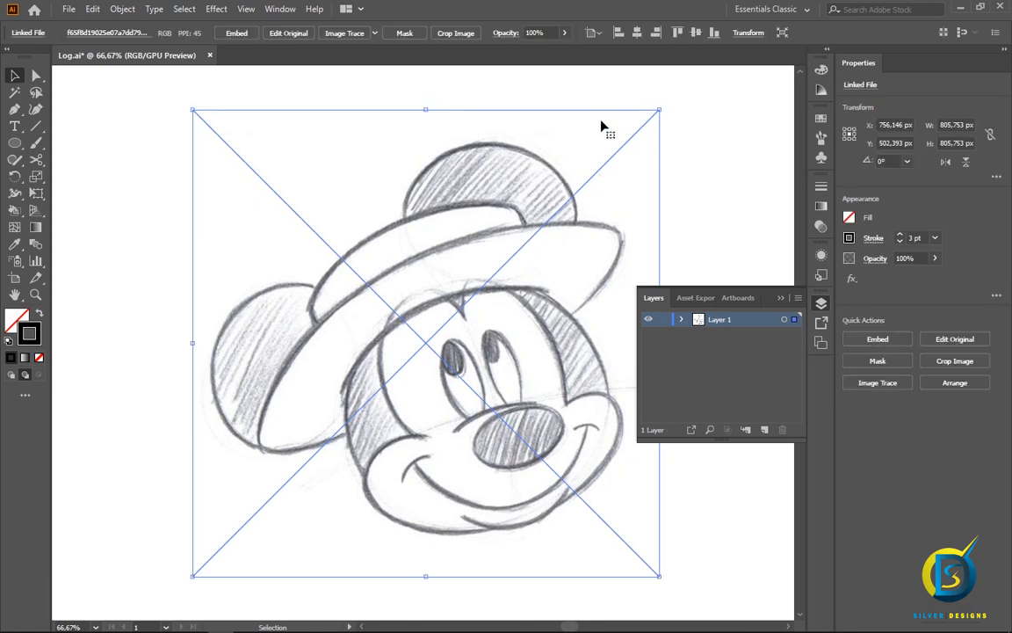
{"action": "left_click", "coordinate": [564, 33]}
{"action": "left_click_drag", "start_coordinate": [565, 51], "coordinate": [541, 54]}
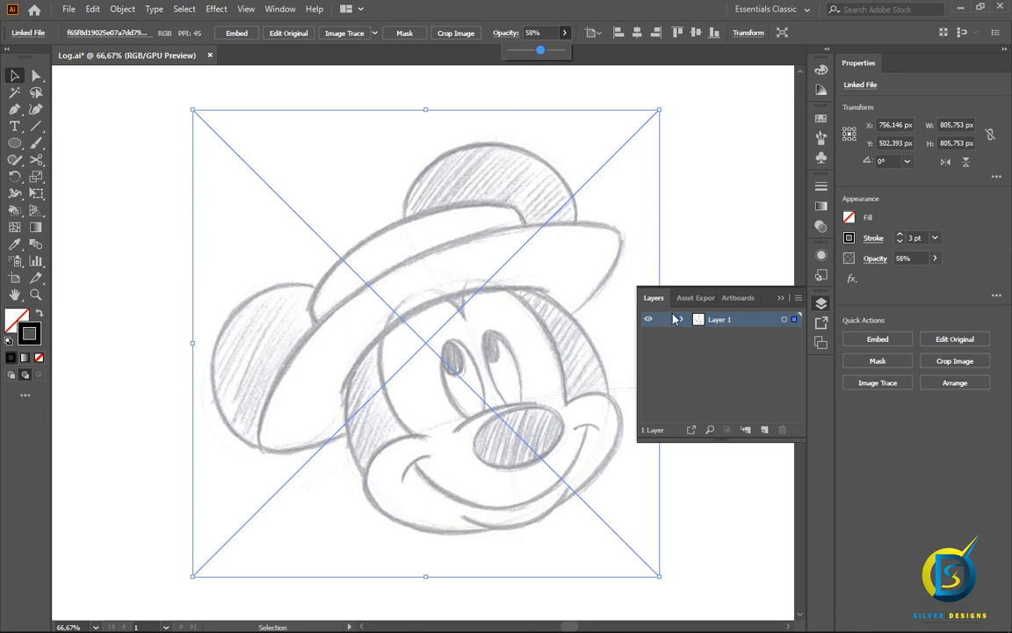
{"action": "left_click", "coordinate": [664, 320]}
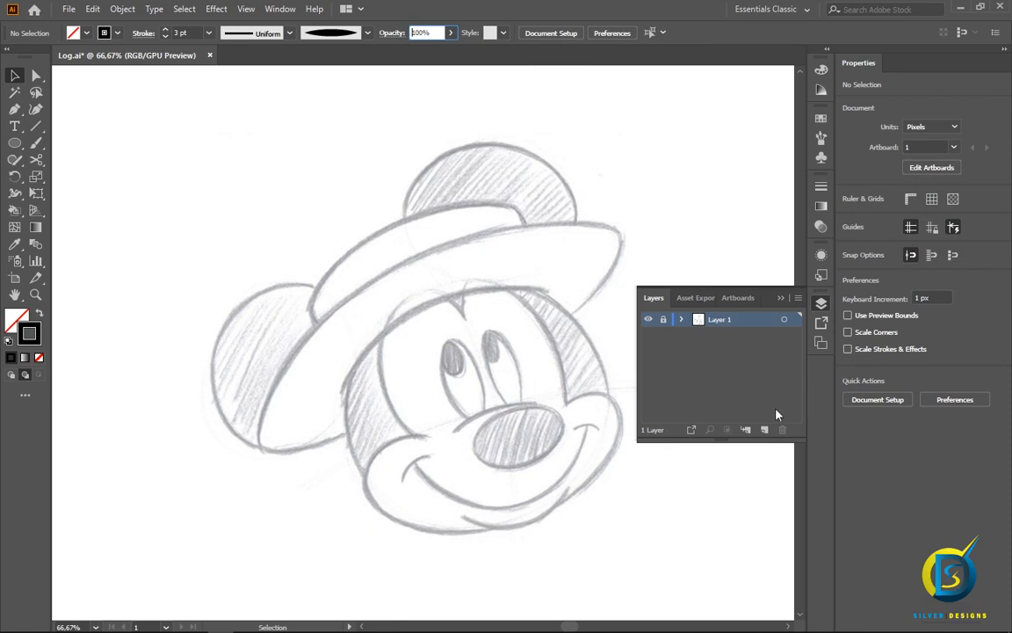
- Create a new layer, place it above the sketch's layer, and rename it "lines"
{"action": "left_click", "coordinate": [764, 429]}
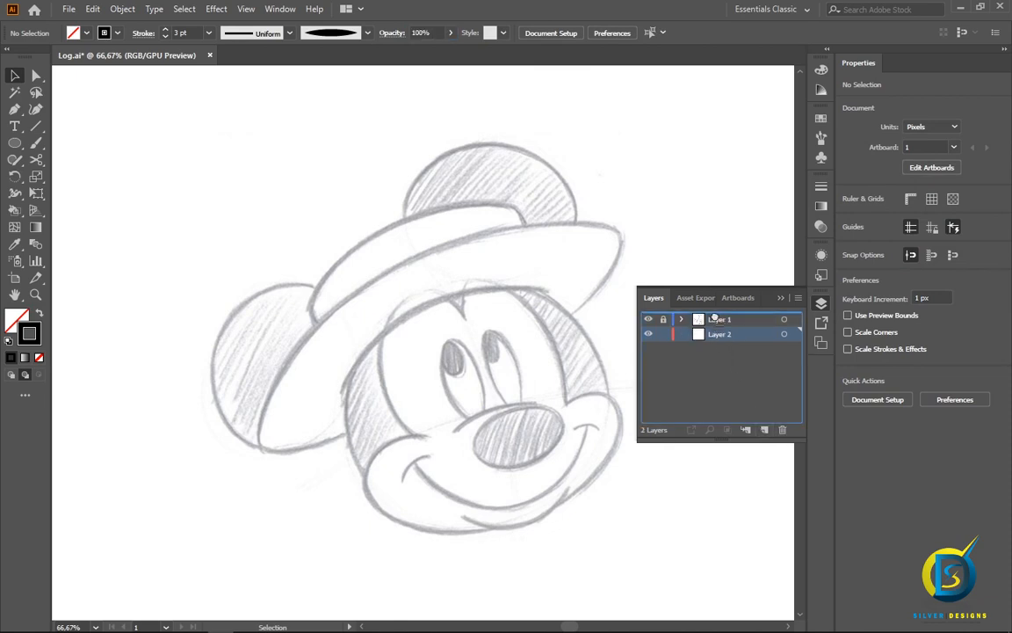
{"action": "left_click_drag", "start_coordinate": [715, 339], "coordinate": [716, 315]}
{"action": "double_click", "coordinate": [722, 319]}
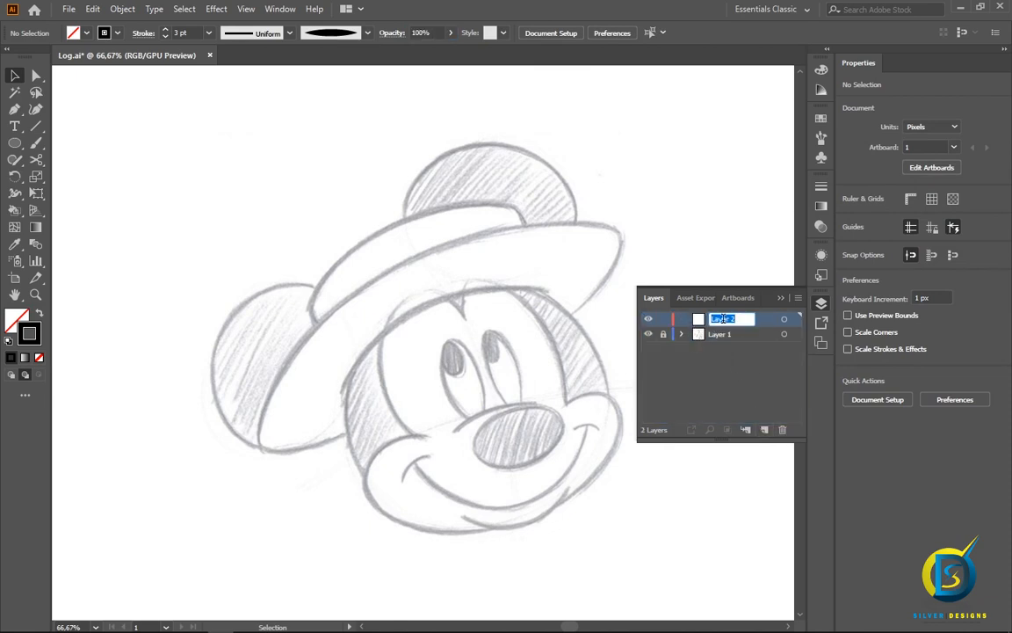
{"action": "key", "text": "BackSpace"}
{"action": "type", "text": "lines"}
{"action": "key", "text": "Return"}
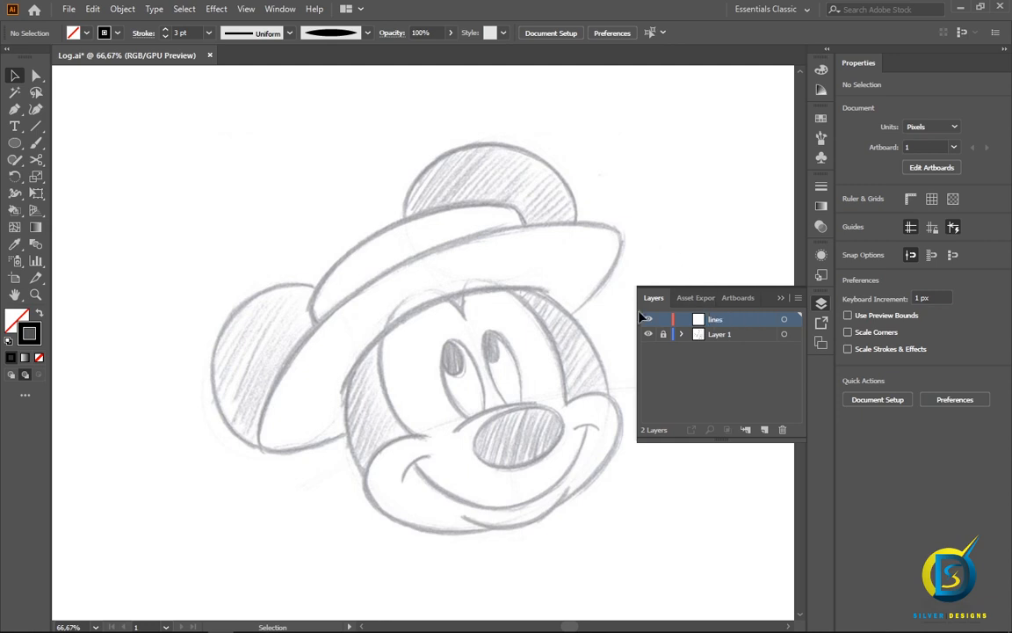
{"action": "left_click", "coordinate": [780, 298]}
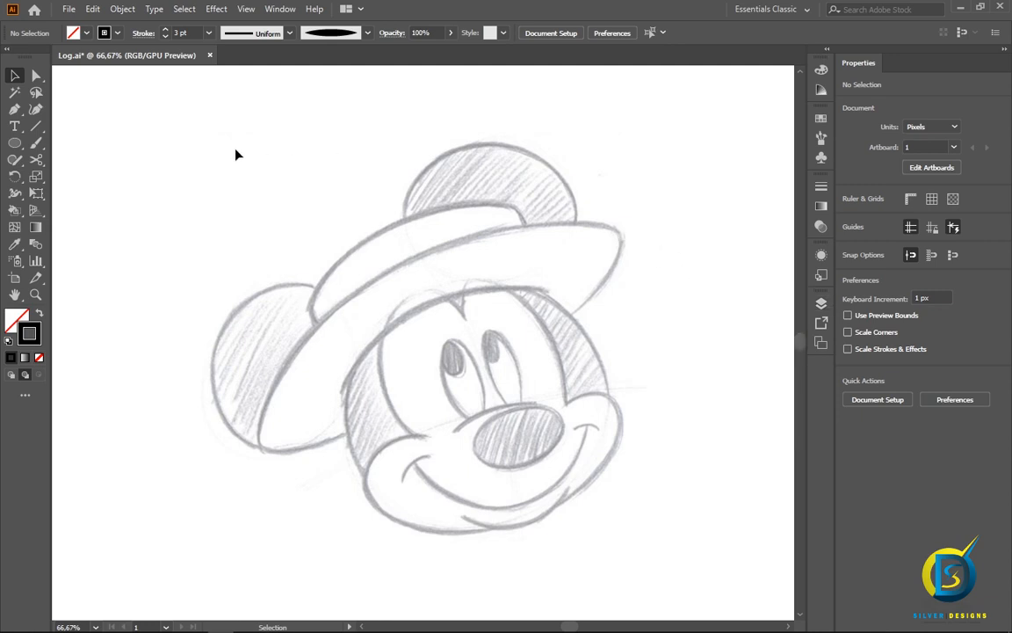
- Draw an open three-segment Pen path over the hat crown's outline, about 375 px wide and 205 px high, ending at the brim
{"action": "left_click", "coordinate": [14, 109]}
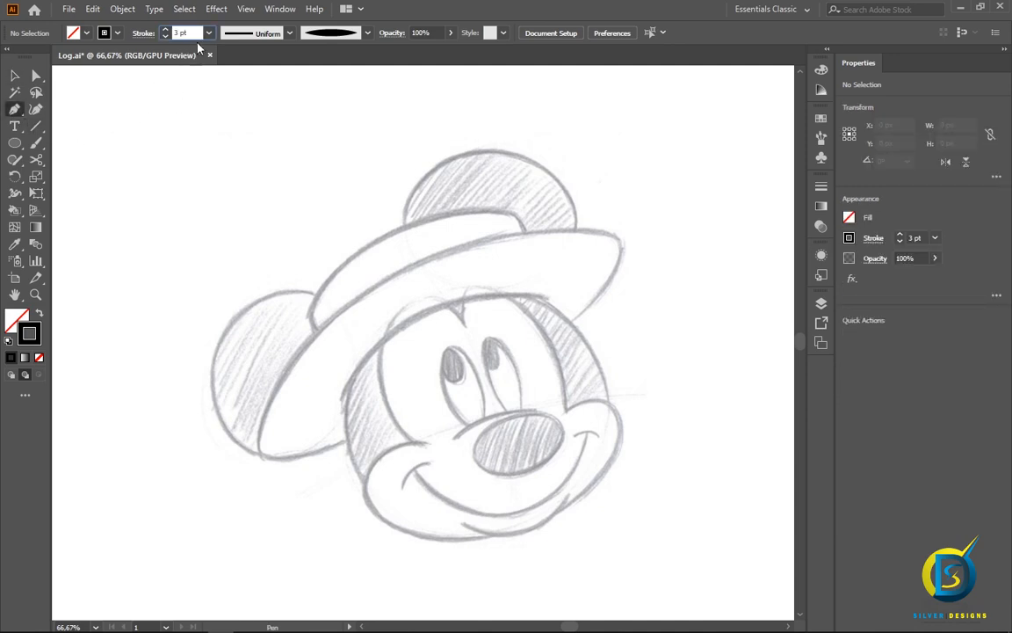
{"action": "left_click", "coordinate": [194, 33]}
{"action": "scroll", "coordinate": [361, 305], "scroll_direction": "up", "scroll_amount": 1}
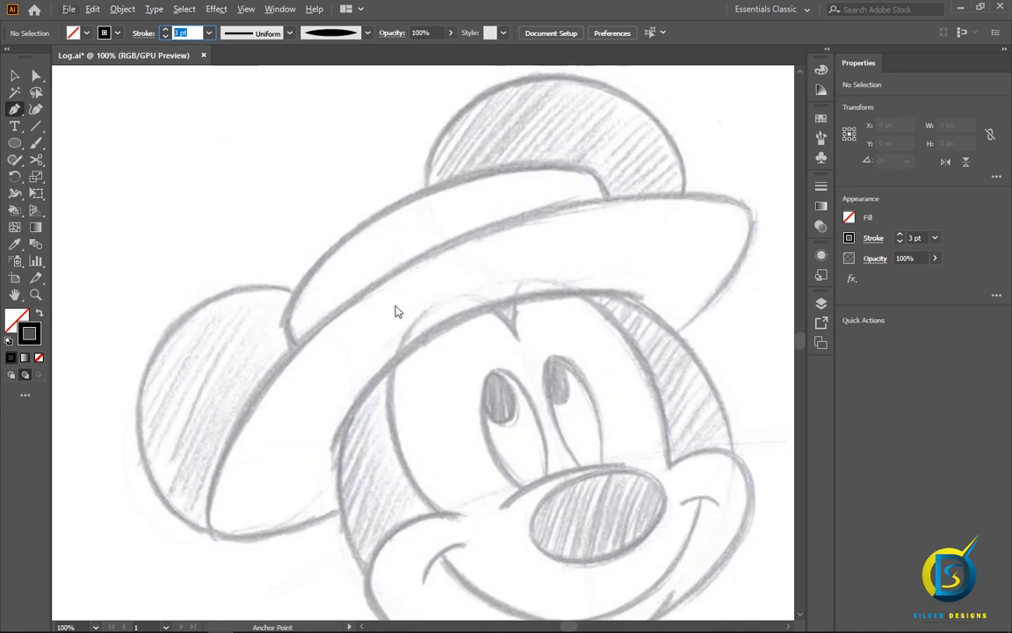
{"action": "left_click_drag", "start_coordinate": [433, 299], "coordinate": [411, 291]}
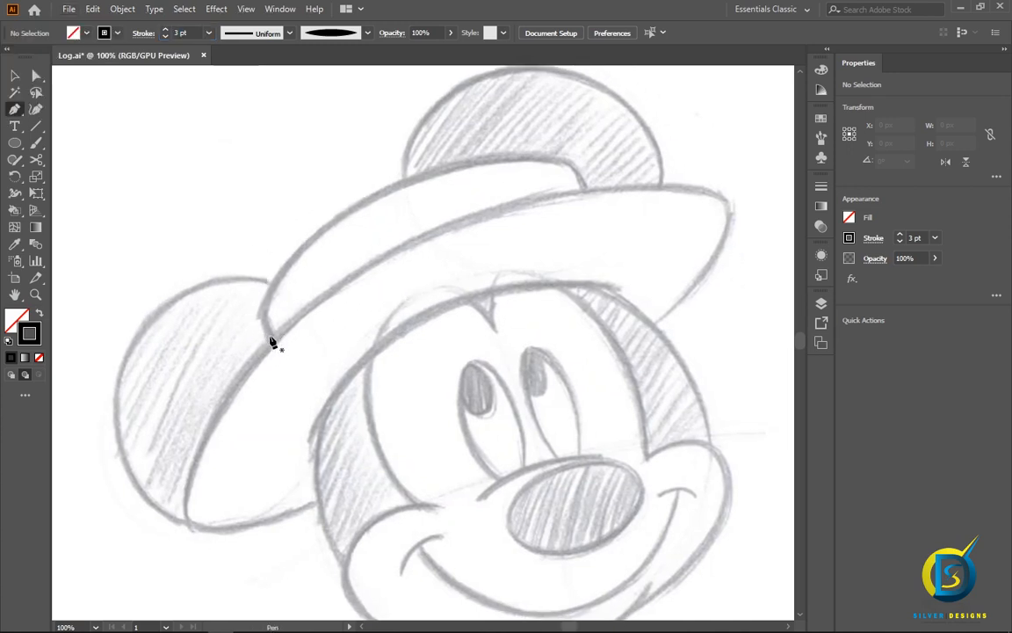
{"action": "left_click_drag", "start_coordinate": [267, 338], "coordinate": [262, 315]}
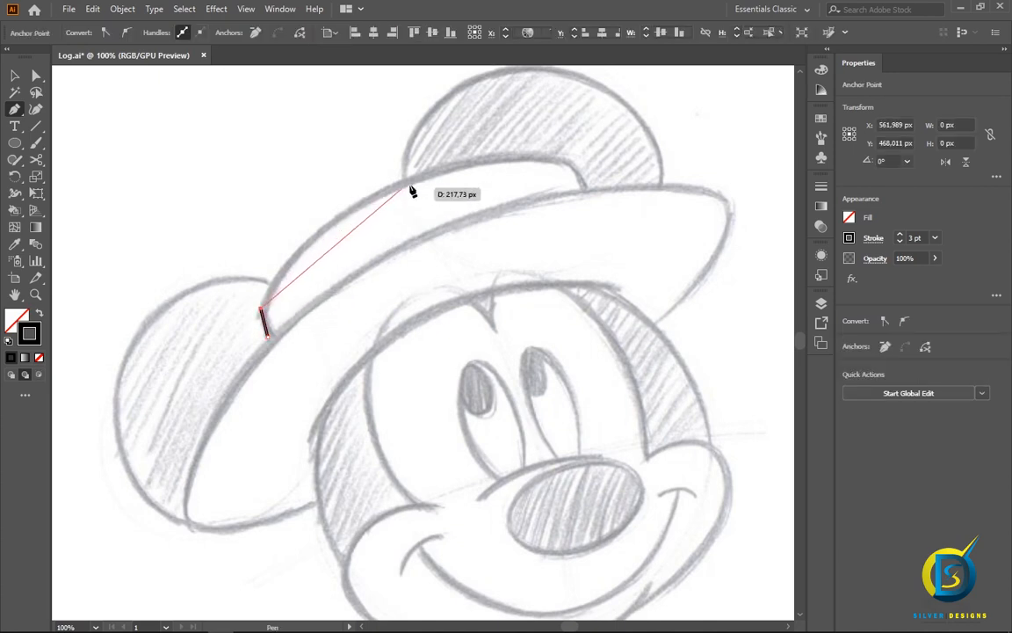
{"action": "left_click", "coordinate": [565, 160]}
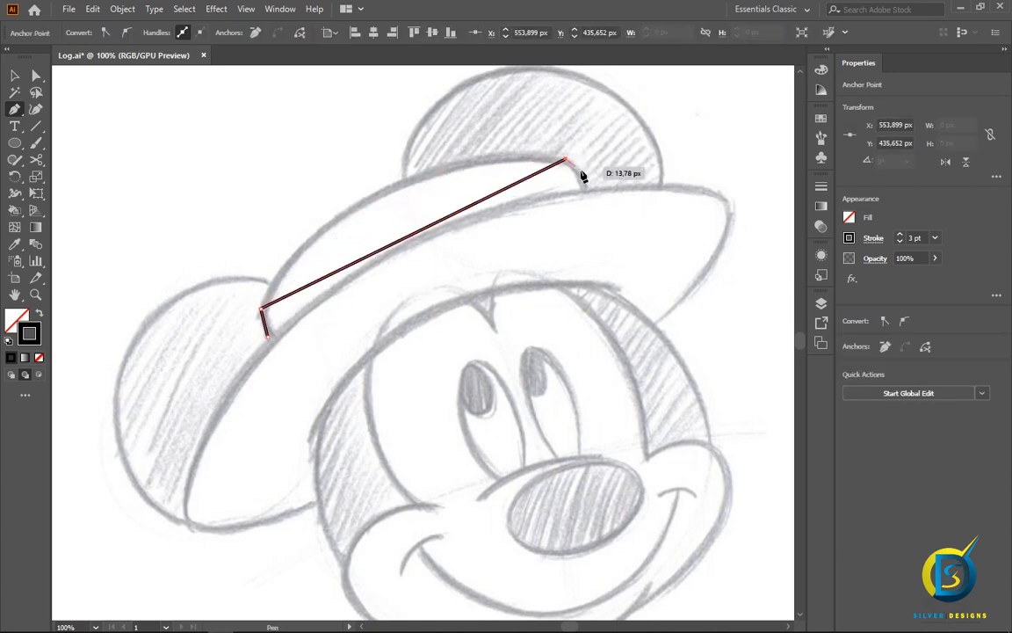
{"action": "left_click", "coordinate": [584, 189]}
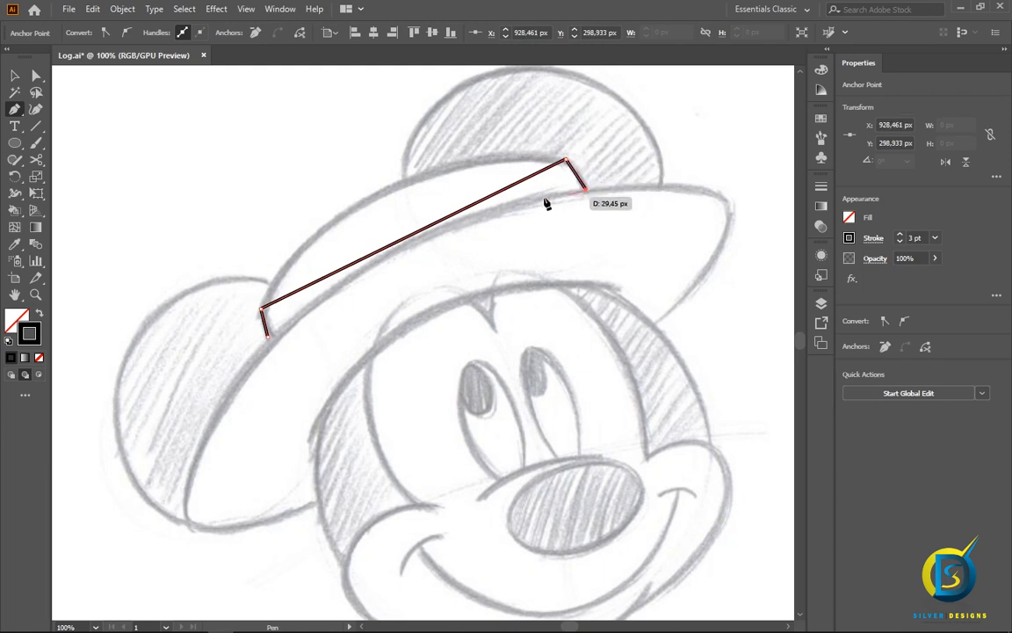
{"action": "key", "text": "v"}
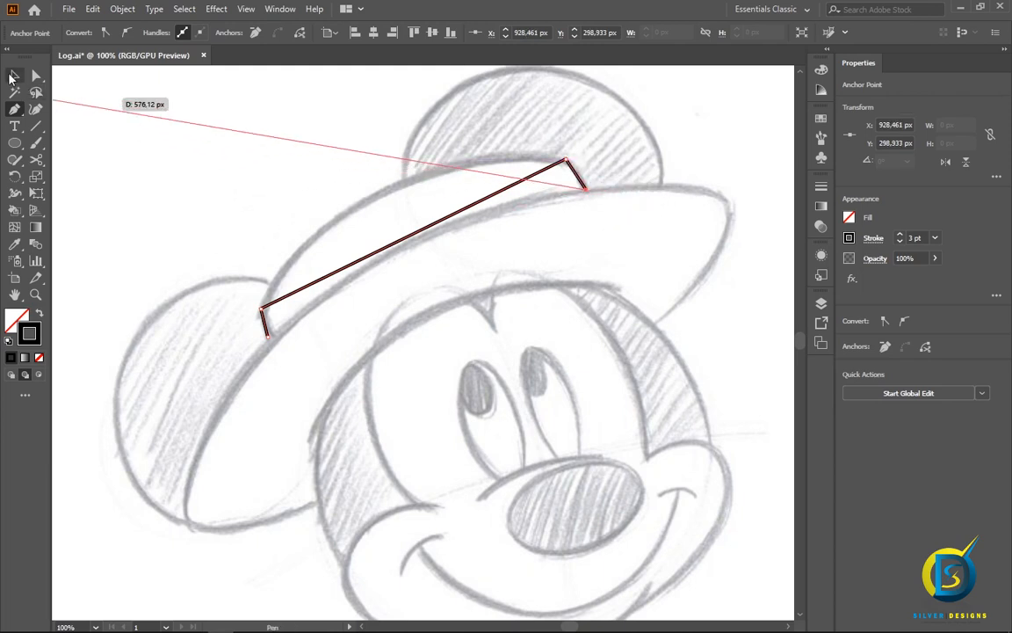
{"action": "left_click", "coordinate": [219, 136]}
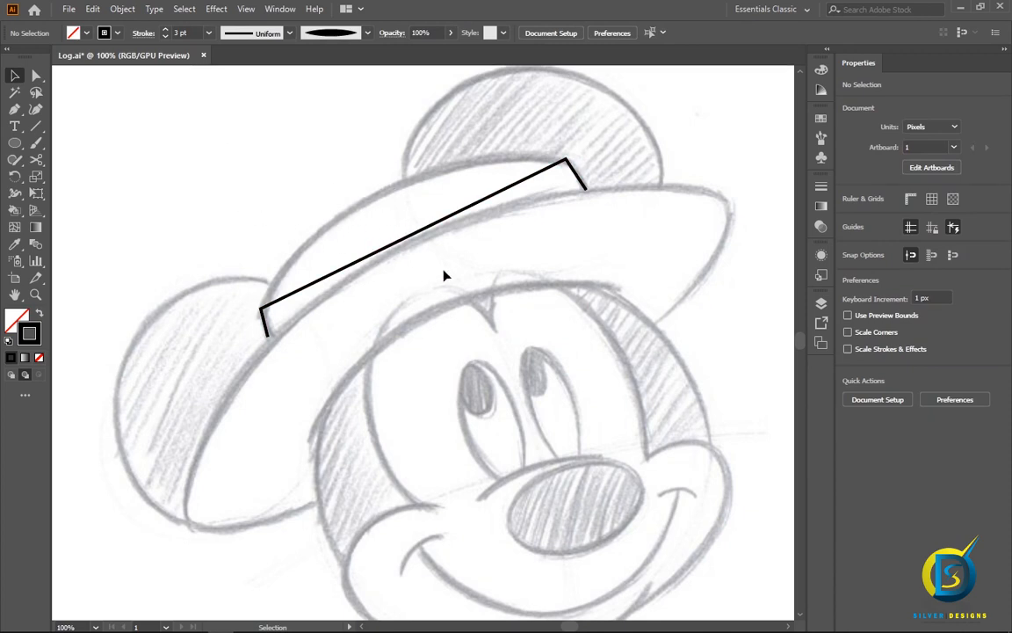
- Apply the thick double-tapered art brush to the hat crown path
{"action": "left_click", "coordinate": [420, 234]}
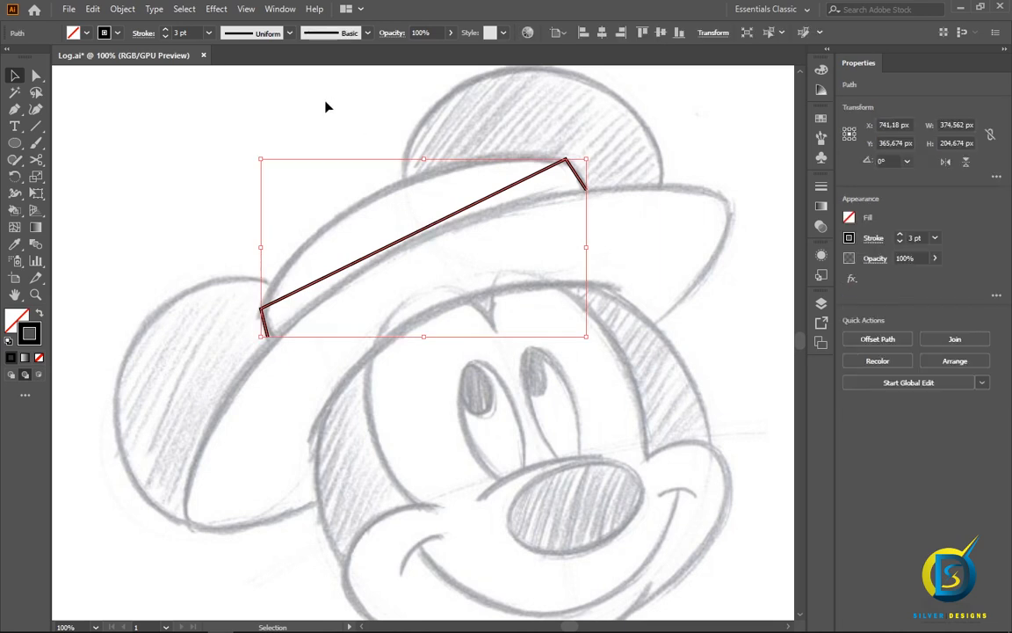
{"action": "left_click", "coordinate": [349, 35]}
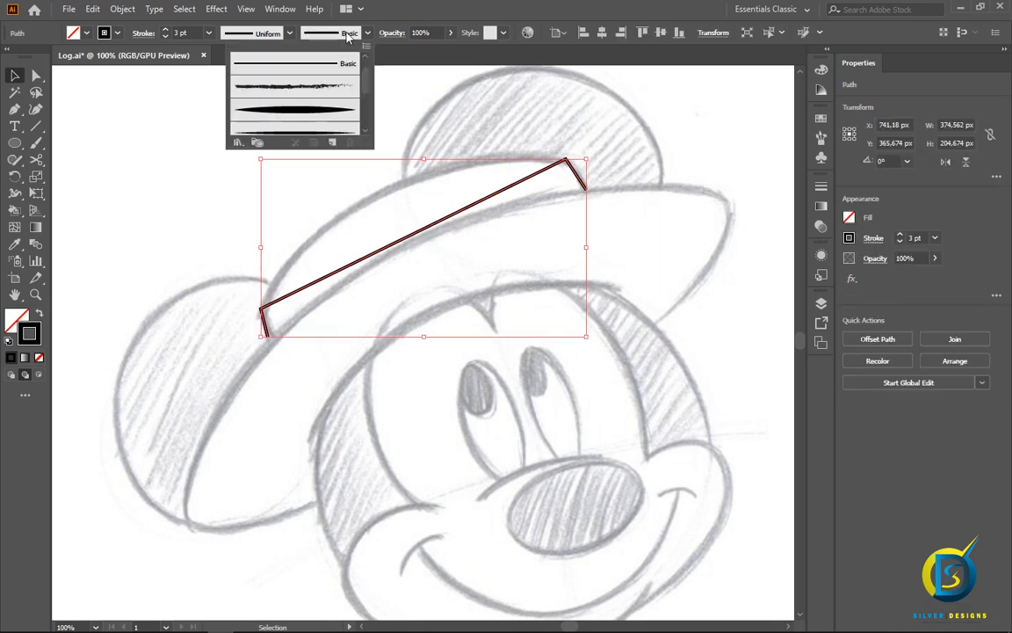
{"action": "left_click", "coordinate": [305, 110]}
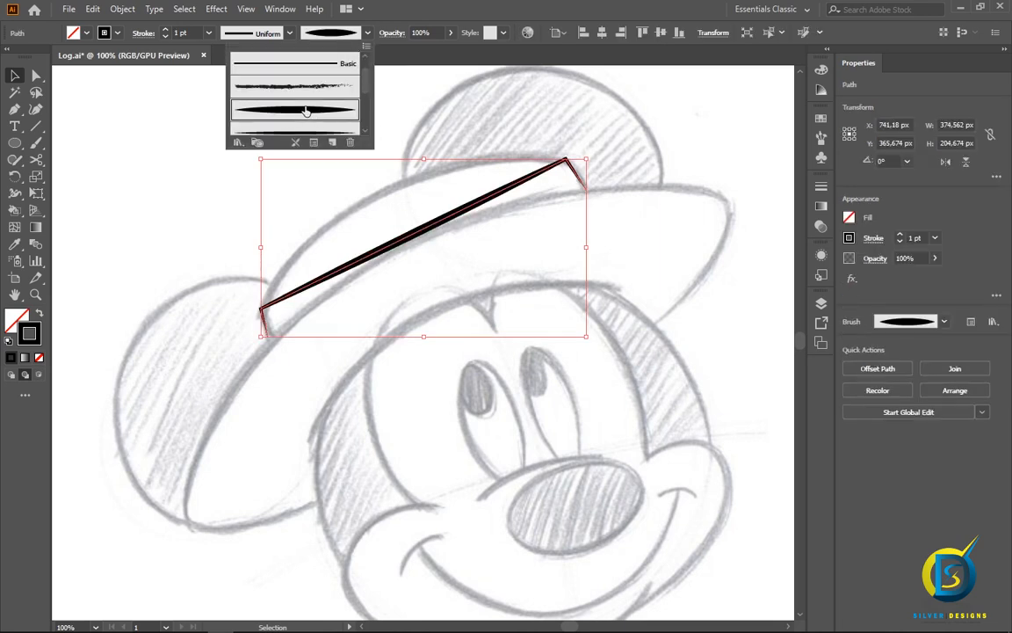
{"action": "left_click", "coordinate": [195, 165]}
{"action": "left_click", "coordinate": [517, 218]}
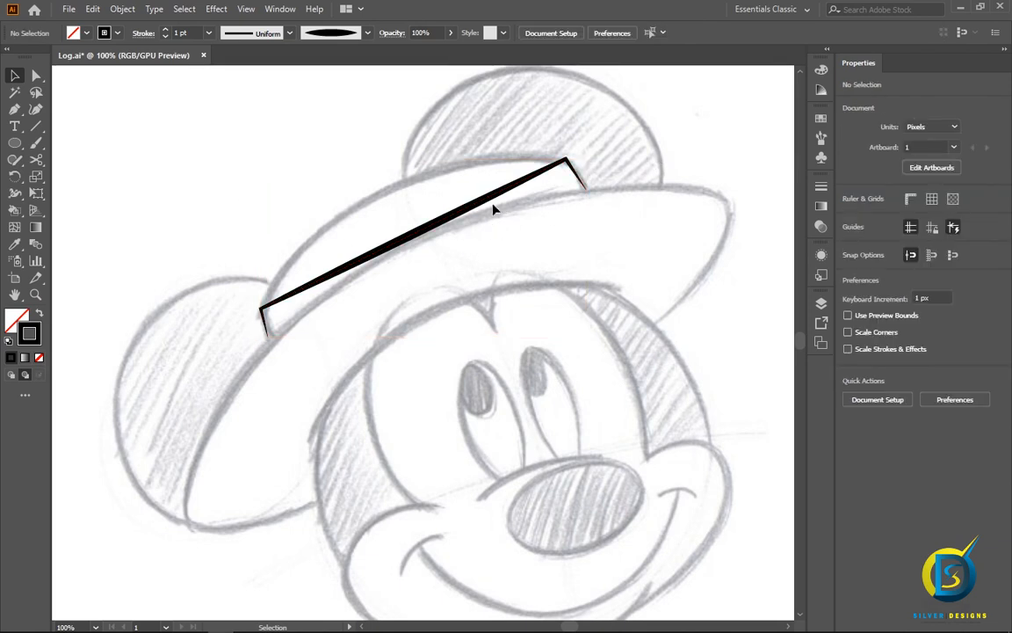
- Bend the crown path's long segment and both short end segments to follow the sketched hat outline using the Anchor Point tool
{"action": "left_click", "coordinate": [422, 230]}
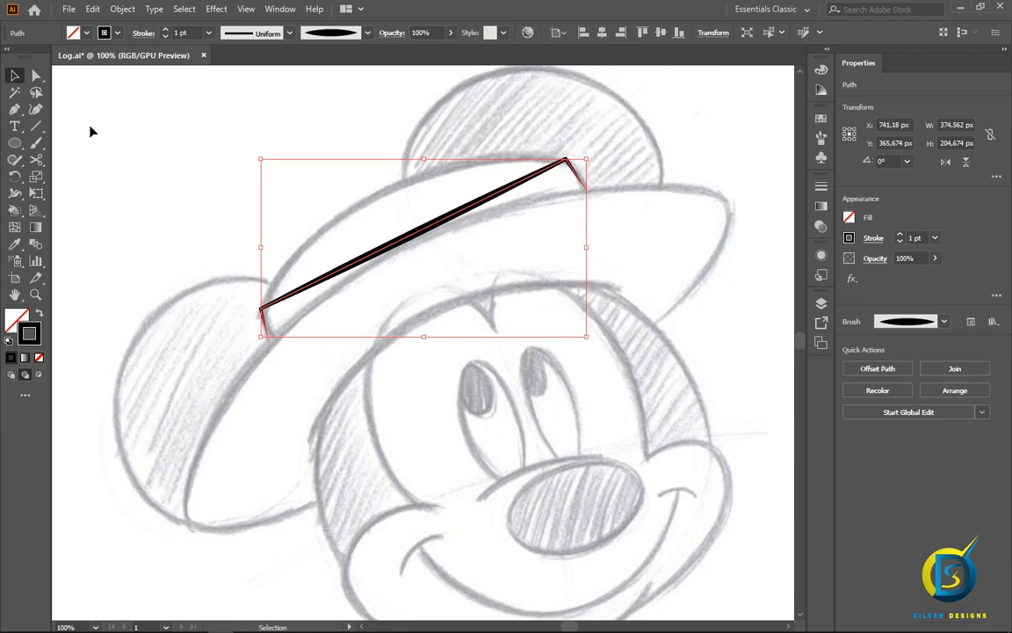
{"action": "left_click", "coordinate": [14, 109]}
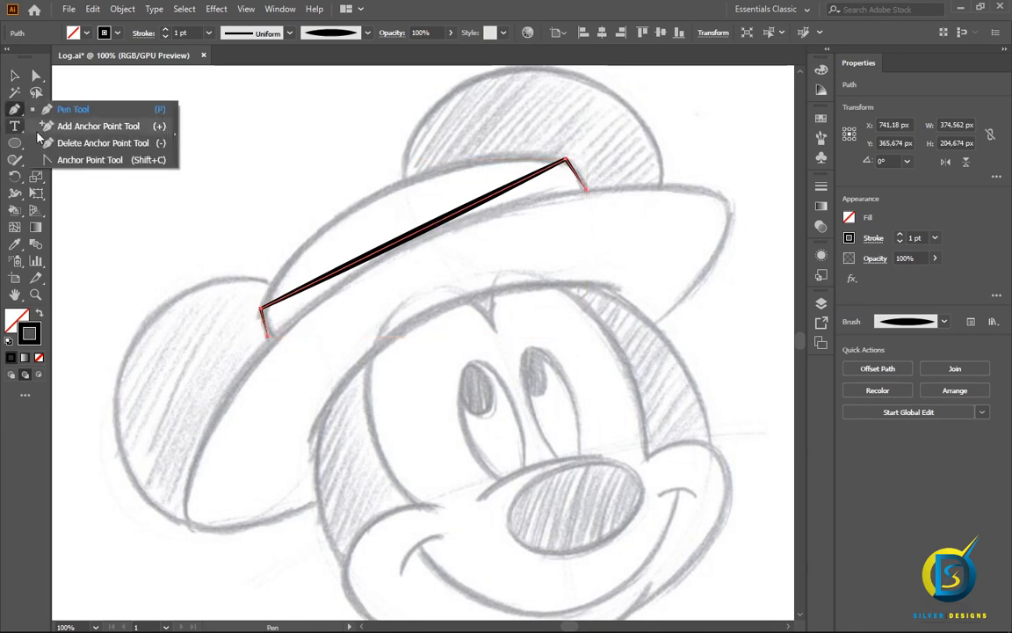
{"action": "left_click", "coordinate": [100, 161]}
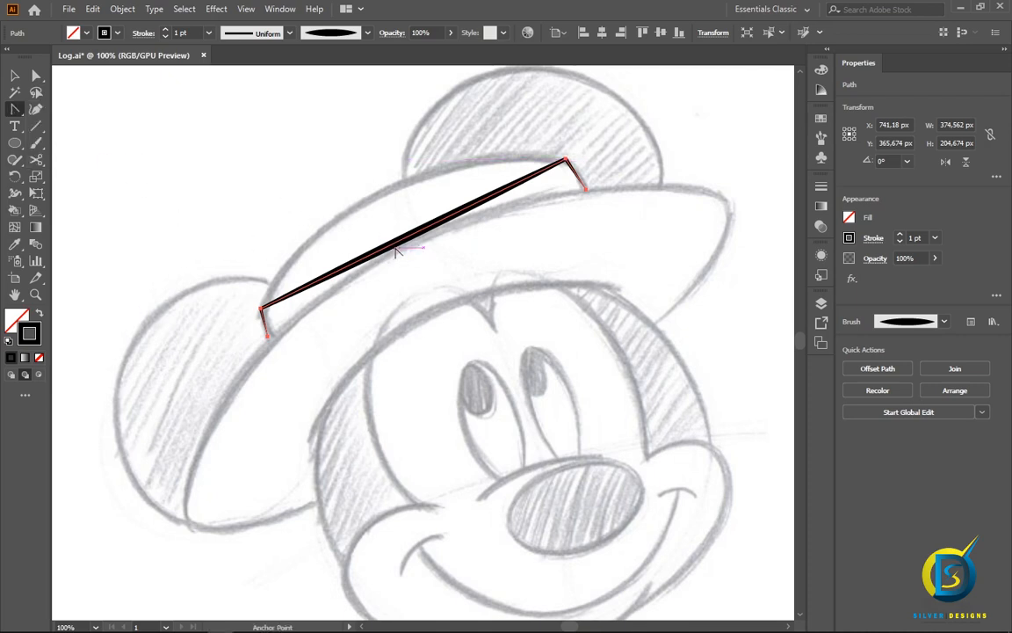
{"action": "left_click_drag", "start_coordinate": [400, 249], "coordinate": [388, 199]}
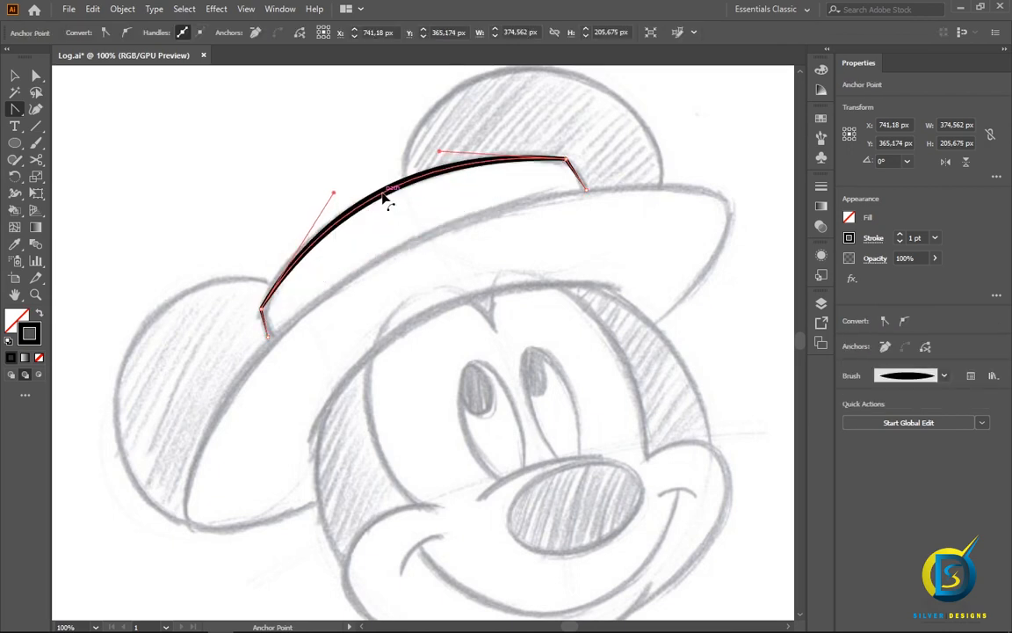
{"action": "left_click_drag", "start_coordinate": [265, 322], "coordinate": [260, 325]}
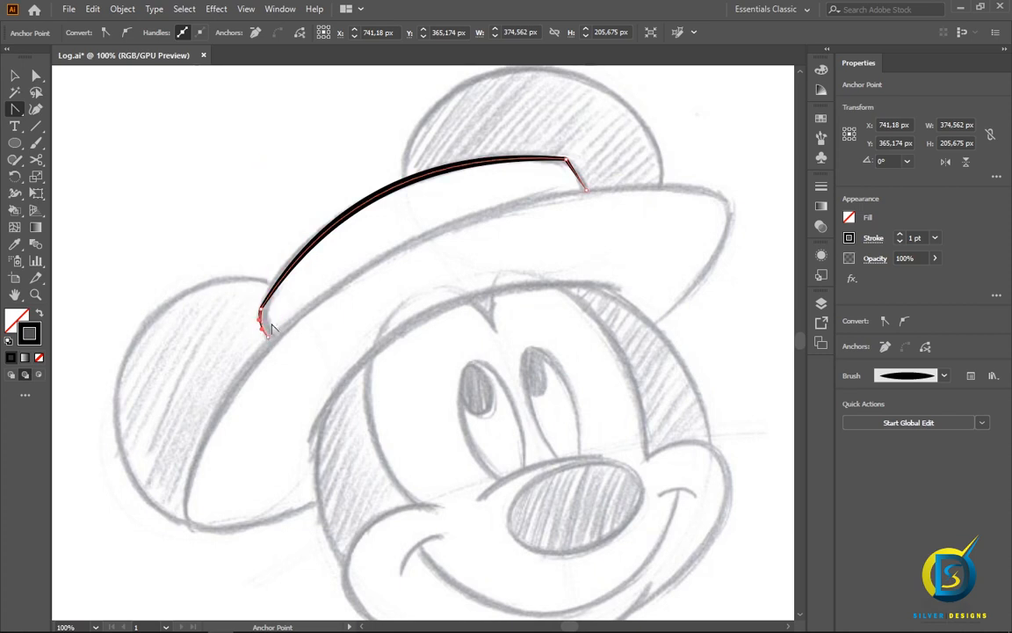
{"action": "left_click", "coordinate": [581, 180]}
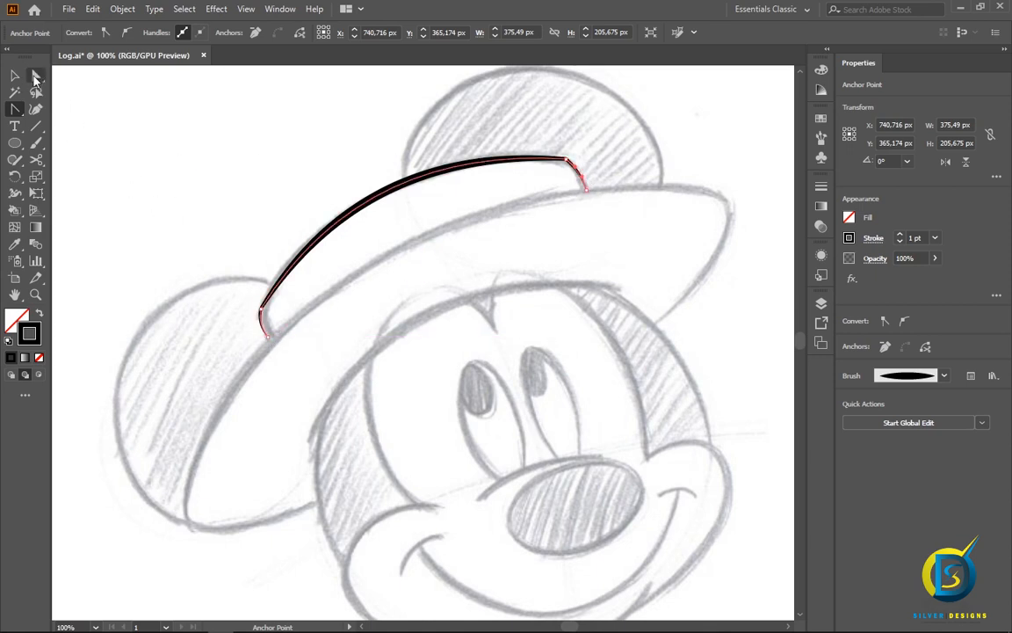
- Nudge the crown path's two end anchors slightly inward along the sketched brim line
{"action": "left_click", "coordinate": [35, 77]}
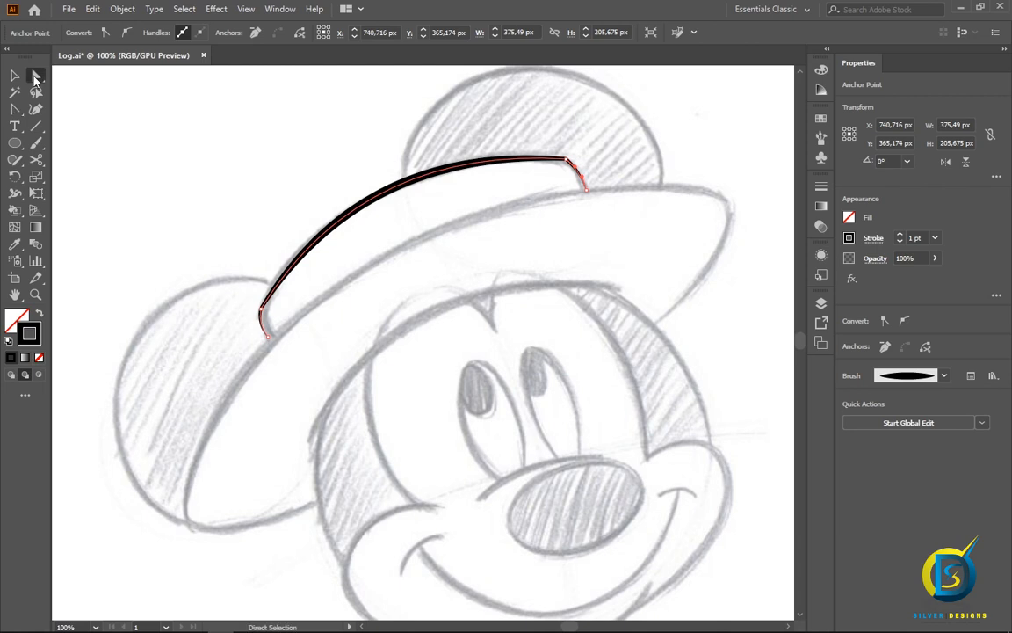
{"action": "left_click", "coordinate": [269, 342]}
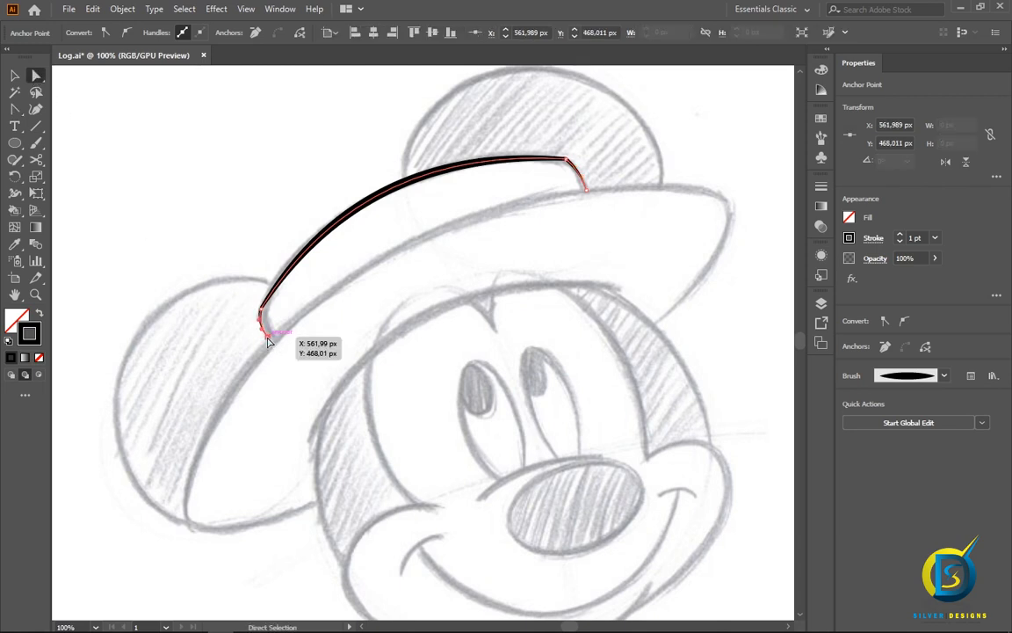
{"action": "left_click_drag", "start_coordinate": [269, 342], "coordinate": [273, 342]}
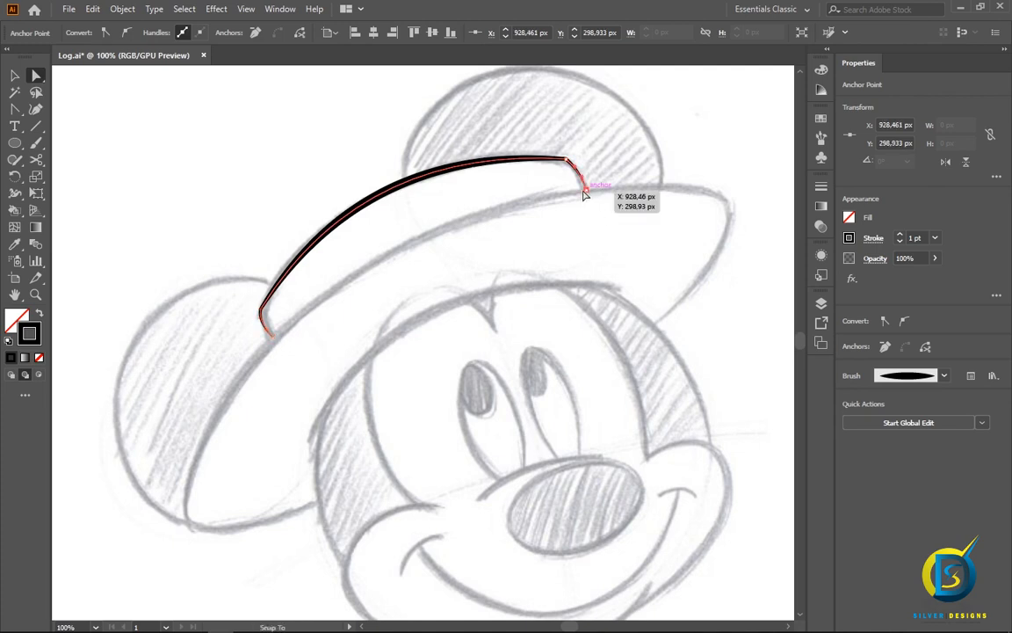
{"action": "left_click_drag", "start_coordinate": [587, 194], "coordinate": [580, 193]}
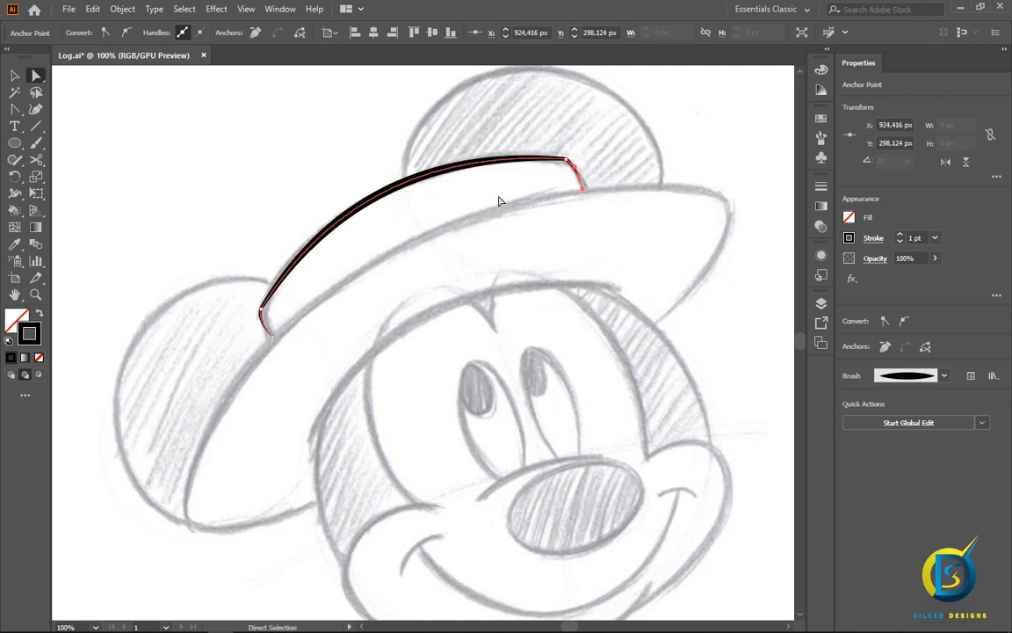
{"action": "key", "text": "v"}
{"action": "left_click", "coordinate": [139, 145]}
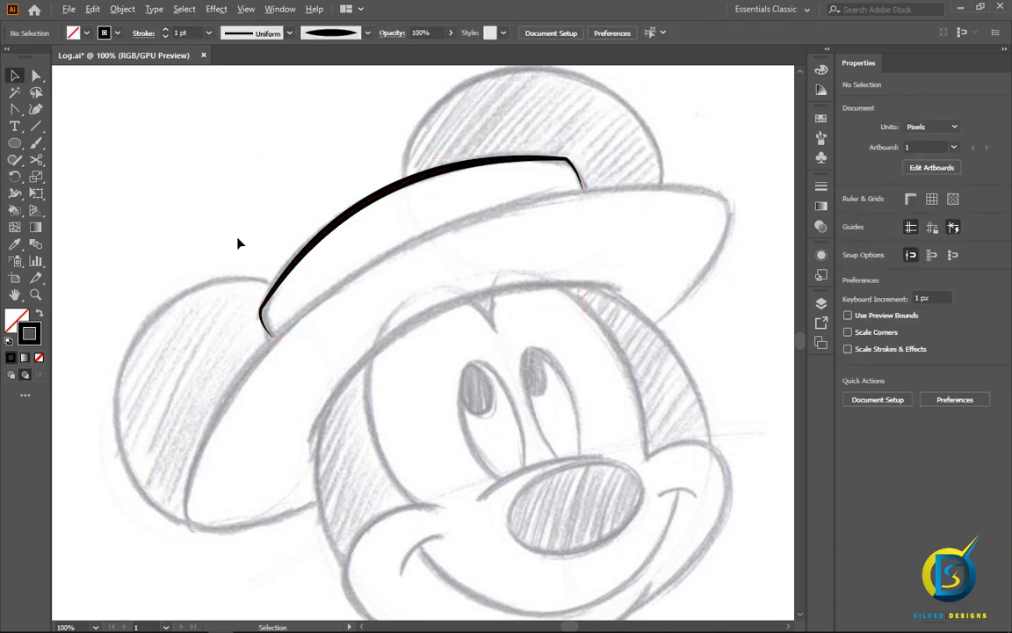
- Examine the tapered crown line against the sketch from close up and from farther away
{"action": "scroll", "coordinate": [237, 243], "scroll_direction": "down", "scroll_amount": 1}
{"action": "scroll", "coordinate": [237, 246], "scroll_direction": "up", "scroll_amount": 1}
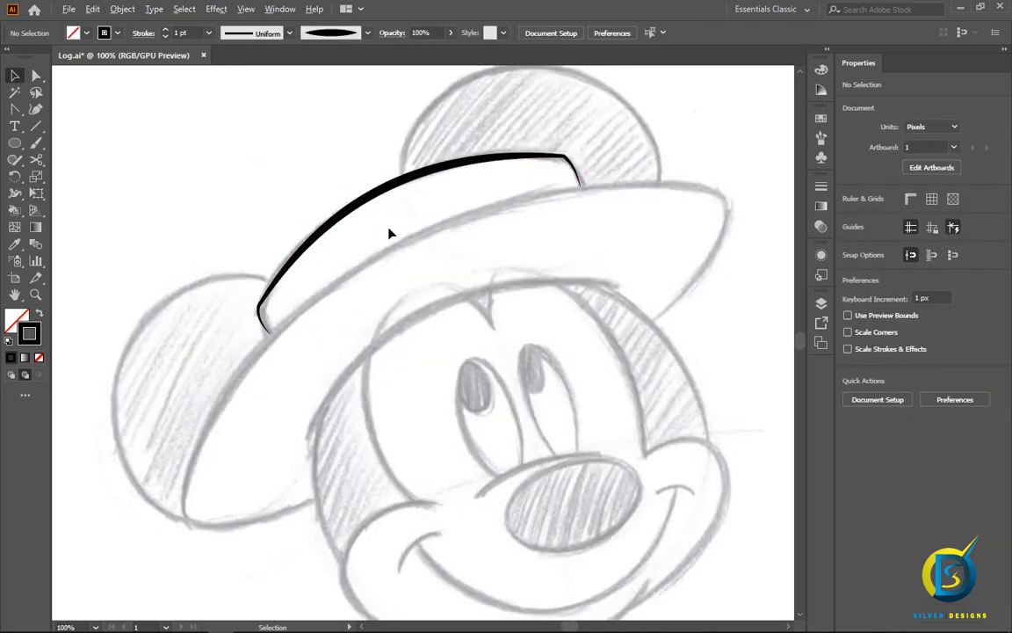
{"action": "scroll", "coordinate": [388, 235], "scroll_direction": "down", "scroll_amount": 1}
{"action": "scroll", "coordinate": [390, 233], "scroll_direction": "up", "scroll_amount": 1}
{"action": "scroll", "coordinate": [390, 232], "scroll_direction": "down", "scroll_amount": 1}
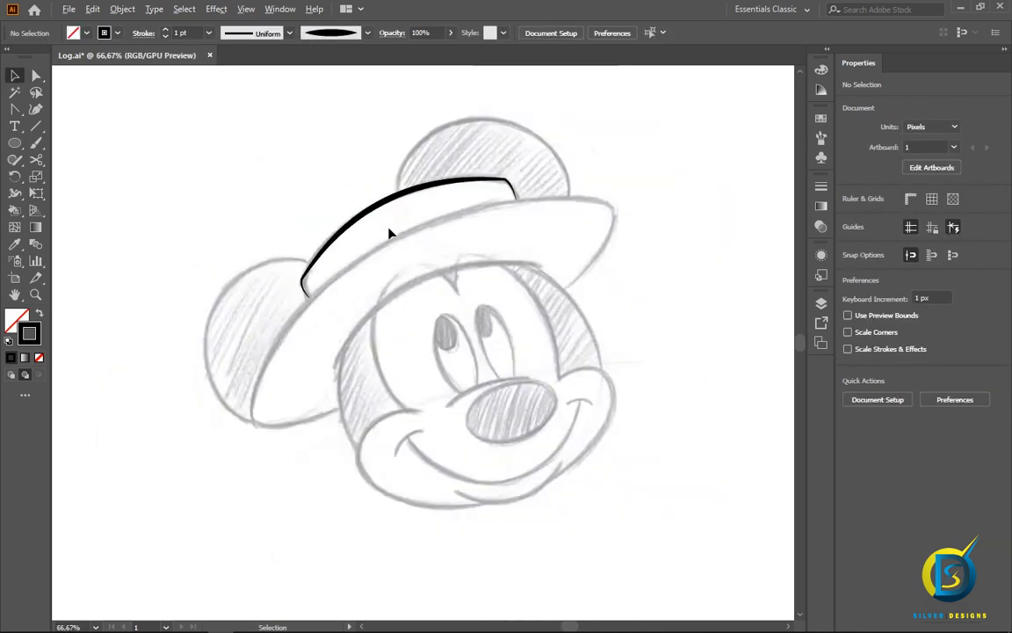
{"action": "scroll", "coordinate": [390, 232], "scroll_direction": "up", "scroll_amount": 1}
{"action": "scroll", "coordinate": [398, 259], "scroll_direction": "up", "scroll_amount": 1}
{"action": "scroll", "coordinate": [398, 259], "scroll_direction": "up", "scroll_amount": 1}
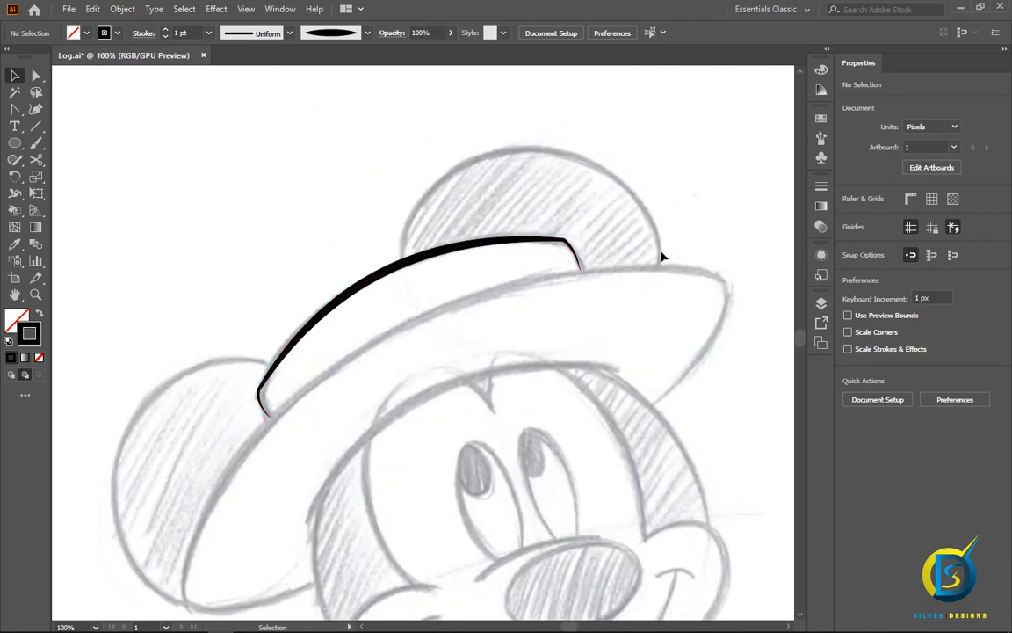
- Draw a straight Pen path about 294 px long between the upper ear's two ends, from the crown line to the brim
{"action": "left_click", "coordinate": [14, 109]}
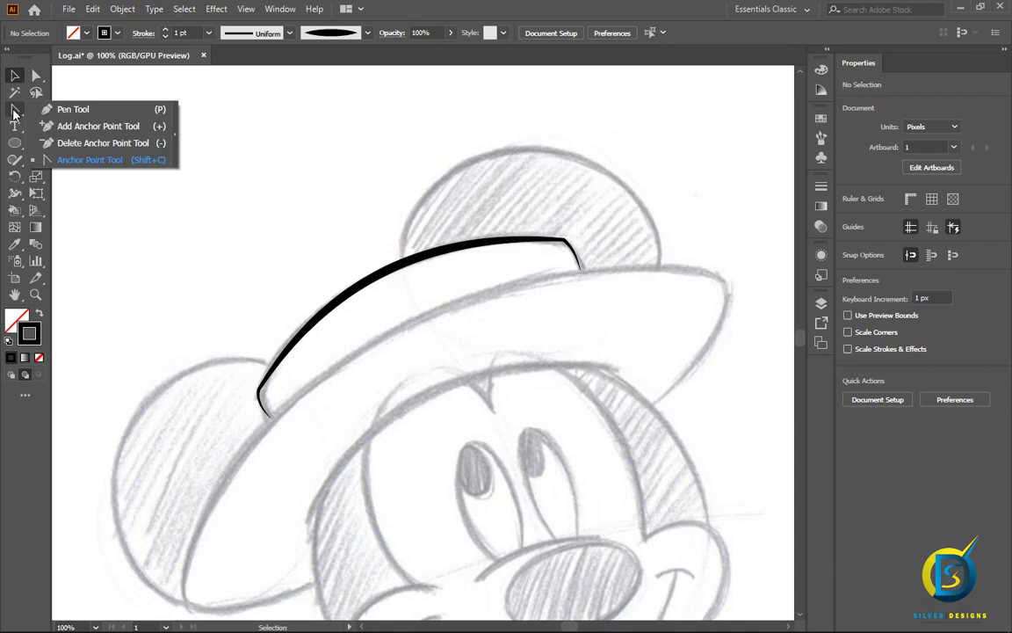
{"action": "left_click", "coordinate": [75, 107]}
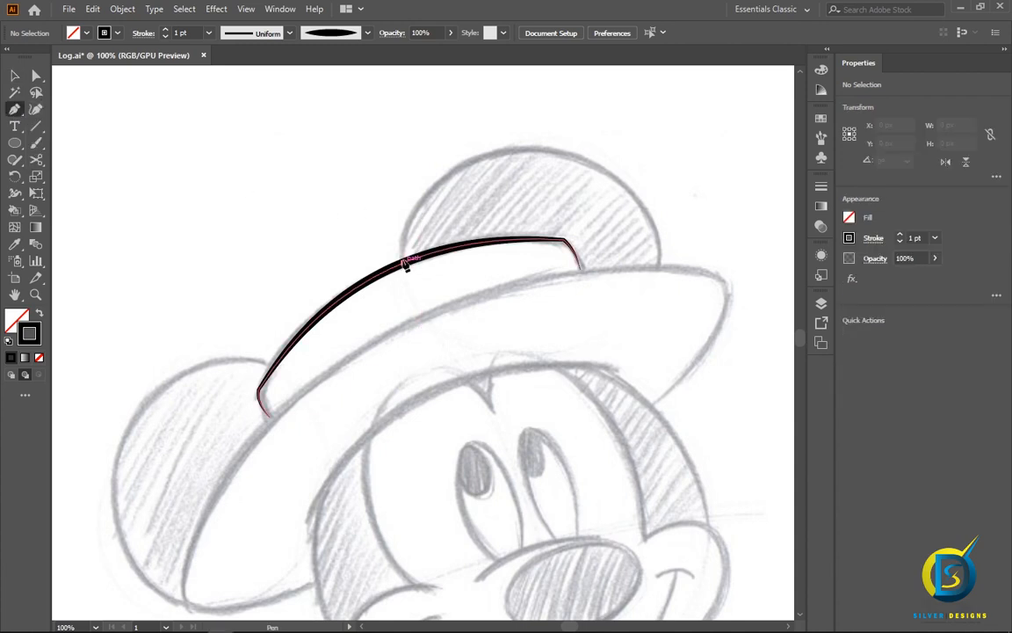
{"action": "left_click", "coordinate": [404, 263]}
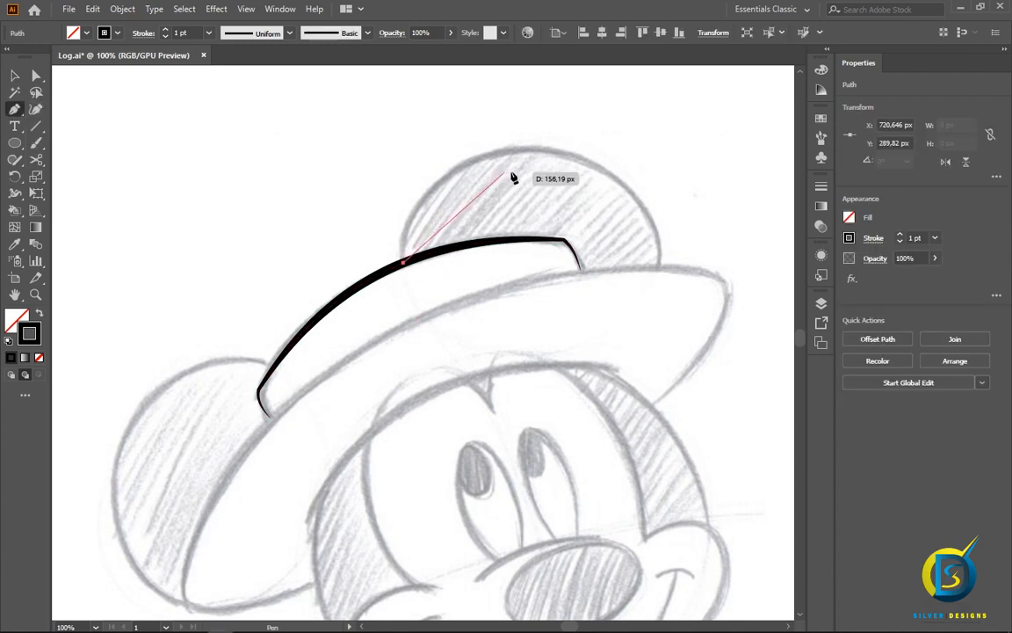
{"action": "left_click", "coordinate": [659, 265]}
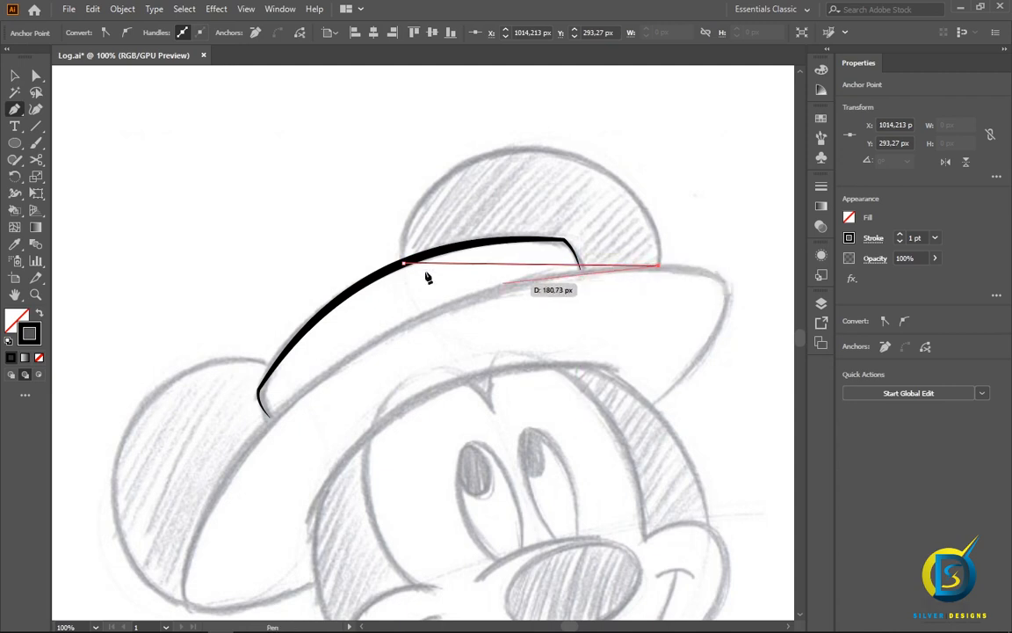
{"action": "left_click", "coordinate": [14, 76]}
{"action": "left_click", "coordinate": [288, 145]}
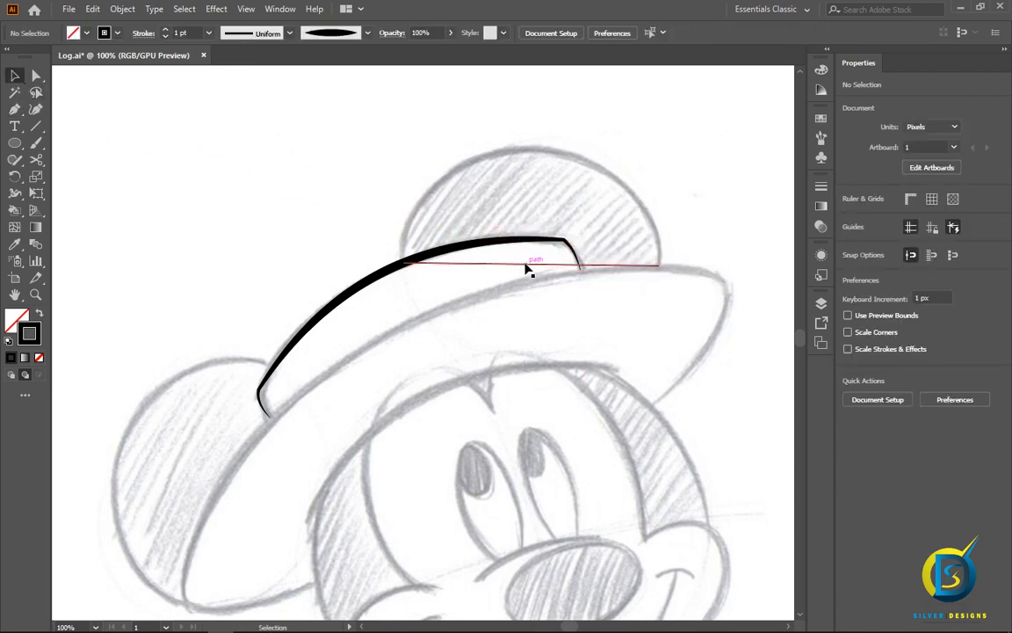
- Set the ear path's stroke to 3 pt and bend it into an arch along the sketched upper ear with the Anchor Point tool
{"action": "left_click", "coordinate": [526, 265]}
{"action": "left_click", "coordinate": [195, 33]}
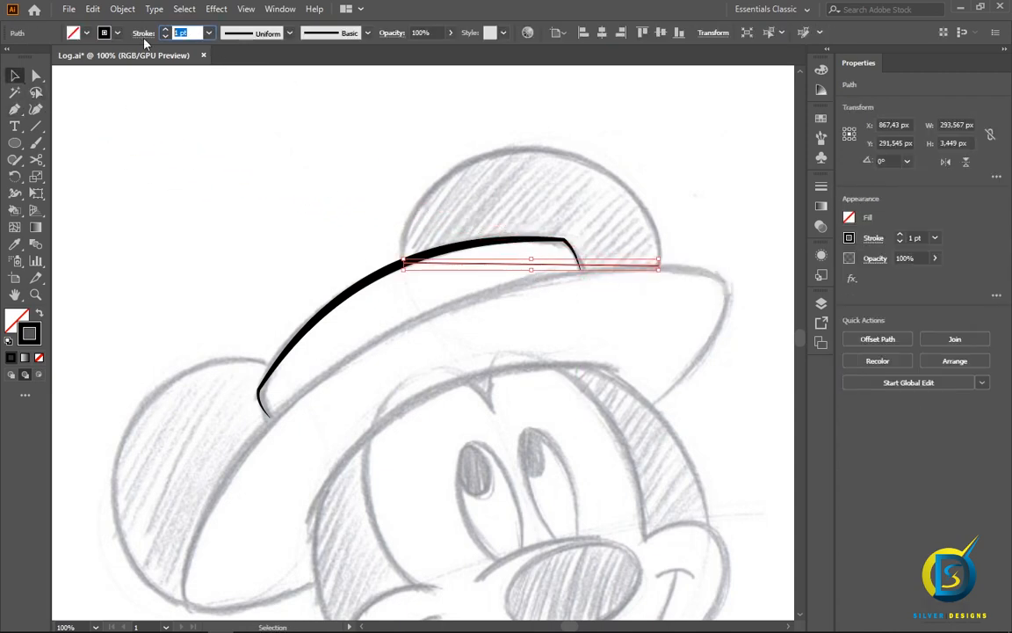
{"action": "type", "text": "3"}
{"action": "key", "text": "Return"}
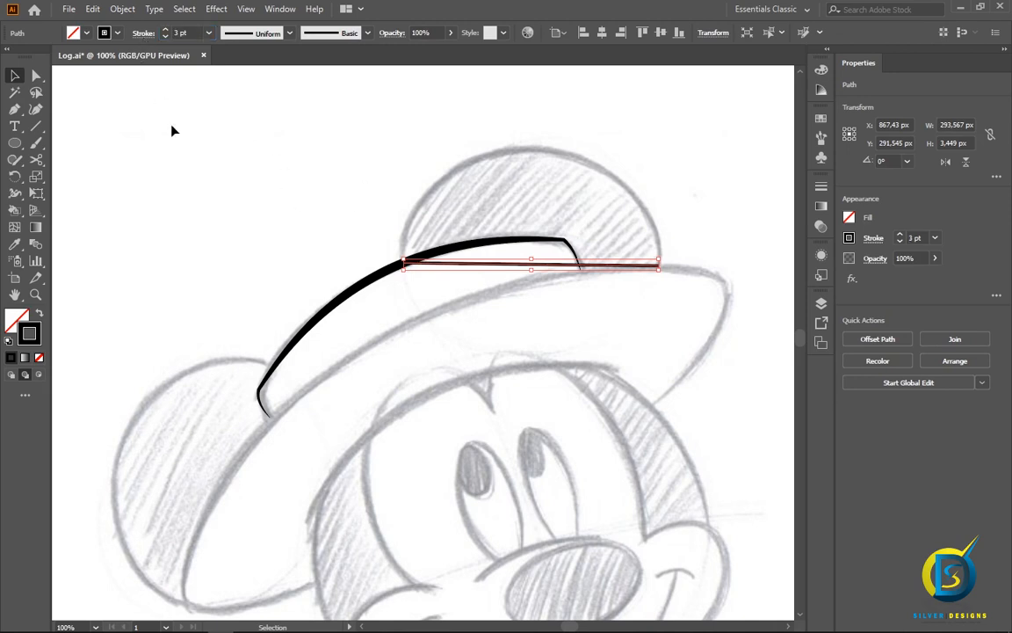
{"action": "left_click_drag", "start_coordinate": [17, 107], "coordinate": [87, 160]}
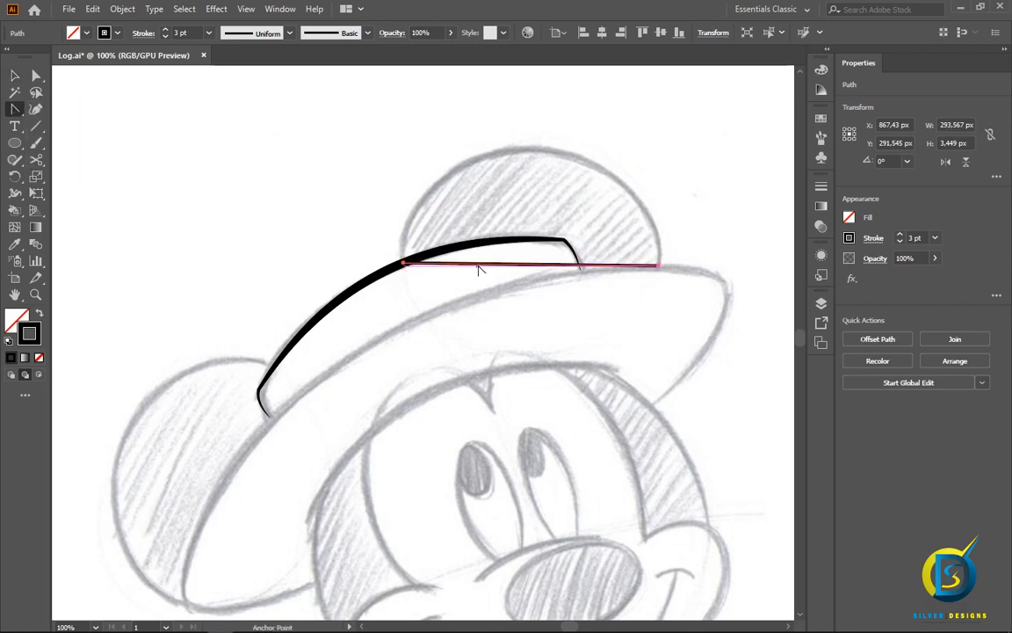
{"action": "left_click_drag", "start_coordinate": [492, 266], "coordinate": [666, 113]}
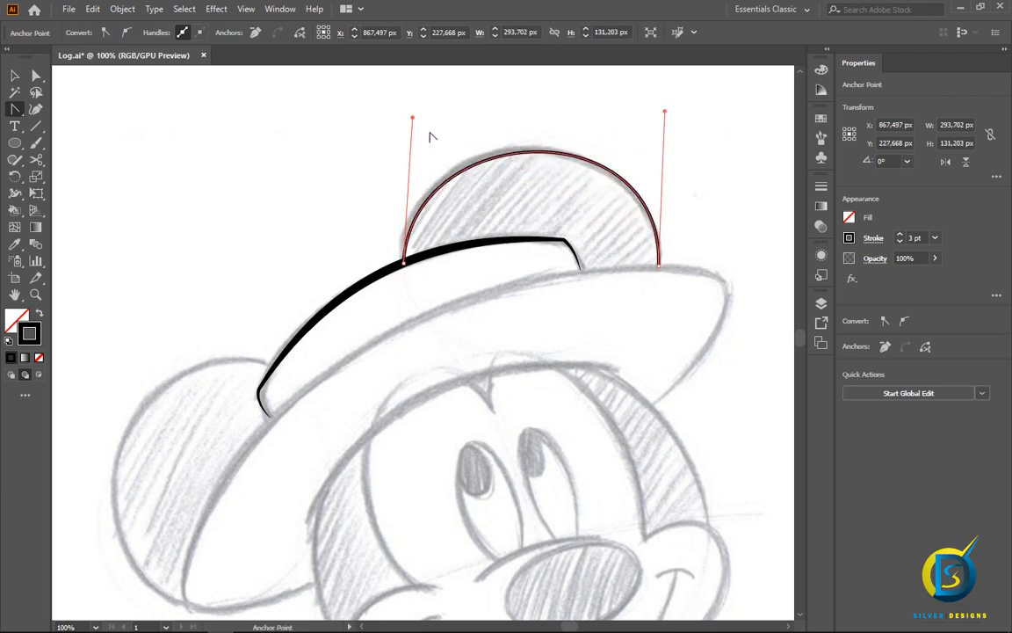
- Fine-tune the upper ear arch's curve at its crown-line end to follow the sketched outline more closely
{"action": "left_click_drag", "start_coordinate": [411, 115], "coordinate": [406, 108]}
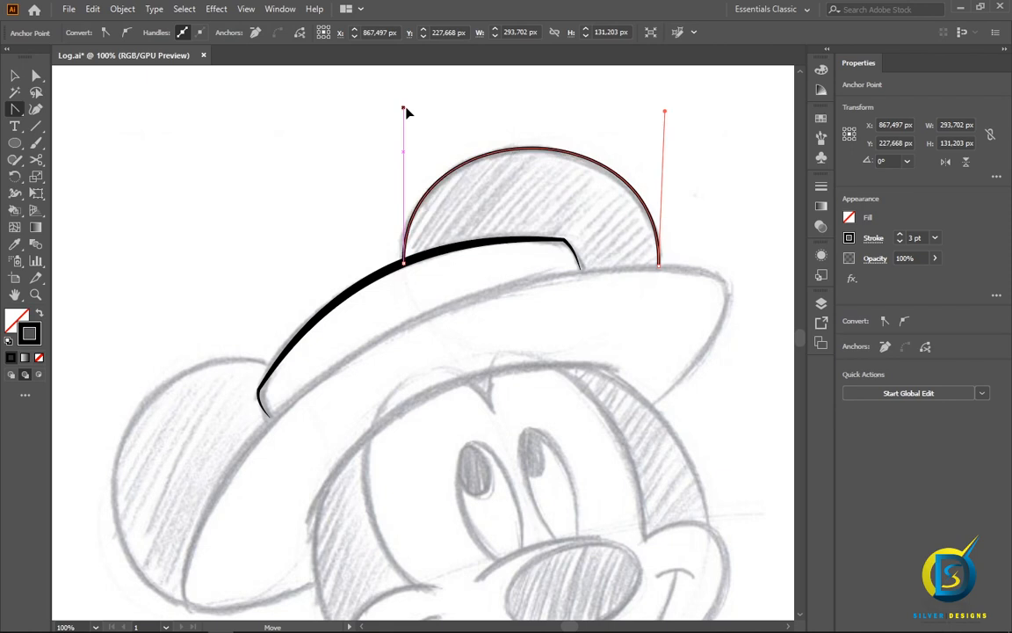
{"action": "left_click", "coordinate": [14, 77]}
{"action": "left_click", "coordinate": [330, 163]}
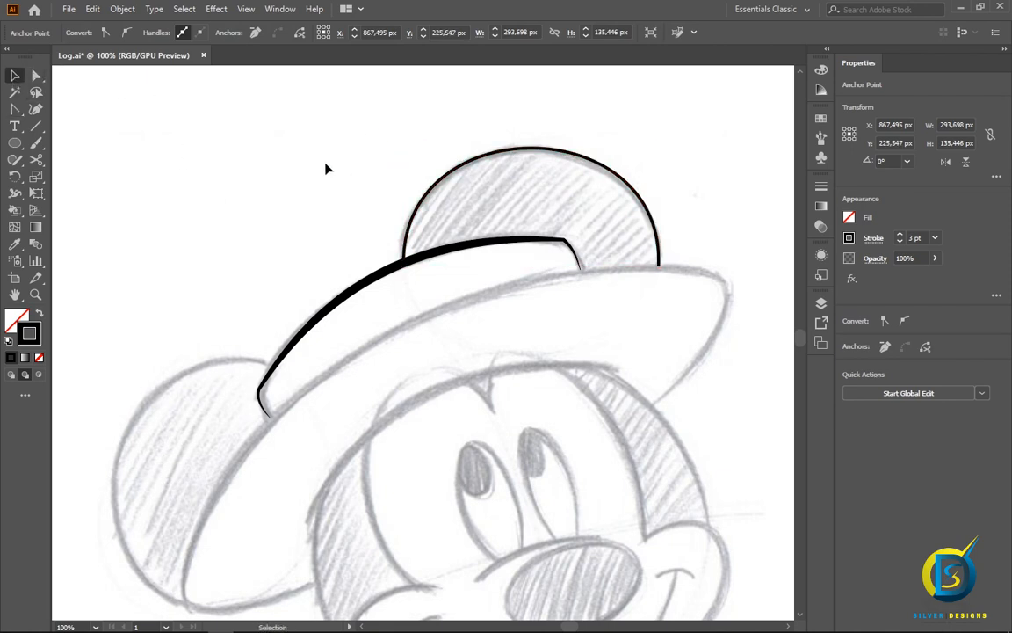
- Apply the solid art brush that tapers at both ends to the upper ear path
{"action": "left_click", "coordinate": [473, 164]}
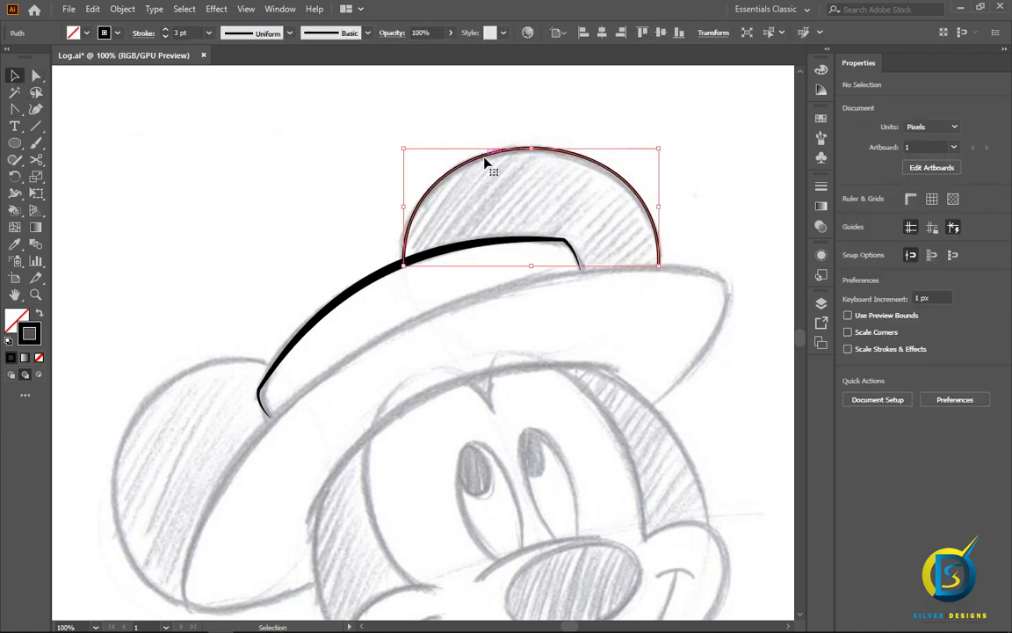
{"action": "left_click", "coordinate": [340, 35]}
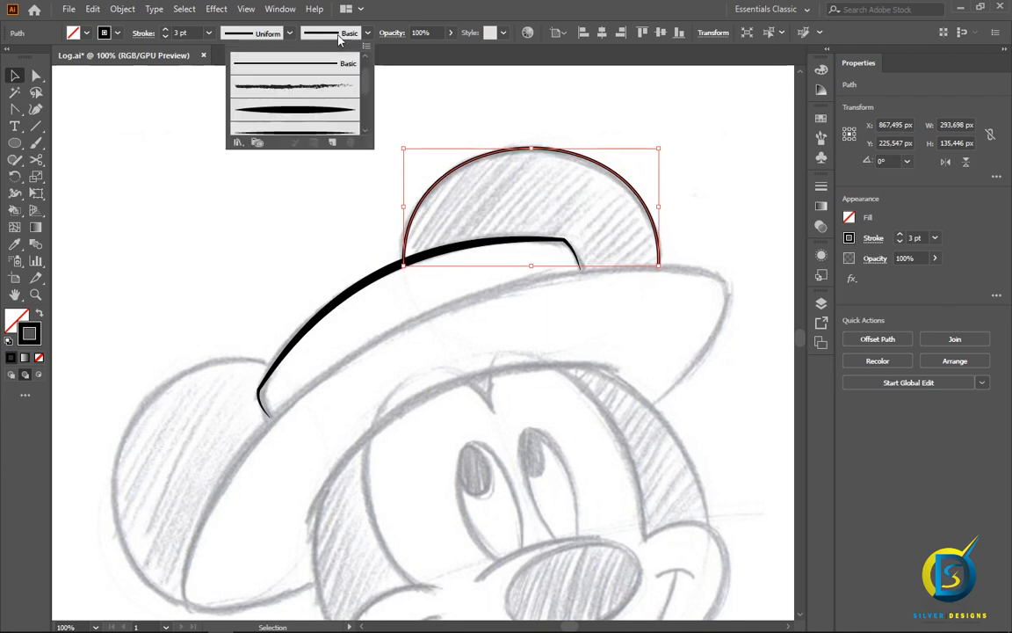
{"action": "left_click", "coordinate": [306, 117]}
{"action": "left_click", "coordinate": [186, 200]}
{"action": "left_click", "coordinate": [183, 201]}
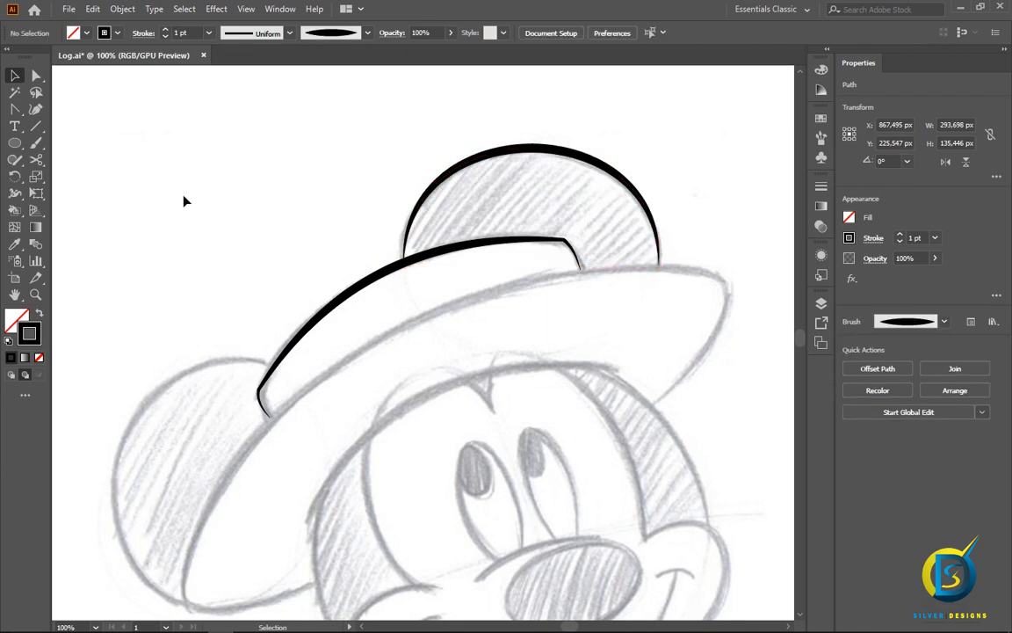
- Trace the lower ear with a curved Pen path about 232 by 286 px, from the crown line around to the face edge
{"action": "scroll", "coordinate": [229, 231], "scroll_direction": "down", "scroll_amount": 1, "text": "alt"}
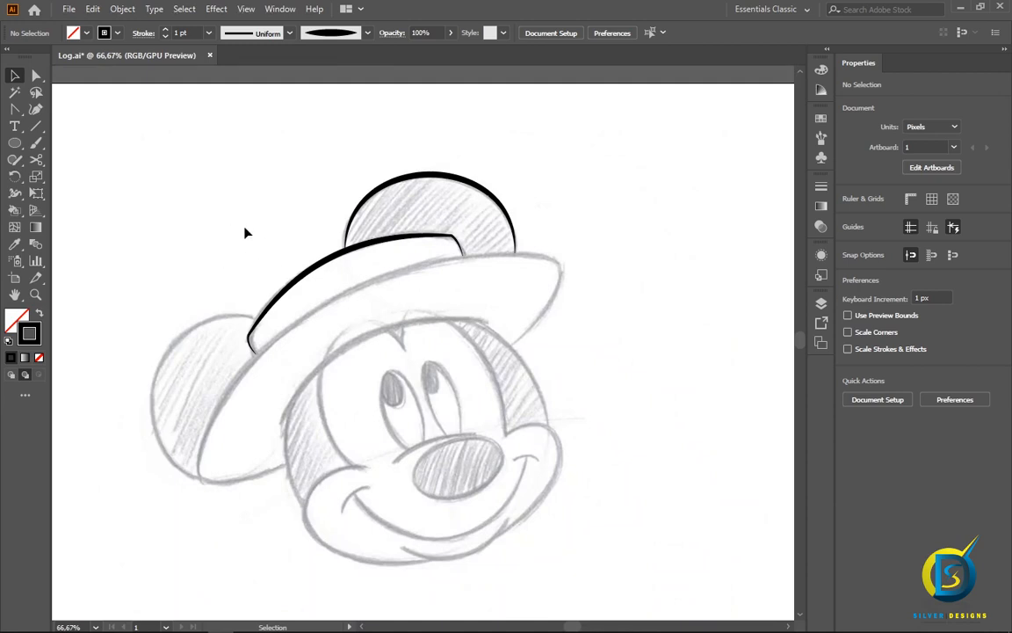
{"action": "scroll", "coordinate": [246, 231], "scroll_direction": "up", "scroll_amount": 1}
{"action": "scroll", "coordinate": [249, 222], "scroll_direction": "down", "scroll_amount": 2}
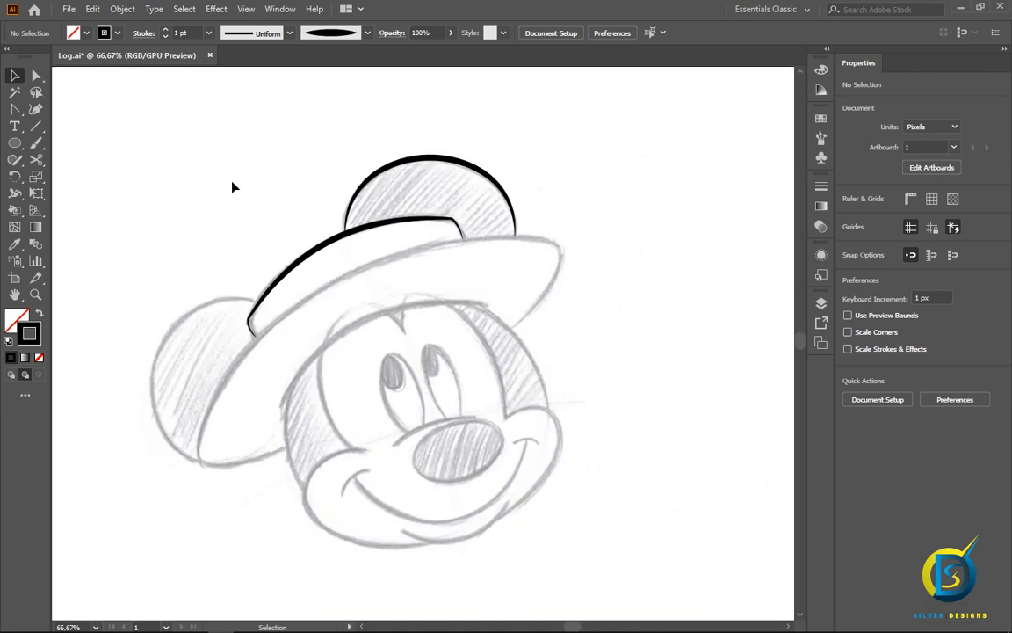
{"action": "left_click_drag", "start_coordinate": [237, 193], "coordinate": [282, 199]}
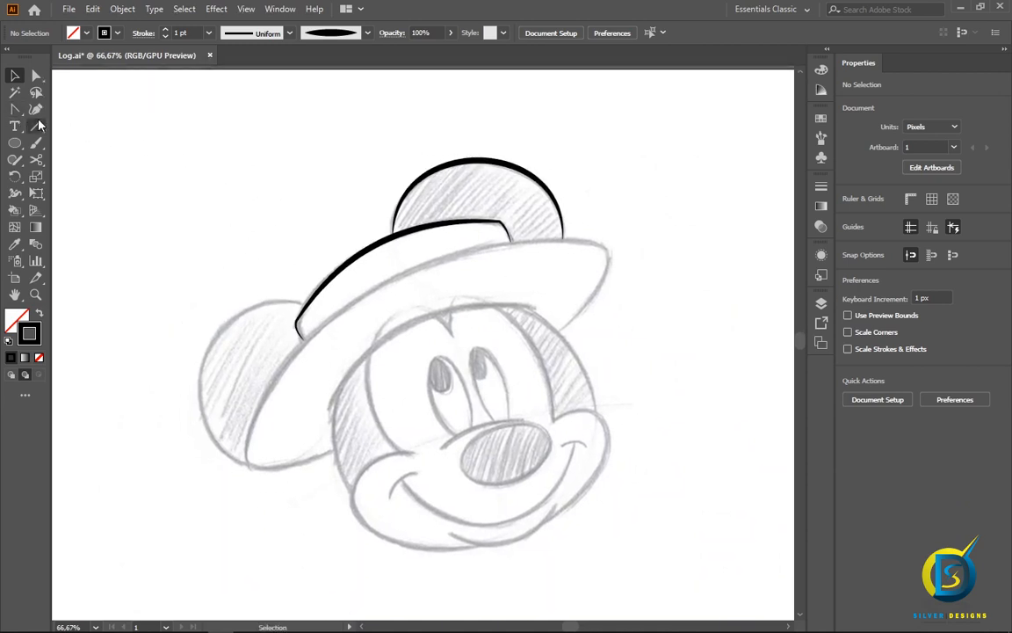
{"action": "left_click_drag", "start_coordinate": [14, 109], "coordinate": [75, 101]}
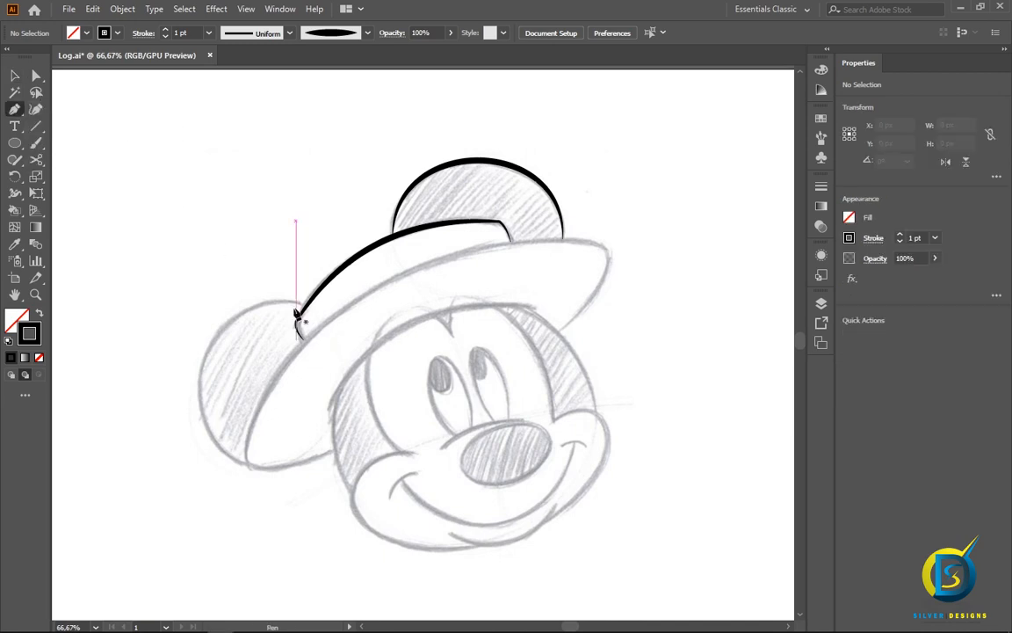
{"action": "scroll", "coordinate": [295, 313], "scroll_direction": "up", "scroll_amount": 1}
{"action": "left_click_drag", "start_coordinate": [381, 343], "coordinate": [386, 316]}
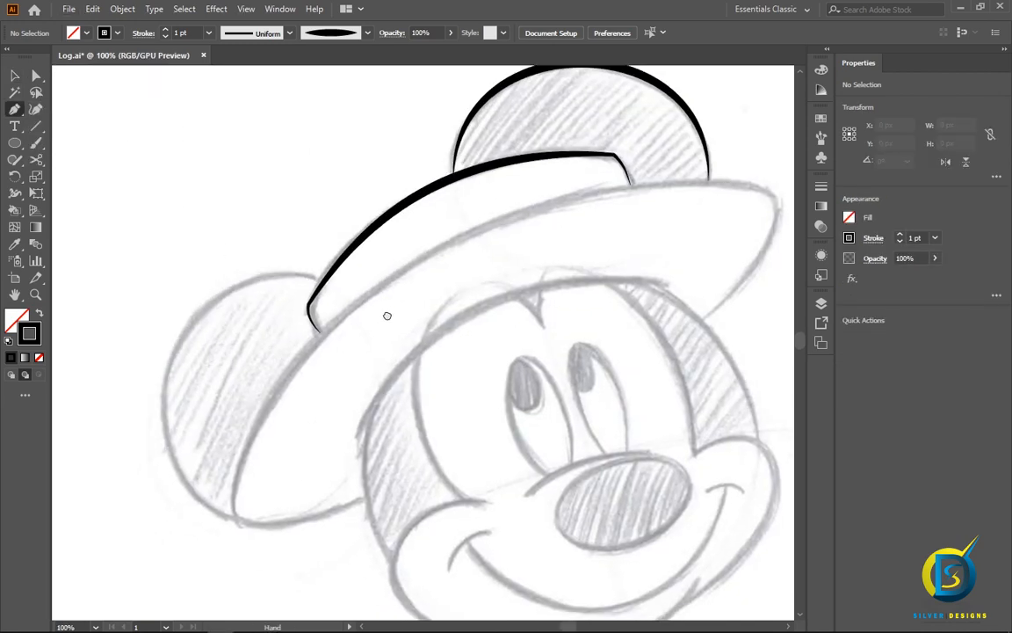
{"action": "left_click", "coordinate": [322, 283]}
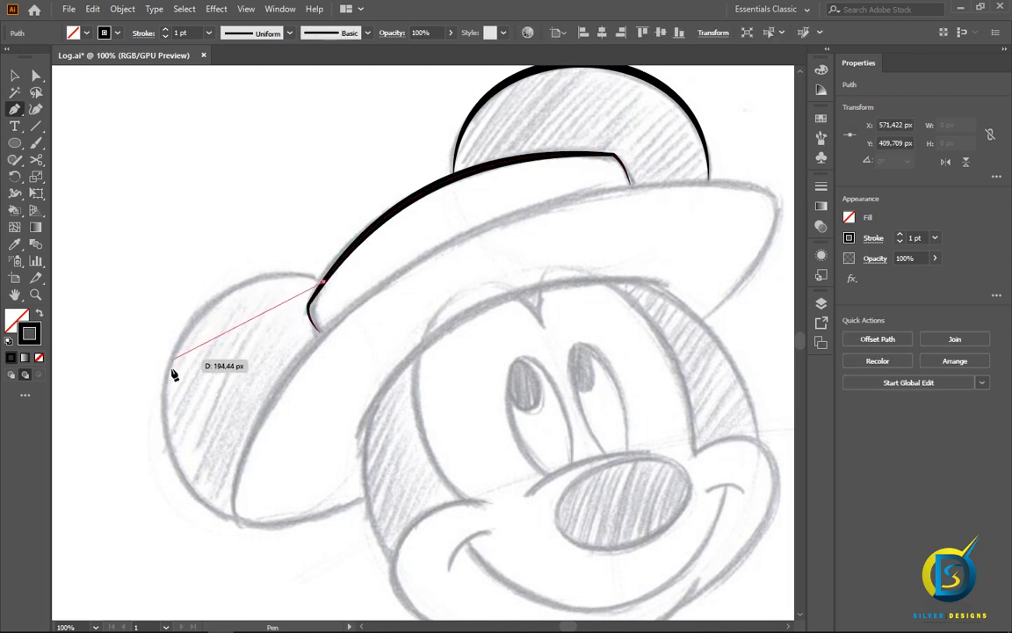
{"action": "left_click_drag", "start_coordinate": [164, 423], "coordinate": [163, 604]}
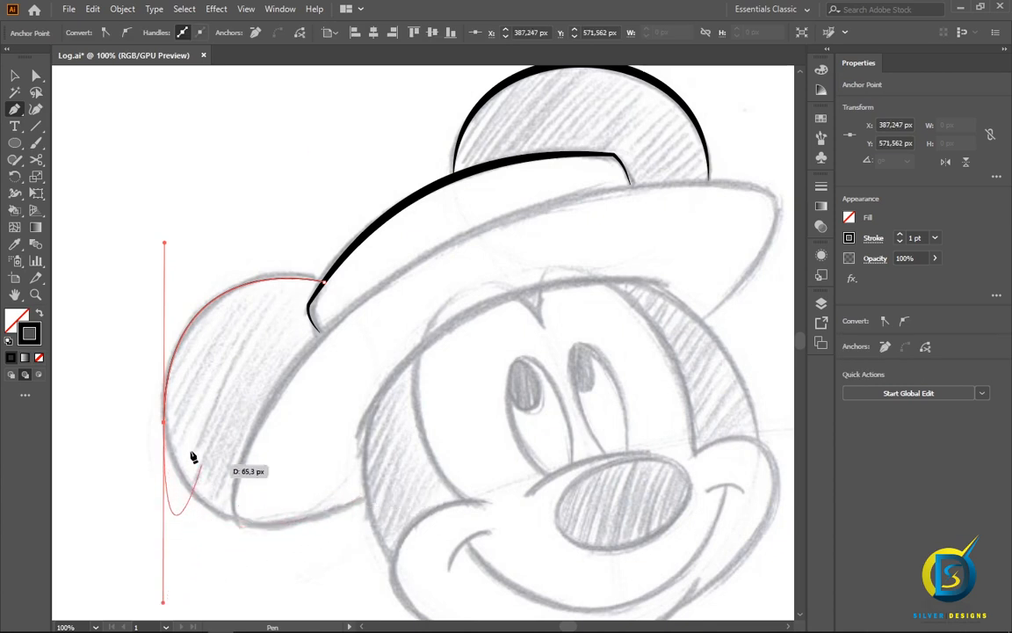
{"action": "left_click", "coordinate": [164, 422]}
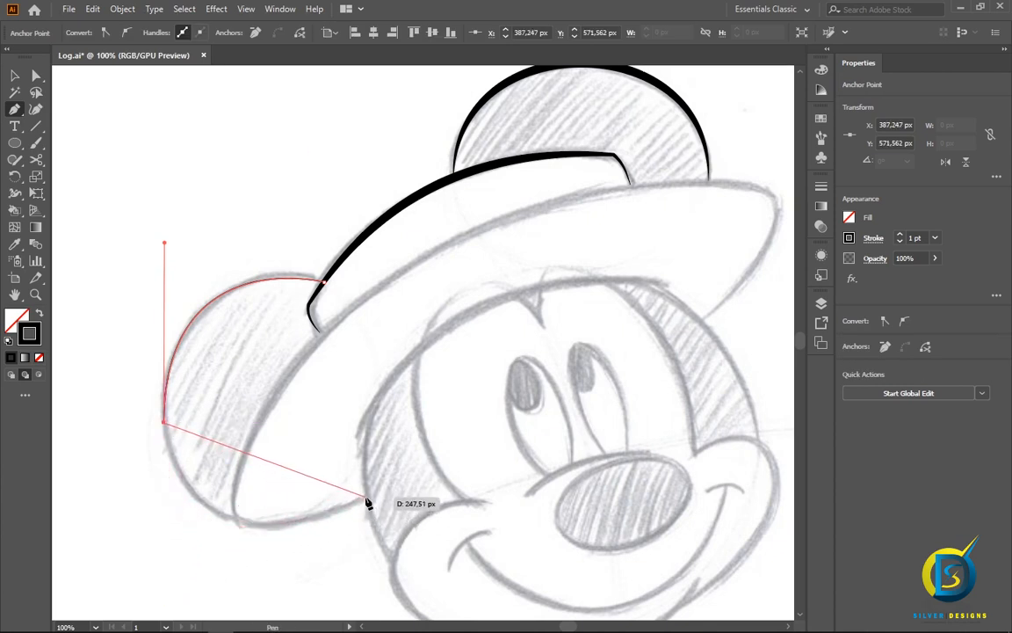
{"action": "left_click_drag", "start_coordinate": [365, 498], "coordinate": [543, 405]}
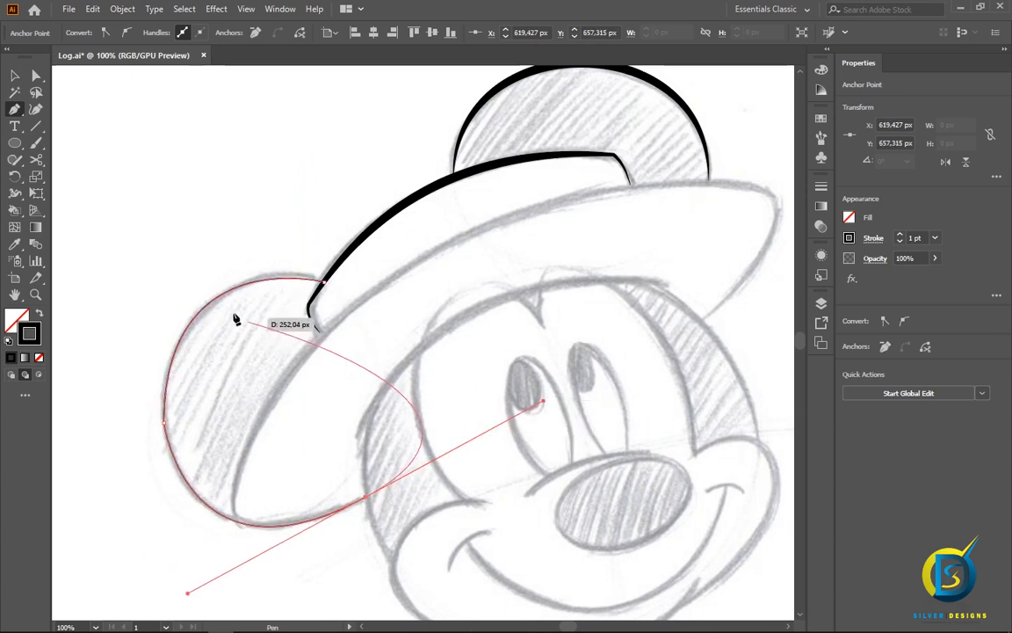
- Set the lower ear path's stroke to 3 pt
{"action": "left_click", "coordinate": [15, 78]}
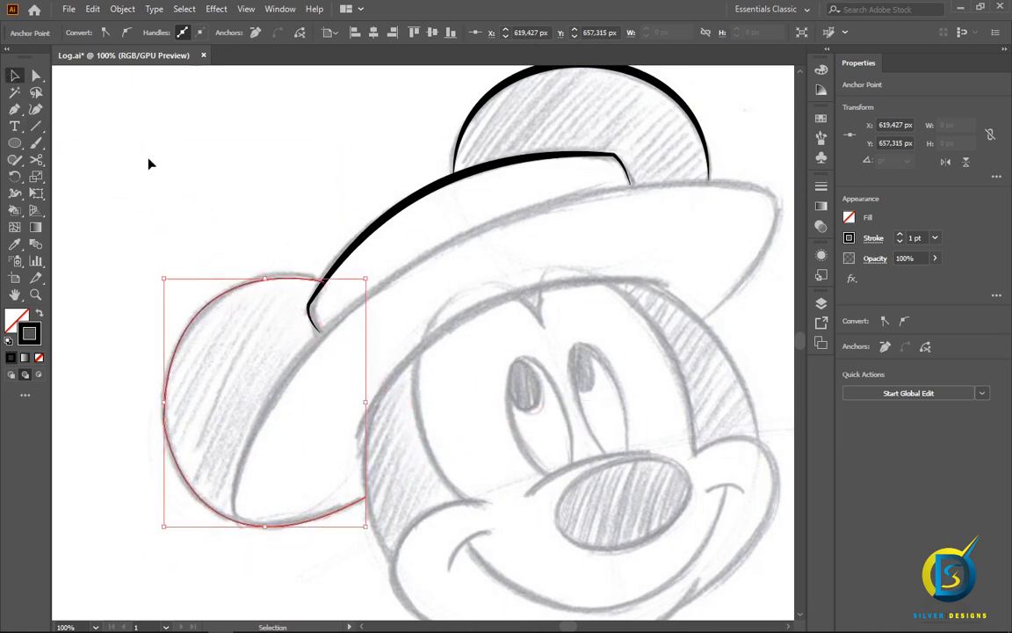
{"action": "left_click", "coordinate": [253, 232]}
{"action": "left_click", "coordinate": [249, 291]}
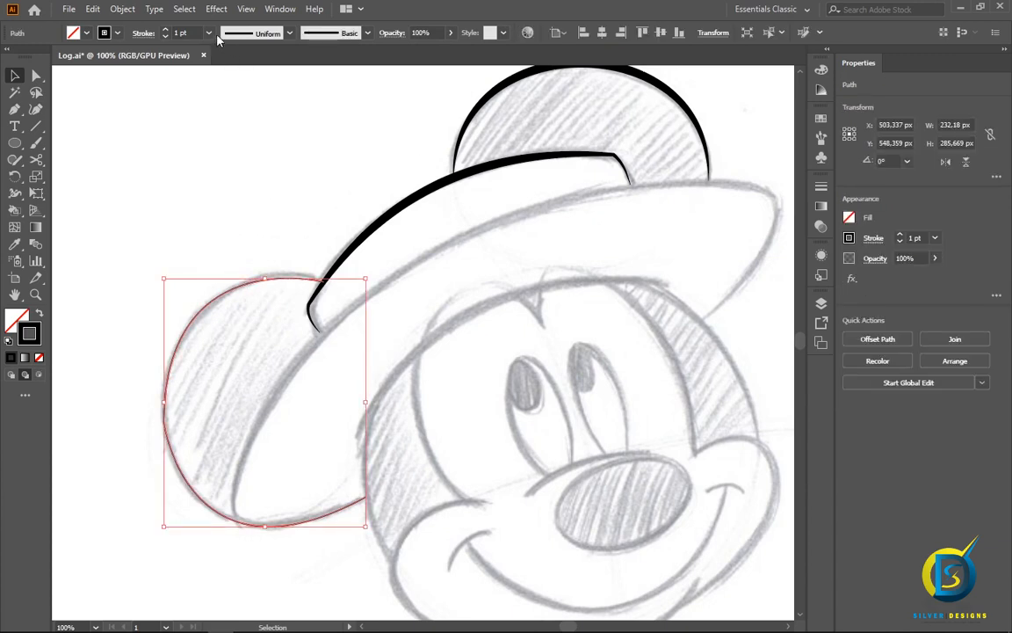
{"action": "left_click", "coordinate": [209, 38]}
{"action": "left_click", "coordinate": [232, 128]}
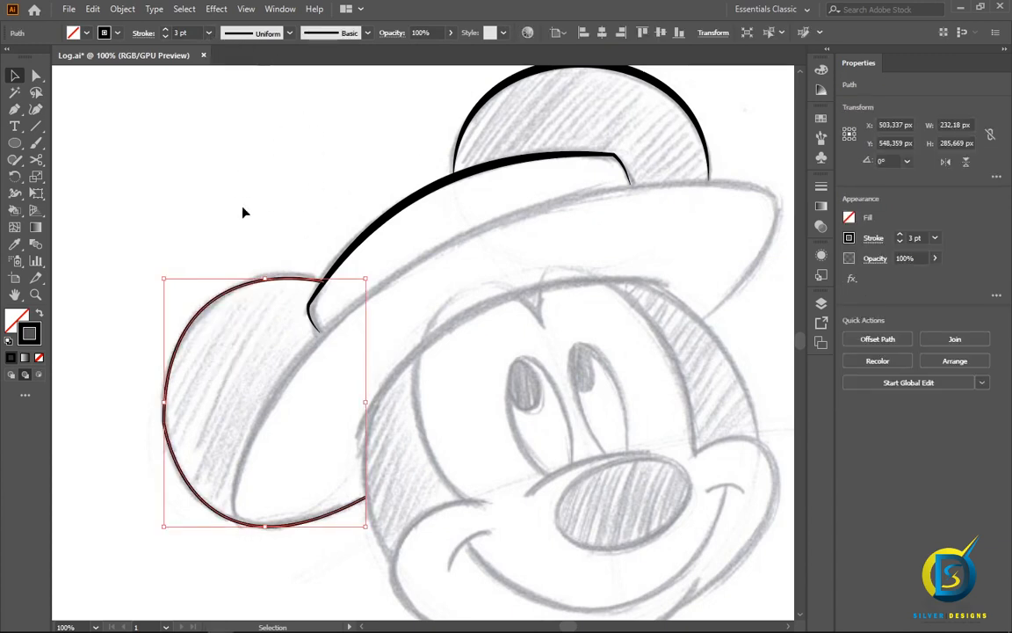
- Round the lower ear path's outermost anchor to a corner radius of about 157 px
{"action": "left_click", "coordinate": [36, 75]}
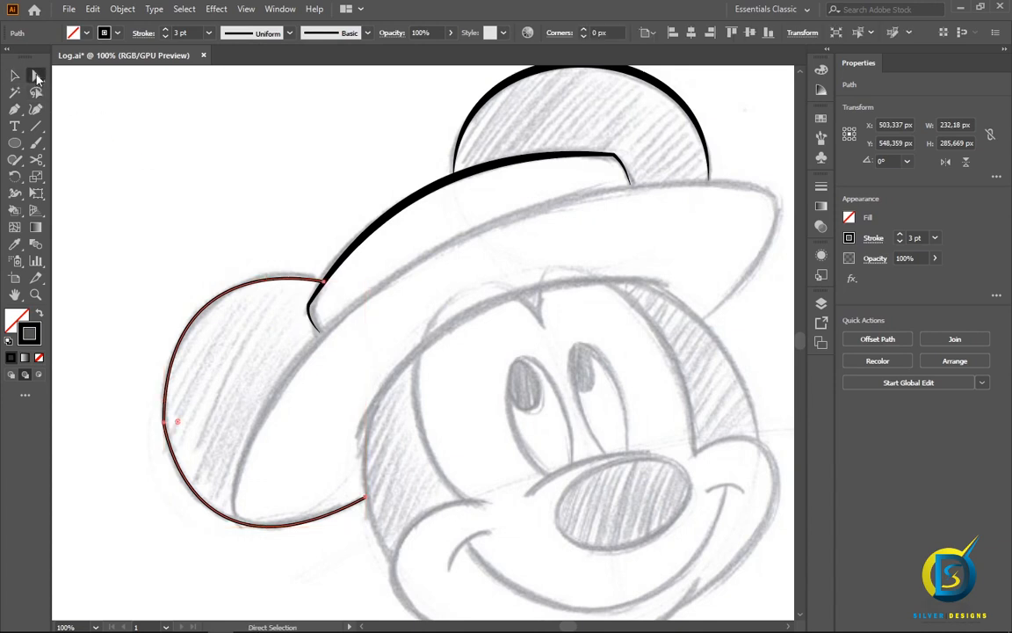
{"action": "left_click", "coordinate": [164, 426]}
{"action": "scroll", "coordinate": [166, 422], "scroll_direction": "down", "scroll_amount": 1}
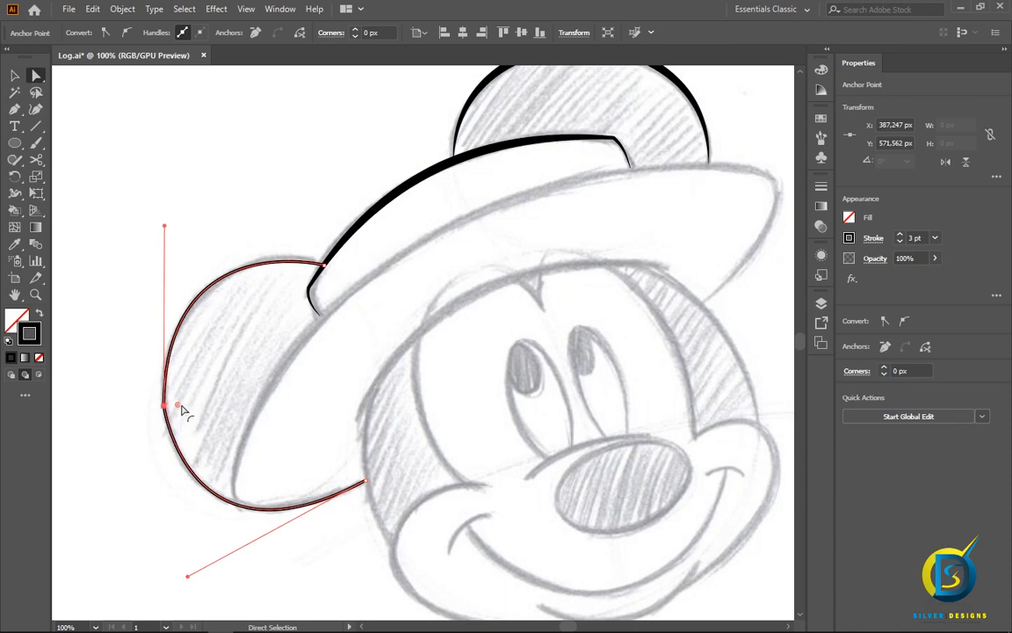
{"action": "left_click_drag", "start_coordinate": [179, 407], "coordinate": [330, 379]}
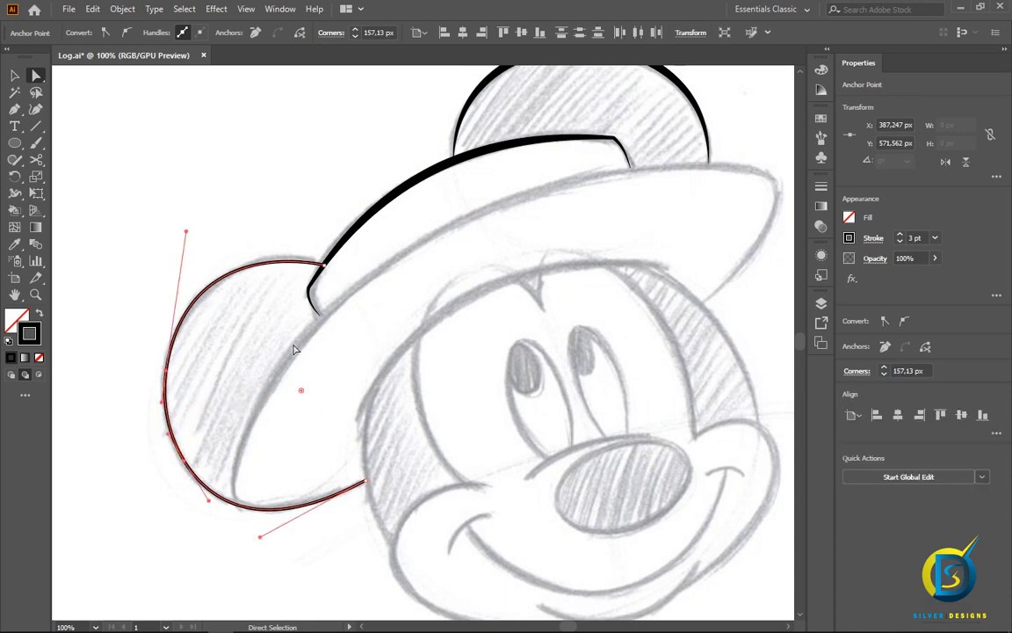
{"action": "left_click", "coordinate": [154, 239]}
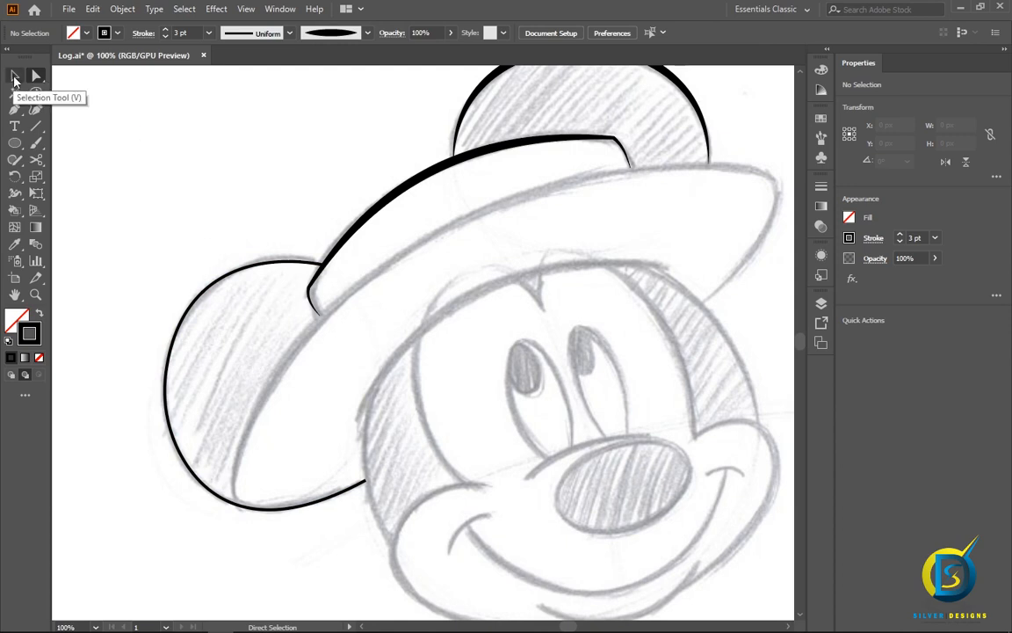
- Apply the solid art brush that tapers at both ends to the lower ear path
{"action": "left_click", "coordinate": [14, 78]}
{"action": "left_click", "coordinate": [235, 279]}
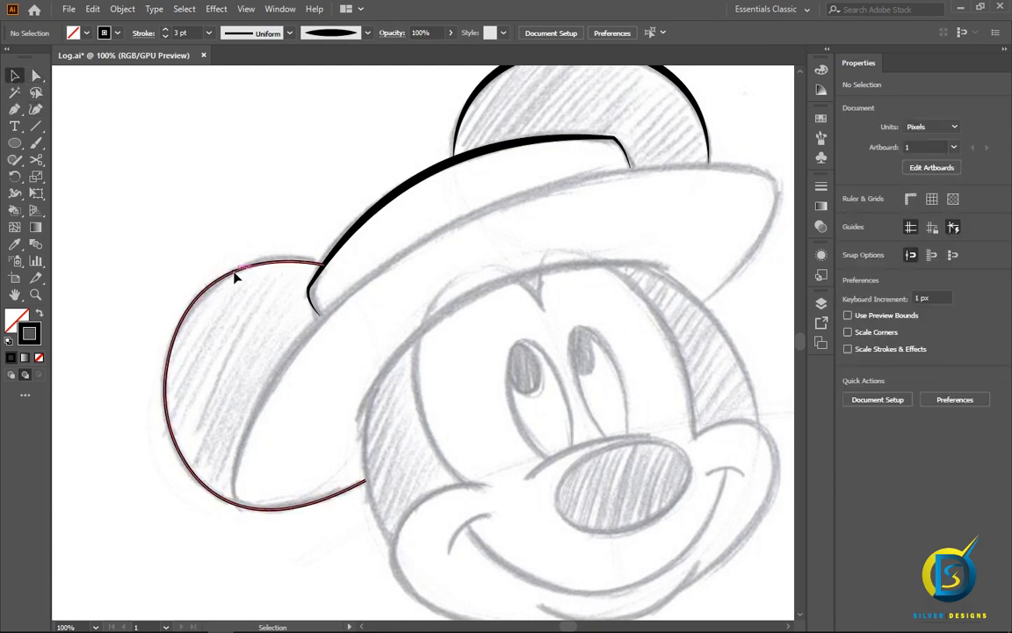
{"action": "left_click", "coordinate": [340, 33]}
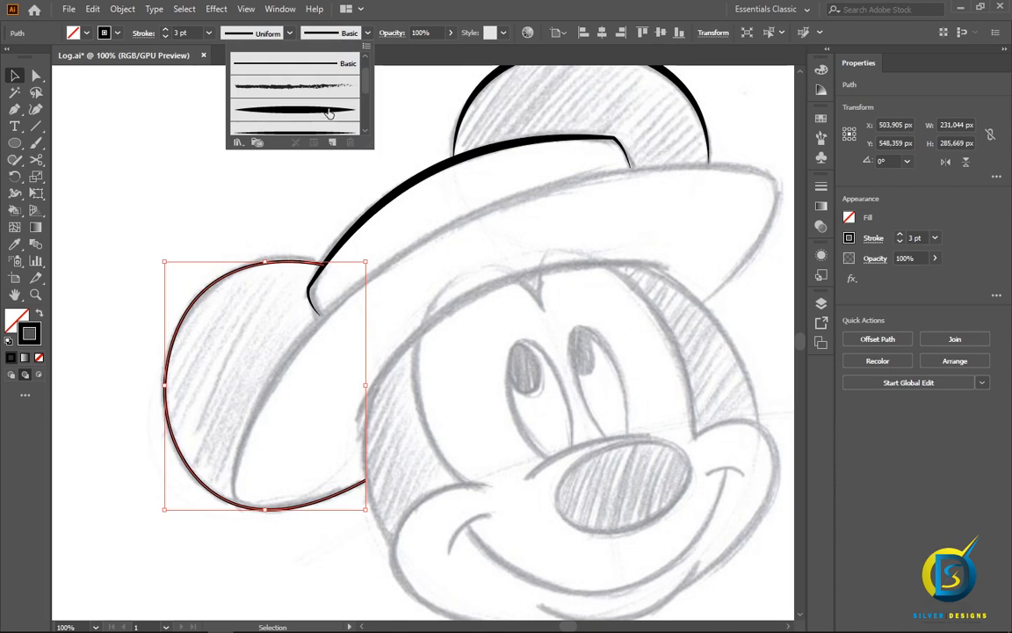
{"action": "left_click", "coordinate": [299, 109]}
{"action": "left_click", "coordinate": [175, 159]}
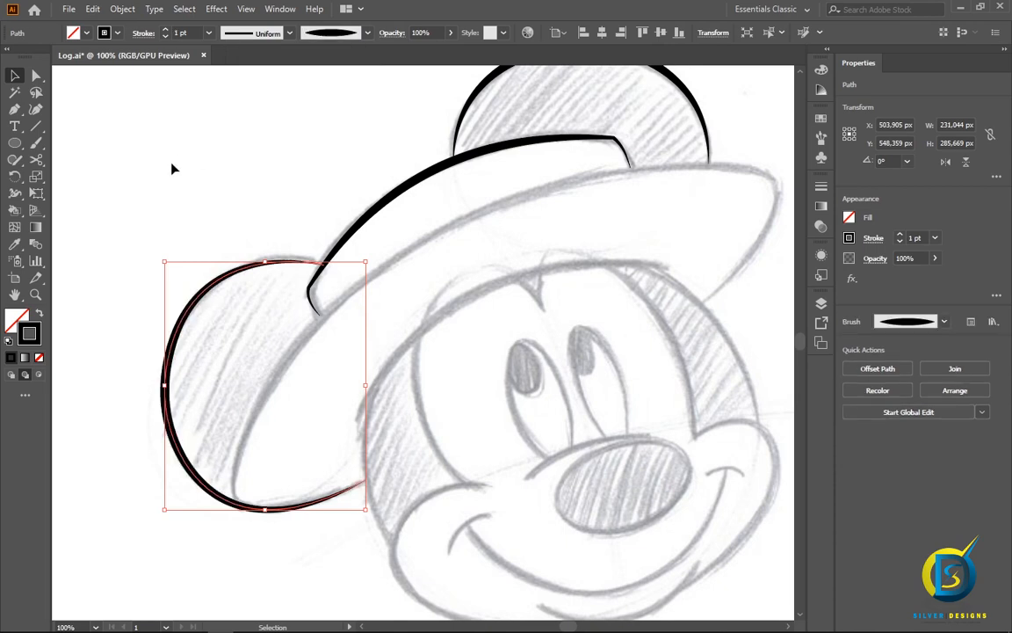
{"action": "left_click", "coordinate": [172, 164]}
- Hide the sketch on Layer 1 to check the traced ears and crown alone, and show it again
{"action": "scroll", "coordinate": [305, 233], "scroll_direction": "down", "scroll_amount": 1}
{"action": "scroll", "coordinate": [305, 235], "scroll_direction": "up", "scroll_amount": 1}
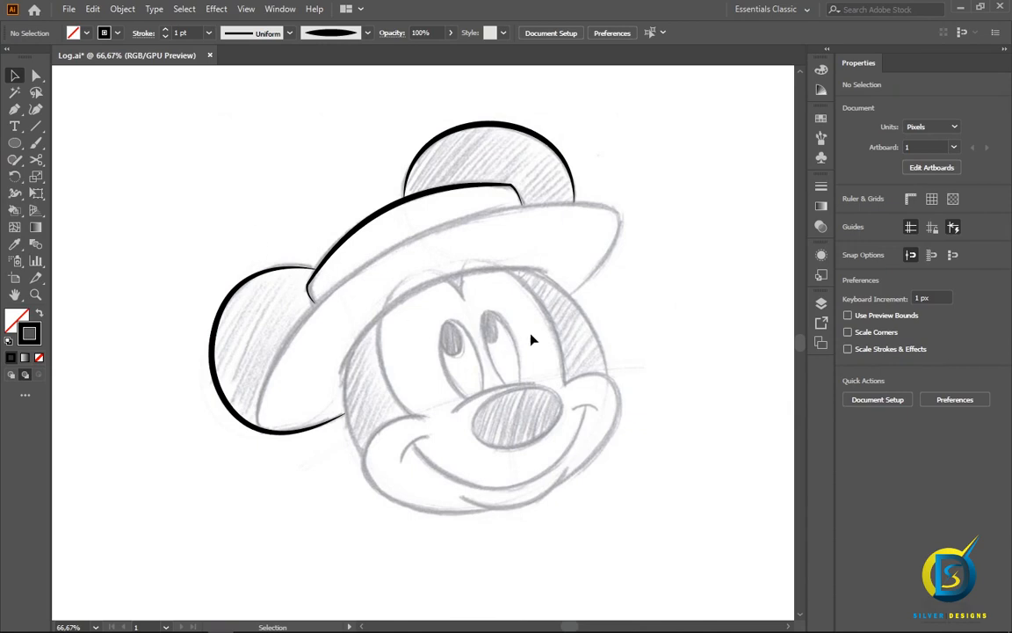
{"action": "left_click", "coordinate": [819, 304]}
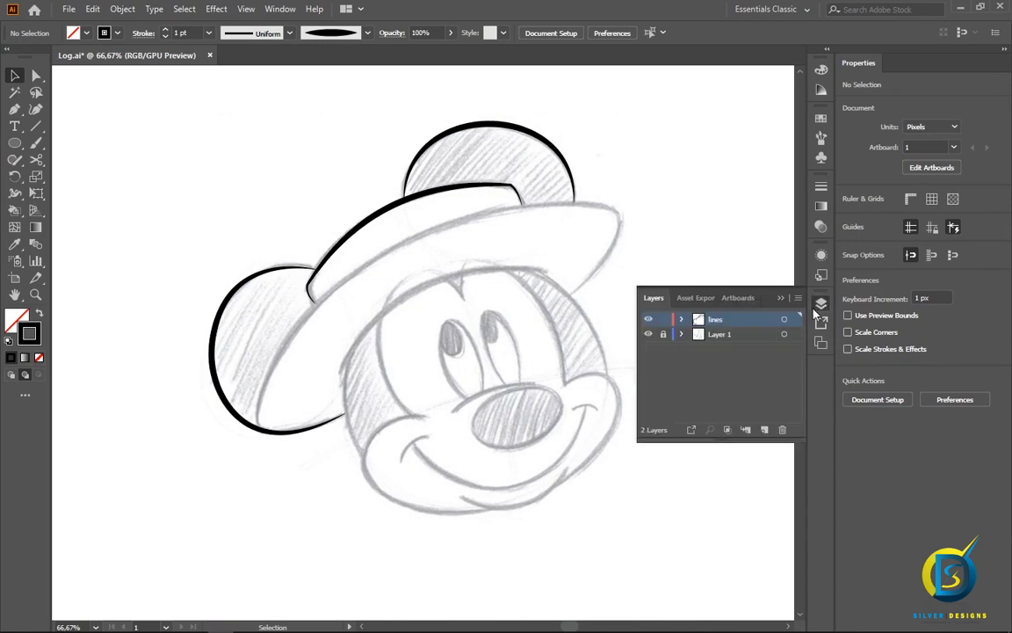
{"action": "left_click", "coordinate": [649, 334]}
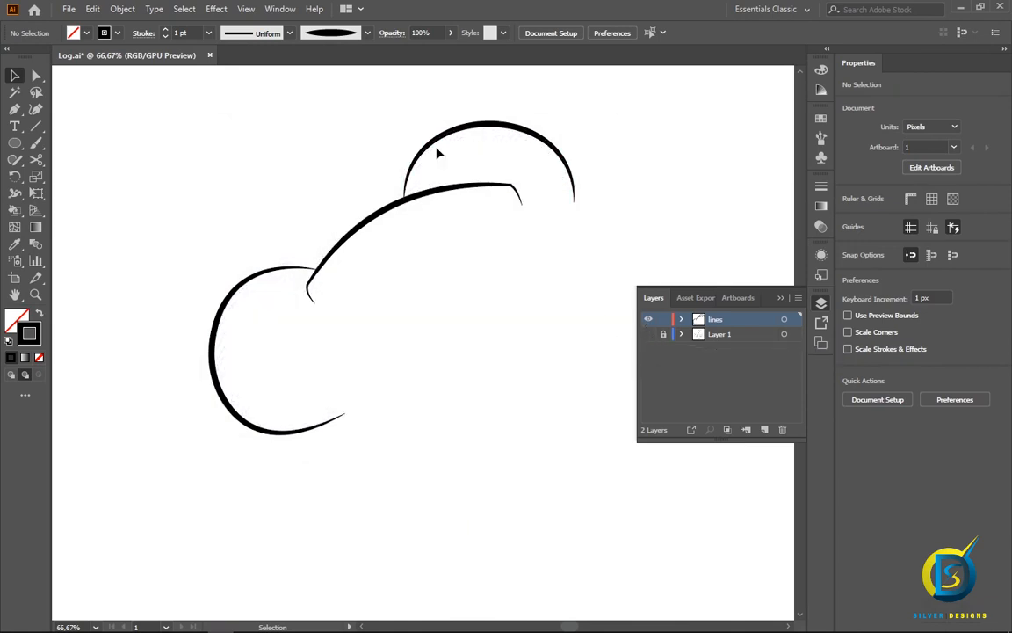
{"action": "left_click", "coordinate": [648, 335]}
{"action": "left_click", "coordinate": [780, 298]}
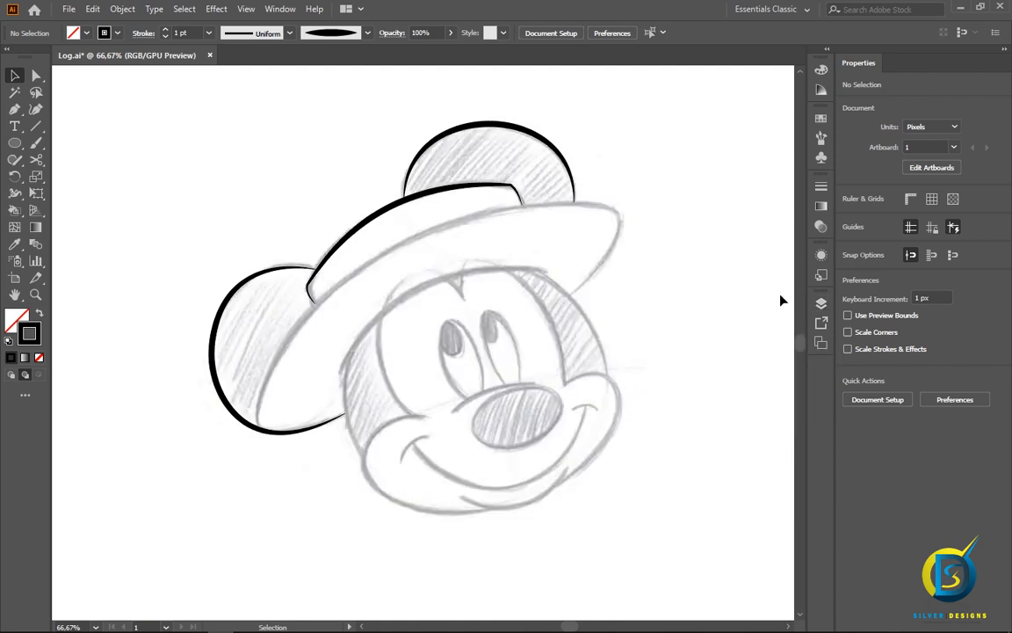
- Draw a straight-segment Pen path with four anchors along the hat brim, from the lower ear over the brim's upper edge to the face outline
{"action": "left_click", "coordinate": [14, 109]}
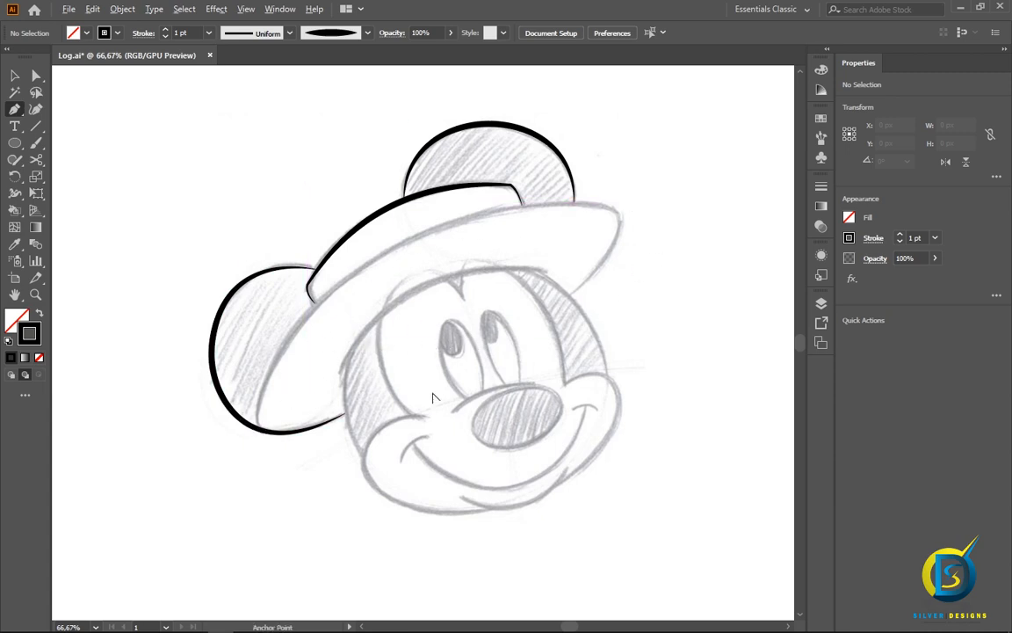
{"action": "scroll", "coordinate": [432, 398], "scroll_direction": "up", "scroll_amount": 1, "text": "alt"}
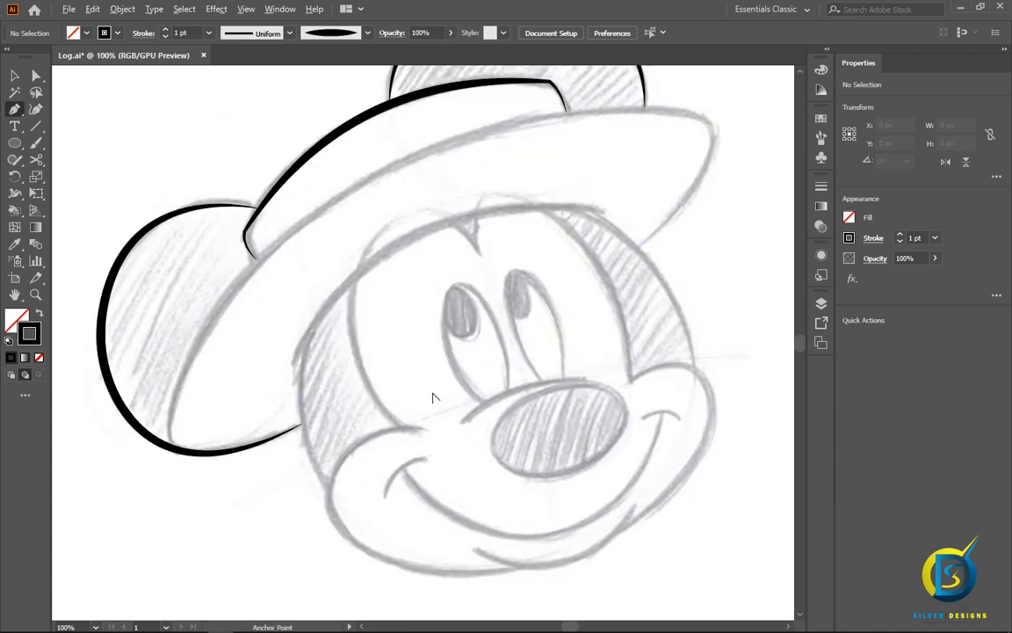
{"action": "left_click", "coordinate": [171, 448]}
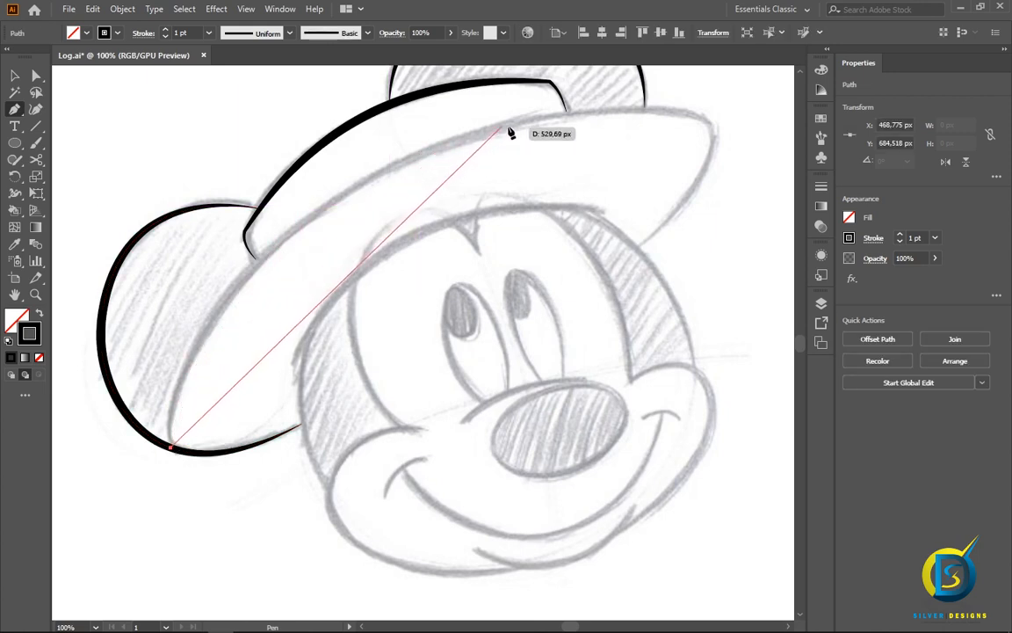
{"action": "left_click_drag", "start_coordinate": [457, 138], "coordinate": [705, 175]}
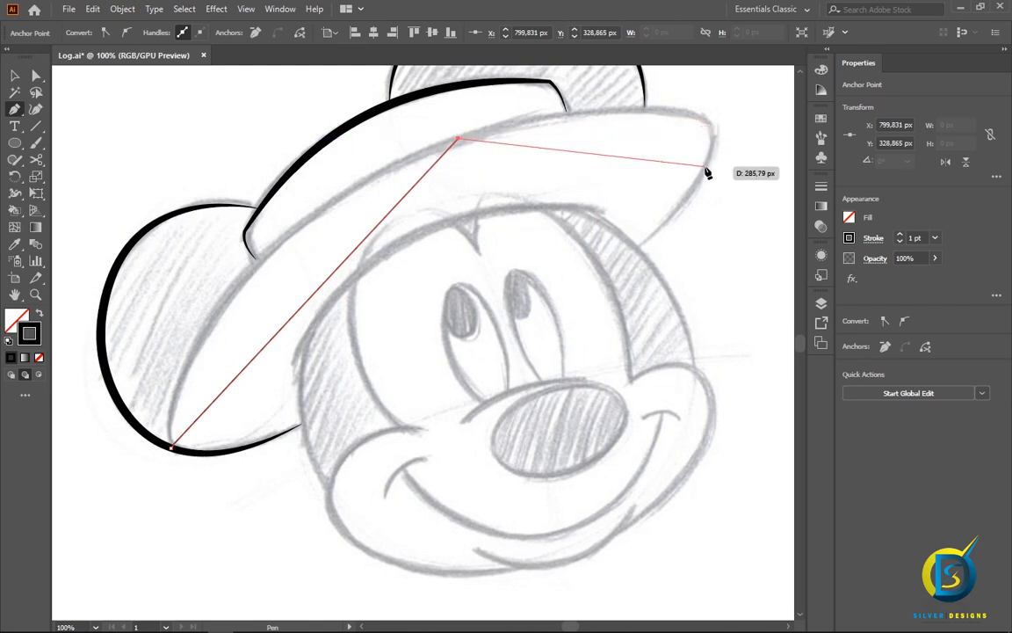
{"action": "left_click", "coordinate": [705, 167]}
{"action": "left_click", "coordinate": [640, 245]}
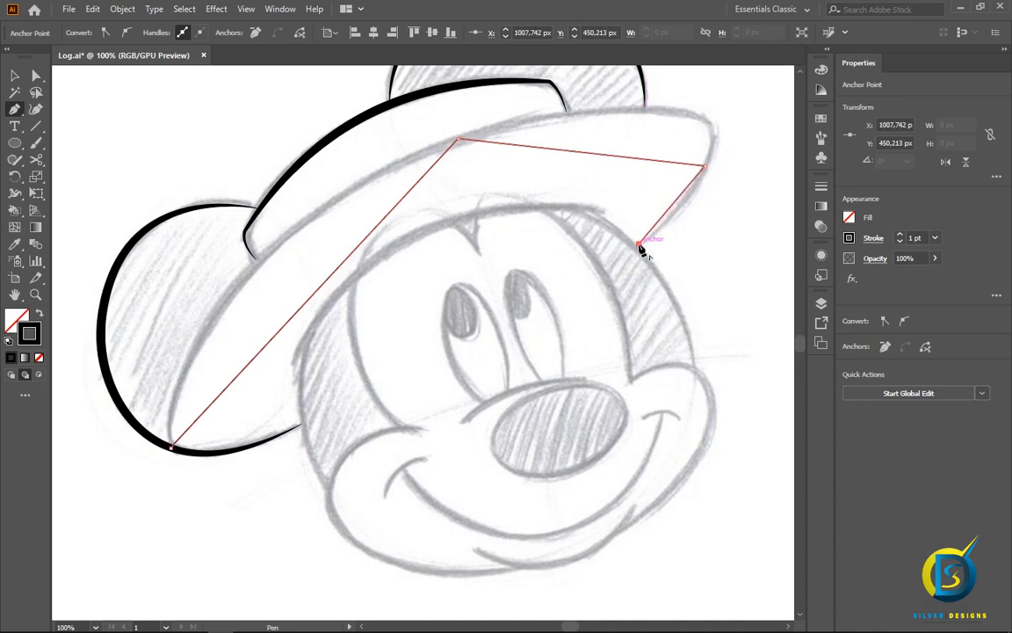
{"action": "key", "text": "ctrl+z"}
{"action": "left_click", "coordinate": [640, 248]}
{"action": "left_click", "coordinate": [18, 79]}
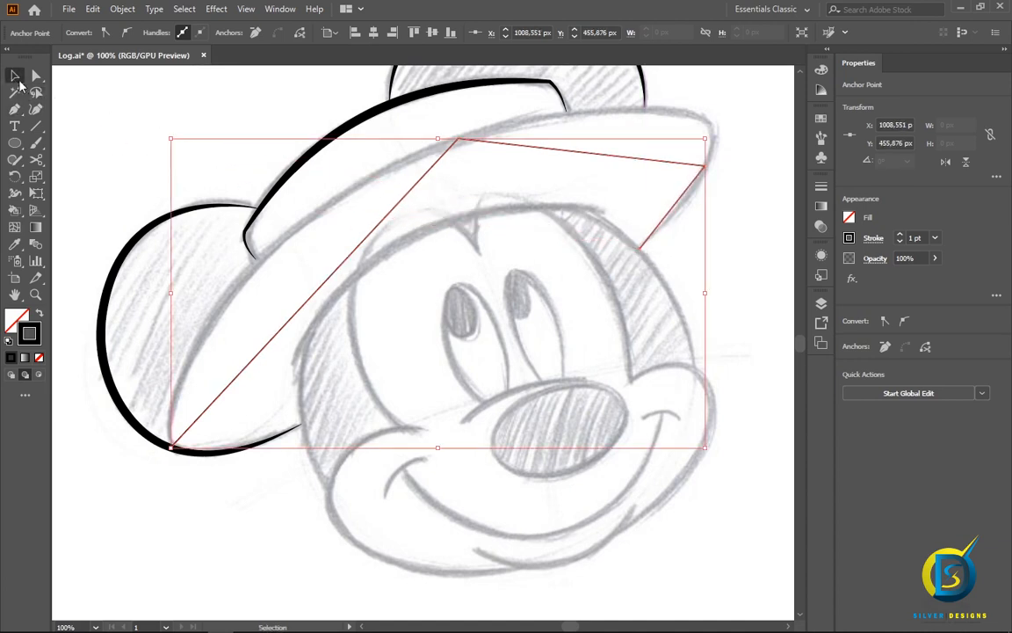
{"action": "left_click", "coordinate": [244, 95]}
{"action": "left_click", "coordinate": [387, 211]}
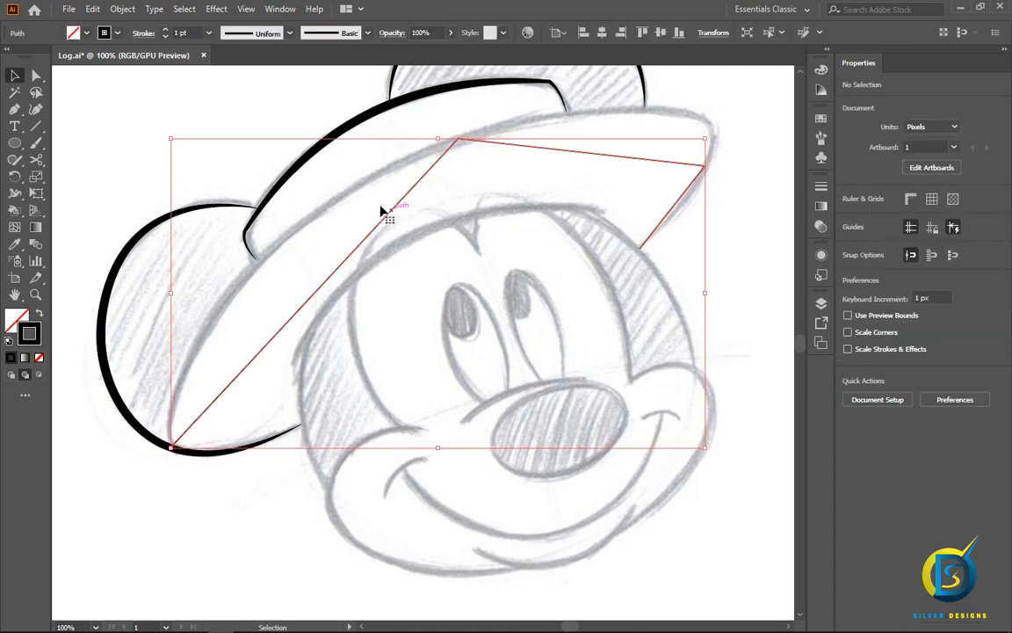
- Set the hat brim path's stroke to 3 pt and bend its three straight segments onto the sketched brim outline with the Anchor Point tool
{"action": "left_click", "coordinate": [208, 33]}
{"action": "left_click", "coordinate": [222, 124]}
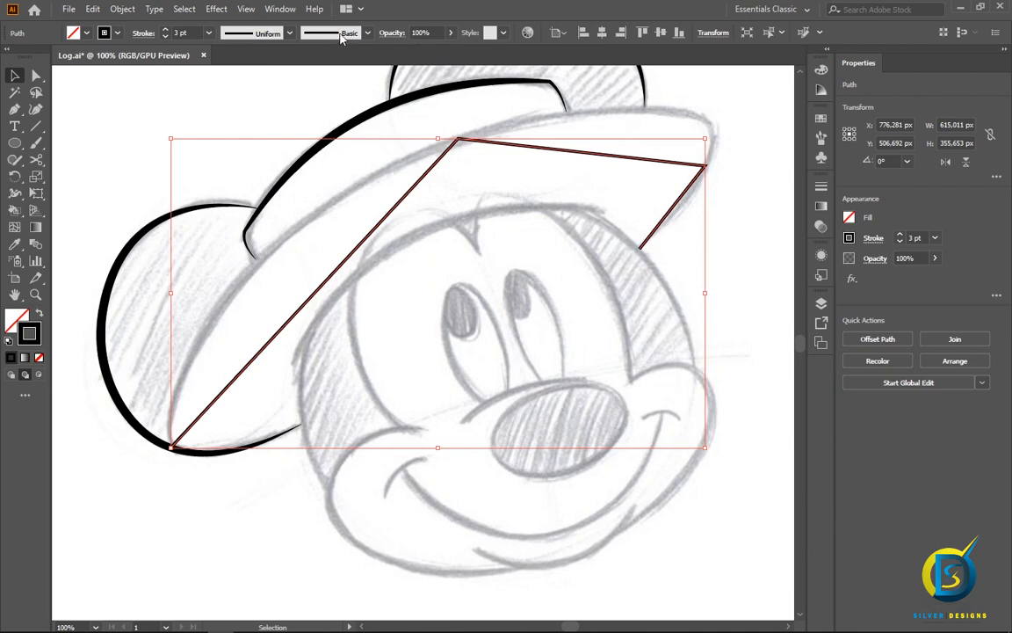
{"action": "left_click", "coordinate": [14, 109]}
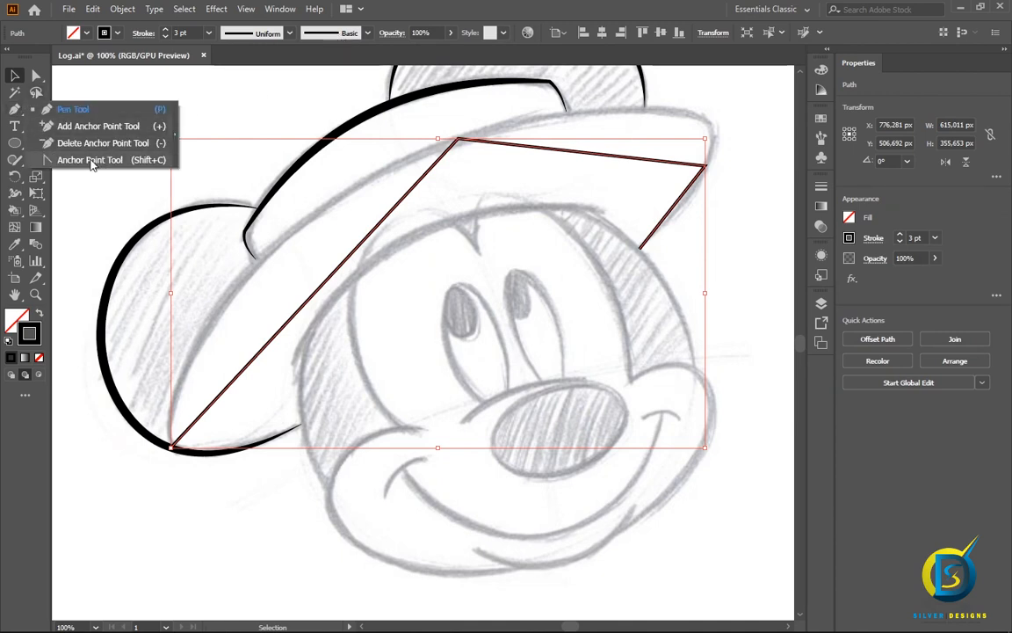
{"action": "left_click", "coordinate": [90, 160]}
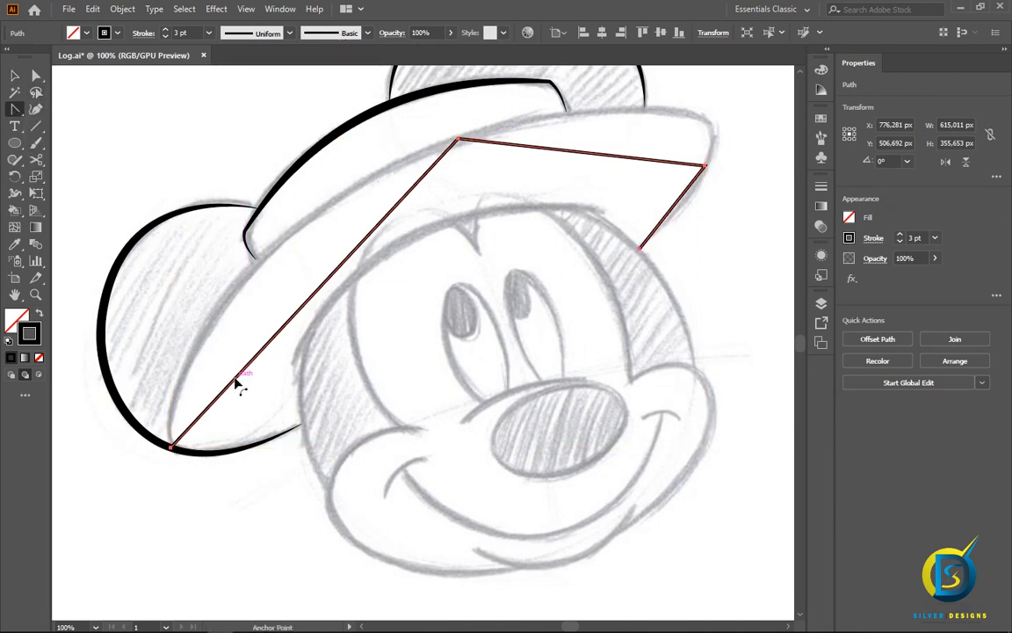
{"action": "left_click_drag", "start_coordinate": [239, 378], "coordinate": [224, 340]}
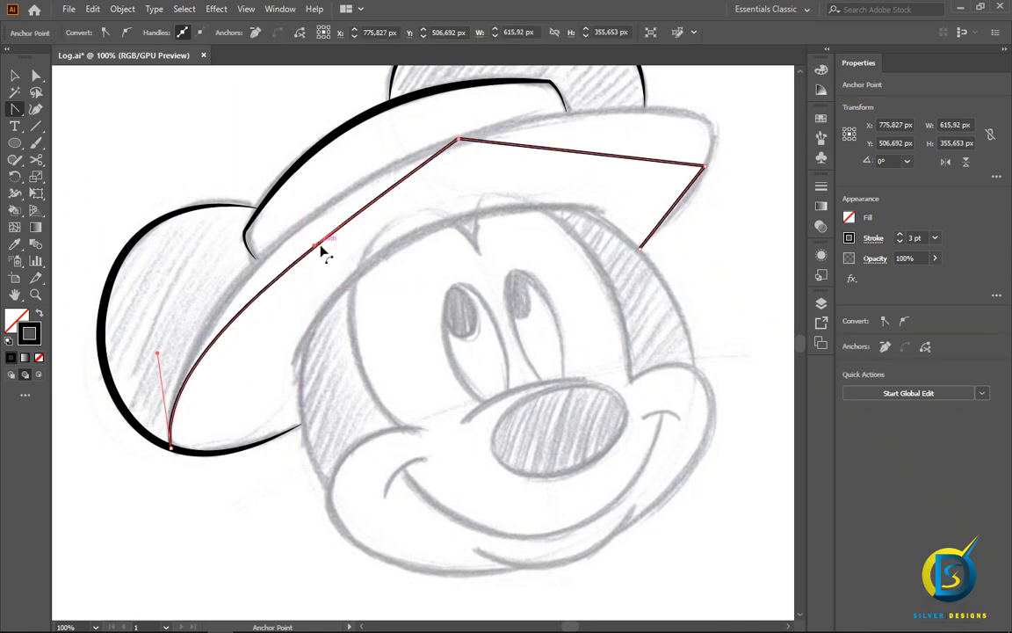
{"action": "left_click_drag", "start_coordinate": [314, 249], "coordinate": [312, 183]}
{"action": "scroll", "coordinate": [400, 299], "scroll_direction": "up", "scroll_amount": 2}
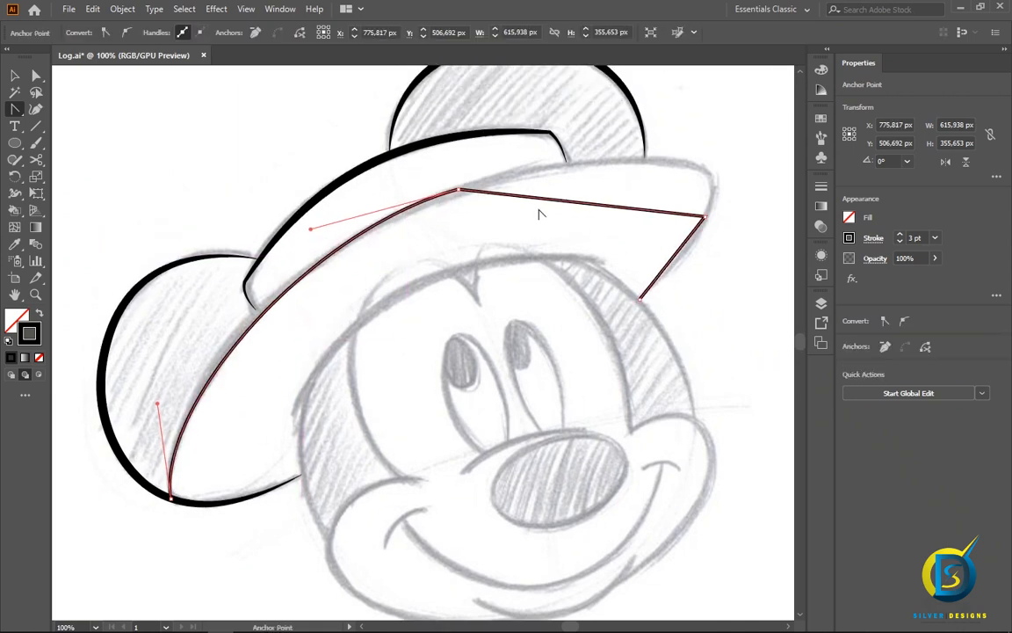
{"action": "left_click_drag", "start_coordinate": [601, 208], "coordinate": [683, 165]}
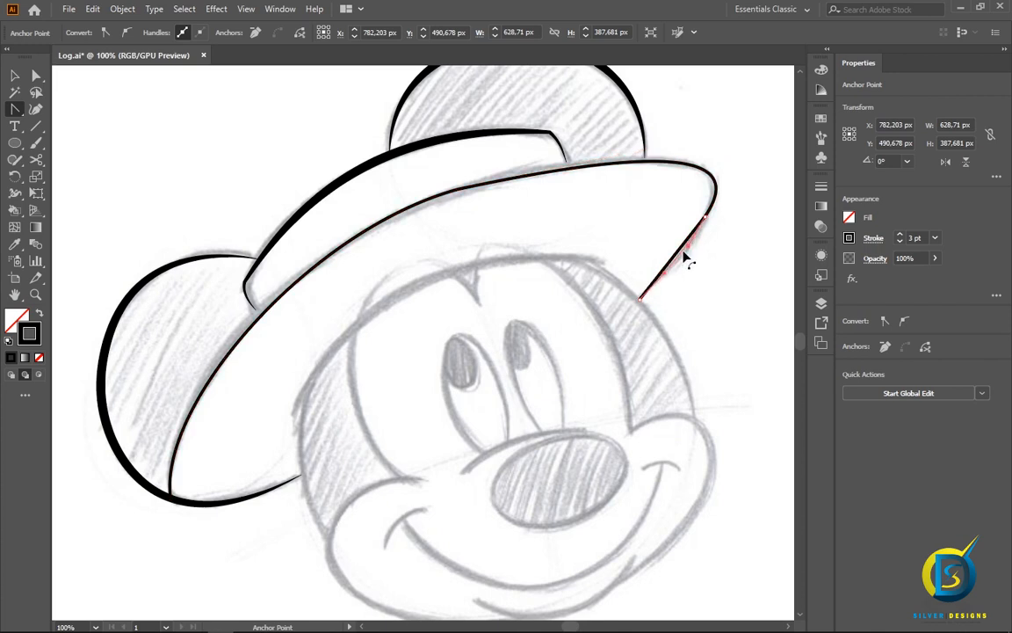
{"action": "left_click", "coordinate": [686, 255]}
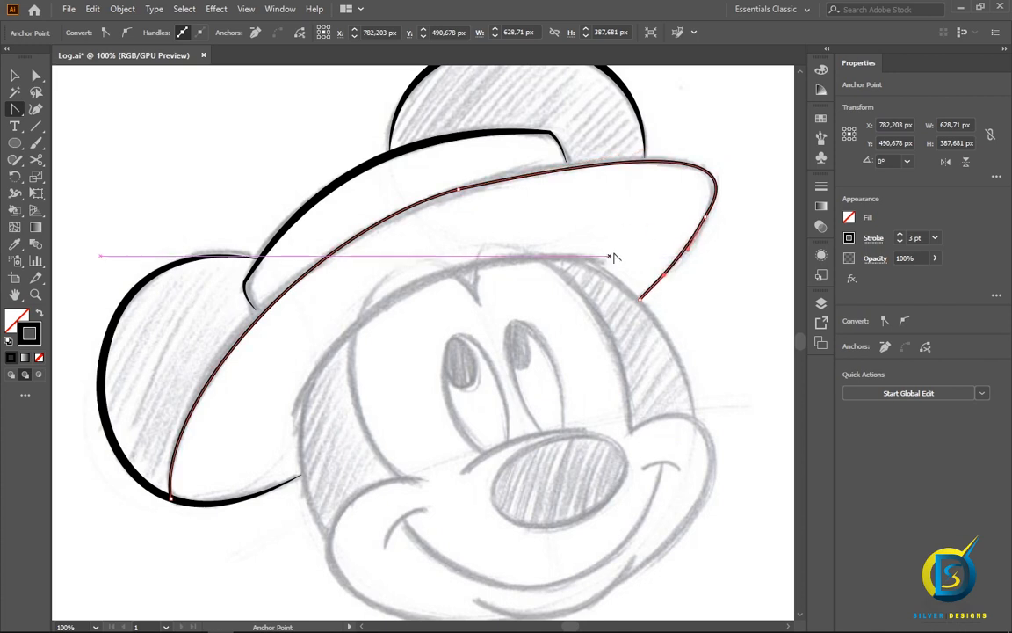
{"action": "left_click", "coordinate": [15, 76]}
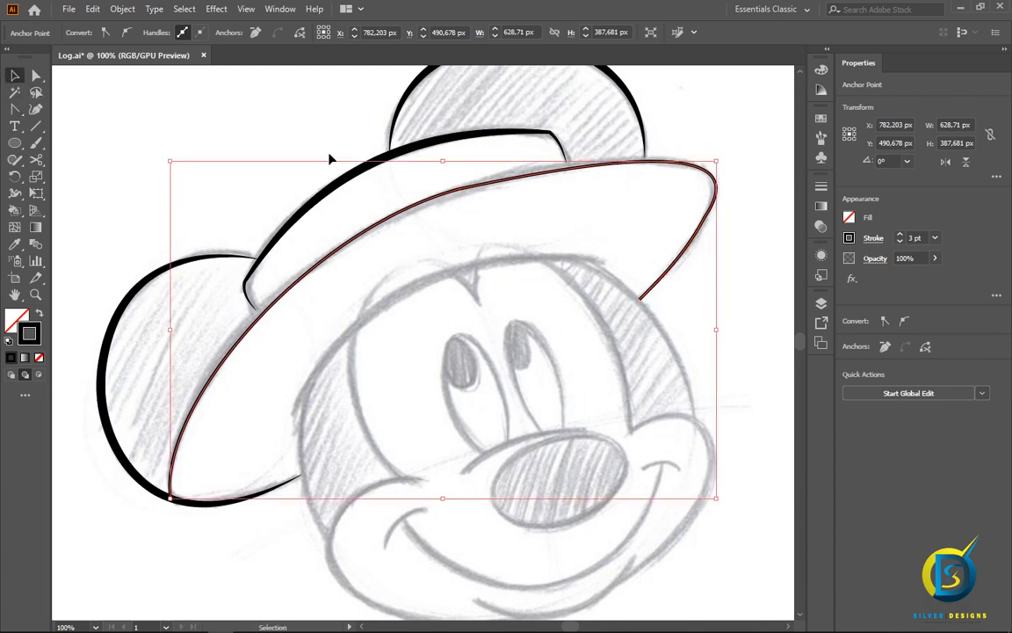
{"action": "left_click", "coordinate": [233, 160]}
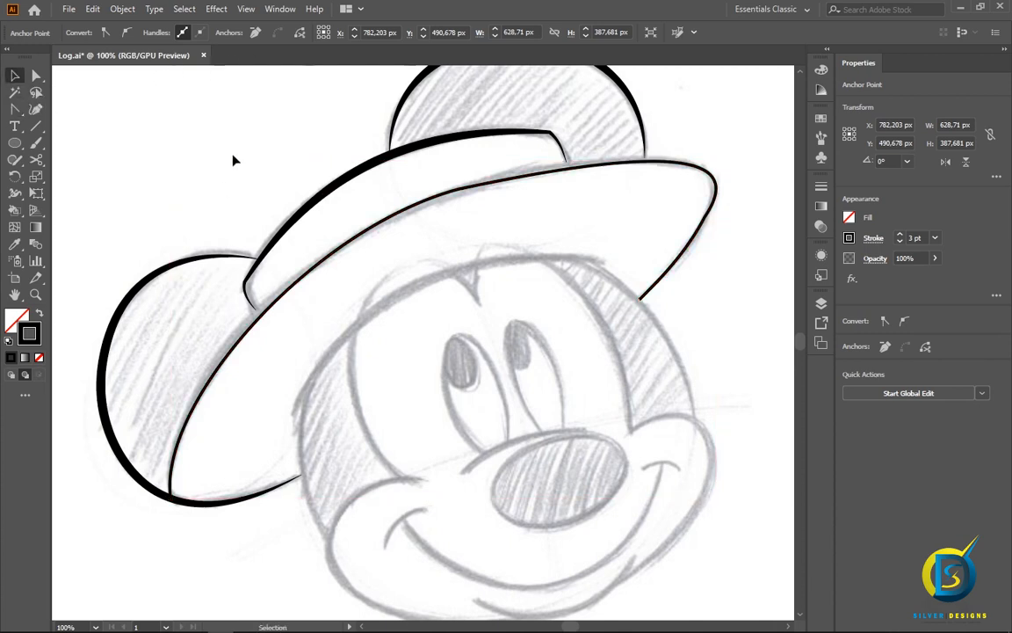
- Apply the solid art brush that tapers at both ends to the hat brim path
{"action": "left_click", "coordinate": [361, 231]}
{"action": "left_click", "coordinate": [344, 33]}
{"action": "left_click", "coordinate": [320, 111]}
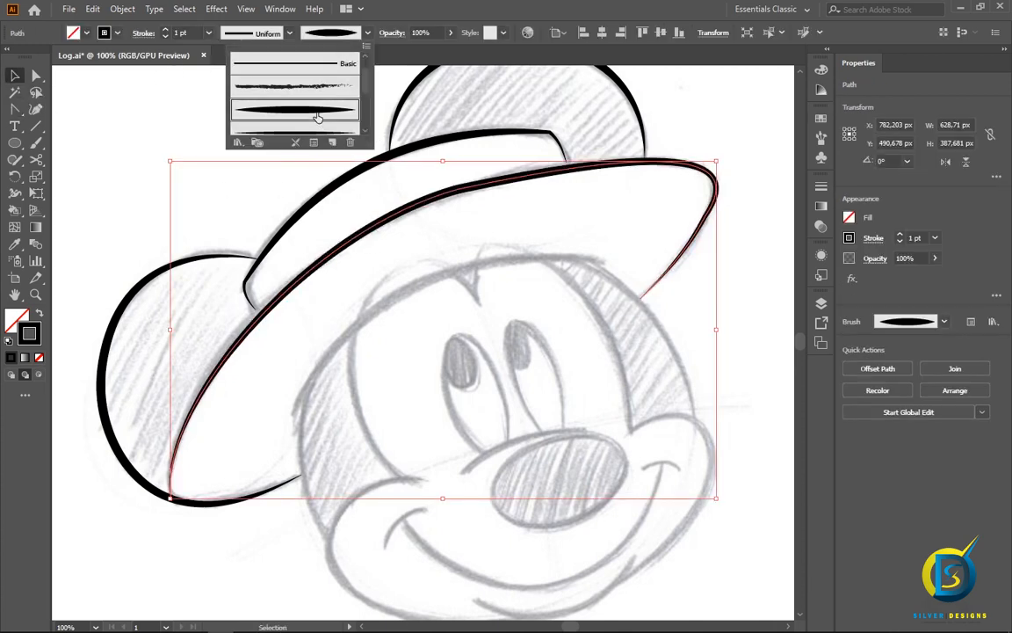
{"action": "left_click", "coordinate": [140, 135]}
{"action": "left_click", "coordinate": [237, 163]}
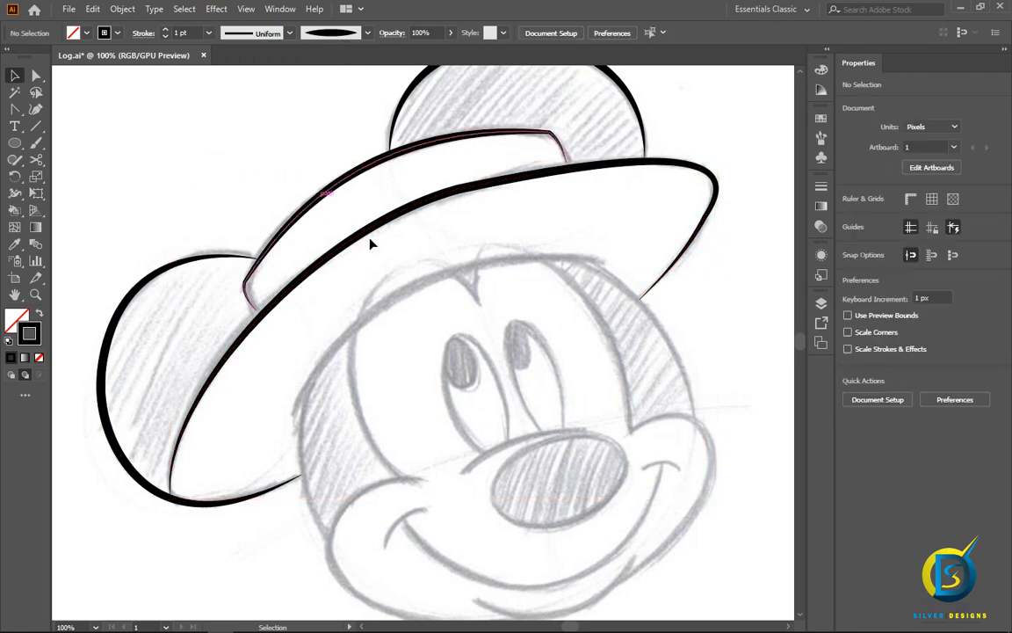
{"action": "scroll", "coordinate": [469, 289], "scroll_direction": "down", "scroll_amount": 1}
{"action": "scroll", "coordinate": [470, 290], "scroll_direction": "up", "scroll_amount": 1}
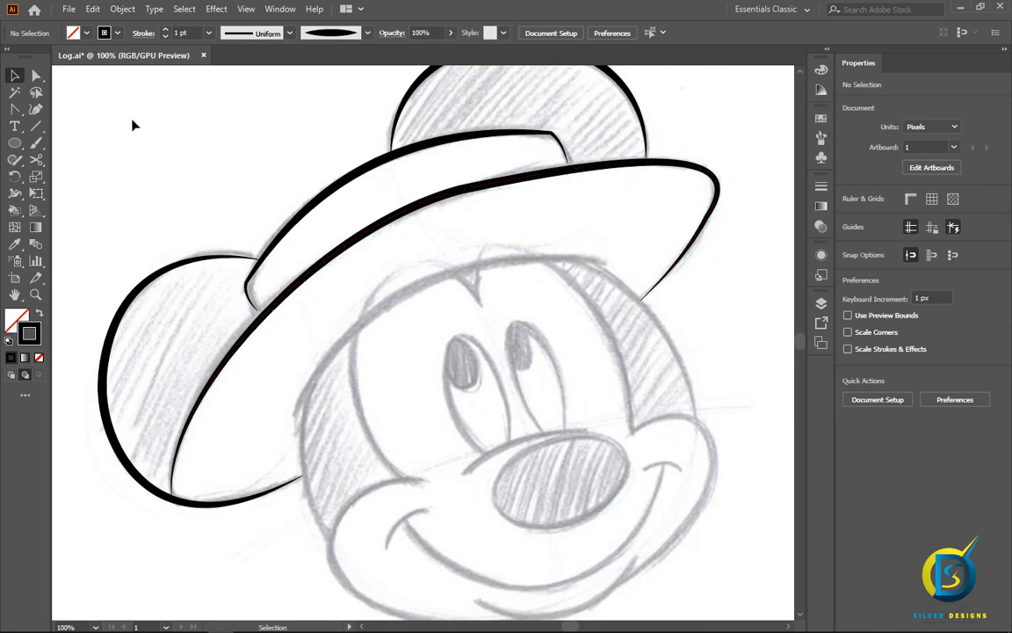
- Round the brim path's upper-edge anchor to a corner radius of about 139 px and its outer-tip anchor to about 83 px
{"action": "left_click", "coordinate": [36, 77]}
{"action": "left_click", "coordinate": [446, 197]}
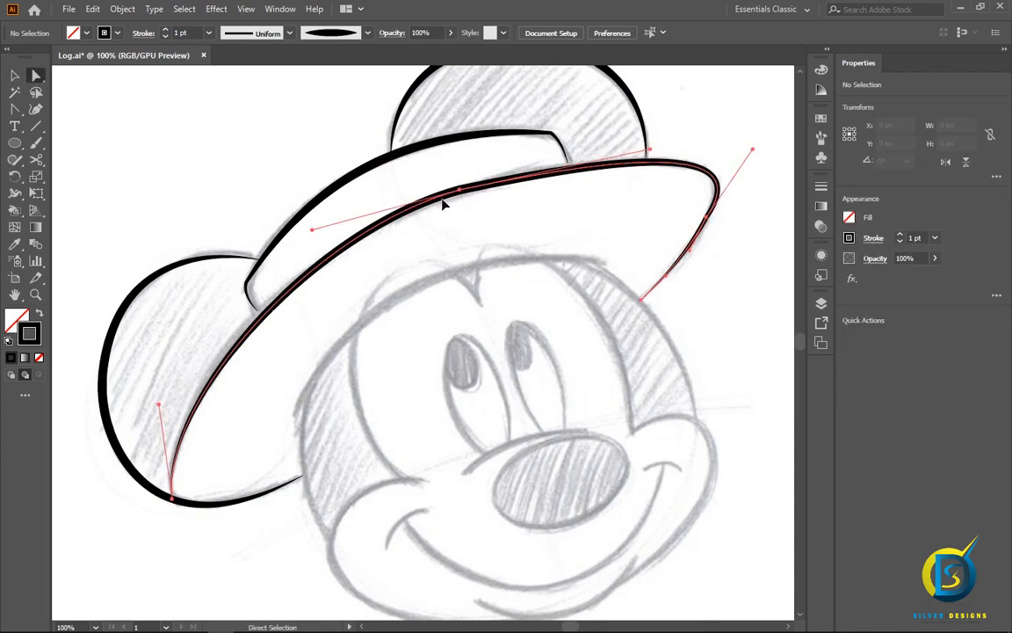
{"action": "left_click", "coordinate": [459, 189]}
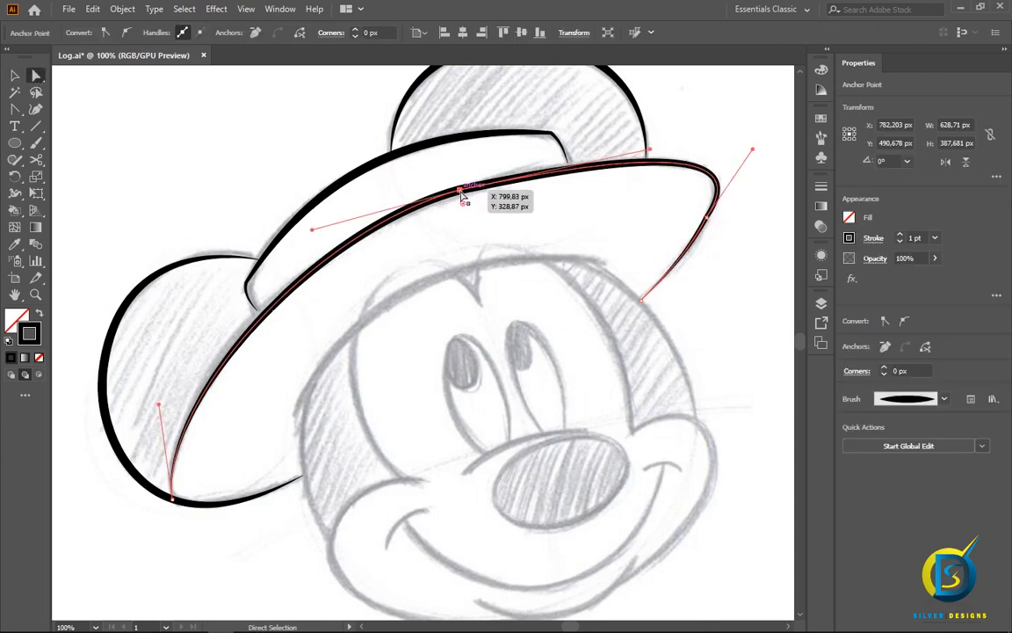
{"action": "left_click_drag", "start_coordinate": [465, 208], "coordinate": [475, 315]}
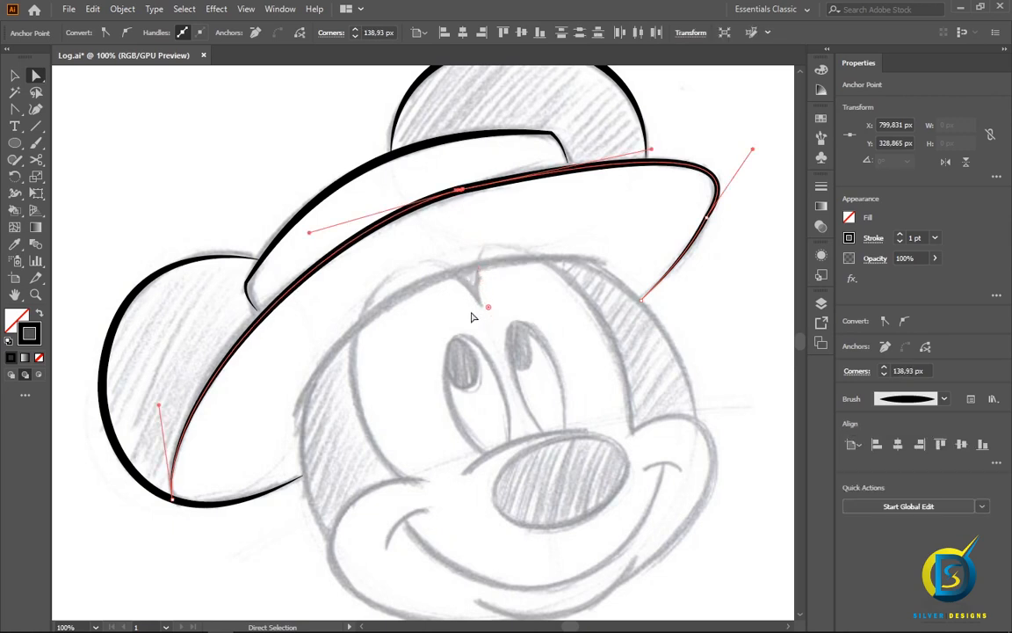
{"action": "left_click", "coordinate": [706, 221]}
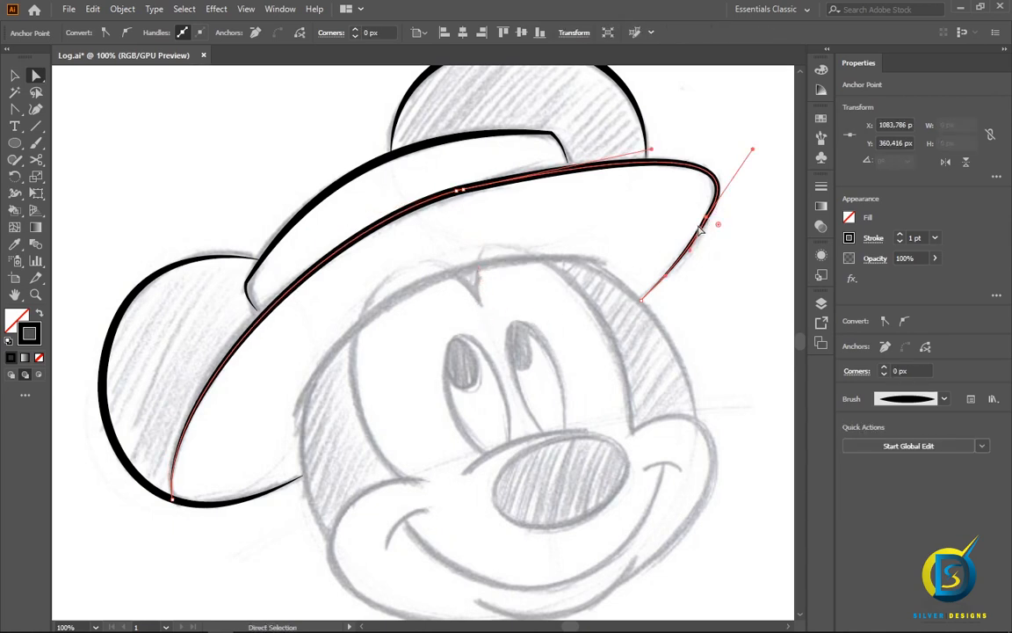
{"action": "left_click_drag", "start_coordinate": [719, 228], "coordinate": [771, 328]}
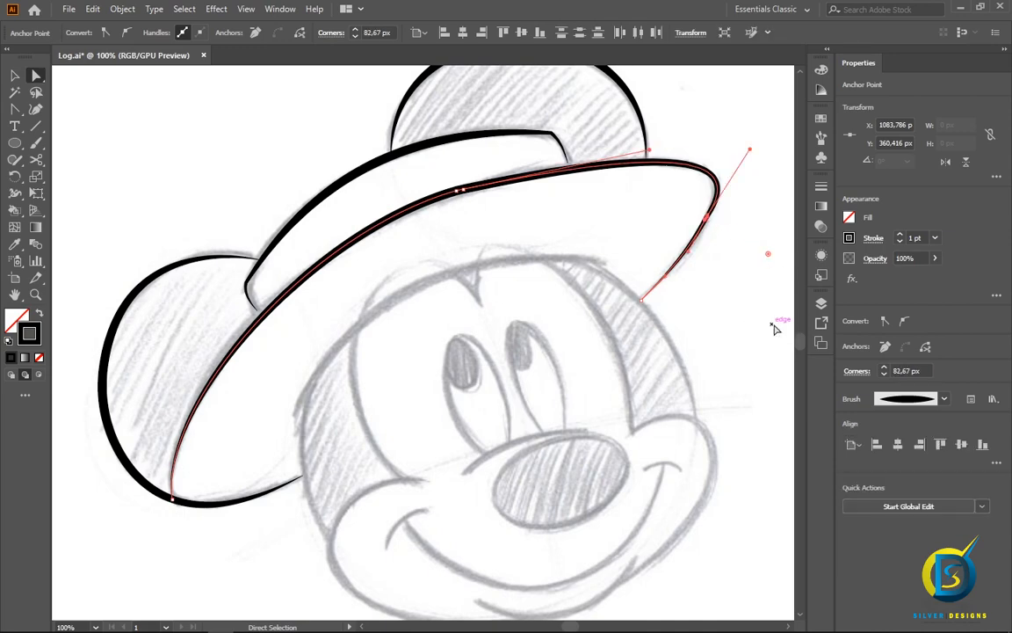
{"action": "left_click", "coordinate": [741, 299]}
{"action": "scroll", "coordinate": [655, 303], "scroll_direction": "down", "scroll_amount": 1}
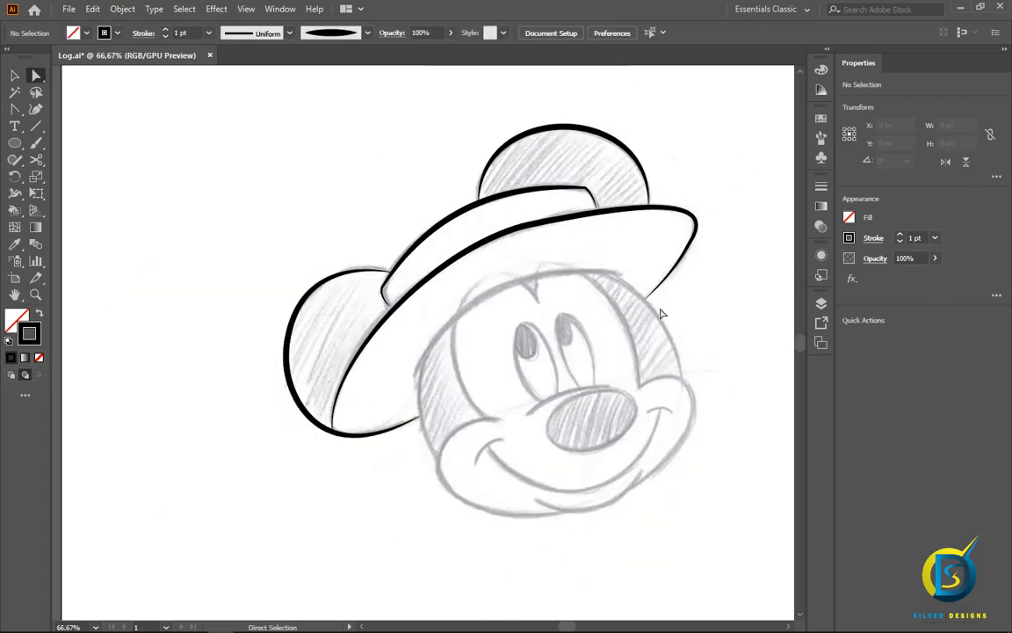
{"action": "key", "text": "v"}
- Draw a straight-segment Pen path with four anchors along the head outline, from the left cheek over the forehead to the right cheek
{"action": "scroll", "coordinate": [671, 407], "scroll_direction": "up", "scroll_amount": 1}
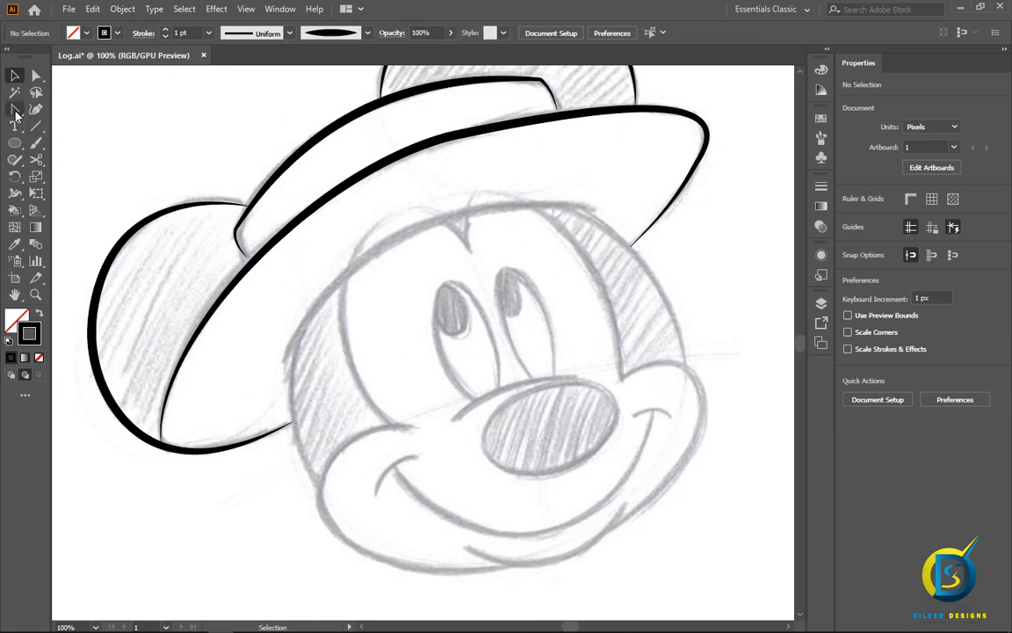
{"action": "left_click_drag", "start_coordinate": [14, 109], "coordinate": [51, 106]}
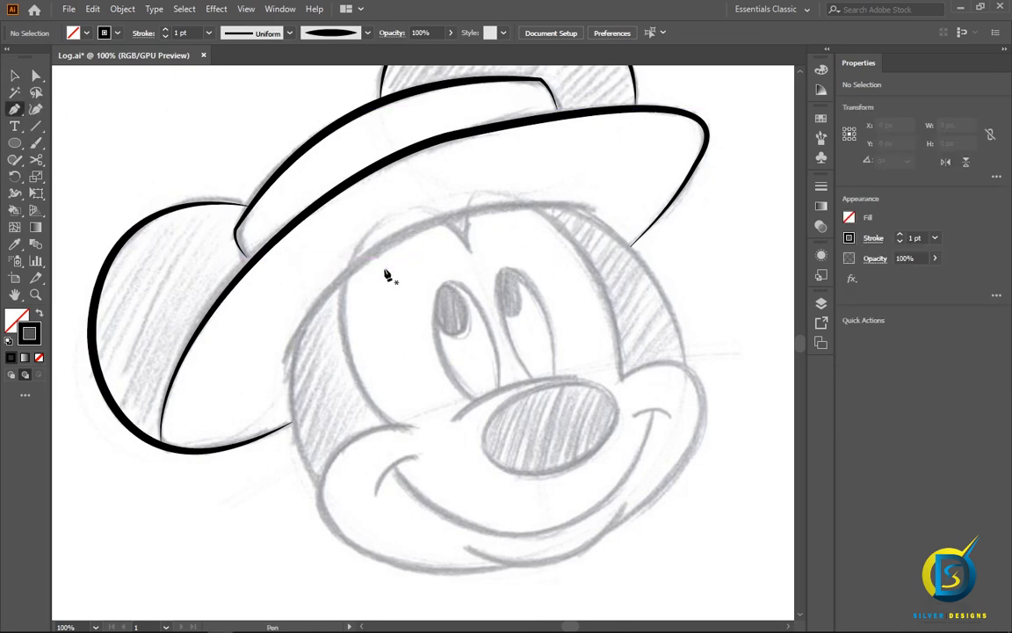
{"action": "left_click", "coordinate": [320, 480]}
{"action": "left_click", "coordinate": [304, 322]}
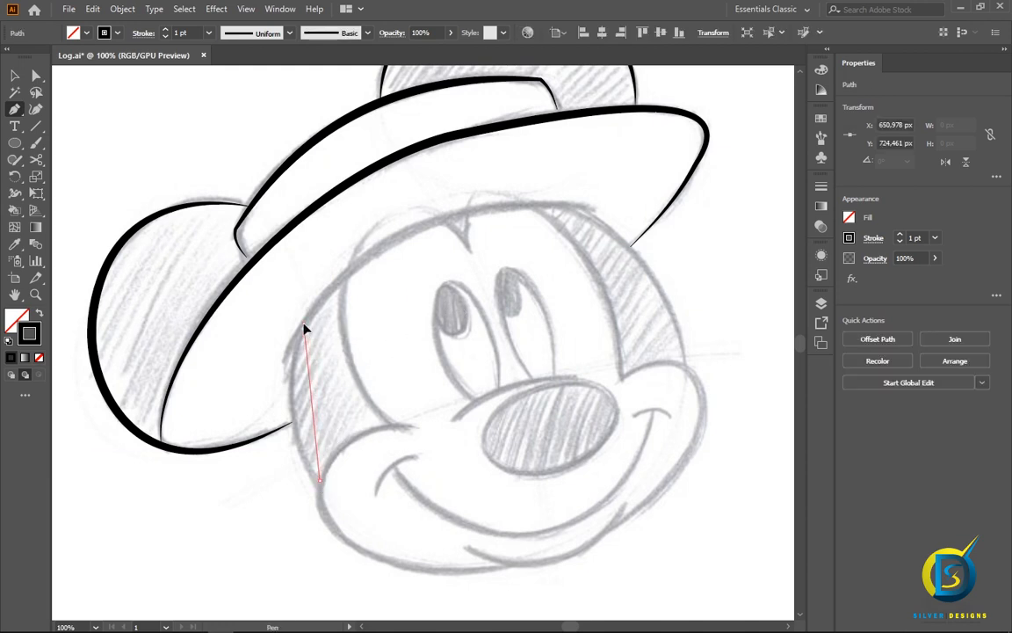
{"action": "left_click", "coordinate": [583, 211]}
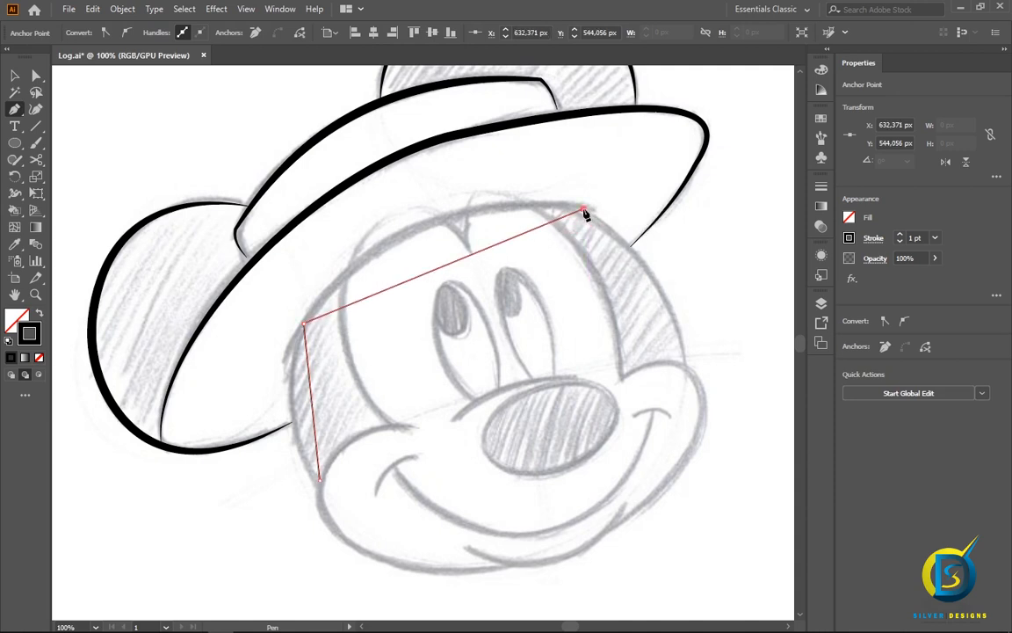
{"action": "left_click", "coordinate": [685, 362]}
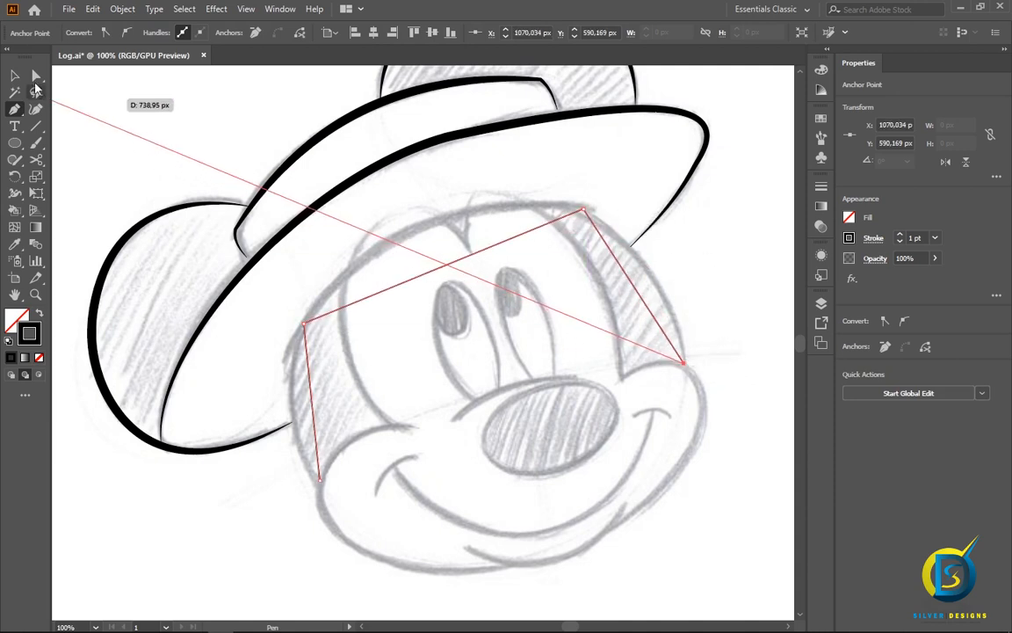
{"action": "left_click", "coordinate": [16, 76]}
- Bend the head path's three segments onto the sketched outline and move its left-cheek end anchor to about X 646, Y 729 px
{"action": "left_click_drag", "start_coordinate": [15, 113], "coordinate": [75, 158]}
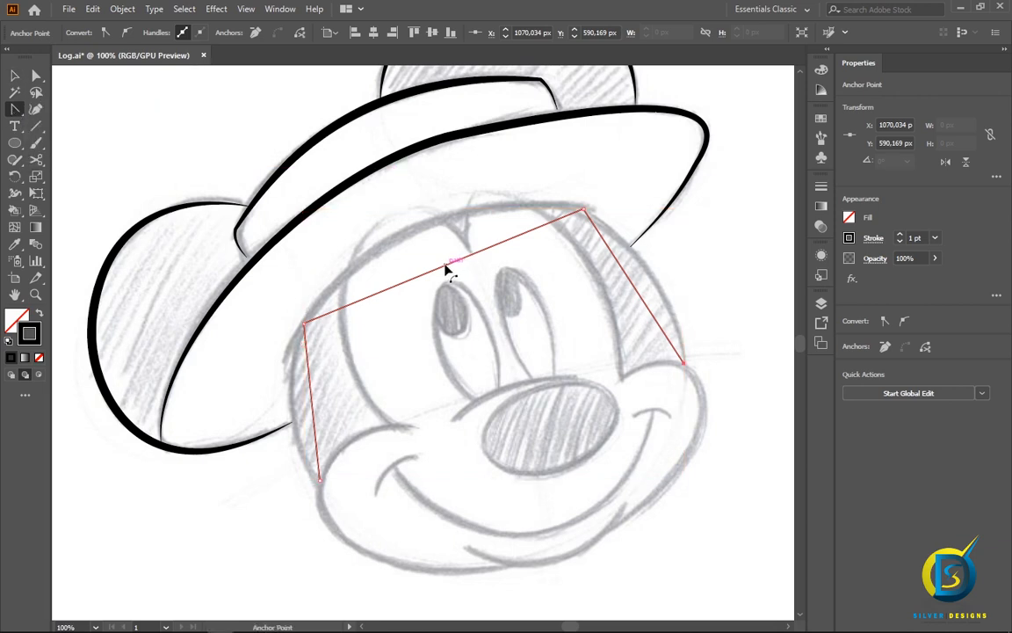
{"action": "left_click_drag", "start_coordinate": [446, 270], "coordinate": [437, 225]}
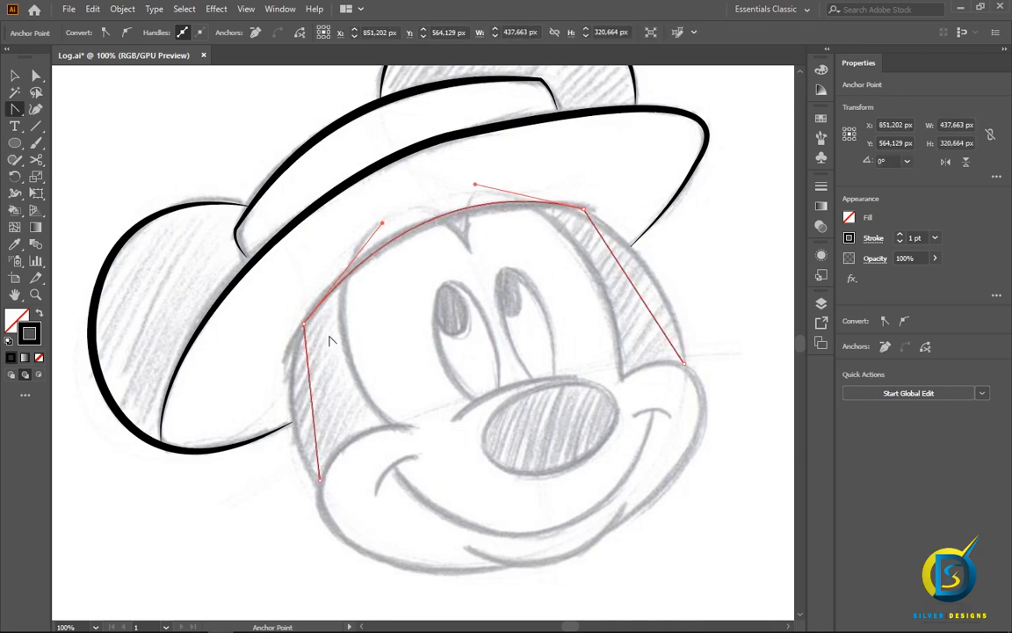
{"action": "left_click_drag", "start_coordinate": [310, 385], "coordinate": [293, 395]}
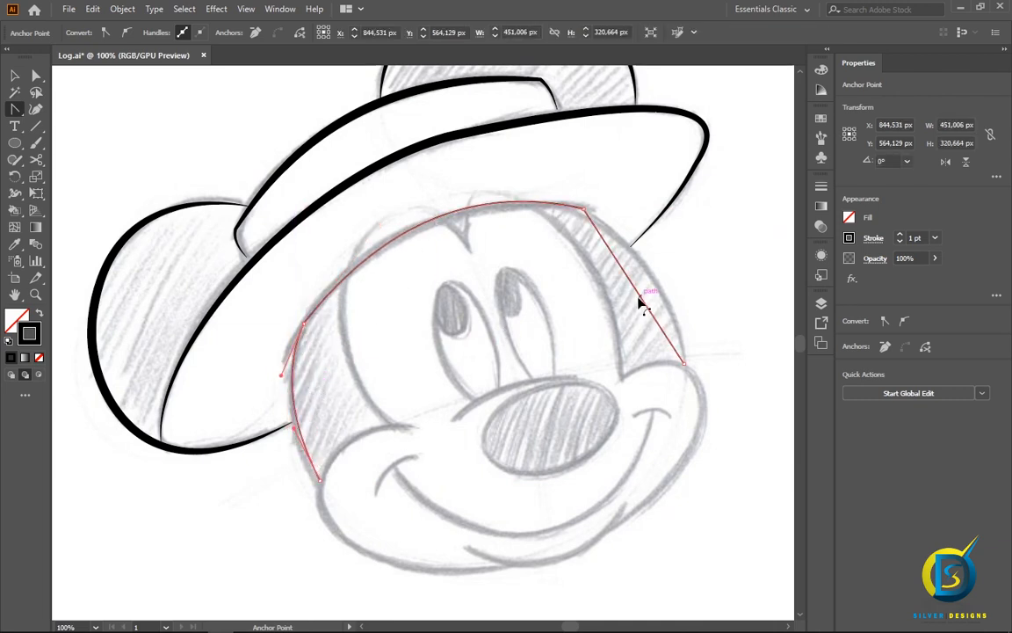
{"action": "left_click_drag", "start_coordinate": [639, 294], "coordinate": [654, 283]}
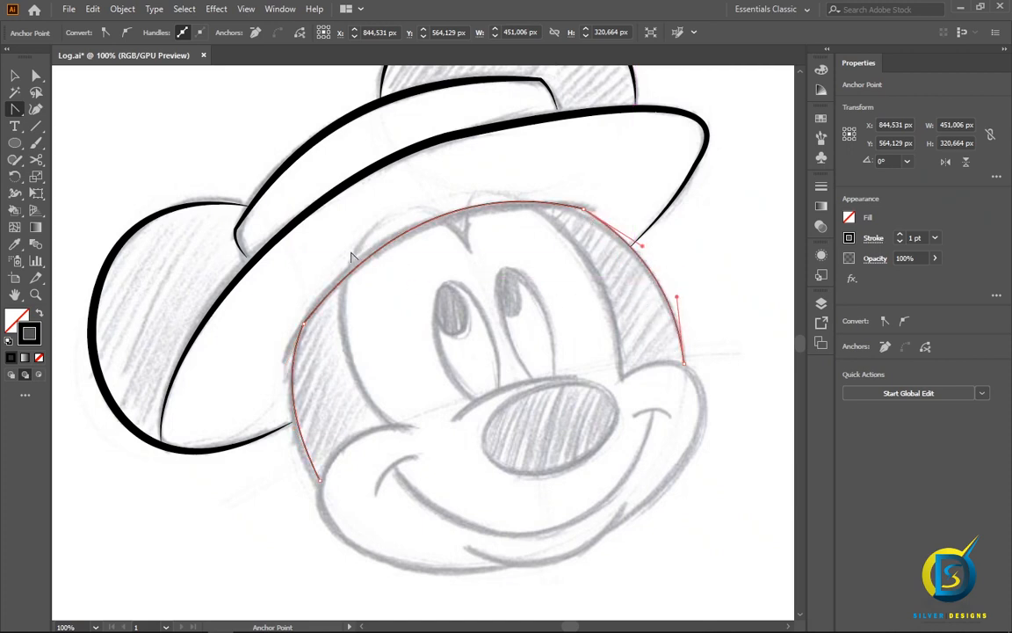
{"action": "left_click", "coordinate": [36, 79]}
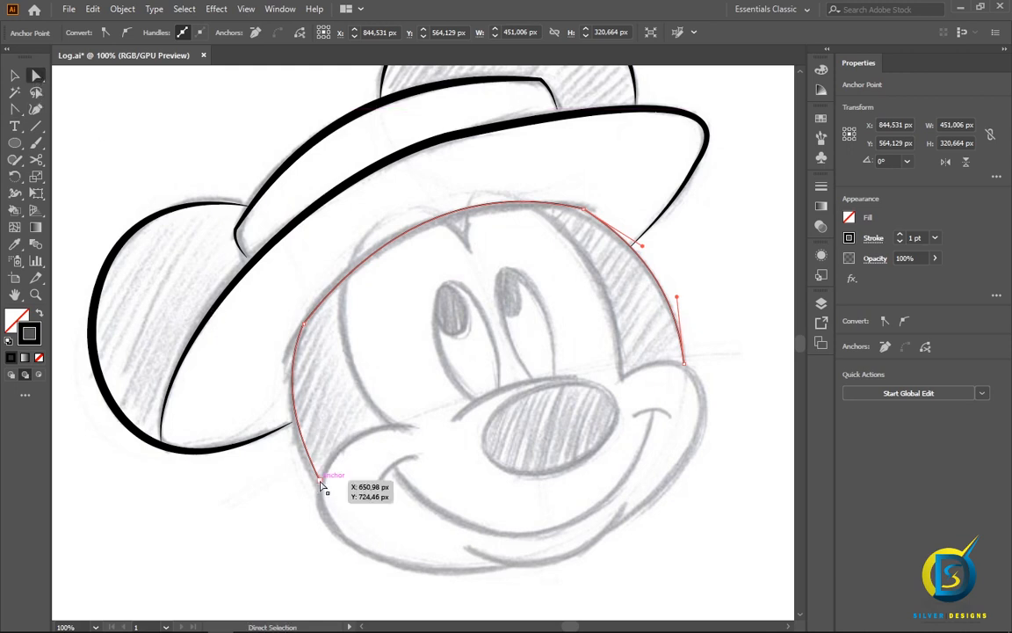
{"action": "left_click_drag", "start_coordinate": [321, 481], "coordinate": [316, 487]}
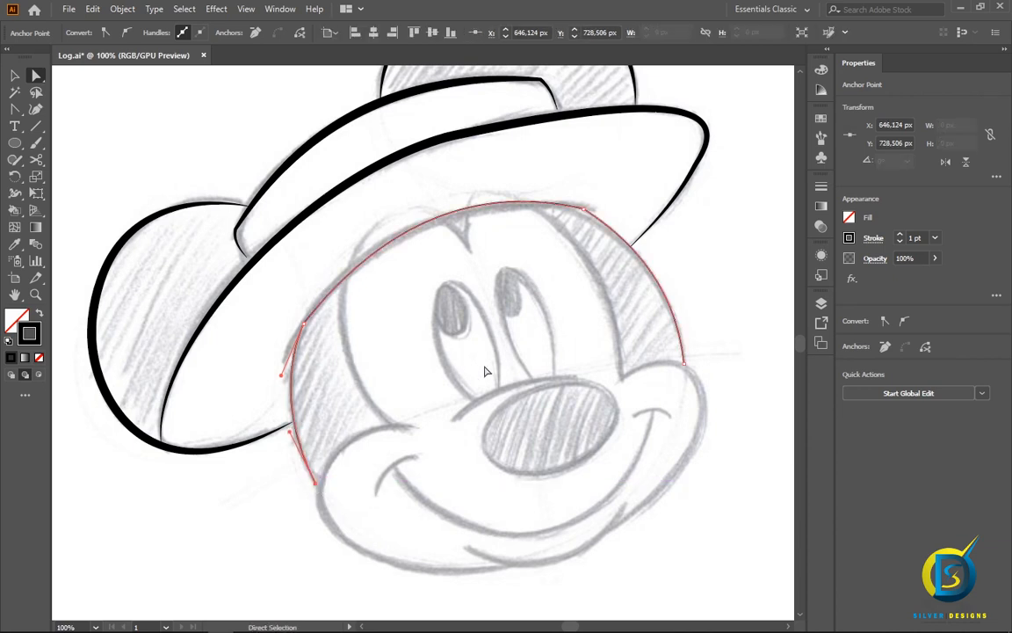
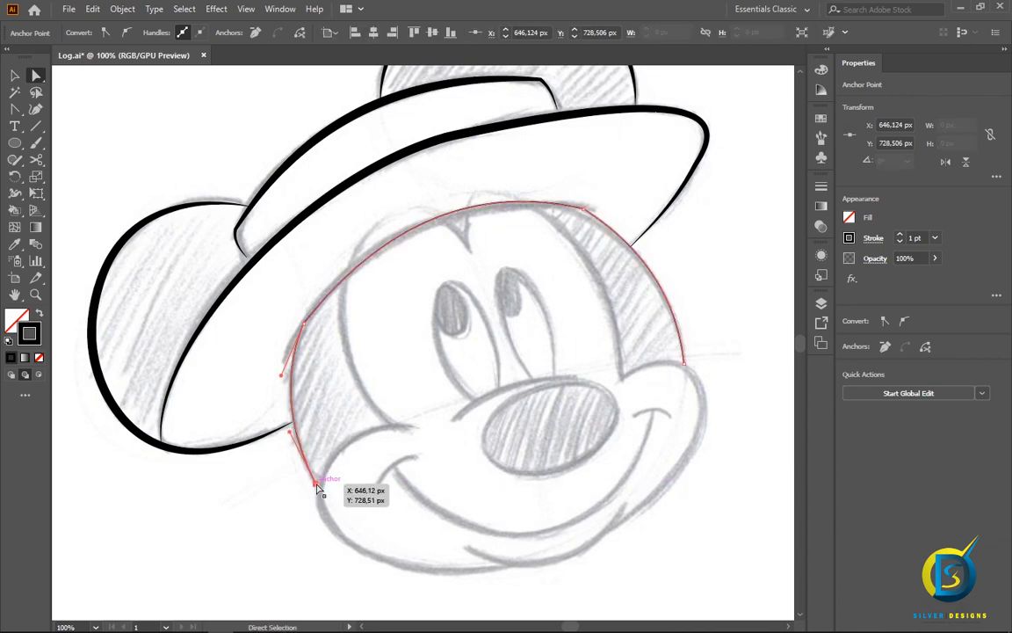
- Apply the solid art brush that tapers at both ends, Brush 1, to the head outline path
{"action": "left_click", "coordinate": [15, 76]}
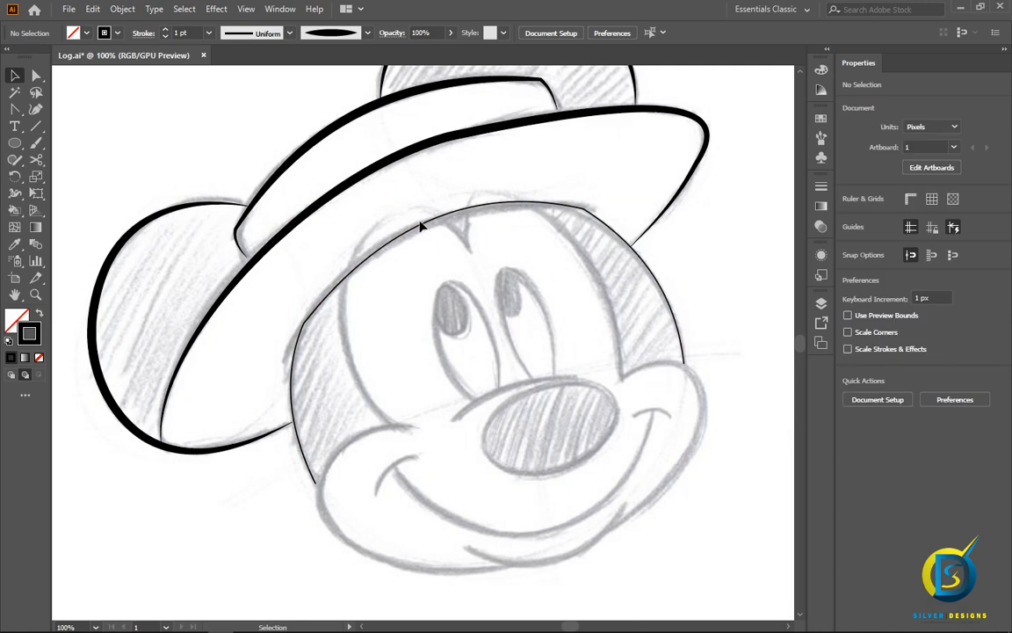
{"action": "left_click", "coordinate": [420, 224]}
{"action": "left_click", "coordinate": [330, 37]}
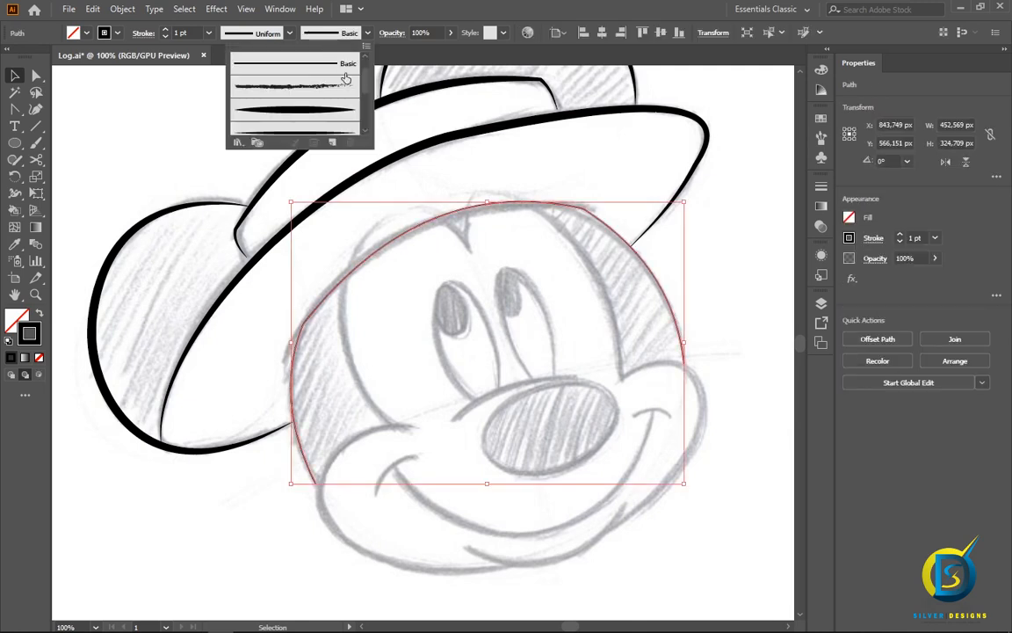
{"action": "left_click", "coordinate": [295, 109]}
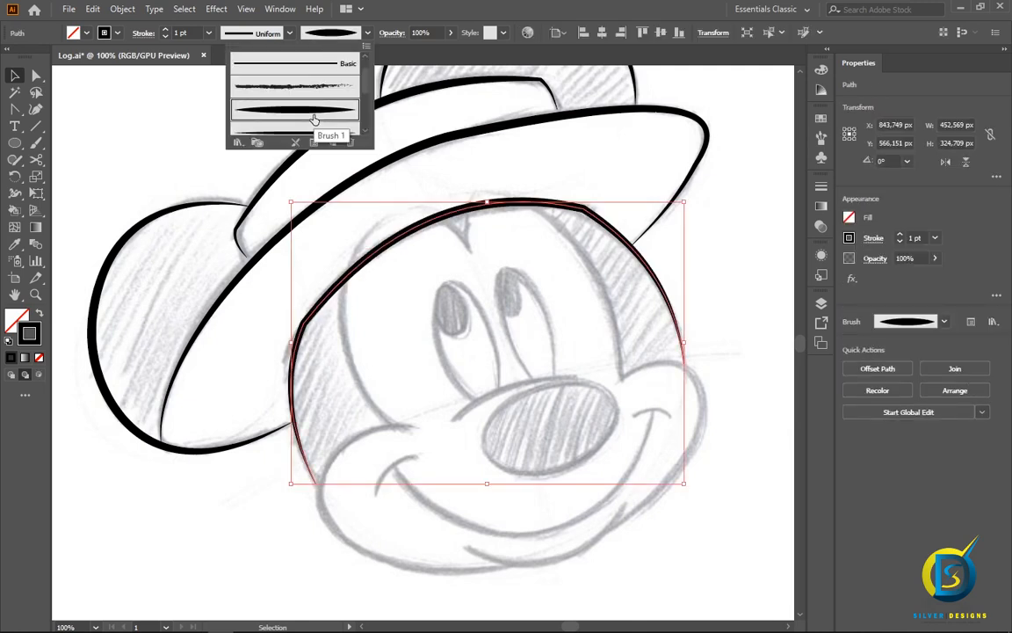
{"action": "left_click", "coordinate": [184, 115]}
{"action": "left_click", "coordinate": [154, 102]}
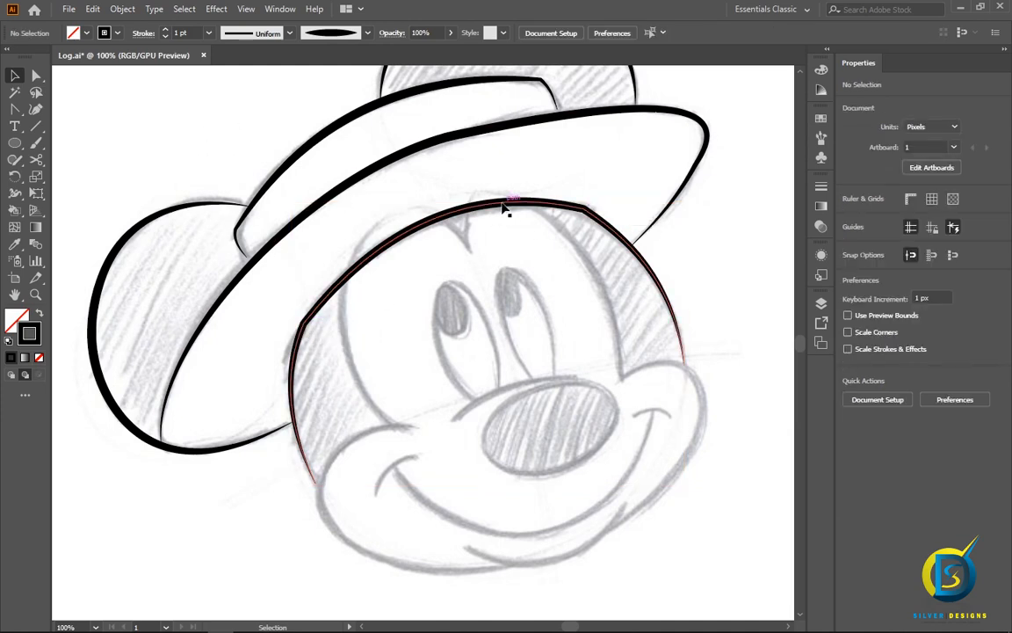
- Round the head path's left-side anchor to a corner radius of about 156 px and its right forehead anchor to about 137 px
{"action": "left_click", "coordinate": [36, 77]}
{"action": "left_click", "coordinate": [302, 325]}
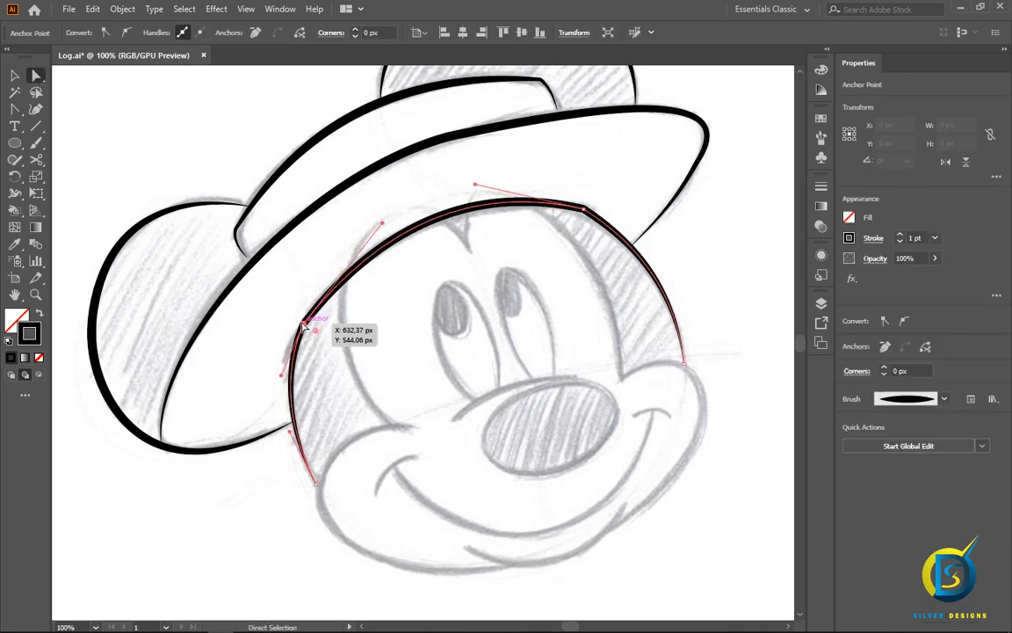
{"action": "left_click_drag", "start_coordinate": [314, 330], "coordinate": [397, 352]}
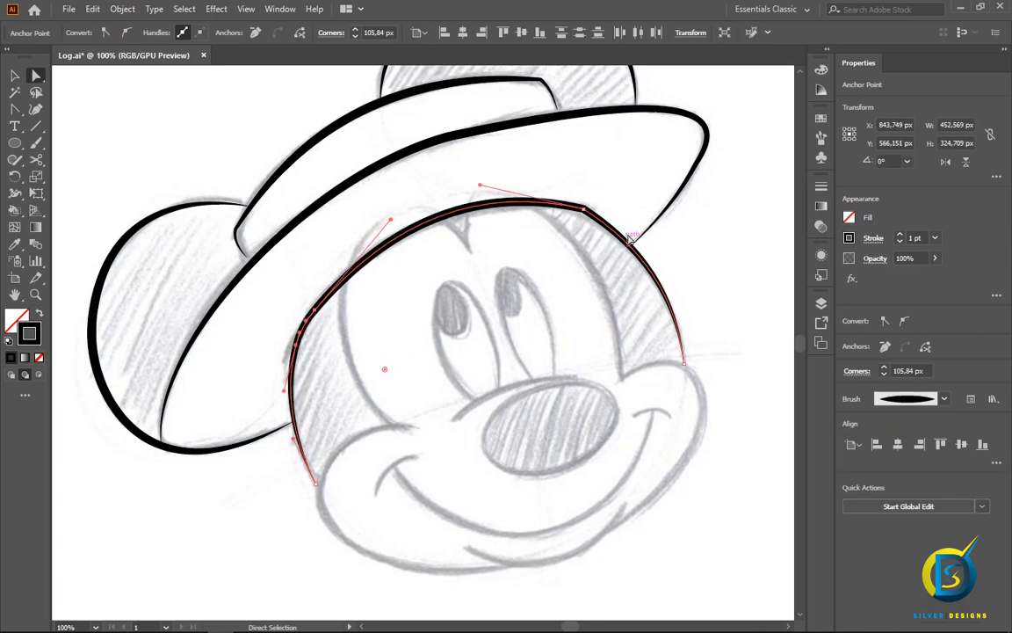
{"action": "left_click", "coordinate": [583, 207]}
{"action": "left_click_drag", "start_coordinate": [583, 225], "coordinate": [533, 321]}
{"action": "left_click", "coordinate": [710, 244]}
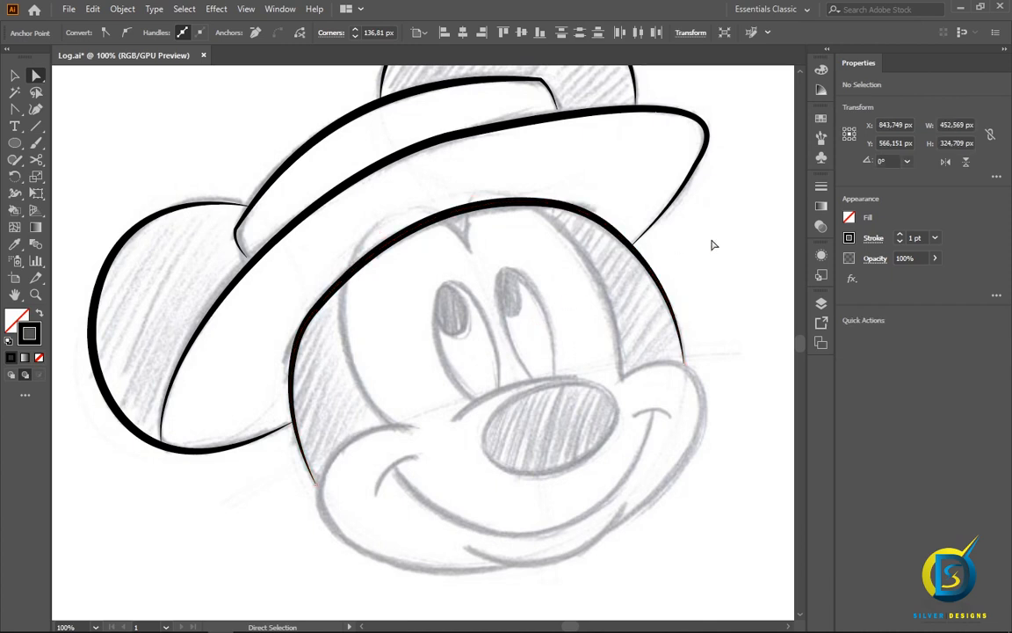
{"action": "left_click", "coordinate": [310, 334]}
{"action": "left_click_drag", "start_coordinate": [391, 309], "coordinate": [429, 387]}
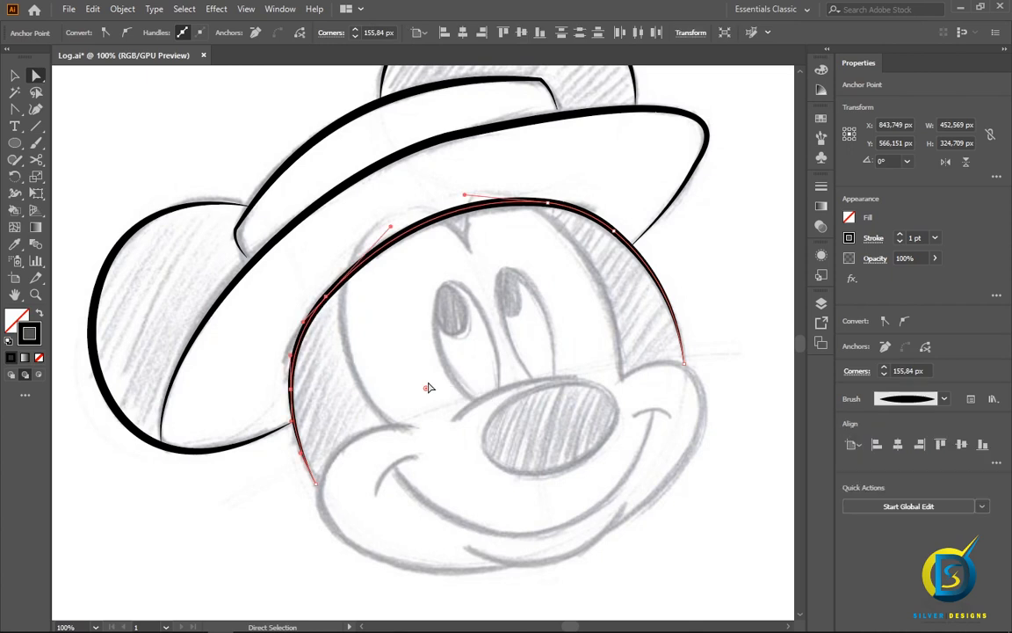
{"action": "left_click", "coordinate": [212, 162]}
- Draw a straight two-anchor Pen path from the left cheek's upper inner end down to the chin at about X 866, Y 821 px
{"action": "scroll", "coordinate": [240, 202], "scroll_direction": "down", "scroll_amount": 1}
{"action": "scroll", "coordinate": [443, 288], "scroll_direction": "up", "scroll_amount": 3}
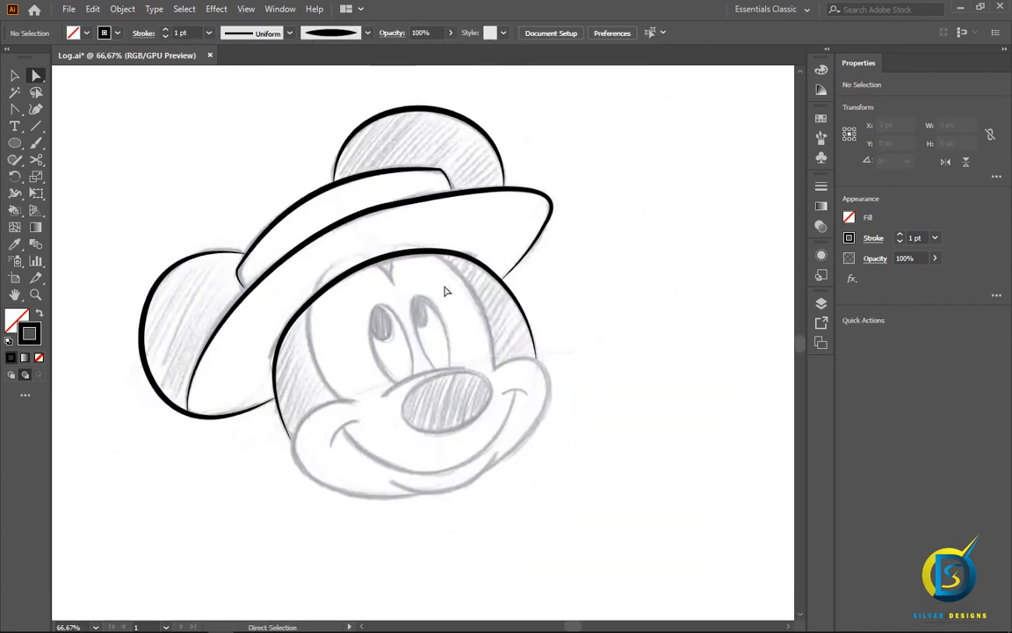
{"action": "scroll", "coordinate": [301, 229], "scroll_direction": "down", "scroll_amount": 1}
{"action": "left_click", "coordinate": [14, 109]}
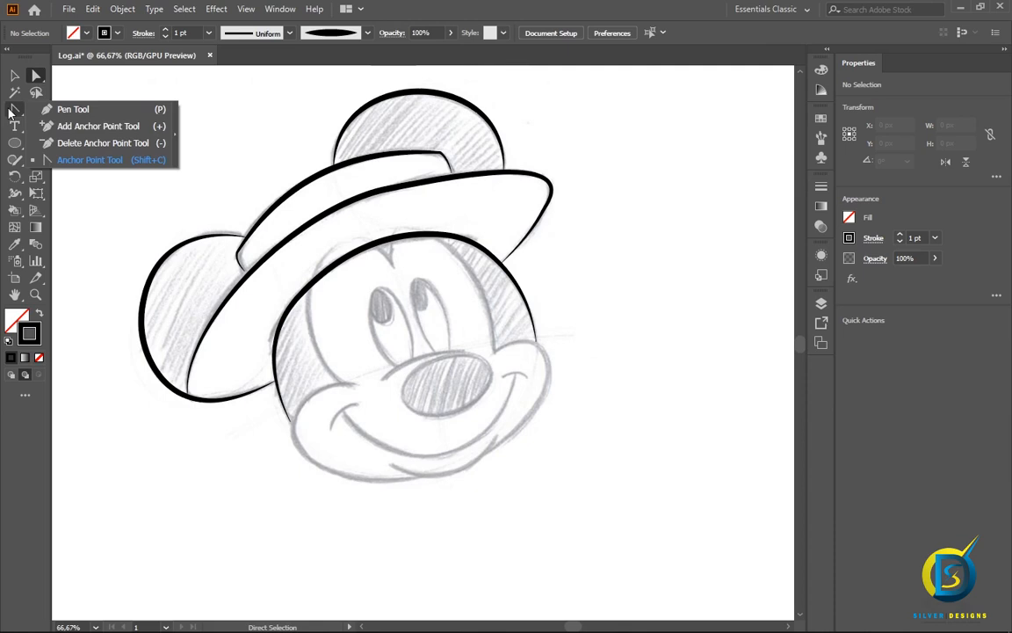
{"action": "left_click", "coordinate": [70, 99]}
{"action": "scroll", "coordinate": [420, 311], "scroll_direction": "down", "scroll_amount": 1}
{"action": "scroll", "coordinate": [420, 312], "scroll_direction": "down", "scroll_amount": 1}
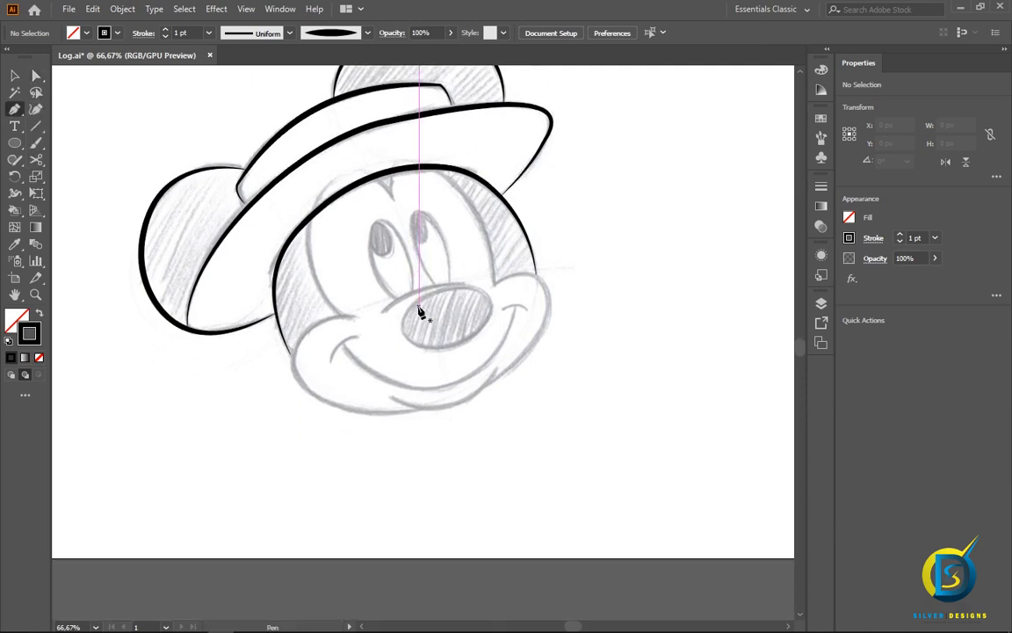
{"action": "left_click", "coordinate": [291, 354]}
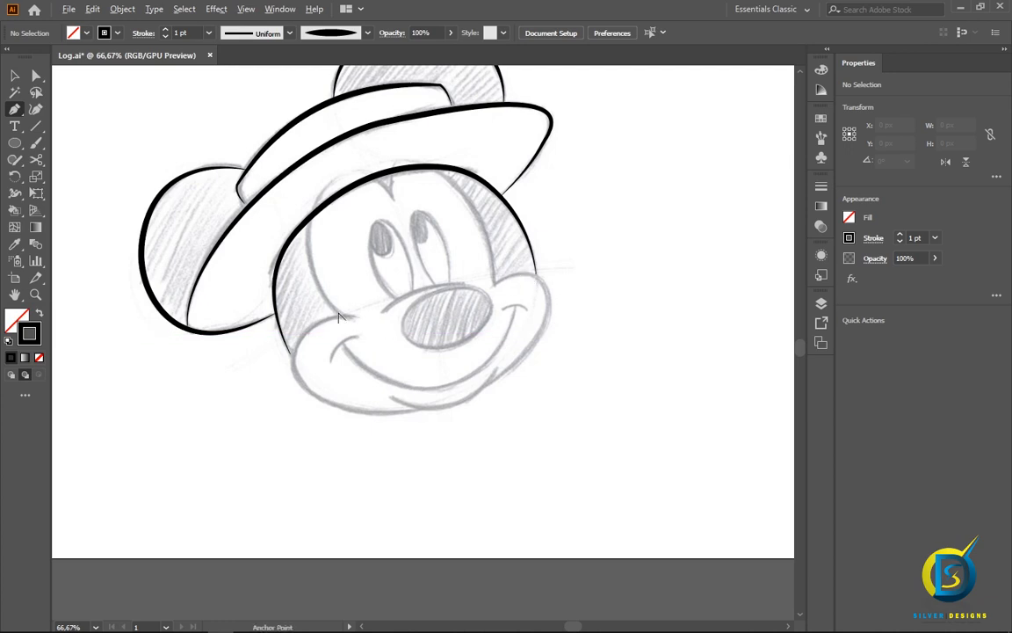
{"action": "scroll", "coordinate": [336, 313], "scroll_direction": "up", "scroll_amount": 1}
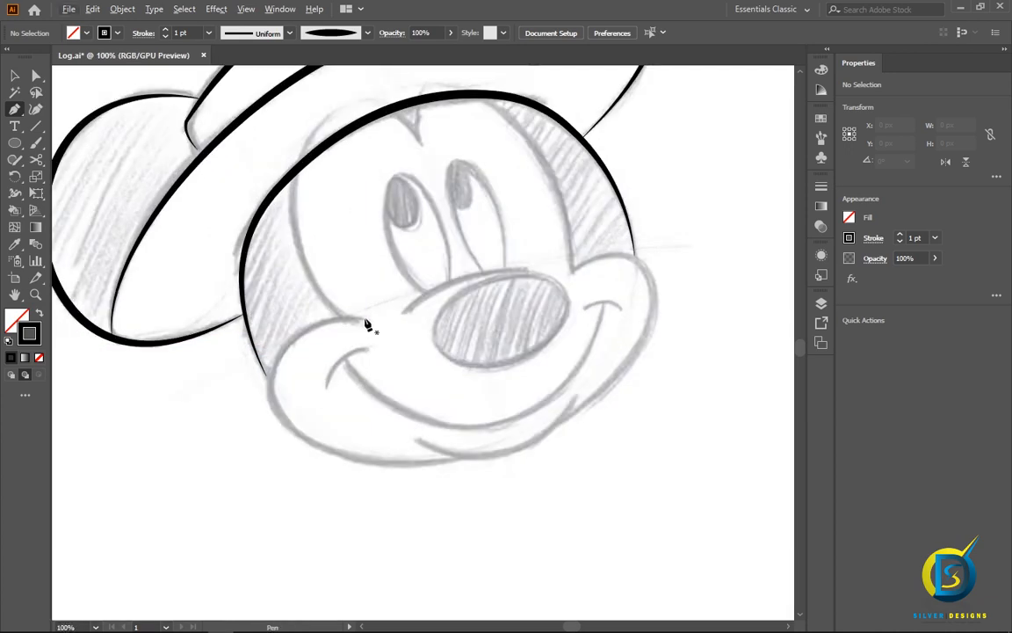
{"action": "left_click", "coordinate": [364, 319]}
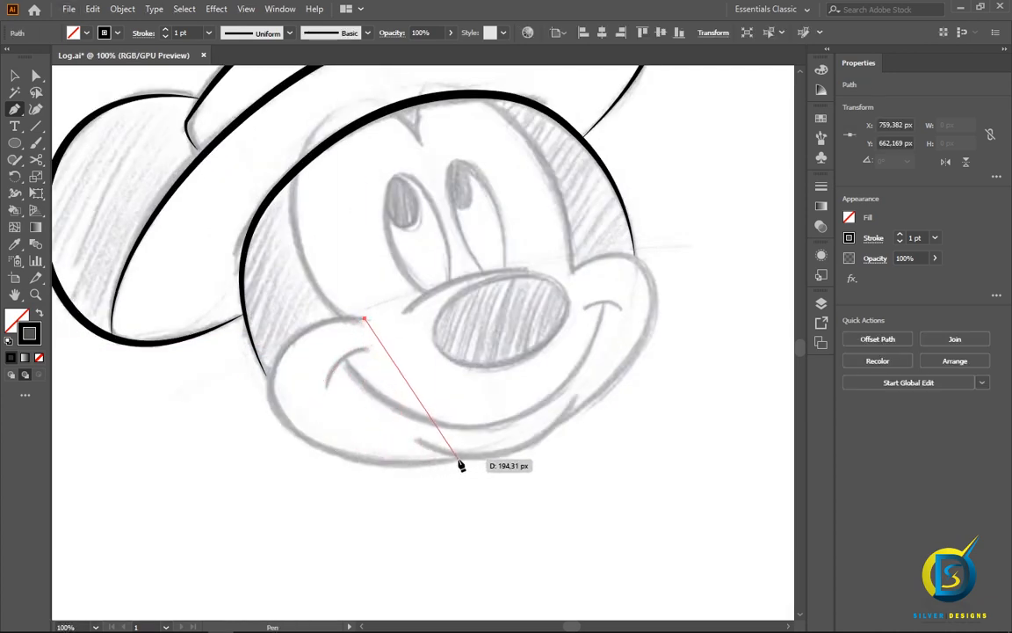
{"action": "left_click_drag", "start_coordinate": [457, 456], "coordinate": [291, 277]}
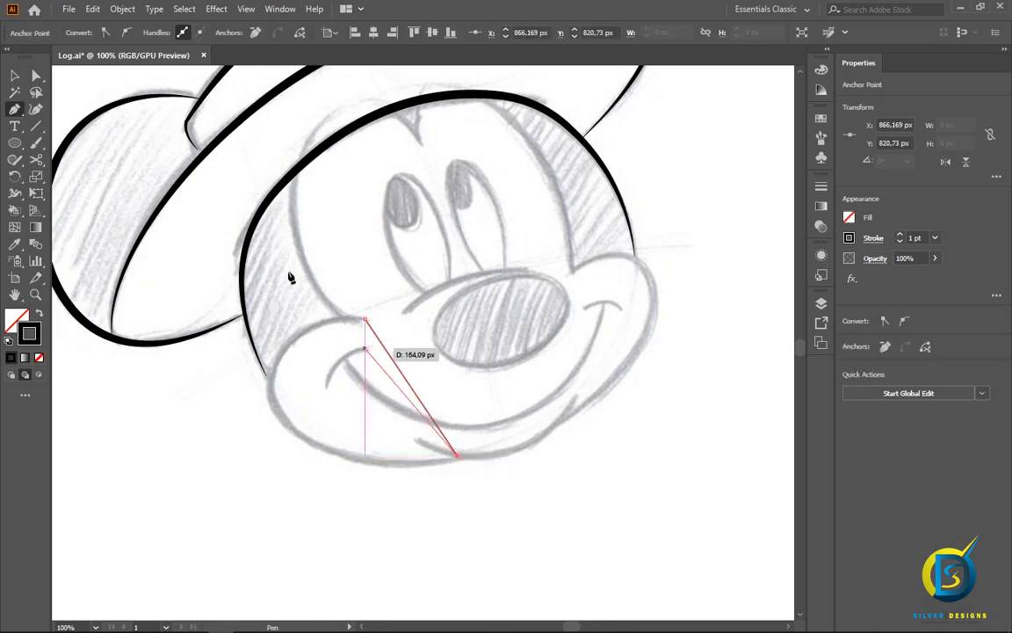
- Set the left cheek path's stroke weight to 3 pt
{"action": "left_click", "coordinate": [14, 77]}
{"action": "left_click", "coordinate": [384, 348]}
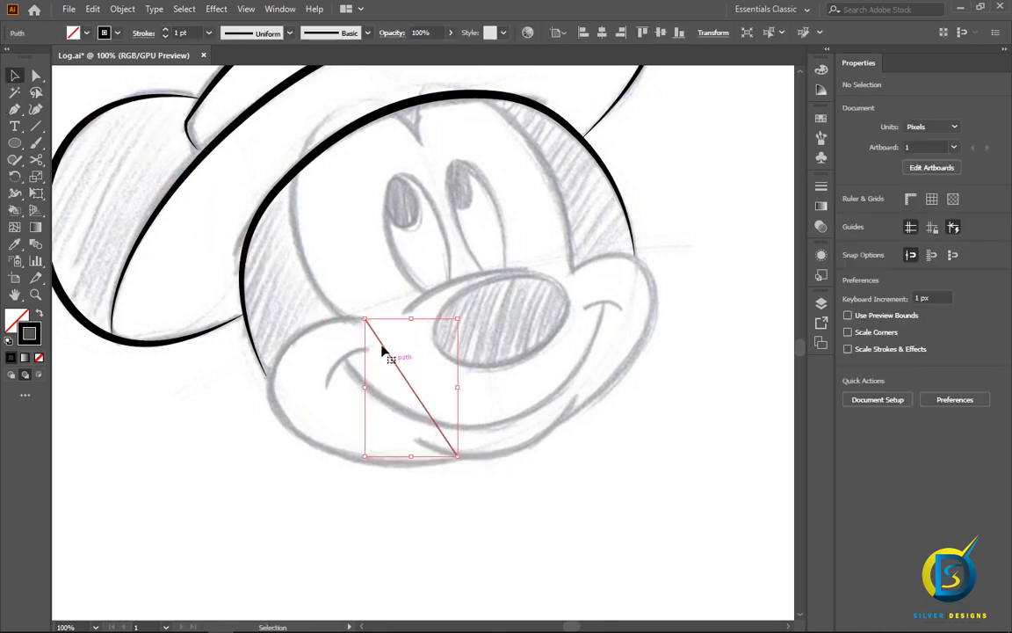
{"action": "left_click", "coordinate": [174, 34]}
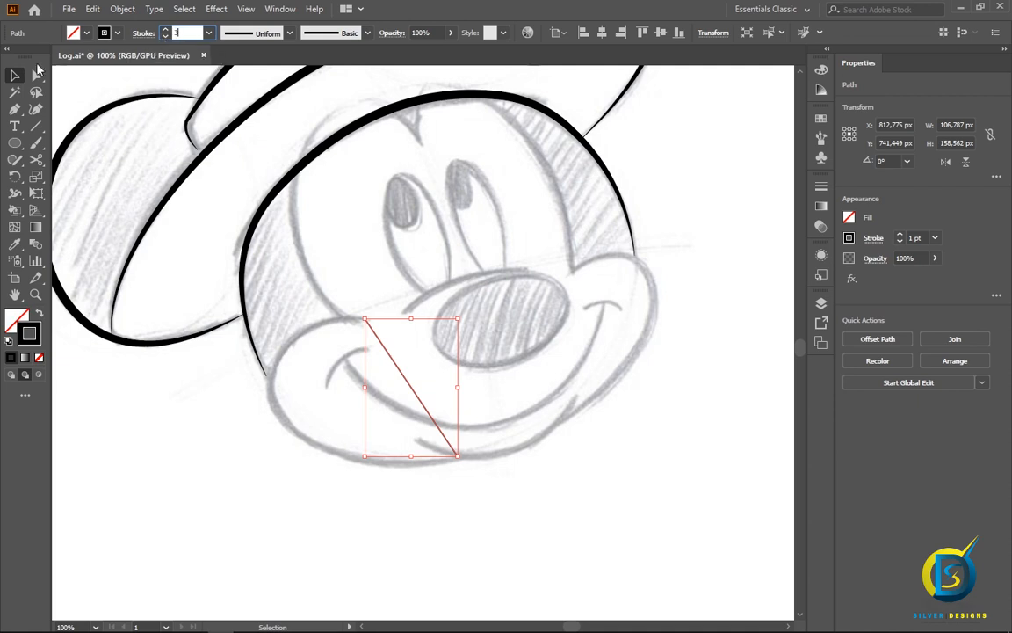
{"action": "key", "text": "Return"}
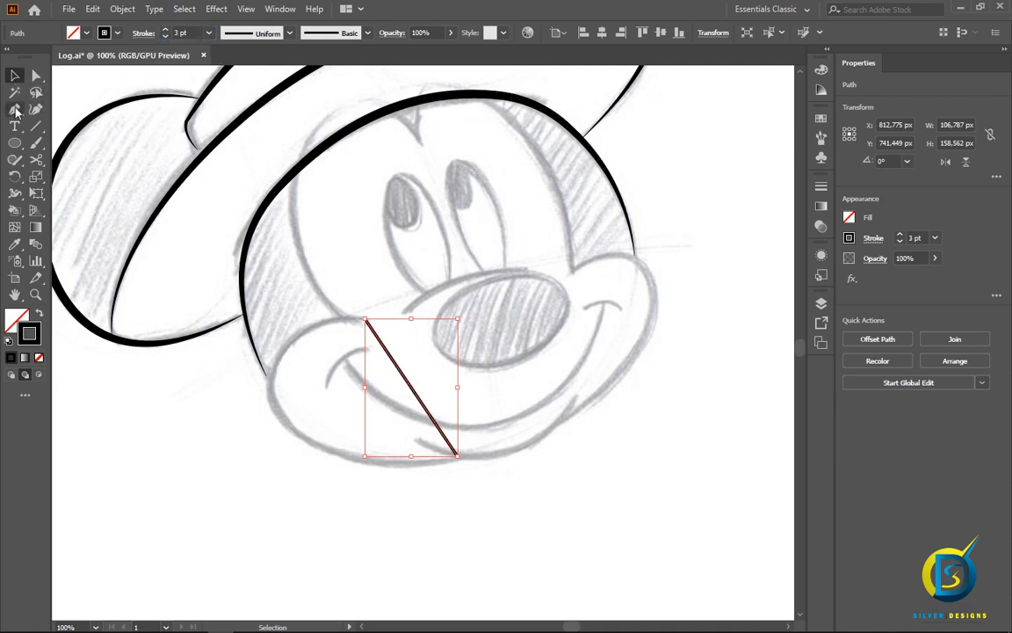
- Bend the left cheek segment with the Anchor Point tool and adjust both direction handles until it follows the sketched cheek, about 216 by 168 px
{"action": "left_click_drag", "start_coordinate": [14, 109], "coordinate": [72, 158]}
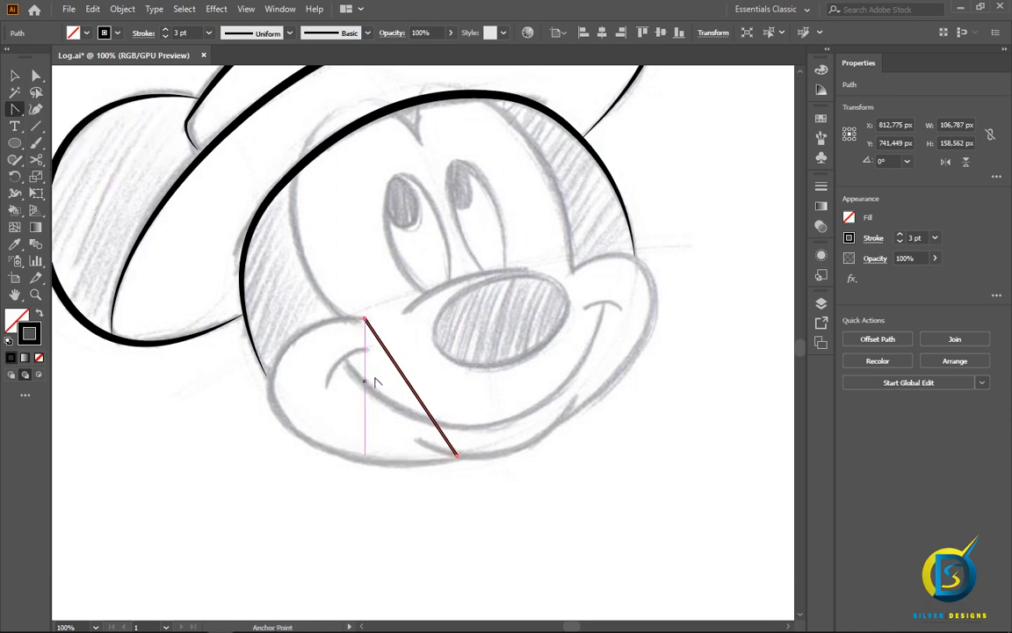
{"action": "left_click", "coordinate": [405, 373]}
{"action": "left_click_drag", "start_coordinate": [404, 374], "coordinate": [272, 408]}
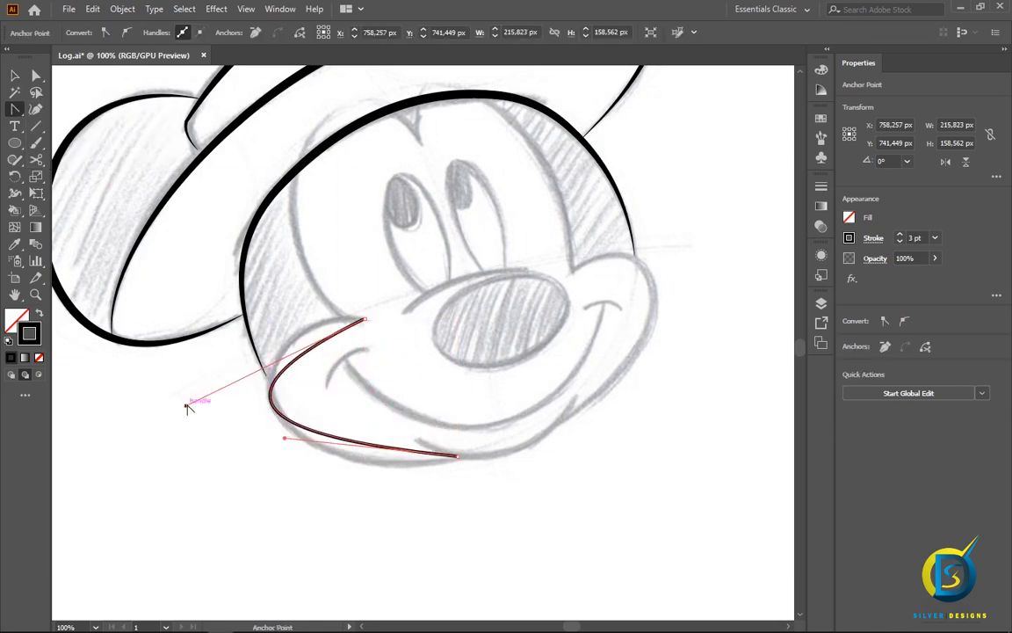
{"action": "left_click_drag", "start_coordinate": [186, 405], "coordinate": [208, 331]}
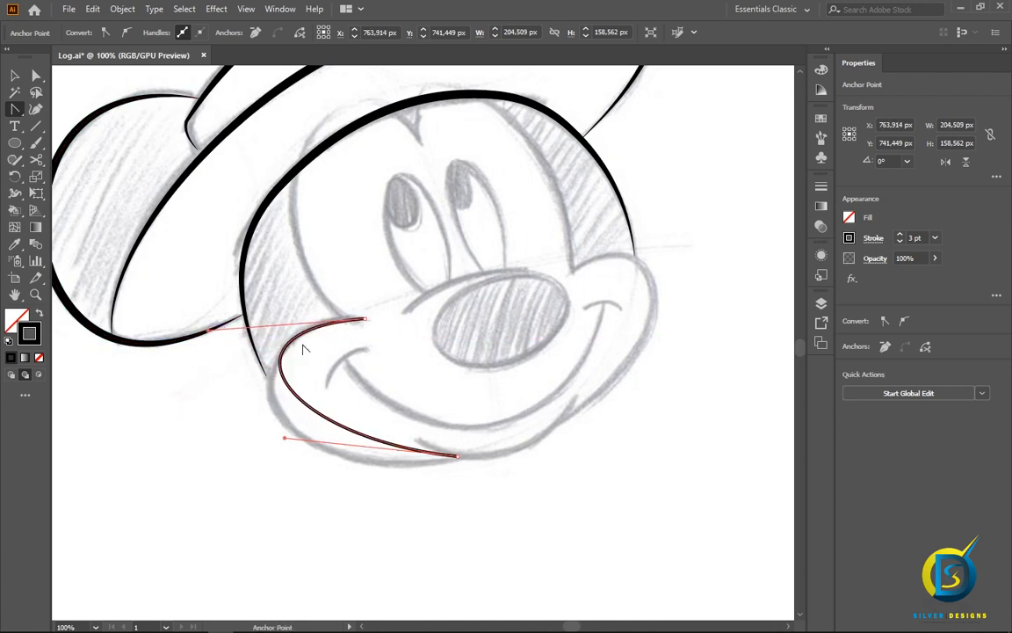
{"action": "left_click_drag", "start_coordinate": [283, 437], "coordinate": [257, 507]}
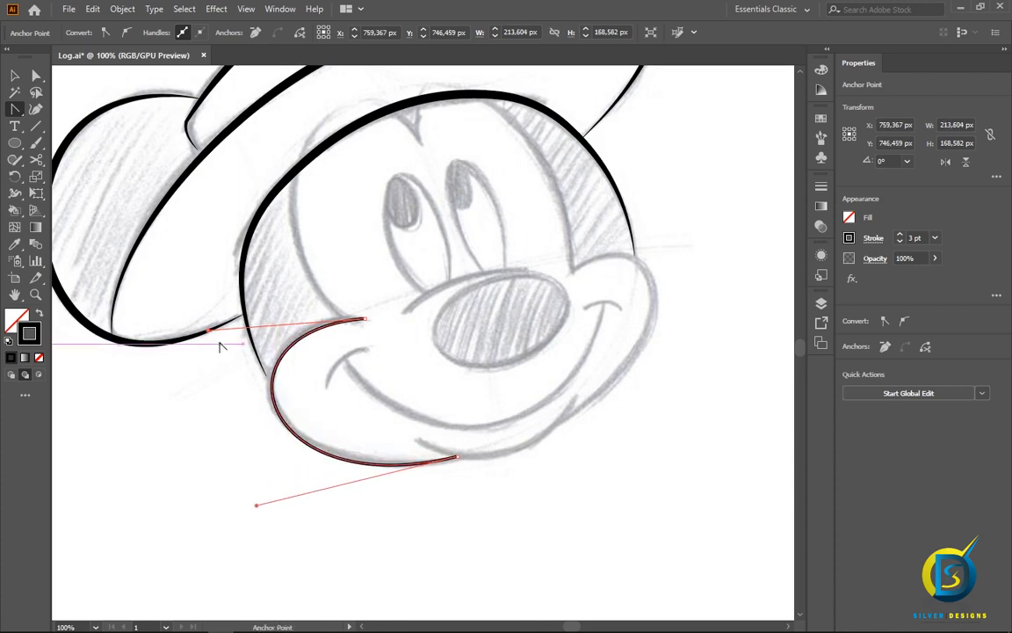
{"action": "left_click_drag", "start_coordinate": [209, 332], "coordinate": [204, 324]}
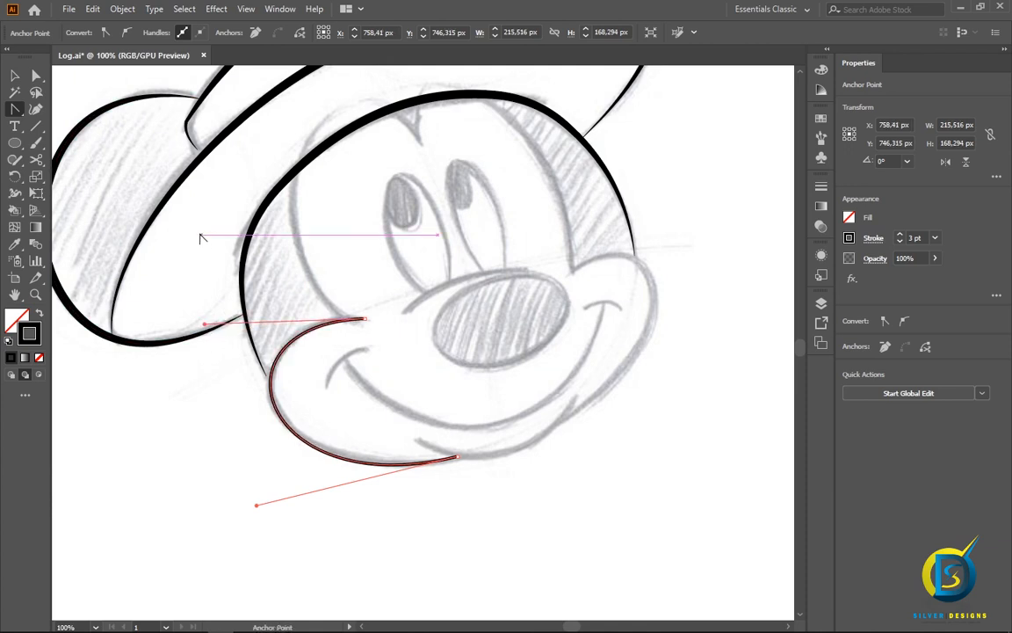
{"action": "key", "text": "v"}
{"action": "left_click", "coordinate": [221, 261]}
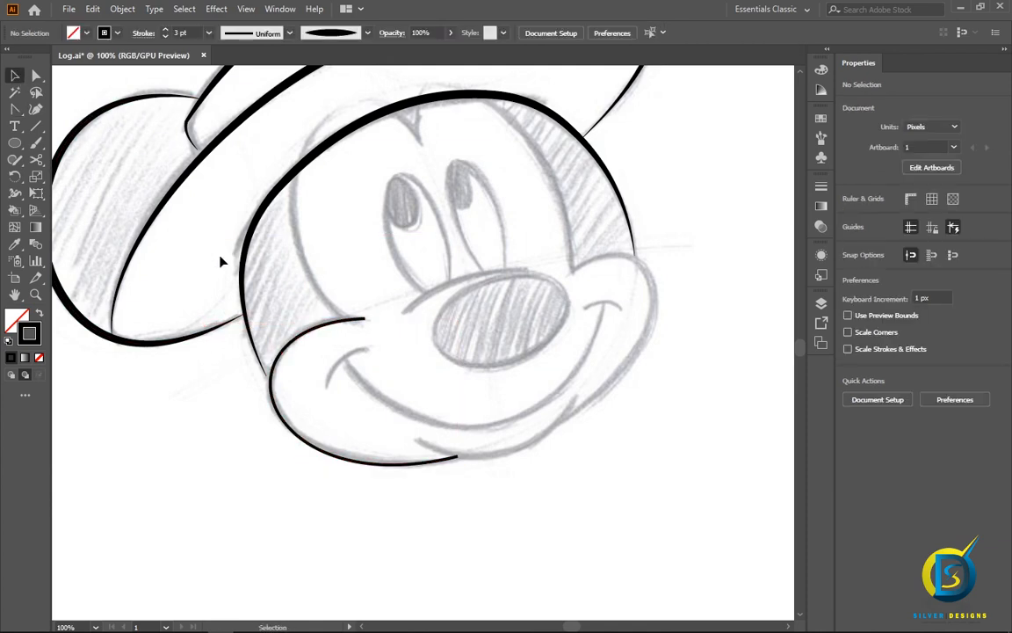
- Apply the solid art brush that tapers at both ends to the left cheek path
{"action": "left_click", "coordinate": [321, 331]}
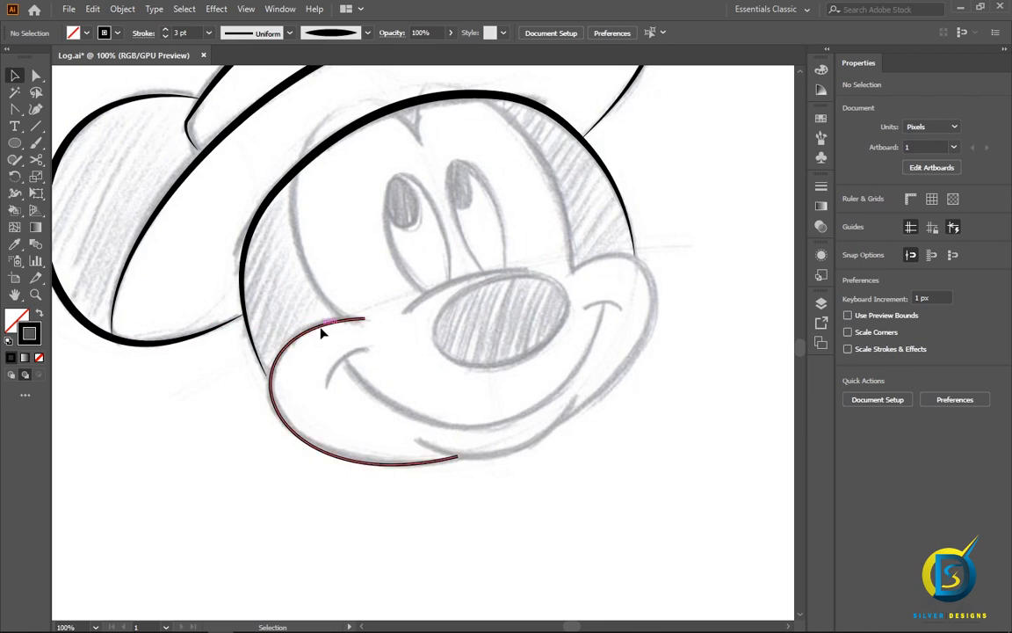
{"action": "left_click", "coordinate": [334, 33]}
{"action": "left_click", "coordinate": [289, 105]}
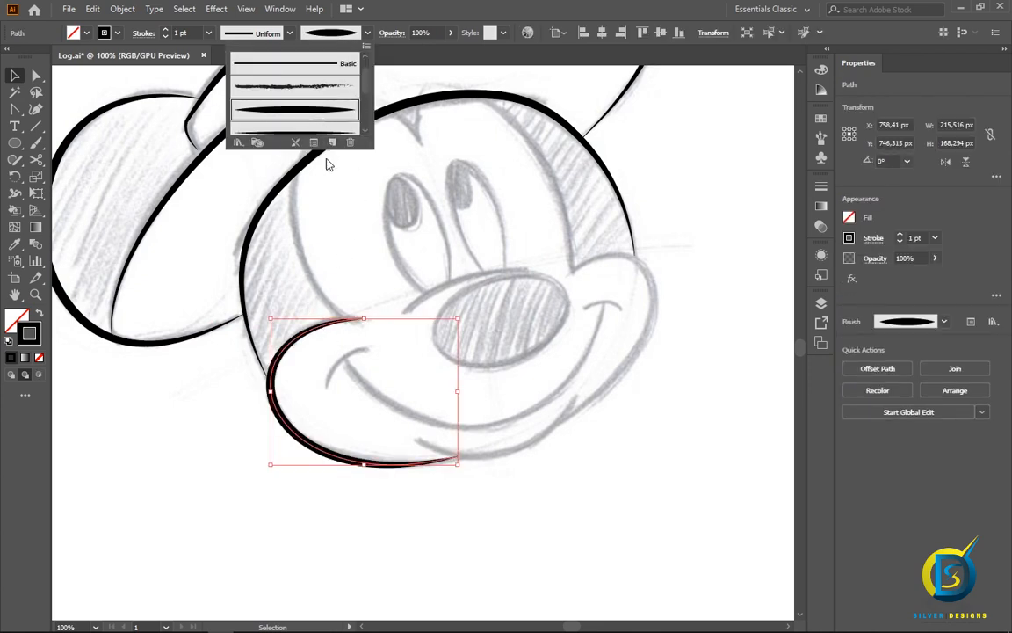
{"action": "left_click", "coordinate": [66, 69]}
{"action": "left_click", "coordinate": [245, 200]}
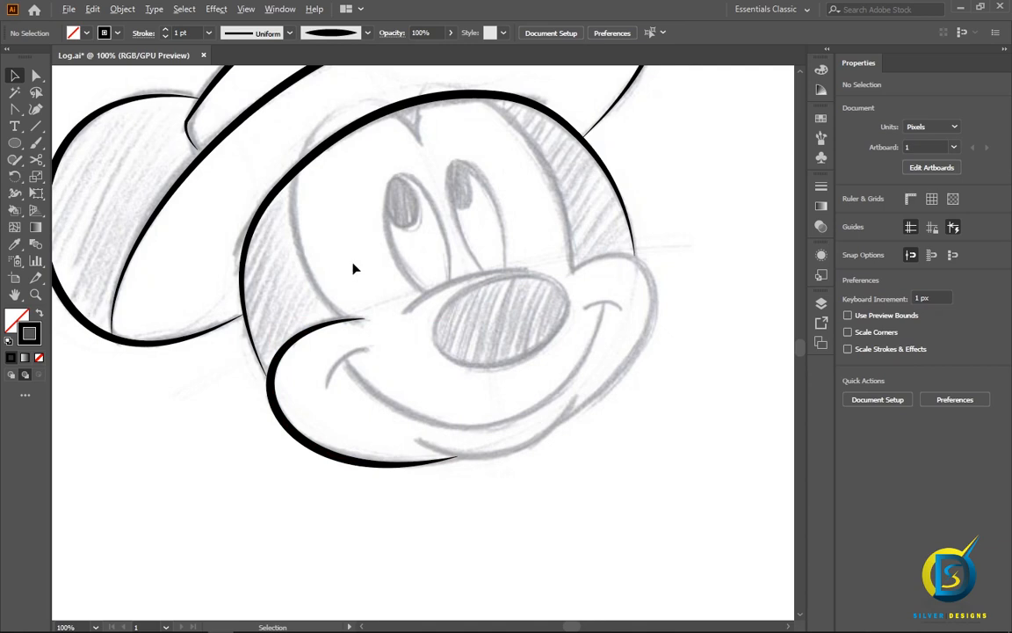
- Hide the sketch on Layer 1 to examine the traced lines alone, and show it again
{"action": "scroll", "coordinate": [354, 268], "scroll_direction": "down", "scroll_amount": 1}
{"action": "left_click_drag", "start_coordinate": [391, 224], "coordinate": [423, 309]}
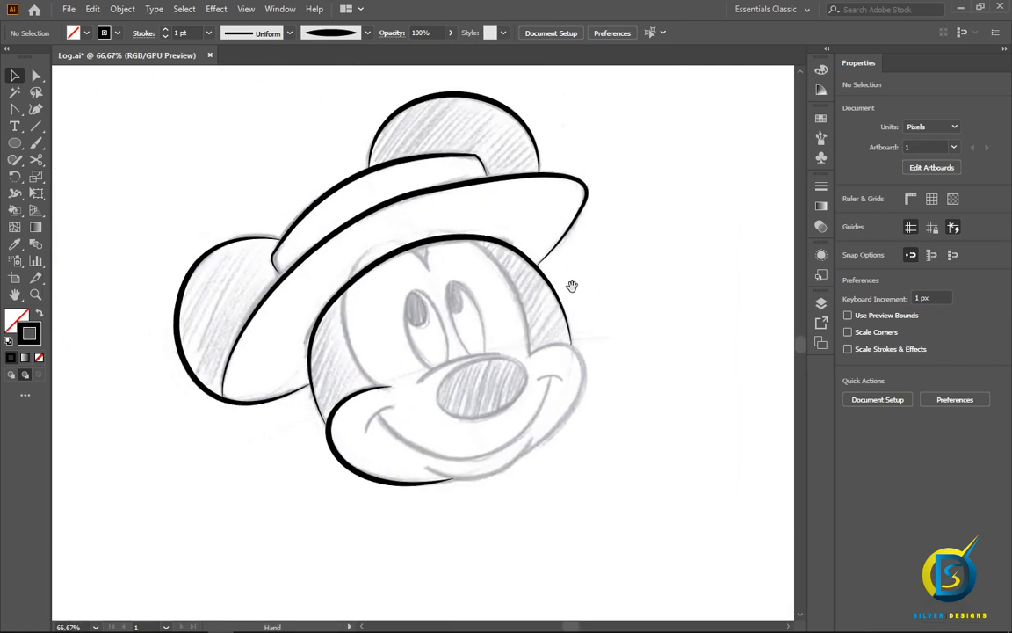
{"action": "left_click", "coordinate": [821, 305]}
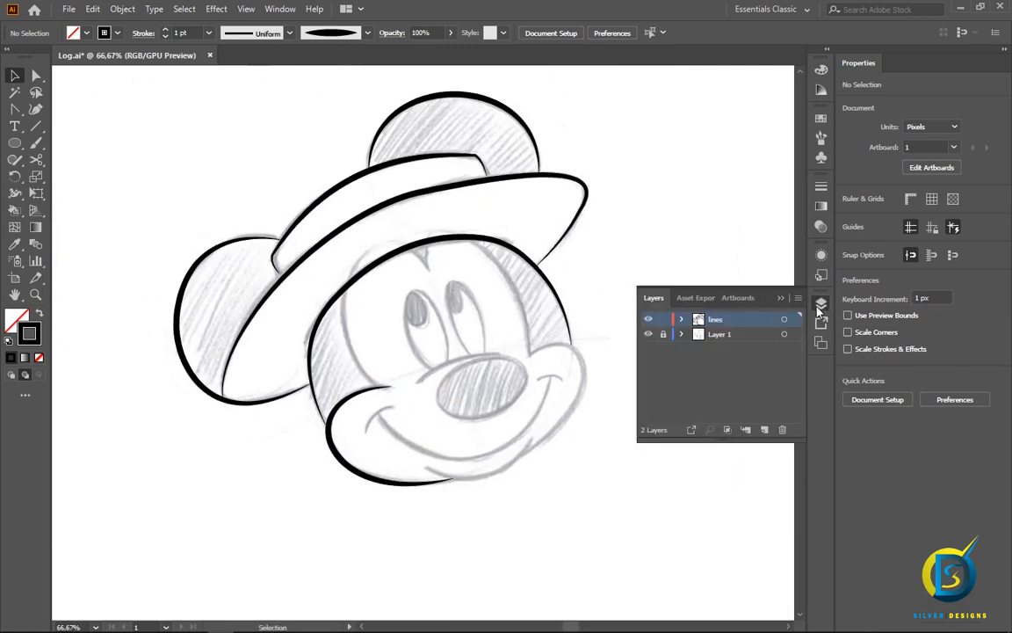
{"action": "left_click", "coordinate": [649, 335]}
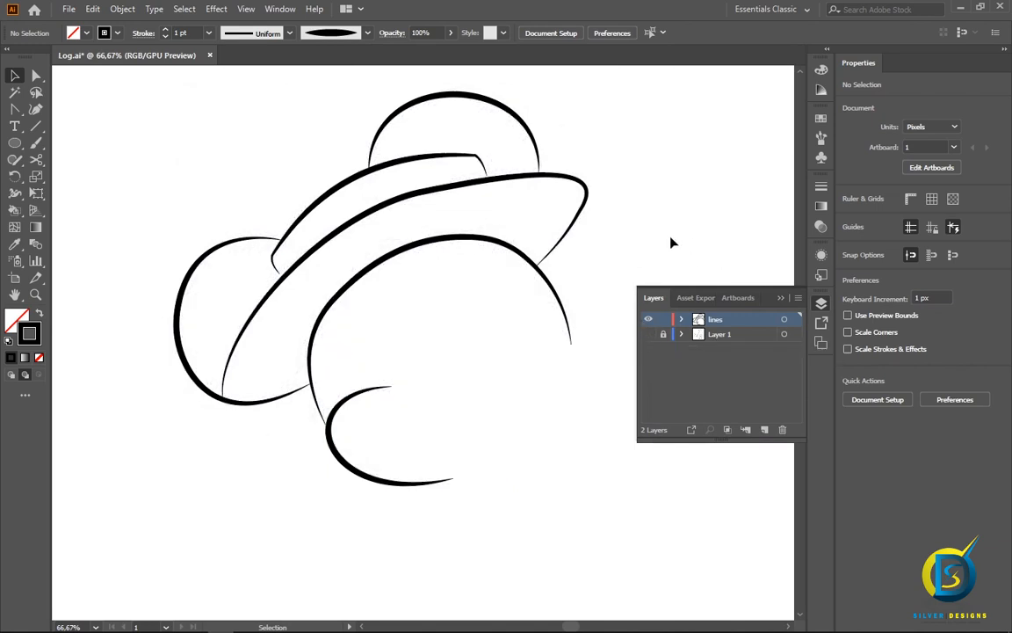
{"action": "left_click", "coordinate": [649, 334]}
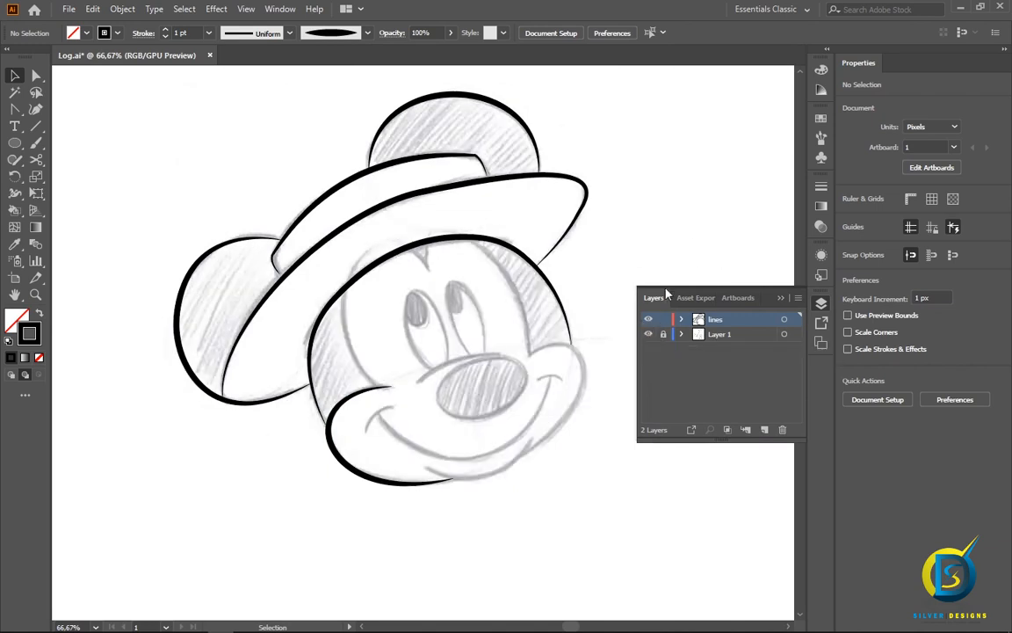
{"action": "left_click", "coordinate": [780, 298]}
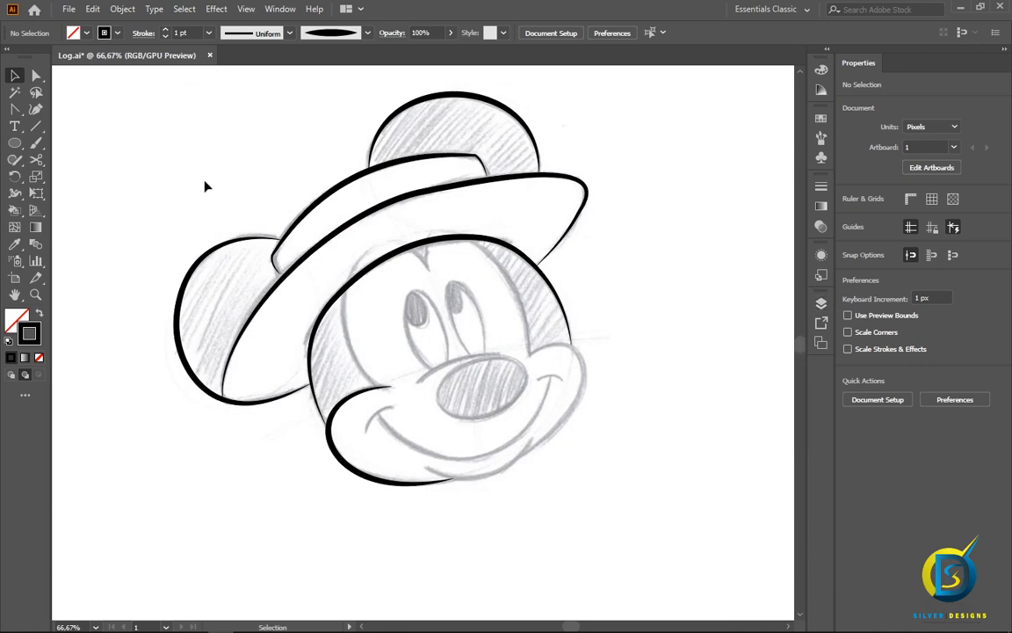
- With a 3 pt stroke, draw a straight two-anchor Pen path from the right cheek's upper inner end to its lower edge at about X 985, Y 780 px
{"action": "left_click", "coordinate": [15, 109]}
{"action": "left_click", "coordinate": [67, 106]}
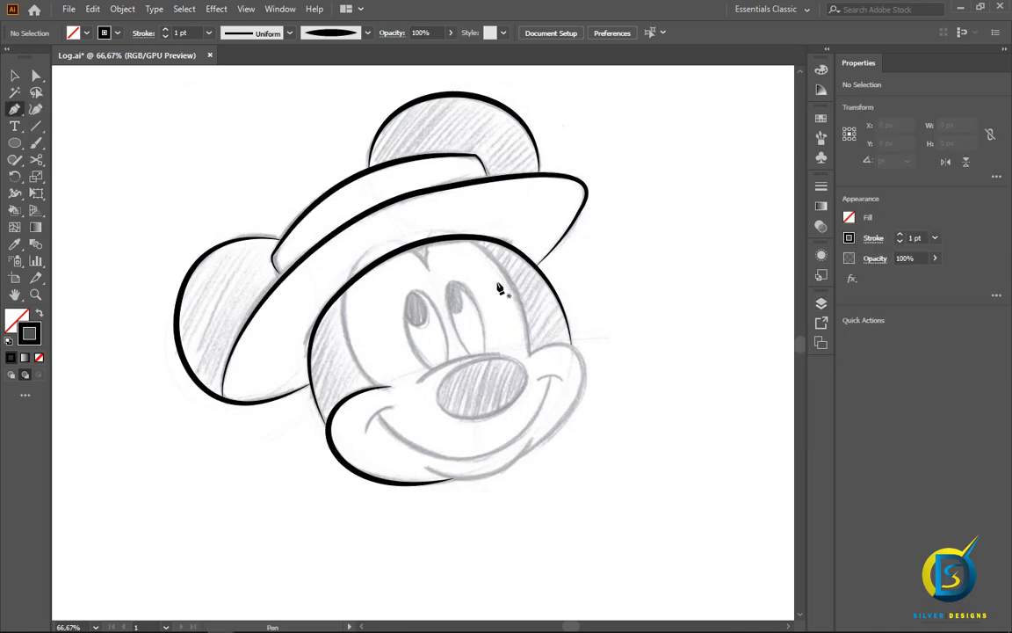
{"action": "key", "text": "ctrl+plus"}
{"action": "key", "text": "v"}
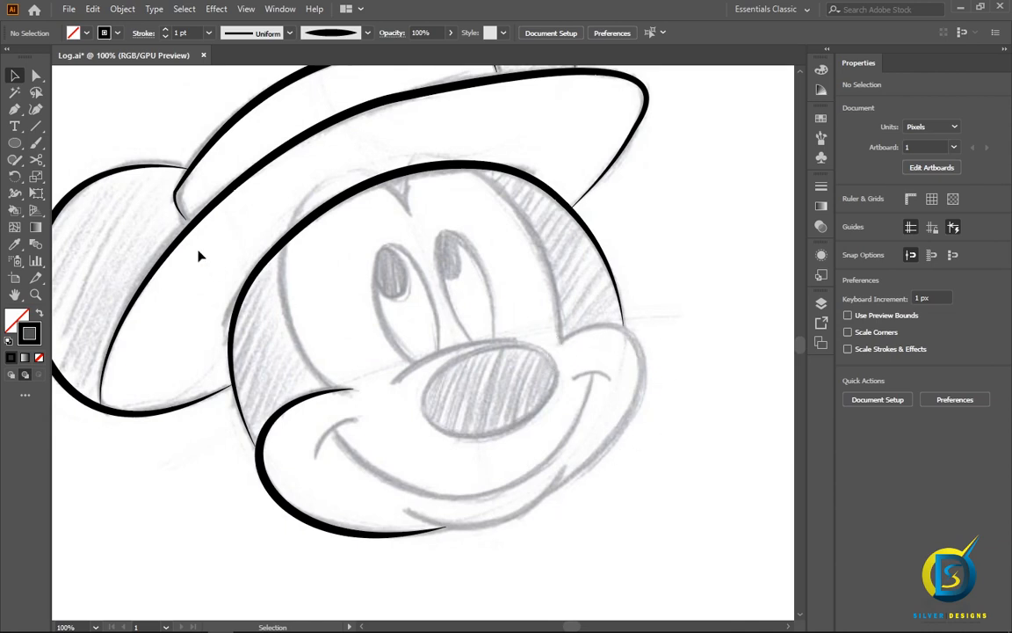
{"action": "left_click", "coordinate": [15, 109]}
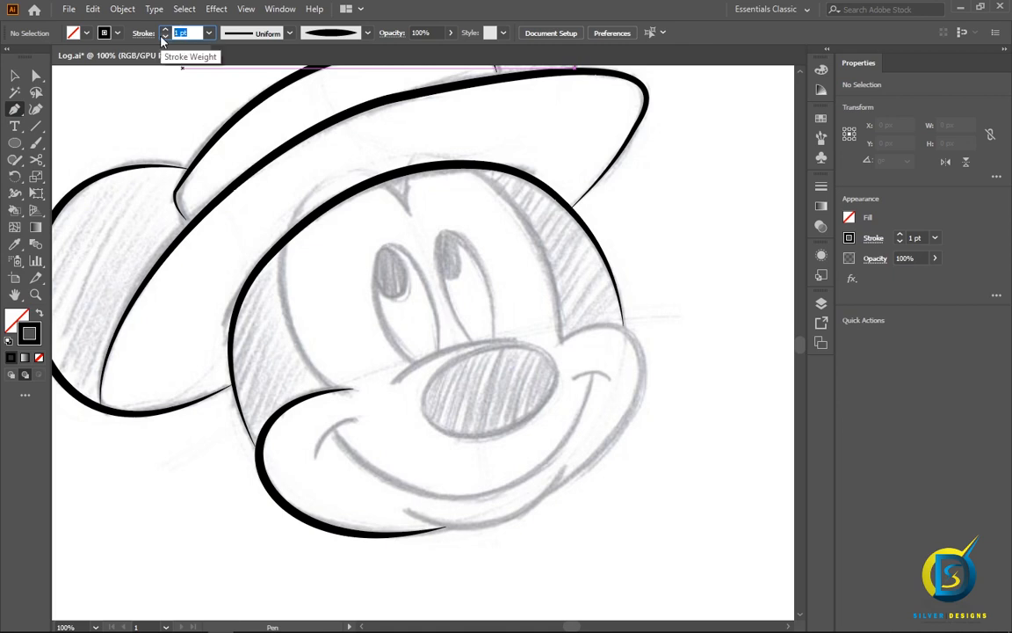
{"action": "type", "text": "3"}
{"action": "key", "text": "Return"}
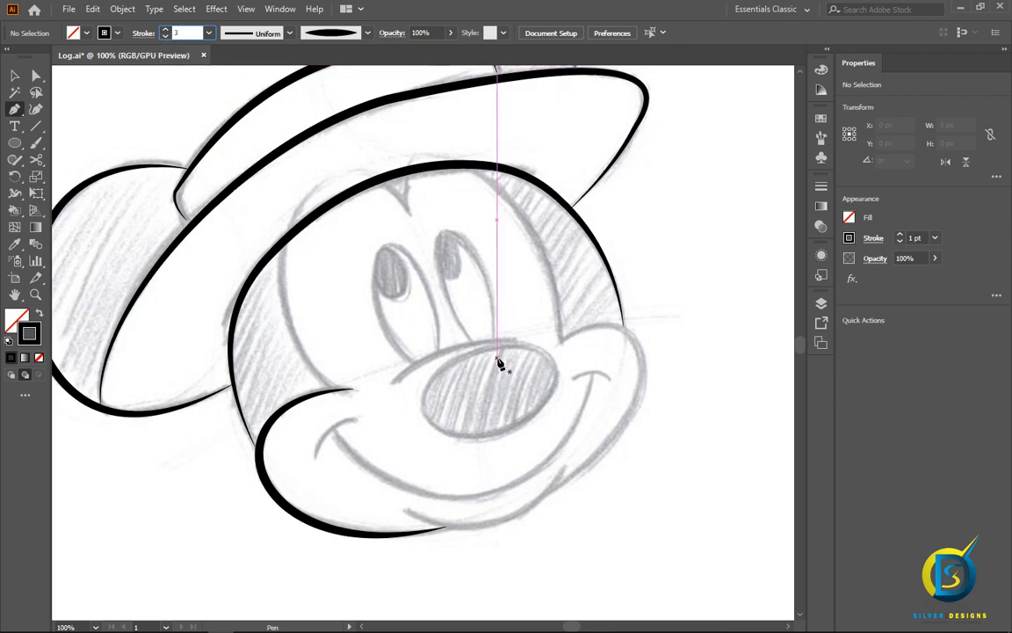
{"action": "left_click", "coordinate": [15, 76]}
{"action": "left_click", "coordinate": [15, 109]}
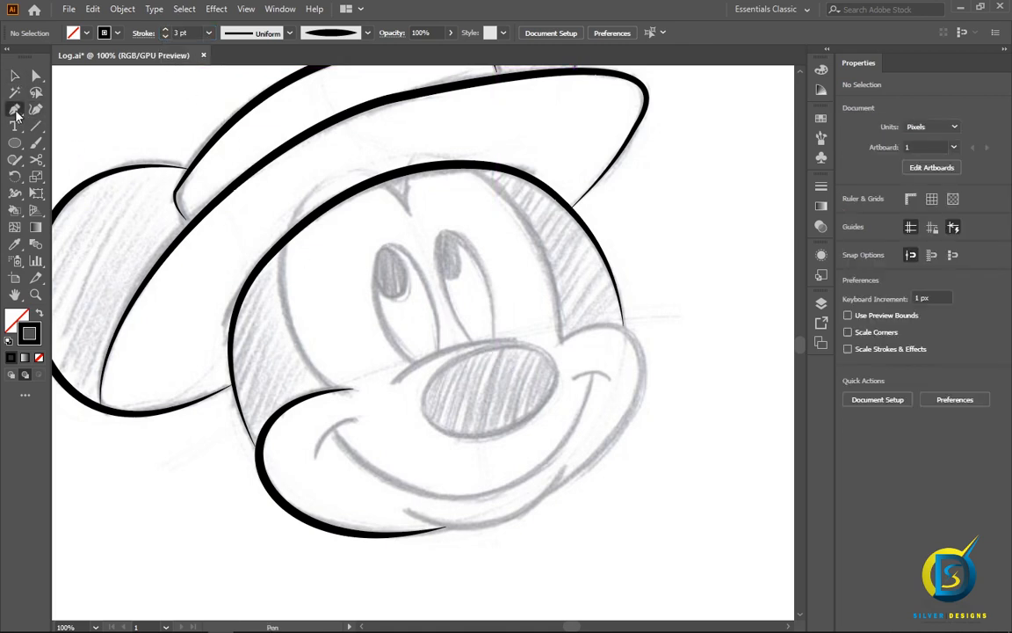
{"action": "left_click", "coordinate": [561, 342]}
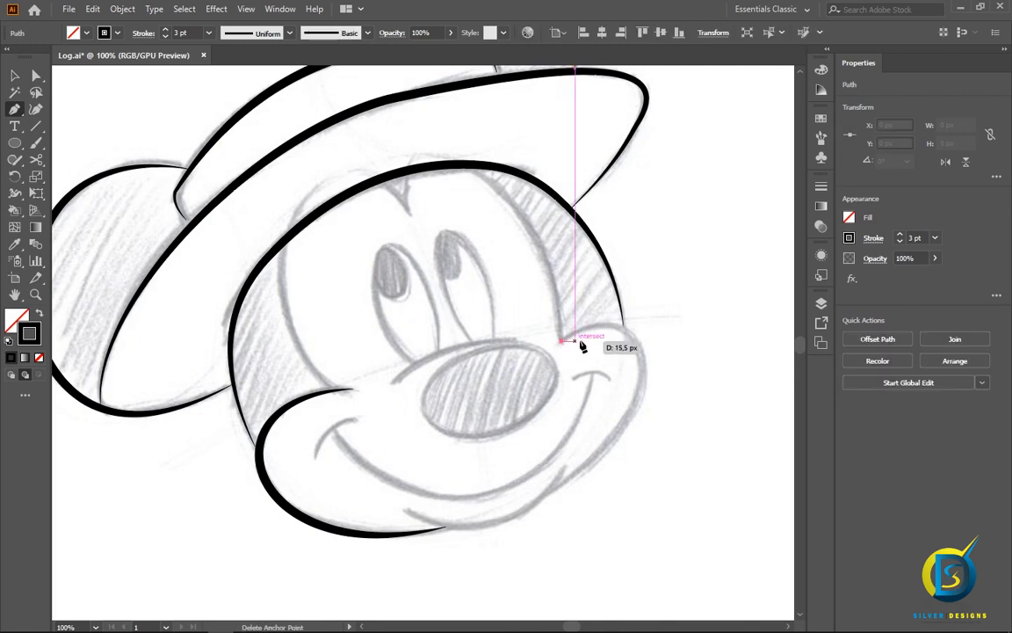
{"action": "left_click", "coordinate": [550, 491]}
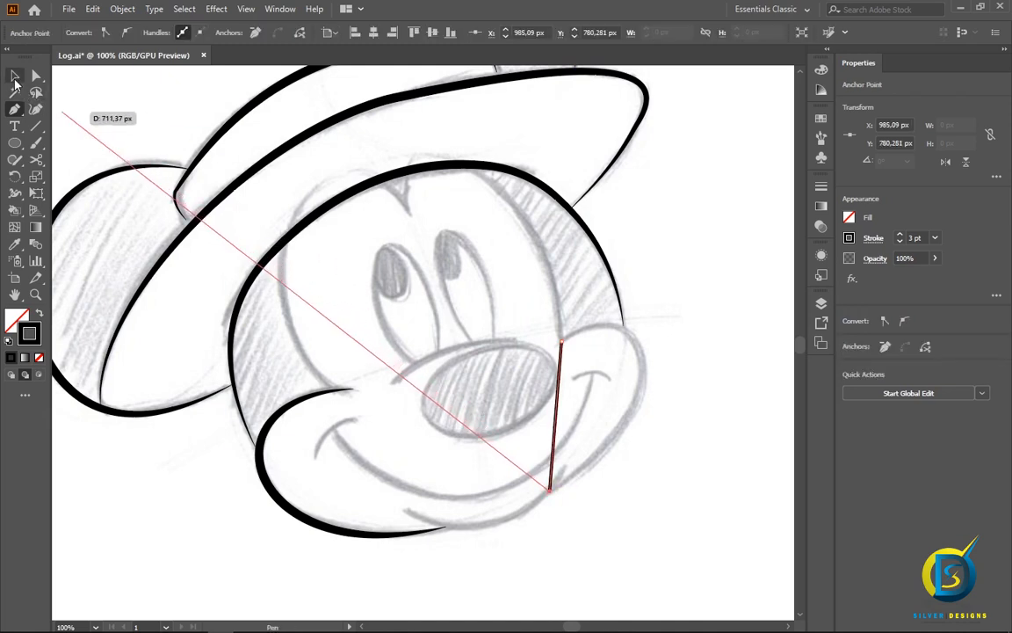
- Bend the right cheek segment with the Anchor Point tool and adjust both direction handles to follow the sketched cheek, about 107 by 189 px
{"action": "left_click", "coordinate": [14, 77]}
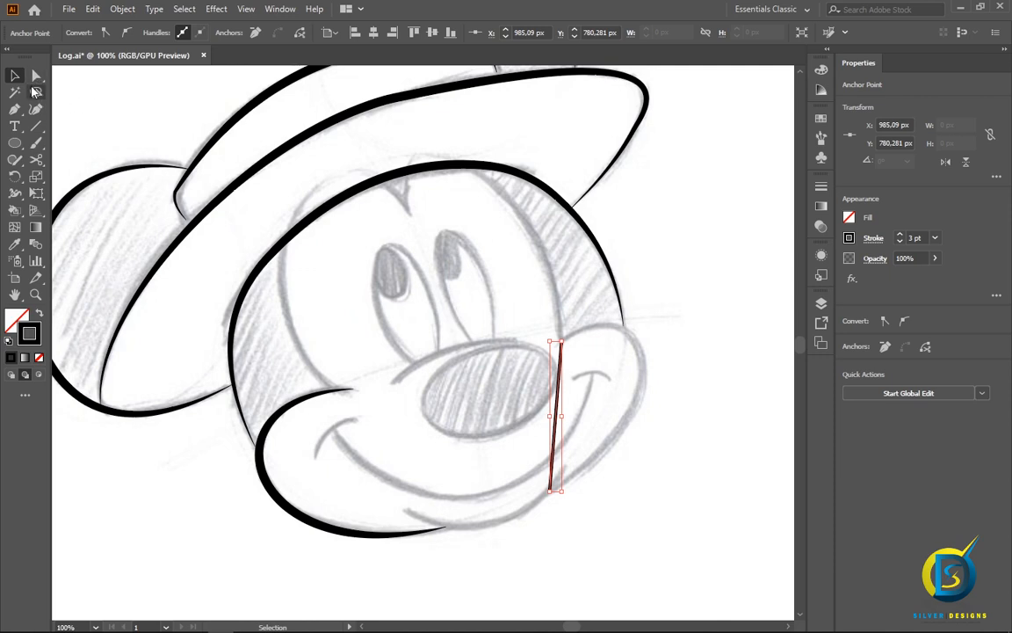
{"action": "left_click_drag", "start_coordinate": [14, 109], "coordinate": [79, 160]}
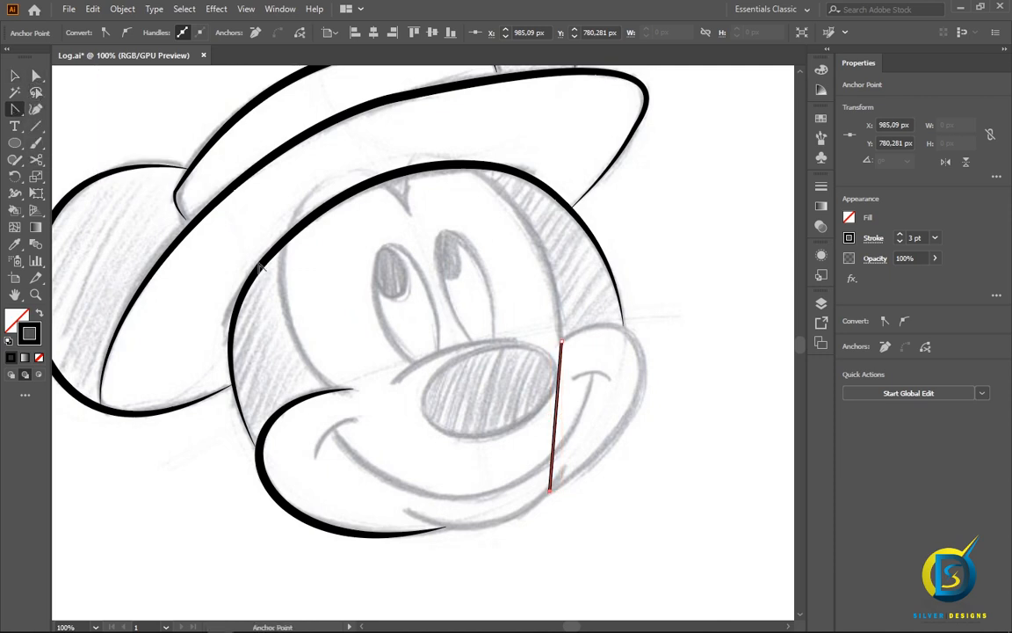
{"action": "mouse_move", "coordinate": [561, 406]}
{"action": "left_mouse_down"}
{"action": "mouse_move", "coordinate": [649, 355]}
{"action": "mouse_move", "coordinate": [635, 344]}
{"action": "mouse_move", "coordinate": [659, 437]}
{"action": "left_mouse_up"}
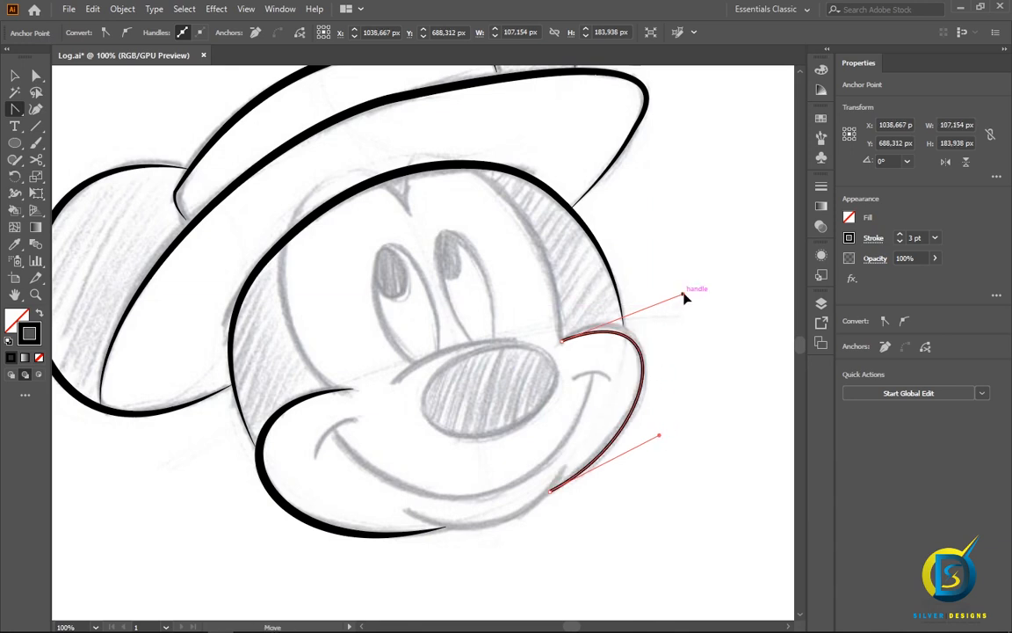
{"action": "left_click_drag", "start_coordinate": [683, 298], "coordinate": [682, 282]}
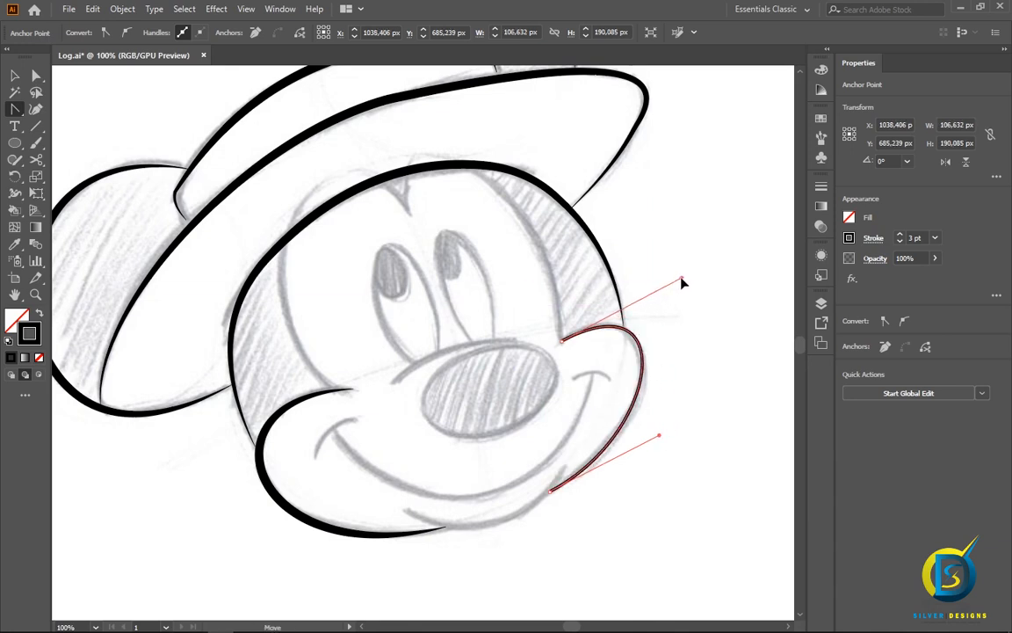
{"action": "left_click_drag", "start_coordinate": [659, 437], "coordinate": [661, 450]}
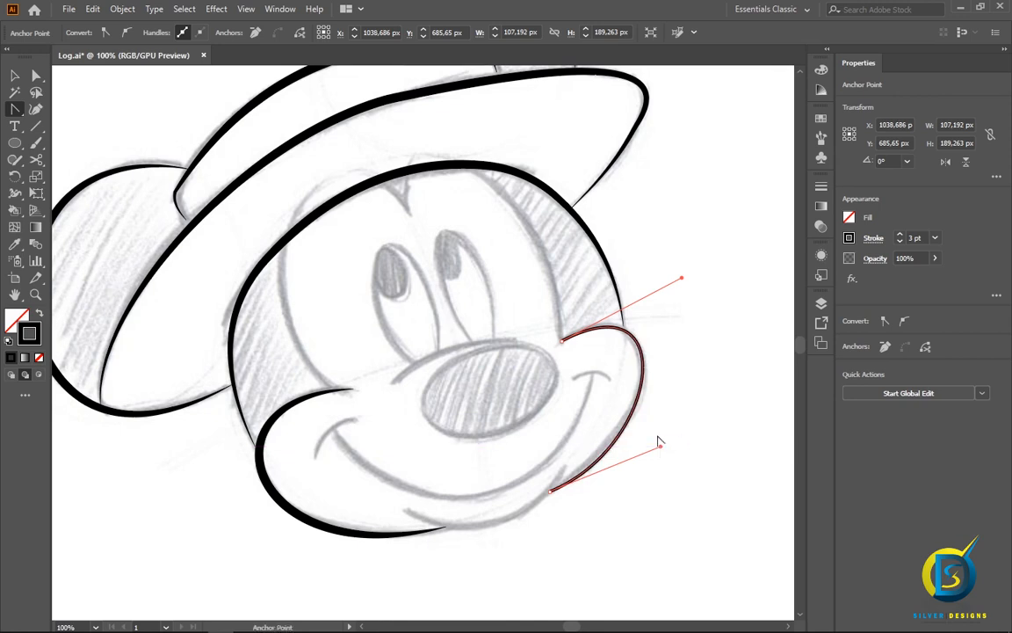
- Apply the solid art brush that tapers at both ends to the right cheek path
{"action": "left_click", "coordinate": [15, 75]}
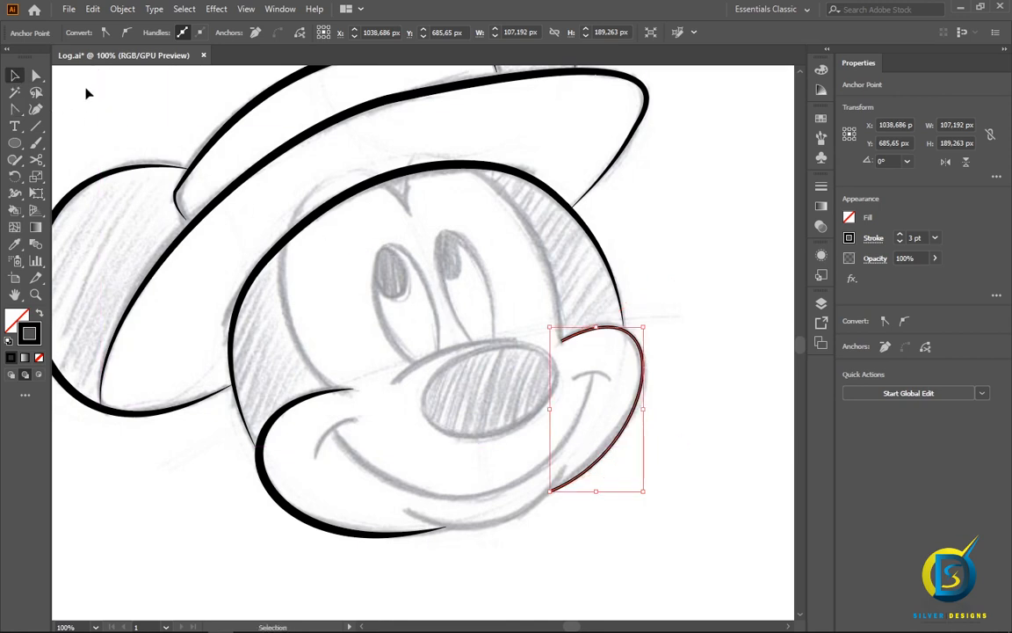
{"action": "left_click", "coordinate": [482, 316]}
{"action": "left_click", "coordinate": [602, 332]}
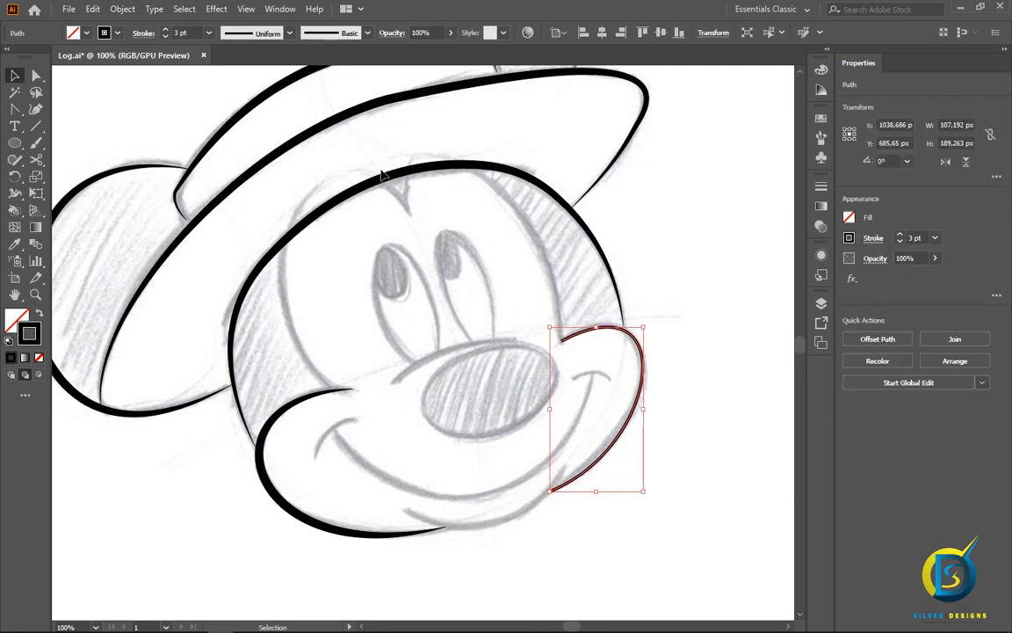
{"action": "left_click", "coordinate": [332, 35]}
{"action": "left_click", "coordinate": [326, 122]}
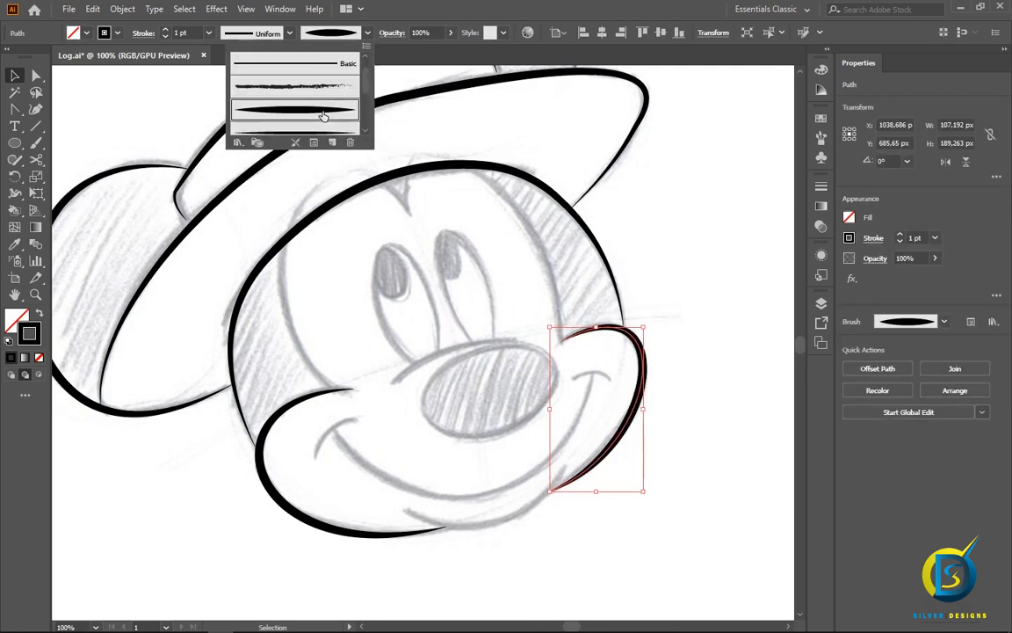
{"action": "left_click", "coordinate": [94, 106]}
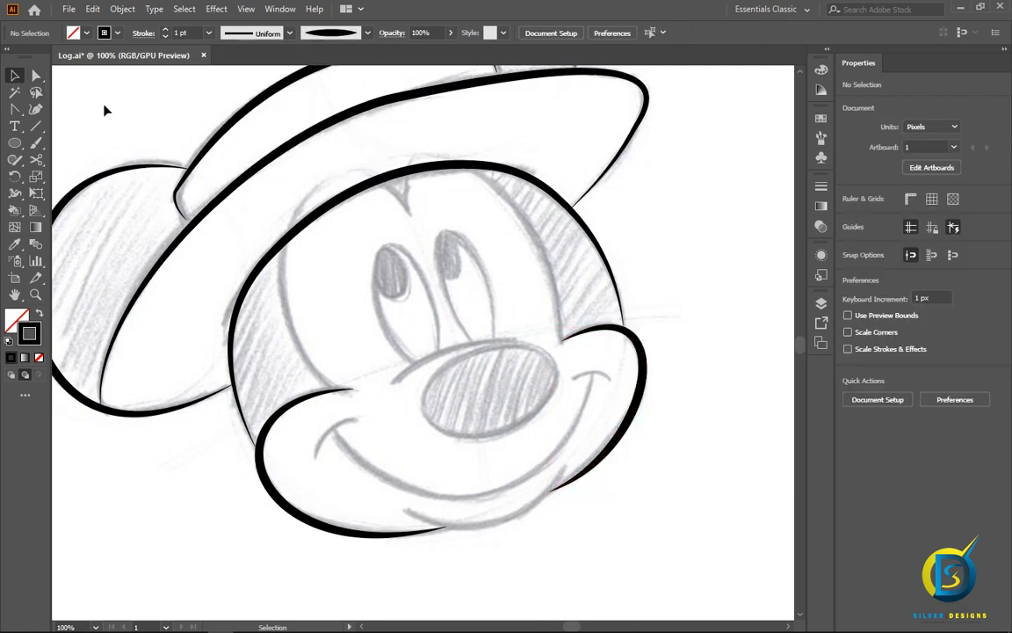
- Draw a straight two-anchor Pen path between the ends of the sketched chin line, about 189 by 53 px, with a 3 pt stroke
{"action": "key", "text": "ctrl+minus"}
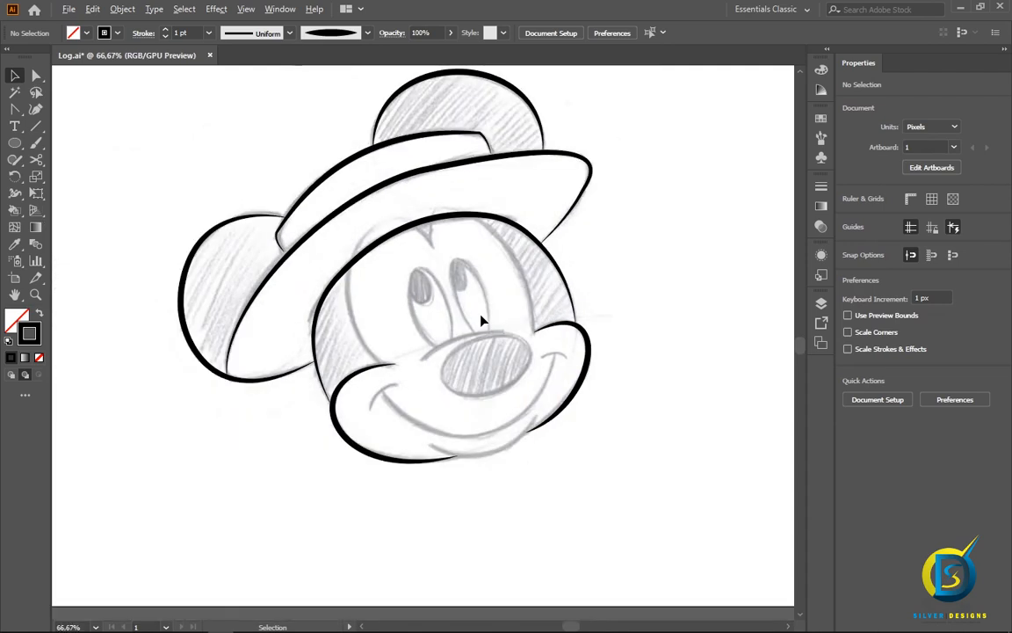
{"action": "scroll", "coordinate": [482, 320], "scroll_direction": "up", "scroll_amount": 1}
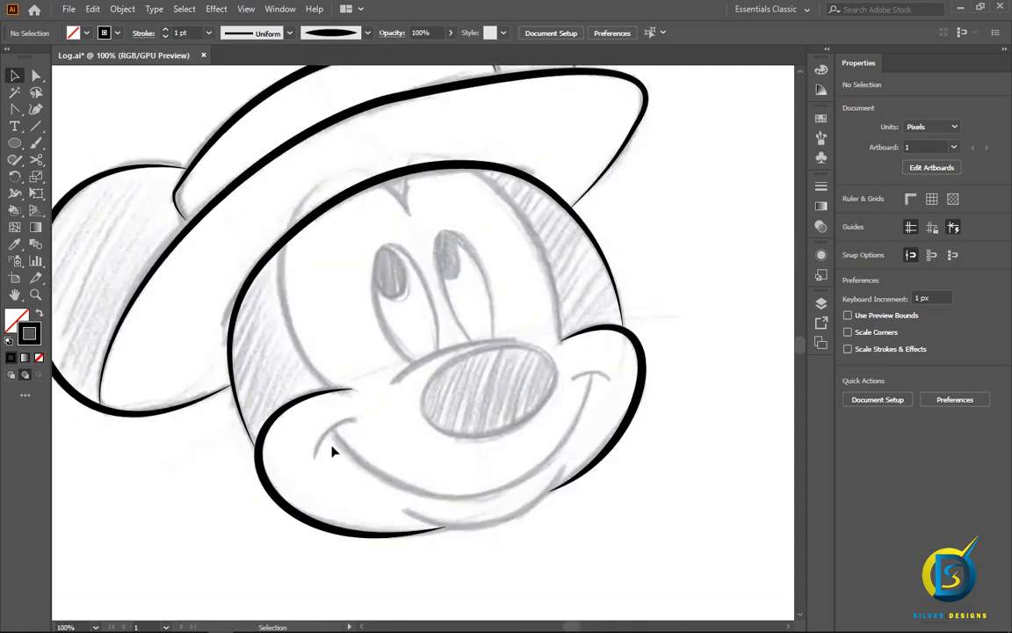
{"action": "left_click_drag", "start_coordinate": [14, 109], "coordinate": [50, 106]}
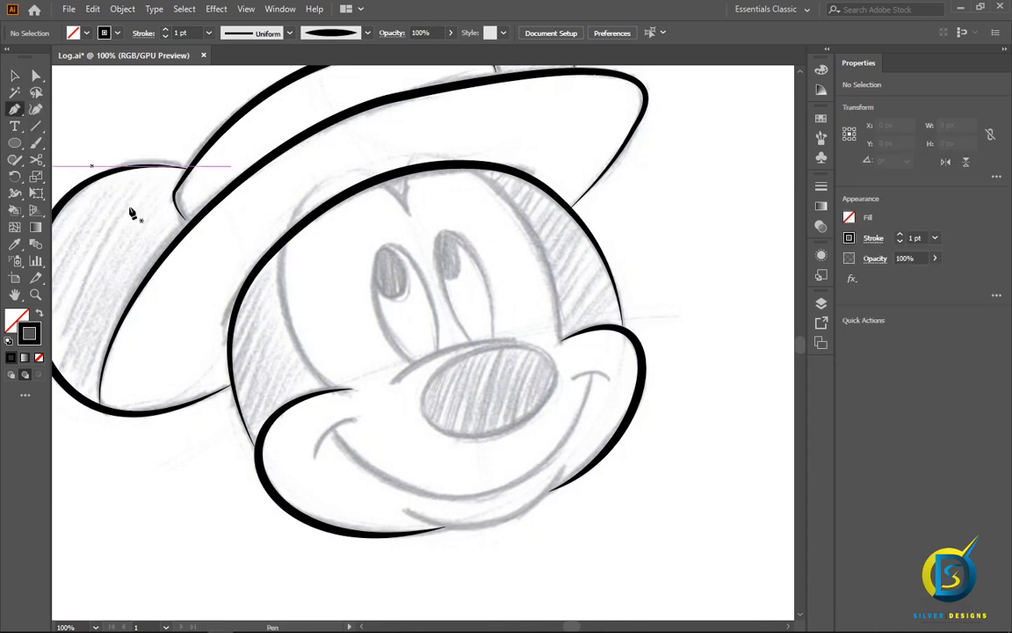
{"action": "left_click", "coordinate": [402, 508]}
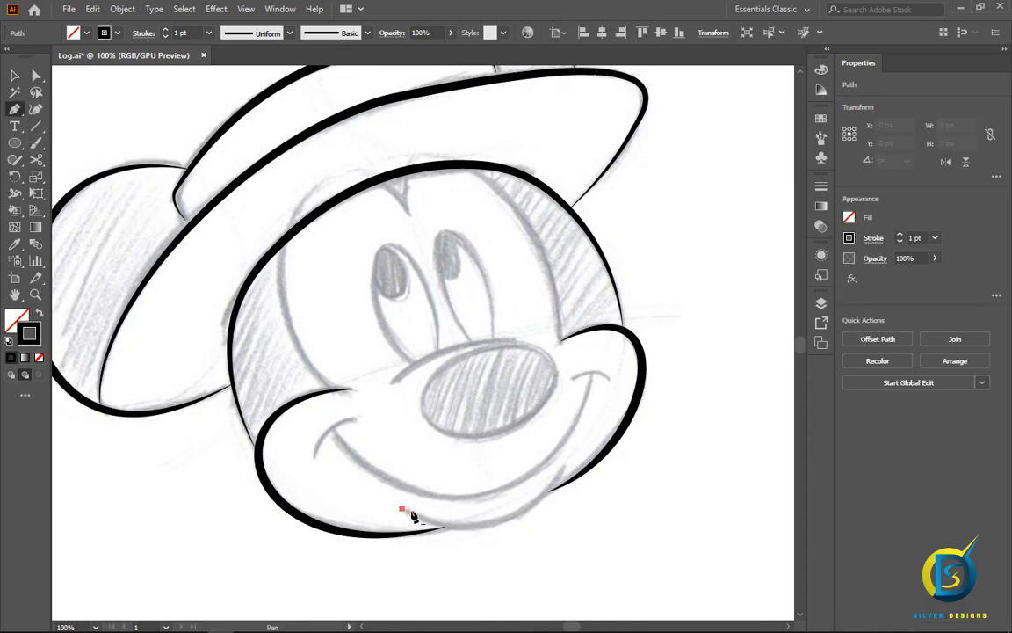
{"action": "left_click", "coordinate": [565, 461]}
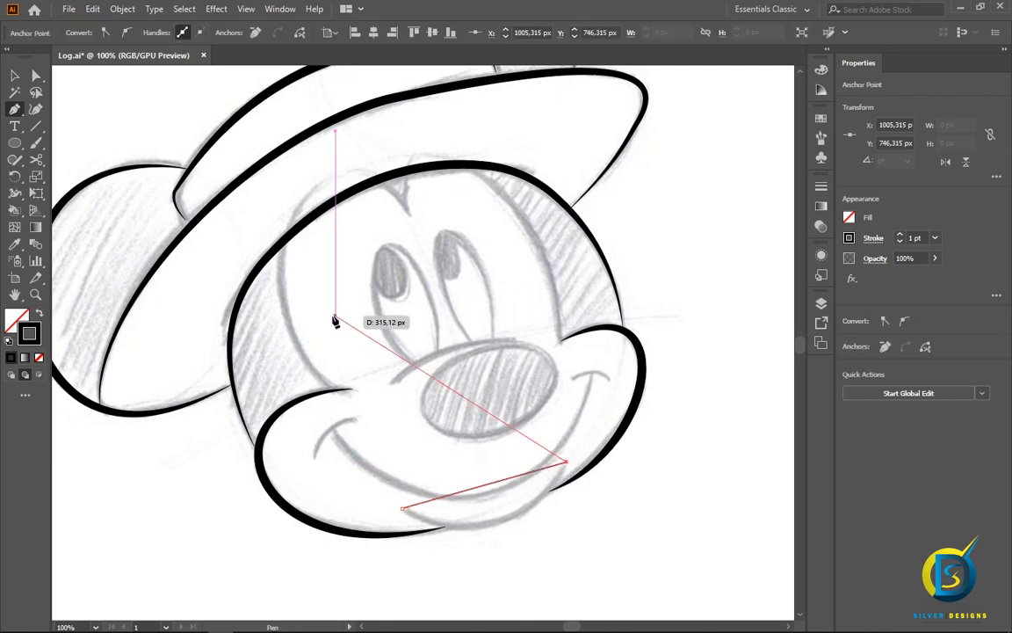
{"action": "key", "text": "v"}
{"action": "left_click", "coordinate": [418, 271]}
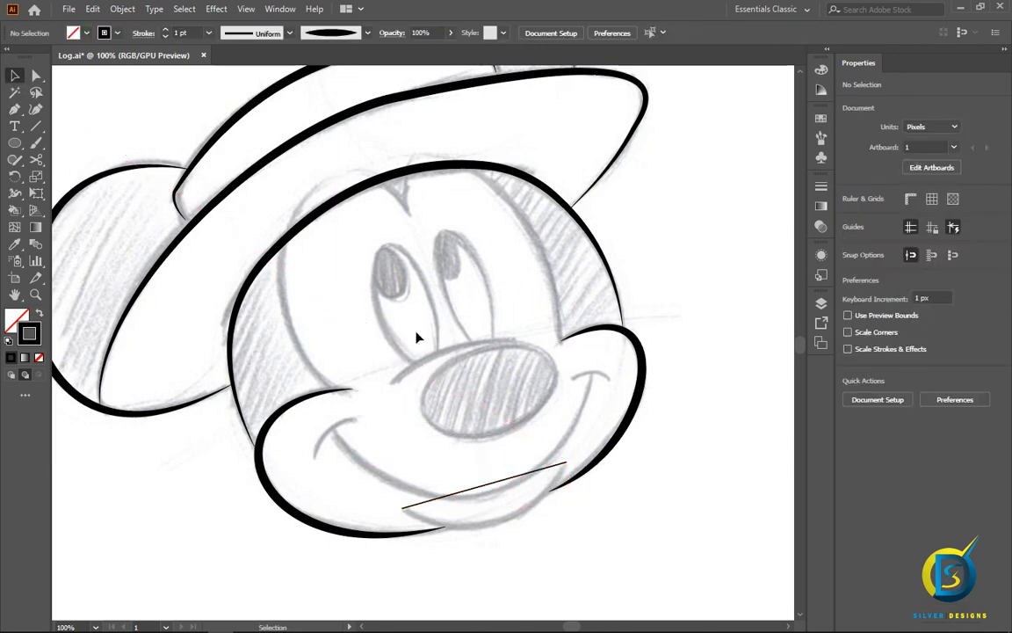
{"action": "left_click", "coordinate": [497, 487]}
{"action": "left_click", "coordinate": [176, 33]}
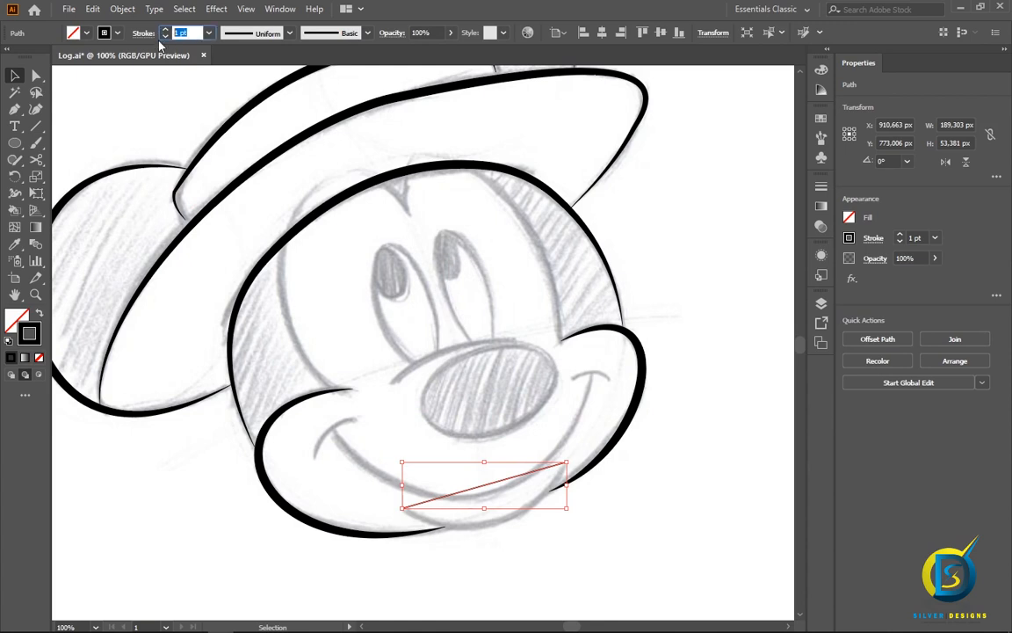
{"action": "type", "text": "3"}
{"action": "key", "text": "Return"}
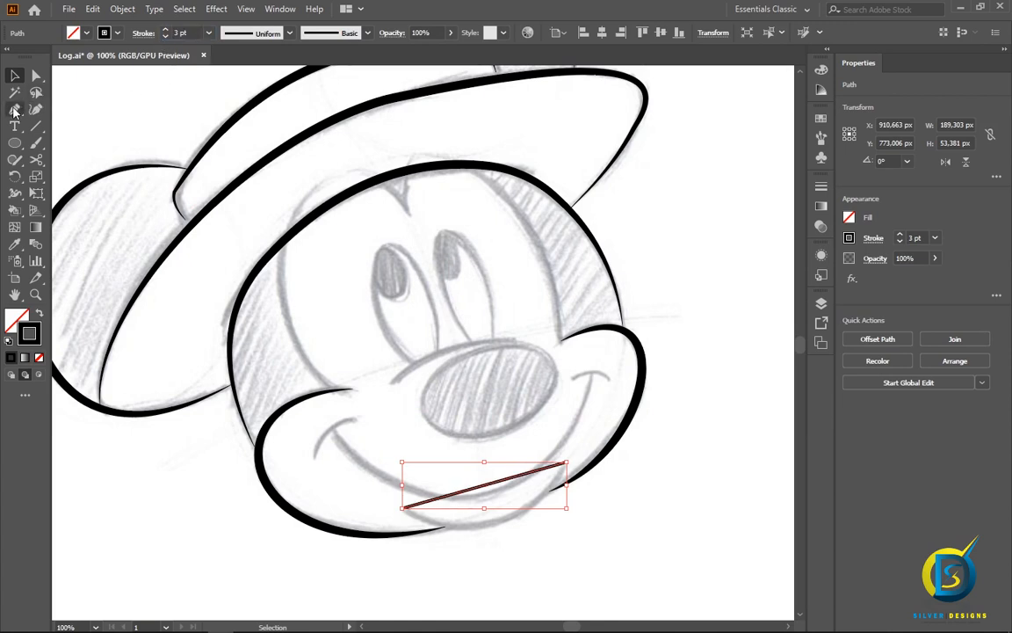
- Bend the chin segment downward with the Anchor Point tool along the sketched chin curve, making it about 189 by 75 px
{"action": "left_click_drag", "start_coordinate": [14, 111], "coordinate": [62, 161]}
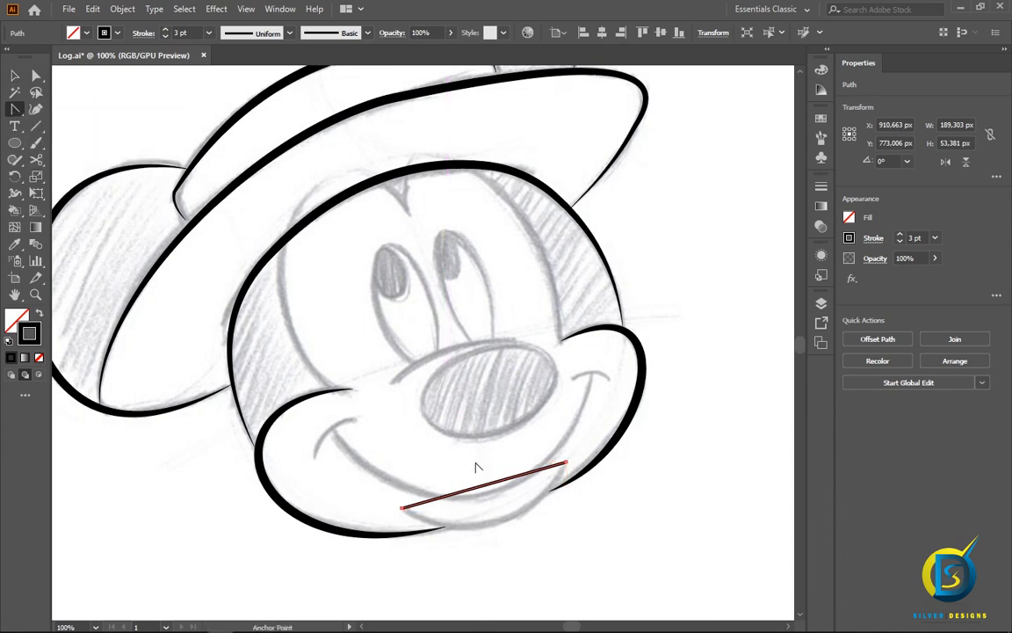
{"action": "left_click_drag", "start_coordinate": [497, 484], "coordinate": [502, 530]}
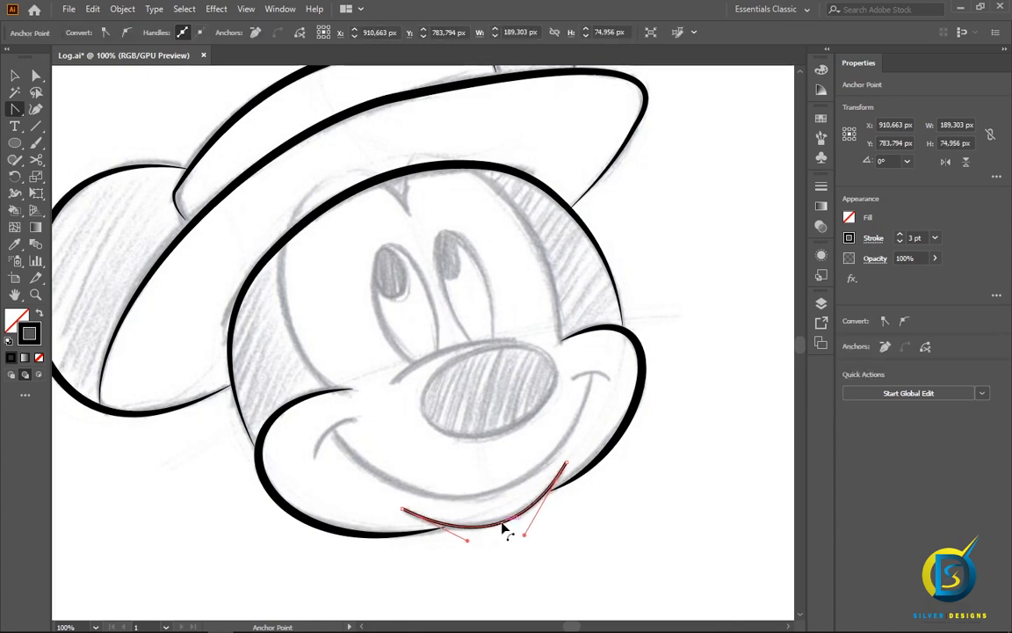
{"action": "left_click", "coordinate": [15, 75]}
{"action": "left_click", "coordinate": [61, 76]}
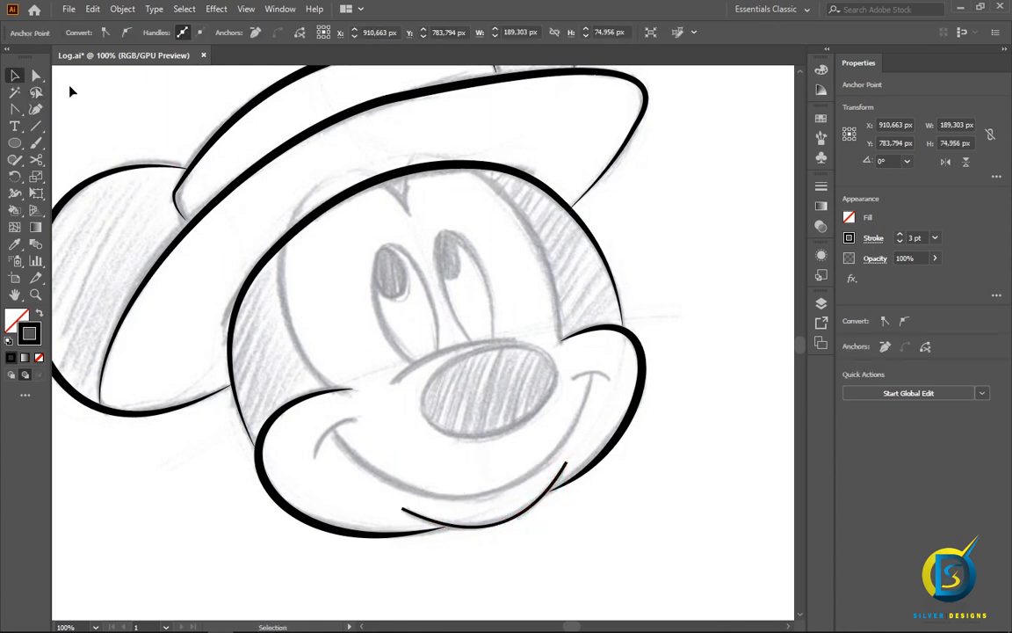
- Apply the solid art brush that tapers at both ends to the chin path
{"action": "left_click", "coordinate": [497, 529]}
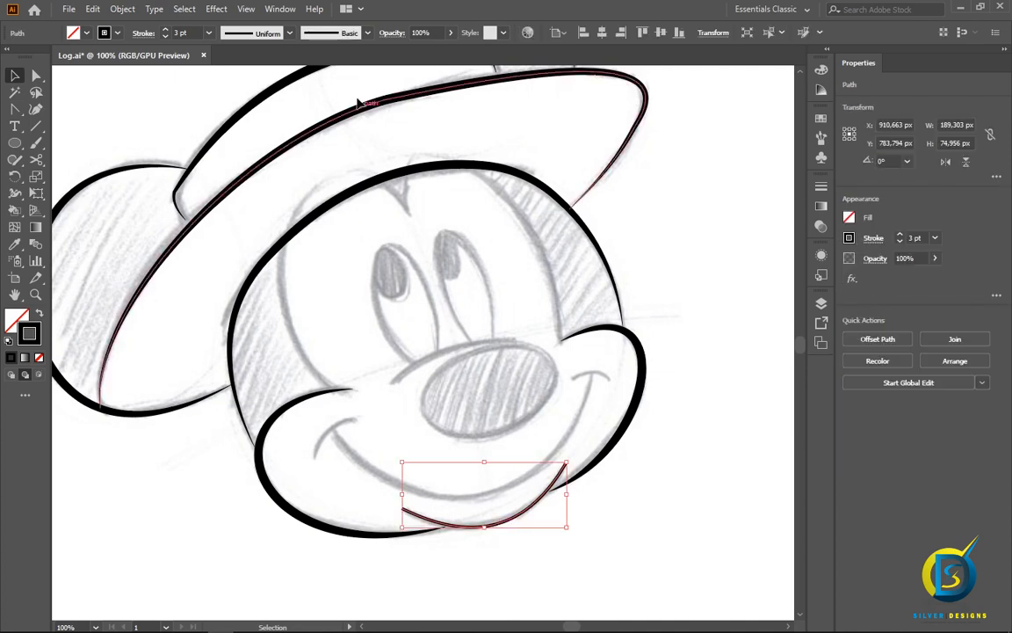
{"action": "left_click", "coordinate": [339, 33]}
{"action": "left_click", "coordinate": [313, 112]}
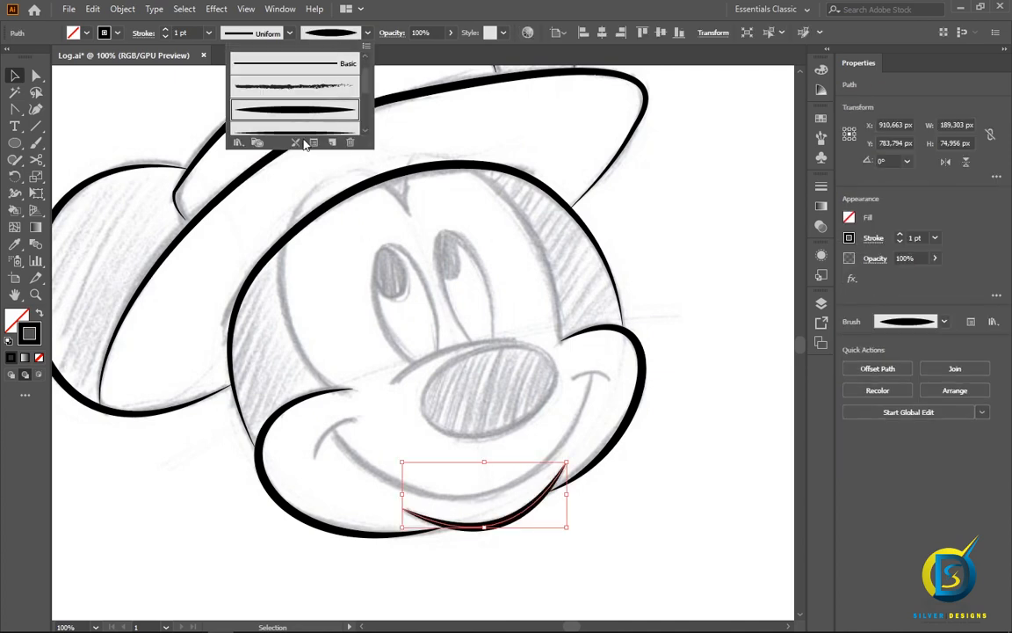
{"action": "left_click", "coordinate": [14, 76]}
{"action": "left_click", "coordinate": [99, 104]}
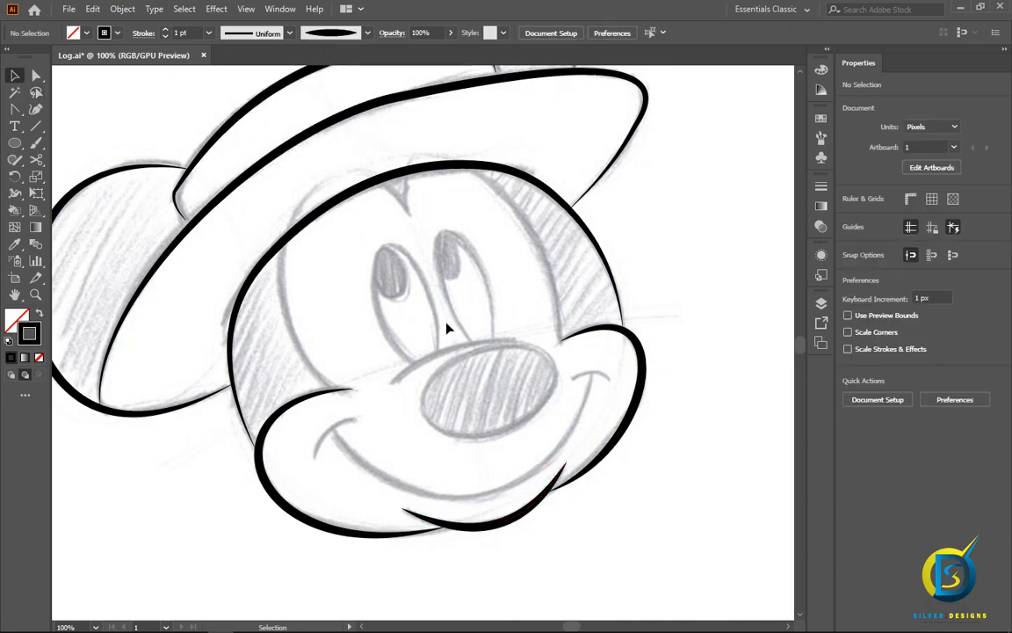
- Draw a straight two-anchor Pen path between the sketched smile's corners, about 299 by 65 px, with a 3 pt stroke
{"action": "scroll", "coordinate": [448, 329], "scroll_direction": "down", "scroll_amount": 1}
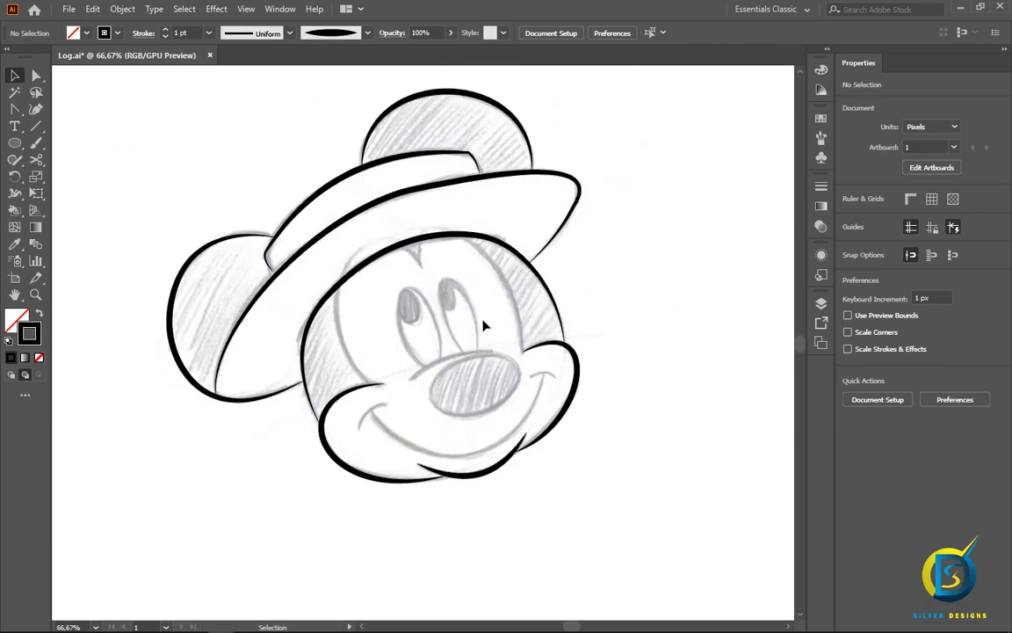
{"action": "scroll", "coordinate": [475, 332], "scroll_direction": "down", "scroll_amount": 1}
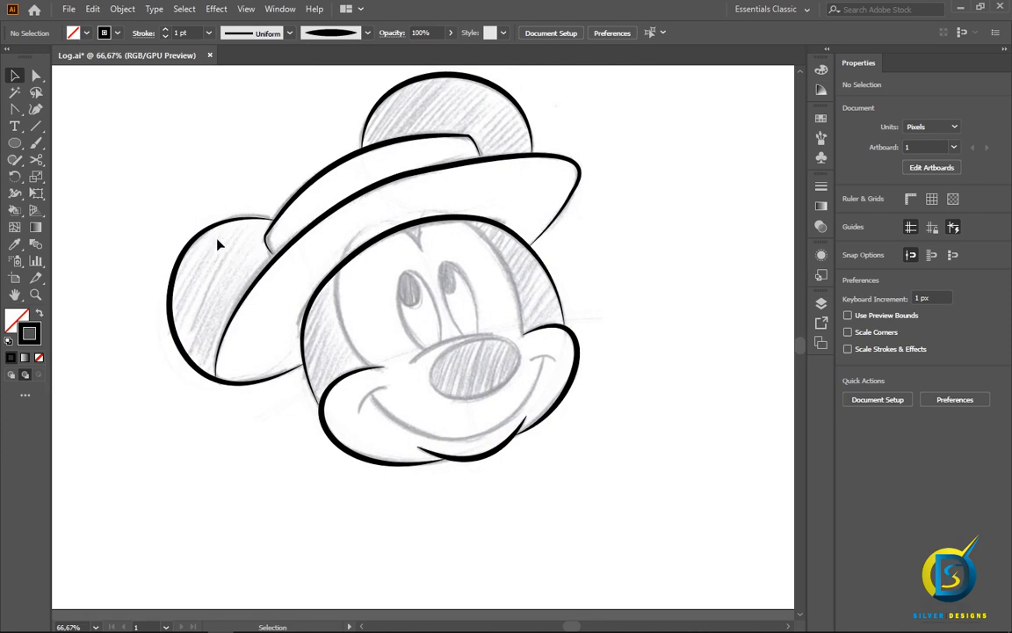
{"action": "left_click", "coordinate": [15, 109]}
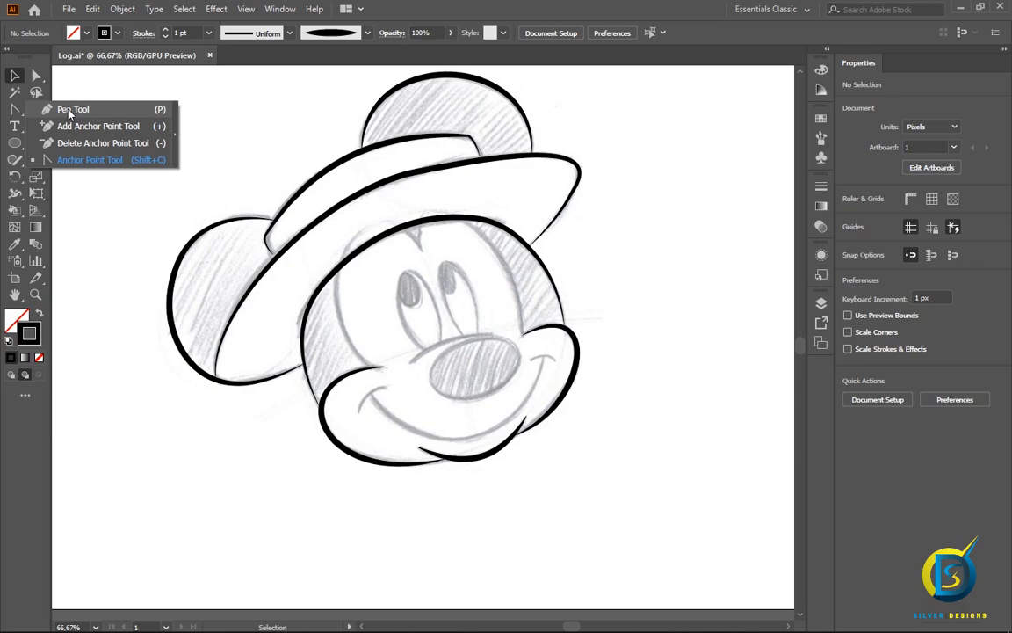
{"action": "left_click", "coordinate": [69, 112]}
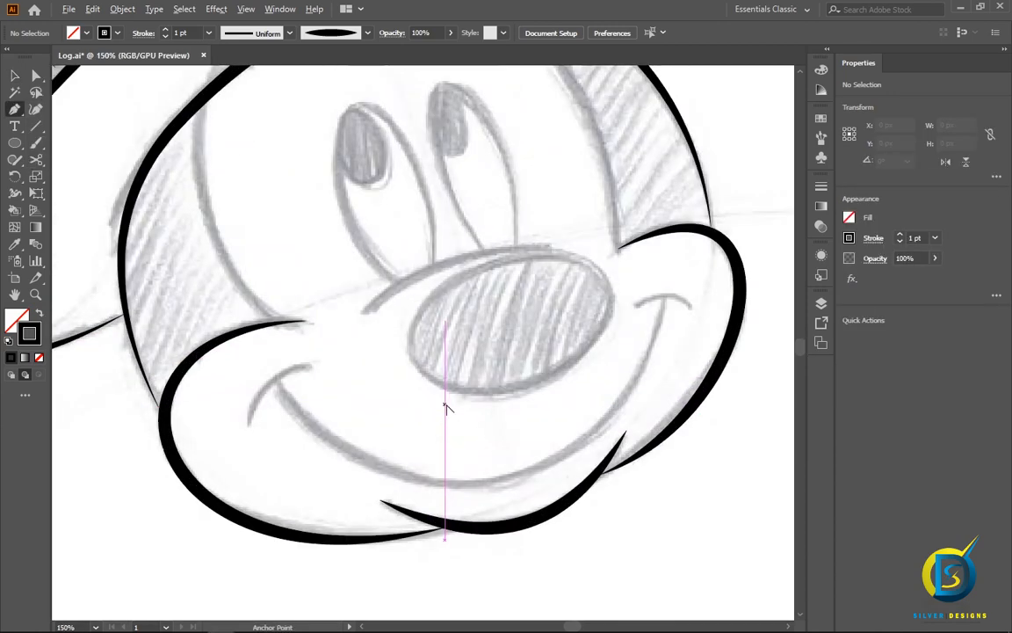
{"action": "left_click", "coordinate": [276, 378]}
{"action": "left_click", "coordinate": [665, 296]}
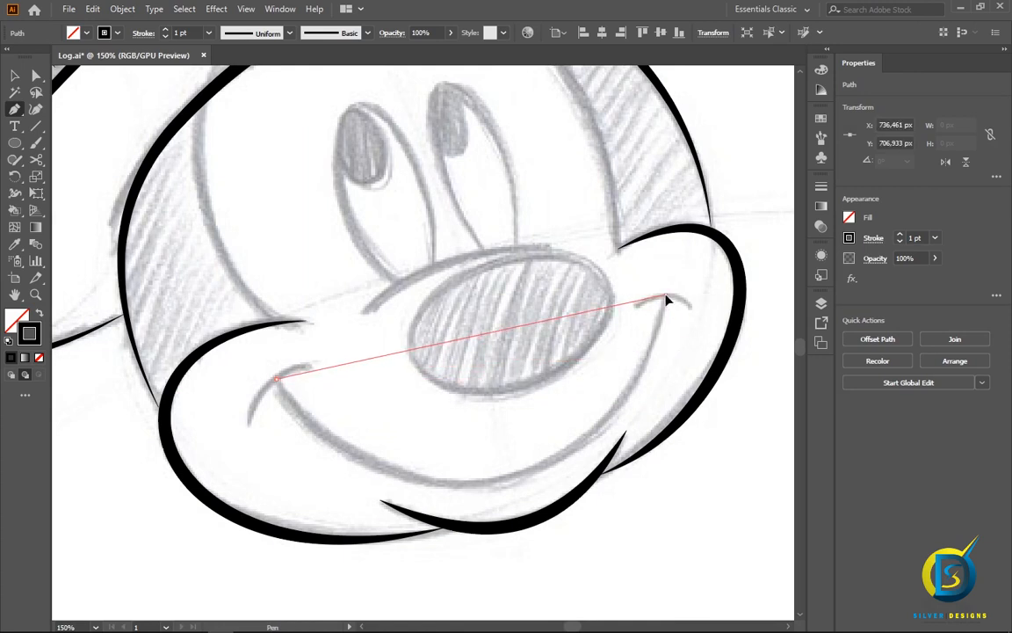
{"action": "left_click", "coordinate": [14, 76]}
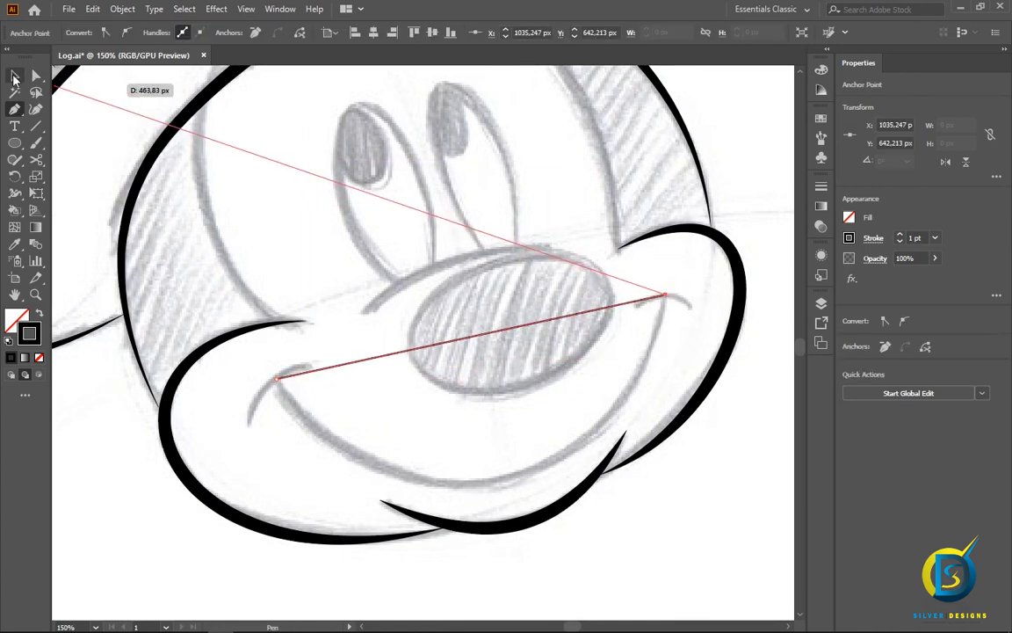
{"action": "left_click", "coordinate": [120, 115]}
{"action": "left_click", "coordinate": [499, 332]}
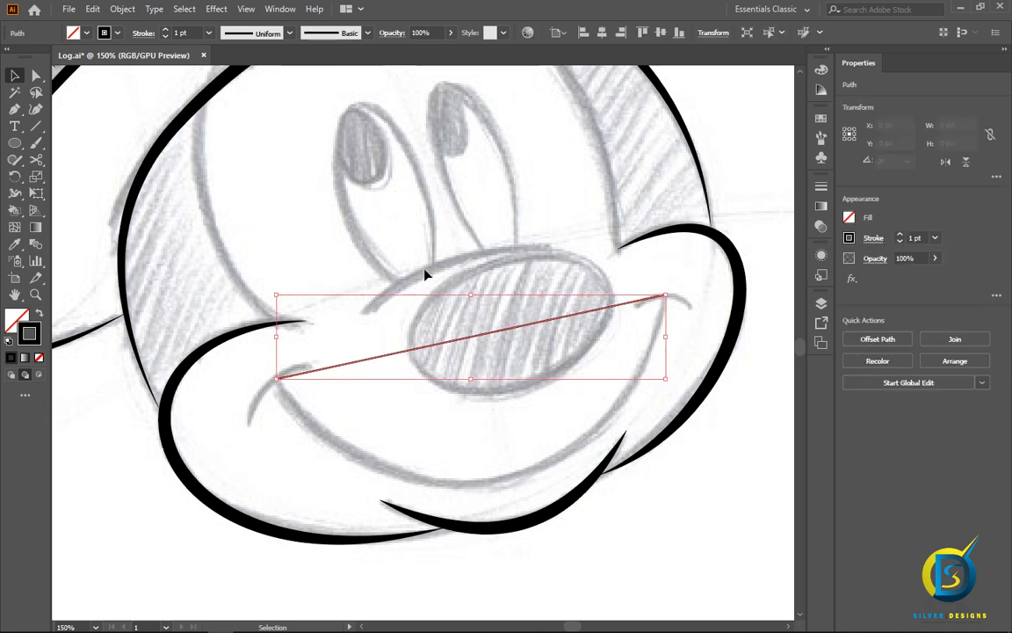
{"action": "left_click", "coordinate": [178, 34]}
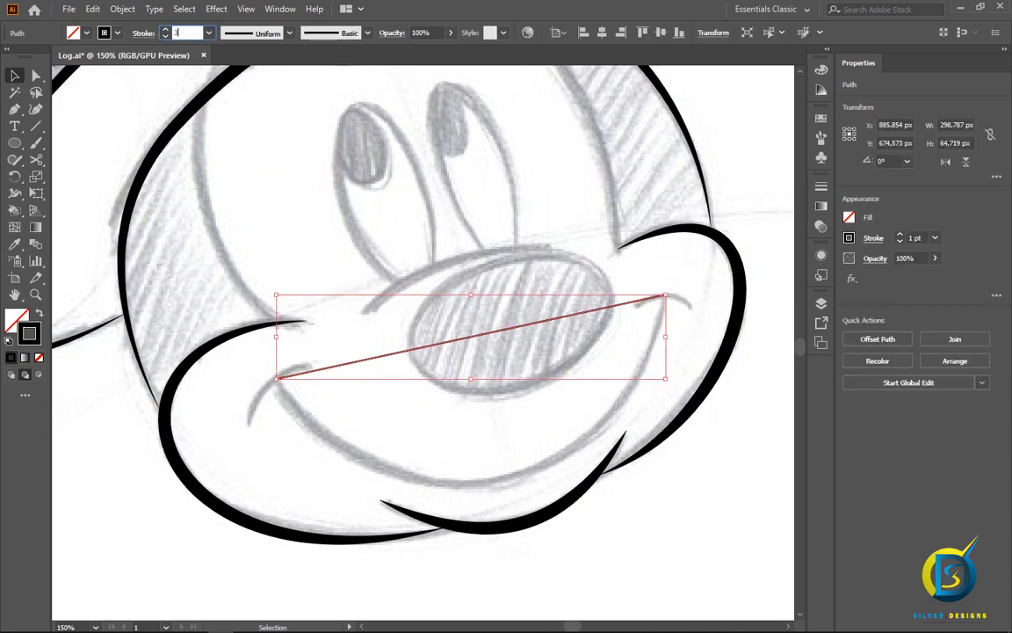
{"action": "key", "text": "Return"}
- Bend the smile segment downward with the Anchor Point tool and adjust its handles to the sketched mouth curve, making it about 299 by 146 px
{"action": "left_click", "coordinate": [14, 112]}
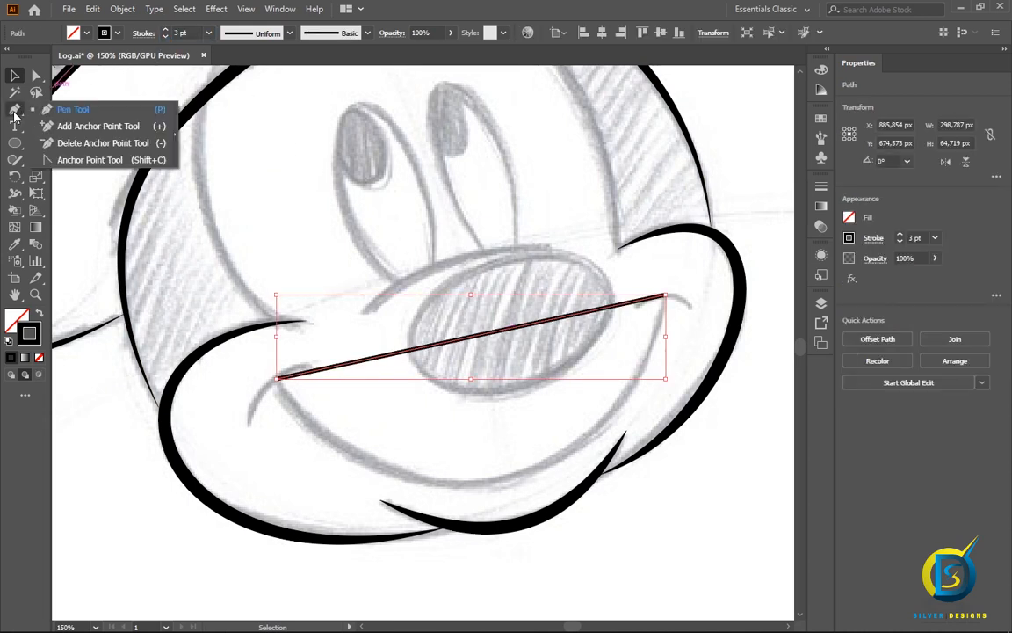
{"action": "left_click", "coordinate": [88, 159]}
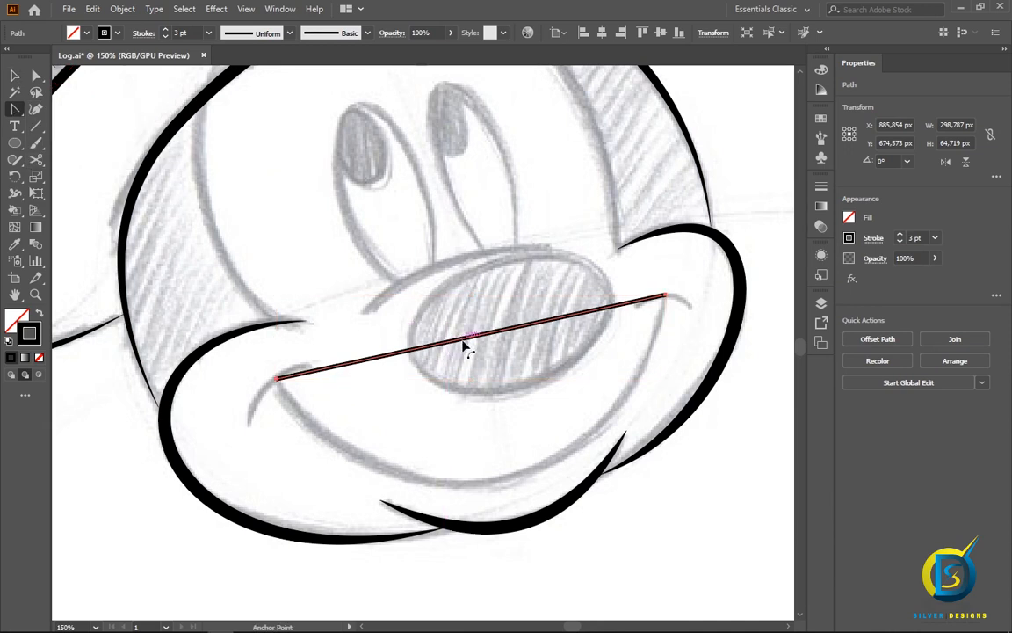
{"action": "mouse_move", "coordinate": [474, 341]}
{"action": "left_mouse_down"}
{"action": "mouse_move", "coordinate": [488, 466]}
{"action": "mouse_move", "coordinate": [502, 493]}
{"action": "mouse_move", "coordinate": [511, 481]}
{"action": "mouse_move", "coordinate": [499, 488]}
{"action": "left_mouse_up"}
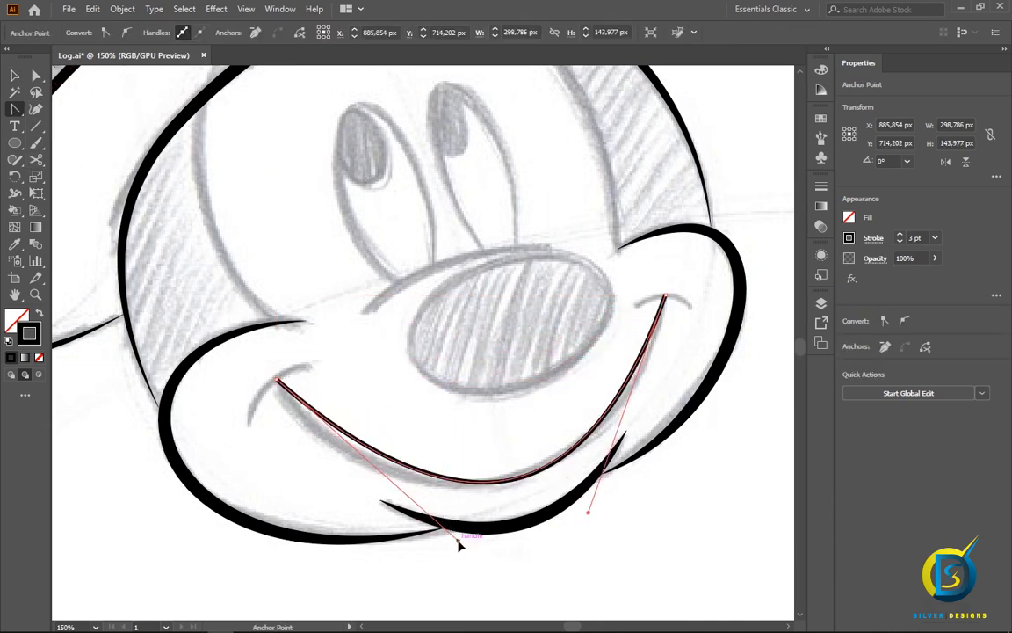
{"action": "left_click_drag", "start_coordinate": [459, 544], "coordinate": [413, 550]}
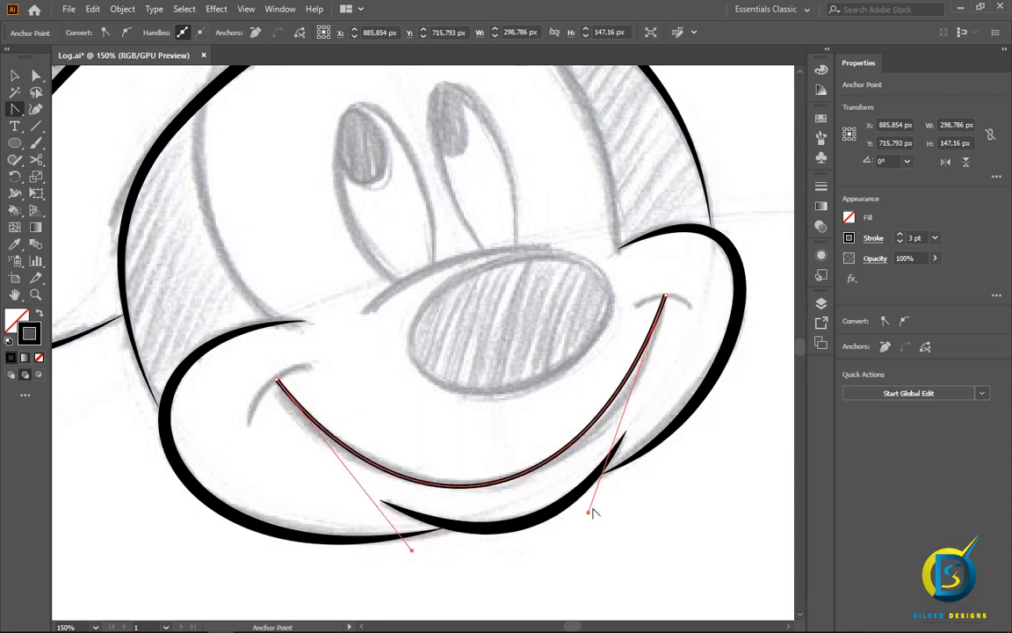
{"action": "left_click_drag", "start_coordinate": [588, 514], "coordinate": [627, 503]}
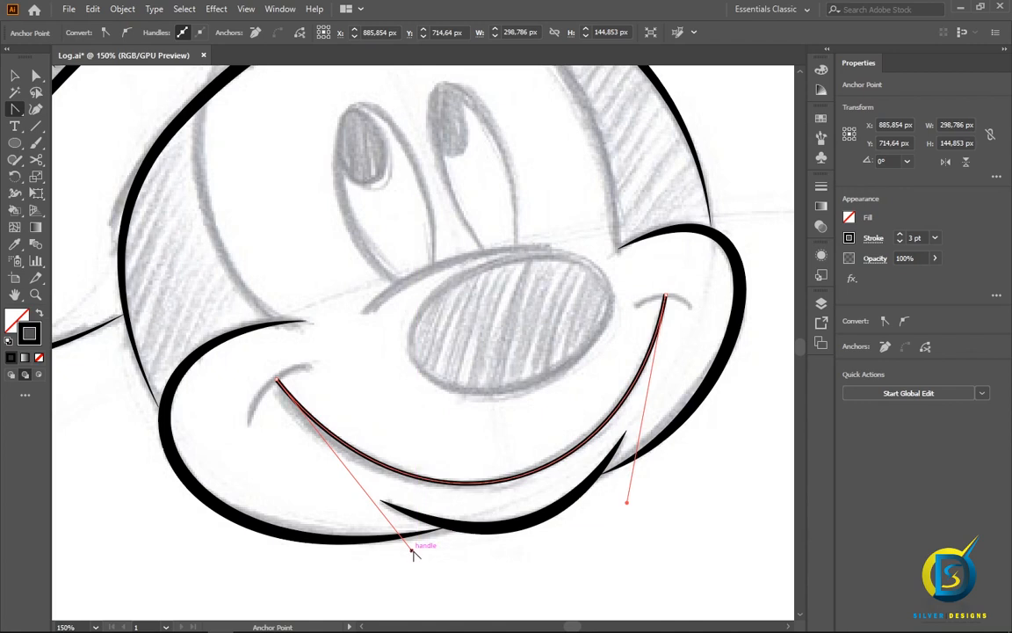
{"action": "mouse_move", "coordinate": [414, 551]}
{"action": "left_mouse_down"}
{"action": "mouse_move", "coordinate": [402, 560]}
{"action": "mouse_move", "coordinate": [401, 551]}
{"action": "left_mouse_up"}
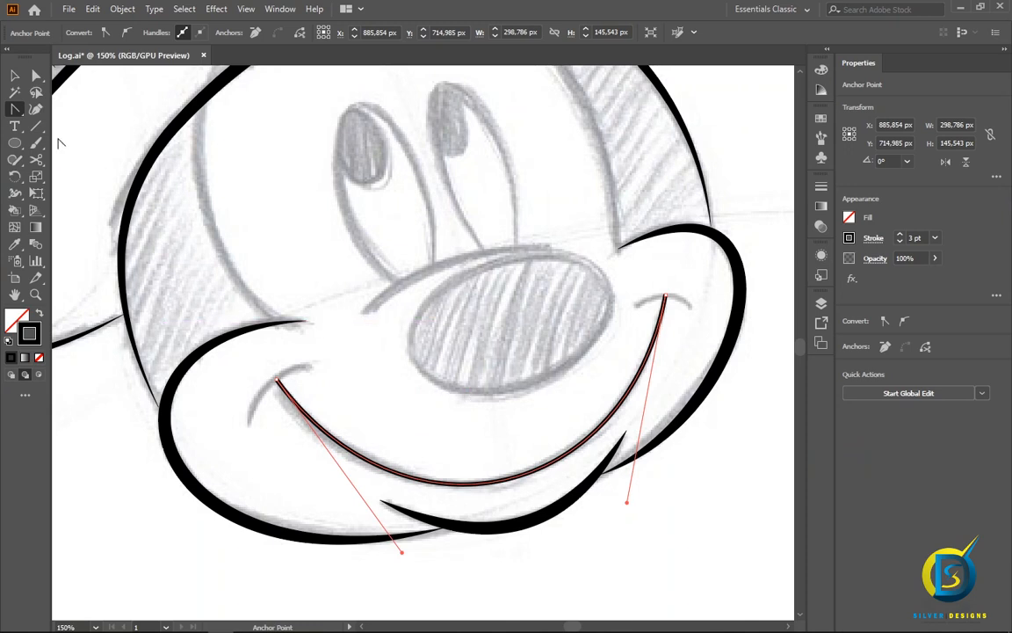
- Apply the solid art brush that tapers at both ends to the smile path and deselect it
{"action": "left_click", "coordinate": [15, 76]}
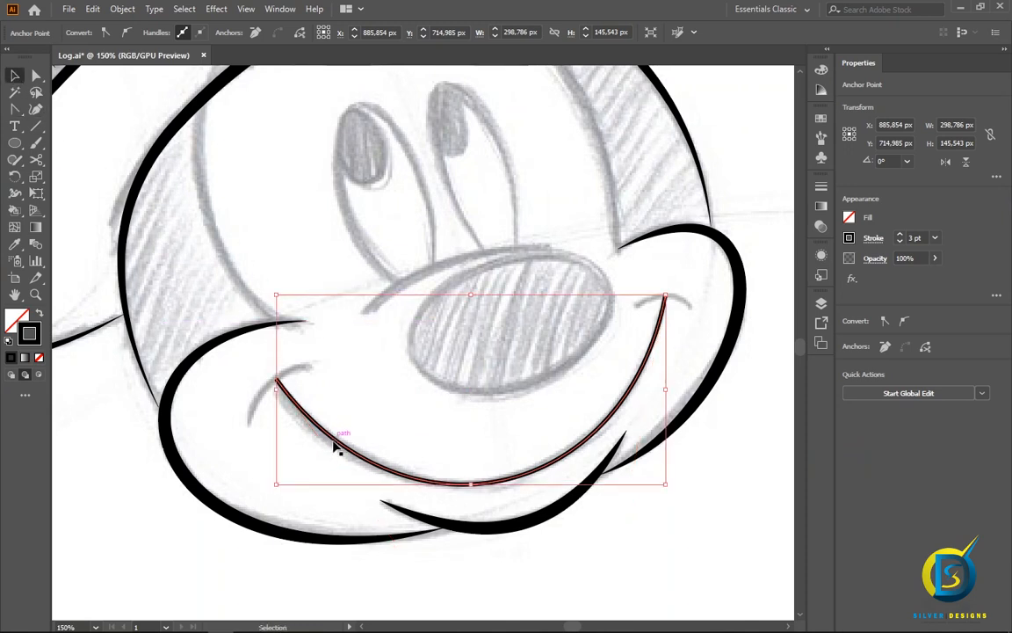
{"action": "left_click", "coordinate": [356, 388]}
{"action": "left_click", "coordinate": [340, 446]}
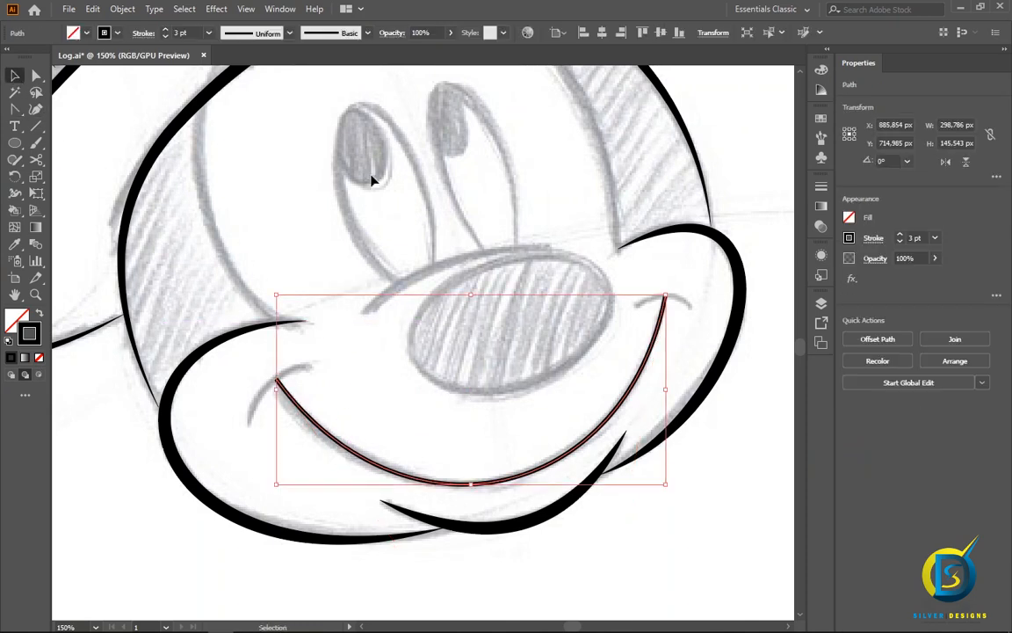
{"action": "left_click", "coordinate": [345, 36]}
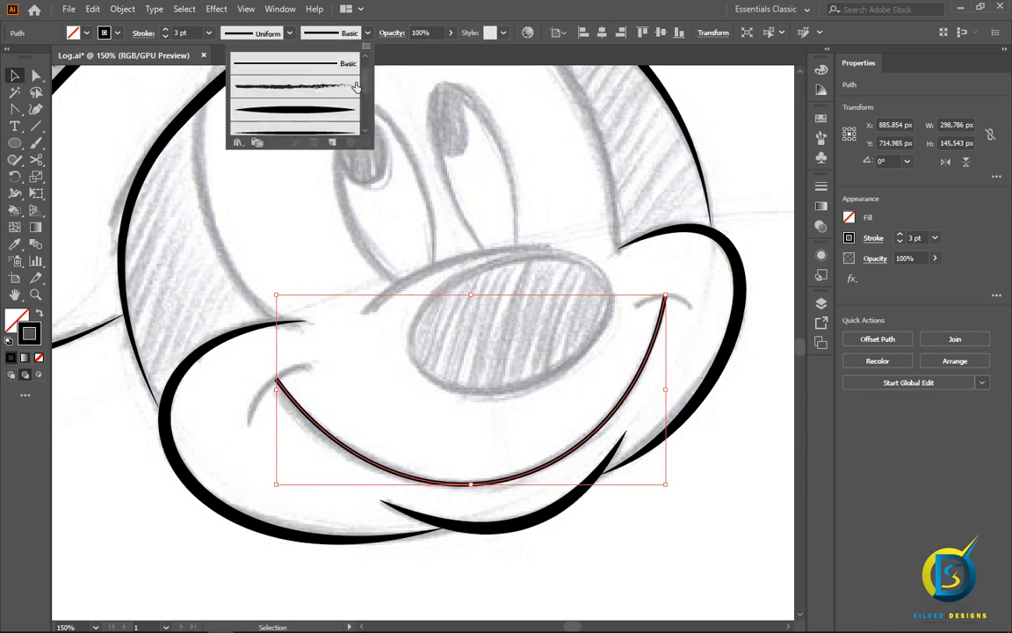
{"action": "left_click", "coordinate": [305, 111]}
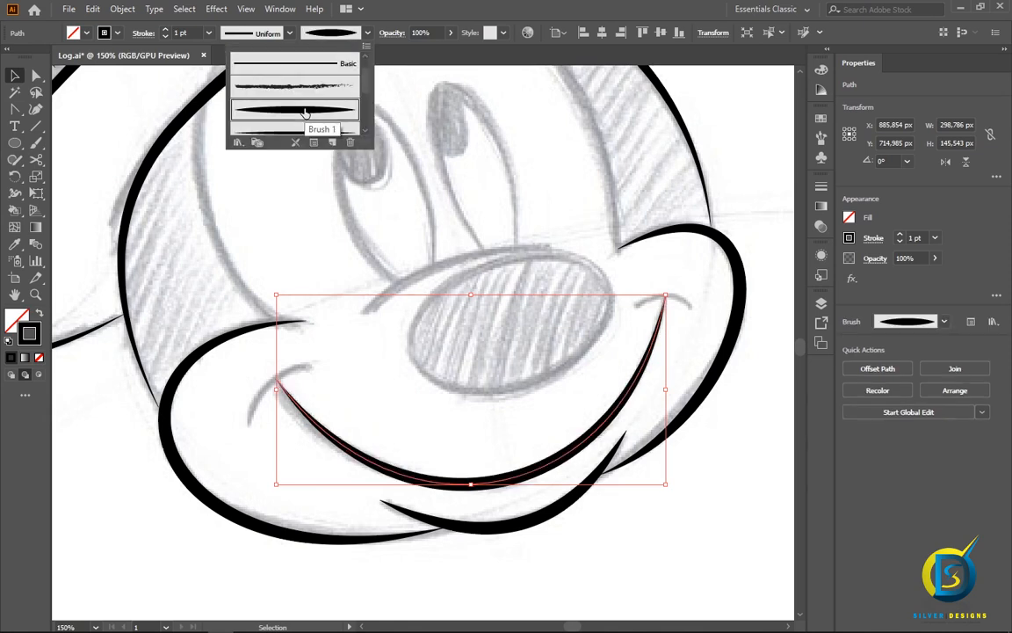
{"action": "left_click", "coordinate": [248, 209]}
- Hide the sketch on Layer 1 to check the traced lines on their own, and show it again
{"action": "scroll", "coordinate": [248, 209], "scroll_direction": "down", "scroll_amount": 1}
{"action": "scroll", "coordinate": [297, 281], "scroll_direction": "up", "scroll_amount": 1}
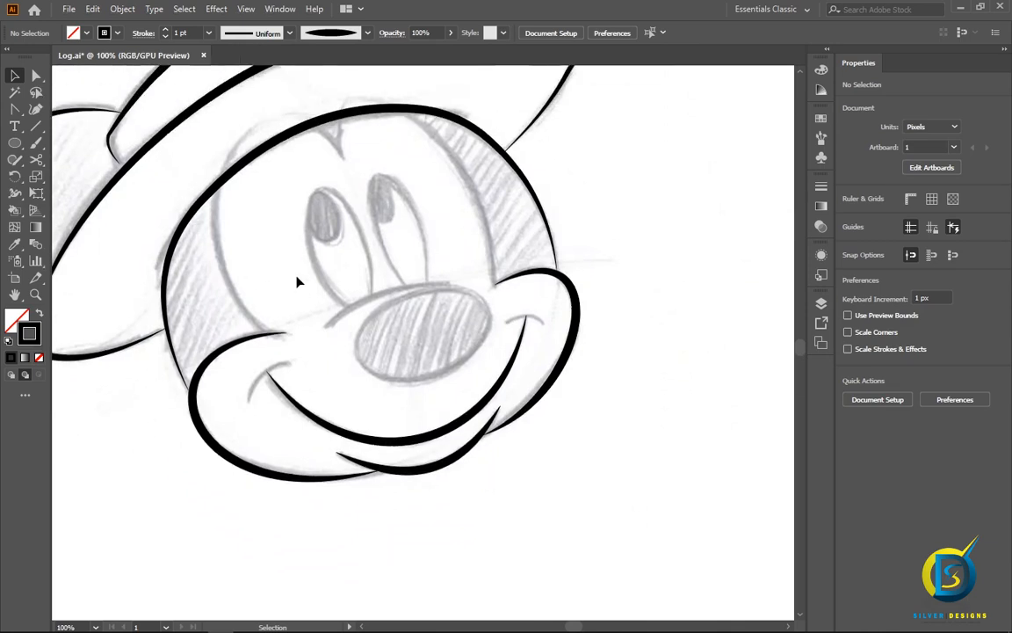
{"action": "left_click_drag", "start_coordinate": [281, 245], "coordinate": [371, 327]}
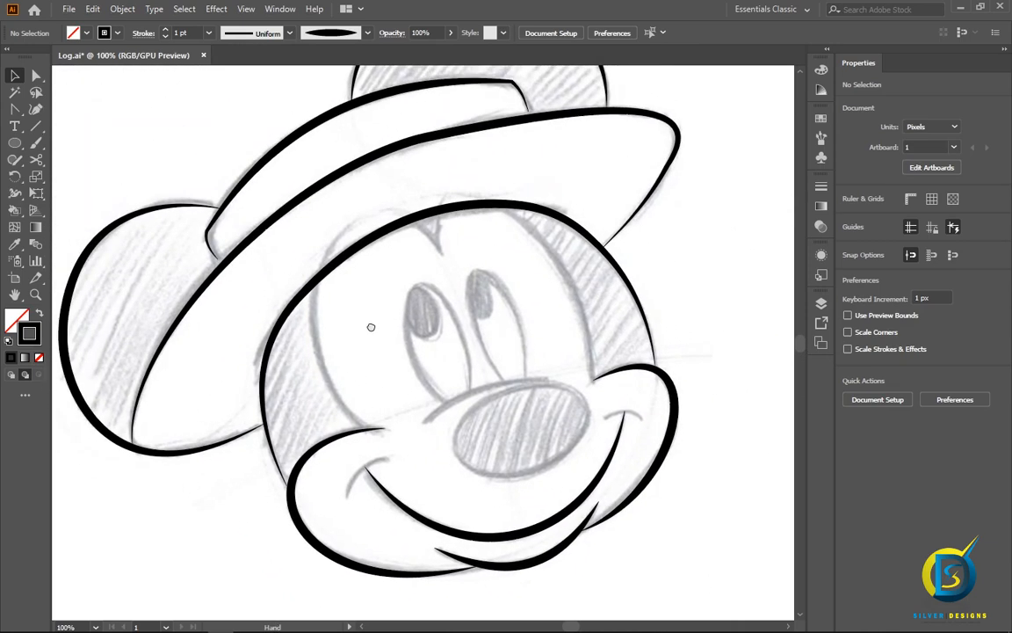
{"action": "left_click", "coordinate": [820, 302]}
{"action": "left_click", "coordinate": [648, 334]}
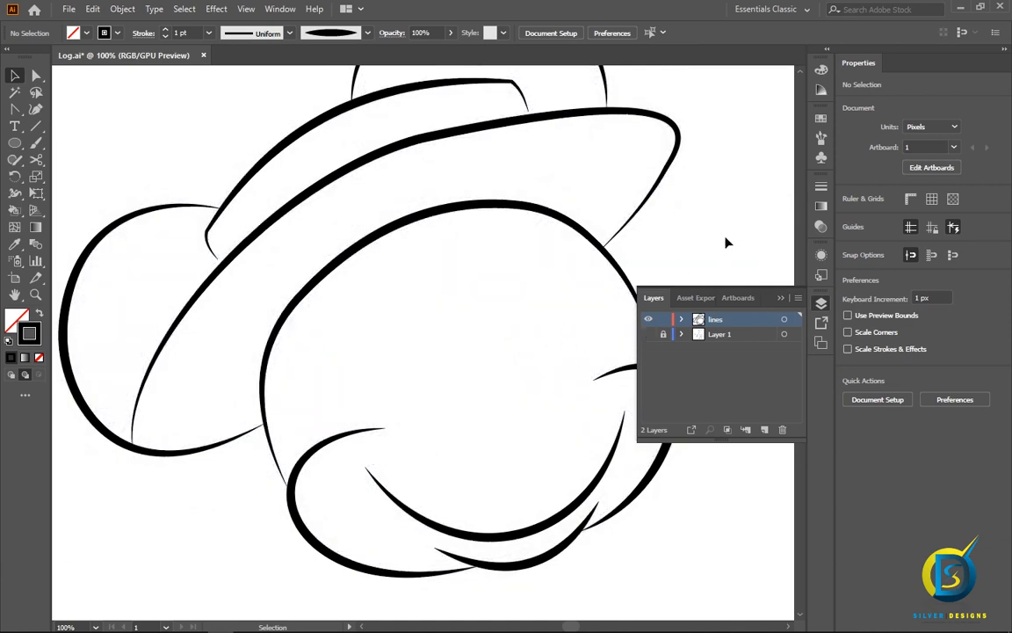
{"action": "left_click", "coordinate": [648, 334]}
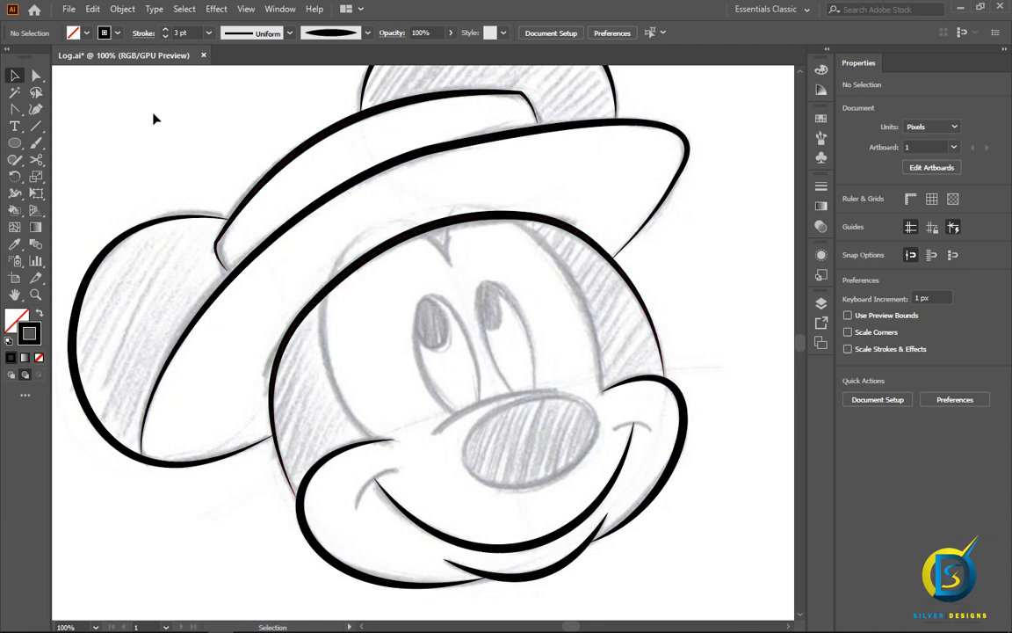
- Draw a straight two-anchor Pen path with a 3 pt stroke from the head outline to the left cheek line's upper end, about 68 by 172 px
{"action": "left_click_drag", "start_coordinate": [15, 109], "coordinate": [78, 111]}
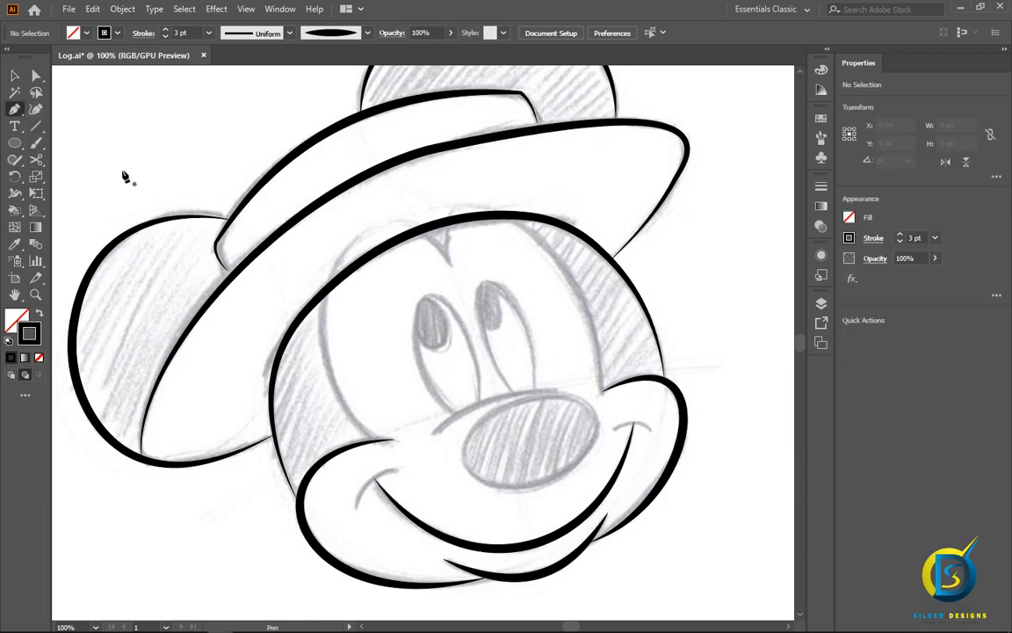
{"action": "left_click", "coordinate": [325, 291]}
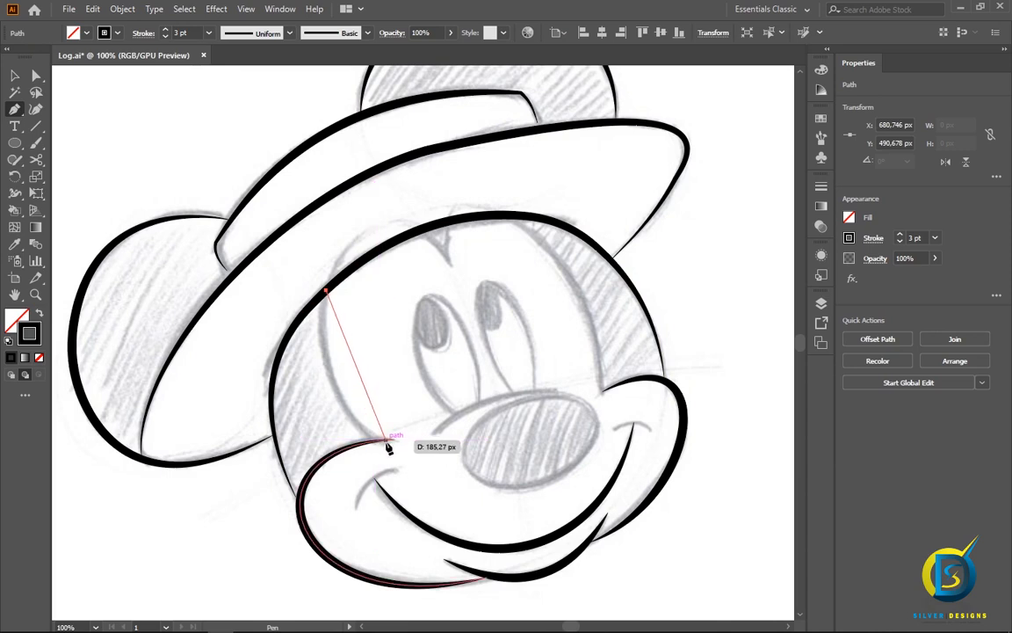
{"action": "left_click", "coordinate": [385, 438]}
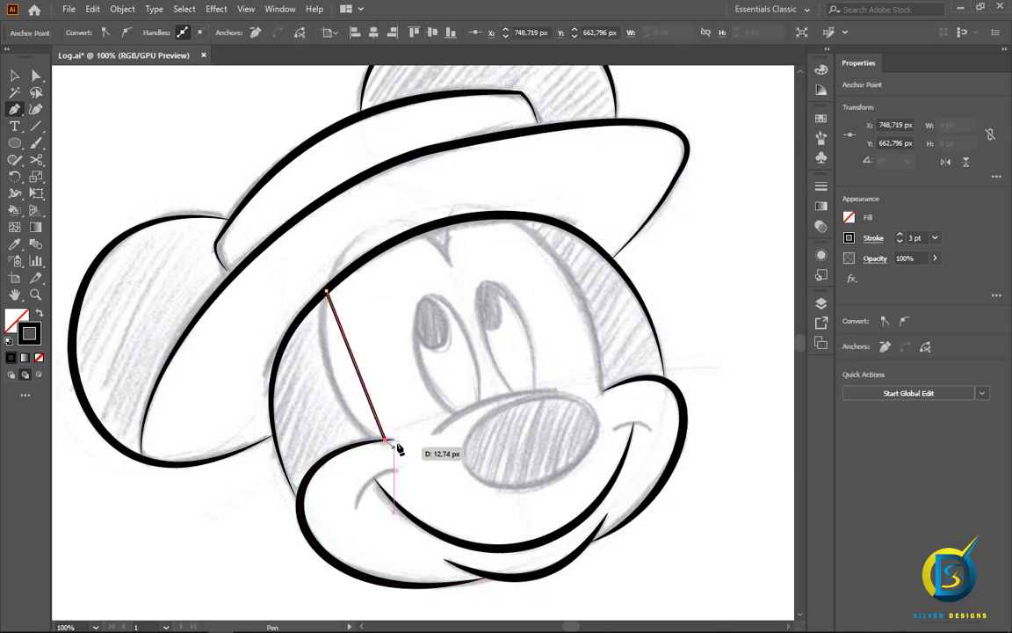
{"action": "left_click", "coordinate": [14, 77]}
{"action": "left_click", "coordinate": [118, 92]}
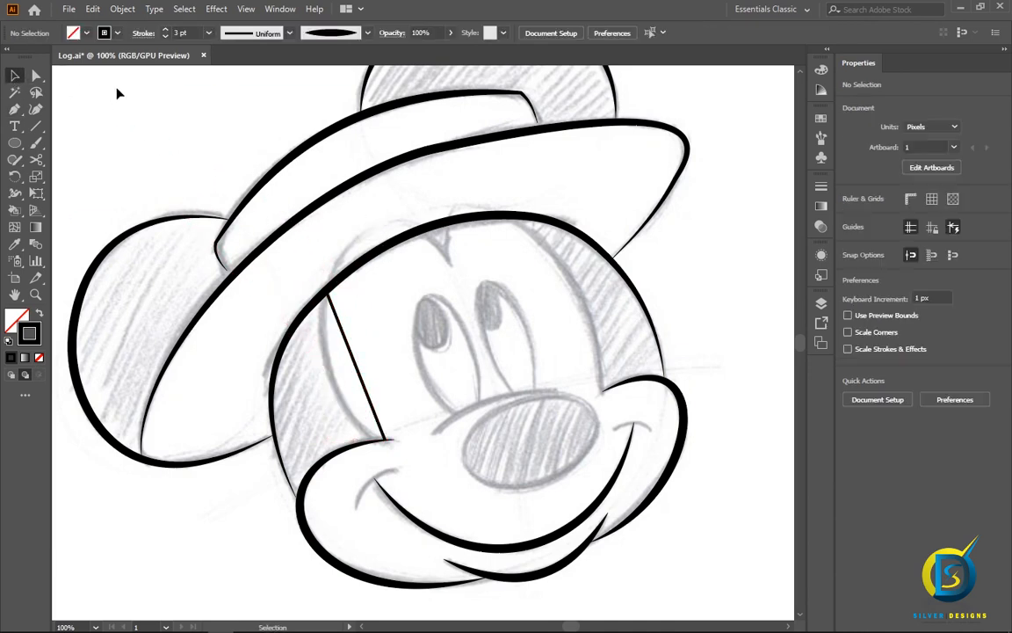
- Apply the art brush that narrows from a thick end to a point to the left face-edge path
{"action": "left_click", "coordinate": [337, 321]}
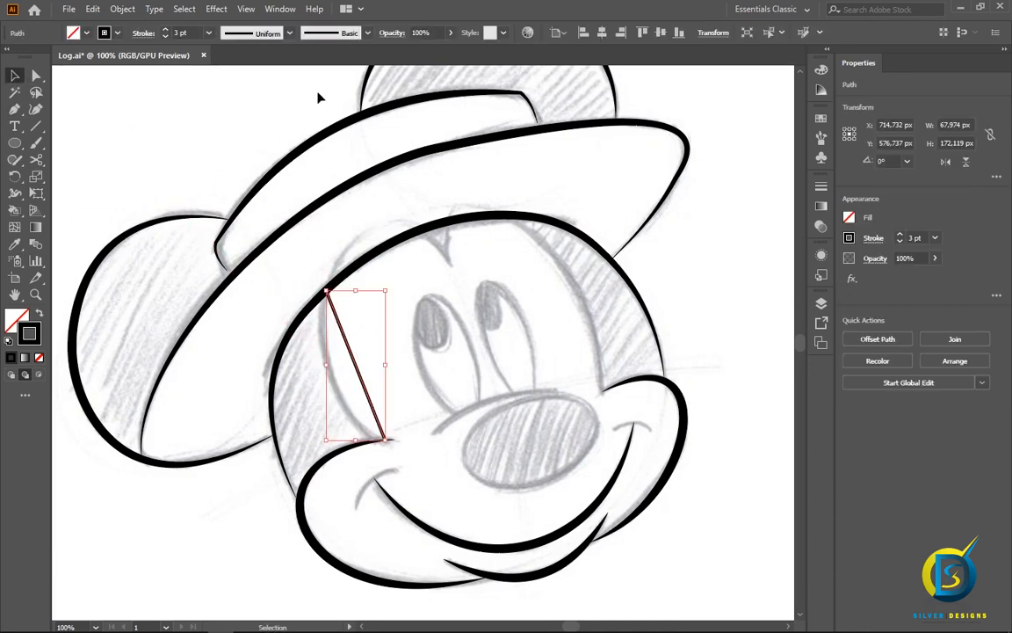
{"action": "left_click", "coordinate": [292, 32]}
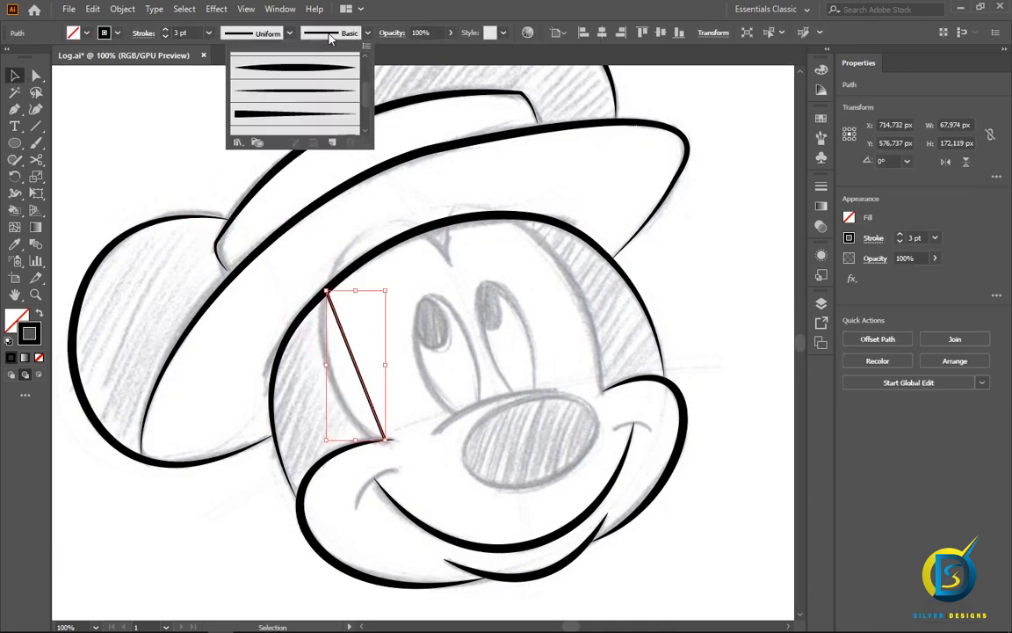
{"action": "left_click", "coordinate": [304, 117]}
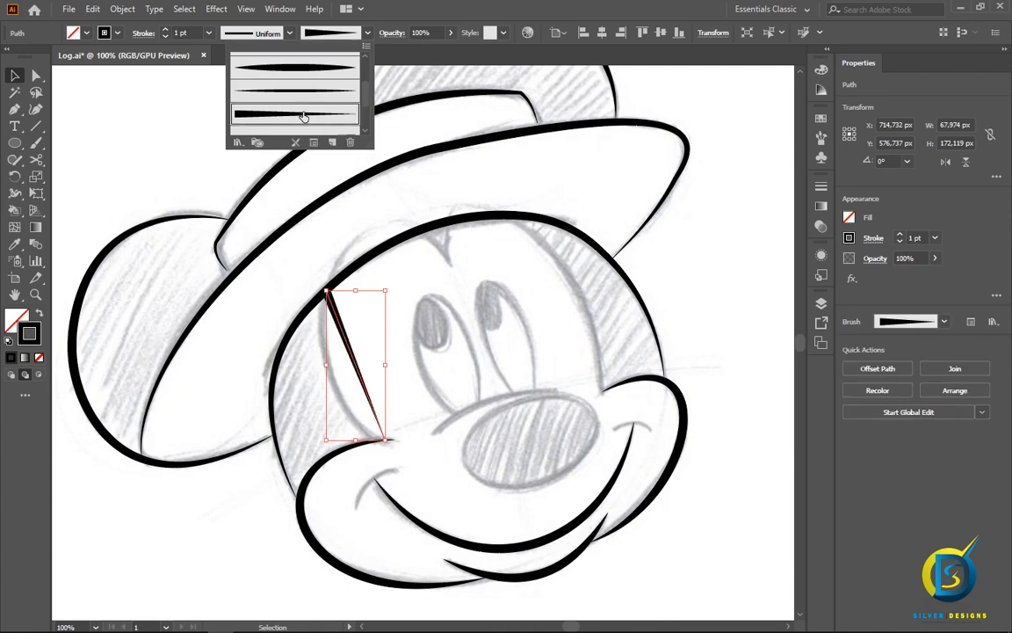
- Bend the left face-edge path outward with the Anchor Point tool along the sketched curve, making it about 70 by 172 px
{"action": "left_click", "coordinate": [15, 76]}
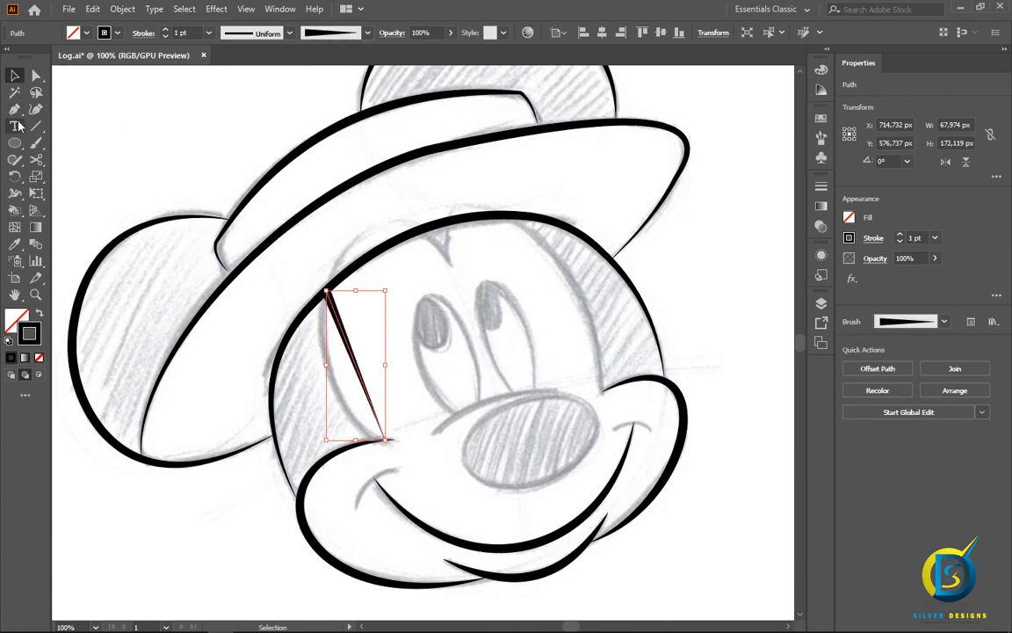
{"action": "left_click_drag", "start_coordinate": [15, 111], "coordinate": [63, 165]}
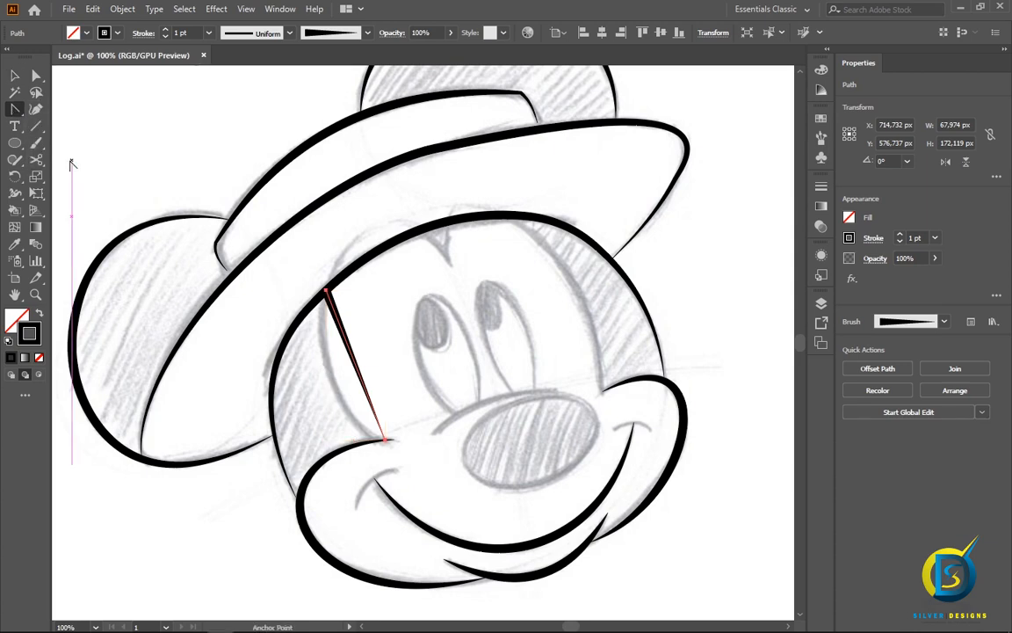
{"action": "mouse_move", "coordinate": [350, 343]}
{"action": "left_mouse_down"}
{"action": "mouse_move", "coordinate": [324, 334]}
{"action": "mouse_move", "coordinate": [339, 397]}
{"action": "mouse_move", "coordinate": [332, 392]}
{"action": "left_mouse_up"}
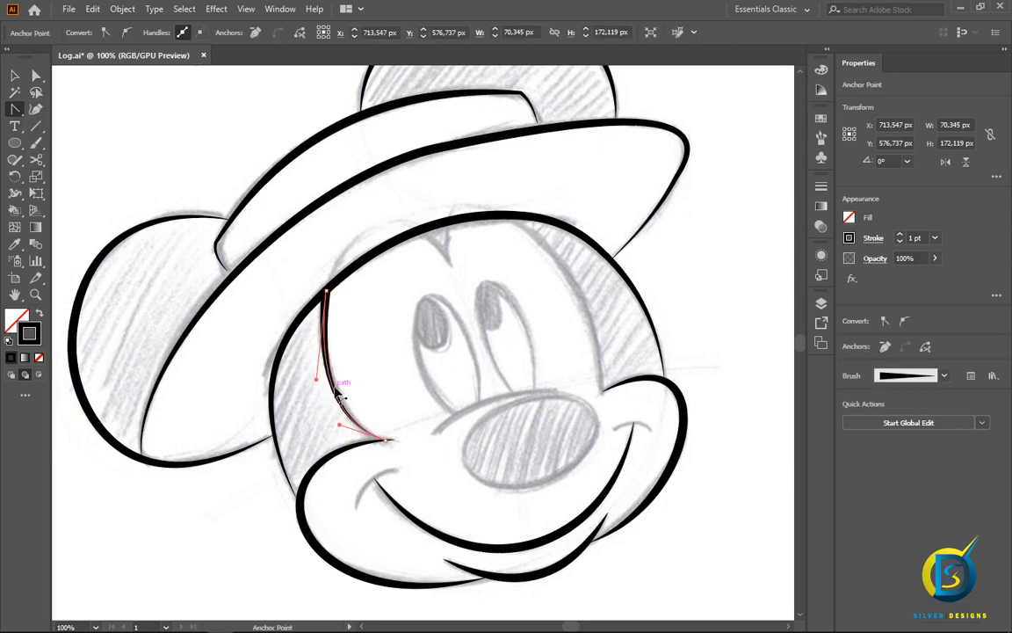
{"action": "left_click", "coordinate": [15, 77]}
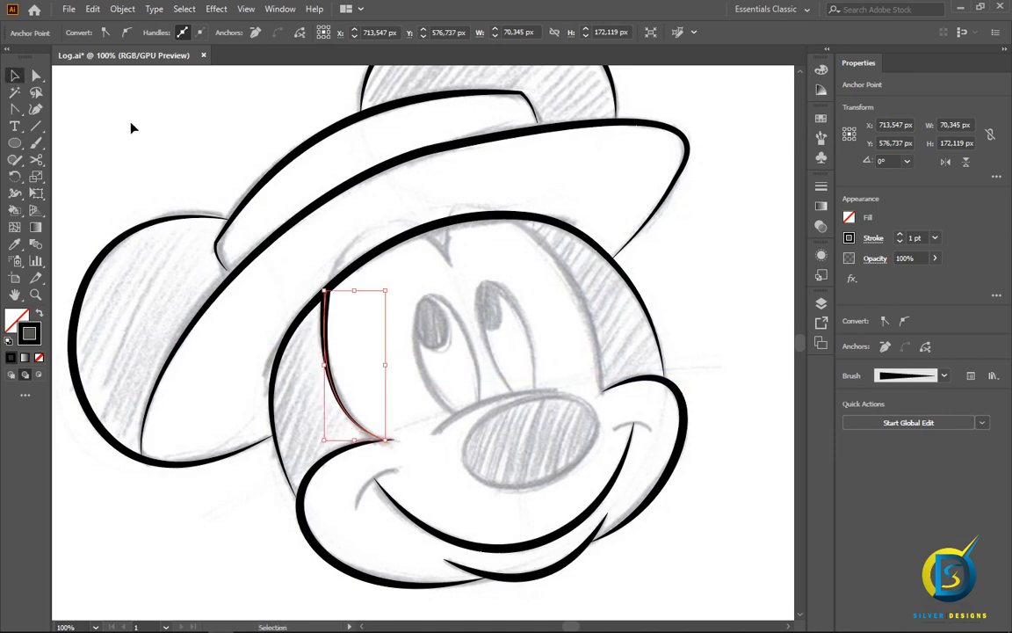
{"action": "left_click", "coordinate": [131, 127]}
- Draw a straight two-anchor Pen path from the top of the head outline to the right cheek line's upper end, about 117 by 201 px
{"action": "scroll", "coordinate": [305, 241], "scroll_direction": "down", "scroll_amount": 1, "text": "alt"}
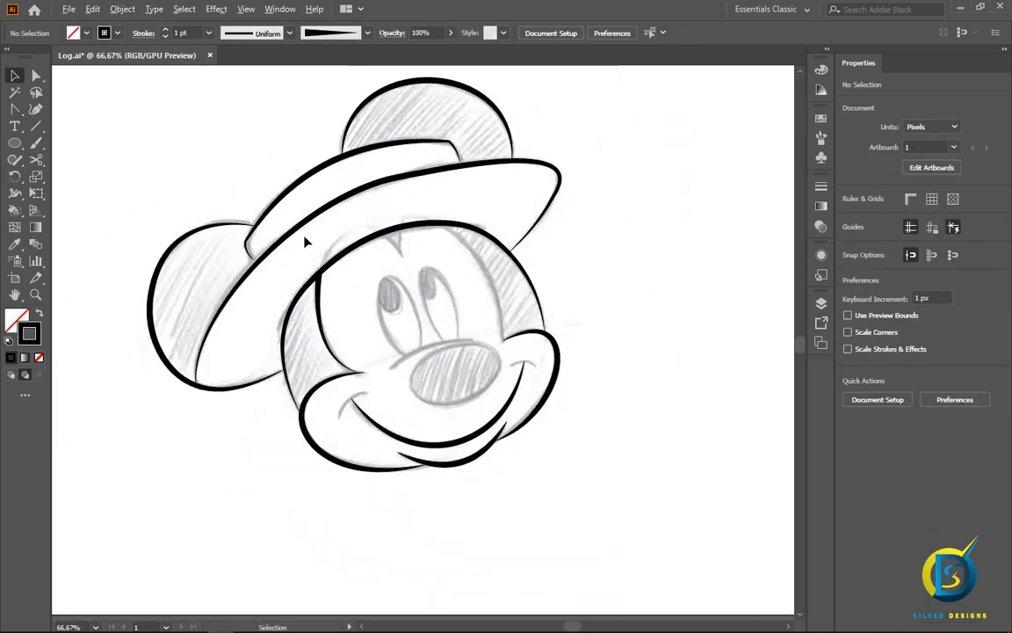
{"action": "scroll", "coordinate": [307, 235], "scroll_direction": "up", "scroll_amount": 1, "text": "alt"}
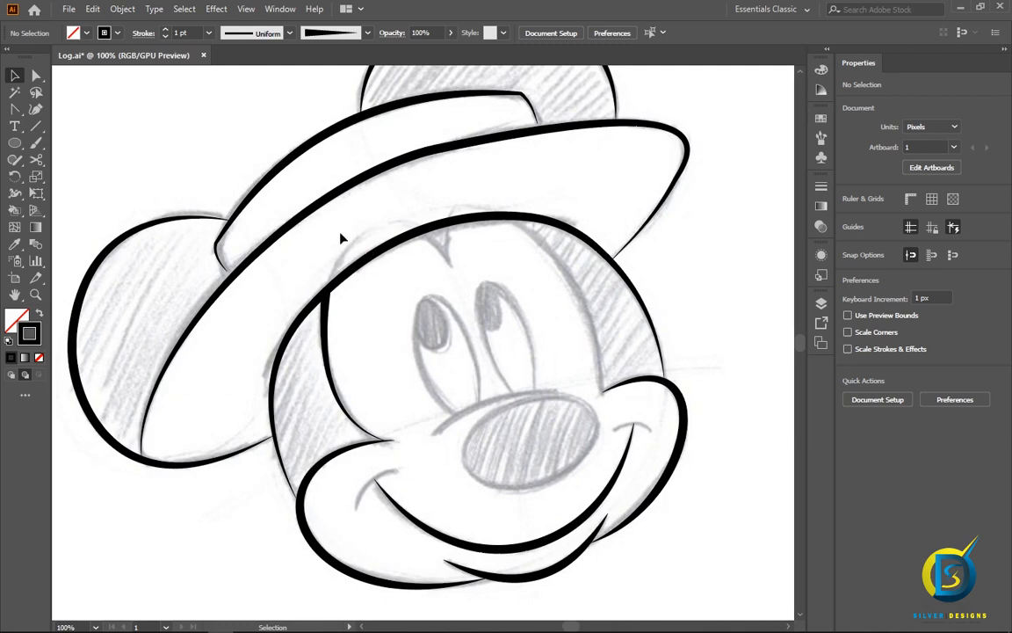
{"action": "scroll", "coordinate": [341, 237], "scroll_direction": "down", "scroll_amount": 1, "text": "alt"}
{"action": "scroll", "coordinate": [343, 236], "scroll_direction": "up", "scroll_amount": 1, "text": "alt"}
{"action": "left_click_drag", "start_coordinate": [18, 111], "coordinate": [79, 109]}
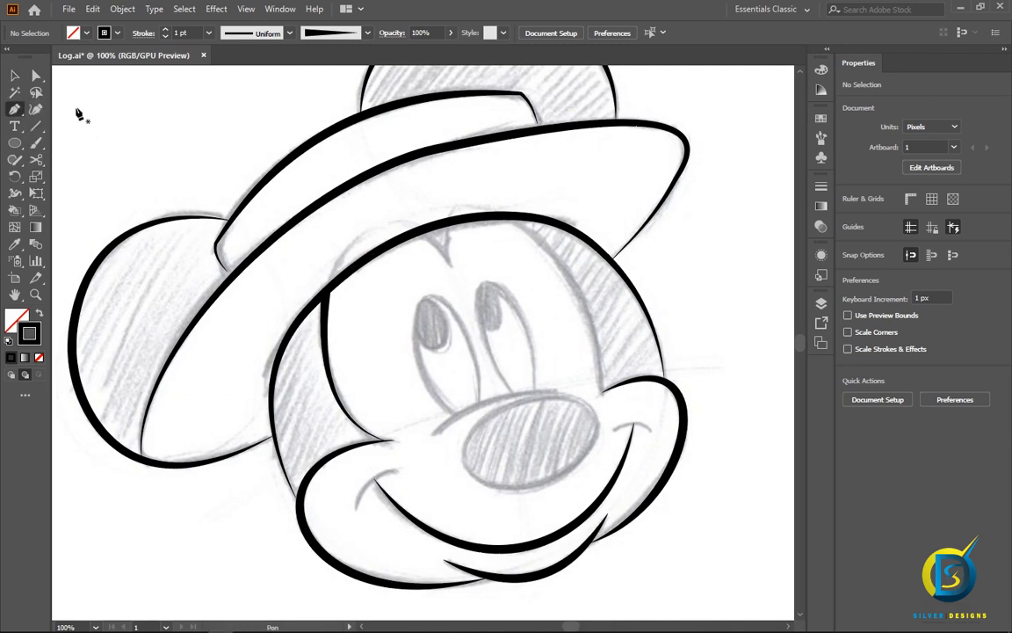
{"action": "left_click", "coordinate": [504, 216]}
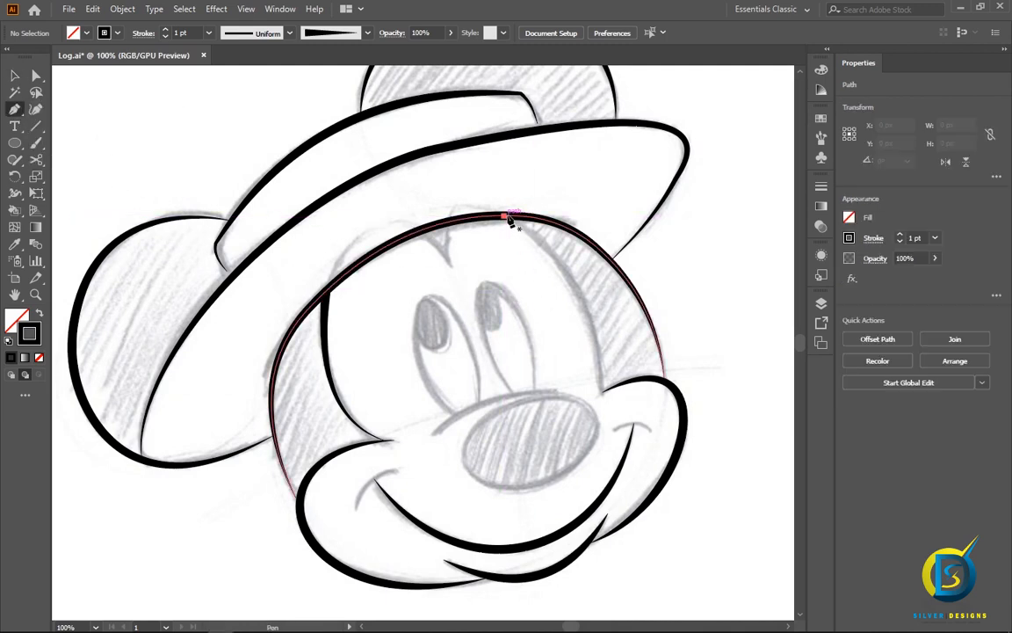
{"action": "left_click", "coordinate": [605, 391]}
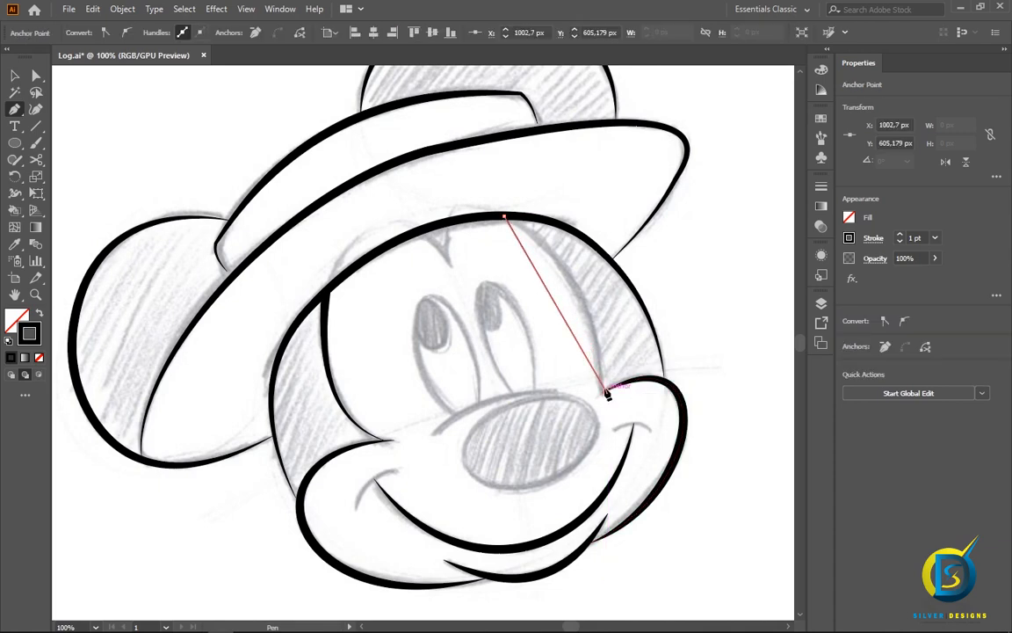
- Give the right face-edge path a 3 pt stroke and apply the art brush that narrows from a thick end to a point
{"action": "left_click", "coordinate": [14, 77]}
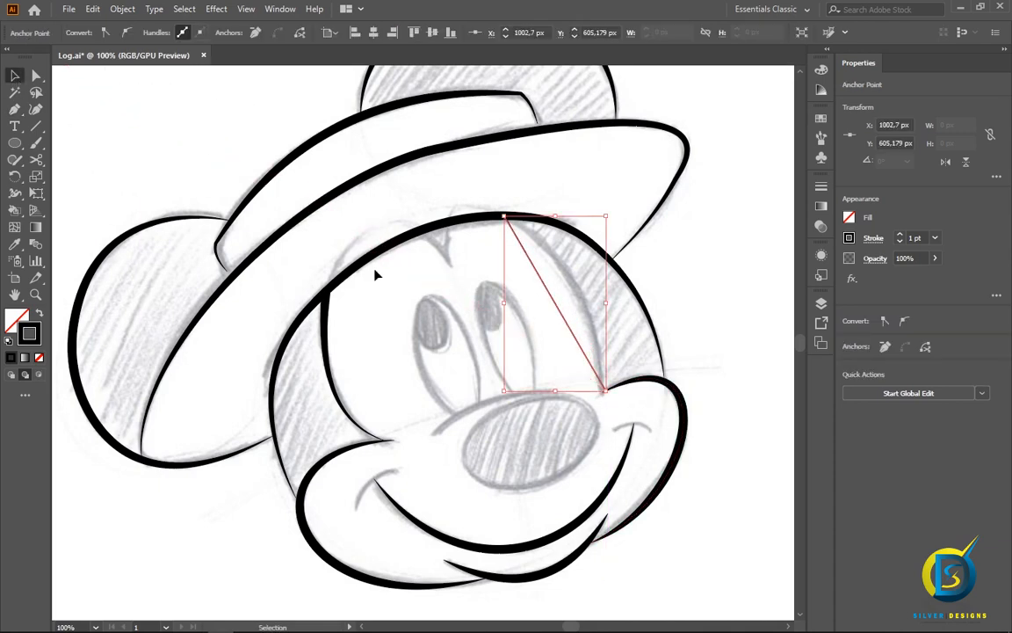
{"action": "left_click", "coordinate": [560, 277]}
{"action": "left_click", "coordinate": [542, 281]}
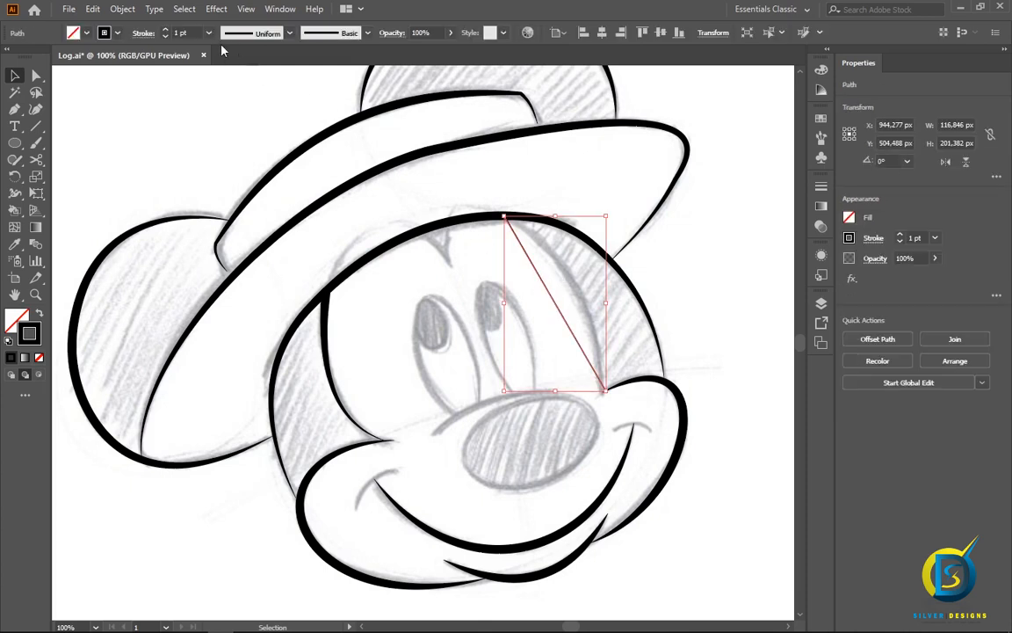
{"action": "left_click", "coordinate": [174, 33]}
{"action": "type", "text": "3"}
{"action": "key", "text": "Return"}
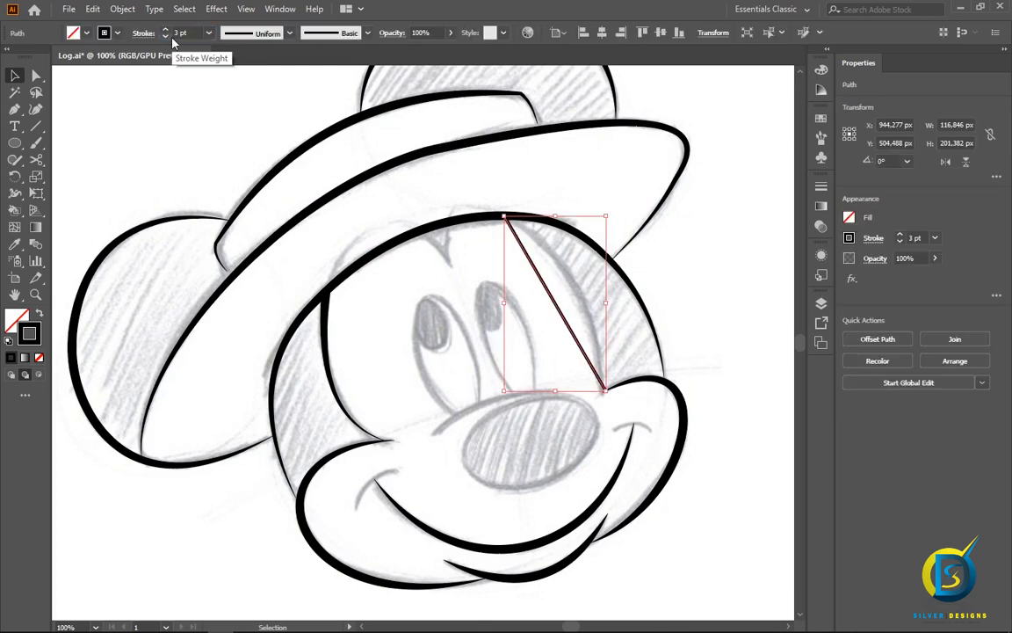
{"action": "left_click", "coordinate": [324, 39]}
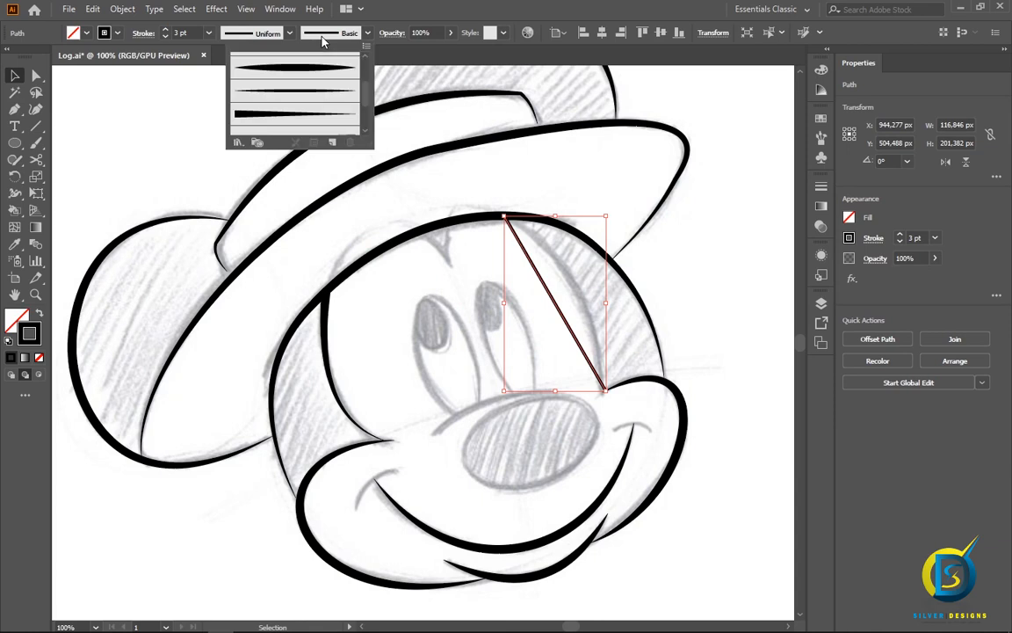
{"action": "left_click", "coordinate": [296, 118]}
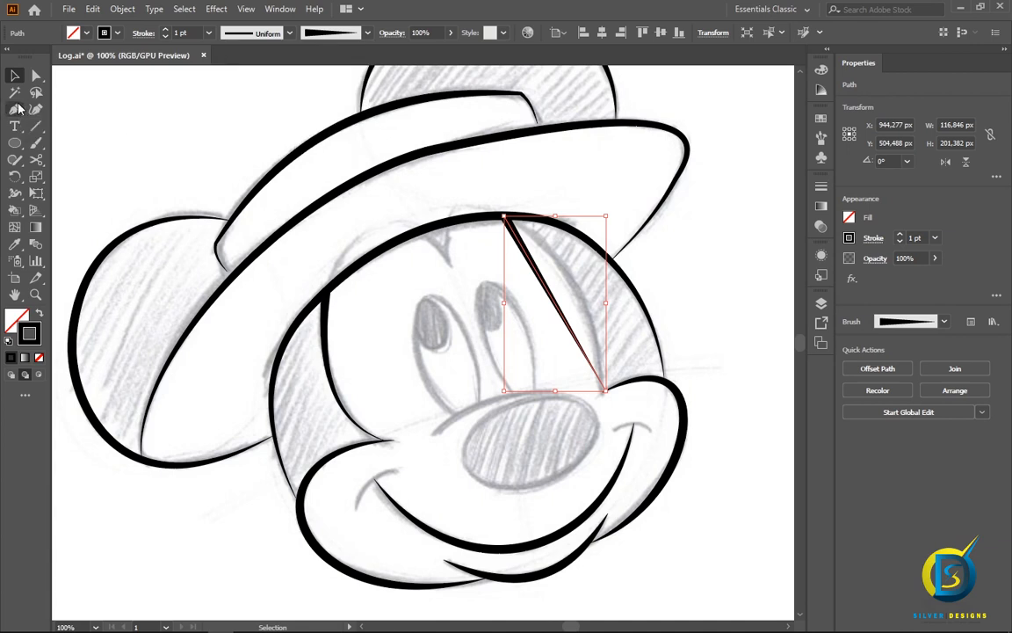
- Bend the right face-edge path outward with the Anchor Point tool along the sketched curve, keeping both ends in place, and deselect it
{"action": "left_click_drag", "start_coordinate": [19, 107], "coordinate": [70, 167]}
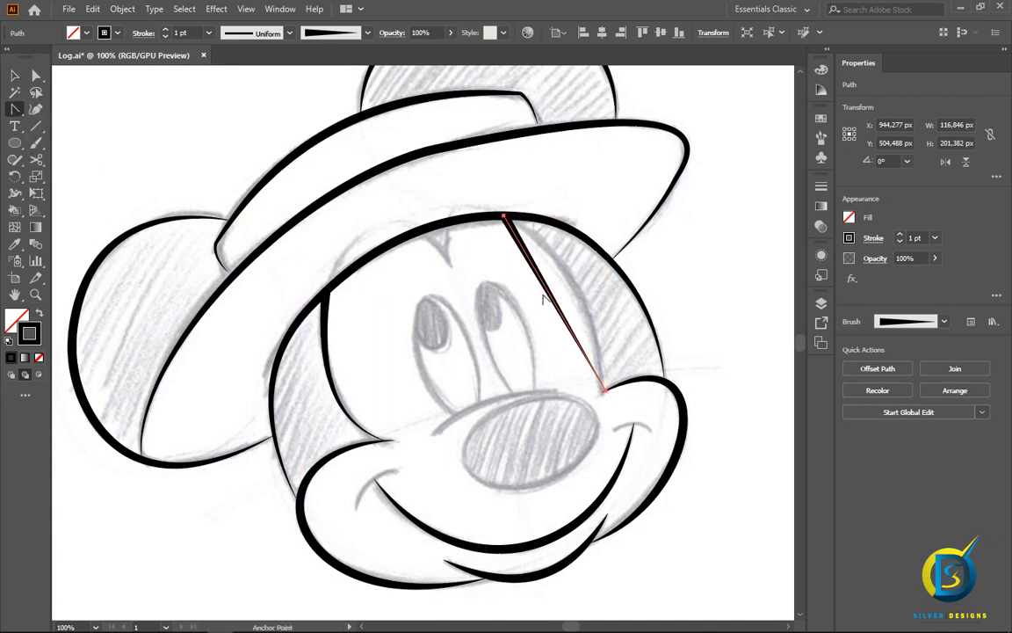
{"action": "left_click_drag", "start_coordinate": [548, 290], "coordinate": [580, 294]}
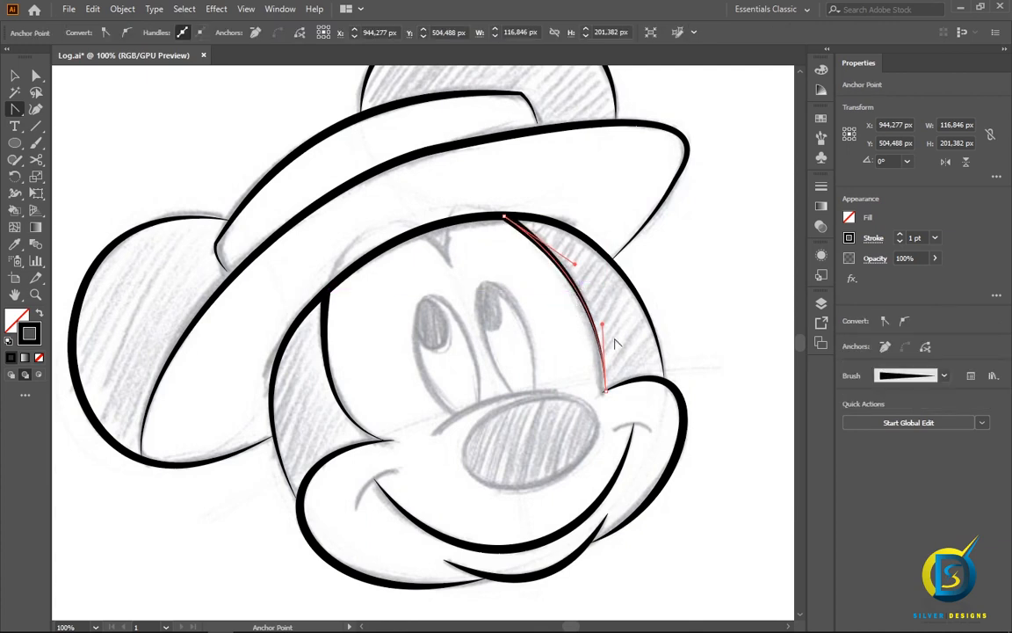
{"action": "left_click", "coordinate": [17, 79]}
{"action": "left_click", "coordinate": [463, 300]}
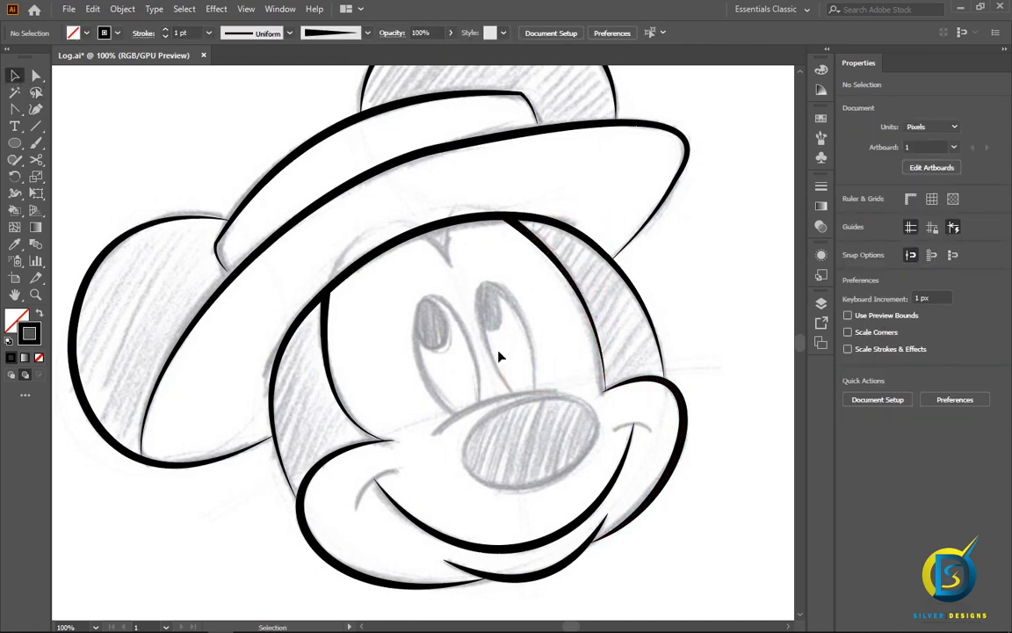
- Move the lower anchor of the right face-edge path slightly inward onto the tip of the right cheek line
{"action": "left_click", "coordinate": [37, 77]}
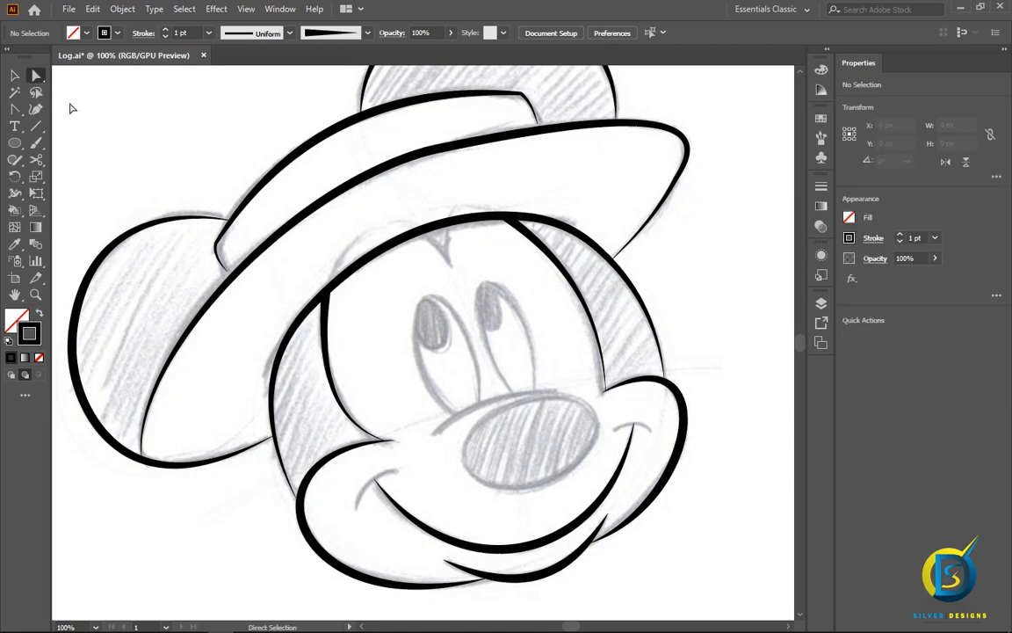
{"action": "left_click", "coordinate": [605, 388]}
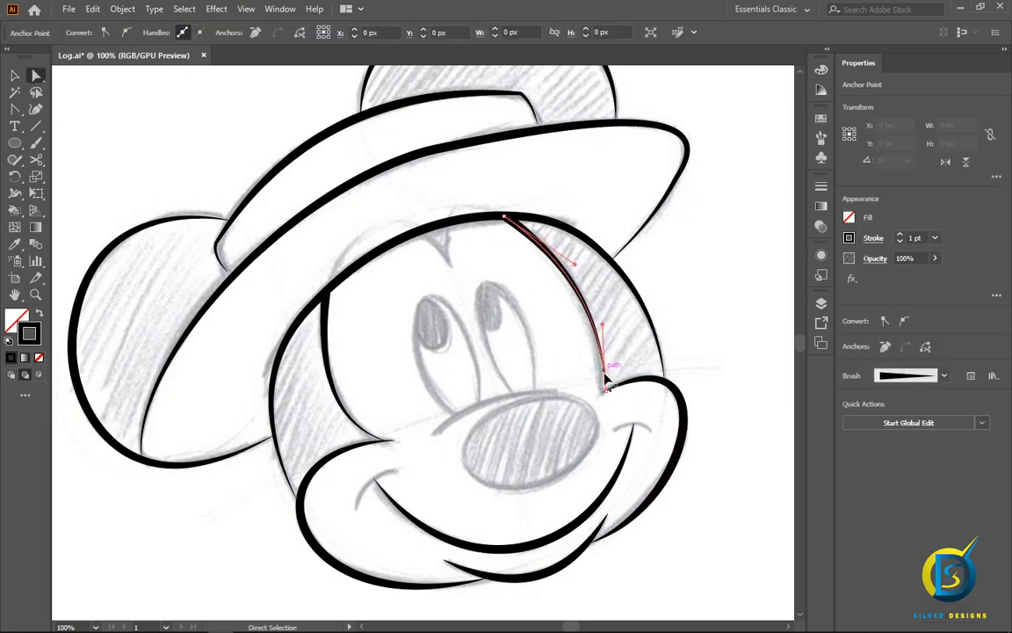
{"action": "left_click", "coordinate": [606, 392]}
{"action": "left_click_drag", "start_coordinate": [605, 396], "coordinate": [602, 398]}
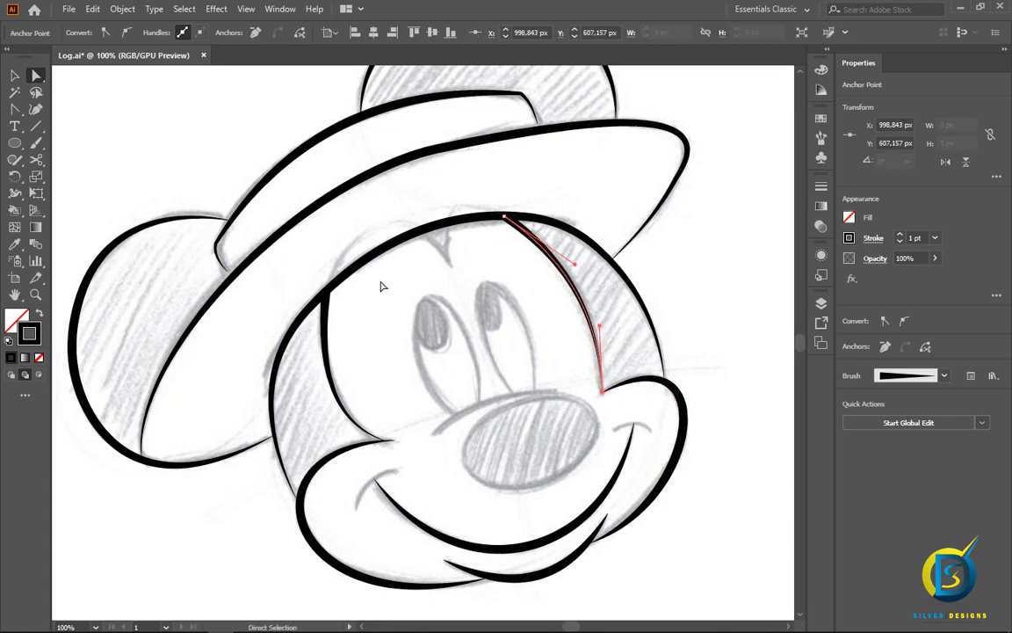
- Shift the left face-edge path so its lower end meets the left cheek line's tip, and pull its upper handle outward
{"action": "left_click", "coordinate": [329, 333]}
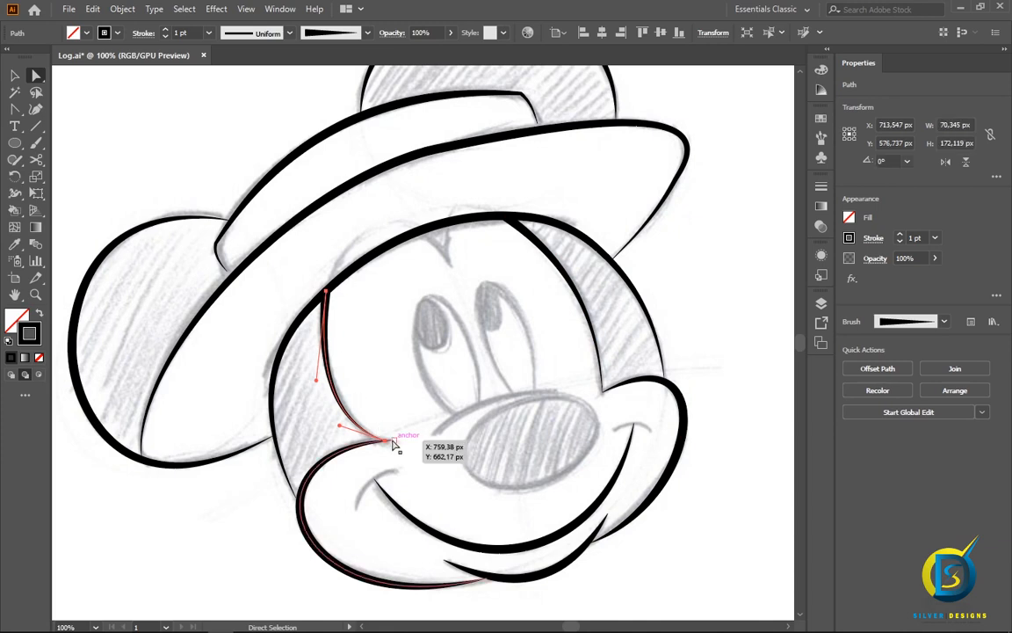
{"action": "left_click_drag", "start_coordinate": [384, 442], "coordinate": [392, 444]}
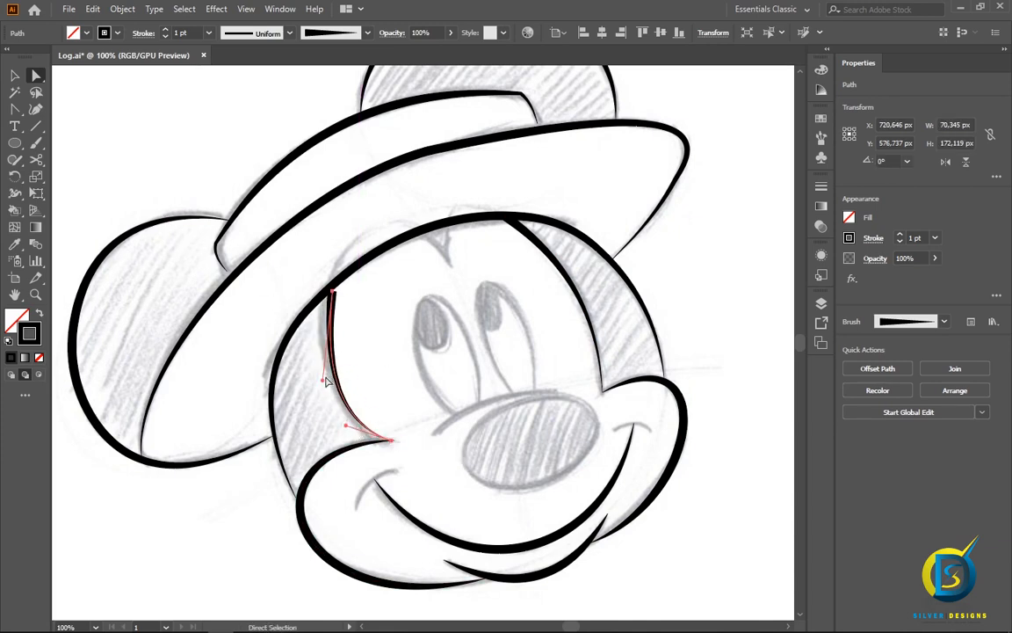
{"action": "left_click_drag", "start_coordinate": [323, 384], "coordinate": [306, 369]}
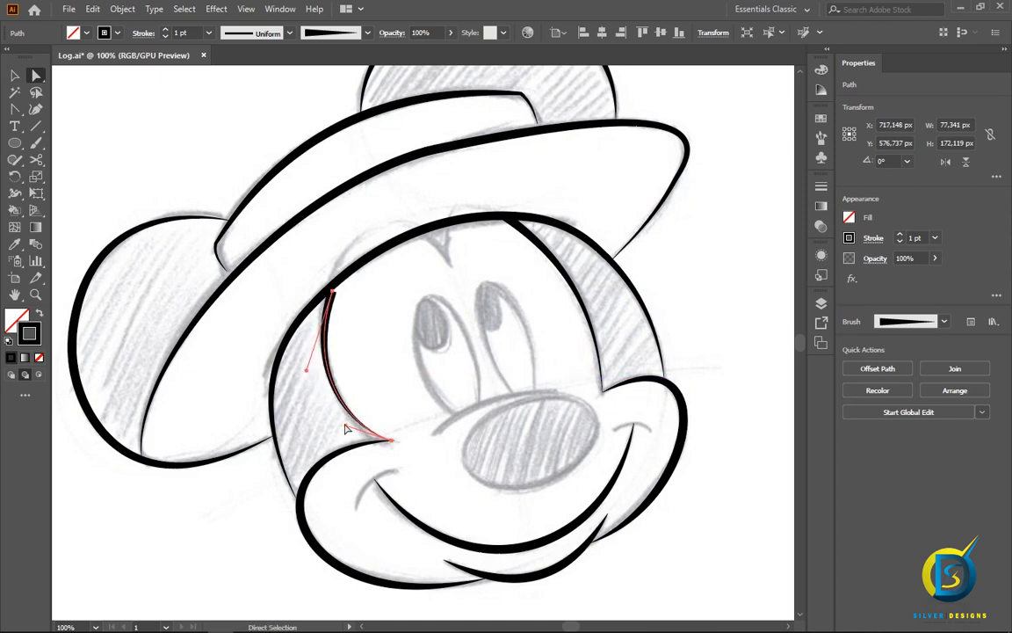
{"action": "left_click", "coordinate": [348, 434]}
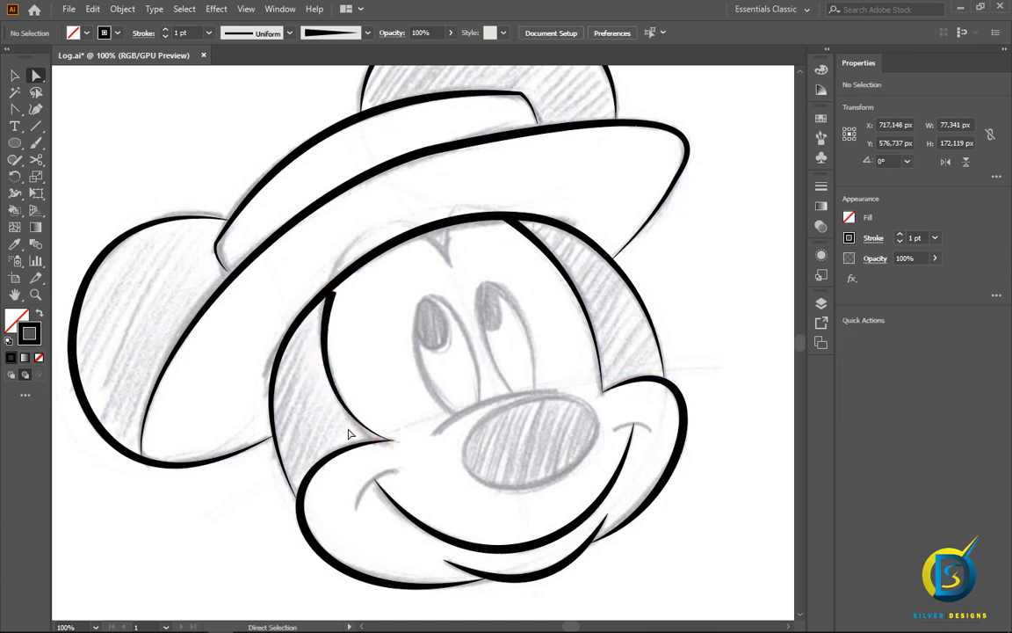
- Move the top anchor of the left face-edge path up onto the head outline and deselect it
{"action": "left_click", "coordinate": [333, 296]}
{"action": "left_click_drag", "start_coordinate": [335, 299], "coordinate": [333, 291]}
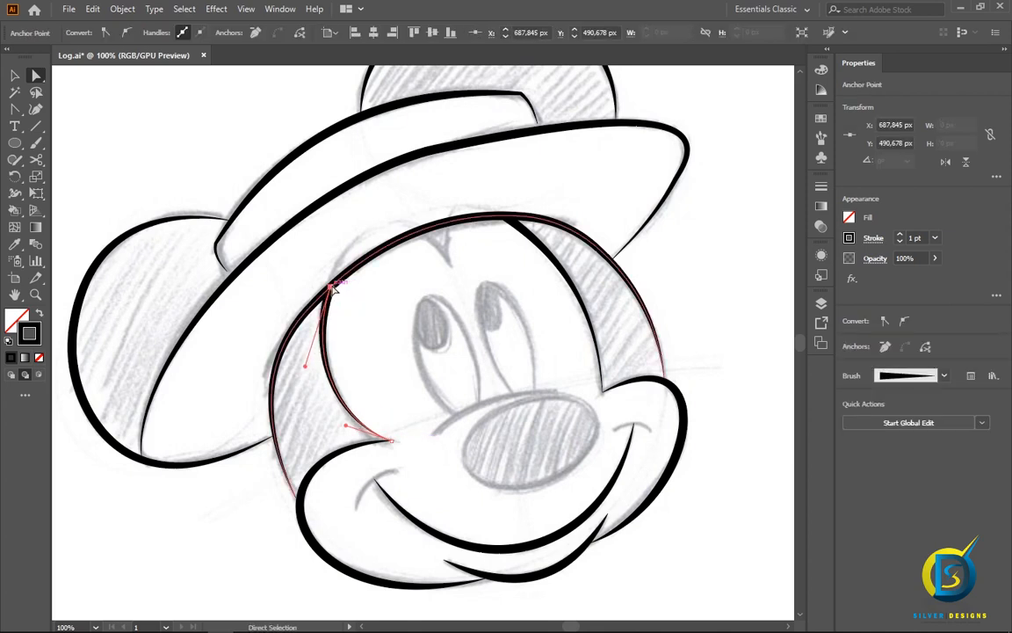
{"action": "left_click", "coordinate": [216, 191]}
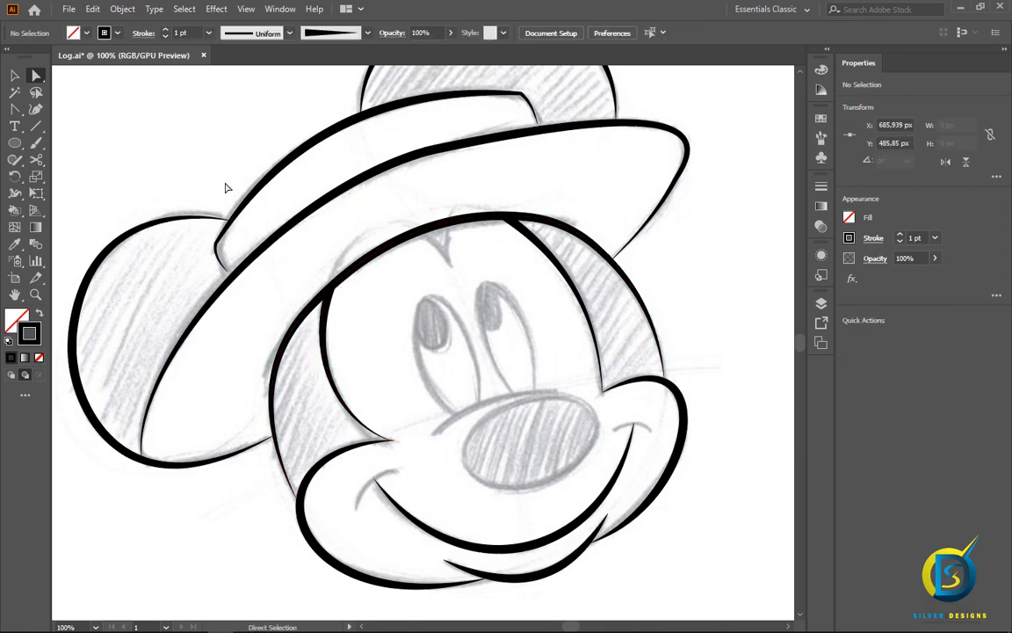
- Move the lower anchor of the left face-edge path slightly back along the cheek line and ease its upper handle inward
{"action": "left_click", "coordinate": [338, 389]}
{"action": "left_click", "coordinate": [392, 441]}
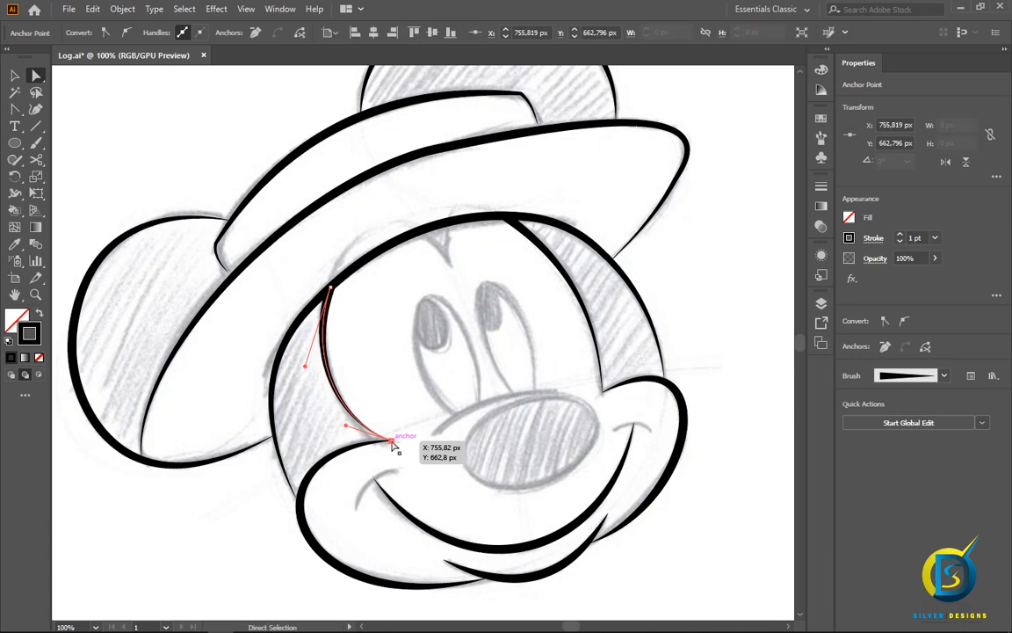
{"action": "left_click_drag", "start_coordinate": [393, 446], "coordinate": [384, 446]}
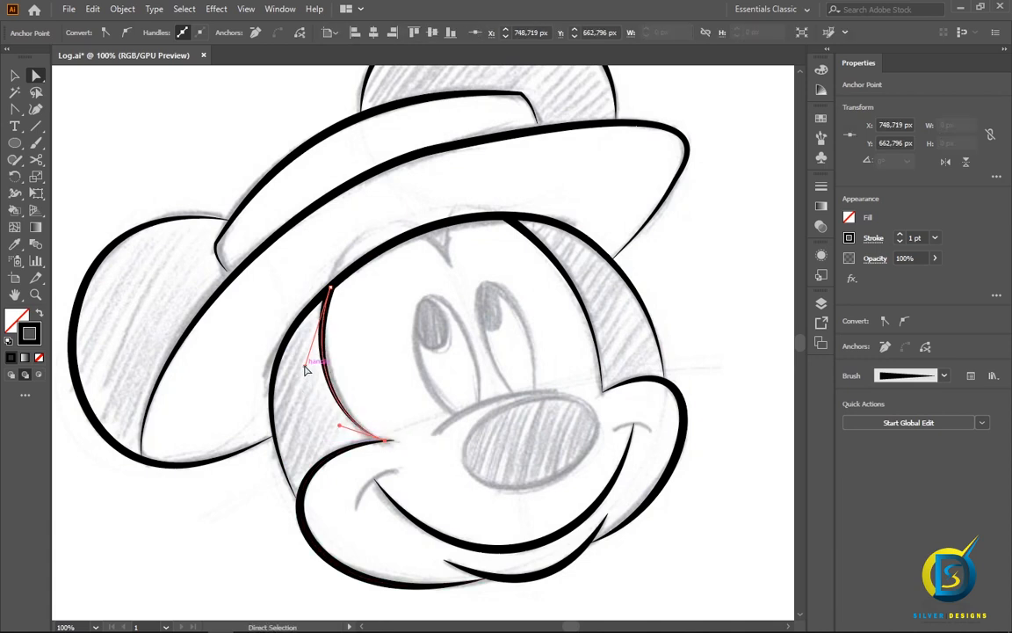
{"action": "left_click_drag", "start_coordinate": [305, 370], "coordinate": [309, 366]}
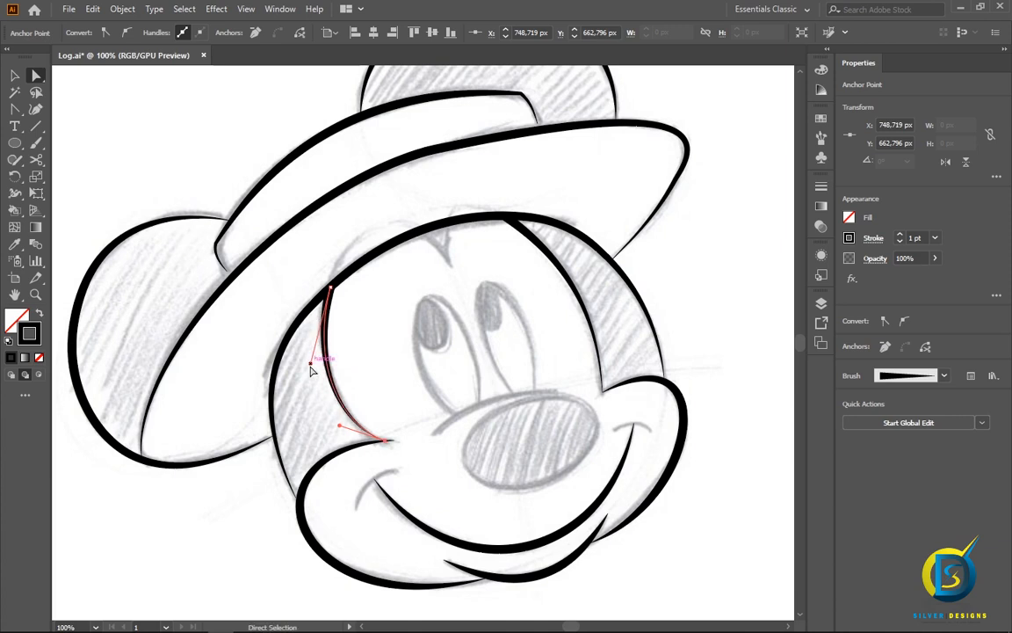
{"action": "left_click", "coordinate": [16, 77]}
{"action": "left_click", "coordinate": [100, 113]}
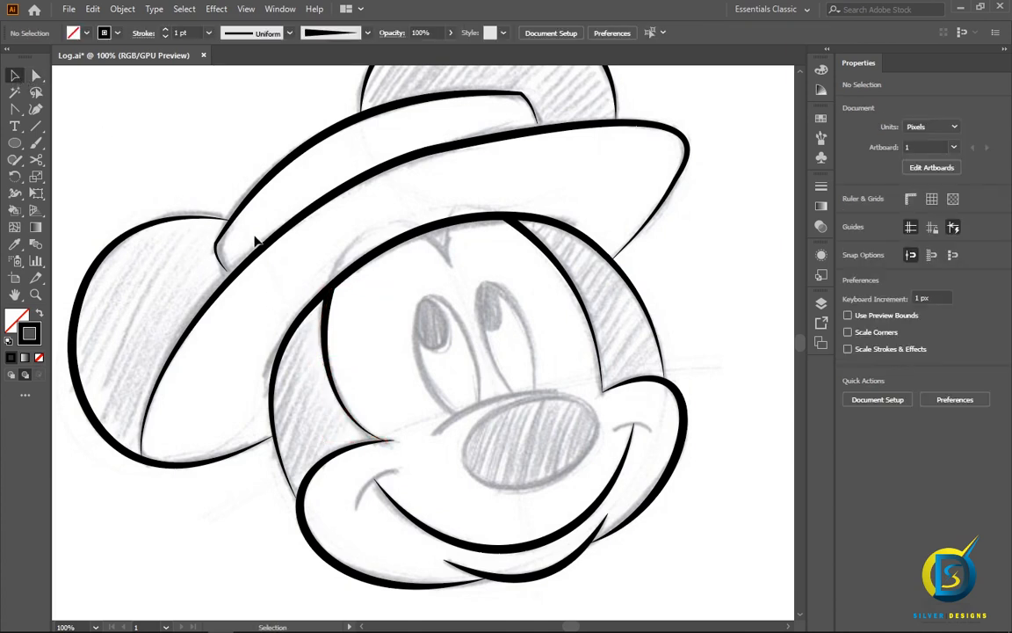
- Draw an open V-shaped three-anchor Pen path over the sketched forehead peak below the hat brim, about 45 by 53 px
{"action": "scroll", "coordinate": [279, 276], "scroll_direction": "down", "scroll_amount": 1}
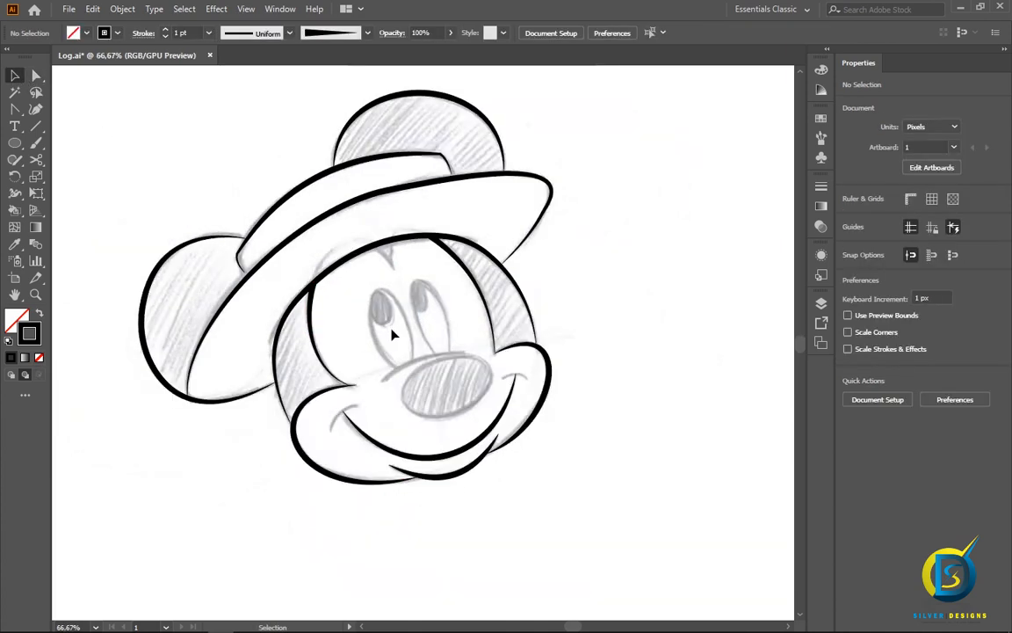
{"action": "scroll", "coordinate": [393, 334], "scroll_direction": "up", "scroll_amount": 1}
{"action": "scroll", "coordinate": [393, 335], "scroll_direction": "down", "scroll_amount": 1}
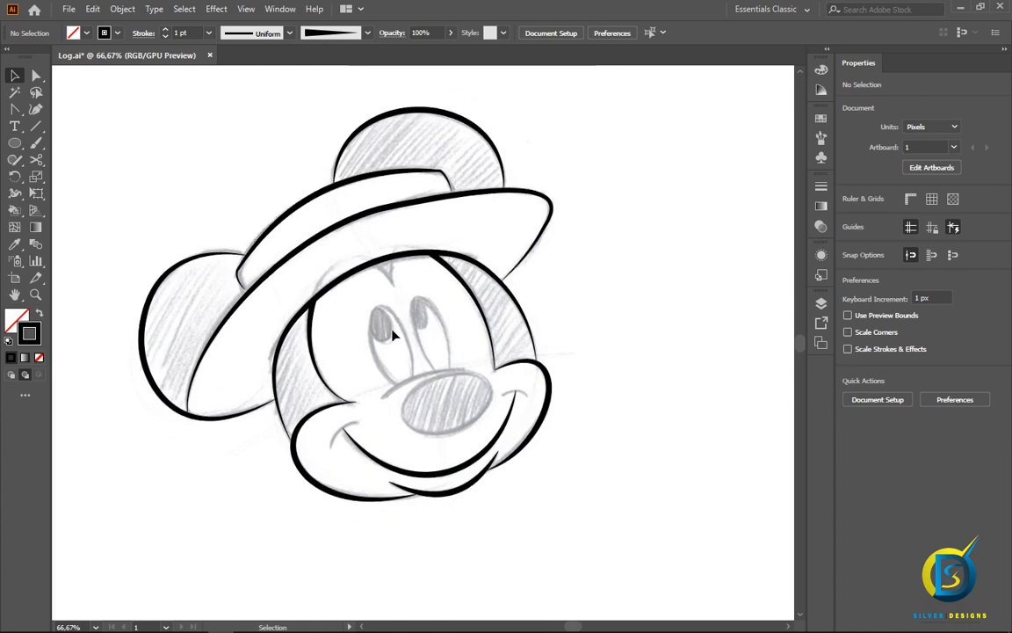
{"action": "scroll", "coordinate": [393, 334], "scroll_direction": "up", "scroll_amount": 1}
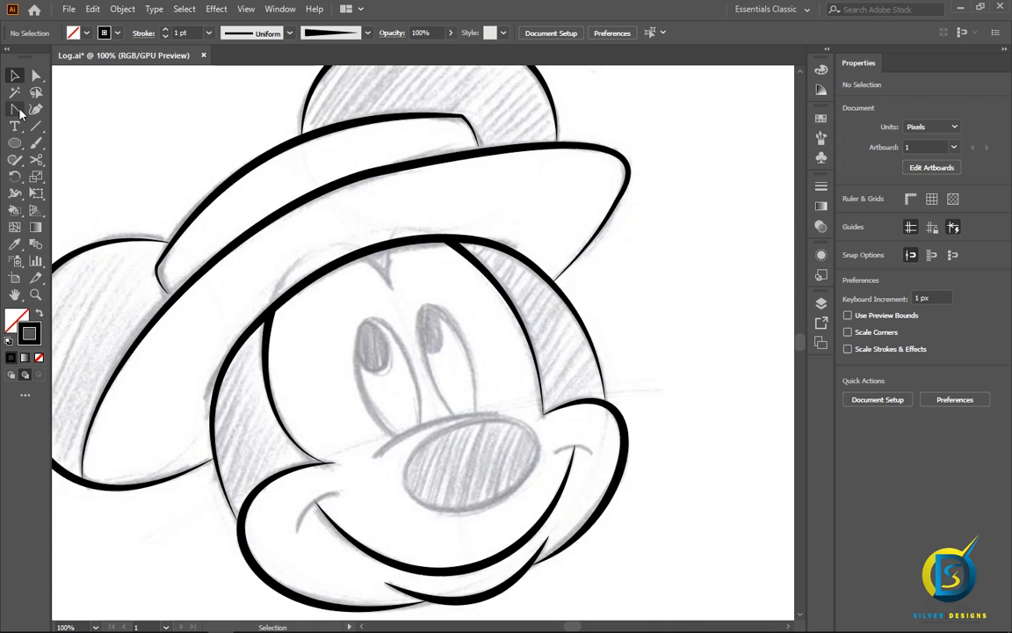
{"action": "left_click_drag", "start_coordinate": [19, 111], "coordinate": [75, 115]}
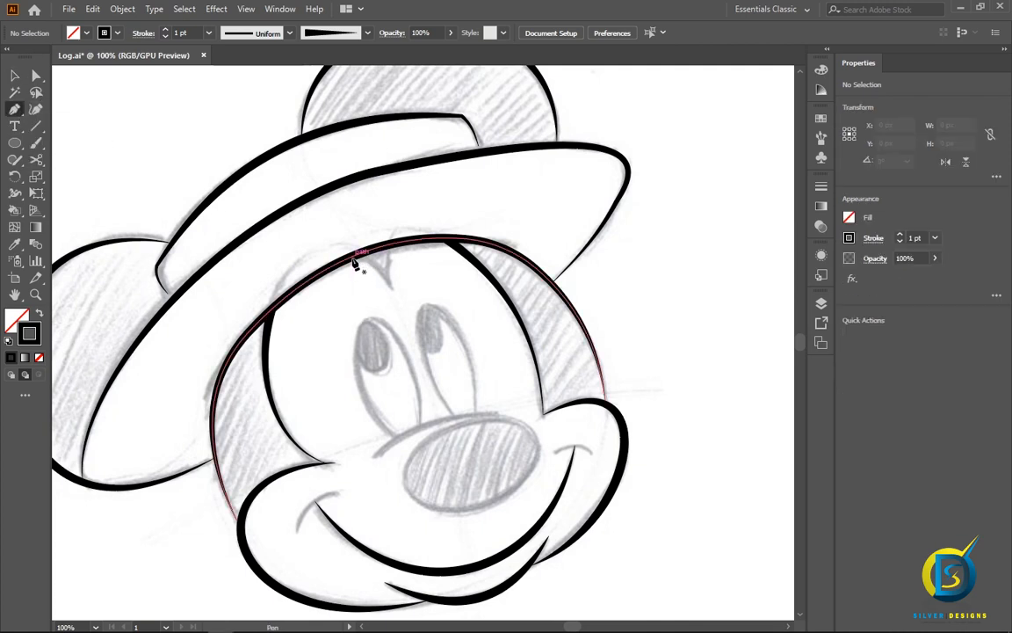
{"action": "left_click", "coordinate": [351, 258]}
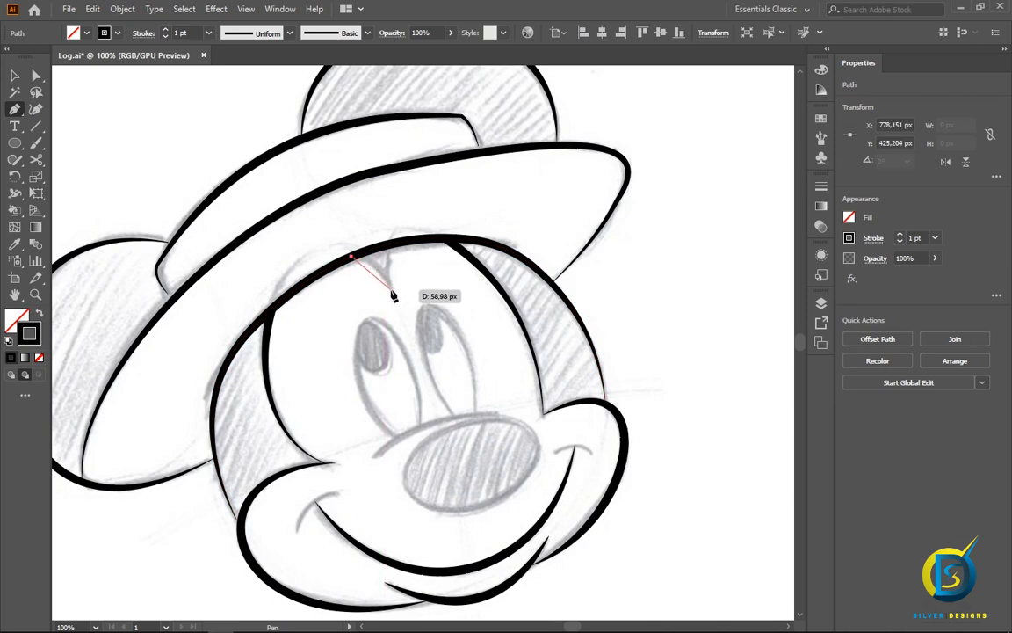
{"action": "left_click", "coordinate": [389, 287]}
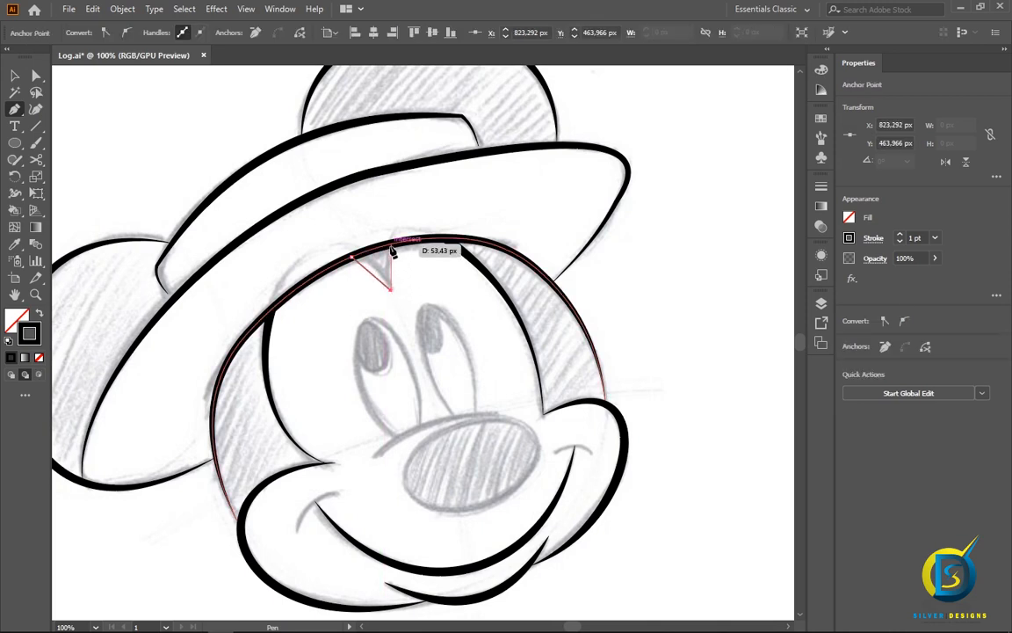
{"action": "left_click", "coordinate": [393, 246]}
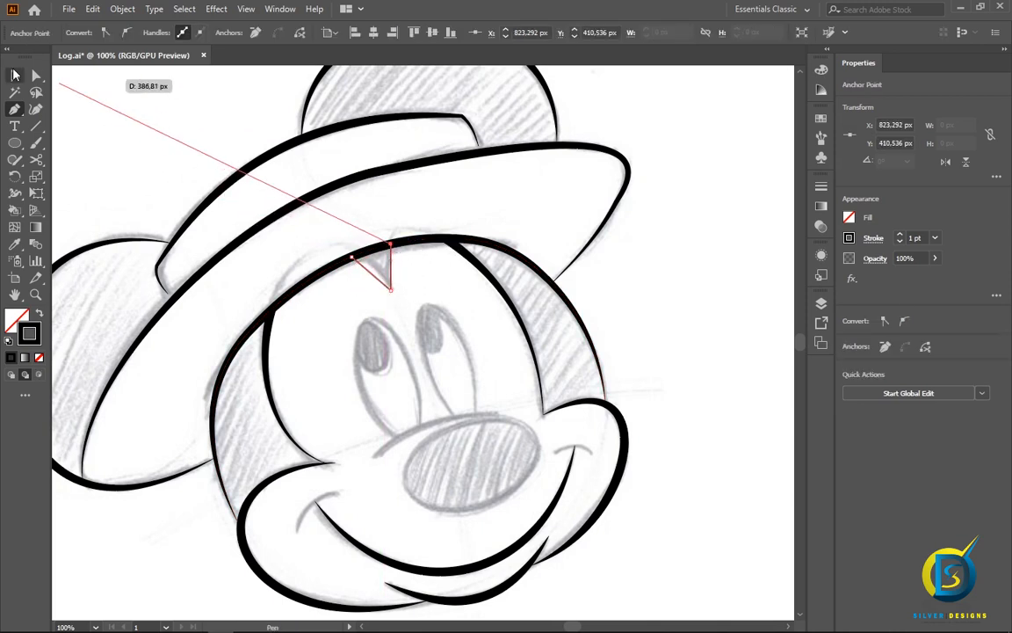
{"action": "key", "text": "v"}
{"action": "left_click", "coordinate": [128, 103]}
- Set the stroke of the V-shaped forehead peak path to 3 pt and deselect it
{"action": "left_click", "coordinate": [392, 279]}
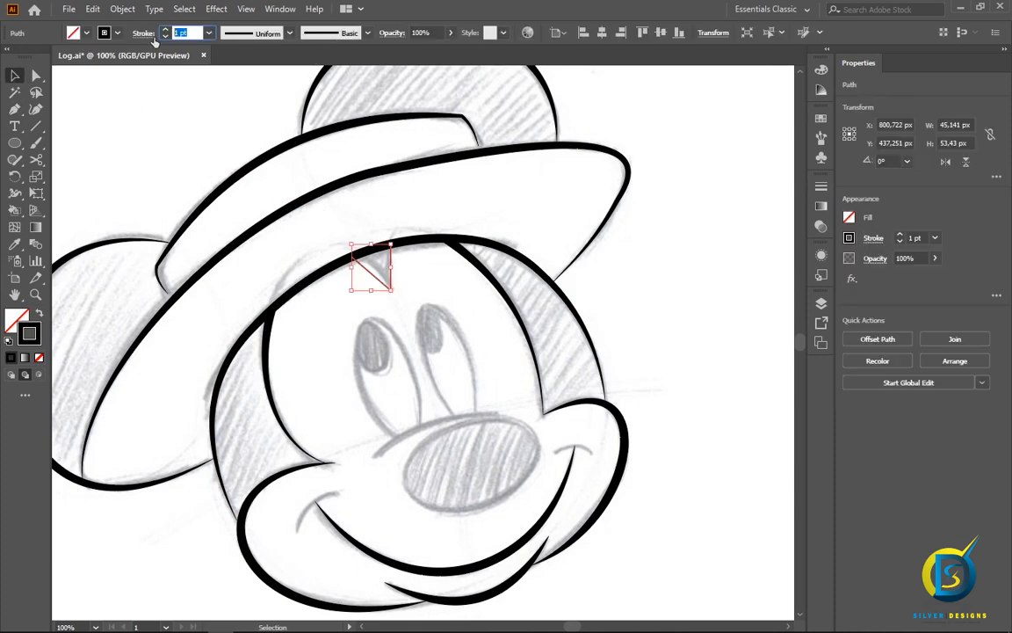
{"action": "type", "text": "3"}
{"action": "key", "text": "Return"}
{"action": "left_click", "coordinate": [281, 198]}
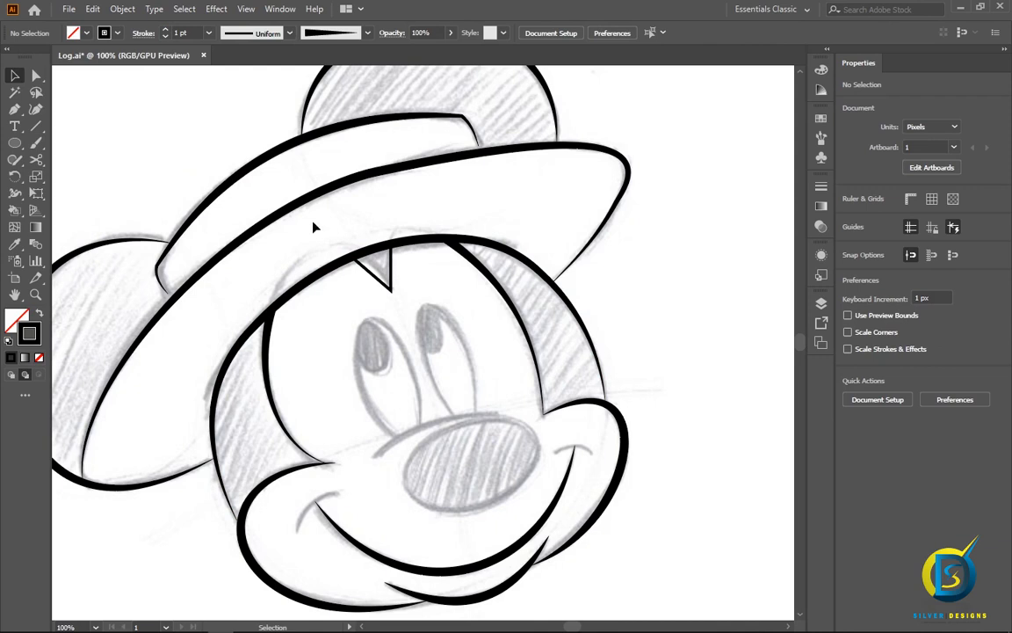
- Curve the forehead peak's sides inward with the Anchor Point tool and give it a black fill with no stroke
{"action": "left_click", "coordinate": [373, 280]}
{"action": "left_click", "coordinate": [14, 109]}
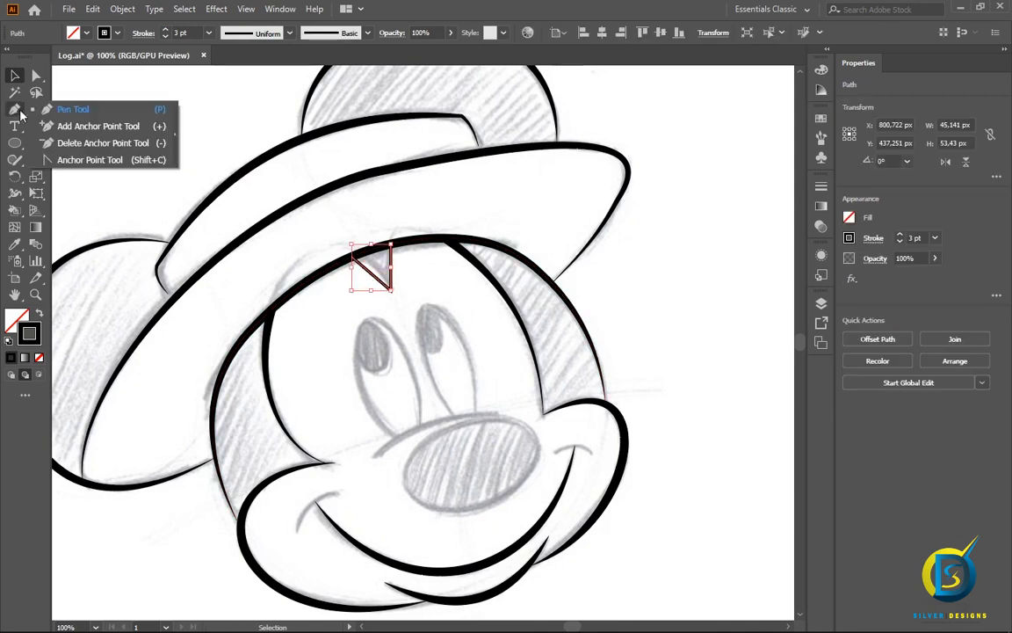
{"action": "left_click", "coordinate": [84, 161]}
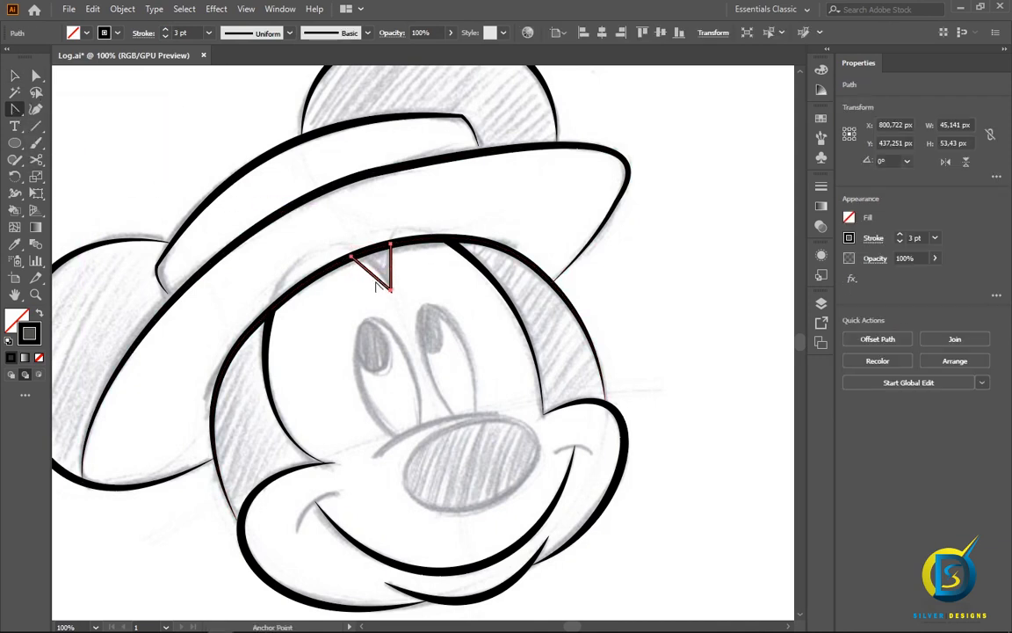
{"action": "left_click_drag", "start_coordinate": [371, 269], "coordinate": [403, 281]}
{"action": "key", "text": "v"}
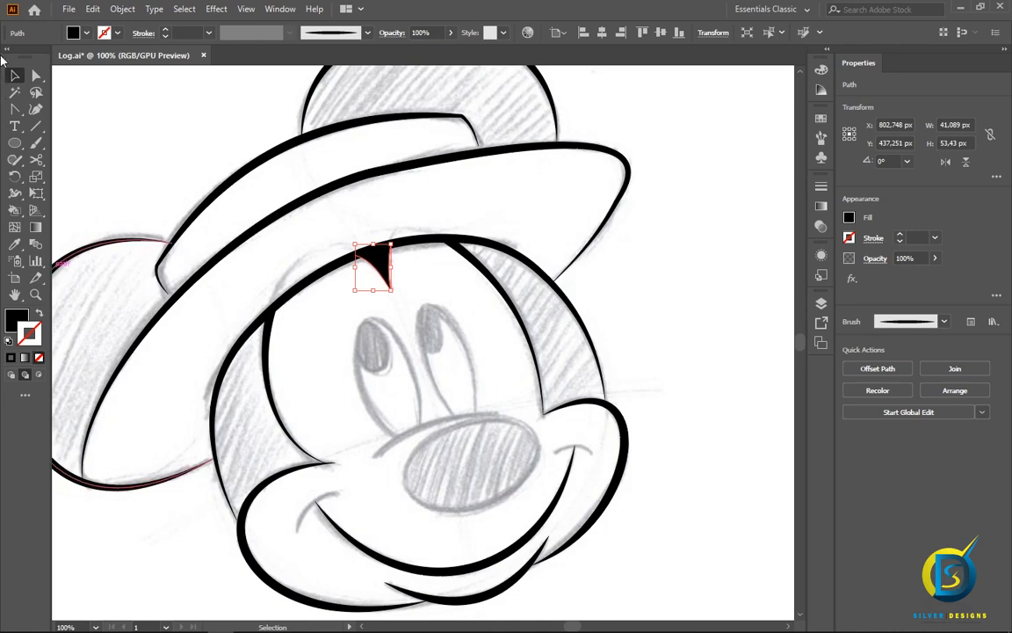
{"action": "left_click", "coordinate": [109, 122]}
- Swap the fill and stroke with nothing selected, so new paths get no fill and a black stroke
{"action": "scroll", "coordinate": [347, 310], "scroll_direction": "down", "scroll_amount": 1}
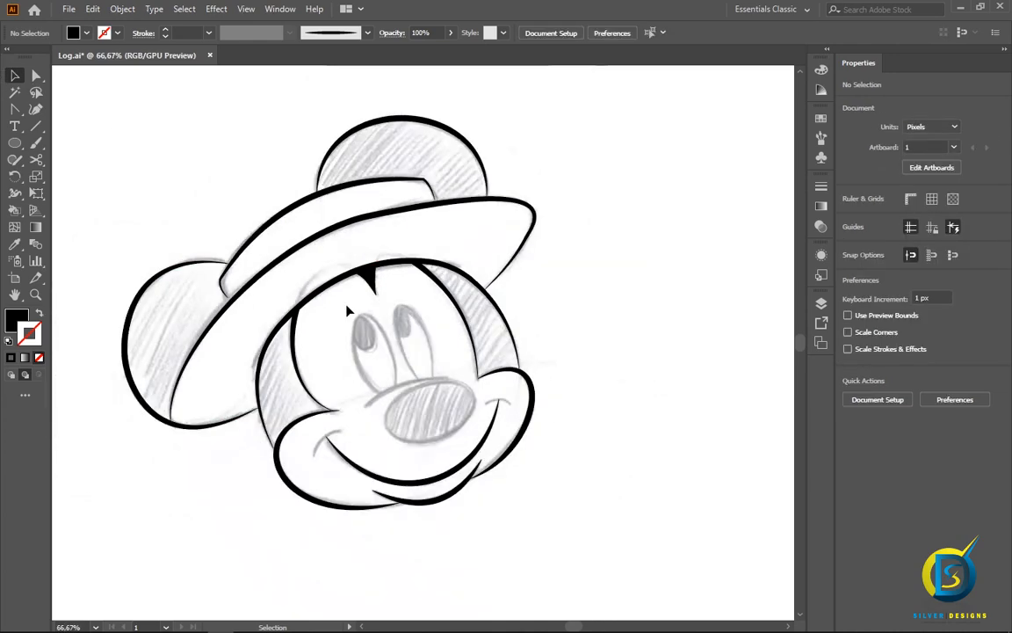
{"action": "scroll", "coordinate": [347, 310], "scroll_direction": "up", "scroll_amount": 1}
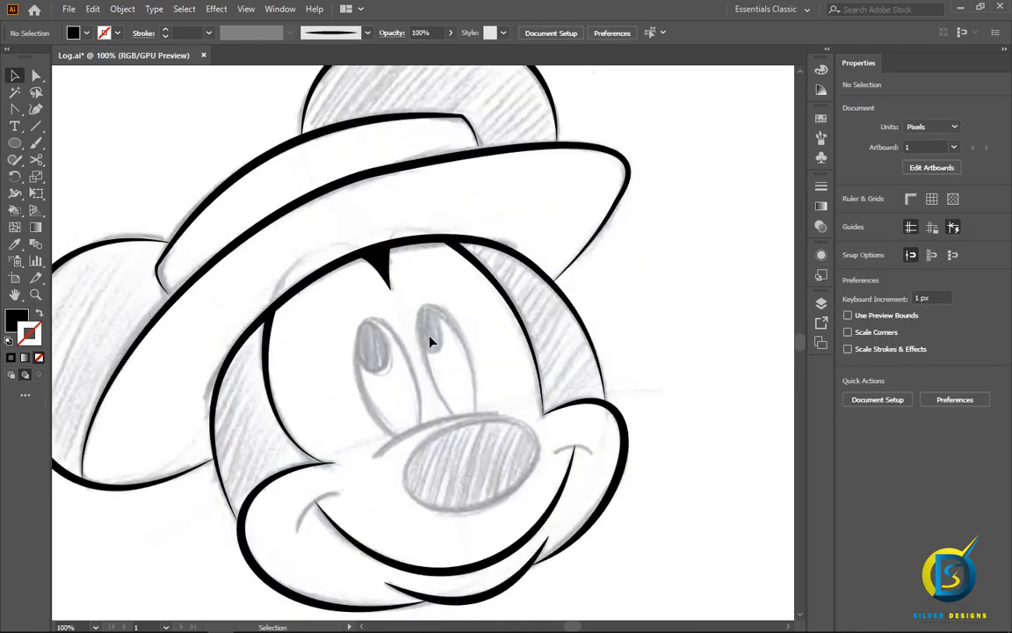
{"action": "left_click_drag", "start_coordinate": [361, 351], "coordinate": [406, 306]}
{"action": "key", "text": "shift+x"}
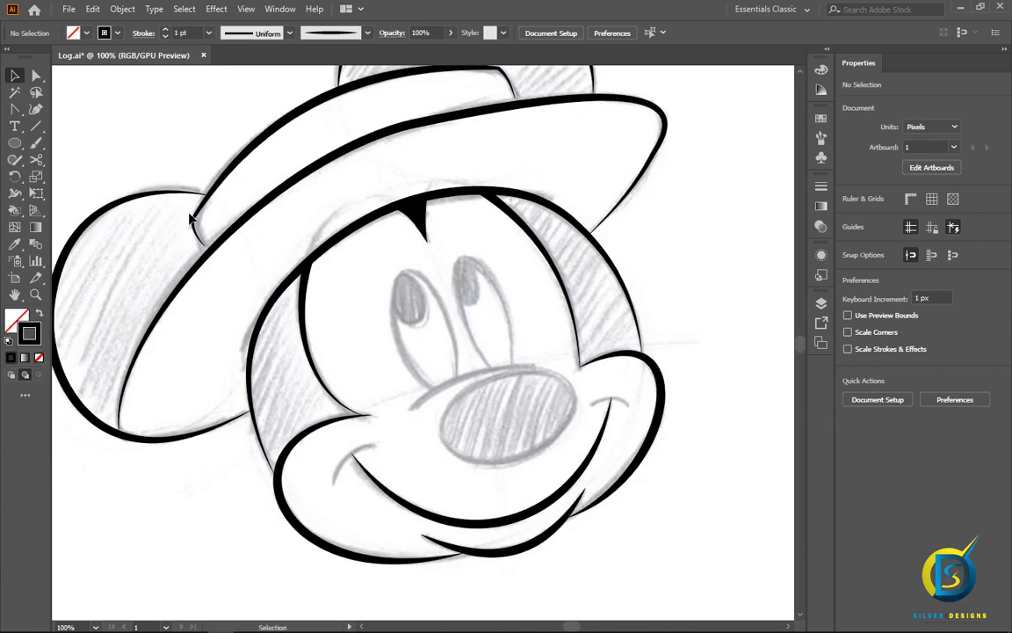
- Draw a three-point open path with the Pen tool over the left eye, from its base to its peak and back down
{"action": "left_click_drag", "start_coordinate": [15, 109], "coordinate": [61, 99]}
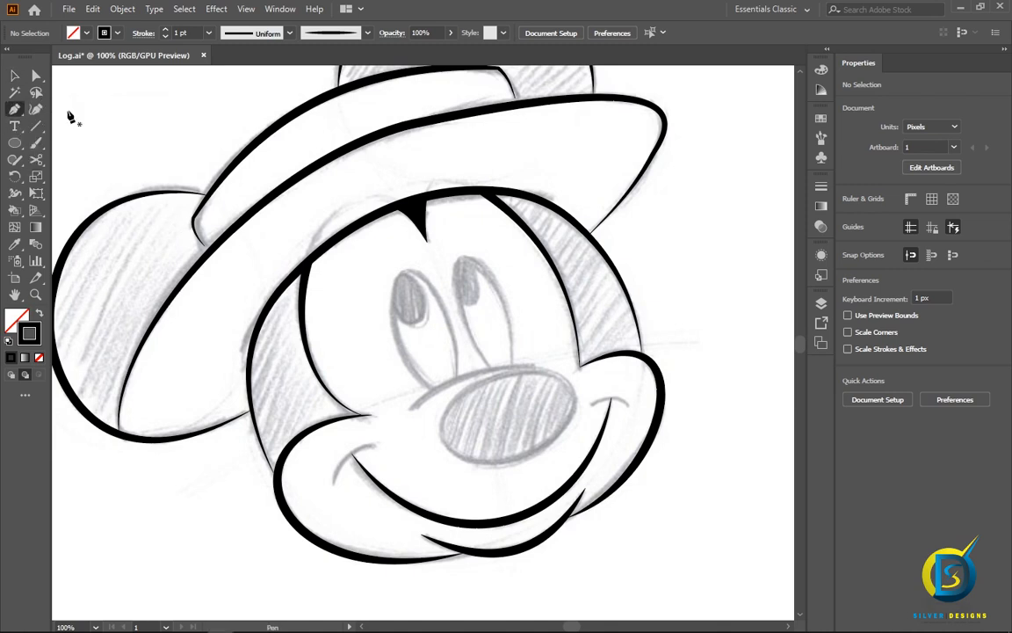
{"action": "left_click", "coordinate": [432, 387]}
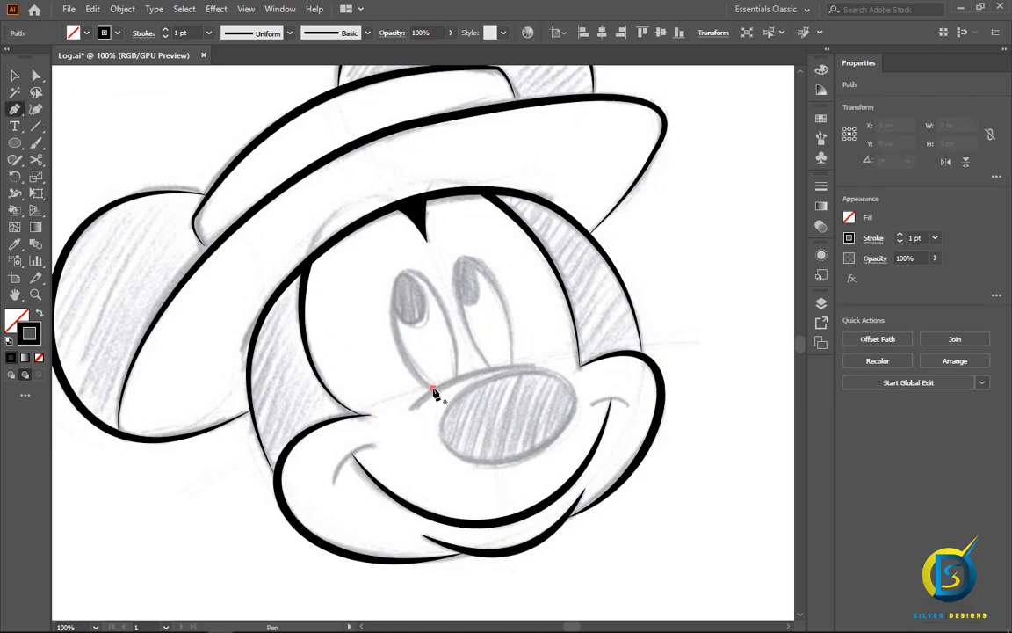
{"action": "left_click", "coordinate": [405, 273]}
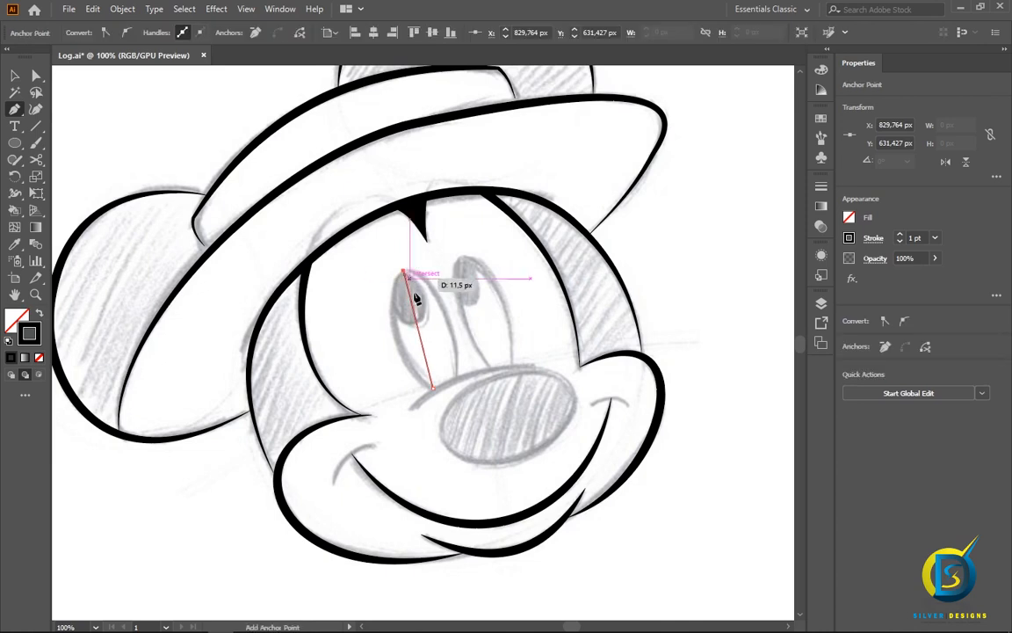
{"action": "left_click", "coordinate": [456, 378]}
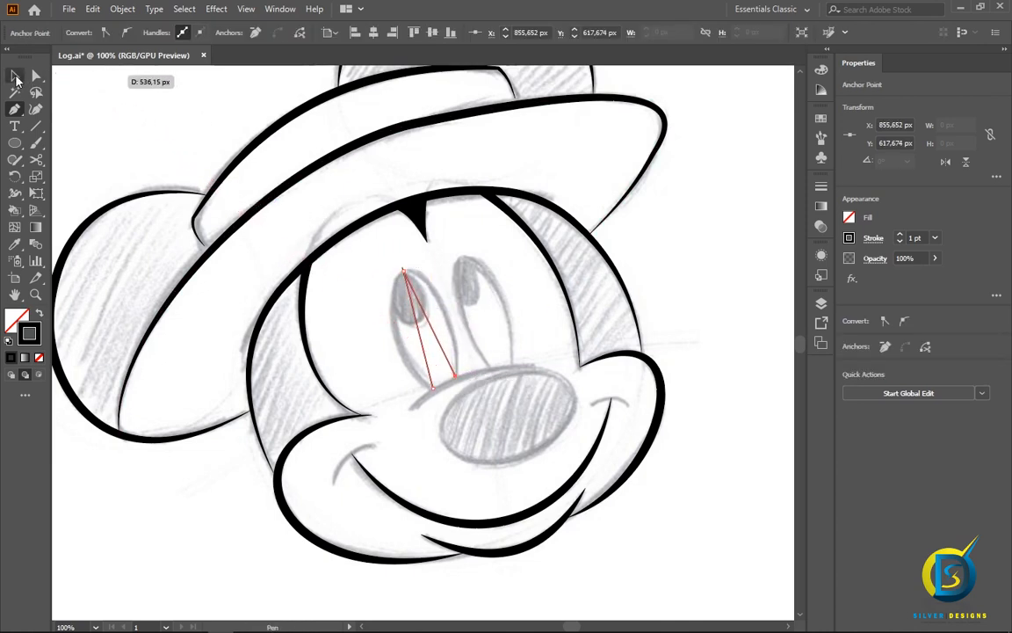
- Set the left eye path's stroke weight to 3 pt
{"action": "left_click", "coordinate": [16, 78]}
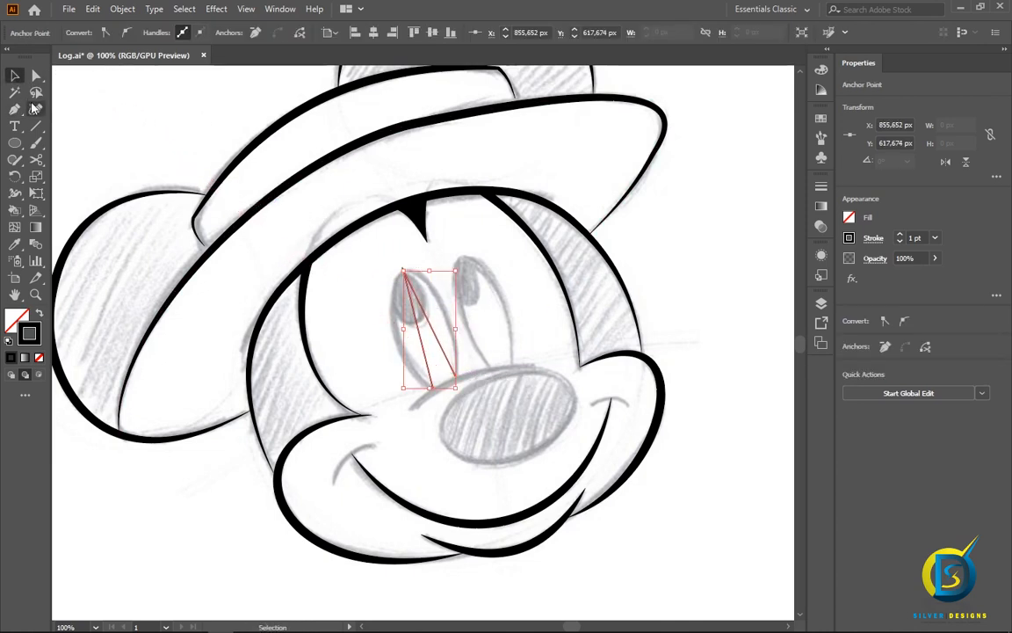
{"action": "left_click", "coordinate": [266, 136]}
{"action": "left_click", "coordinate": [420, 304]}
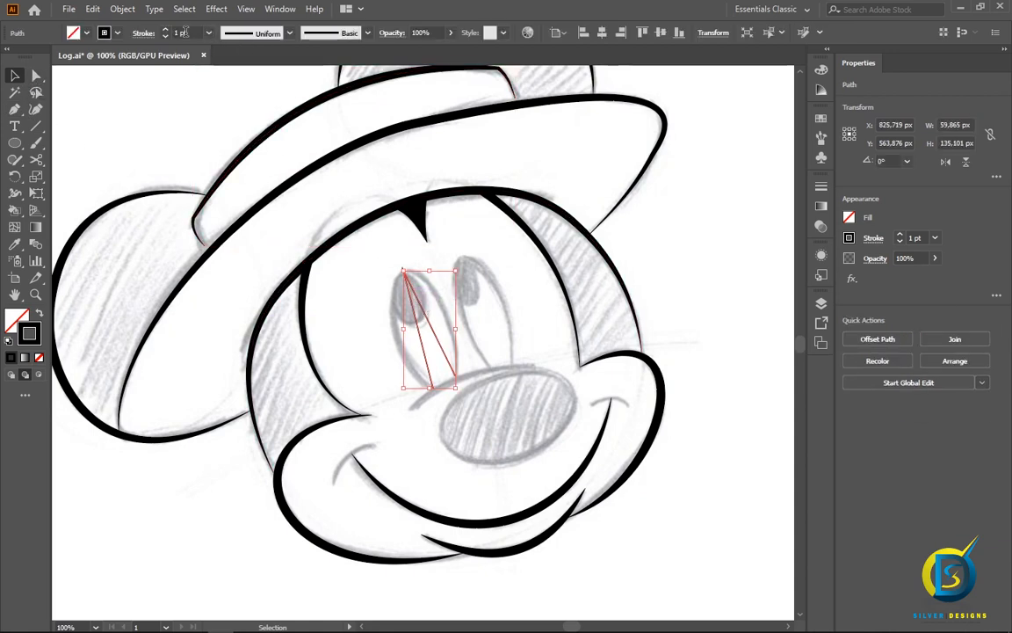
{"action": "left_click_drag", "start_coordinate": [186, 32], "coordinate": [148, 41]}
{"action": "type", "text": "3"}
{"action": "key", "text": "Return"}
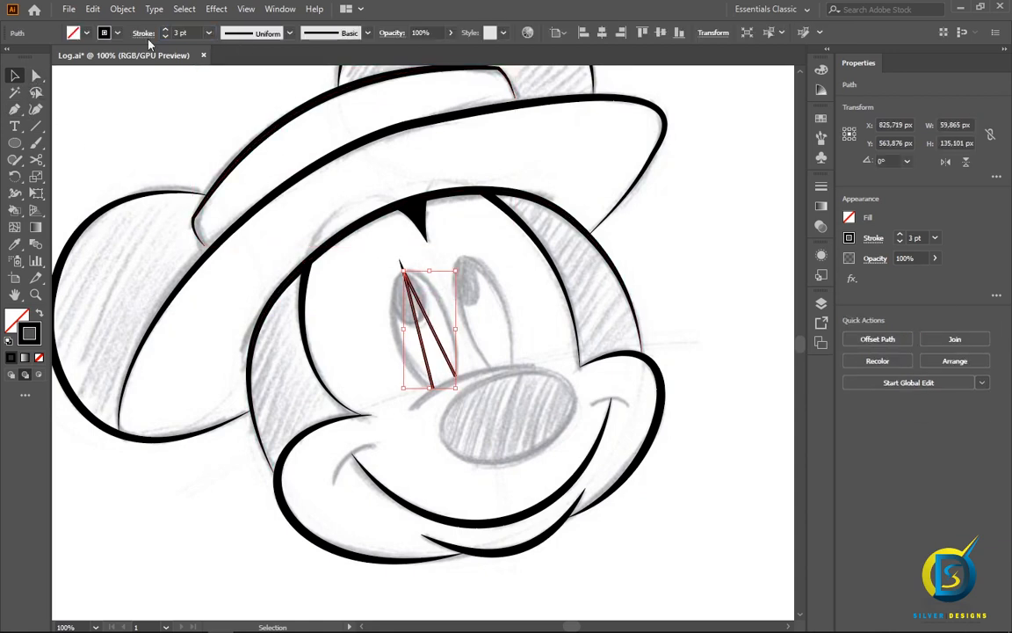
- Bend both straight segments of the left eye path outward with the Anchor Point tool to follow the sketched eye outline
{"action": "left_click_drag", "start_coordinate": [14, 109], "coordinate": [67, 165]}
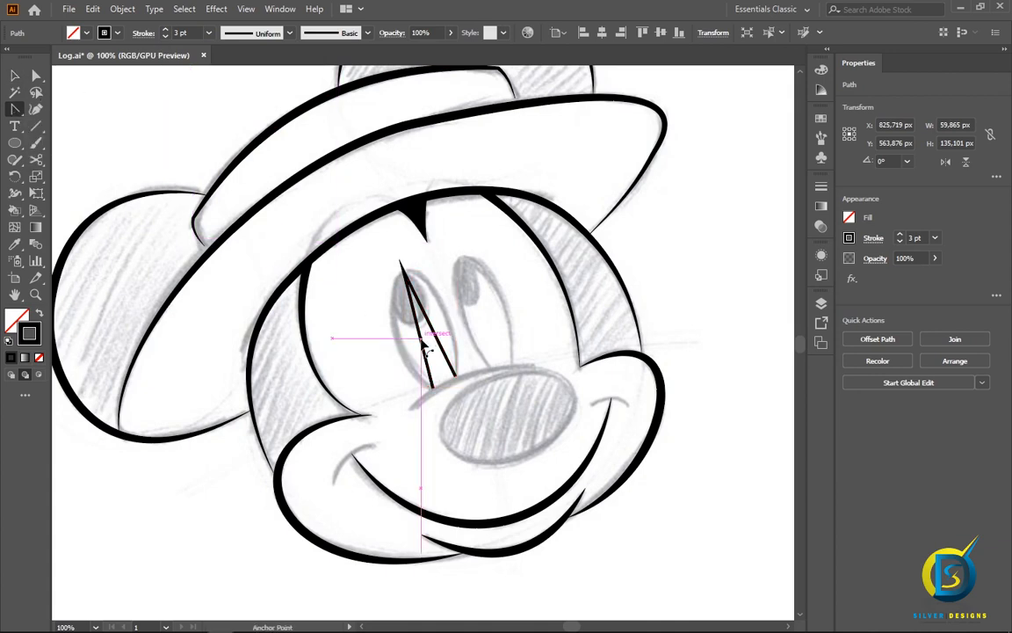
{"action": "left_click_drag", "start_coordinate": [428, 350], "coordinate": [445, 310]}
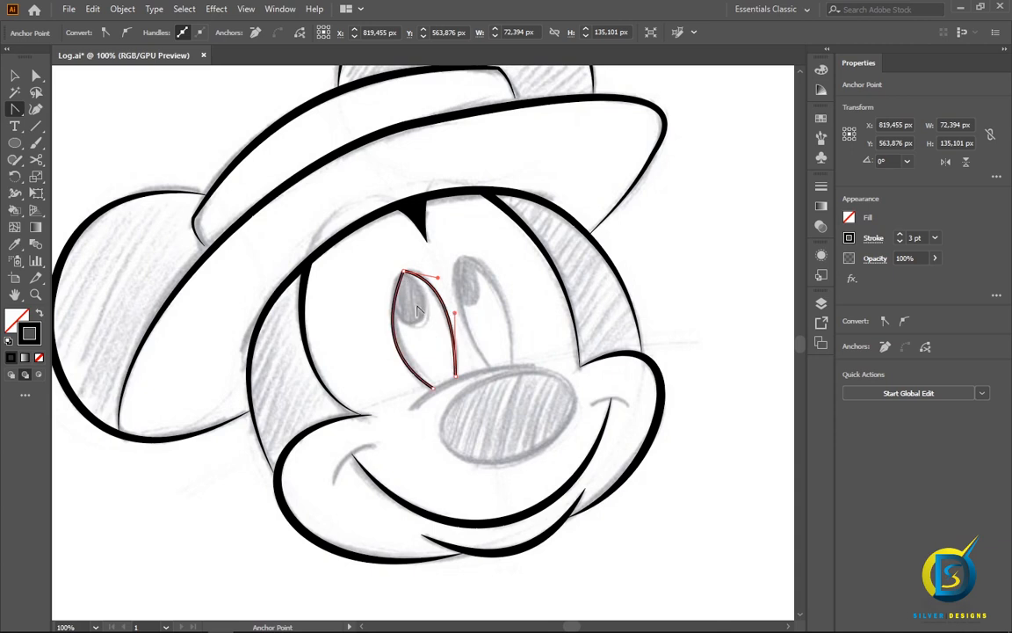
{"action": "left_click", "coordinate": [14, 76]}
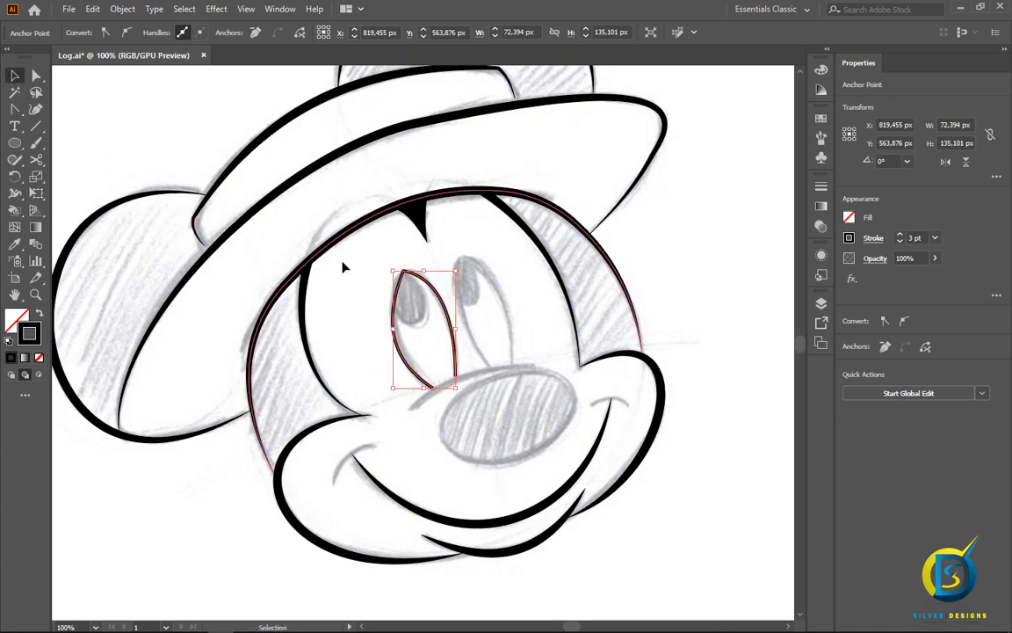
{"action": "left_click", "coordinate": [355, 220]}
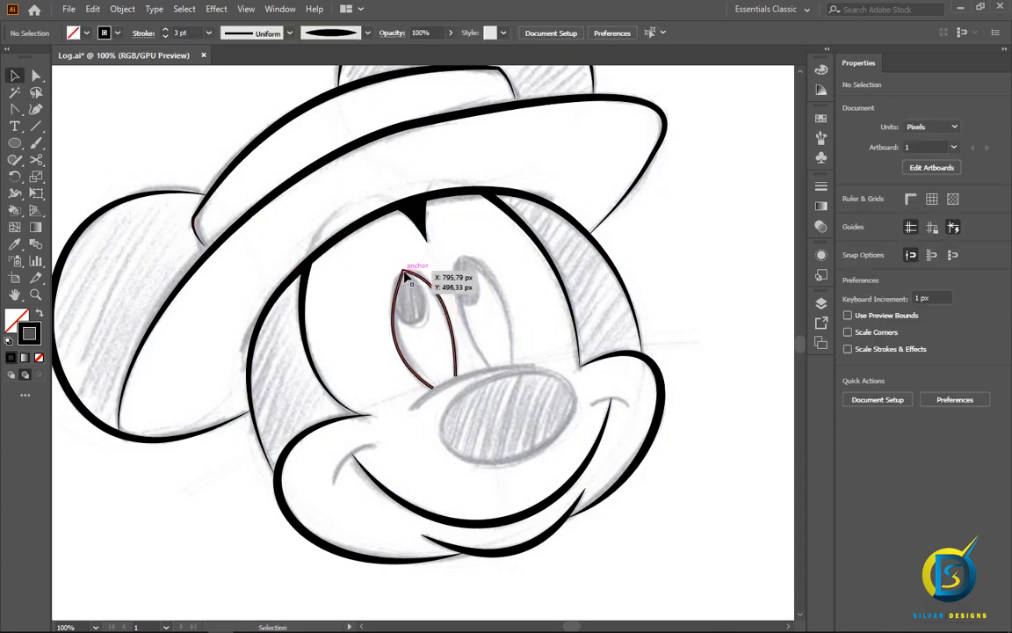
- Round the left eye outline's peak with a corner radius of about 15.6 px and nudge it 3 px up and slightly left
{"action": "left_click", "coordinate": [36, 76]}
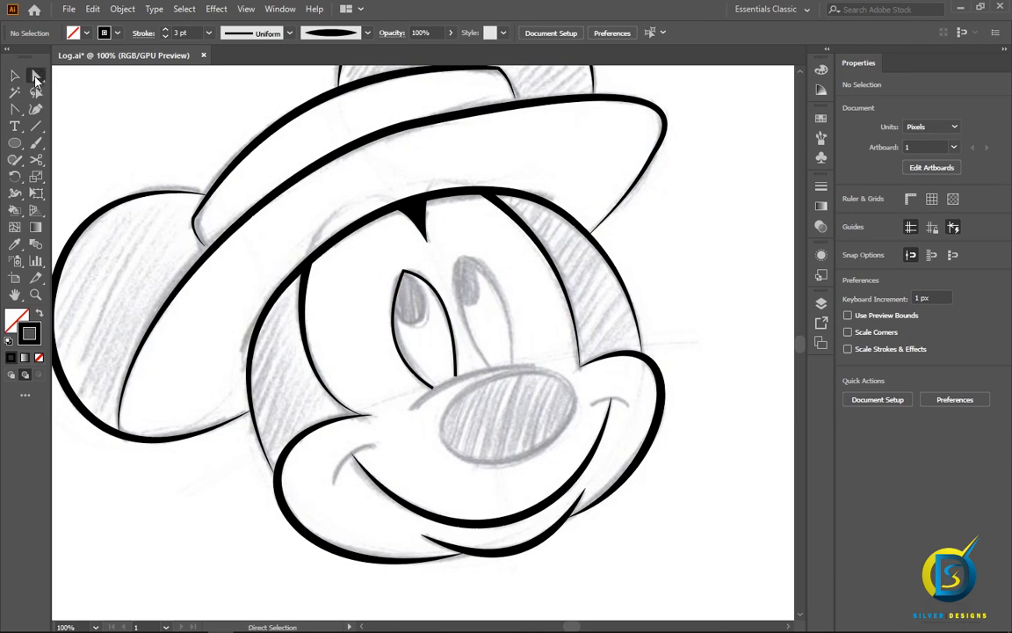
{"action": "left_click", "coordinate": [404, 274]}
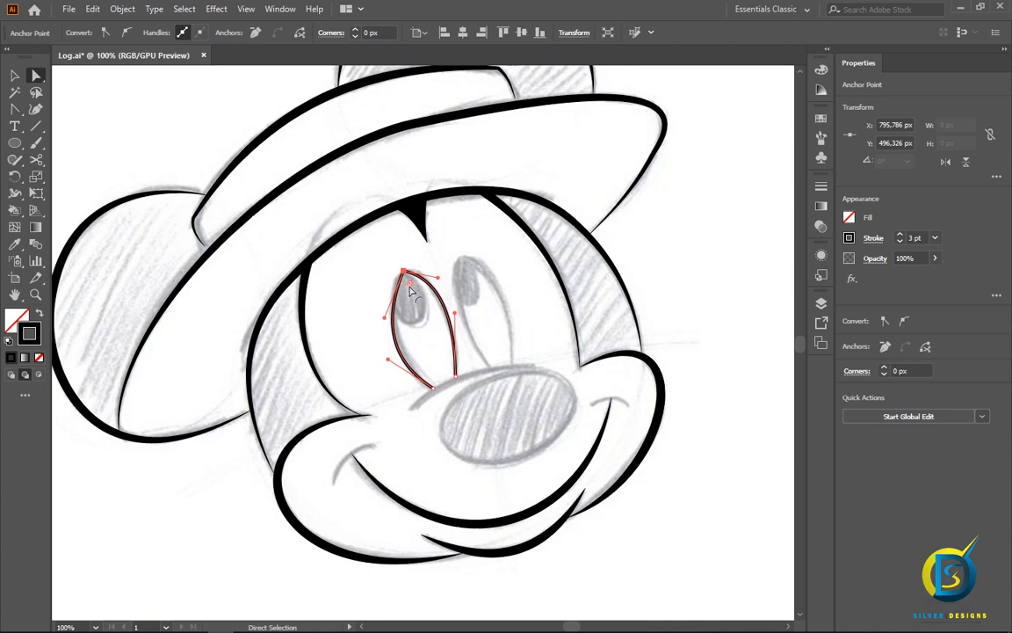
{"action": "left_click_drag", "start_coordinate": [409, 288], "coordinate": [407, 295]}
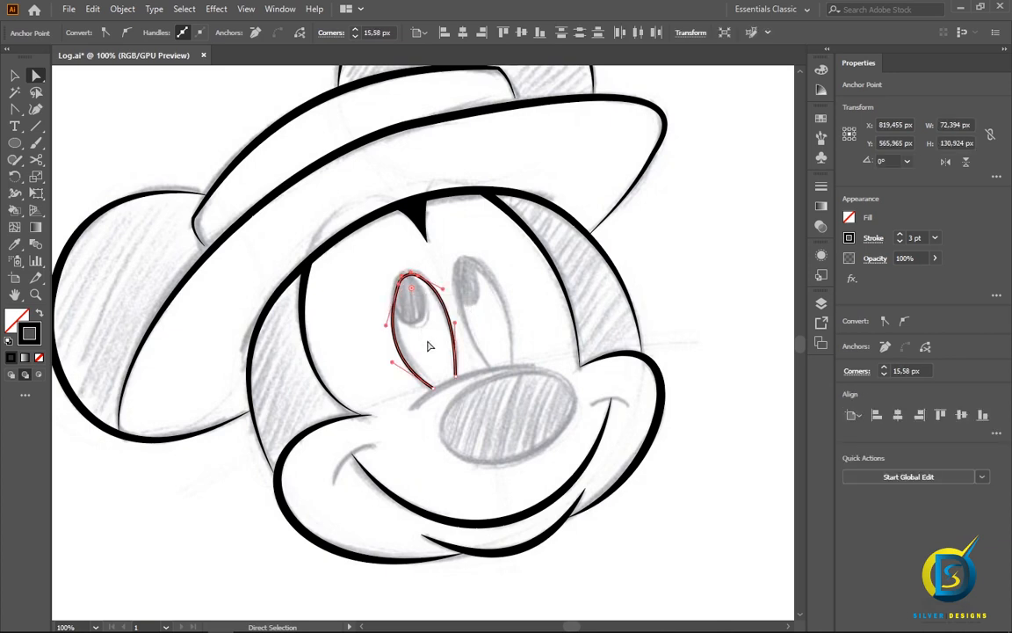
{"action": "key", "text": "Up"}
{"action": "key", "text": "Up"}
{"action": "key", "text": "Up"}
{"action": "key", "text": "Left"}
{"action": "key", "text": "Left"}
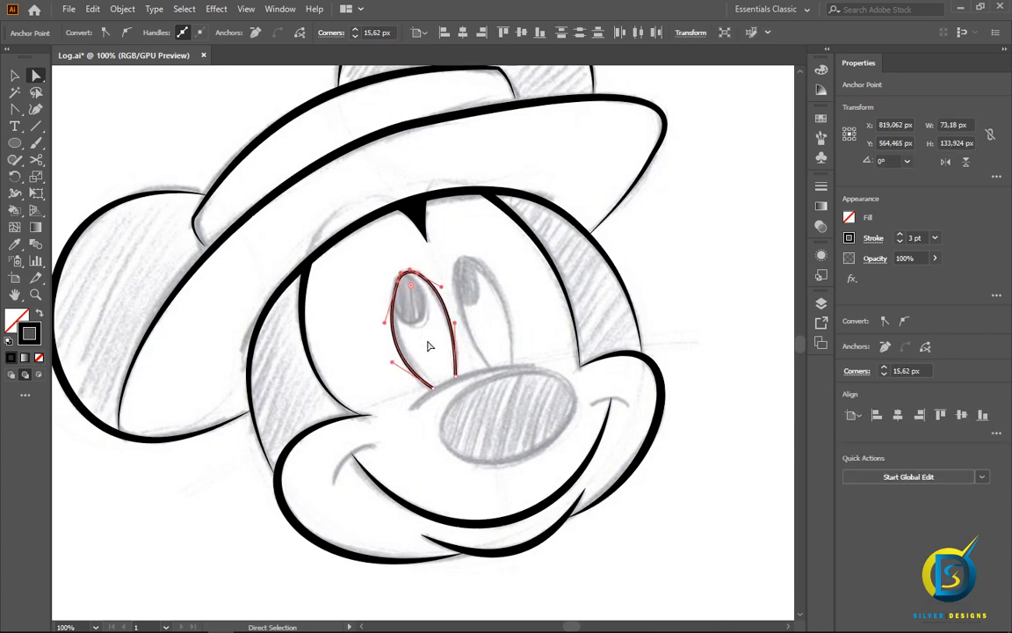
- Apply the thin brush tapered at both ends to the left eye outline
{"action": "left_click", "coordinate": [14, 75]}
{"action": "left_click", "coordinate": [102, 99]}
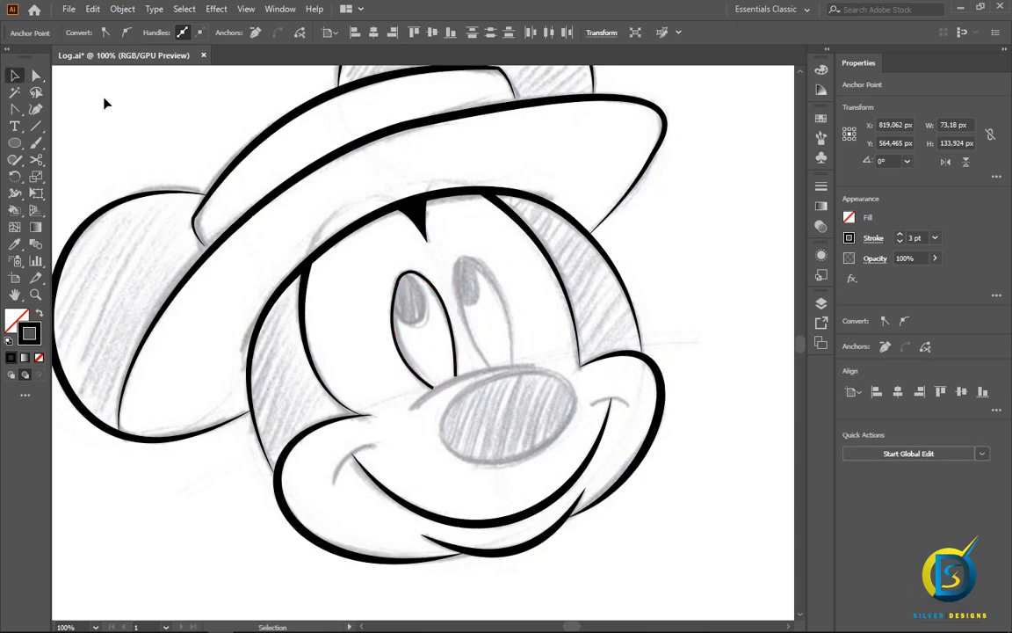
{"action": "left_click", "coordinate": [409, 281]}
{"action": "left_click", "coordinate": [331, 35]}
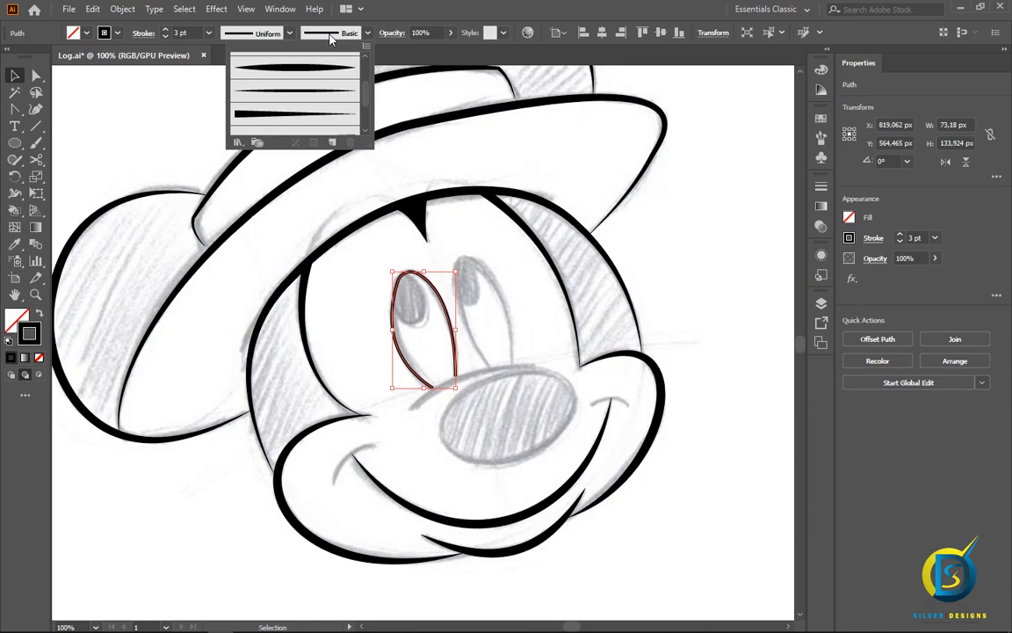
{"action": "left_click", "coordinate": [312, 94]}
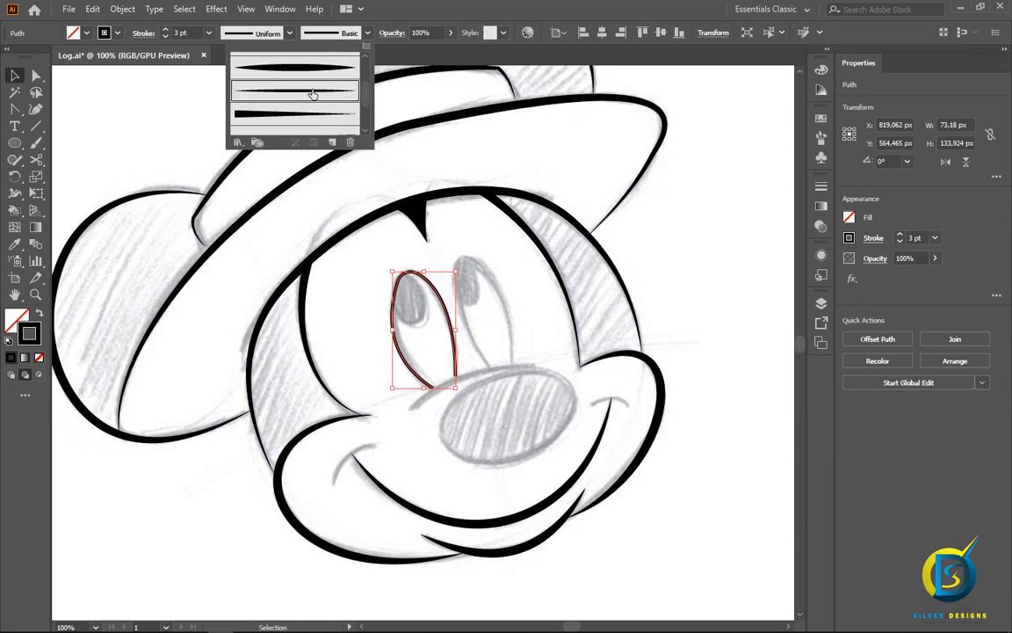
{"action": "left_click", "coordinate": [171, 83]}
{"action": "left_click", "coordinate": [154, 90]}
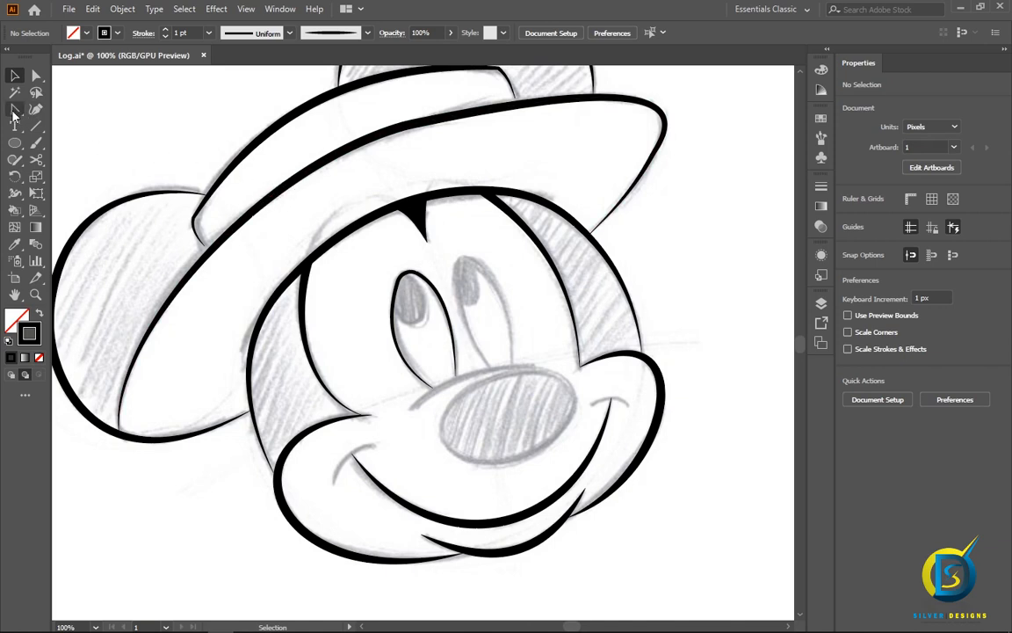
- Draw a three-point open Pen path with a 3 pt stroke over the right eye, from its base to its peak and back down
{"action": "left_click_drag", "start_coordinate": [14, 114], "coordinate": [51, 106]}
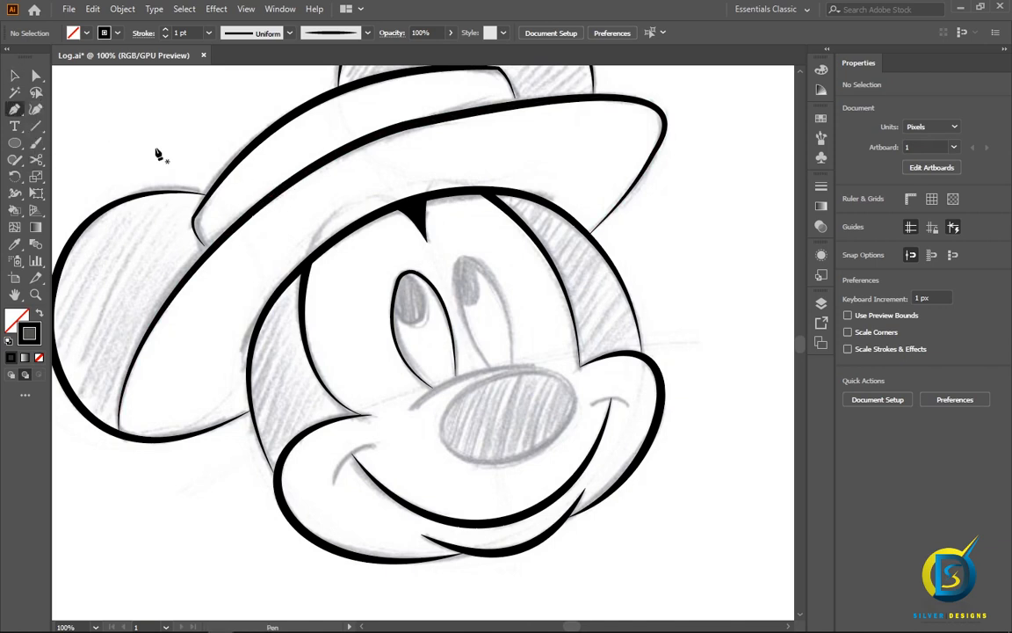
{"action": "left_click", "coordinate": [491, 368]}
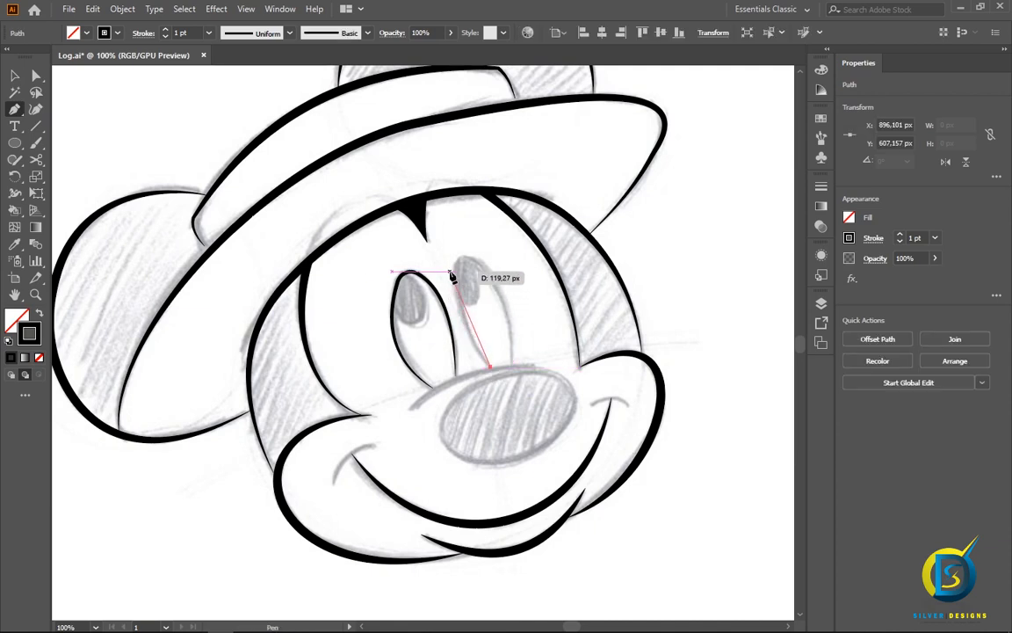
{"action": "left_click", "coordinate": [172, 33]}
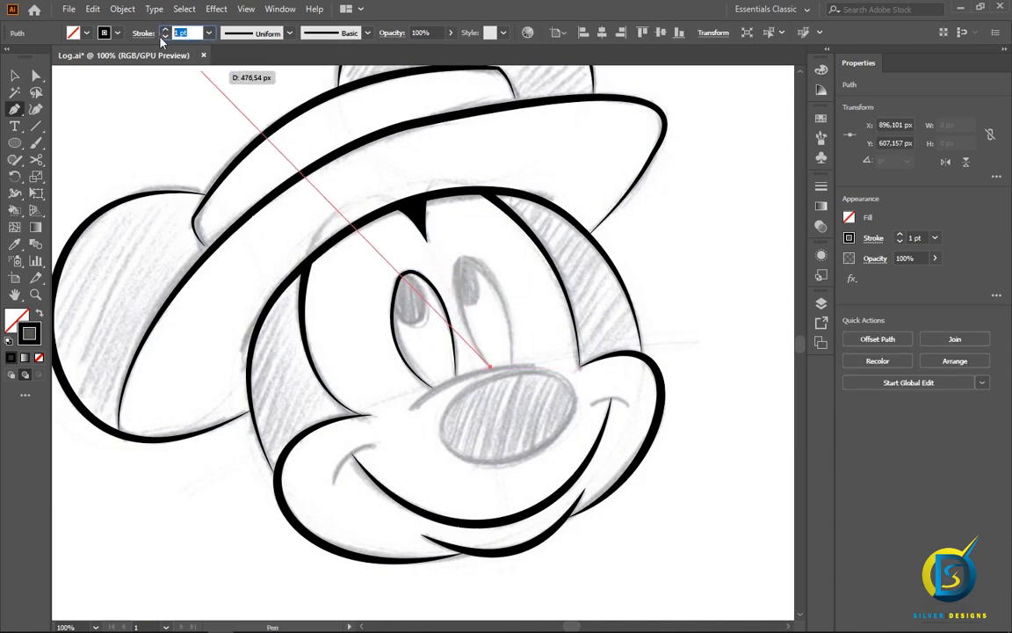
{"action": "type", "text": "3"}
{"action": "key", "text": "Return"}
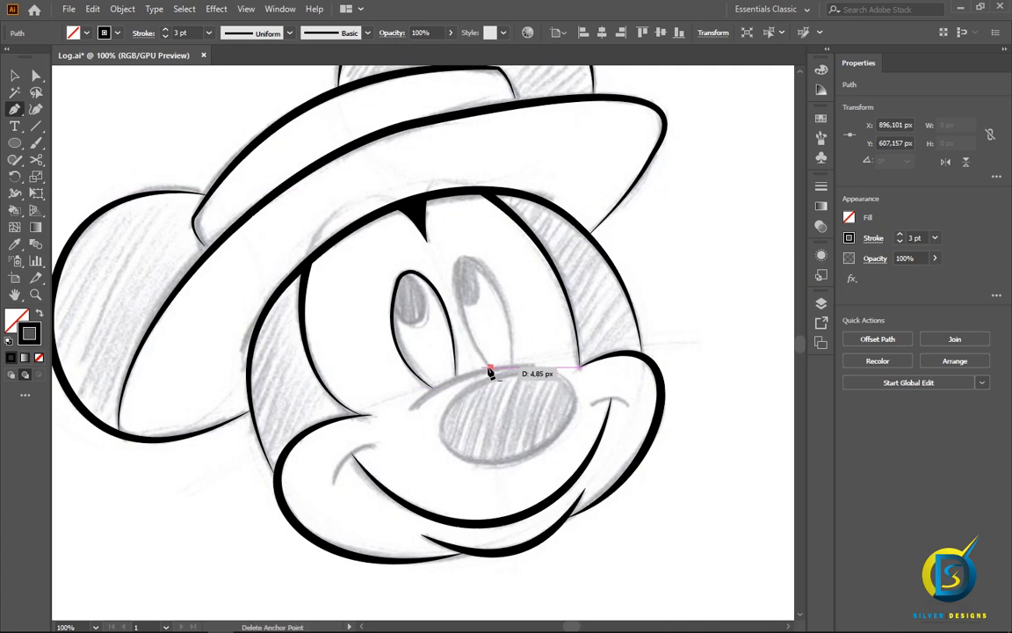
{"action": "left_click", "coordinate": [490, 370]}
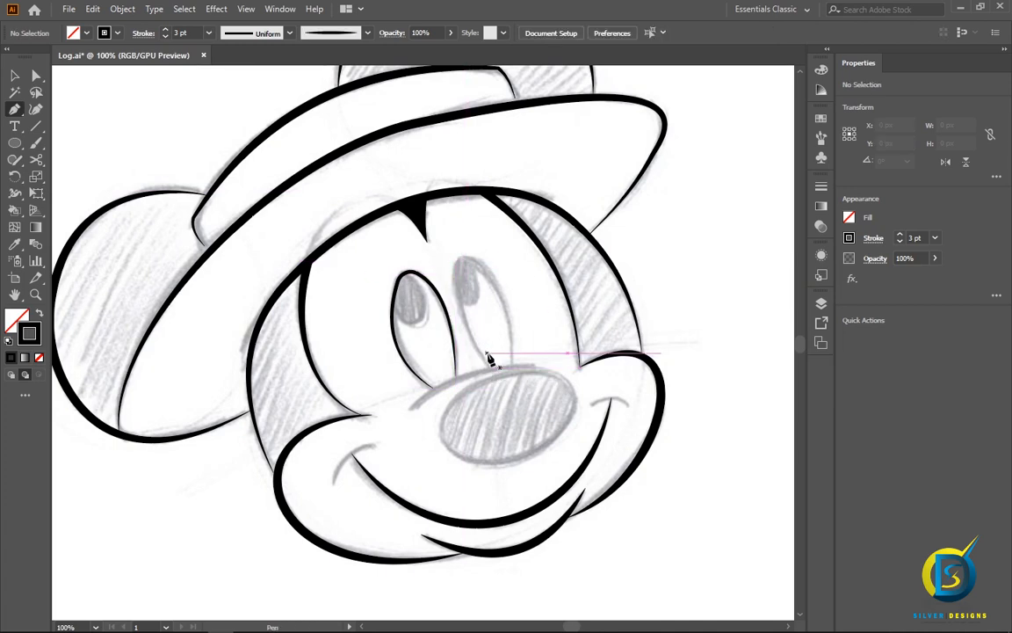
{"action": "left_click", "coordinate": [489, 367]}
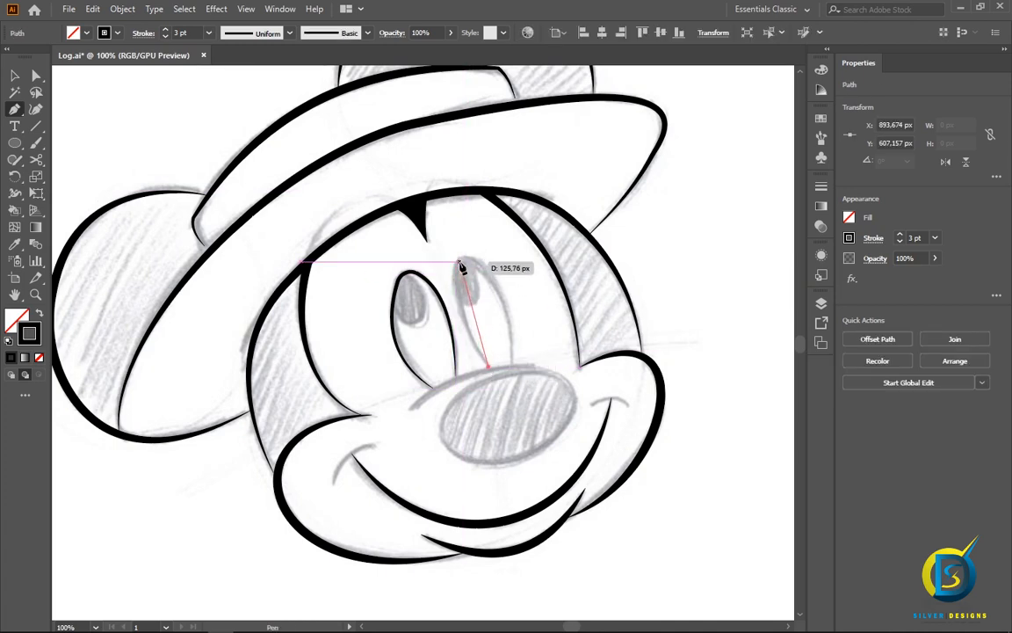
{"action": "left_click_drag", "start_coordinate": [461, 259], "coordinate": [515, 370]}
{"action": "left_click", "coordinate": [514, 369]}
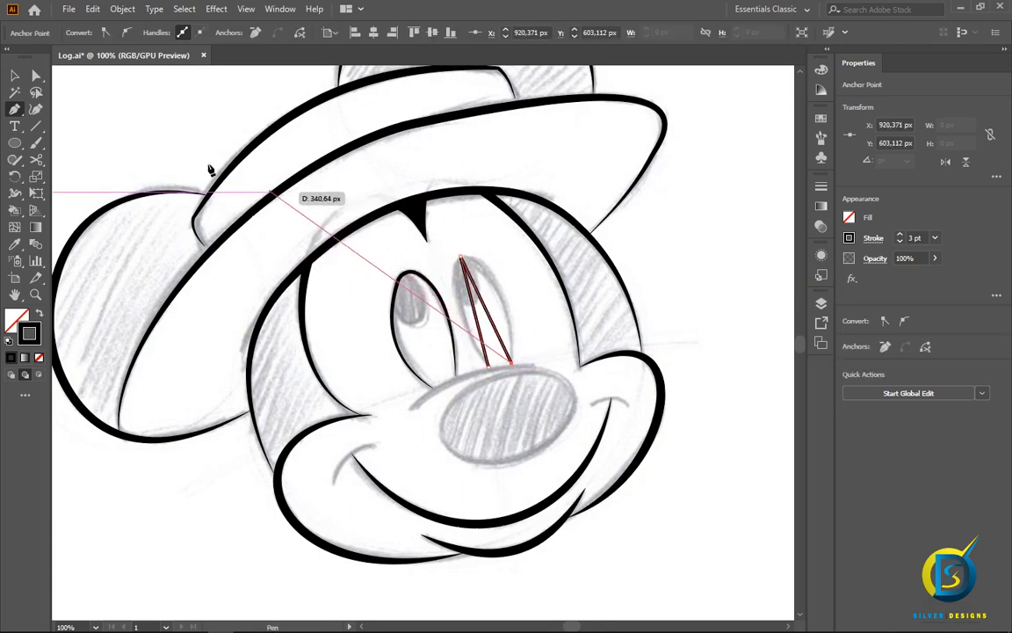
- Bend both straight segments of the right eye path outward with the Anchor Point tool to match the sketched outline
{"action": "left_click_drag", "start_coordinate": [17, 113], "coordinate": [79, 163]}
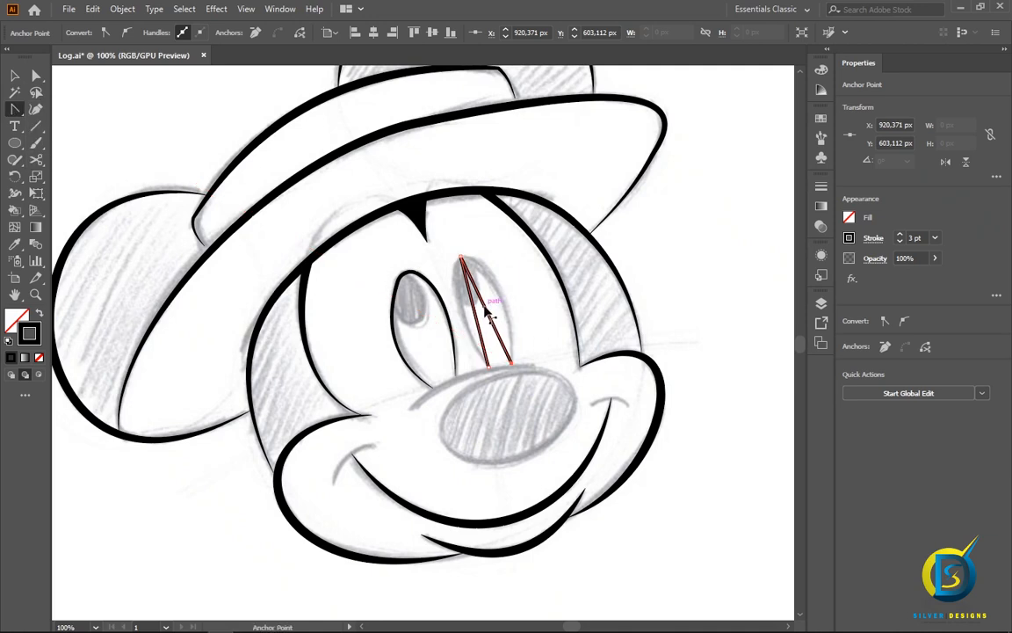
{"action": "left_click_drag", "start_coordinate": [487, 317], "coordinate": [464, 315]}
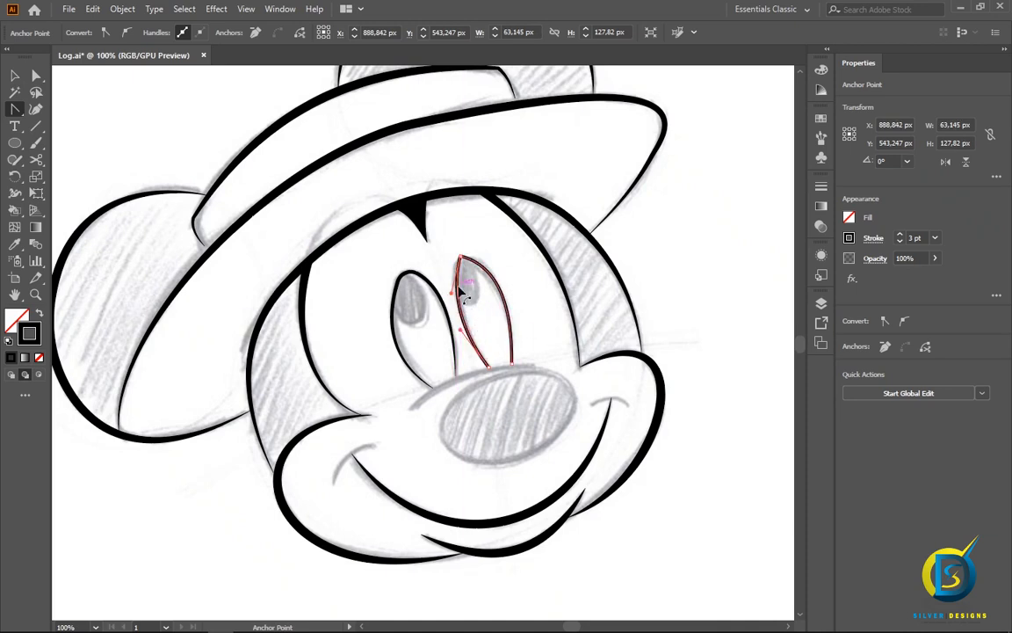
{"action": "left_click", "coordinate": [14, 76]}
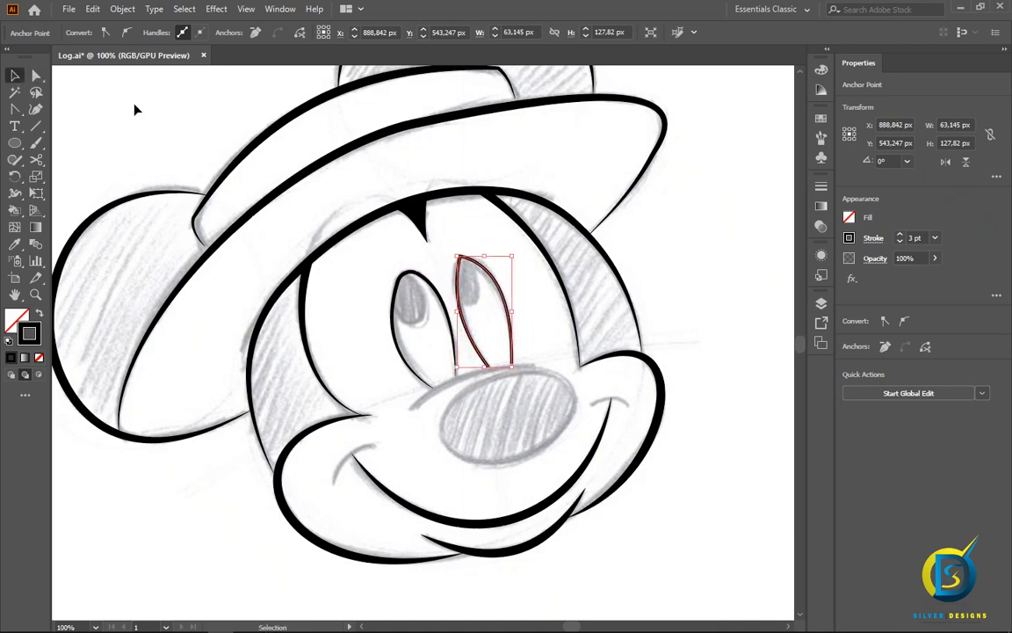
{"action": "left_click", "coordinate": [196, 180]}
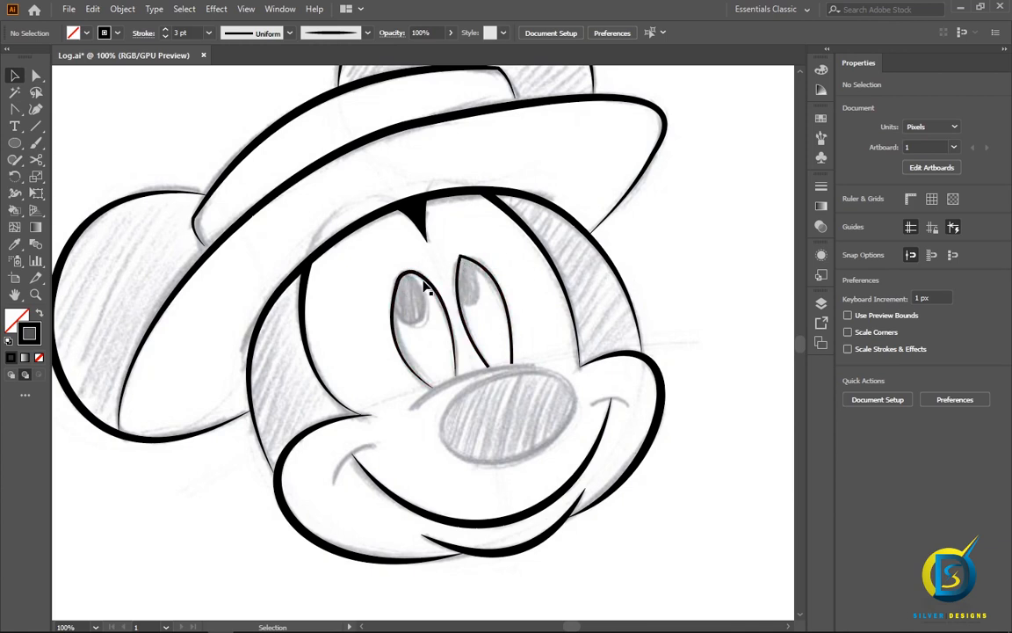
- Round the right eye outline's peak with a corner radius of about 12.8 px and nudge it 3 px up and 1 px left
{"action": "left_click", "coordinate": [36, 76]}
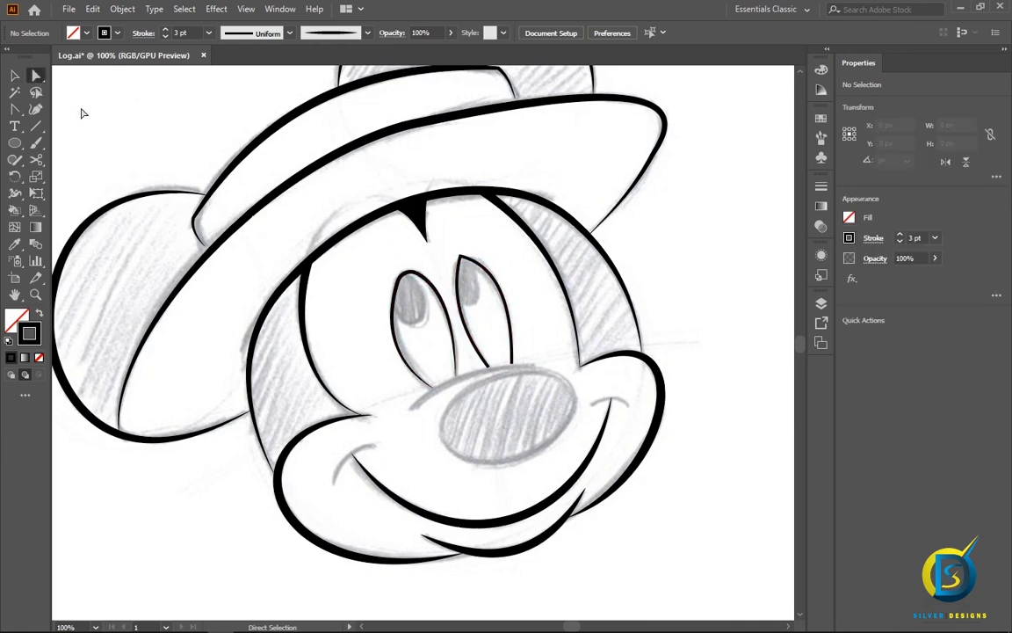
{"action": "left_click", "coordinate": [459, 259]}
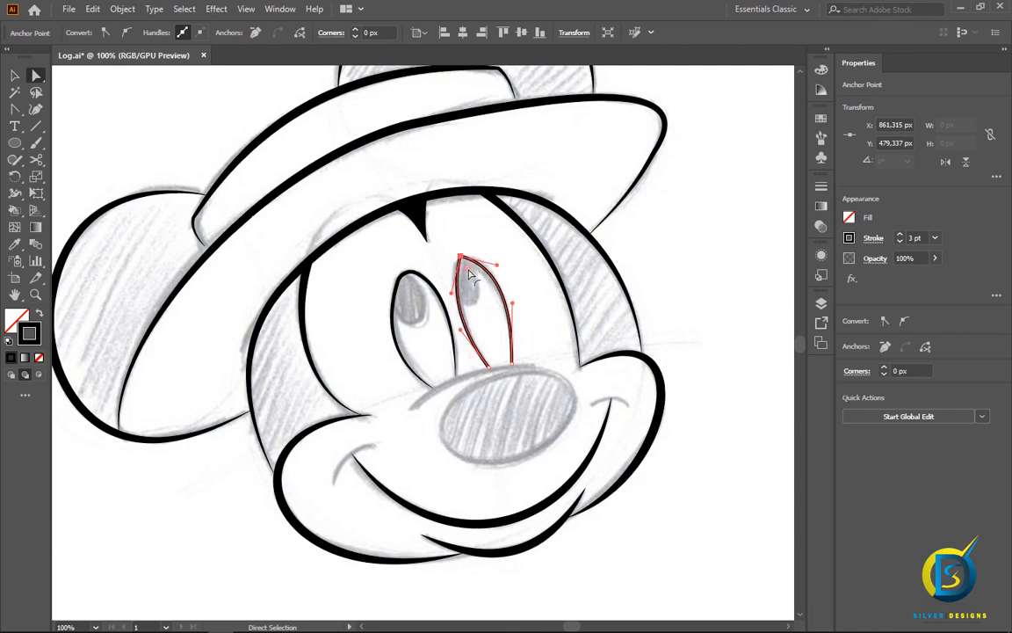
{"action": "left_click_drag", "start_coordinate": [469, 275], "coordinate": [470, 277]}
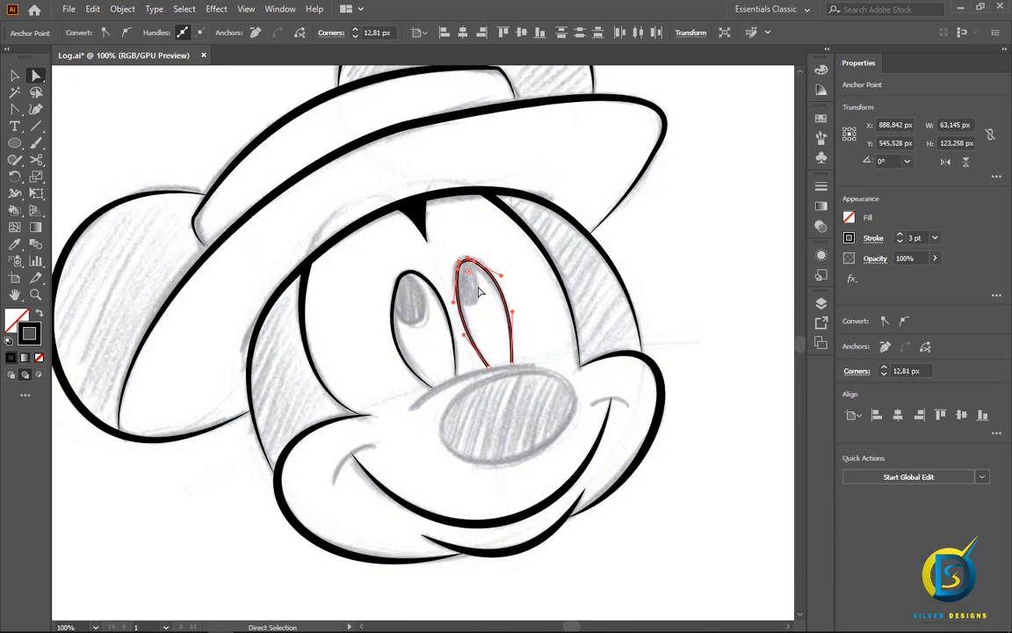
{"action": "key", "text": "Up"}
{"action": "key", "text": "Up"}
{"action": "key", "text": "Left"}
{"action": "key", "text": "Up"}
- Apply the thin brush tapered at both ends to the right eye outline
{"action": "key", "text": "v"}
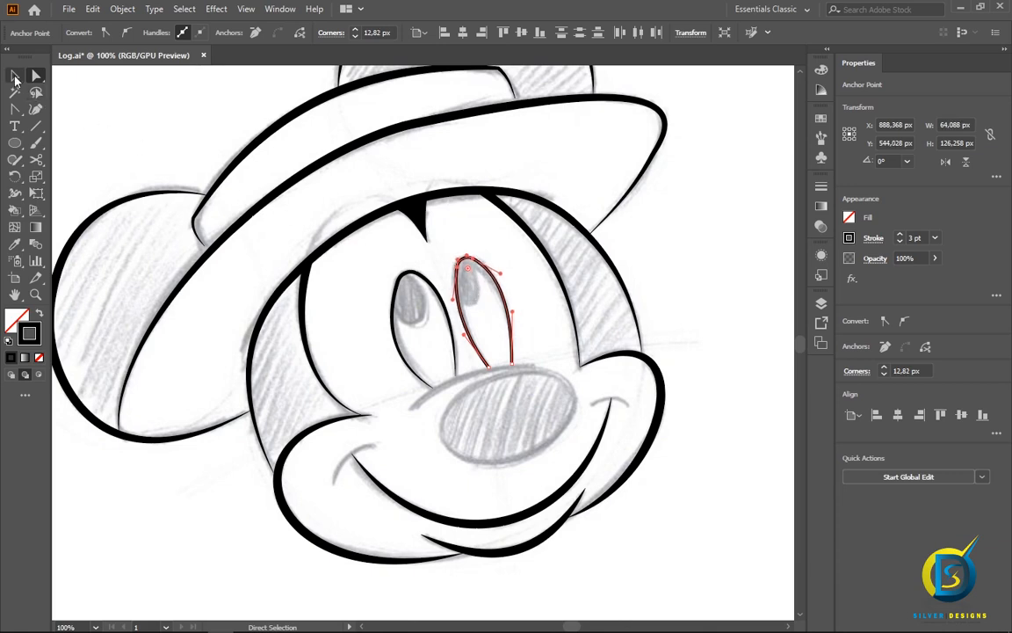
{"action": "left_click", "coordinate": [143, 123]}
{"action": "left_click", "coordinate": [503, 297]}
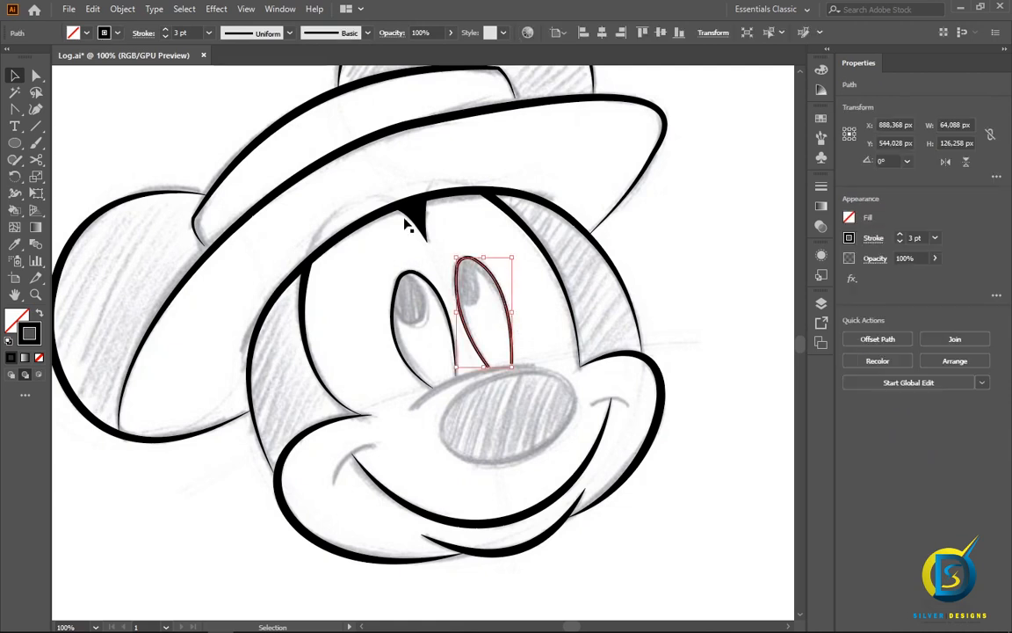
{"action": "left_click", "coordinate": [334, 36]}
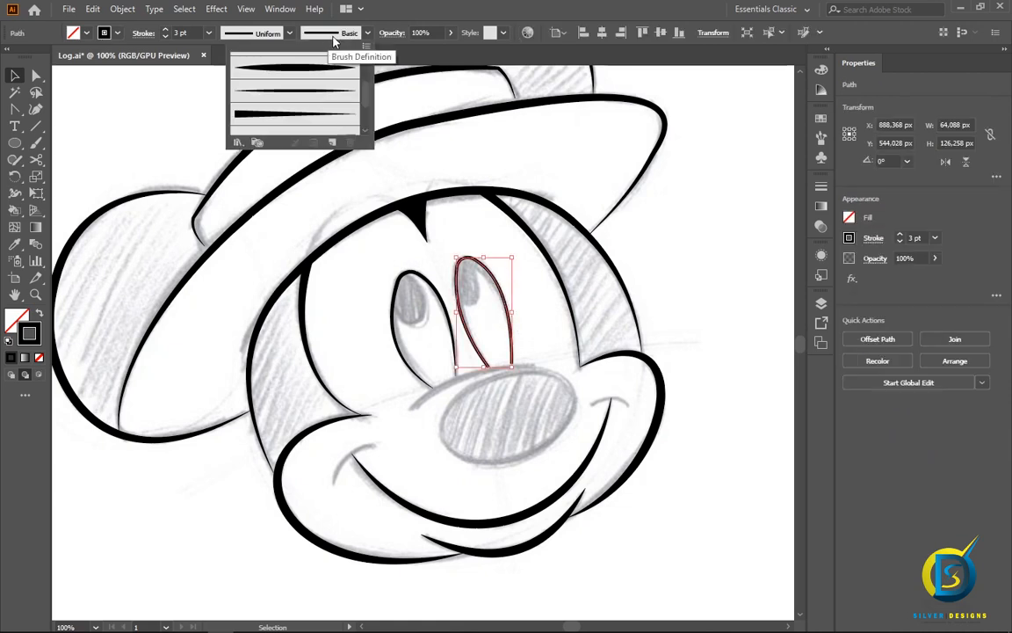
{"action": "left_click", "coordinate": [322, 90]}
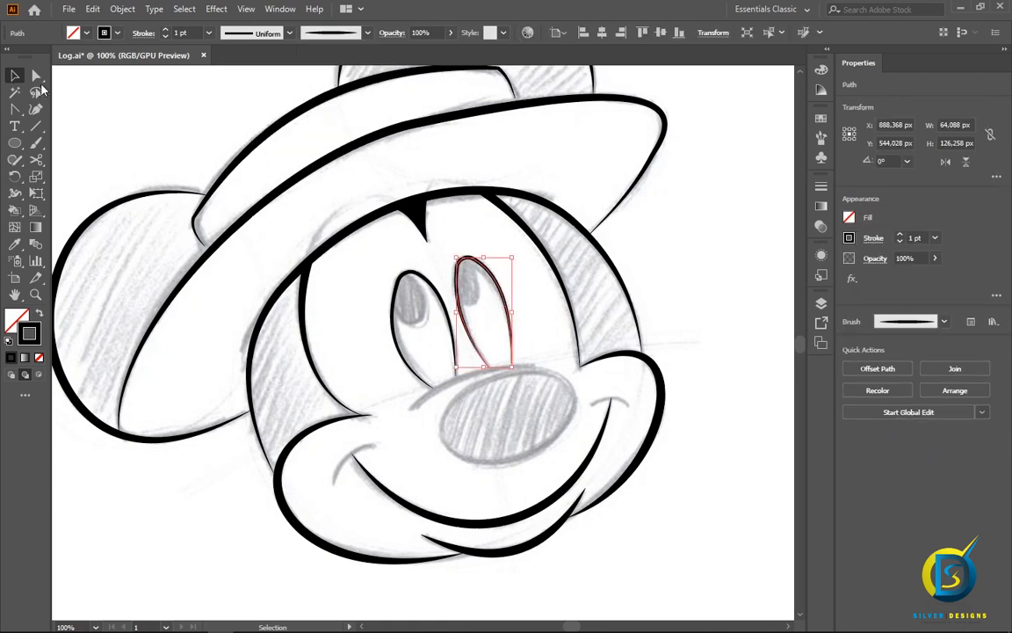
{"action": "left_click", "coordinate": [122, 99]}
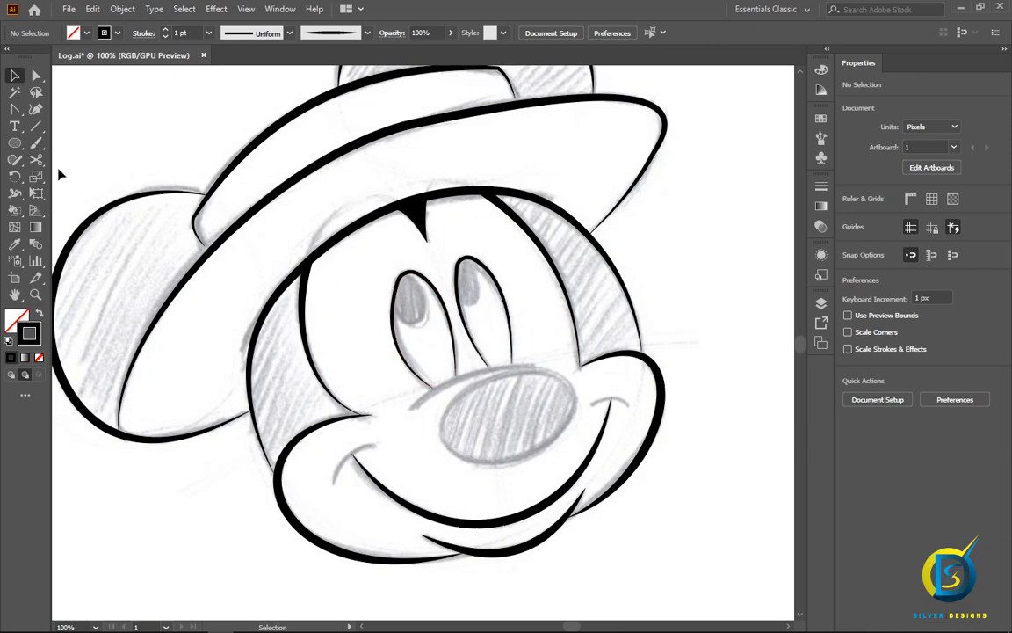
- Draw the left eye's pupil as a tilted ellipse of about 39 by 57 px, with black fill and no stroke
{"action": "left_click", "coordinate": [15, 142]}
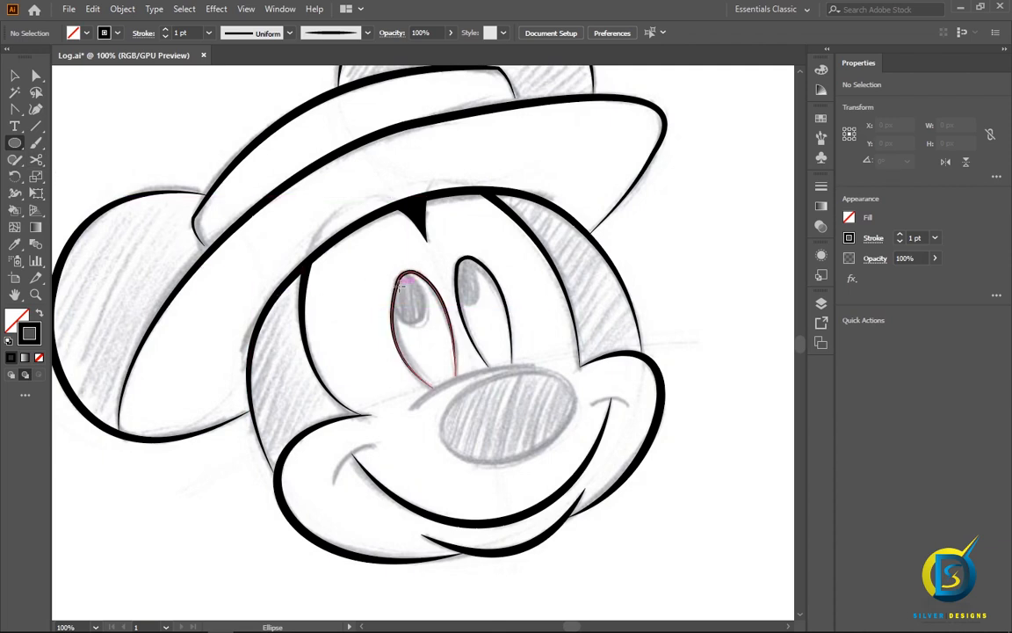
{"action": "mouse_move", "coordinate": [397, 280]}
{"action": "left_mouse_down"}
{"action": "mouse_move", "coordinate": [427, 303]}
{"action": "mouse_move", "coordinate": [420, 323]}
{"action": "mouse_move", "coordinate": [435, 322]}
{"action": "mouse_move", "coordinate": [425, 330]}
{"action": "mouse_move", "coordinate": [442, 337]}
{"action": "mouse_move", "coordinate": [409, 297]}
{"action": "left_mouse_up"}
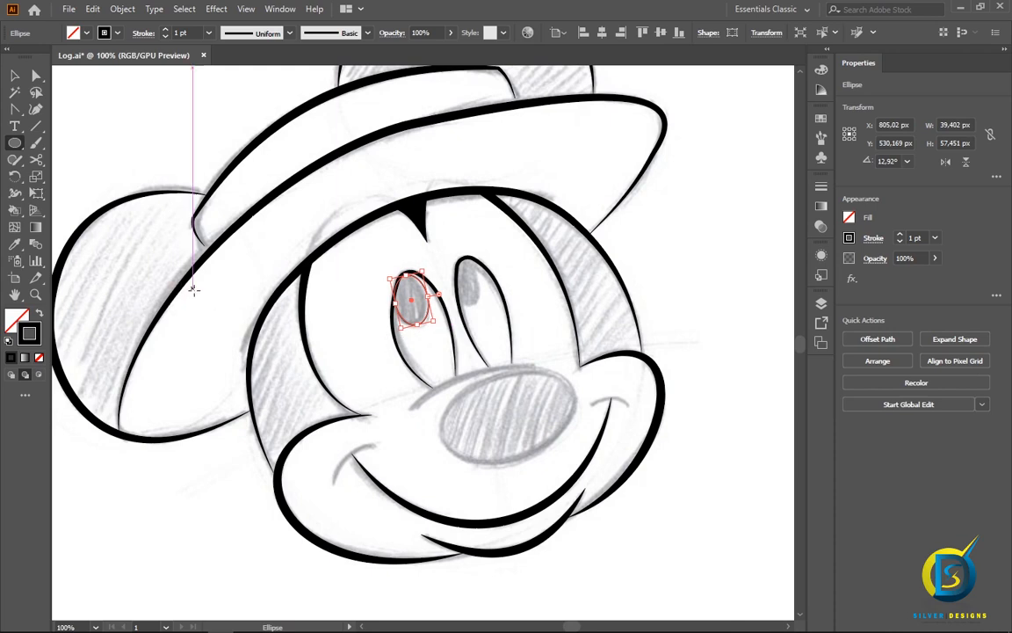
{"action": "left_click", "coordinate": [39, 312]}
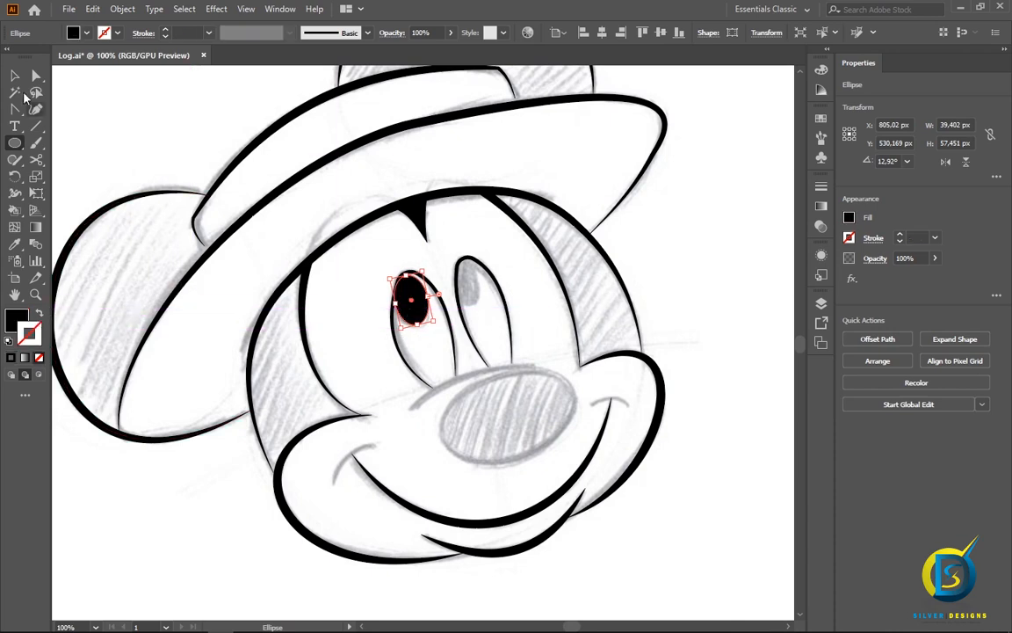
{"action": "left_click", "coordinate": [14, 75]}
{"action": "left_click", "coordinate": [107, 120]}
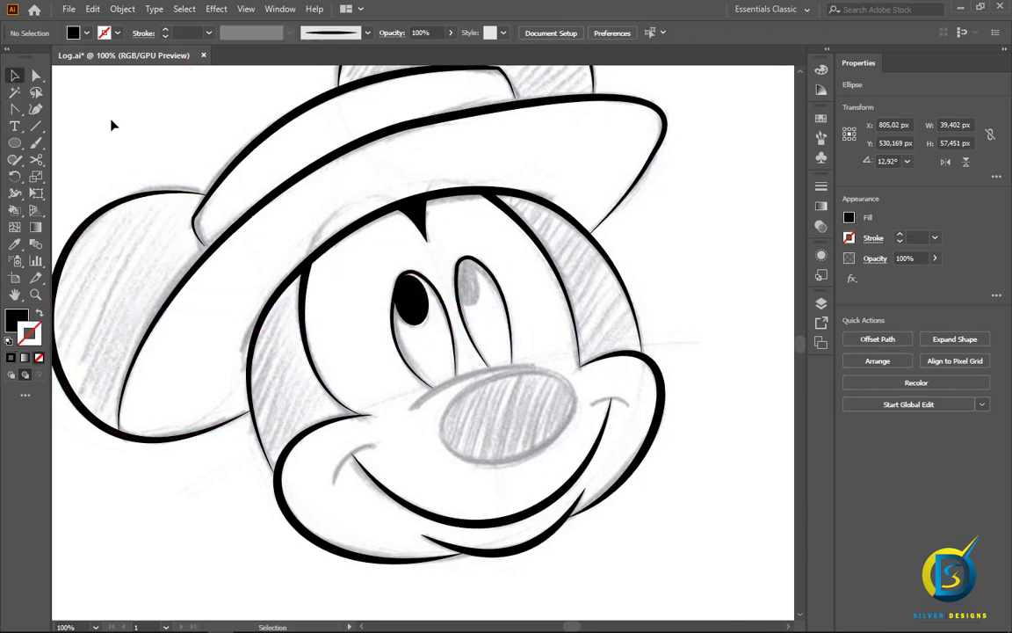
- Lengthen the left pupil to about 61 px and place a smaller copy of about 36 by 54 px in the right eye
{"action": "left_click", "coordinate": [421, 324]}
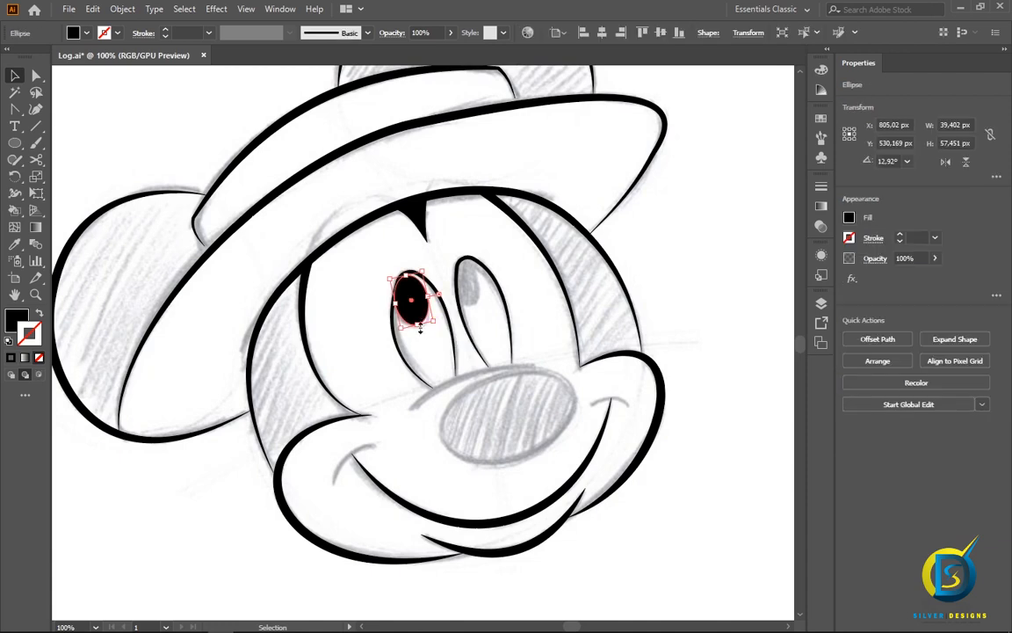
{"action": "left_click_drag", "start_coordinate": [418, 325], "coordinate": [495, 307]}
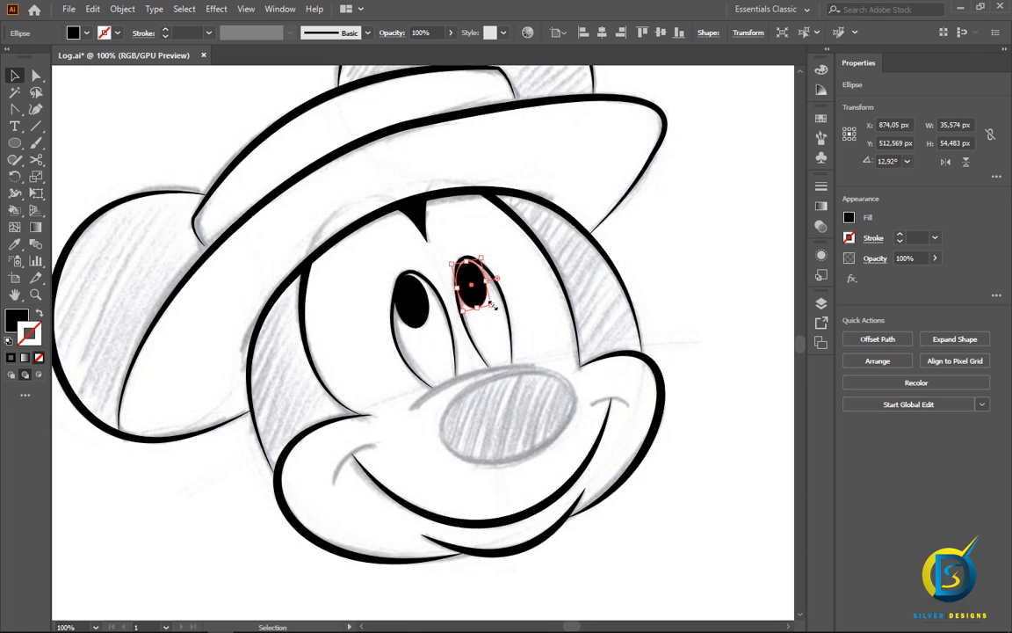
{"action": "key", "text": "Up"}
{"action": "left_click", "coordinate": [385, 251]}
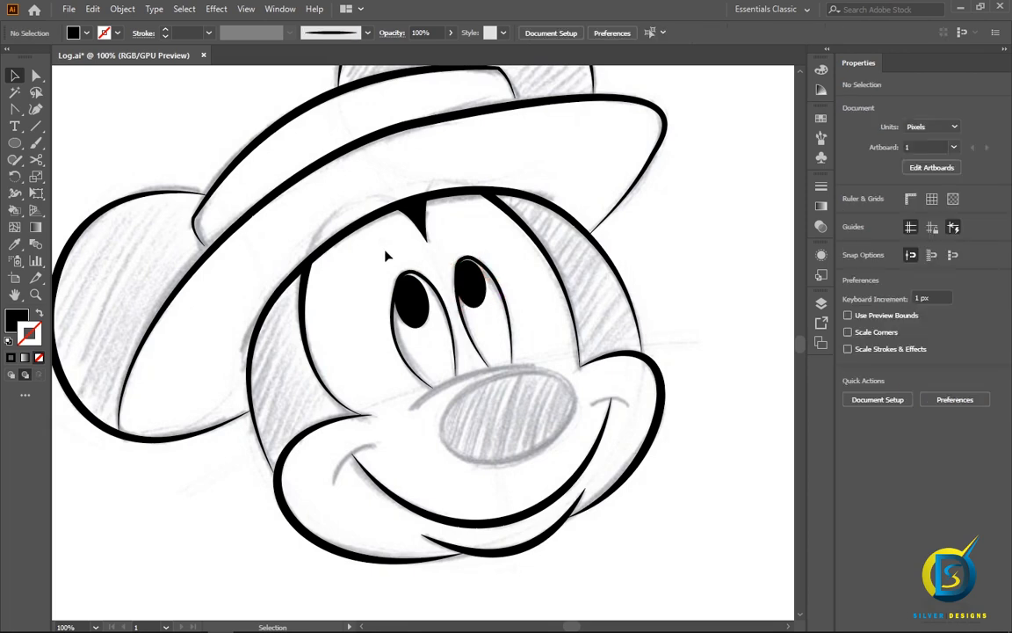
- Nudge the pupils slightly upward so they sit against the peaks of the eye outlines
{"action": "left_click", "coordinate": [472, 289]}
{"action": "key", "text": "Up"}
{"action": "left_click", "coordinate": [482, 322]}
{"action": "left_click", "coordinate": [472, 300]}
{"action": "key", "text": "Up"}
{"action": "left_click", "coordinate": [477, 316]}
{"action": "left_click", "coordinate": [423, 309]}
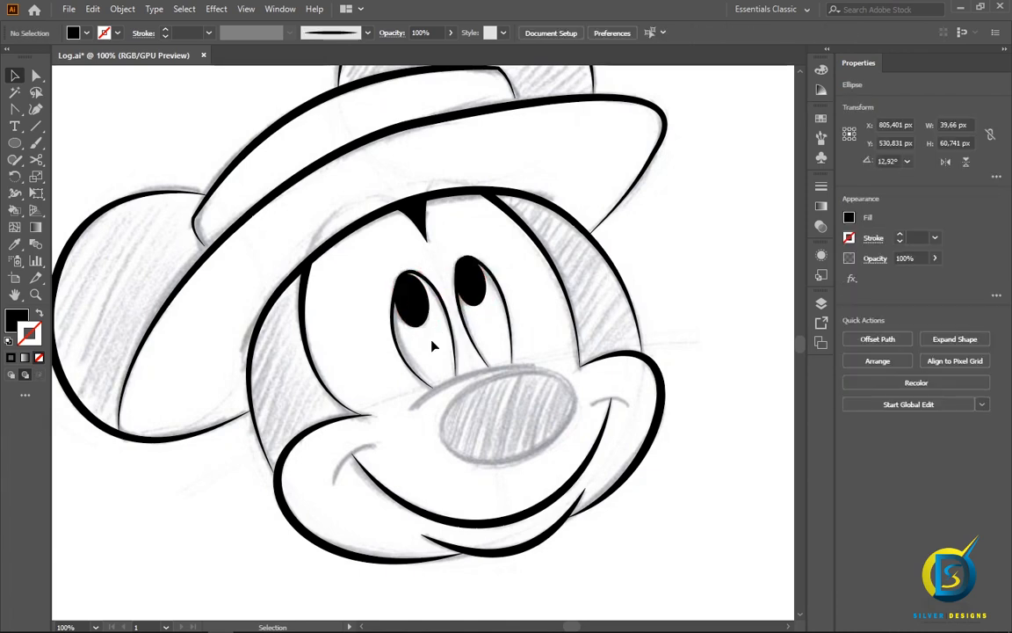
{"action": "left_click", "coordinate": [431, 347]}
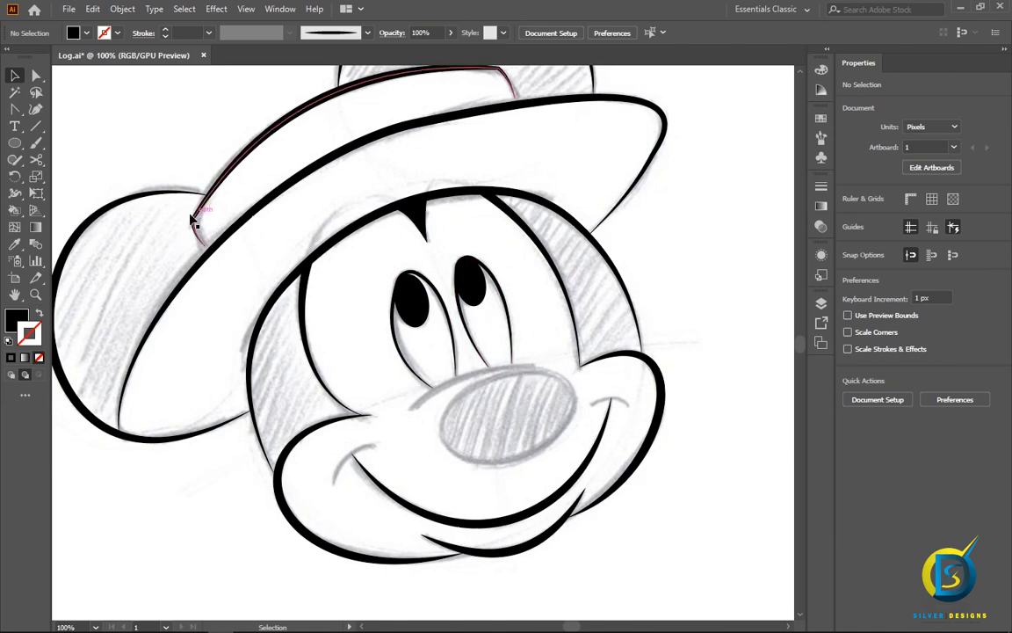
- Draw a straight two-point Pen path between the ends of the sketched crease above the nose and give it a 3 pt stroke
{"action": "left_click_drag", "start_coordinate": [11, 113], "coordinate": [65, 106]}
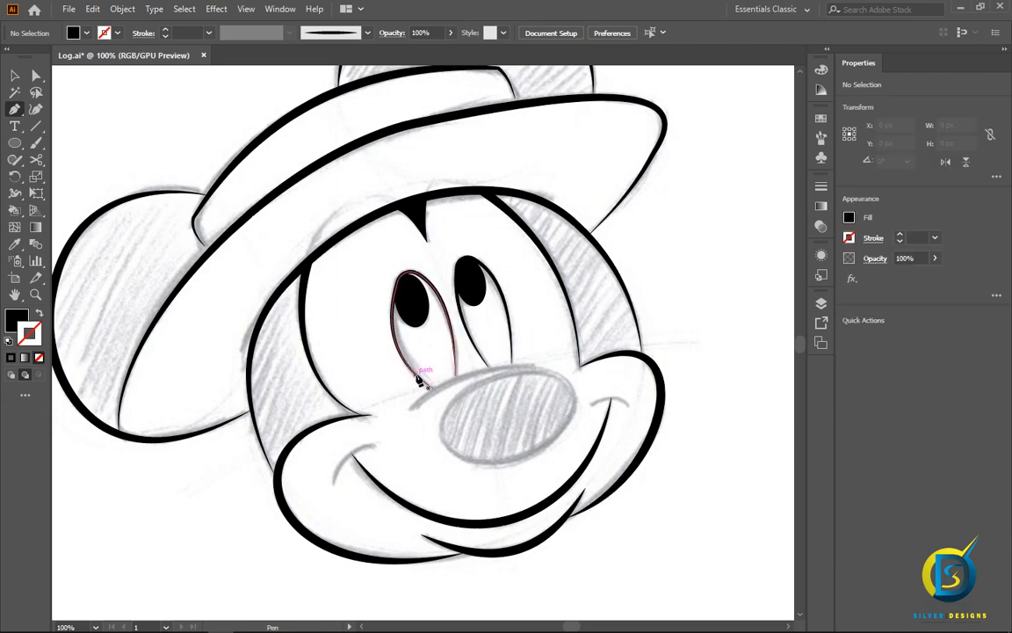
{"action": "left_click", "coordinate": [409, 410]}
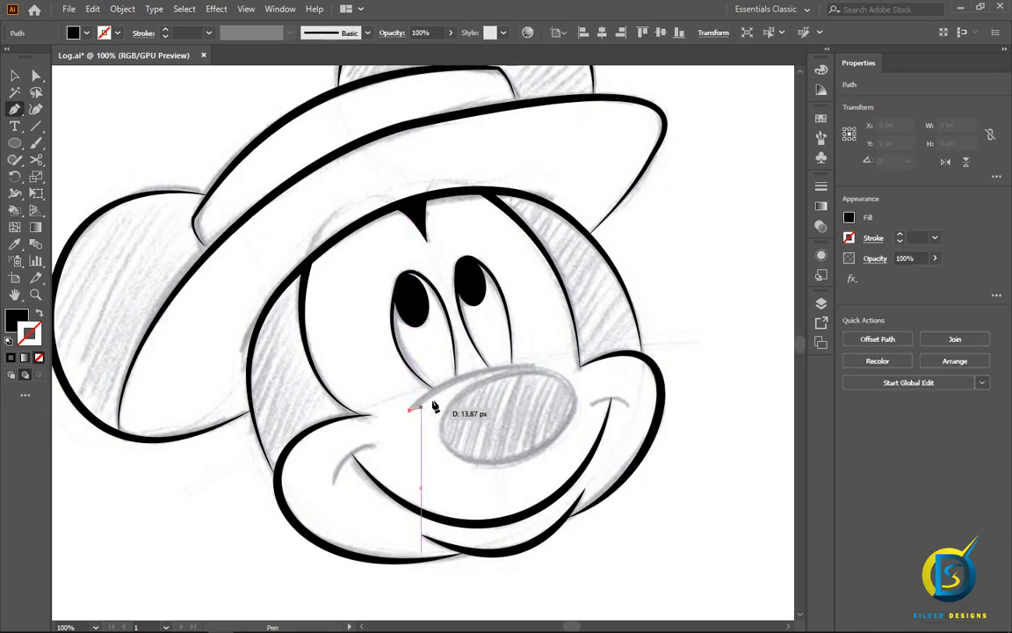
{"action": "left_click", "coordinate": [534, 367]}
{"action": "key", "text": "v"}
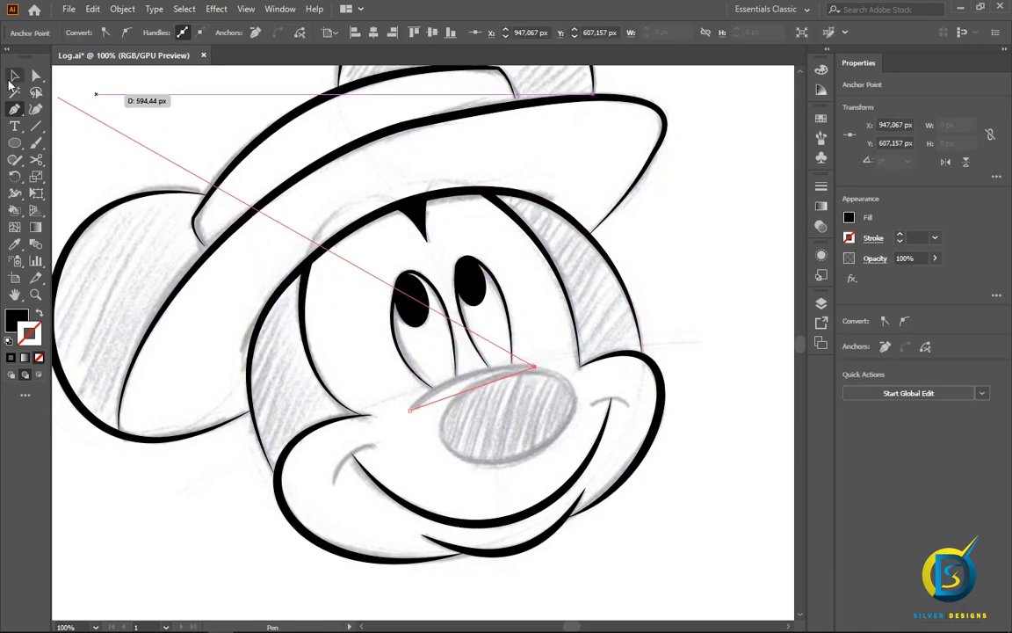
{"action": "left_click", "coordinate": [183, 137]}
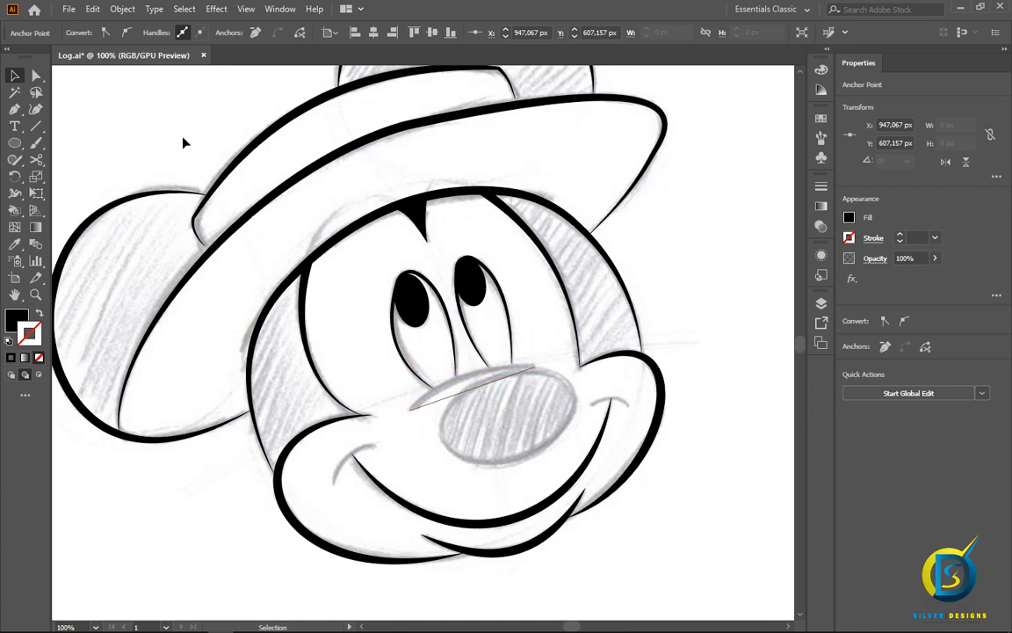
{"action": "left_click", "coordinate": [444, 404]}
{"action": "left_click", "coordinate": [187, 34]}
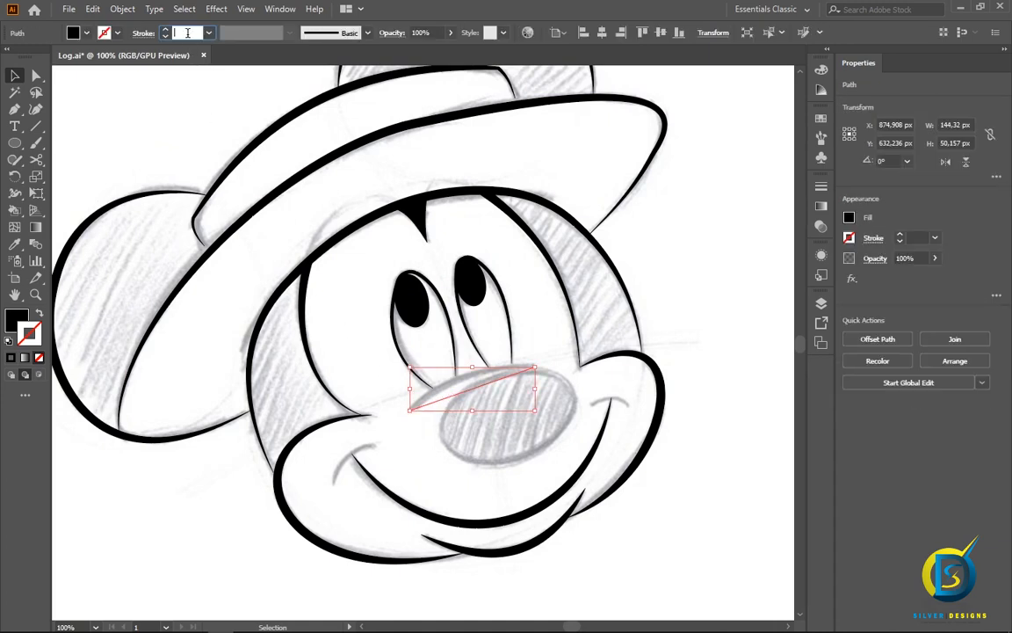
{"action": "type", "text": "3"}
{"action": "key", "text": "Return"}
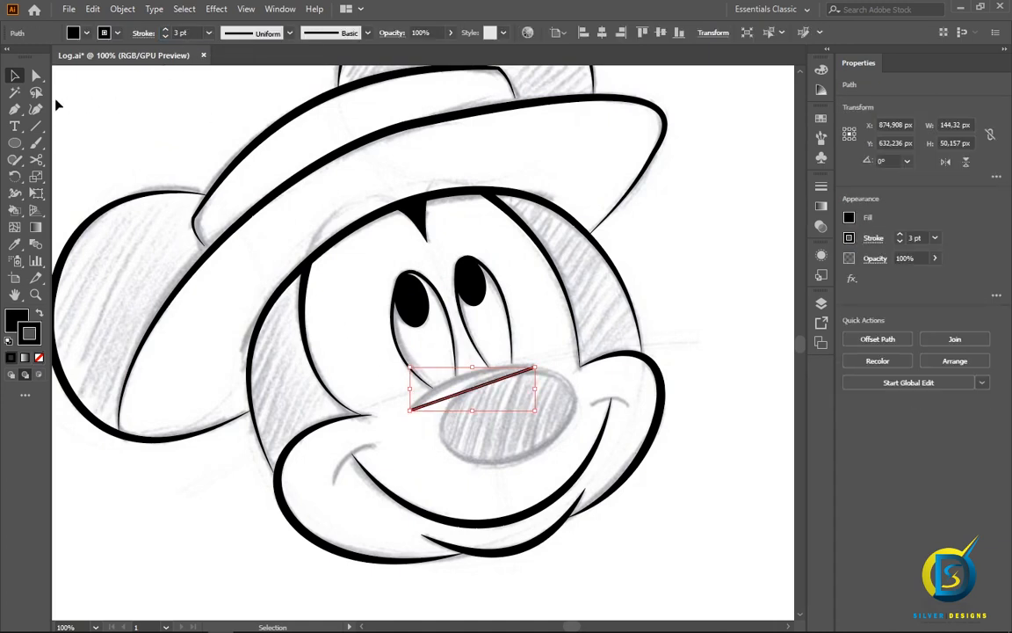
- Bend the line above the nose upward with the Anchor Point tool to match the sketched crease, and remove its fill
{"action": "left_click_drag", "start_coordinate": [14, 109], "coordinate": [77, 163]}
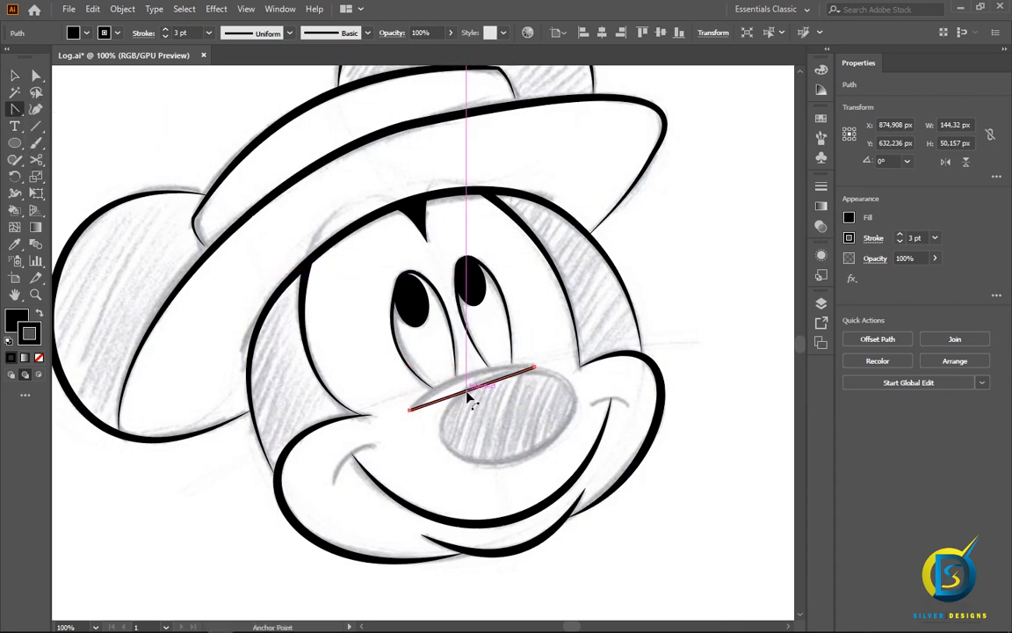
{"action": "left_click_drag", "start_coordinate": [468, 397], "coordinate": [462, 379]}
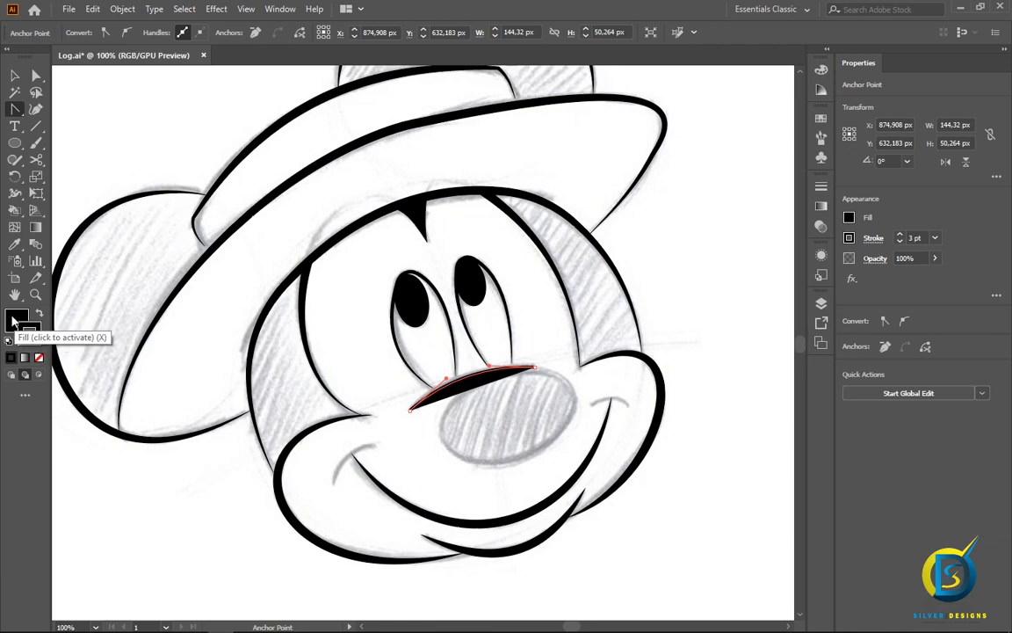
{"action": "left_click", "coordinate": [18, 318]}
{"action": "left_click", "coordinate": [38, 358]}
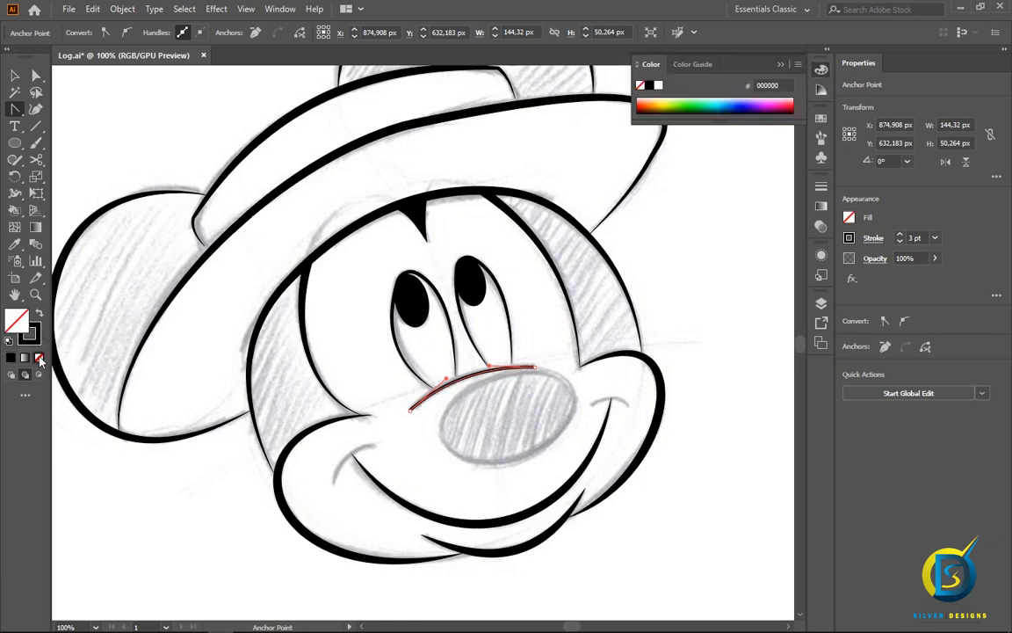
{"action": "left_click", "coordinate": [13, 77]}
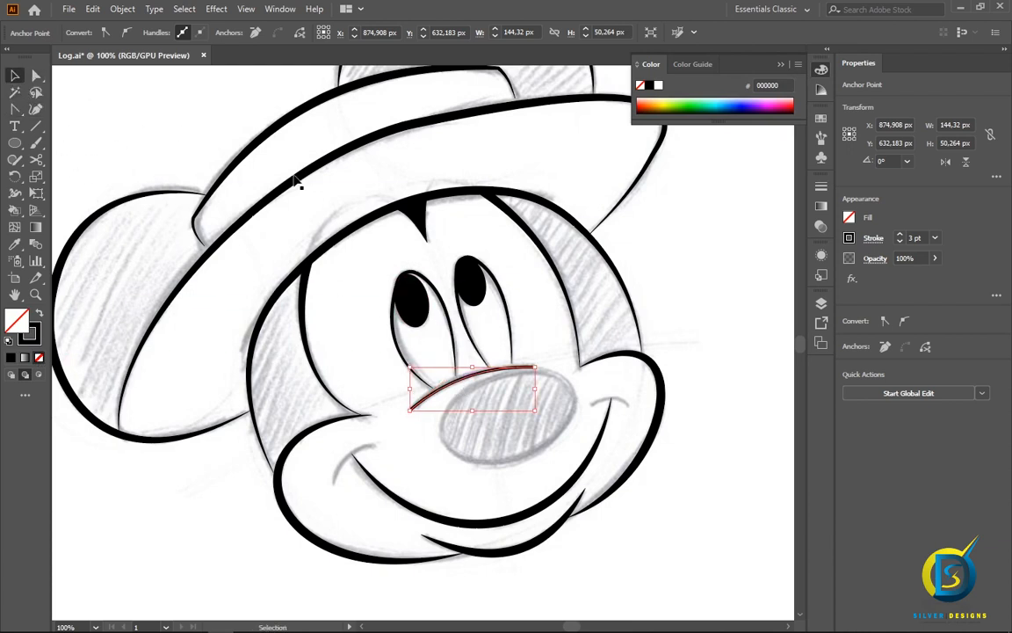
{"action": "left_click", "coordinate": [154, 112]}
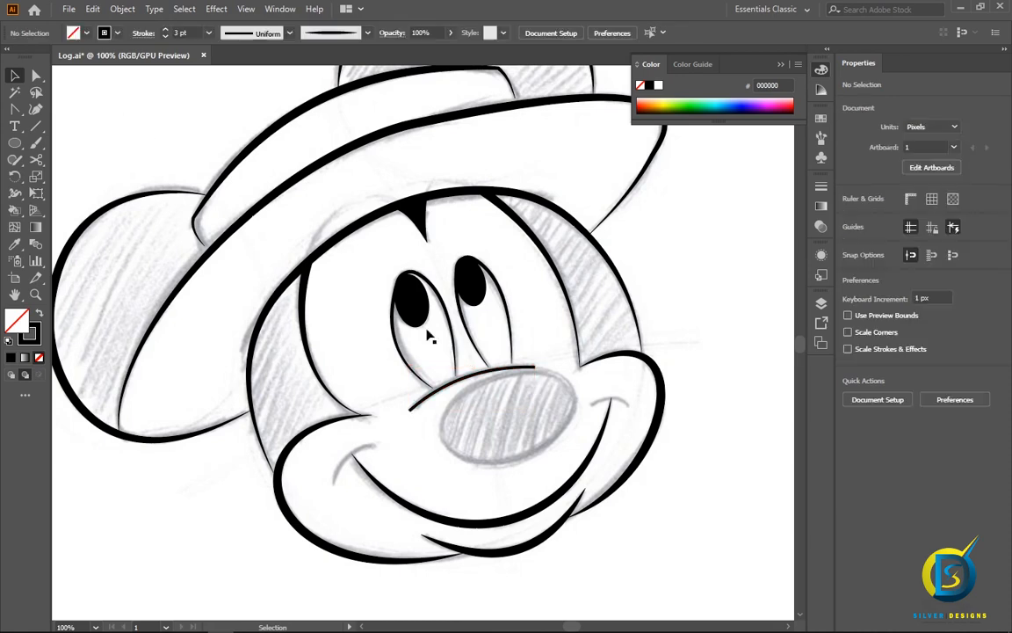
- Try the thin brush and the thicker Brush 1, both tapered at both ends, on the crease above the nose
{"action": "left_click", "coordinate": [473, 374]}
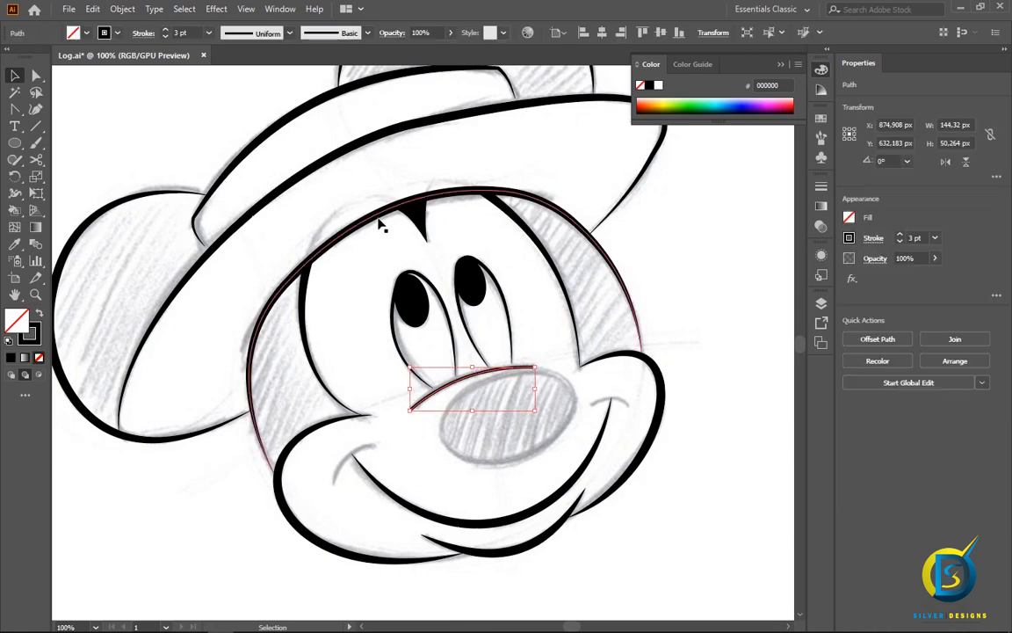
{"action": "left_click", "coordinate": [334, 37]}
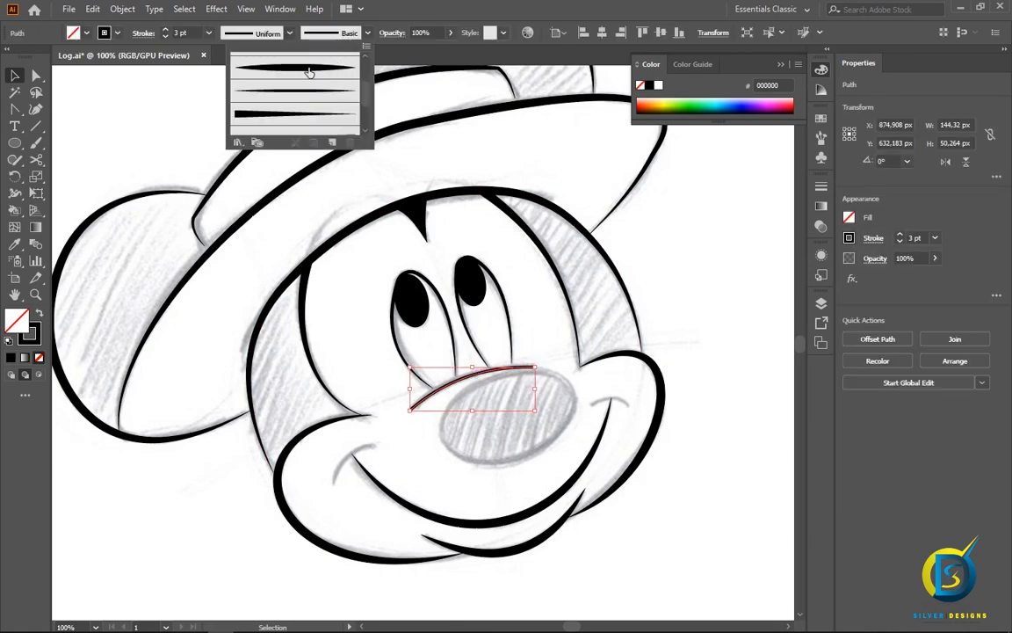
{"action": "left_click", "coordinate": [298, 92]}
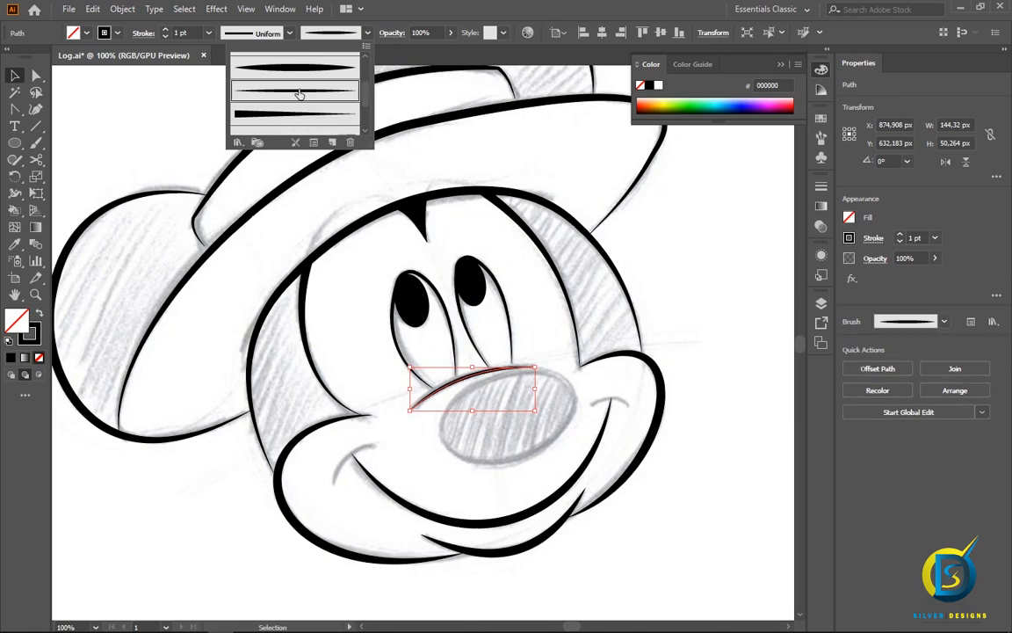
{"action": "left_click", "coordinate": [306, 66]}
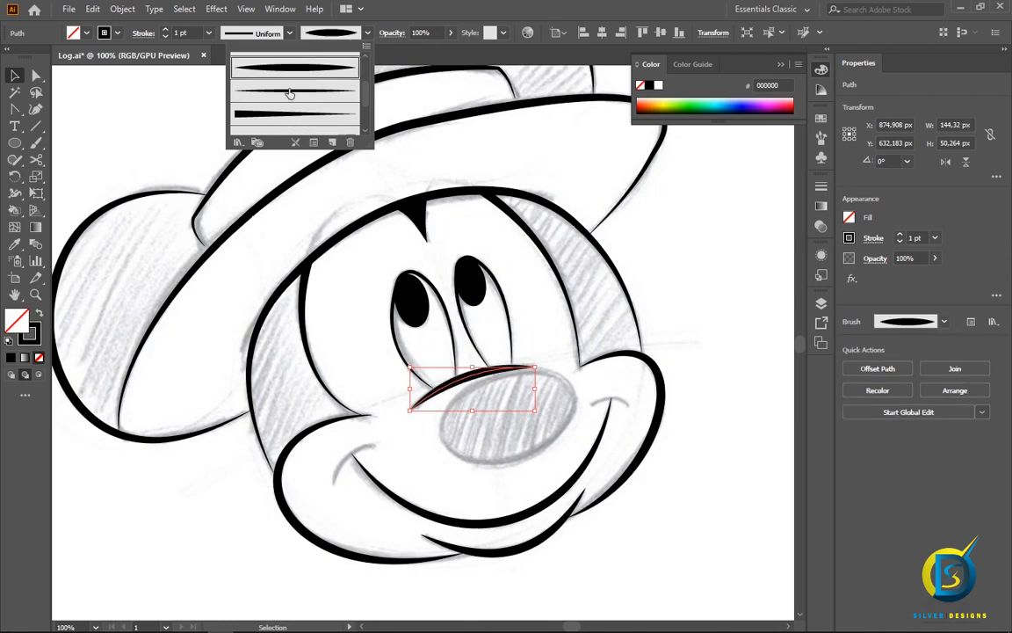
{"action": "left_click", "coordinate": [182, 112]}
{"action": "left_click", "coordinate": [182, 114]}
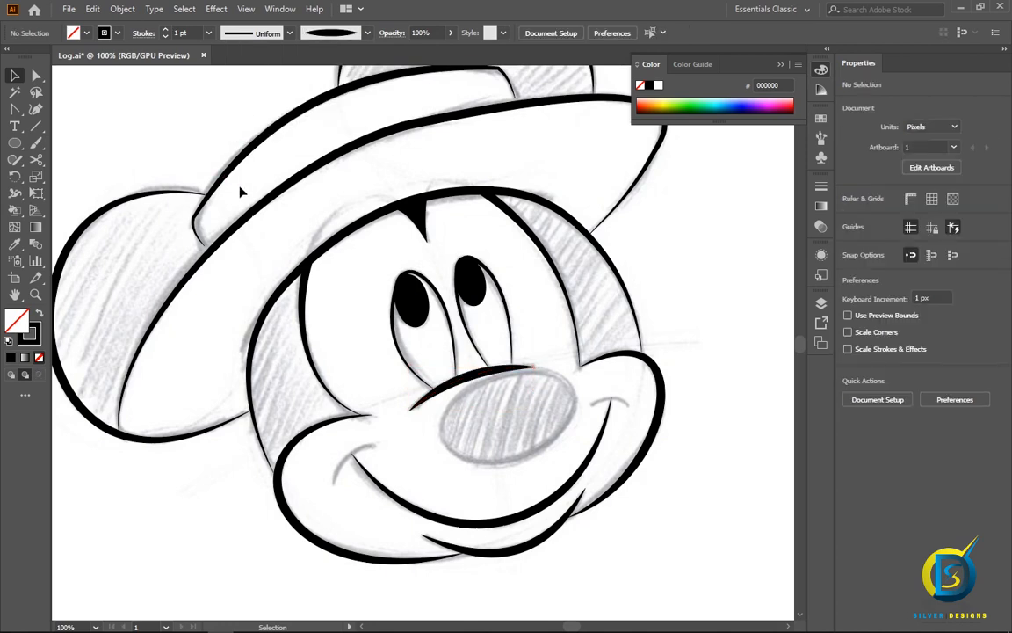
- Apply the thin brush tapered at both ends to the crease above the nose
{"action": "left_click", "coordinate": [478, 387]}
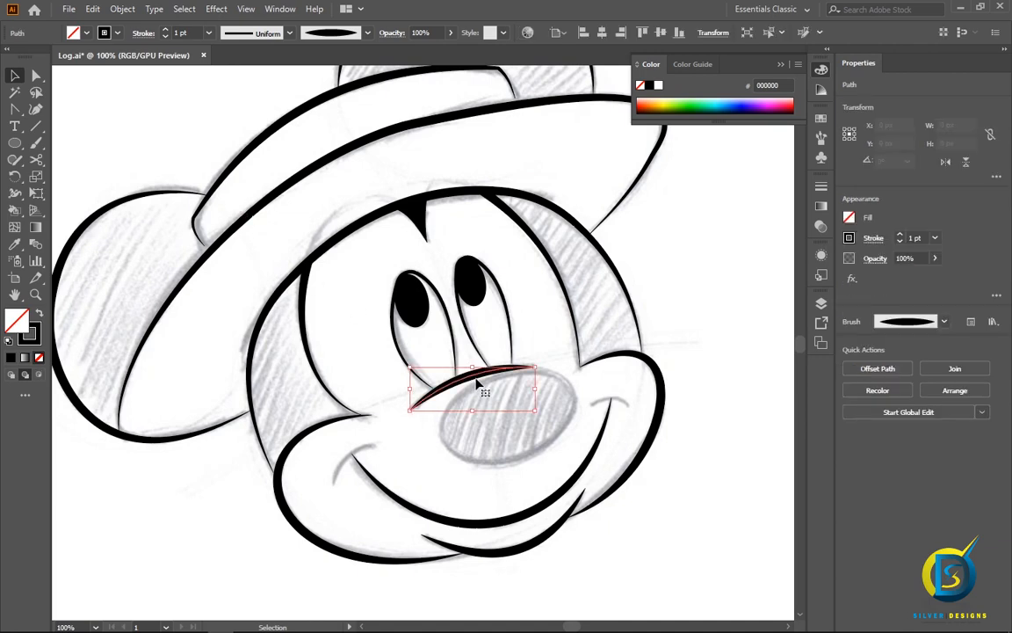
{"action": "left_click", "coordinate": [325, 34]}
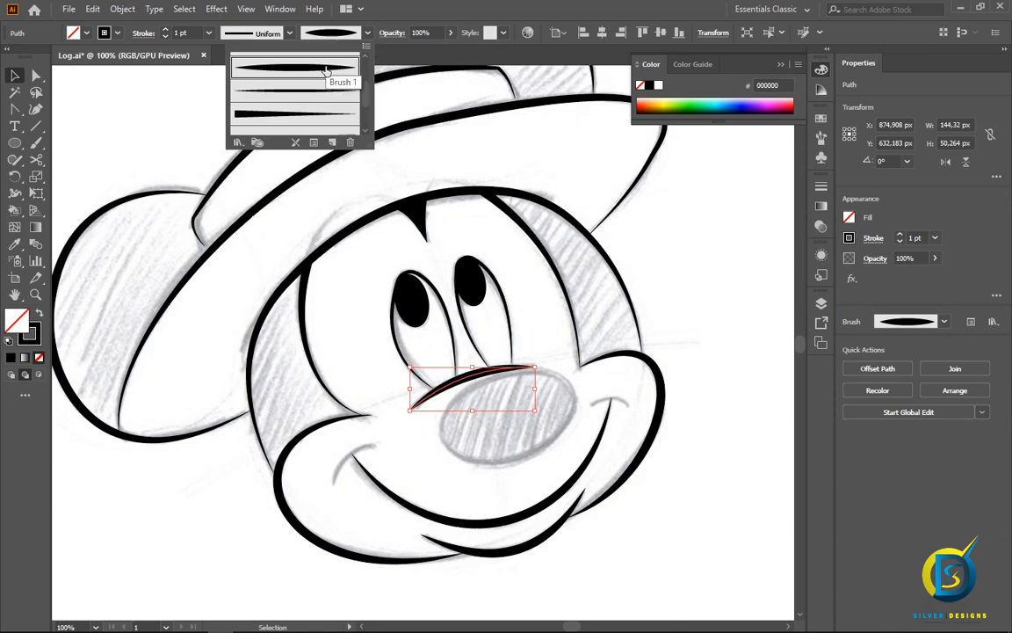
{"action": "left_click", "coordinate": [279, 88]}
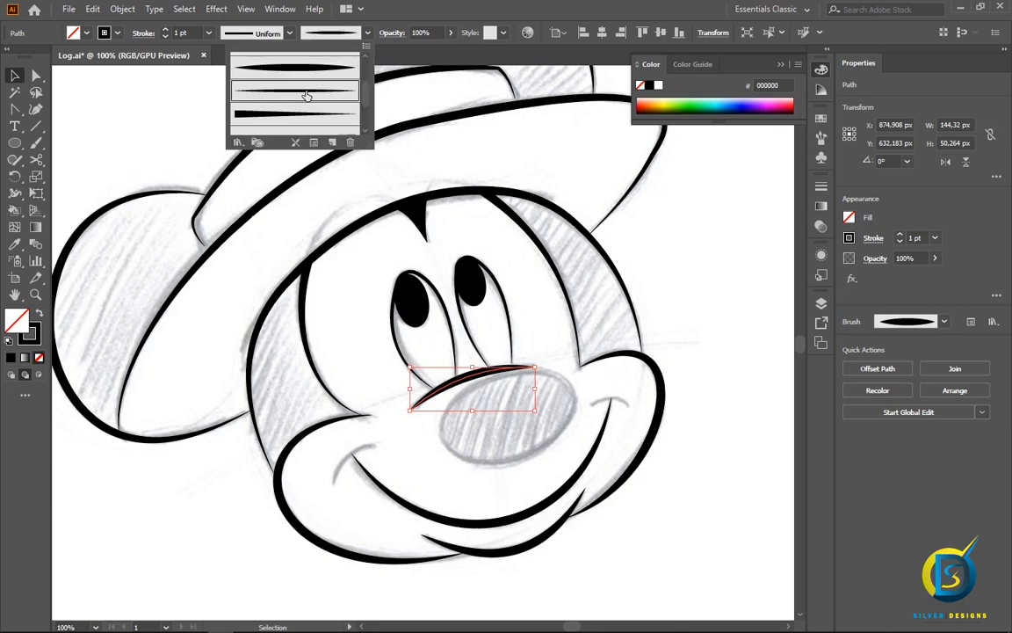
{"action": "left_click", "coordinate": [179, 123]}
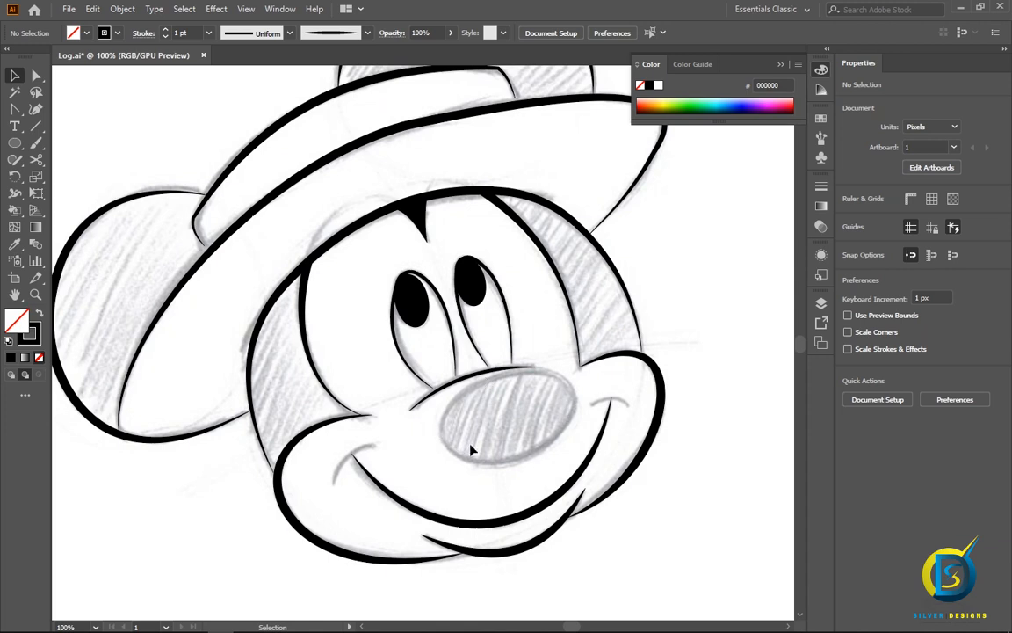
- Draw an ellipse about 160 by 109 px, rotated about 17°, over the sketched nose and give it a black fill without stroke
{"action": "left_click", "coordinate": [15, 140]}
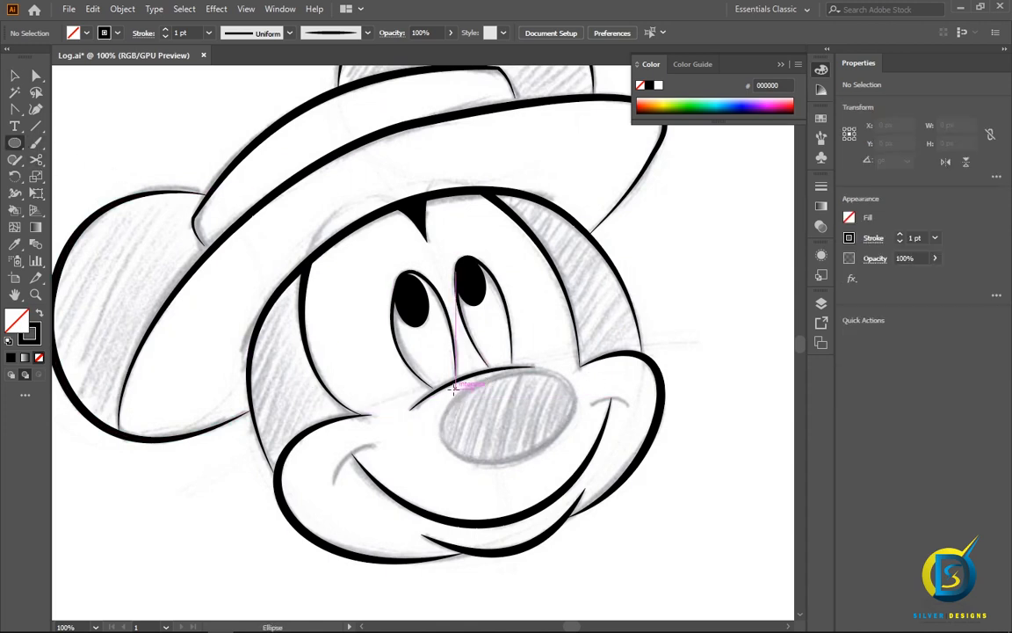
{"action": "left_click_drag", "start_coordinate": [455, 388], "coordinate": [618, 459]}
{"action": "left_click_drag", "start_coordinate": [530, 432], "coordinate": [508, 421]}
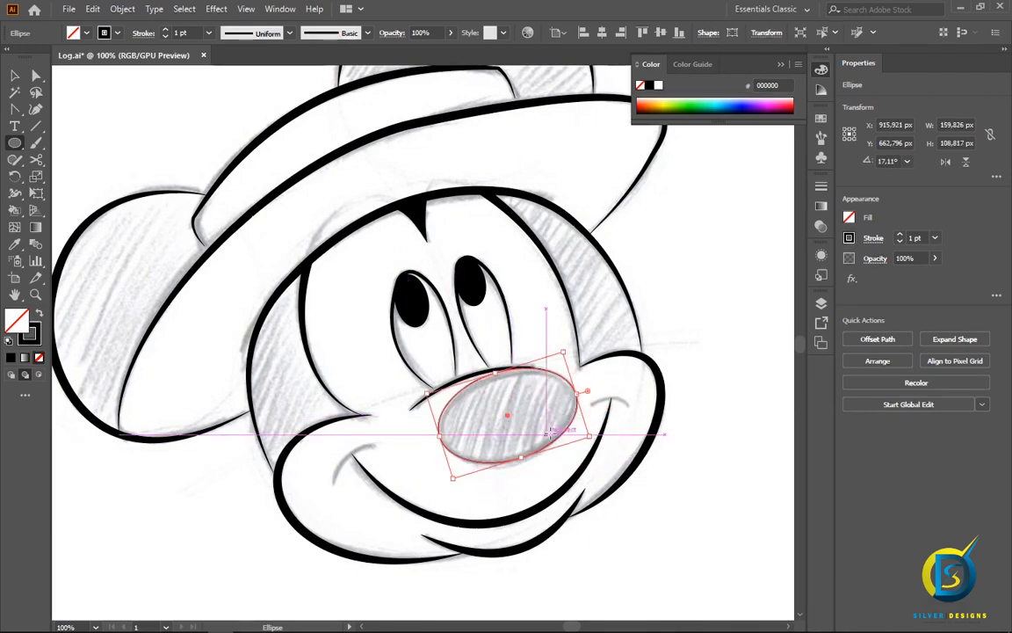
{"action": "left_click", "coordinate": [39, 315]}
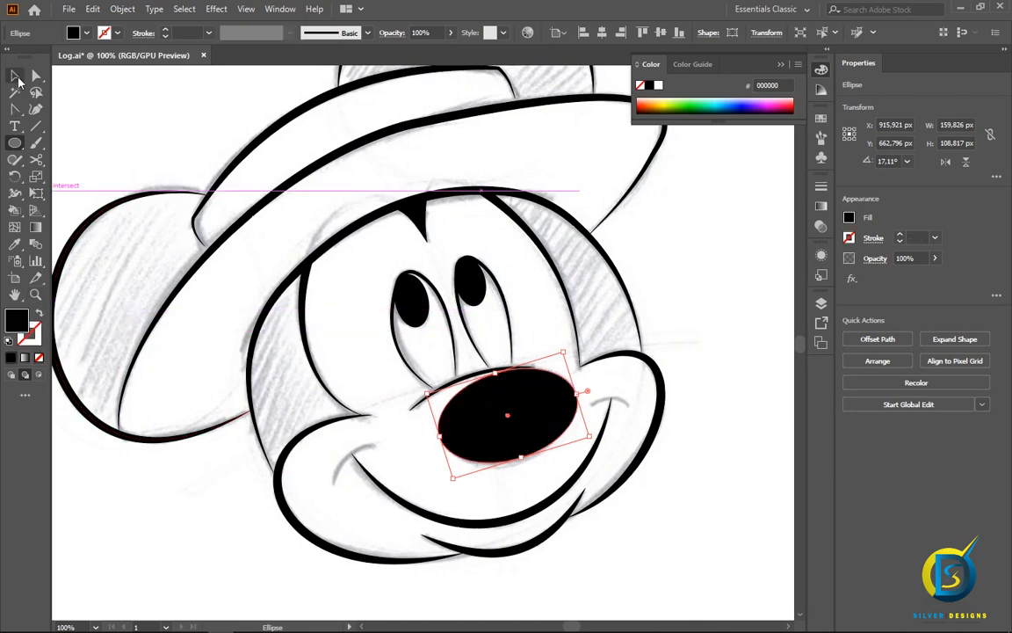
{"action": "left_click", "coordinate": [16, 78]}
{"action": "left_click", "coordinate": [137, 105]}
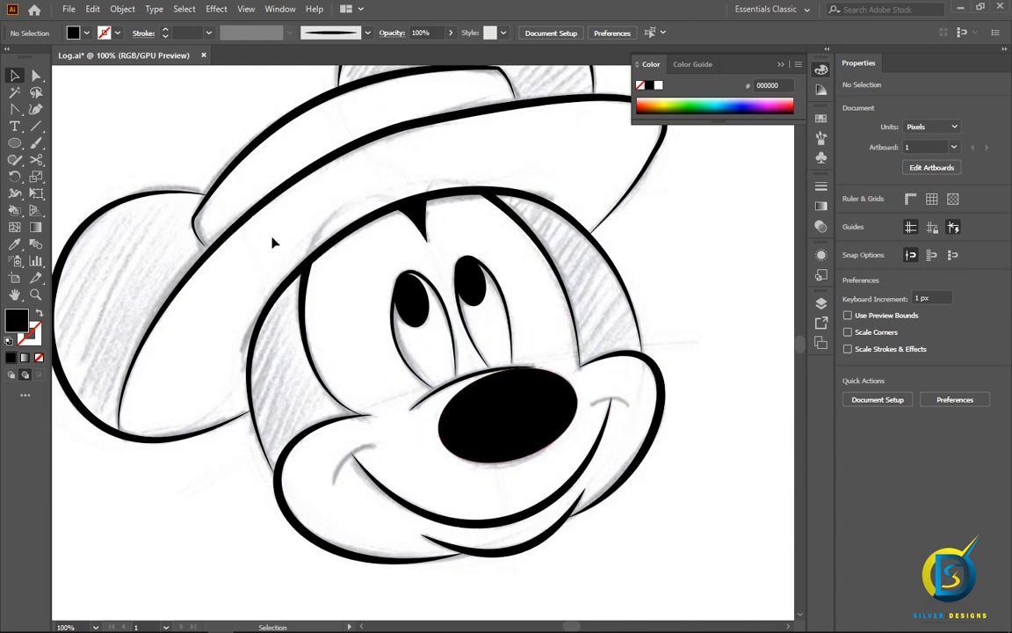
- Draw a straight two-point Pen path between the ends of each sketched cheek crease at both corners of the smile
{"action": "left_click", "coordinate": [14, 108]}
{"action": "left_click", "coordinate": [68, 106]}
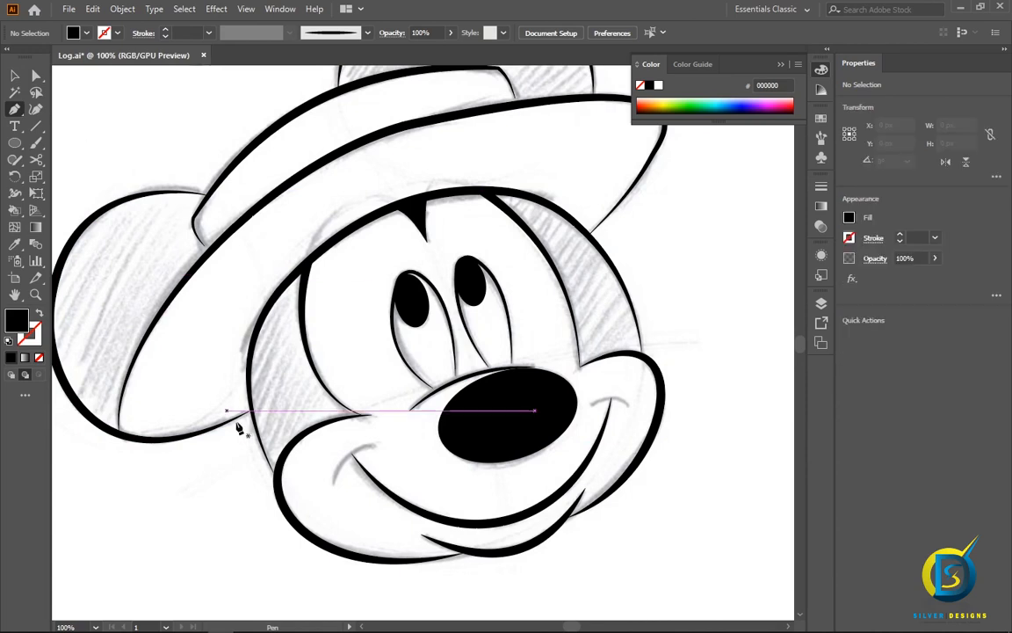
{"action": "left_click_drag", "start_coordinate": [332, 481], "coordinate": [370, 444]}
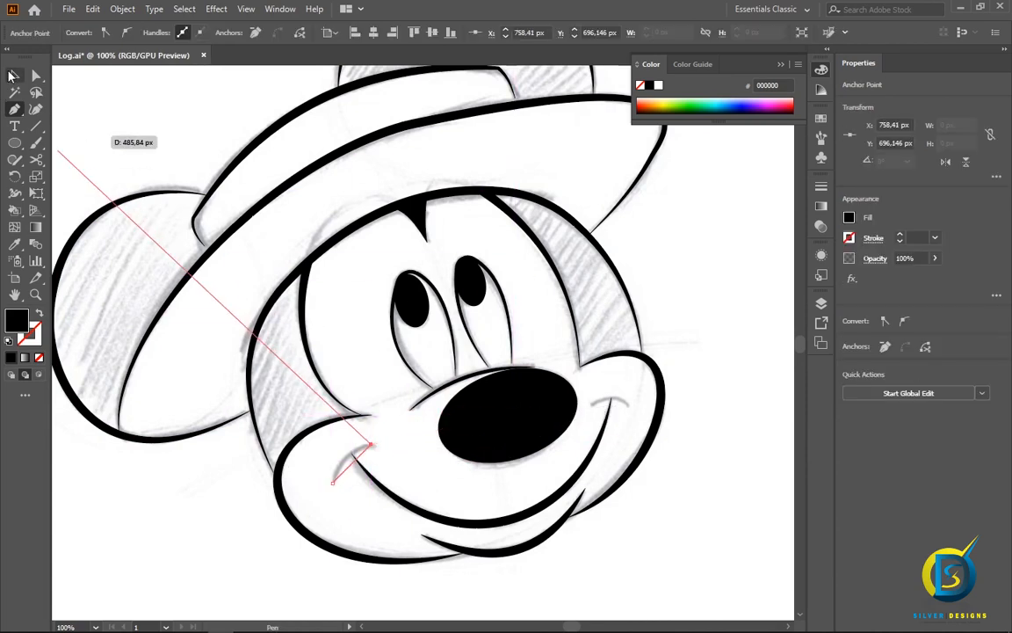
{"action": "left_click", "coordinate": [13, 77]}
{"action": "left_click", "coordinate": [14, 109]}
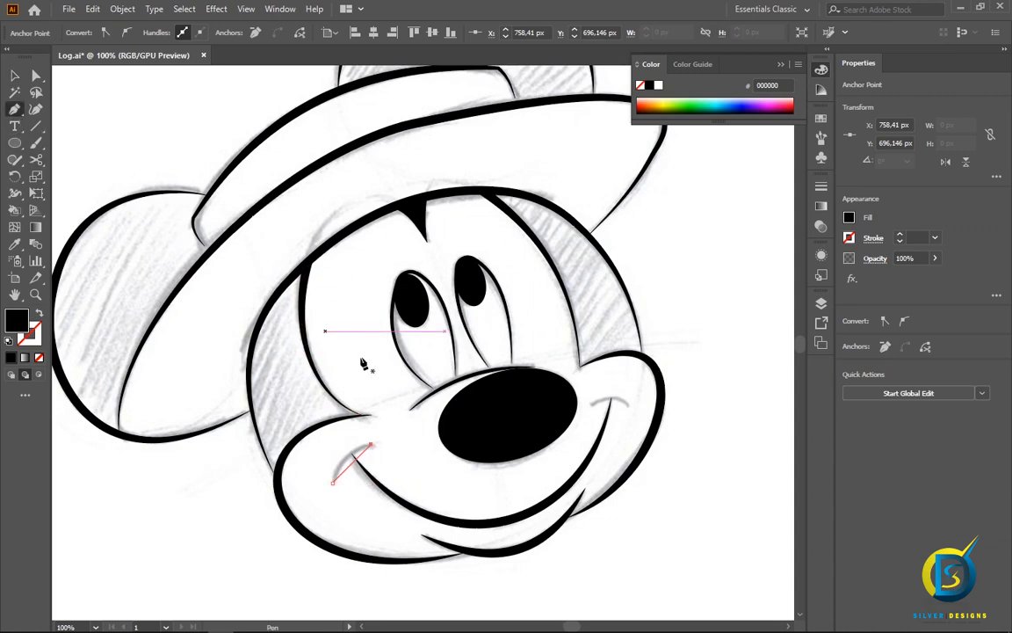
{"action": "left_click_drag", "start_coordinate": [594, 404], "coordinate": [631, 404]}
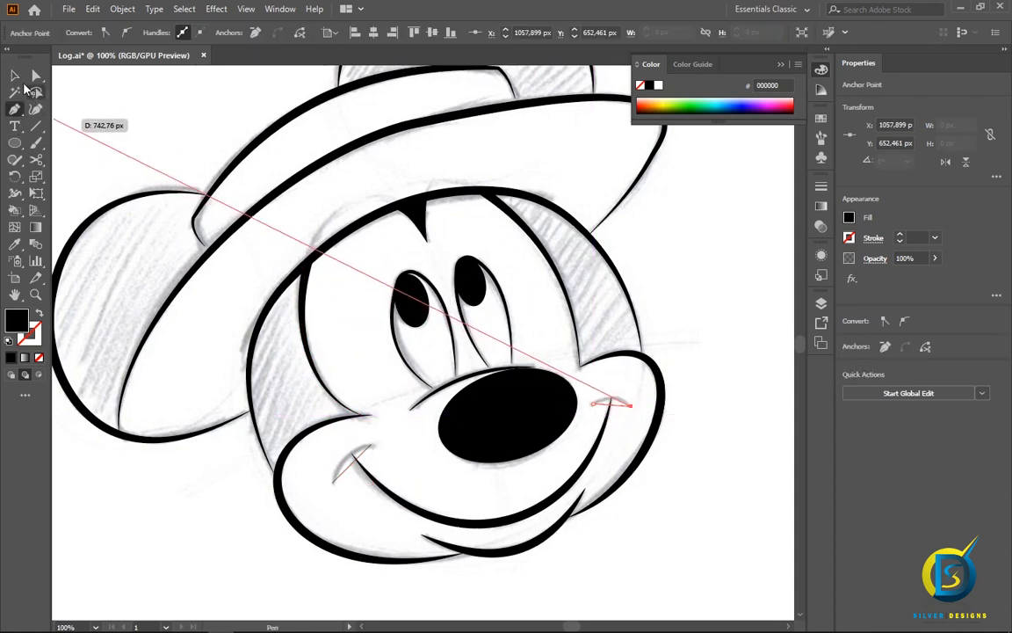
{"action": "left_click", "coordinate": [14, 77]}
{"action": "left_click", "coordinate": [149, 104]}
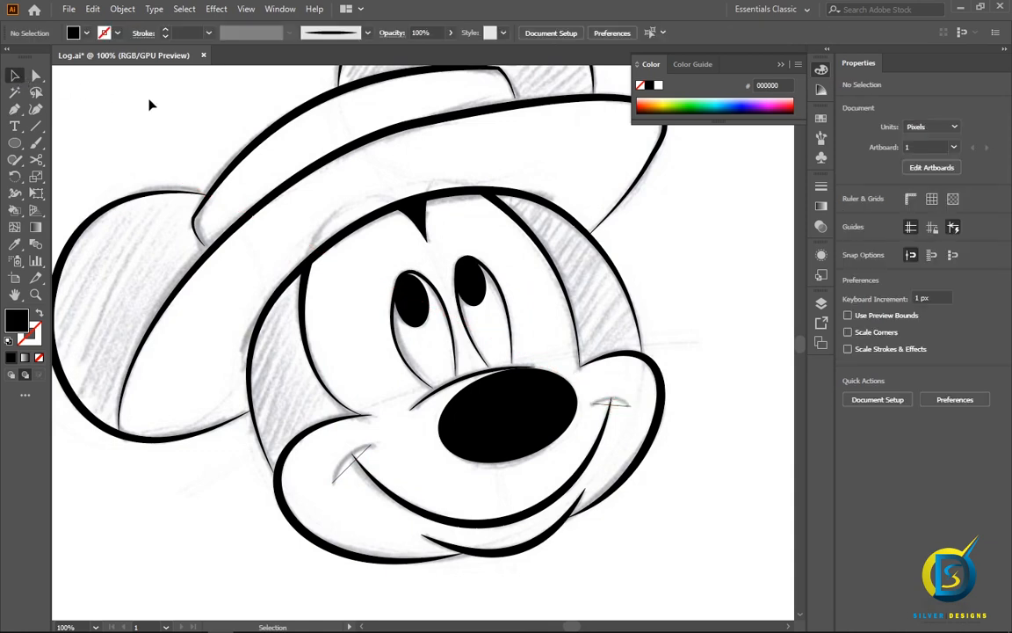
- Give both cheek crease paths at the corners of the smile a 3 pt stroke
{"action": "left_click", "coordinate": [359, 479]}
{"action": "left_click", "coordinate": [616, 406], "text": "shift"}
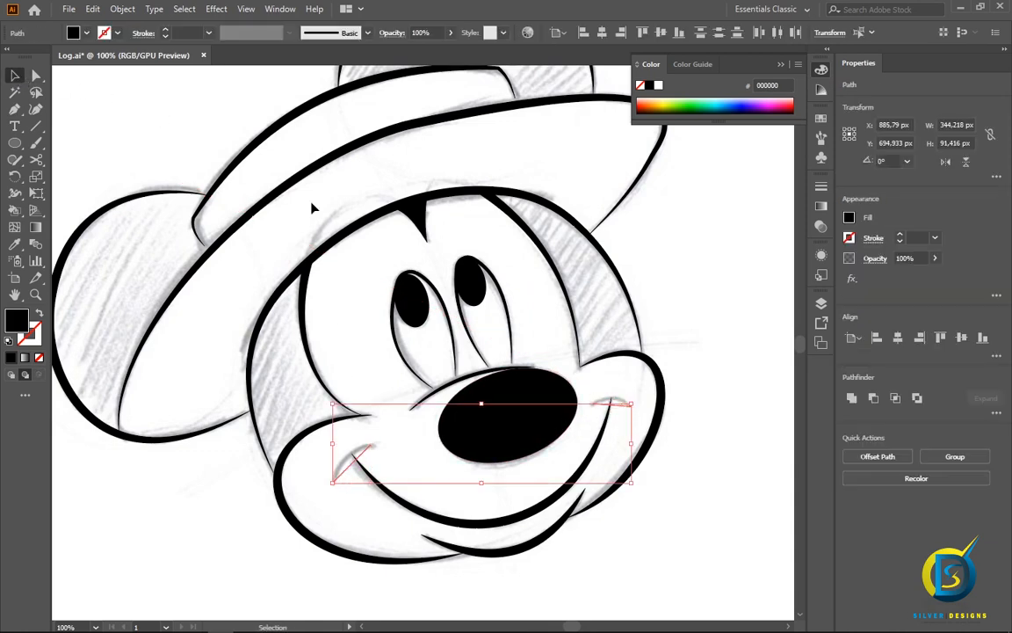
{"action": "left_click", "coordinate": [194, 32]}
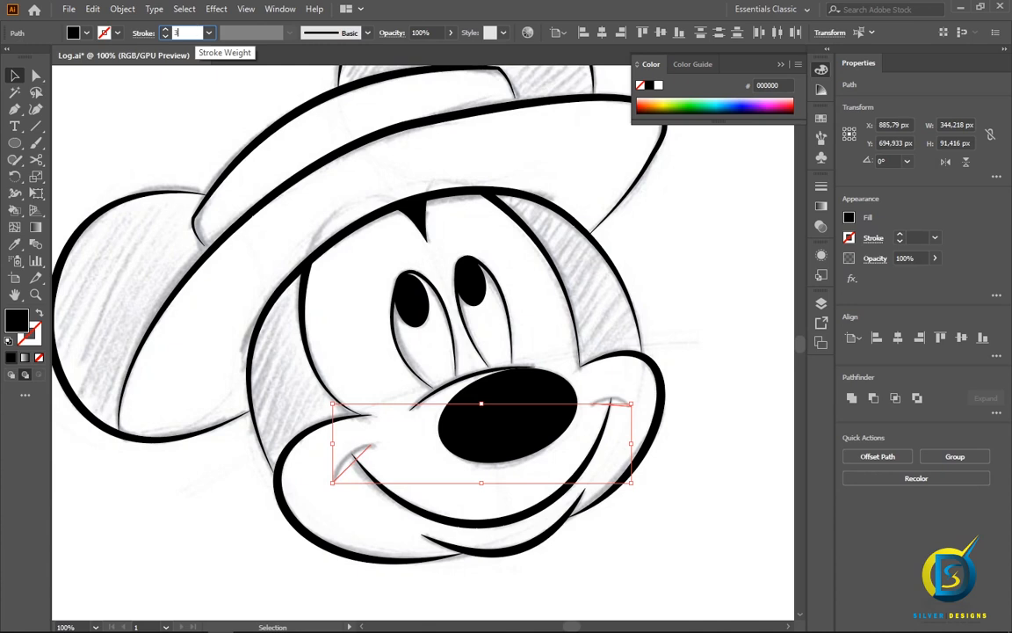
{"action": "type", "text": "3"}
{"action": "key", "text": "Return"}
- Bend both cheek crease lines upward with the Anchor Point tool to match the sketch, and remove their fills
{"action": "left_click", "coordinate": [16, 111]}
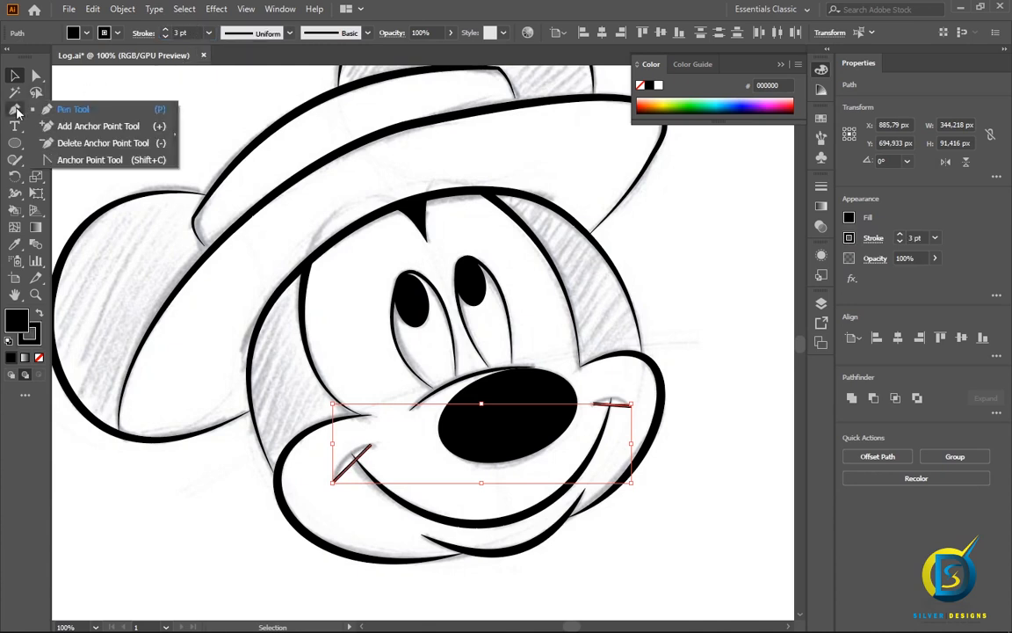
{"action": "left_click", "coordinate": [90, 160]}
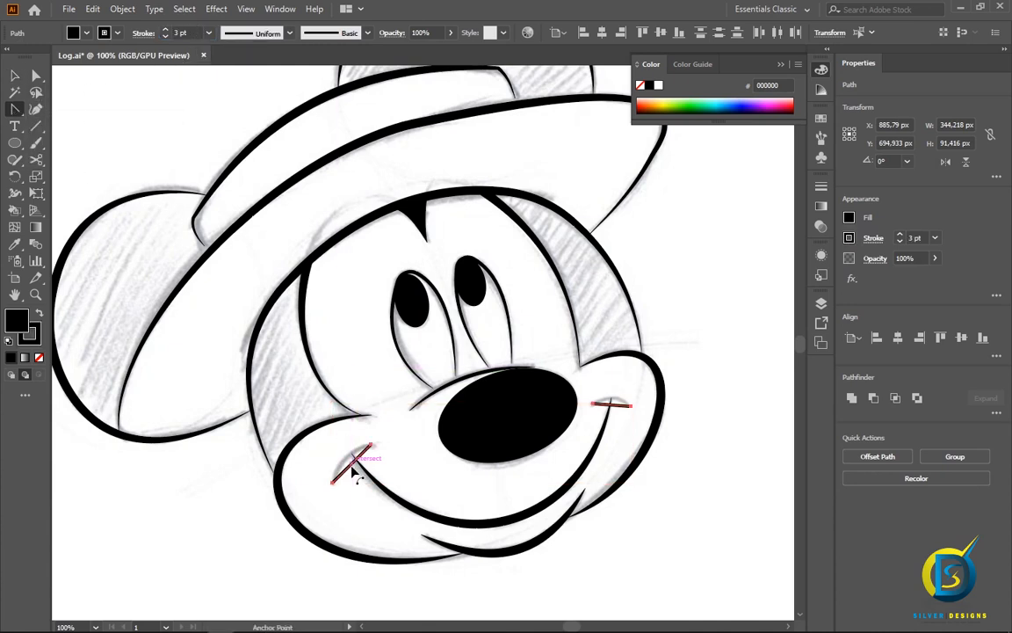
{"action": "left_click_drag", "start_coordinate": [352, 470], "coordinate": [351, 460]}
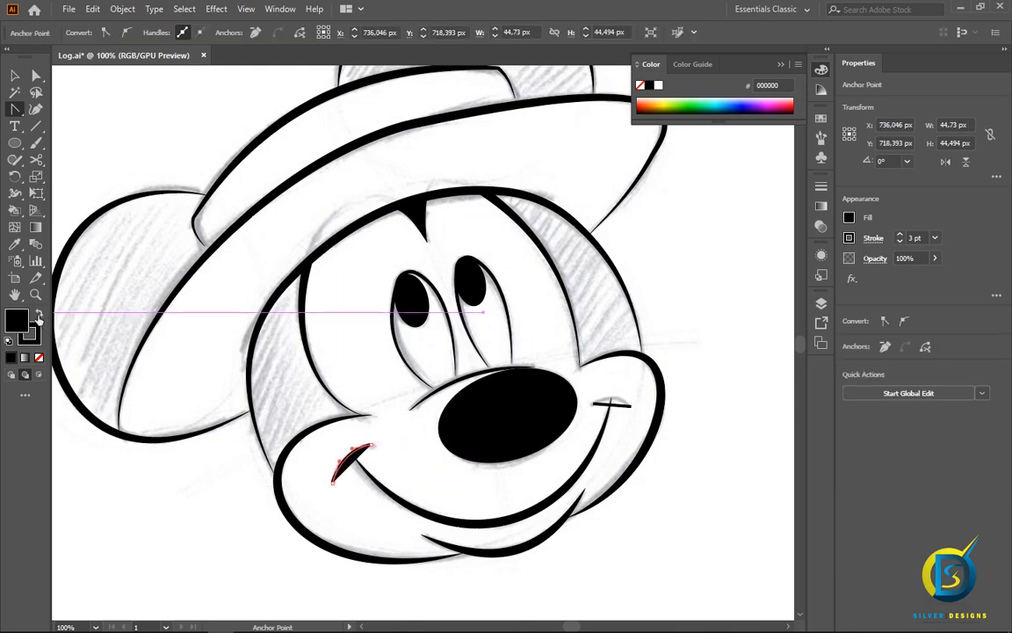
{"action": "left_click", "coordinate": [39, 356]}
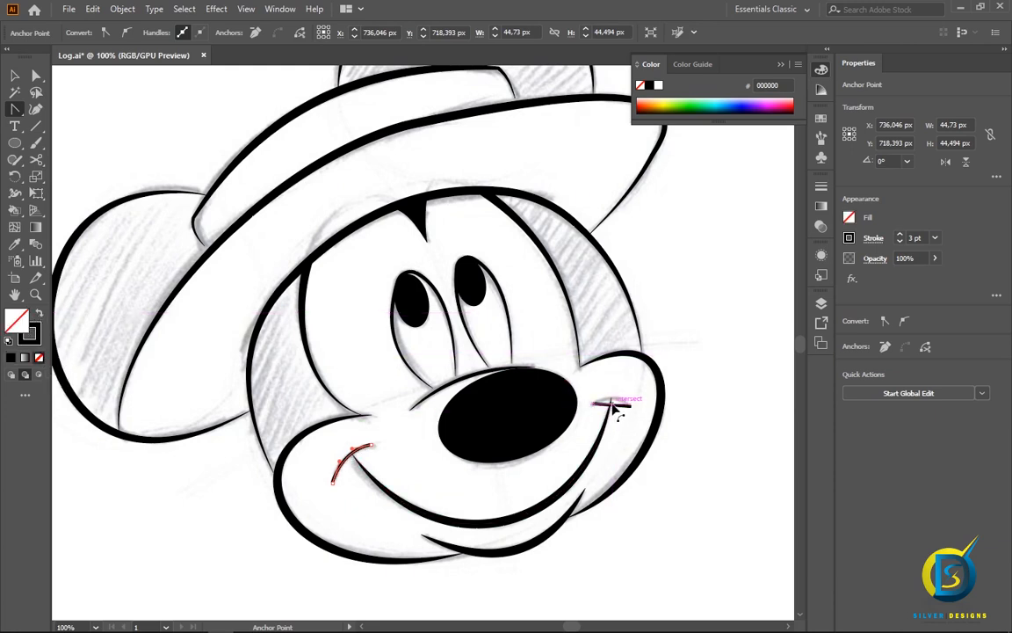
{"action": "left_click_drag", "start_coordinate": [613, 404], "coordinate": [615, 399]}
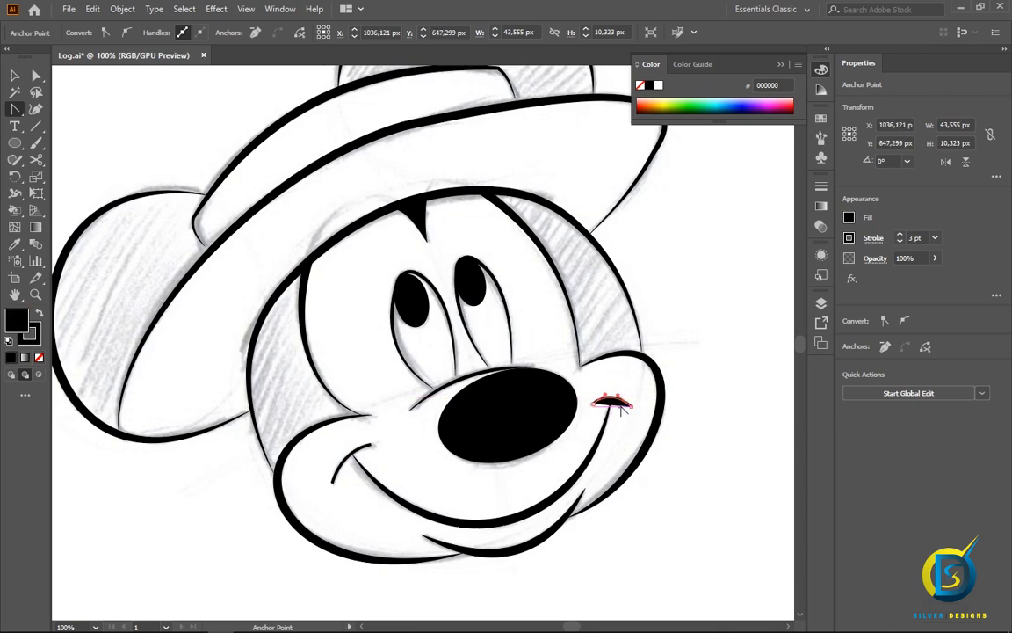
{"action": "left_click", "coordinate": [38, 357]}
{"action": "key", "text": "v"}
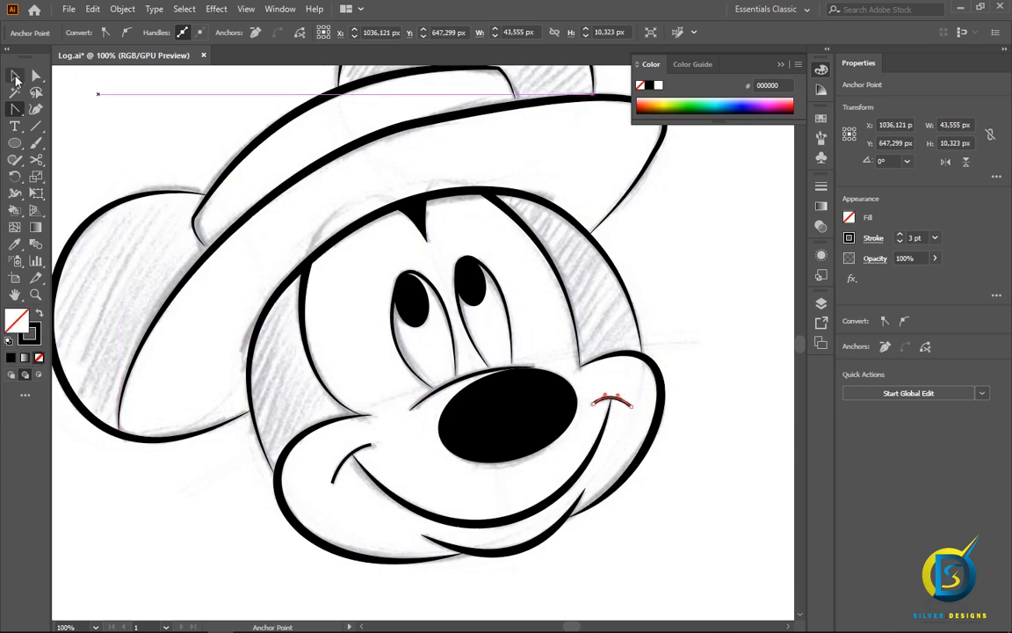
{"action": "left_click", "coordinate": [108, 92]}
- Apply the thin brush tapered at both ends to the two cheek creases
{"action": "left_click", "coordinate": [350, 453]}
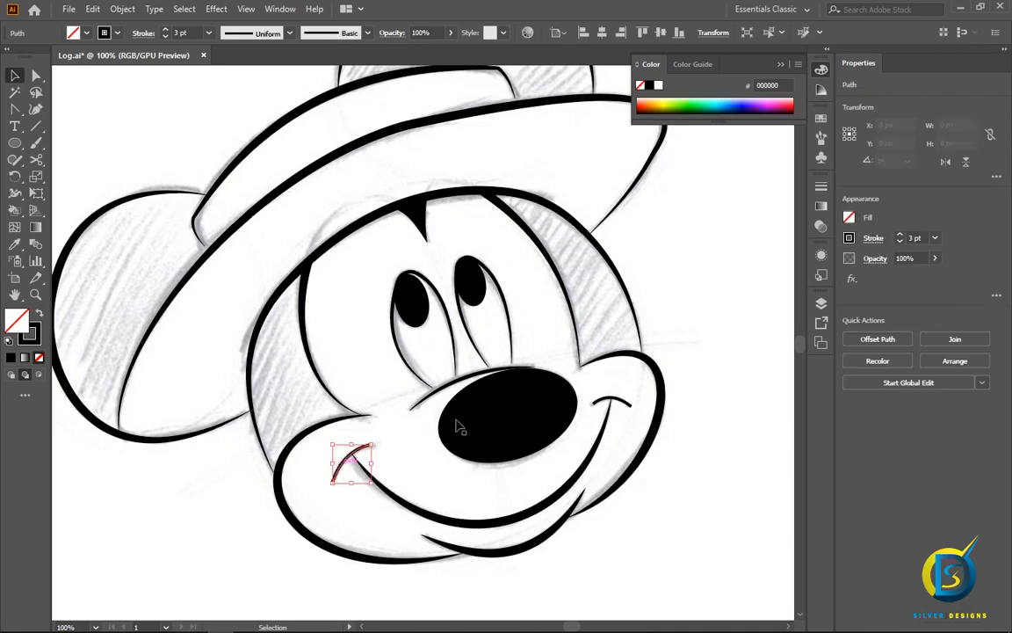
{"action": "left_click", "coordinate": [626, 404], "text": "shift"}
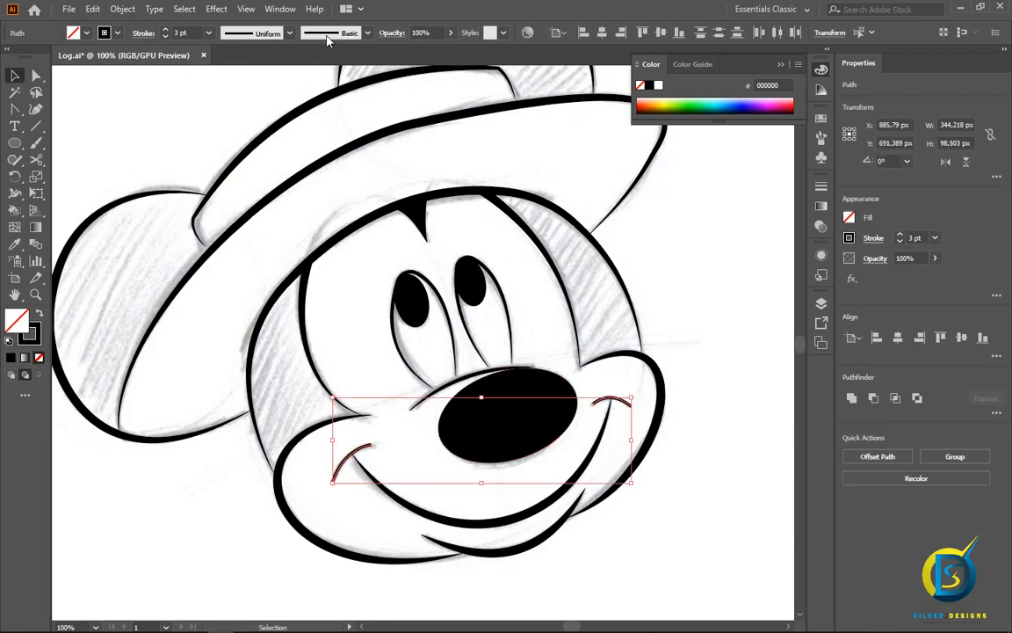
{"action": "left_click", "coordinate": [289, 33]}
{"action": "left_click", "coordinate": [308, 97]}
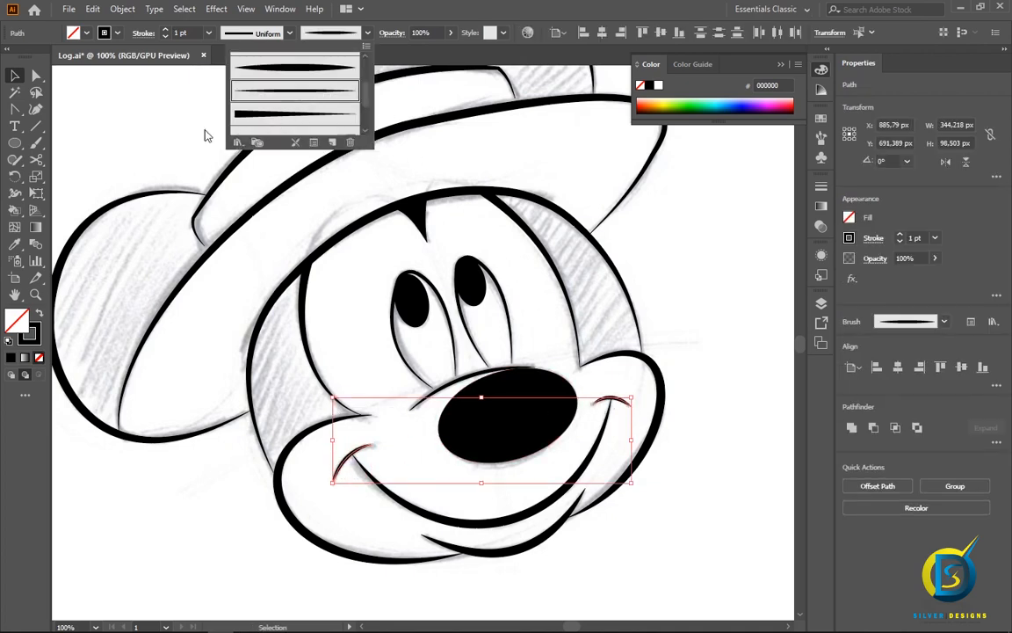
{"action": "left_click", "coordinate": [136, 130]}
- Hide Layer 1 with the pencil sketch so that only the traced line art is displayed
{"action": "scroll", "coordinate": [370, 303], "scroll_direction": "up", "scroll_amount": 2}
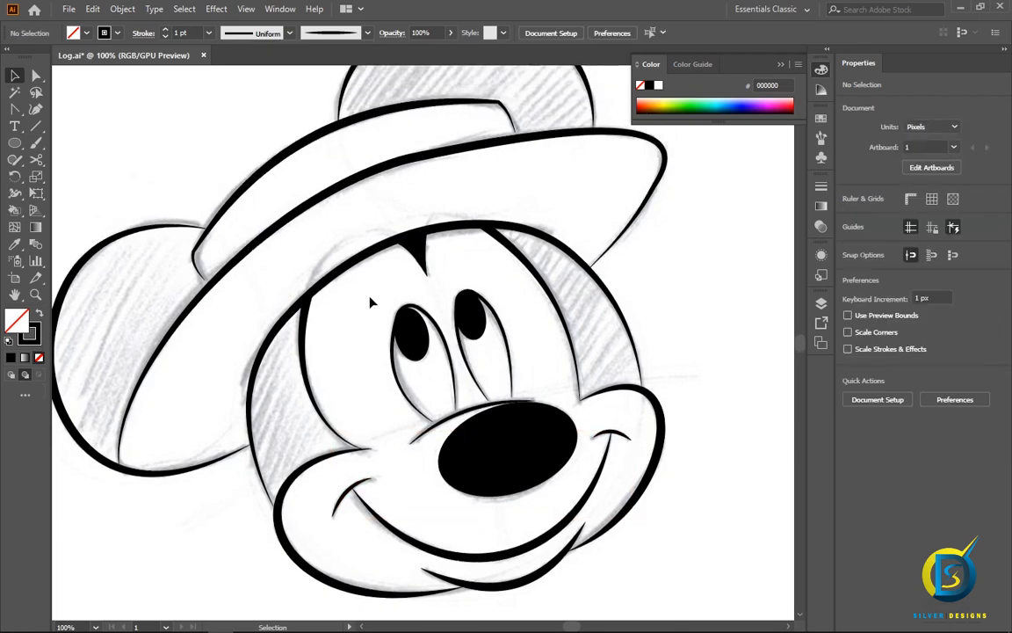
{"action": "scroll", "coordinate": [371, 303], "scroll_direction": "up", "scroll_amount": 2}
{"action": "scroll", "coordinate": [371, 303], "scroll_direction": "down", "scroll_amount": 1}
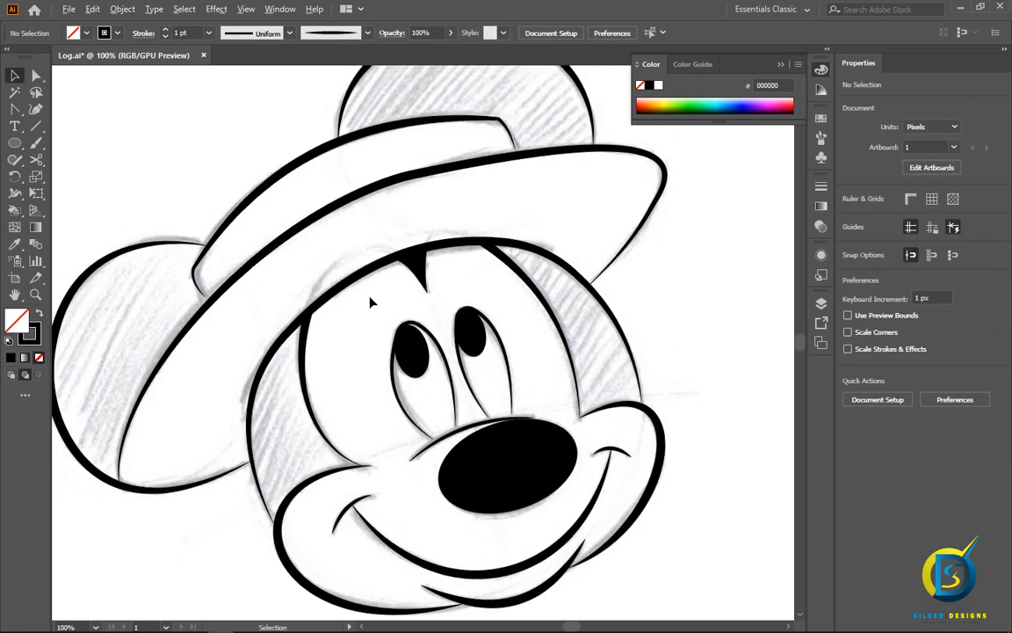
{"action": "scroll", "coordinate": [371, 303], "scroll_direction": "up", "scroll_amount": 1}
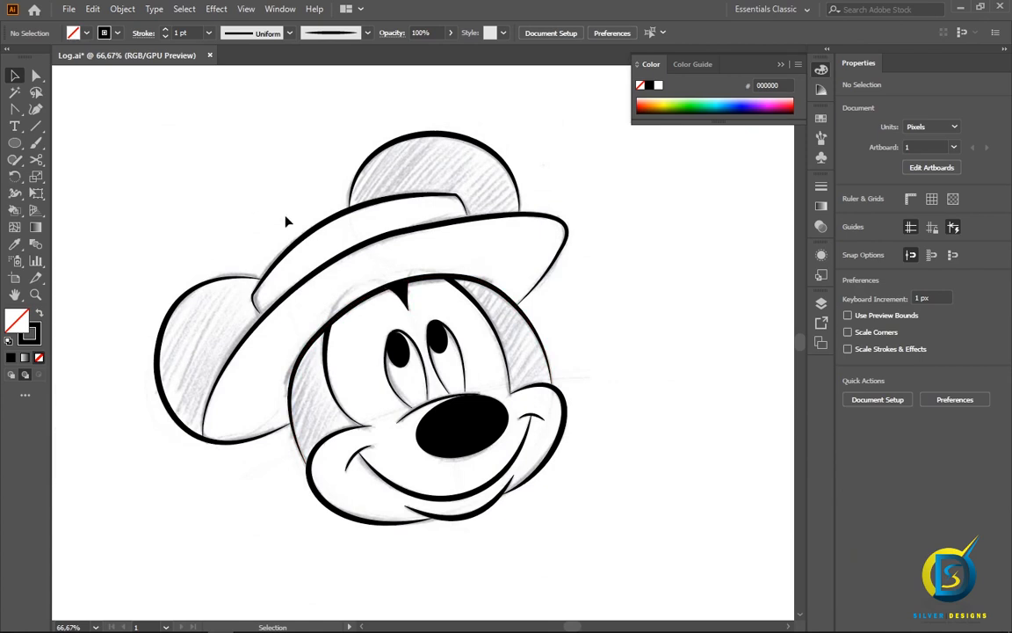
{"action": "key", "text": "space"}
{"action": "left_click_drag", "start_coordinate": [313, 169], "coordinate": [343, 178]}
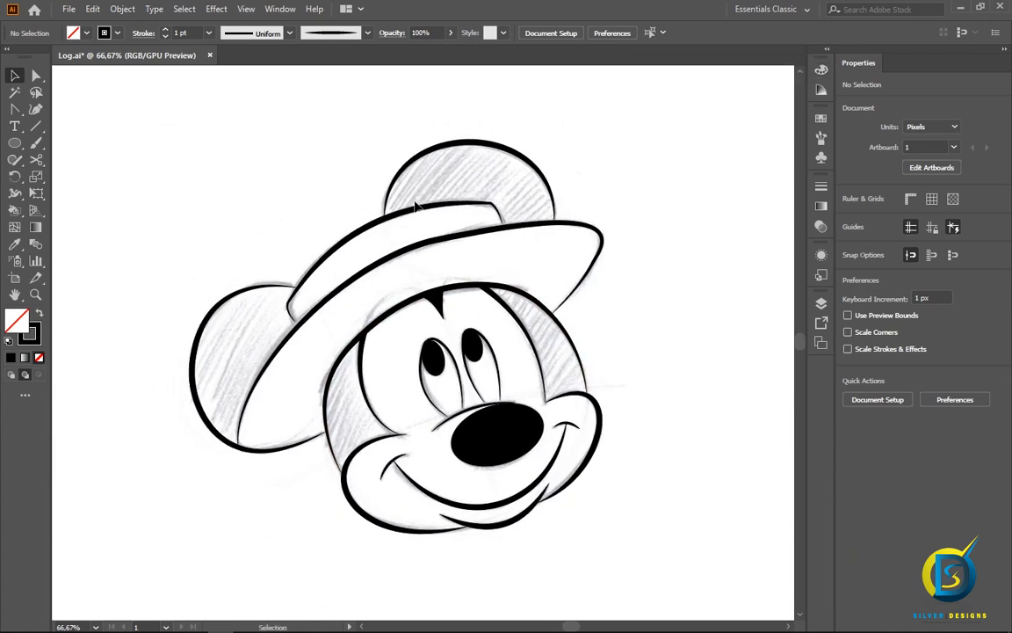
{"action": "left_click", "coordinate": [820, 304]}
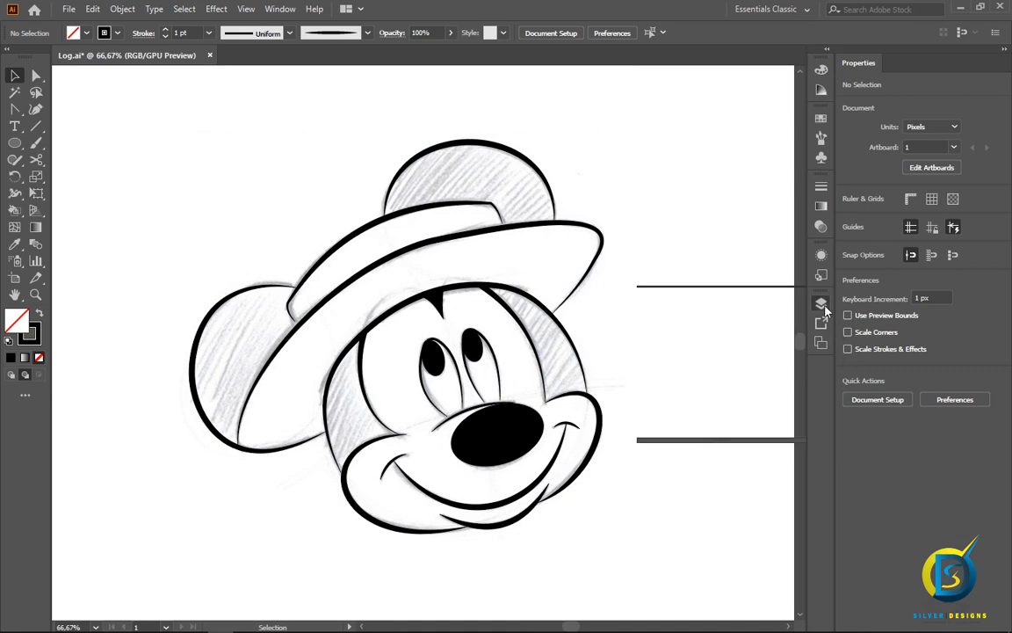
{"action": "left_click", "coordinate": [648, 335]}
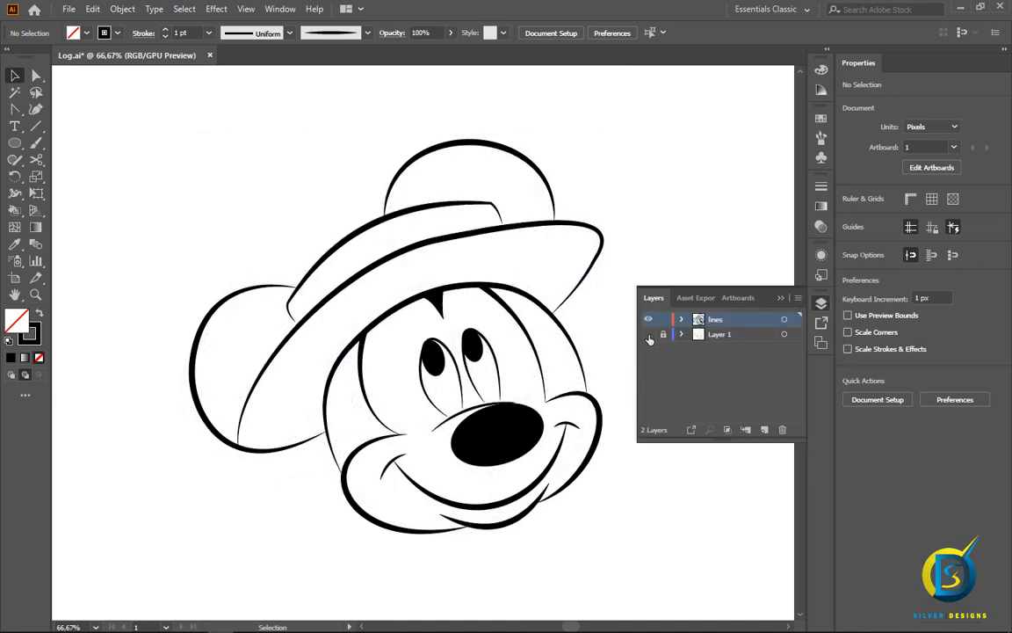
{"action": "left_click", "coordinate": [778, 300]}
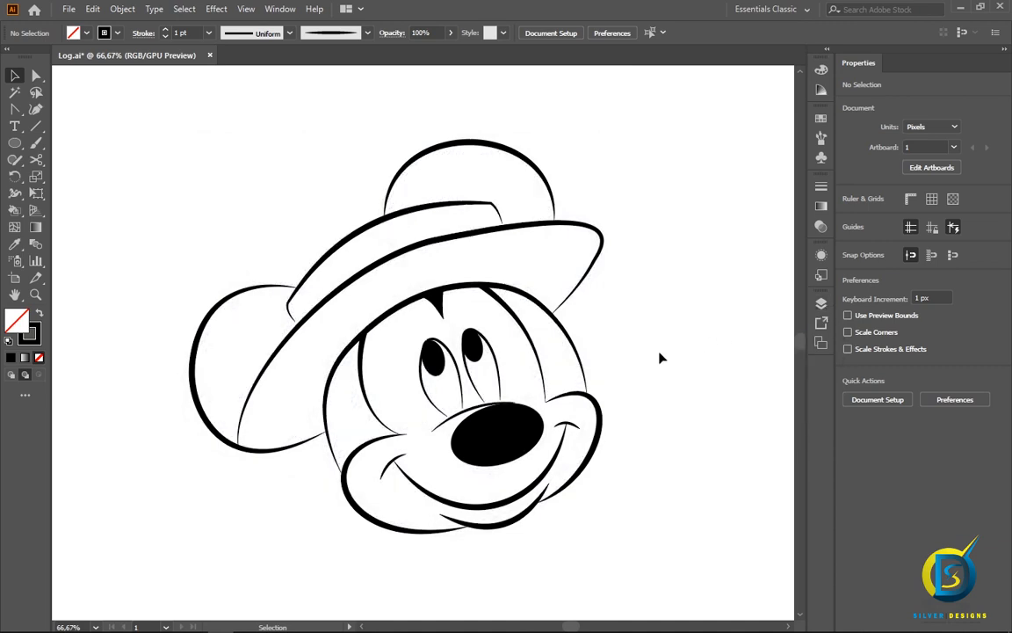
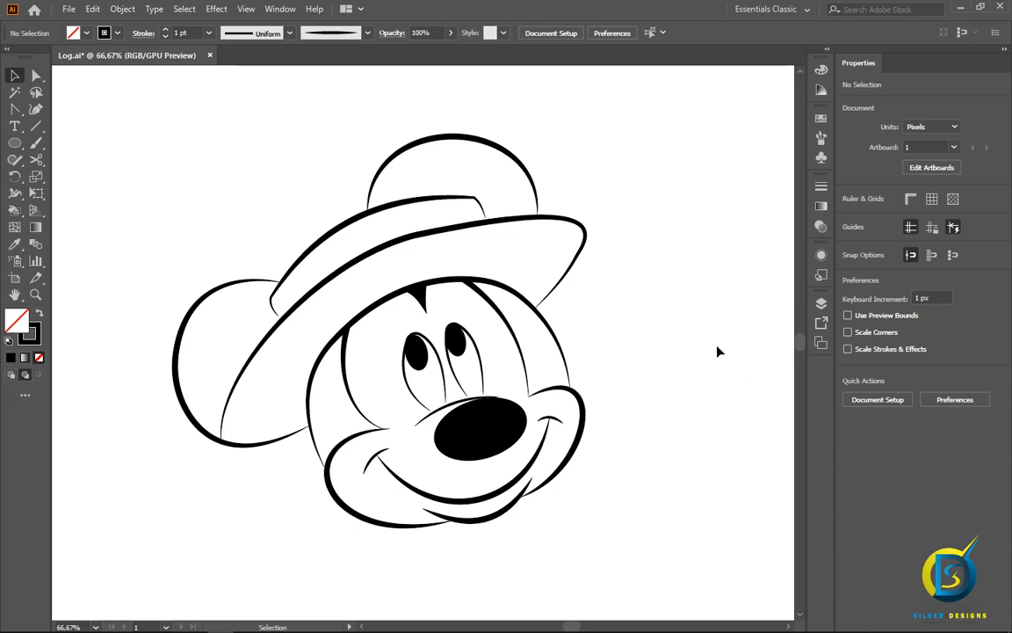
- Add a layer named "colors" directly below the lines layer and make it active, with the lines layer locked
{"action": "left_click", "coordinate": [822, 304]}
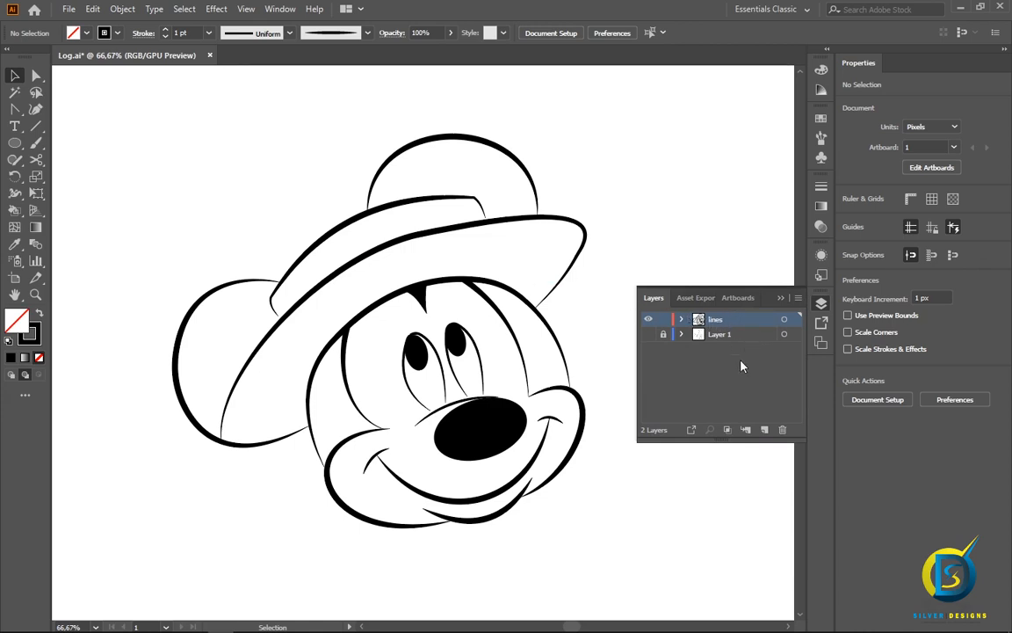
{"action": "left_click", "coordinate": [765, 429]}
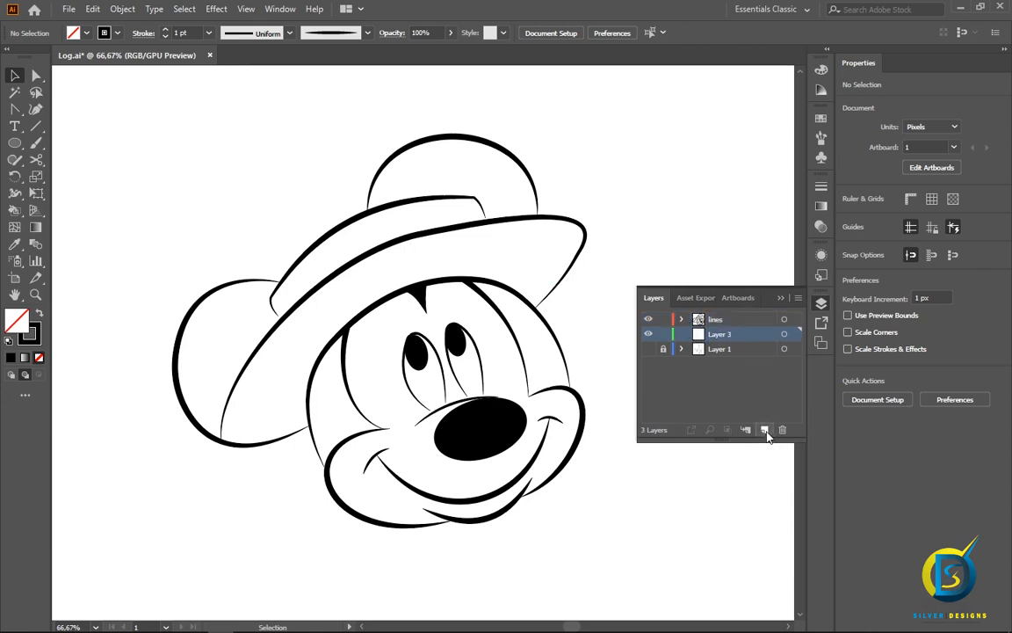
{"action": "double_click", "coordinate": [720, 335]}
{"action": "left_click_drag", "start_coordinate": [741, 333], "coordinate": [705, 334]}
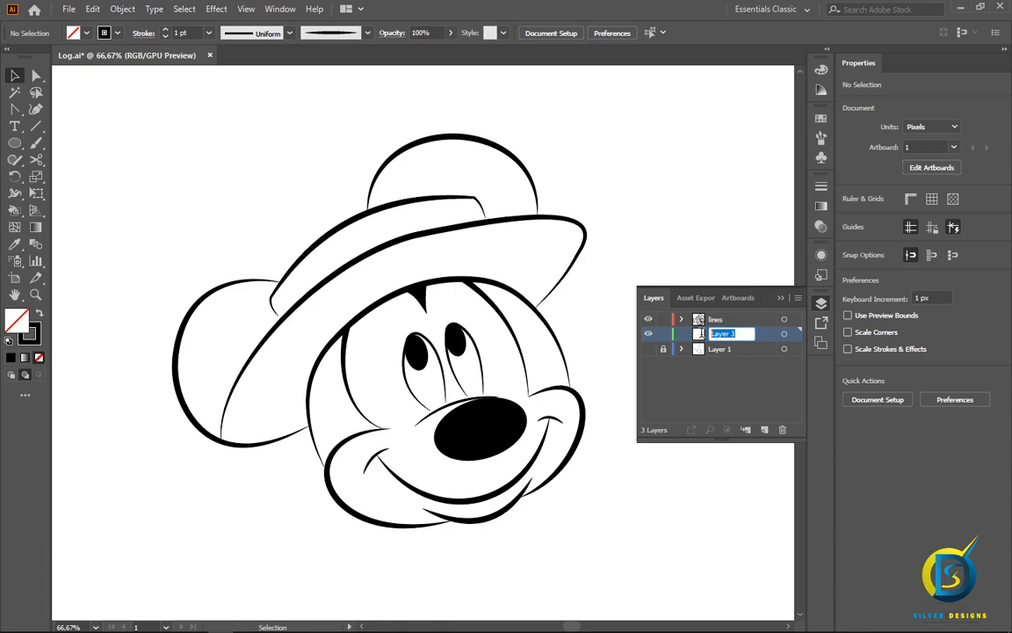
{"action": "type", "text": "colors"}
{"action": "key", "text": "Return"}
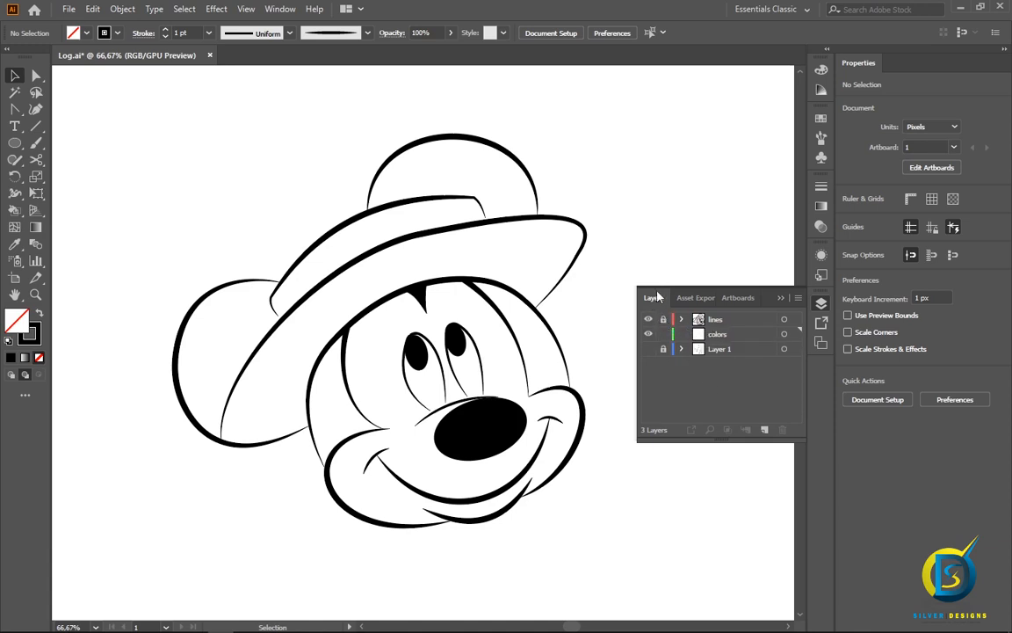
{"action": "left_click", "coordinate": [727, 336]}
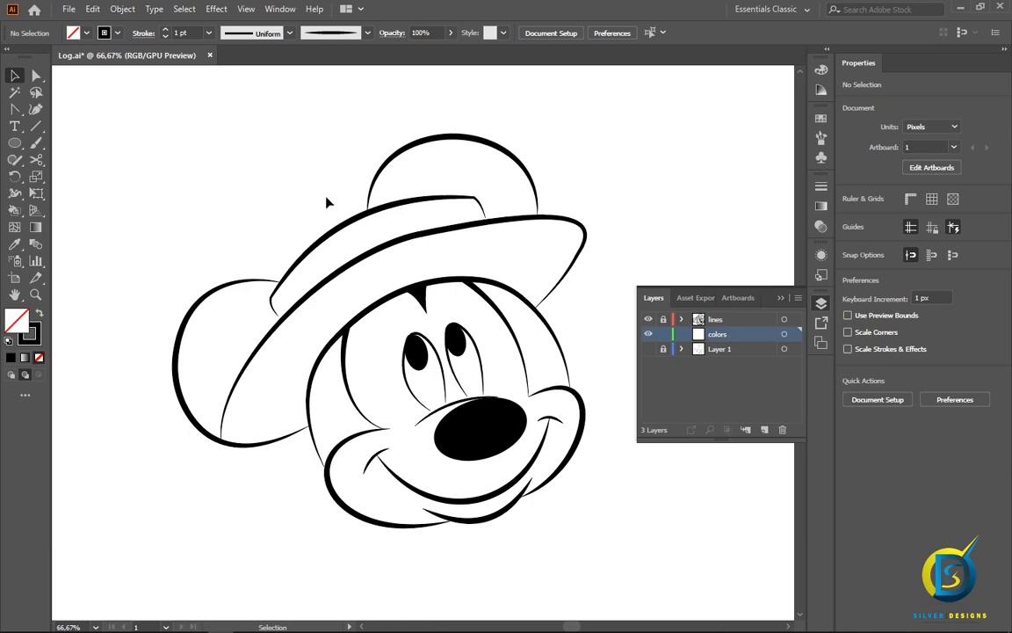
- Activate the Pen tool and set the fill to light peach #F9C082 for the face's base color
{"action": "left_click_drag", "start_coordinate": [15, 108], "coordinate": [70, 106]}
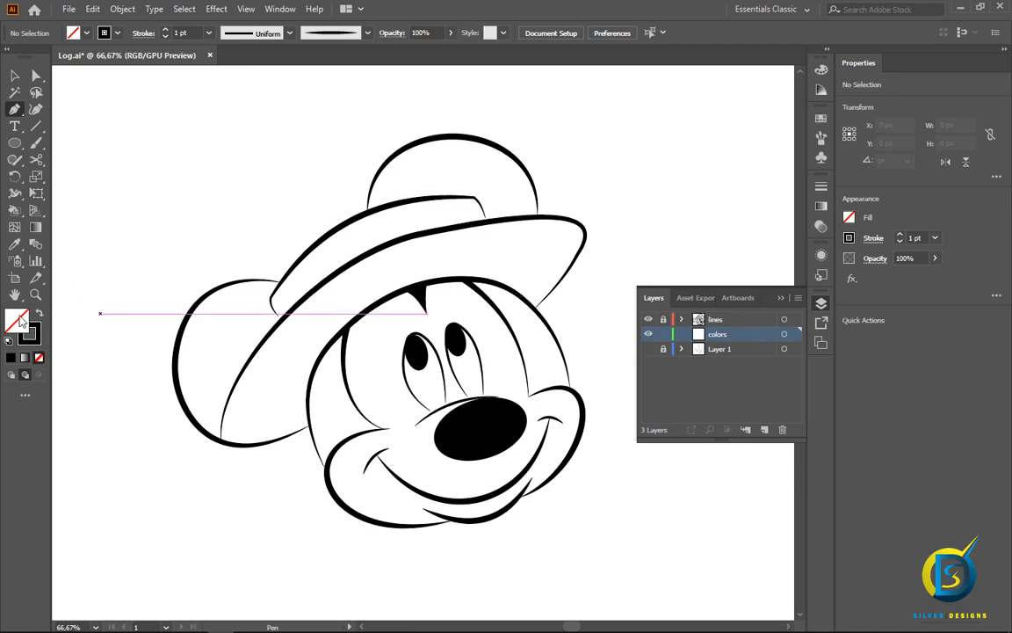
{"action": "double_click", "coordinate": [18, 319]}
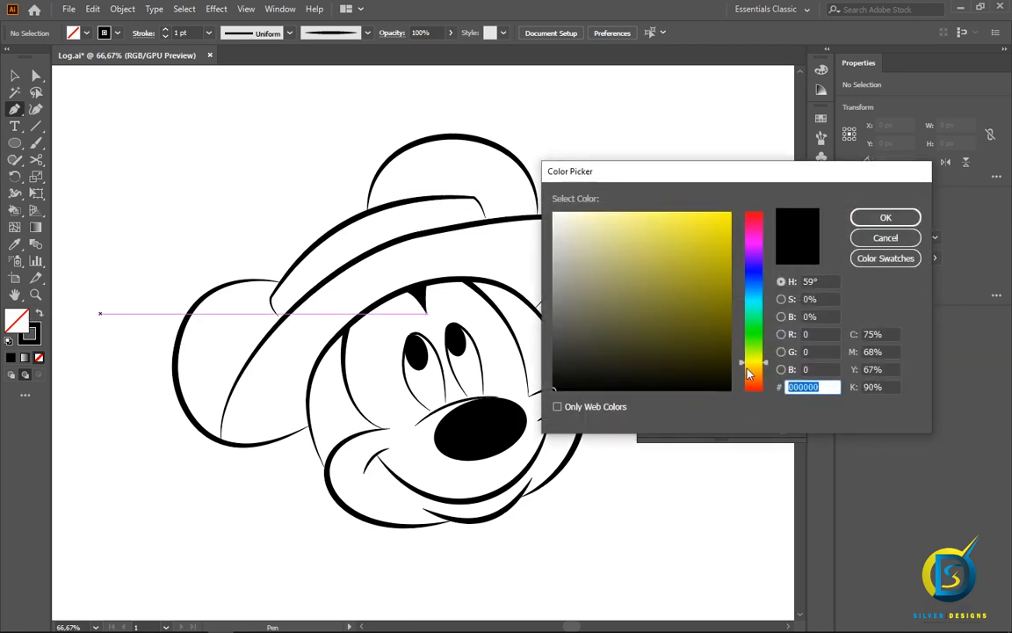
{"action": "left_click_drag", "start_coordinate": [748, 370], "coordinate": [750, 377]}
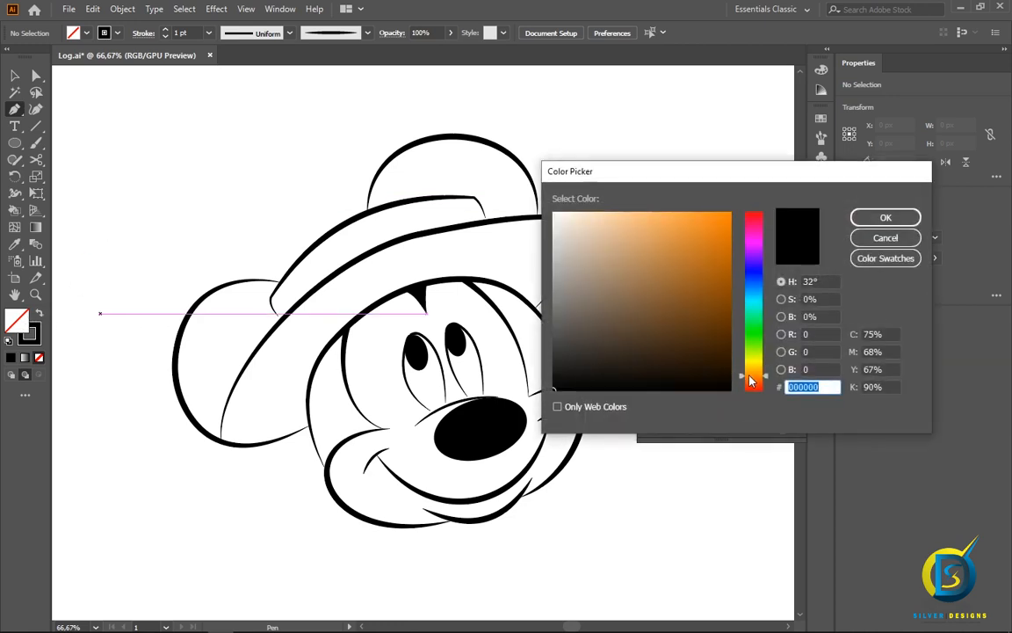
{"action": "mouse_move", "coordinate": [635, 271]}
{"action": "left_mouse_down"}
{"action": "mouse_move", "coordinate": [704, 264]}
{"action": "mouse_move", "coordinate": [708, 221]}
{"action": "mouse_move", "coordinate": [638, 216]}
{"action": "left_mouse_up"}
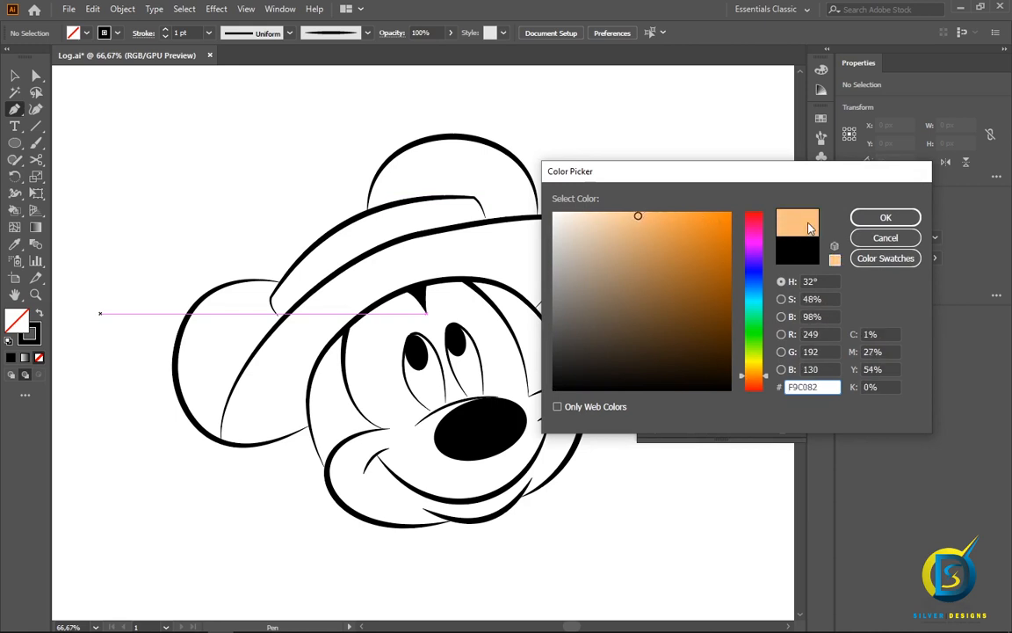
{"action": "left_click", "coordinate": [886, 217]}
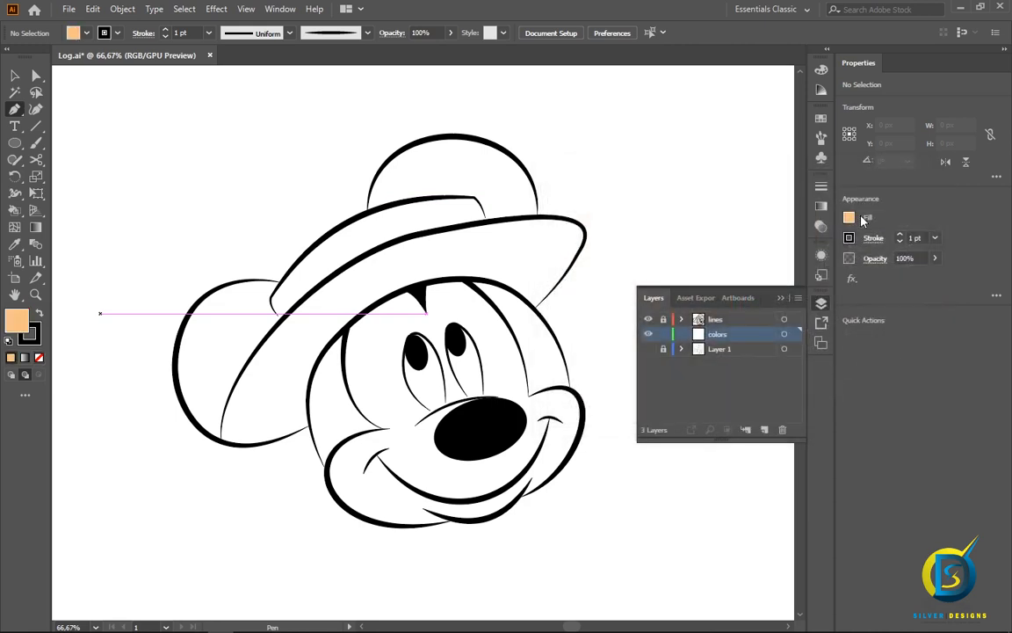
{"action": "left_click", "coordinate": [782, 299]}
- With the Pen tool on the colors layer, trace the face's left edge from the hat brim down to the left cheek's upper end
{"action": "scroll", "coordinate": [400, 301], "scroll_direction": "down", "scroll_amount": 1}
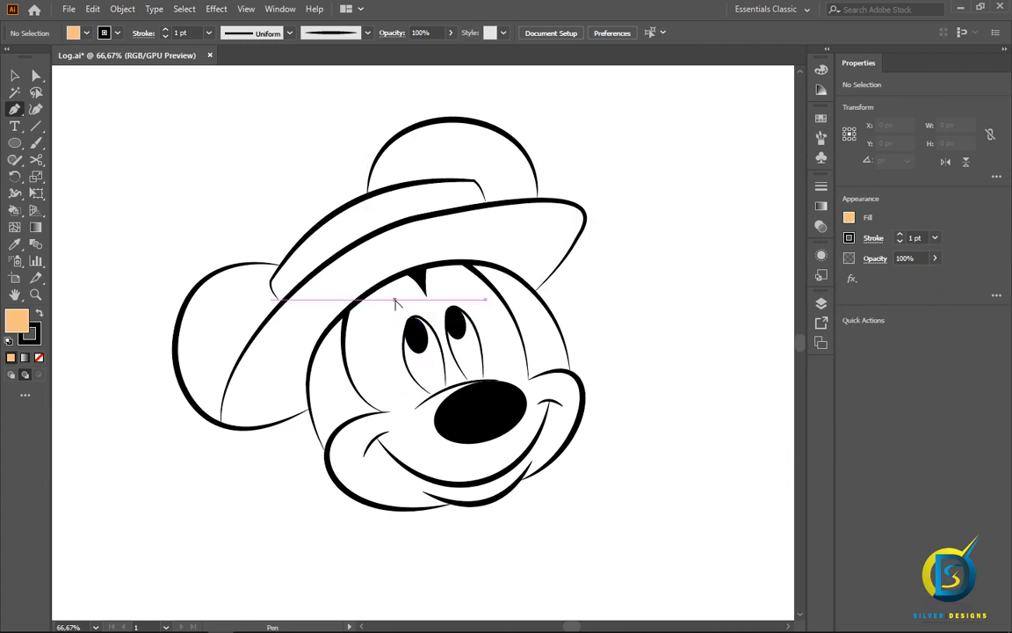
{"action": "scroll", "coordinate": [395, 304], "scroll_direction": "up", "scroll_amount": 1}
{"action": "scroll", "coordinate": [394, 300], "scroll_direction": "up", "scroll_amount": 1}
{"action": "left_click_drag", "start_coordinate": [458, 397], "coordinate": [435, 301]}
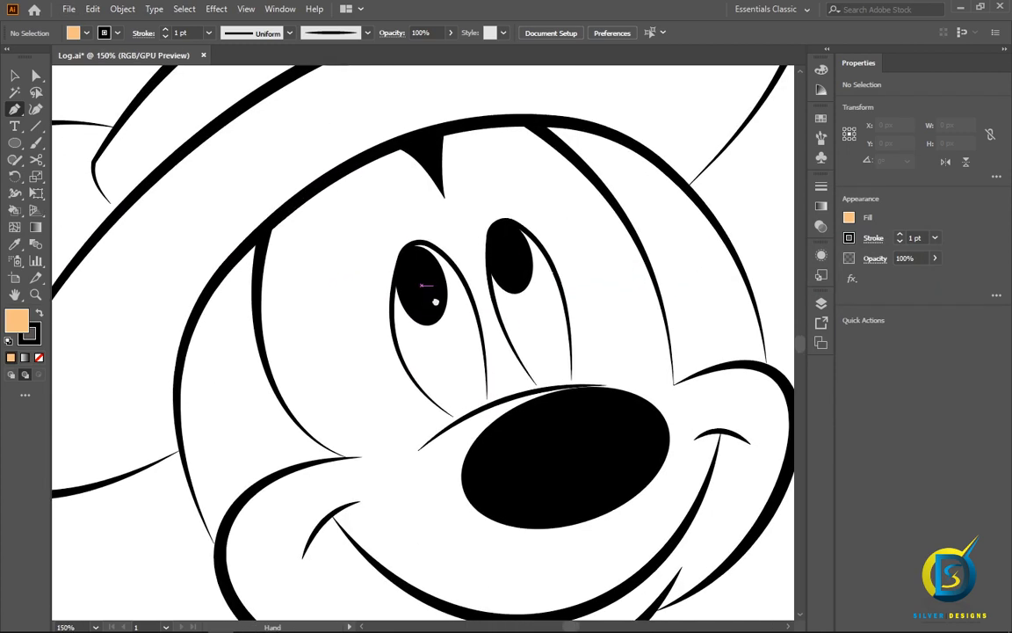
{"action": "left_click", "coordinate": [821, 304]}
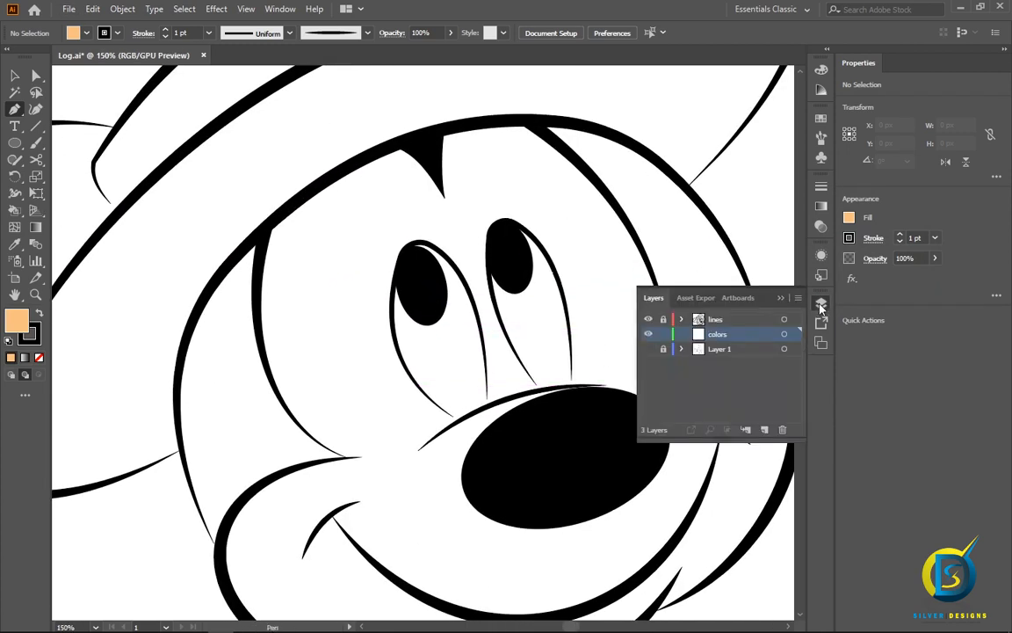
{"action": "left_click", "coordinate": [781, 297]}
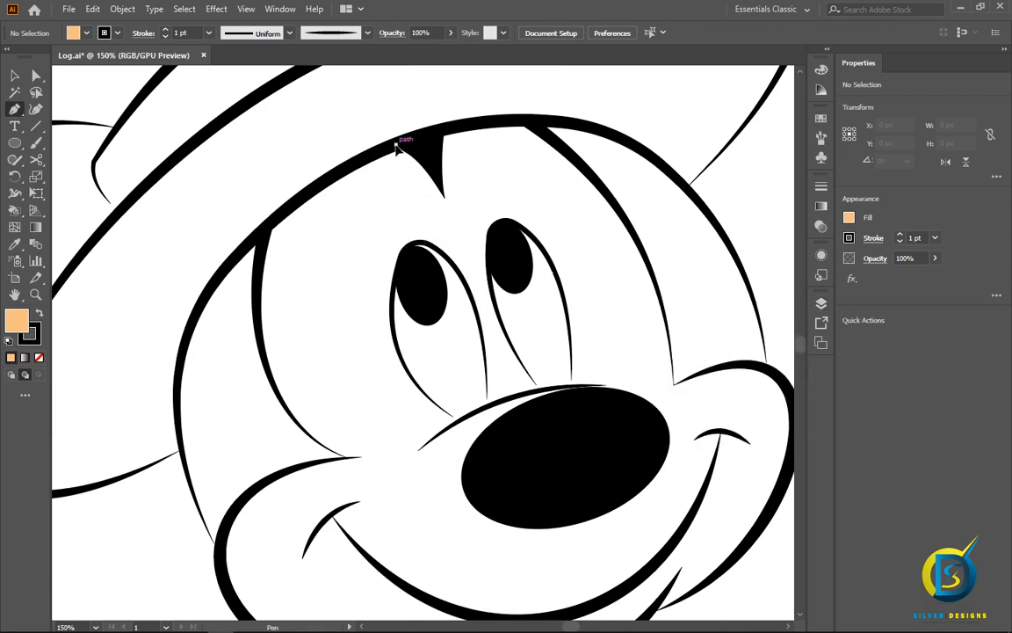
{"action": "left_click", "coordinate": [395, 144]}
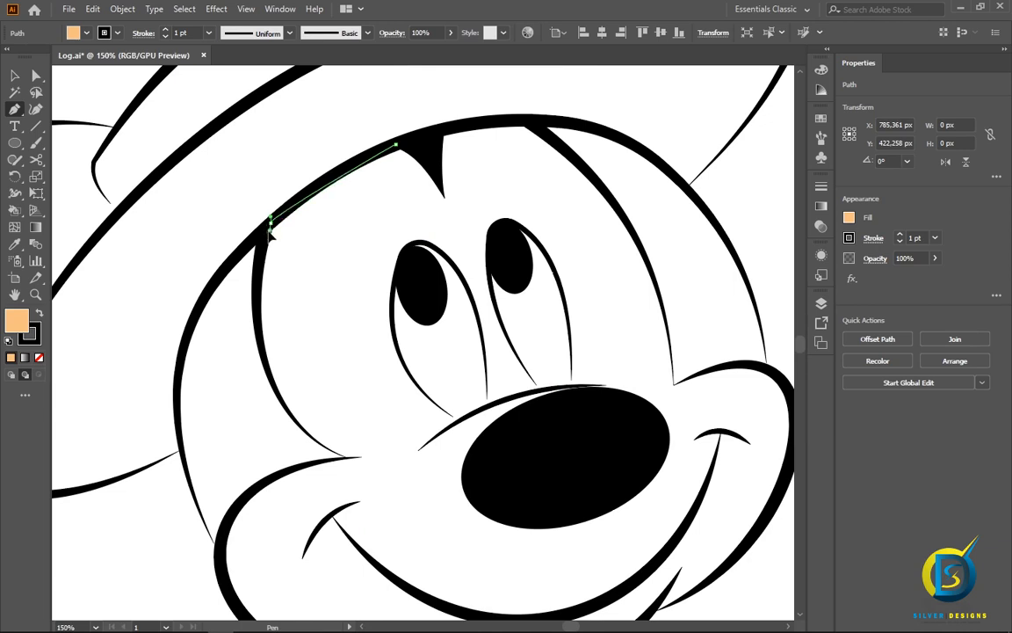
{"action": "left_click", "coordinate": [270, 221]}
{"action": "mouse_move", "coordinate": [263, 356]}
{"action": "left_mouse_down"}
{"action": "mouse_move", "coordinate": [282, 399]}
{"action": "mouse_move", "coordinate": [276, 357]}
{"action": "left_mouse_up"}
{"action": "key", "text": "space"}
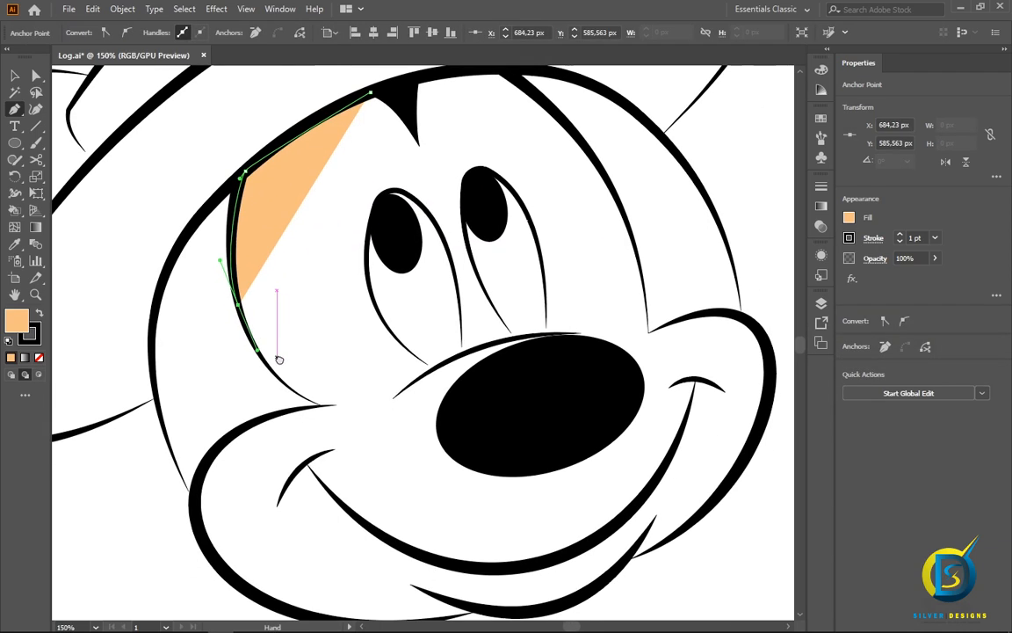
{"action": "left_click_drag", "start_coordinate": [334, 407], "coordinate": [374, 430]}
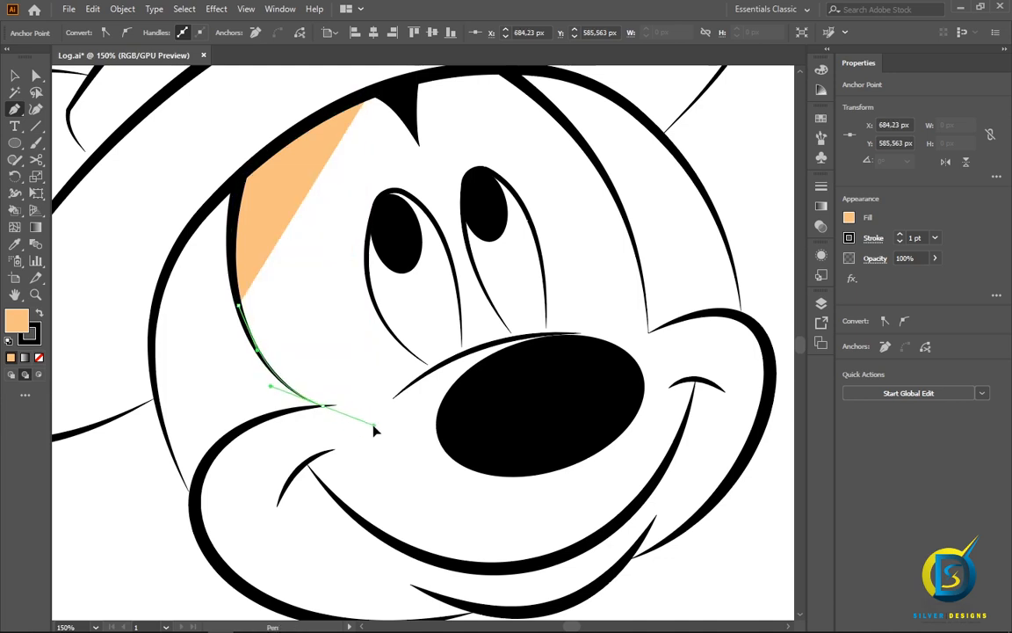
{"action": "left_click", "coordinate": [324, 406]}
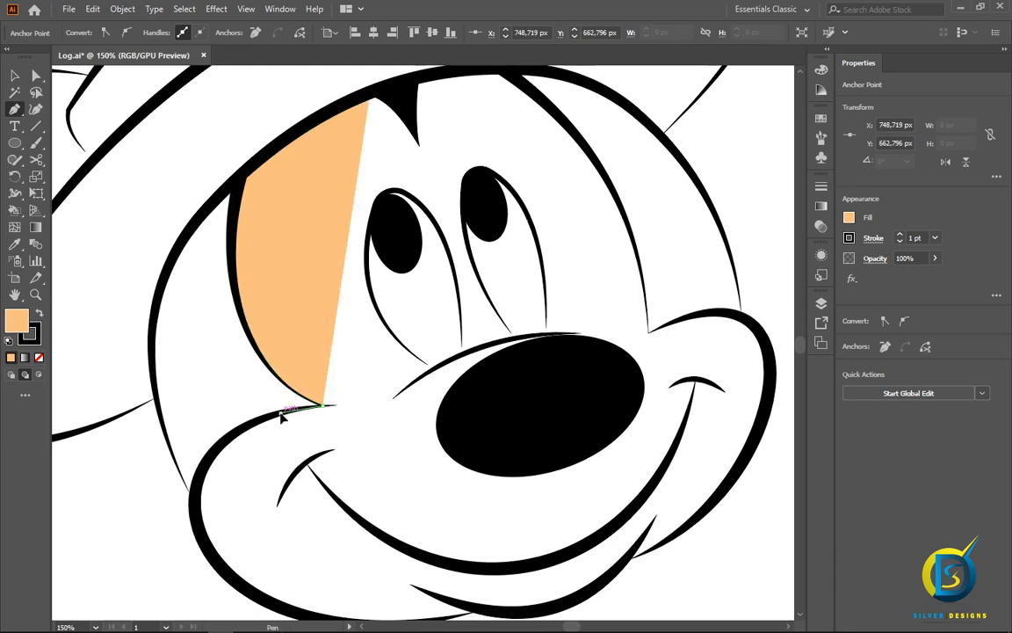
- Continue the face path around the left cheek and under the chin to where the right cheek line begins
{"action": "left_click_drag", "start_coordinate": [281, 413], "coordinate": [259, 420]}
{"action": "left_click_drag", "start_coordinate": [202, 468], "coordinate": [228, 433]}
{"action": "key", "text": "ctrl+z"}
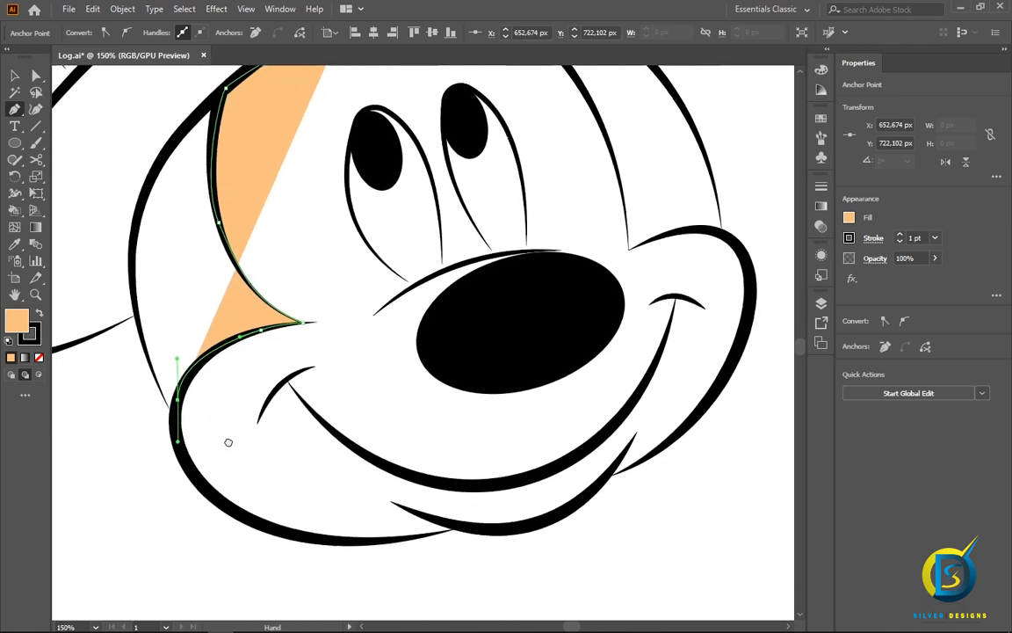
{"action": "left_click_drag", "start_coordinate": [272, 530], "coordinate": [625, 448]}
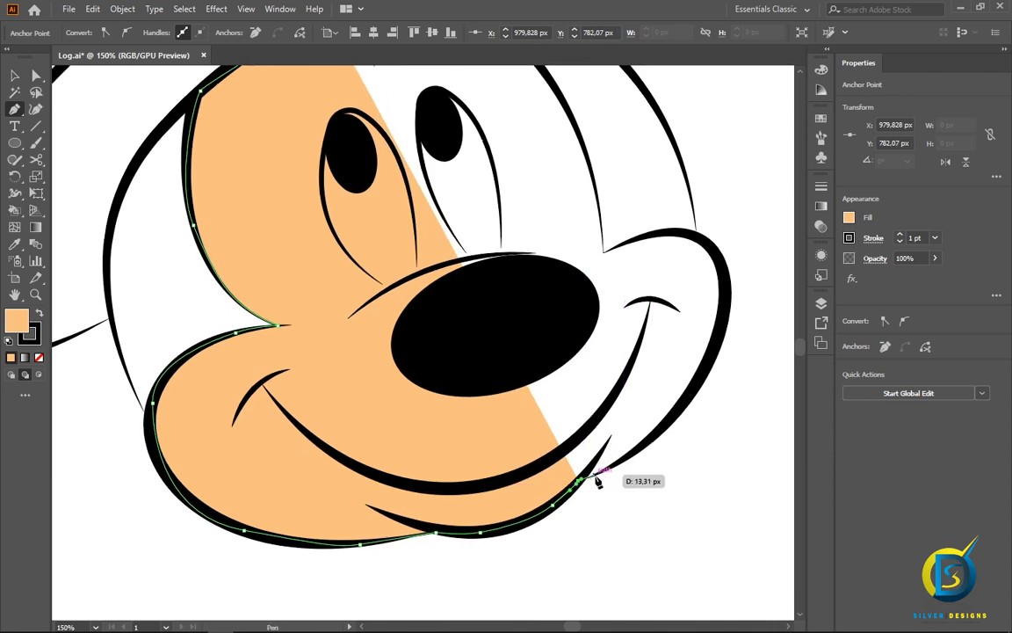
- Continue the face path around the right cheek to the corner where it meets the forehead line
{"action": "mouse_move", "coordinate": [597, 479]}
{"action": "left_mouse_down"}
{"action": "mouse_move", "coordinate": [587, 480]}
{"action": "mouse_move", "coordinate": [606, 476]}
{"action": "left_mouse_up"}
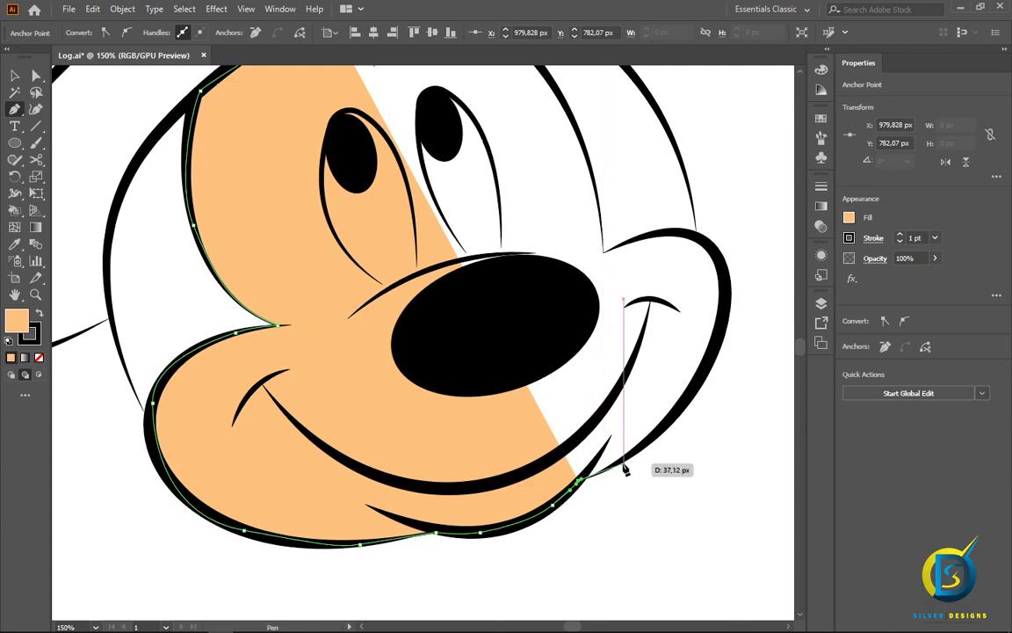
{"action": "left_click", "coordinate": [623, 459]}
{"action": "key", "text": "ctrl+z"}
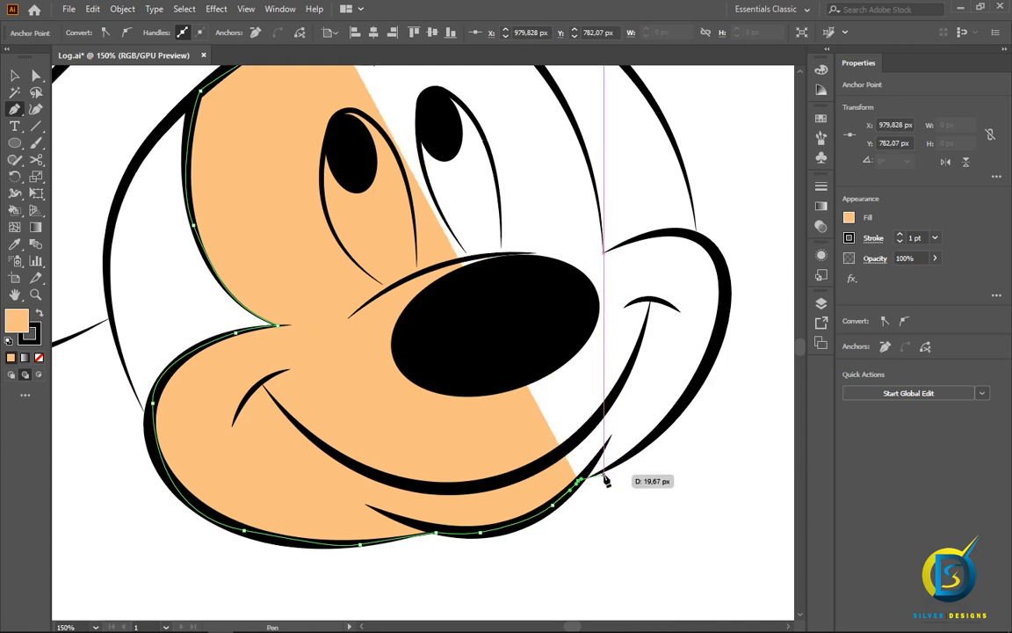
{"action": "left_click_drag", "start_coordinate": [604, 471], "coordinate": [718, 332]}
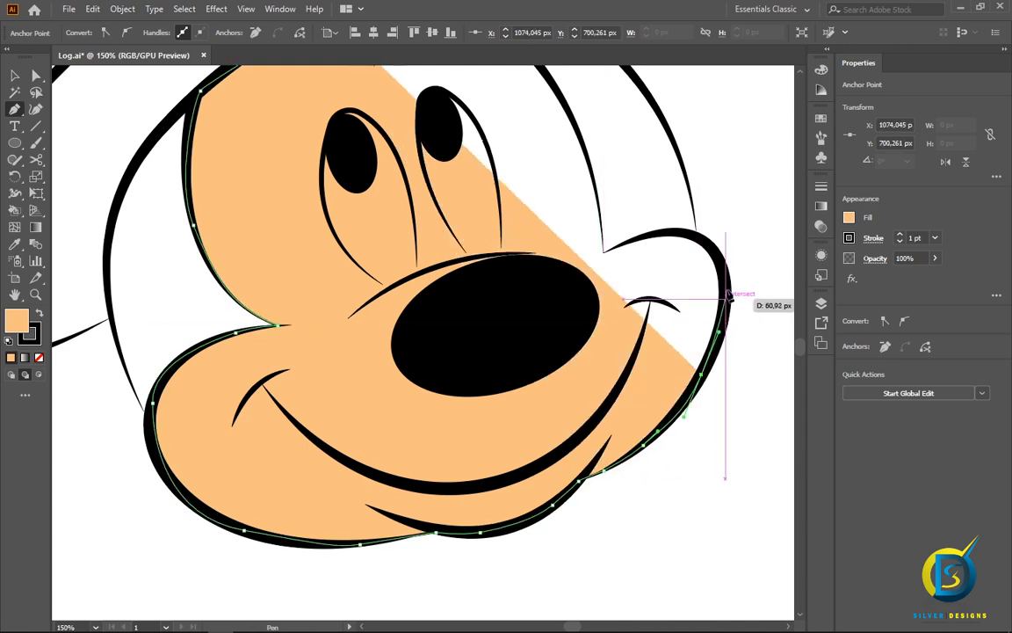
{"action": "left_click_drag", "start_coordinate": [722, 271], "coordinate": [633, 345]}
{"action": "key", "text": "space"}
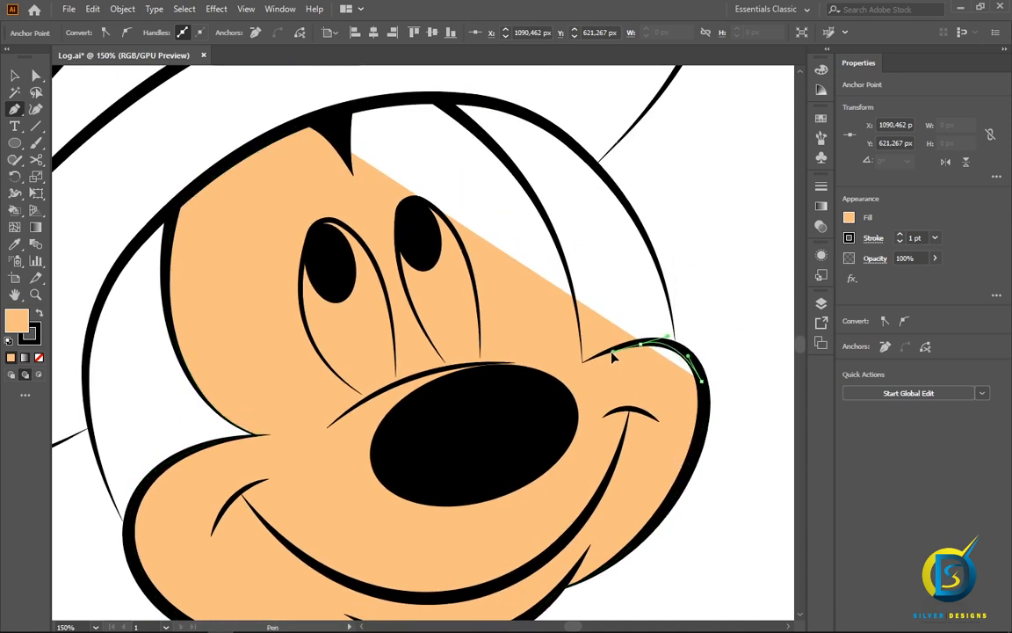
{"action": "left_click", "coordinate": [581, 360]}
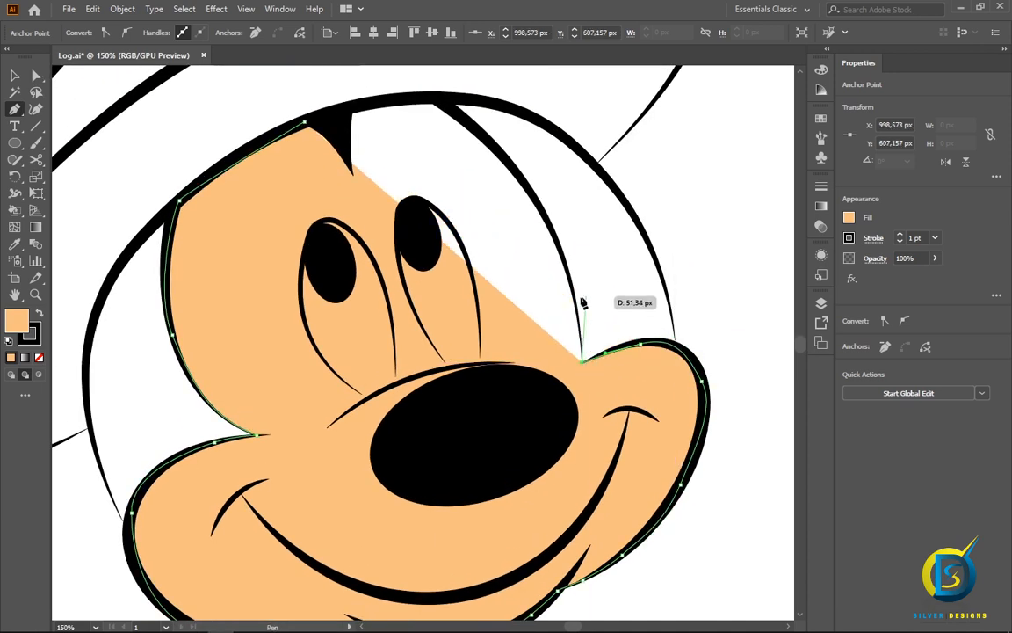
- Close the face shape along the forehead's right edge and under the hat brim, and deselect it
{"action": "left_click_drag", "start_coordinate": [576, 298], "coordinate": [506, 163]}
{"action": "left_click_drag", "start_coordinate": [446, 104], "coordinate": [361, 106]}
{"action": "left_click", "coordinate": [307, 123]}
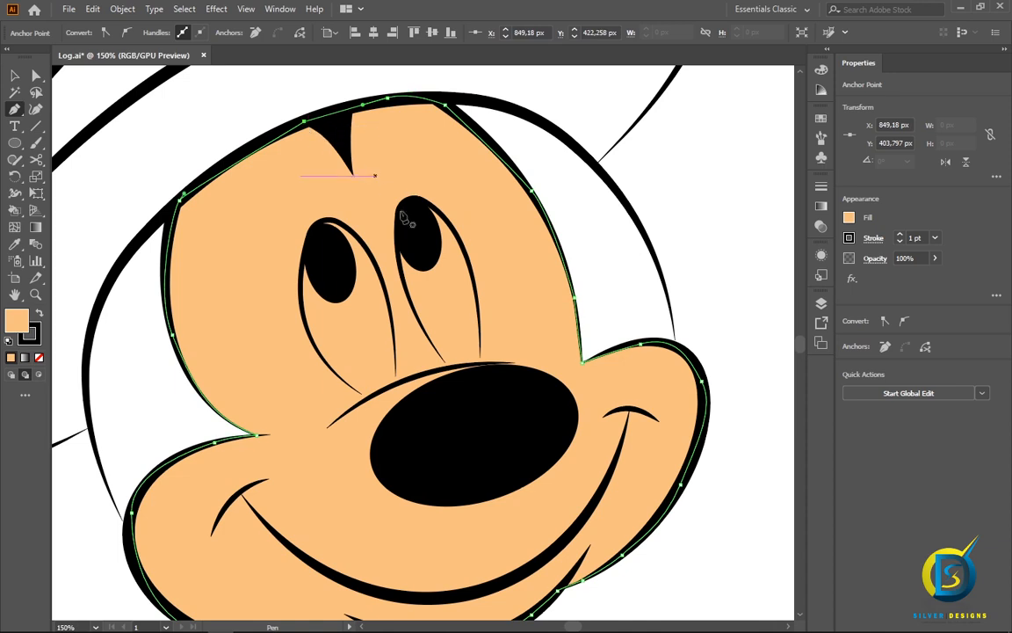
{"action": "scroll", "coordinate": [447, 283], "scroll_direction": "down", "scroll_amount": 1}
{"action": "scroll", "coordinate": [431, 286], "scroll_direction": "up", "scroll_amount": 1}
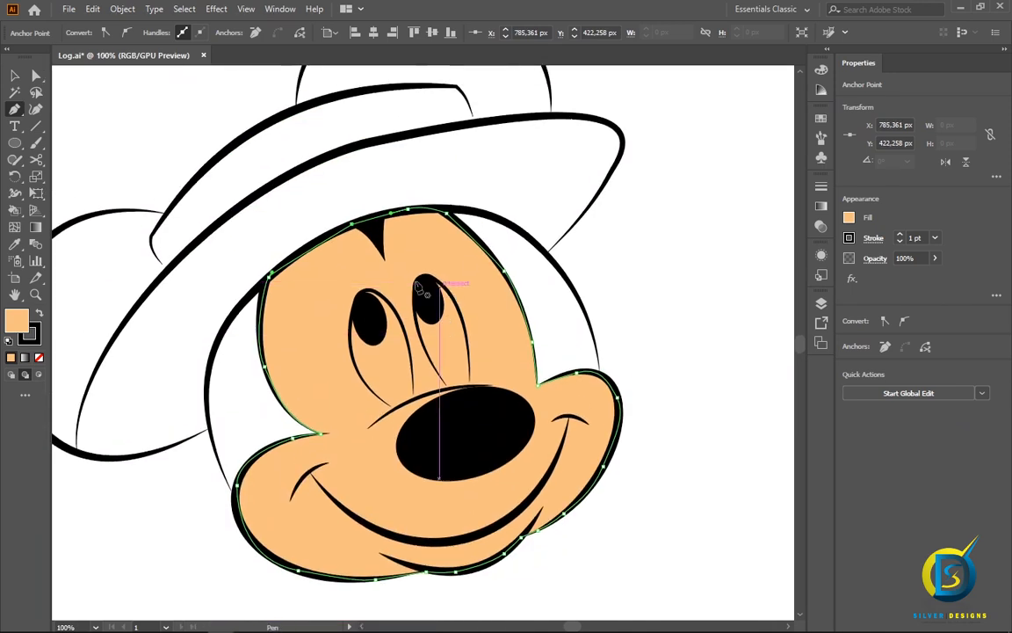
{"action": "left_click", "coordinate": [15, 76]}
{"action": "left_click", "coordinate": [107, 112]}
{"action": "scroll", "coordinate": [531, 338], "scroll_direction": "down", "scroll_amount": 1}
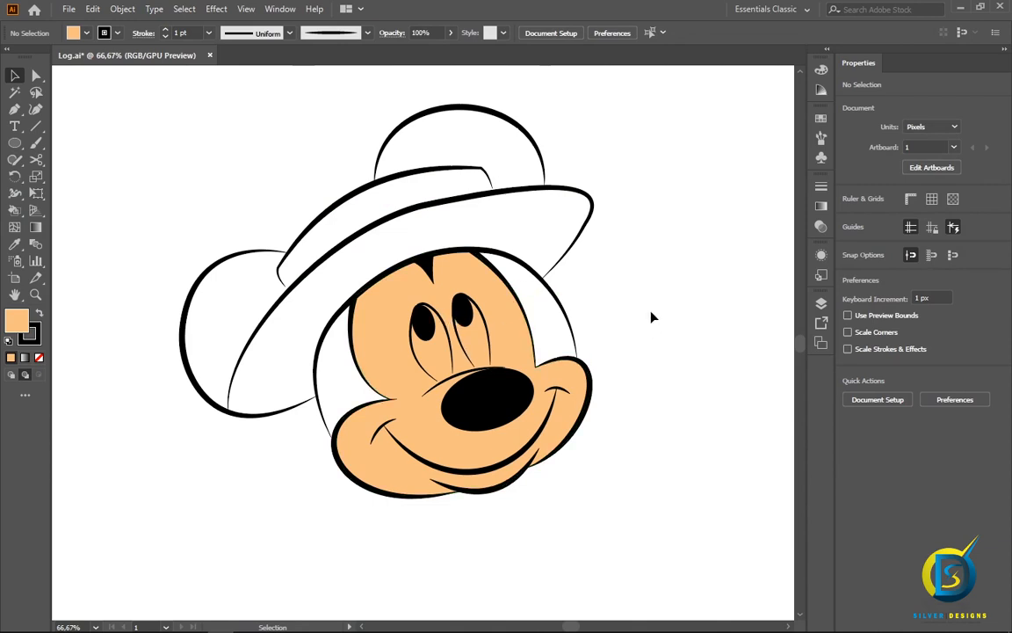
- Add a layer named "color2" between the lines and colors layers, and lock the colors layer
{"action": "left_click", "coordinate": [822, 304]}
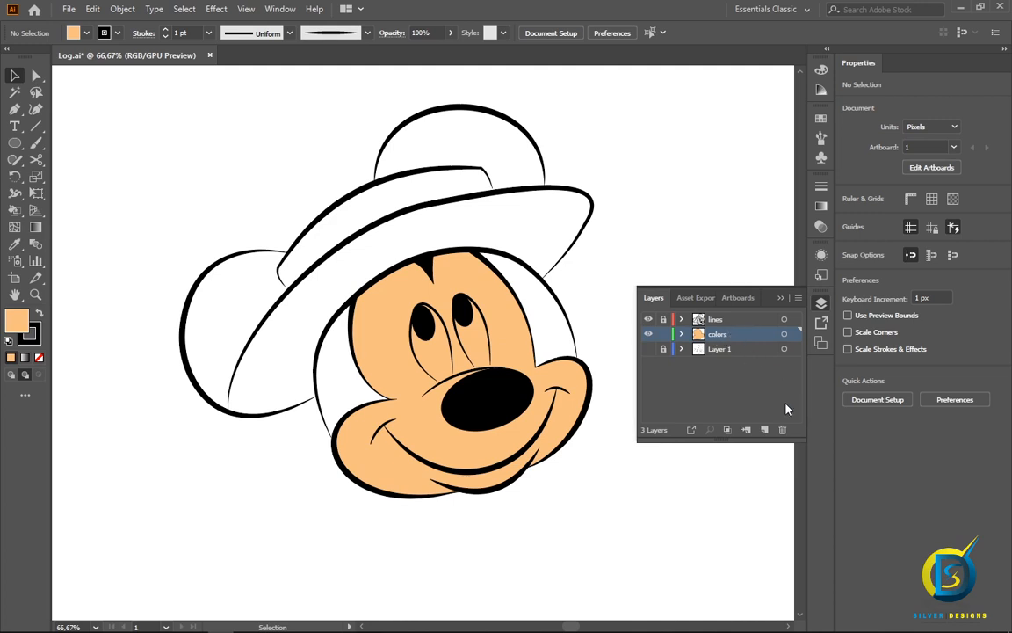
{"action": "left_click", "coordinate": [765, 429]}
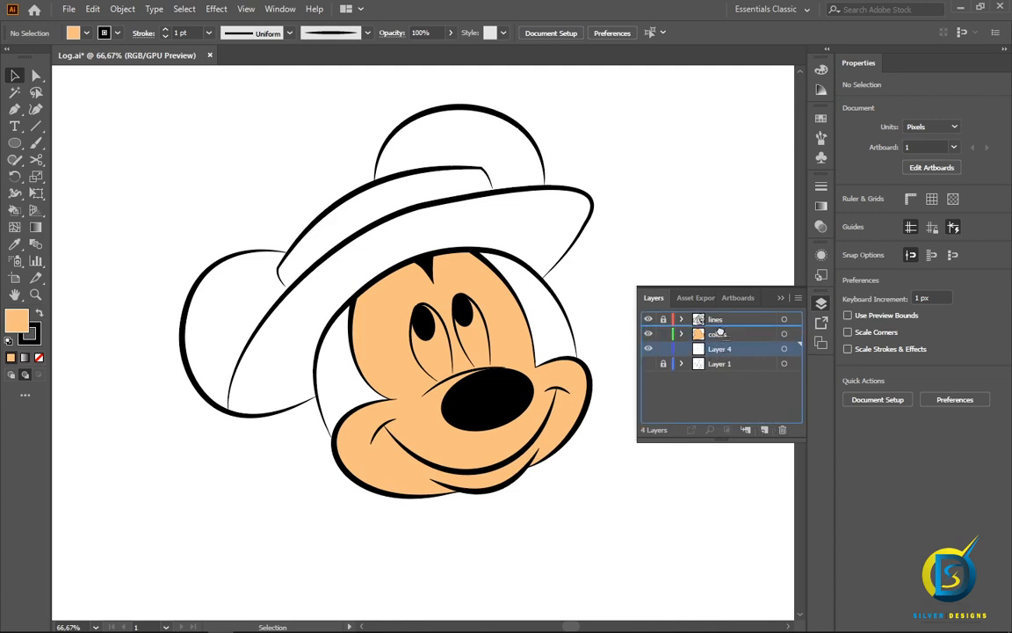
{"action": "left_click_drag", "start_coordinate": [719, 325], "coordinate": [719, 327]}
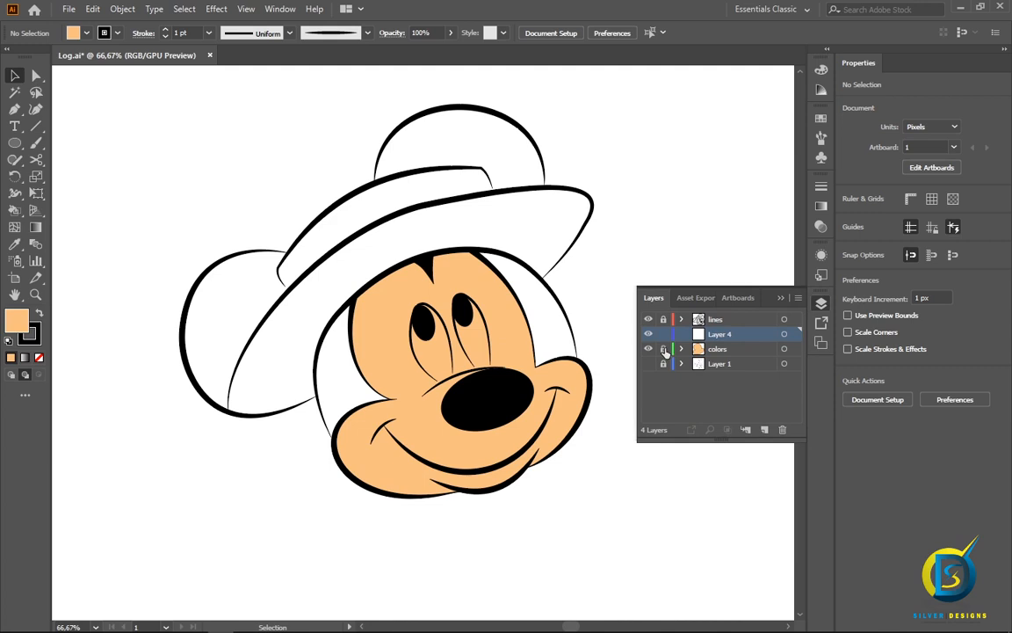
{"action": "double_click", "coordinate": [720, 335]}
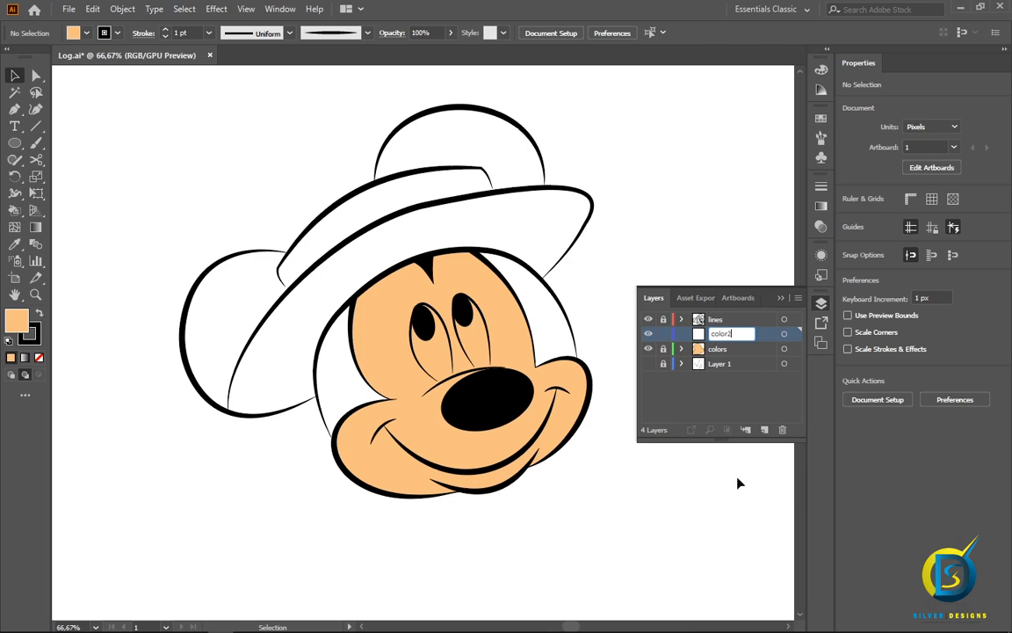
{"action": "type", "text": "color2"}
{"action": "key", "text": "Return"}
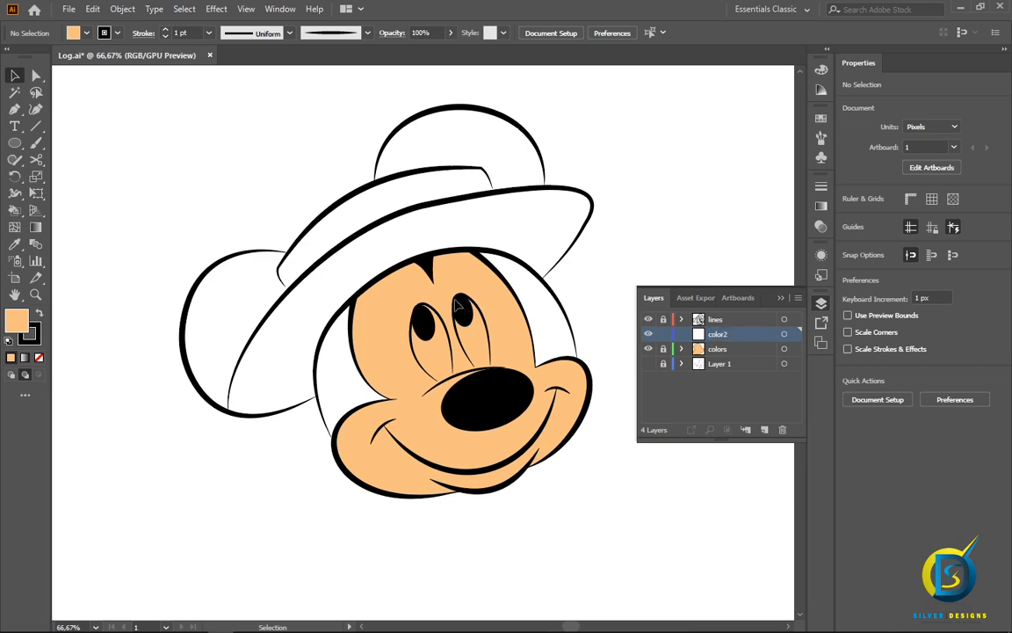
- Prepare the Pen tool with a darker orange fill, E8A15B, for shading the face
{"action": "scroll", "coordinate": [439, 304], "scroll_direction": "up", "scroll_amount": 1}
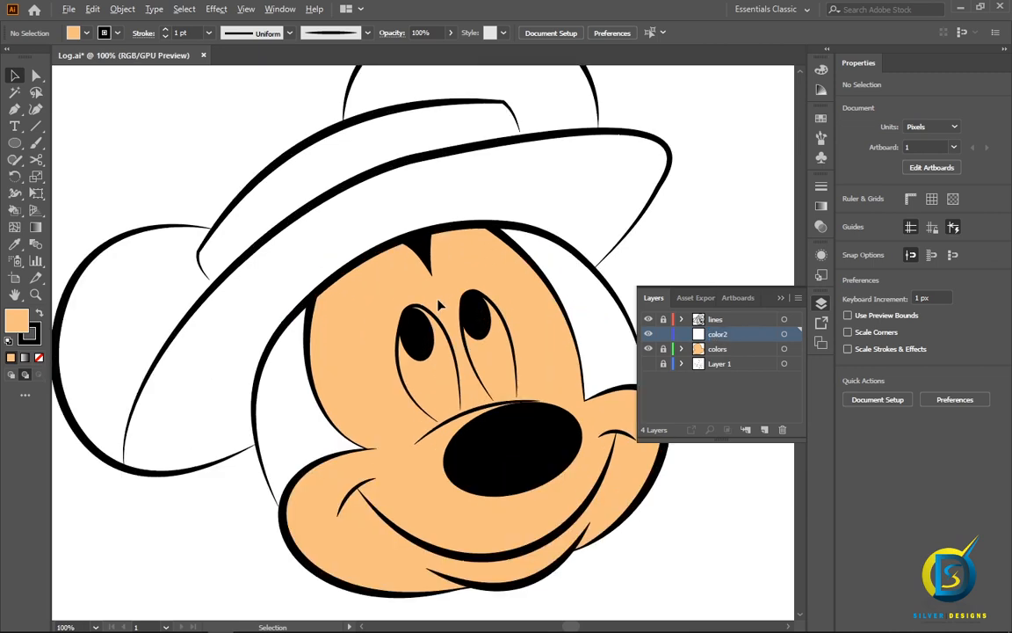
{"action": "scroll", "coordinate": [468, 307], "scroll_direction": "up", "scroll_amount": 1}
{"action": "scroll", "coordinate": [469, 307], "scroll_direction": "down", "scroll_amount": 1}
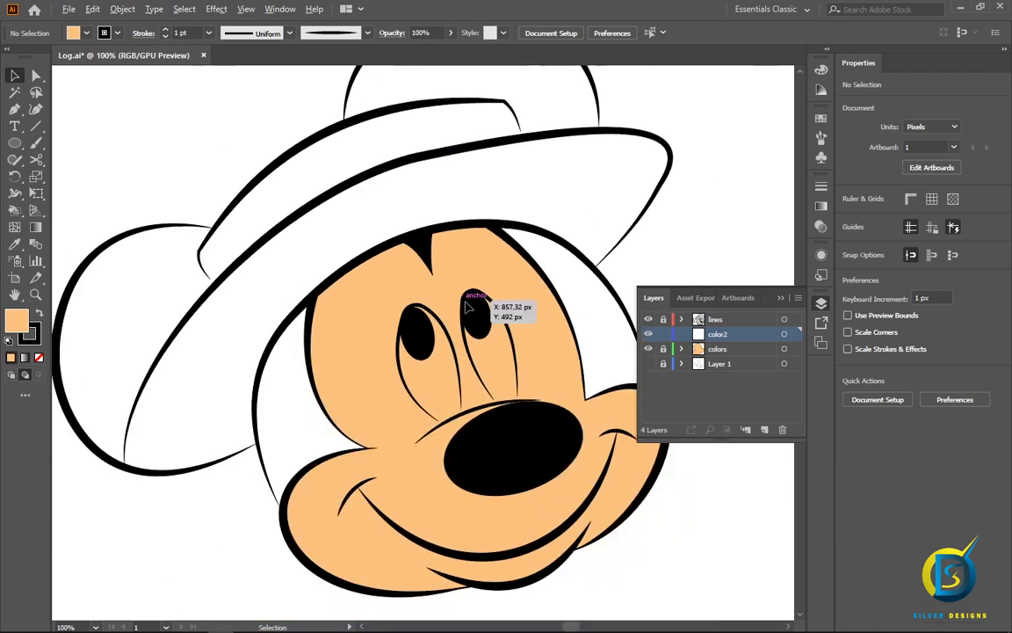
{"action": "key", "text": "p"}
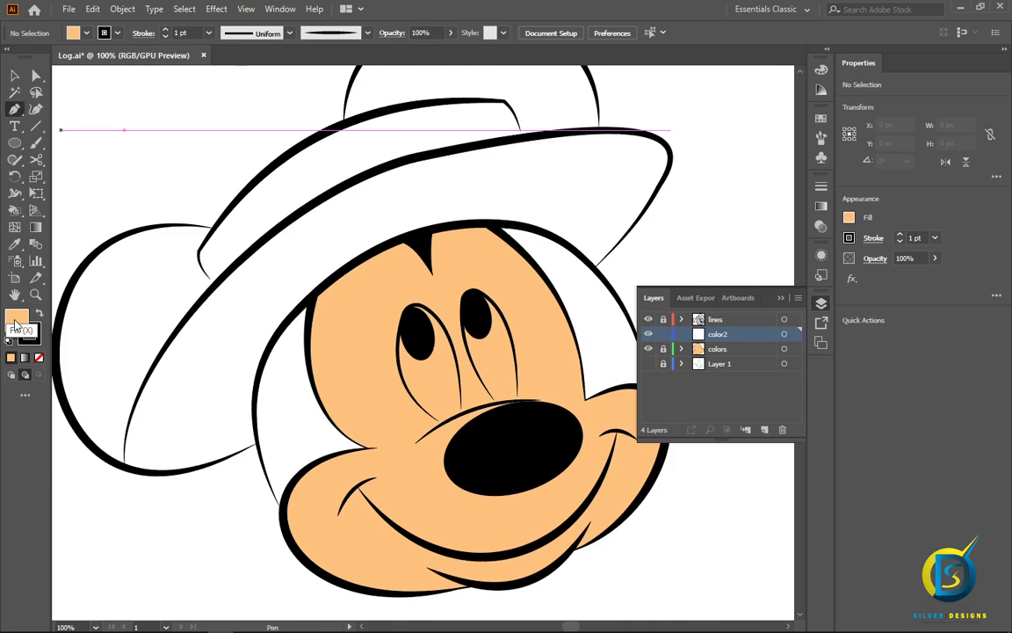
{"action": "double_click", "coordinate": [15, 325]}
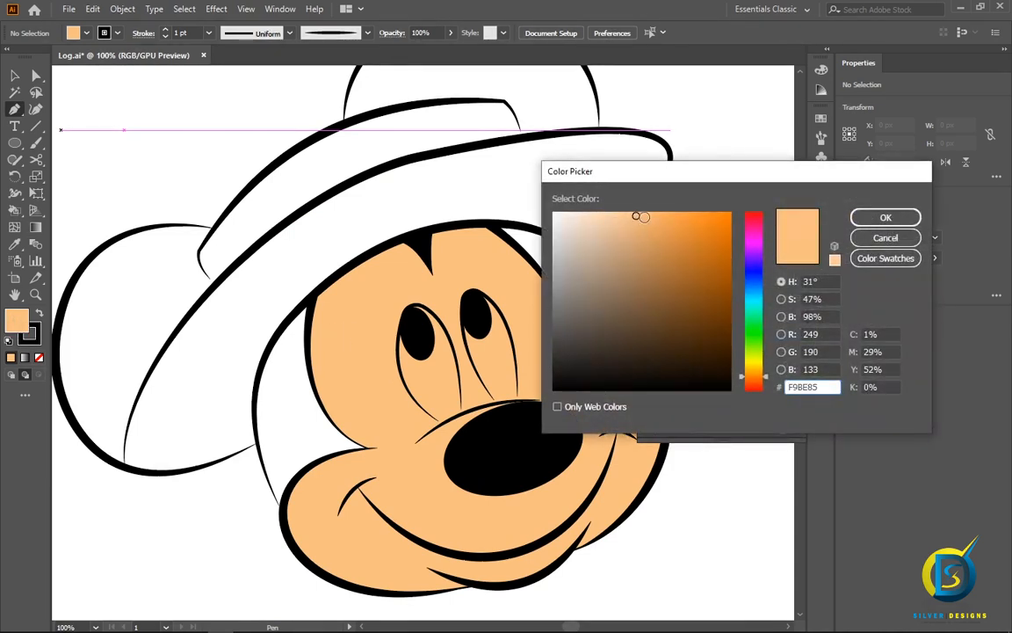
{"action": "left_click_drag", "start_coordinate": [642, 216], "coordinate": [661, 227]}
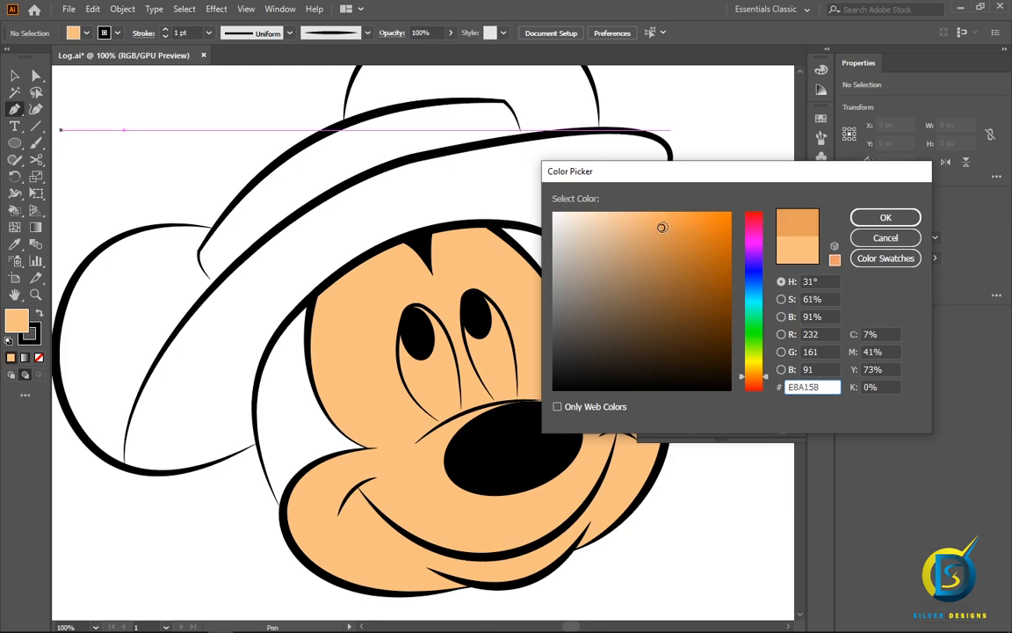
{"action": "left_click", "coordinate": [884, 217]}
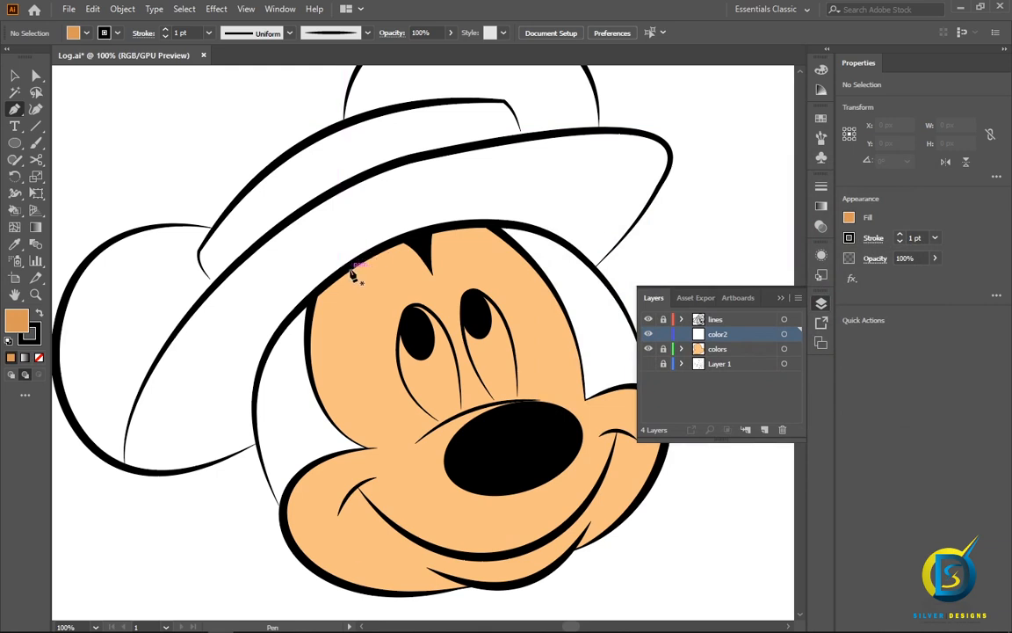
- Draw the inner curve of the forehead shadow from the hat brim down to the corner above the left cheek
{"action": "left_click", "coordinate": [350, 268]}
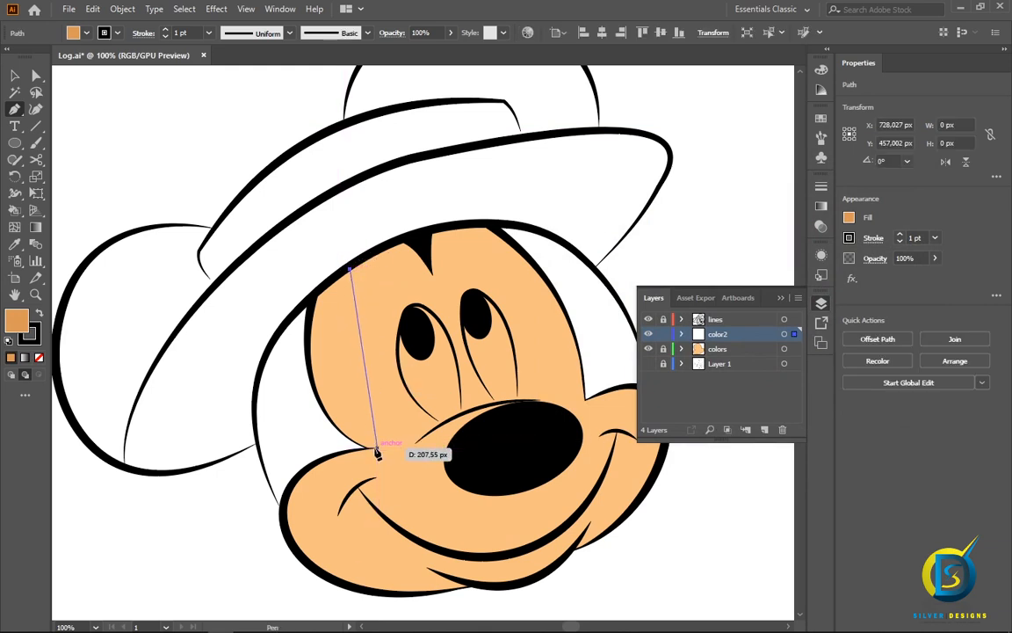
{"action": "left_click_drag", "start_coordinate": [377, 448], "coordinate": [456, 497]}
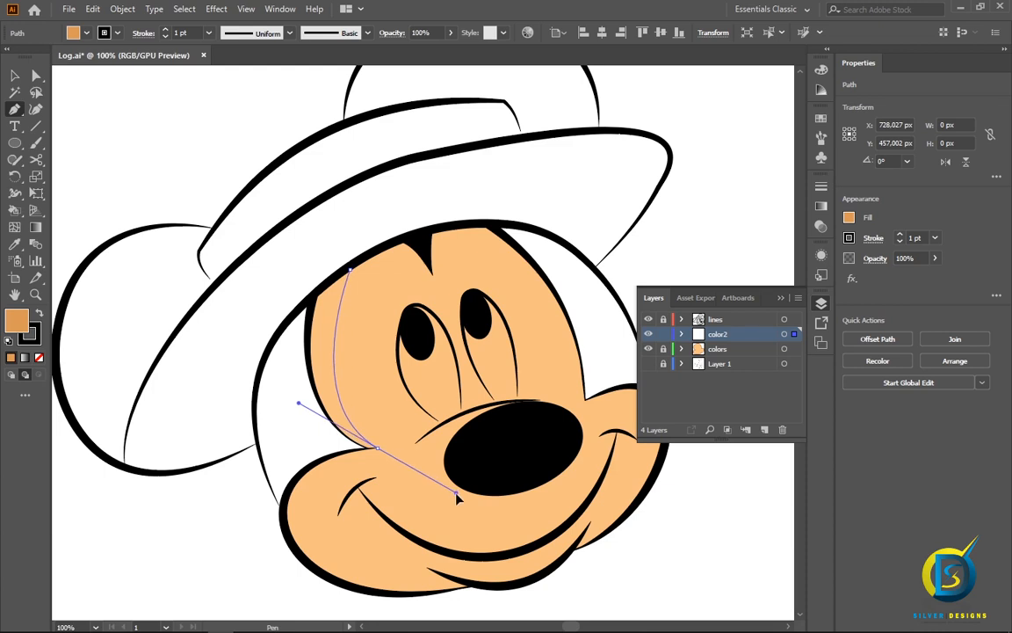
{"action": "left_click_drag", "start_coordinate": [379, 452], "coordinate": [321, 411]}
{"action": "scroll", "coordinate": [357, 454], "scroll_direction": "up", "scroll_amount": 2}
{"action": "left_click", "coordinate": [372, 443]}
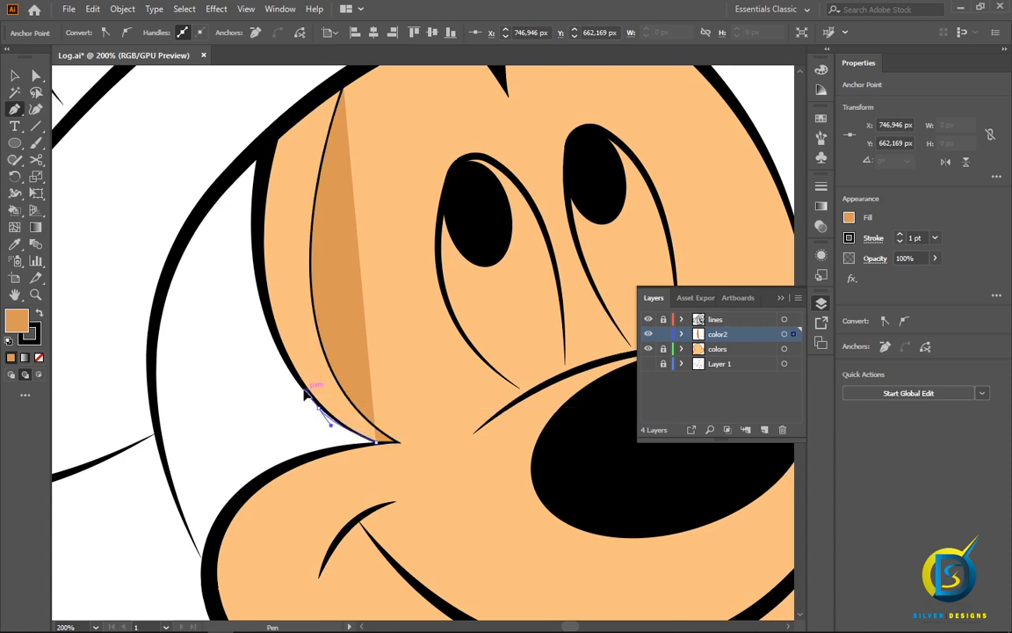
- Trace the forehead shadow back up the face's left outline and close it under the hat brim
{"action": "left_click_drag", "start_coordinate": [299, 385], "coordinate": [301, 386]}
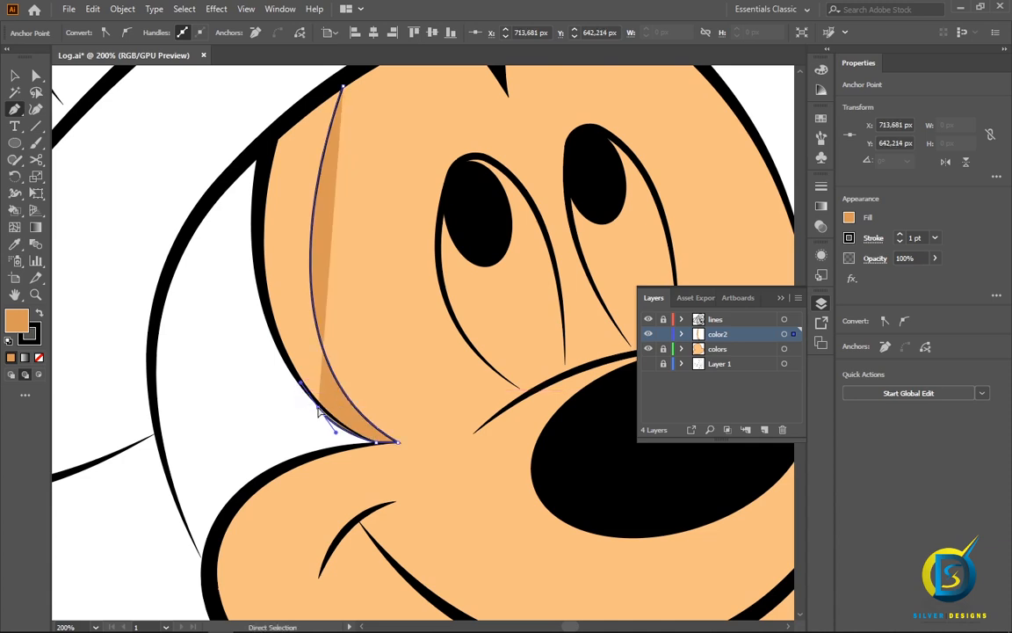
{"action": "key", "text": "ctrl+z"}
{"action": "left_click_drag", "start_coordinate": [331, 420], "coordinate": [315, 400]}
{"action": "left_click_drag", "start_coordinate": [262, 290], "coordinate": [258, 234]}
{"action": "left_click", "coordinate": [268, 150]}
{"action": "scroll", "coordinate": [331, 252], "scroll_direction": "down", "scroll_amount": 1}
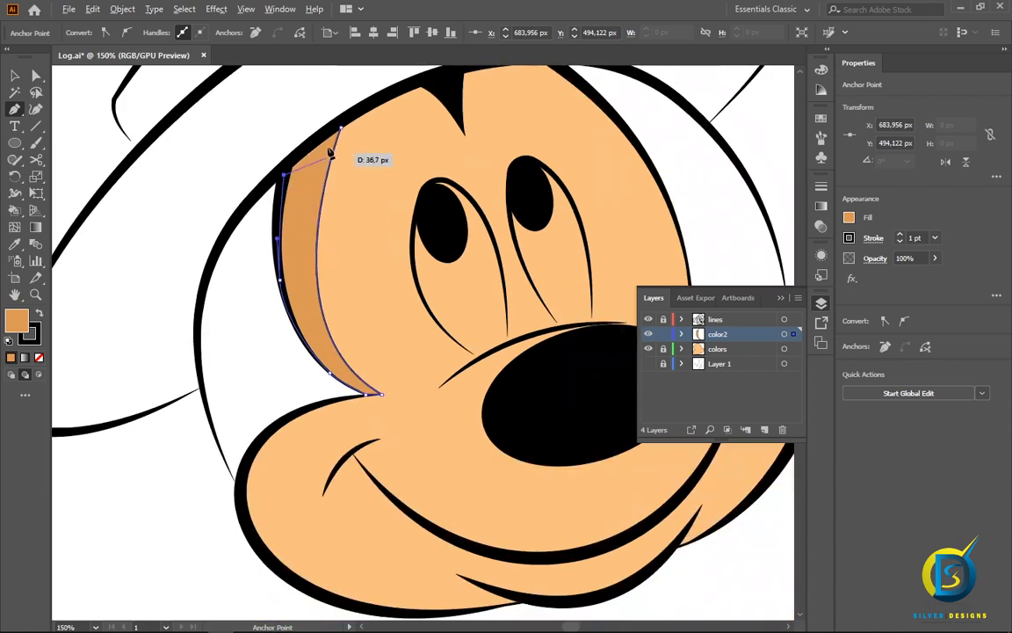
{"action": "left_click_drag", "start_coordinate": [330, 152], "coordinate": [344, 131]}
{"action": "scroll", "coordinate": [349, 235], "scroll_direction": "down", "scroll_amount": 1}
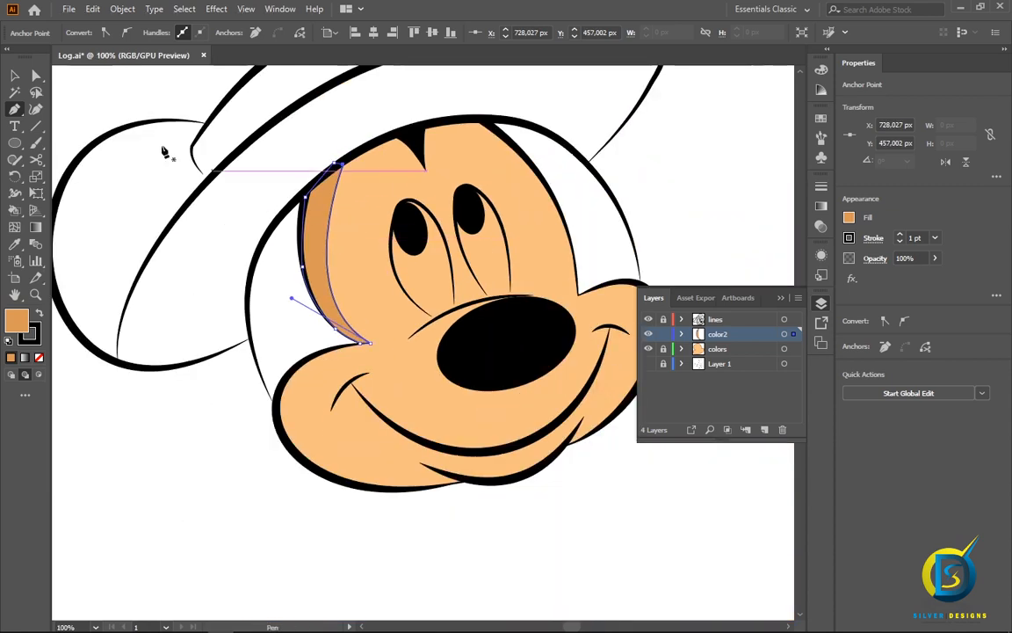
- Remove the stroke from the forehead shadow shape and deselect it
{"action": "left_click", "coordinate": [16, 79]}
{"action": "left_click", "coordinate": [120, 116]}
{"action": "left_click_drag", "start_coordinate": [463, 244], "coordinate": [475, 316]}
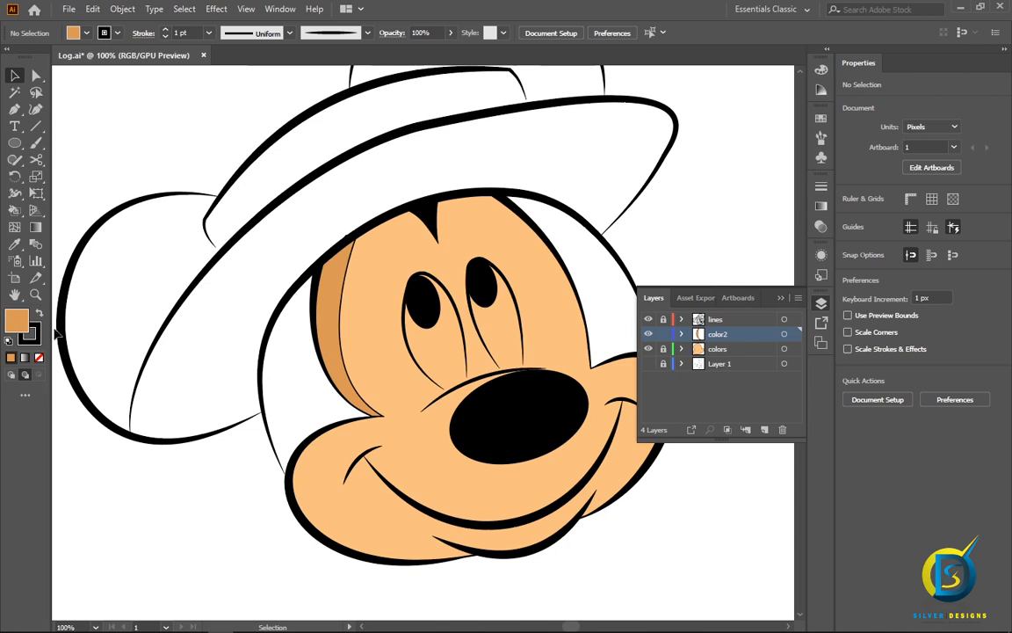
{"action": "left_click", "coordinate": [37, 336]}
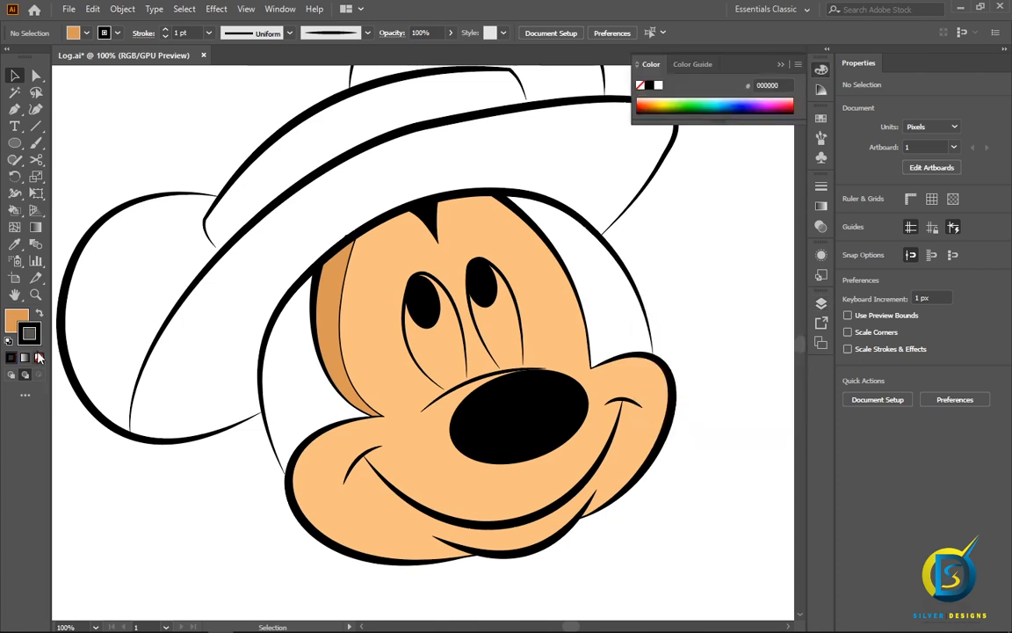
{"action": "left_click", "coordinate": [331, 300]}
{"action": "left_click", "coordinate": [102, 140]}
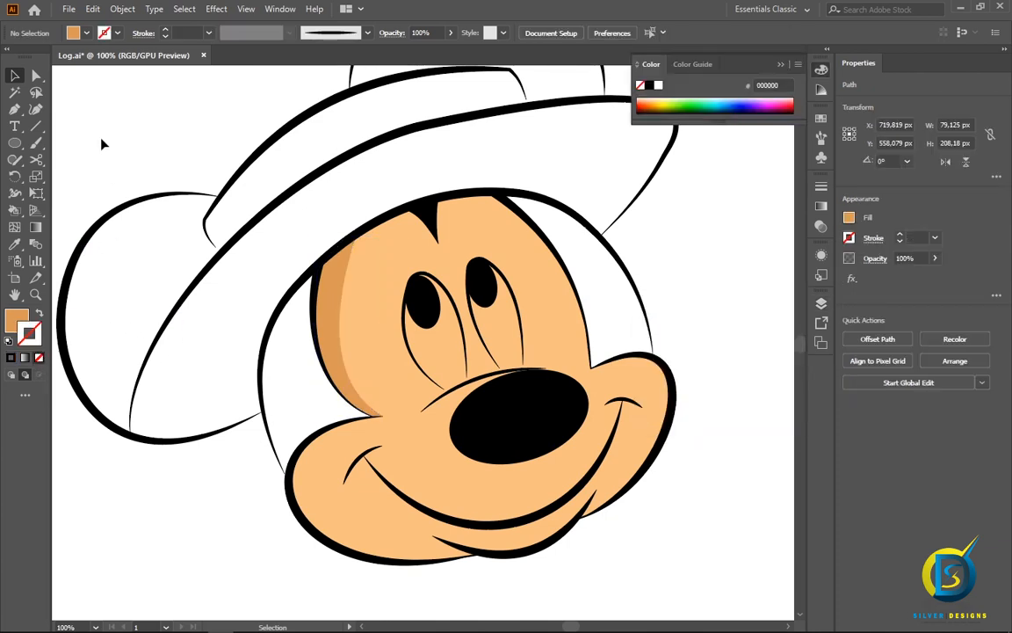
- Draw the inner curve of the left cheek shadow from the cheek's upper corner down to its lower outline
{"action": "scroll", "coordinate": [249, 251], "scroll_direction": "down", "scroll_amount": 1, "text": "alt"}
{"action": "left_click_drag", "start_coordinate": [335, 230], "coordinate": [394, 268]}
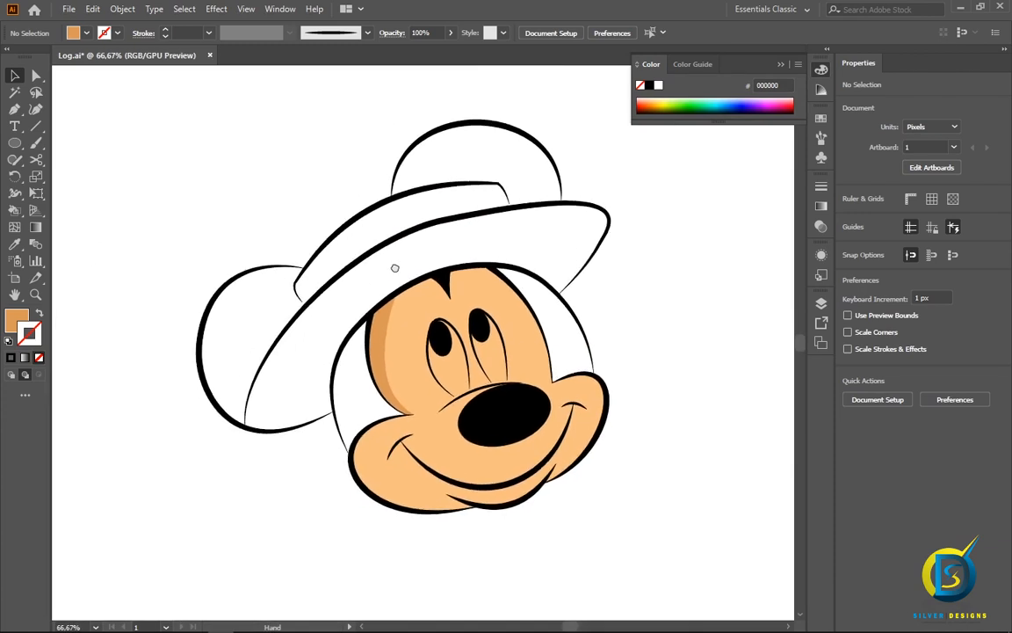
{"action": "left_click", "coordinate": [15, 109]}
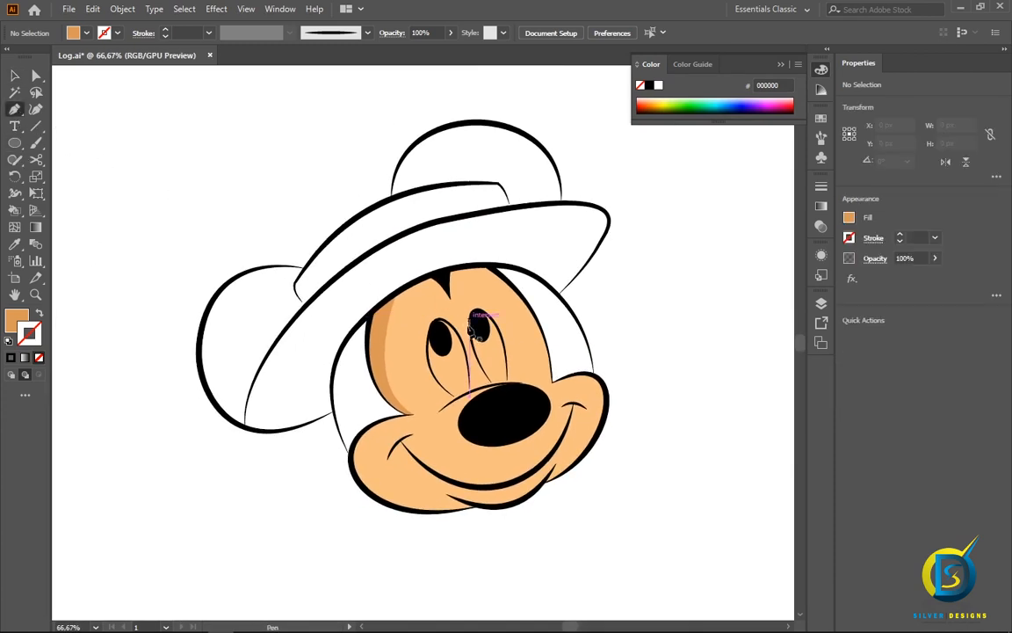
{"action": "scroll", "coordinate": [388, 355], "scroll_direction": "up", "scroll_amount": 1}
{"action": "left_click_drag", "start_coordinate": [458, 404], "coordinate": [427, 343]}
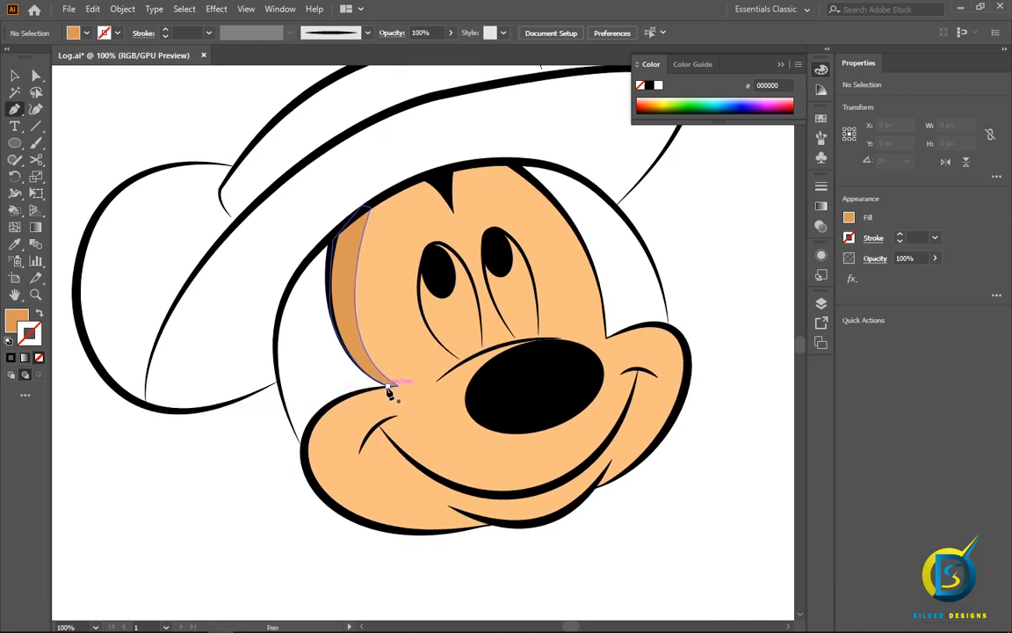
{"action": "left_click", "coordinate": [398, 386]}
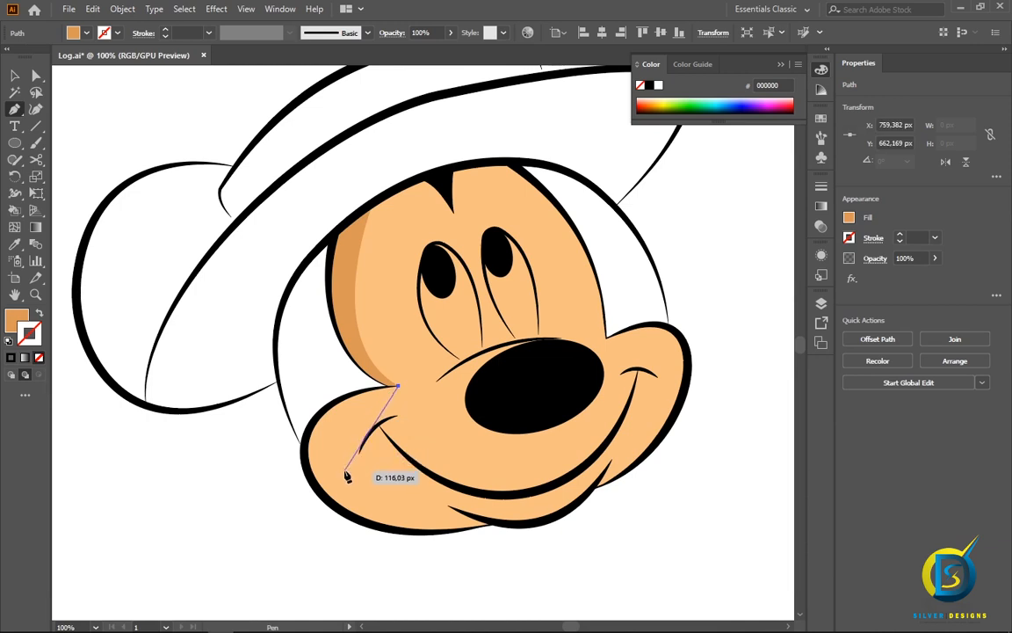
{"action": "left_click_drag", "start_coordinate": [380, 520], "coordinate": [504, 583]}
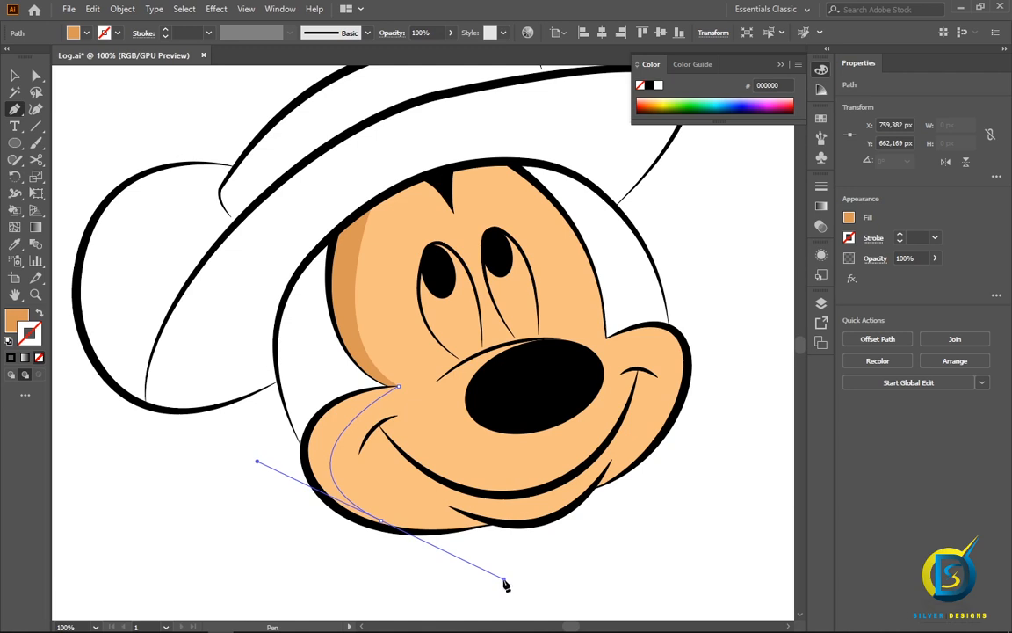
{"action": "left_click", "coordinate": [382, 521]}
- Trace the left cheek shadow back along the cheek's outer outline, close it at the upper corner, and deselect it
{"action": "left_click", "coordinate": [425, 534]}
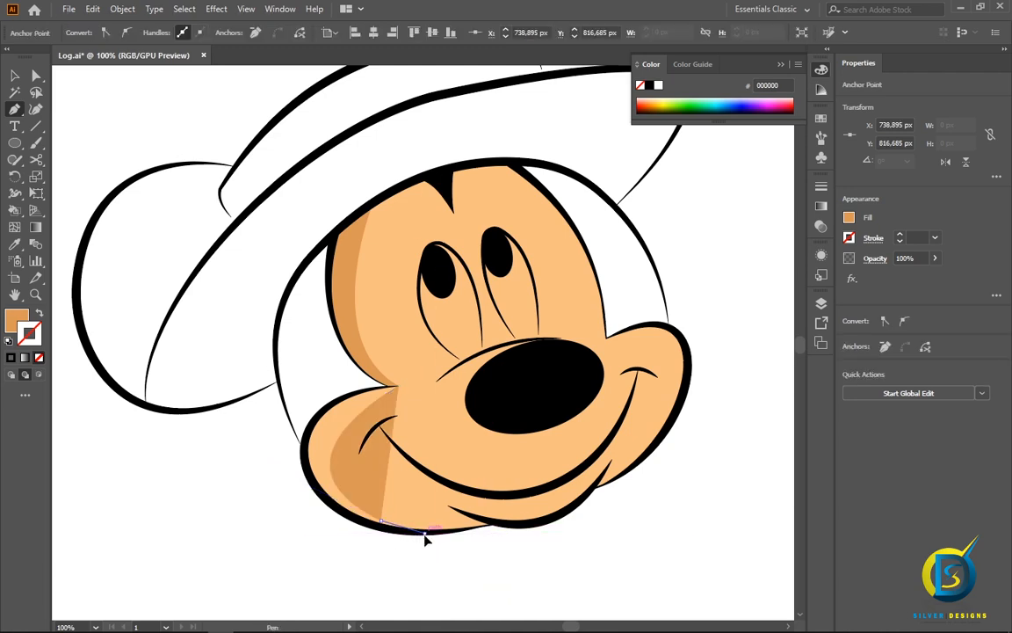
{"action": "left_click_drag", "start_coordinate": [398, 386], "coordinate": [311, 364]}
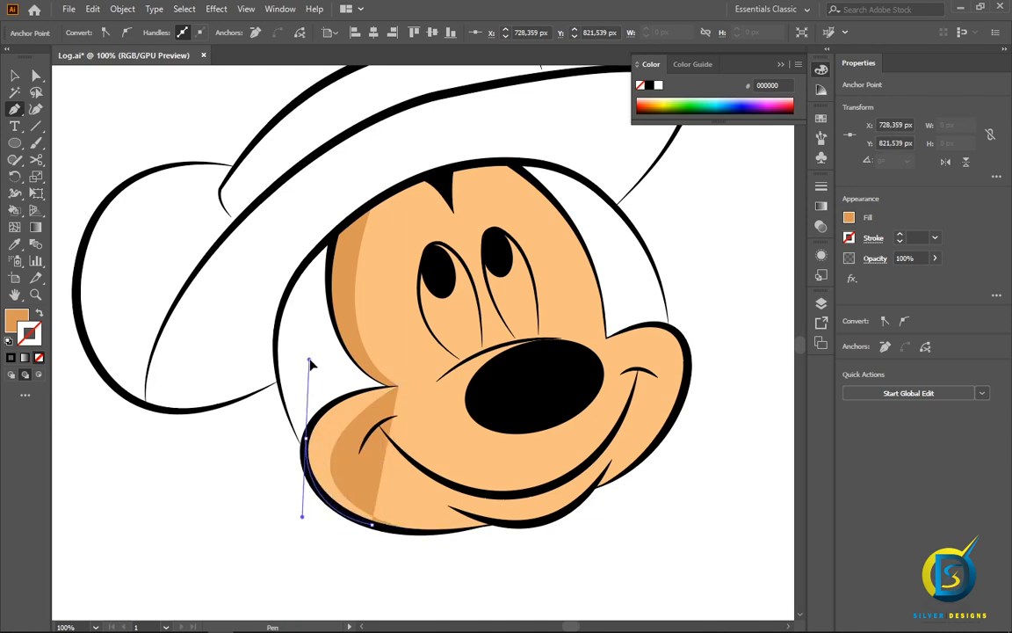
{"action": "left_click_drag", "start_coordinate": [314, 421], "coordinate": [315, 419]}
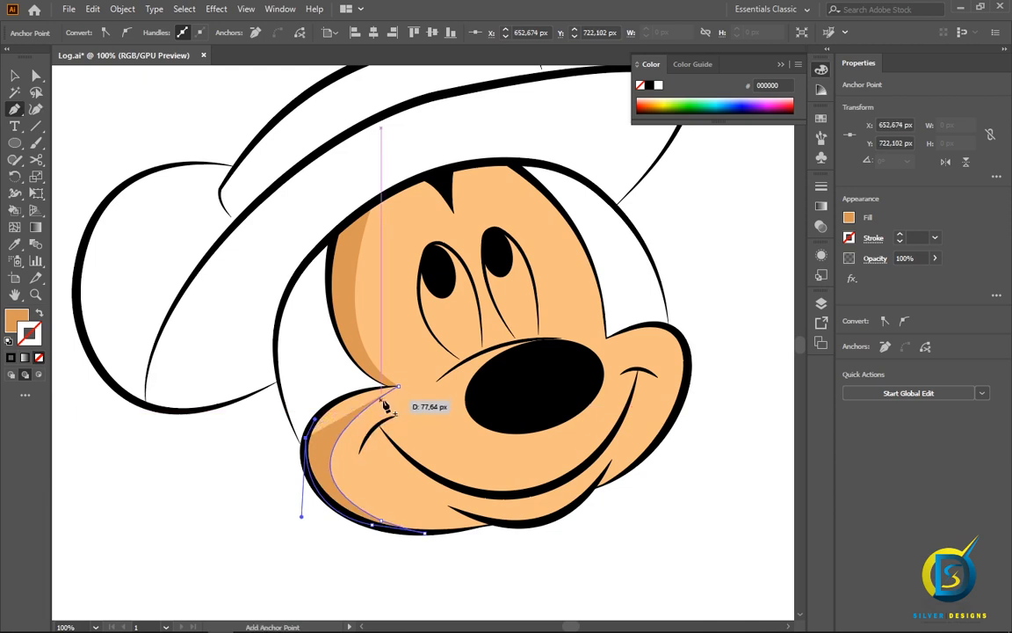
{"action": "left_click_drag", "start_coordinate": [399, 386], "coordinate": [475, 387]}
{"action": "left_click", "coordinate": [95, 99], "text": "ctrl"}
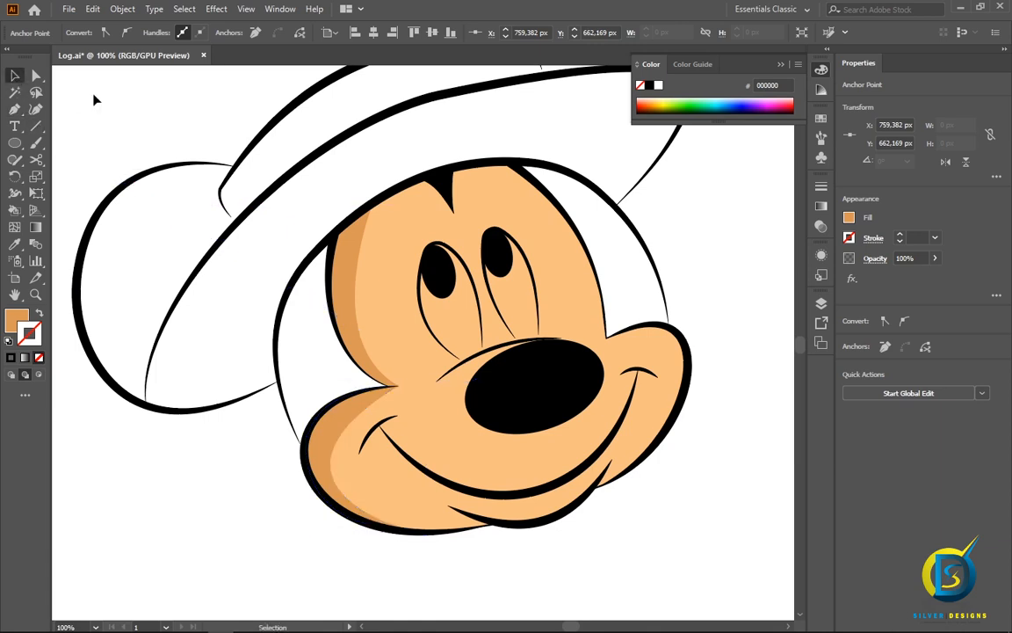
- Draw the inner curve of the right cheek shadow from the forehead corner down to the cheek's lower outline
{"action": "left_click", "coordinate": [14, 111]}
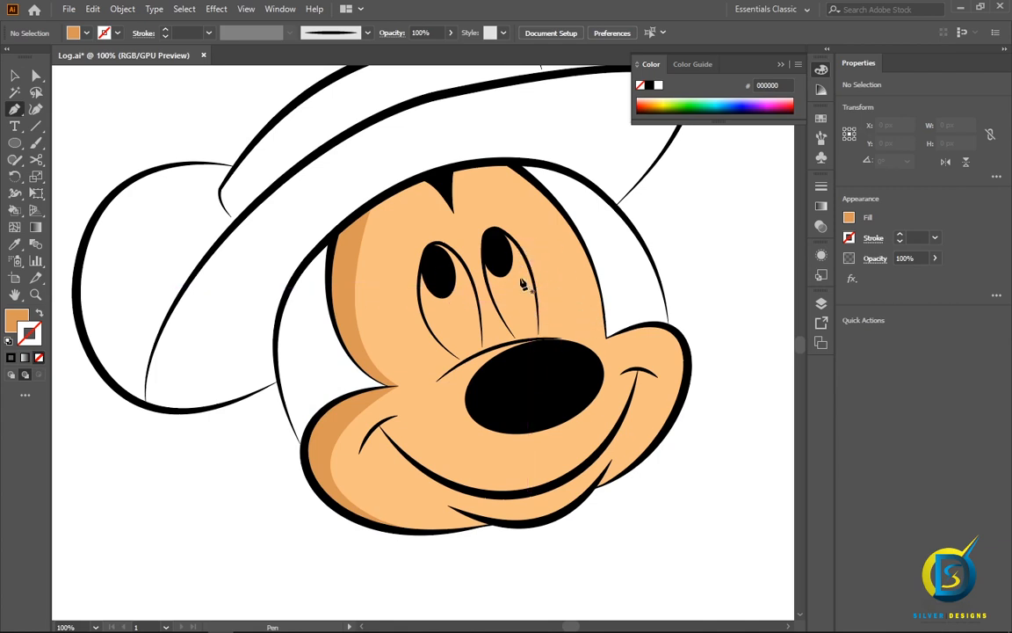
{"action": "left_click", "coordinate": [607, 337]}
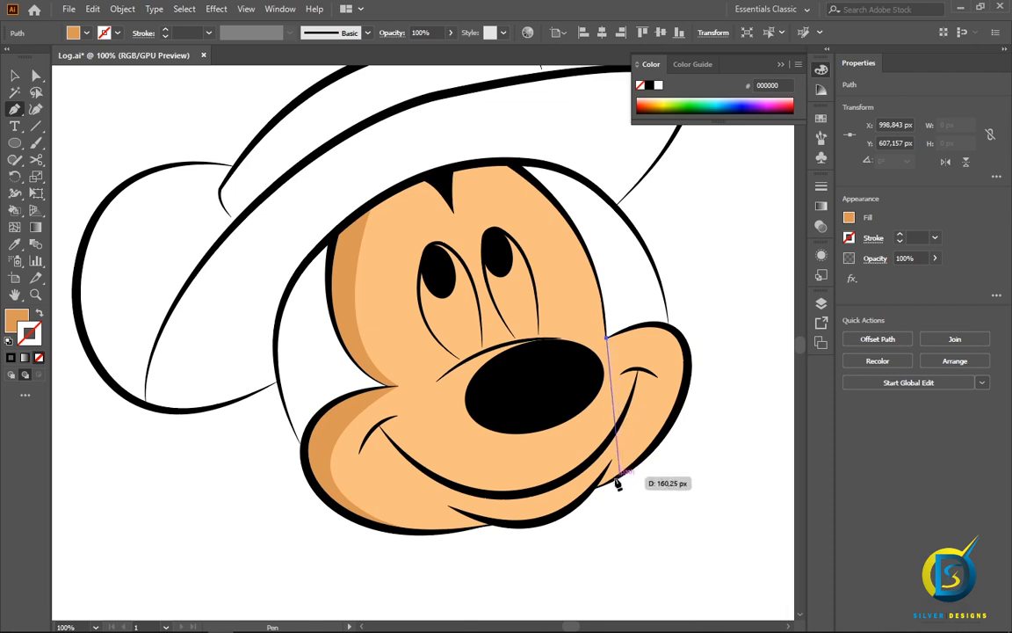
{"action": "left_click_drag", "start_coordinate": [622, 475], "coordinate": [519, 592]}
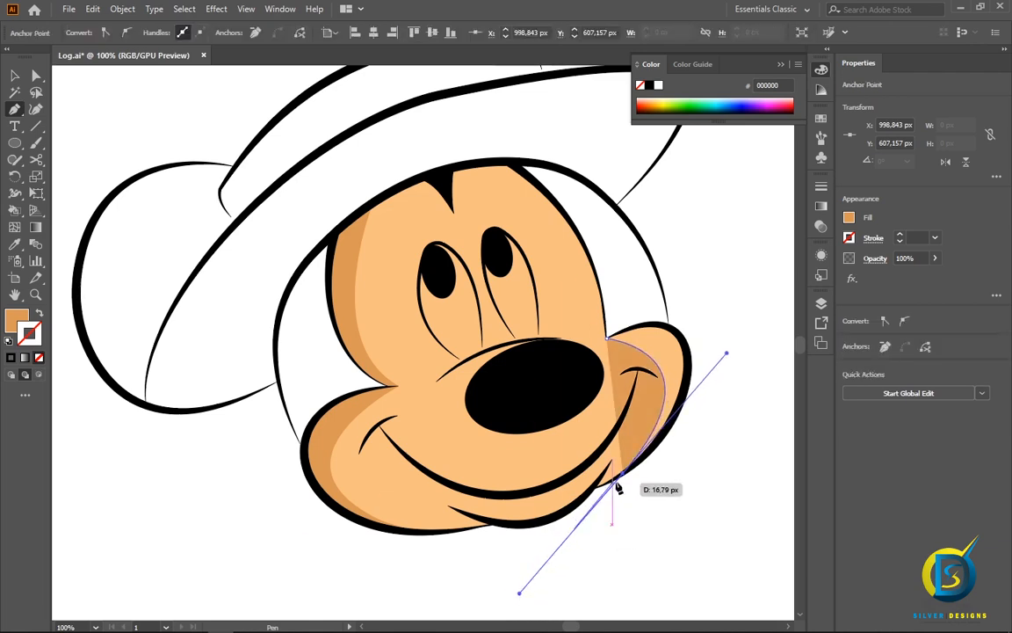
- Trace the right cheek shadow up along the cheek's outer outline, close it at the forehead corner, and deselect it
{"action": "left_click", "coordinate": [624, 479]}
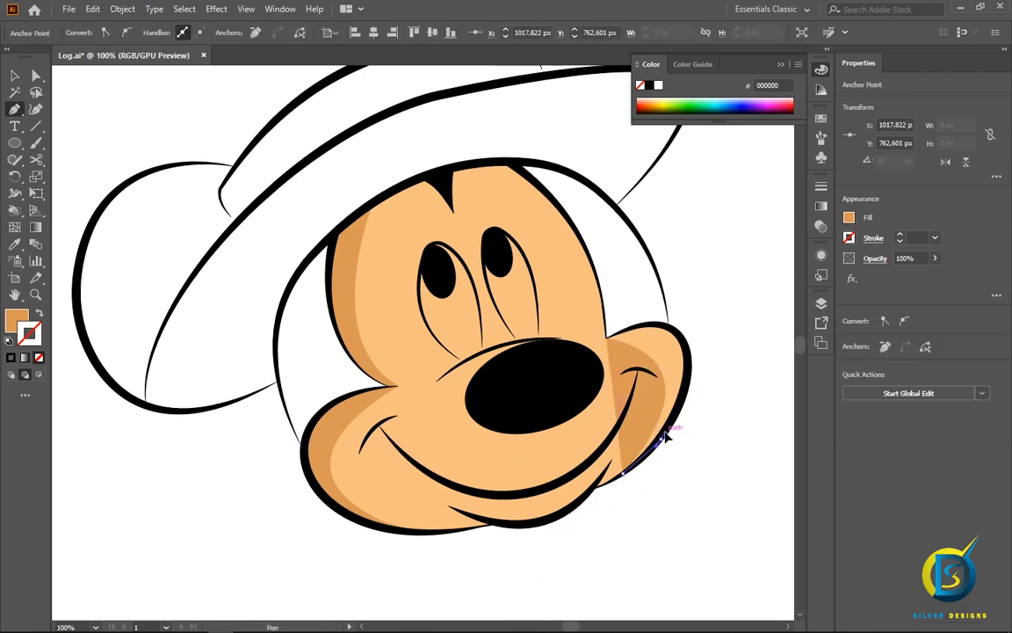
{"action": "left_click_drag", "start_coordinate": [688, 356], "coordinate": [642, 333]}
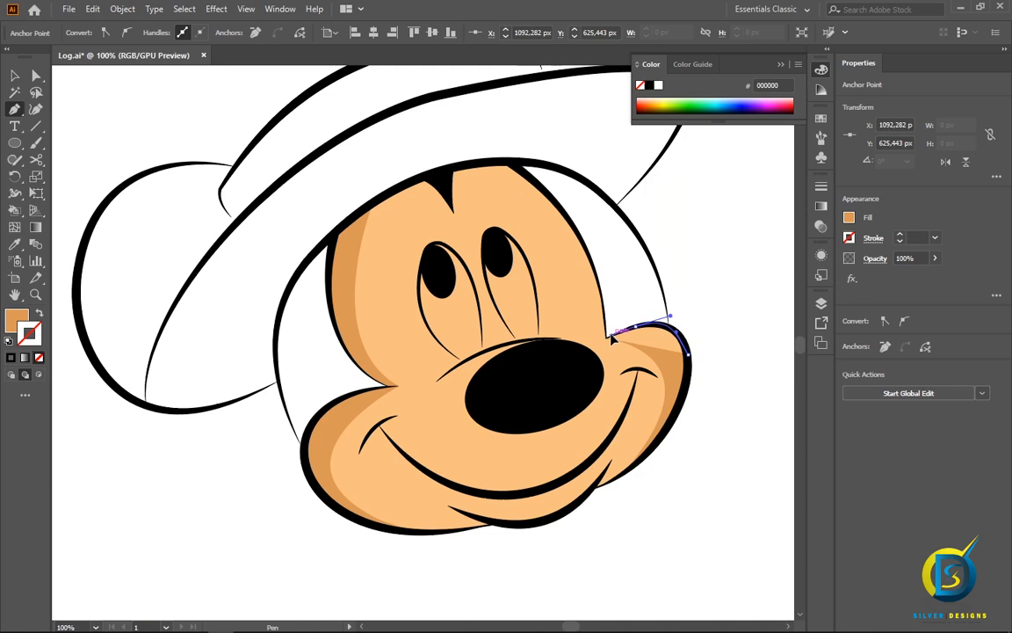
{"action": "left_click_drag", "start_coordinate": [611, 336], "coordinate": [610, 337]}
{"action": "left_click", "coordinate": [606, 337]}
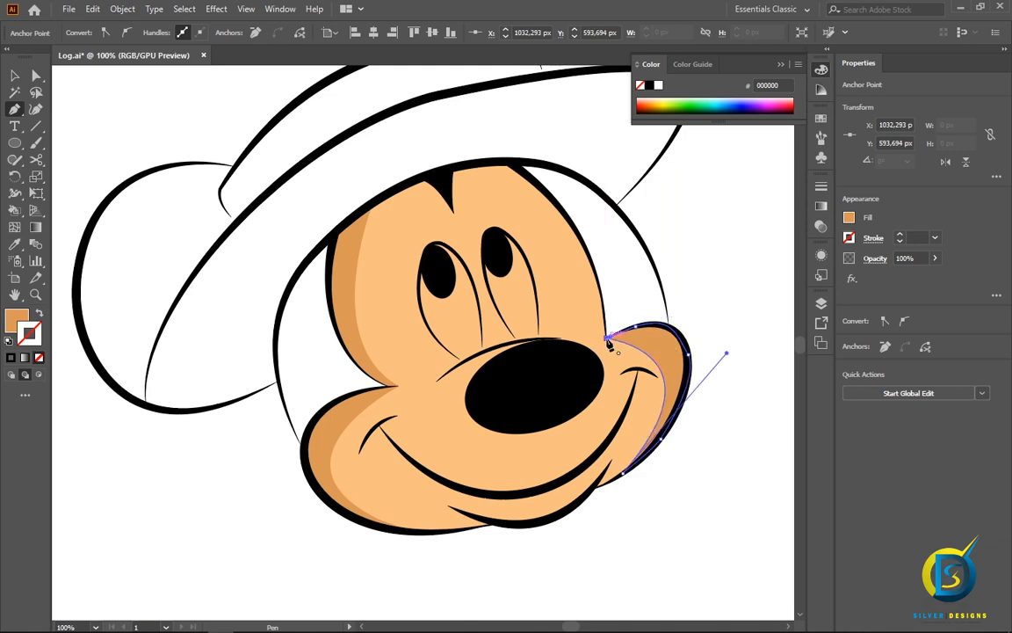
{"action": "left_click", "coordinate": [14, 76]}
{"action": "left_click", "coordinate": [100, 111]}
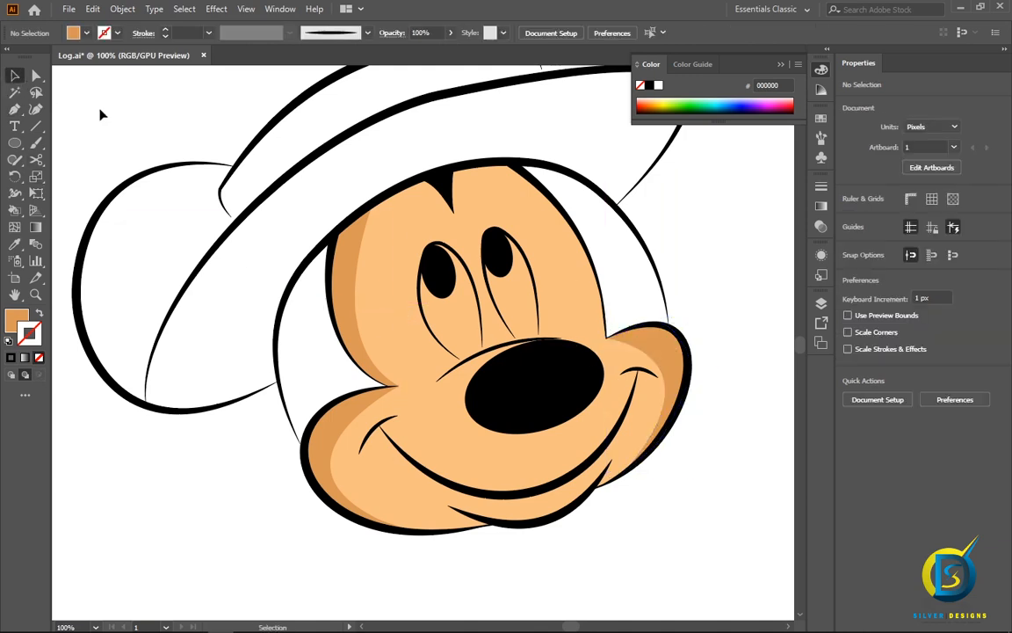
- Lock the color2 layer and make the colors layer active
{"action": "scroll", "coordinate": [417, 363], "scroll_direction": "down", "scroll_amount": 1}
{"action": "scroll", "coordinate": [417, 362], "scroll_direction": "up", "scroll_amount": 1}
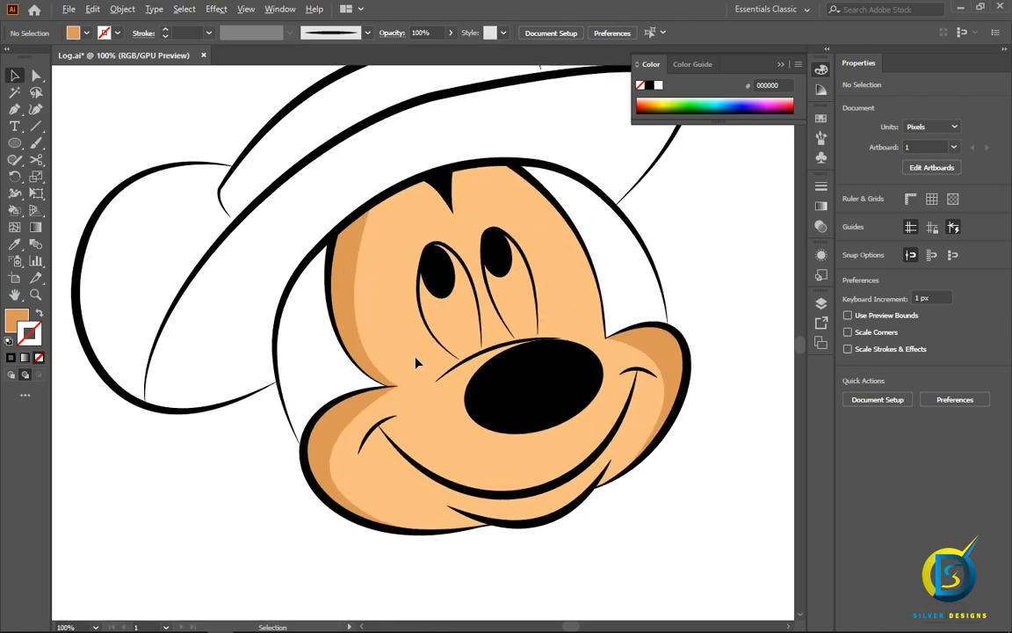
{"action": "scroll", "coordinate": [417, 363], "scroll_direction": "down", "scroll_amount": 1}
{"action": "left_click_drag", "start_coordinate": [523, 256], "coordinate": [497, 292]}
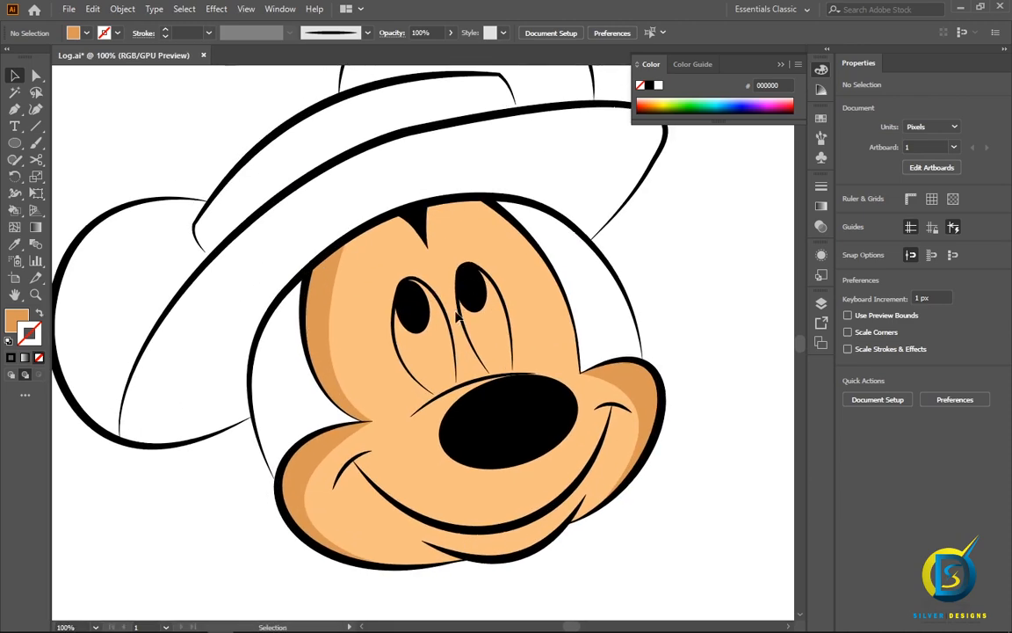
{"action": "left_click", "coordinate": [821, 302]}
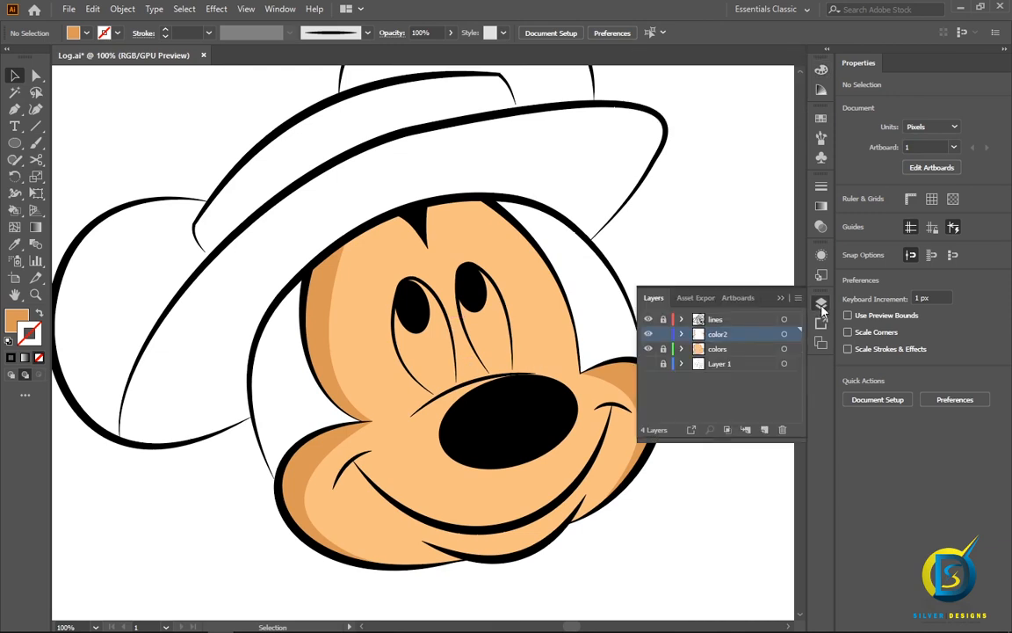
{"action": "left_click", "coordinate": [664, 335]}
{"action": "left_click", "coordinate": [700, 355]}
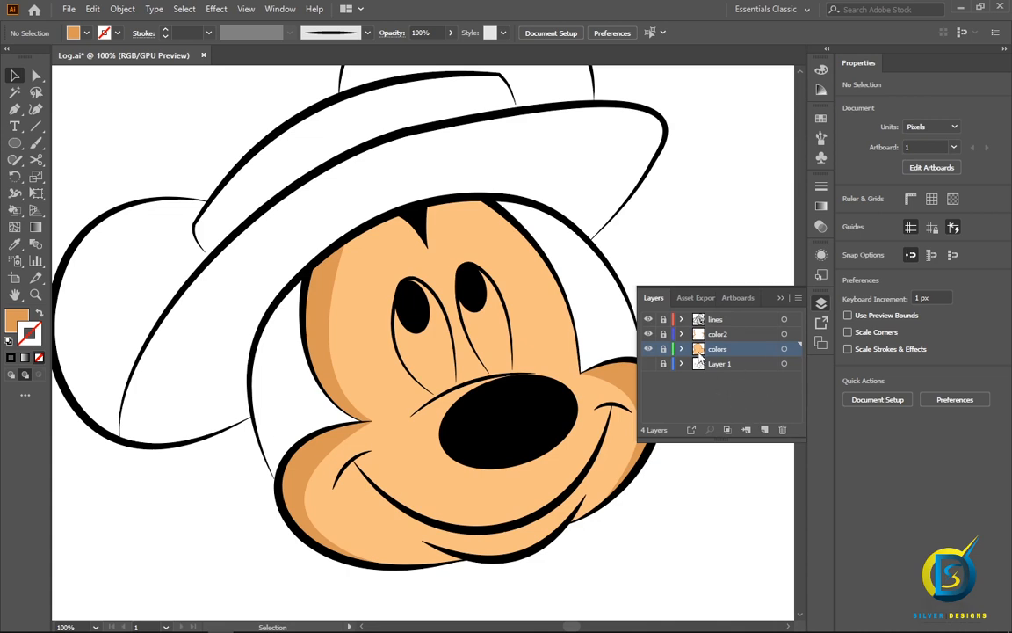
- Create a new layer between the lines and color2 layers and rename it color3
{"action": "left_click", "coordinate": [765, 430]}
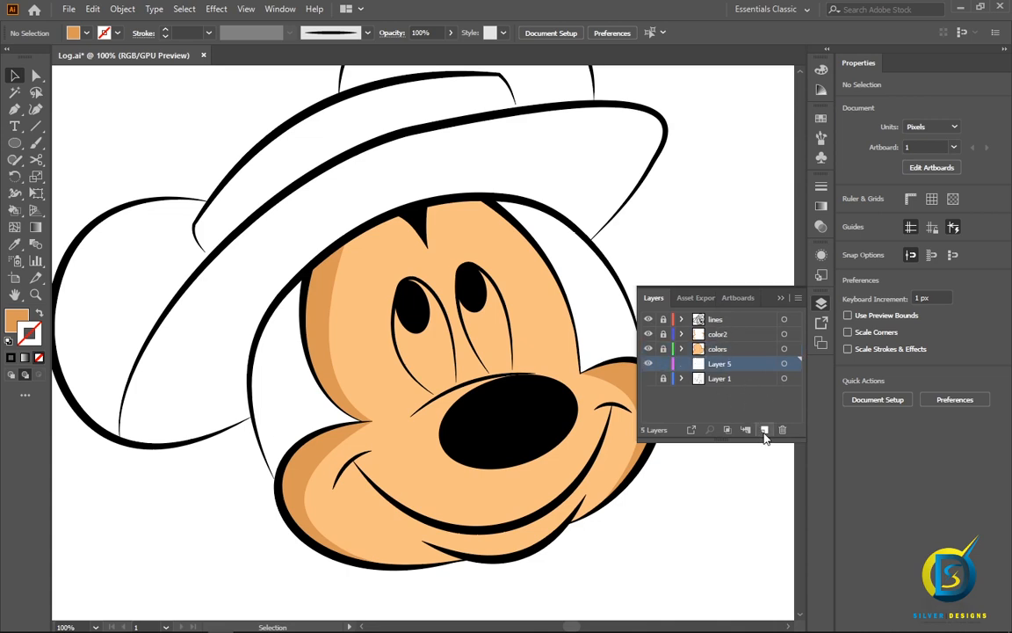
{"action": "left_click_drag", "start_coordinate": [716, 362], "coordinate": [720, 335]}
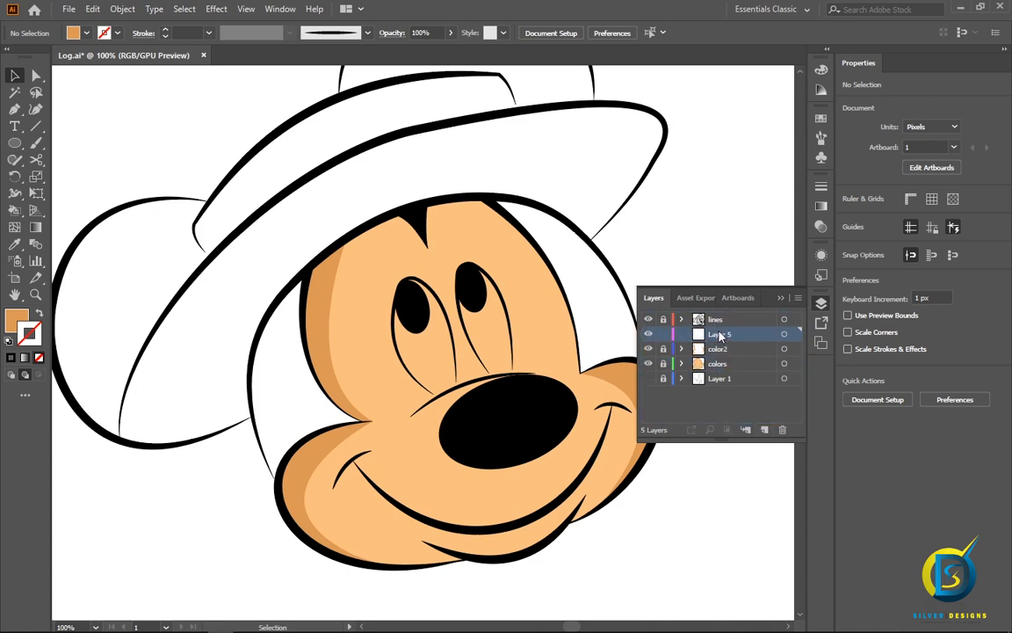
{"action": "double_click", "coordinate": [719, 334]}
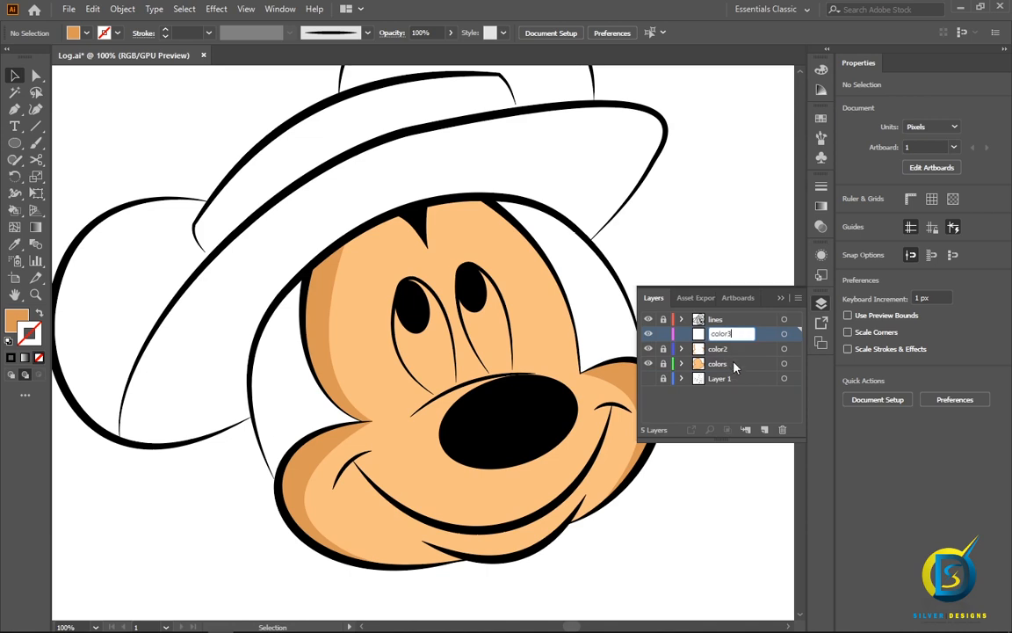
{"action": "key", "text": "Return"}
{"action": "left_click", "coordinate": [780, 297]}
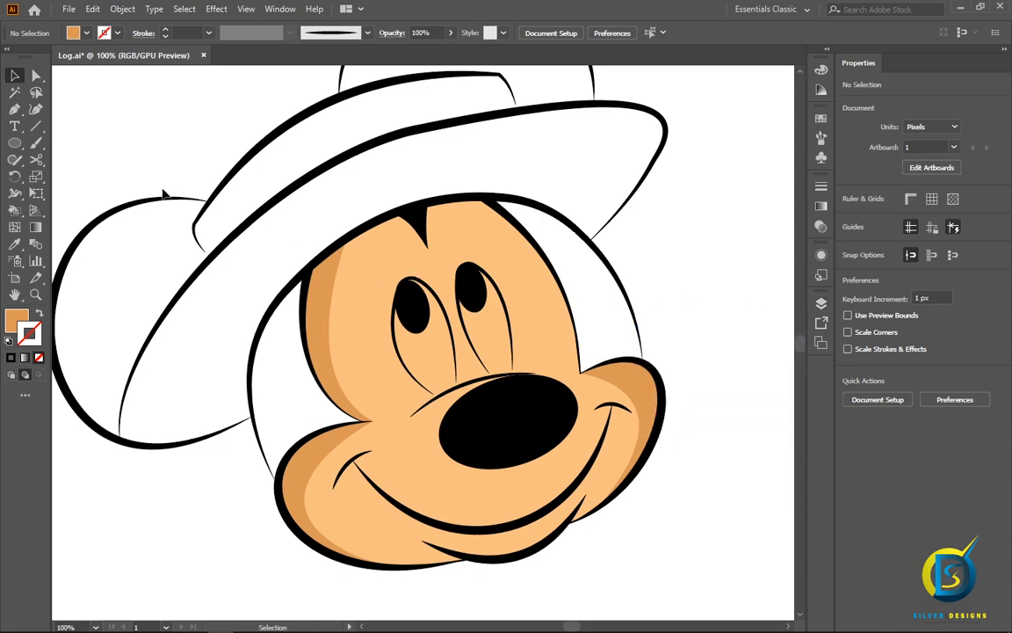
- Set the fill color to the darker brown A3662E
{"action": "left_click", "coordinate": [15, 321]}
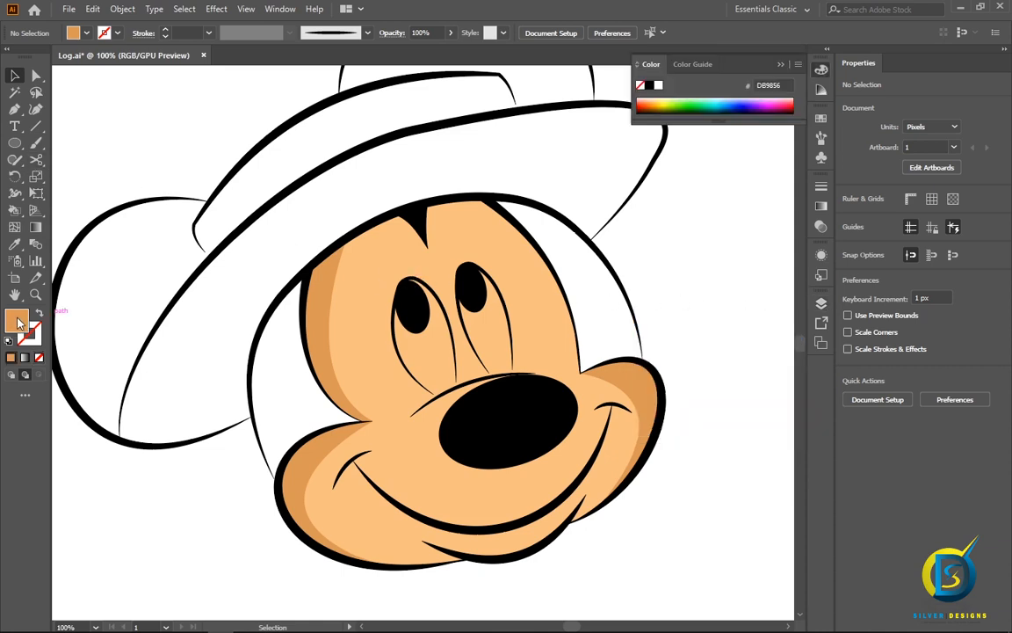
{"action": "double_click", "coordinate": [40, 324]}
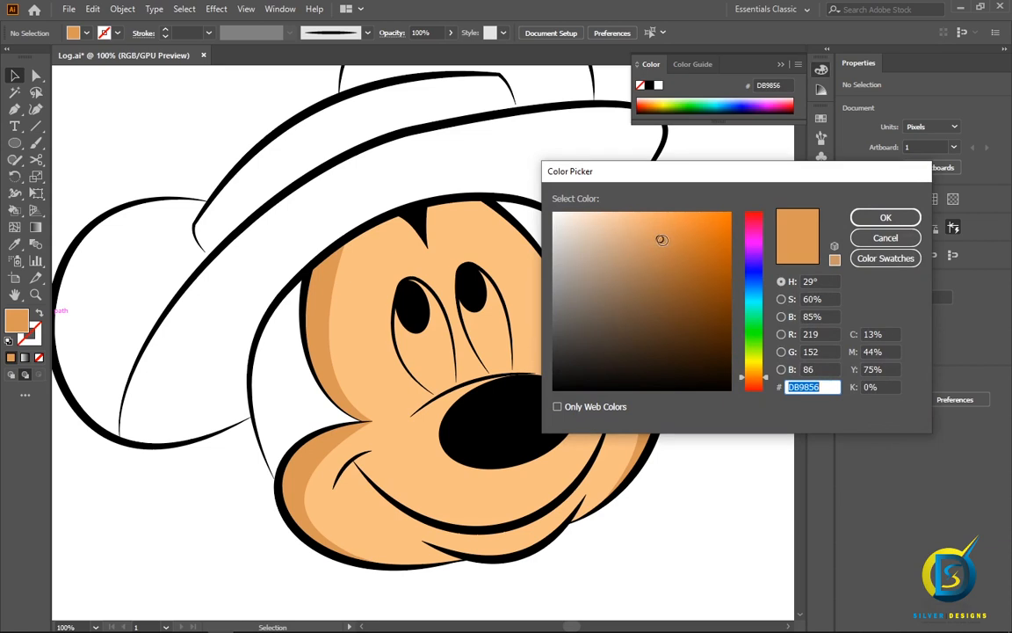
{"action": "left_click_drag", "start_coordinate": [662, 239], "coordinate": [674, 266]}
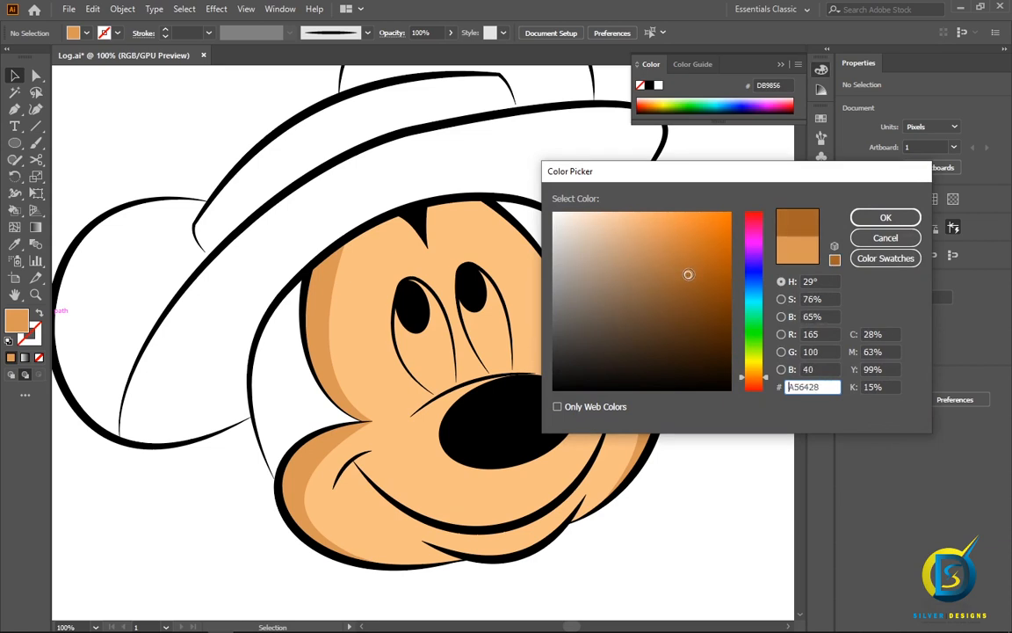
{"action": "left_click", "coordinate": [884, 218]}
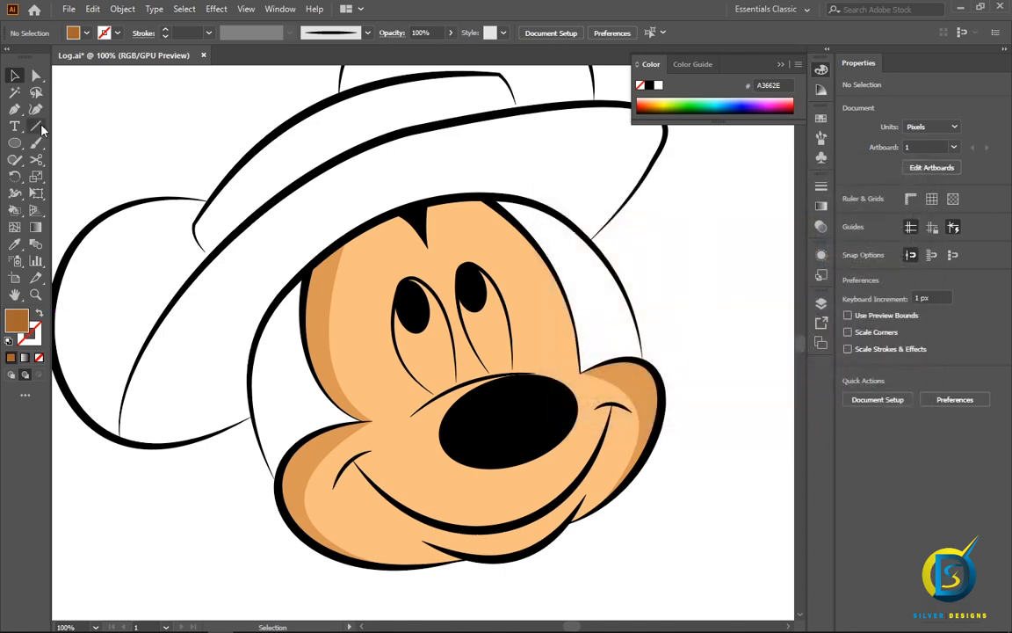
- With the Pen tool, draw the inner curve of a darker forehead shadow from the hat brim down to the left face outline
{"action": "left_click", "coordinate": [16, 109]}
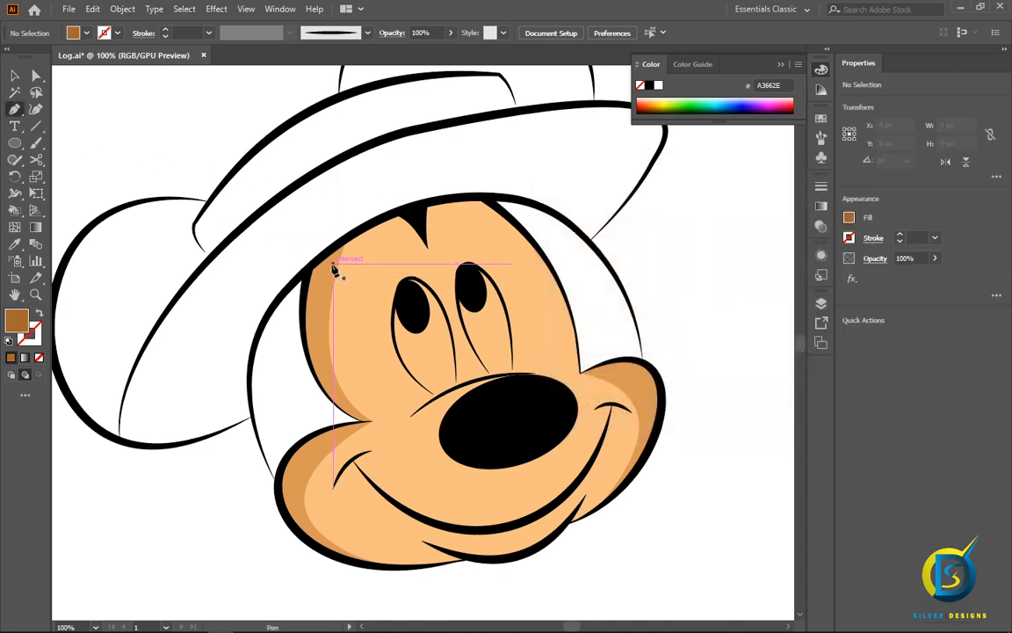
{"action": "scroll", "coordinate": [338, 270], "scroll_direction": "up", "scroll_amount": 1}
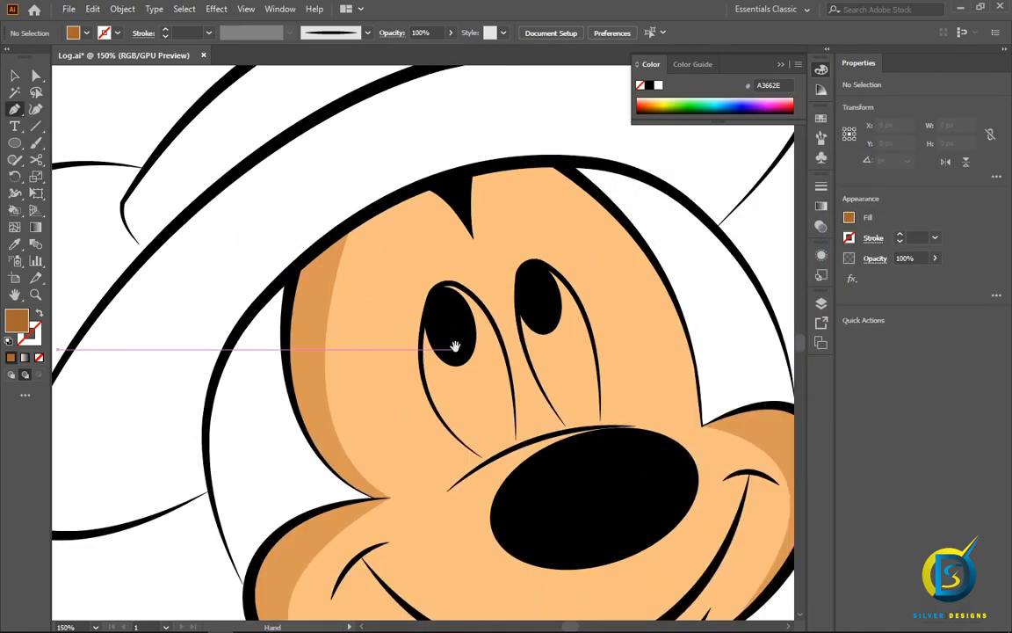
{"action": "left_click_drag", "start_coordinate": [453, 350], "coordinate": [452, 278]}
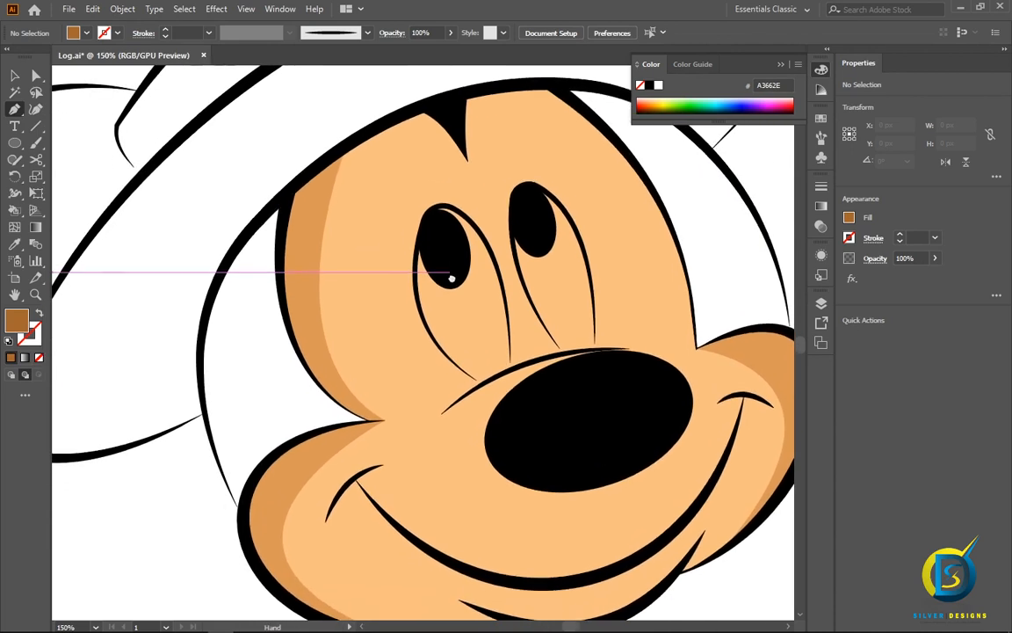
{"action": "left_click", "coordinate": [316, 166]}
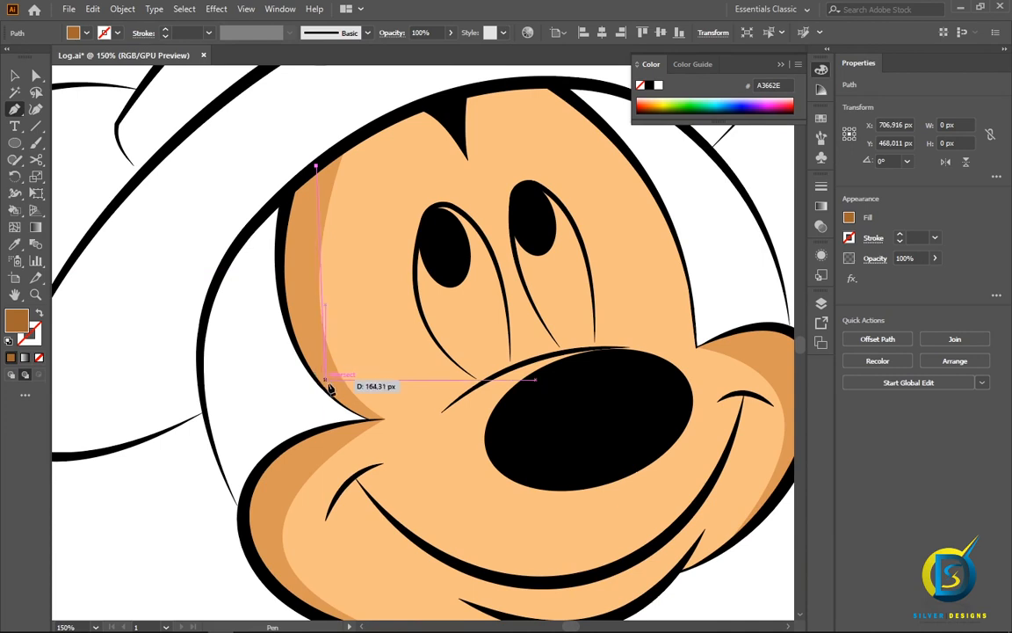
{"action": "left_click_drag", "start_coordinate": [339, 399], "coordinate": [374, 440]}
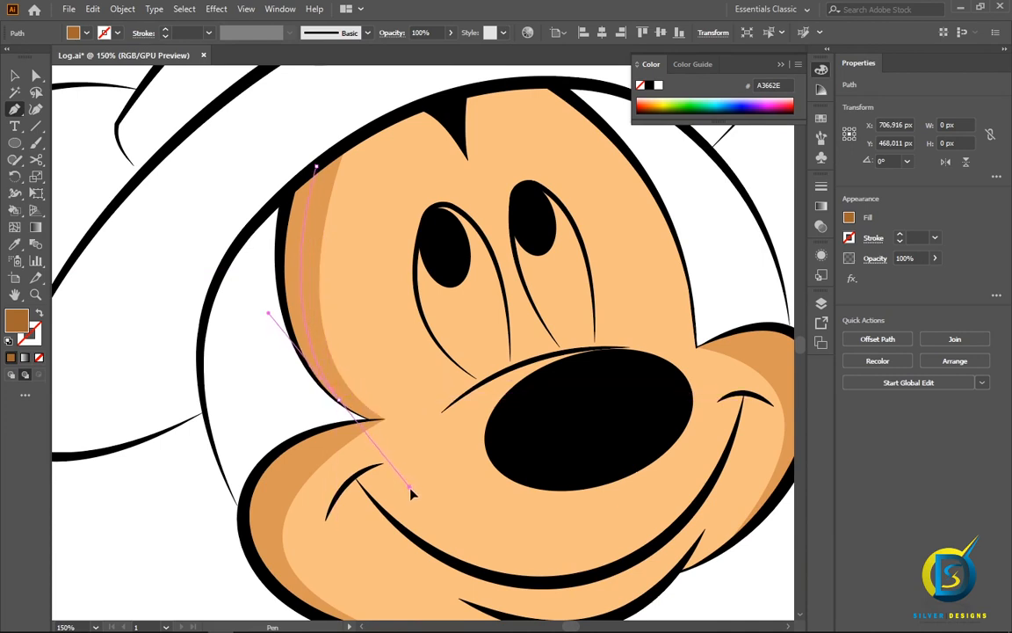
{"action": "left_click_drag", "start_coordinate": [422, 503], "coordinate": [413, 501]}
{"action": "left_click", "coordinate": [341, 402]}
- Trace the darker forehead shadow back up along the face outline, close it at the hat brim, and deselect it
{"action": "left_click_drag", "start_coordinate": [340, 402], "coordinate": [280, 265]}
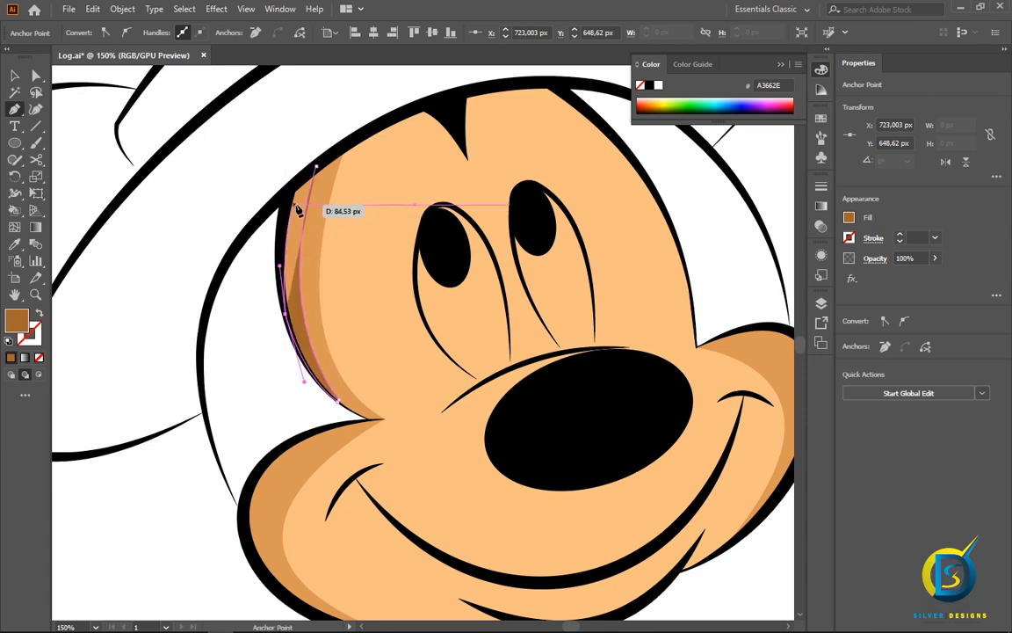
{"action": "left_click", "coordinate": [288, 188]}
{"action": "left_click", "coordinate": [317, 167]}
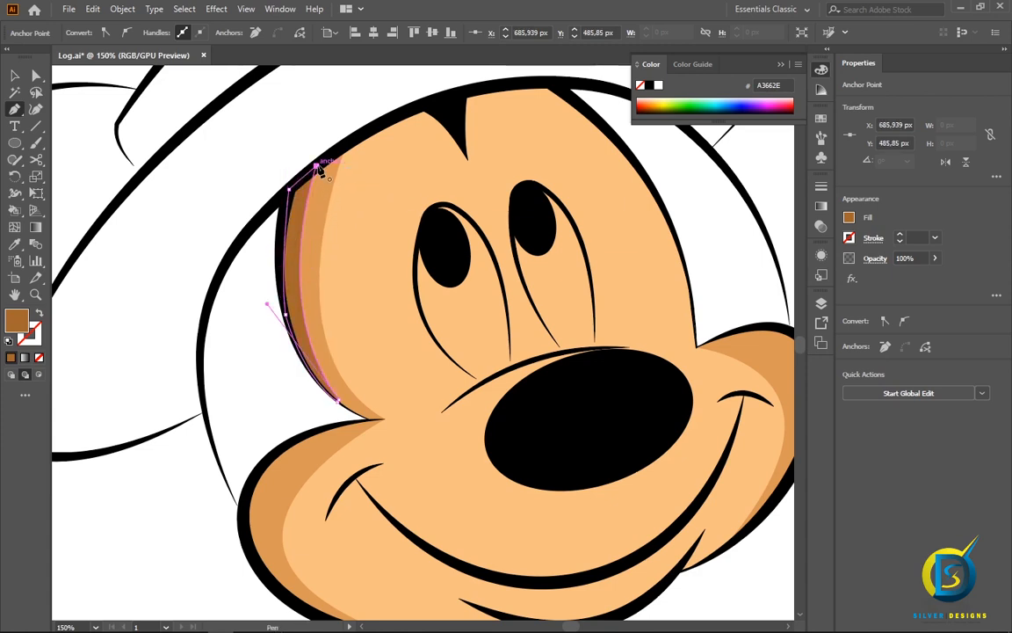
{"action": "left_click", "coordinate": [14, 75]}
{"action": "left_click", "coordinate": [147, 259]}
- Draw the inner curve of a darker left cheek shadow from the cheek's upper outline down to its lower outline
{"action": "scroll", "coordinate": [202, 292], "scroll_direction": "down", "scroll_amount": 1}
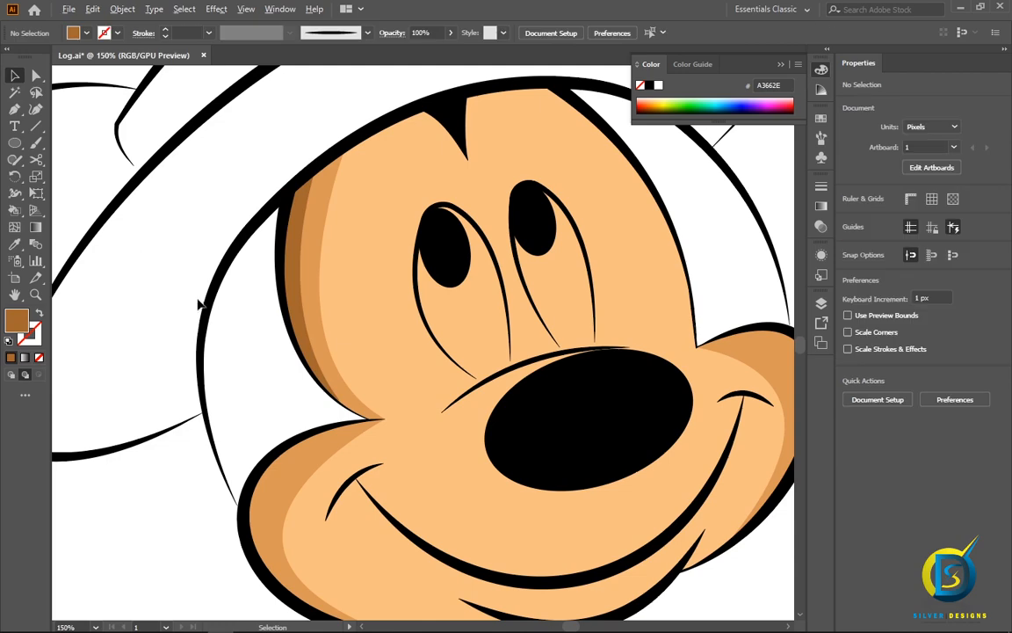
{"action": "left_click_drag", "start_coordinate": [357, 254], "coordinate": [425, 276]}
{"action": "left_click", "coordinate": [14, 109]}
{"action": "scroll", "coordinate": [351, 527], "scroll_direction": "up", "scroll_amount": 2}
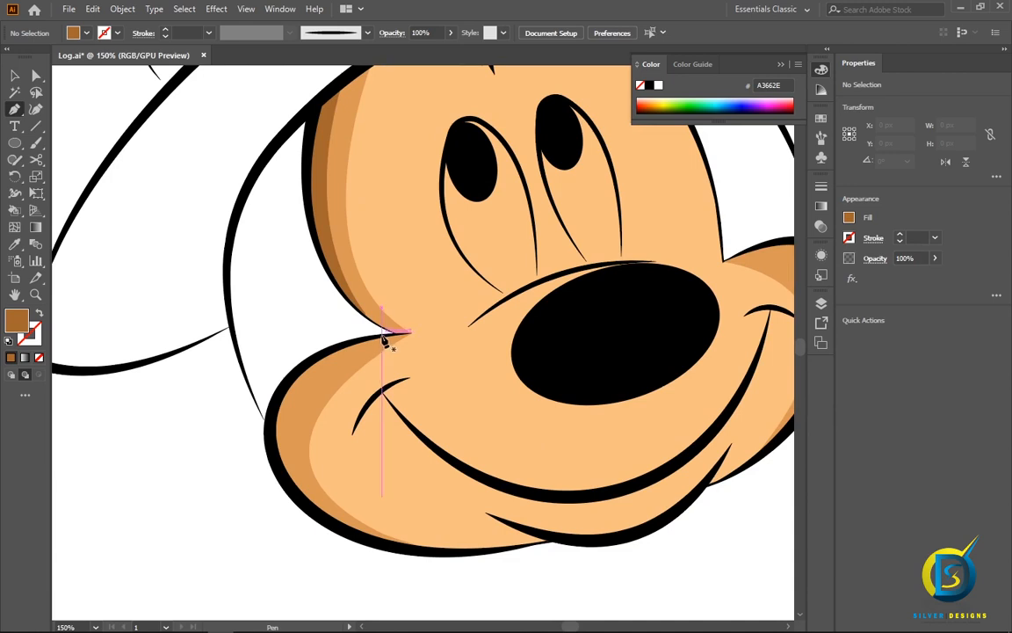
{"action": "left_click", "coordinate": [351, 341]}
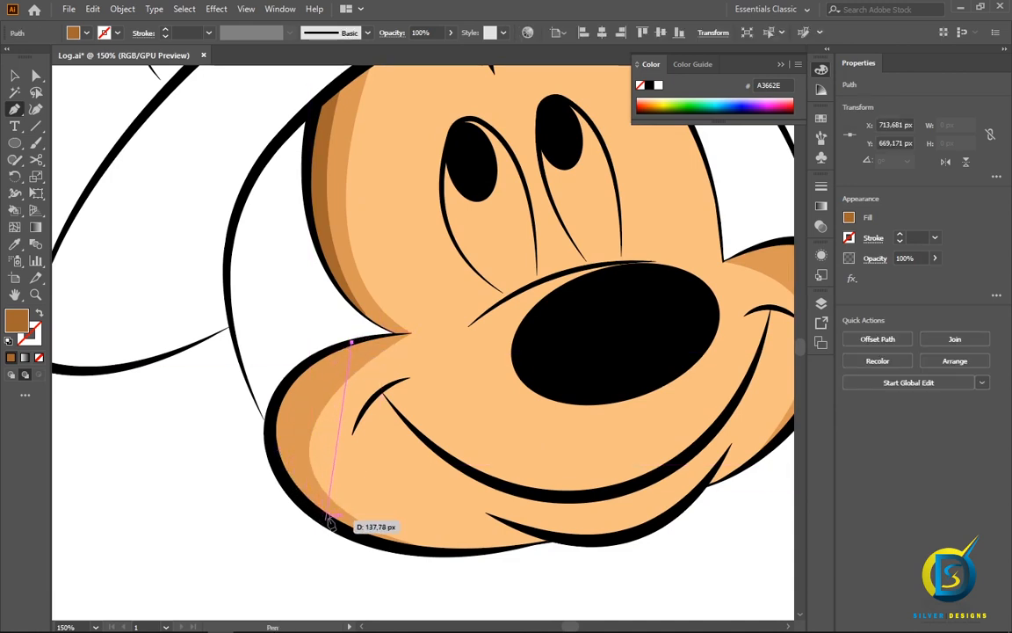
{"action": "left_click_drag", "start_coordinate": [342, 524], "coordinate": [464, 612]}
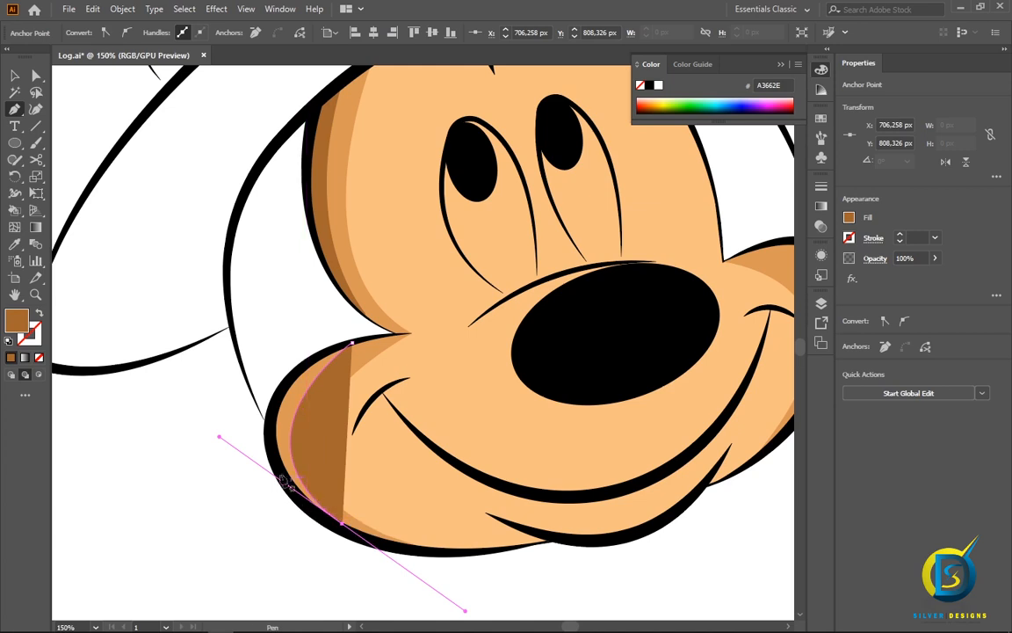
{"action": "left_click_drag", "start_coordinate": [269, 412], "coordinate": [281, 393]}
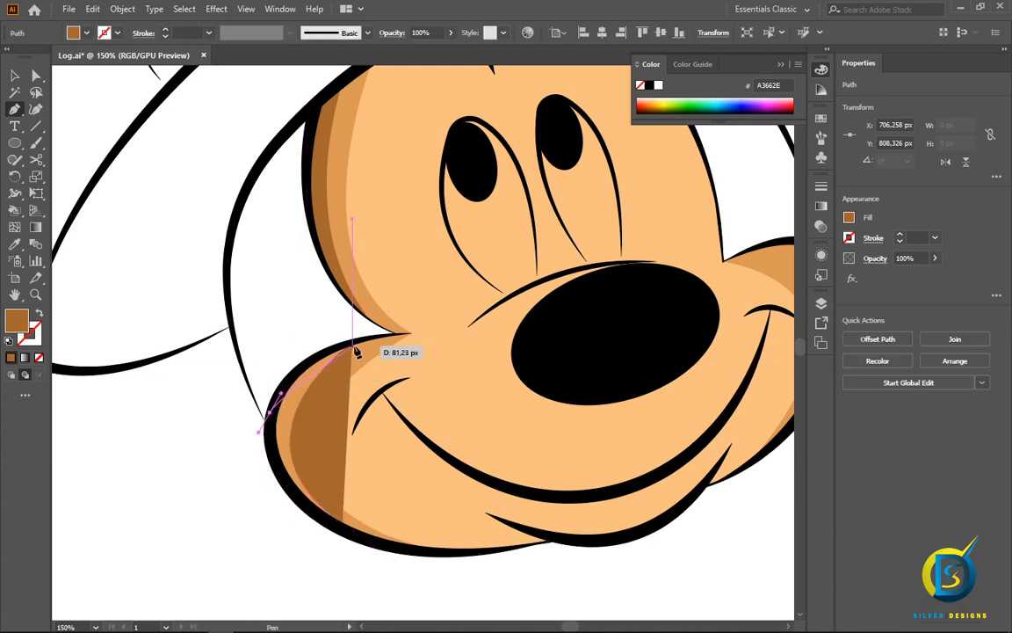
{"action": "left_click_drag", "start_coordinate": [353, 342], "coordinate": [406, 338]}
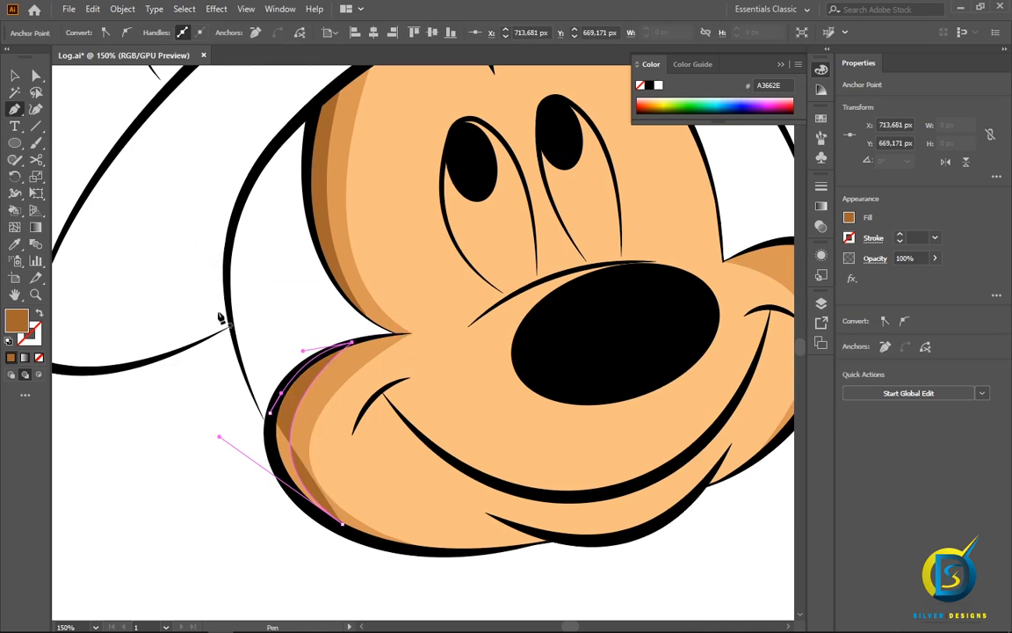
{"action": "key", "text": "ctrl+z"}
{"action": "key", "text": "ctrl+z"}
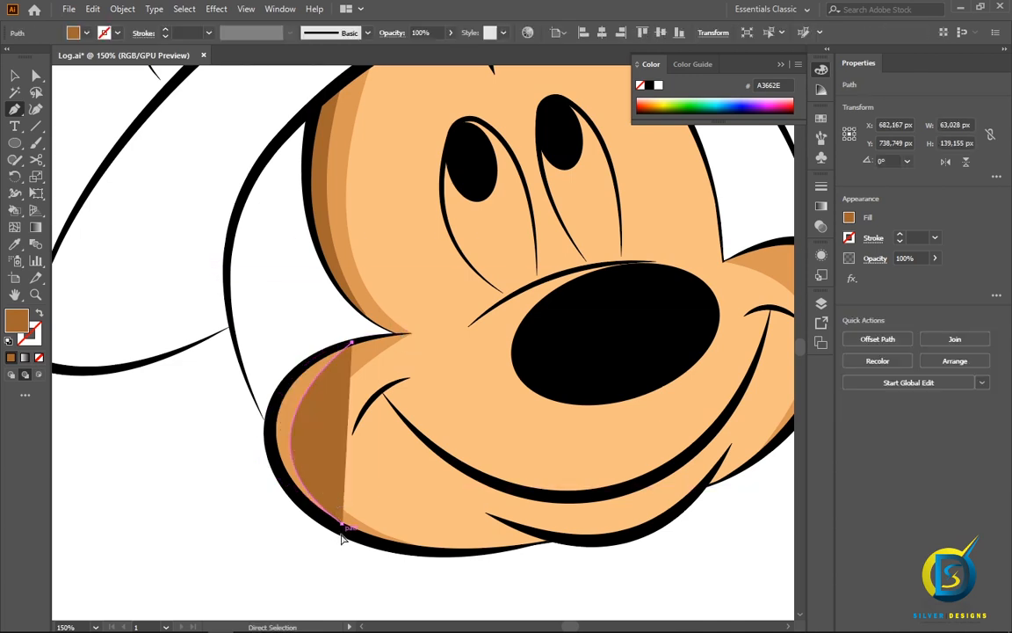
- Trace the darker left cheek shadow back up along the cheek's outer outline, close it at the starting point, and deselect it
{"action": "left_click", "coordinate": [343, 525]}
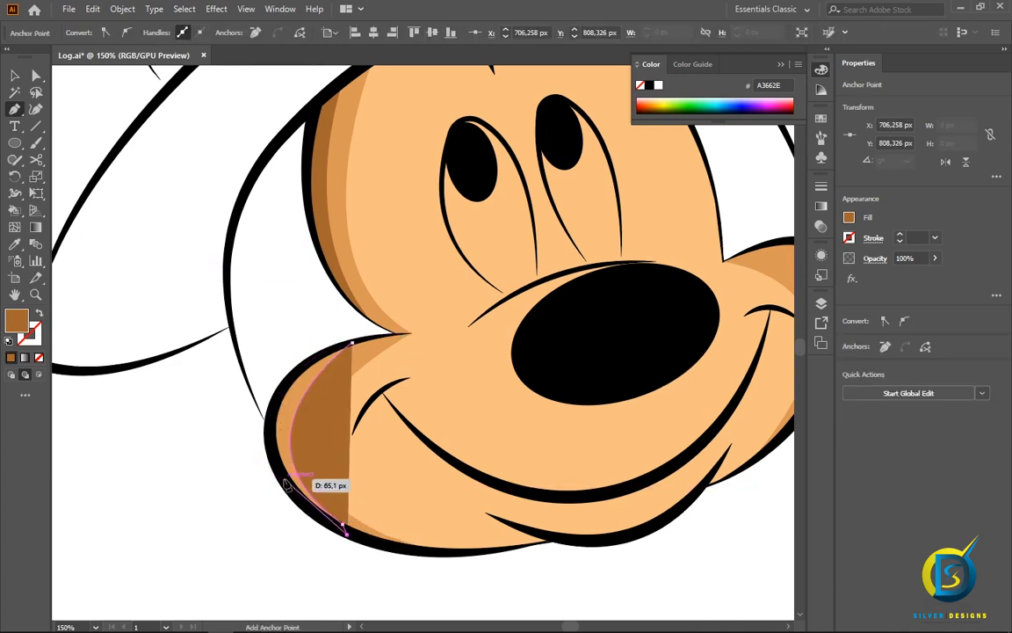
{"action": "left_click_drag", "start_coordinate": [273, 442], "coordinate": [277, 436]}
{"action": "left_click_drag", "start_coordinate": [280, 392], "coordinate": [303, 366]}
{"action": "left_click_drag", "start_coordinate": [353, 342], "coordinate": [383, 342]}
{"action": "left_click", "coordinate": [14, 76]}
{"action": "left_click", "coordinate": [274, 331]}
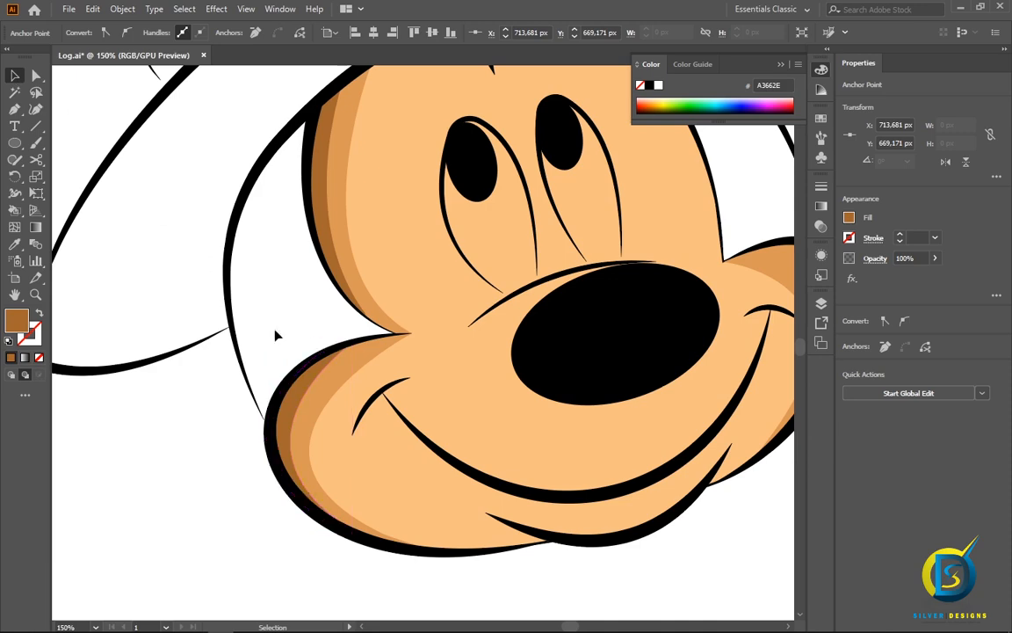
- Draw the inner curve of a darker right cheek shadow from the cheek's upper outline down to its lower outer outline
{"action": "scroll", "coordinate": [317, 394], "scroll_direction": "down", "scroll_amount": 1}
{"action": "left_click", "coordinate": [14, 109]}
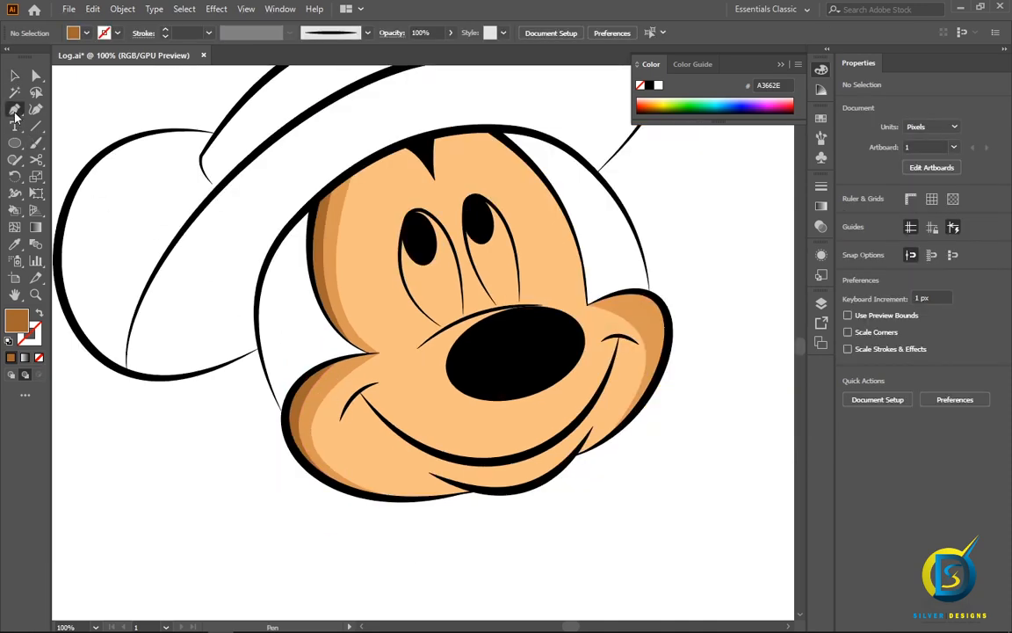
{"action": "left_click_drag", "start_coordinate": [555, 321], "coordinate": [486, 371]}
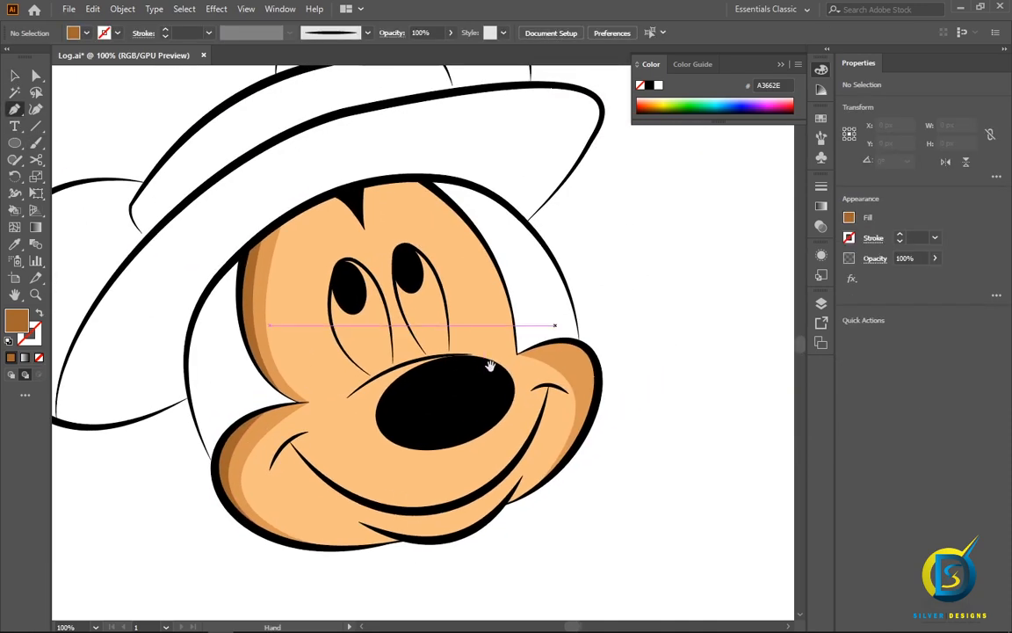
{"action": "left_click", "coordinate": [587, 355]}
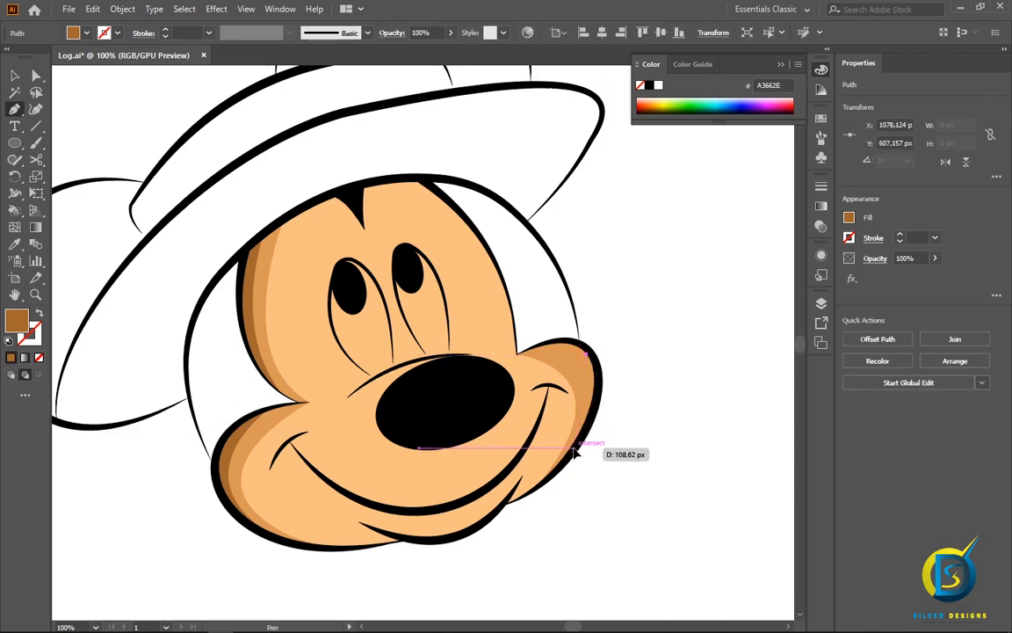
{"action": "left_click_drag", "start_coordinate": [575, 448], "coordinate": [527, 495]}
{"action": "key", "text": "ctrl+z"}
{"action": "left_click", "coordinate": [559, 465]}
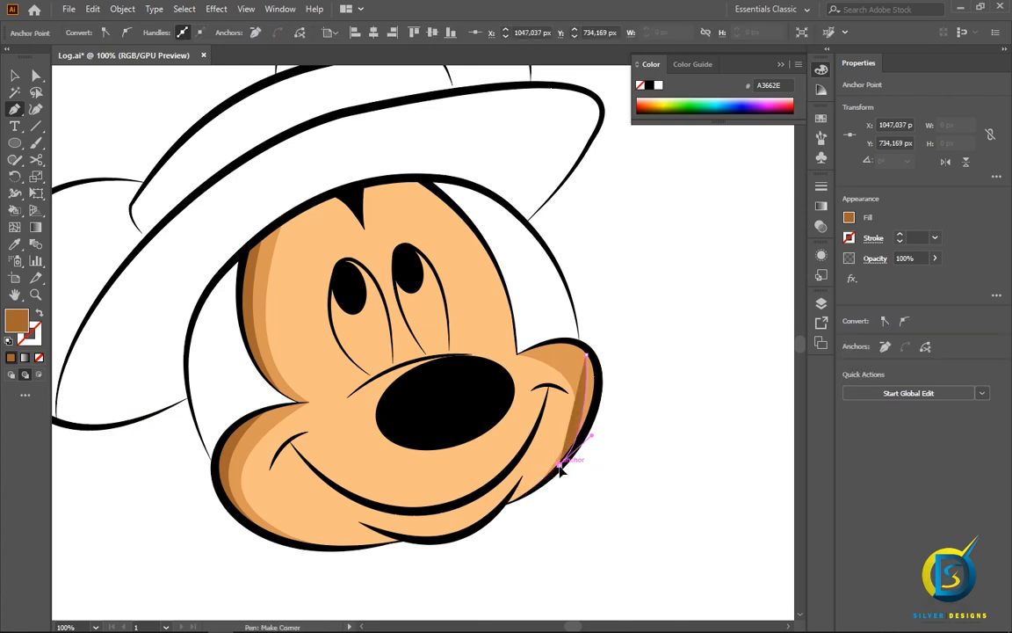
- Close the darker right cheek shadow with a curve up the cheek's outer outline and deselect it
{"action": "left_click_drag", "start_coordinate": [601, 387], "coordinate": [569, 343]}
{"action": "left_click", "coordinate": [15, 75]}
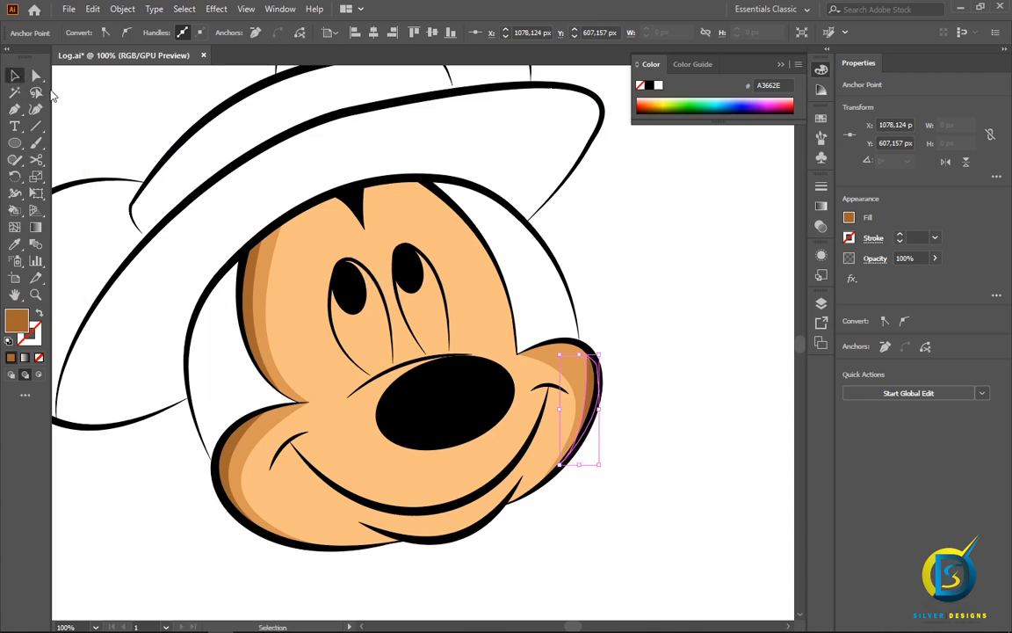
{"action": "left_click", "coordinate": [86, 121]}
{"action": "scroll", "coordinate": [393, 348], "scroll_direction": "down", "scroll_amount": 1}
{"action": "scroll", "coordinate": [361, 249], "scroll_direction": "up", "scroll_amount": 1}
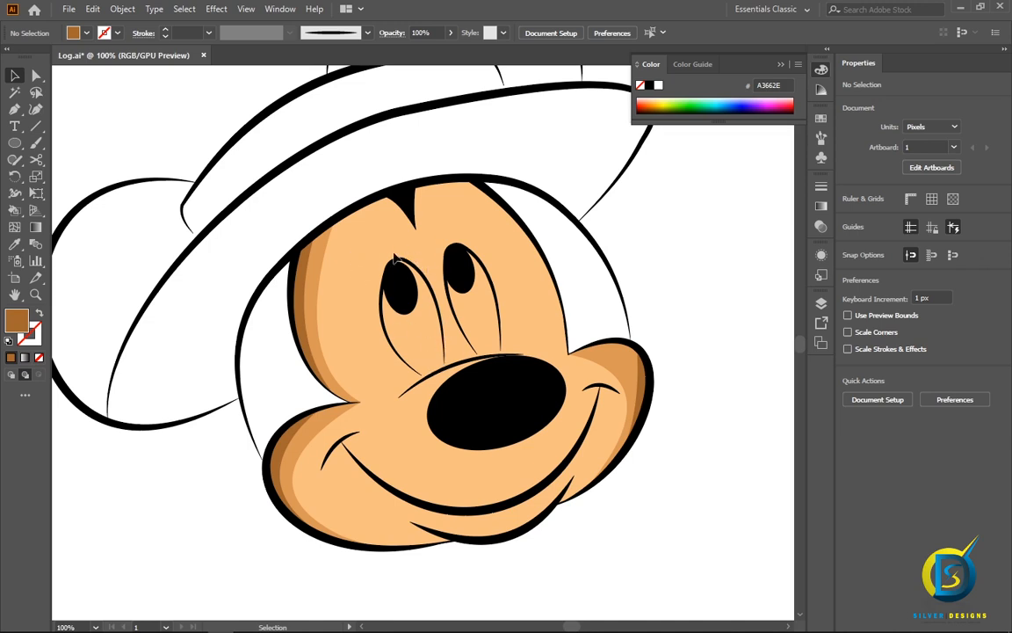
- Add a new layer directly above color3, keep it below lines, and lock the color3 layer
{"action": "left_click", "coordinate": [822, 305]}
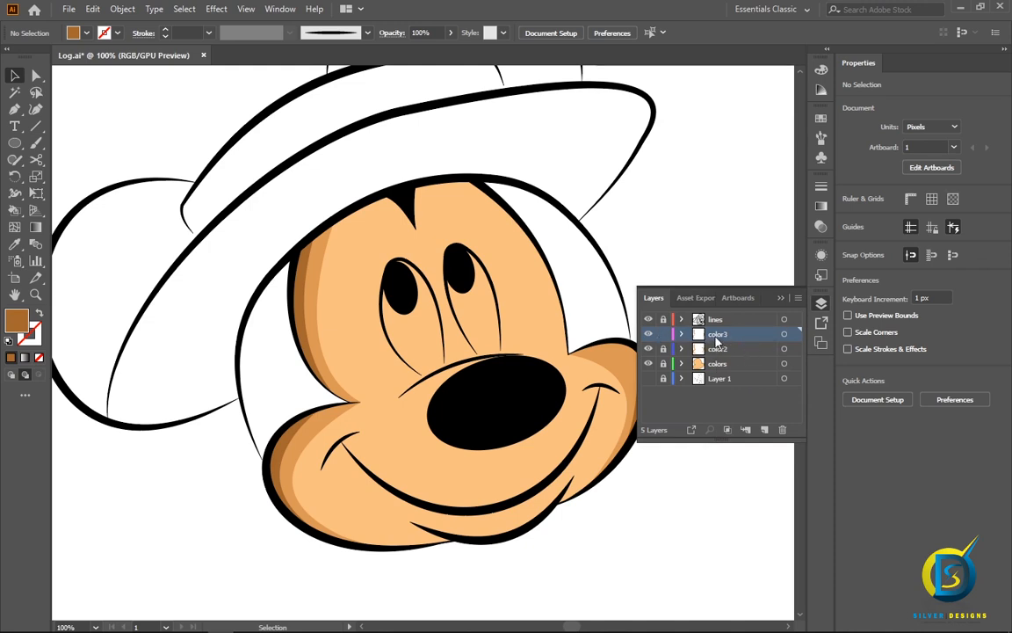
{"action": "left_click", "coordinate": [764, 430]}
{"action": "left_click_drag", "start_coordinate": [722, 355], "coordinate": [688, 349]}
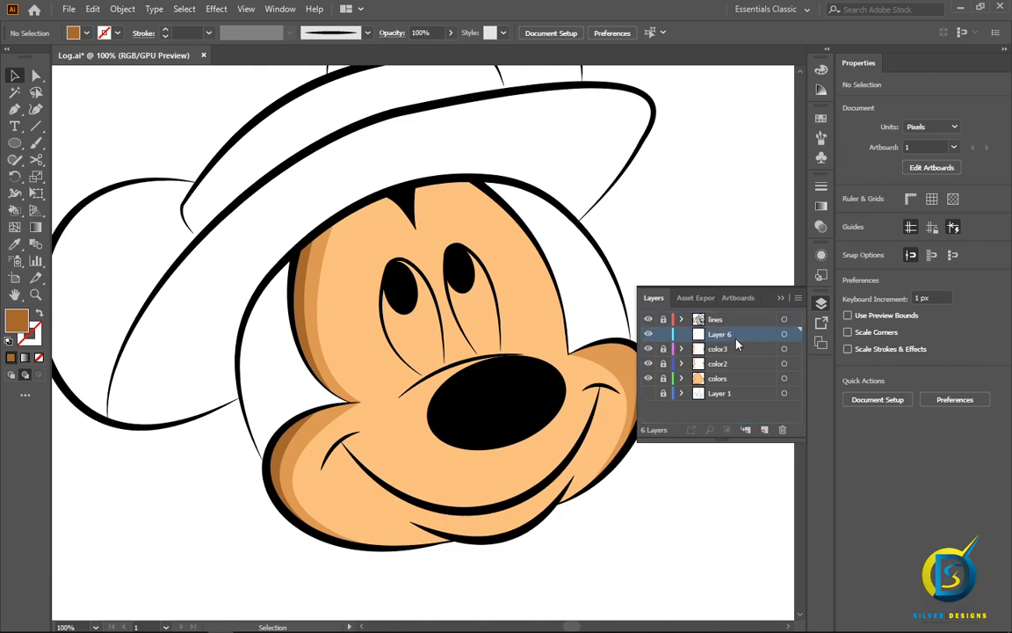
- Set the fill color to near-white FCFCFC and activate the Pen tool
{"action": "double_click", "coordinate": [16, 322]}
{"action": "left_click", "coordinate": [551, 213]}
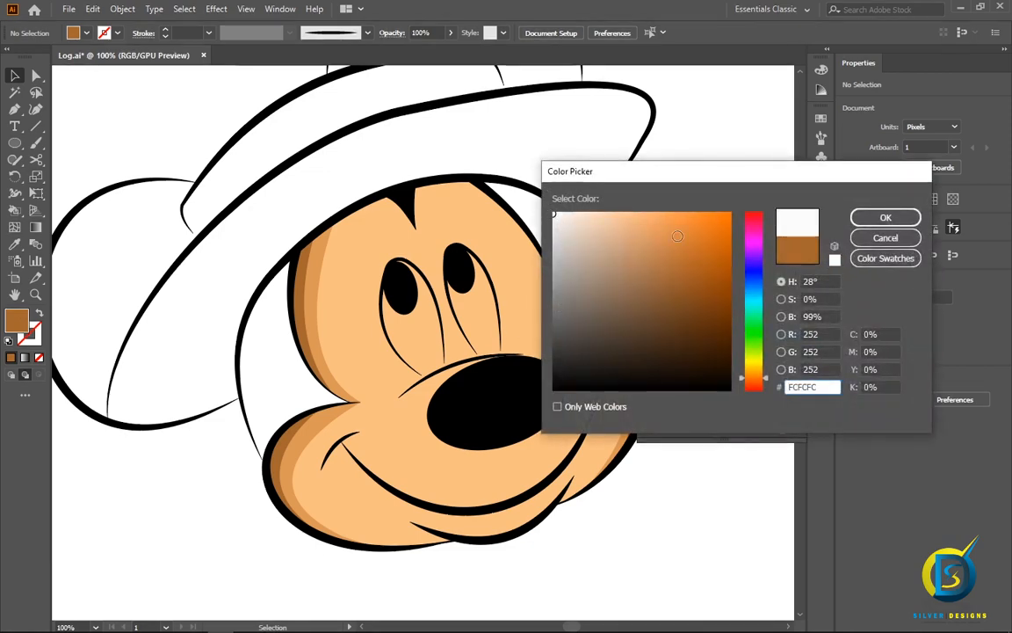
{"action": "left_click", "coordinate": [863, 218]}
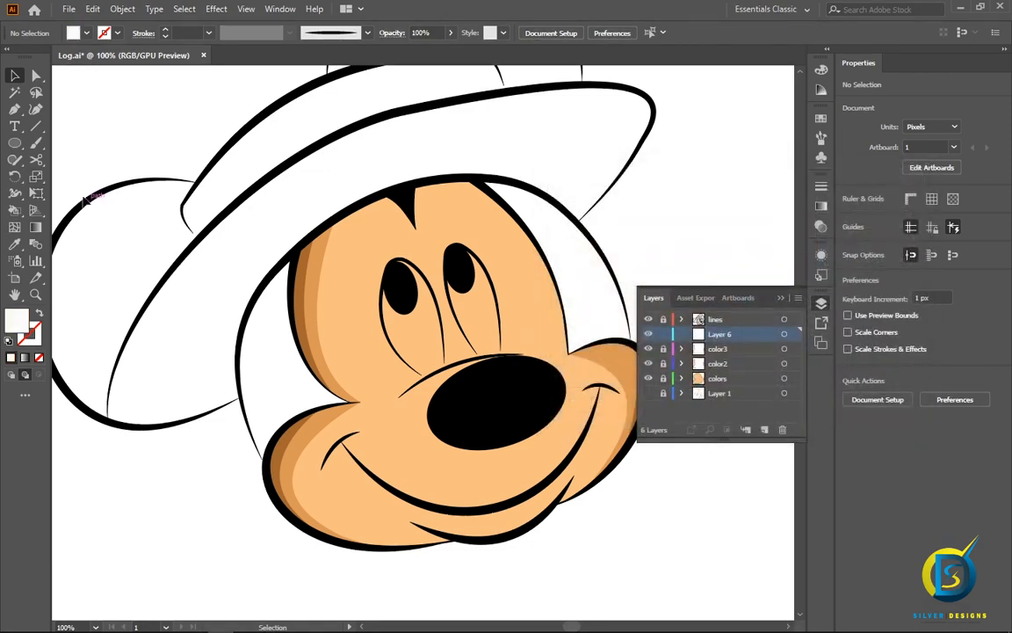
{"action": "left_click", "coordinate": [19, 110]}
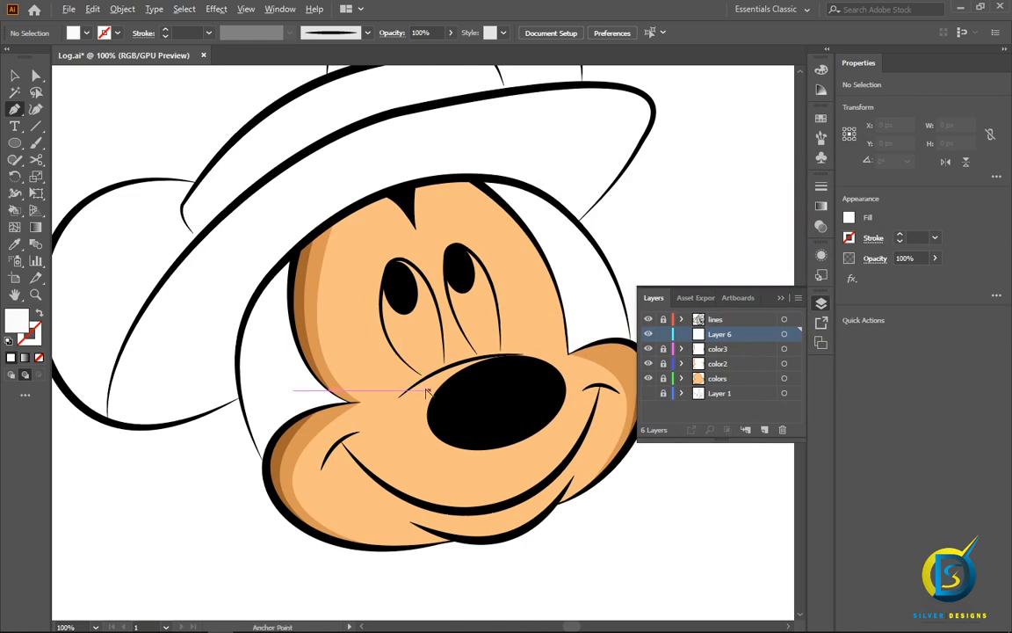
- Draw the near-white left eye shape from the nose bridge line up the eye's outer outline and over its top
{"action": "scroll", "coordinate": [421, 385], "scroll_direction": "up", "scroll_amount": 1}
{"action": "scroll", "coordinate": [421, 385], "scroll_direction": "up", "scroll_amount": 1}
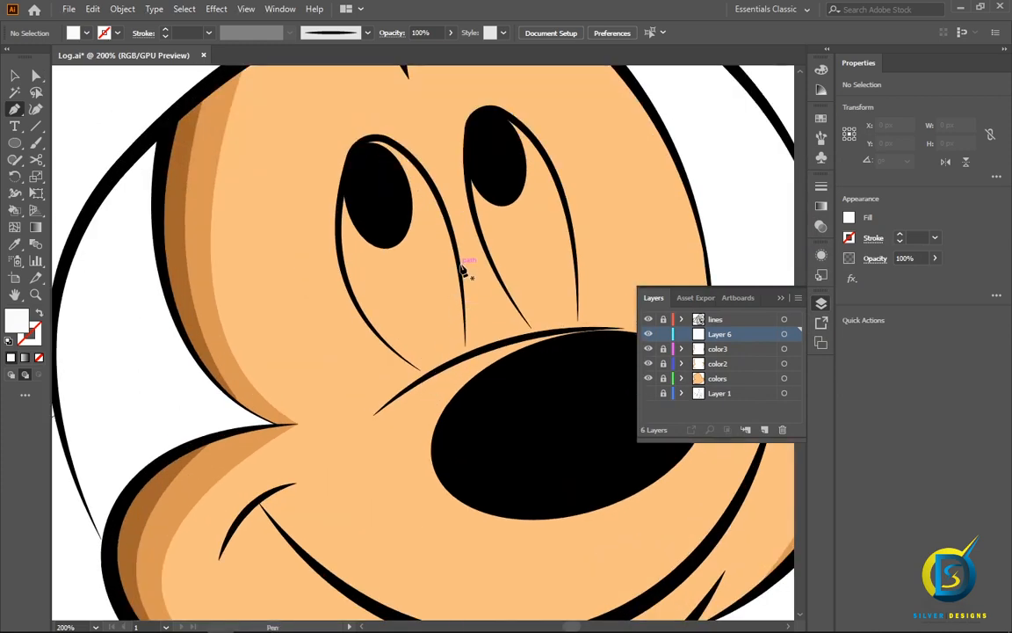
{"action": "left_click_drag", "start_coordinate": [456, 255], "coordinate": [430, 325]}
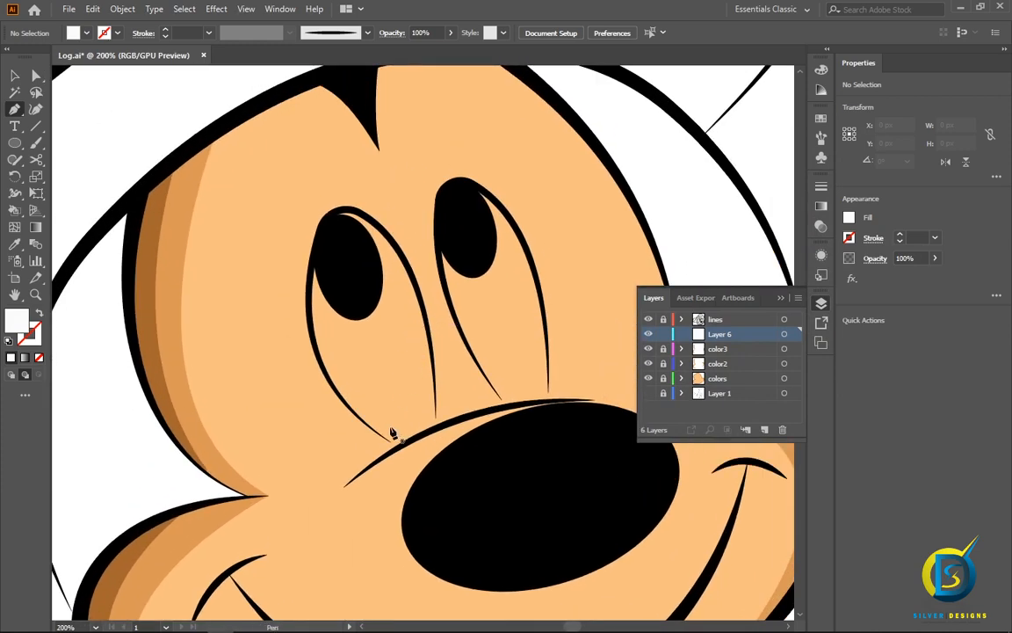
{"action": "scroll", "coordinate": [397, 450], "scroll_direction": "up", "scroll_amount": 1}
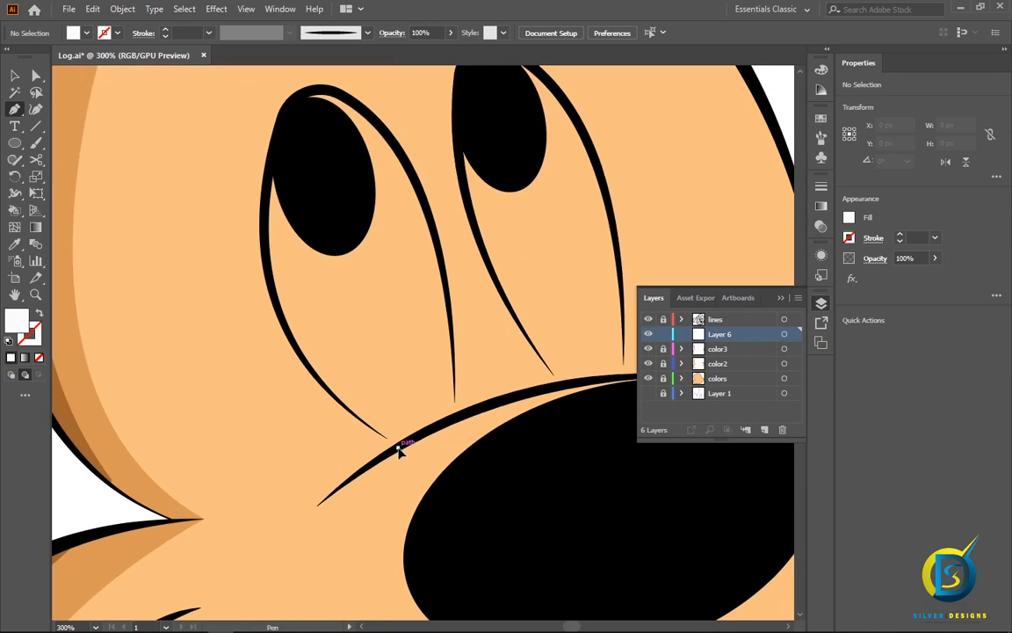
{"action": "left_click", "coordinate": [397, 448]}
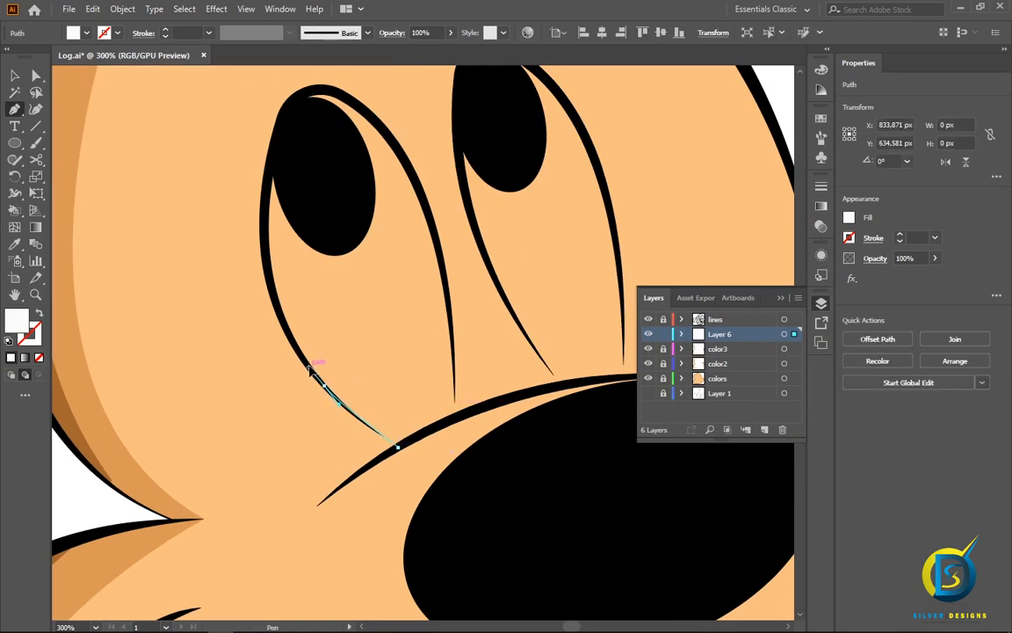
{"action": "left_click_drag", "start_coordinate": [349, 299], "coordinate": [358, 392]}
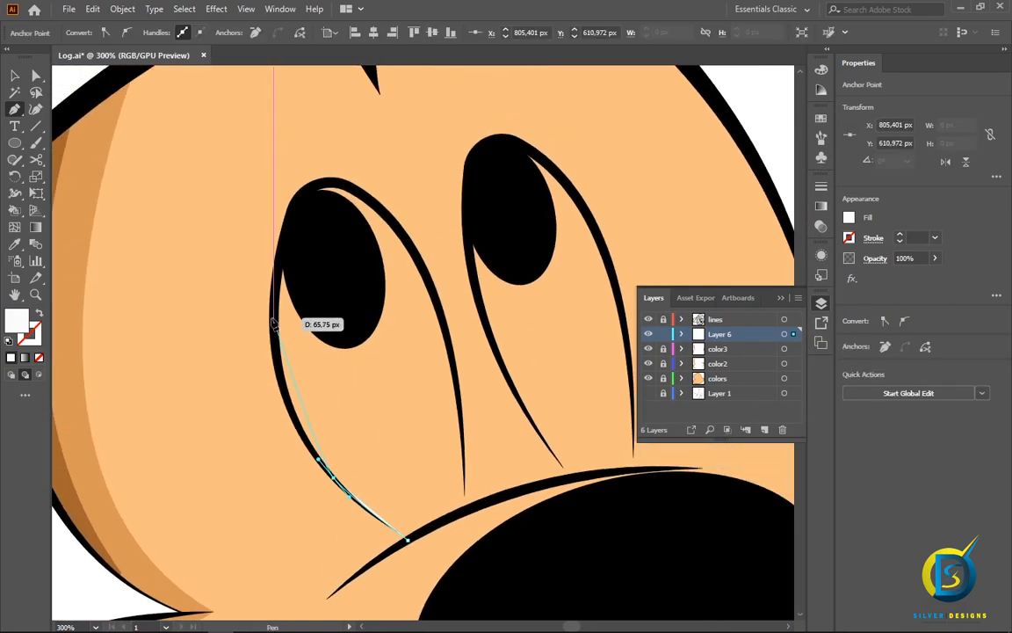
{"action": "left_click_drag", "start_coordinate": [274, 318], "coordinate": [285, 247]}
{"action": "left_click_drag", "start_coordinate": [312, 187], "coordinate": [344, 186]}
{"action": "left_click_drag", "start_coordinate": [405, 236], "coordinate": [434, 295]}
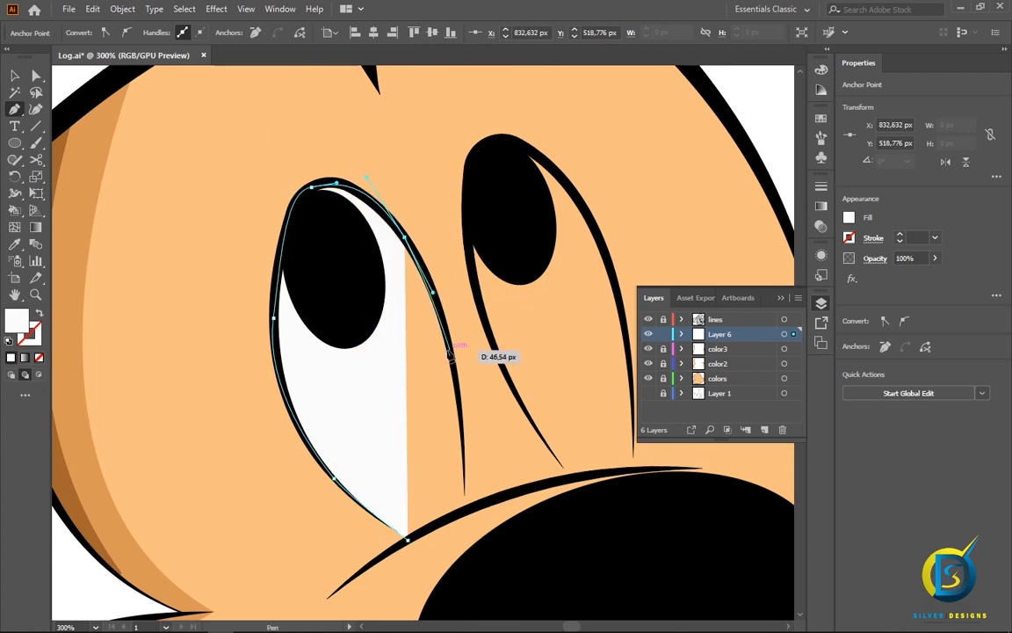
- Close the left eye white down the eye's inner outline to the nose bridge line and deselect it
{"action": "left_click_drag", "start_coordinate": [454, 365], "coordinate": [424, 338]}
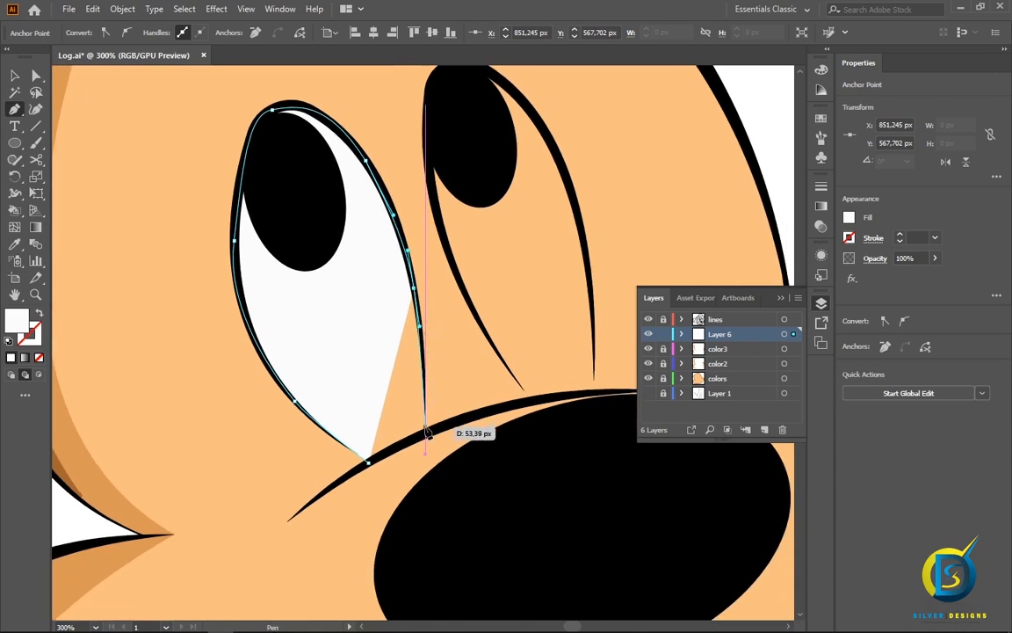
{"action": "left_click", "coordinate": [427, 431]}
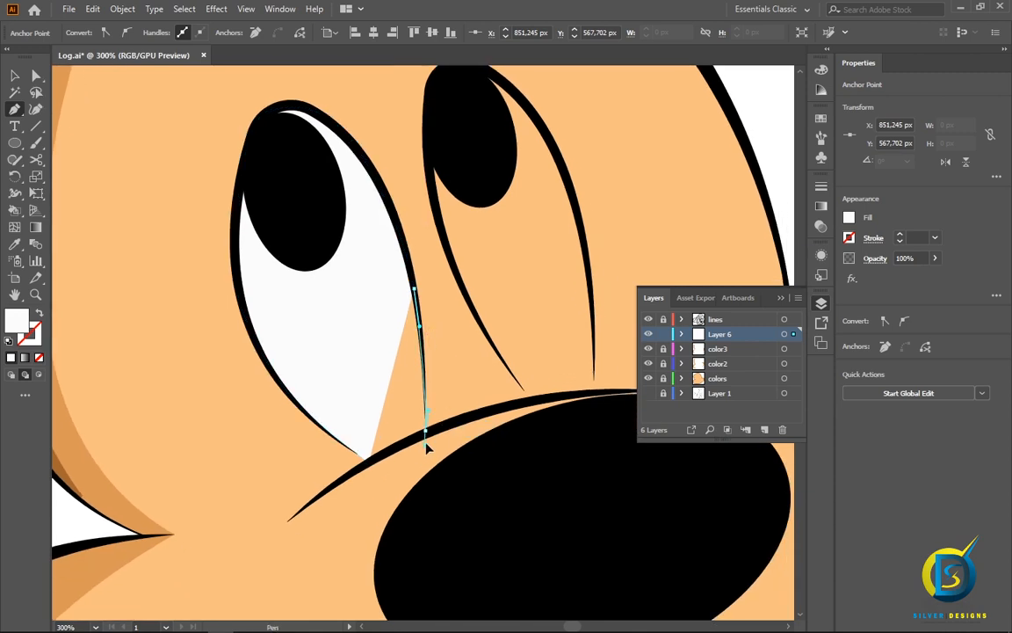
{"action": "scroll", "coordinate": [430, 439], "scroll_direction": "down", "scroll_amount": 2}
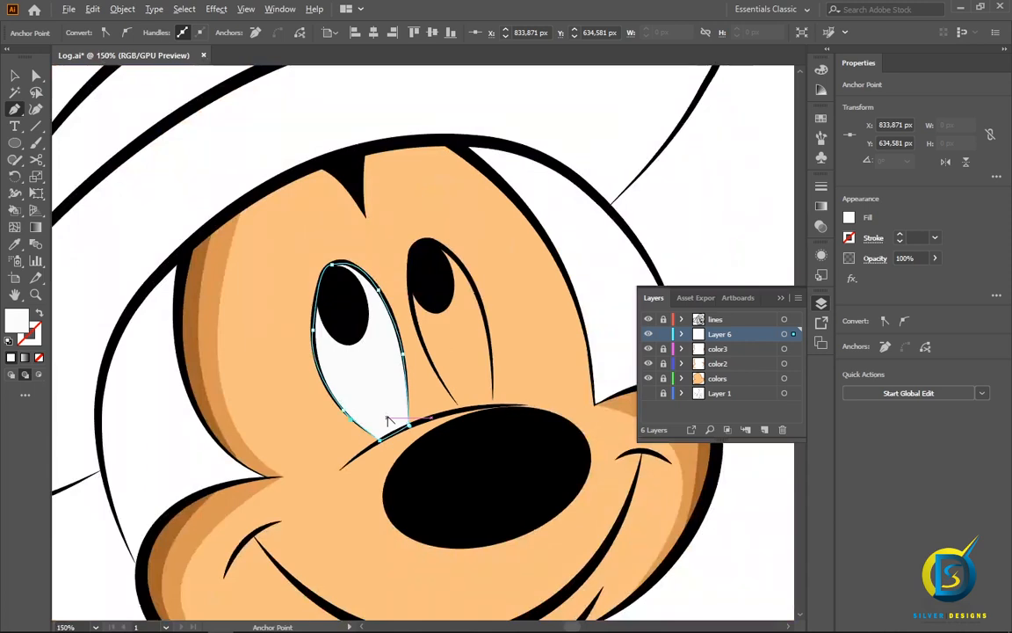
{"action": "scroll", "coordinate": [388, 420], "scroll_direction": "down", "scroll_amount": 1}
{"action": "left_click", "coordinate": [14, 77]}
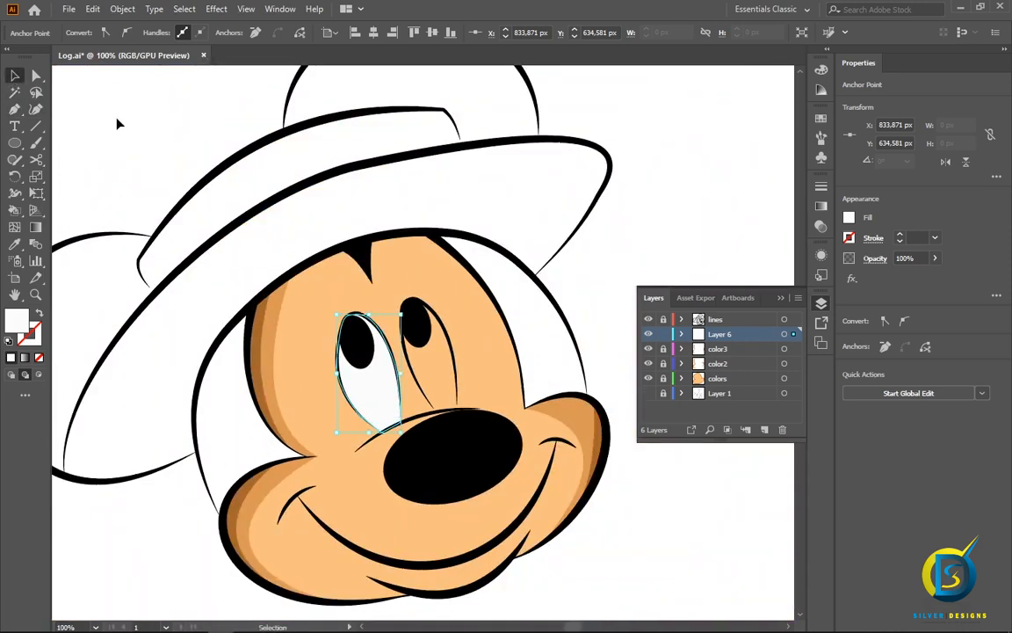
{"action": "left_click", "coordinate": [118, 121]}
{"action": "scroll", "coordinate": [338, 301], "scroll_direction": "down", "scroll_amount": 1}
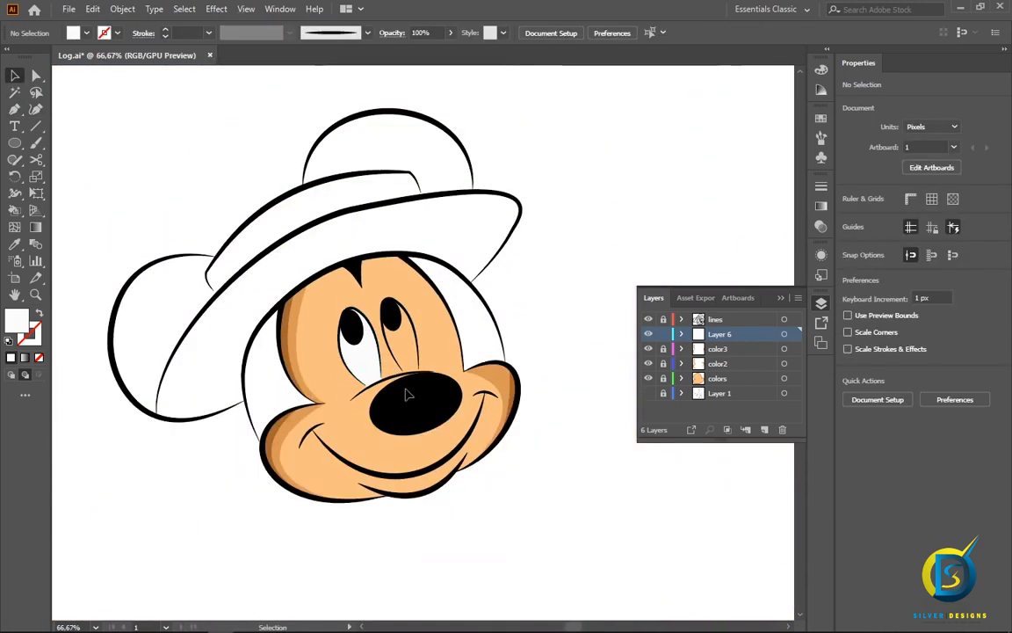
- Start the right eye white at the eye's top and trace over its peak and down the inner outline to the nose bridge line
{"action": "scroll", "coordinate": [395, 380], "scroll_direction": "up", "scroll_amount": 1}
{"action": "left_click", "coordinate": [14, 108]}
{"action": "left_click", "coordinate": [313, 274]}
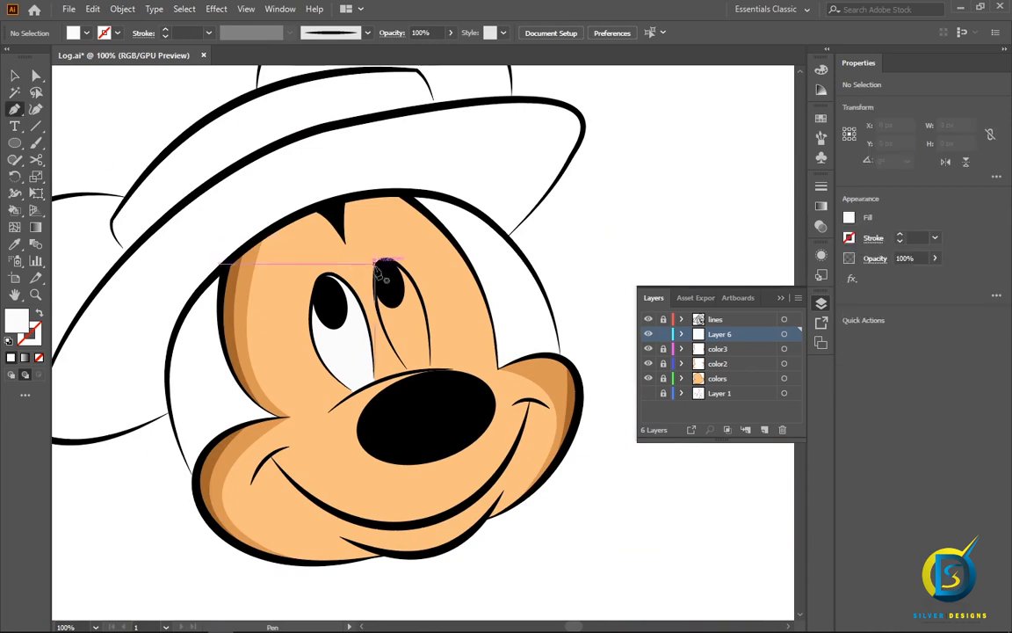
{"action": "scroll", "coordinate": [380, 276], "scroll_direction": "up", "scroll_amount": 2}
{"action": "scroll", "coordinate": [407, 263], "scroll_direction": "up", "scroll_amount": 1}
{"action": "left_click", "coordinate": [424, 262]}
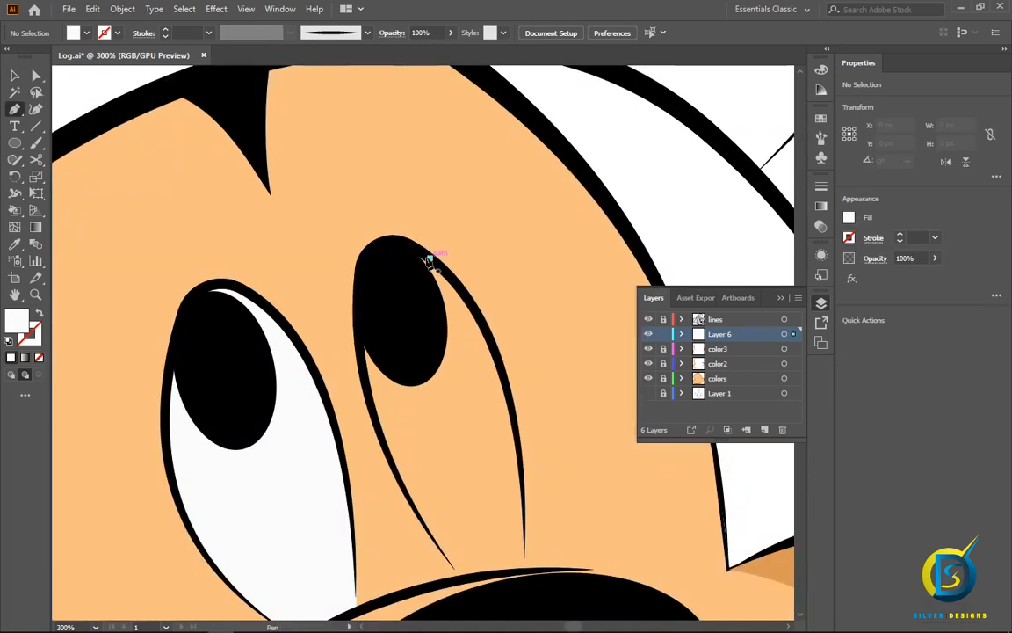
{"action": "mouse_move", "coordinate": [371, 252]}
{"action": "left_mouse_down"}
{"action": "mouse_move", "coordinate": [339, 276]}
{"action": "mouse_move", "coordinate": [360, 267]}
{"action": "left_mouse_up"}
{"action": "left_click_drag", "start_coordinate": [360, 351], "coordinate": [367, 393]}
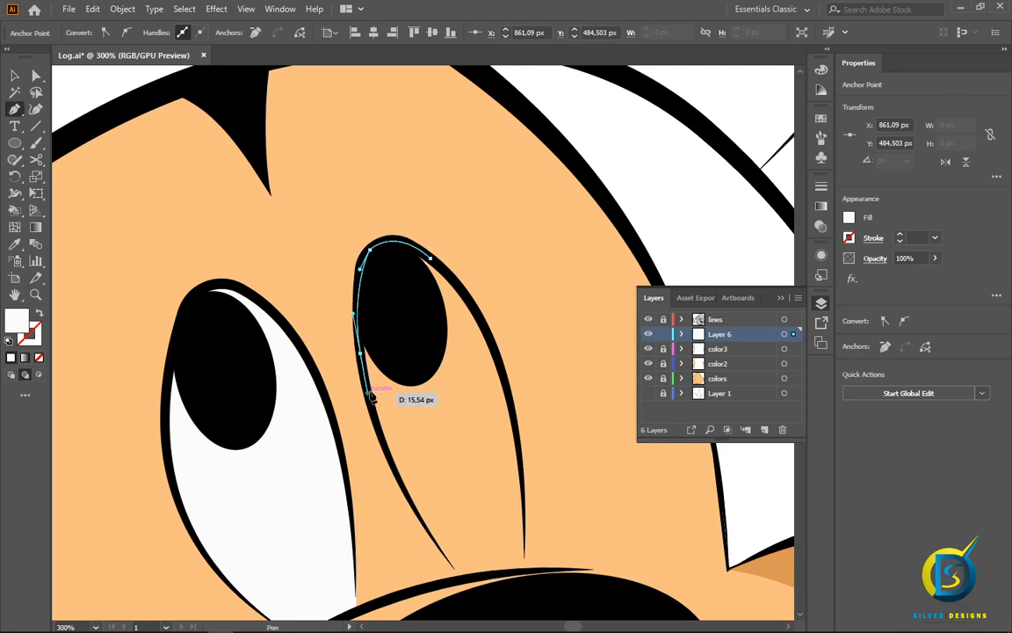
{"action": "left_click_drag", "start_coordinate": [405, 492], "coordinate": [429, 531]}
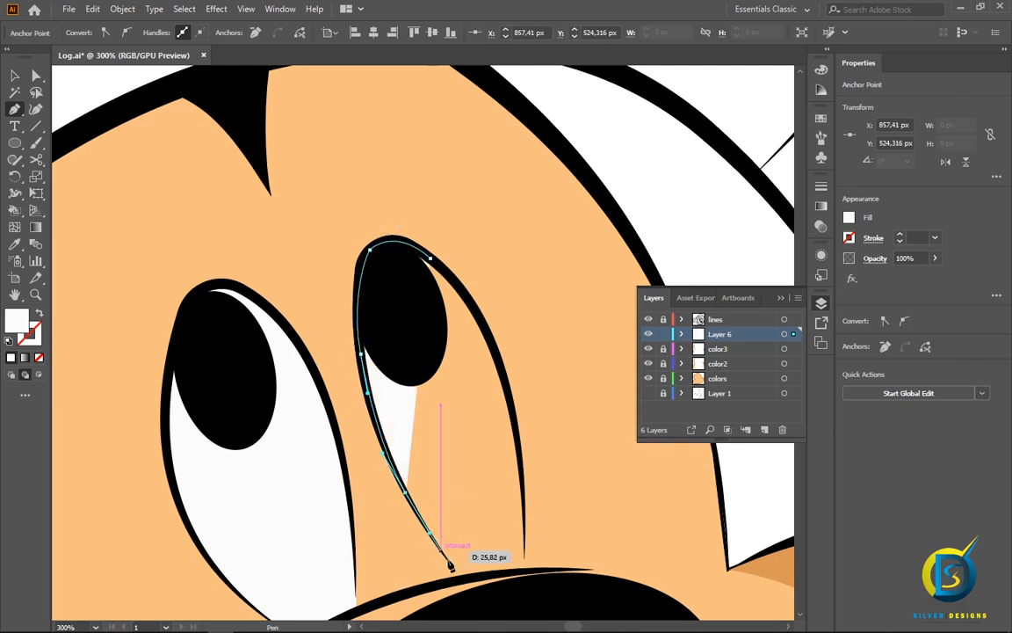
{"action": "left_click", "coordinate": [462, 580]}
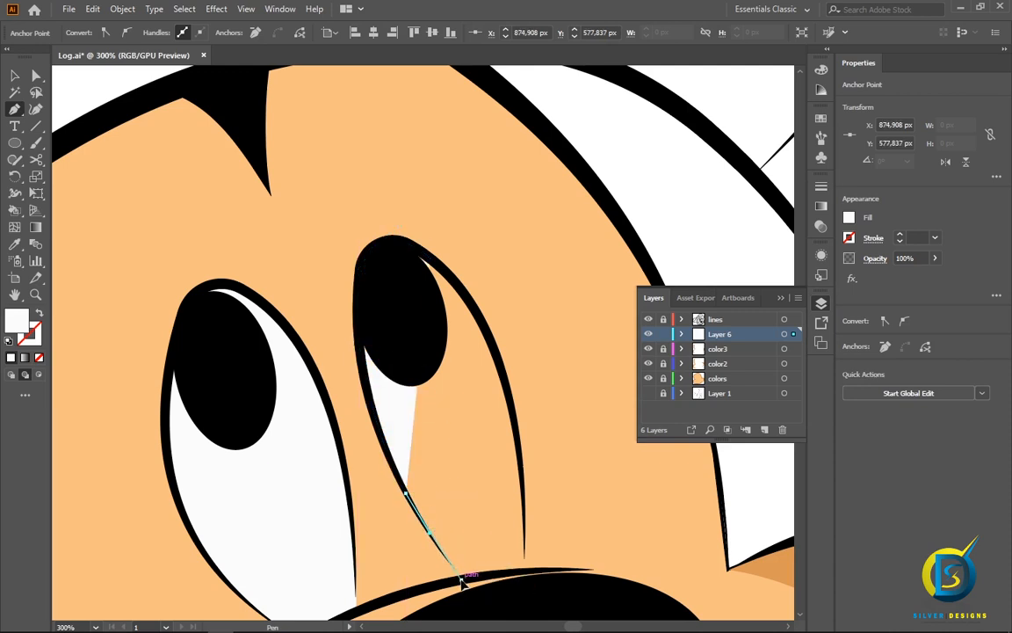
- Close the right eye white along the nose bridge line and up the eye's outer outline, and deselect it
{"action": "left_click", "coordinate": [525, 571]}
{"action": "left_click_drag", "start_coordinate": [530, 553], "coordinate": [525, 510]}
{"action": "left_click", "coordinate": [523, 503]}
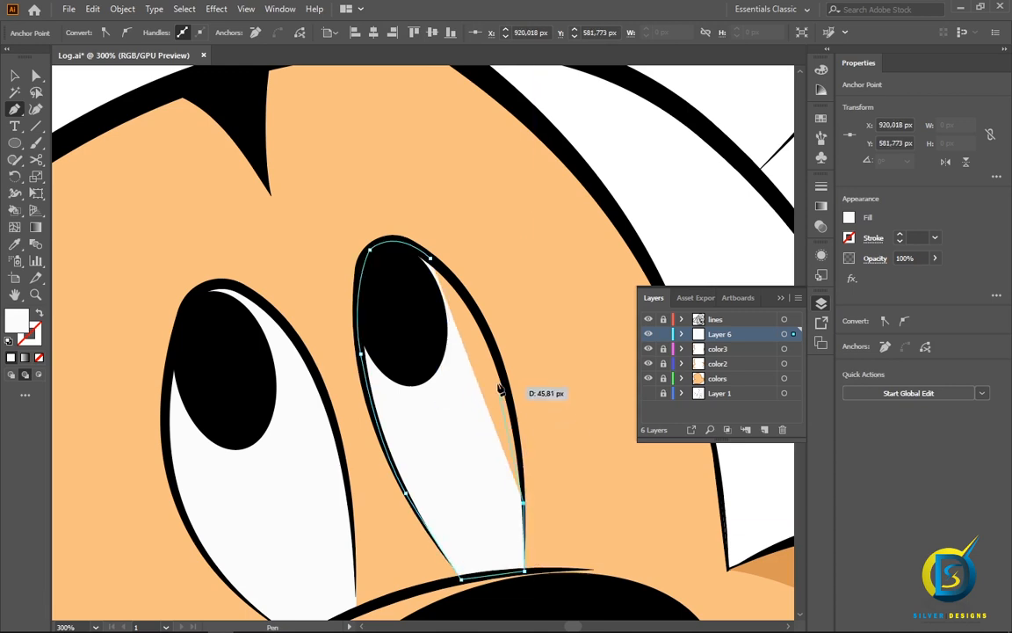
{"action": "left_click_drag", "start_coordinate": [499, 360], "coordinate": [477, 314]}
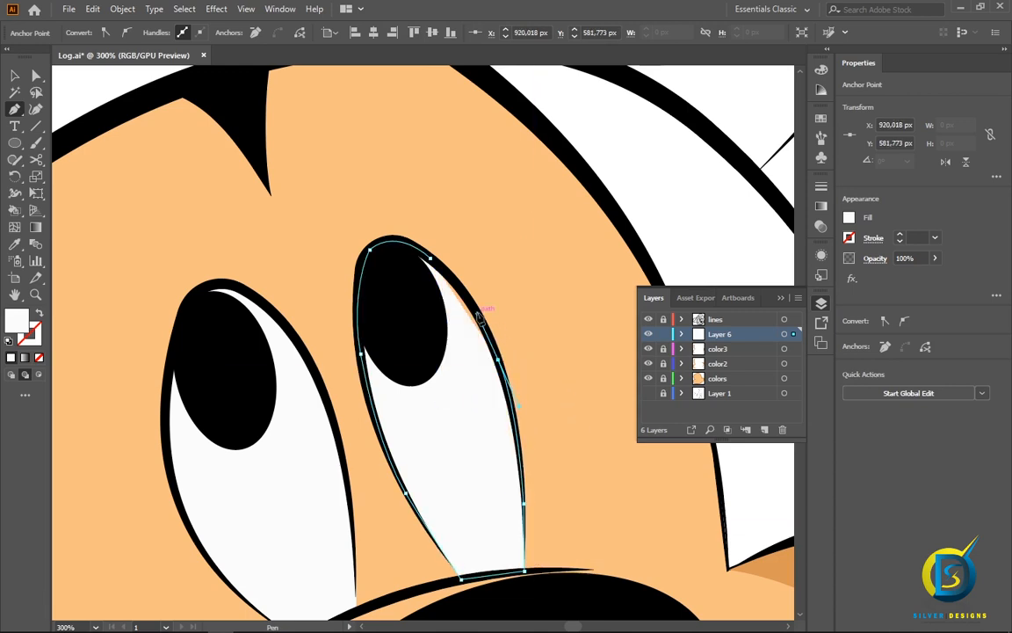
{"action": "left_click_drag", "start_coordinate": [431, 258], "coordinate": [420, 260]}
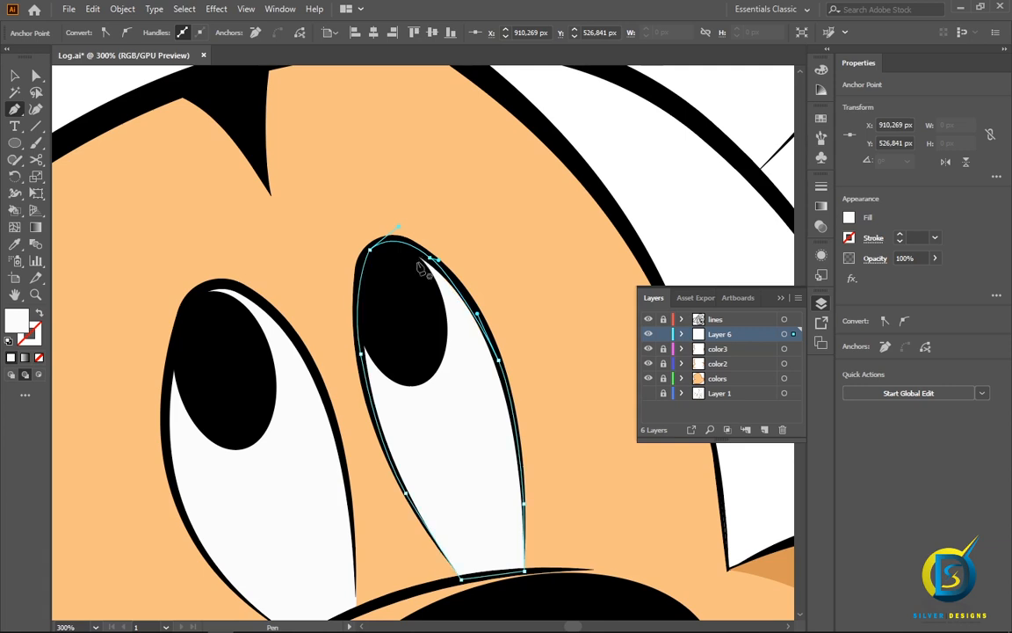
{"action": "key", "text": "v"}
{"action": "key", "text": "ctrl+shift+a"}
{"action": "scroll", "coordinate": [261, 274], "scroll_direction": "down", "scroll_amount": 4}
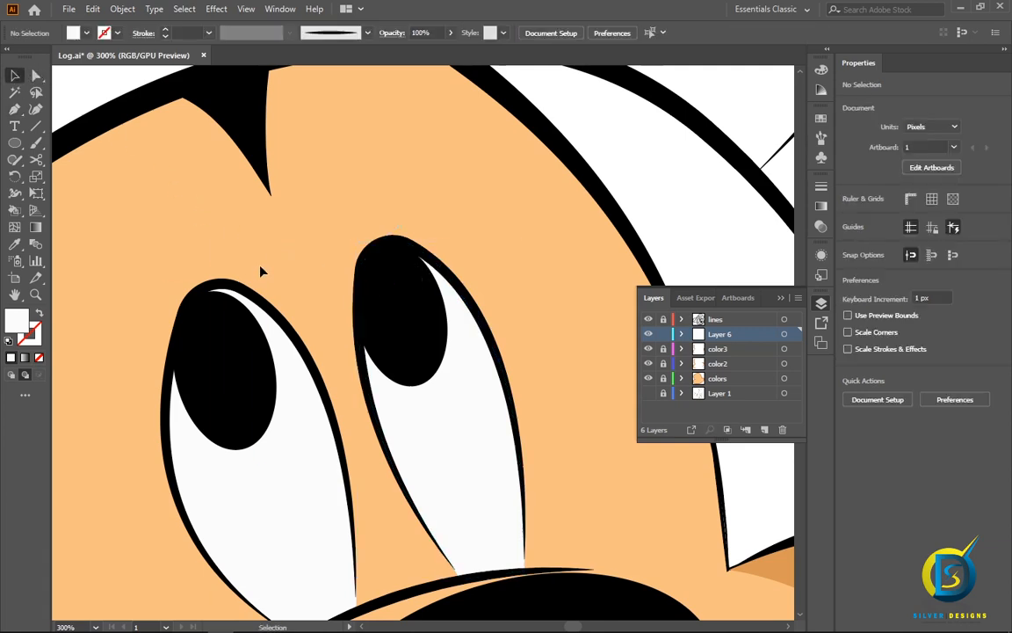
{"action": "scroll", "coordinate": [261, 273], "scroll_direction": "up", "scroll_amount": 1}
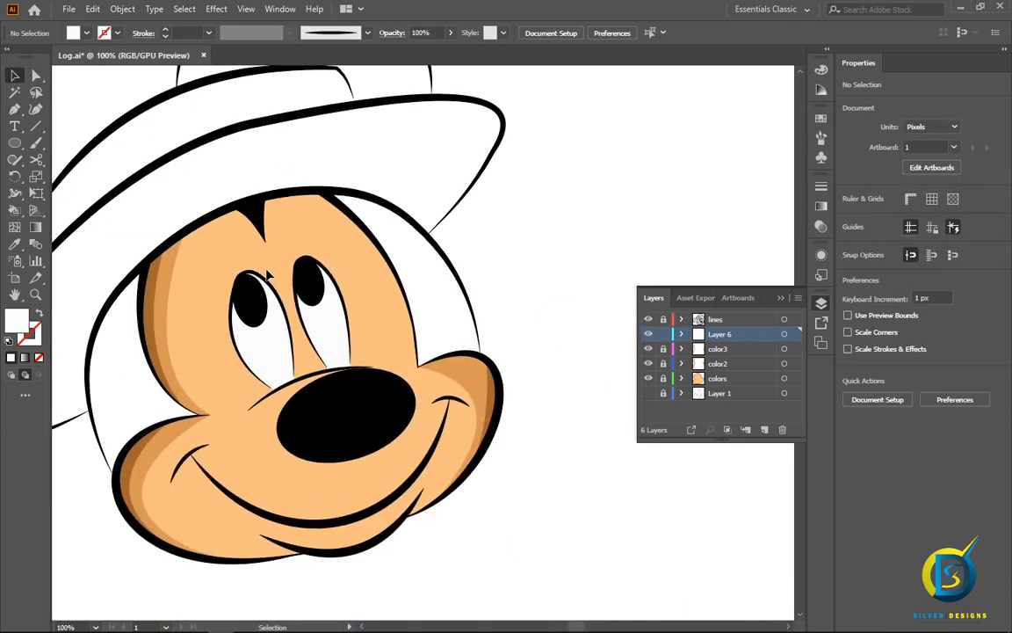
{"action": "mouse_move", "coordinate": [278, 254]}
{"action": "left_mouse_down"}
{"action": "mouse_move", "coordinate": [417, 251]}
{"action": "mouse_move", "coordinate": [429, 293]}
{"action": "left_mouse_up"}
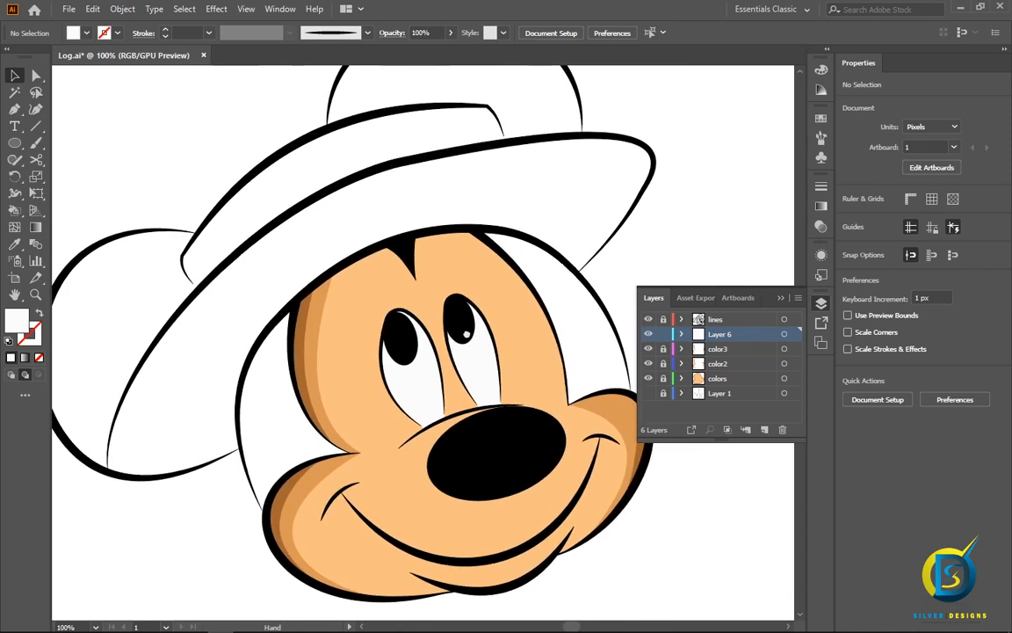
{"action": "scroll", "coordinate": [467, 340], "scroll_direction": "down", "scroll_amount": 1}
{"action": "scroll", "coordinate": [452, 356], "scroll_direction": "up", "scroll_amount": 1}
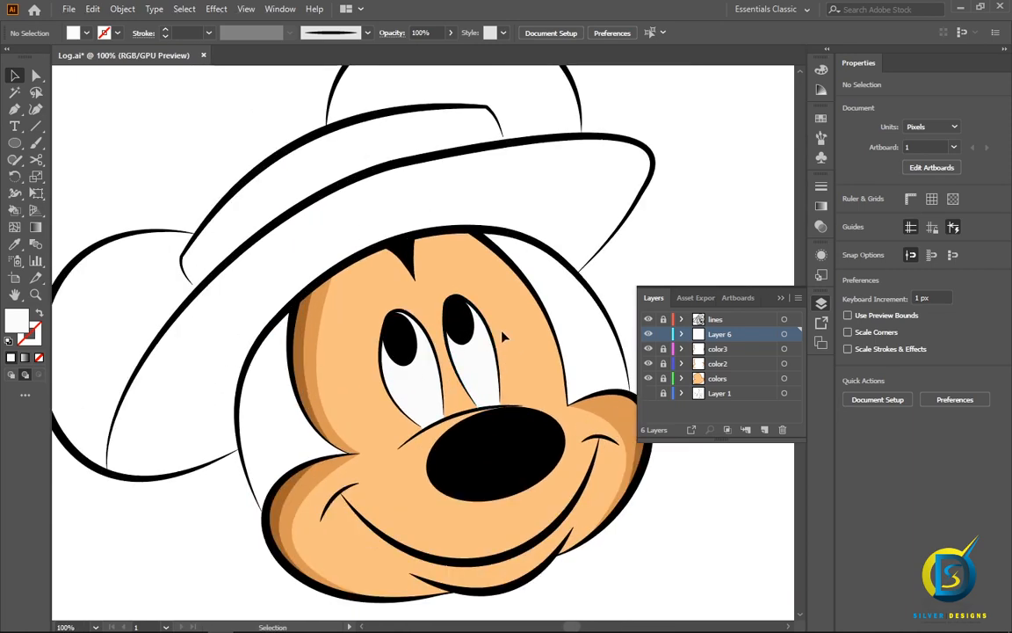
{"action": "scroll", "coordinate": [437, 380], "scroll_direction": "down", "scroll_amount": 1}
{"action": "scroll", "coordinate": [452, 375], "scroll_direction": "up", "scroll_amount": 1}
- Rename Layer 6, which holds the eye whites, as eyes
{"action": "left_click", "coordinate": [720, 349]}
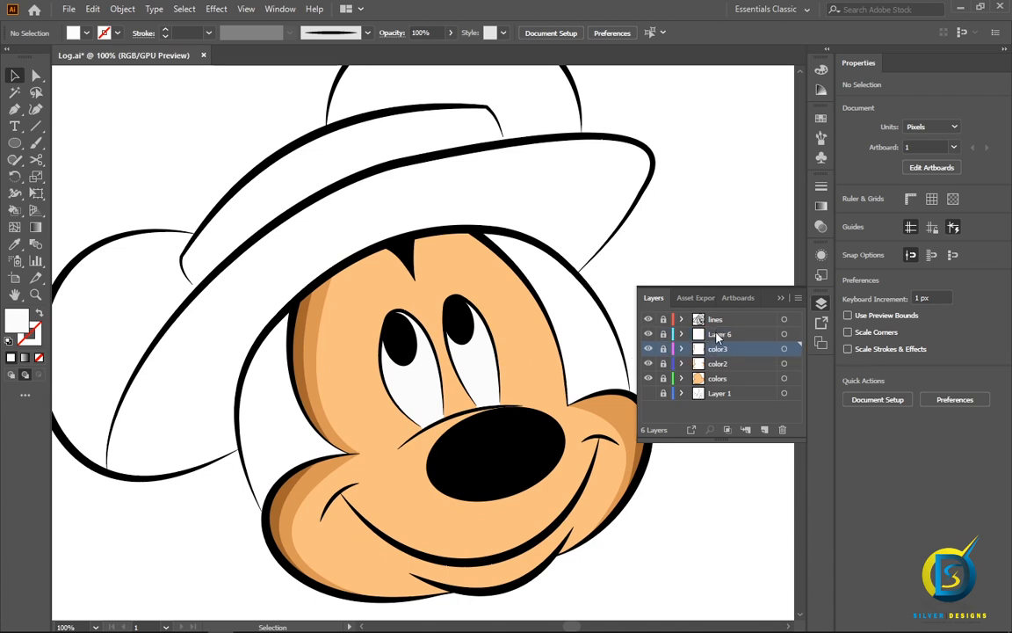
{"action": "left_click", "coordinate": [722, 335]}
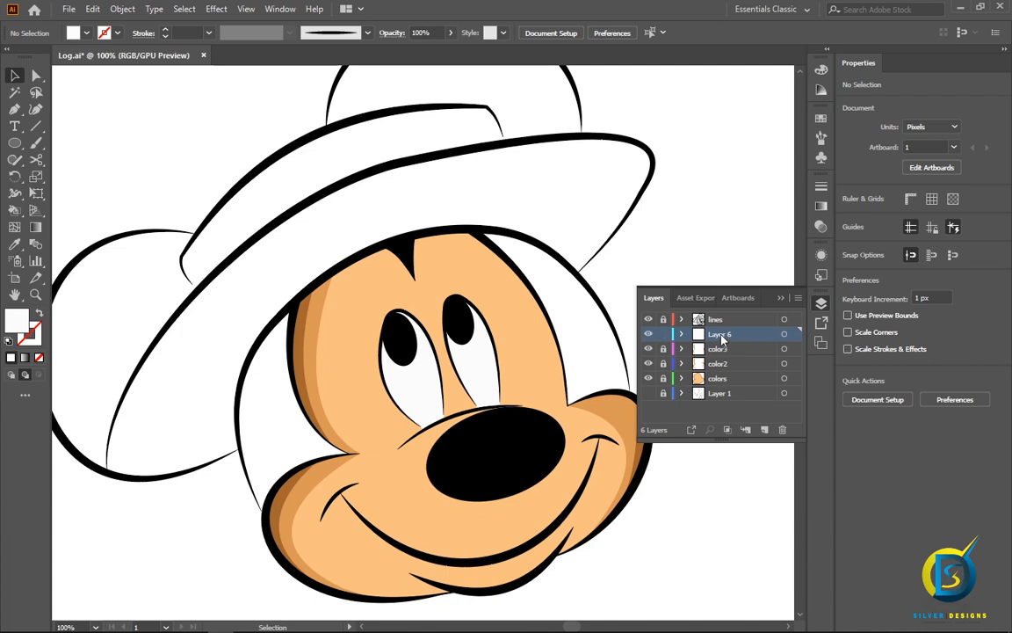
{"action": "double_click", "coordinate": [720, 335]}
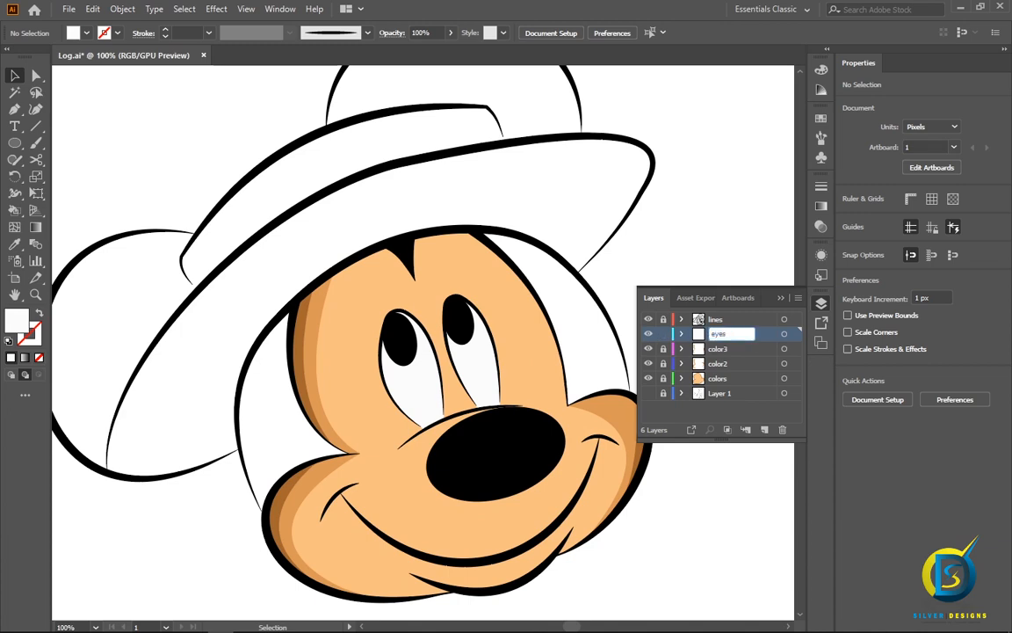
{"action": "type", "text": "eyes"}
- Add a new layer named hair between the lines and eyes layers, and lock the eyes layer
{"action": "left_click", "coordinate": [718, 350]}
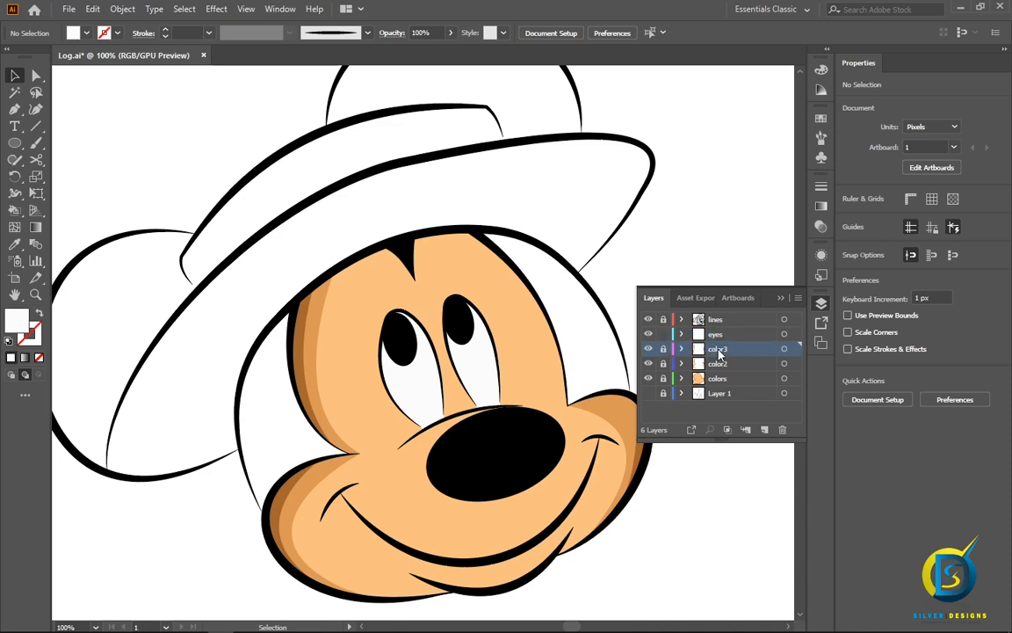
{"action": "left_click", "coordinate": [764, 429]}
{"action": "left_click_drag", "start_coordinate": [720, 369], "coordinate": [719, 335]}
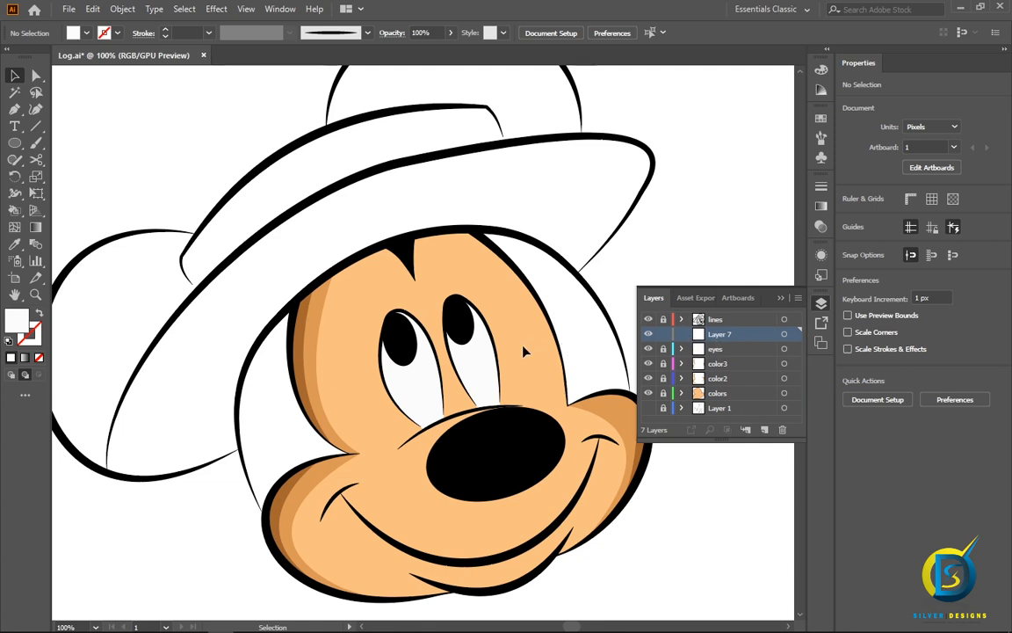
{"action": "double_click", "coordinate": [720, 341]}
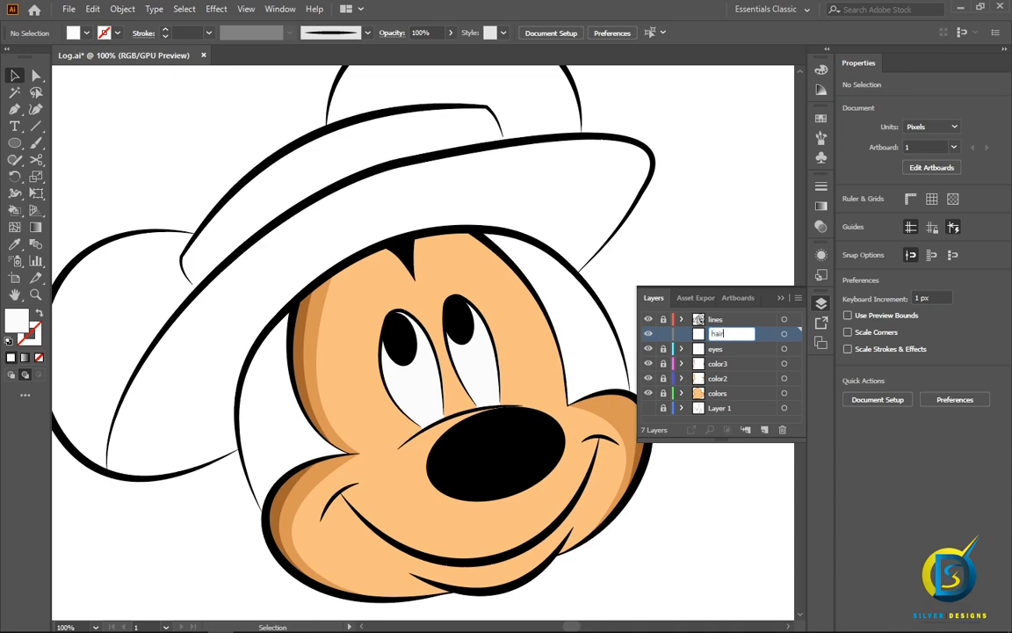
{"action": "key", "text": "Return"}
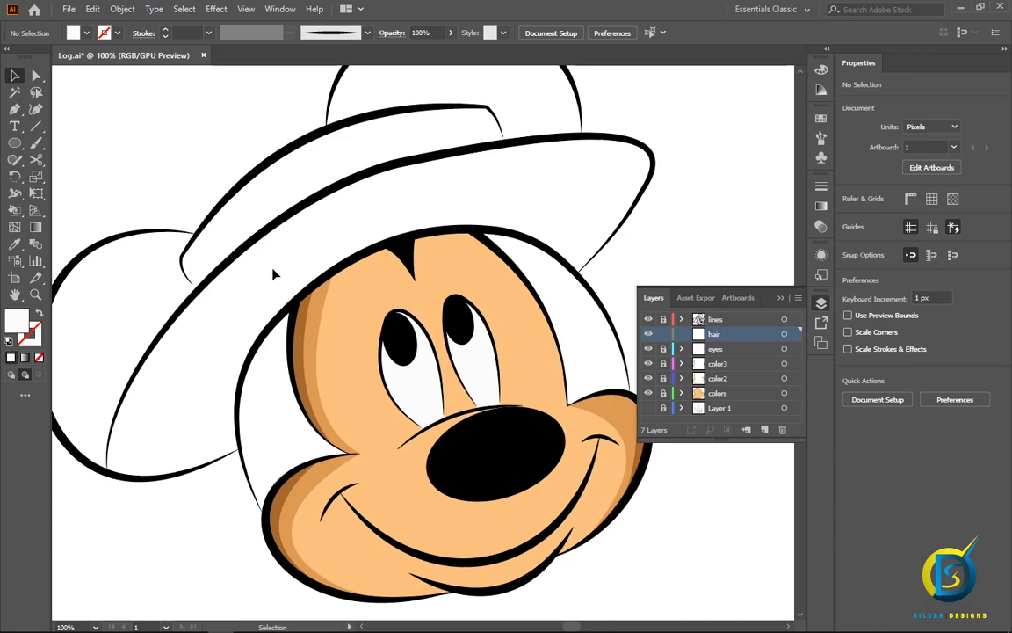
- Activate the Pen tool and set the fill color to black 000000
{"action": "left_click", "coordinate": [15, 109]}
{"action": "left_click", "coordinate": [14, 113]}
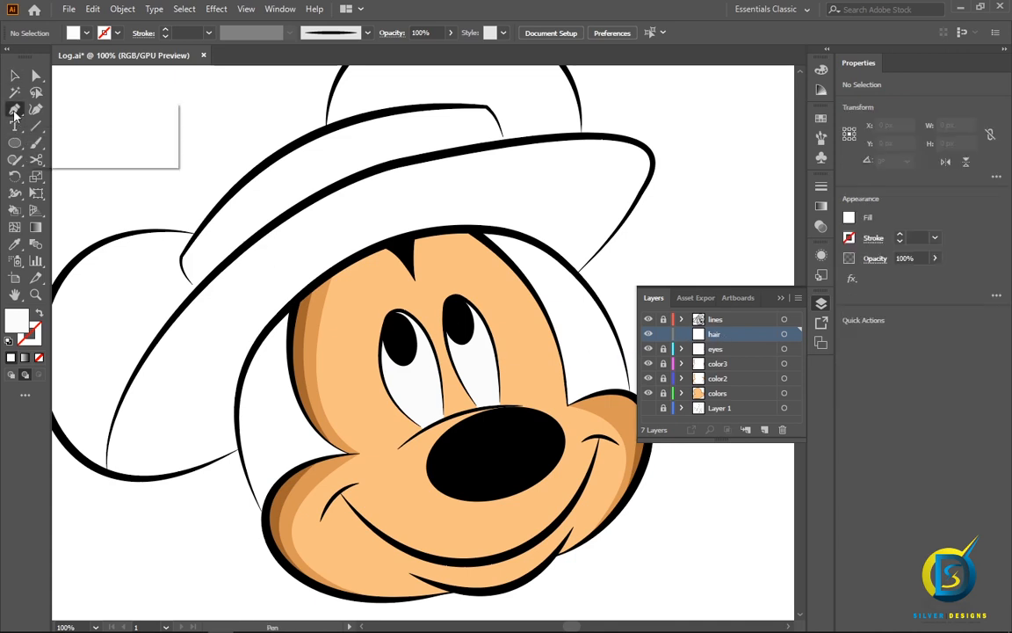
{"action": "double_click", "coordinate": [16, 321]}
{"action": "left_click", "coordinate": [724, 392]}
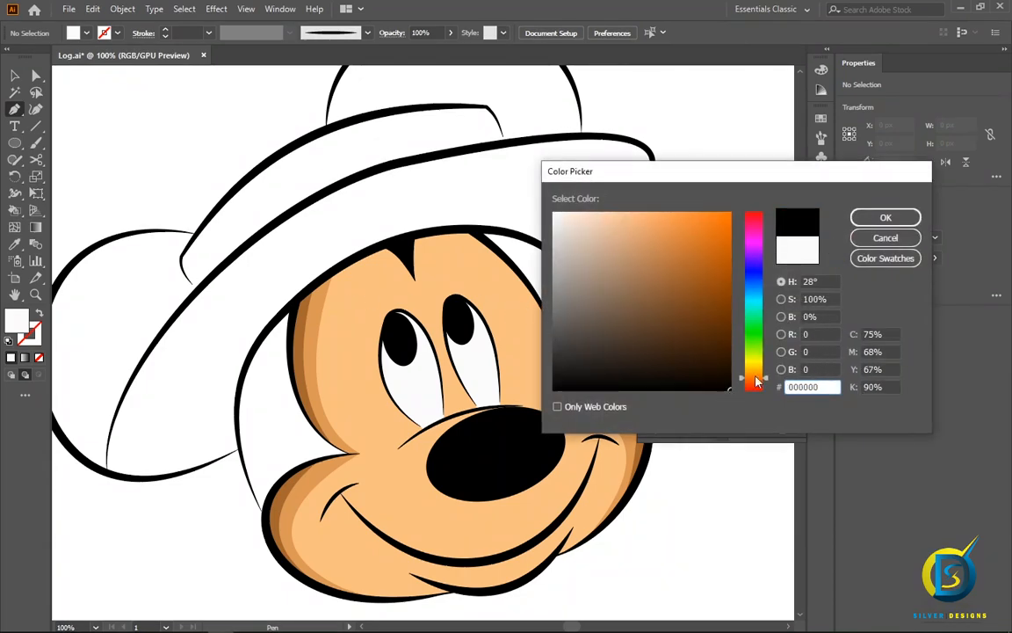
{"action": "left_click", "coordinate": [885, 217]}
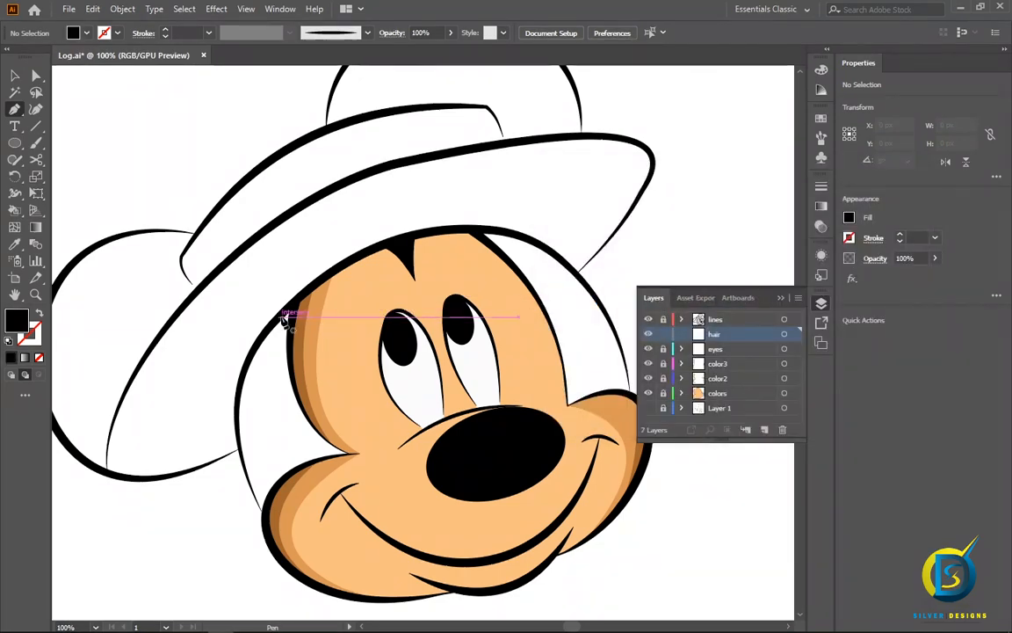
- Start a black hair shape with the Pen tool, tracing the face's left outline from the hat brim down to the cheek corner
{"action": "scroll", "coordinate": [283, 318], "scroll_direction": "up", "scroll_amount": 1}
{"action": "left_click_drag", "start_coordinate": [283, 318], "coordinate": [273, 203]}
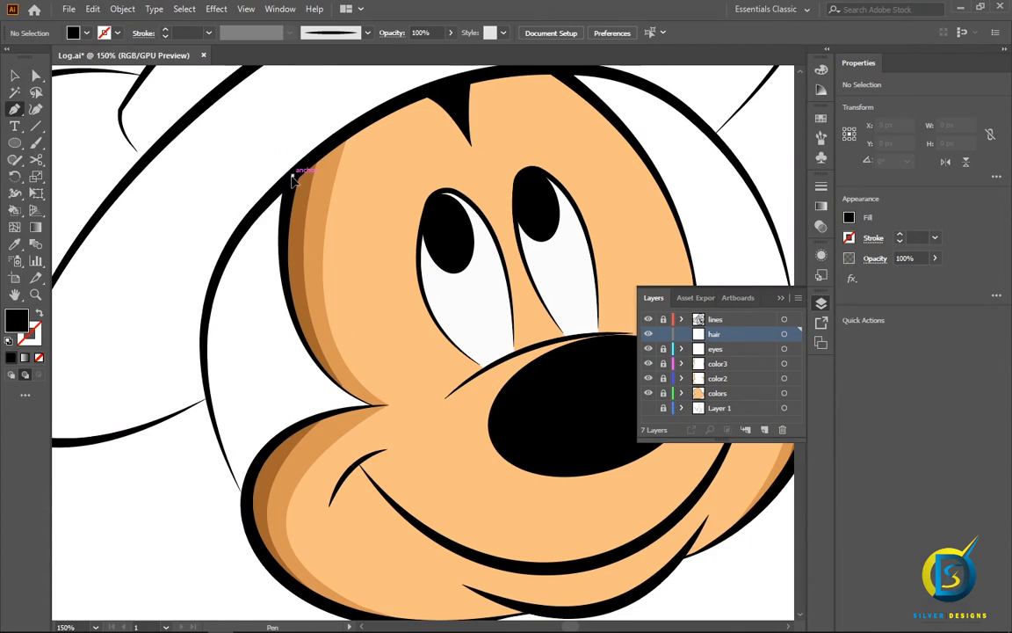
{"action": "left_click", "coordinate": [293, 178]}
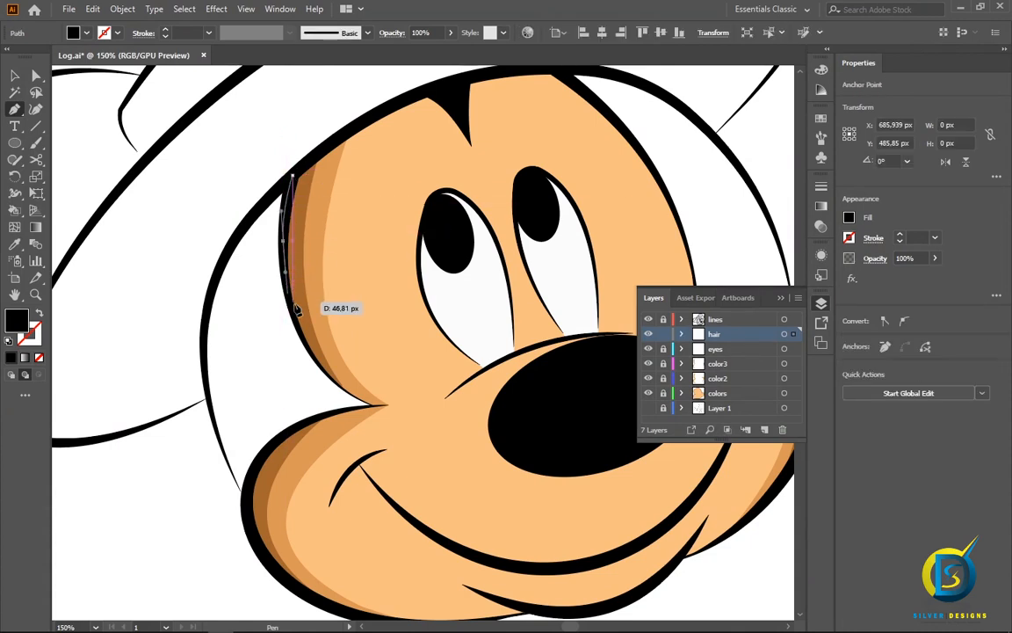
{"action": "left_click_drag", "start_coordinate": [297, 318], "coordinate": [355, 397]}
{"action": "scroll", "coordinate": [331, 380], "scroll_direction": "up", "scroll_amount": 1}
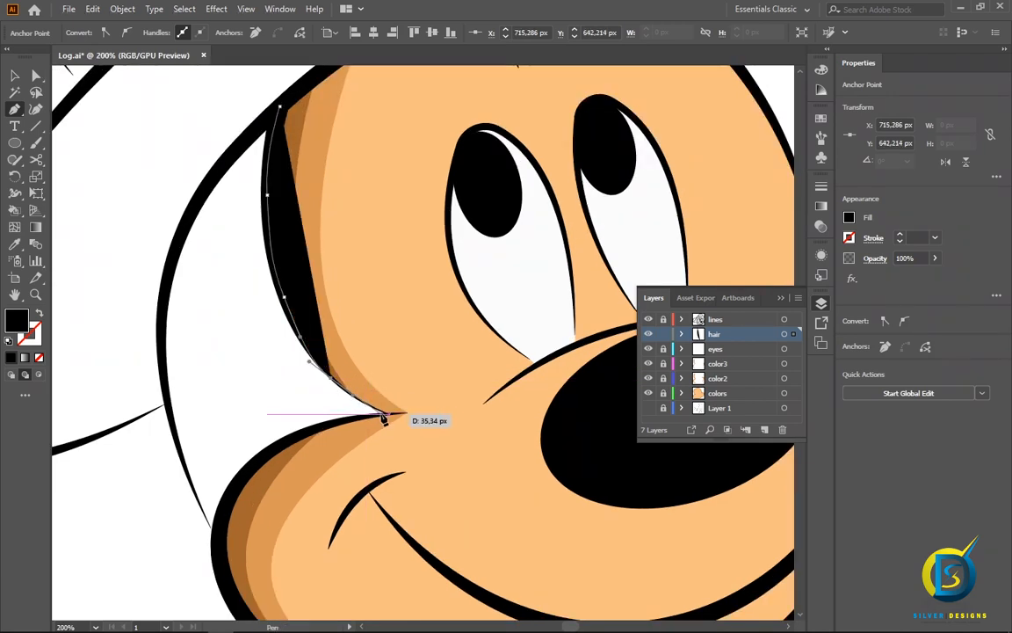
{"action": "left_click", "coordinate": [385, 413]}
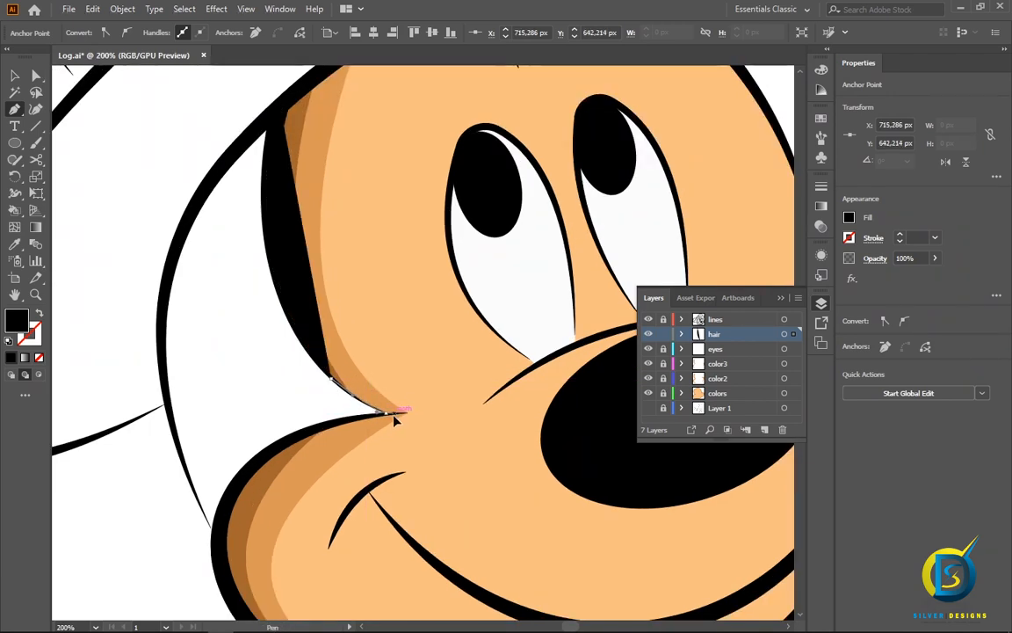
{"action": "left_click", "coordinate": [386, 414]}
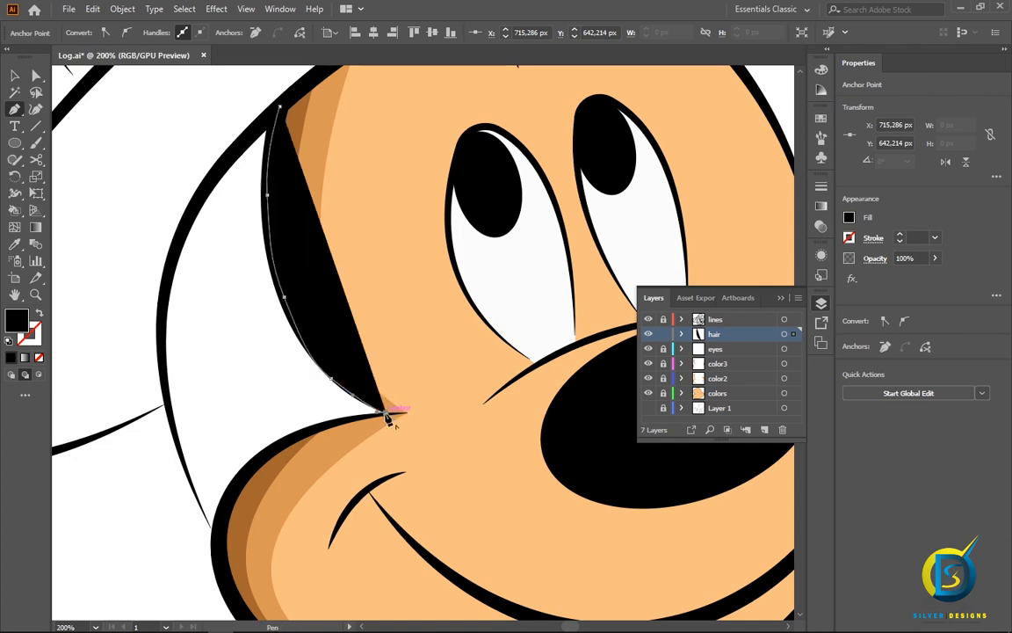
- Continue the left hair shape along the top of the left cheek to the lower end of the outer head outline
{"action": "left_click_drag", "start_coordinate": [313, 430], "coordinate": [340, 373]}
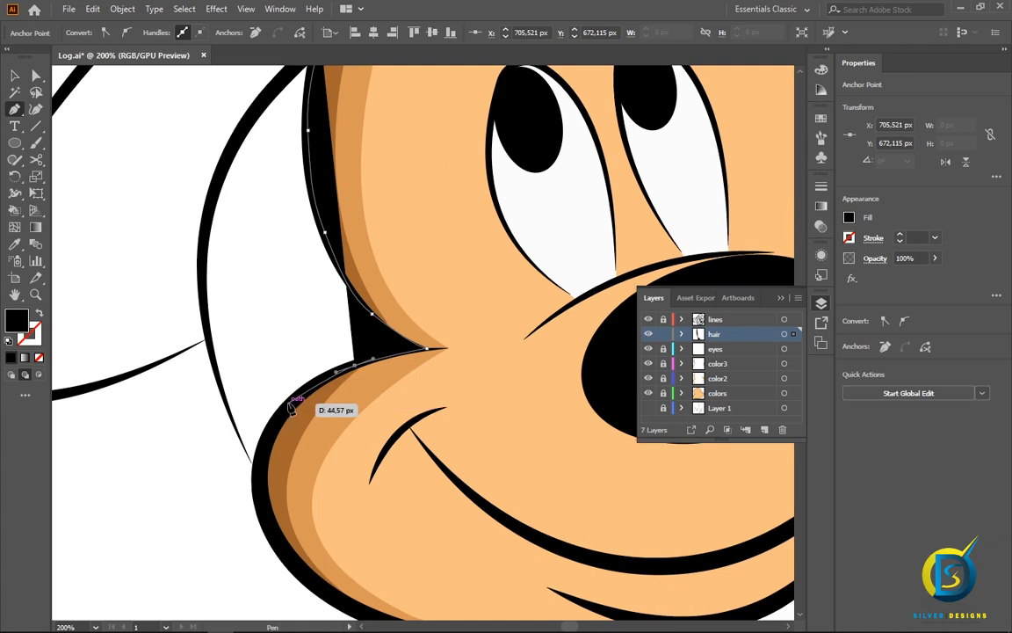
{"action": "left_click_drag", "start_coordinate": [289, 401], "coordinate": [279, 413]}
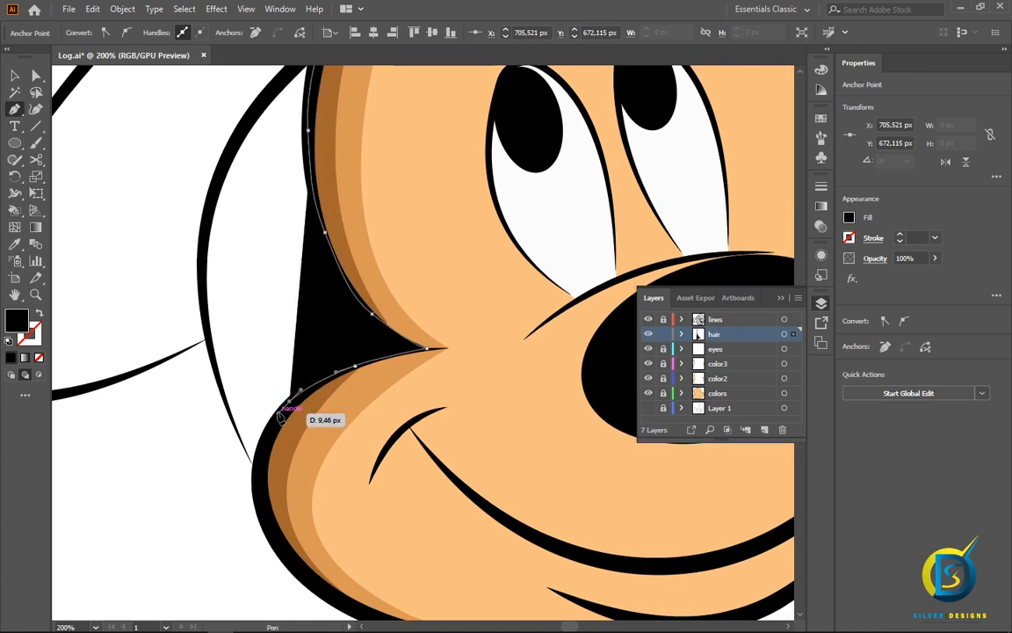
{"action": "left_click", "coordinate": [254, 463]}
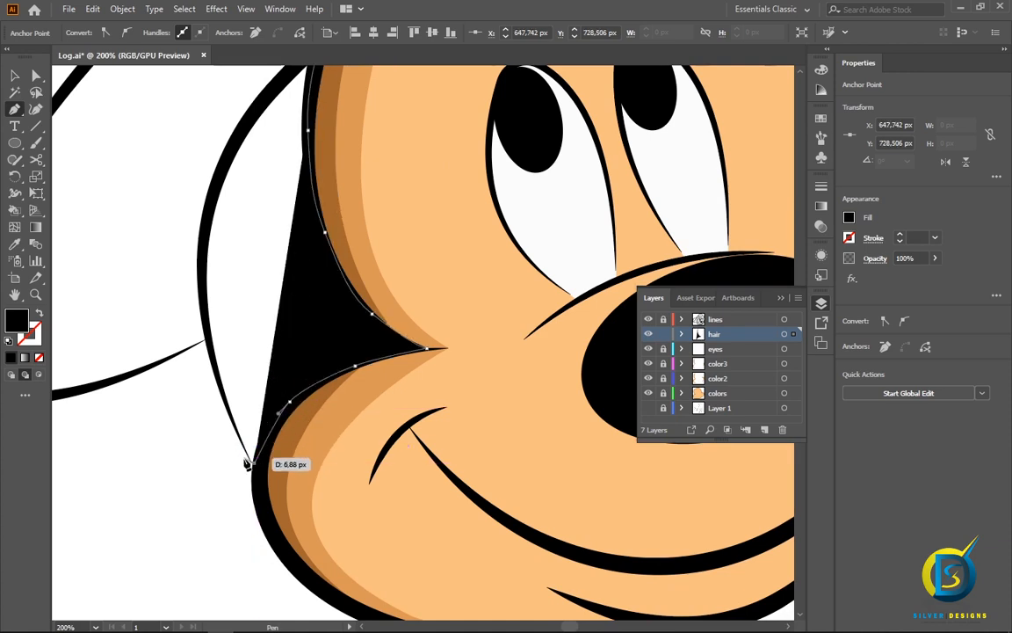
- Close the left hair shape up the outer head outline and under the hat brim, and deselect it
{"action": "left_click_drag", "start_coordinate": [247, 463], "coordinate": [210, 345]}
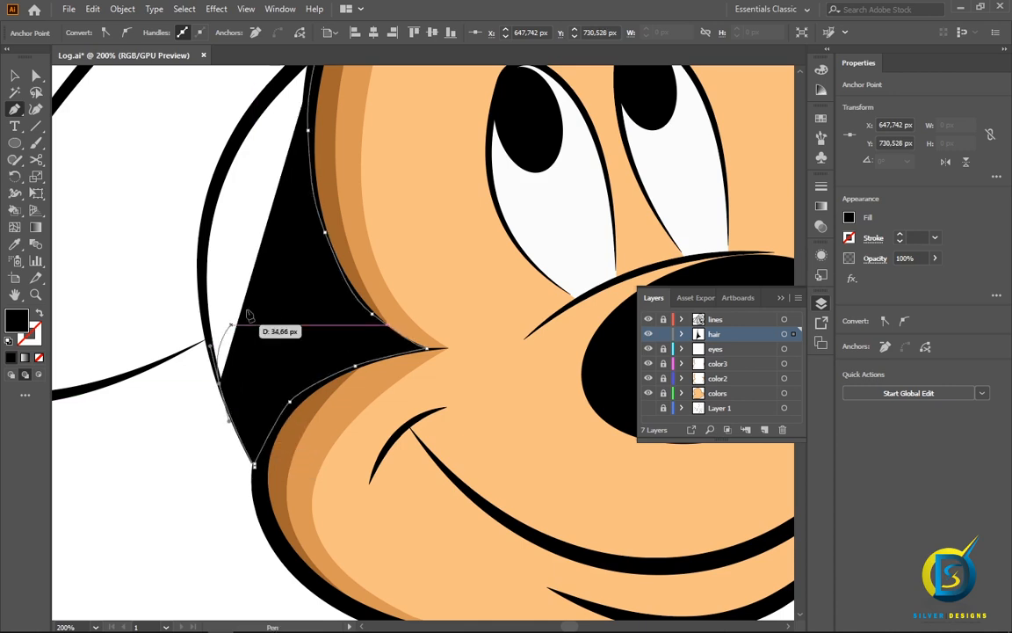
{"action": "left_click_drag", "start_coordinate": [259, 289], "coordinate": [238, 299]}
{"action": "left_click_drag", "start_coordinate": [202, 230], "coordinate": [233, 312]}
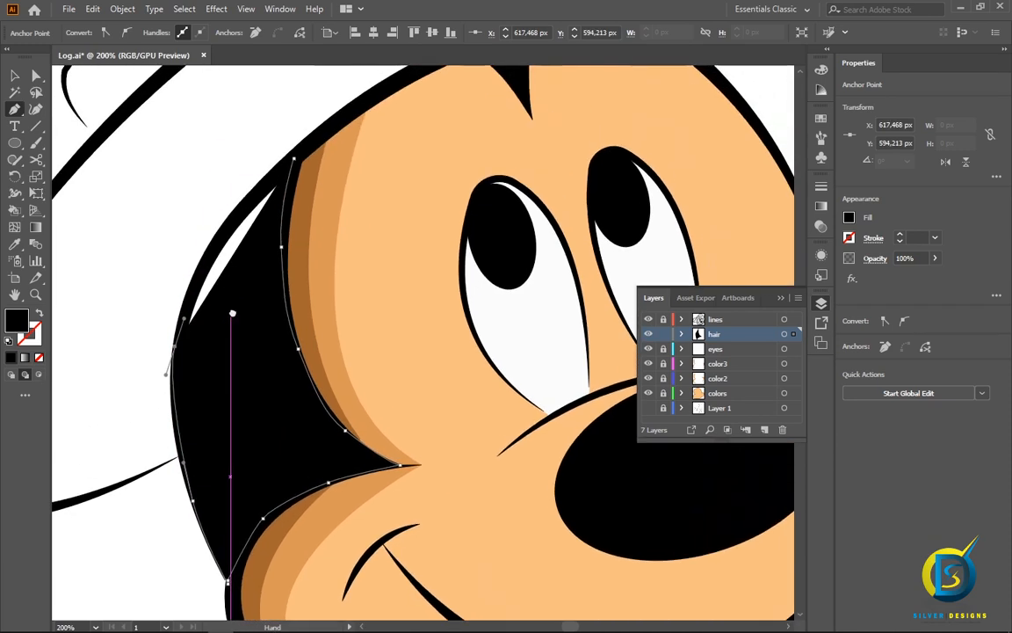
{"action": "left_click_drag", "start_coordinate": [254, 200], "coordinate": [301, 167]}
{"action": "left_click", "coordinate": [295, 160]}
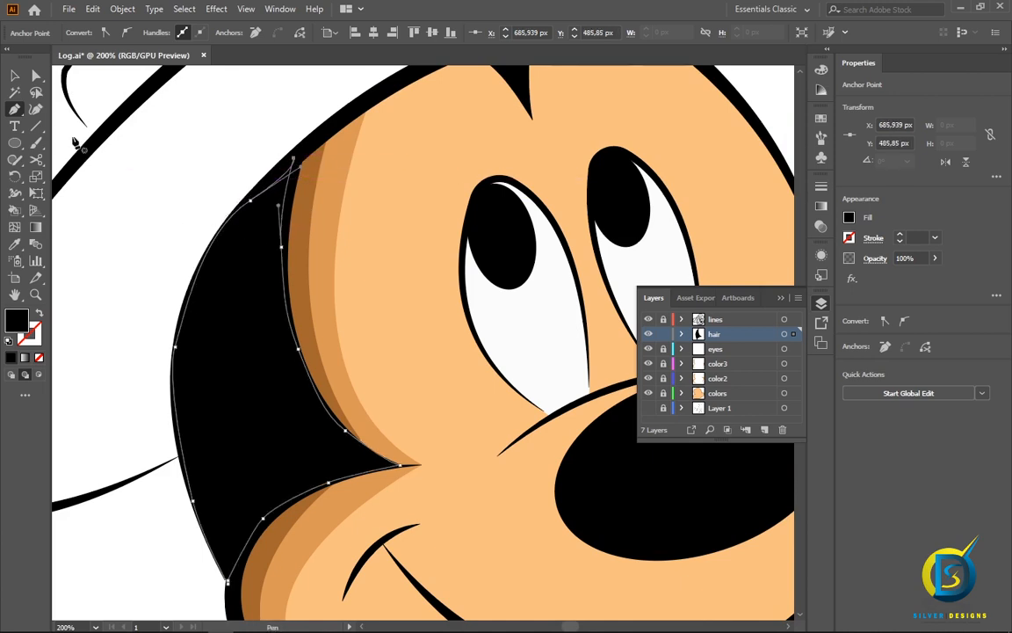
{"action": "left_click", "coordinate": [16, 77]}
{"action": "left_click", "coordinate": [120, 224]}
{"action": "key", "text": "ctrl+minus"}
{"action": "key", "text": "ctrl+minus"}
{"action": "key", "text": "ctrl+minus"}
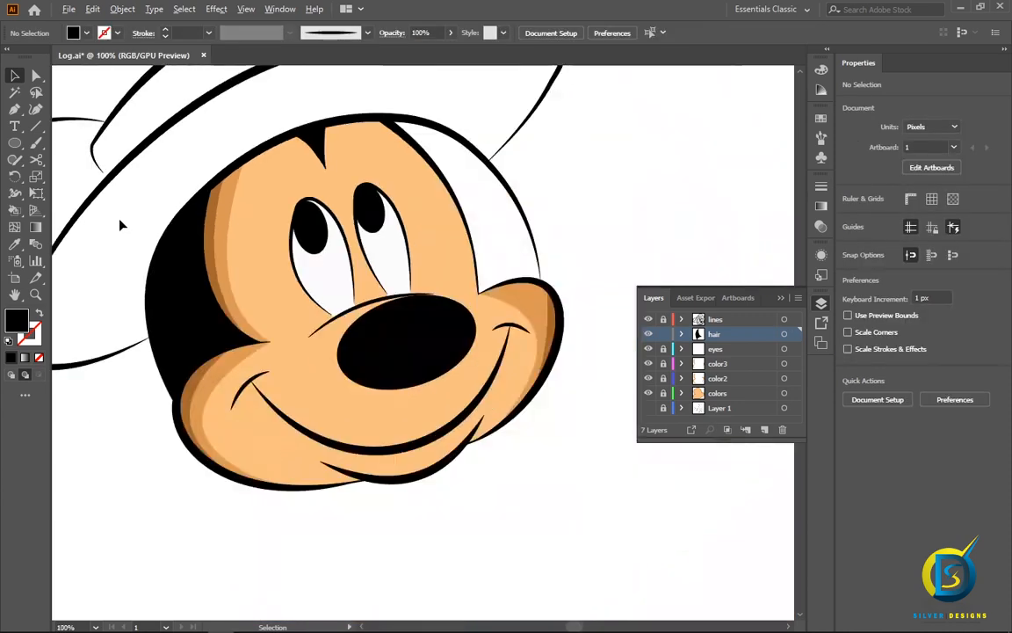
{"action": "left_click_drag", "start_coordinate": [221, 201], "coordinate": [326, 261]}
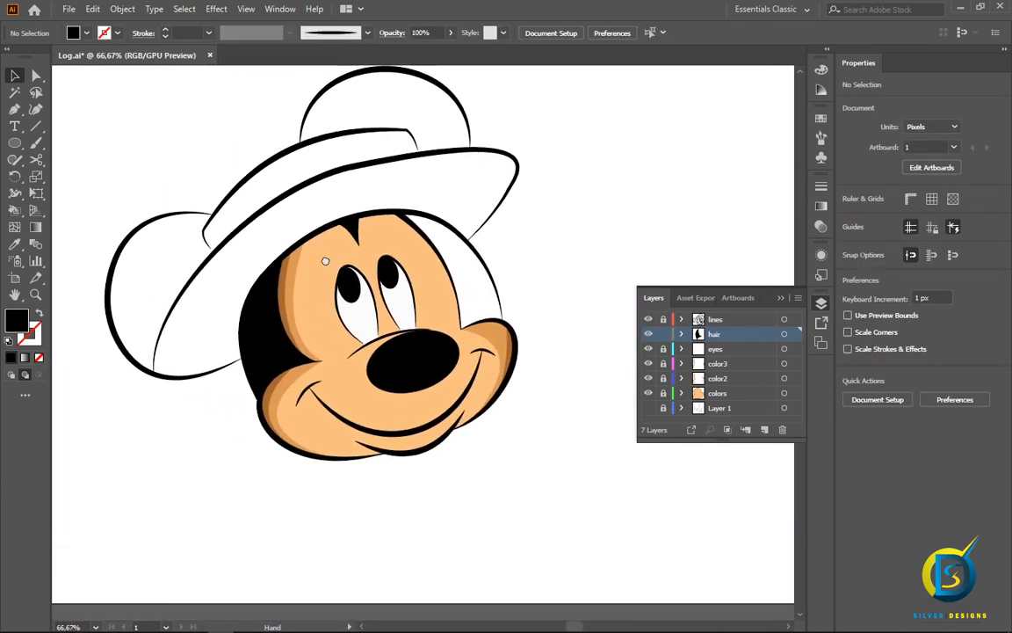
- Start the right hair shape with the Pen tool, tracing the face's right outline from the hat brim to the right cheek corner
{"action": "left_click", "coordinate": [16, 110]}
{"action": "key", "text": "ctrl+plus"}
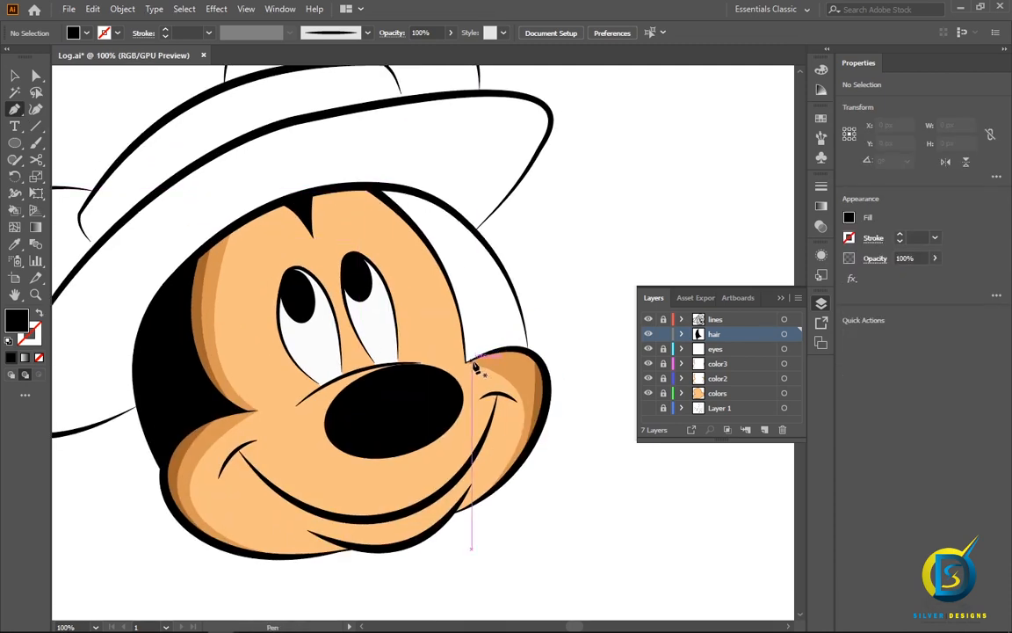
{"action": "key", "text": "ctrl+plus"}
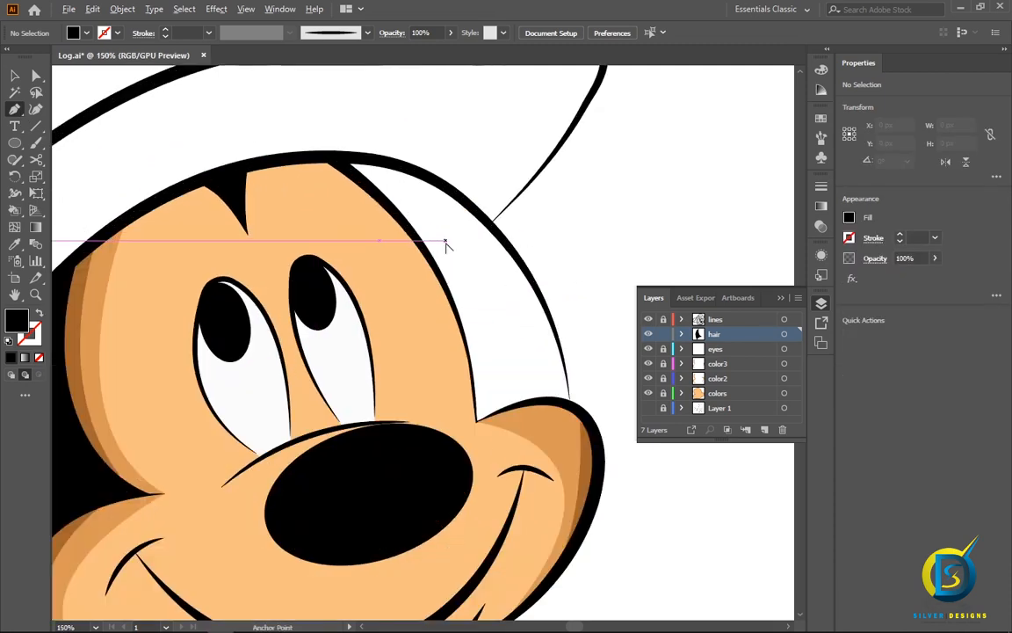
{"action": "left_click", "coordinate": [331, 158]}
{"action": "left_click_drag", "start_coordinate": [426, 249], "coordinate": [440, 281]}
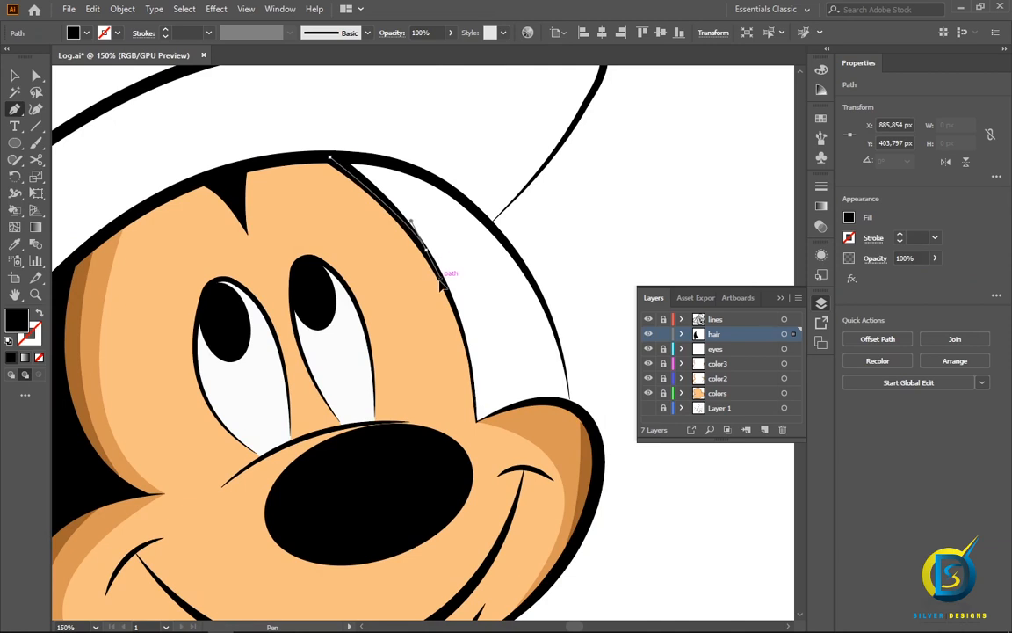
{"action": "scroll", "coordinate": [472, 341], "scroll_direction": "up", "scroll_amount": 1}
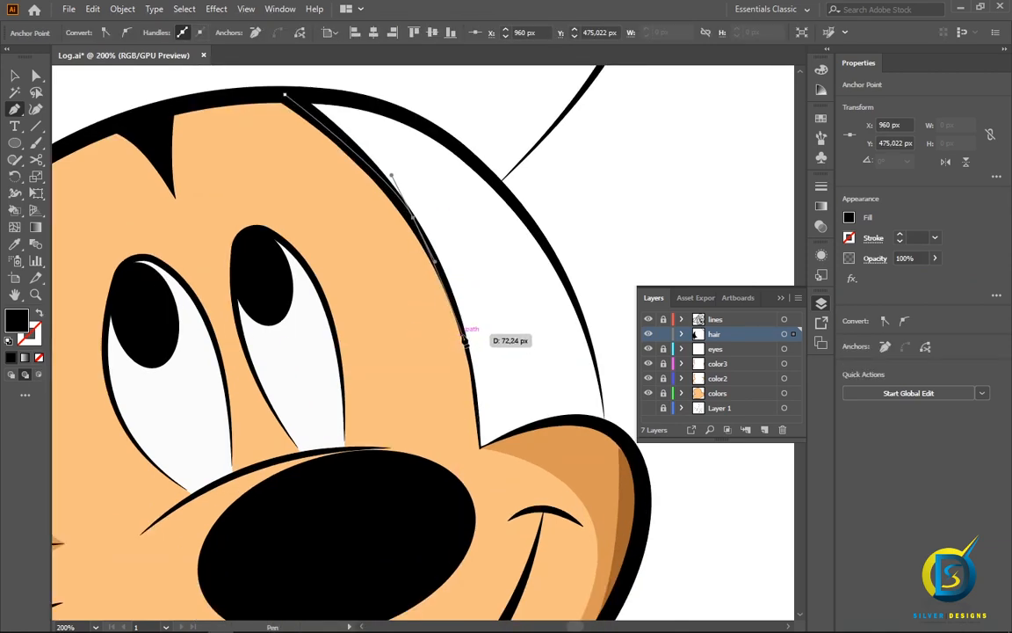
{"action": "left_click_drag", "start_coordinate": [465, 338], "coordinate": [468, 357]}
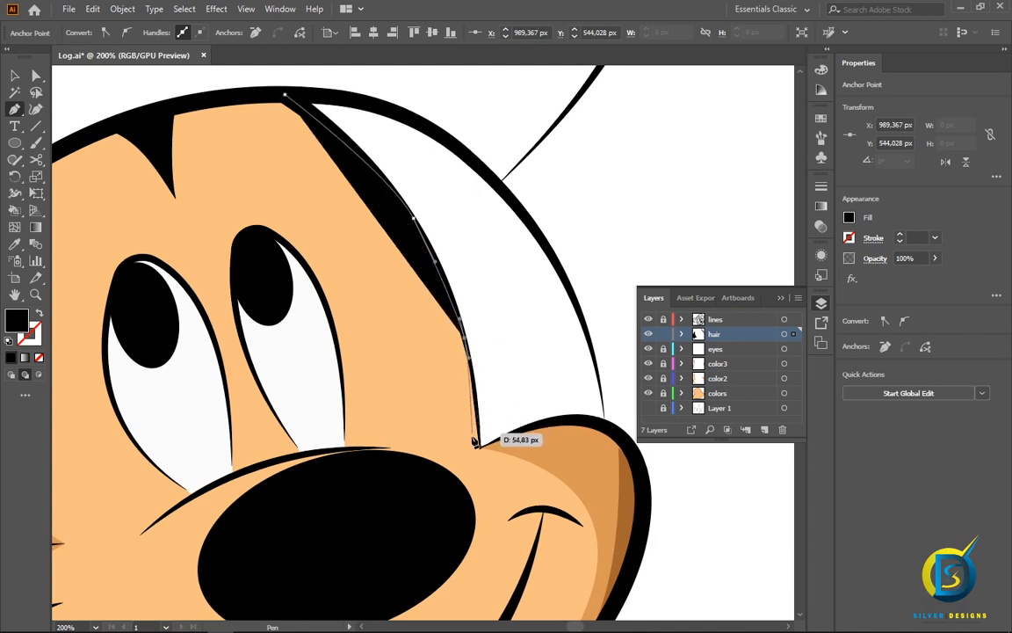
{"action": "left_click", "coordinate": [480, 449]}
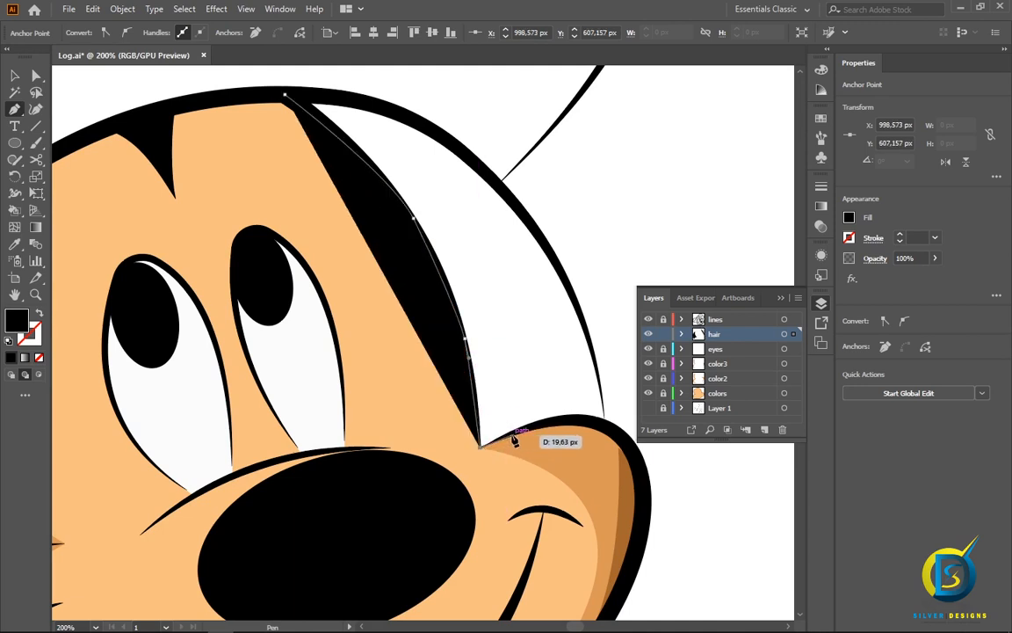
- Continue the right hair shape across the top of the right cheek and onto the outer head outline
{"action": "left_click", "coordinate": [514, 433]}
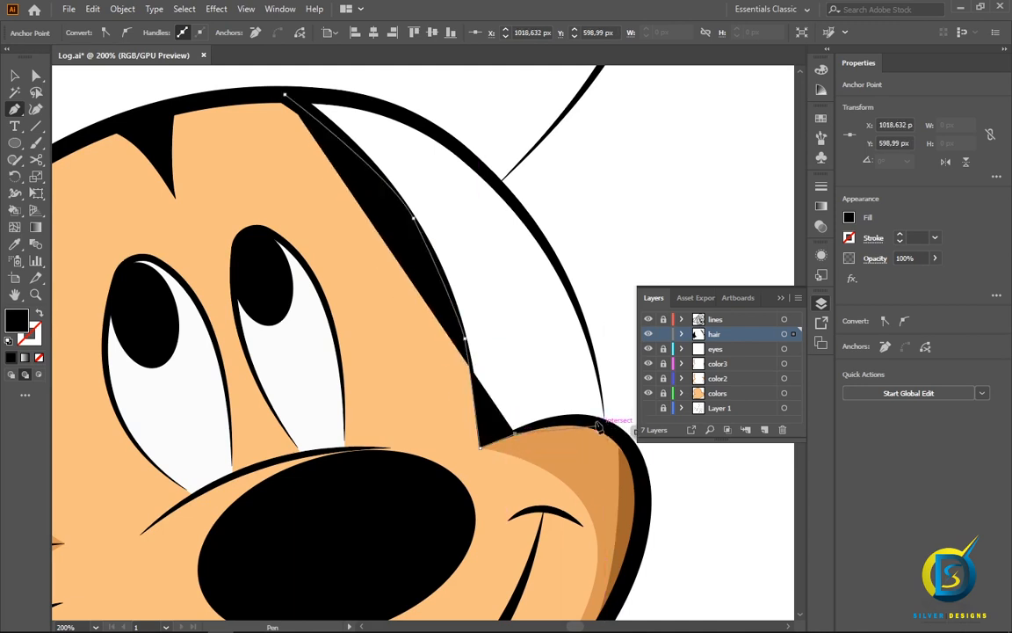
{"action": "left_click_drag", "start_coordinate": [606, 429], "coordinate": [617, 436]}
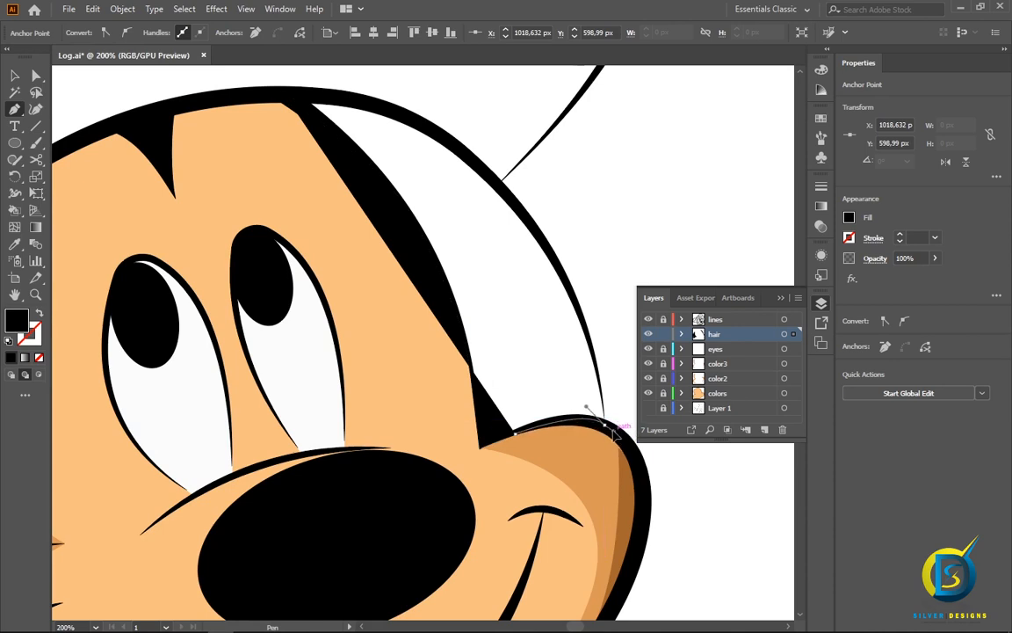
{"action": "left_click", "coordinate": [592, 350]}
- Close the right hair shape up the outer head outline and along the hat brim, and deselect it
{"action": "scroll", "coordinate": [563, 343], "scroll_direction": "up", "scroll_amount": 3}
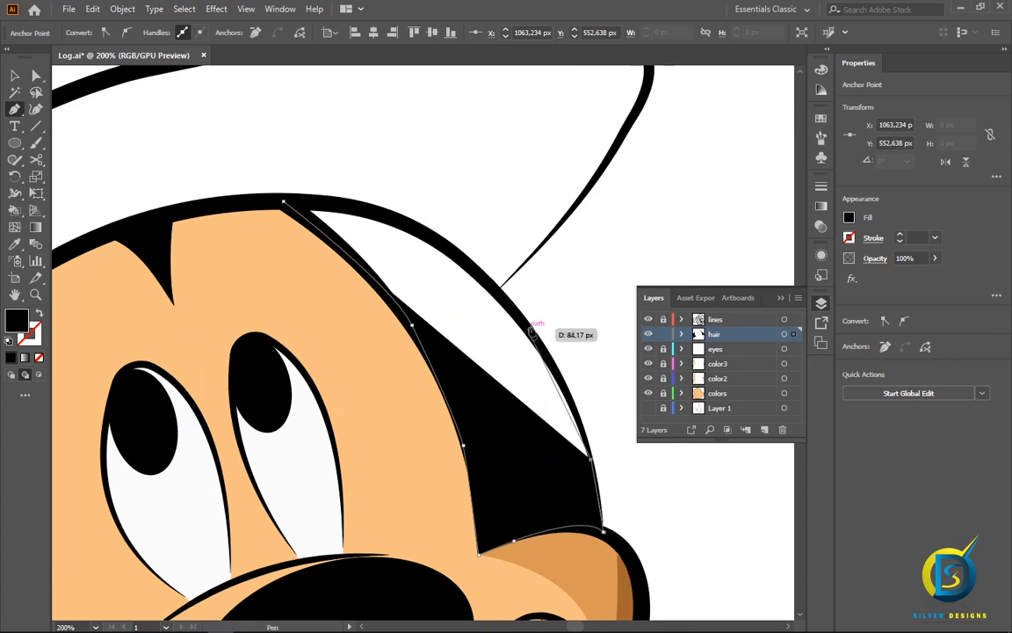
{"action": "left_click_drag", "start_coordinate": [490, 288], "coordinate": [325, 215]}
{"action": "left_click", "coordinate": [283, 202]}
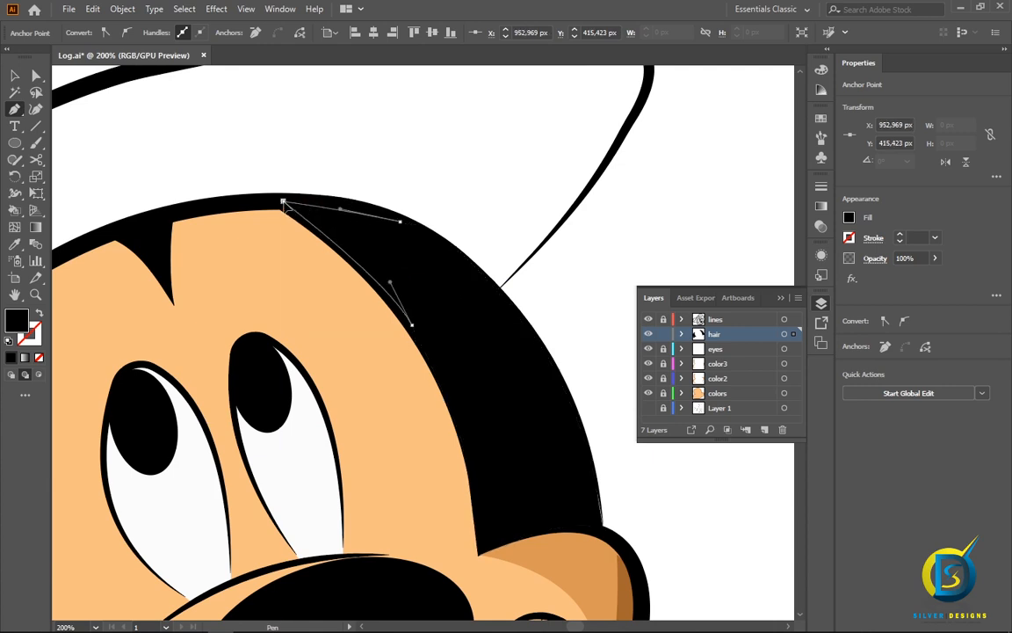
{"action": "scroll", "coordinate": [420, 368], "scroll_direction": "down", "scroll_amount": 2}
{"action": "scroll", "coordinate": [420, 368], "scroll_direction": "down", "scroll_amount": 1}
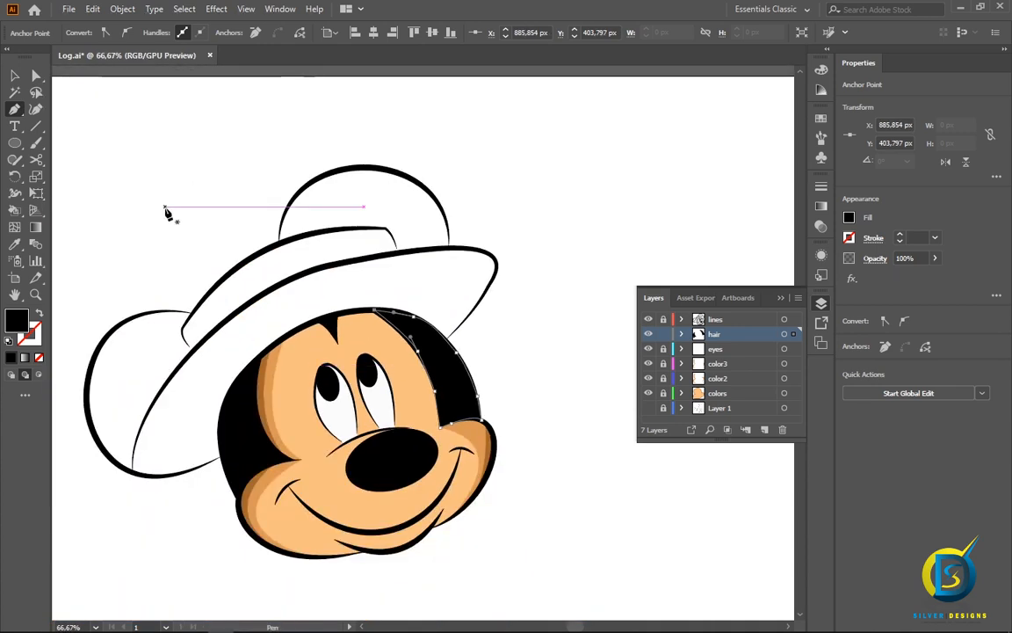
{"action": "left_click", "coordinate": [14, 75]}
{"action": "left_click", "coordinate": [176, 206]}
{"action": "scroll", "coordinate": [397, 296], "scroll_direction": "left", "scroll_amount": 1}
{"action": "scroll", "coordinate": [481, 336], "scroll_direction": "down", "scroll_amount": 1}
{"action": "scroll", "coordinate": [482, 337], "scroll_direction": "up", "scroll_amount": 1}
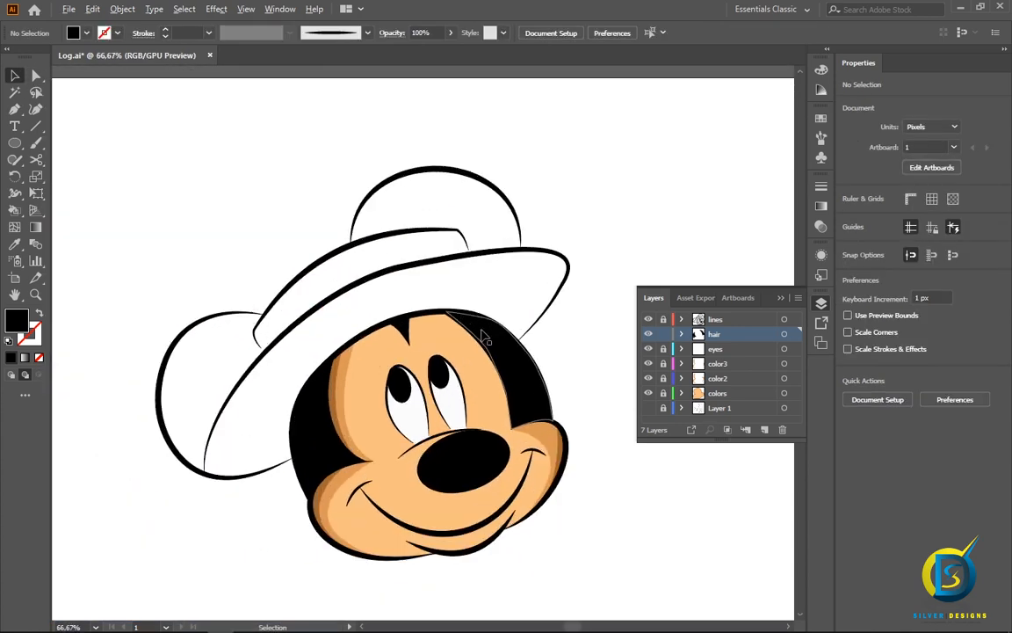
{"action": "left_click_drag", "start_coordinate": [451, 373], "coordinate": [448, 338]}
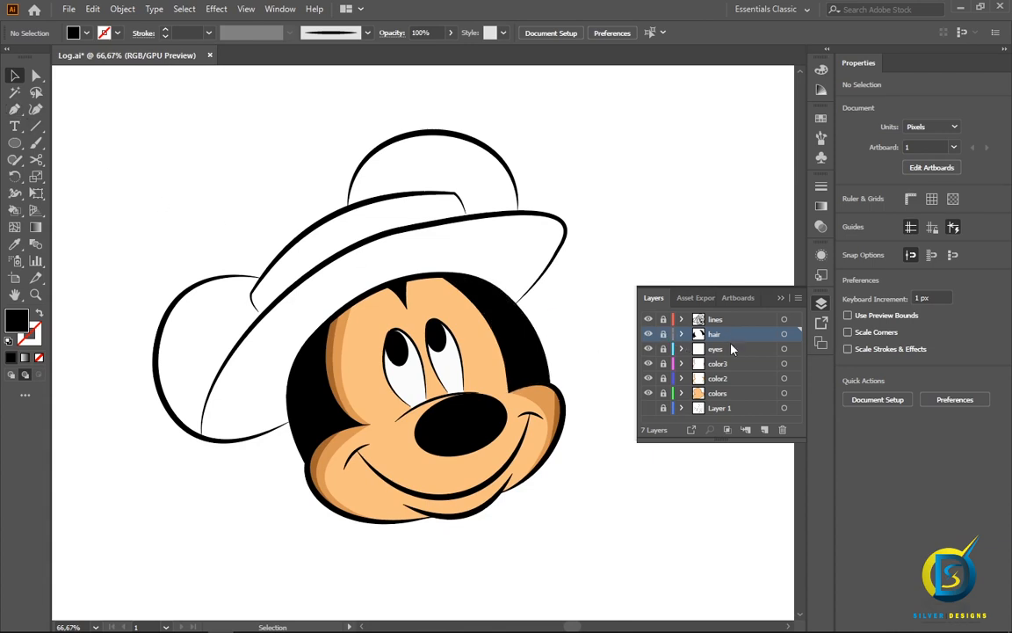
- Lock the hair layer and add a new layer named hat between the lines and hair layers
{"action": "left_click", "coordinate": [764, 431]}
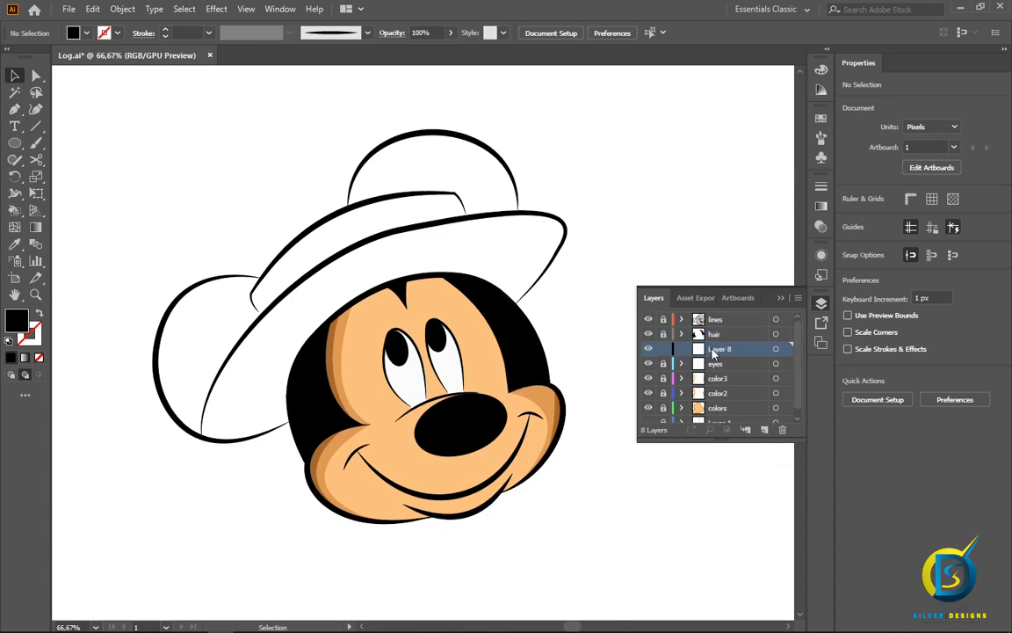
{"action": "left_click_drag", "start_coordinate": [714, 352], "coordinate": [717, 332]}
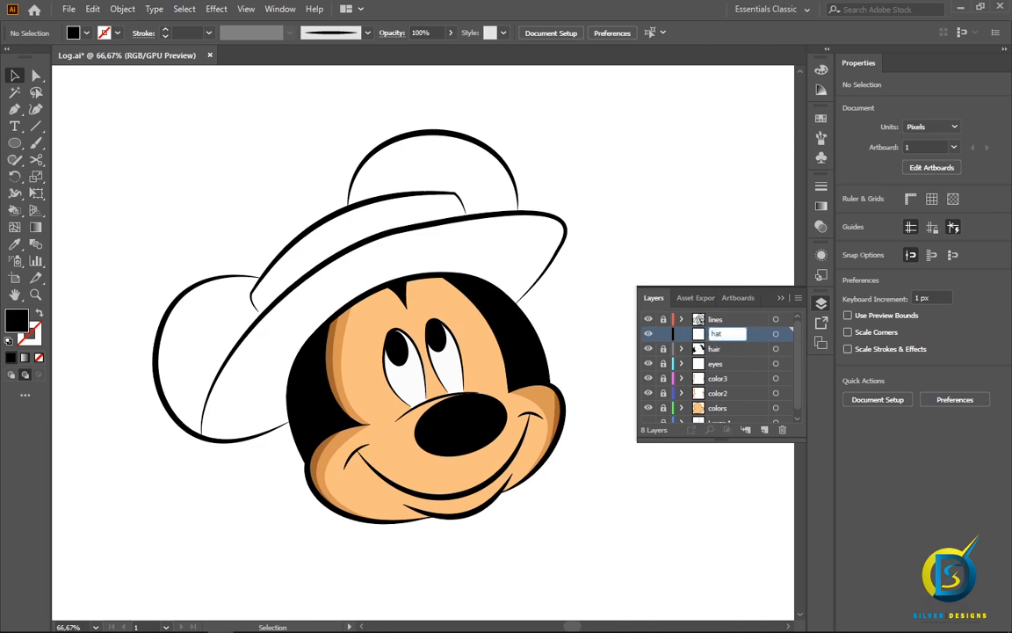
{"action": "key", "text": "Return"}
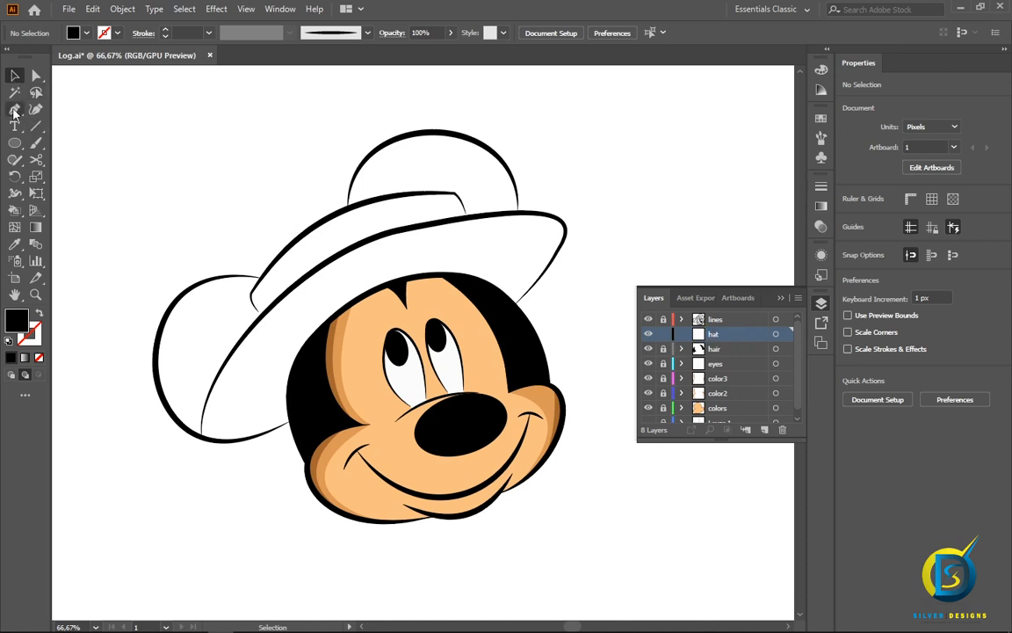
- Set the fill color to red F40000 and activate the Pen tool
{"action": "double_click", "coordinate": [15, 322]}
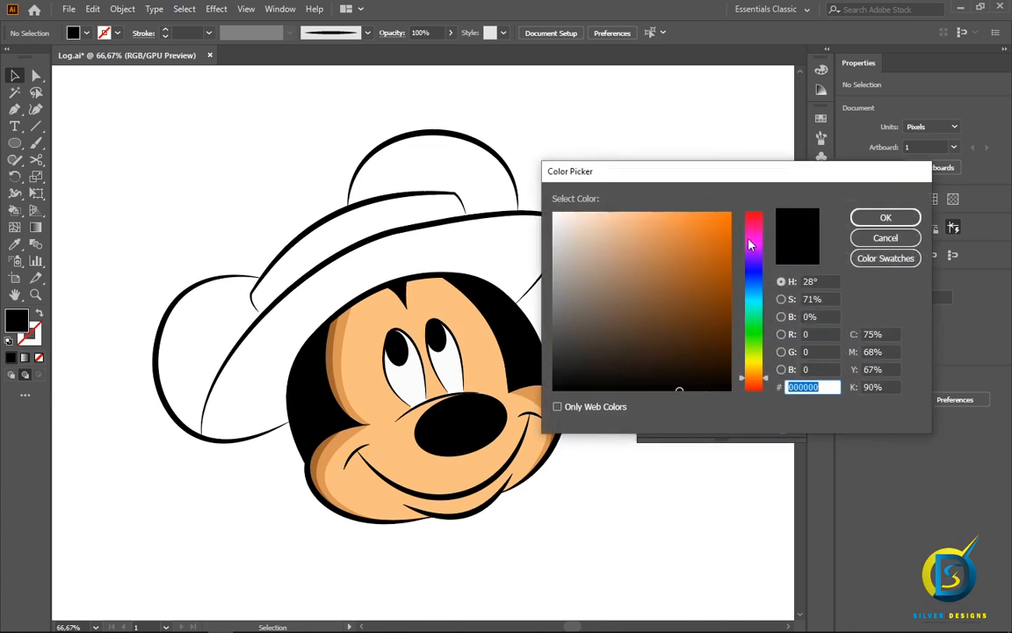
{"action": "left_click", "coordinate": [754, 227]}
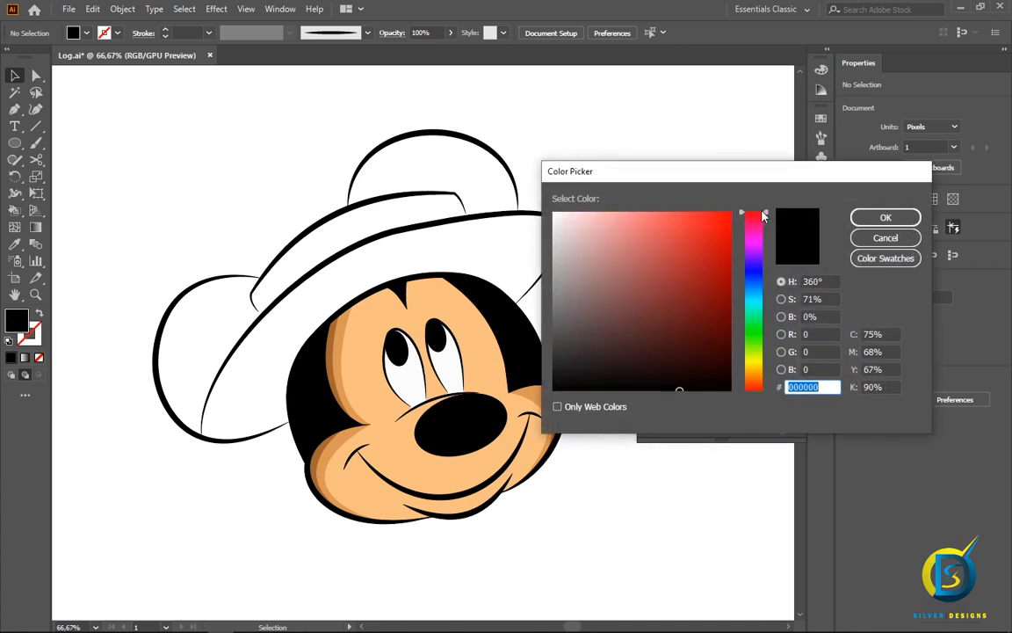
{"action": "left_click_drag", "start_coordinate": [725, 227], "coordinate": [734, 218]}
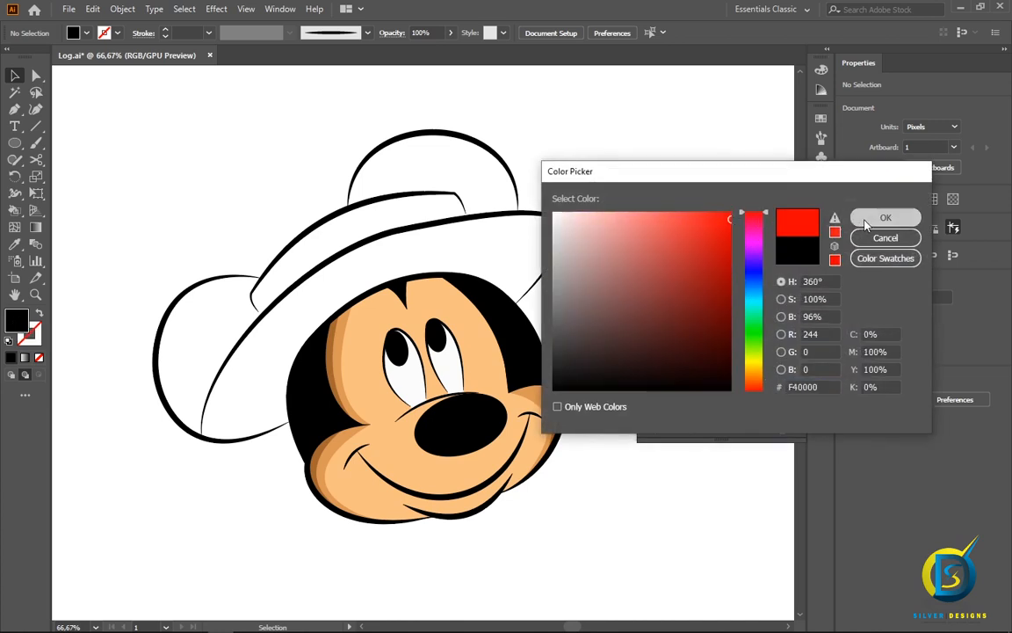
{"action": "left_click", "coordinate": [886, 217]}
{"action": "left_click", "coordinate": [14, 109]}
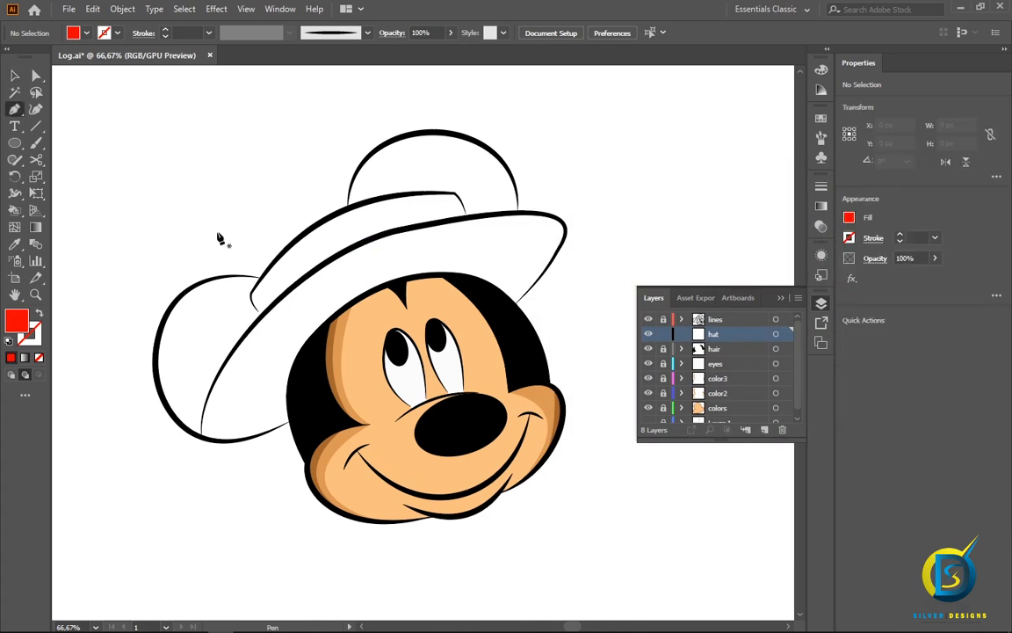
- Start the red hat brim shape with the Pen tool, tracing the brim's left outer edge from below the hat band down to its lower tip
{"action": "scroll", "coordinate": [288, 303], "scroll_direction": "up", "scroll_amount": 2}
{"action": "scroll", "coordinate": [288, 302], "scroll_direction": "down", "scroll_amount": 1}
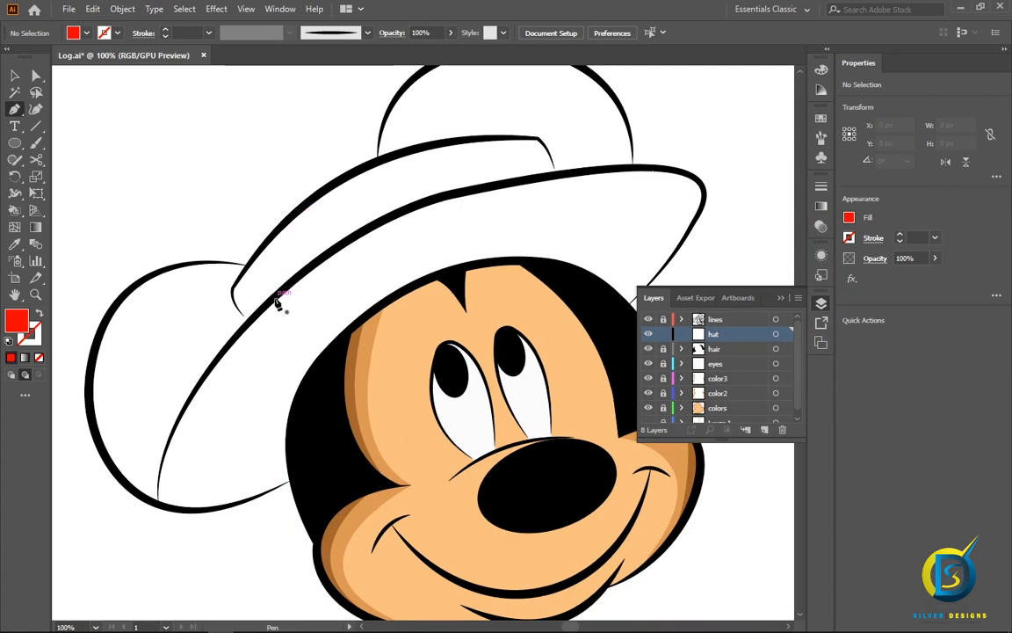
{"action": "left_click_drag", "start_coordinate": [277, 303], "coordinate": [203, 384]}
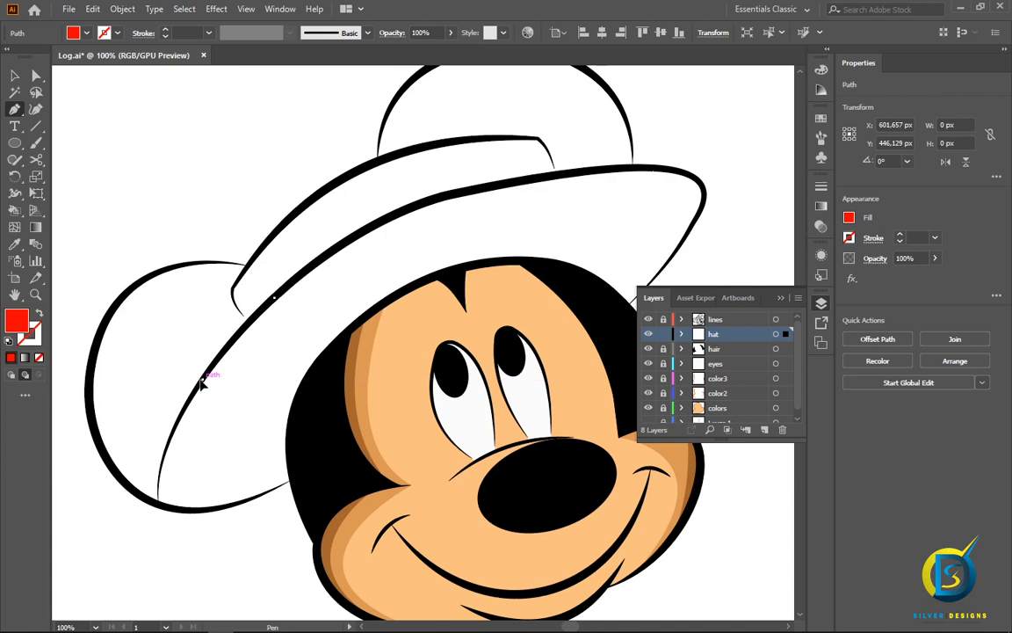
{"action": "left_click", "coordinate": [202, 381]}
{"action": "key", "text": "ctrl+z"}
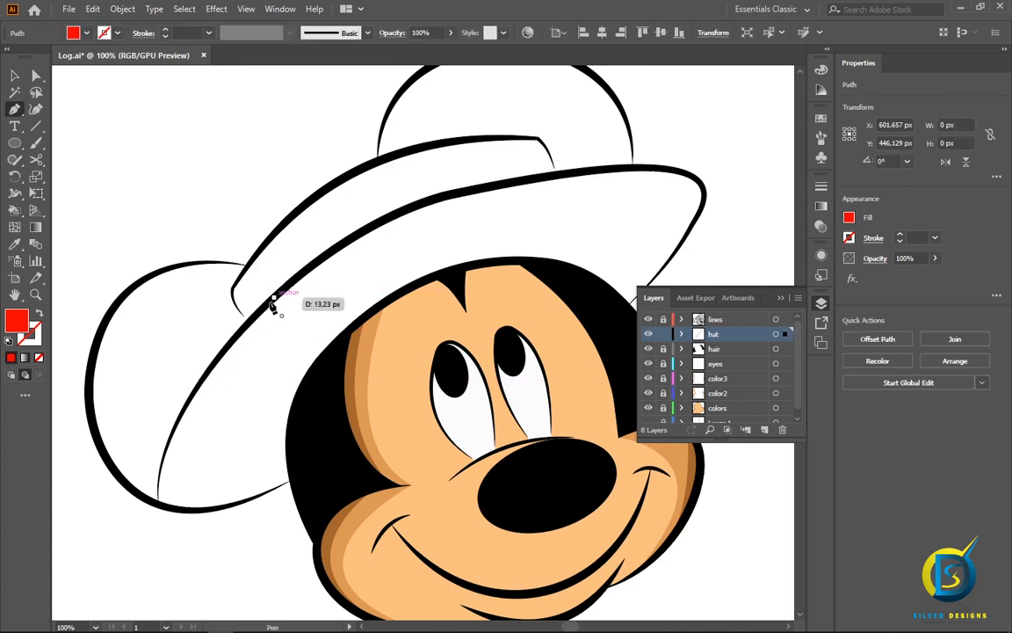
{"action": "left_click", "coordinate": [223, 354]}
{"action": "left_click", "coordinate": [223, 356]}
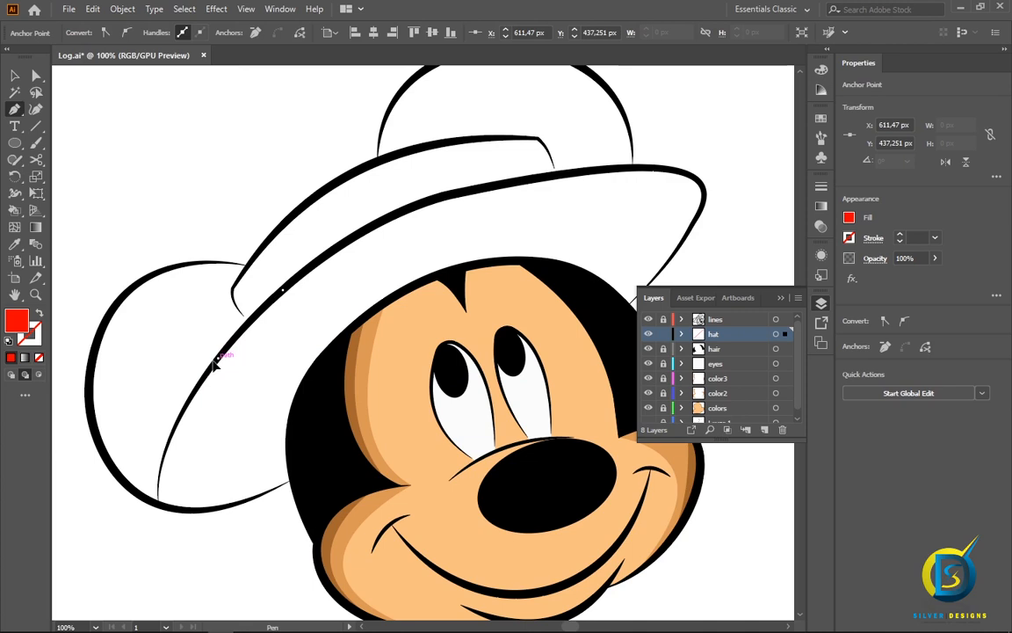
{"action": "left_click", "coordinate": [181, 418]}
{"action": "scroll", "coordinate": [198, 411], "scroll_direction": "up", "scroll_amount": 1}
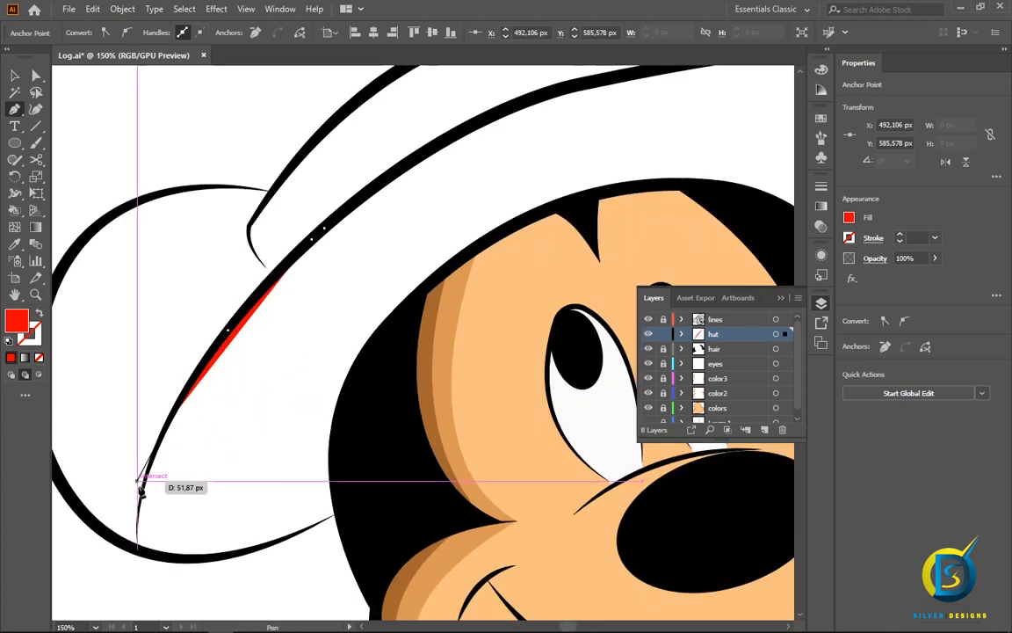
{"action": "left_click", "coordinate": [144, 484]}
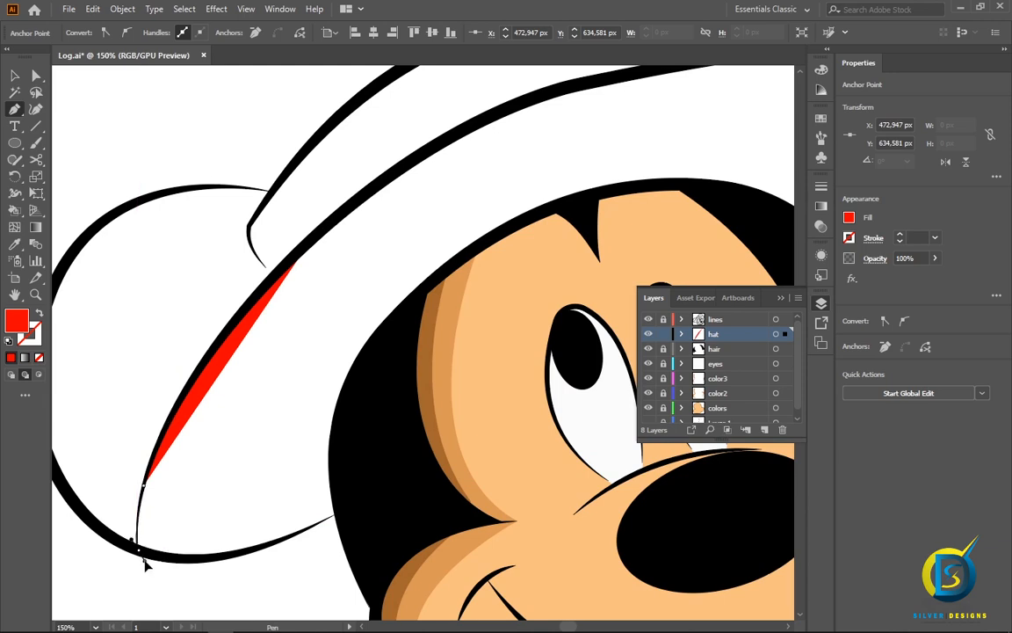
{"action": "left_click", "coordinate": [139, 550]}
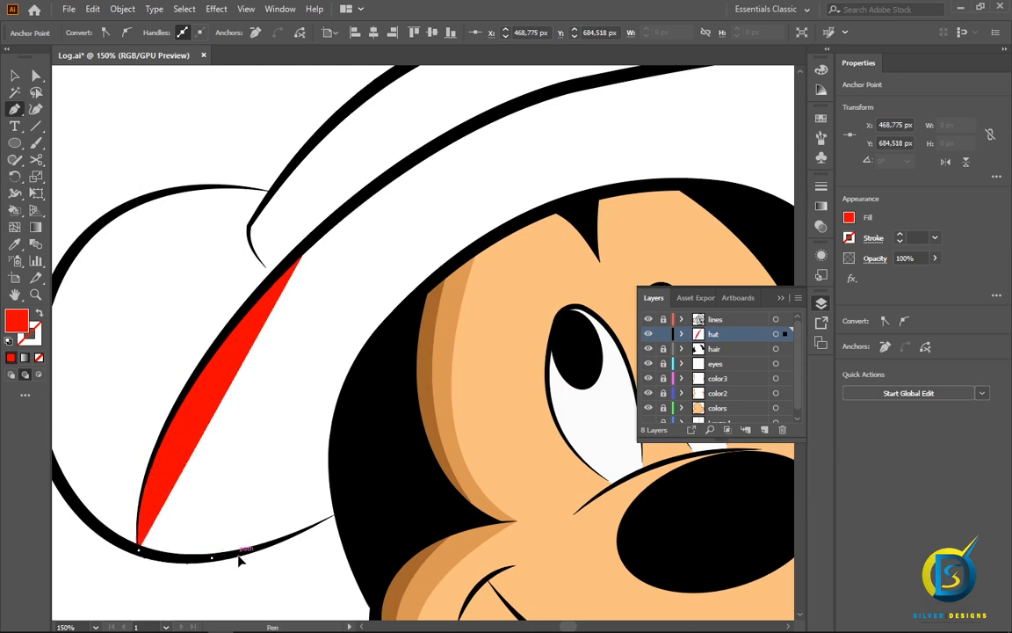
- Continue the red brim shape along the lower left brim line to the head outline and up the edge of the left hair
{"action": "left_click", "coordinate": [214, 556]}
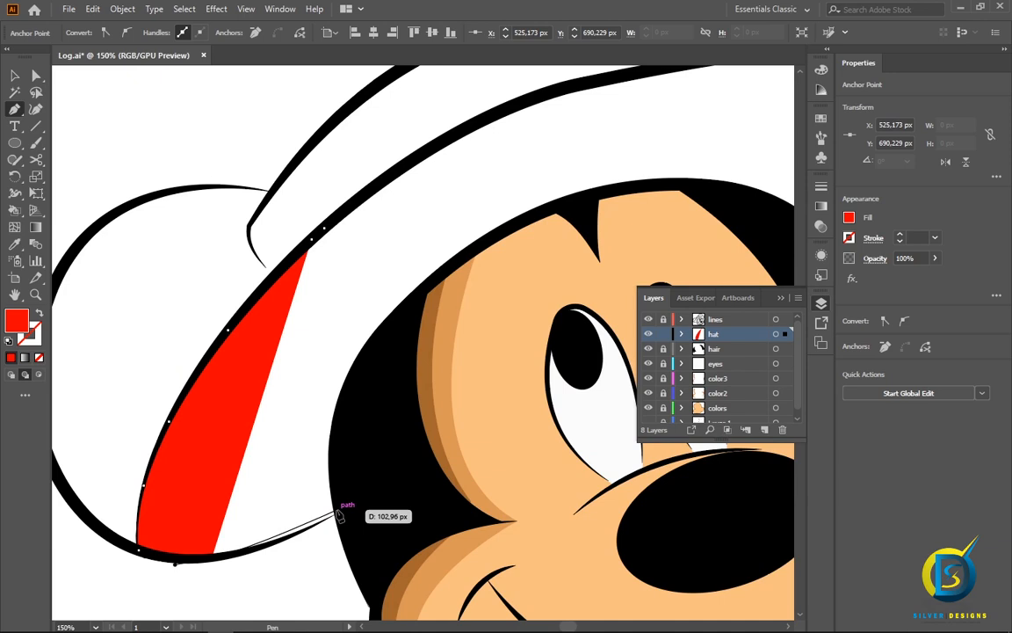
{"action": "scroll", "coordinate": [338, 517], "scroll_direction": "up", "scroll_amount": 1}
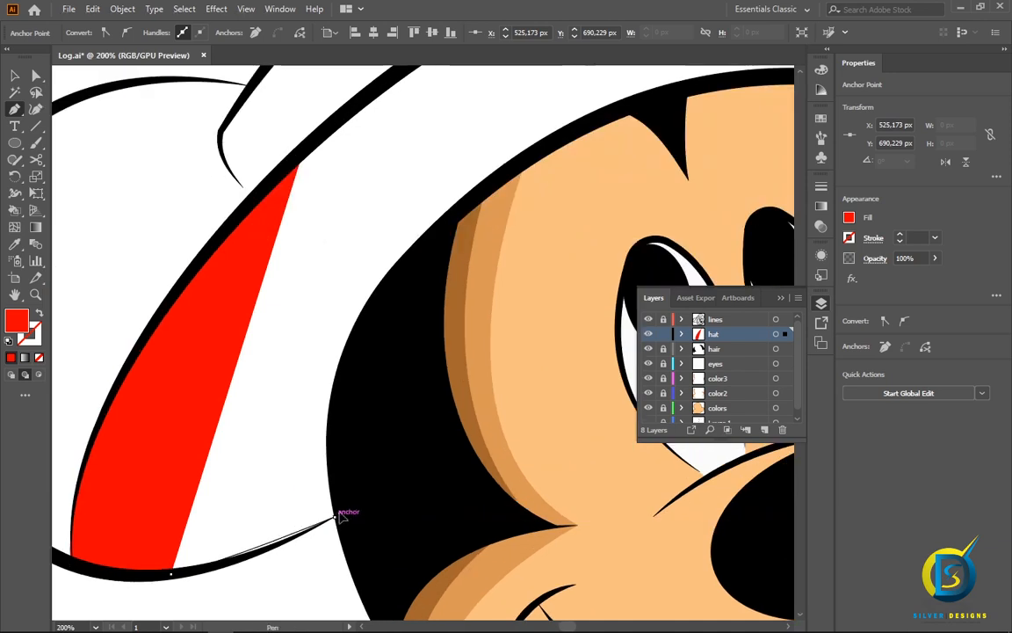
{"action": "mouse_move", "coordinate": [337, 517]}
{"action": "left_mouse_down"}
{"action": "mouse_move", "coordinate": [352, 506]}
{"action": "mouse_move", "coordinate": [335, 516]}
{"action": "left_mouse_up"}
{"action": "left_click_drag", "start_coordinate": [331, 403], "coordinate": [316, 421]}
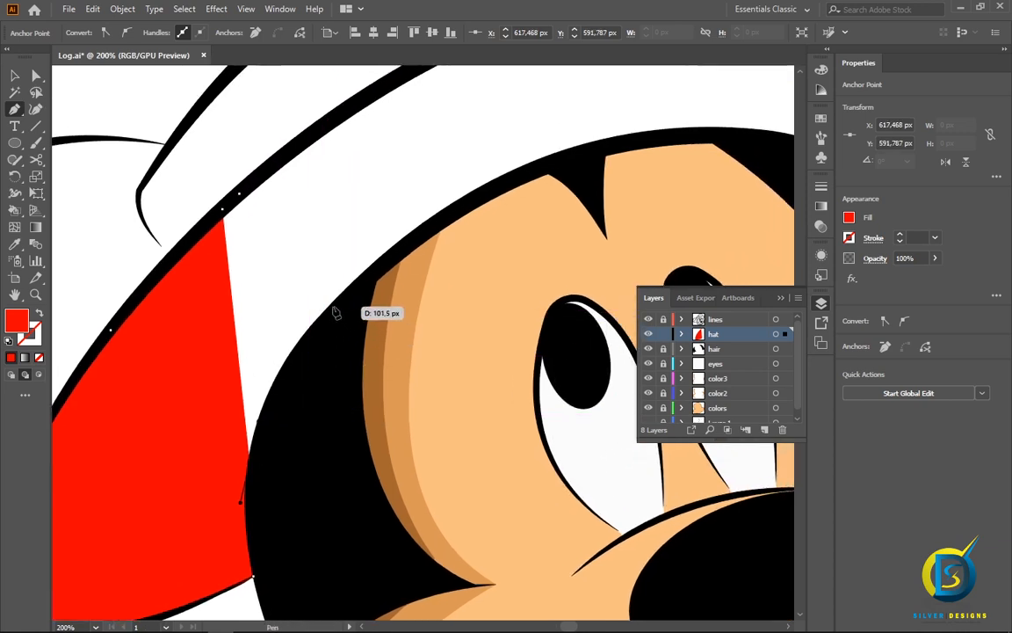
- Continue the red brim shape along the brim's underside above the forehead to where the right brim line meets the head
{"action": "left_click_drag", "start_coordinate": [330, 312], "coordinate": [350, 364]}
{"action": "left_click_drag", "start_coordinate": [395, 278], "coordinate": [462, 275]}
{"action": "left_click_drag", "start_coordinate": [466, 276], "coordinate": [304, 318]}
{"action": "left_click_drag", "start_coordinate": [374, 274], "coordinate": [477, 282]}
{"action": "left_click_drag", "start_coordinate": [444, 290], "coordinate": [318, 273]}
{"action": "left_click_drag", "start_coordinate": [388, 261], "coordinate": [484, 286]}
{"action": "left_click_drag", "start_coordinate": [353, 244], "coordinate": [560, 342]}
{"action": "left_click", "coordinate": [560, 340]}
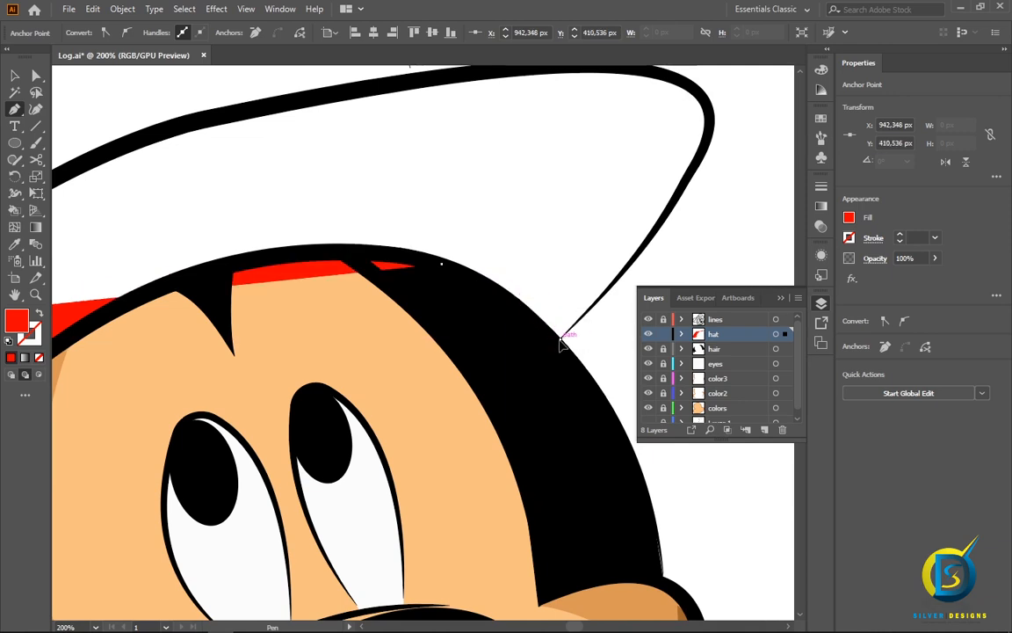
- Trace the red brim shape up the brim's right edge and around its rounded right end
{"action": "left_click", "coordinate": [591, 306]}
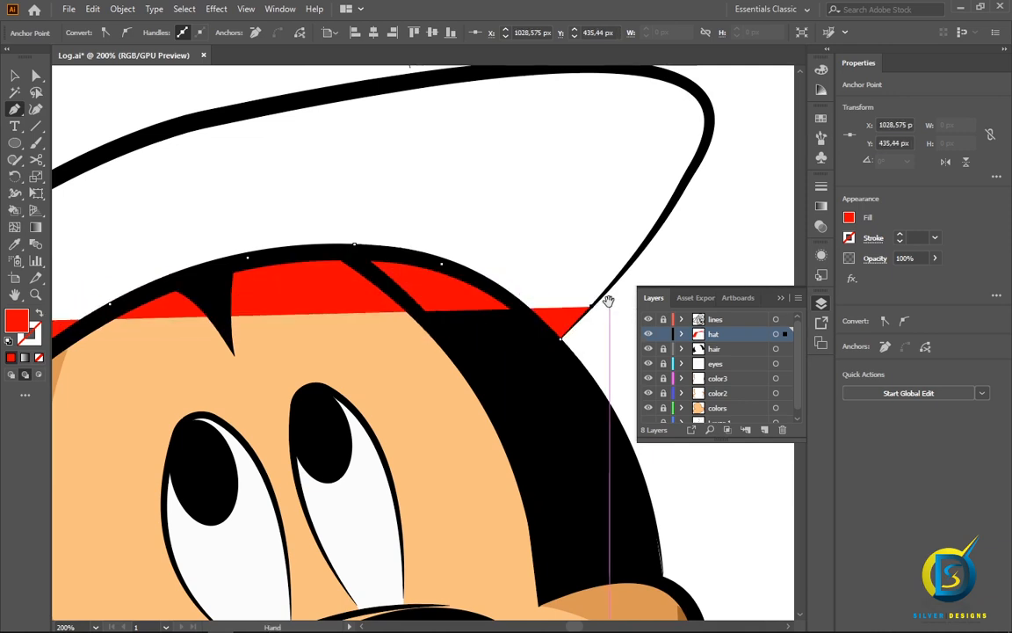
{"action": "left_click_drag", "start_coordinate": [610, 301], "coordinate": [535, 393]}
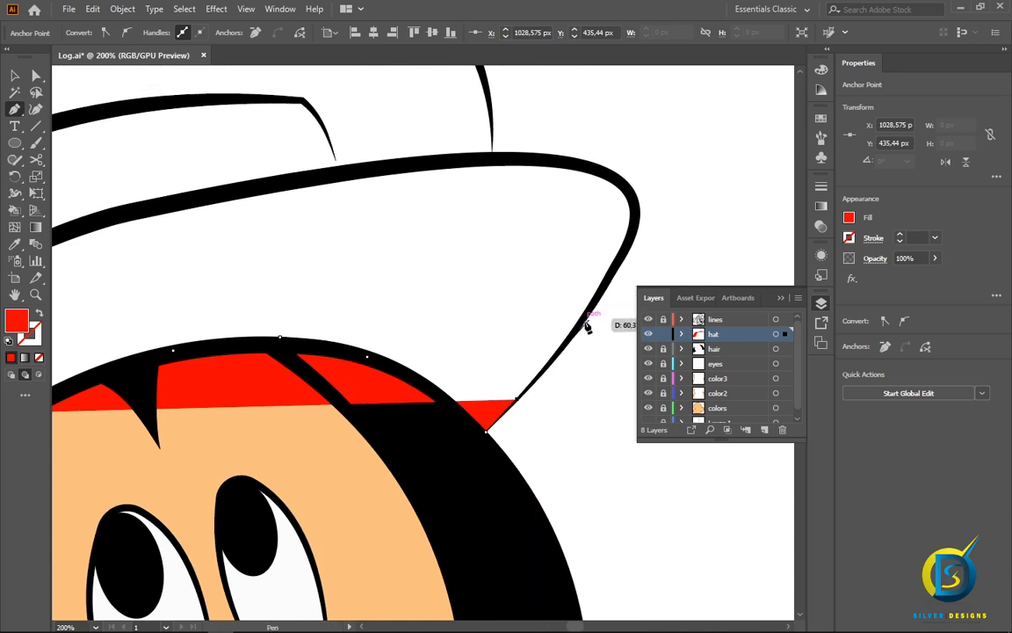
{"action": "left_click", "coordinate": [582, 322]}
{"action": "left_click", "coordinate": [635, 231]}
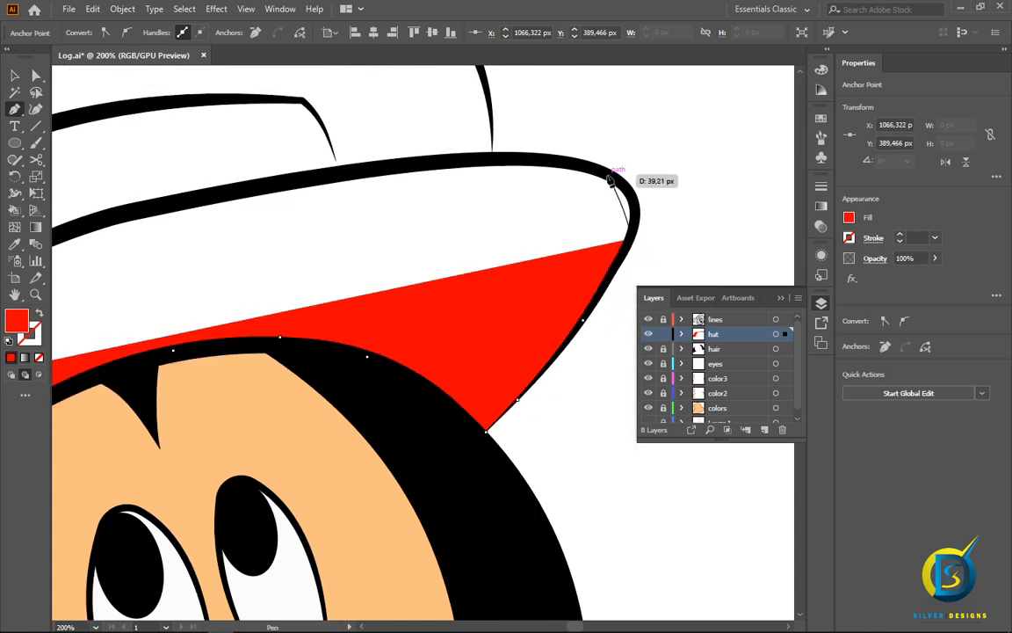
{"action": "left_click", "coordinate": [573, 170]}
{"action": "left_click_drag", "start_coordinate": [464, 198], "coordinate": [633, 231]}
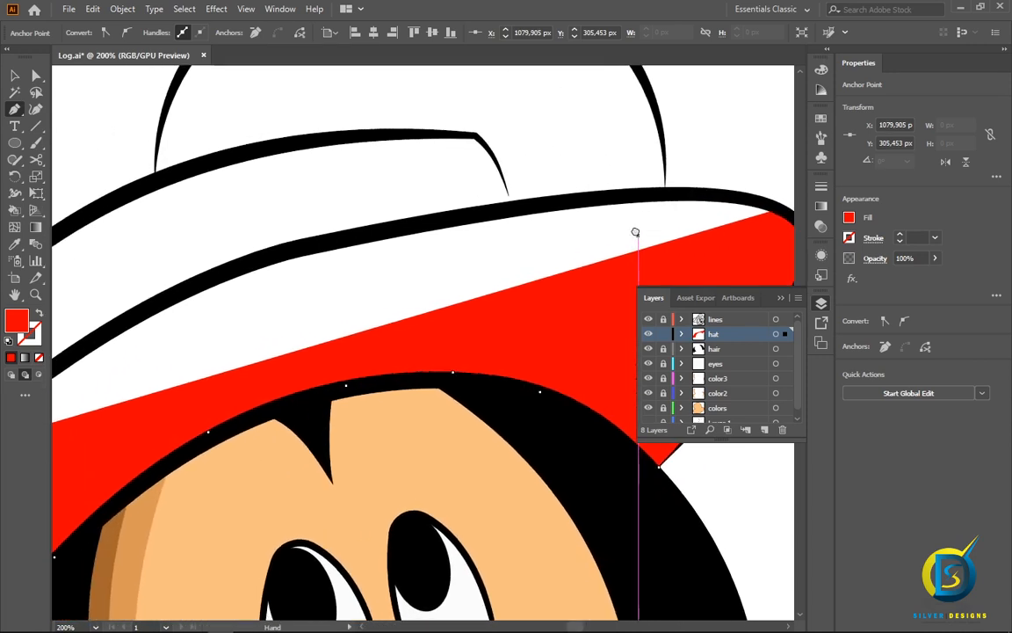
- Trace the red brim shape back along the brim's upper line, close it at the starting point, and deselect it
{"action": "left_click", "coordinate": [528, 204]}
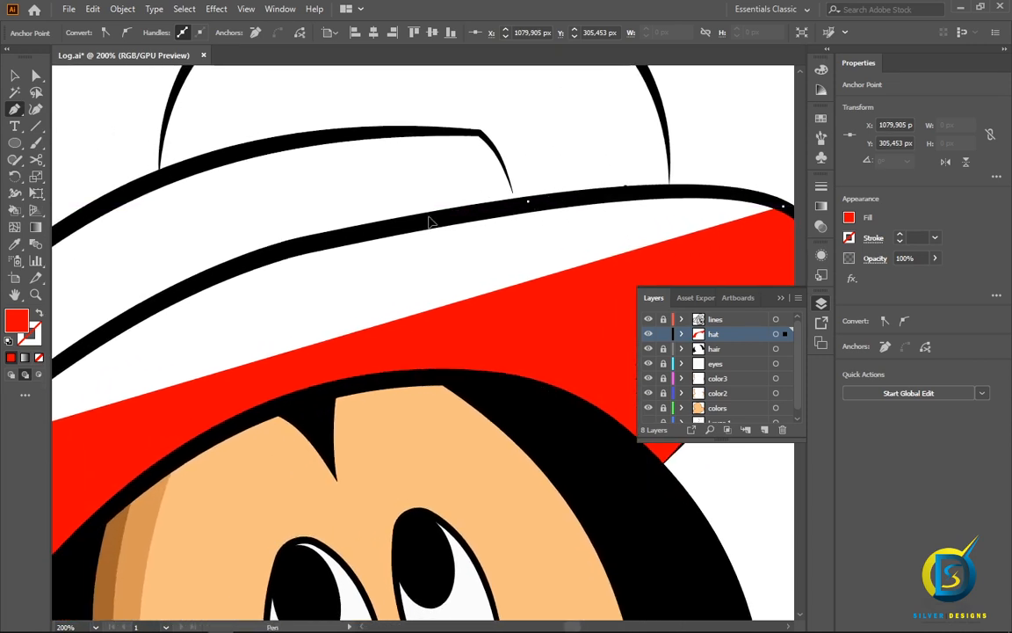
{"action": "left_click", "coordinate": [429, 223]}
{"action": "key", "text": "ctrl+minus"}
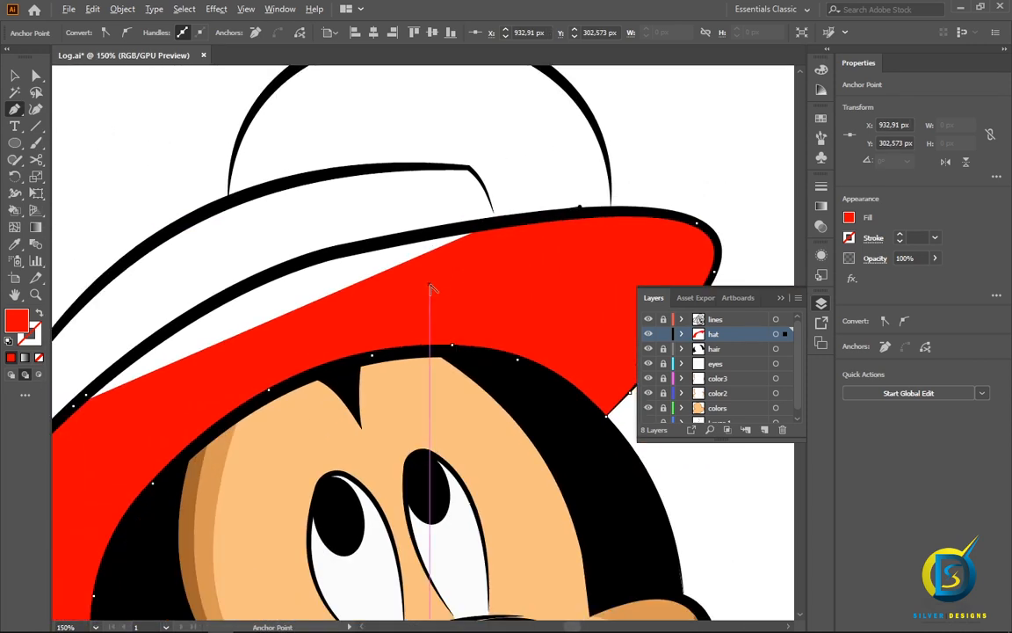
{"action": "left_click_drag", "start_coordinate": [336, 309], "coordinate": [478, 288]}
{"action": "left_click", "coordinate": [440, 239]}
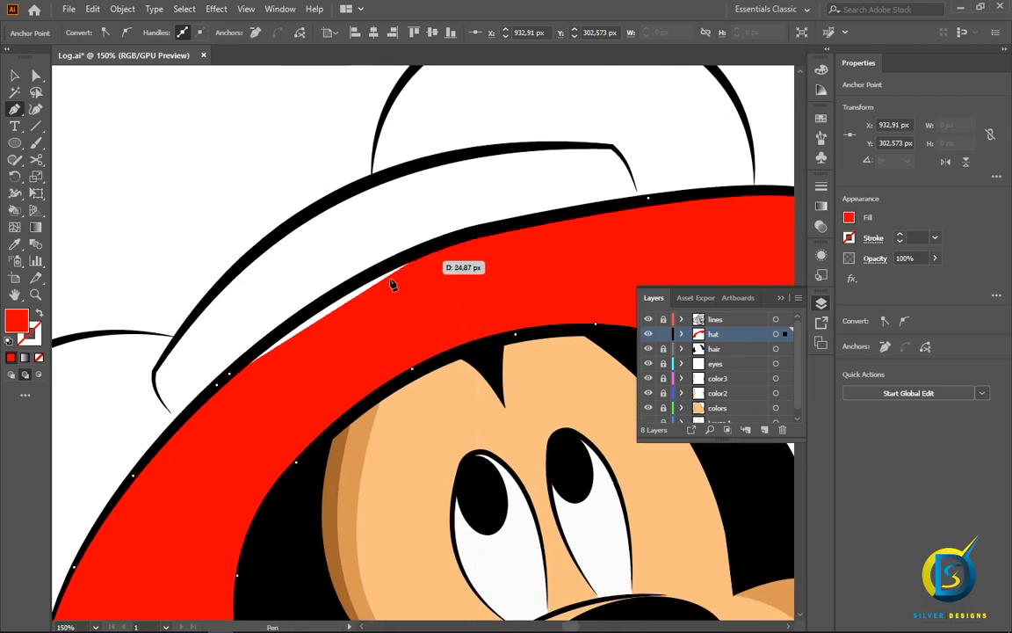
{"action": "left_click", "coordinate": [291, 325]}
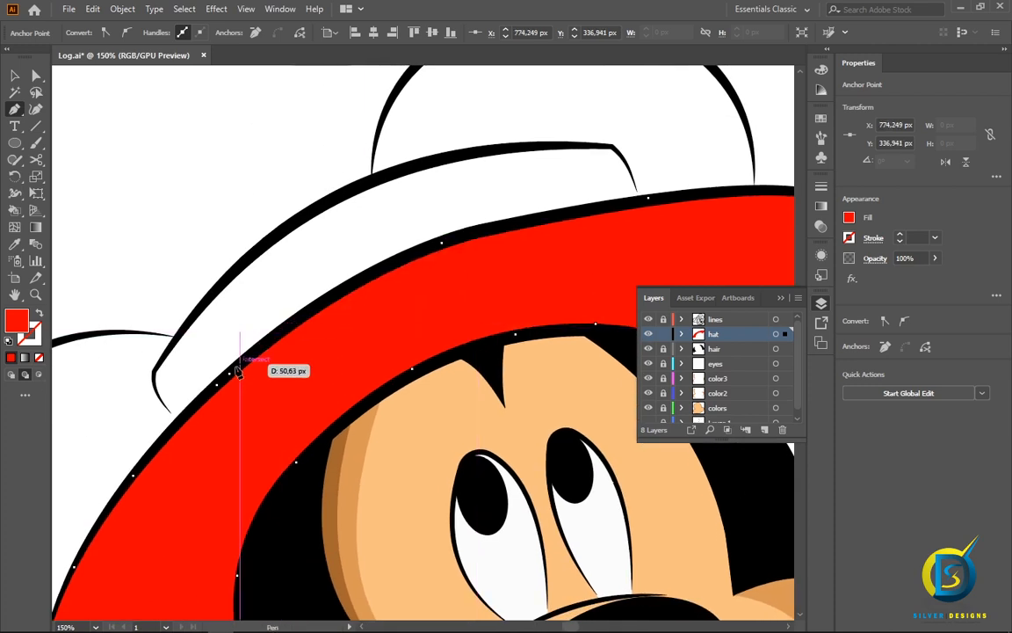
{"action": "left_click", "coordinate": [229, 374]}
{"action": "scroll", "coordinate": [301, 369], "scroll_direction": "down", "scroll_amount": 1}
{"action": "scroll", "coordinate": [301, 371], "scroll_direction": "down", "scroll_amount": 1}
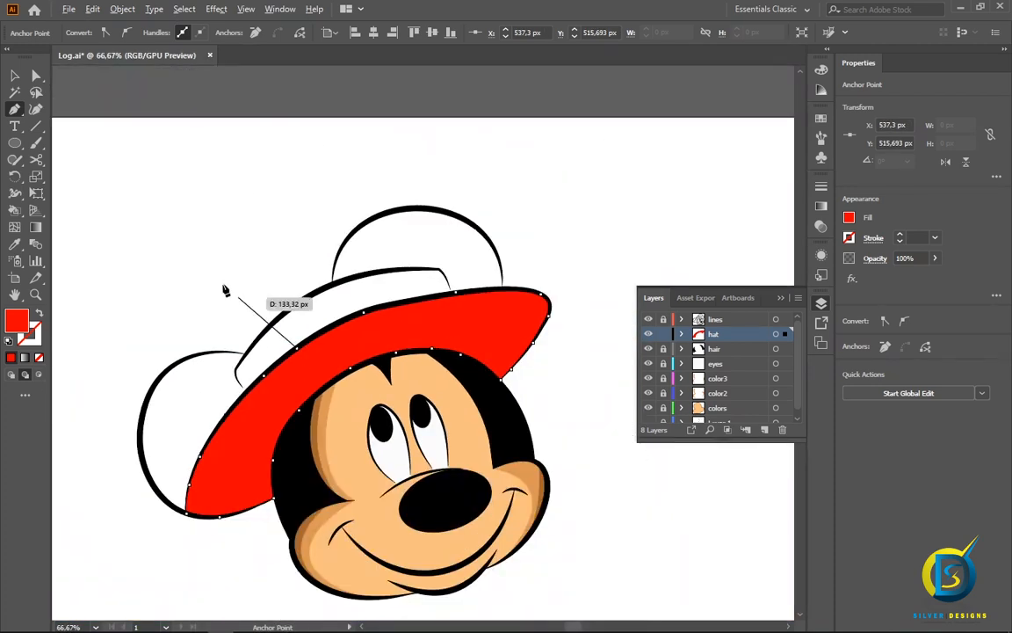
{"action": "left_click", "coordinate": [14, 75]}
{"action": "left_click", "coordinate": [207, 278]}
{"action": "left_click_drag", "start_coordinate": [242, 267], "coordinate": [293, 255]}
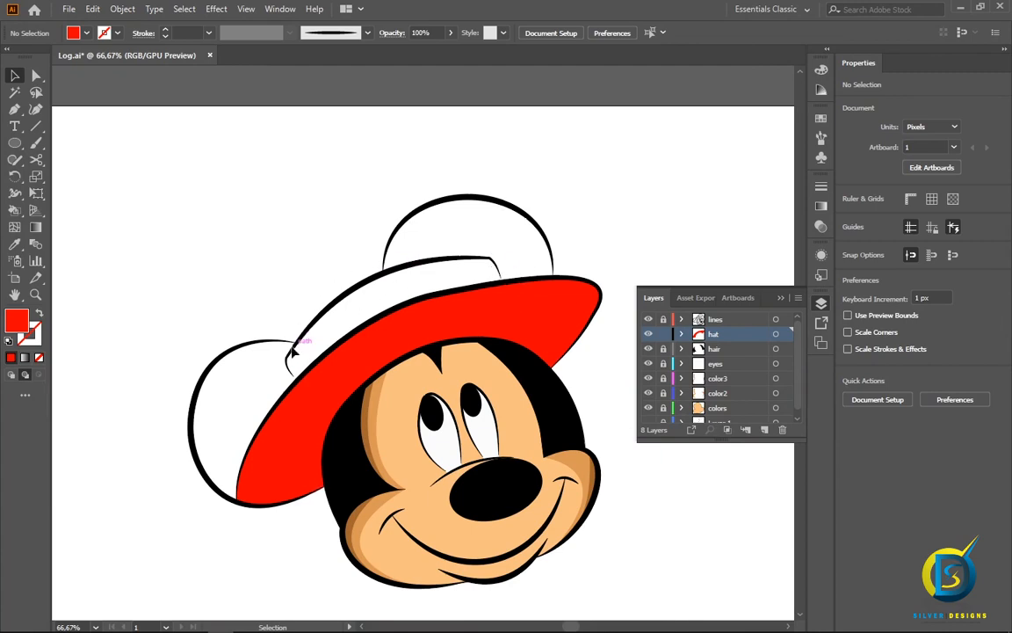
- Set the fill color to blue 0903F4 and activate the Pen tool
{"action": "double_click", "coordinate": [17, 321]}
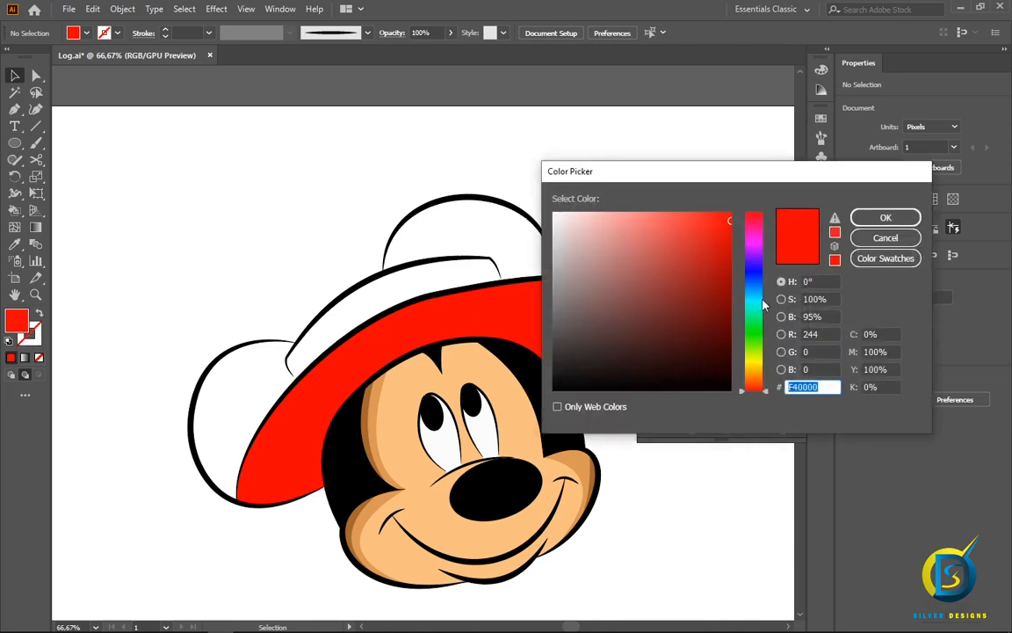
{"action": "left_click_drag", "start_coordinate": [763, 304], "coordinate": [761, 274]}
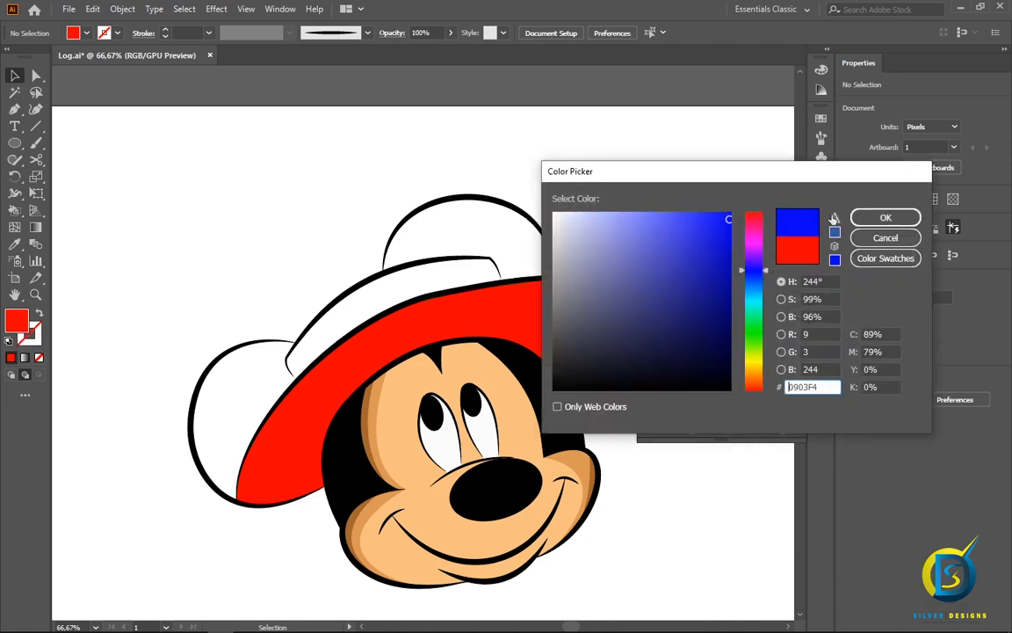
{"action": "left_click", "coordinate": [885, 217]}
{"action": "key", "text": "p"}
- Start the blue shape on the upper part of the hat, tracing its left end and the left half of its top line
{"action": "scroll", "coordinate": [309, 369], "scroll_direction": "up", "scroll_amount": 1}
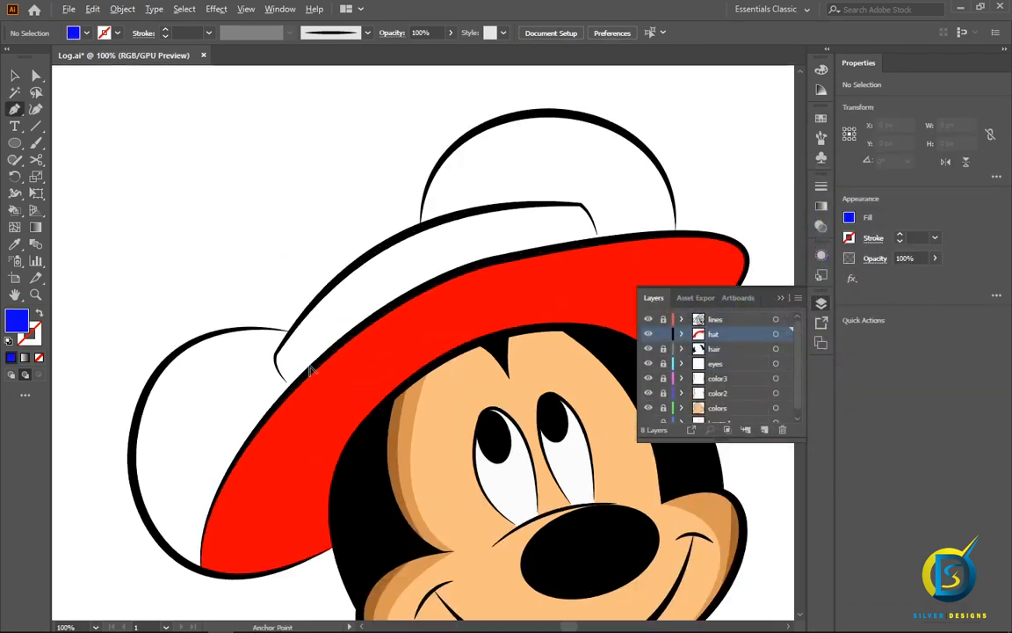
{"action": "scroll", "coordinate": [309, 369], "scroll_direction": "up", "scroll_amount": 1}
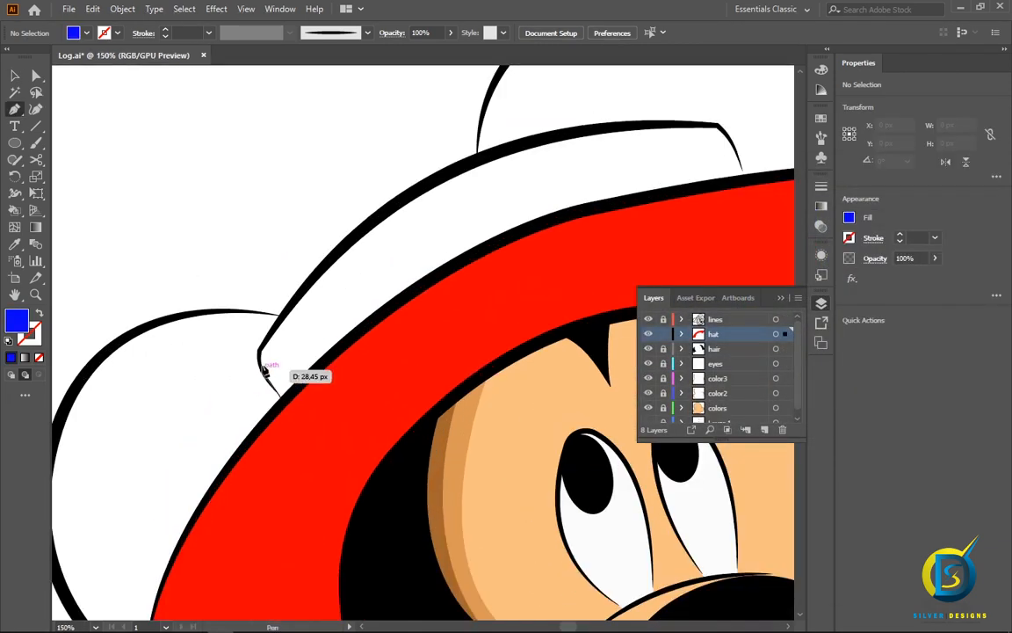
{"action": "left_click", "coordinate": [268, 369]}
{"action": "left_click", "coordinate": [277, 398]}
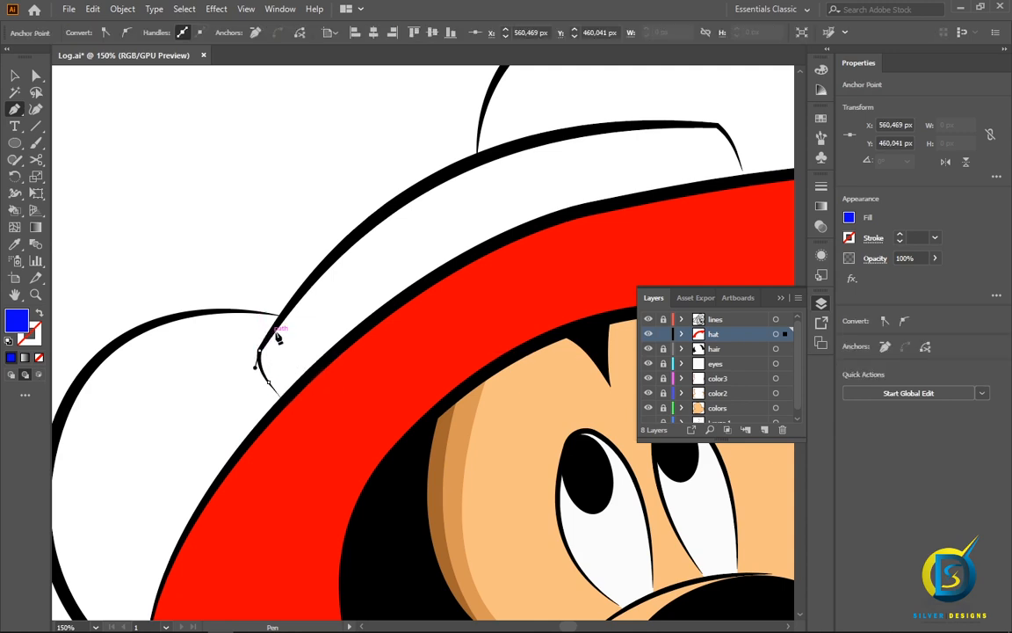
{"action": "left_click_drag", "start_coordinate": [366, 226], "coordinate": [296, 304]}
{"action": "left_click_drag", "start_coordinate": [389, 240], "coordinate": [433, 233]}
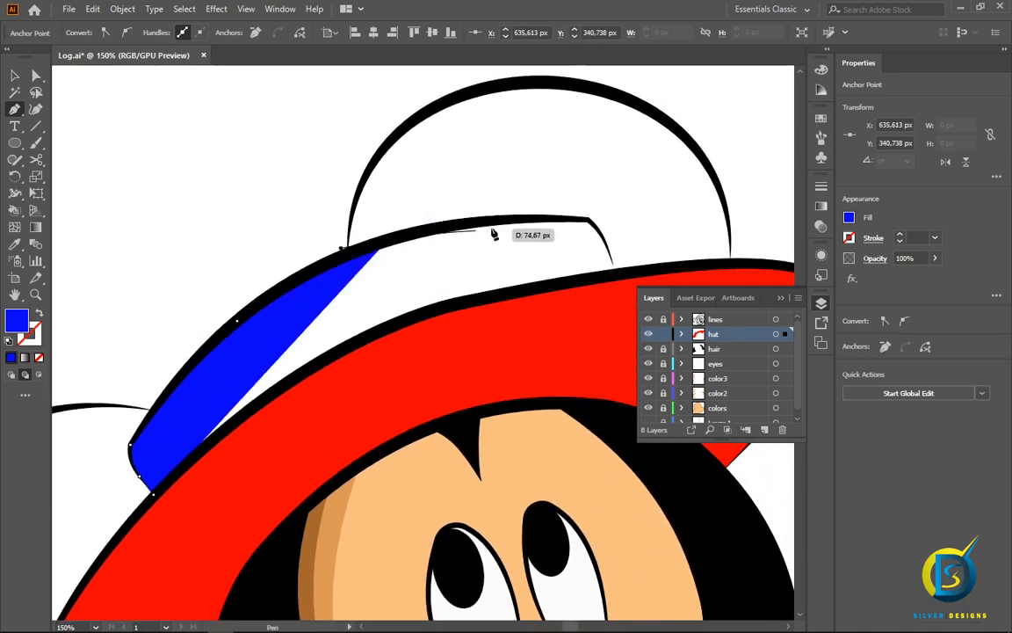
- Continue the blue shape along the hat's top line, around the right corner and down to the brim
{"action": "left_click_drag", "start_coordinate": [497, 226], "coordinate": [507, 257]}
{"action": "left_click", "coordinate": [490, 238]}
{"action": "left_click", "coordinate": [519, 288]}
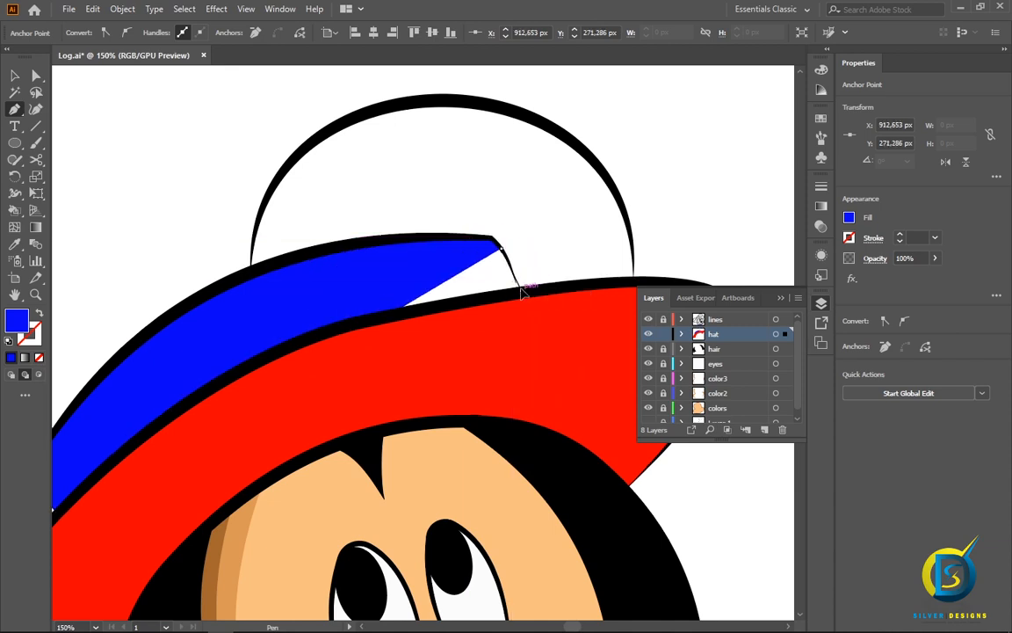
- Trace the blue shape's lower edge back along the brim line, redoing misplaced points, close it at the left end, and deselect it
{"action": "scroll", "coordinate": [475, 300], "scroll_direction": "down", "scroll_amount": 1}
{"action": "left_click", "coordinate": [433, 309]}
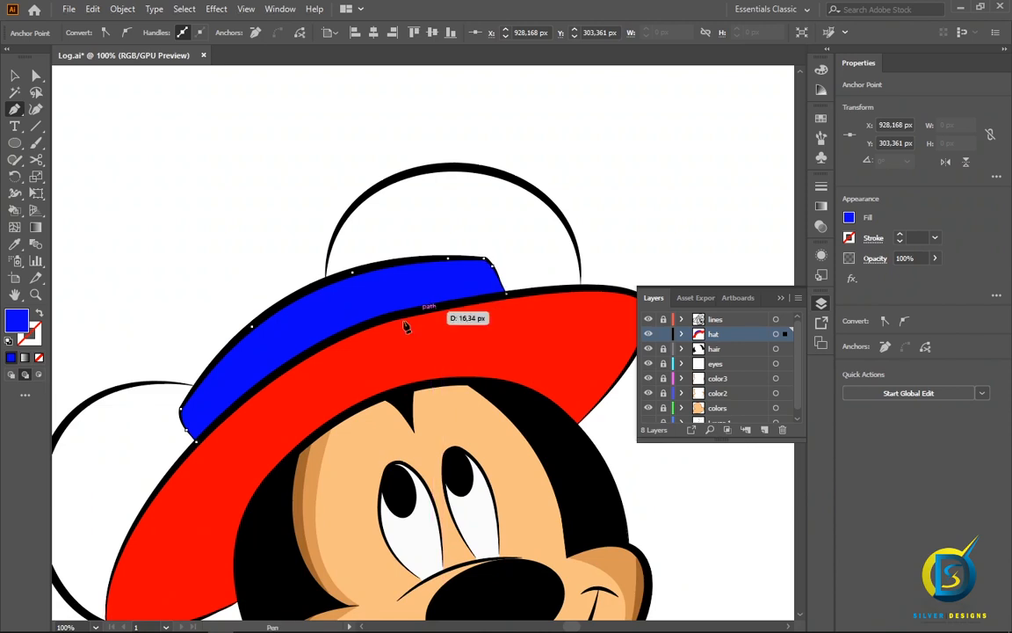
{"action": "left_click", "coordinate": [313, 351]}
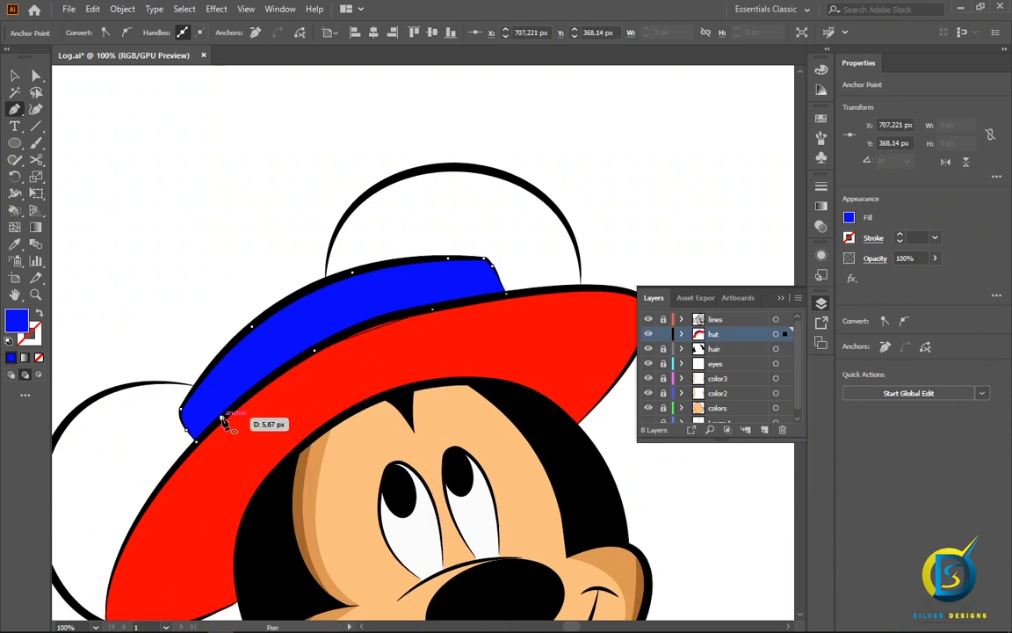
{"action": "key", "text": "ctrl+z"}
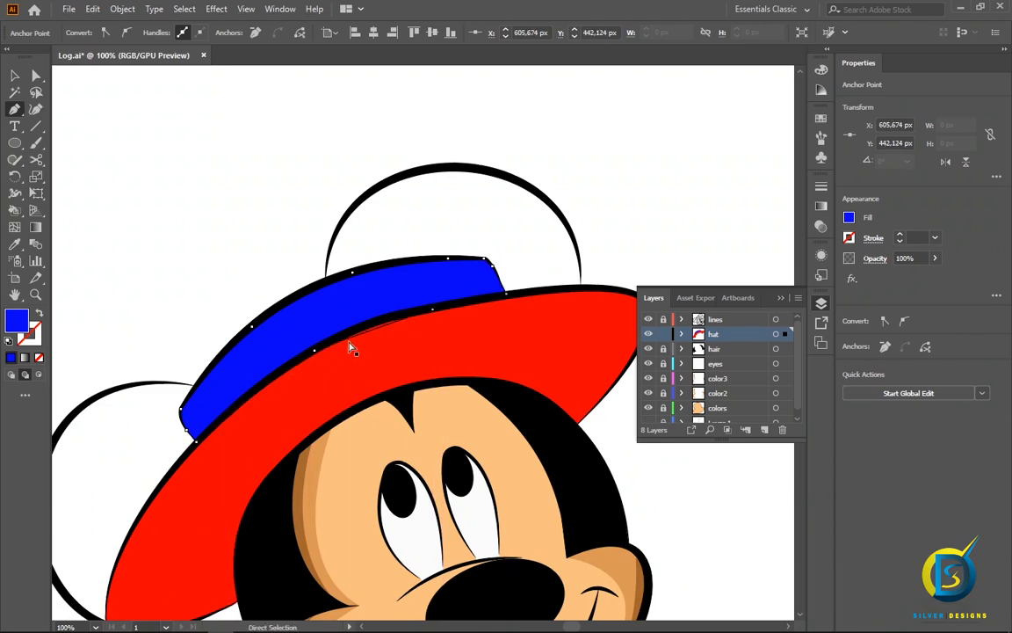
{"action": "key", "text": "ctrl+z"}
{"action": "left_click", "coordinate": [403, 314]}
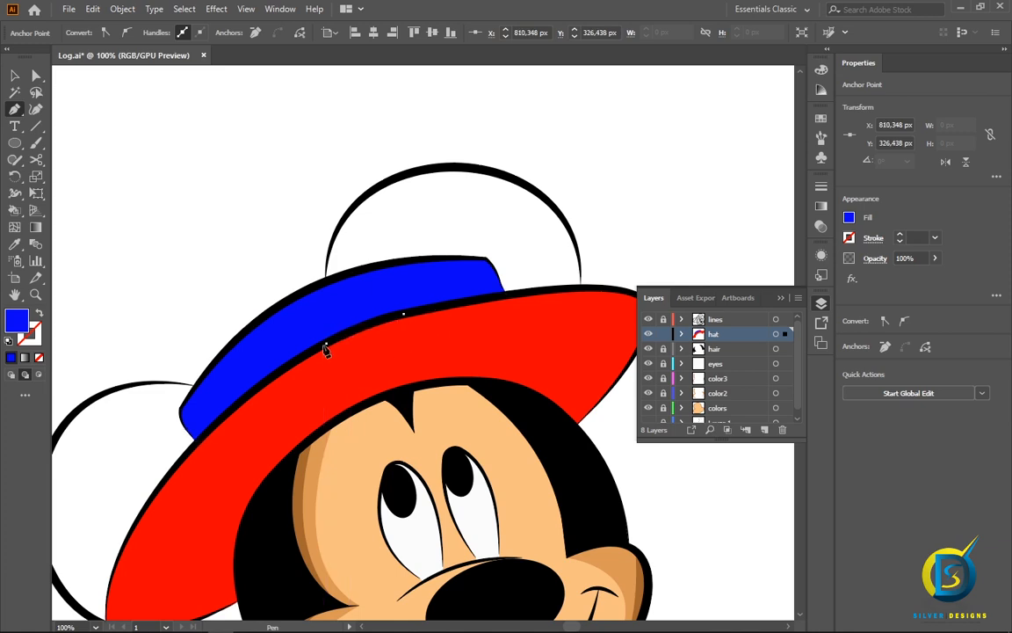
{"action": "left_click", "coordinate": [240, 399]}
{"action": "left_click", "coordinate": [195, 441]}
{"action": "scroll", "coordinate": [288, 395], "scroll_direction": "down", "scroll_amount": 1}
{"action": "left_click", "coordinate": [14, 77]}
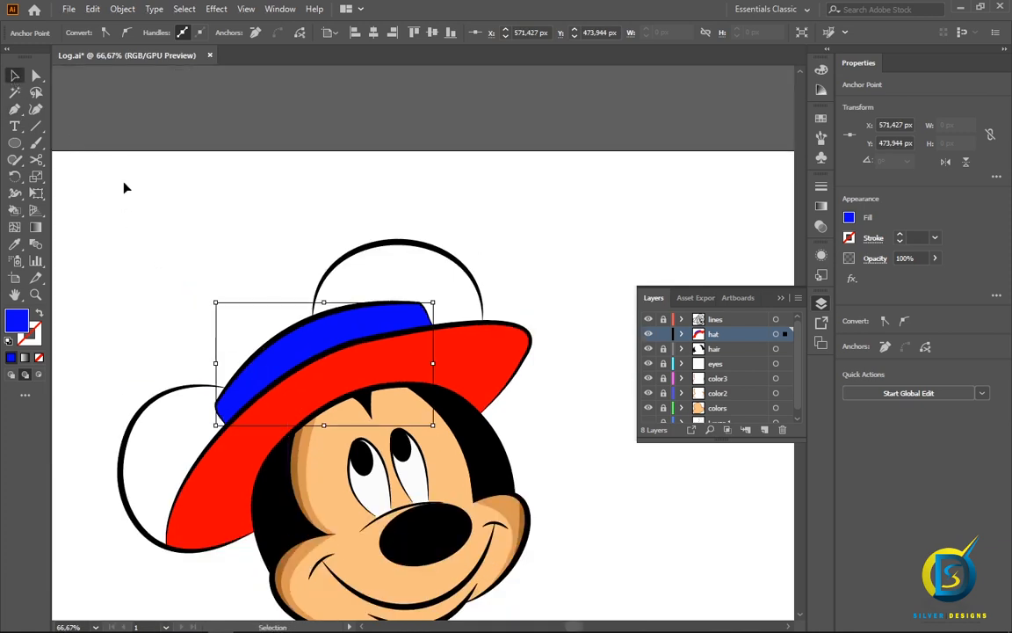
{"action": "left_click", "coordinate": [298, 294]}
{"action": "scroll", "coordinate": [301, 299], "scroll_direction": "down", "scroll_amount": 1}
{"action": "scroll", "coordinate": [340, 270], "scroll_direction": "up", "scroll_amount": 1}
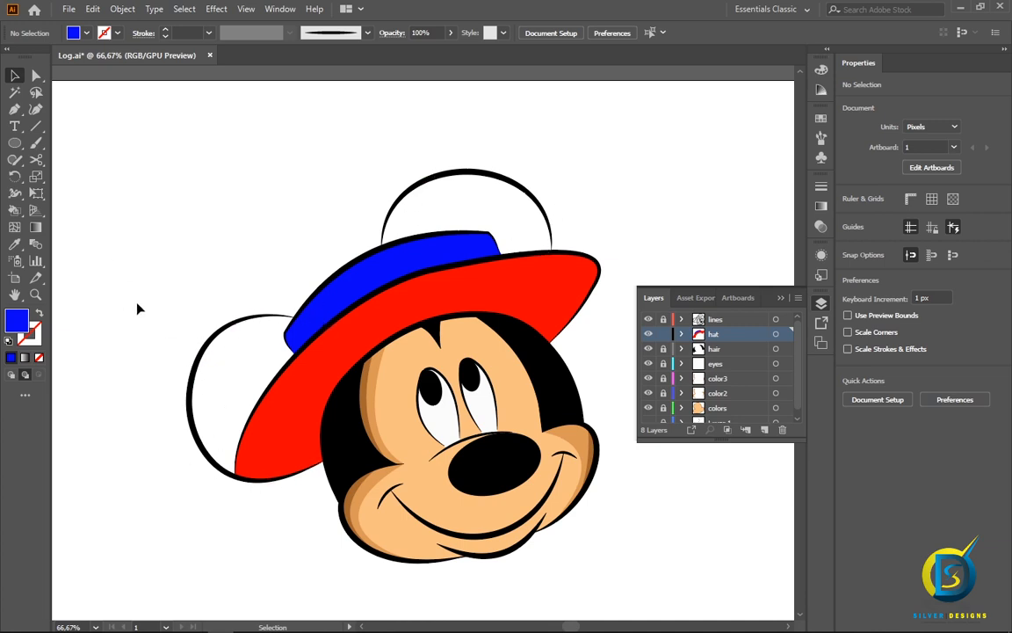
- Lock the hat layer, unlock the hair layer, and make the hair layer active
{"action": "left_click", "coordinate": [664, 350]}
{"action": "left_click", "coordinate": [726, 354]}
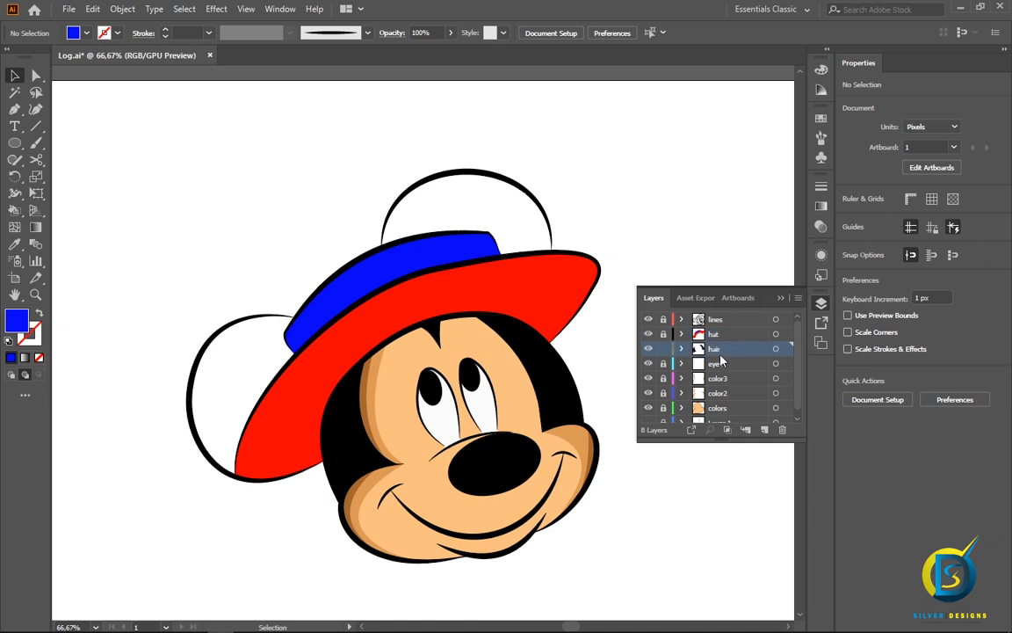
- Start a Pen shape along the top outline of the left ear and set its fill to black (000000)
{"action": "left_click", "coordinate": [15, 111]}
{"action": "scroll", "coordinate": [268, 288], "scroll_direction": "up", "scroll_amount": 3}
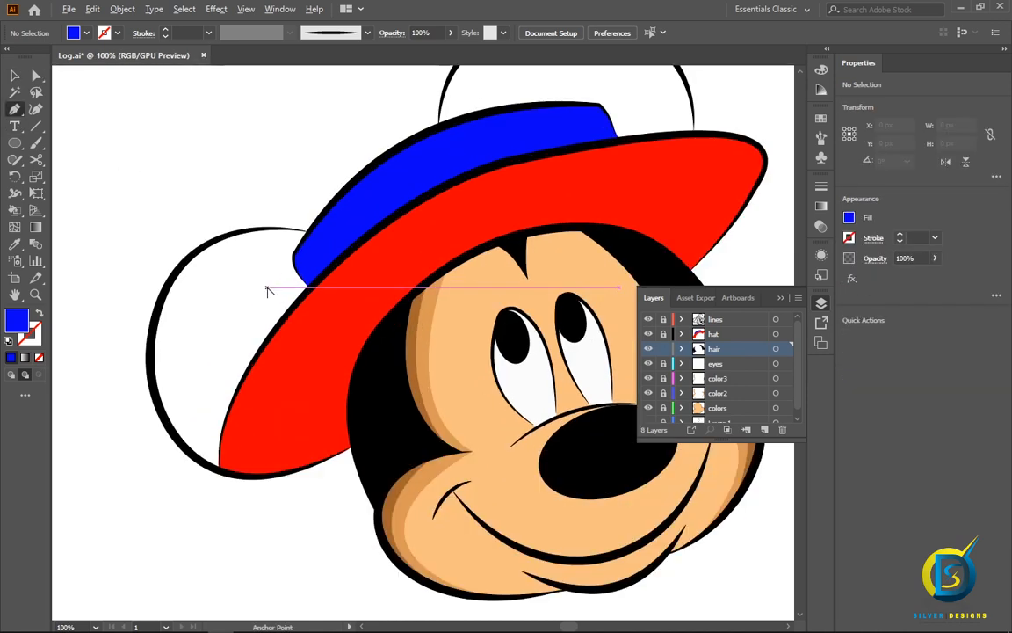
{"action": "left_click", "coordinate": [326, 205]}
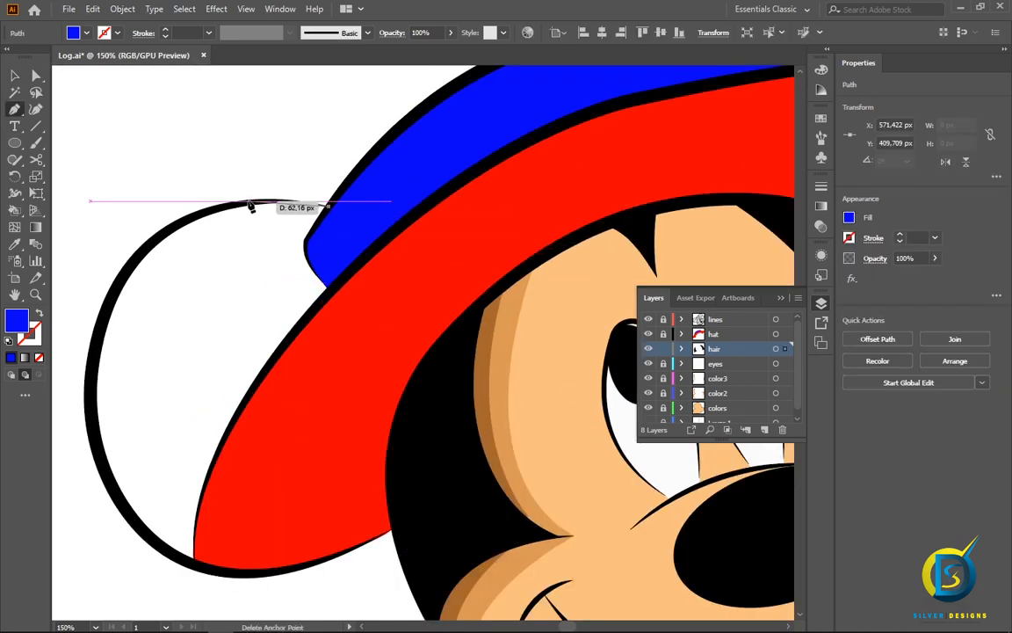
{"action": "left_click_drag", "start_coordinate": [167, 230], "coordinate": [131, 265]}
{"action": "key", "text": "space"}
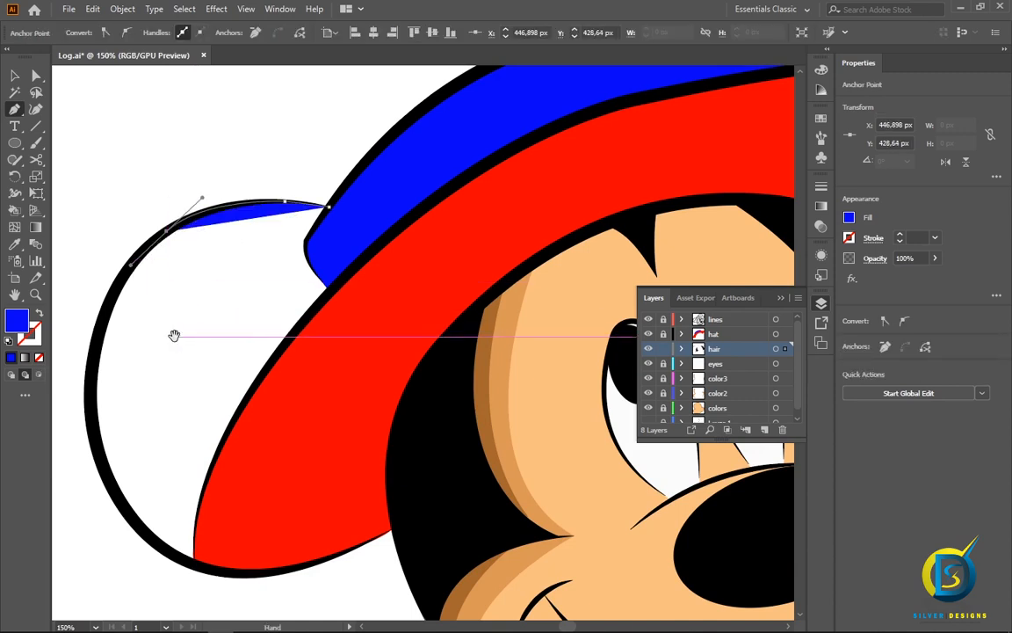
{"action": "left_click_drag", "start_coordinate": [174, 338], "coordinate": [190, 307]}
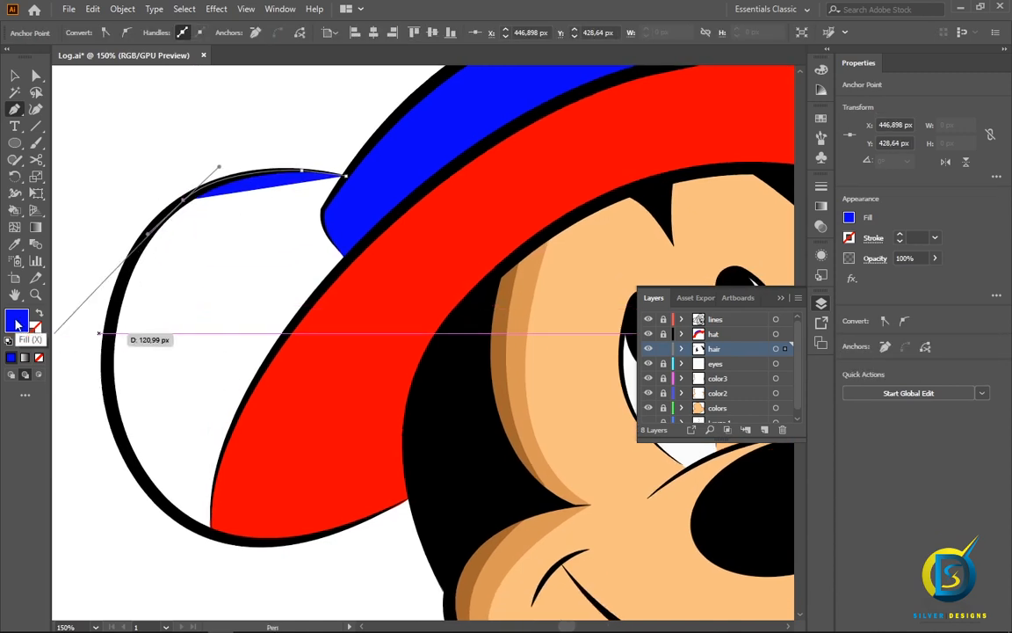
{"action": "double_click", "coordinate": [16, 321]}
{"action": "type", "text": "000000"}
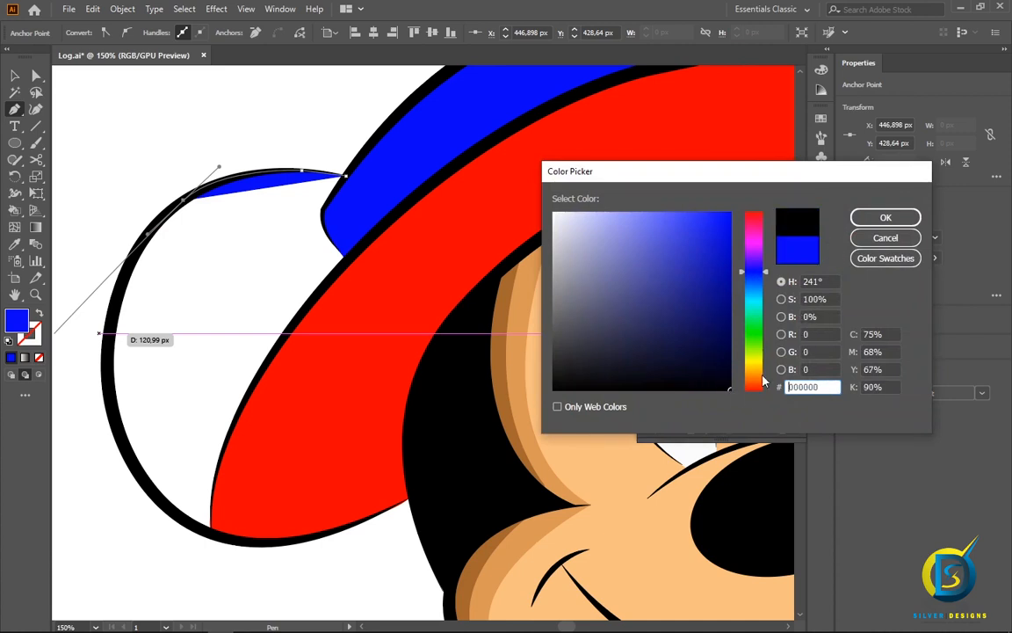
{"action": "left_click", "coordinate": [885, 217]}
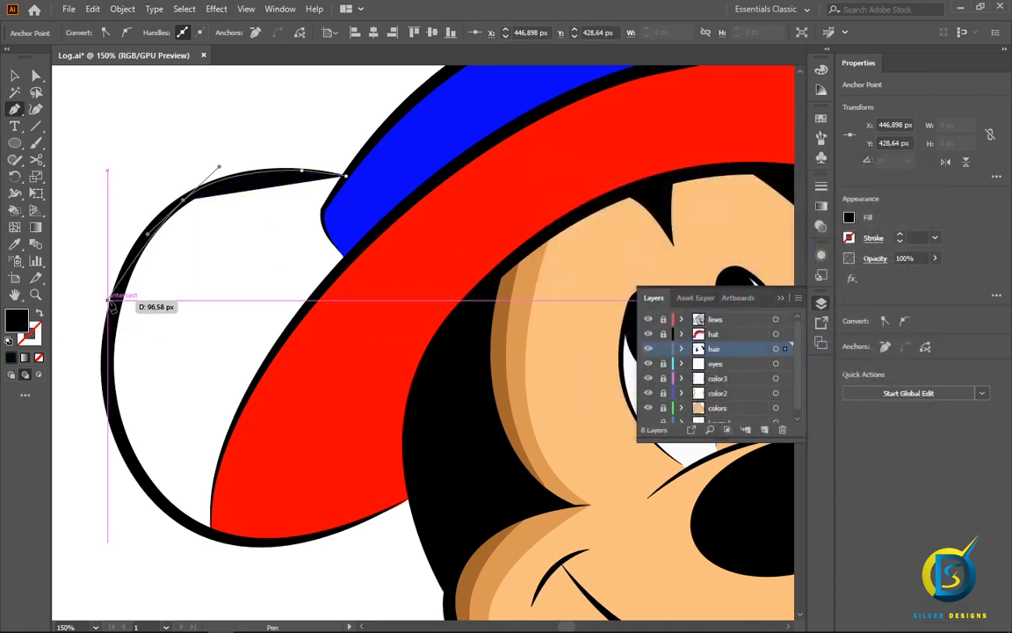
- Continue the black shape down the left ear's outer outline and around to the lower tip of the hat brim
{"action": "left_click", "coordinate": [119, 295]}
{"action": "left_click_drag", "start_coordinate": [111, 330], "coordinate": [109, 329]}
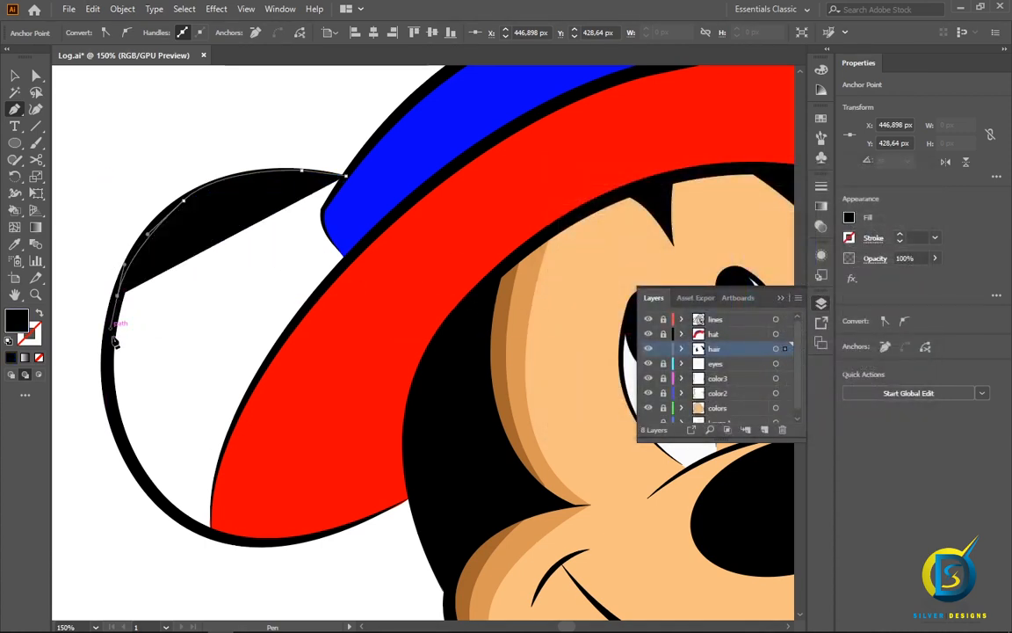
{"action": "left_click_drag", "start_coordinate": [114, 418], "coordinate": [123, 443]}
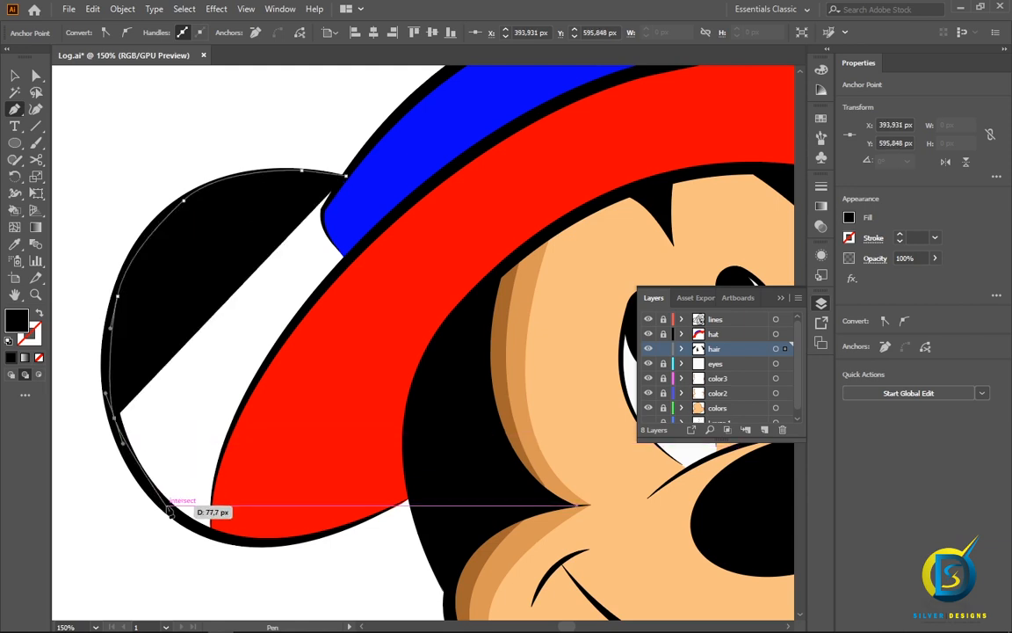
{"action": "left_click_drag", "start_coordinate": [165, 504], "coordinate": [212, 499]}
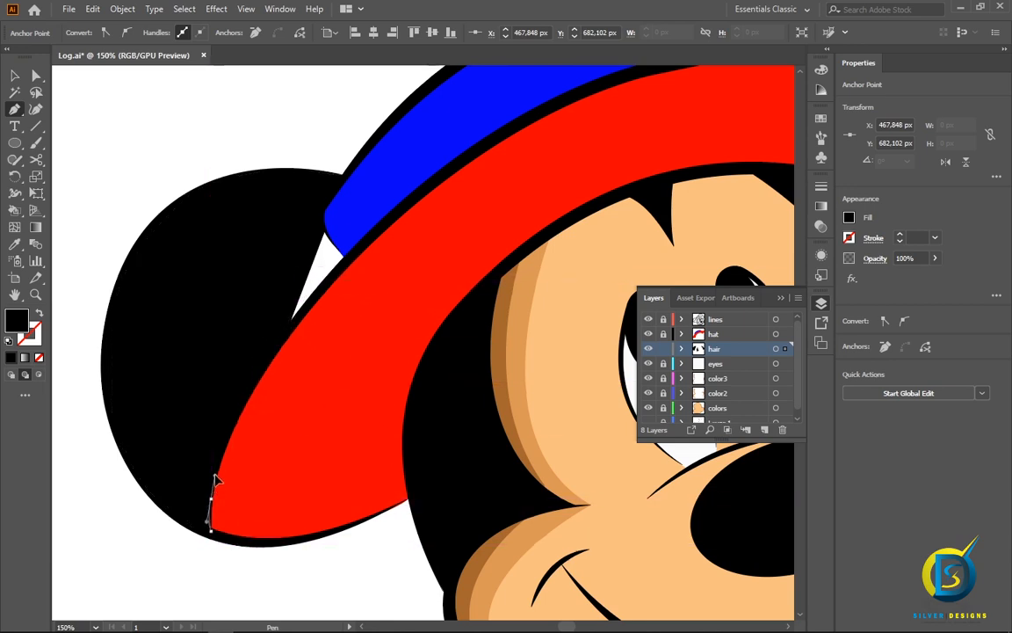
- Trace the left ear shape back up along the brim and the blue band's end, redoing the misplaced corner, close it, and deselect it
{"action": "left_click_drag", "start_coordinate": [237, 411], "coordinate": [251, 391]}
{"action": "left_click", "coordinate": [289, 331]}
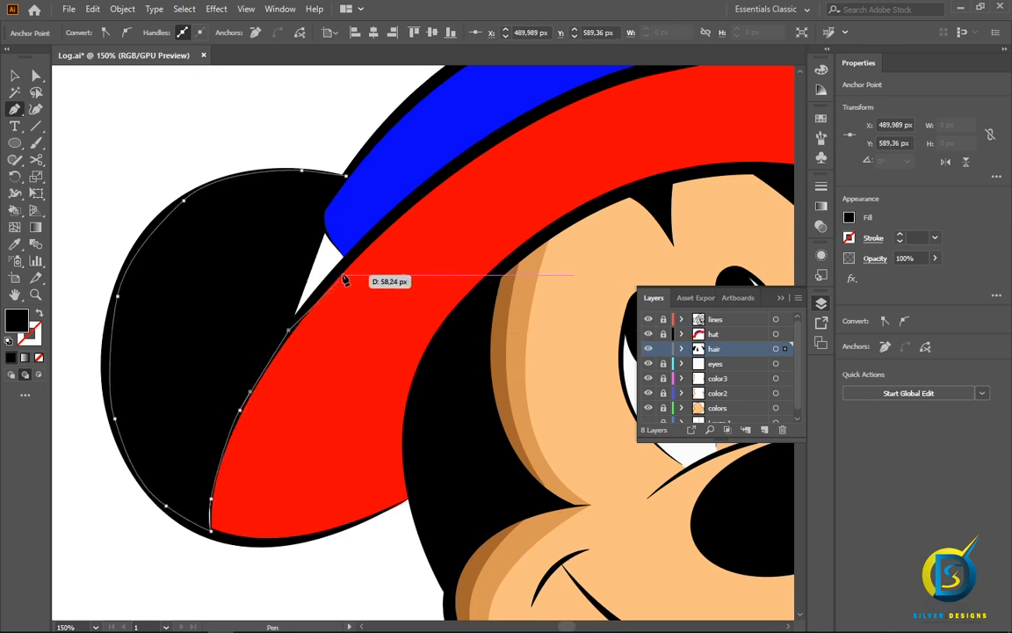
{"action": "left_click", "coordinate": [348, 259]}
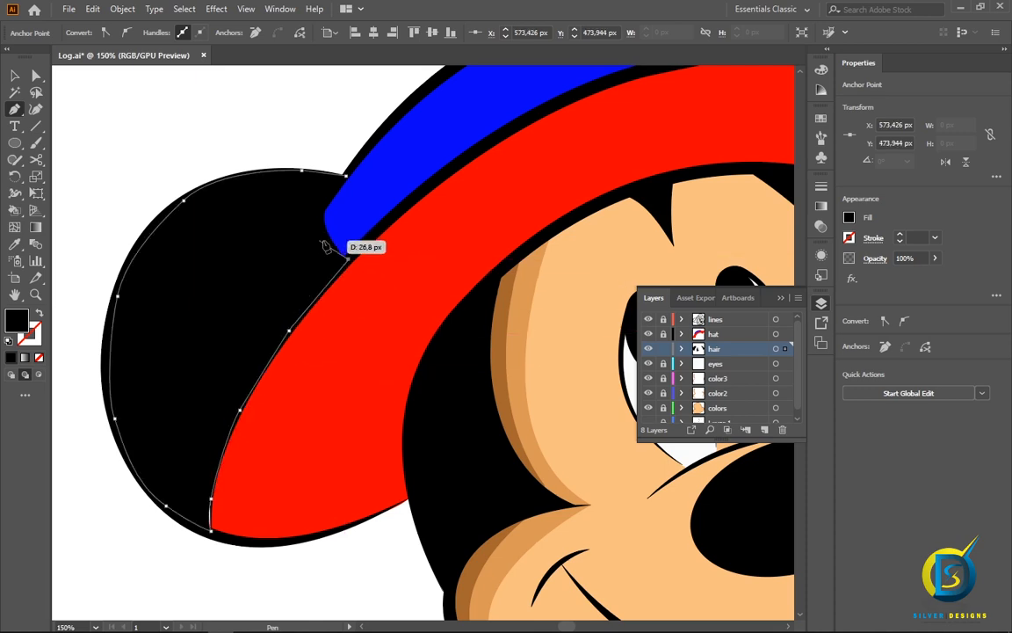
{"action": "key", "text": "ctrl+z"}
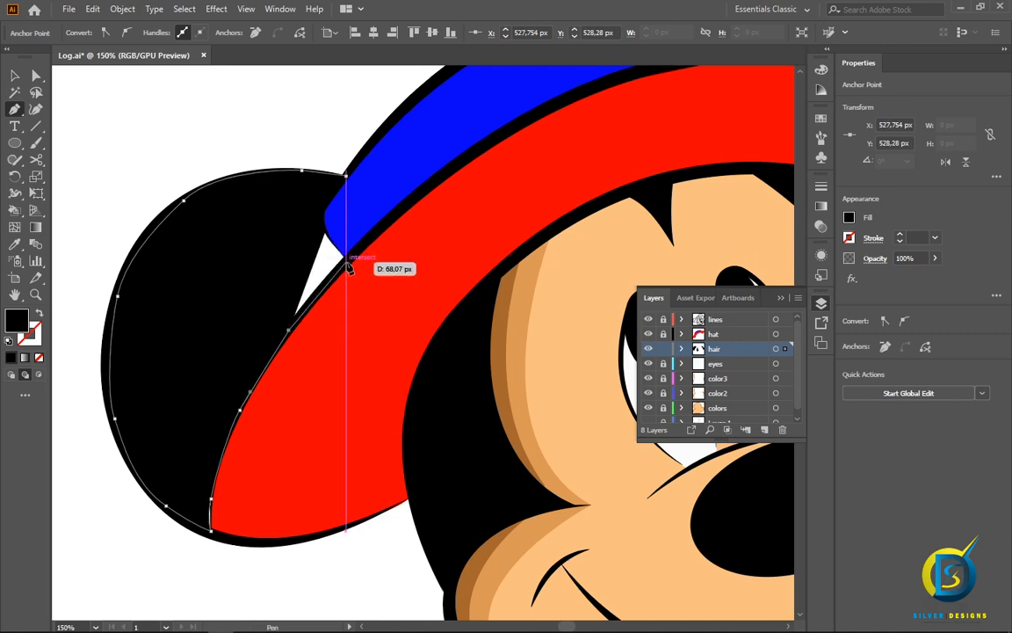
{"action": "left_click", "coordinate": [345, 261]}
{"action": "left_click", "coordinate": [328, 230]}
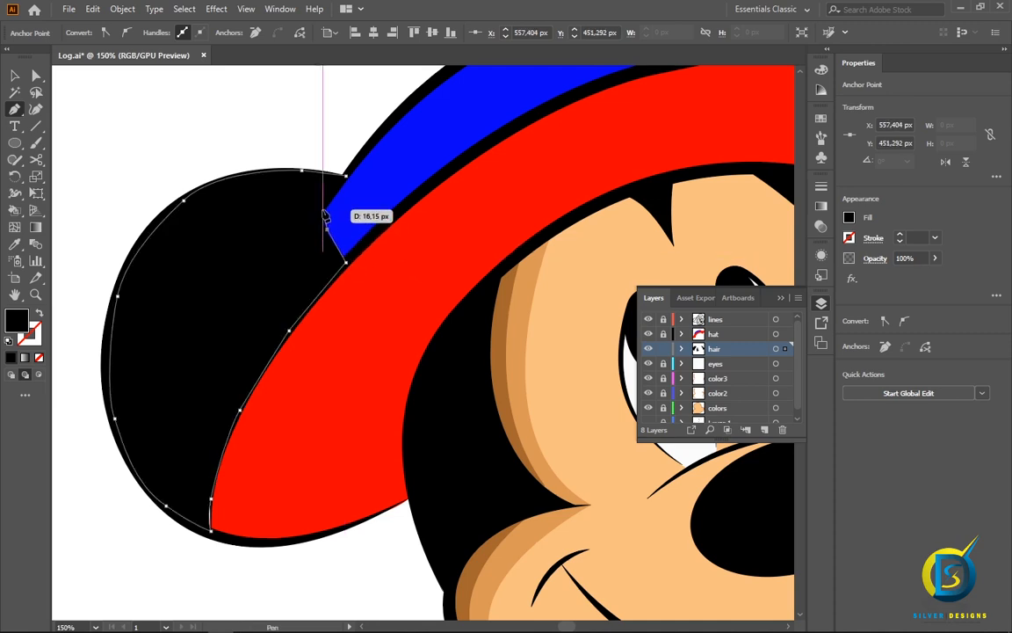
{"action": "left_click_drag", "start_coordinate": [326, 207], "coordinate": [334, 195]}
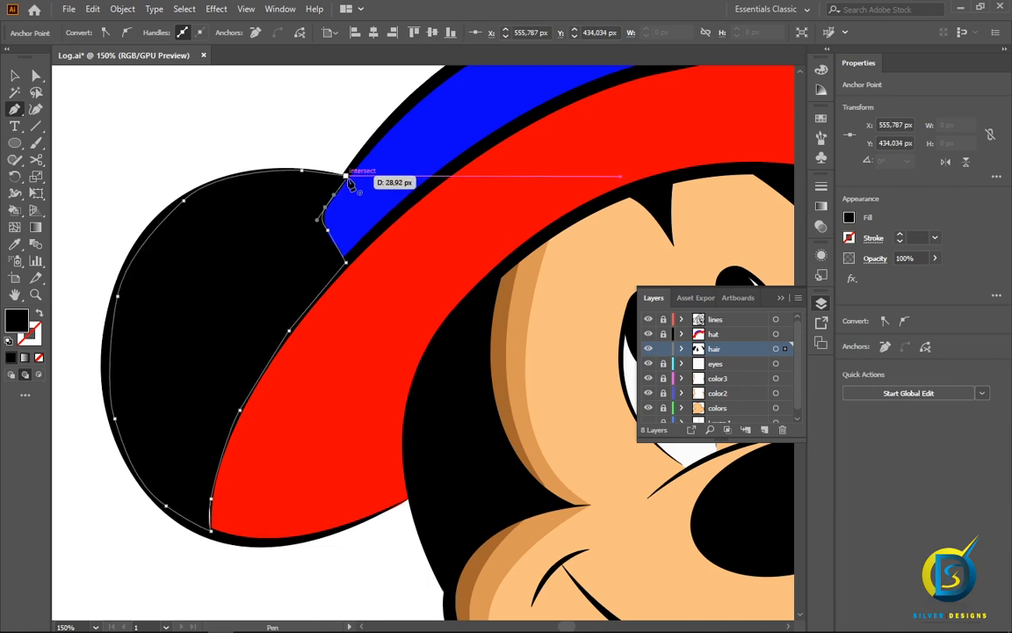
{"action": "left_click", "coordinate": [347, 176]}
{"action": "scroll", "coordinate": [349, 286], "scroll_direction": "down", "scroll_amount": 1}
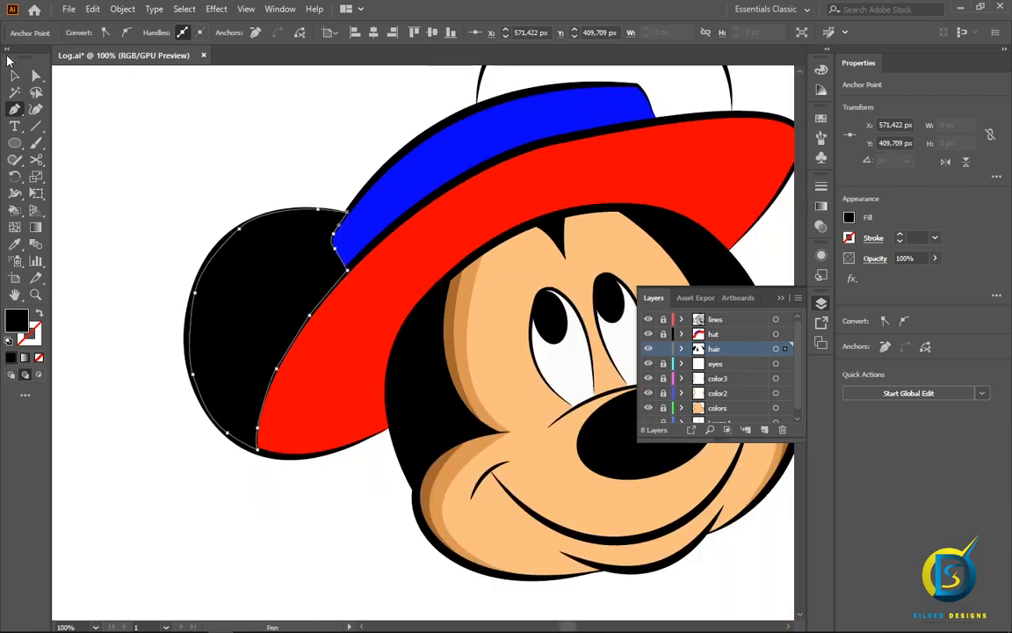
{"action": "left_click", "coordinate": [14, 76]}
{"action": "left_click", "coordinate": [145, 154]}
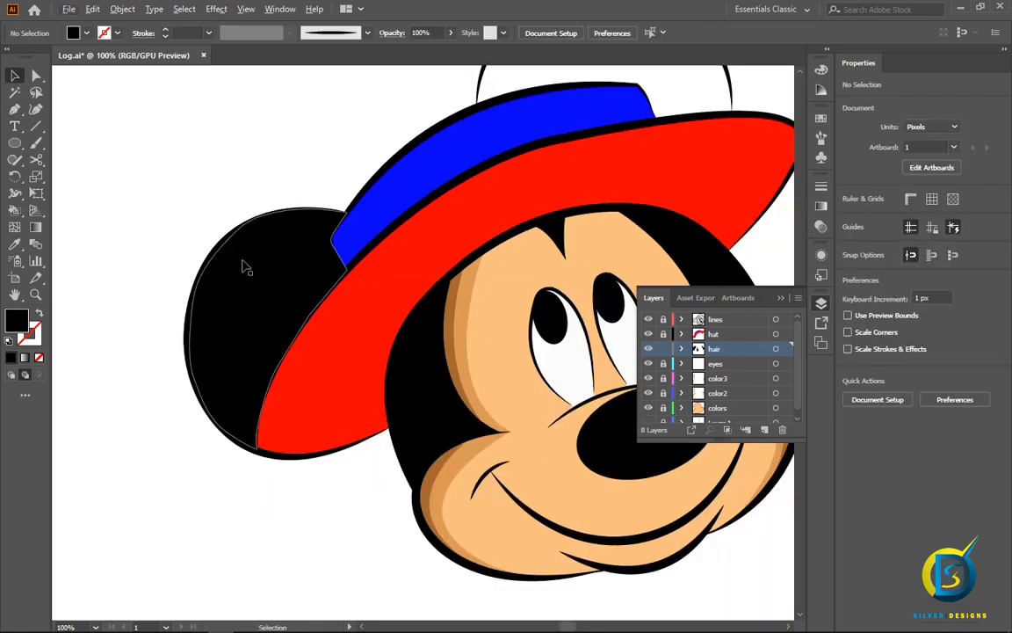
- Adjust the left ear shape's two lowest anchor points to fit the outline at the brim's tip, and deselect it
{"action": "scroll", "coordinate": [246, 269], "scroll_direction": "down", "scroll_amount": 2}
{"action": "left_click", "coordinate": [36, 75]}
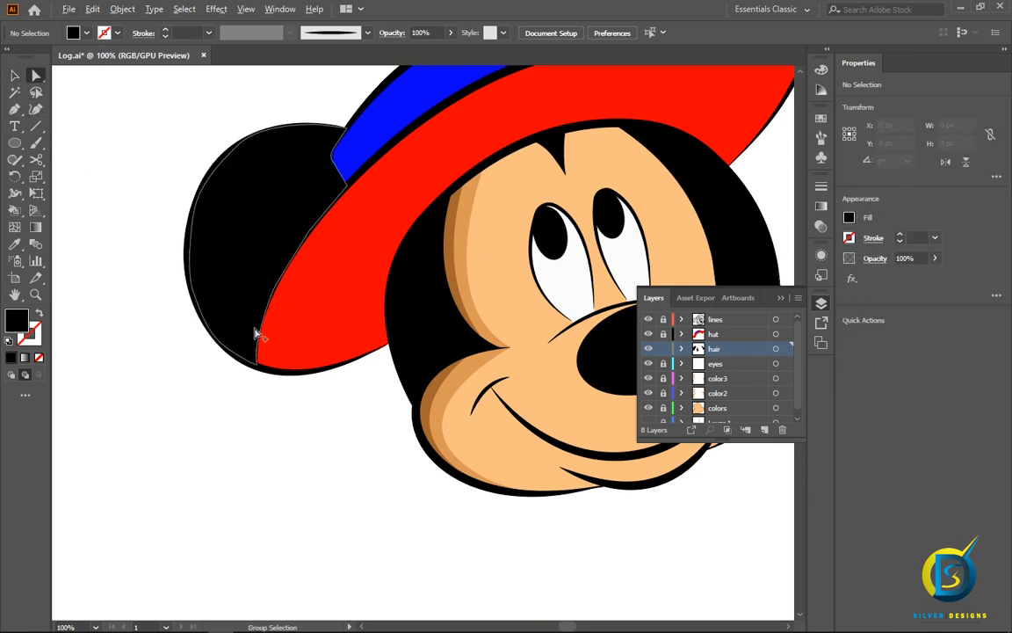
{"action": "scroll", "coordinate": [255, 334], "scroll_direction": "up", "scroll_amount": 2}
{"action": "left_click", "coordinate": [260, 358]}
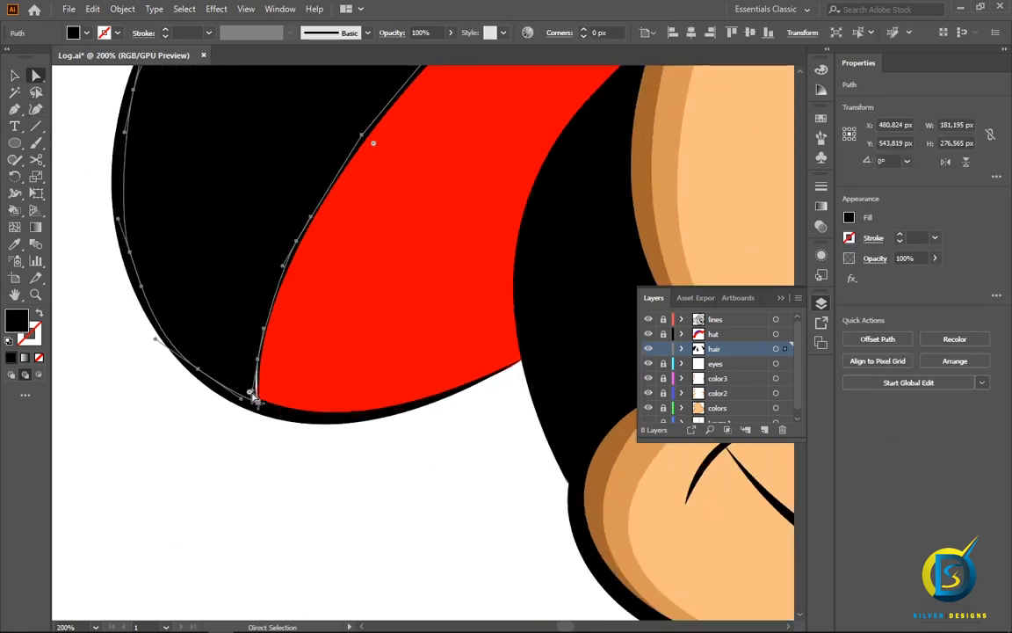
{"action": "left_click_drag", "start_coordinate": [256, 400], "coordinate": [267, 412]}
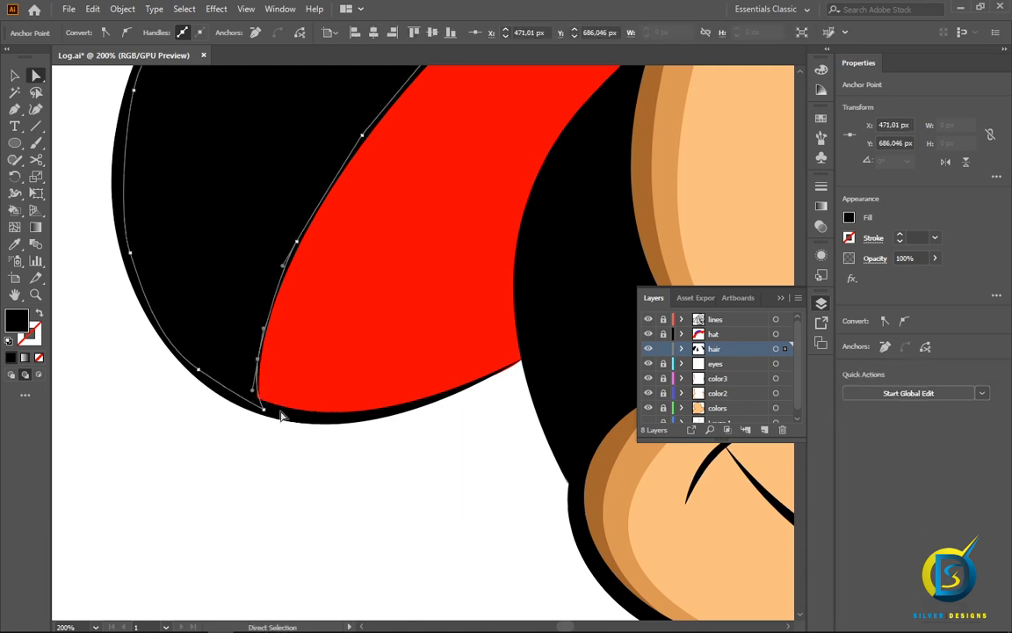
{"action": "left_click", "coordinate": [246, 461]}
{"action": "left_click", "coordinate": [255, 361]}
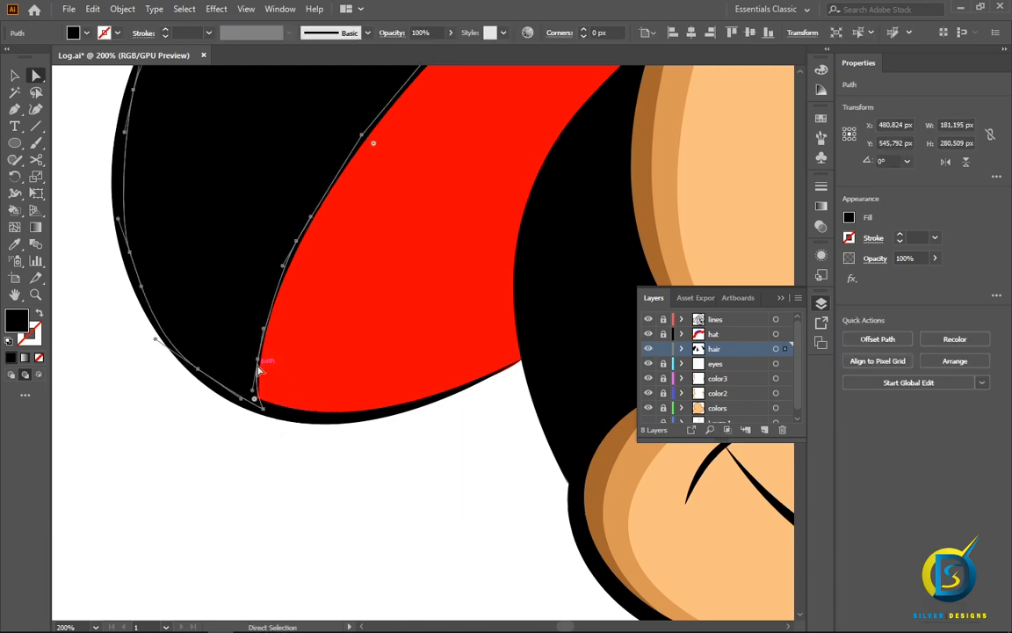
{"action": "left_click_drag", "start_coordinate": [257, 363], "coordinate": [261, 371]}
{"action": "left_click", "coordinate": [244, 429]}
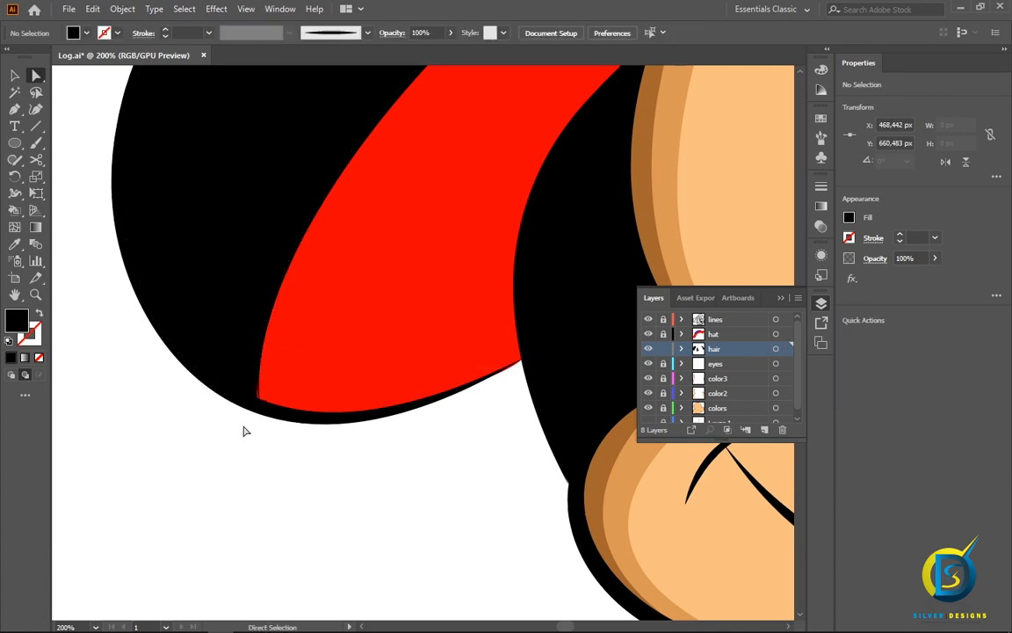
- Start a black Pen shape for the upper ear, tracing its outline from the hat's top line up the left side
{"action": "scroll", "coordinate": [250, 420], "scroll_direction": "down", "scroll_amount": 2}
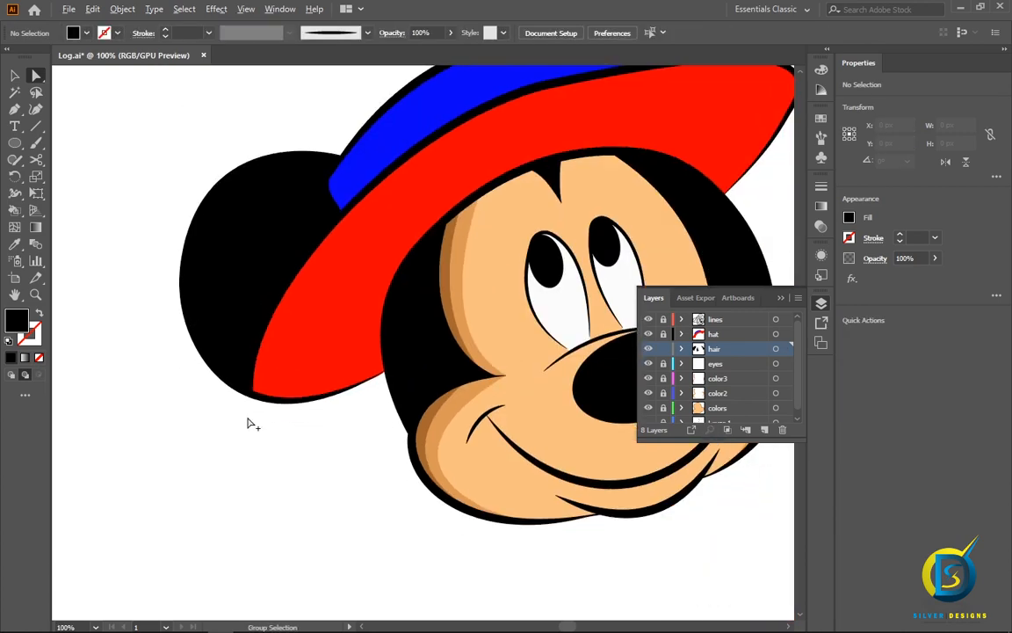
{"action": "scroll", "coordinate": [248, 420], "scroll_direction": "down", "scroll_amount": 1}
{"action": "left_click_drag", "start_coordinate": [396, 323], "coordinate": [372, 407]}
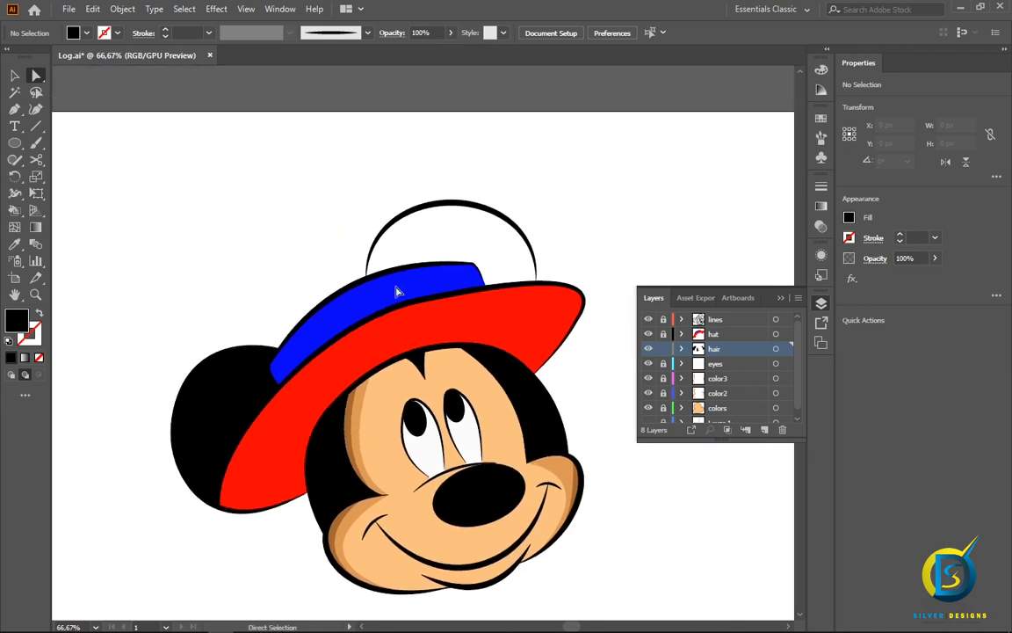
{"action": "scroll", "coordinate": [392, 224], "scroll_direction": "up", "scroll_amount": 2}
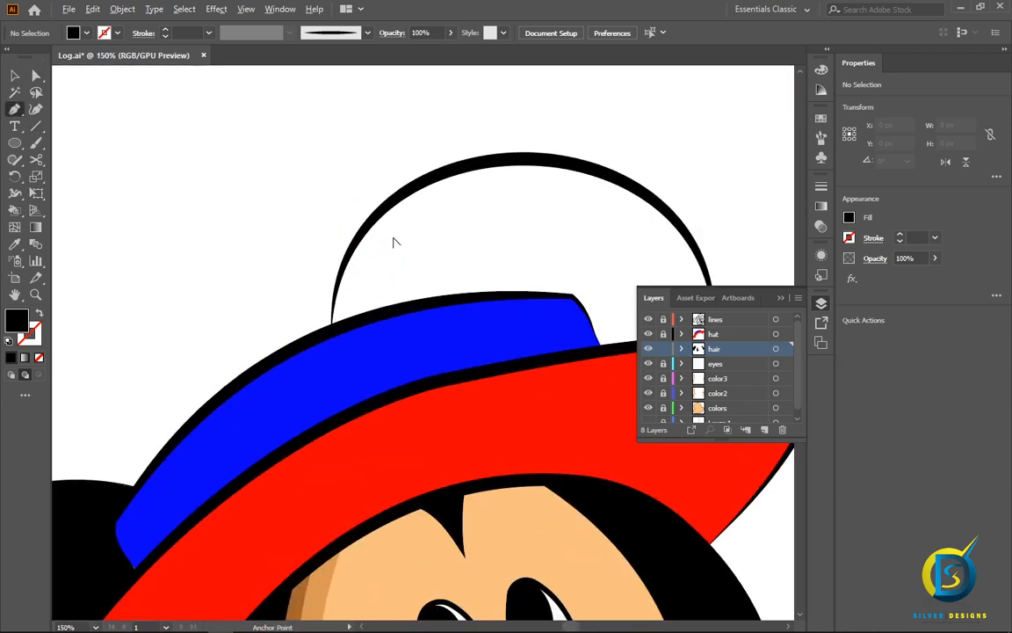
{"action": "left_click_drag", "start_coordinate": [422, 304], "coordinate": [284, 259]}
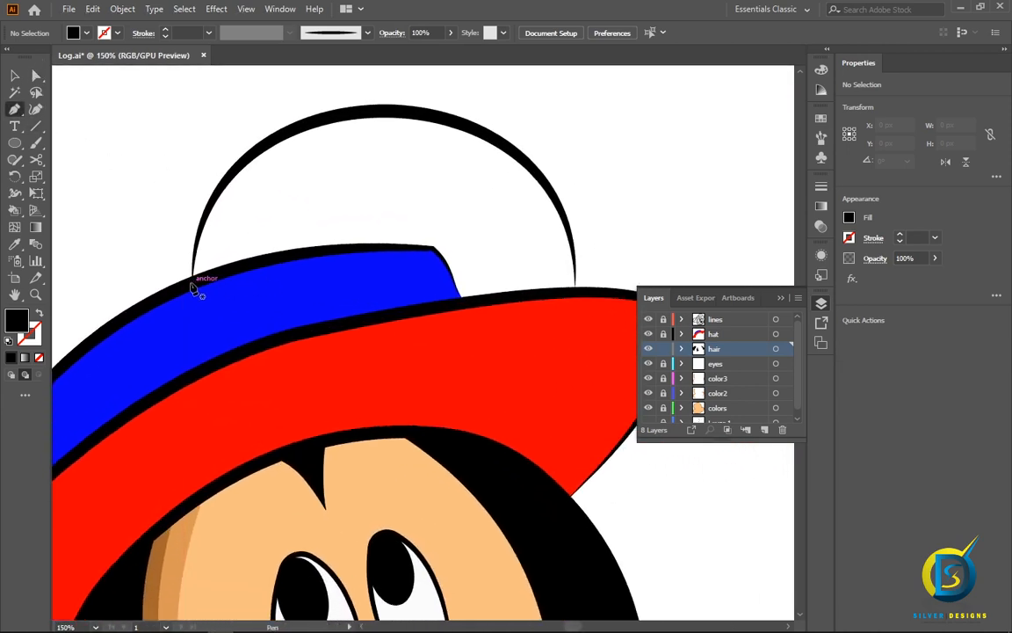
{"action": "left_click", "coordinate": [202, 226]}
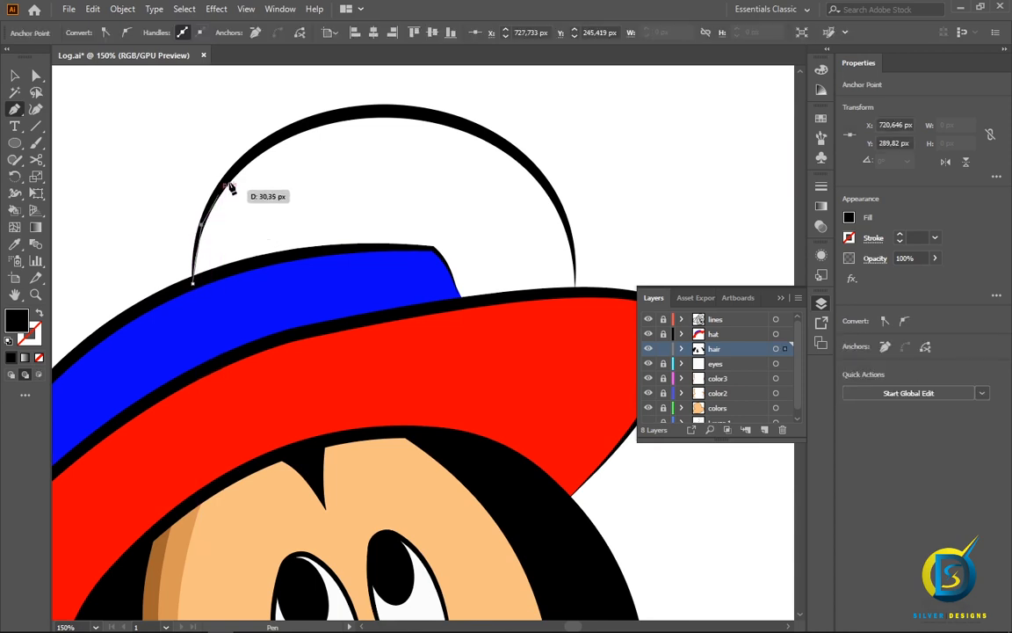
{"action": "left_click", "coordinate": [259, 149]}
{"action": "left_click_drag", "start_coordinate": [296, 132], "coordinate": [303, 129]}
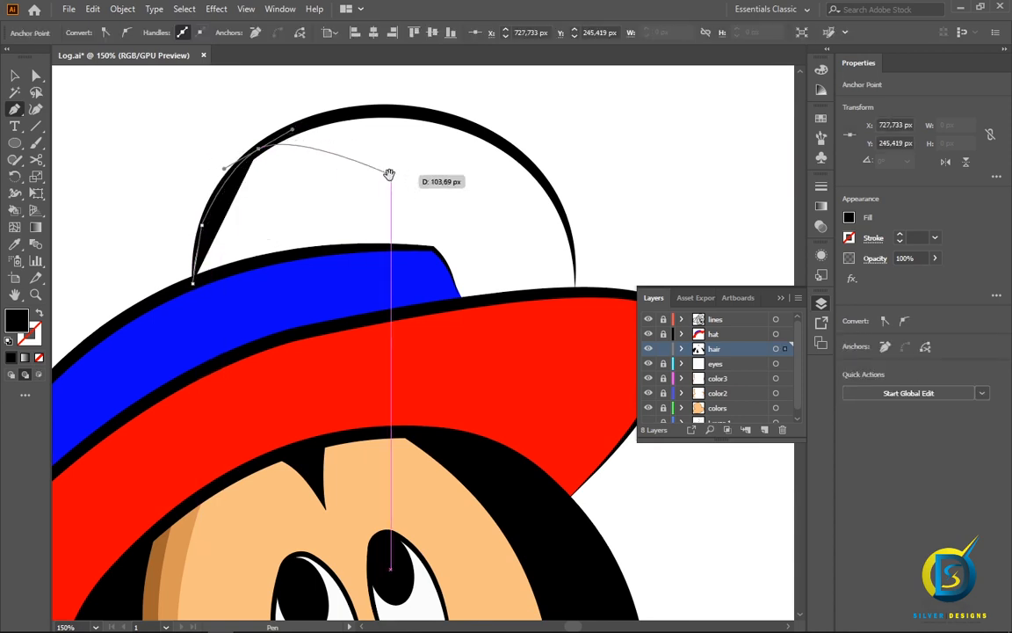
- Continue the upper ear shape over the top, down its right side, and back along the brim to the blue band's corner
{"action": "left_click_drag", "start_coordinate": [398, 157], "coordinate": [321, 235]}
{"action": "left_click_drag", "start_coordinate": [354, 196], "coordinate": [422, 222]}
{"action": "left_click_drag", "start_coordinate": [475, 275], "coordinate": [491, 310]}
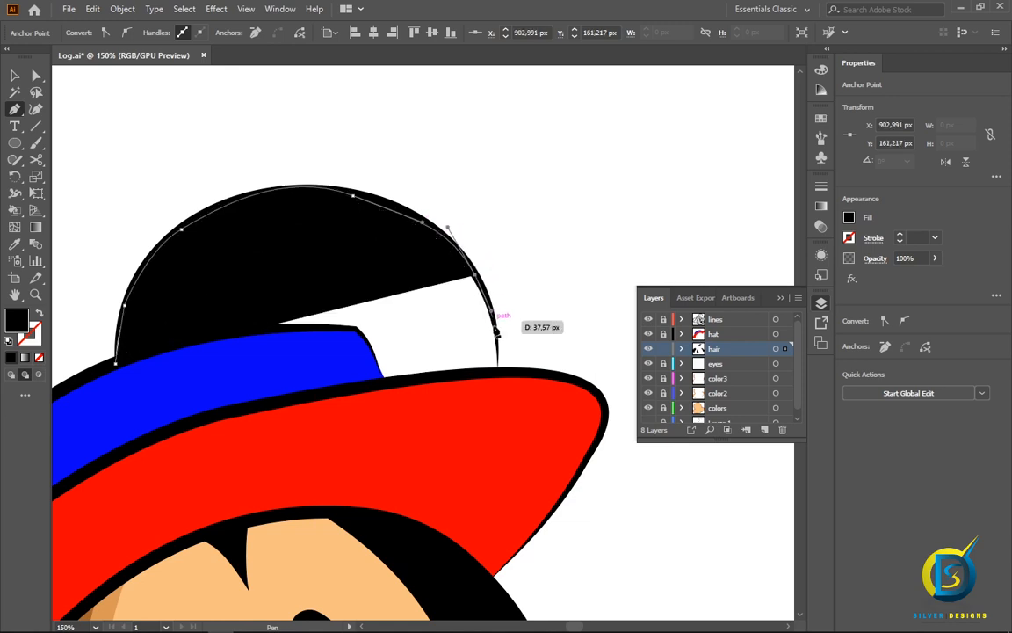
{"action": "left_click_drag", "start_coordinate": [498, 367], "coordinate": [493, 404]}
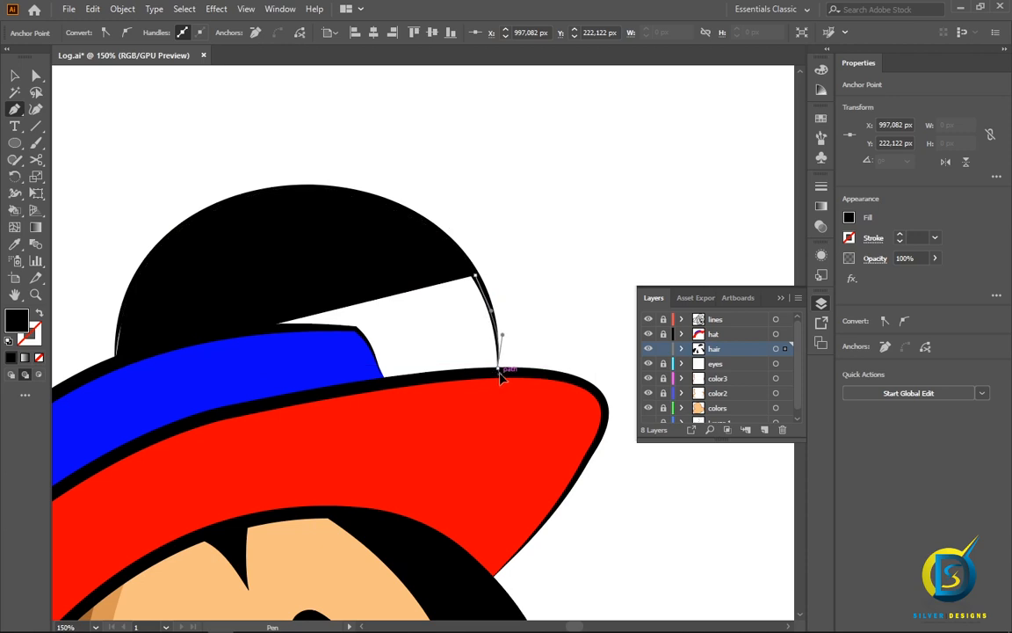
{"action": "left_click", "coordinate": [389, 383]}
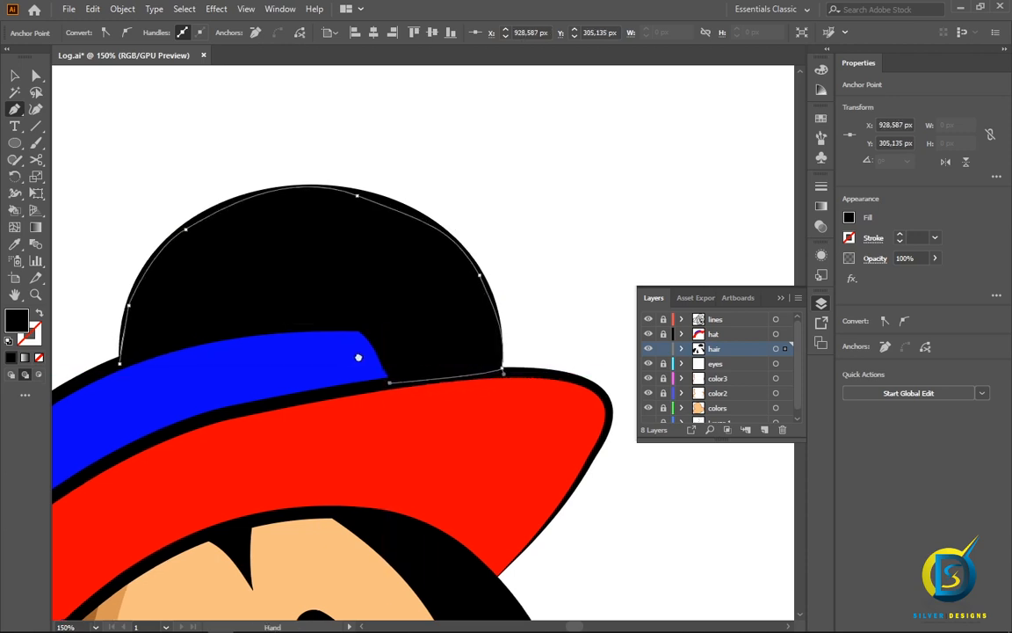
{"action": "left_click_drag", "start_coordinate": [358, 358], "coordinate": [451, 319]}
{"action": "scroll", "coordinate": [449, 302], "scroll_direction": "up", "scroll_amount": 1}
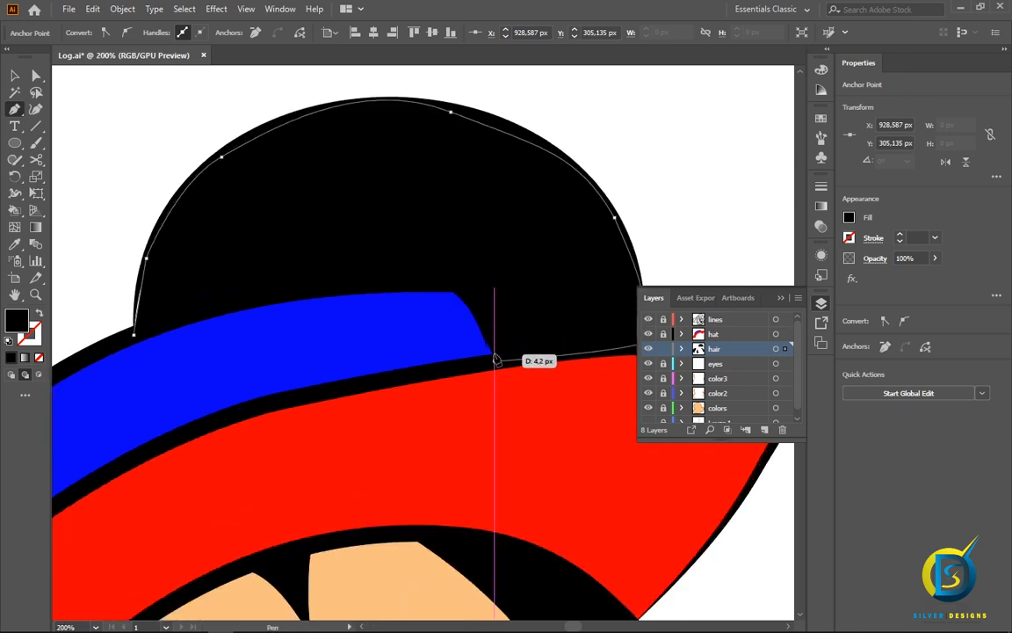
{"action": "left_click_drag", "start_coordinate": [495, 359], "coordinate": [426, 290]}
{"action": "left_click", "coordinate": [458, 296]}
{"action": "key", "text": "ctrl+z"}
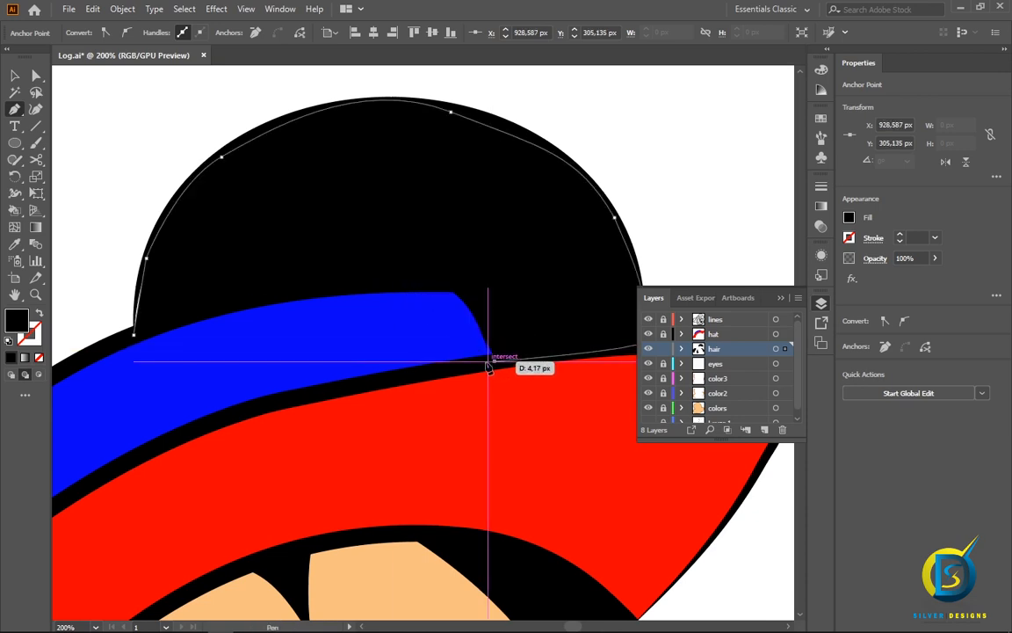
{"action": "left_click", "coordinate": [487, 361]}
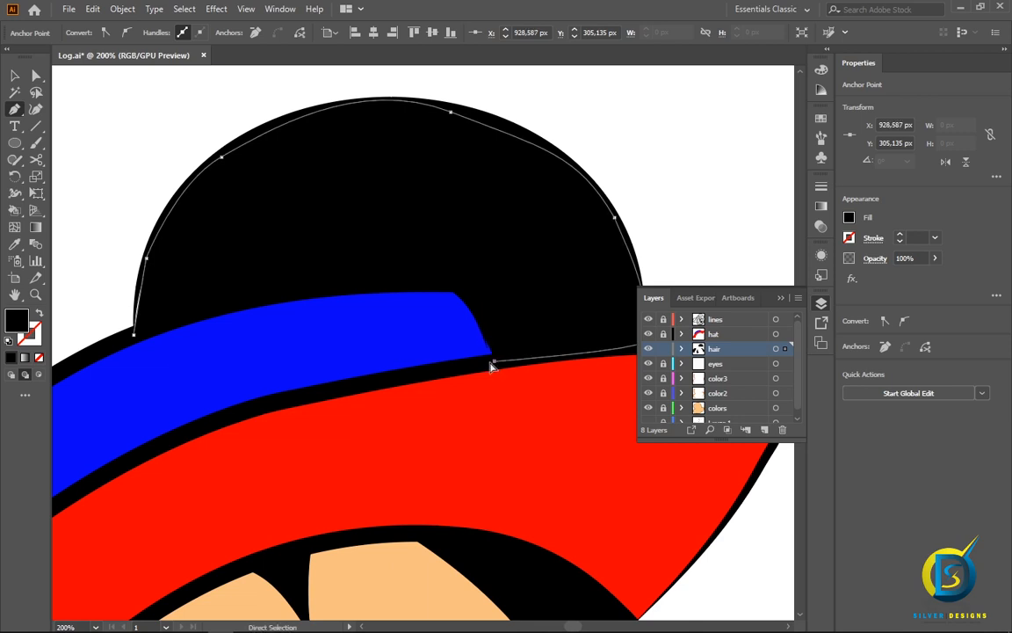
{"action": "left_click", "coordinate": [485, 331], "text": "ctrl"}
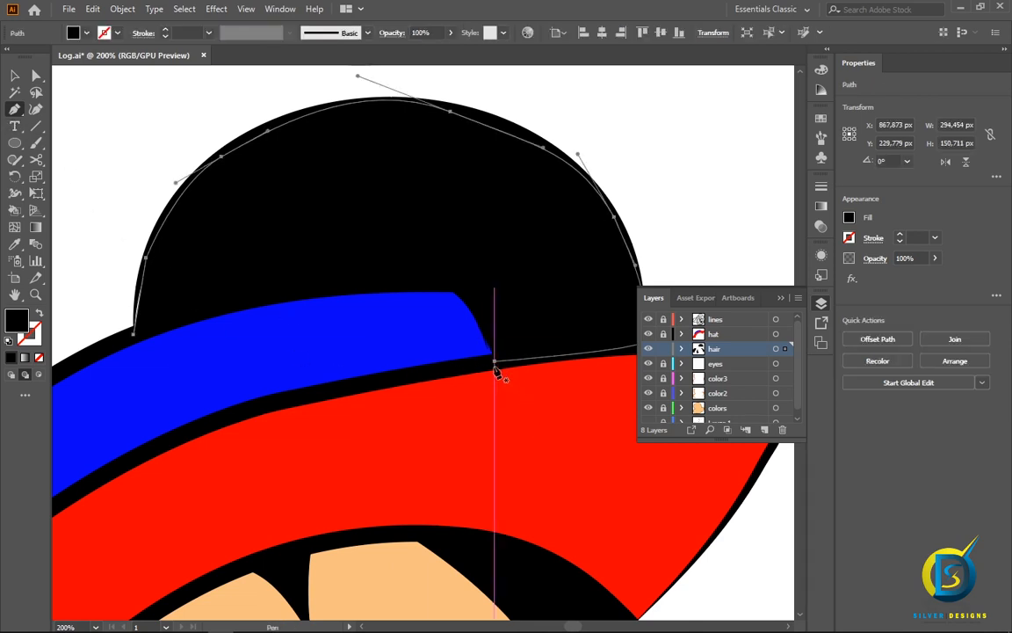
- Trace the upper ear shape around the blue band's right end and along its top edge, close it at the left end, and deselect it
{"action": "left_click_drag", "start_coordinate": [494, 361], "coordinate": [466, 300]}
{"action": "key", "text": "space"}
{"action": "left_click_drag", "start_coordinate": [407, 280], "coordinate": [440, 291]}
{"action": "left_click_drag", "start_coordinate": [358, 298], "coordinate": [343, 304]}
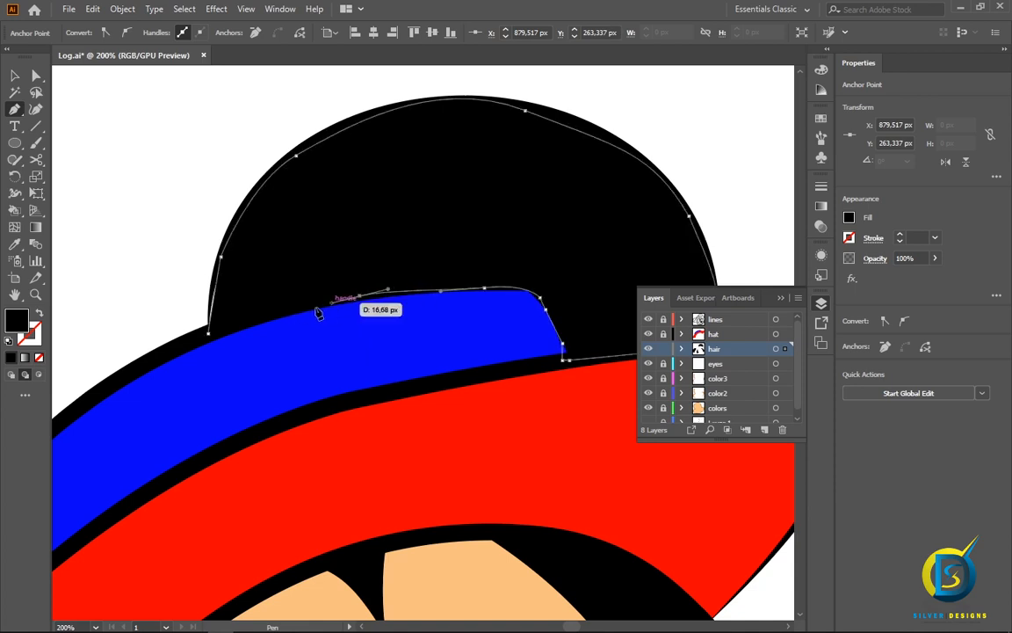
{"action": "left_click", "coordinate": [209, 338]}
{"action": "scroll", "coordinate": [334, 370], "scroll_direction": "down", "scroll_amount": 1}
{"action": "key", "text": "v"}
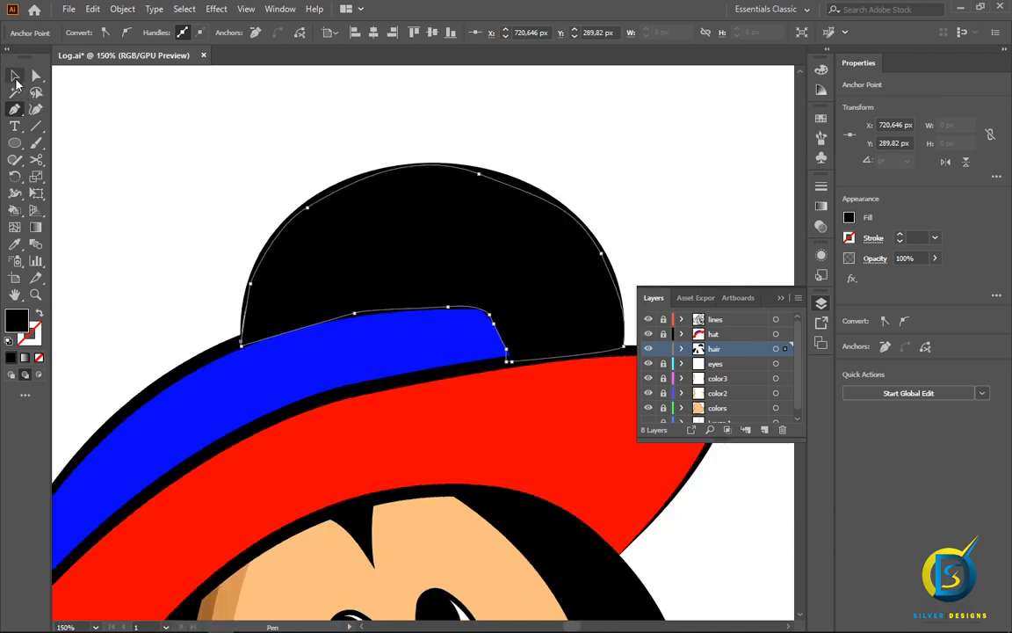
{"action": "left_click", "coordinate": [109, 119]}
{"action": "scroll", "coordinate": [437, 375], "scroll_direction": "down", "scroll_amount": 2}
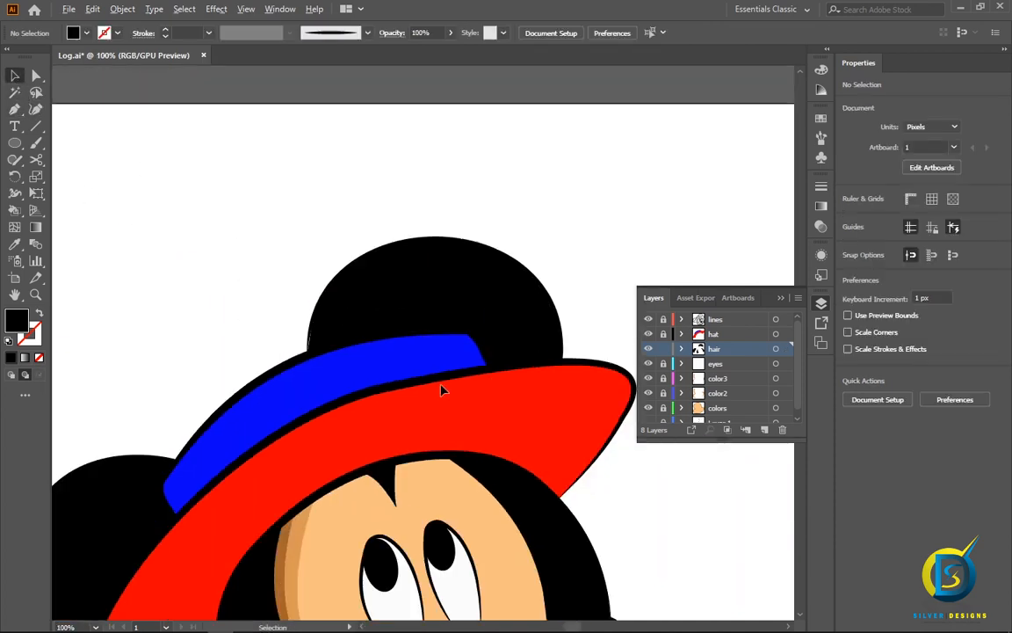
{"action": "left_click_drag", "start_coordinate": [421, 318], "coordinate": [417, 286]}
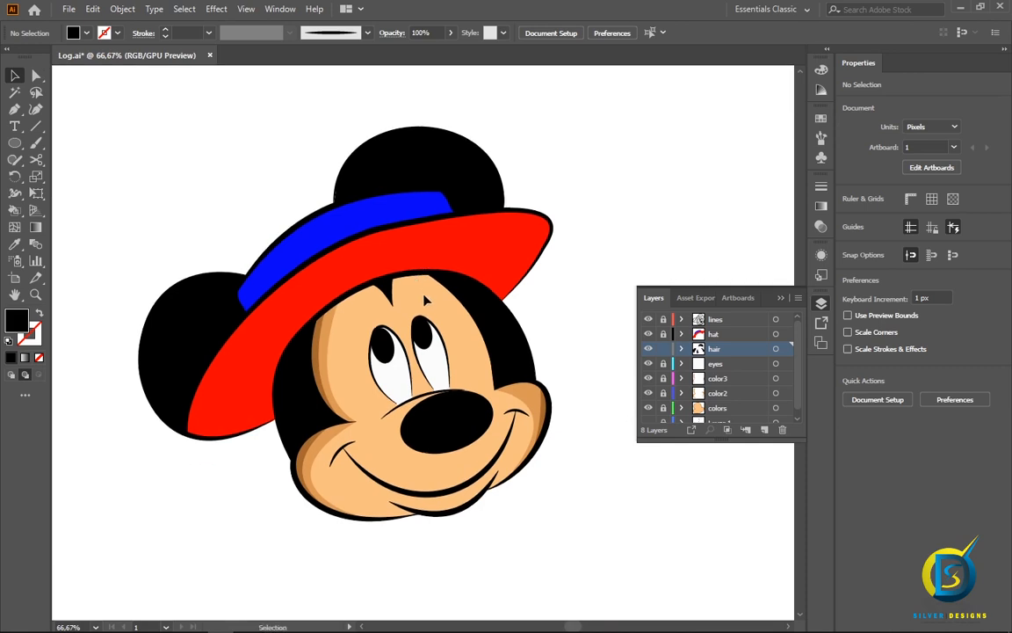
{"action": "scroll", "coordinate": [425, 299], "scroll_direction": "down", "scroll_amount": 1}
{"action": "scroll", "coordinate": [425, 299], "scroll_direction": "up", "scroll_amount": 1}
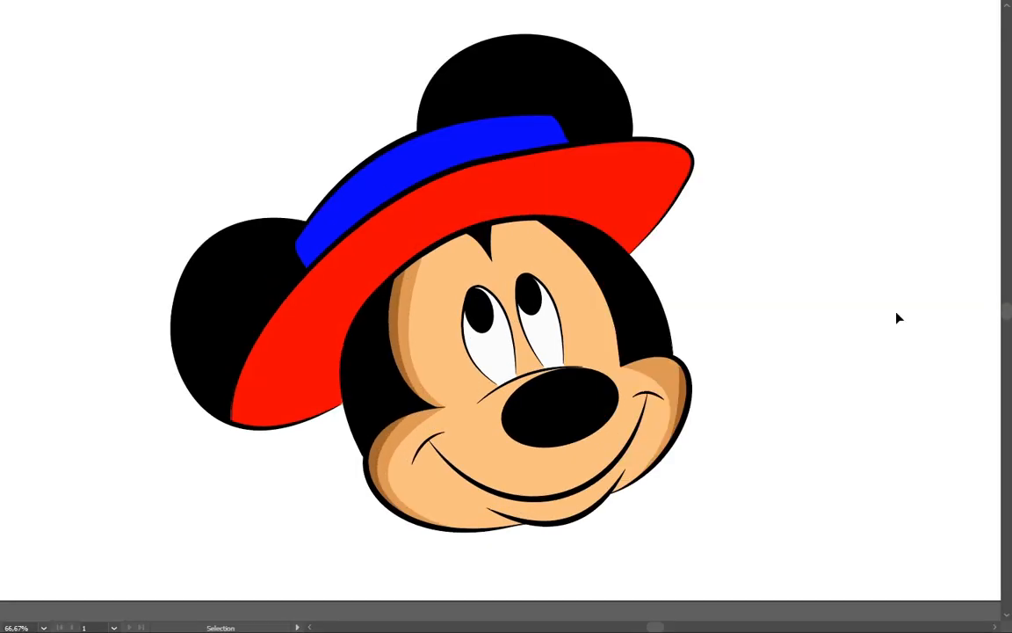